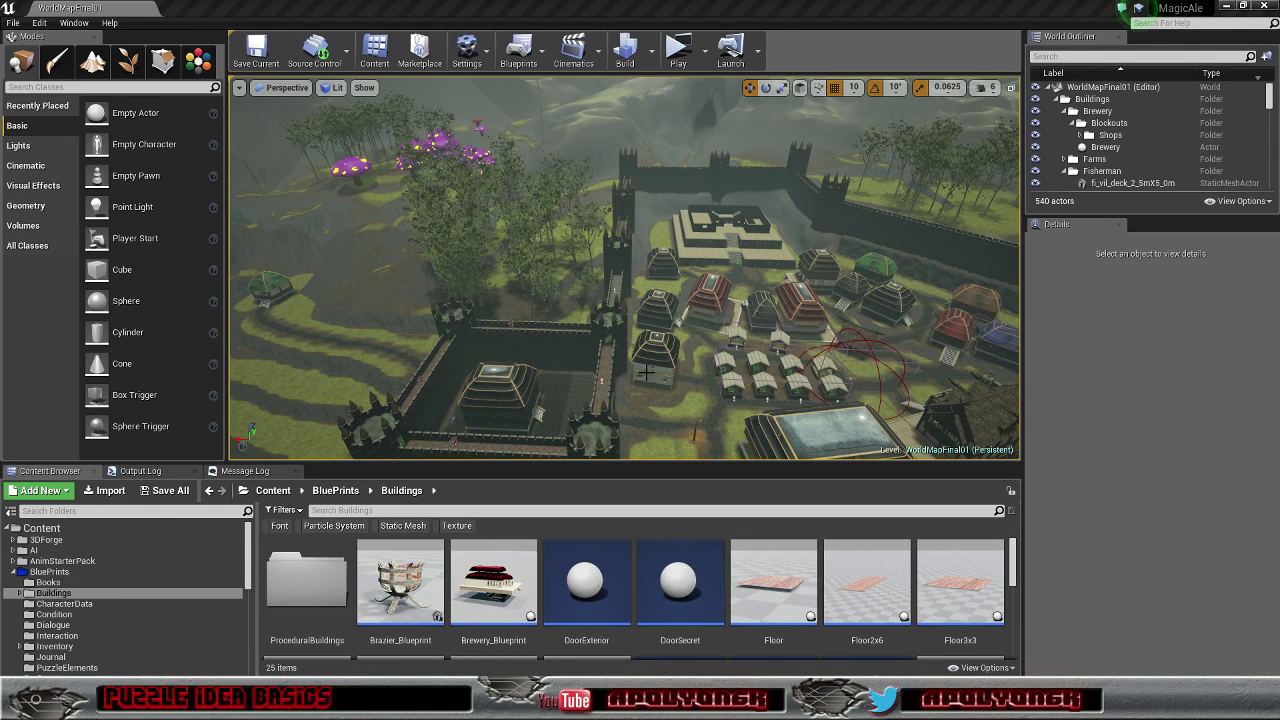
Step: Inspect the arched gate with its pressure plate in the castle wall, and the surrounding town layout
right_drag(685, 380, 702, 410)
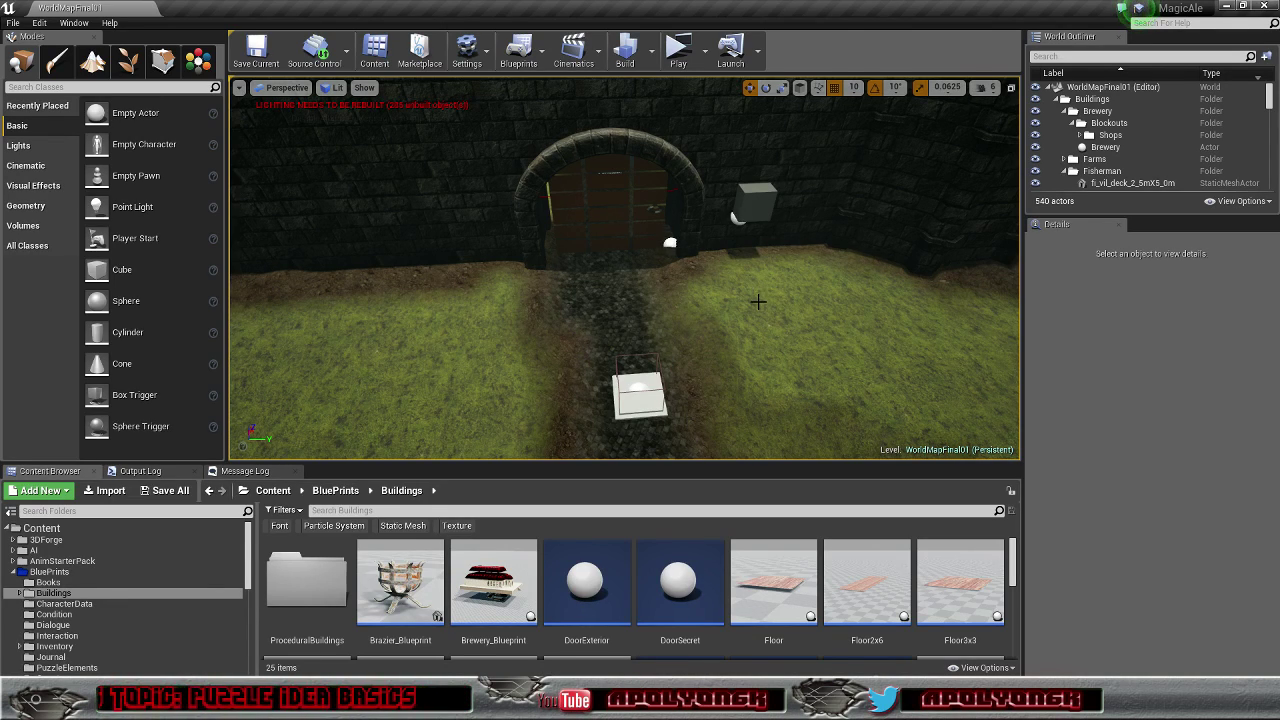
right_drag(727, 307, 480, 270)
right_drag(660, 270, 725, 307)
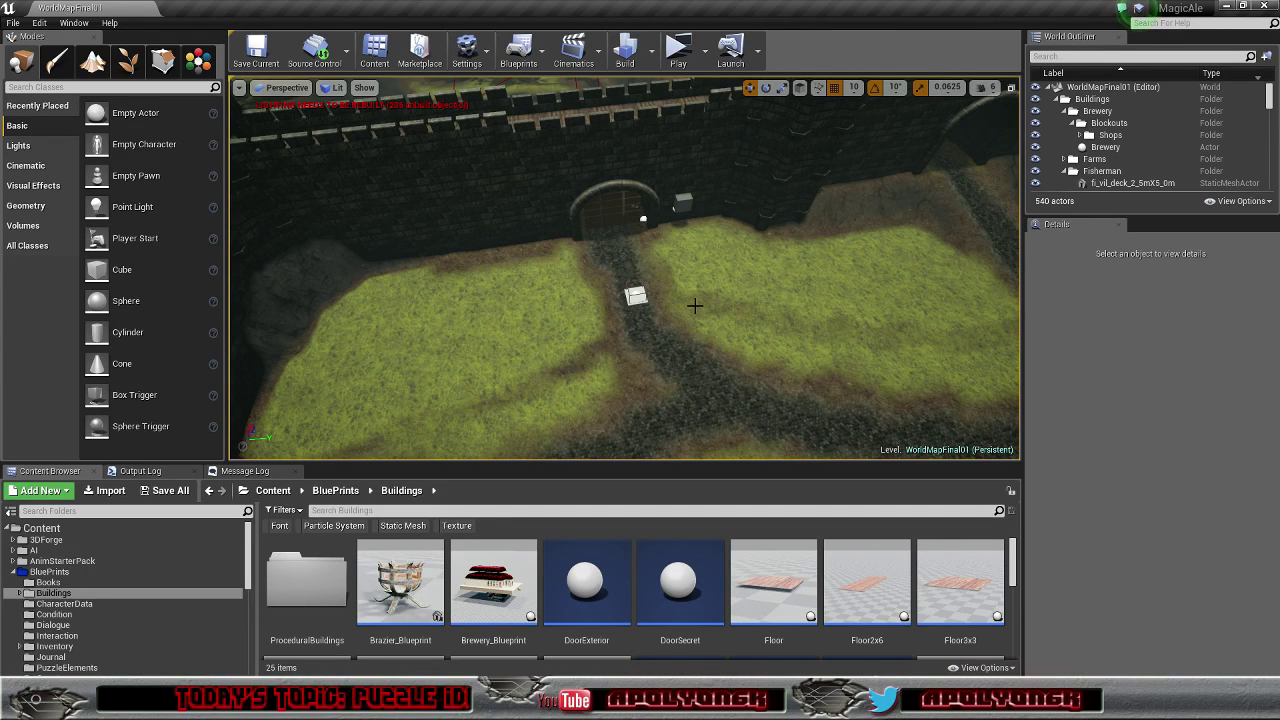
right_drag(706, 306, 905, 184)
right_drag(665, 296, 665, 296)
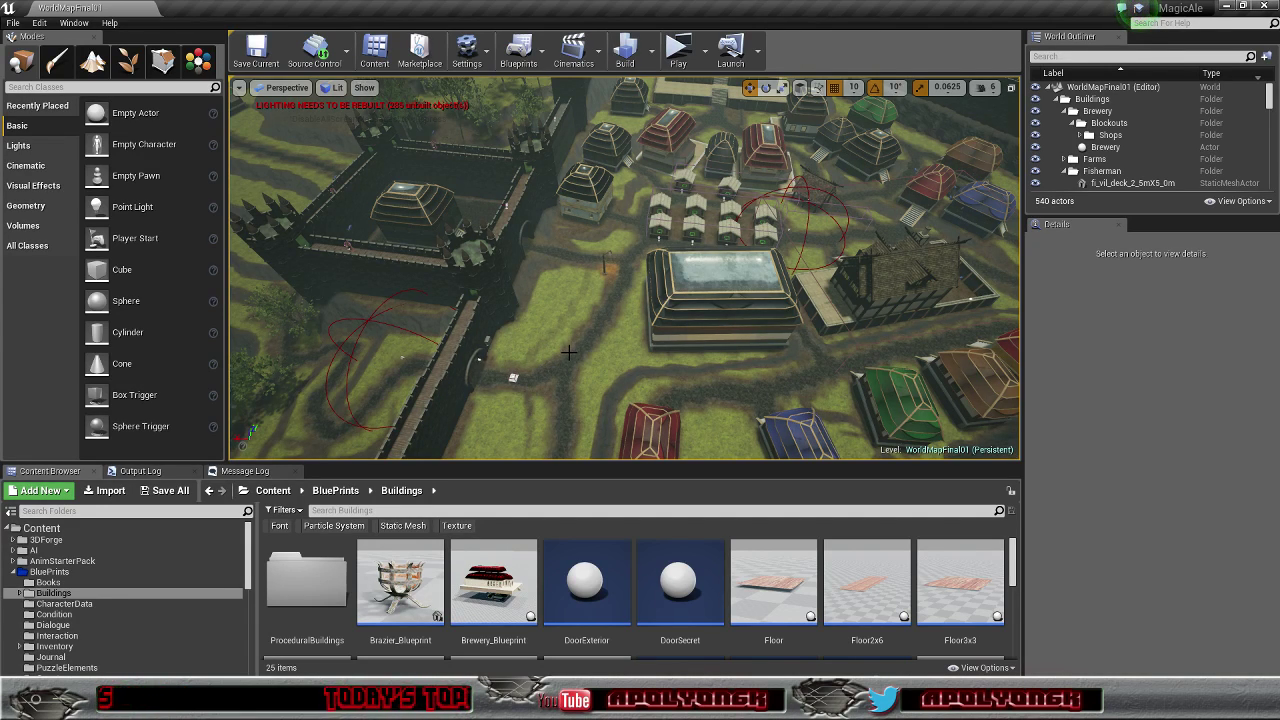
right_drag(568, 352, 624, 390)
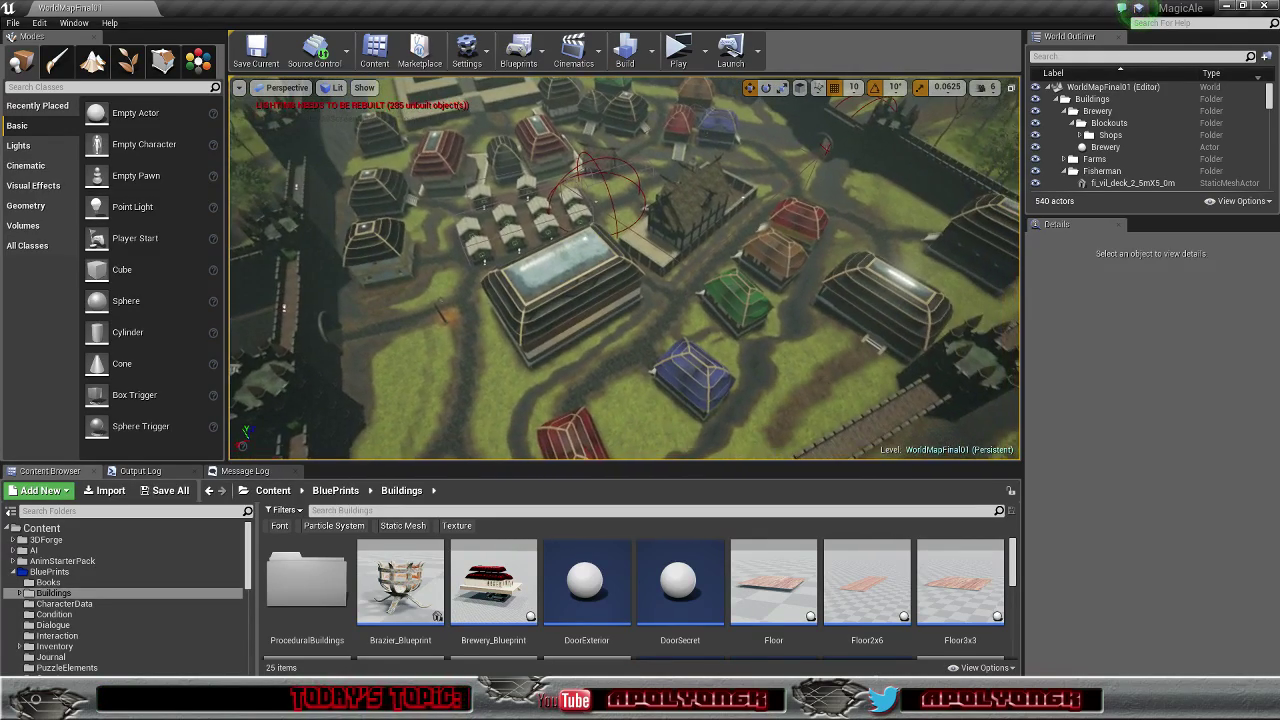
key(w)
right_drag(568, 352, 568, 270)
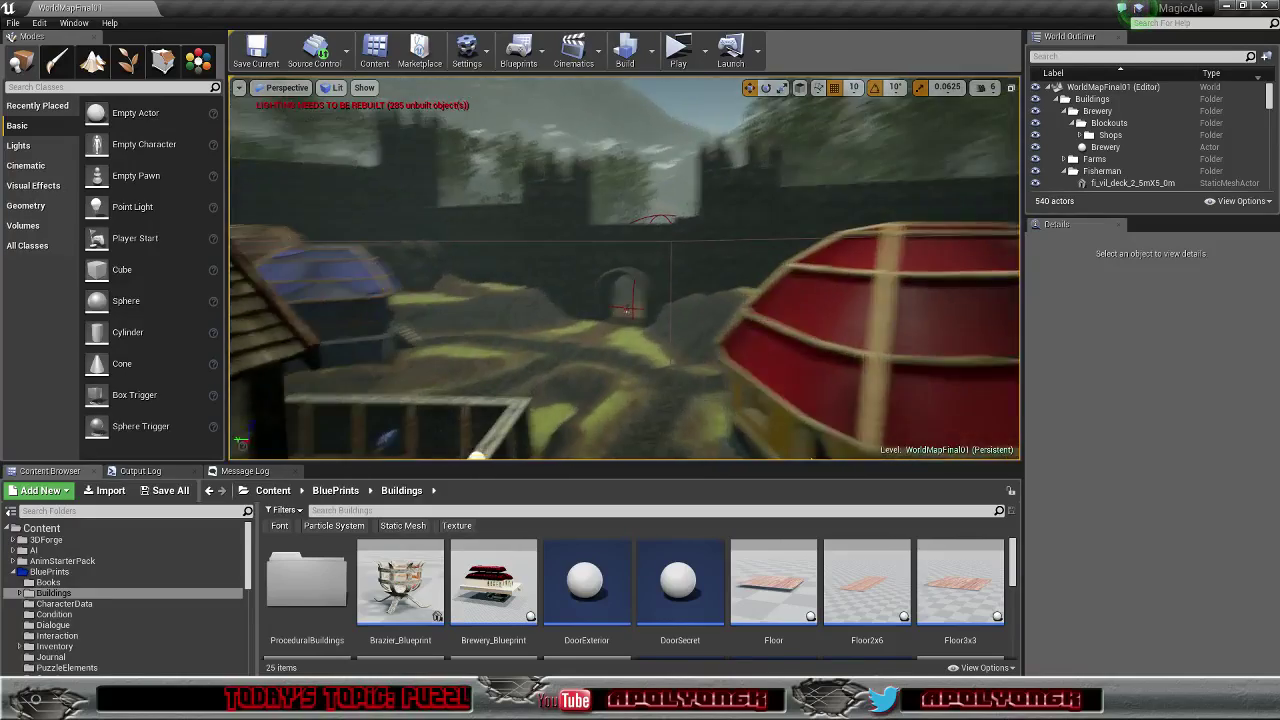
right_drag(568, 352, 568, 352)
Step: Examine the level's cave tunnels, canyon trail, forest and hut area, ending at the dark building interior
right_drag(750, 412, 750, 412)
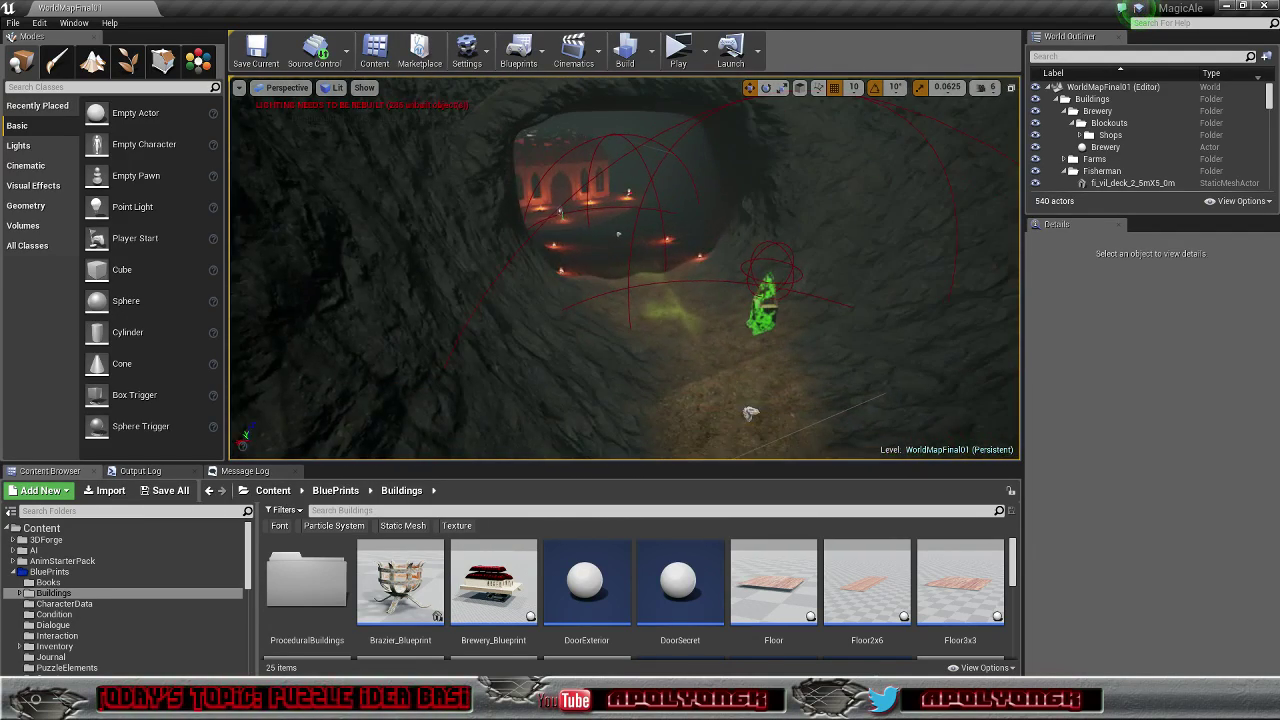
right_drag(835, 416, 835, 416)
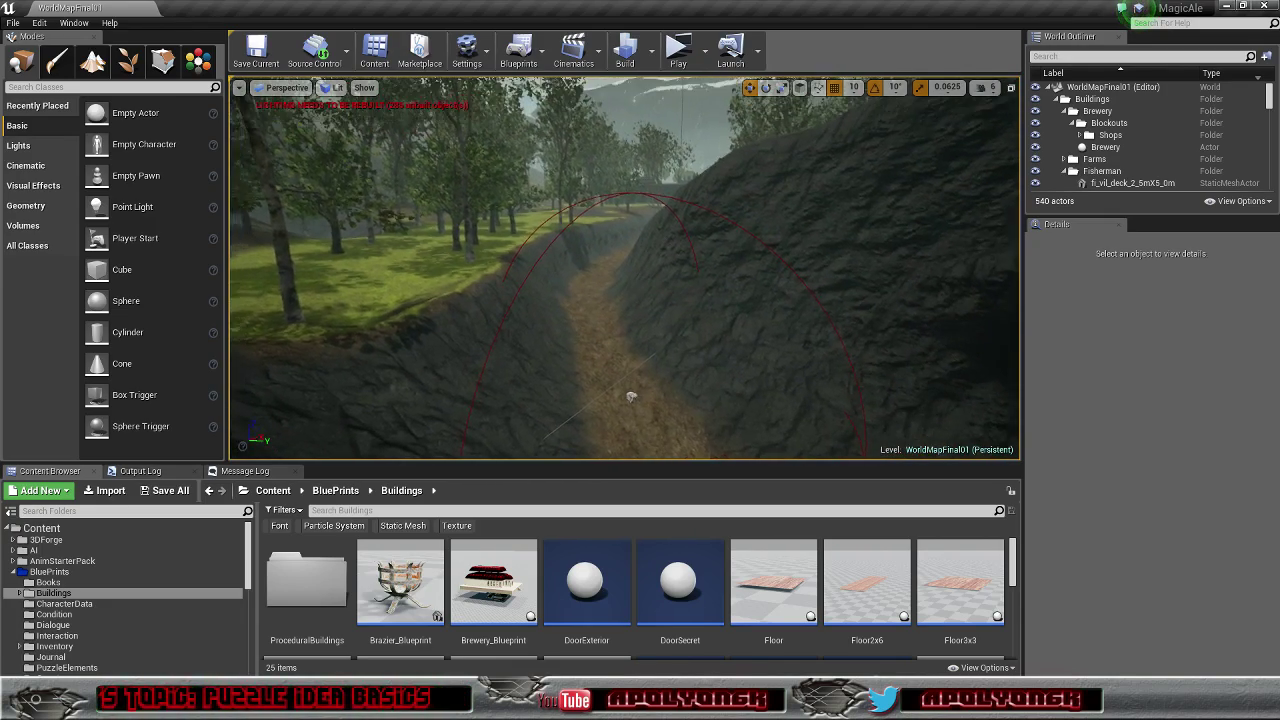
right_drag(631, 396, 631, 396)
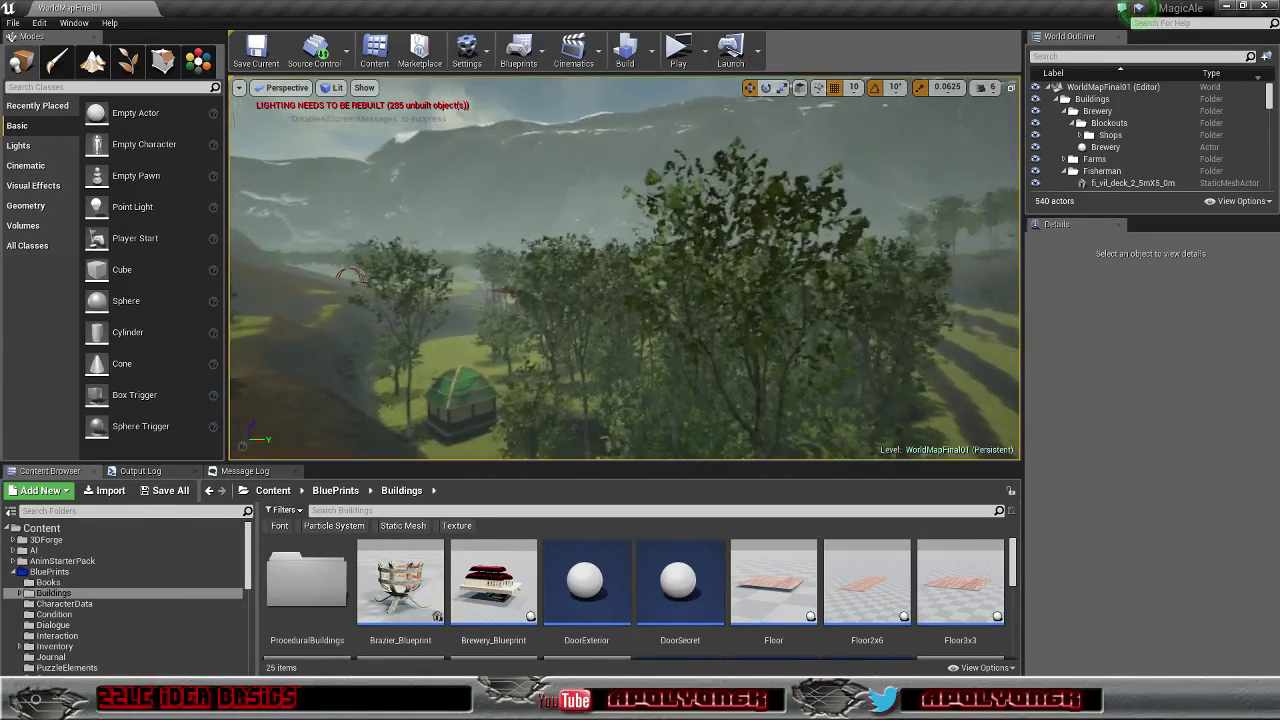
right_drag(631, 396, 631, 396)
right_drag(632, 326, 632, 326)
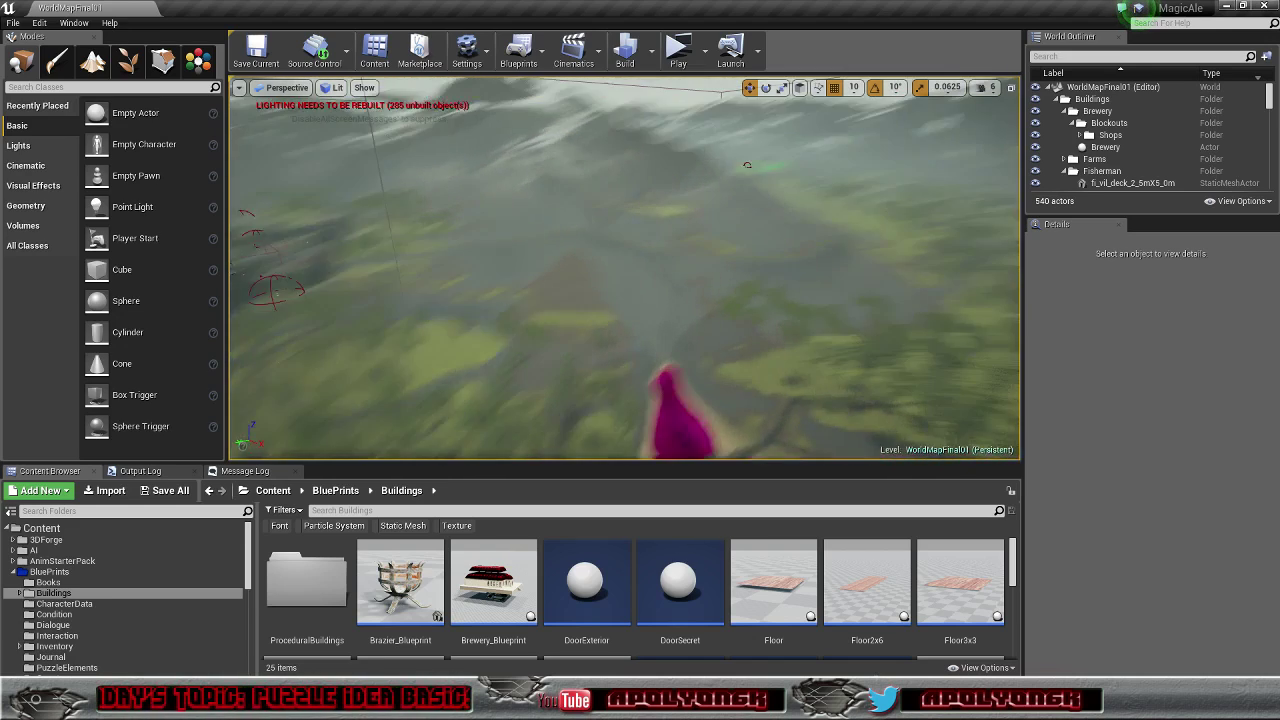
mouse_move(625, 268)
right_down()
mouse_move(640, 308)
mouse_move(690, 318)
mouse_move(629, 288)
right_up()
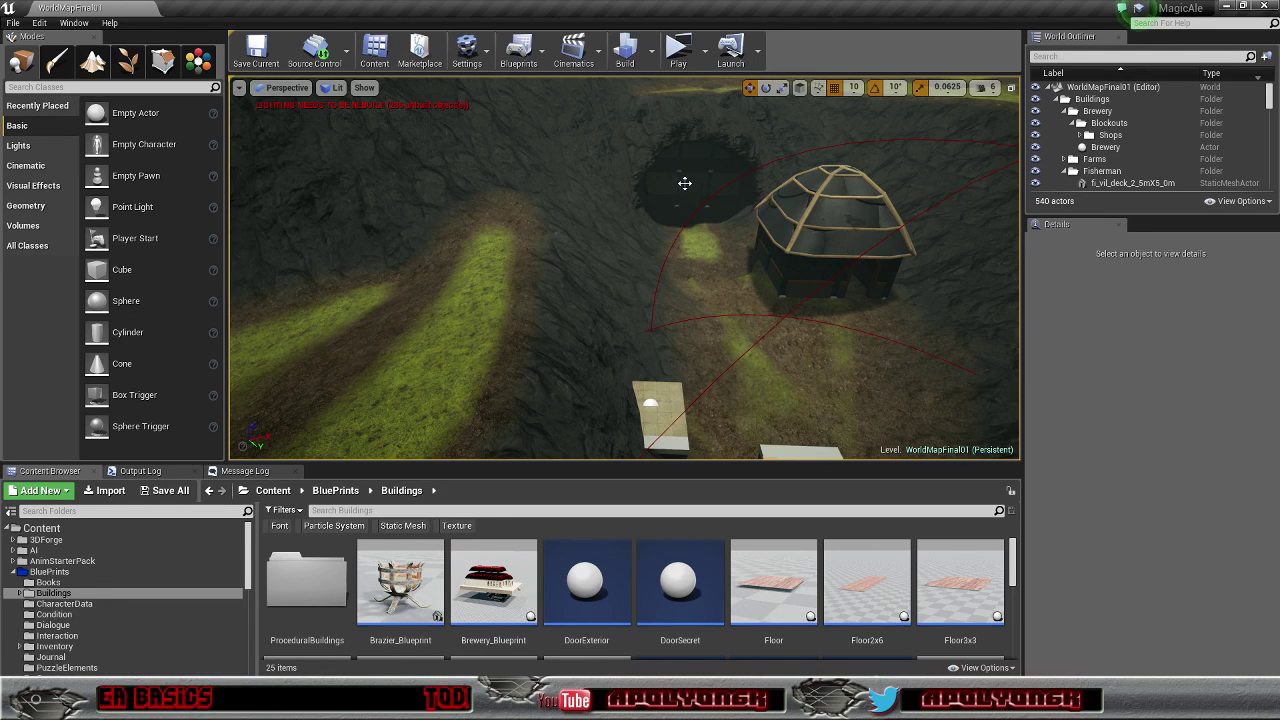
right_drag(713, 147, 680, 135)
key(w)
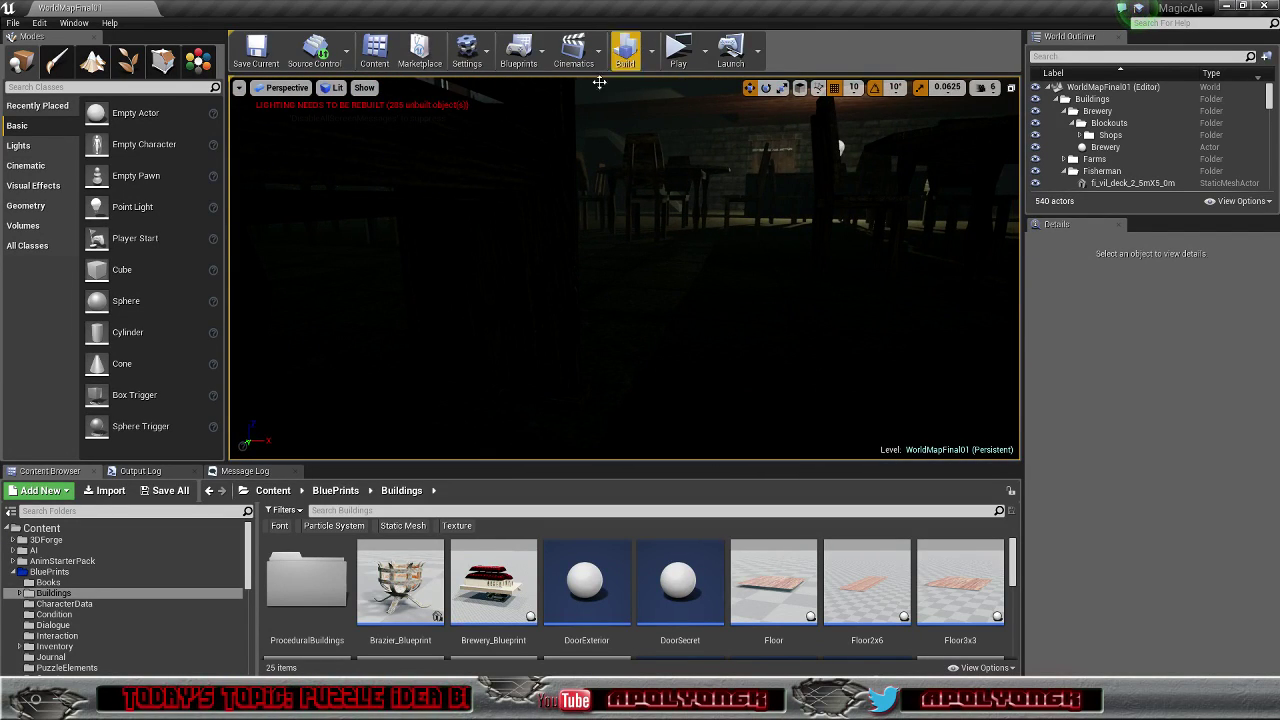
Step: Switch the viewport to Unlit mode and set the camera speed to 4
click(335, 88)
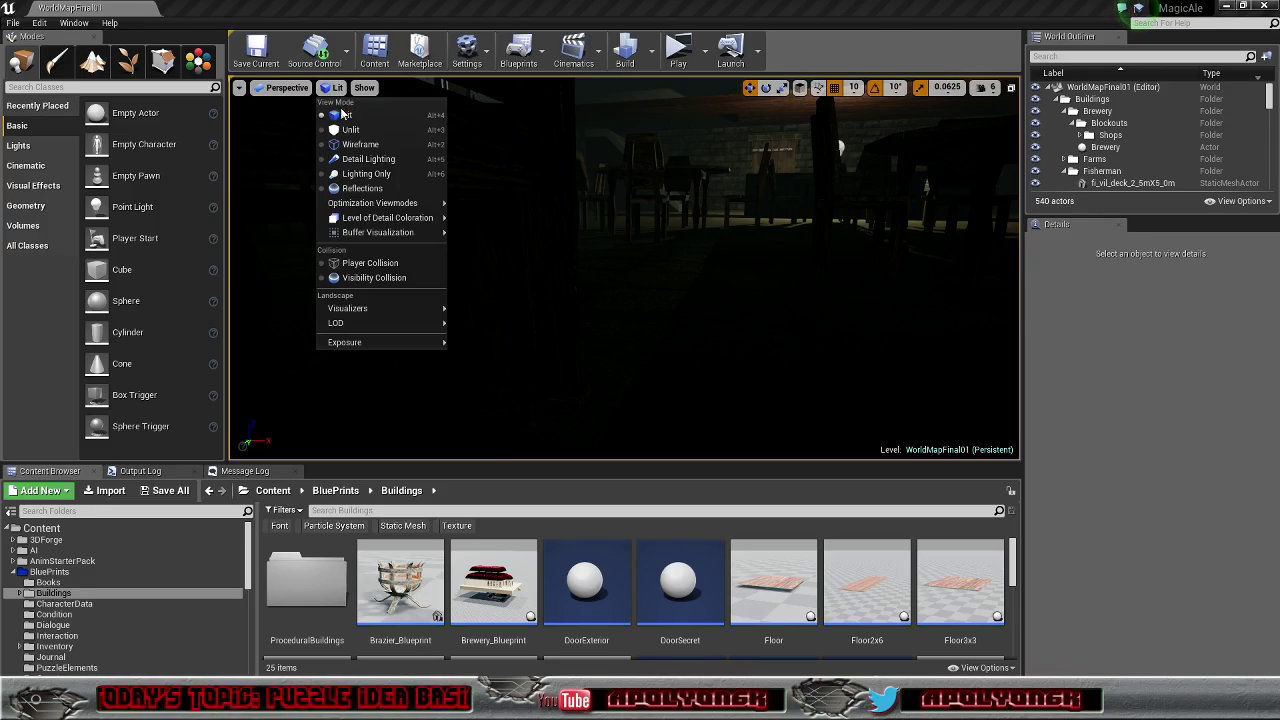
click(343, 133)
right_drag(480, 220, 448, 235)
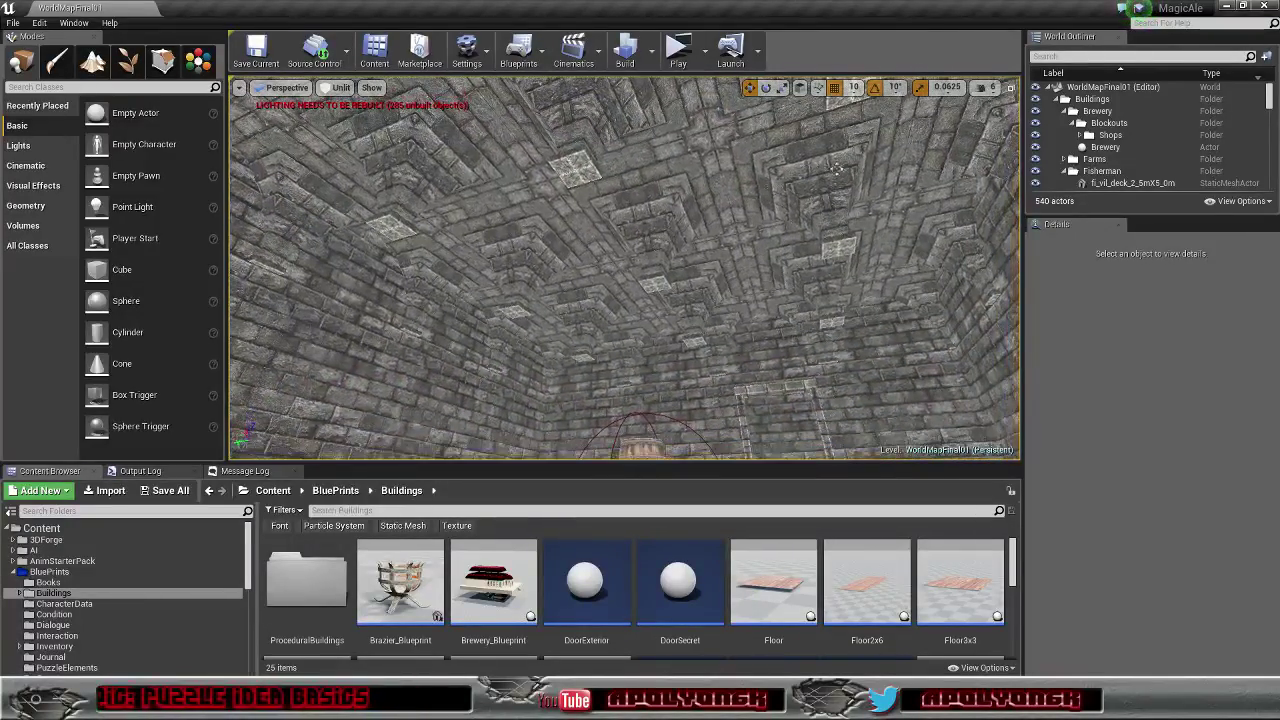
click(988, 90)
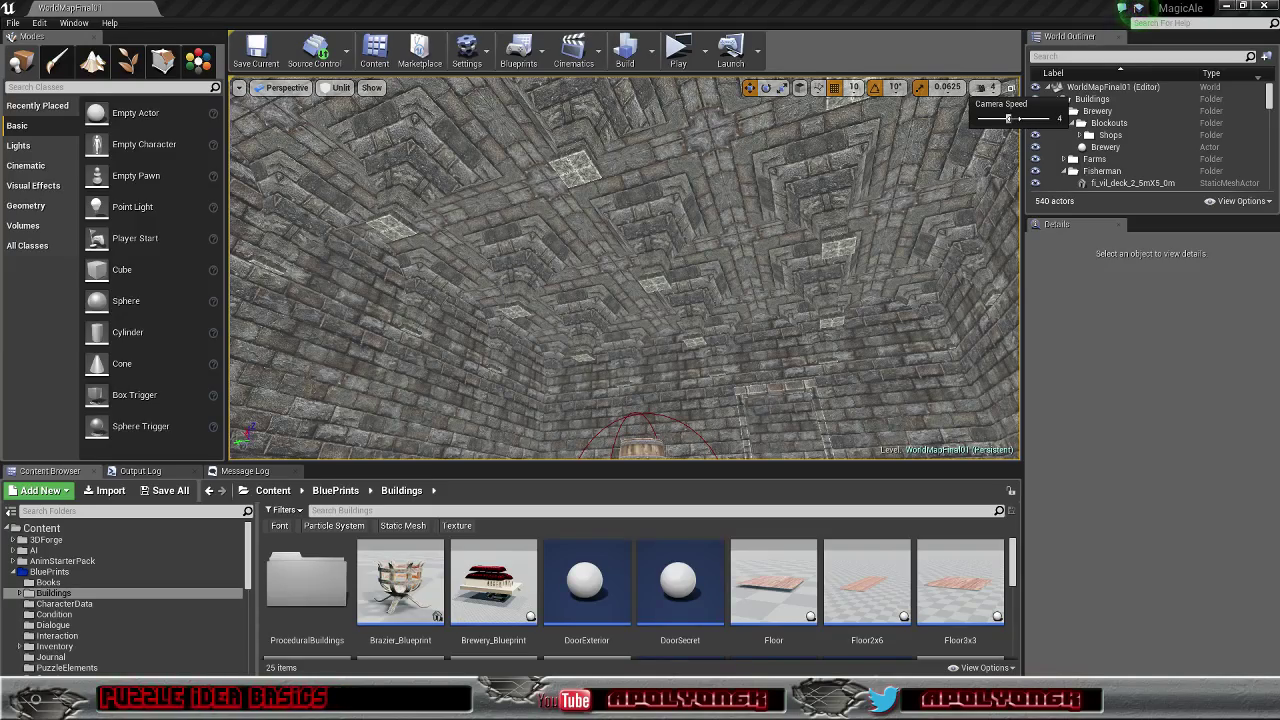
Step: Place a WallCandle blueprint from the Buildings folder beside the open doorway in the interior stone wall
right_drag(794, 333, 990, 376)
mouse_move(700, 386)
right_down()
mouse_move(665, 382)
mouse_move(740, 376)
mouse_move(700, 386)
right_up()
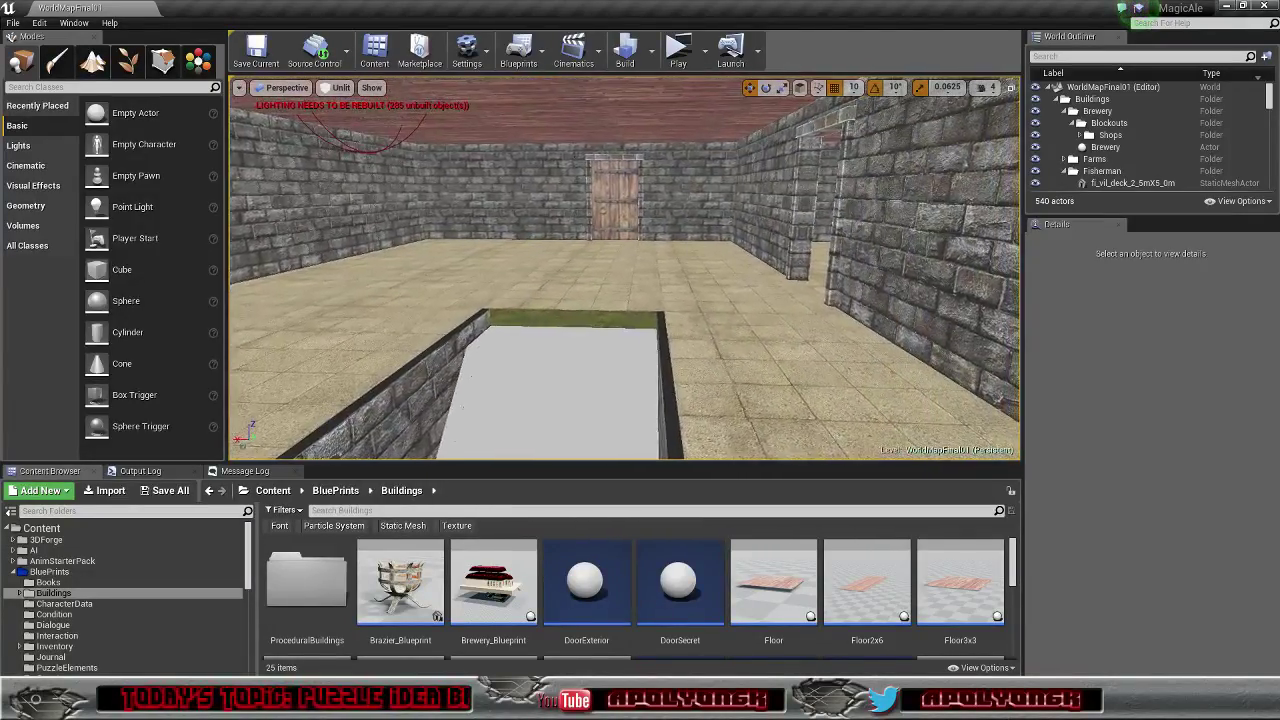
right_drag(640, 290, 410, 305)
key(w)
key(w)
right_drag(630, 262, 641, 316)
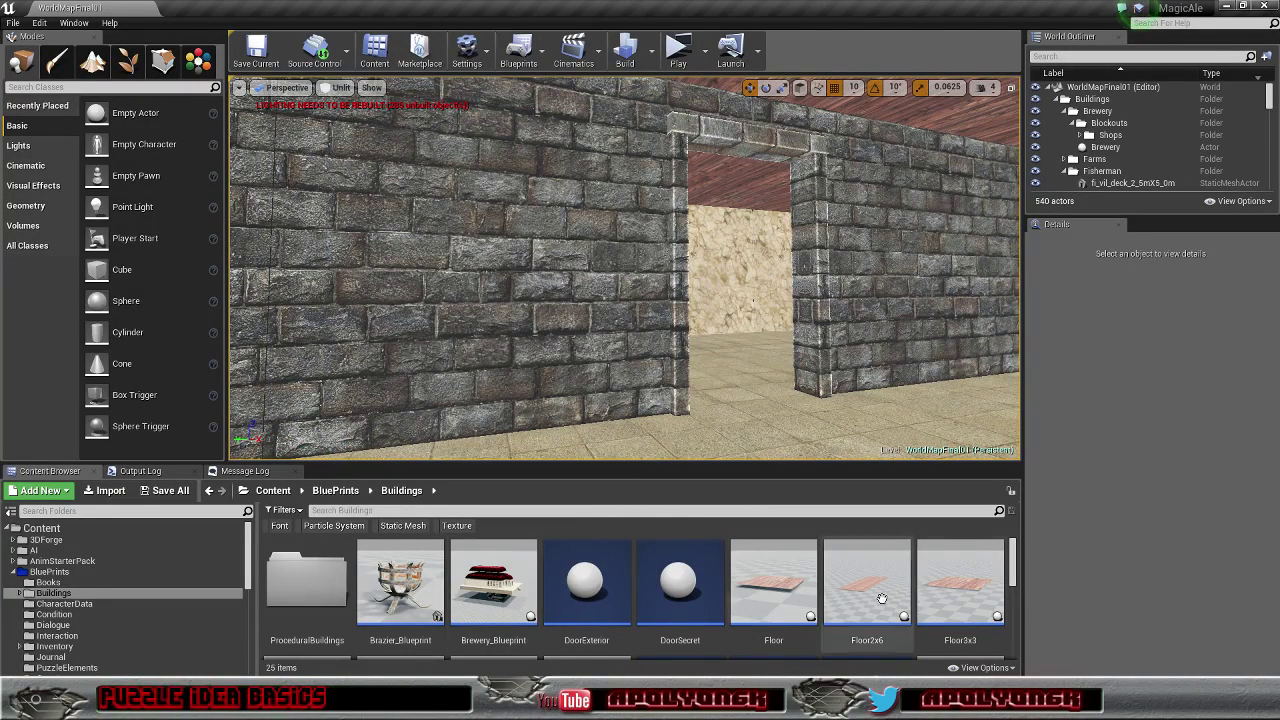
drag(1013, 566, 1020, 614)
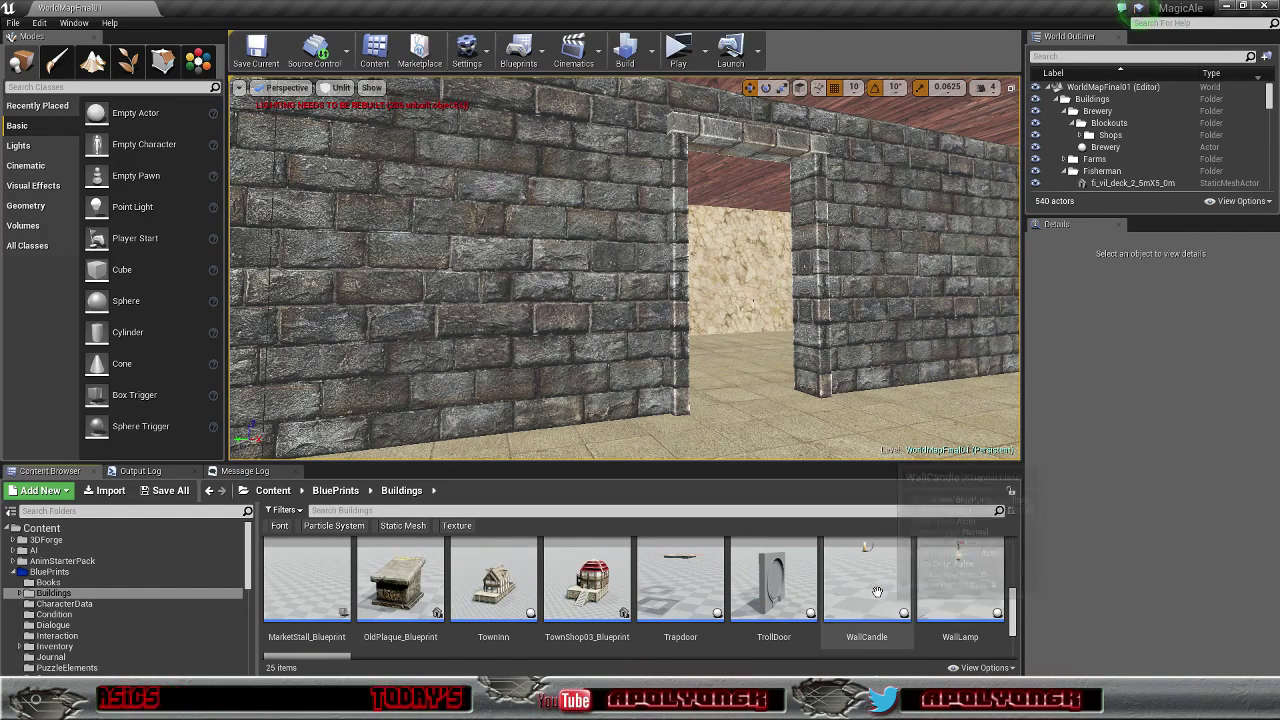
drag(866, 588, 657, 433)
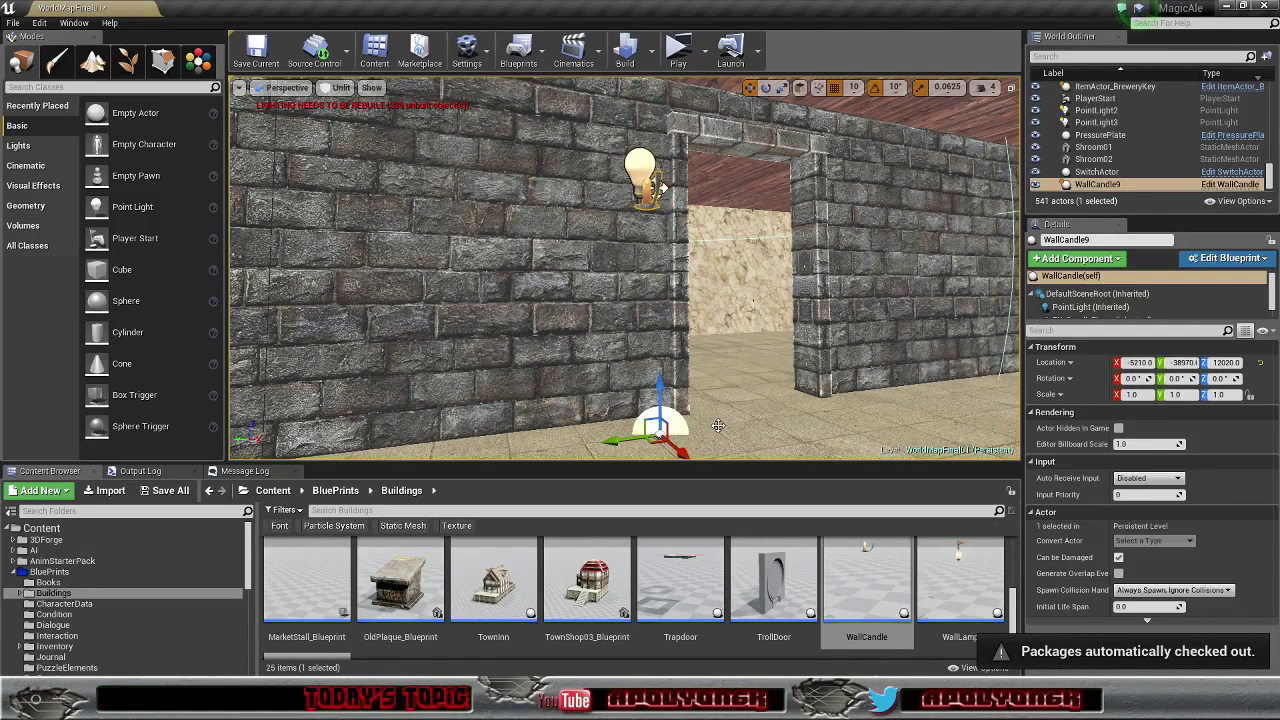
Step: Rotate the new wall candle about 180° around the Z axis
right_drag(714, 422, 950, 420)
key(a)
key(w)
right_drag(525, 428, 699, 411)
key(e)
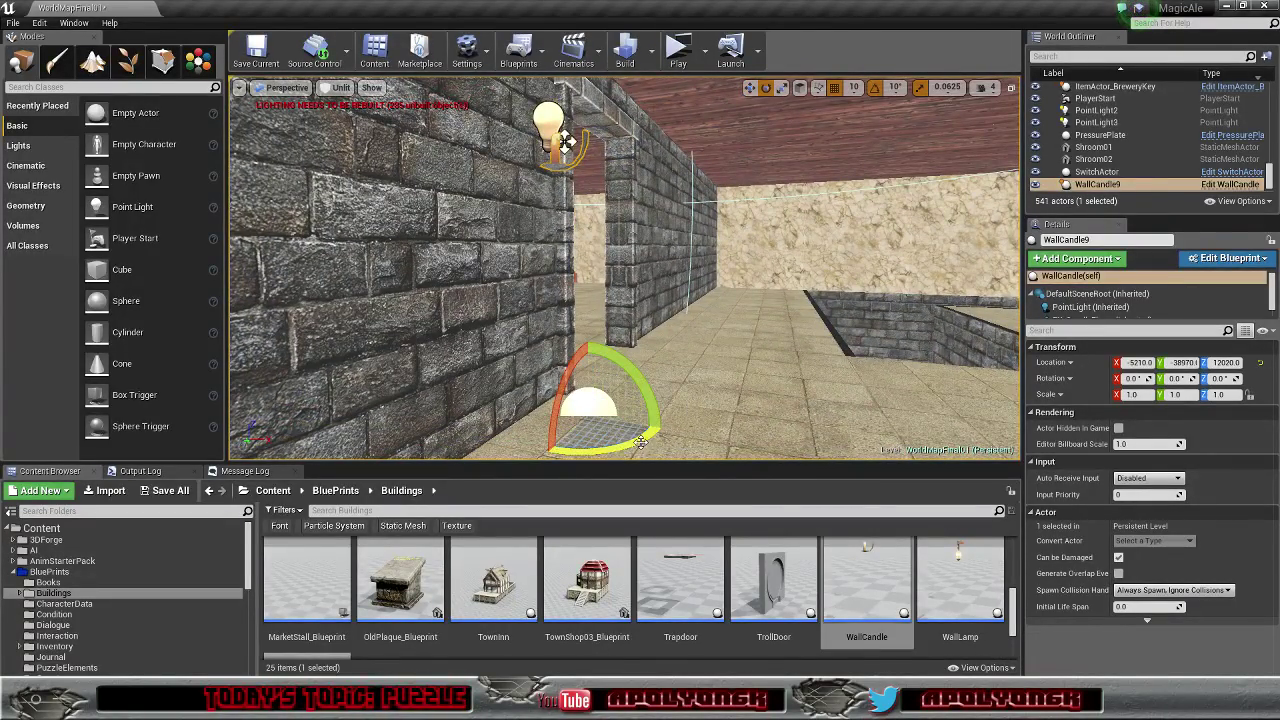
drag(641, 442, 475, 440)
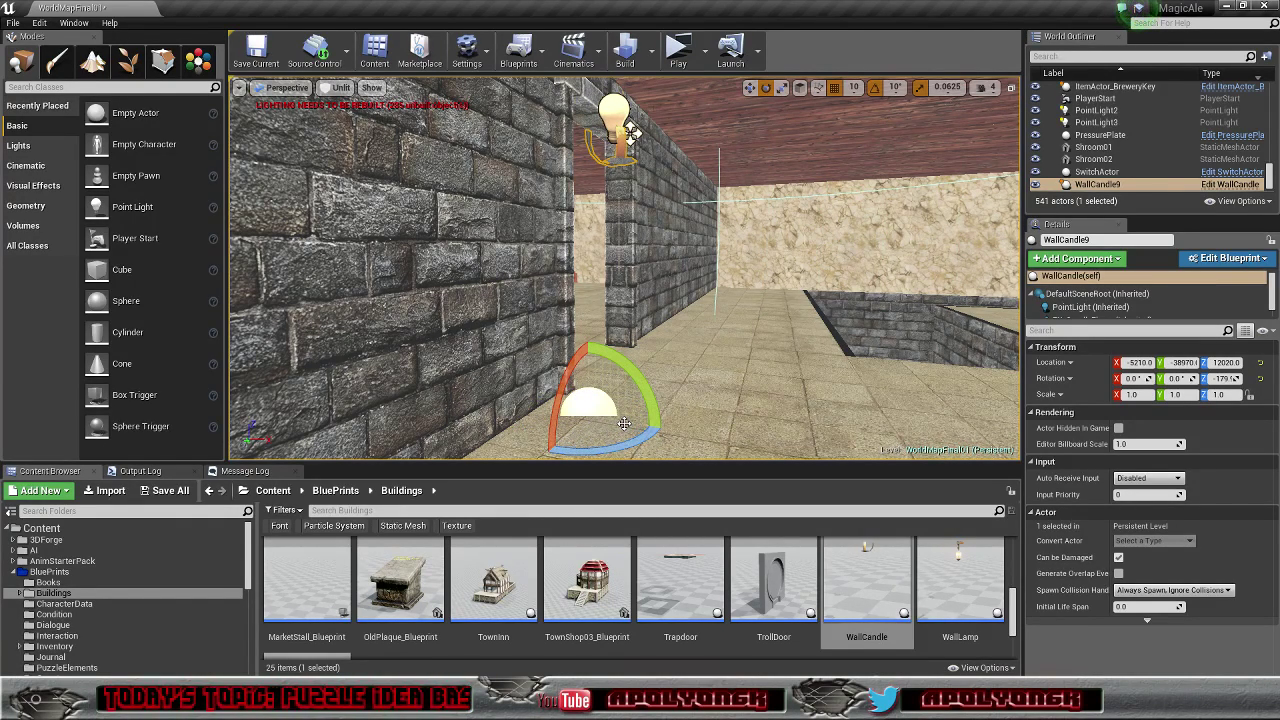
Step: Move the wall candle along X to -5250 so it sits against the stone wall
key(w)
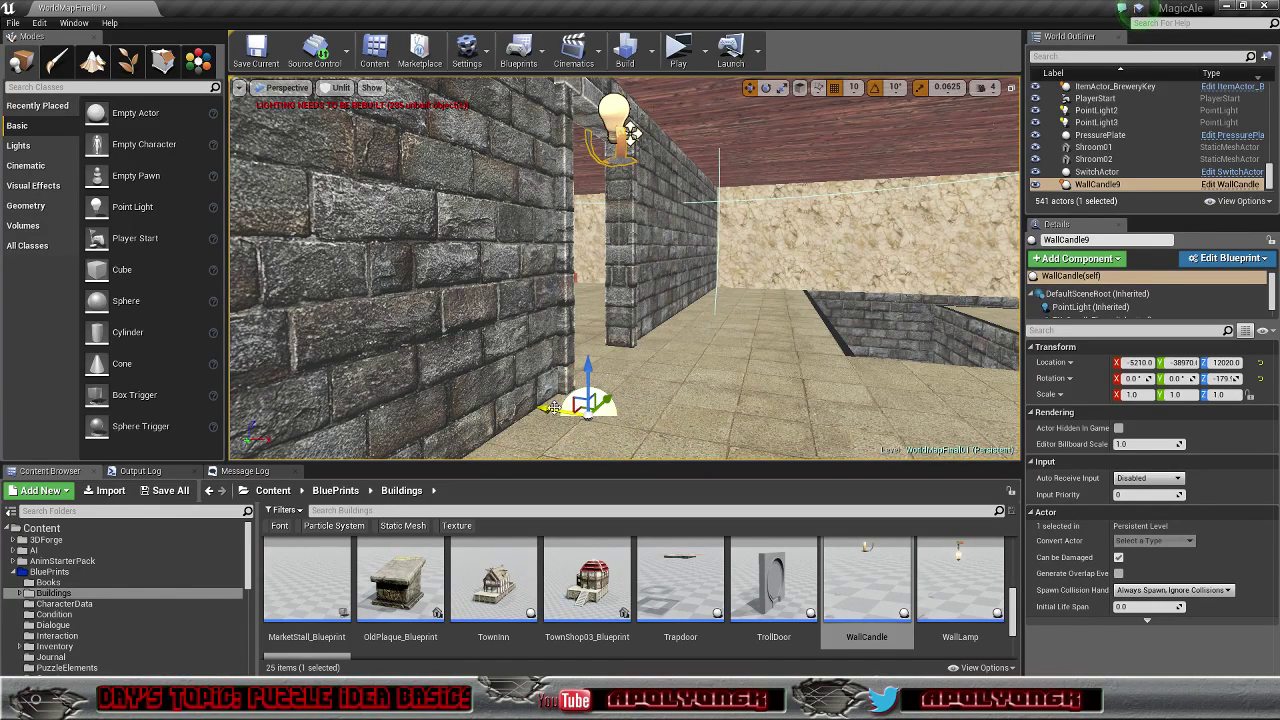
drag(552, 409, 505, 400)
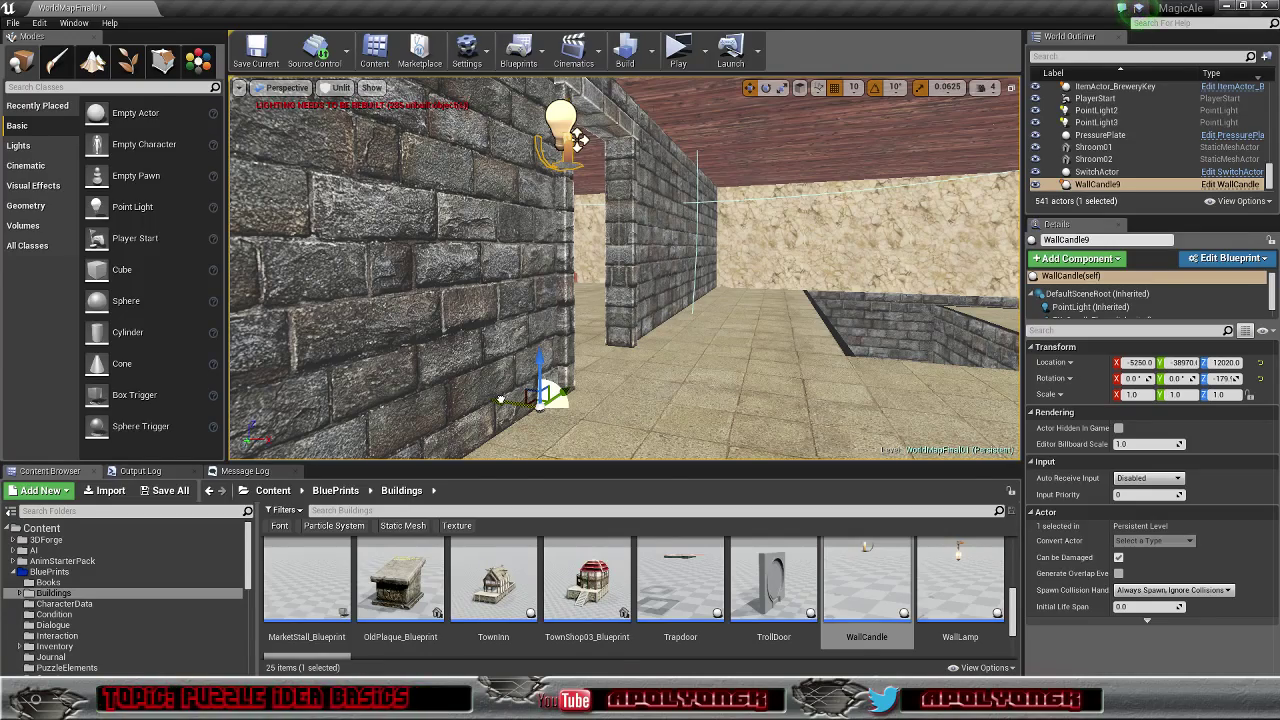
drag(497, 400, 499, 399)
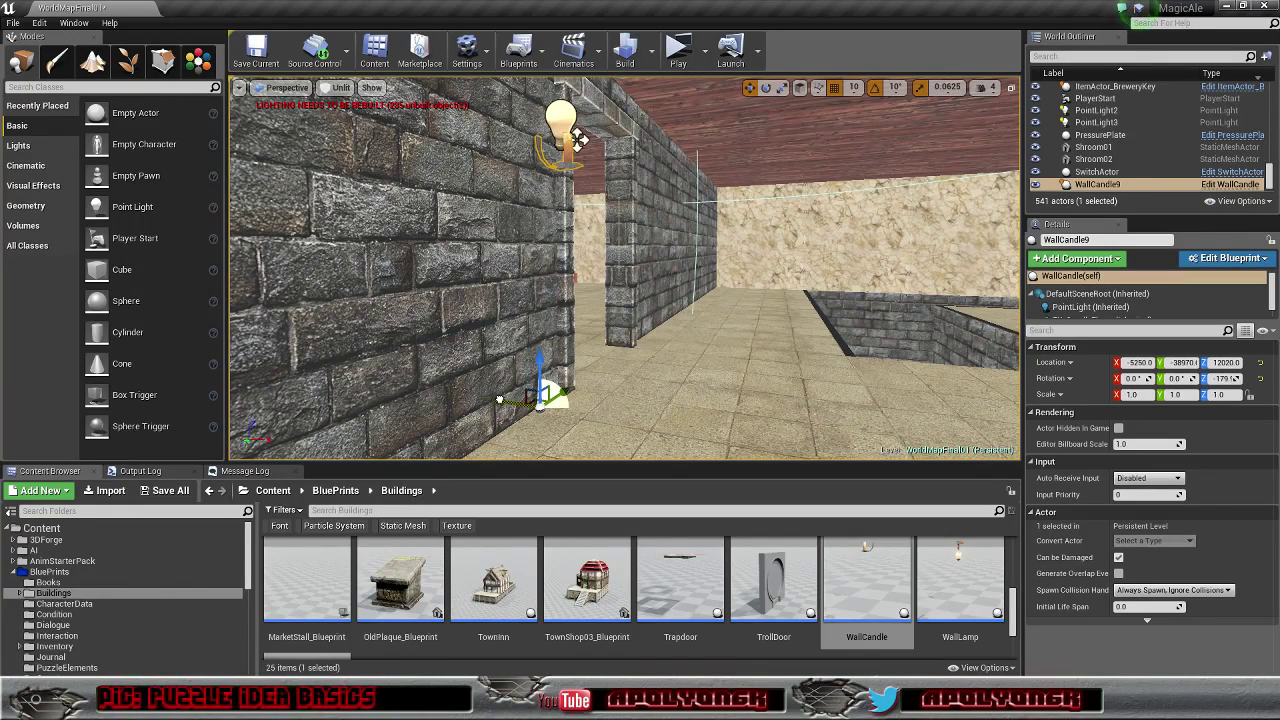
Step: Duplicate the wall candle and move the copy beside the wooden door, to X -5010 and Y -38500
right_drag(713, 293, 713, 293)
drag(660, 293, 822, 310)
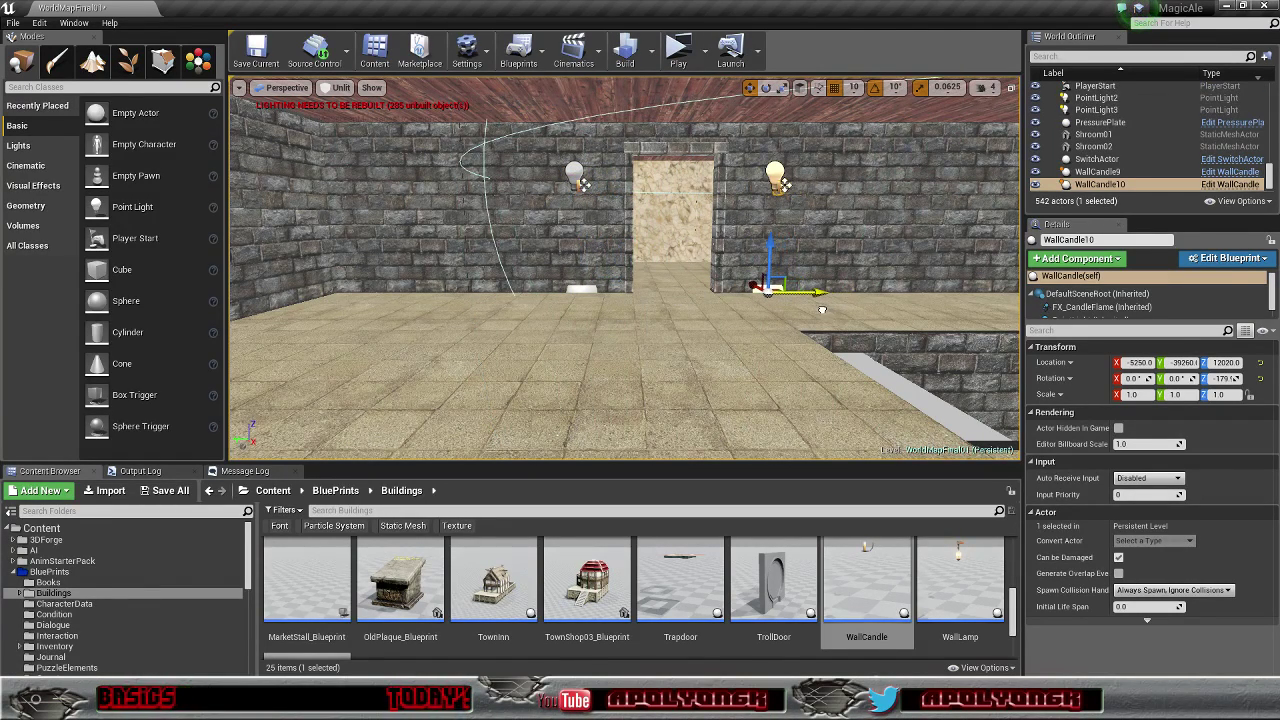
right_drag(818, 310, 340, 308)
mouse_move(955, 305)
right_down()
mouse_move(985, 305)
mouse_move(950, 306)
right_up()
right_drag(748, 378, 742, 380)
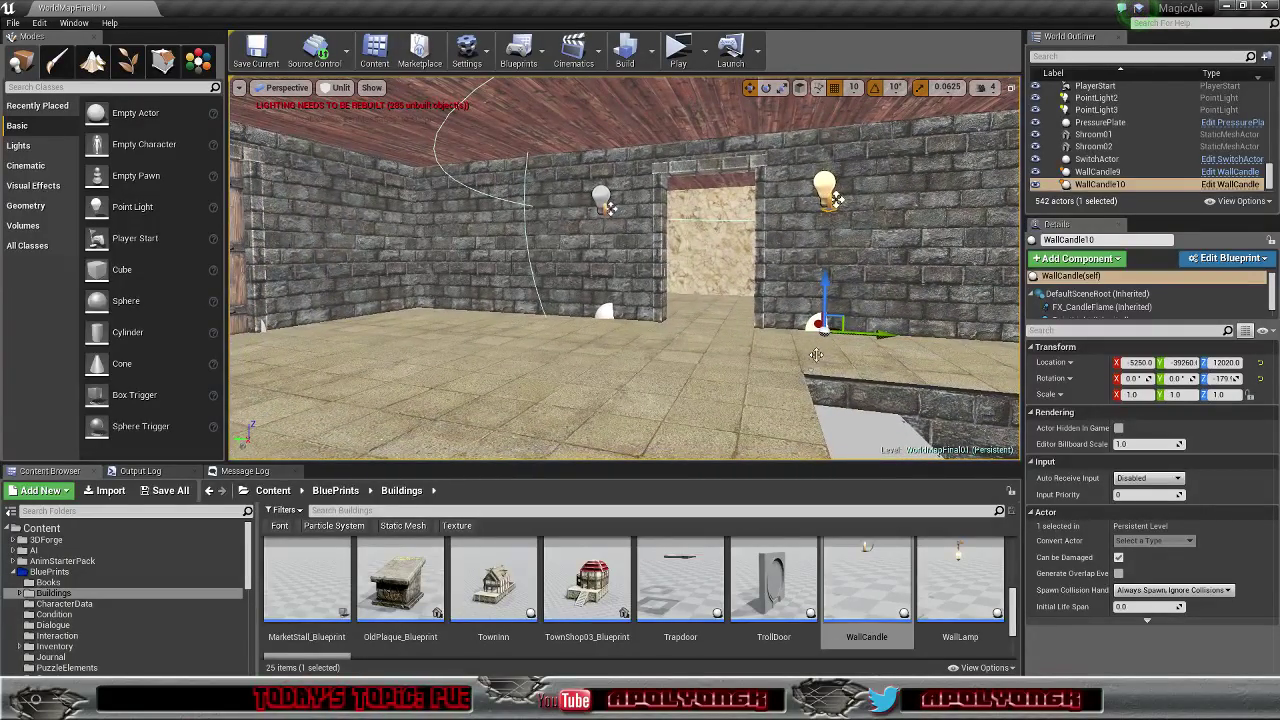
drag(815, 322, 355, 325)
right_drag(433, 189, 362, 206)
Step: Switch the viewport to Lit mode and rotate the candle beside the wooden door to about 90° around Z
click(326, 93)
click(343, 116)
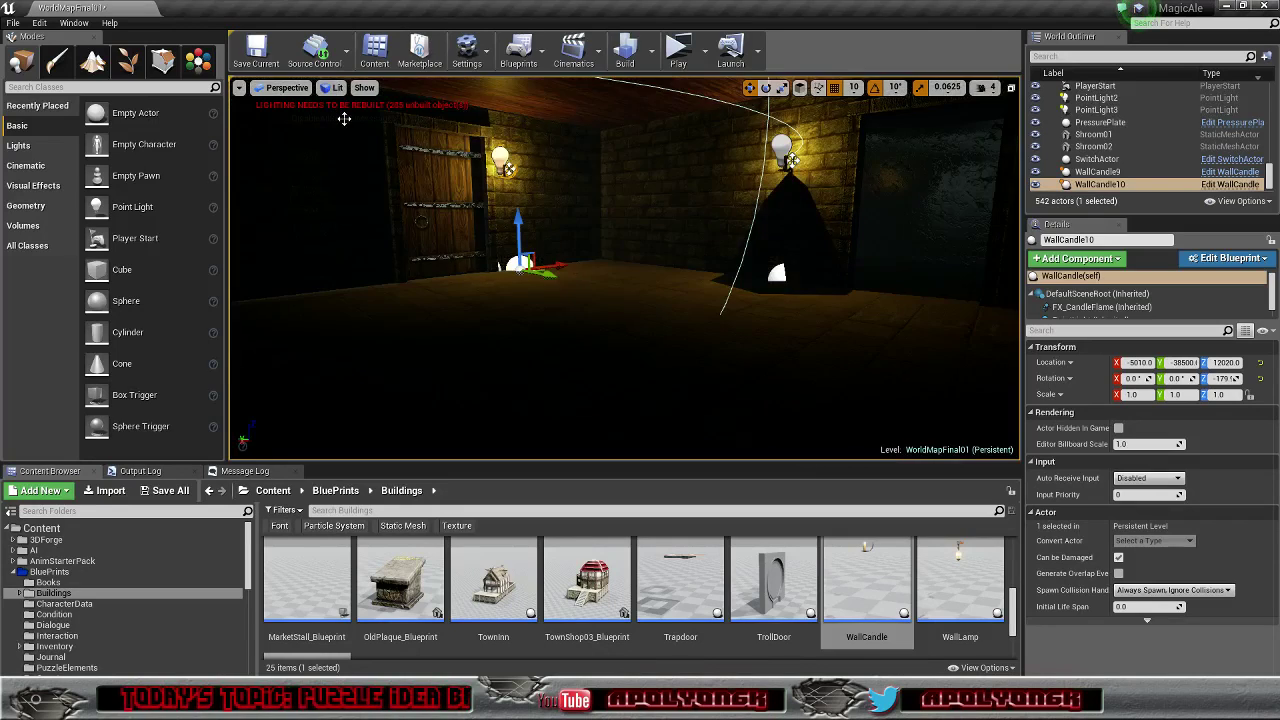
right_drag(538, 190, 454, 160)
key(w)
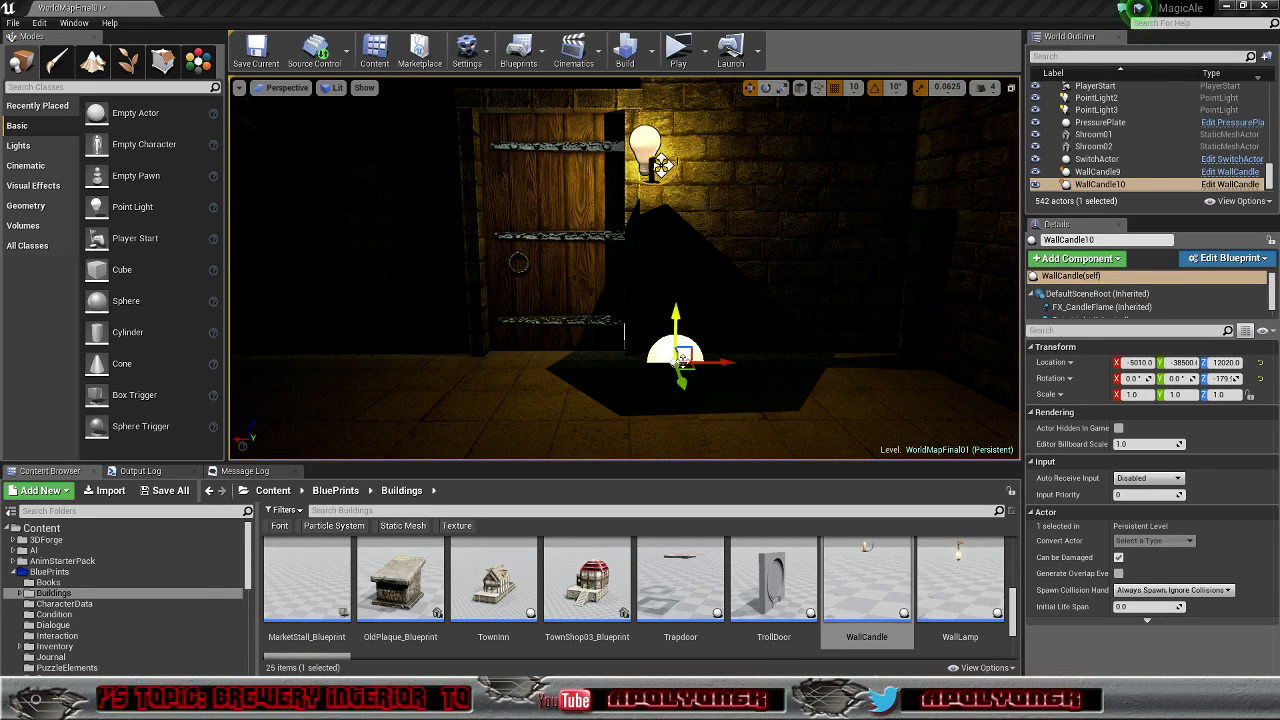
key(e)
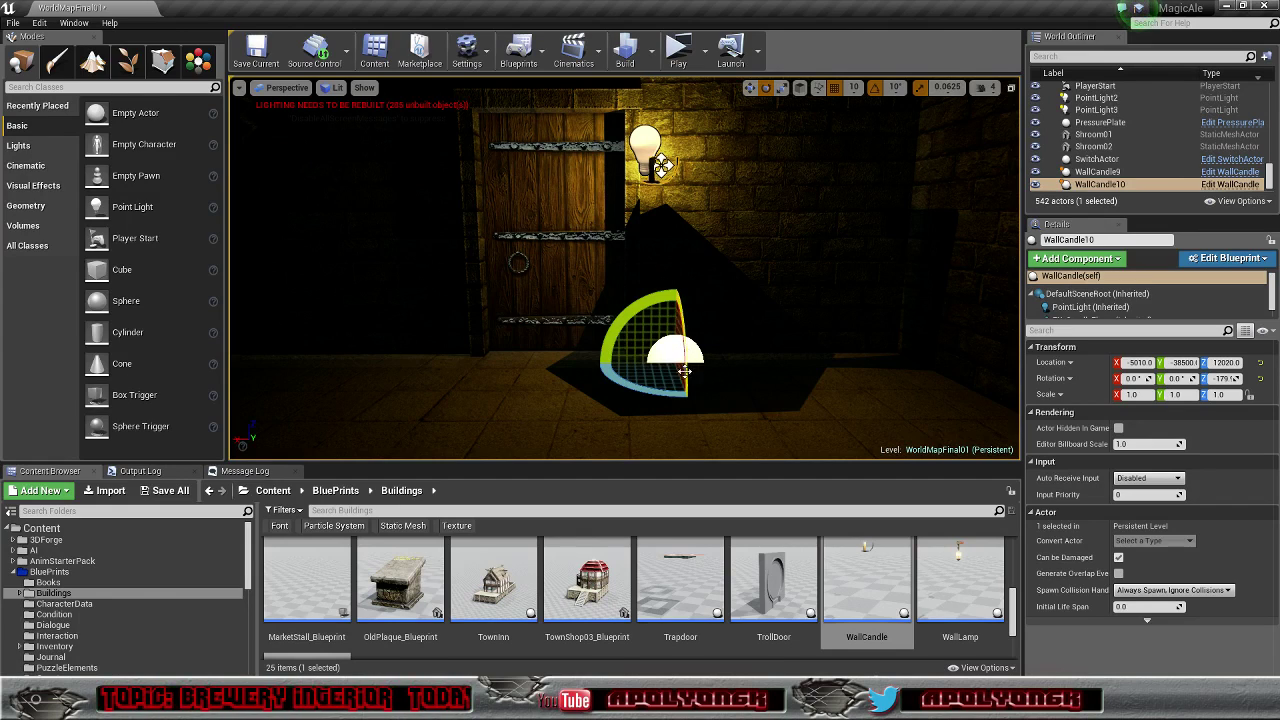
drag(646, 390, 752, 364)
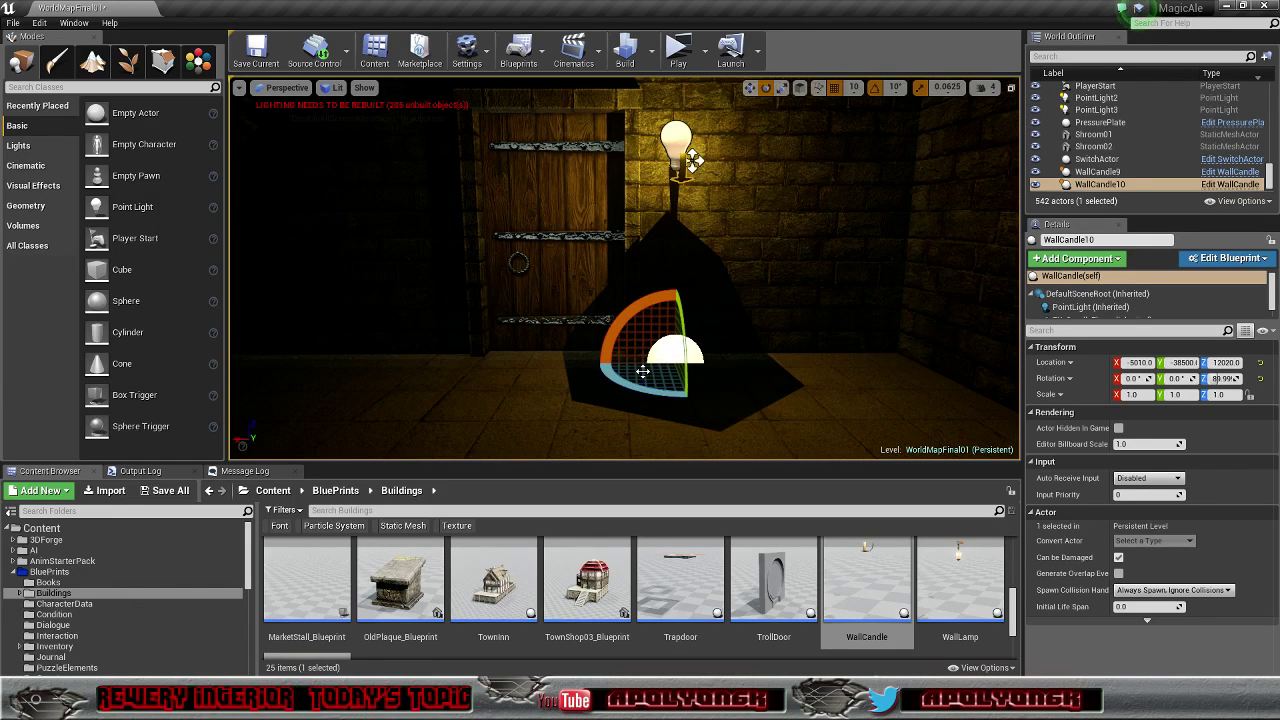
Step: Move the candle beside the wooden door against the wall to Y -38470, setting the grid snap size to 5
key(w)
right_drag(676, 362, 815, 362)
key(a)
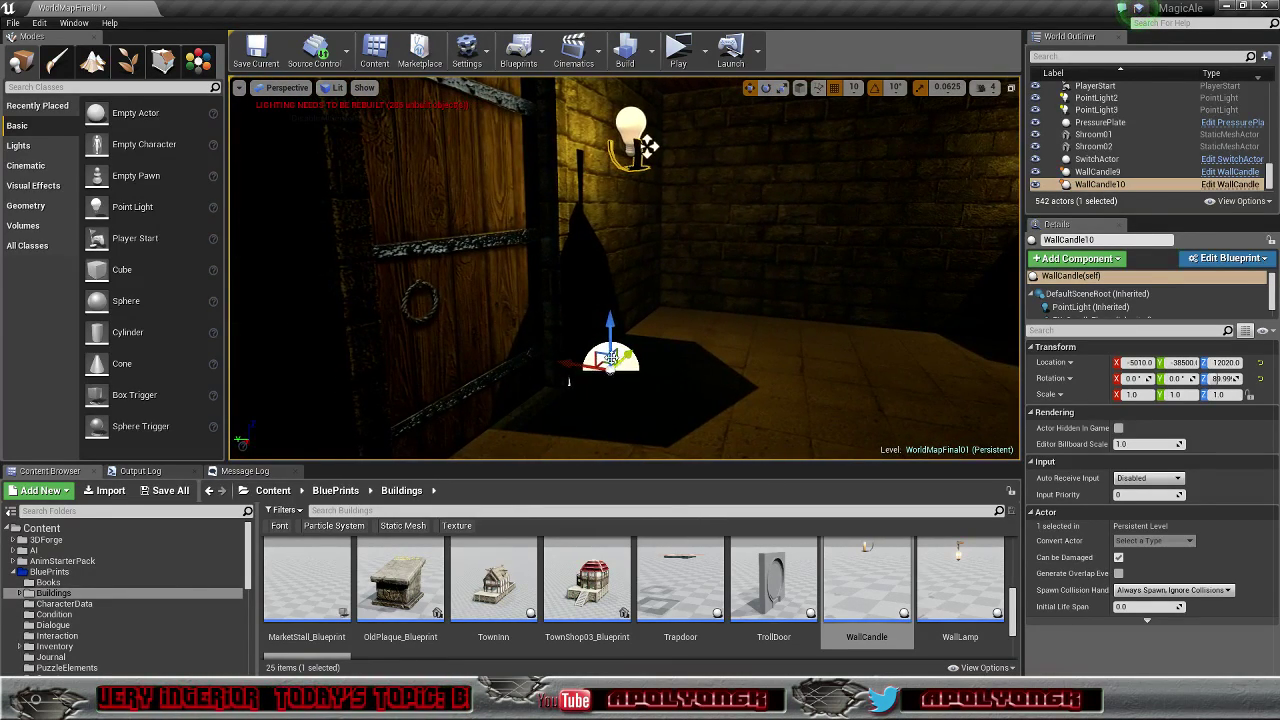
alt+drag(568, 380, 568, 380)
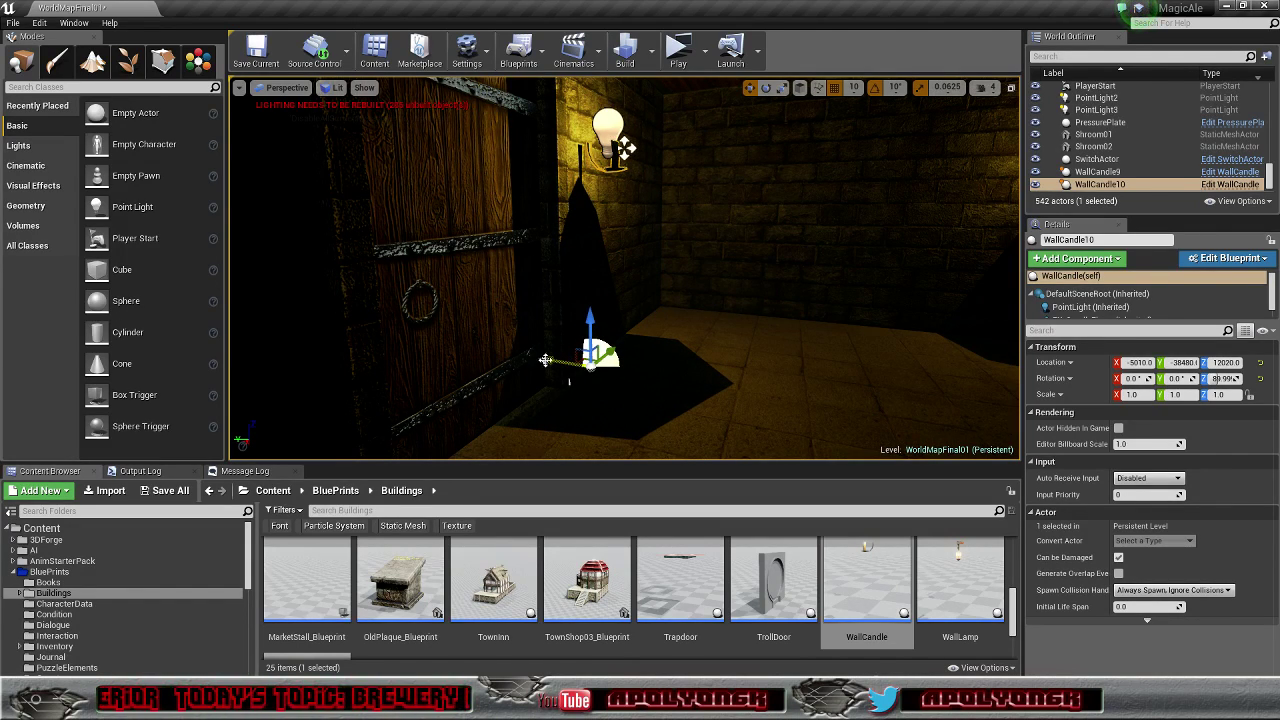
click(855, 88)
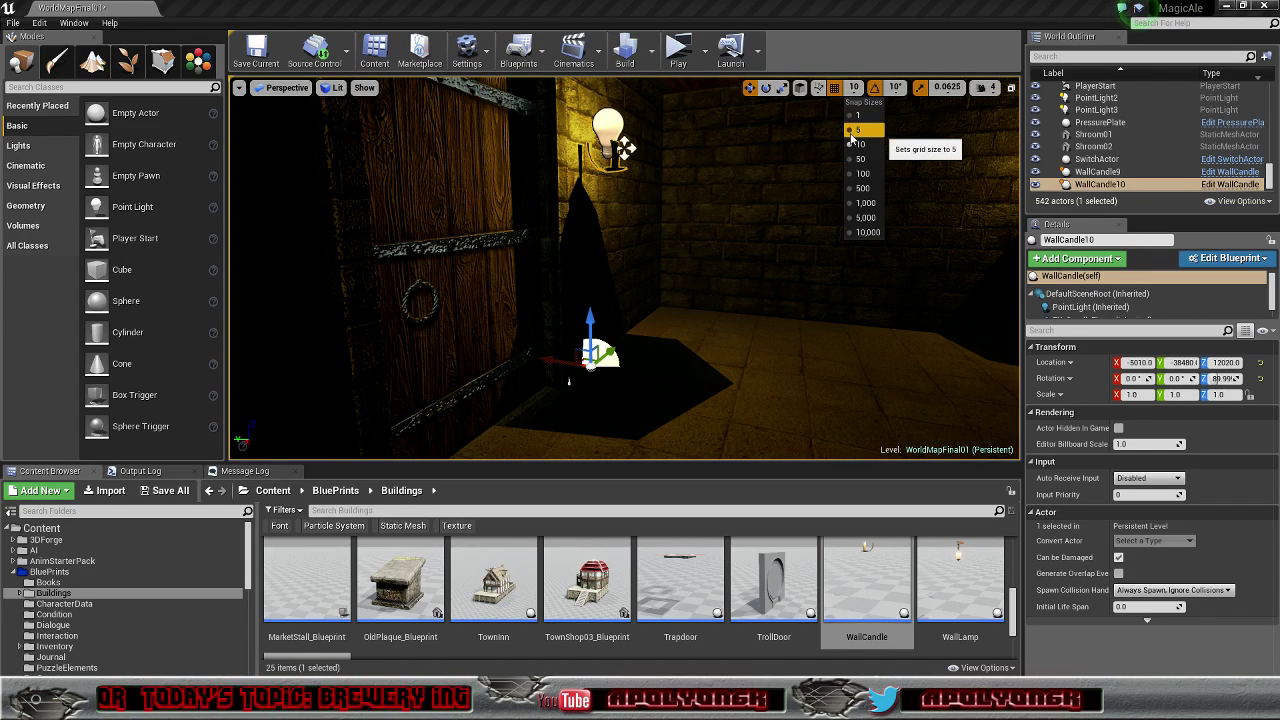
click(860, 130)
drag(547, 359, 540, 358)
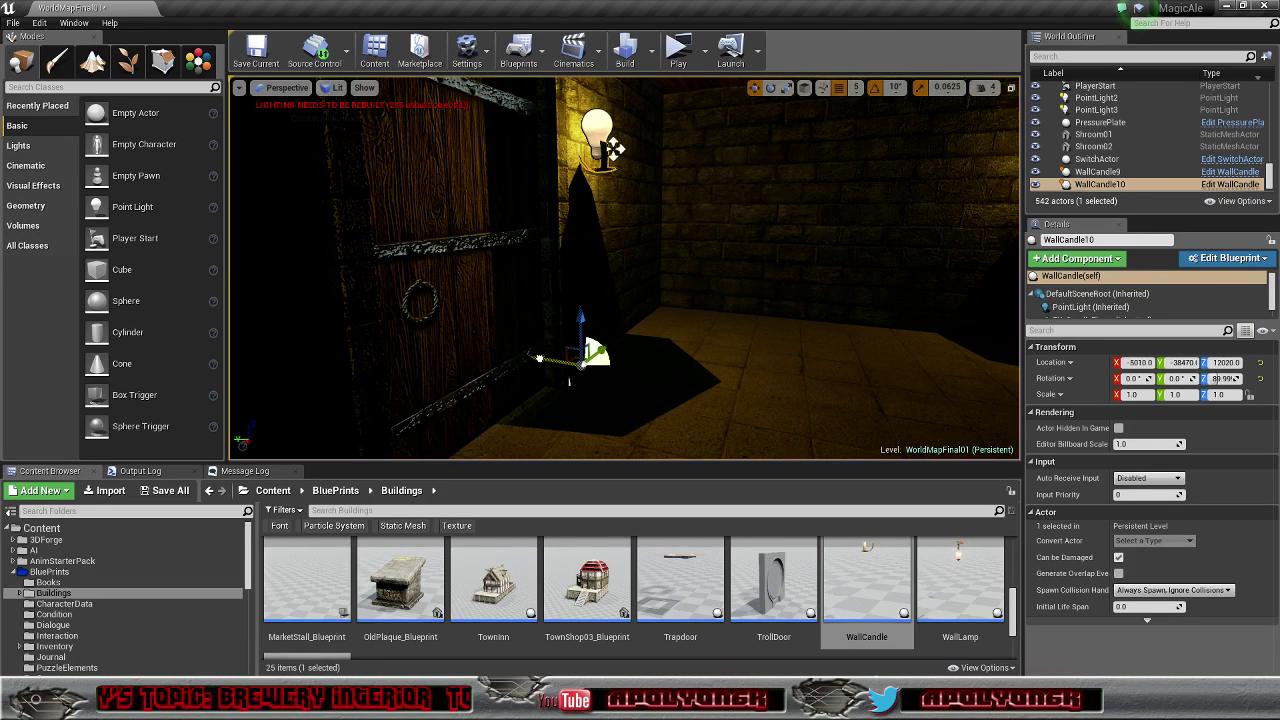
Step: Delete the standalone PointLight3 from the middle of the room
mouse_move(663, 340)
right_down()
mouse_move(700, 335)
mouse_move(560, 330)
mouse_move(760, 336)
mouse_move(640, 328)
mouse_move(720, 343)
mouse_move(590, 345)
mouse_move(640, 340)
right_up()
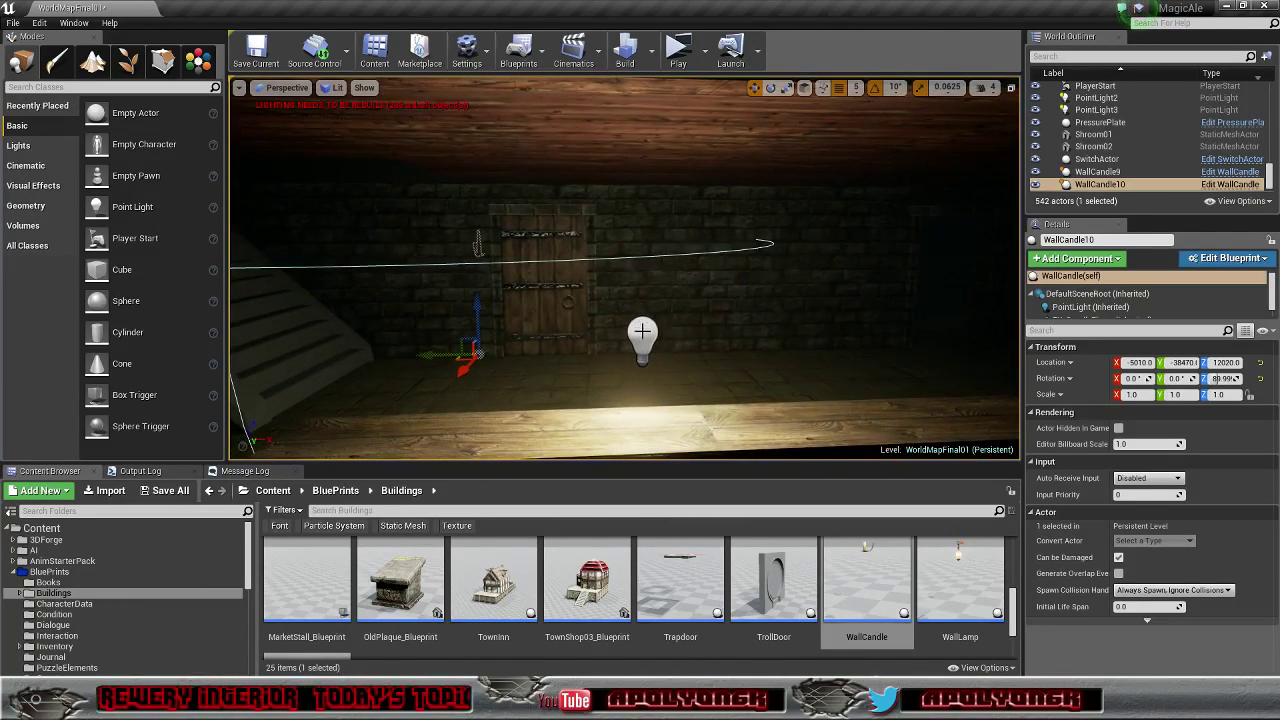
click(660, 332)
key(Delete)
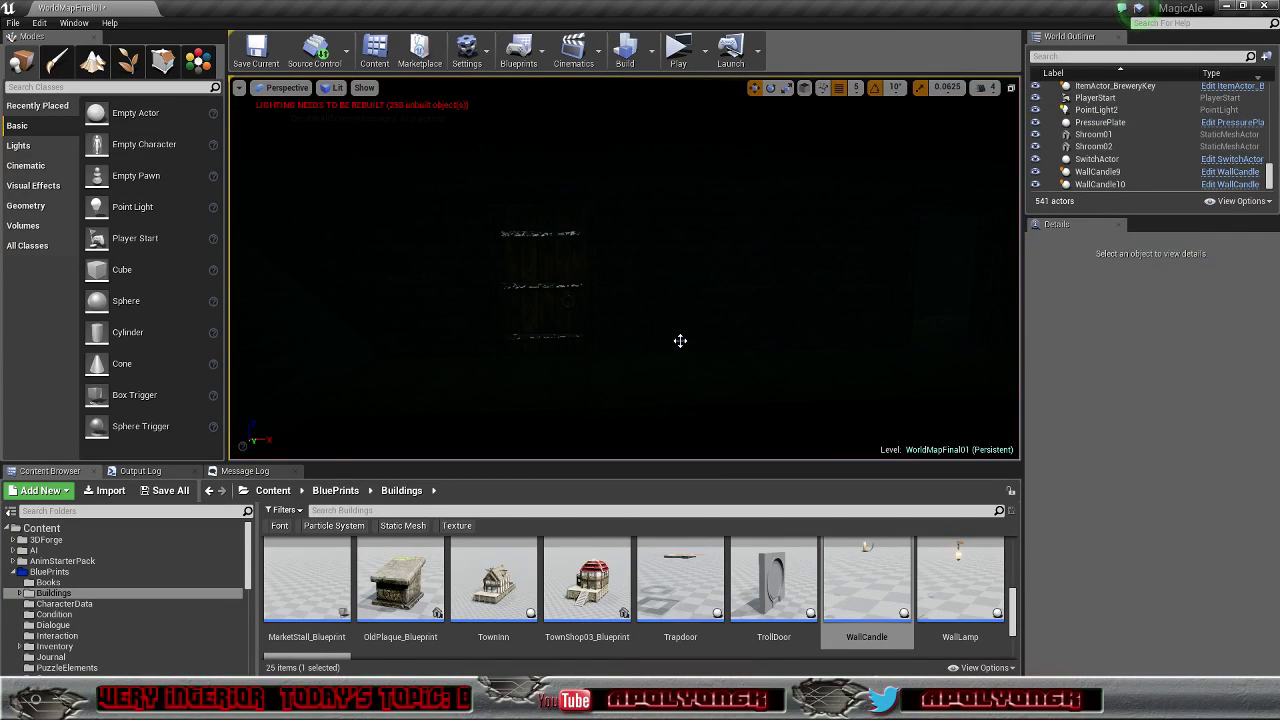
Step: Duplicate the wall candle beside the wooden door and move the copy out into the room to Y -38315
mouse_move(645, 298)
right_down()
mouse_move(610, 300)
mouse_move(660, 302)
mouse_move(645, 298)
right_up()
click(565, 398)
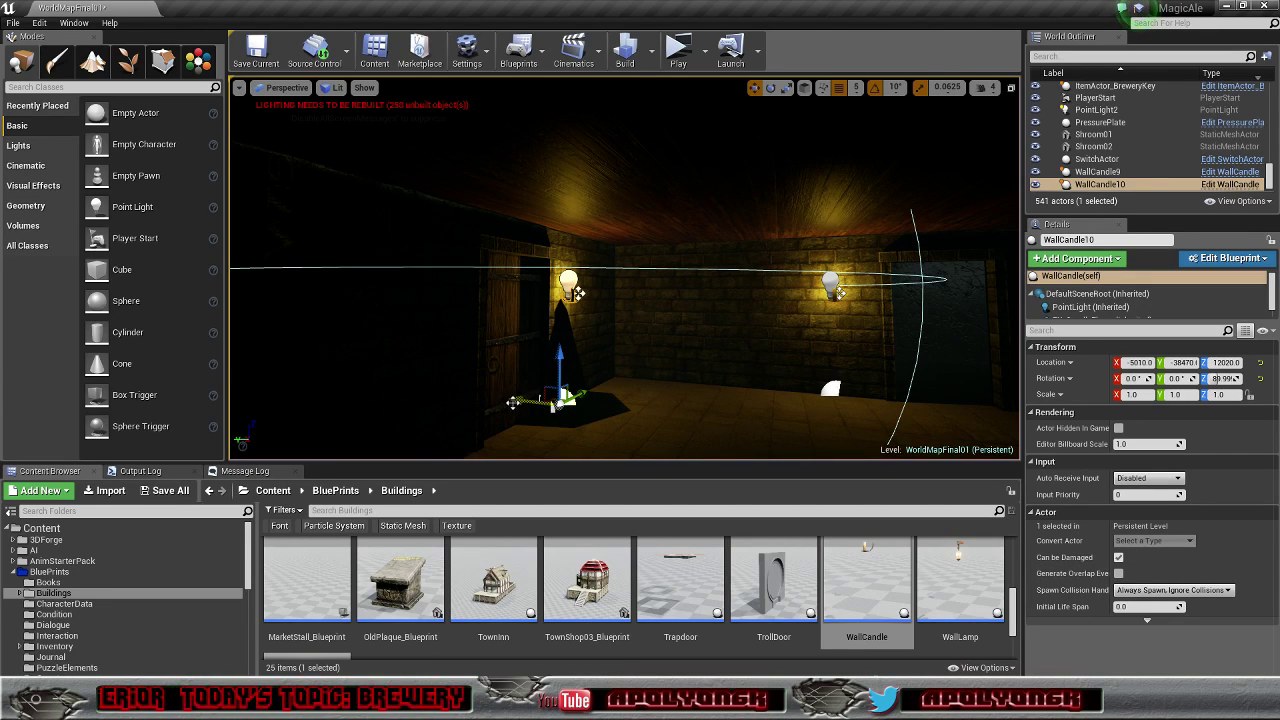
alt+drag(510, 402, 444, 398)
right_drag(444, 398, 650, 400)
right_drag(527, 381, 467, 403)
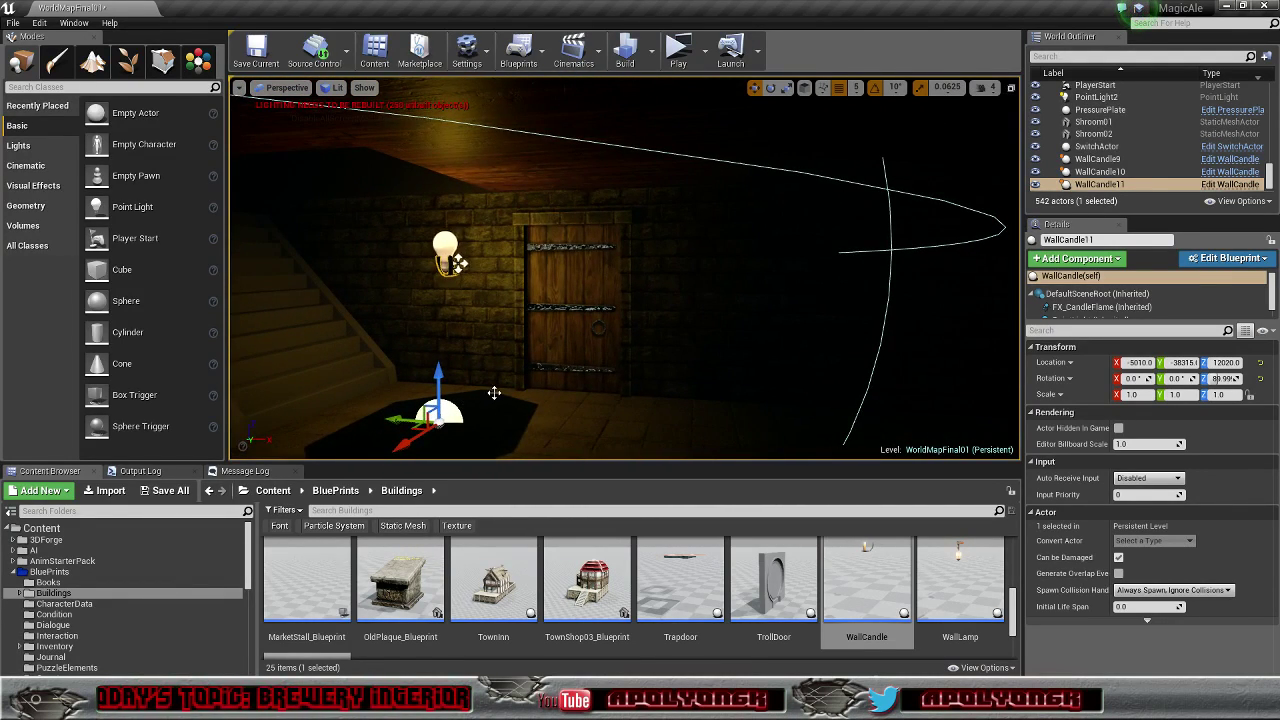
Step: Rotate the copied candle to about -90° around Z and move it past the other side of the door to X -4685
key(e)
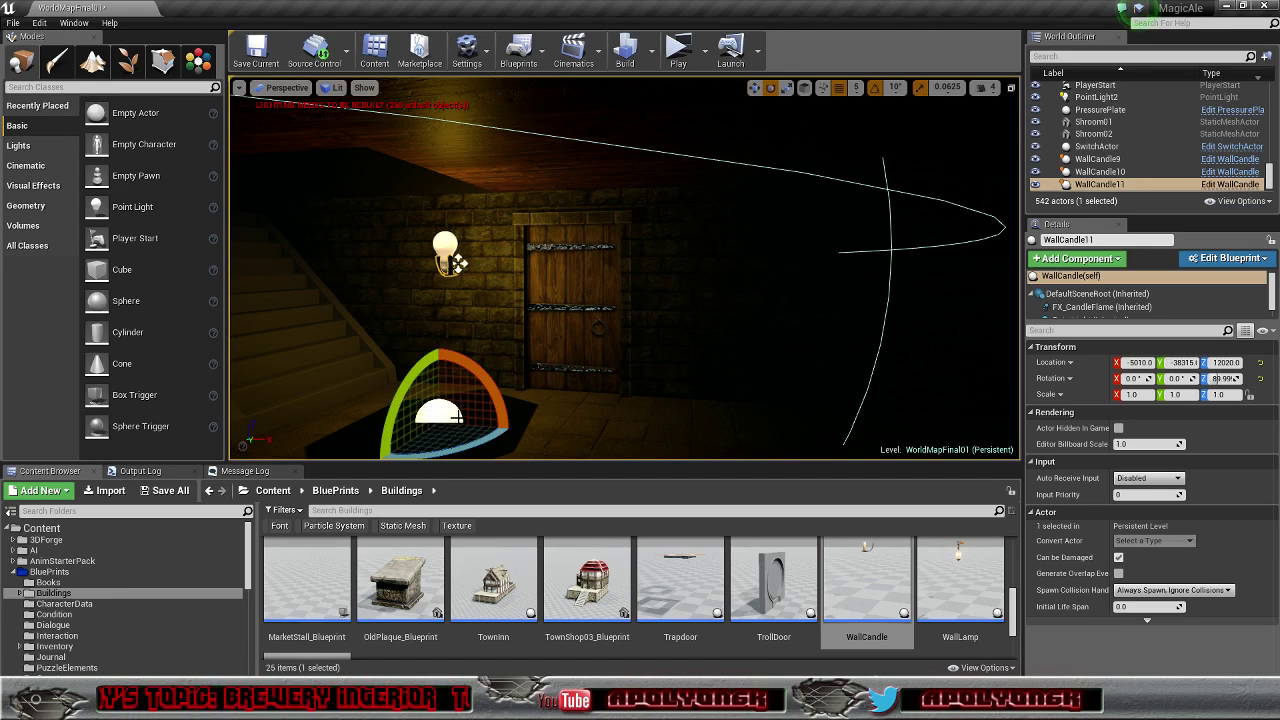
drag(470, 418, 650, 418)
key(w)
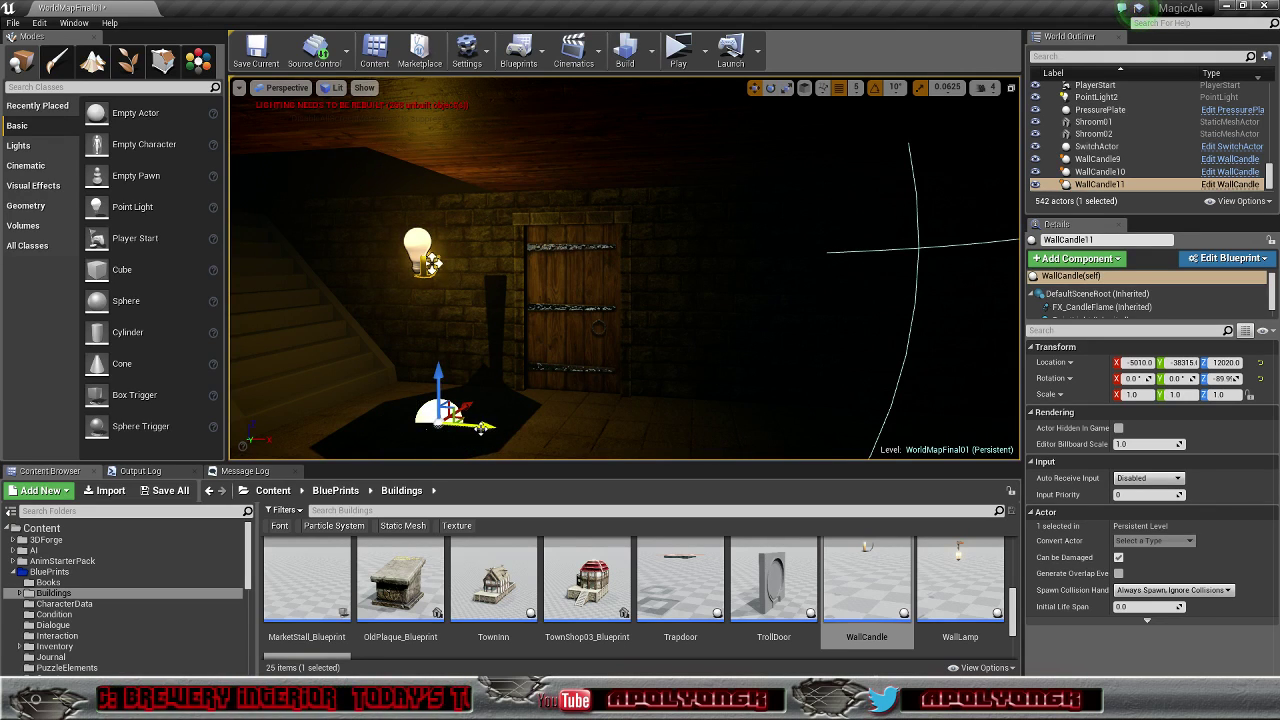
drag(482, 428, 775, 447)
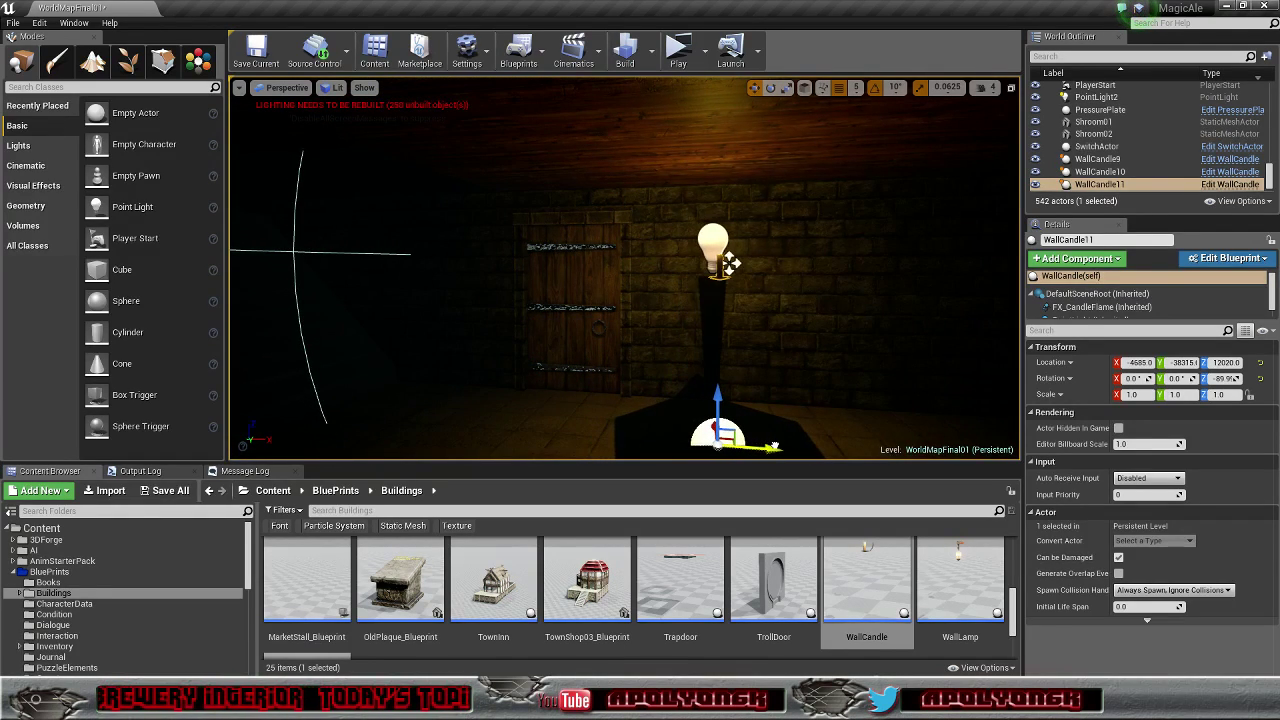
Step: Move the copied candle back against the wall on the far side of the door, to Y -38455
right_drag(592, 394, 655, 352)
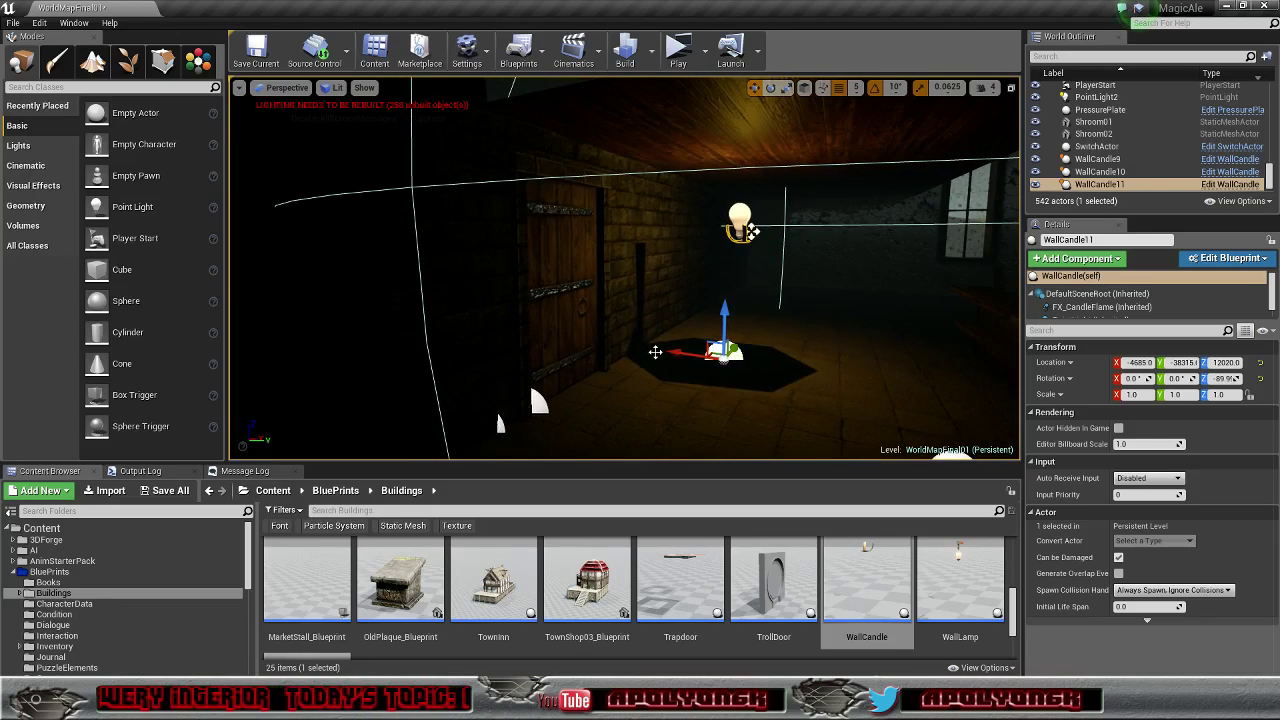
drag(655, 352, 652, 349)
drag(634, 349, 603, 345)
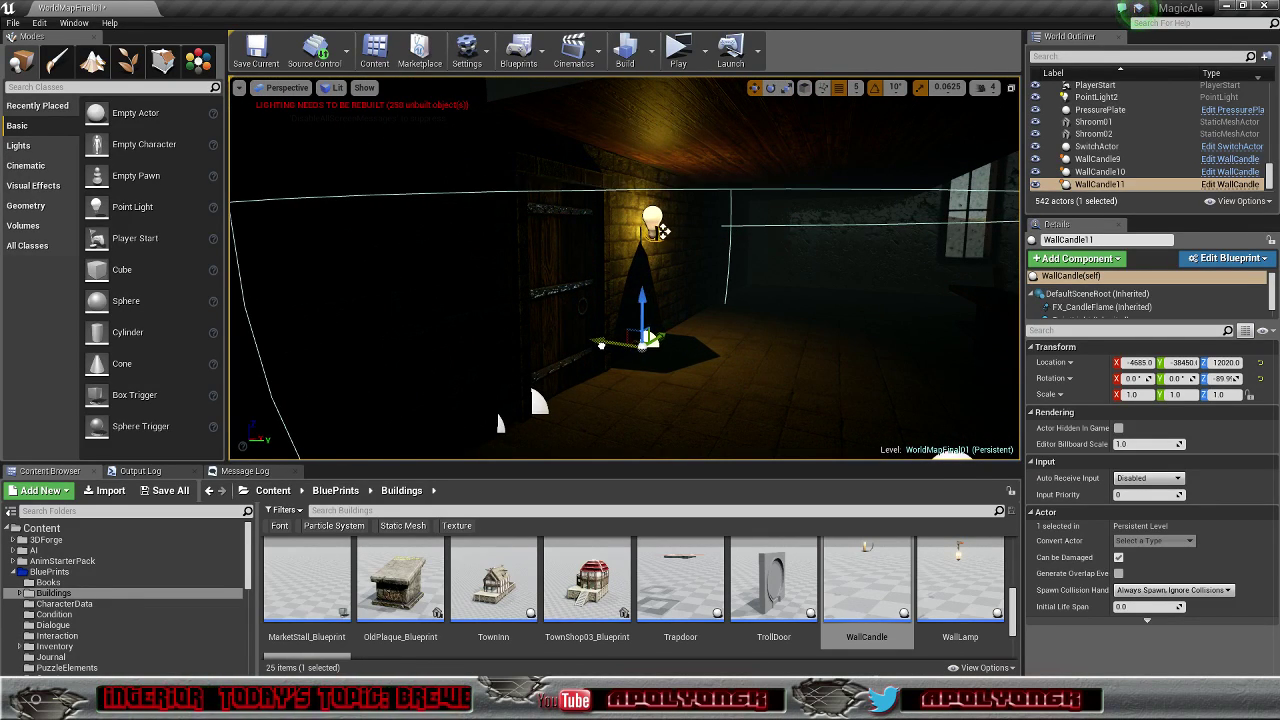
key(f)
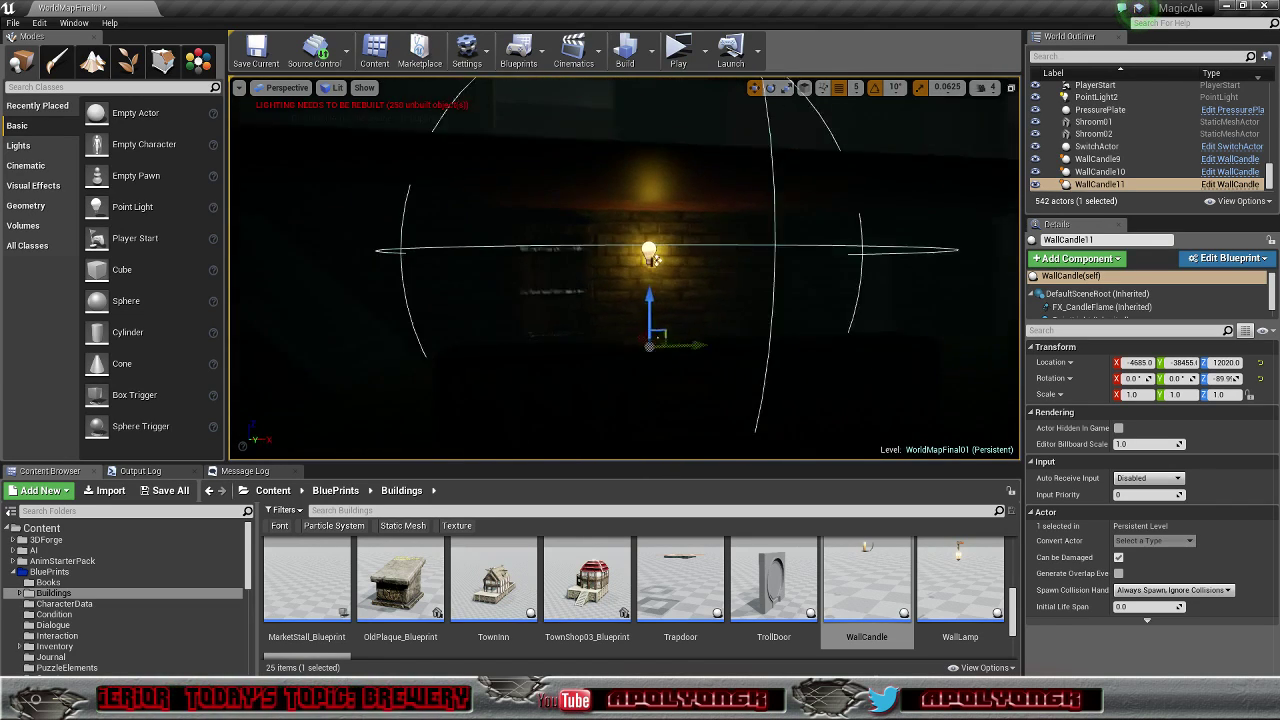
right_drag(523, 420, 520, 350)
right_drag(640, 200, 634, 360)
click(580, 366)
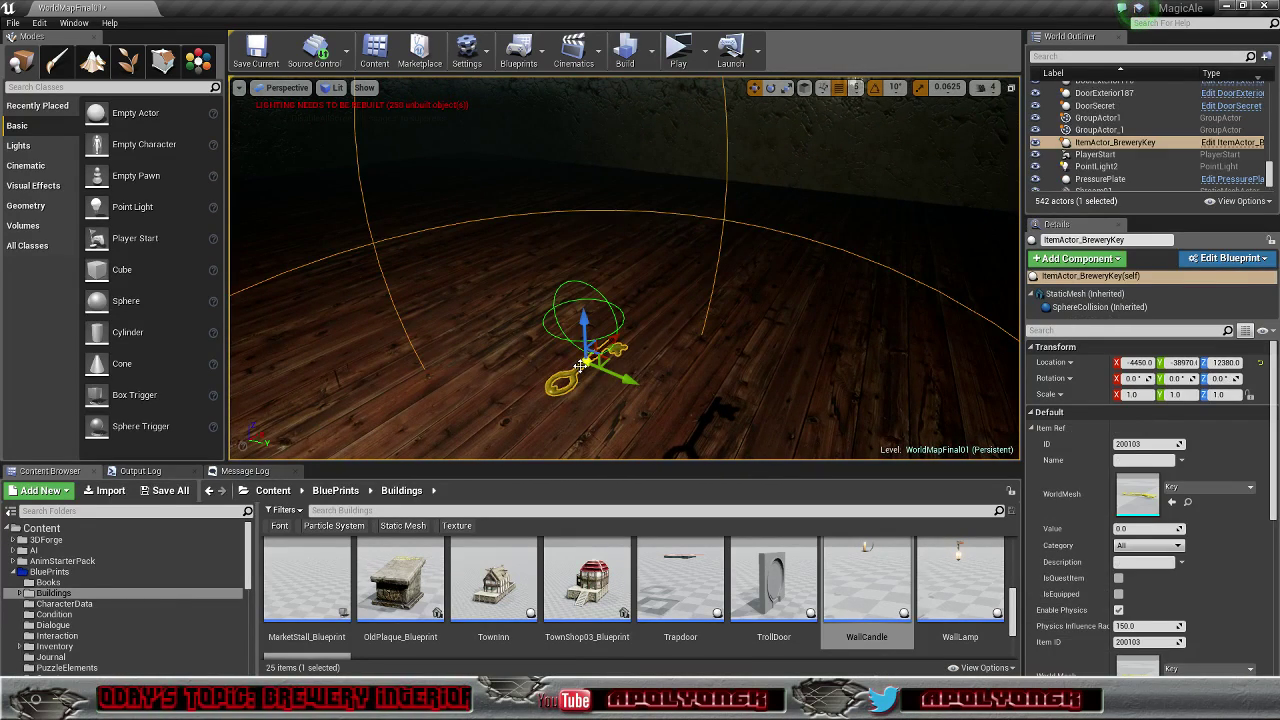
key(Delete)
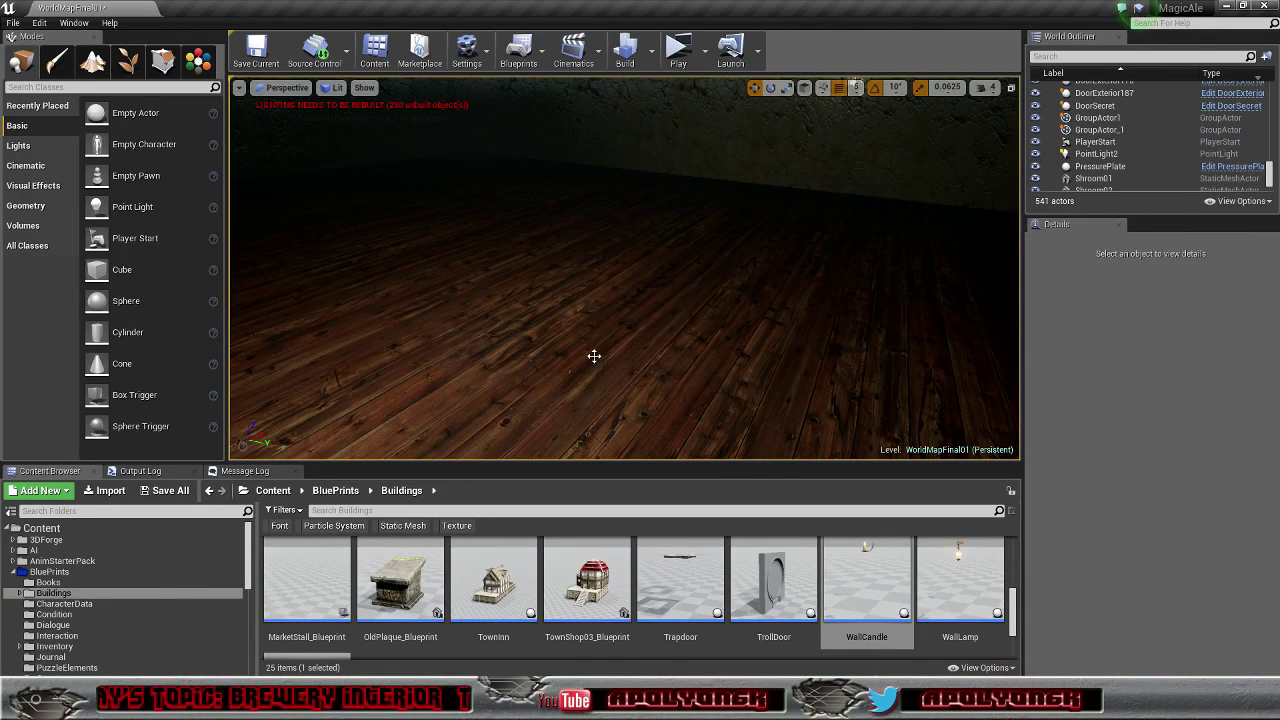
key(ctrl+z)
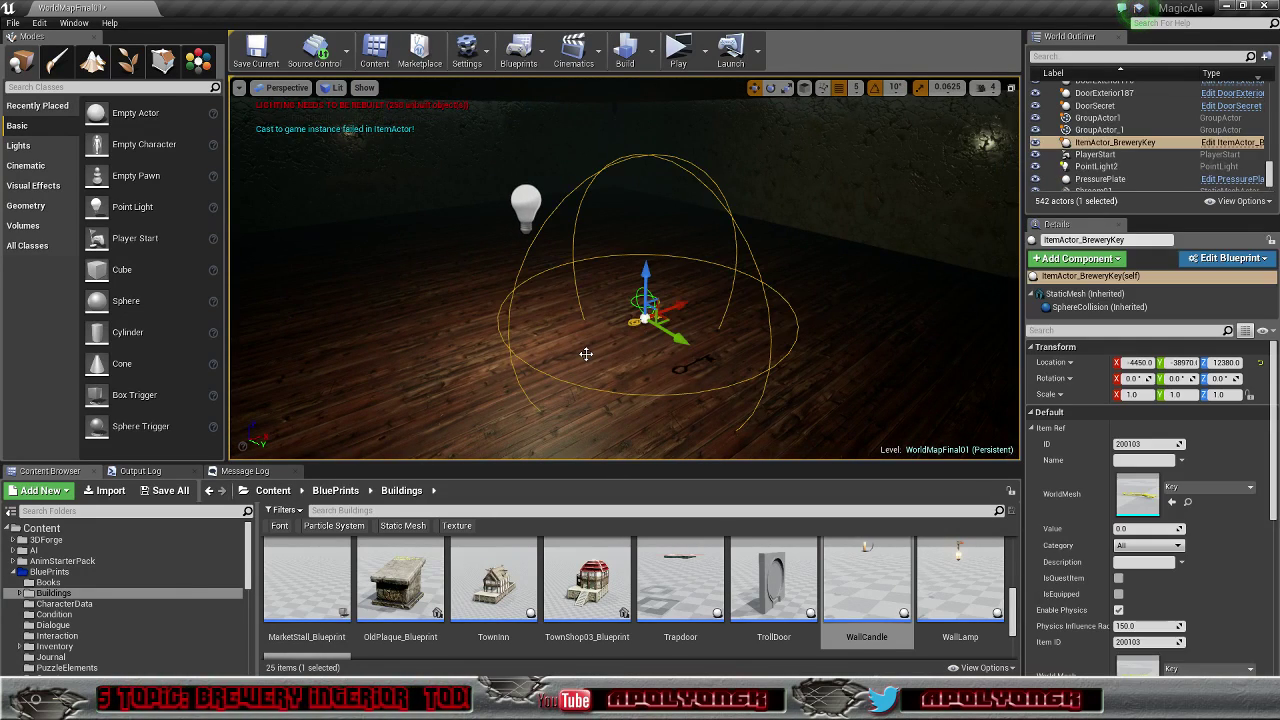
Step: Delete the standalone PointLight2 near the brewery key on the upper wooden floor
click(524, 199)
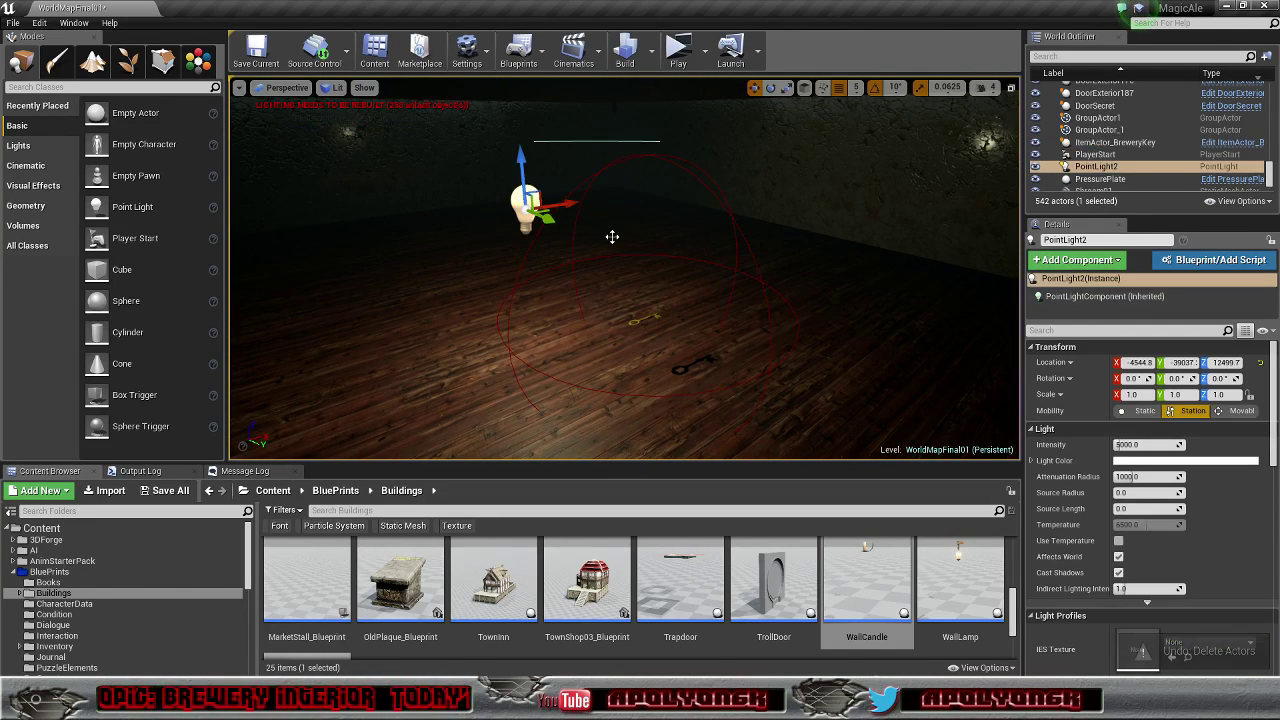
key(Delete)
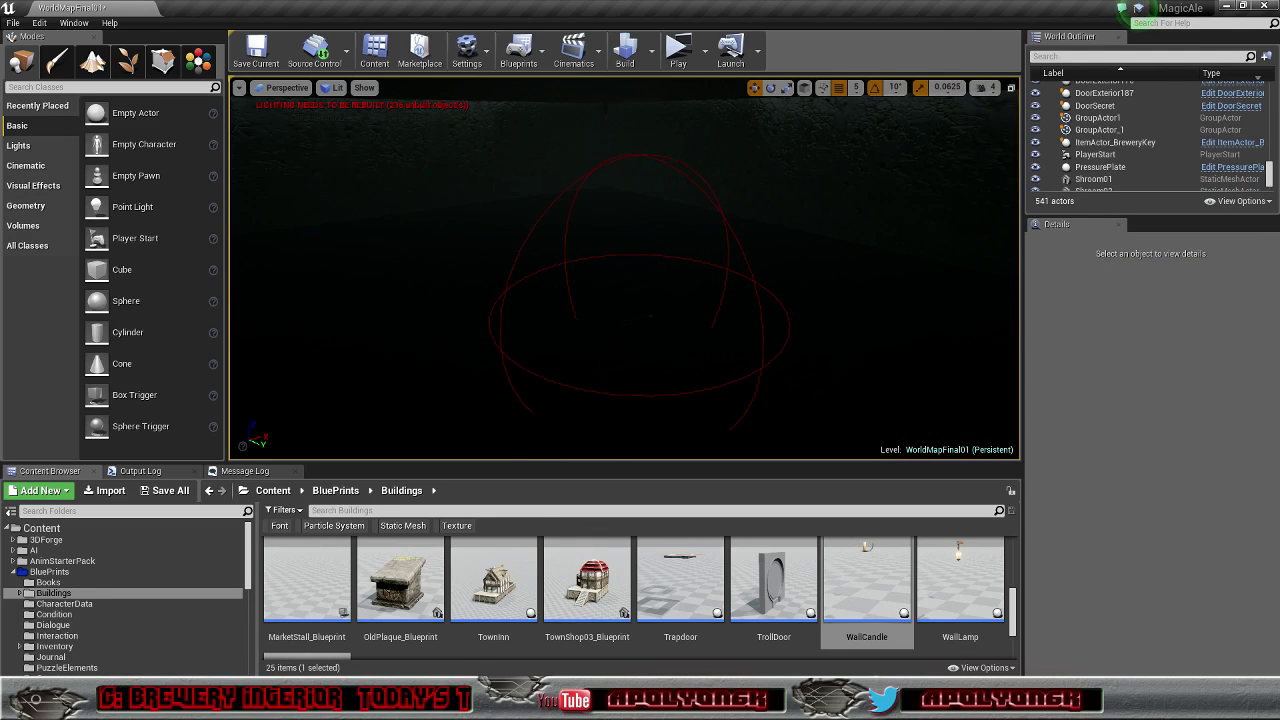
Step: Examine the candle-lit brewery interior, its upper floor, and the building's outer walls and windows
right_drag(624, 268, 804, 278)
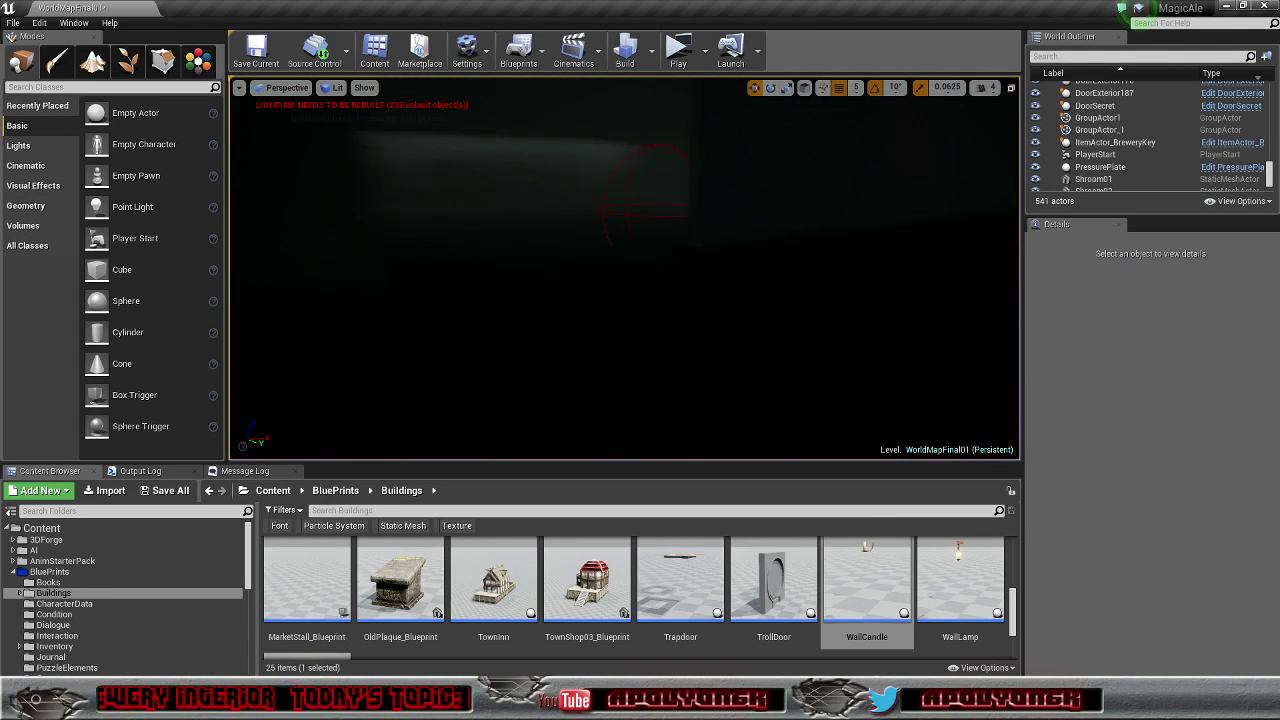
right_drag(700, 284, 728, 288)
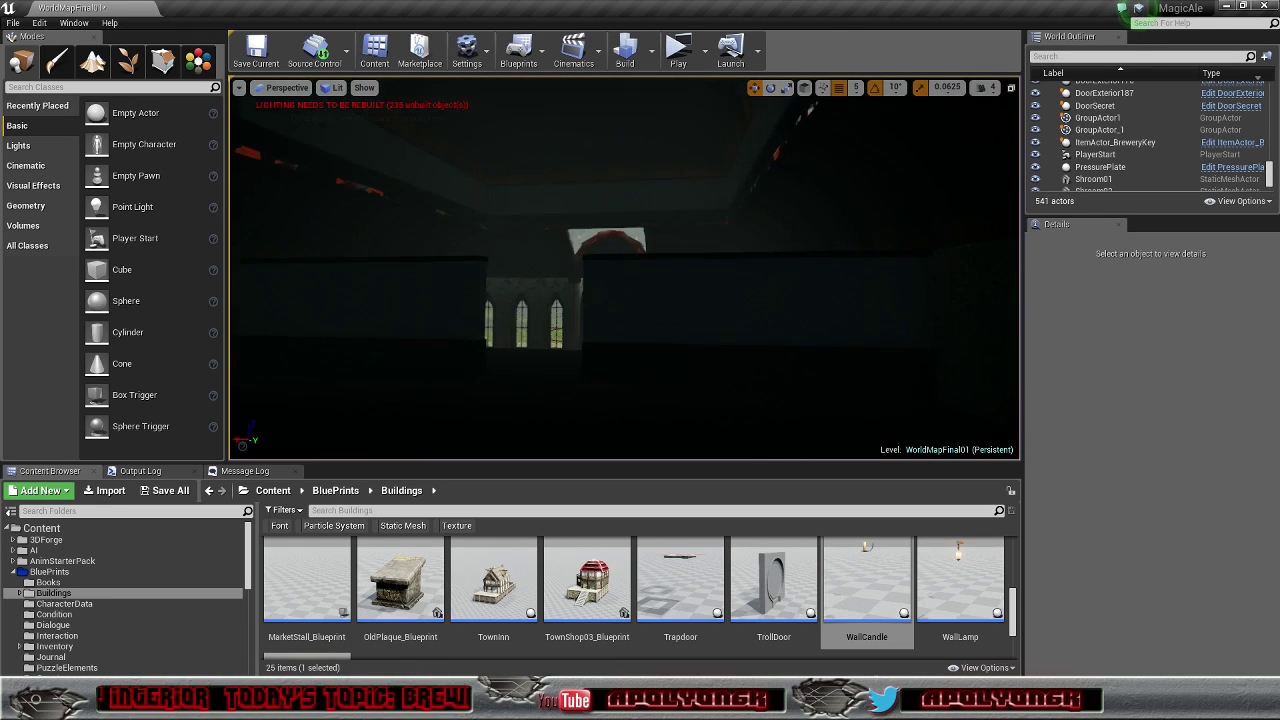
right_drag(624, 268, 880, 286)
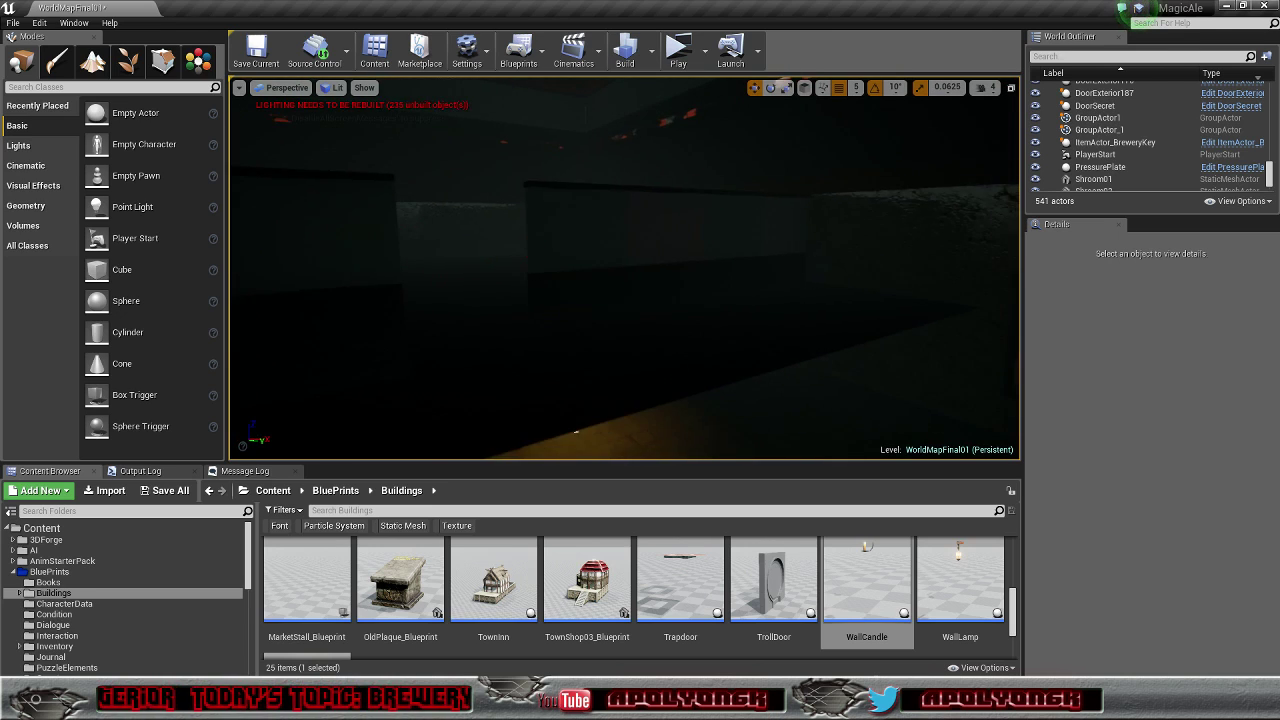
right_drag(736, 290, 744, 292)
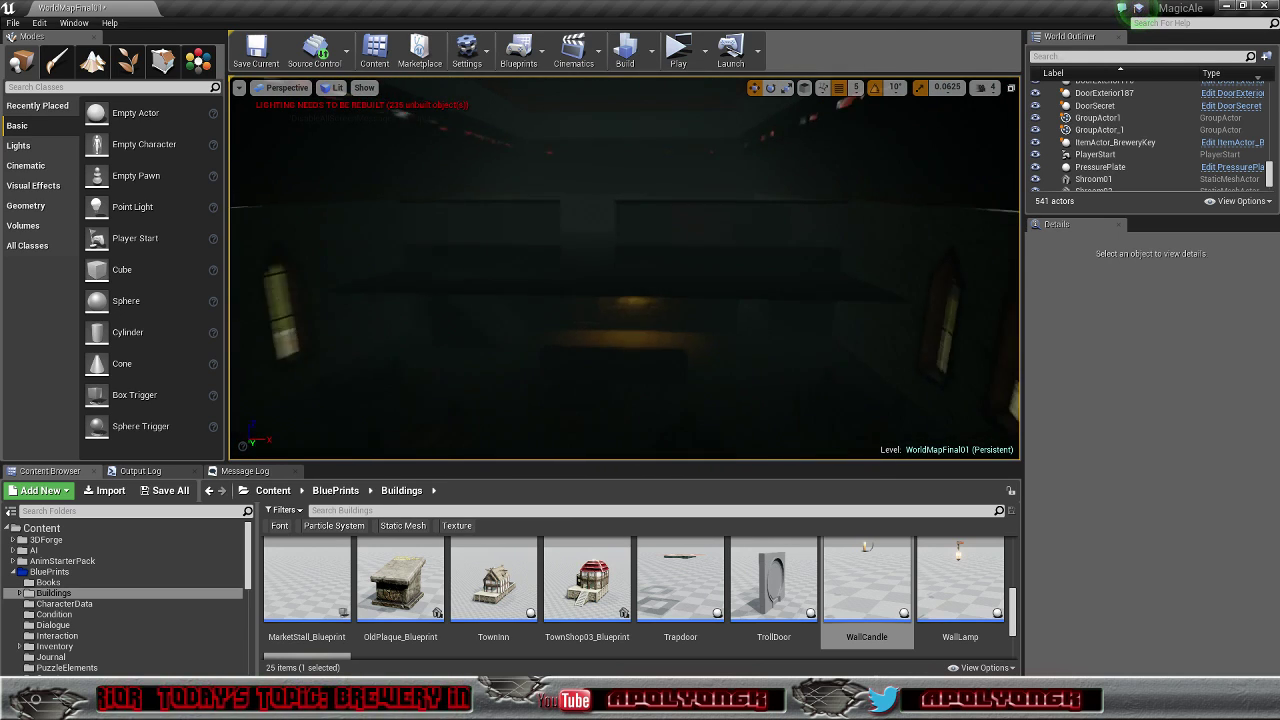
right_drag(624, 268, 660, 298)
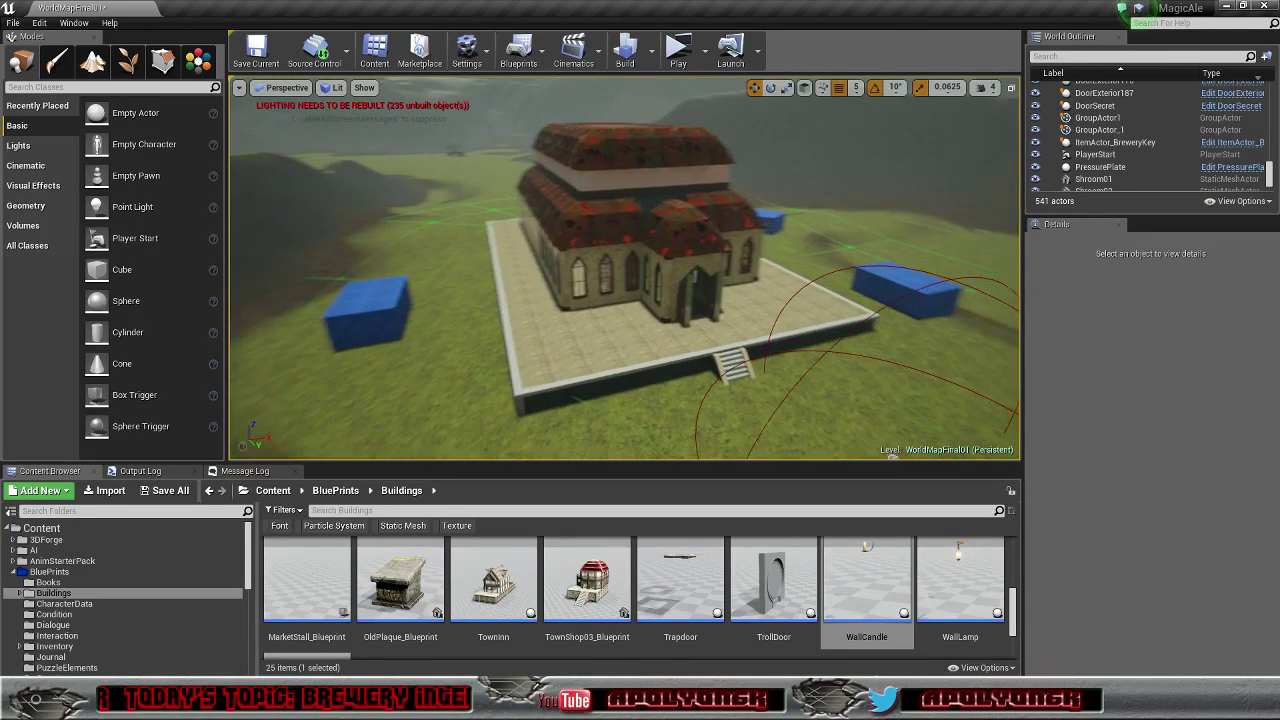
right_drag(752, 294, 766, 297)
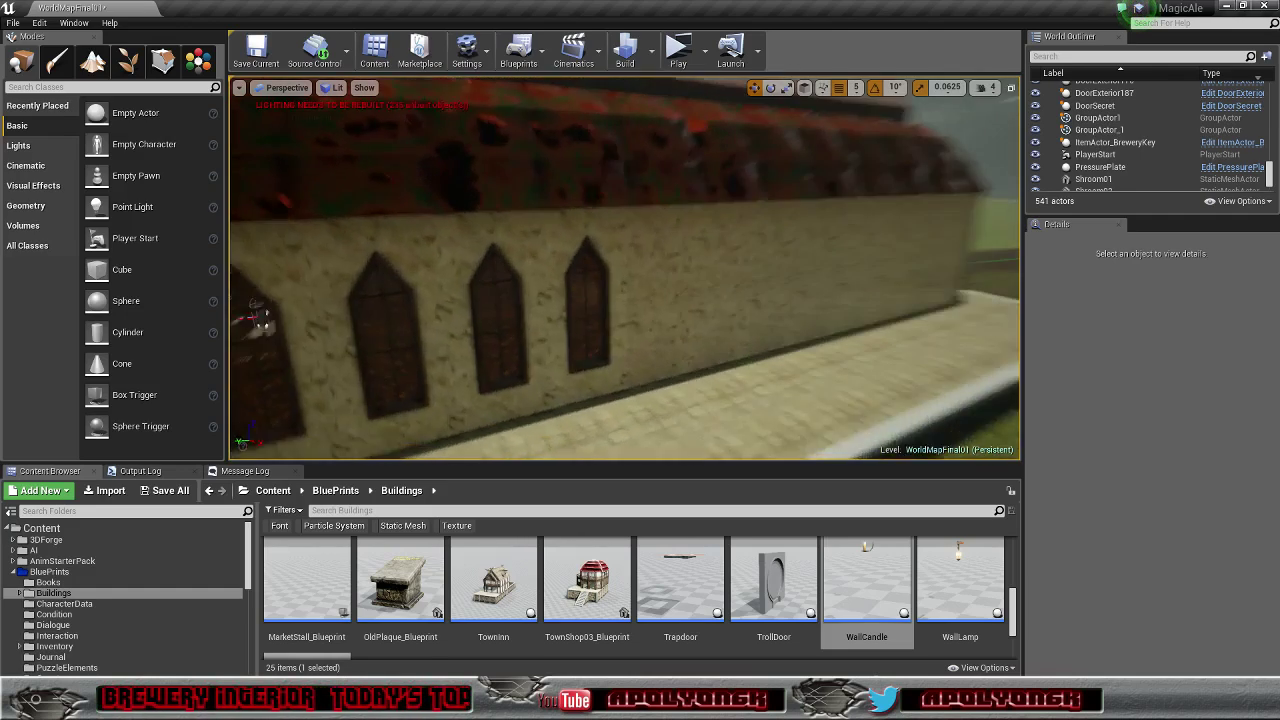
right_drag(625, 268, 560, 268)
right_drag(716, 313, 586, 318)
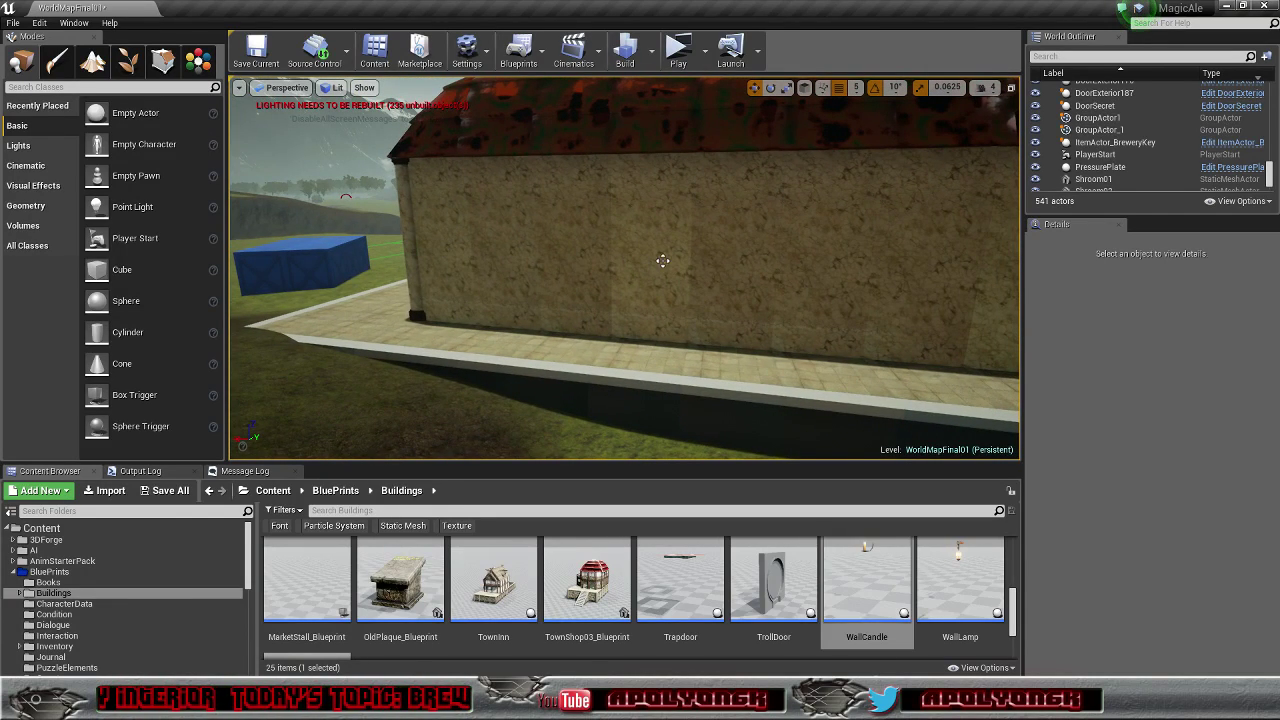
right_drag(722, 267, 884, 267)
right_drag(625, 268, 745, 270)
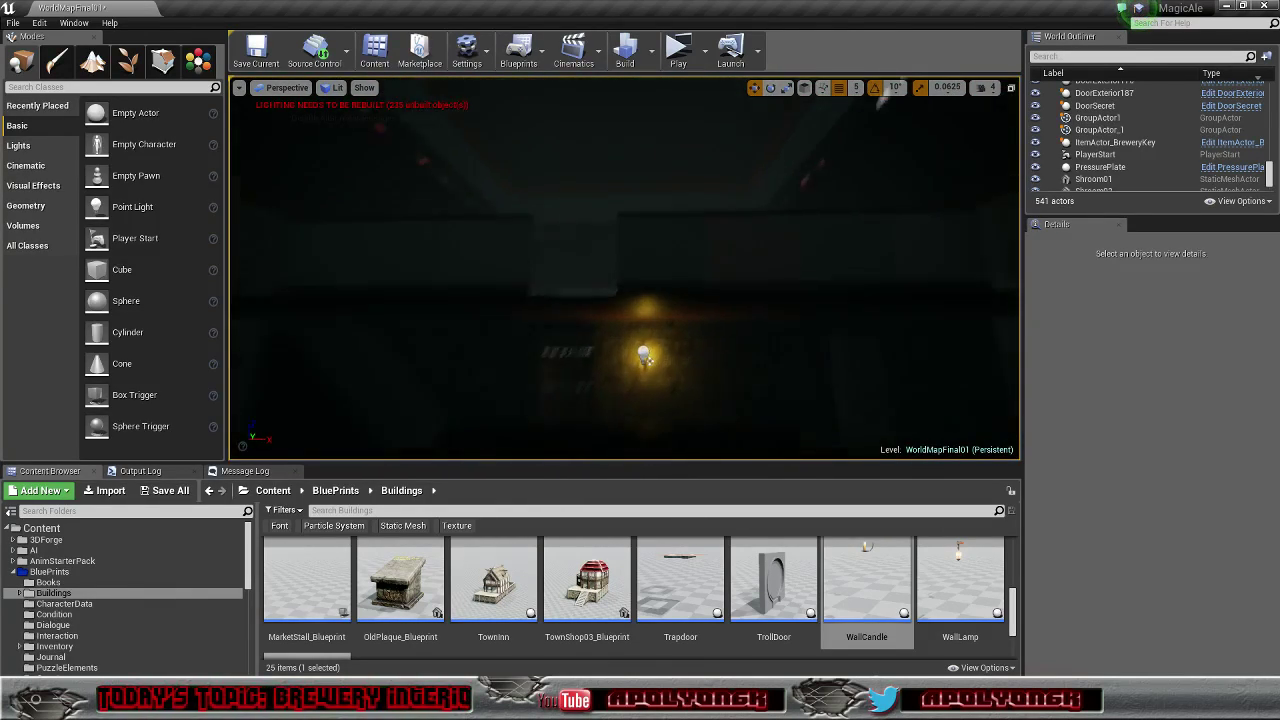
right_drag(625, 268, 735, 270)
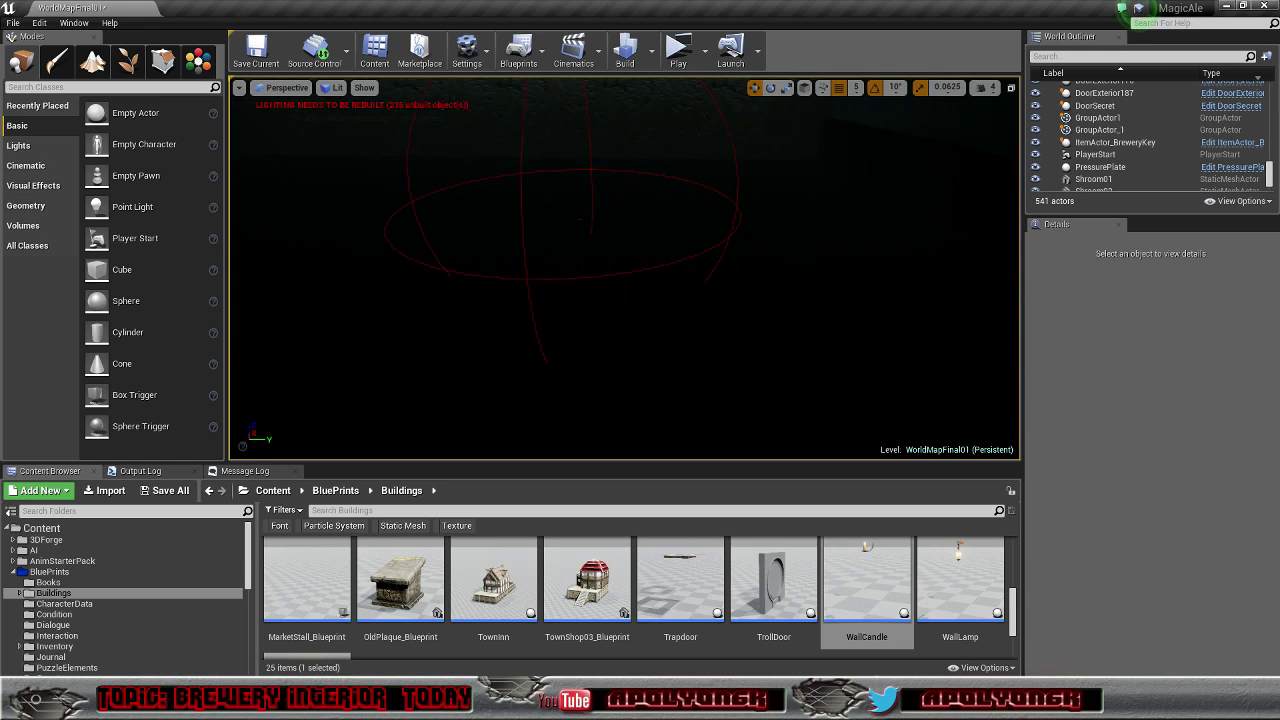
right_drag(625, 268, 465, 226)
right_drag(725, 372, 725, 289)
Step: Select the Brewery actor and hide it in the level so only the separately placed objects are shown
click(622, 416)
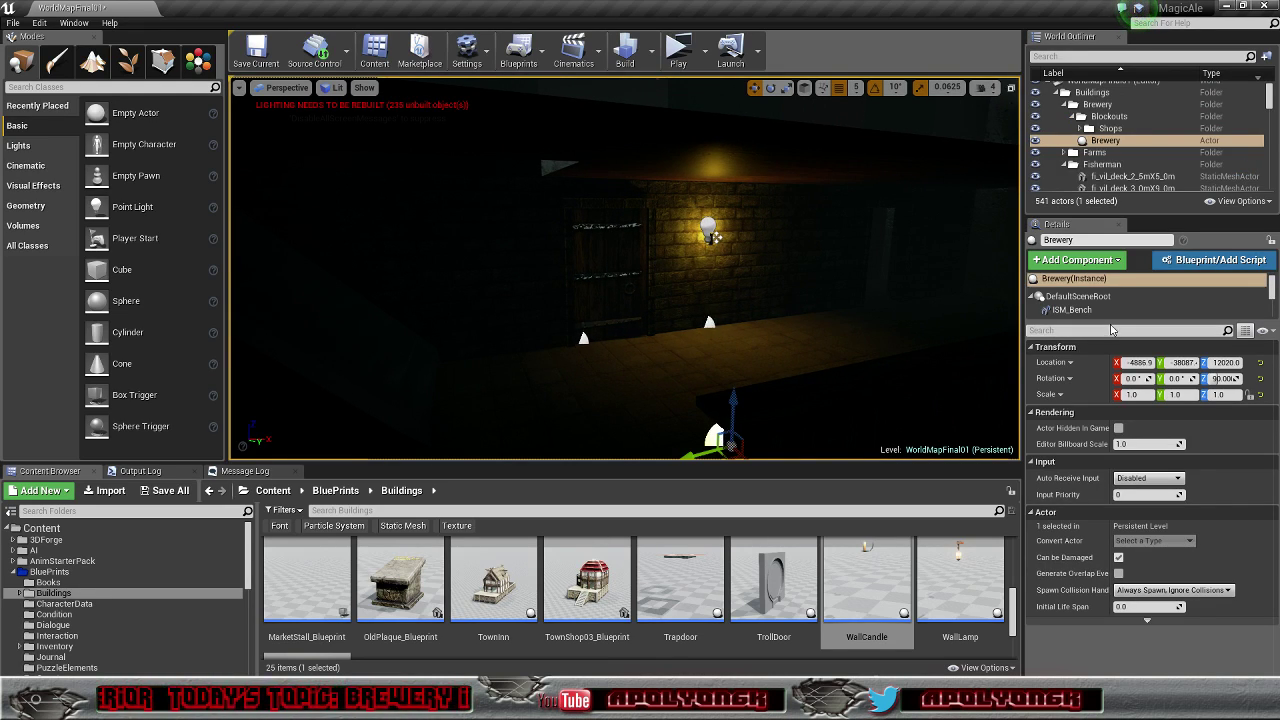
drag(1274, 287, 1274, 283)
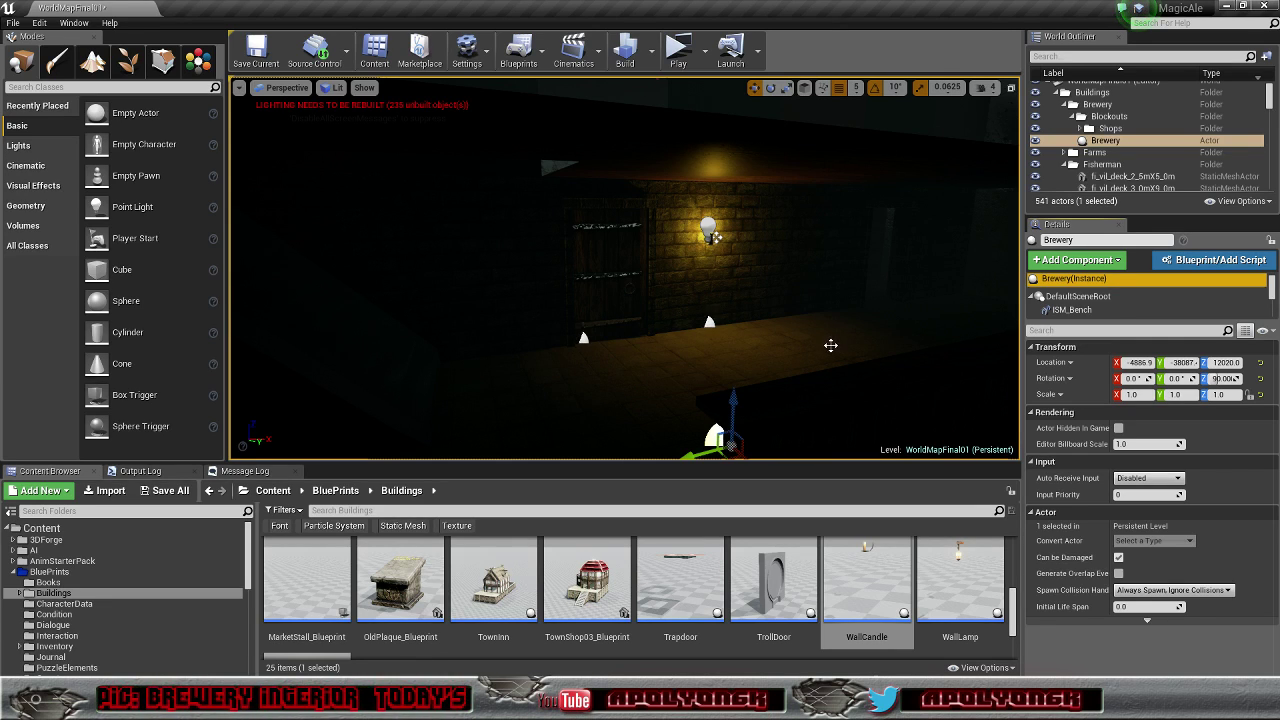
key(s)
right_drag(831, 345, 828, 442)
click(1035, 141)
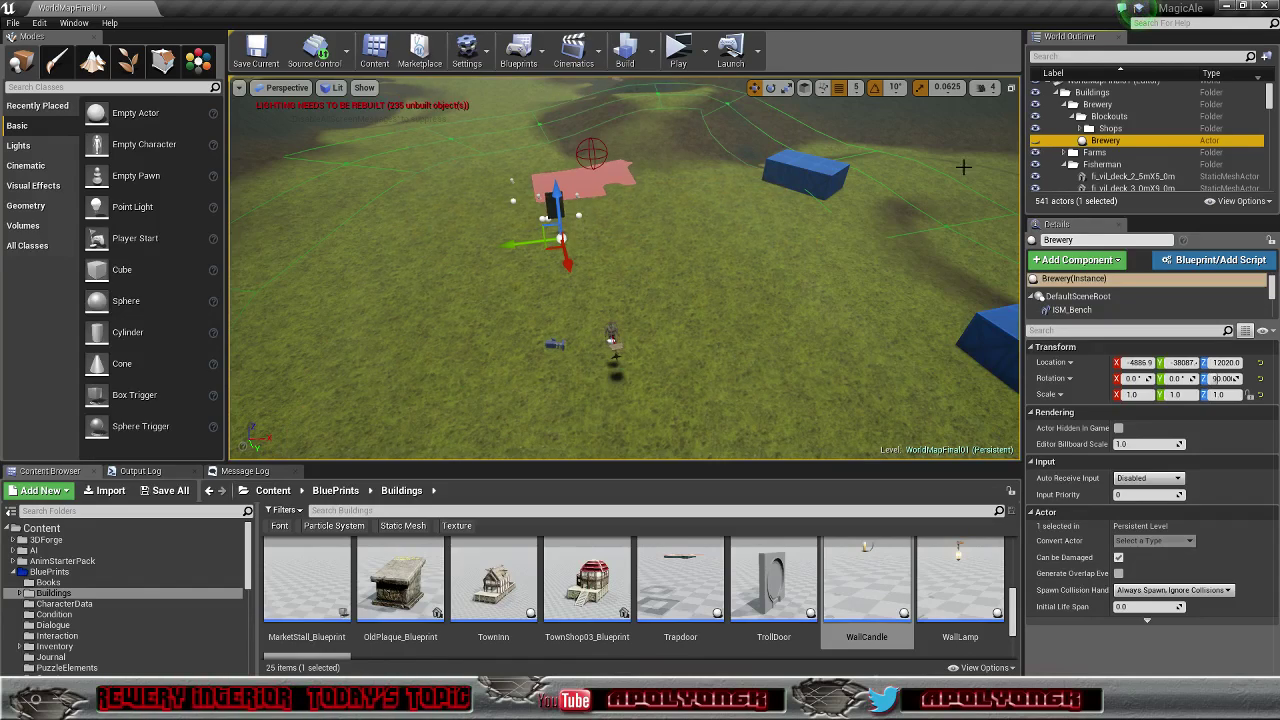
Step: Select the library bookstand standing in front of the green-skinned character
key(a)
right_drag(697, 239, 926, 214)
key(w)
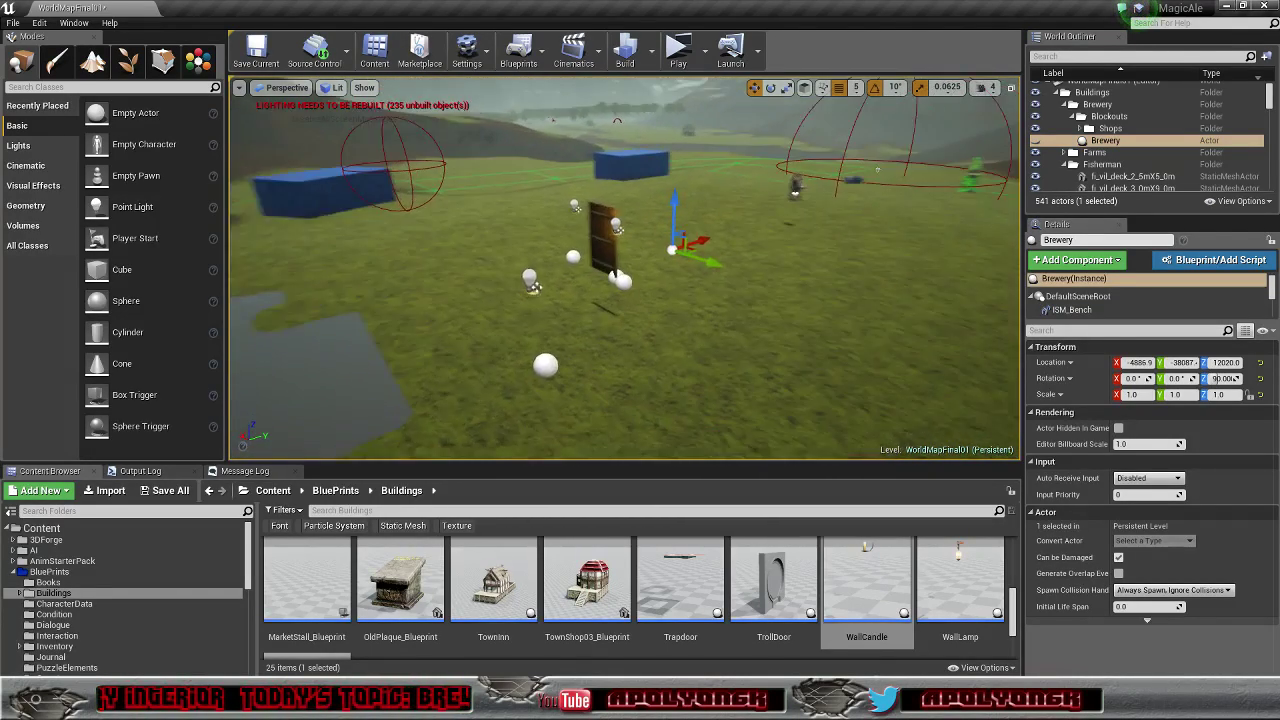
right_drag(840, 190, 711, 243)
key(w)
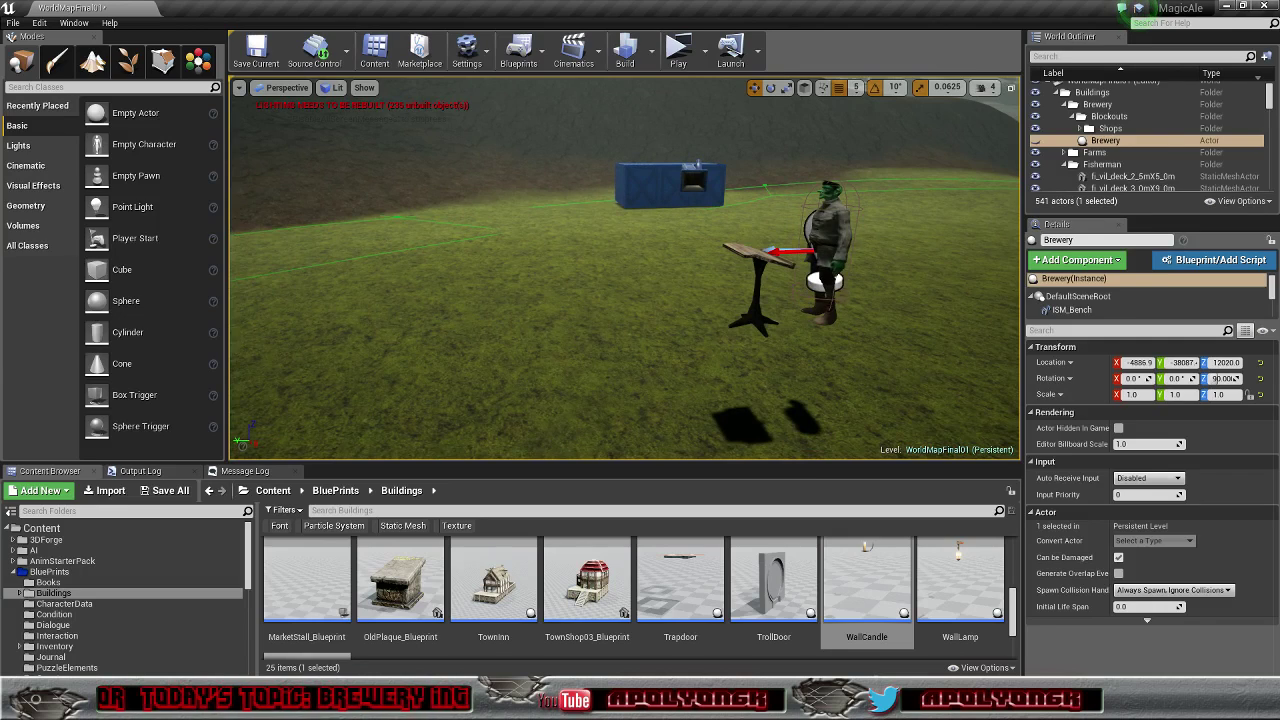
click(755, 285)
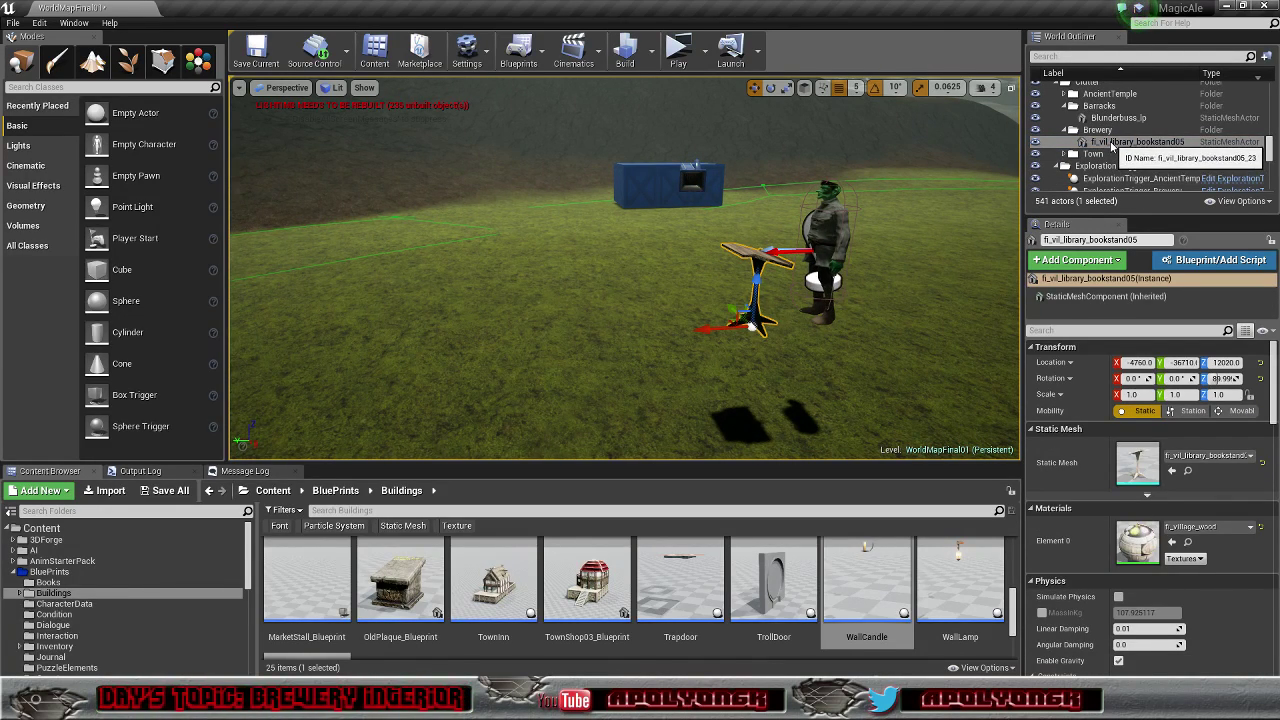
Step: Collapse the Characters folder in the actor hierarchy
scroll(1140, 160, up, 2)
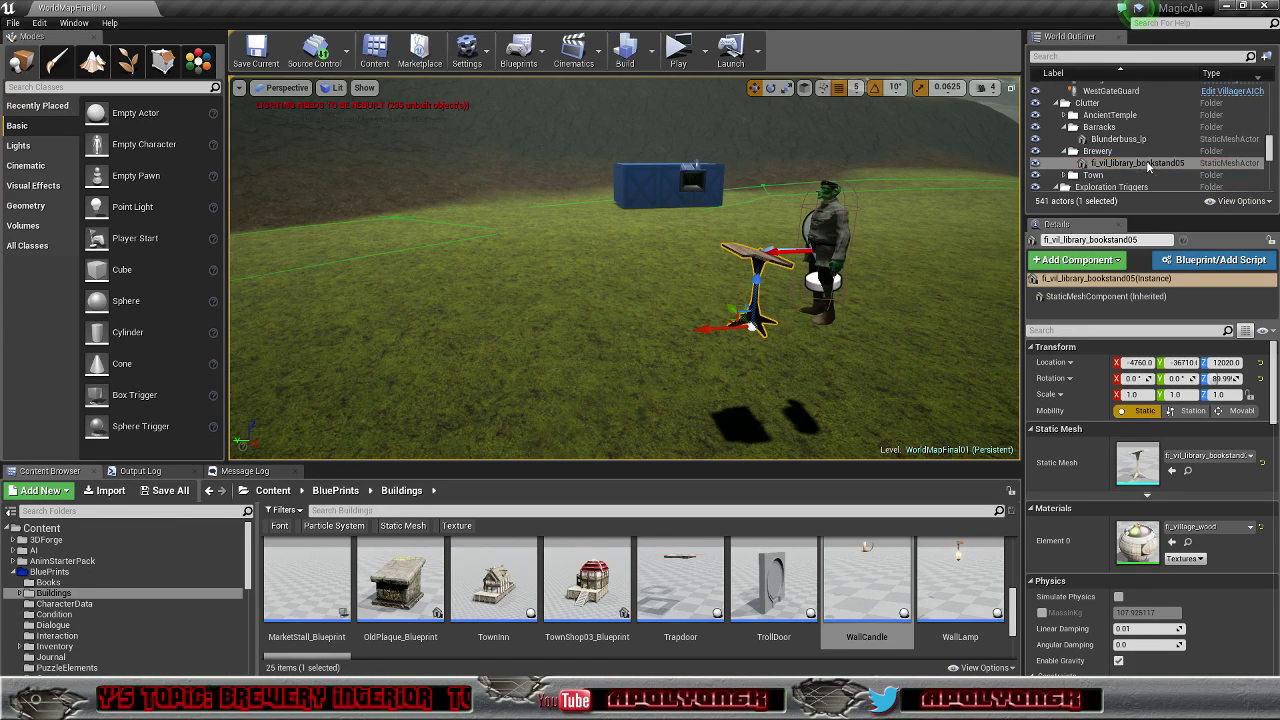
scroll(1148, 166, down, 1)
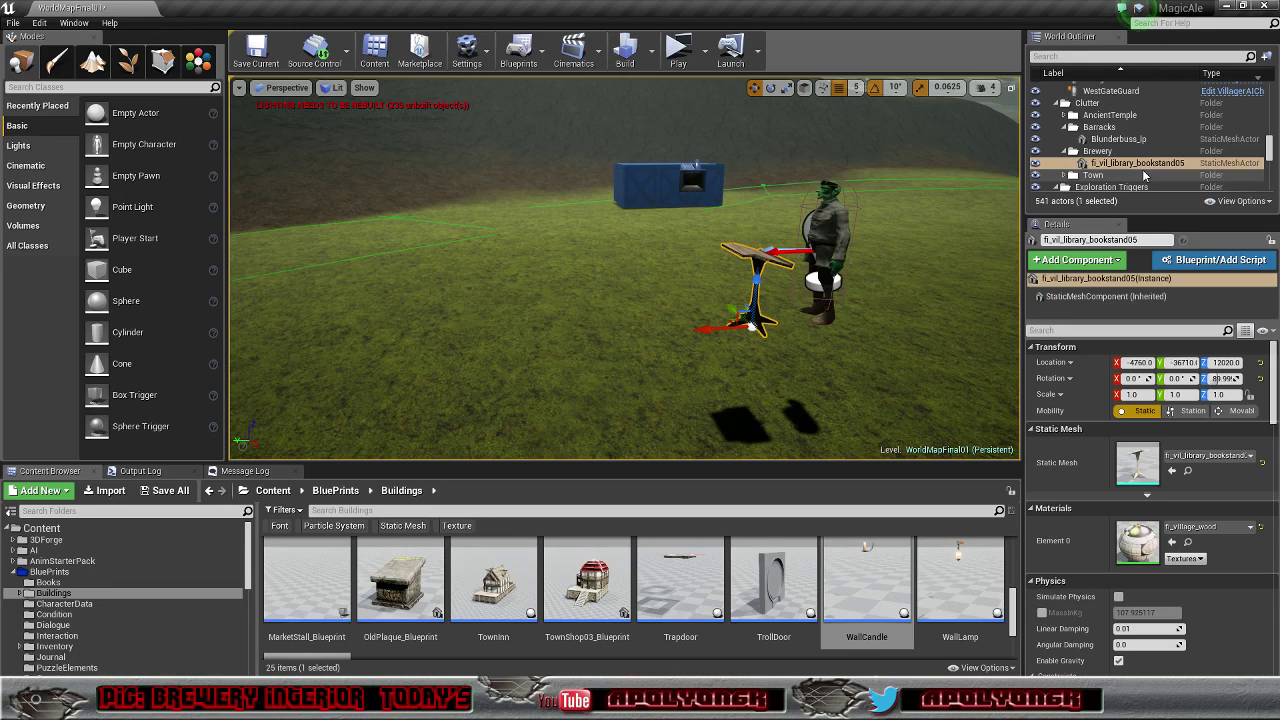
scroll(1145, 175, up, 5)
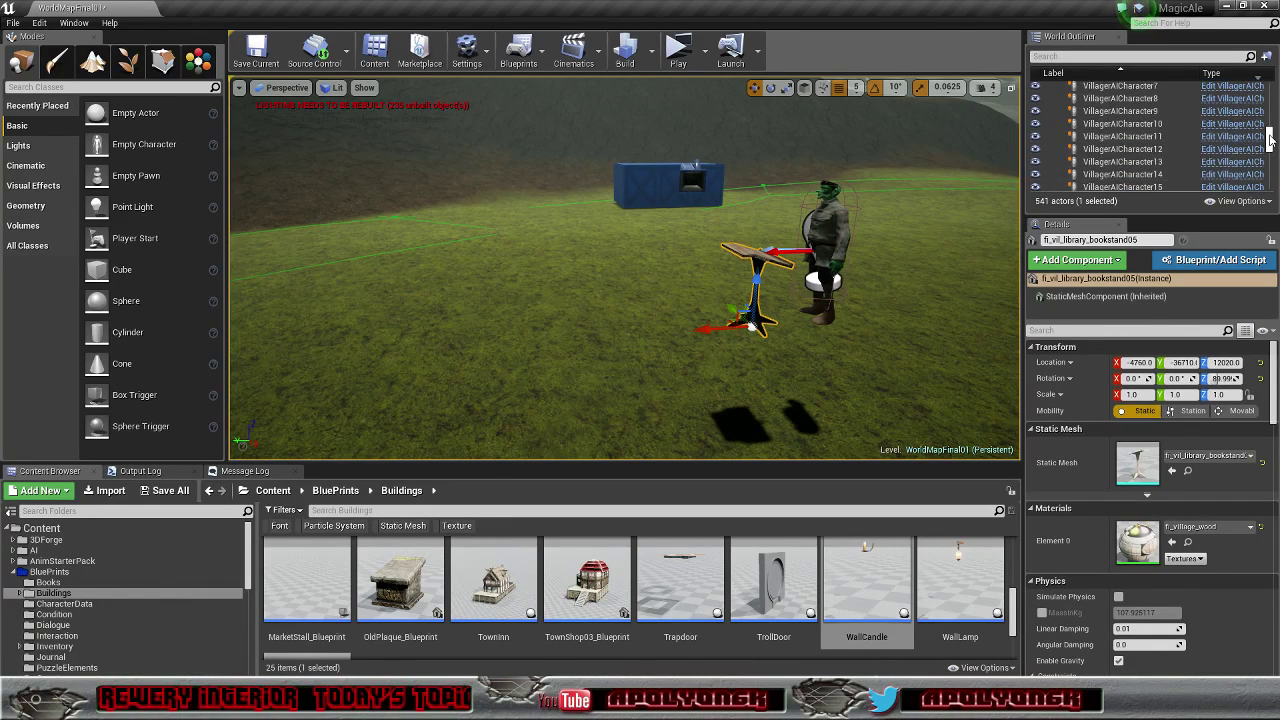
scroll(1271, 133, up, 6)
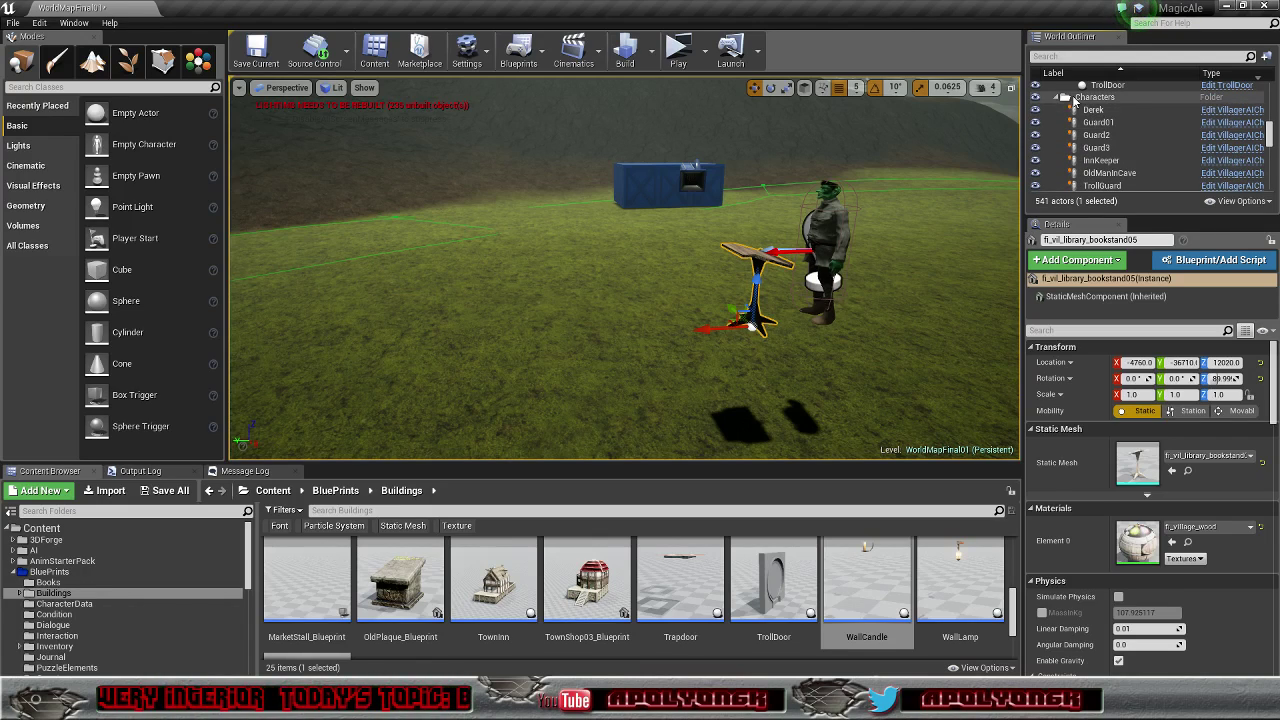
click(1056, 98)
Step: Collapse the Shops and Residential Houses folders of the town buildings in the actor hierarchy
scroll(1073, 136, up, 5)
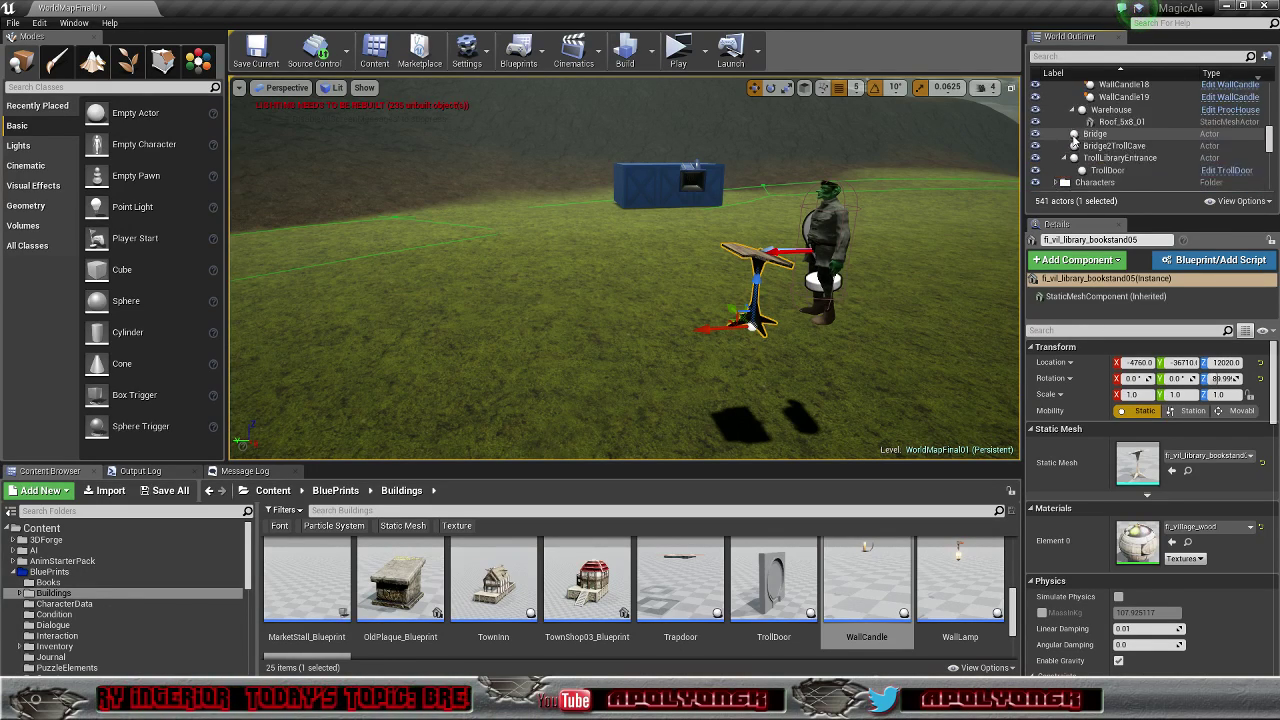
scroll(1071, 150, up, 5)
scroll(1069, 149, down, 6)
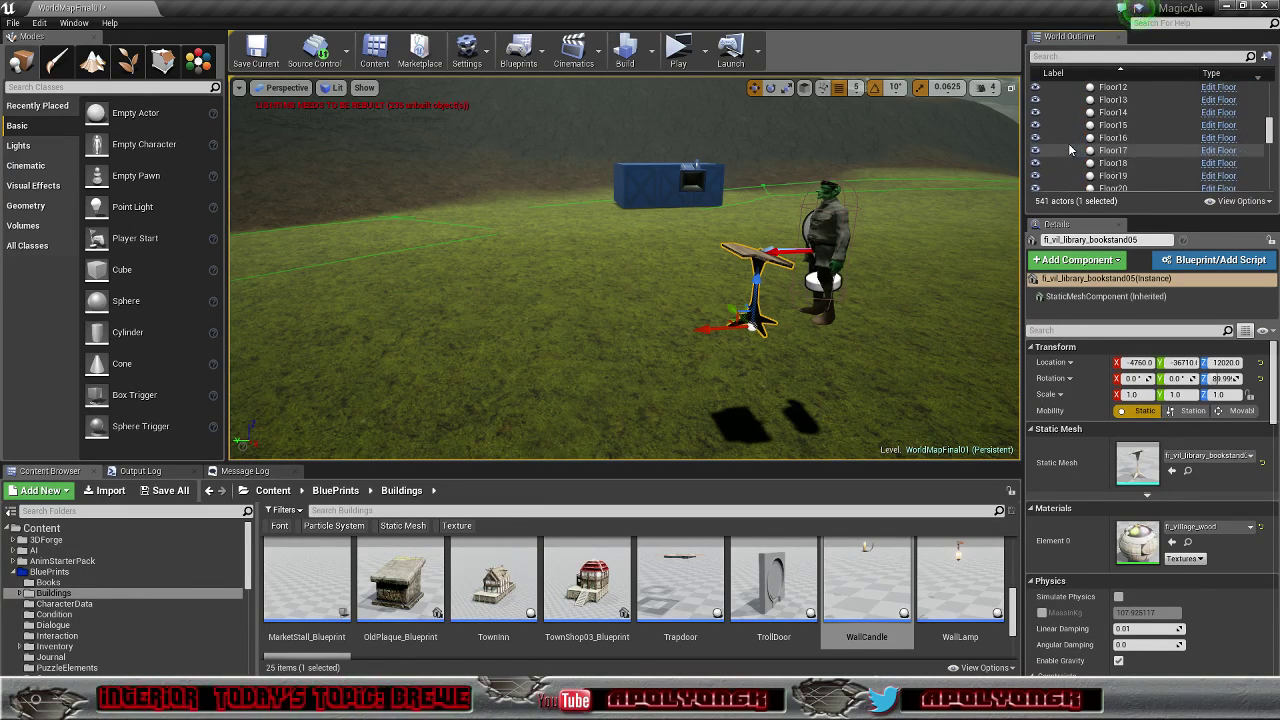
scroll(1069, 149, up, 3)
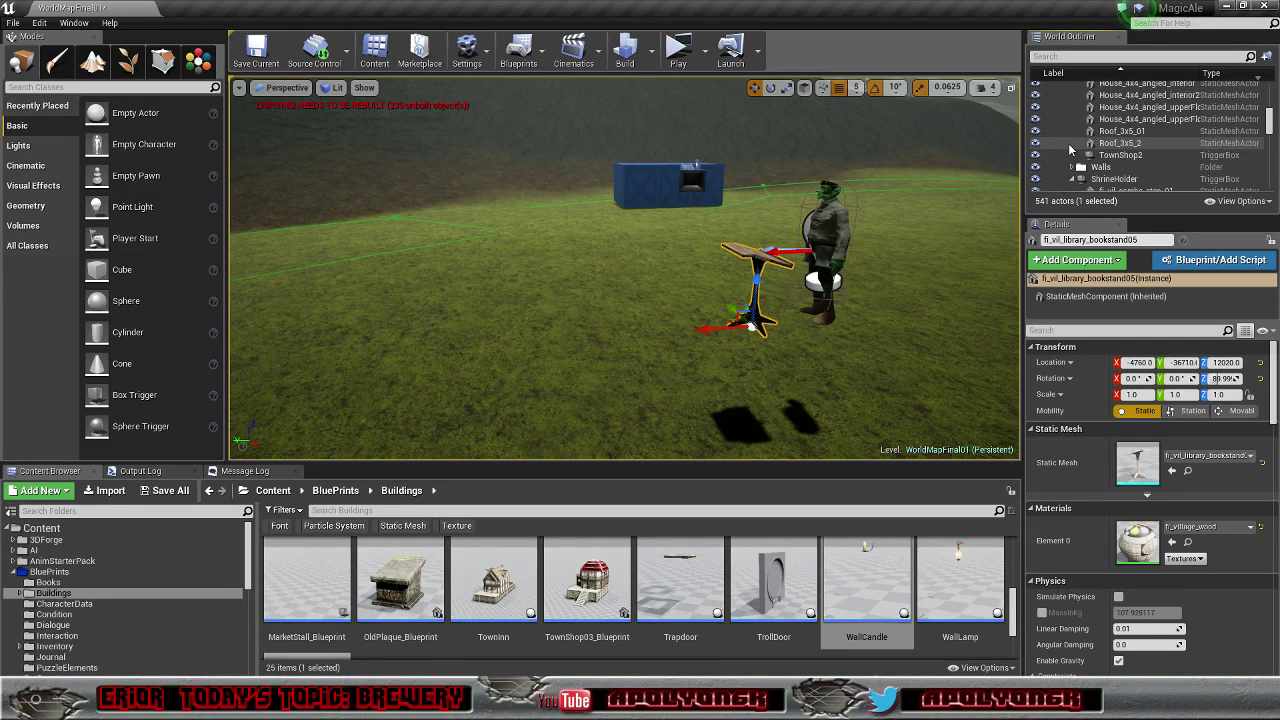
scroll(1072, 182, up, 5)
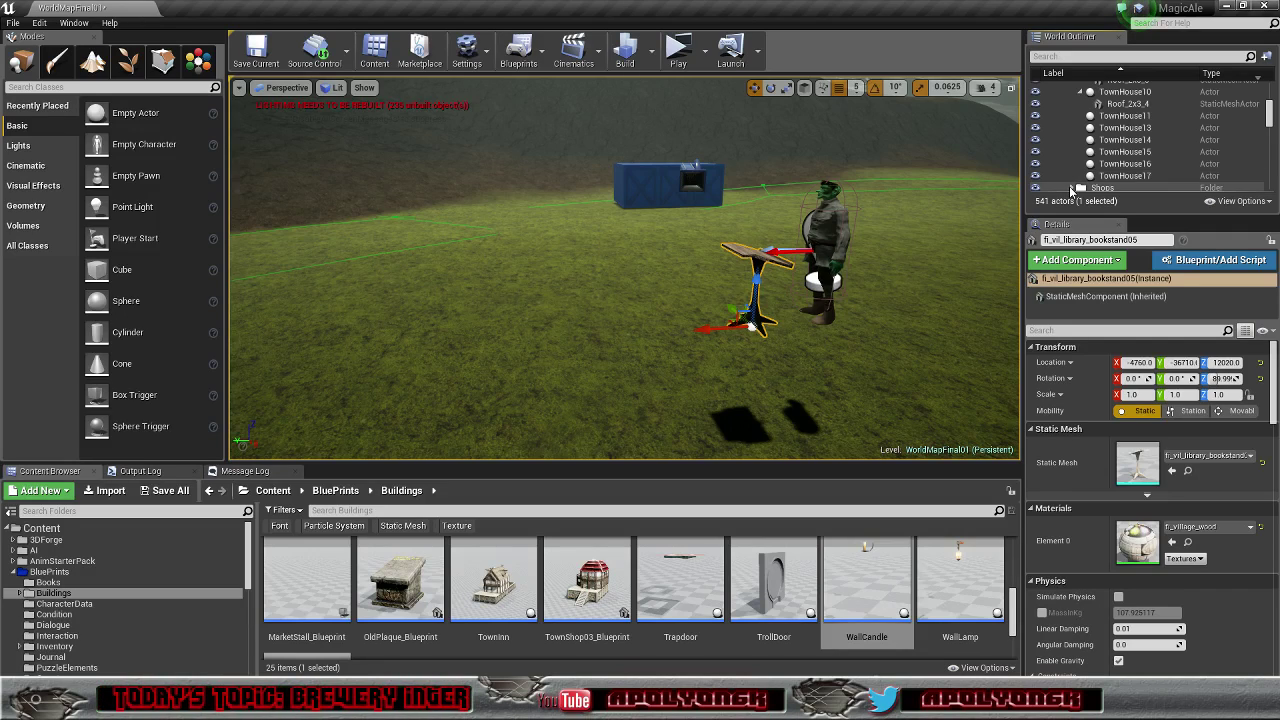
scroll(1069, 186, up, 6)
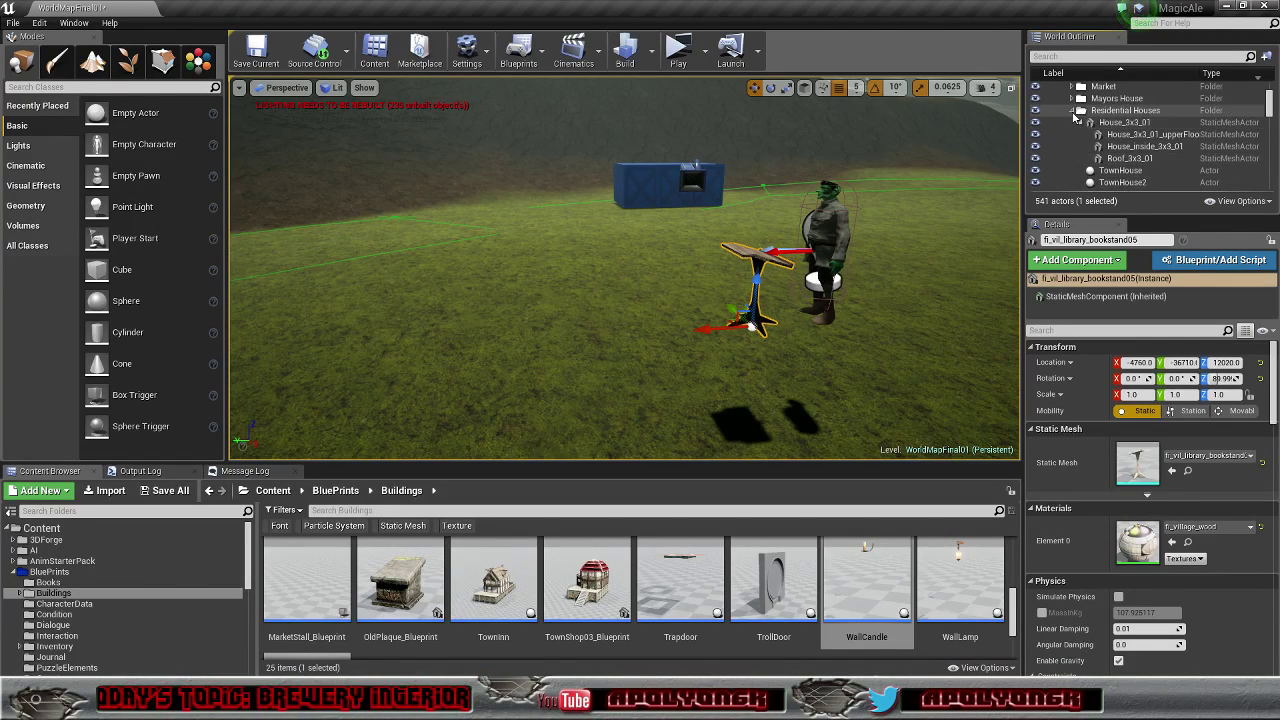
click(1073, 112)
Step: Make the hidden Brewery actor visible again and look around its dark interior with the tables and windows
scroll(1065, 122, up, 3)
scroll(1062, 121, up, 2)
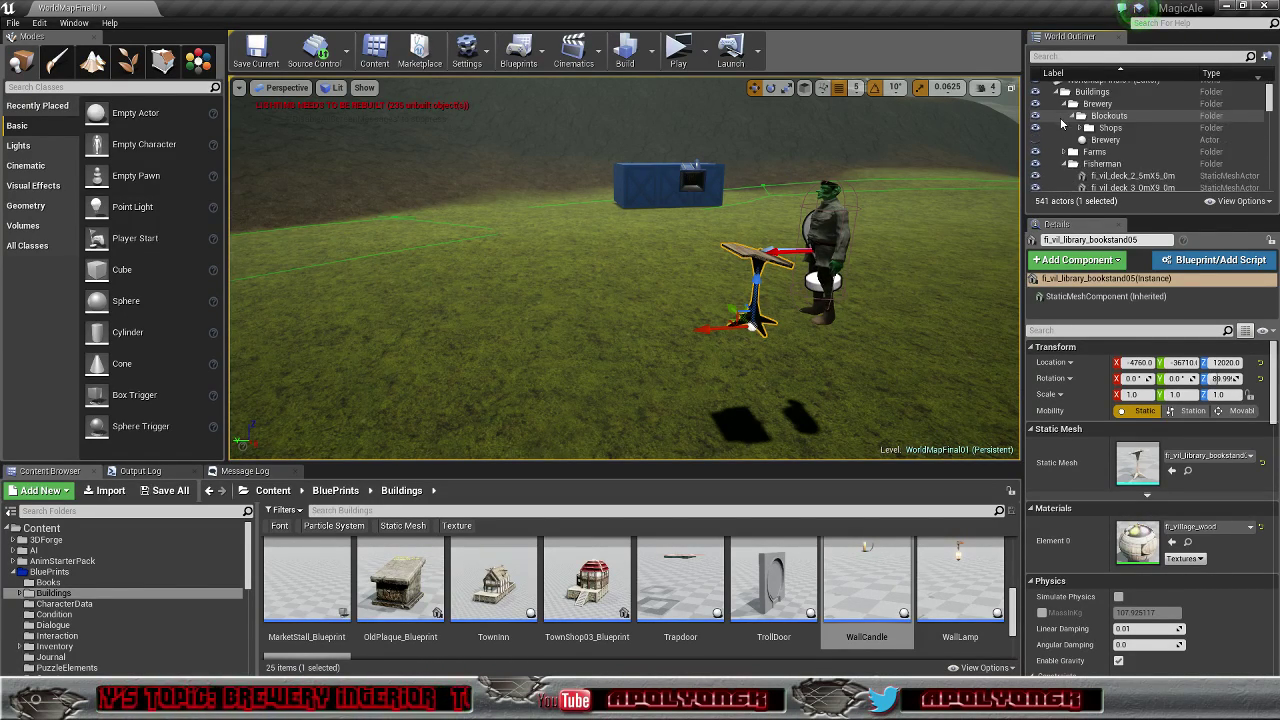
click(1036, 141)
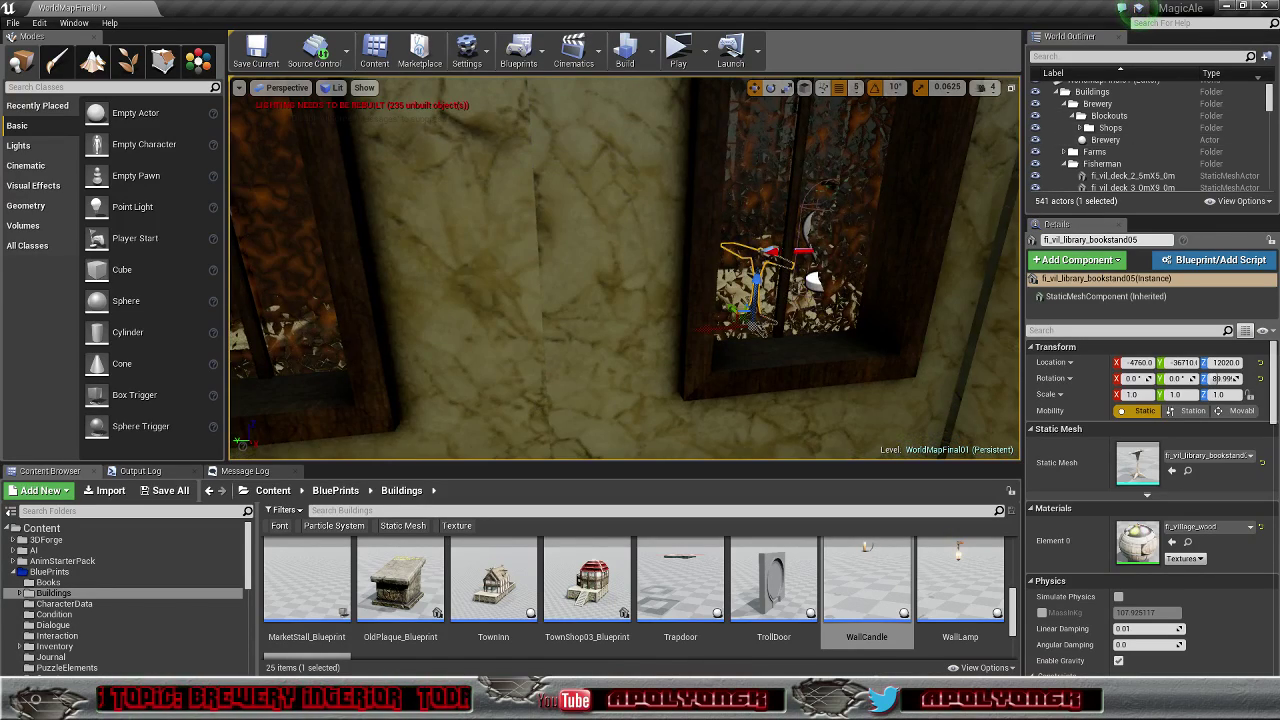
right_drag(624, 268, 900, 318)
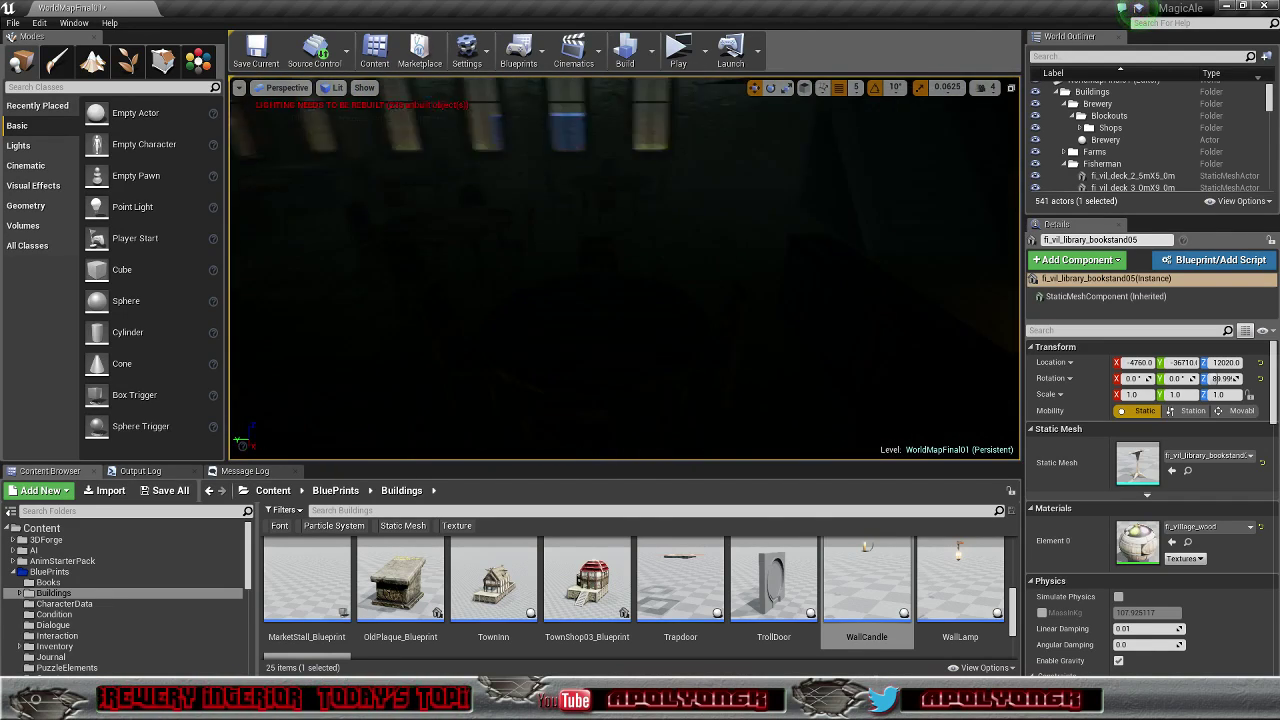
right_drag(645, 240, 863, 223)
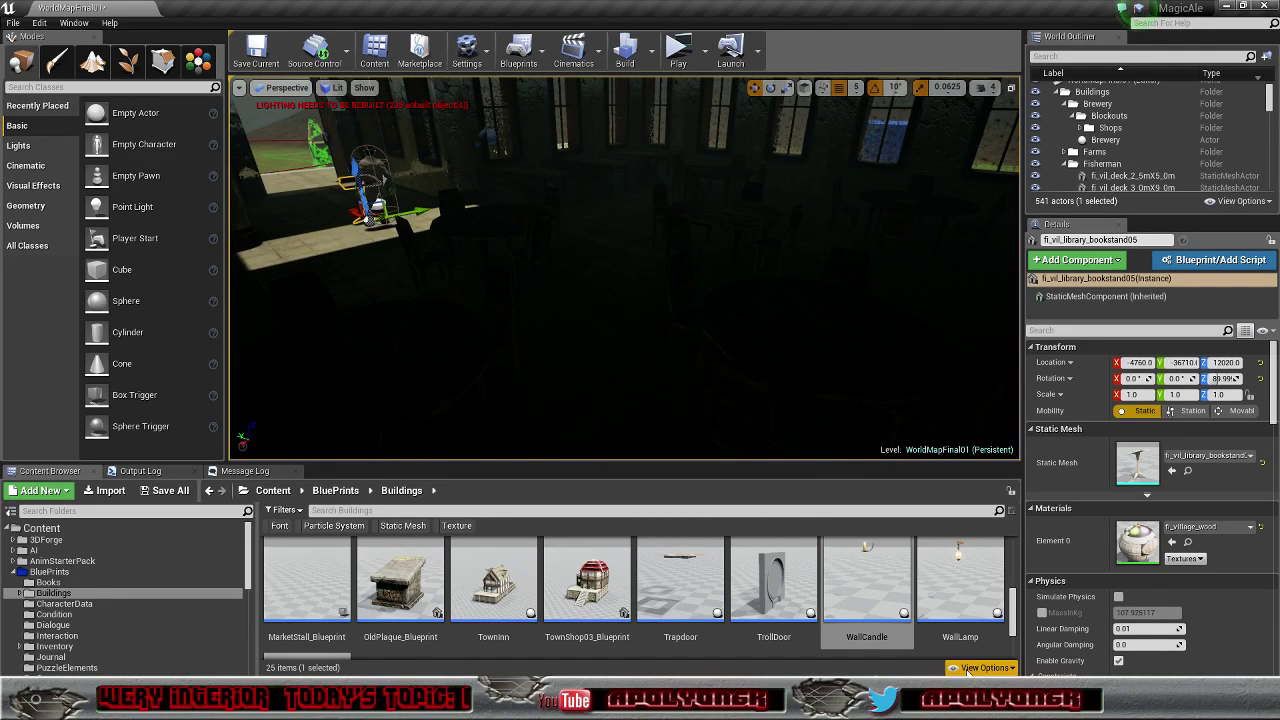
Step: Duplicate the WallCandle blueprint in the Buildings folder and name the copy StandingCandle
mouse_move(1013, 608)
mouse_down()
mouse_move(1010, 632)
mouse_move(1018, 560)
mouse_move(1018, 617)
mouse_move(1018, 606)
mouse_up()
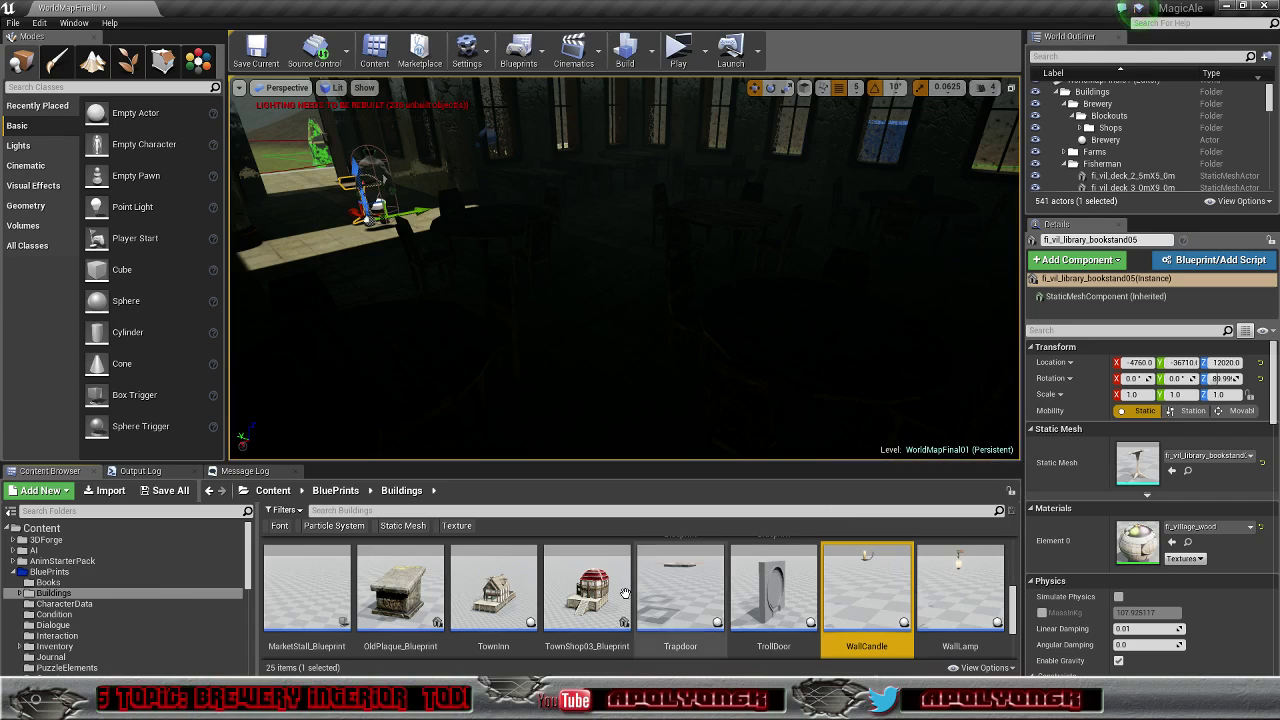
scroll(676, 640, down, 2)
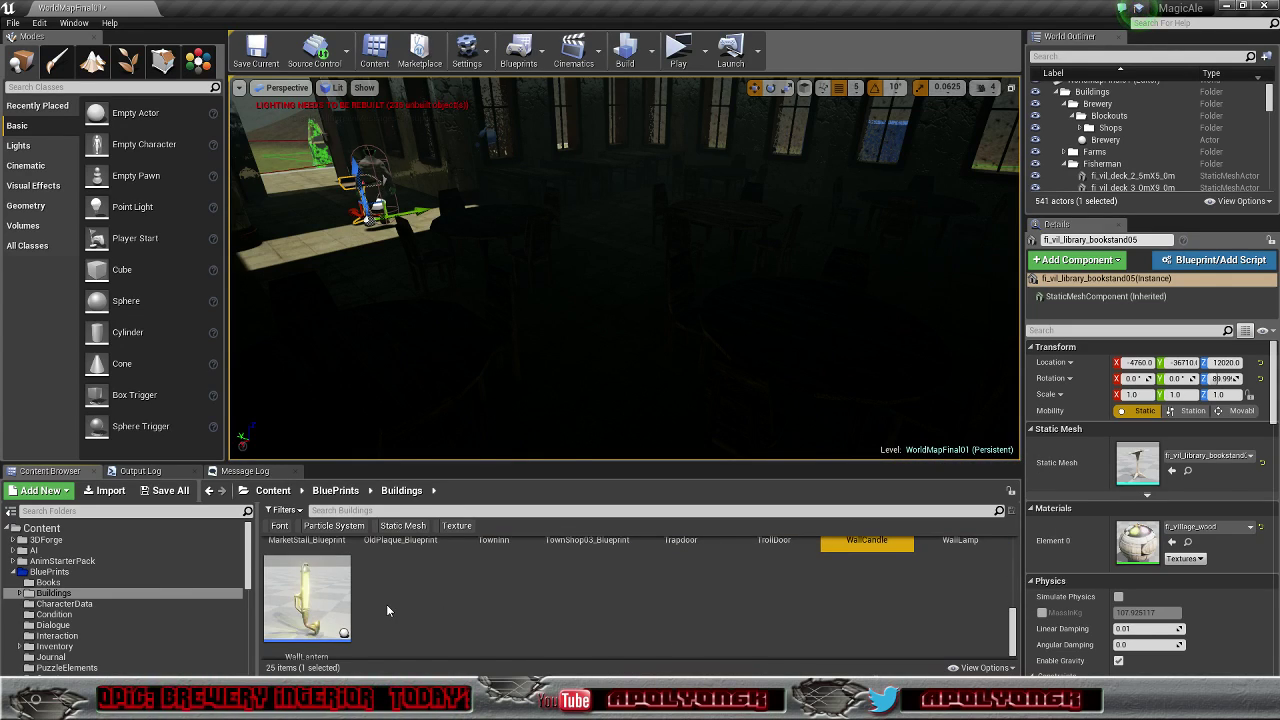
scroll(861, 595, up, 2)
right_click(862, 582)
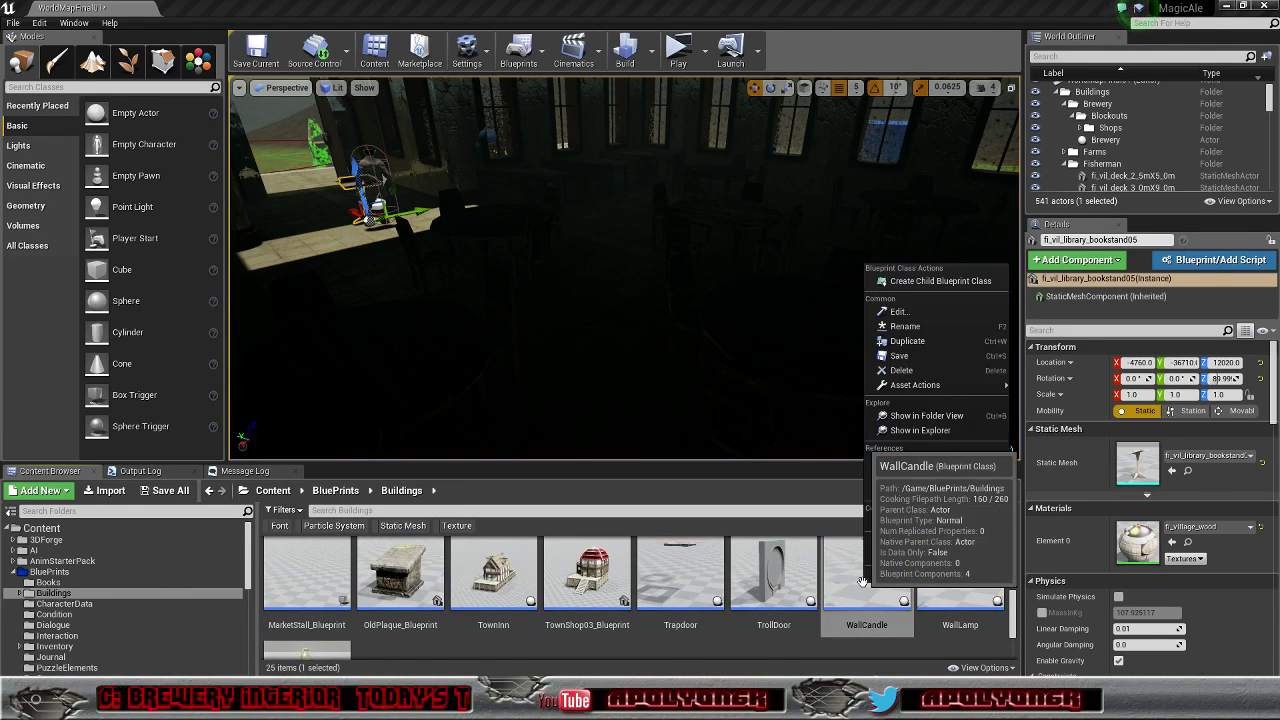
click(910, 341)
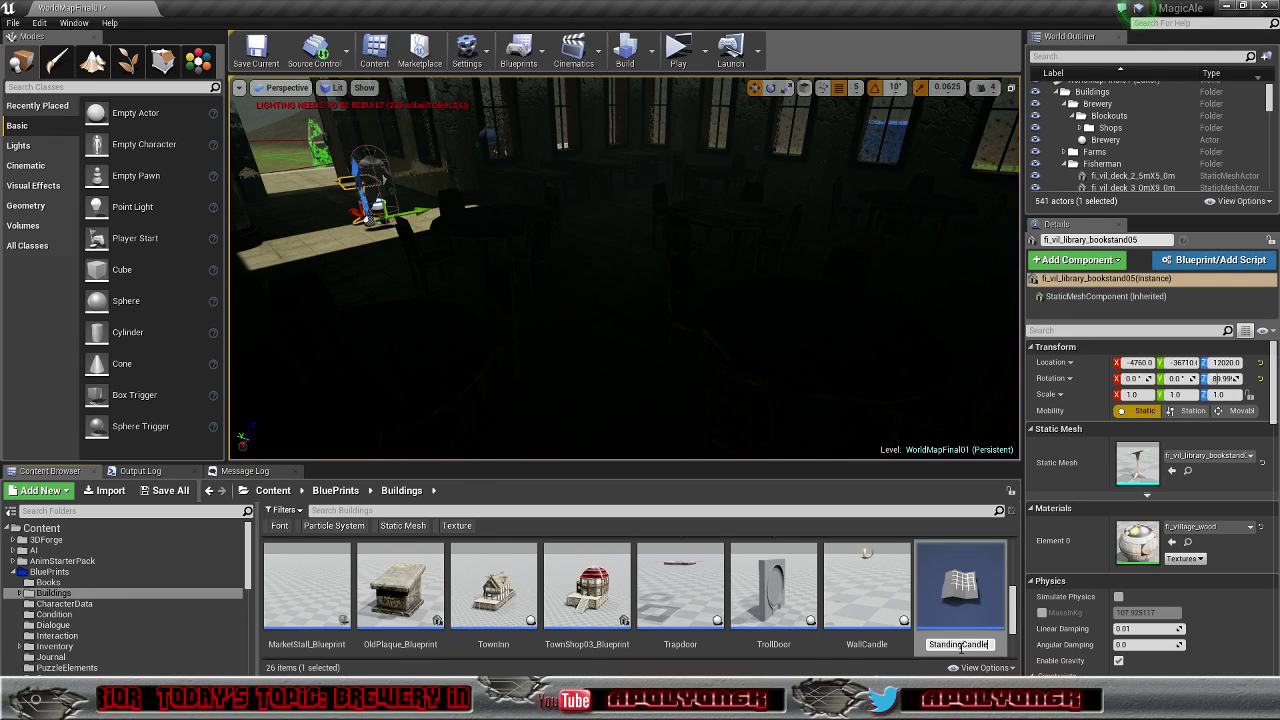
key(Return)
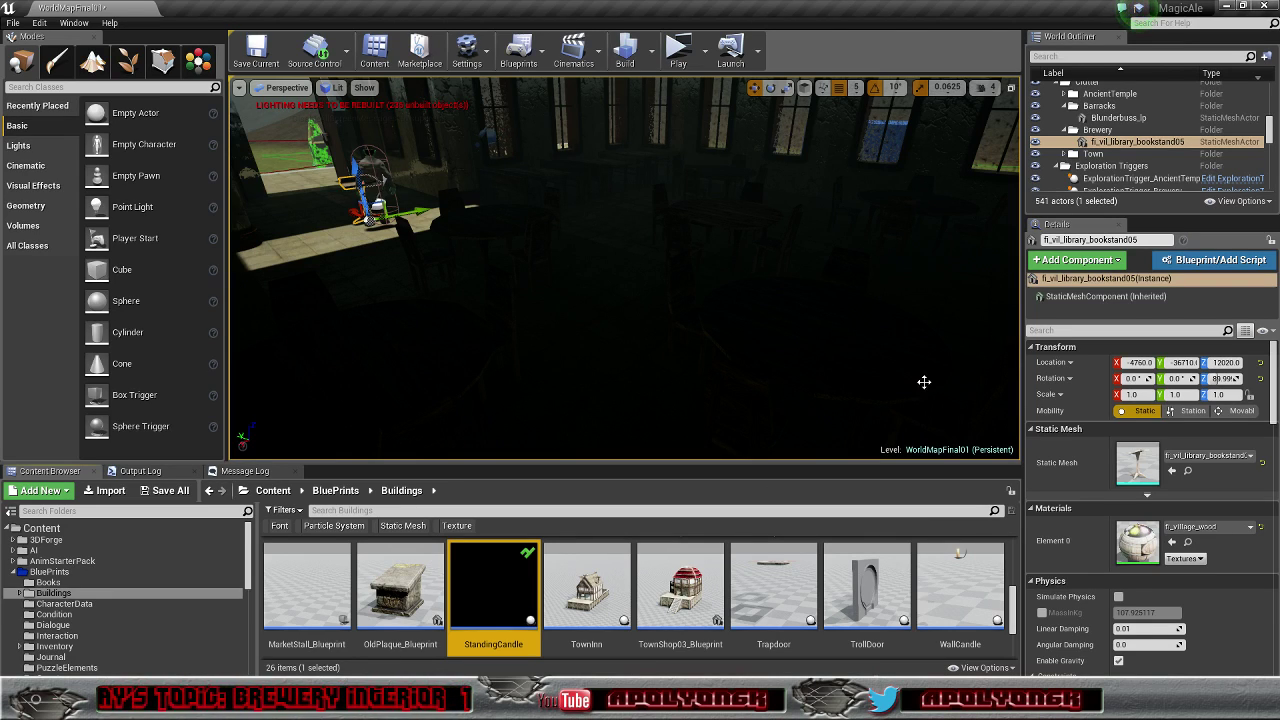
Step: Open the StandingCandle blueprint, show its 3D viewport and select the FX_CandleFlame component
double_click(488, 602)
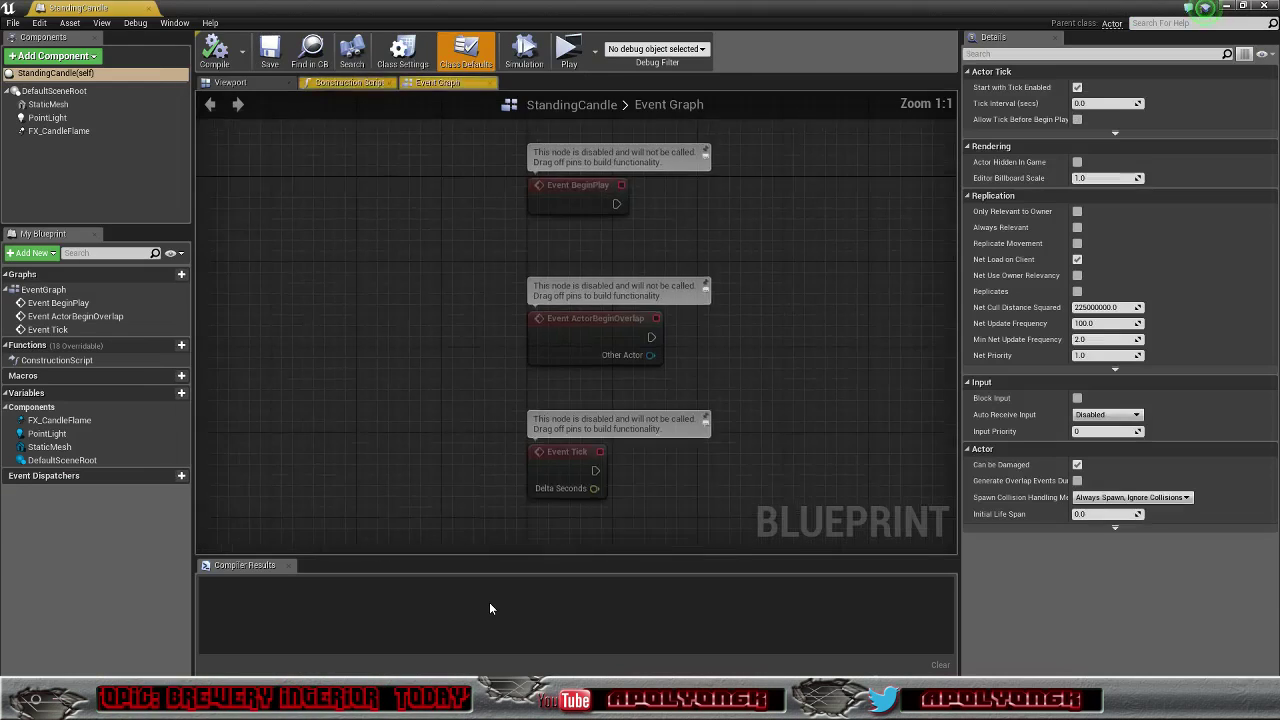
click(330, 86)
click(252, 82)
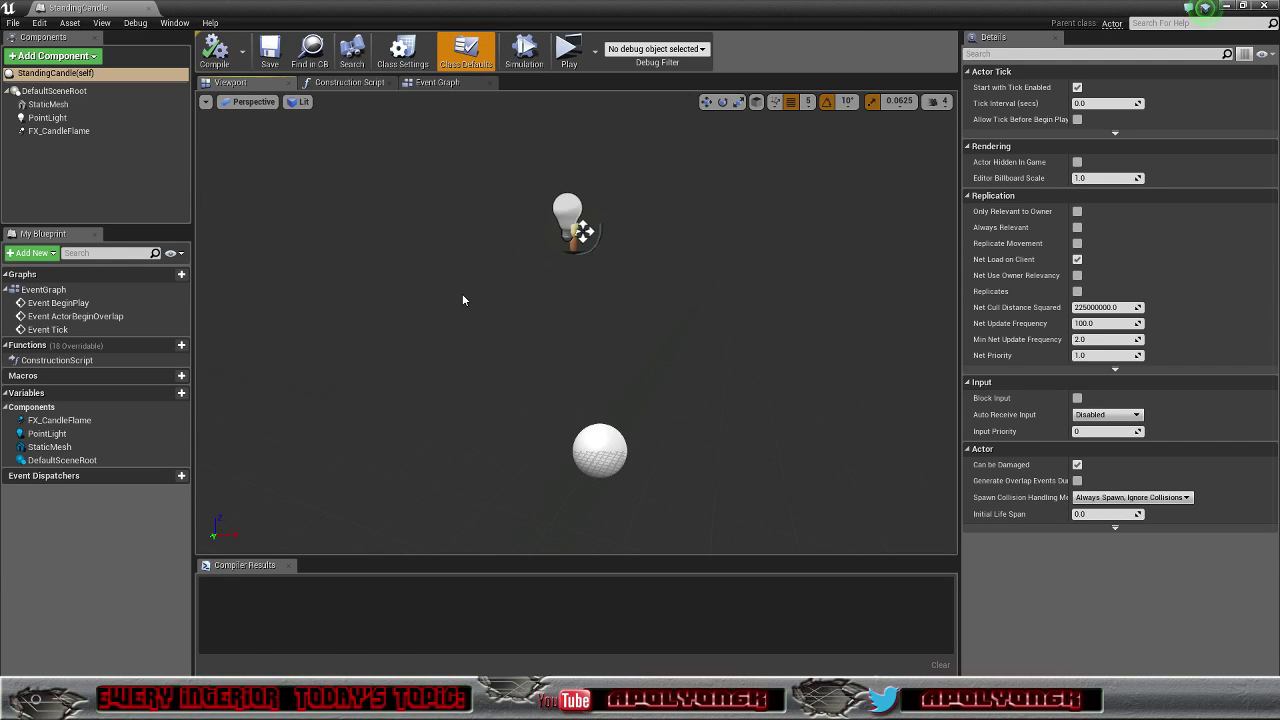
click(55, 131)
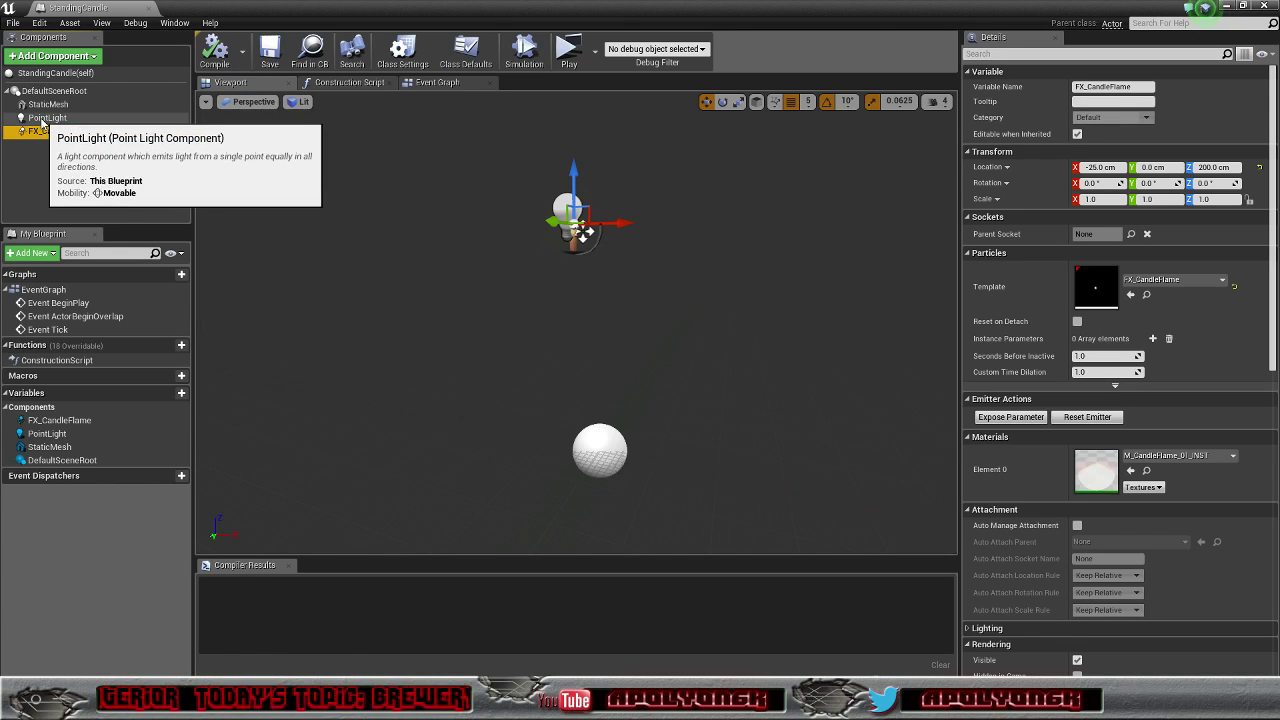
Step: Replace the StaticMesh component's wall candle mesh with fi_vil_light_candle_holder01 from the InteriorKit Lighting meshes
click(41, 105)
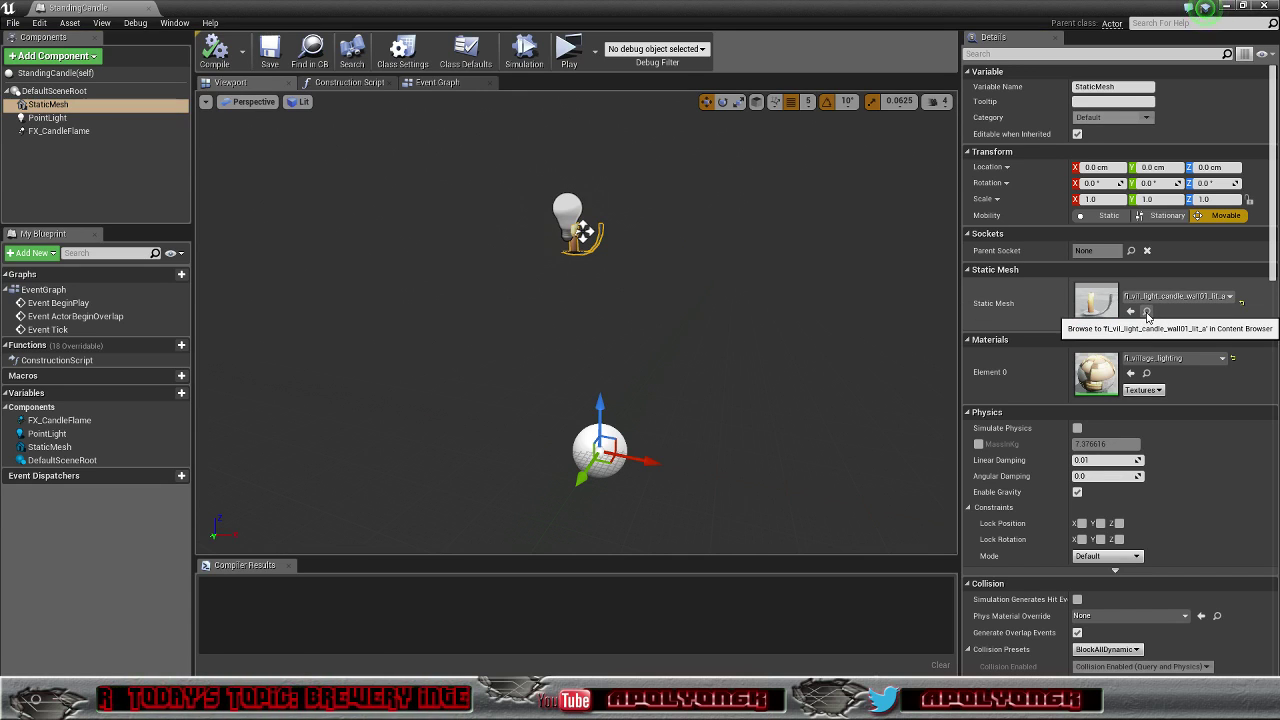
click(1233, 6)
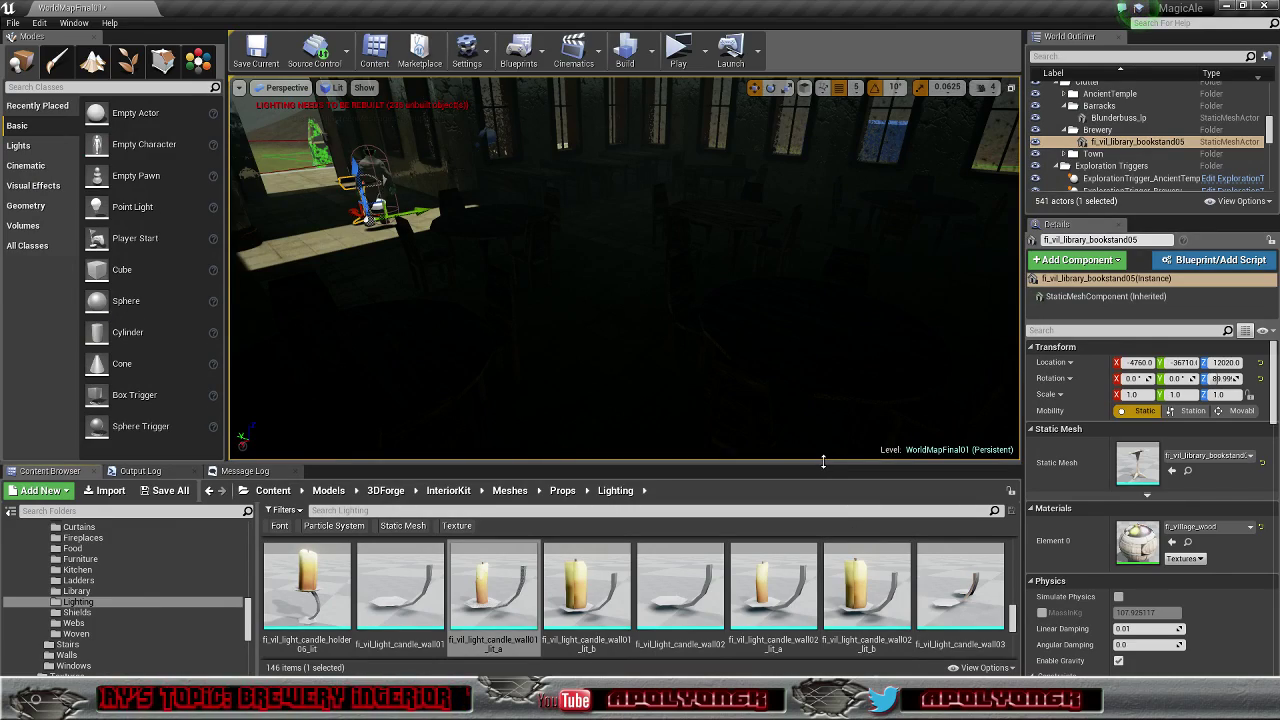
drag(823, 461, 806, 237)
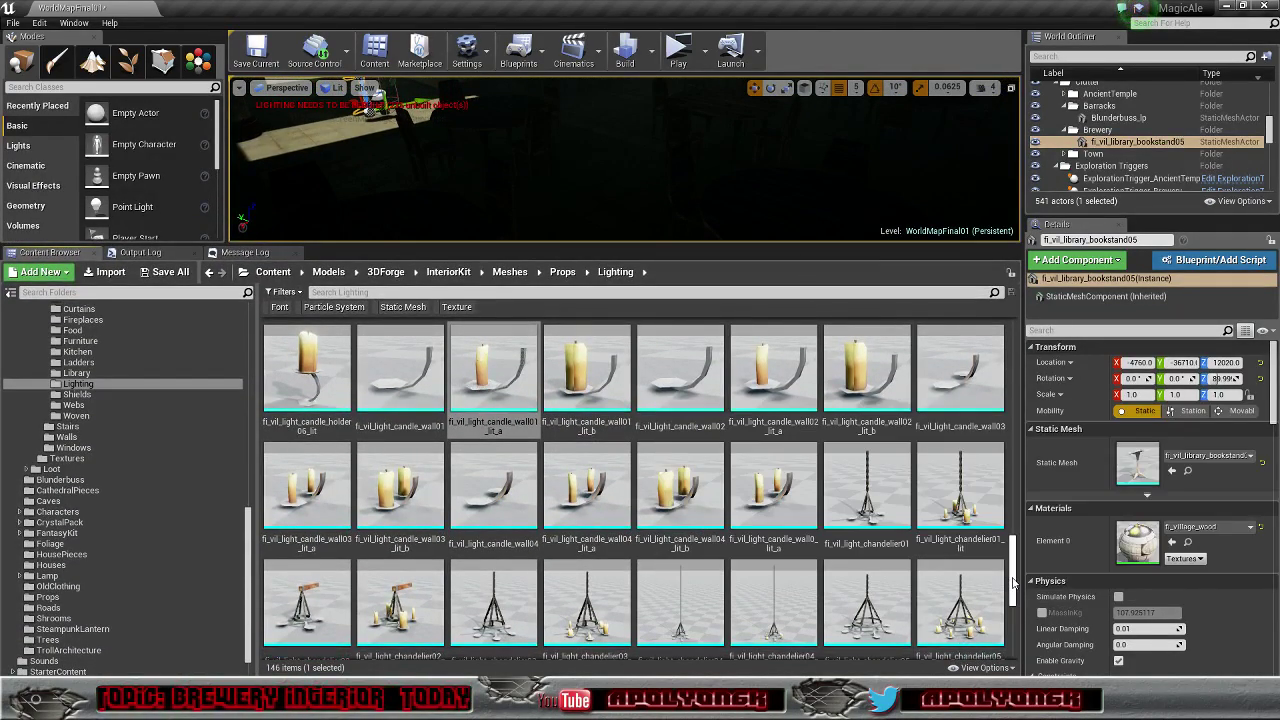
drag(1012, 590, 1012, 550)
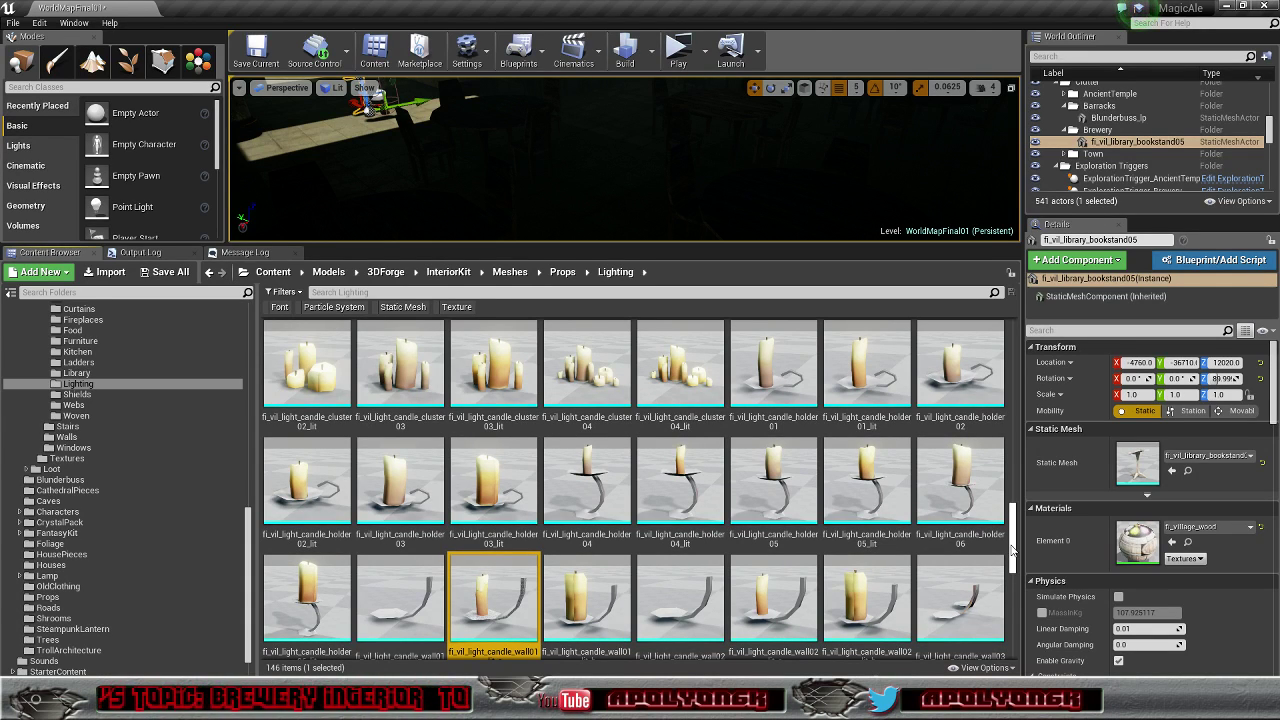
click(773, 365)
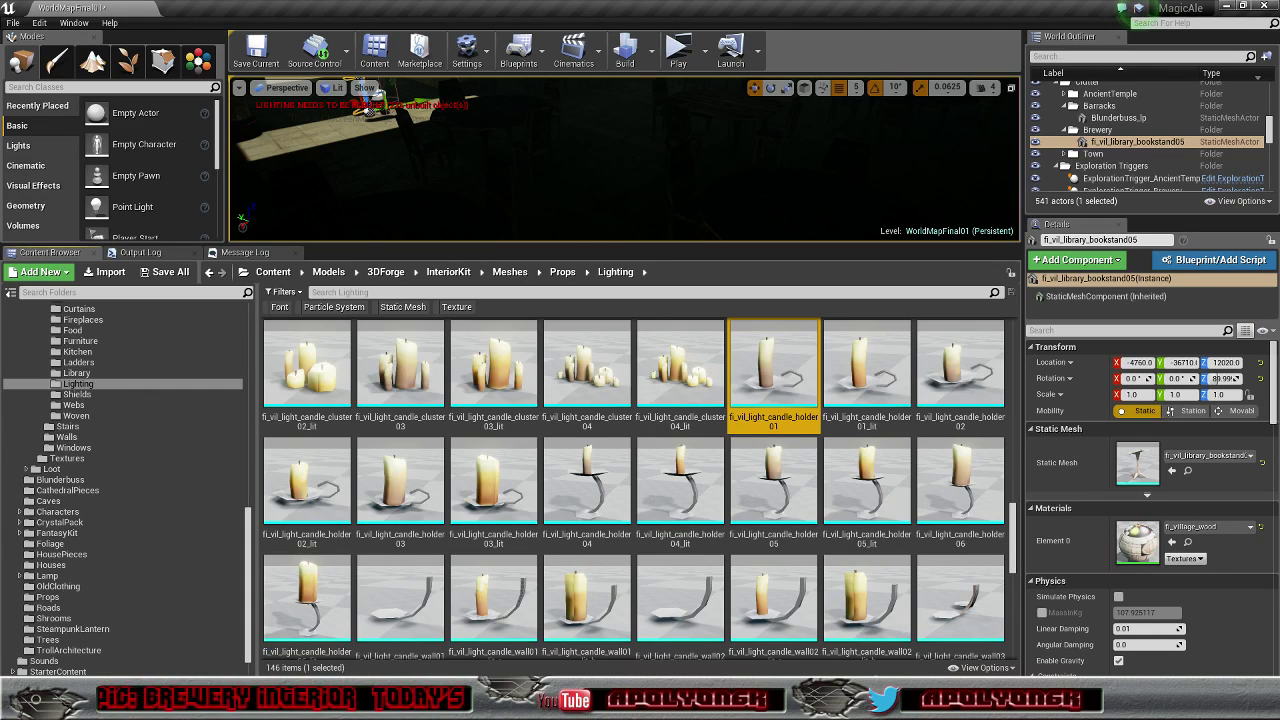
click(324, 638)
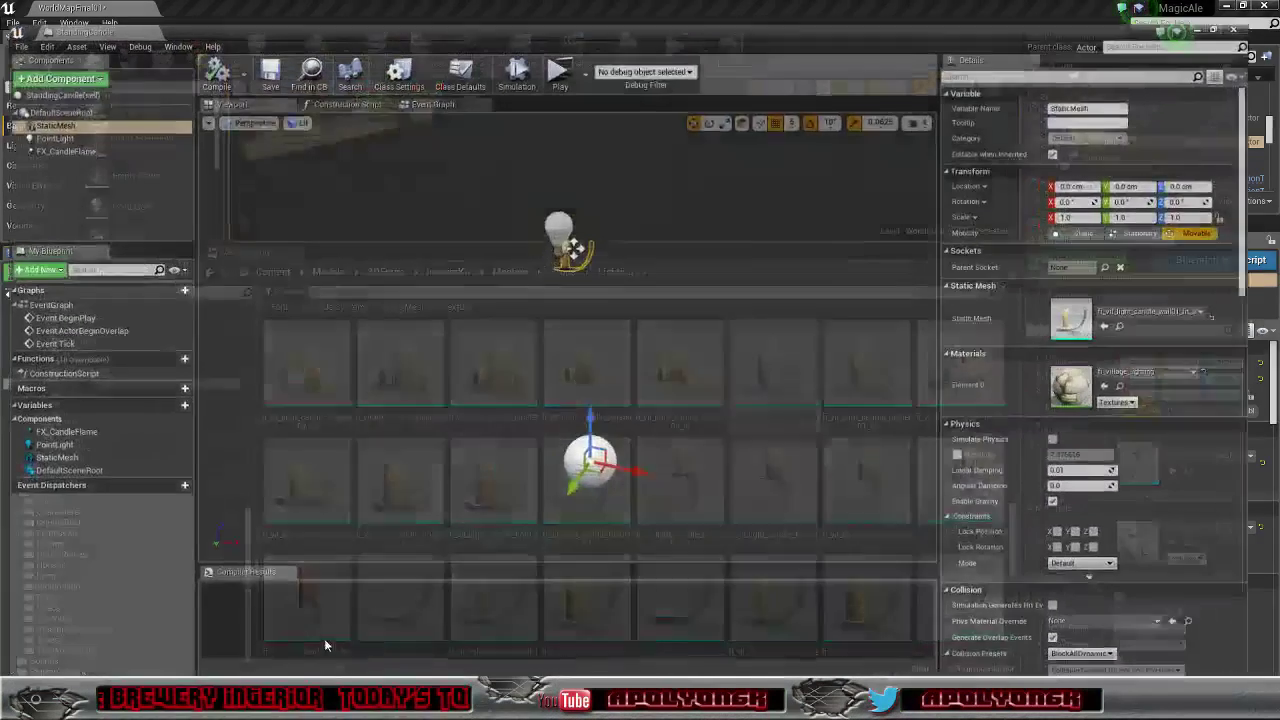
click(1130, 311)
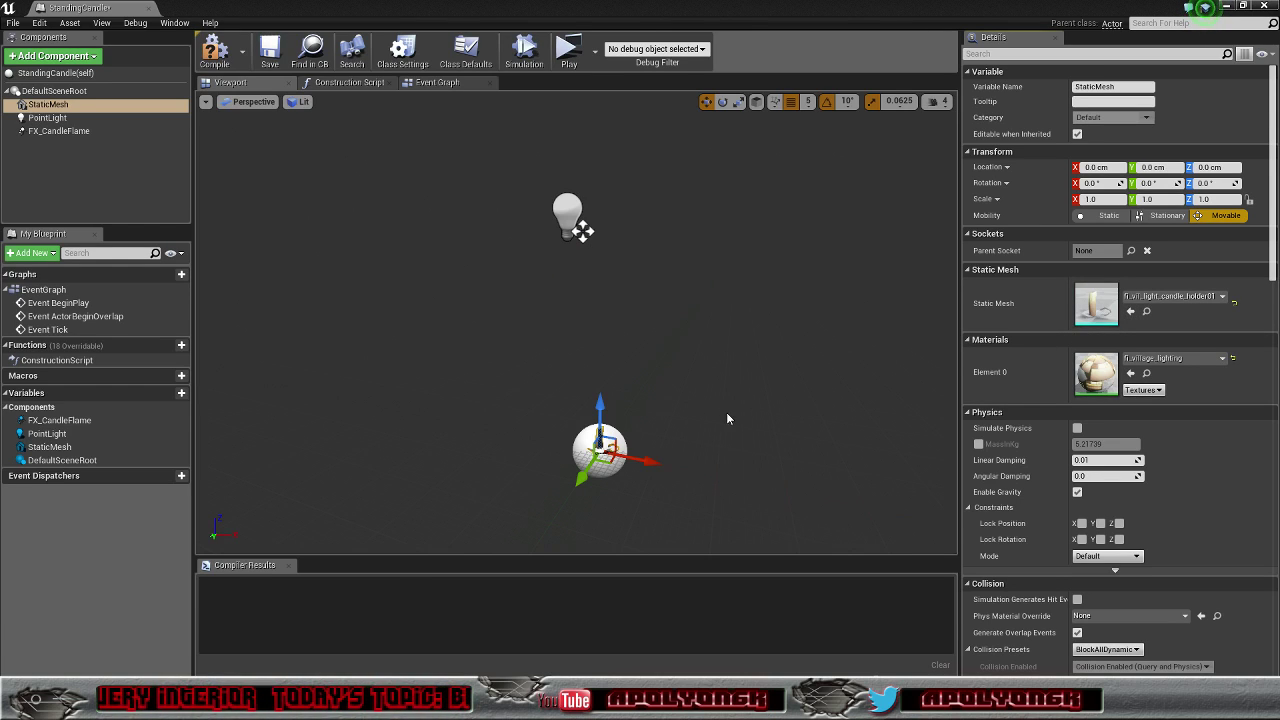
Step: Attach the PointLight and FX_CandleFlame components to StaticMesh and reset both their locations to default
click(46, 118)
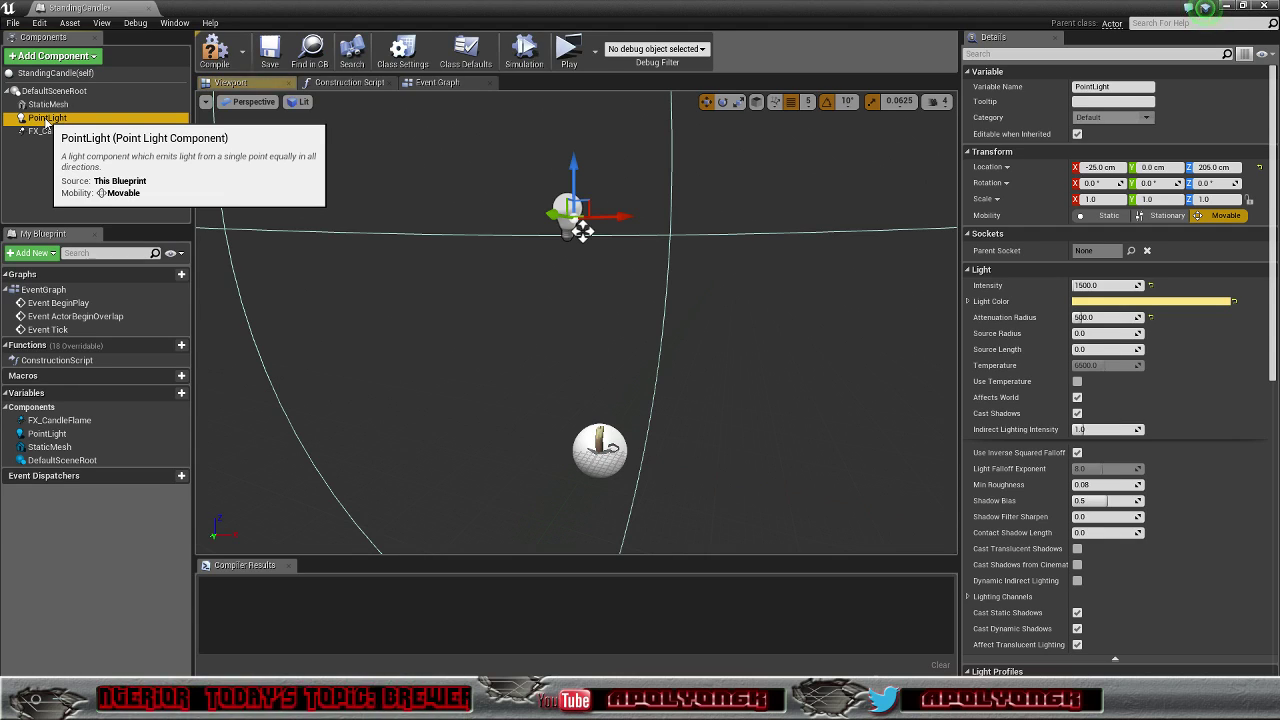
drag(46, 121, 42, 106)
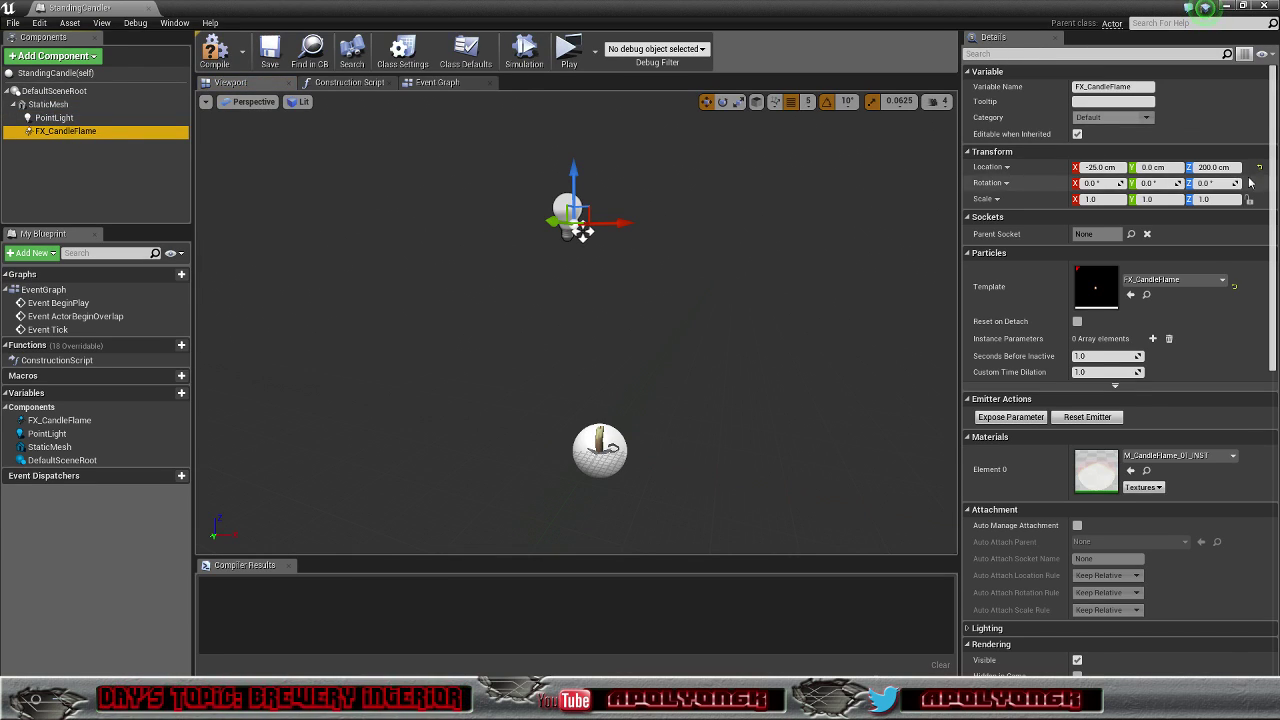
click(1259, 169)
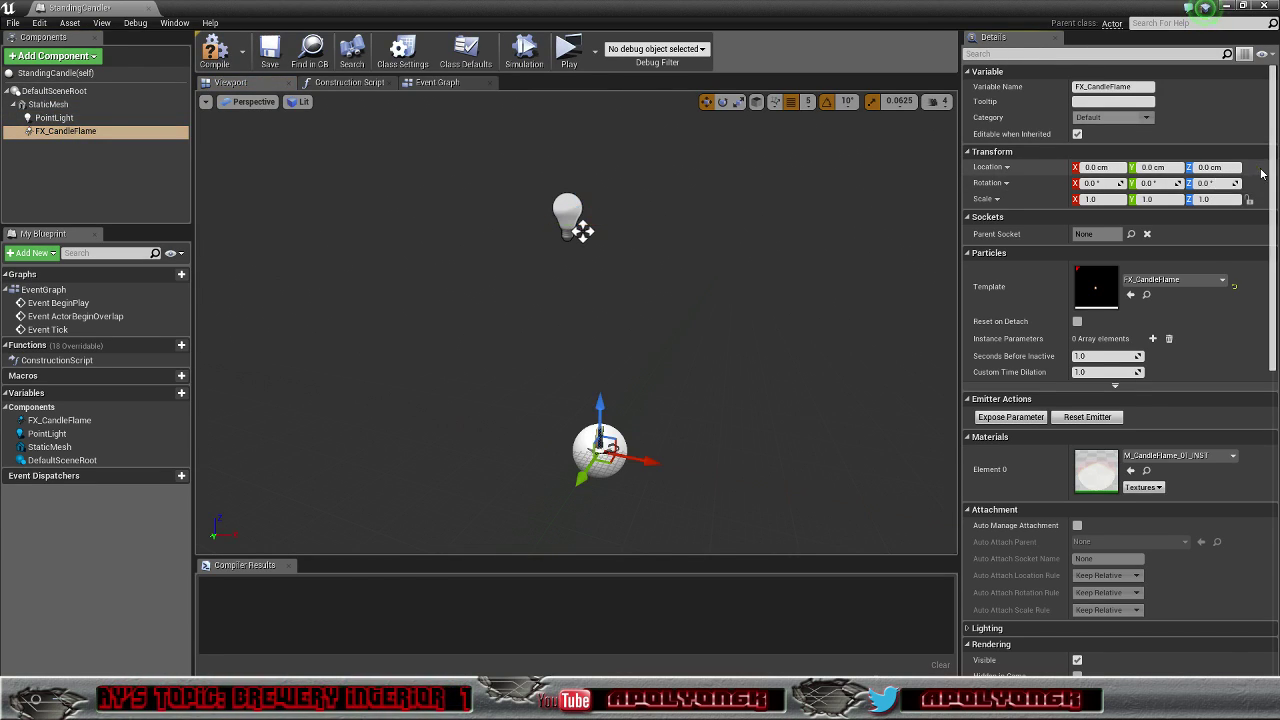
click(55, 118)
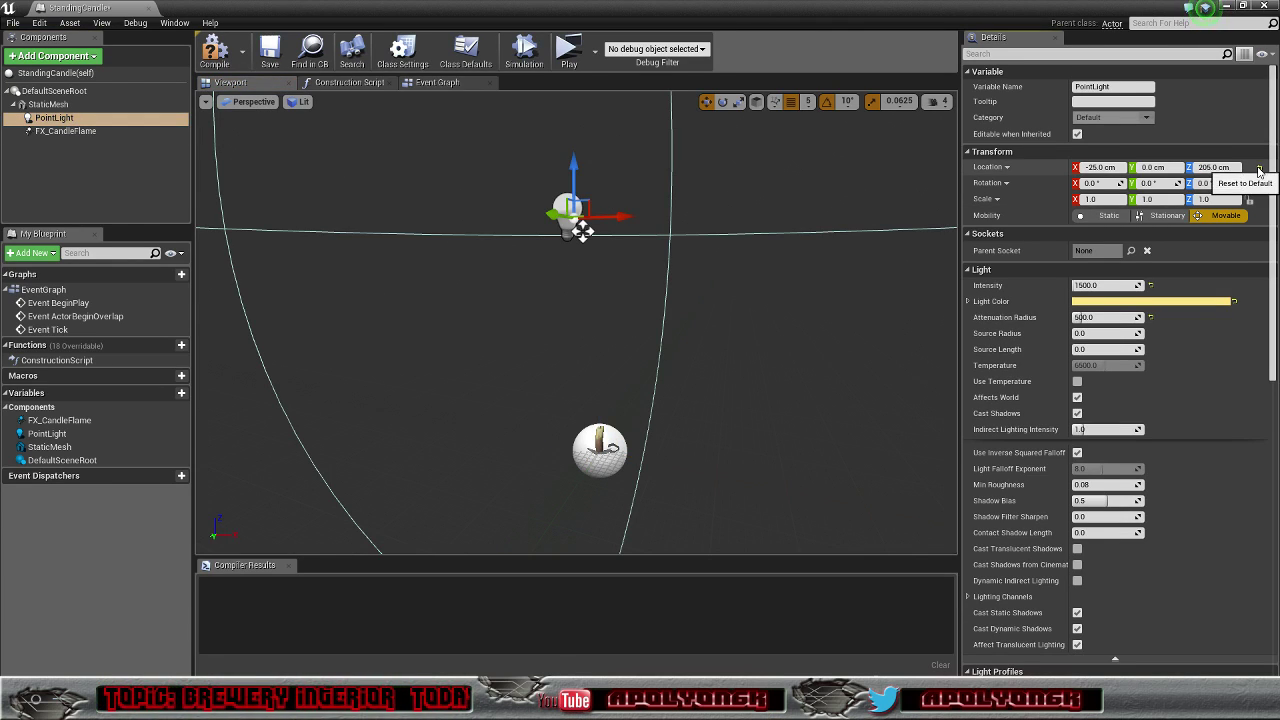
click(1259, 169)
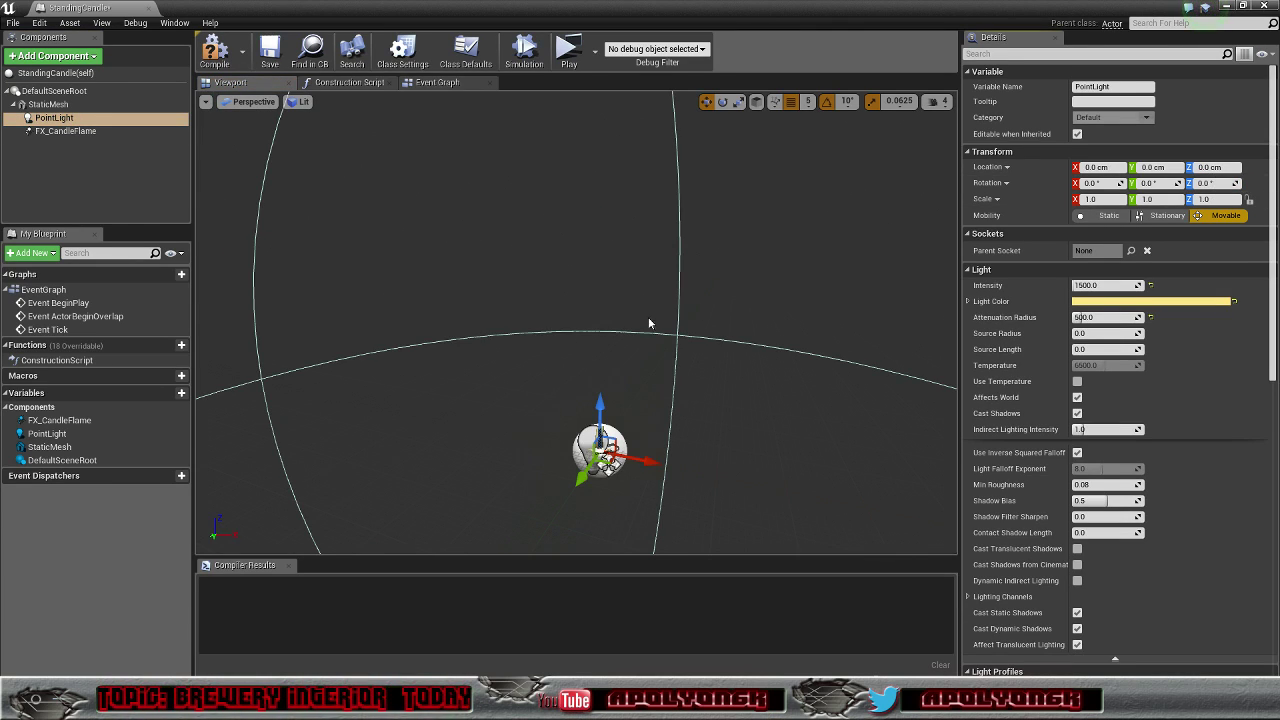
Step: Raise the FX_CandleFlame component to 25 cm on Z so the flame sits on the candle's wick
click(65, 131)
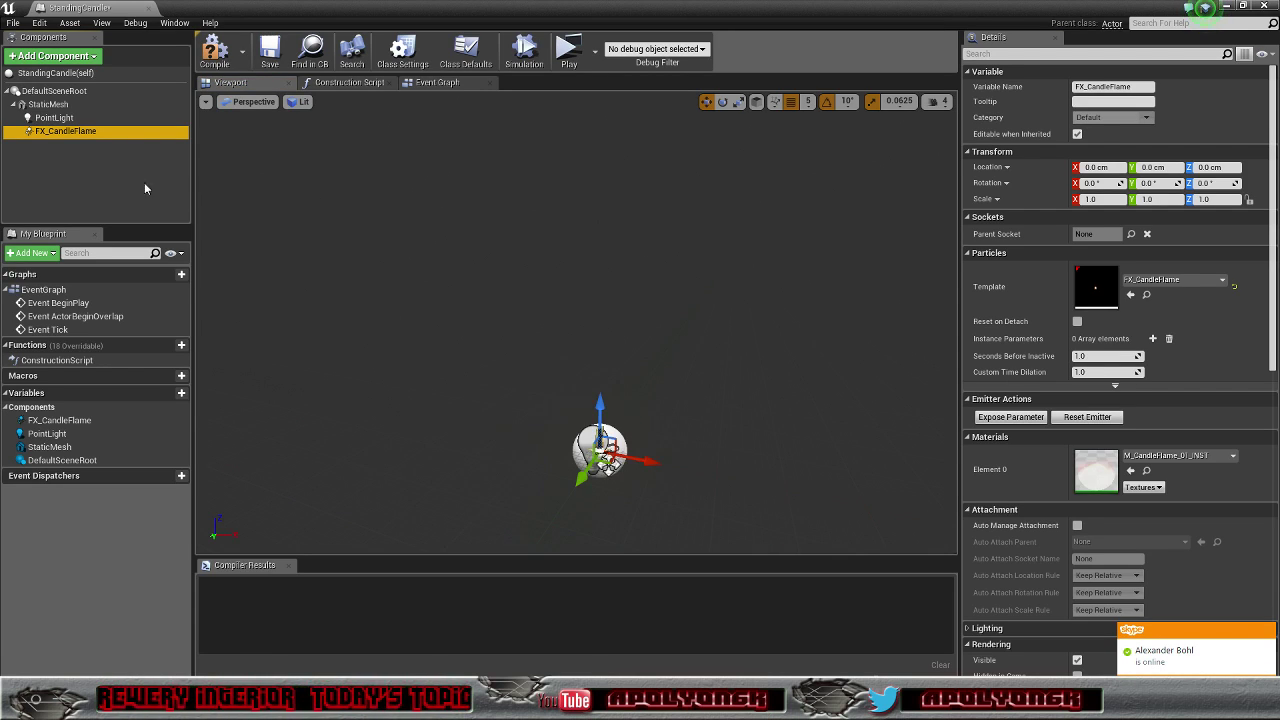
double_click(80, 132)
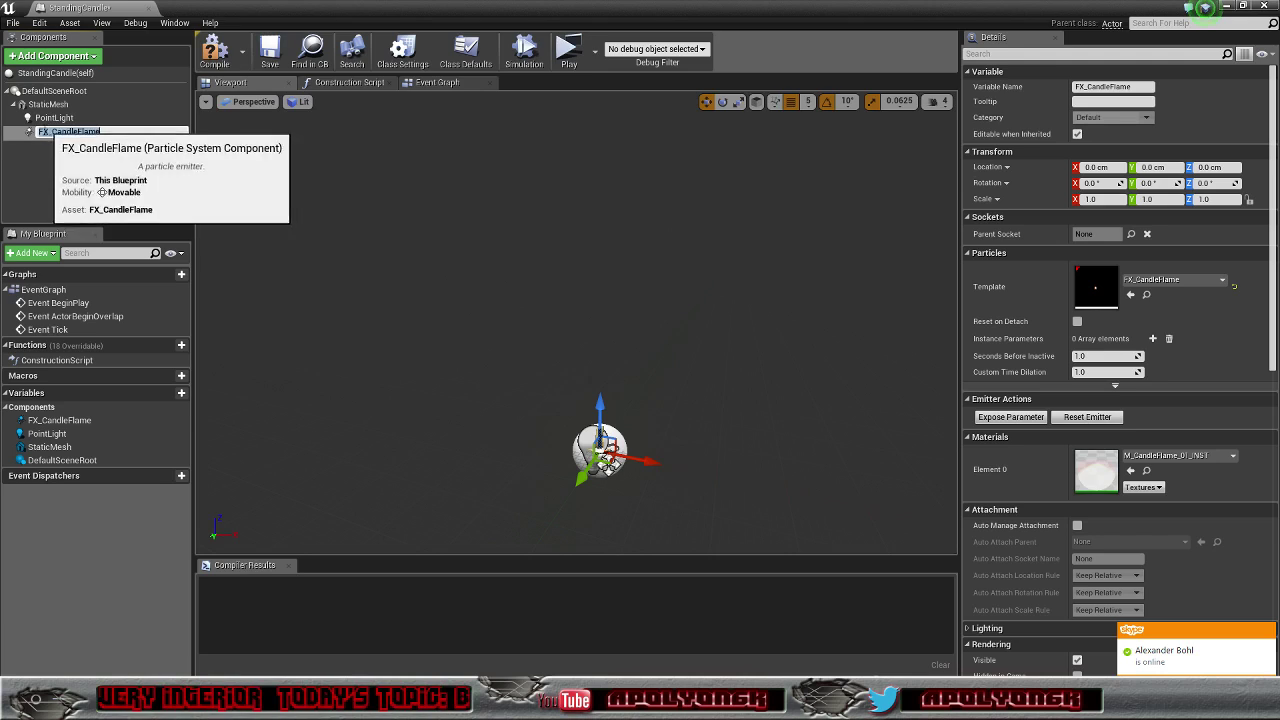
click(29, 135)
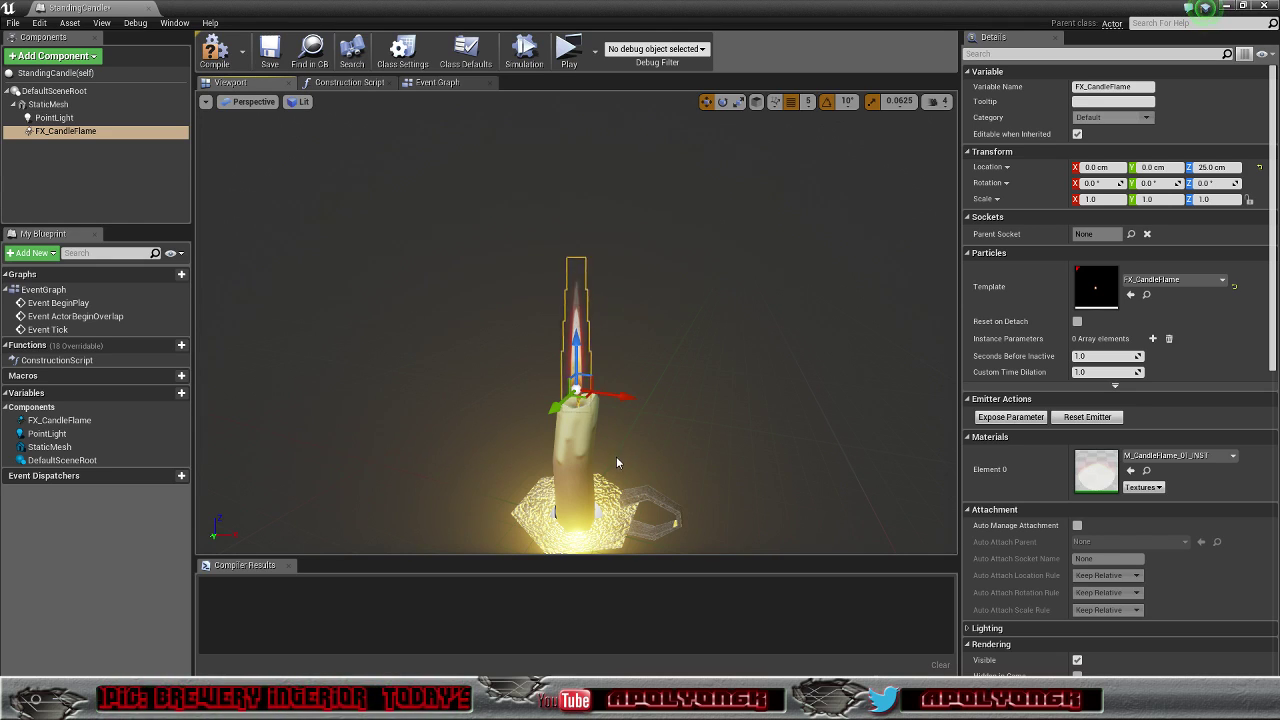
mouse_move(616, 456)
right_down()
mouse_move(639, 417)
mouse_move(600, 417)
mouse_move(650, 417)
mouse_move(624, 417)
mouse_move(607, 449)
right_up()
scroll(604, 387, down, 5)
right_drag(604, 387, 530, 386)
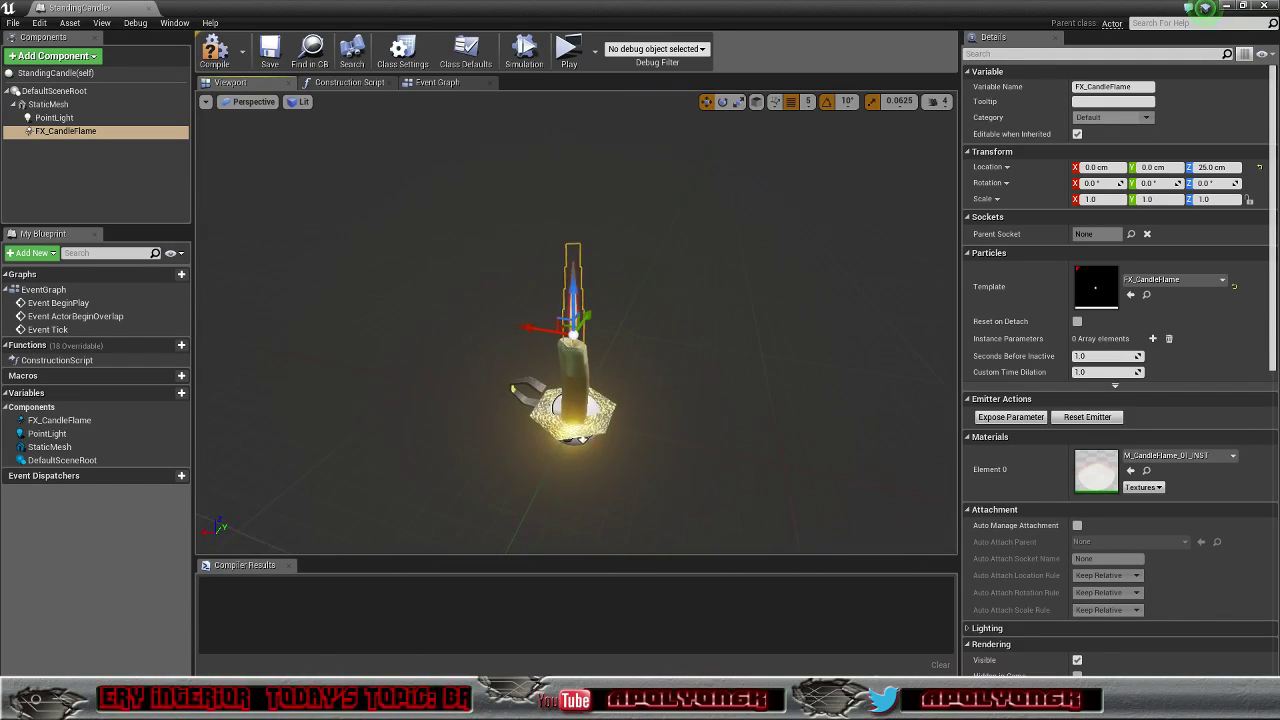
Step: Raise the PointLight component to 25 cm on Z at the flame, and compile and close the StandingCandle blueprint
click(50, 118)
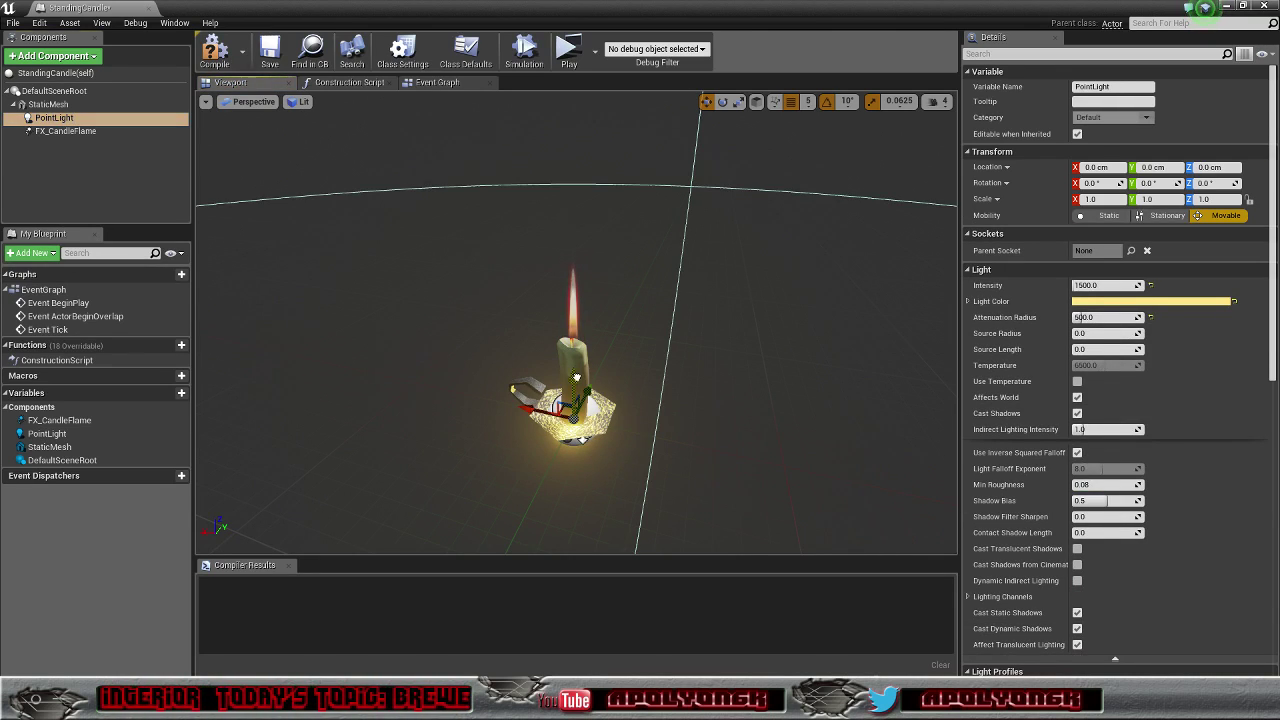
drag(576, 377, 553, 273)
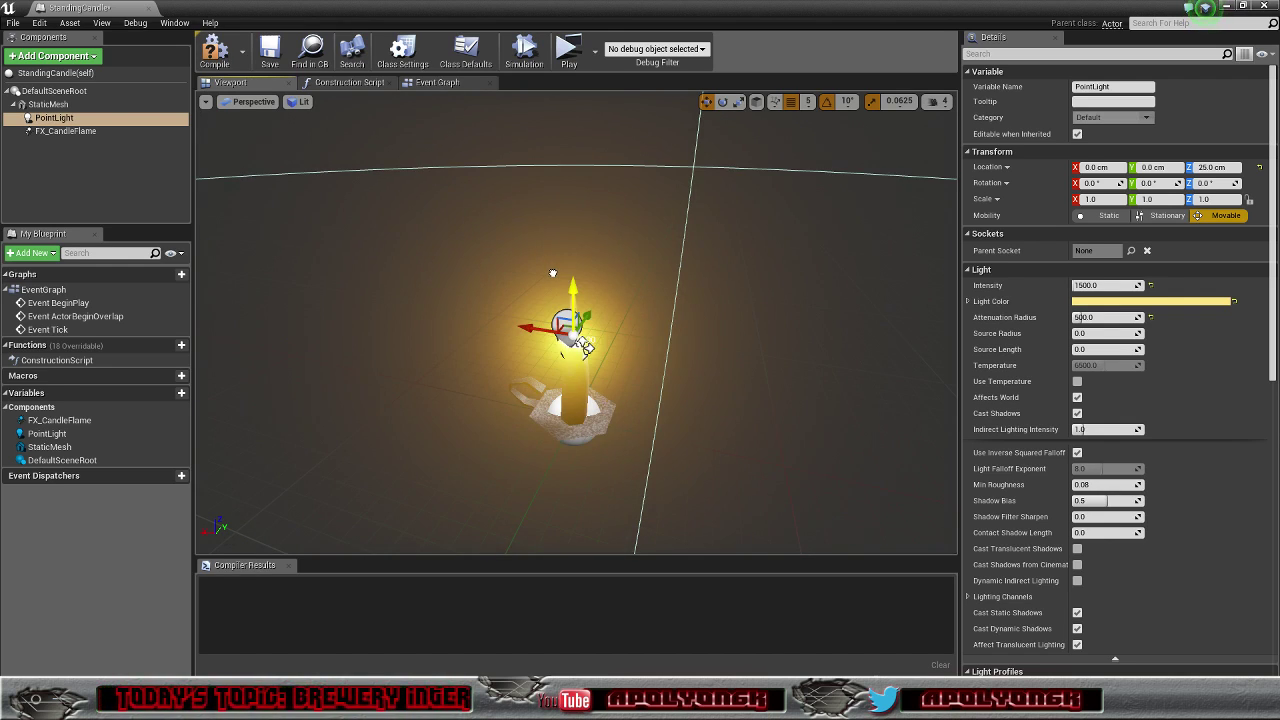
right_drag(610, 378, 525, 345)
alt+drag(618, 401, 618, 388)
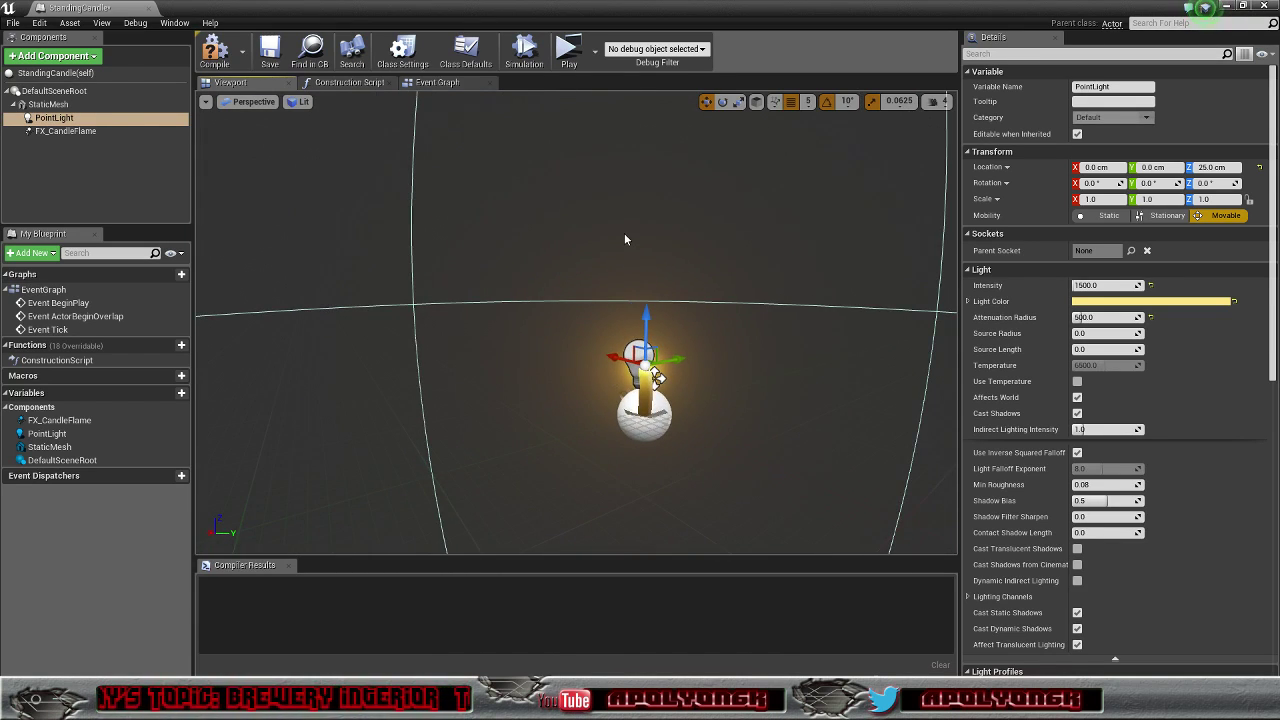
click(212, 54)
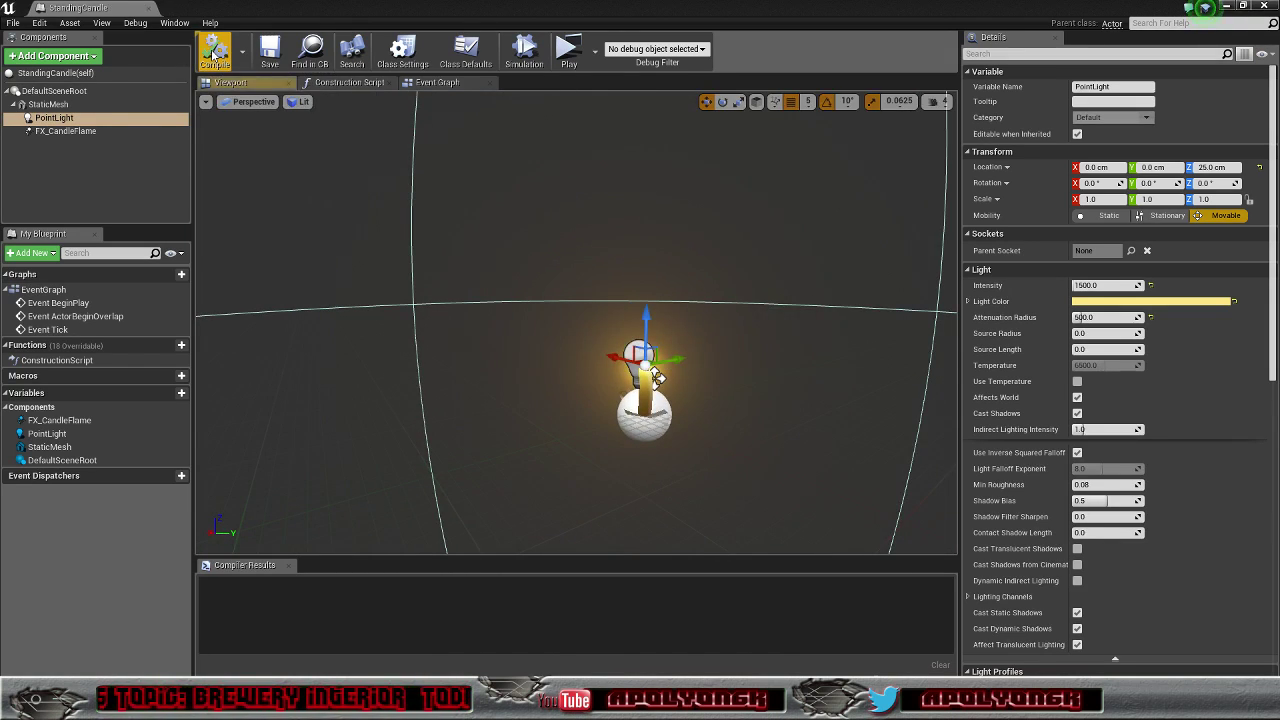
click(149, 9)
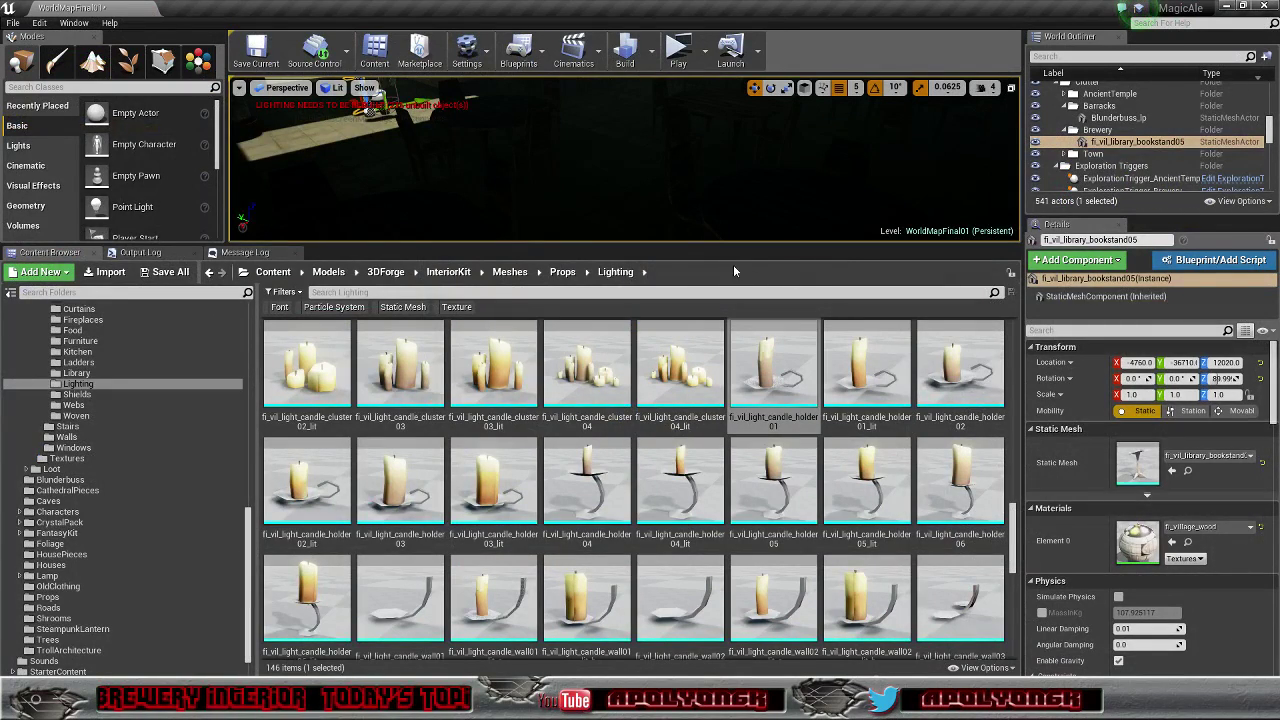
Step: Enlarge the level viewport and World Outliner, and collapse the Exploration Triggers, Landscape, LevelGeometry, Pickups and Water folders
drag(716, 247, 719, 505)
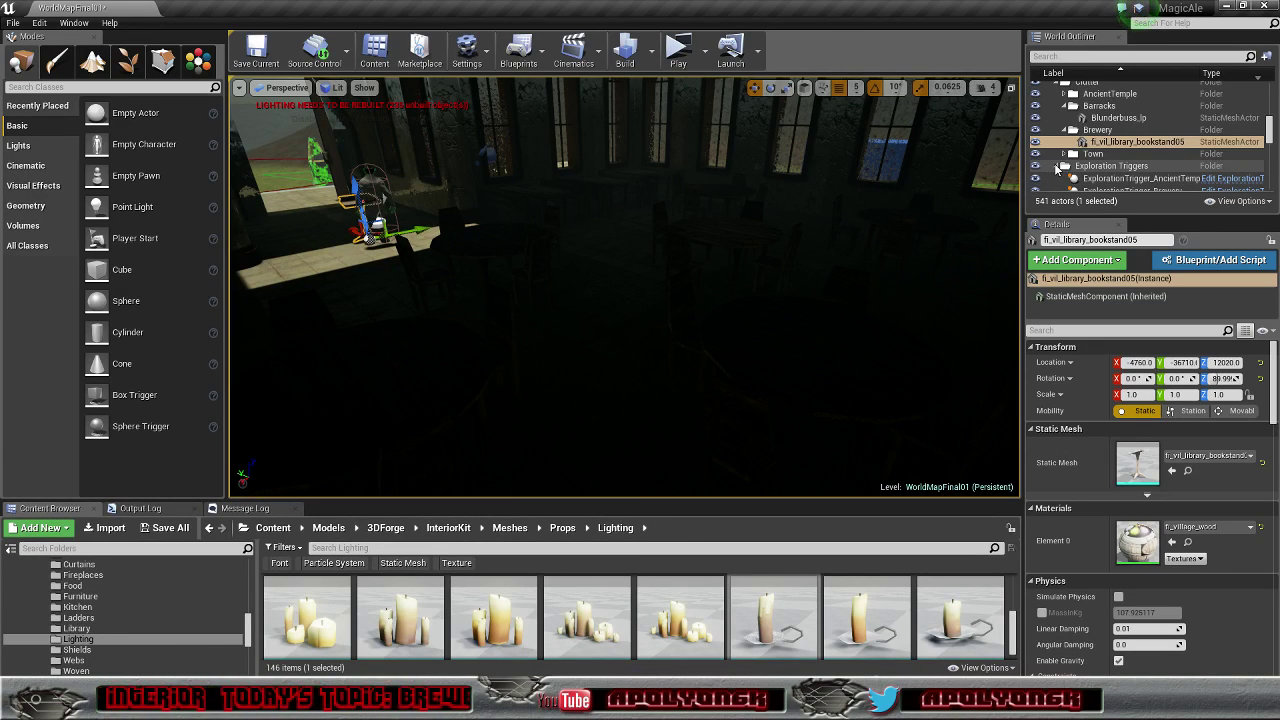
click(1056, 166)
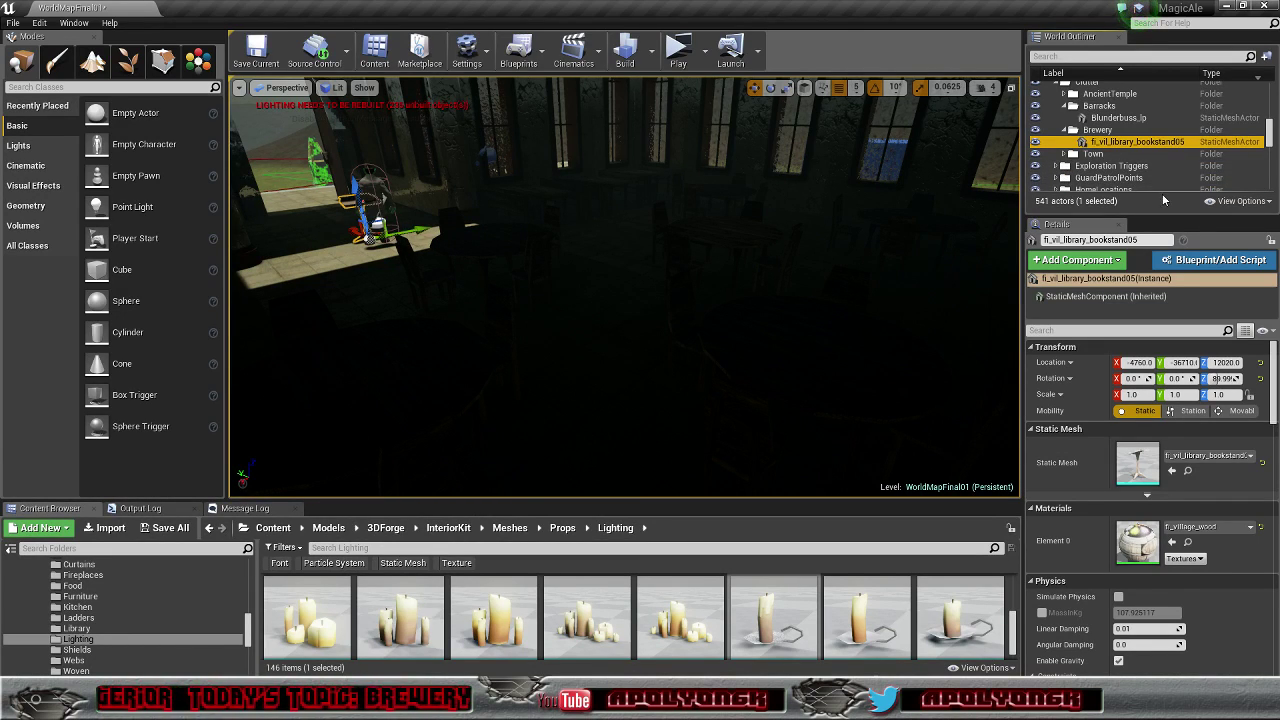
drag(1163, 217, 1163, 477)
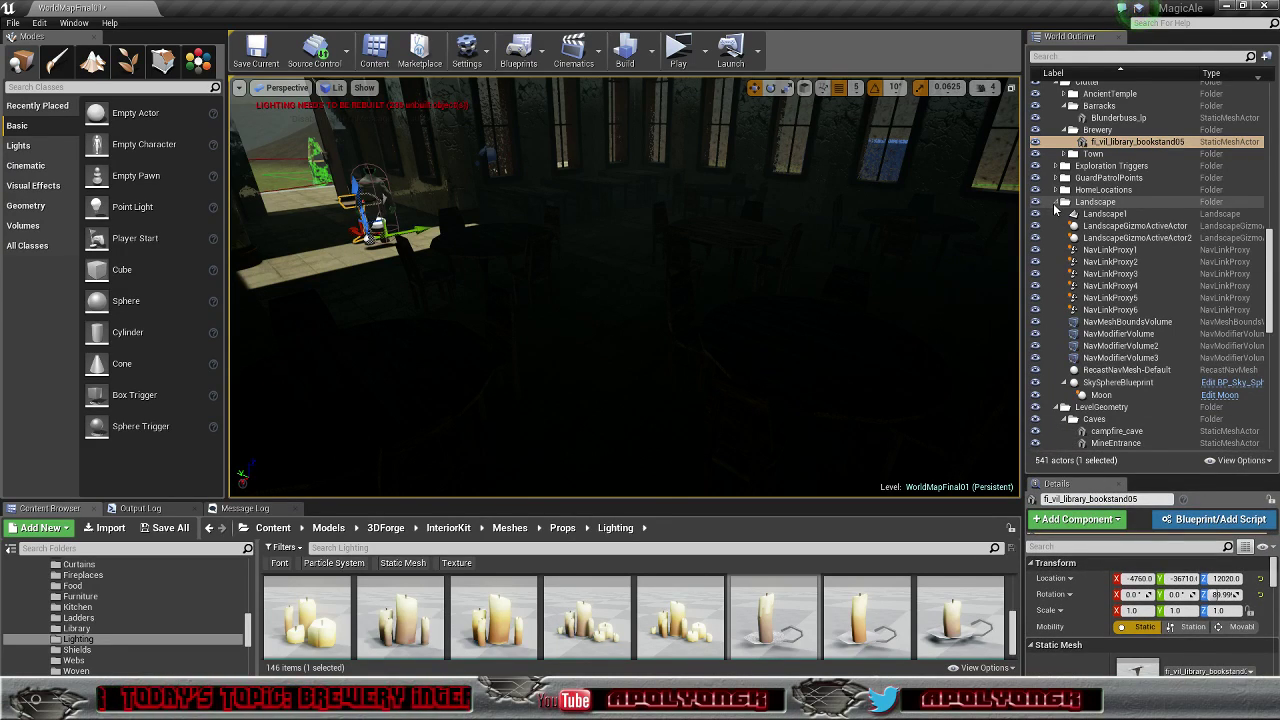
click(1056, 203)
click(1057, 214)
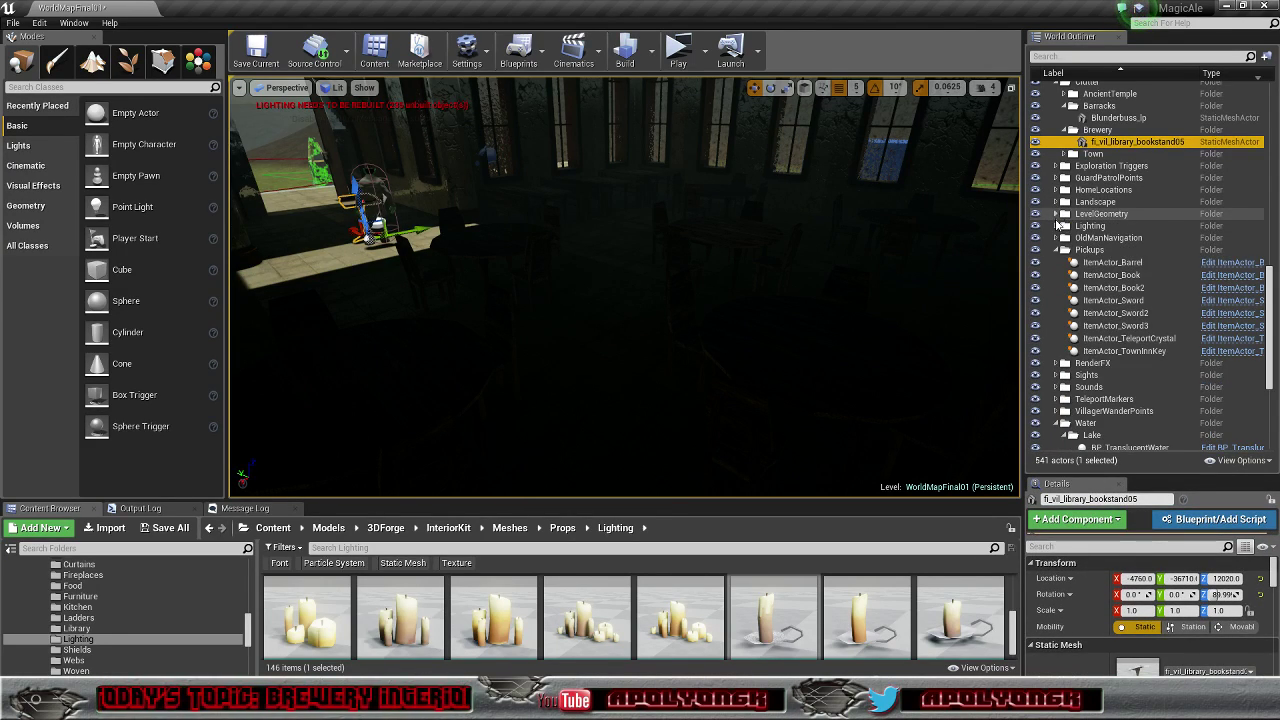
click(1056, 250)
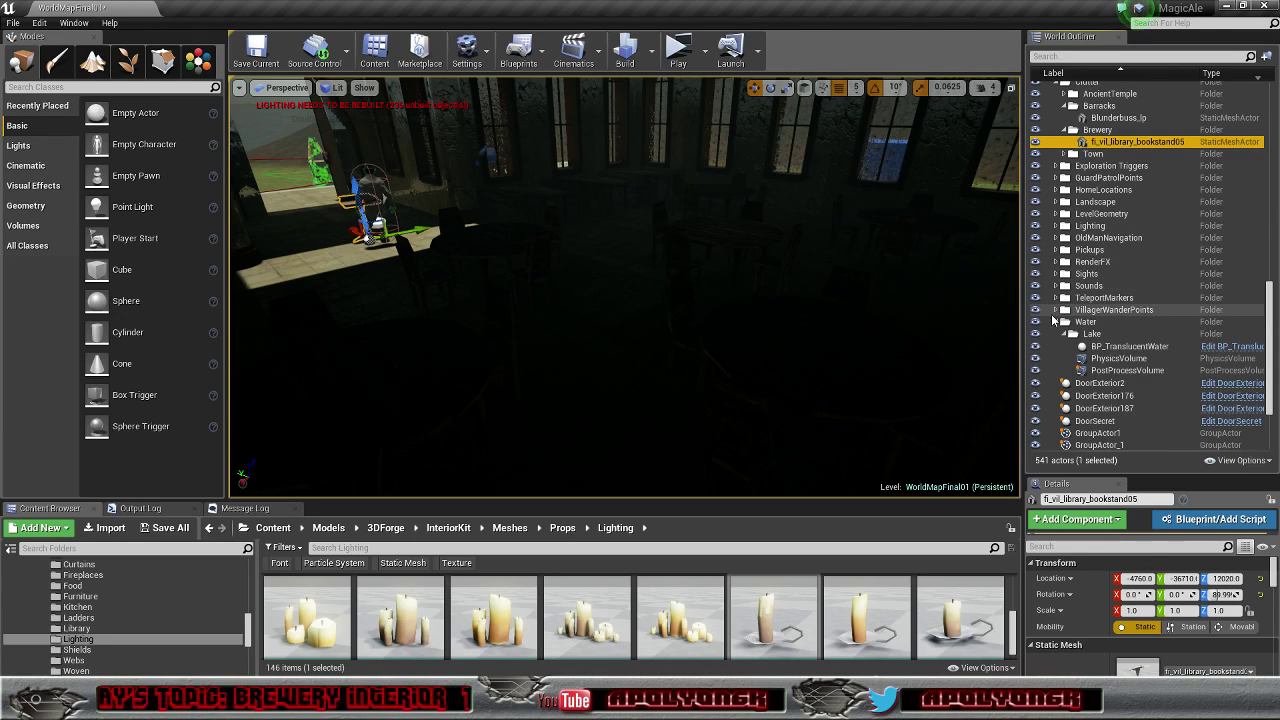
click(1056, 322)
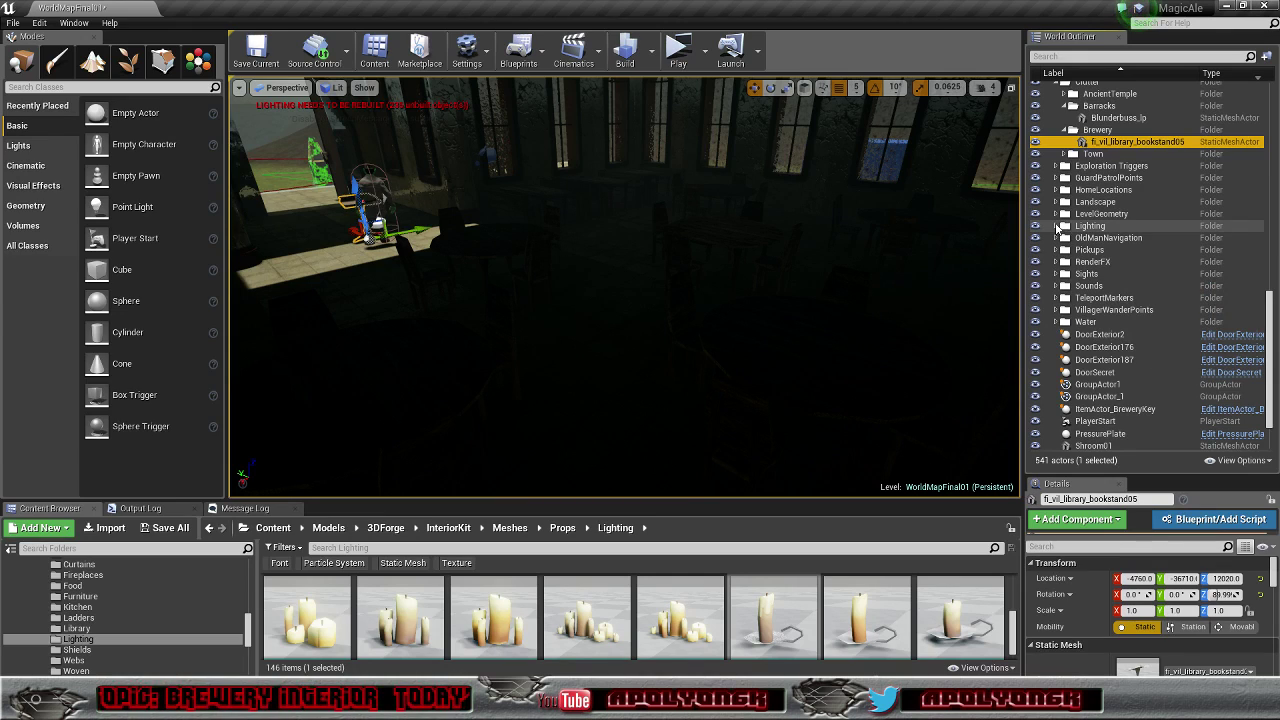
Step: Move the WallCandle9, WallCandle10 and WallCandle11 actors into the PropLights folder under Lighting in the World Outliner
click(1056, 226)
scroll(1190, 288, down, 3)
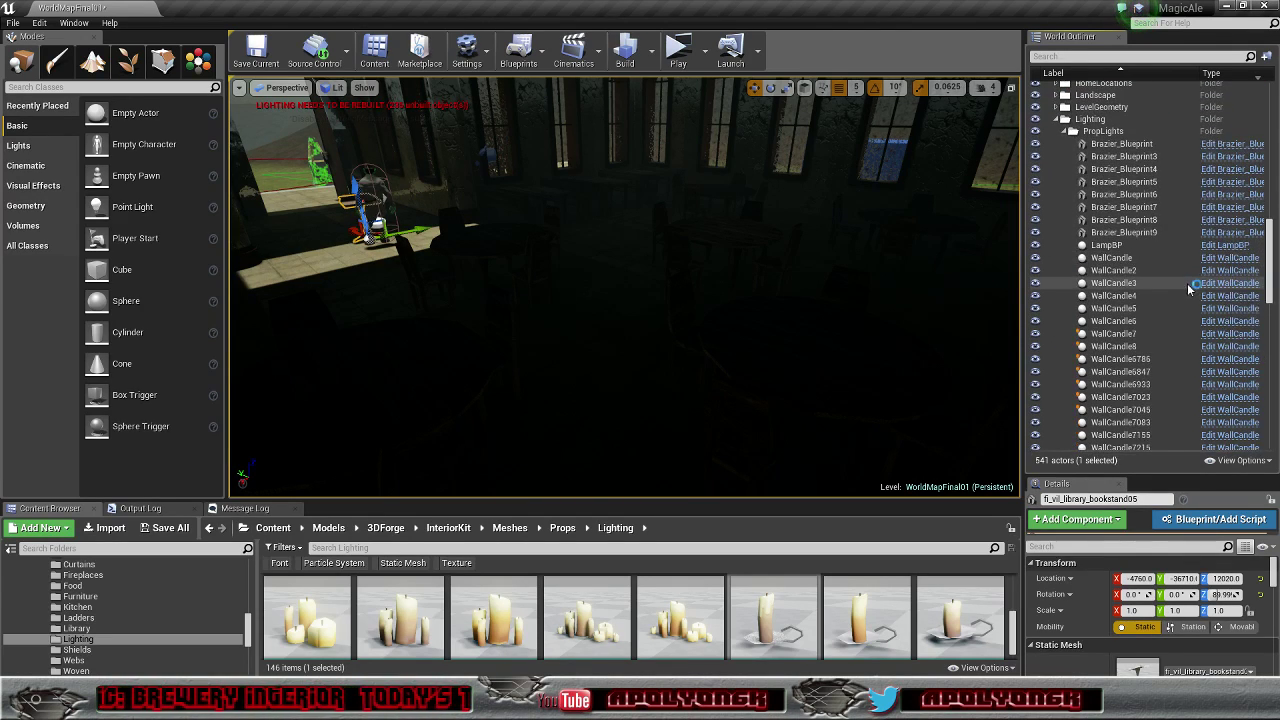
drag(1271, 245, 1273, 410)
click(1098, 418)
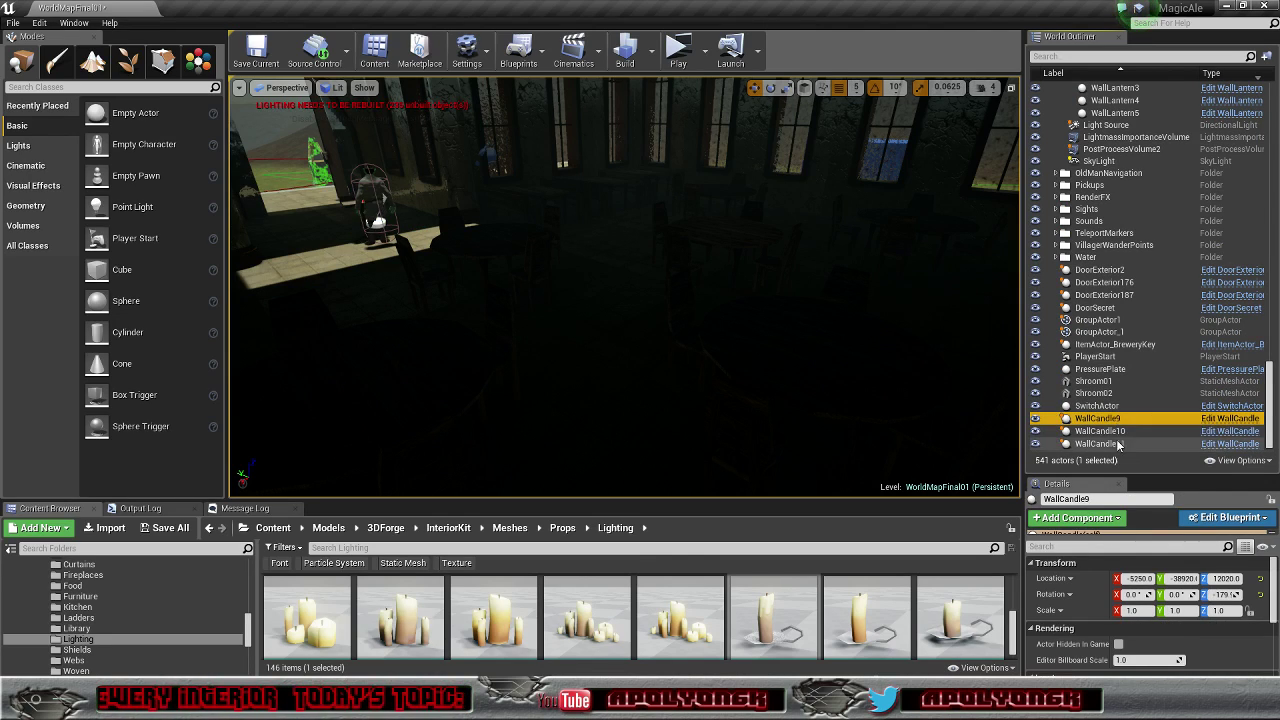
shift+click(1100, 443)
drag(1115, 420, 1104, 146)
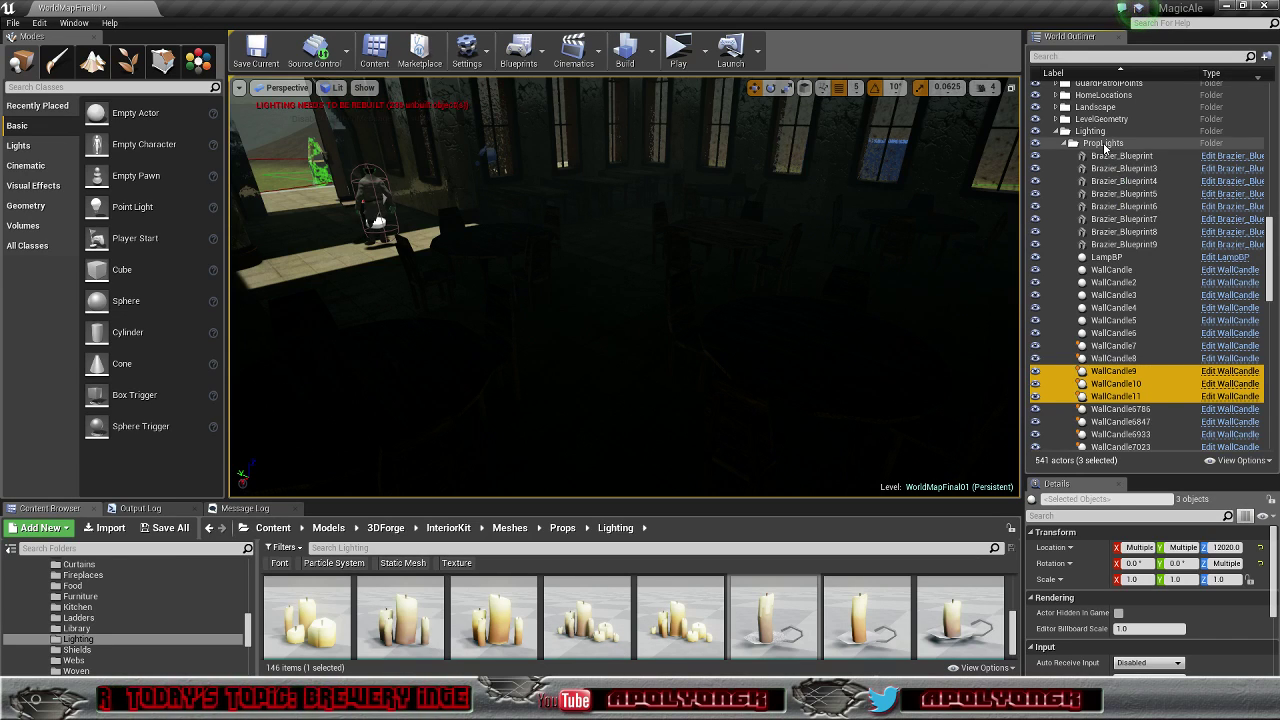
Step: Show the brewery's seating area, open the BluePrints/Buildings folder in an enlarged Content Browser and find the StandingCandle blueprint
key(f)
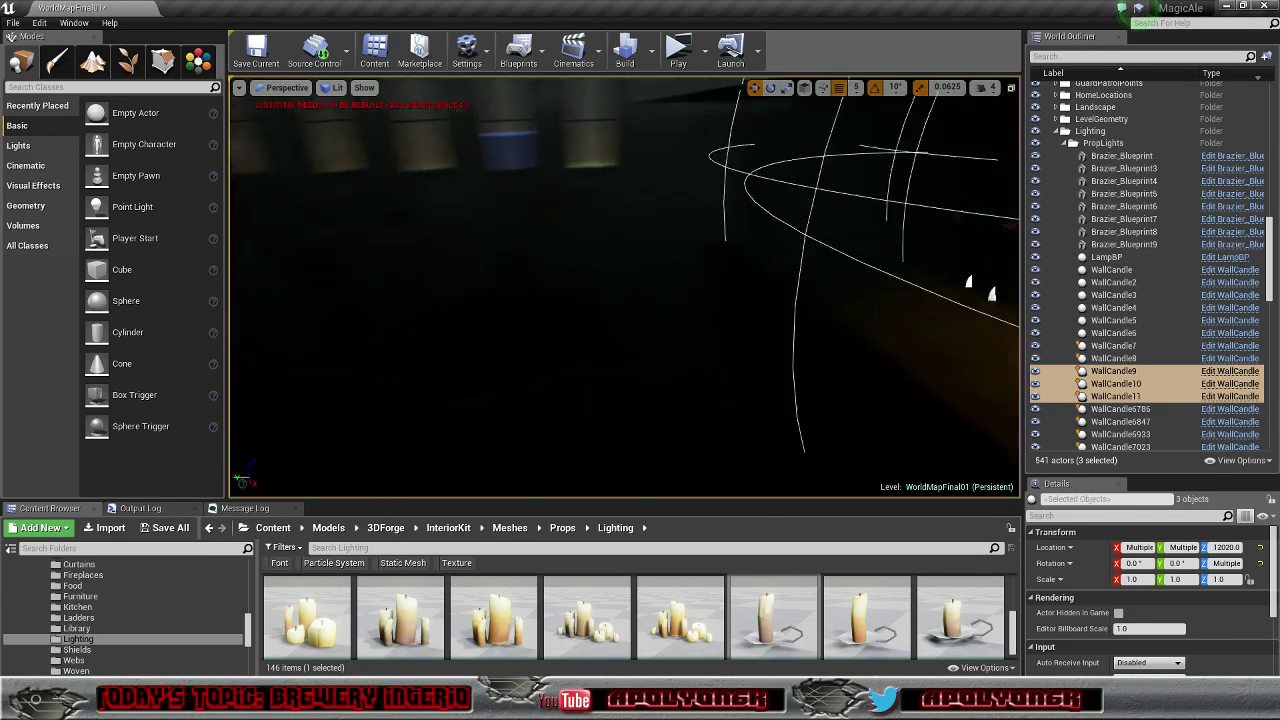
right_drag(624, 287, 590, 330)
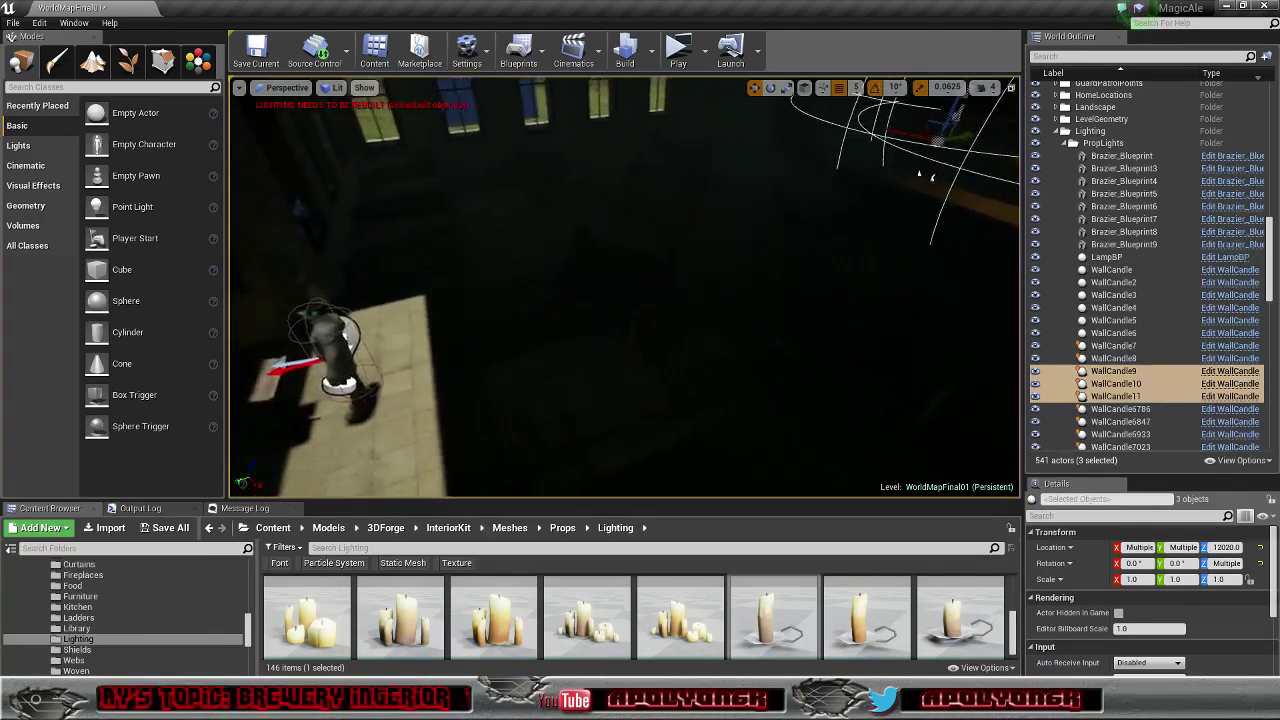
drag(248, 632, 250, 558)
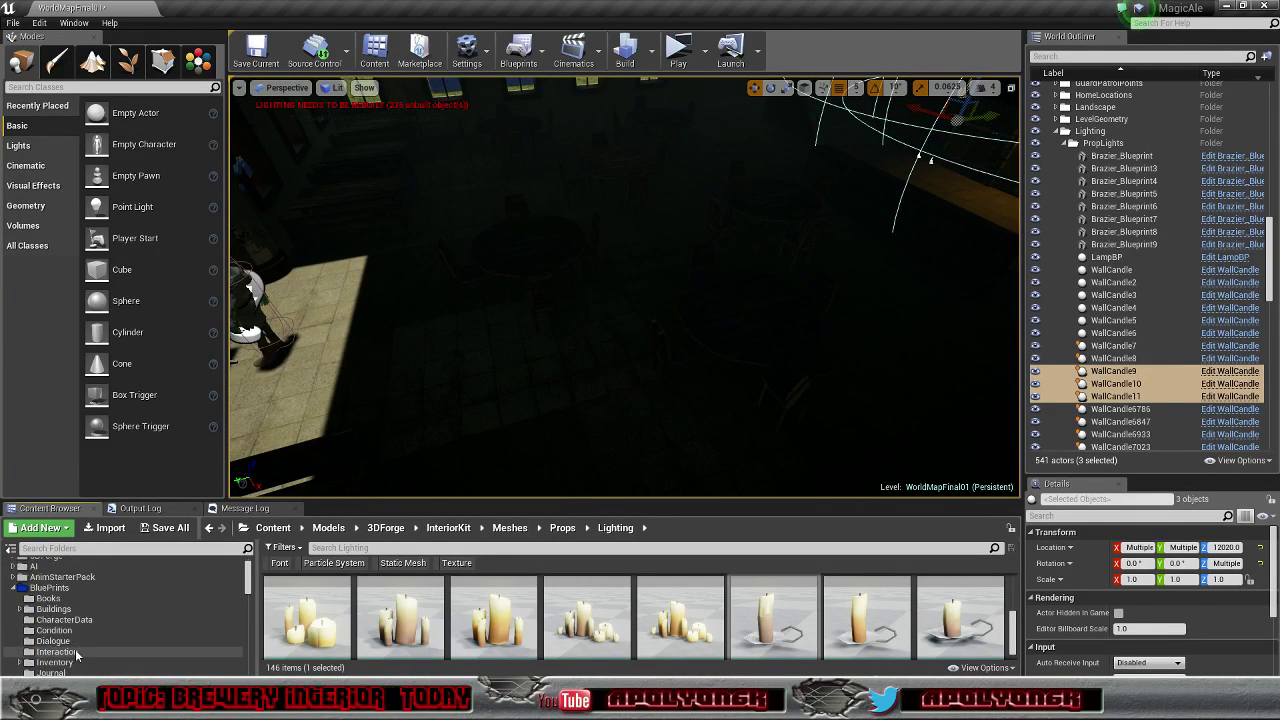
click(54, 588)
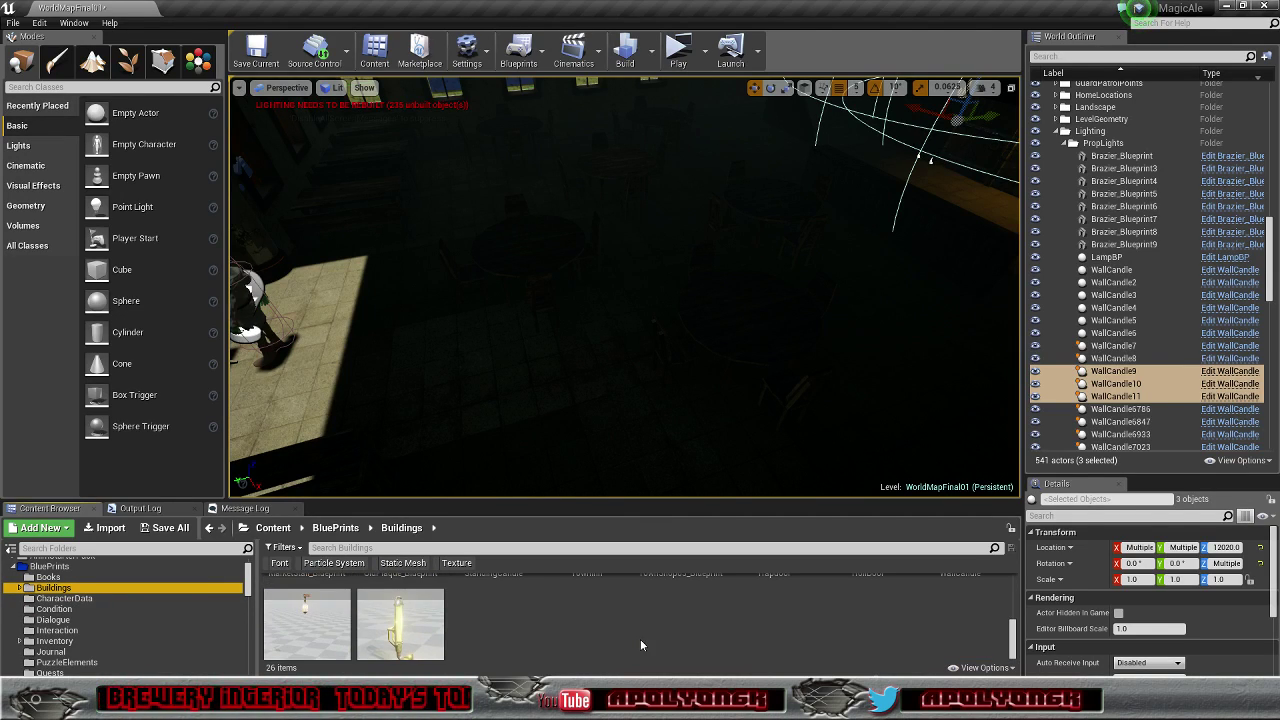
scroll(645, 646, up, 1)
scroll(645, 644, up, 1)
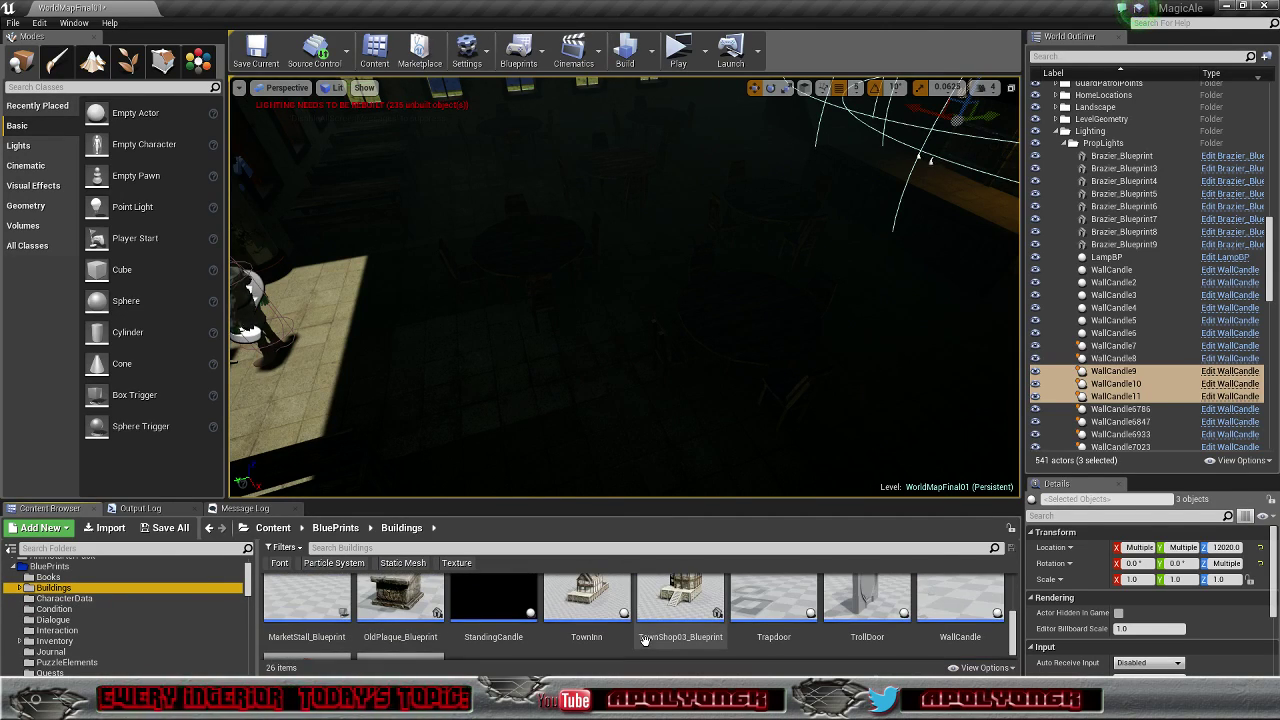
scroll(645, 640, up, 2)
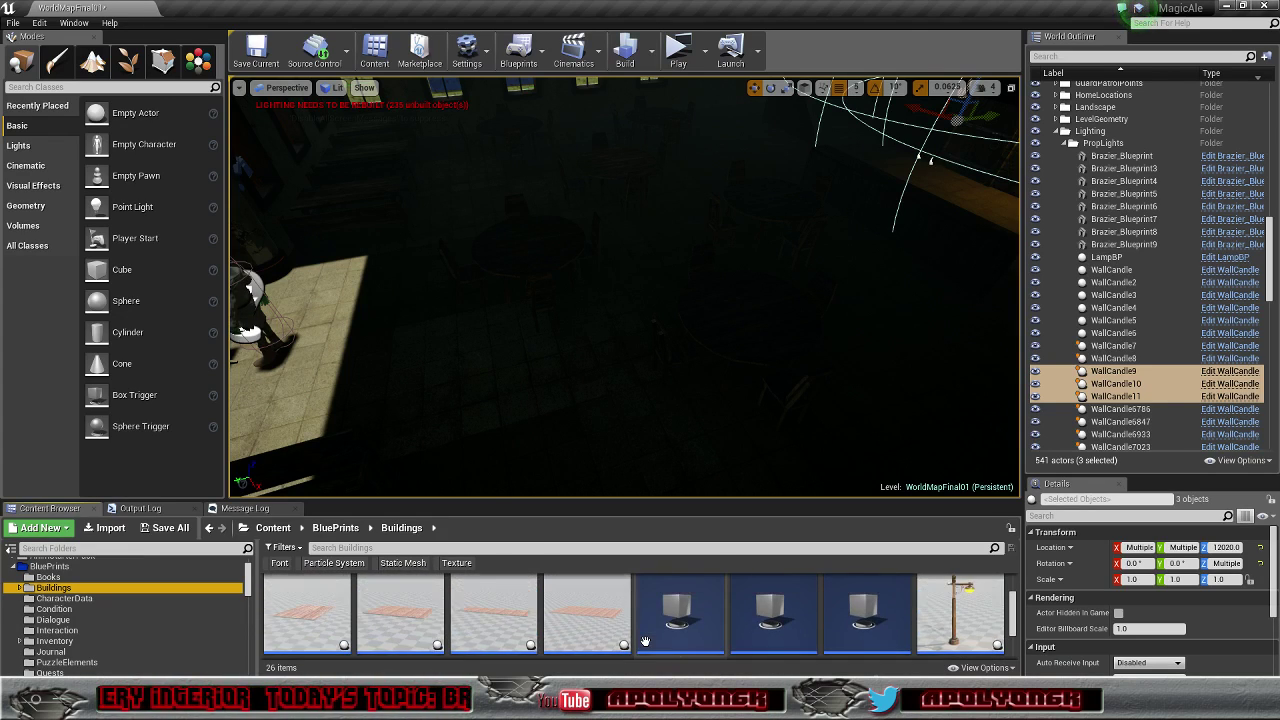
scroll(645, 641, up, 2)
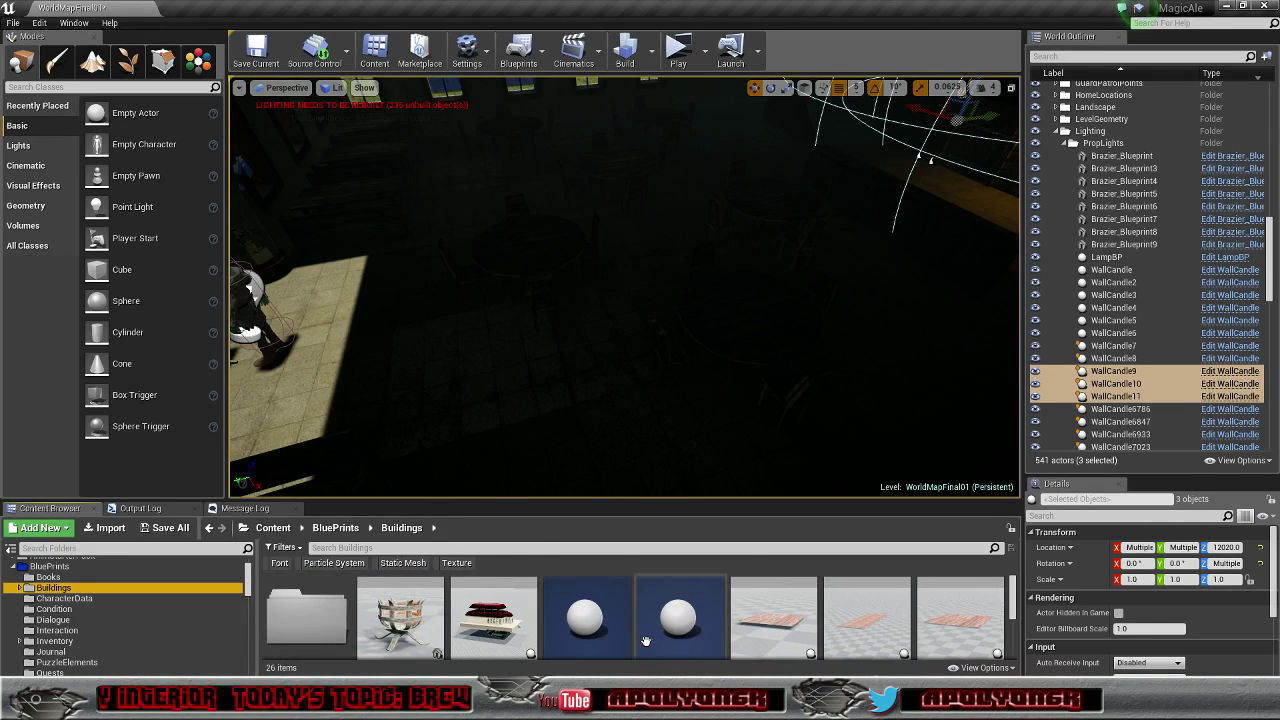
scroll(645, 641, down, 2)
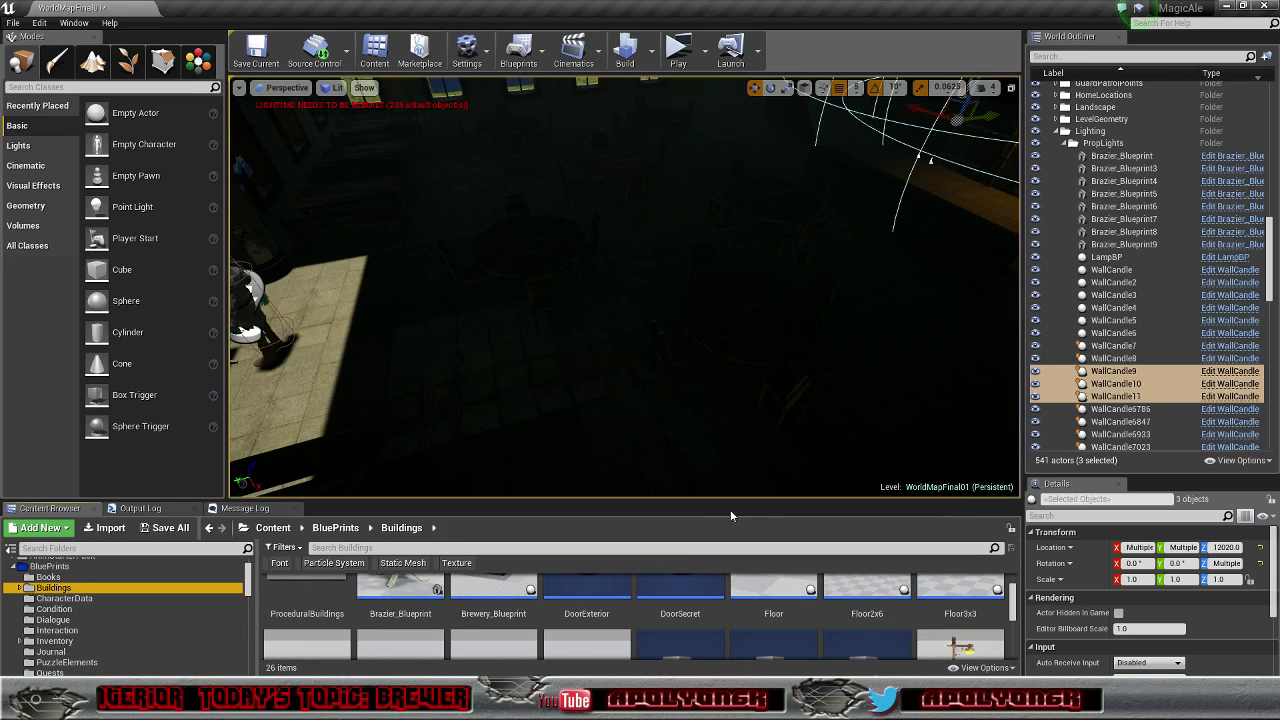
drag(695, 500, 626, 449)
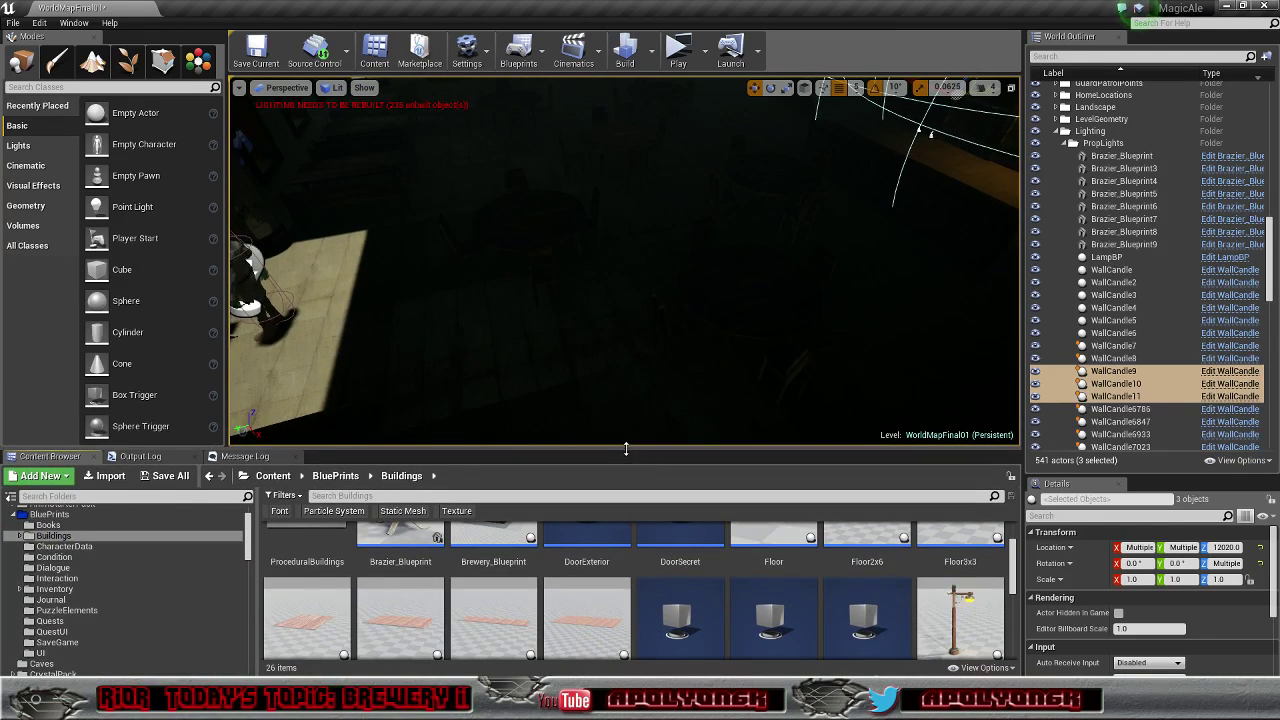
scroll(1012, 541, up, 2)
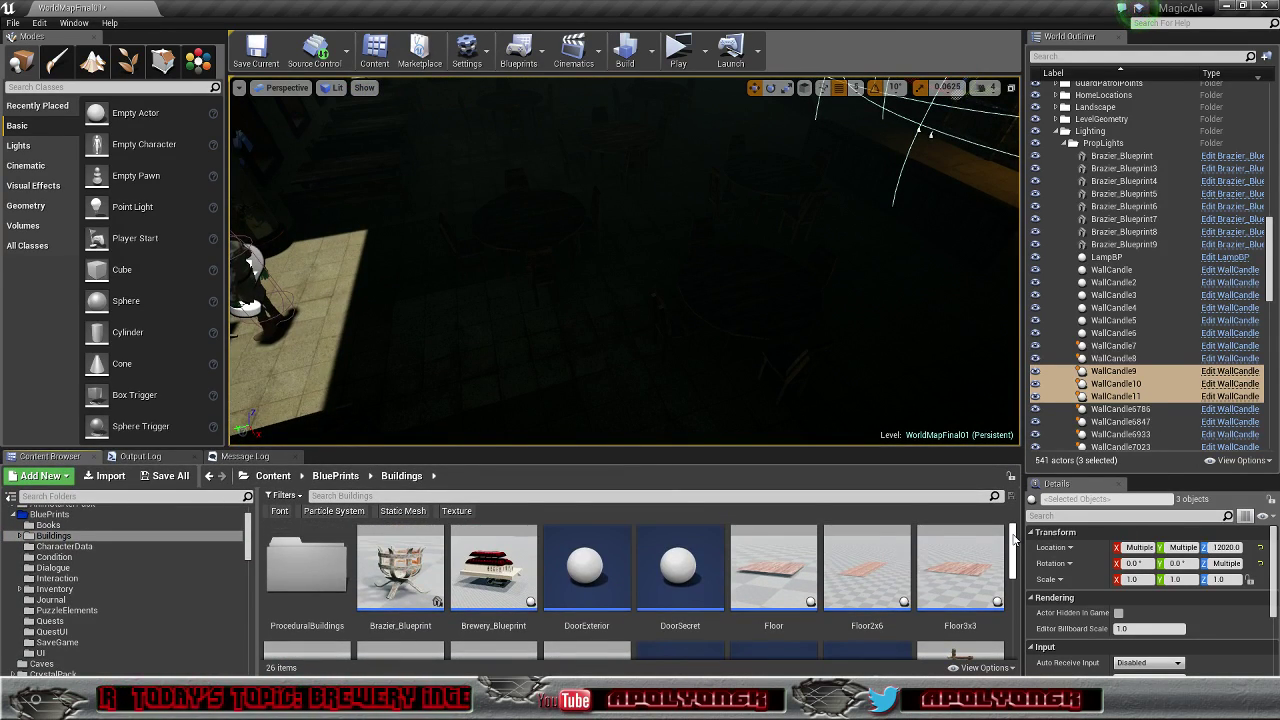
drag(1014, 540, 1013, 609)
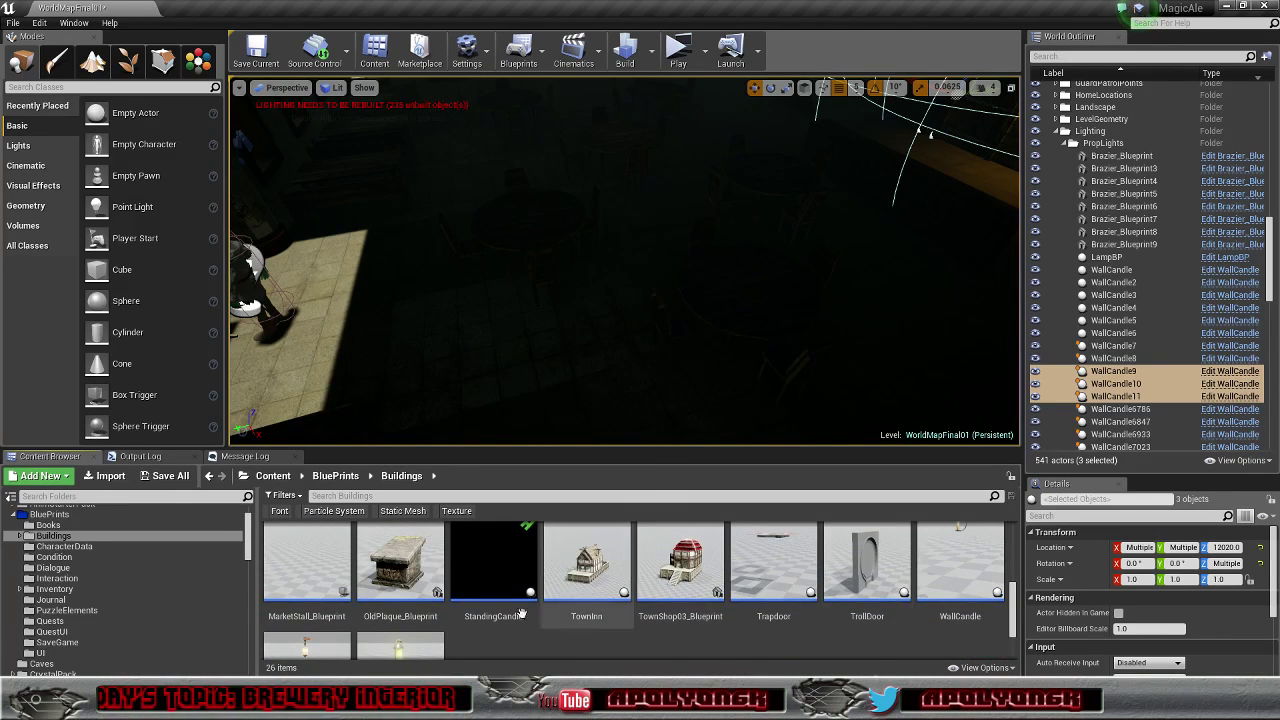
Step: Place a StandingCandle on a round brewery table at about X -4810, Y -37210, Z 12110
drag(521, 613, 528, 210)
key(f)
key(w)
right_drag(528, 210, 400, 190)
key(s)
key(w)
key(s)
key(a)
right_drag(590, 216, 890, 310)
key(w)
key(s)
key(w)
key(s)
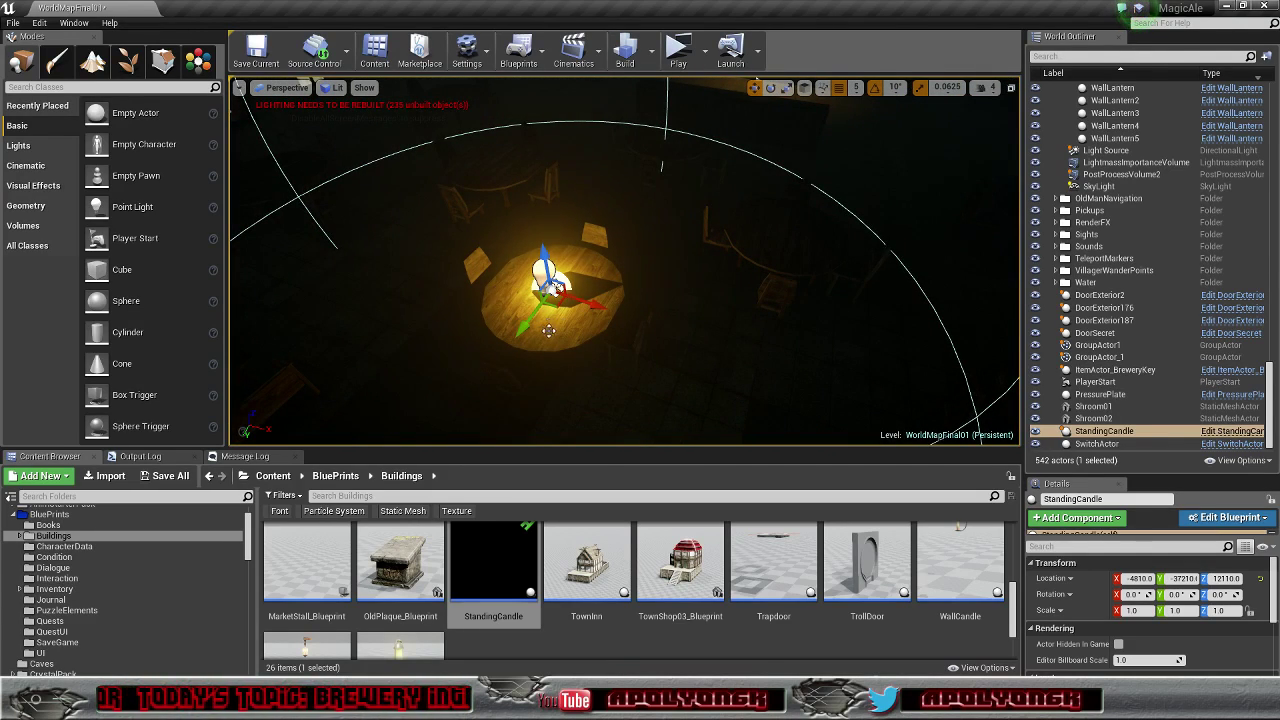
Step: Duplicate the StandingCandle actor onto four more round tables in the brewery, keeping each copy at Z 12110
alt+drag(556, 288, 698, 276)
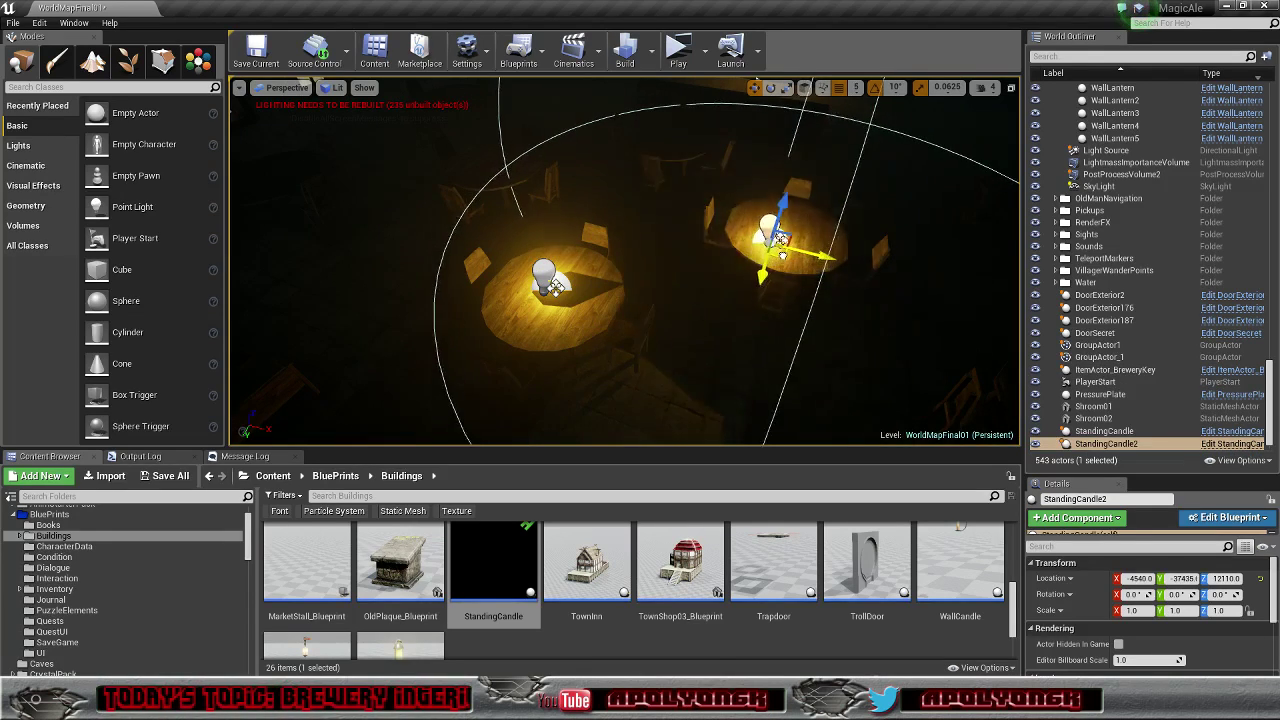
drag(800, 240, 797, 242)
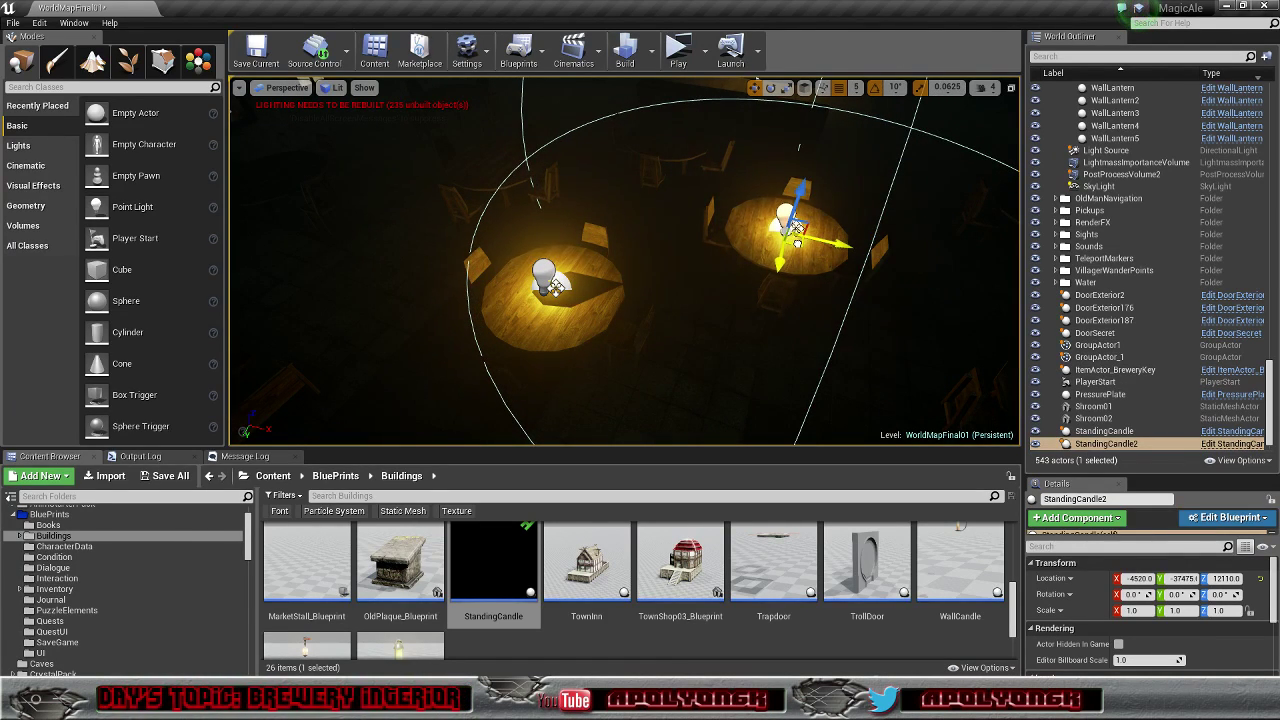
right_drag(630, 274, 735, 272)
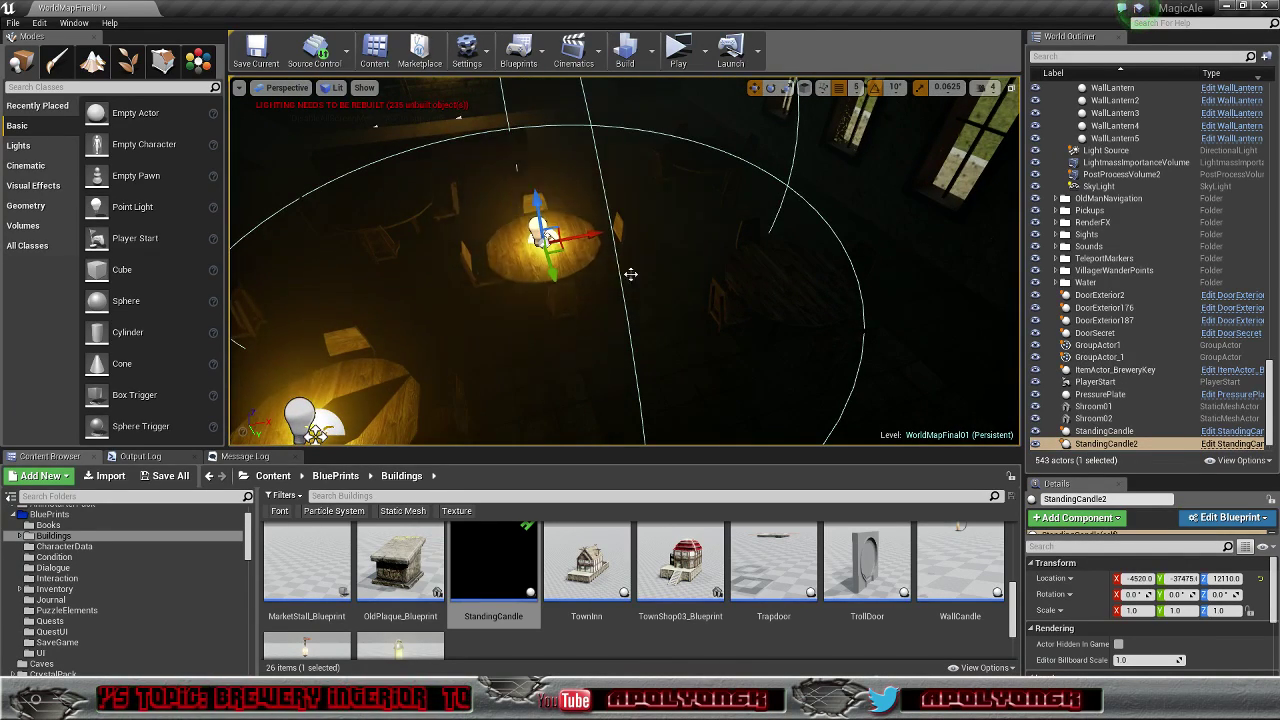
alt+drag(563, 248, 401, 207)
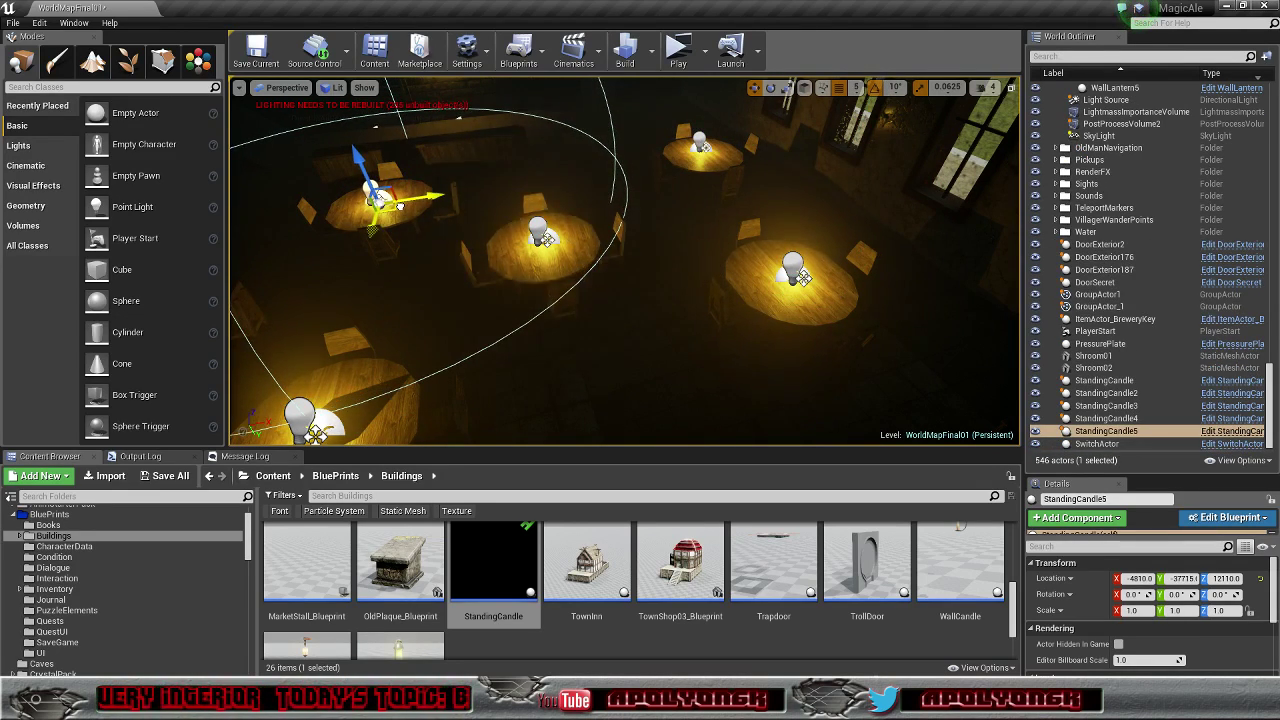
right_drag(428, 226, 290, 230)
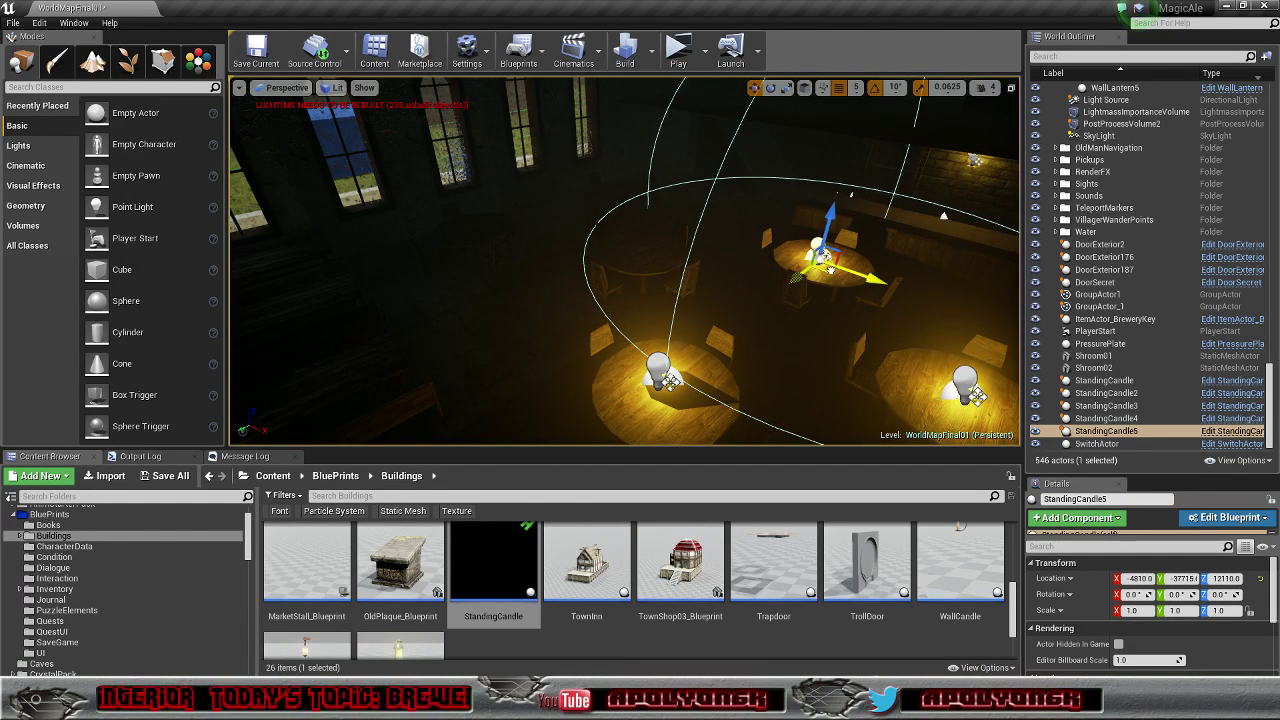
Step: Duplicate the StandingCandle actor onto three more round tables at Z 12110, placing StandingCandle8 at about X -5480, Y -37260
alt+drag(830, 268, 460, 240)
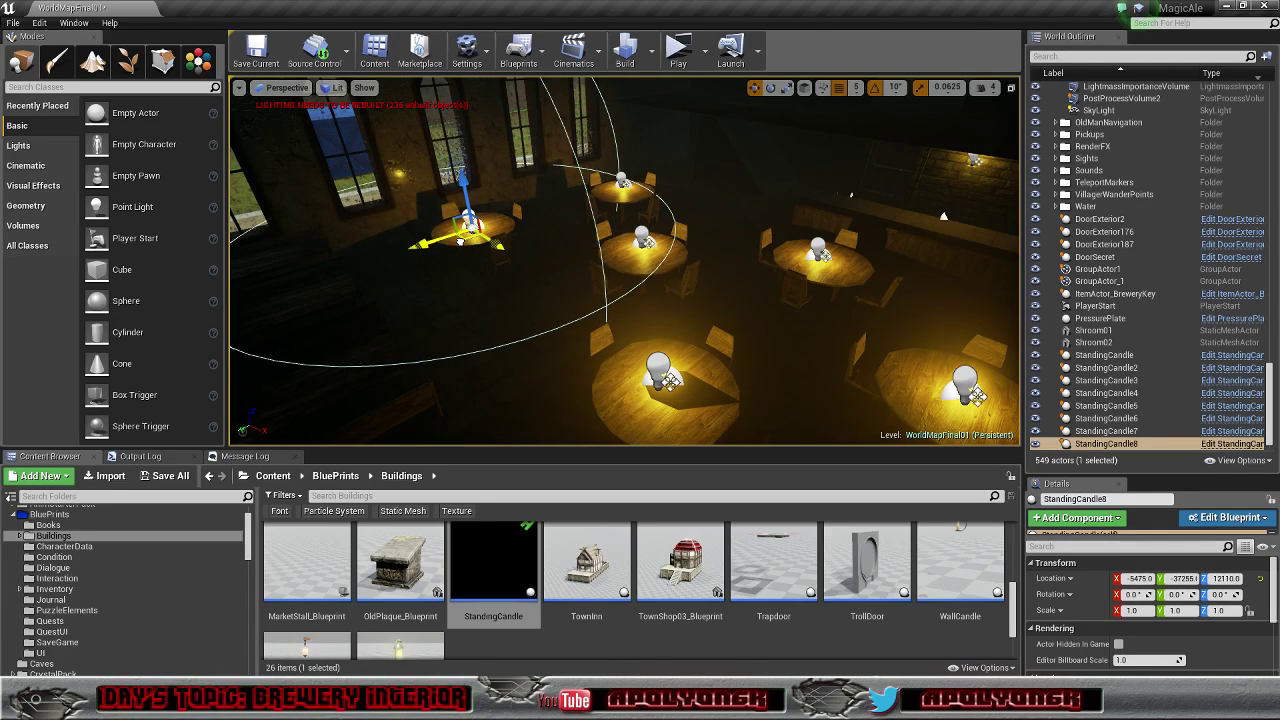
right_drag(464, 247, 346, 272)
right_drag(490, 274, 544, 279)
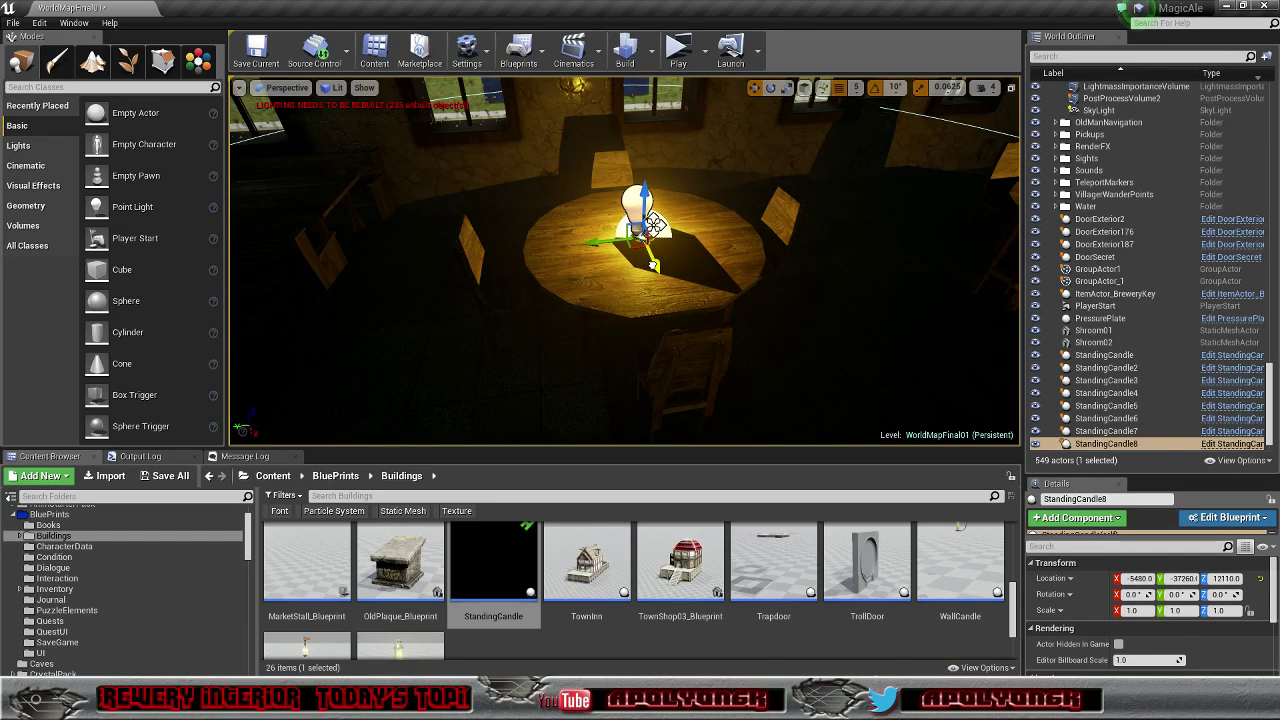
Step: Centre StandingCandle7 on its round table at about X -5420, Y -37715
right_drag(652, 266, 805, 245)
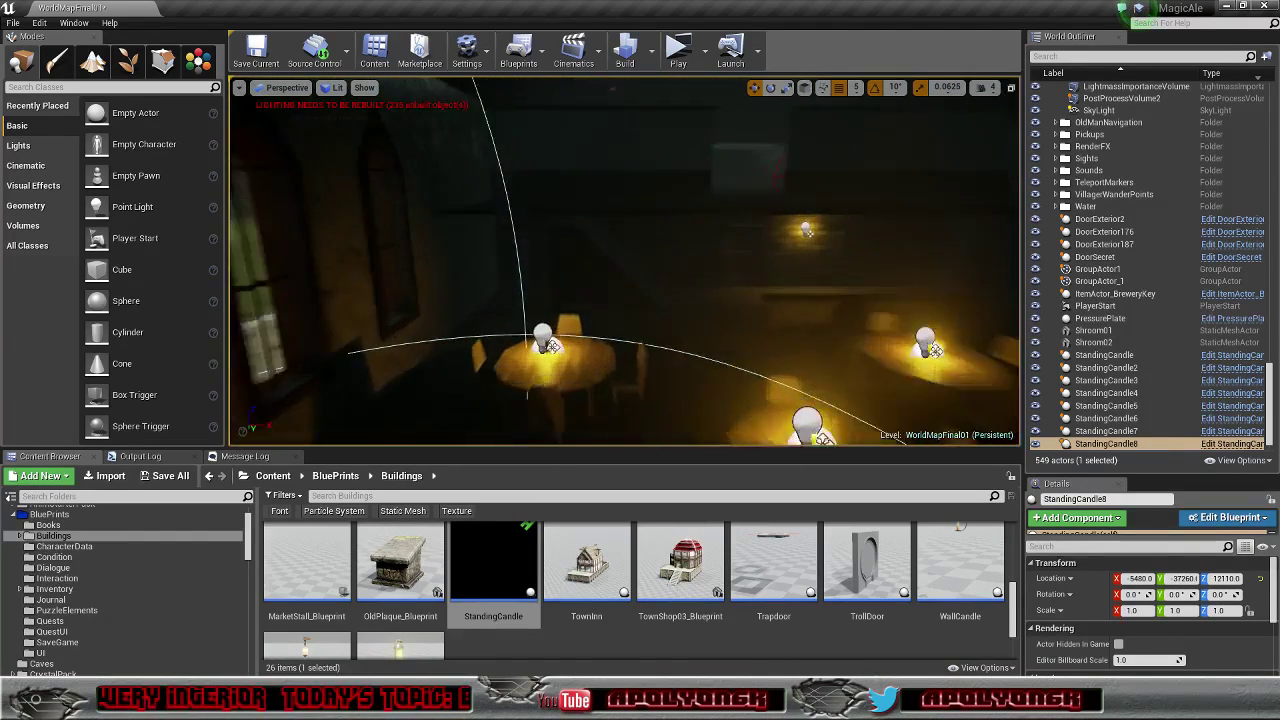
right_drag(629, 175, 629, 235)
click(620, 266)
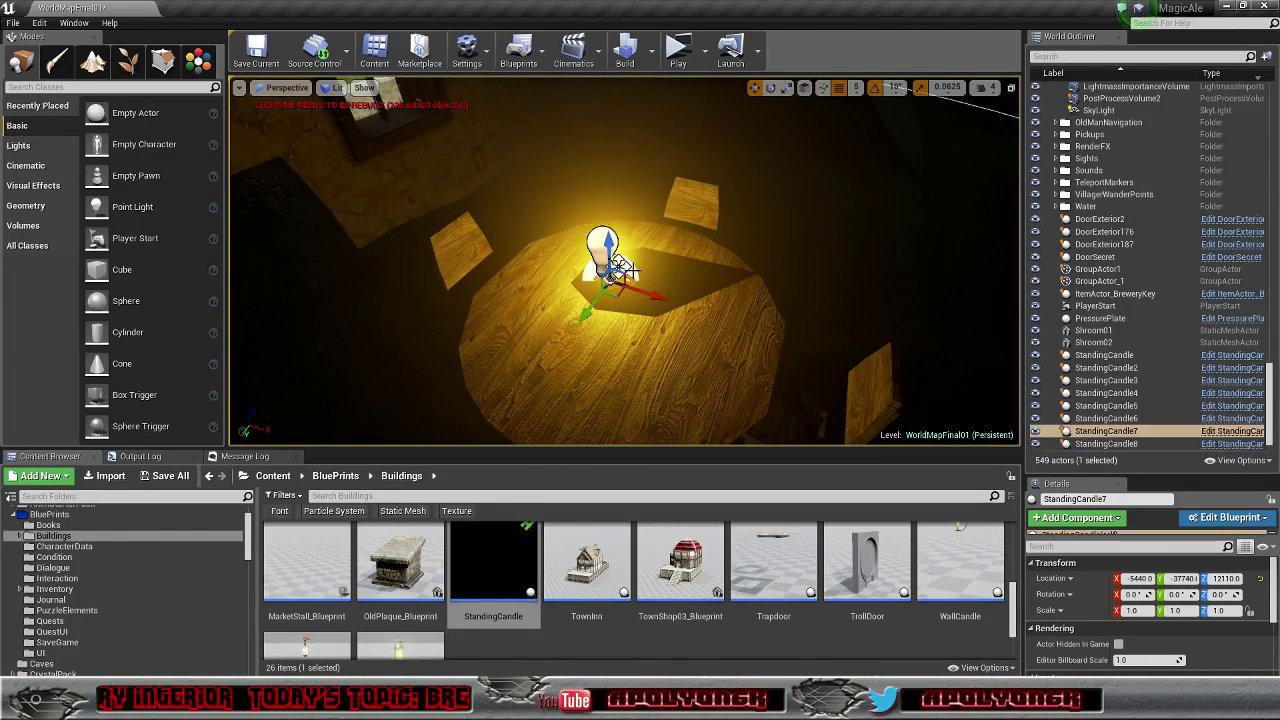
drag(656, 297, 683, 308)
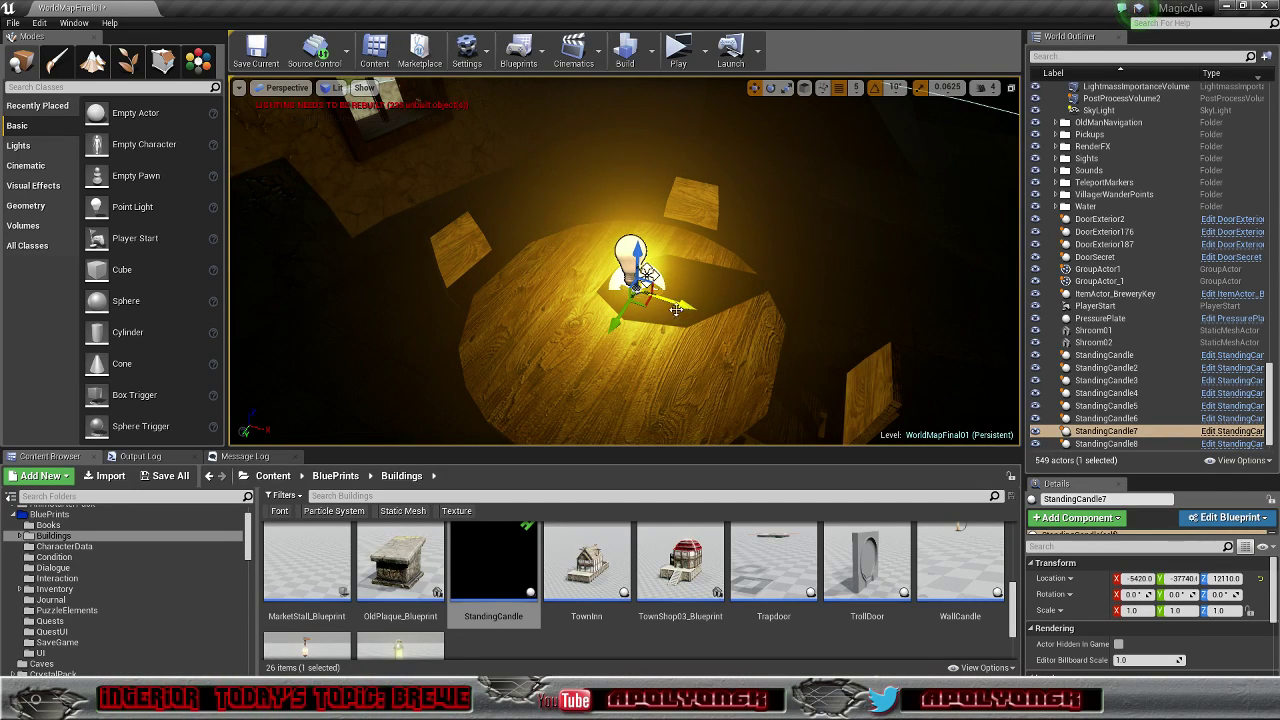
drag(609, 324, 581, 362)
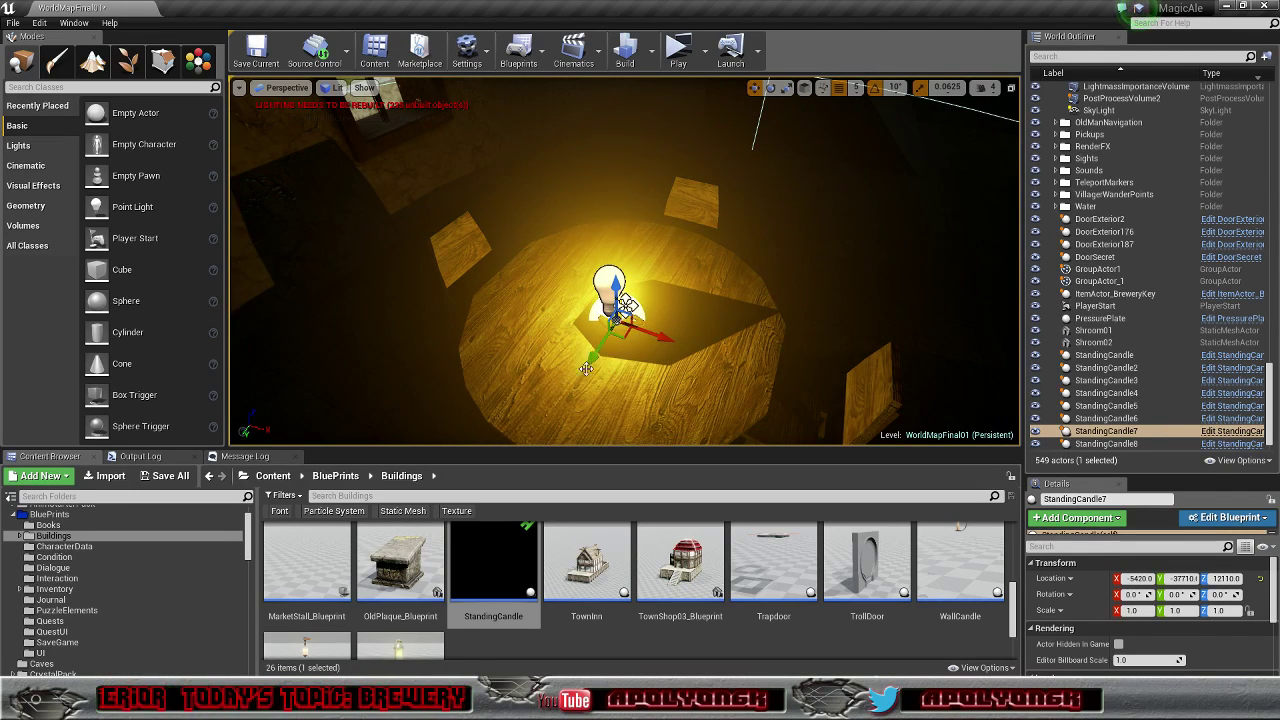
right_drag(586, 369, 830, 375)
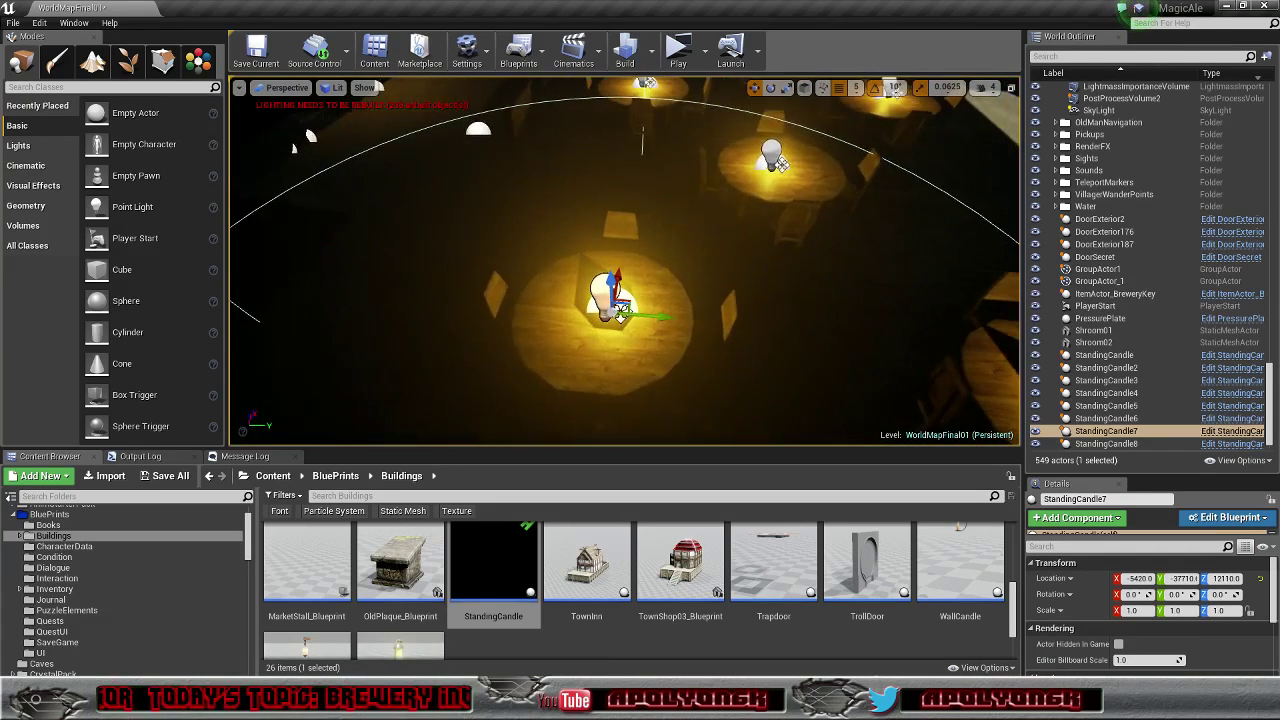
alt+drag(621, 313, 669, 377)
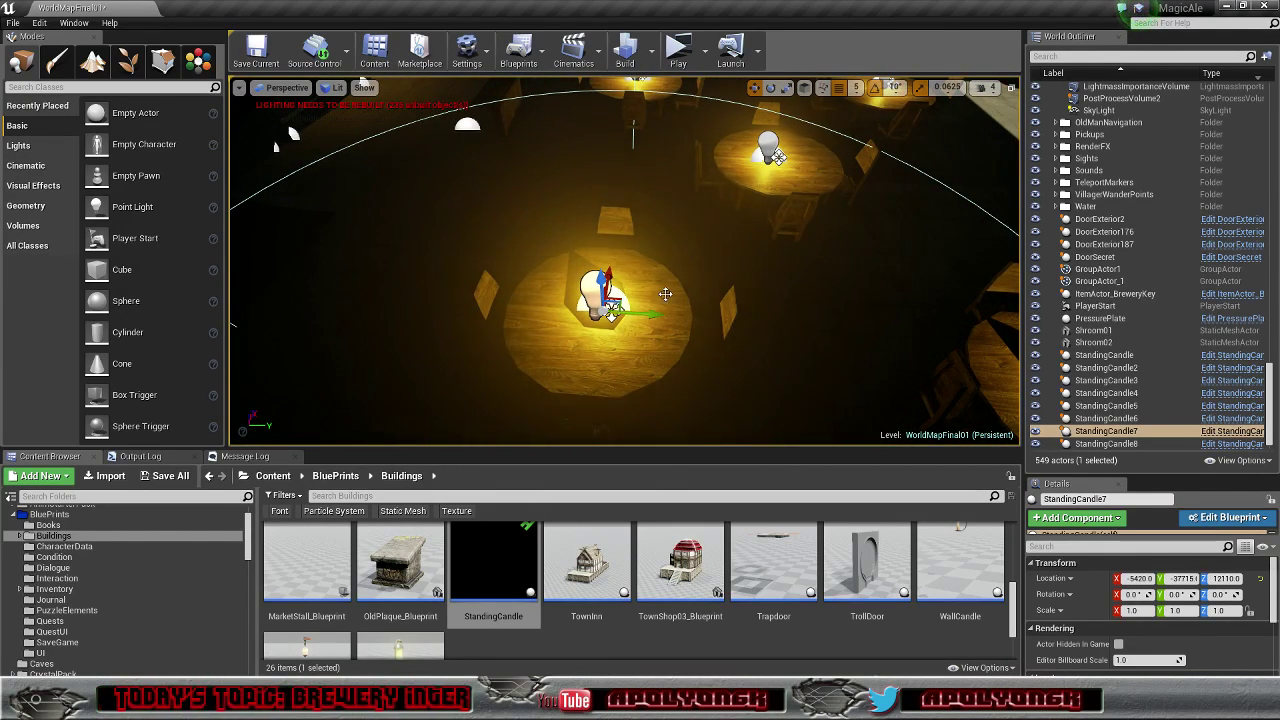
Step: Centre StandingCandle6 on its round table at about X -5100, Y -37465
right_drag(665, 294, 690, 245)
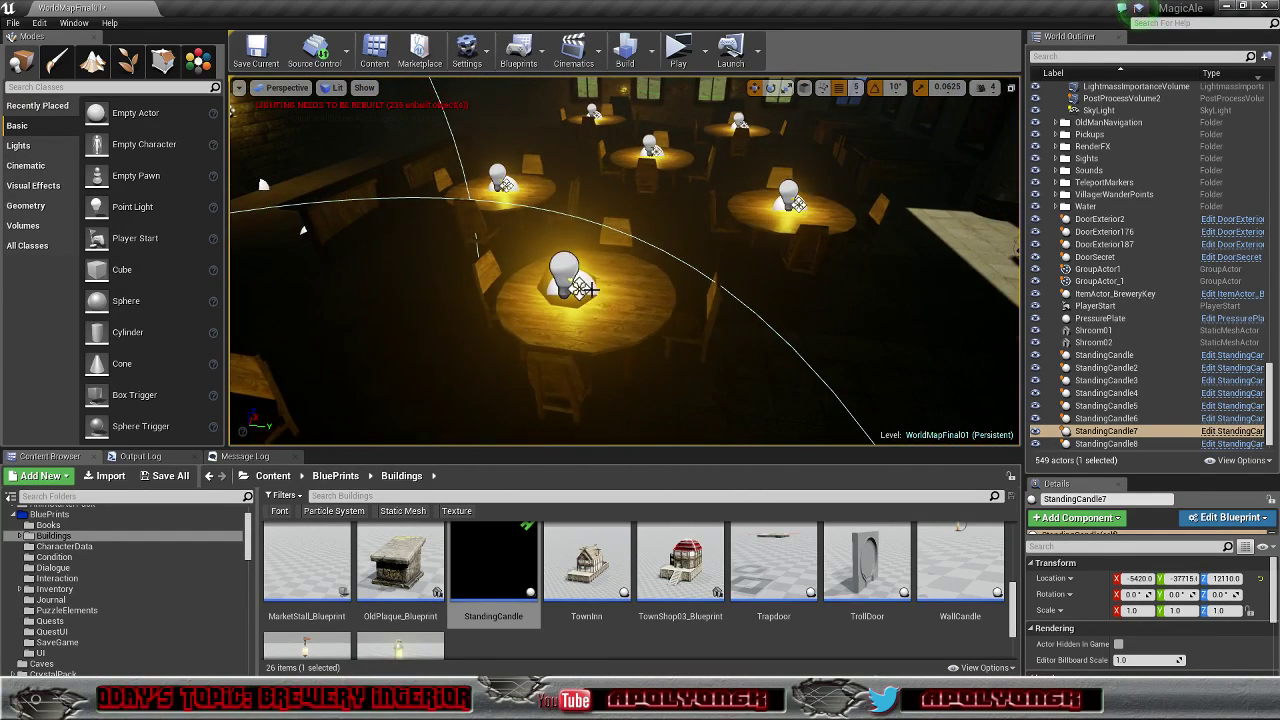
click(583, 289)
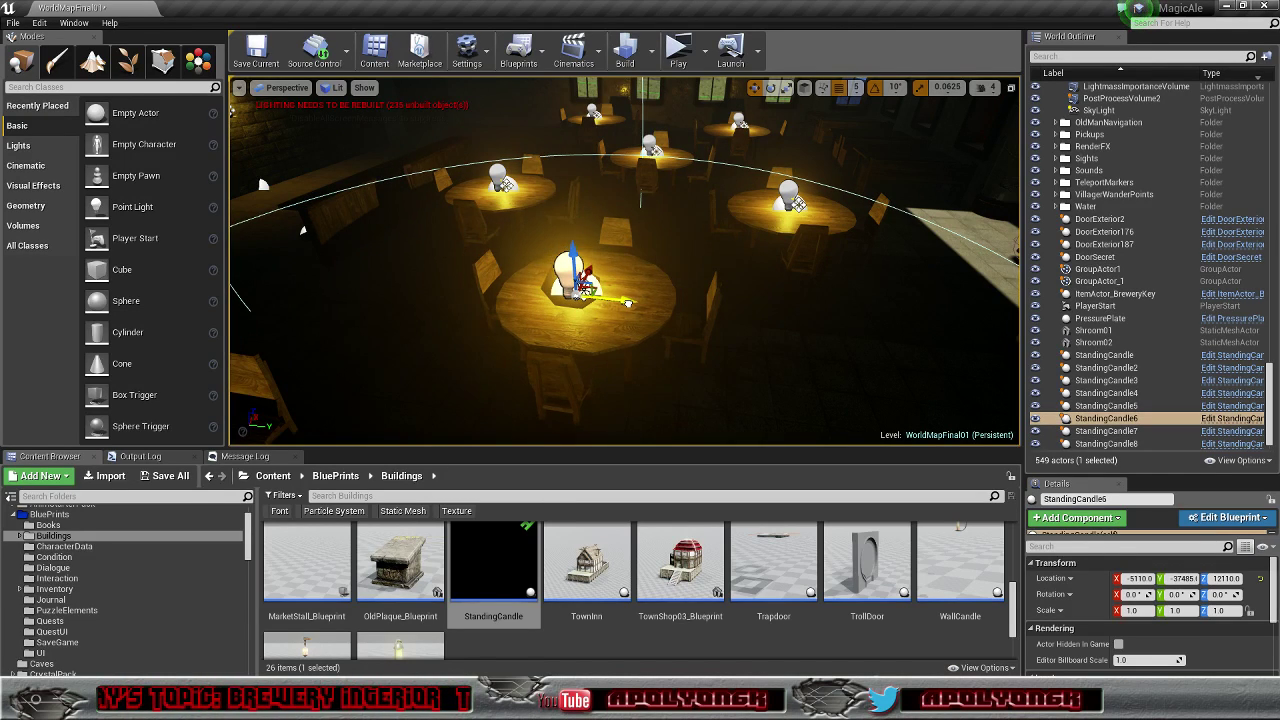
mouse_move(673, 256)
alt+mouse_down()
mouse_move(590, 258)
mouse_move(673, 256)
alt+mouse_up()
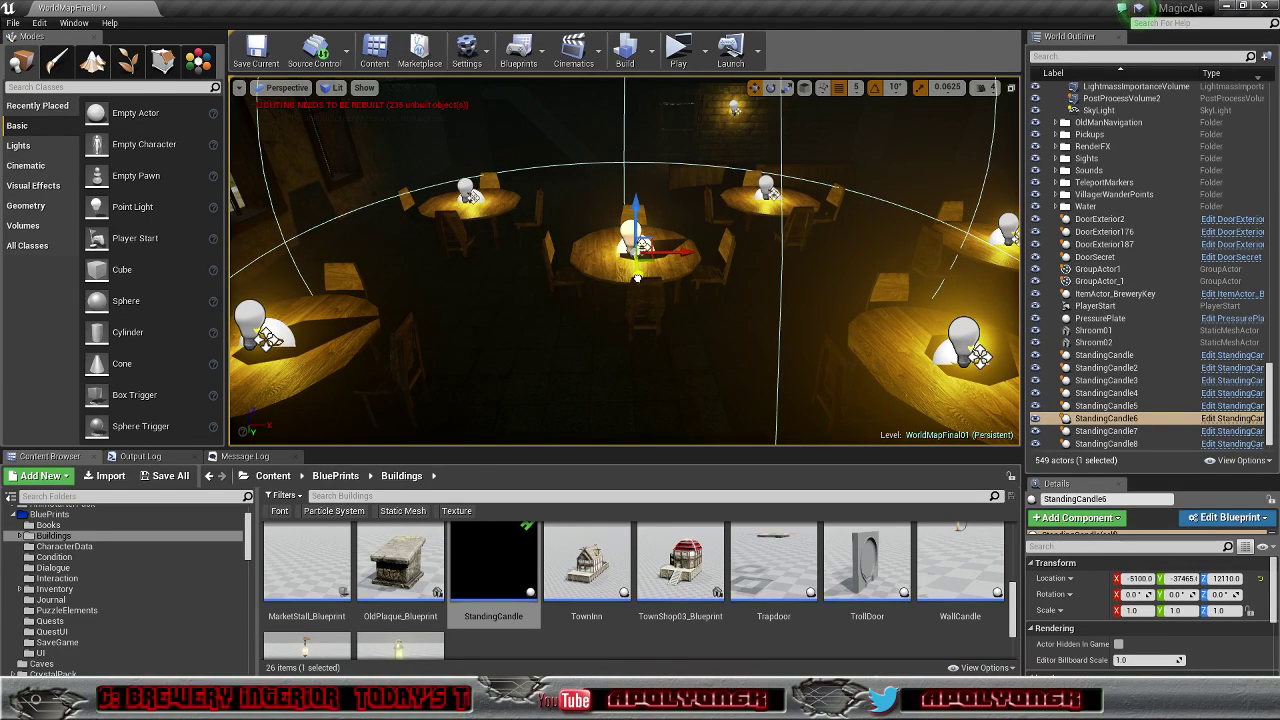
Step: Place two copies of StandingCandle5 on the bar counter at Z 12135, the second at about X -4500, Y -37990
mouse_move(637, 279)
right_down()
mouse_move(425, 312)
mouse_move(320, 285)
mouse_move(330, 325)
mouse_move(310, 330)
mouse_move(360, 320)
mouse_move(355, 290)
mouse_move(312, 270)
mouse_move(400, 255)
mouse_move(560, 305)
mouse_move(550, 300)
mouse_move(620, 286)
right_up()
click(503, 248)
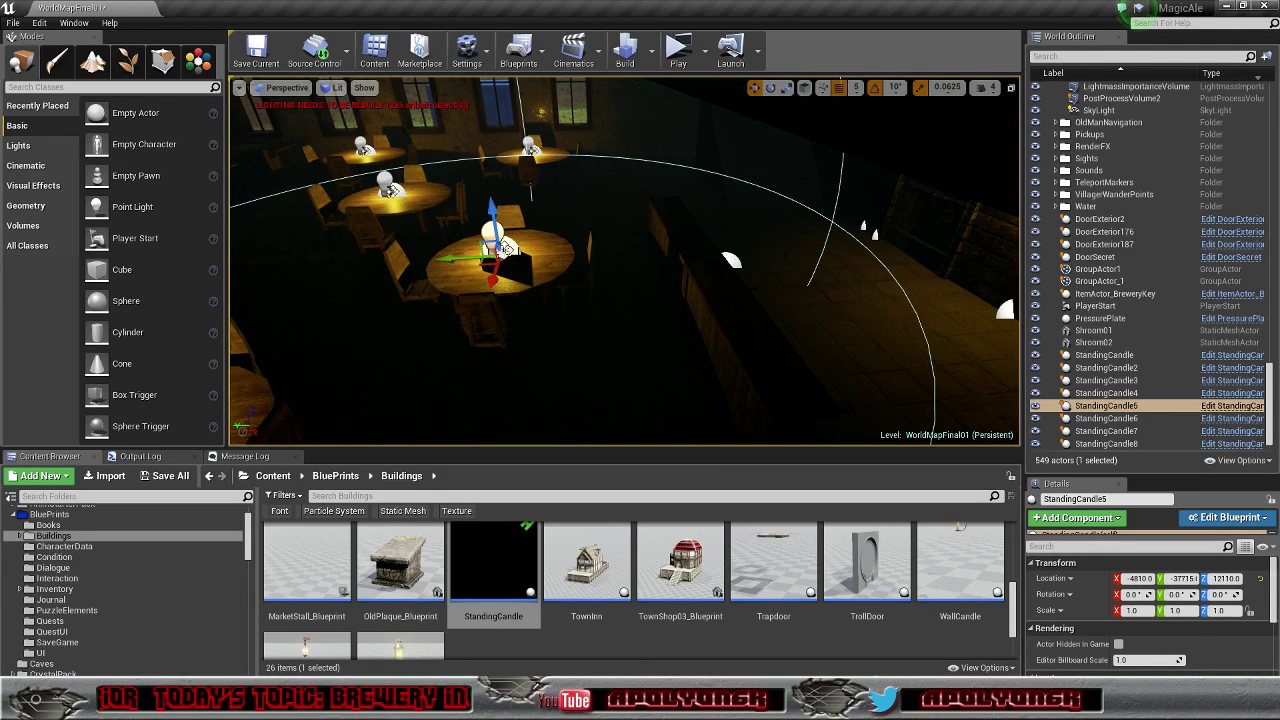
alt+drag(449, 257, 647, 245)
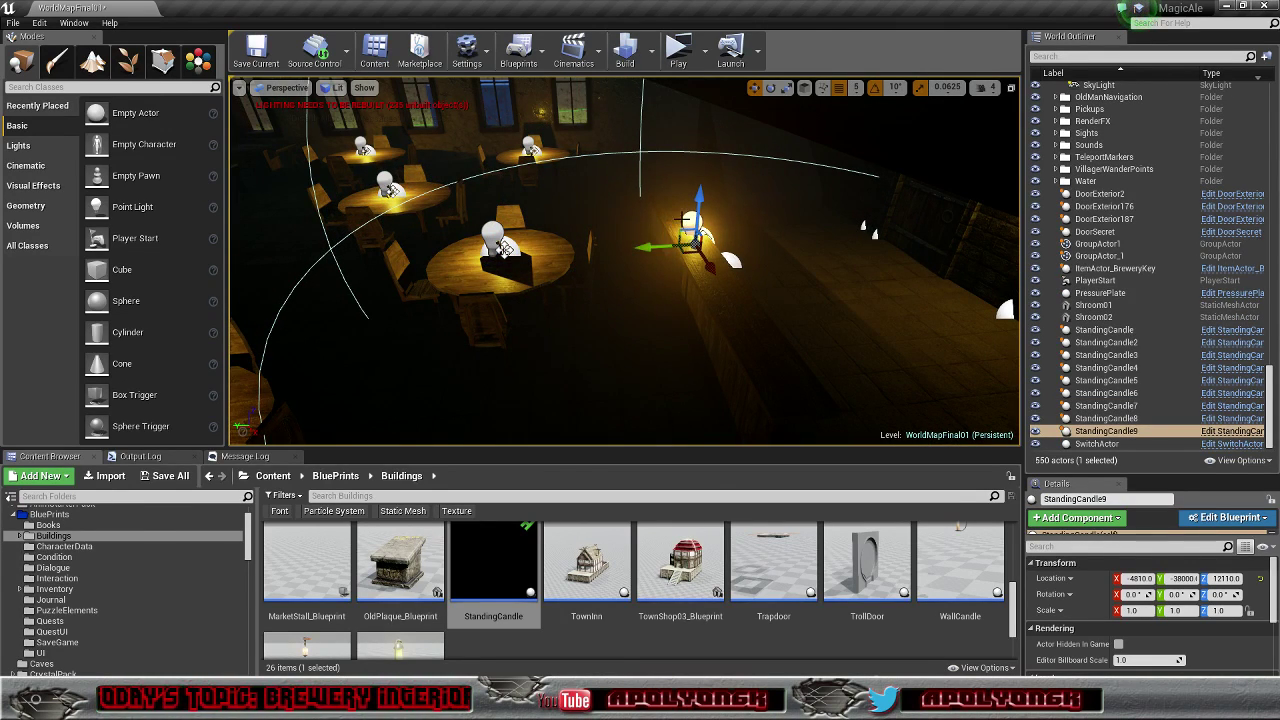
drag(700, 201, 705, 190)
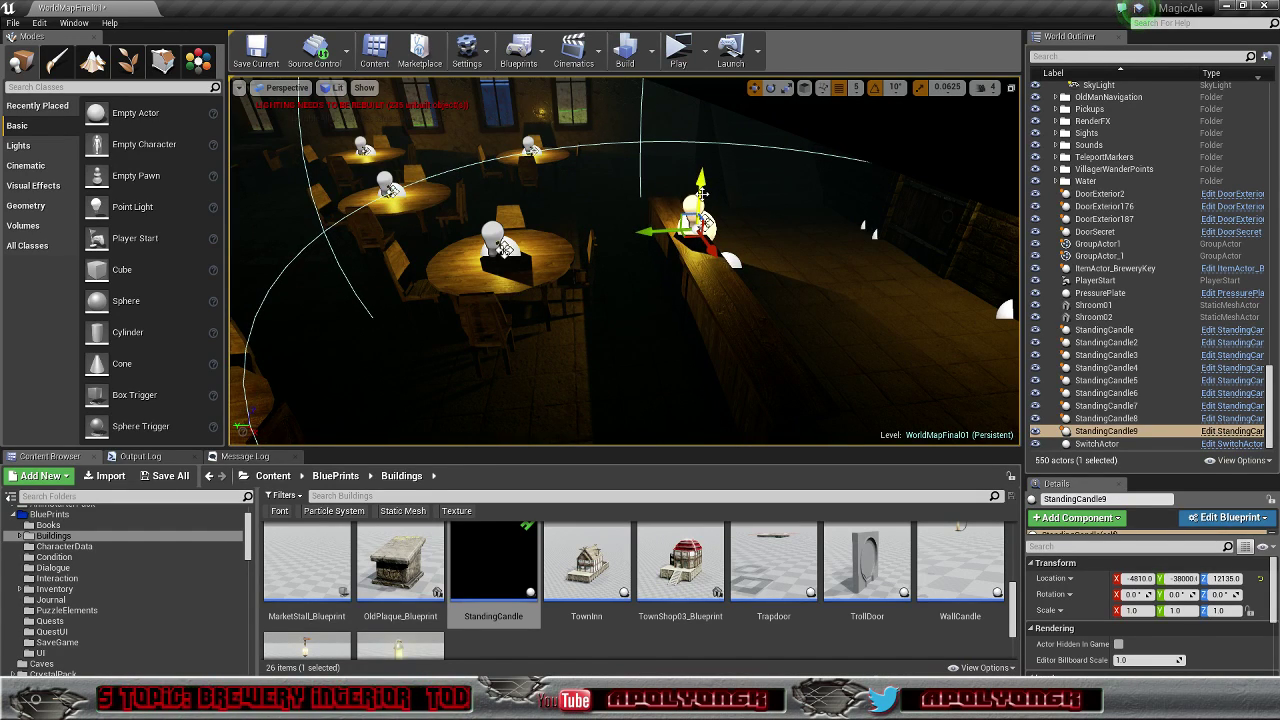
drag(707, 250, 828, 442)
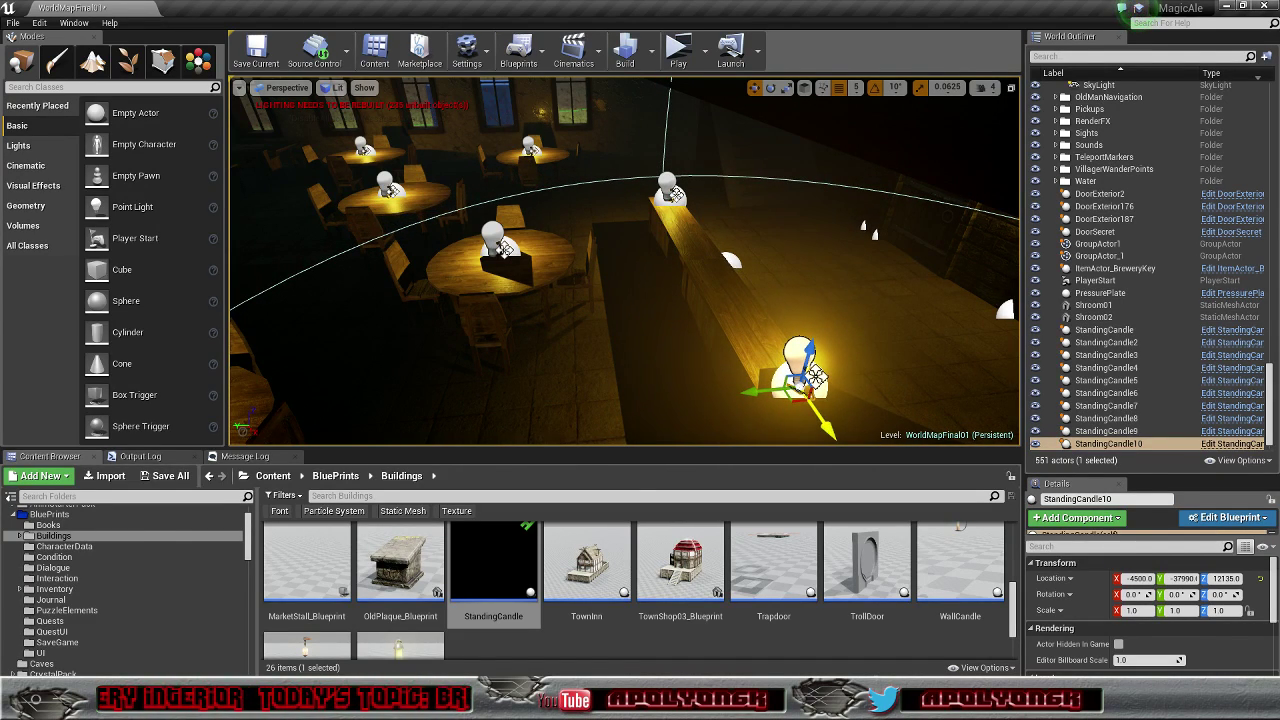
Step: Duplicate StandingCandle8 onto three bench tables by the windows, ending at about X -5140, Y -36890, Z 12110
right_drag(723, 368, 690, 358)
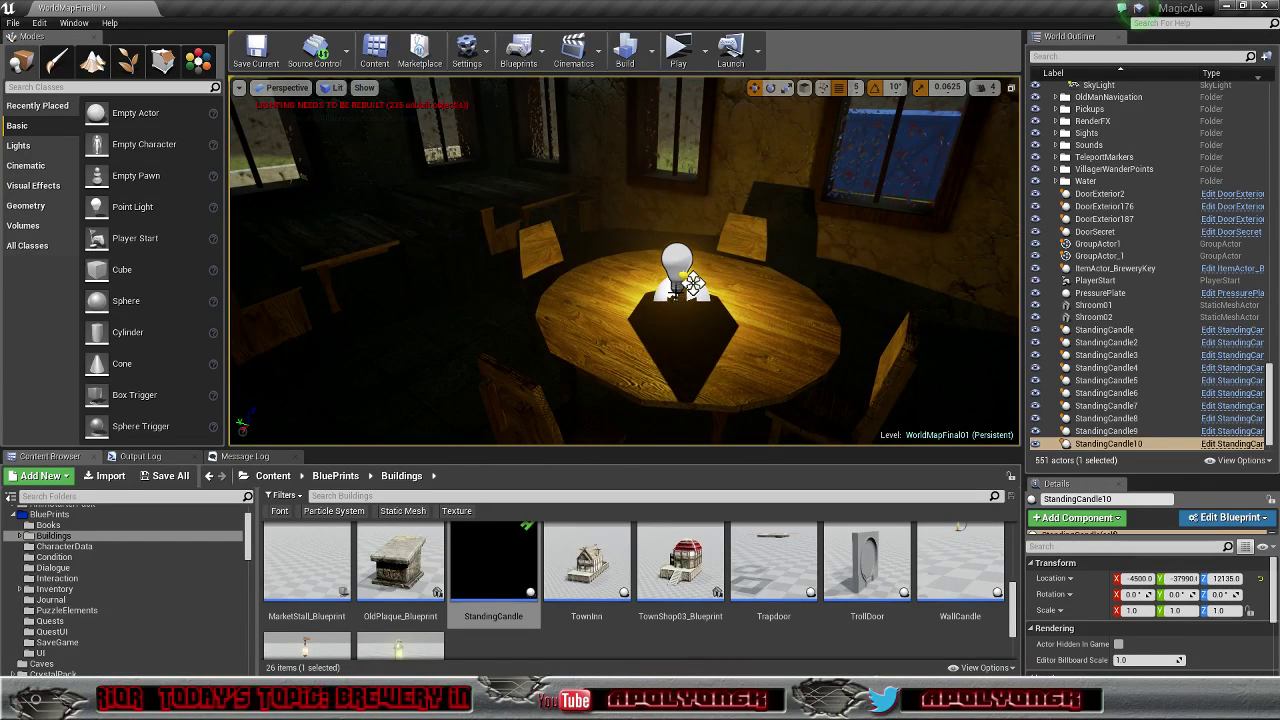
click(692, 284)
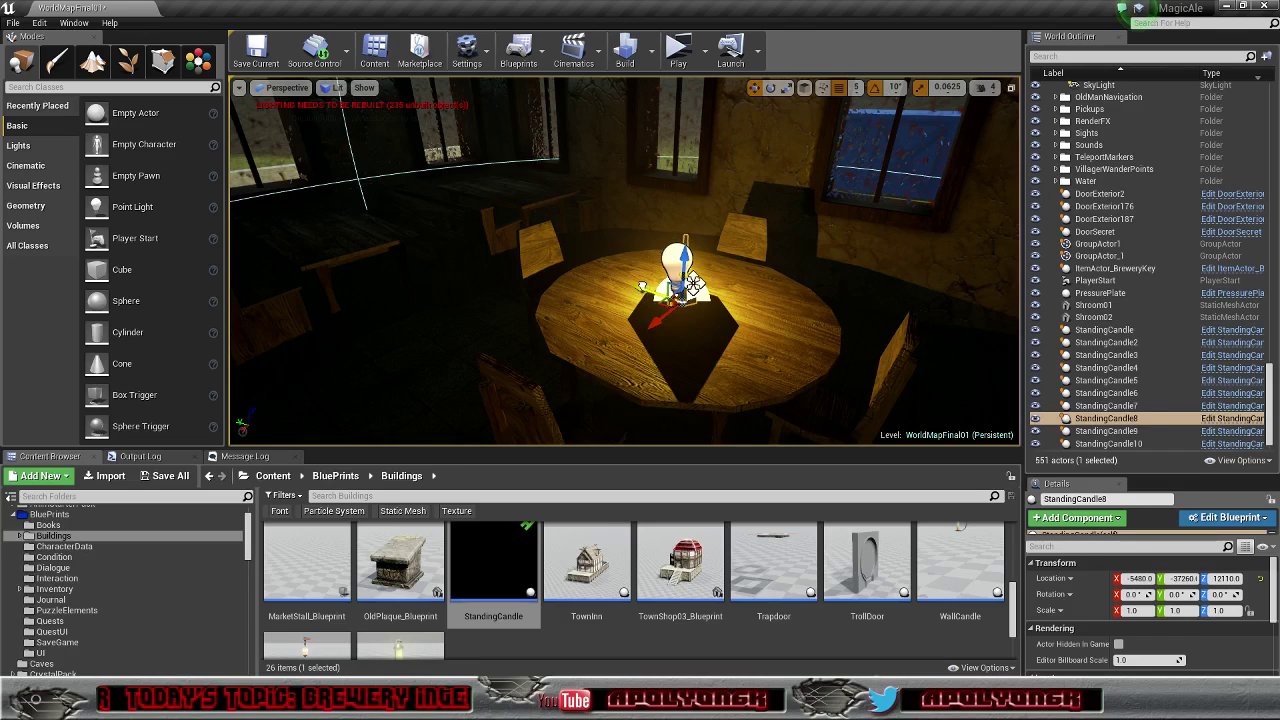
alt+drag(642, 287, 387, 158)
alt+drag(356, 224, 232, 271)
right_drag(328, 291, 328, 291)
alt+drag(732, 245, 549, 234)
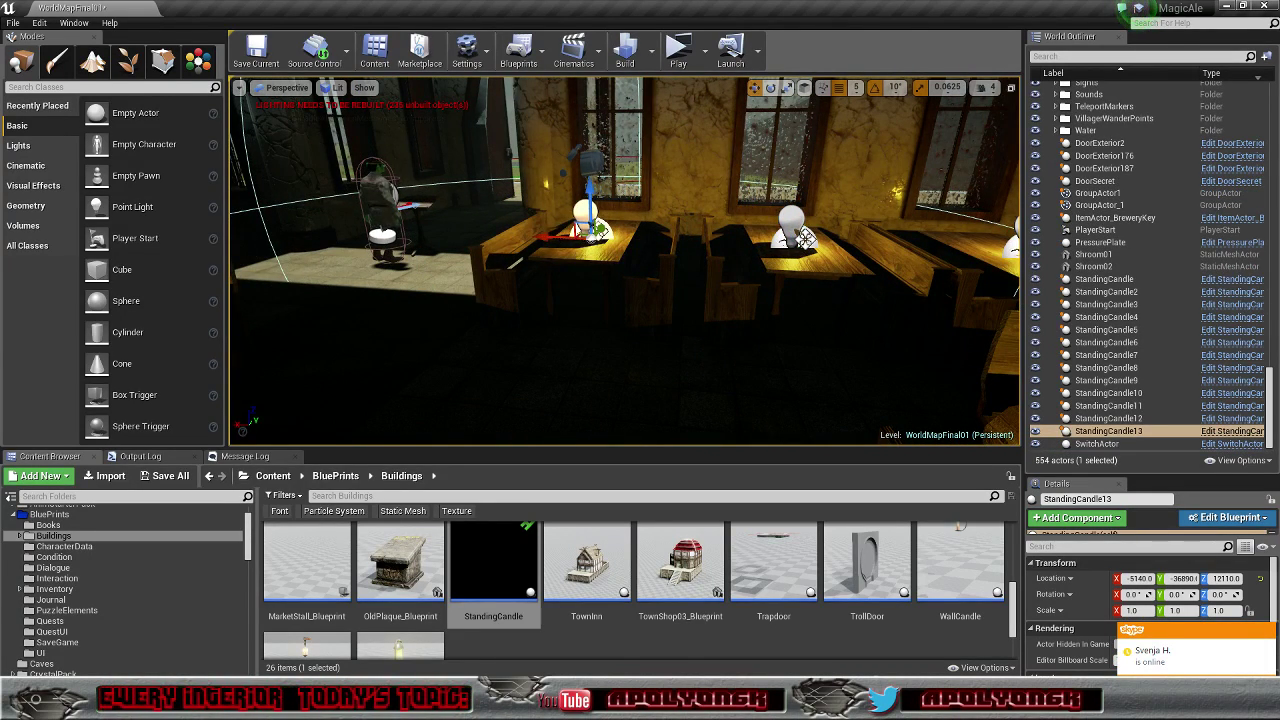
Step: Duplicate the candle onto the three bench tables beyond the entrance at about X -4385, -4155 and -3910, Y -36890
right_drag(580, 262, 580, 262)
alt+drag(752, 276, 457, 200)
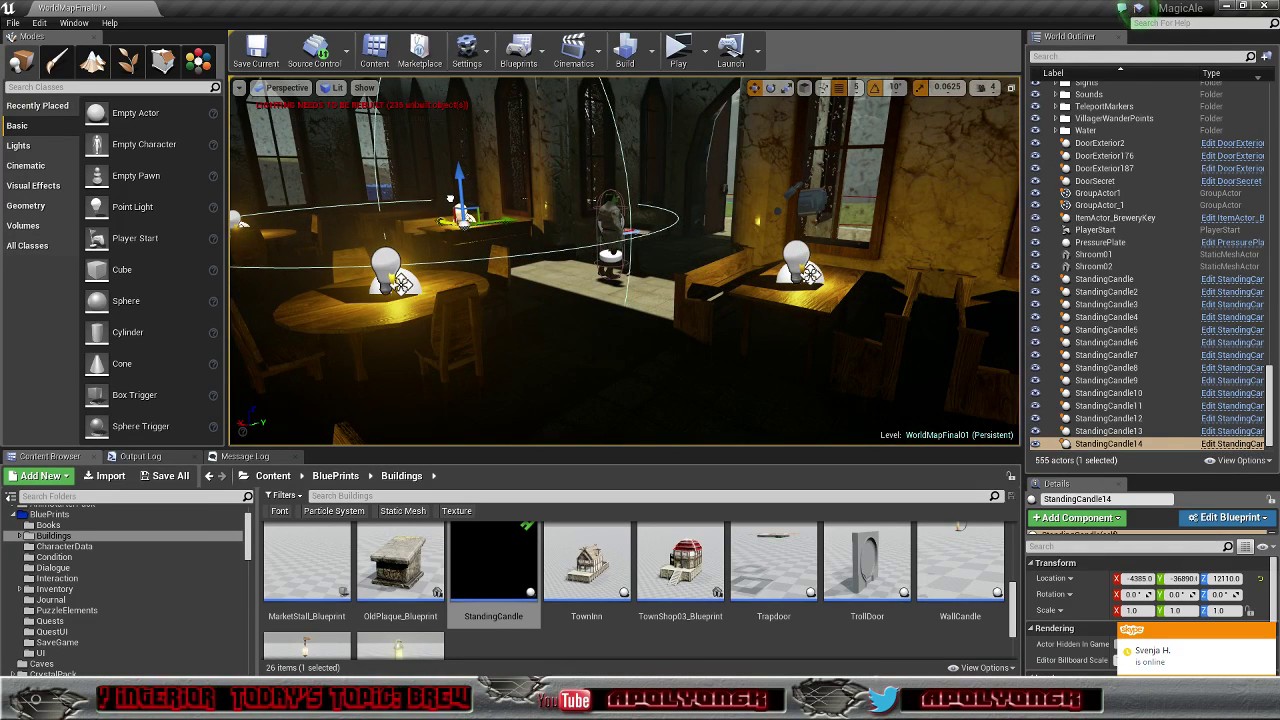
right_drag(450, 199, 450, 199)
key(w)
right_drag(597, 231, 597, 231)
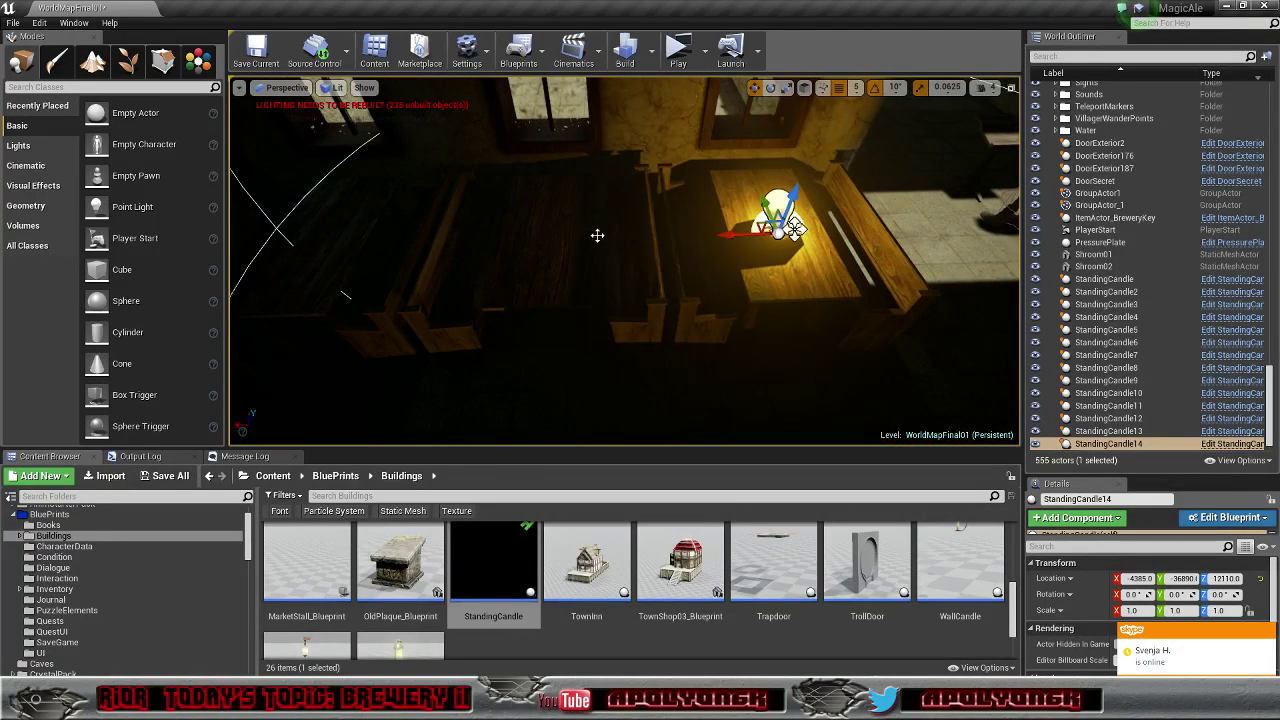
alt+drag(706, 238, 546, 220)
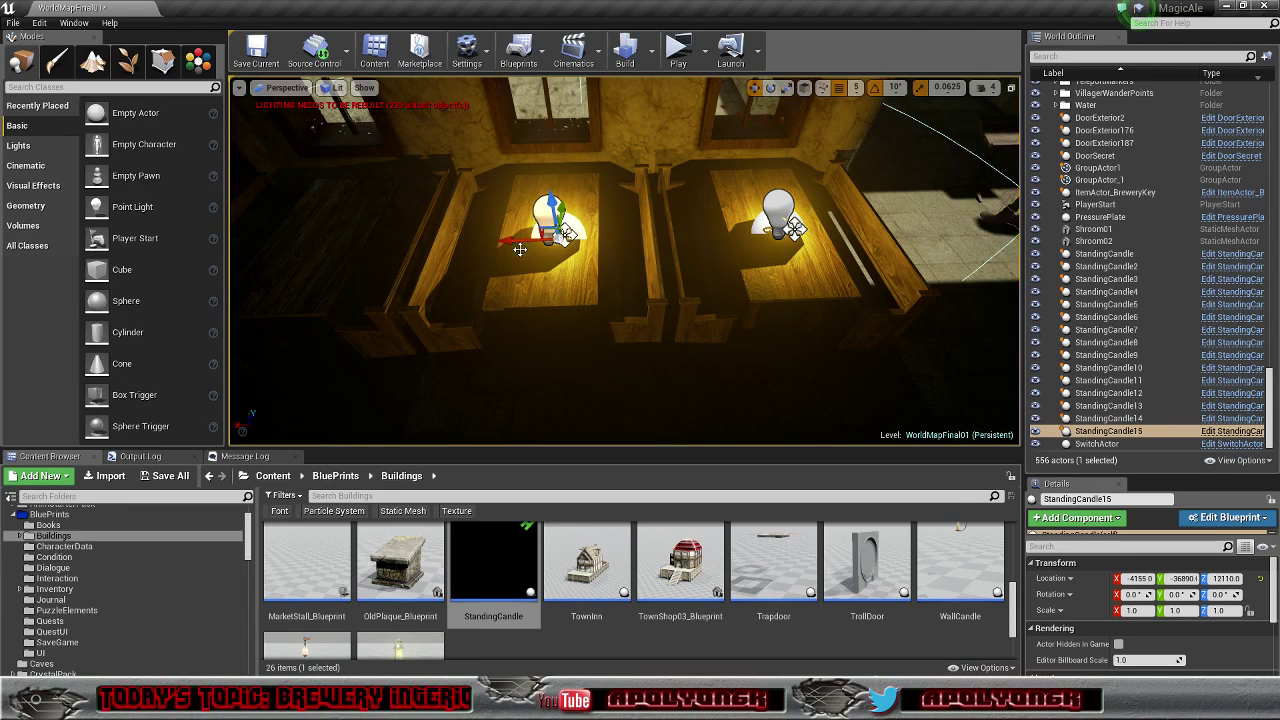
alt+drag(511, 240, 313, 244)
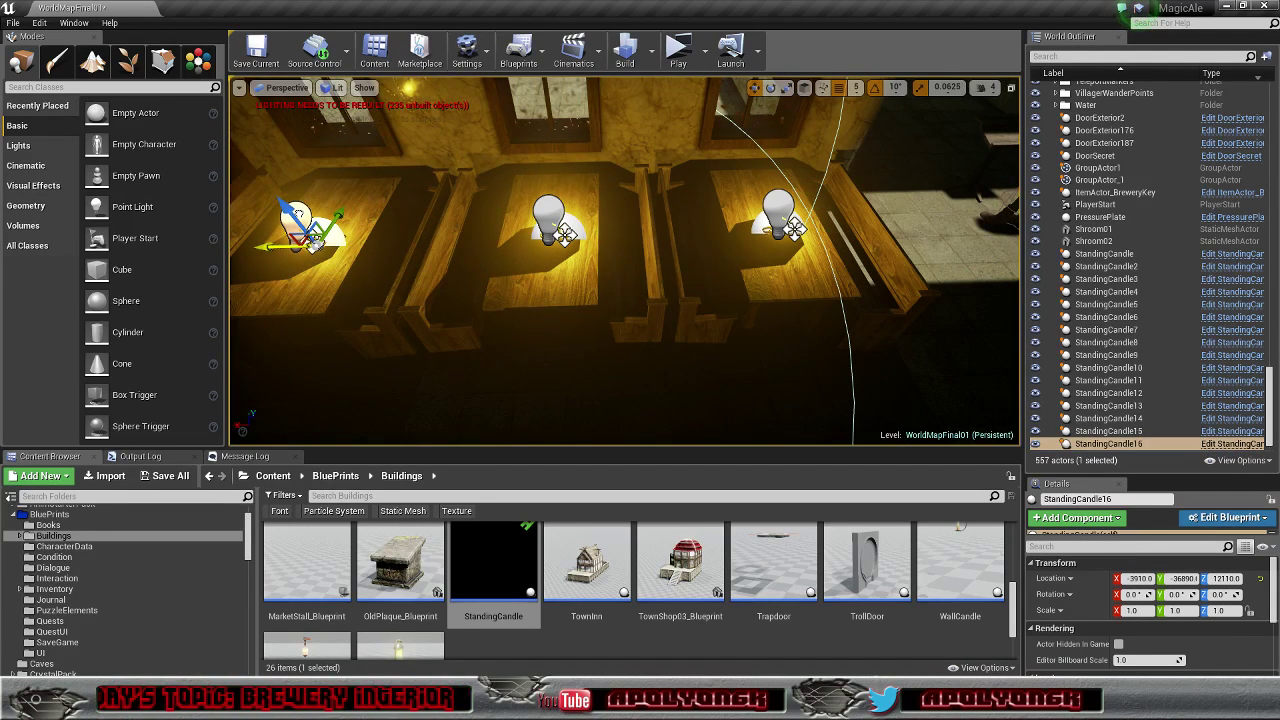
Step: Open the StandingCandle blueprint and set its PointLight intensity to 750
right_drag(313, 244, 296, 214)
right_drag(473, 273, 473, 273)
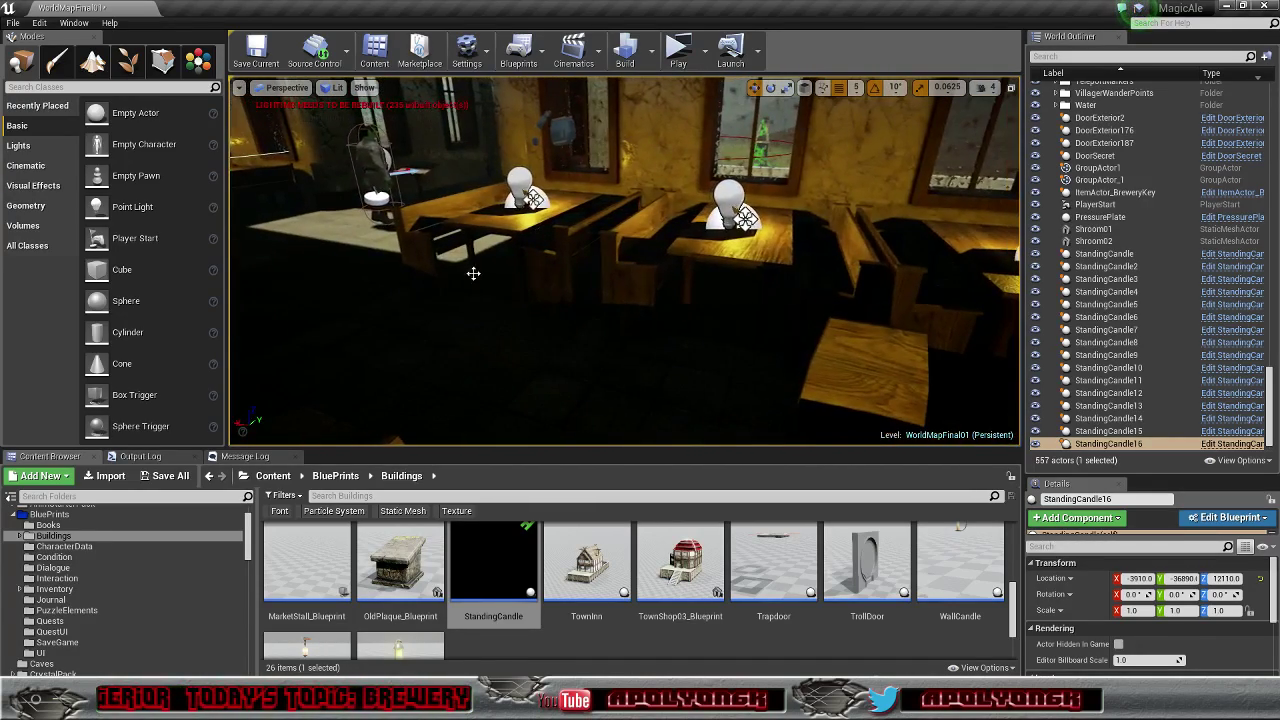
double_click(493, 578)
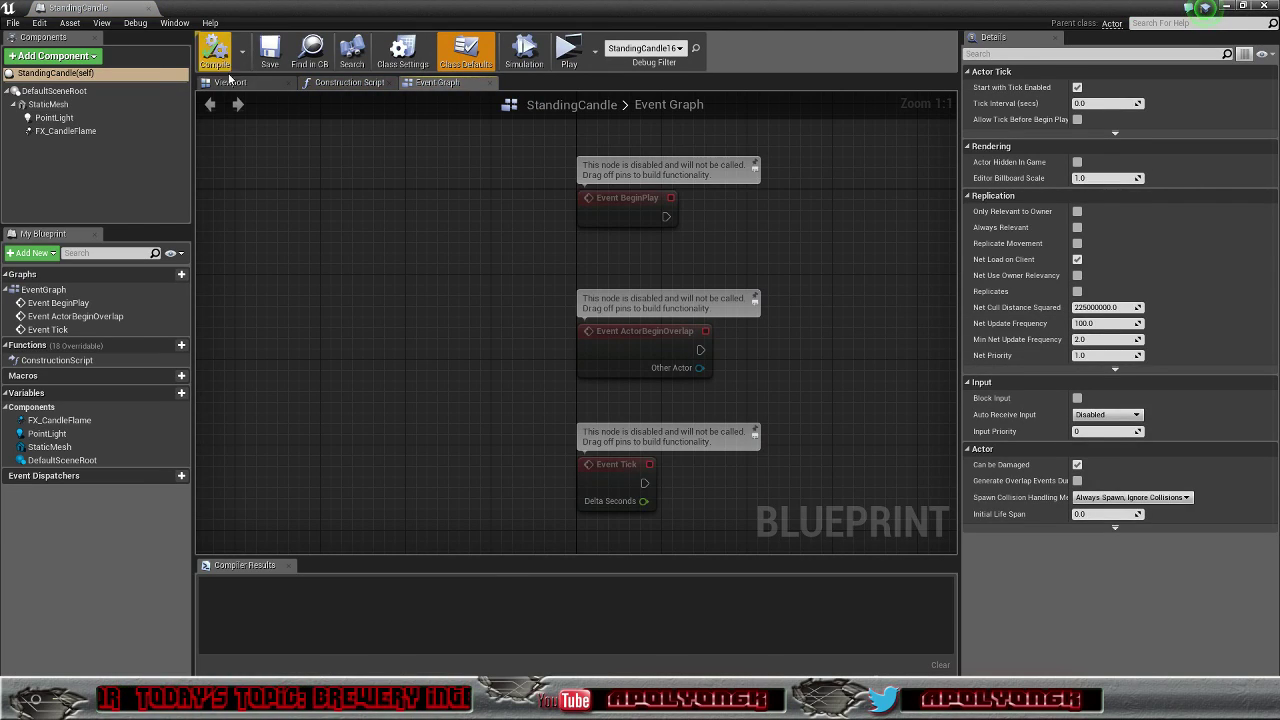
click(230, 82)
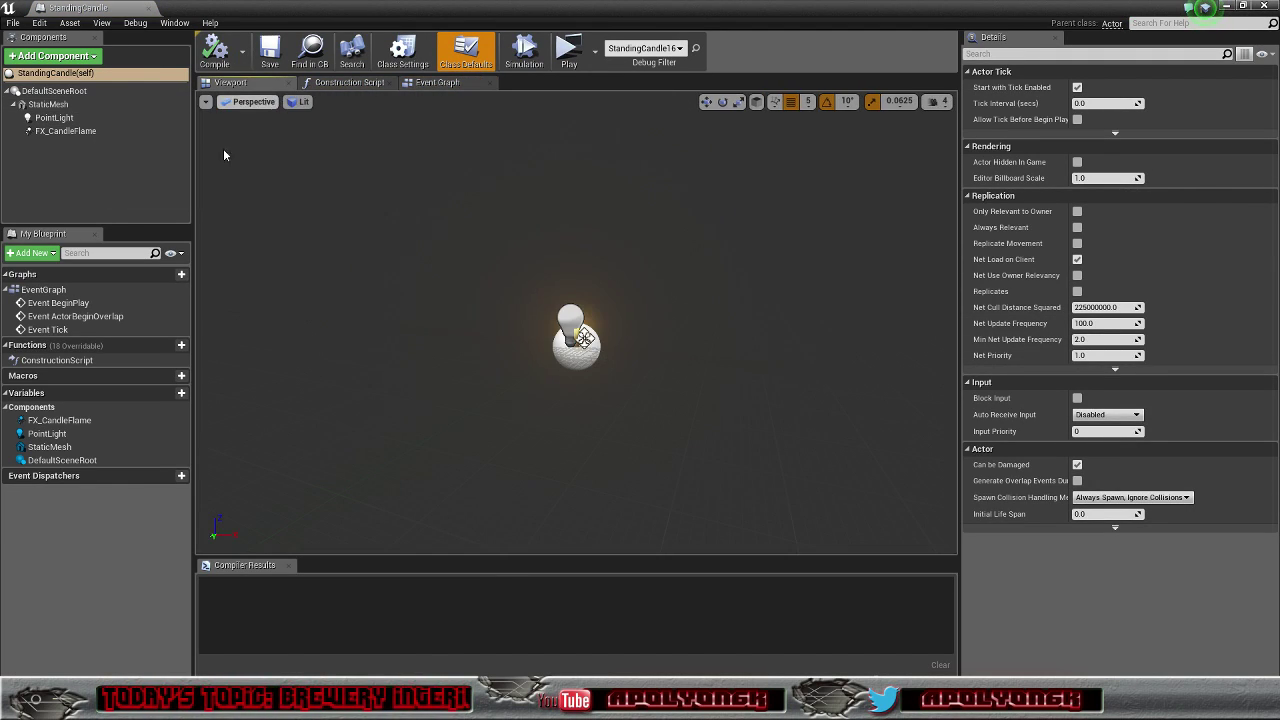
click(54, 118)
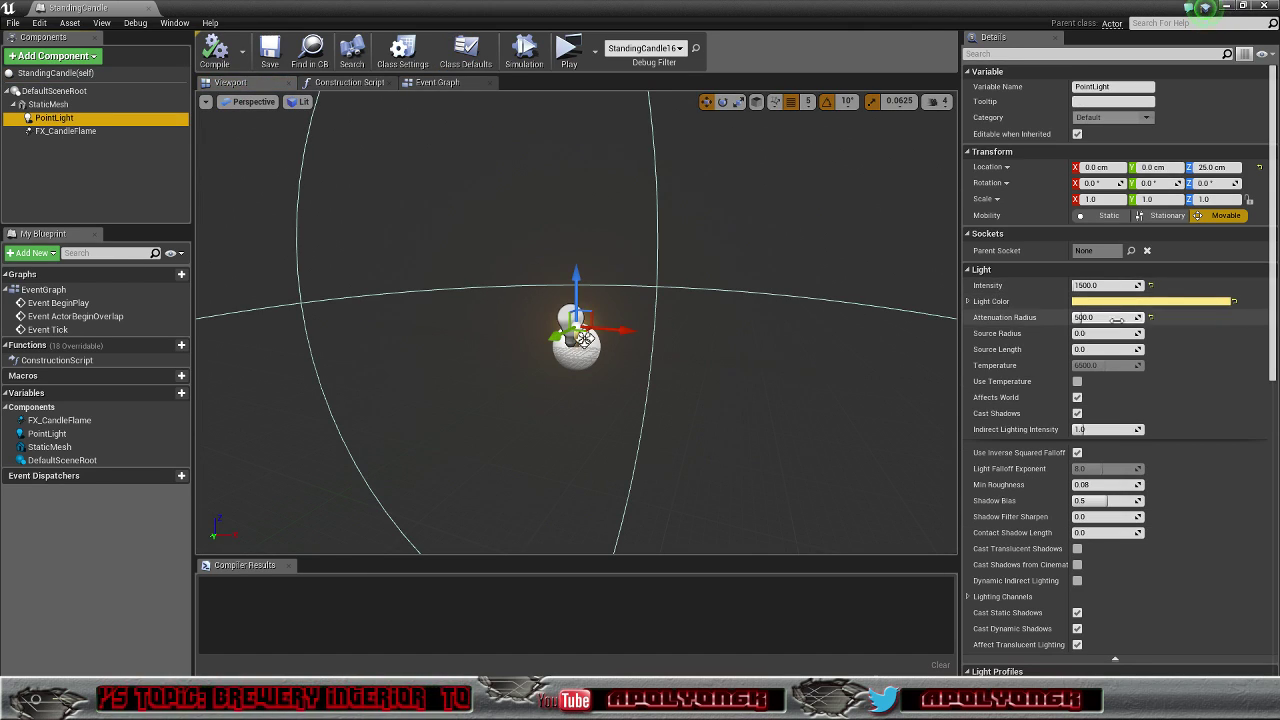
click(1110, 286)
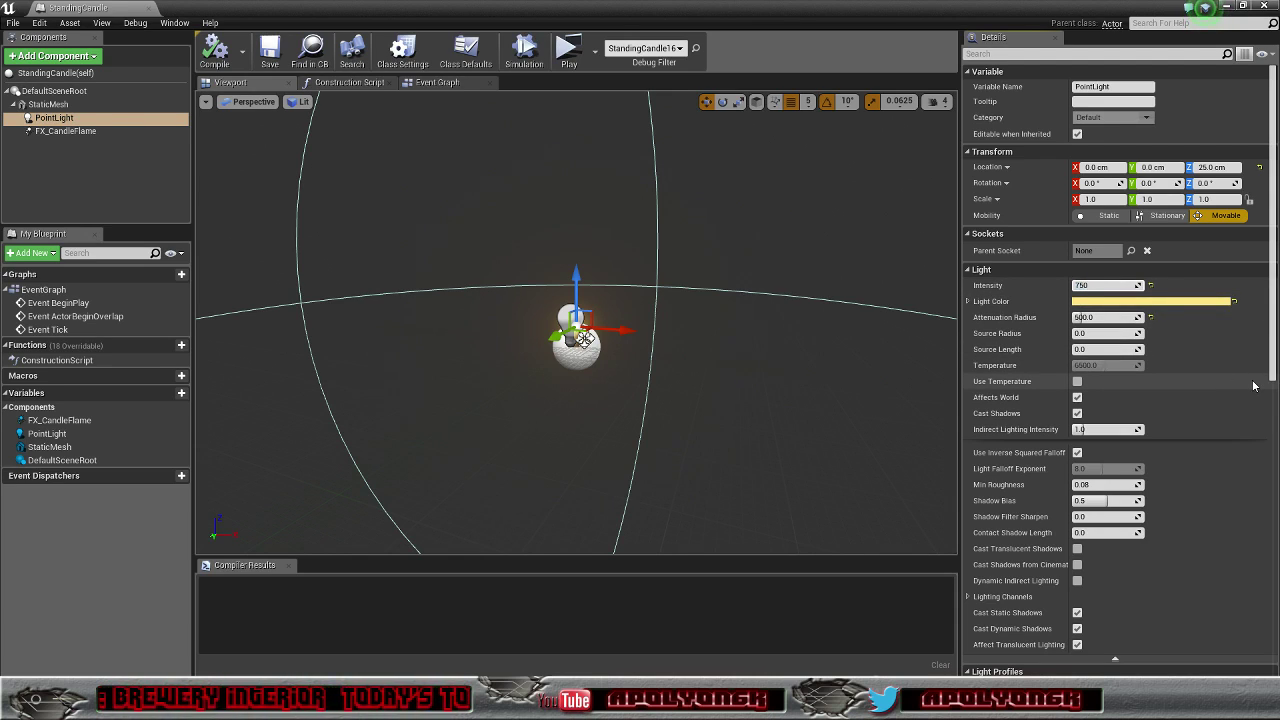
Step: Set the PointLight's attenuation radius to 250, compile the StandingCandle blueprint and return to the level
click(1097, 318)
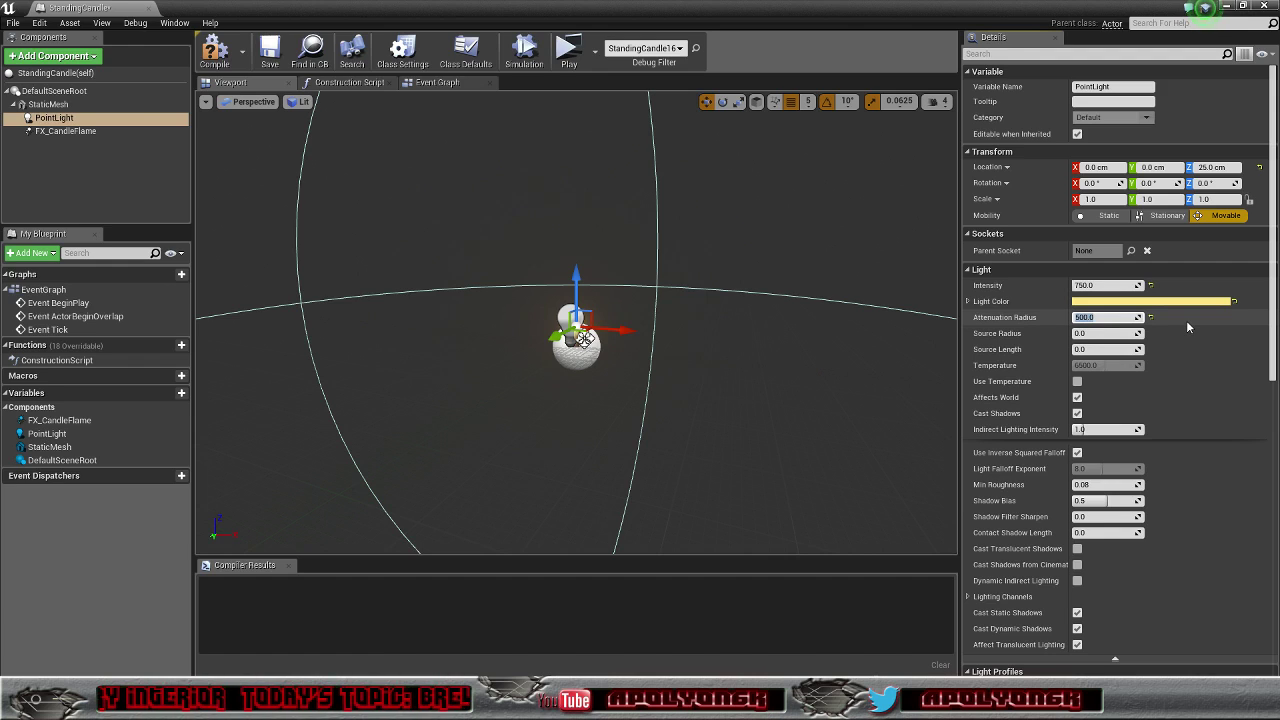
text(250)
key(Return)
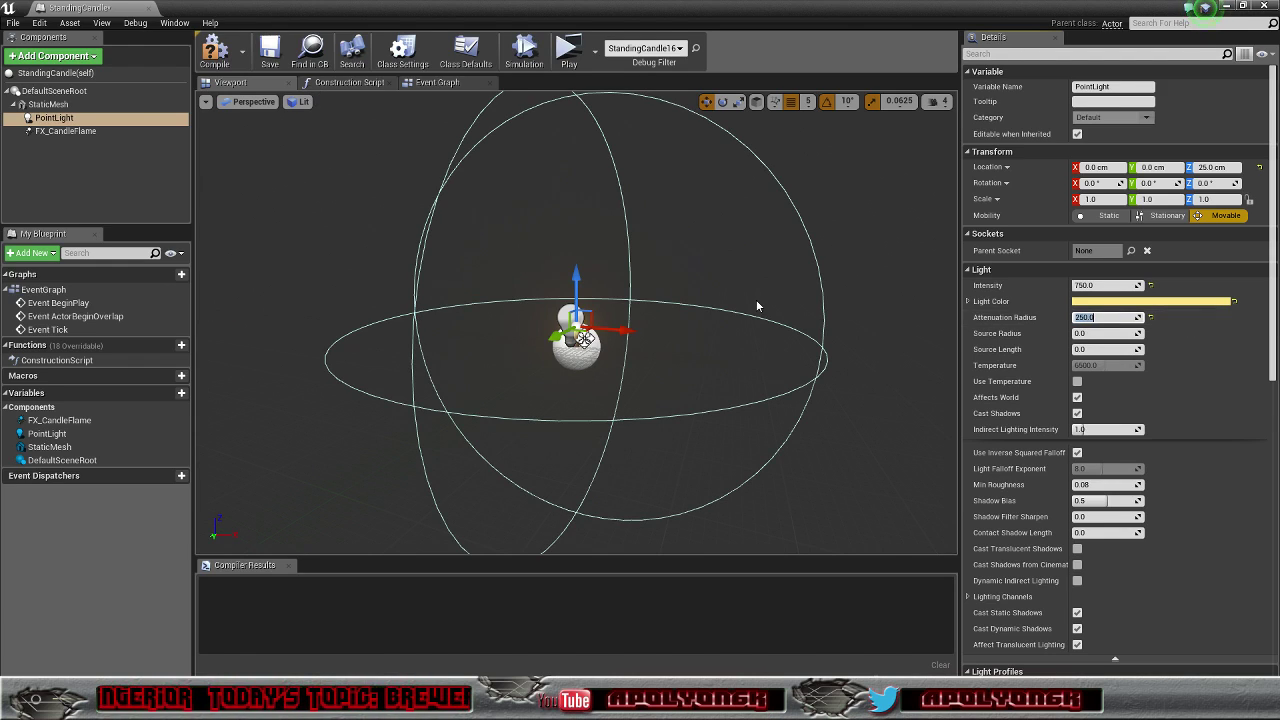
click(226, 55)
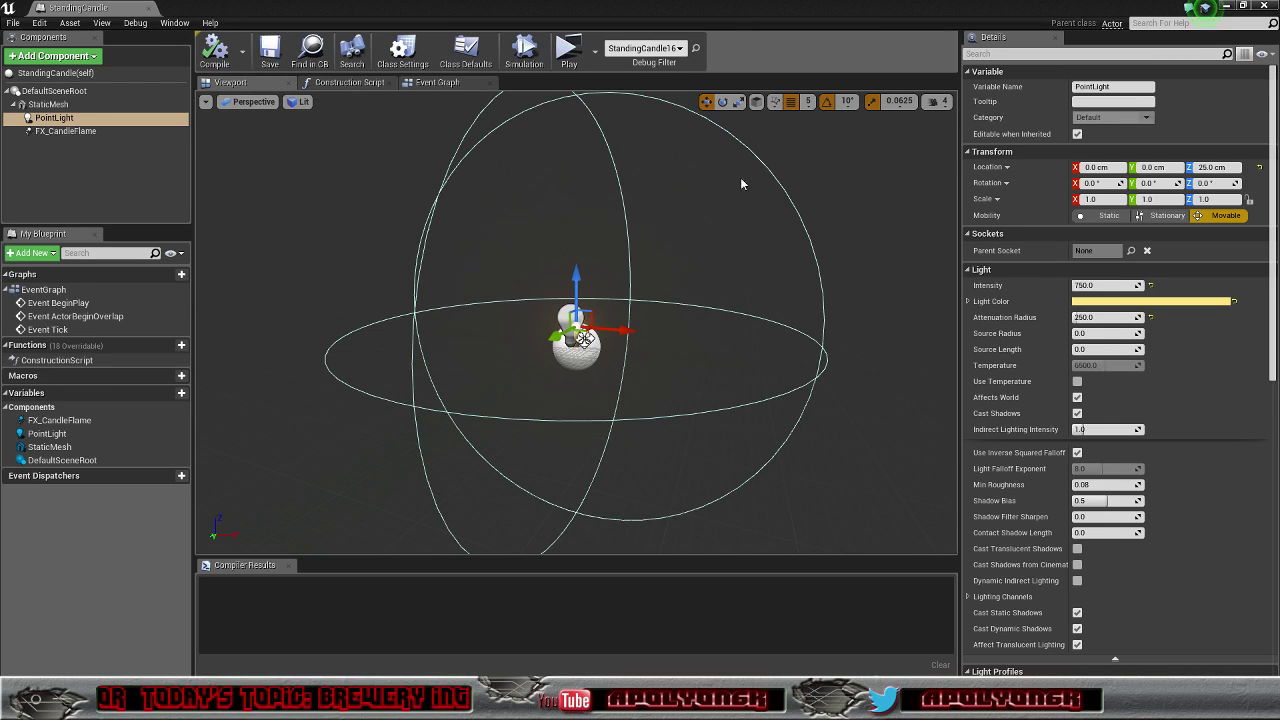
click(1228, 7)
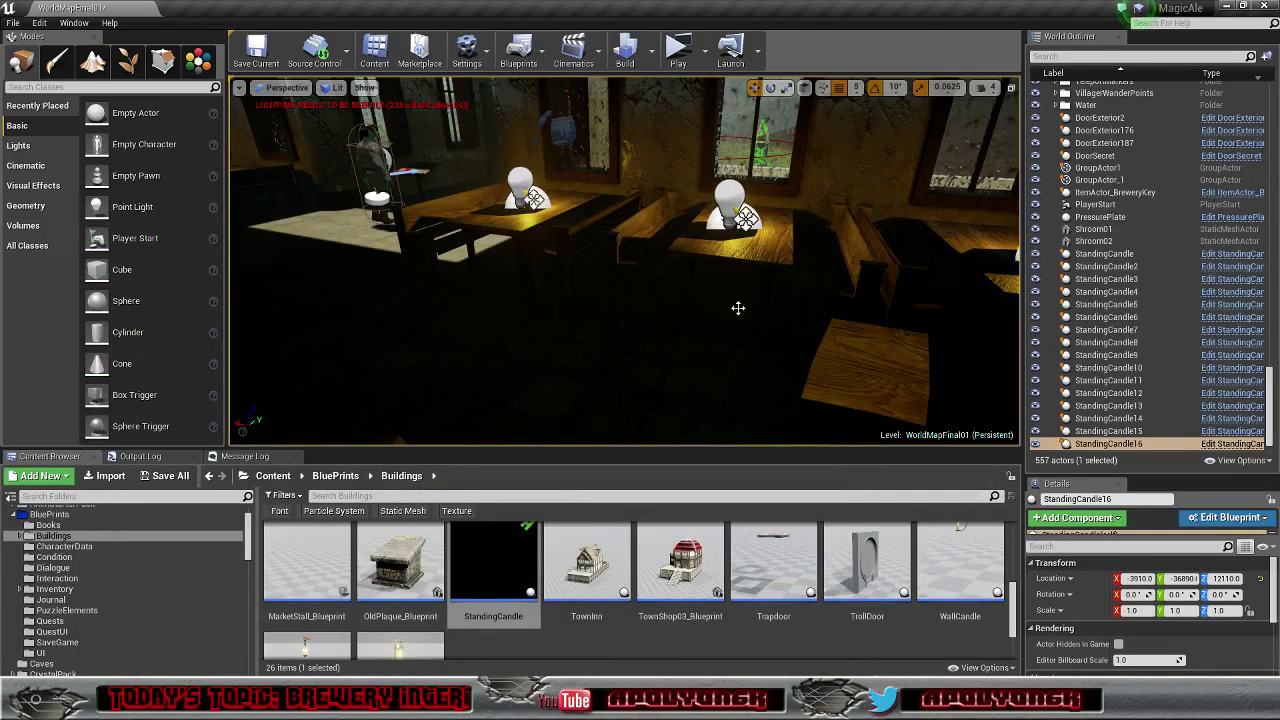
Step: Move all the StandingCandle actors, StandingCandle through StandingCandle16, into the PropLights folder under Lighting
right_drag(738, 308, 995, 310)
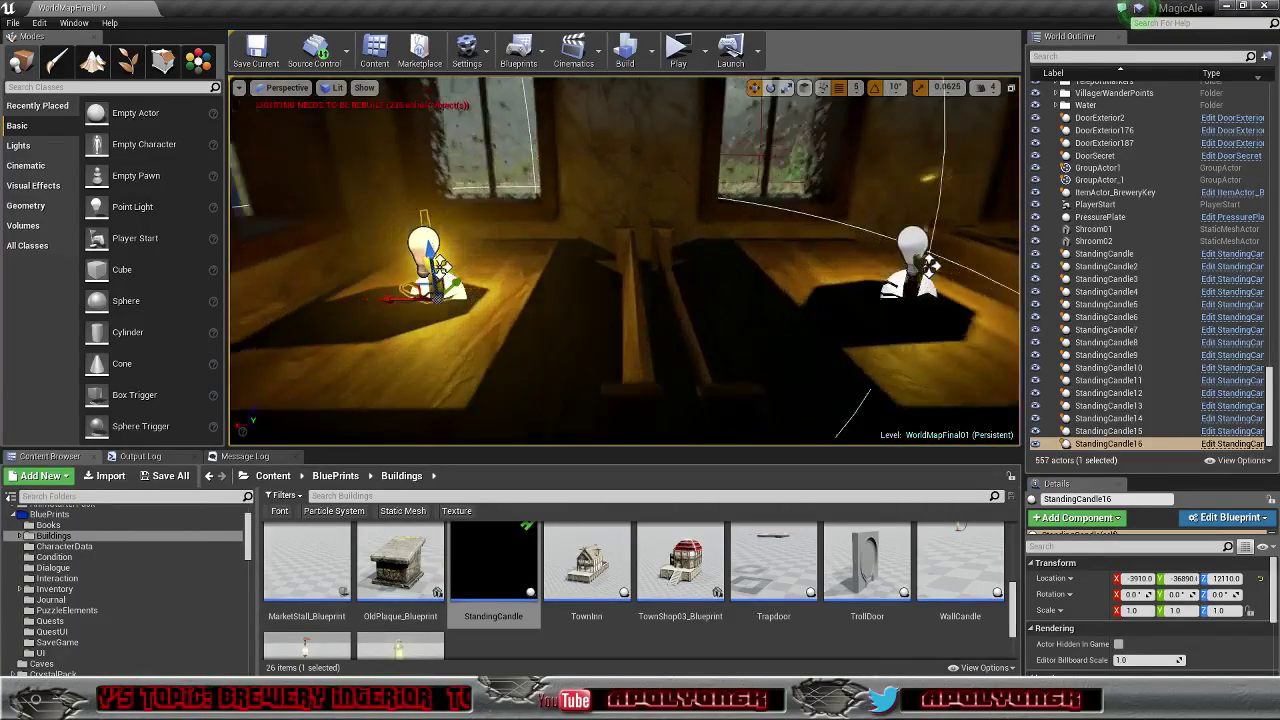
right_drag(670, 314, 634, 296)
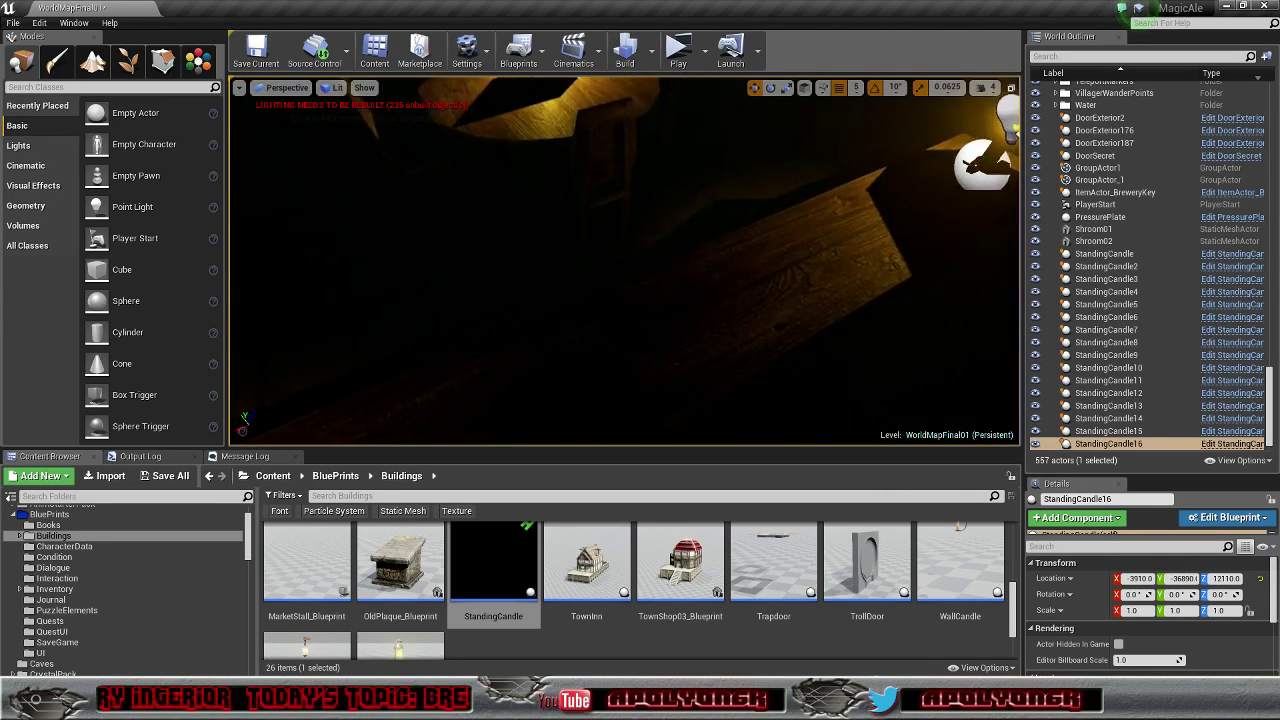
right_drag(634, 296, 596, 258)
right_drag(625, 262, 1008, 362)
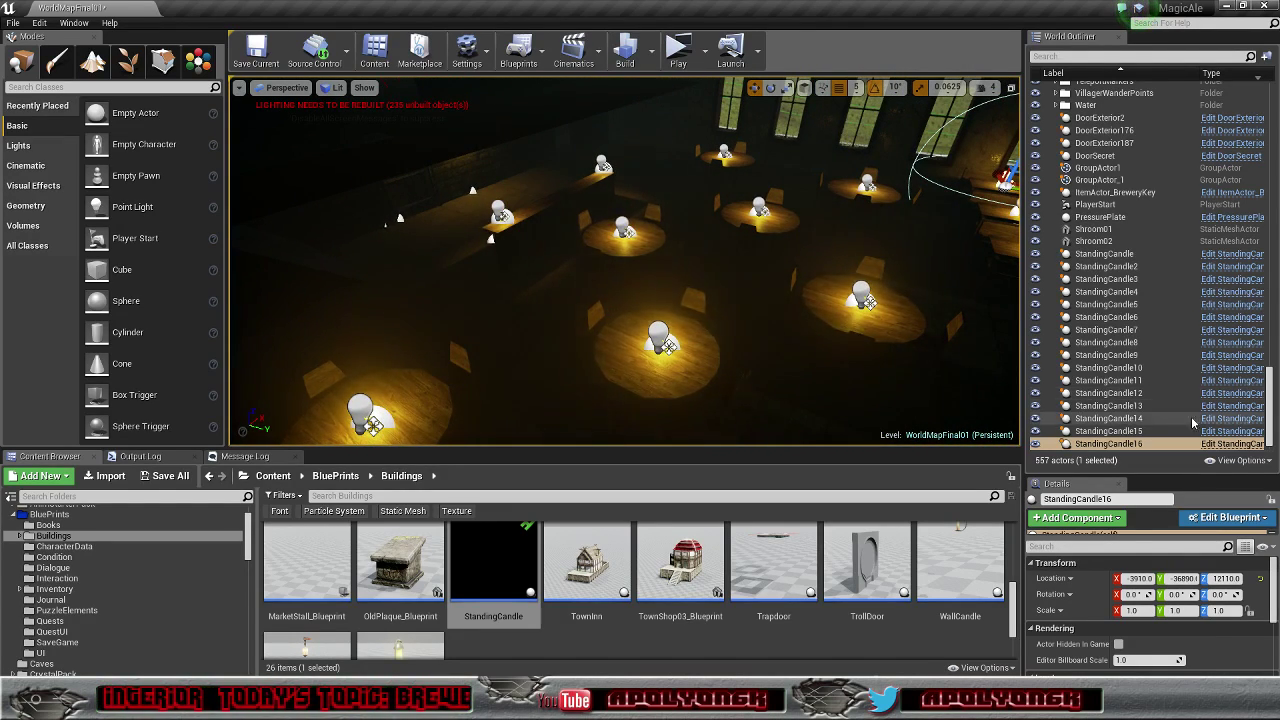
shift+click(1106, 256)
click(1107, 256)
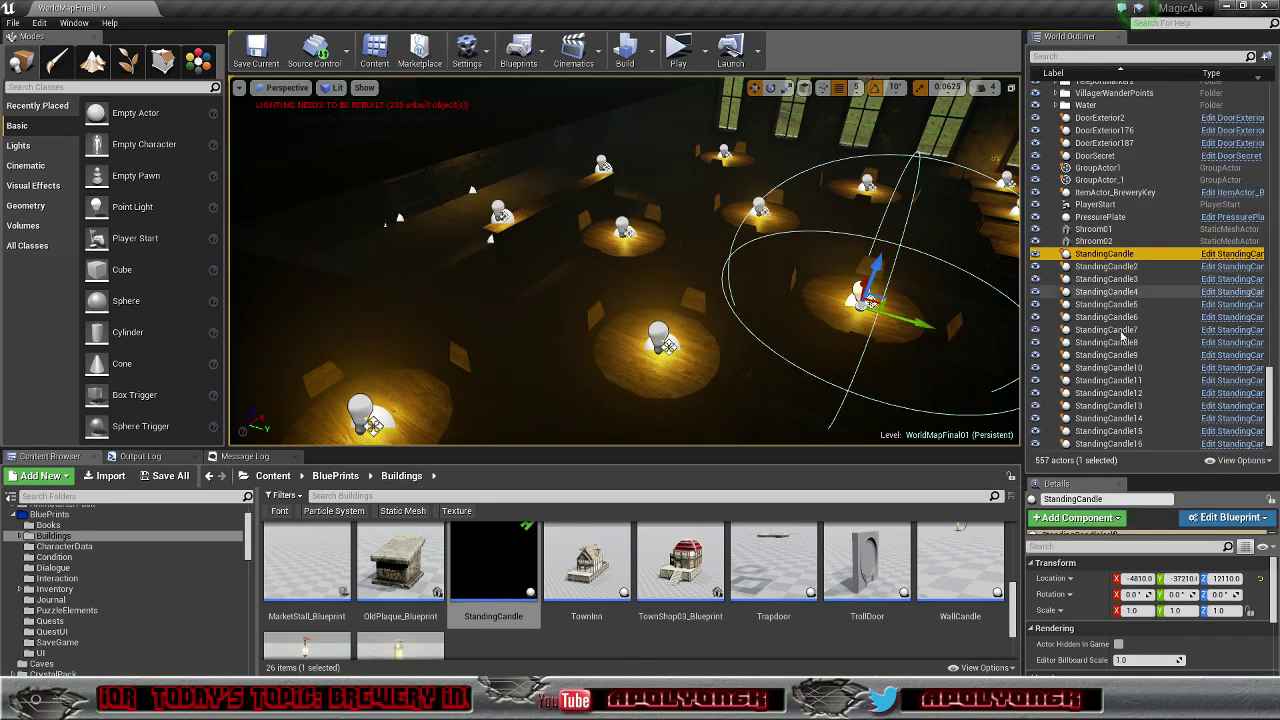
shift+click(1127, 447)
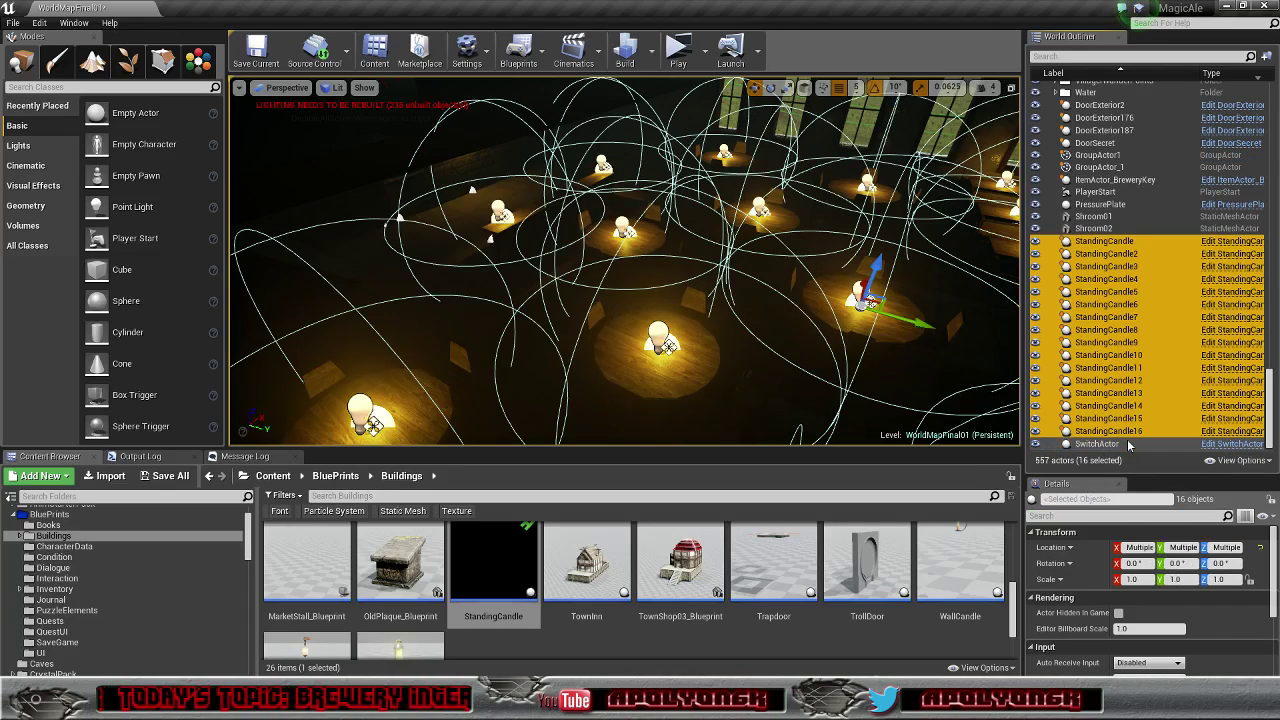
scroll(1130, 415, up, 3)
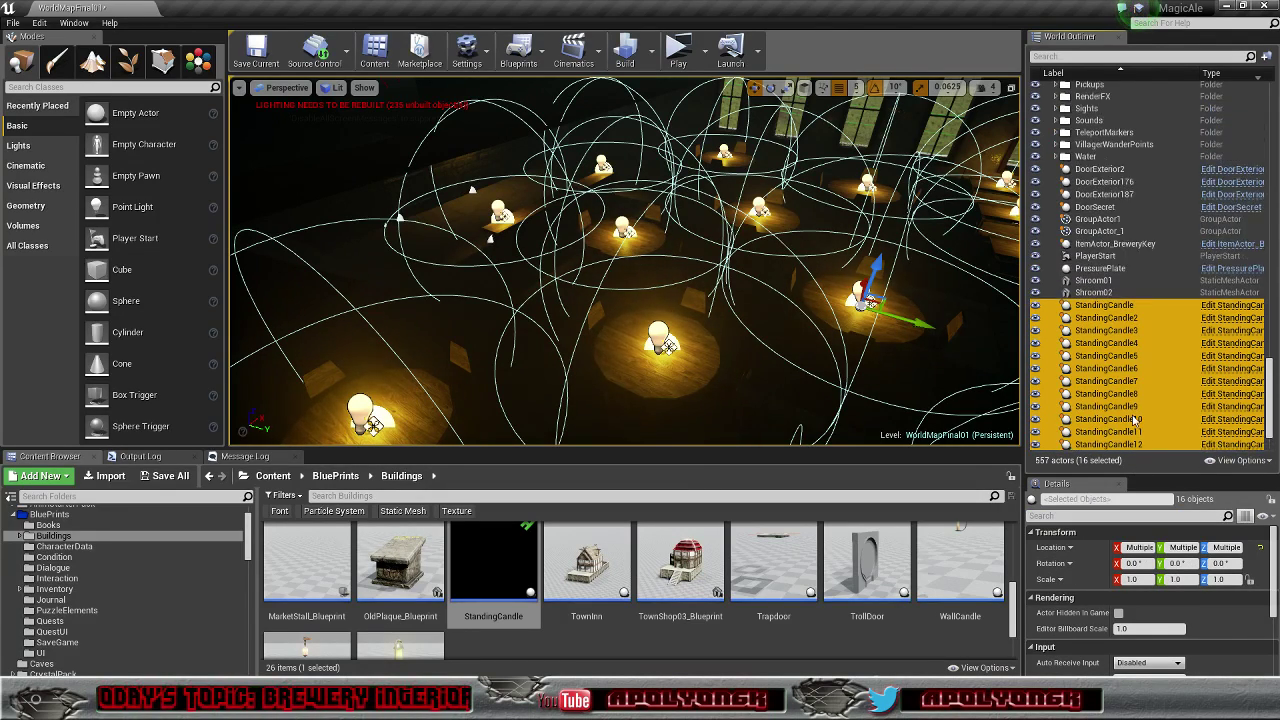
drag(1103, 343, 1104, 199)
scroll(1125, 200, up, 3)
scroll(1125, 200, up, 10)
scroll(1125, 200, up, 15)
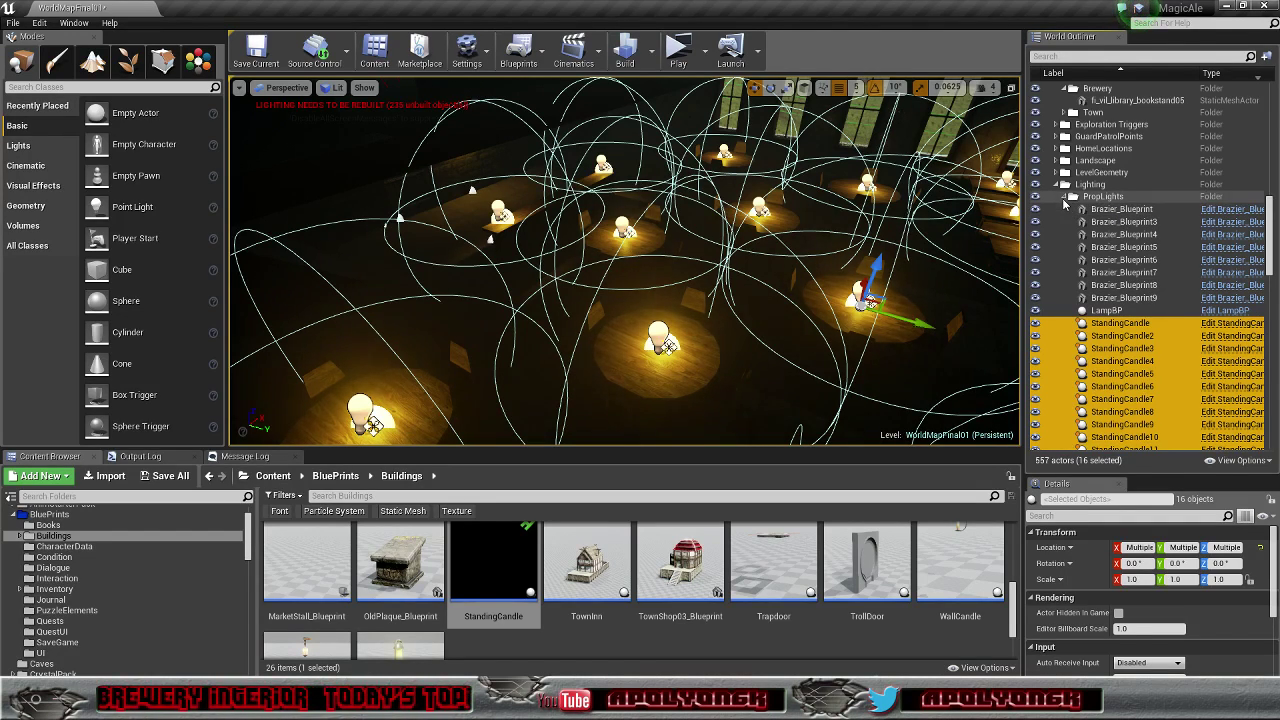
Step: Collapse the PropLights and Clutter folders in the level's actor hierarchy
click(1073, 197)
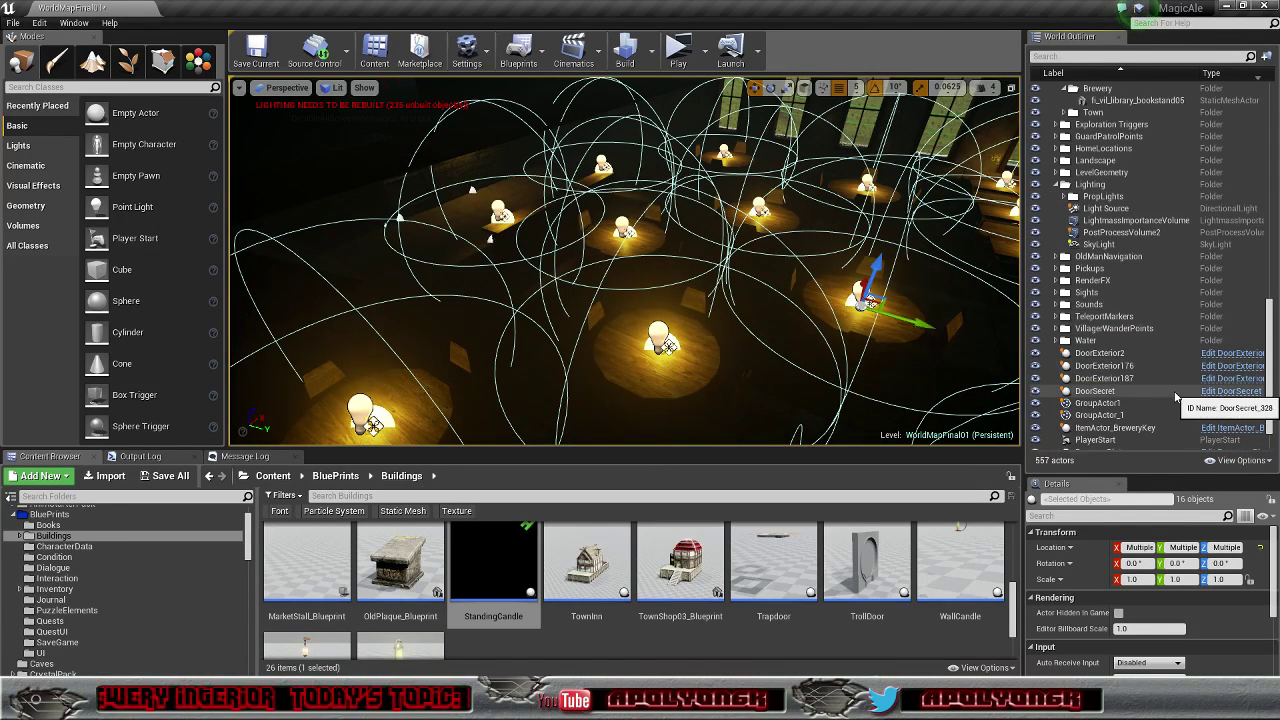
scroll(1176, 397, down, 2)
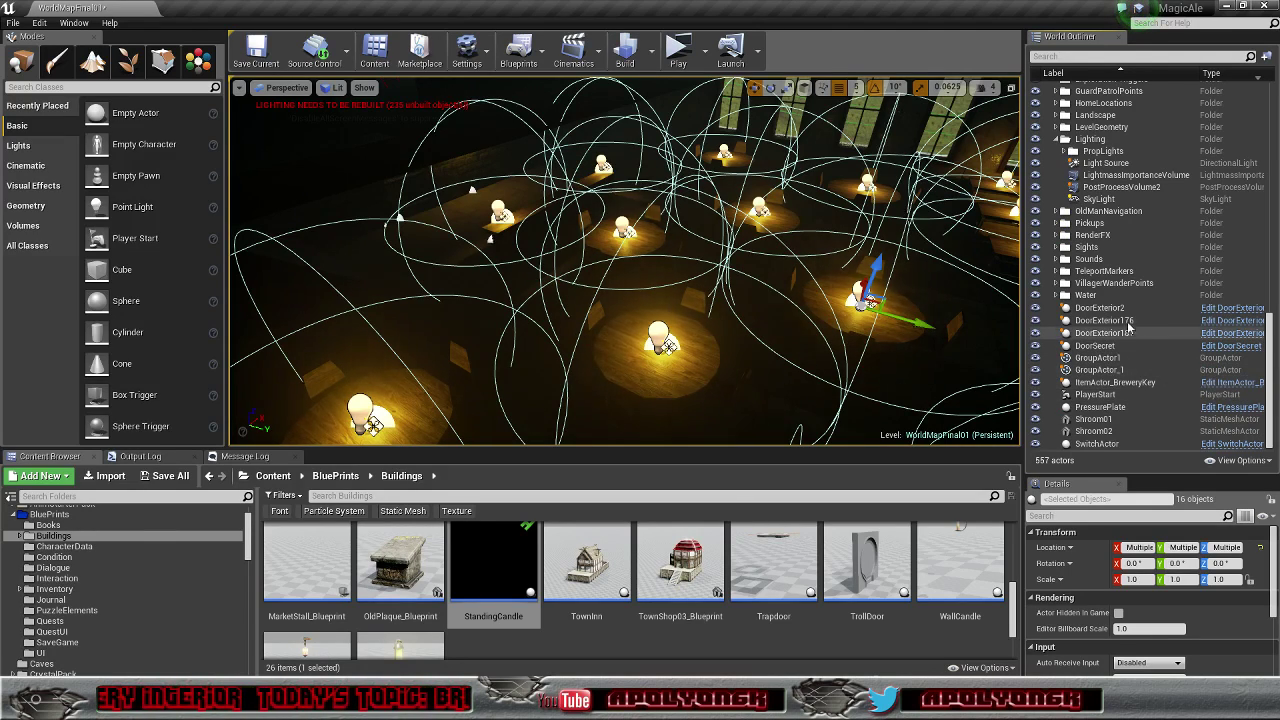
scroll(1125, 288, up, 3)
scroll(1131, 291, up, 3)
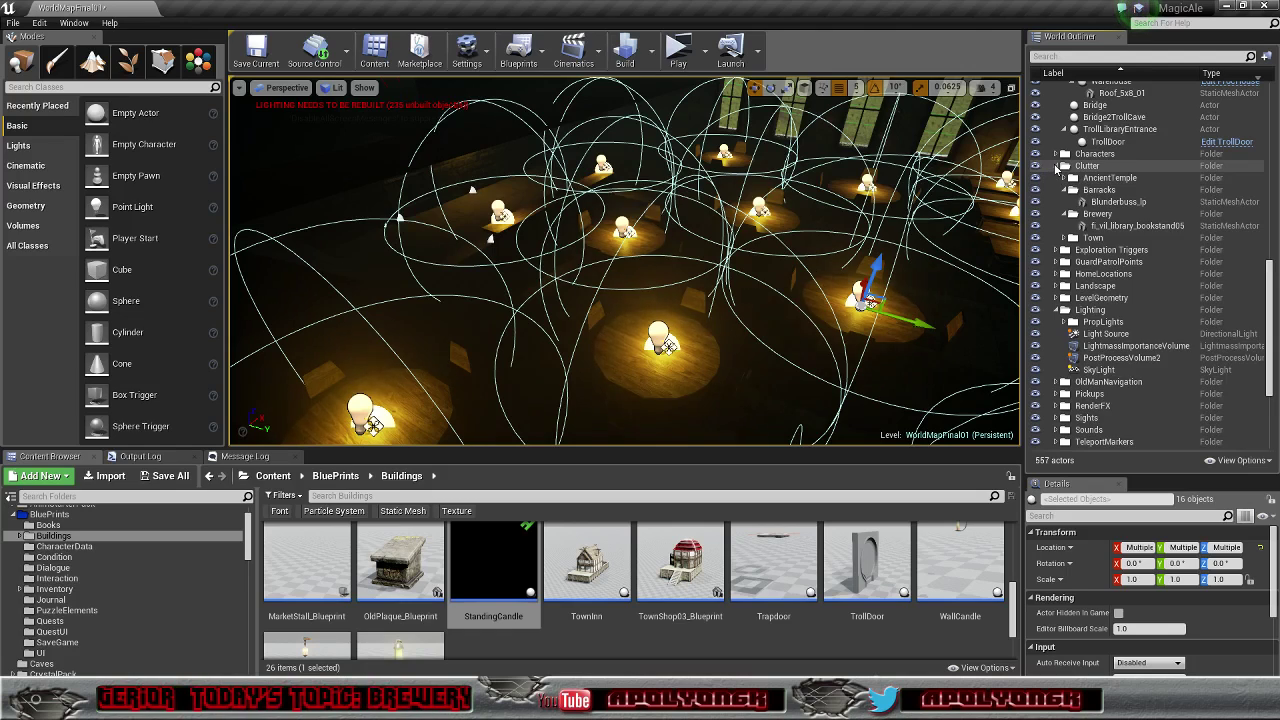
click(1056, 166)
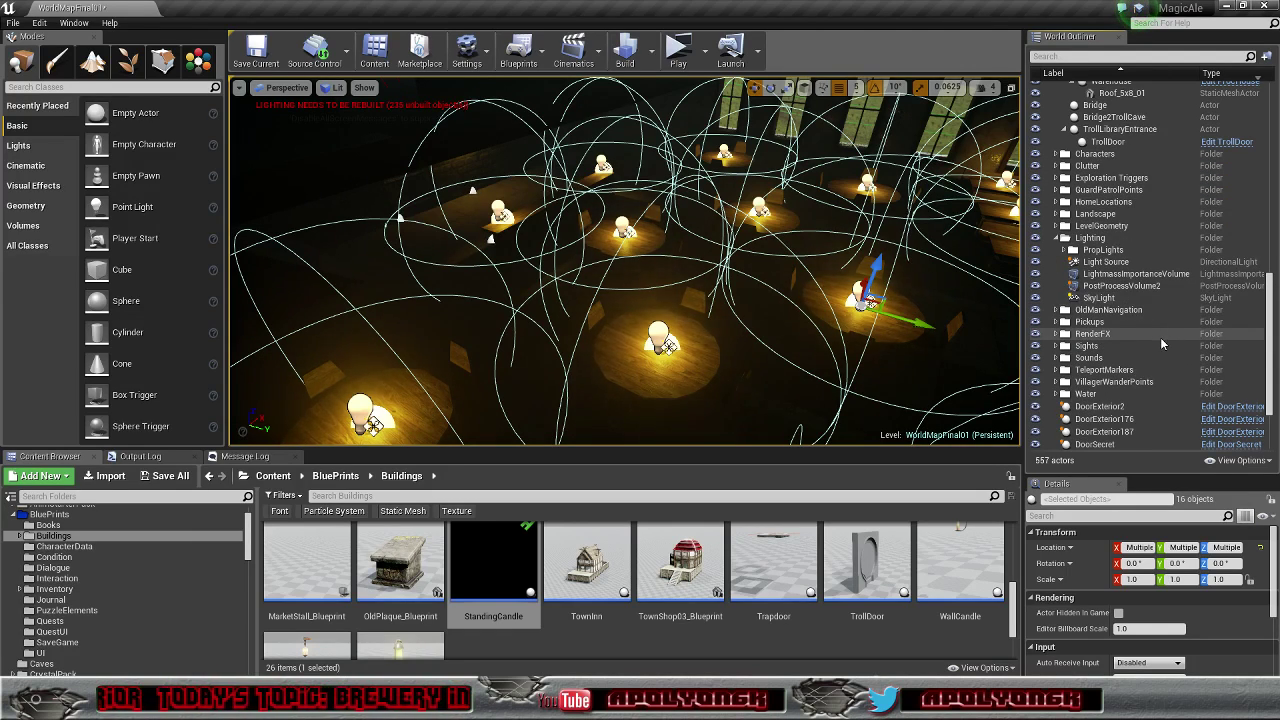
scroll(1160, 337, down, 3)
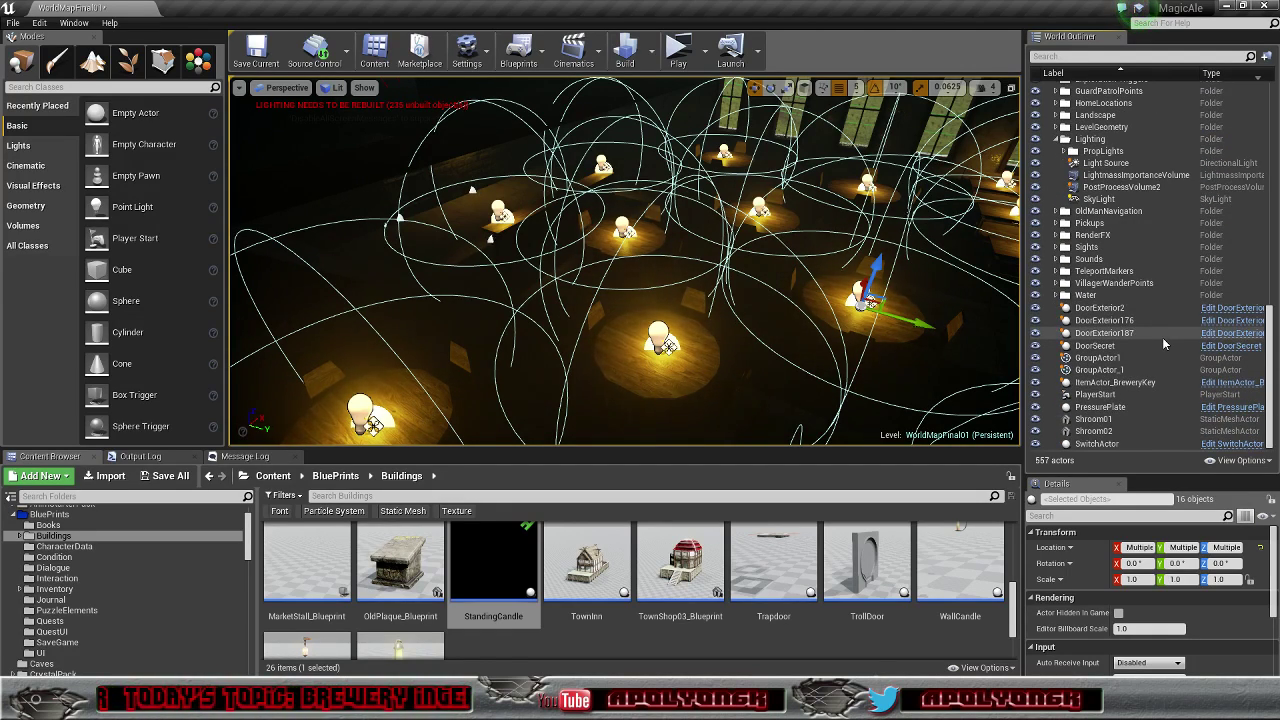
Step: Move ItemActor_BreweryKey into the Pickups folder, check the folder's contents and collapse it again
click(1136, 384)
drag(1126, 390, 1090, 224)
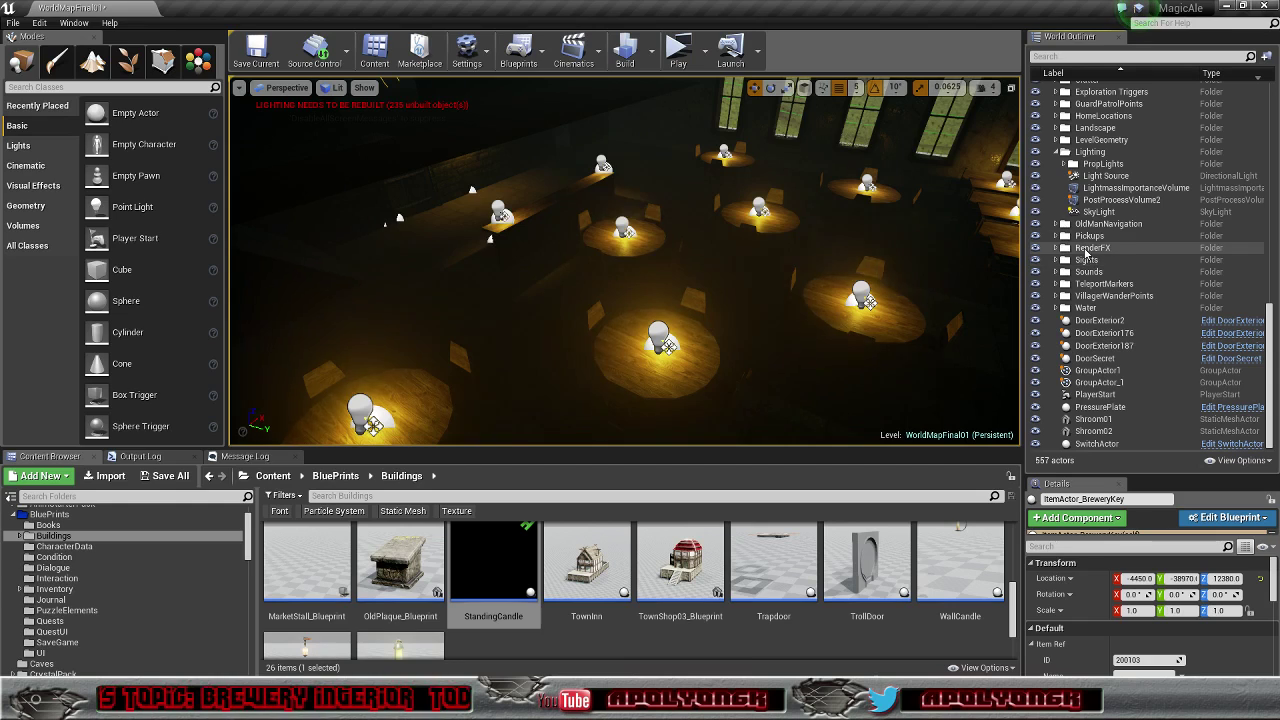
click(1056, 236)
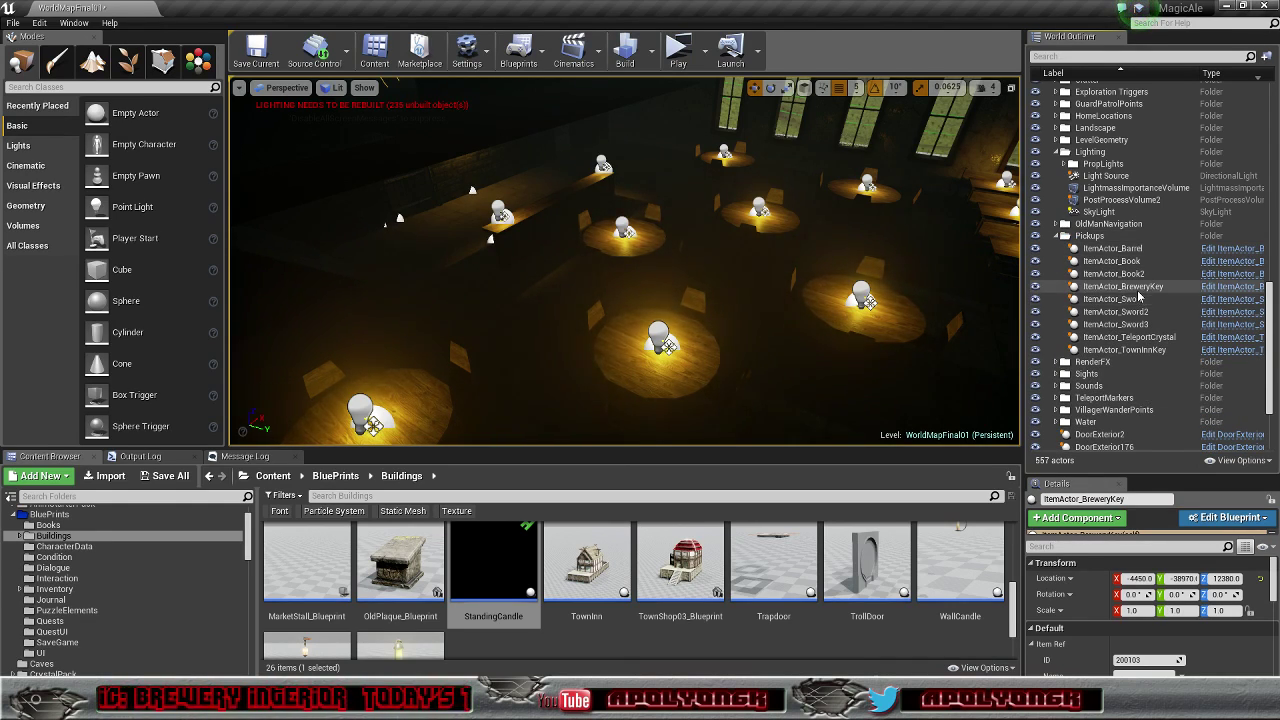
click(1056, 236)
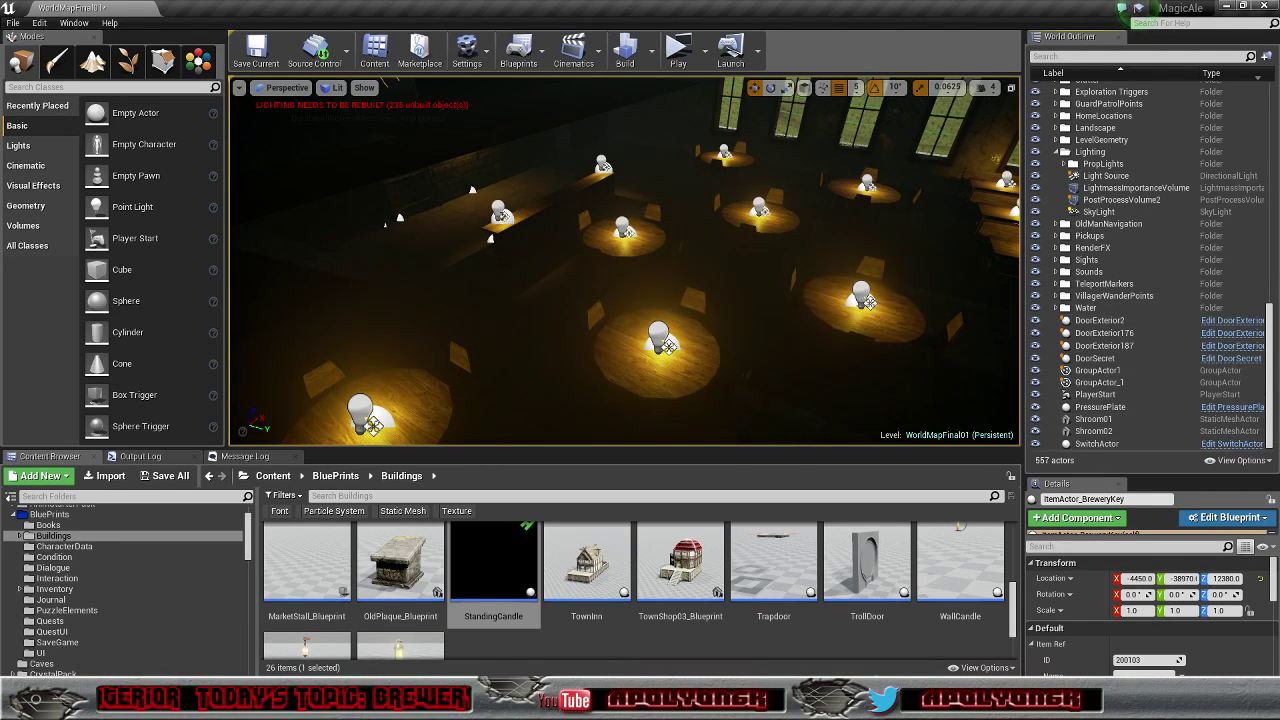
Step: Collapse the Lighting folder, the TownInn actor and the Fisherman folder in the actor hierarchy
click(1055, 152)
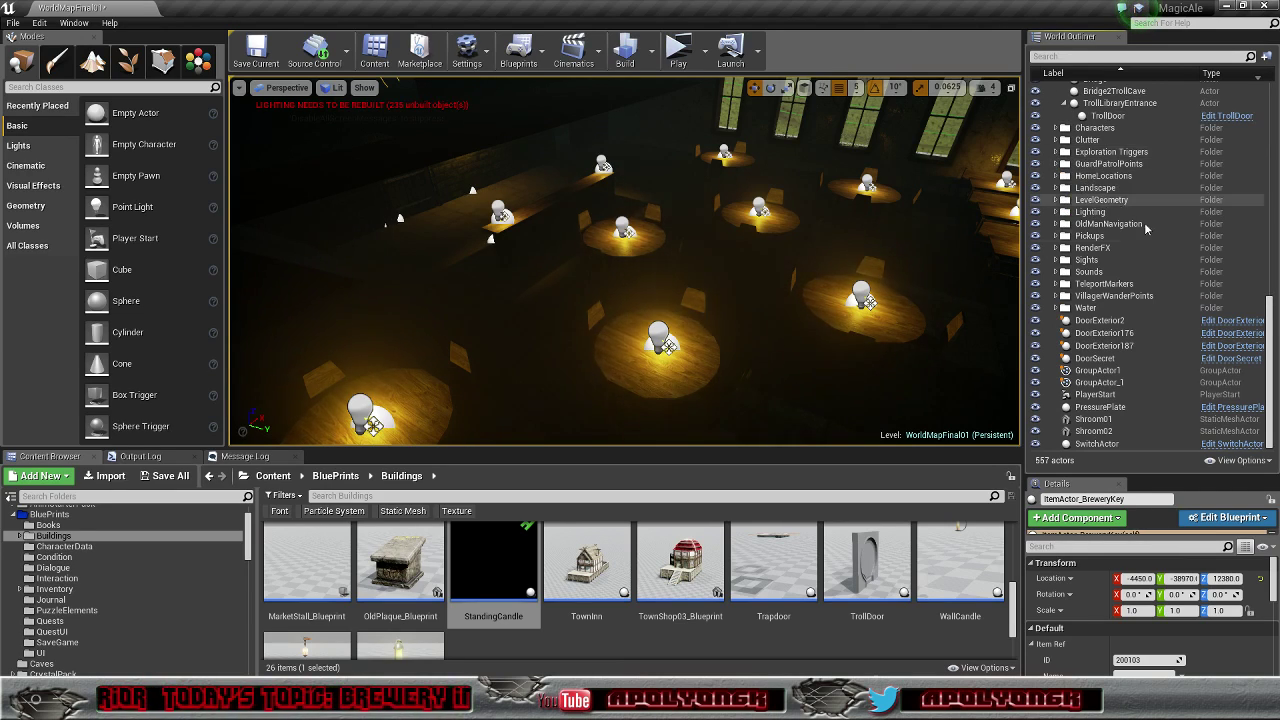
drag(1266, 357, 1268, 264)
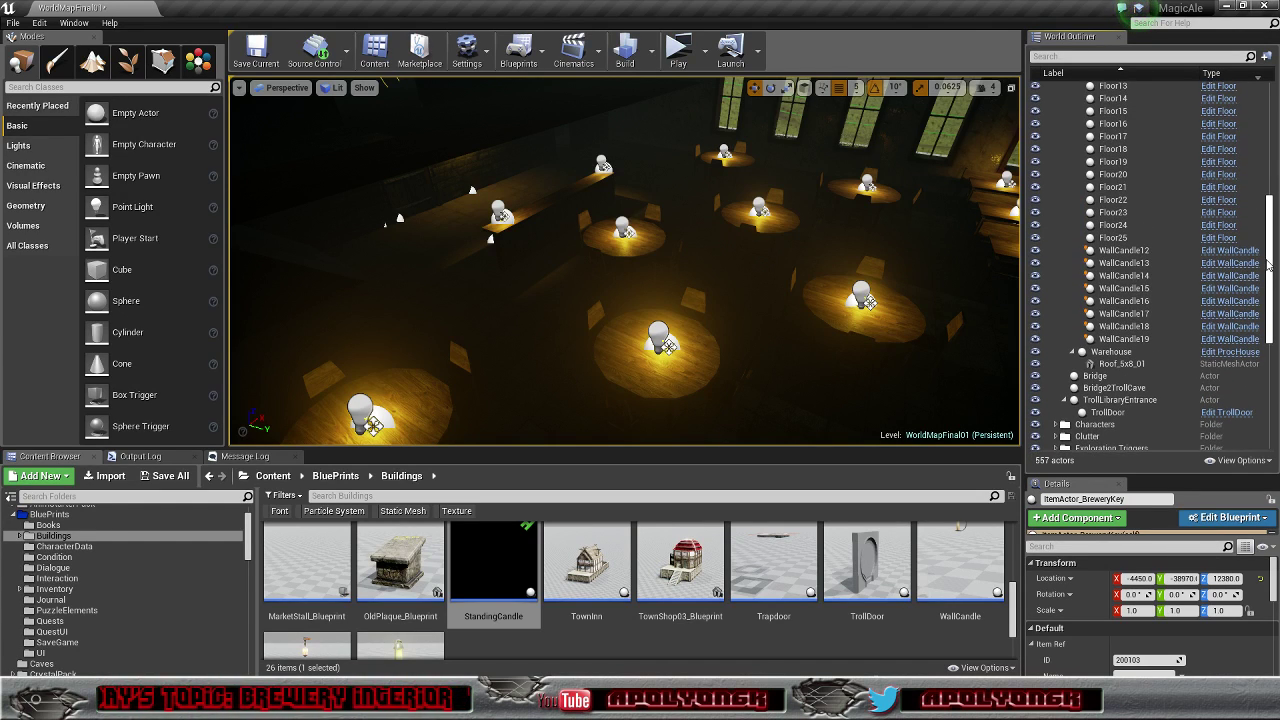
click(1132, 253)
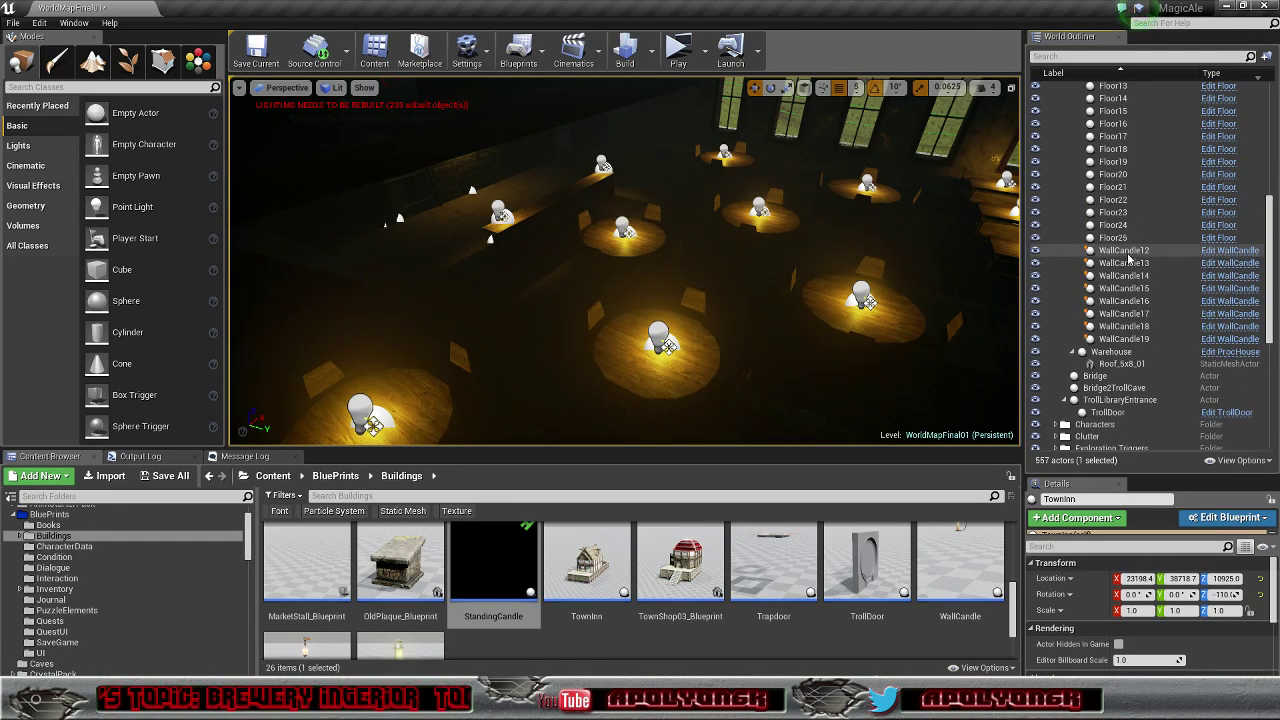
scroll(1140, 257, up, 5)
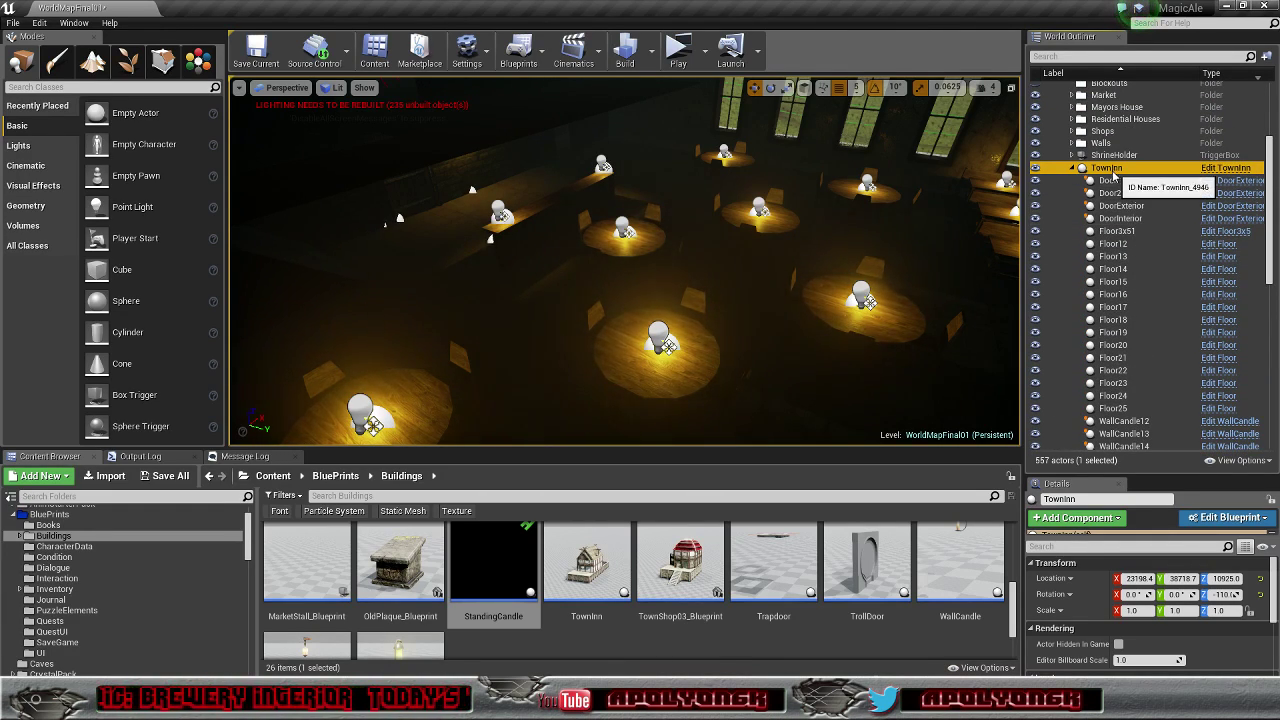
click(1072, 168)
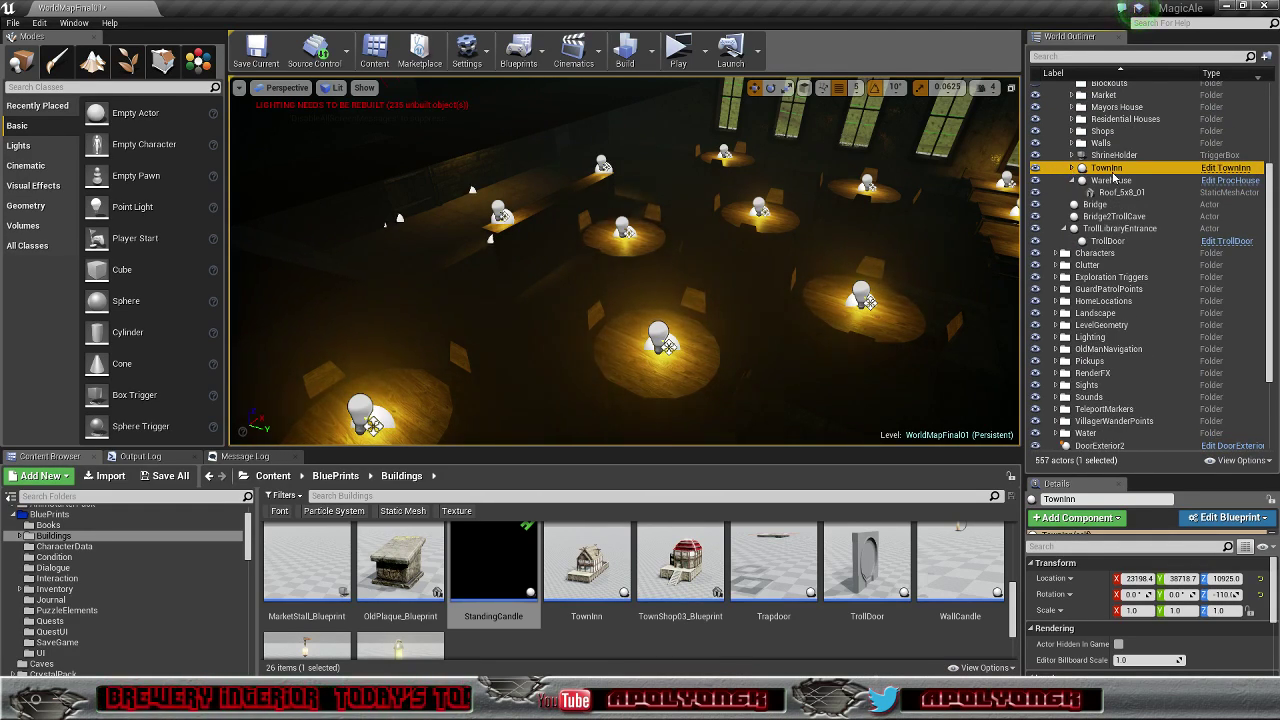
scroll(1155, 292, up, 3)
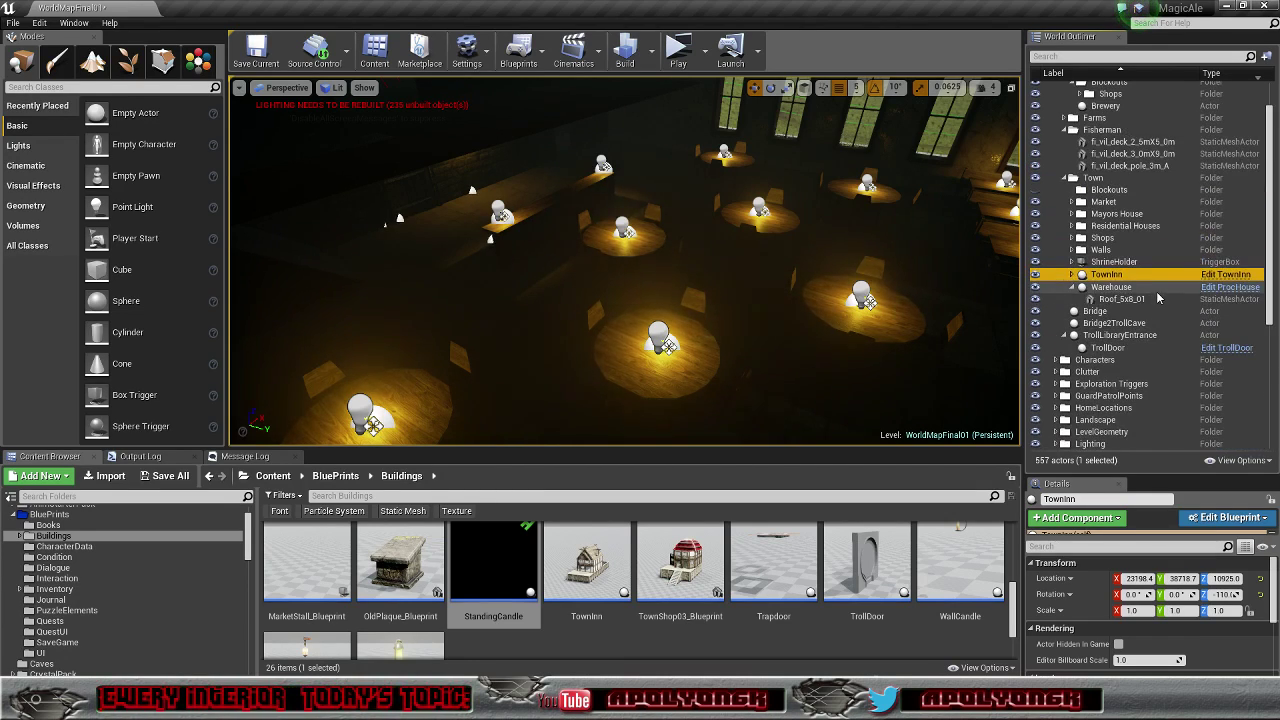
scroll(1158, 295, up, 2)
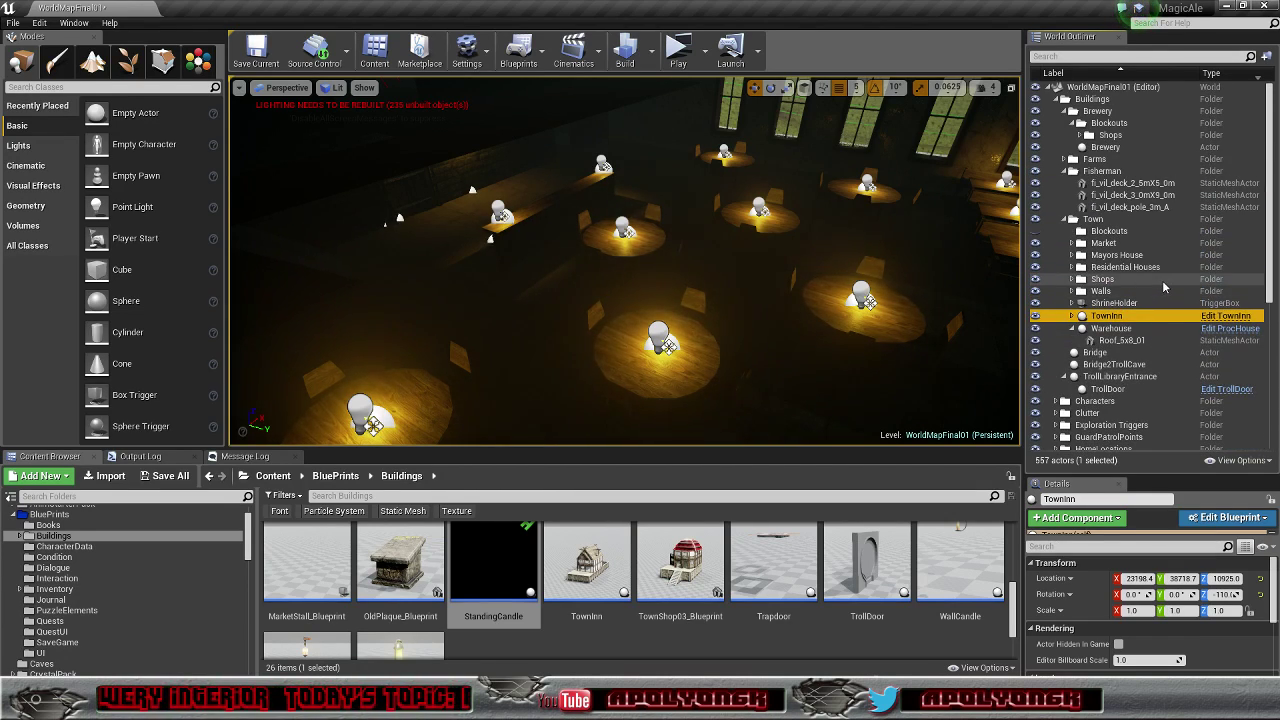
click(1063, 171)
Step: Select the Brewery actor and enlarge the view of its component list
click(1105, 147)
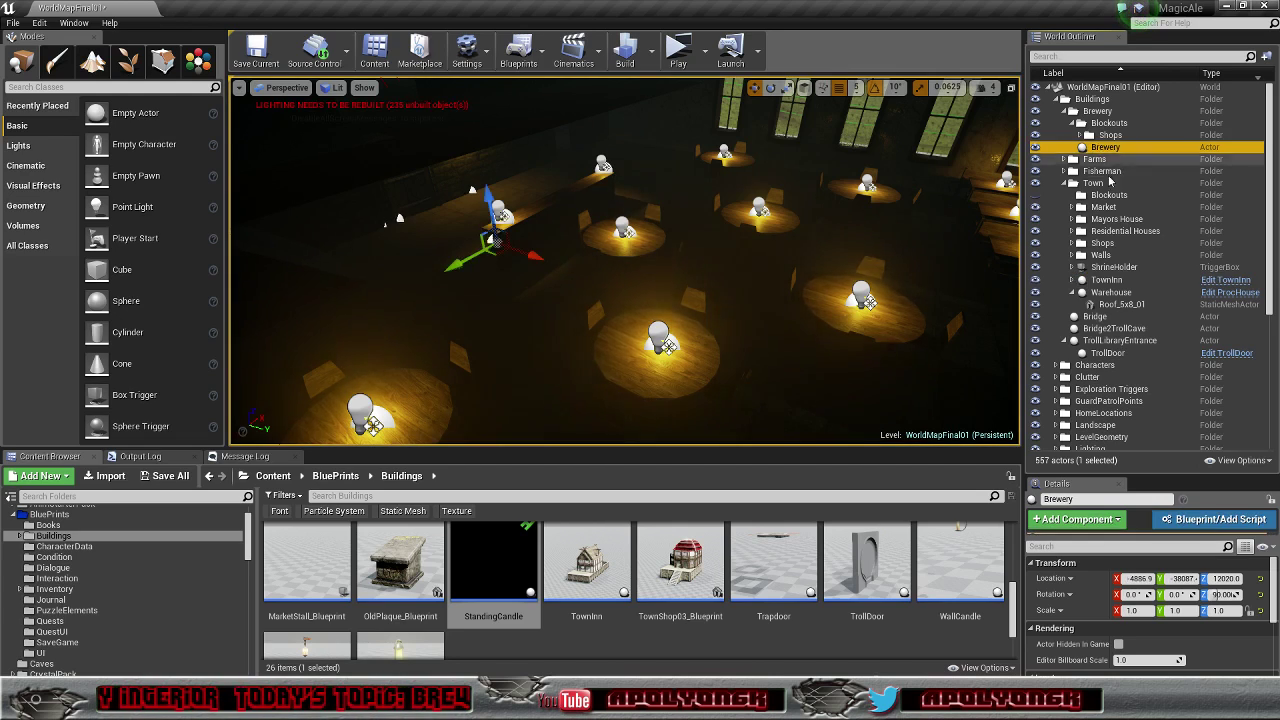
drag(1165, 473, 1154, 338)
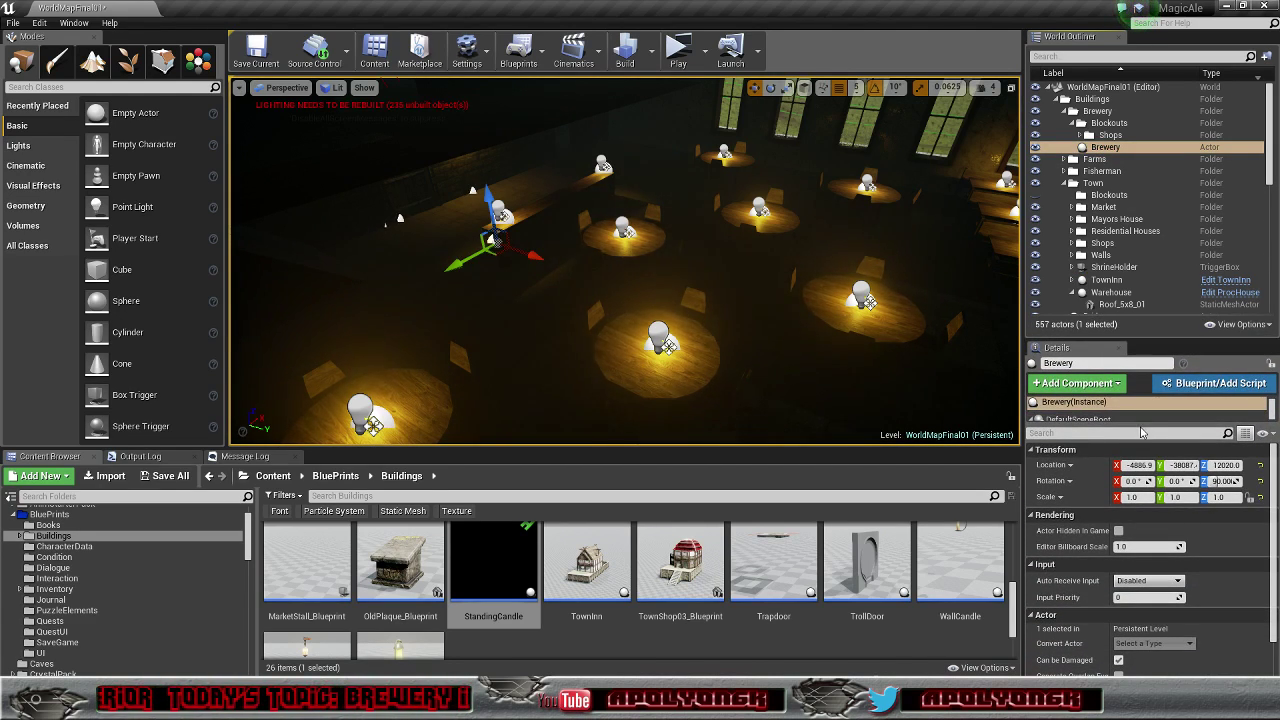
drag(1142, 424, 1145, 628)
Step: Select the door behind the brewery's bar and rename it Door_BreweryKitchen
right_drag(746, 320, 715, 295)
right_drag(1005, 100, 984, 120)
right_drag(625, 290, 490, 275)
right_drag(935, 112, 750, 142)
mouse_move(895, 128)
right_down()
mouse_move(875, 136)
mouse_move(925, 132)
mouse_move(900, 130)
right_up()
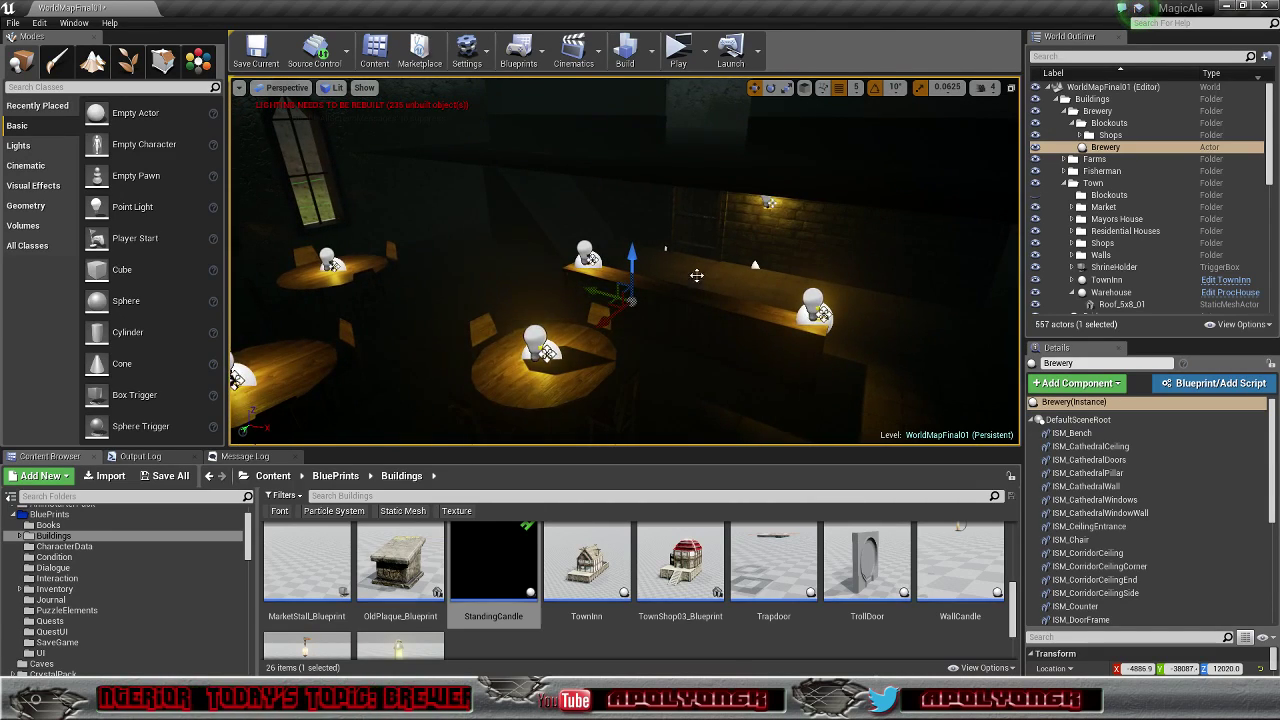
click(697, 229)
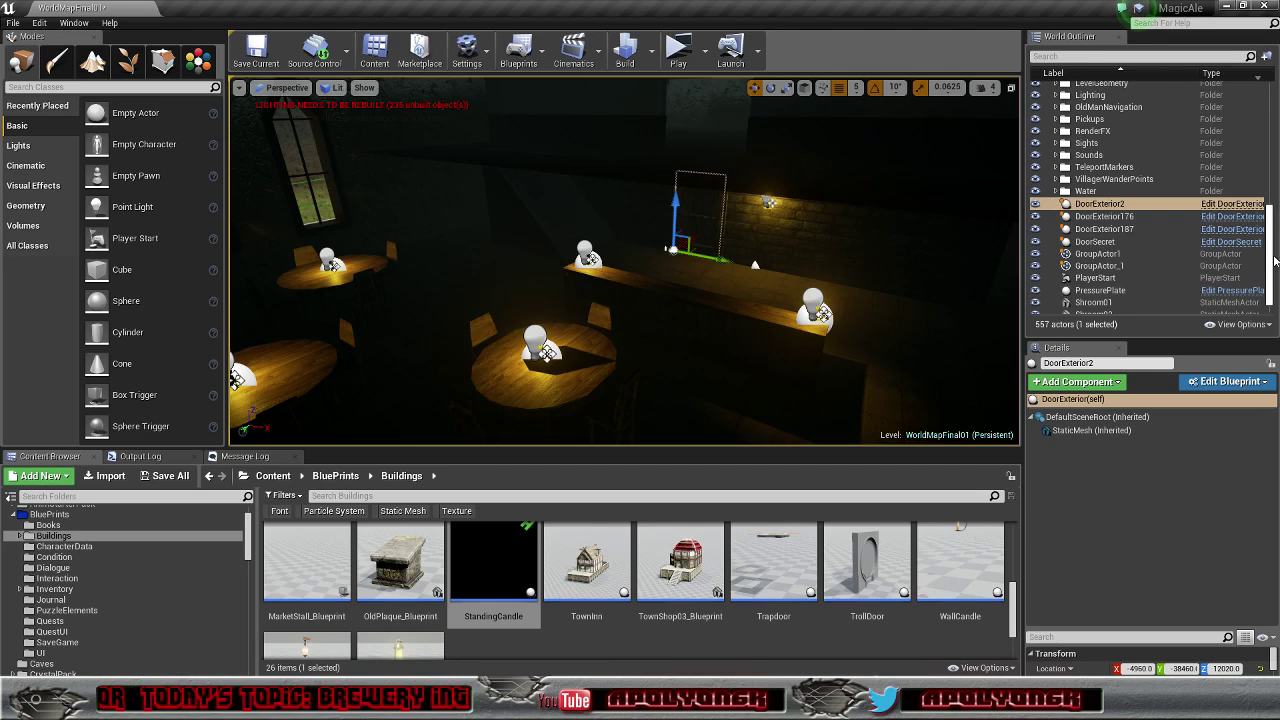
mouse_move(1270, 260)
mouse_down()
mouse_move(1272, 273)
mouse_move(1273, 257)
mouse_up()
click(1098, 363)
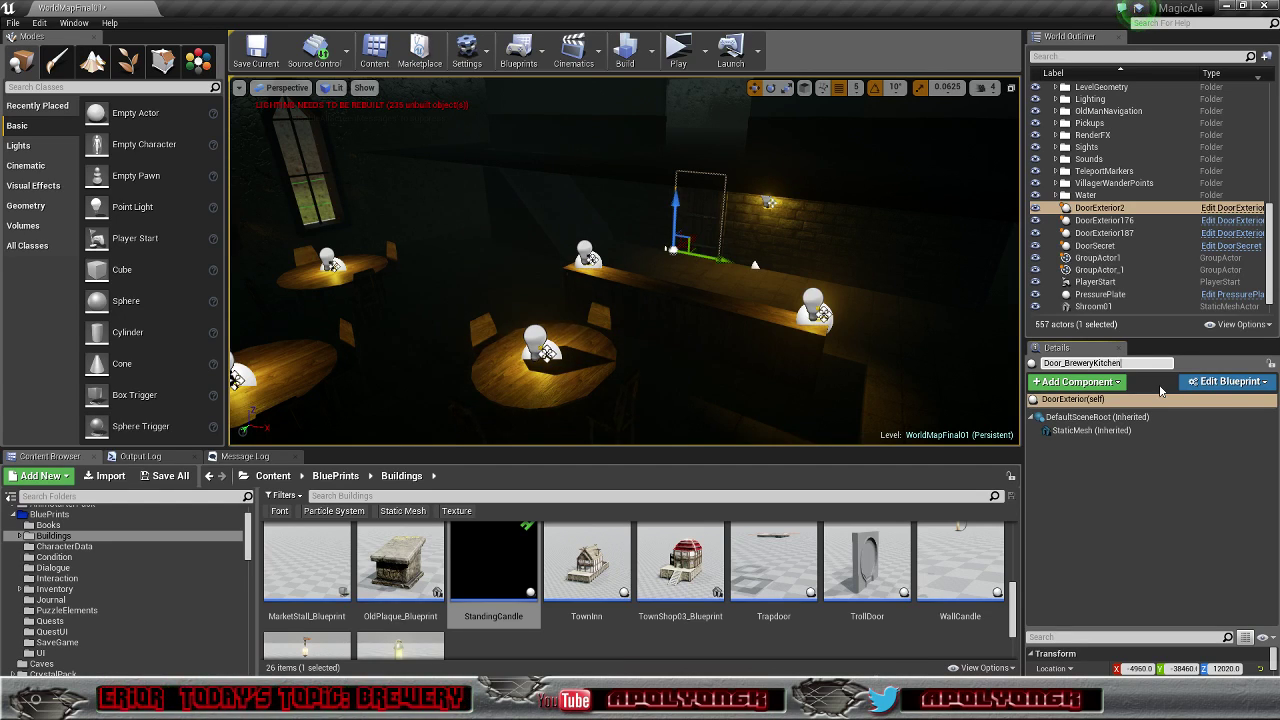
key(Return)
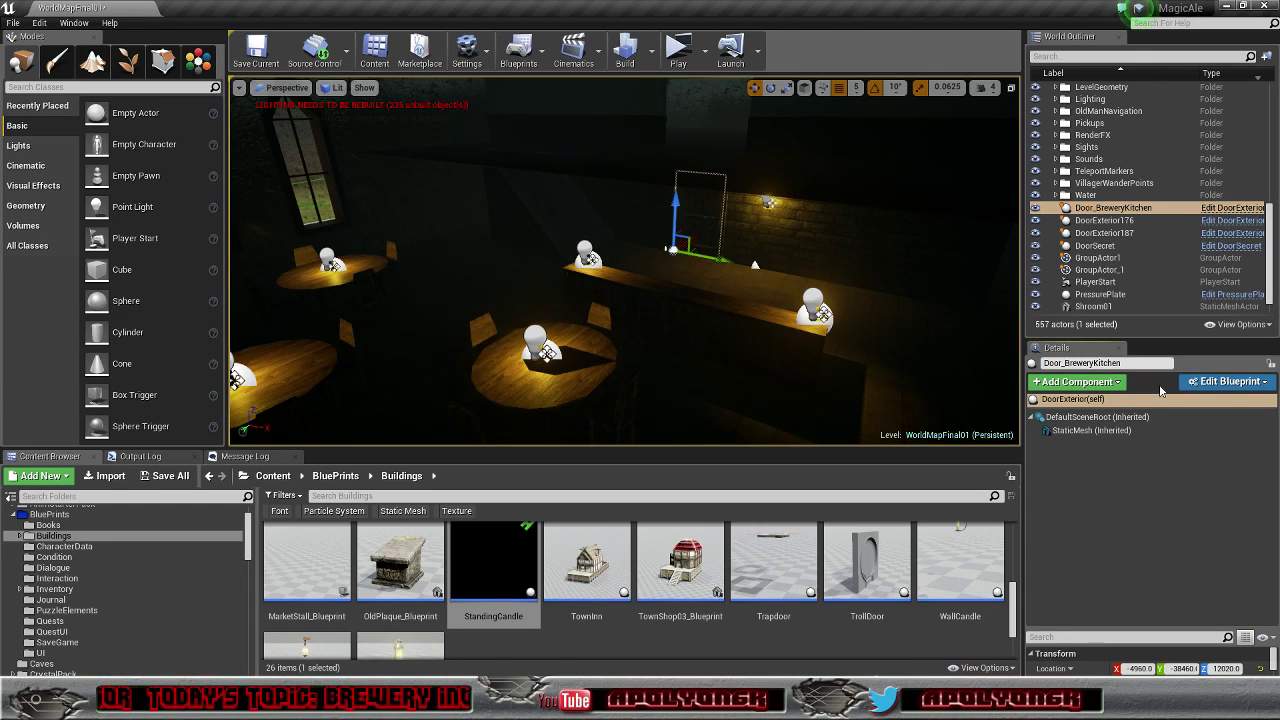
Step: Focus on DoorExterior176 at the timber-framed house's balcony, inspect it and delete that actor
click(1120, 222)
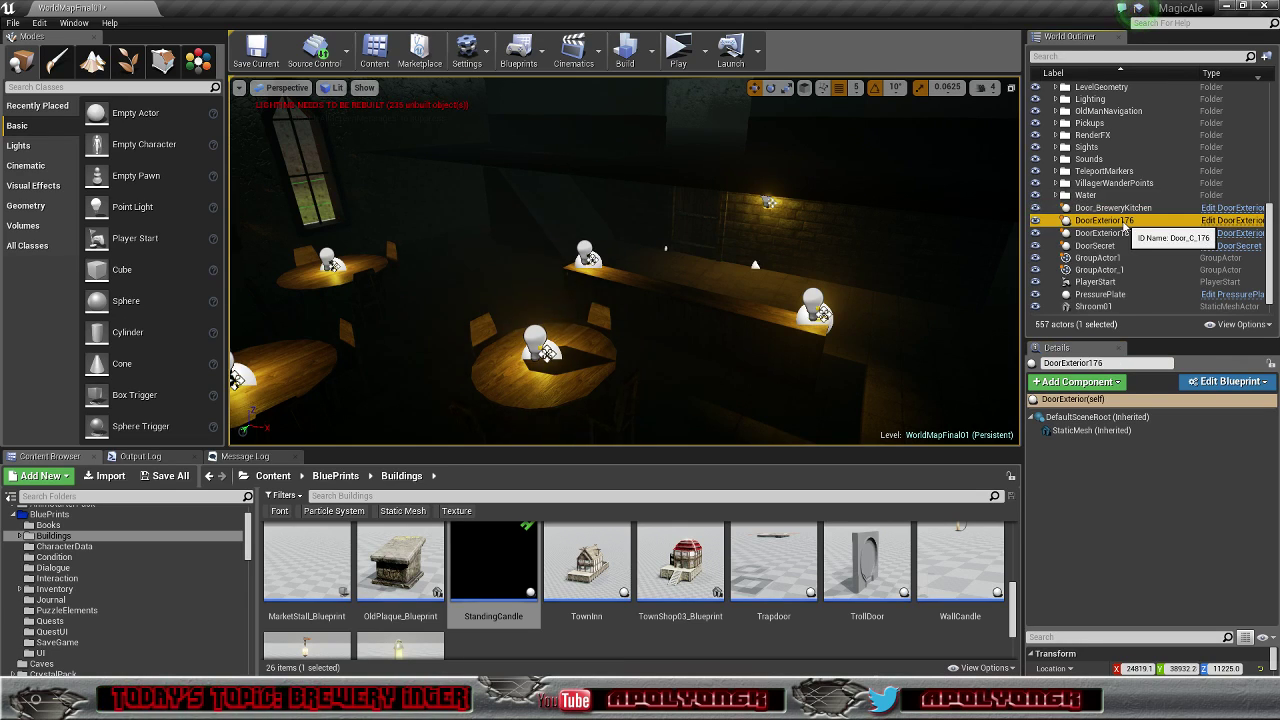
double_click(1120, 222)
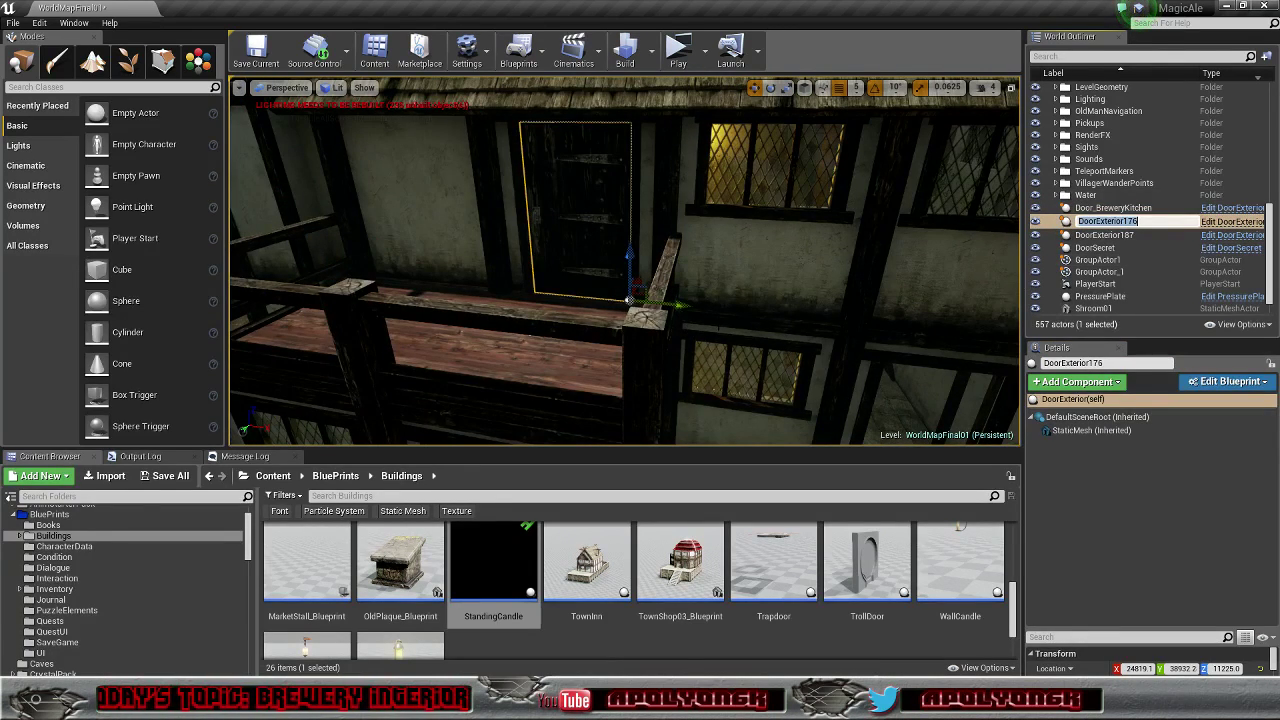
click(1139, 8)
mouse_move(625, 260)
right_down()
mouse_move(560, 265)
mouse_move(540, 245)
mouse_move(635, 255)
right_up()
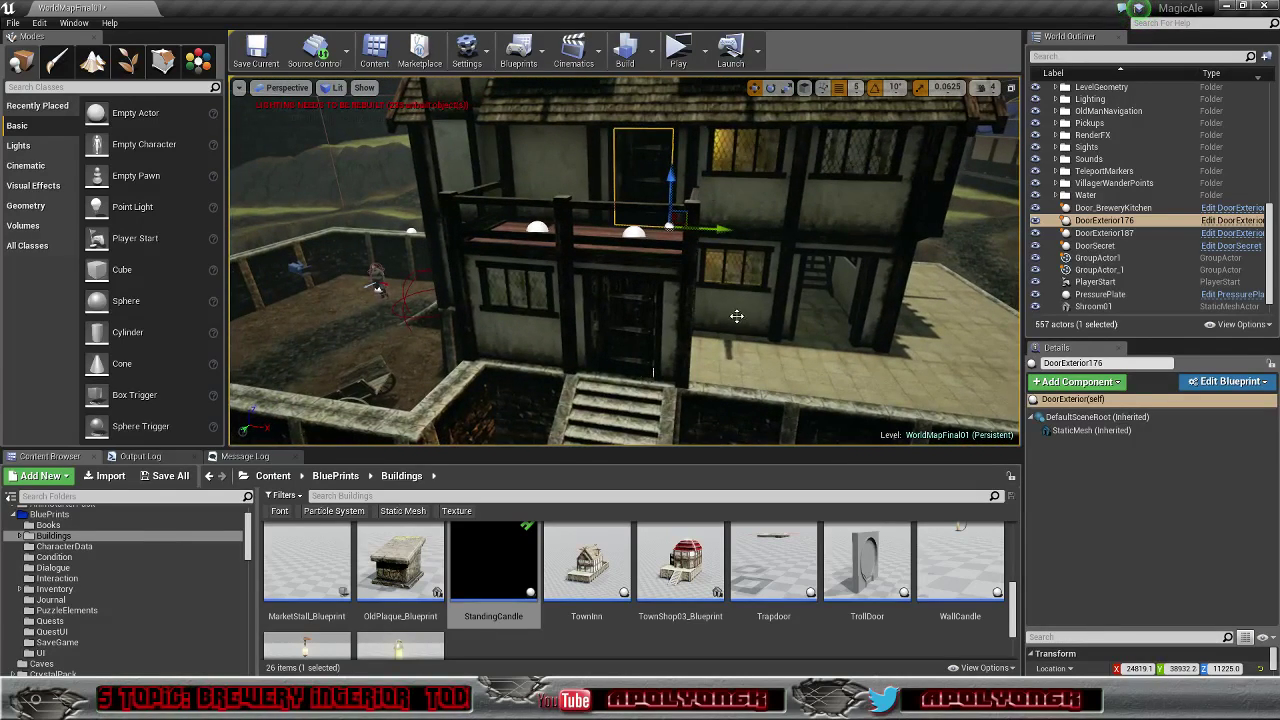
right_click(1098, 224)
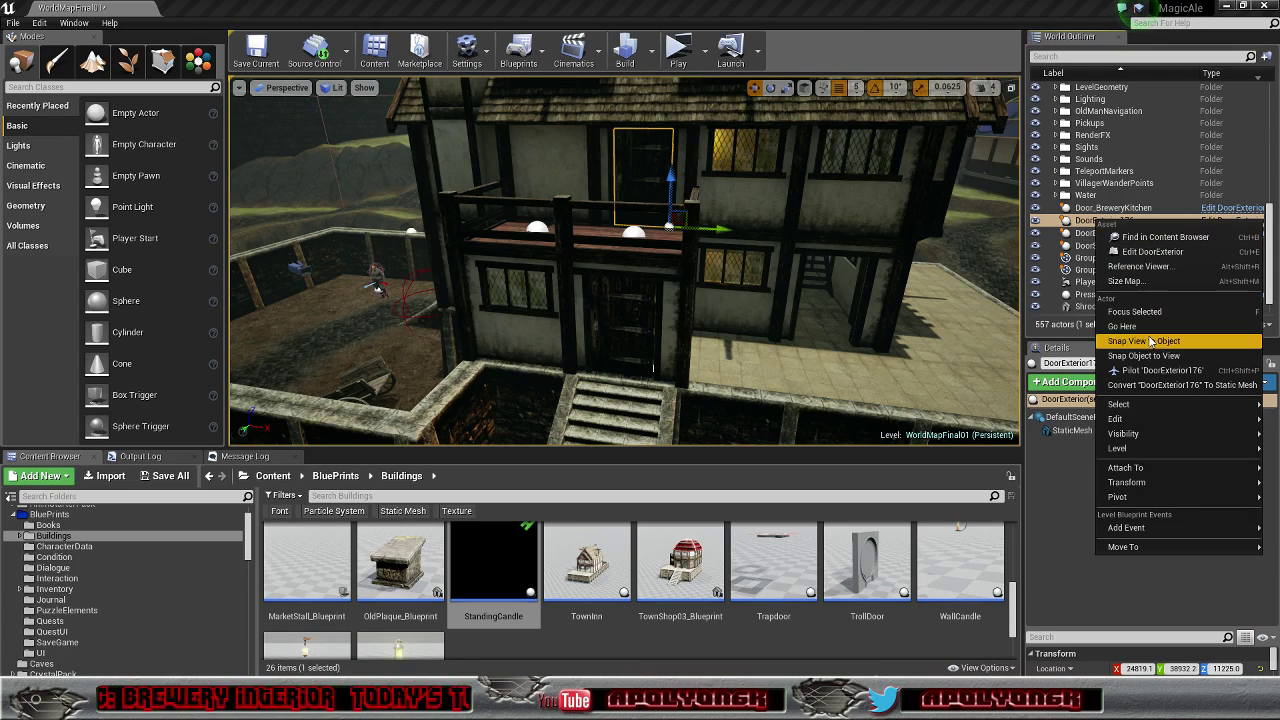
click(1072, 230)
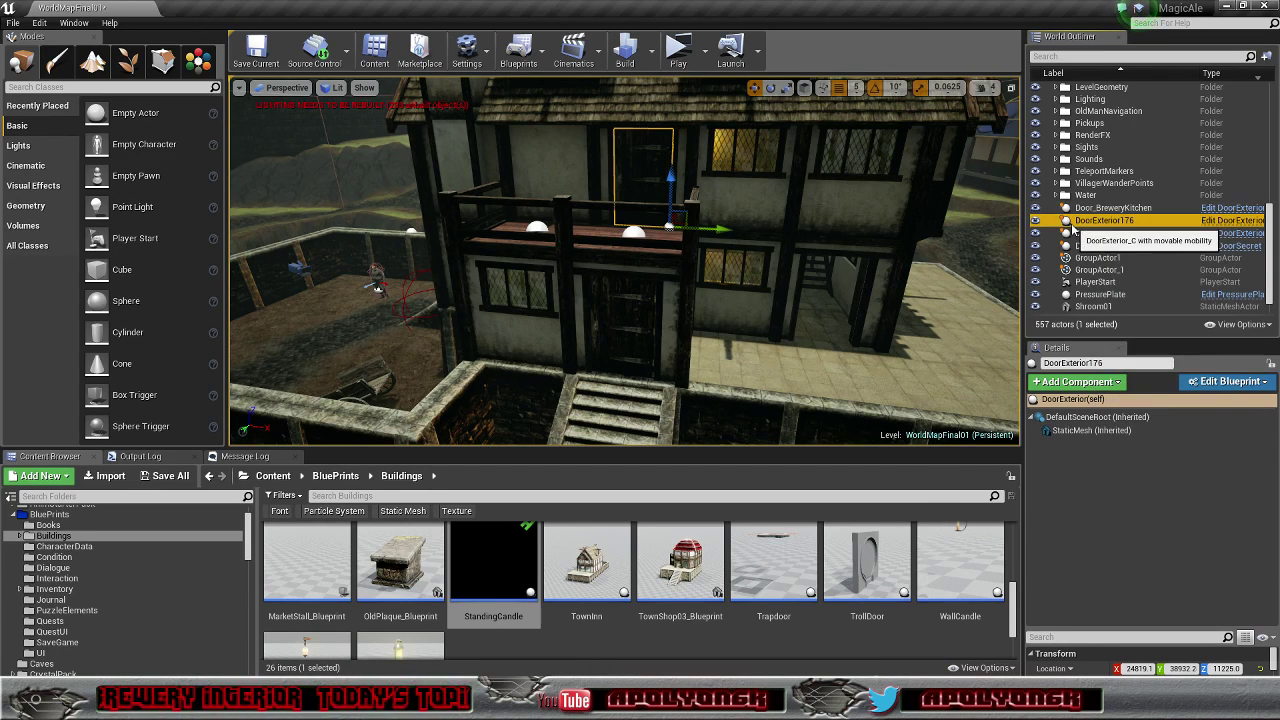
key(Delete)
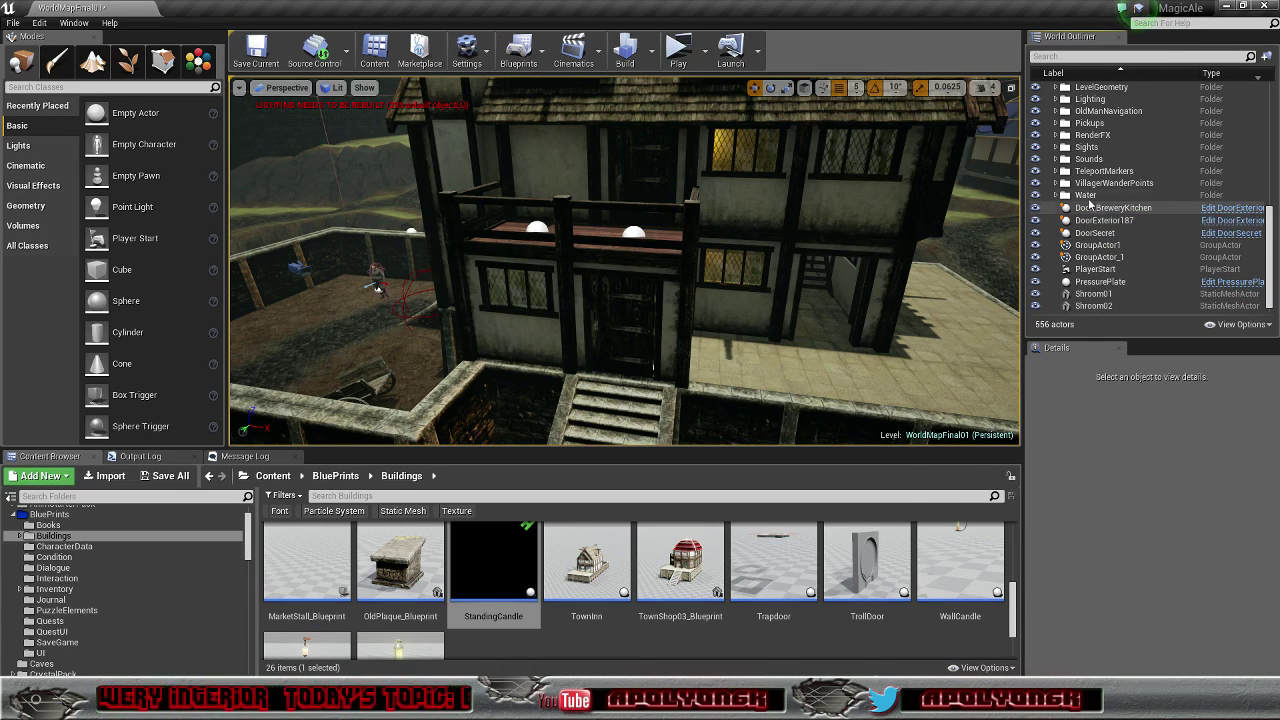
Step: Delete the DoorExterior187 actor from the upper doorway at the timber-framed house's balcony
click(1096, 221)
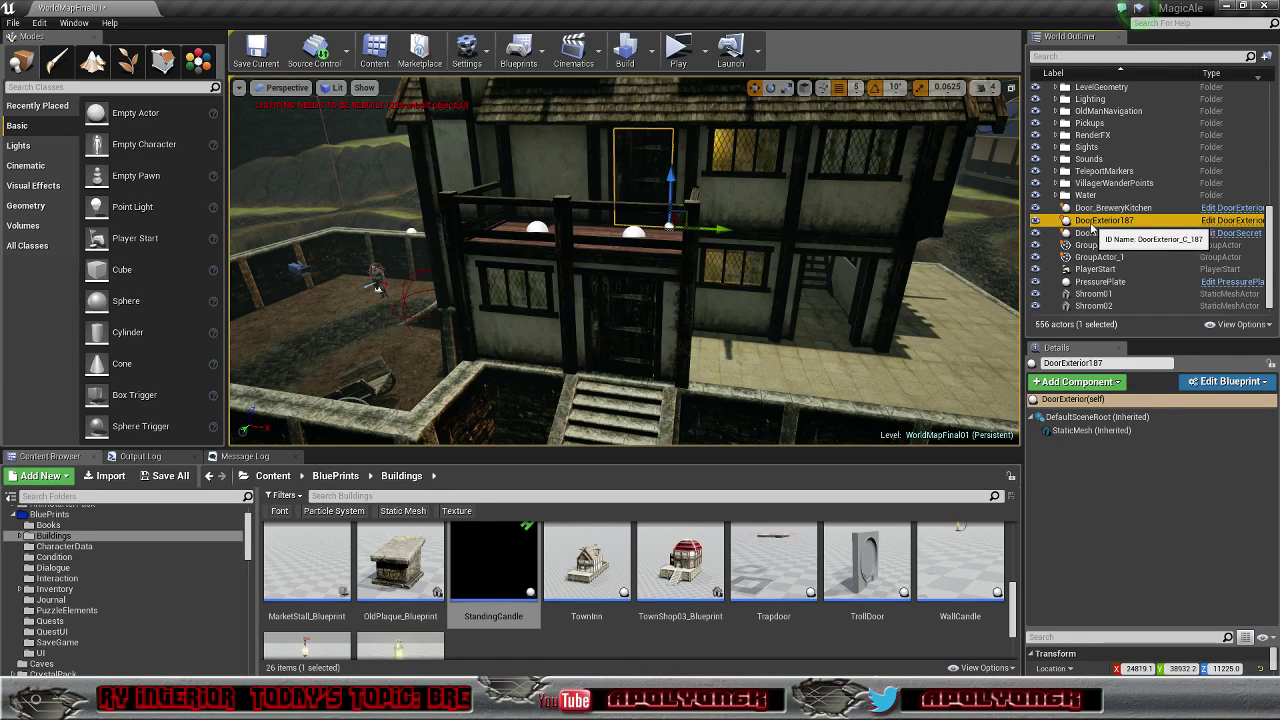
right_click(1084, 227)
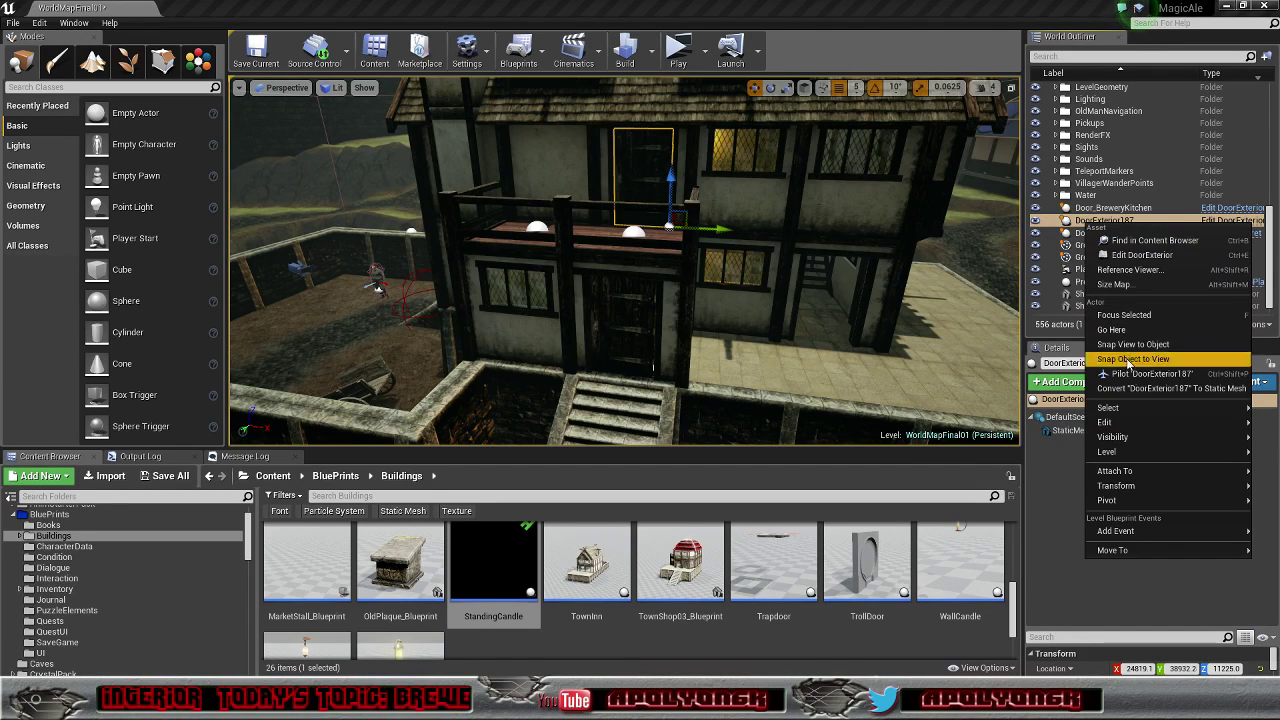
mouse_move(1131, 426)
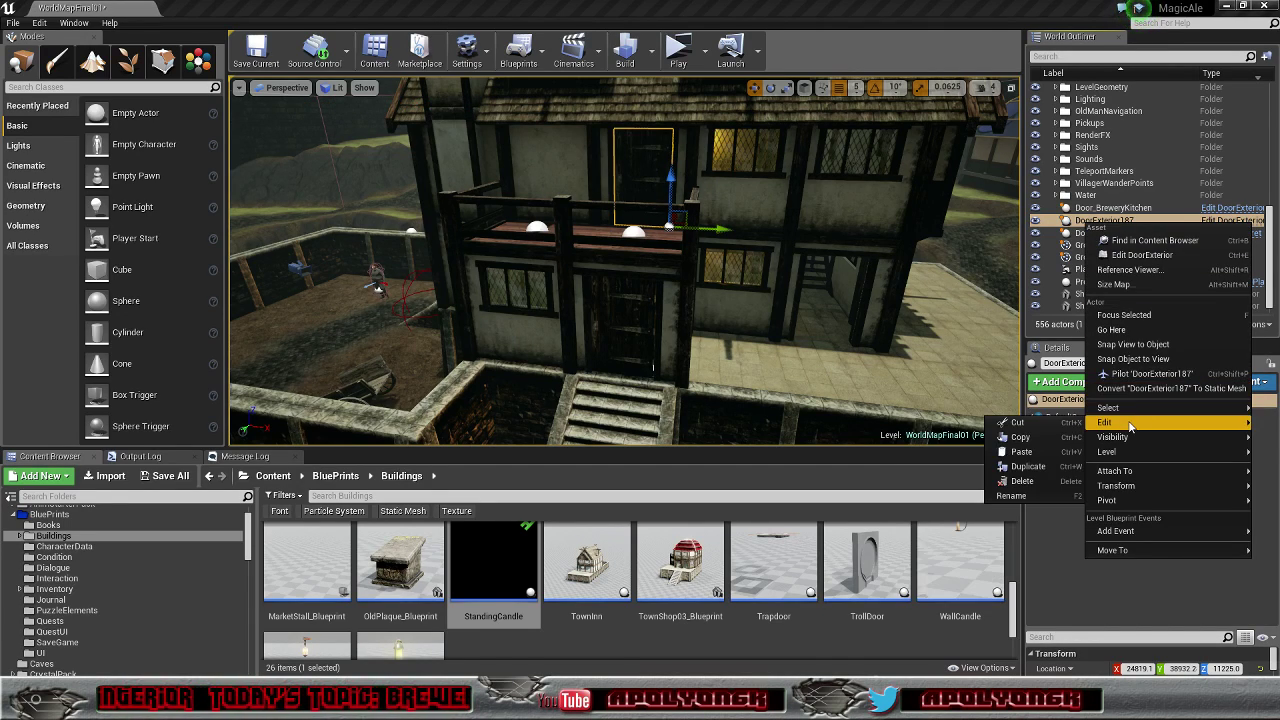
click(1030, 481)
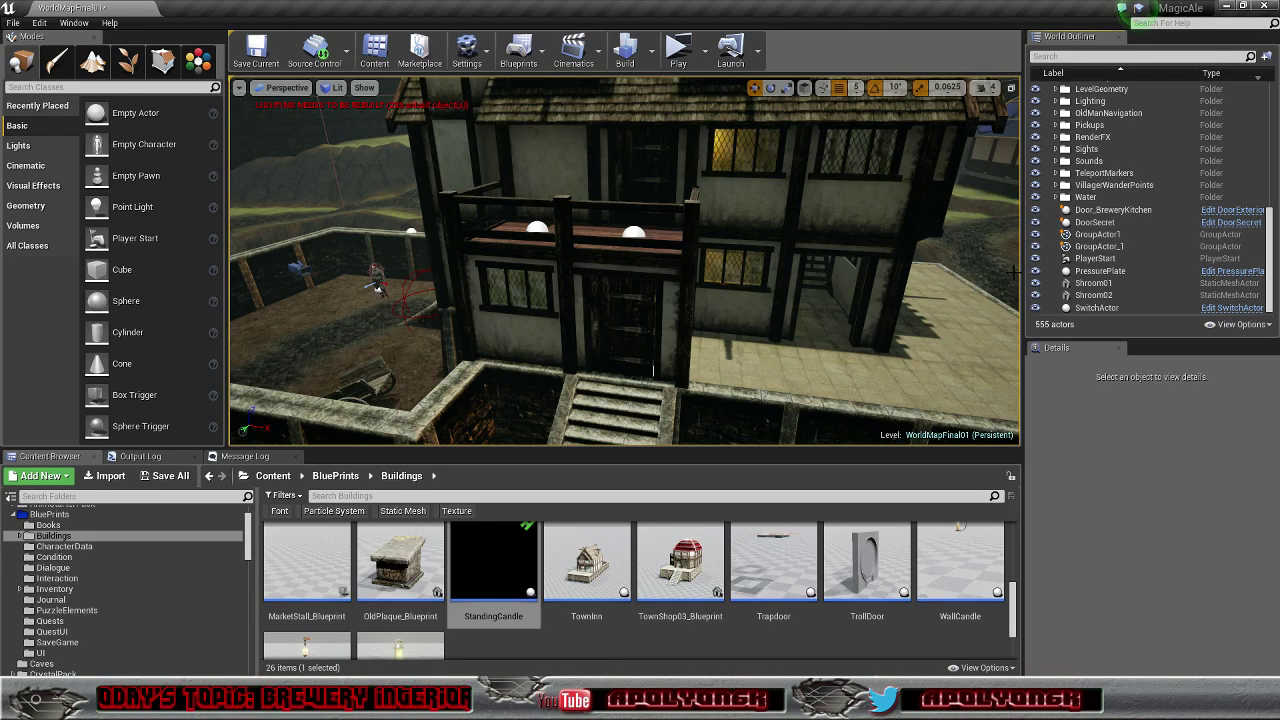
Step: Detach the Door2 and Door actors from their TownInn parent
click(652, 370)
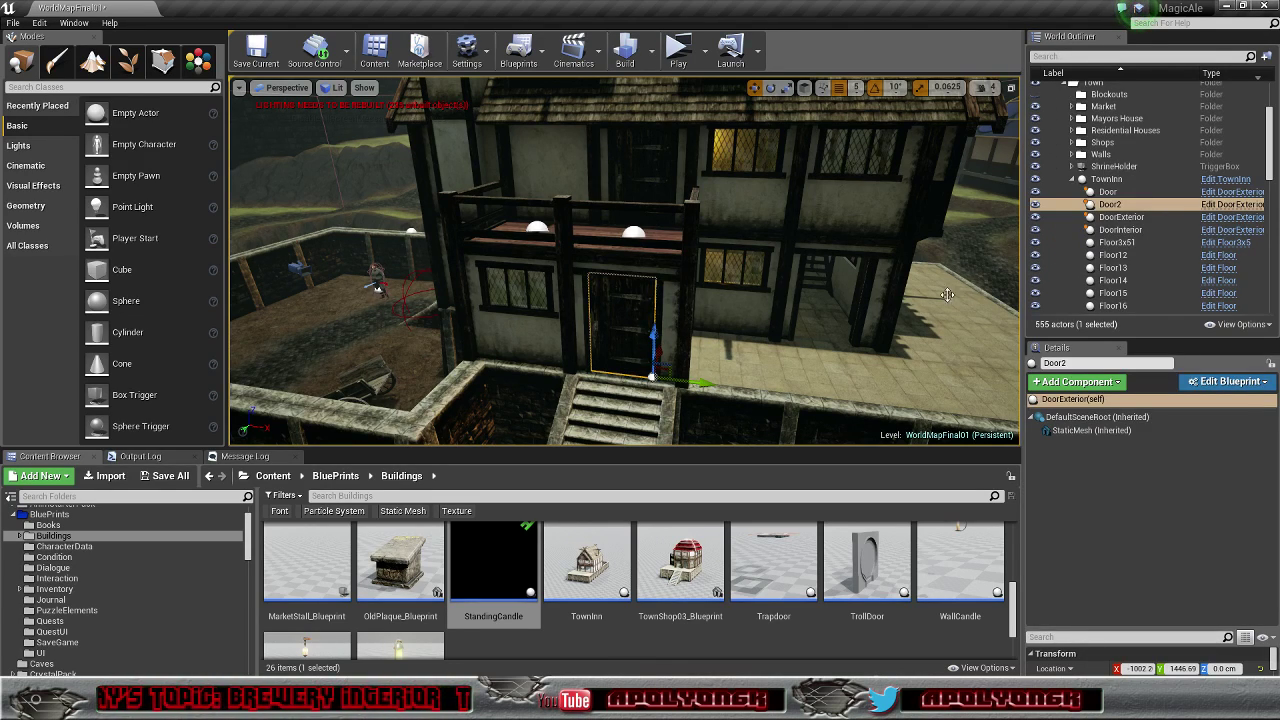
right_click(1104, 206)
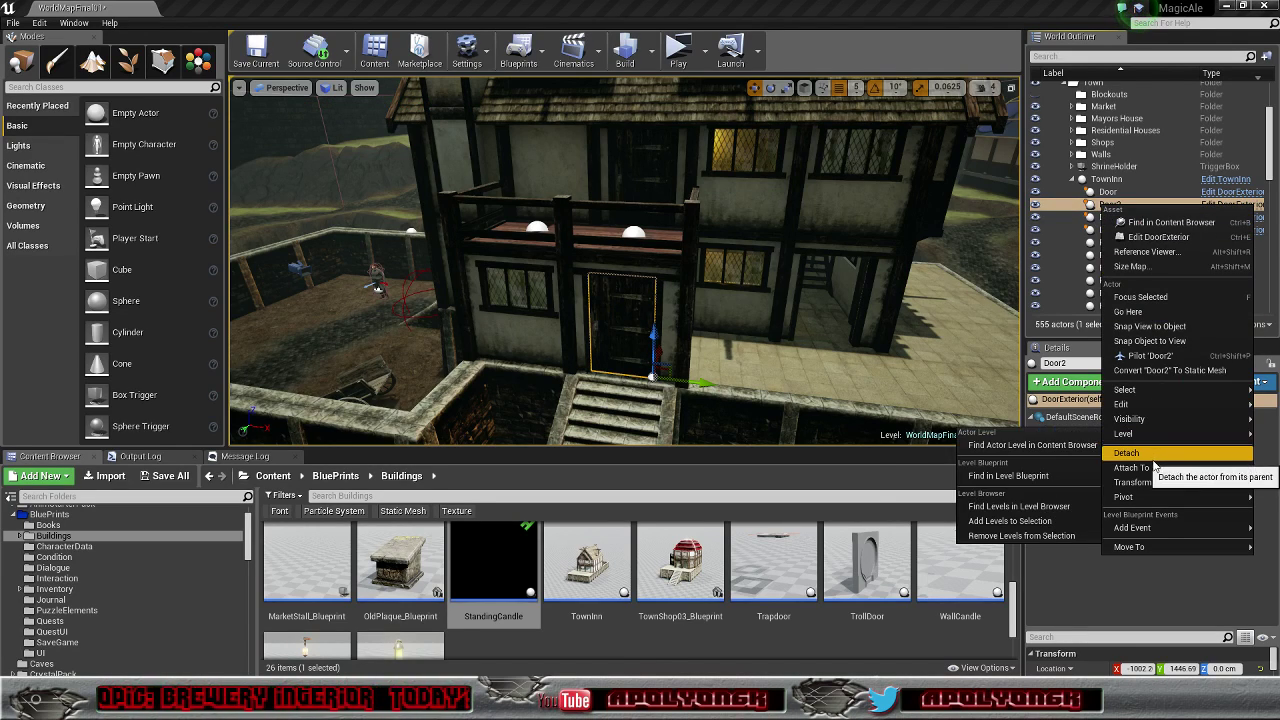
mouse_move(1153, 468)
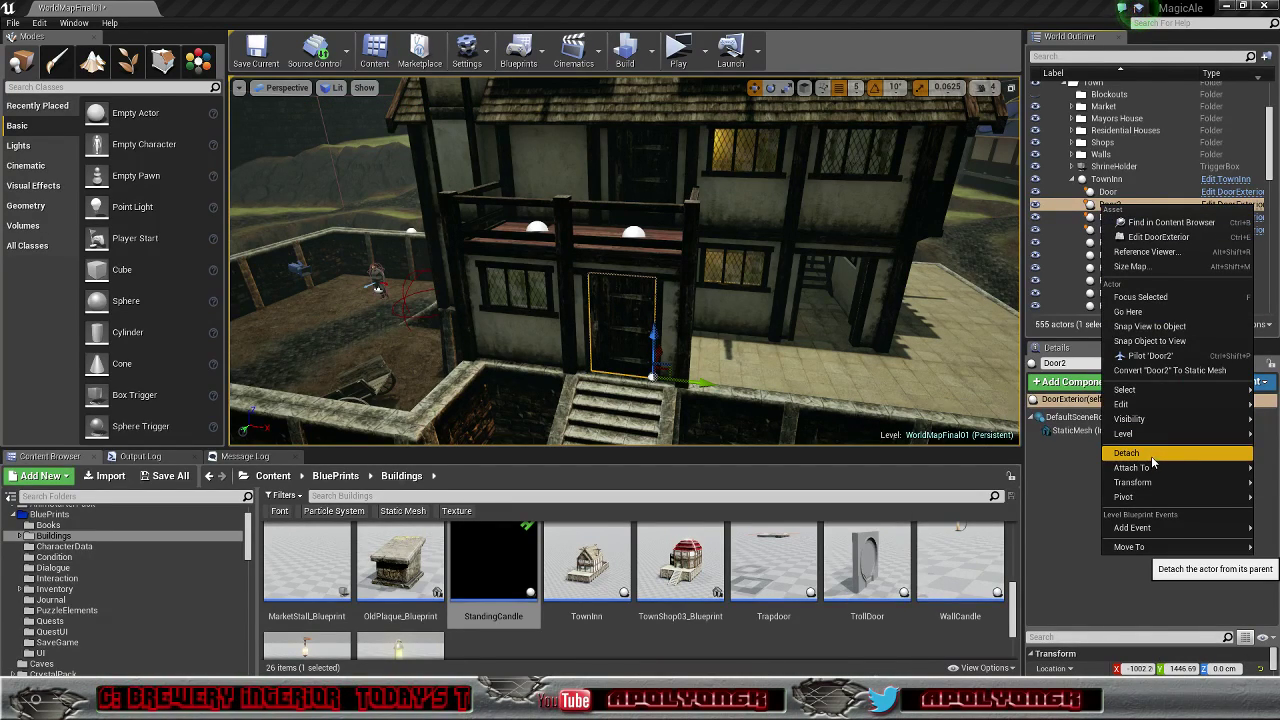
click(1150, 455)
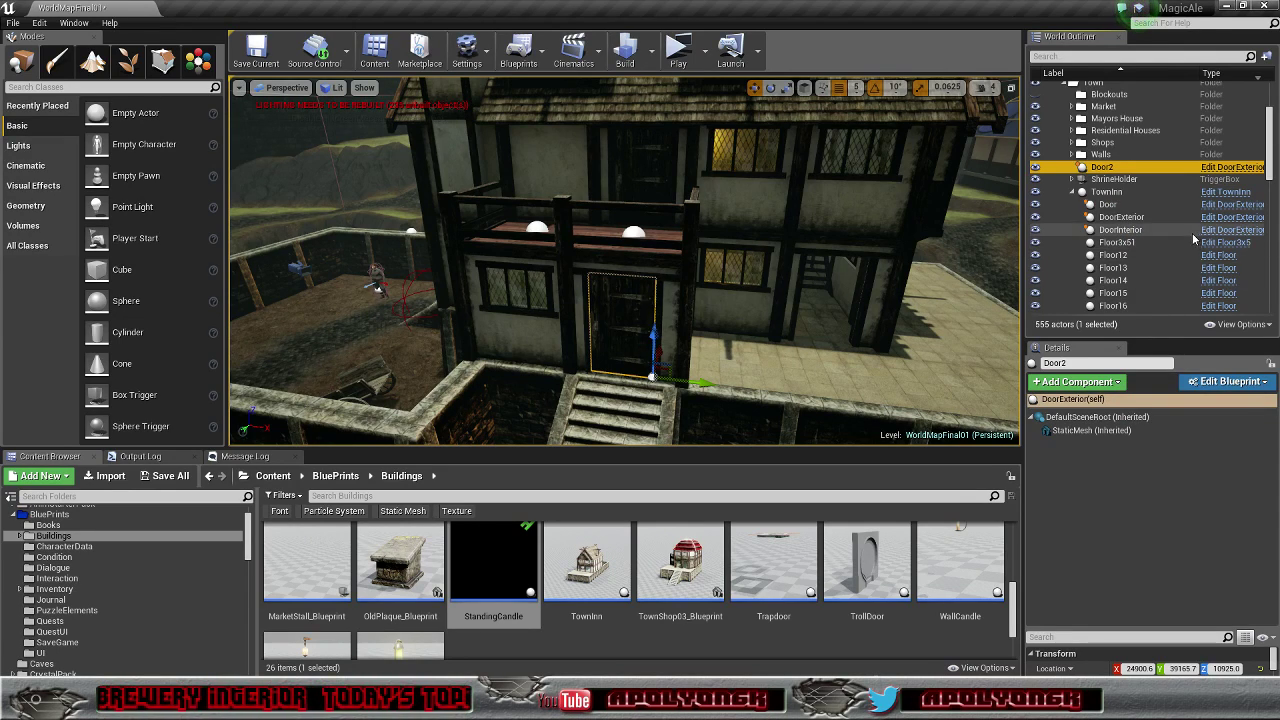
click(1110, 205)
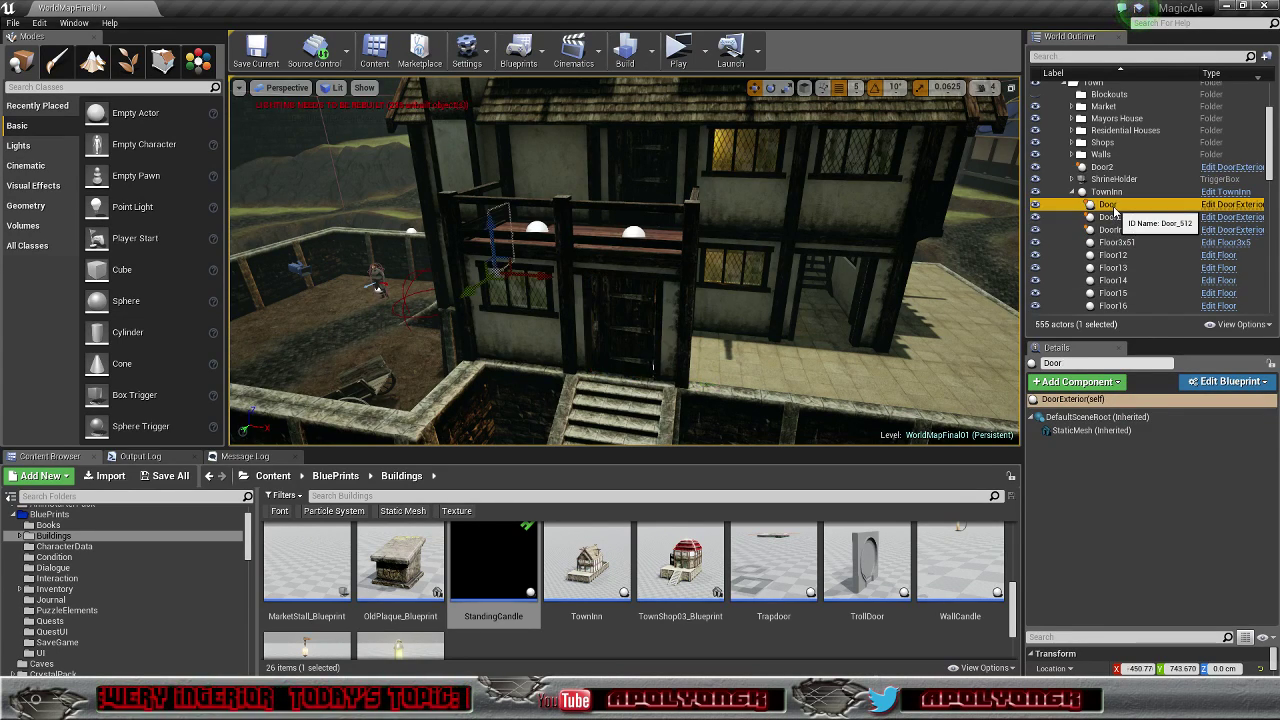
right_click(1113, 205)
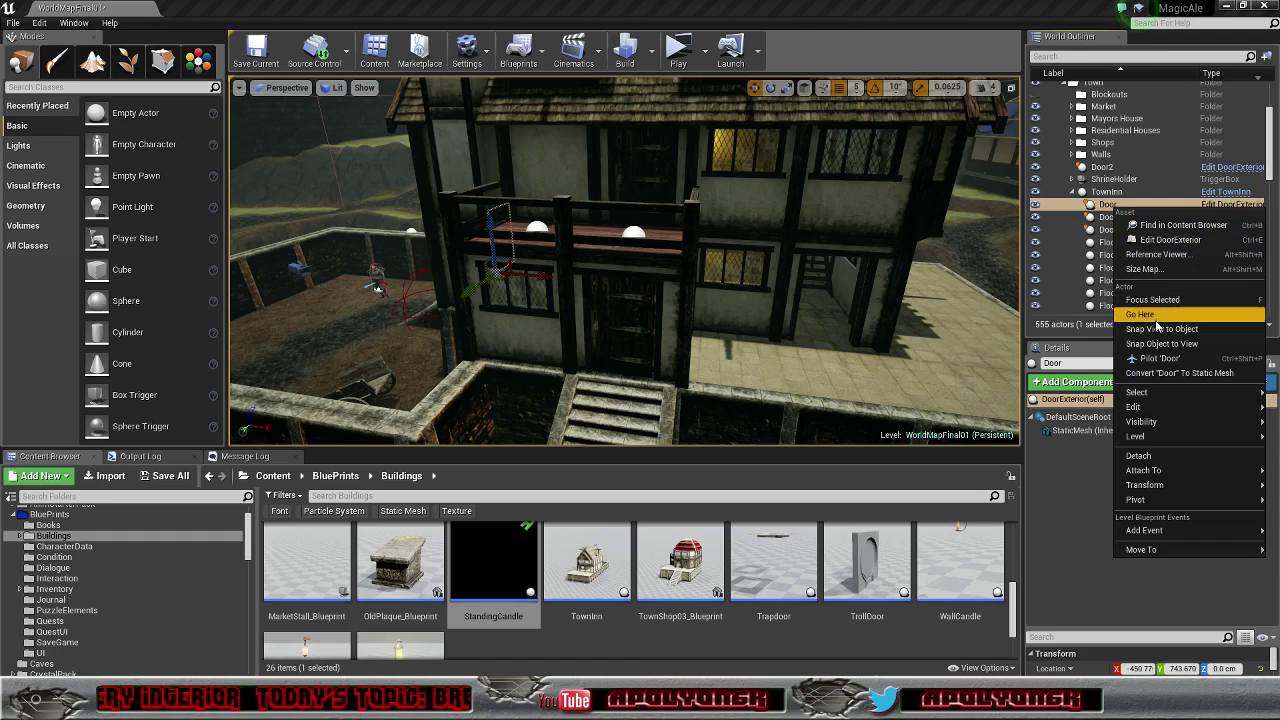
mouse_move(1153, 435)
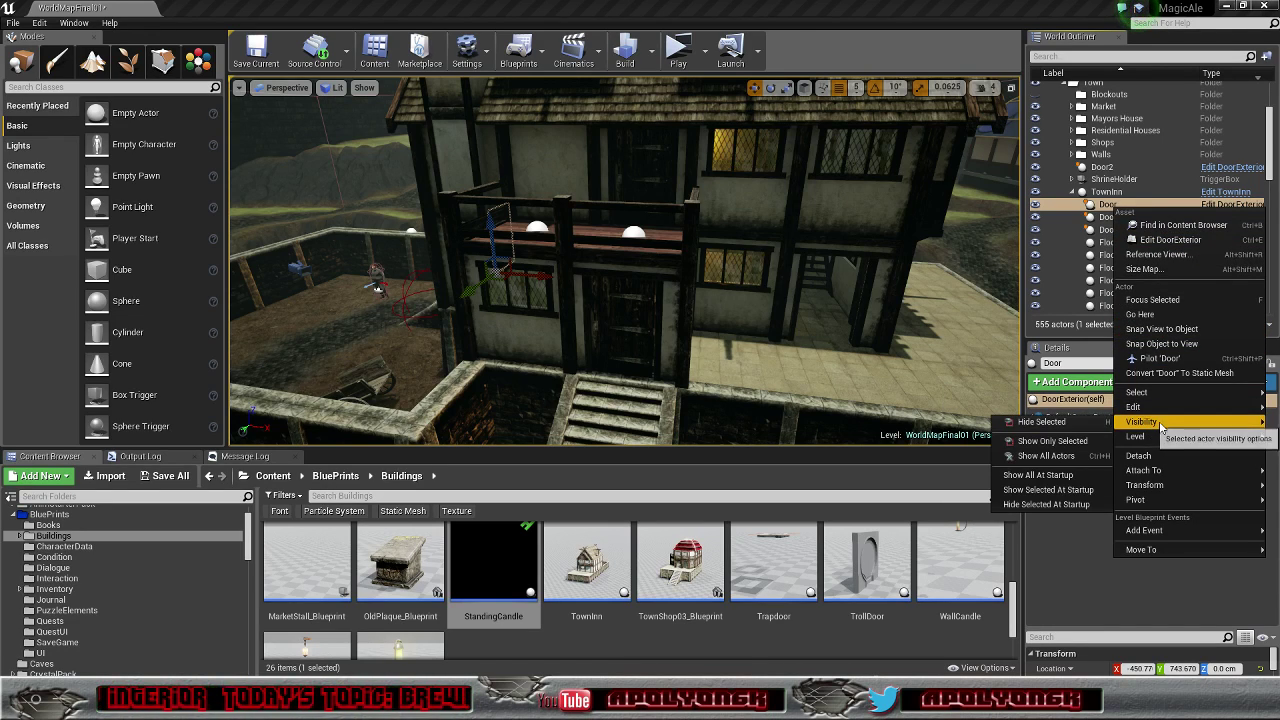
click(1145, 456)
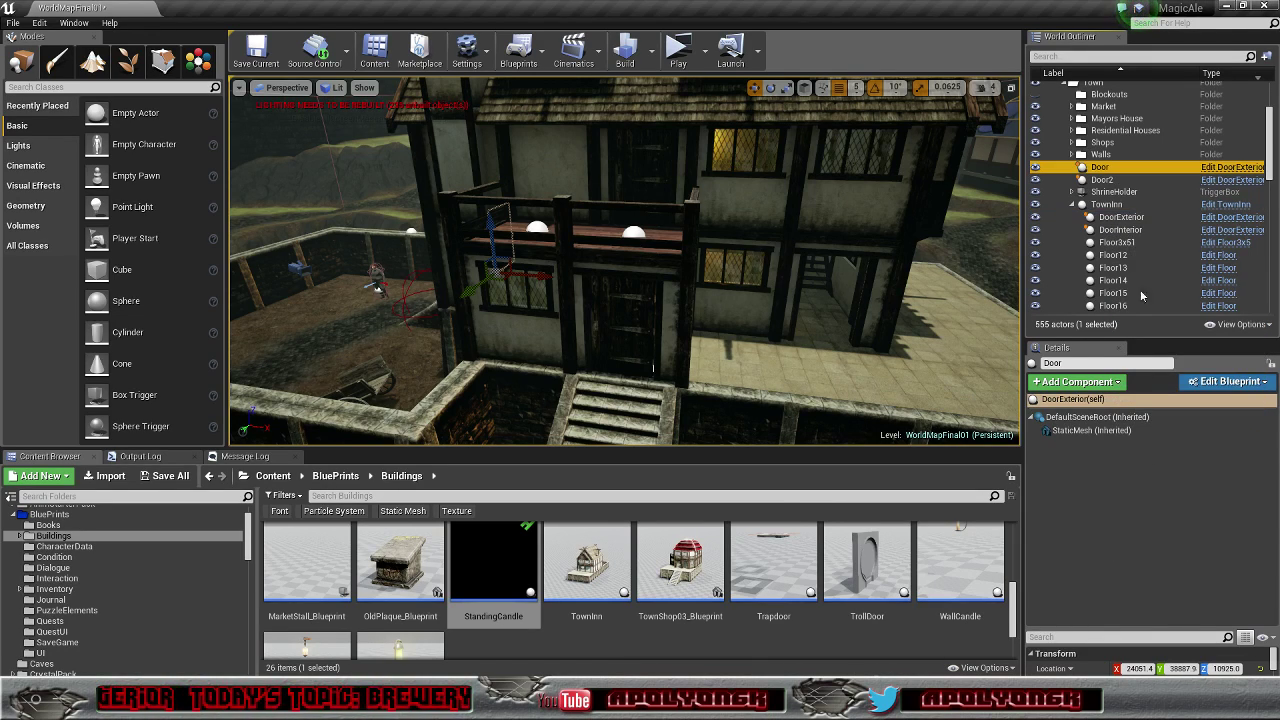
Step: Create a folder named Doors at the root of the WorldMapFinal01 actor hierarchy
scroll(1140, 230, up, 3)
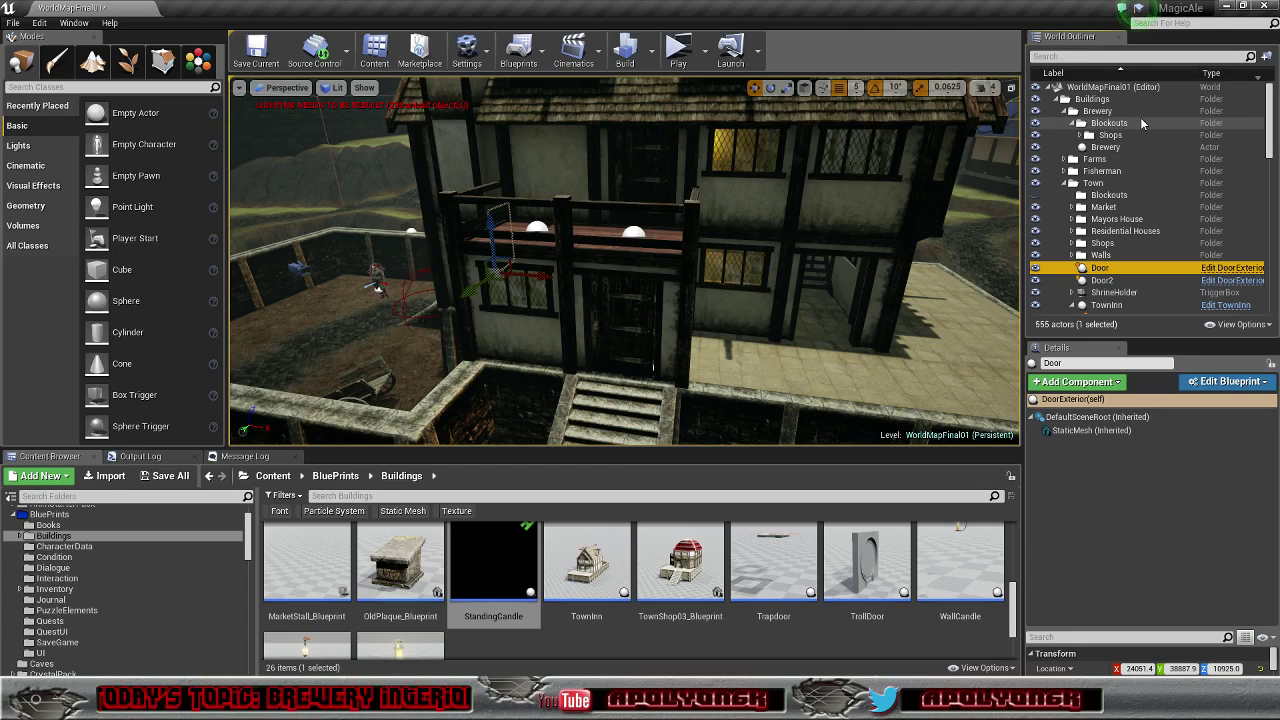
right_click(1071, 90)
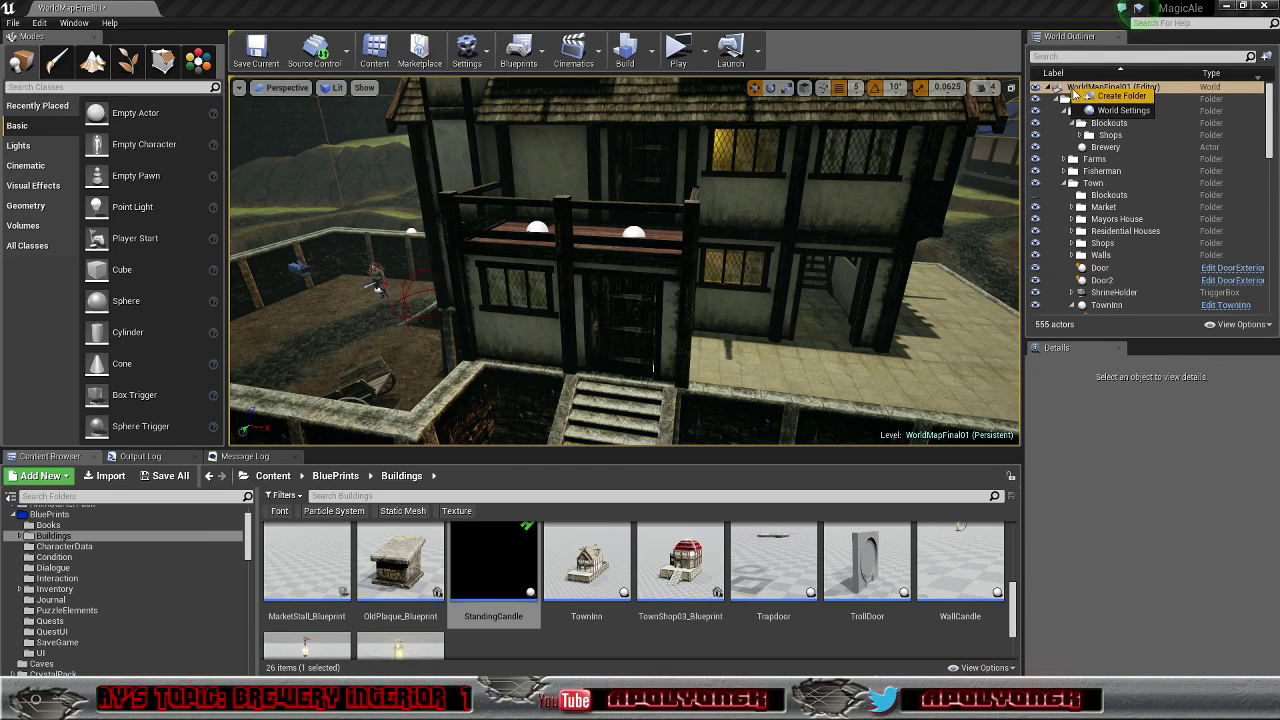
click(1085, 95)
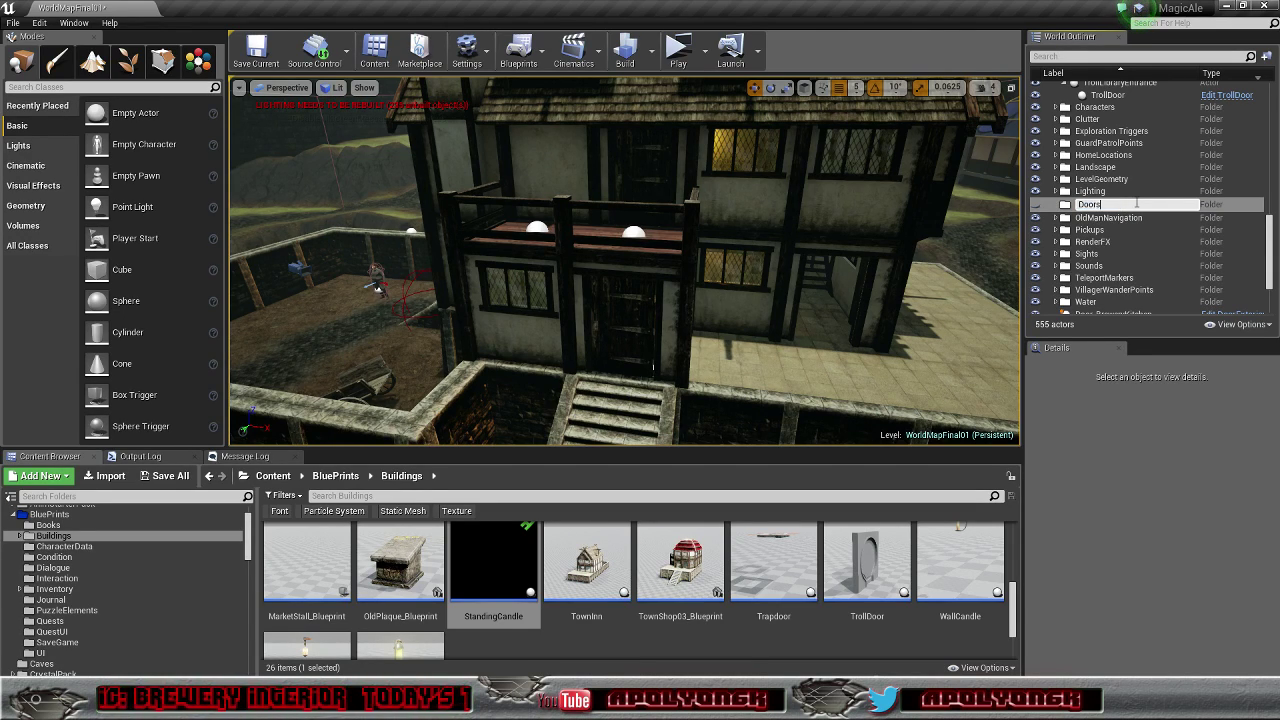
text(Doors)
key(Return)
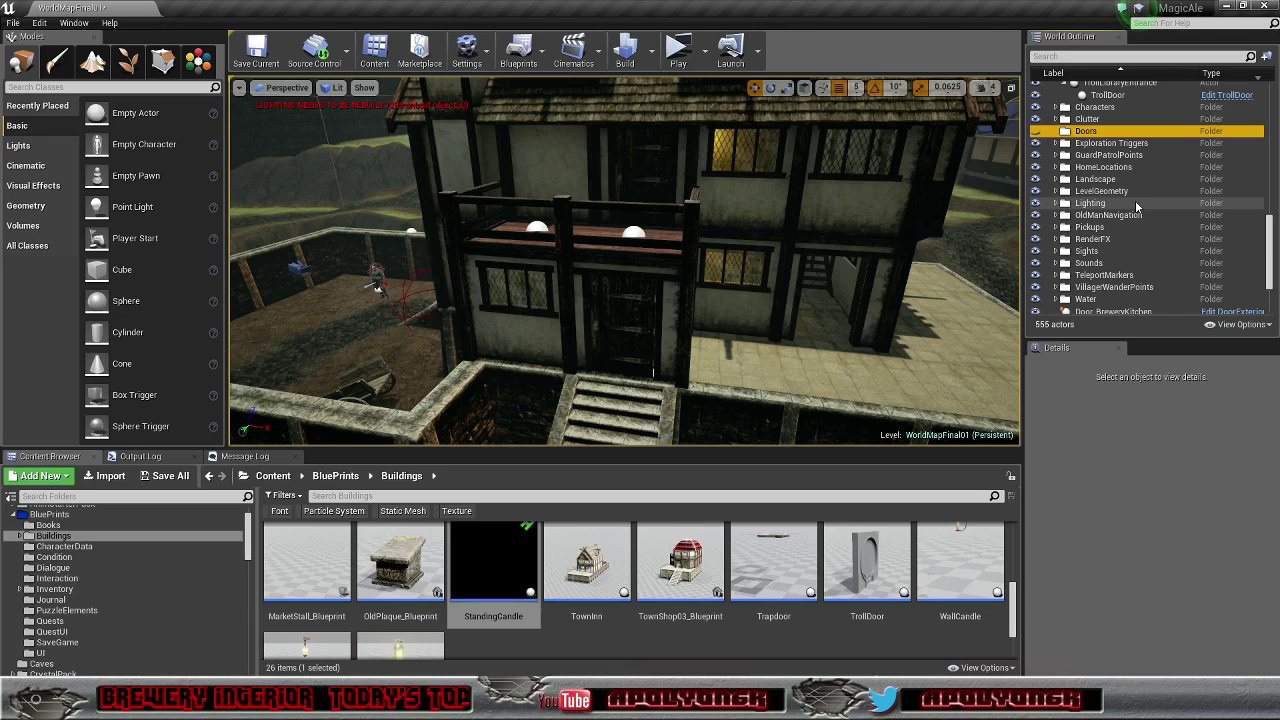
Step: Select Door and Door2 together, collapse the TownInn actor and move both doors into the Doors folder
scroll(1140, 157, up, 10)
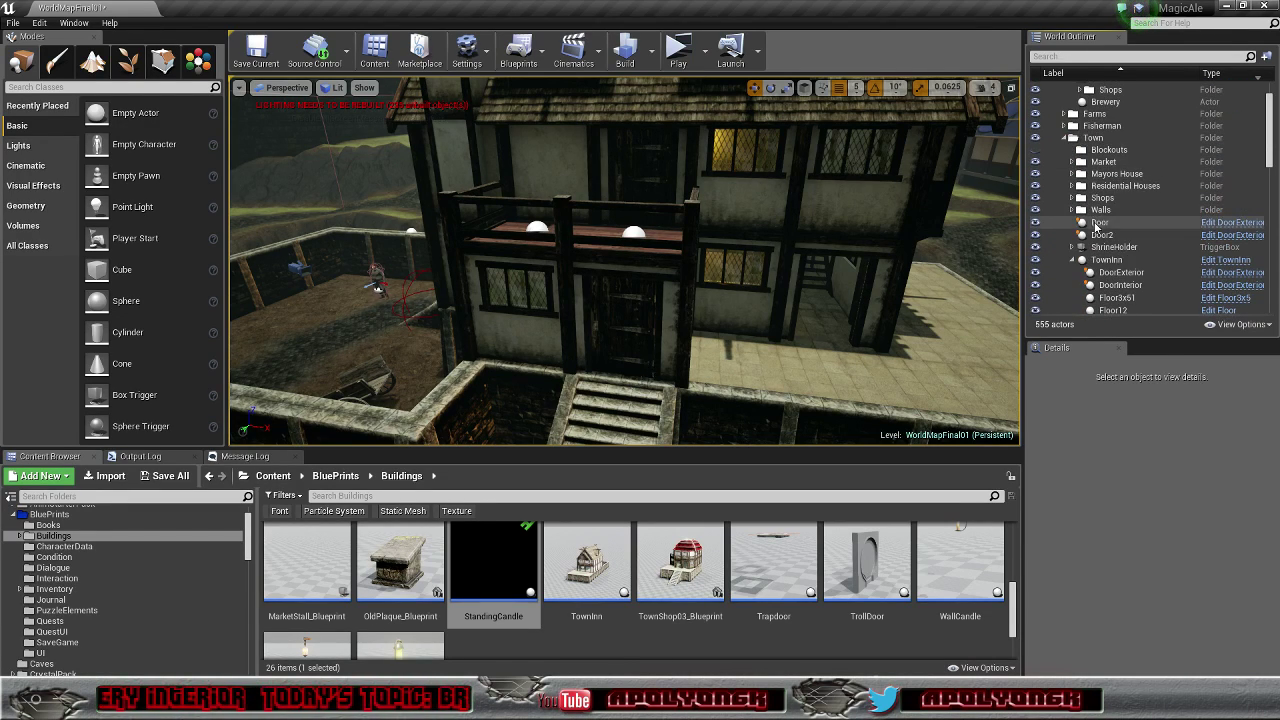
click(1100, 222)
ctrl+click(1098, 236)
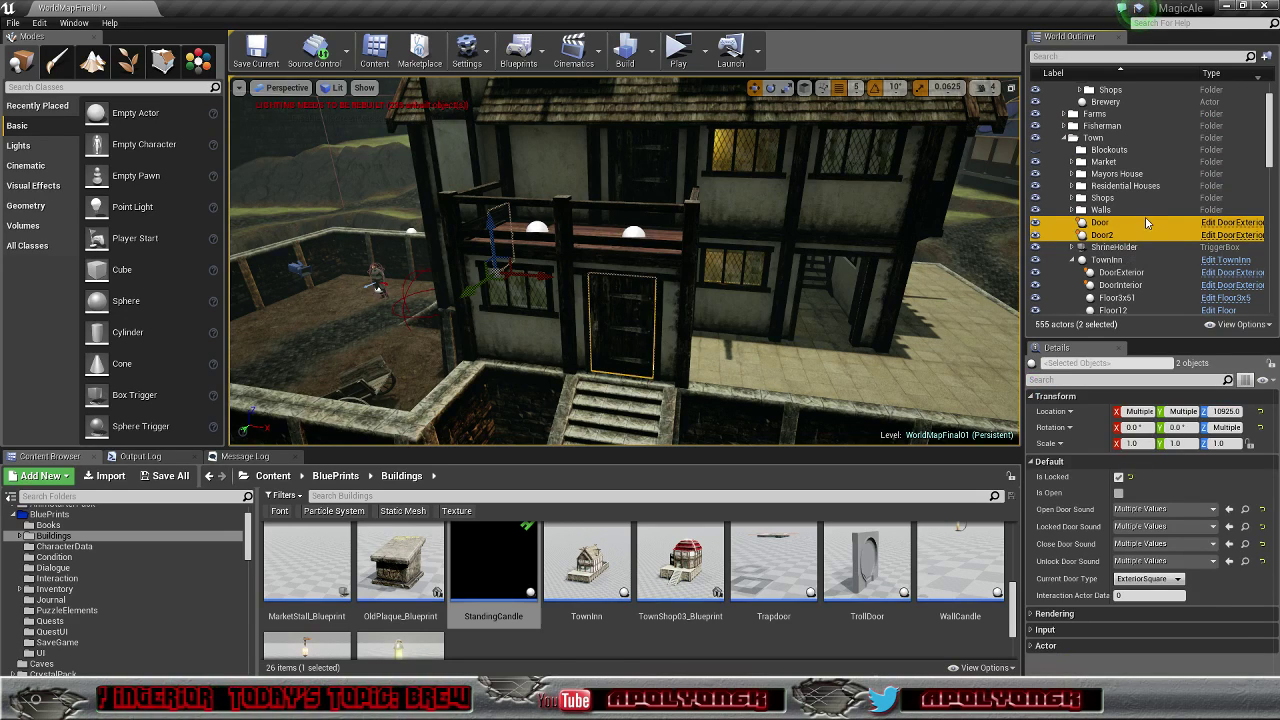
scroll(1096, 242, down, 5)
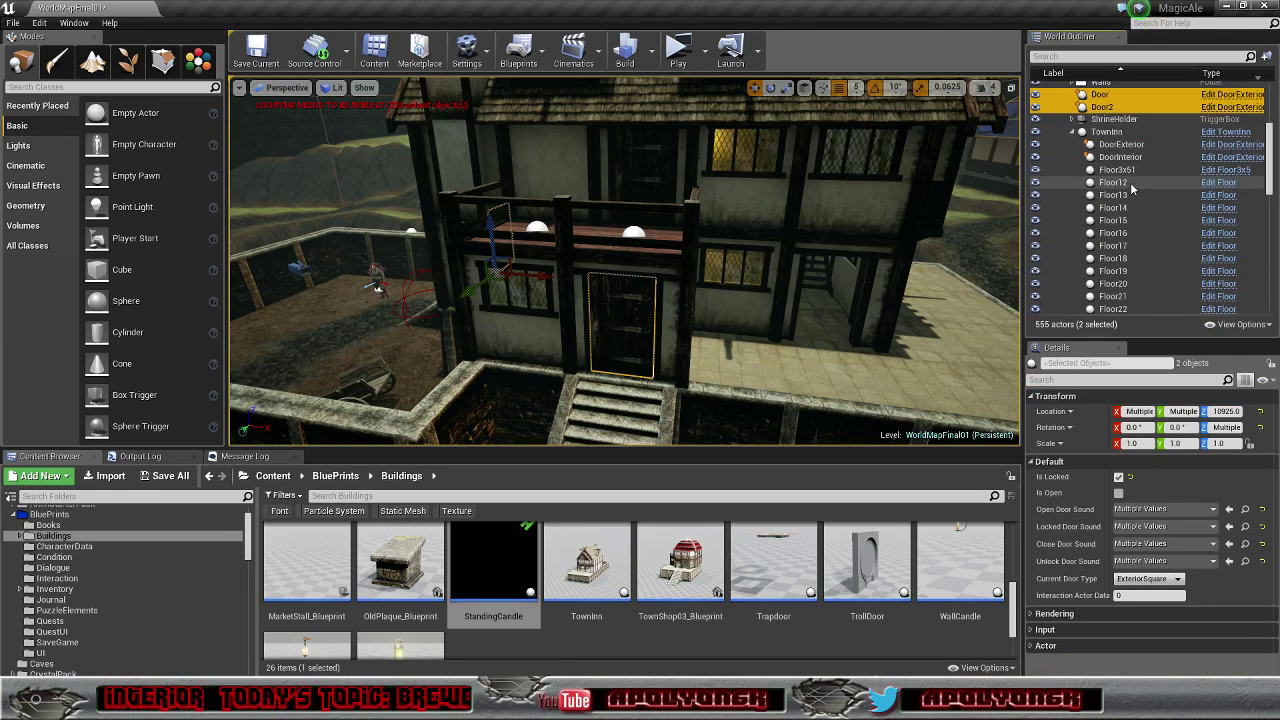
click(1074, 131)
drag(1100, 100, 1093, 240)
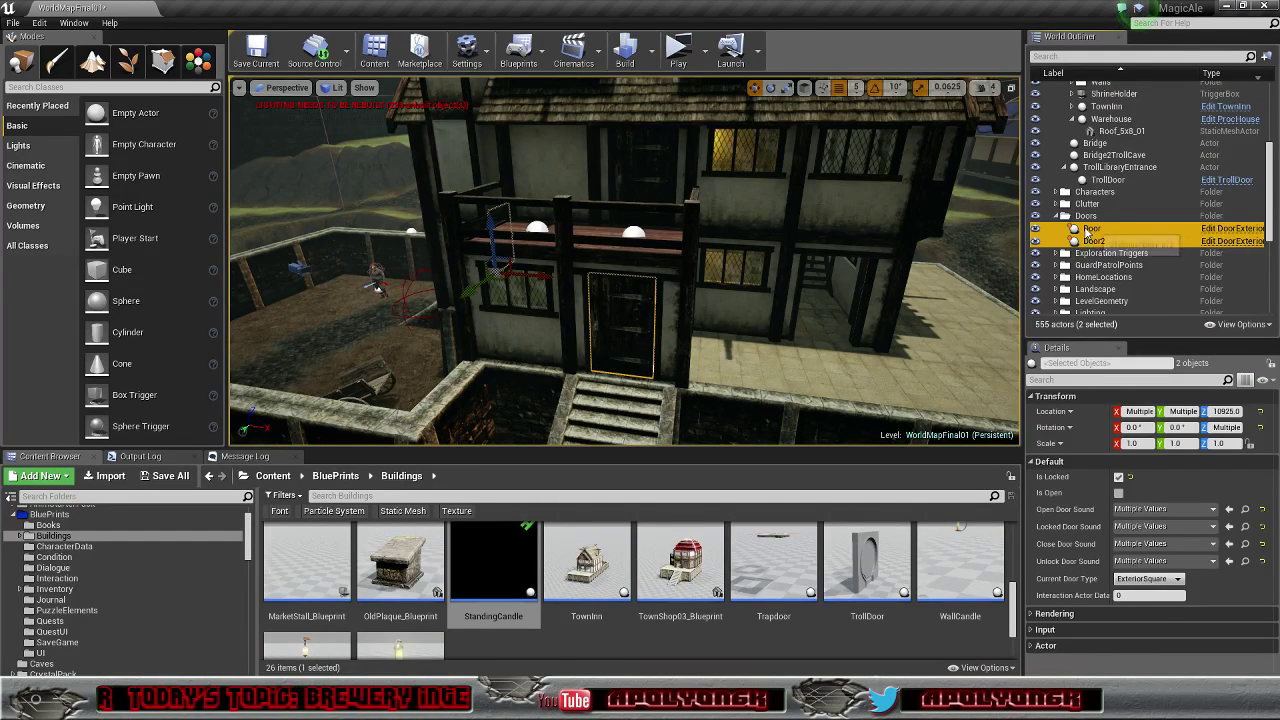
Step: Focus on the Door actor at the inn and rename it Door_TownInn_Front
click(1098, 229)
double_click(1096, 229)
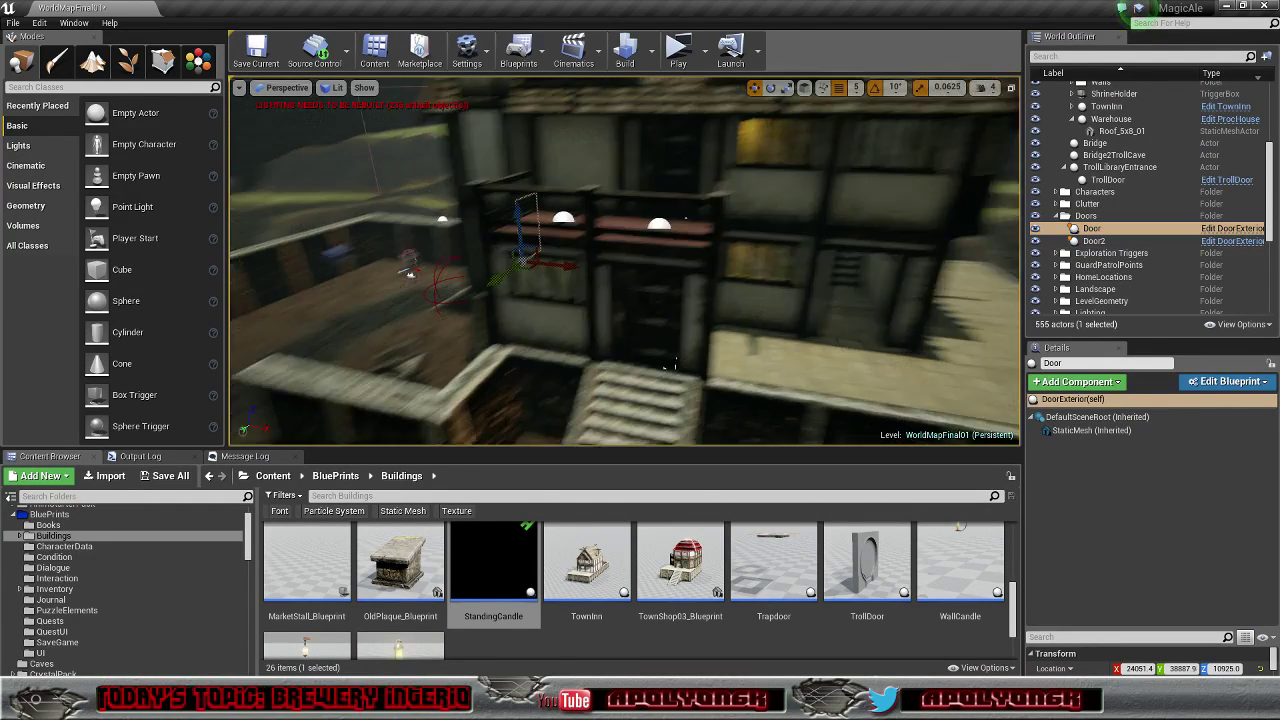
right_drag(625, 260, 575, 285)
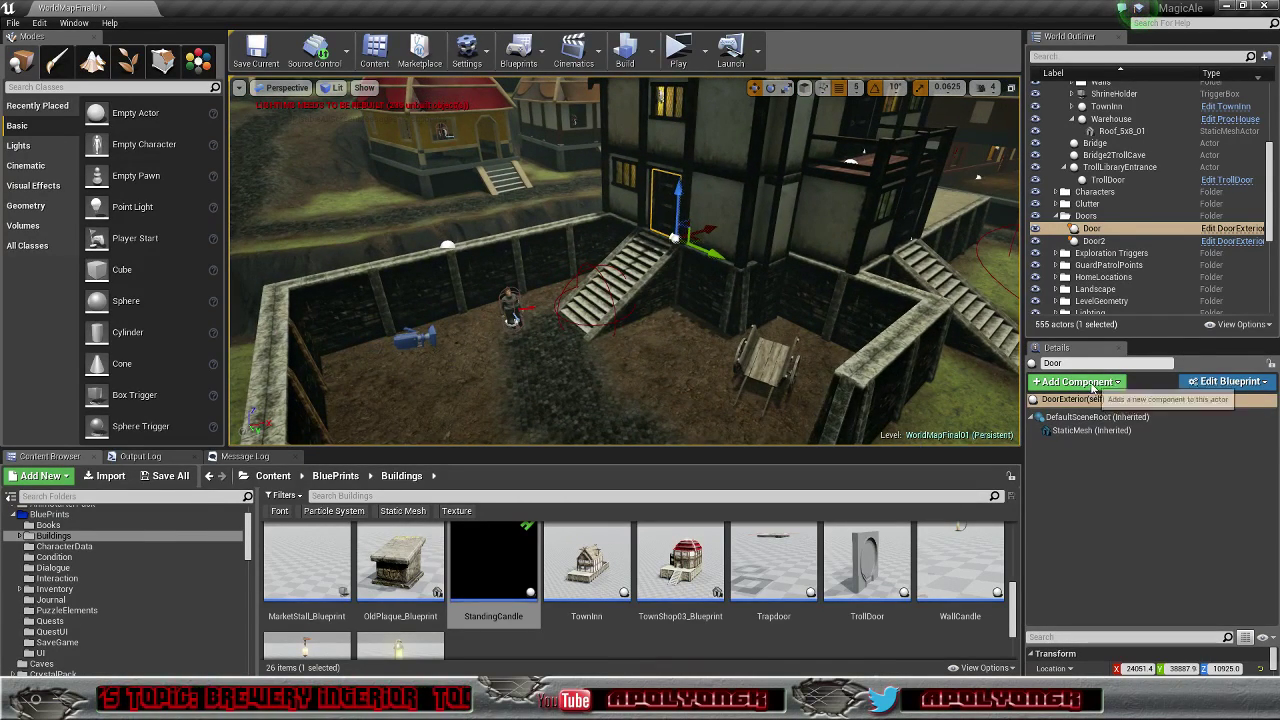
click(1090, 364)
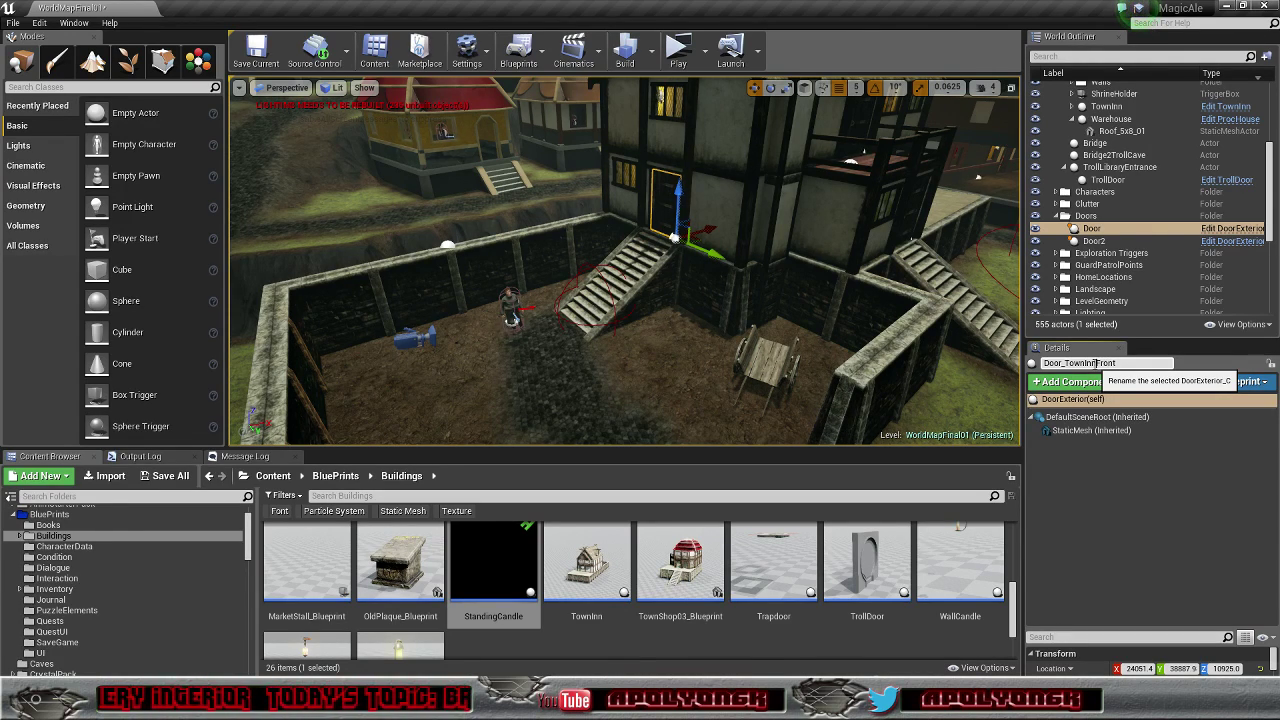
key(Return)
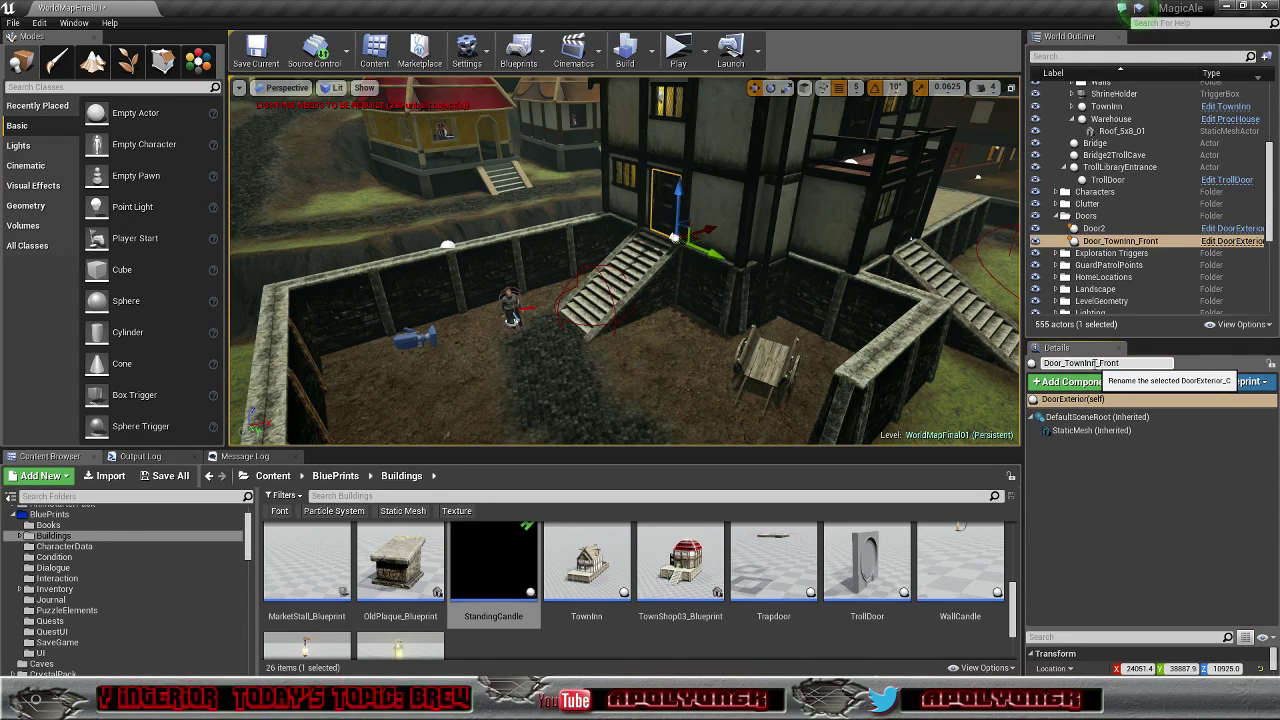
Step: Compare the two inn doors' positions and rename the Door_TownInn_Front actor as Door_TownInn_Side
click(1094, 228)
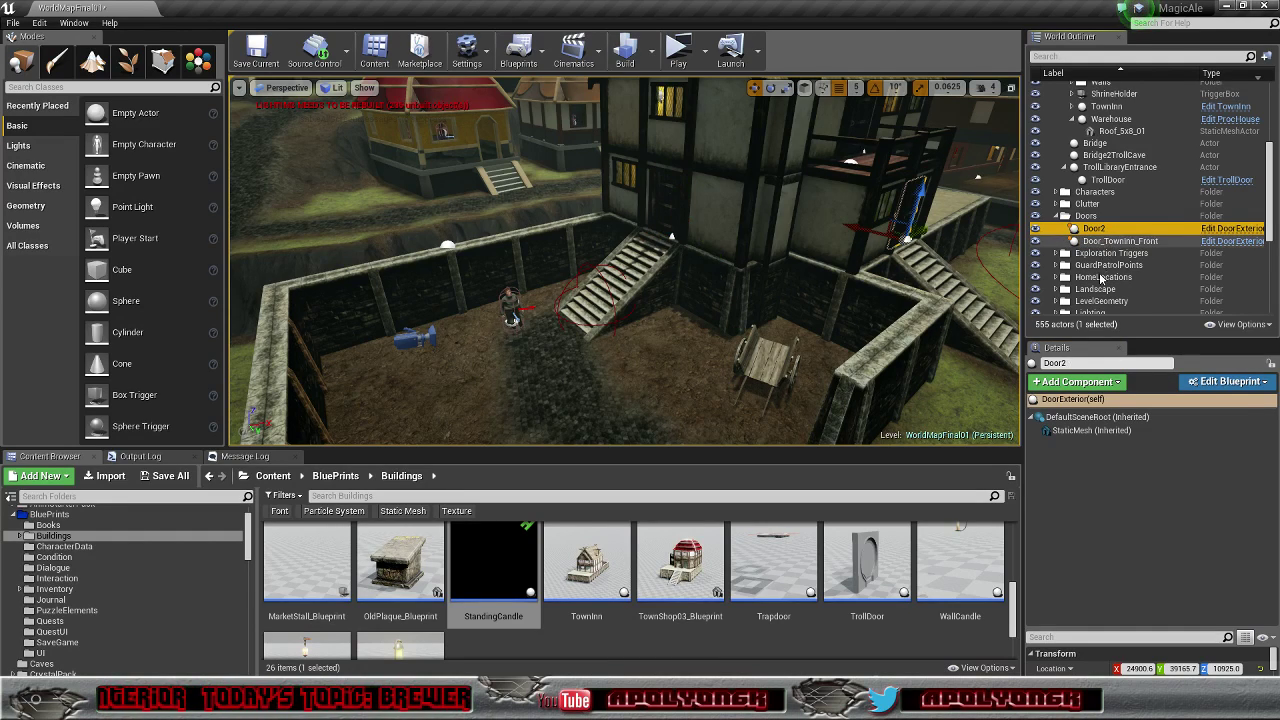
click(1060, 363)
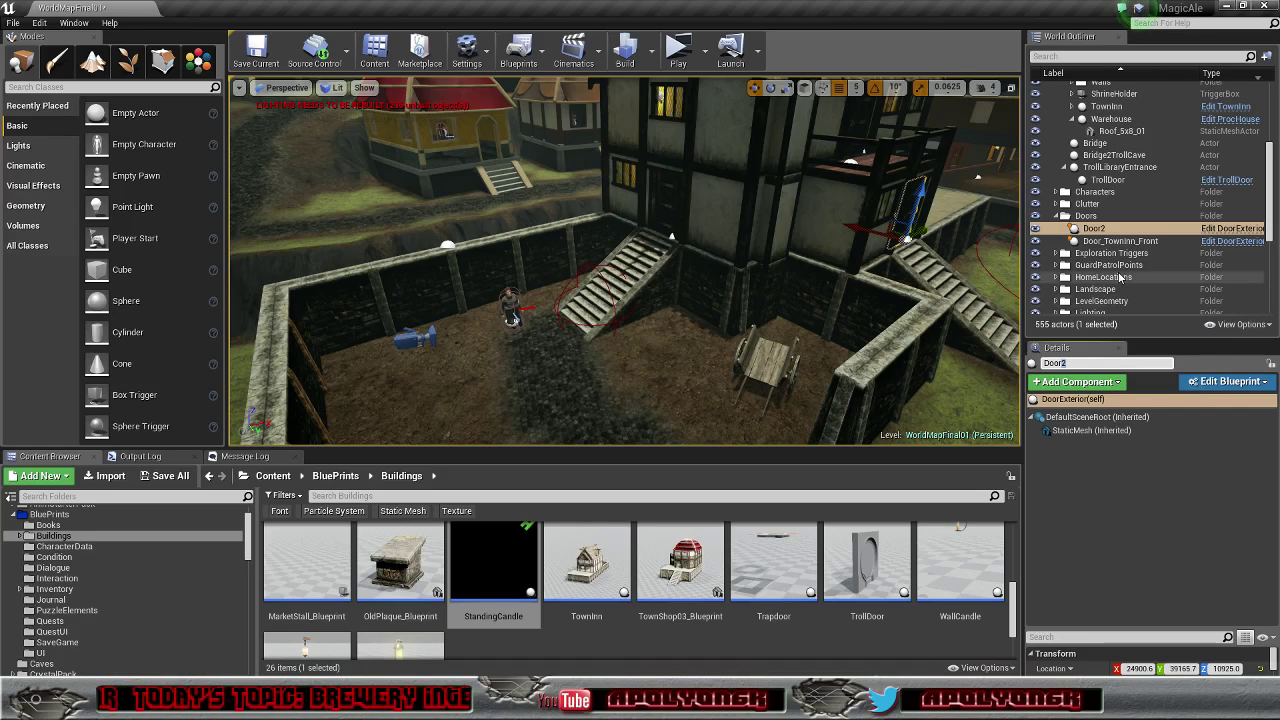
click(1112, 241)
click(1102, 363)
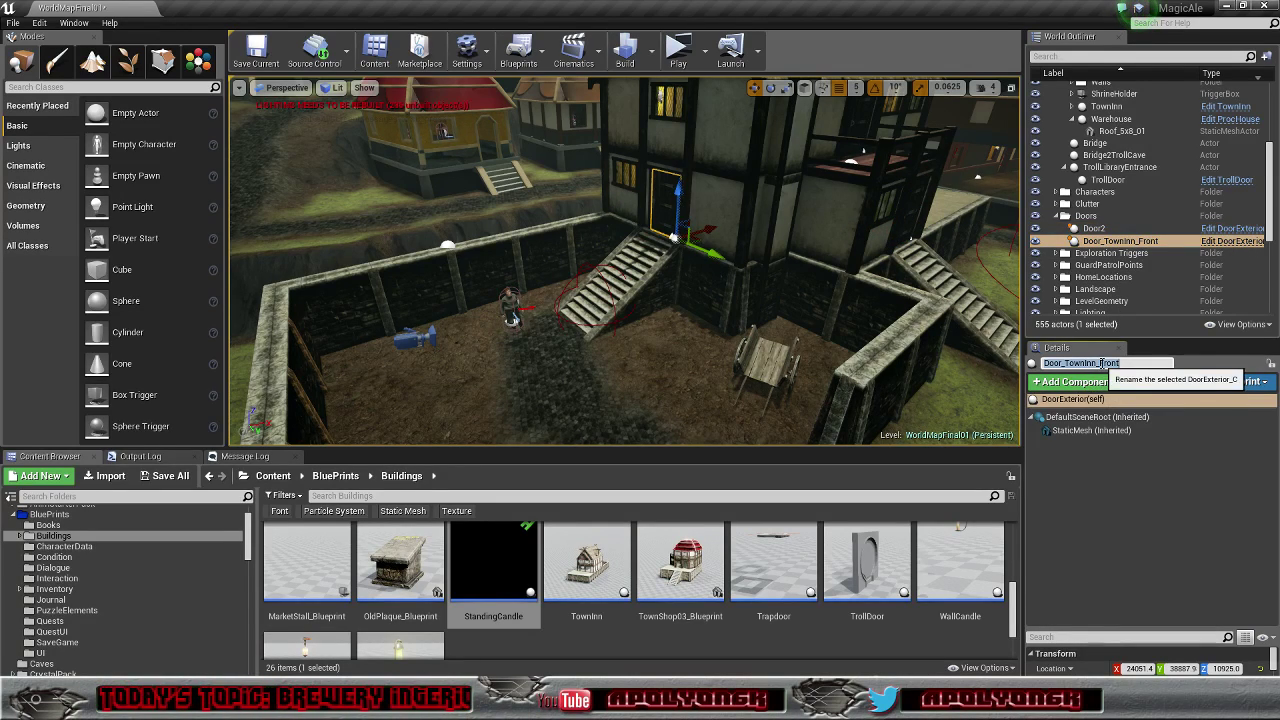
drag(1100, 363, 1148, 357)
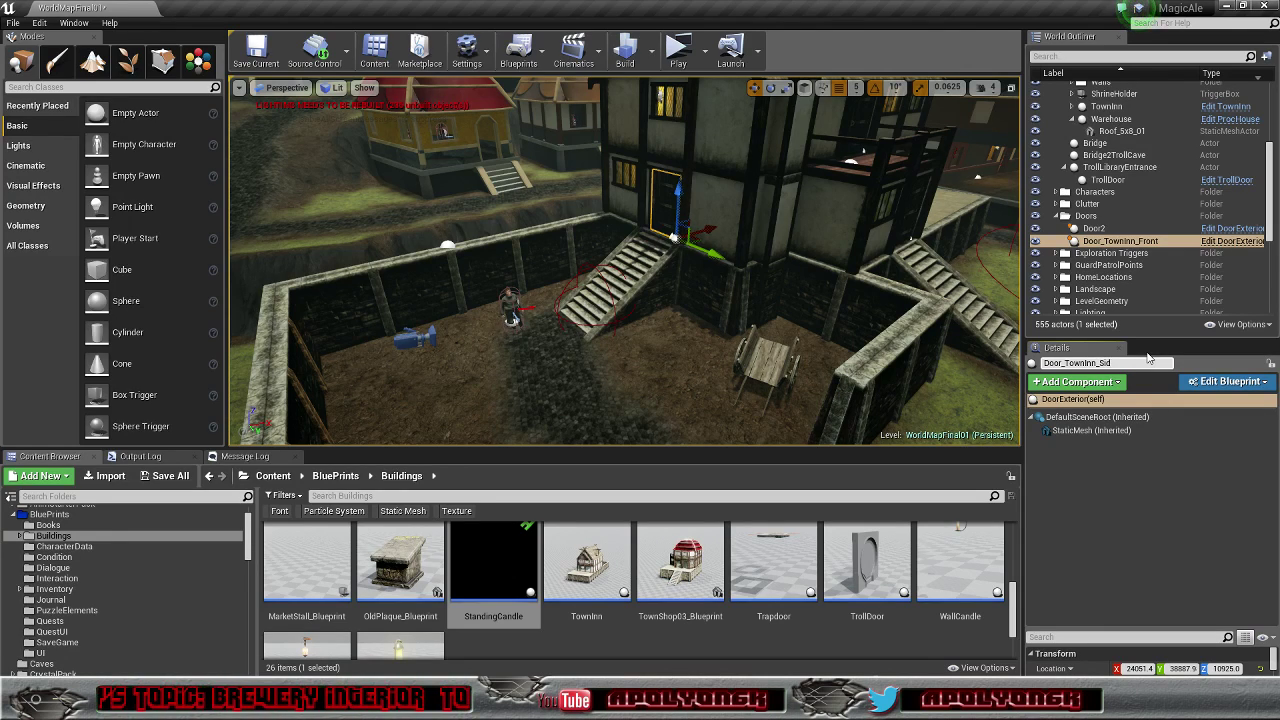
text(Side)
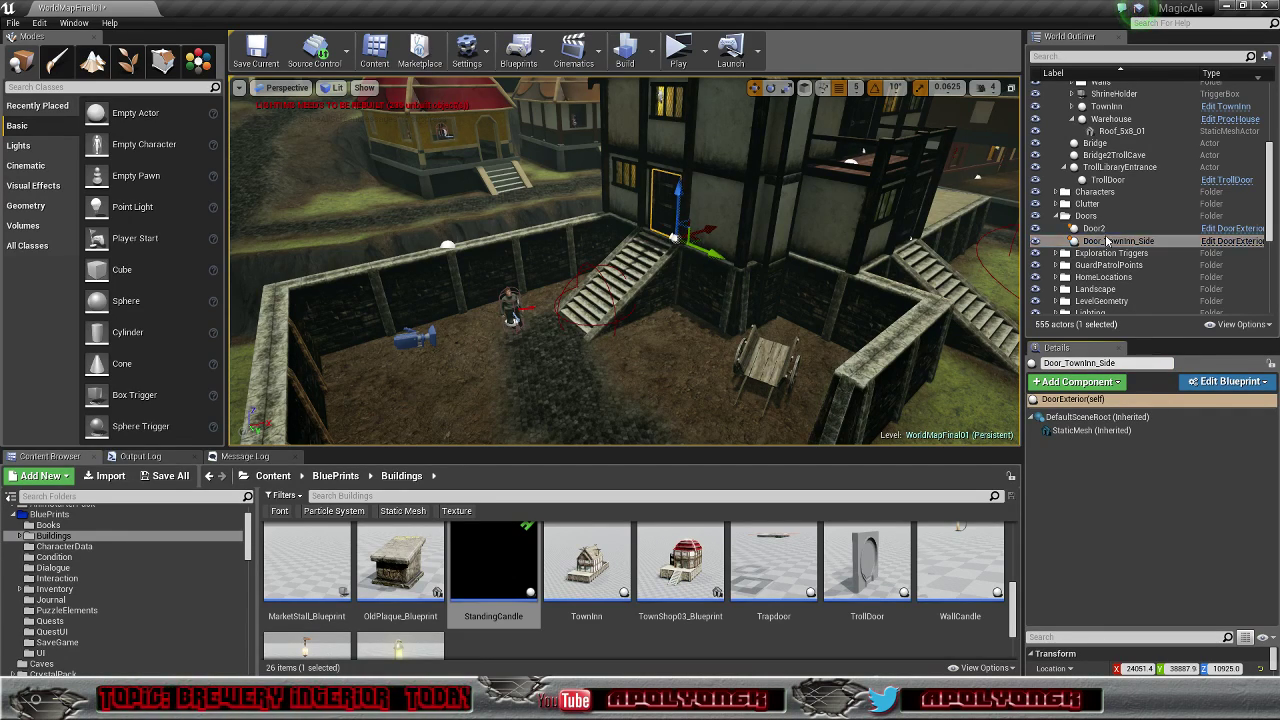
Step: Rename the Door2 actor as Door_TownInn_Front
click(1100, 229)
click(1063, 364)
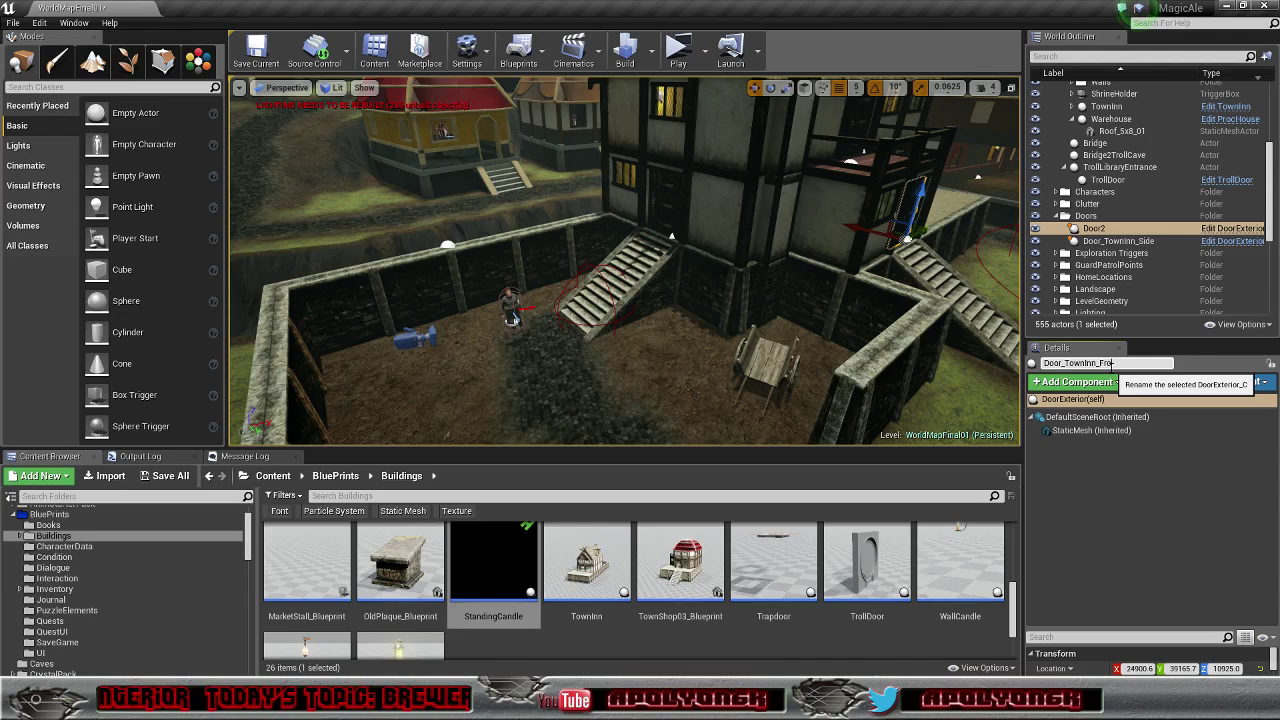
key(Return)
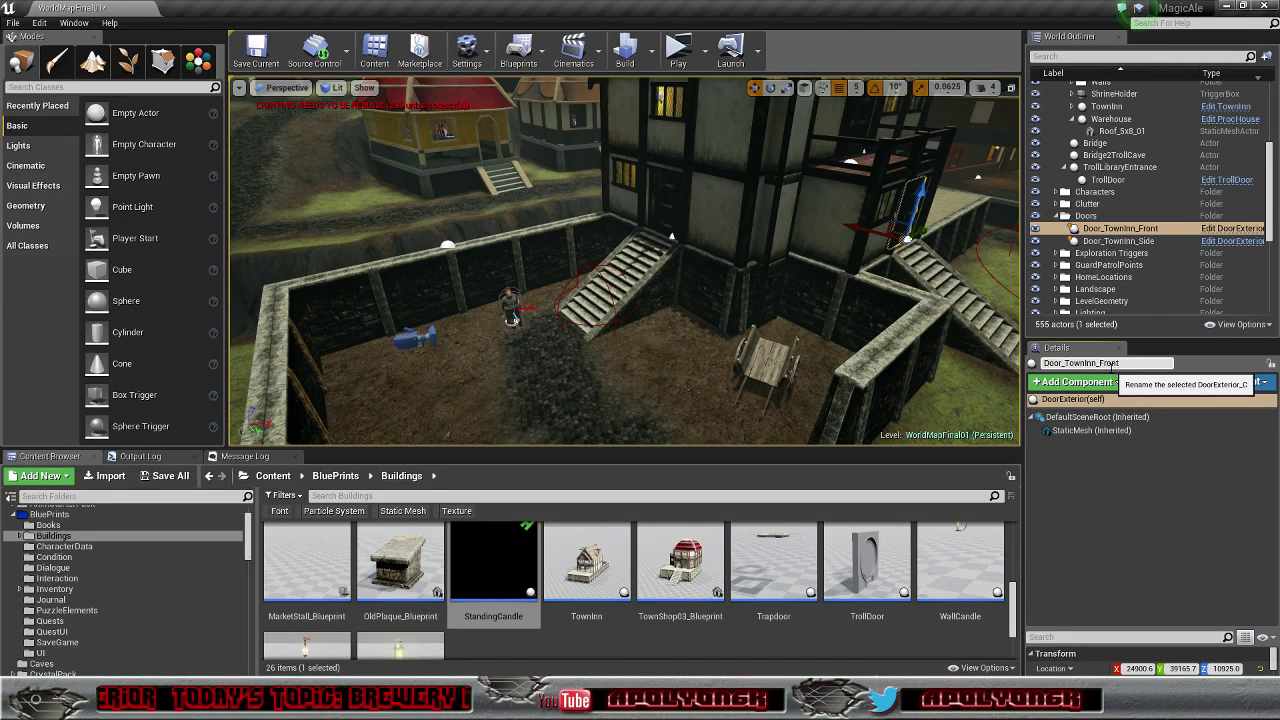
Step: Move the Door_BreweryKitchen actor into the Doors folder
scroll(1154, 231, down, 4)
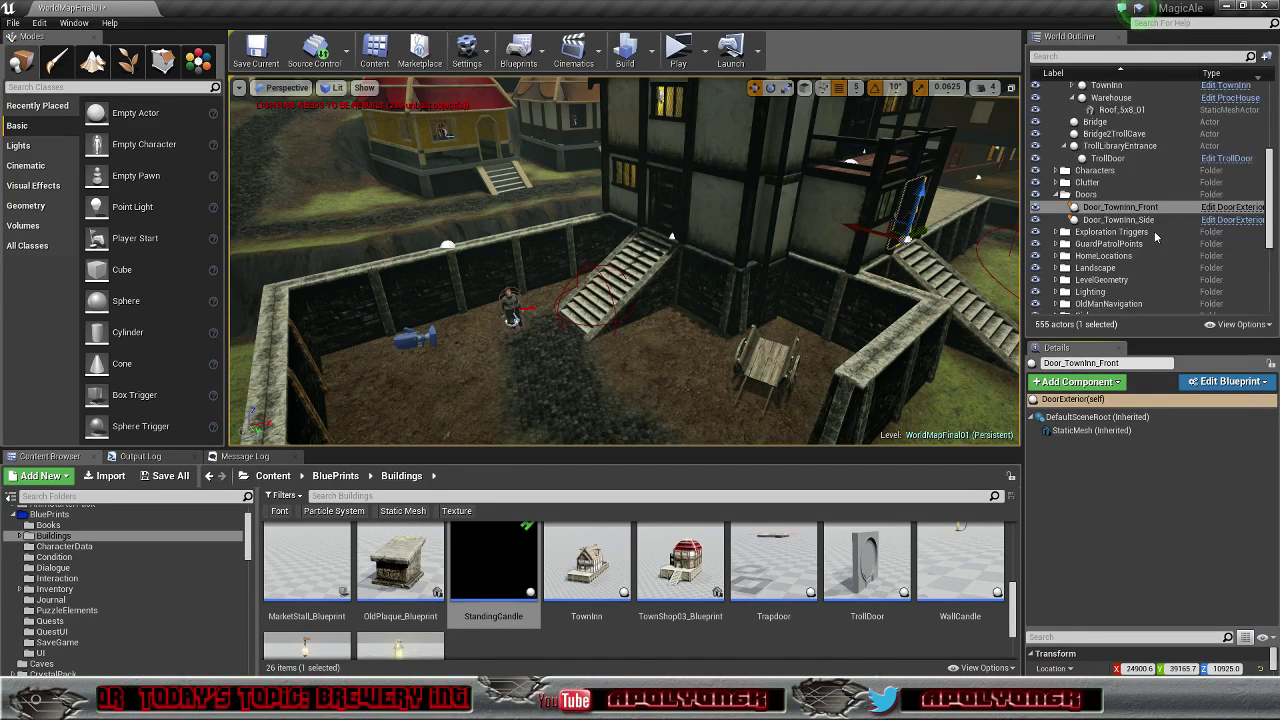
scroll(1127, 221, down, 1)
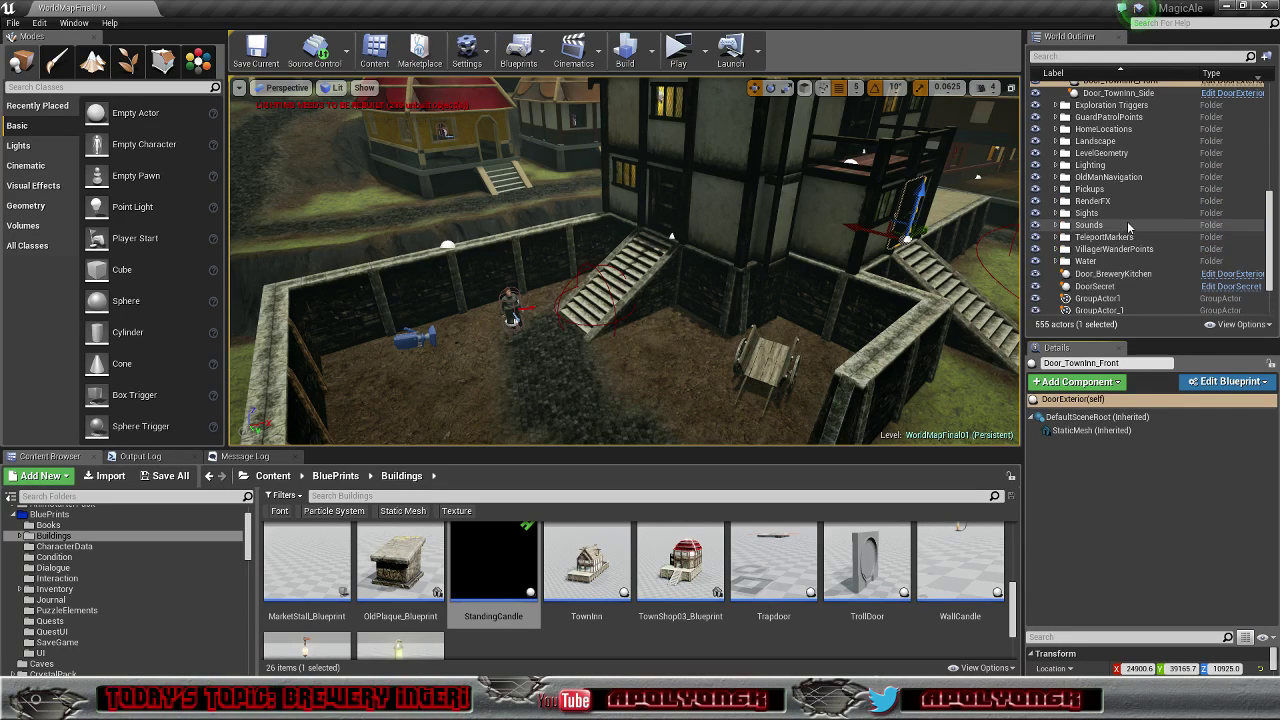
click(1132, 274)
drag(1132, 274, 1092, 158)
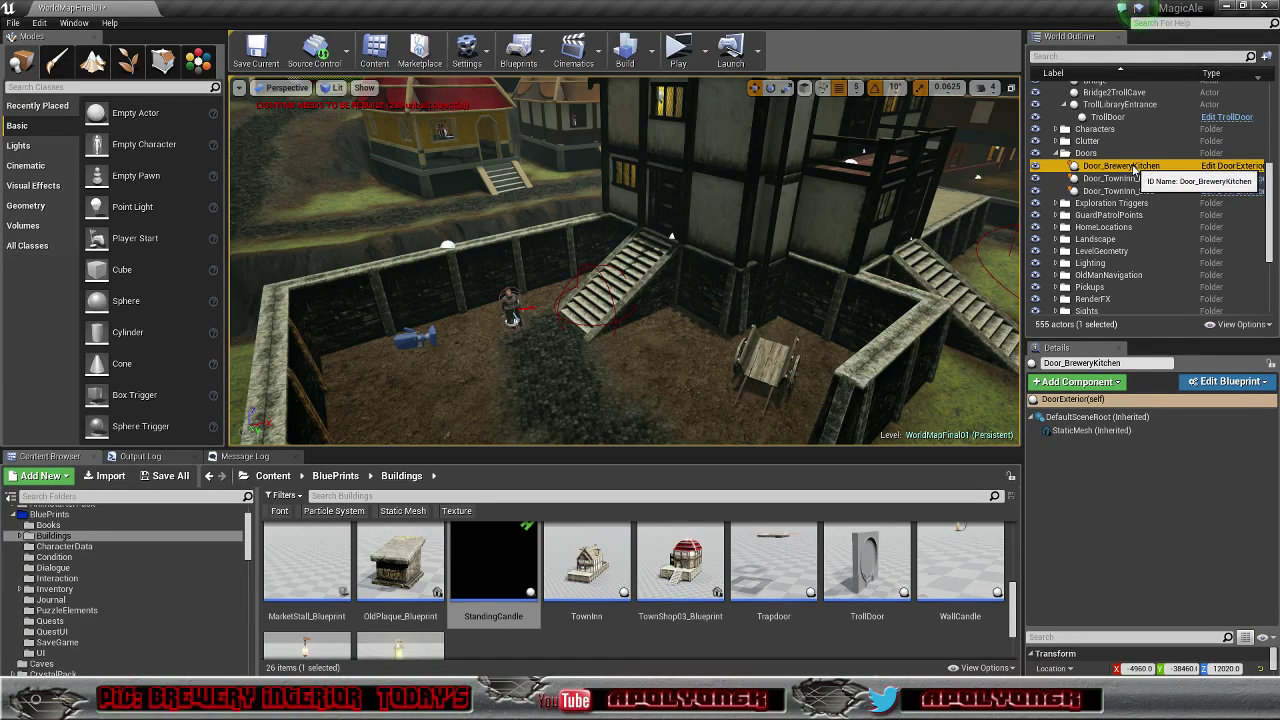
Step: Rename the brewery kitchen door actor as Door_Brewery_Kitchen
click(1090, 363)
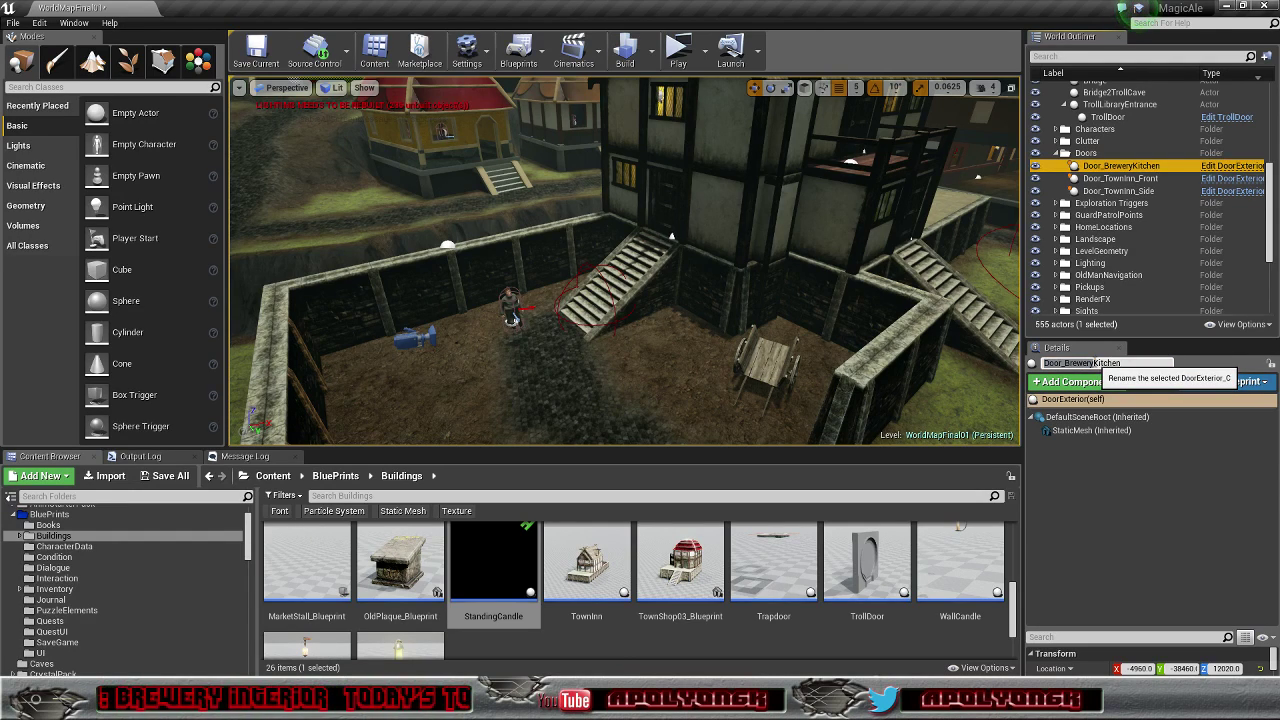
click(1094, 363)
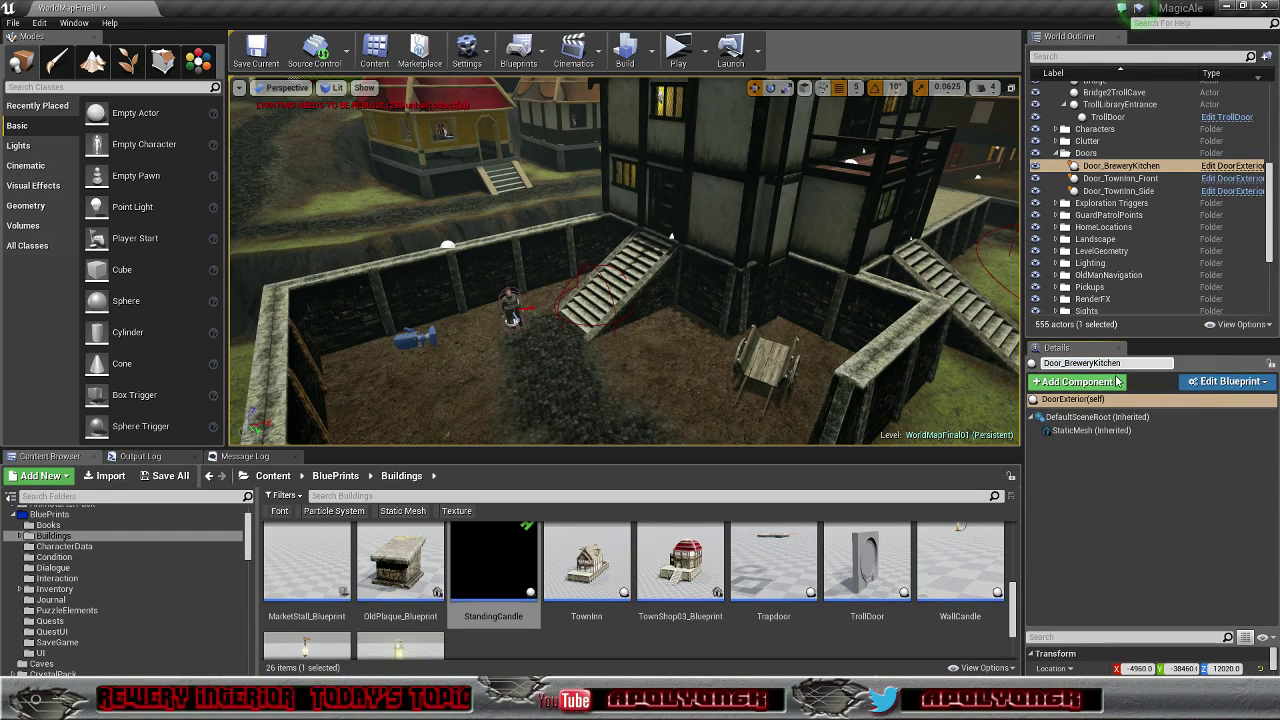
text(_)
key(Return)
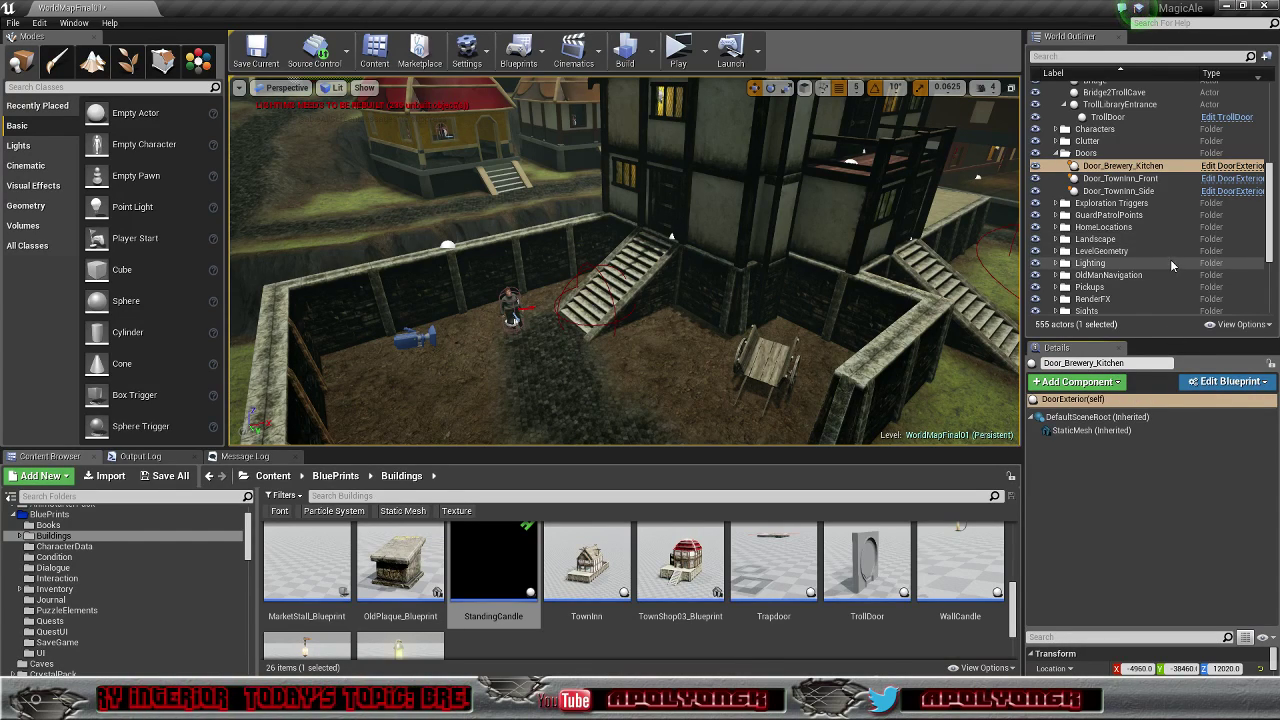
Step: Delete the DoorSecret actor from the level despite its reference by another actor
scroll(1157, 251, down, 3)
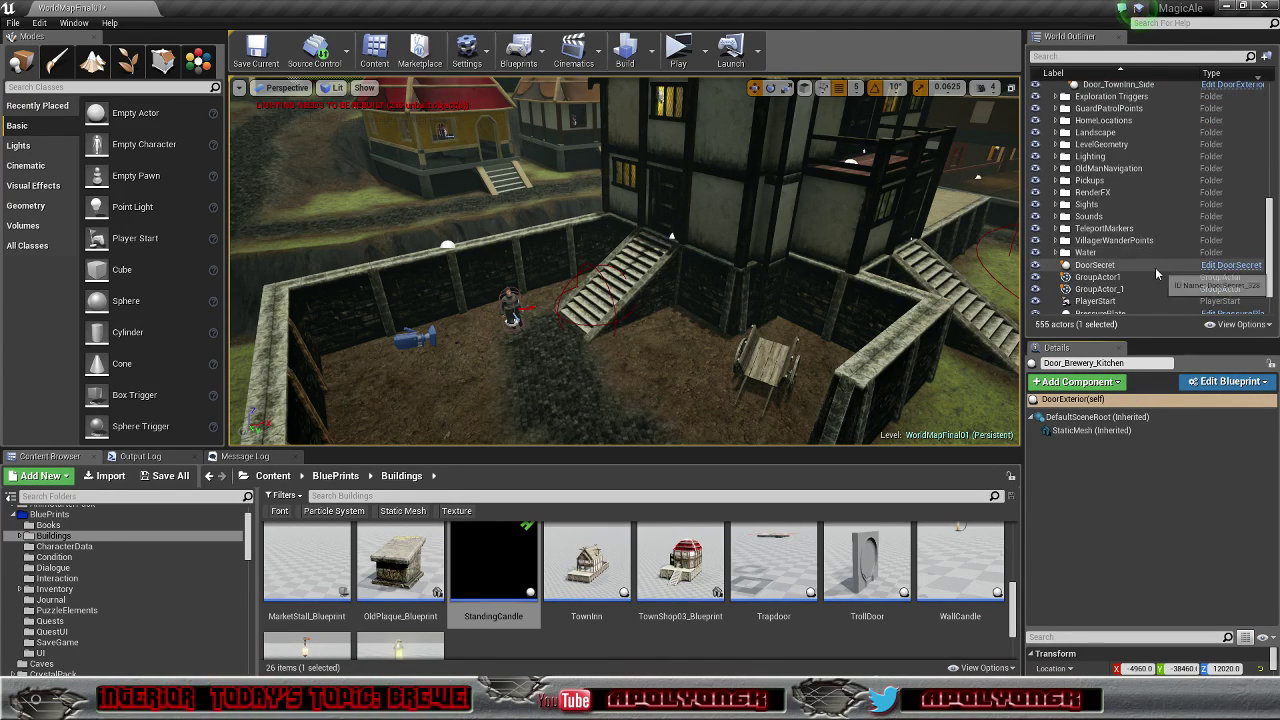
scroll(1155, 267, down, 2)
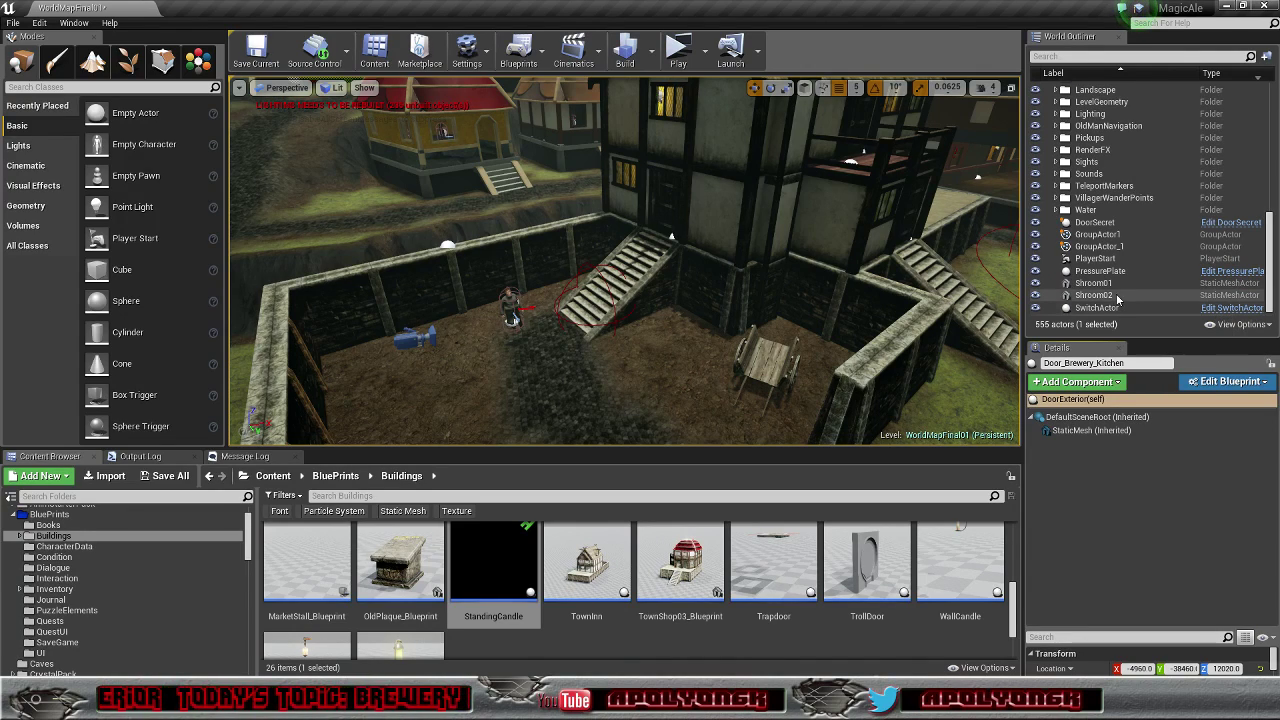
click(1092, 223)
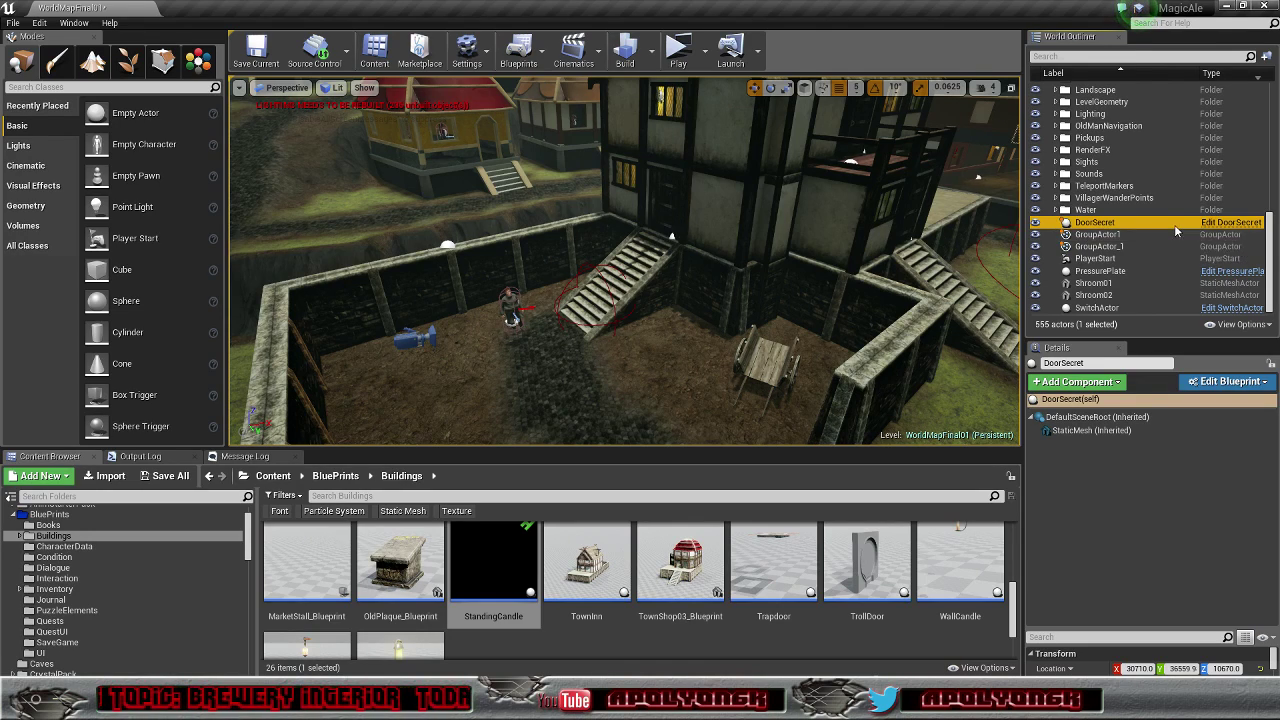
key(Delete)
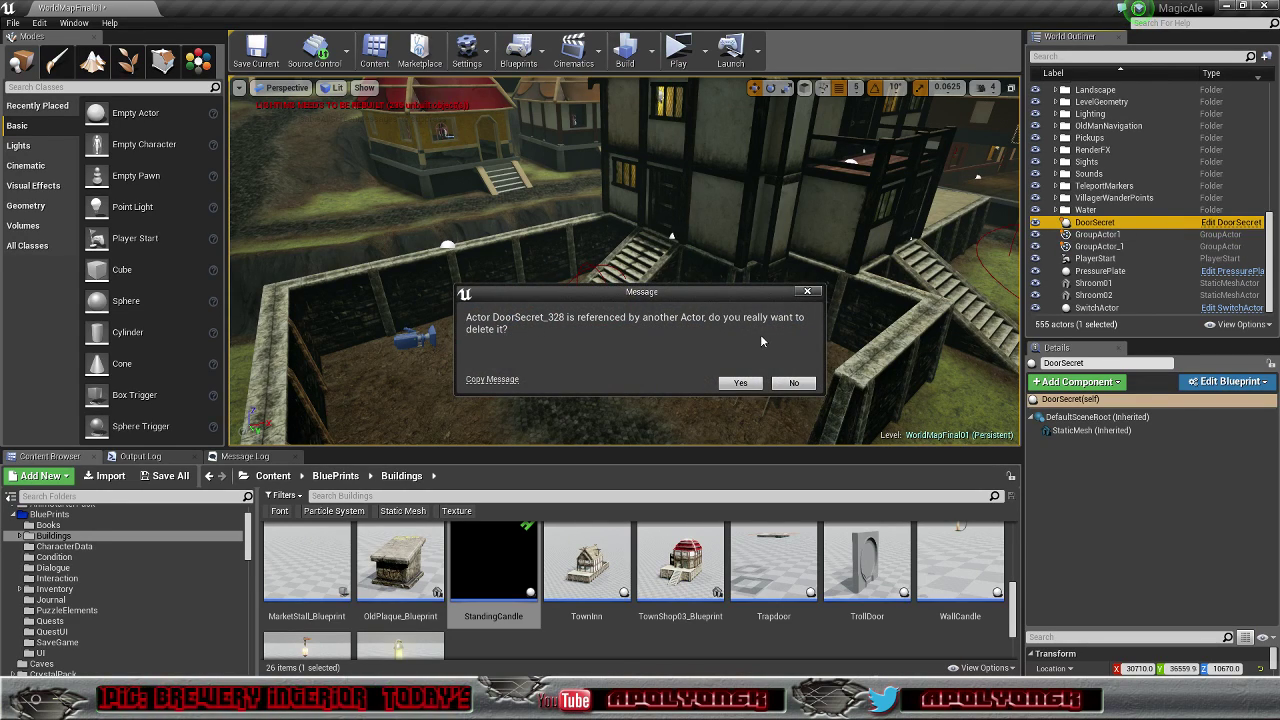
click(740, 384)
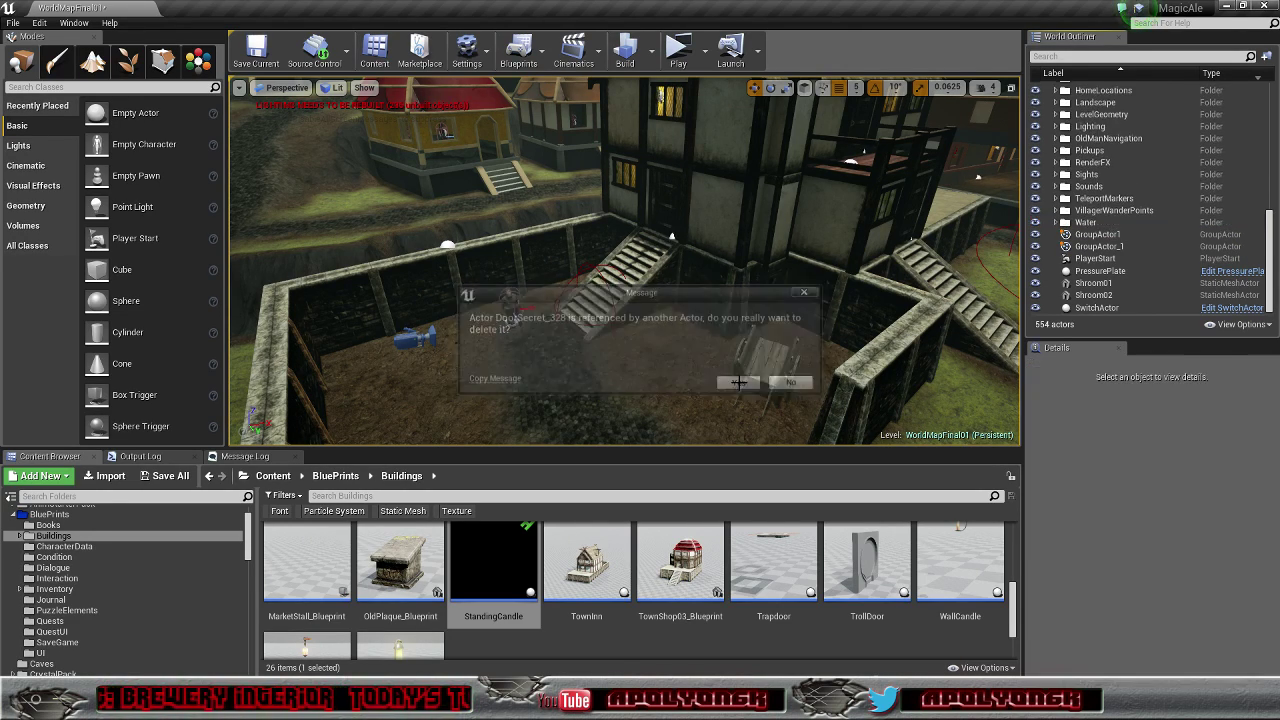
Step: Delete the SwitchActor and PressurePlate actors together from the level
click(1104, 309)
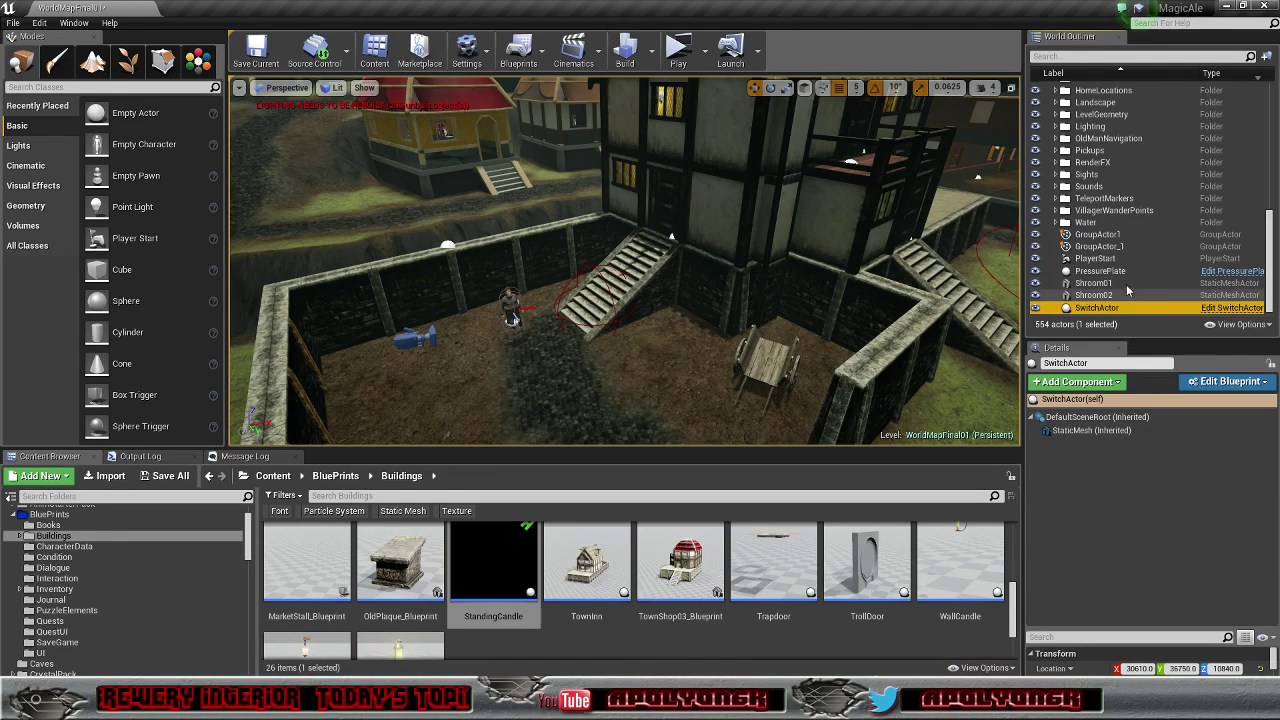
ctrl+click(1117, 272)
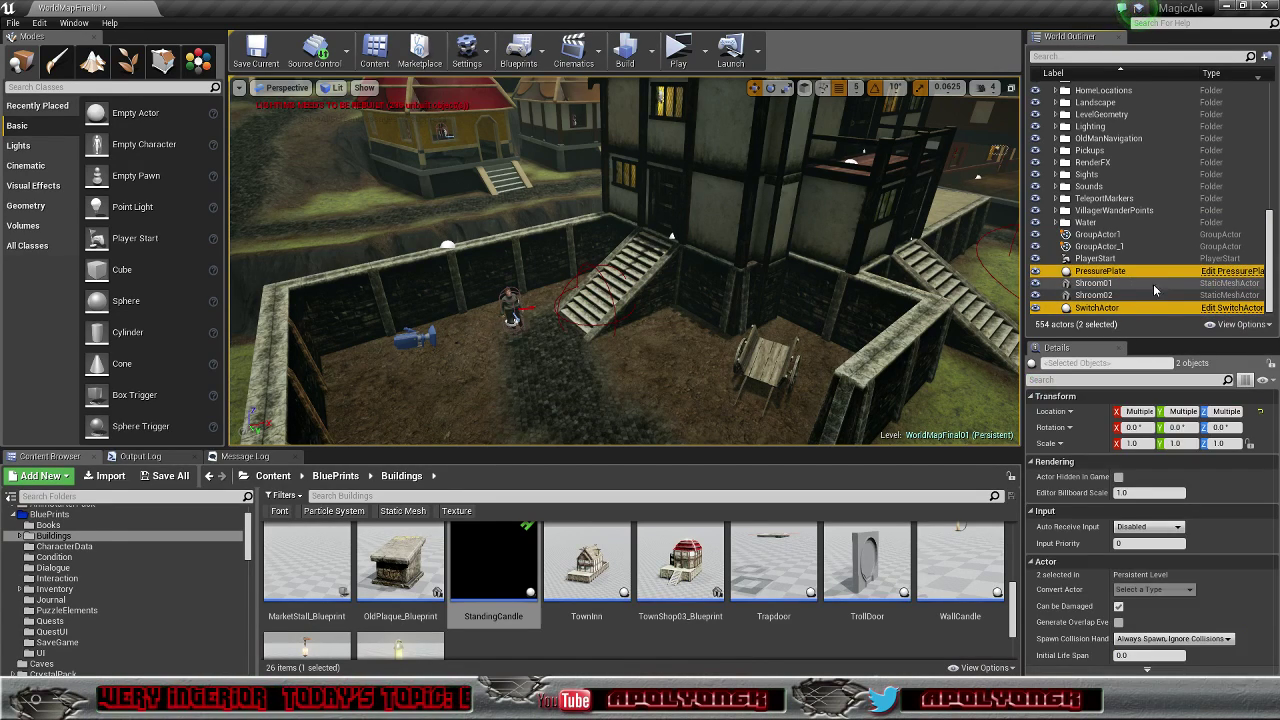
key(Delete)
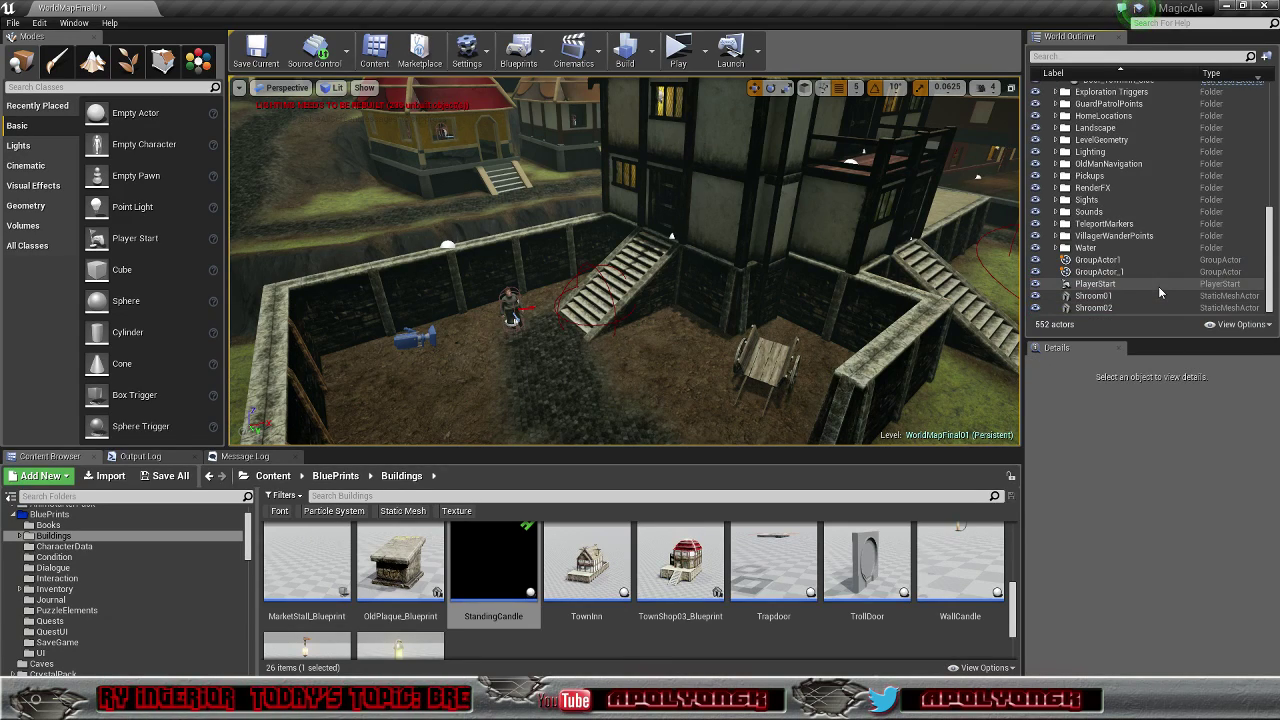
Step: Focus on the Shroom01 mushroom mesh to identify it and delete it from the level
click(1105, 296)
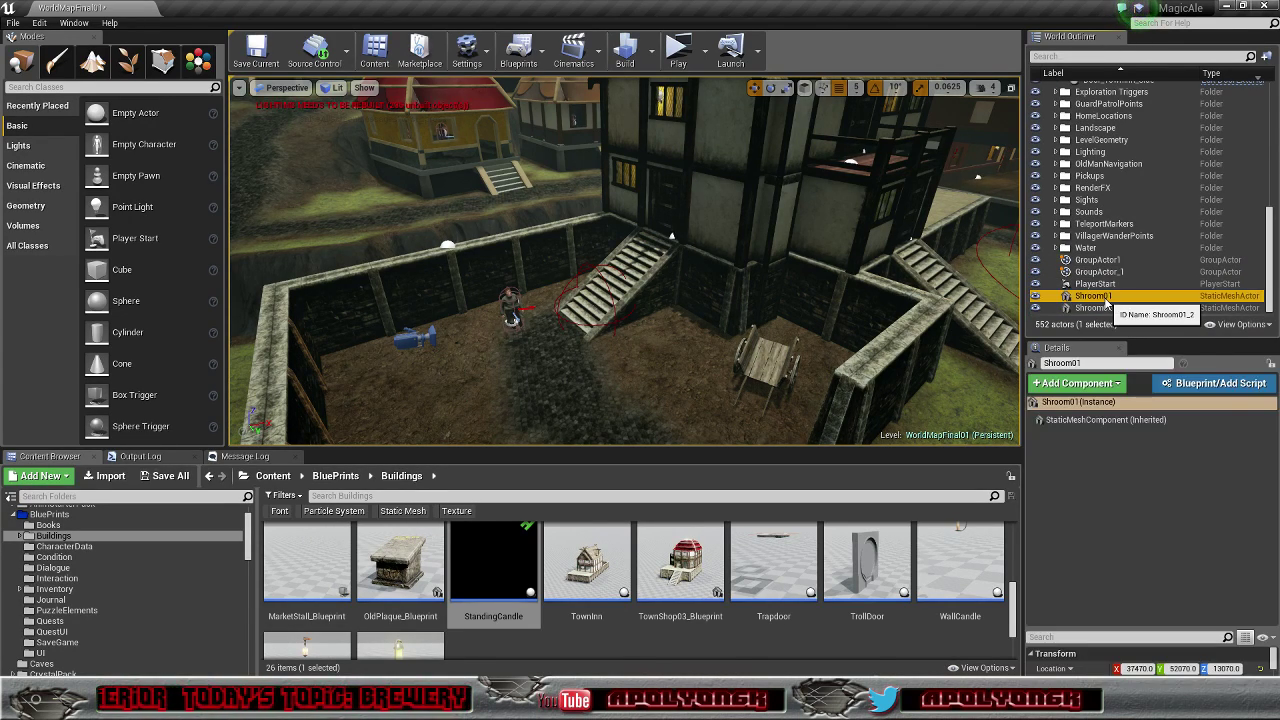
double_click(1105, 296)
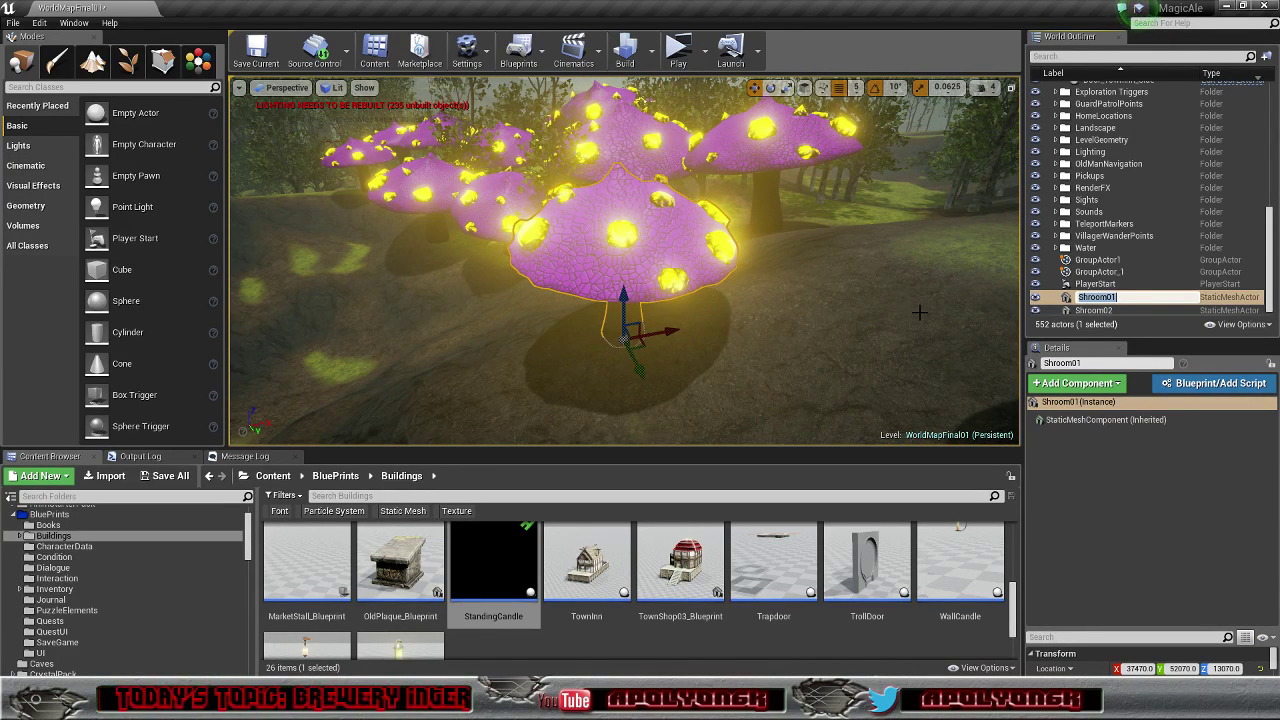
click(1109, 285)
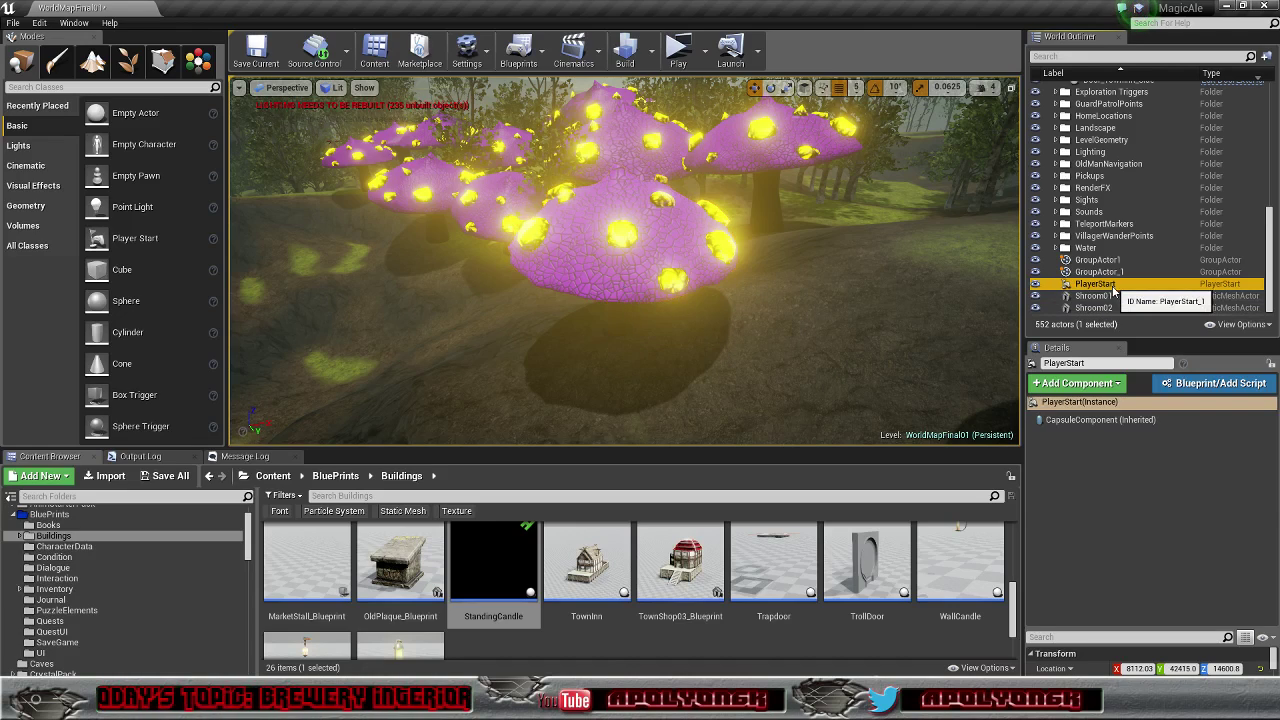
click(1102, 299)
key(Delete)
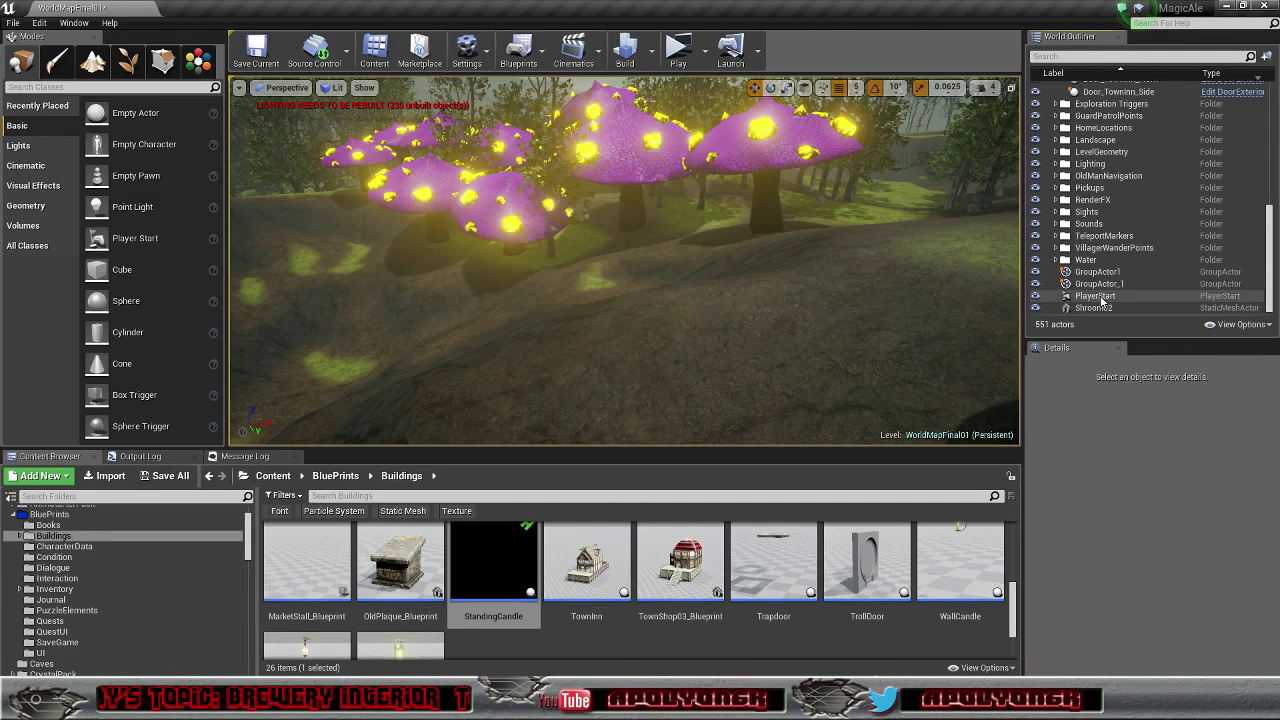
Step: Focus on the Shroom02 mushroom mesh and delete it, leaving its name unedited
click(1103, 308)
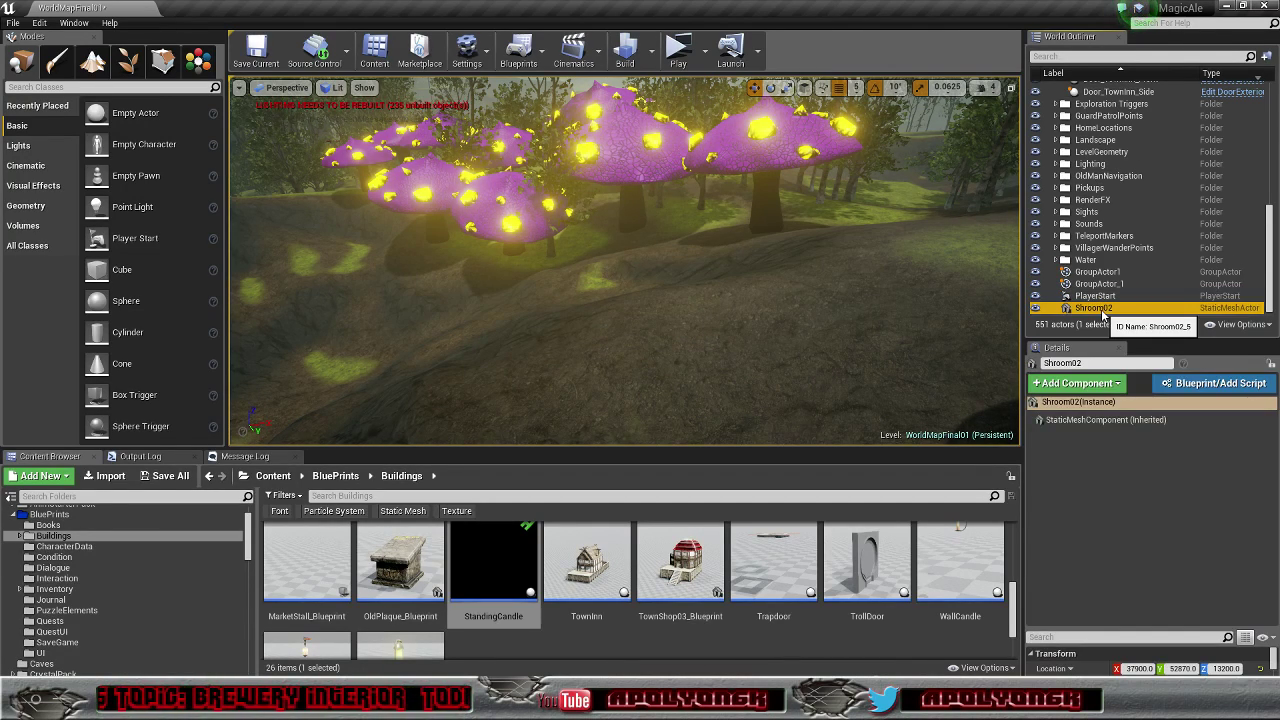
double_click(1103, 308)
key(BackSpace)
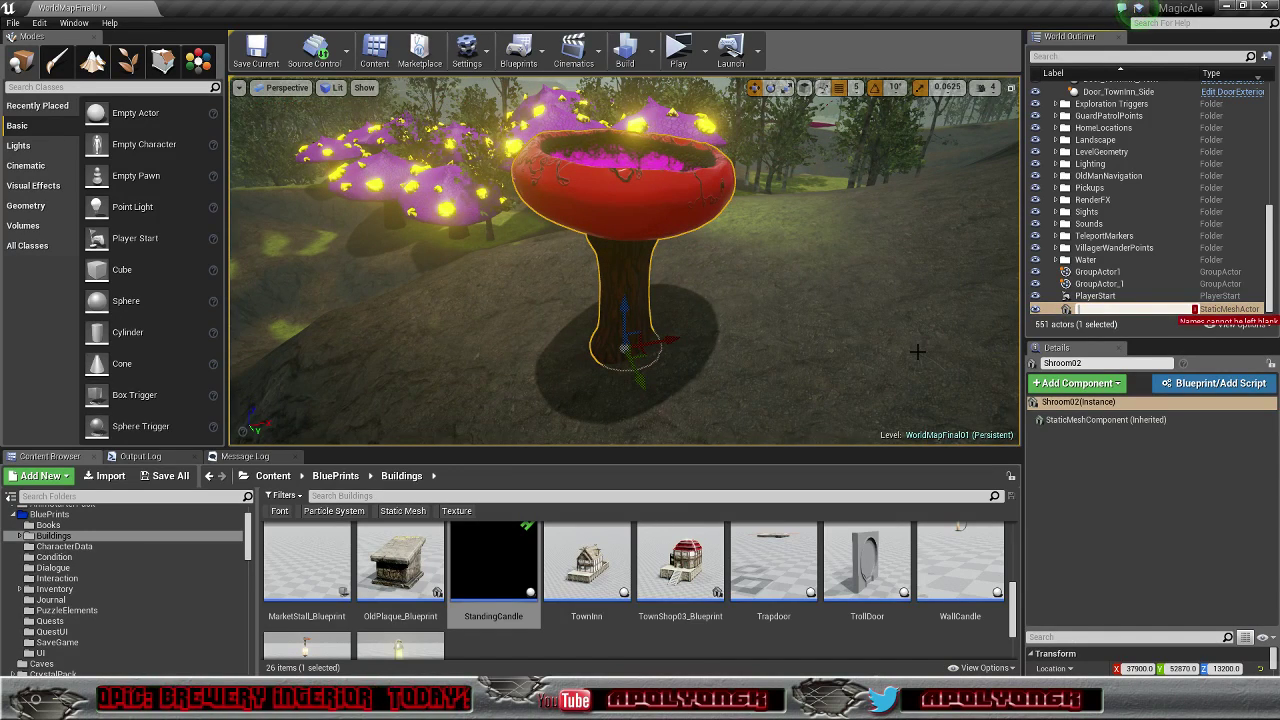
key(Escape)
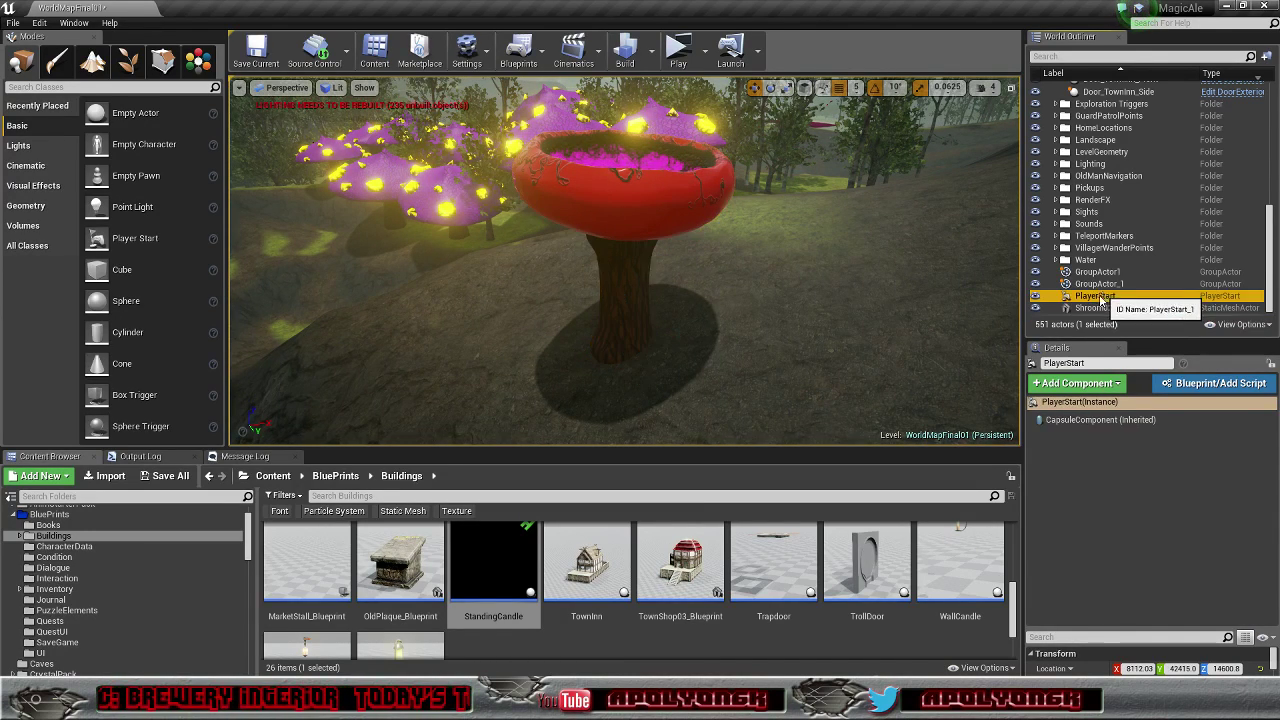
key(Delete)
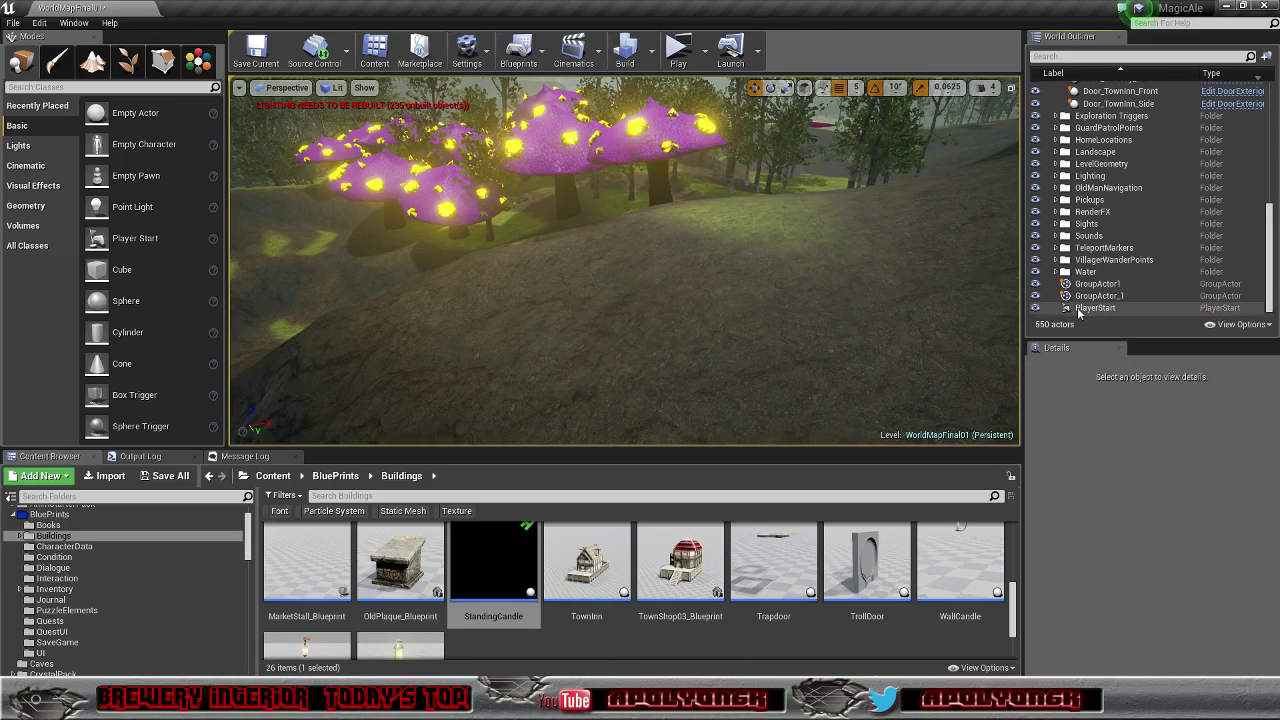
Step: Focus on GroupActor1 among the town houses and ungroup its actors
mouse_move(625, 260)
right_down()
mouse_move(500, 205)
mouse_move(505, 230)
mouse_move(510, 200)
mouse_move(625, 260)
right_up()
right_drag(734, 284, 734, 284)
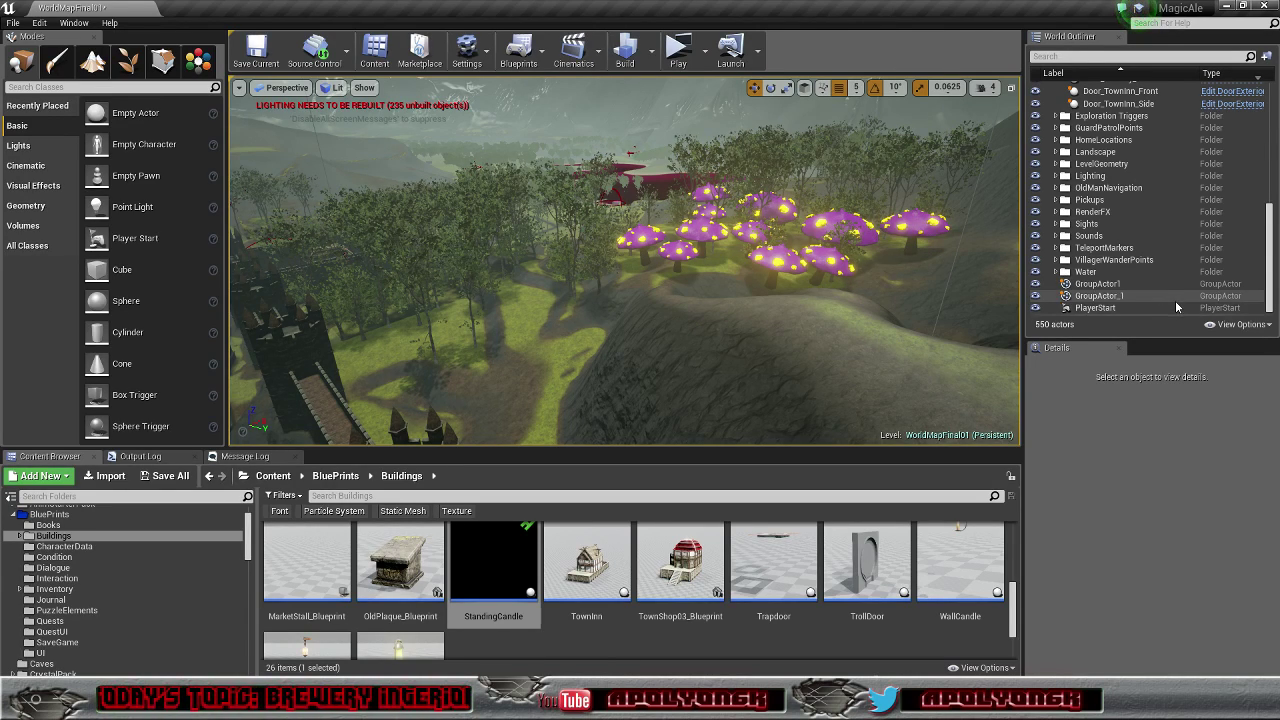
click(1113, 287)
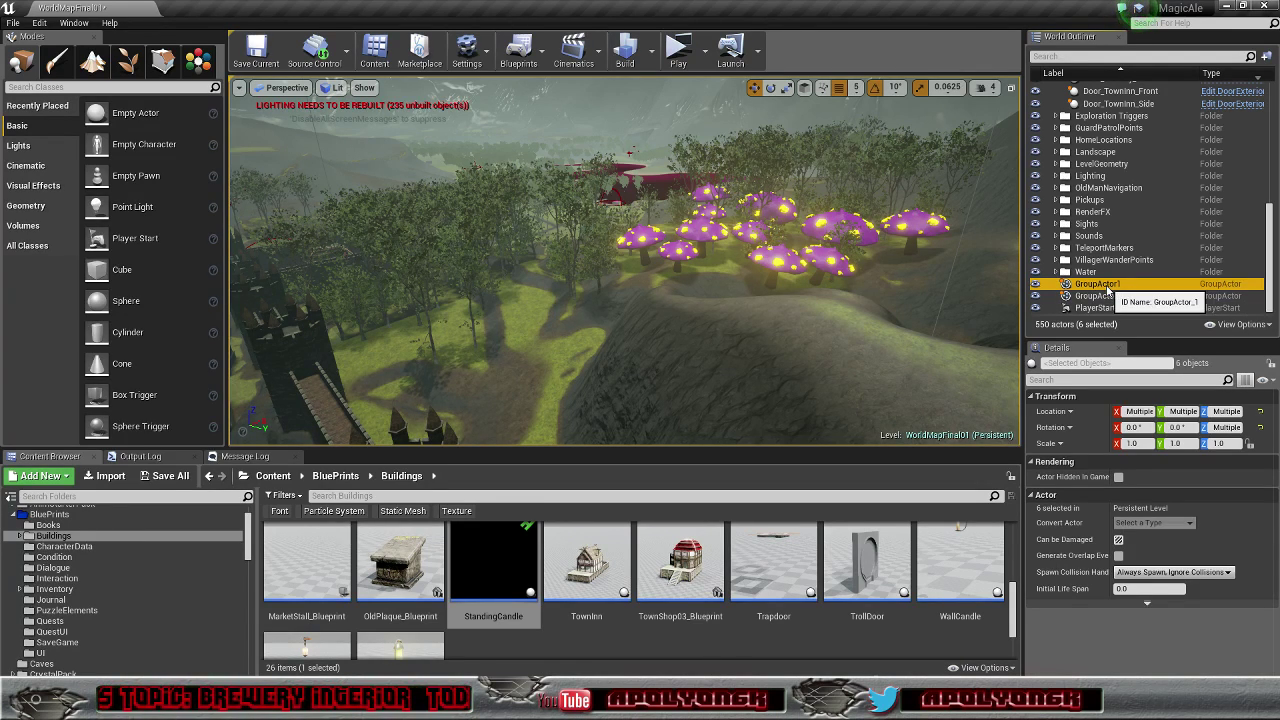
double_click(1108, 287)
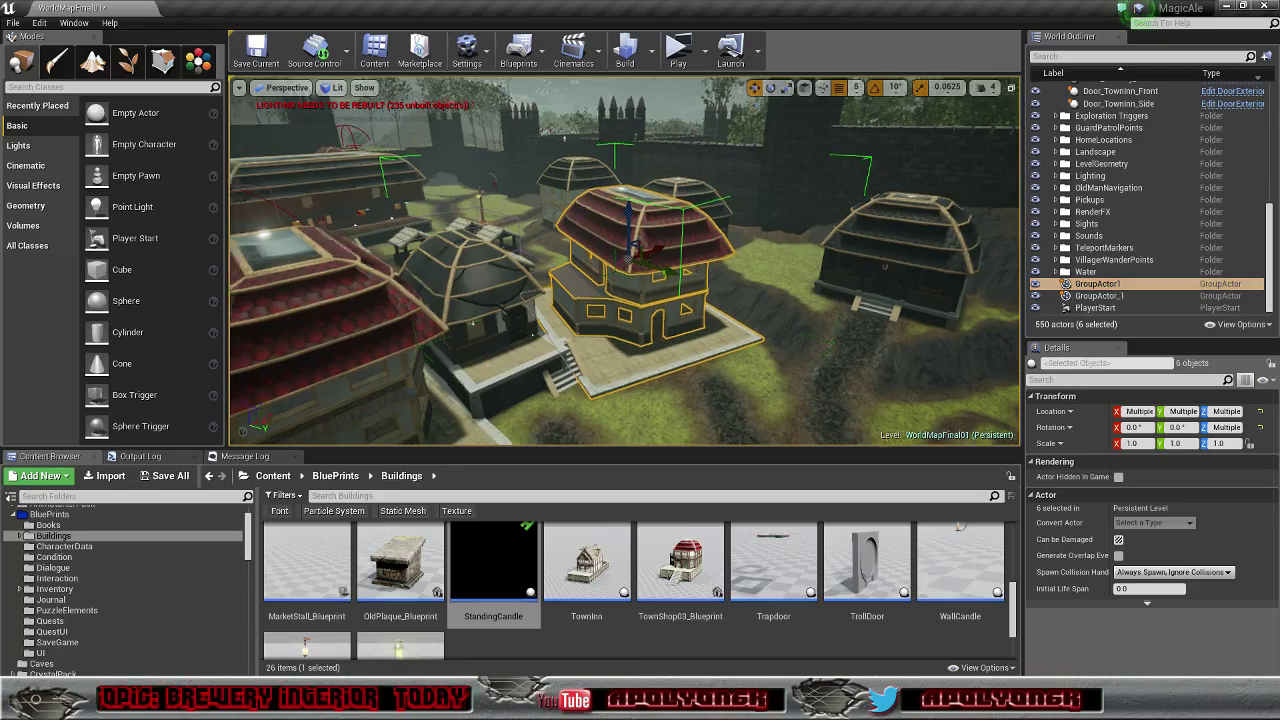
right_drag(624, 262, 508, 270)
key(s)
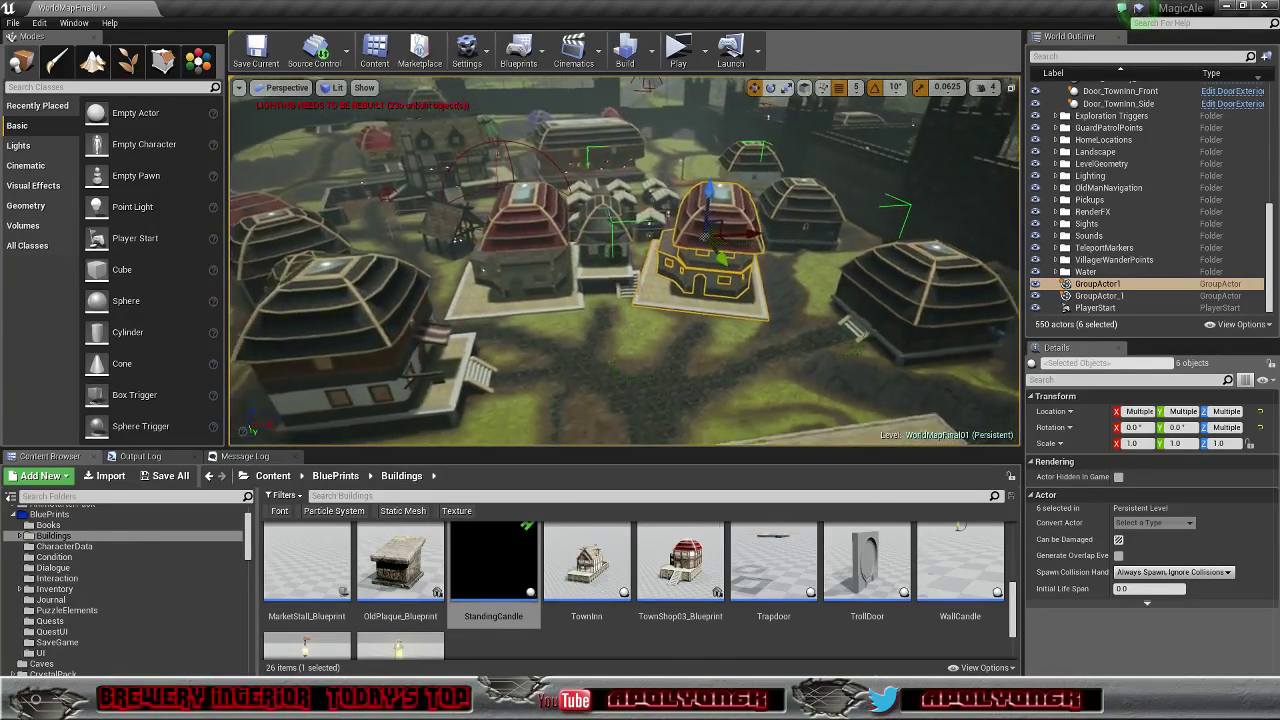
alt+drag(872, 198, 869, 190)
right_click(1080, 288)
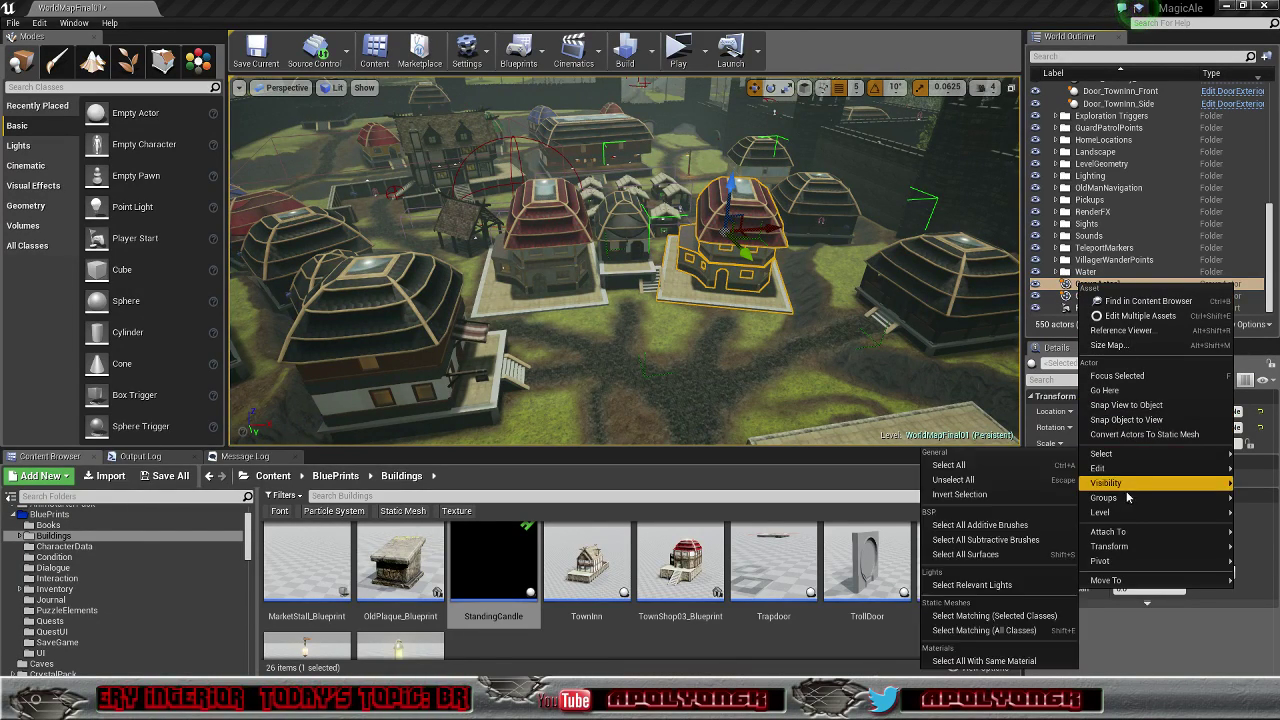
mouse_move(1127, 500)
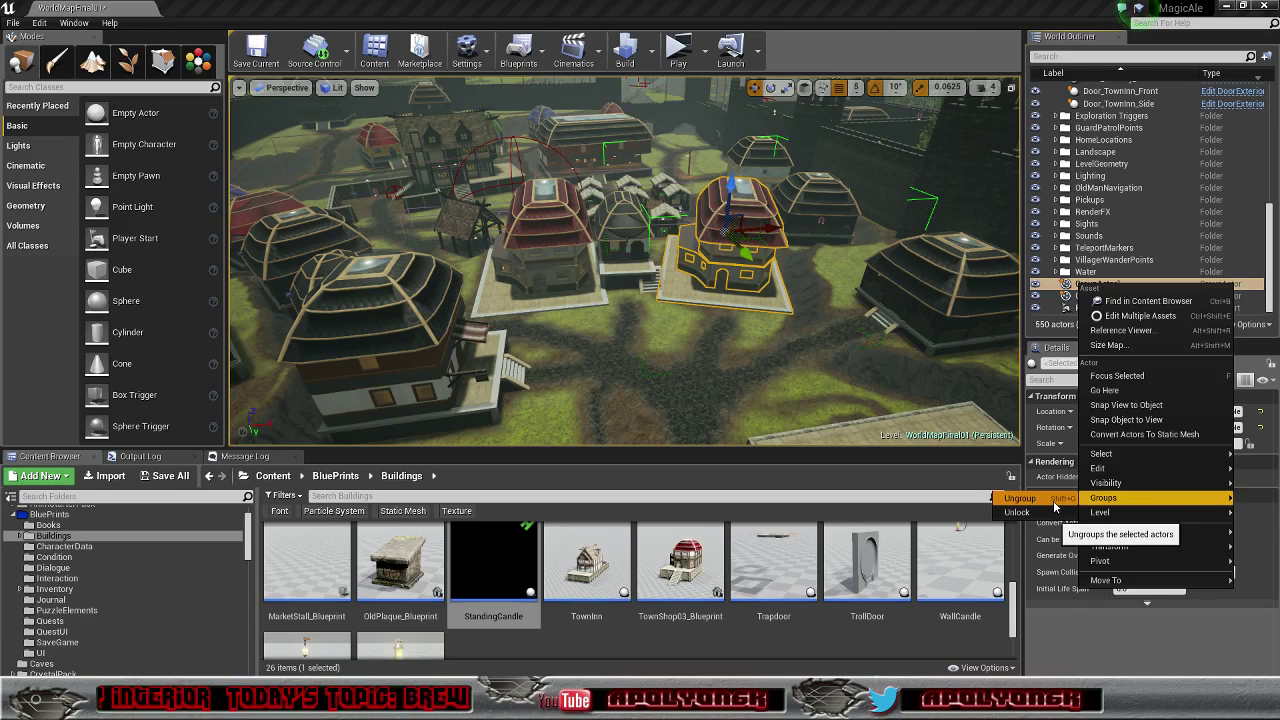
click(1054, 500)
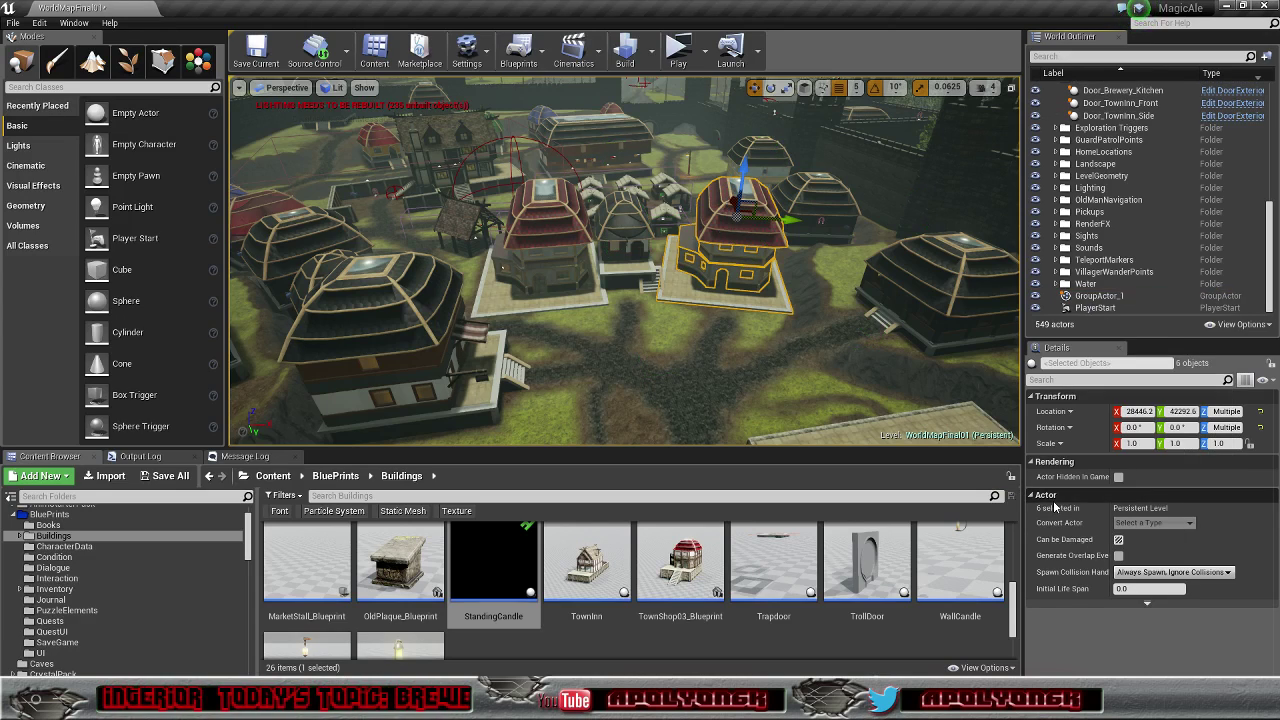
Step: Ungroup the actors of GroupActor_1, the neighbouring red-roofed town house
click(1118, 296)
right_click(1118, 298)
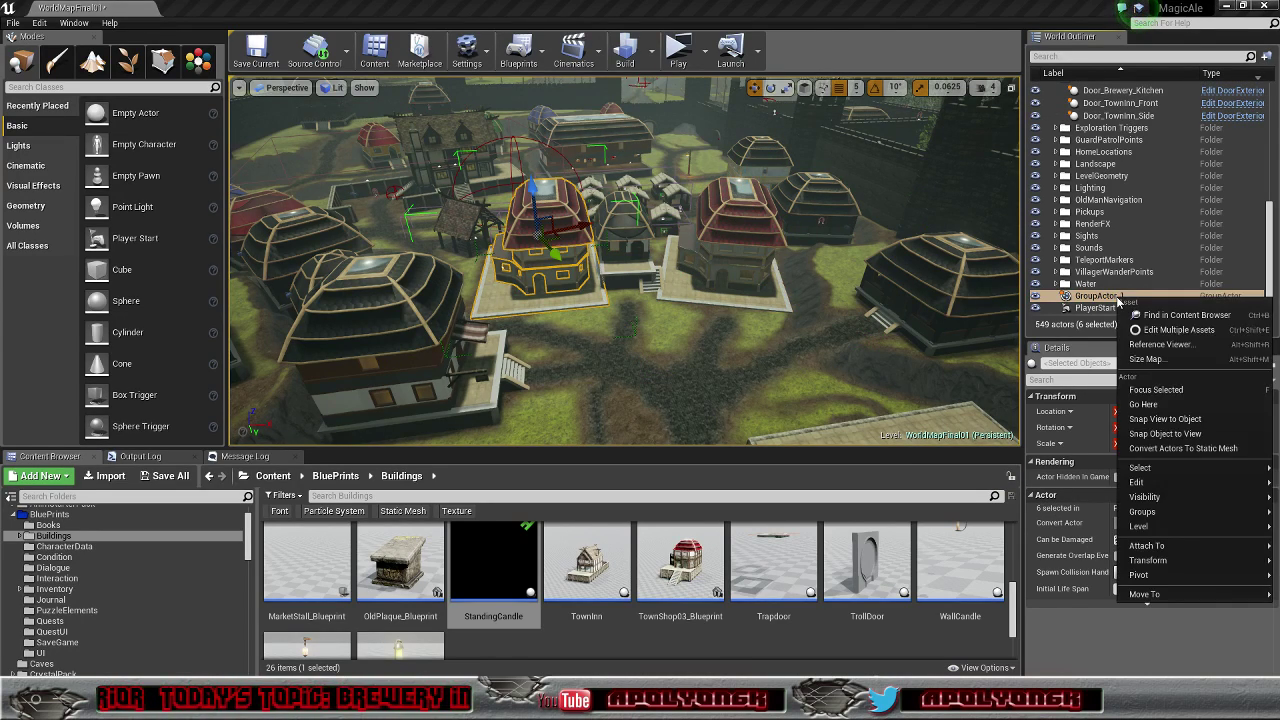
mouse_move(1160, 513)
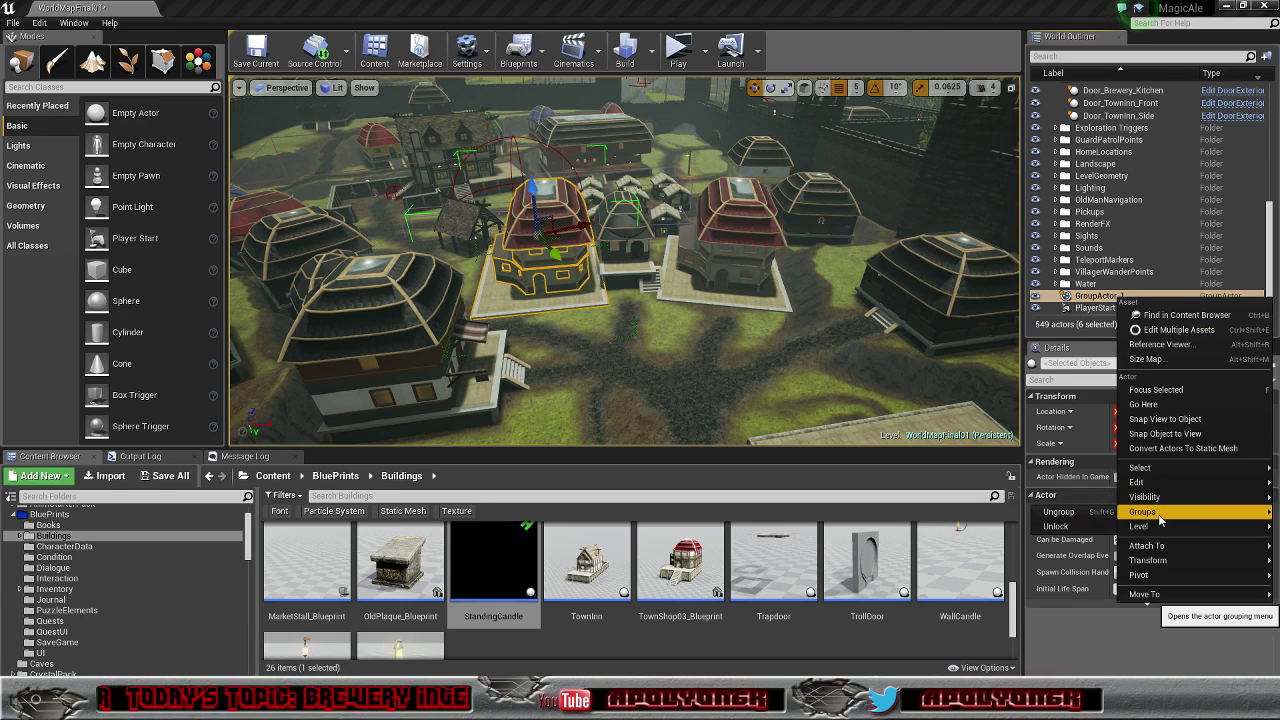
click(1095, 514)
Step: Collapse the Doors folder, then select the Brewery actor and focus the view on it
right_drag(814, 405, 650, 400)
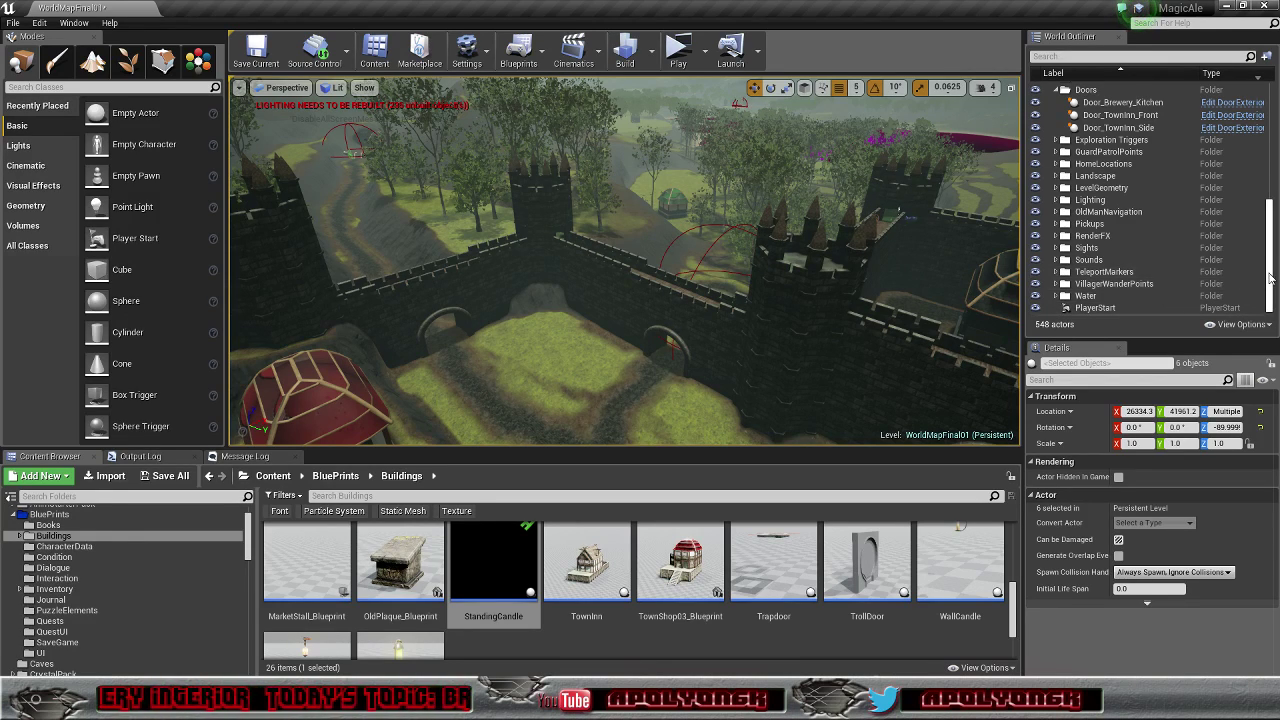
drag(1271, 278, 1272, 228)
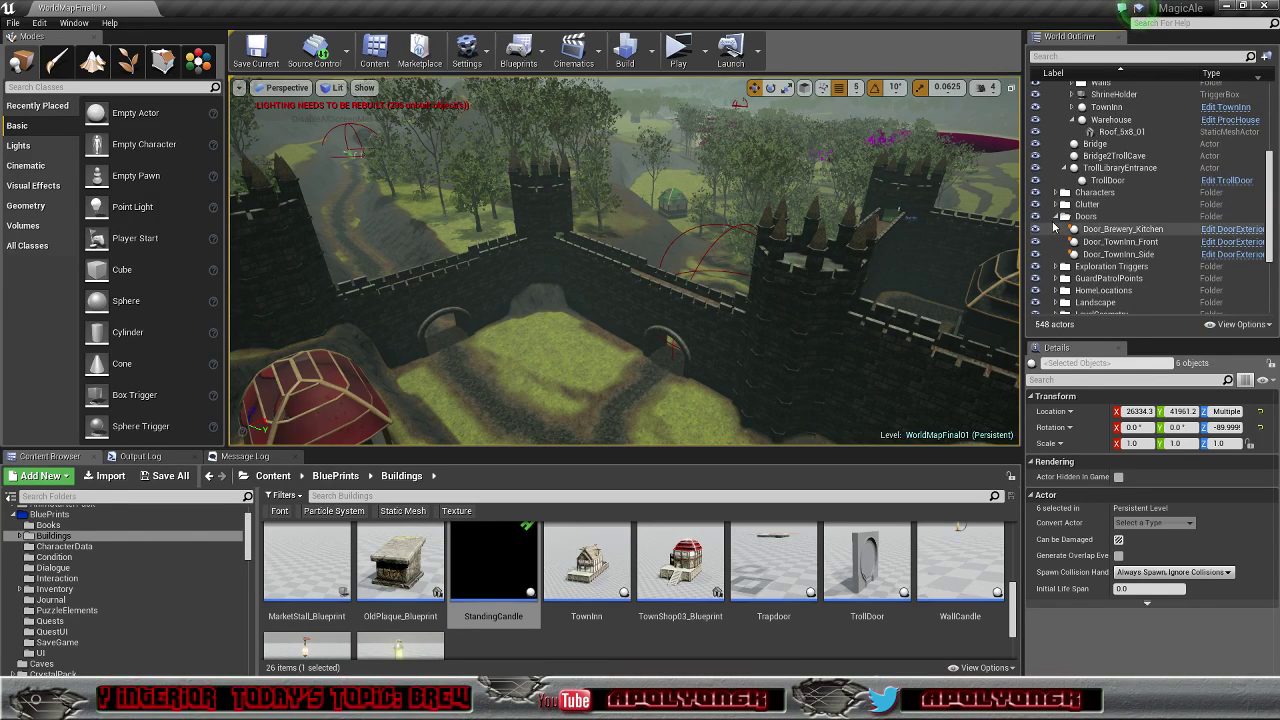
click(1055, 217)
scroll(1104, 175, up, 5)
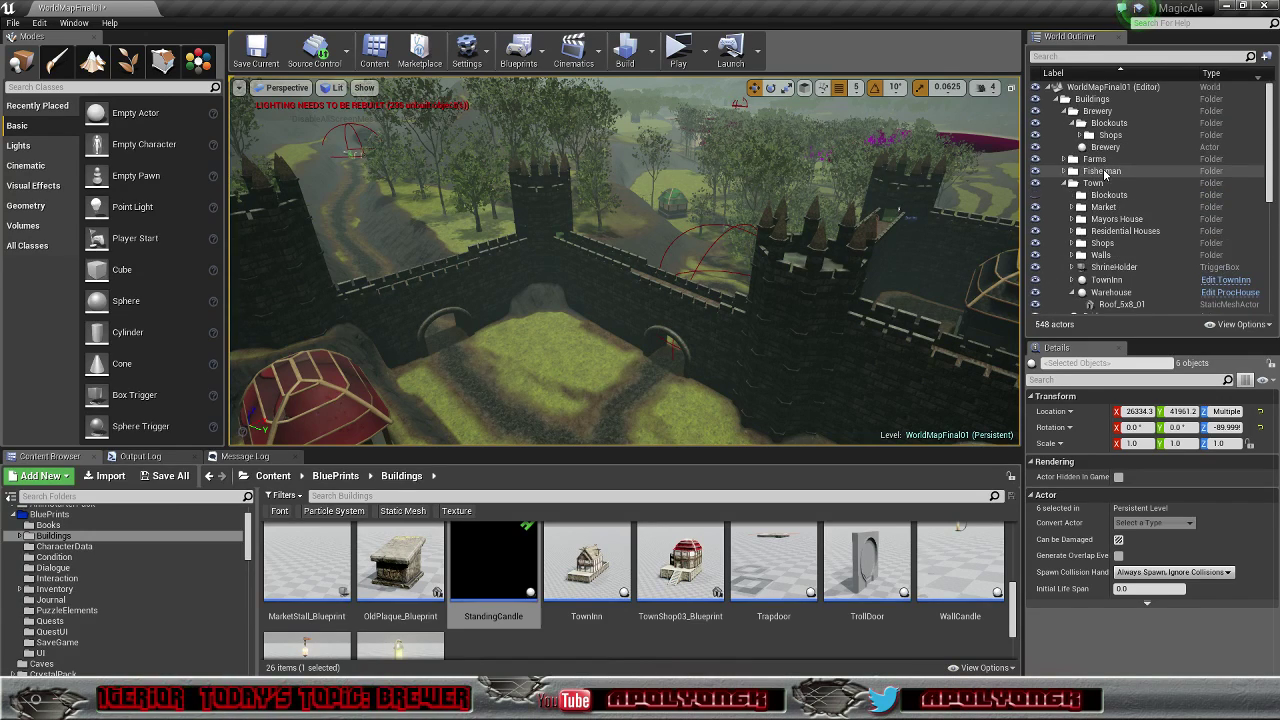
double_click(1105, 147)
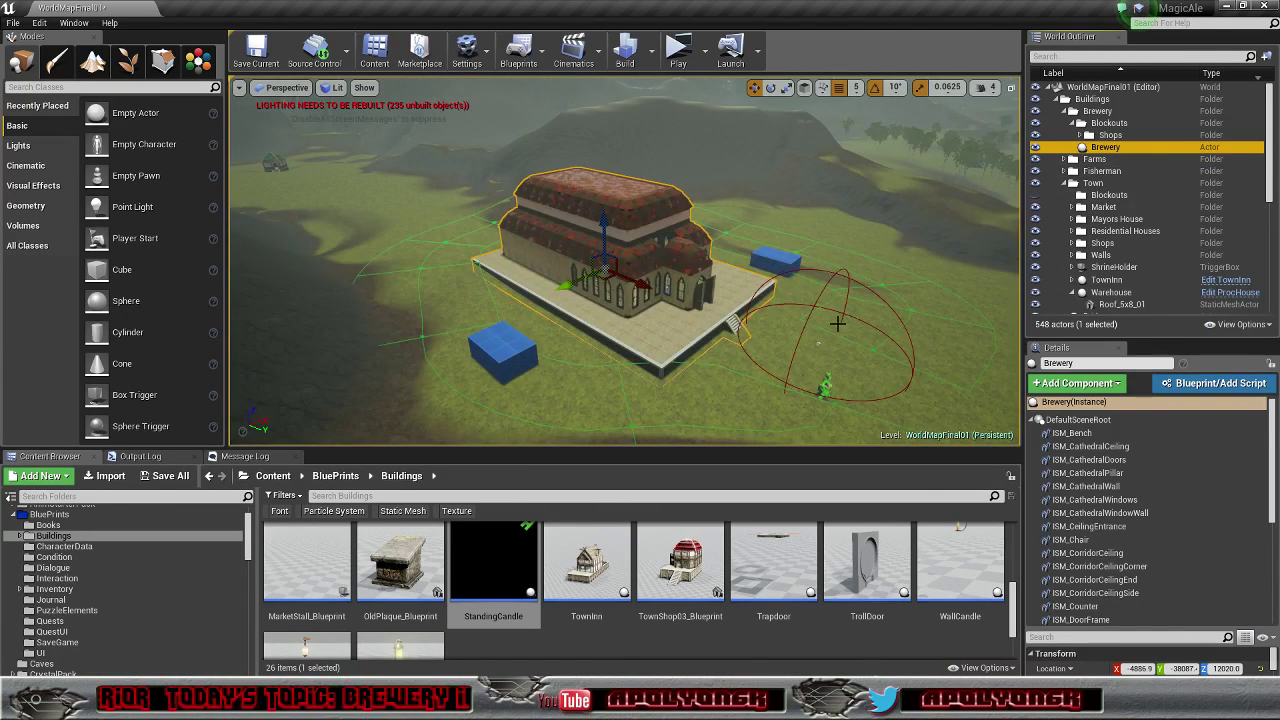
Step: Enter the Brewery's candlelit hall and select the Brewery actor's ISM_Bench component
right_drag(838, 324, 688, 394)
key(w)
scroll(841, 352, up, 8)
key(w)
key(s)
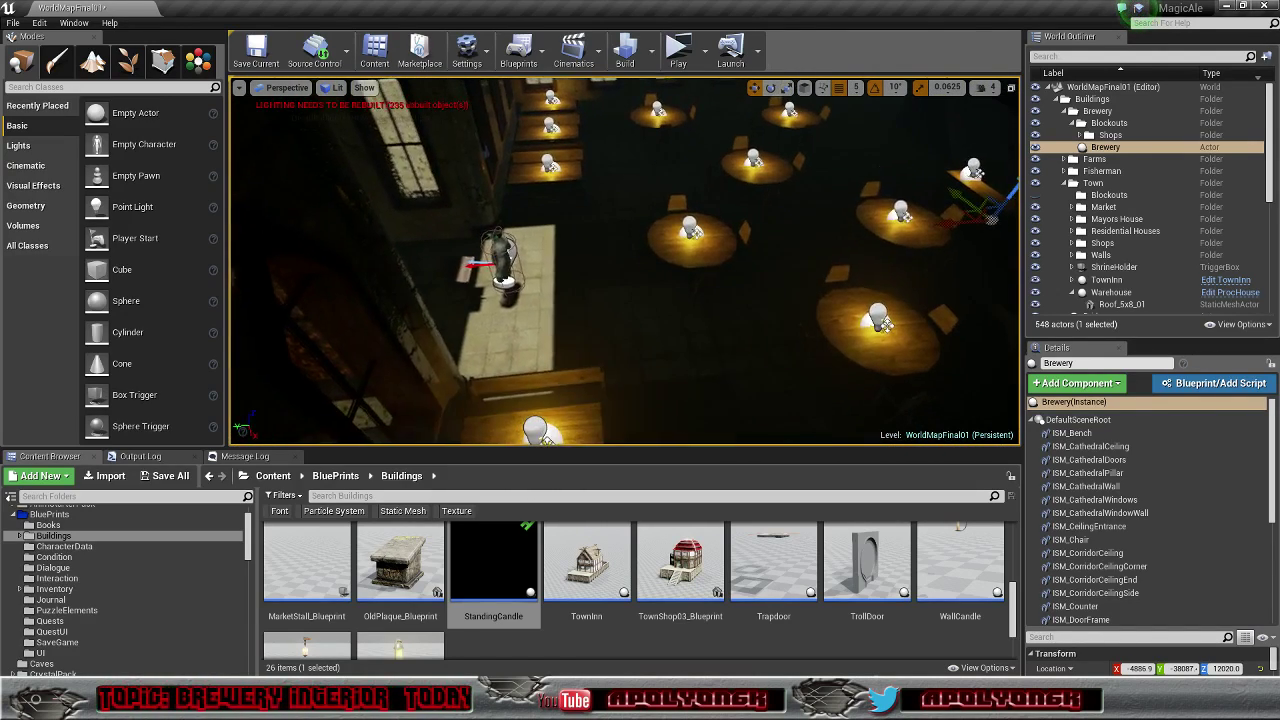
right_drag(582, 310, 602, 328)
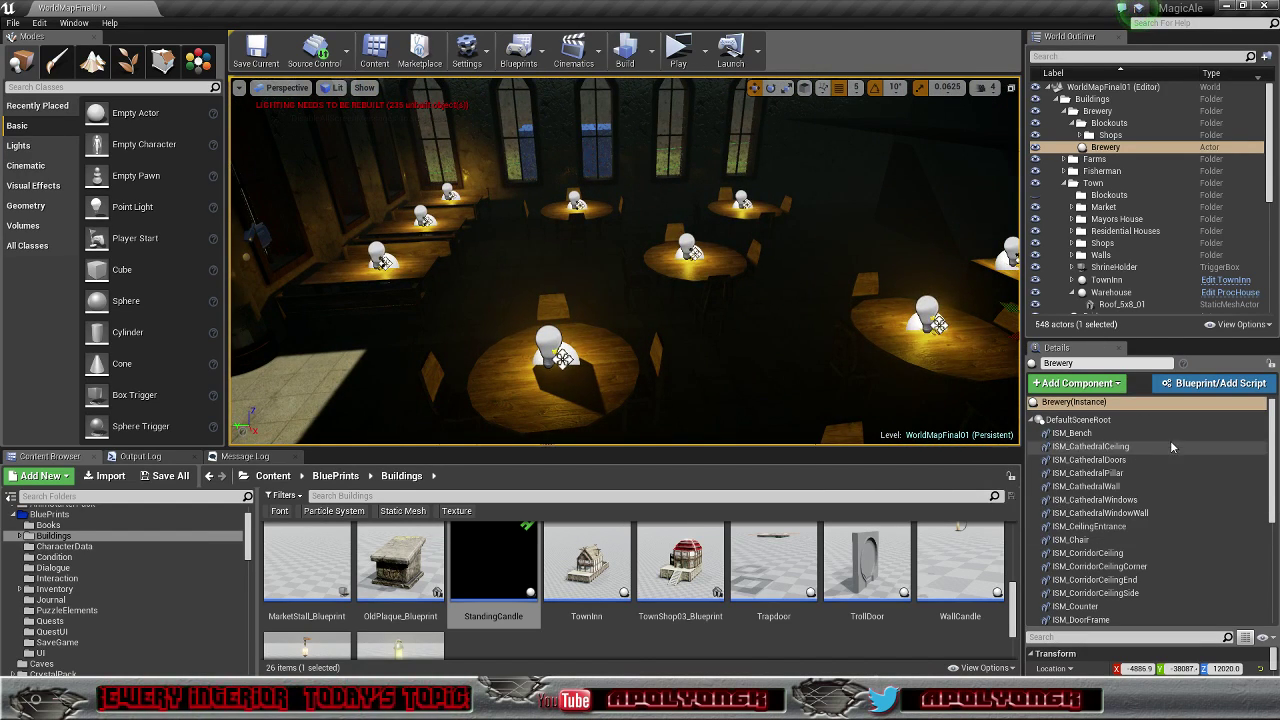
click(1096, 436)
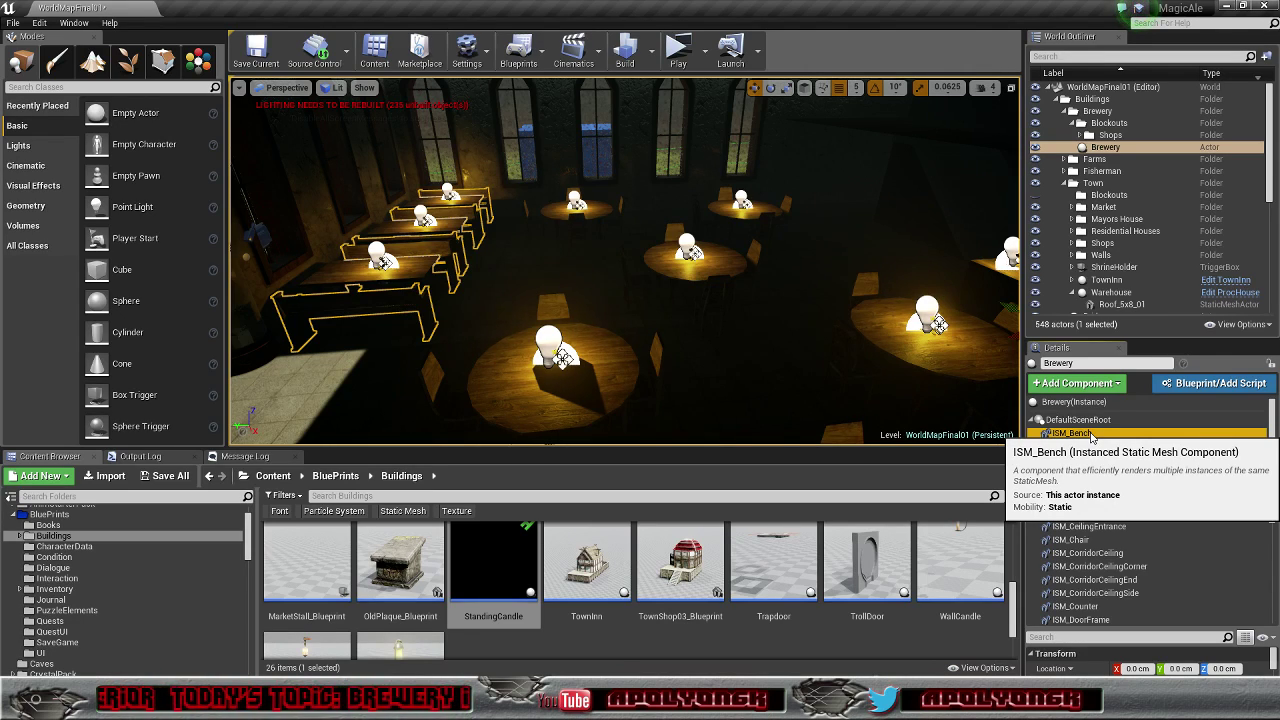
right_click(1091, 437)
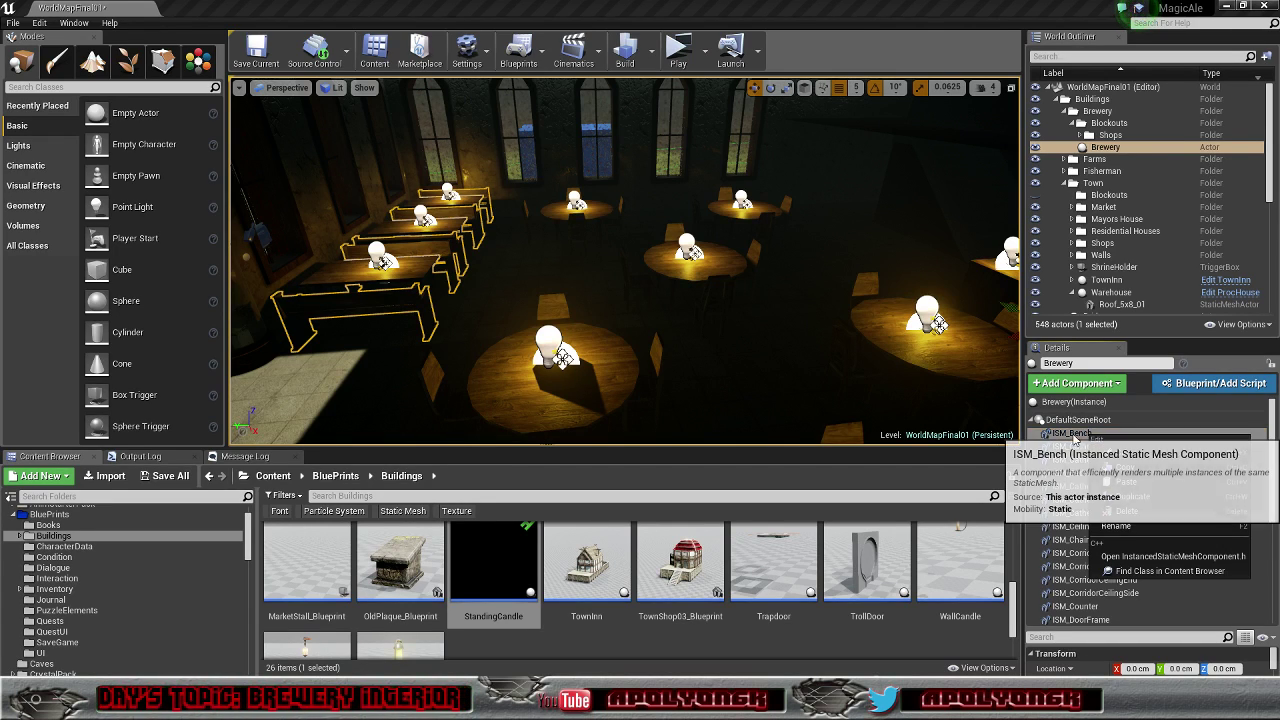
click(1074, 437)
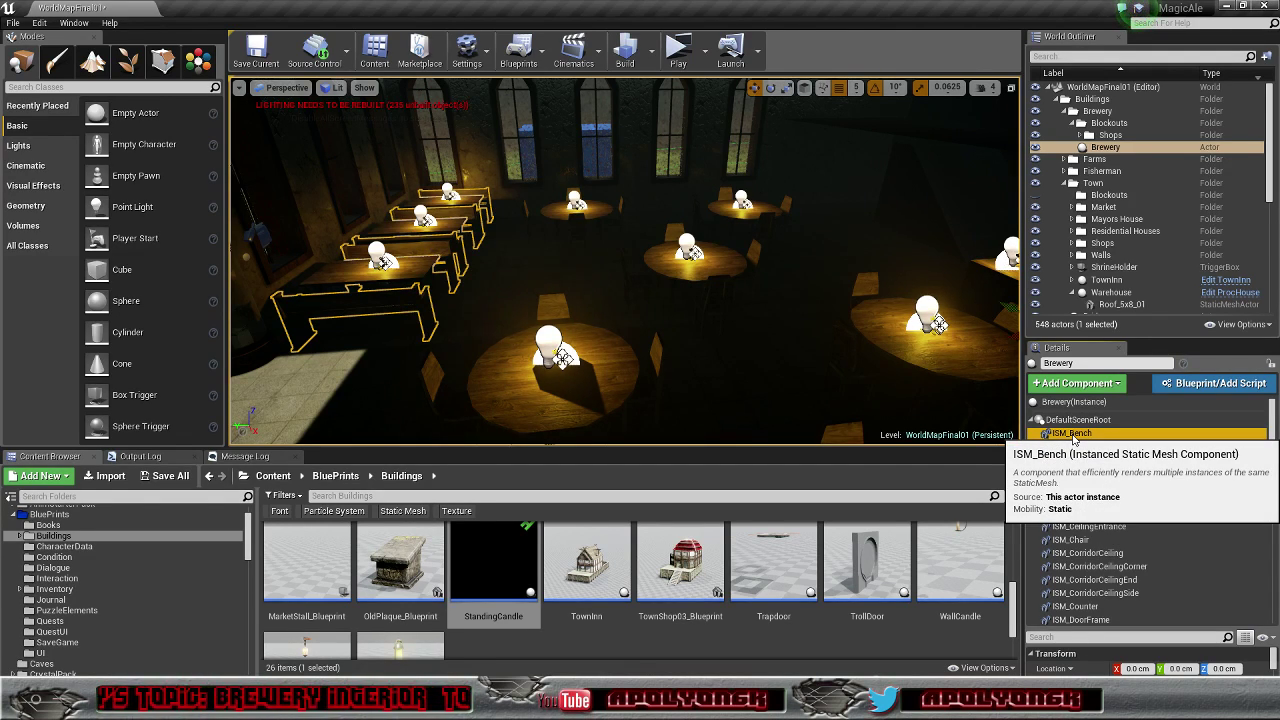
Step: Bring up the Instance Tool's Convert options and widen the option name column so the names are readable
click(197, 62)
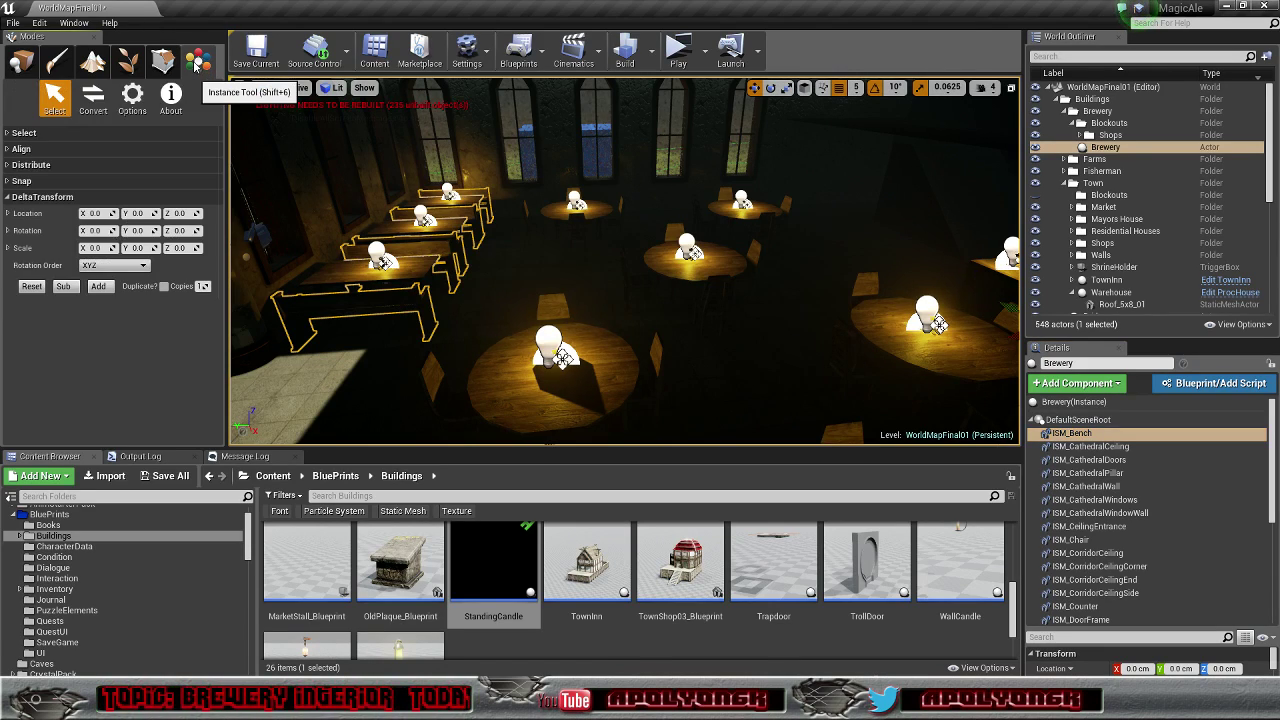
click(91, 100)
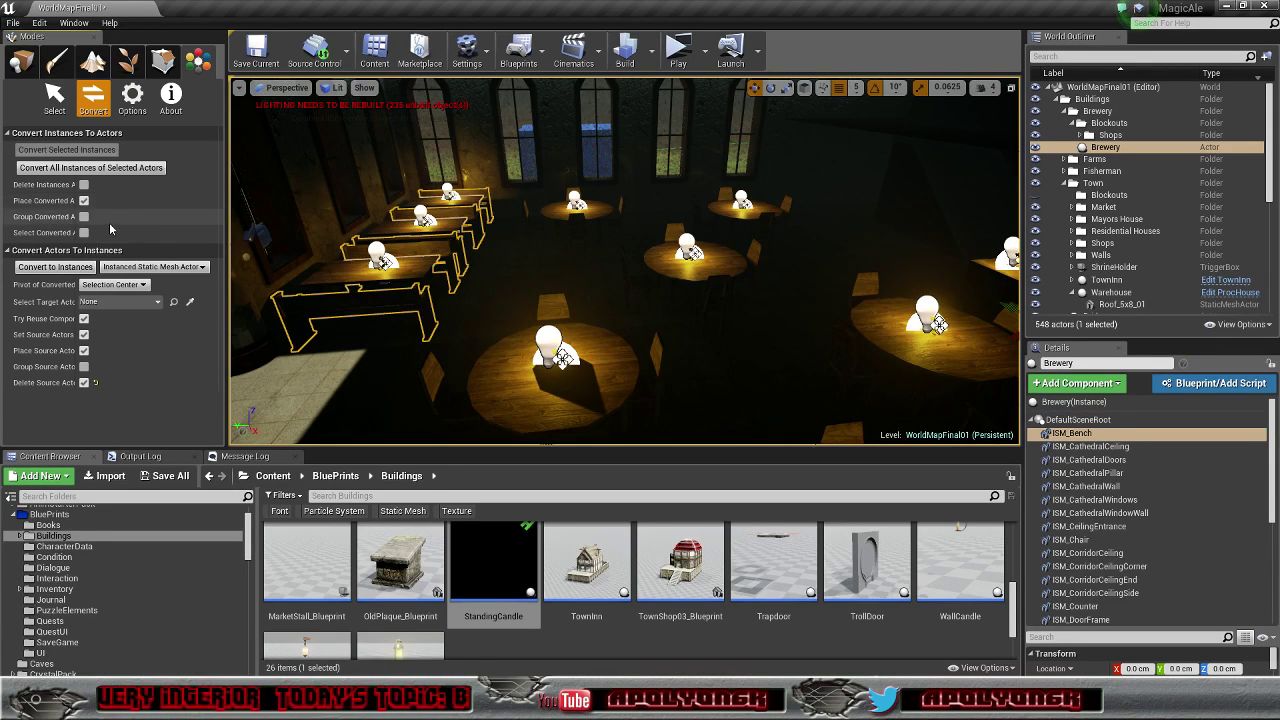
click(78, 168)
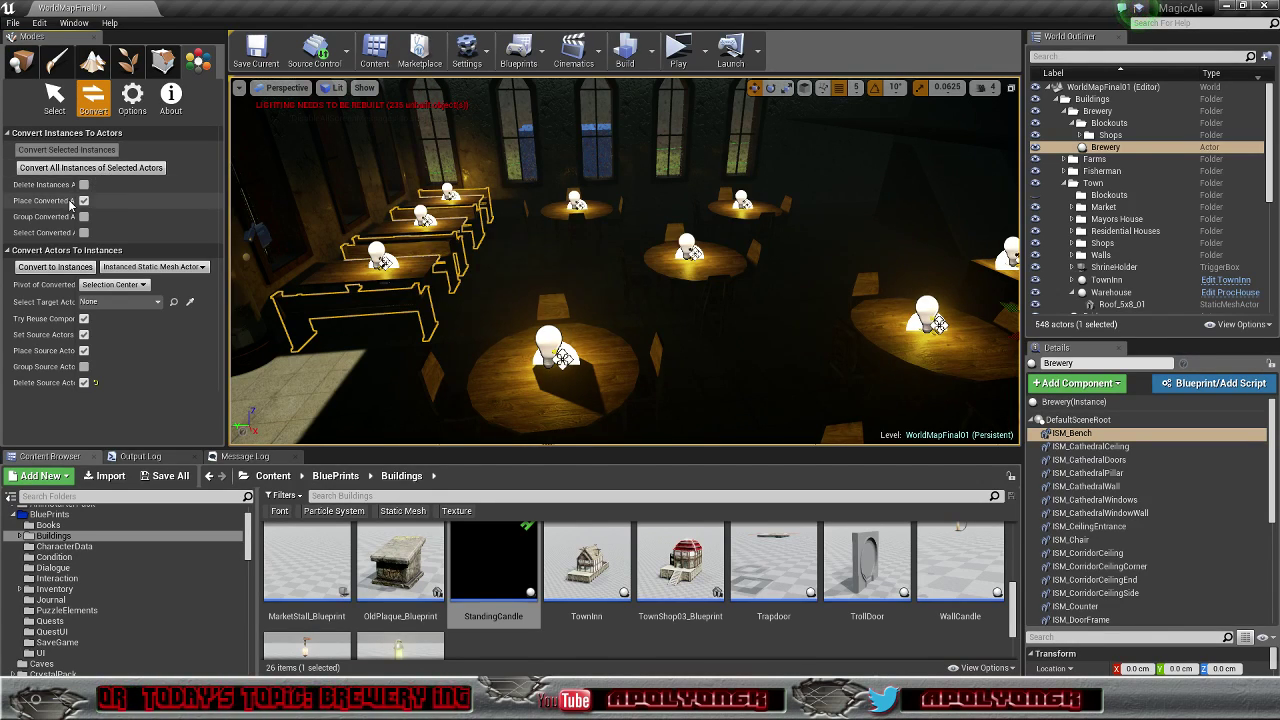
drag(80, 190, 133, 191)
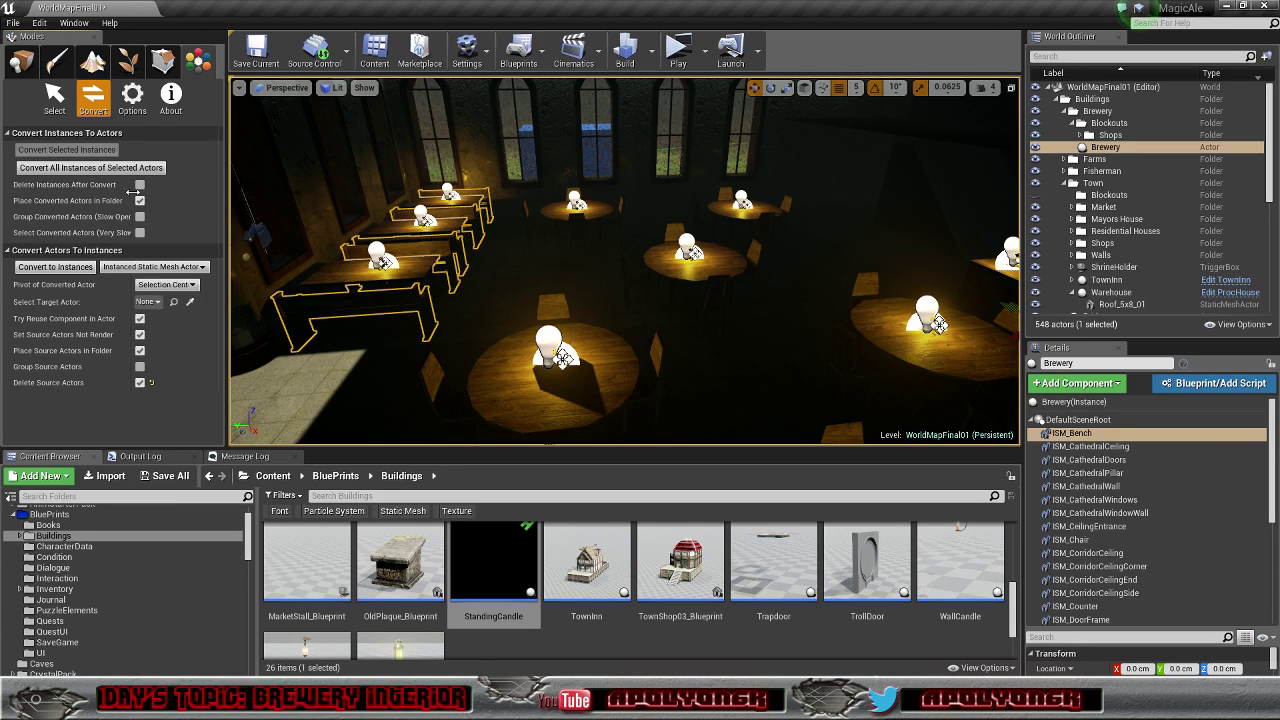
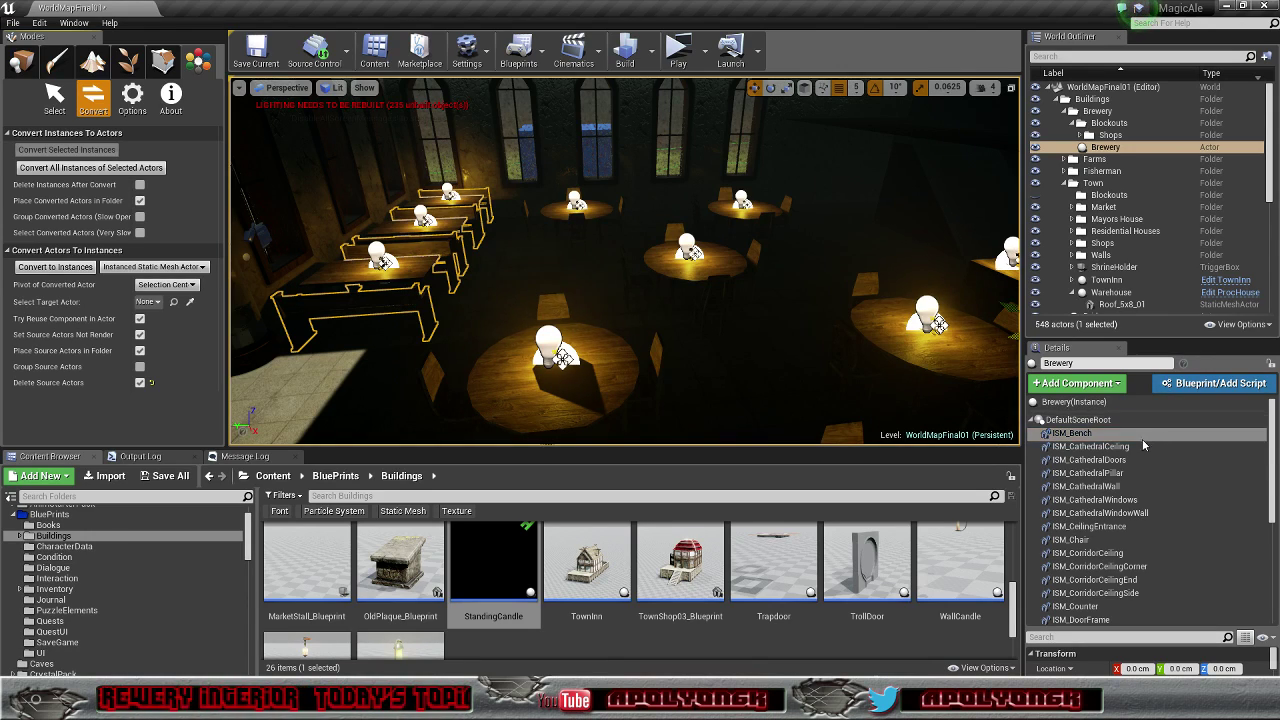
Step: Select a bench instance in the hall and convert all instances of the Brewery to separate actors
click(449, 268)
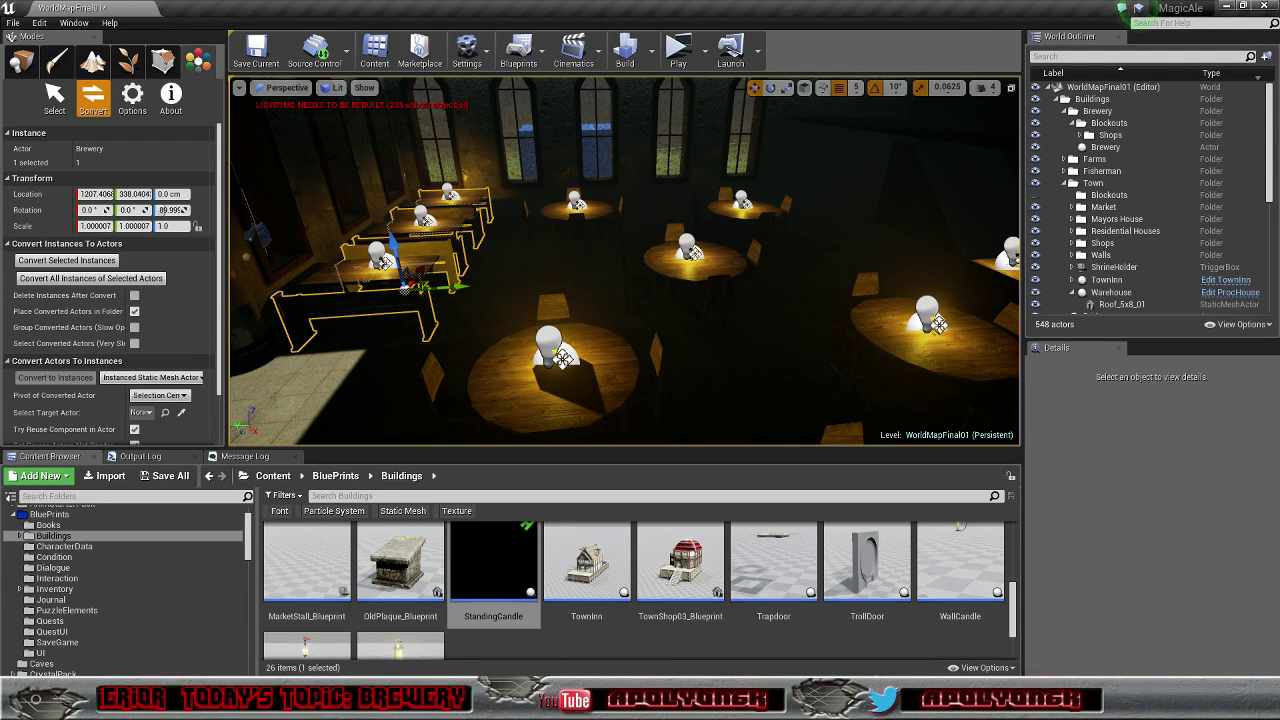
right_drag(624, 262, 274, 270)
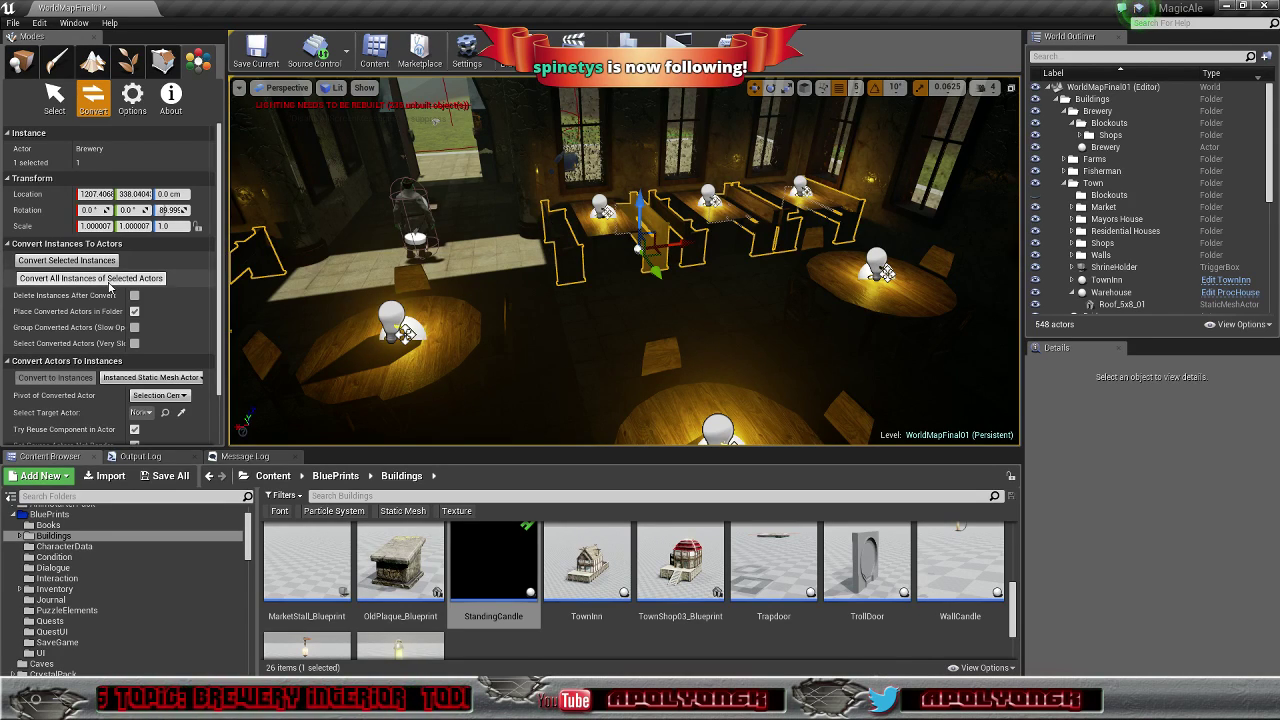
click(107, 280)
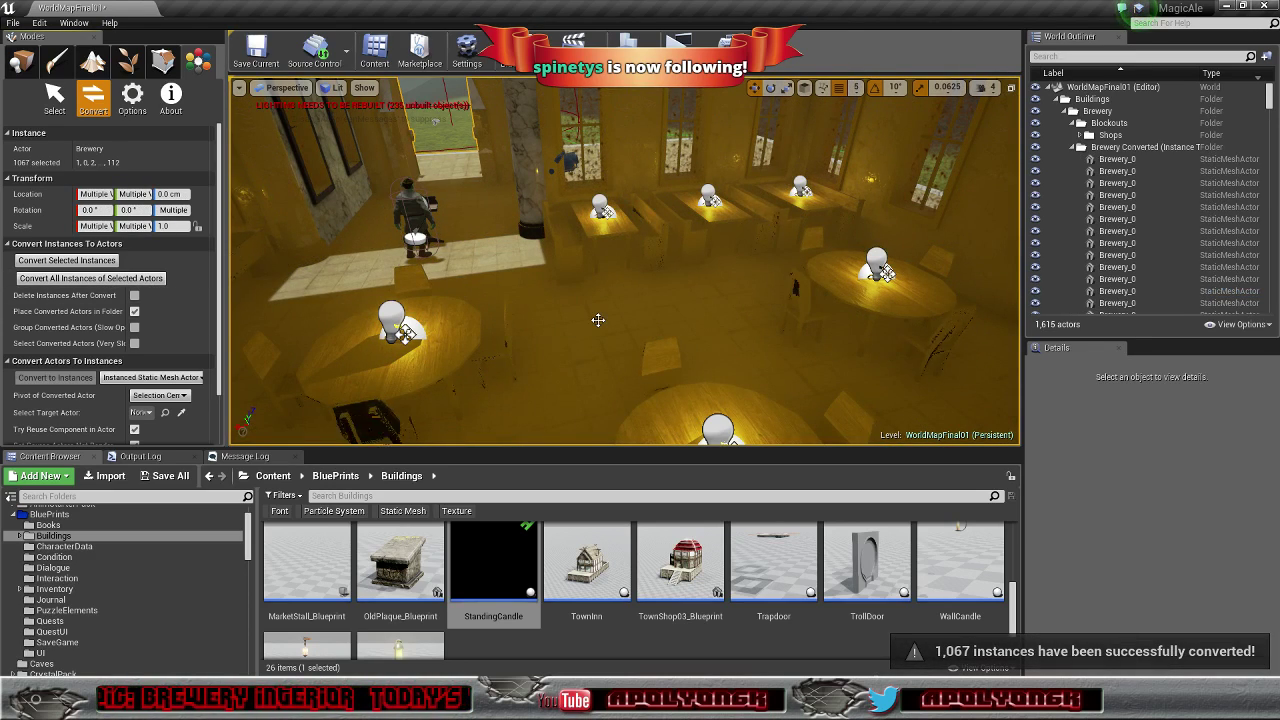
Step: Select the first converted Brewery_0 actor, focus the view on it, and undo that selection
right_drag(591, 322, 680, 335)
right_drag(598, 386, 598, 406)
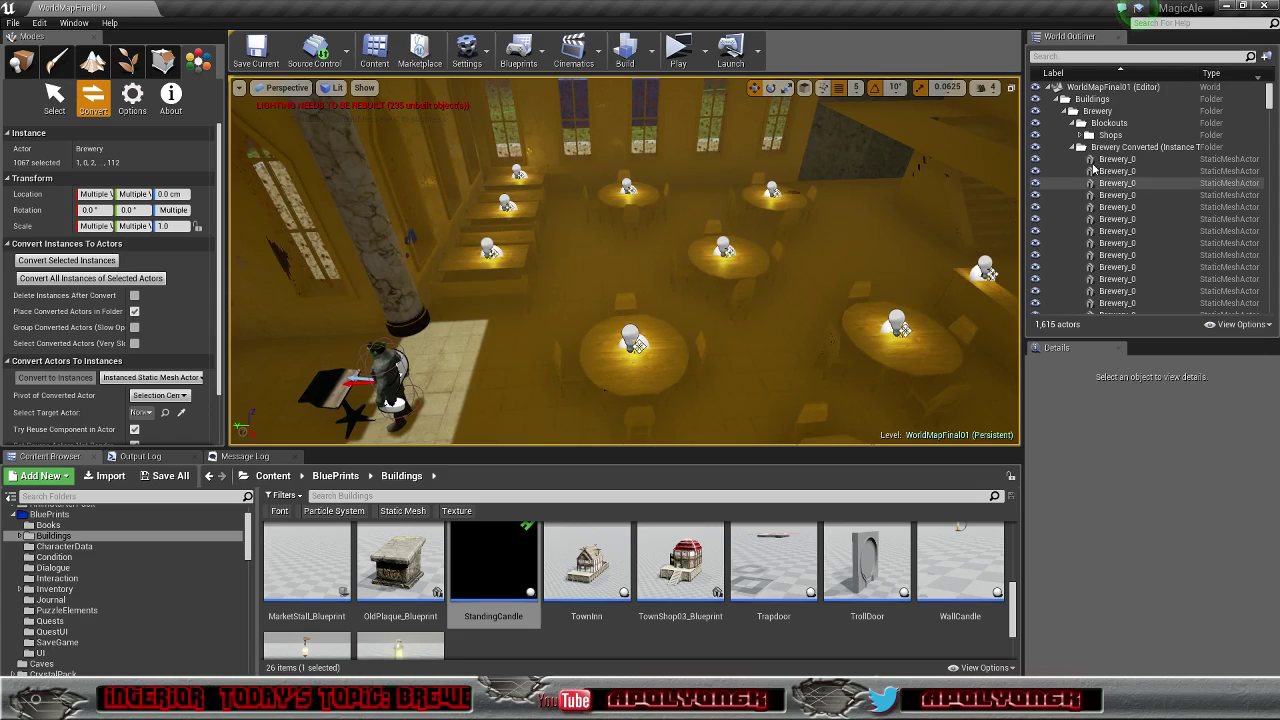
click(1116, 160)
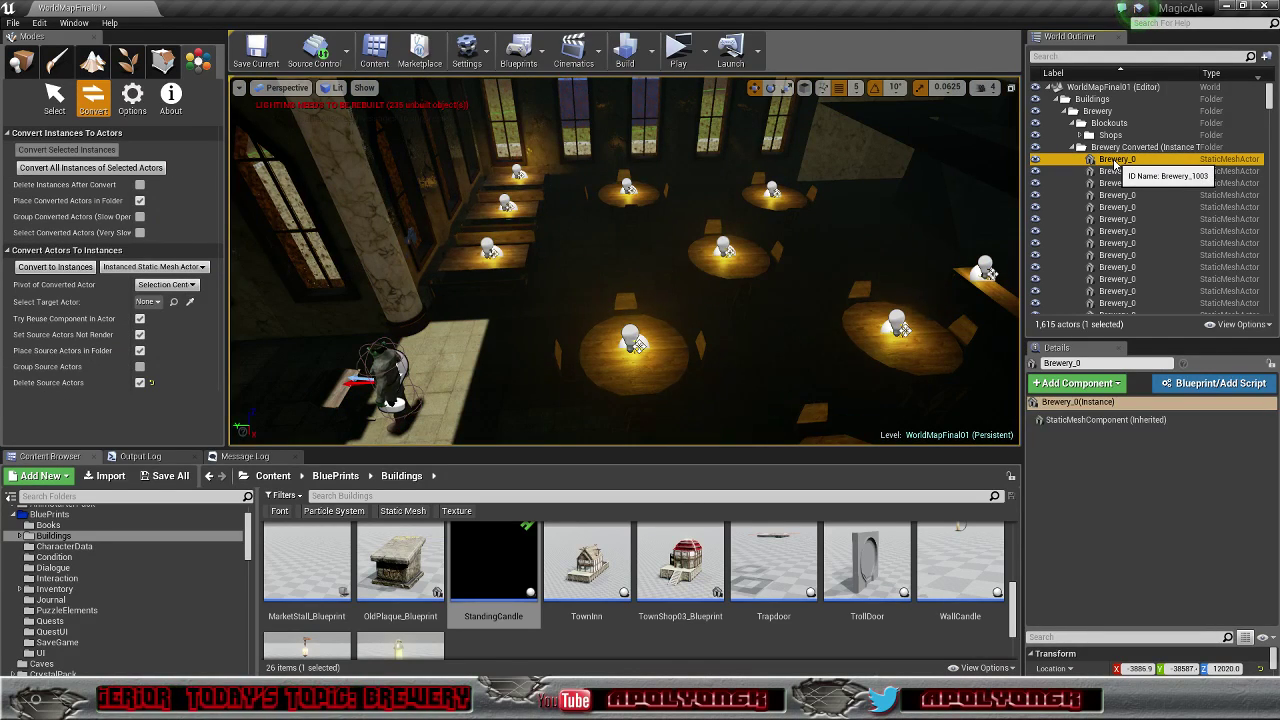
double_click(1114, 163)
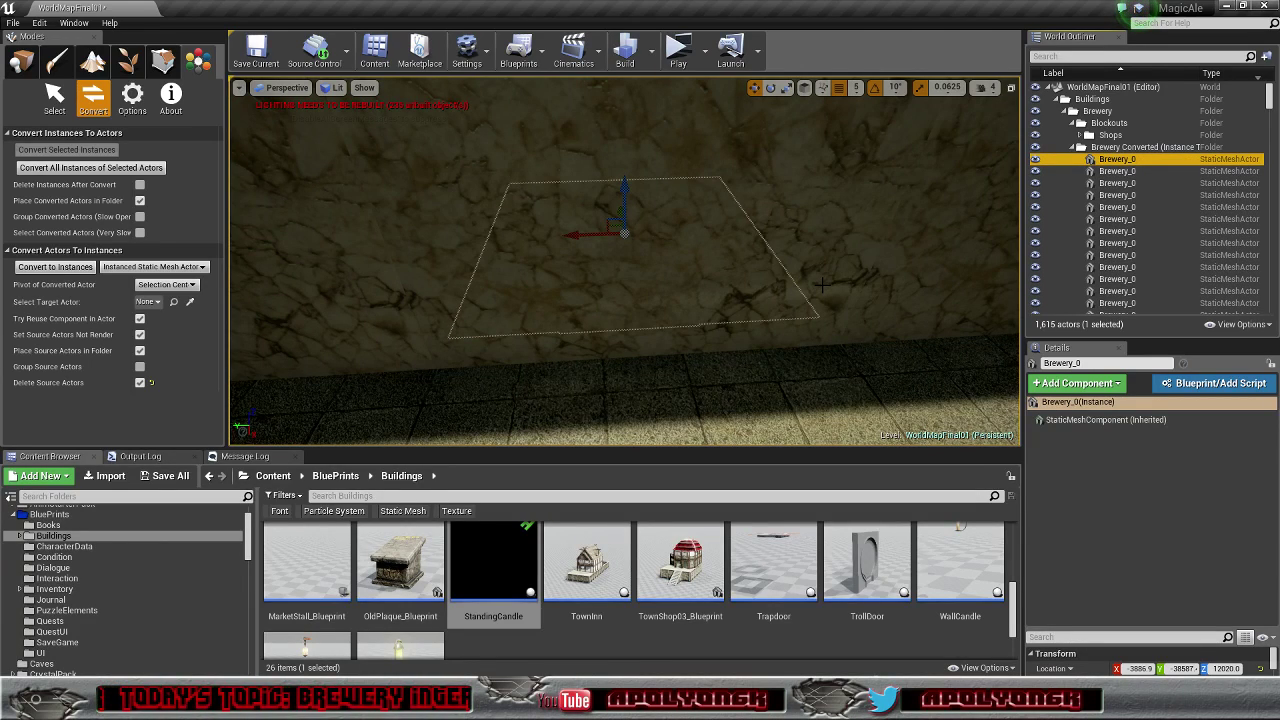
key(ctrl+z)
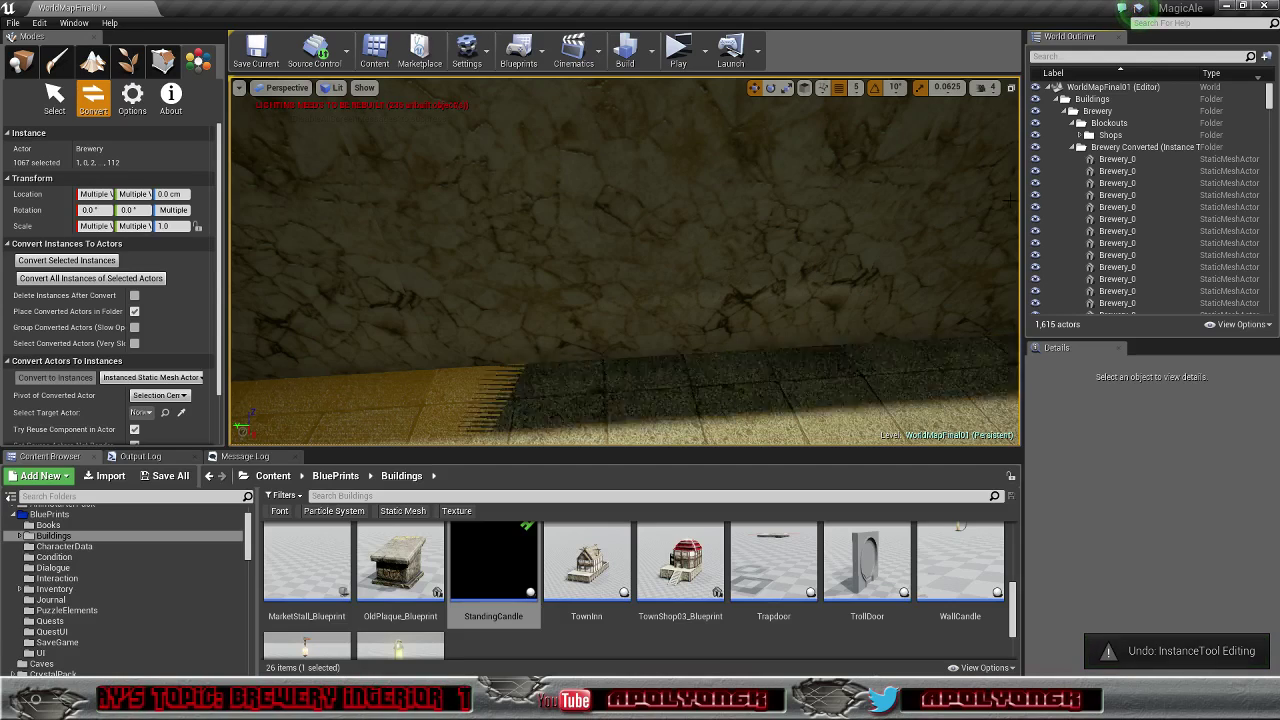
Step: Select every converted actor from the first Brewery_0 through Brewery_327 and delete them
click(1110, 160)
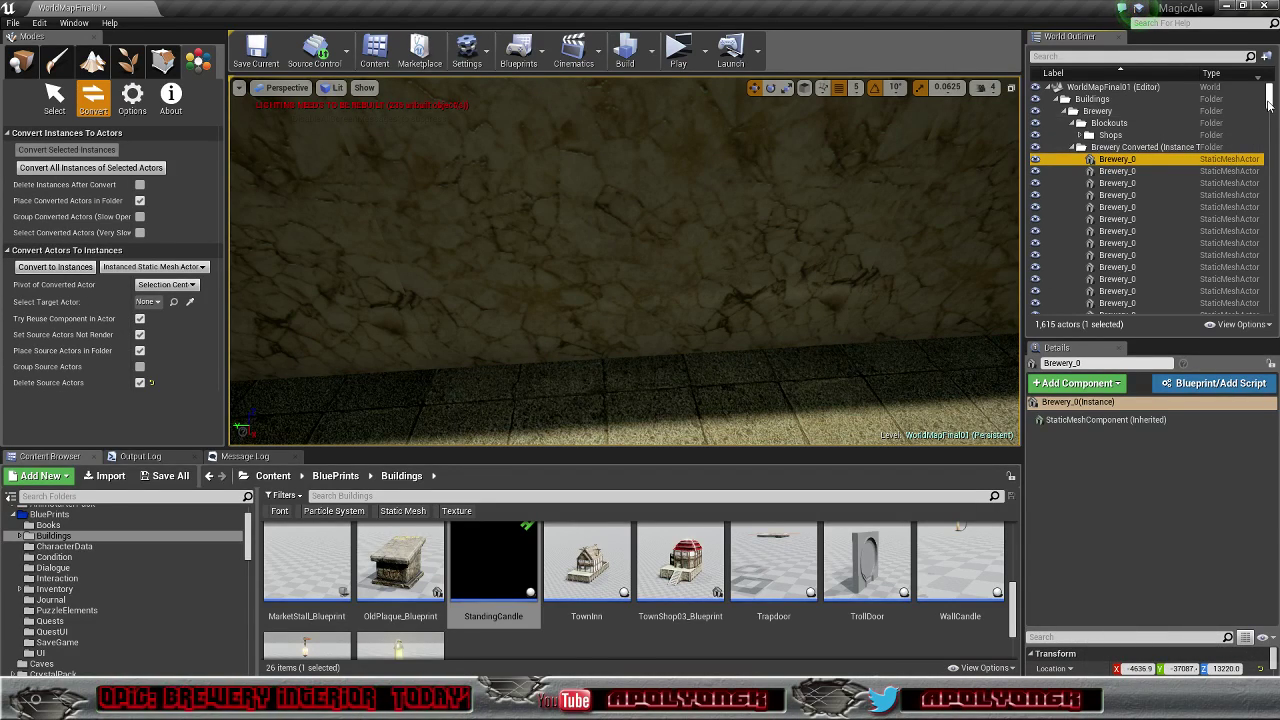
scroll(1125, 220, down, 5)
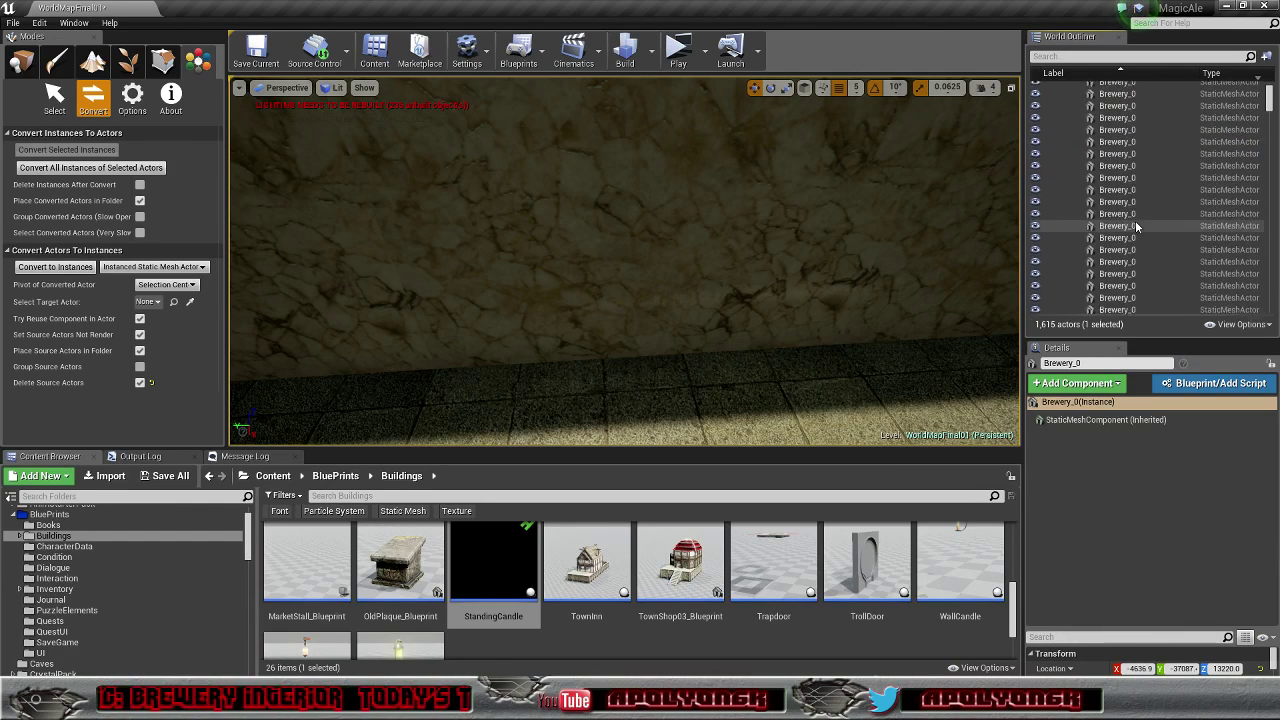
scroll(1130, 236, down, 10)
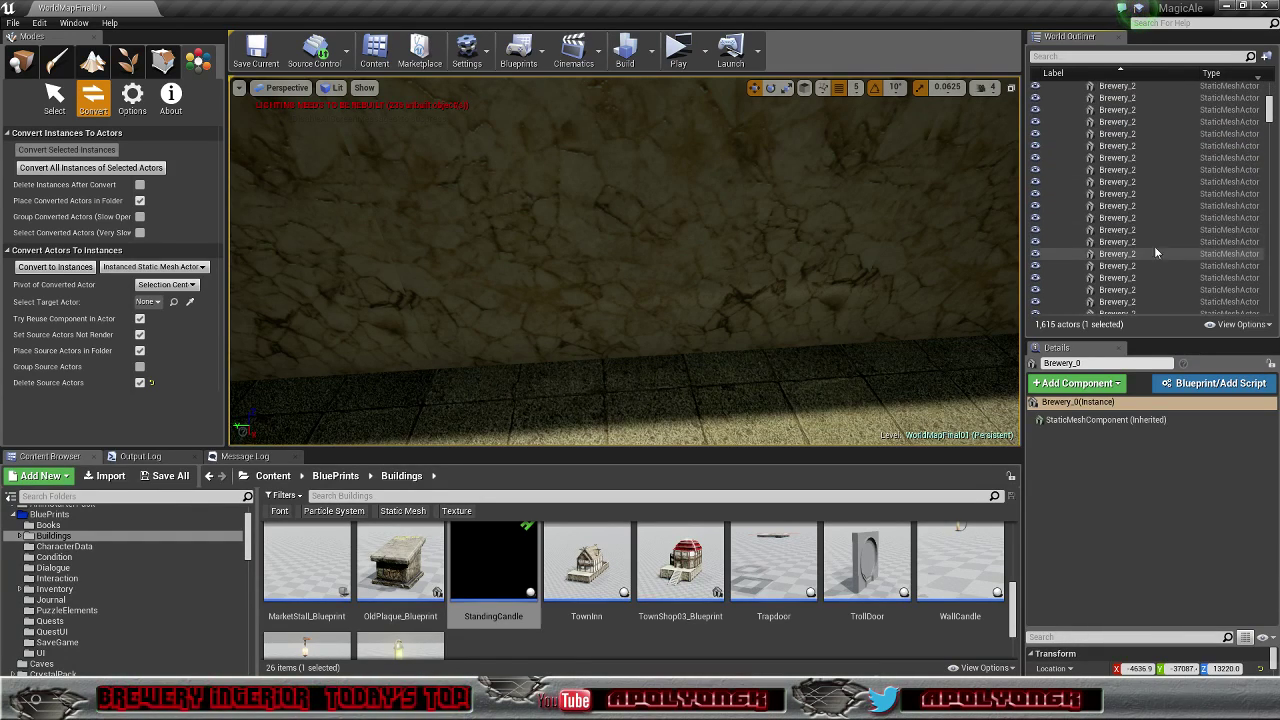
drag(1268, 112, 1268, 298)
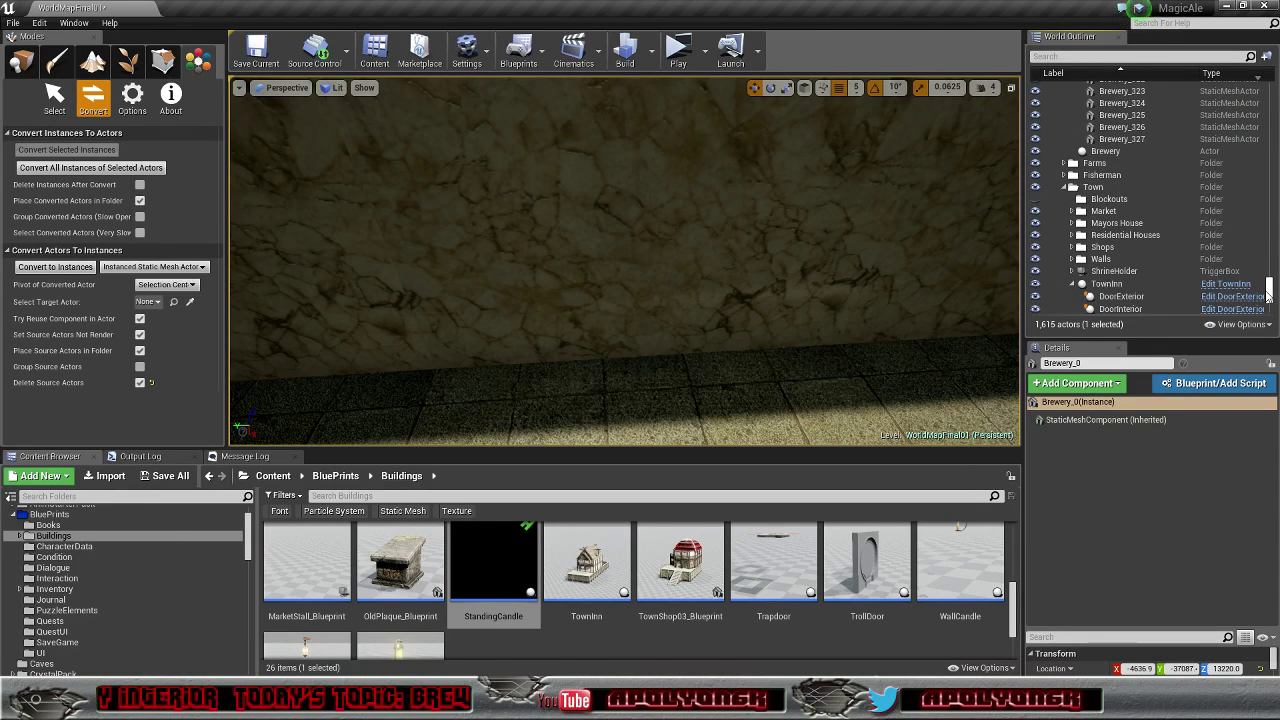
shift+click(1142, 140)
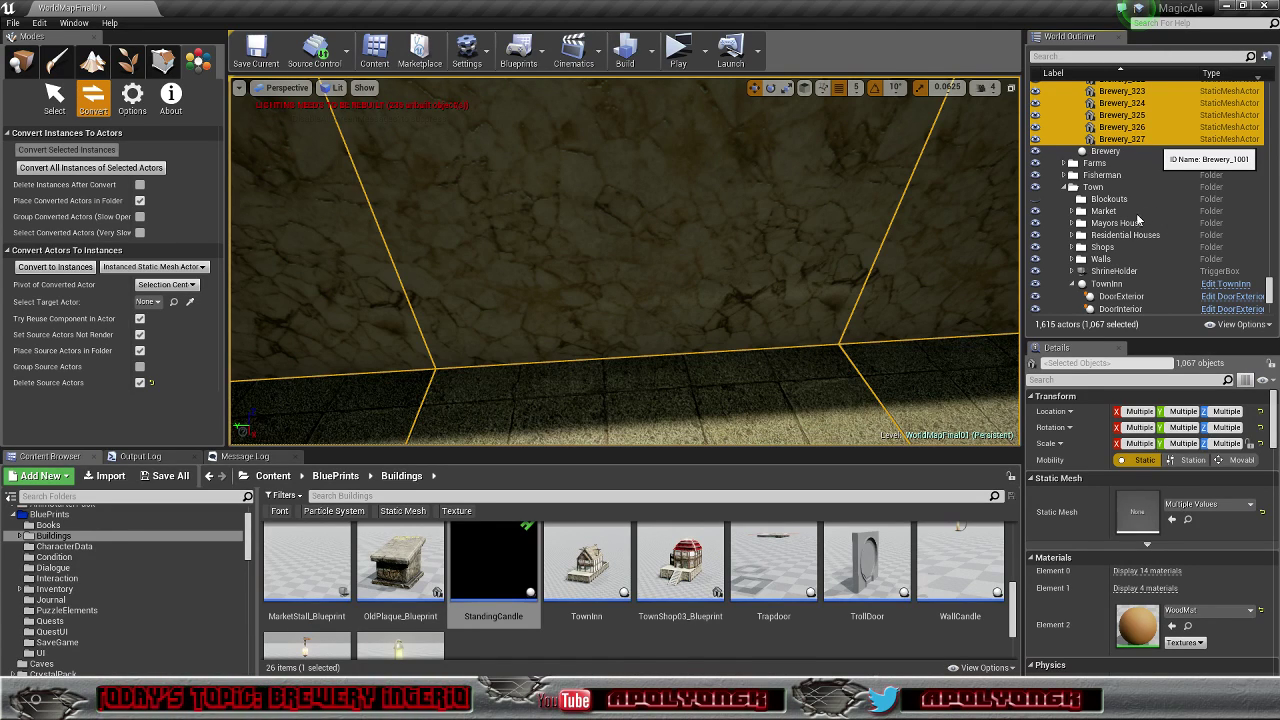
key(Delete)
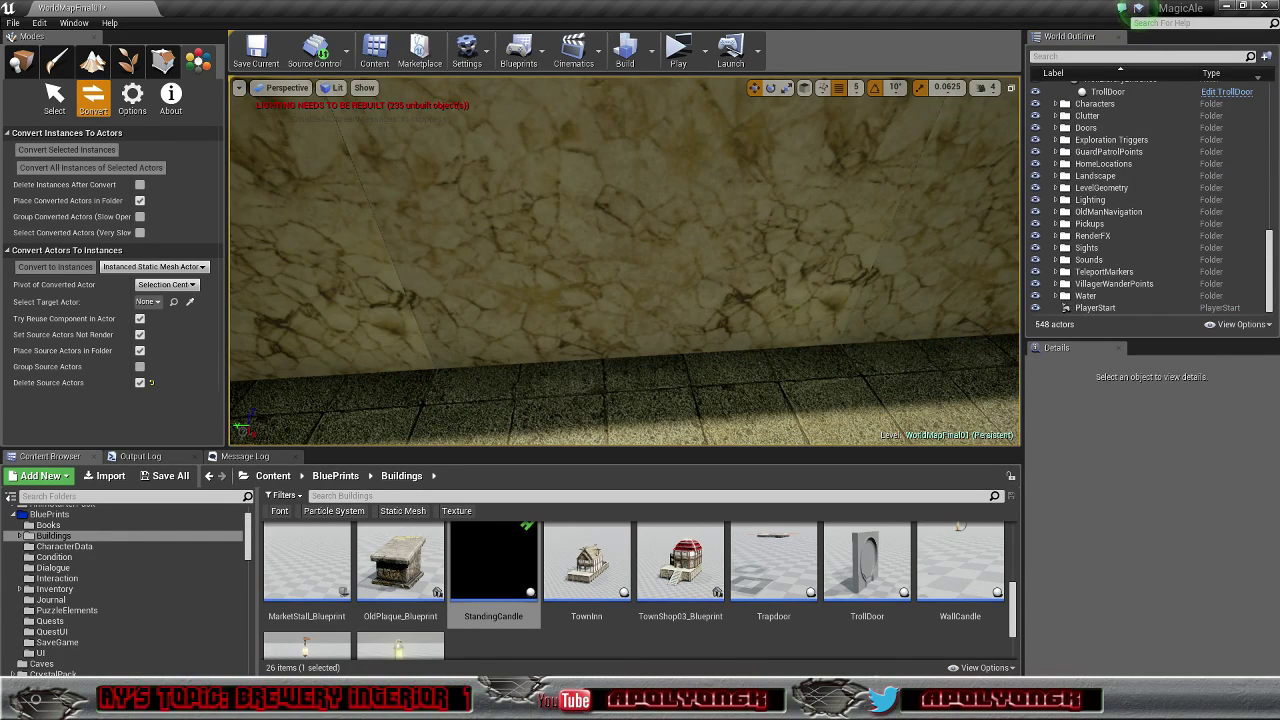
Step: Delete the empty Brewery Converted folder from the Brewery folder
right_drag(624, 260, 450, 215)
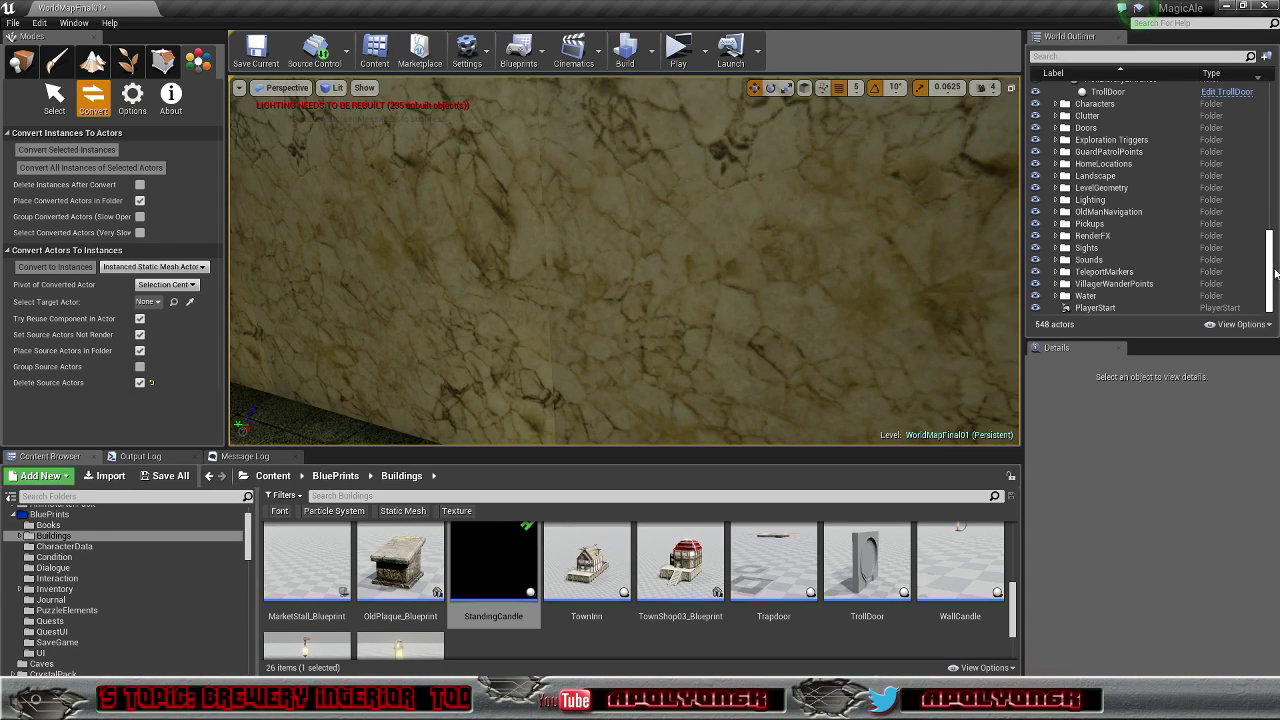
drag(1275, 272, 1277, 126)
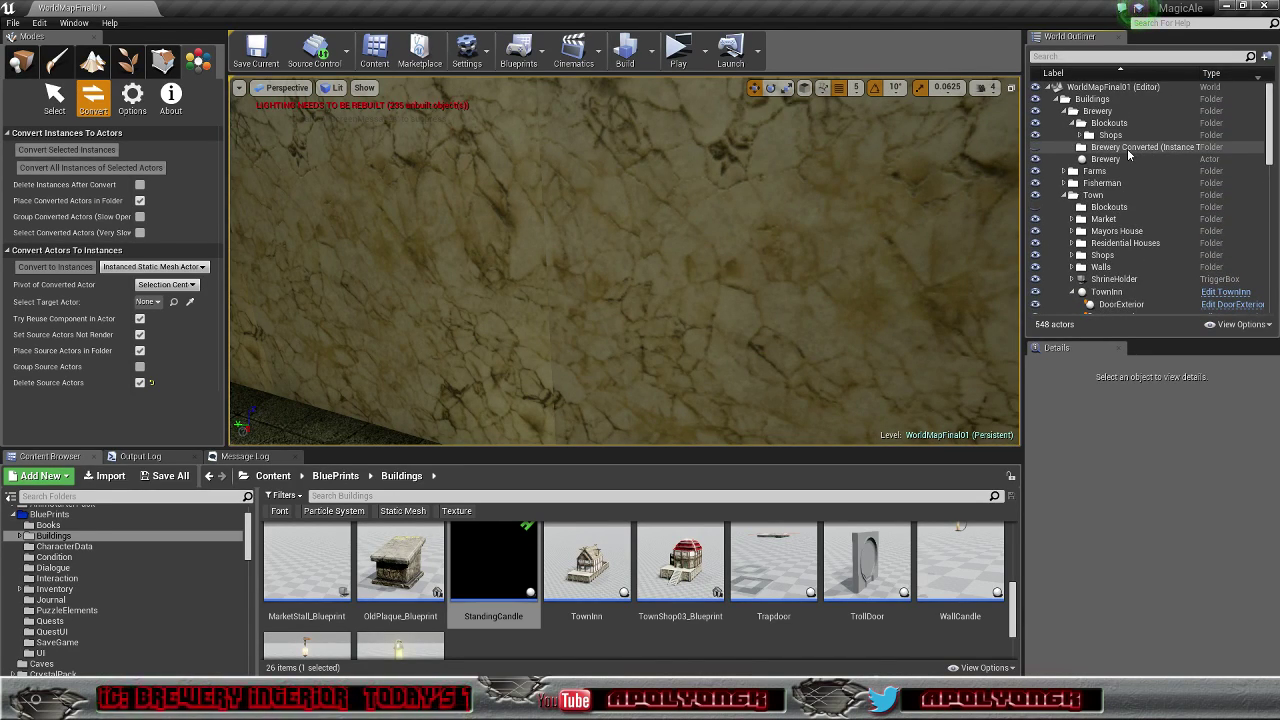
click(1128, 150)
right_click(1128, 152)
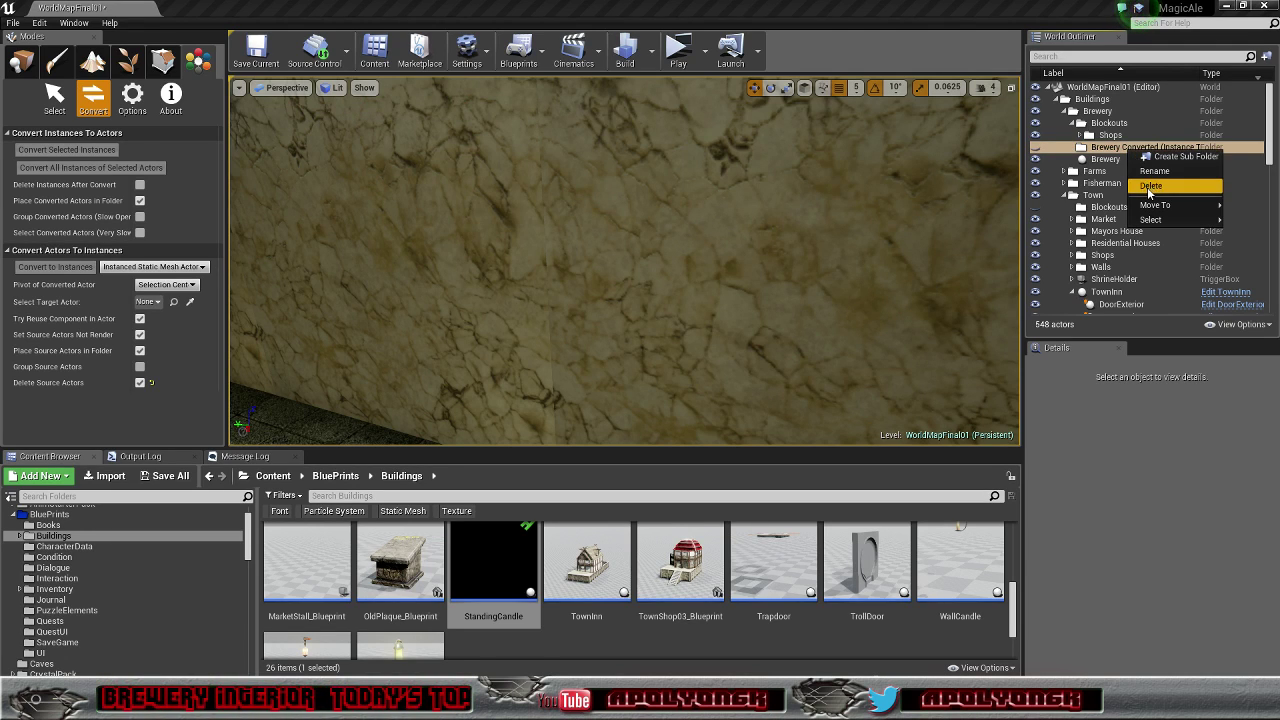
click(1147, 187)
Step: Select six of the Brewery's bench instances along the row of window tables
key(w)
mouse_move(842, 282)
right_down()
mouse_move(640, 280)
mouse_move(750, 290)
mouse_move(850, 325)
mouse_move(875, 310)
mouse_move(838, 284)
right_up()
click(739, 250)
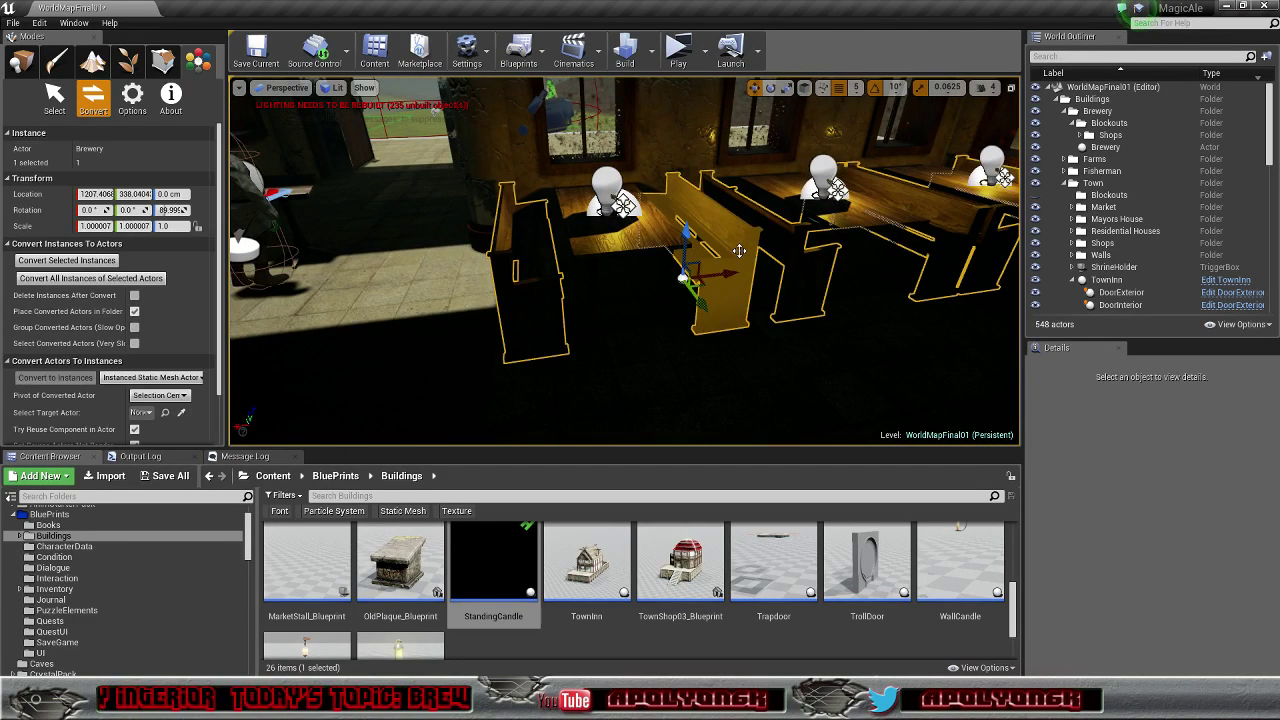
ctrl+click(809, 273)
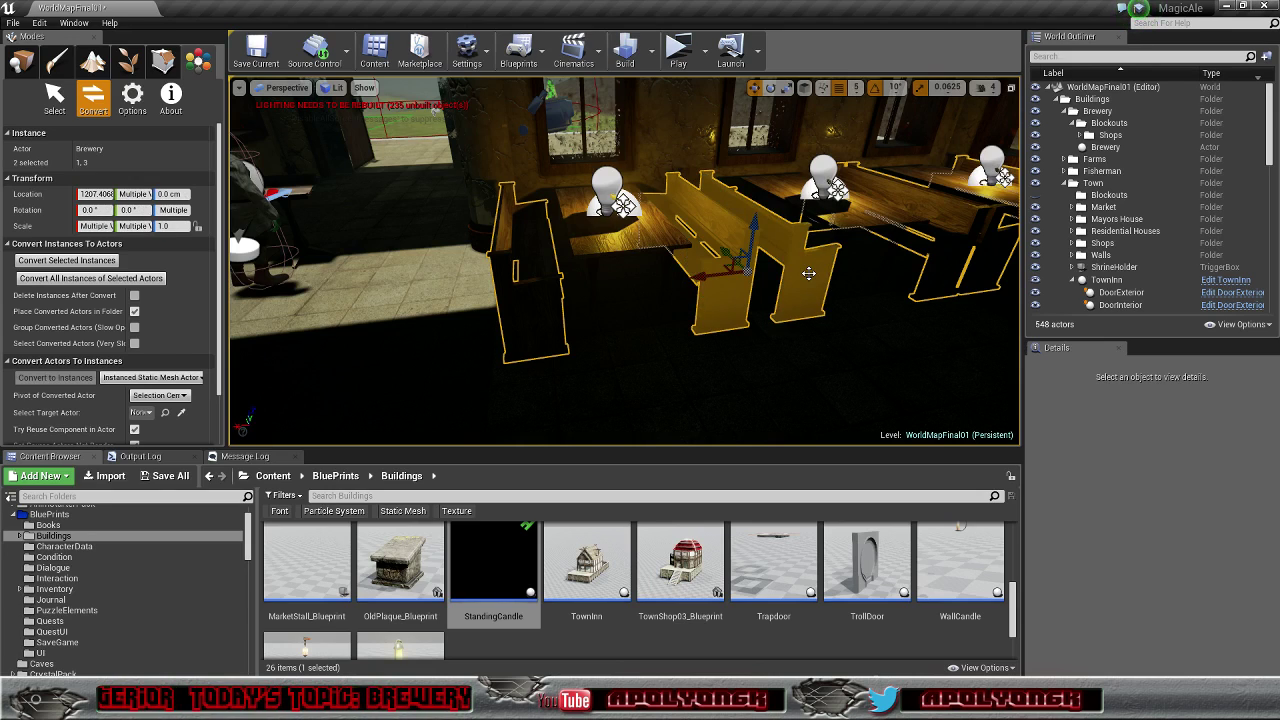
ctrl+click(940, 266)
ctrl+click(540, 300)
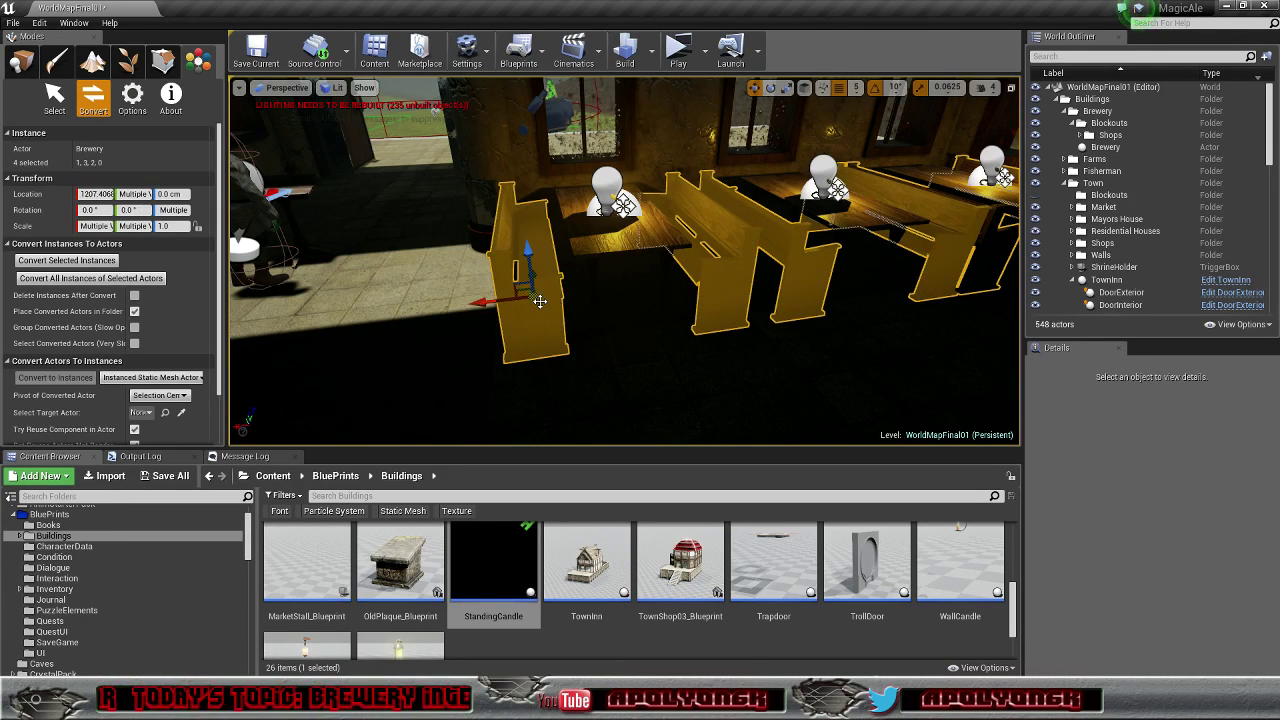
key(f)
ctrl+click(787, 259)
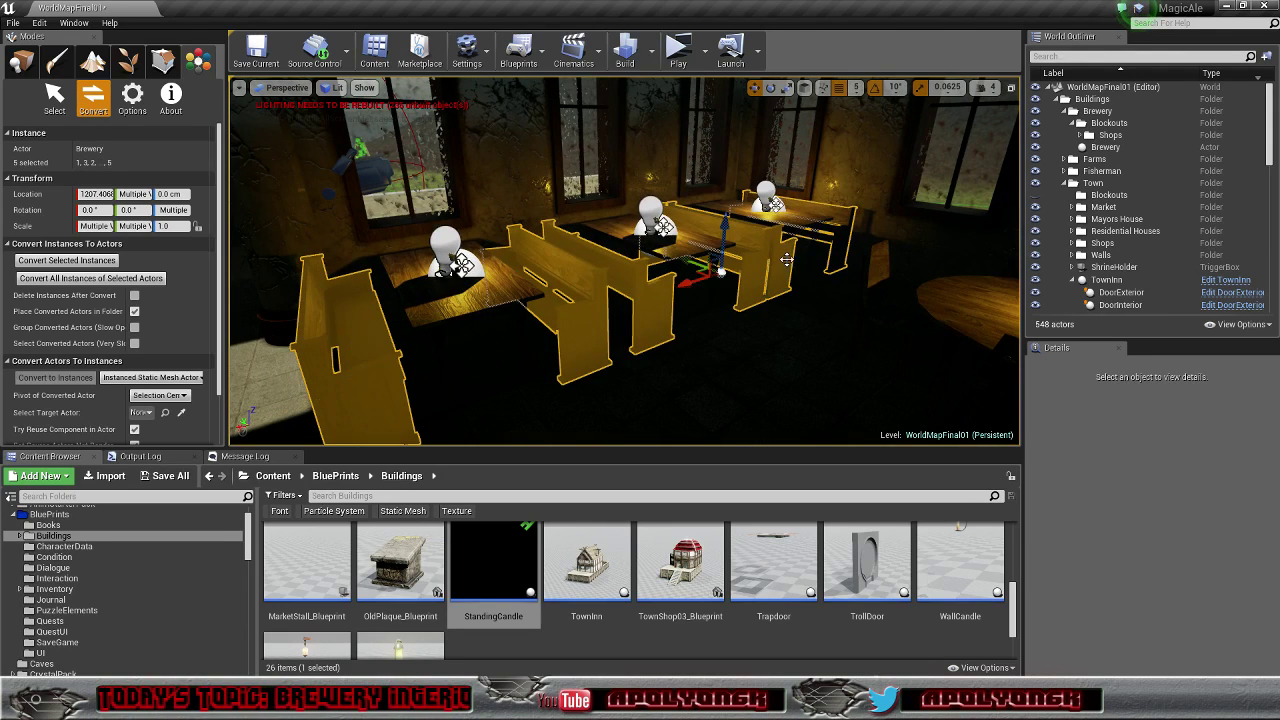
ctrl+click(846, 230)
key(f)
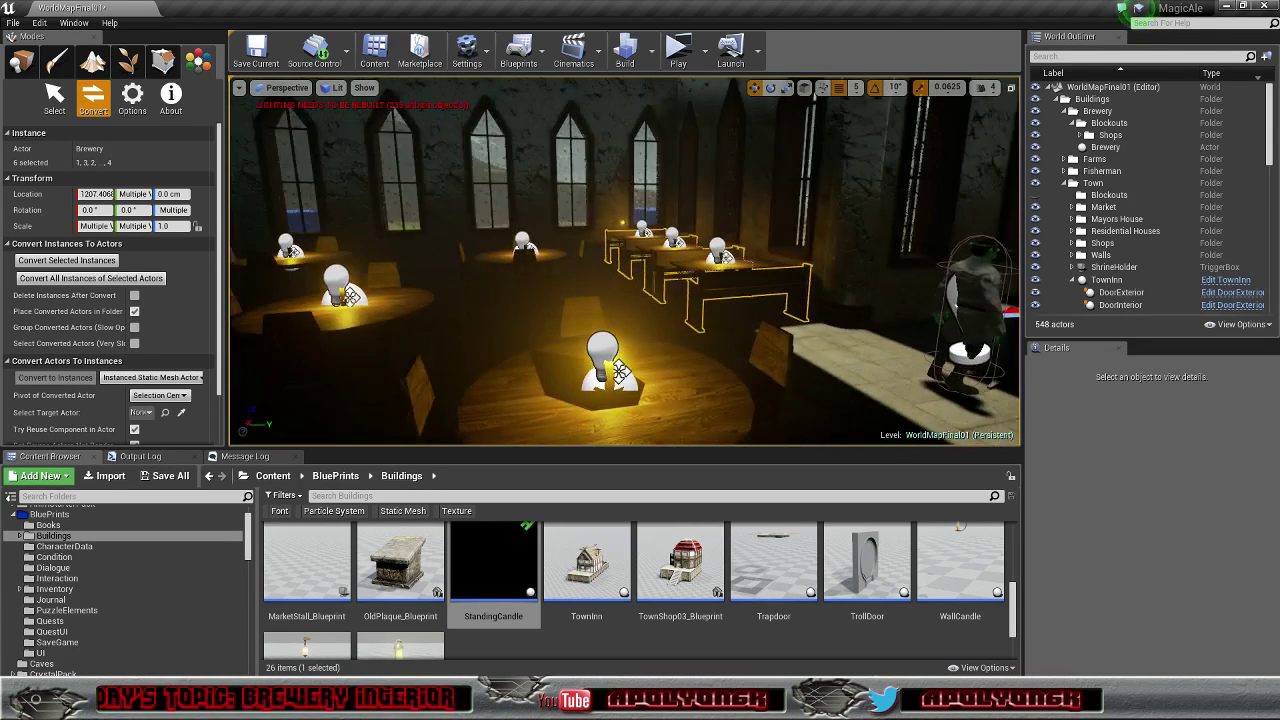
Step: Add the six remaining bench instances at the window tables to the current selection
ctrl+click(697, 298)
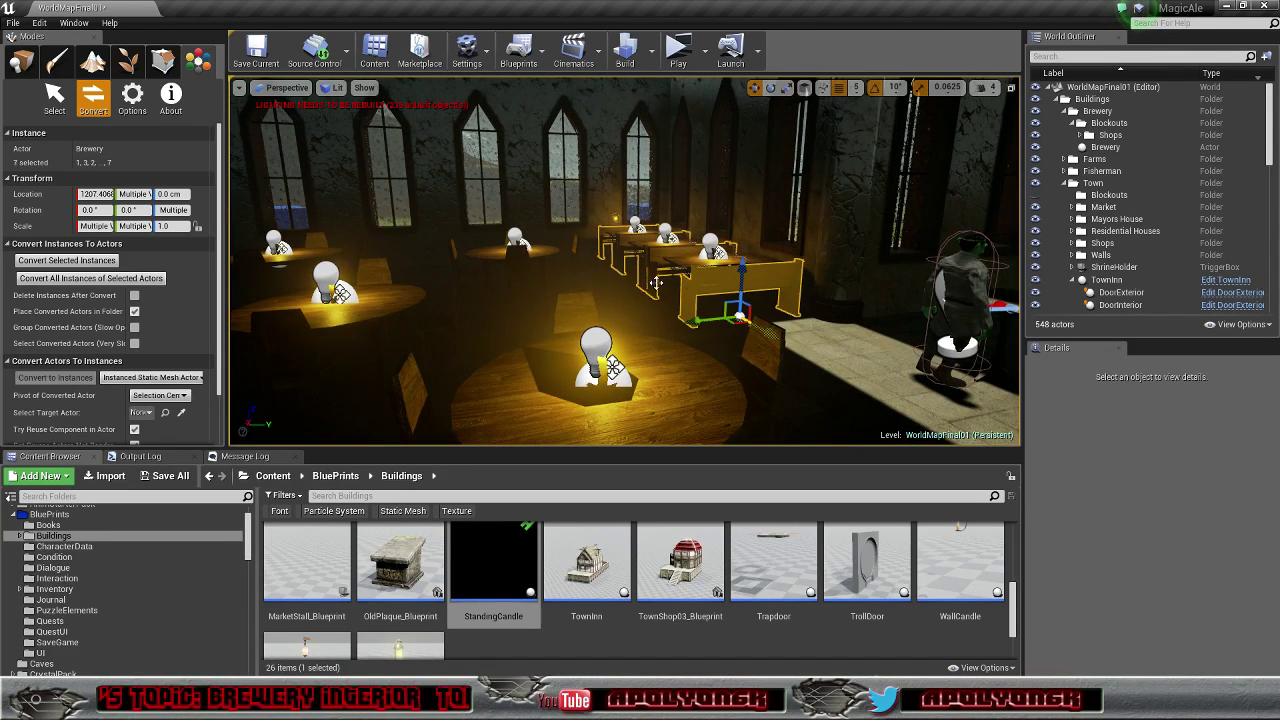
ctrl+click(640, 274)
ctrl+click(621, 262)
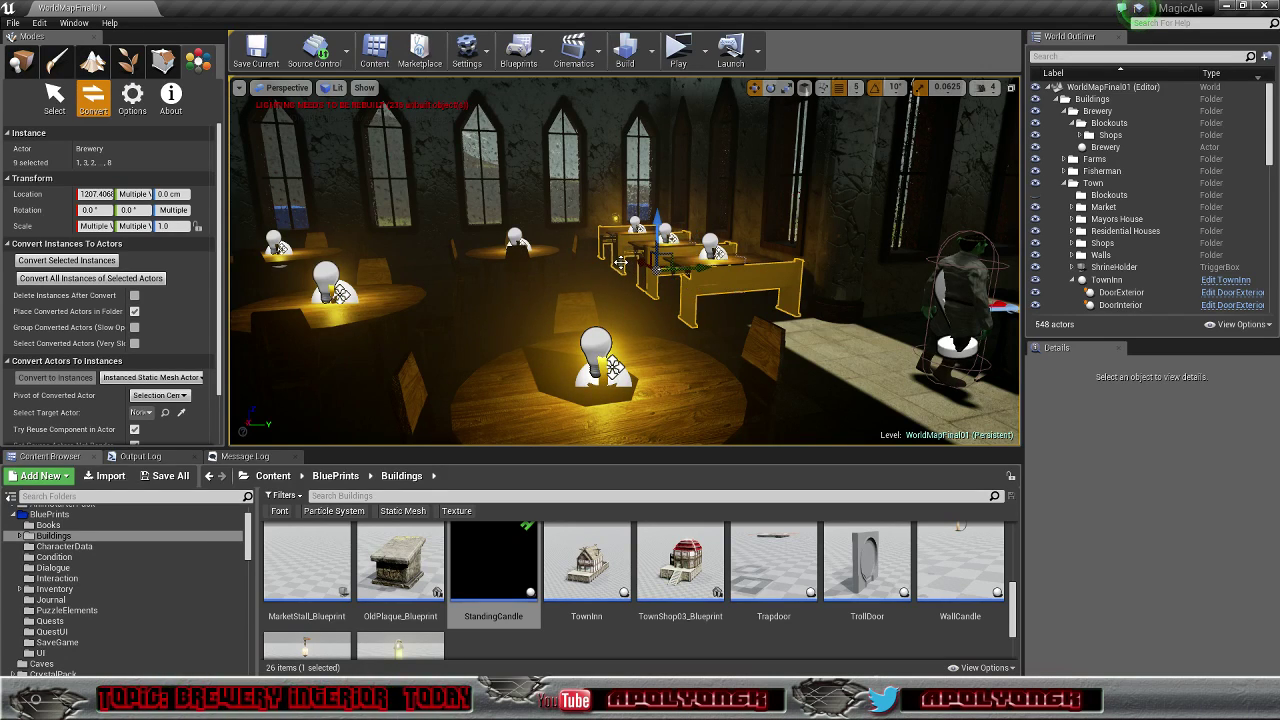
ctrl+click(611, 255)
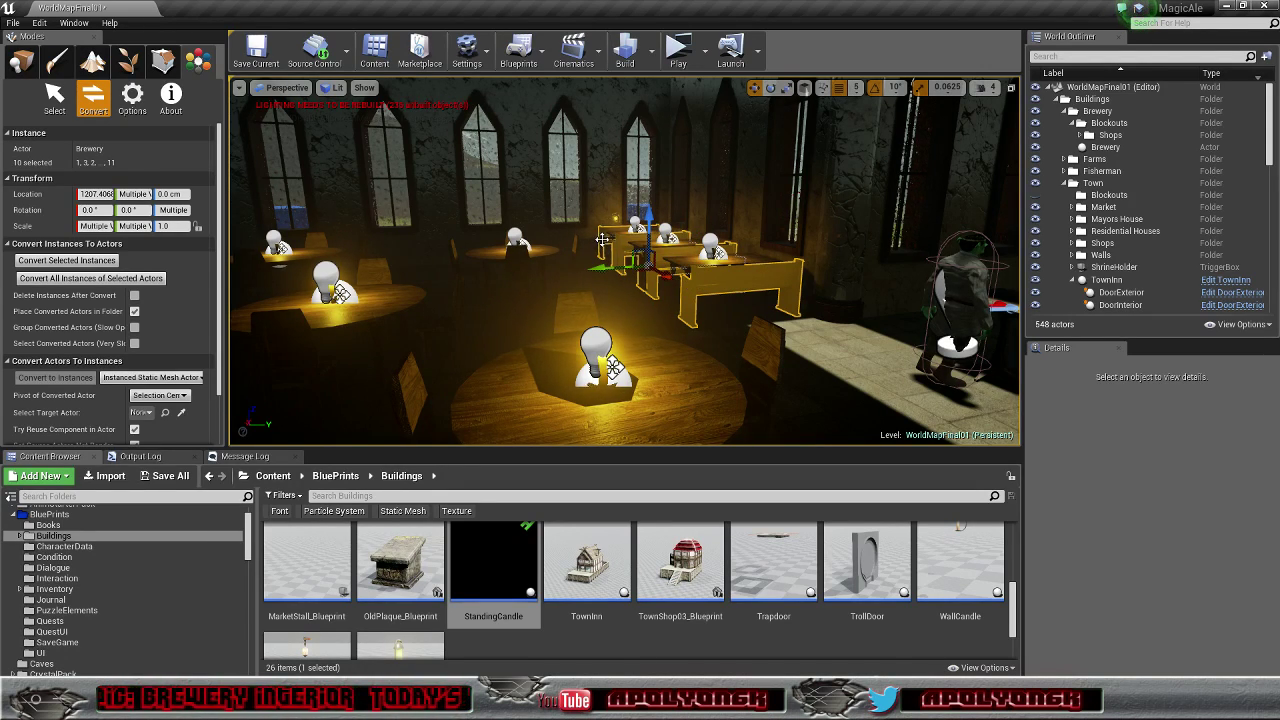
key(w)
right_drag(609, 245, 518, 248)
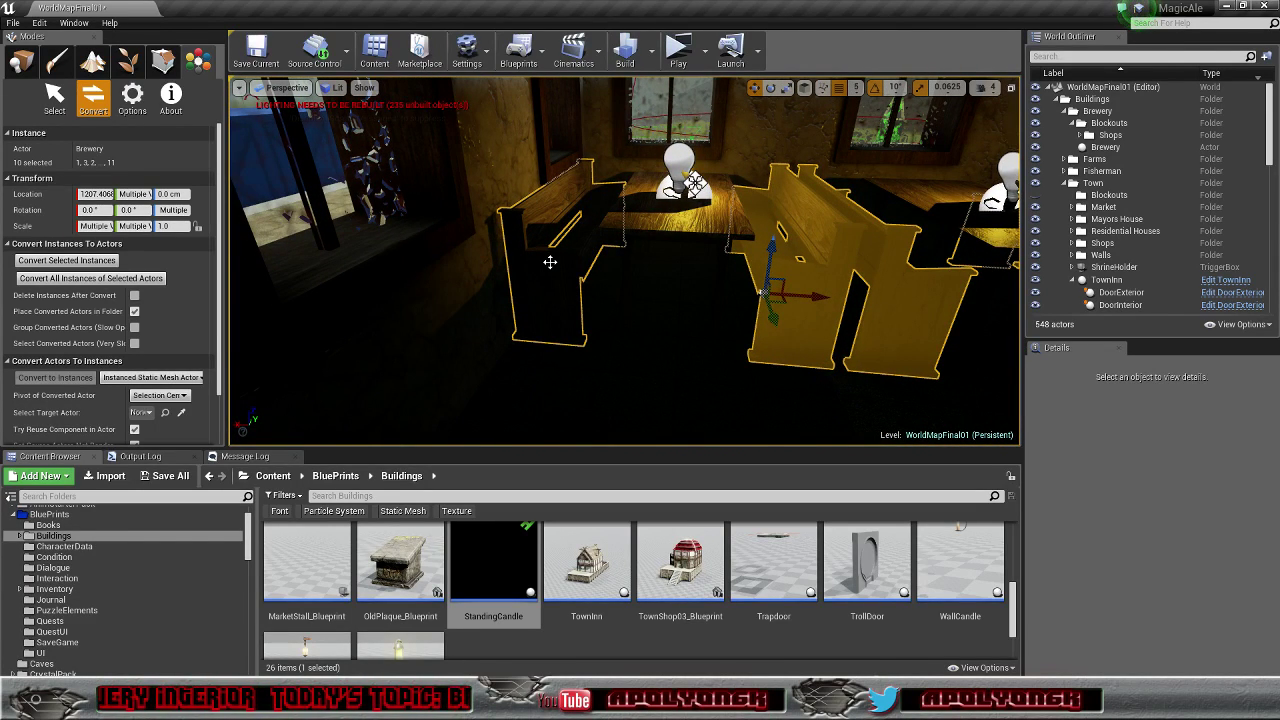
ctrl+click(550, 262)
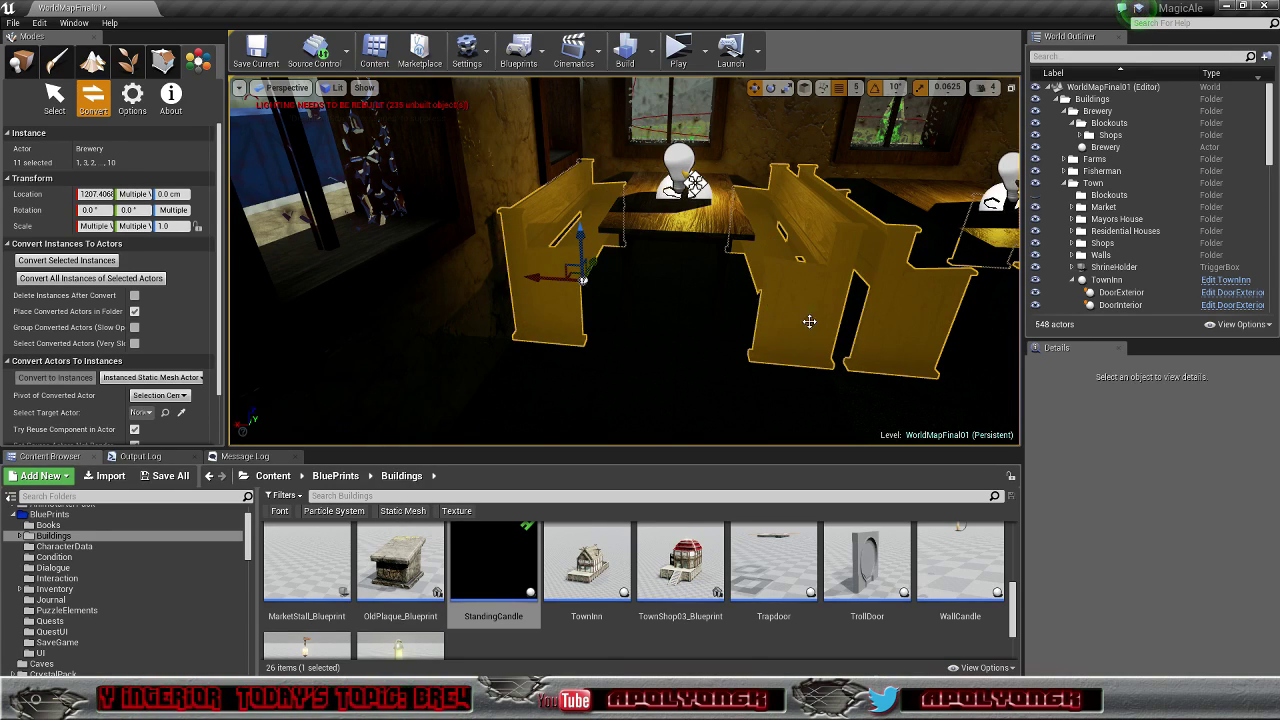
right_drag(809, 321, 858, 304)
ctrl+click(784, 266)
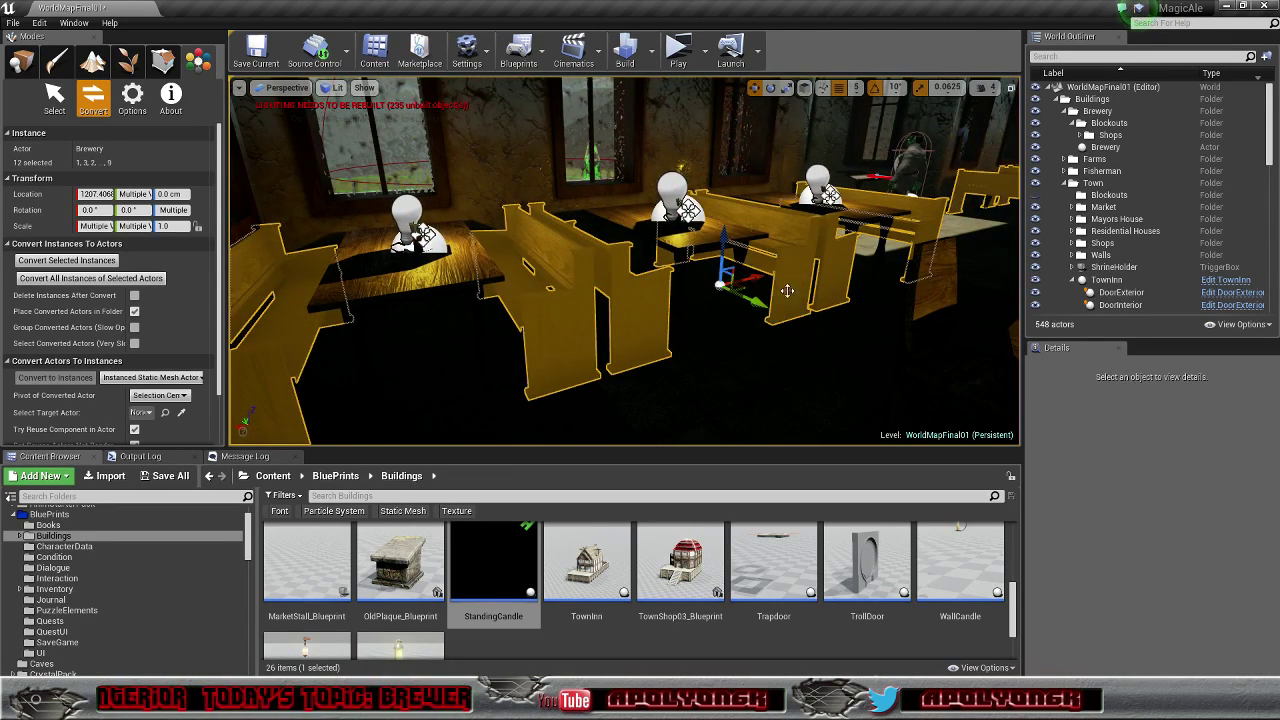
Step: Convert the twelve selected bench instances into separate actors
right_drag(784, 266, 784, 266)
right_drag(628, 278, 628, 278)
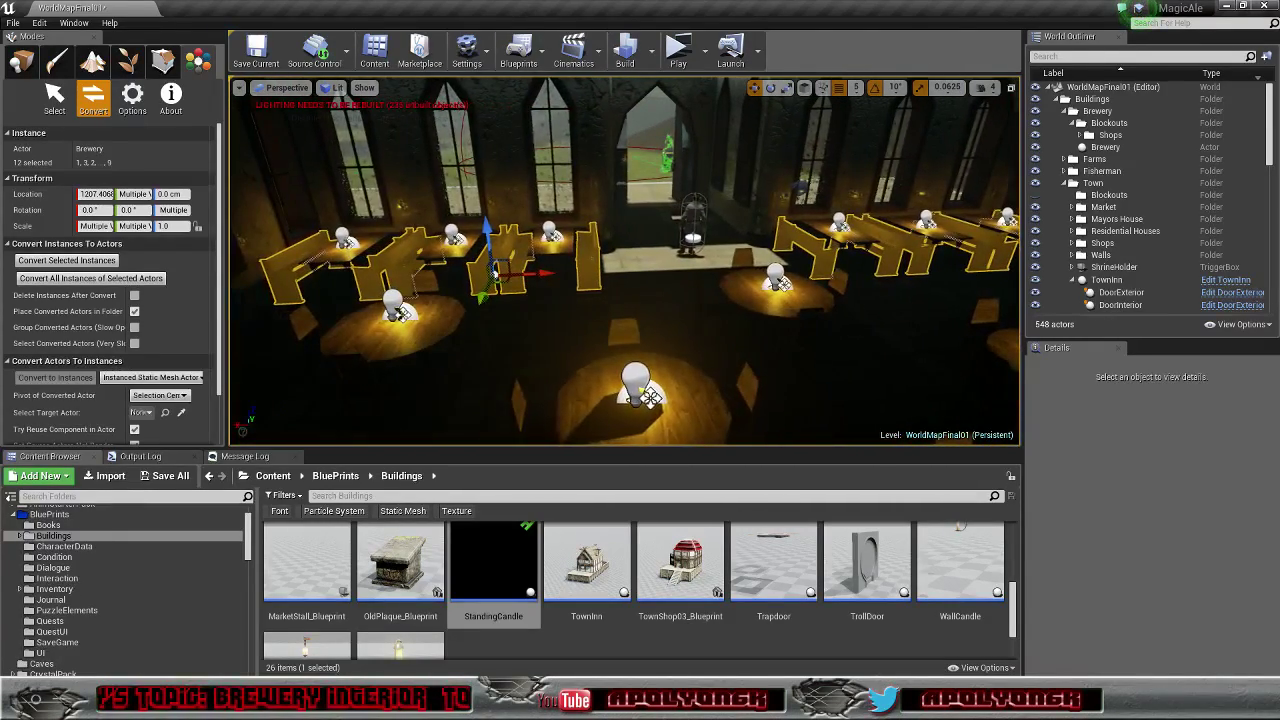
click(62, 261)
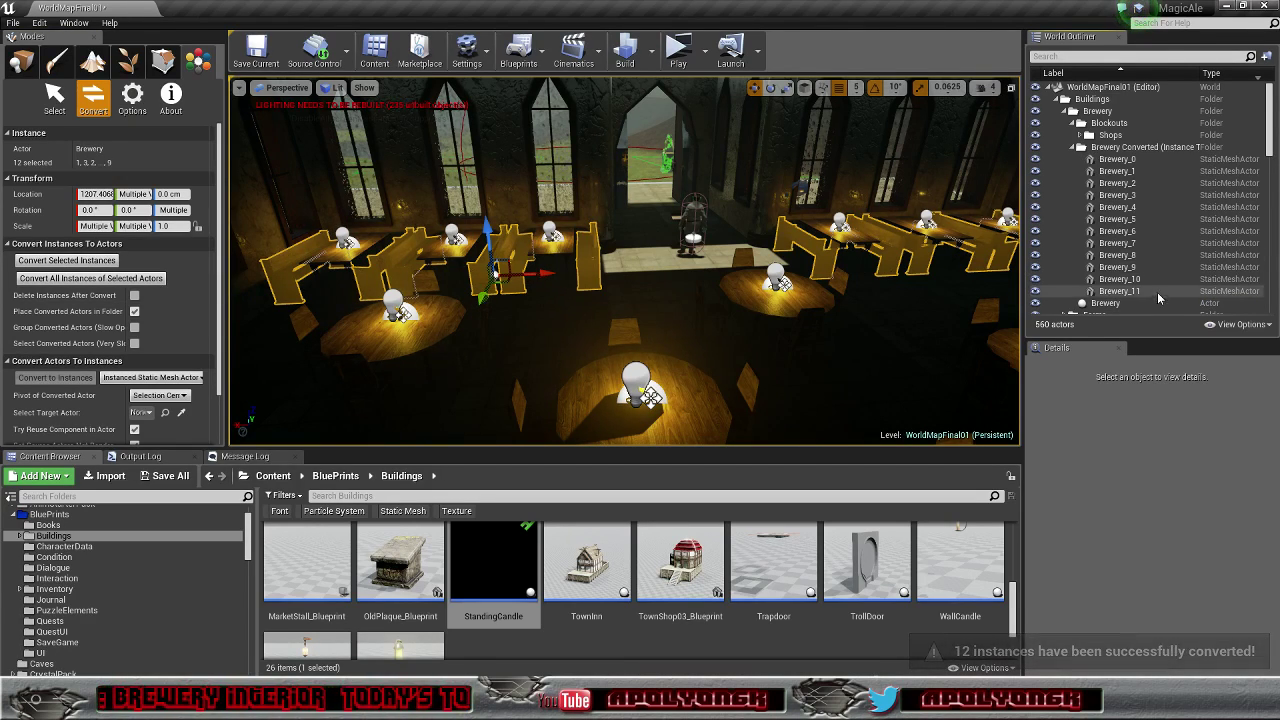
Step: Delete the original ISM_Bench component from the Brewery actor
click(1118, 291)
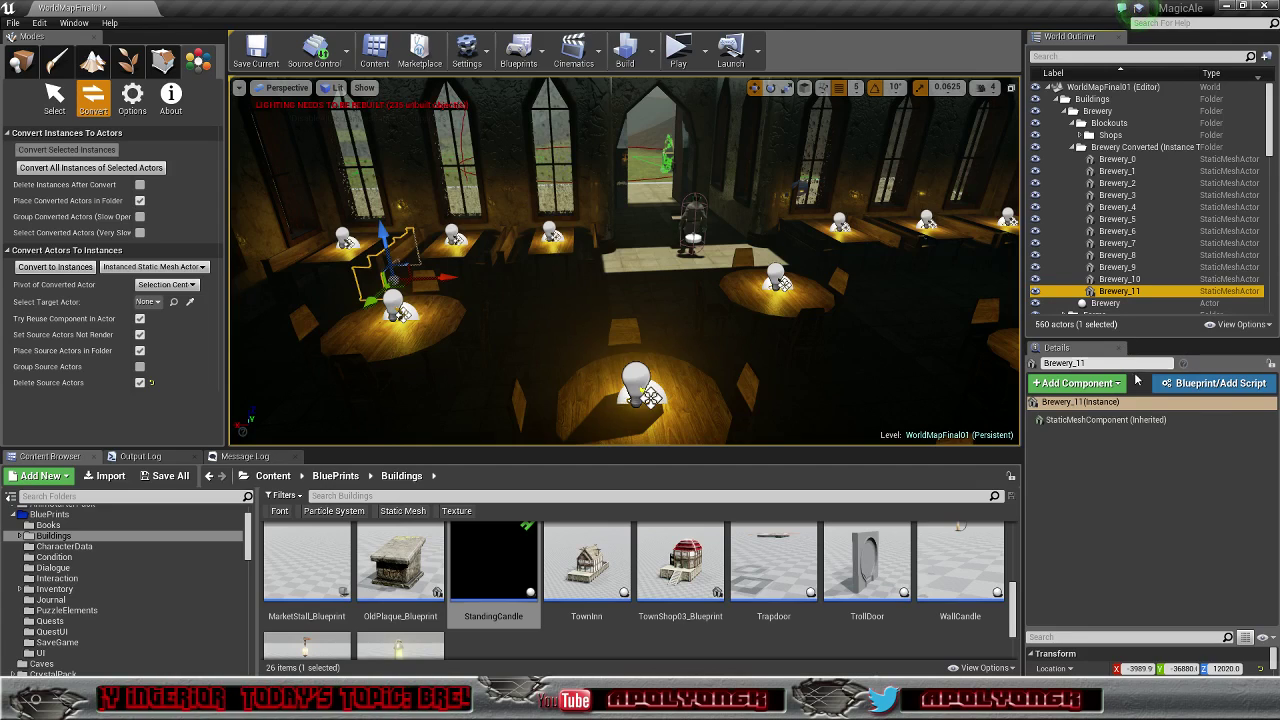
click(1106, 303)
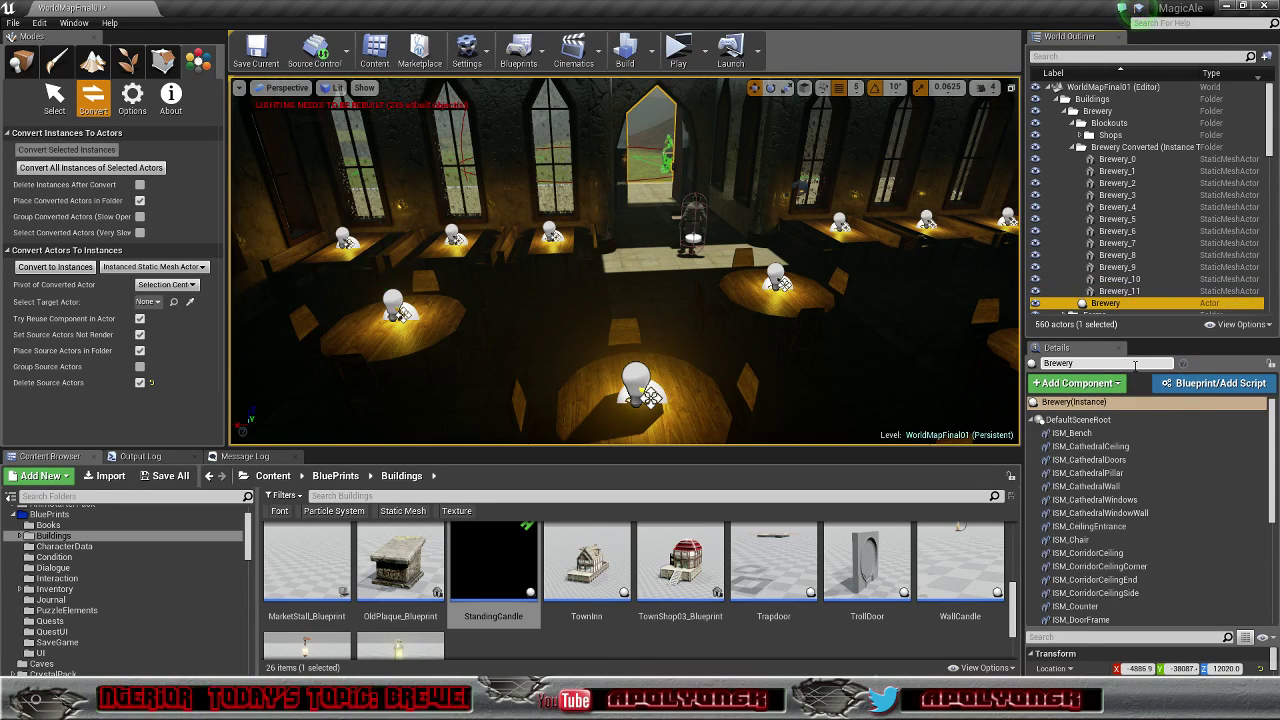
click(1088, 434)
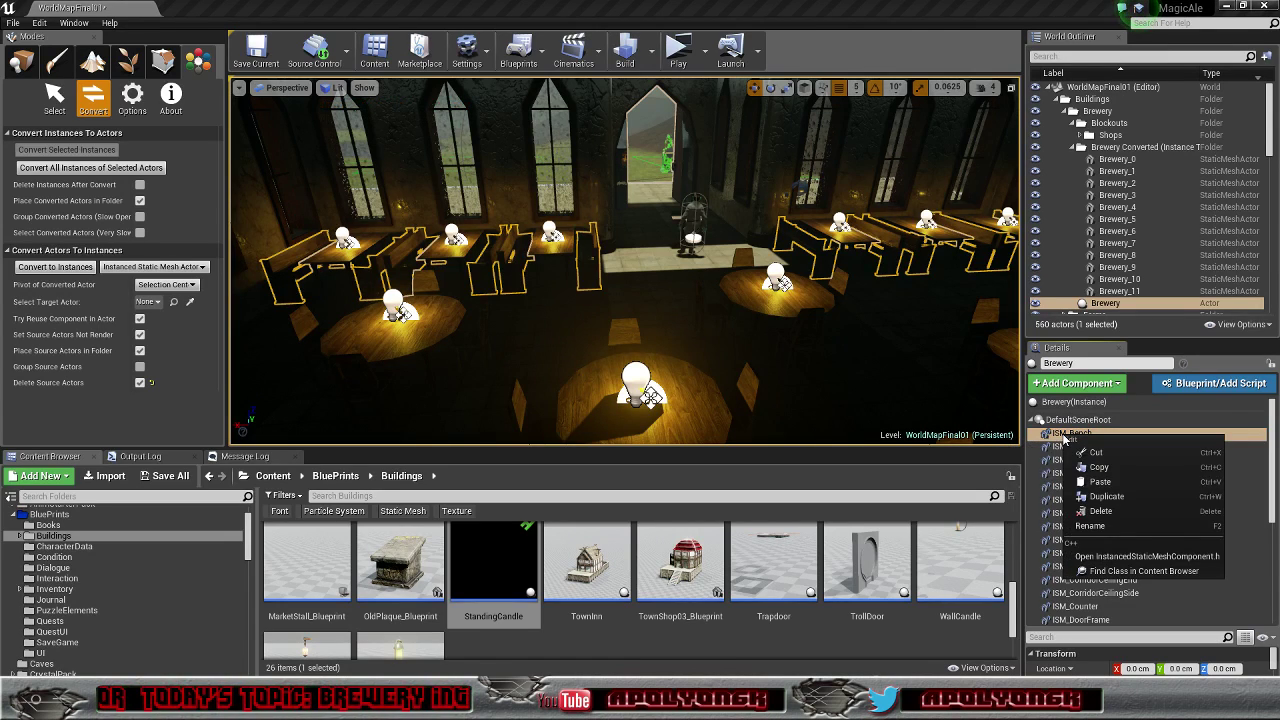
key(Delete)
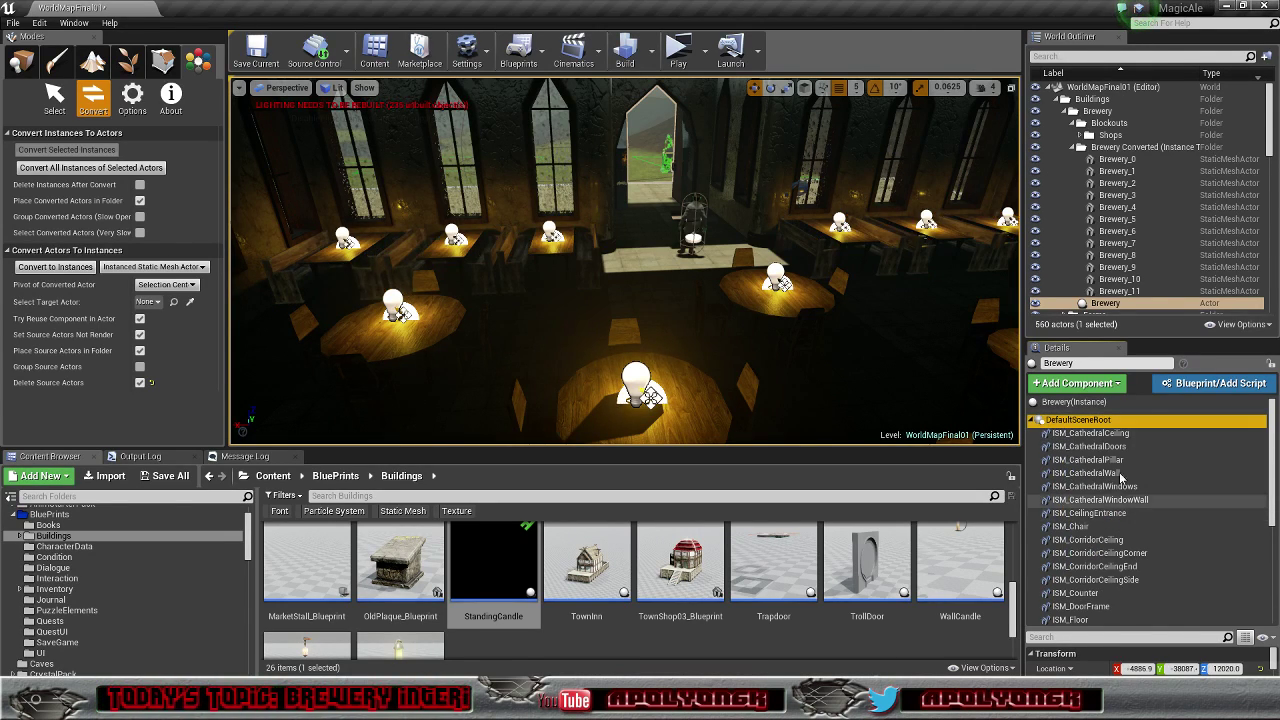
Step: Select the converted bench actors Brewery_0 through Brewery_11 and convert them into one Instanced Static Mesh Actor
mouse_move(625, 260)
right_down()
mouse_move(690, 282)
mouse_move(730, 275)
mouse_move(624, 260)
right_up()
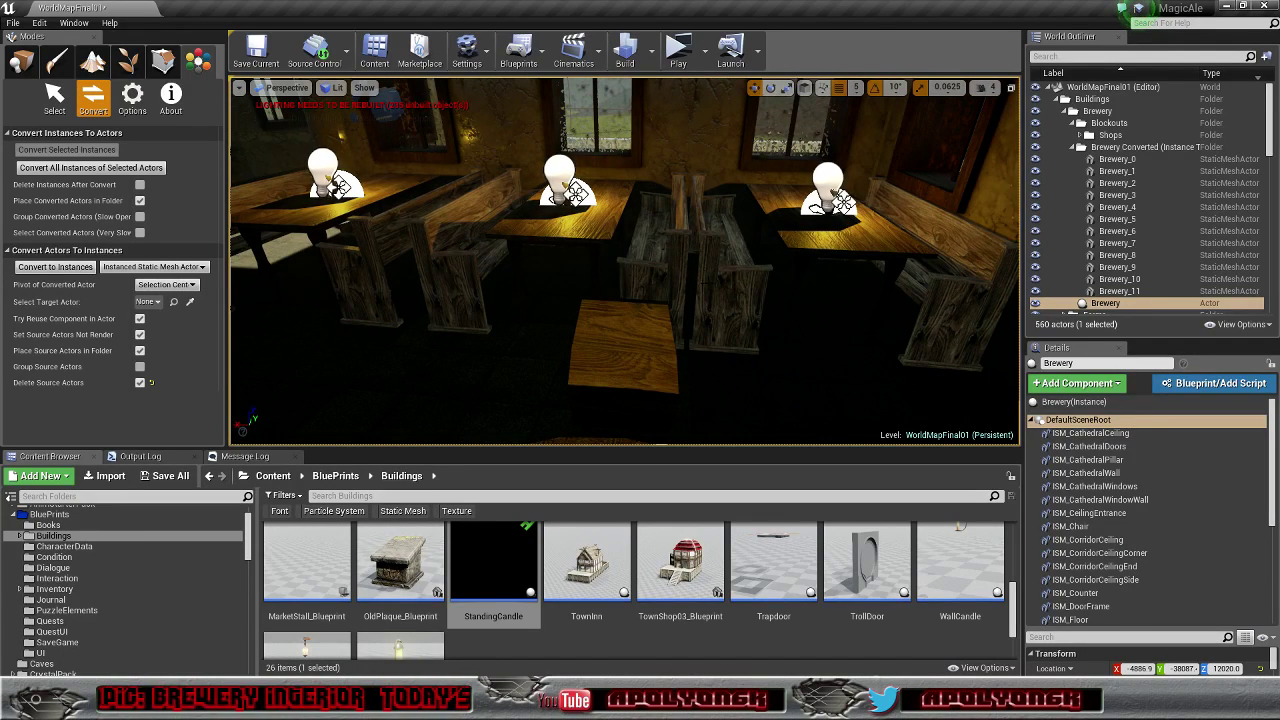
right_drag(868, 285, 866, 272)
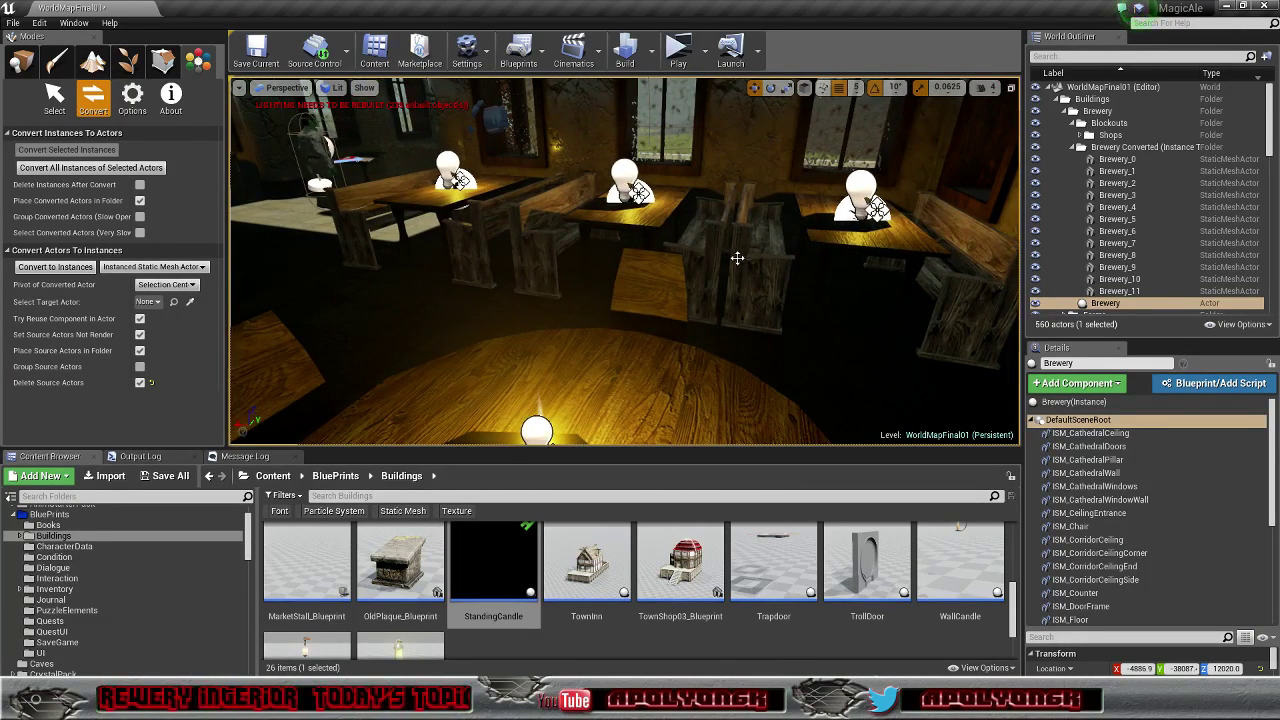
right_drag(558, 287, 558, 287)
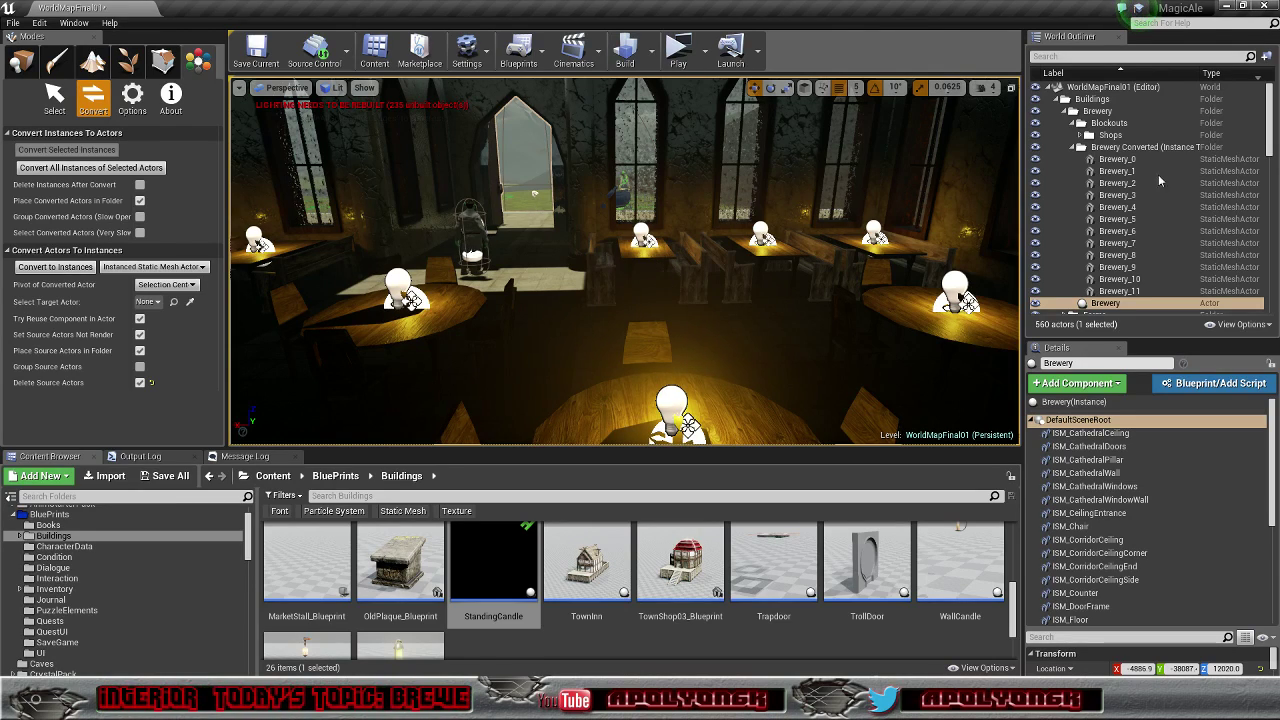
click(1128, 160)
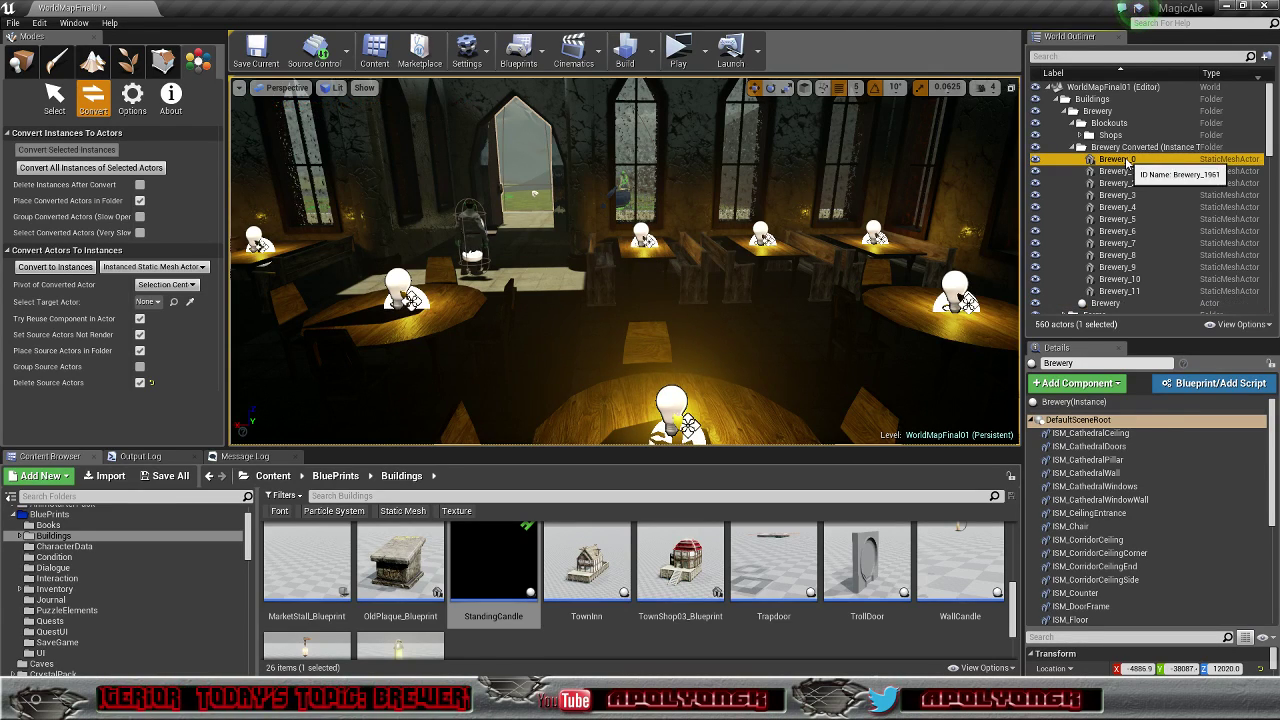
shift+click(1128, 290)
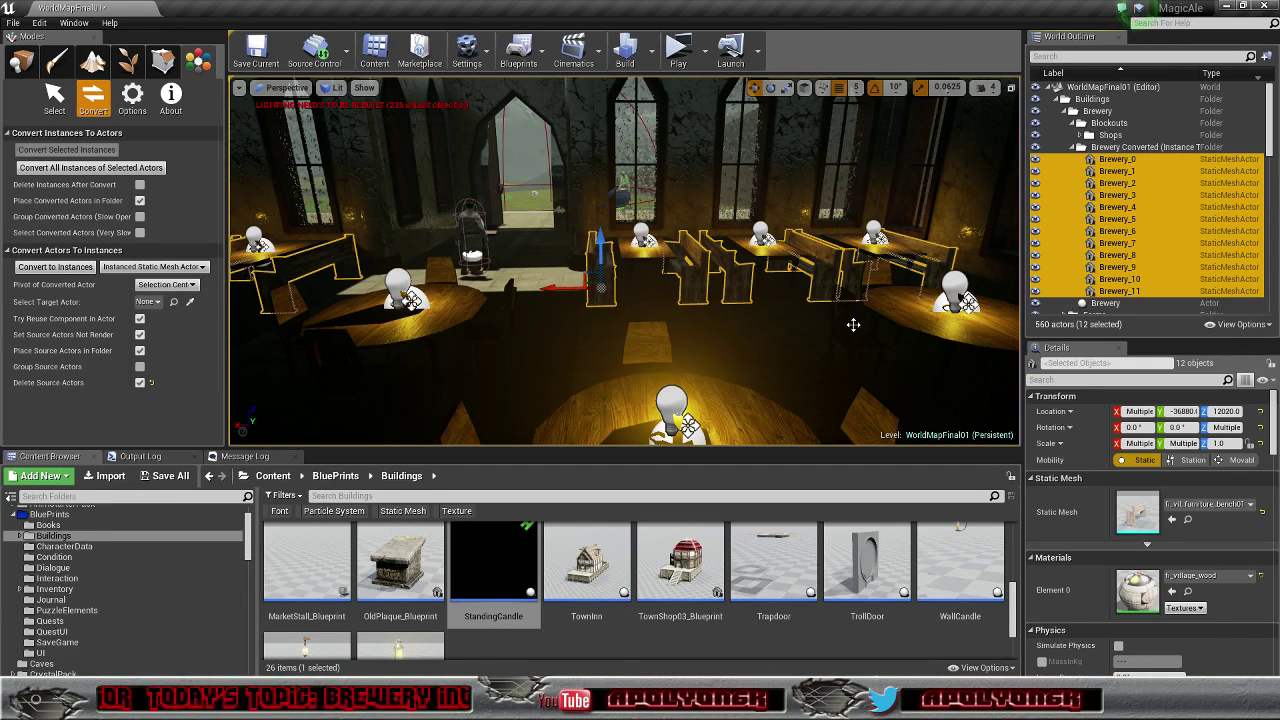
right_drag(853, 324, 853, 324)
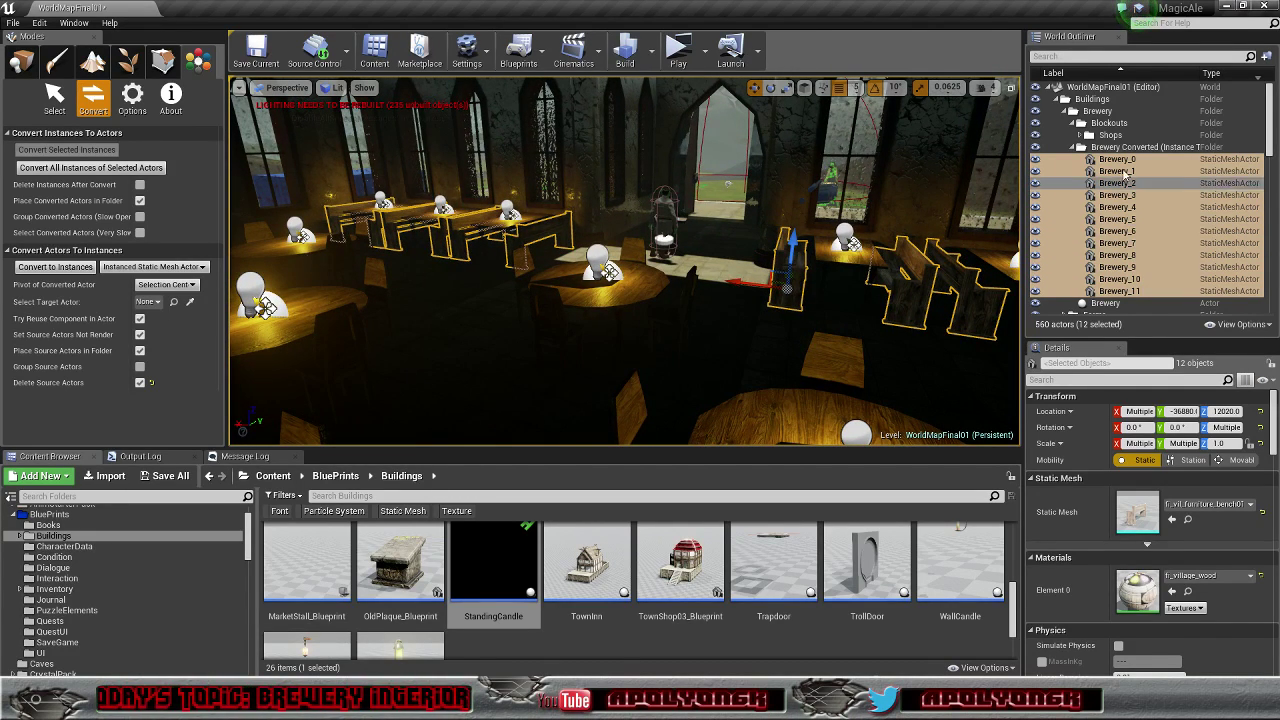
key(s)
right_drag(842, 314, 868, 316)
right_drag(790, 322, 802, 320)
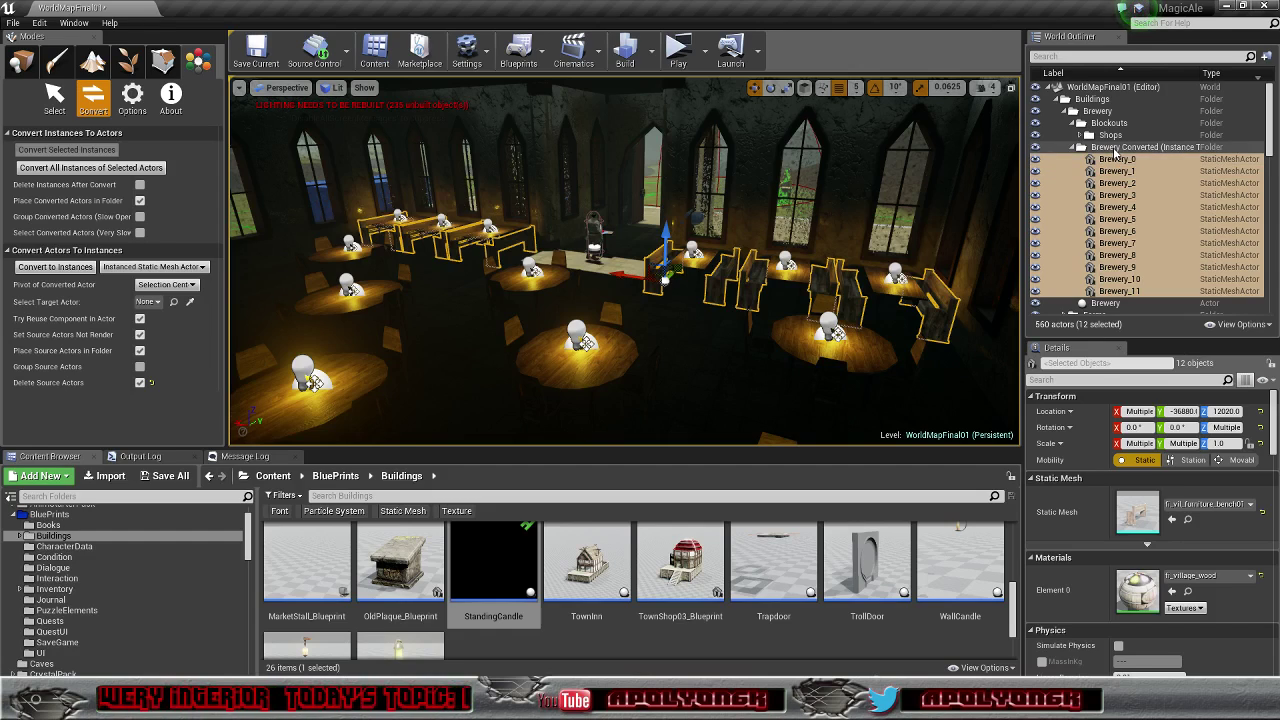
click(53, 268)
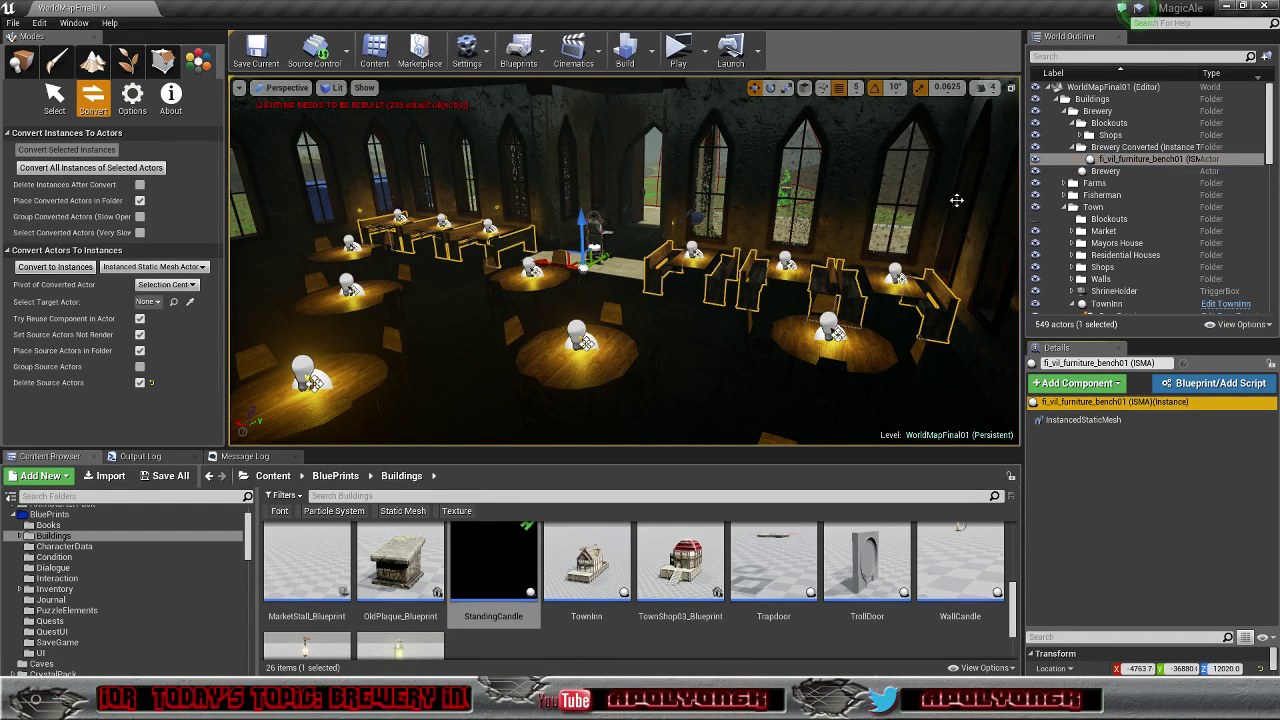
Step: Inspect the new instanced bench actor along both rows of window tables
mouse_move(957, 200)
right_down()
mouse_move(985, 198)
mouse_move(950, 200)
right_up()
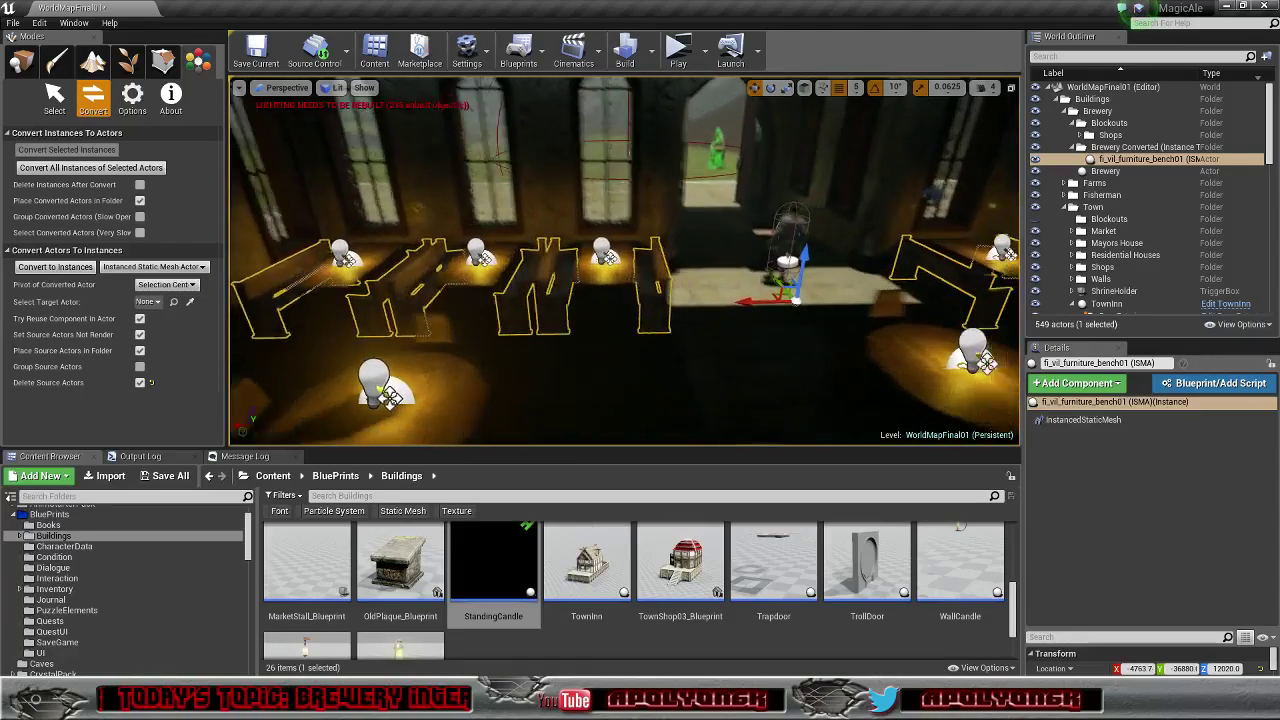
right_drag(388, 290, 388, 306)
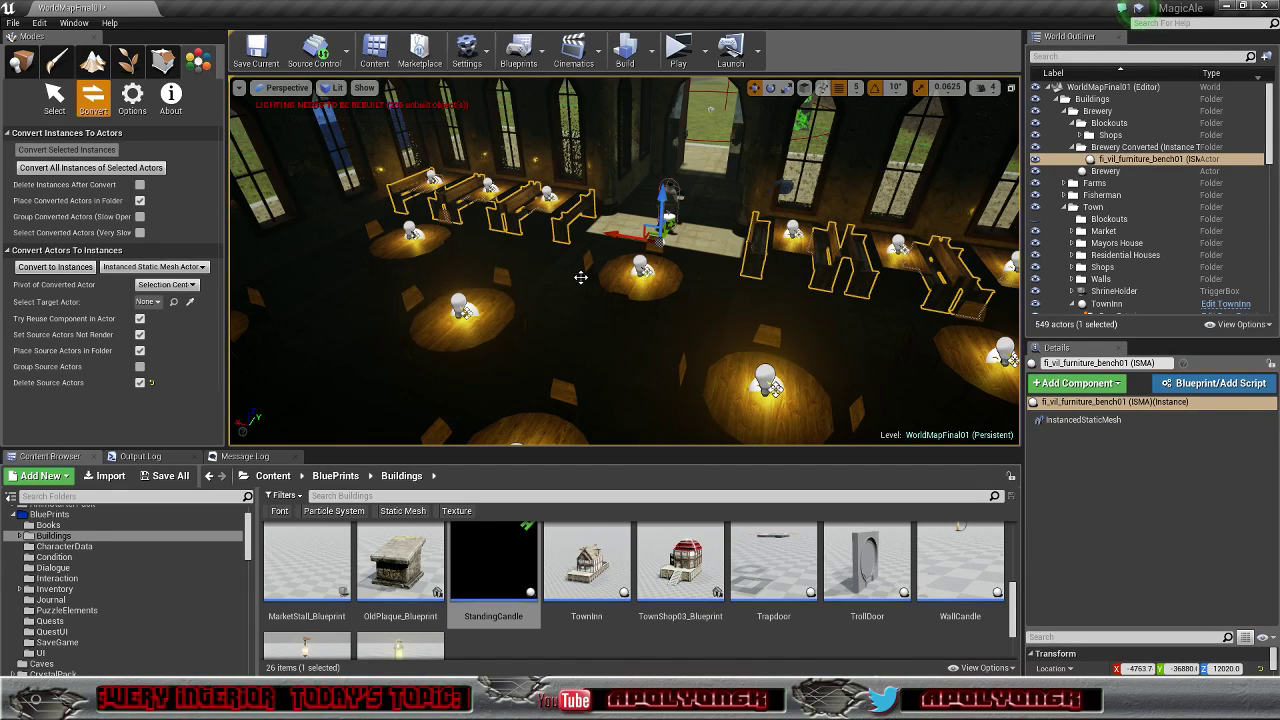
right_drag(704, 316, 865, 305)
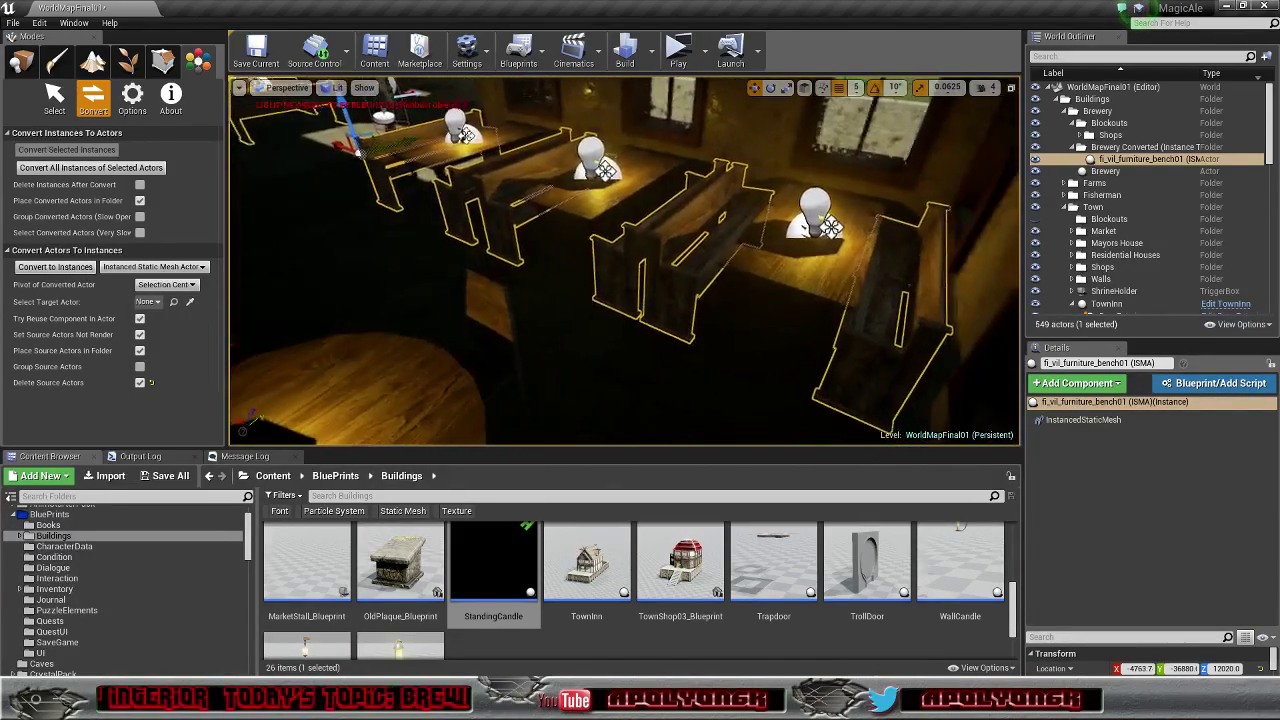
right_drag(580, 277, 580, 277)
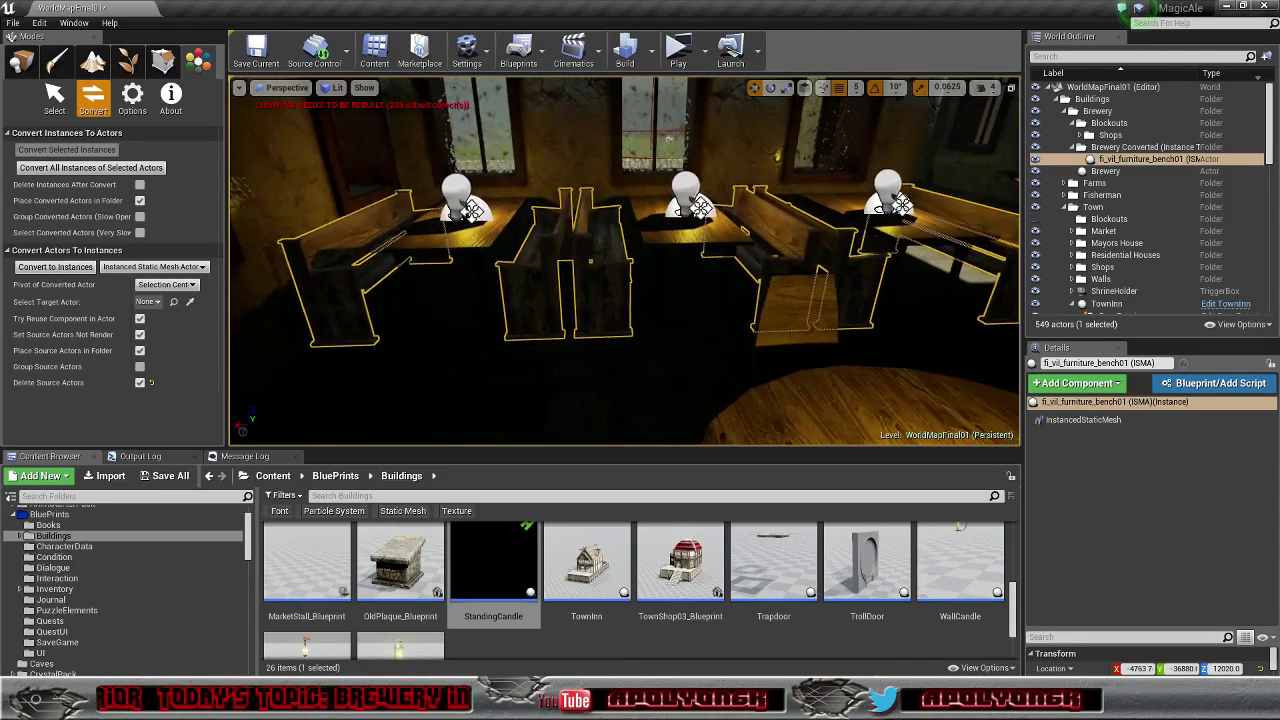
right_drag(709, 317, 709, 317)
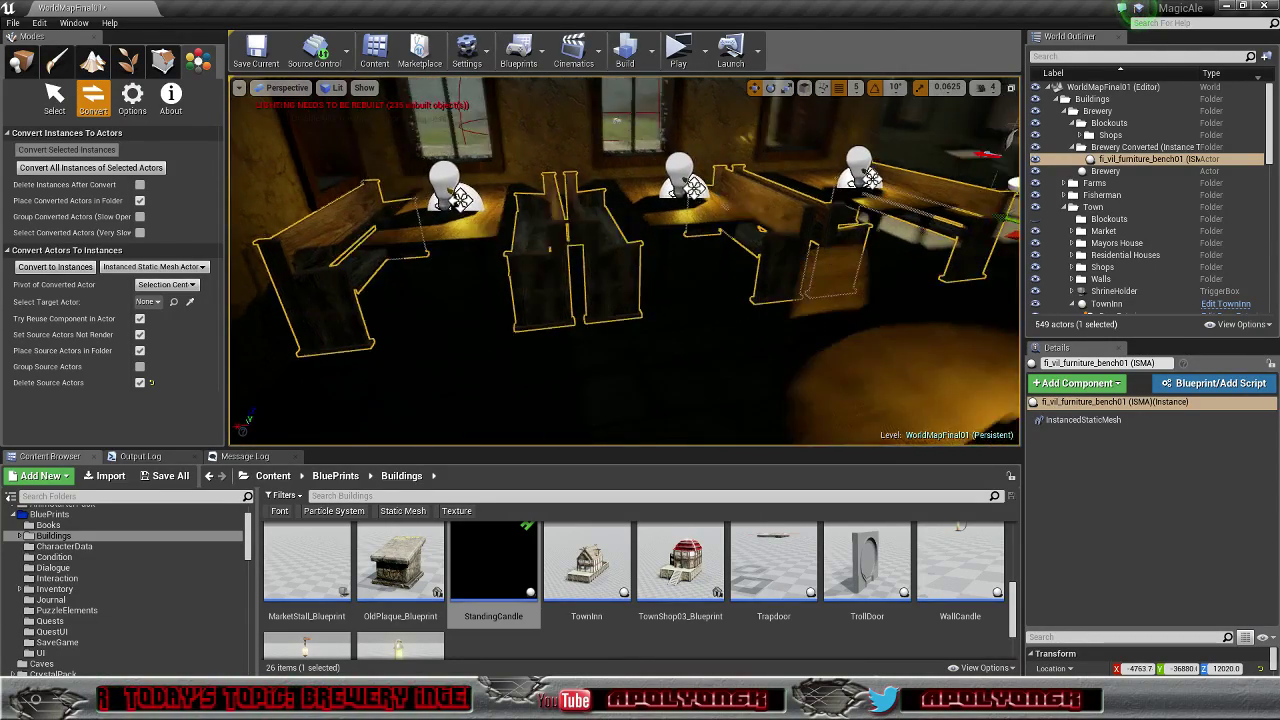
right_drag(942, 319, 942, 319)
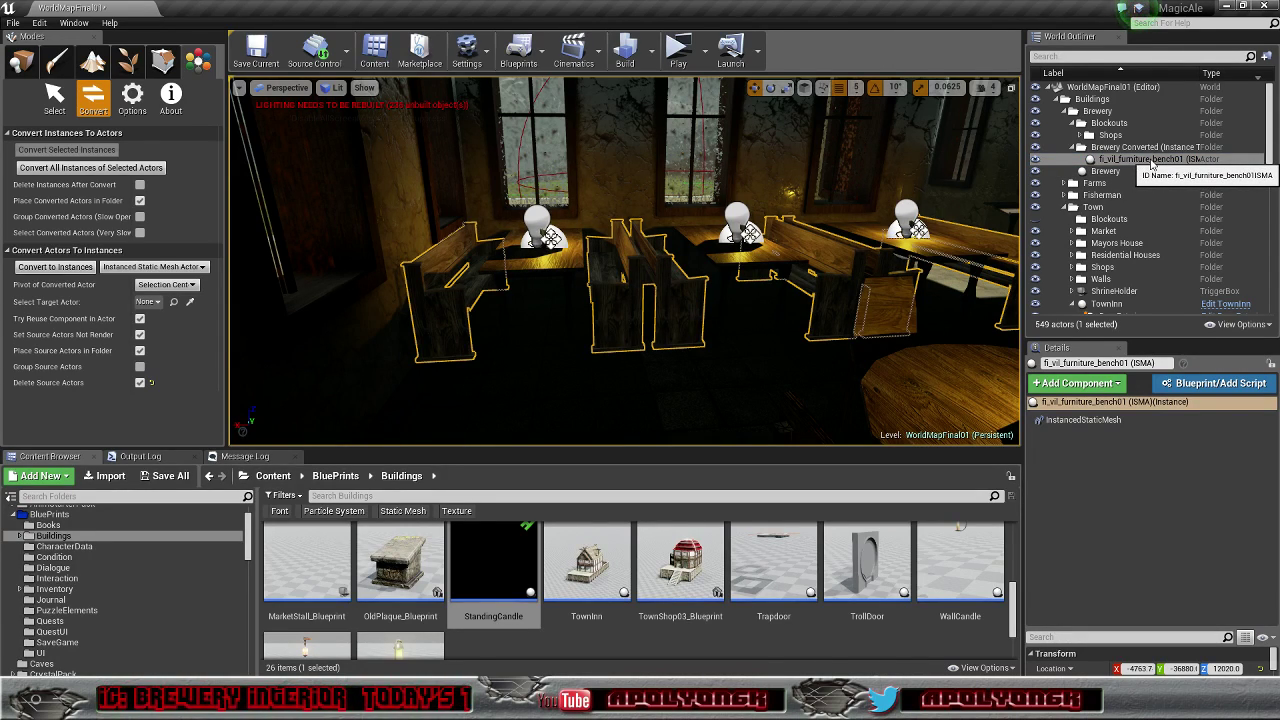
click(1152, 160)
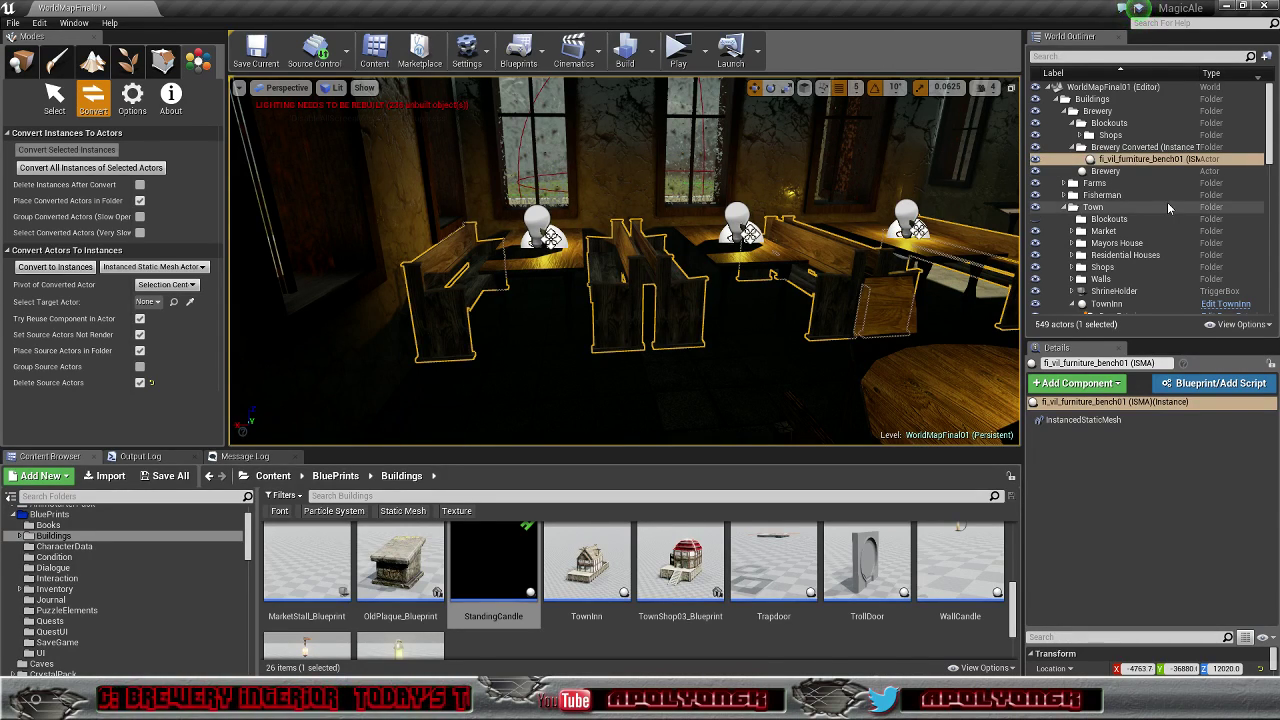
Step: Select the six rectangular table instances standing between the benches in both window rows
click(548, 262)
ctrl+click(768, 262)
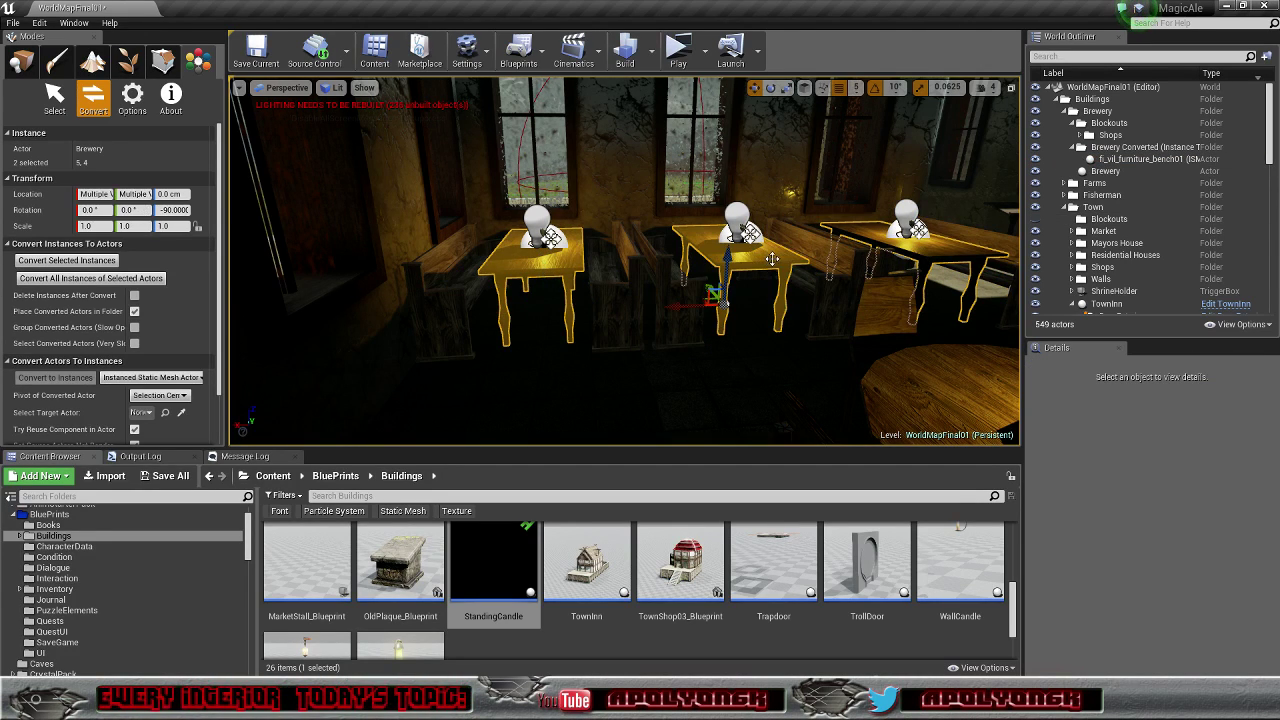
key(s)
right_drag(949, 253, 715, 285)
right_drag(870, 325, 870, 330)
ctrl+click(443, 244)
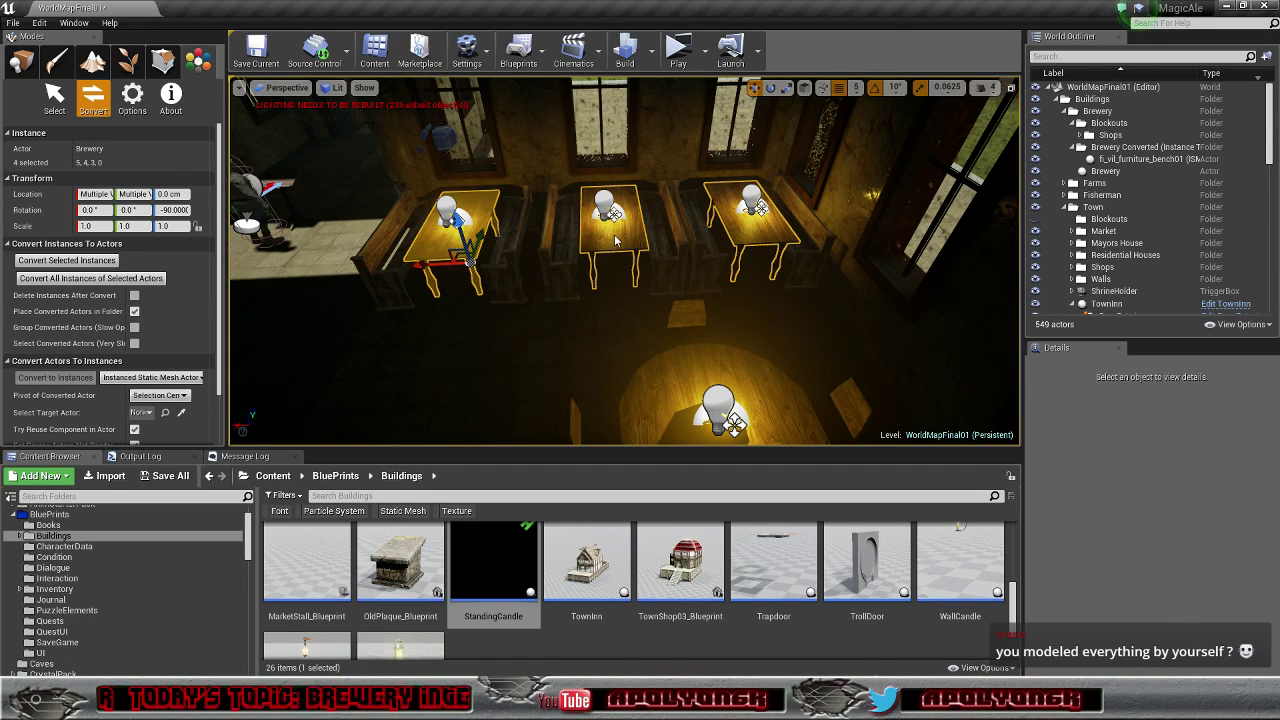
mouse_move(679, 288)
right_down()
mouse_move(685, 305)
mouse_move(800, 295)
mouse_move(770, 290)
mouse_move(780, 285)
mouse_move(890, 310)
mouse_move(662, 302)
right_up()
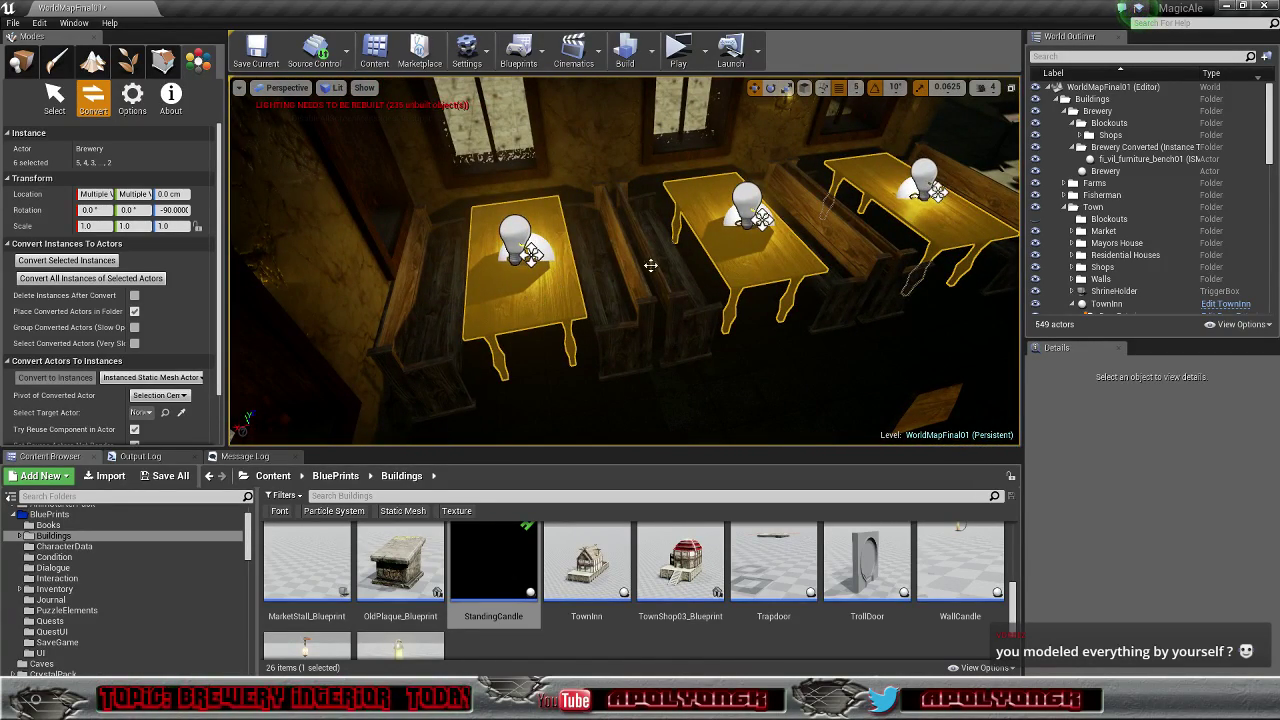
Step: Convert the six selected table instances into separate actors
mouse_move(625, 260)
right_down()
mouse_move(715, 250)
mouse_move(540, 245)
mouse_move(690, 285)
mouse_move(640, 280)
right_up()
right_drag(887, 220, 740, 235)
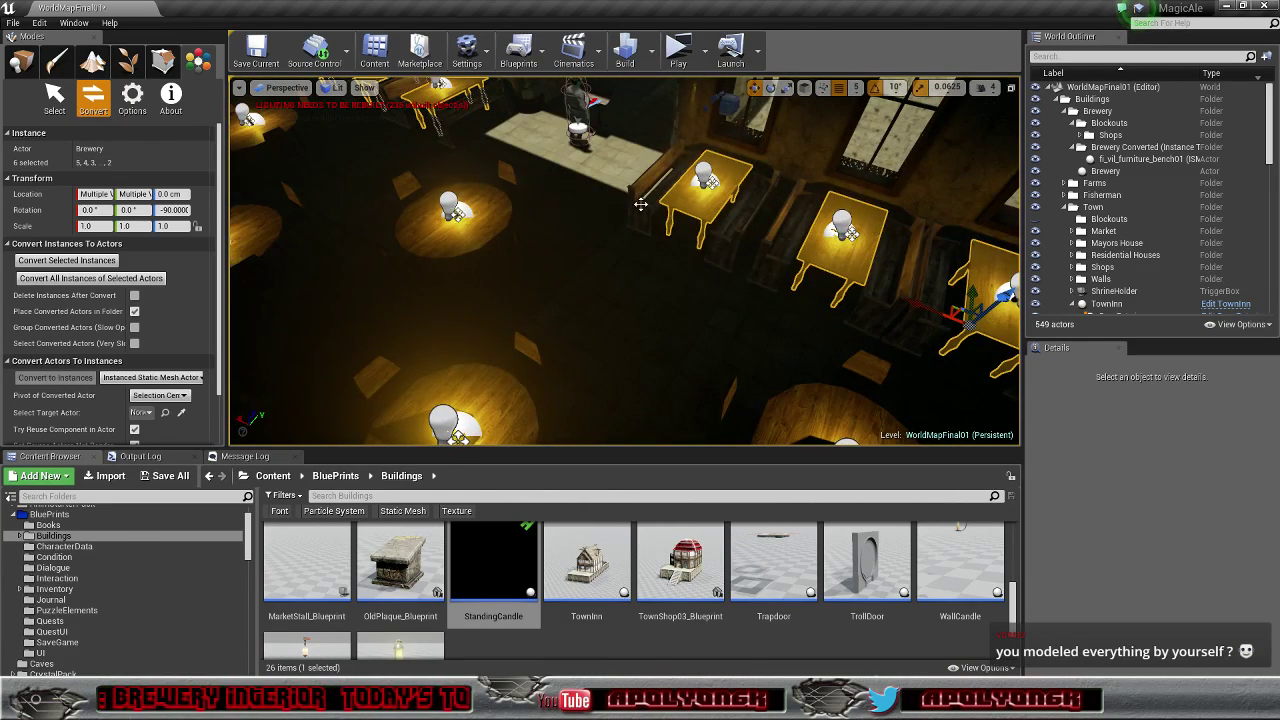
right_drag(633, 278, 550, 245)
mouse_move(651, 303)
right_down()
mouse_move(590, 305)
mouse_move(651, 303)
right_up()
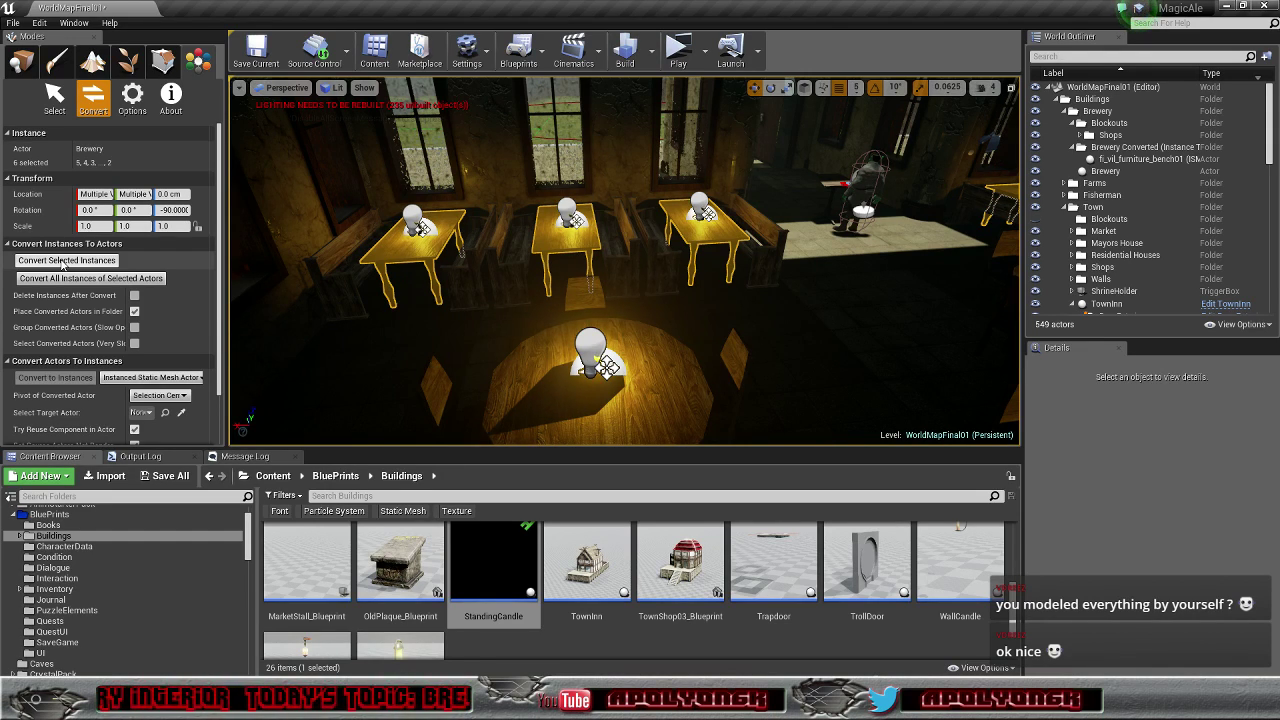
click(62, 262)
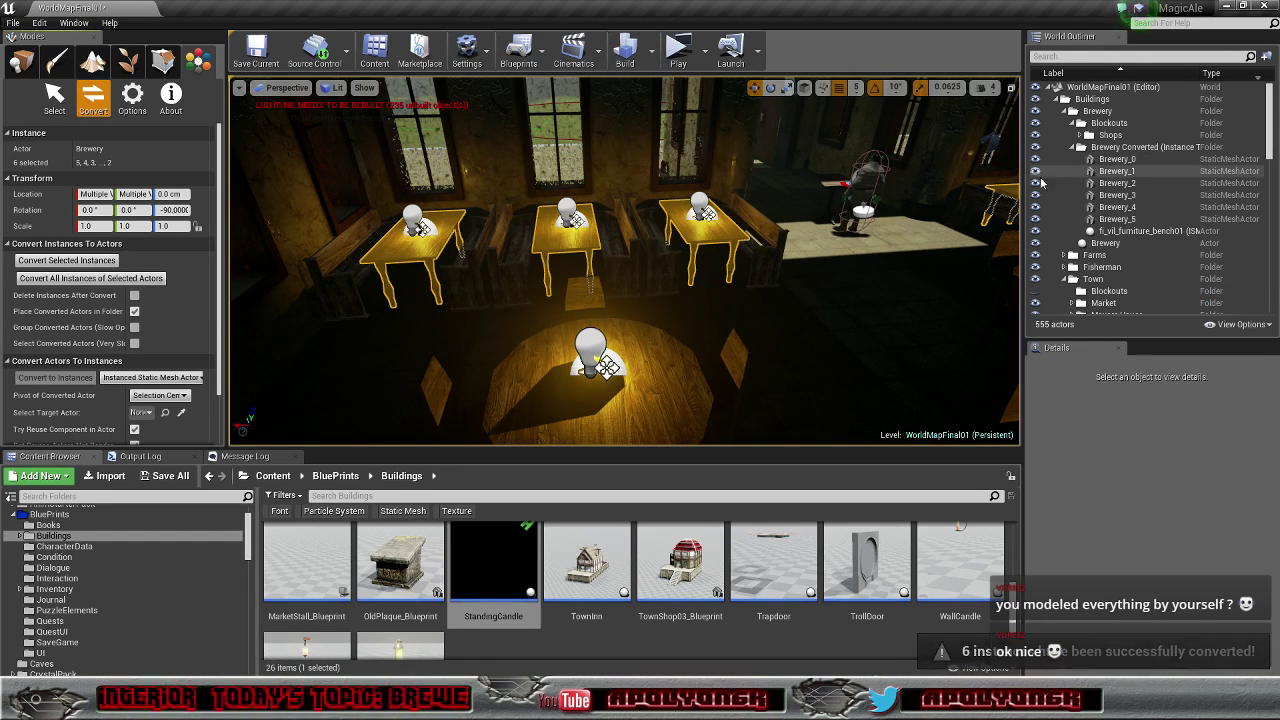
Step: Delete the ISM_Table component from the Brewery actor
click(1071, 244)
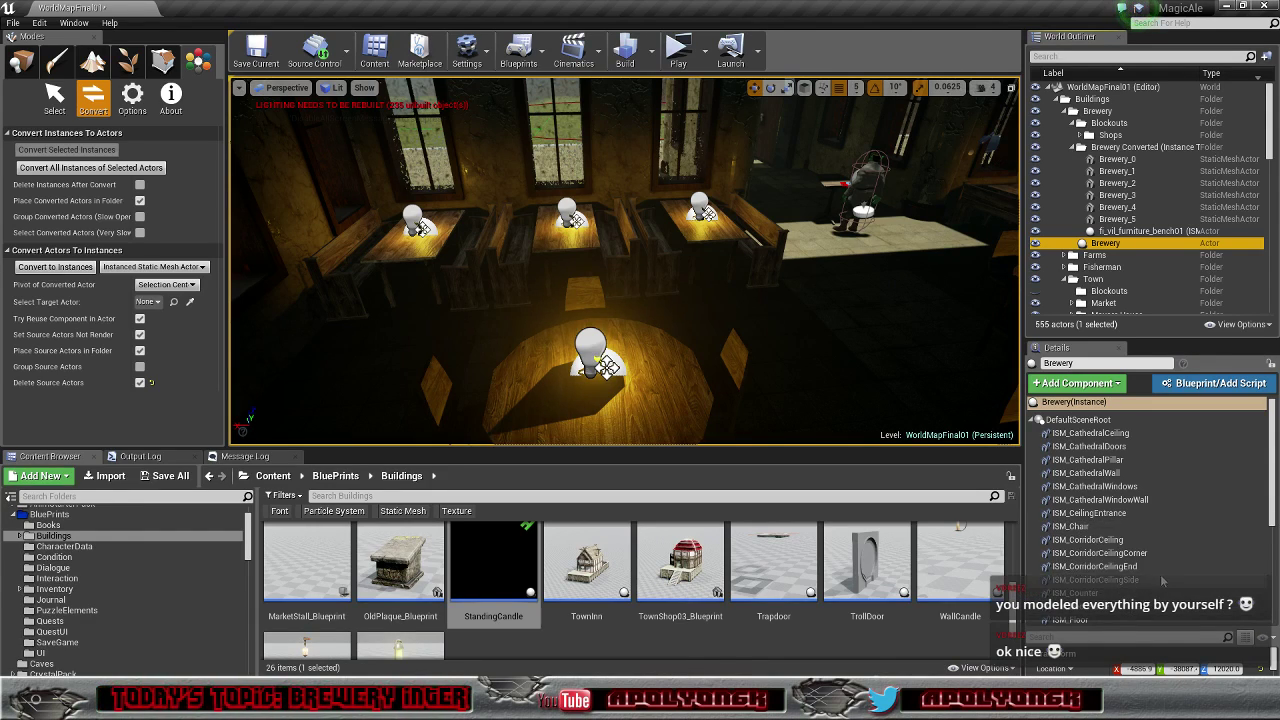
scroll(1175, 552, down, 3)
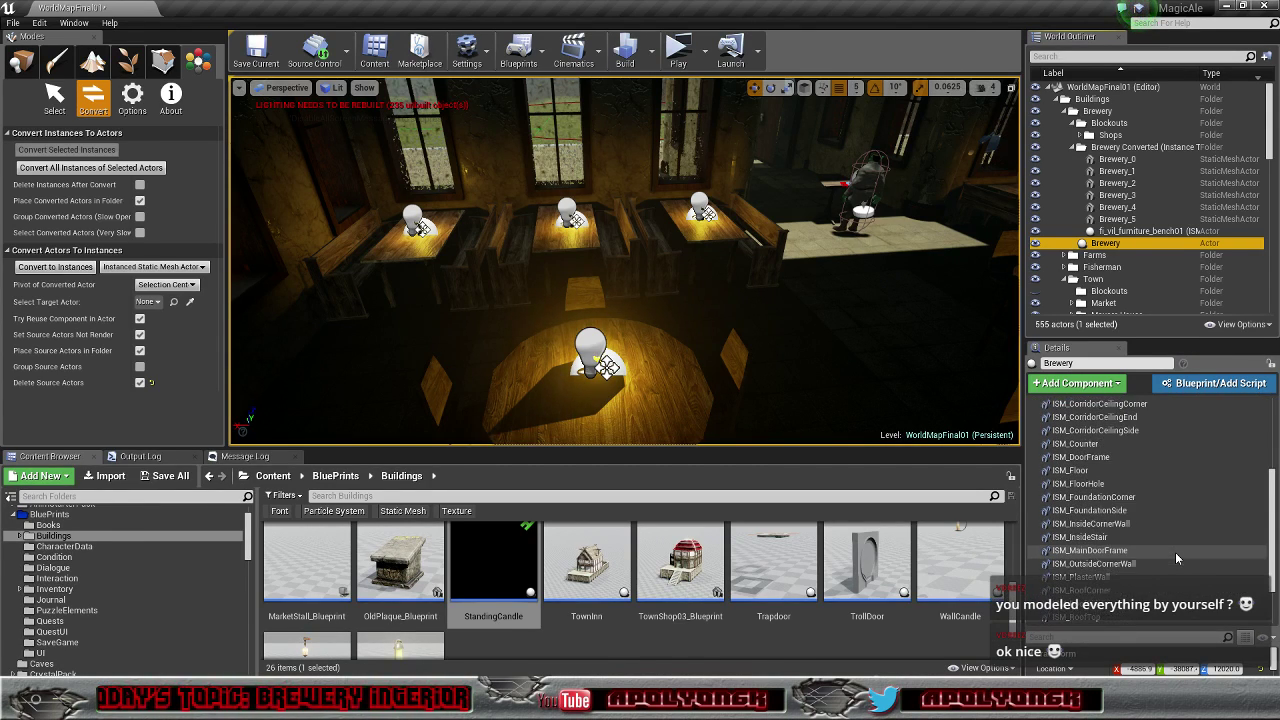
scroll(1175, 552, down, 1)
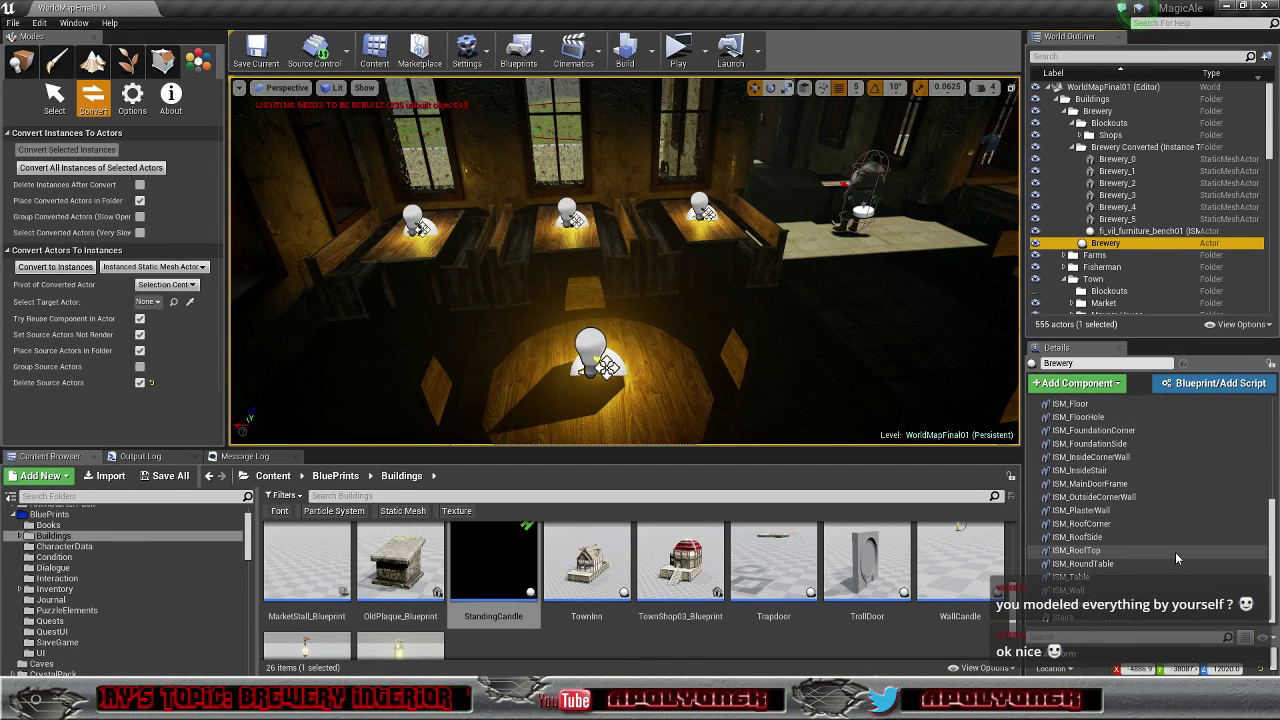
click(1109, 578)
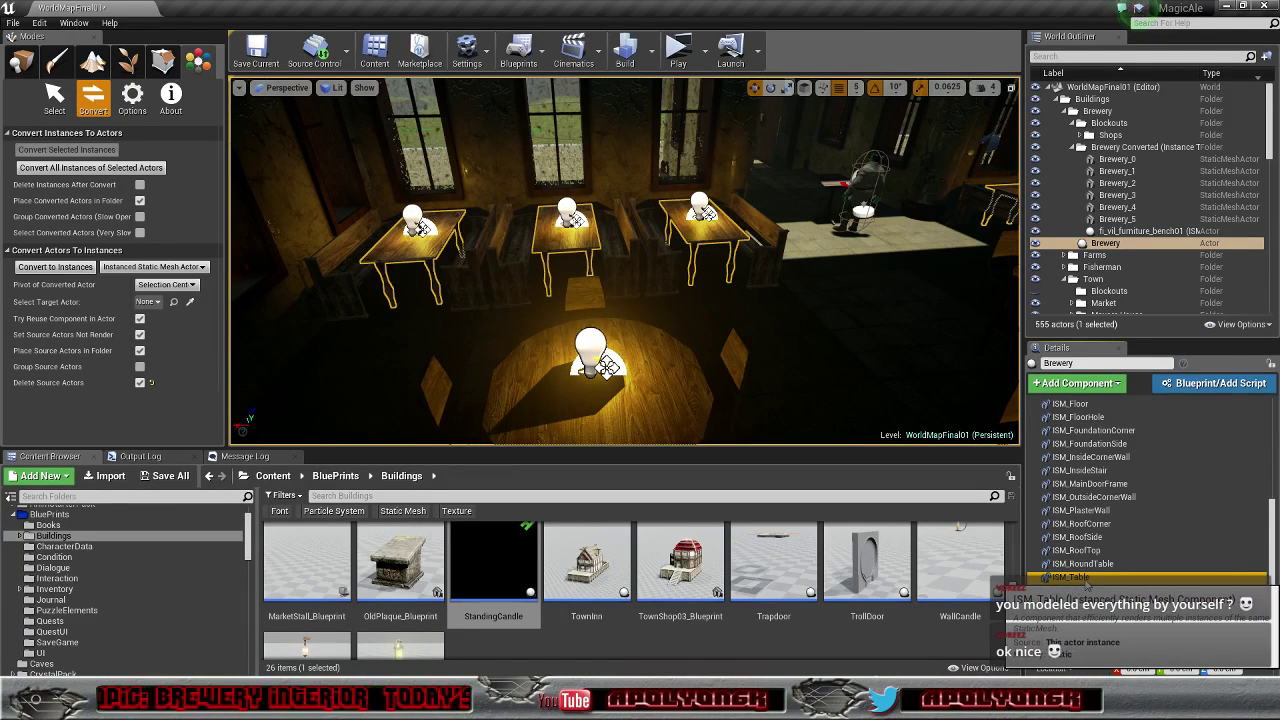
right_click(1105, 579)
click(1130, 515)
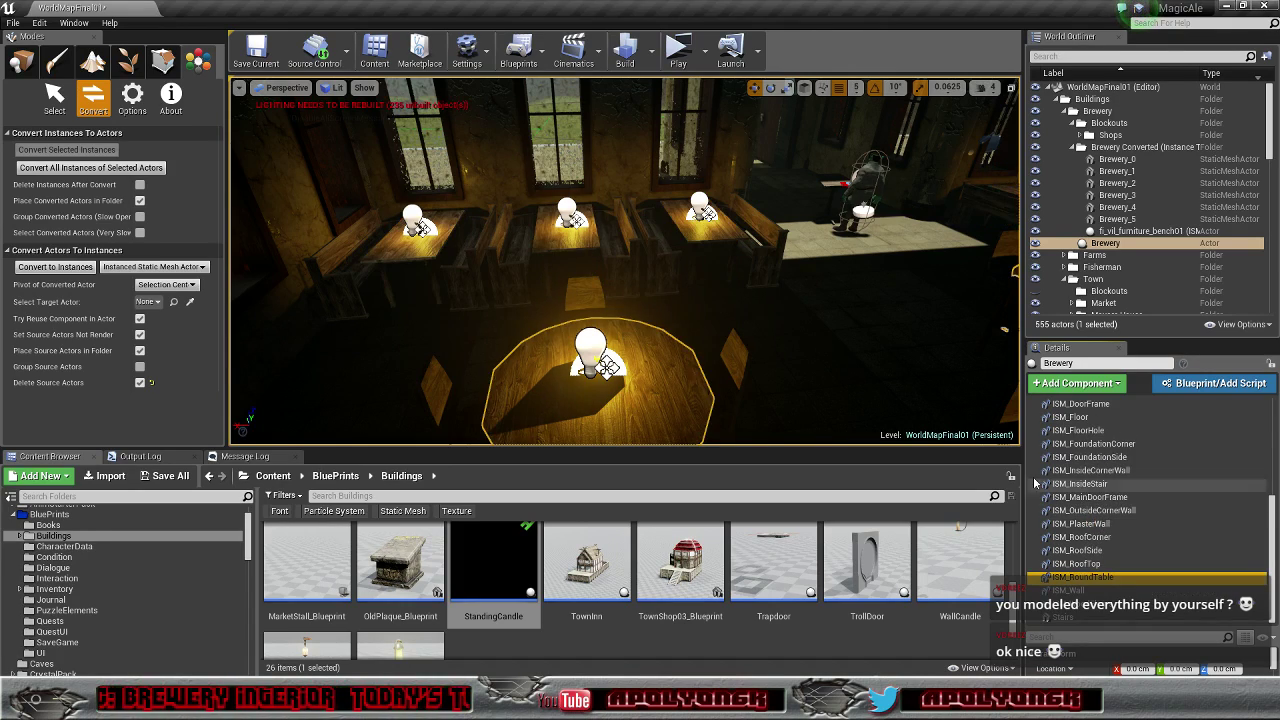
Step: Convert the separated table actors Brewery_0 through Brewery_5 into one Instanced Static Mesh Actor, deleting the source actors
right_drag(863, 380, 889, 364)
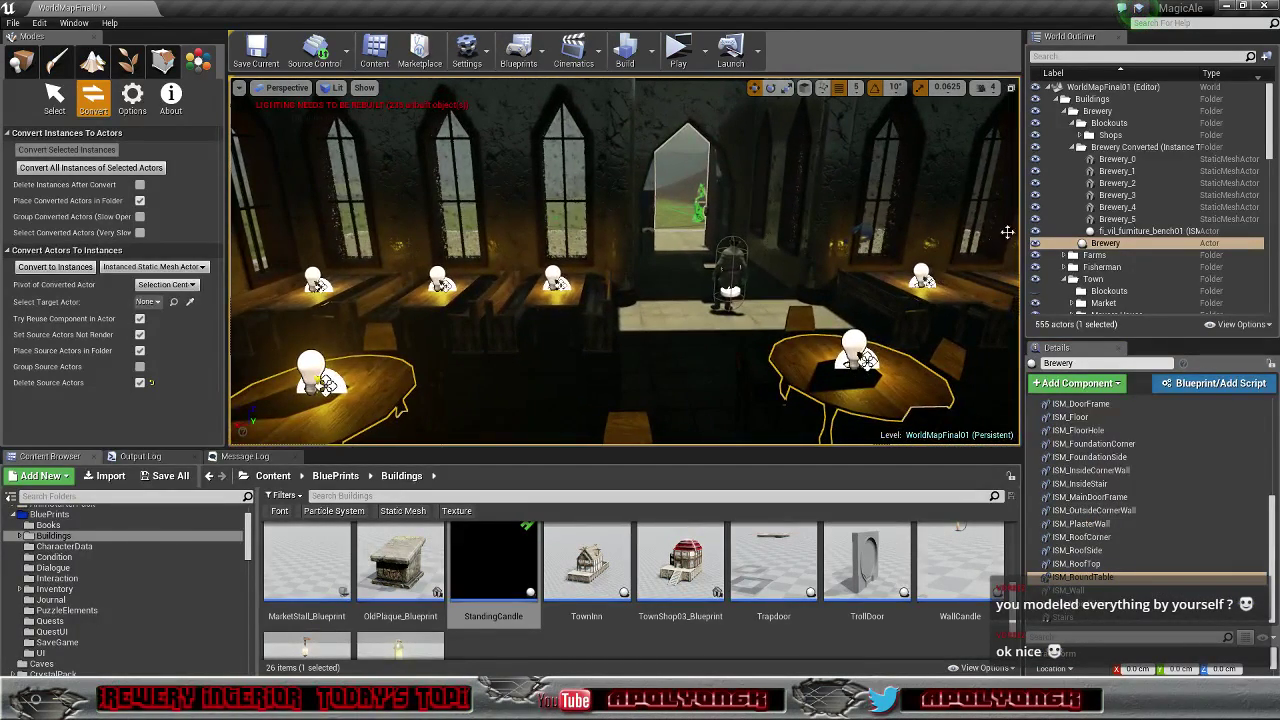
click(1121, 161)
shift+click(1117, 219)
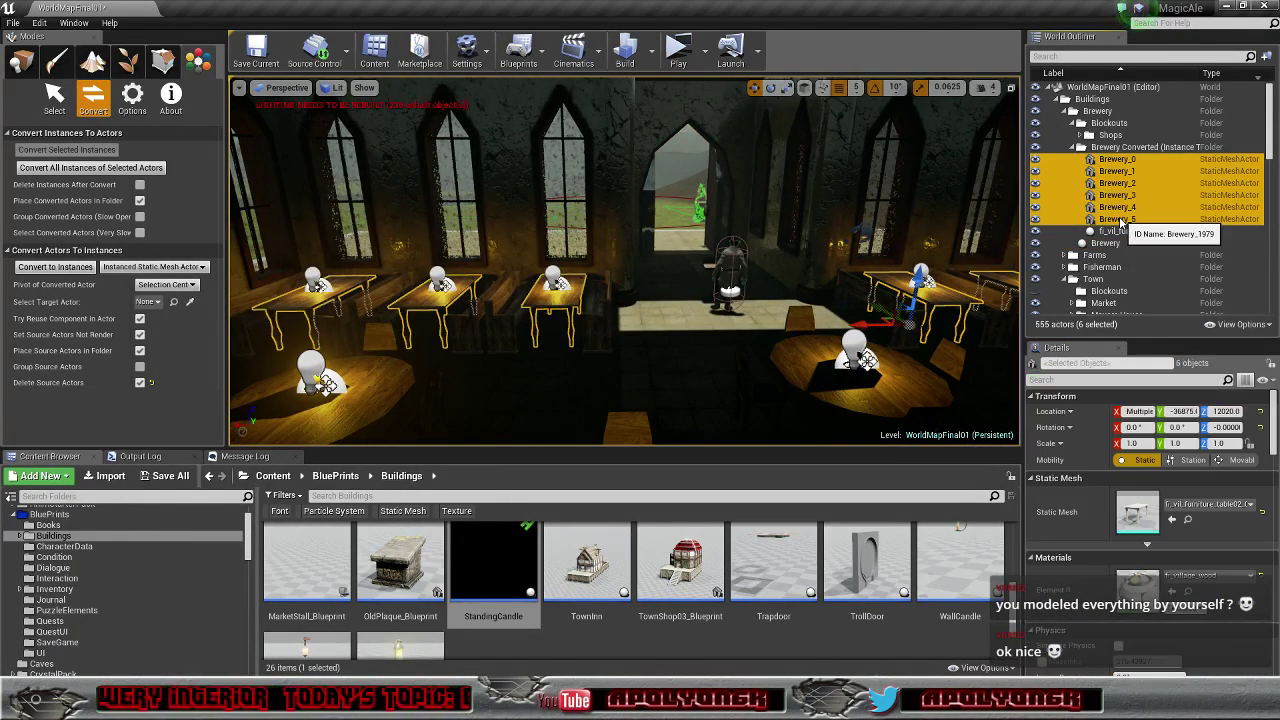
mouse_move(896, 252)
right_down()
mouse_move(980, 256)
mouse_move(918, 253)
right_up()
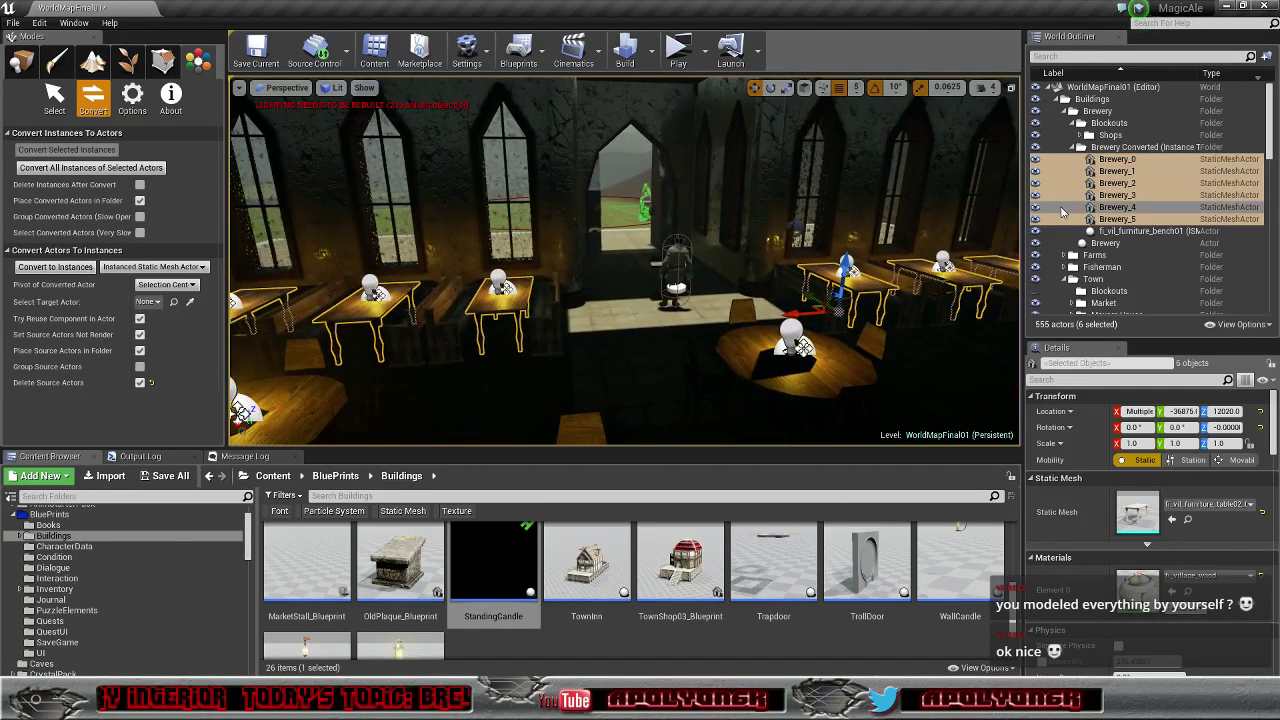
click(52, 268)
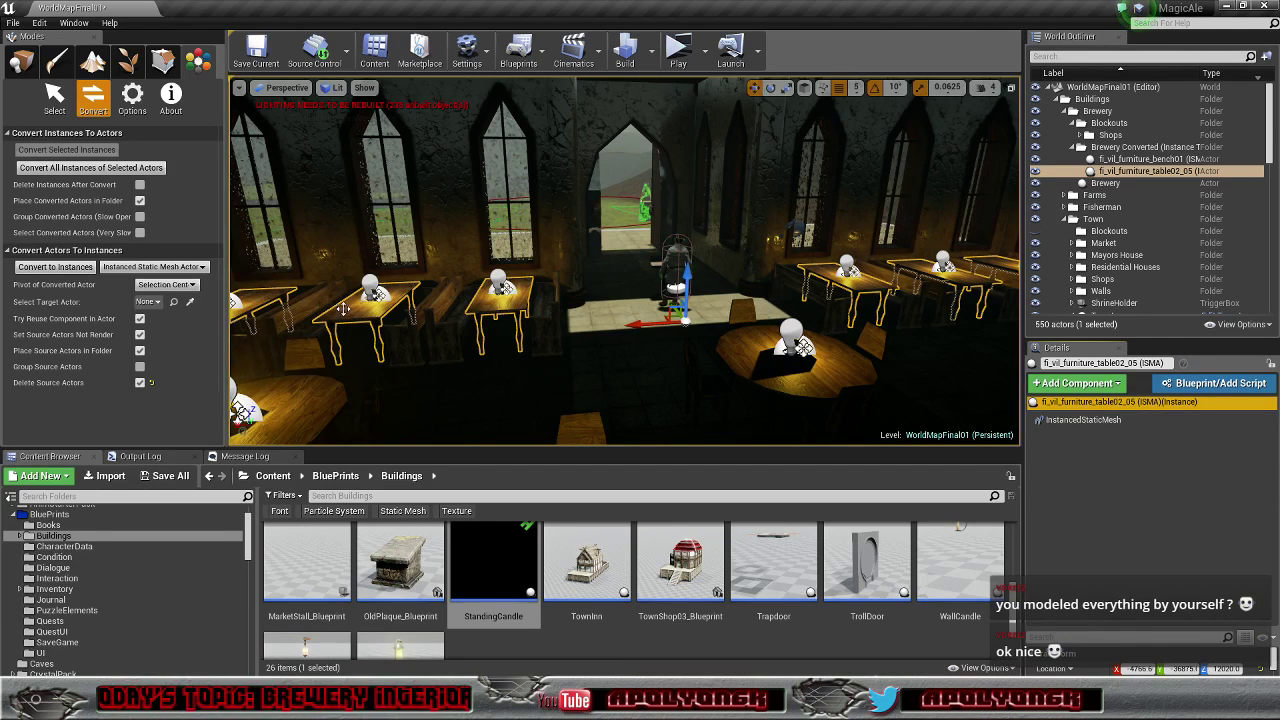
Step: Select all eight round table instances of the Brewery actor across the middle of the hall
right_drag(539, 331, 589, 275)
click(593, 252)
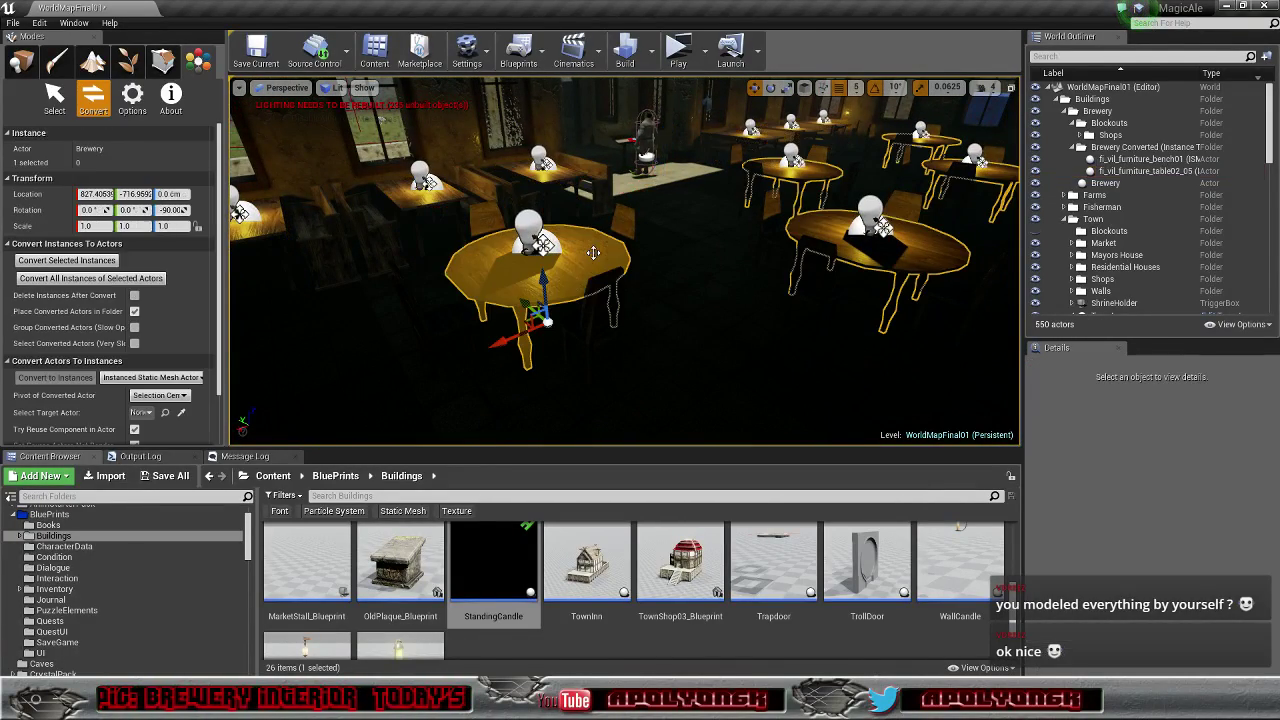
ctrl+click(922, 253)
ctrl+click(832, 175)
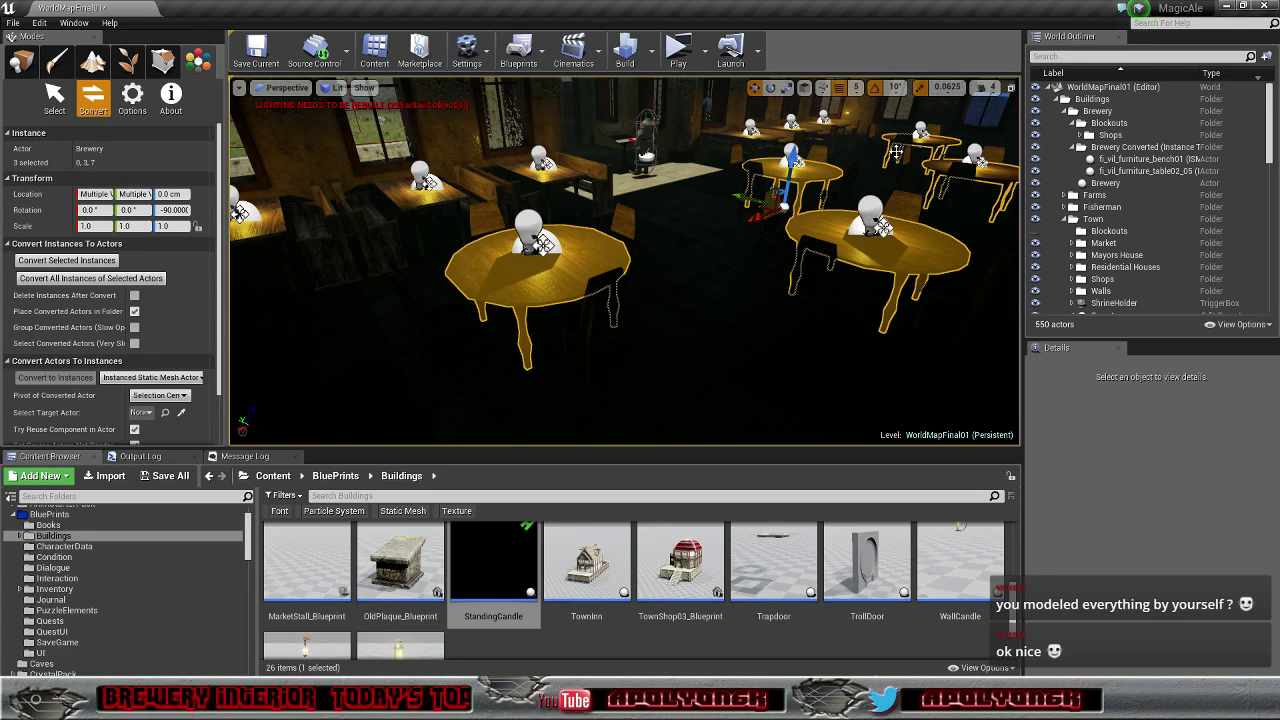
ctrl+click(948, 146)
ctrl+click(984, 178)
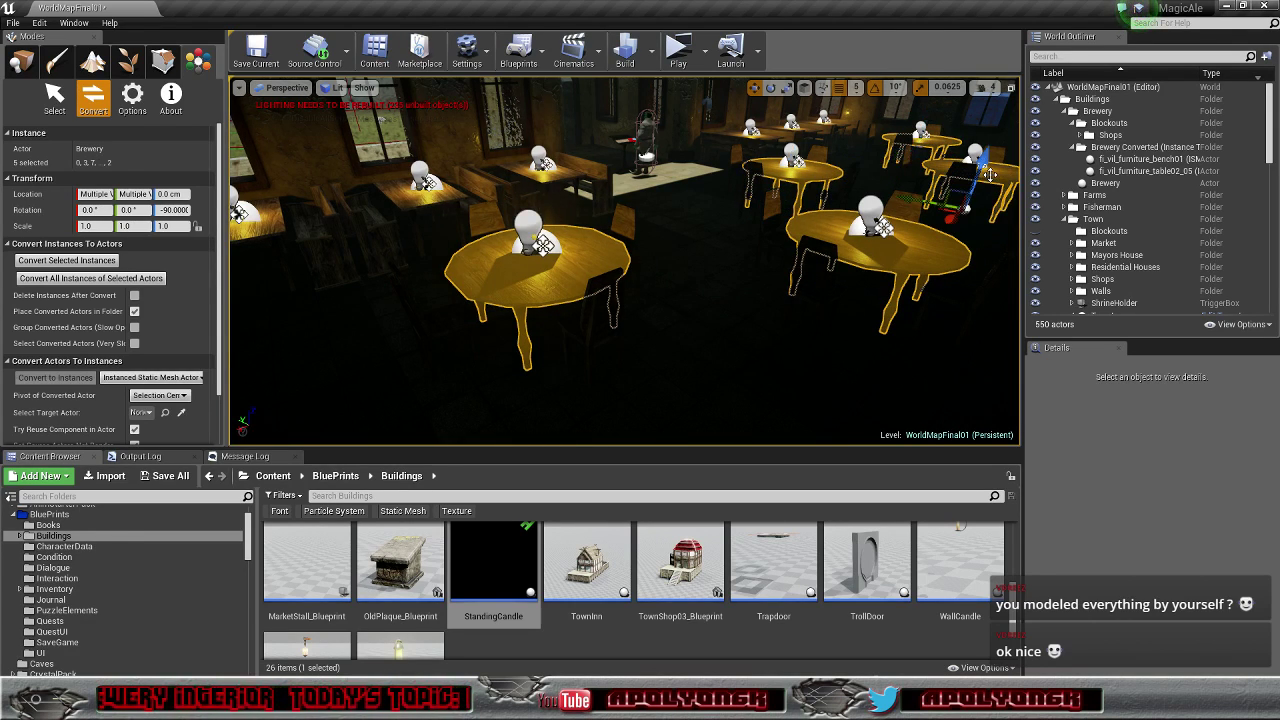
right_drag(984, 178, 1150, 270)
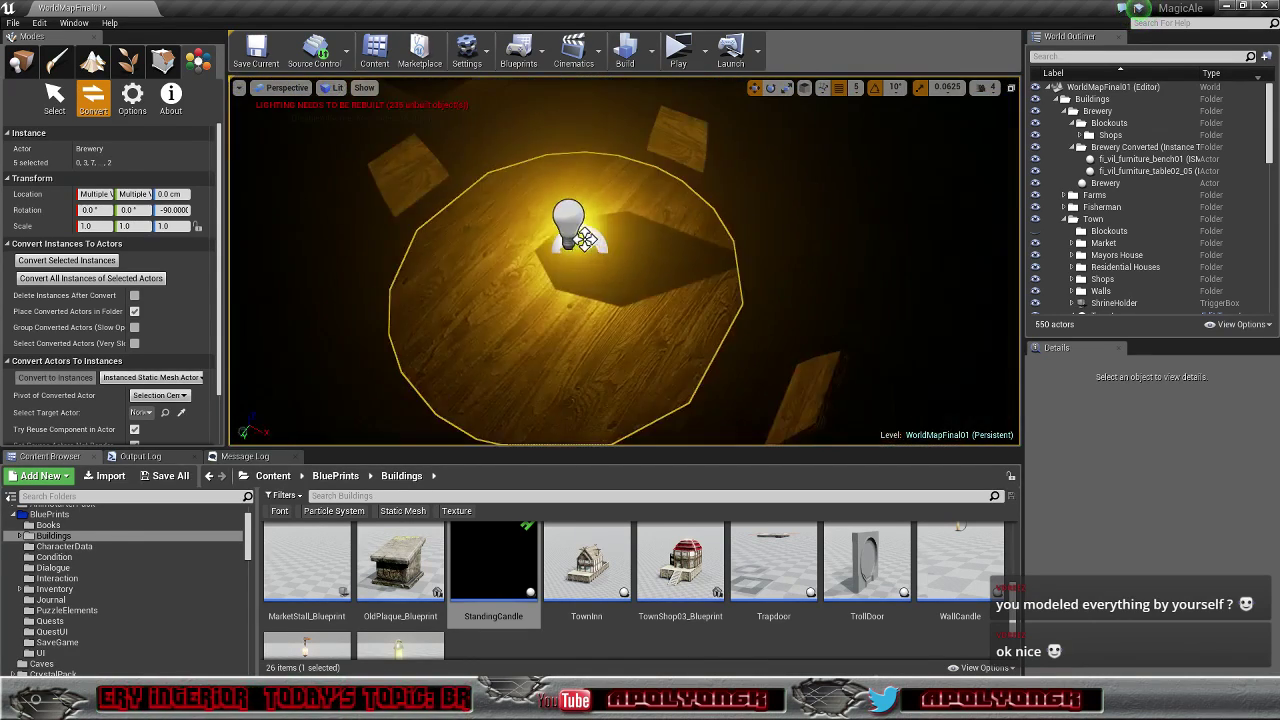
ctrl+click(704, 268)
right_drag(704, 268, 612, 155)
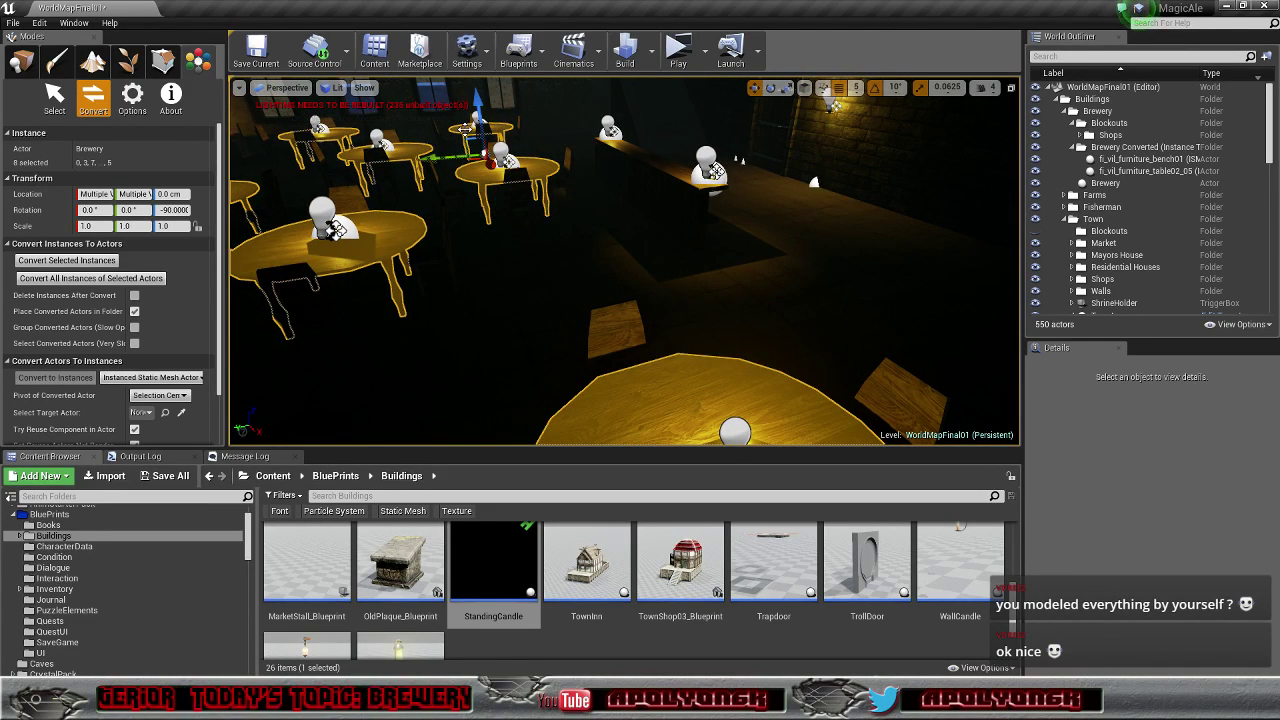
Step: Check the round table selection from above and convert the eight selected instances into separate actors
key(f)
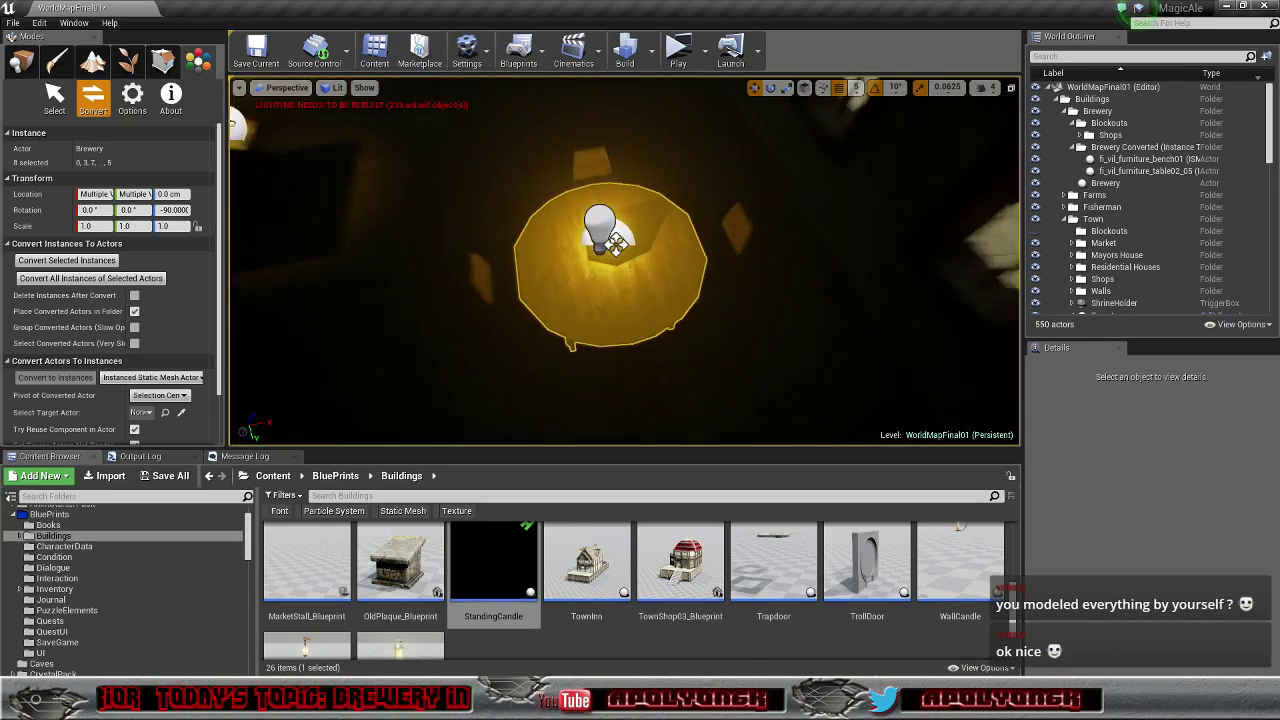
right_drag(612, 250, 340, 205)
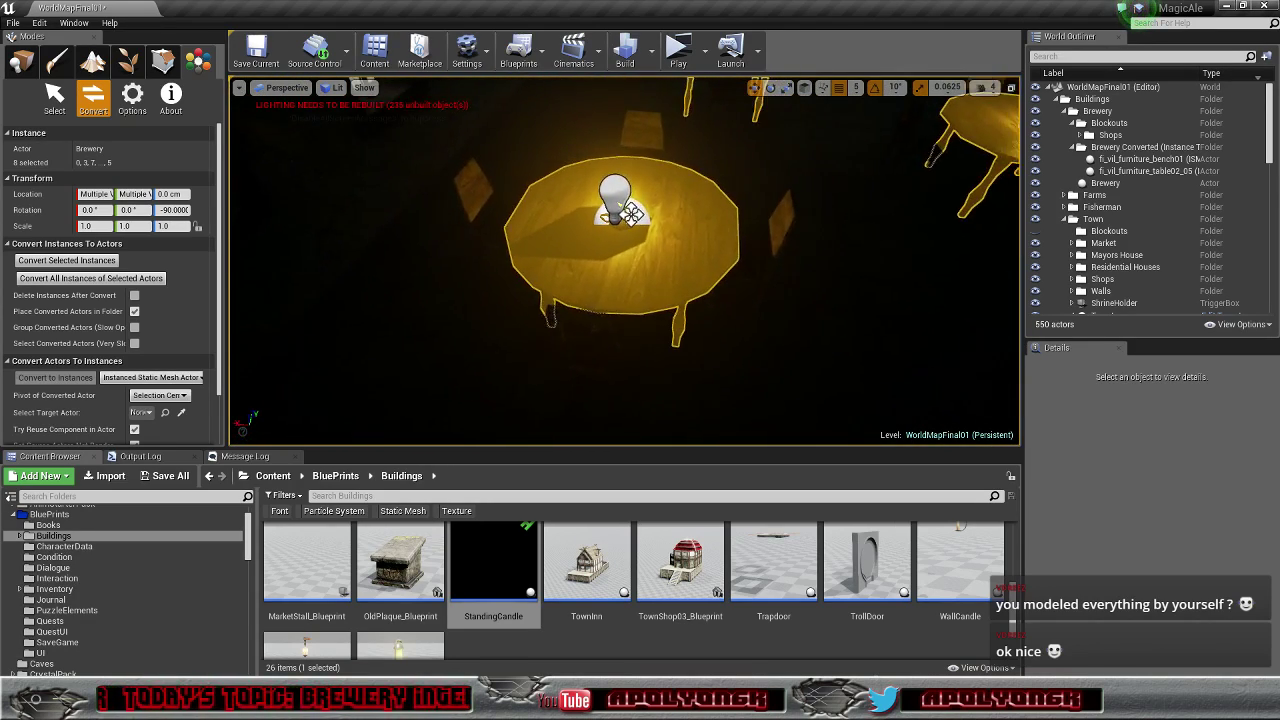
right_drag(631, 213, 520, 260)
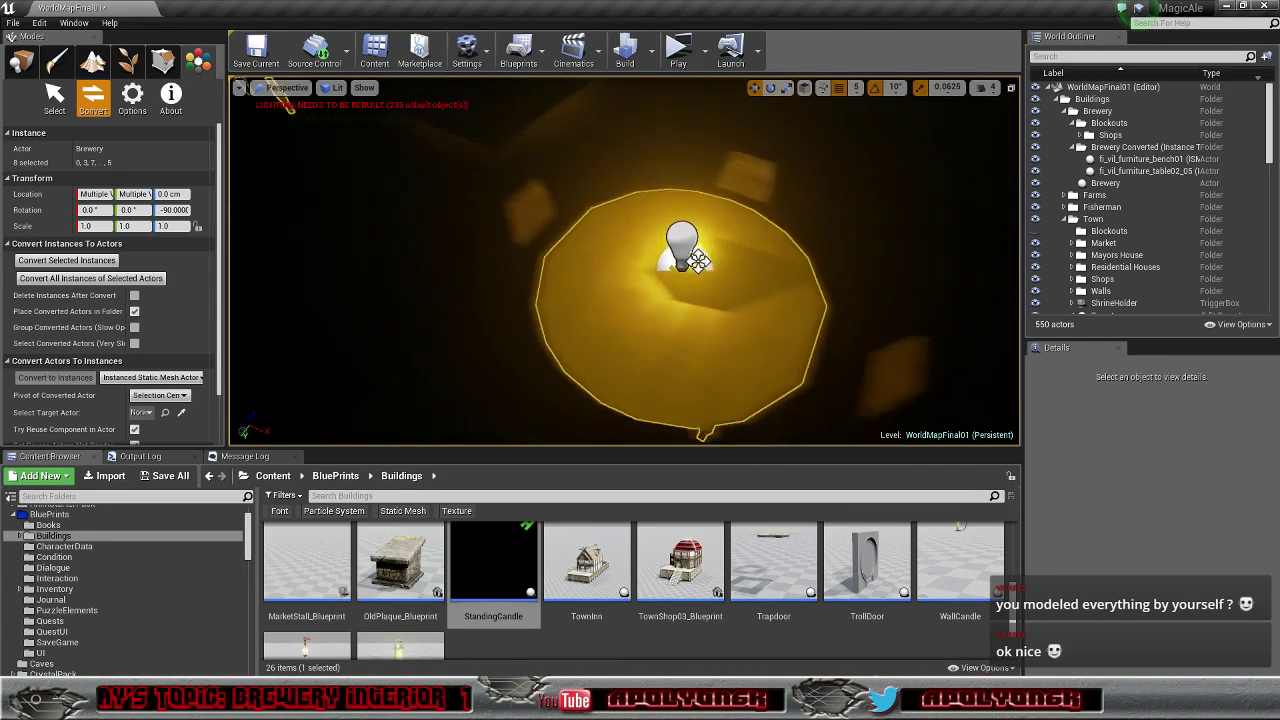
right_drag(718, 212, 797, 278)
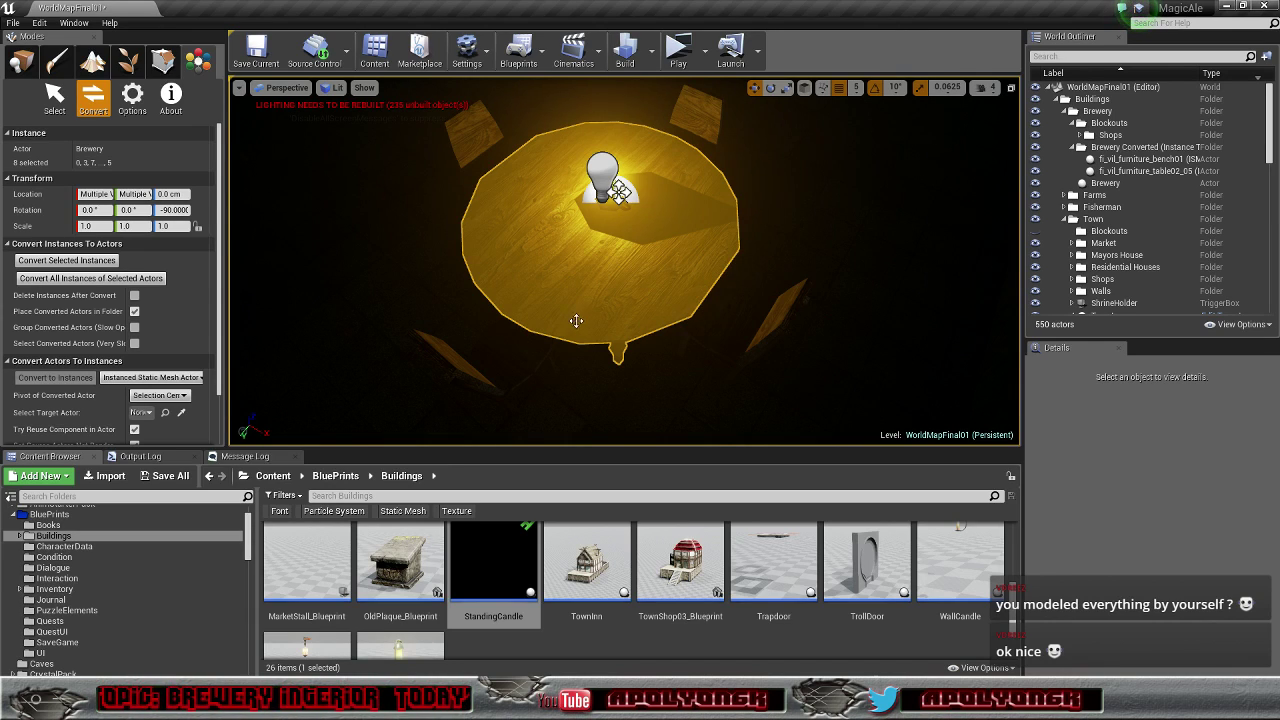
right_drag(576, 321, 557, 303)
right_drag(697, 258, 758, 318)
right_drag(618, 306, 600, 297)
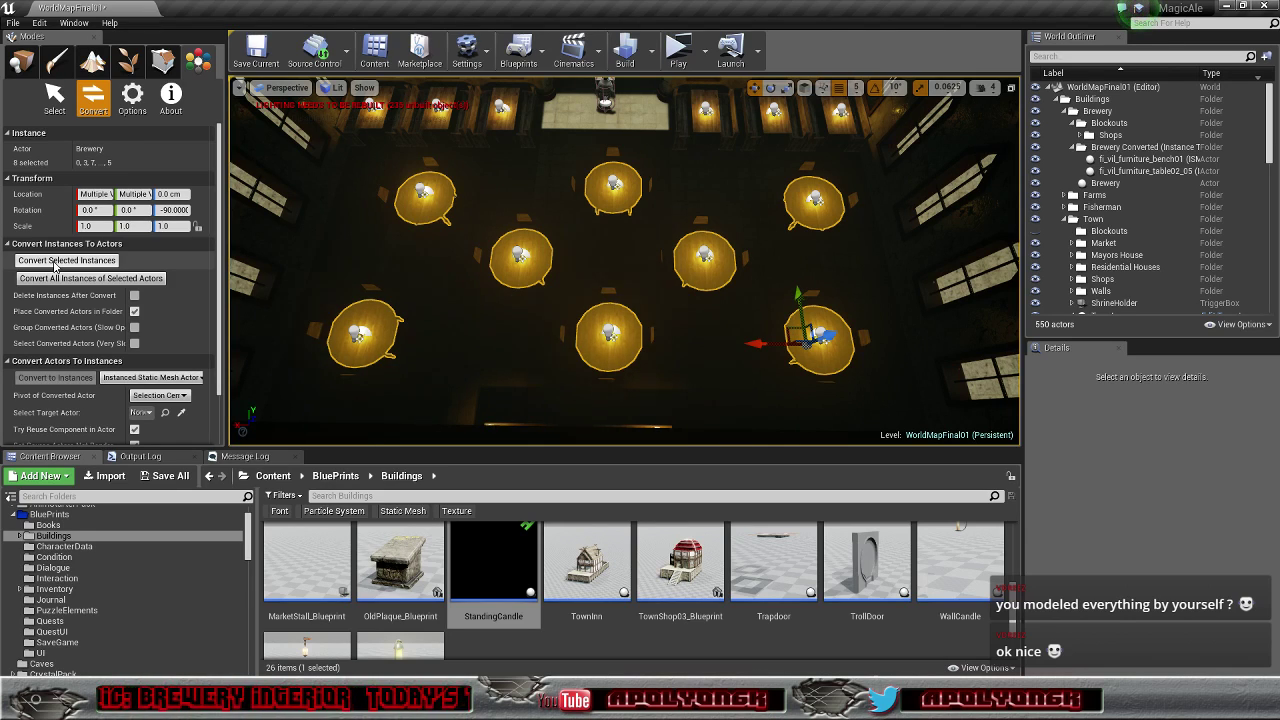
click(55, 262)
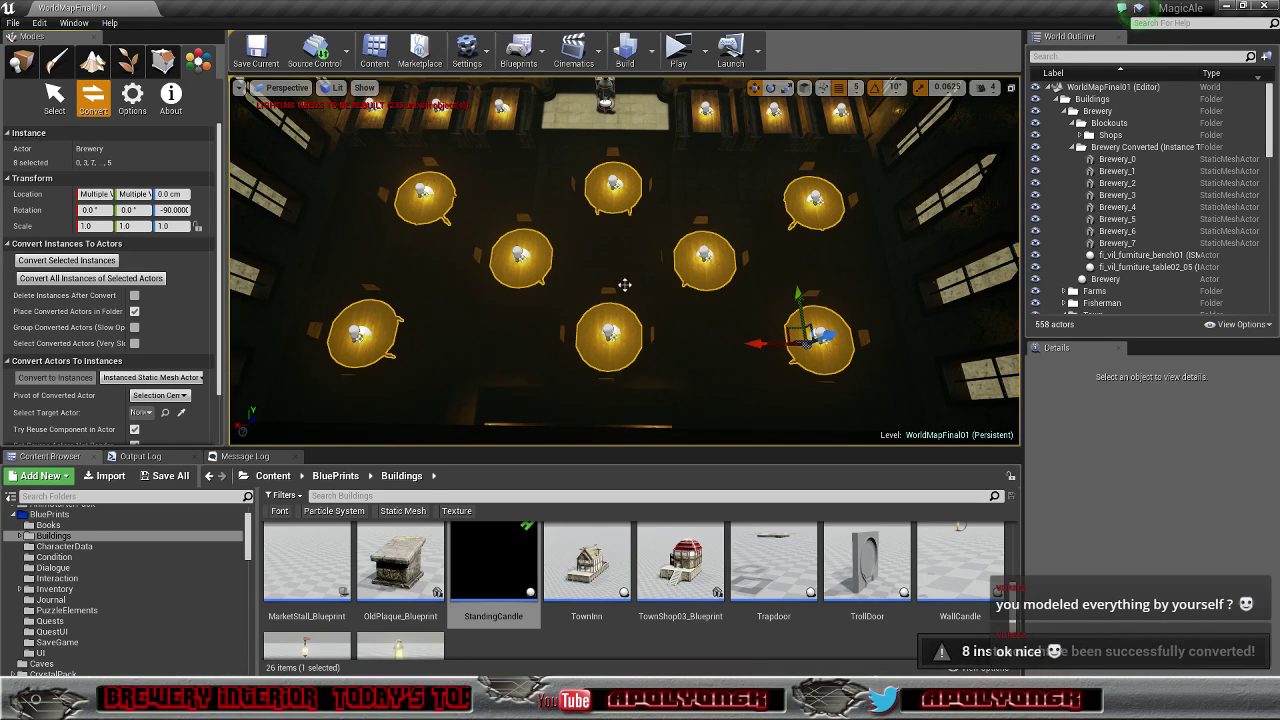
Step: Delete the ISM_RoundTable component from the Brewery actor
click(1105, 279)
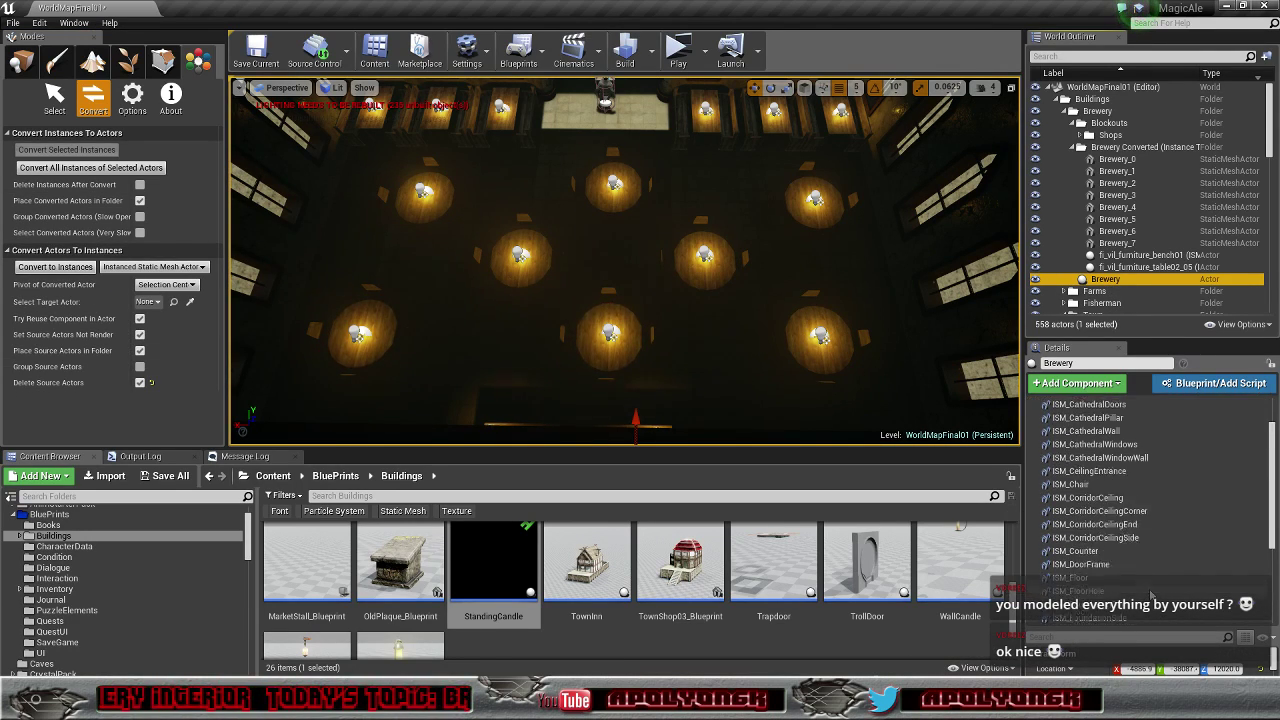
scroll(1151, 595, down, 2)
scroll(1145, 588, down, 2)
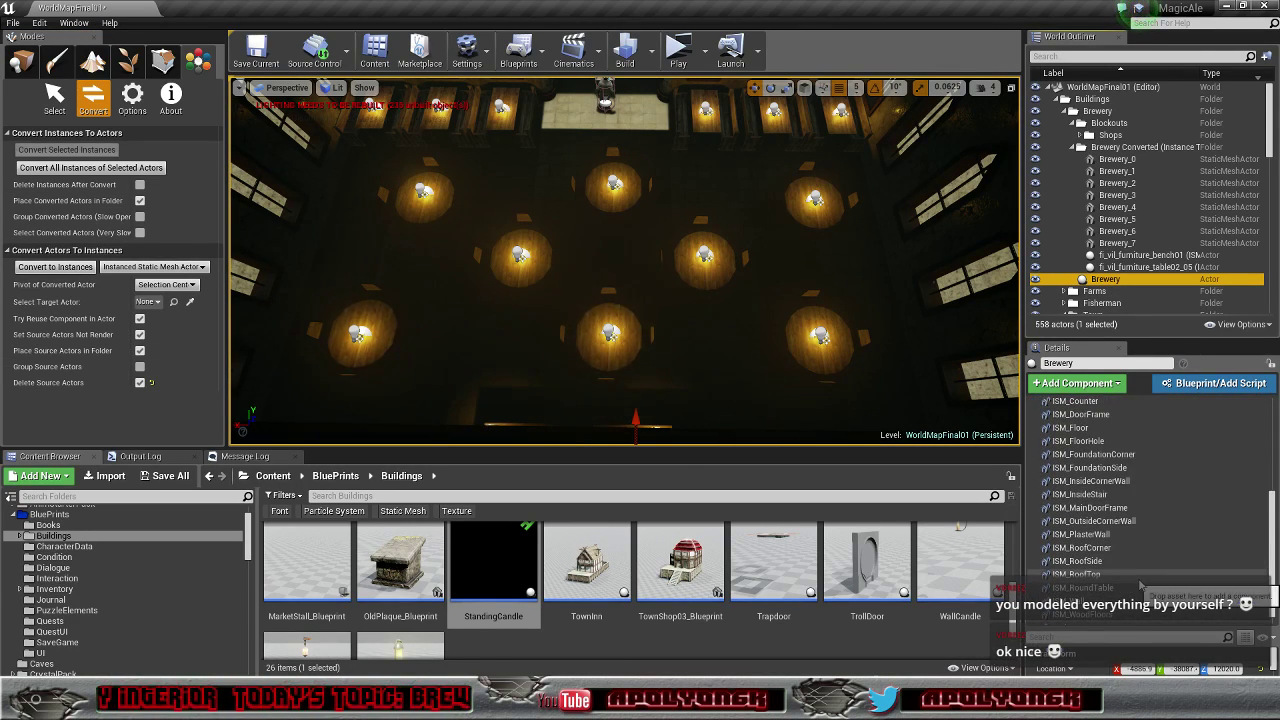
click(1114, 588)
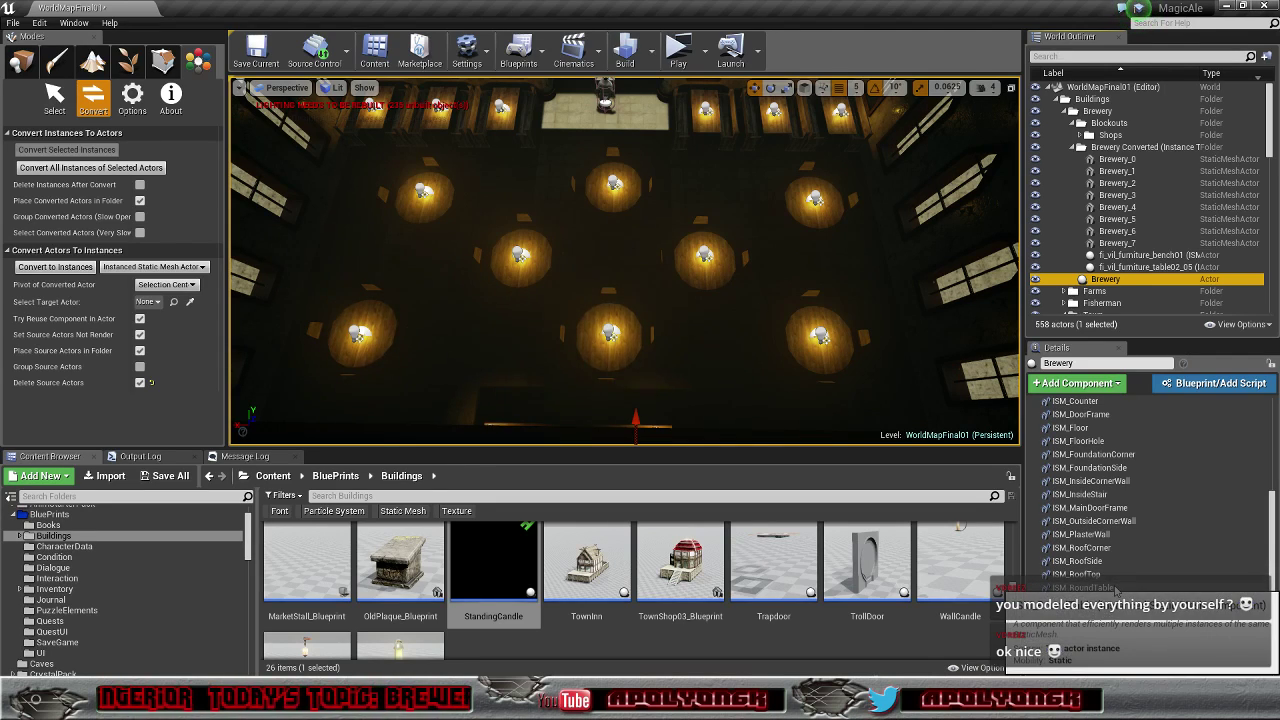
right_click(1122, 590)
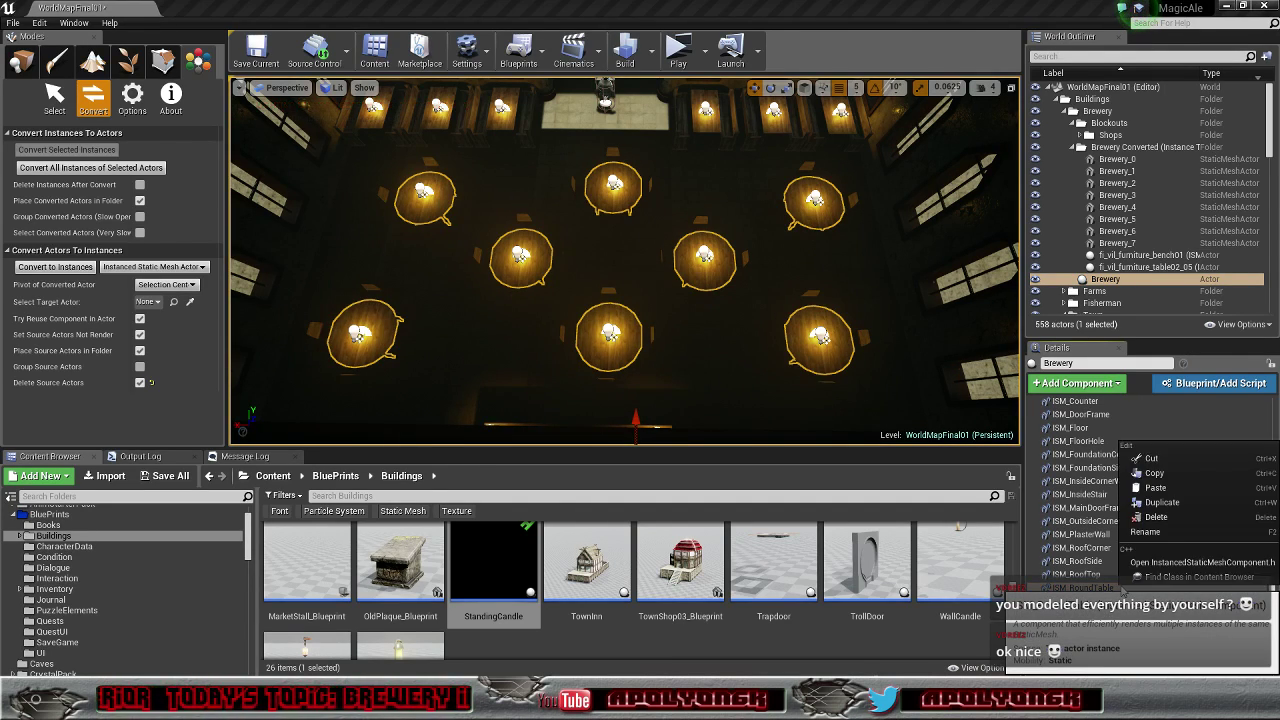
click(1180, 519)
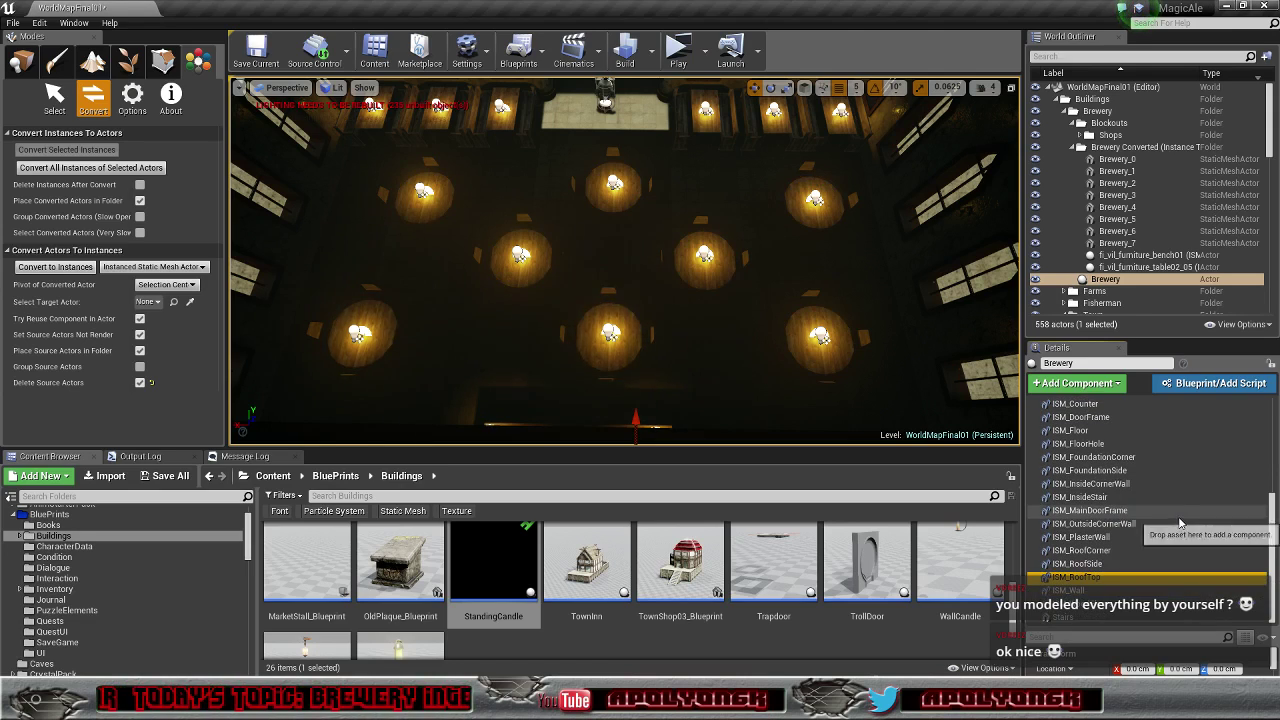
Step: Convert the table actors Brewery_0 through Brewery_7 into a single Instanced Static Mesh Actor
click(1117, 159)
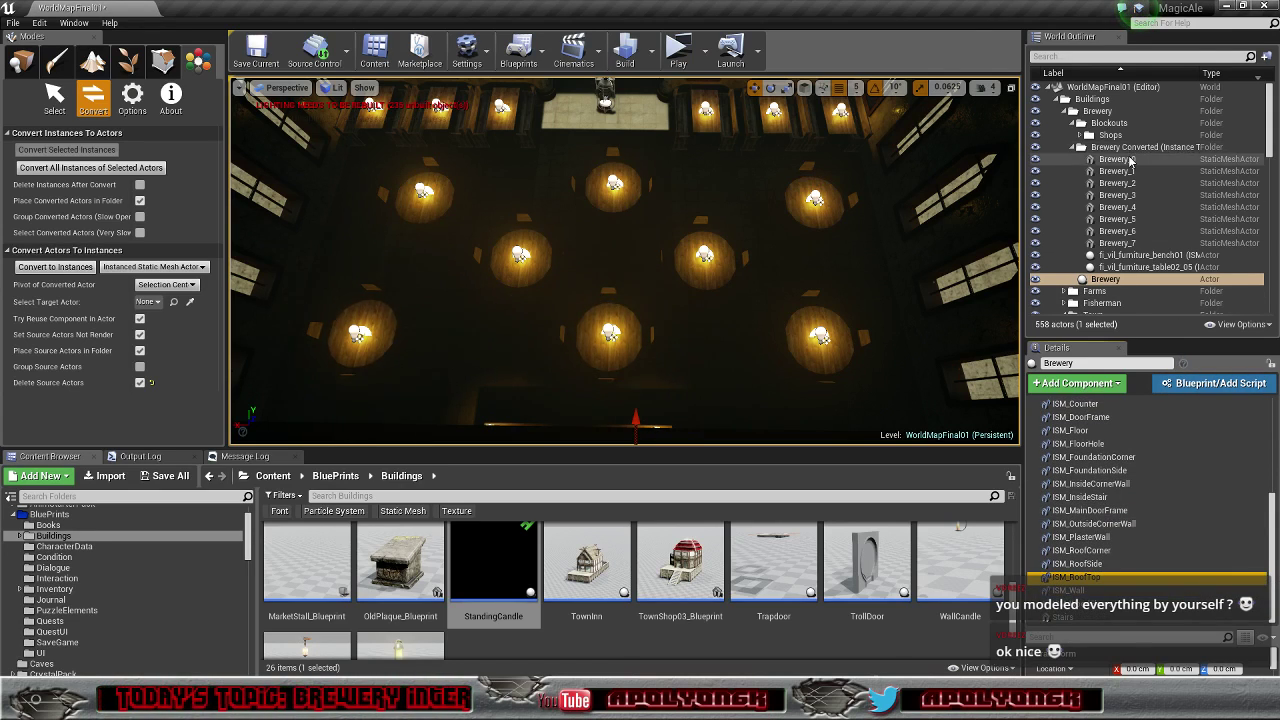
shift+click(1133, 243)
right_click(1133, 244)
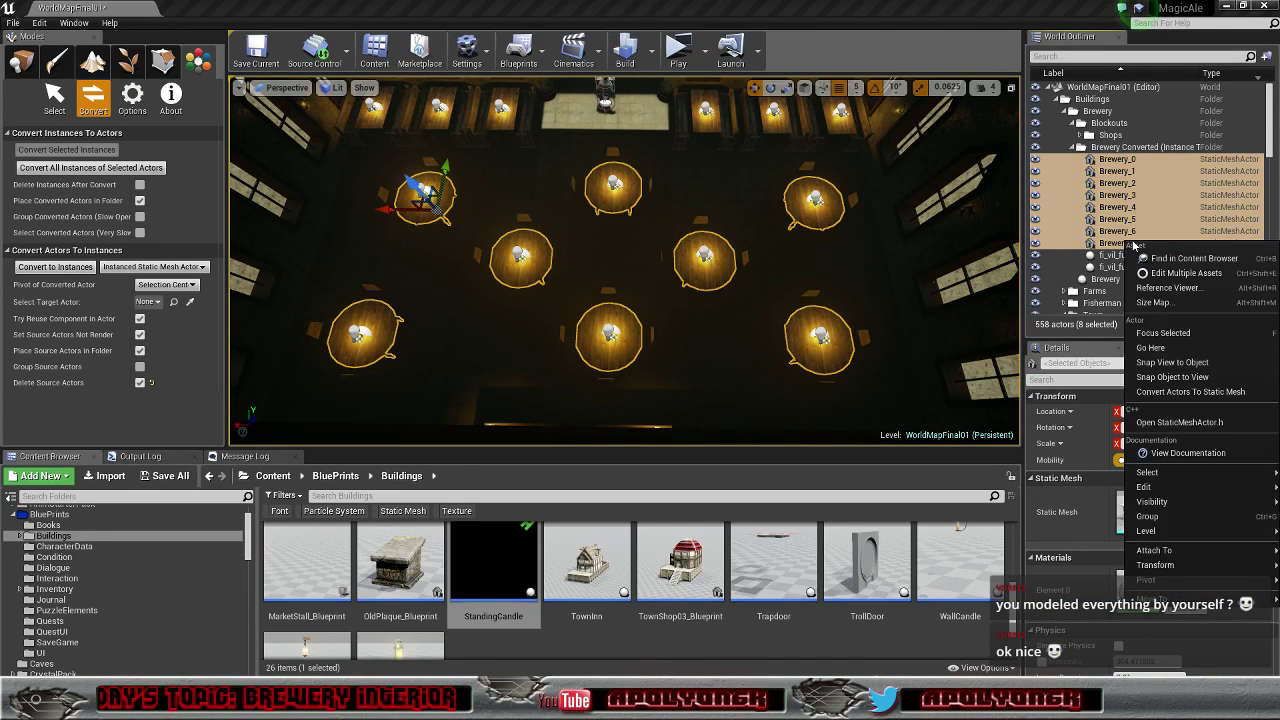
click(55, 267)
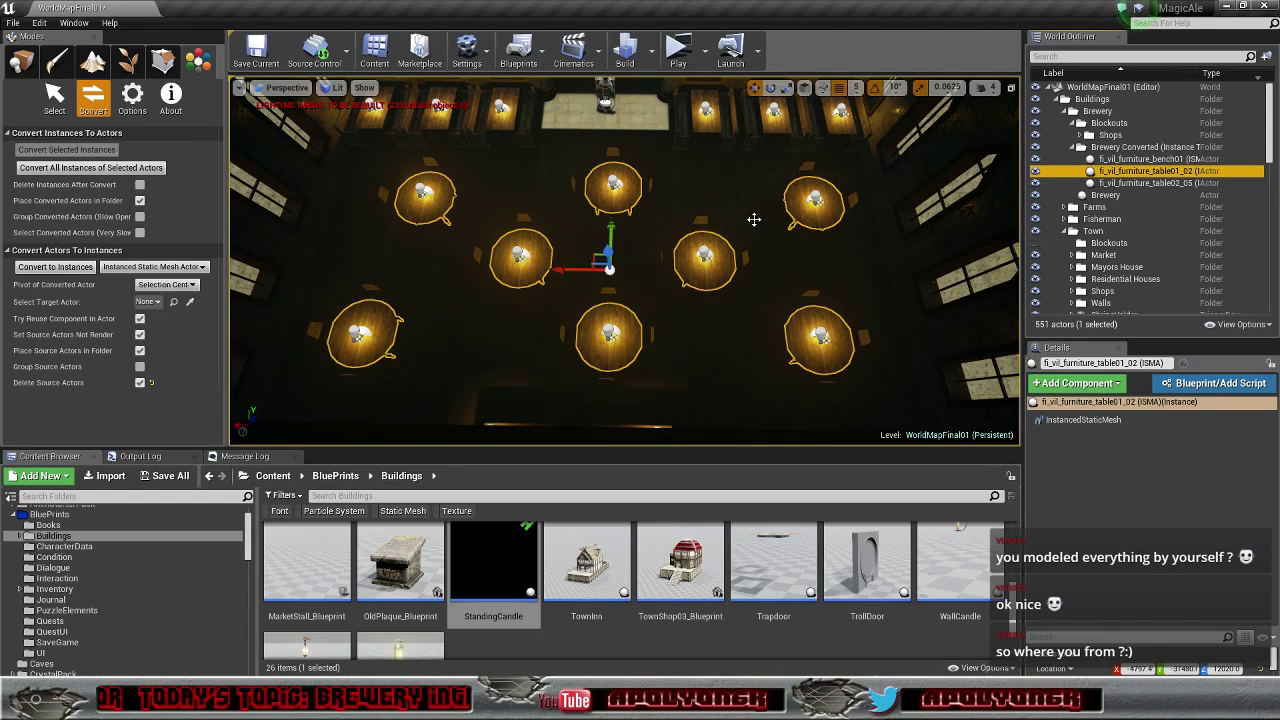
Step: Select every chair instance around the eight round tables in the brewery and convert the selected instances to actors
mouse_move(754, 219)
right_down()
mouse_move(840, 220)
mouse_move(760, 240)
mouse_move(690, 232)
mouse_move(754, 219)
right_up()
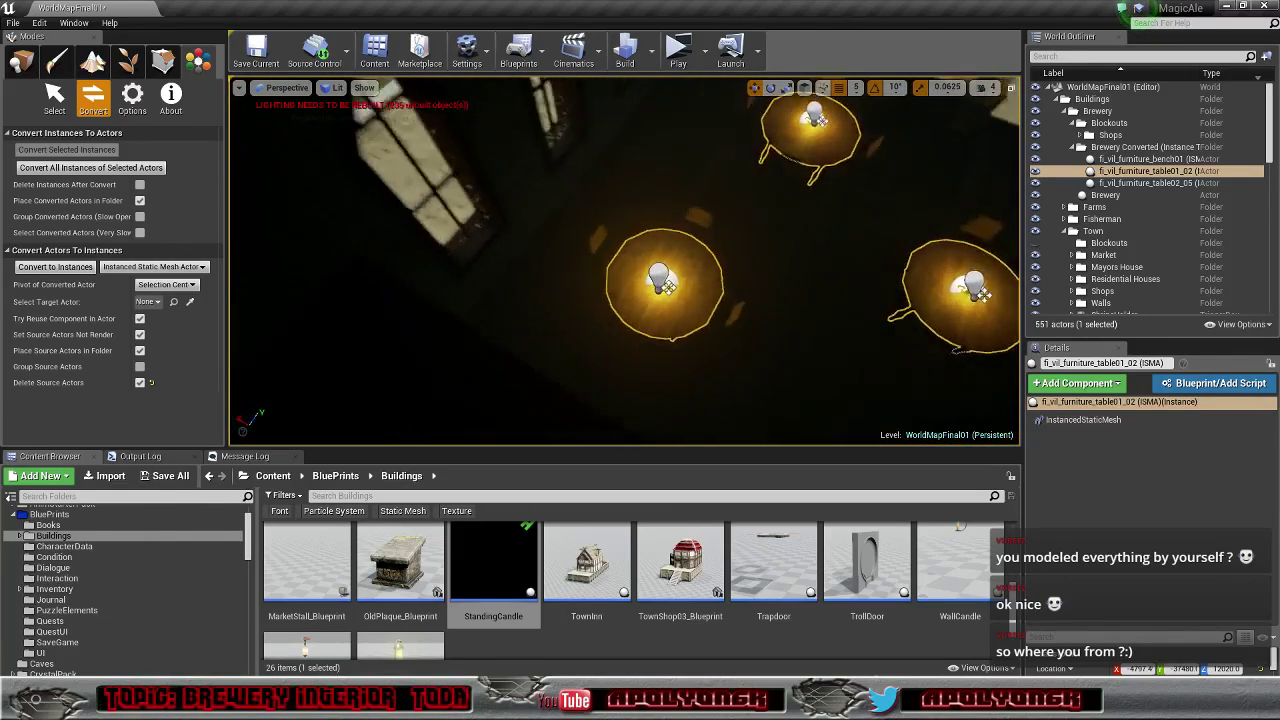
right_drag(607, 212, 607, 212)
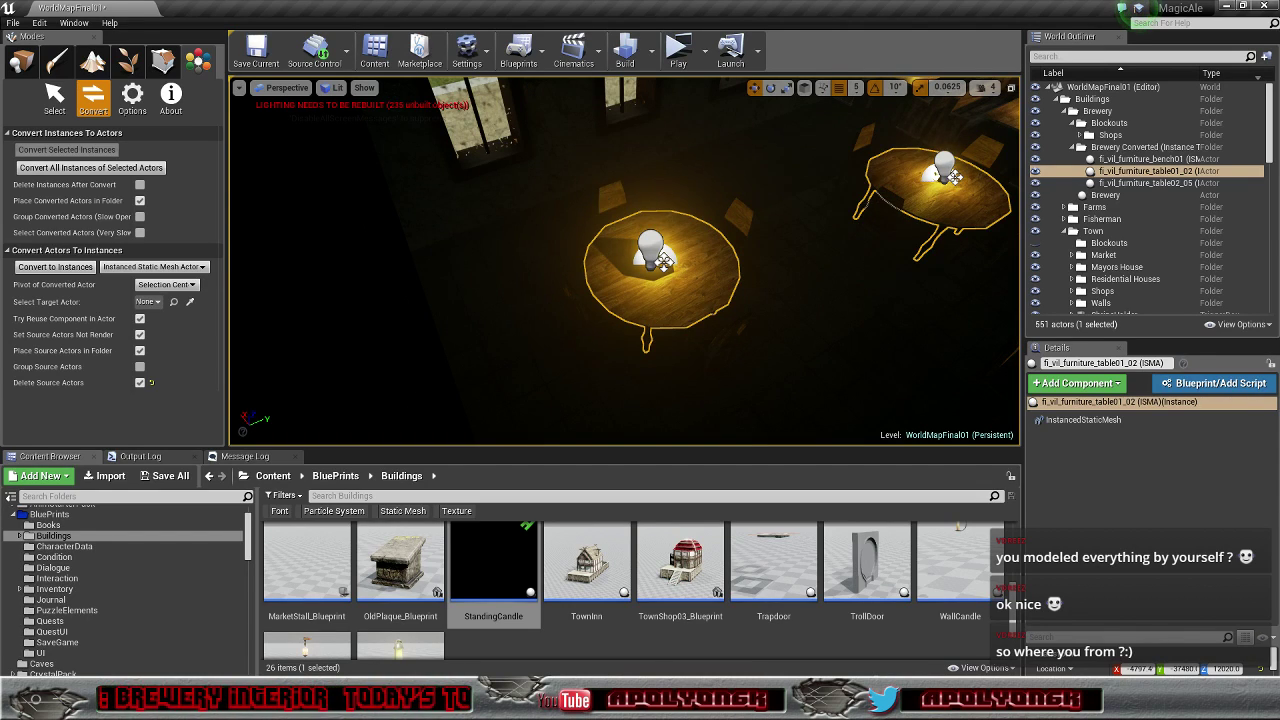
click(607, 210)
ctrl+click(747, 217)
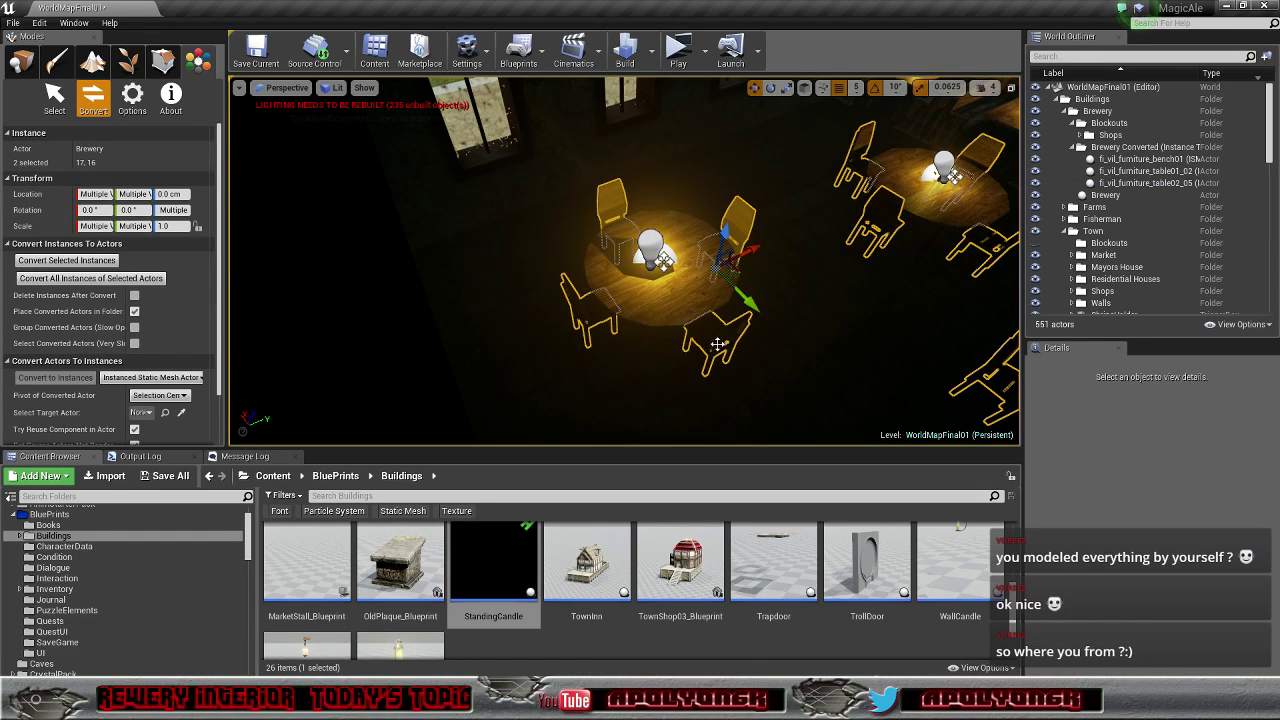
ctrl+click(718, 344)
ctrl+click(580, 316)
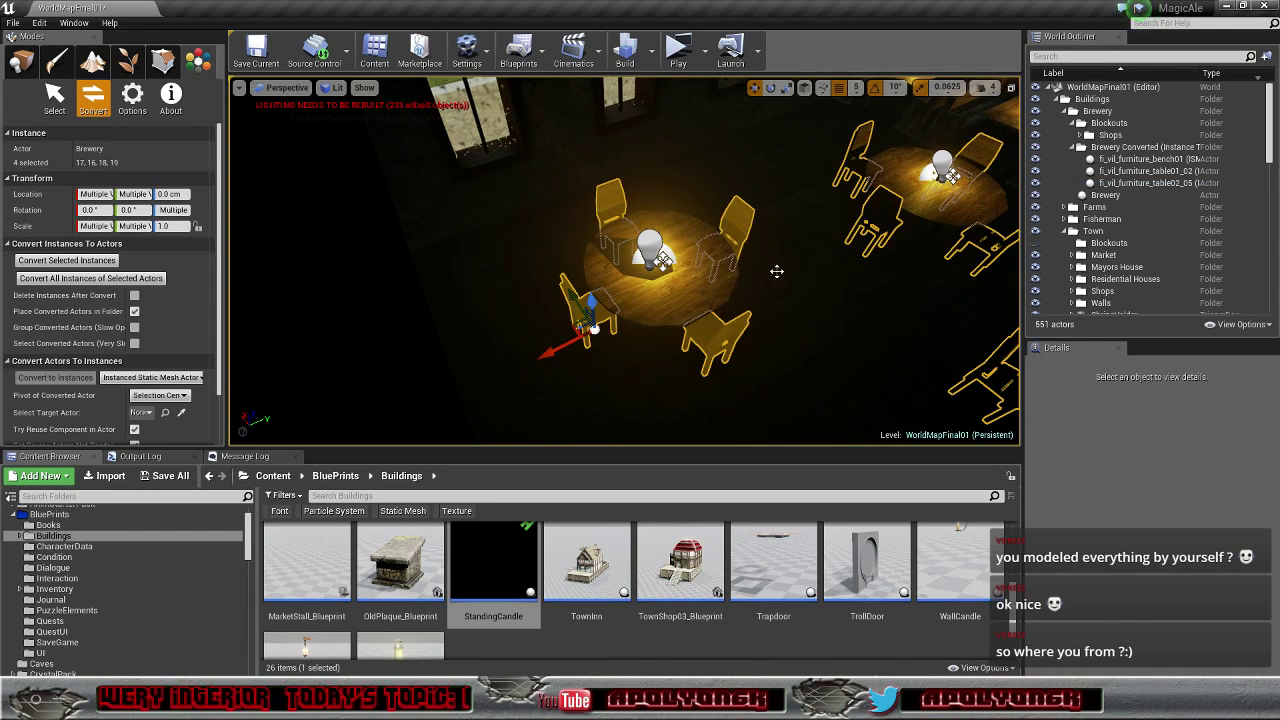
ctrl+click(872, 215)
ctrl+click(850, 158)
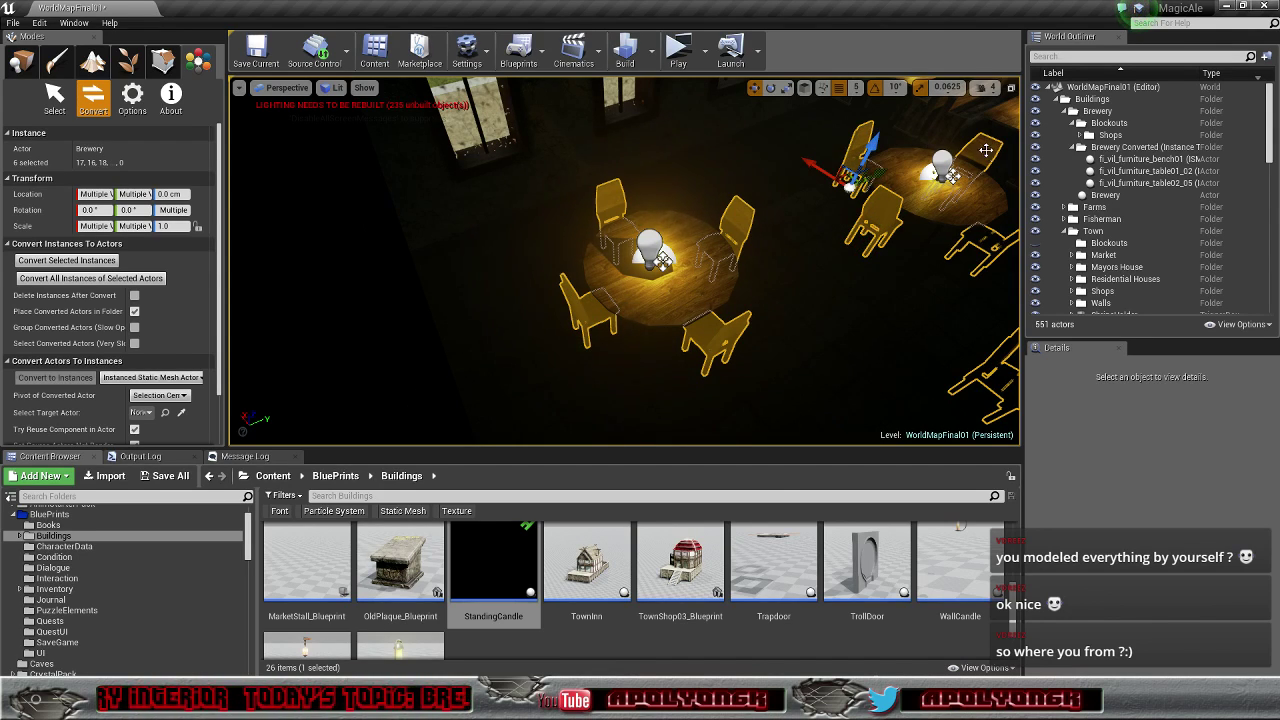
ctrl+click(986, 150)
ctrl+click(990, 246)
right_drag(725, 308, 905, 308)
ctrl+click(676, 248)
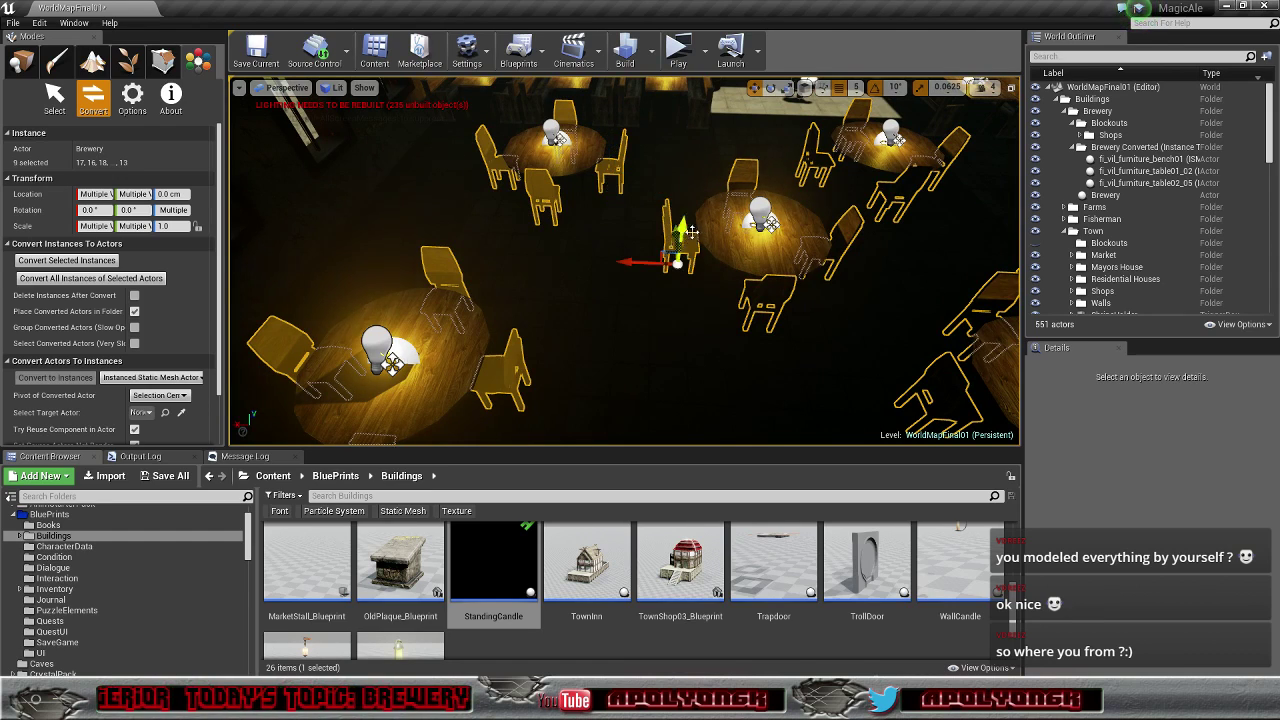
ctrl+click(742, 176)
ctrl+click(845, 233)
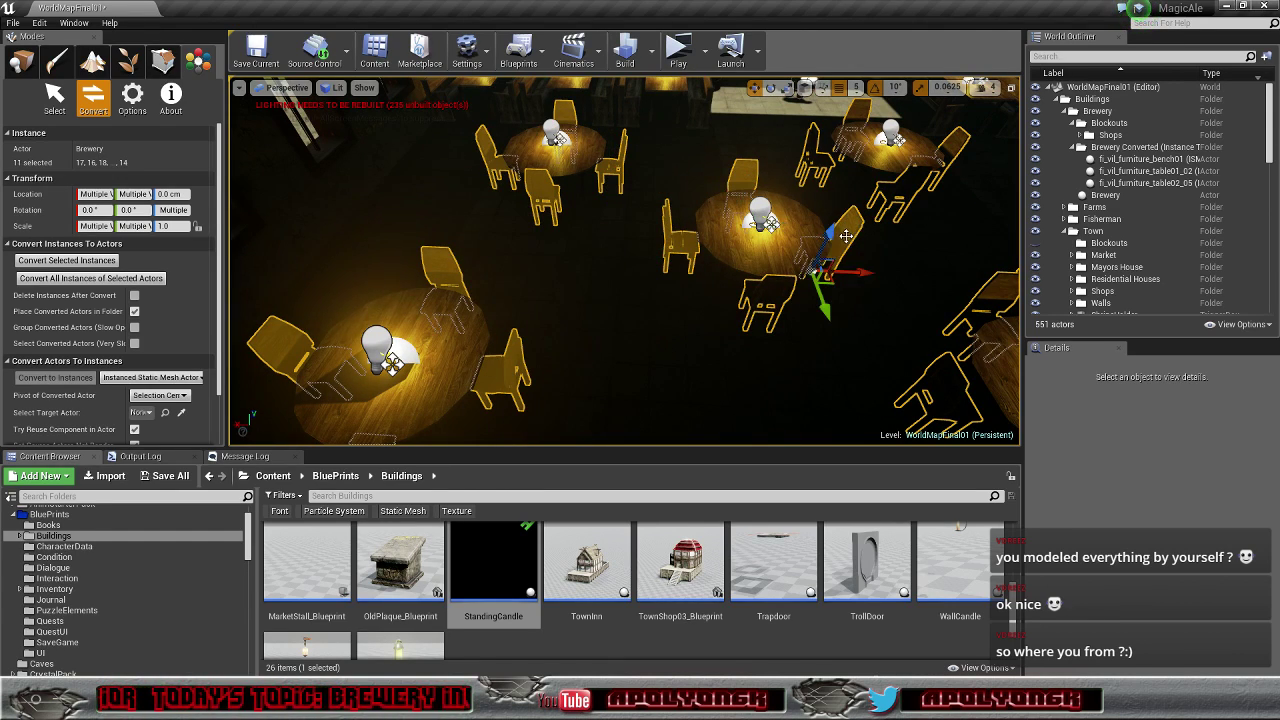
ctrl+click(768, 299)
ctrl+click(821, 160)
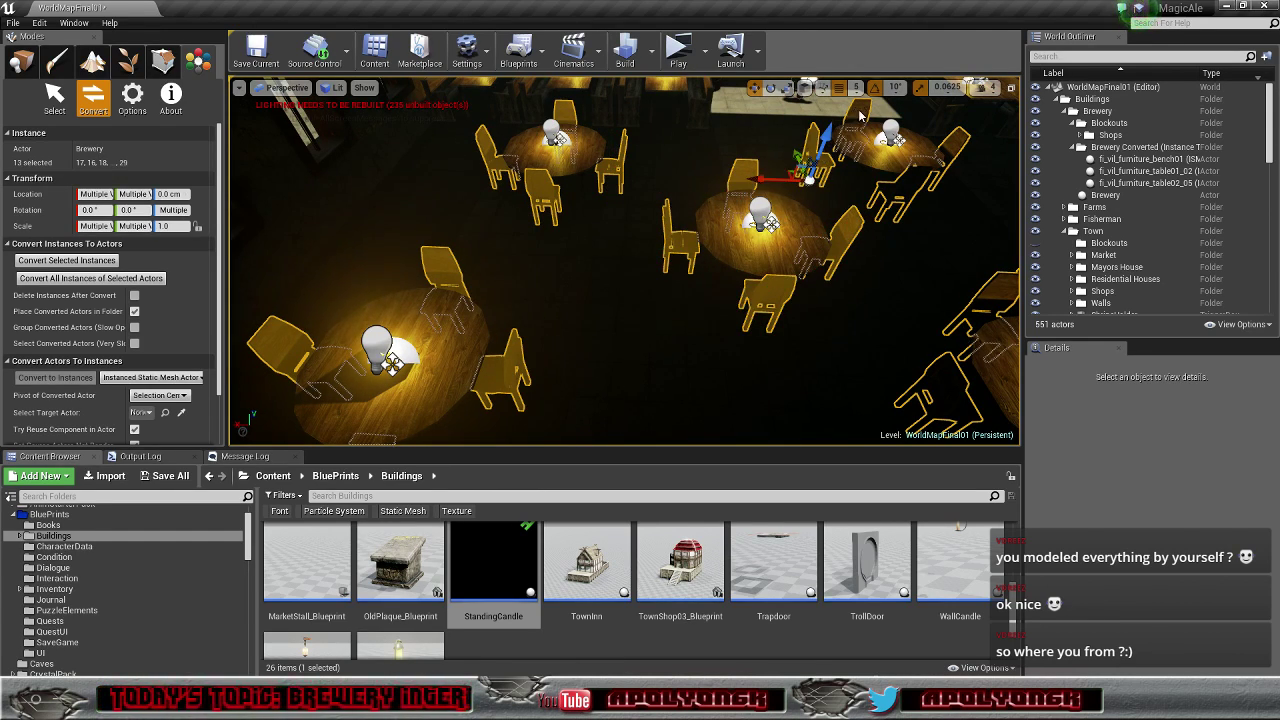
ctrl+click(859, 117)
ctrl+click(958, 150)
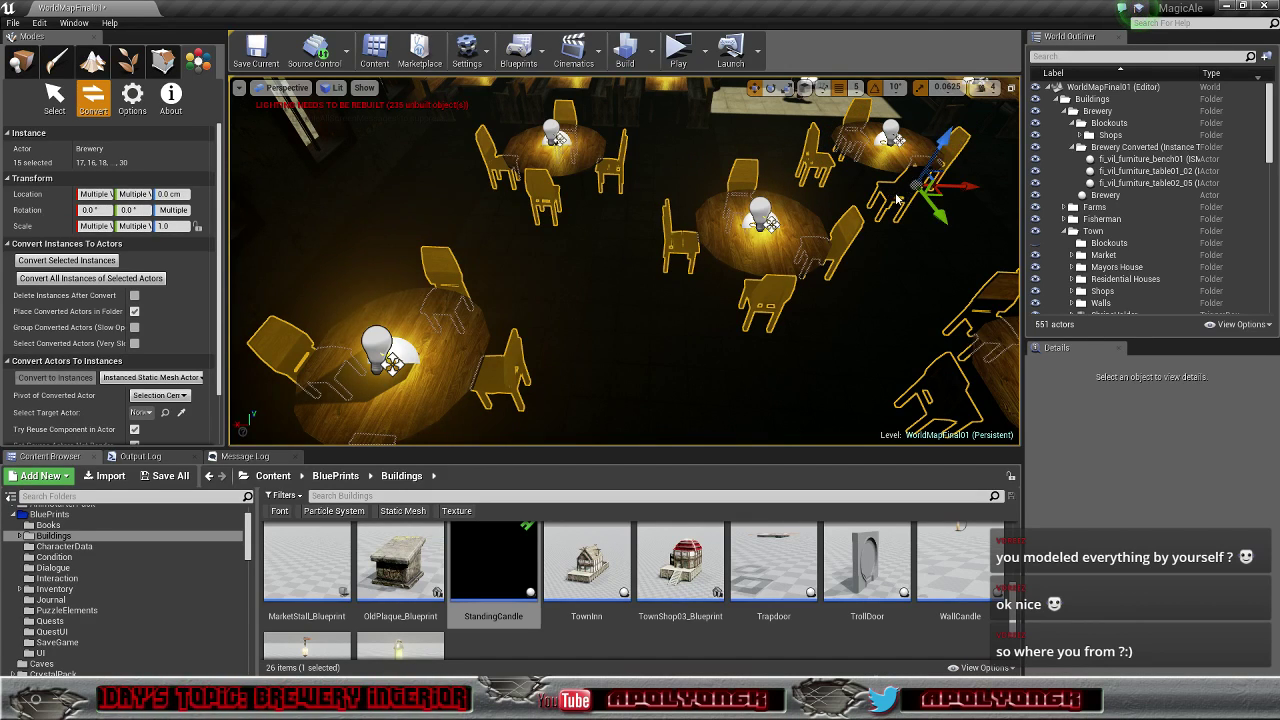
ctrl+click(895, 202)
ctrl+click(942, 384)
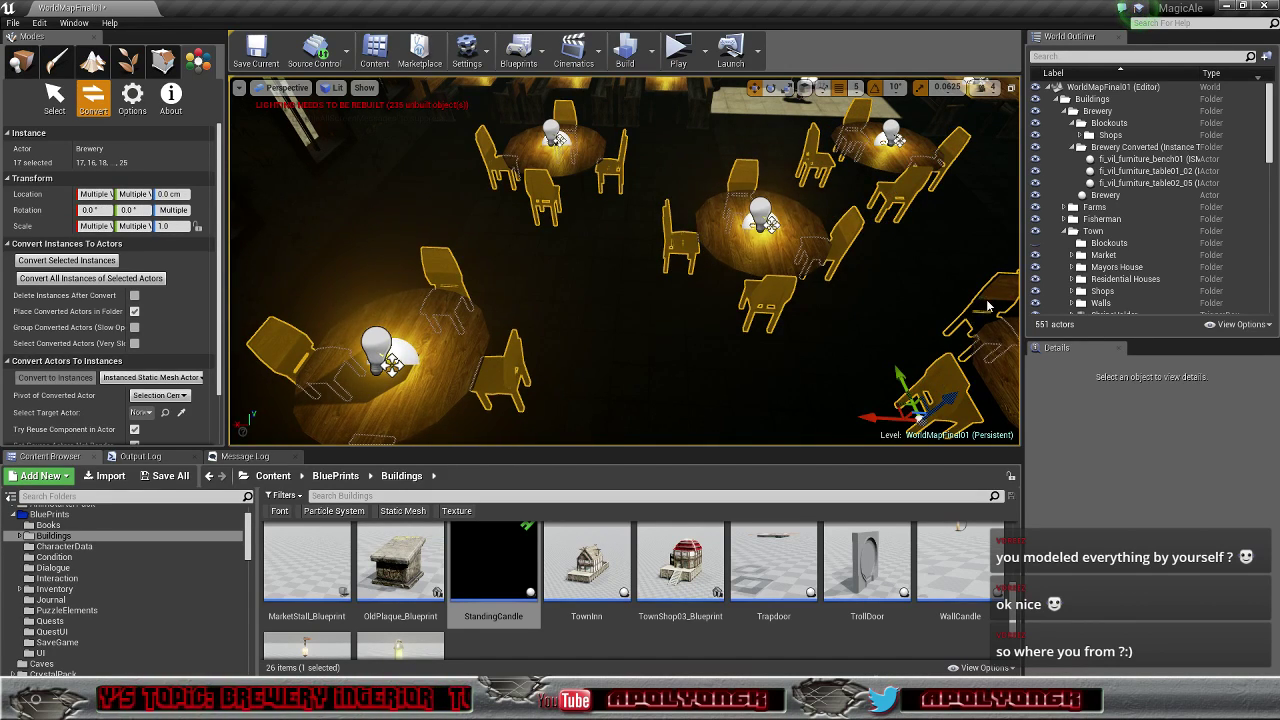
ctrl+click(988, 306)
mouse_move(988, 306)
right_down()
mouse_move(910, 275)
mouse_move(988, 306)
right_up()
ctrl+click(712, 343)
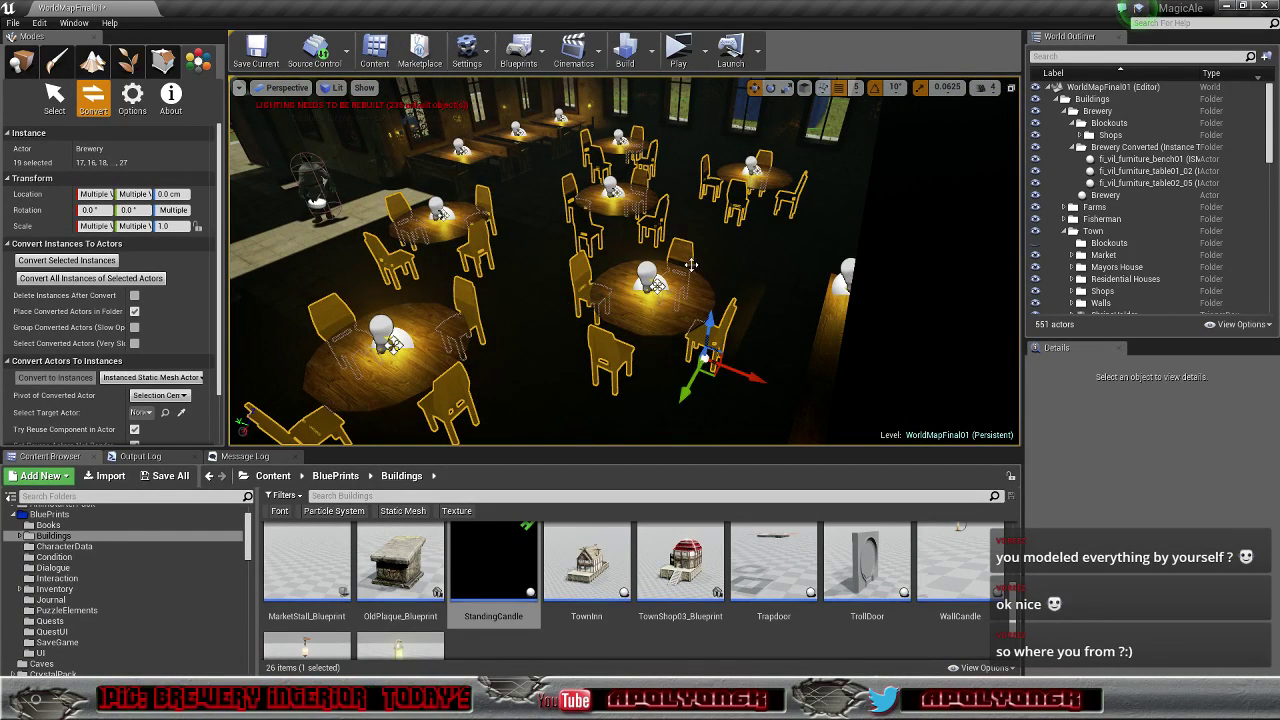
ctrl+click(679, 251)
ctrl+click(651, 222)
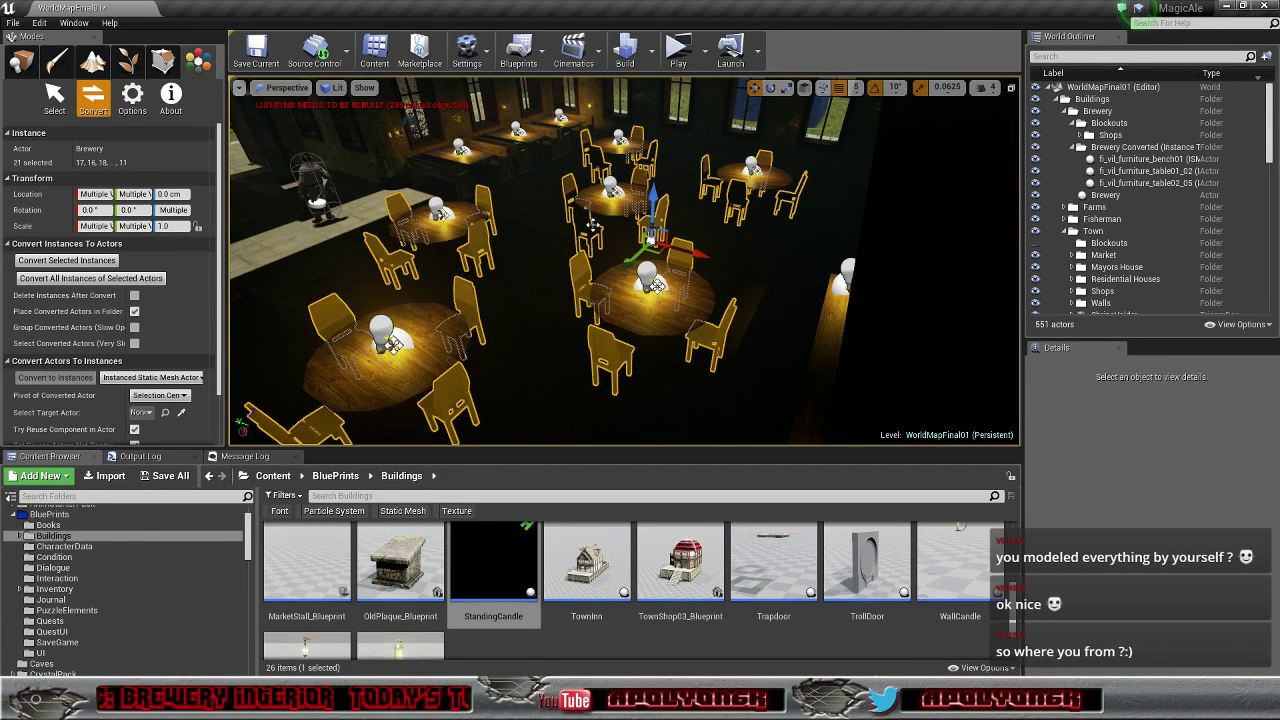
ctrl+click(593, 227)
ctrl+click(573, 191)
right_drag(573, 191, 545, 140)
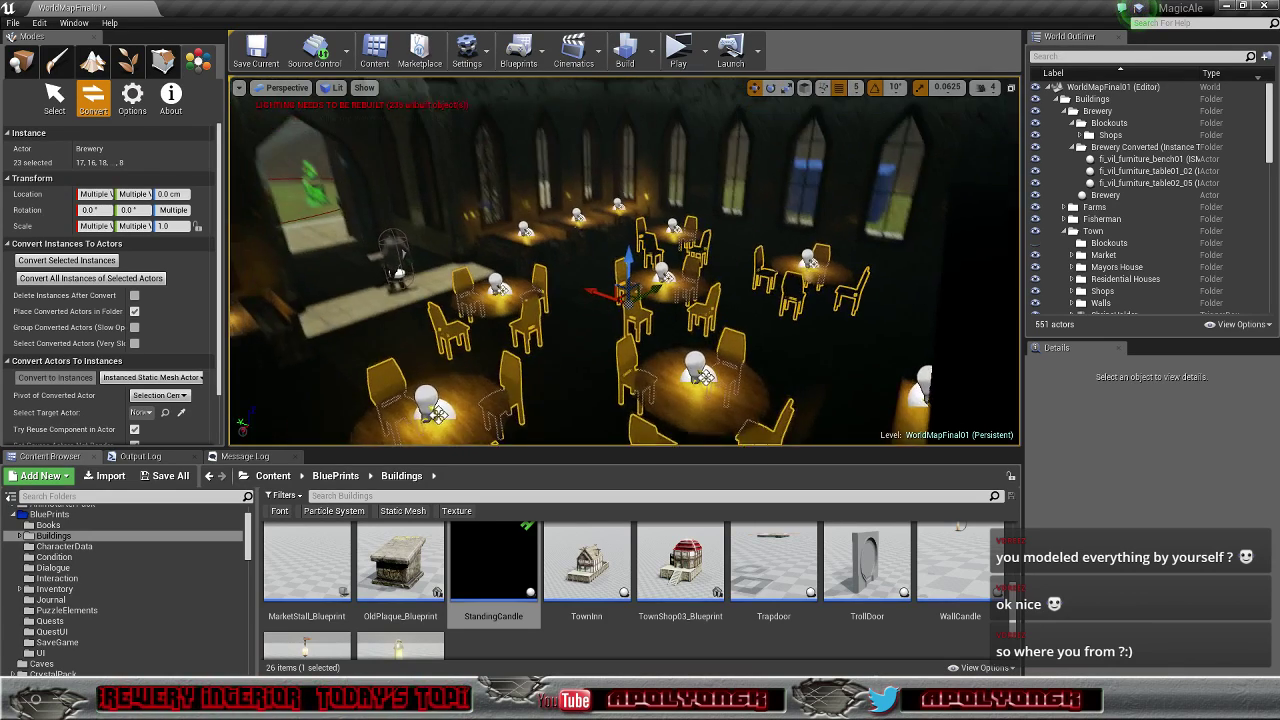
mouse_move(574, 258)
right_down()
mouse_move(590, 250)
mouse_move(605, 335)
mouse_move(574, 258)
right_up()
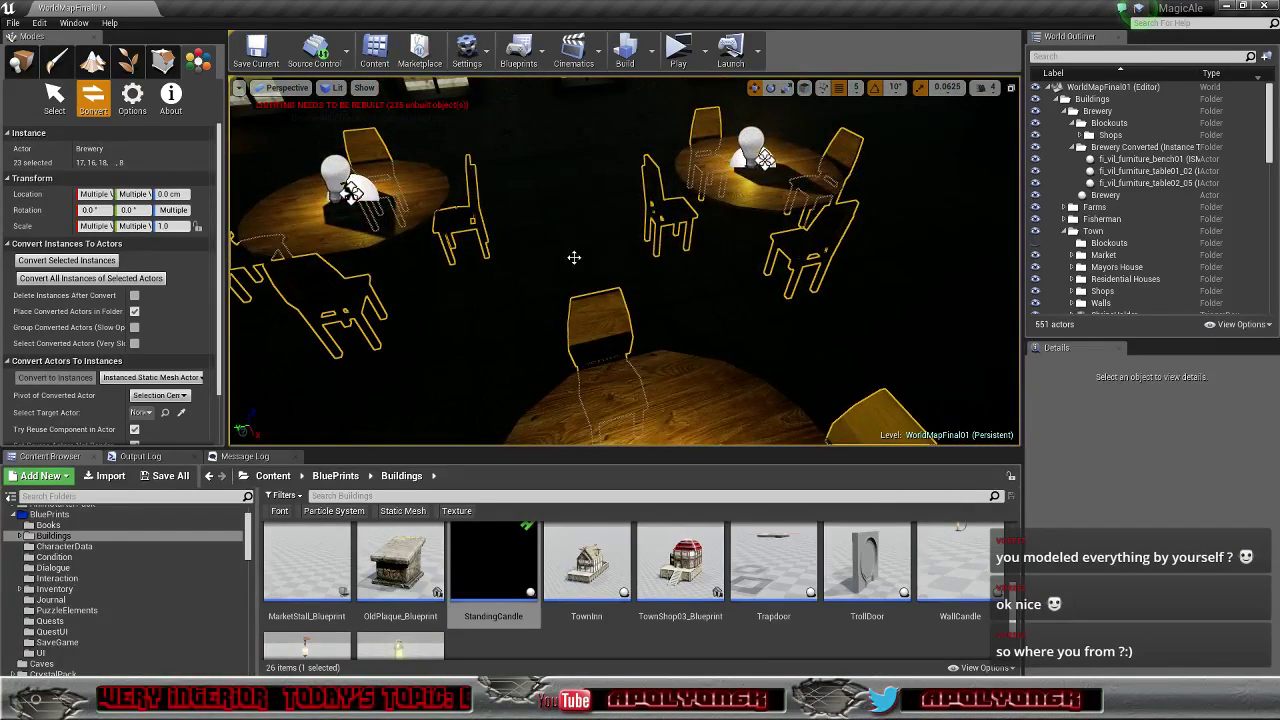
ctrl+click(591, 328)
ctrl+click(660, 210)
ctrl+click(702, 125)
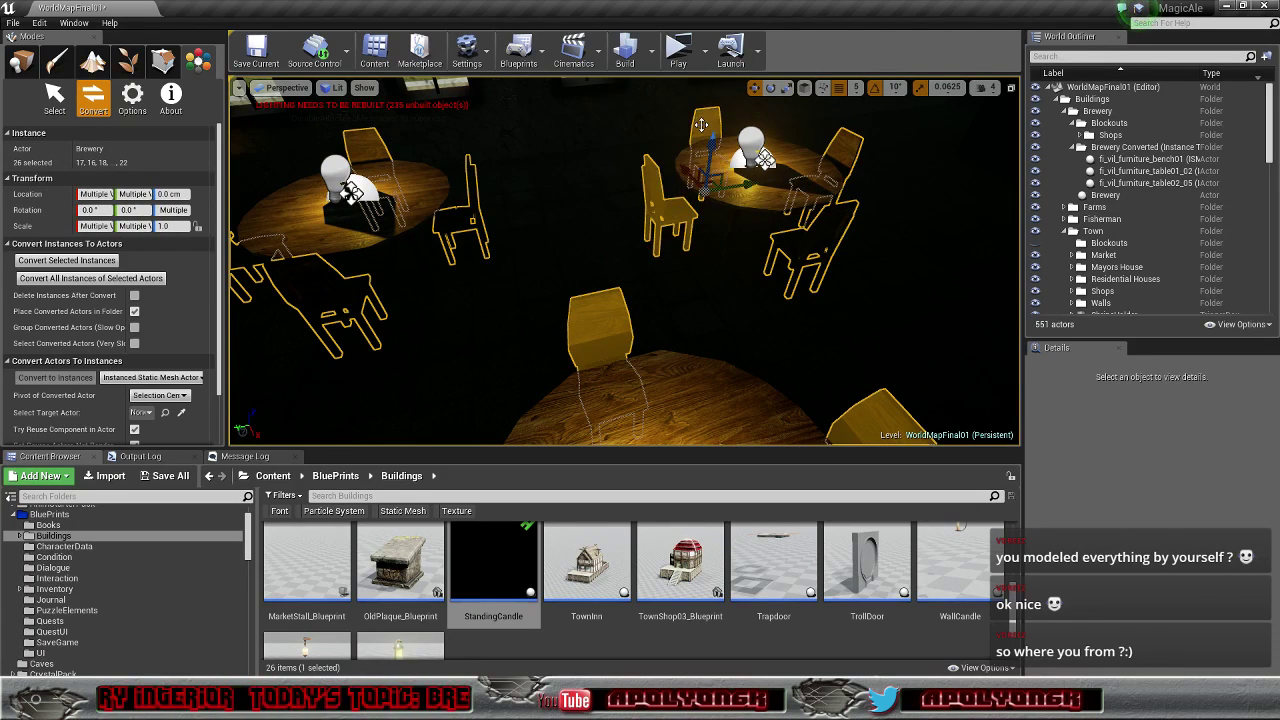
ctrl+click(844, 150)
ctrl+click(812, 250)
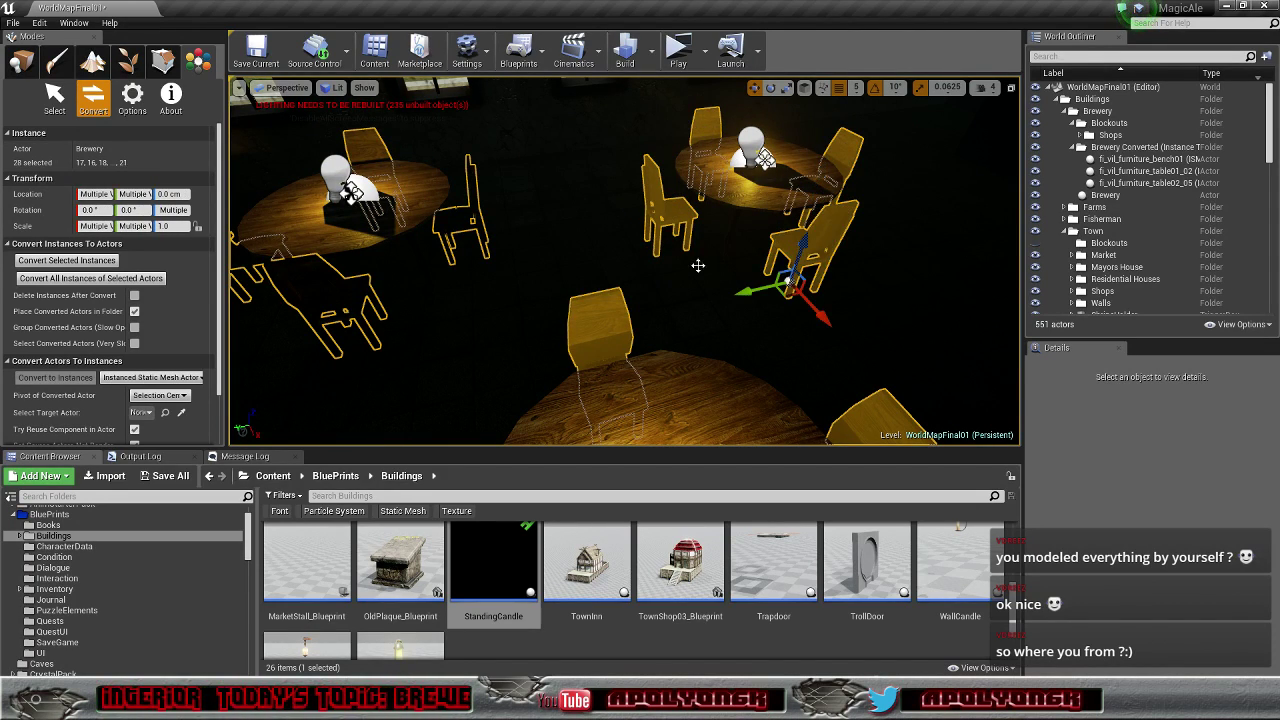
ctrl+click(468, 220)
ctrl+click(362, 155)
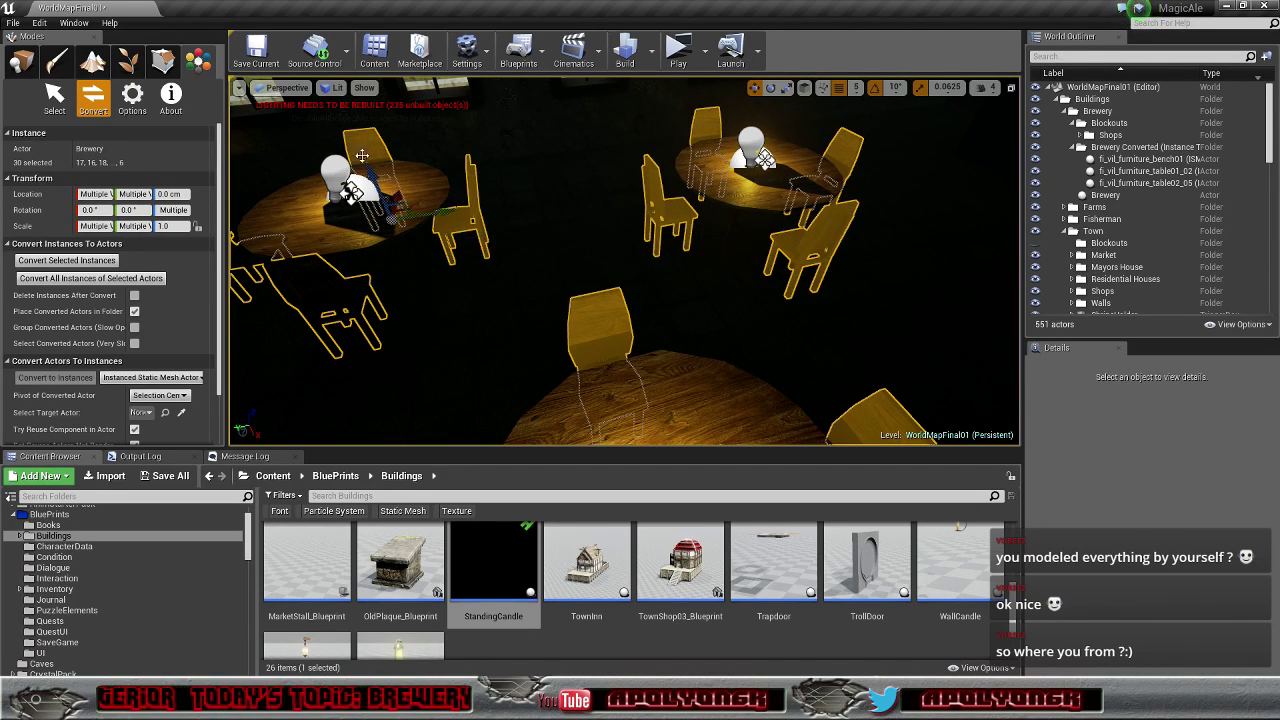
ctrl+click(329, 300)
ctrl+click(240, 262)
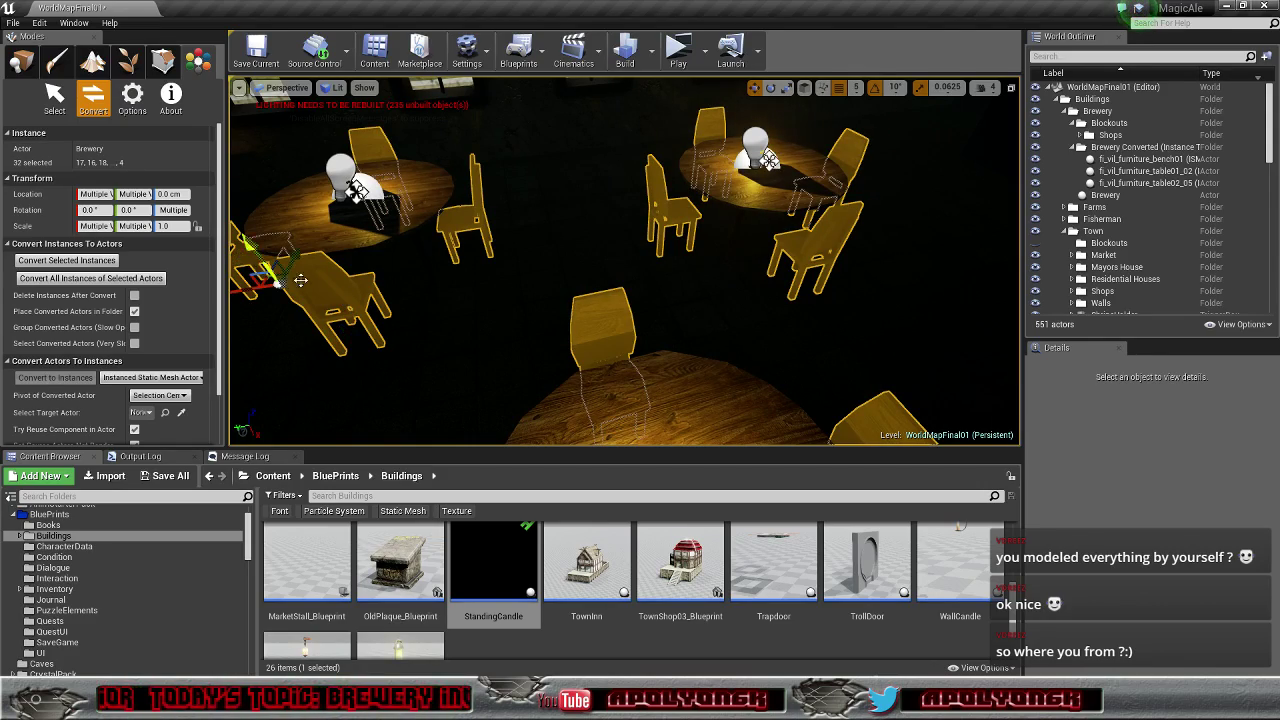
right_drag(299, 279, 340, 250)
right_drag(240, 262, 240, 262)
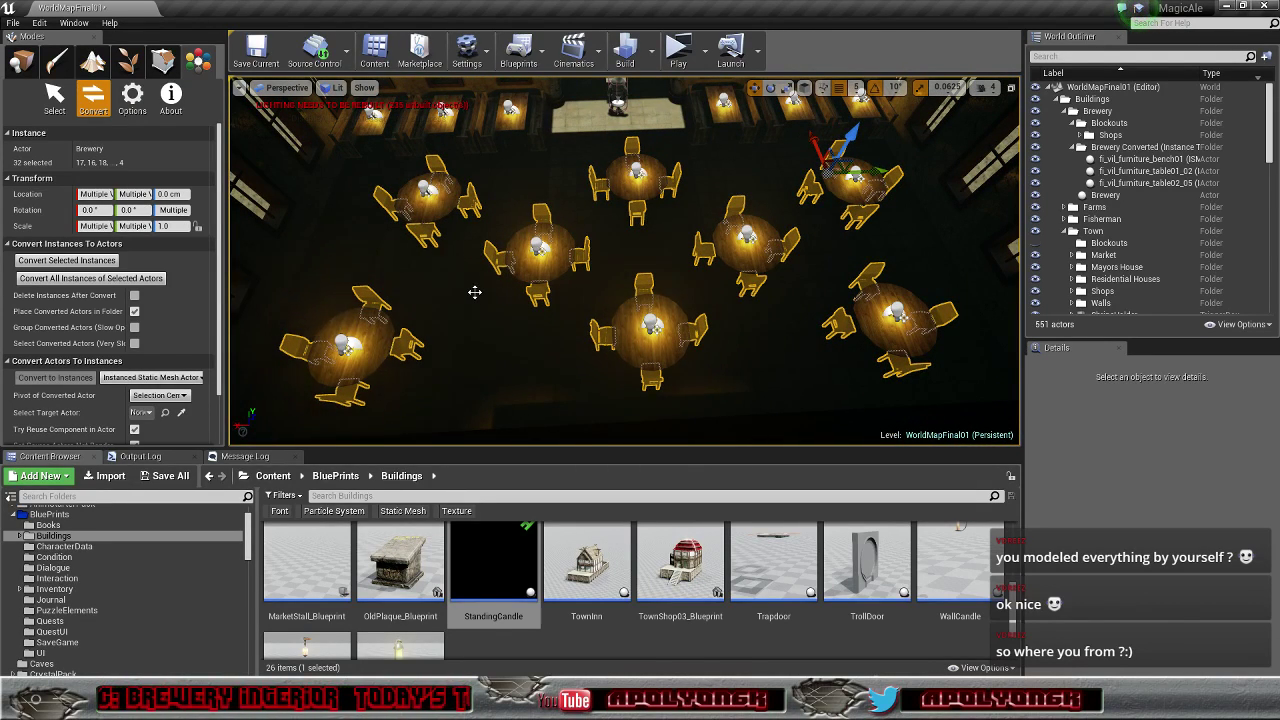
click(66, 261)
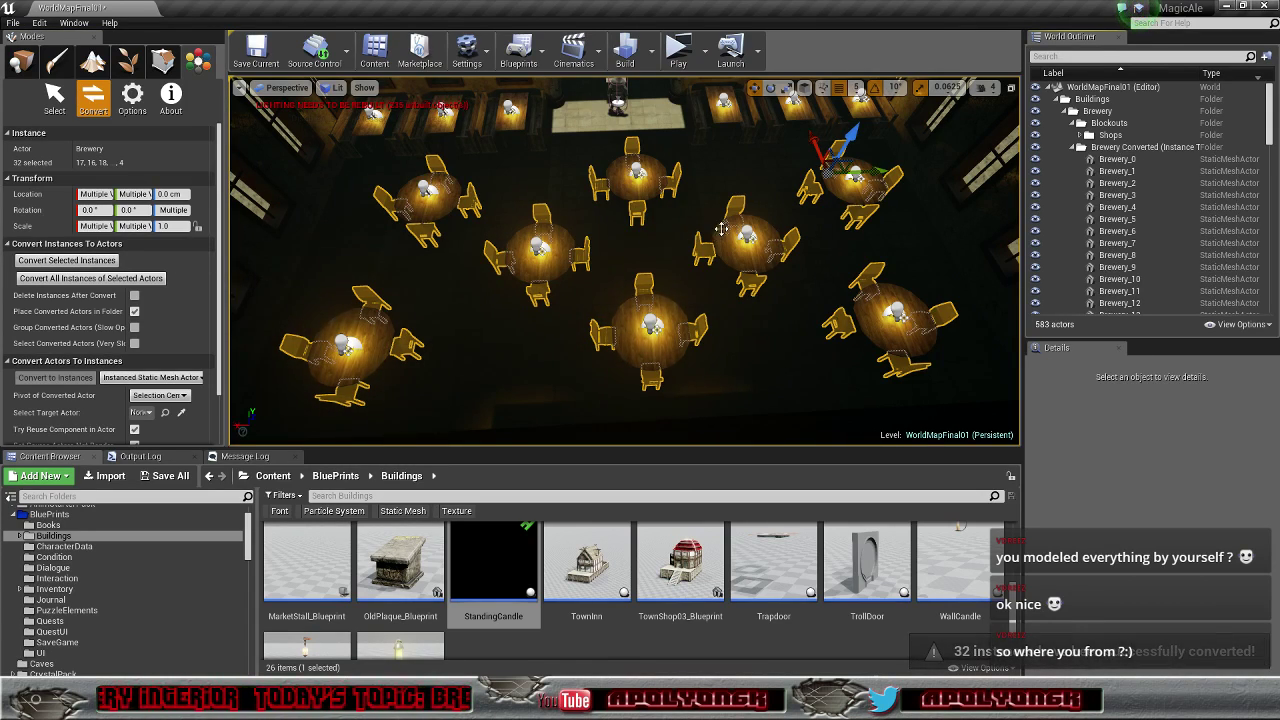
Step: Delete the ISM_Chair component from the Brewery actor
scroll(1150, 168, down, 4)
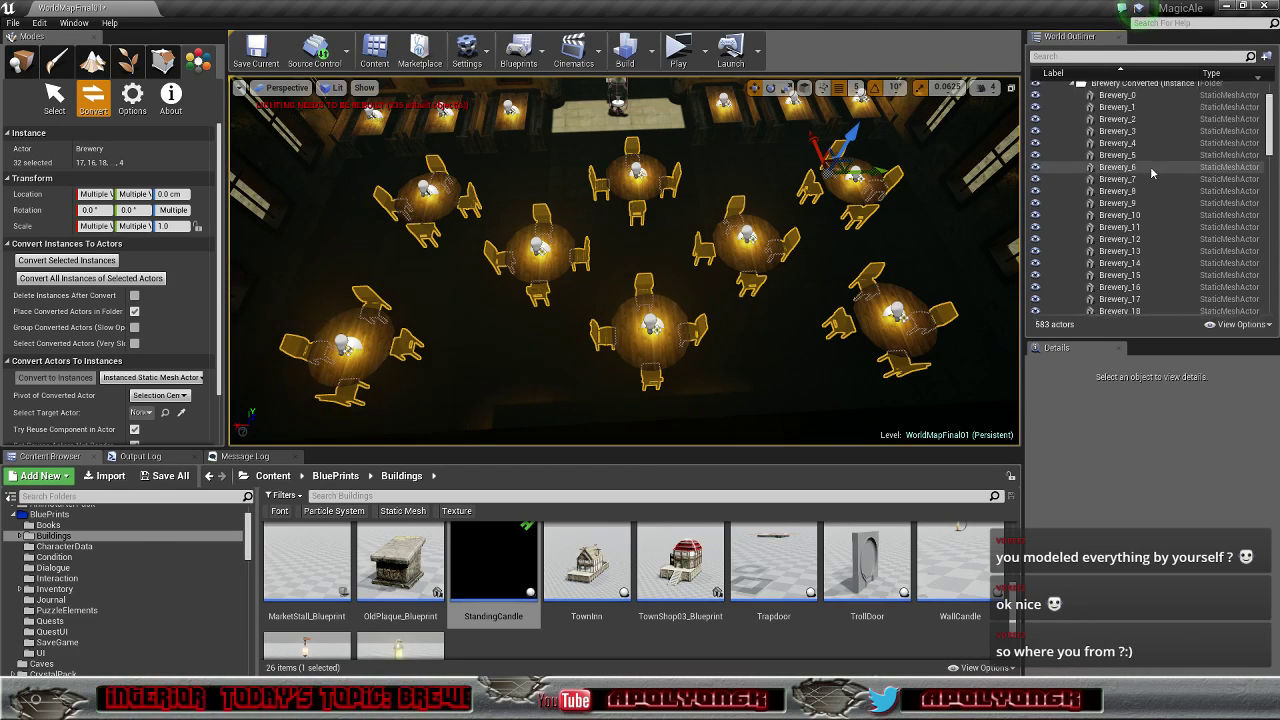
scroll(1157, 170, down, 5)
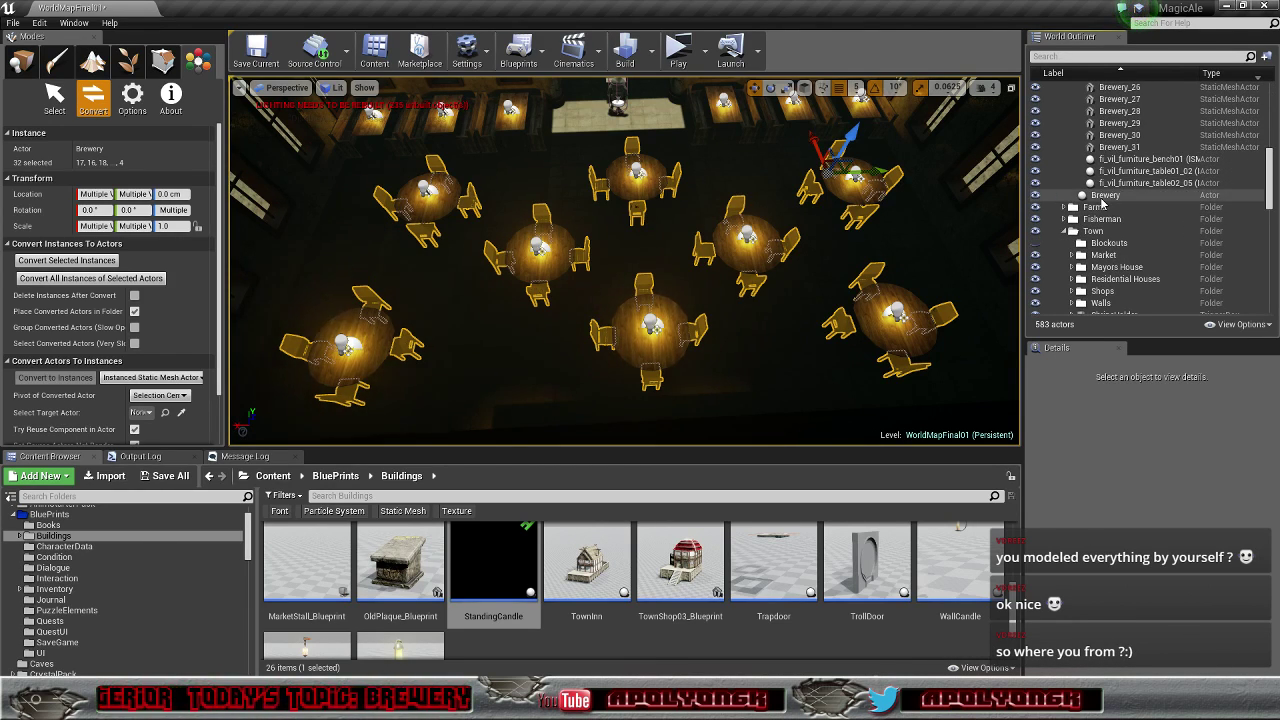
click(1104, 196)
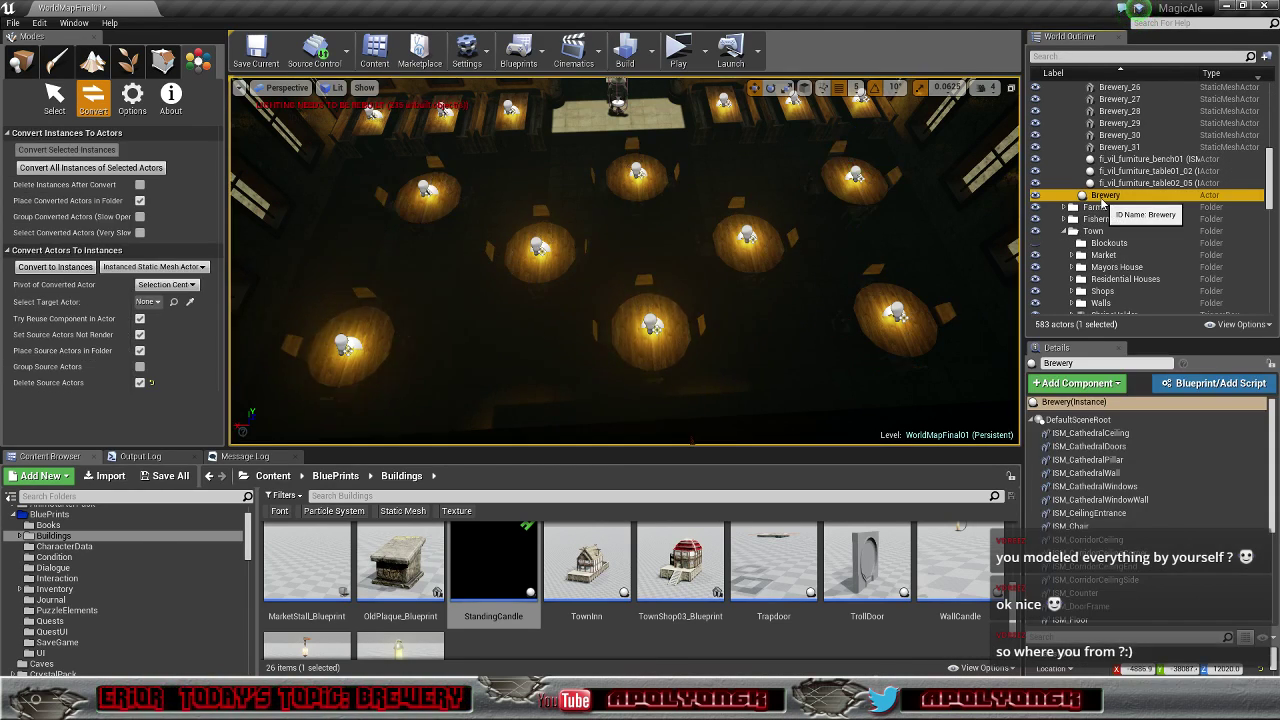
click(1096, 528)
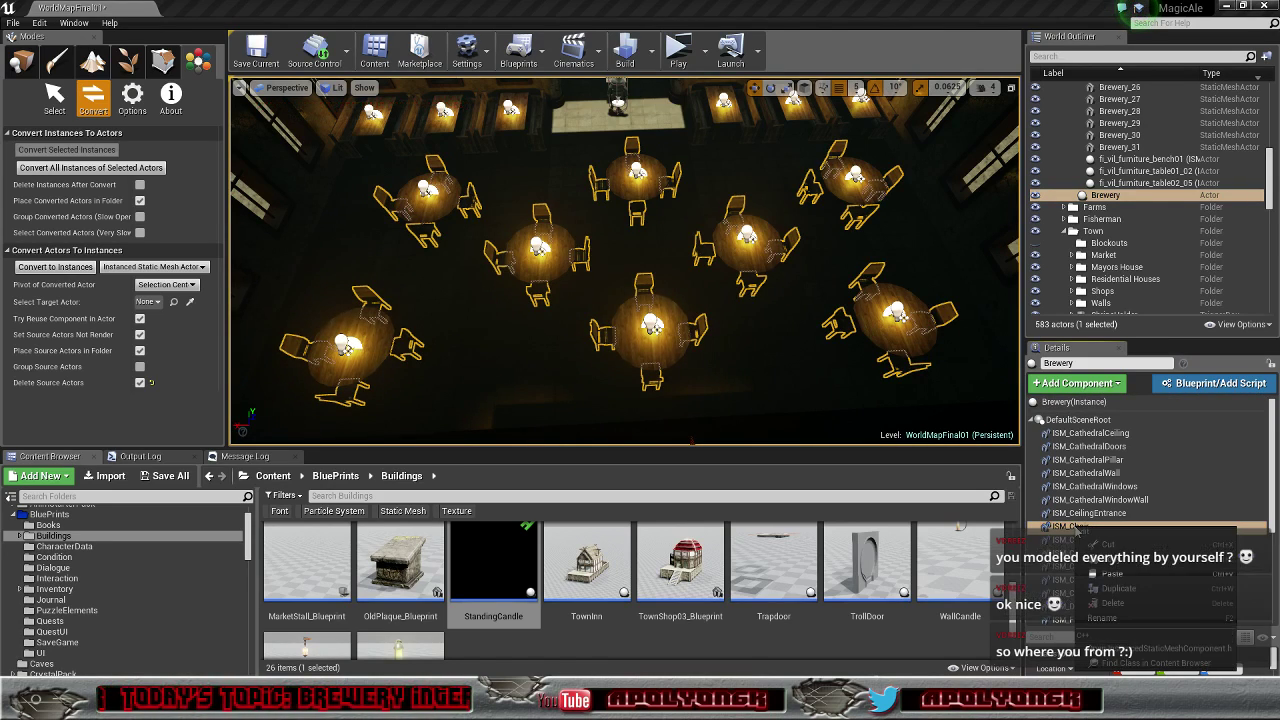
right_click(1077, 529)
click(1110, 605)
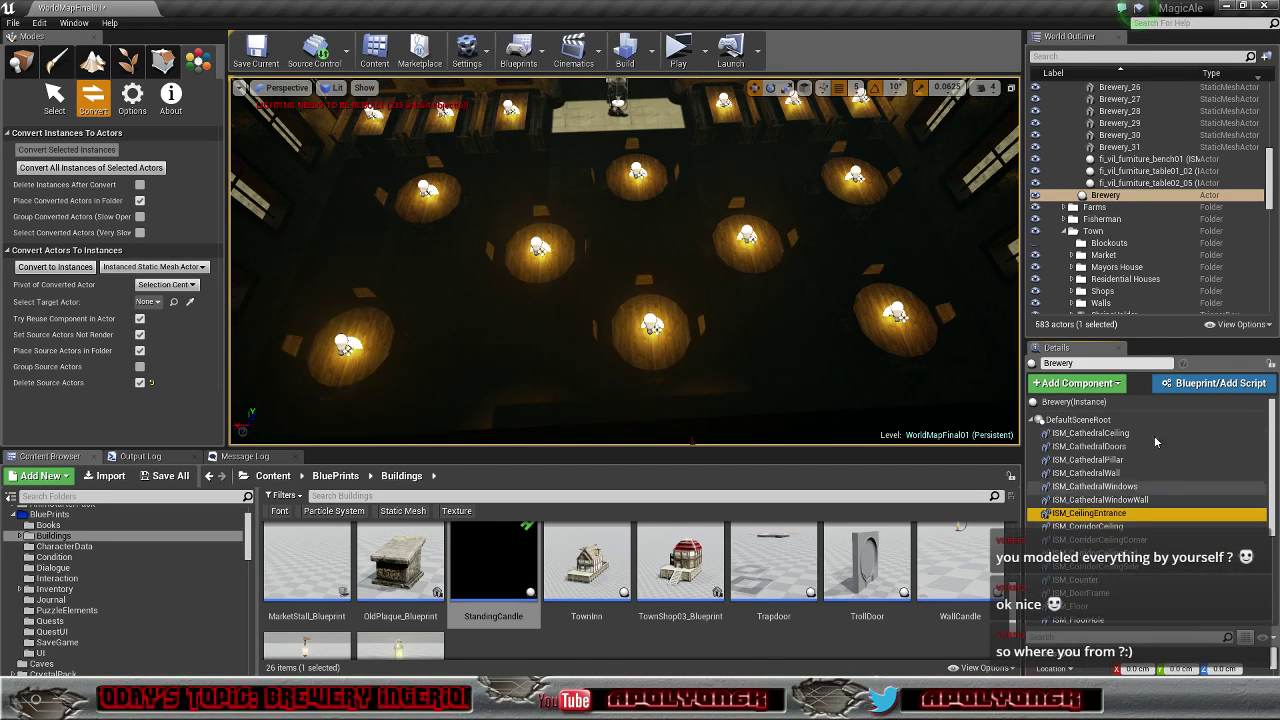
Step: Convert the chair actors Brewery_0 through Brewery_31 into a single Instanced Static Mesh Actor
scroll(1150, 200, up, 2)
click(1133, 210)
scroll(1133, 212, up, 3)
scroll(1133, 200, up, 5)
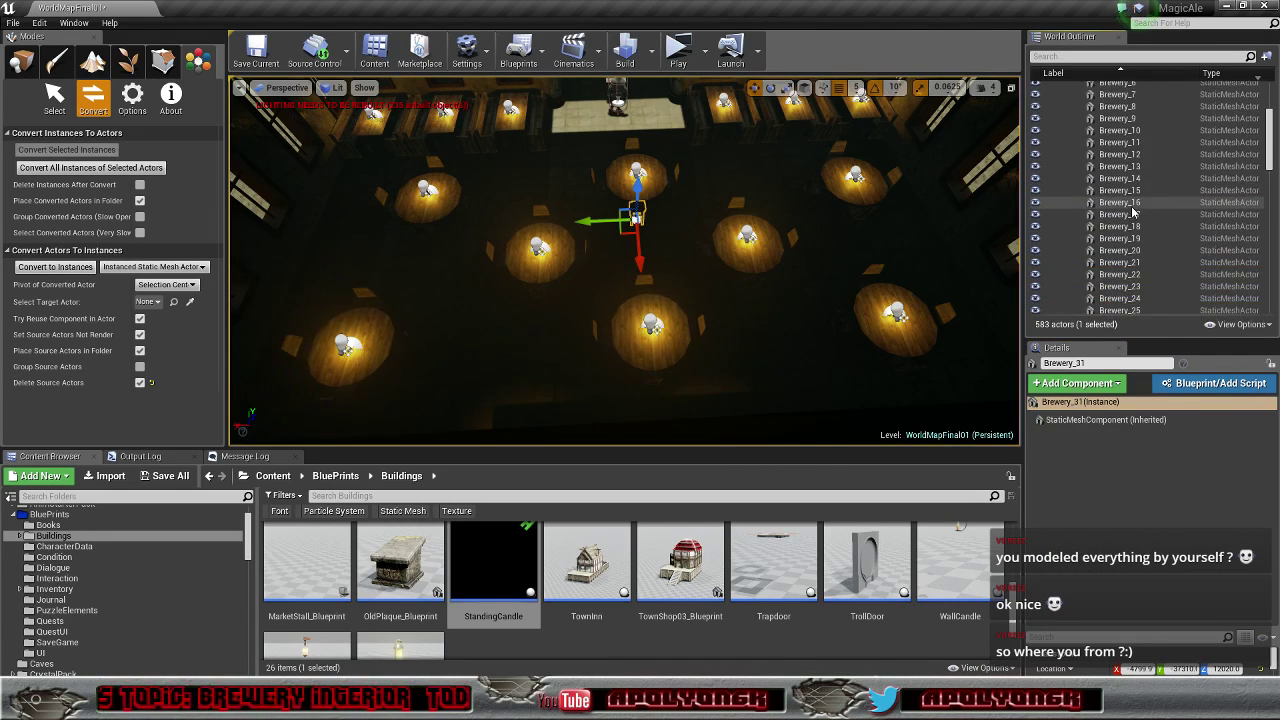
shift+click(1130, 160)
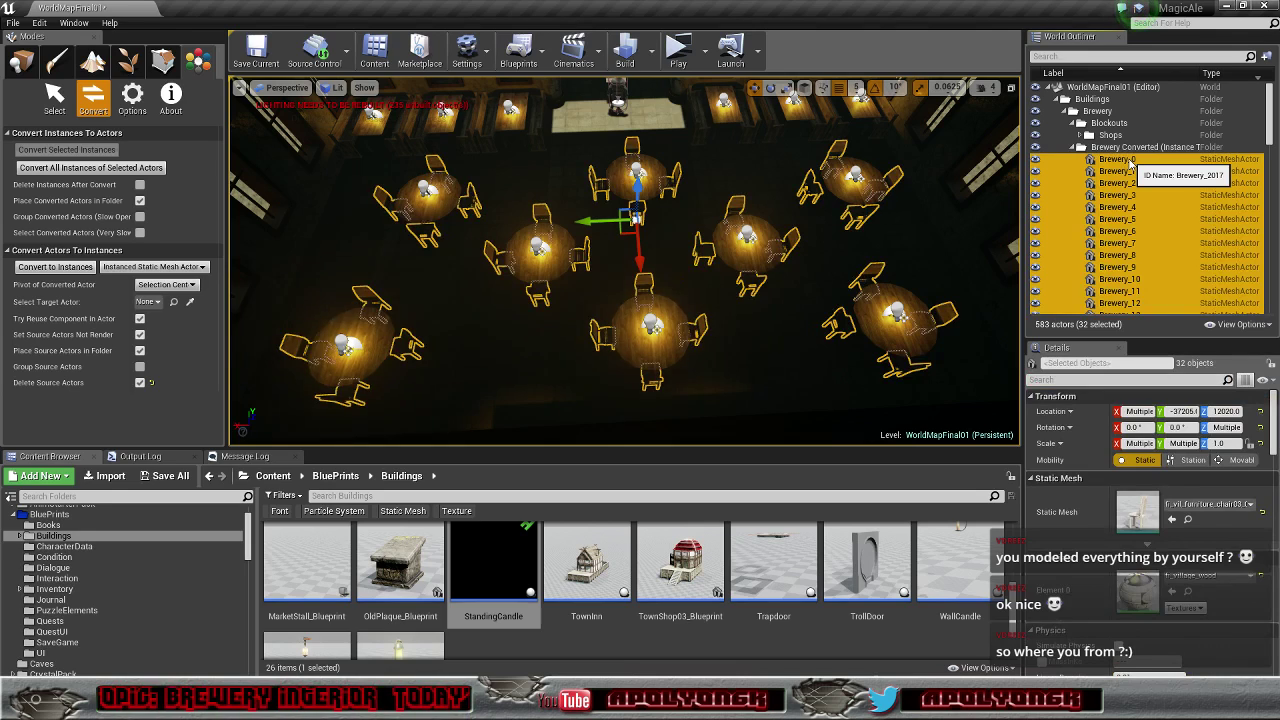
click(55, 266)
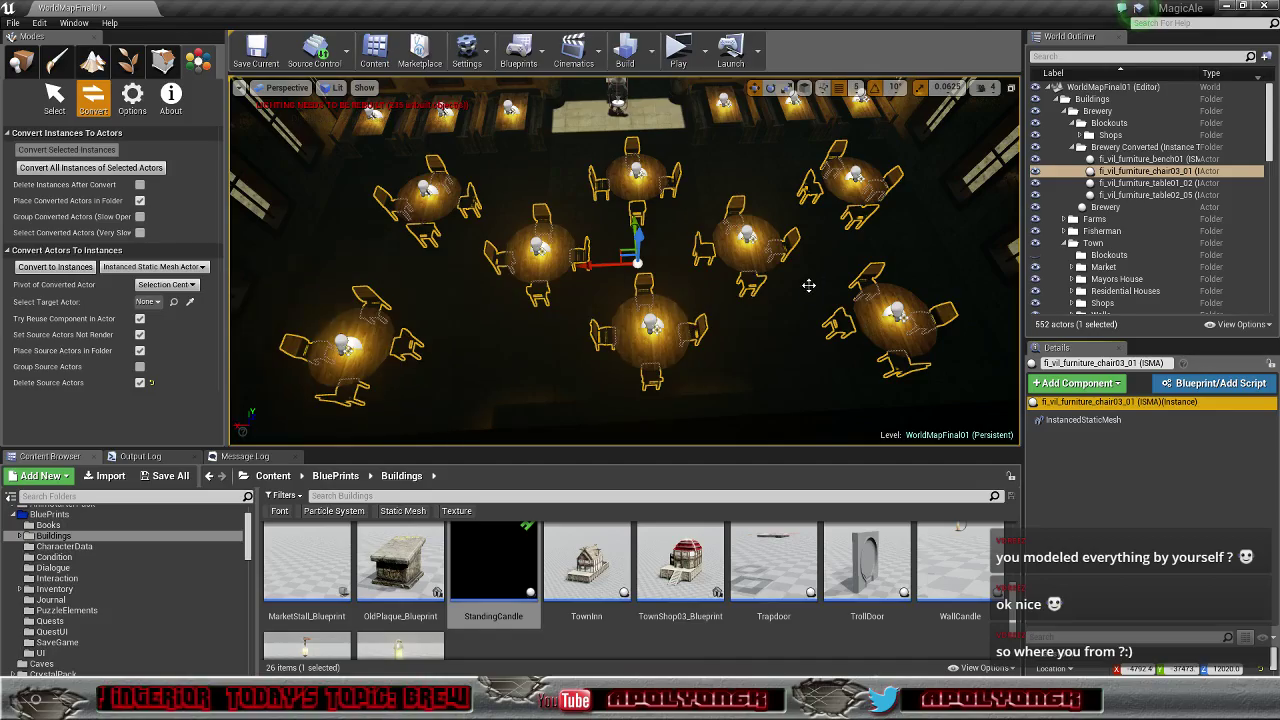
Step: Select both counter instances of the Brewery actor and convert them to individual actors
right_drag(757, 290, 680, 289)
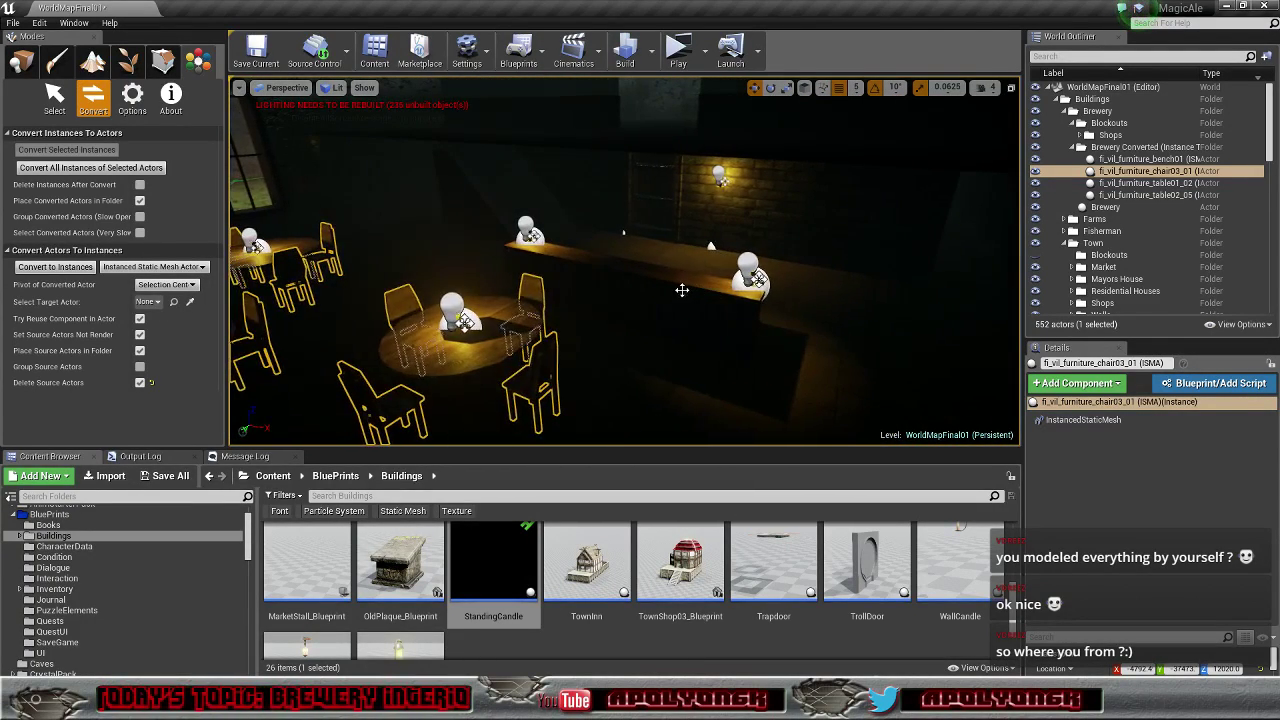
click(680, 291)
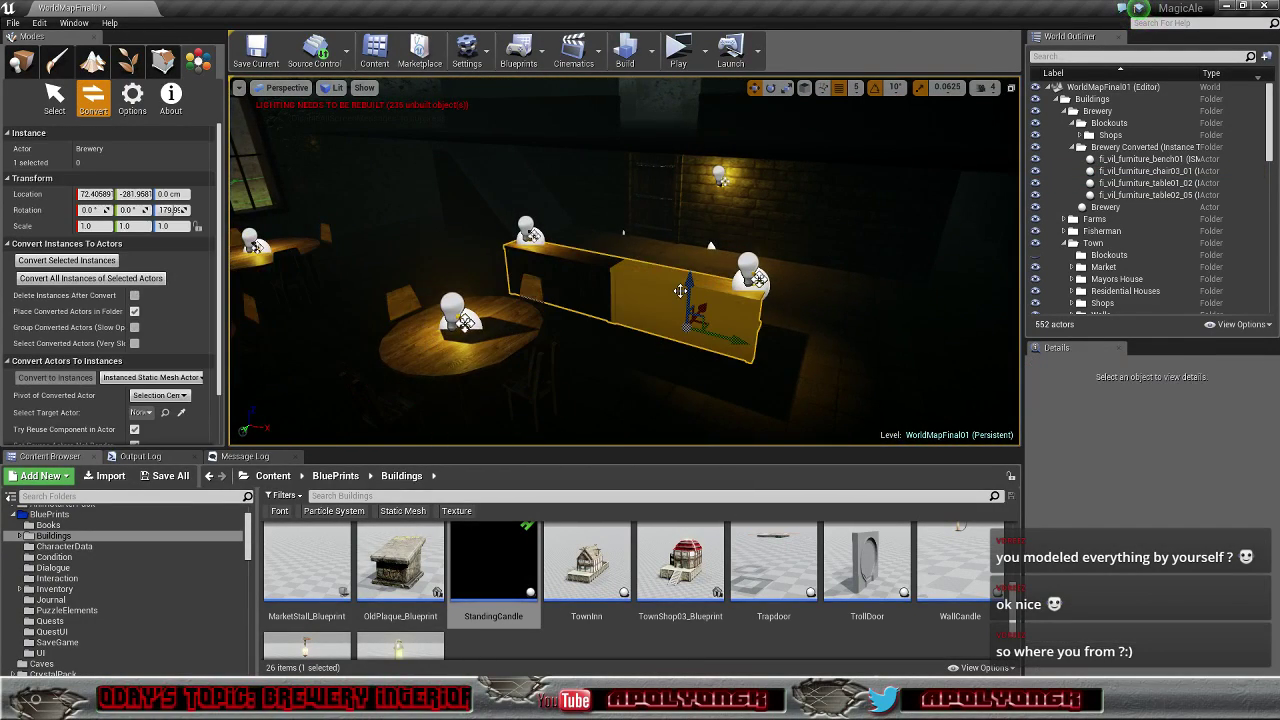
ctrl+click(569, 265)
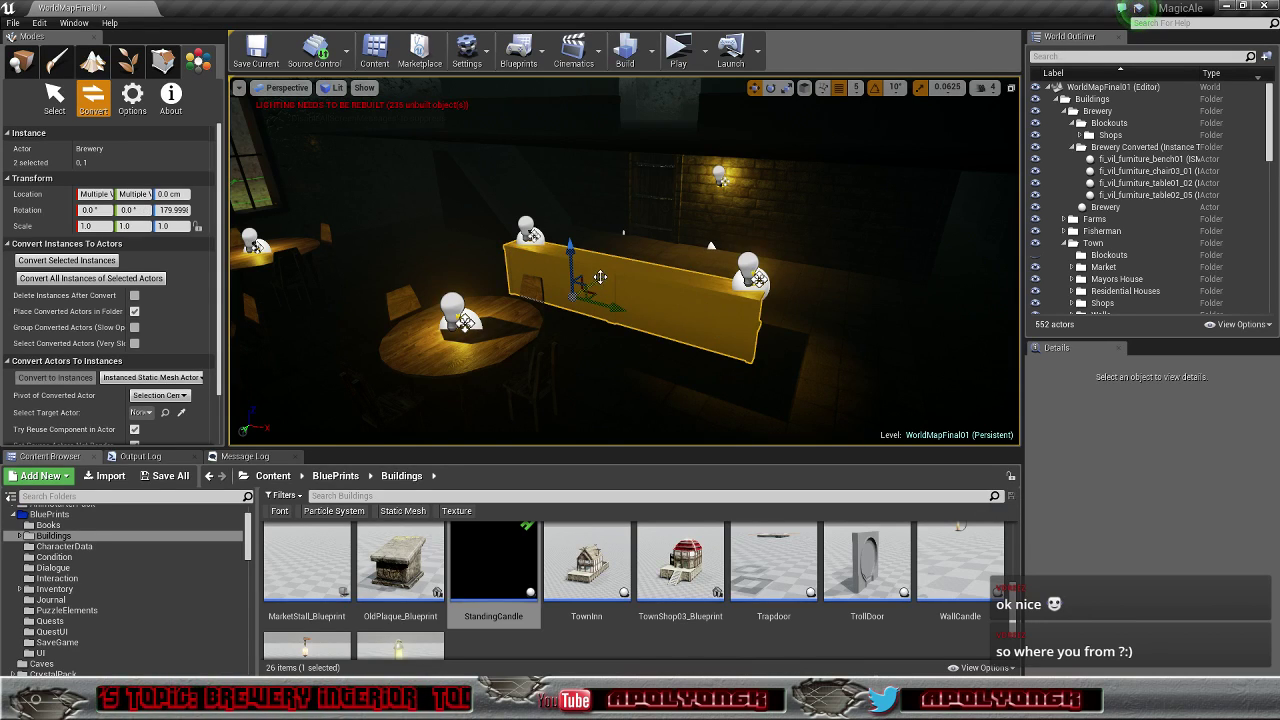
click(66, 260)
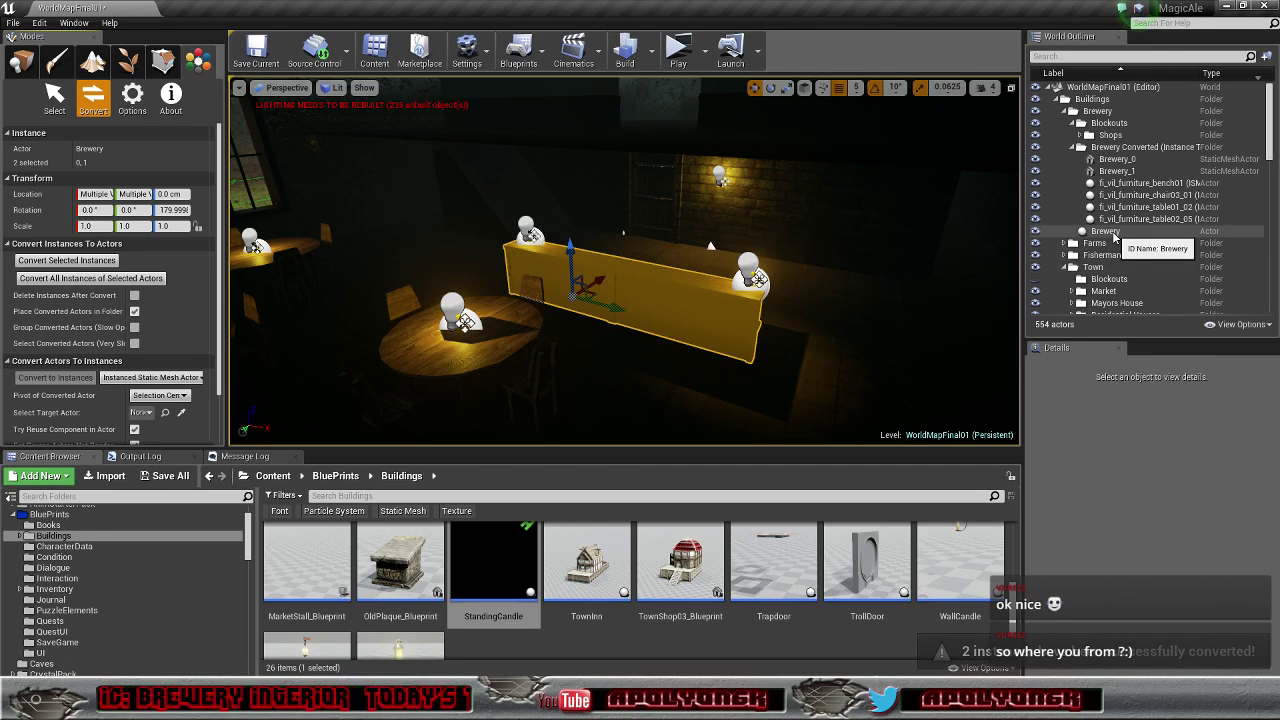
Step: Delete the ISM_Counter component from the Brewery actor and review the components that are left
click(1105, 231)
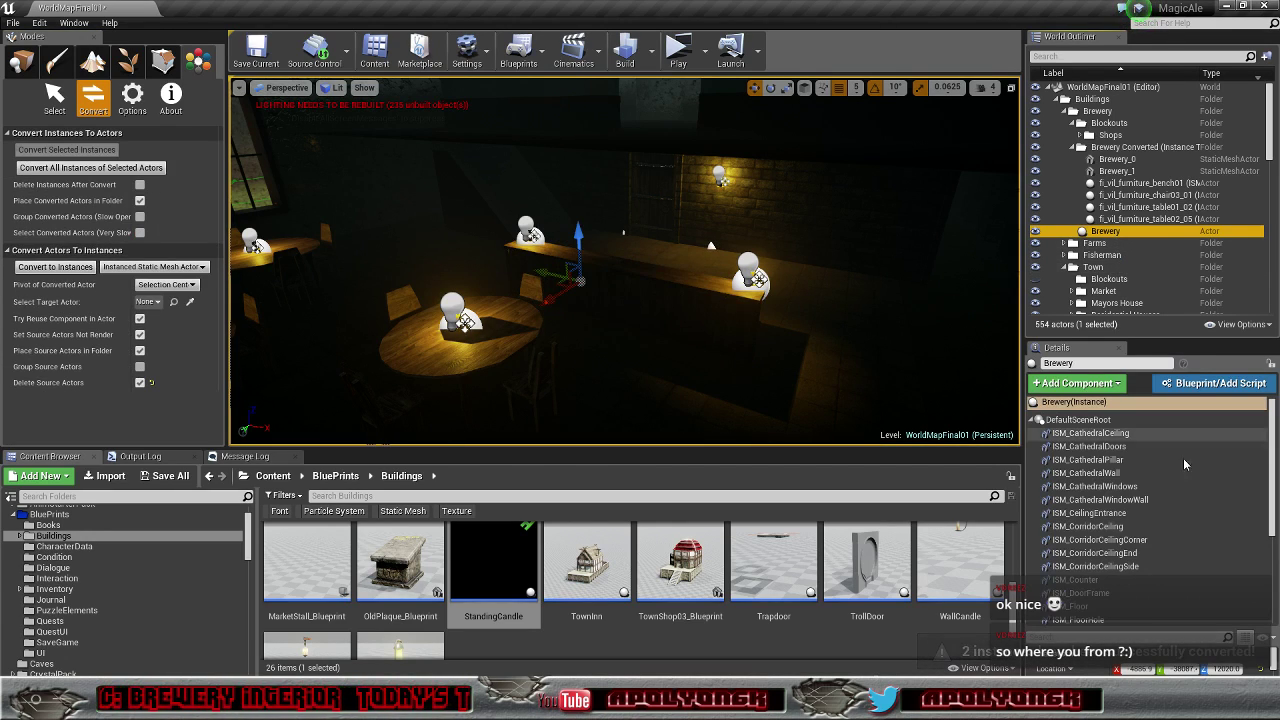
click(1089, 581)
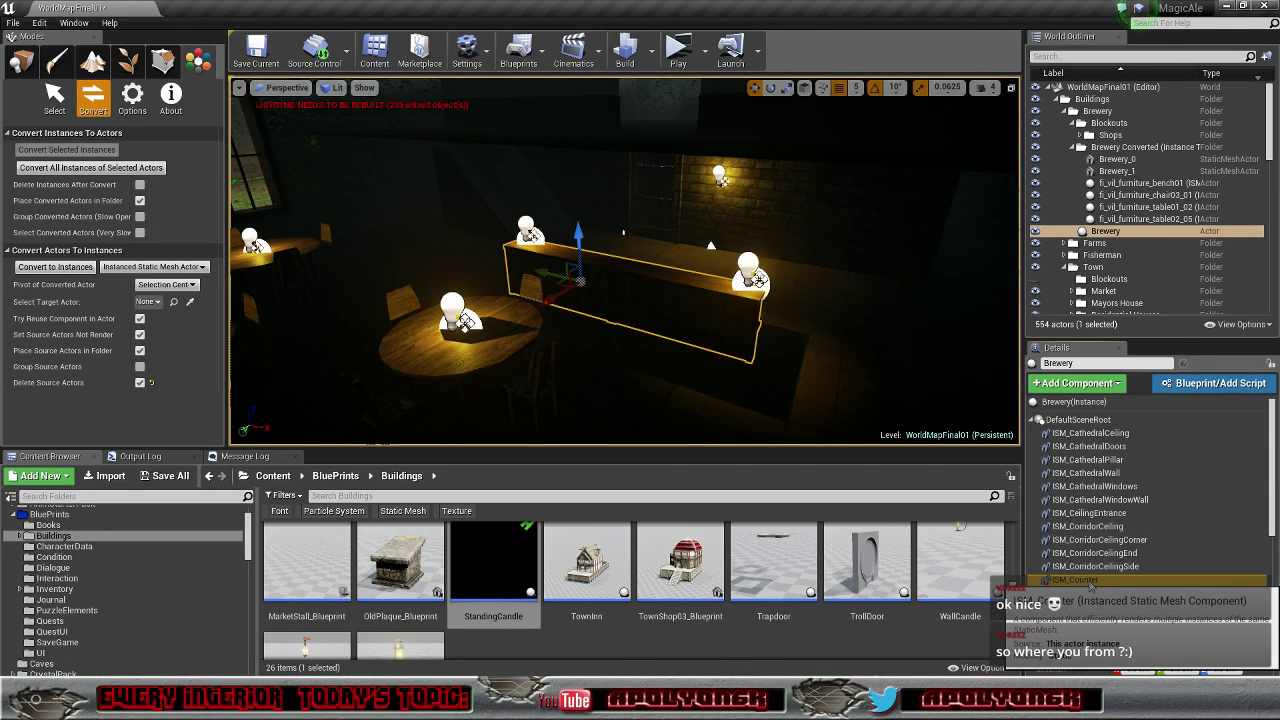
right_click(1092, 586)
click(1128, 518)
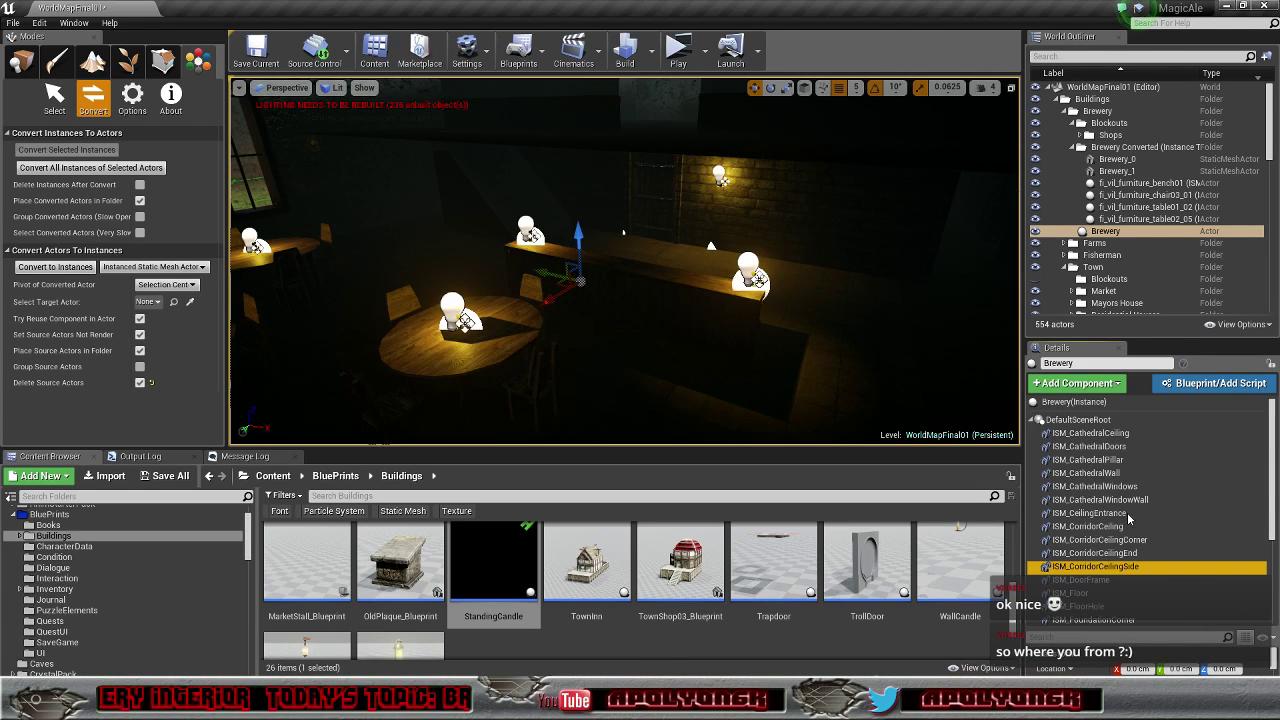
scroll(1228, 476, down, 3)
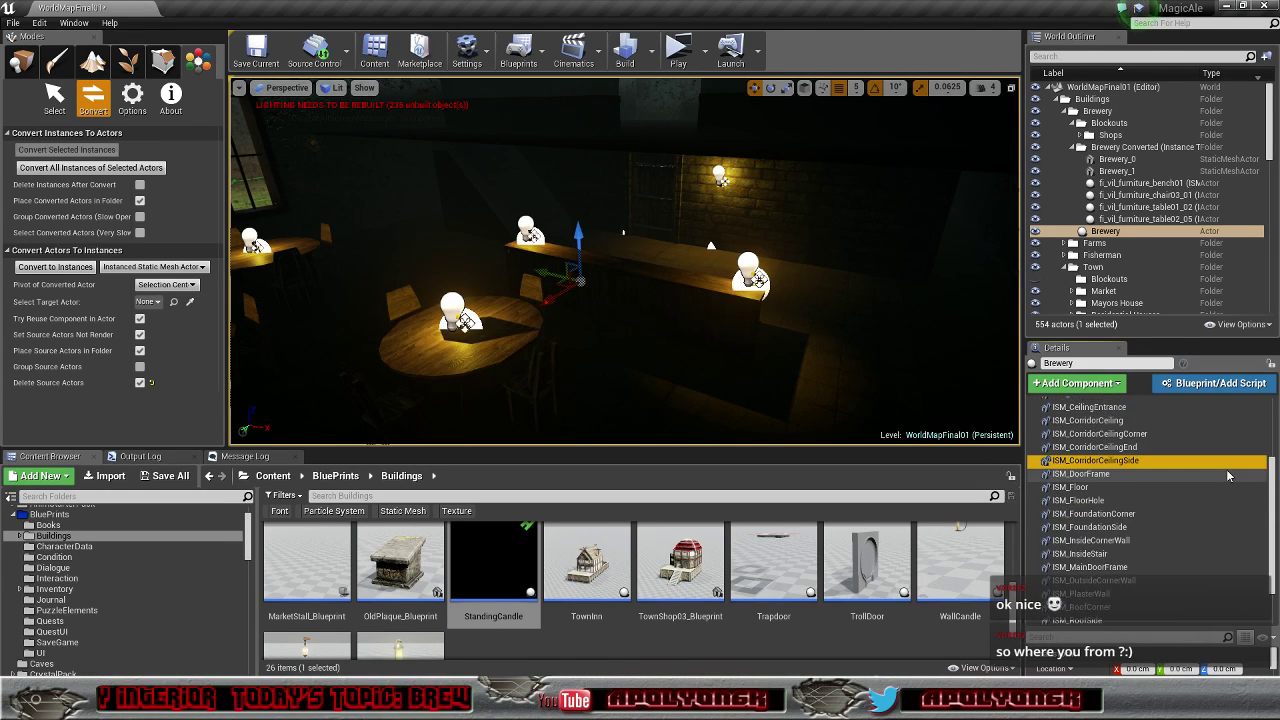
scroll(1226, 469, down, 2)
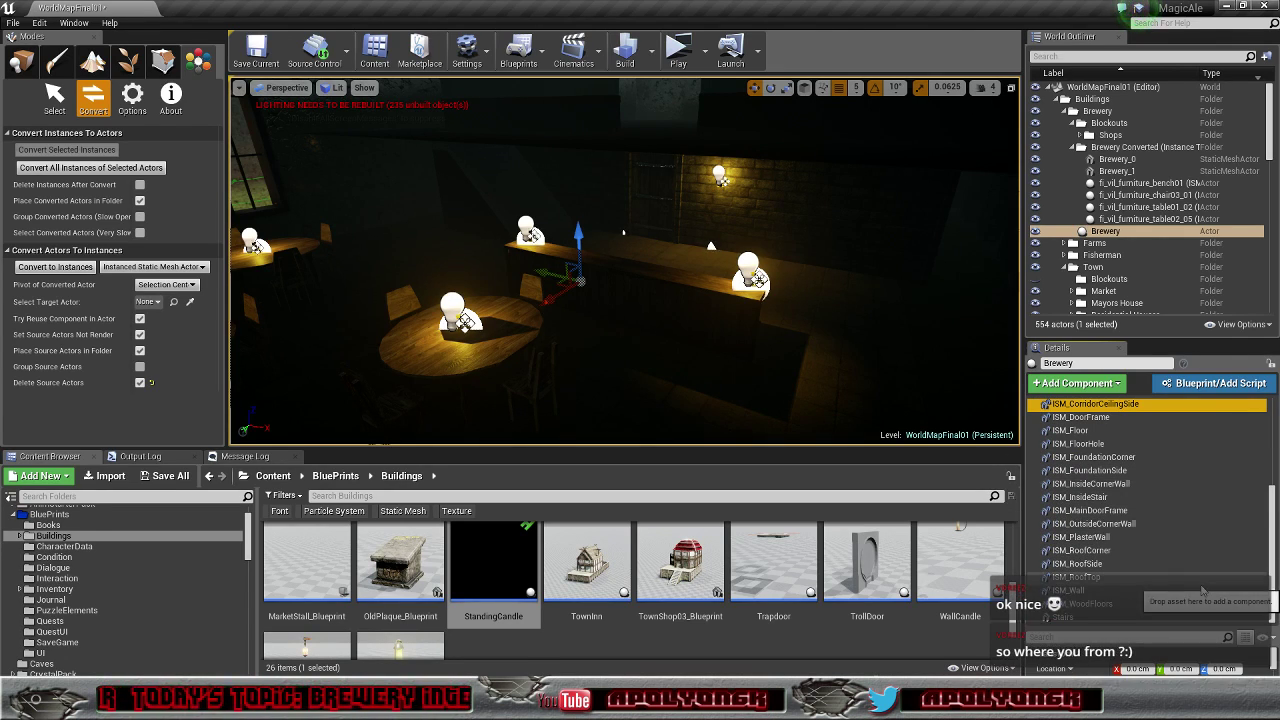
scroll(1202, 594, up, 3)
scroll(1202, 591, up, 3)
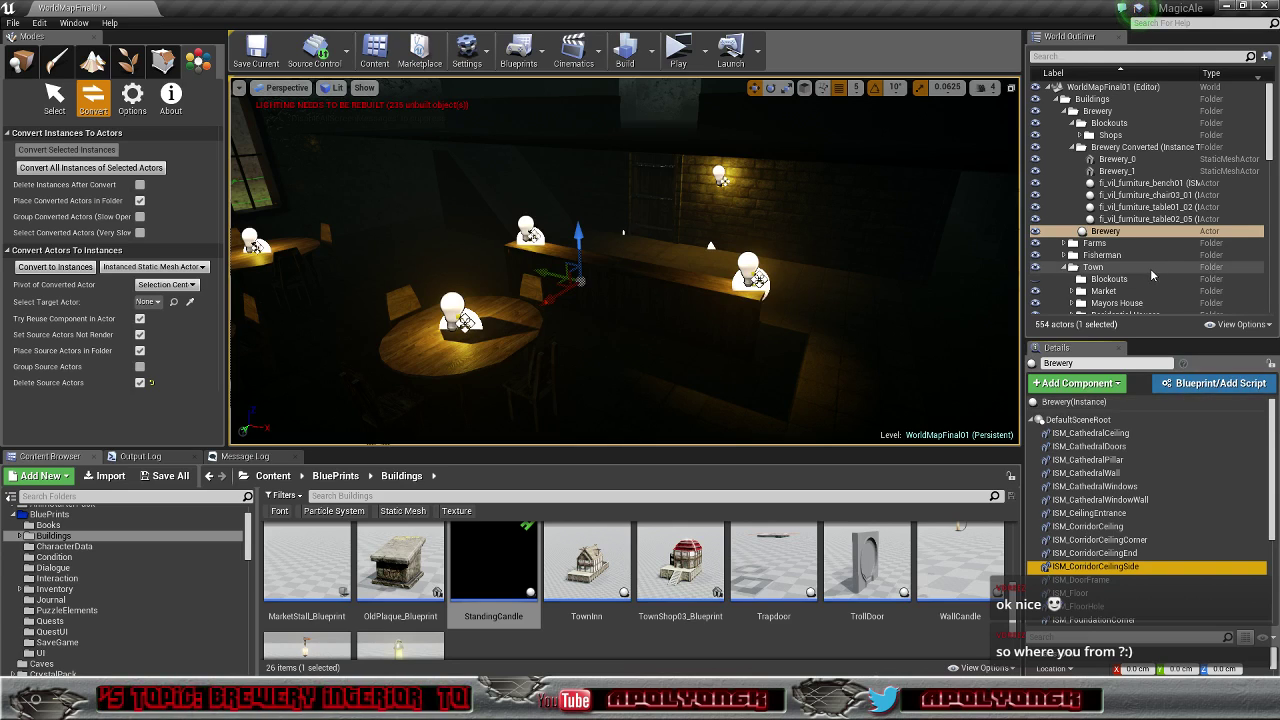
Step: Convert the two counter actors Brewery_0 and Brewery_1 into a single Instanced Static Mesh Actor and delete the source actors
click(1117, 159)
ctrl+click(1118, 172)
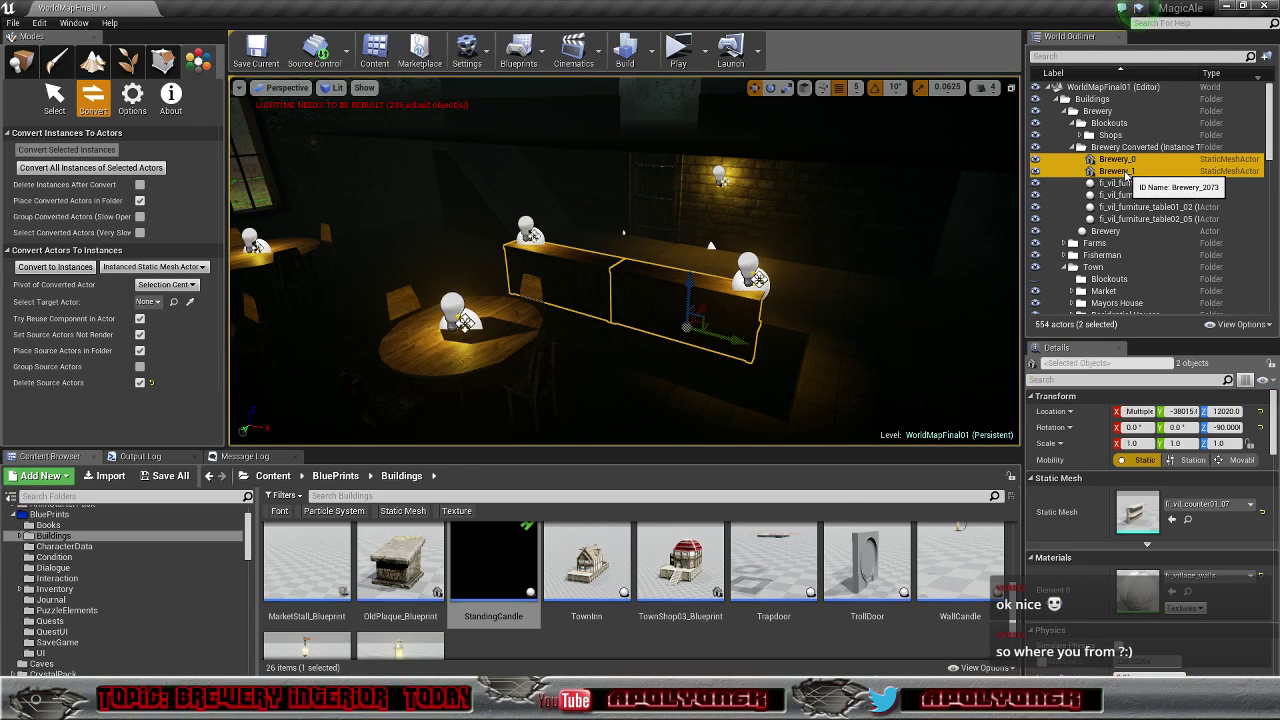
click(55, 266)
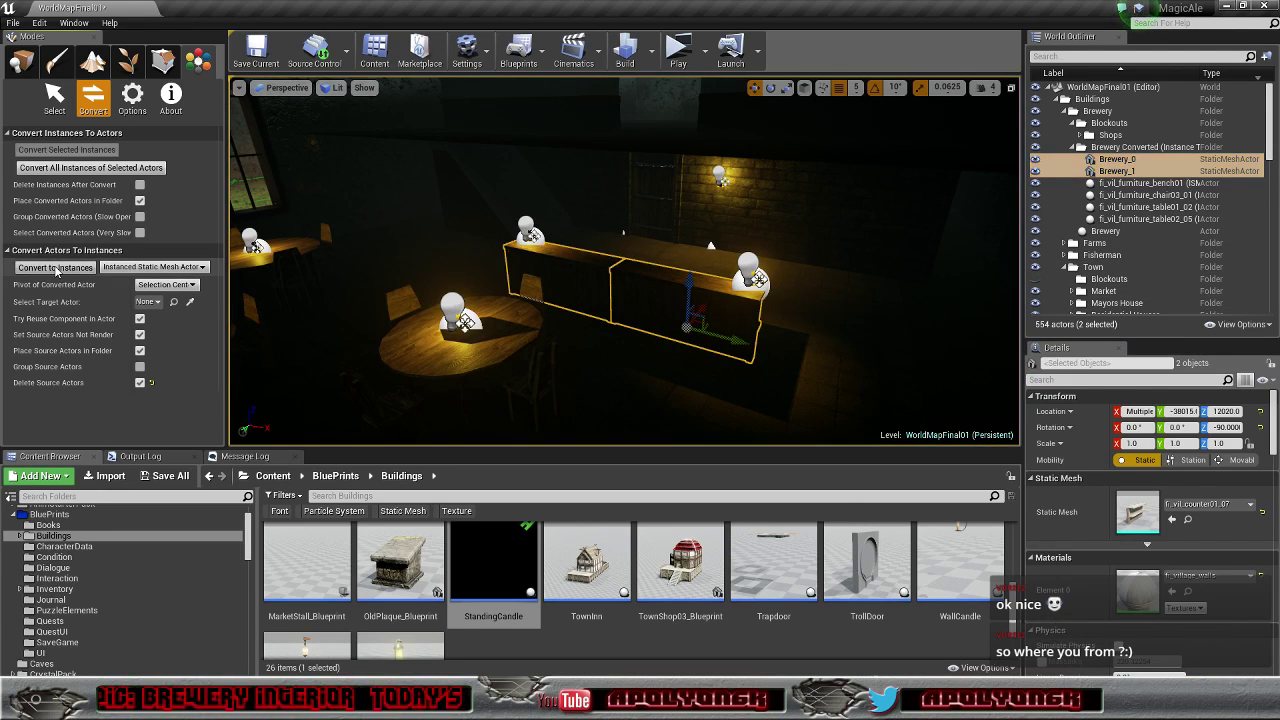
Step: Shift the new counter ISM actor along the X axis to -4700
mouse_move(625, 260)
right_down()
mouse_move(545, 270)
mouse_move(625, 250)
mouse_move(660, 205)
mouse_move(625, 260)
right_up()
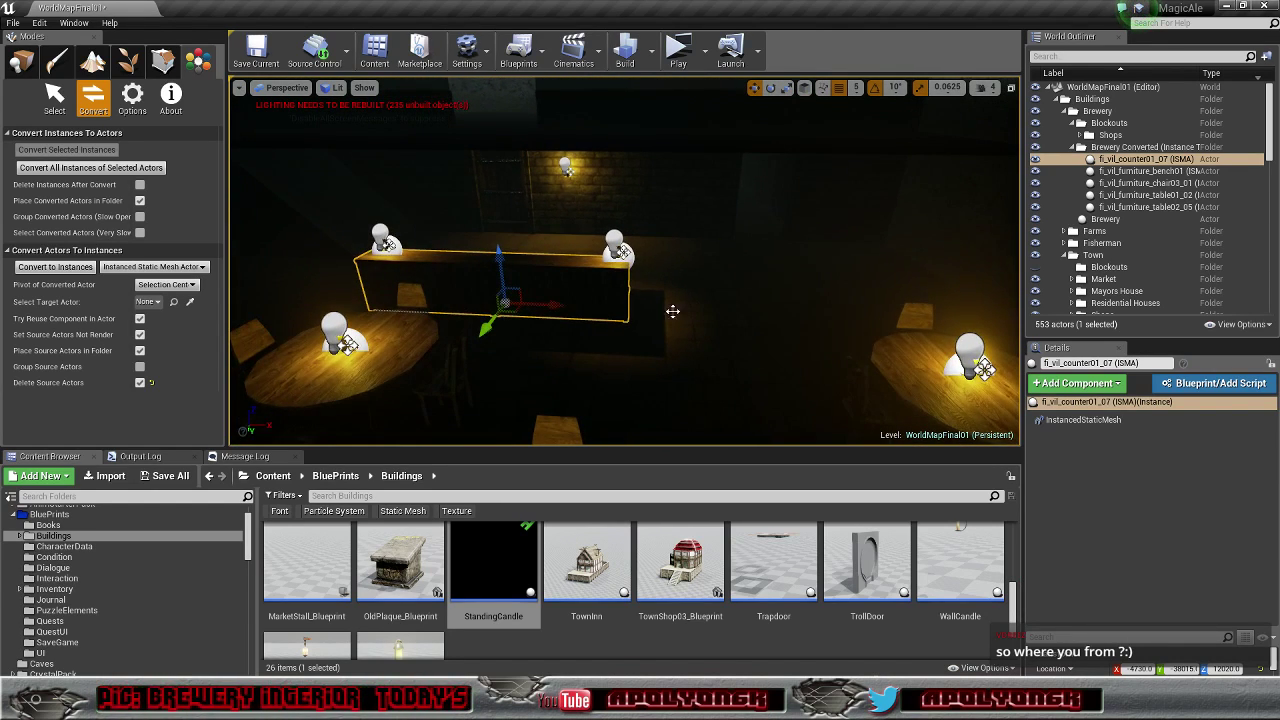
drag(557, 305, 573, 306)
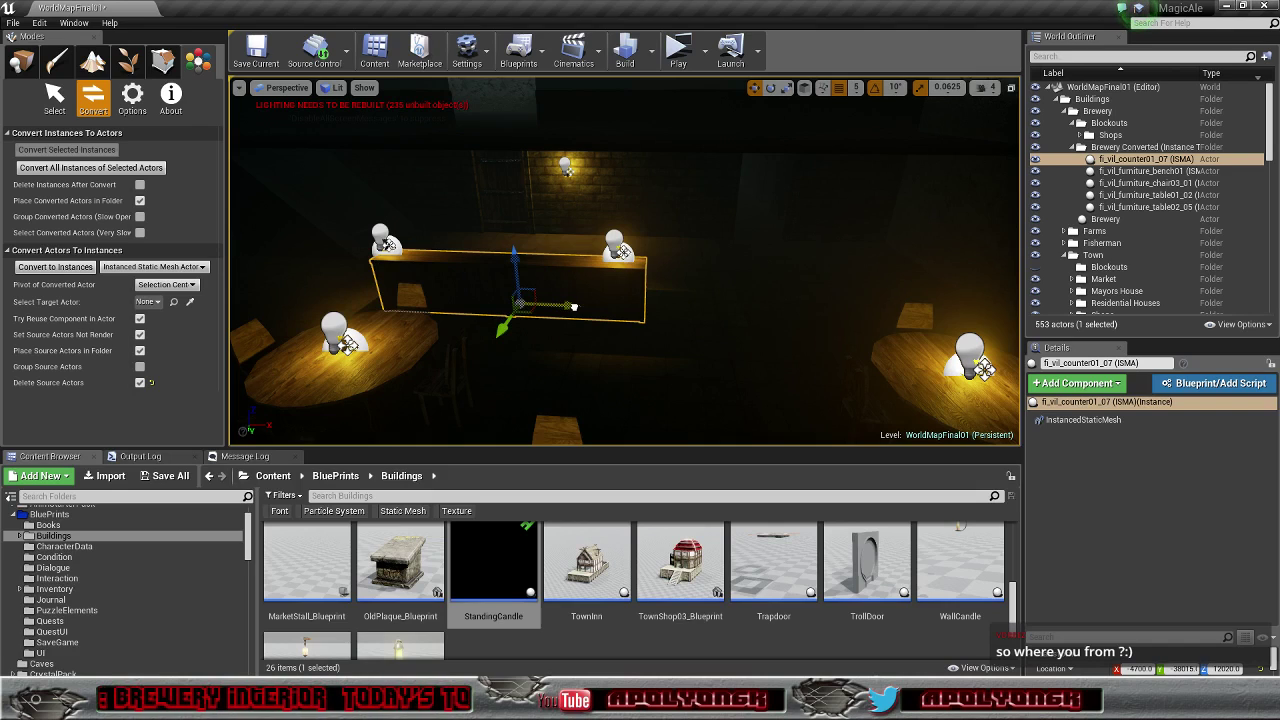
right_drag(573, 306, 777, 363)
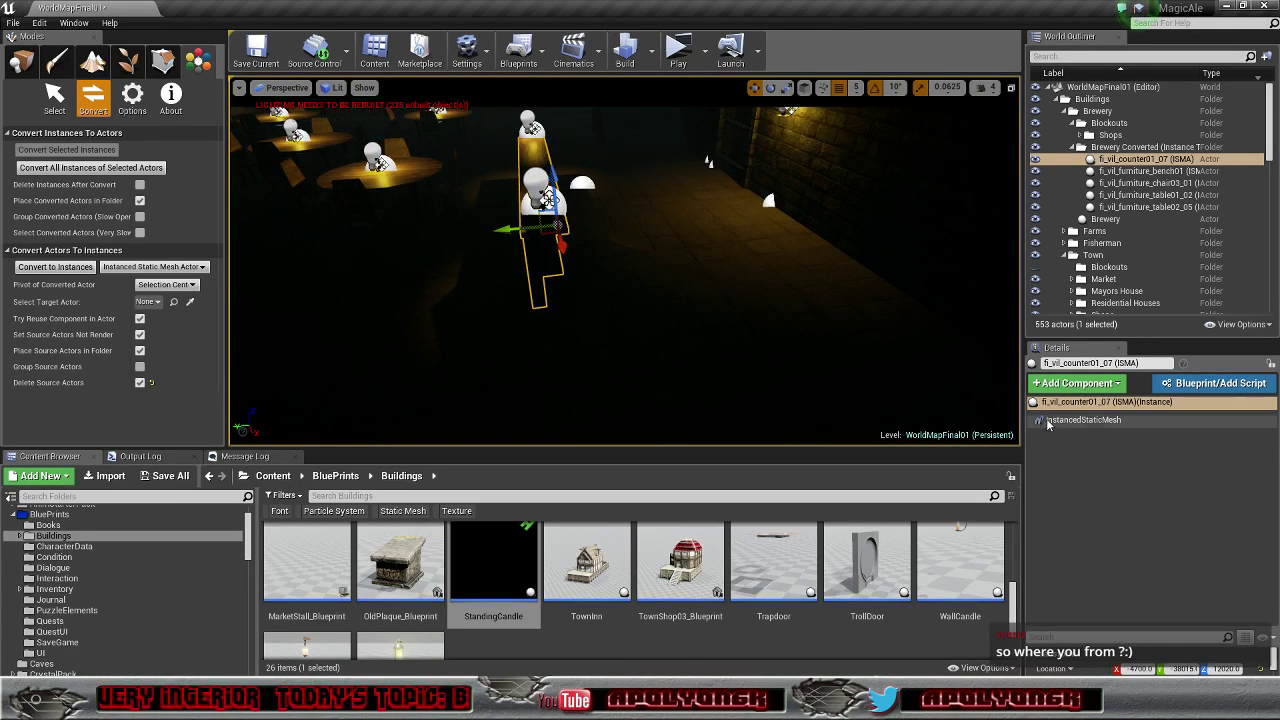
Step: Add one more element to the Instances array of the counter actor's InstancedStaticMesh component
click(1080, 420)
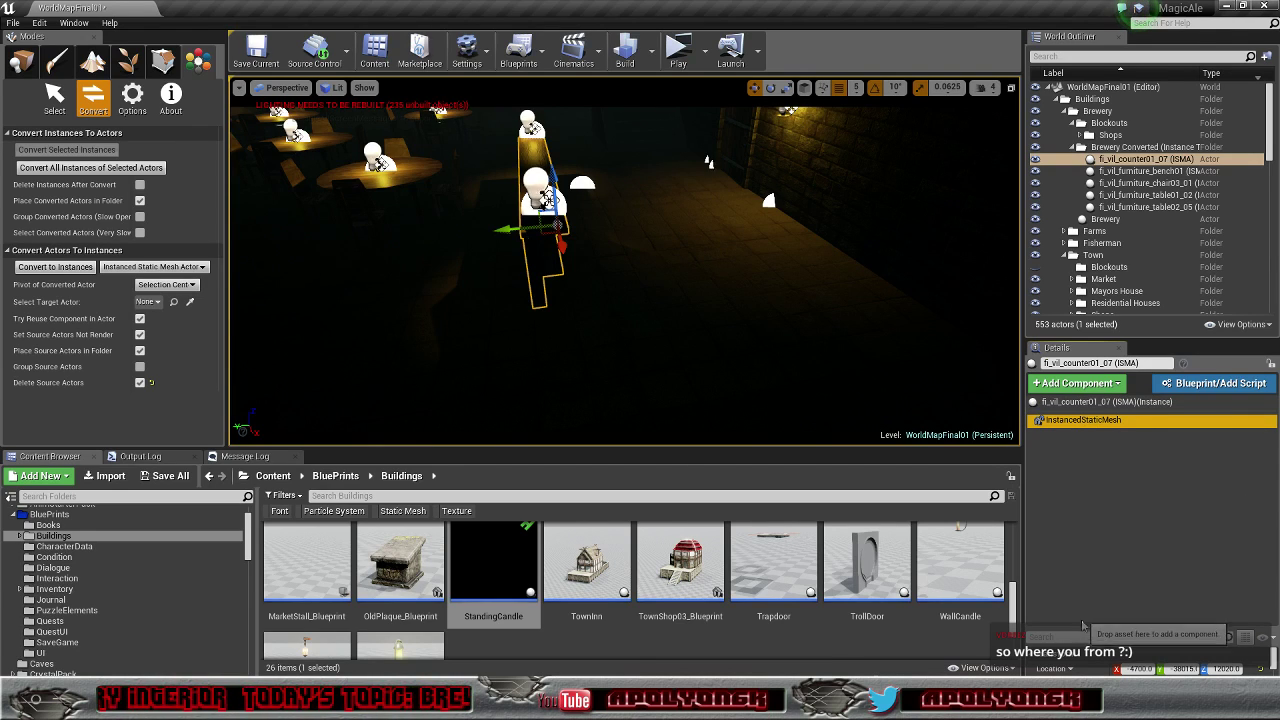
drag(1083, 628, 1082, 437)
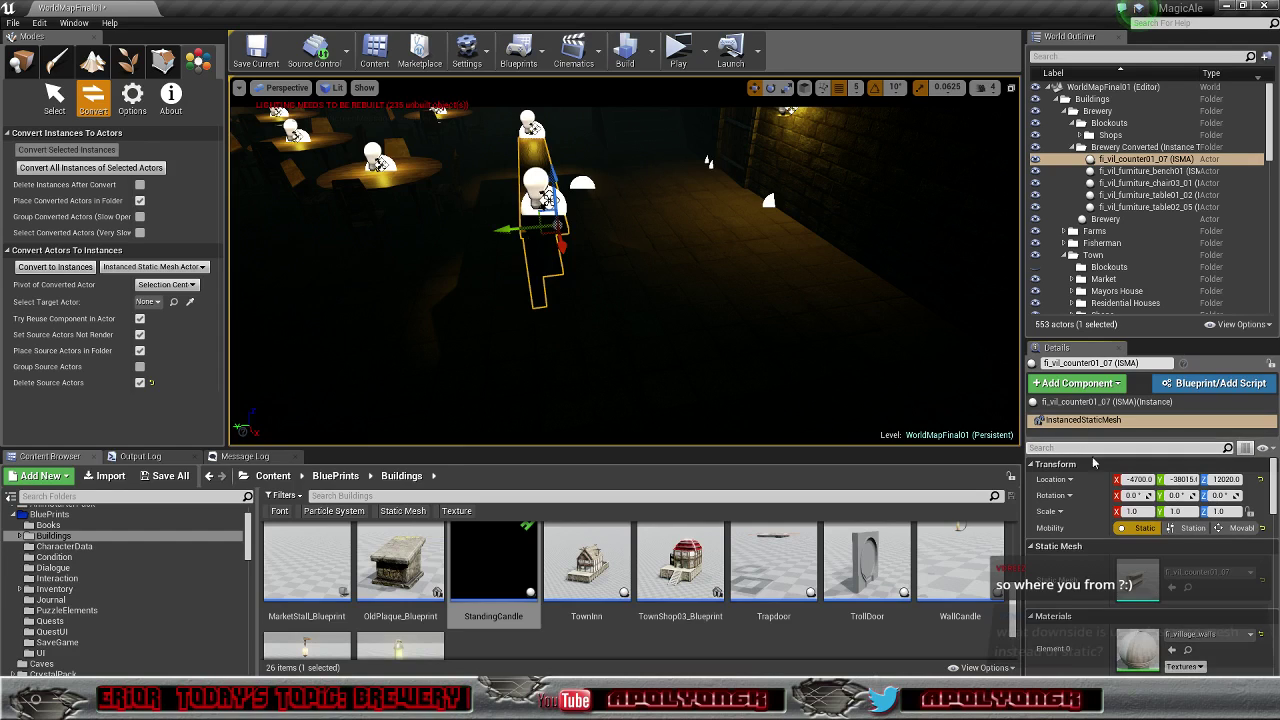
scroll(1148, 600, down, 3)
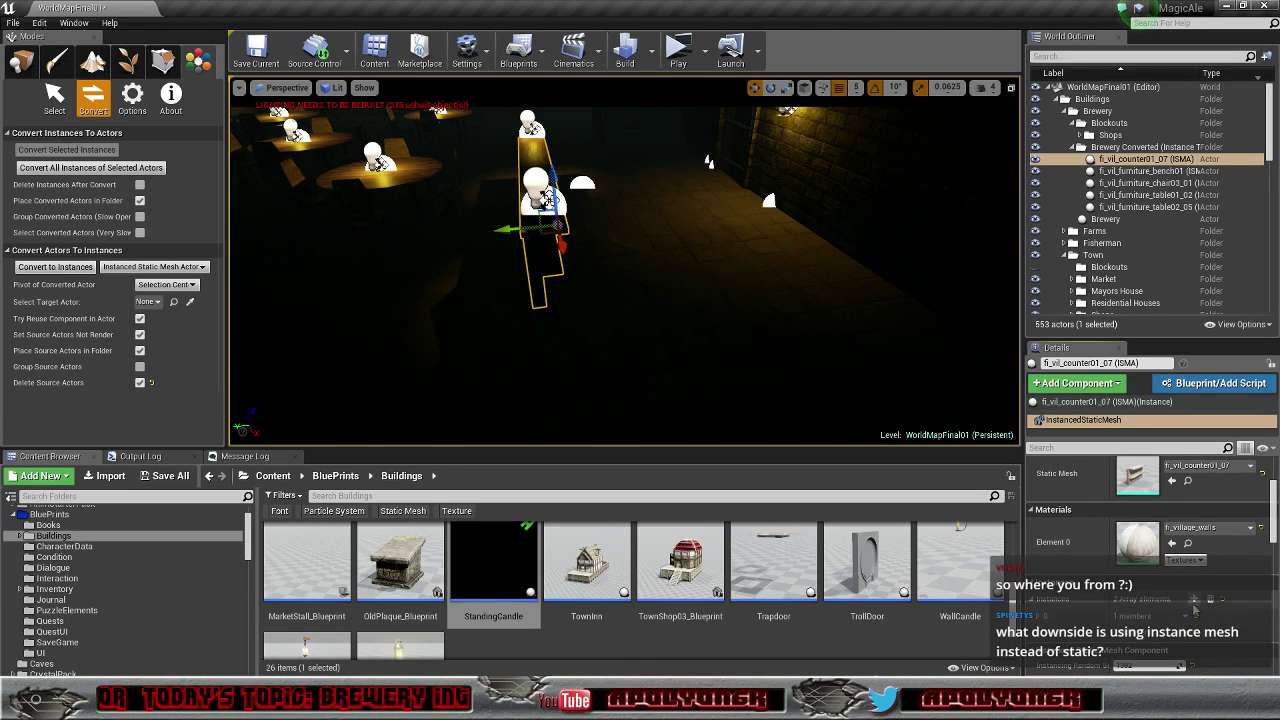
click(1194, 599)
Step: Select the added counter instance and move it to X -250, Y -125, crosswise behind one end of the bar
right_drag(733, 351, 1005, 395)
key(w)
key(s)
right_drag(754, 372, 629, 234)
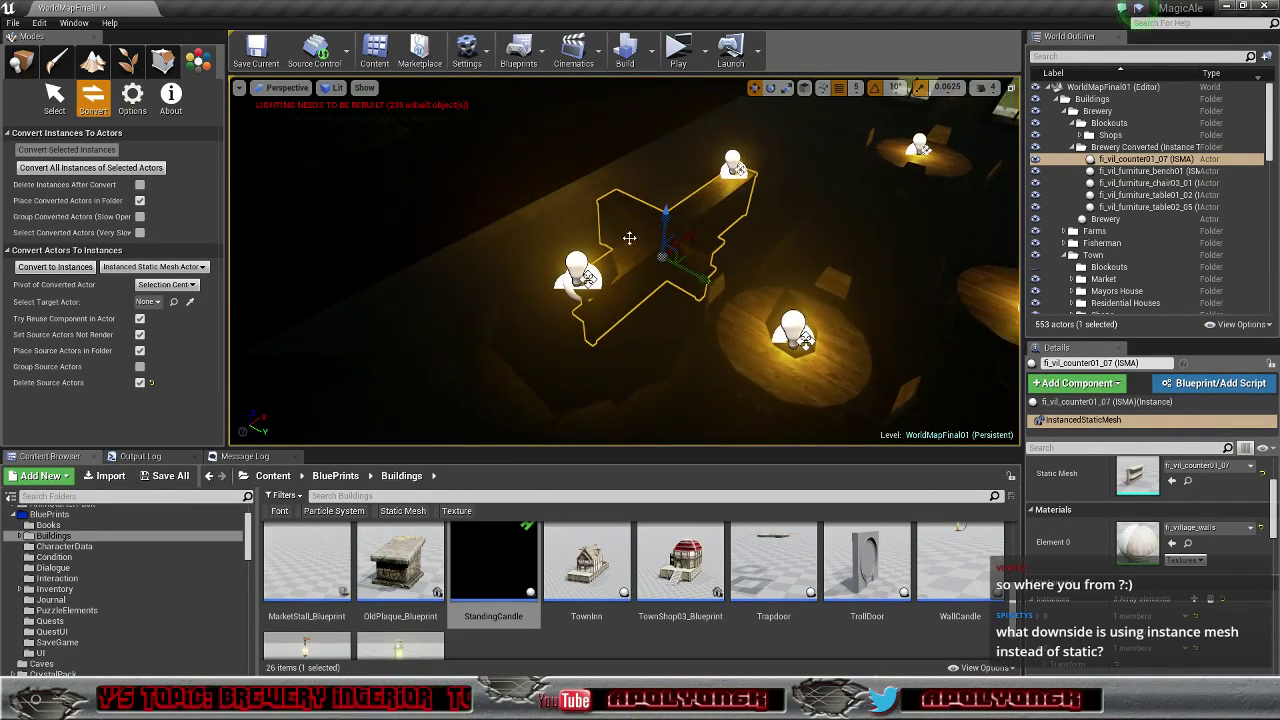
click(695, 249)
drag(695, 249, 543, 328)
right_drag(580, 357, 543, 359)
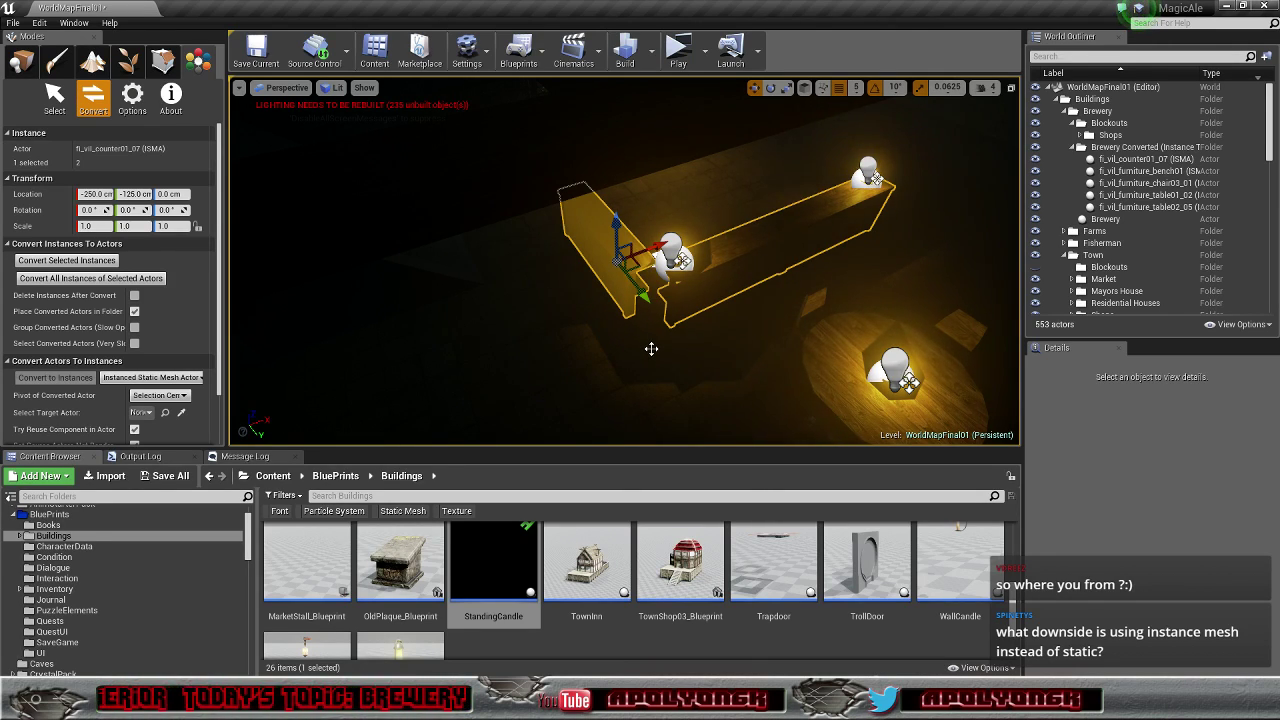
Step: Examine the corner between the crosswise counter piece and the bar, and the space behind it, from several angles
right_drag(651, 349, 460, 300)
key(w)
key(s)
key(w)
key(s)
key(d)
drag(580, 321, 668, 351)
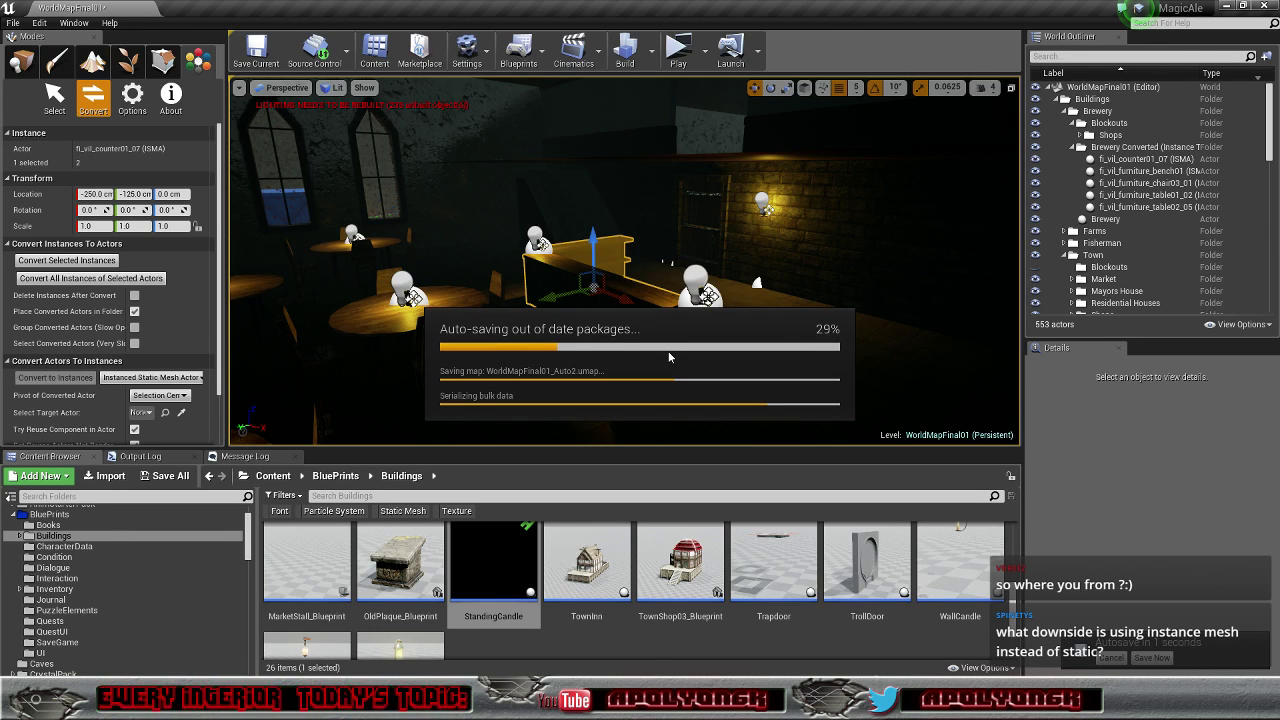
mouse_move(606, 311)
right_down()
mouse_move(640, 288)
mouse_move(606, 270)
mouse_move(600, 245)
mouse_move(630, 370)
mouse_move(650, 385)
mouse_move(645, 375)
mouse_move(665, 385)
mouse_move(765, 345)
mouse_move(600, 328)
mouse_move(612, 293)
right_up()
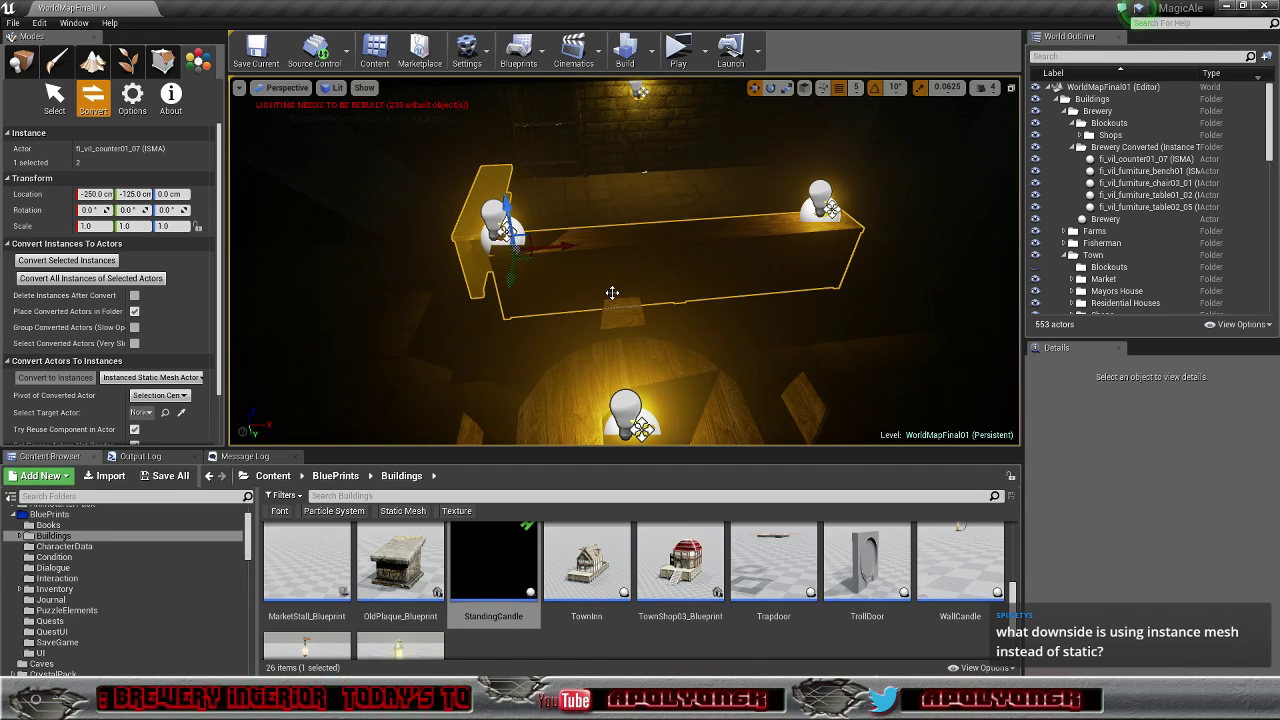
right_drag(674, 263, 970, 205)
key(w)
key(d)
key(s)
key(w)
drag(648, 245, 646, 258)
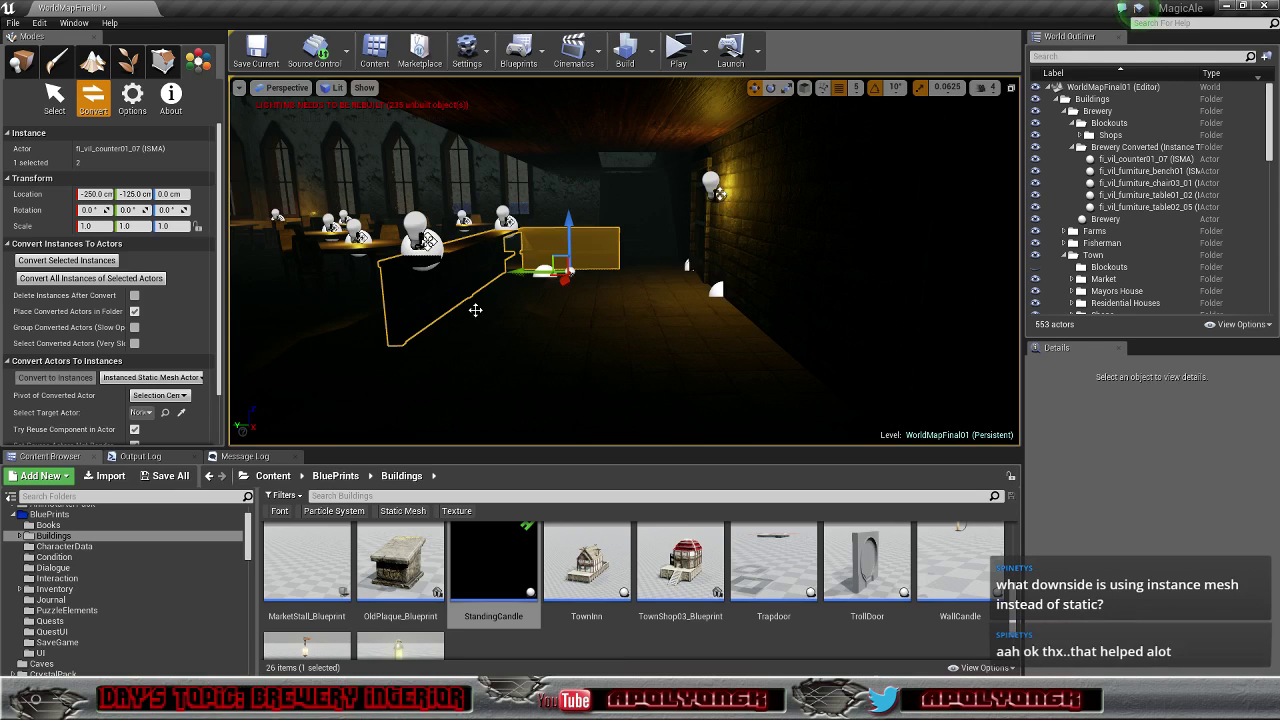
key(f)
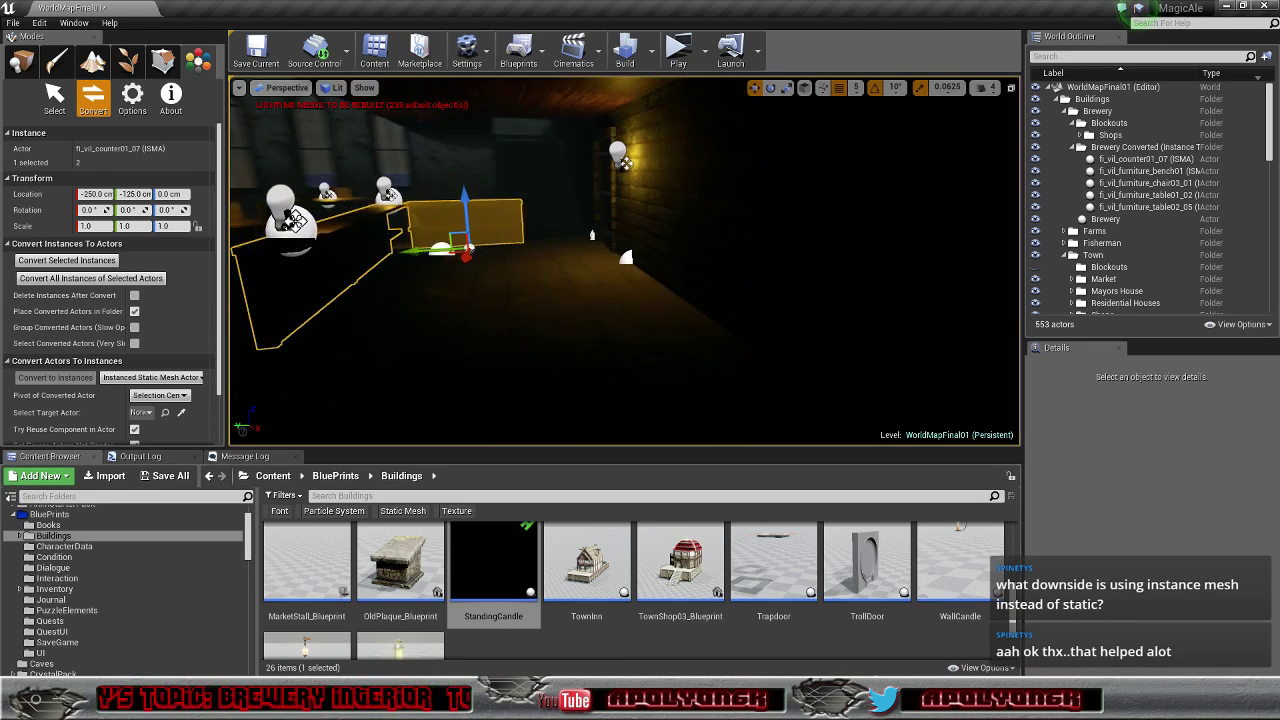
right_drag(640, 260, 600, 335)
right_drag(485, 325, 568, 325)
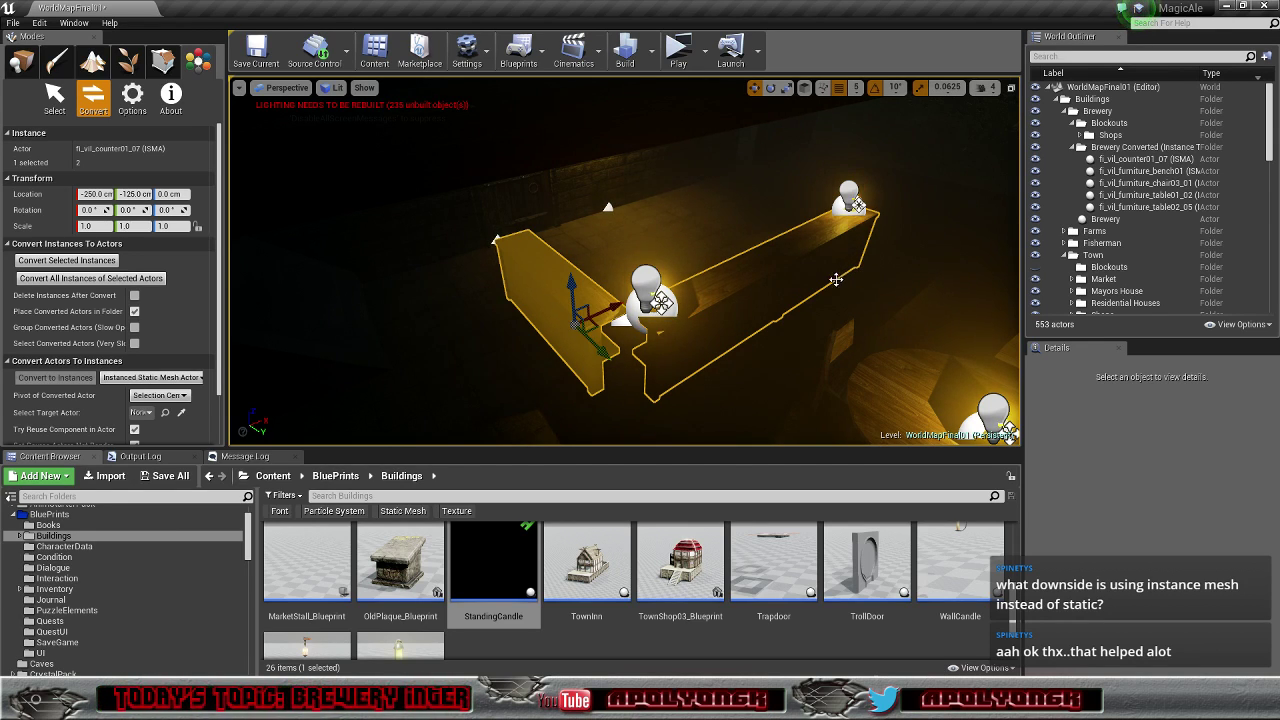
right_drag(625, 262, 705, 210)
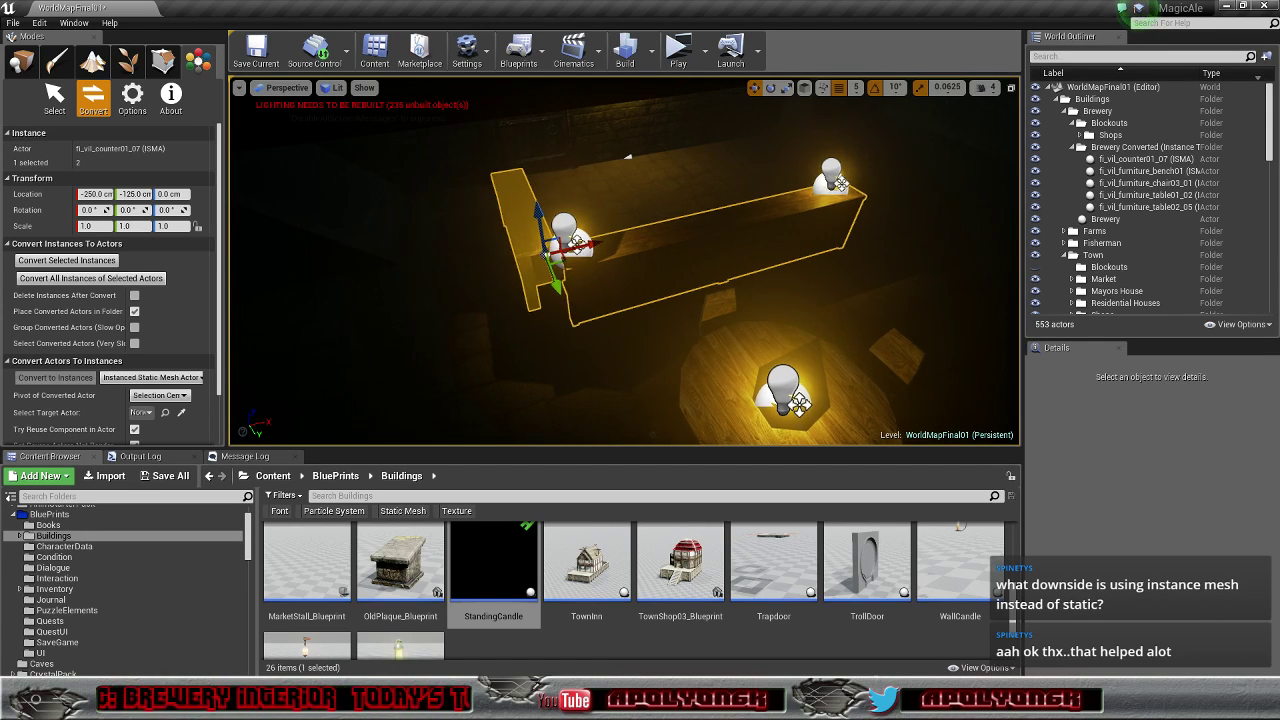
Step: Duplicate the crosswise counter instance to the opposite end of the bar at X 330 and rotate the copy 180° about Z
right_drag(651, 204, 645, 212)
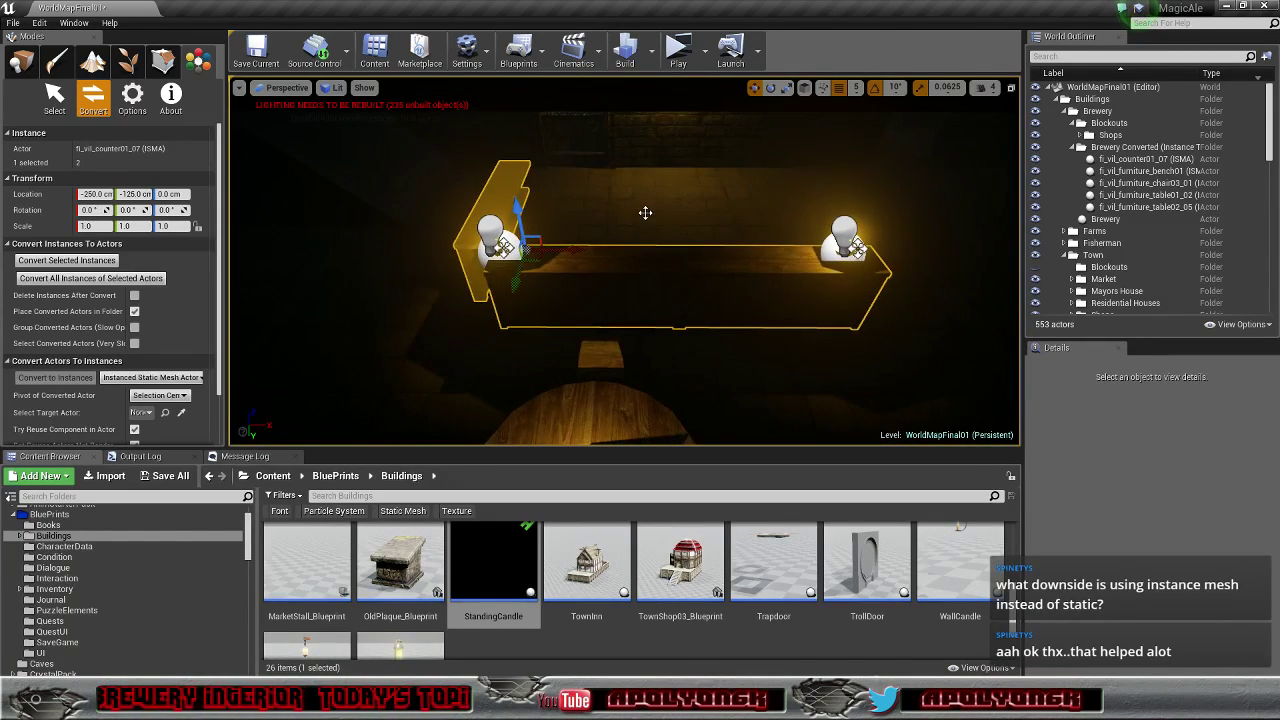
alt+drag(579, 250, 905, 261)
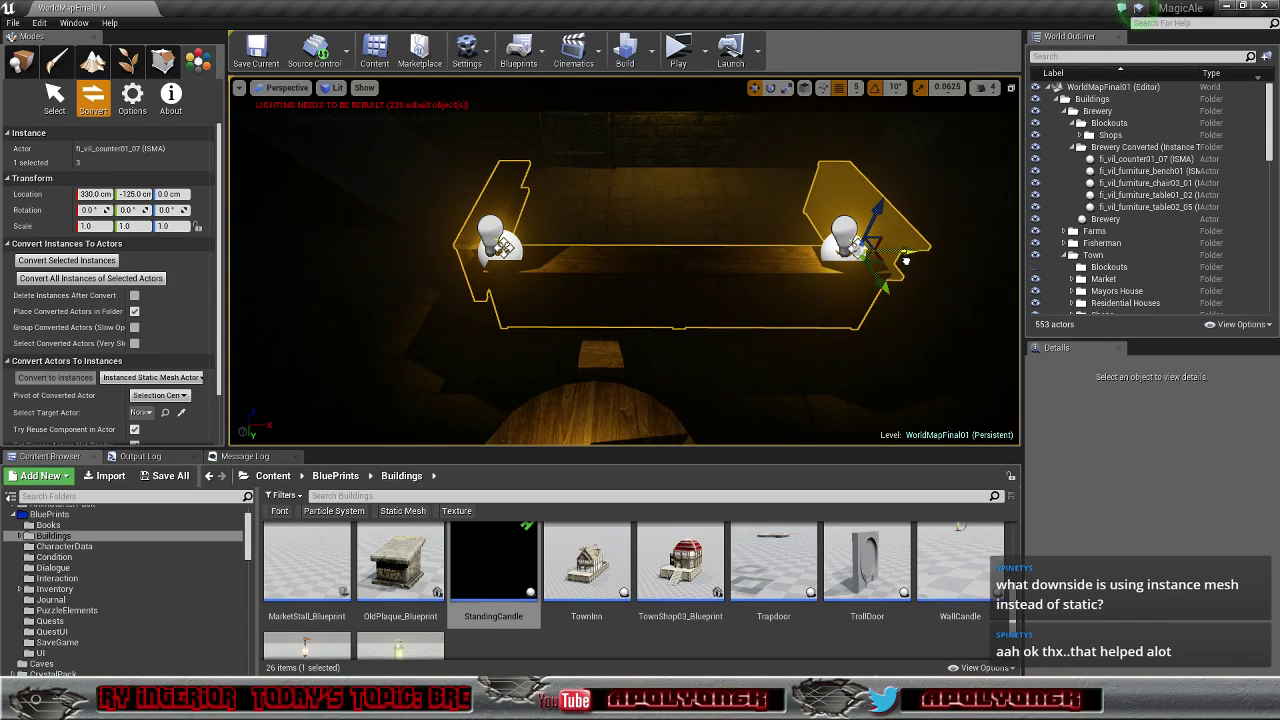
mouse_move(907, 261)
right_down()
mouse_move(985, 270)
mouse_move(860, 260)
mouse_move(830, 275)
mouse_move(911, 267)
right_up()
key(e)
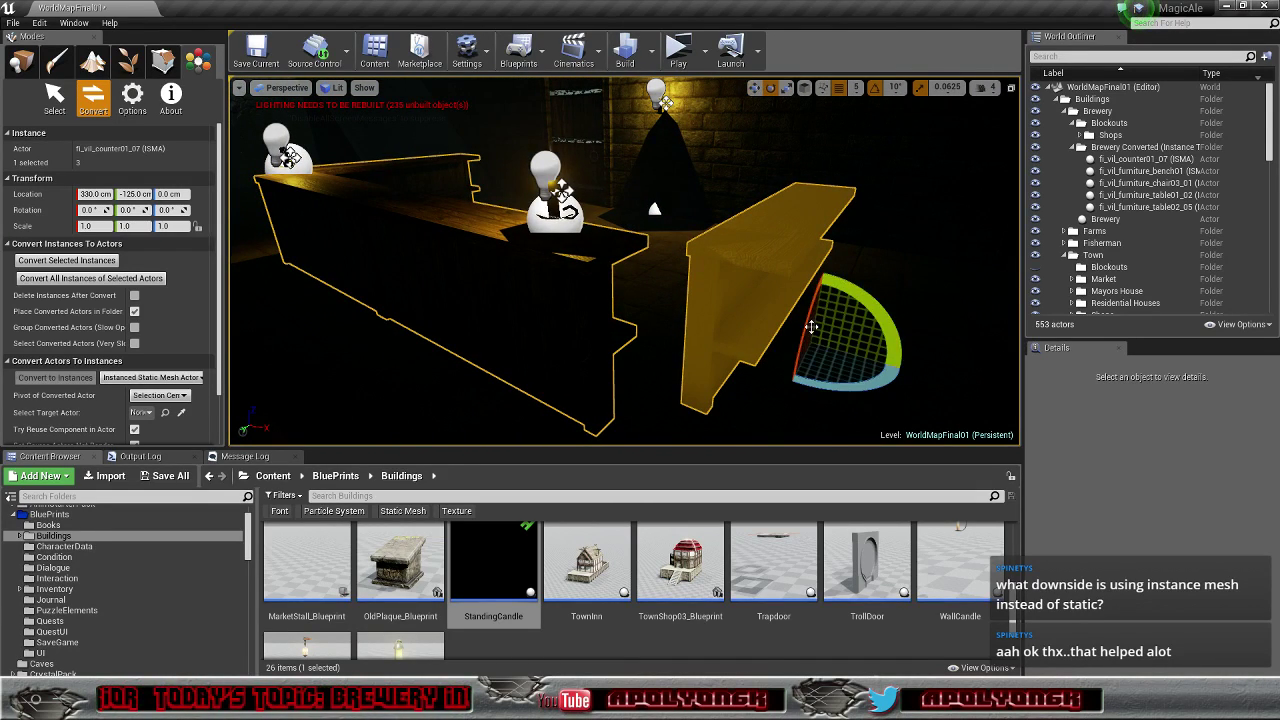
mouse_move(848, 398)
mouse_down()
mouse_move(930, 372)
mouse_move(777, 297)
mouse_move(754, 304)
mouse_move(845, 386)
mouse_up()
right_drag(762, 389, 850, 400)
right_drag(720, 365, 690, 350)
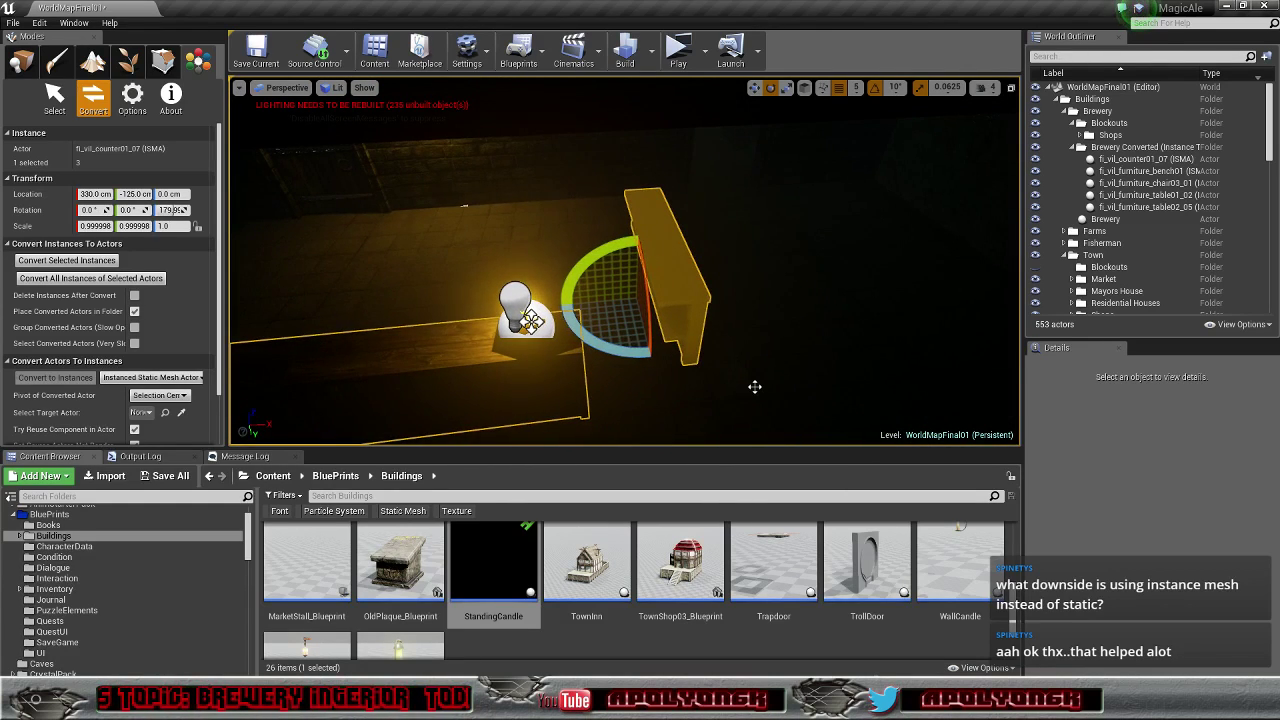
Step: Move the rotated counter copy in to X 250 so it meets the end of the bar
key(w)
drag(582, 301, 530, 318)
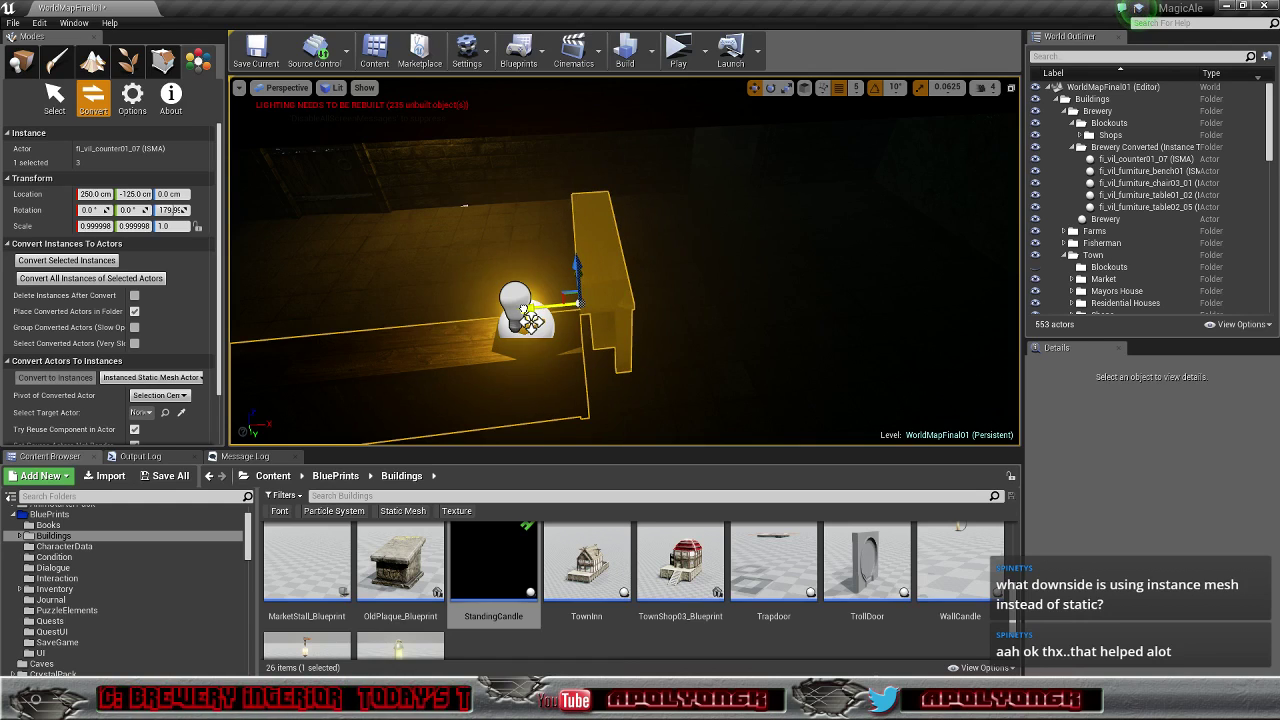
mouse_move(531, 322)
right_down()
mouse_move(522, 345)
mouse_move(472, 358)
mouse_move(534, 326)
right_up()
Step: Select the whole counter actor and shift it slightly in negative X and in positive Y toward the round tables
right_drag(605, 135, 892, 163)
right_drag(676, 160, 577, 331)
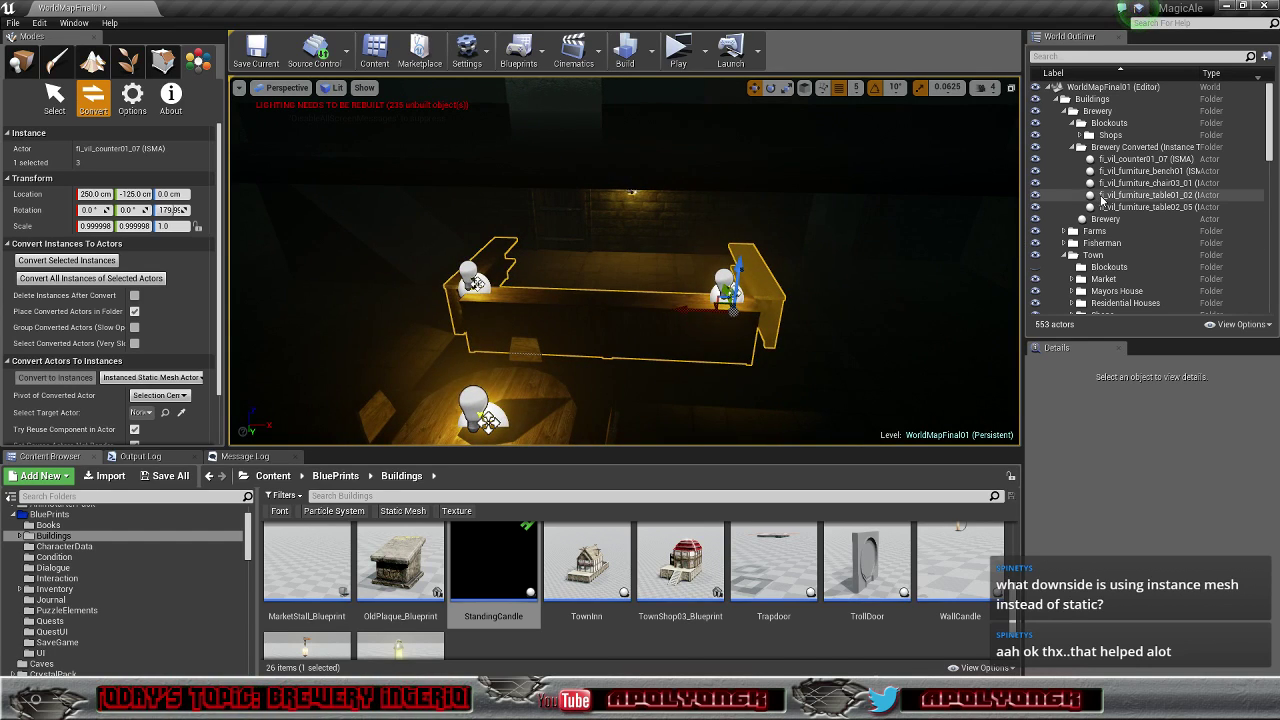
click(1142, 159)
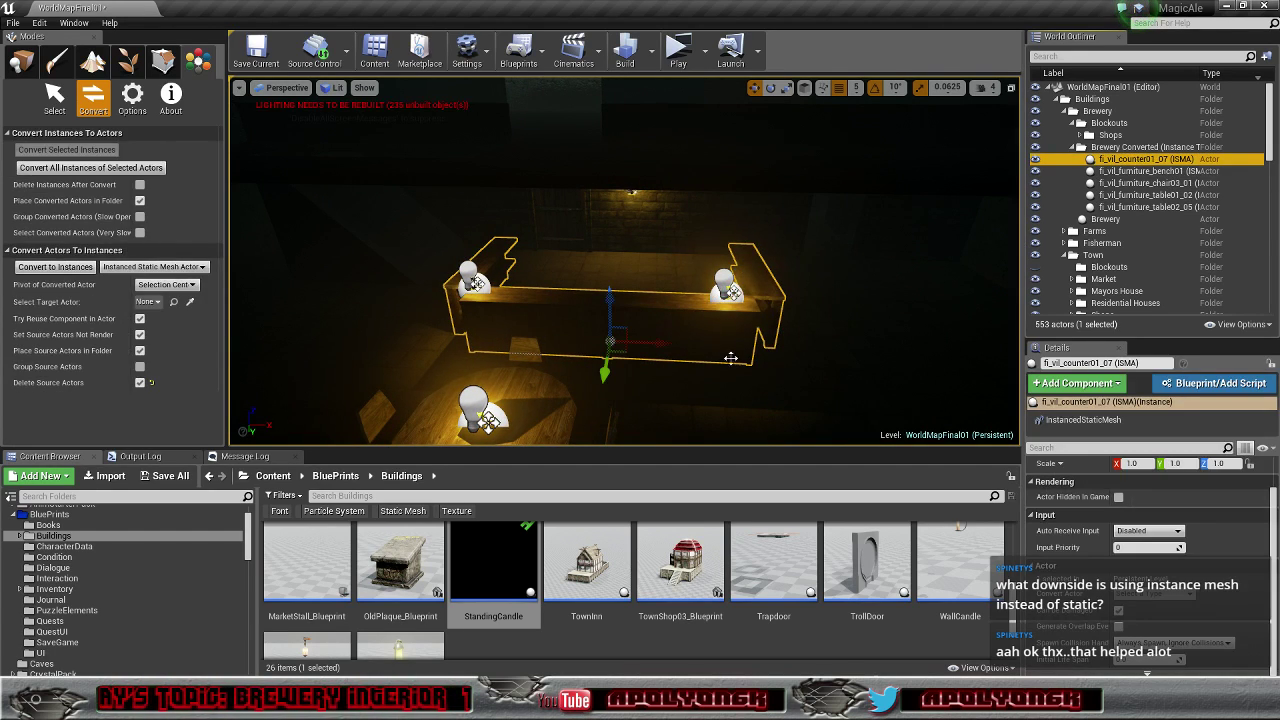
drag(665, 341, 662, 342)
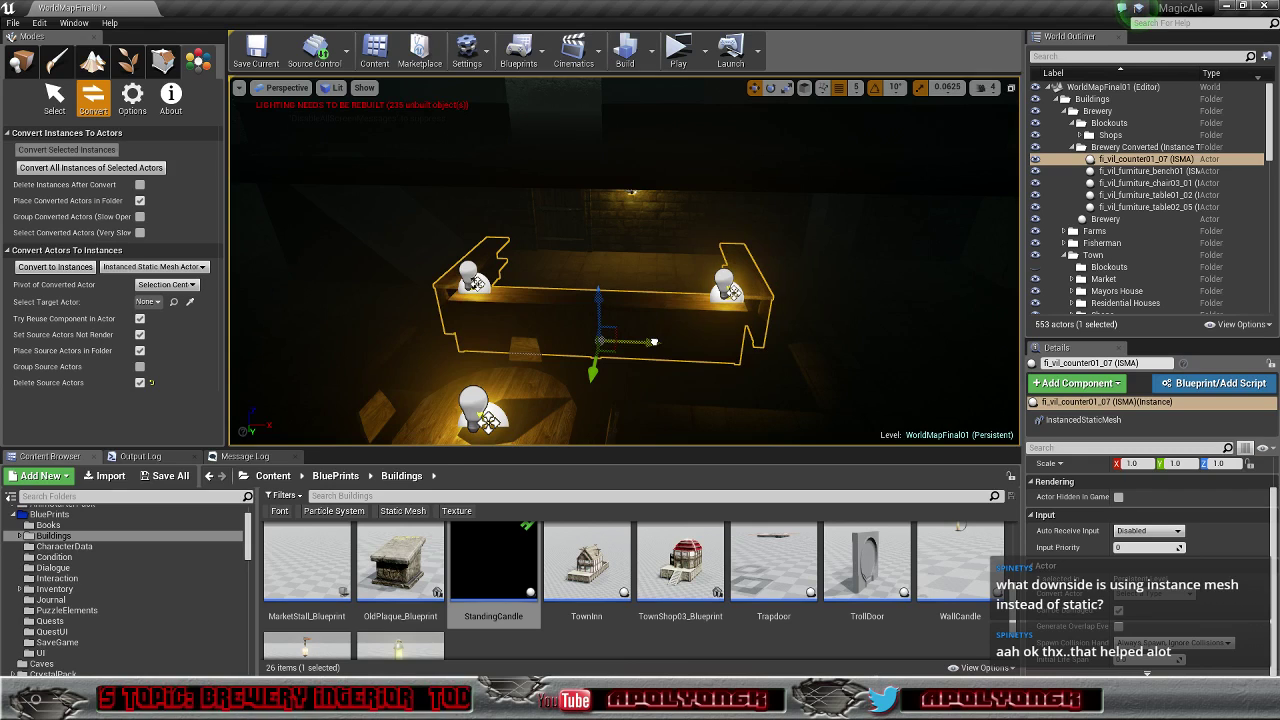
right_drag(651, 343, 769, 338)
right_drag(608, 341, 646, 306)
key(w)
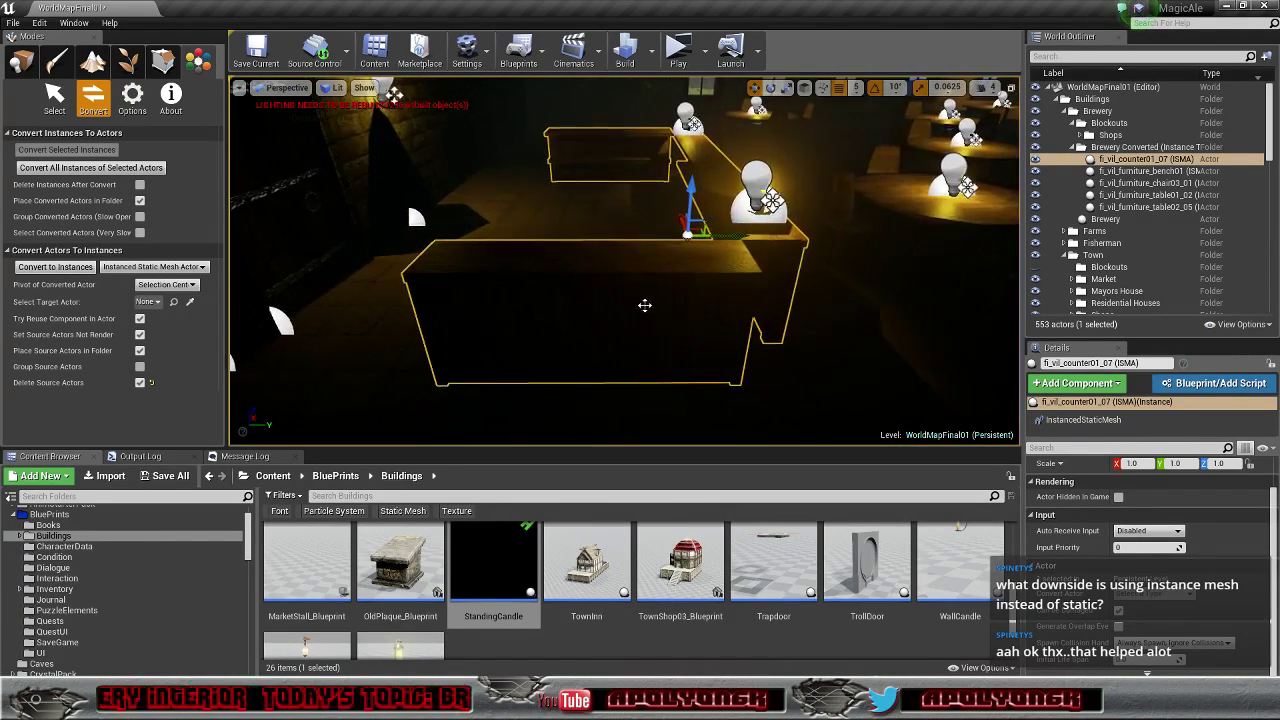
drag(745, 235, 761, 237)
Step: Duplicate the crosswise counter instance at X -250 to Y -375 to lengthen that side of the bar
click(592, 297)
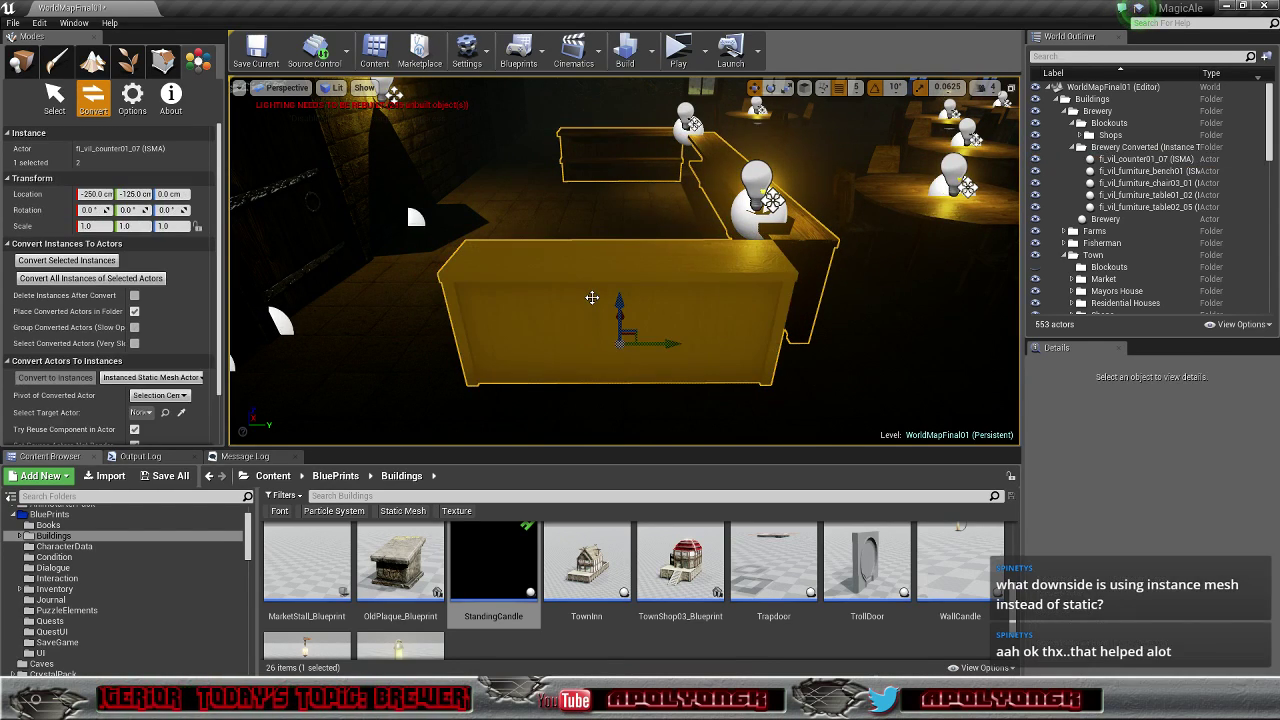
alt+drag(678, 346, 406, 331)
mouse_move(420, 335)
right_down()
mouse_move(365, 335)
mouse_move(442, 328)
right_up()
key(a)
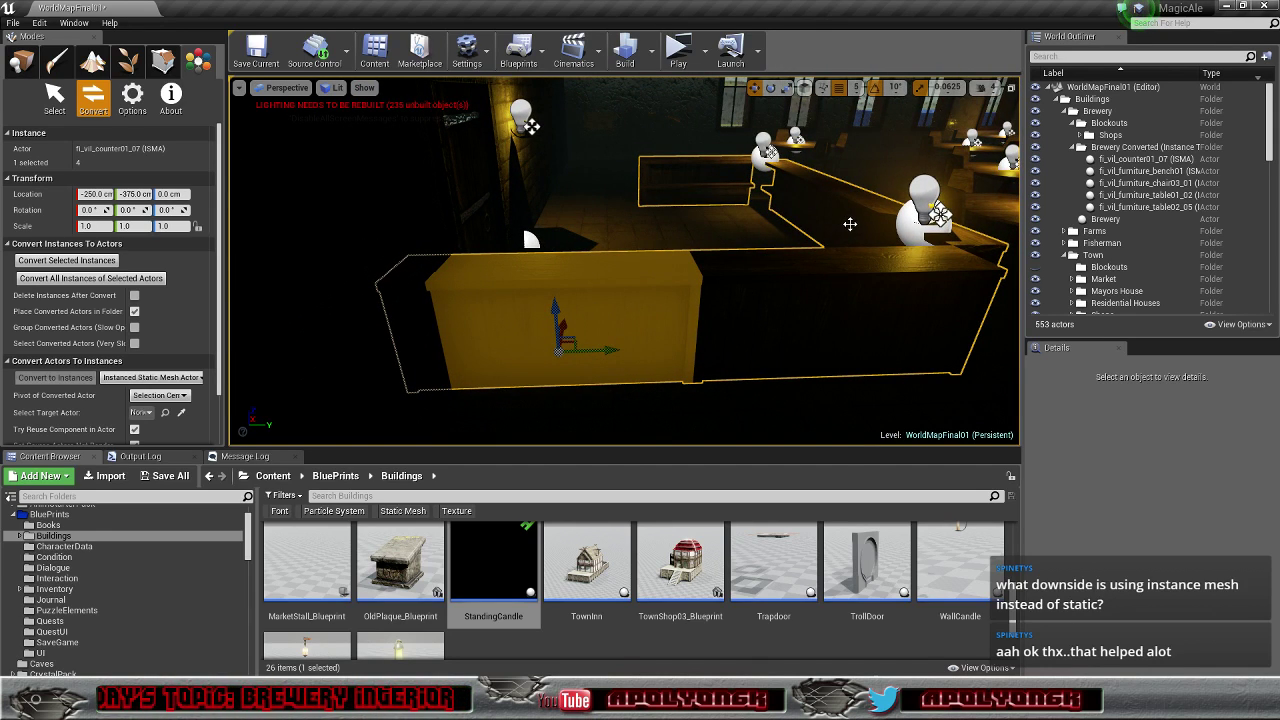
Step: Select the whole fi_vil_counter01_07 actor and nudge it slightly in negative X
click(1131, 160)
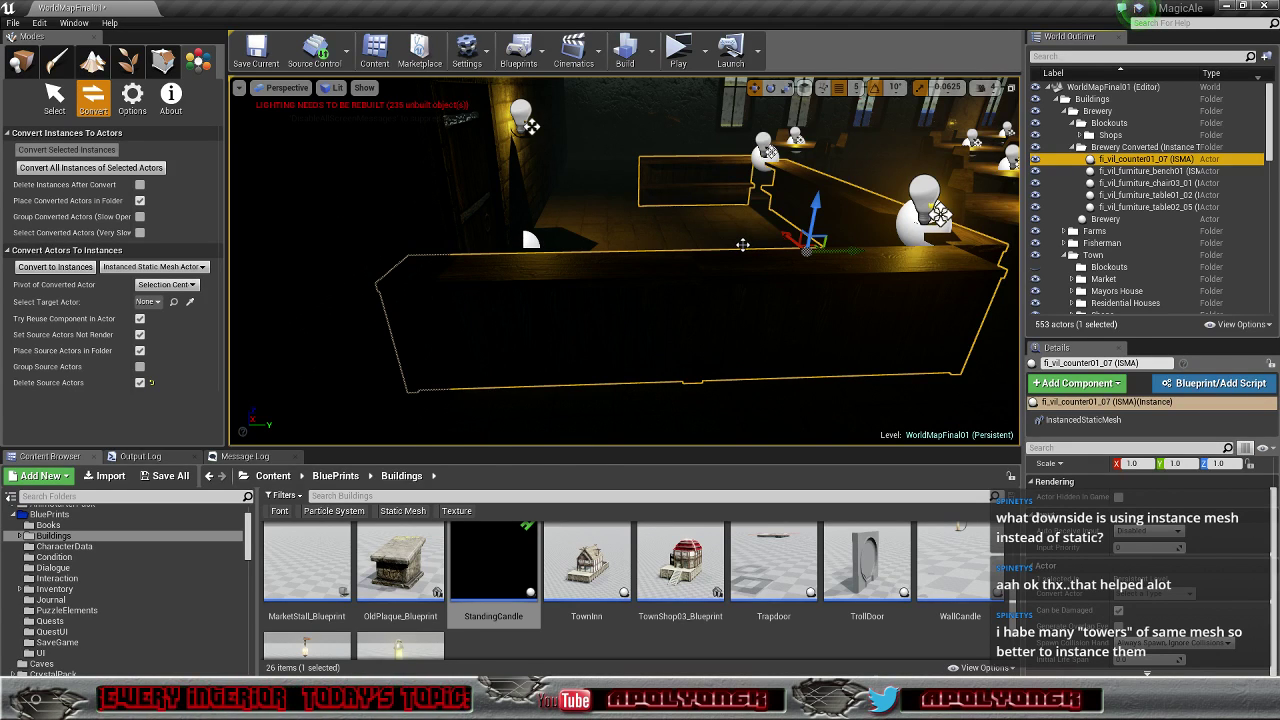
right_drag(742, 245, 640, 243)
key(d)
alt+drag(770, 220, 697, 281)
right_drag(697, 281, 570, 260)
right_drag(560, 335, 545, 326)
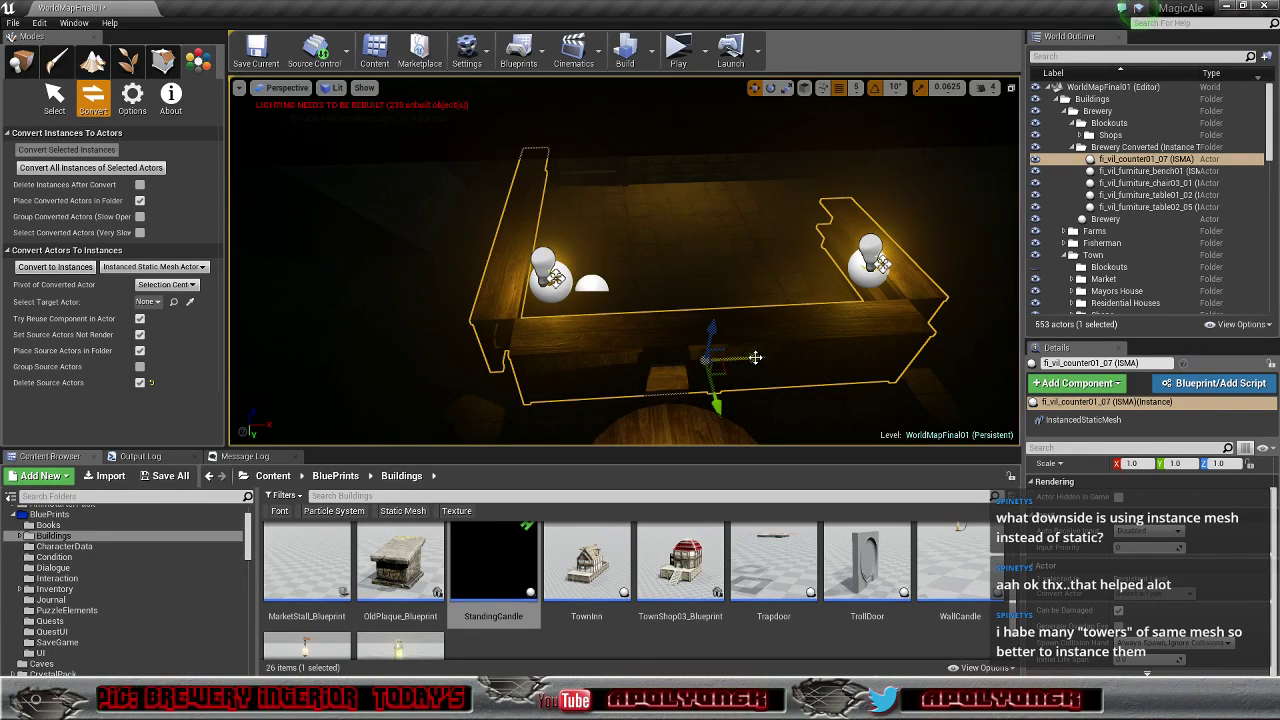
drag(756, 357, 749, 357)
mouse_move(750, 356)
right_down()
mouse_move(830, 334)
mouse_move(731, 354)
mouse_move(749, 354)
right_up()
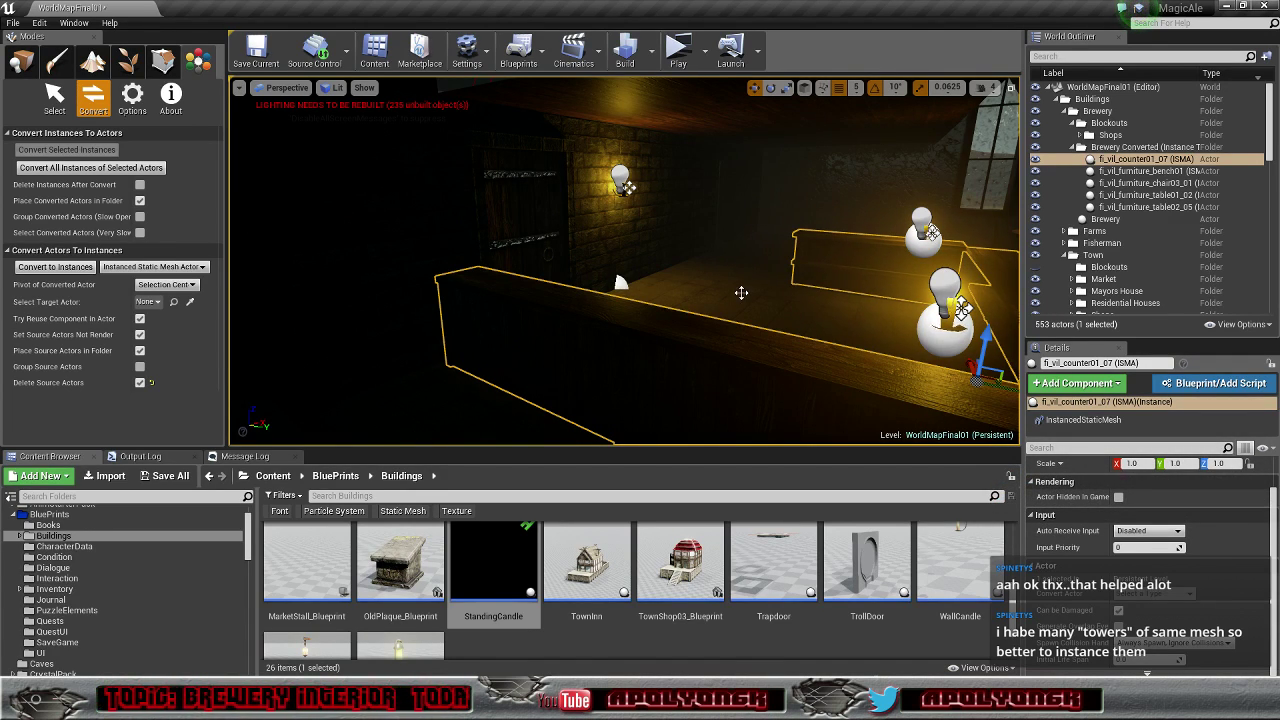
Step: Switch the viewport's view mode to Unlit while viewing the bar counter
key(s)
right_drag(741, 293, 759, 263)
key(w)
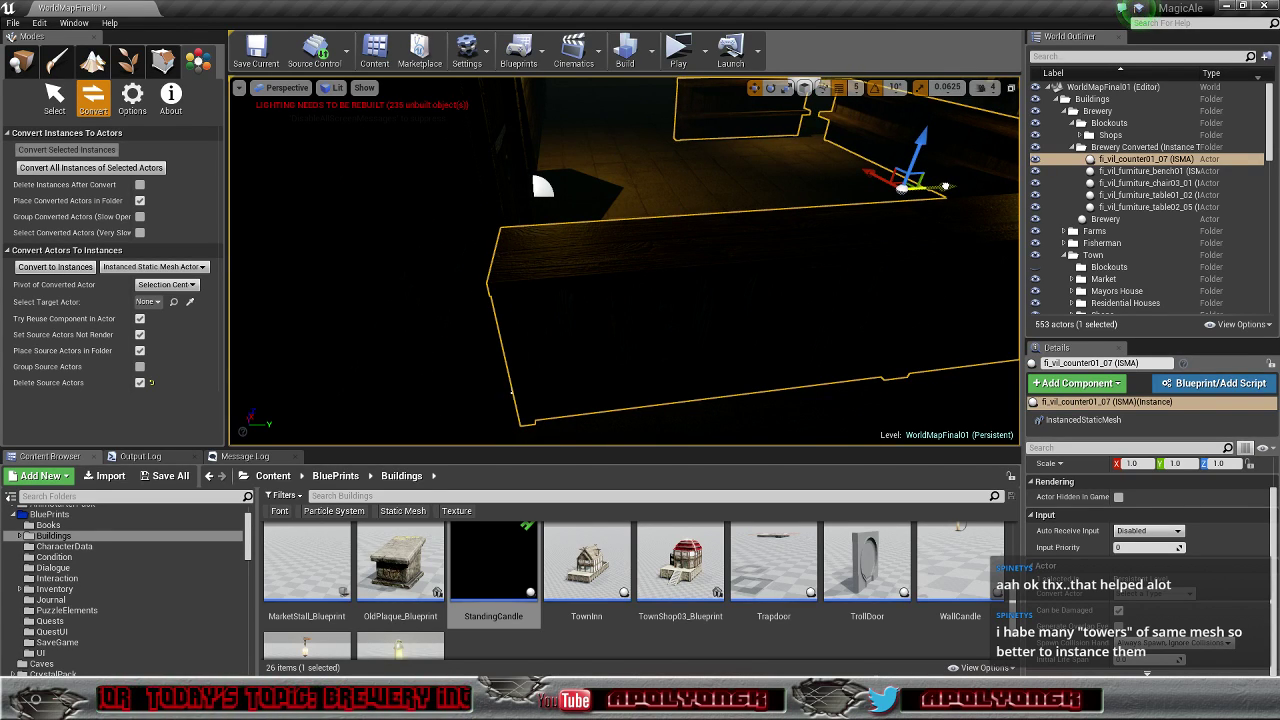
click(332, 88)
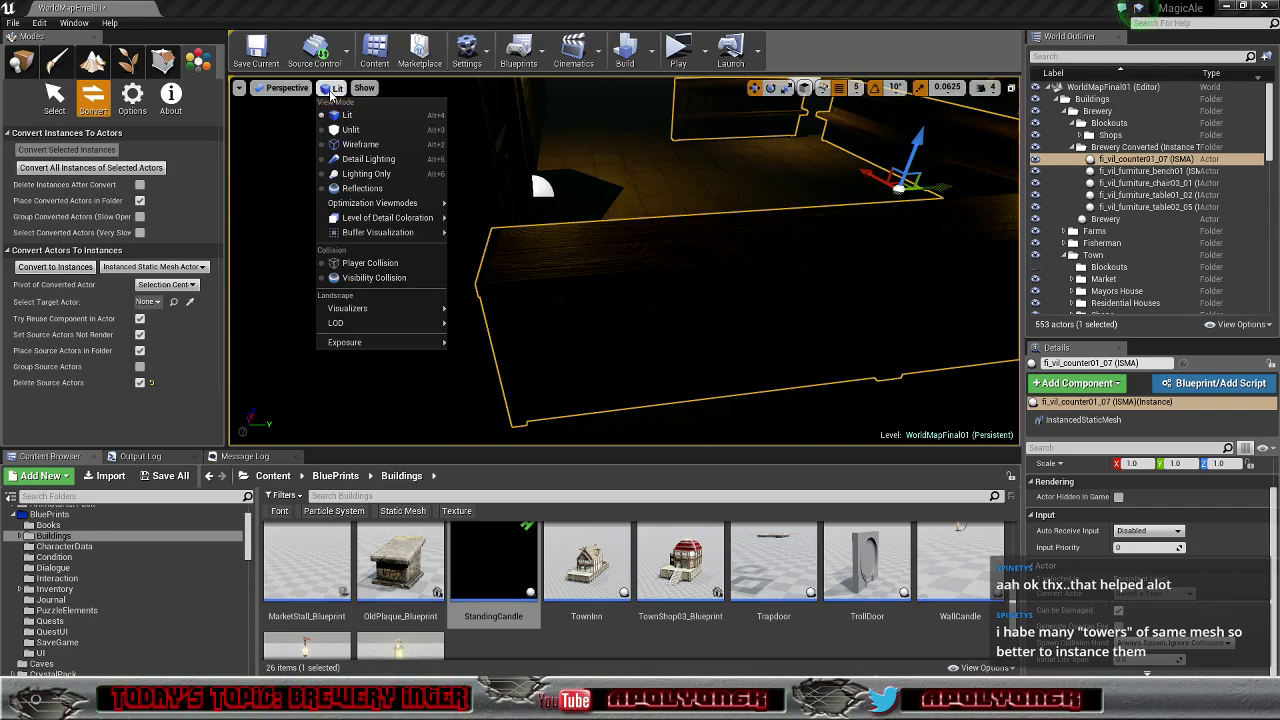
click(345, 115)
click(331, 88)
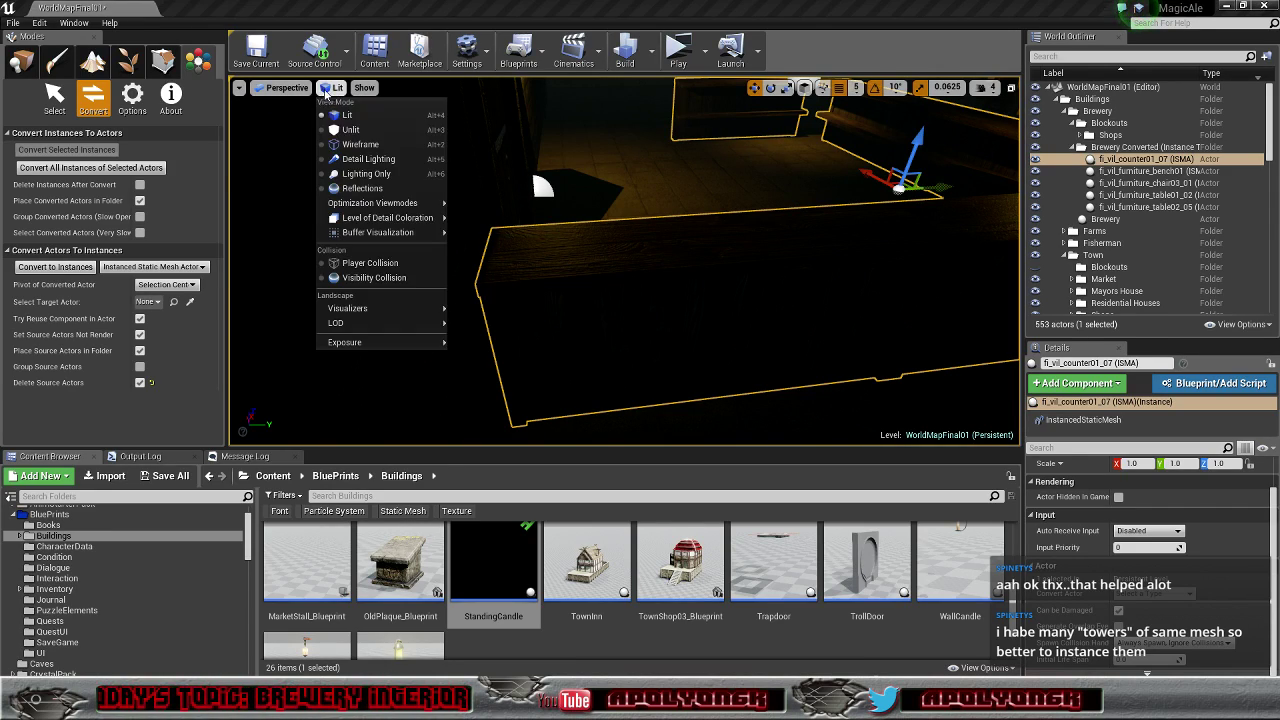
click(351, 131)
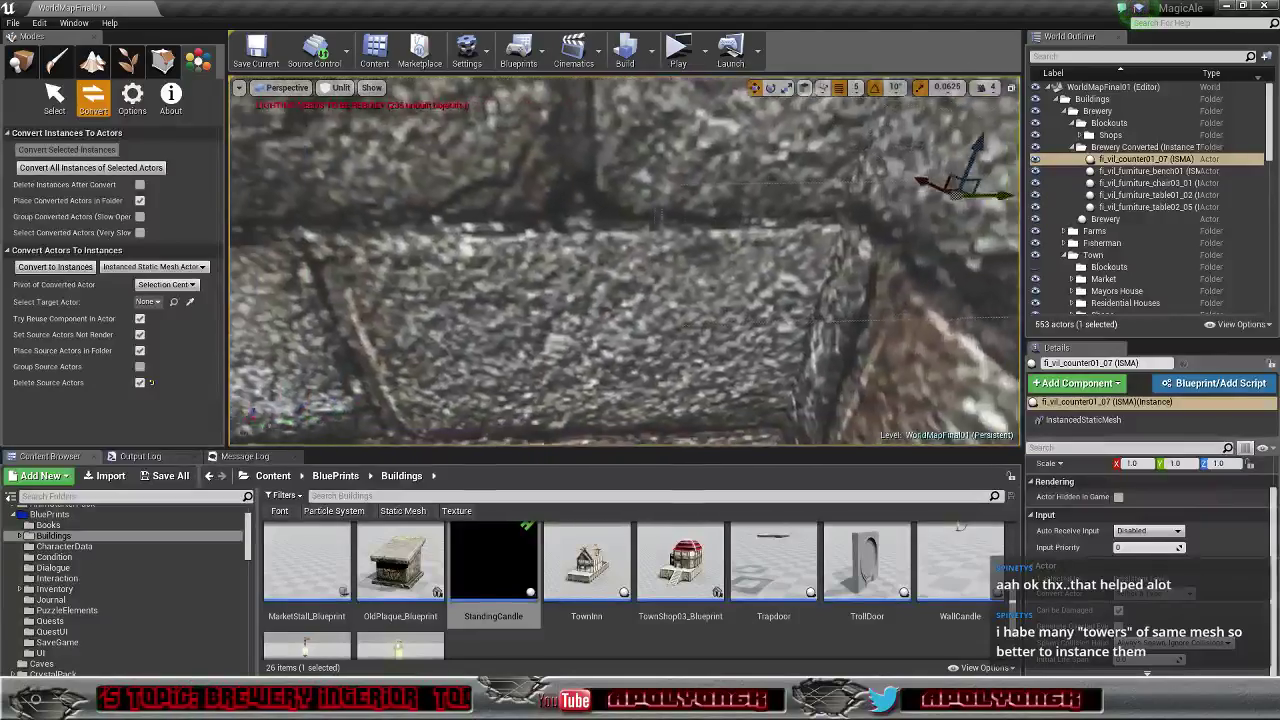
Step: Examine the counter joints and corners around the bar from several sides in the unlit view
mouse_move(705, 121)
right_down()
mouse_move(690, 124)
mouse_move(740, 130)
mouse_move(715, 121)
right_up()
click(662, 204)
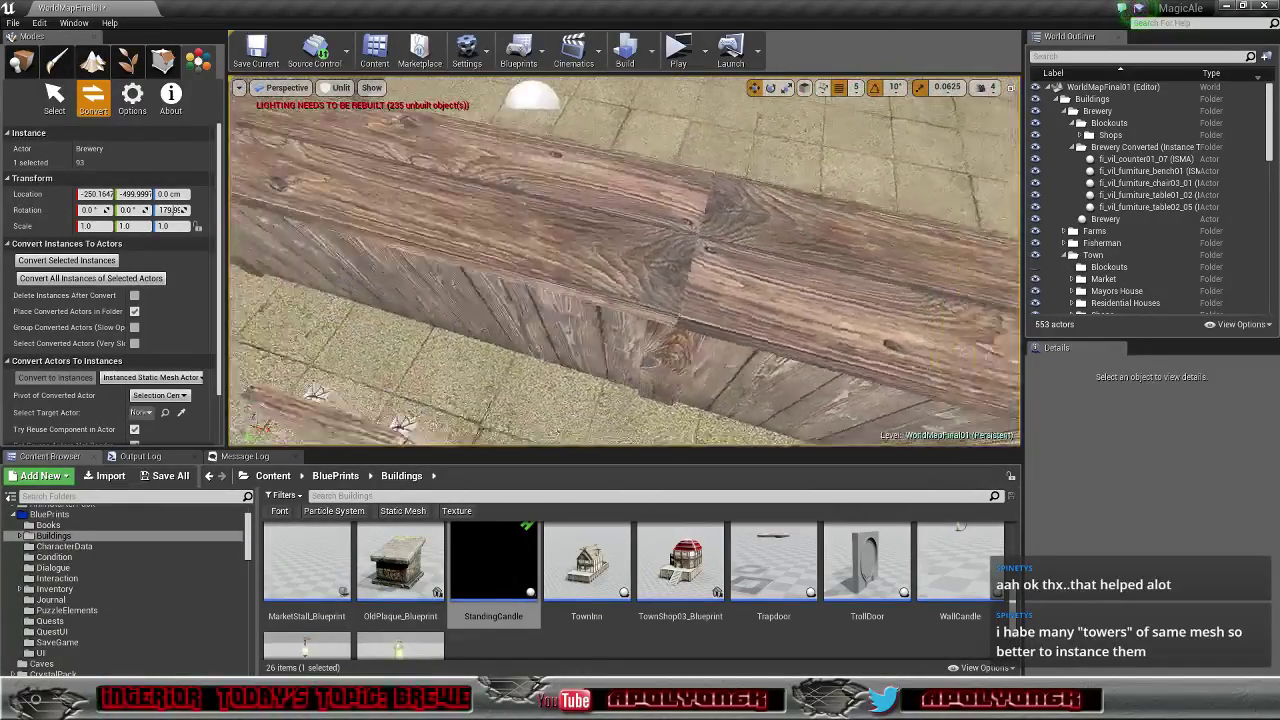
right_drag(624, 262, 760, 258)
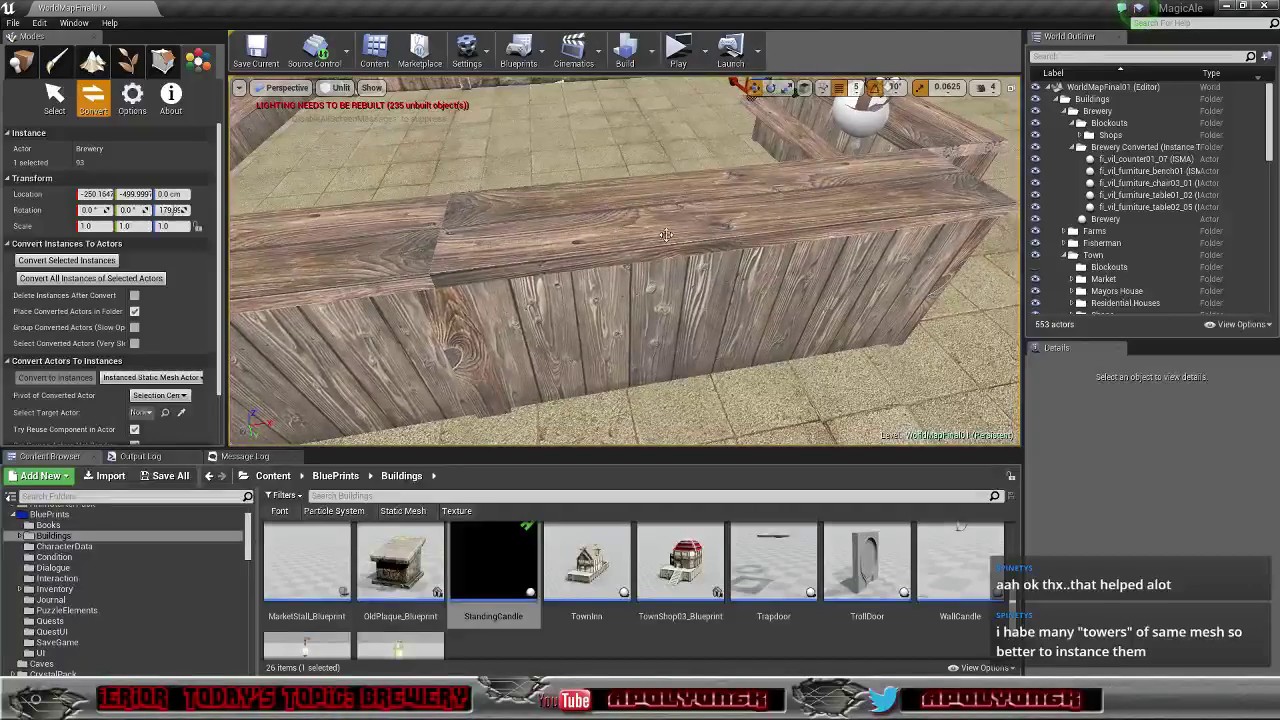
right_drag(624, 262, 630, 240)
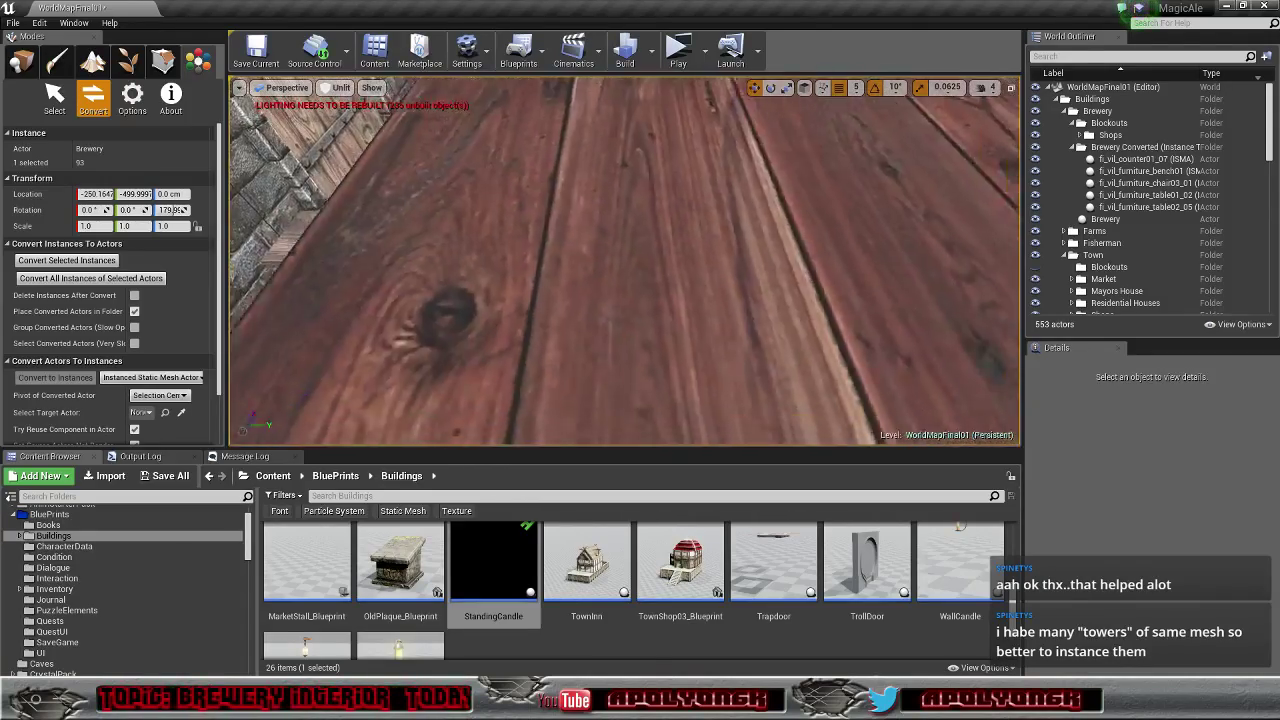
mouse_move(905, 108)
right_down()
mouse_move(933, 108)
mouse_move(893, 128)
right_up()
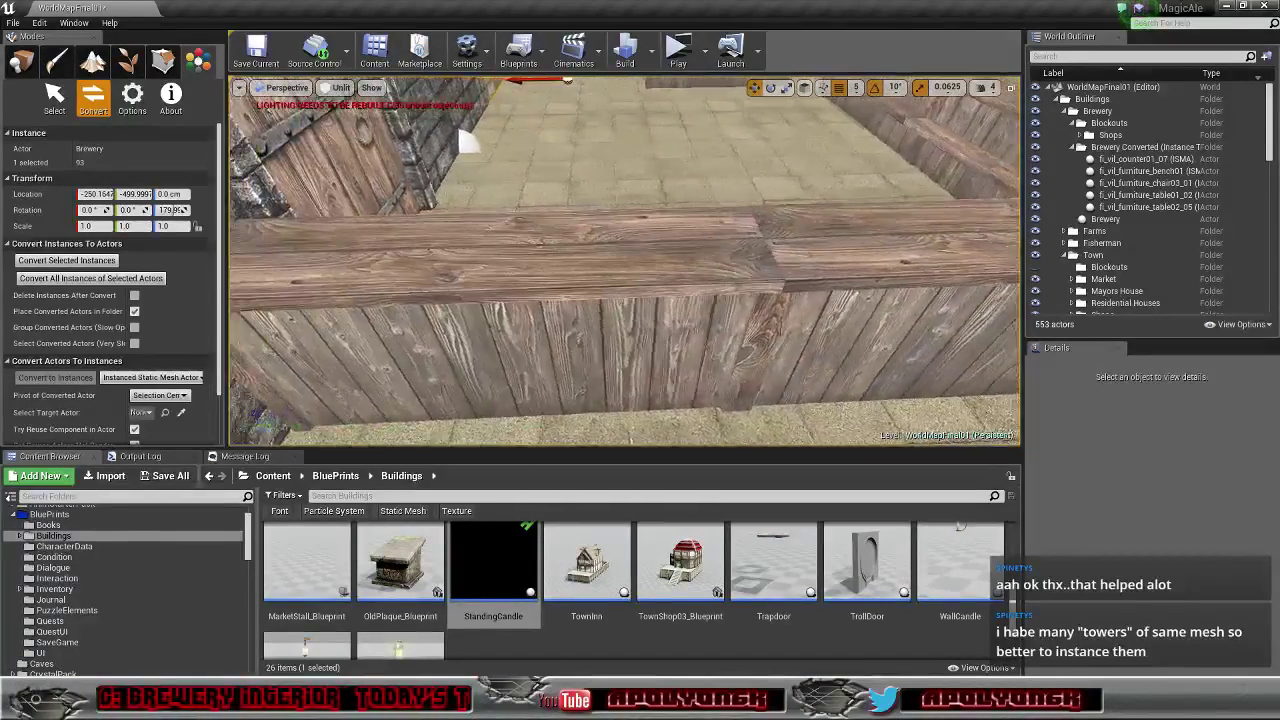
right_drag(834, 258, 797, 251)
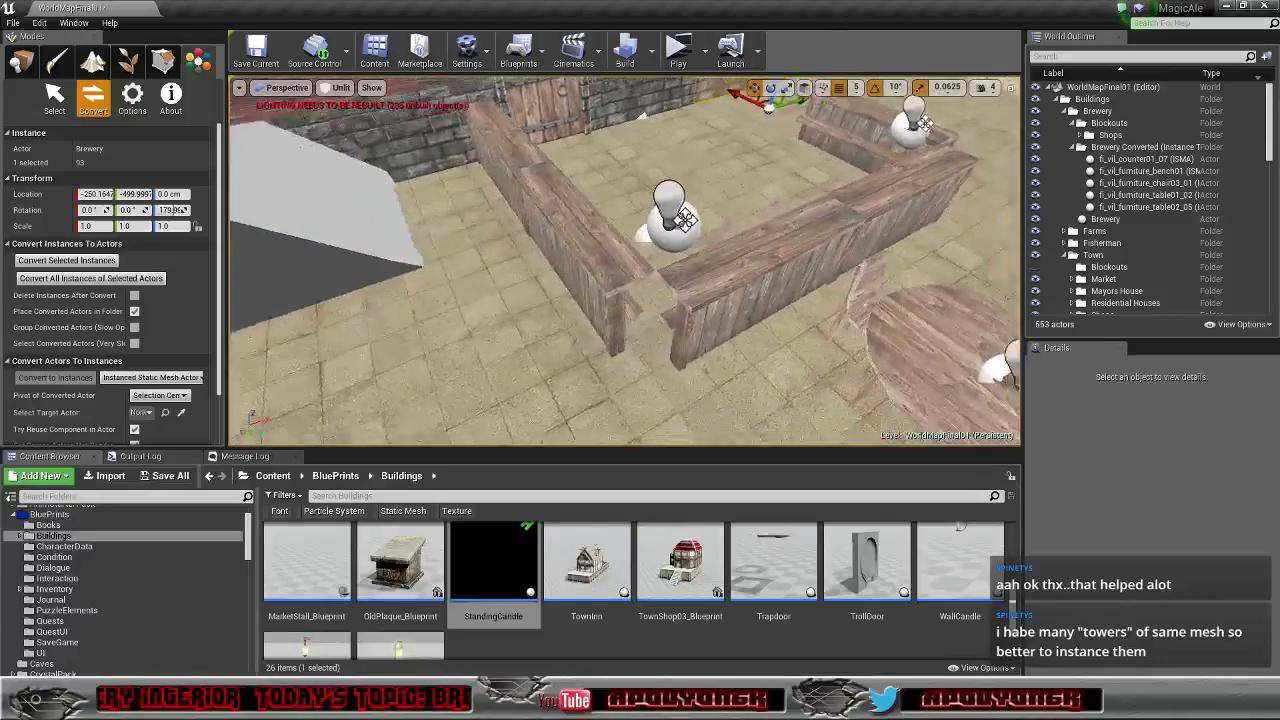
right_drag(668, 83, 626, 101)
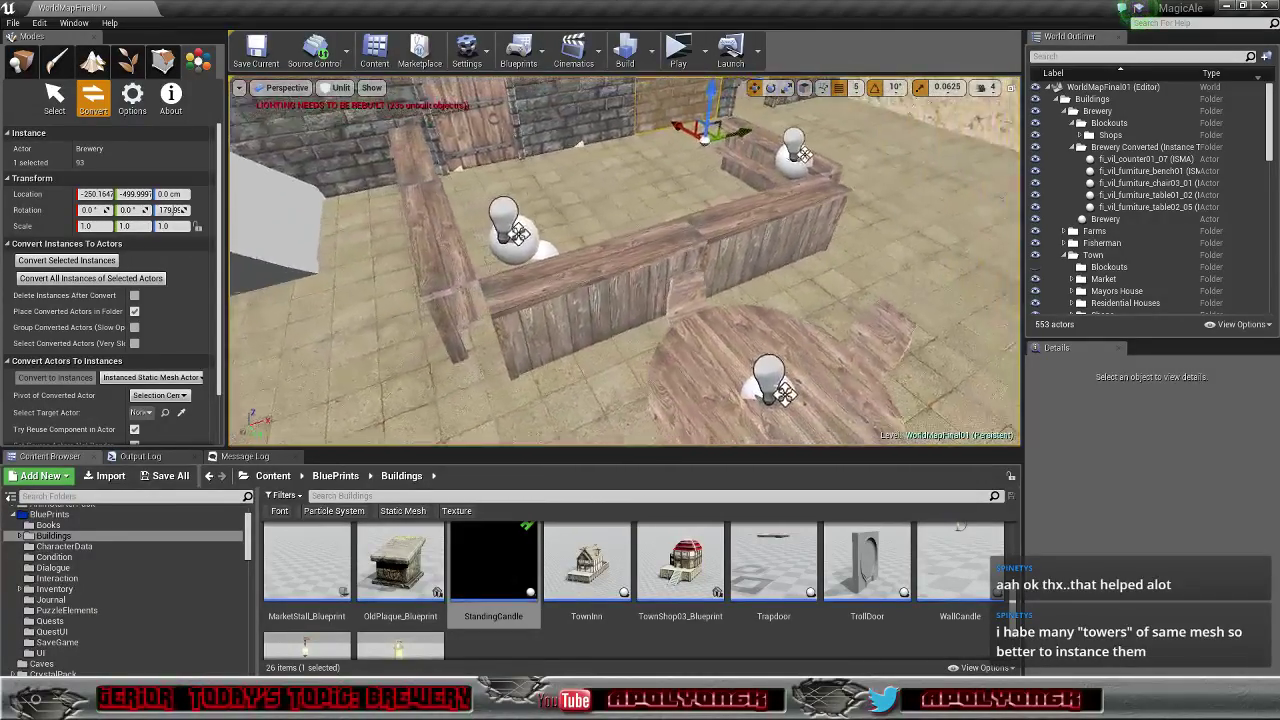
right_drag(625, 262, 704, 265)
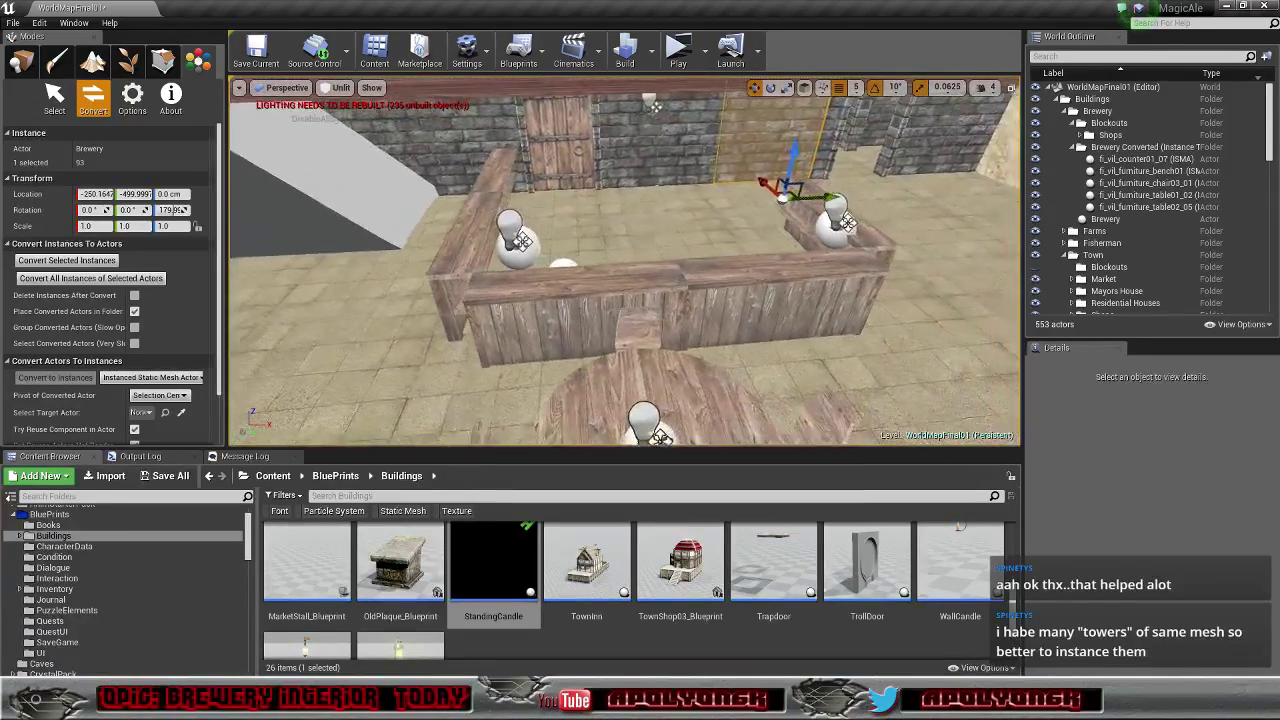
right_drag(625, 262, 590, 262)
key(w)
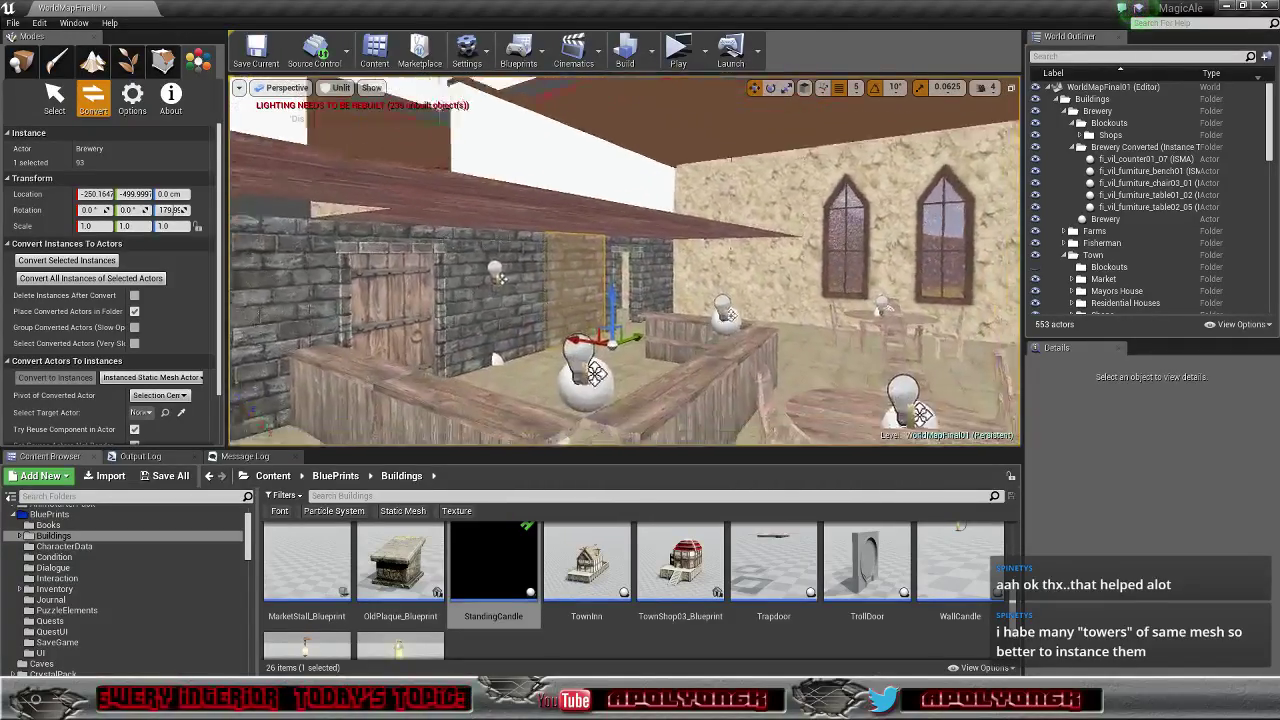
Step: Examine the stair blockout beside the bar and its opening in the wooden upper floor
right_drag(625, 262, 695, 262)
key(a)
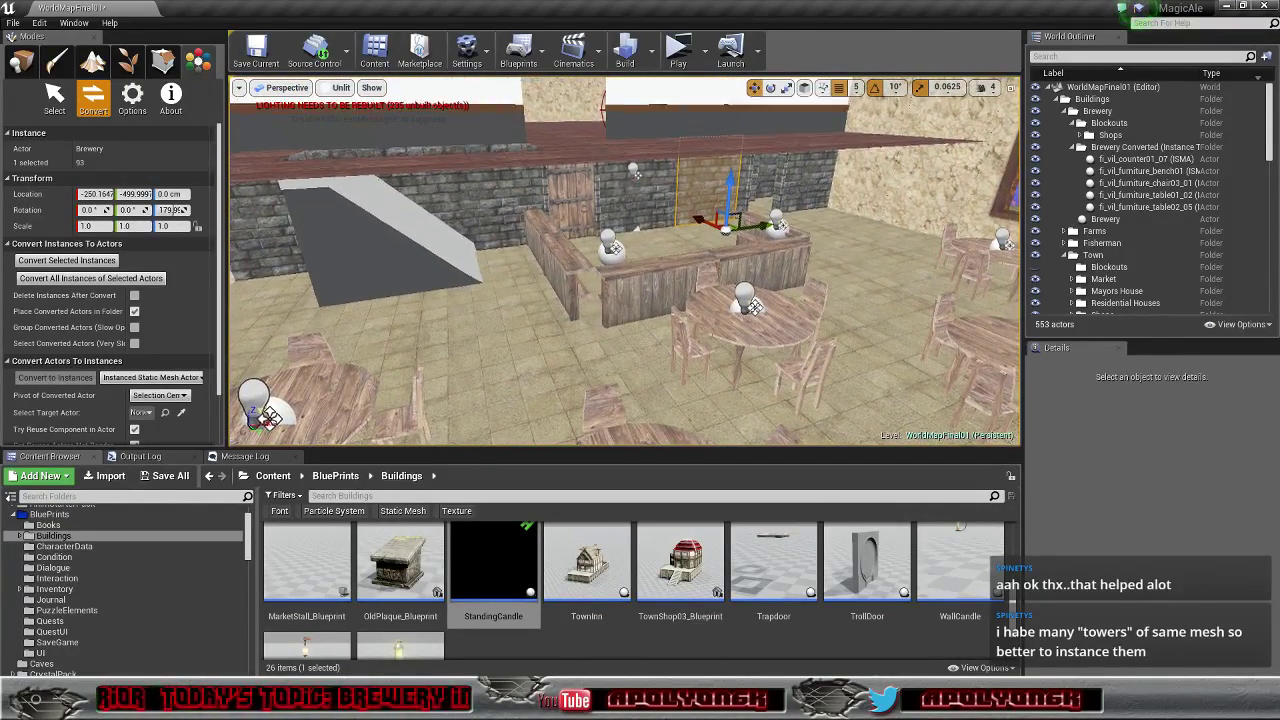
right_drag(625, 262, 560, 222)
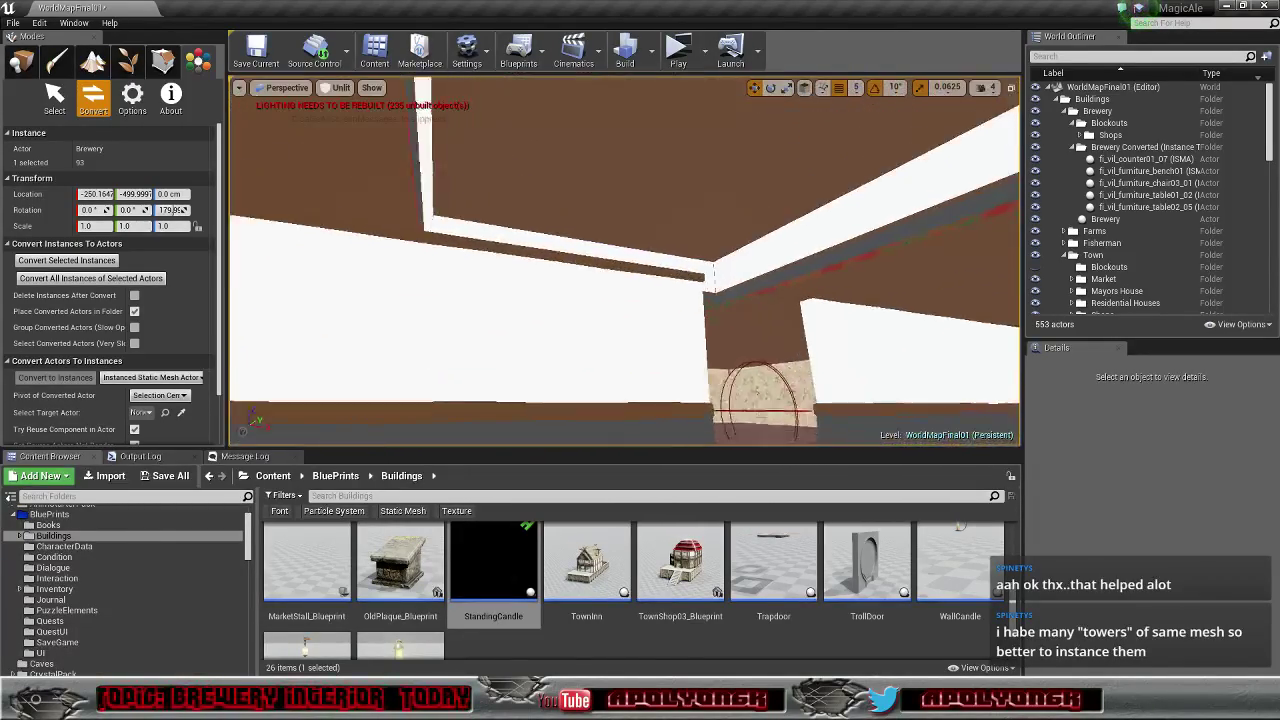
right_drag(625, 262, 735, 280)
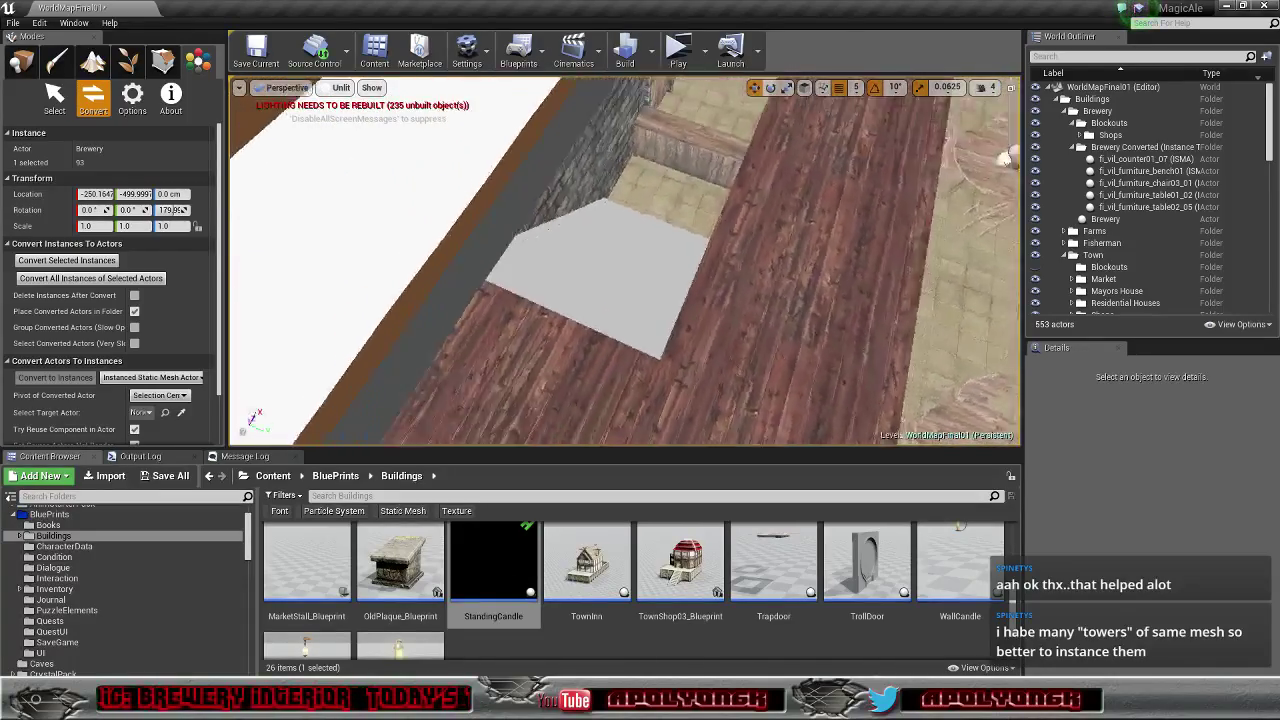
right_drag(625, 262, 555, 280)
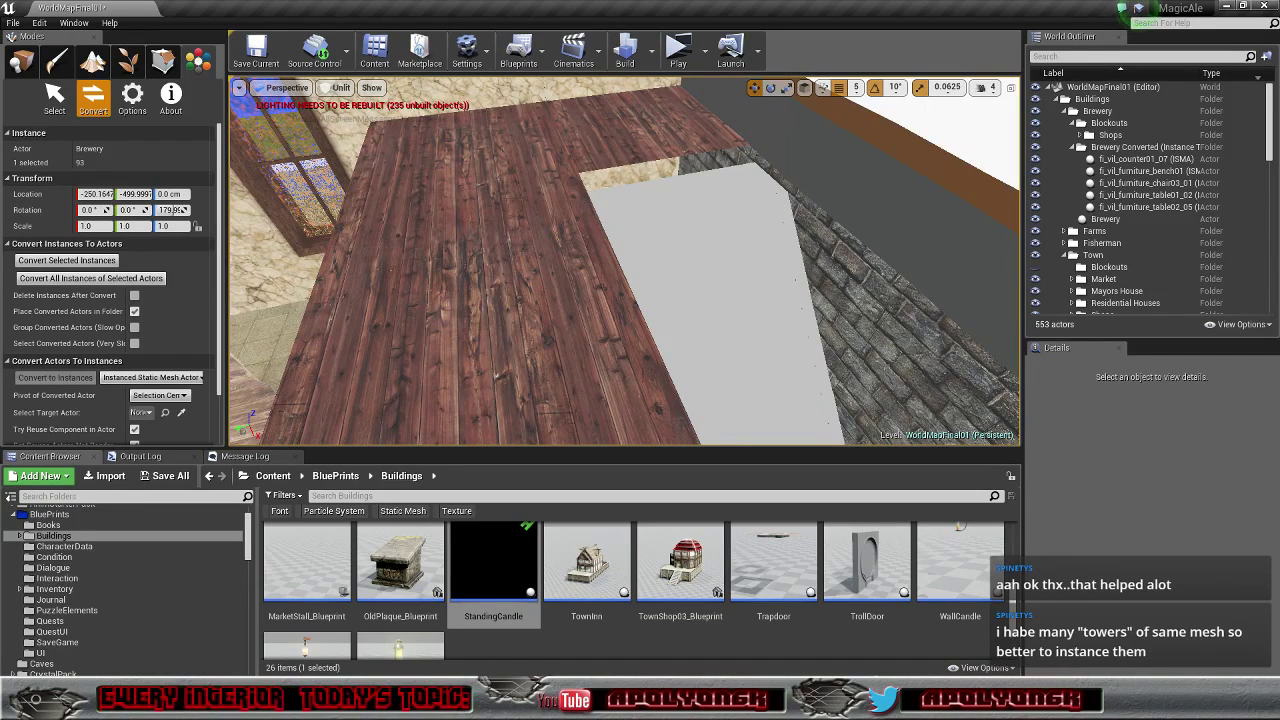
right_drag(625, 262, 585, 205)
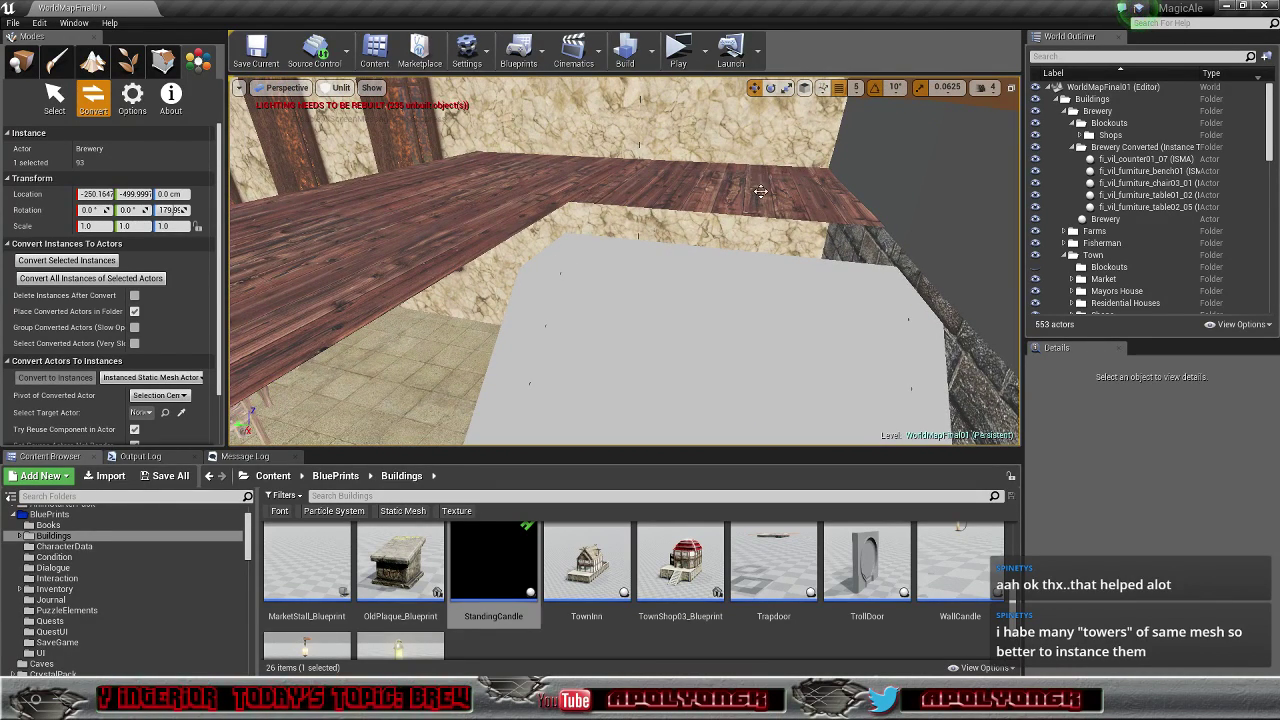
right_drag(745, 285, 987, 281)
right_drag(625, 262, 640, 298)
right_drag(925, 283, 895, 283)
right_drag(687, 291, 687, 291)
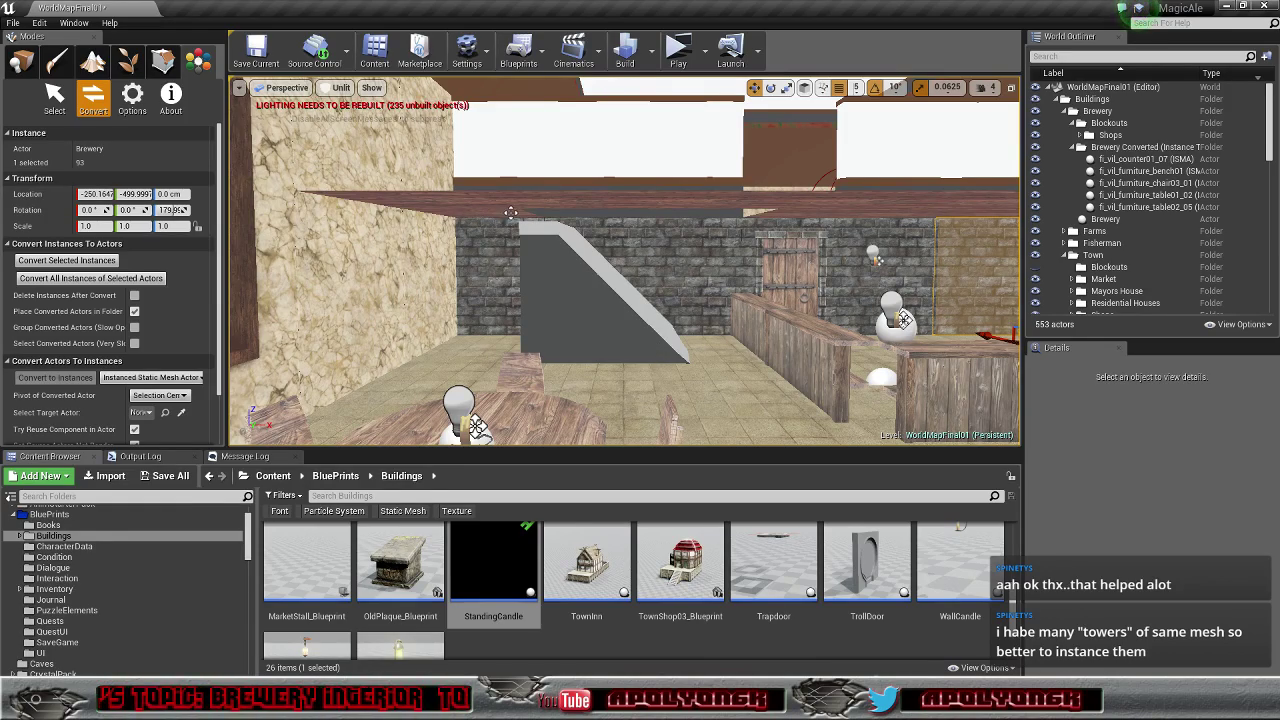
Step: Try to move the rectangular table instance near the windows along Y to -1610, and undo the move
right_drag(617, 256, 745, 258)
right_drag(660, 262, 680, 262)
right_drag(688, 319, 800, 284)
right_drag(640, 262, 590, 304)
right_drag(688, 233, 660, 237)
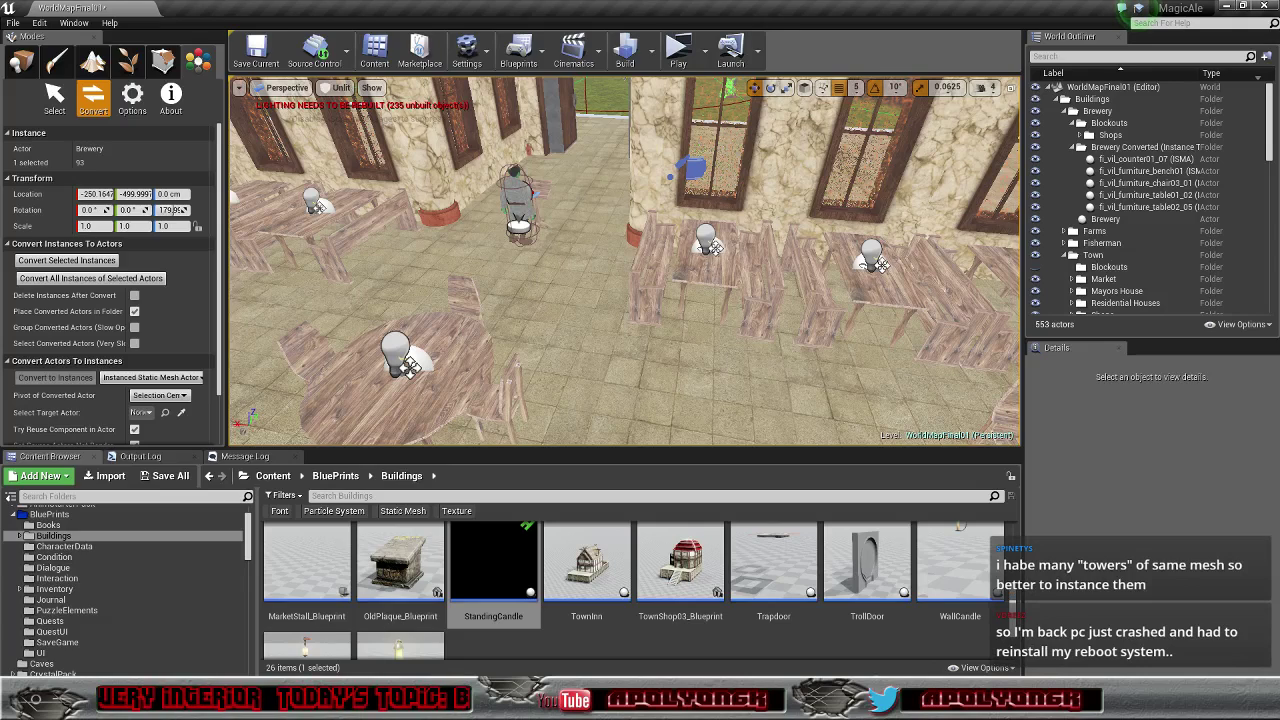
click(712, 278)
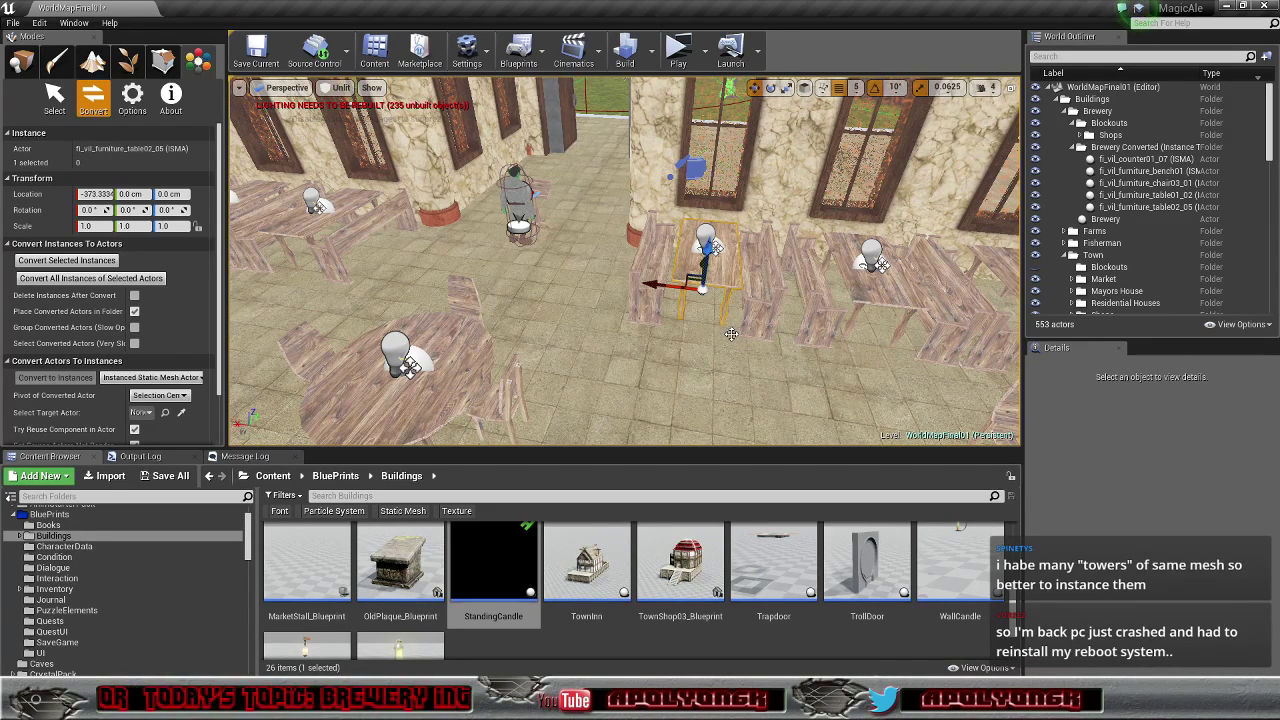
right_drag(698, 397, 860, 397)
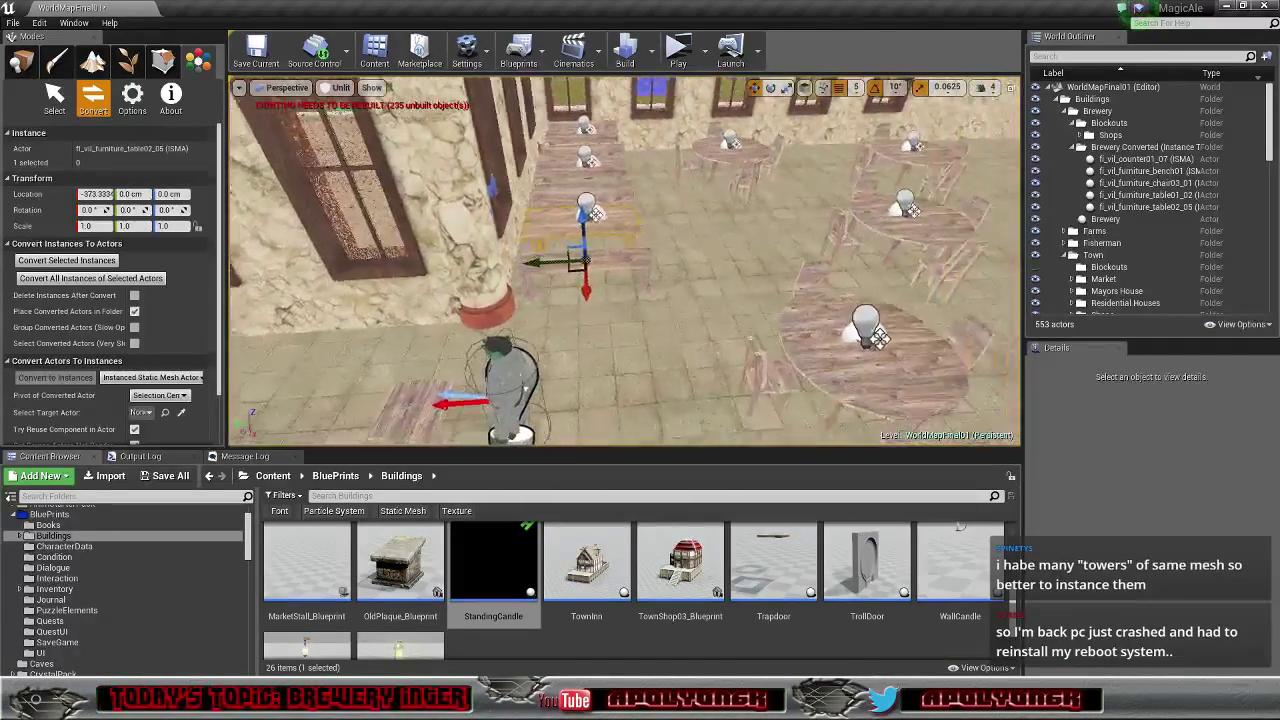
right_drag(698, 397, 530, 385)
right_drag(620, 300, 530, 300)
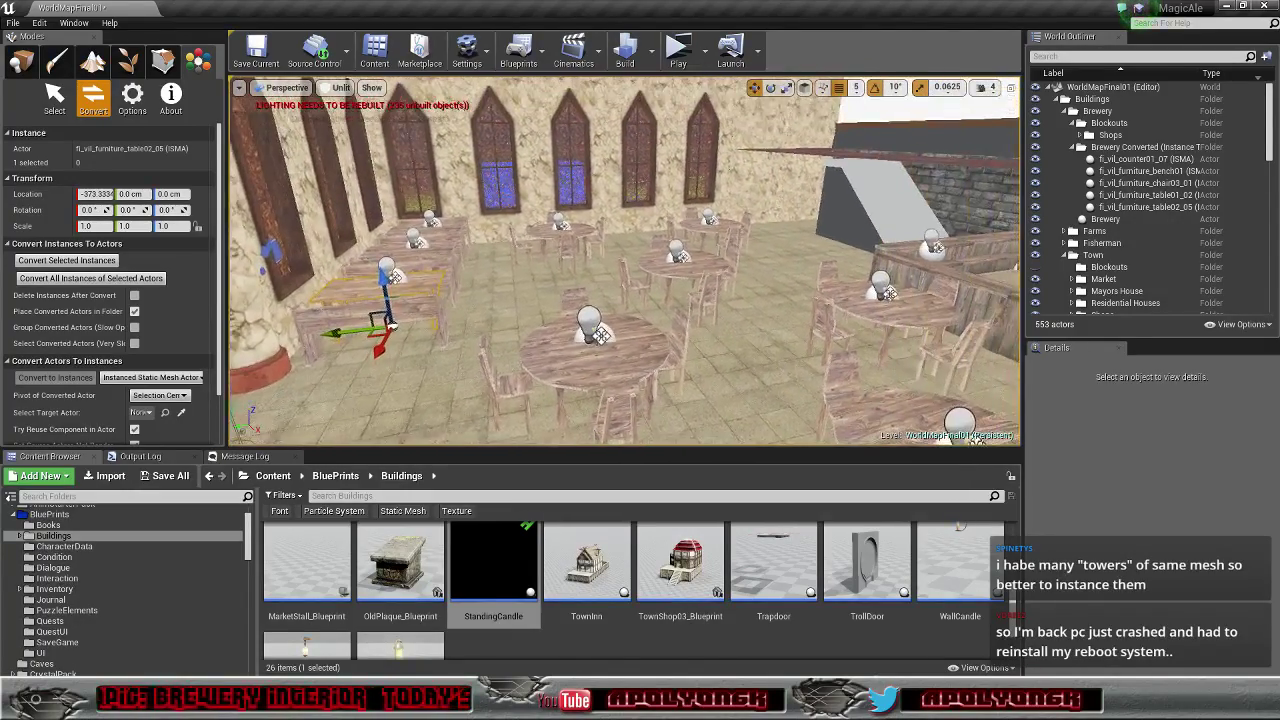
shift+drag(352, 314, 780, 310)
shift+drag(430, 313, 460, 313)
right_drag(369, 340, 460, 400)
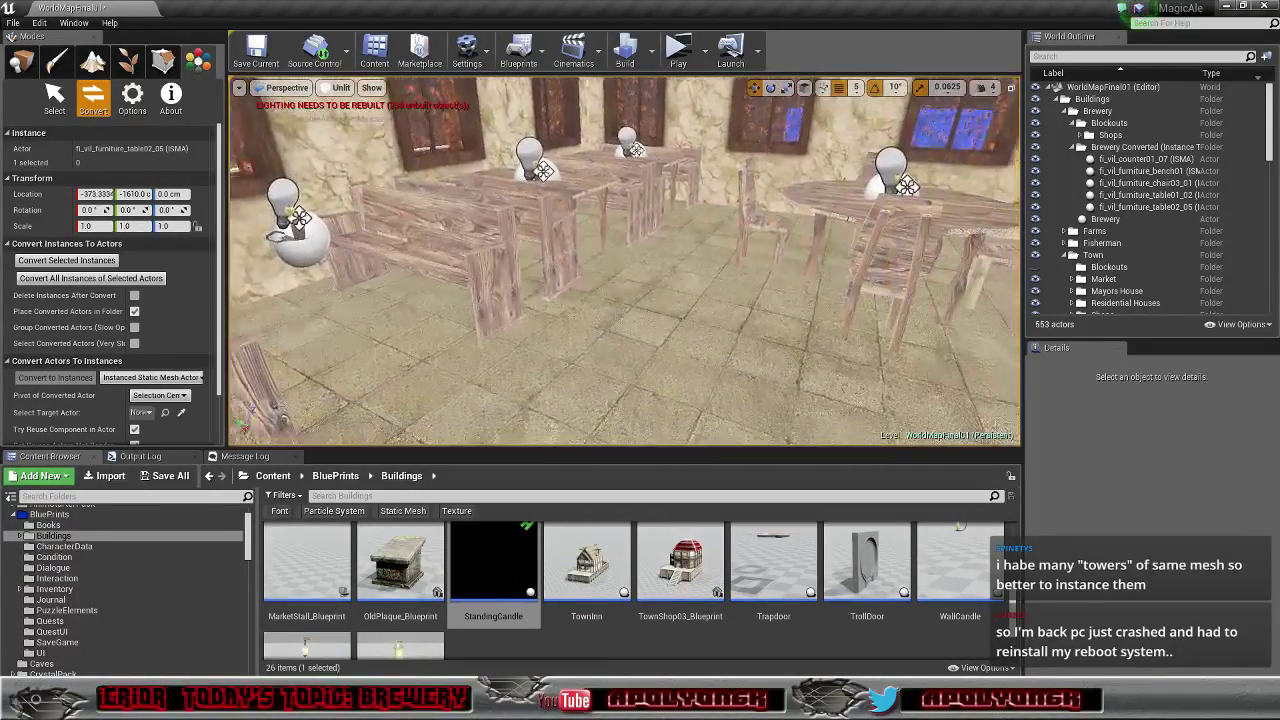
key(ctrl+z)
key(ctrl+z)
key(ctrl+z)
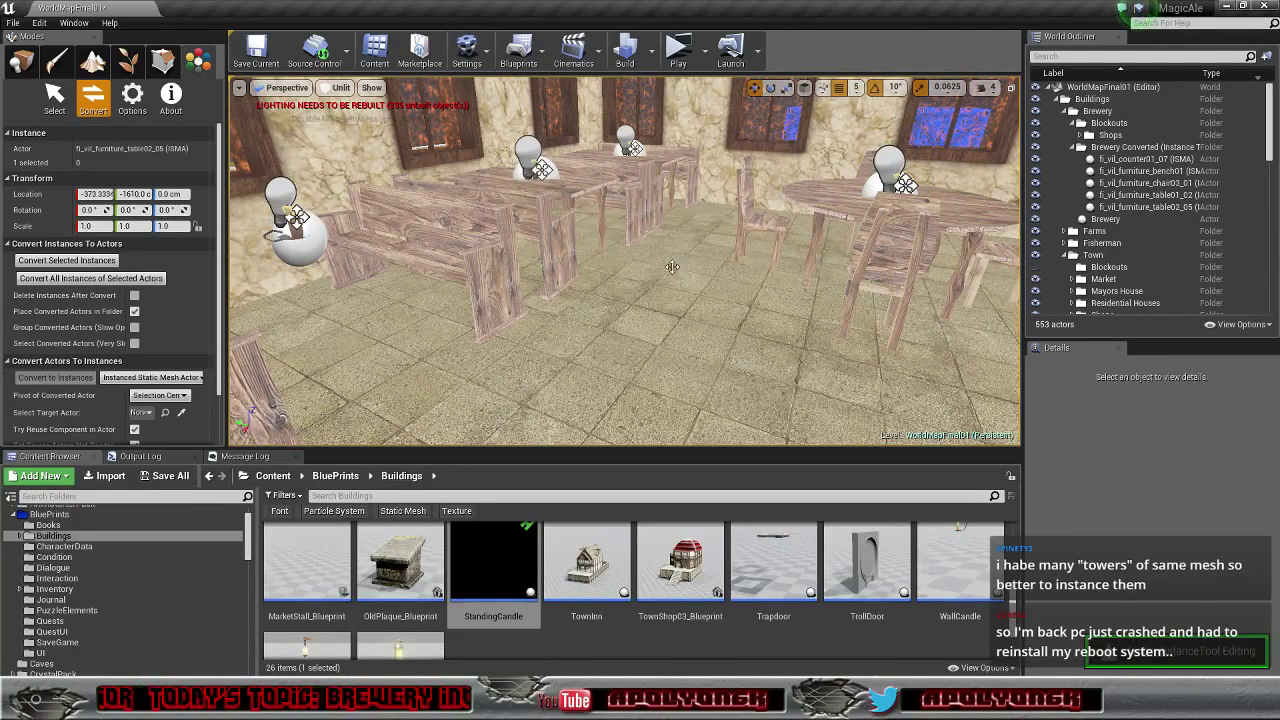
Step: Duplicate the rectangular fi_vil_furniture_table02_05 instance near the windows and move the copy along Y to -1870 in the stone-walled room
key(f)
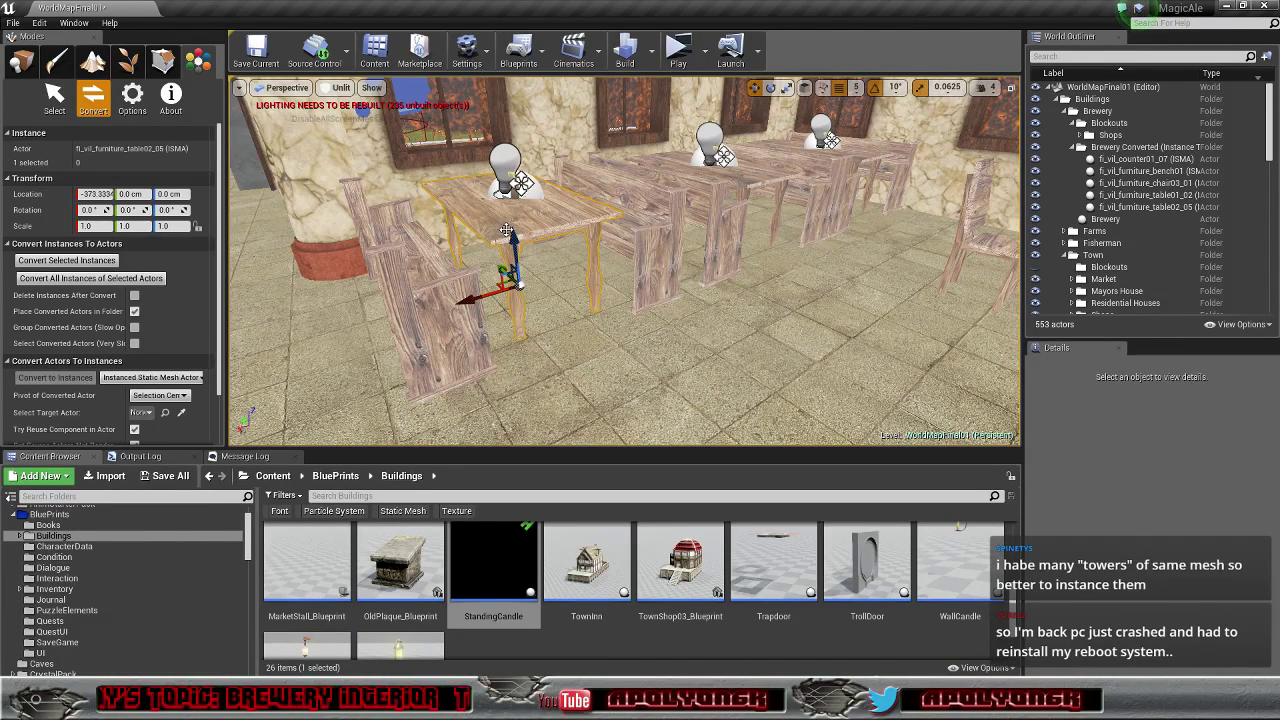
drag(502, 268, 750, 400)
scroll(747, 311, down, 15)
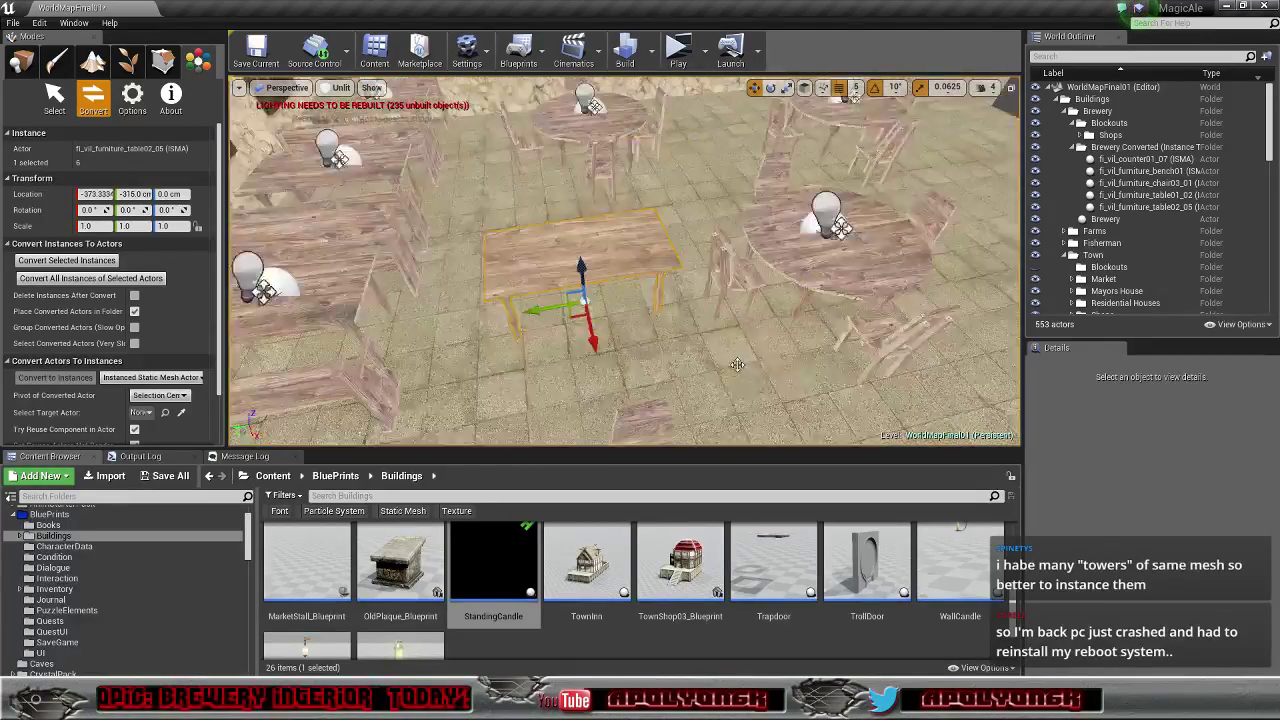
scroll(747, 311, up, 4)
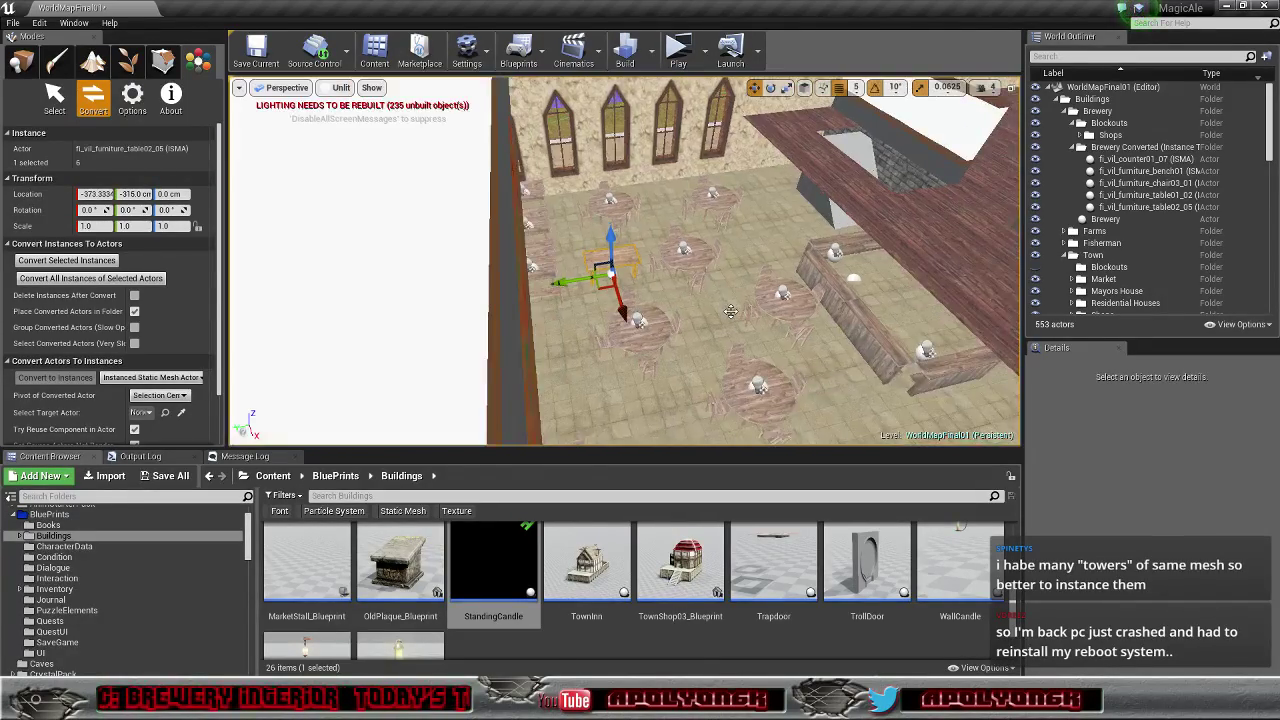
drag(551, 283, 915, 235)
right_drag(835, 348, 640, 340)
key(w)
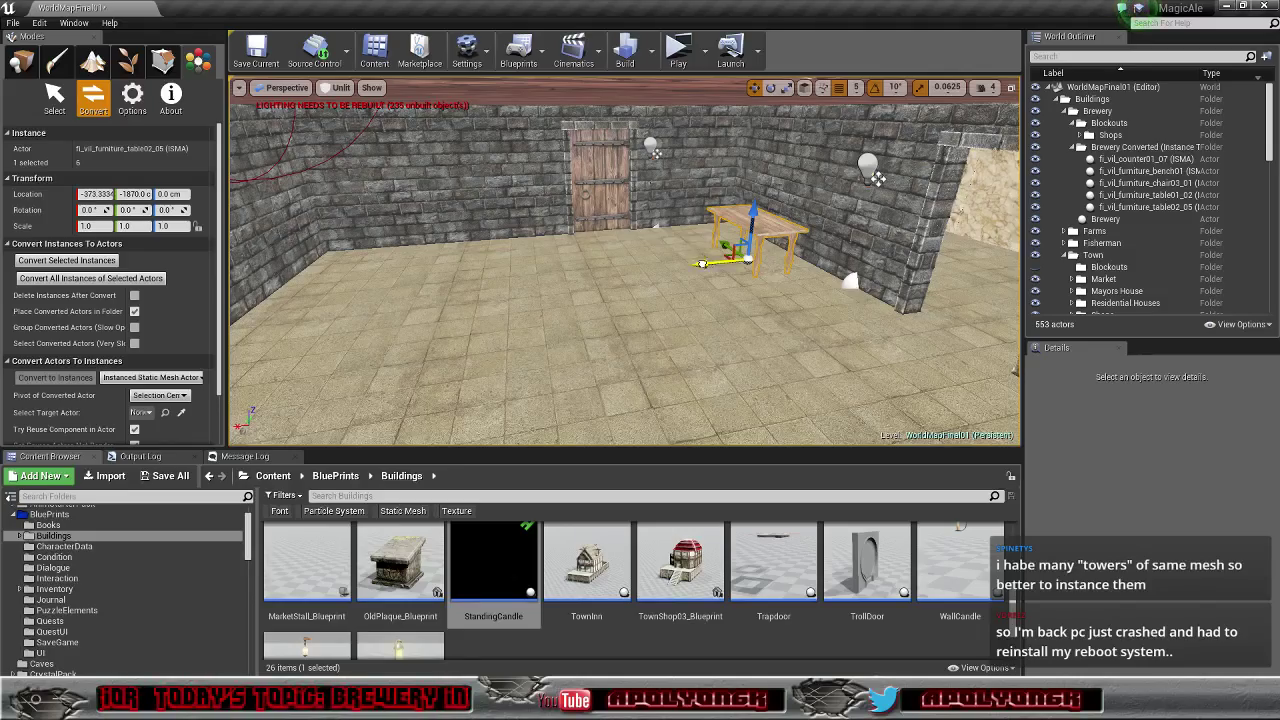
Step: Move the table copy to about X 161.67 and Y -1920, and duplicate it end to end at Y -2120
drag(703, 264, 417, 306)
key(f)
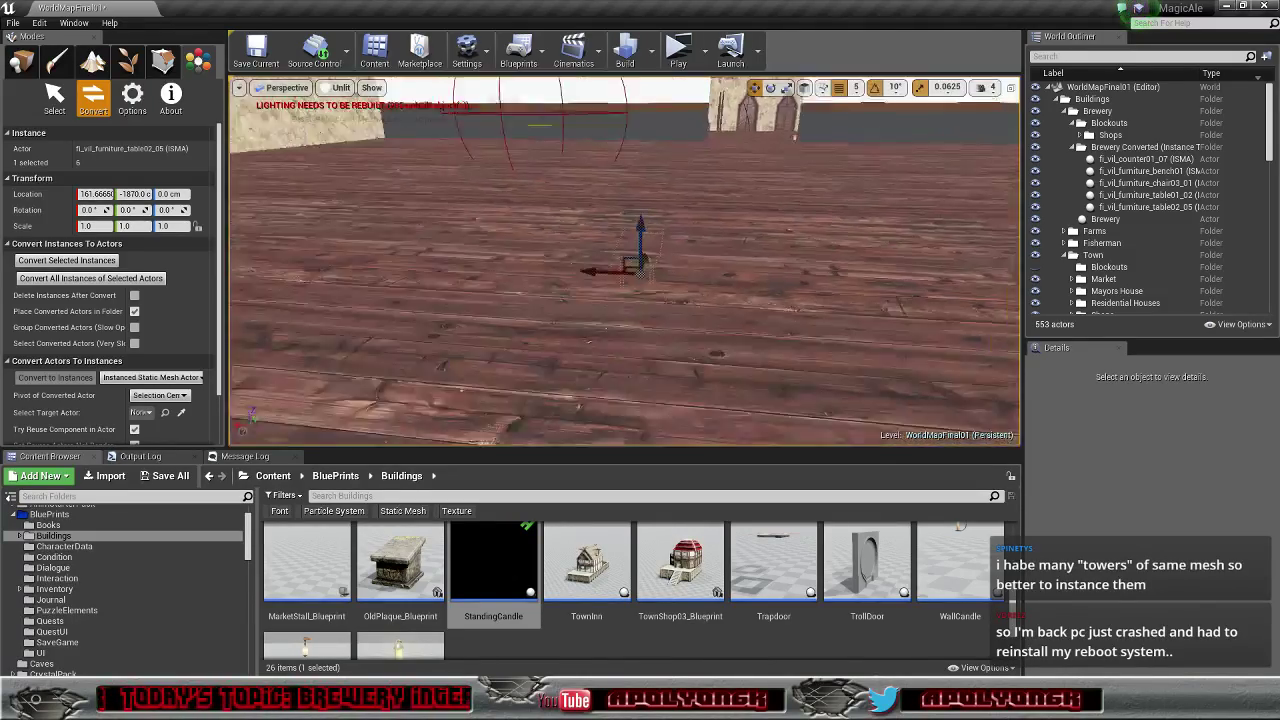
right_drag(481, 312, 810, 385)
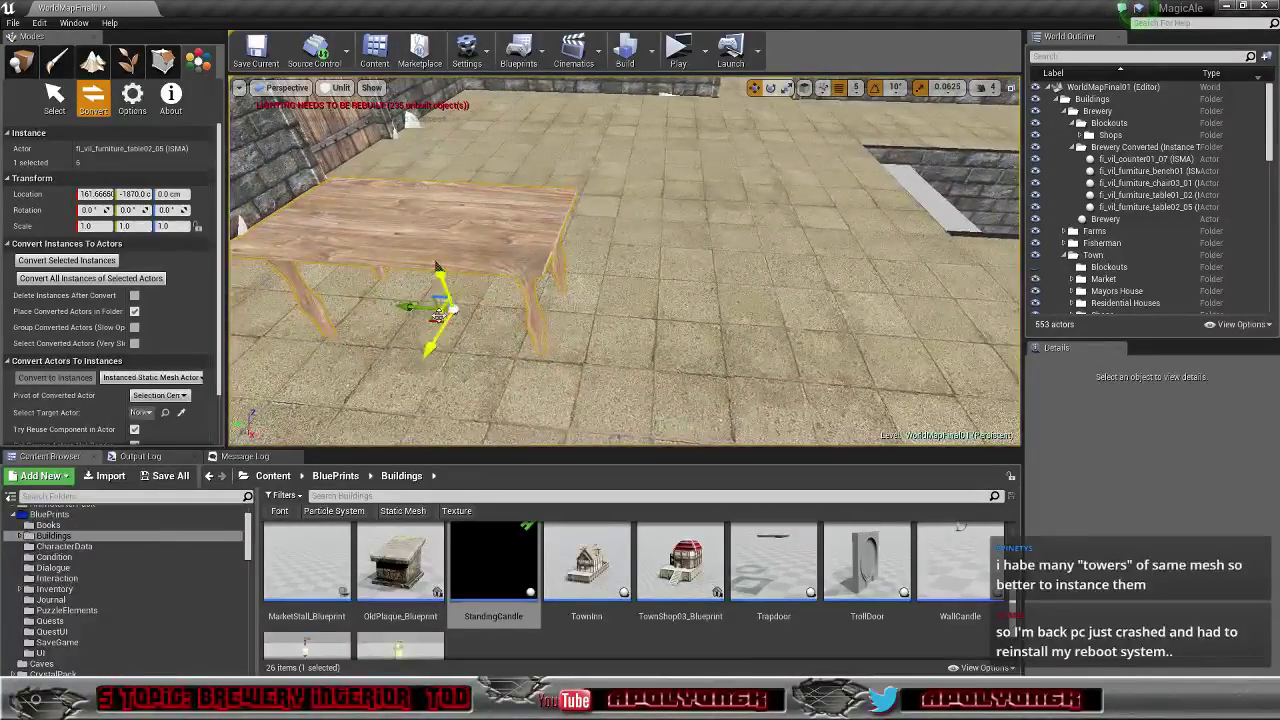
drag(404, 309, 478, 313)
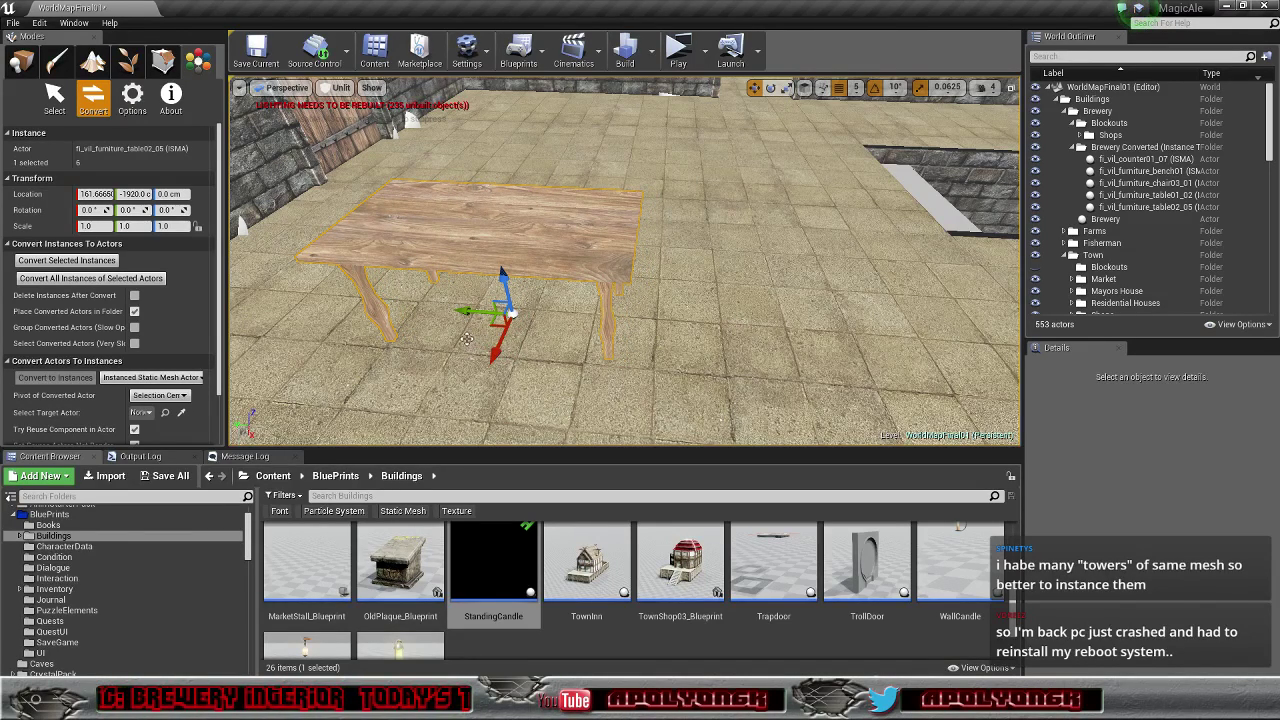
alt+drag(480, 313, 711, 349)
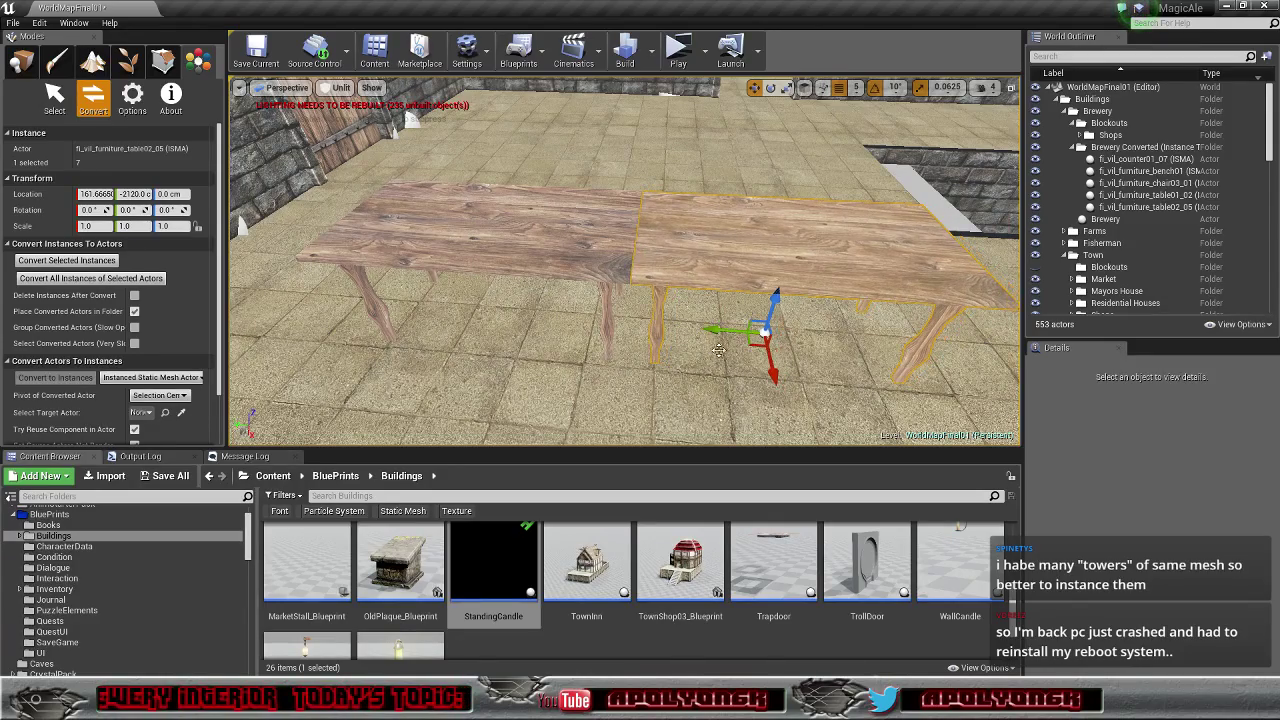
Step: Move both end-to-end rectangular table instances together along X to about 91.67 in the stone-walled room
right_drag(718, 350, 752, 317)
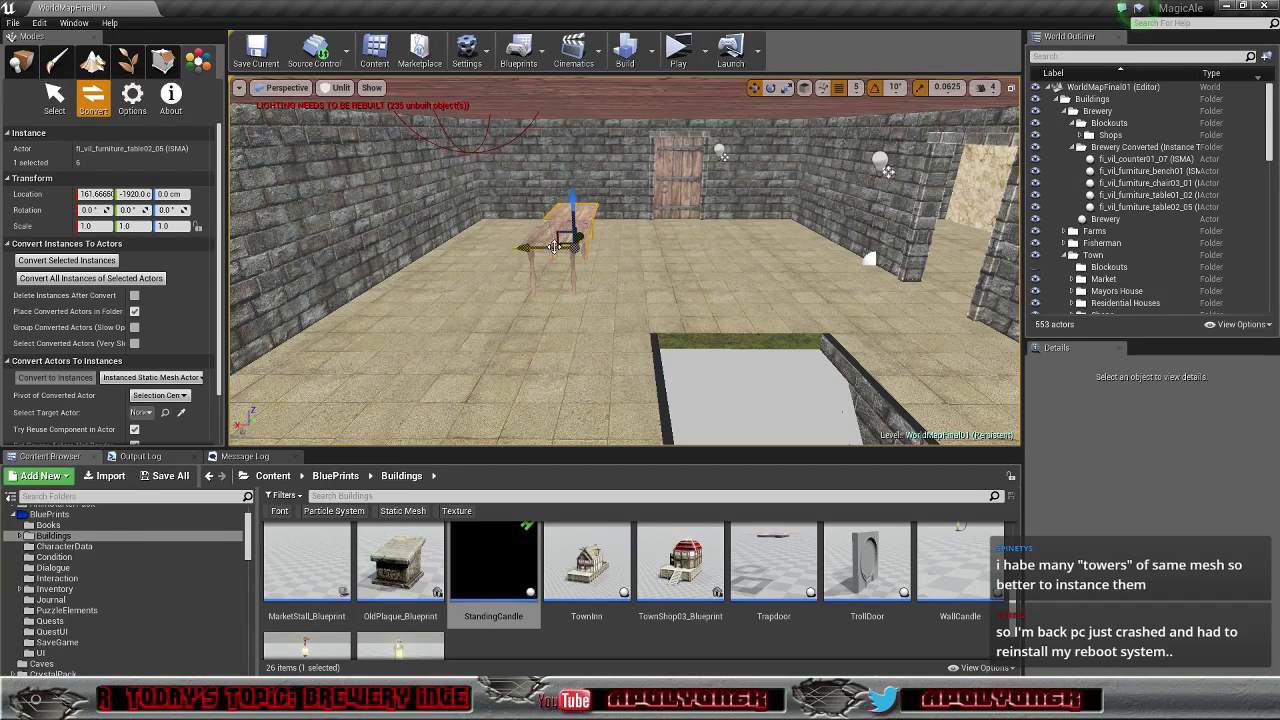
ctrl+click(543, 244)
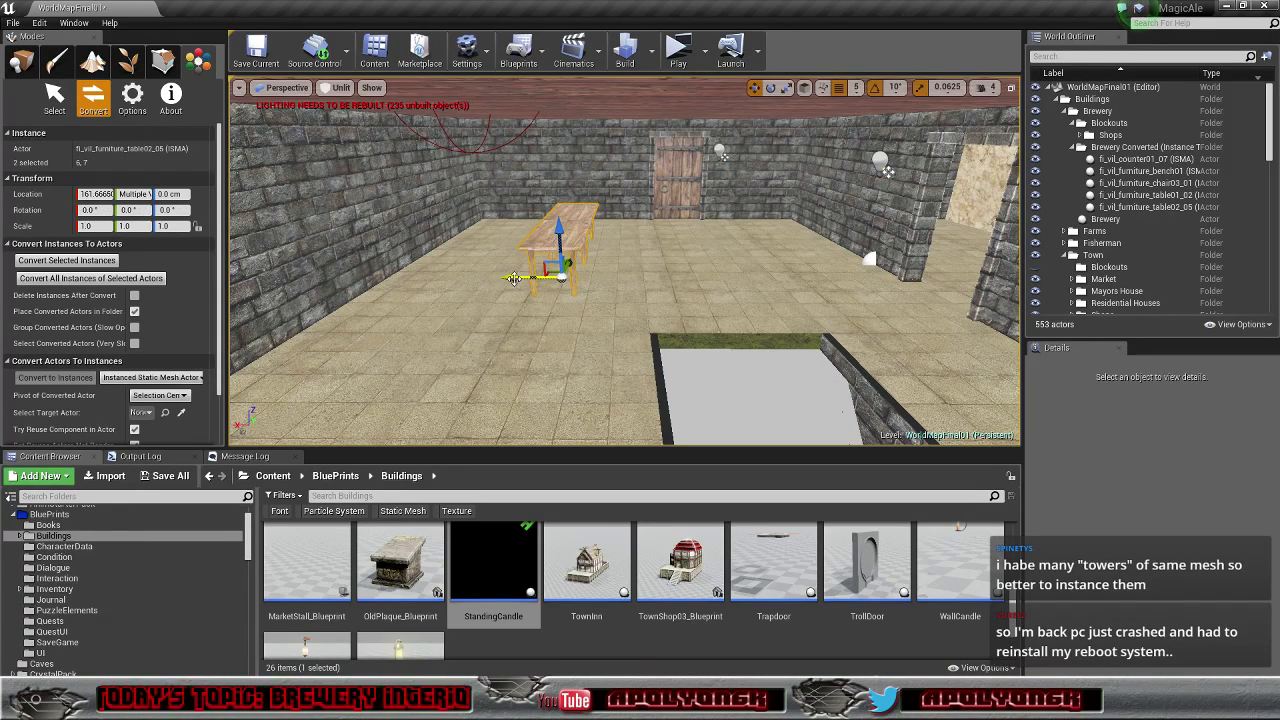
drag(520, 278, 550, 284)
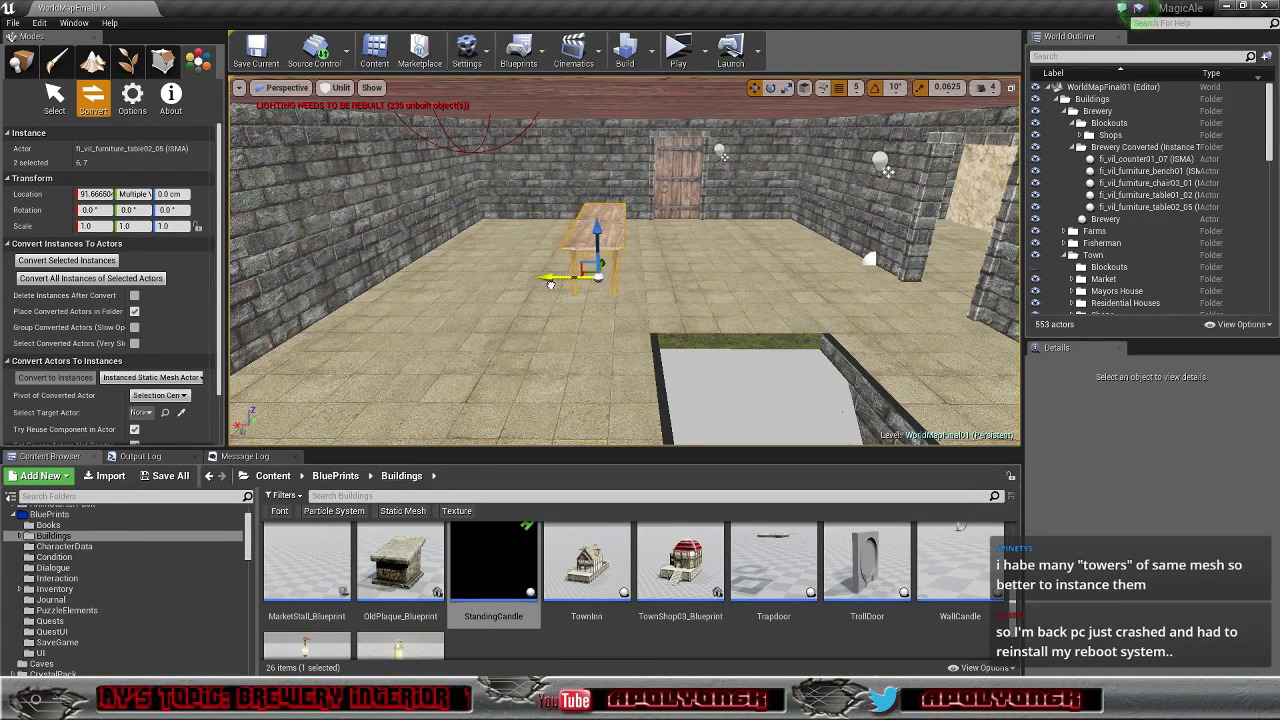
right_drag(560, 298, 573, 275)
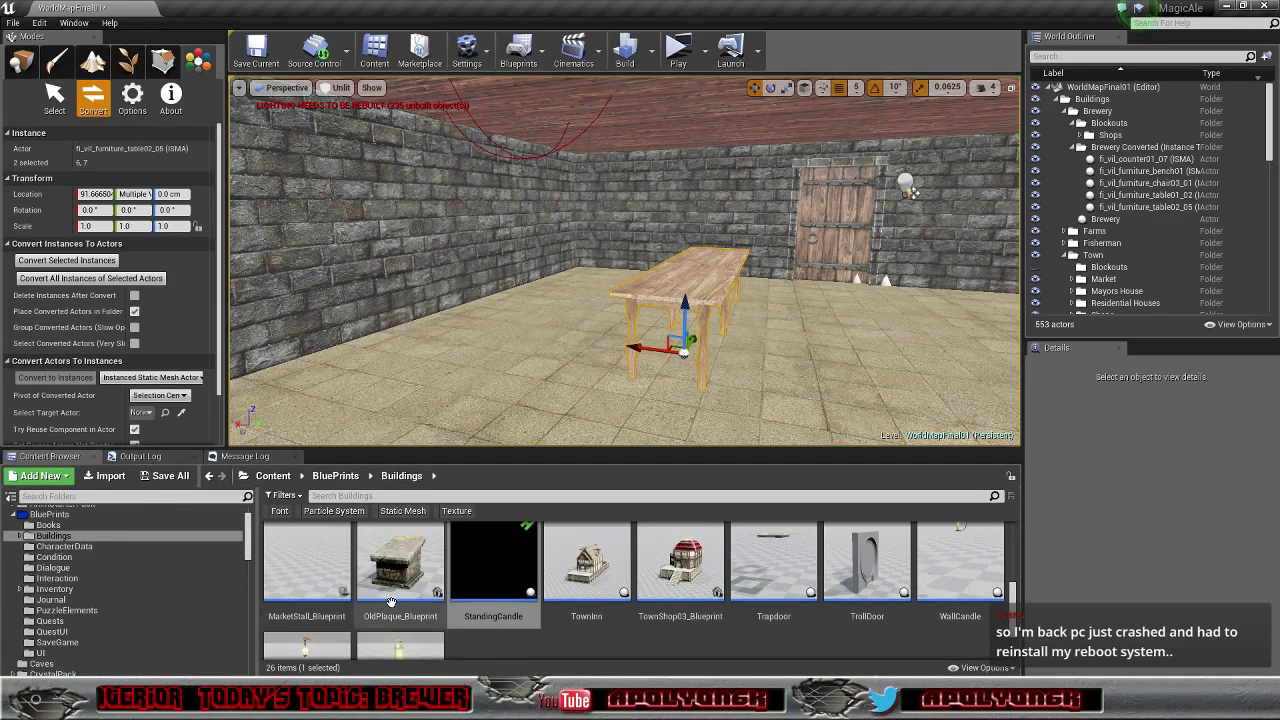
Step: Find the Kitchen props in the InteriorKit meshes and place fi_vil_kitch_unit03_a on the floor between the tables and the stone wall
drag(252, 547, 248, 590)
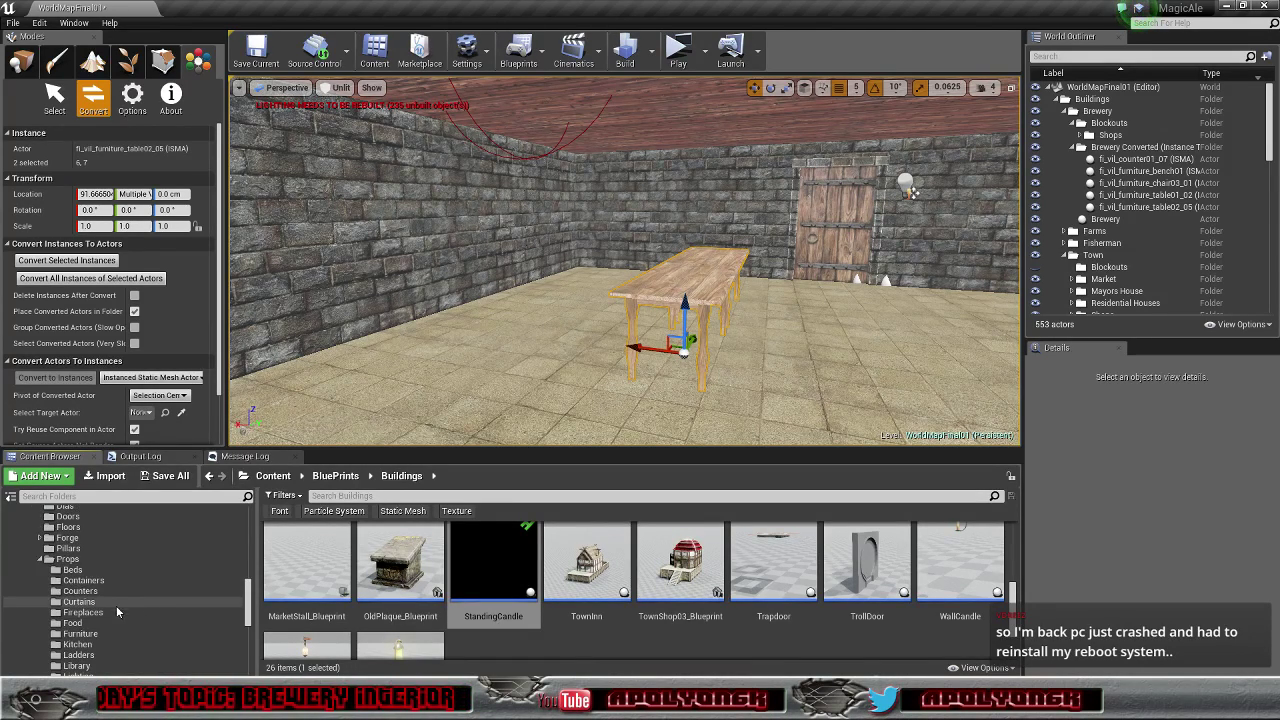
scroll(100, 620, down, 1)
click(84, 628)
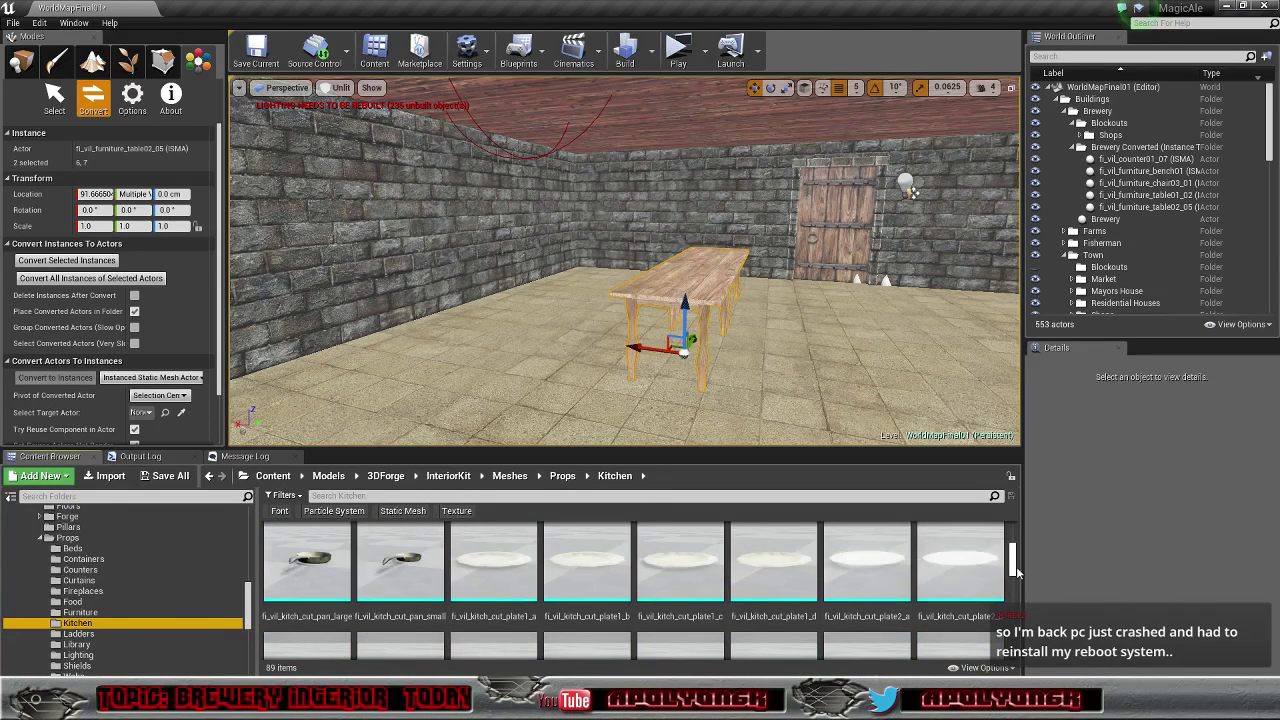
scroll(1013, 550, up, 3)
drag(1015, 547, 1013, 650)
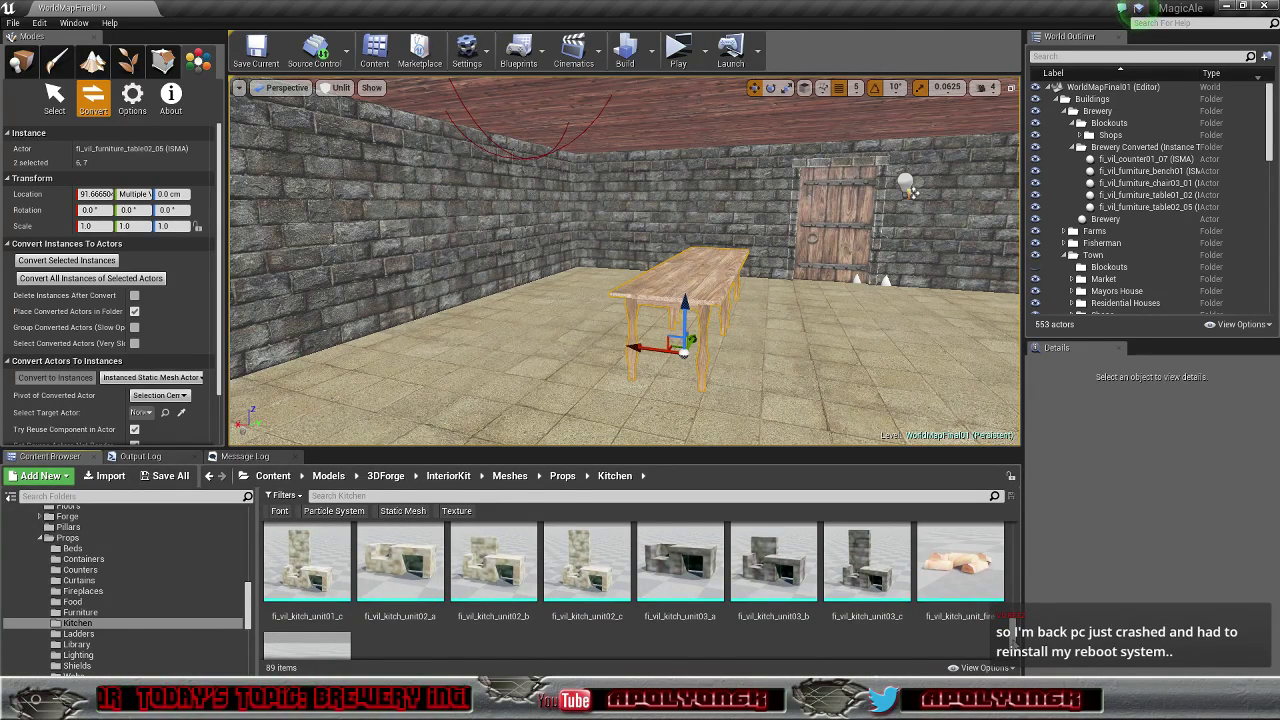
mouse_move(1014, 644)
mouse_down()
mouse_move(1014, 630)
mouse_move(1013, 646)
mouse_up()
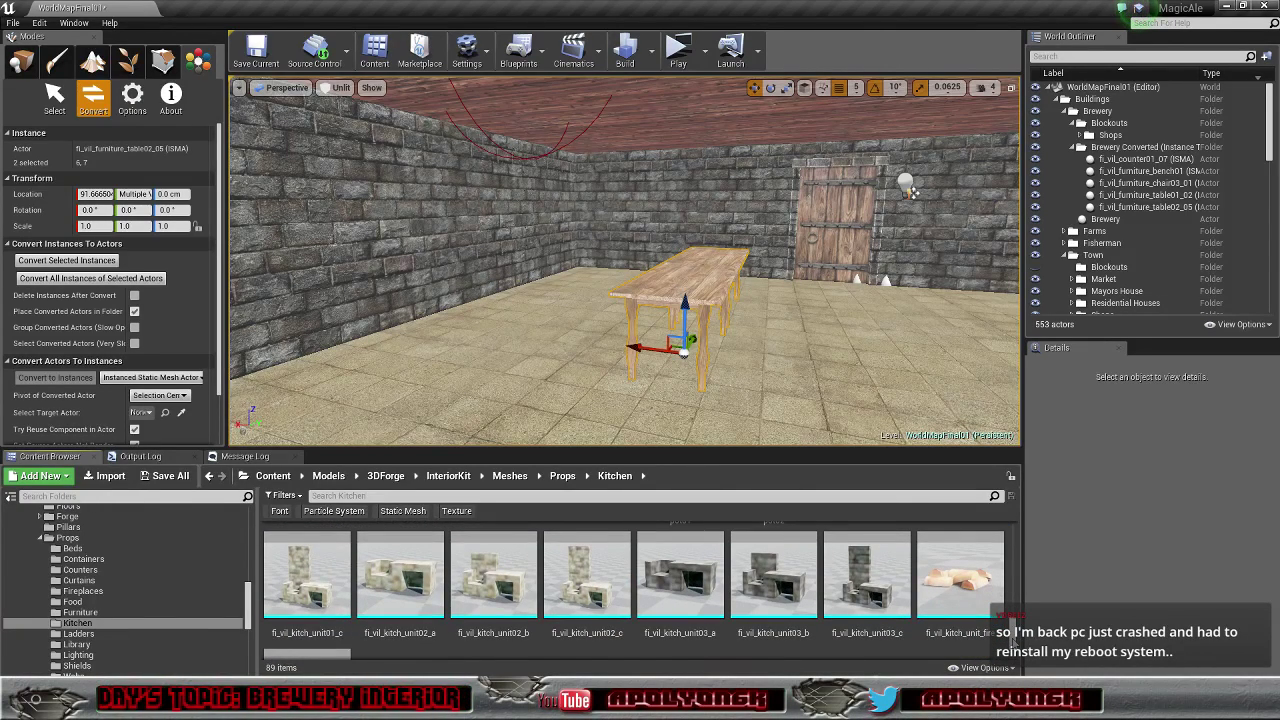
mouse_move(717, 555)
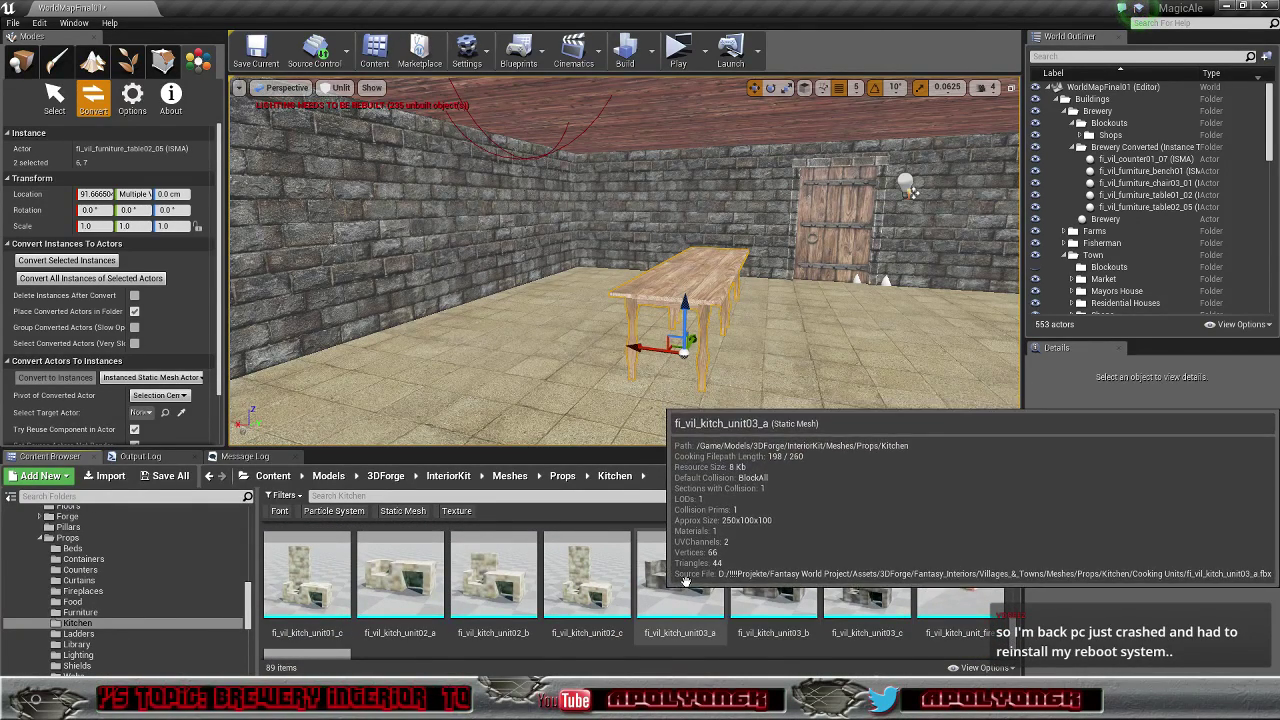
drag(717, 555, 488, 342)
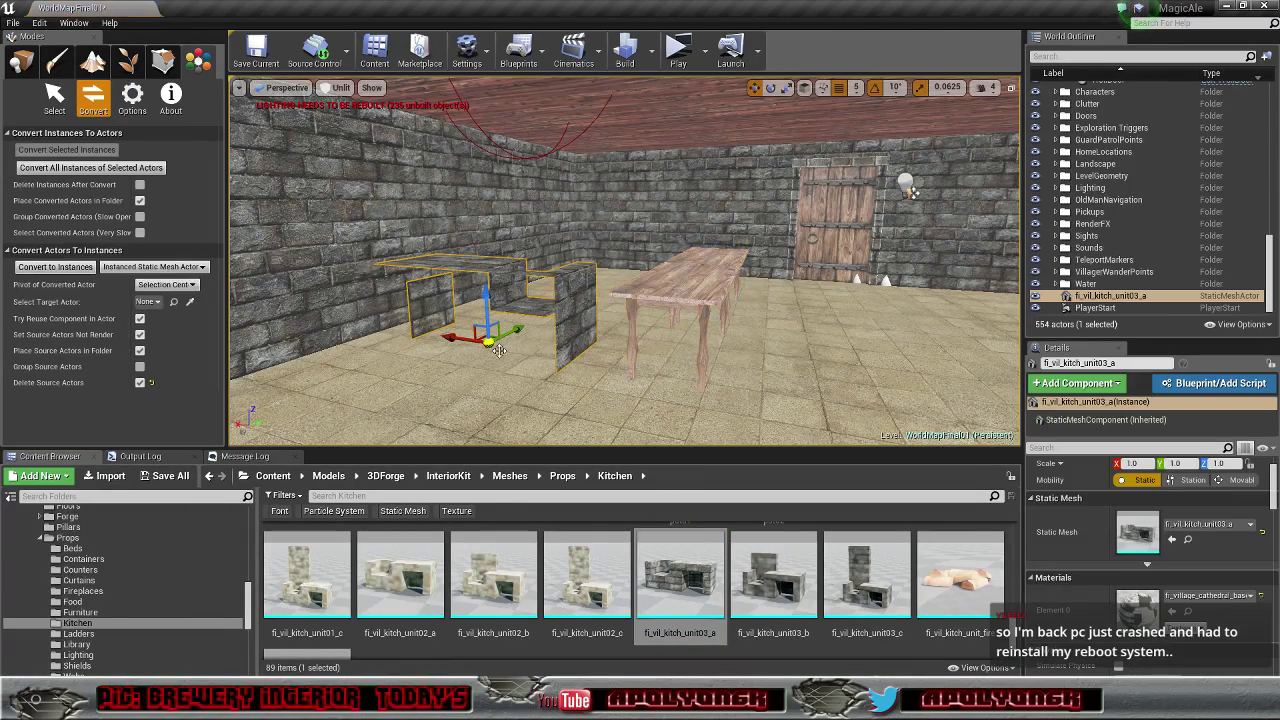
Step: Rotate the stone kitchen unit so its front faces the tables, and shift it along the wall toward the room's corner
right_drag(488, 342, 265, 410)
mouse_move(608, 379)
right_down()
mouse_move(550, 360)
mouse_move(608, 379)
right_up()
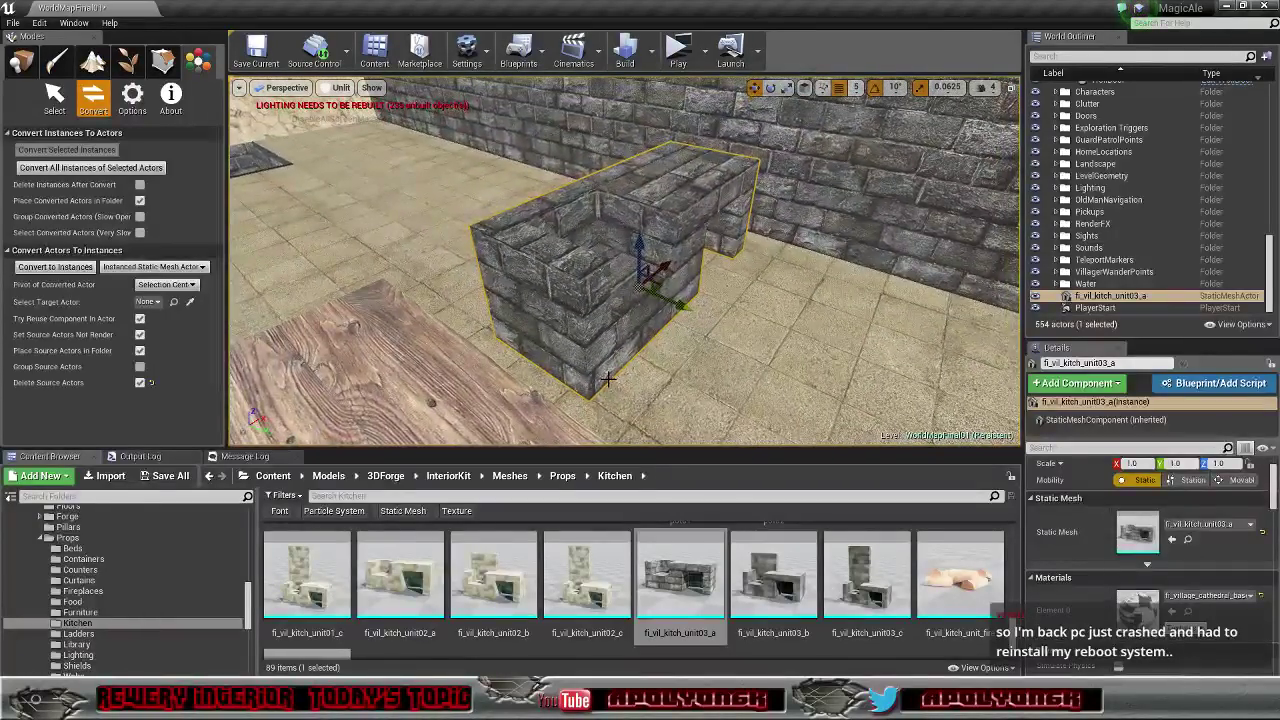
key(e)
drag(679, 326, 704, 302)
right_drag(704, 302, 780, 276)
right_drag(610, 315, 618, 315)
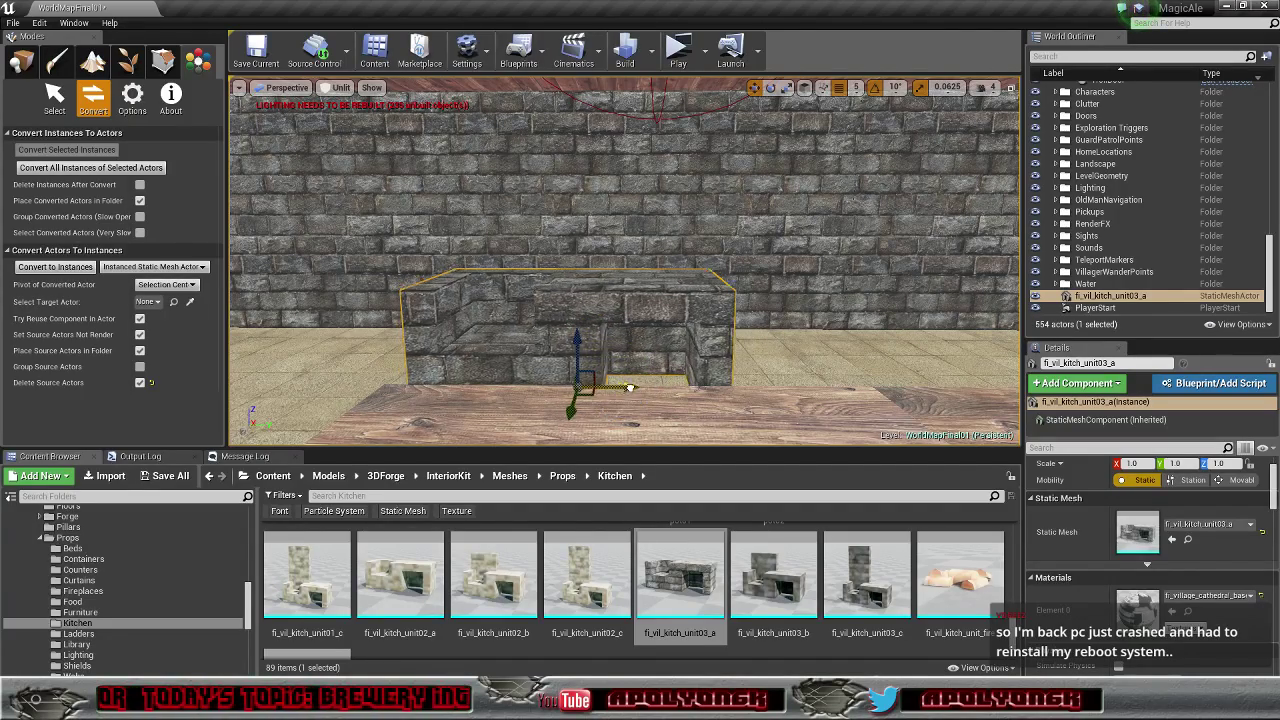
drag(630, 387, 966, 388)
Step: Push the stone kitchen unit back until it sits against the wall behind the tables
right_drag(966, 388, 998, 368)
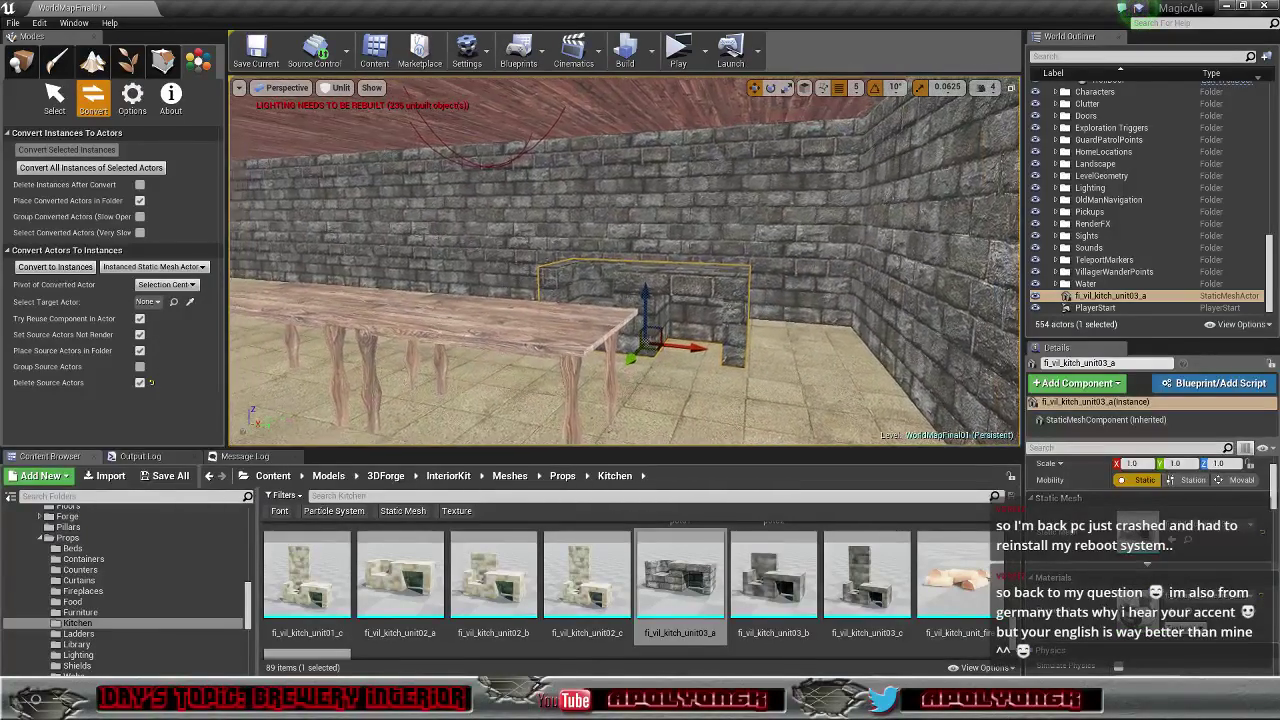
right_drag(570, 374, 560, 372)
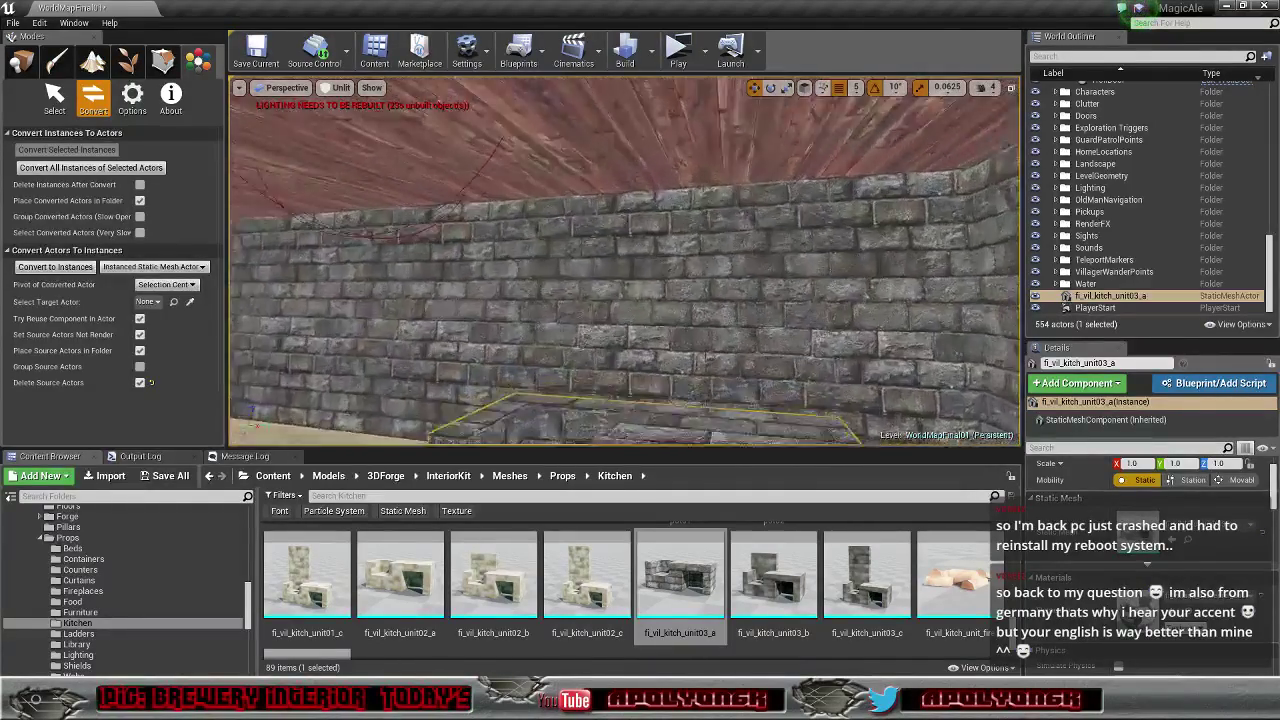
right_drag(572, 300, 740, 300)
right_drag(540, 364, 530, 360)
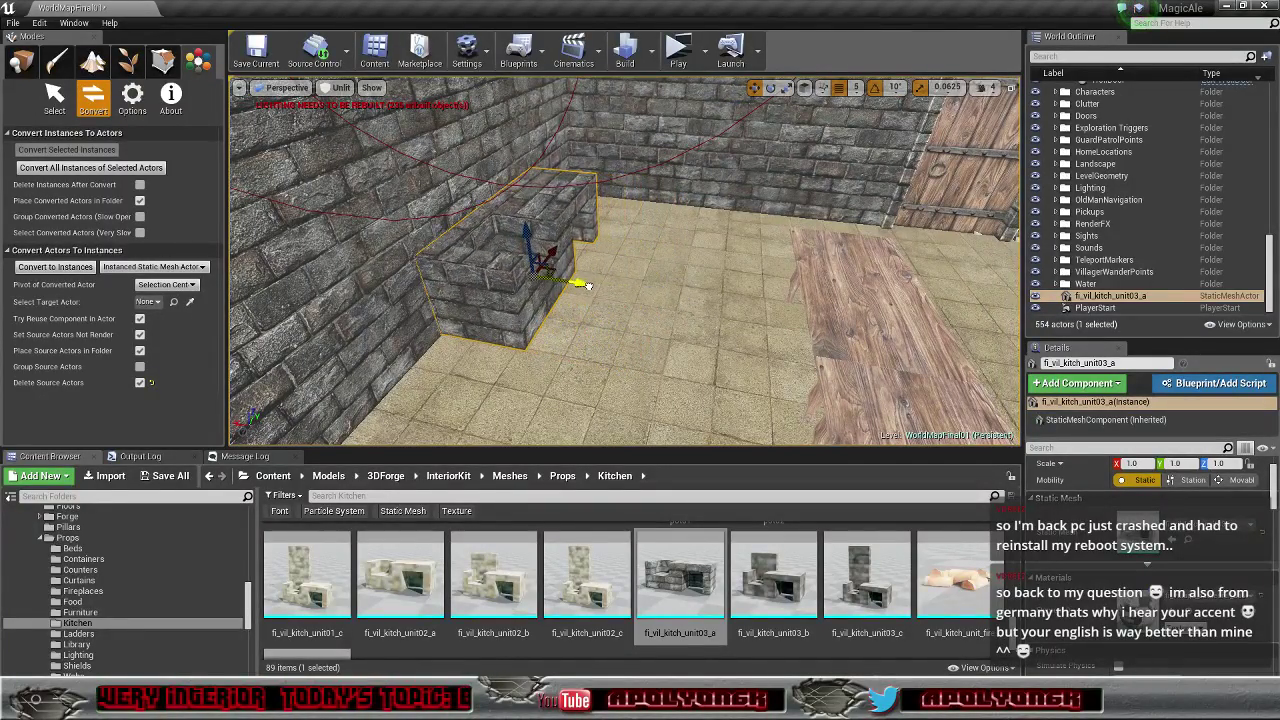
right_drag(590, 286, 580, 282)
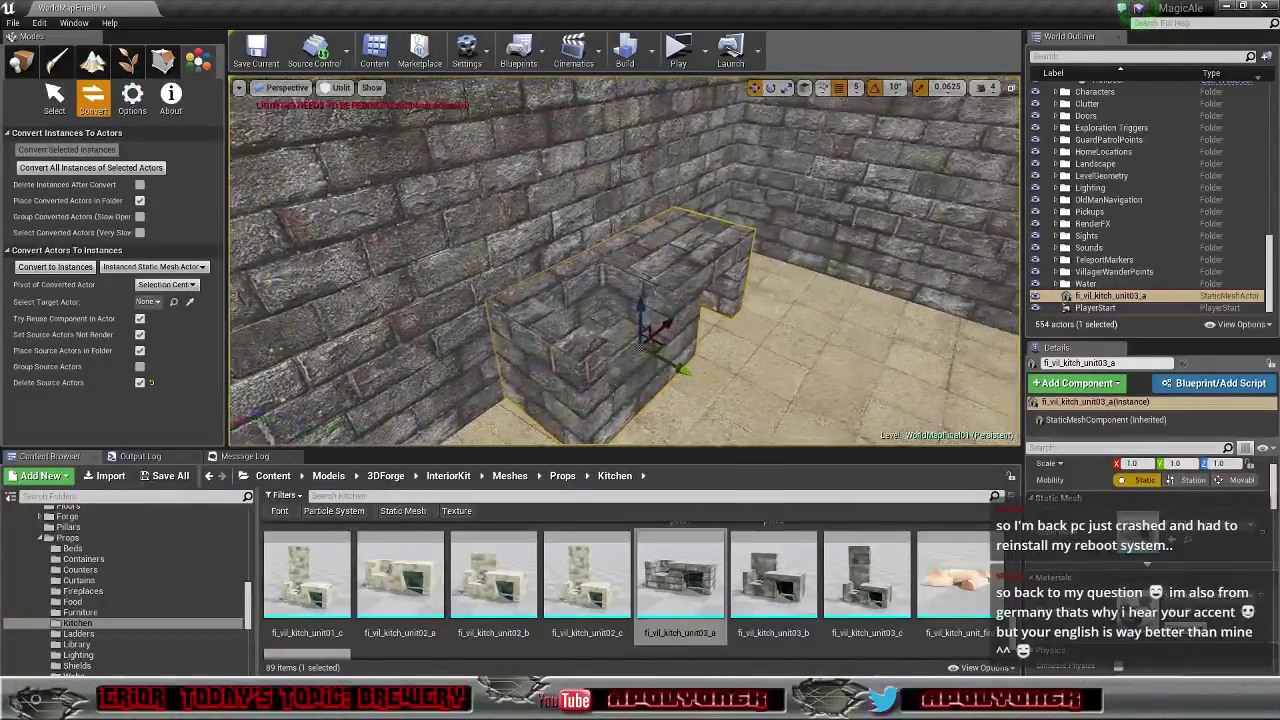
right_drag(599, 293, 621, 287)
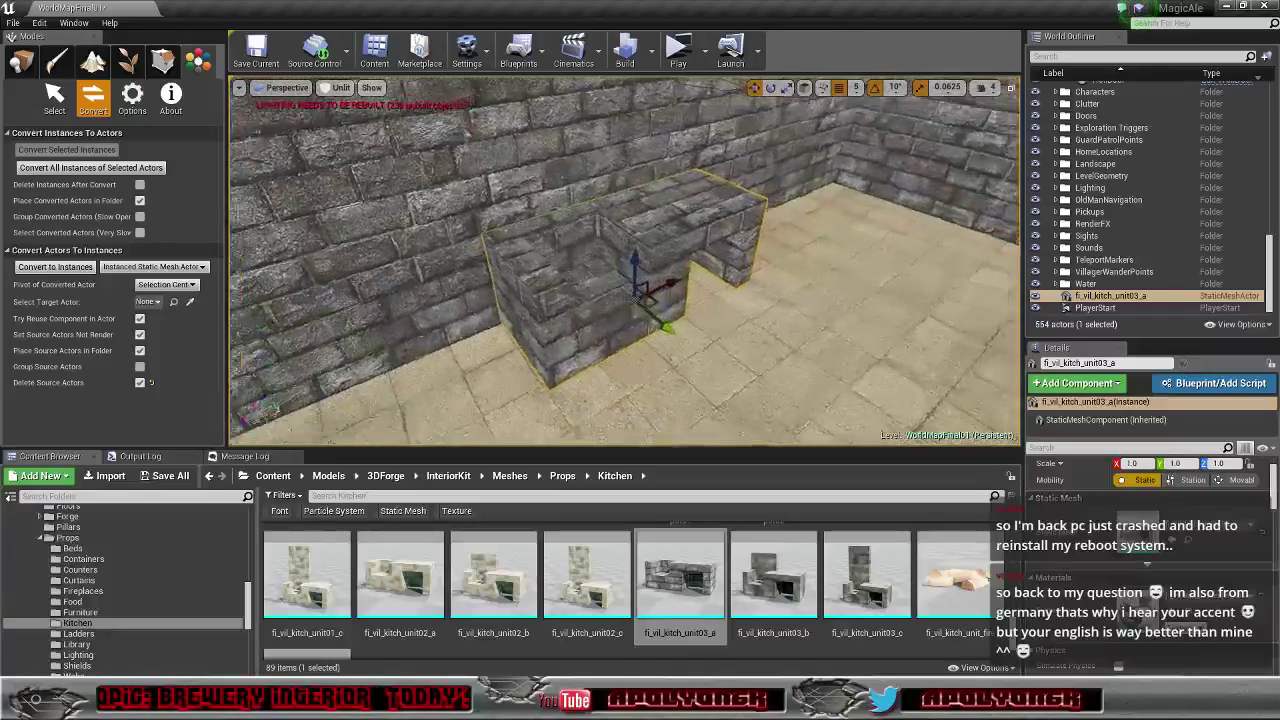
right_drag(640, 290, 580, 305)
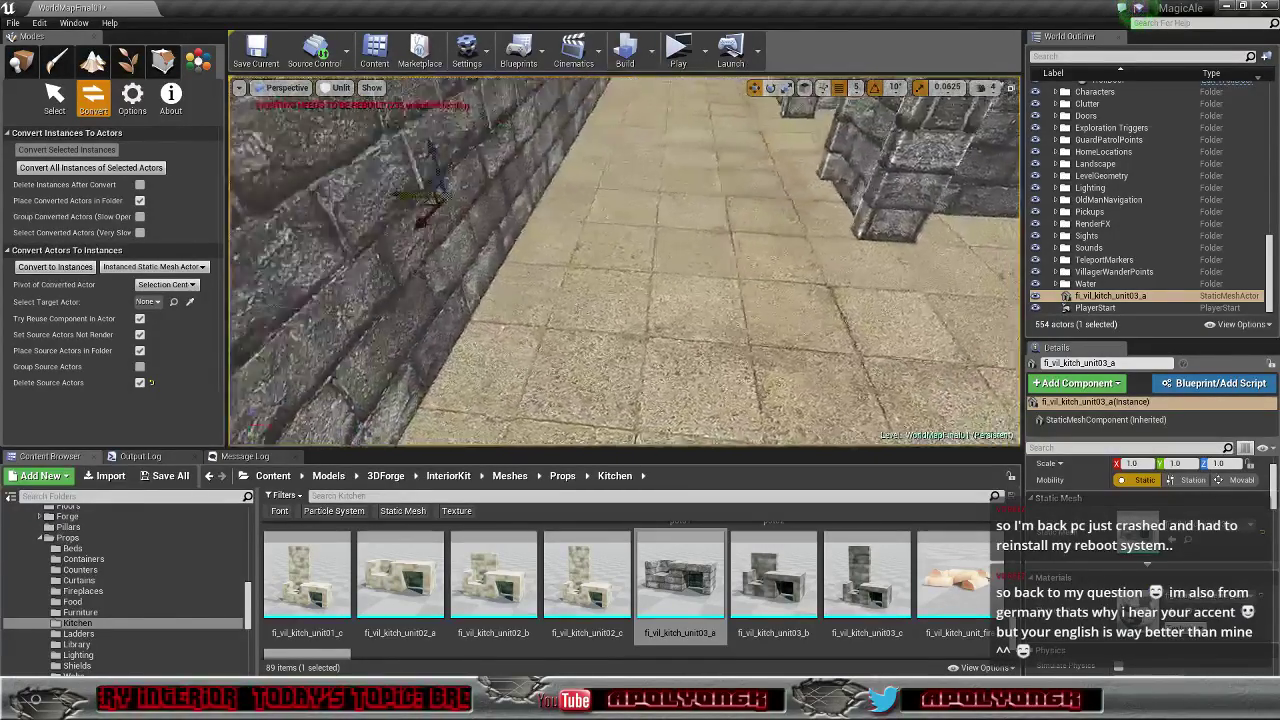
Step: Duplicate the stone kitchen unit end to end along the wall, placing the copy on the side toward the corner
right_drag(625, 262, 760, 270)
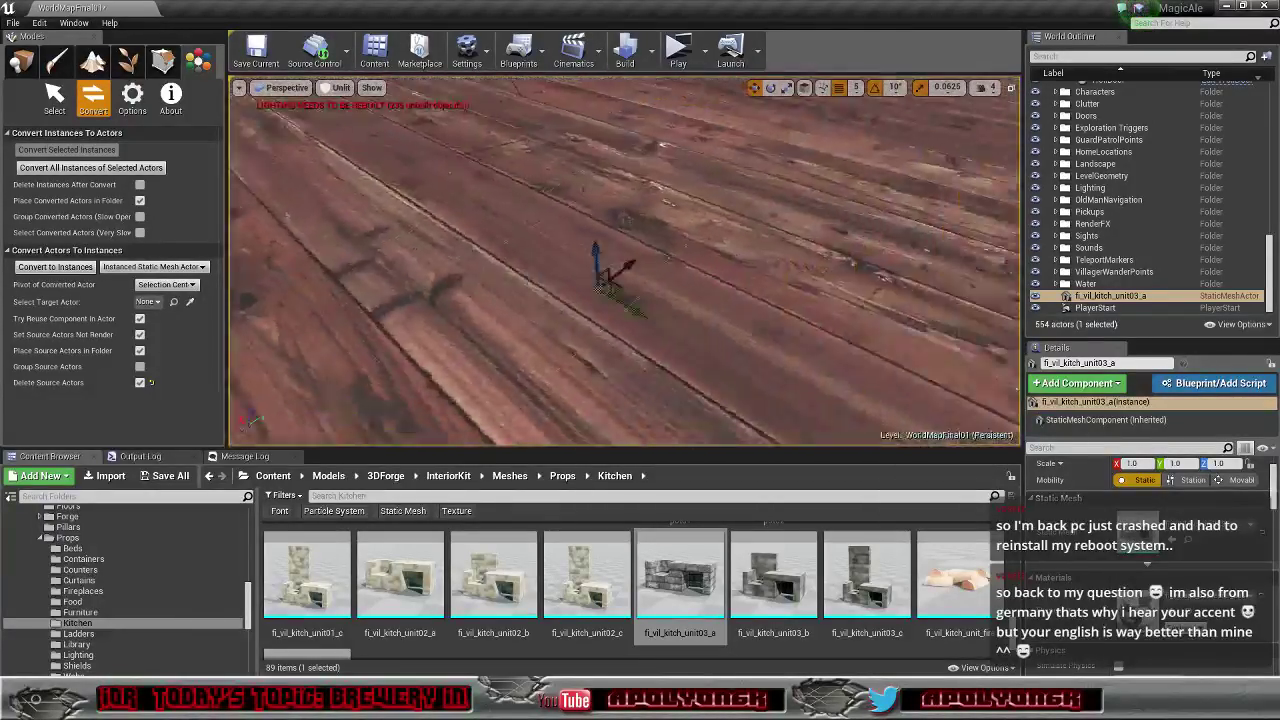
right_drag(625, 262, 527, 264)
key(s)
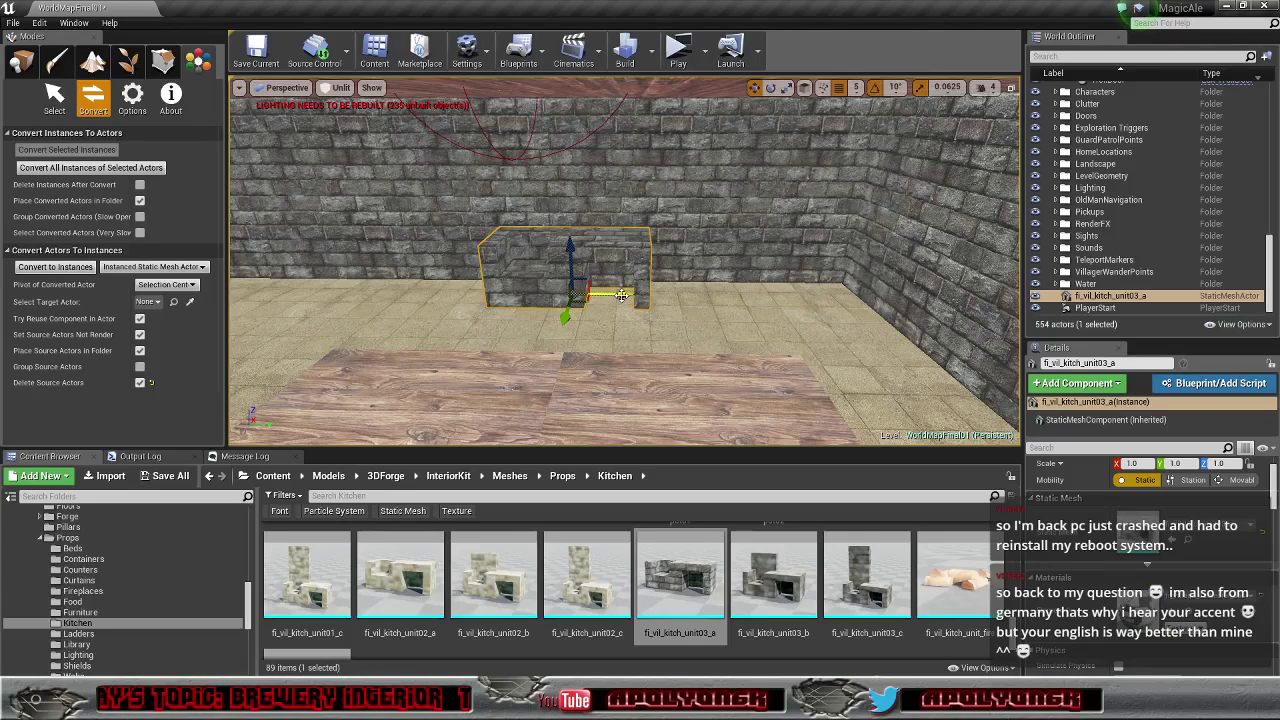
alt+drag(621, 295, 775, 298)
Step: Put both fi_vil_kitch_unit03_a actors in the Brewery Converted folder and convert them to one Instanced Static Mesh Actor
click(1110, 296)
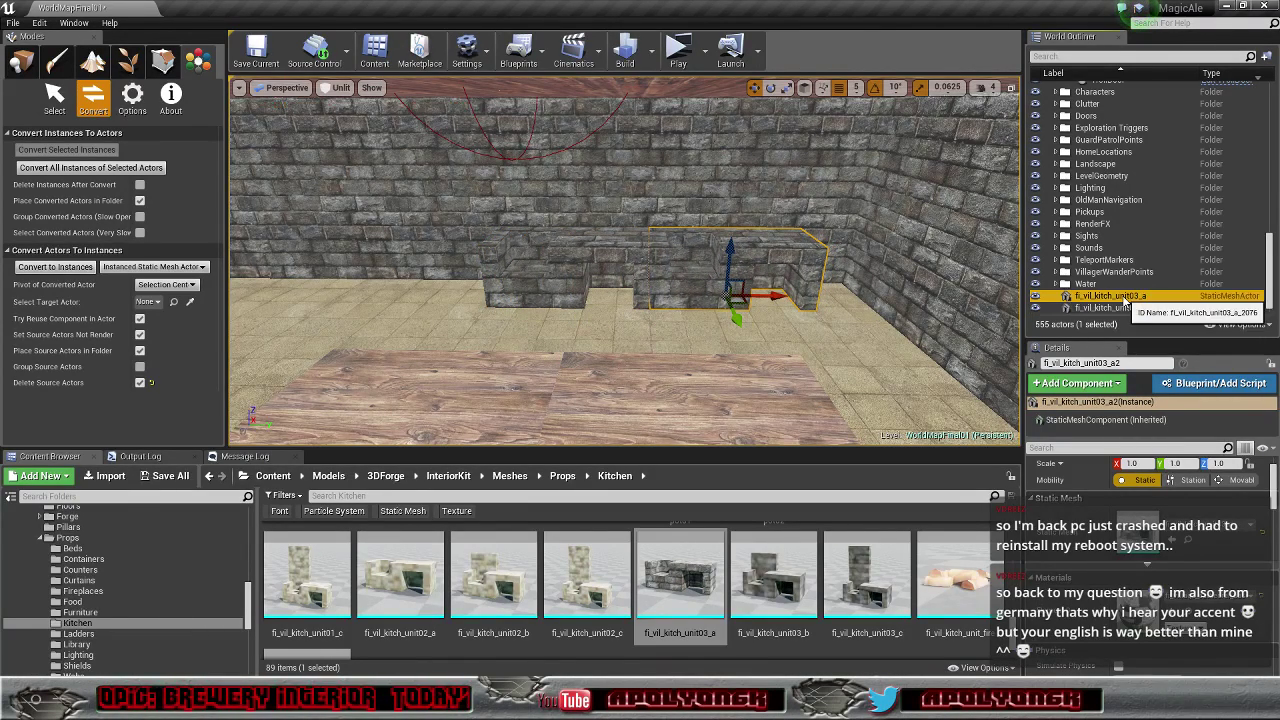
ctrl+click(1130, 308)
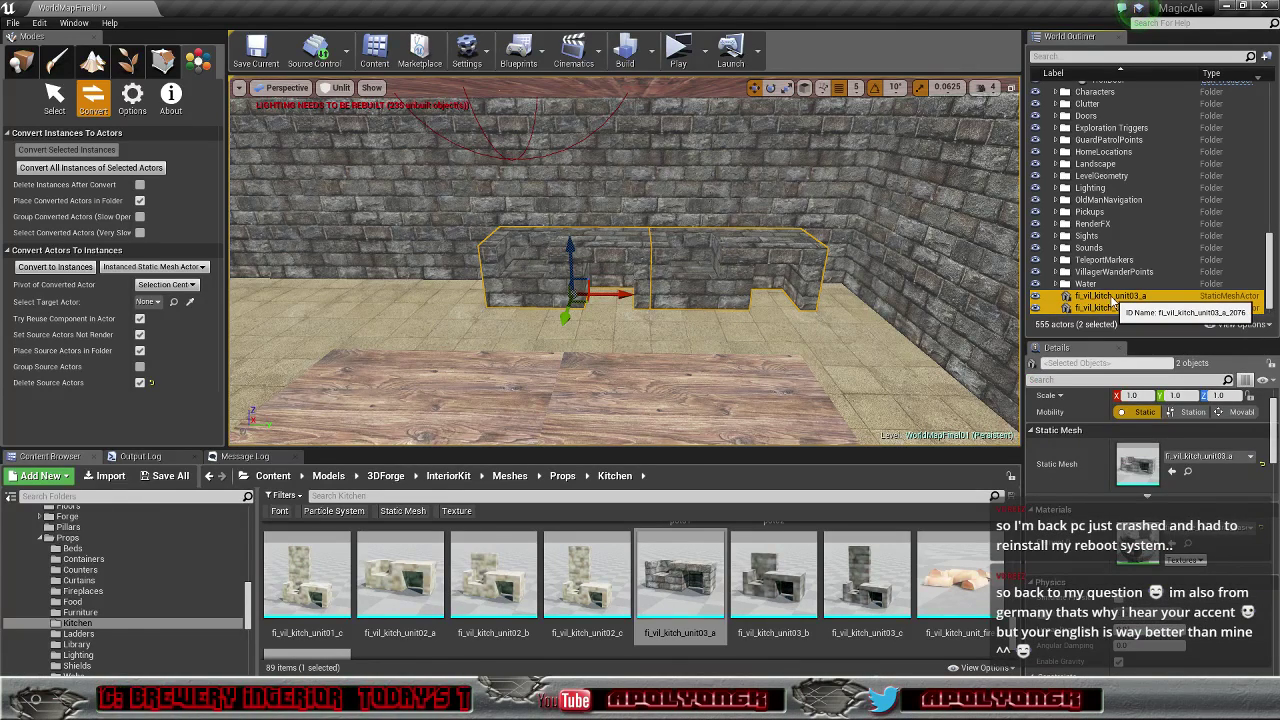
drag(1112, 300, 1128, 148)
scroll(1125, 172, up, 14)
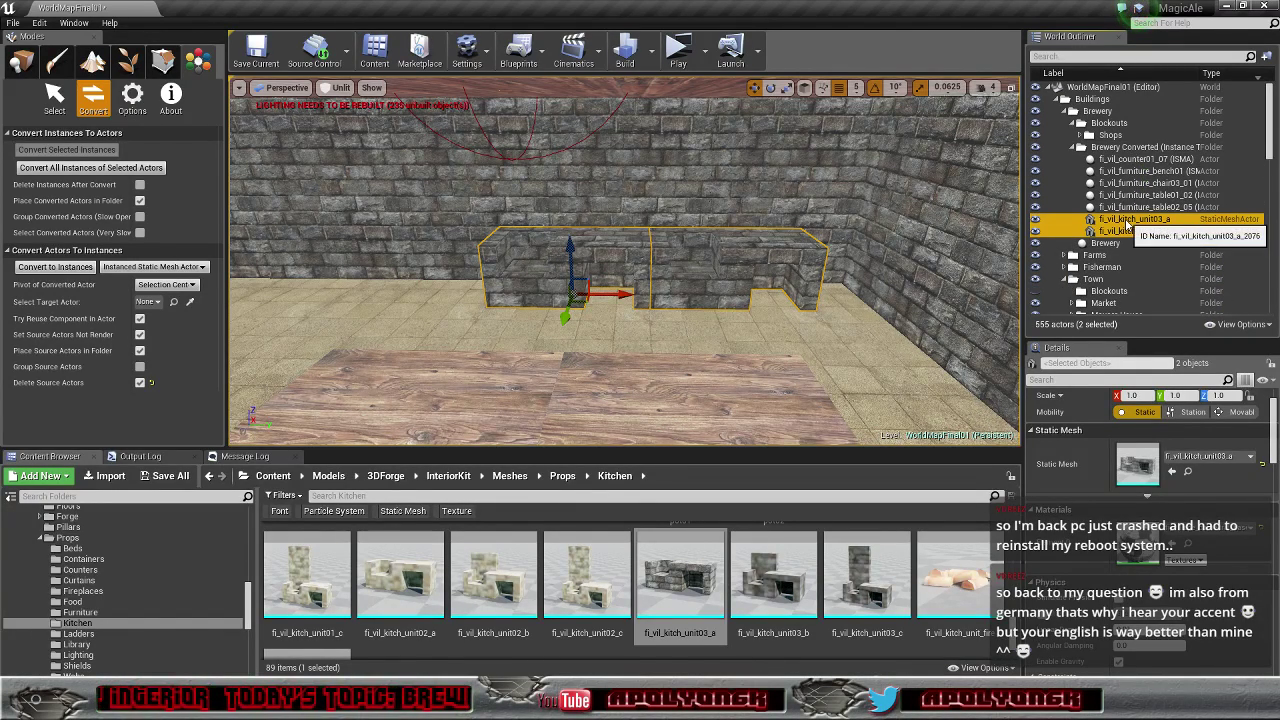
click(42, 268)
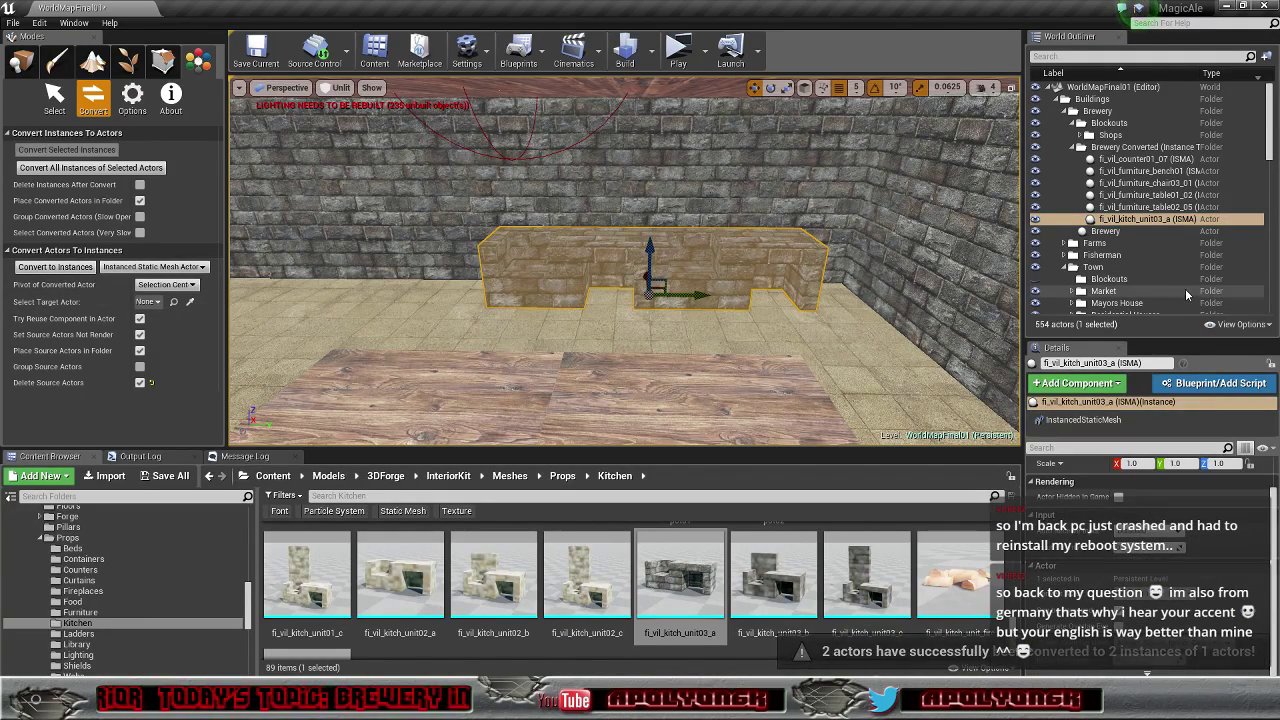
Step: Extend the kitchen unit row along the wall away from the corner with two duplicated instances, the last one at Y -625
right_drag(772, 336, 712, 380)
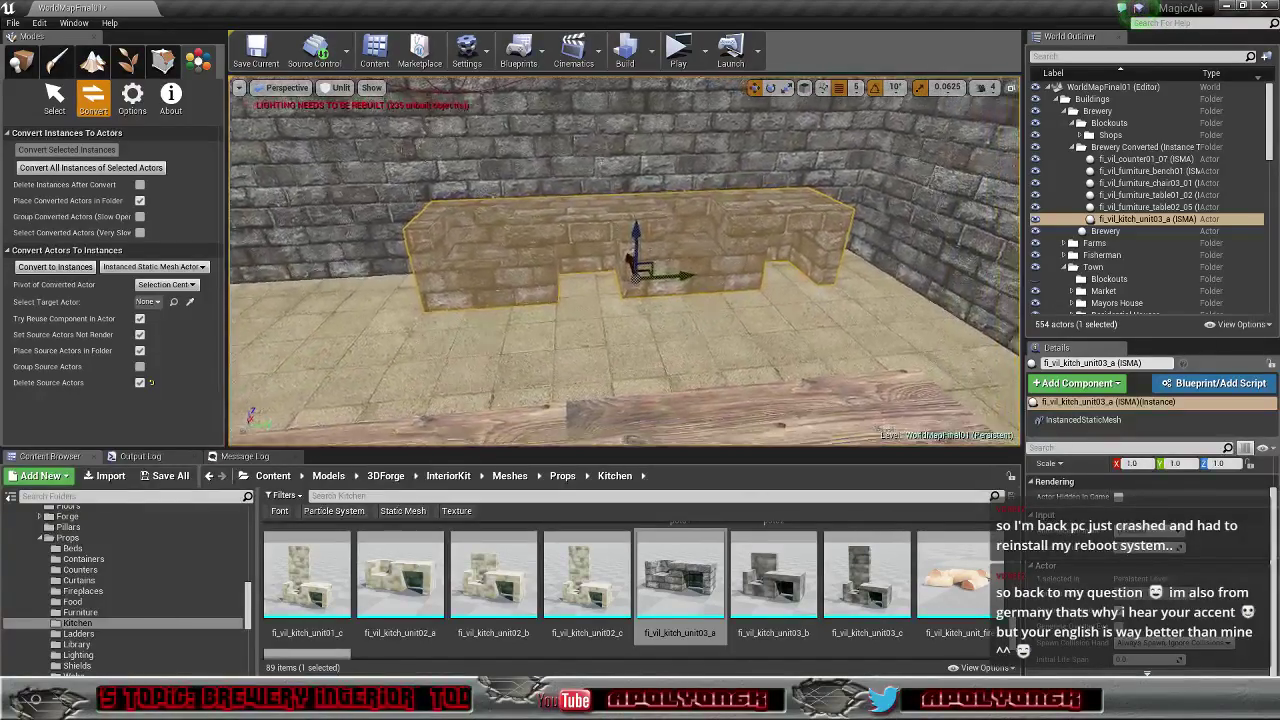
right_drag(555, 340, 510, 328)
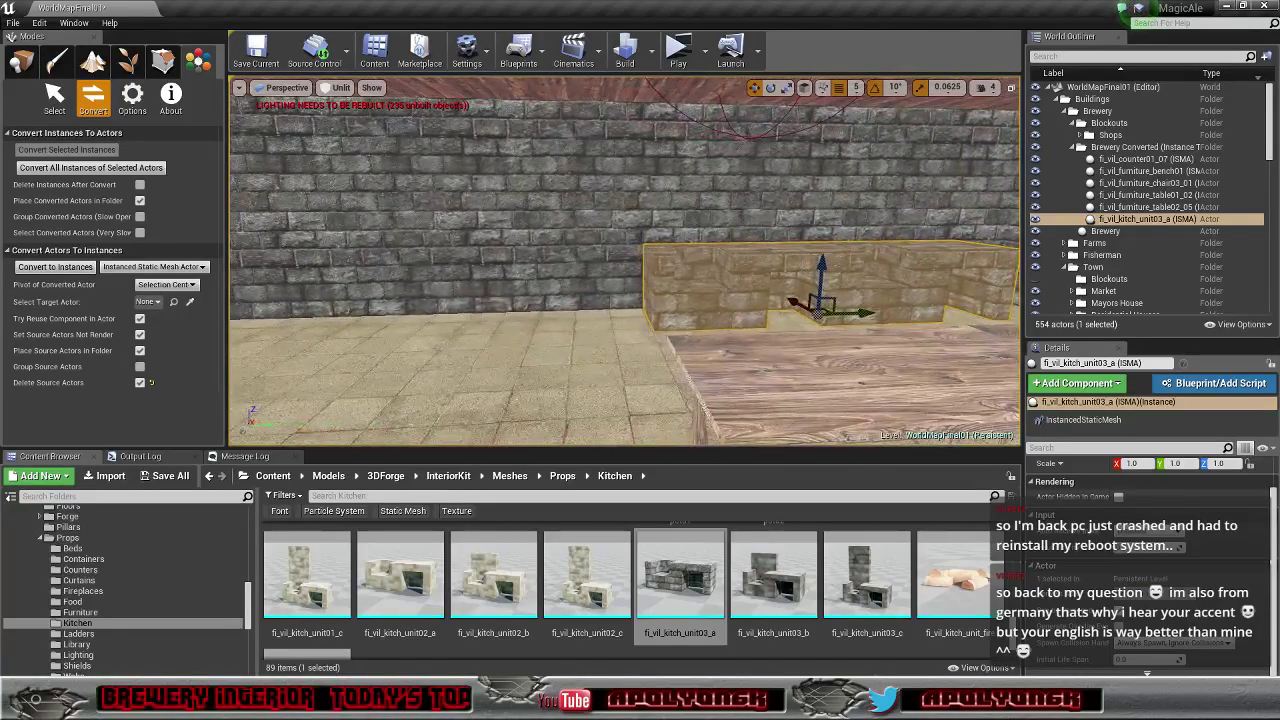
click(706, 308)
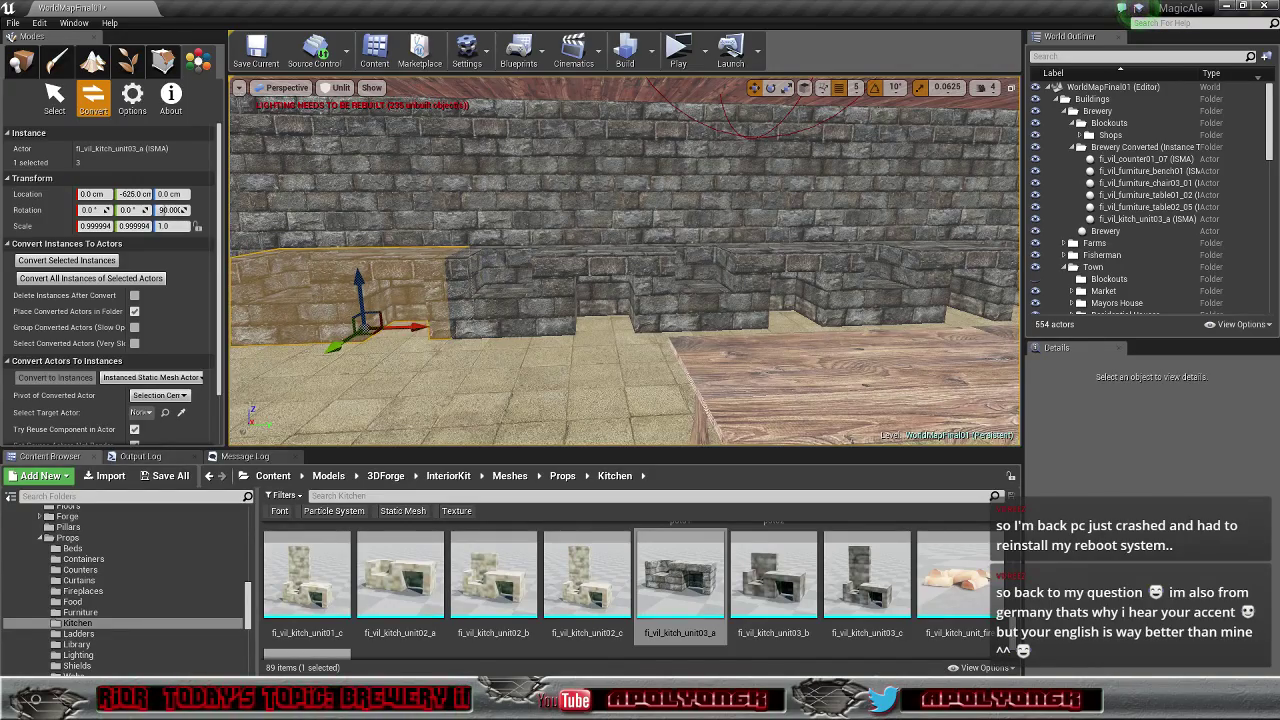
right_drag(625, 262, 555, 310)
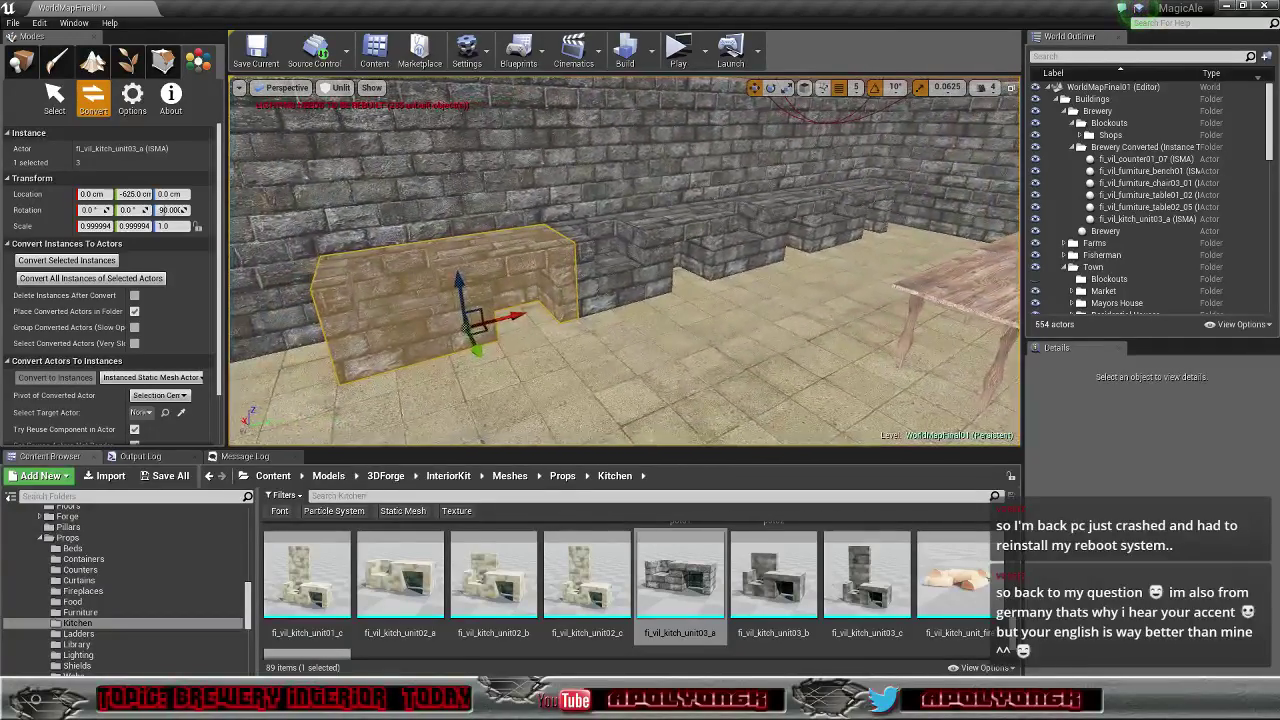
right_drag(962, 368, 962, 368)
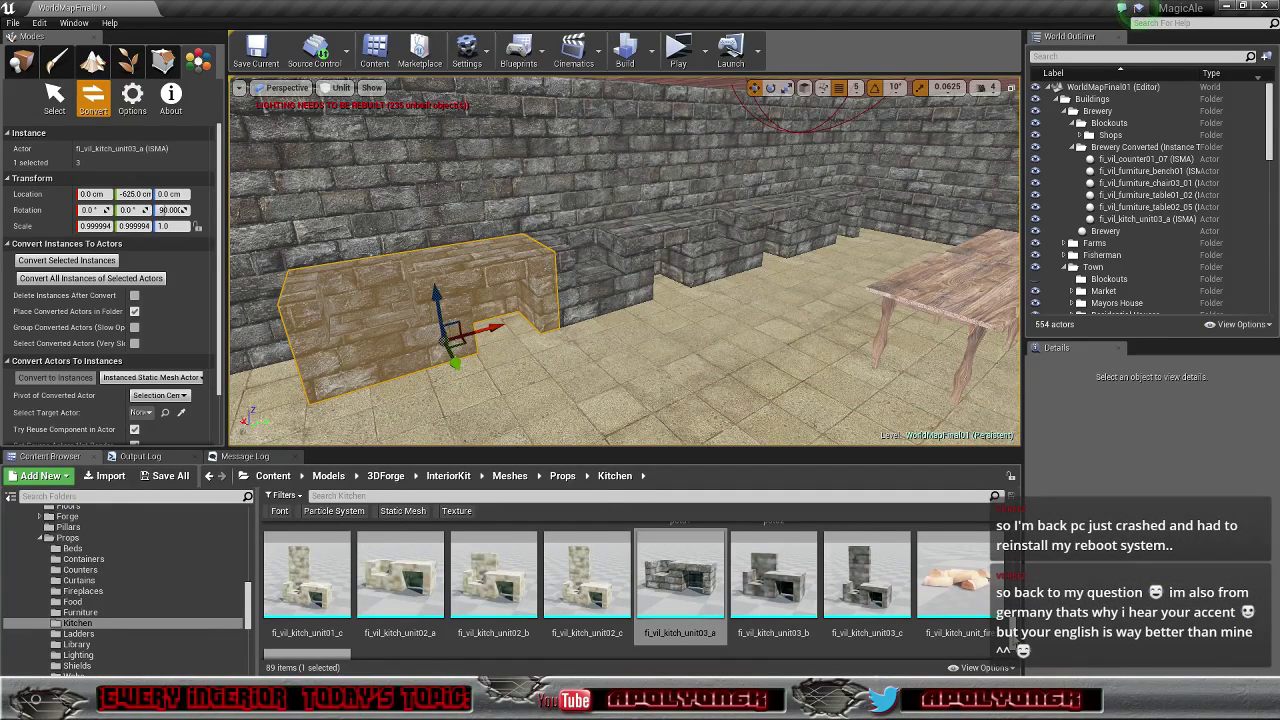
Step: Place fi_vil_kitch_unit_fire on the recessed ledge of a stone kitchen unit in the row
scroll(640, 590, down, 2)
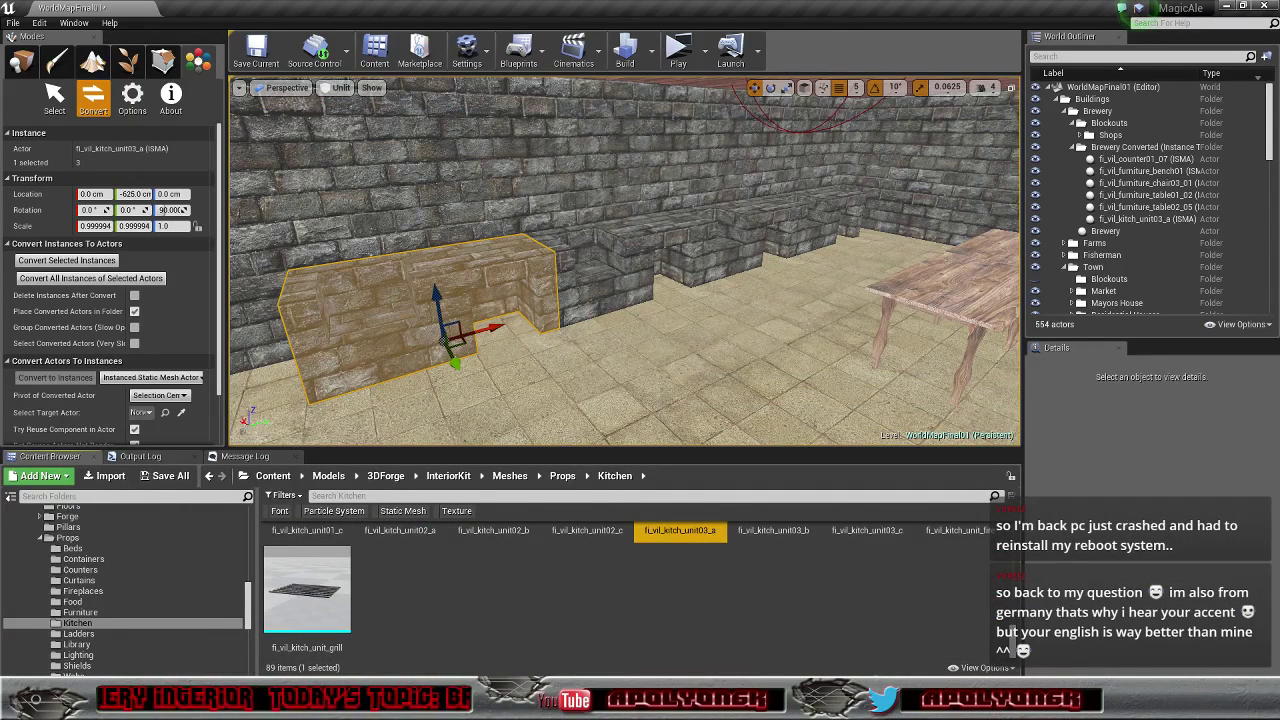
scroll(640, 590, up, 2)
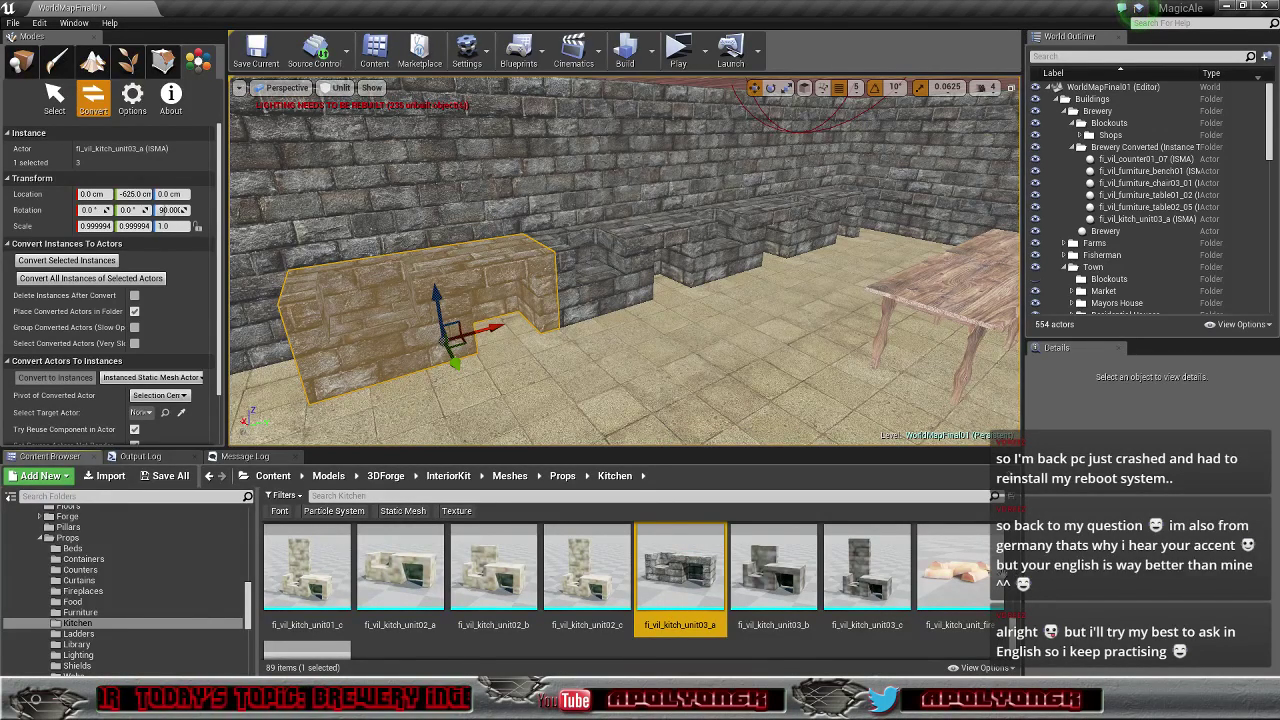
drag(968, 570, 372, 311)
mouse_move(483, 376)
right_down()
mouse_move(390, 385)
mouse_move(382, 405)
mouse_move(395, 420)
mouse_move(375, 424)
mouse_move(325, 395)
mouse_move(450, 390)
mouse_move(474, 369)
right_up()
key(w)
key(s)
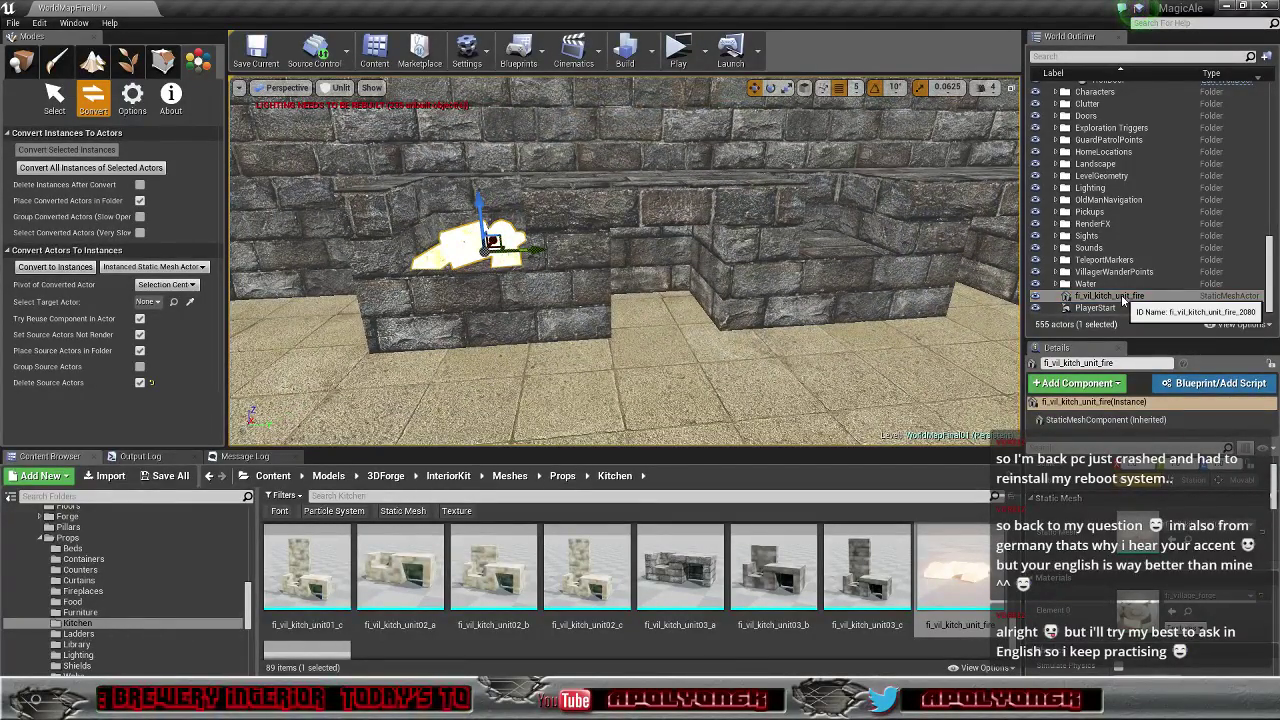
Step: Put fi_vil_kitch_unit_fire in the Brewery Converted folder, convert it to an Instanced Static Mesh Actor and select its instance
drag(1121, 294, 1124, 150)
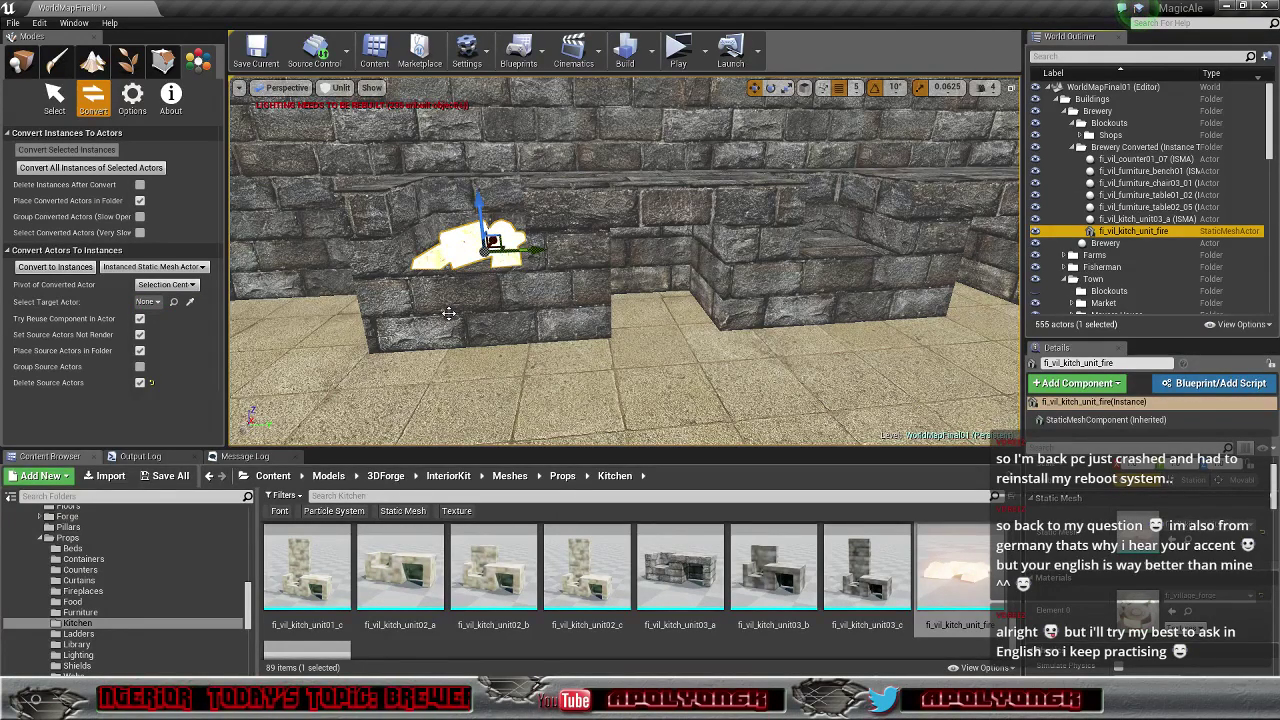
click(55, 266)
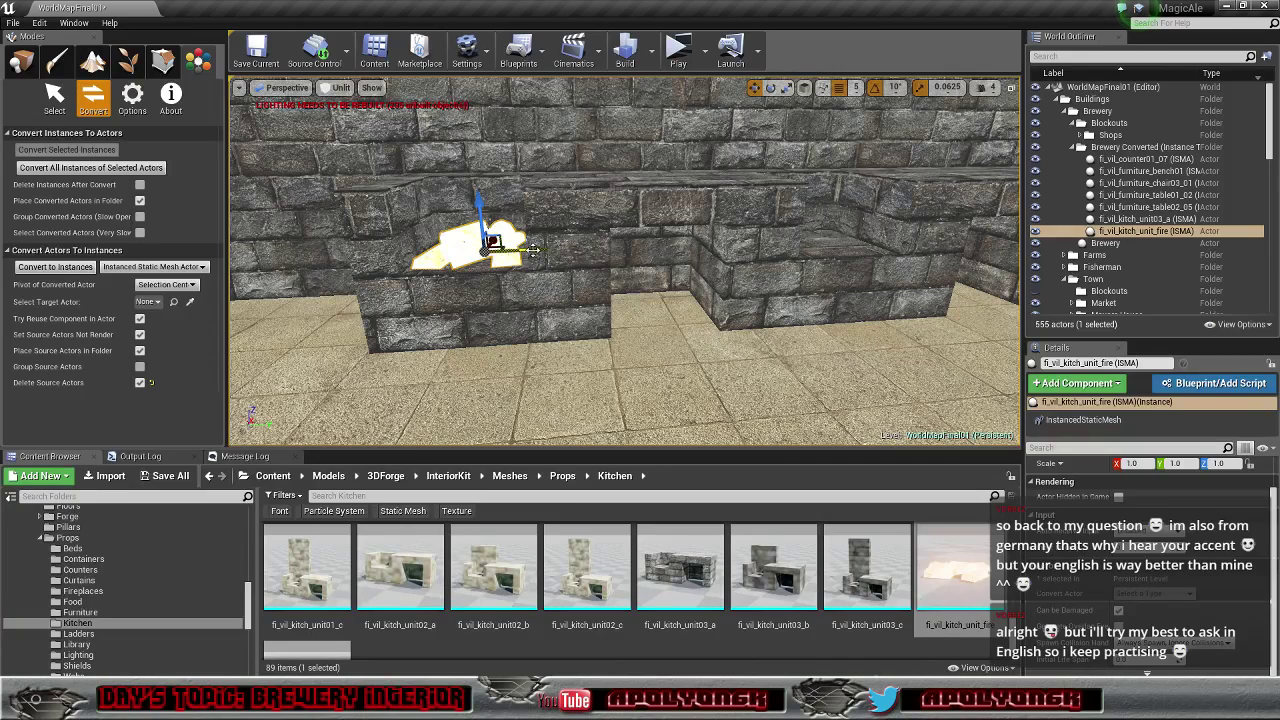
click(462, 248)
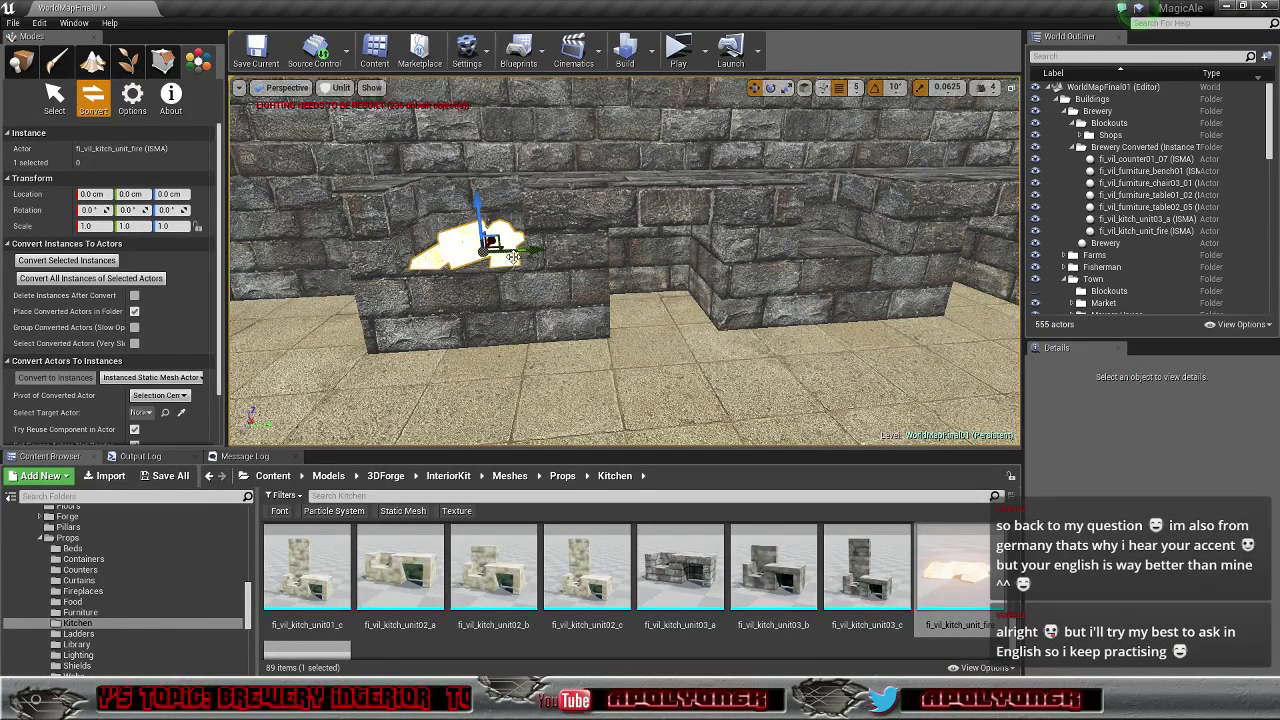
Step: Duplicate the fi_vil_kitch_unit_fire instance onto the next three stone kitchen units, at Y 255, 500 and 750 cm
alt+drag(532, 253, 860, 247)
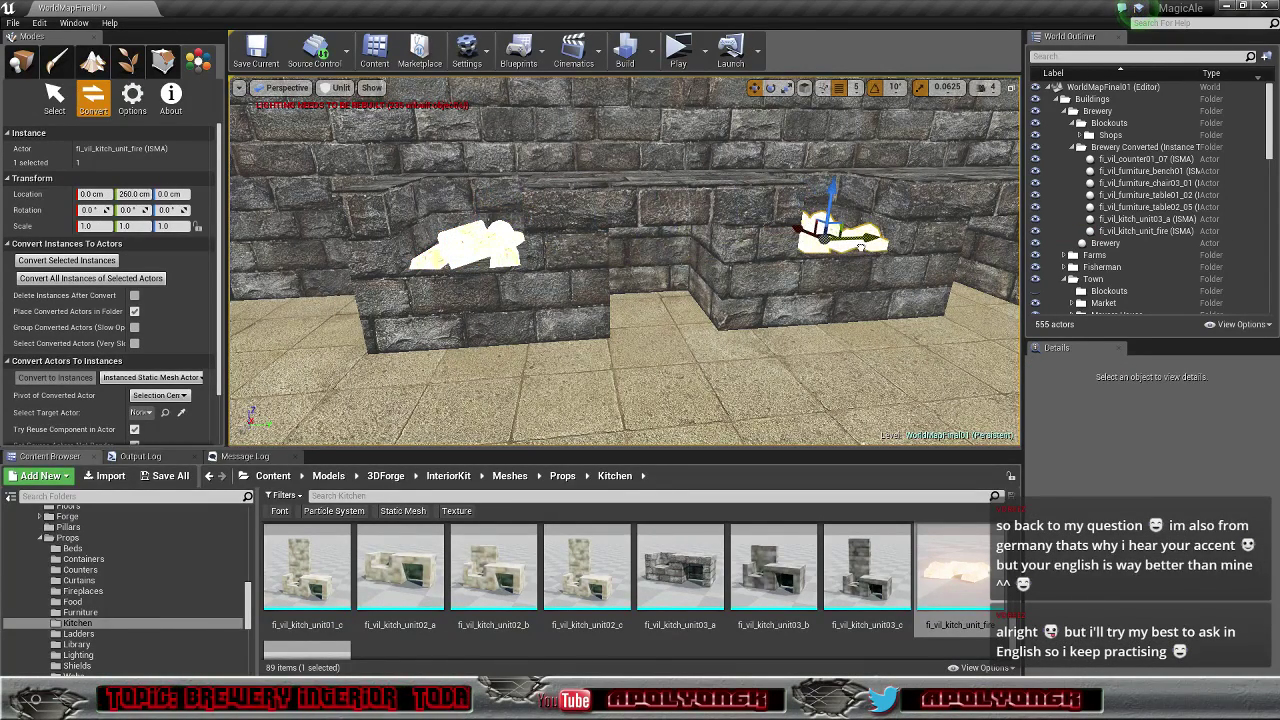
drag(863, 247, 858, 247)
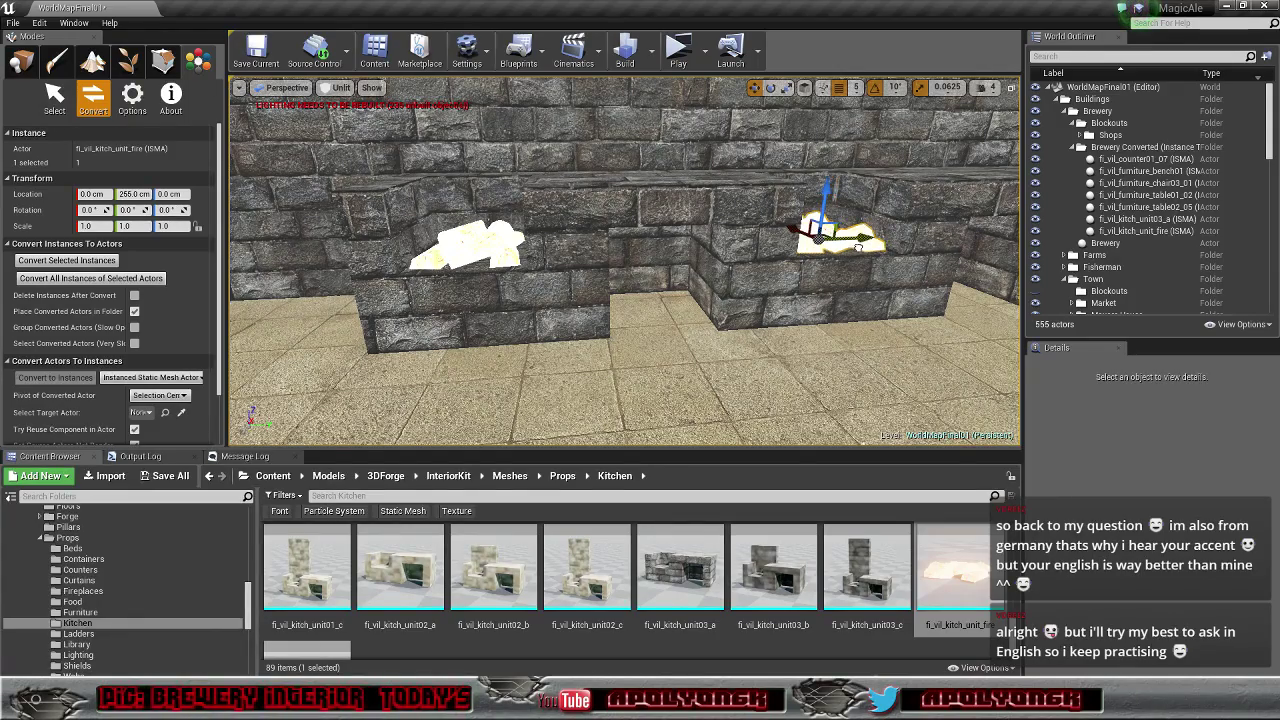
right_drag(857, 248, 874, 260)
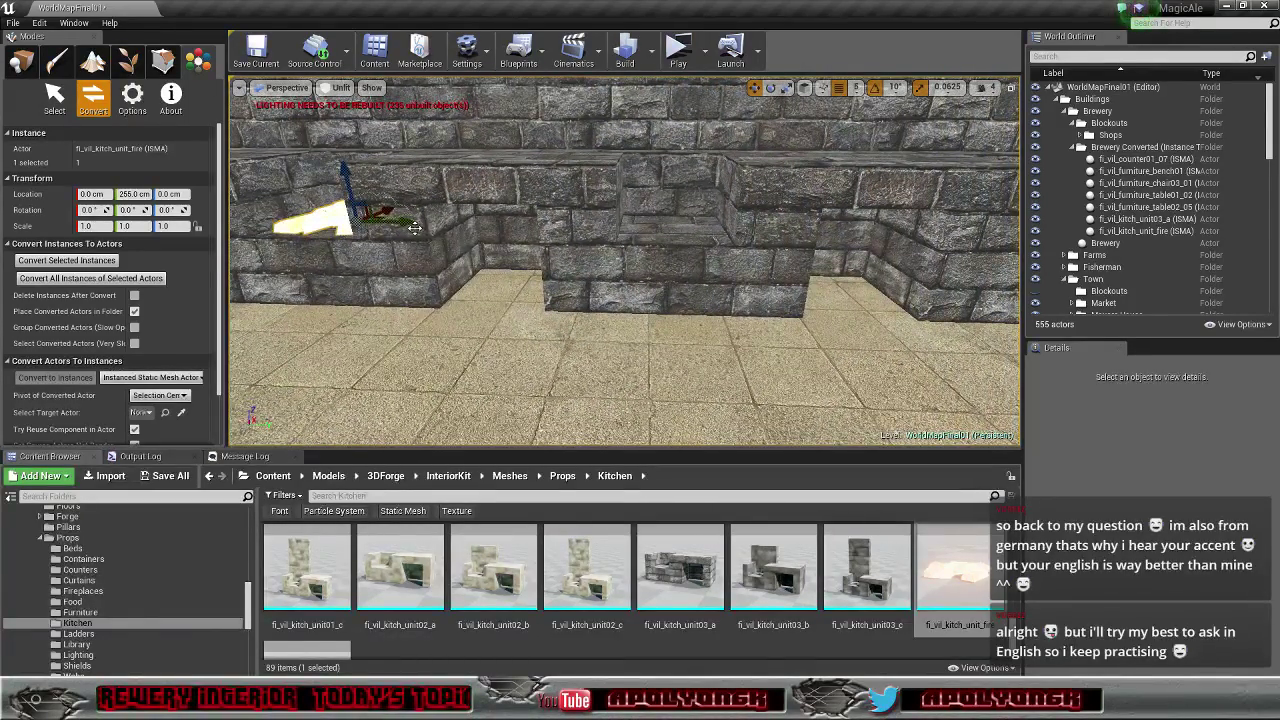
alt+drag(410, 225, 512, 235)
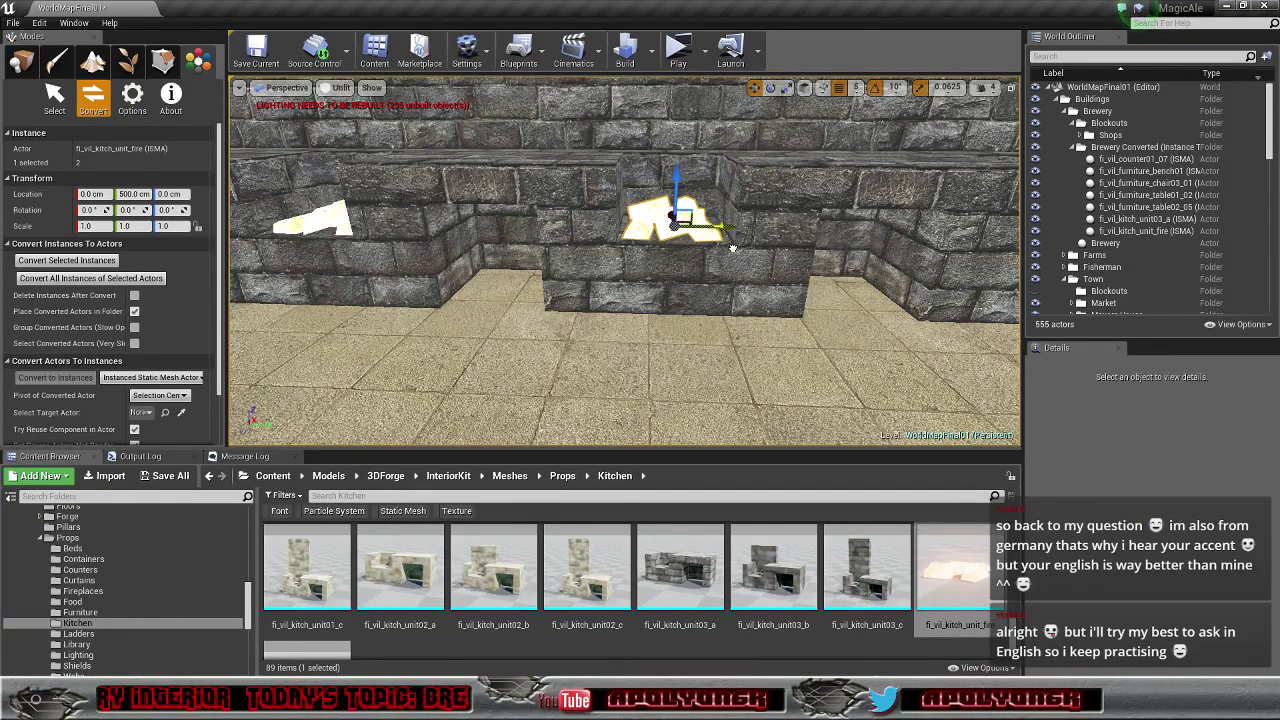
right_drag(738, 254, 755, 289)
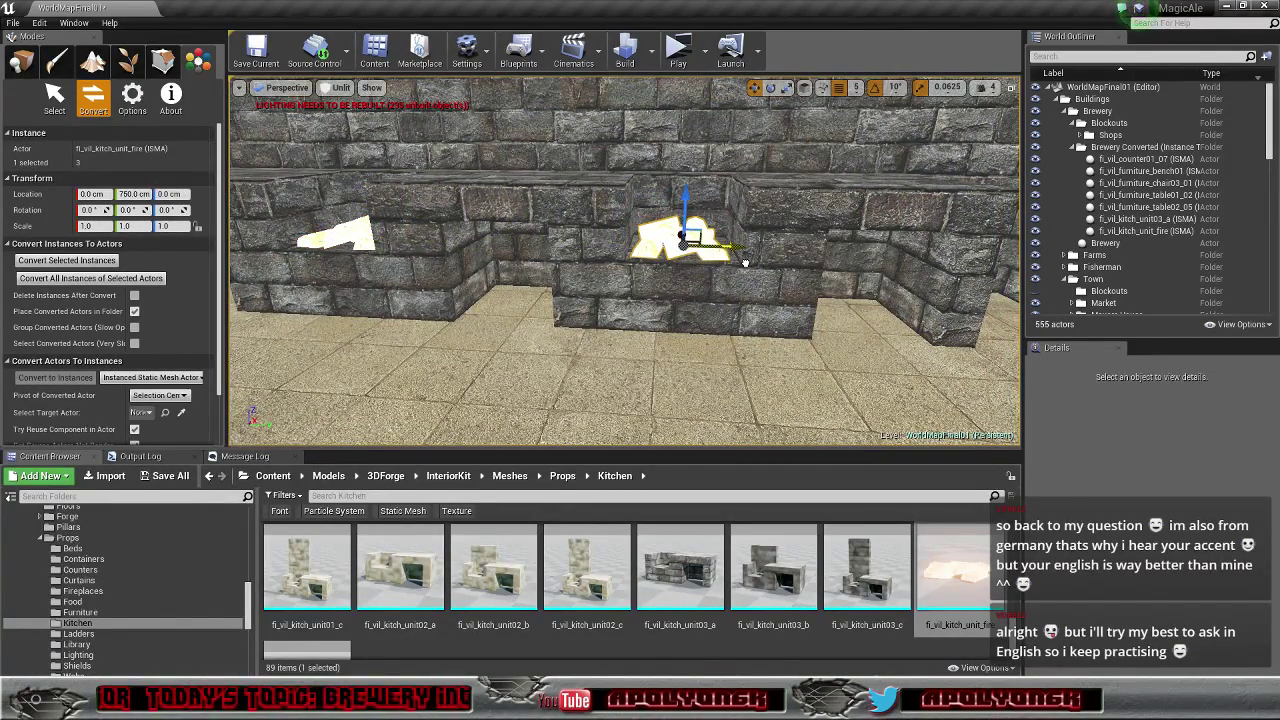
right_drag(745, 262, 670, 314)
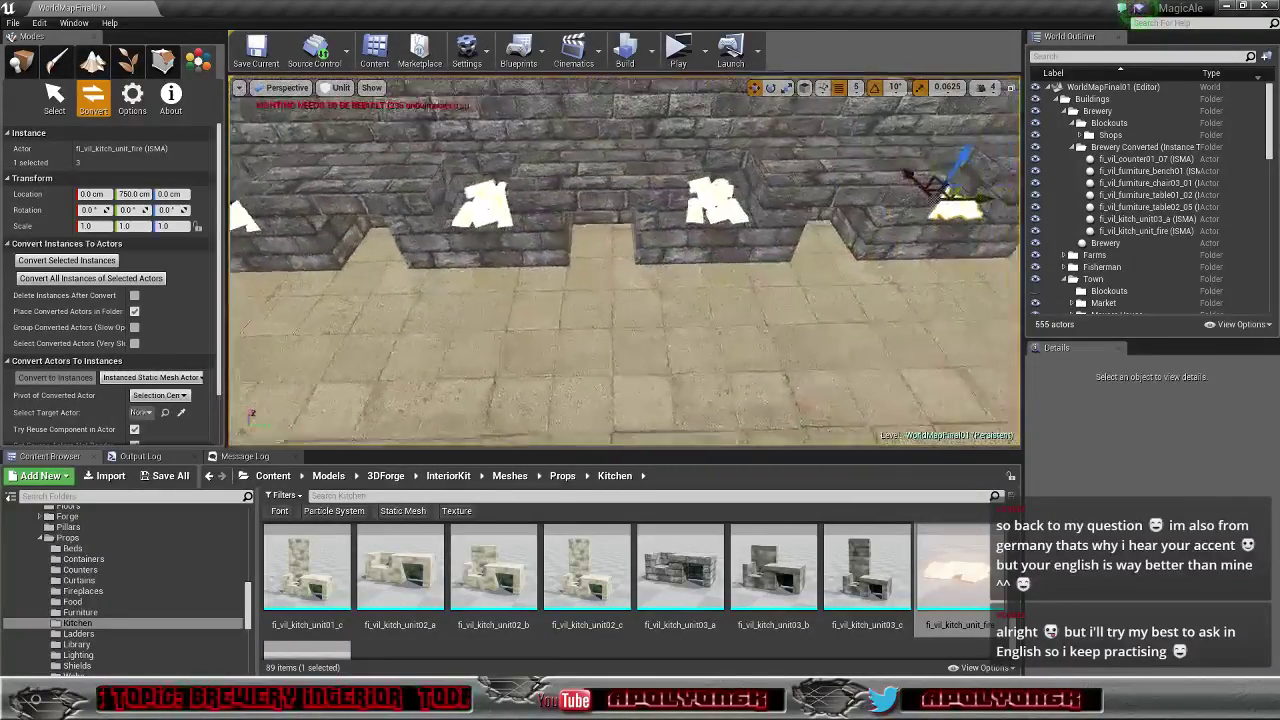
right_drag(774, 303, 782, 319)
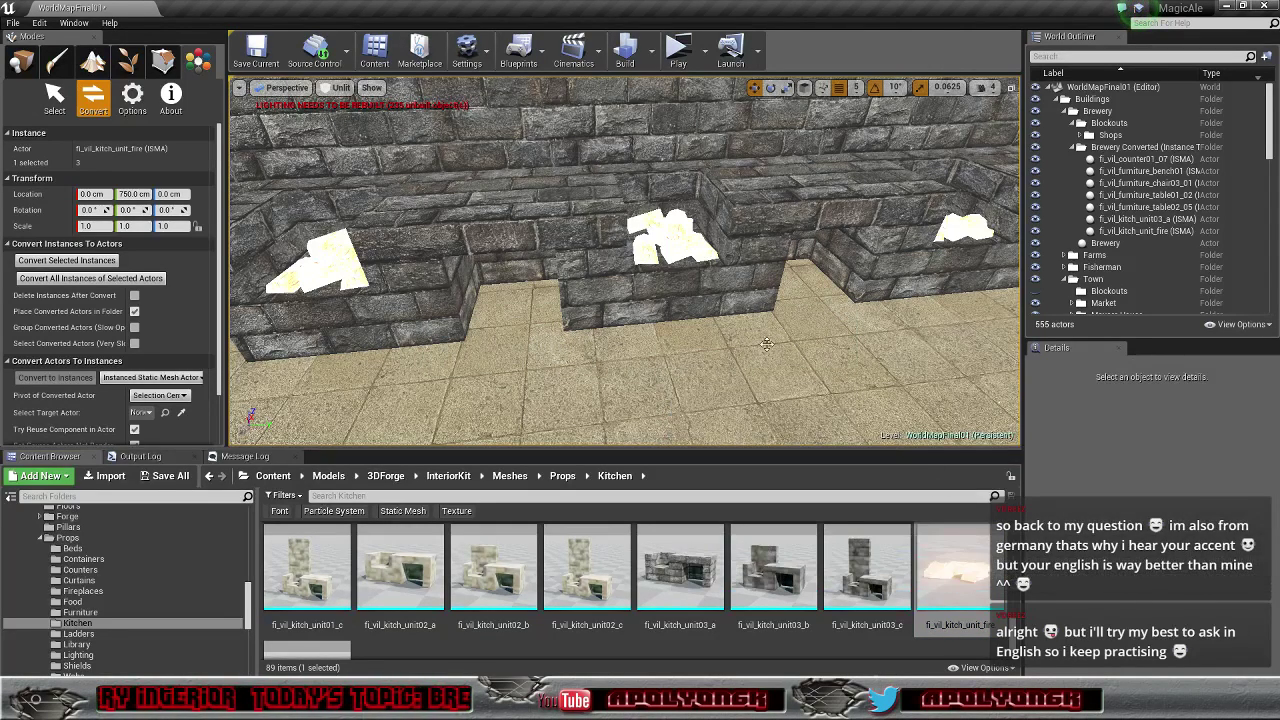
Step: Inspect the fi_vil_kitch_unit_fire mesh up close in its asset editor, and close that editor and the StandingCandle blueprint
mouse_move(300, 676)
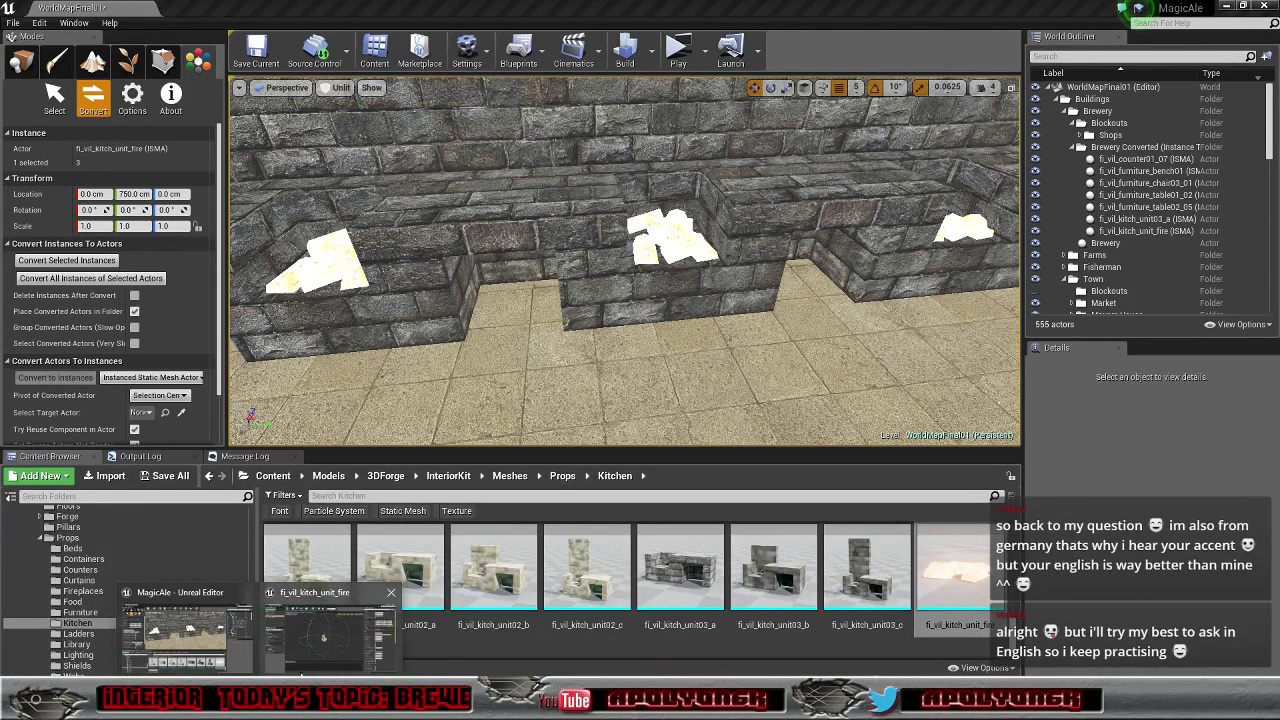
click(325, 630)
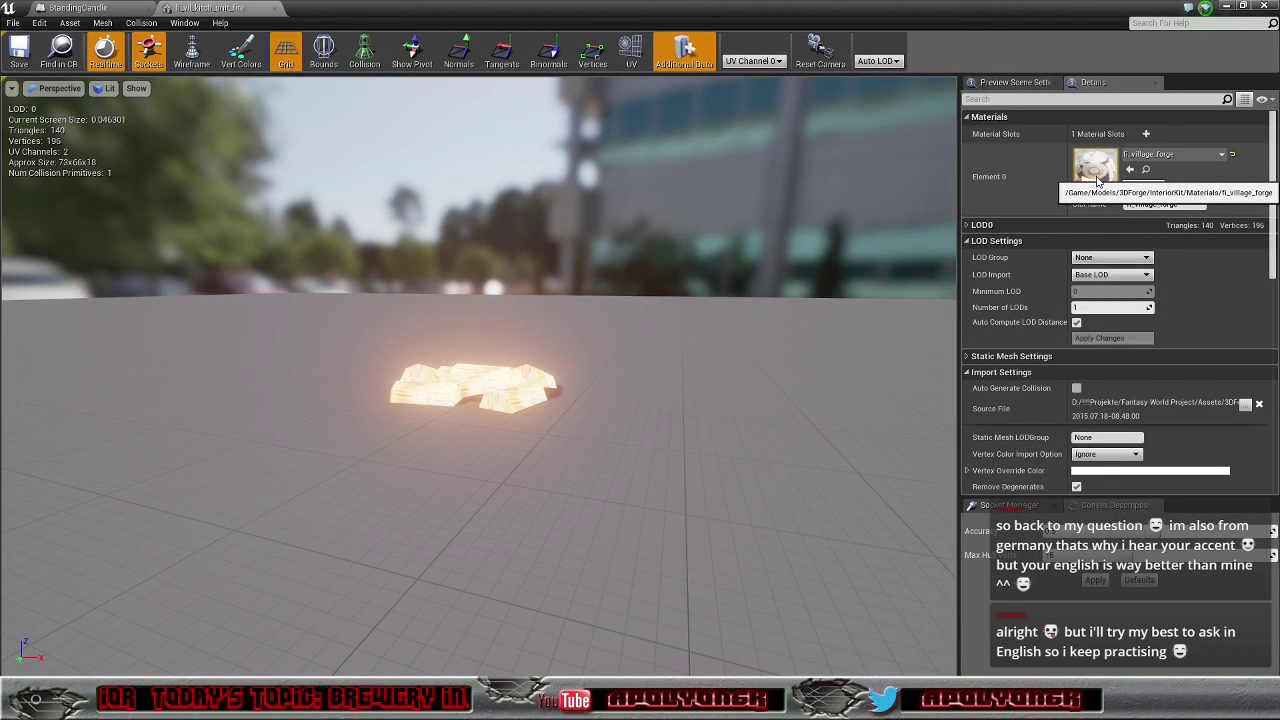
key(f)
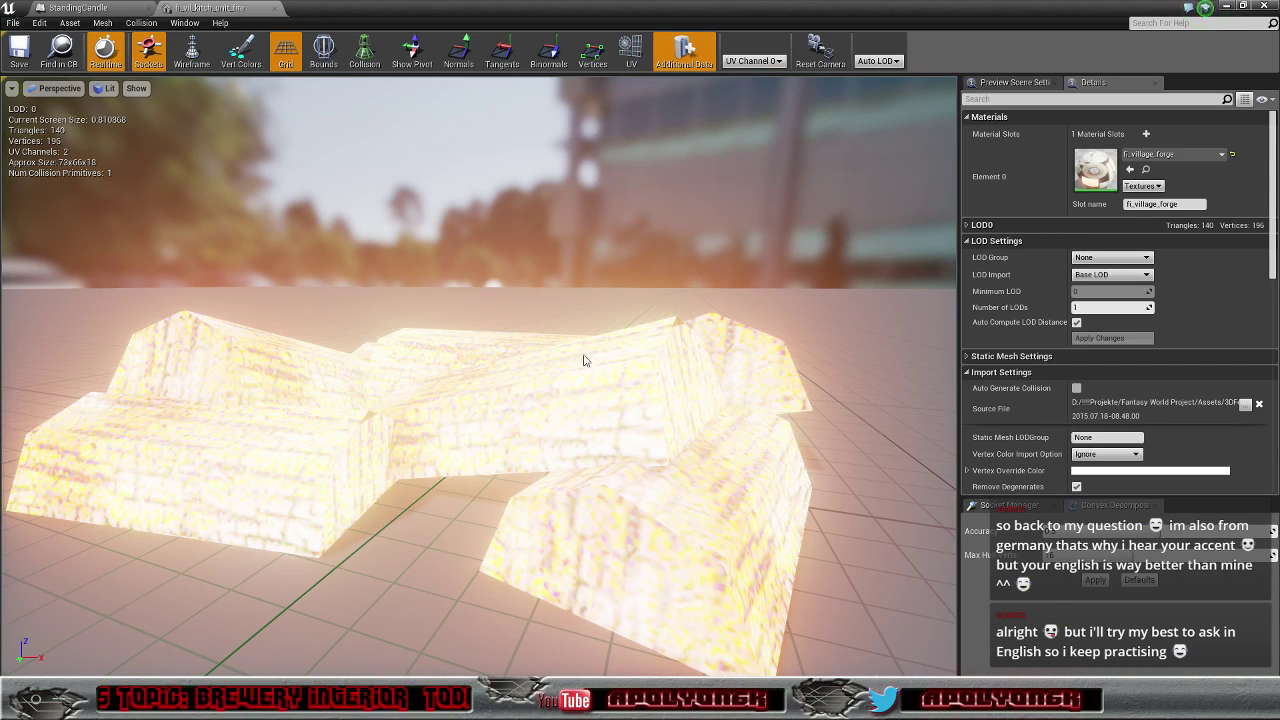
click(276, 10)
click(150, 12)
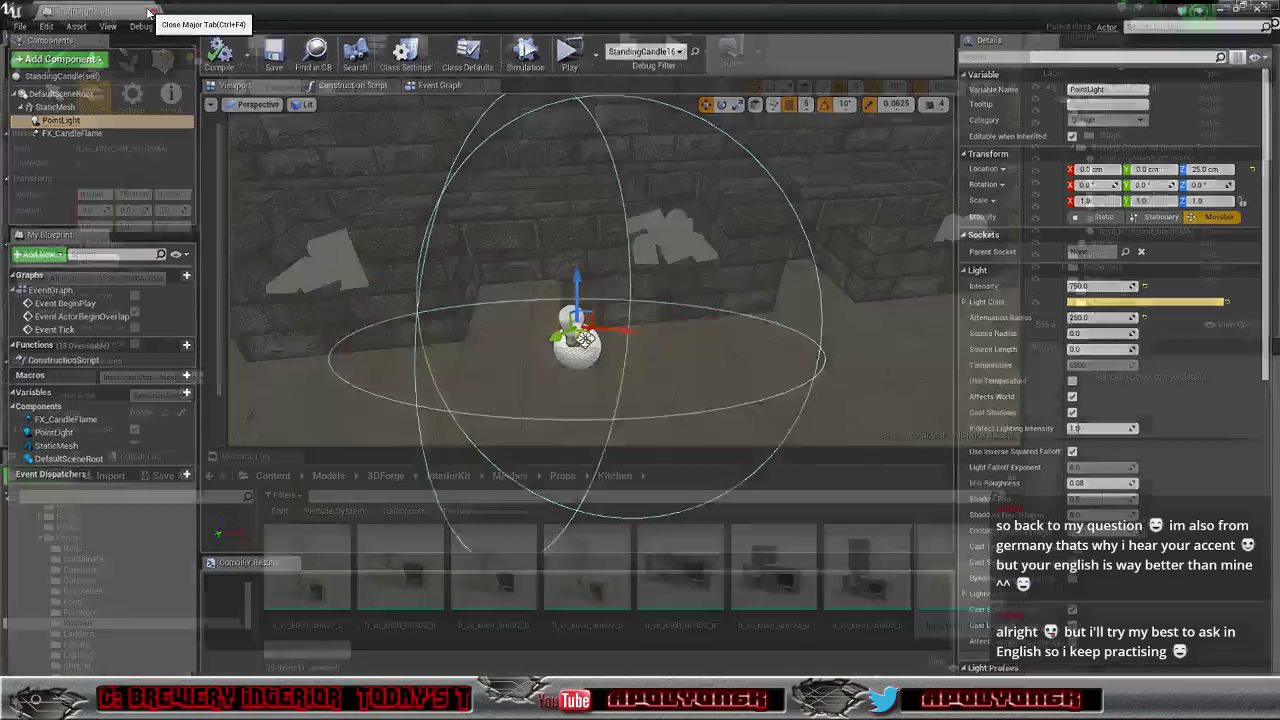
Step: Check how the row of fires glows in Lit view mode and return the viewport to Unlit
mouse_move(690, 372)
right_down()
mouse_move(590, 420)
mouse_move(635, 375)
mouse_move(681, 367)
right_up()
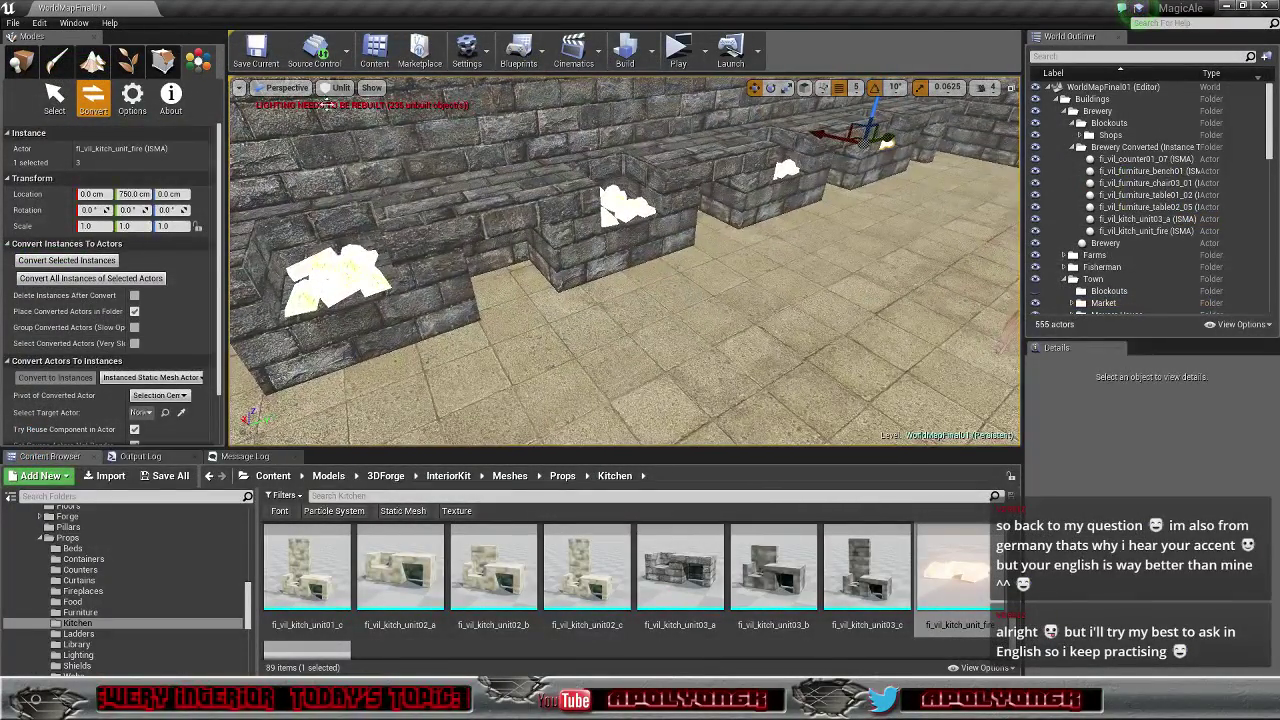
click(337, 88)
click(329, 108)
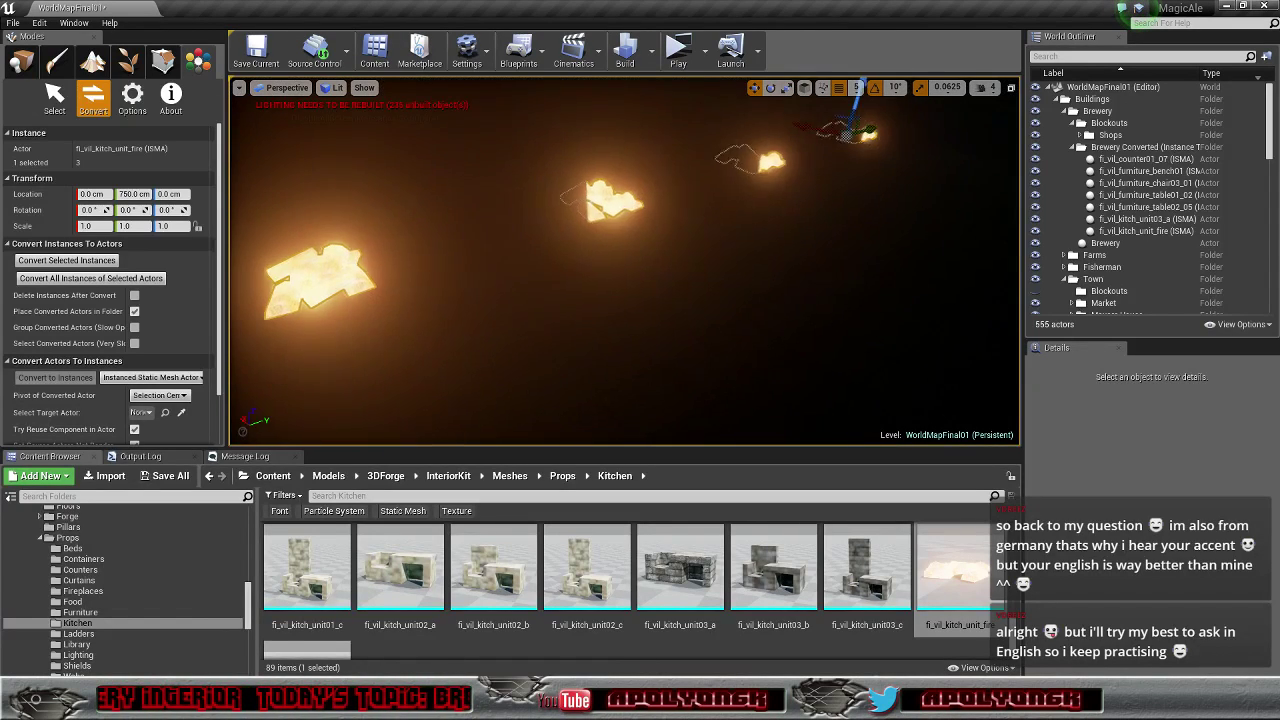
right_drag(620, 270, 541, 254)
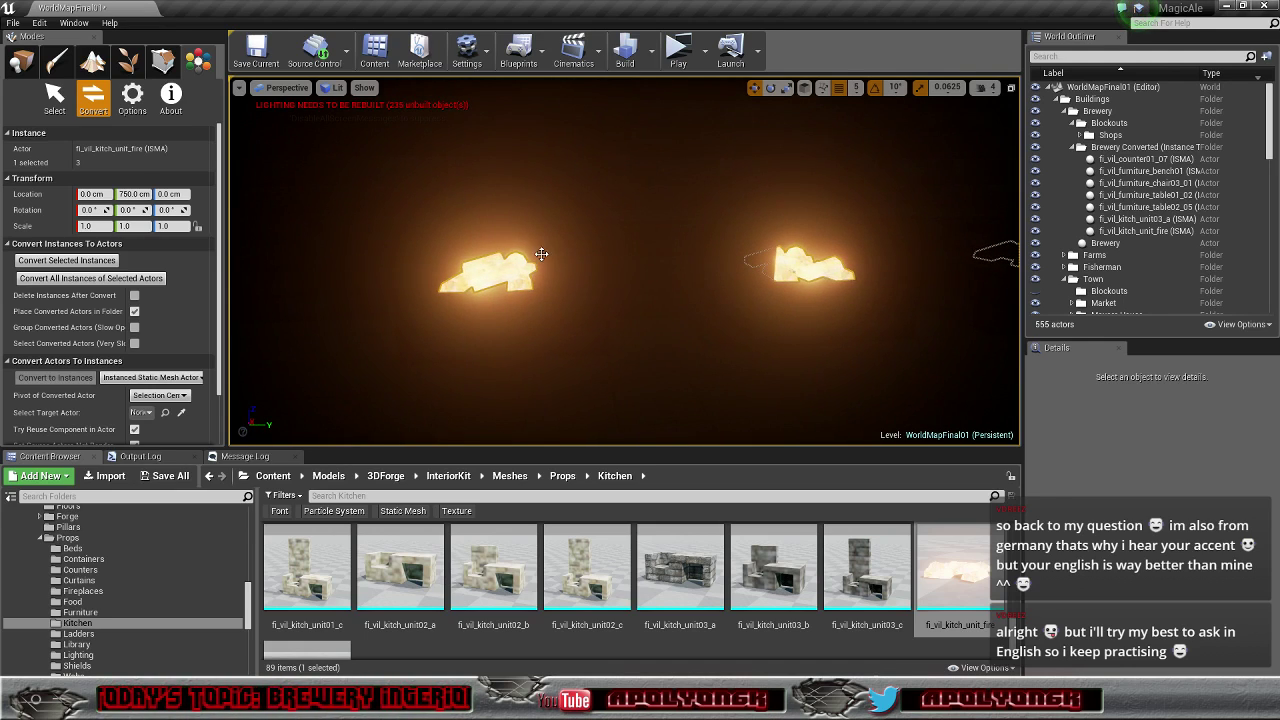
right_drag(680, 297, 640, 294)
mouse_move(753, 315)
right_down()
mouse_move(785, 318)
mouse_move(740, 314)
mouse_move(753, 315)
right_up()
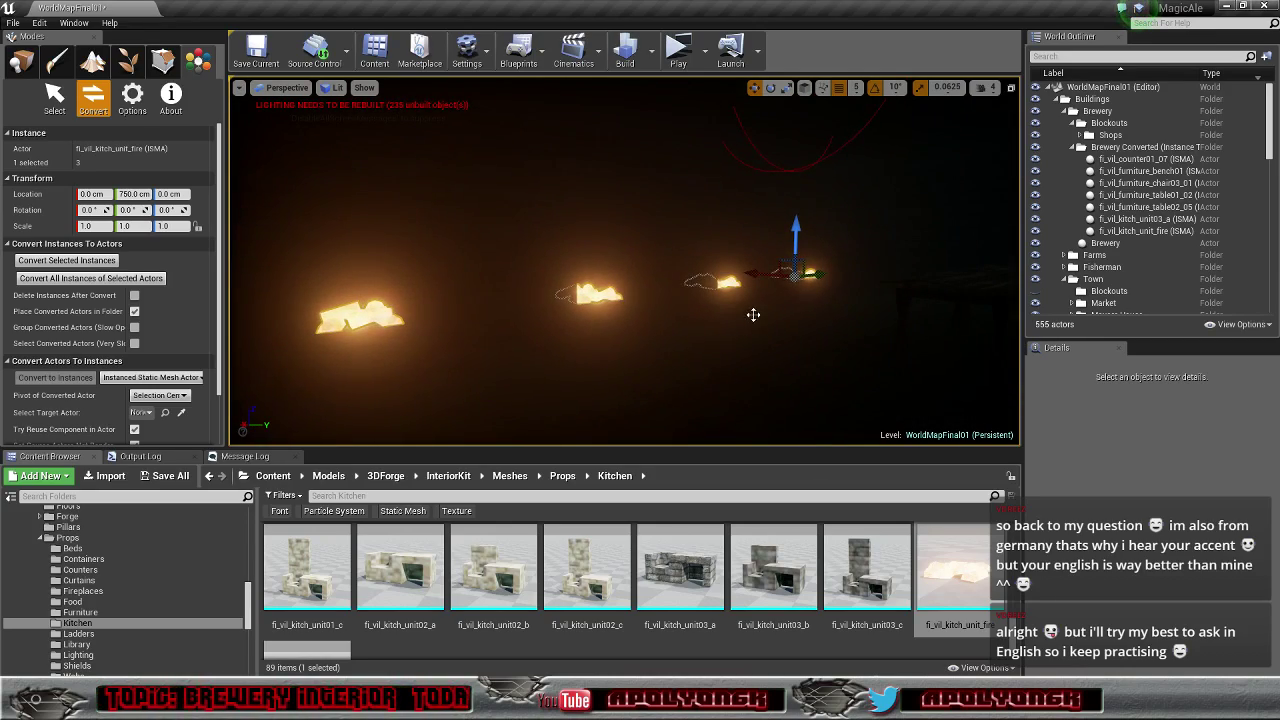
click(333, 87)
click(345, 130)
Step: Place fi_vil_kitch_unit_grill from the Kitchen meshes over the last fire in the kitchen unit row
right_drag(620, 260, 535, 308)
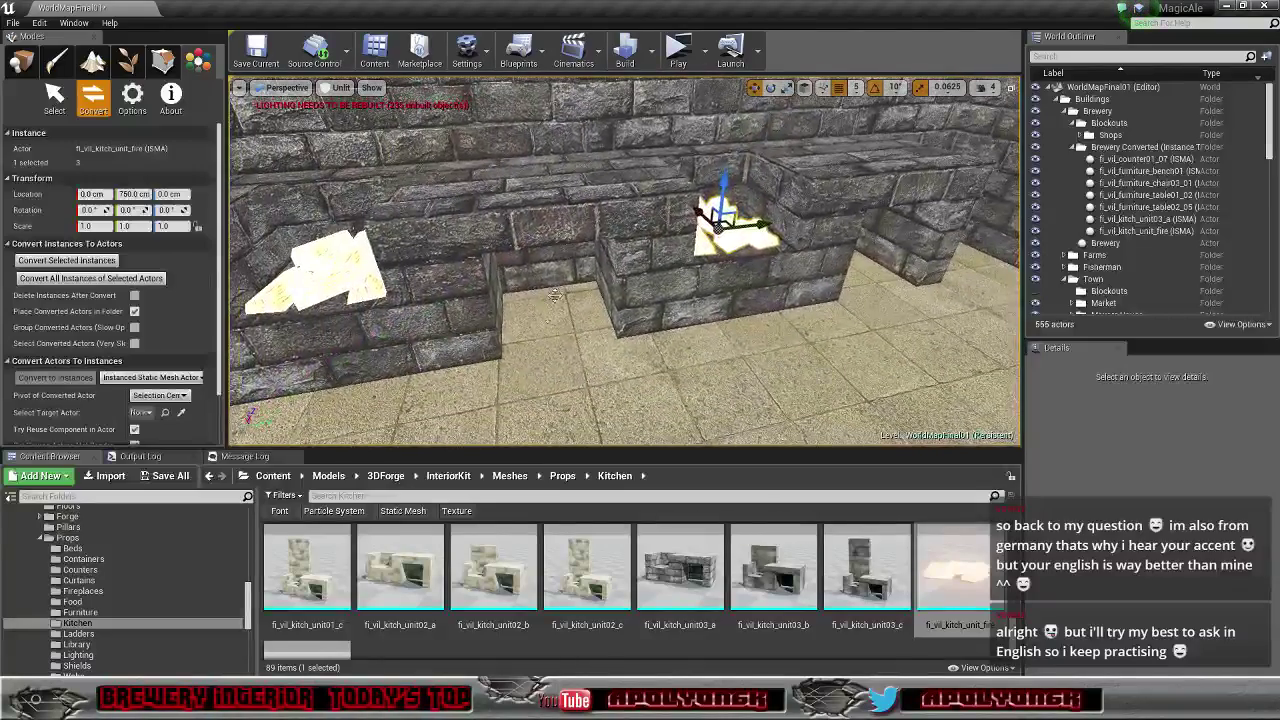
scroll(513, 654, down, 1)
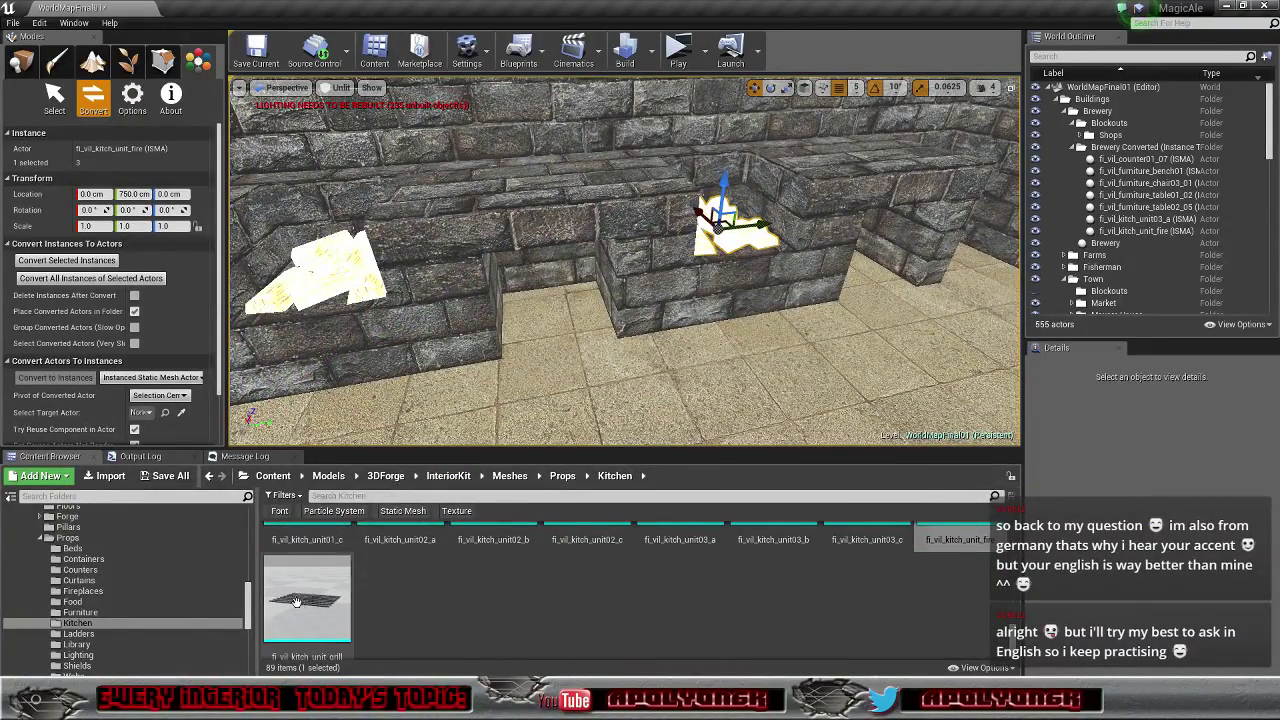
mouse_move(307, 600)
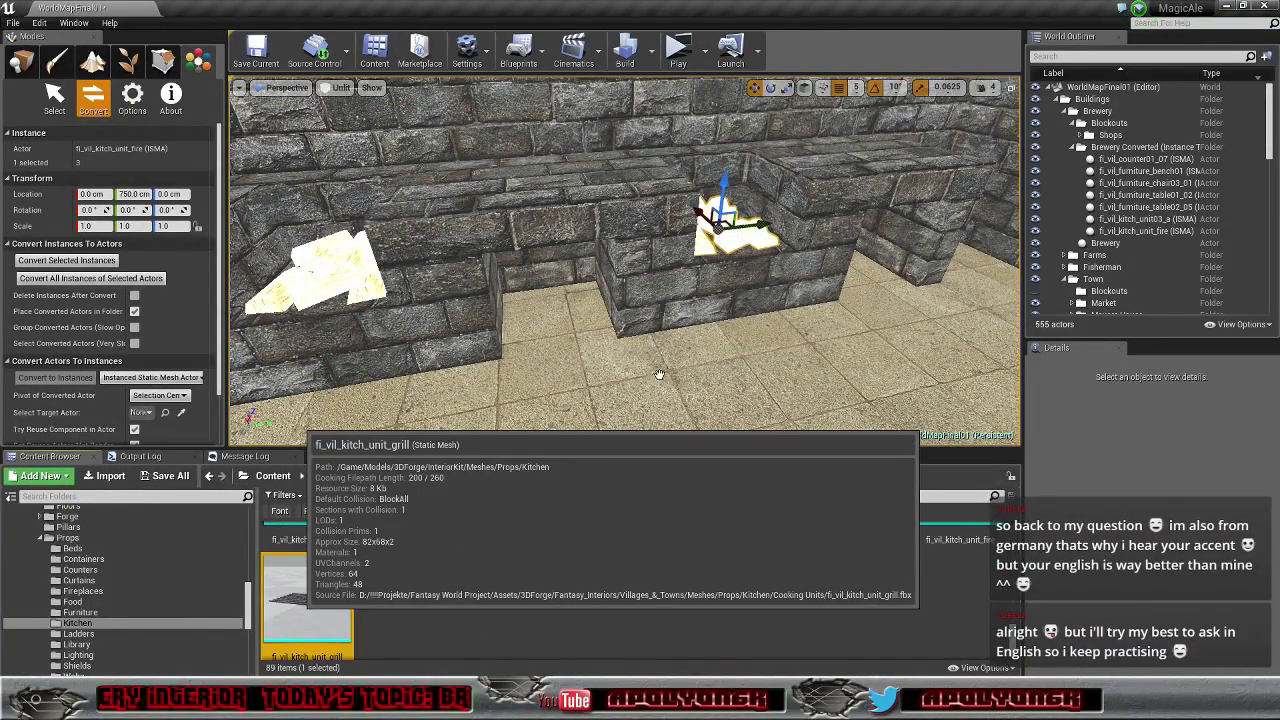
drag(338, 617, 714, 300)
right_drag(778, 320, 860, 370)
key(w)
key(s)
key(w)
key(w)
alt+drag(700, 310, 560, 300)
right_drag(680, 300, 791, 332)
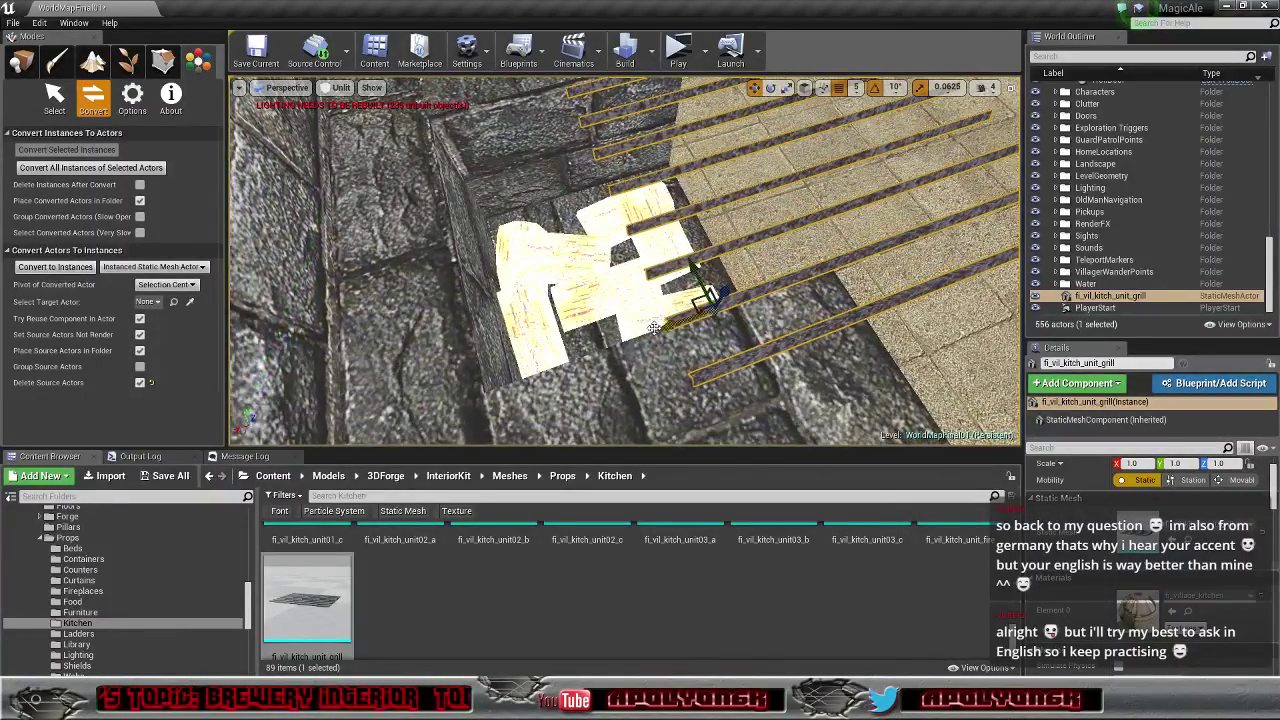
drag(675, 325, 557, 344)
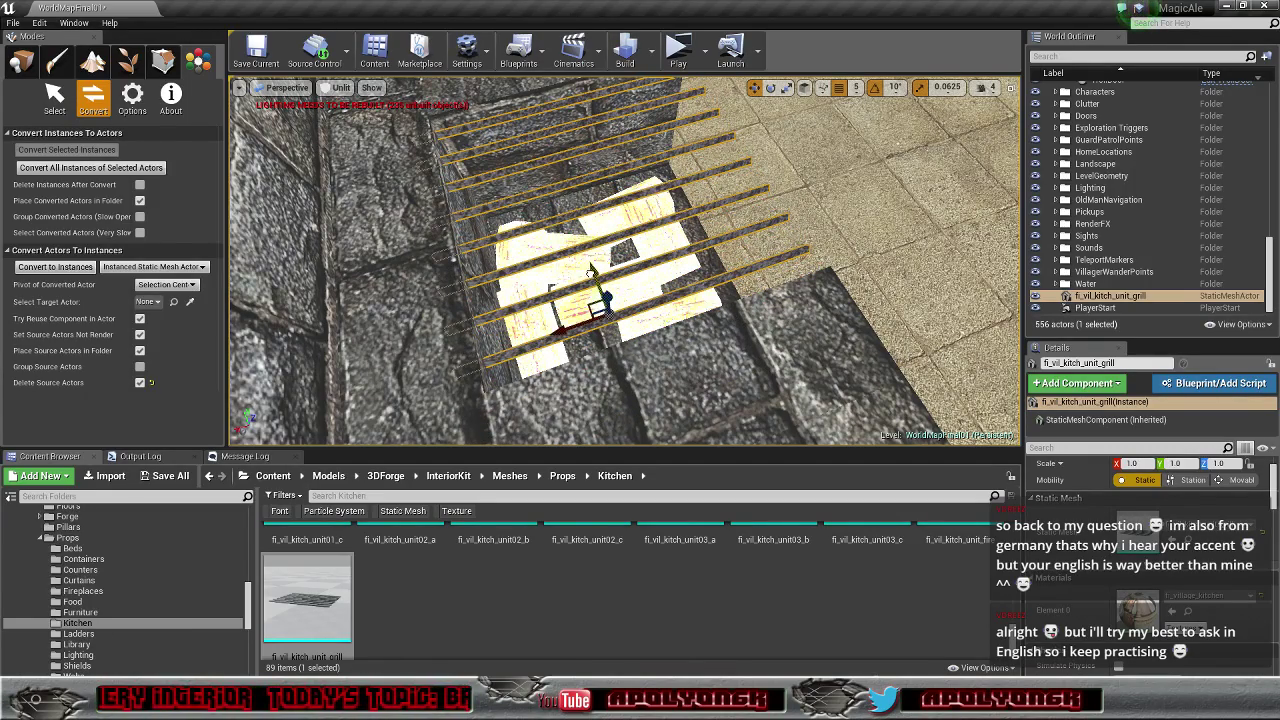
Step: Fine-tune the grill's sideways position so it rests across the recess above the fire
mouse_move(598, 282)
right_down()
mouse_move(640, 285)
mouse_move(520, 220)
mouse_move(535, 265)
mouse_move(620, 275)
mouse_move(530, 275)
mouse_move(595, 270)
right_up()
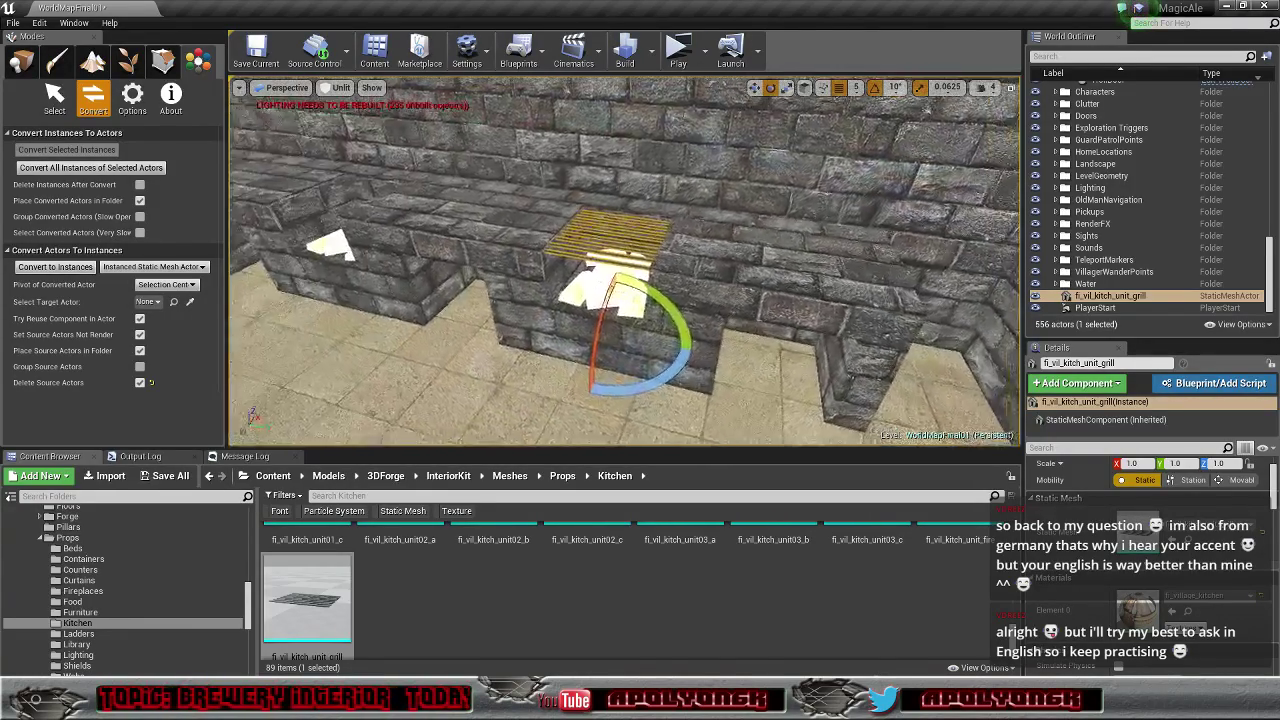
key(f)
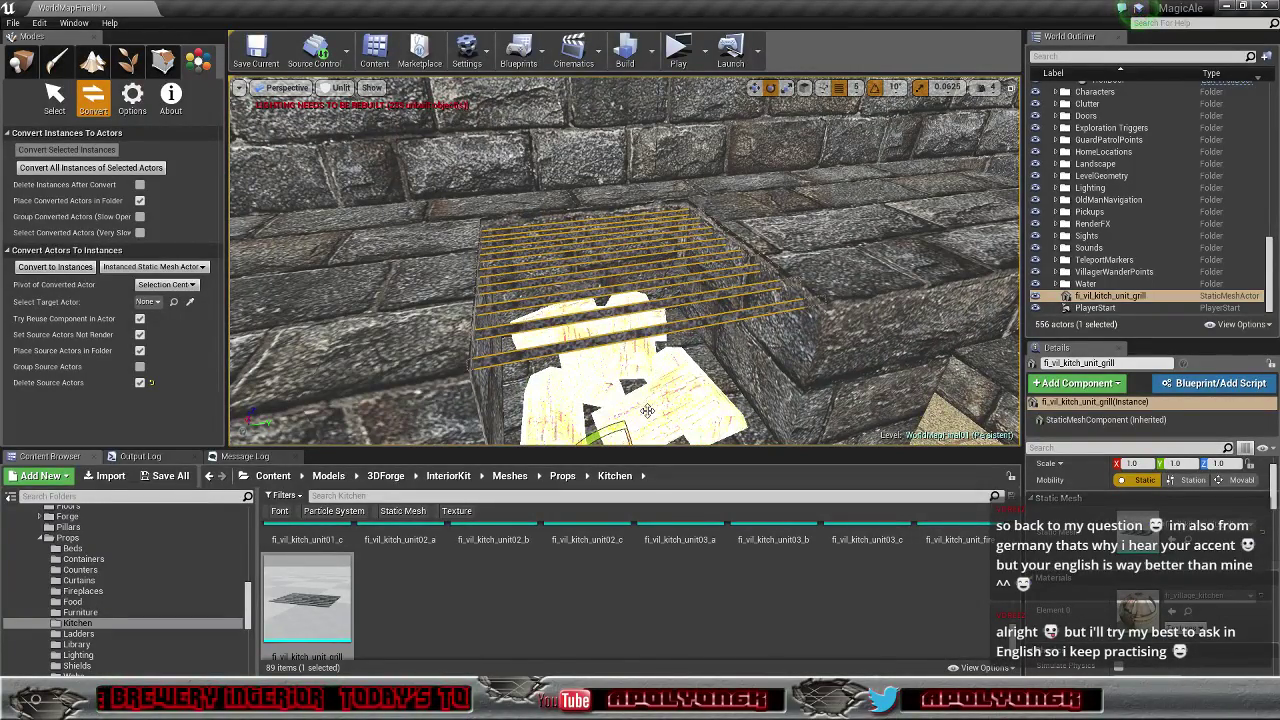
right_drag(645, 403, 622, 436)
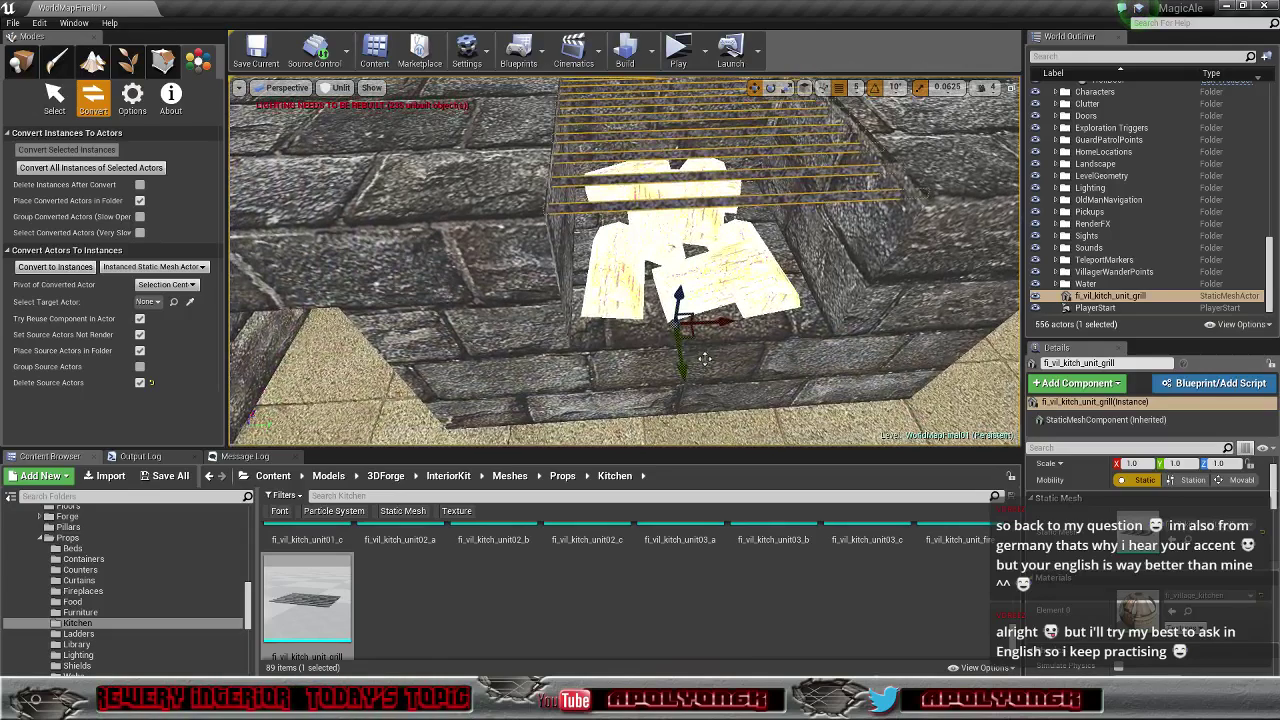
drag(724, 322, 713, 324)
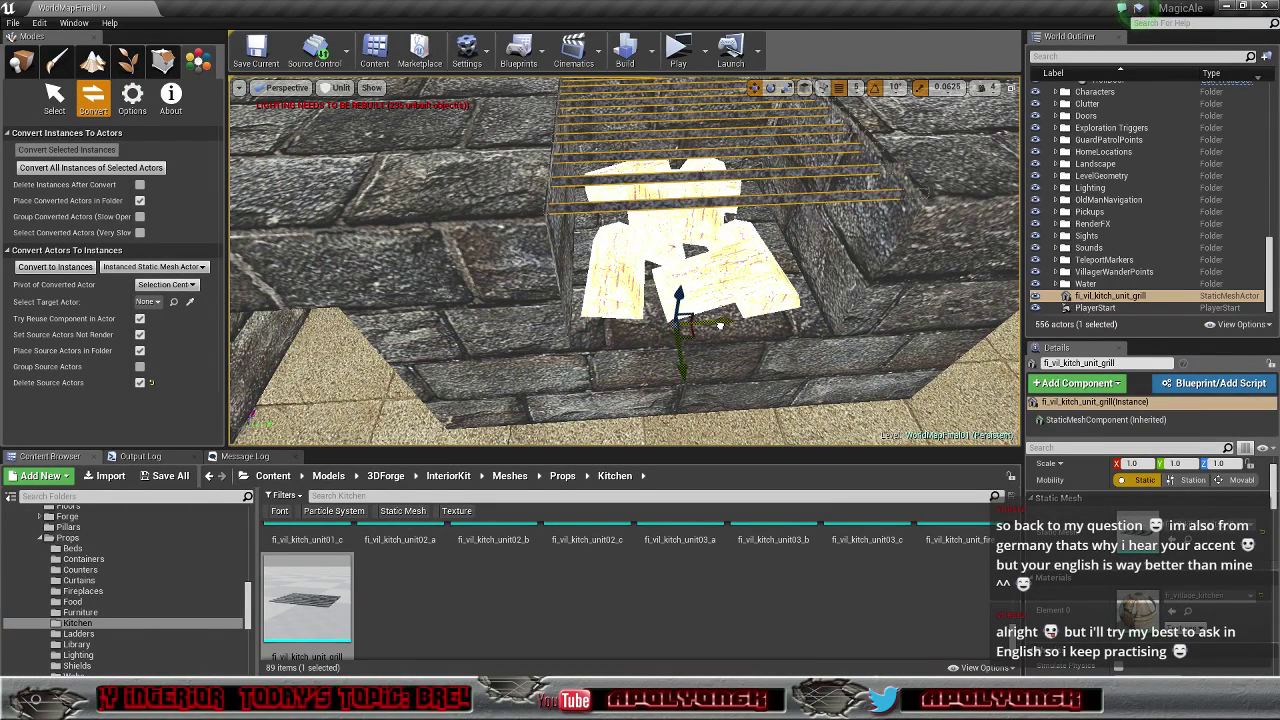
mouse_move(719, 326)
right_down()
mouse_move(766, 318)
mouse_move(712, 318)
right_up()
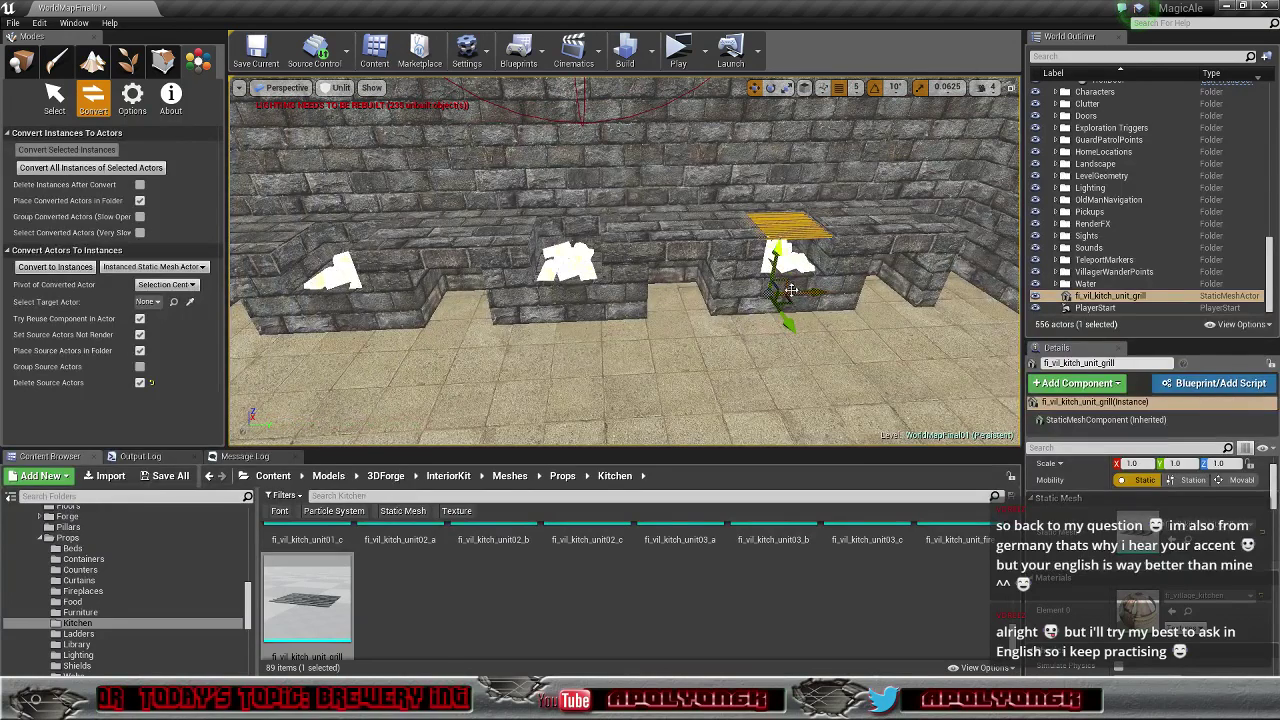
Step: Put fi_vil_kitch_unit_grill in the Brewery Converted folder and convert it to an Instanced Static Mesh Actor
drag(1120, 296, 1140, 148)
scroll(1134, 190, up, 10)
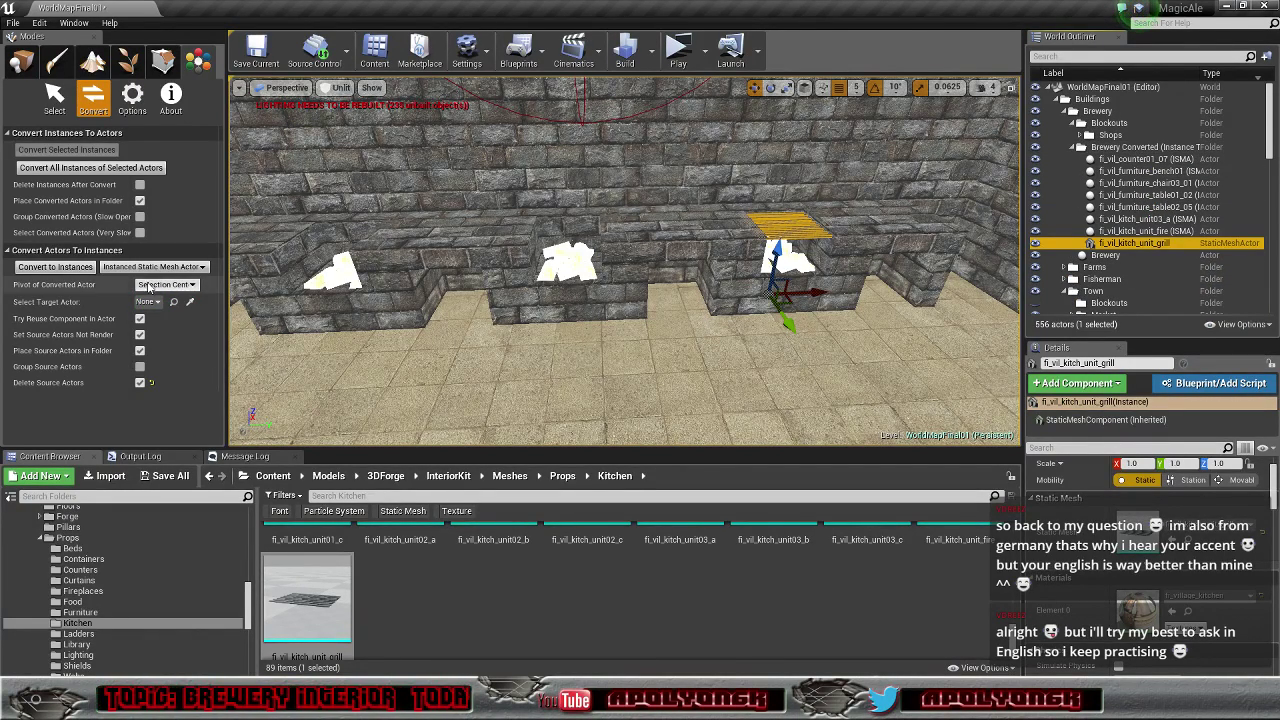
click(55, 266)
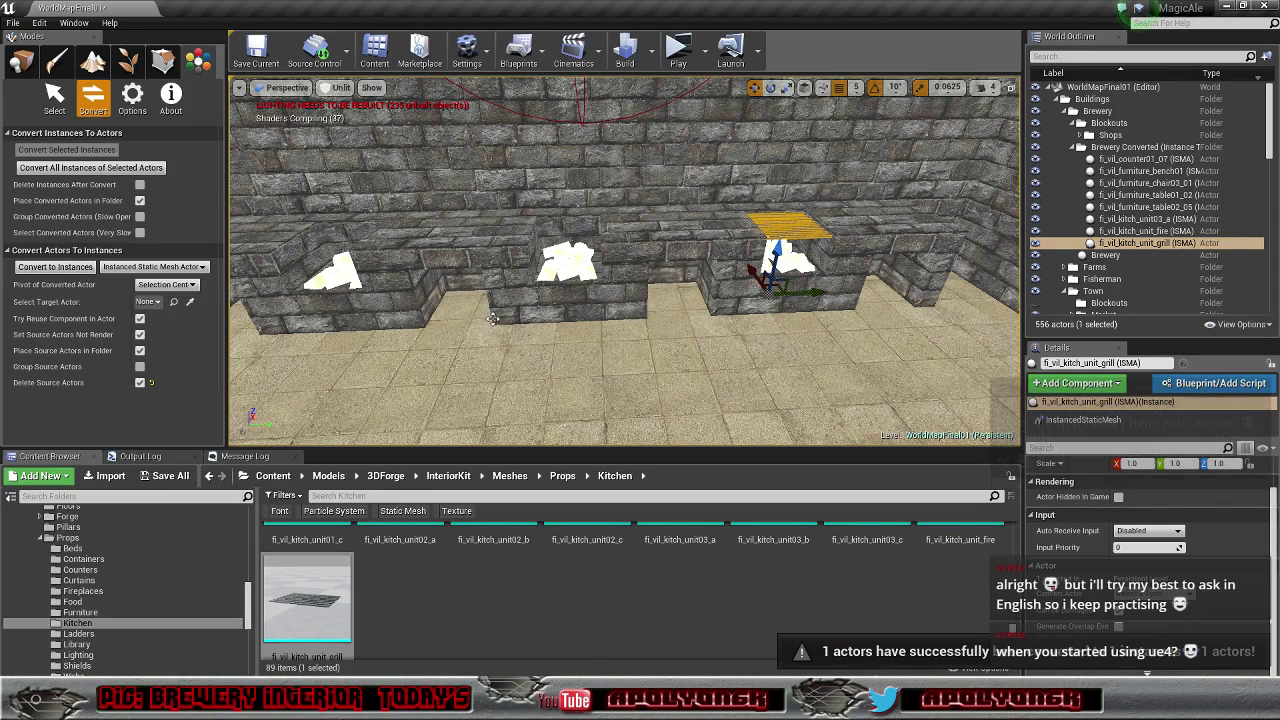
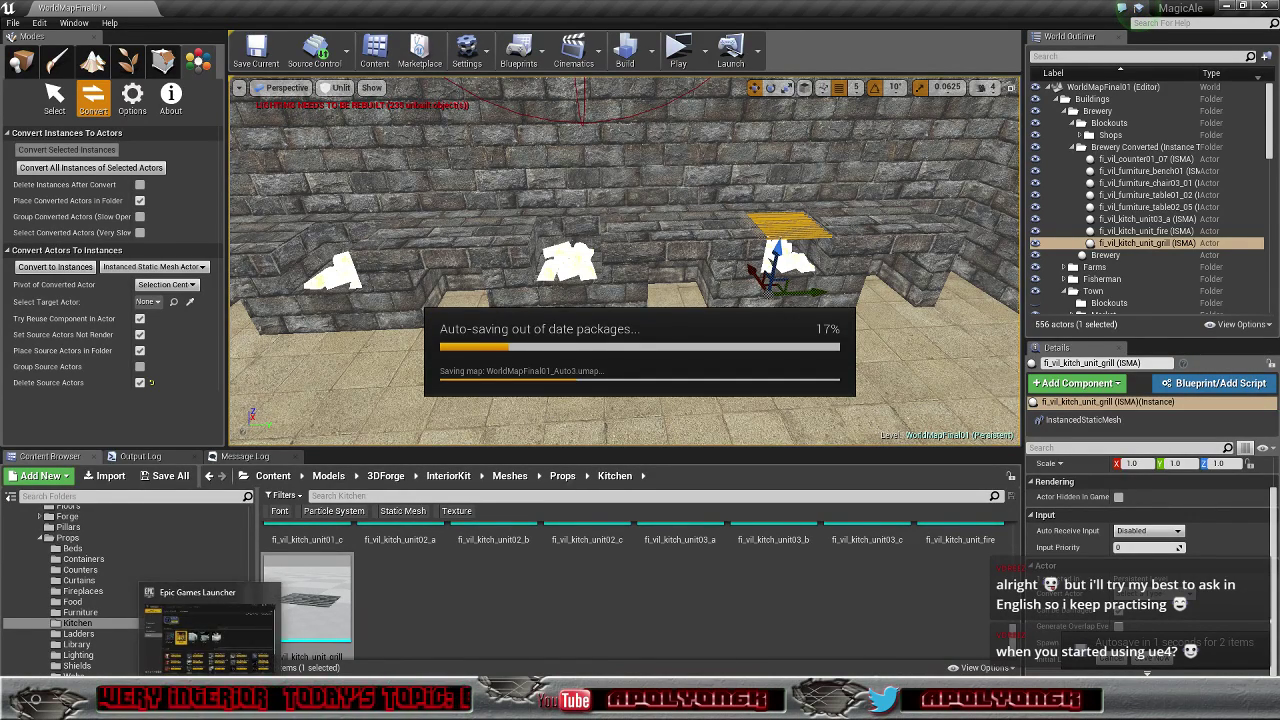
Step: Switch to the Epic Games Launcher, look over the older Phaeton projects in the library, and return to the Unreal Editor
click(213, 704)
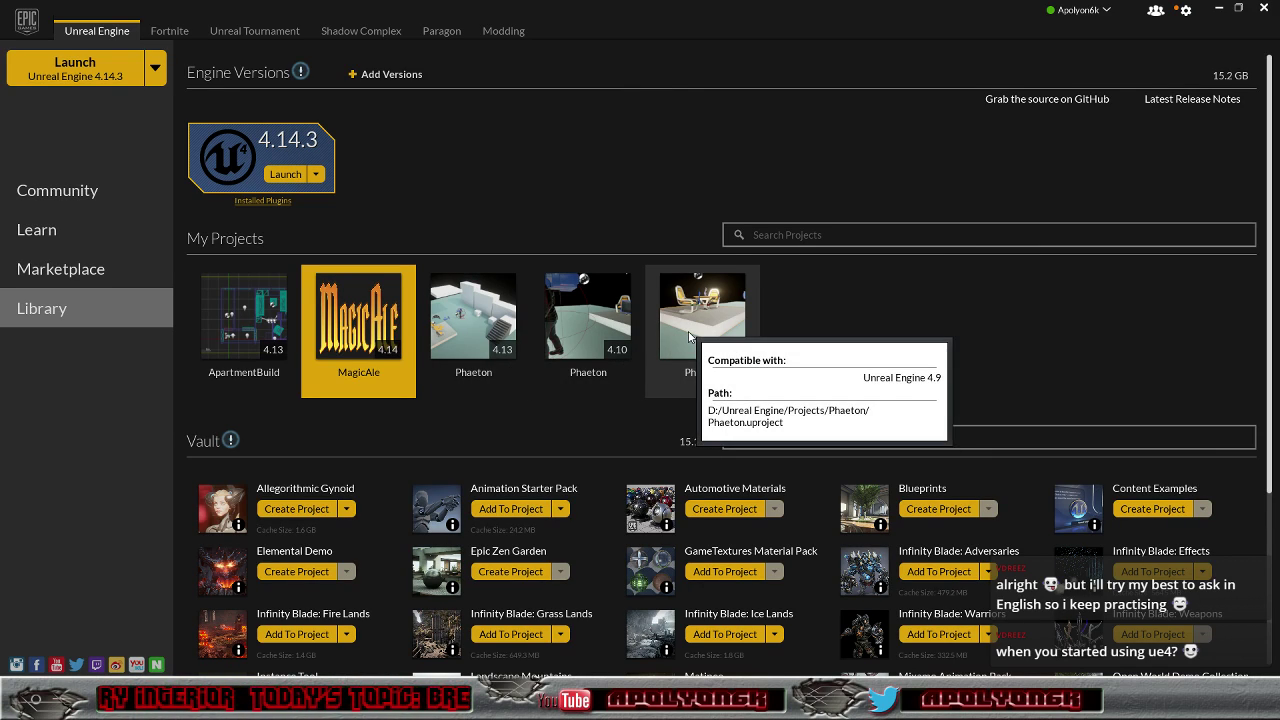
right_click(689, 336)
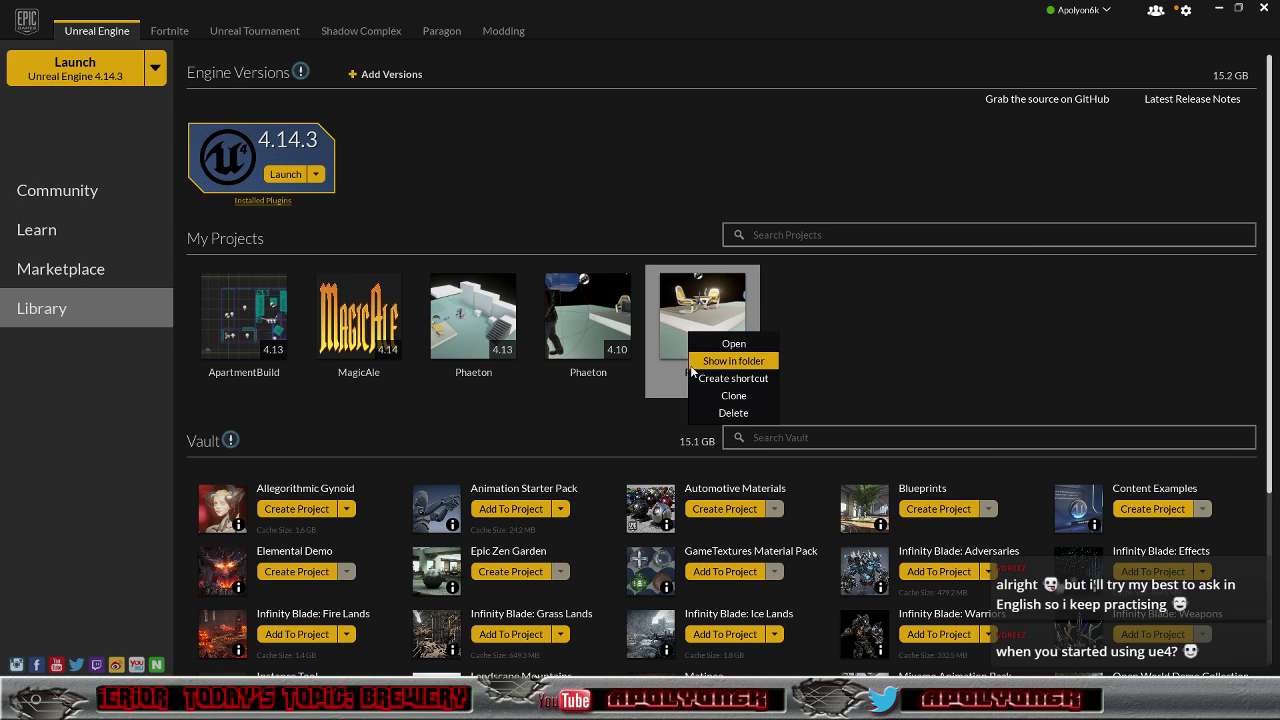
click(810, 311)
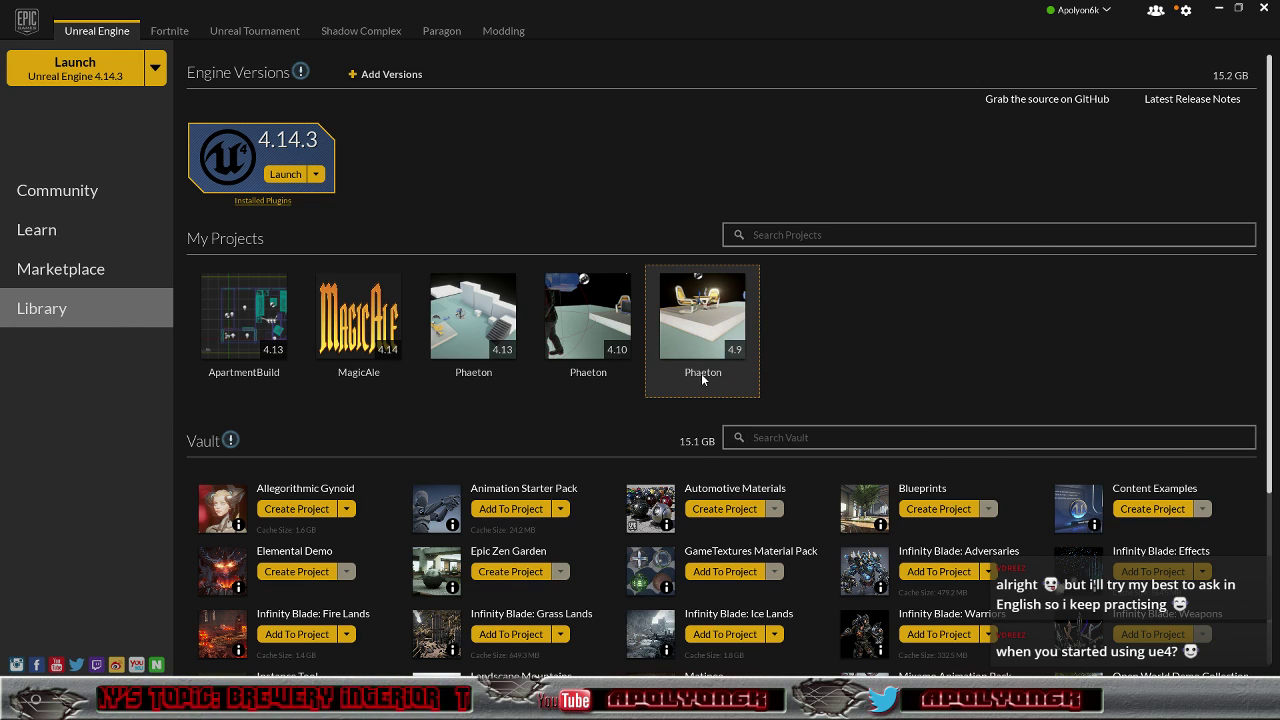
mouse_move(739, 358)
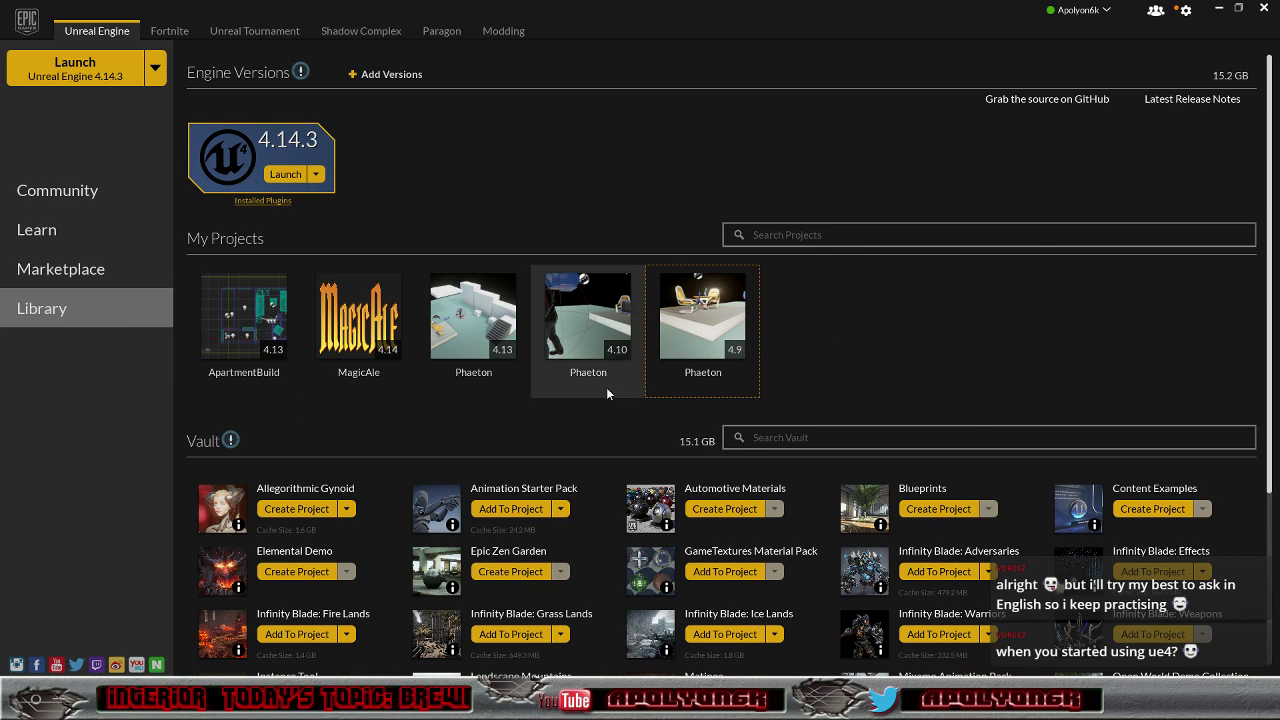
mouse_move(697, 338)
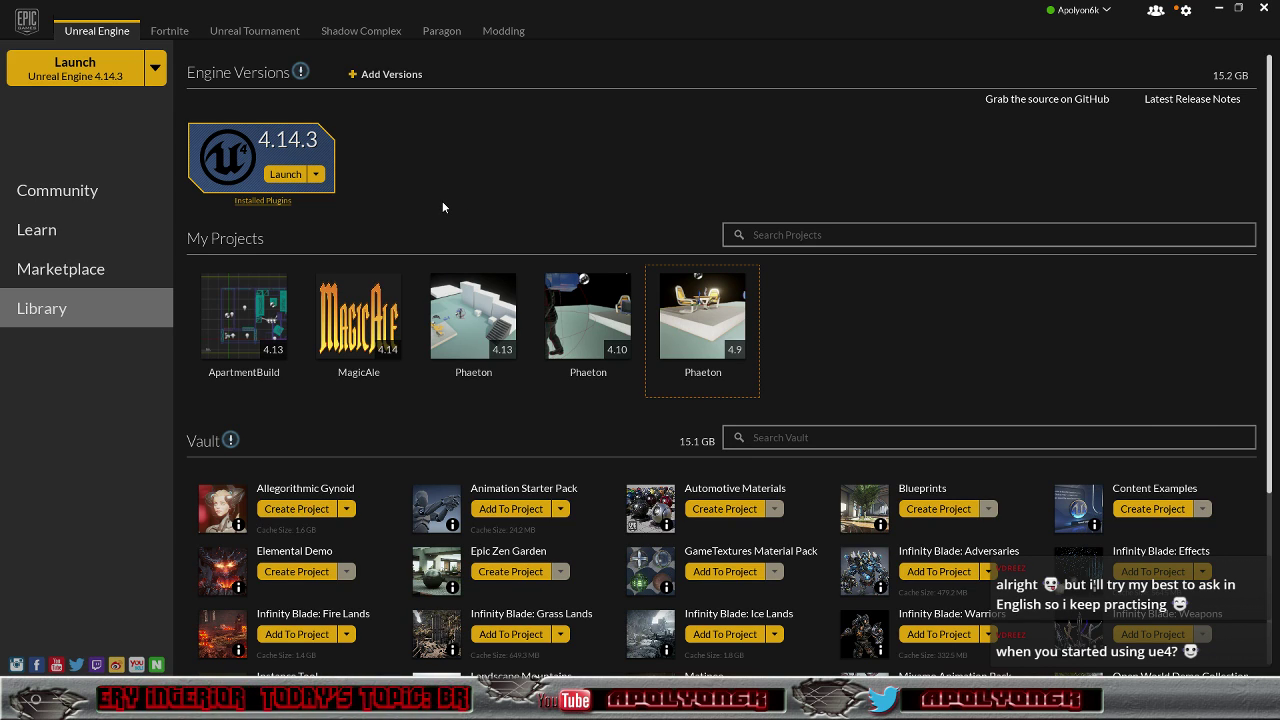
click(1220, 8)
Step: Duplicate the fi_vil_kitch_unit_grill instanced actor along the kitchen unit row so each of the other three fires has a grill above it
mouse_move(808, 360)
right_down()
mouse_move(794, 366)
mouse_move(862, 360)
mouse_move(796, 358)
mouse_move(808, 356)
right_up()
key(w)
key(s)
key(a)
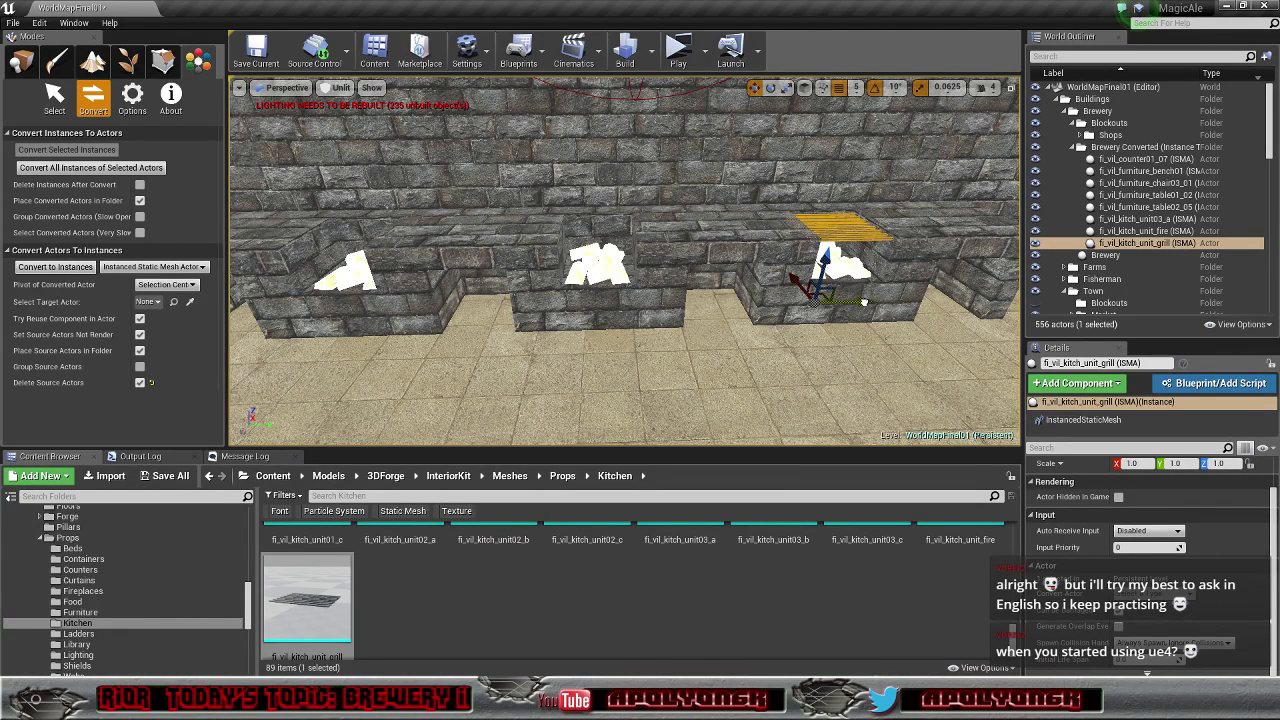
alt+drag(863, 302, 422, 298)
right_drag(422, 298, 345, 301)
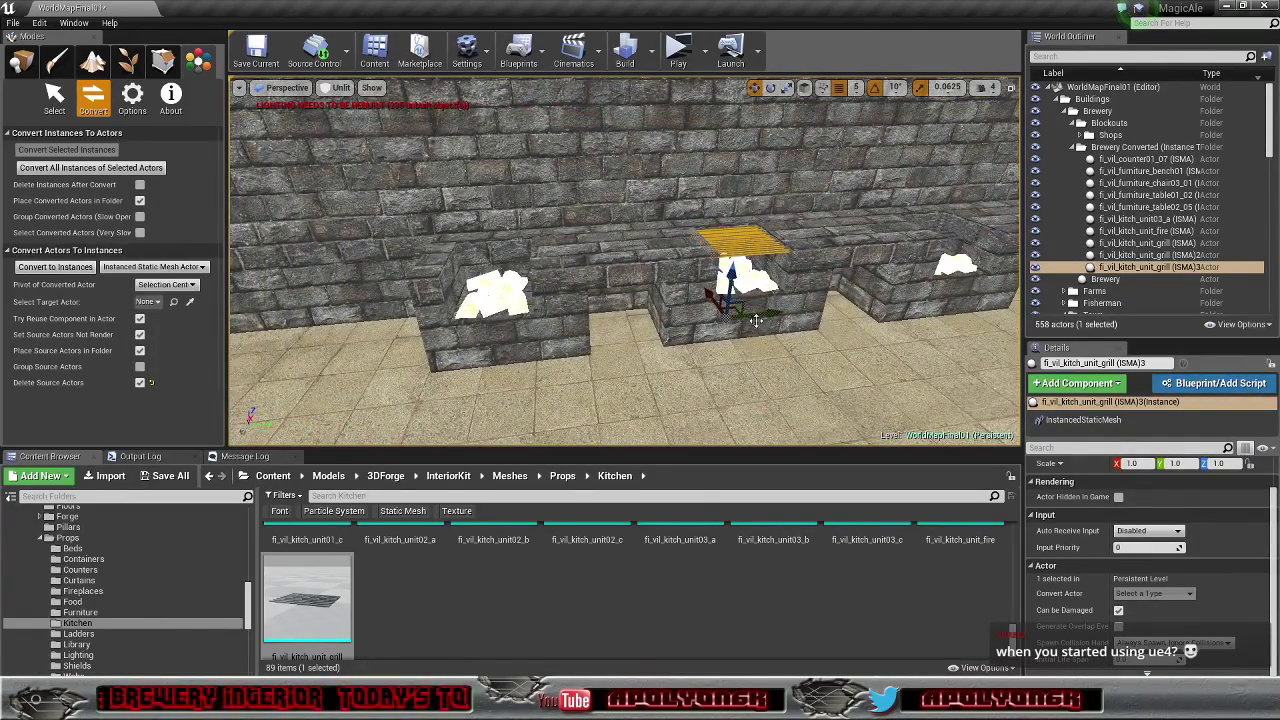
alt+drag(768, 313, 553, 336)
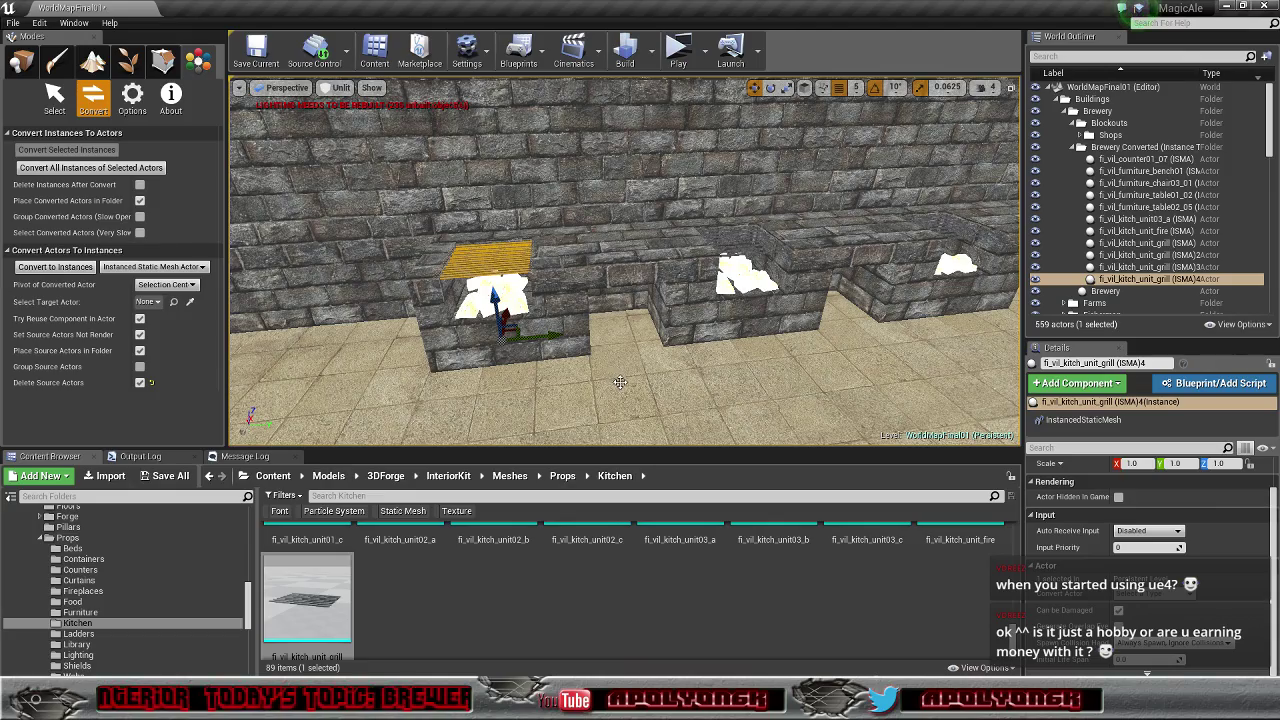
Step: Look over the grills along the stone kitchen unit row and the surrounding brewery floor from several viewpoints
mouse_move(628, 389)
right_down()
mouse_move(930, 368)
mouse_move(580, 375)
mouse_move(610, 372)
mouse_move(618, 398)
mouse_move(618, 378)
mouse_move(612, 400)
mouse_move(648, 387)
right_up()
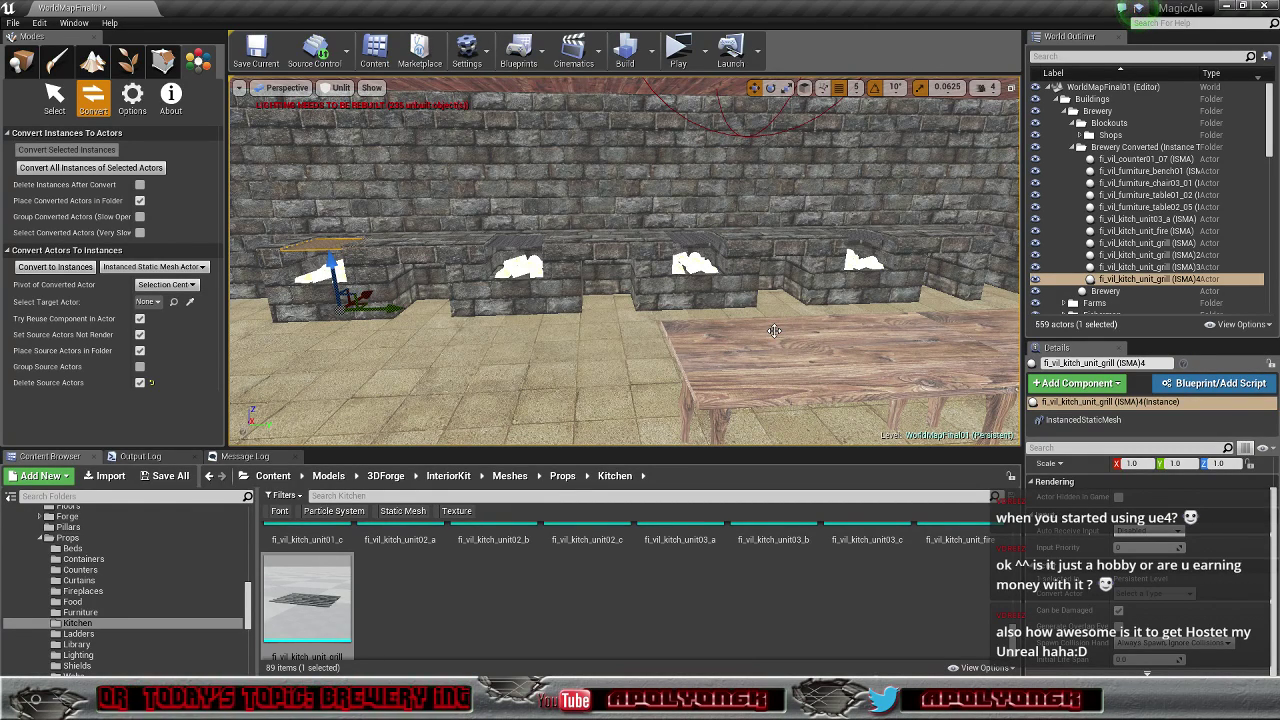
right_drag(766, 319, 690, 318)
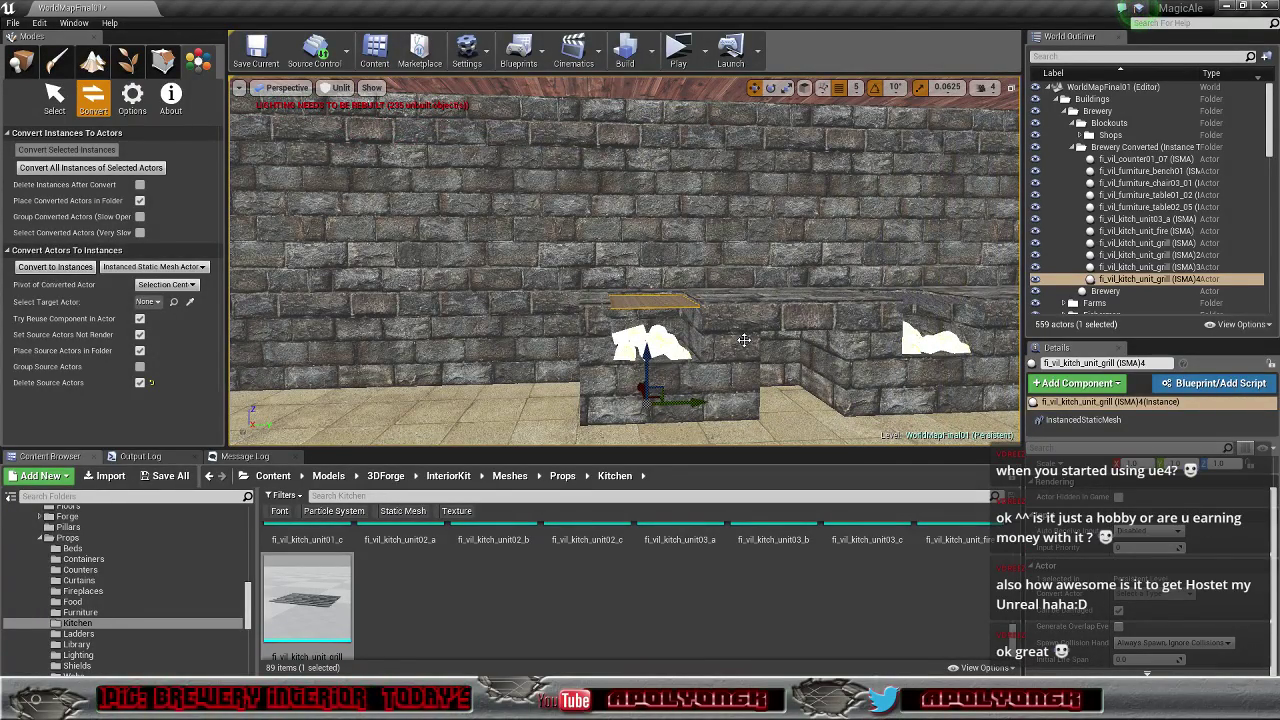
right_drag(767, 376, 760, 408)
right_drag(734, 356, 738, 352)
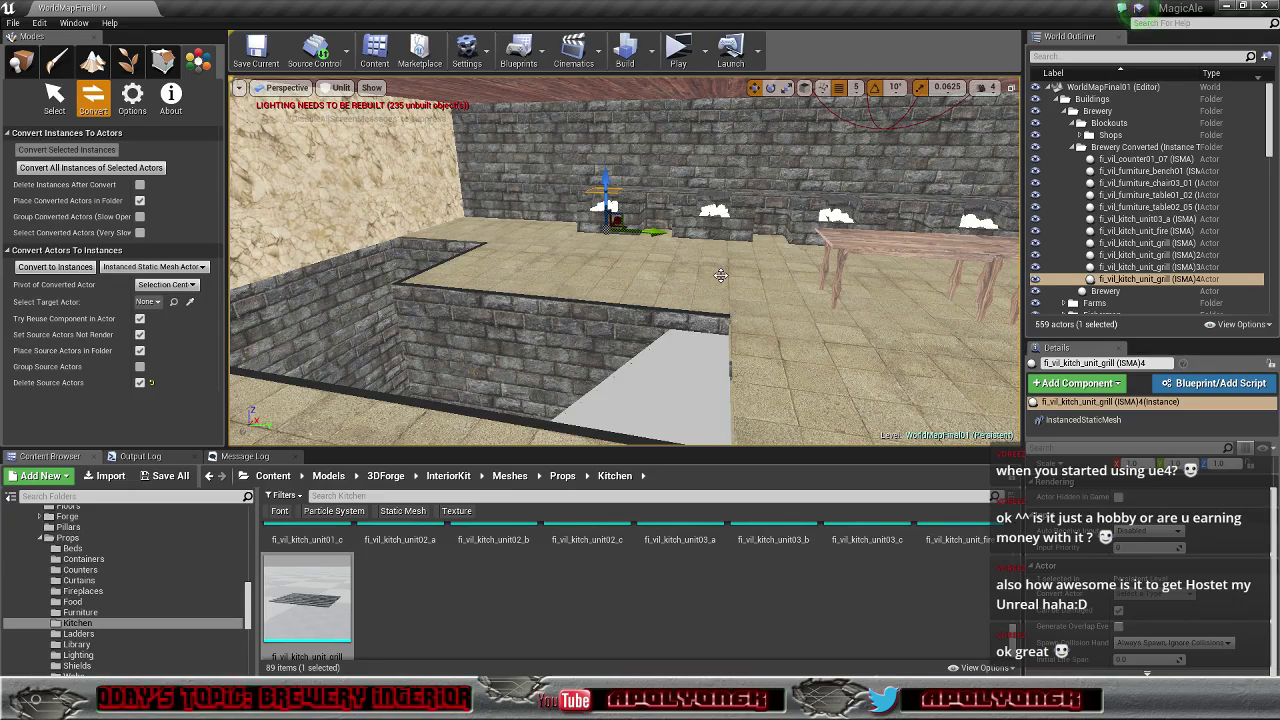
right_drag(720, 276, 605, 250)
key(w)
key(w)
right_drag(805, 334, 415, 116)
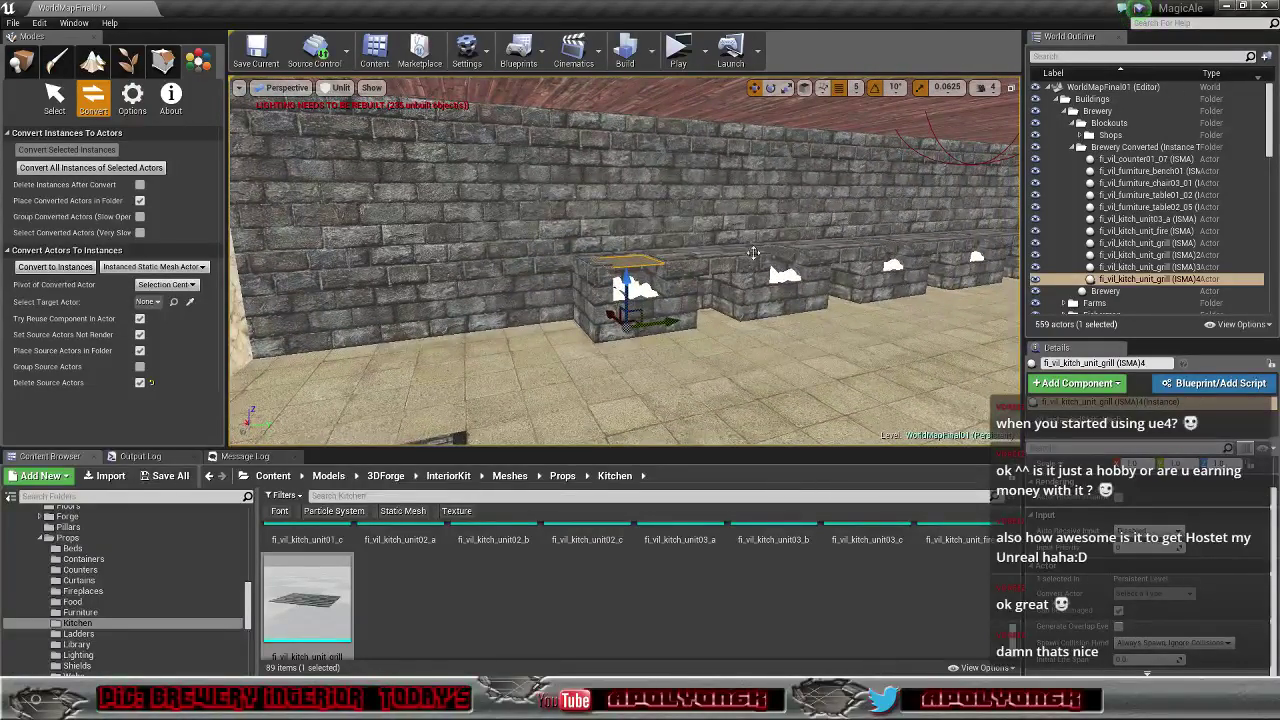
Step: Preview the kitchen fires in Lit view mode, then return the viewport to Unlit
click(341, 87)
click(345, 116)
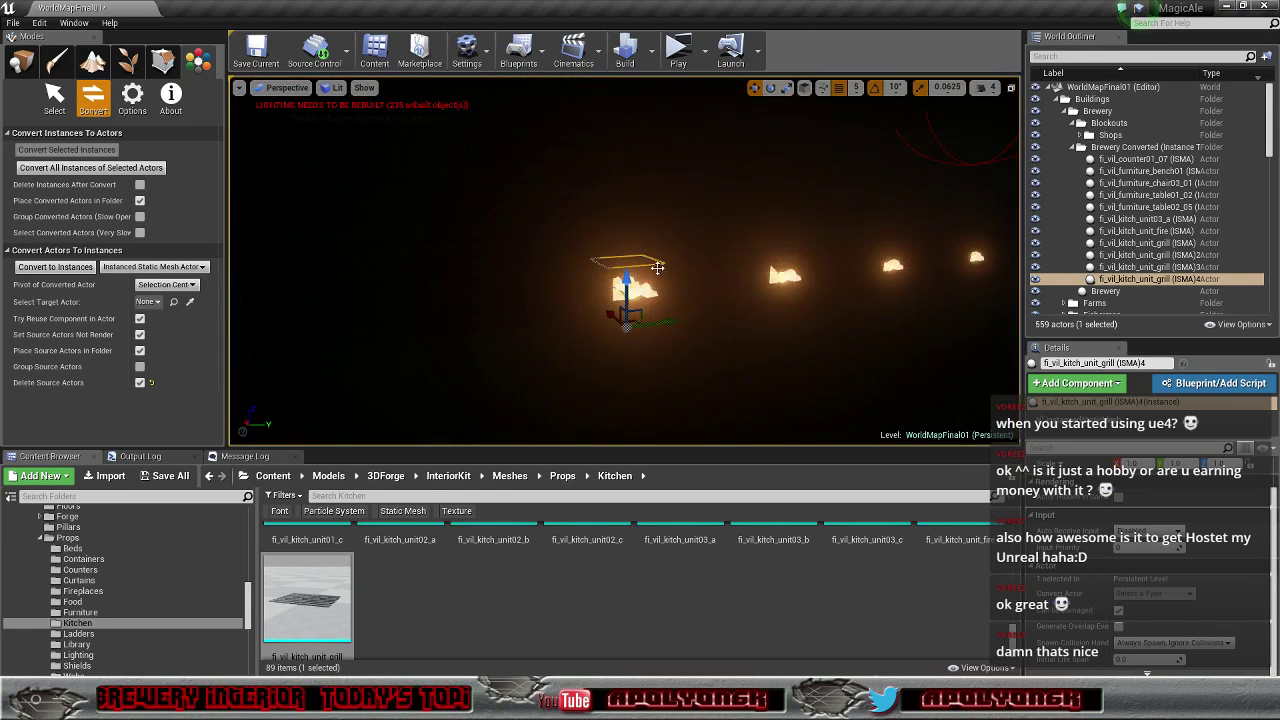
right_drag(1001, 287, 1095, 288)
right_drag(800, 270, 715, 324)
right_drag(835, 302, 665, 274)
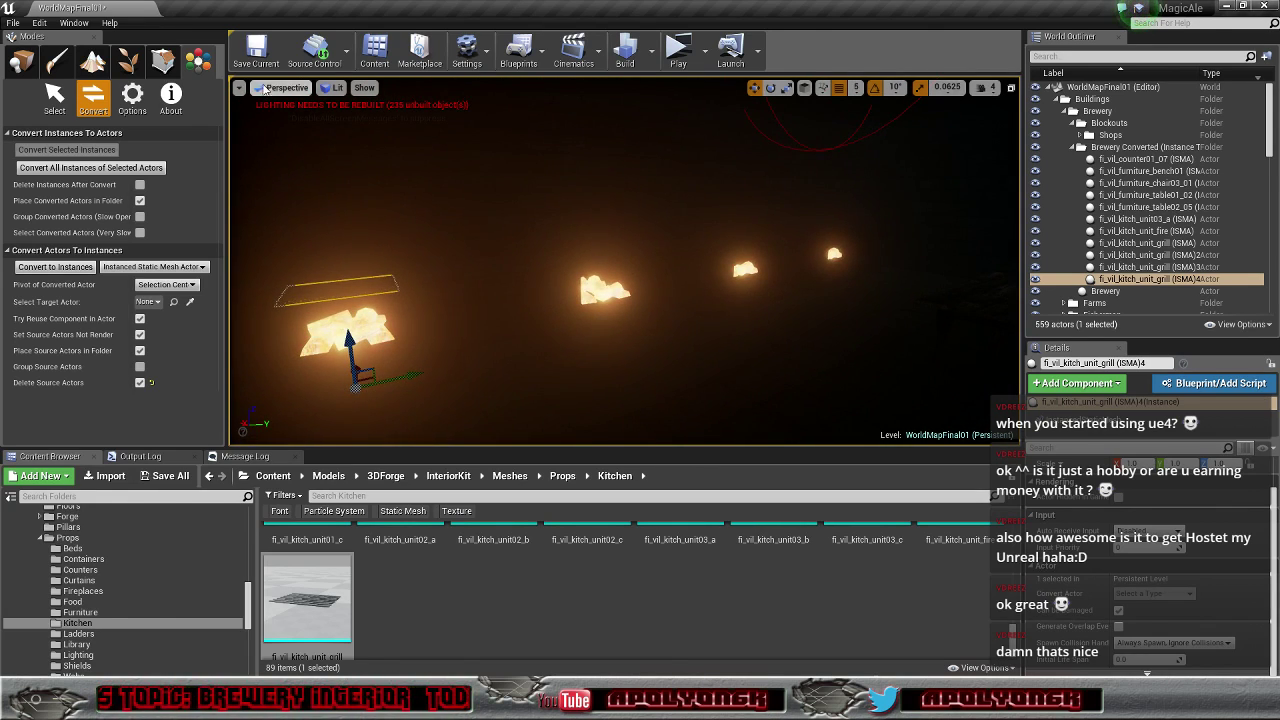
click(332, 88)
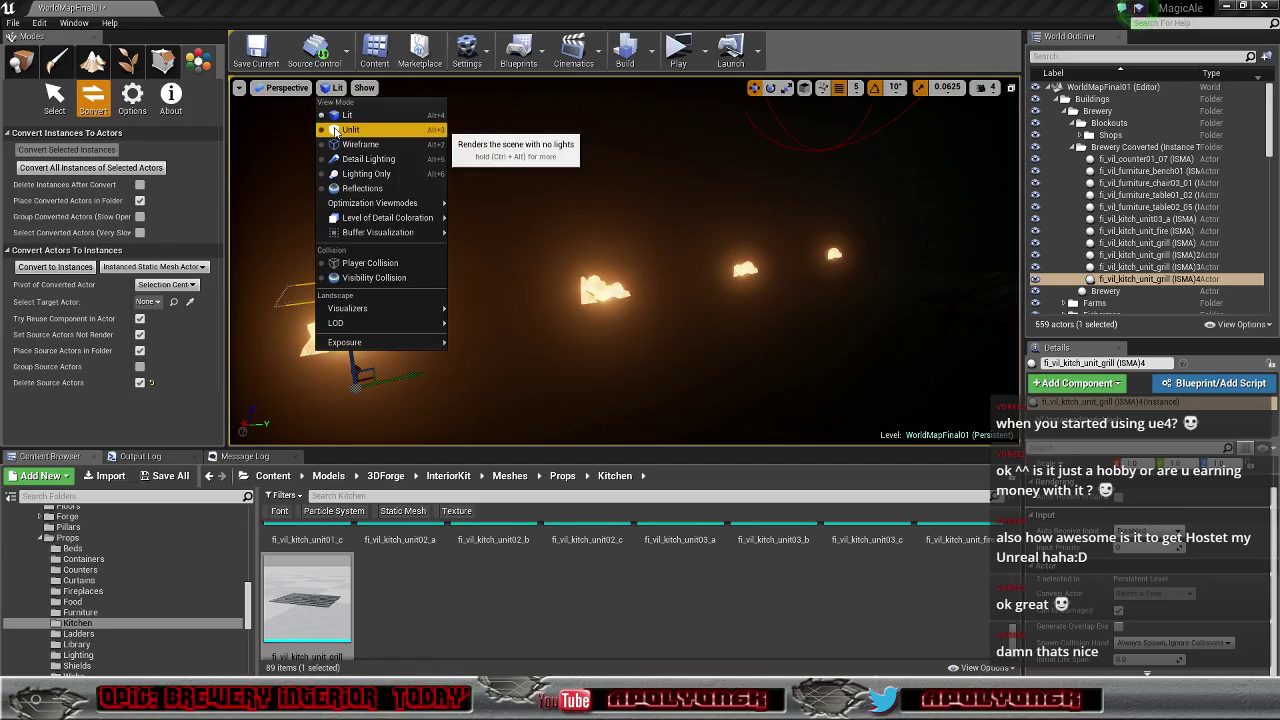
click(335, 131)
Step: Place fi_vil_kitch_cut_pan_large from the Kitchen meshes on the grill of the end kitchen unit
right_drag(600, 300, 501, 238)
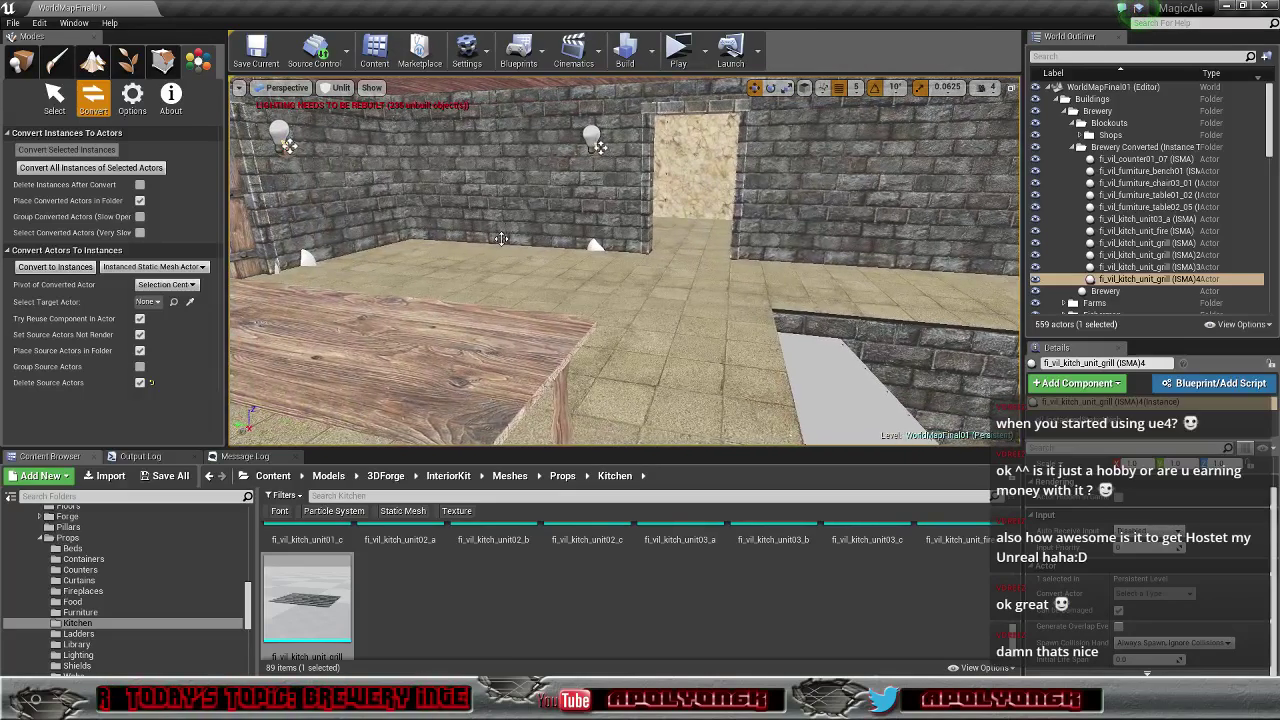
scroll(627, 605, up, 4)
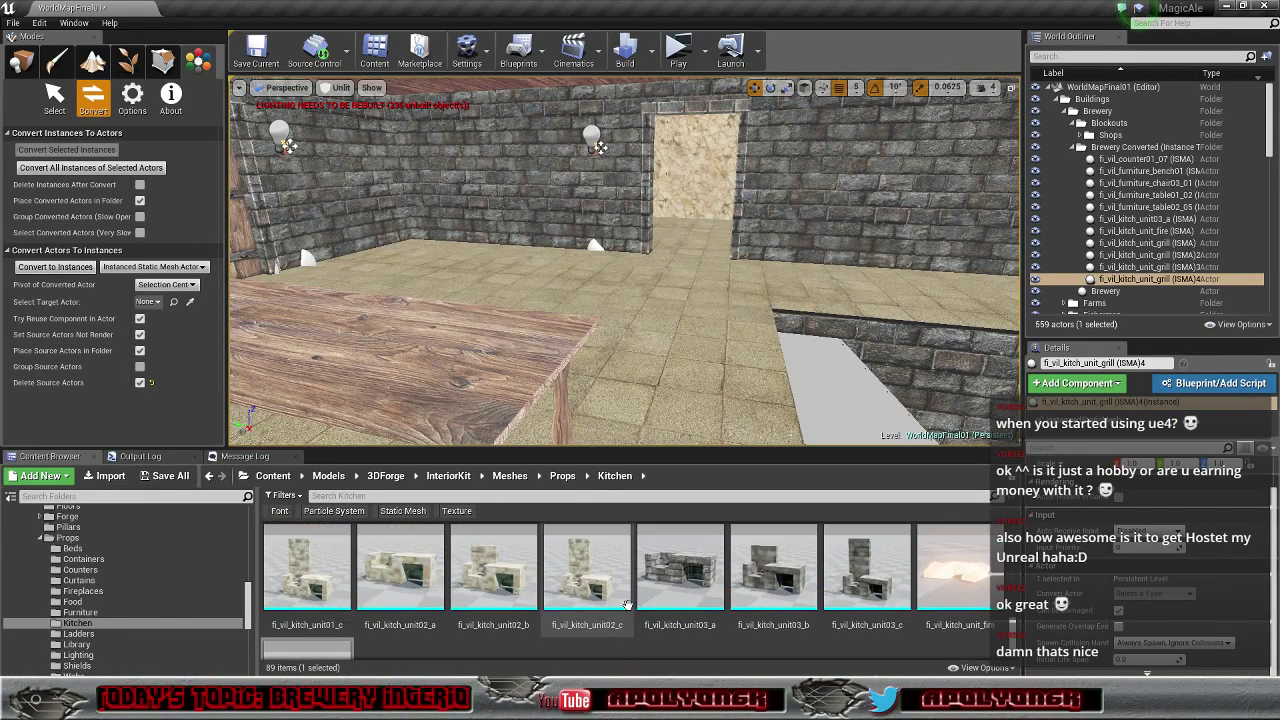
scroll(627, 605, up, 2)
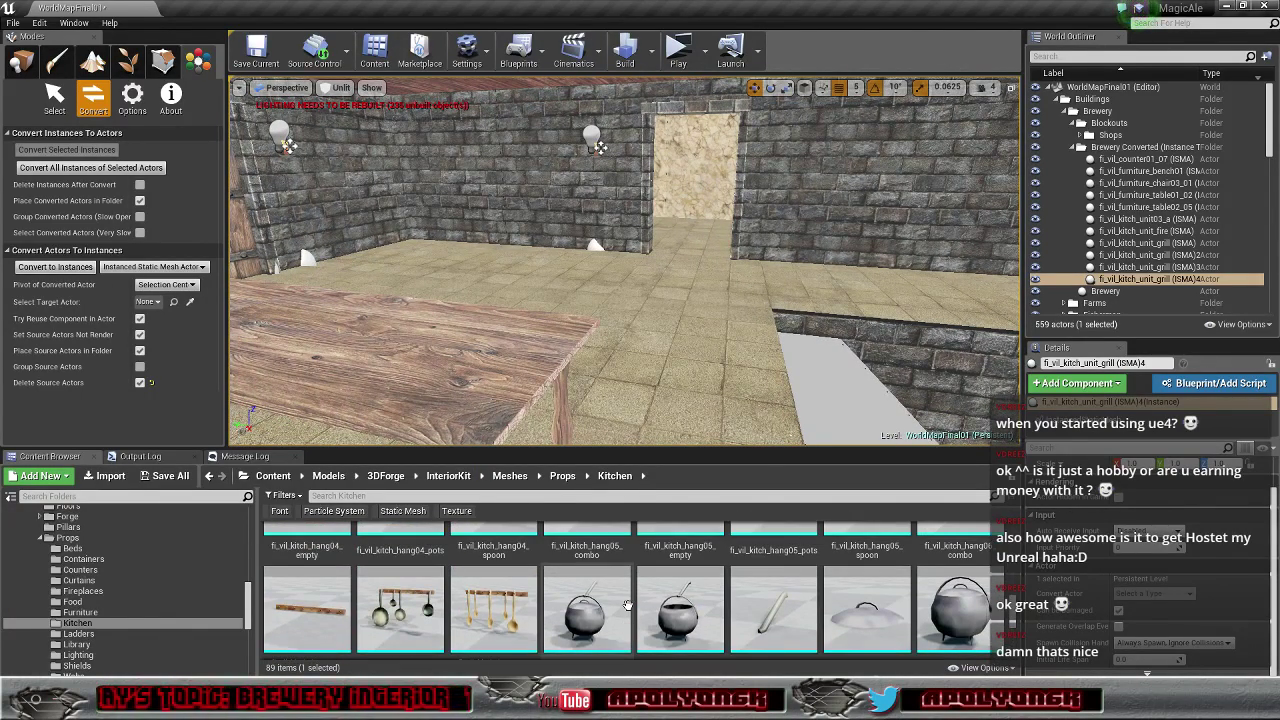
scroll(627, 605, down, 2)
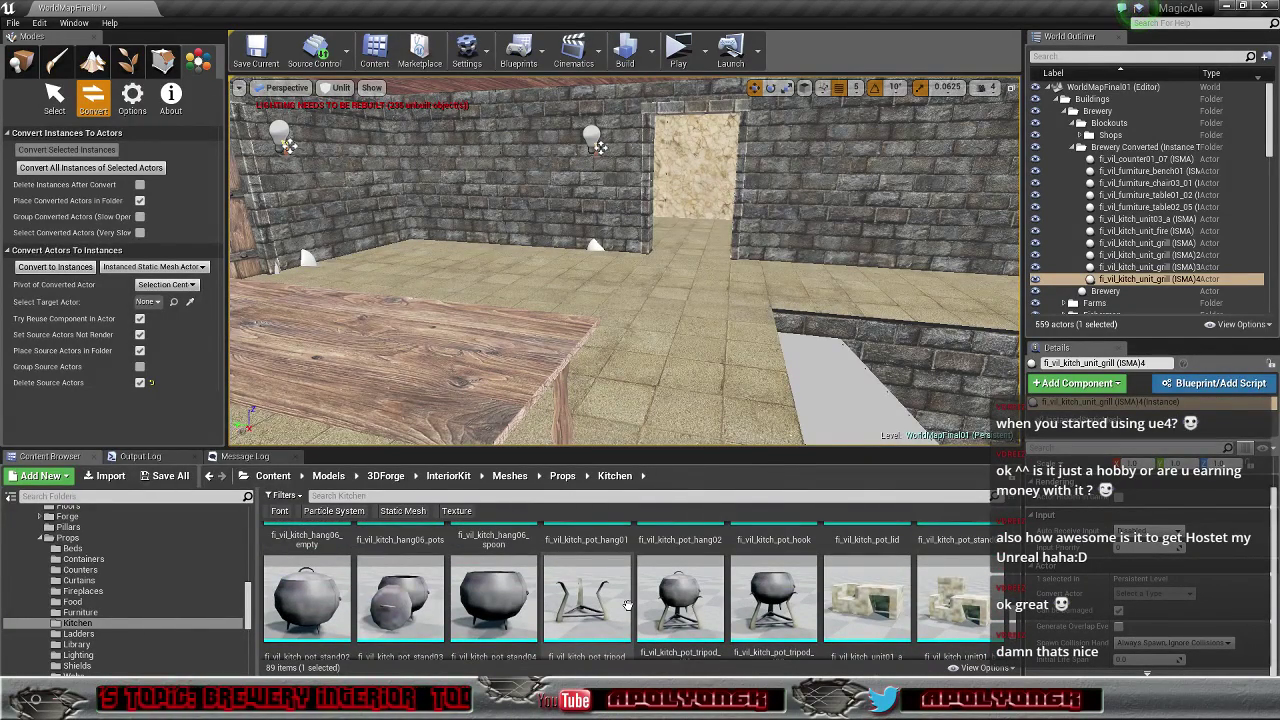
scroll(627, 605, up, 1)
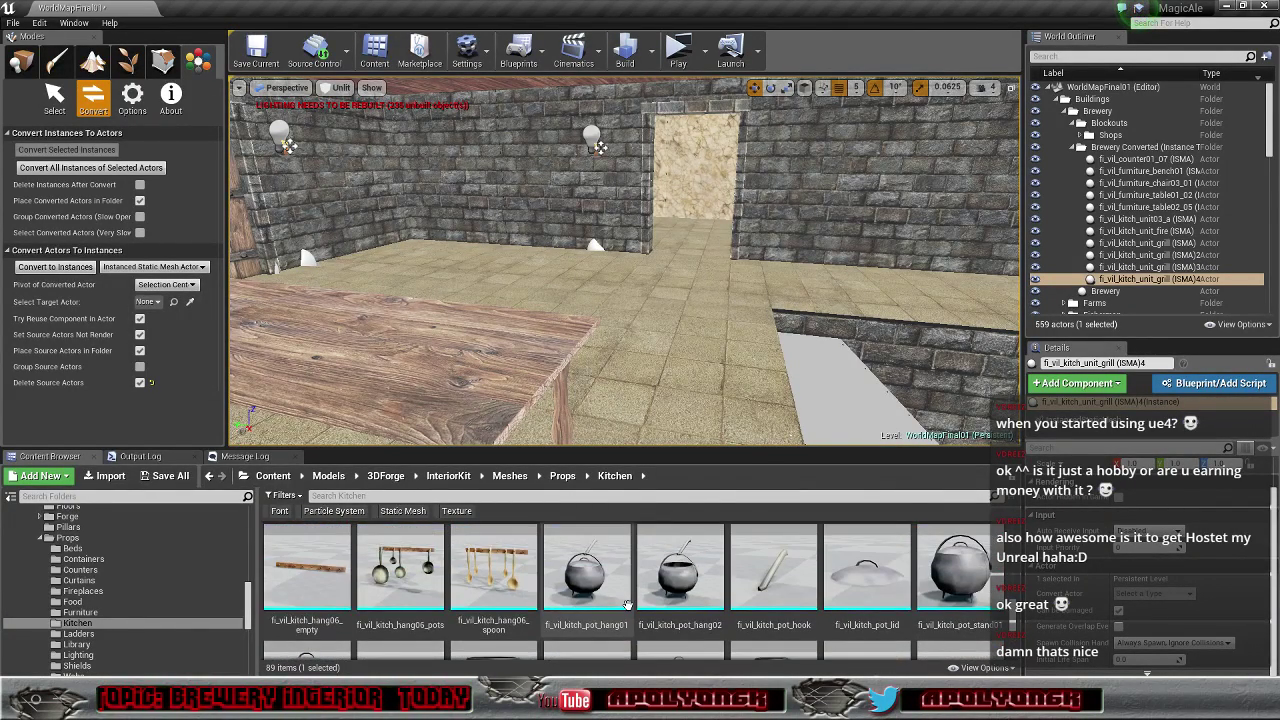
scroll(627, 605, up, 3)
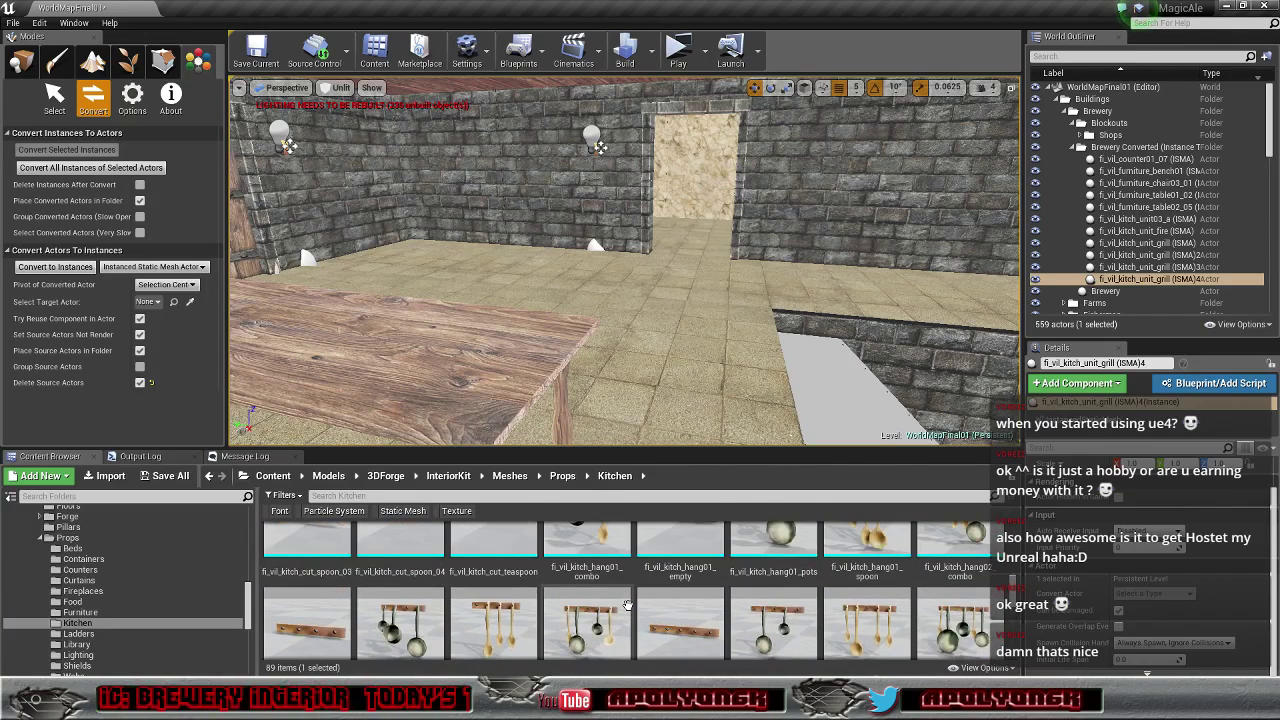
scroll(627, 605, up, 3)
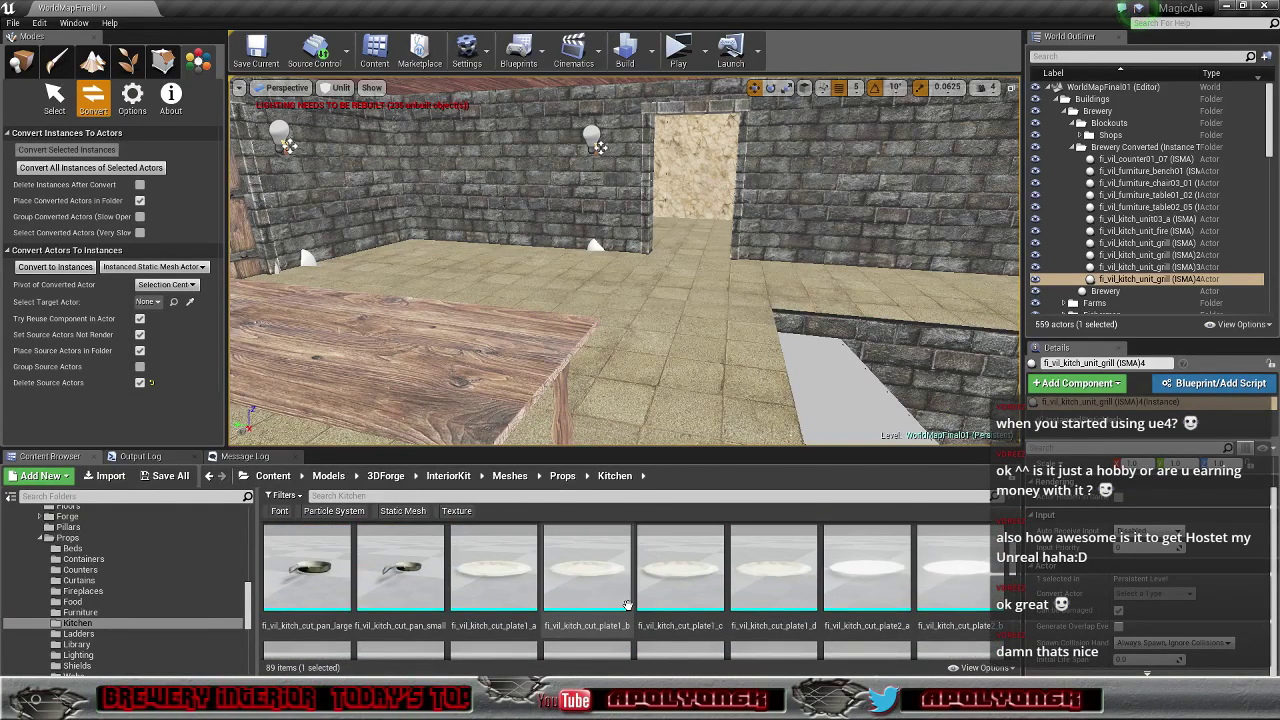
scroll(627, 605, down, 1)
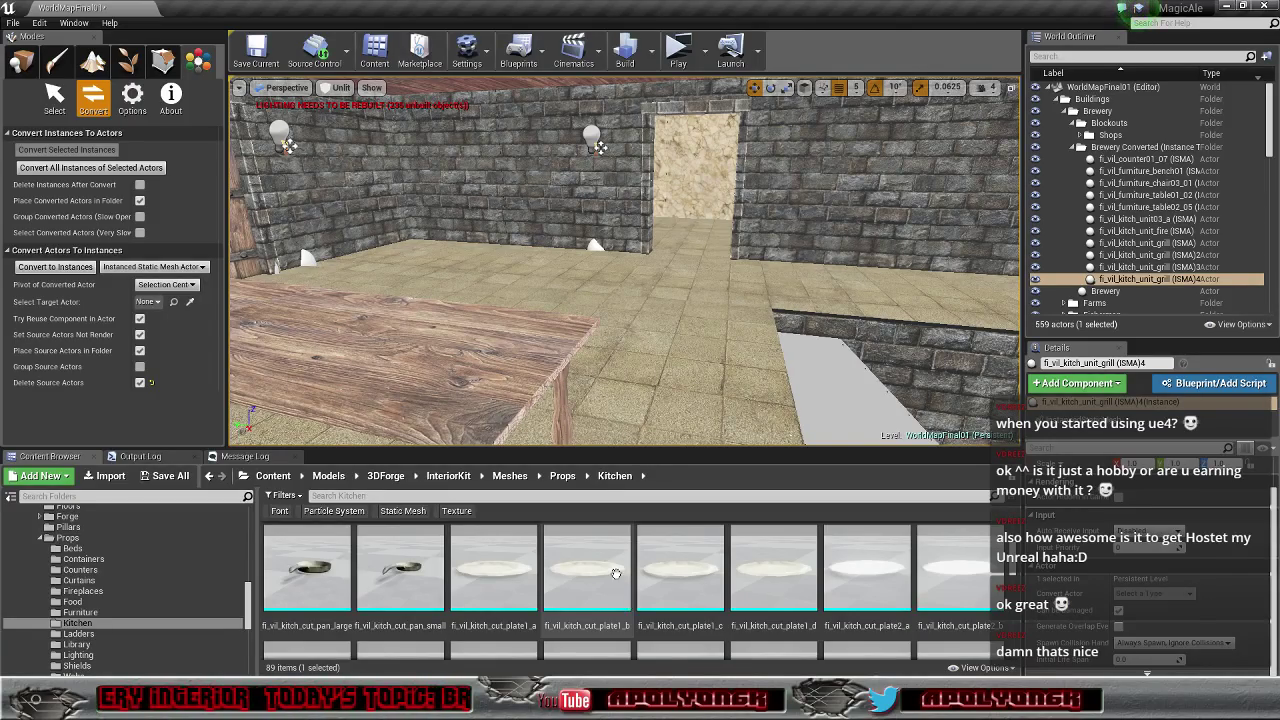
right_drag(488, 267, 292, 288)
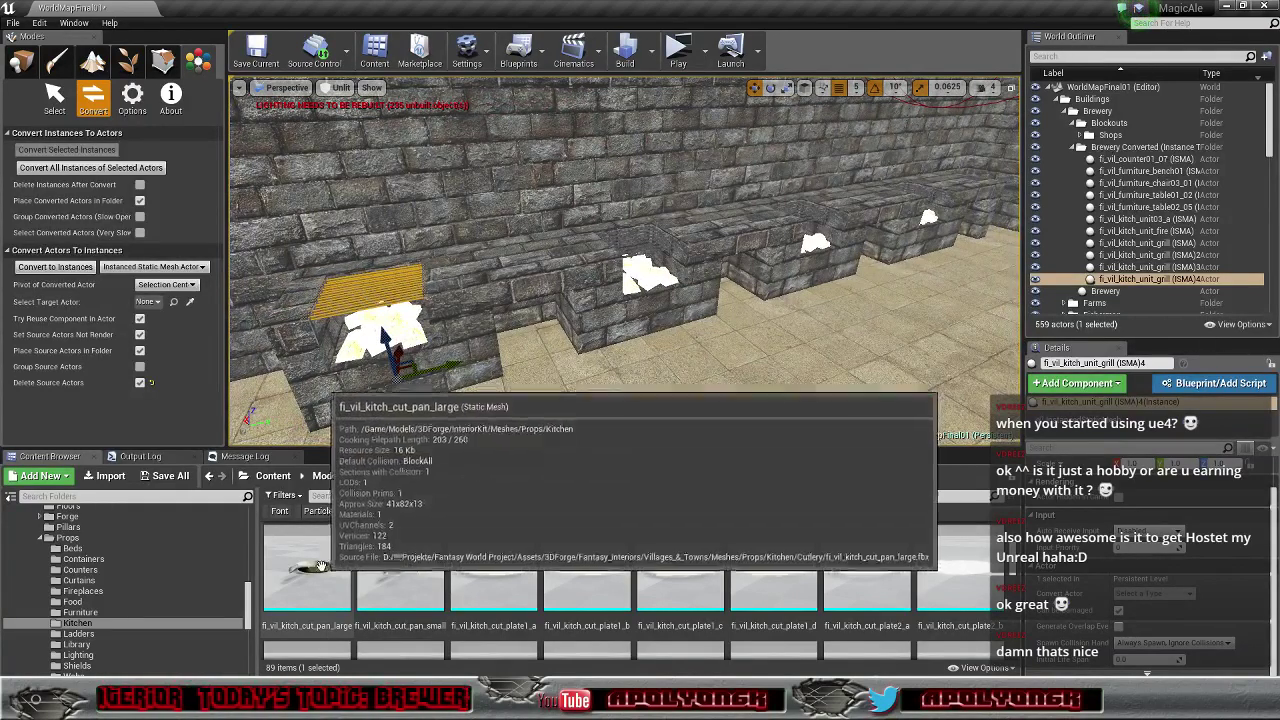
drag(307, 568, 406, 296)
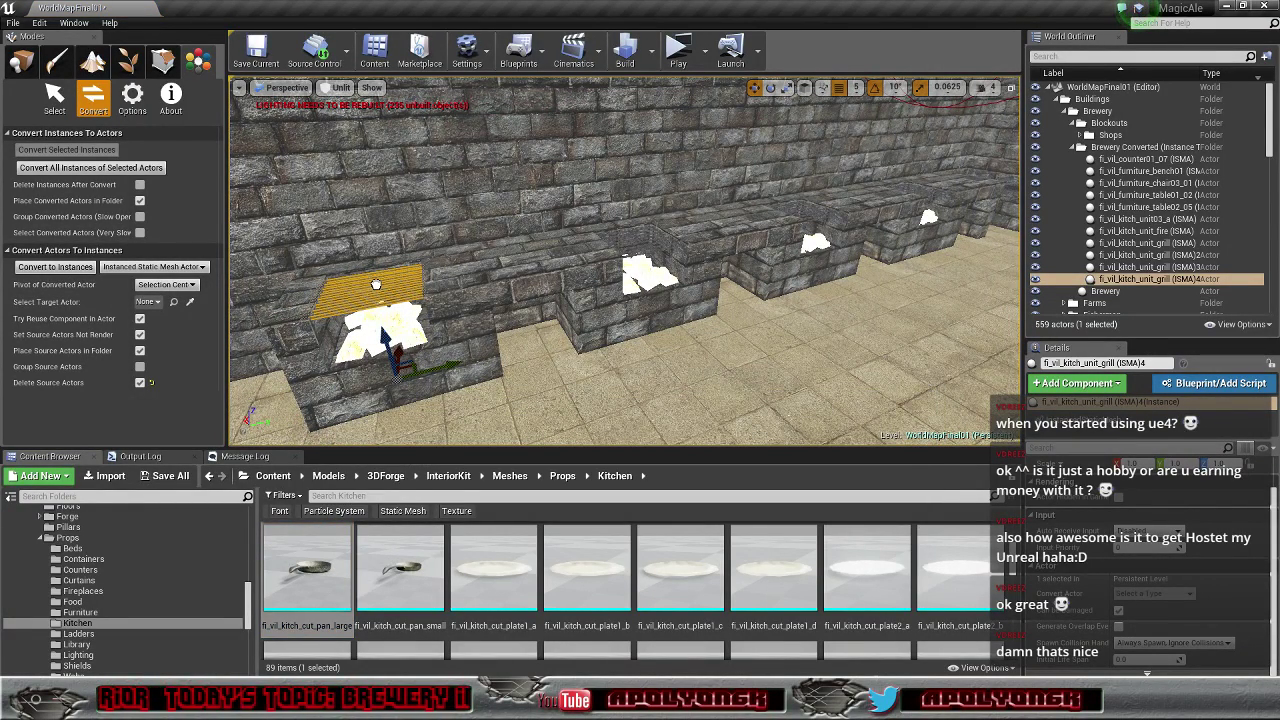
drag(372, 289, 385, 284)
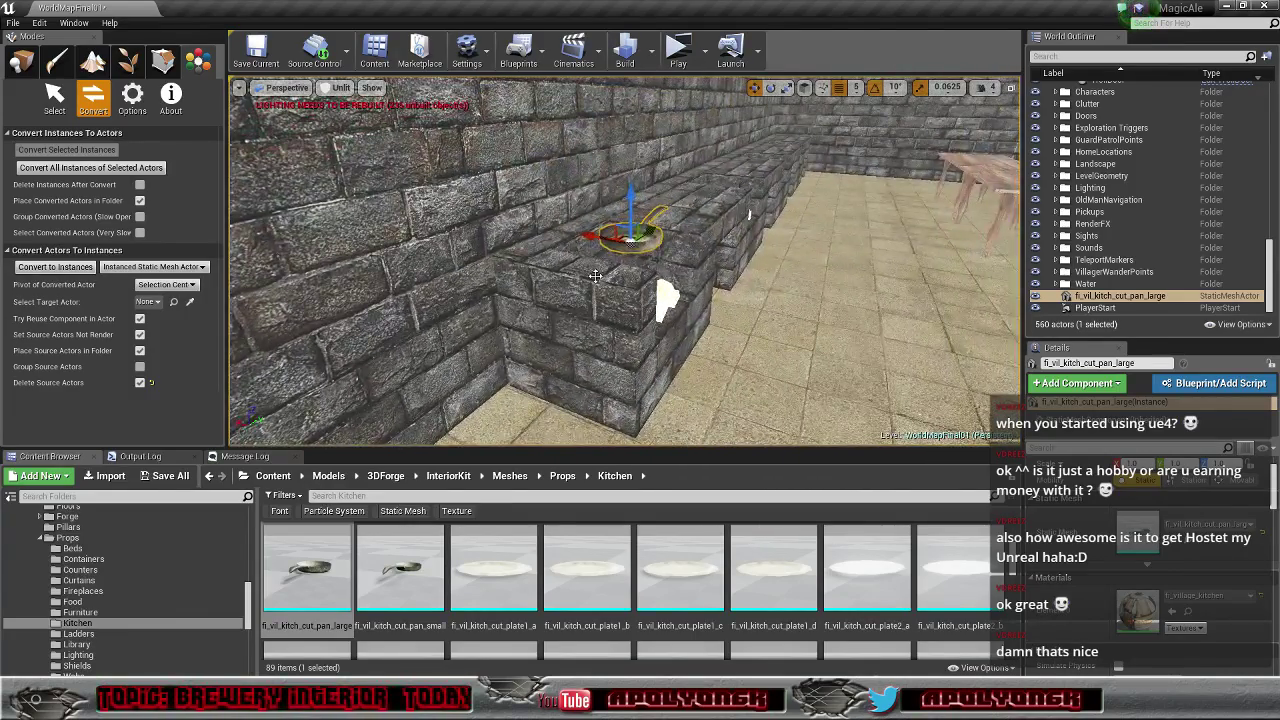
Step: Focus on the large pan and examine from close up how it sits on the grill above the fire
key(f)
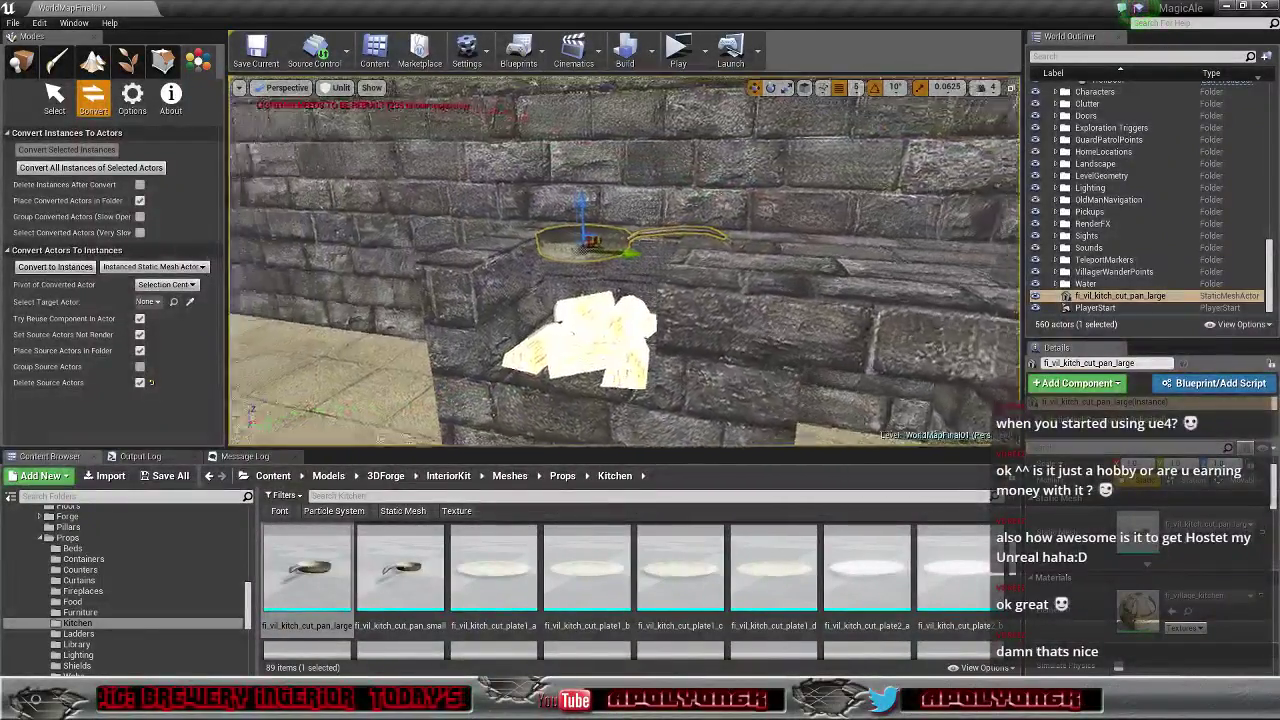
key(f)
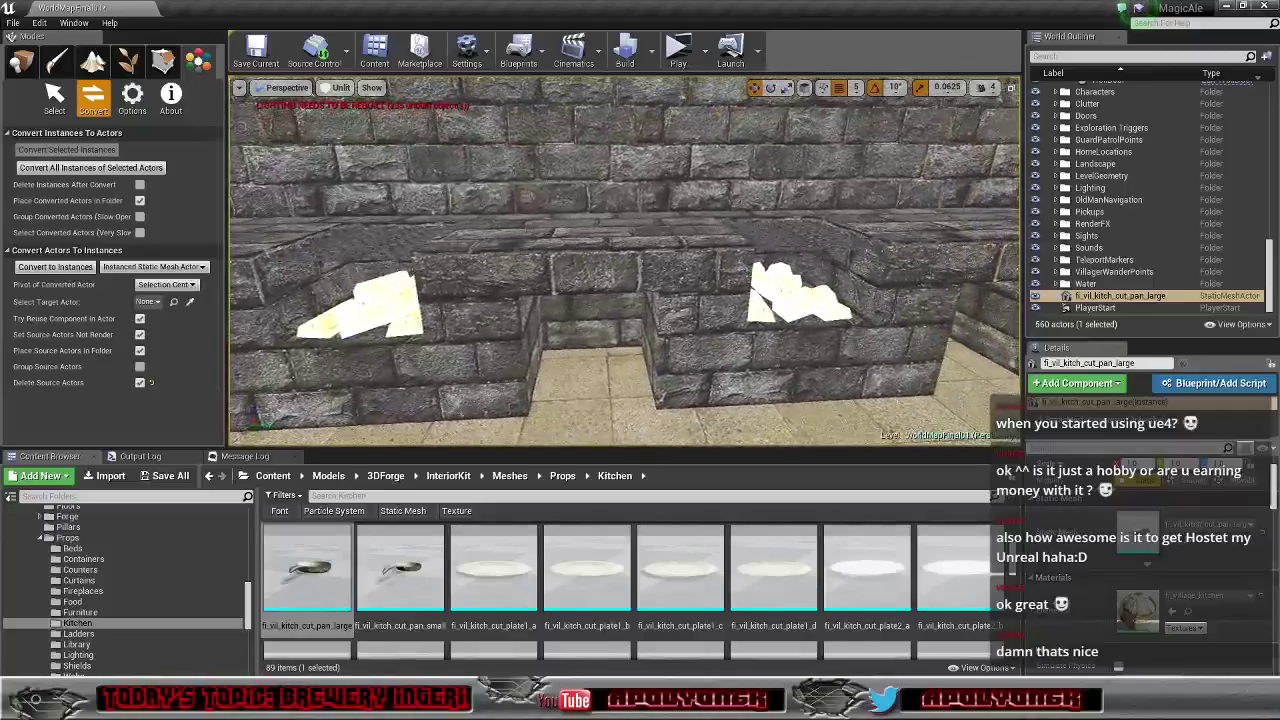
right_drag(625, 262, 700, 258)
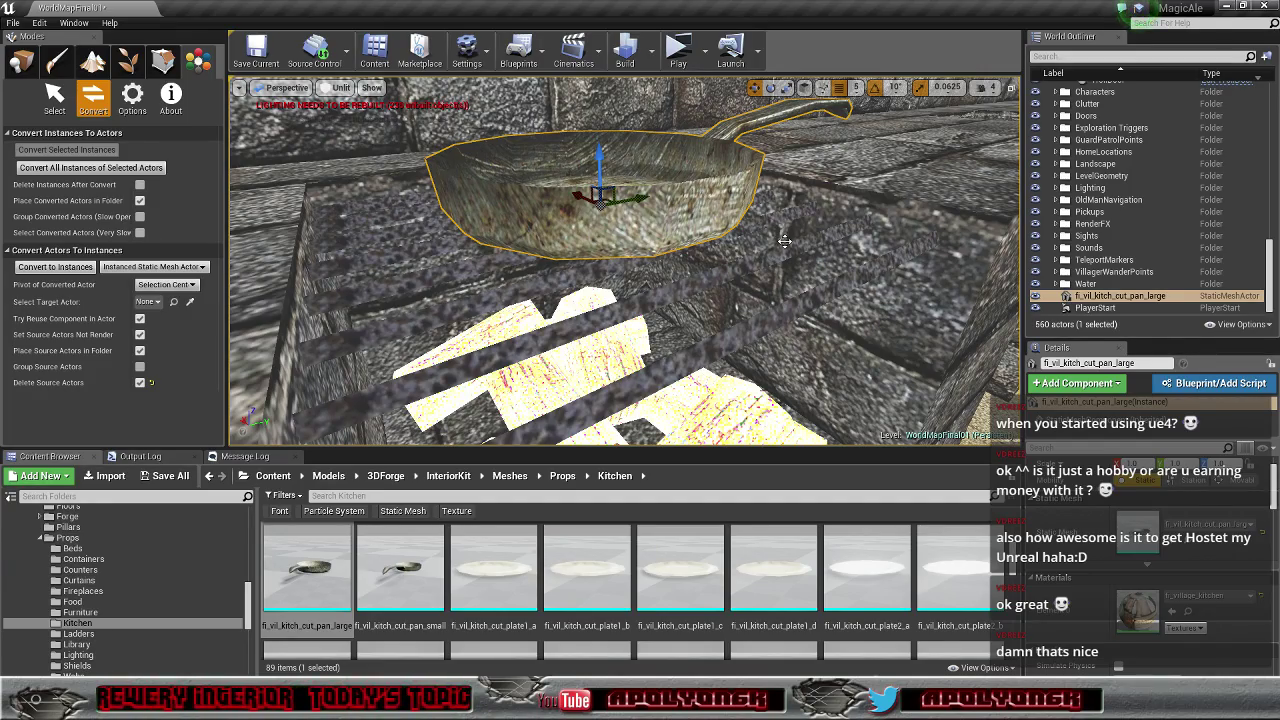
right_drag(784, 241, 650, 350)
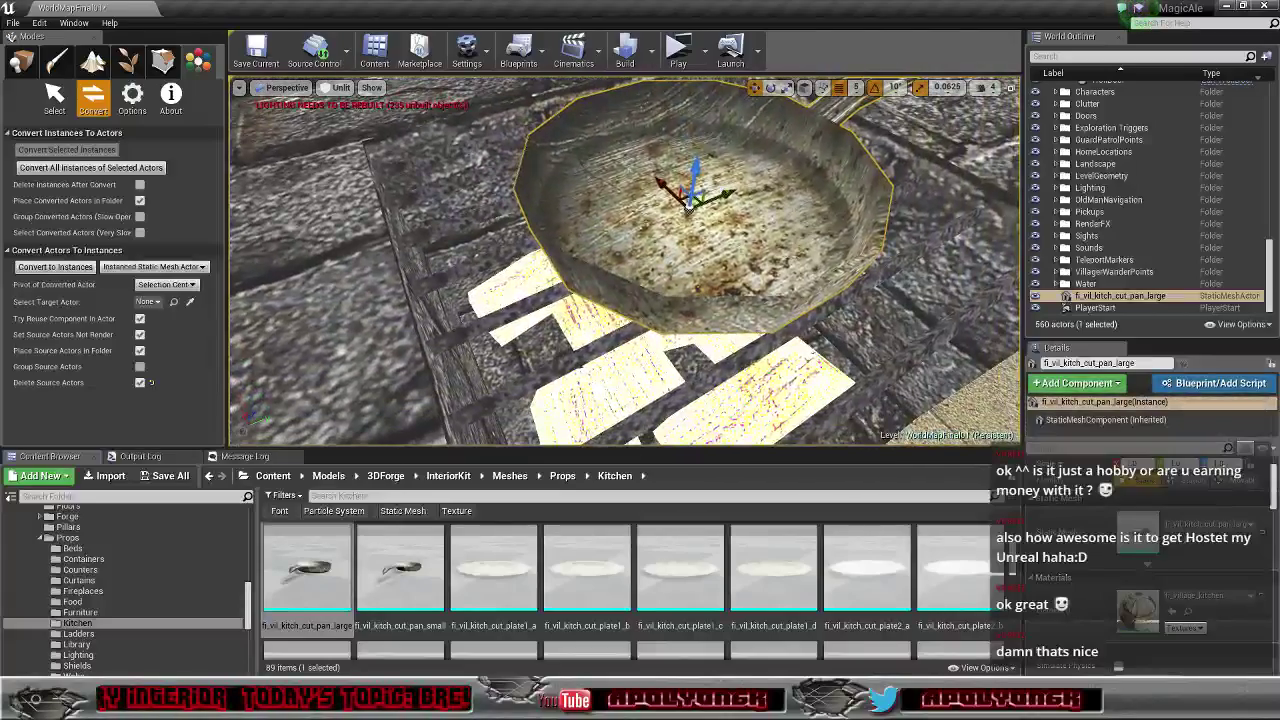
right_drag(872, 332, 784, 240)
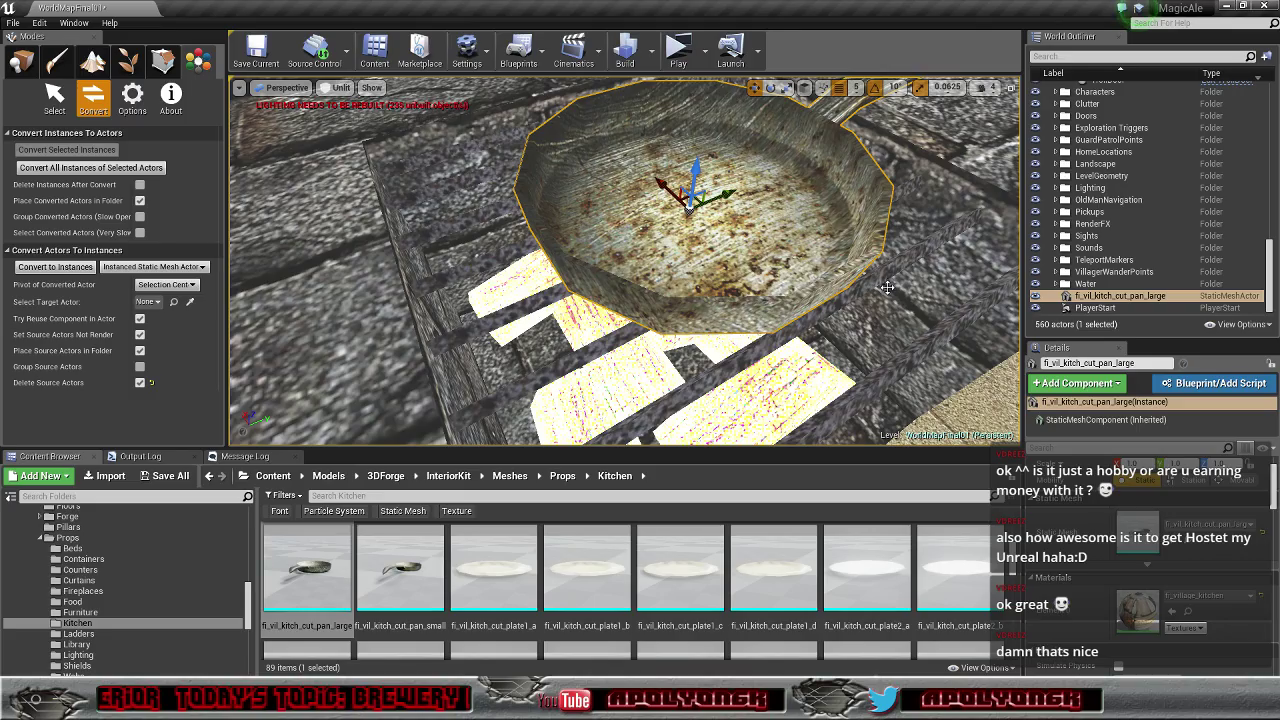
right_drag(887, 288, 835, 285)
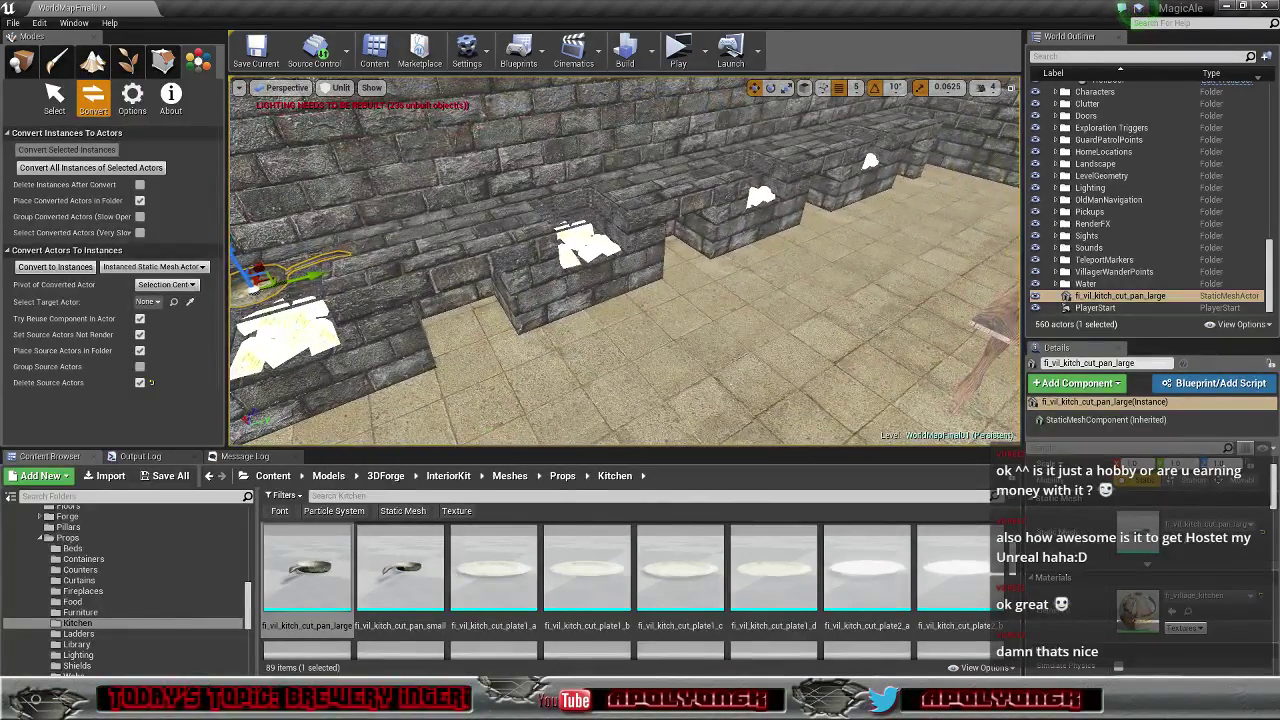
Step: Place fi_vil_kitch_cut_pan_deep_large from the Kitchen meshes on the grill of the third kitchen unit, counting from the one holding the large pan
scroll(926, 587, up, 3)
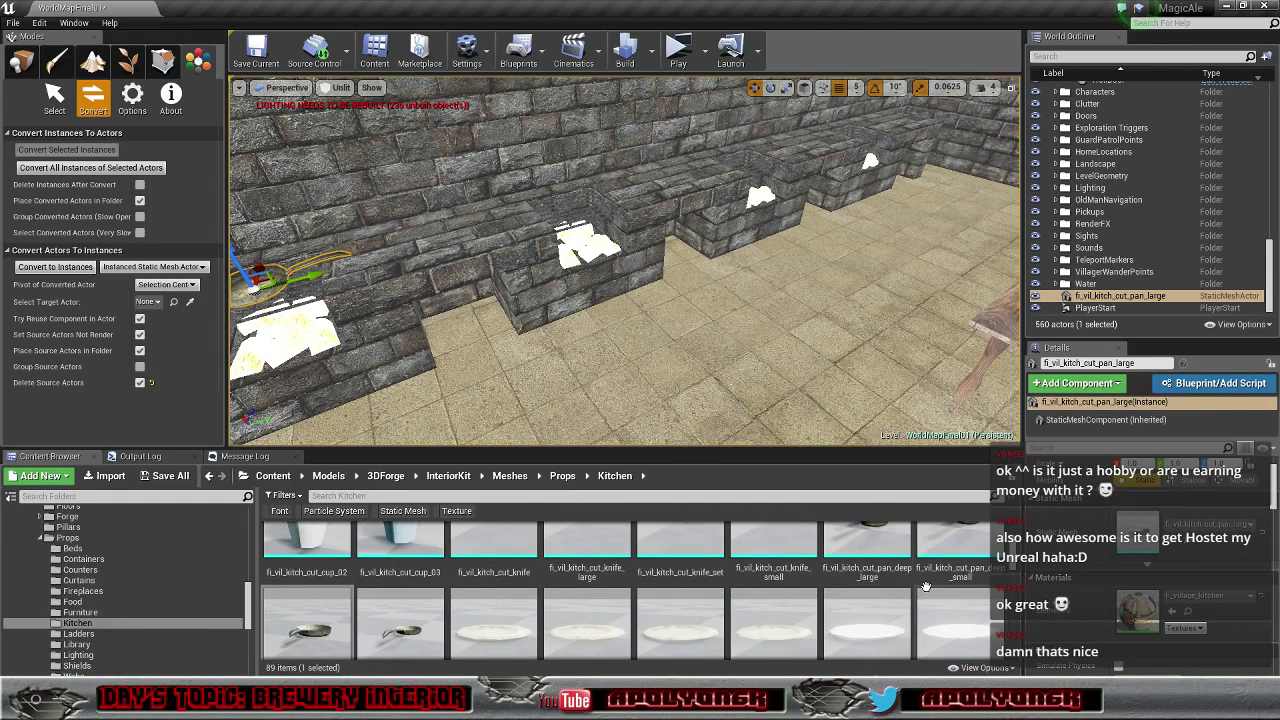
scroll(926, 587, up, 2)
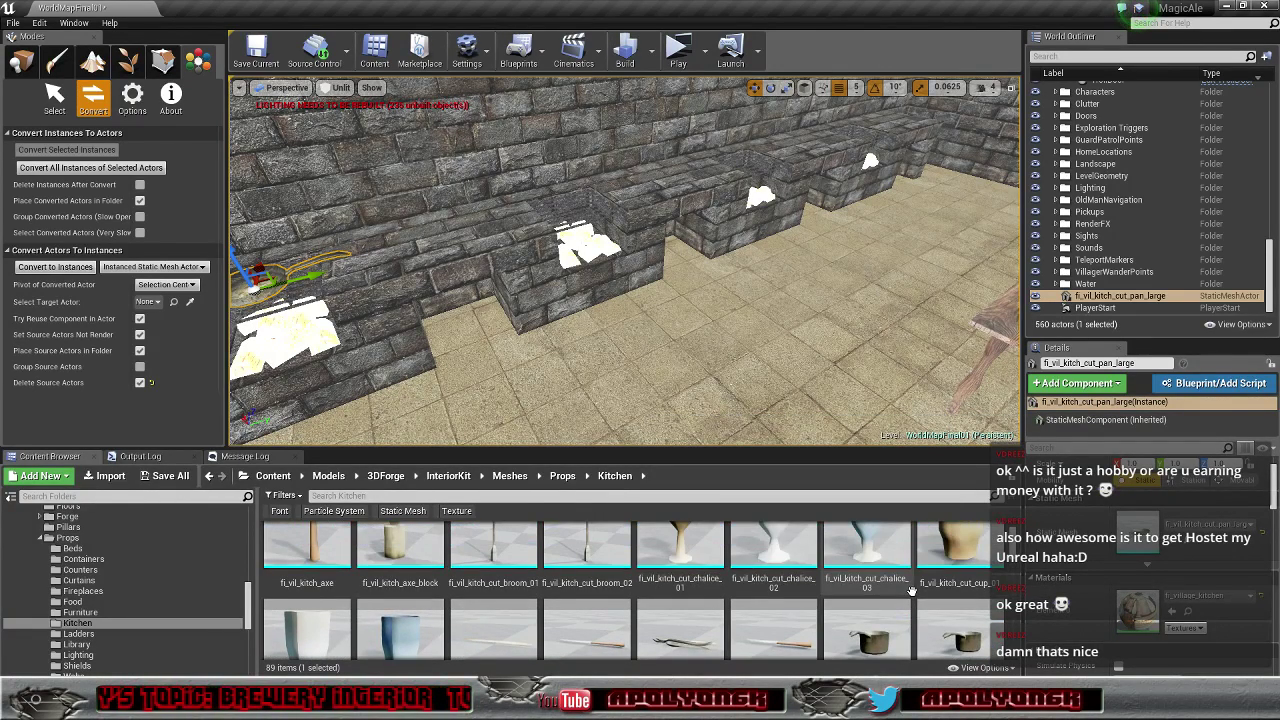
scroll(912, 591, down, 2)
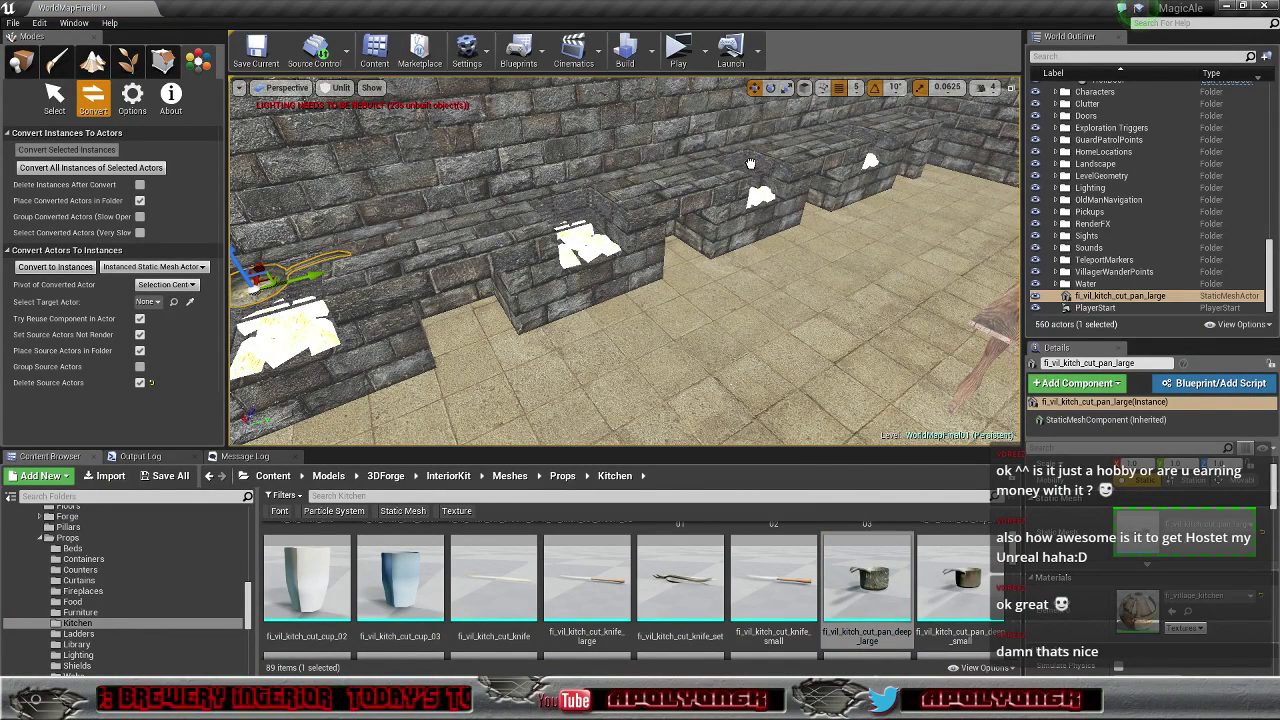
drag(751, 165, 752, 166)
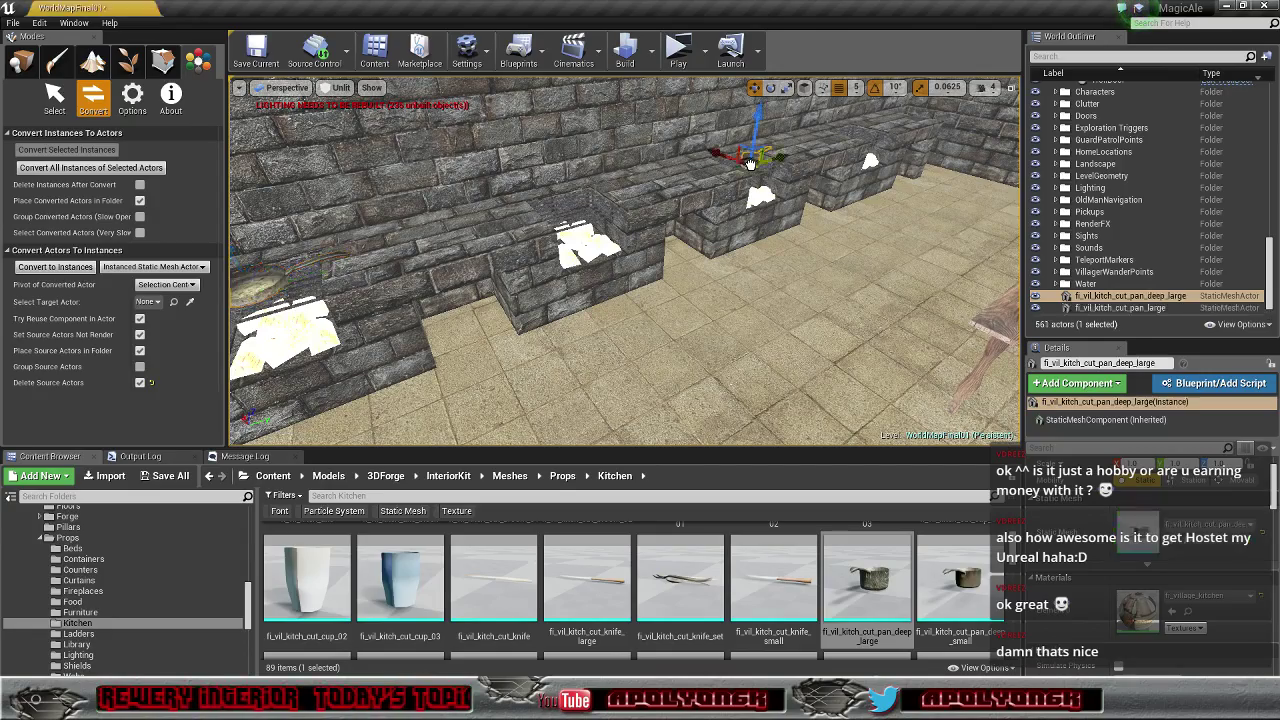
Step: Raise the deep large pan slightly on its grill with the position grid snap at 1, and restore the snap to 5
right_drag(773, 199, 850, 180)
key(f)
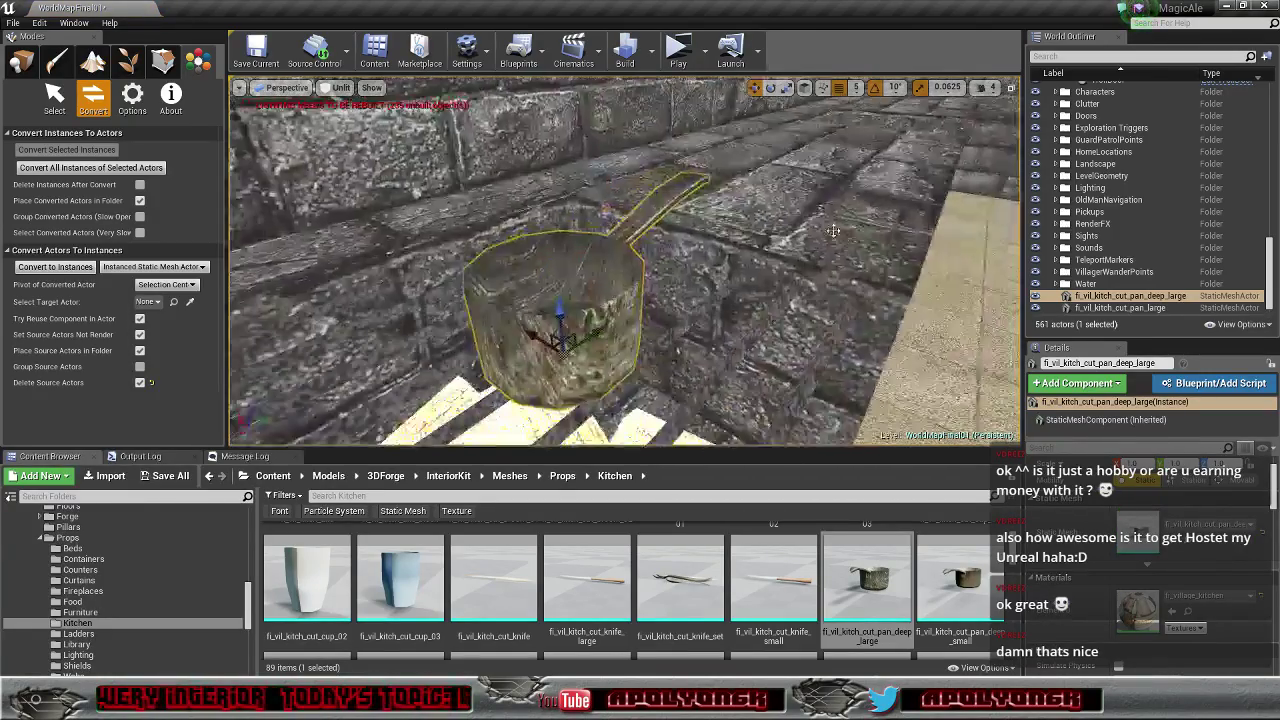
right_drag(828, 240, 720, 280)
right_drag(829, 251, 830, 235)
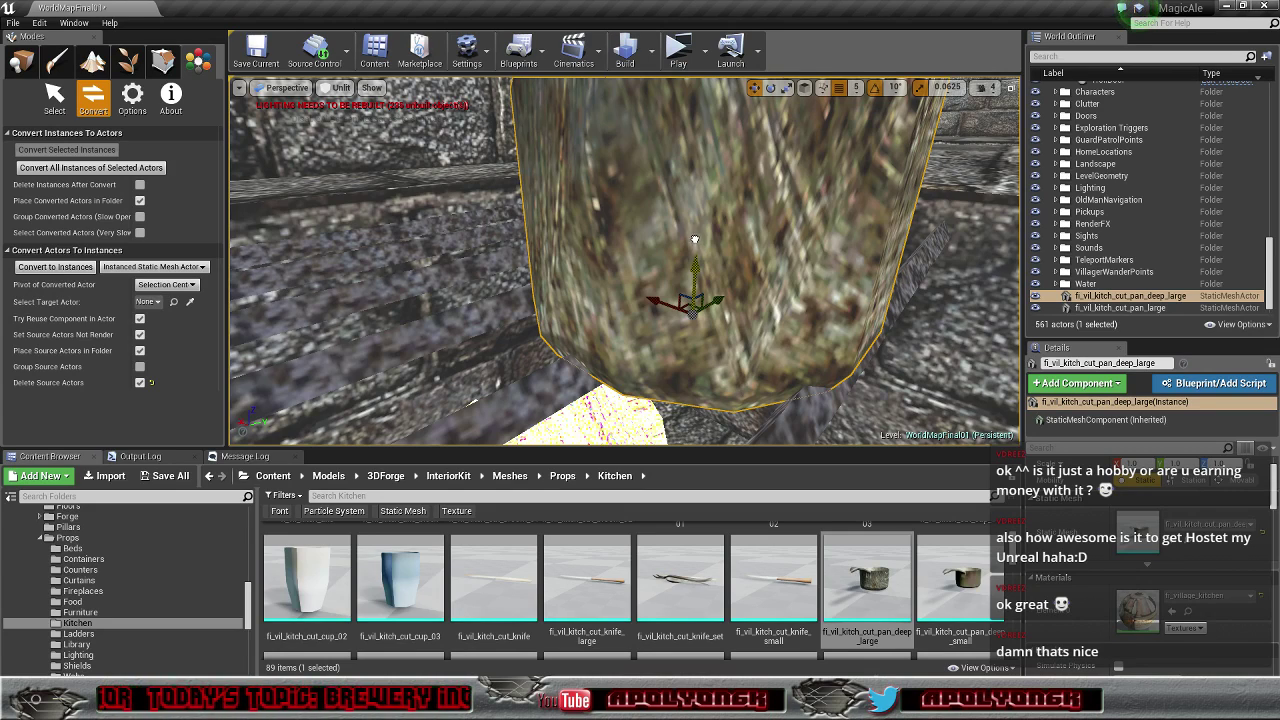
drag(695, 239, 690, 232)
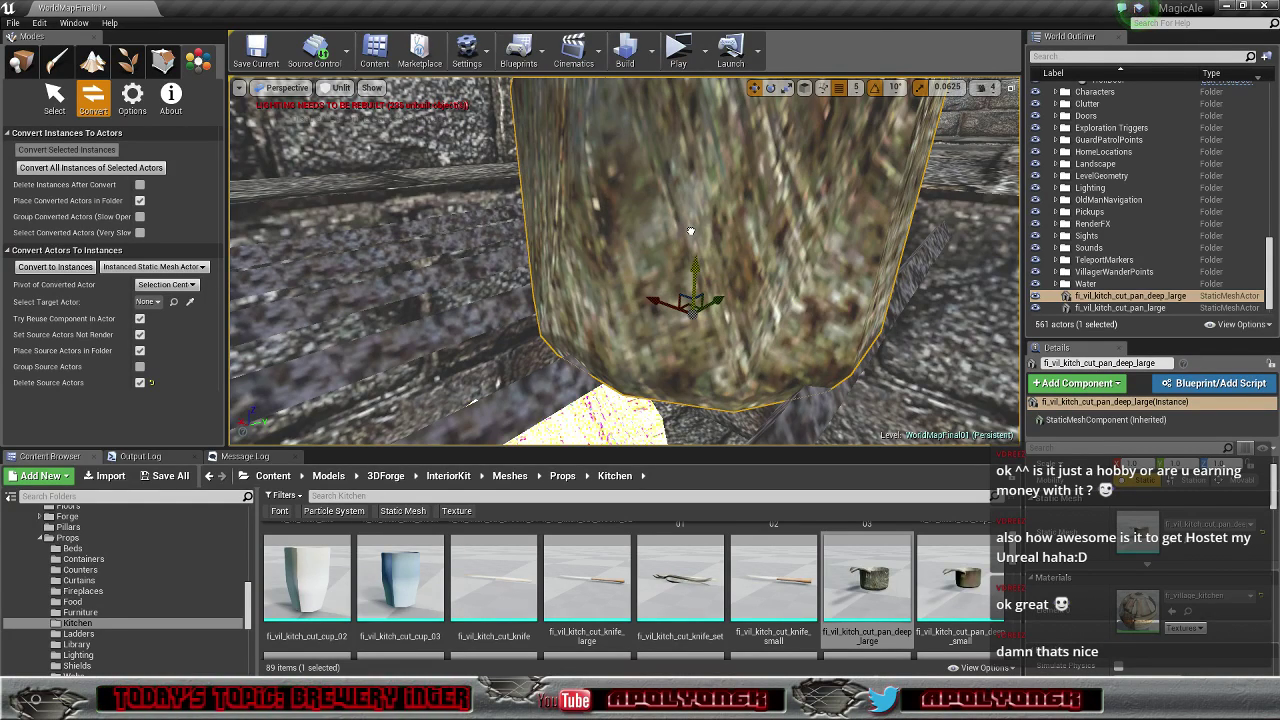
click(856, 87)
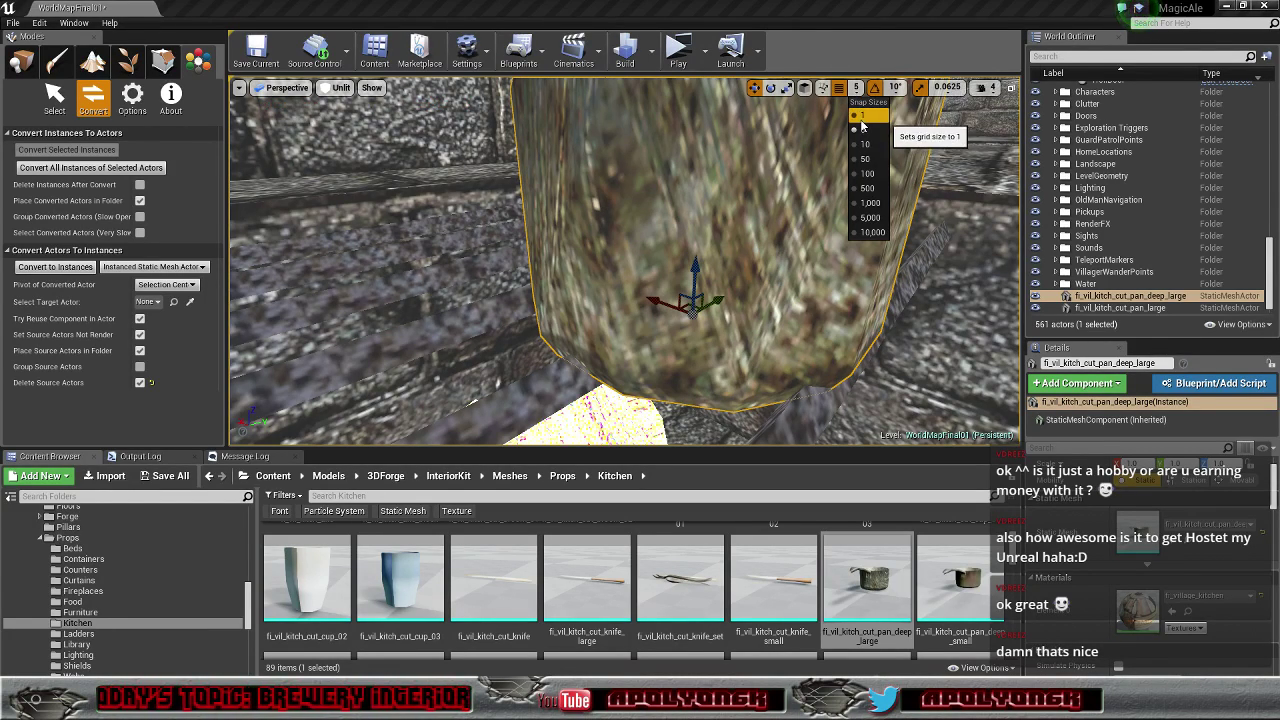
click(864, 104)
drag(694, 271, 699, 246)
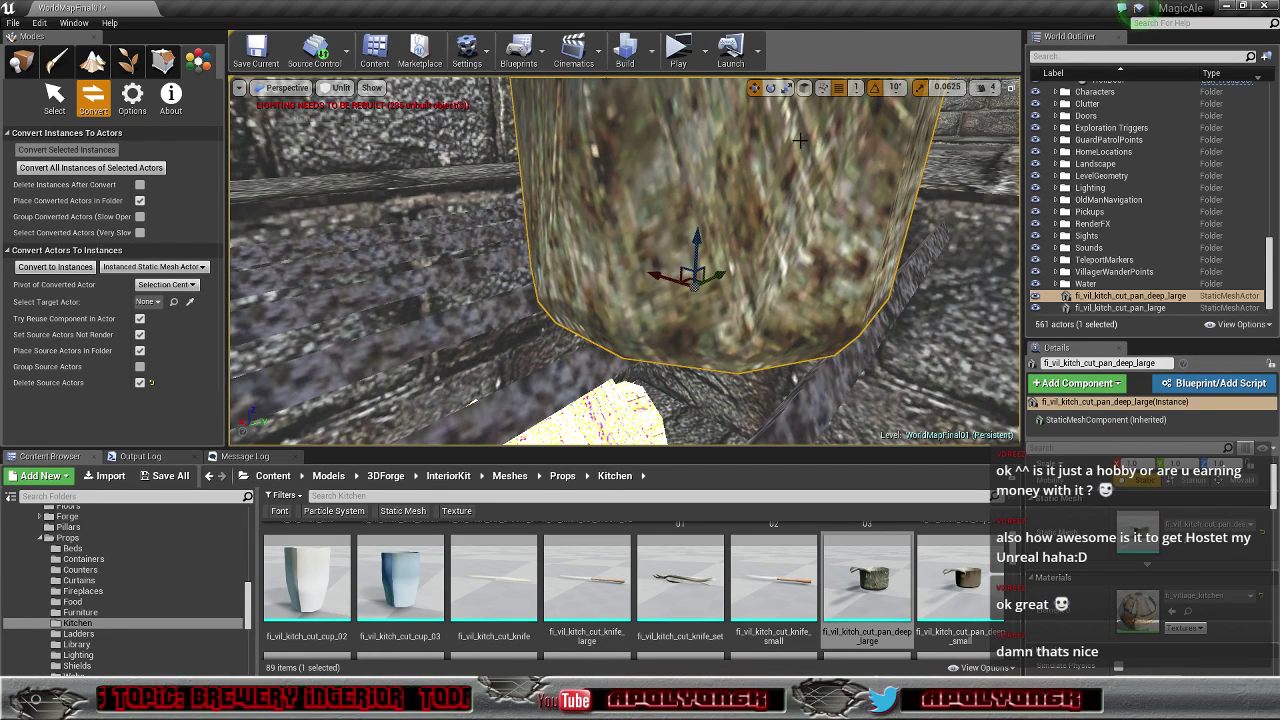
click(856, 87)
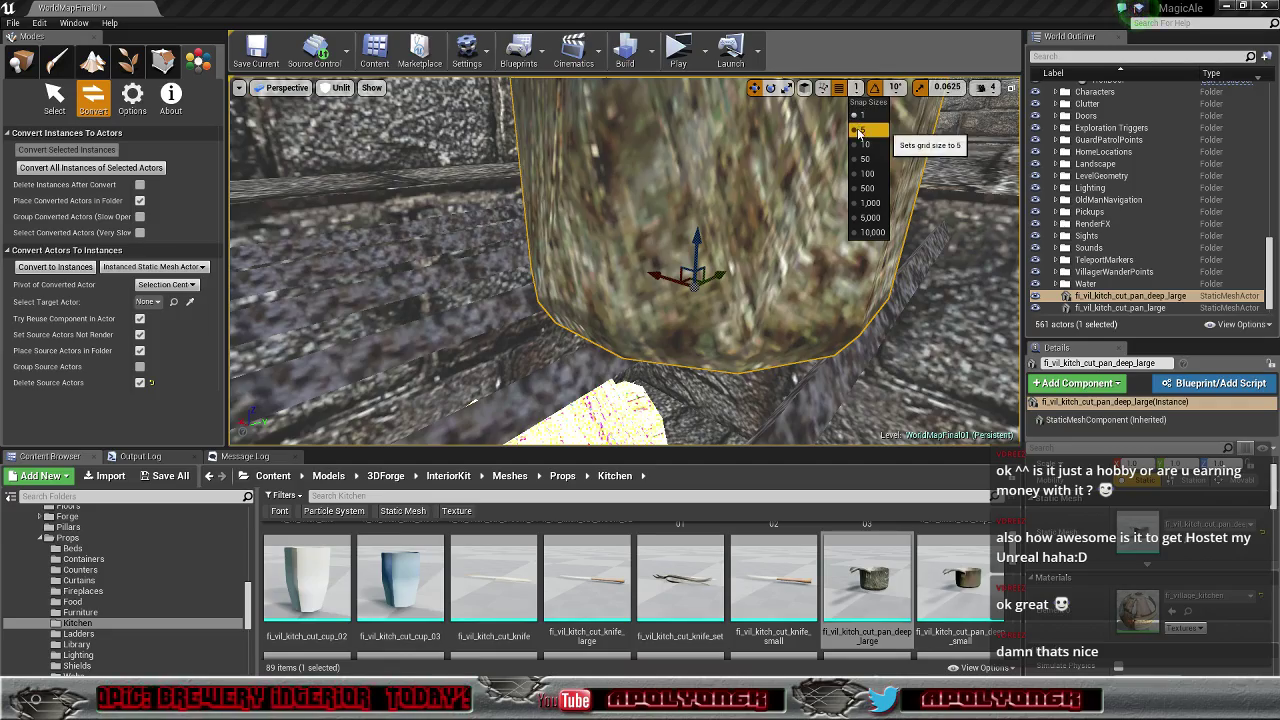
click(859, 132)
Step: Move fi_vil_kitch_cut_pan_deep_large and fi_vil_kitch_cut_pan_large together into the Brewery Converted folder of the World Outliner
key(s)
right_drag(820, 200, 815, 240)
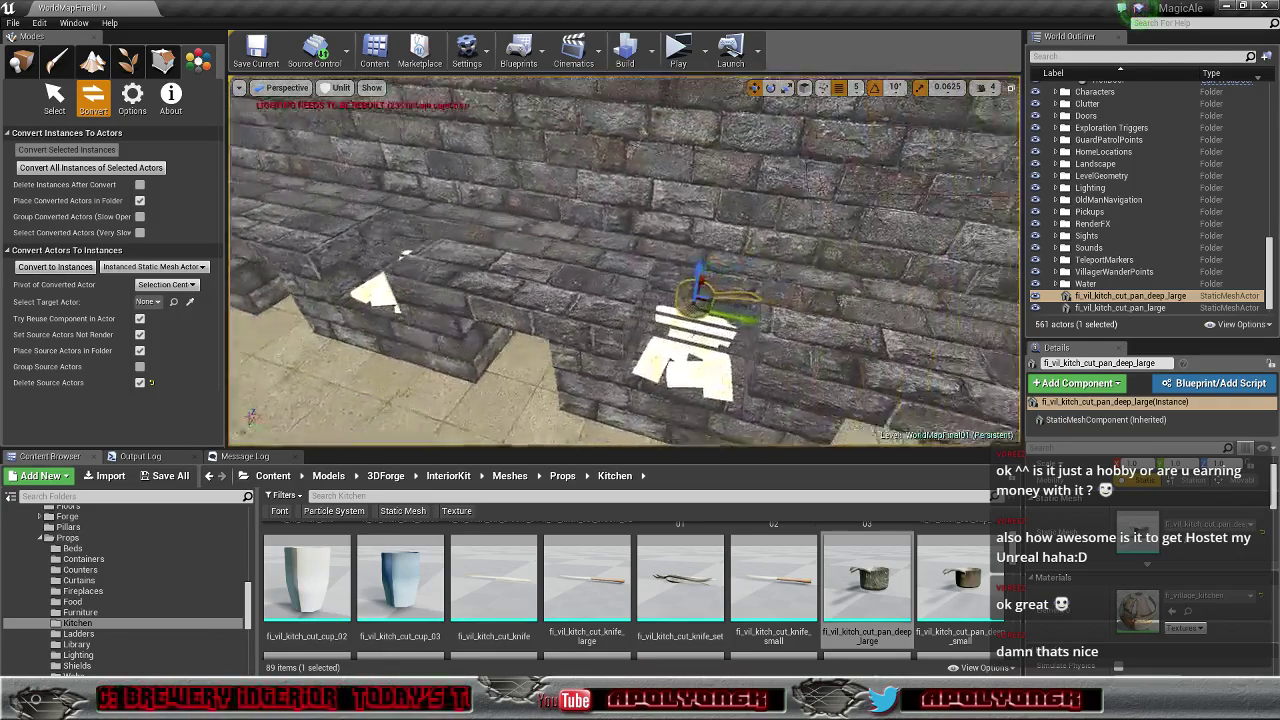
right_drag(700, 260, 835, 265)
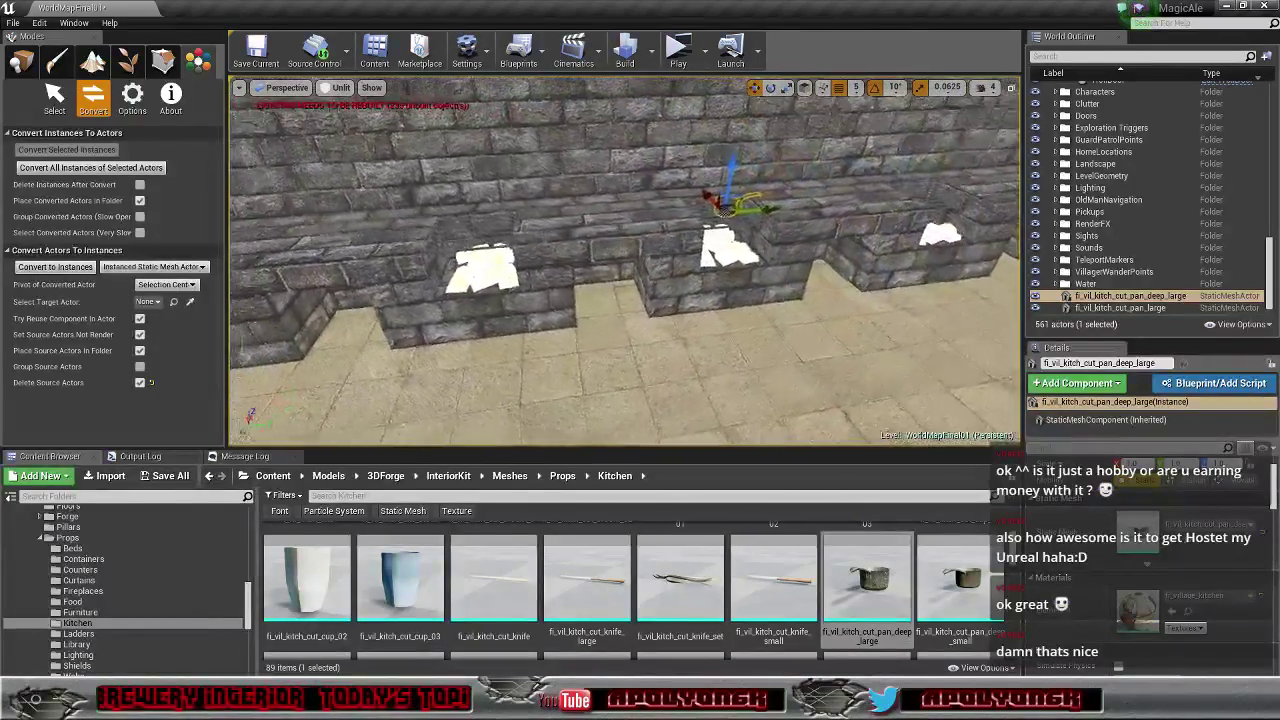
right_drag(730, 195, 725, 197)
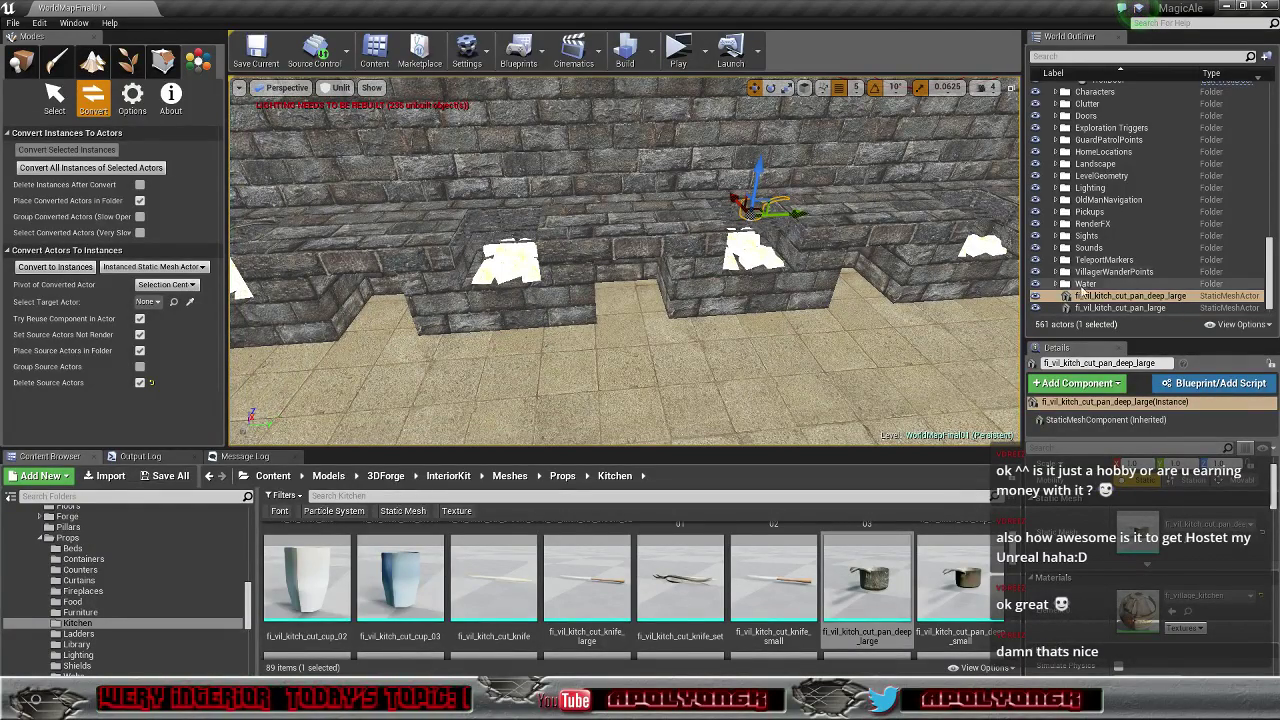
shift+click(1104, 308)
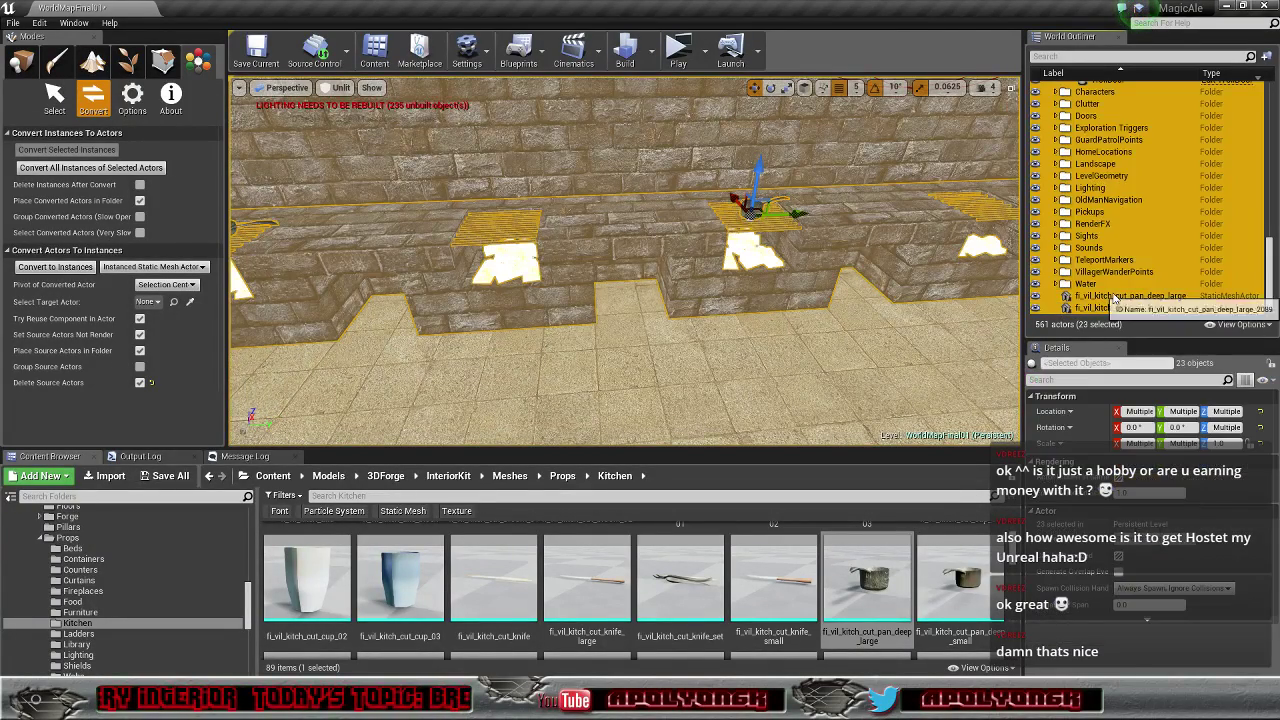
click(1106, 297)
shift+click(1110, 307)
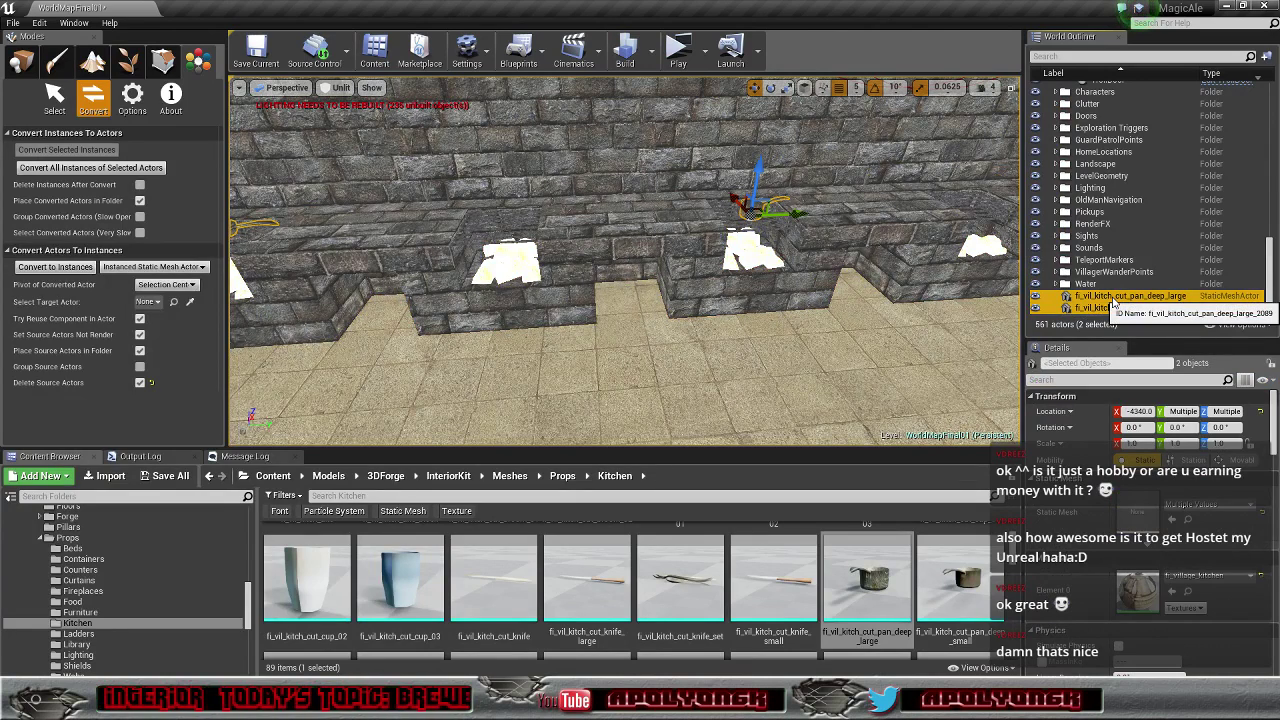
drag(1113, 303, 1128, 155)
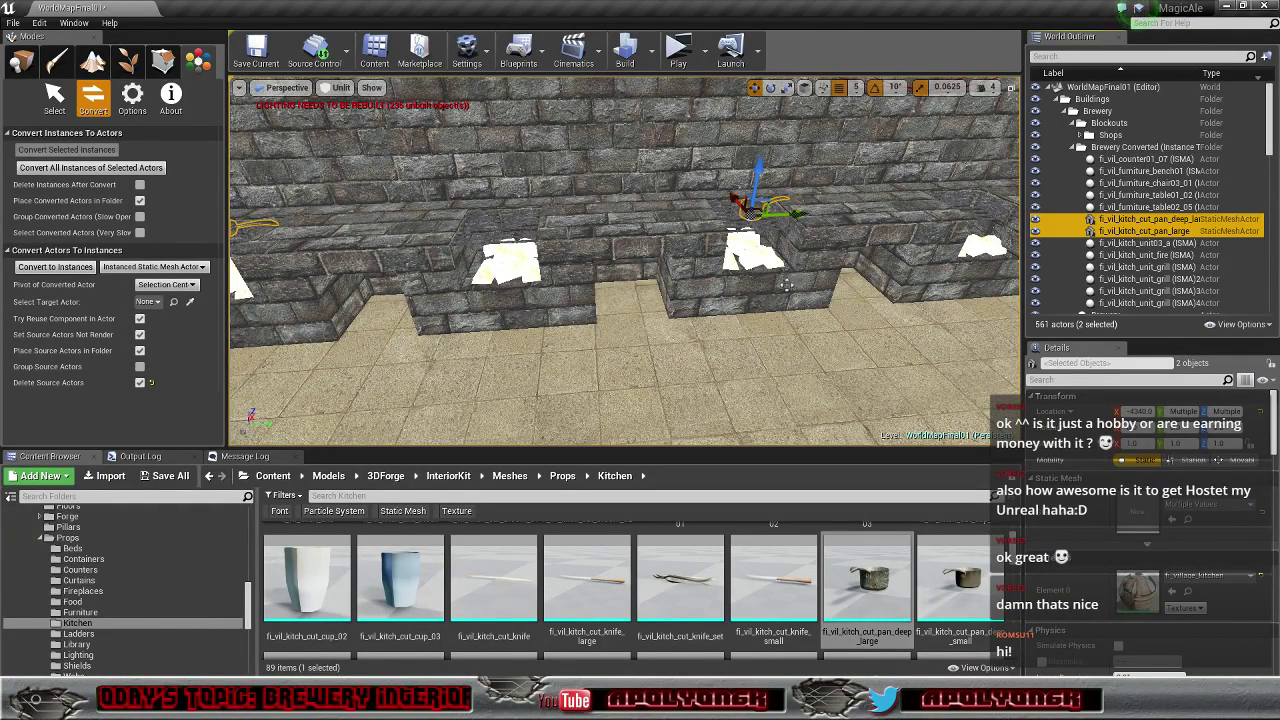
Step: View the empty room corner beside the wooden door and look through the Containers meshes for suitable props
mouse_move(609, 293)
right_down()
mouse_move(750, 295)
mouse_move(740, 325)
mouse_move(730, 300)
mouse_move(630, 290)
right_up()
right_drag(776, 240, 812, 232)
right_drag(625, 262, 640, 345)
right_drag(820, 264, 845, 255)
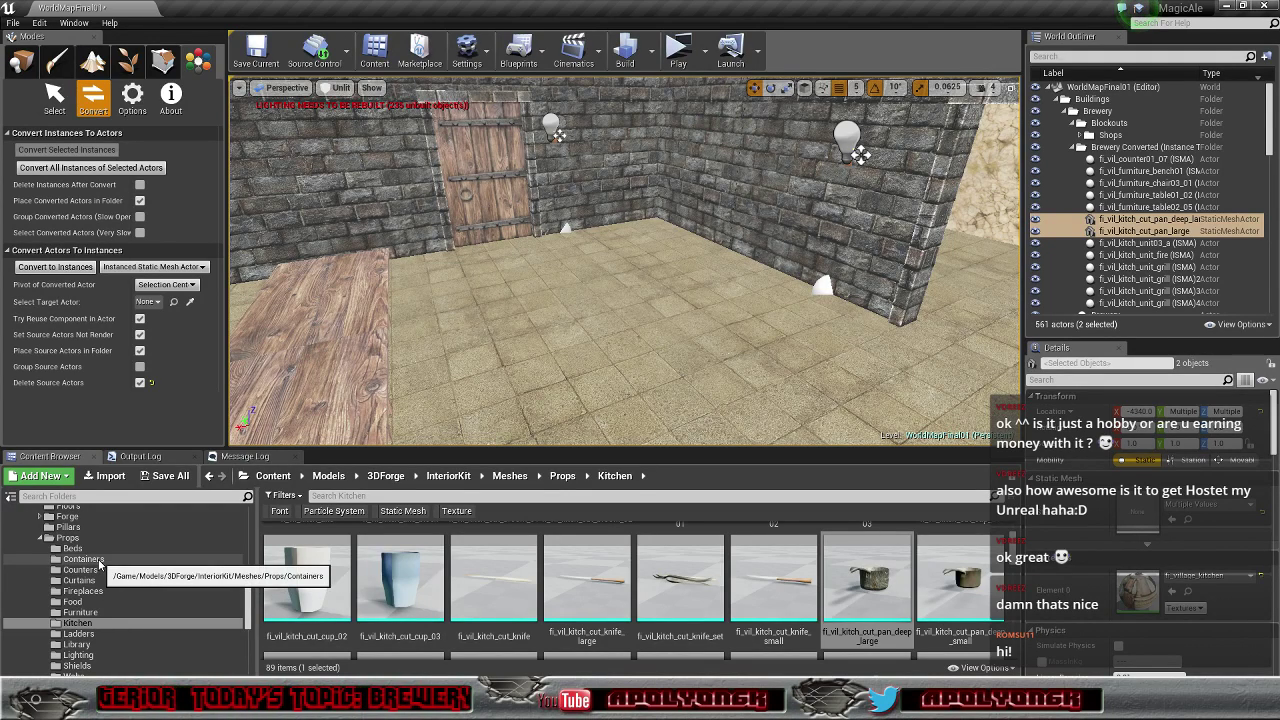
click(99, 562)
scroll(600, 600, up, 2)
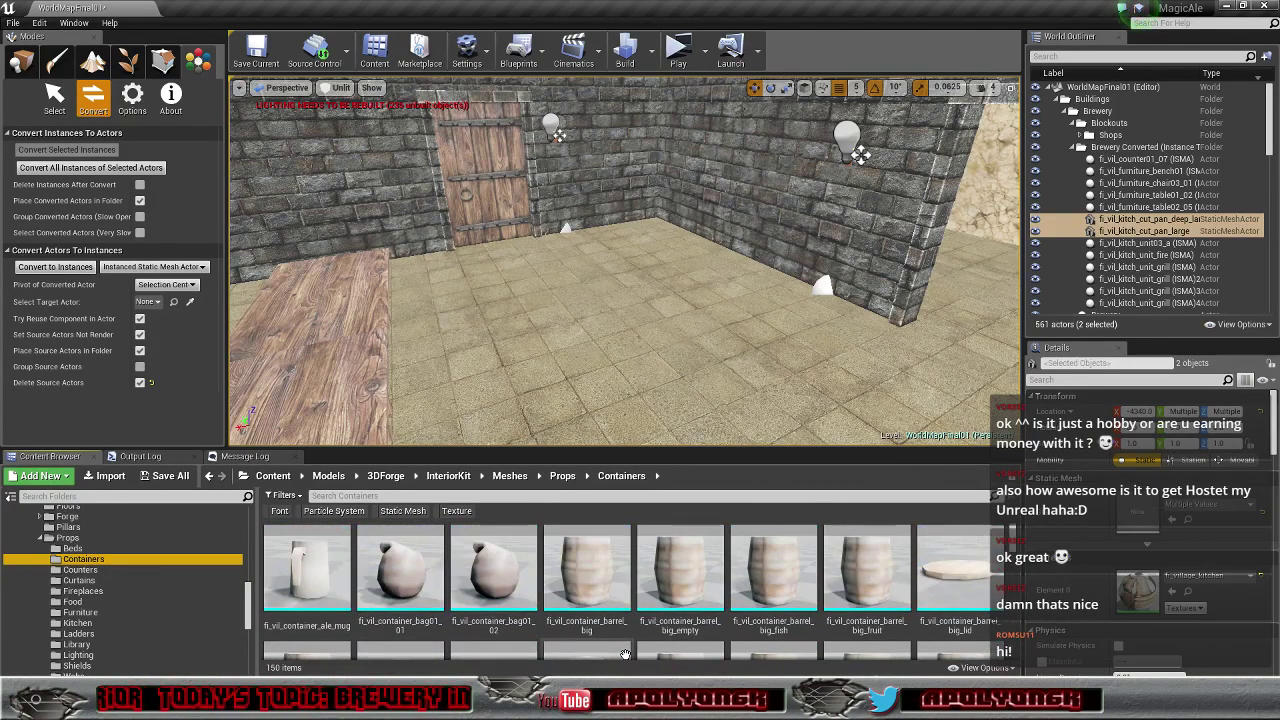
scroll(624, 654, down, 5)
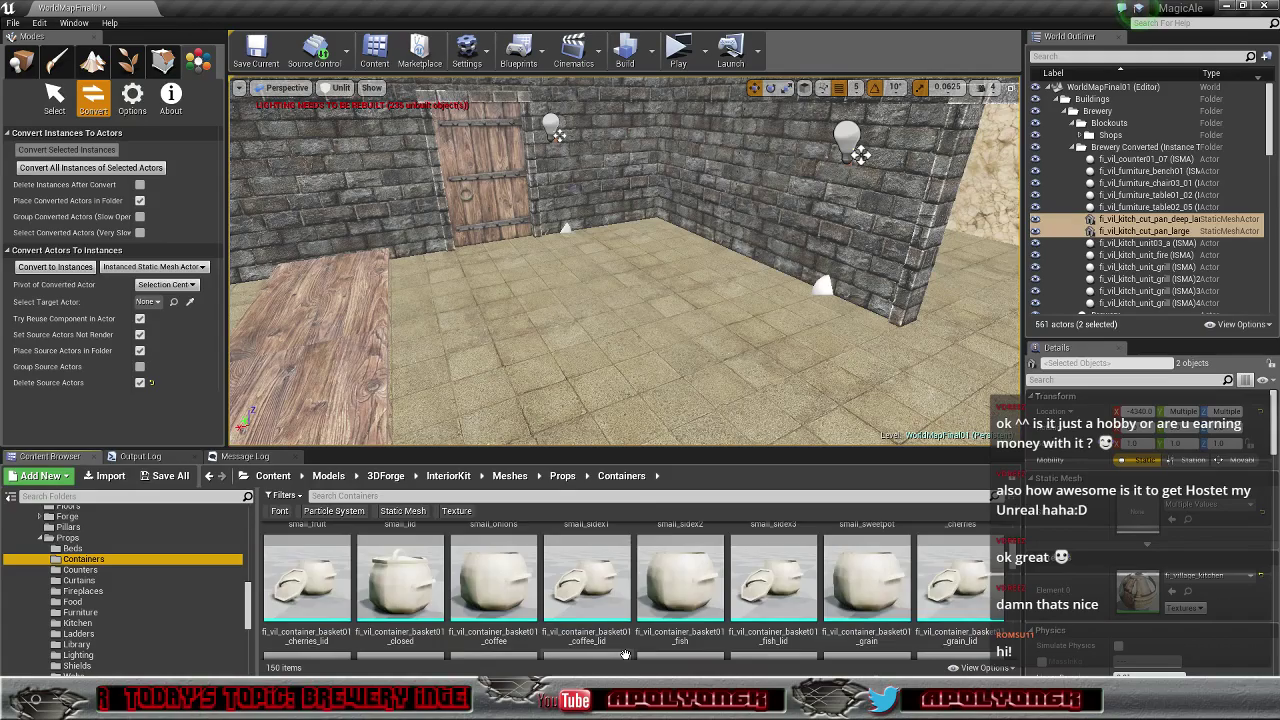
scroll(624, 654, down, 6)
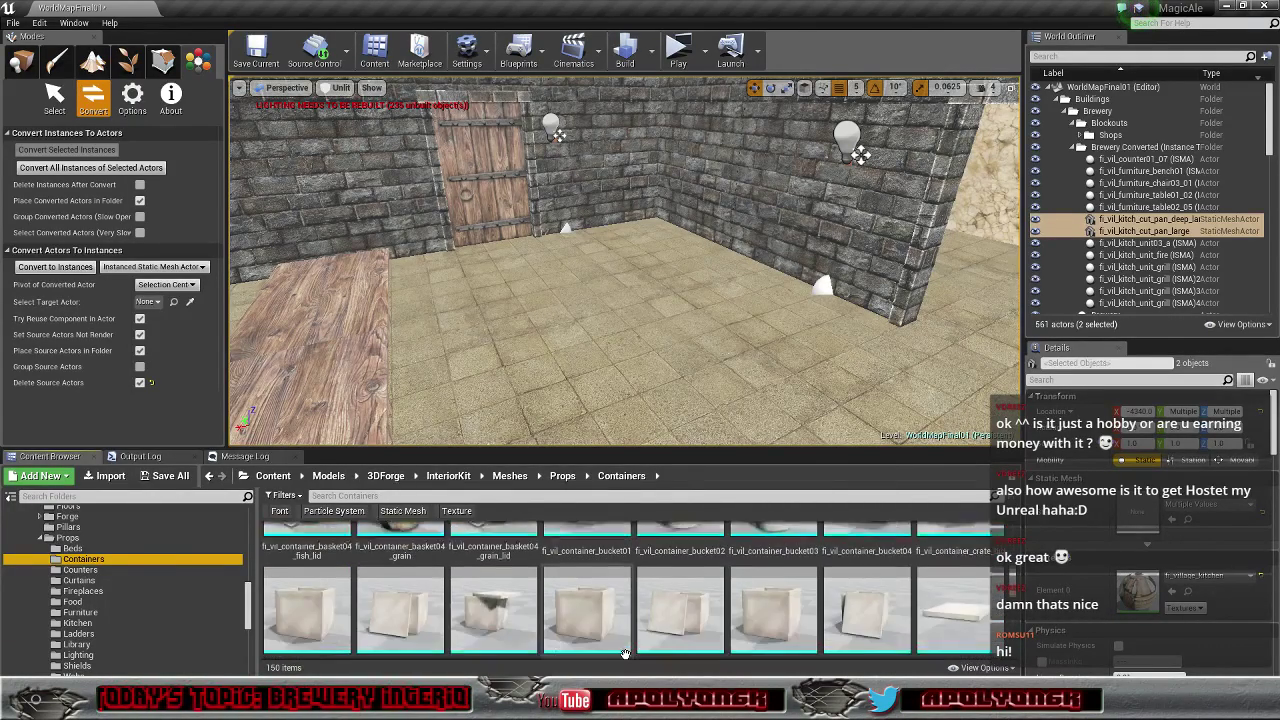
scroll(624, 654, down, 5)
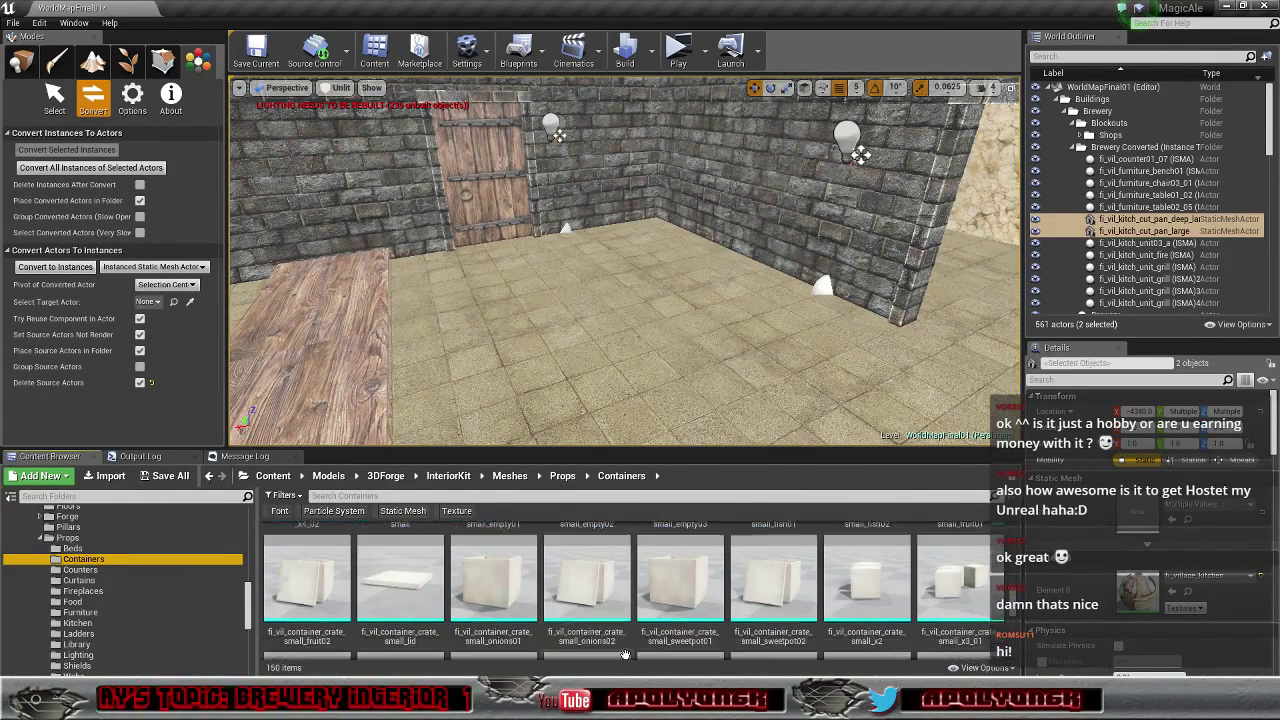
scroll(624, 654, down, 5)
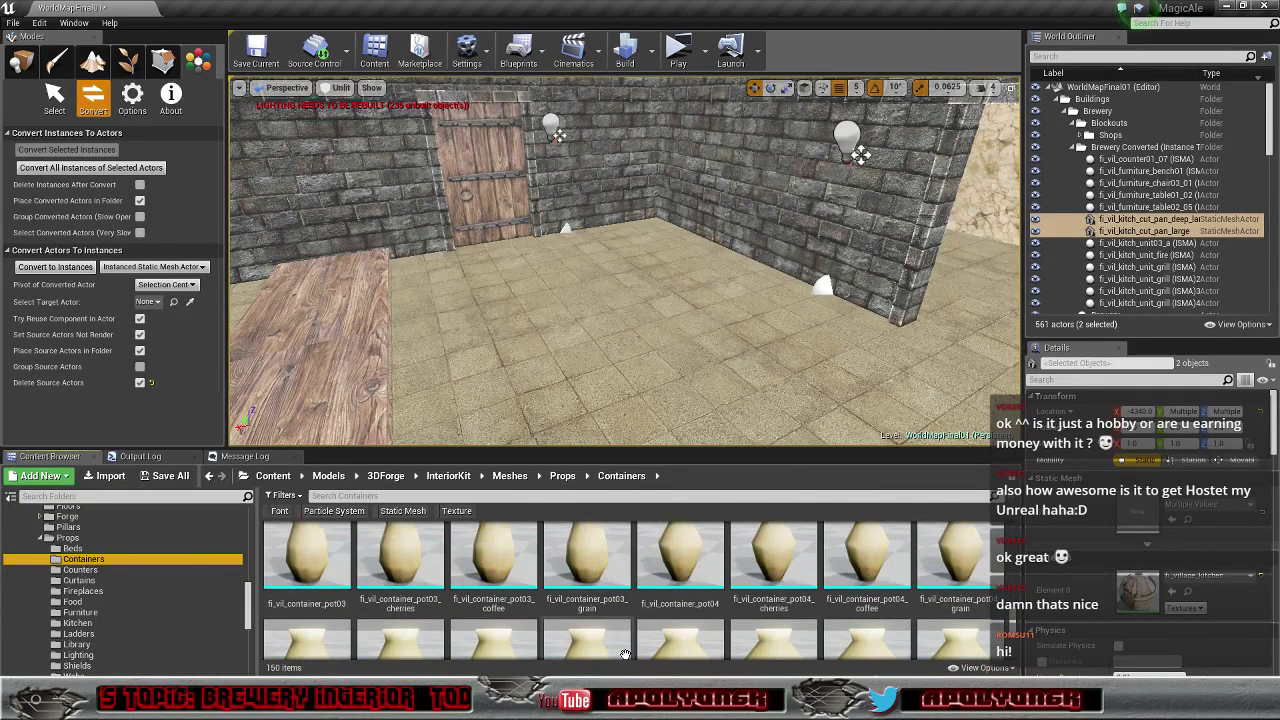
scroll(624, 654, down, 5)
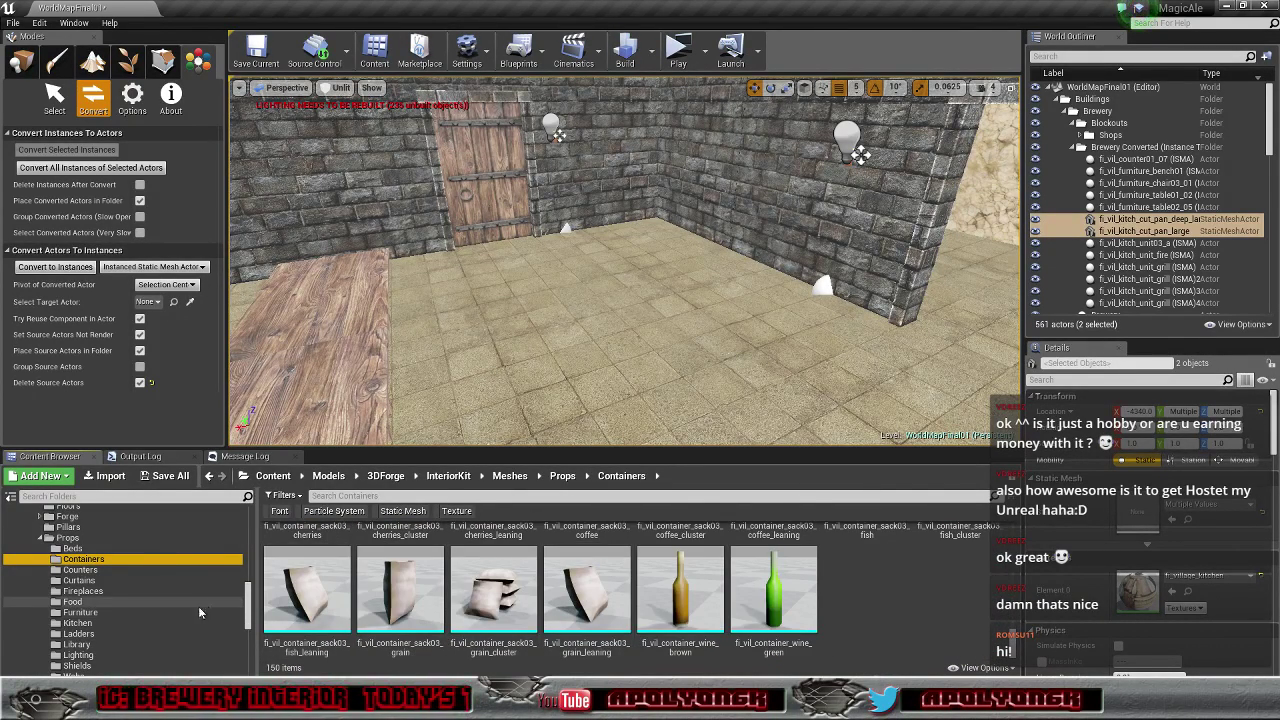
scroll(178, 601, down, 4)
scroll(176, 599, up, 2)
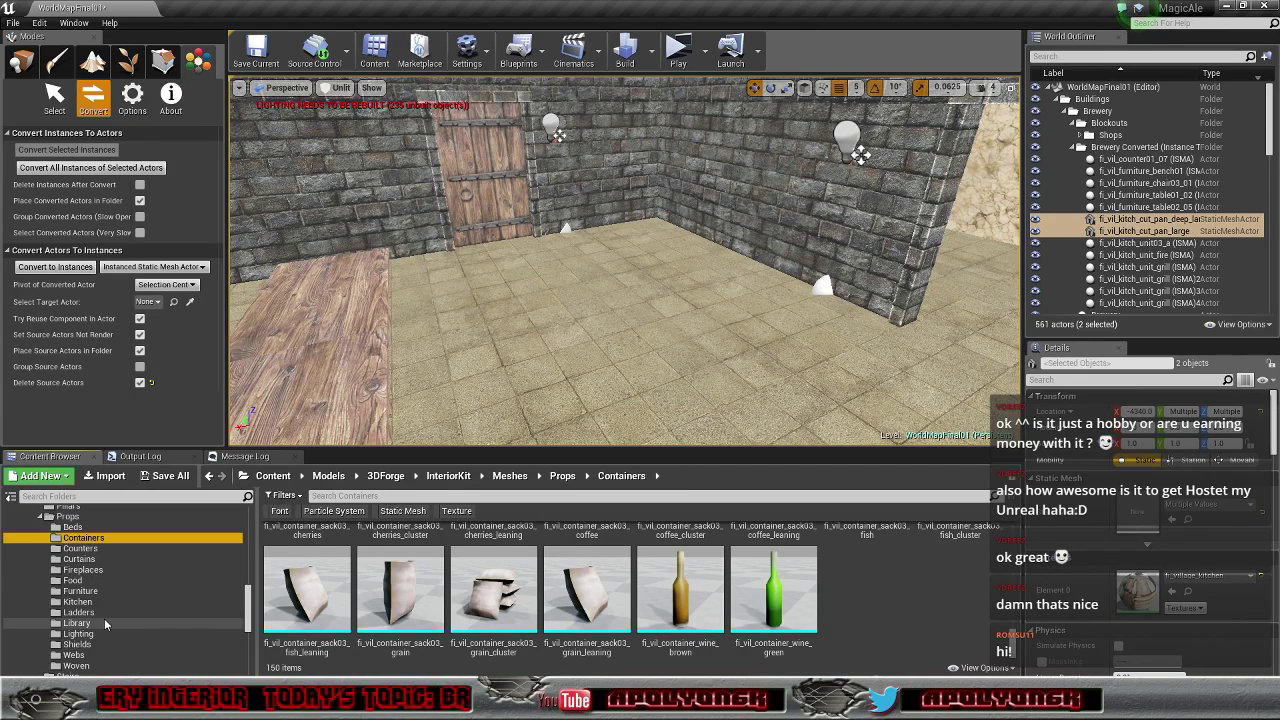
Step: Look through the Counters meshes, then survey the other InteriorKit mesh folders for suitable furnishings
click(80, 559)
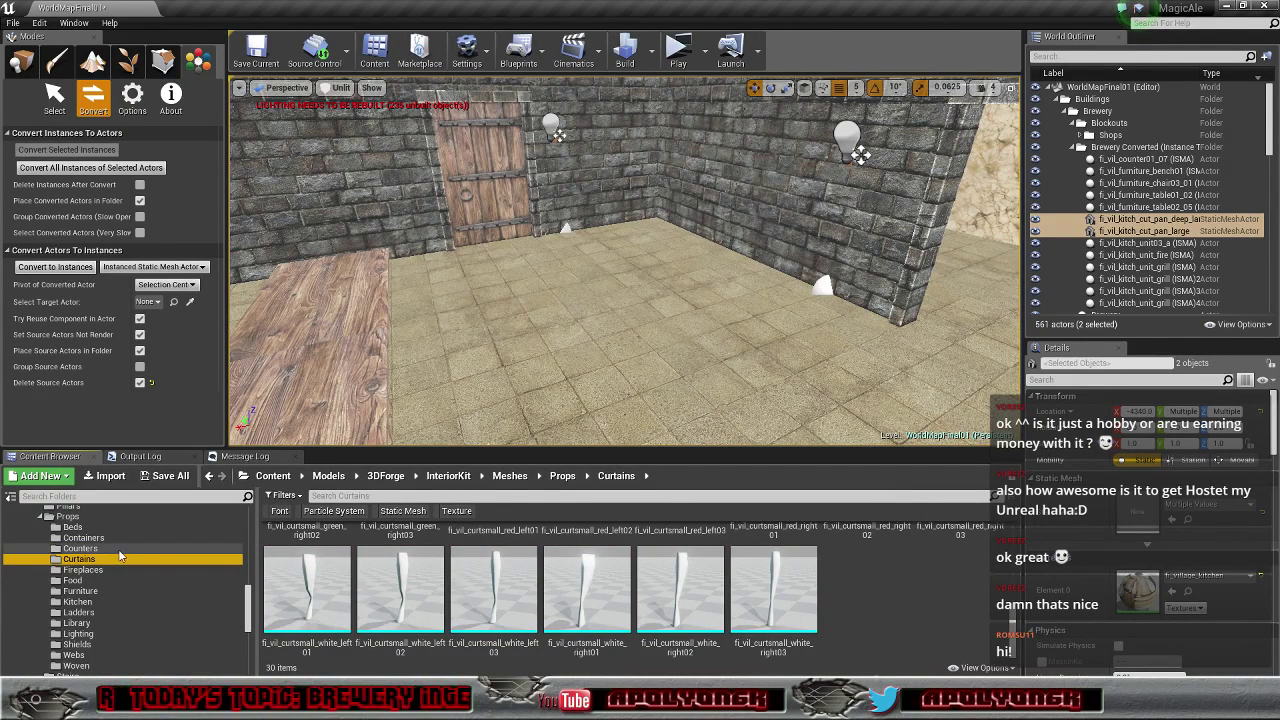
click(115, 550)
scroll(814, 628, up, 3)
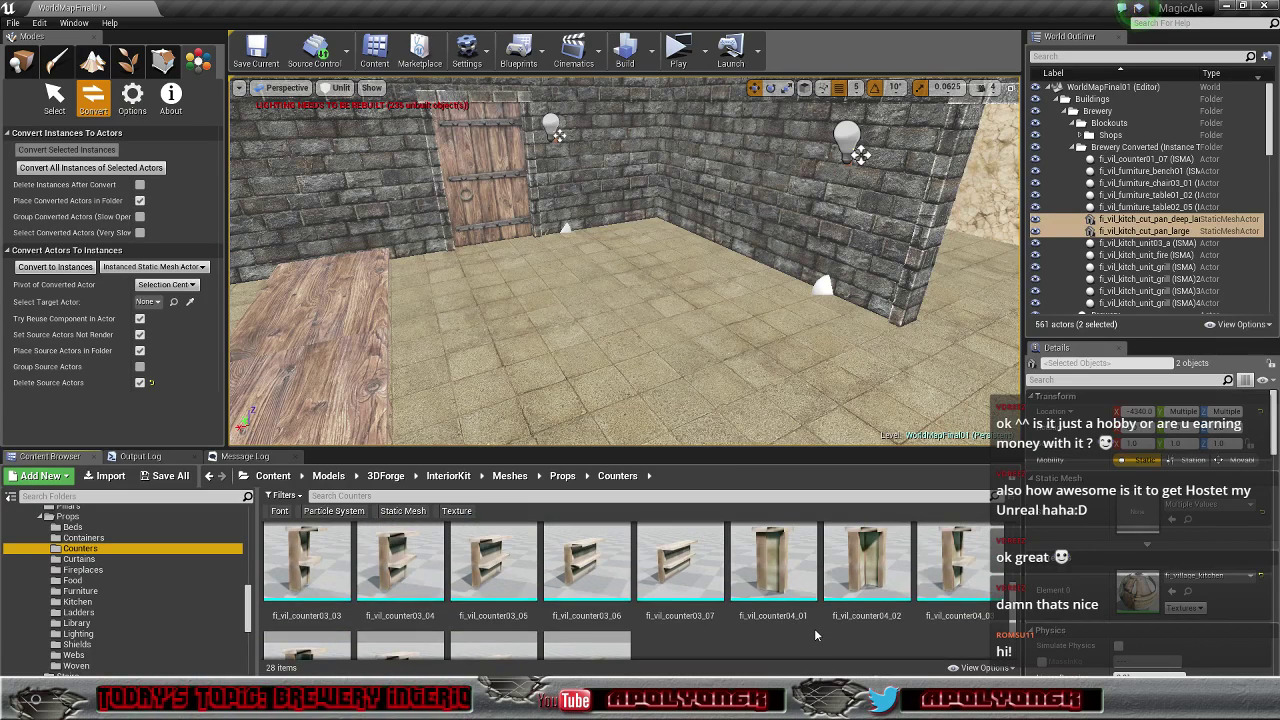
scroll(814, 628, up, 2)
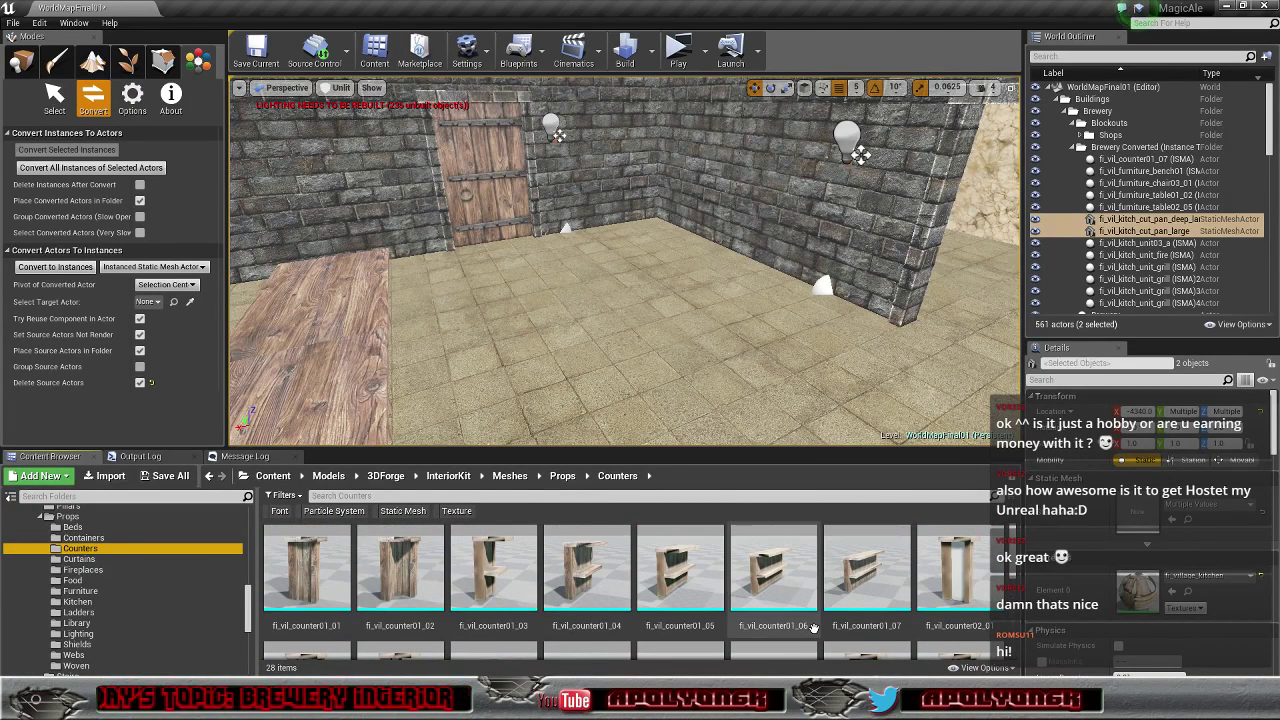
scroll(160, 586, up, 1)
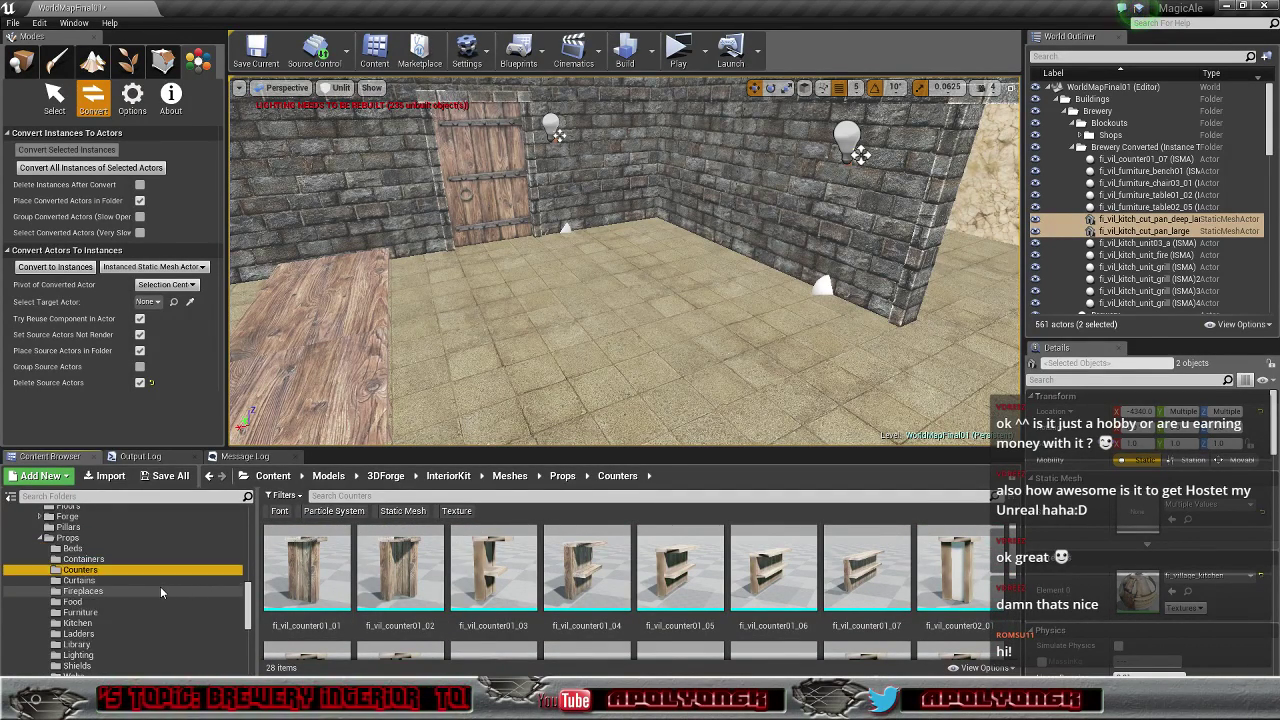
scroll(160, 586, up, 2)
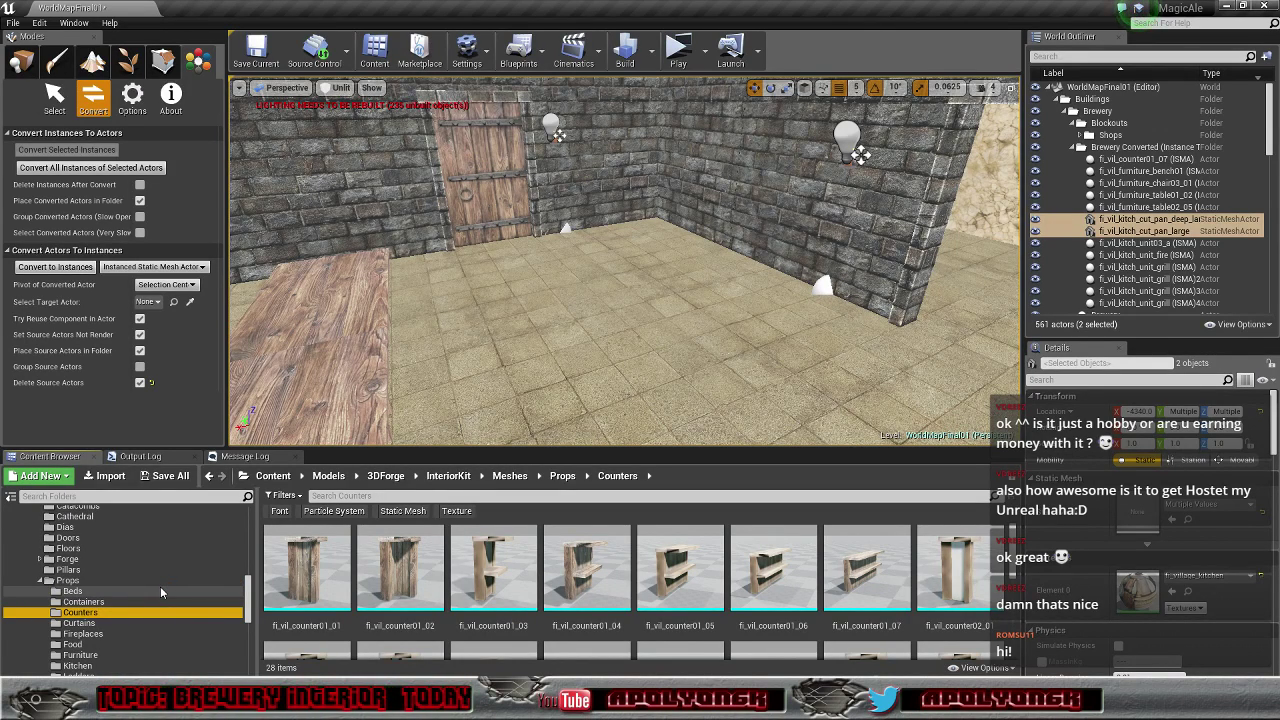
scroll(160, 585, up, 2)
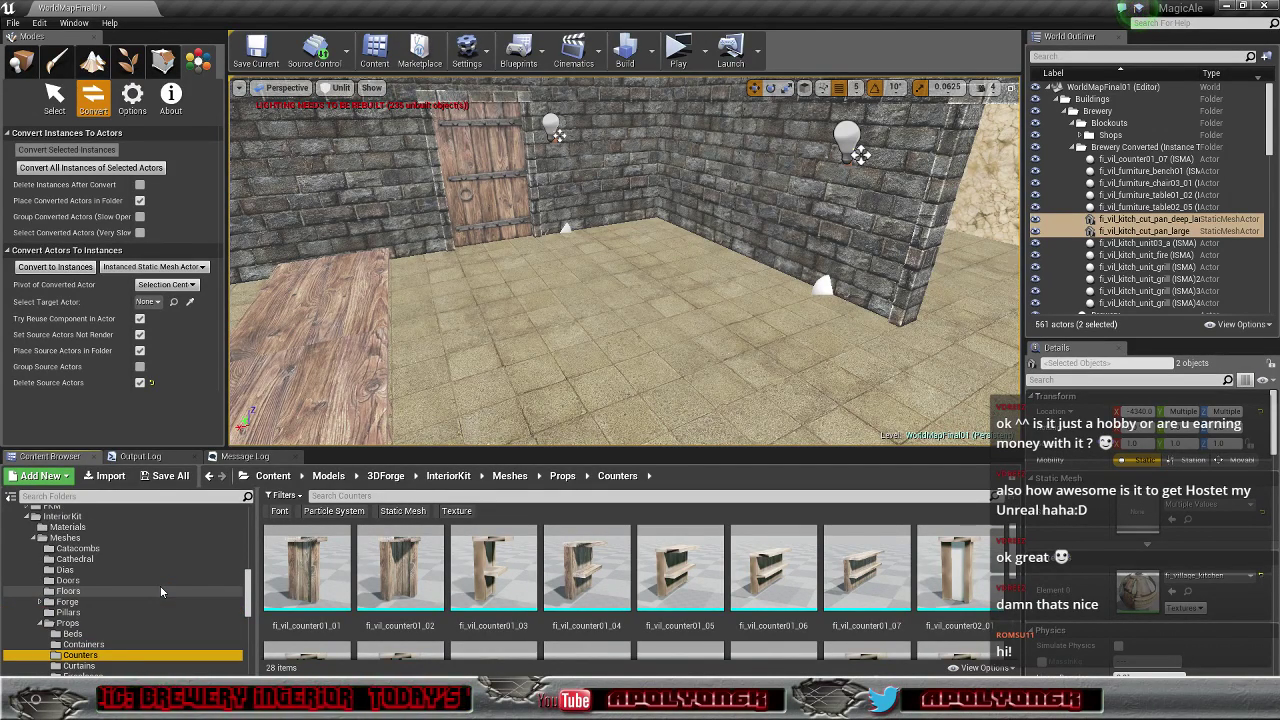
scroll(160, 592, down, 3)
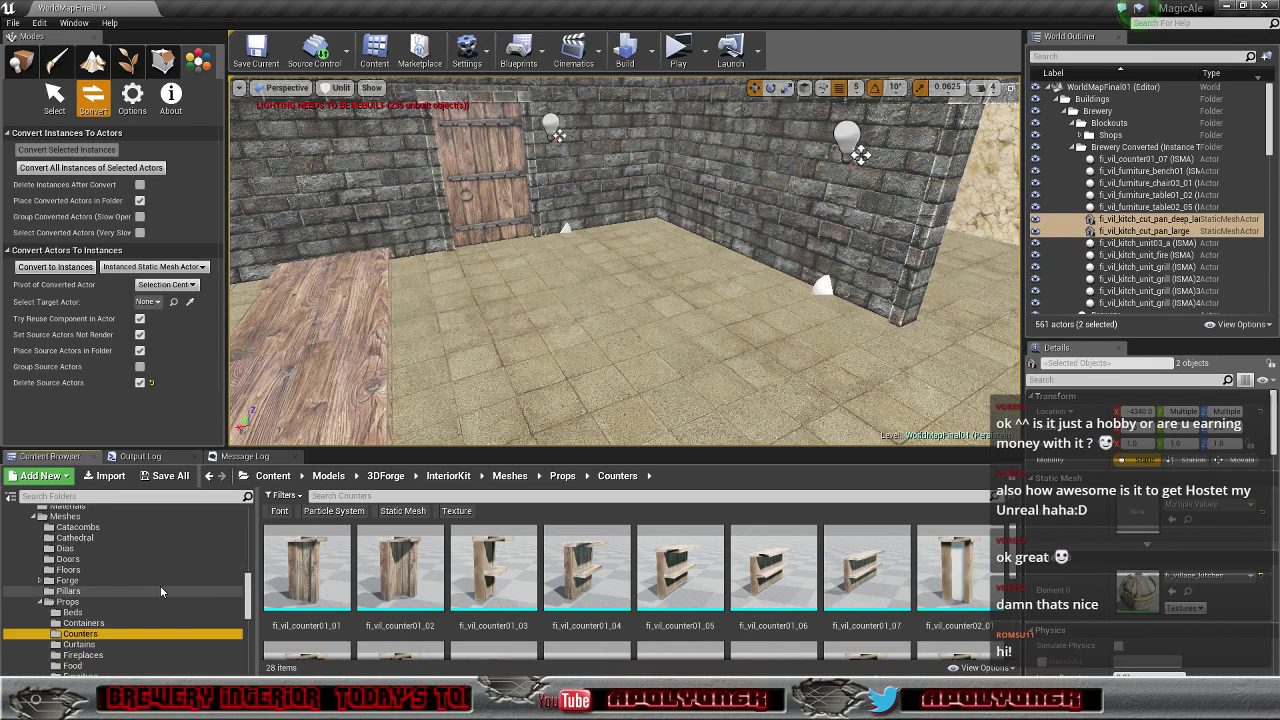
scroll(160, 592, down, 3)
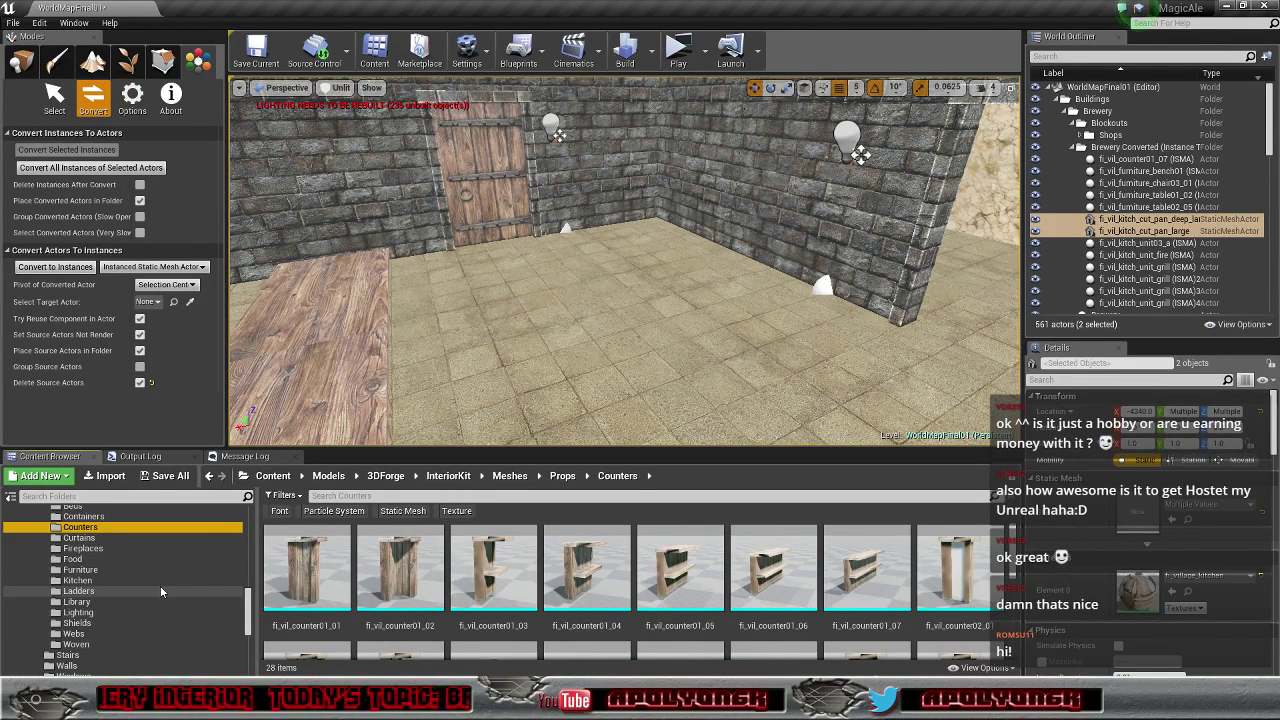
scroll(160, 592, down, 1)
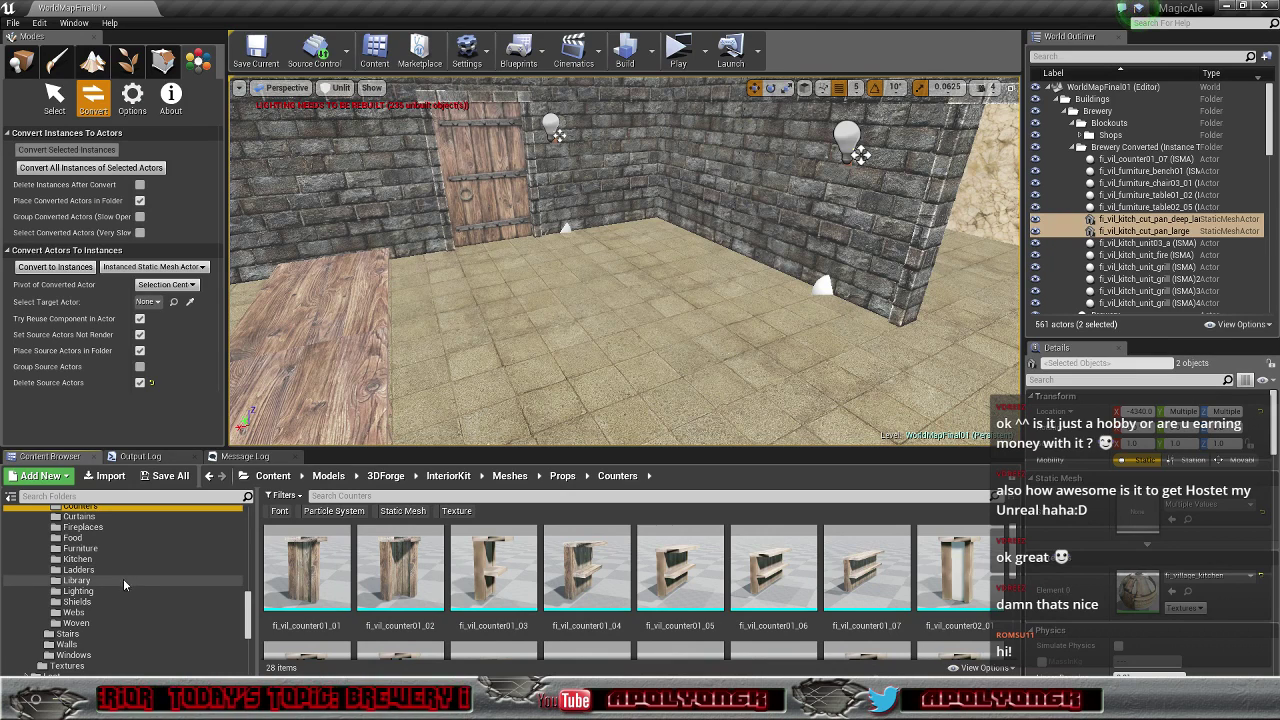
Step: Look through the Library meshes, from the books and bookstands to the scroll piles
click(122, 579)
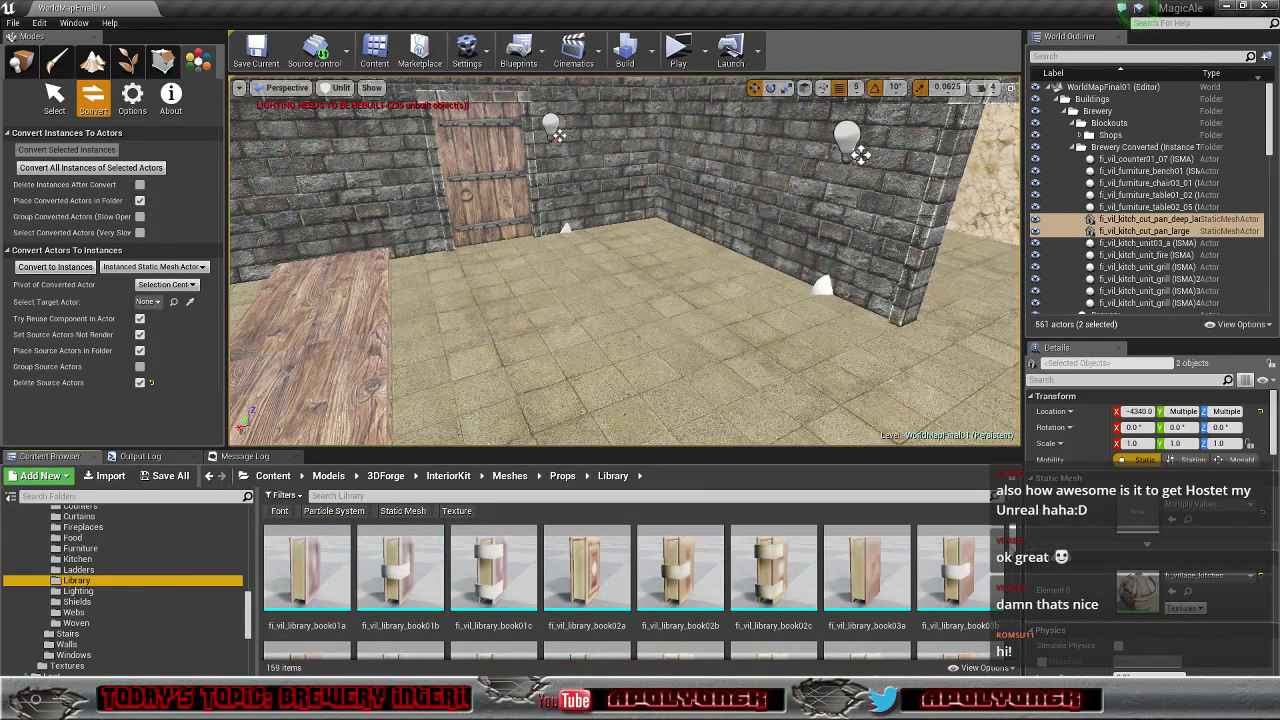
scroll(942, 574, down, 3)
scroll(942, 574, down, 5)
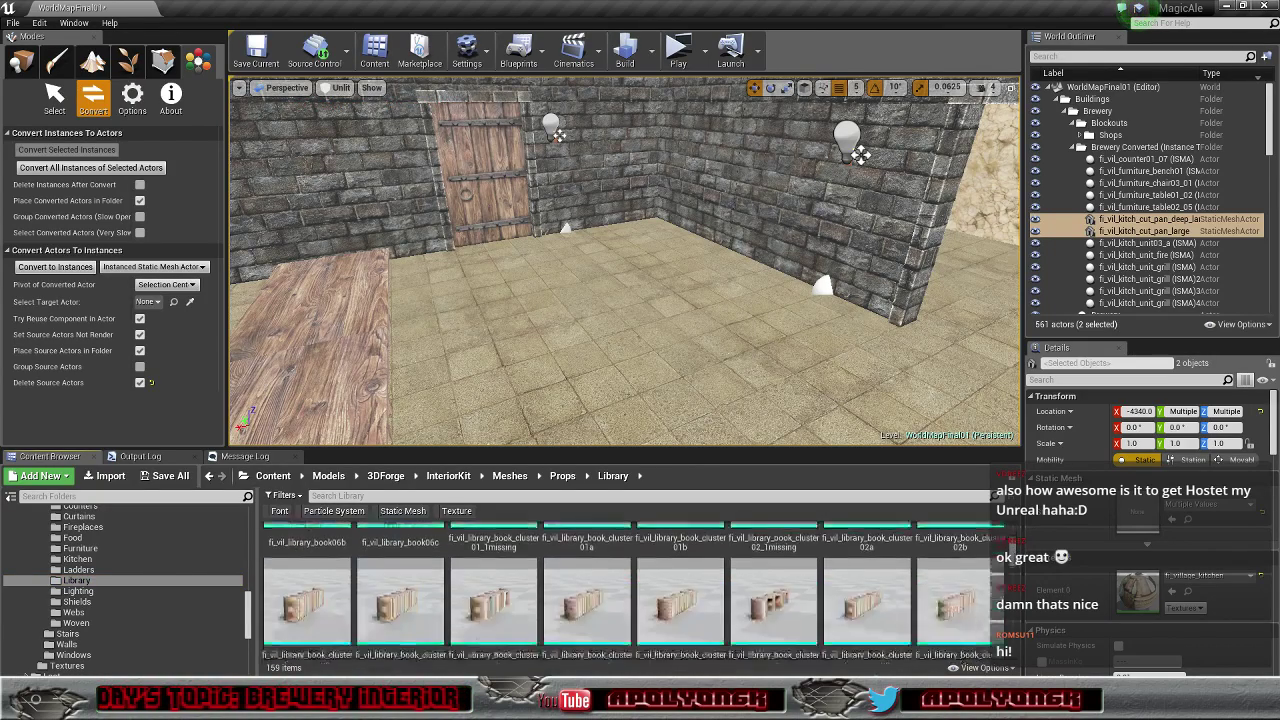
scroll(942, 574, down, 5)
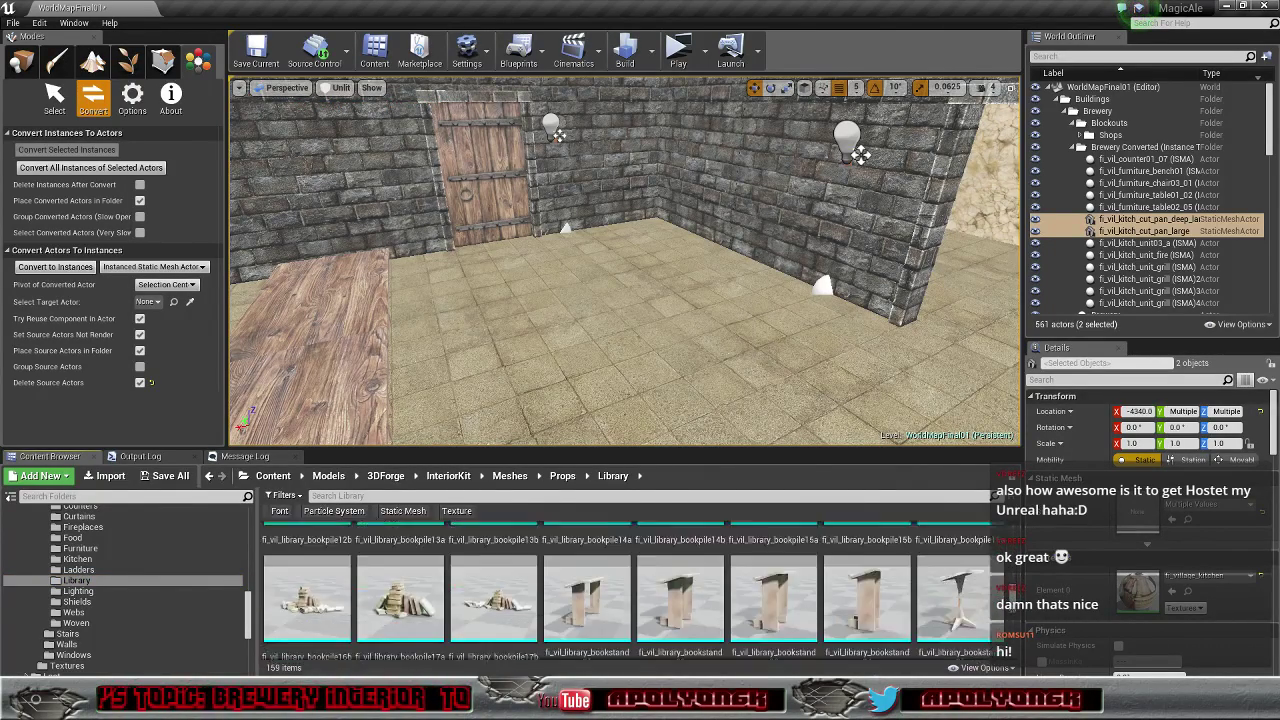
scroll(942, 574, down, 3)
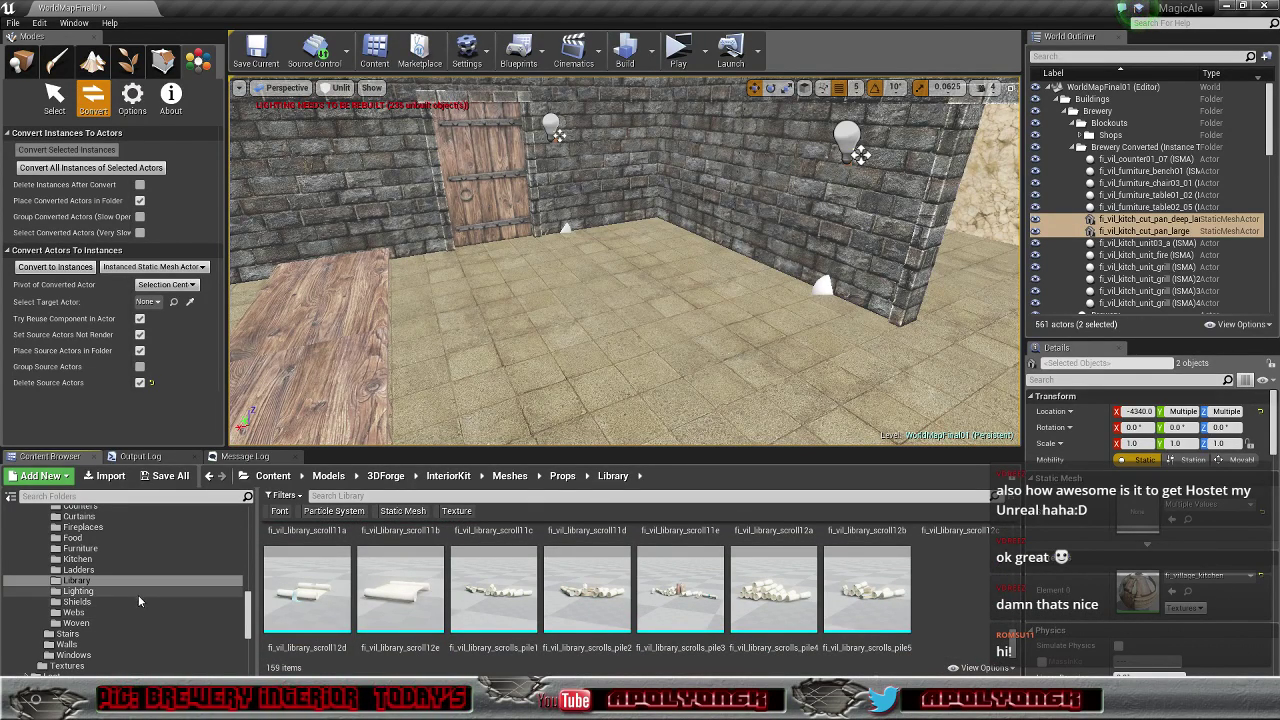
Step: Look through the InteriorKit Furniture meshes, including the tables, shelves, benches, bookshelves and cupboards, for pieces that suit the empty corner
click(92, 549)
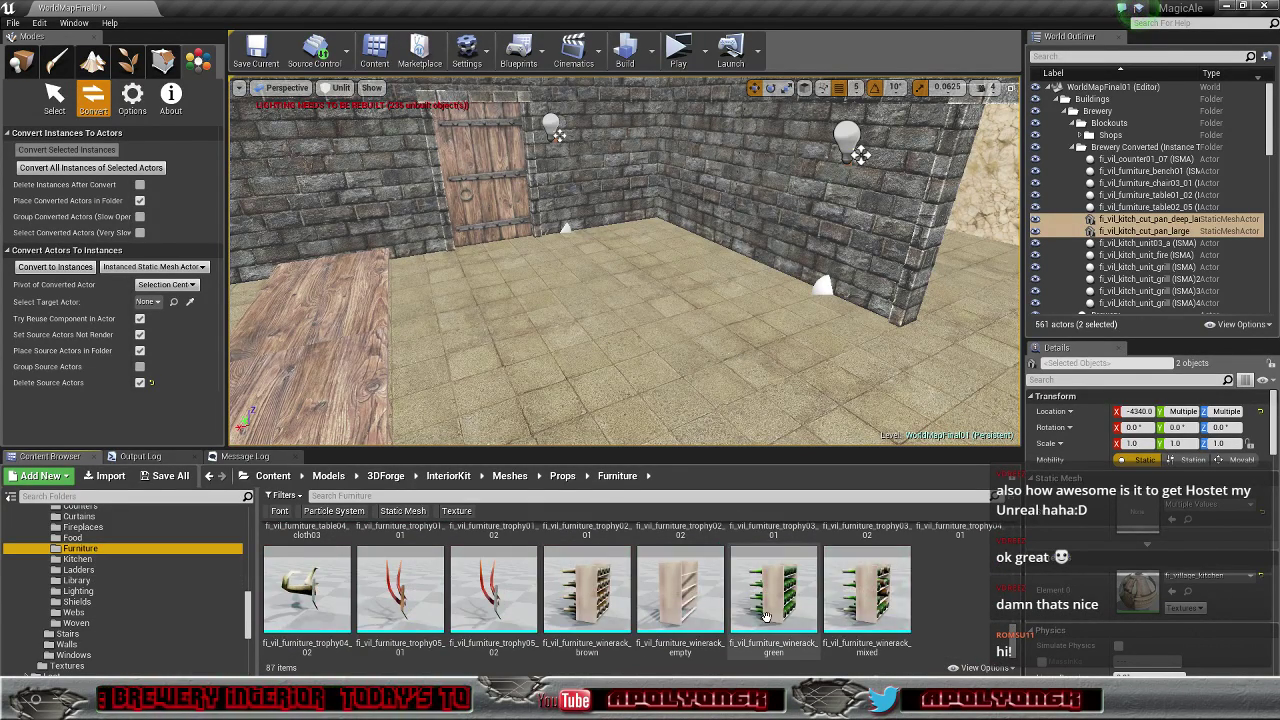
scroll(1011, 618, up, 5)
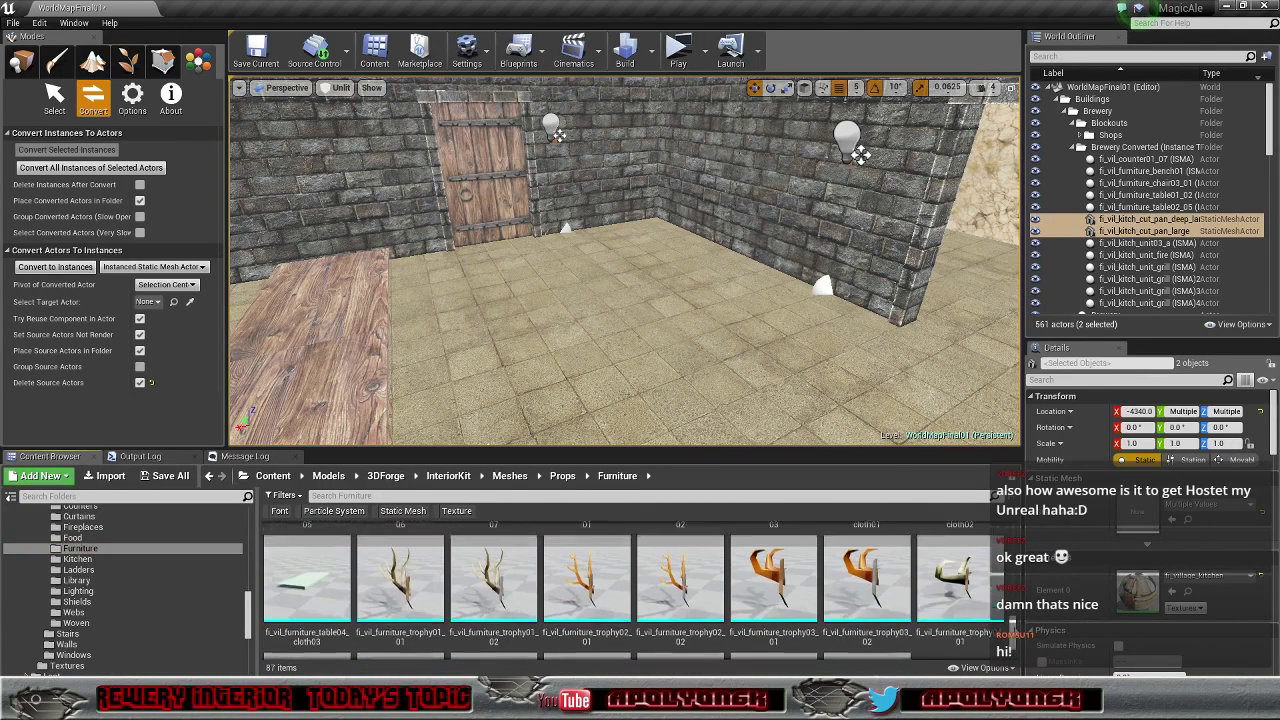
scroll(1011, 618, up, 6)
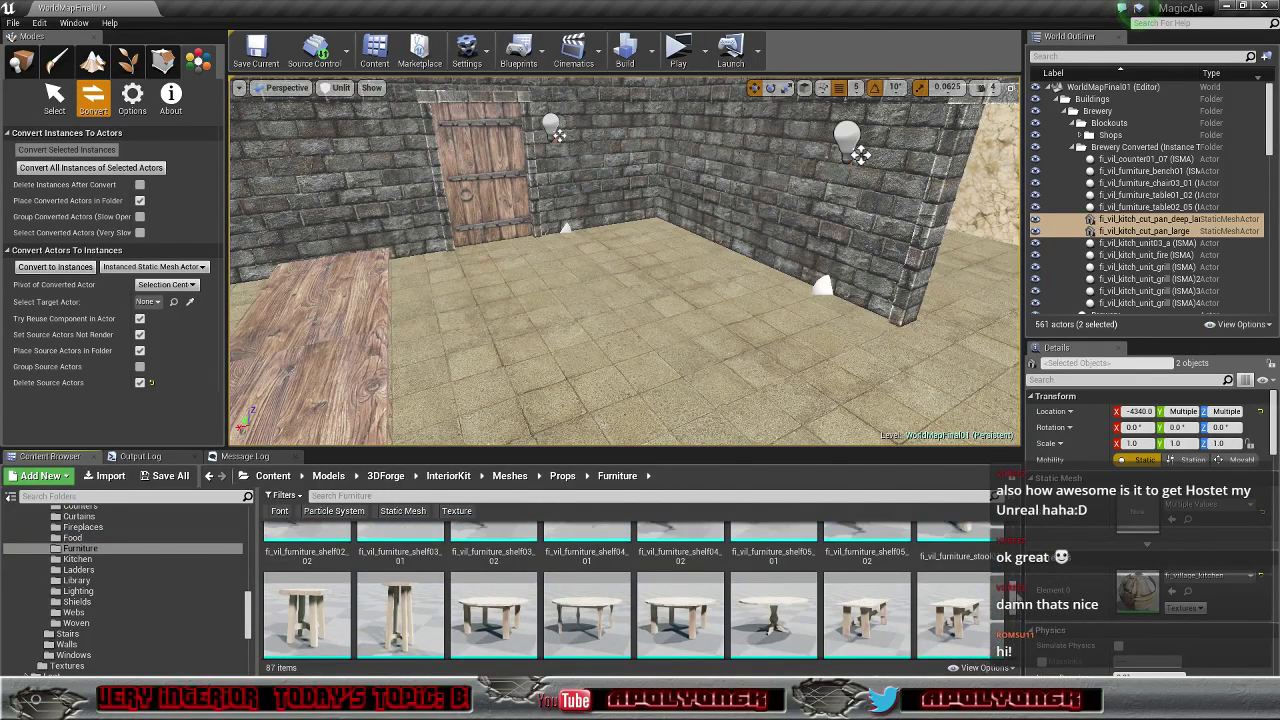
scroll(1012, 578, up, 3)
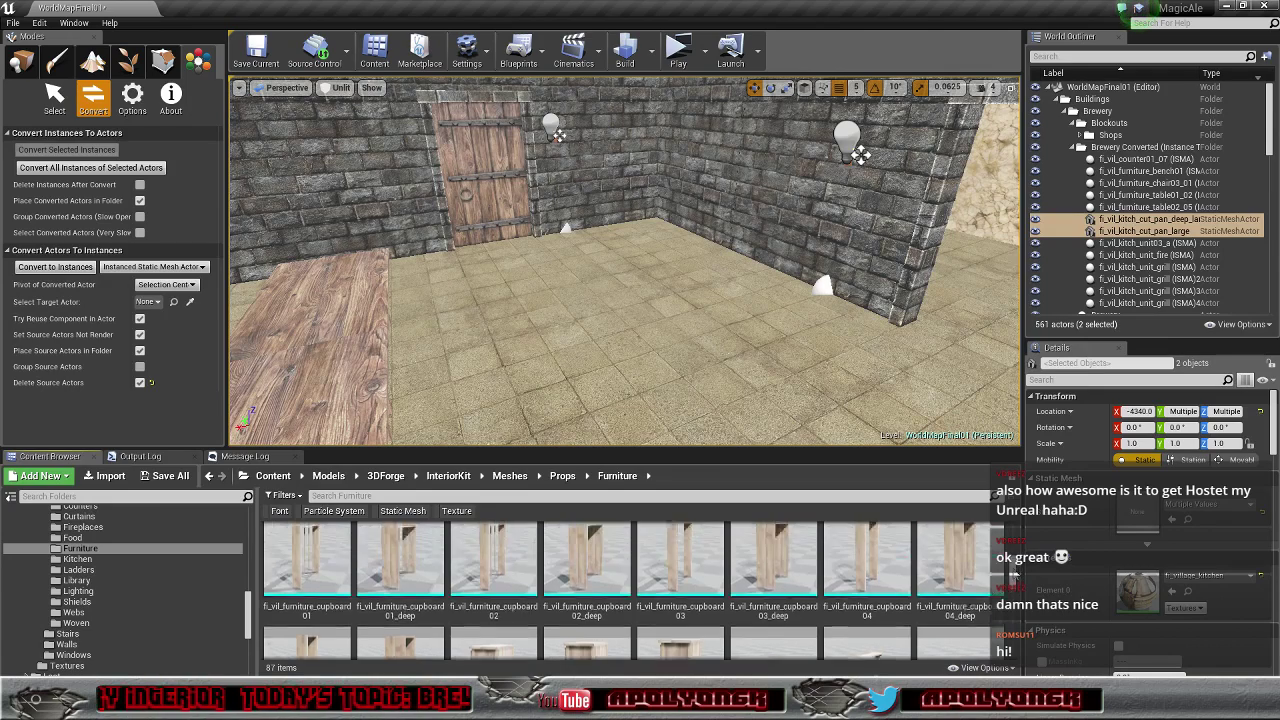
scroll(1011, 573, up, 5)
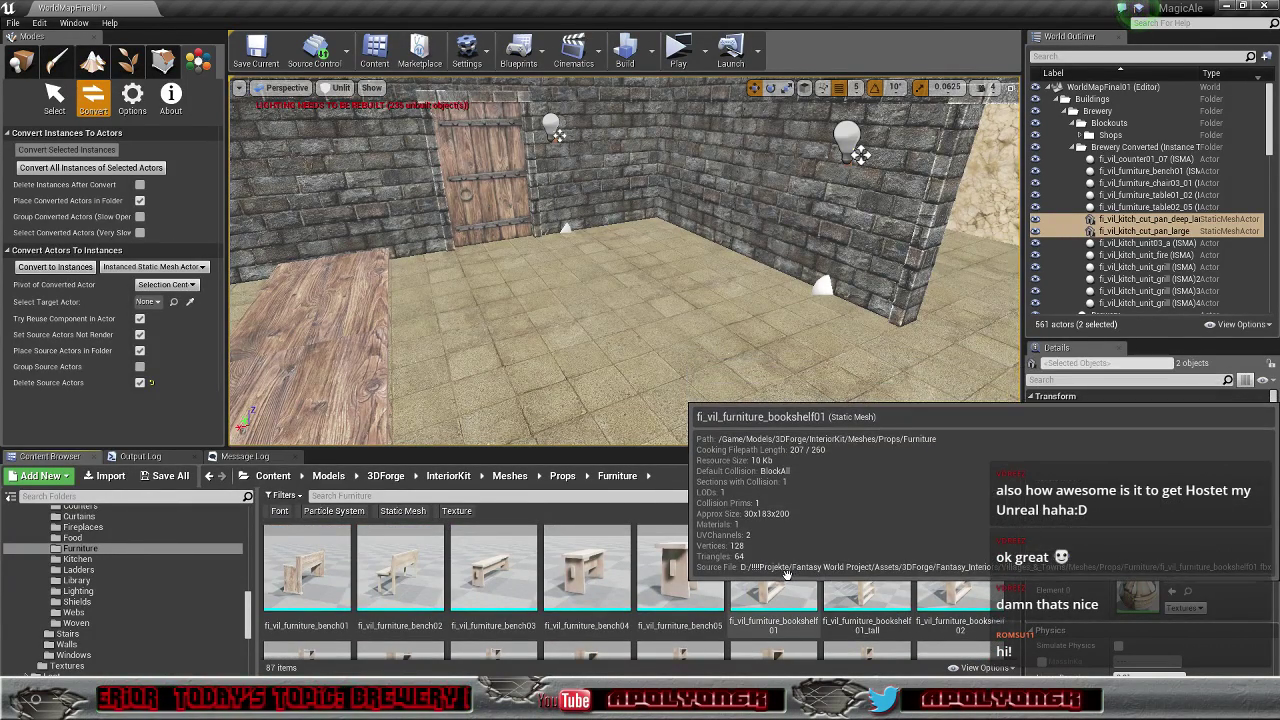
scroll(787, 570, down, 2)
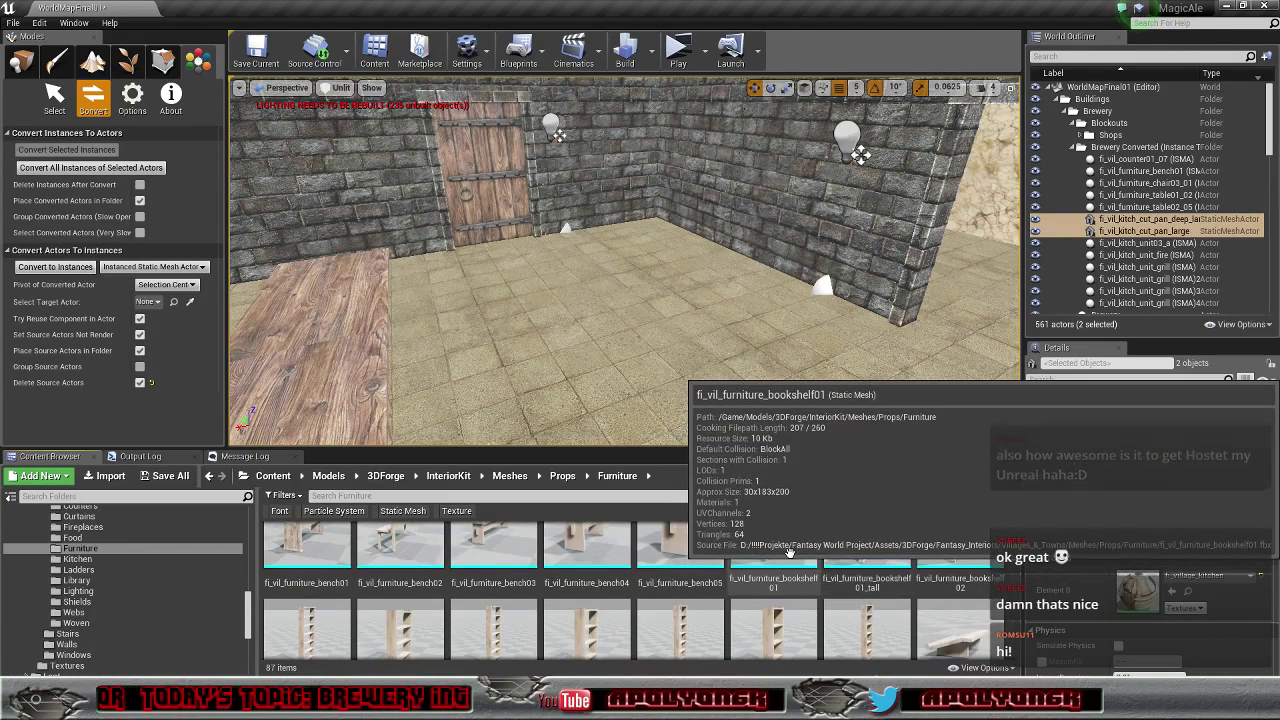
scroll(787, 553, down, 1)
scroll(788, 552, down, 2)
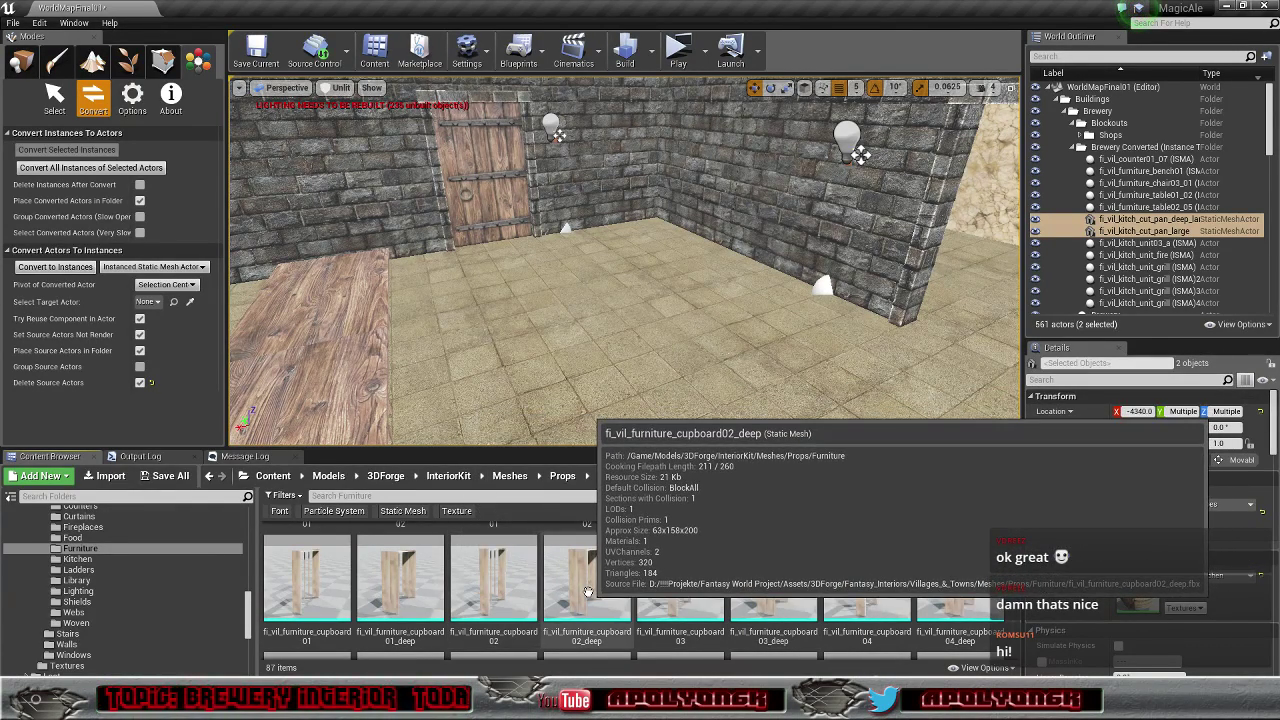
Step: Place fi_vil_furniture_cupboard02_deep in the corner beside the wooden door, turned about 180° around Z, and move it back to X -5250
drag(590, 593, 760, 266)
key(e)
key(f)
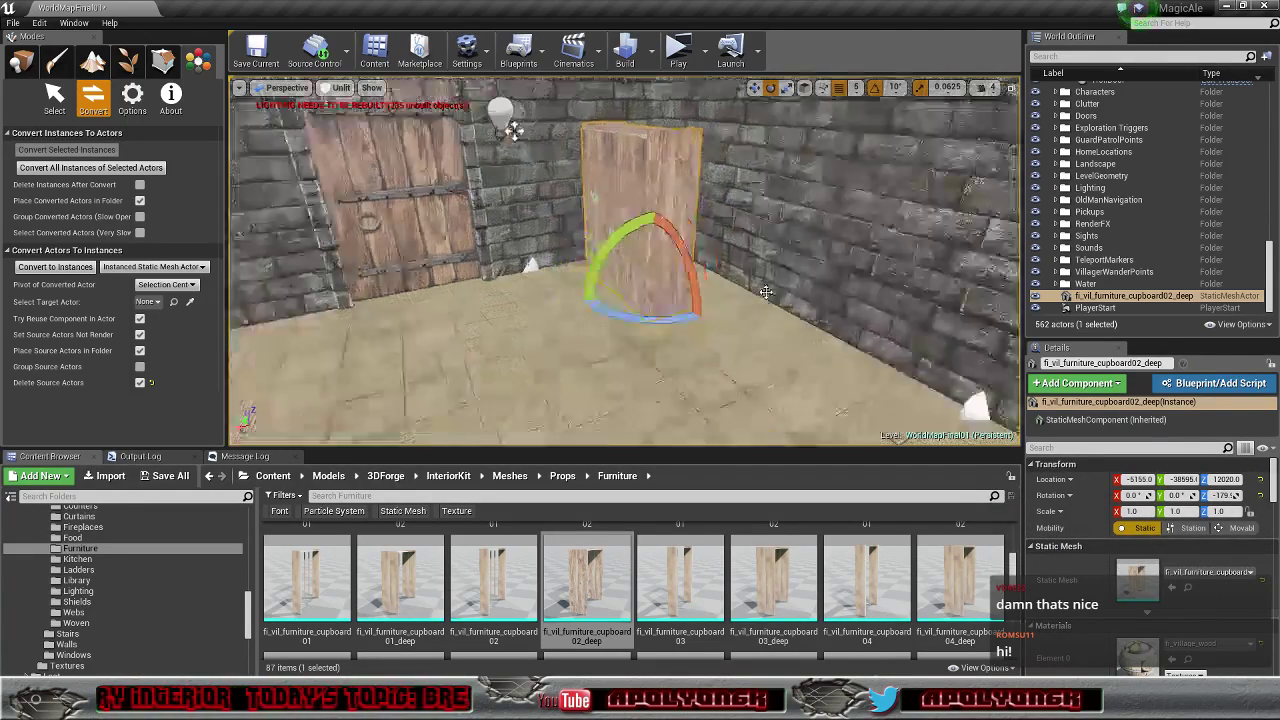
right_drag(760, 266, 630, 270)
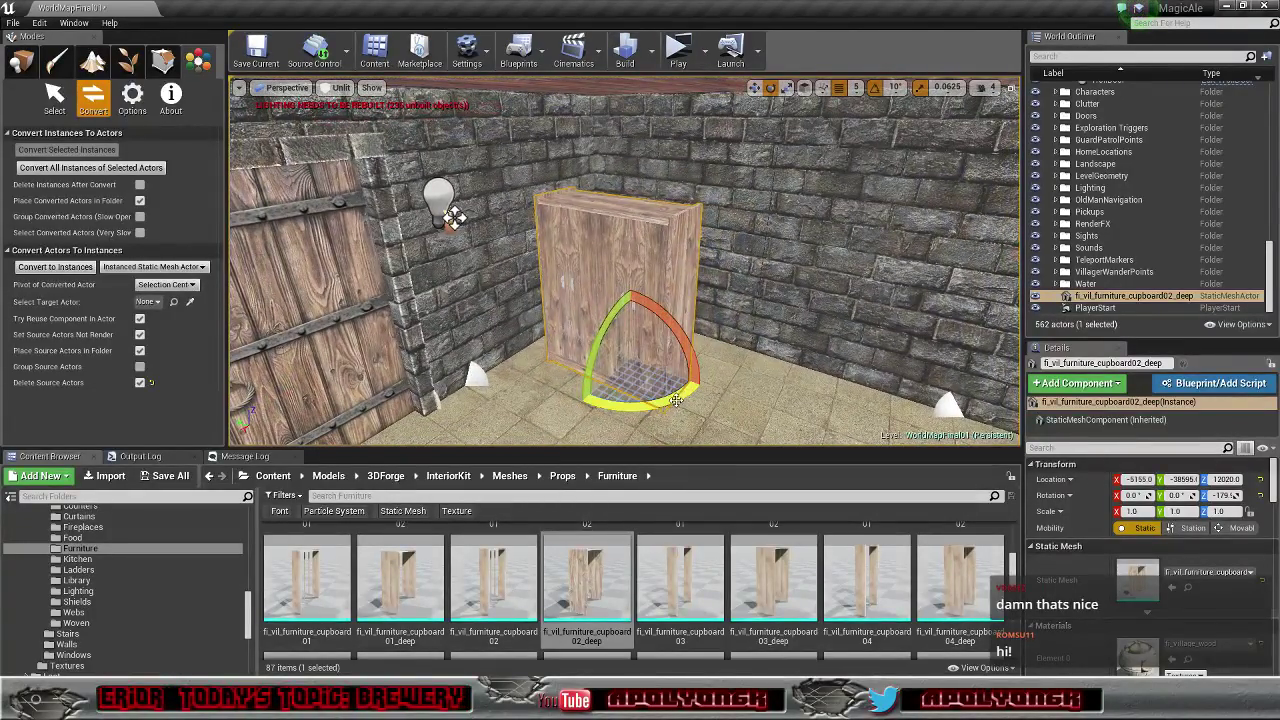
key(w)
drag(653, 338, 686, 306)
right_drag(686, 306, 800, 306)
mouse_move(729, 352)
right_down()
mouse_move(760, 356)
mouse_move(729, 352)
right_up()
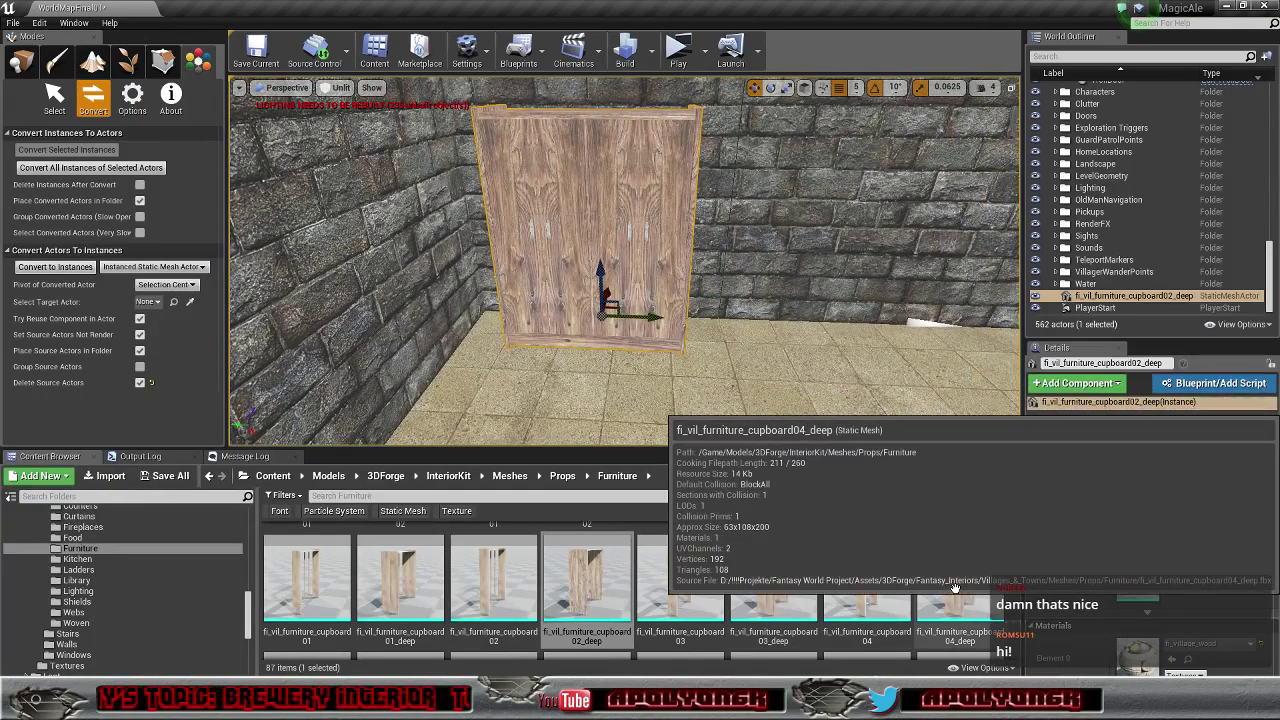
Step: Place fi_vil_furniture_cupboard04_deep beside the first cupboard, turned about 180° around Z, and align it along the same wall at X -5250
scroll(900, 575, down, 2)
scroll(826, 563, down, 1)
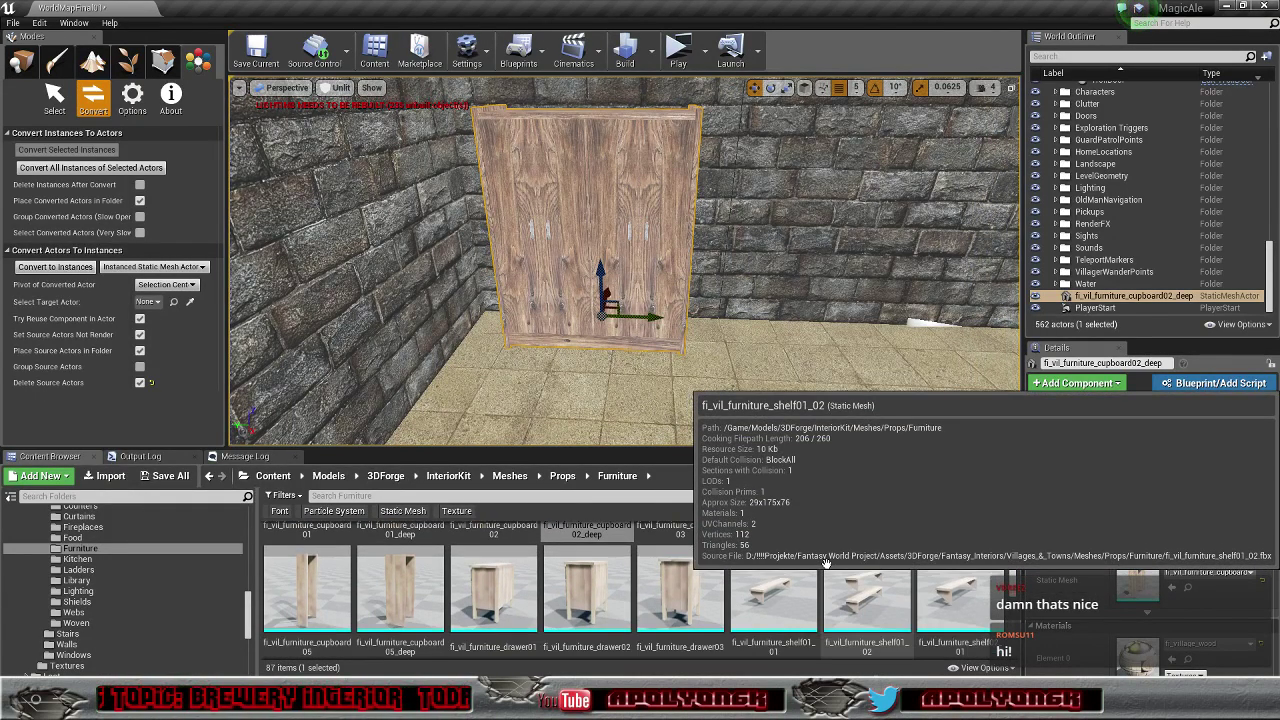
scroll(826, 563, up, 1)
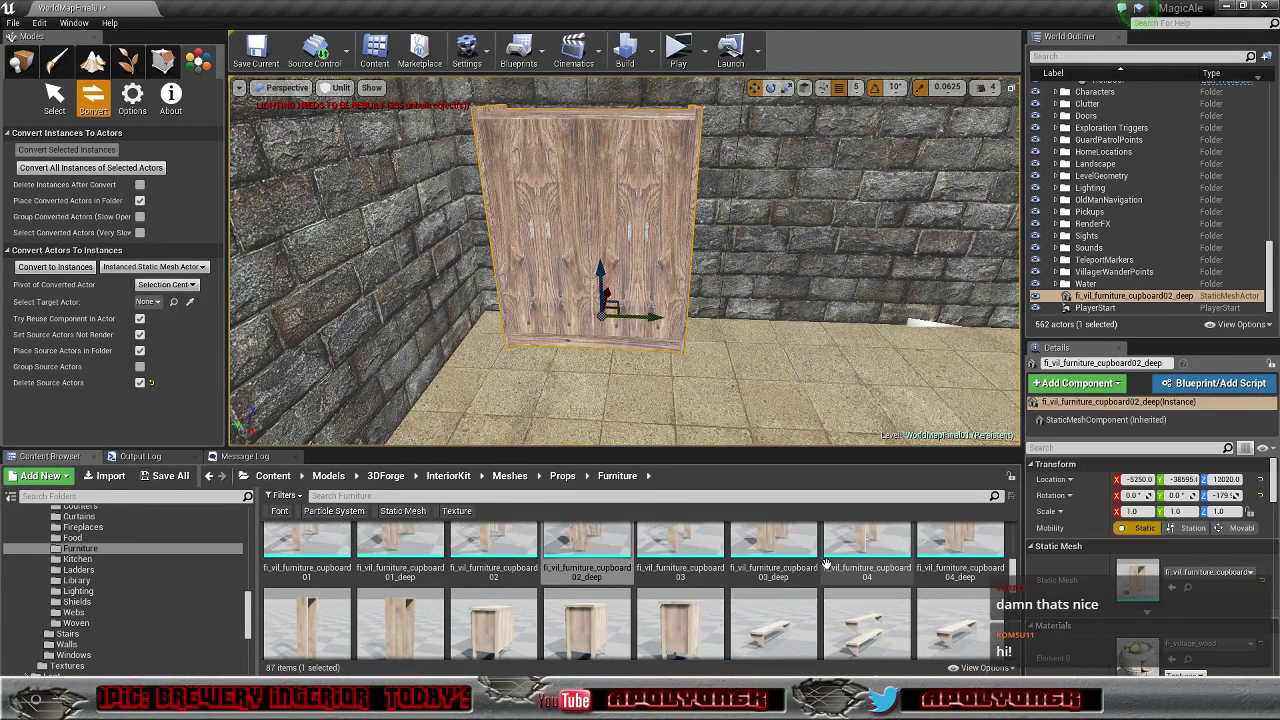
scroll(826, 563, up, 1)
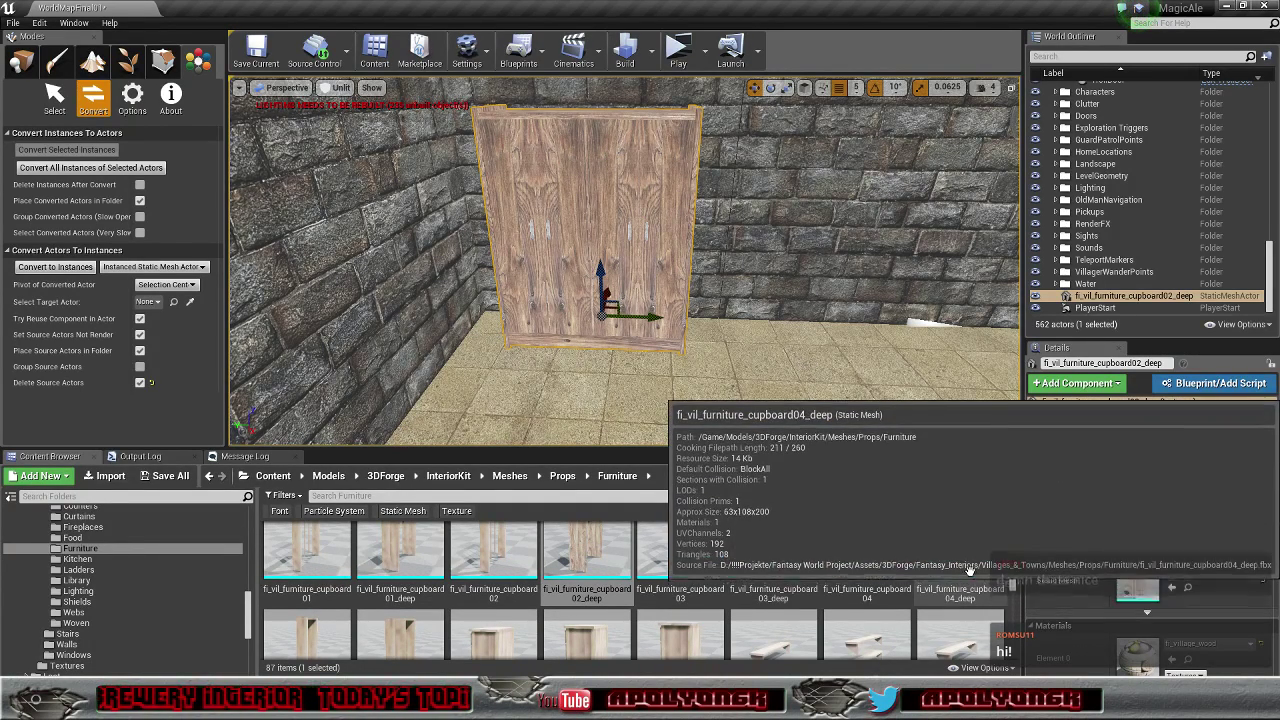
drag(960, 563, 772, 338)
key(e)
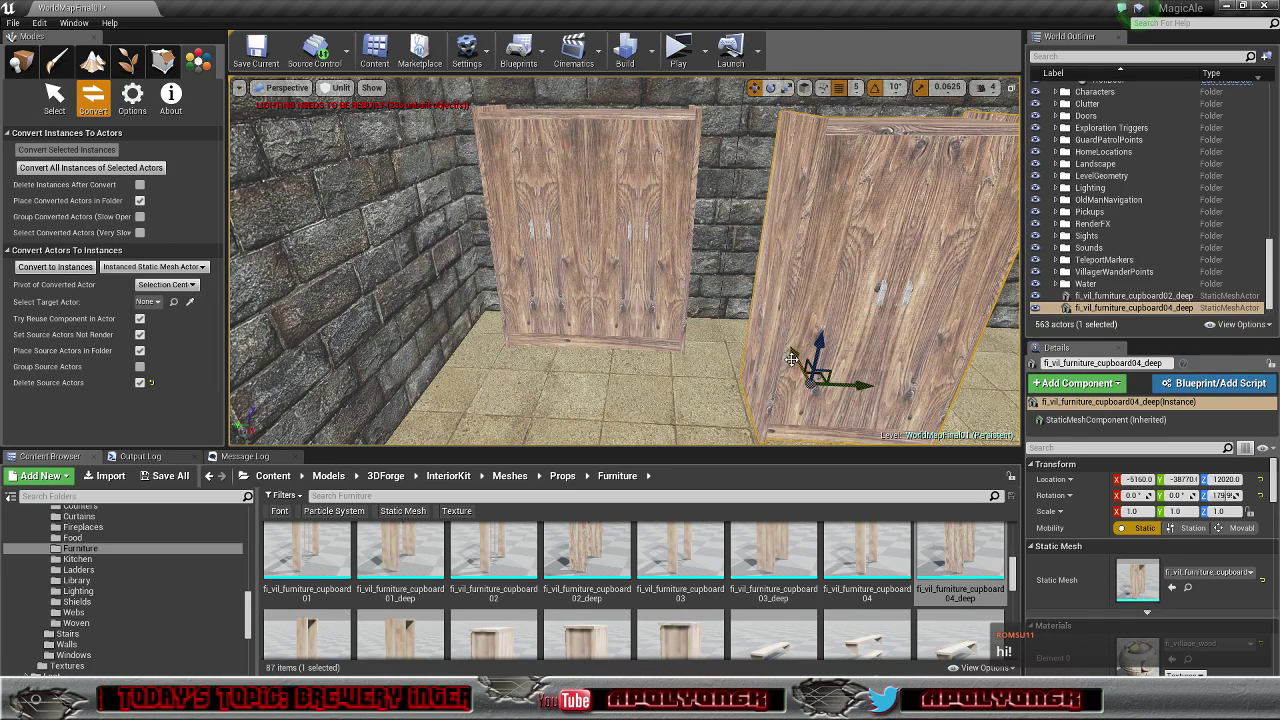
drag(791, 358, 786, 318)
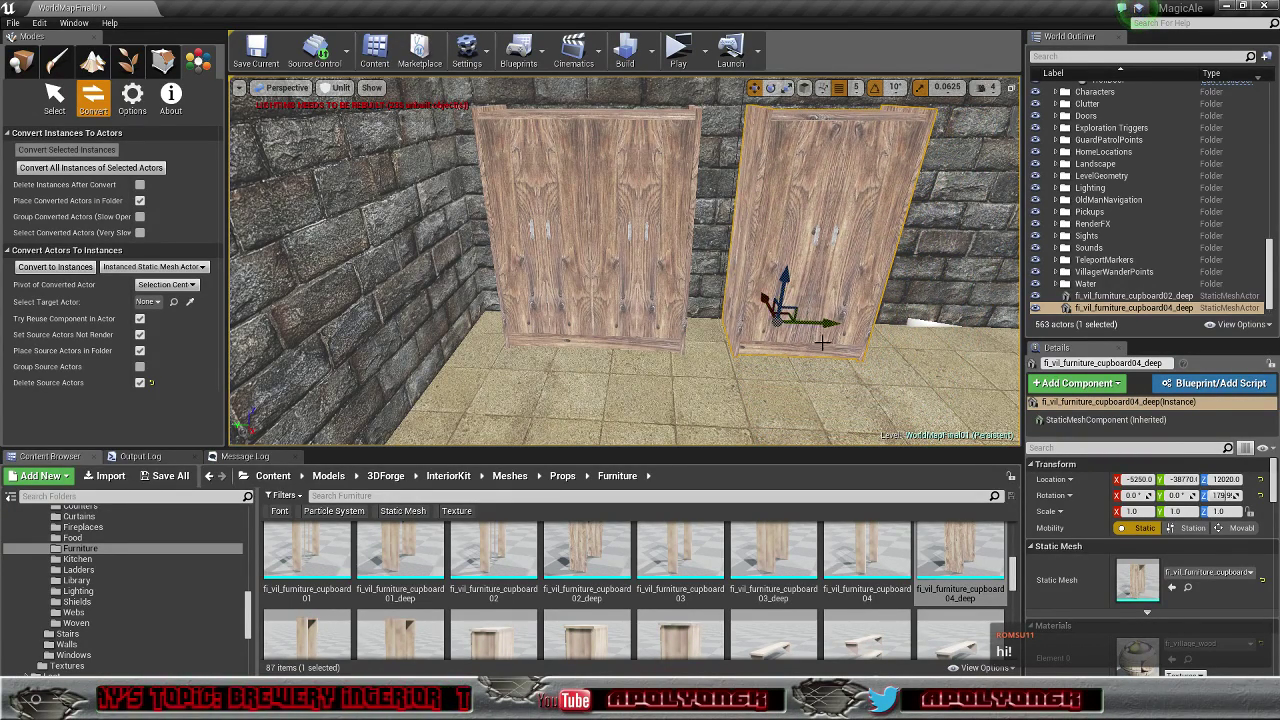
Step: Move fi_vil_furniture_cupboard02_deep and fi_vil_furniture_cupboard04_deep together into the Brewery Converted folder of the World Outliner
right_drag(822, 343, 869, 262)
shift+click(1168, 299)
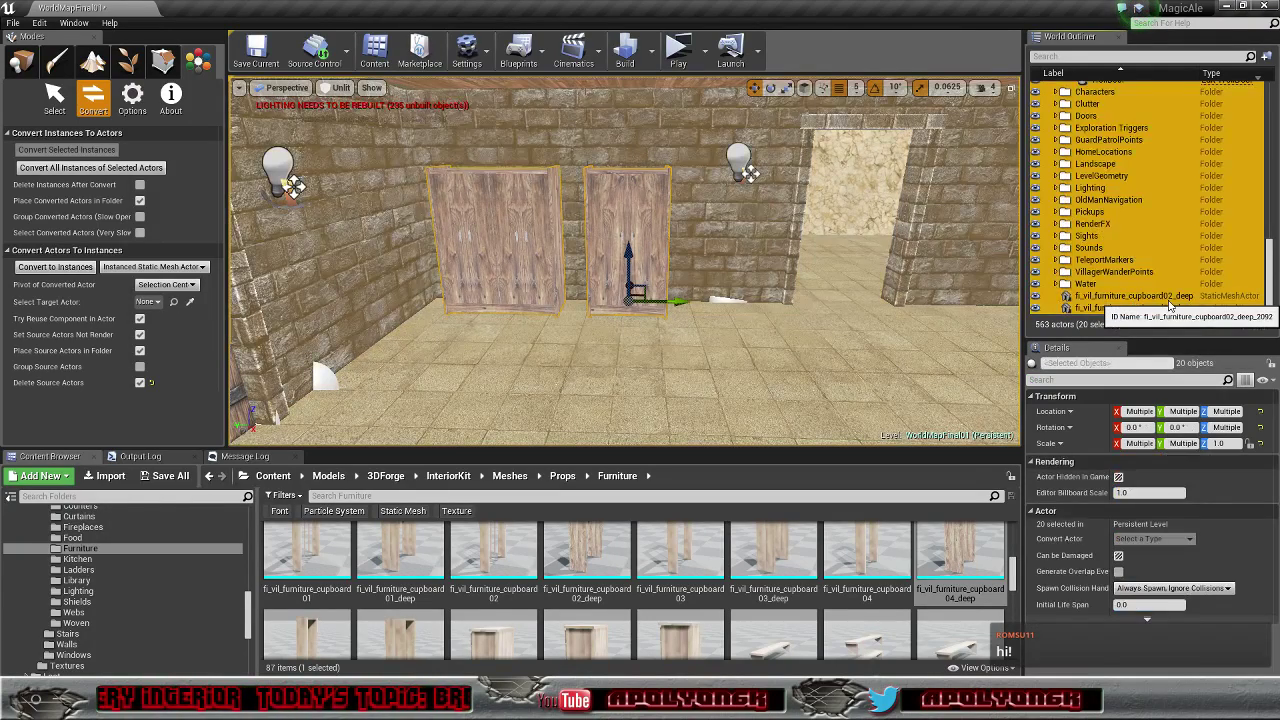
click(1140, 297)
ctrl+click(1150, 308)
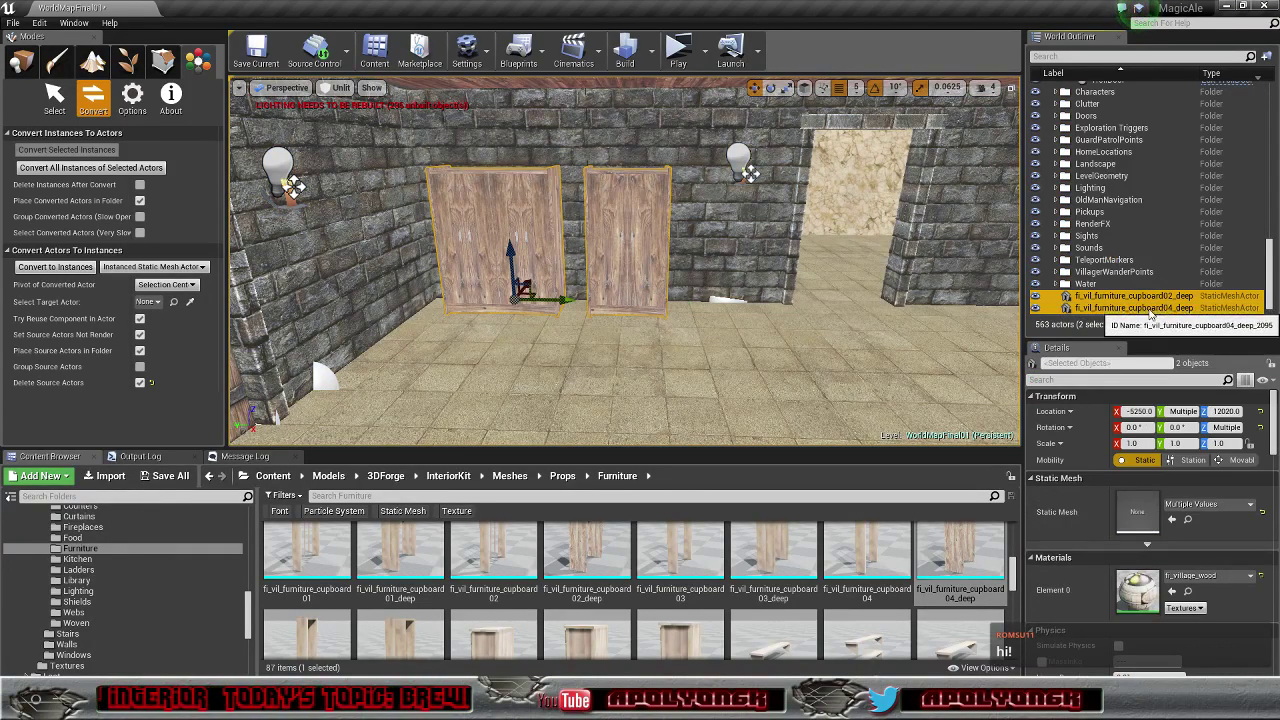
drag(1137, 297, 1136, 153)
scroll(1154, 258, up, 6)
scroll(1152, 255, up, 10)
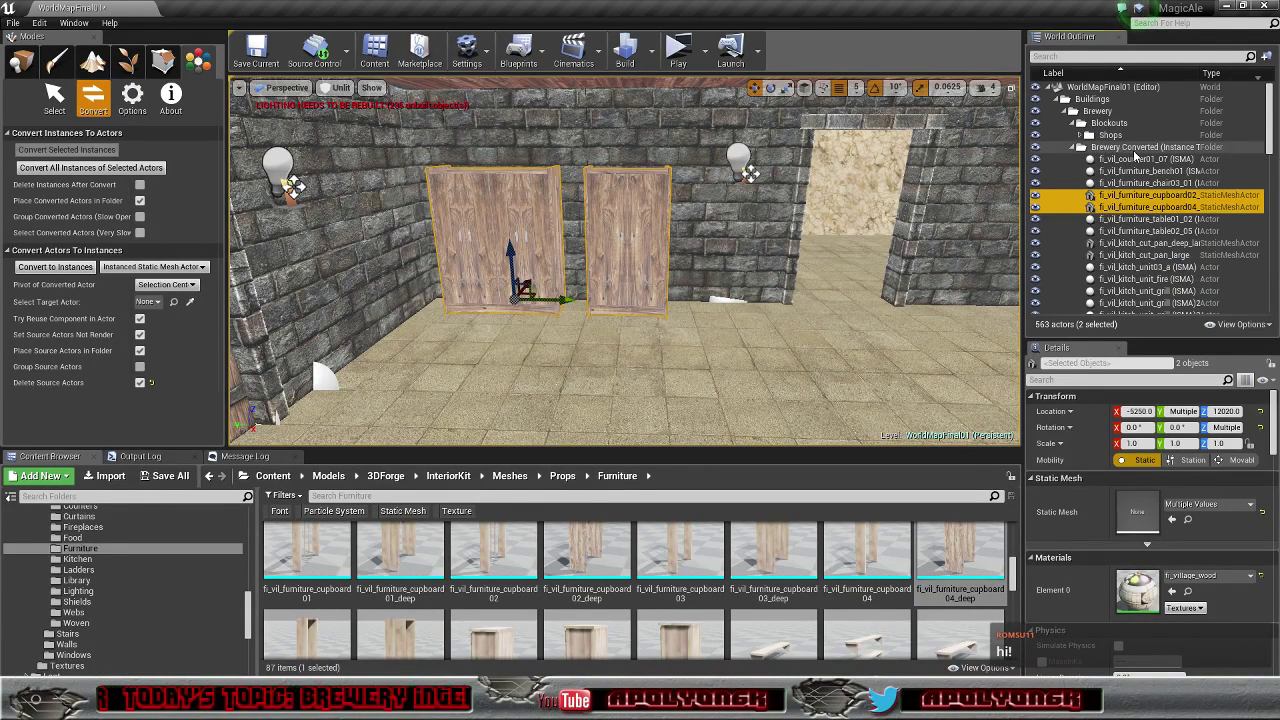
Step: Rename the Brewery Converted folder in the World Outliner to Brewery Clutter
click(1130, 148)
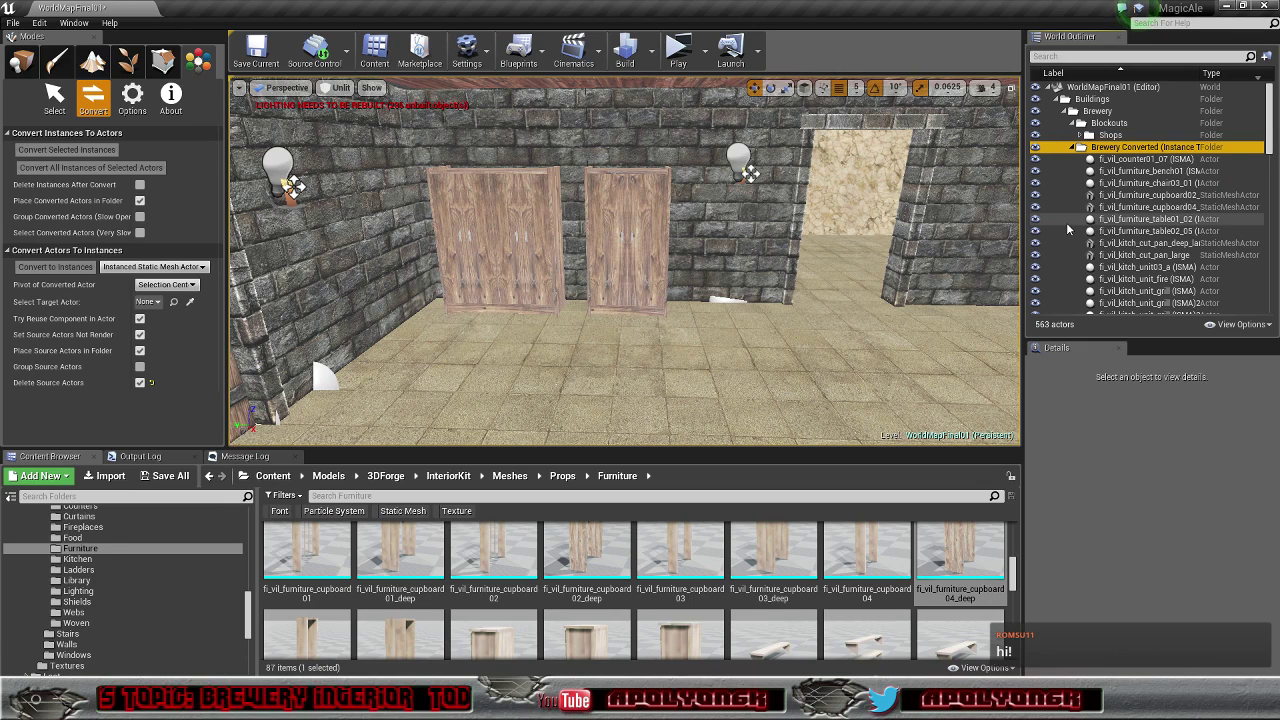
click(1117, 149)
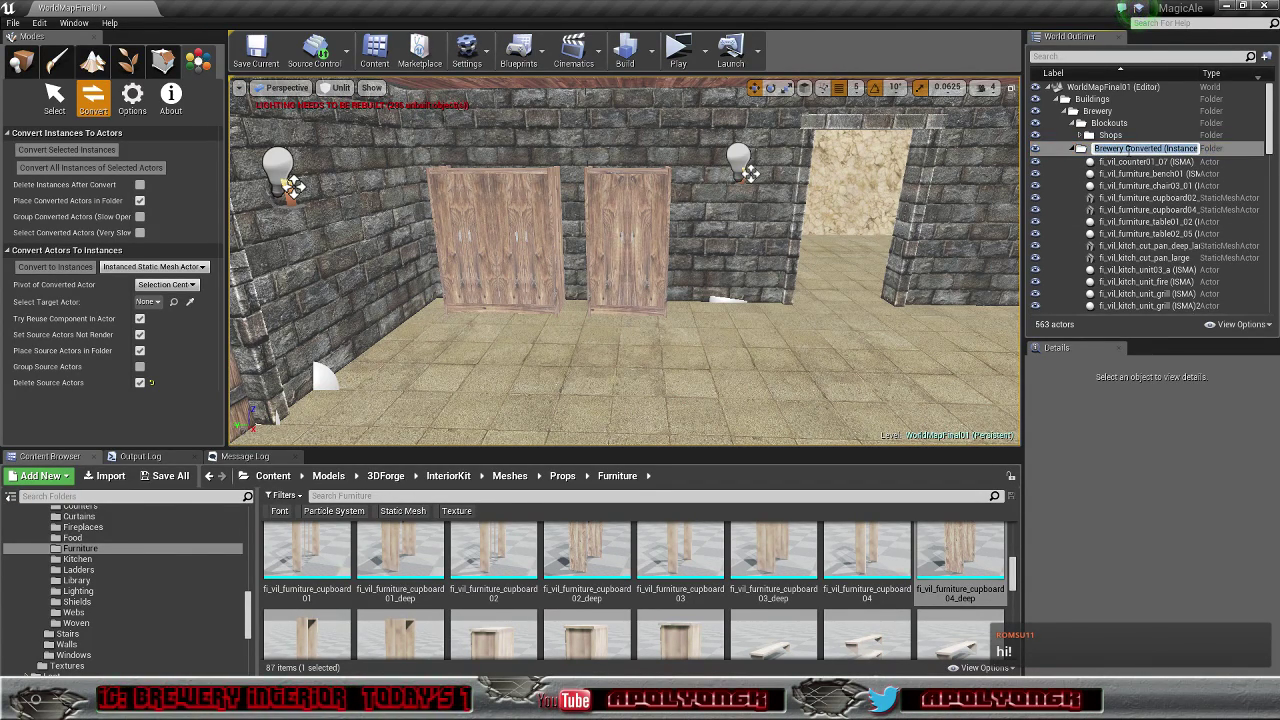
click(1126, 149)
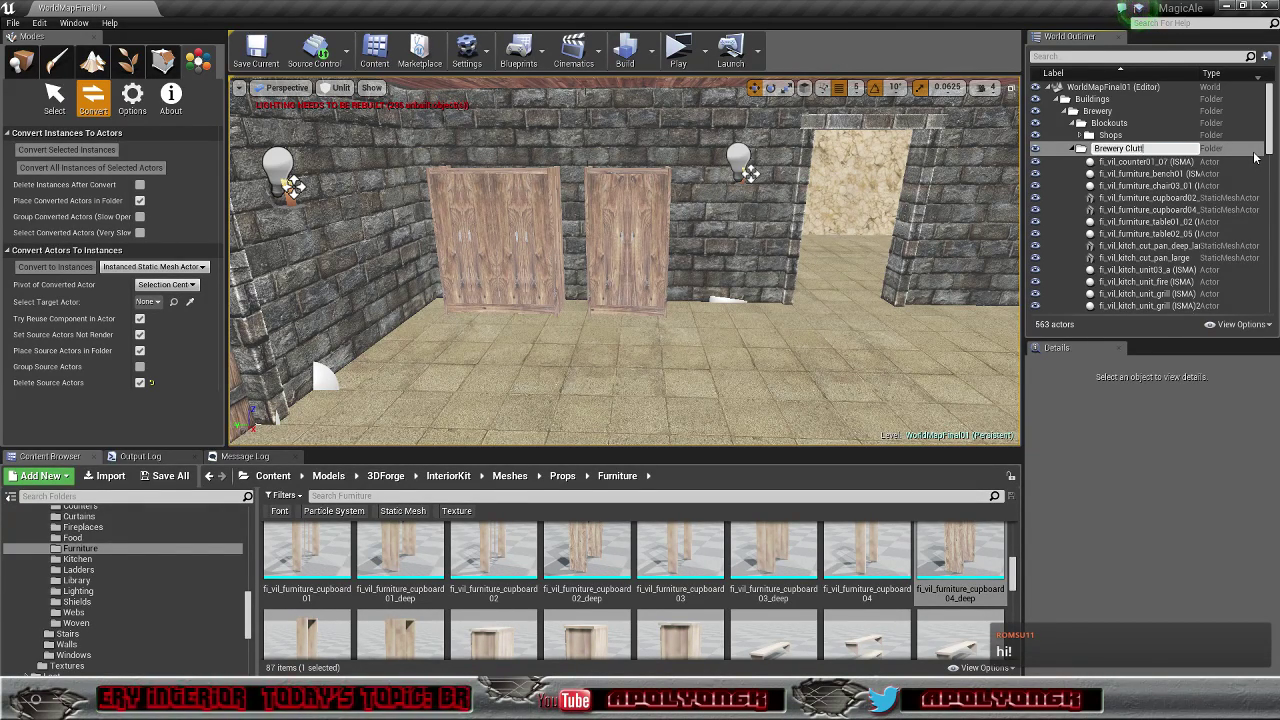
key(Return)
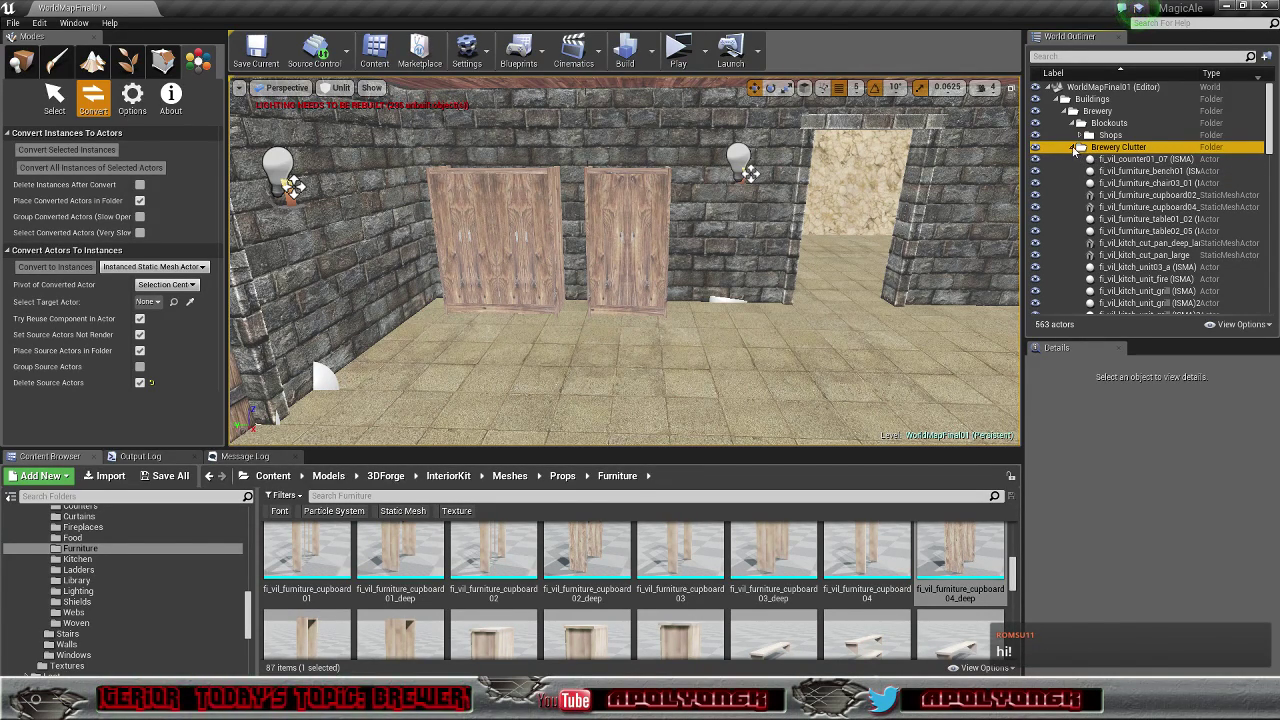
Step: Collapse the Brewery Clutter and Town folders, and move Brewery Clutter out of Buildings into the Clutter folder
click(1073, 147)
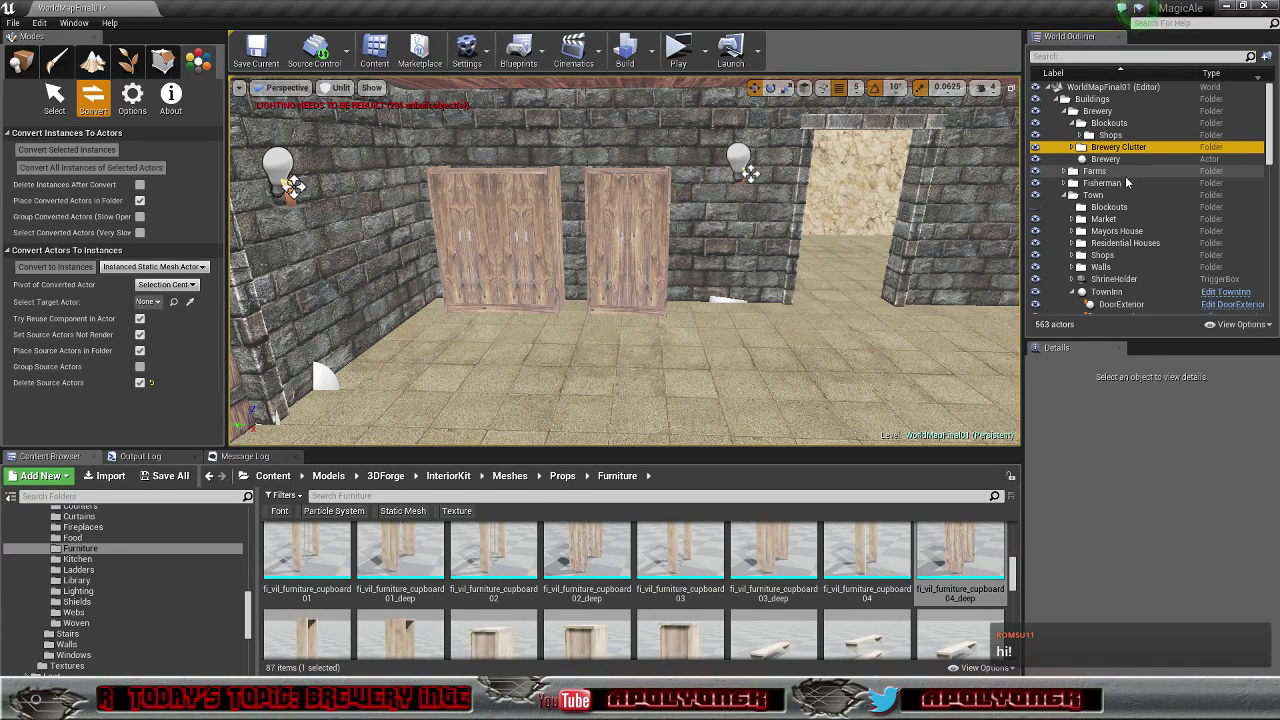
click(1066, 196)
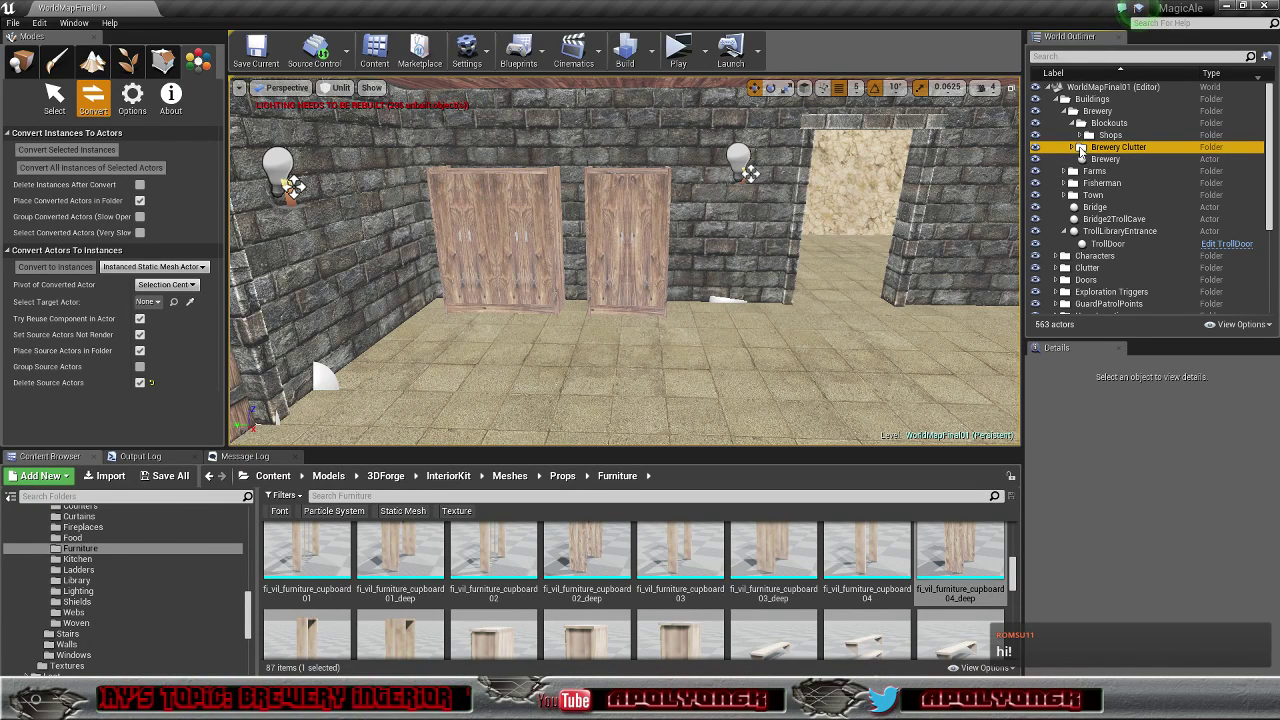
drag(1081, 151, 1077, 272)
Step: Move all actors in Brewery Clutter, from fi_vil_counter01_07 to the last fi_vil_kitch_unit_grill, into the Brewery folder under Clutter
click(1056, 256)
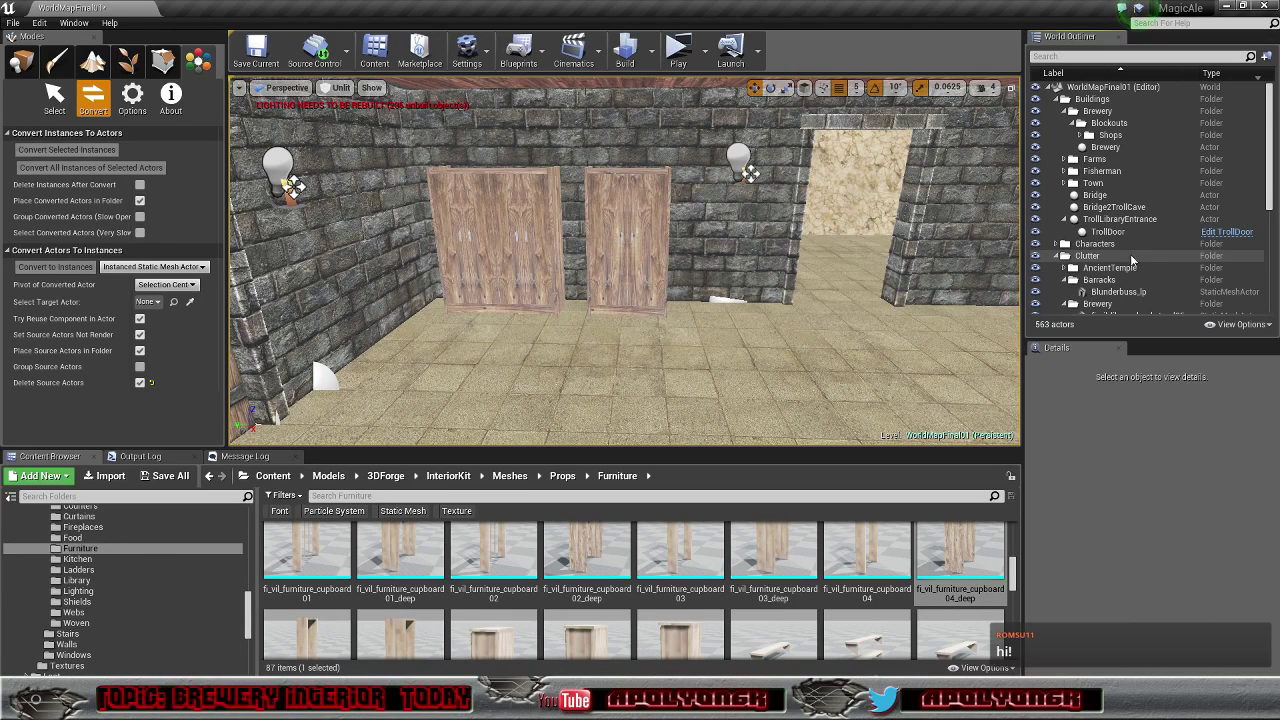
scroll(1133, 258, down, 2)
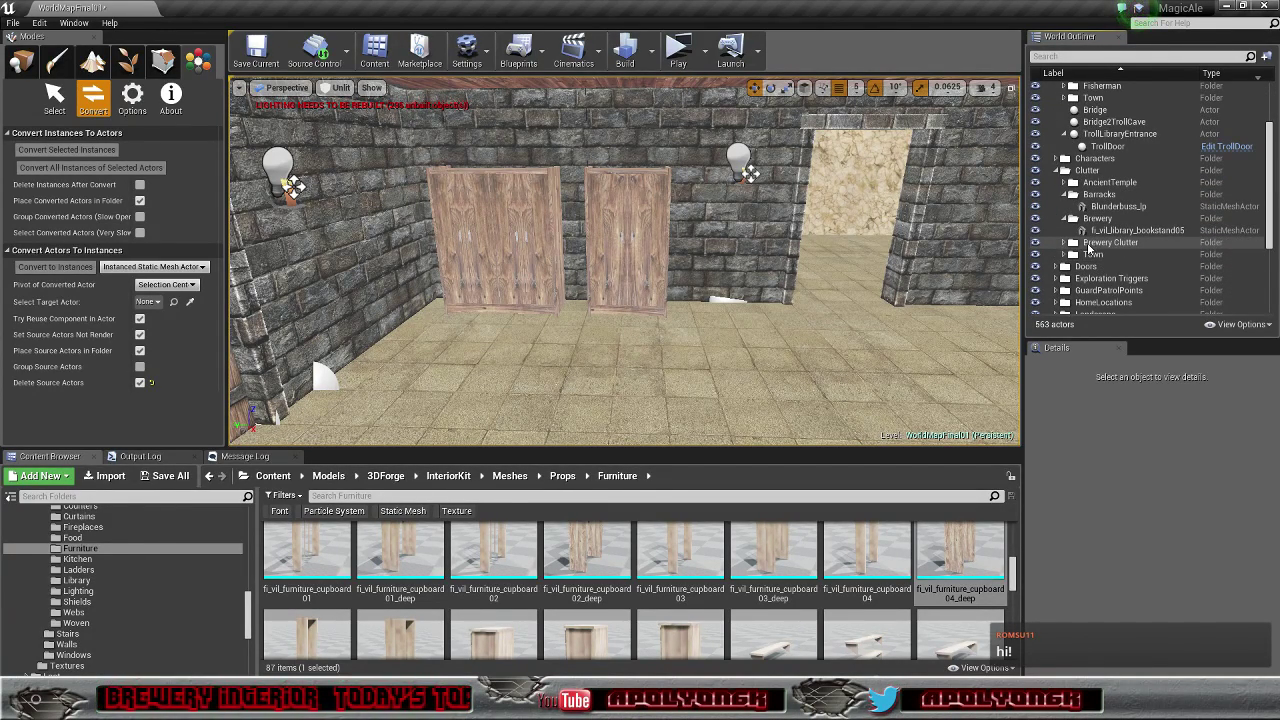
click(1102, 232)
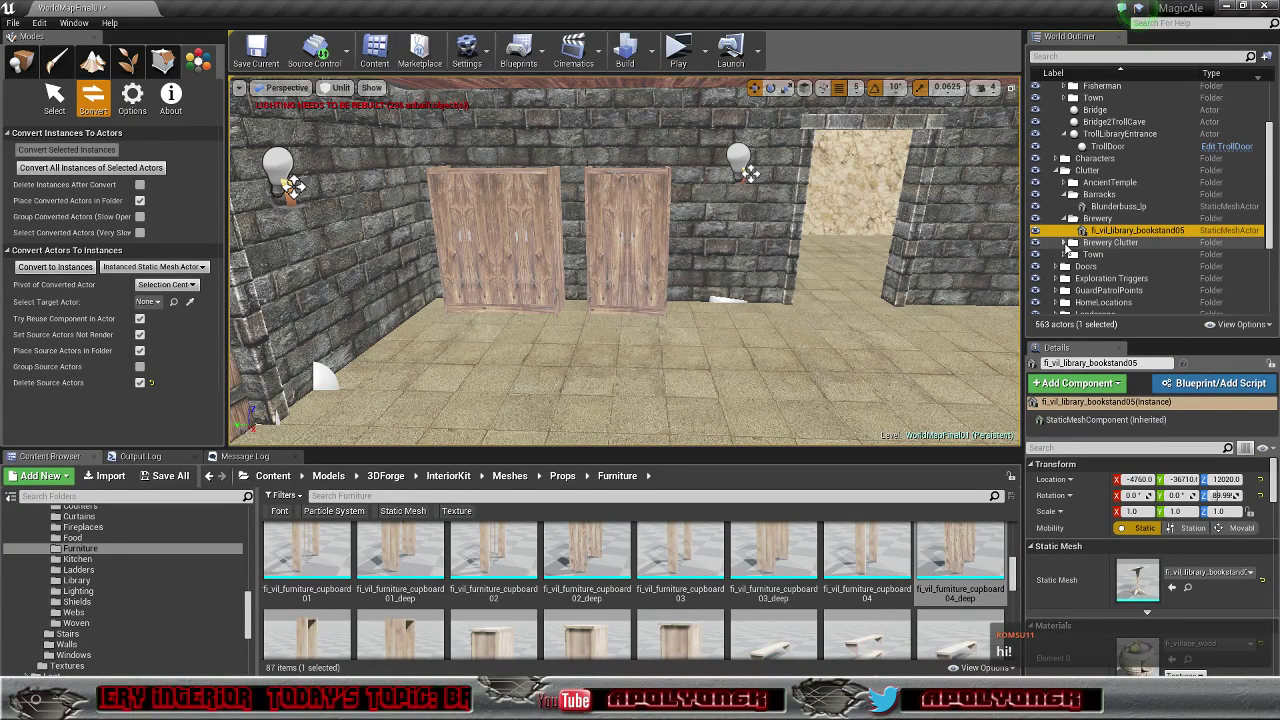
click(1070, 243)
scroll(1148, 248, down, 3)
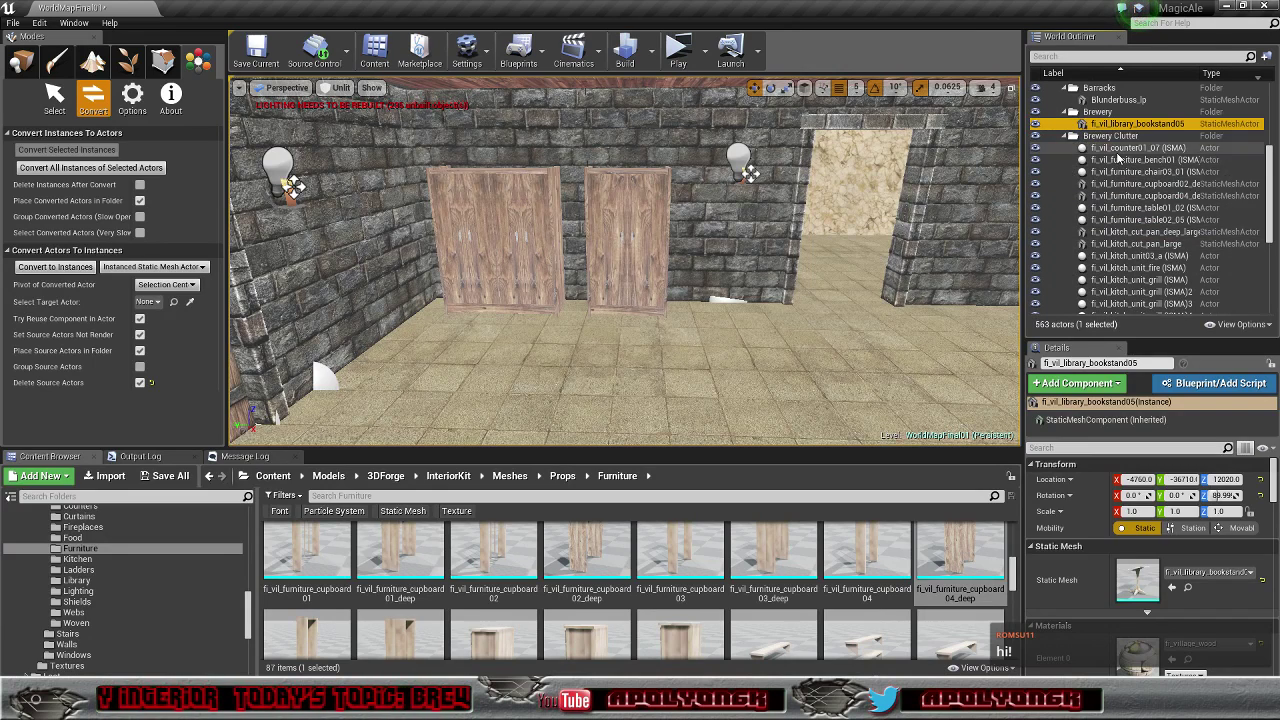
click(1135, 166)
scroll(1136, 255, down, 3)
shift+click(1163, 226)
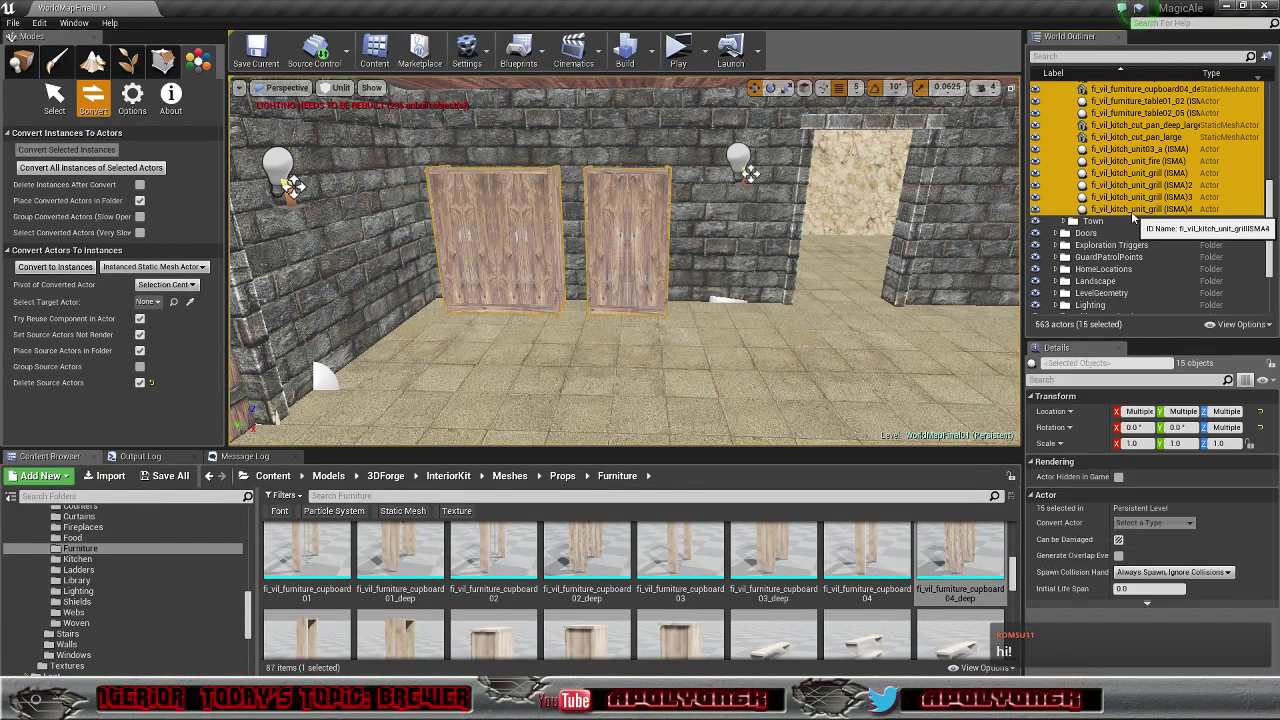
scroll(1163, 228, up, 3)
drag(1158, 232, 1106, 182)
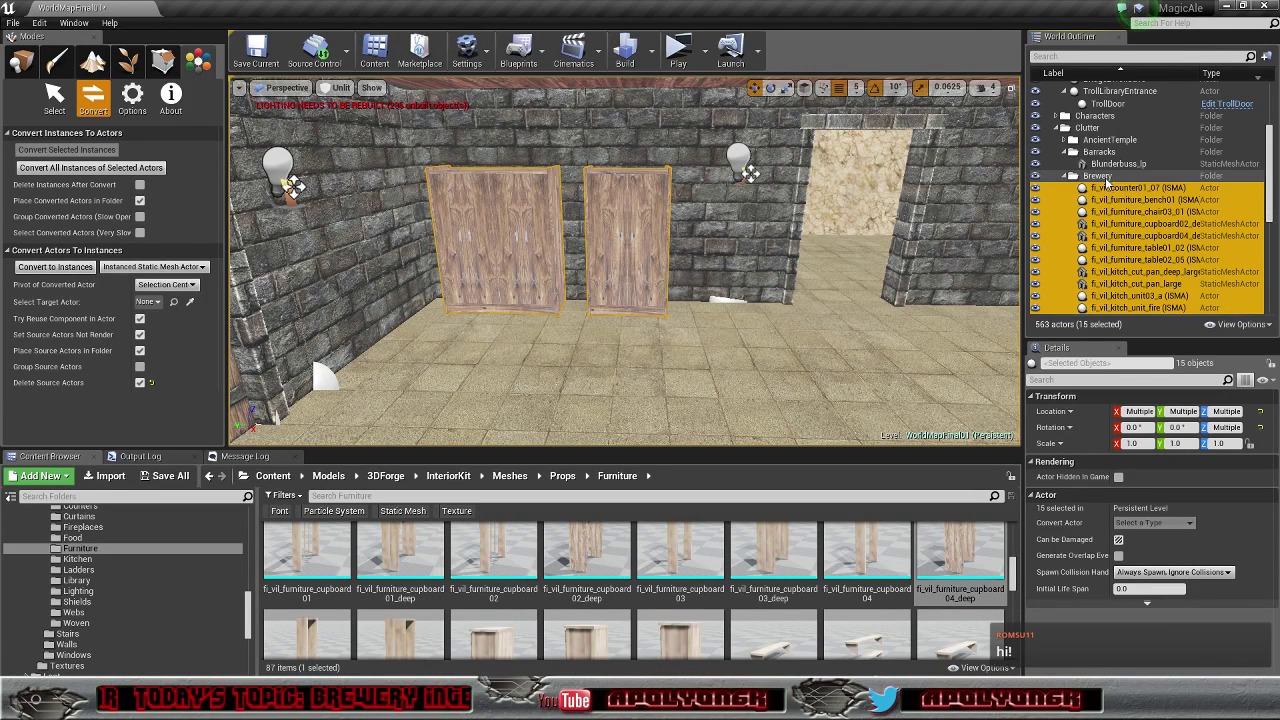
Step: Delete the emptied Brewery Clutter folder from the World Outliner
click(1100, 188)
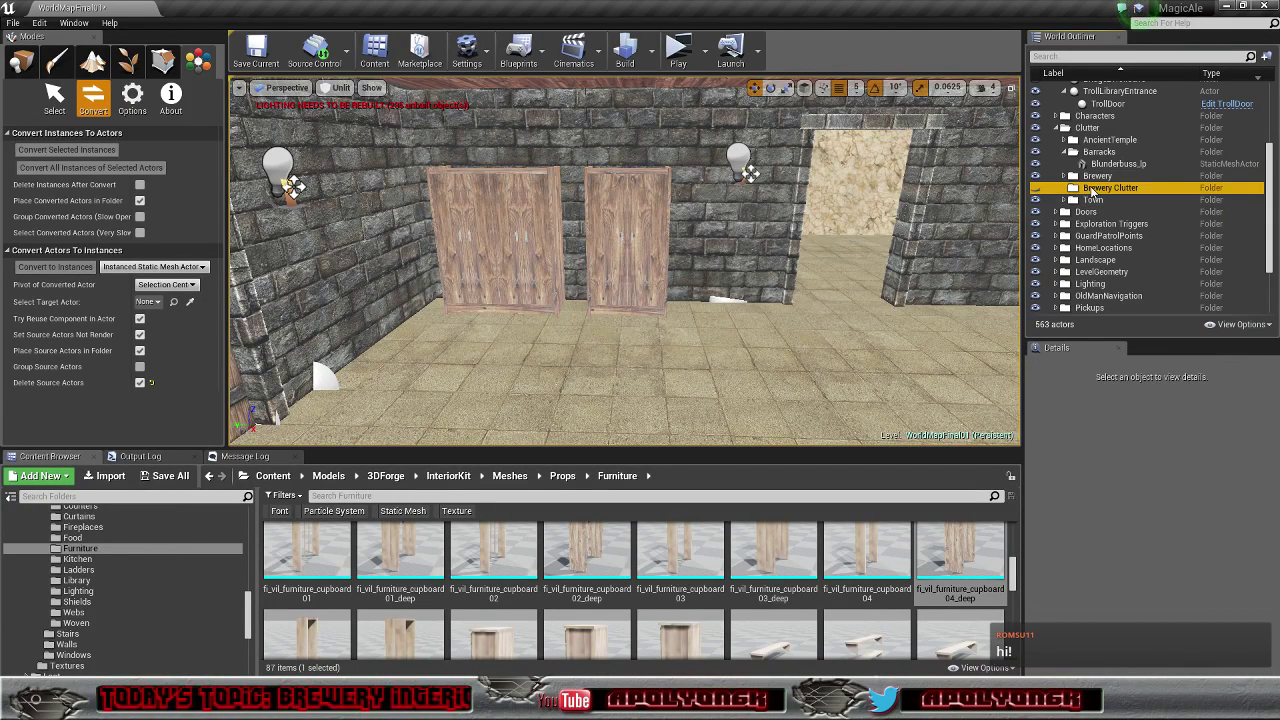
right_click(1100, 188)
click(1106, 225)
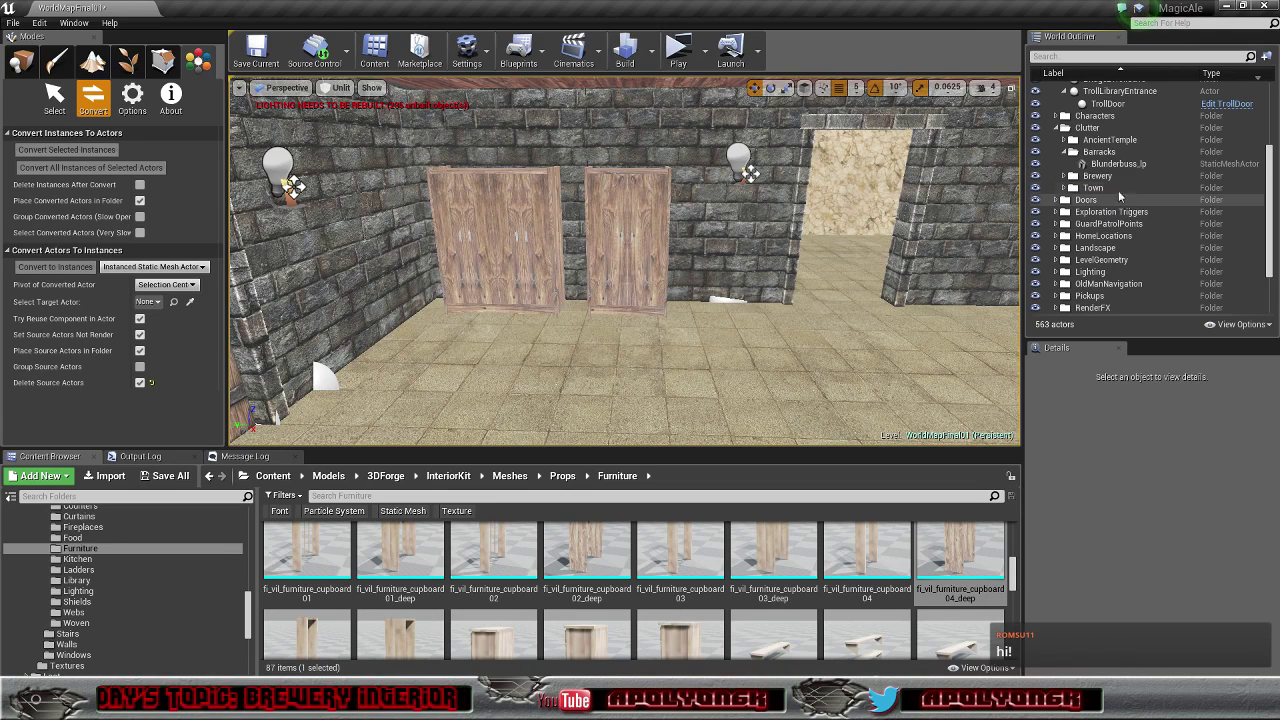
Step: Expand the Brewery folder under Clutter and check the actors it holds against the rest of the outliner hierarchy
click(1097, 178)
click(1065, 177)
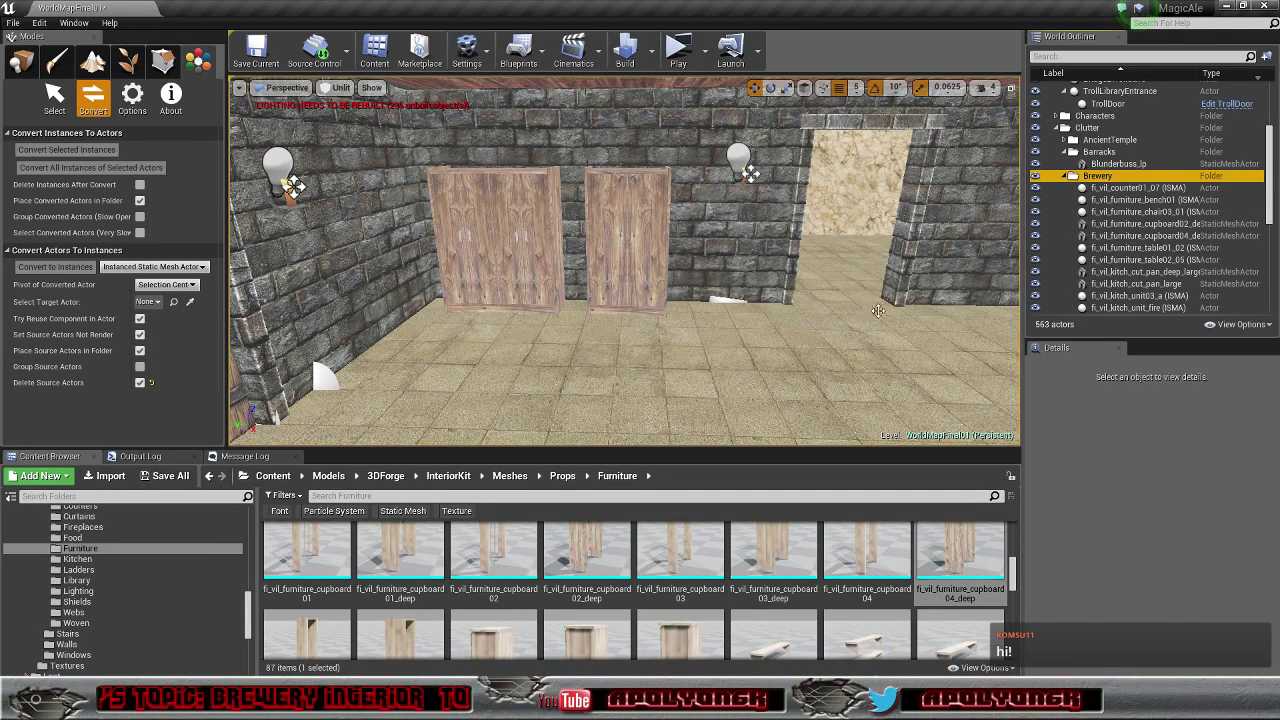
scroll(1158, 232, down, 2)
scroll(1158, 232, up, 4)
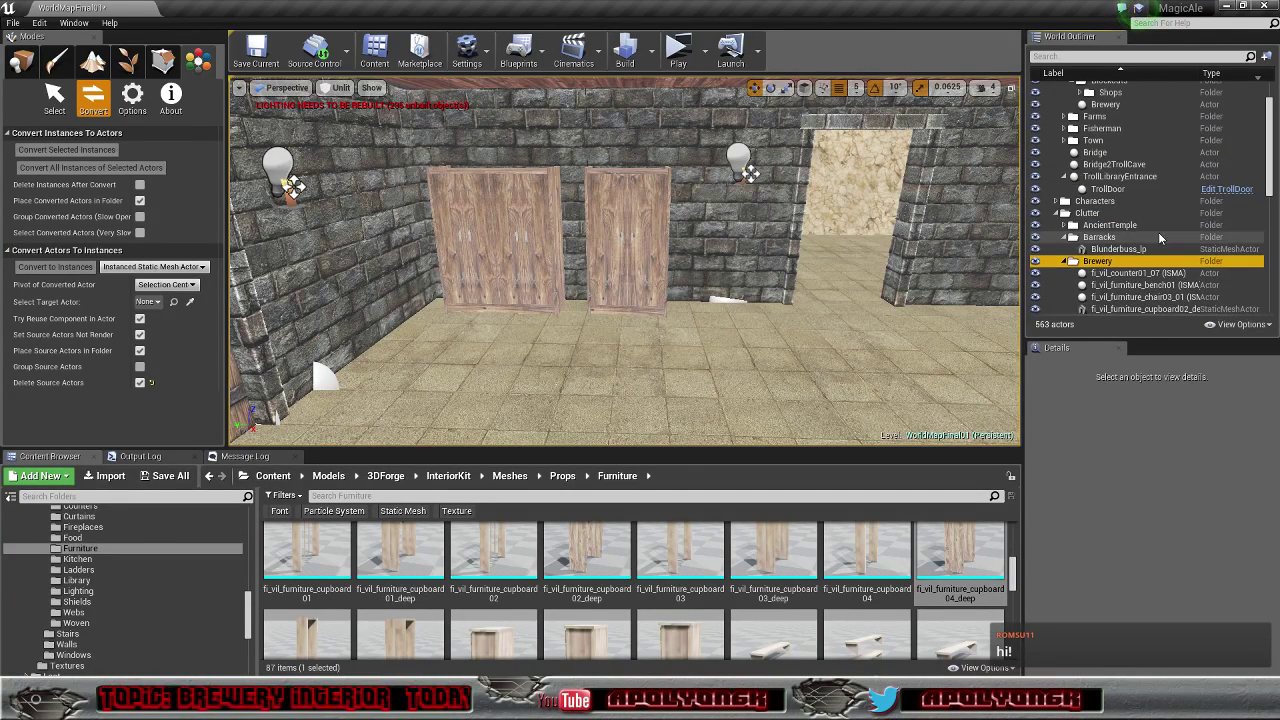
scroll(1158, 232, up, 2)
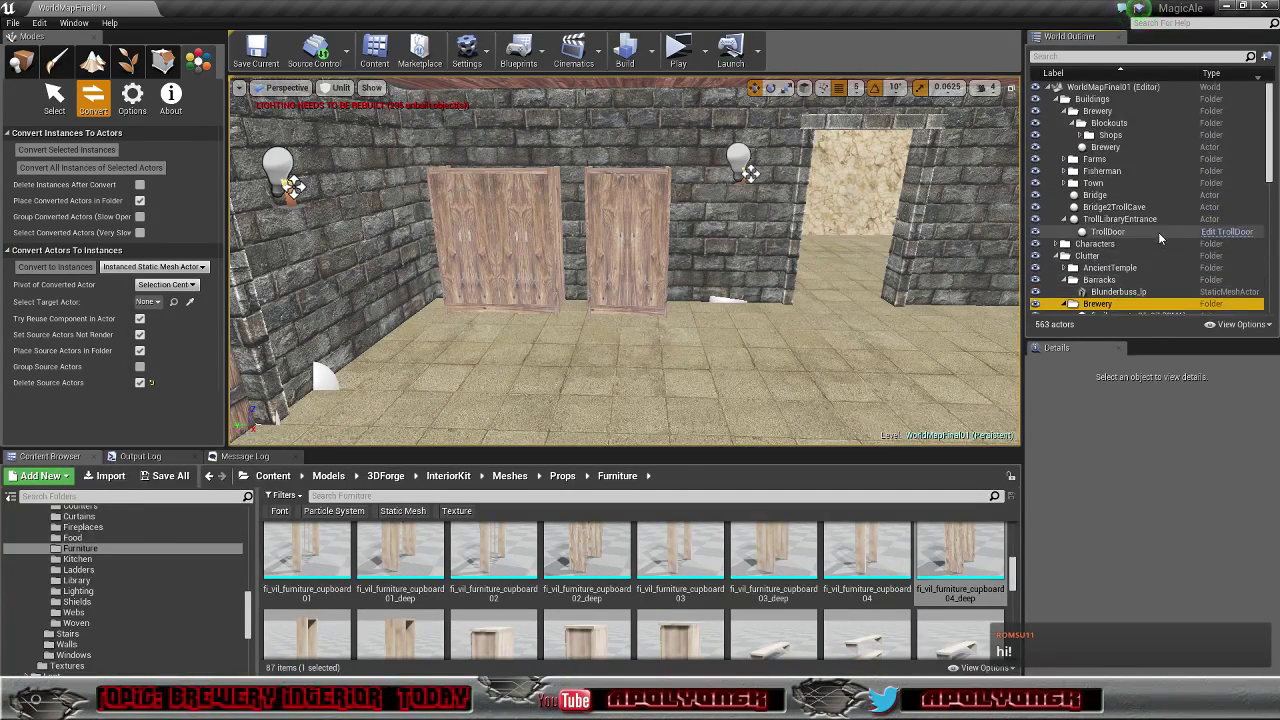
Step: Focus the view on the Brewery building actor and inspect the room with the tables, fireplaces and cupboards
click(1104, 147)
double_click(1104, 147)
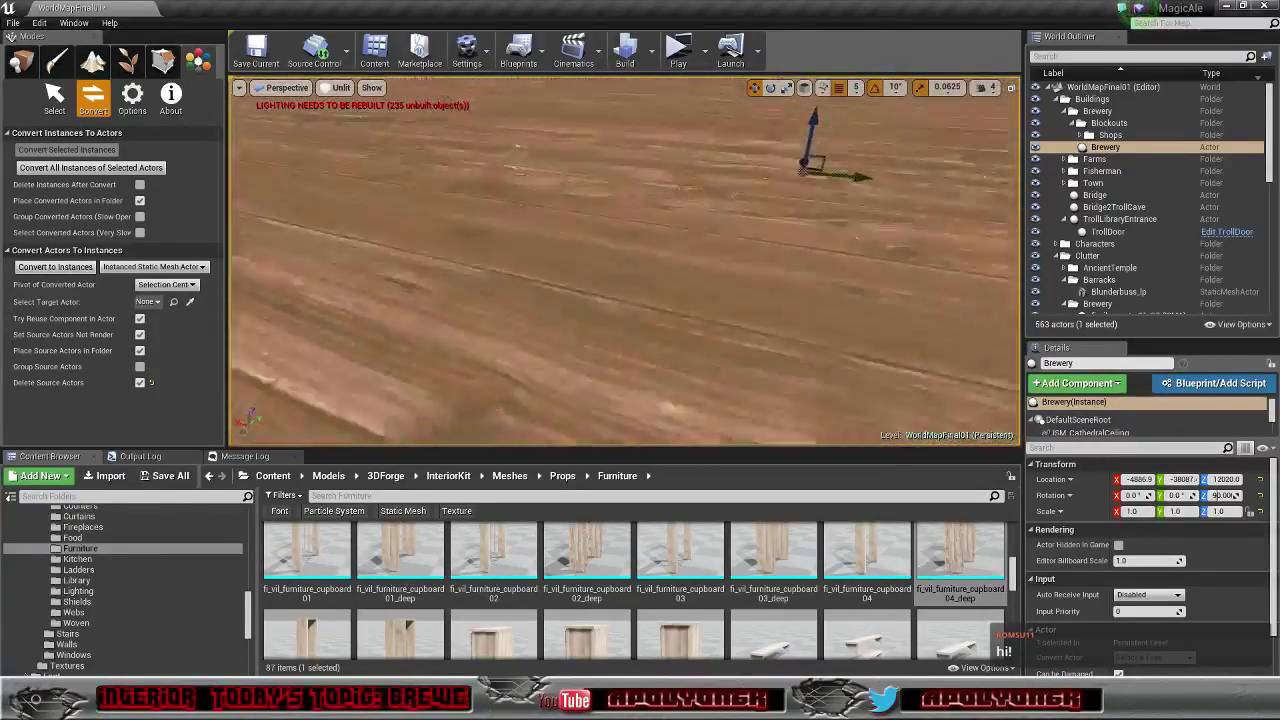
right_drag(624, 262, 710, 320)
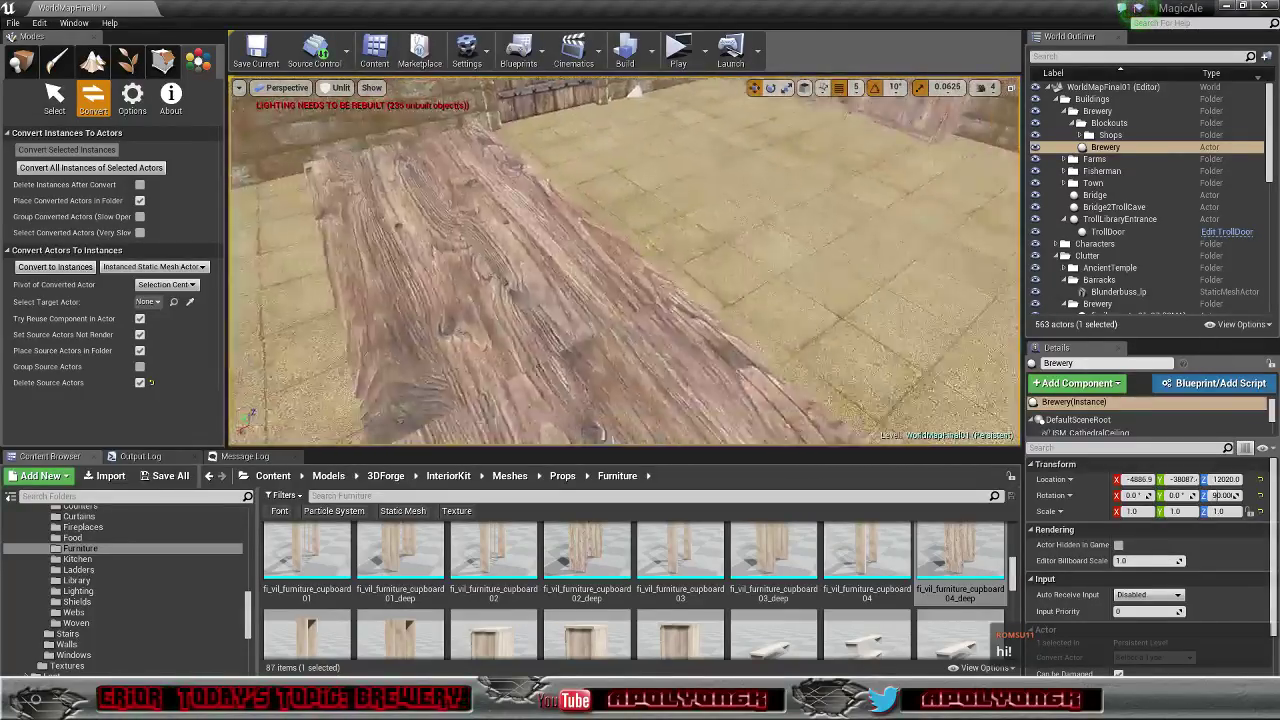
right_drag(560, 275, 530, 280)
right_drag(624, 262, 450, 200)
right_drag(490, 288, 550, 288)
right_drag(800, 112, 763, 105)
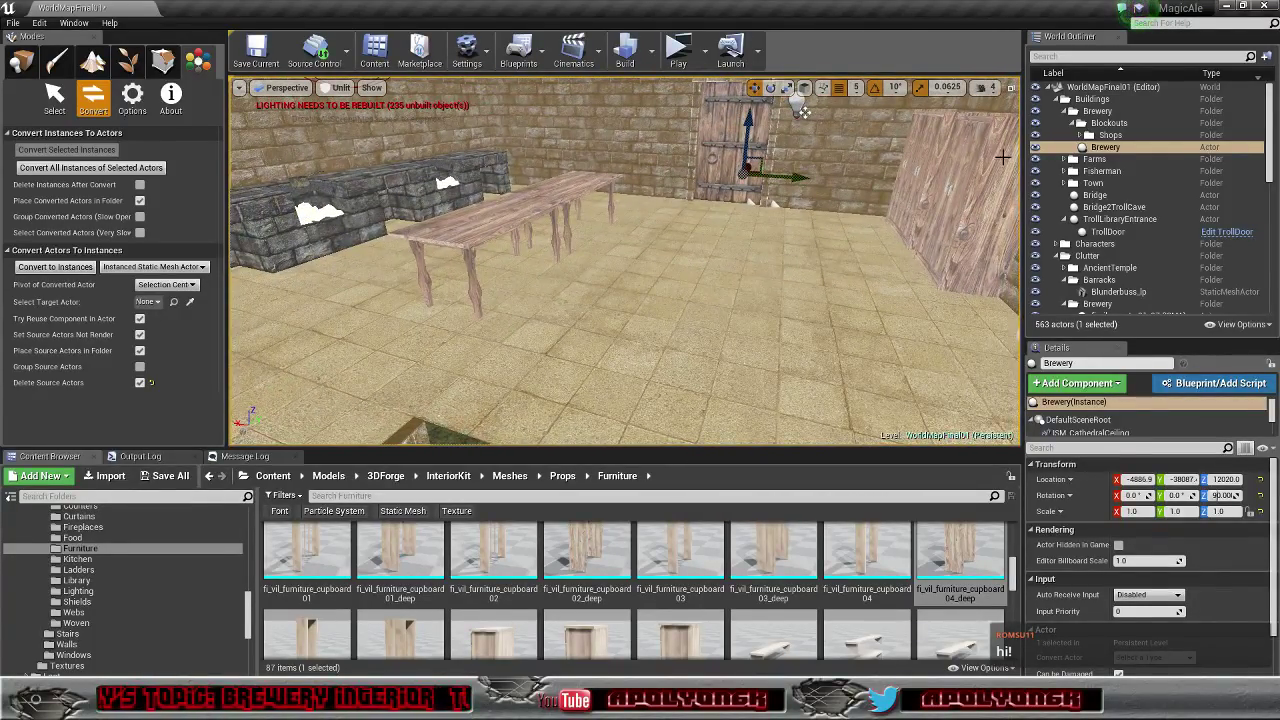
Step: Hide the Brewery actor to check which props are separate from it, show it again and clear the selection
click(1035, 147)
right_drag(877, 262, 690, 272)
right_drag(858, 232, 850, 230)
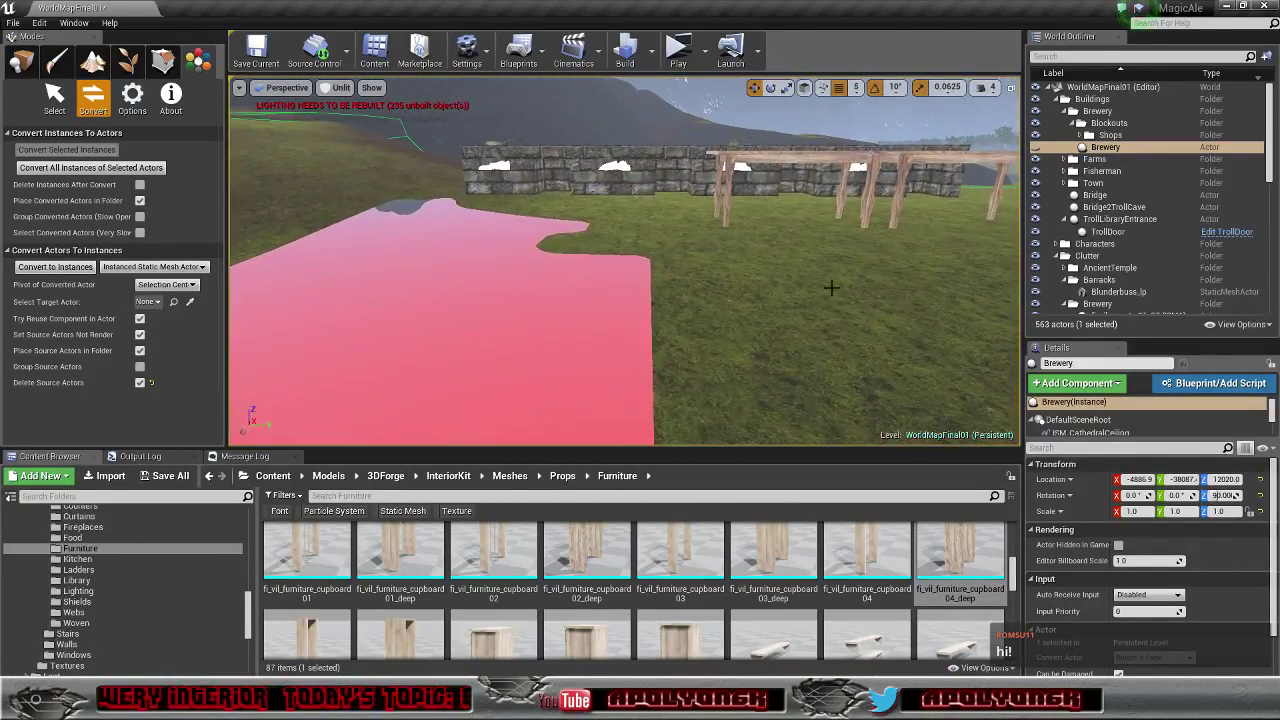
click(1038, 148)
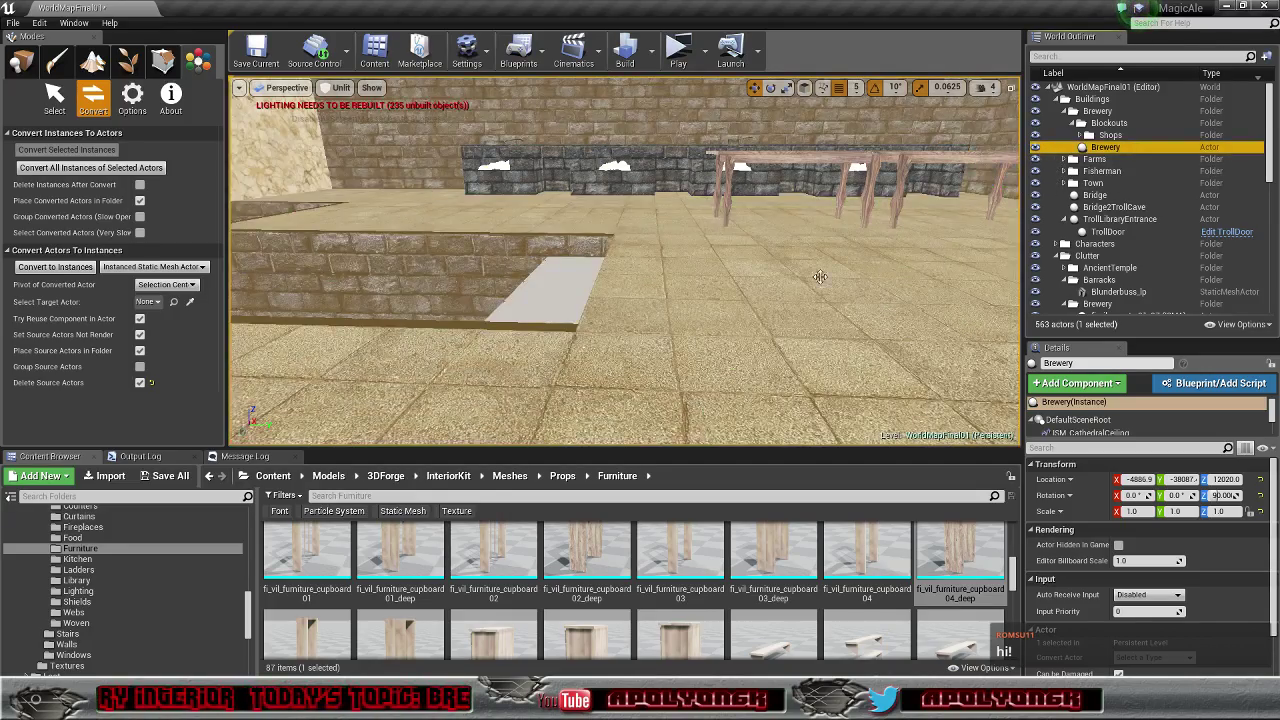
right_drag(820, 277, 665, 260)
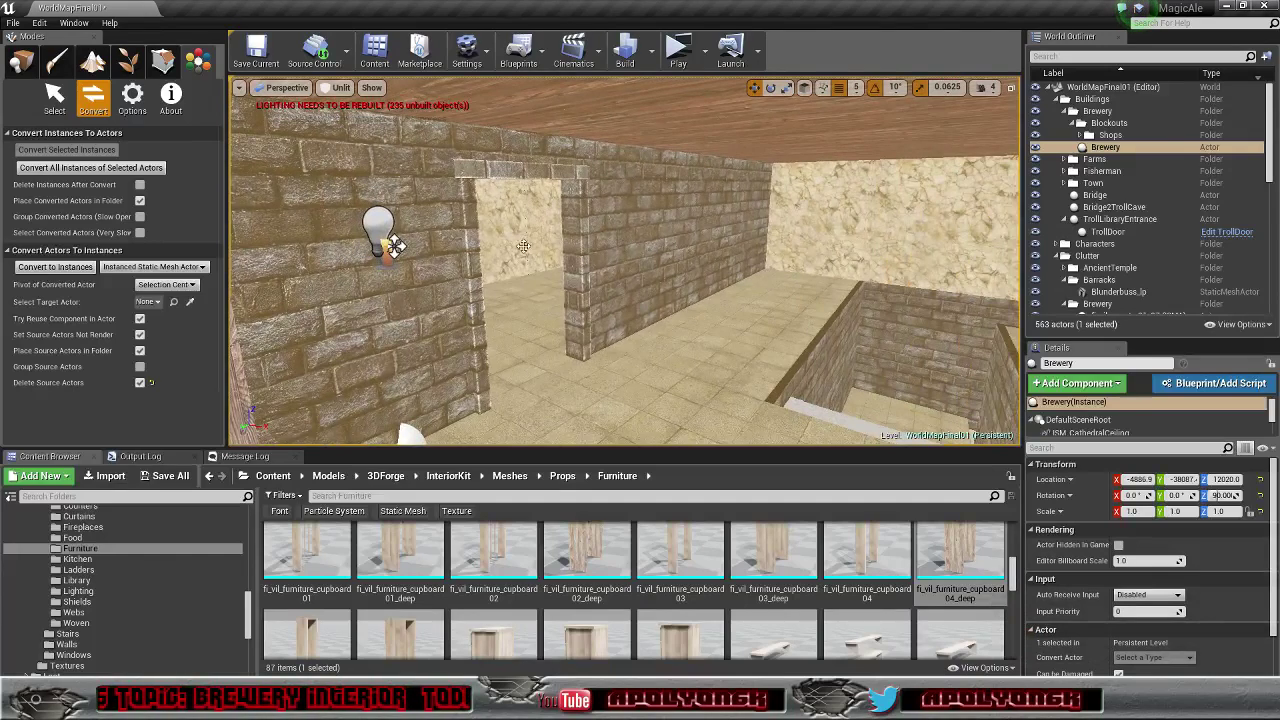
key(Escape)
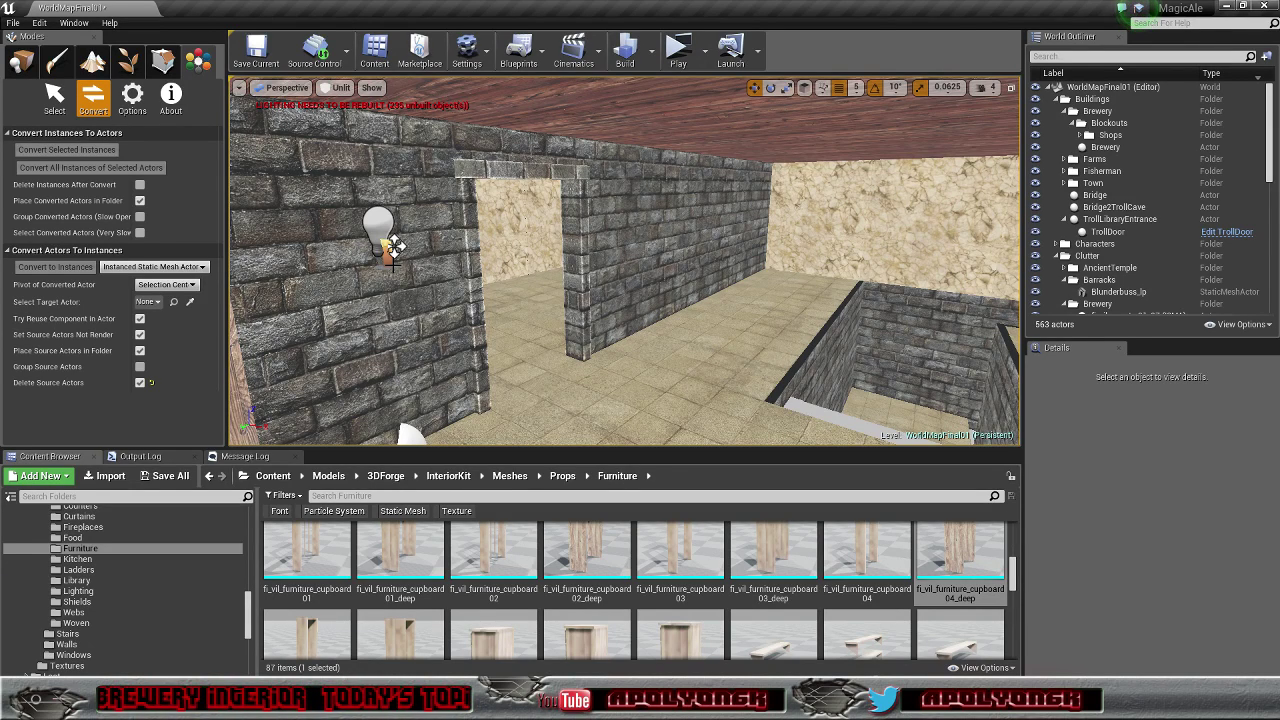
Step: Expand the Lighting folder and its PropLights subfolder in the World Outliner, and look through the candle actors
scroll(1187, 176, down, 4)
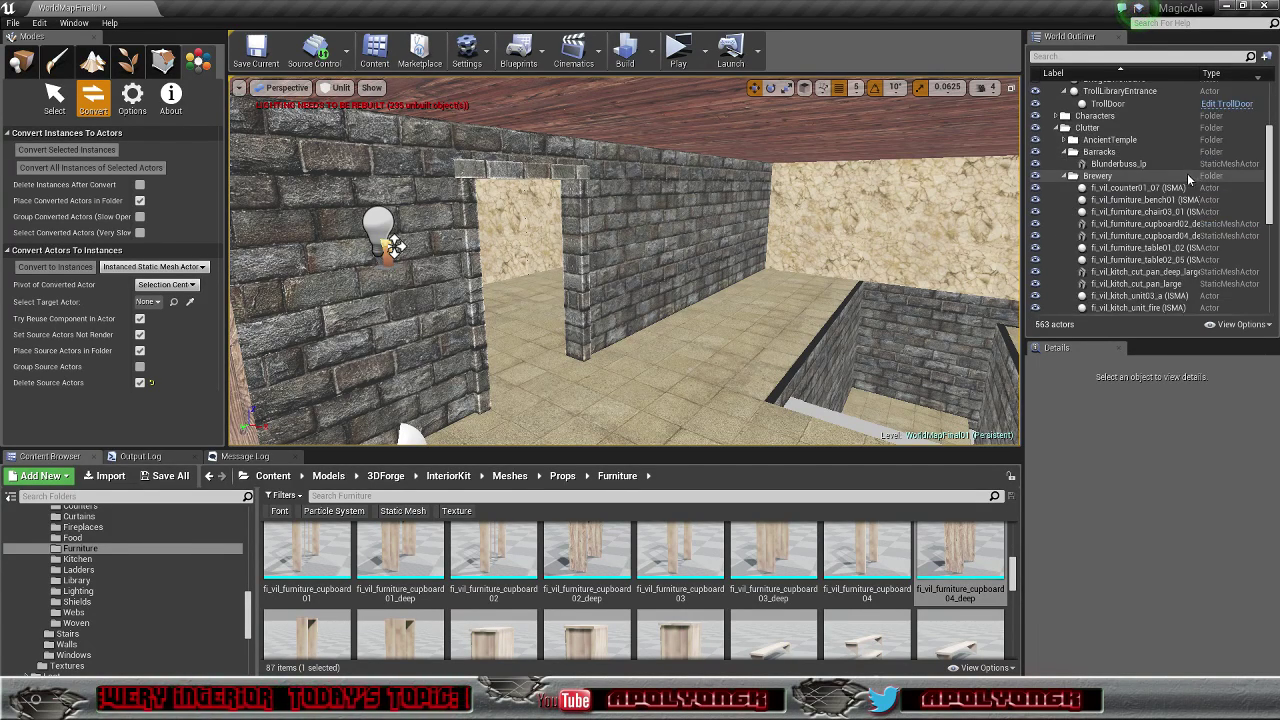
scroll(1187, 173, down, 10)
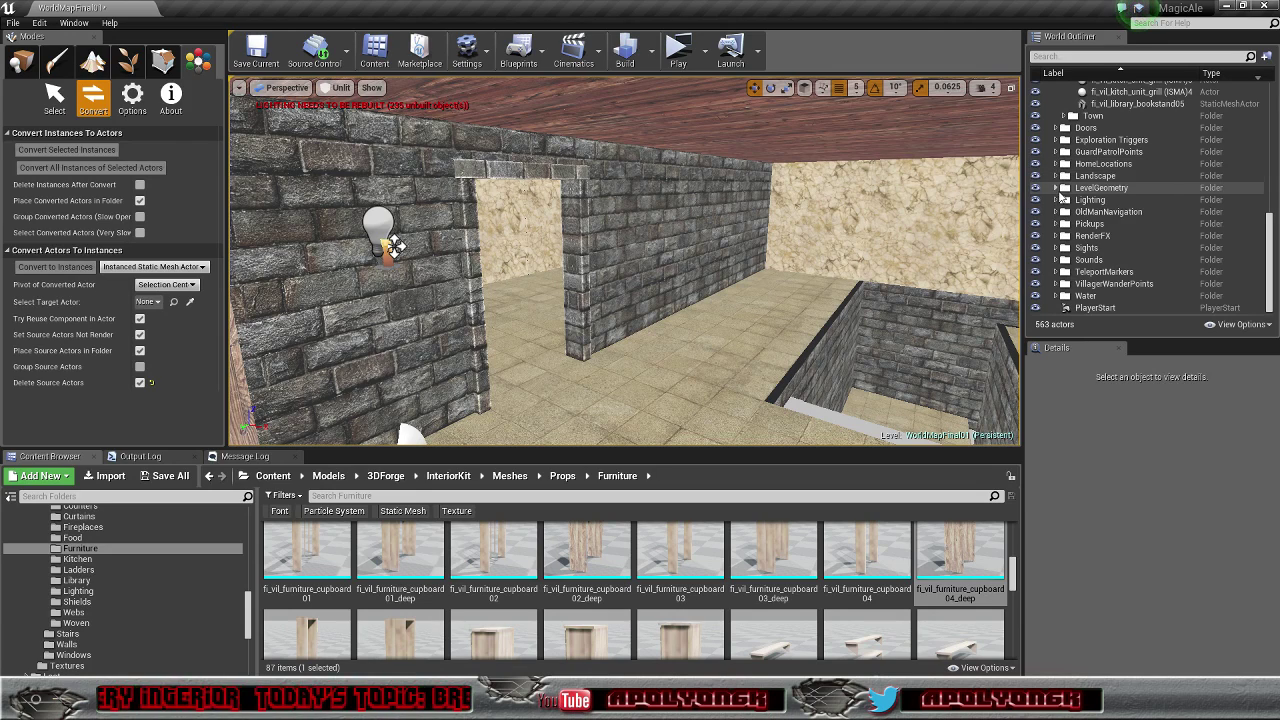
click(1056, 199)
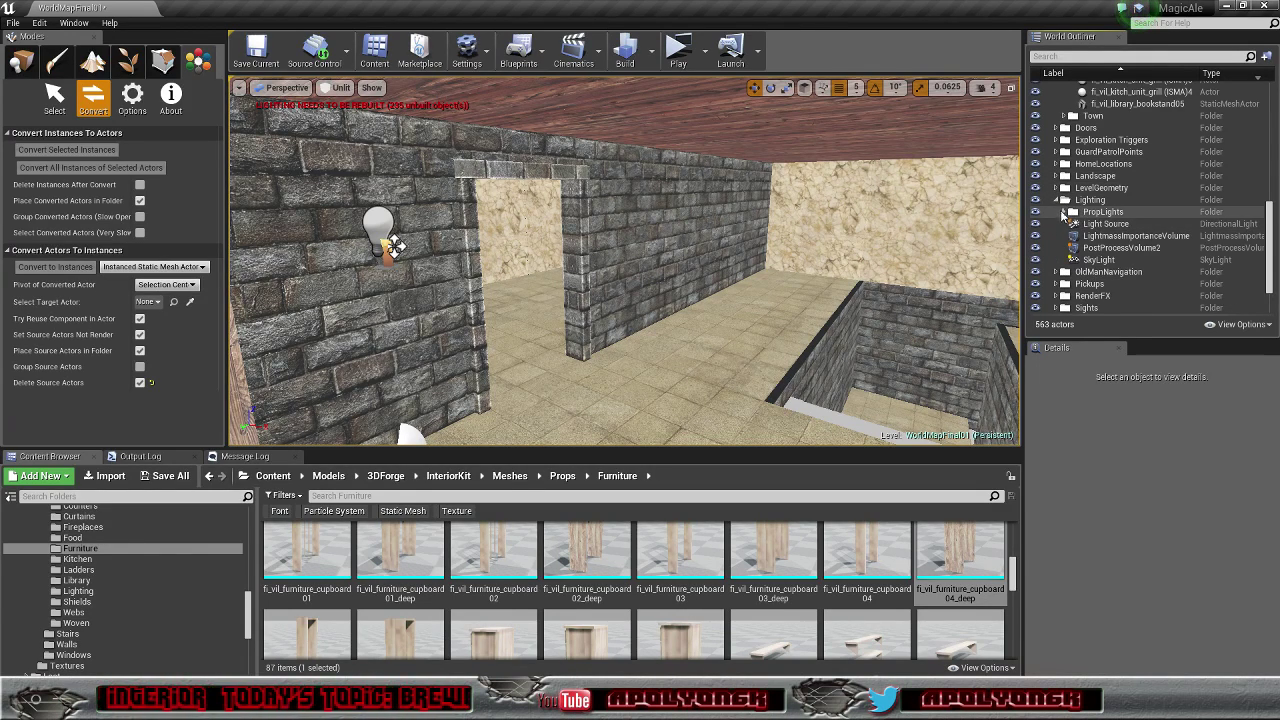
click(1062, 212)
scroll(1160, 224, down, 10)
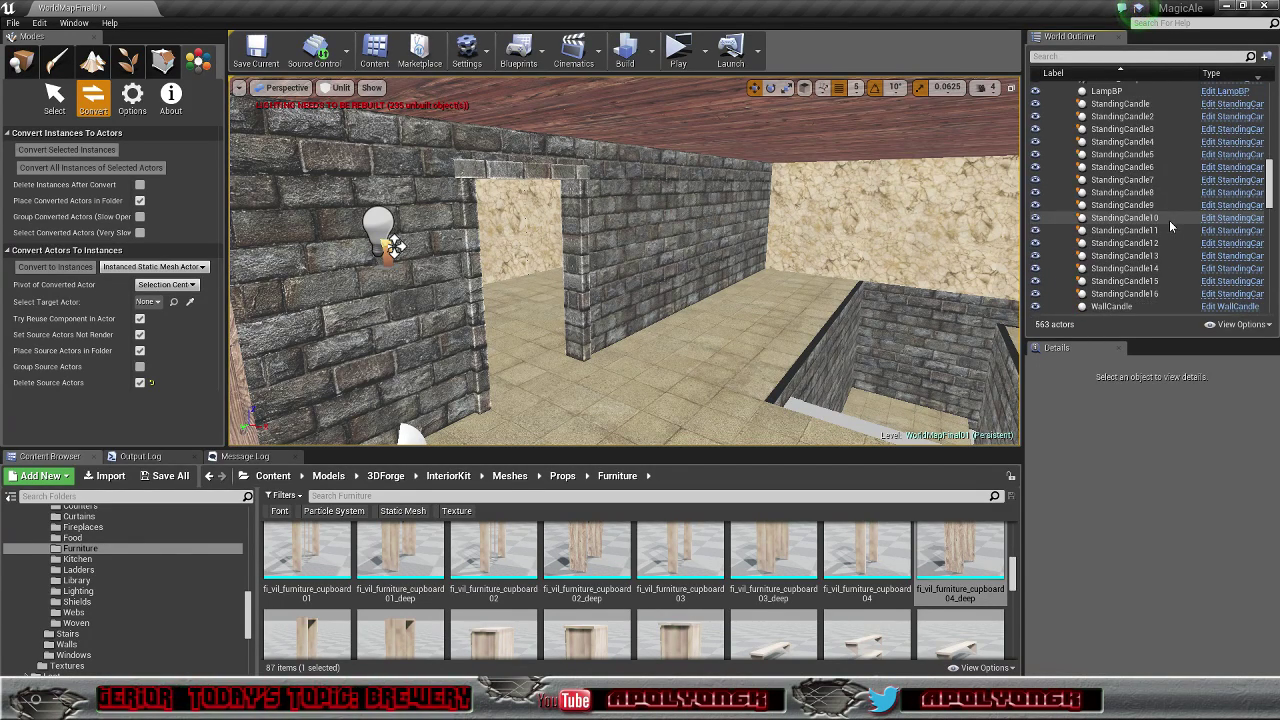
scroll(1170, 216, down, 5)
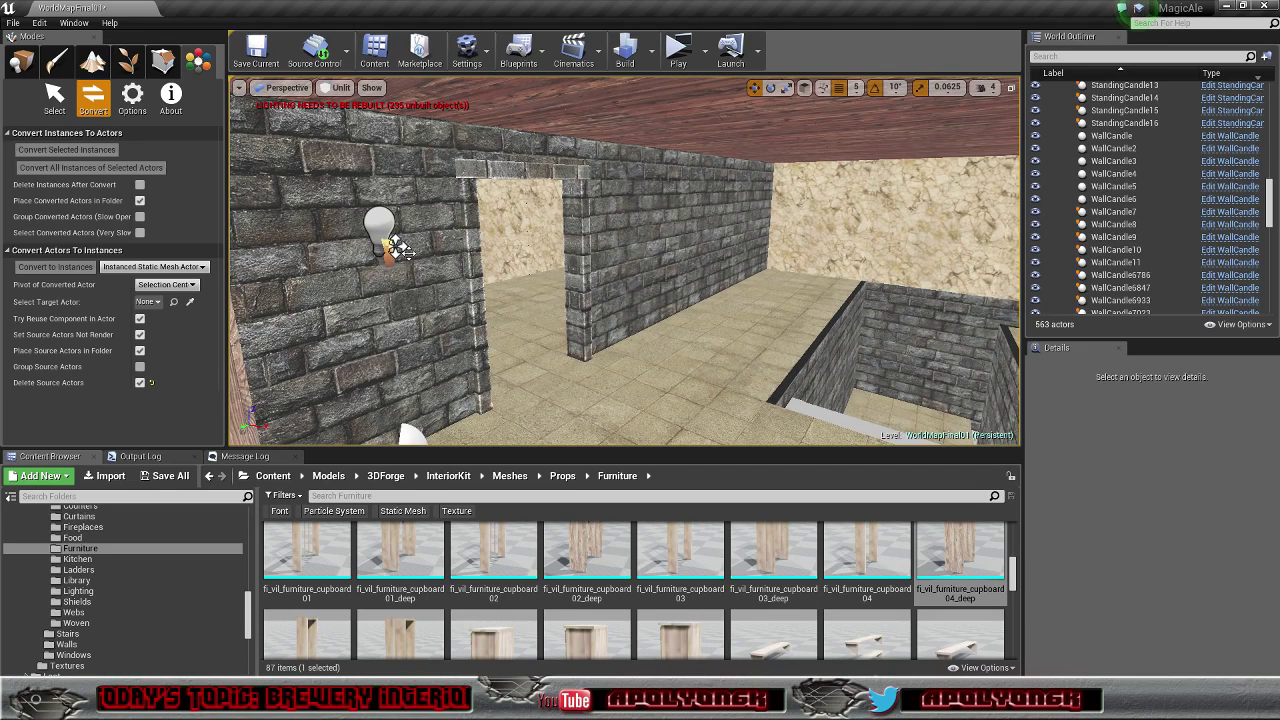
Step: Switch to Place mode, select the wall candle WallCandle9 beside the doorway and inspect how it is mounted
key(shift+1)
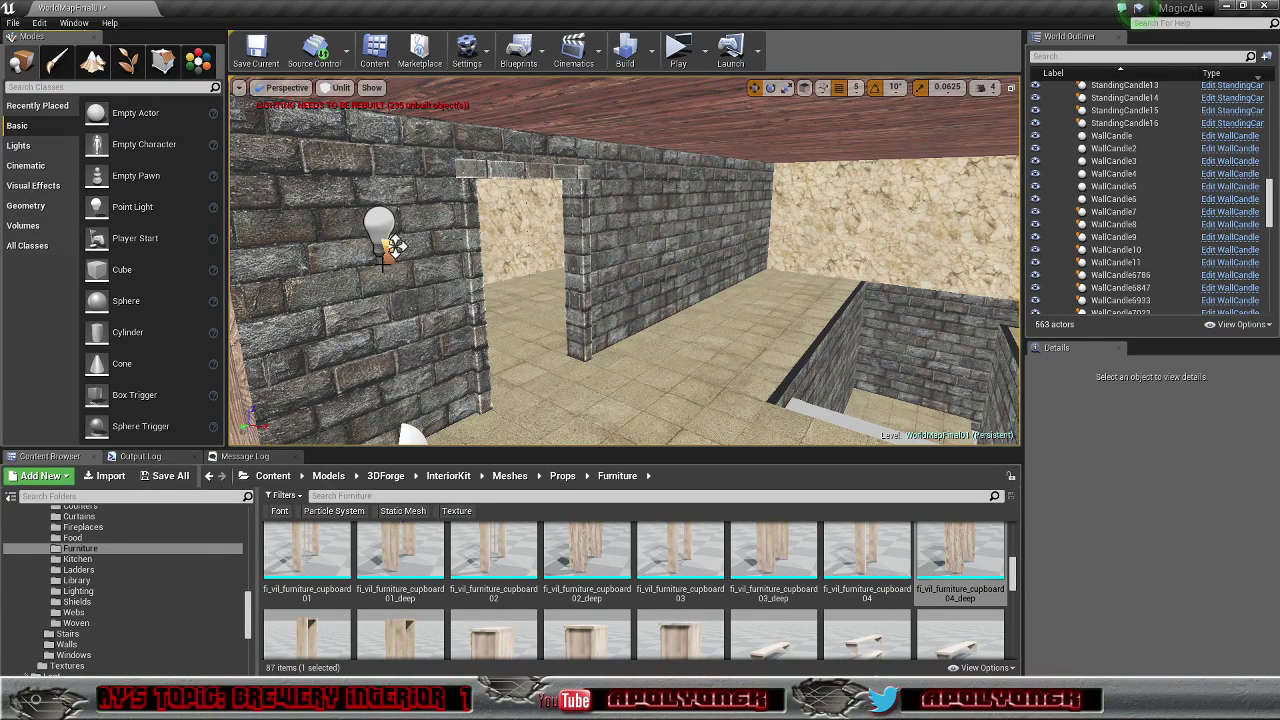
click(395, 246)
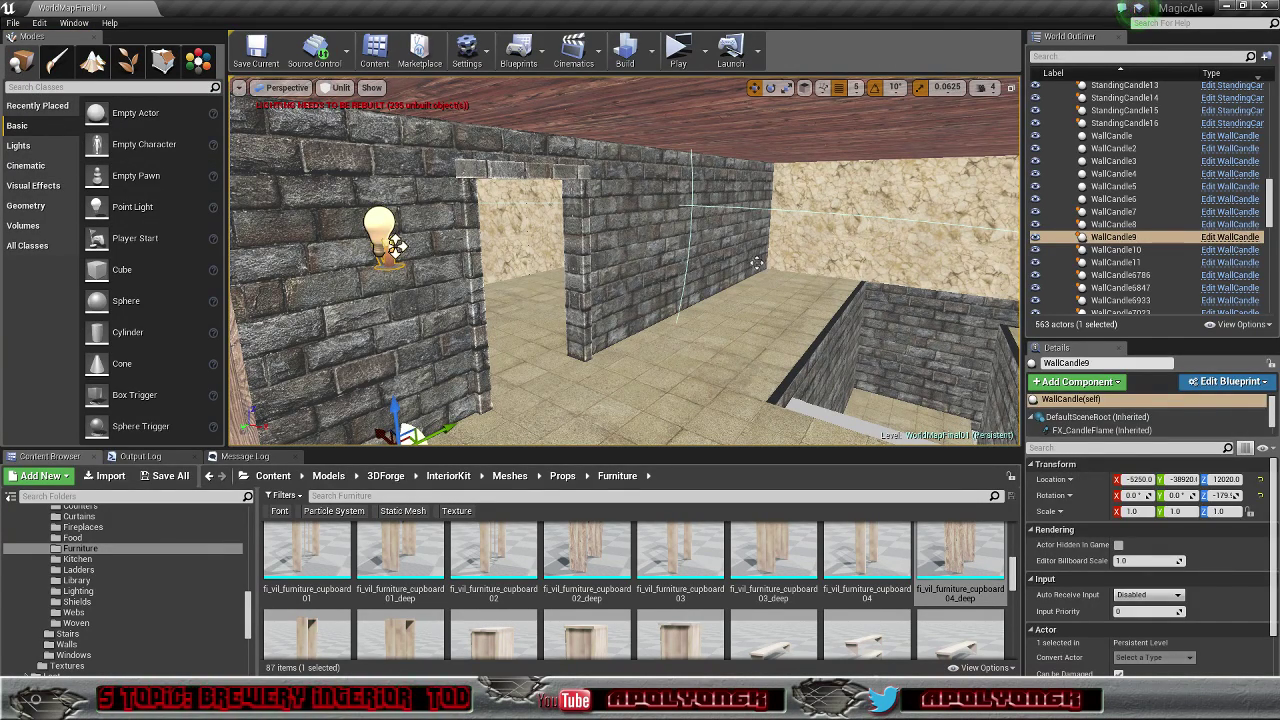
right_drag(652, 322, 595, 313)
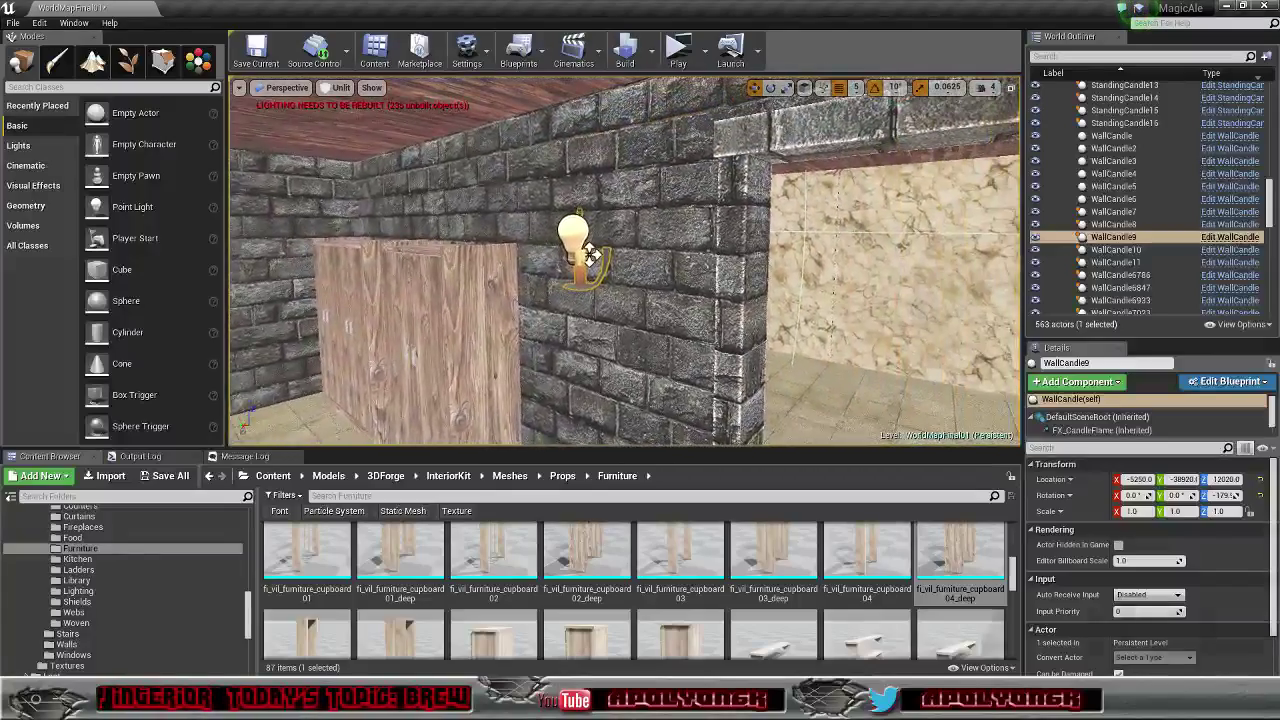
right_drag(592, 255, 547, 154)
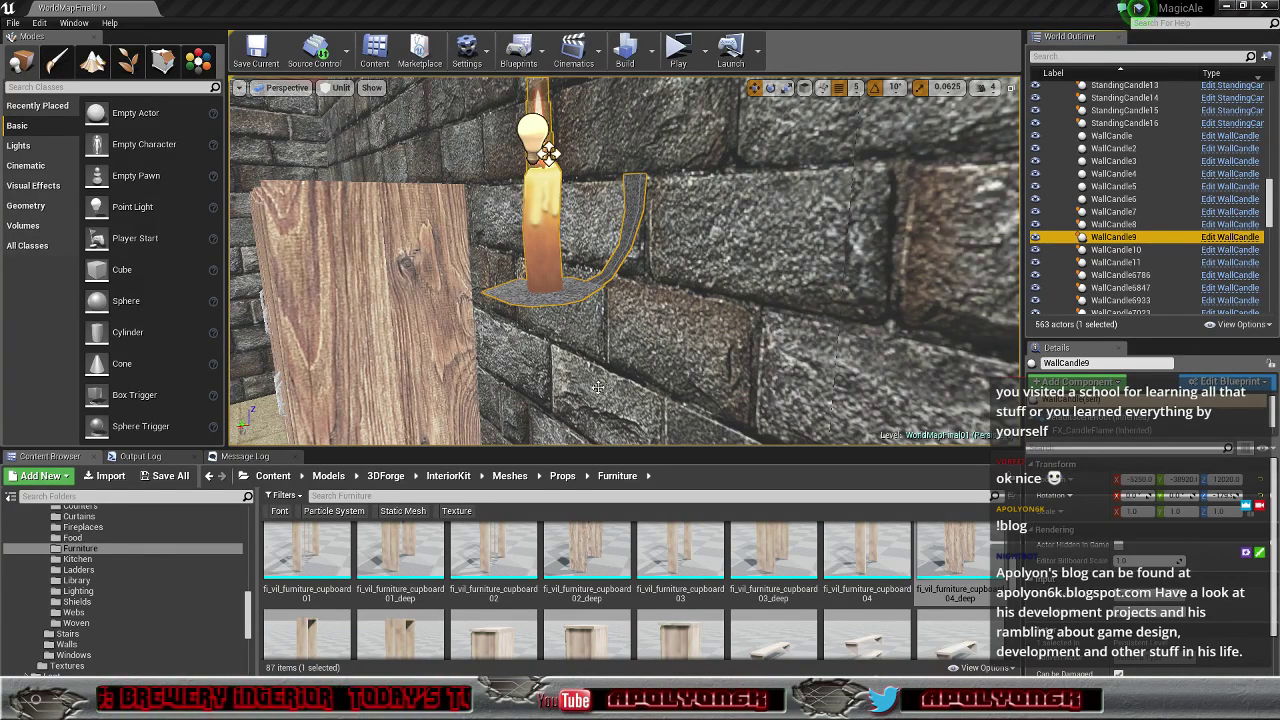
Step: Duplicate WallCandle9 along the grey stone wall to the far corner by the cream-coloured wall
key(s)
right_drag(600, 389, 665, 345)
key(w)
key(w)
key(s)
right_drag(397, 197, 562, 380)
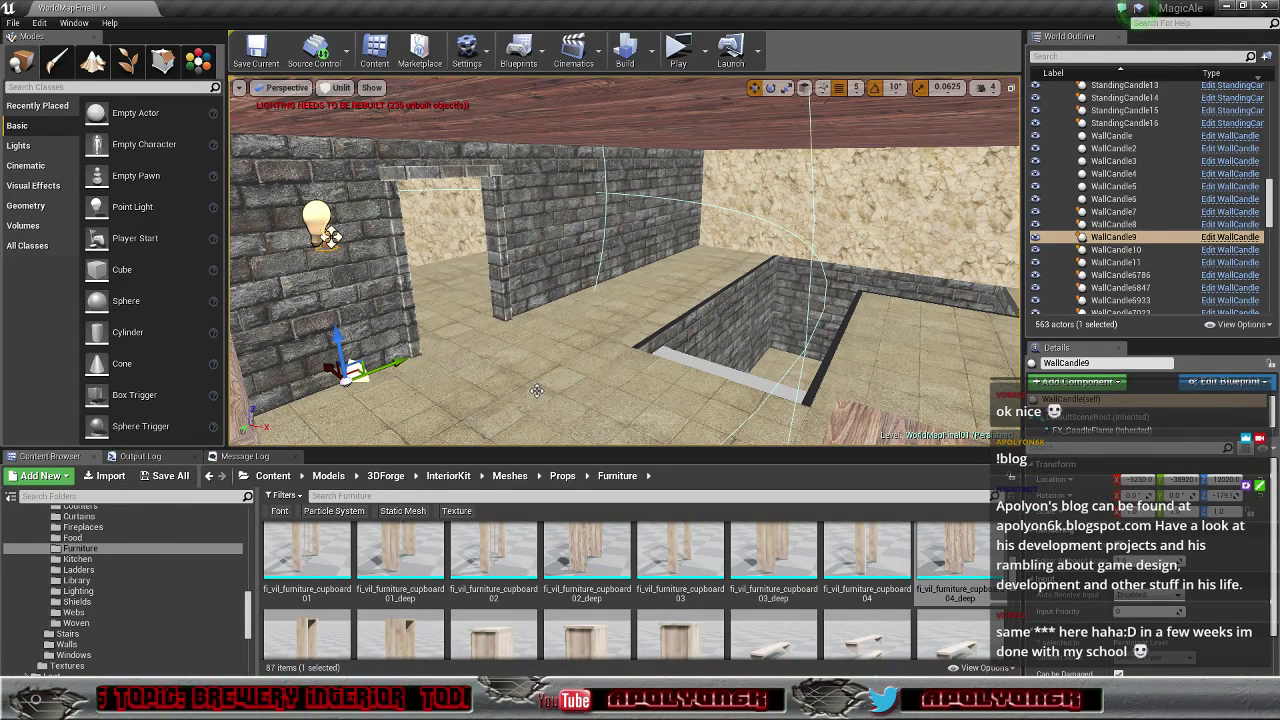
right_drag(527, 380, 478, 380)
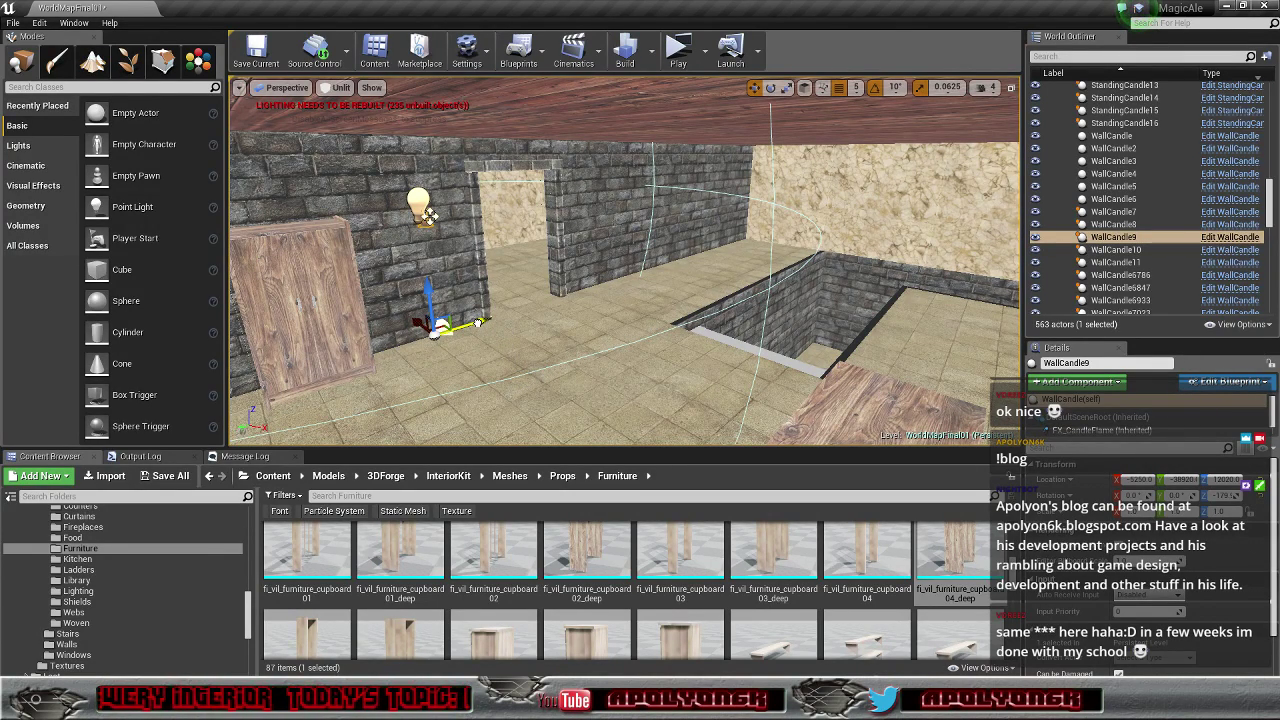
alt+drag(480, 322, 737, 290)
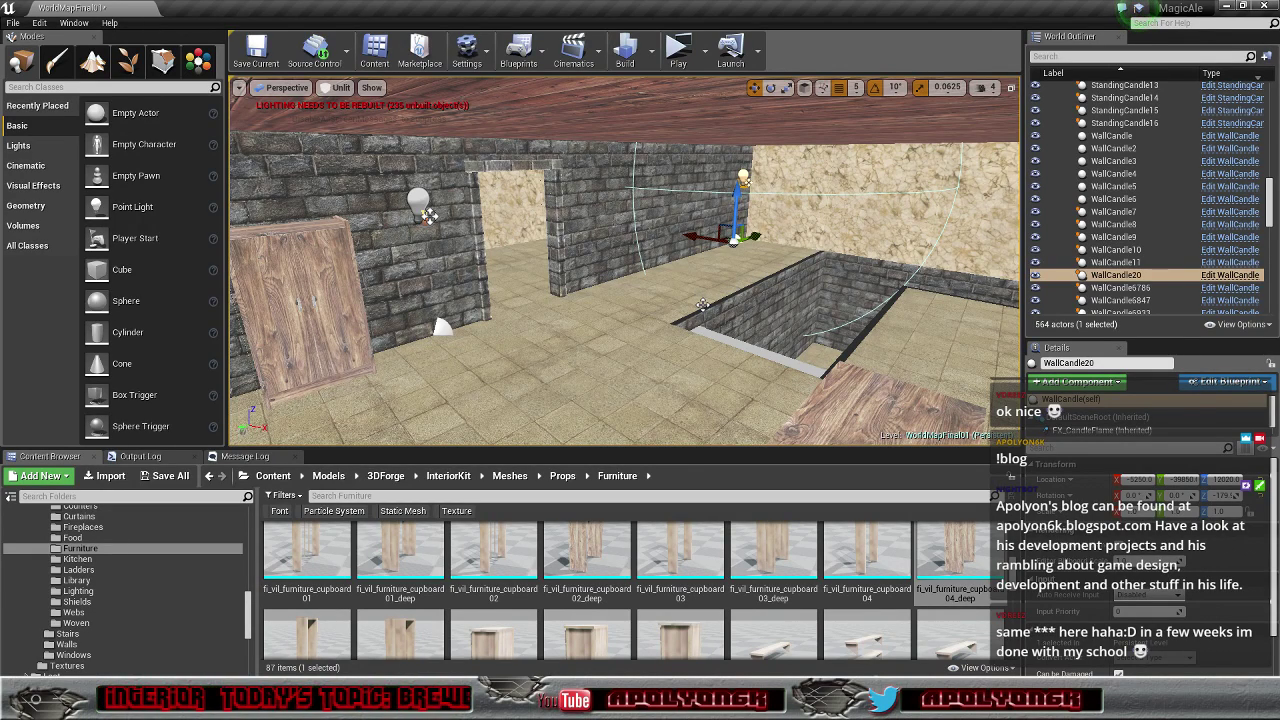
Step: Rotate the duplicated candle 90° about the vertical axis and mount it on the cream-coloured wall beside the stairwell
key(e)
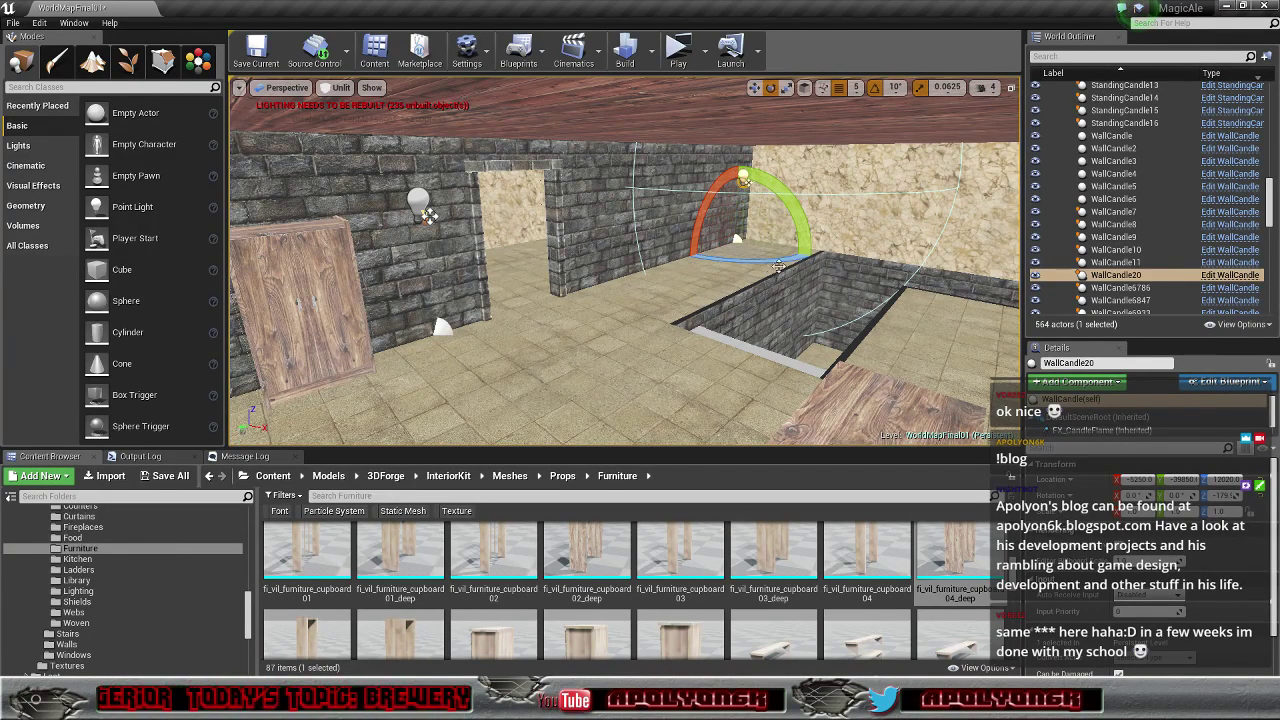
drag(779, 265, 980, 284)
key(w)
mouse_move(980, 284)
right_down()
mouse_move(1140, 288)
mouse_move(1020, 290)
mouse_move(1000, 275)
right_up()
key(w)
drag(500, 356, 435, 352)
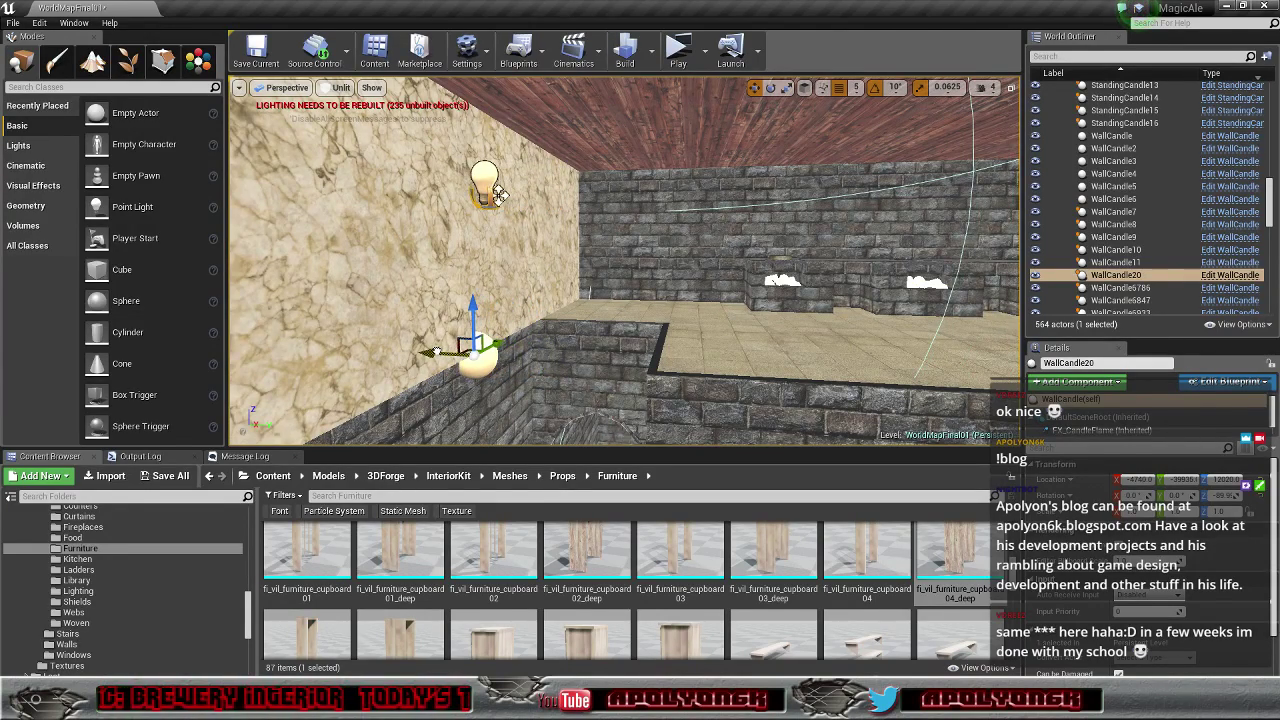
Step: Duplicate the rotated candle along the same wall and check the placement of the candles in the surrounding rooms
right_drag(677, 309, 560, 305)
drag(676, 309, 437, 279)
right_drag(437, 279, 633, 292)
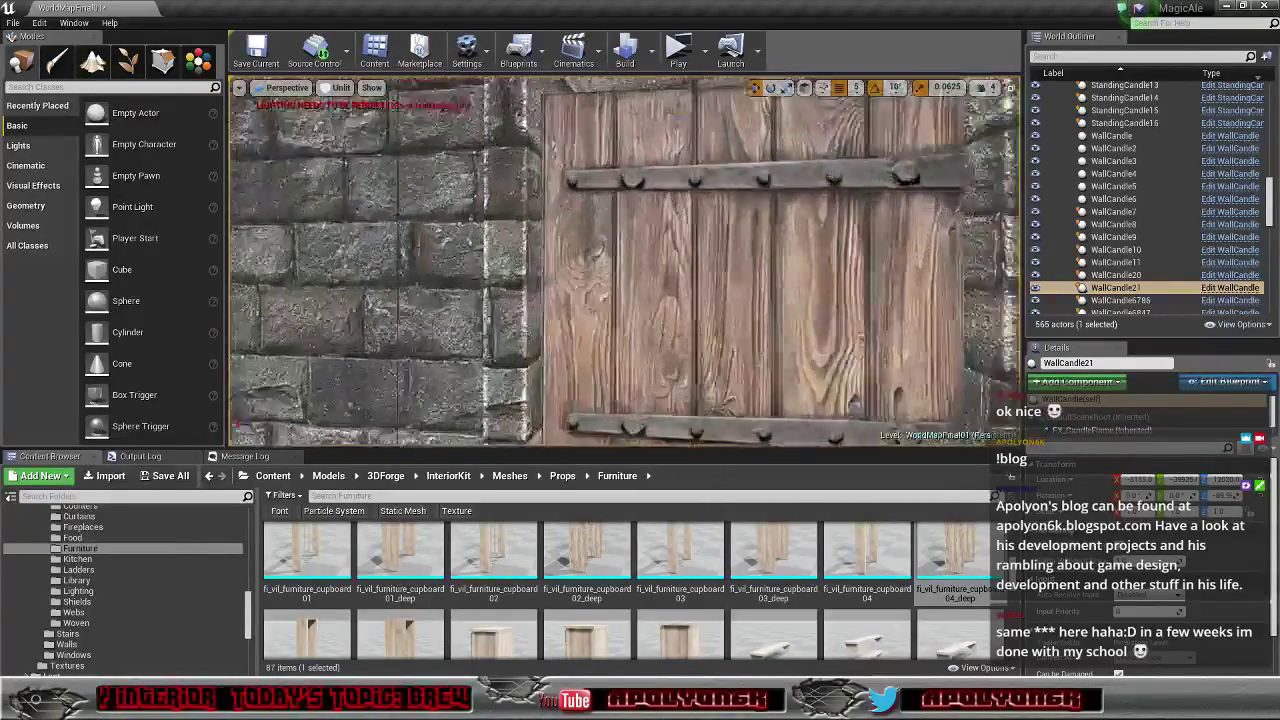
key(w)
right_drag(624, 262, 720, 264)
key(w)
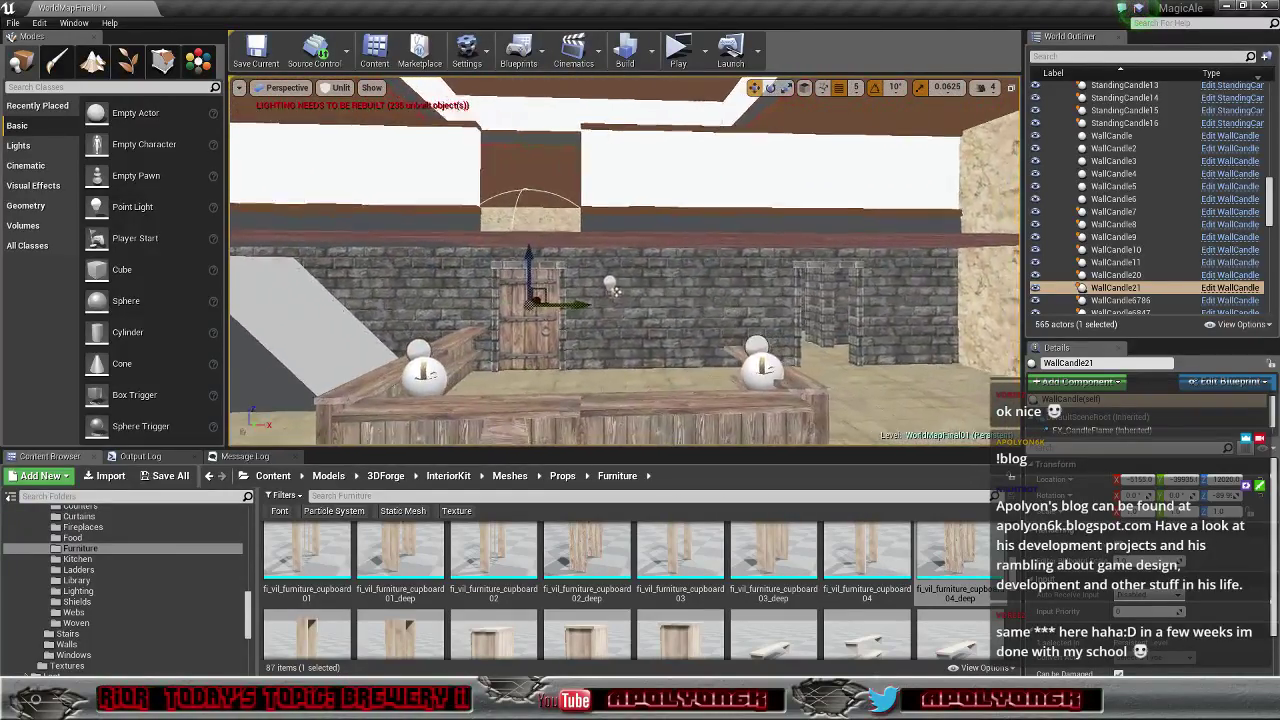
key(w)
mouse_move(493, 340)
right_down()
mouse_move(560, 345)
mouse_move(493, 340)
right_up()
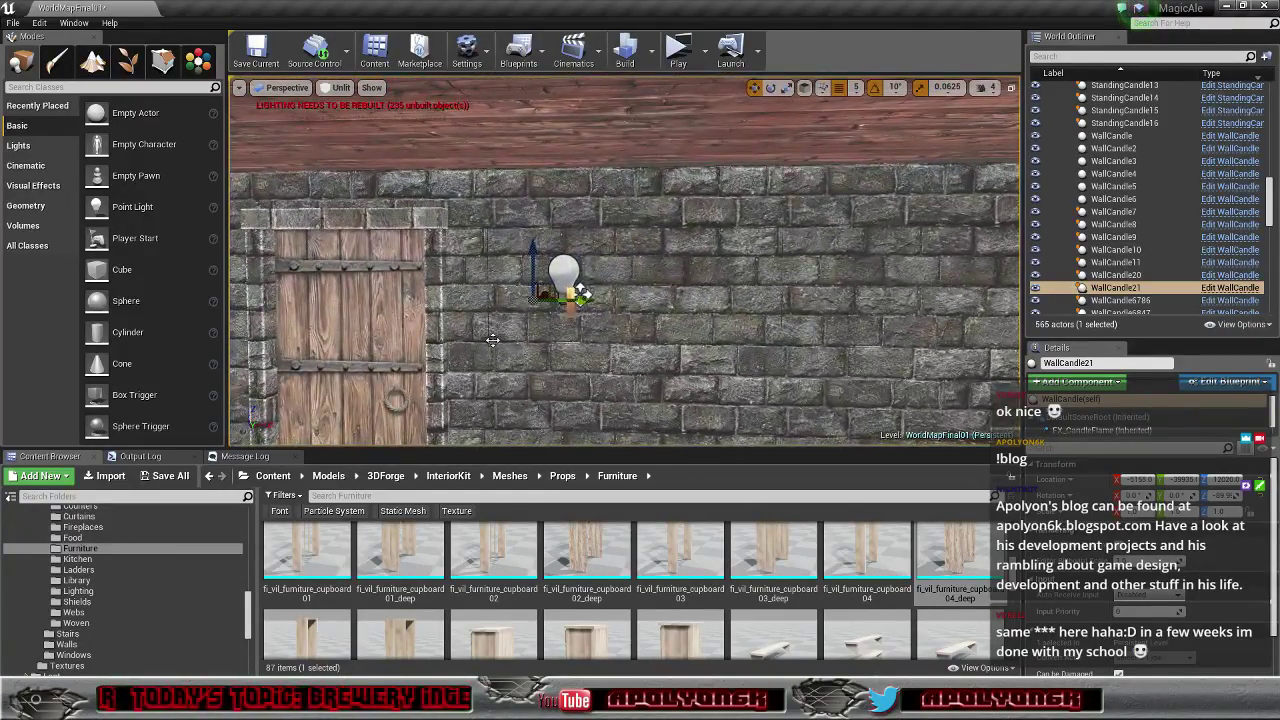
Step: Set the viewport to Lit mode and examine how the candles illuminate the brewery rooms
click(337, 88)
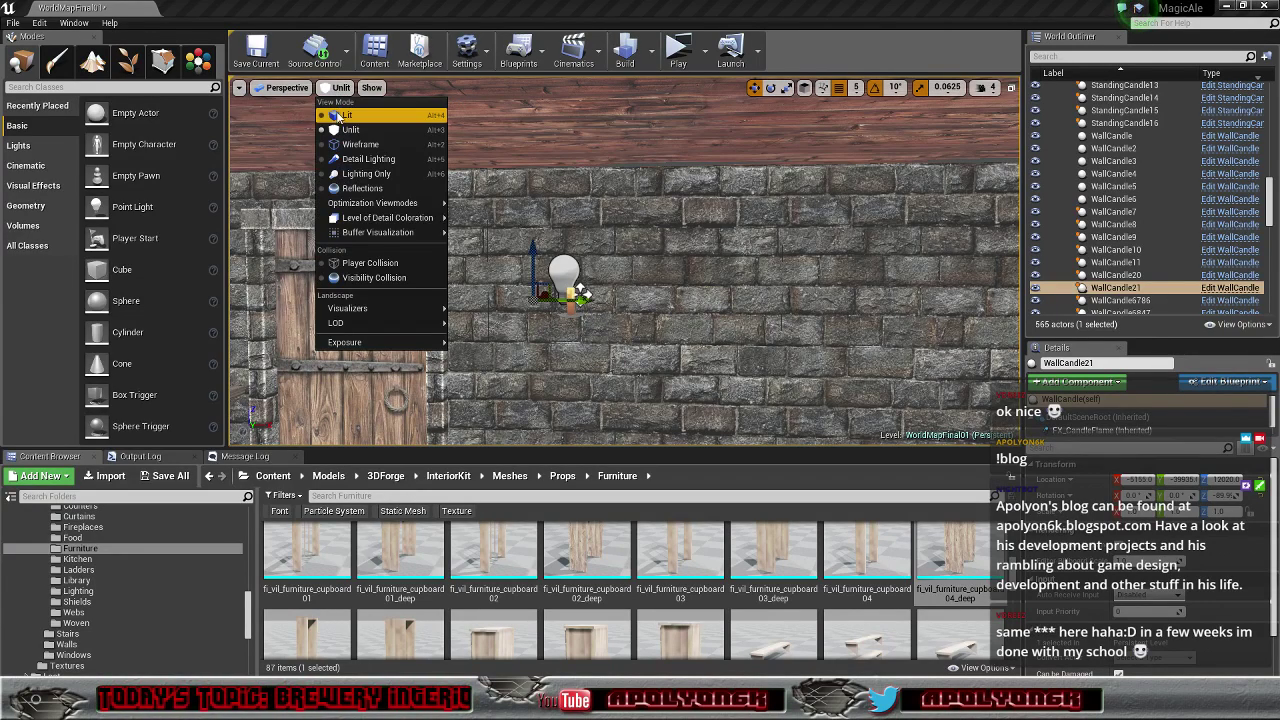
click(337, 113)
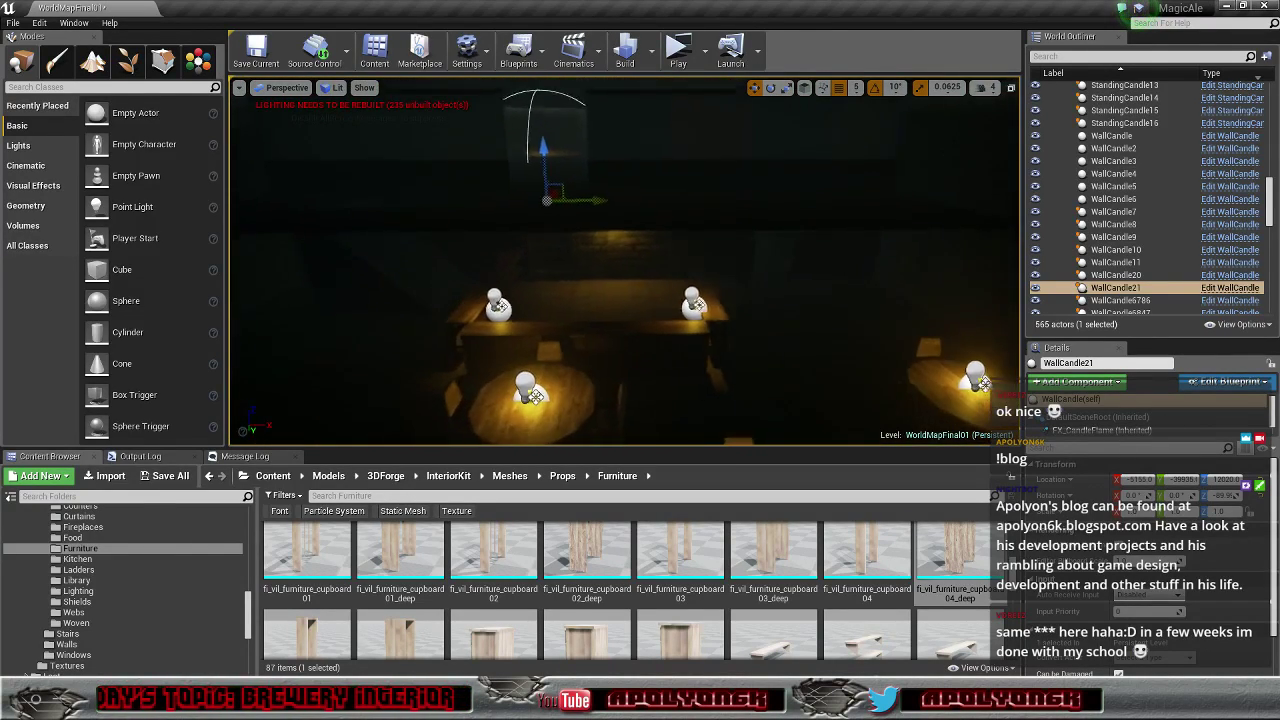
key(w)
mouse_move(624, 262)
right_down()
mouse_move(790, 264)
mouse_move(500, 262)
mouse_move(640, 260)
right_up()
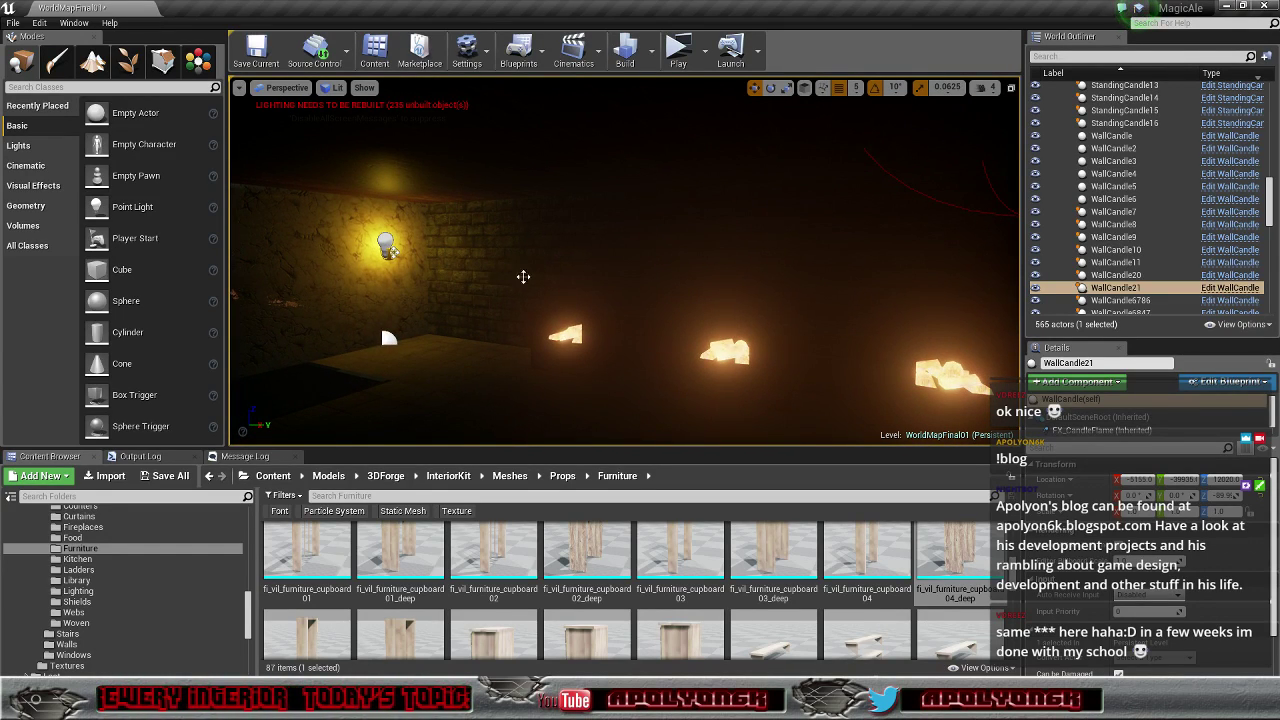
right_drag(523, 277, 724, 272)
key(w)
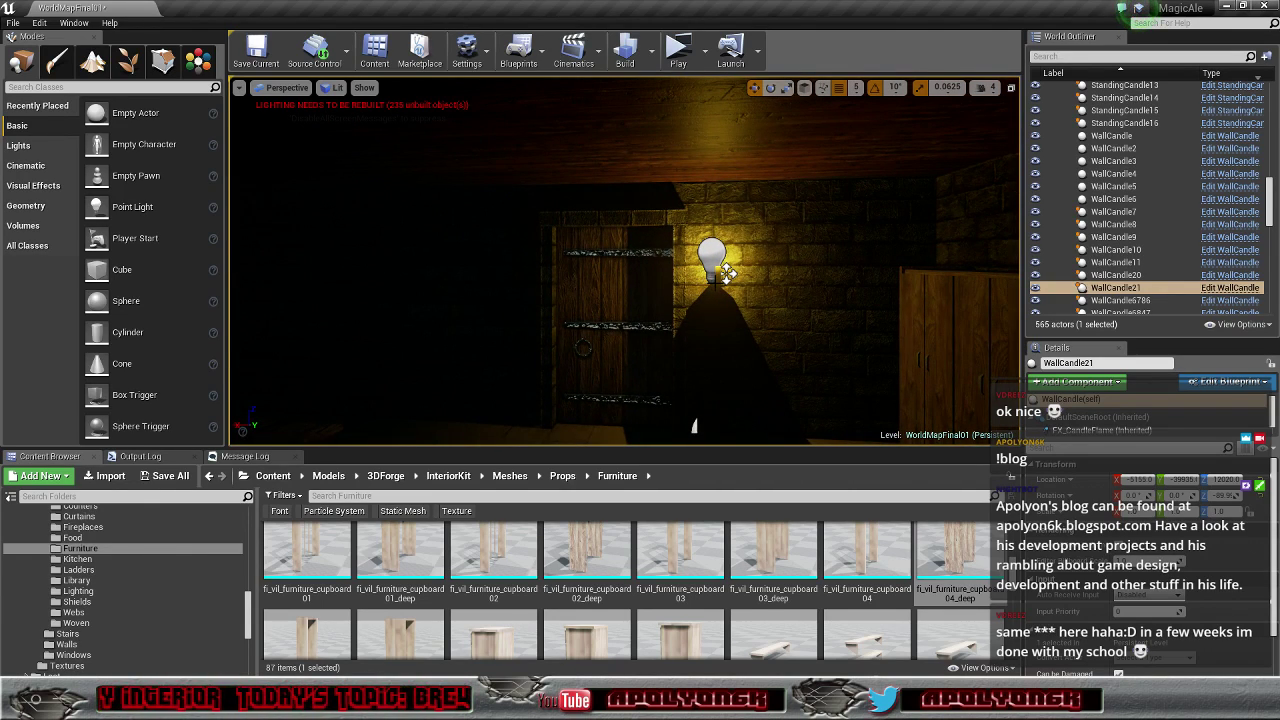
Step: Duplicate WallCandle10 to the other side of the wooden door and adjust its position along the wall
click(718, 288)
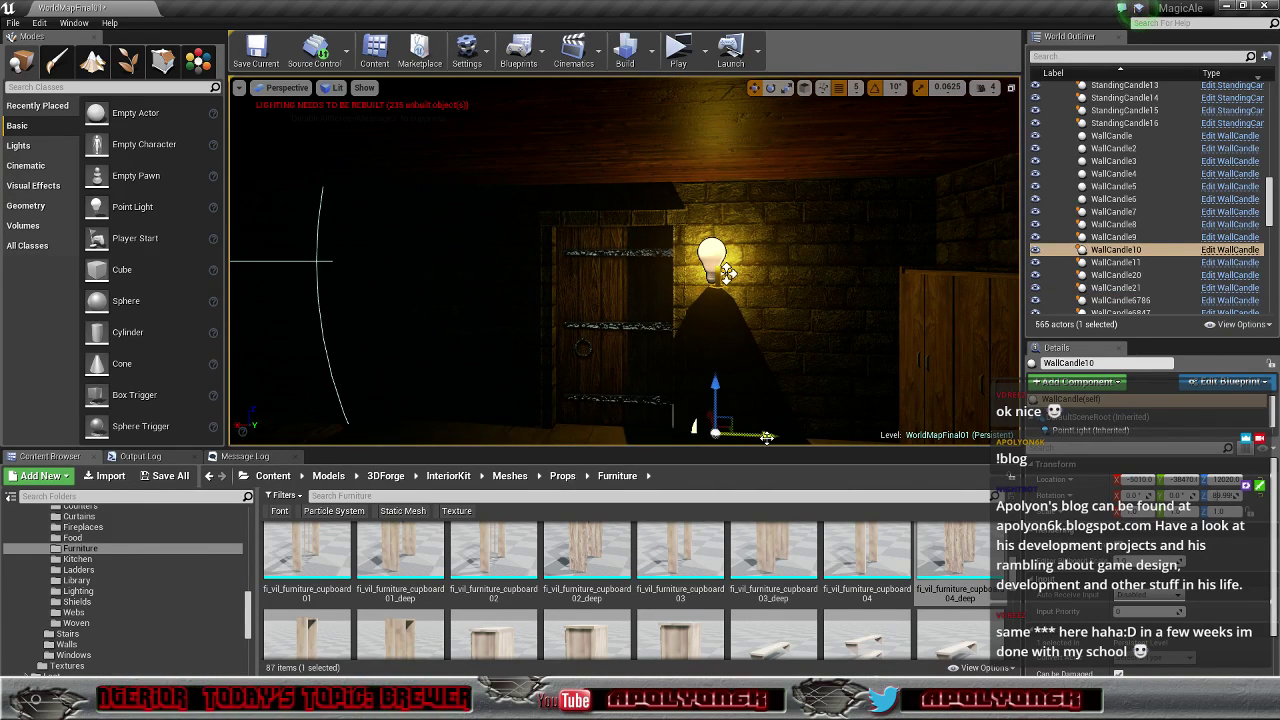
alt+drag(766, 437, 357, 403)
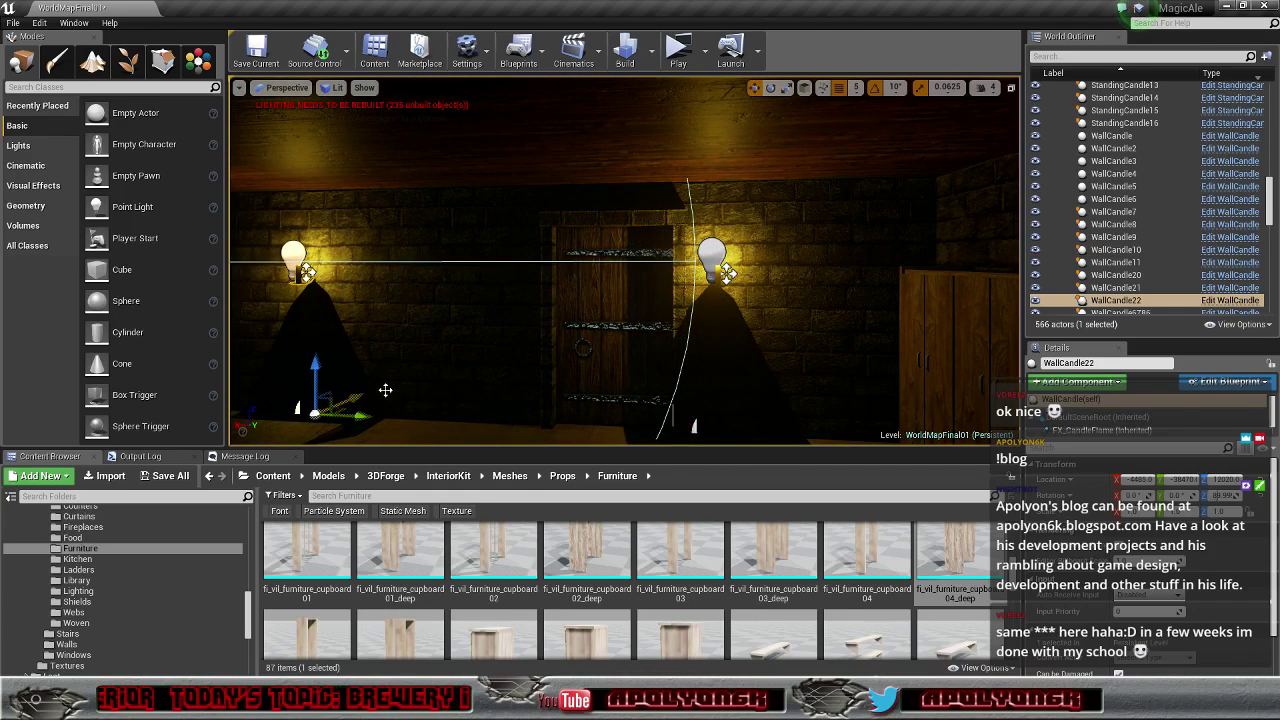
right_drag(385, 390, 439, 363)
key(w)
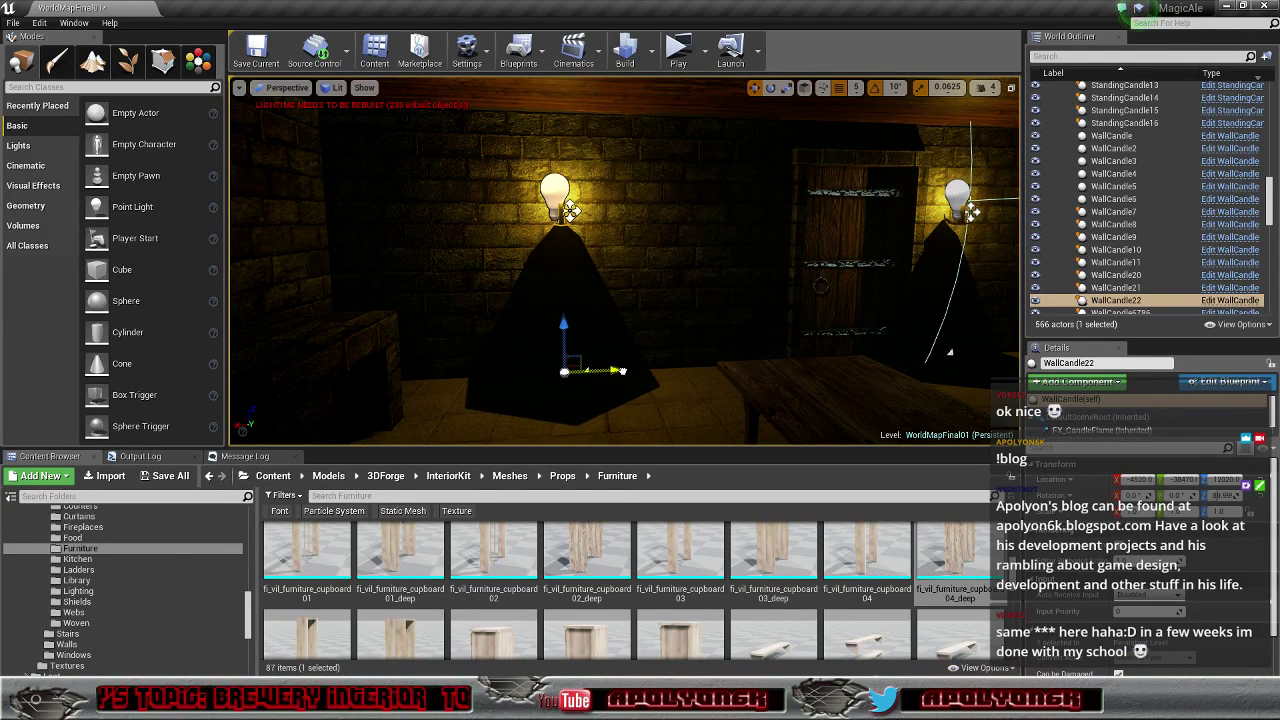
drag(627, 371, 628, 371)
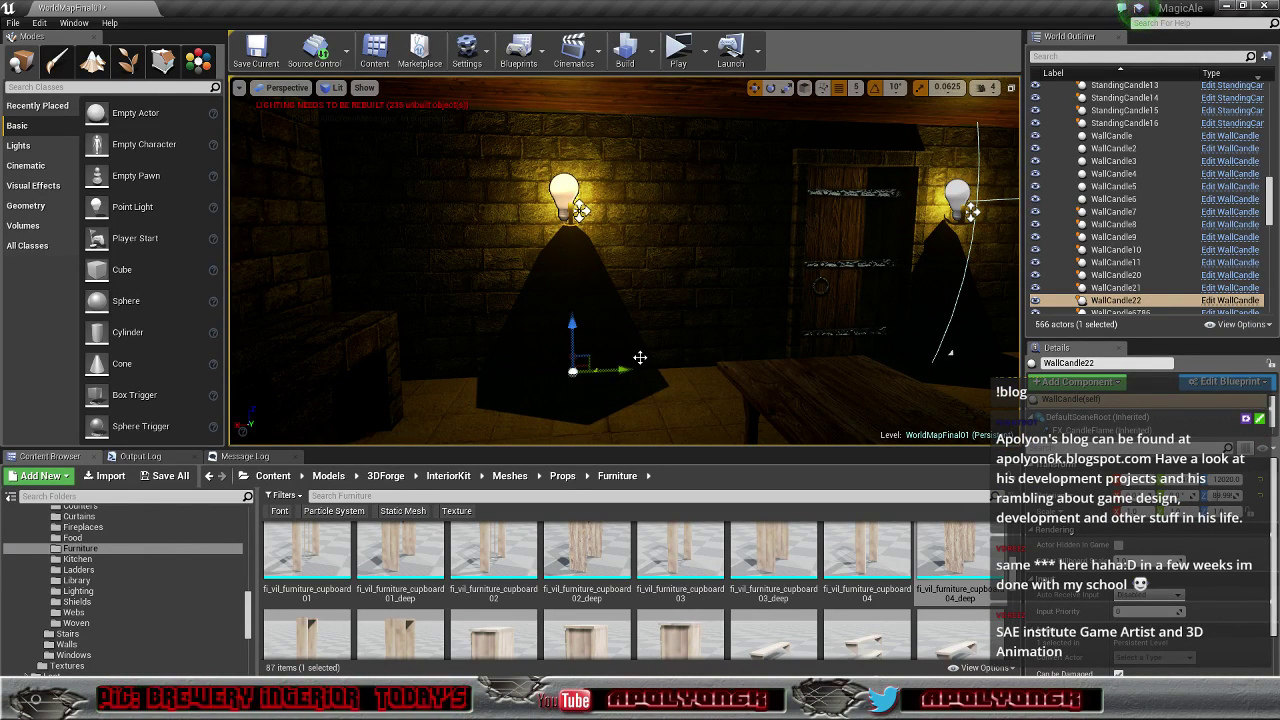
Step: Duplicate WallCandle9 through the wall onto its opposite face beside the doorway, facing the dark adjoining room
right_drag(628, 371, 910, 371)
right_drag(525, 368, 620, 360)
right_drag(450, 368, 396, 368)
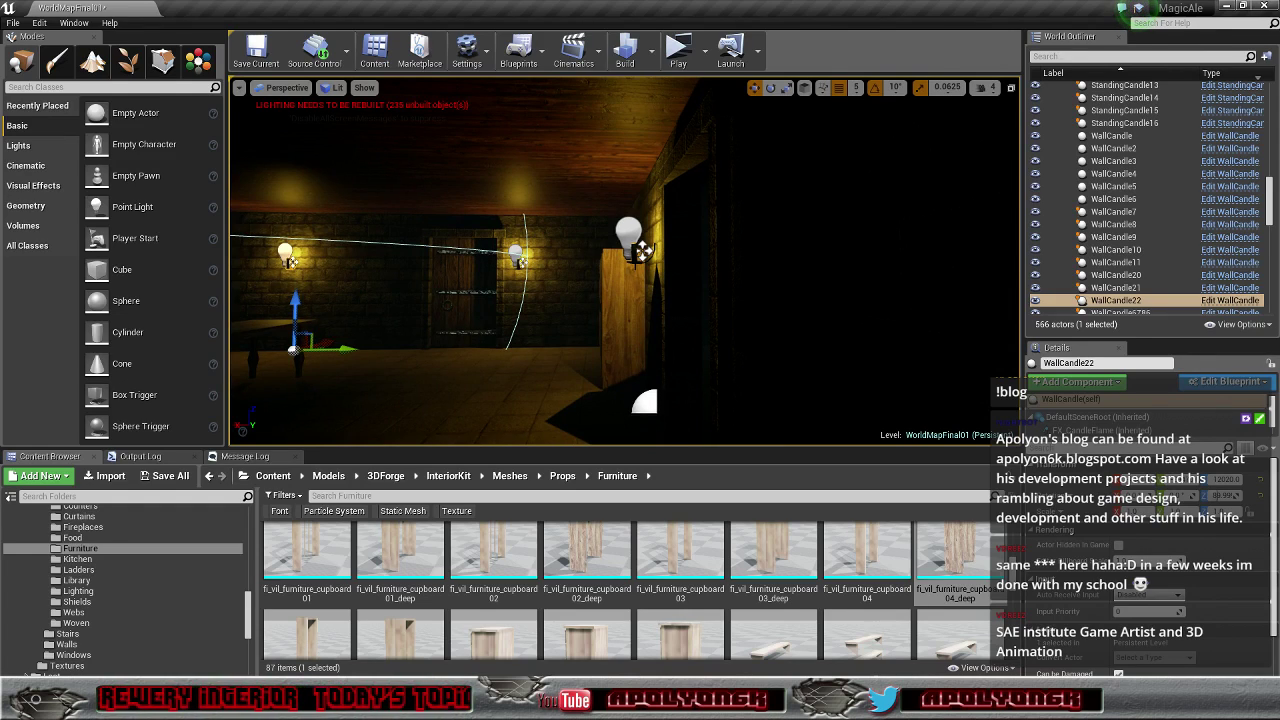
click(645, 402)
right_drag(645, 402, 640, 402)
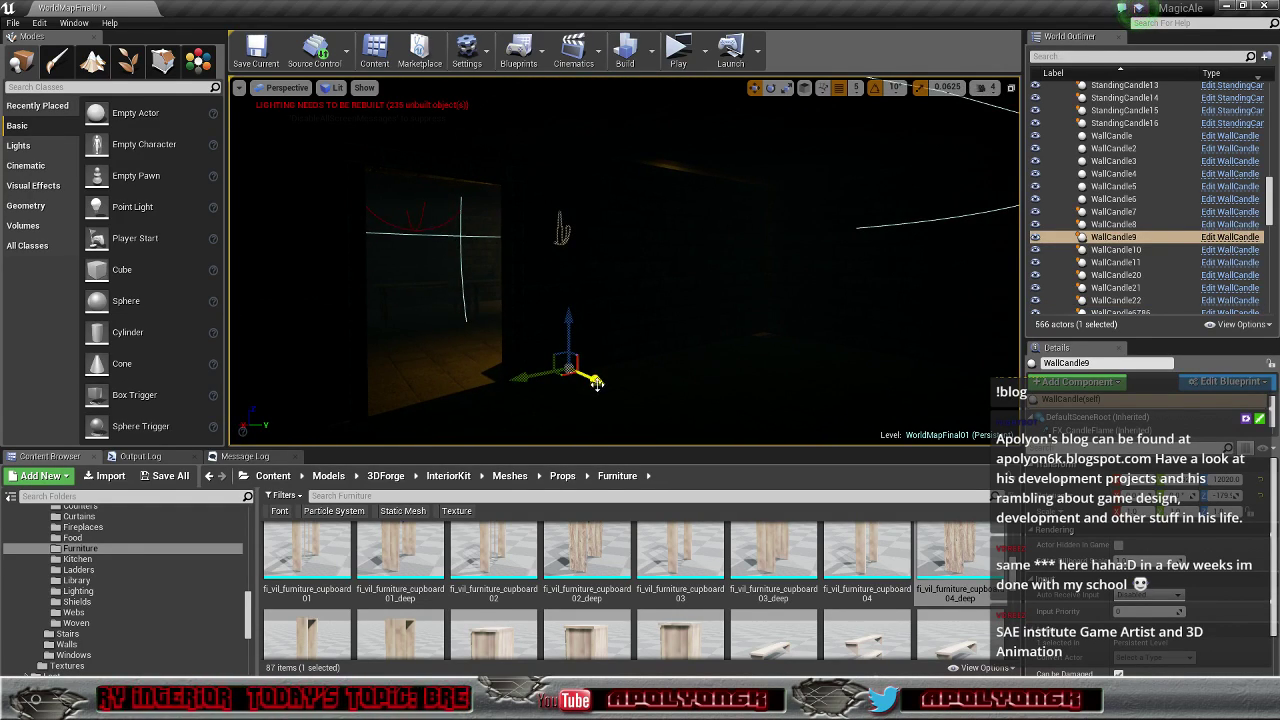
alt+drag(595, 378, 638, 396)
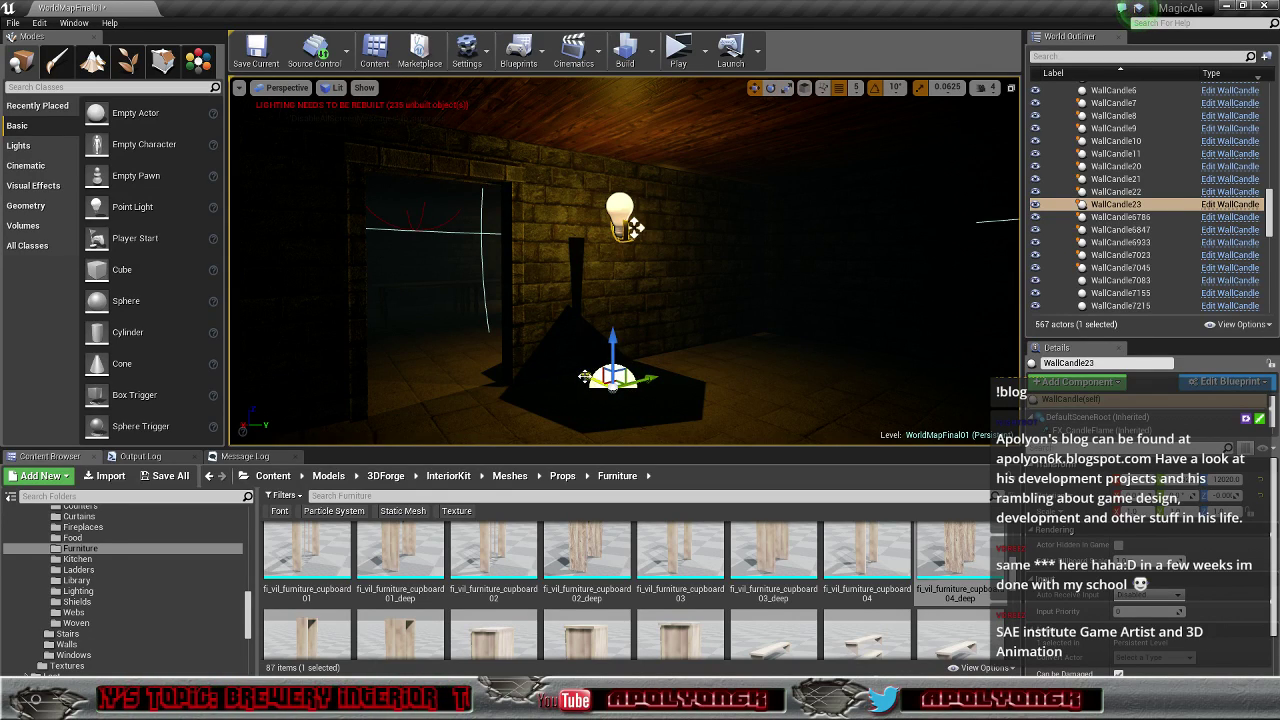
Step: Move WallCandle23 up against the wall beside the doorway and check how it lights the adjoining dark rooms
drag(627, 229, 610, 231)
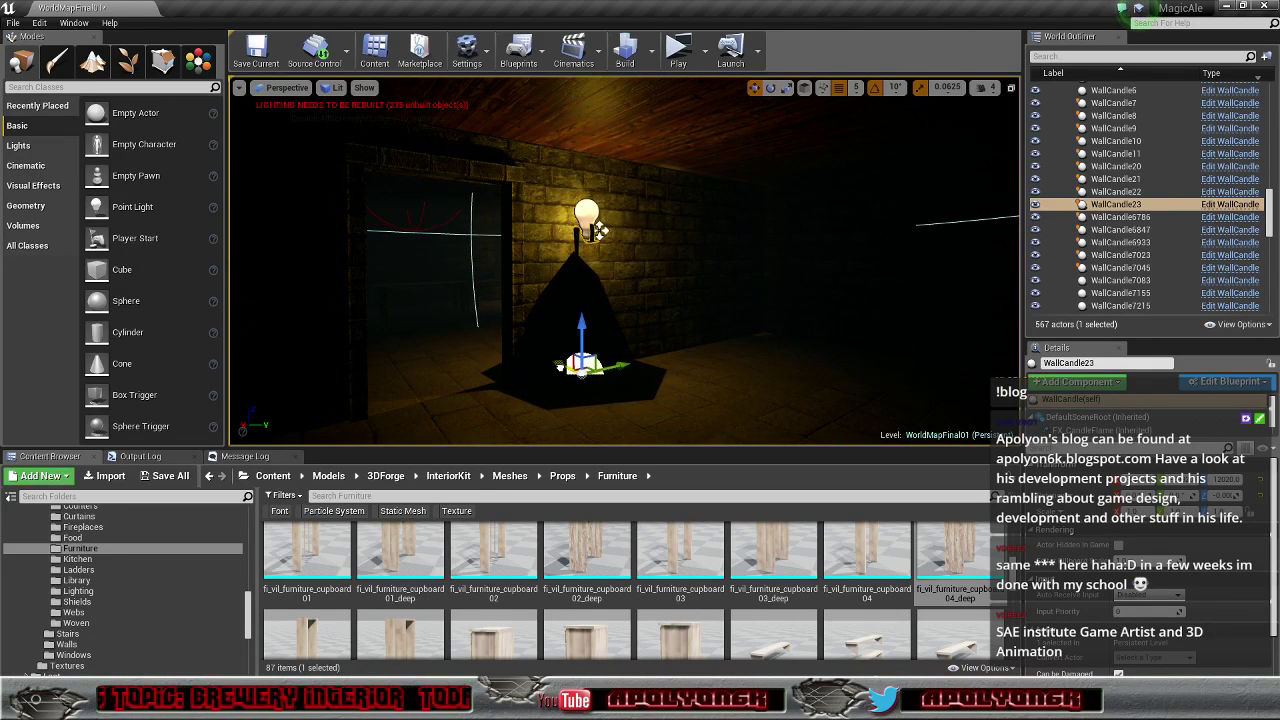
drag(555, 367, 541, 368)
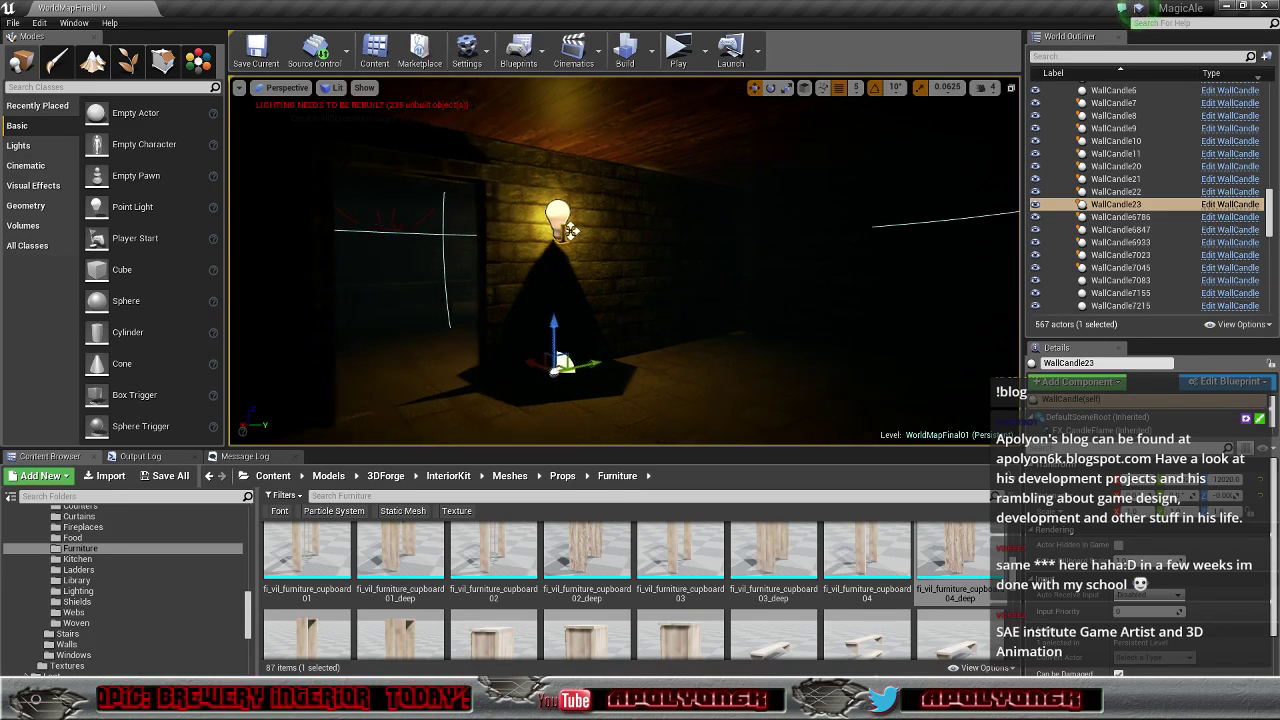
right_drag(541, 368, 615, 420)
right_drag(505, 290, 660, 300)
right_drag(470, 306, 452, 296)
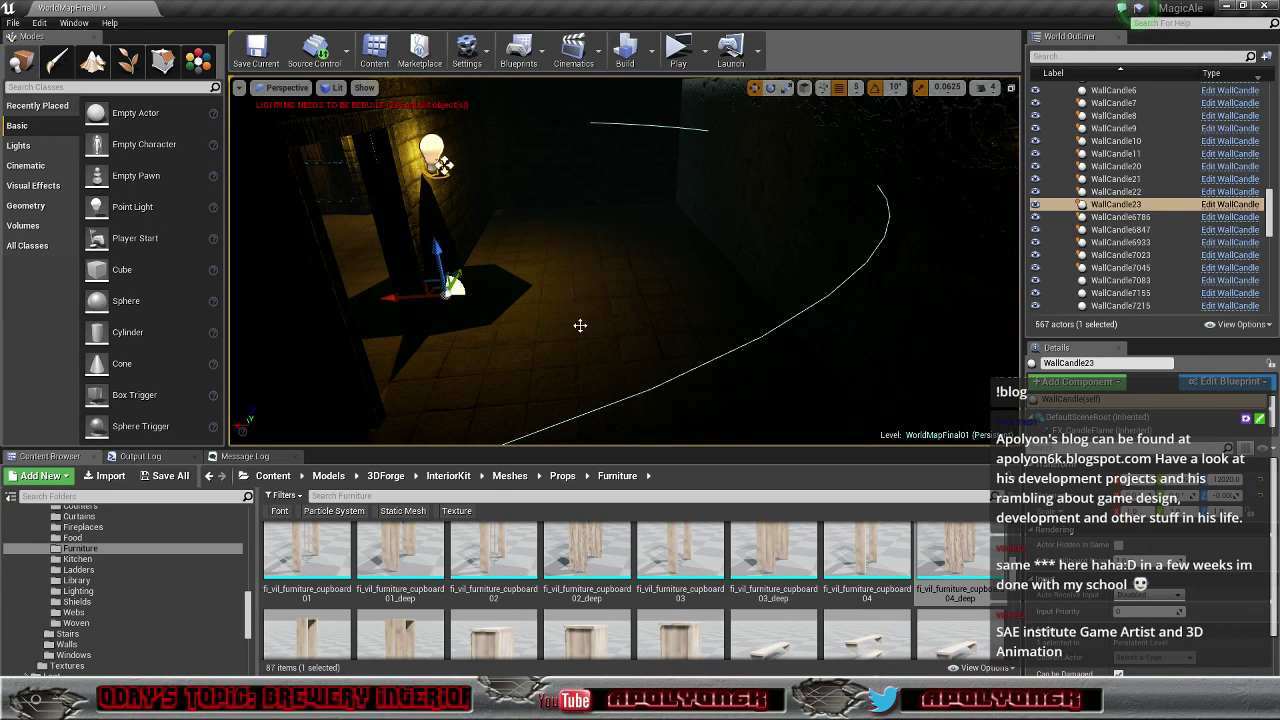
right_drag(571, 298, 480, 284)
right_drag(705, 224, 697, 224)
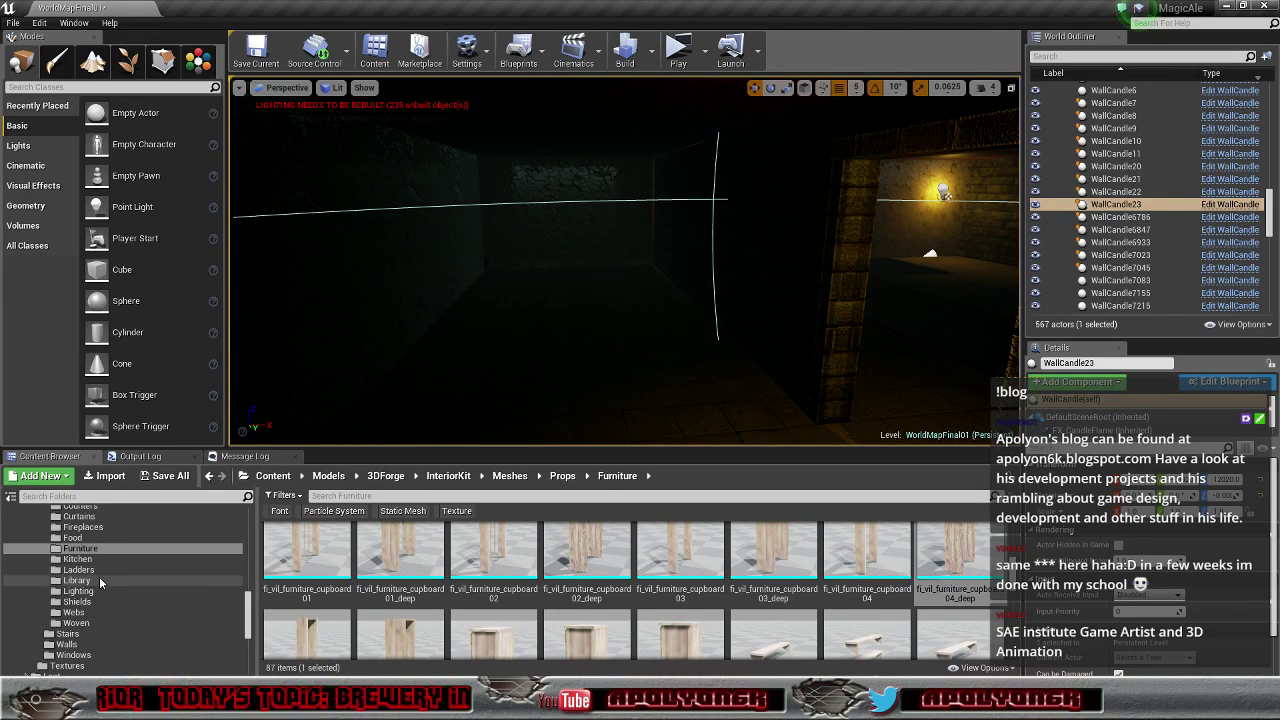
Step: Place the fi_vil_container_crate_big_fish01 mesh from the Props Containers folder on the floor of the dark room
scroll(102, 592, up, 2)
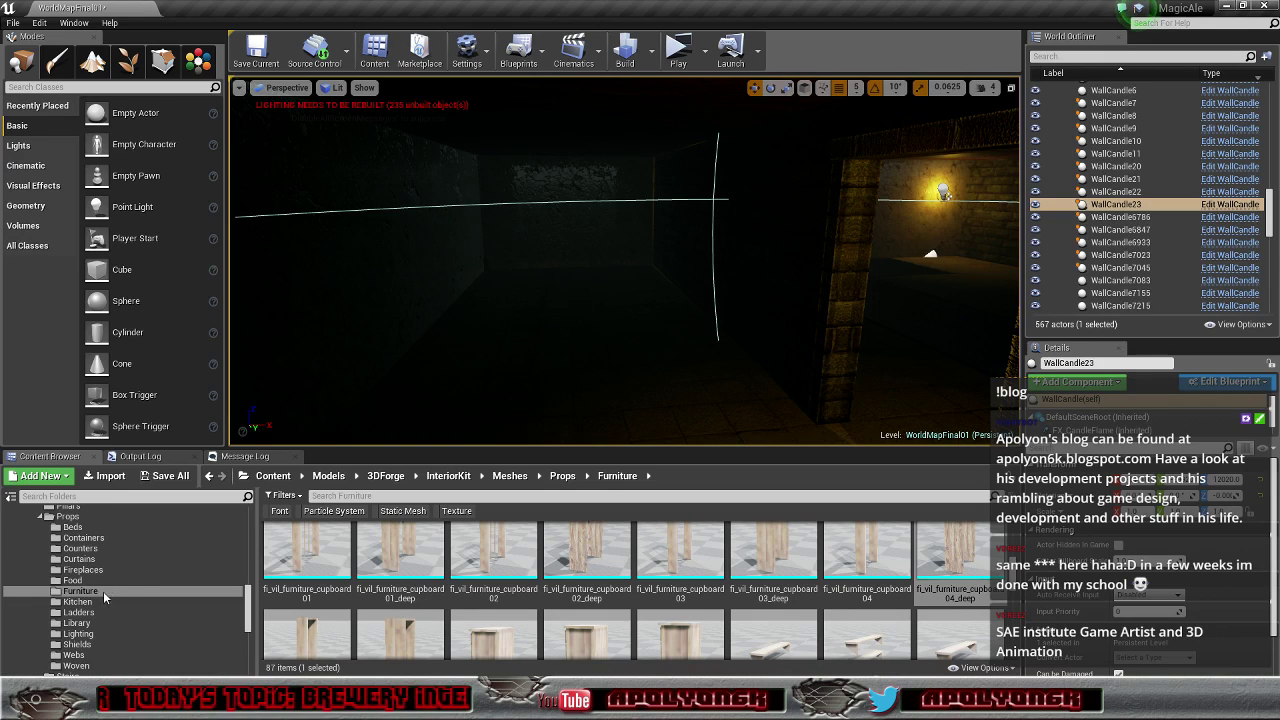
click(100, 561)
click(80, 548)
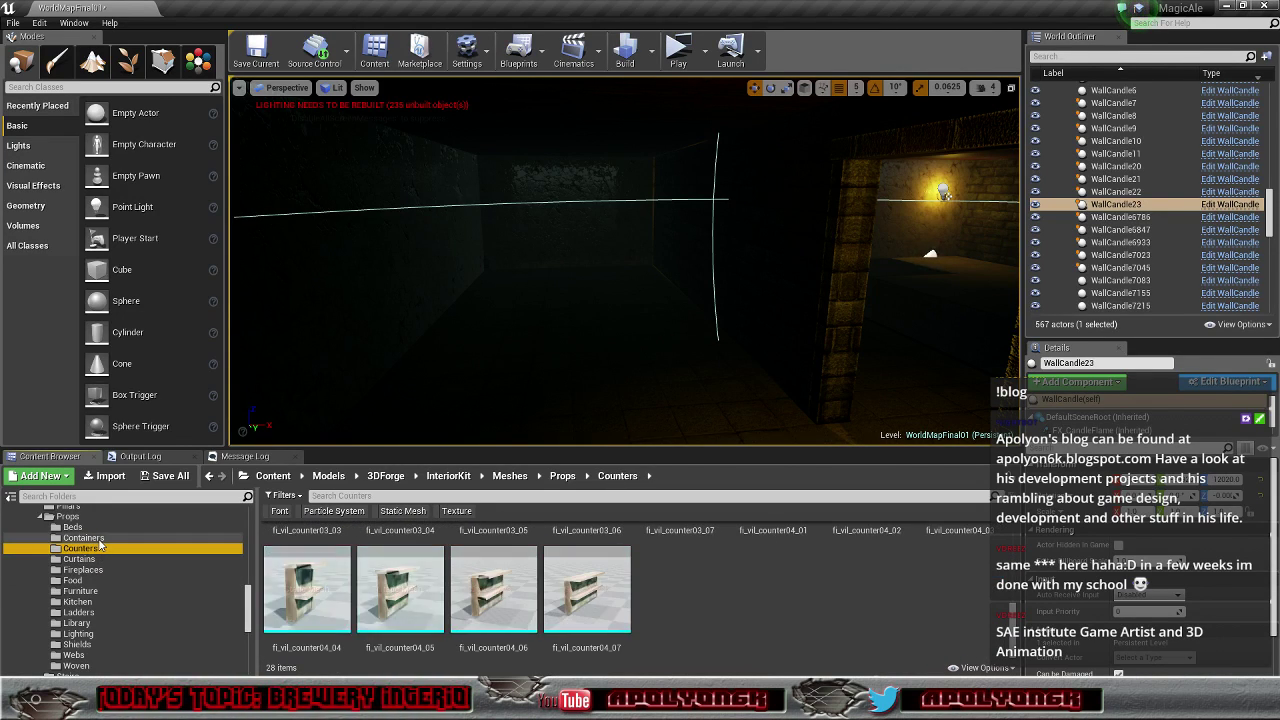
click(83, 537)
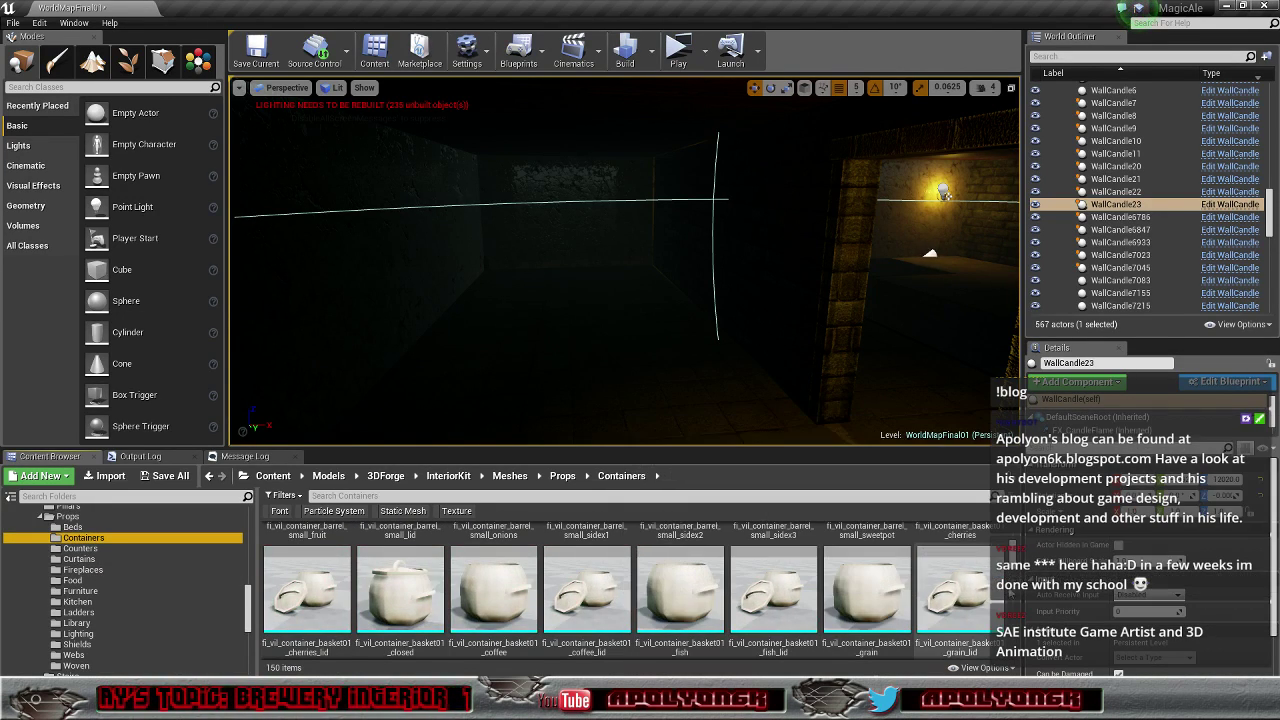
scroll(640, 590, up, 5)
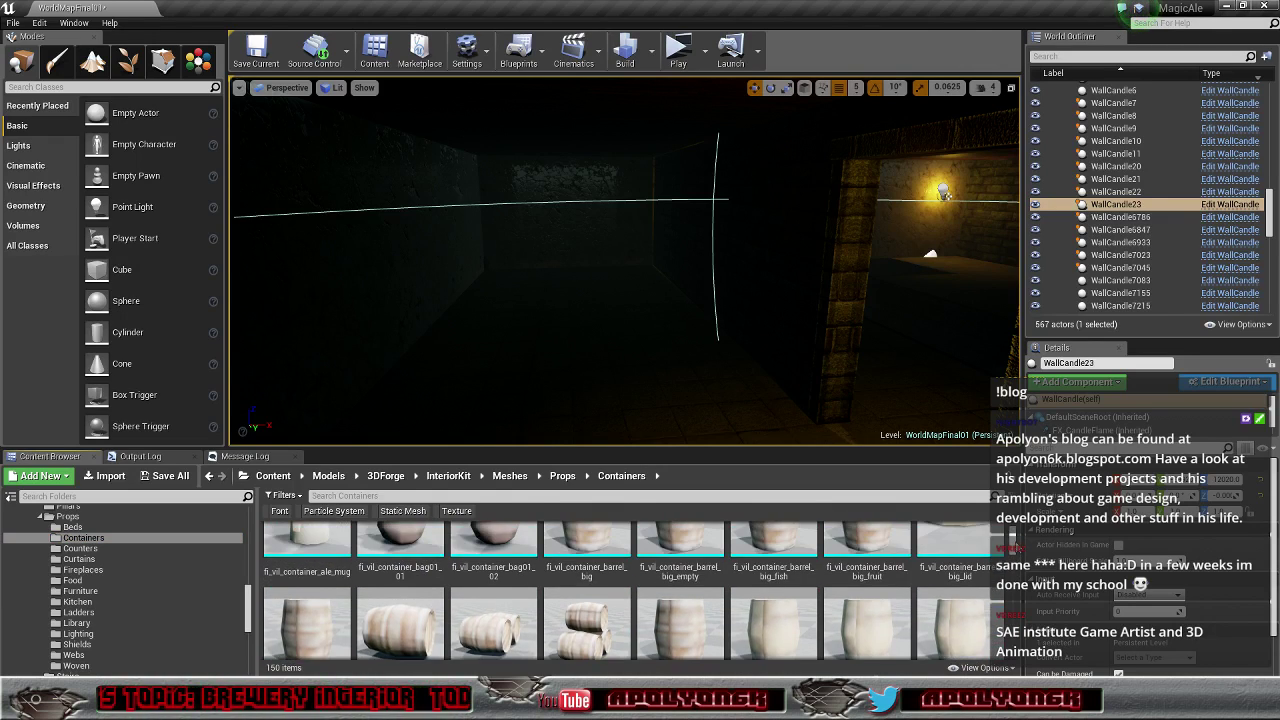
scroll(640, 590, down, 4)
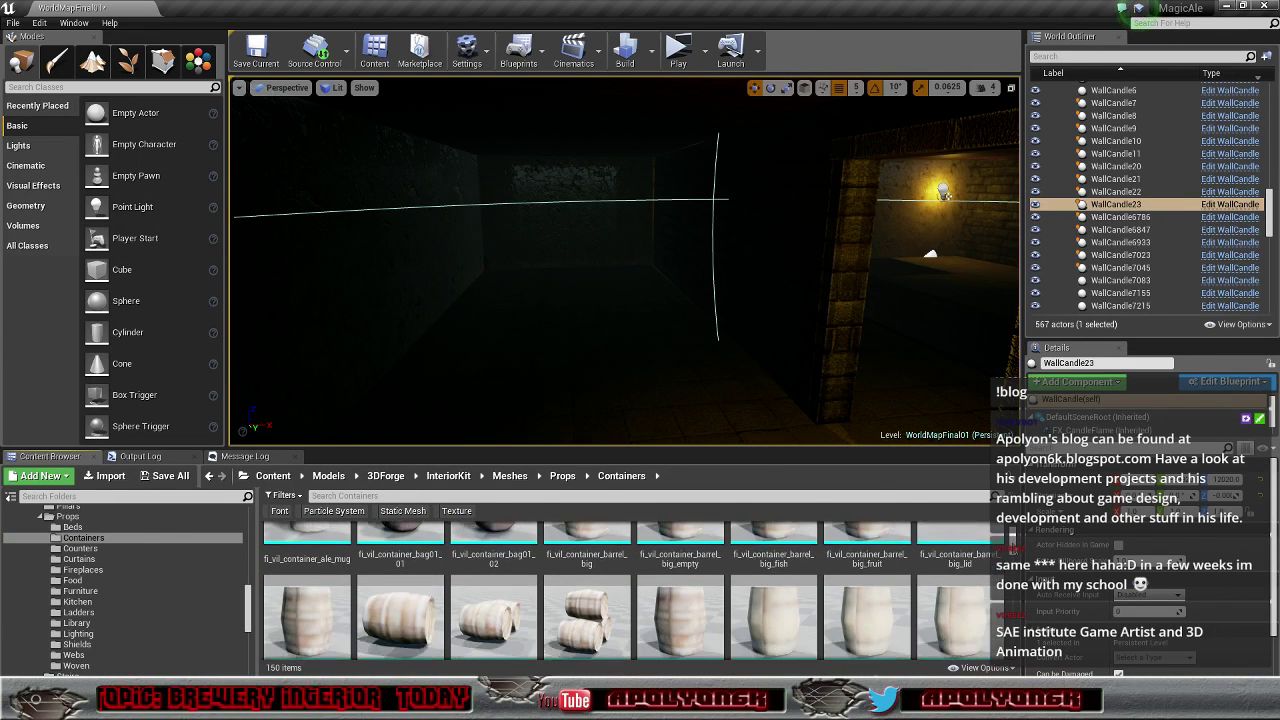
scroll(640, 590, down, 5)
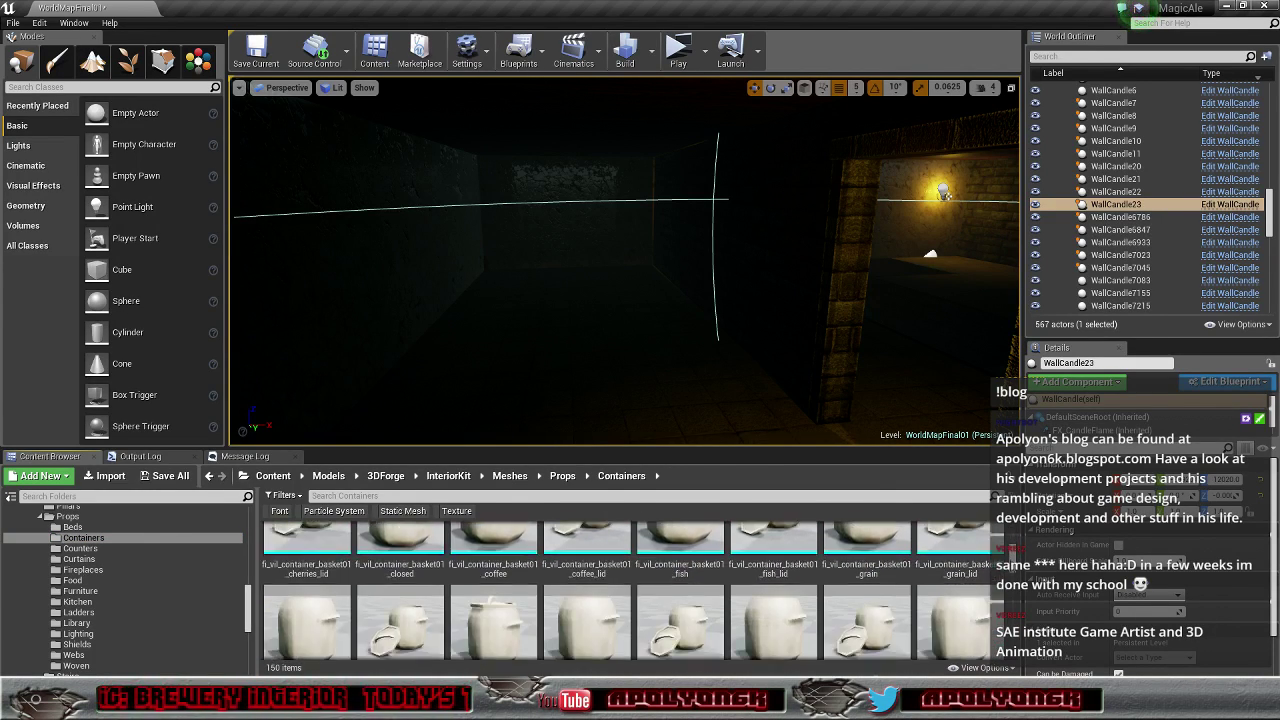
scroll(1007, 594, down, 3)
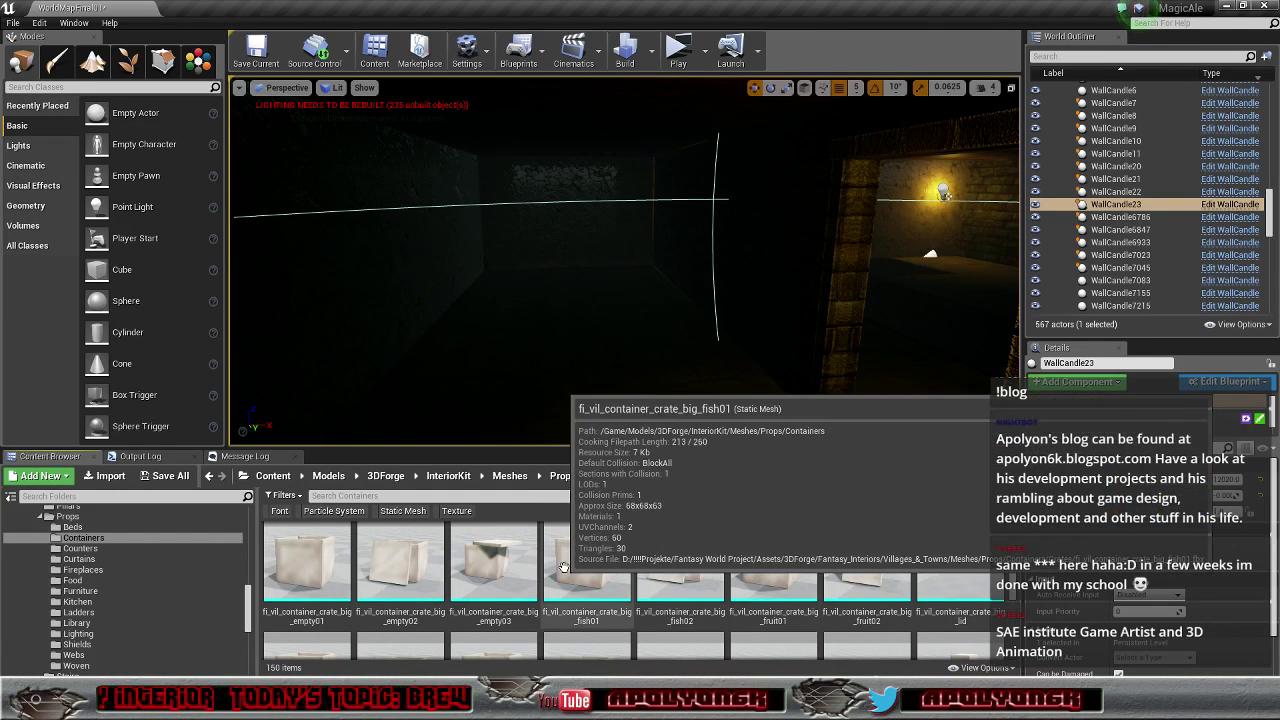
drag(578, 571, 525, 331)
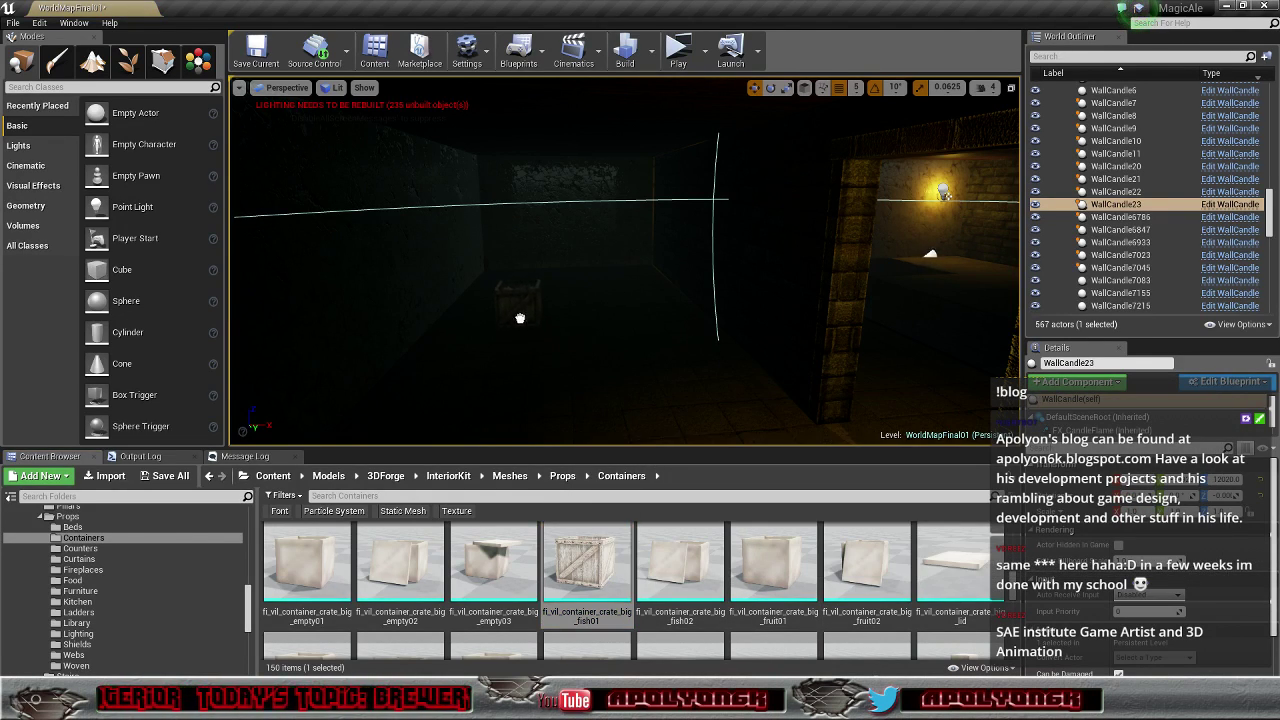
drag(504, 284, 504, 285)
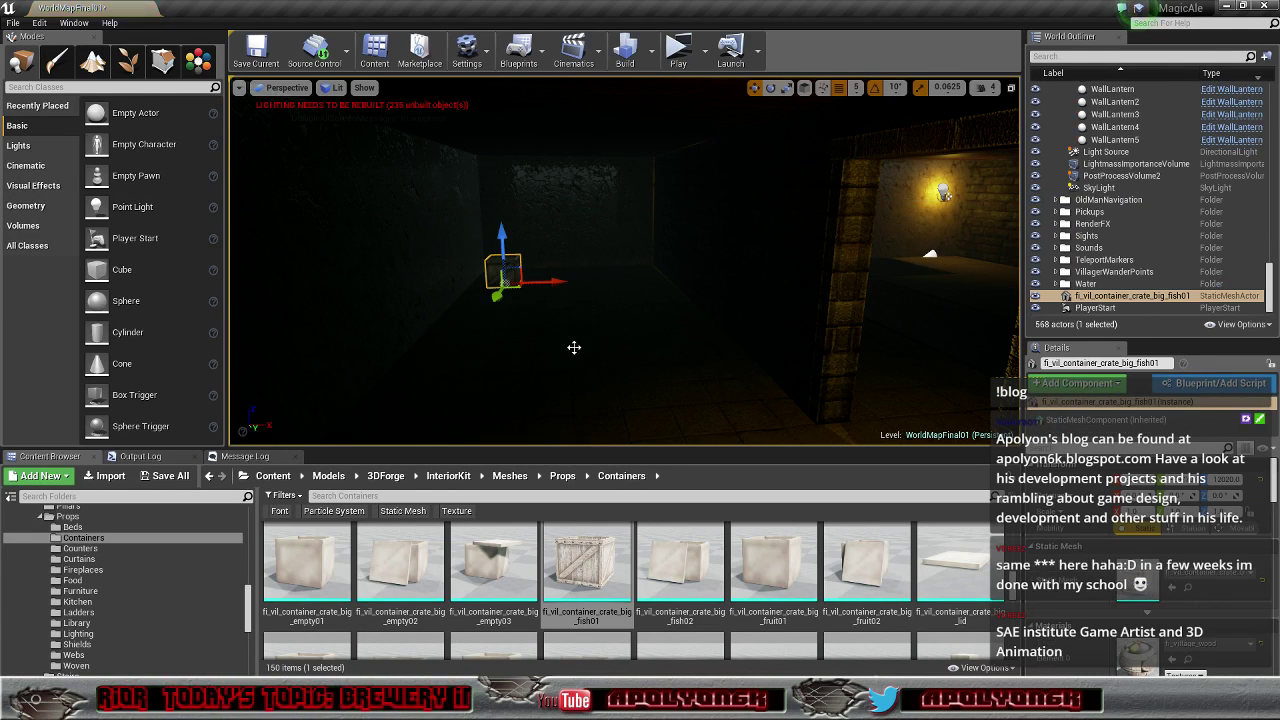
Step: Place the fi_vil_container_crate_big_fish02, big_fruit01 and big_fruit02 crates in a row beside the first fish crate
right_drag(574, 348, 518, 310)
key(f)
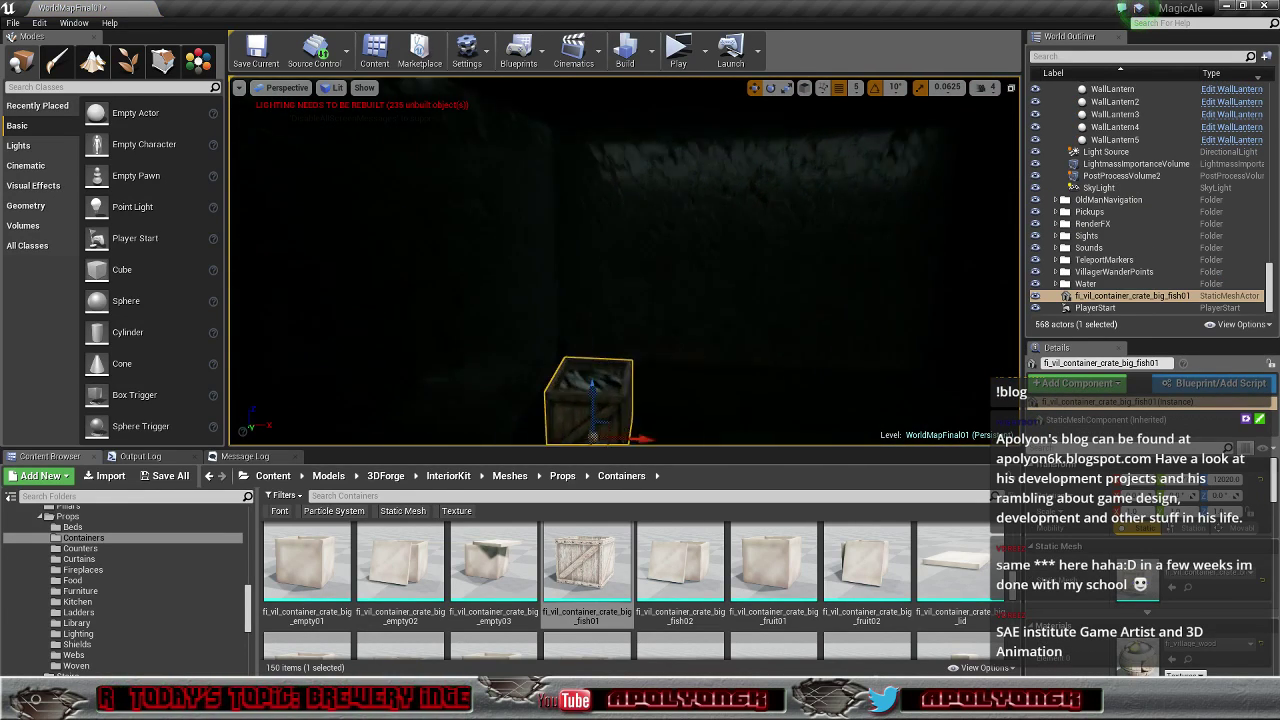
right_drag(518, 310, 572, 280)
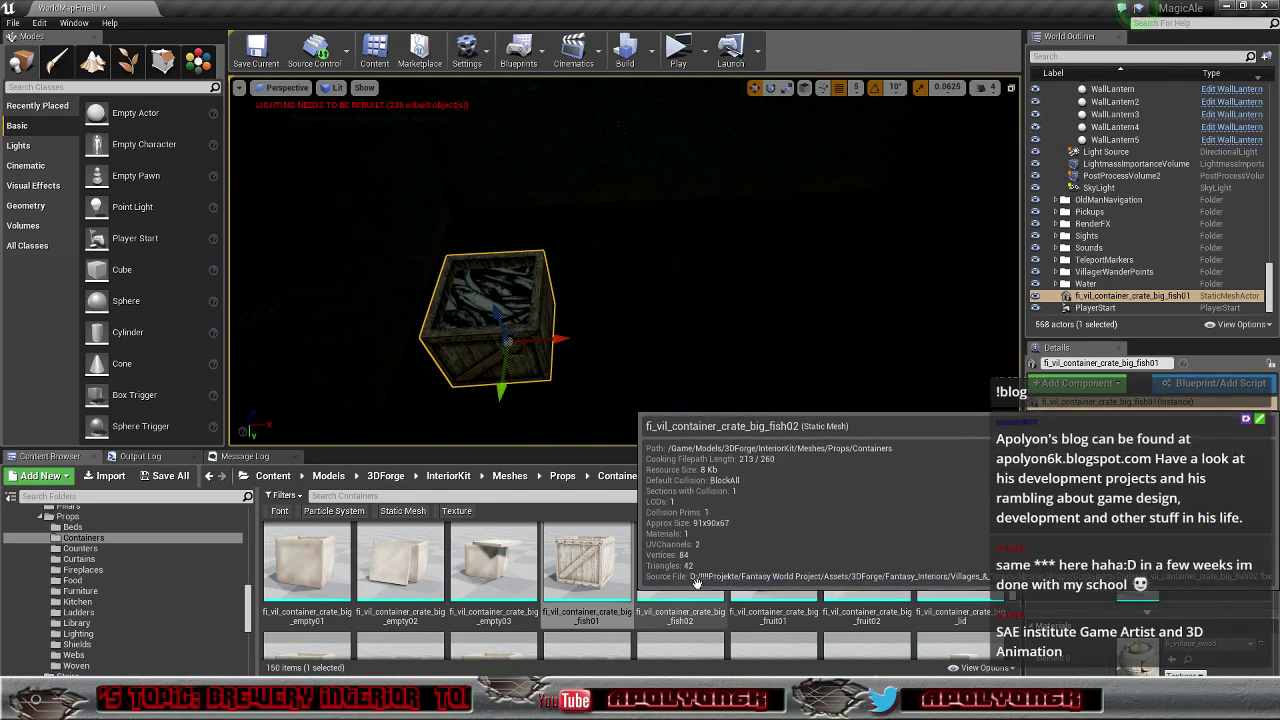
drag(680, 565, 648, 329)
click(773, 565)
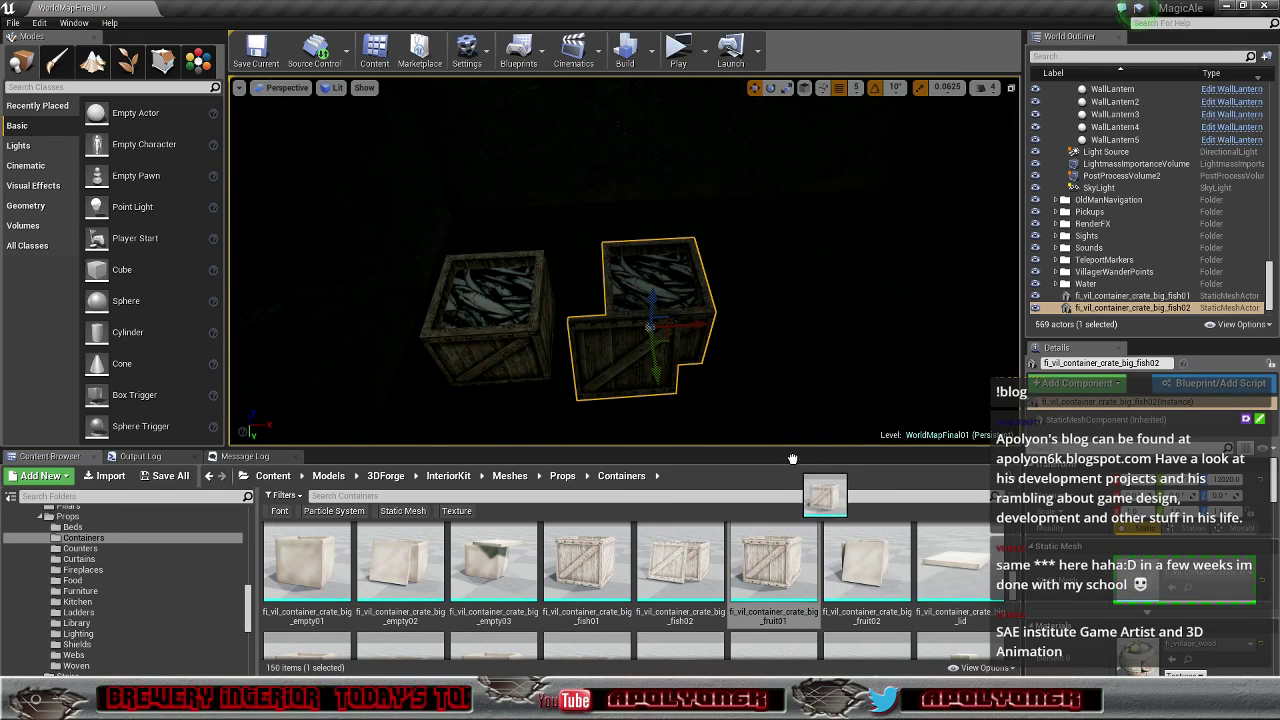
drag(792, 458, 796, 342)
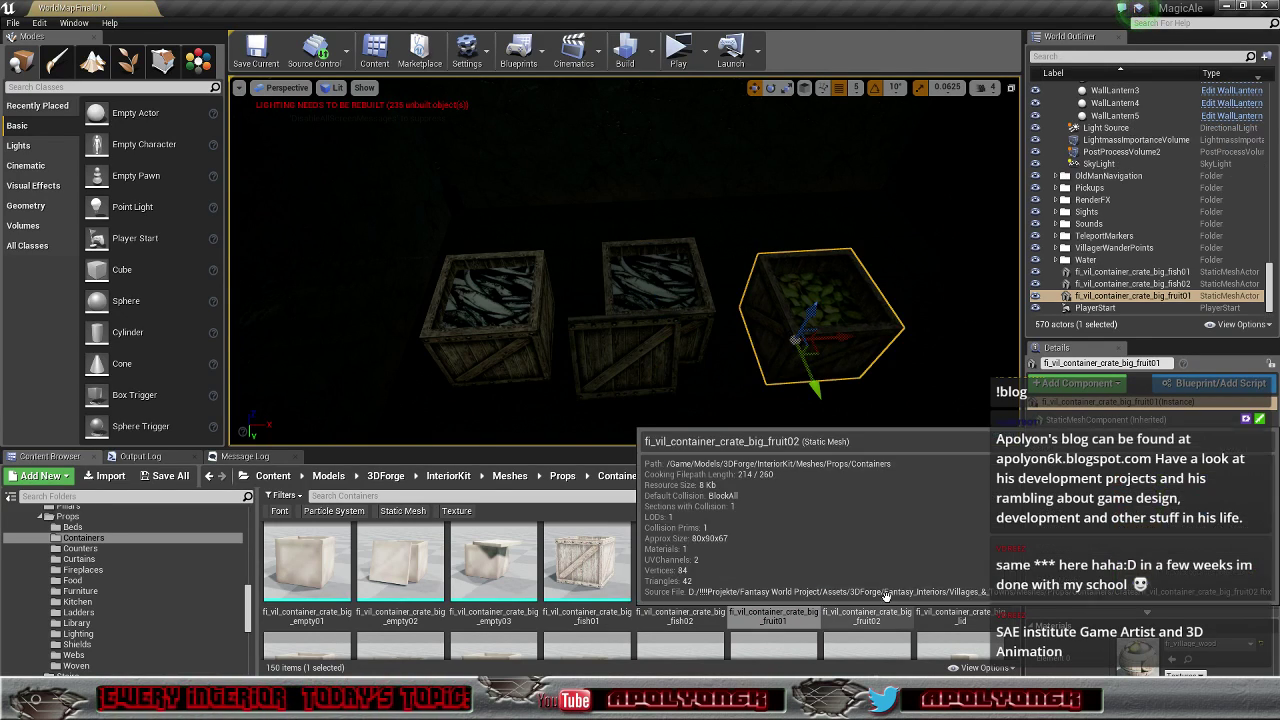
click(866, 565)
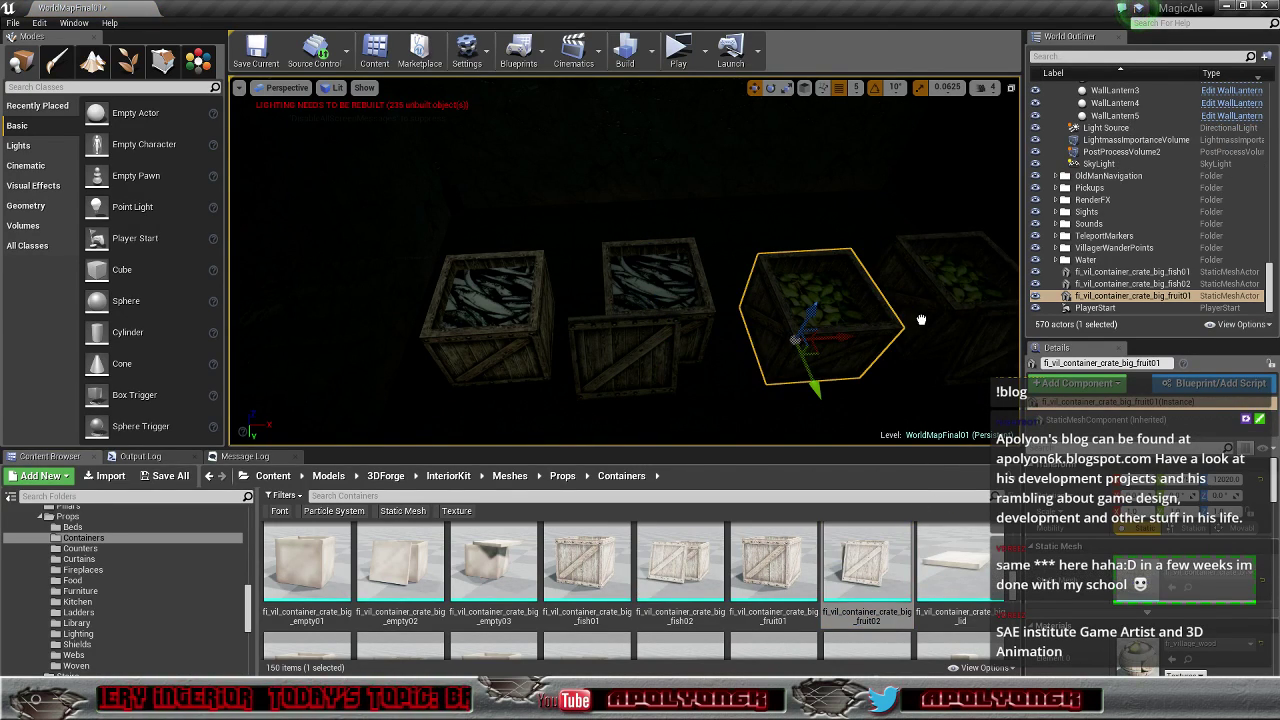
drag(921, 319, 922, 324)
Step: Place a closed fi_vil_container_crate_big crate on the floor near the row of fish and fruit crates
right_drag(922, 324, 1040, 326)
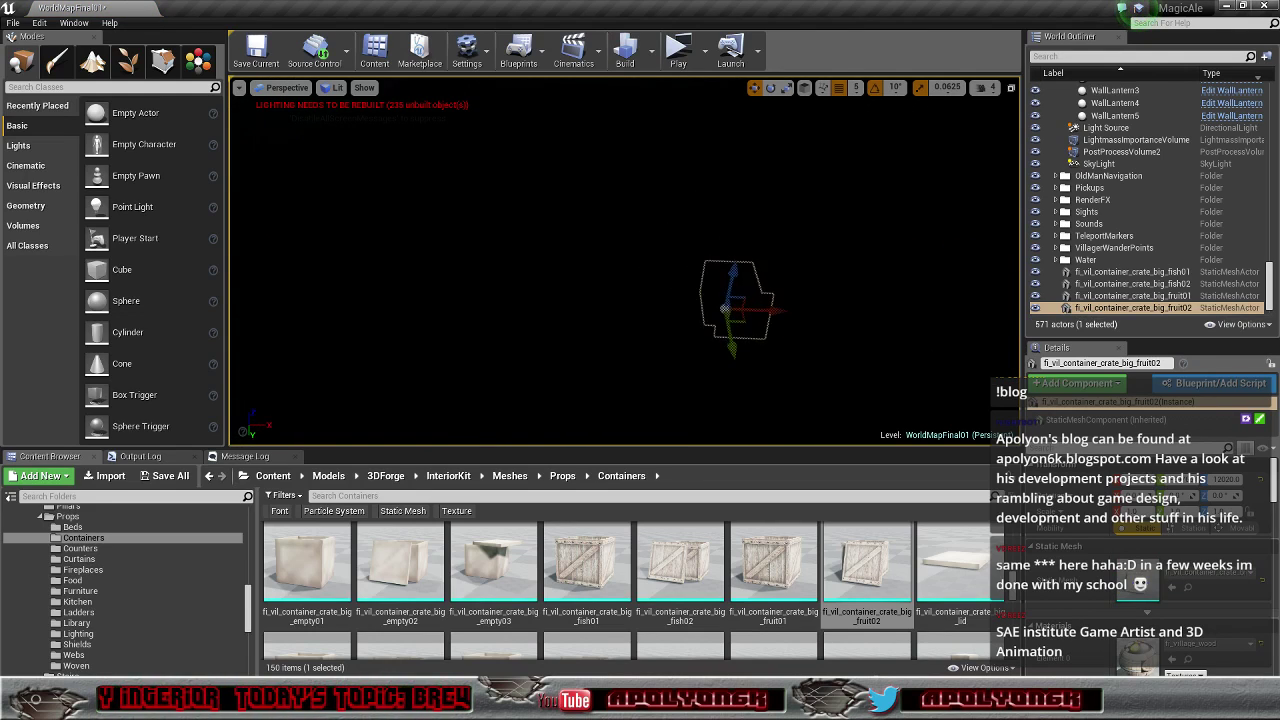
right_drag(922, 324, 940, 300)
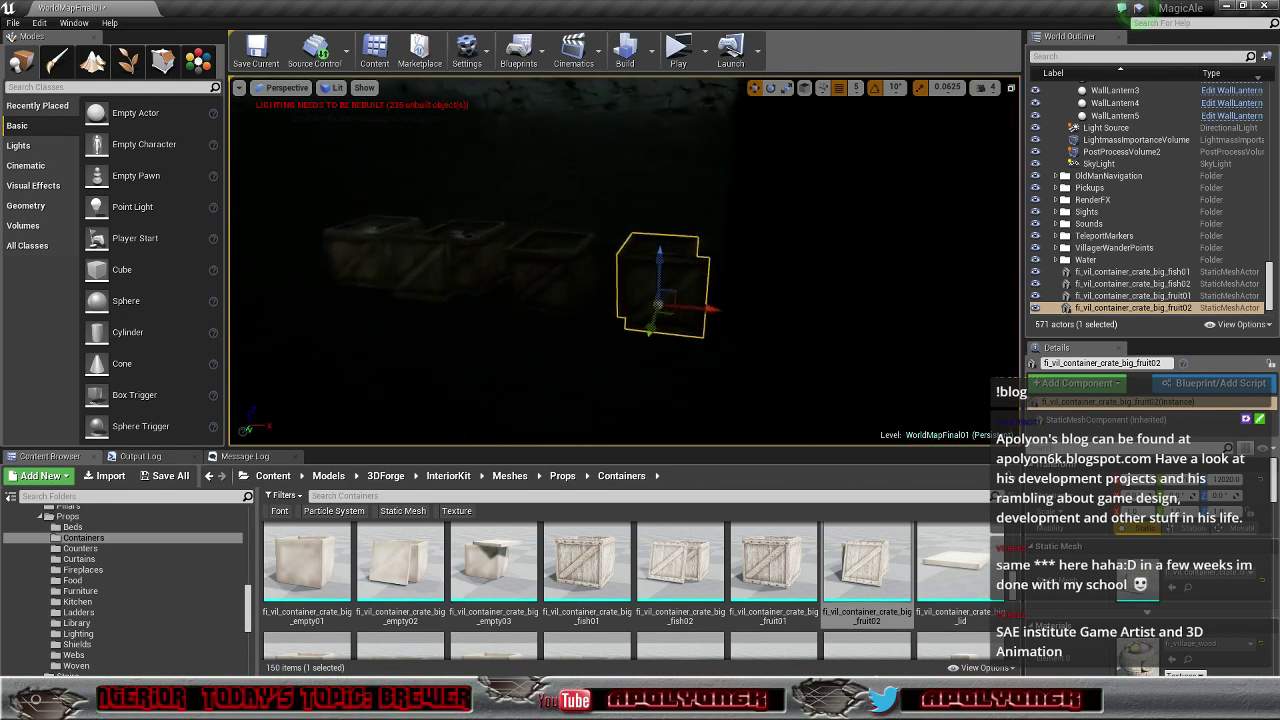
right_drag(690, 265, 690, 265)
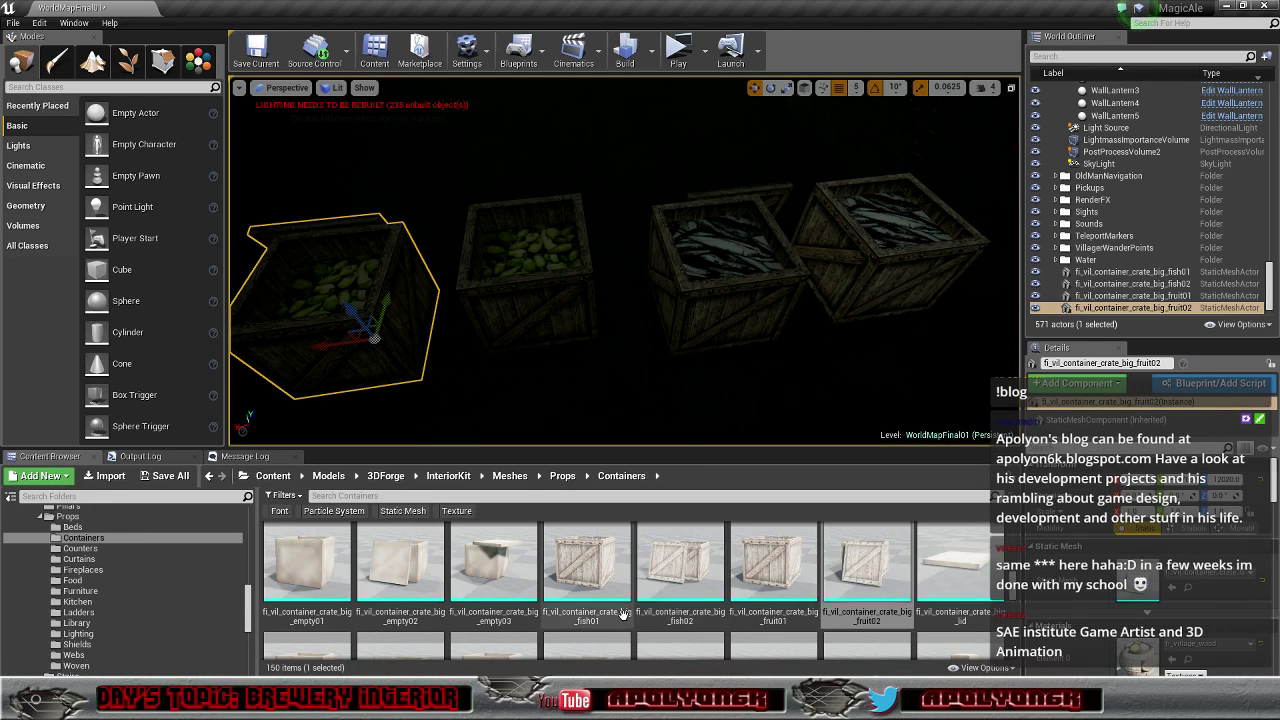
mouse_move(648, 611)
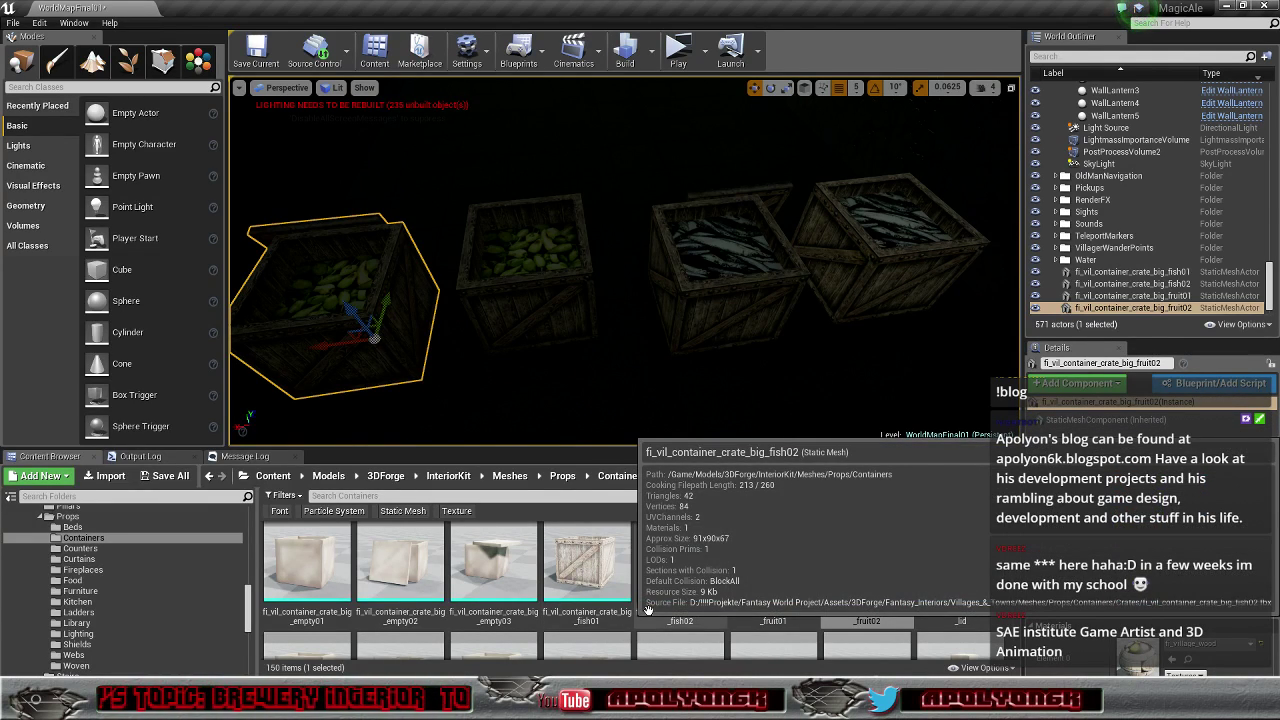
scroll(648, 611, up, 2)
mouse_move(966, 594)
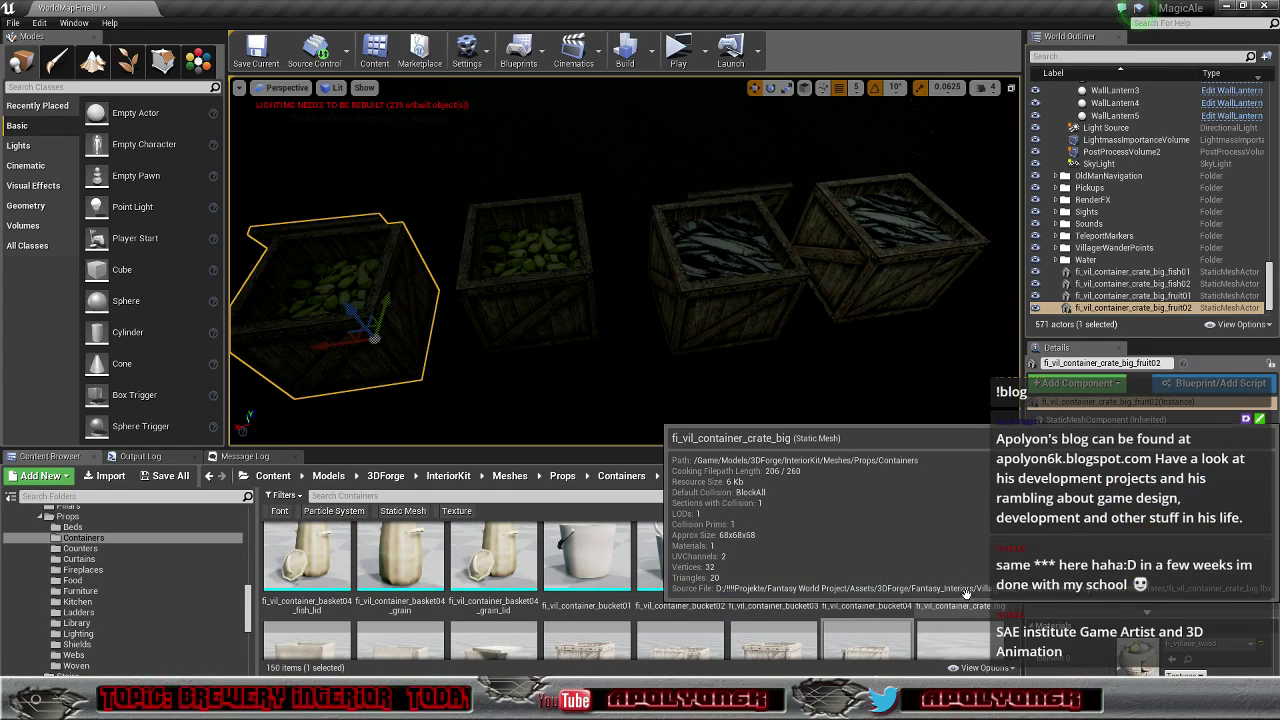
scroll(966, 594, up, 1)
drag(966, 594, 737, 154)
scroll(1185, 287, down, 1)
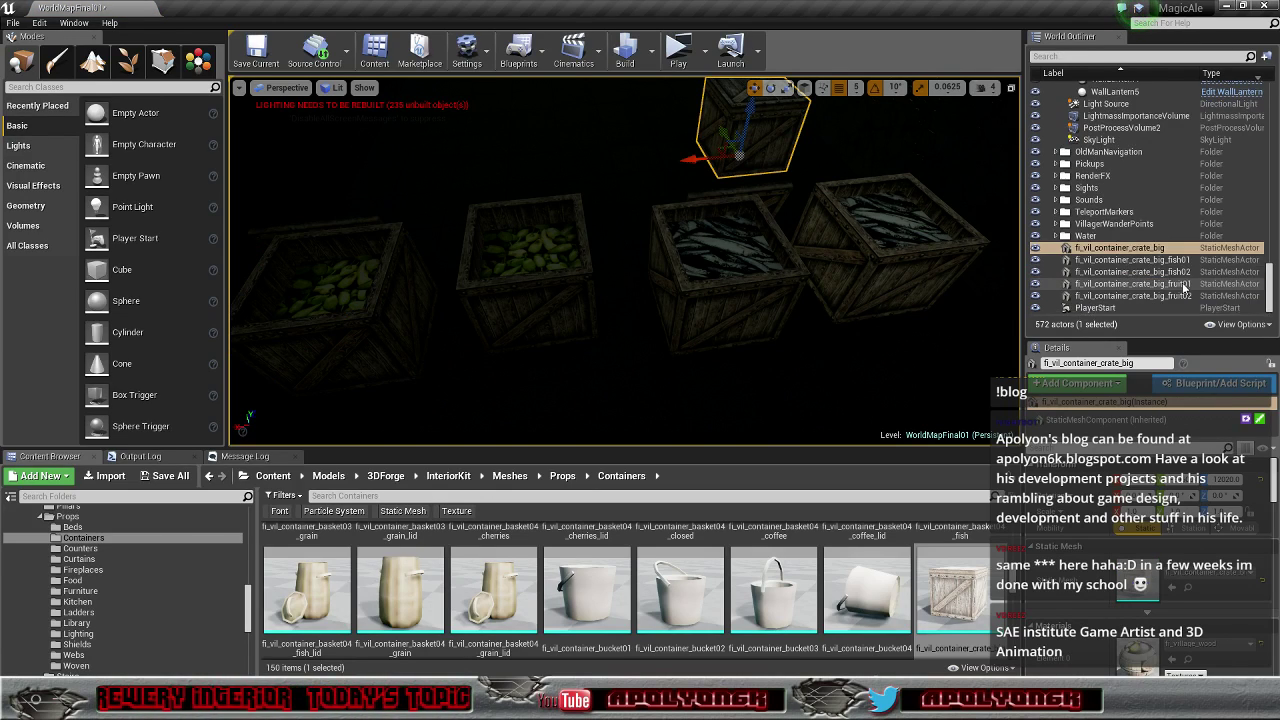
Step: Select the five newly placed crates in the outliner and move them into the Clutter folder's Brewery subfolder
shift+click(1157, 293)
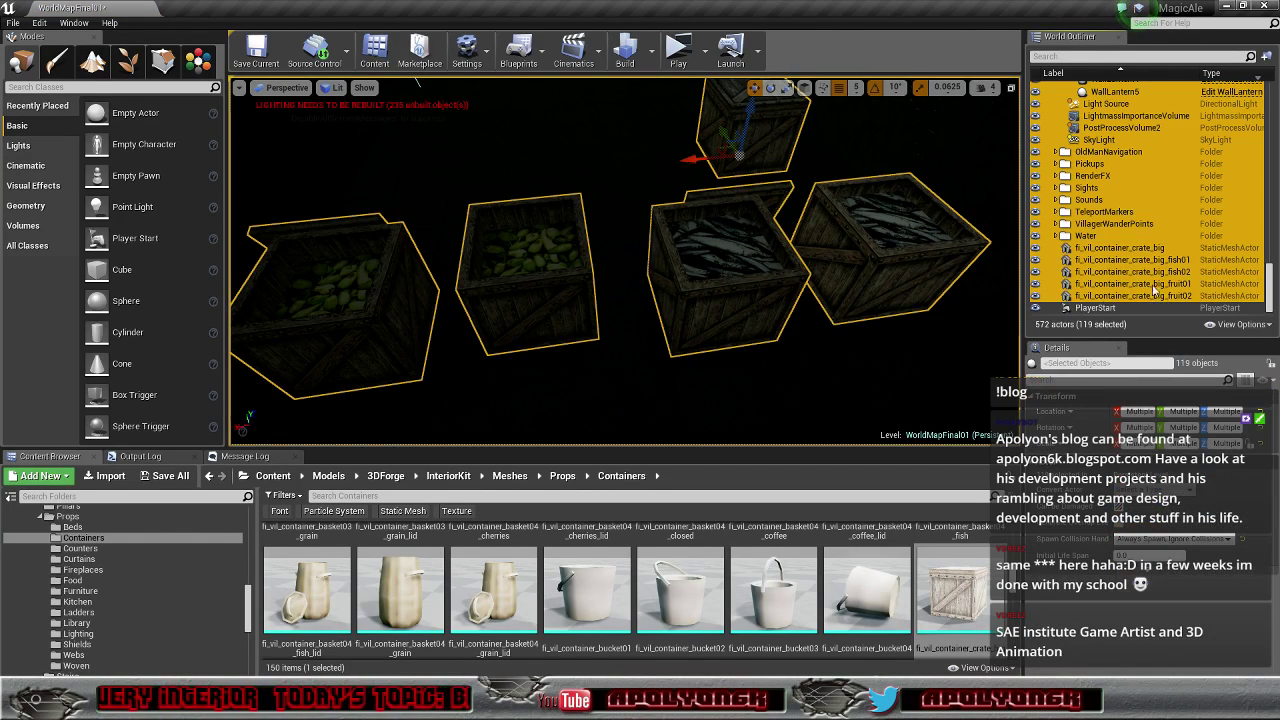
click(1135, 250)
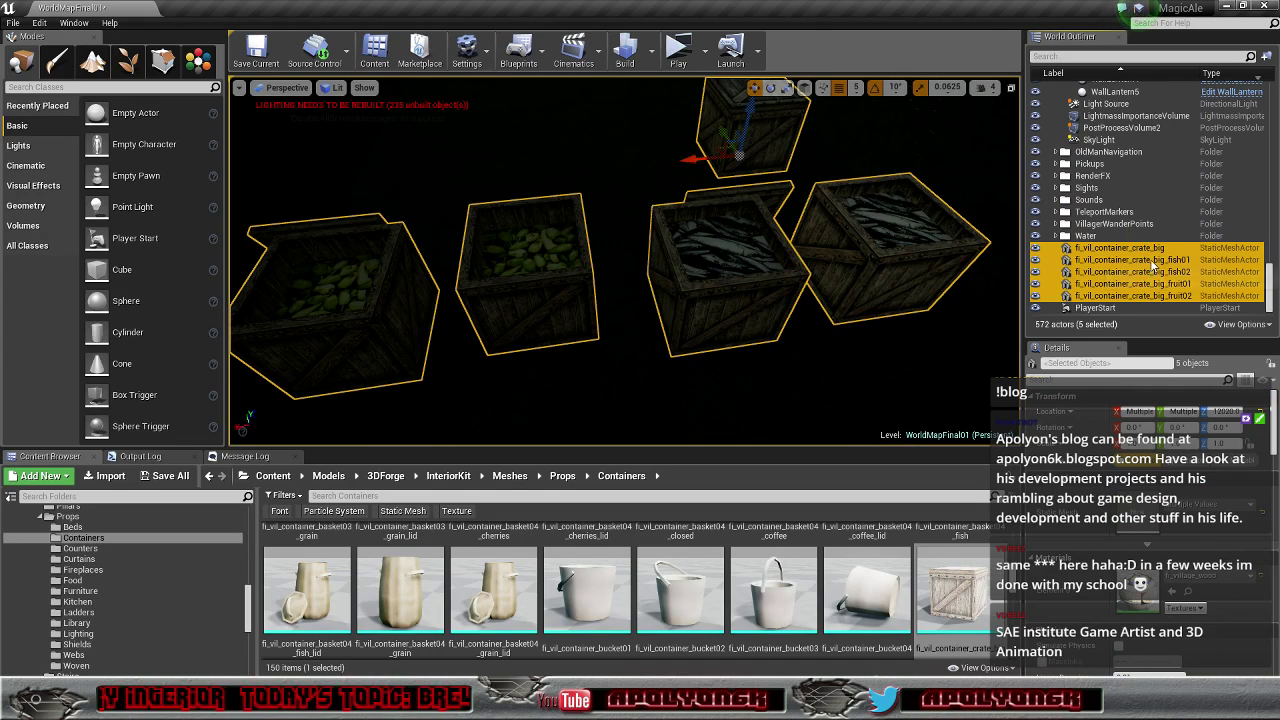
drag(1152, 252, 1103, 157)
scroll(1151, 179, up, 5)
scroll(1151, 179, up, 10)
scroll(1152, 183, up, 5)
Step: Convert the closed fi_vil_container_crate_big crate to an Instanced Static Mesh Actor with the Instance Tool
right_drag(625, 260, 672, 302)
key(w)
key(w)
key(s)
key(w)
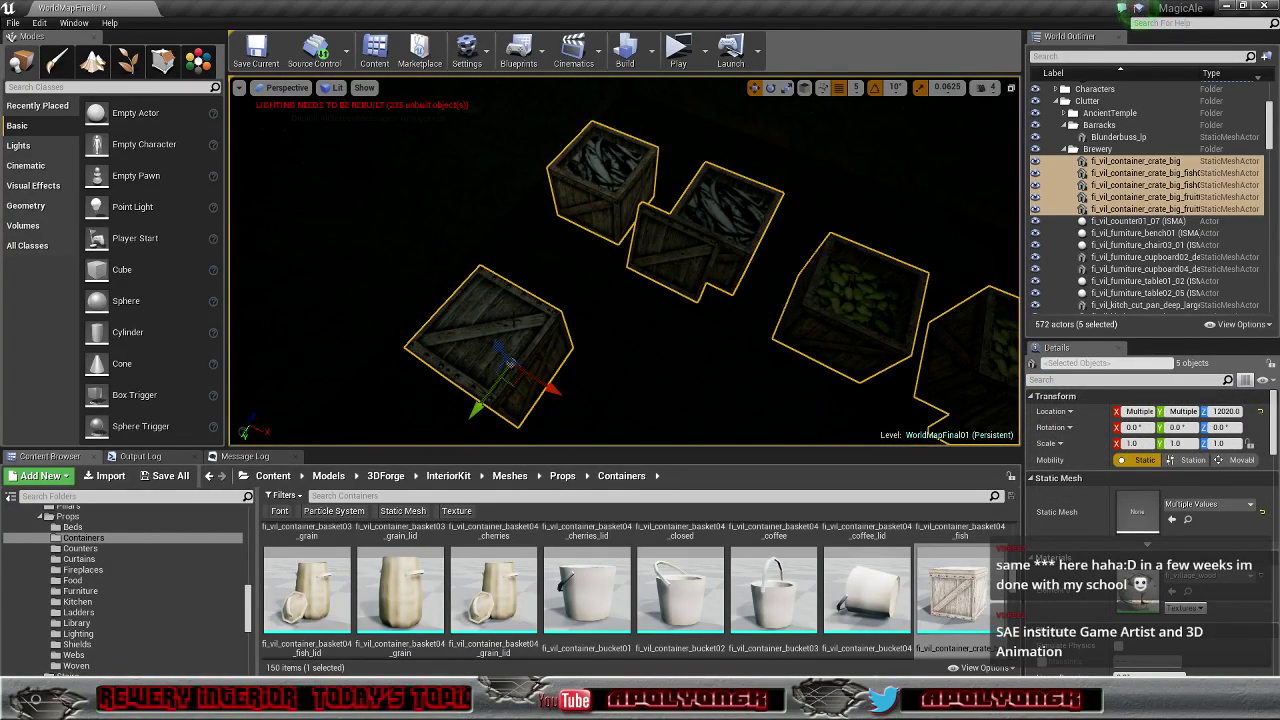
click(510, 365)
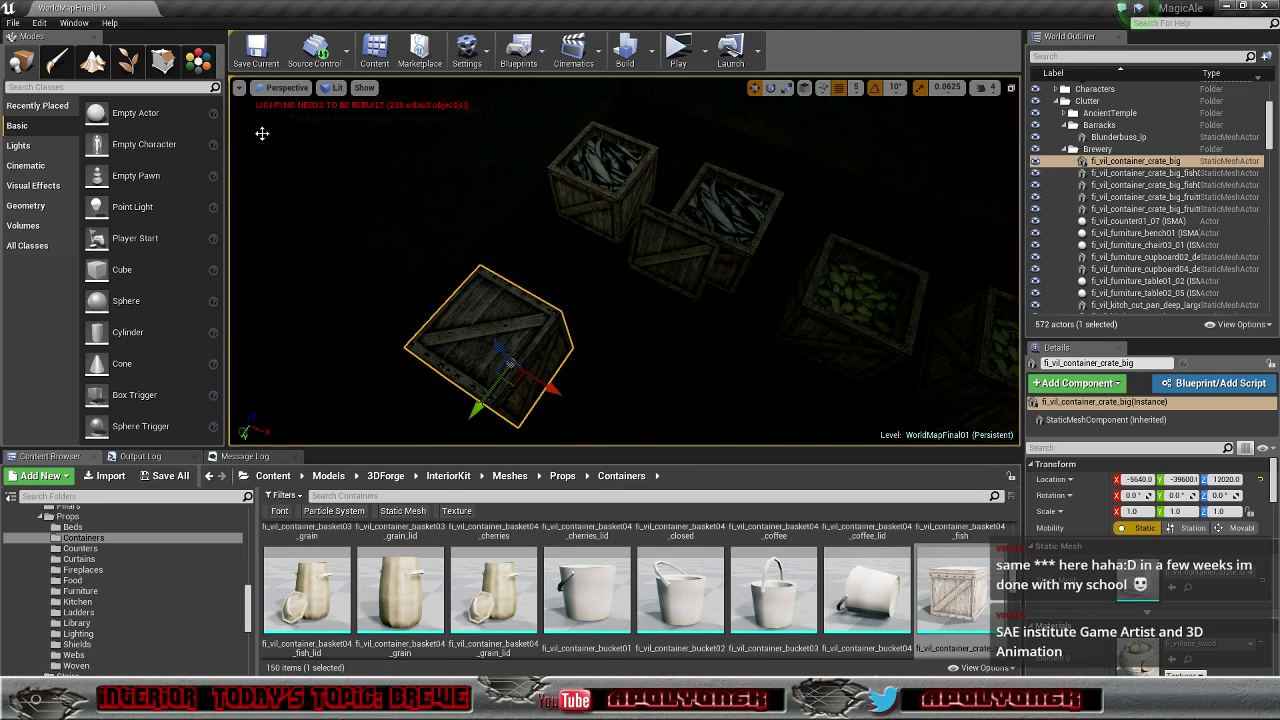
click(198, 61)
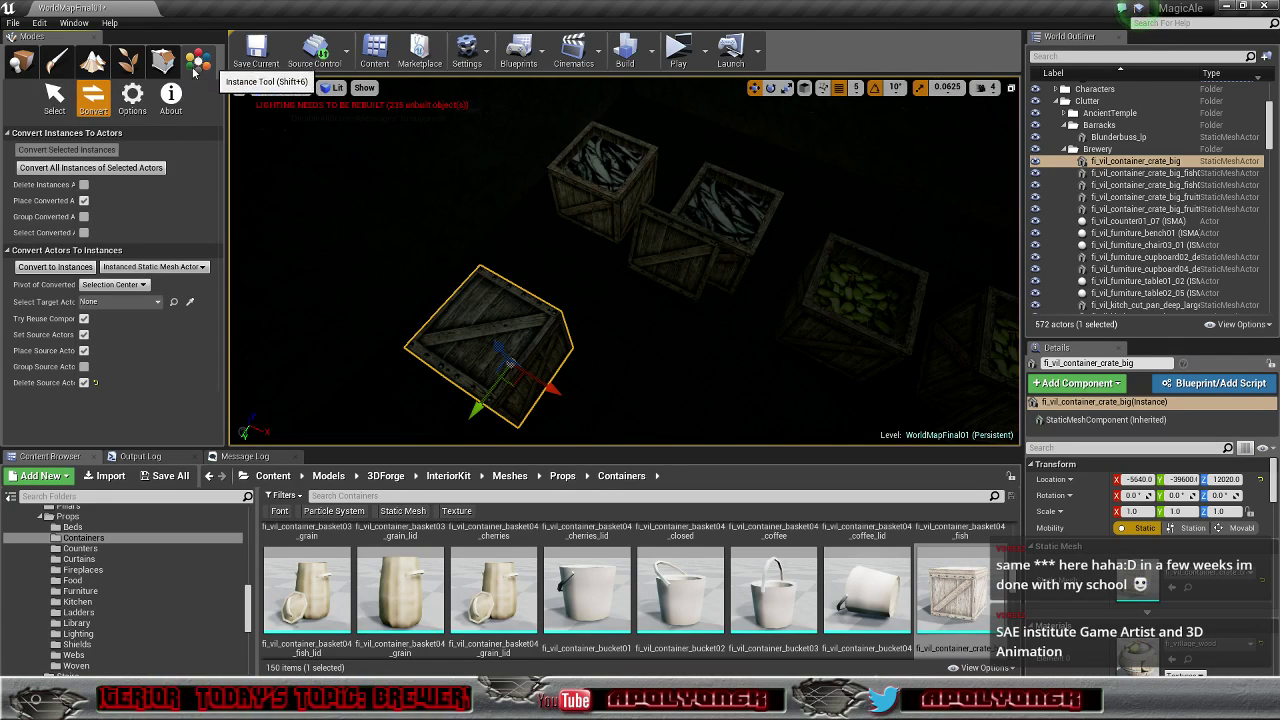
click(56, 267)
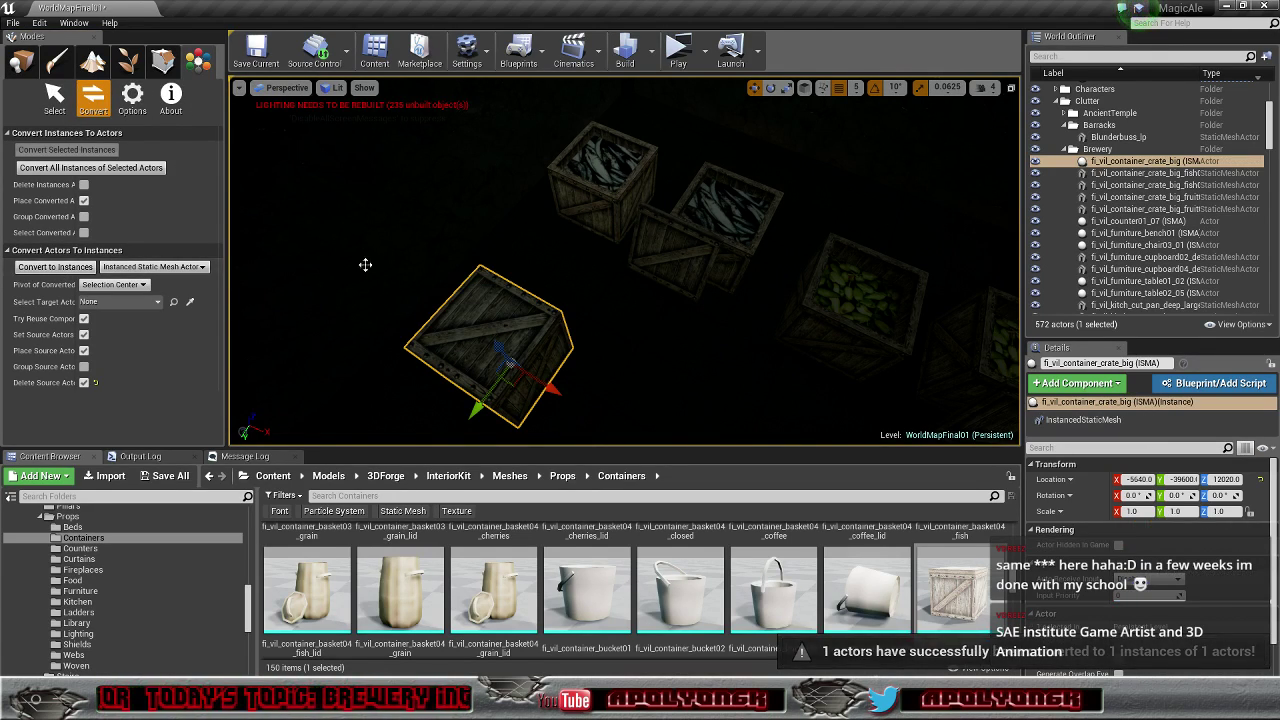
Step: Duplicate the instanced closed crate four times to form a row behind the fish and fruit crates
alt+drag(476, 405, 643, 160)
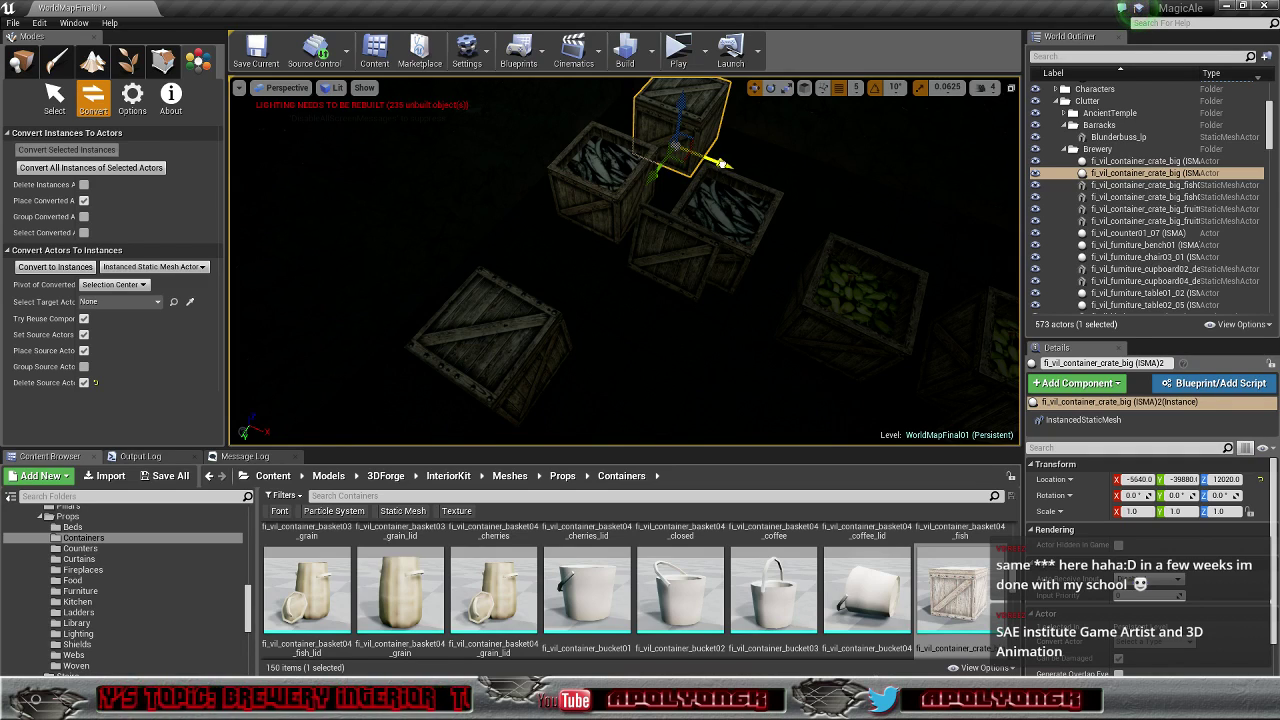
alt+drag(723, 164, 991, 266)
right_drag(940, 262, 1010, 182)
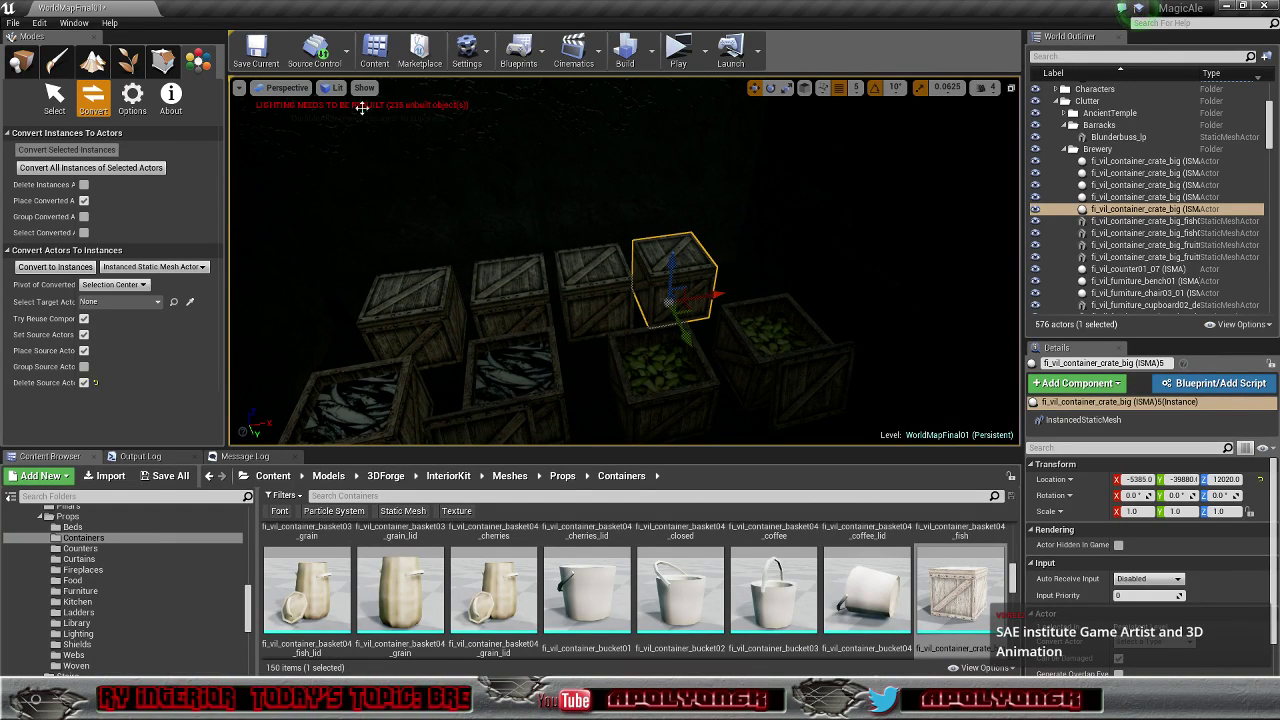
Step: Switch the viewport to Unlit shading and regroup the back row of closed crates into three behind the fish and two behind the fruit
click(333, 87)
click(336, 130)
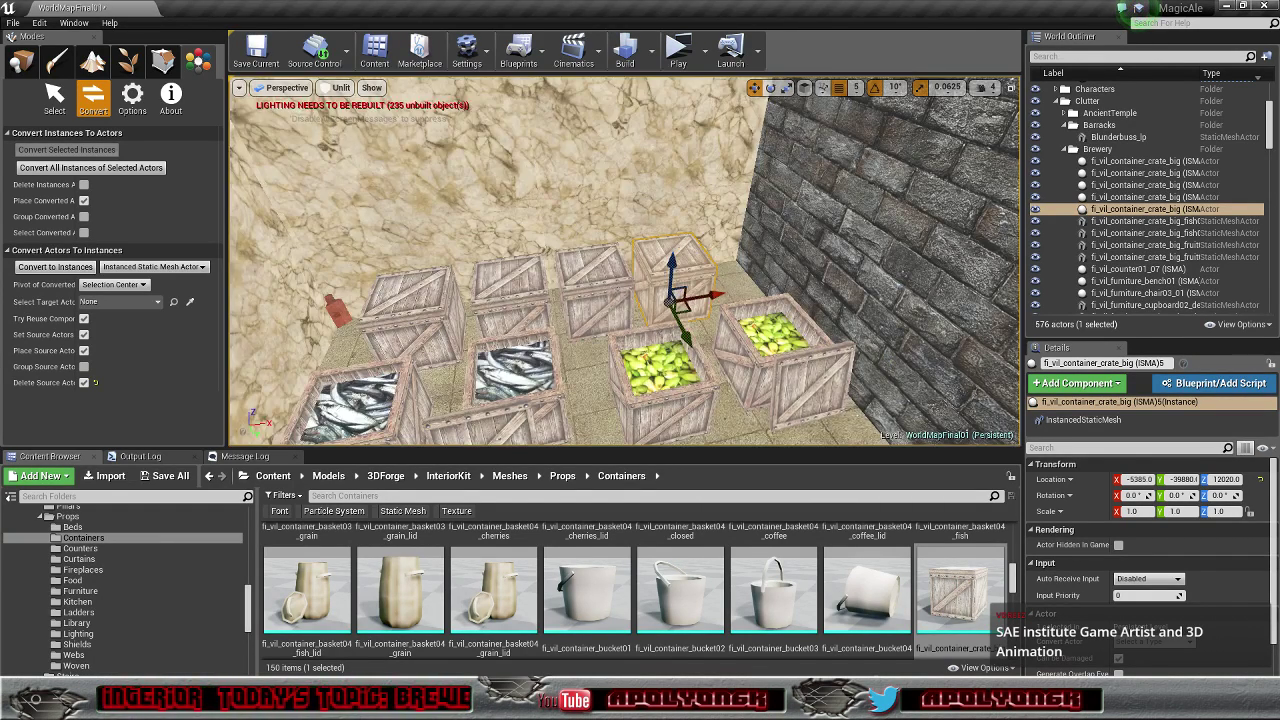
right_drag(566, 104, 508, 140)
click(476, 270)
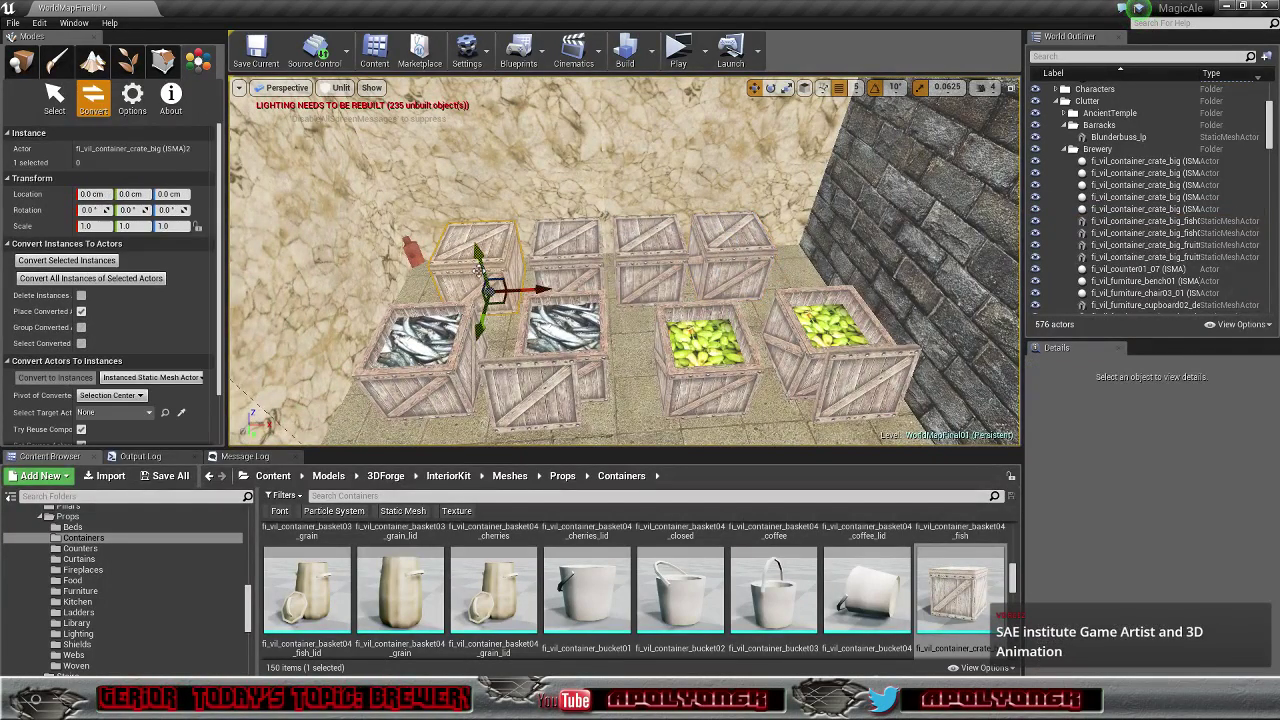
drag(537, 287, 497, 289)
click(557, 273)
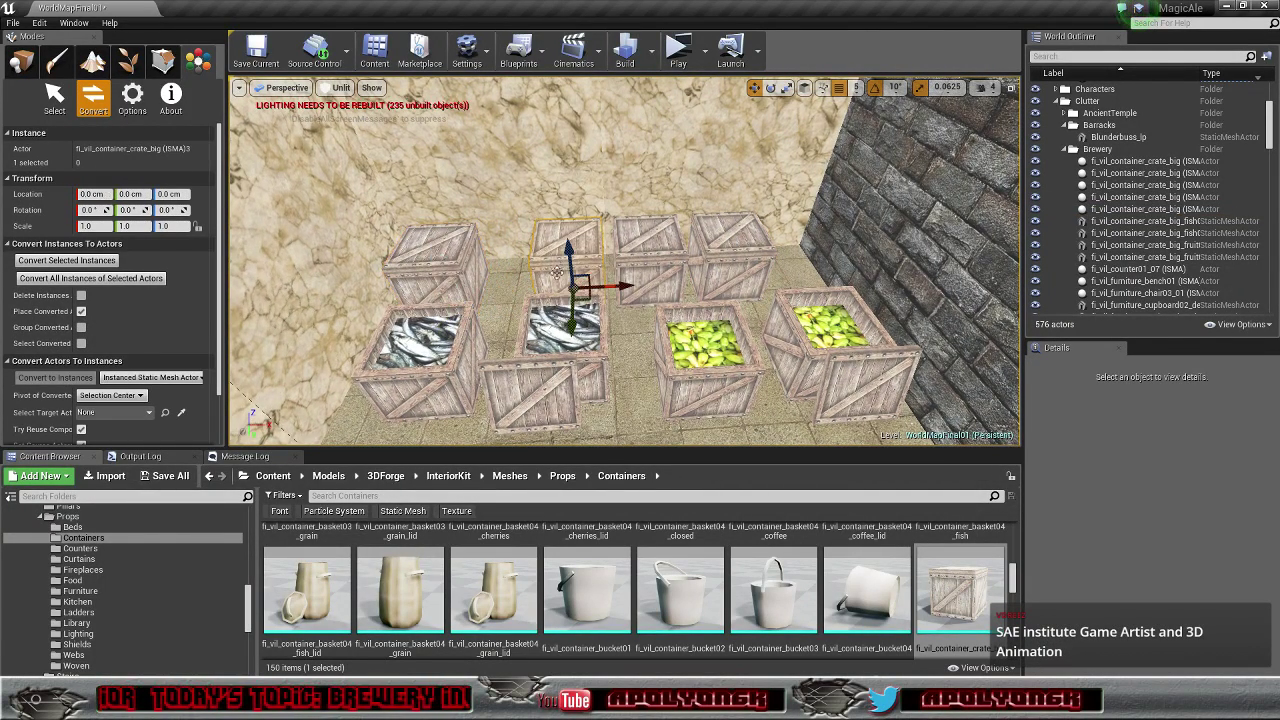
drag(625, 289, 576, 288)
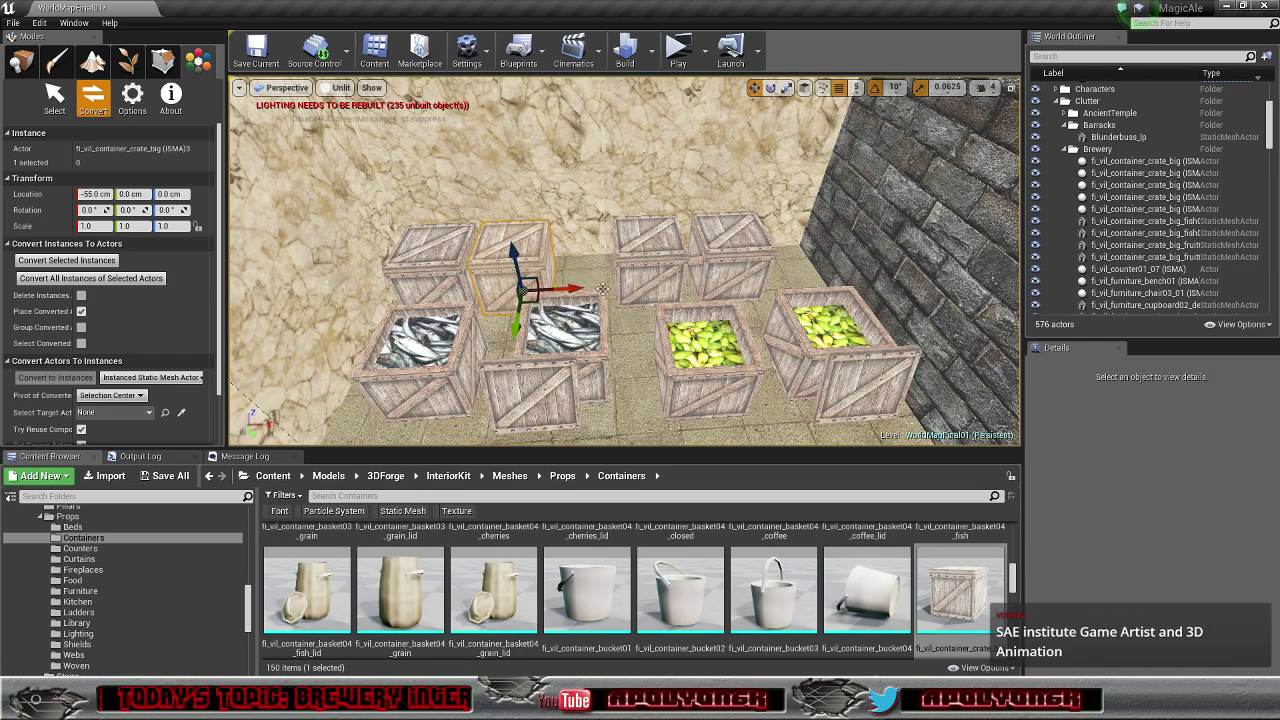
key(ctrl+z)
drag(688, 283, 752, 281)
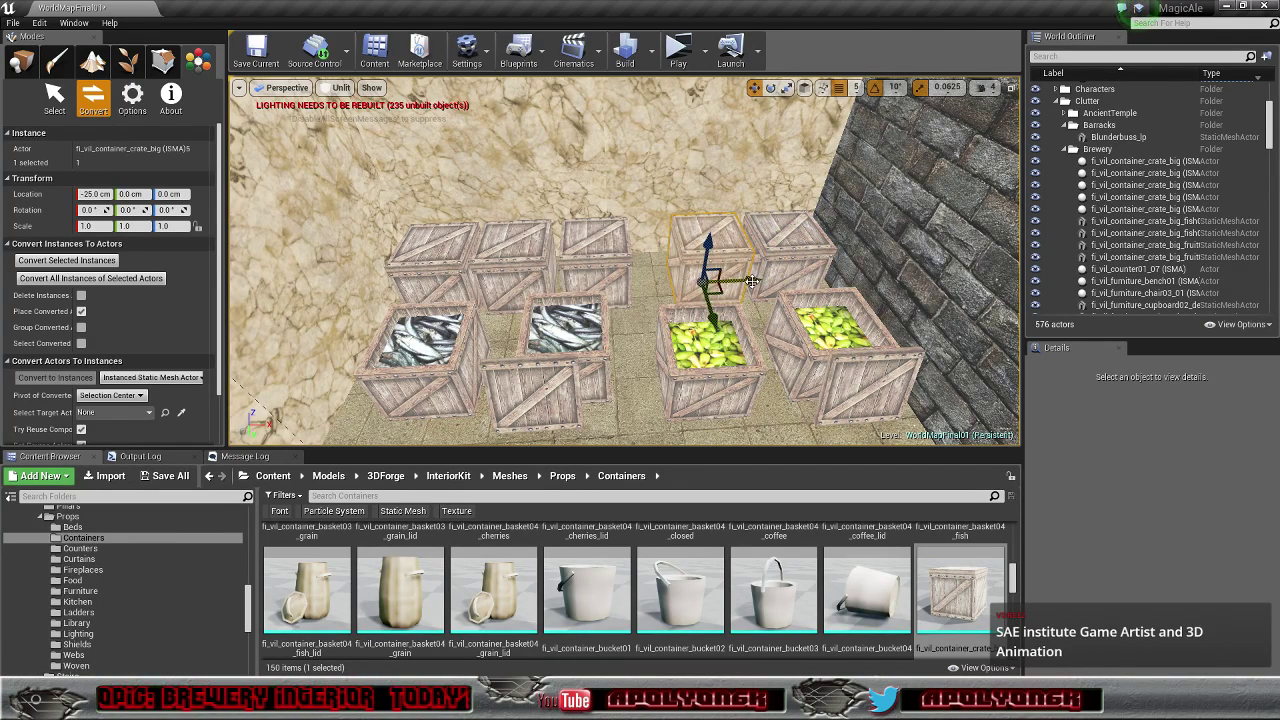
Step: Duplicate closed crates into a second layer 70 cm up, one above the pair and two above the group of three
alt+drag(708, 243, 716, 190)
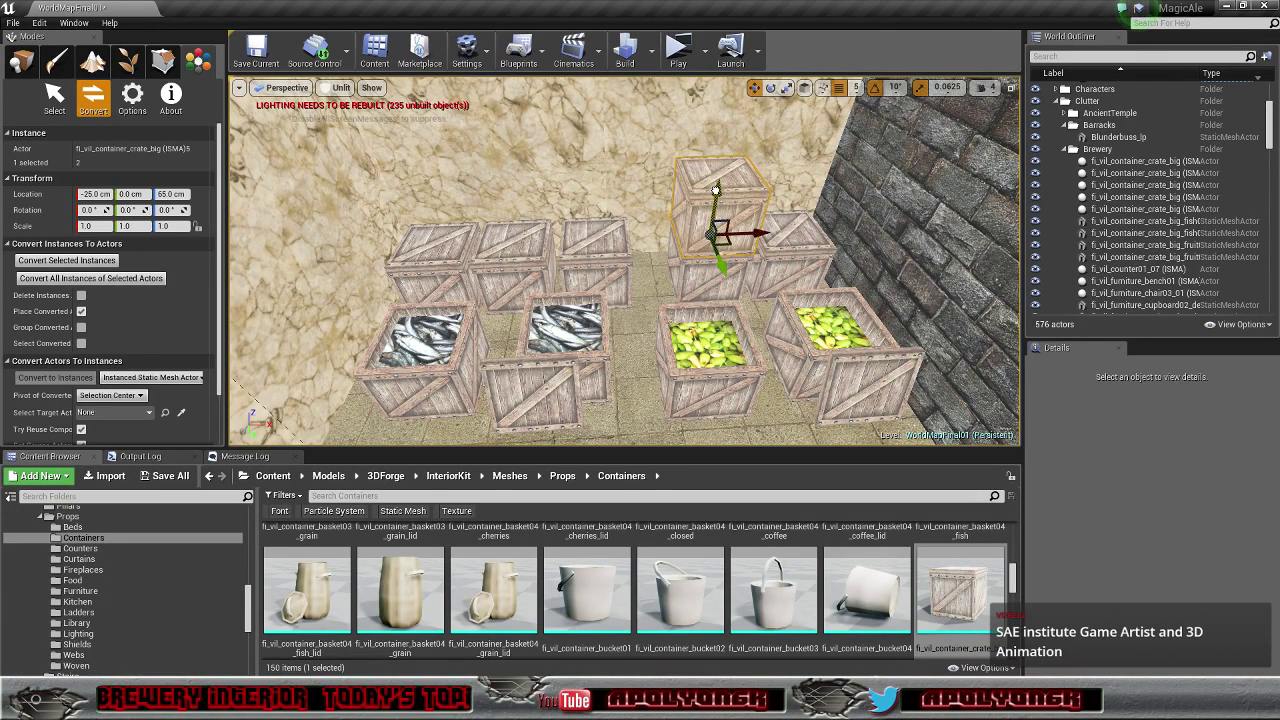
drag(758, 234, 762, 195)
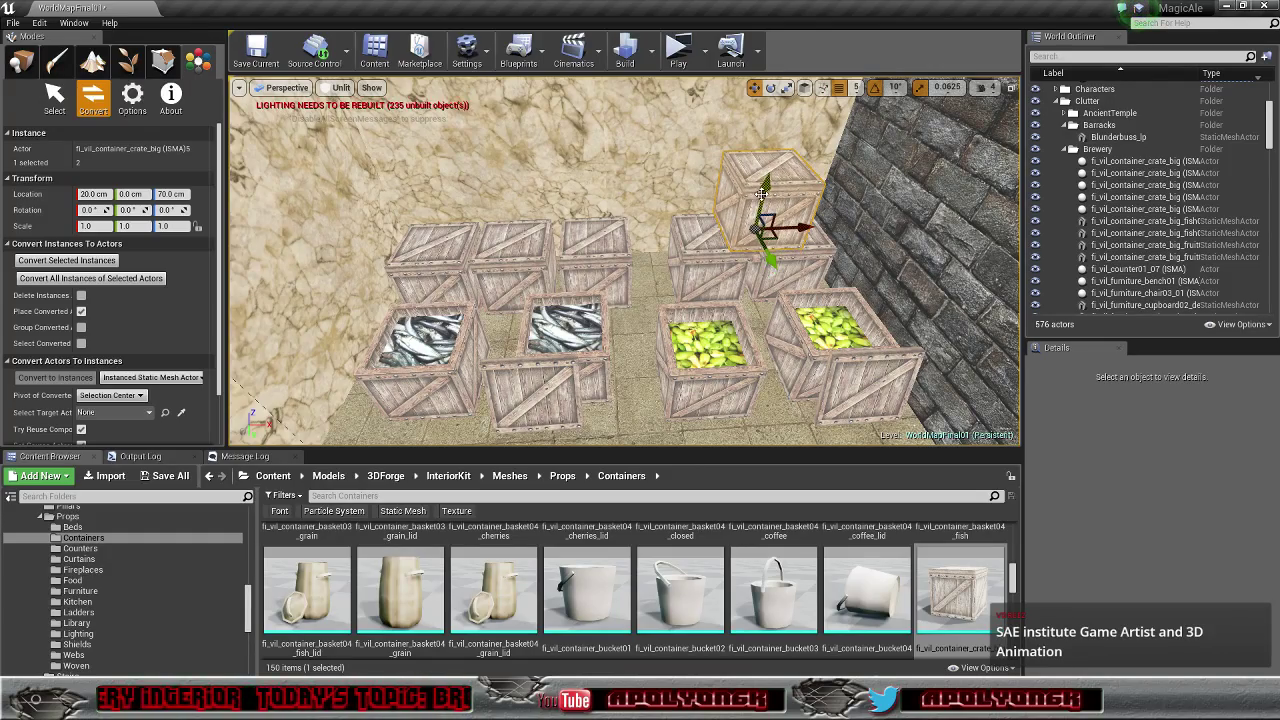
right_drag(761, 195, 845, 292)
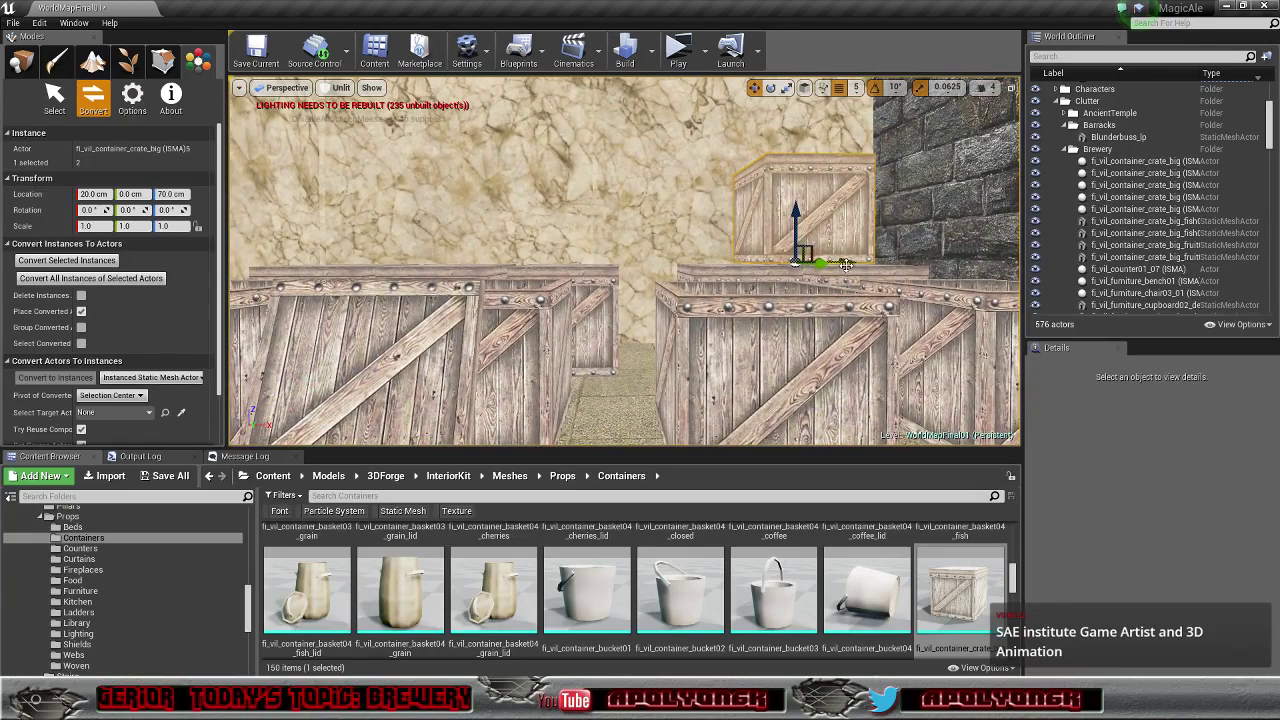
alt+drag(845, 264, 563, 268)
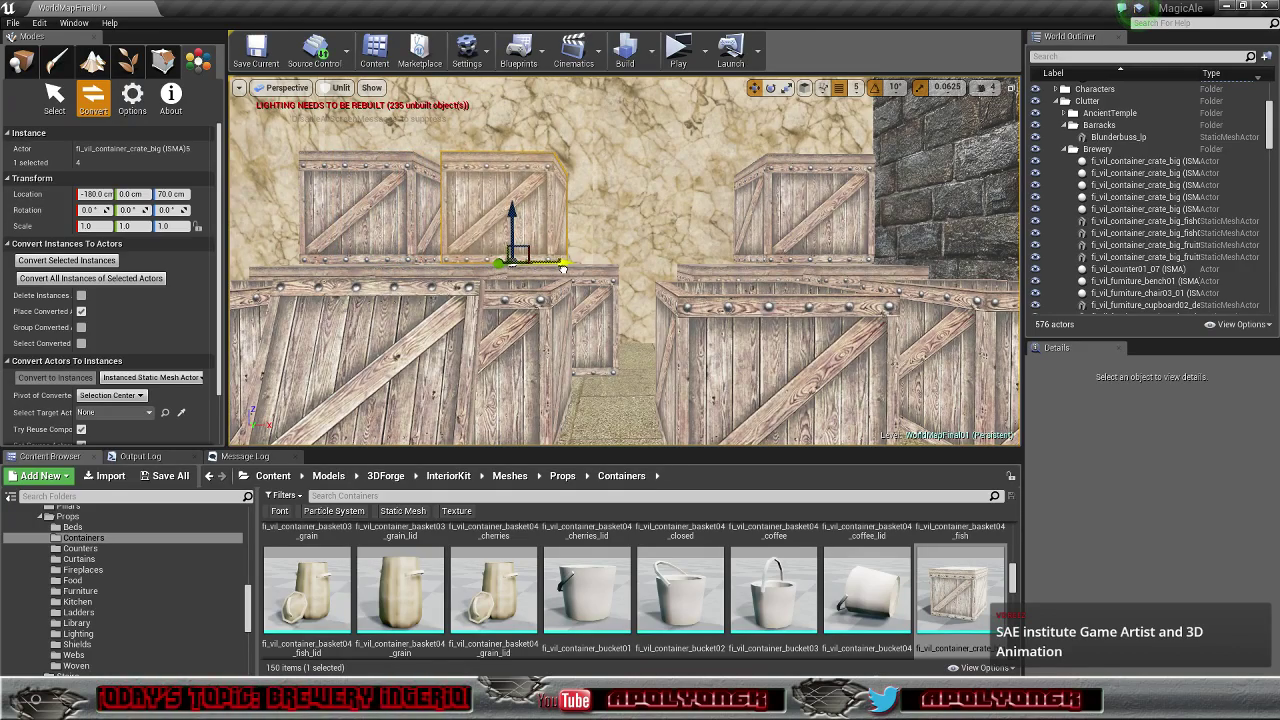
Step: Duplicate a closed crate on top of the taller stack as a third layer, offset to -230, 0, 140 cm, and clear the selection
mouse_move(616, 318)
right_down()
mouse_move(590, 300)
mouse_move(616, 318)
right_up()
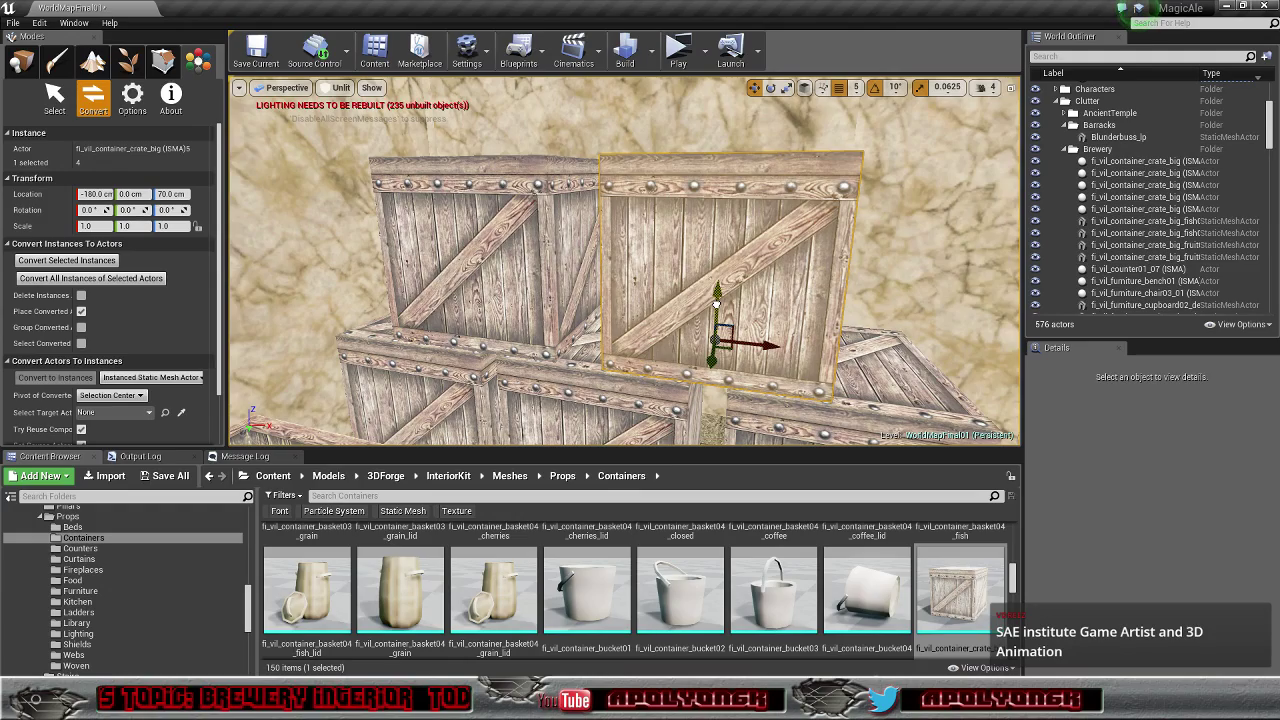
drag(713, 305, 716, 303)
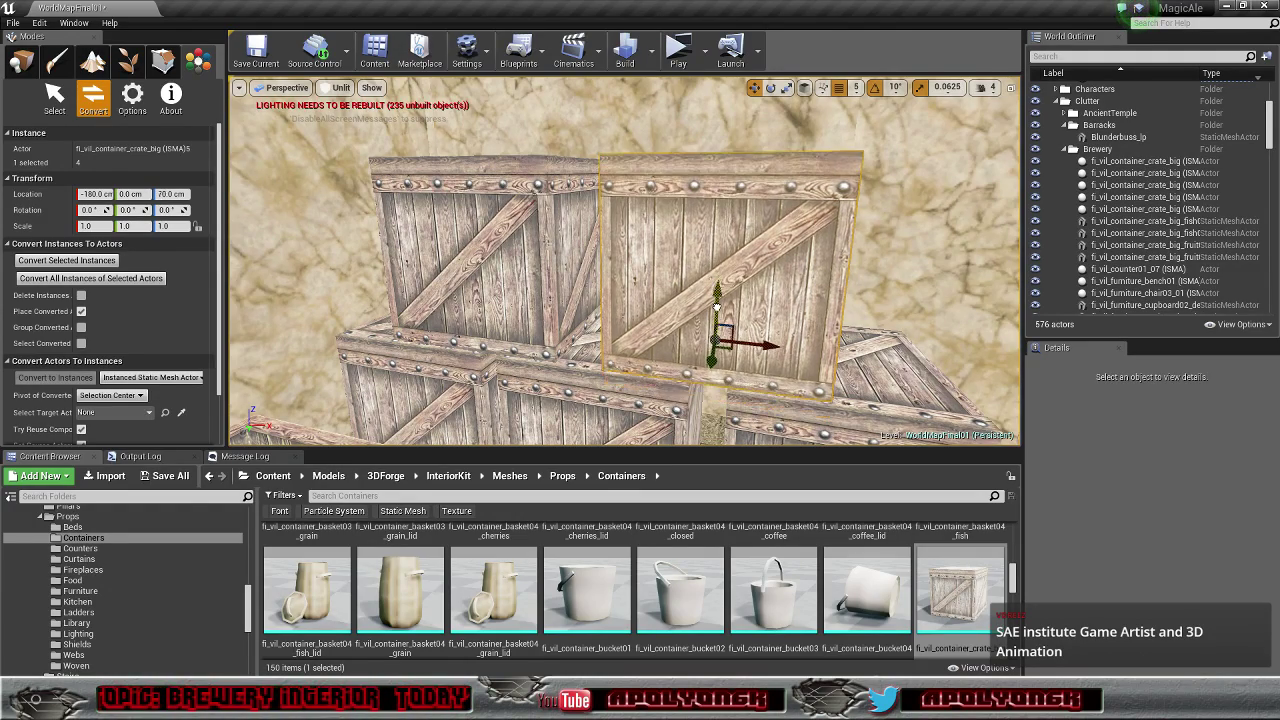
right_drag(684, 341, 719, 291)
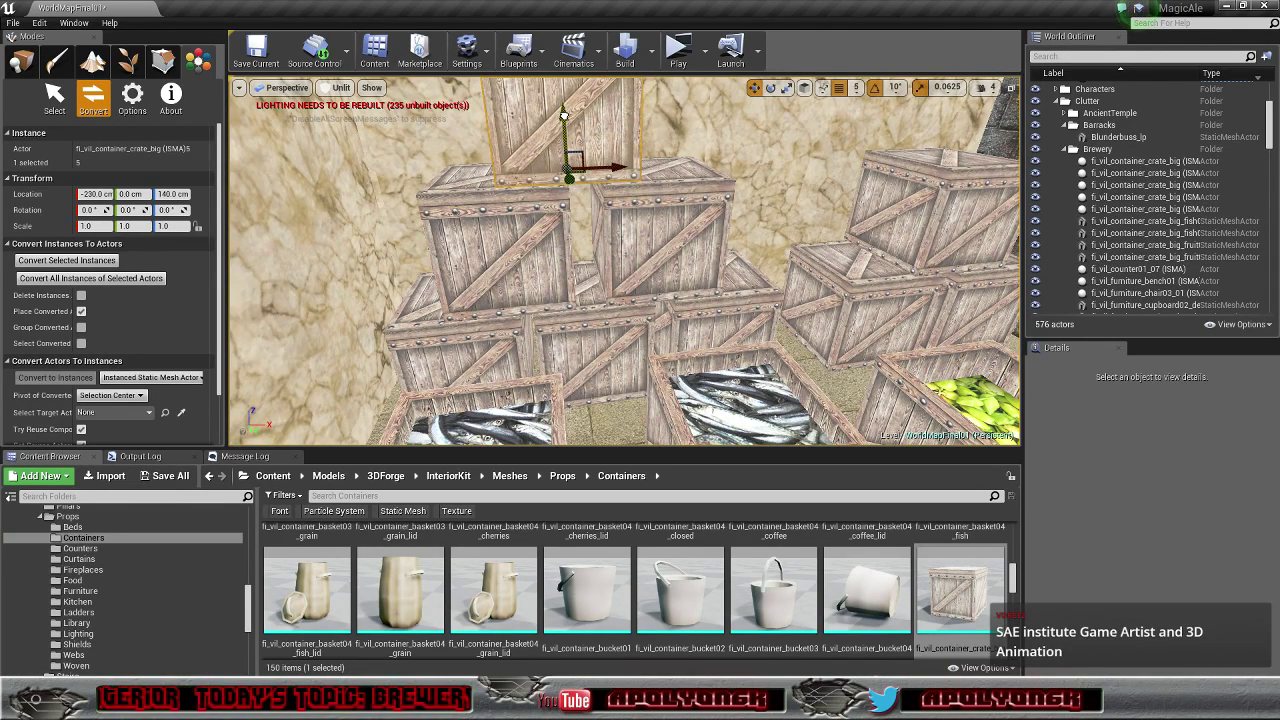
right_drag(608, 209, 582, 230)
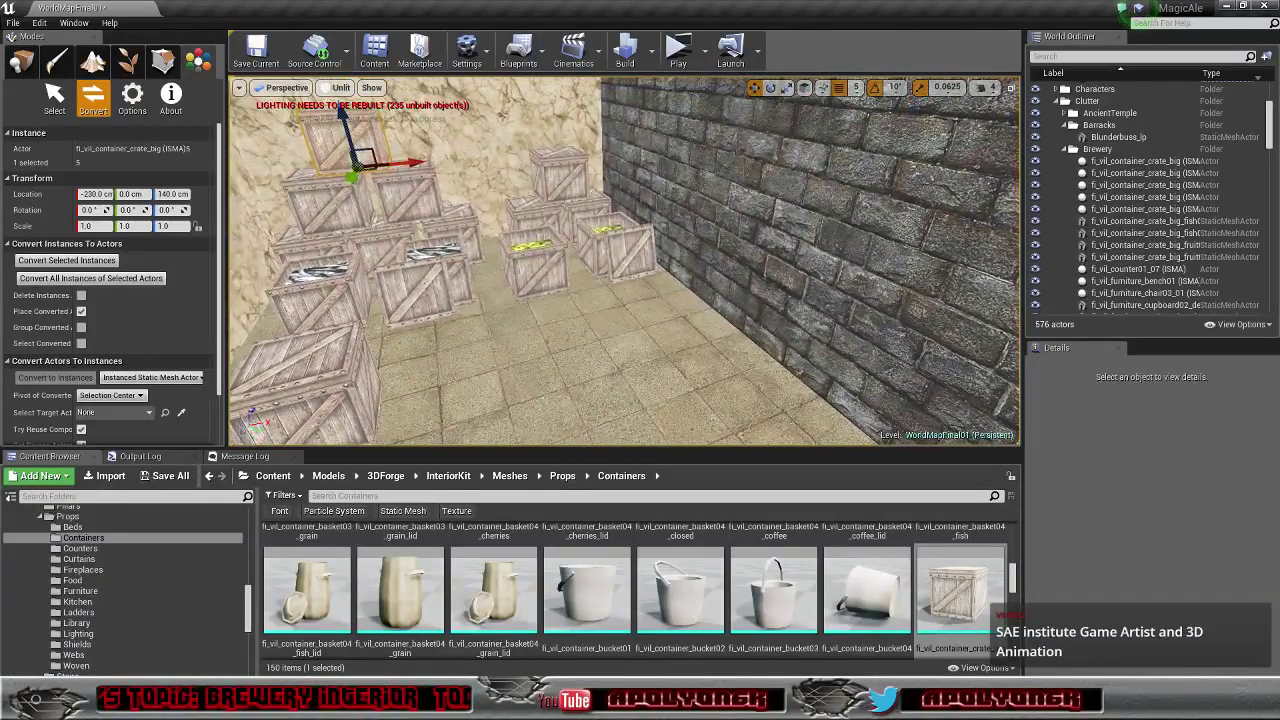
key(Escape)
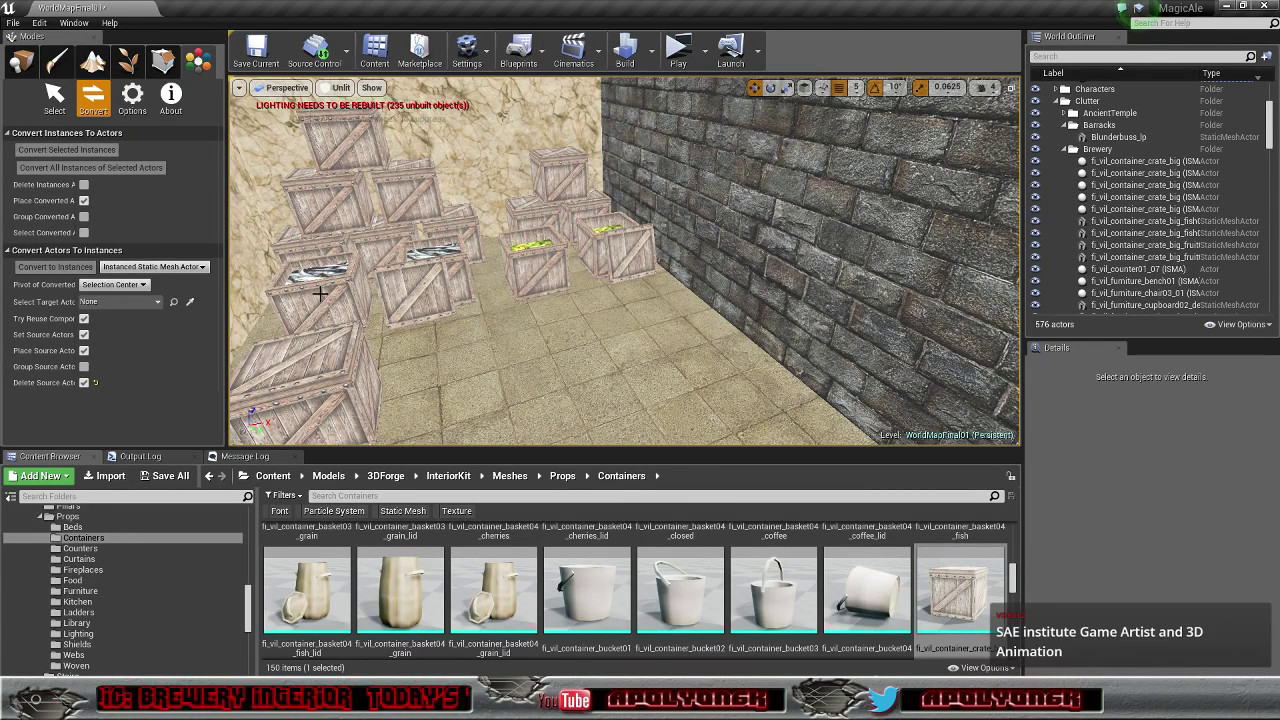
Step: Select the fi_vil_container_crate_big_fish01 crate in front of the taller stack for repositioning
click(1145, 222)
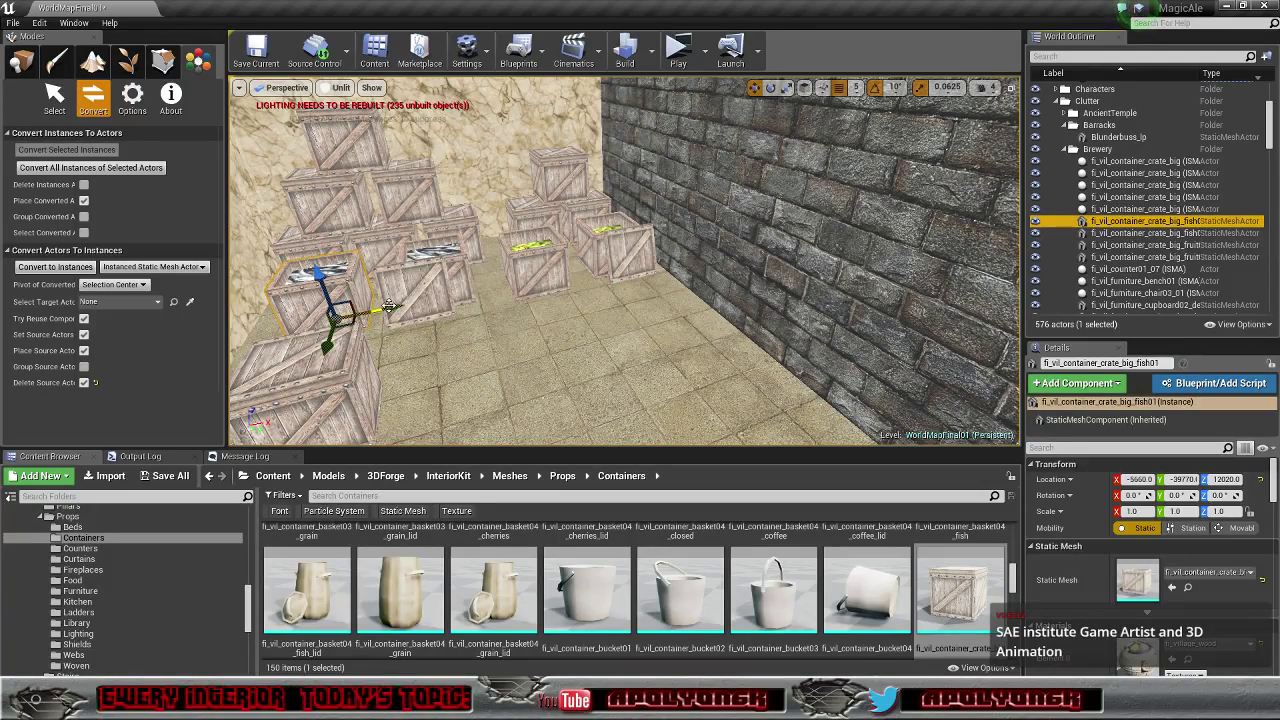
Step: Move the fish crate fi_vil_container_crate_big_fish01 against the brick wall beyond the stairwell, at X -4315
drag(388, 306, 966, 234)
key(w)
right_drag(857, 291, 920, 305)
key(s)
mouse_move(777, 309)
right_down()
mouse_move(790, 350)
mouse_move(800, 335)
mouse_move(777, 309)
right_up()
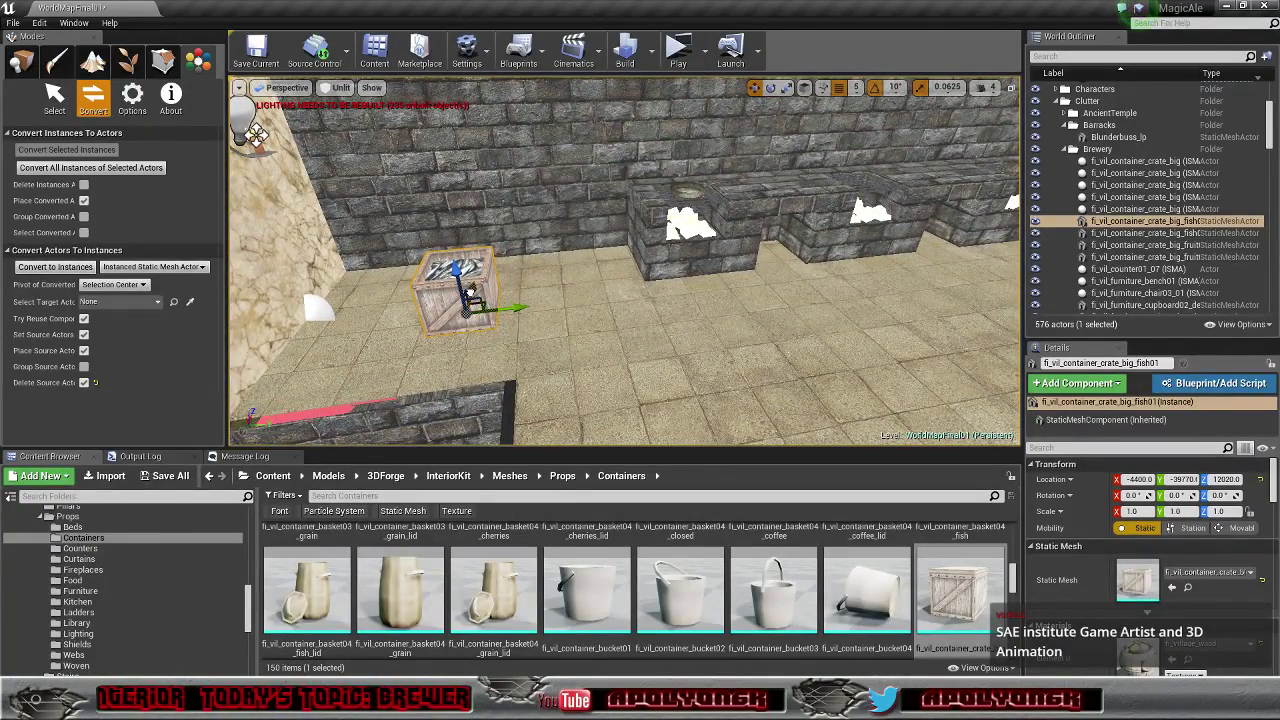
drag(470, 294, 479, 259)
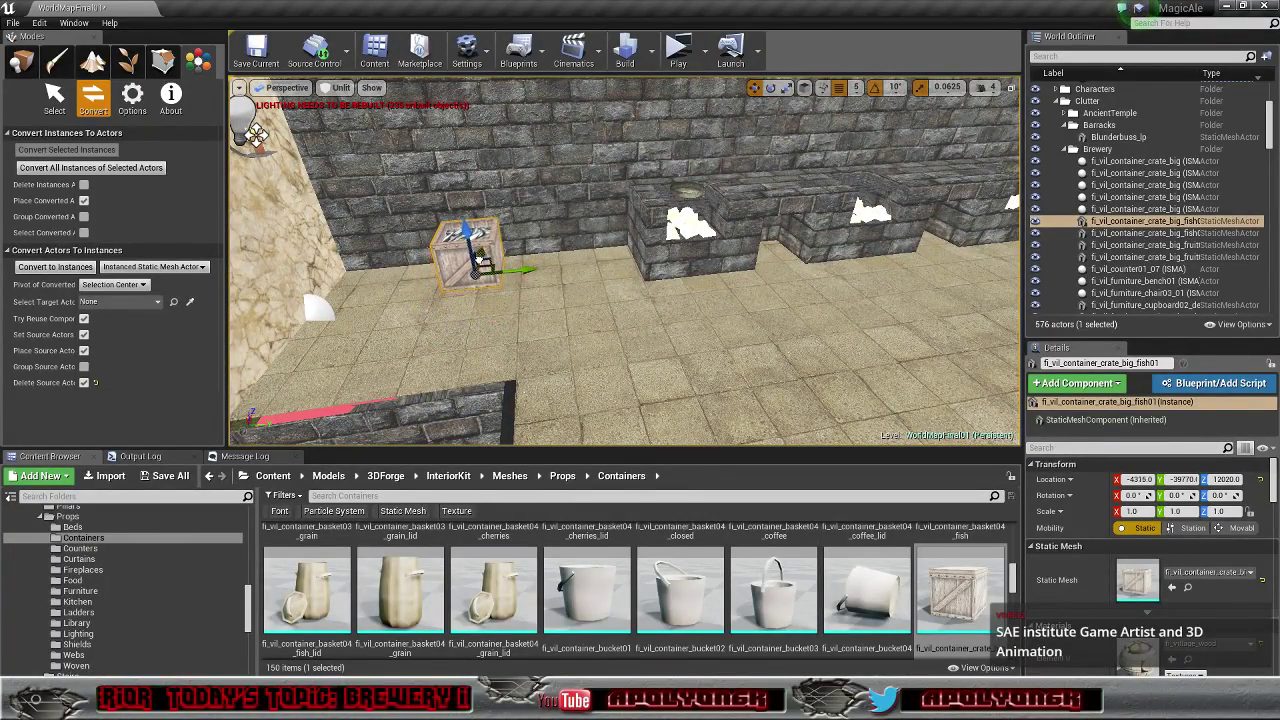
Step: Move the fruit crate fi_vil_container_crate_big_fruit01 beside the relocated fish crate along the brick wall, at X -4315, Y -39870
click(1145, 245)
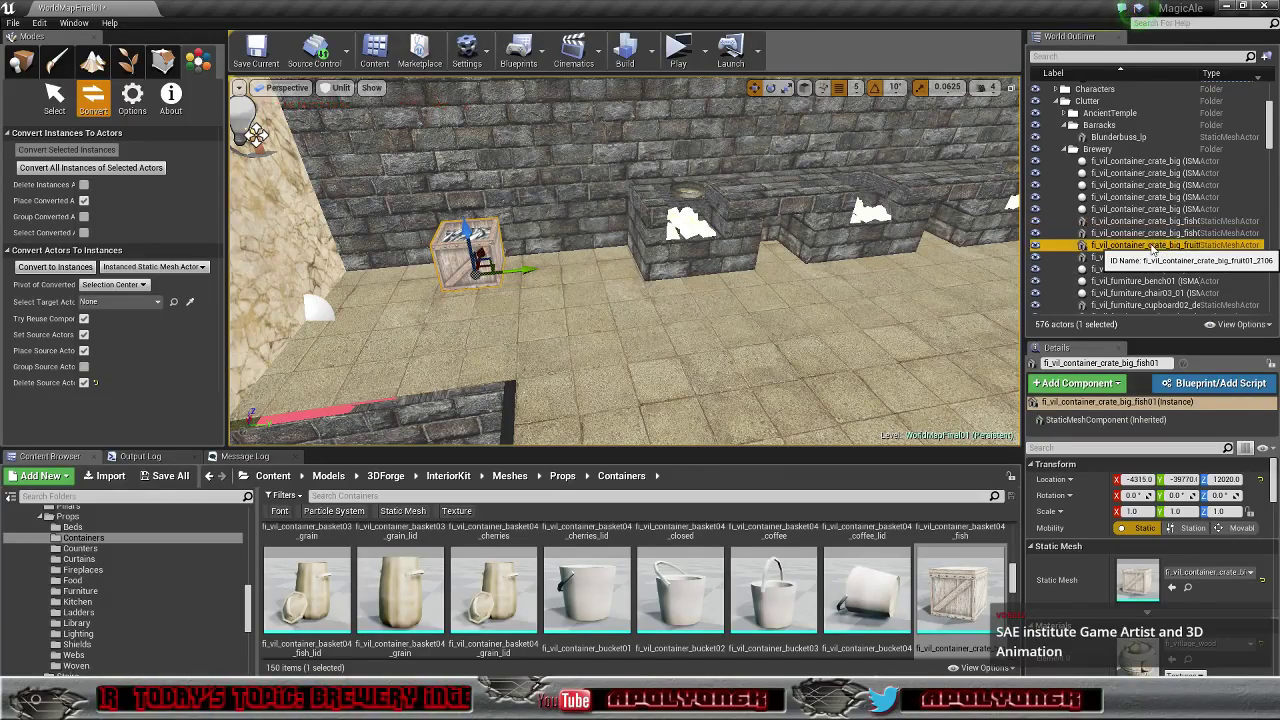
key(f)
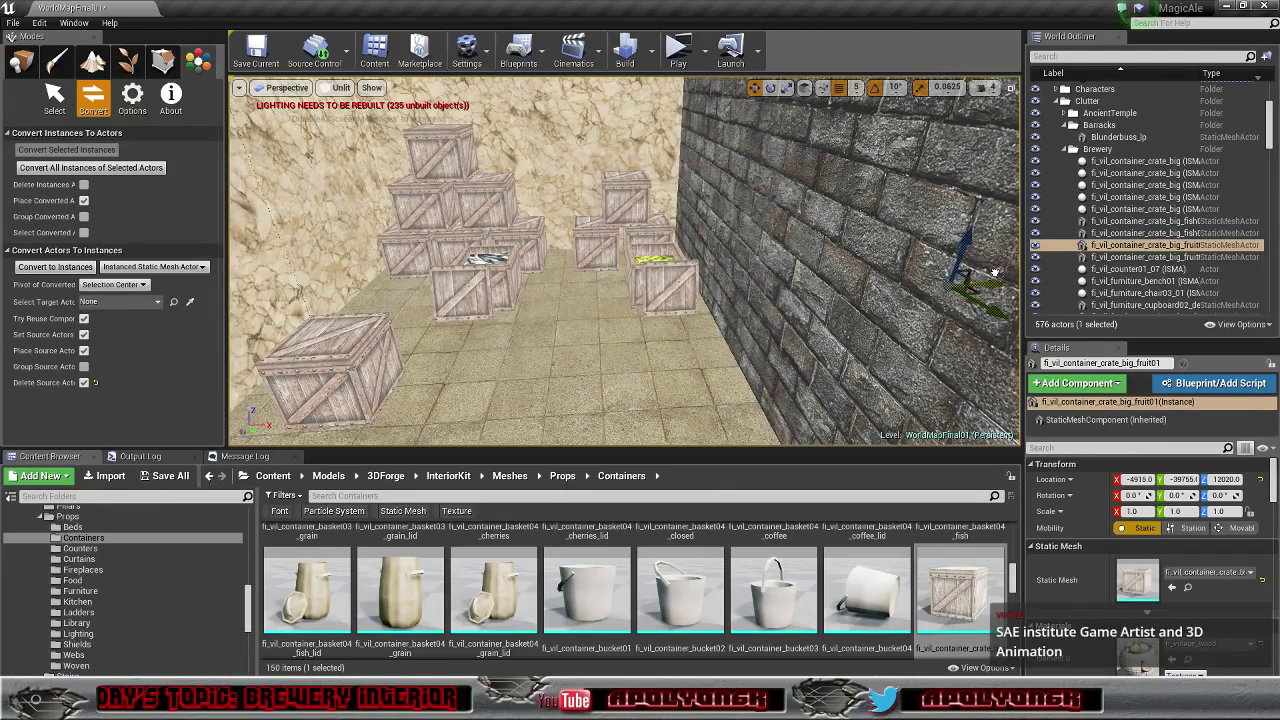
key(f)
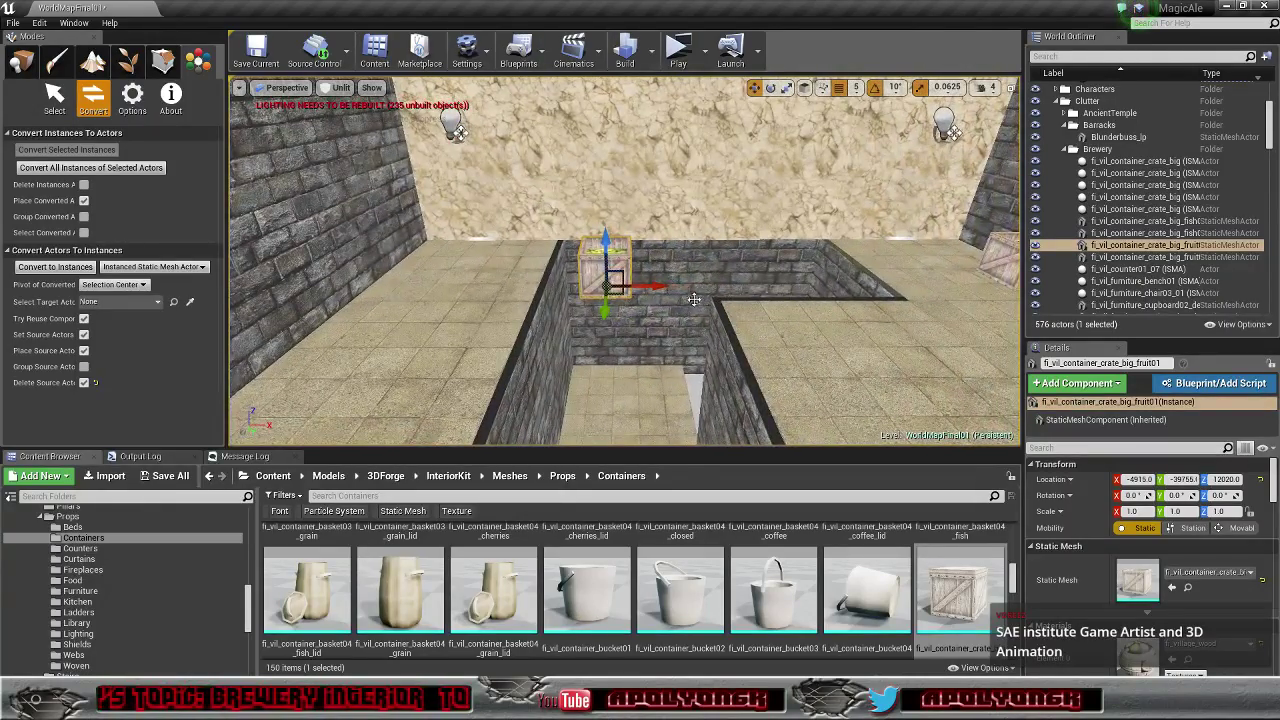
drag(993, 269, 998, 270)
mouse_move(998, 270)
right_down()
mouse_move(1015, 280)
mouse_move(1010, 255)
mouse_move(920, 260)
mouse_move(1010, 270)
right_up()
right_drag(926, 312, 926, 342)
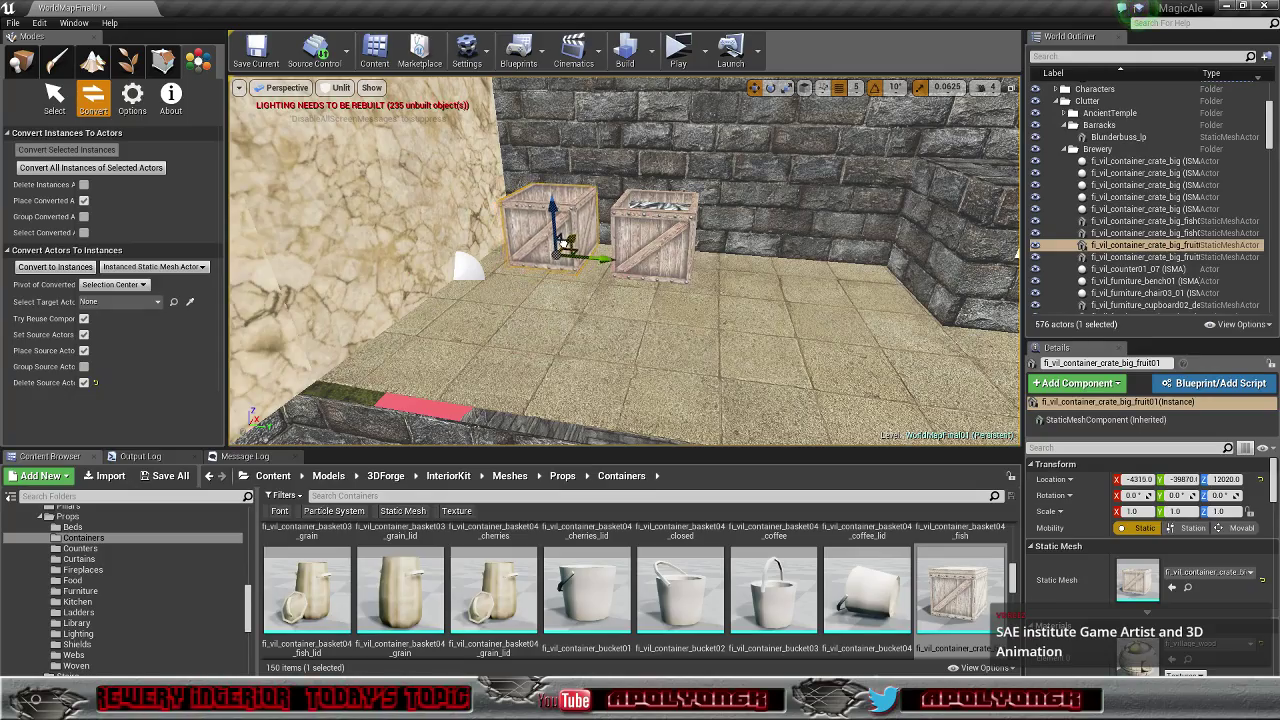
right_drag(567, 246, 705, 370)
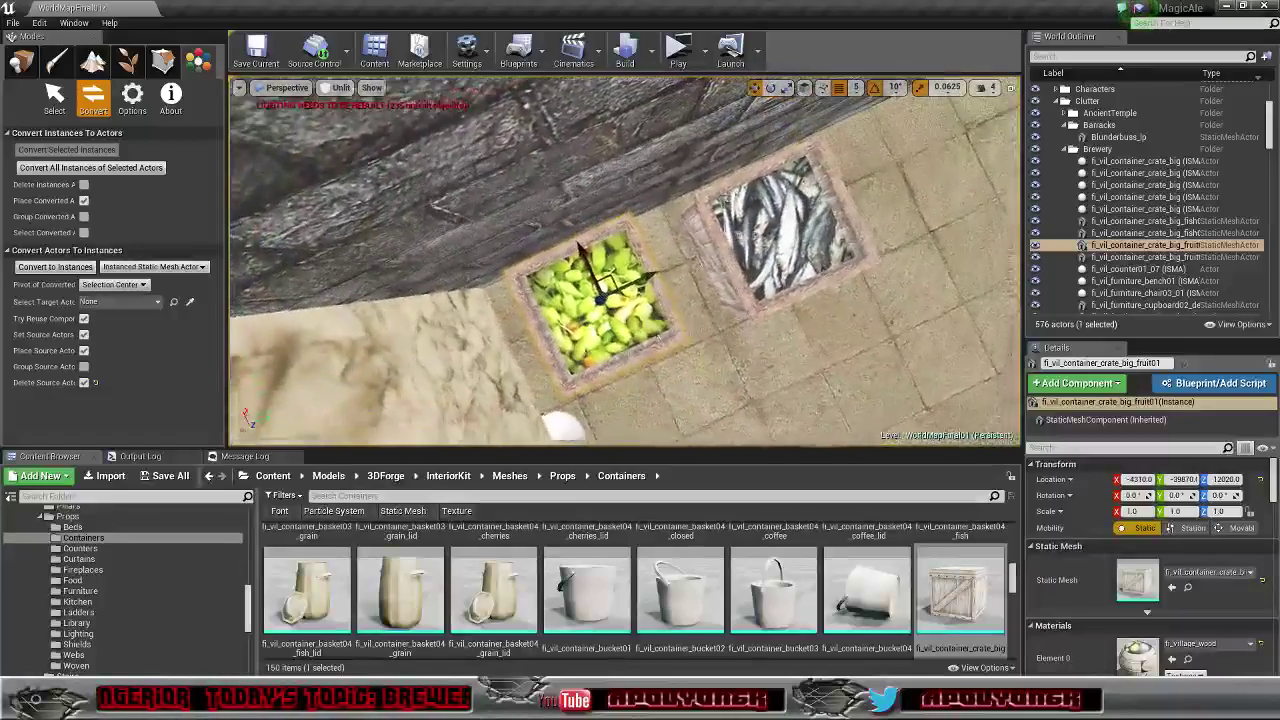
right_drag(597, 271, 587, 271)
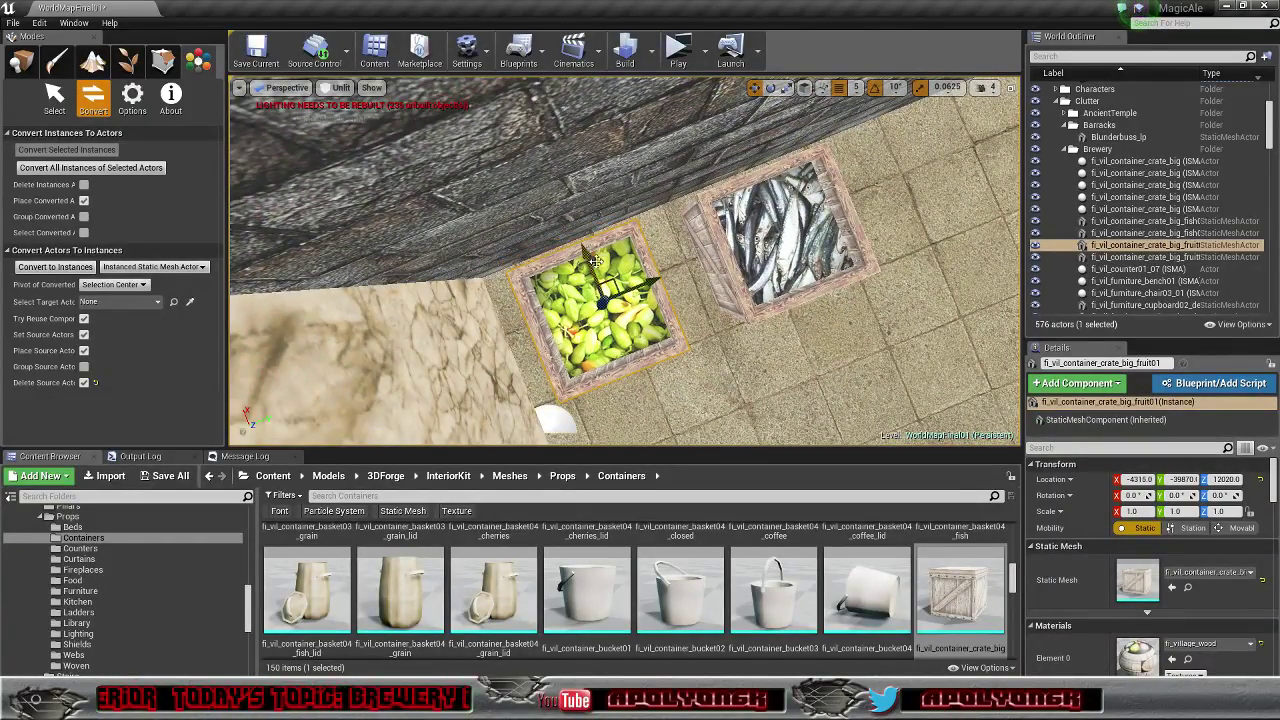
Step: Move the fruit crate fi_vil_container_crate_big_fruit02 toward its crate stack at X -5365, Y -39795 and rotate it -90° about Z
right_drag(587, 271, 590, 306)
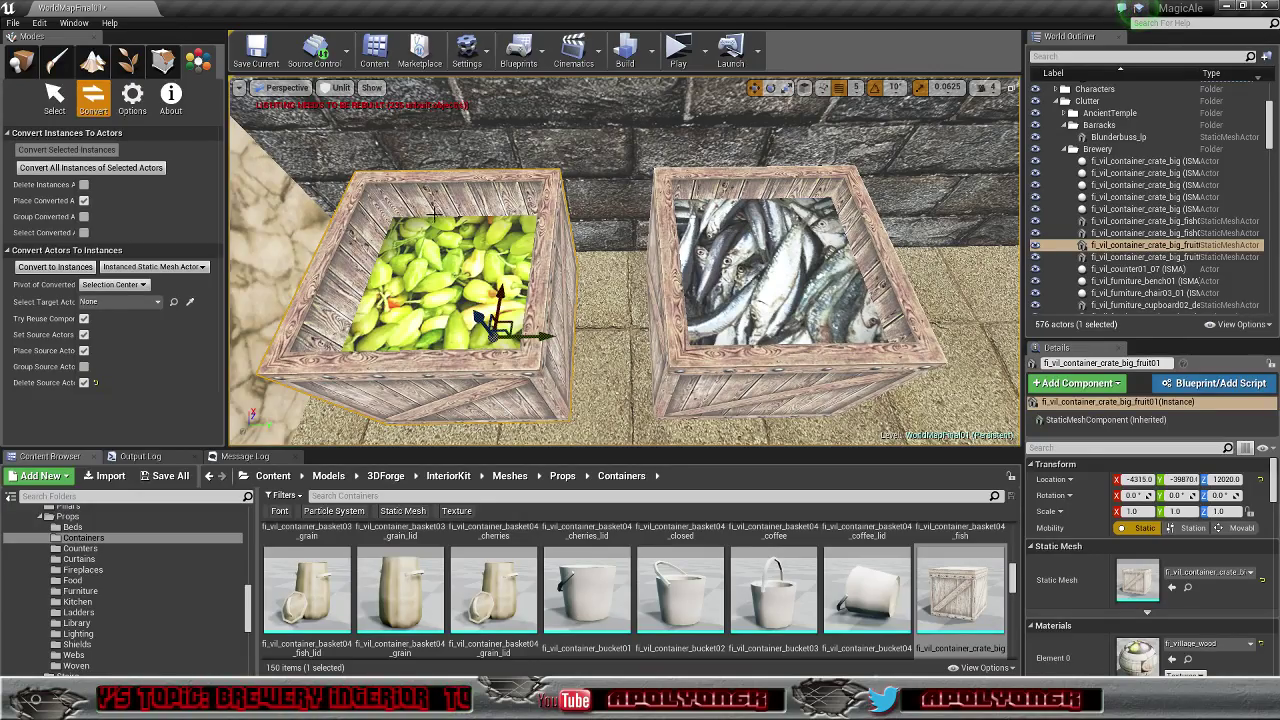
right_drag(753, 223, 733, 204)
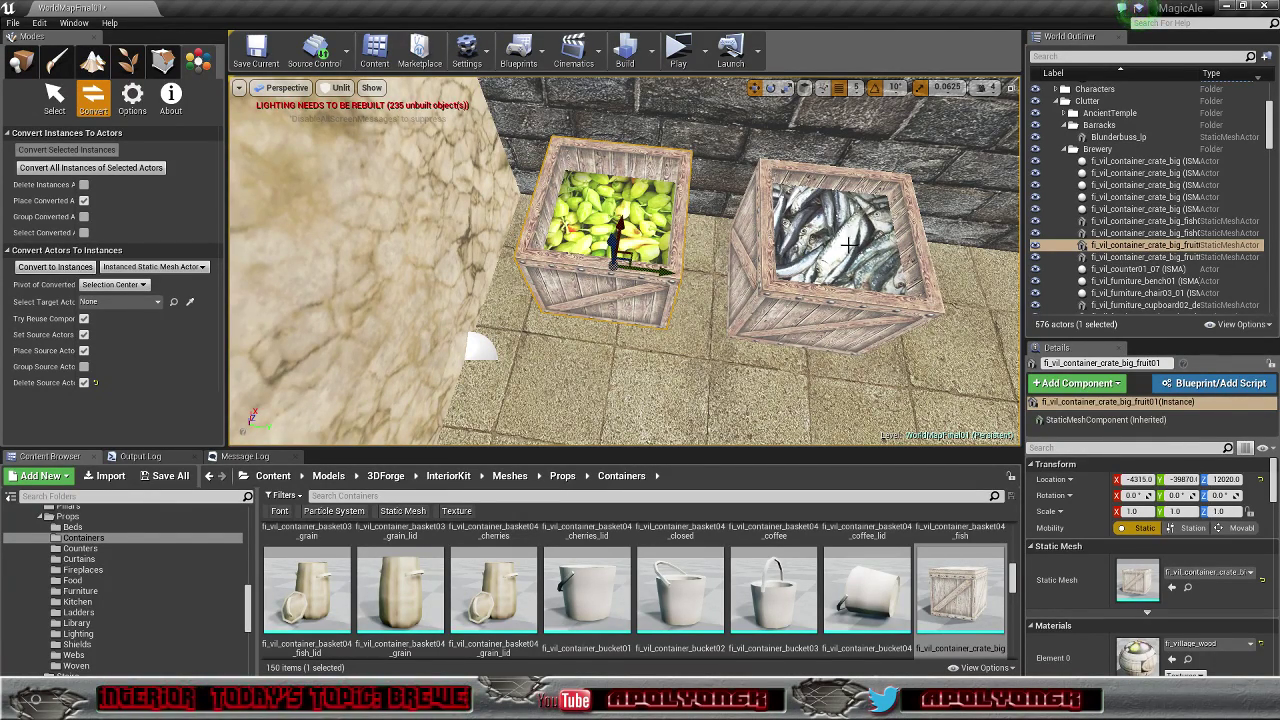
right_drag(872, 282, 763, 266)
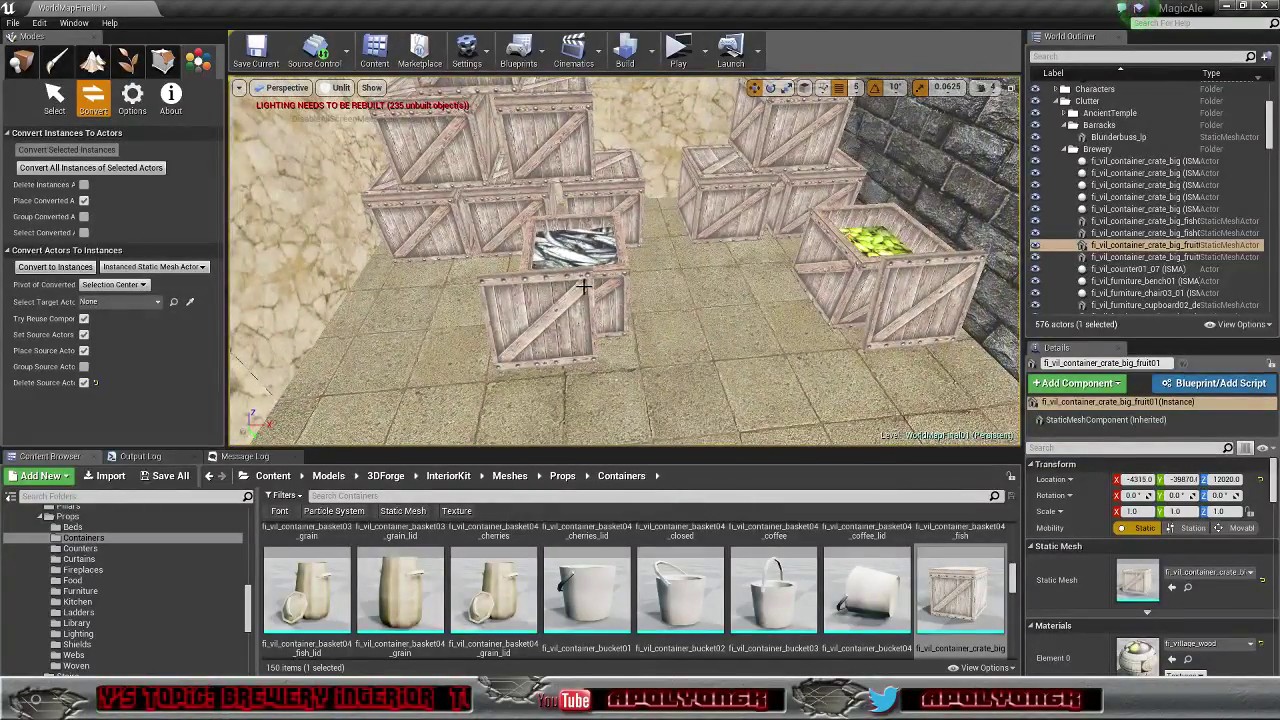
key(Escape)
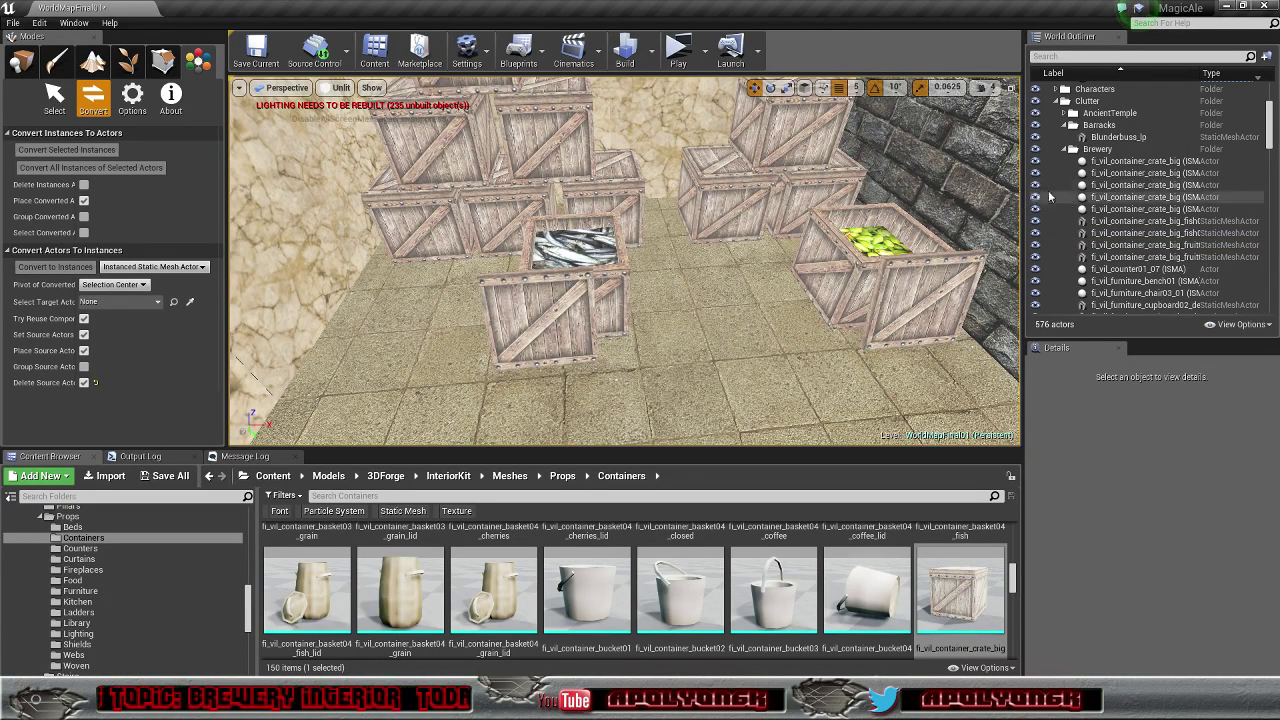
click(1140, 245)
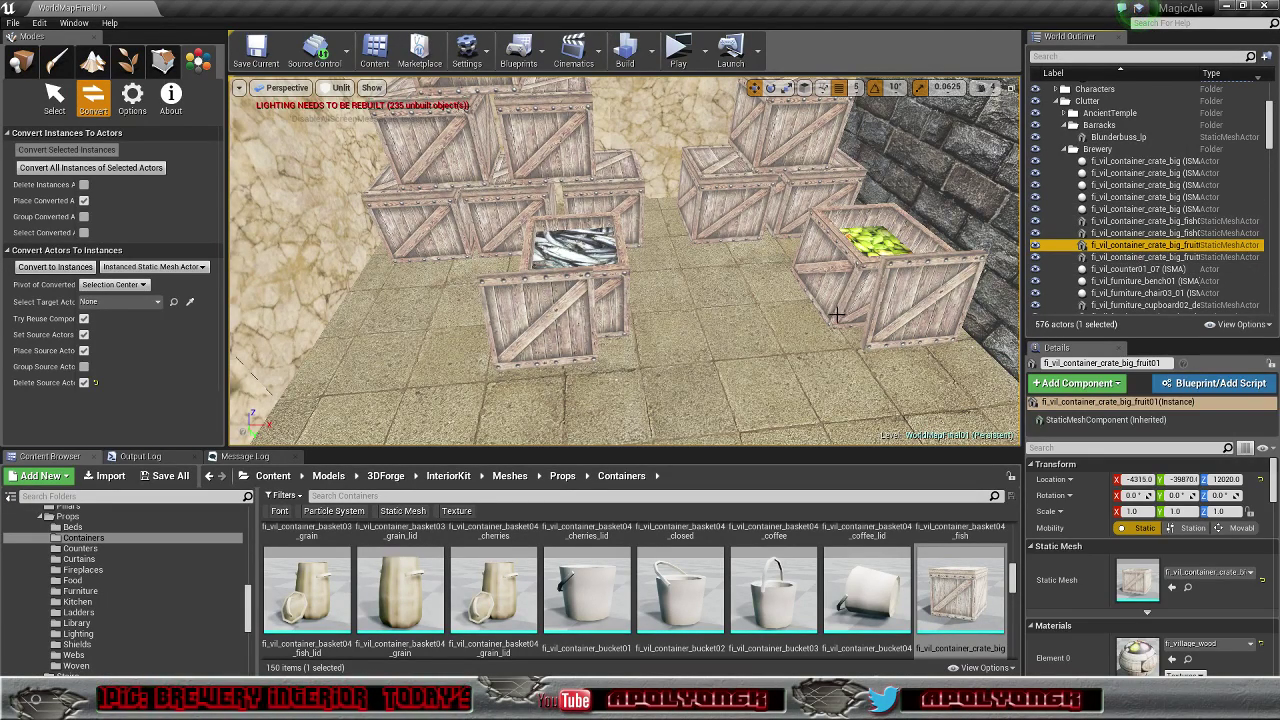
click(1140, 258)
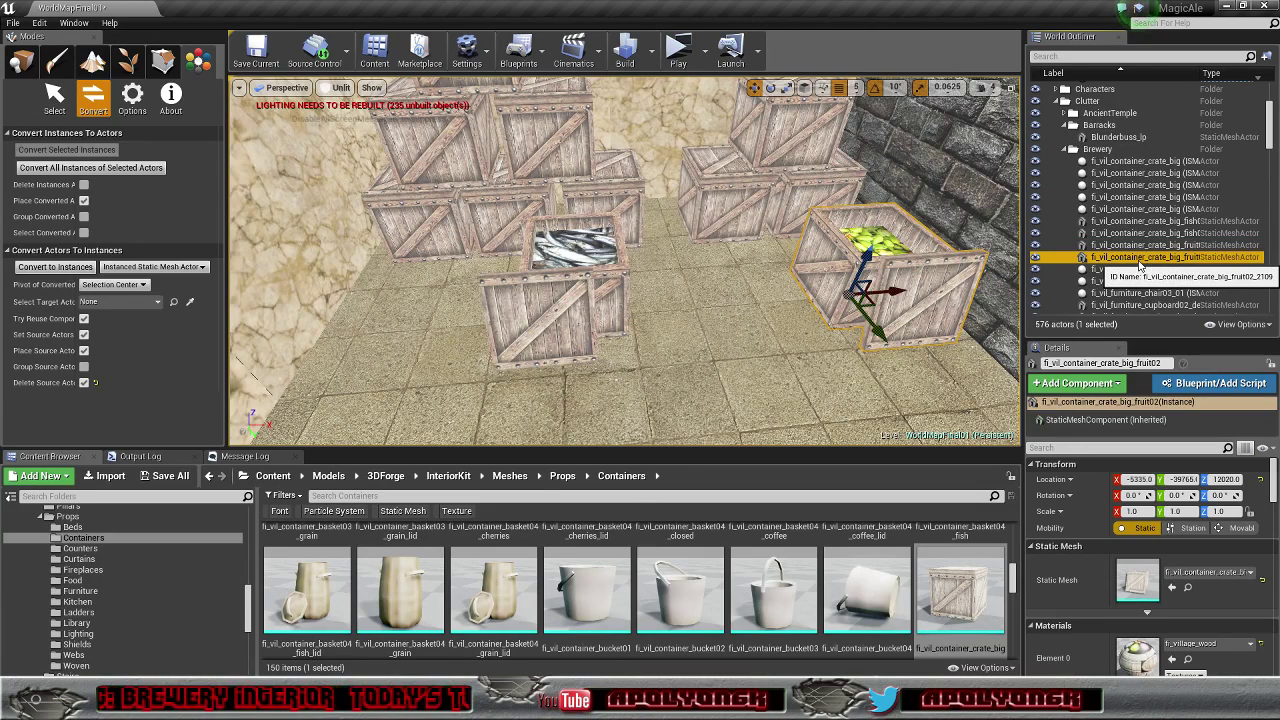
drag(874, 327, 845, 268)
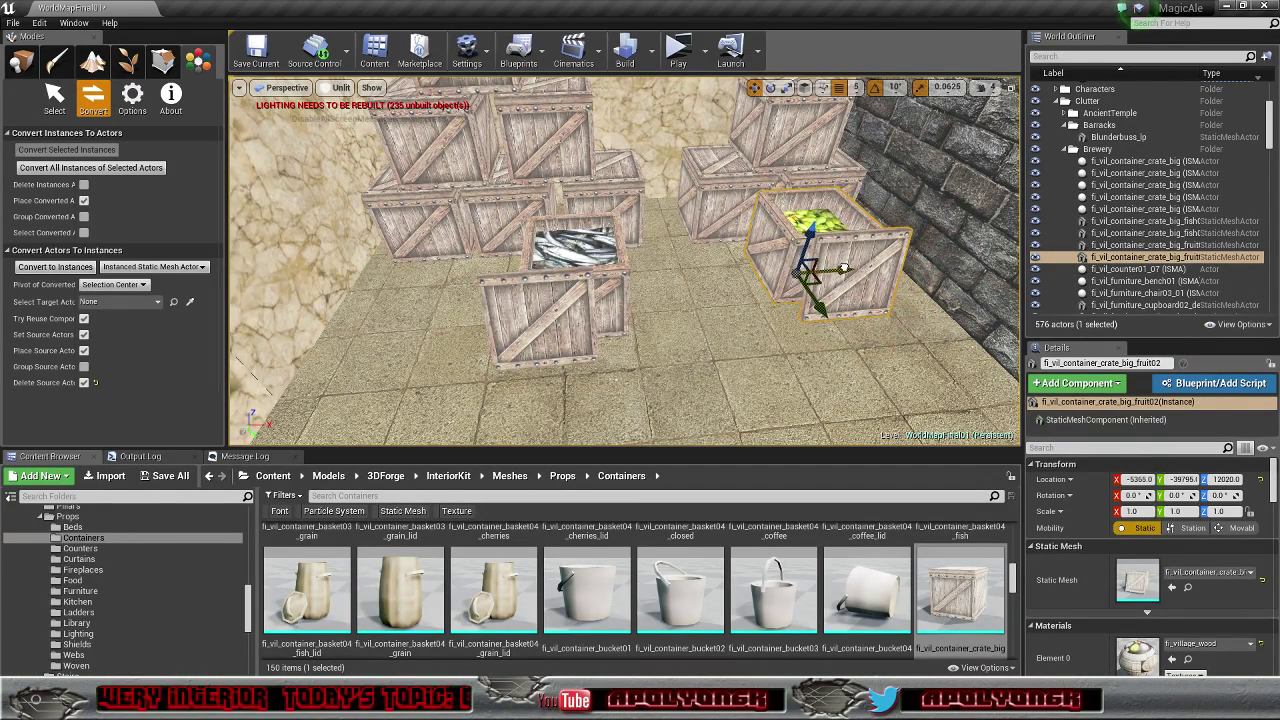
key(e)
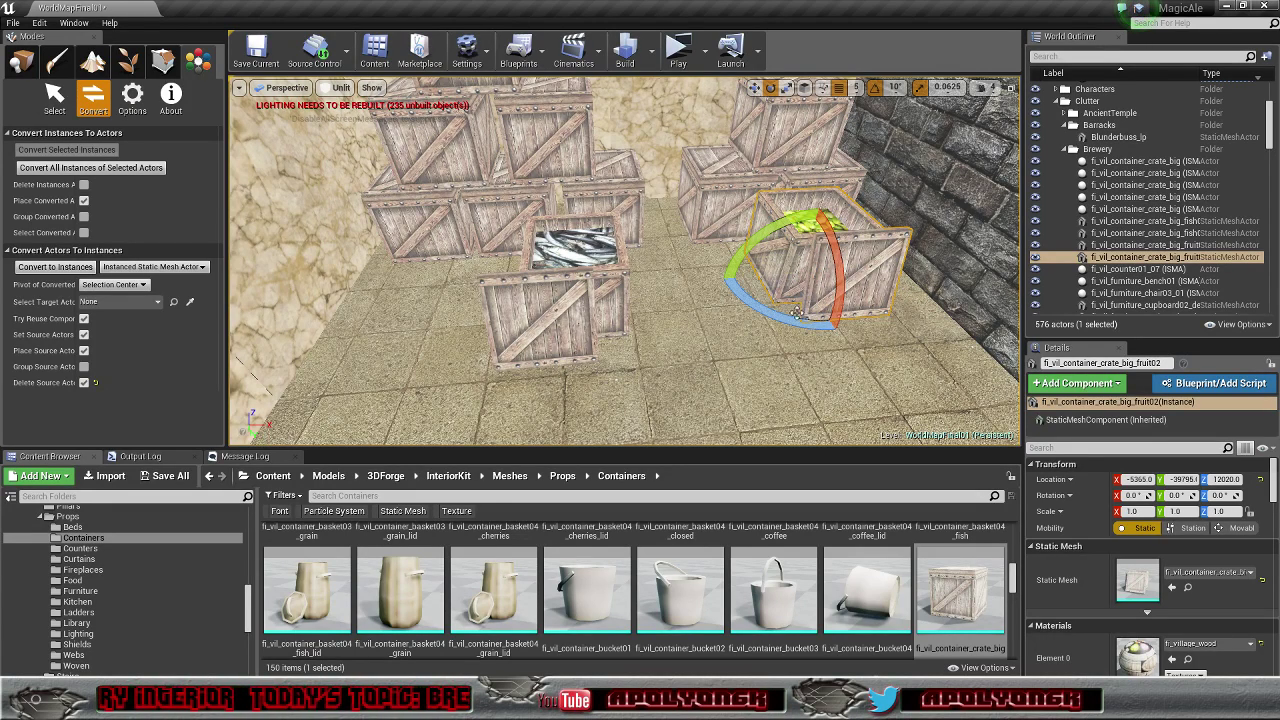
drag(769, 319, 716, 320)
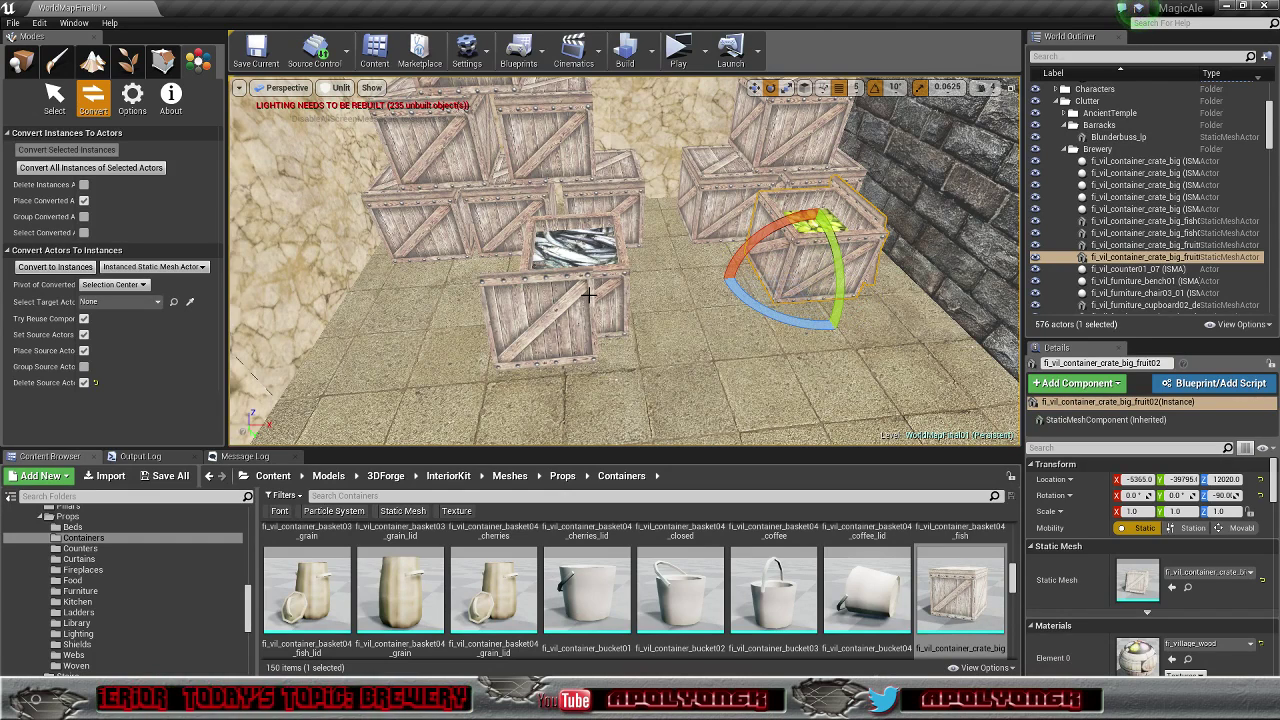
key(Escape)
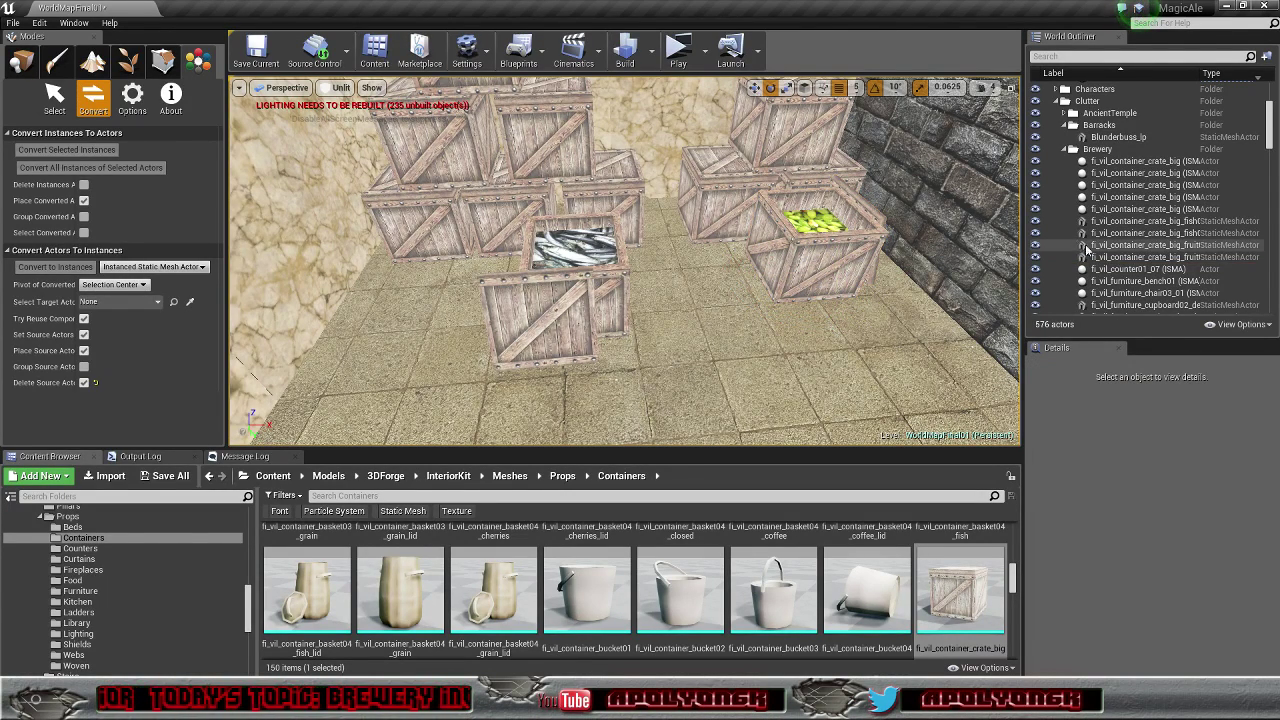
Step: Rotate the fish crate fi_vil_container_crate_big_fish02 90° about Z and move it toward its crate stack, at X -5600, Y -39790
click(1140, 257)
click(1148, 233)
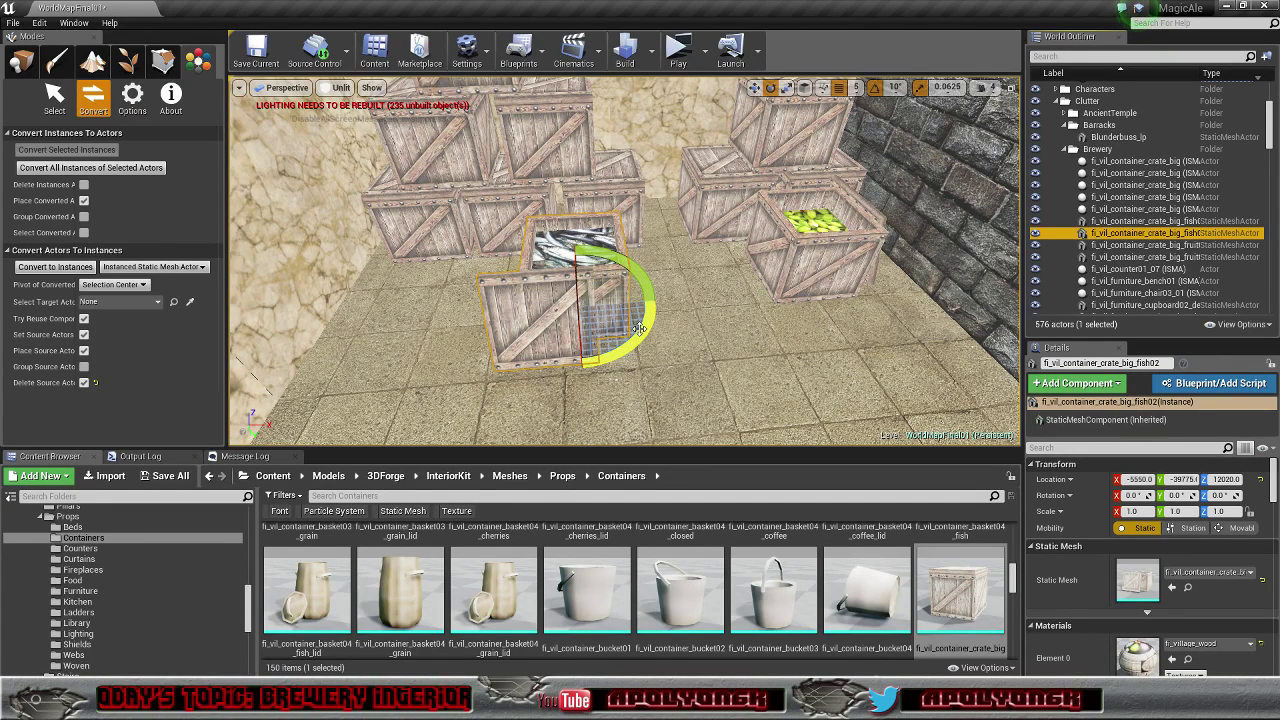
drag(638, 328, 650, 306)
drag(610, 357, 580, 364)
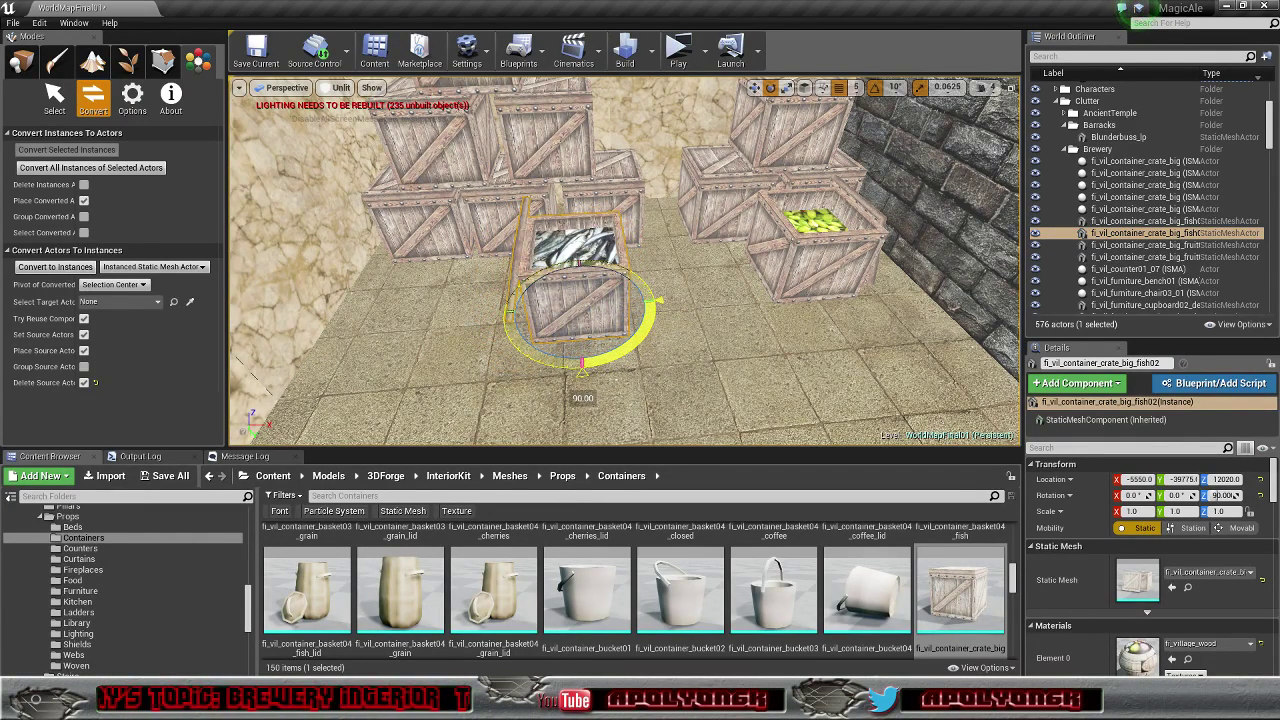
key(w)
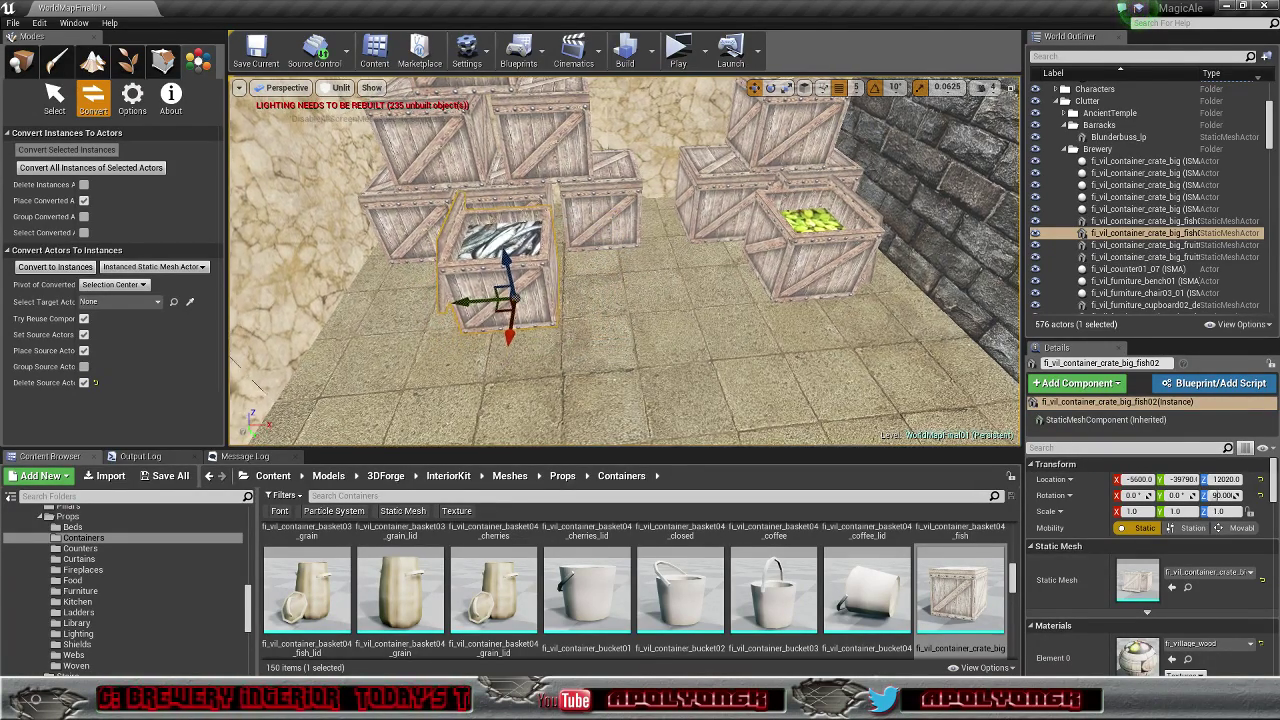
Step: Duplicate the wall candle near the two relocated crates straight down into the stairwell, to Z 11675
right_drag(622, 262, 612, 350)
right_drag(622, 262, 720, 245)
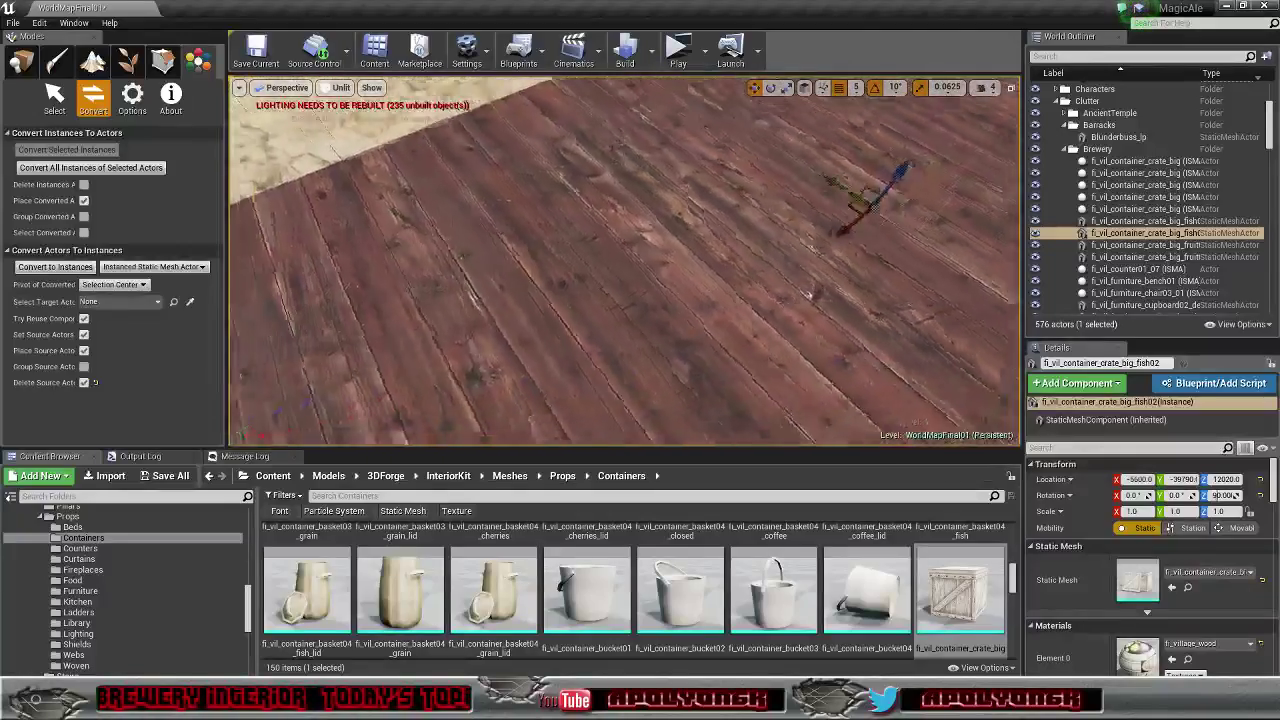
right_drag(622, 262, 540, 290)
right_drag(625, 300, 625, 300)
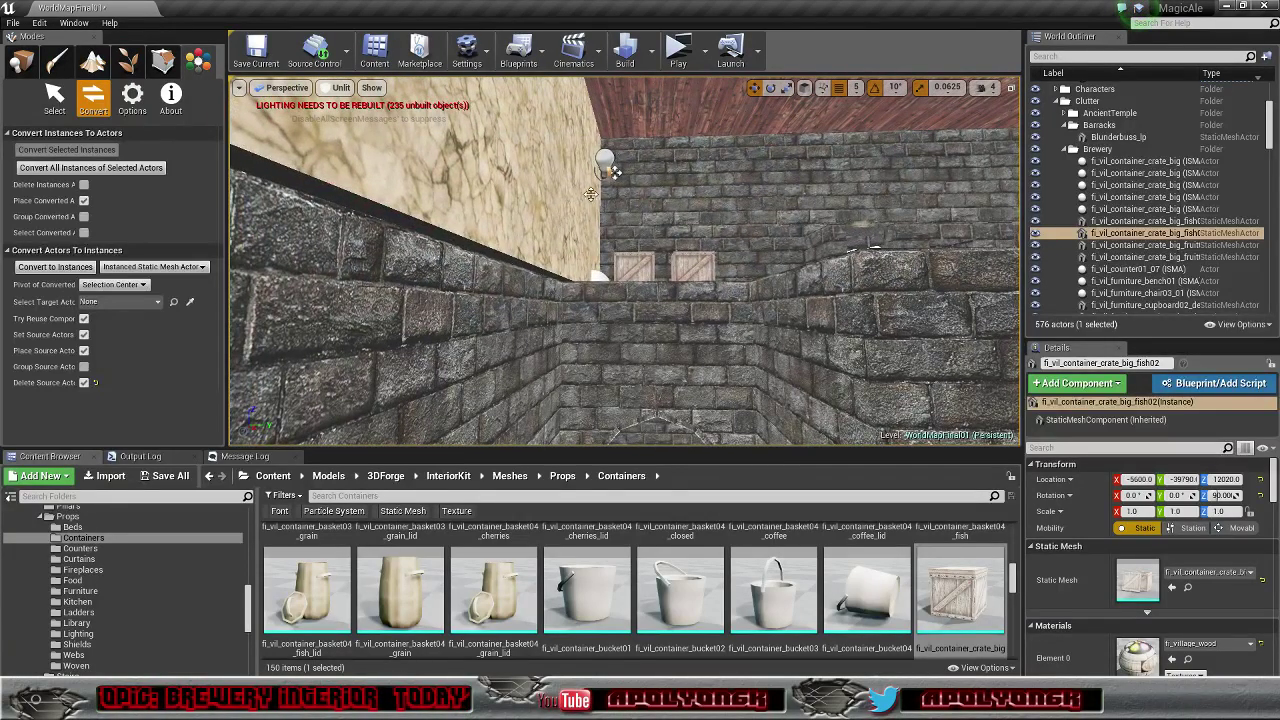
key(Escape)
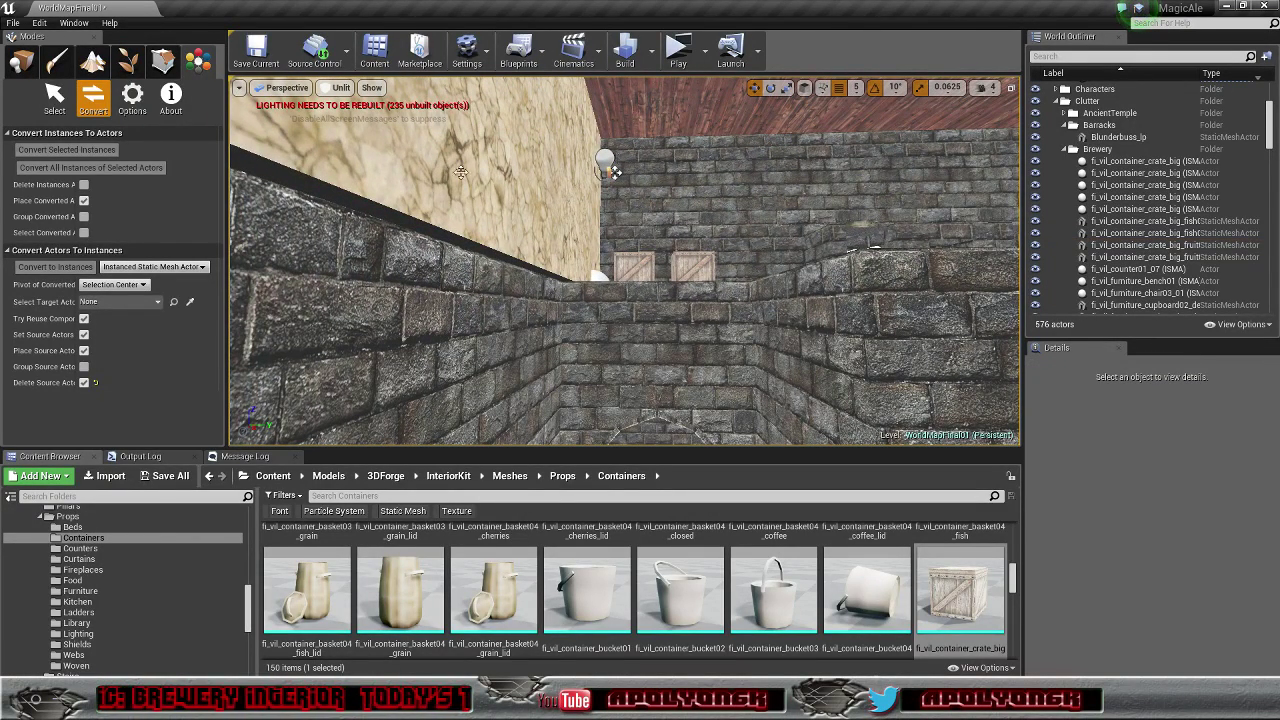
key(shift+1)
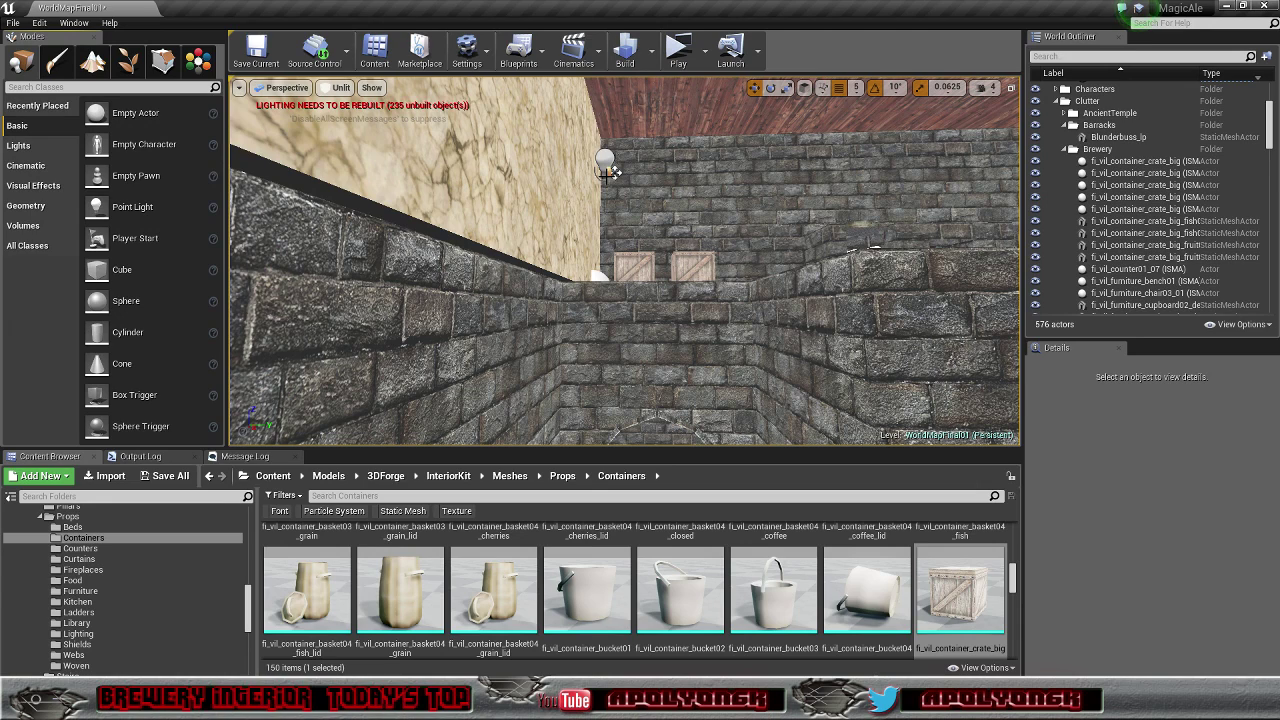
click(612, 174)
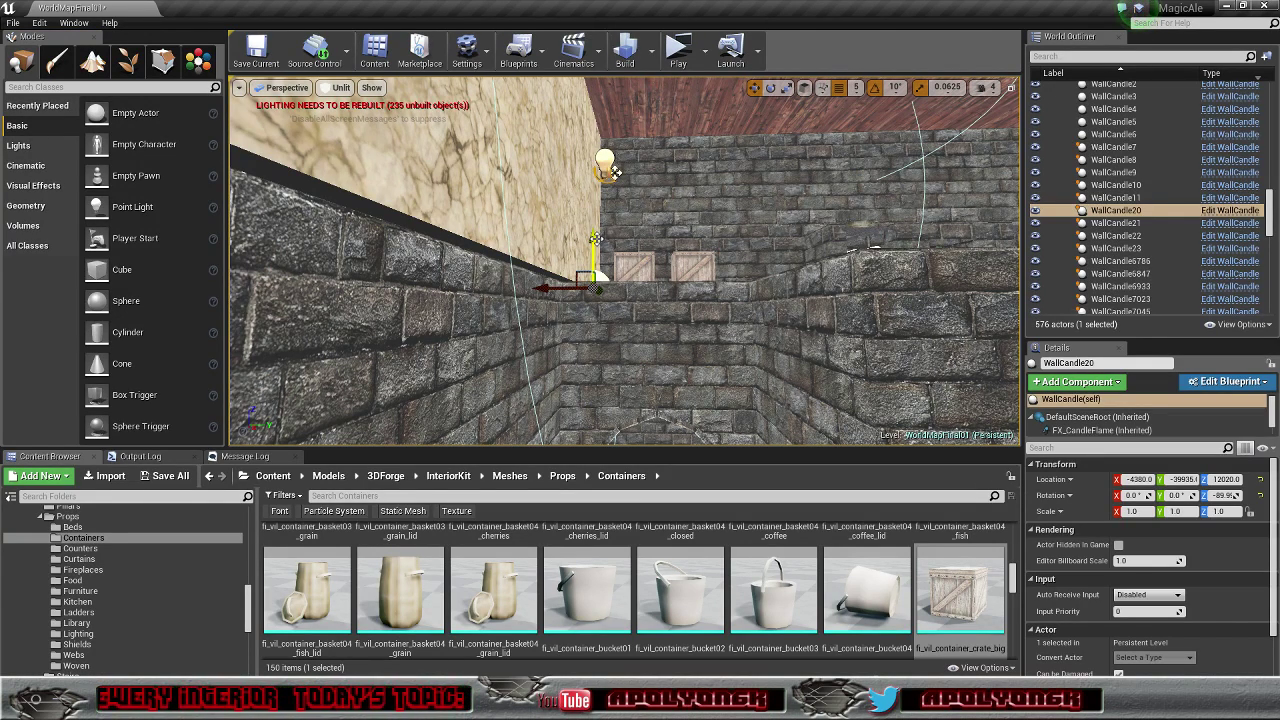
alt+drag(596, 239, 621, 439)
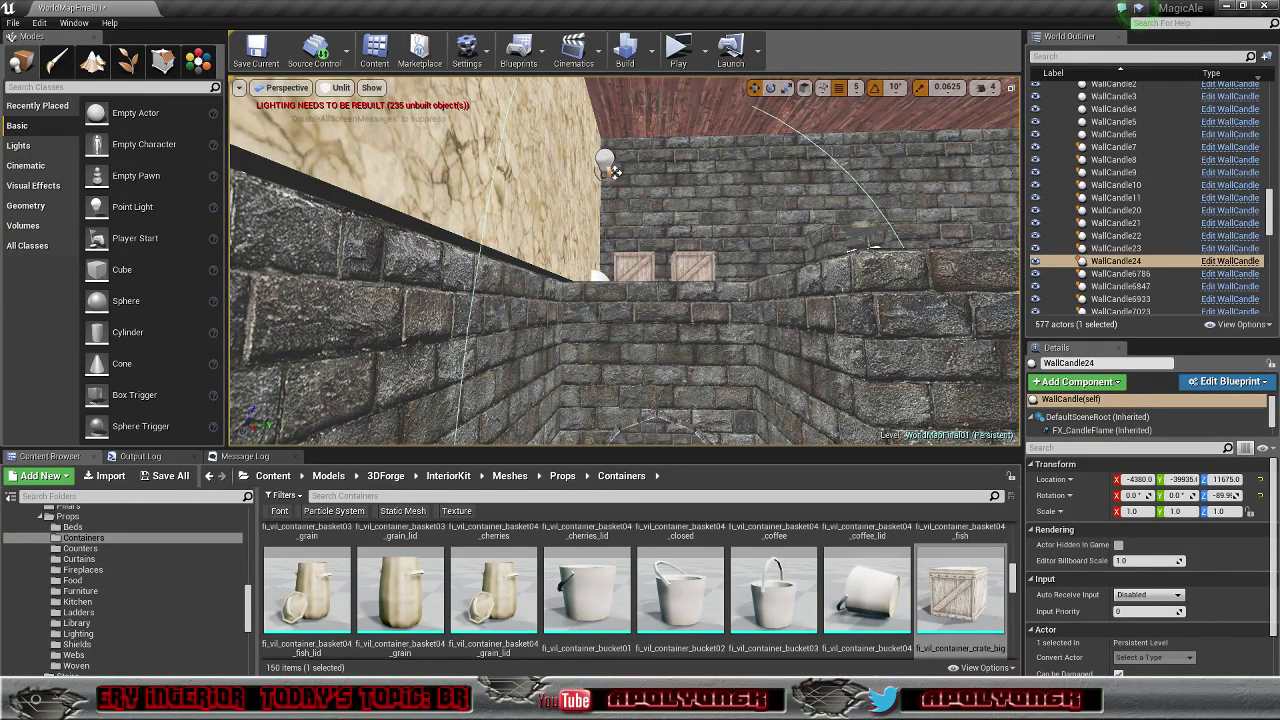
Step: Position the duplicated candle on the lower-level brick wall at X -4130, Y -39955, Z 11420
mouse_move(668, 400)
right_down()
mouse_move(668, 440)
mouse_move(690, 435)
mouse_move(710, 405)
mouse_move(690, 420)
mouse_move(652, 393)
right_up()
key(w)
drag(454, 222, 447, 370)
right_drag(441, 362, 466, 408)
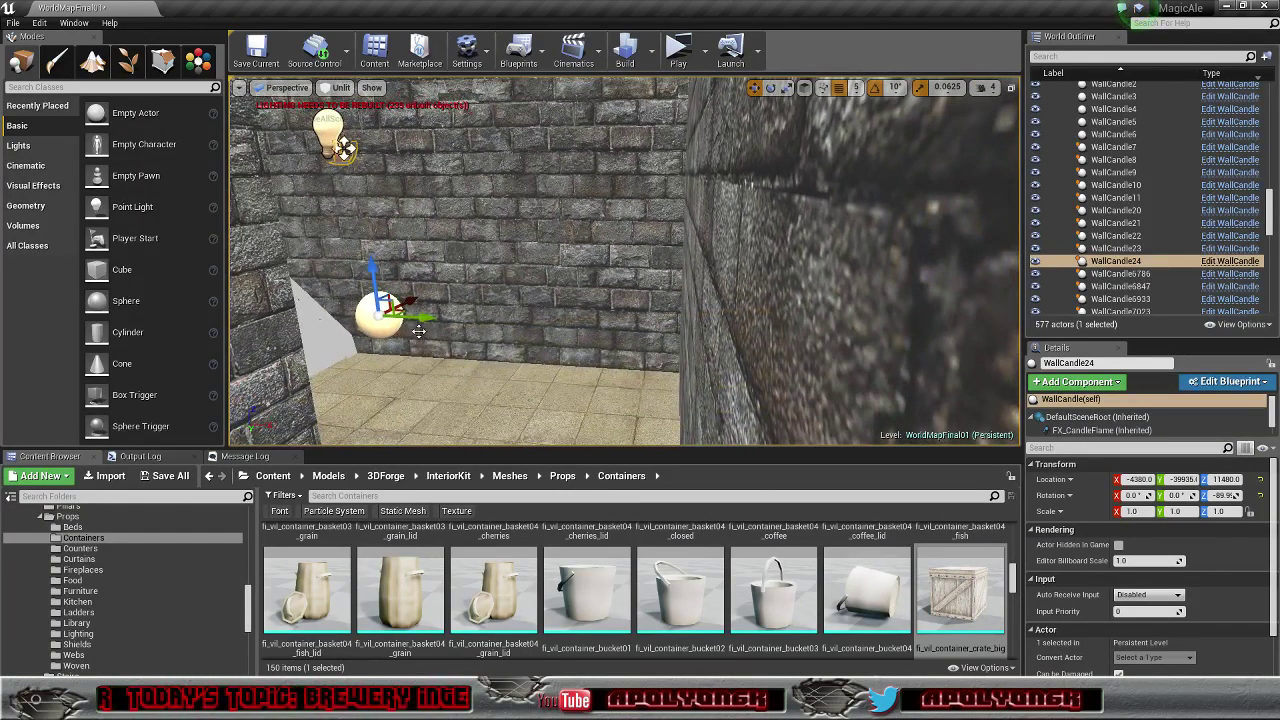
drag(416, 319, 453, 318)
drag(383, 148, 583, 145)
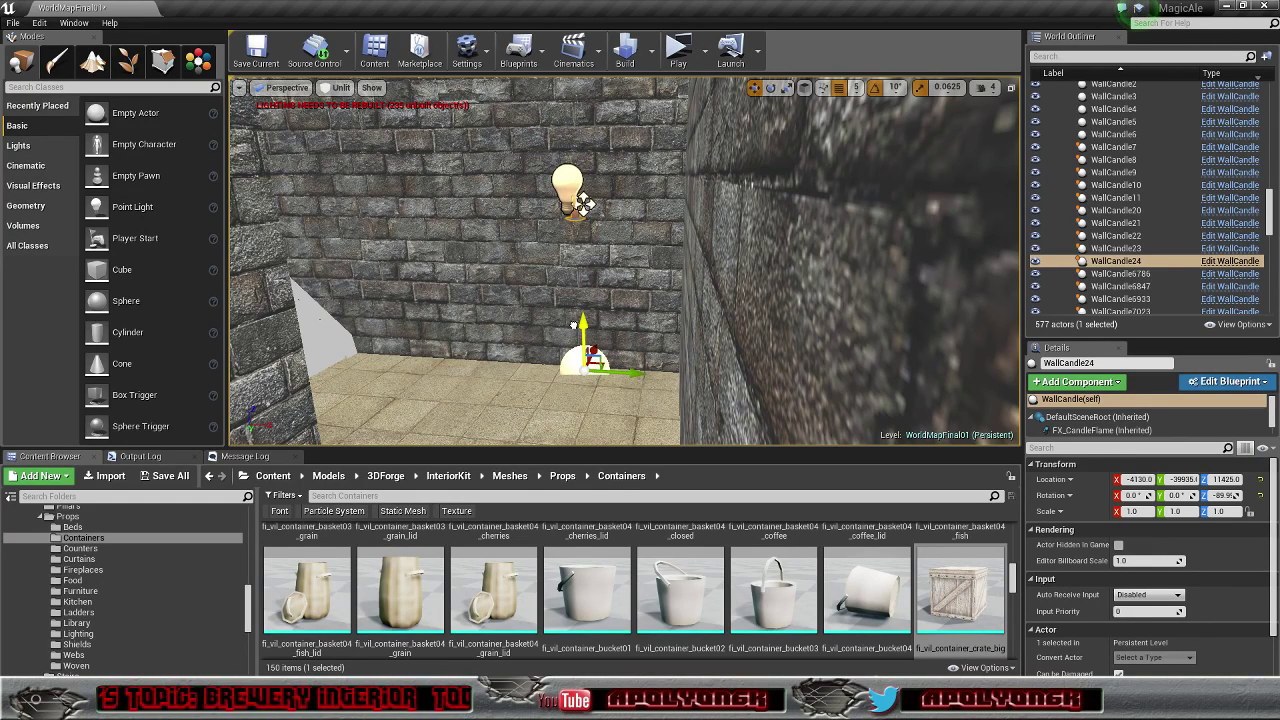
drag(570, 326, 570, 330)
right_drag(570, 330, 602, 338)
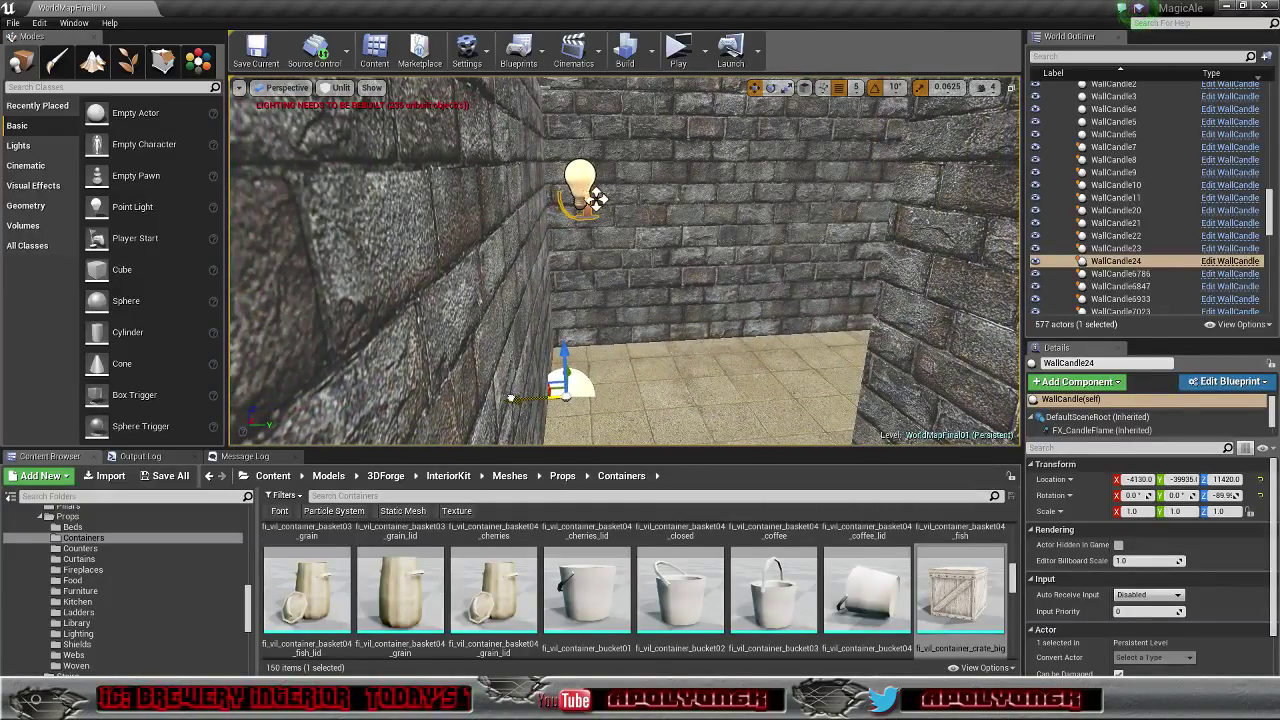
drag(511, 398, 496, 396)
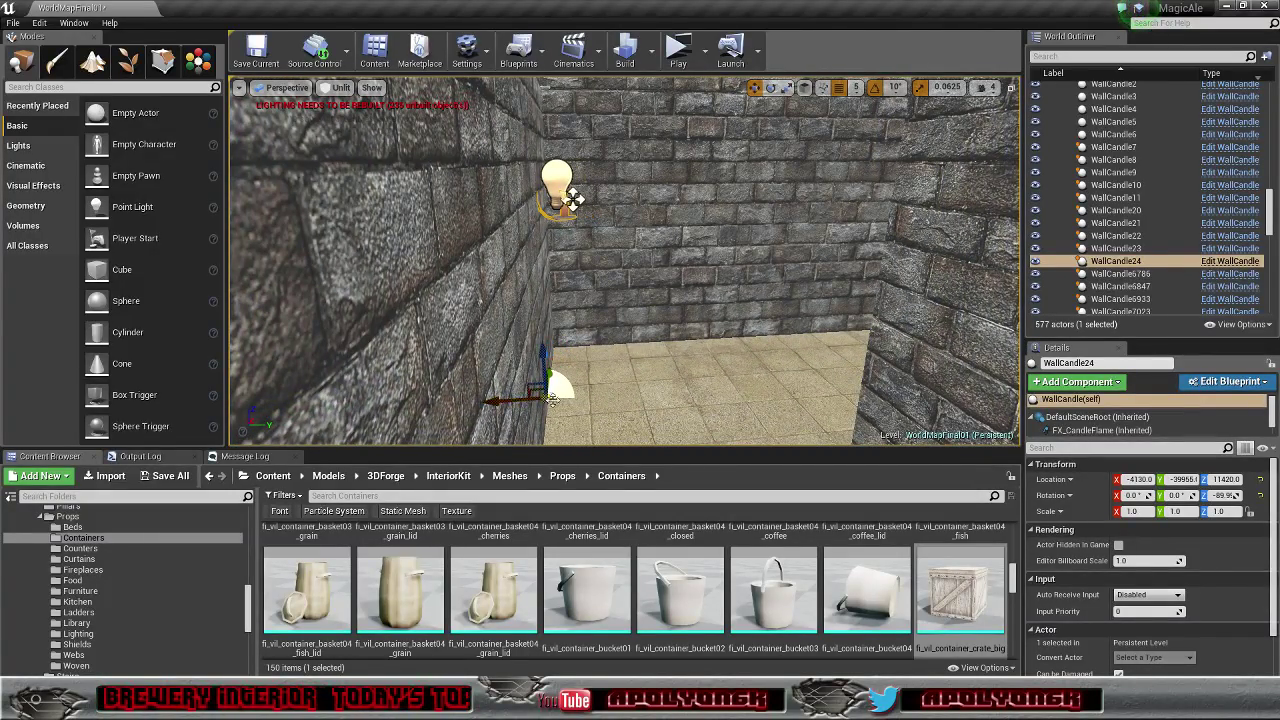
Step: Duplicate the lower-level candle onto the corridor wall at about X -4250, Y -39605, turned to about -180° around Z
right_drag(560, 340, 385, 330)
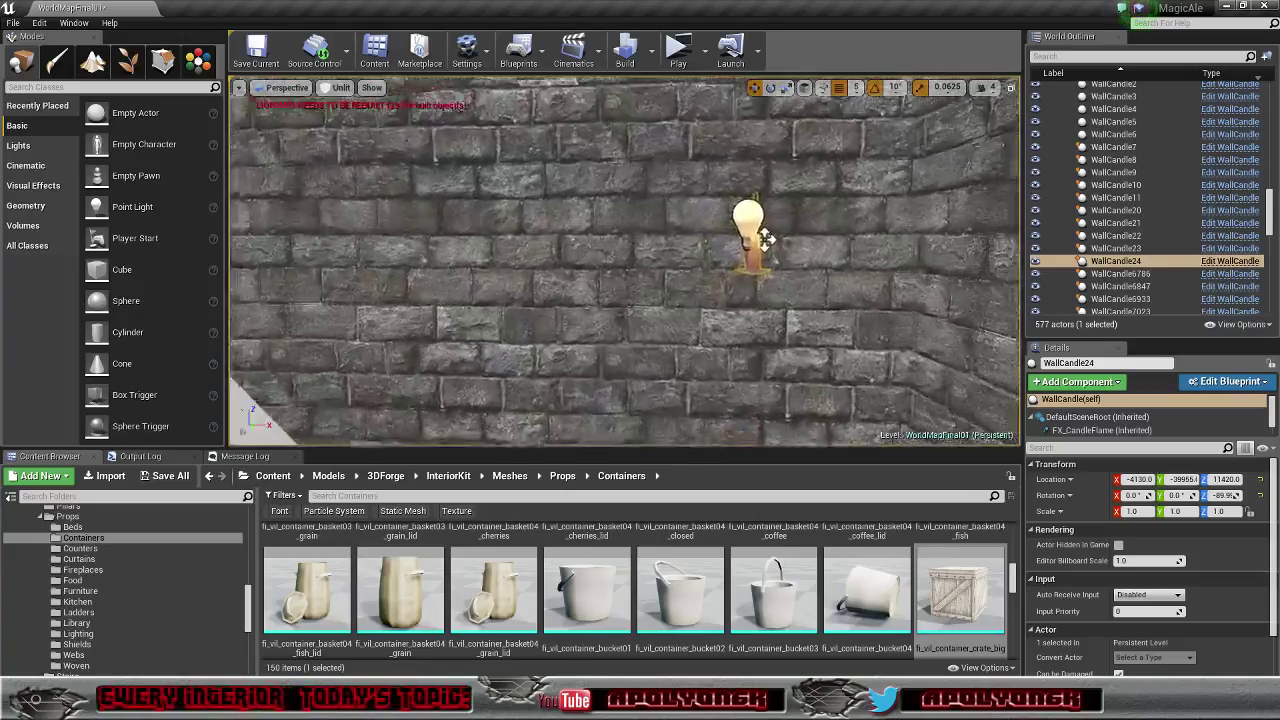
right_drag(763, 238, 763, 238)
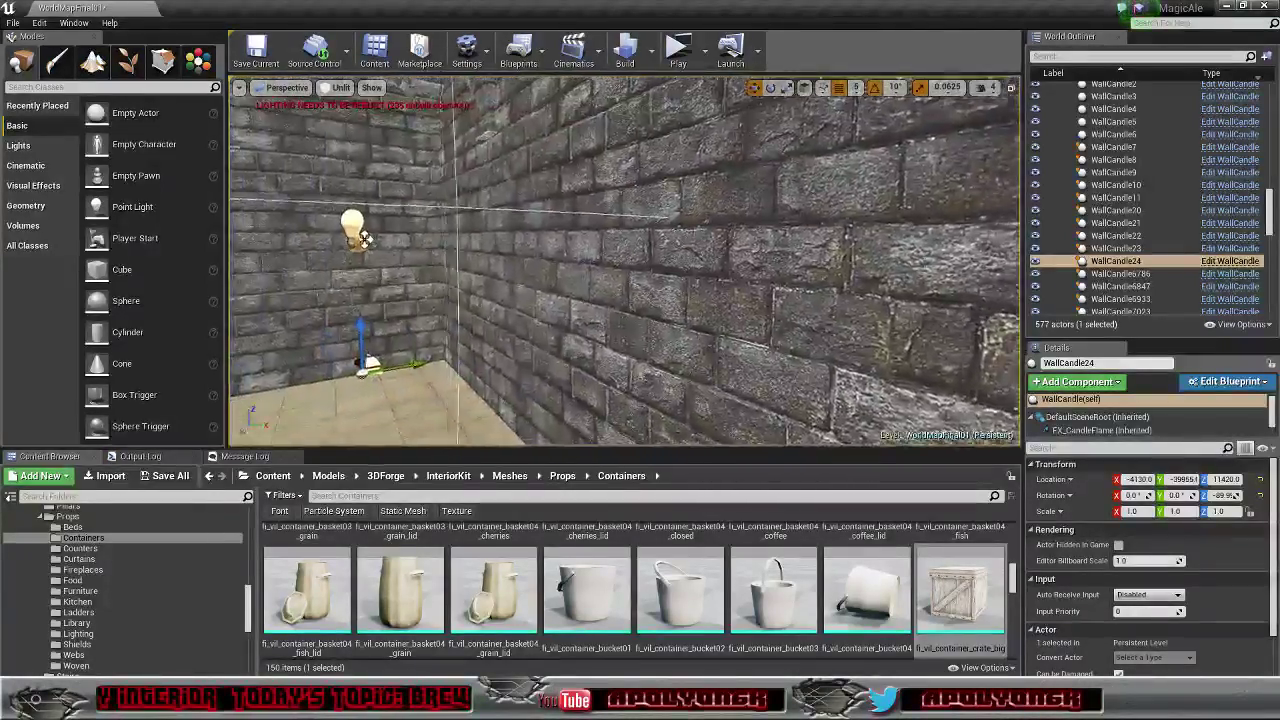
right_drag(364, 239, 364, 239)
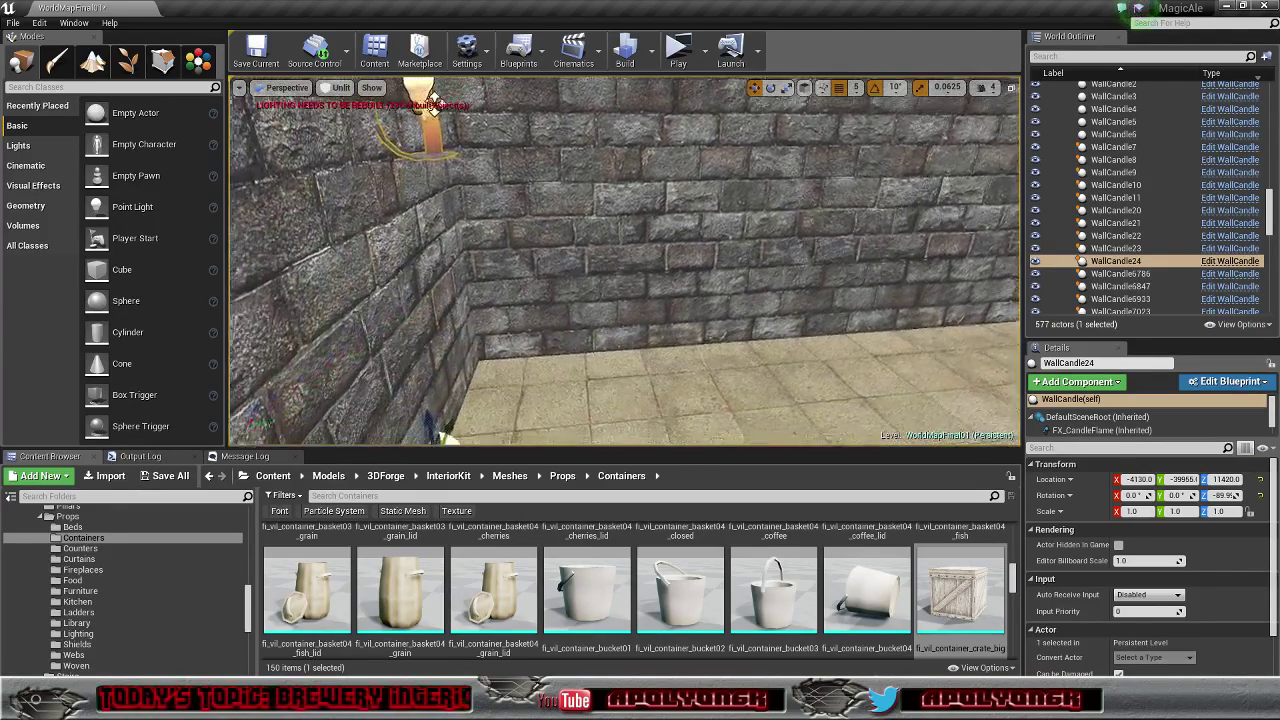
alt+drag(503, 340, 718, 328)
right_drag(718, 329, 980, 265)
right_drag(740, 390, 640, 428)
key(e)
drag(640, 428, 775, 430)
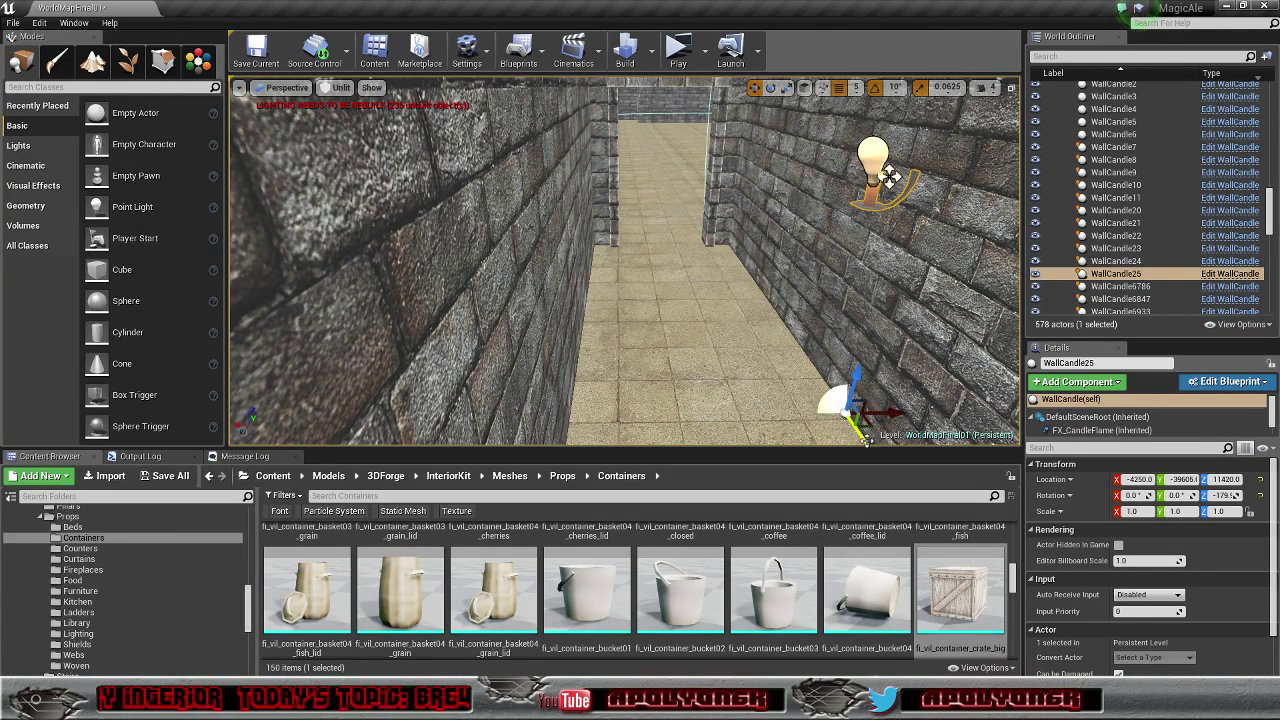
Step: Move the corridor wall candle to Y -39470 and place a duplicate of it in the room beyond the doorway, at about Y -39105
drag(826, 358, 820, 337)
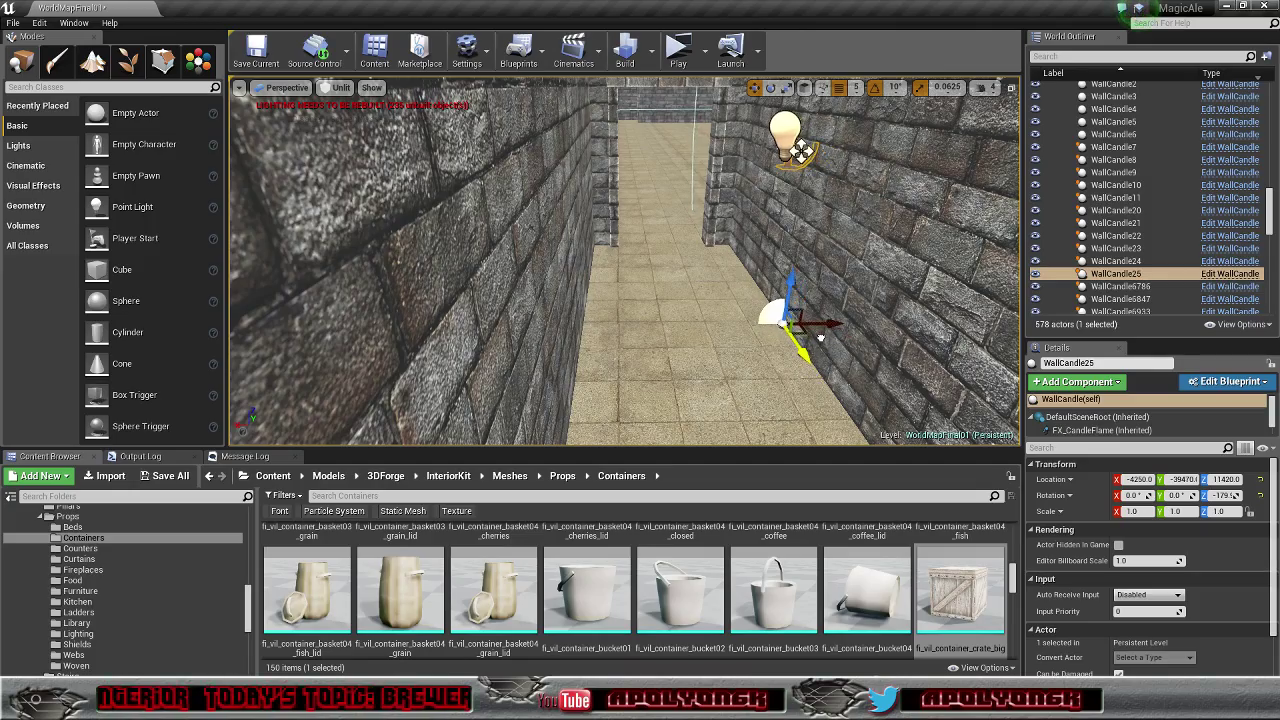
mouse_move(818, 327)
right_down()
mouse_move(912, 328)
mouse_move(905, 300)
mouse_move(818, 327)
right_up()
alt+drag(594, 318, 527, 347)
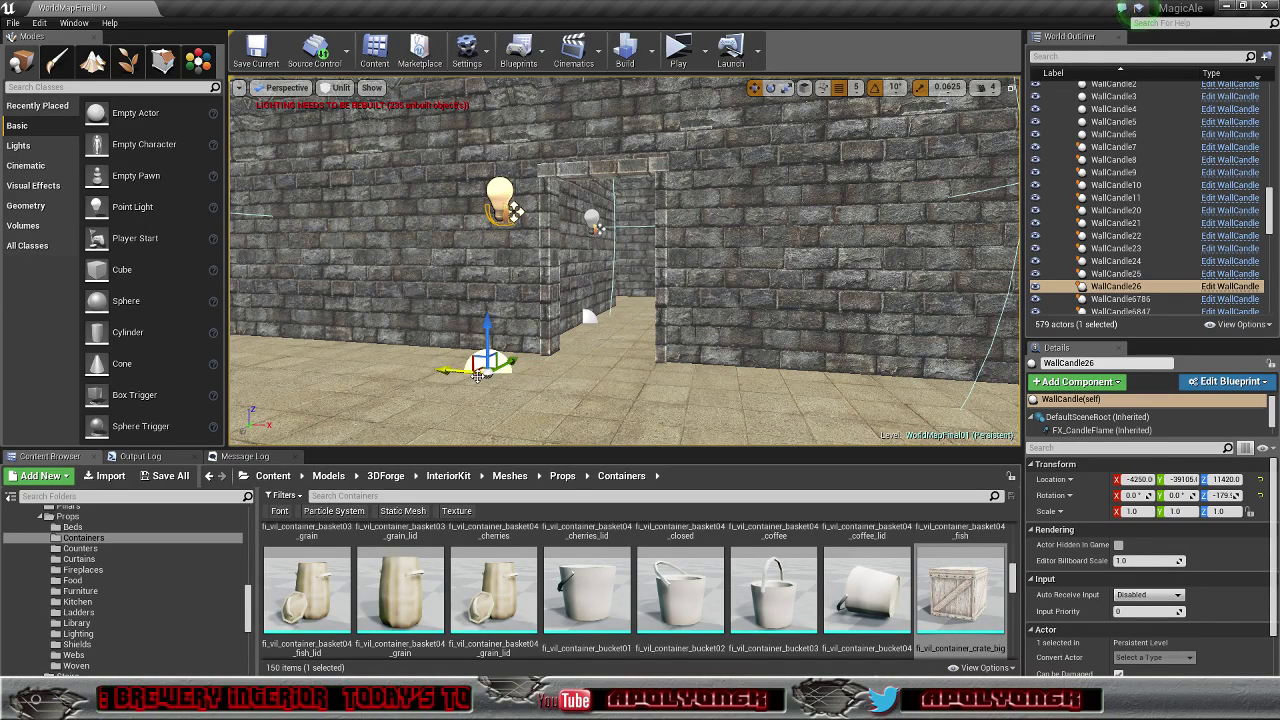
Step: Turn the duplicated candle to about -90° around Z and place it on the wall beside the doorway at X -4300, Y -39205
drag(519, 390, 536, 336)
key(w)
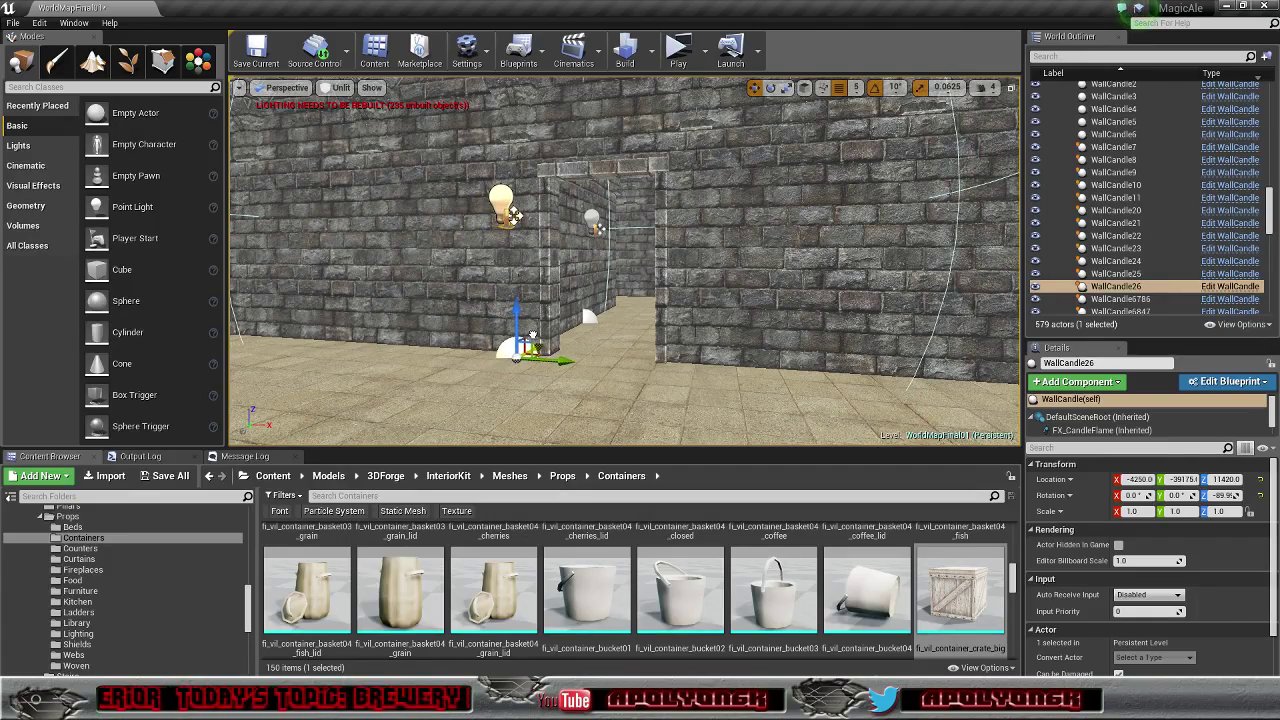
right_drag(536, 336, 610, 362)
key(w)
key(s)
right_drag(715, 334, 670, 338)
mouse_move(570, 371)
mouse_down()
mouse_move(550, 370)
mouse_move(595, 355)
mouse_move(585, 377)
mouse_up()
right_drag(585, 377, 405, 348)
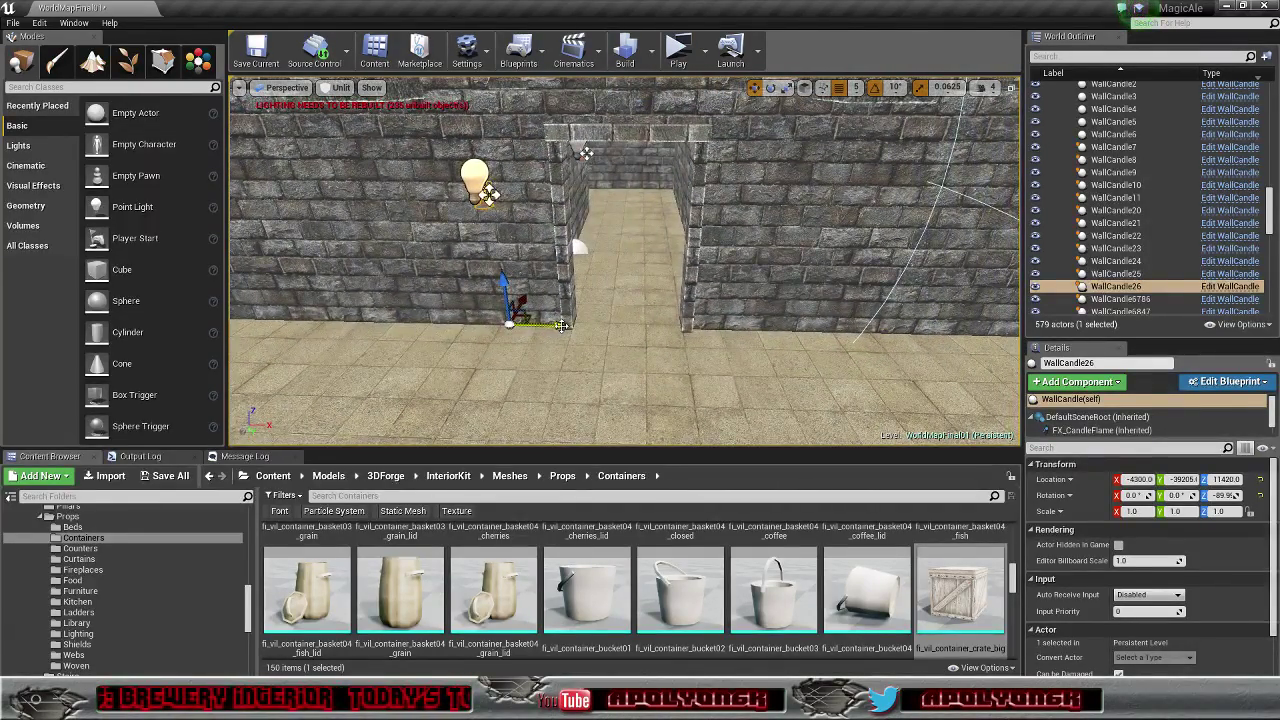
Step: Duplicate the doorway candle to the other side of the doorway, at X -3975
alt+drag(563, 325, 796, 337)
right_drag(796, 337, 866, 362)
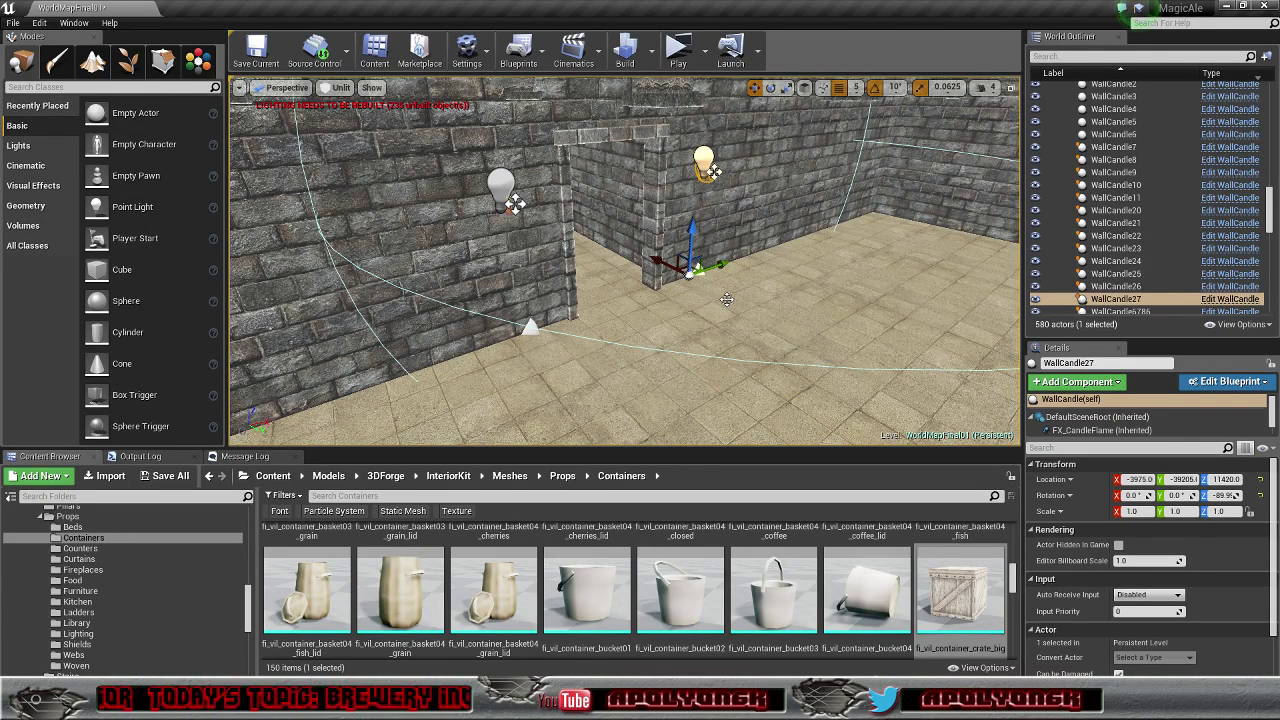
Step: Select both candles flanking the doorway and duplicate the pair across the room to Y -38390
click(530, 326)
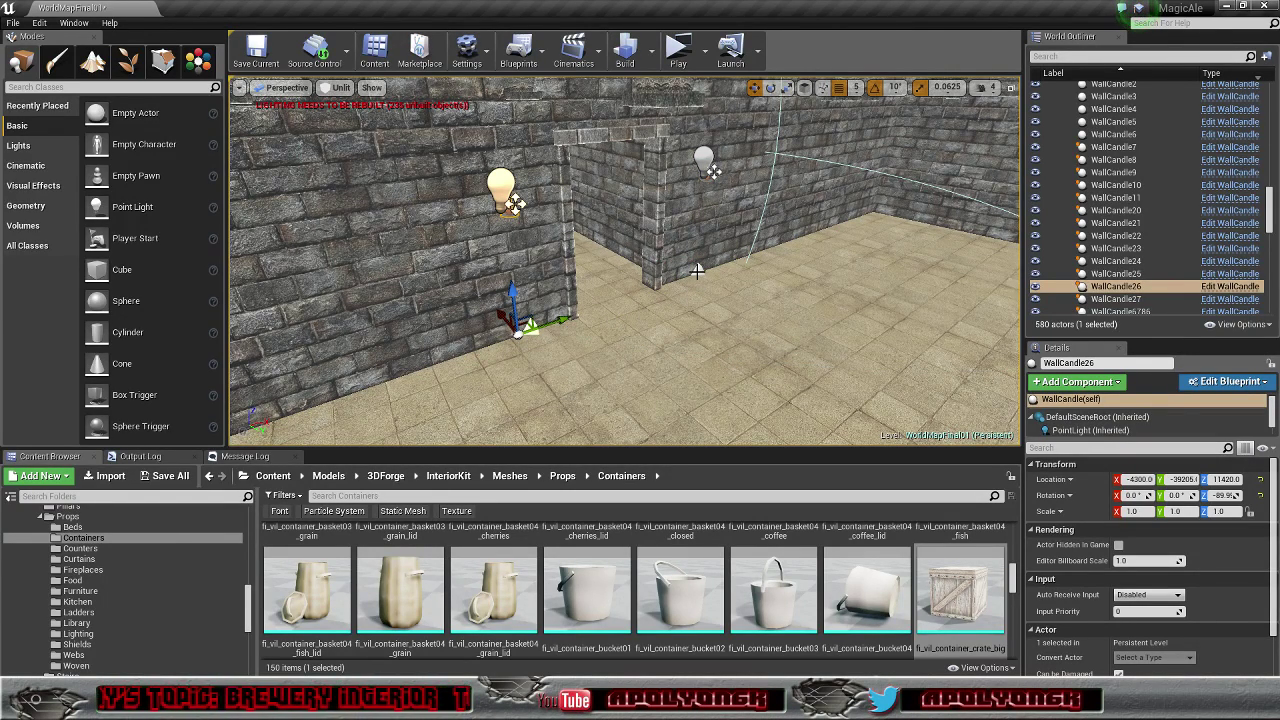
ctrl+click(696, 272)
right_drag(647, 315, 731, 325)
scroll(647, 315, down, 1)
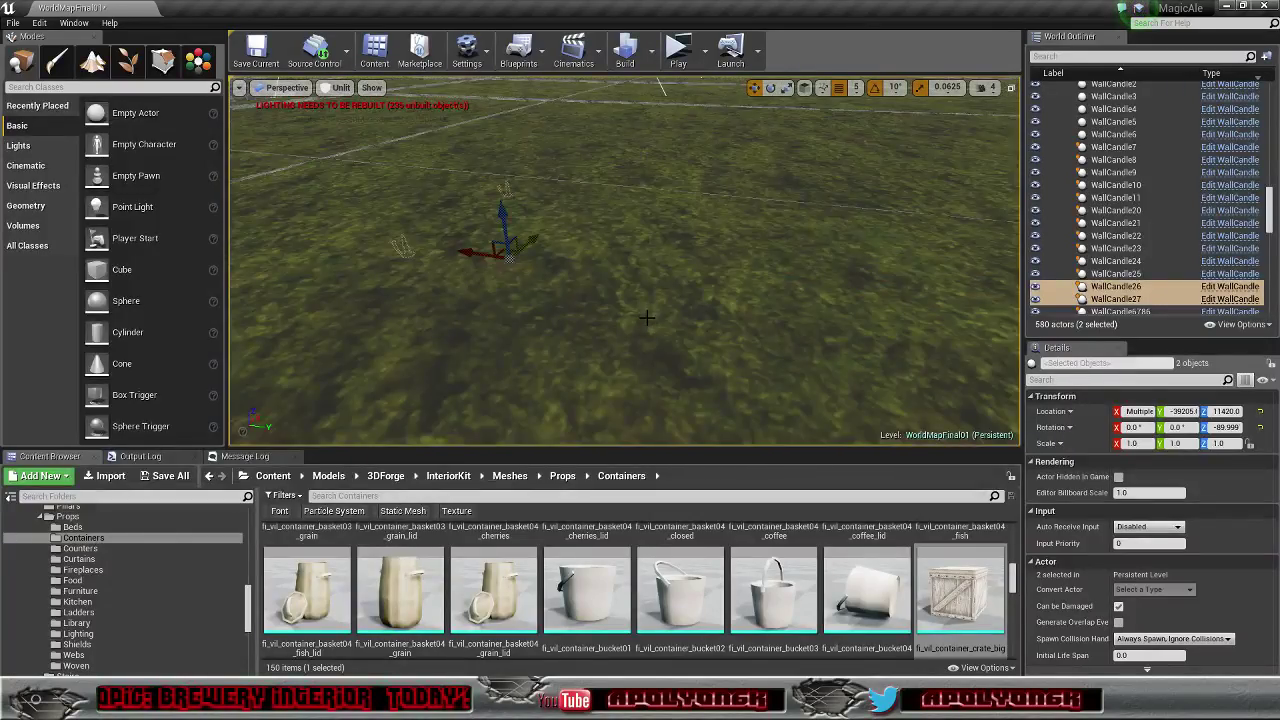
scroll(647, 315, up, 1)
alt+drag(427, 251, 879, 336)
right_drag(879, 336, 1008, 326)
right_drag(580, 255, 840, 346)
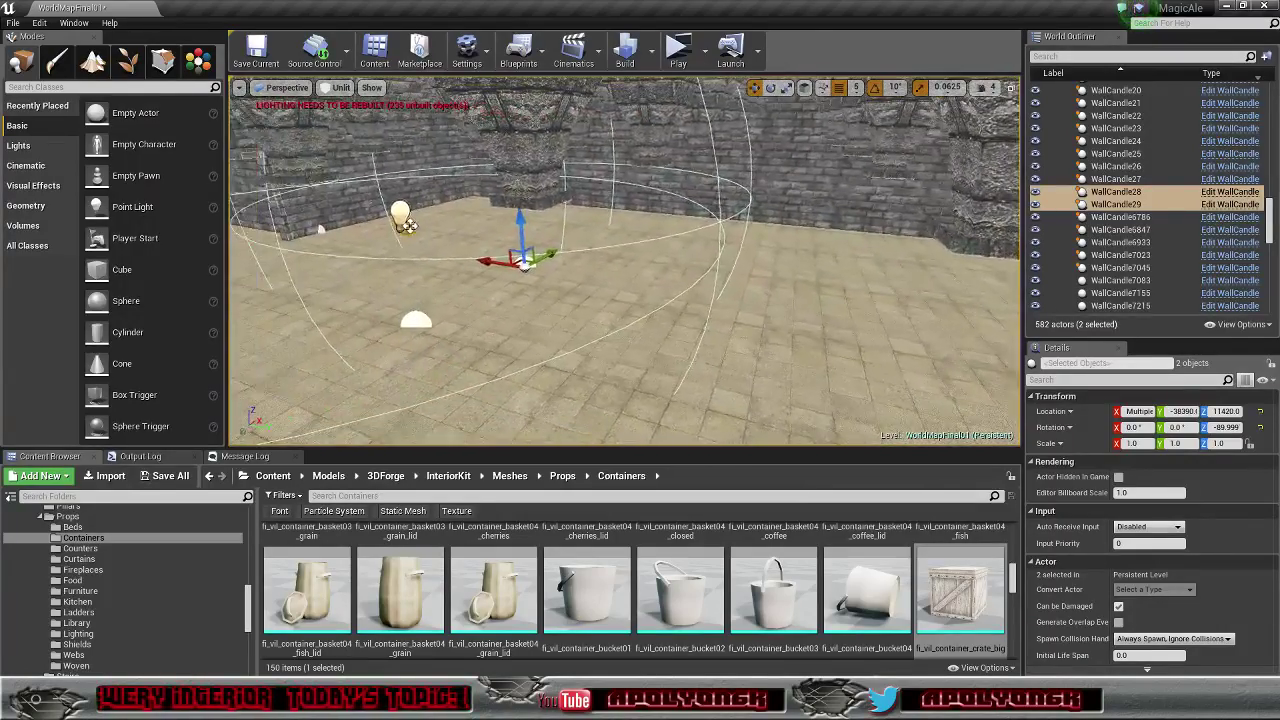
Step: Rotate the duplicated candle pair to about 90° around Z
key(e)
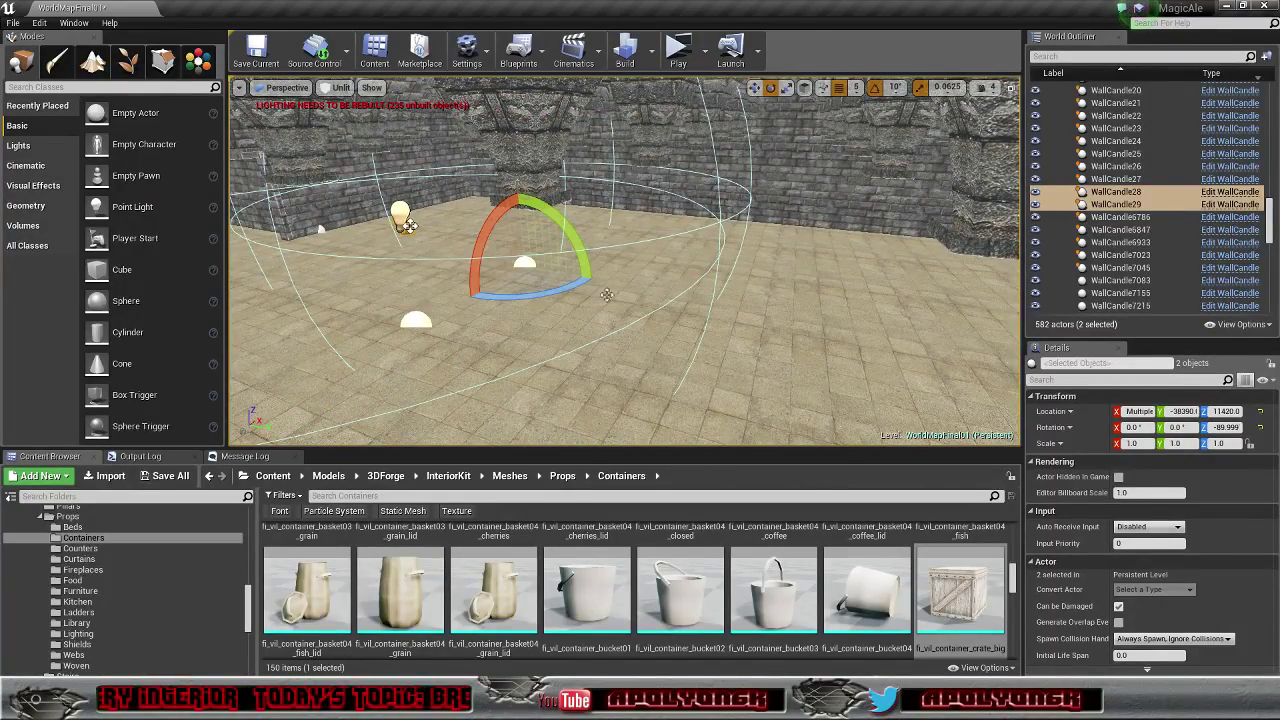
drag(525, 293, 557, 291)
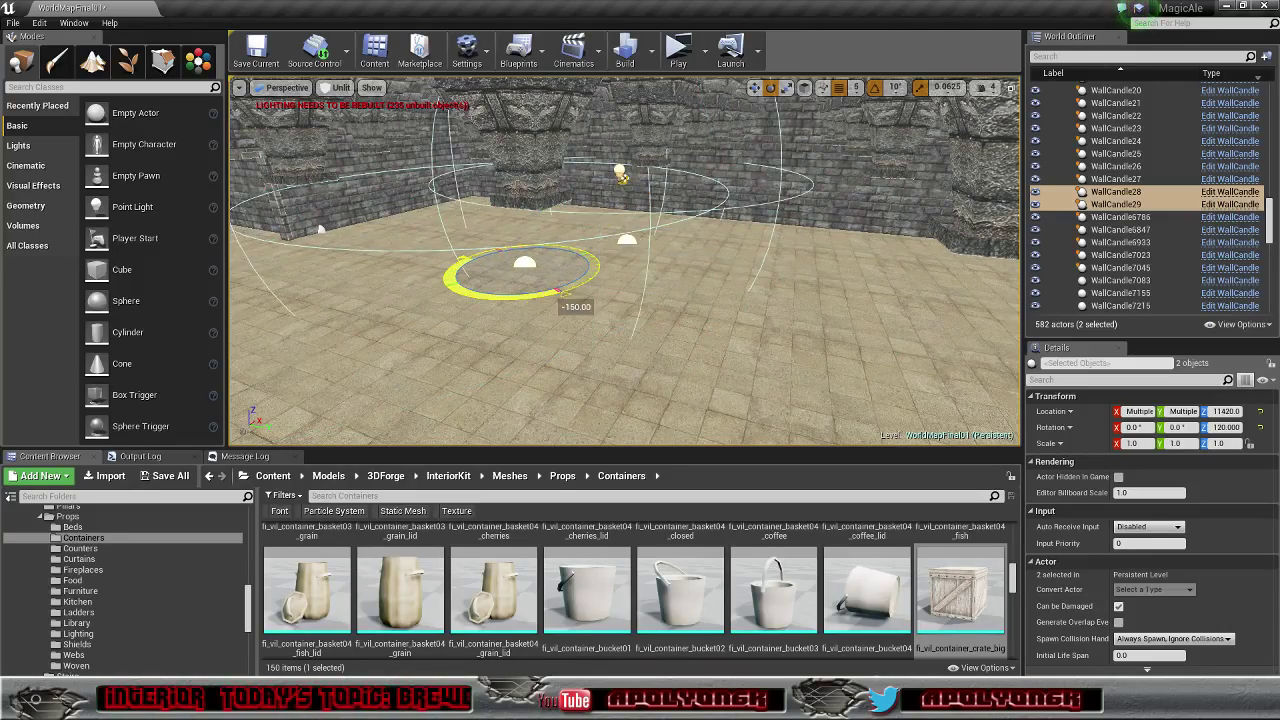
right_drag(592, 280, 822, 300)
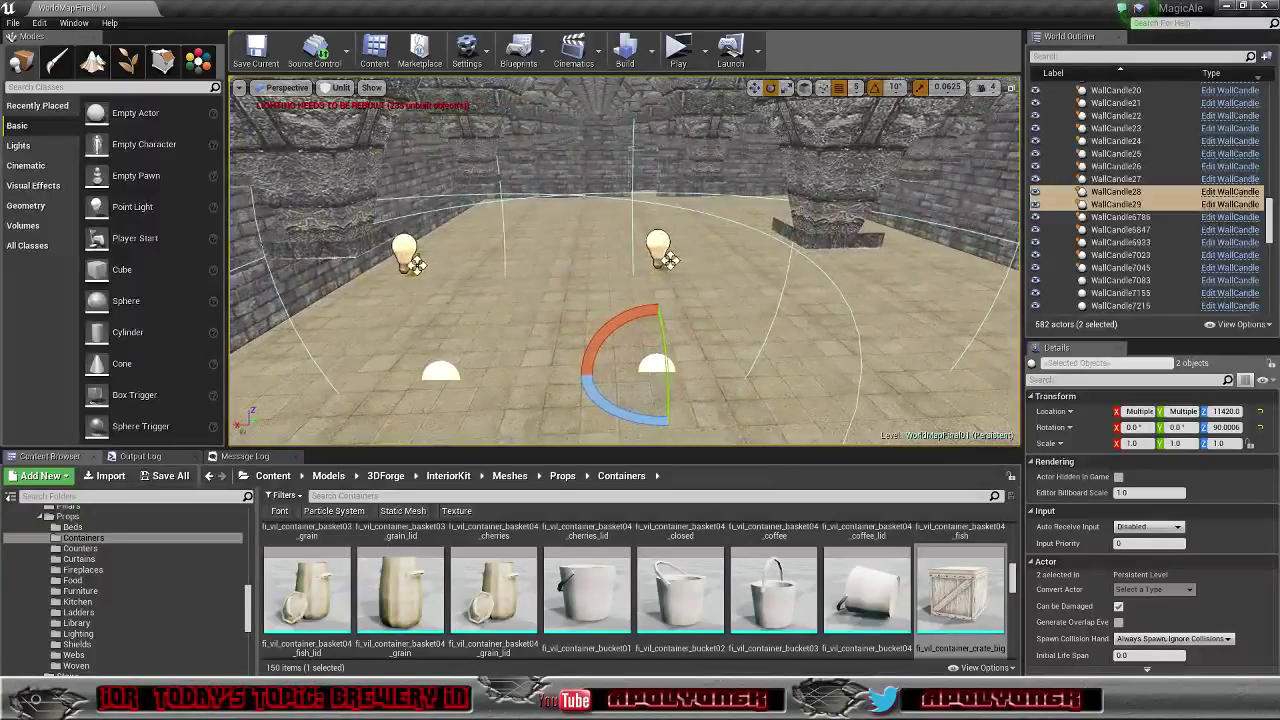
Step: Move the rotated candle pair onto the far wall of the large room, with one candle on each side of its doorway
key(w)
drag(714, 372, 727, 192)
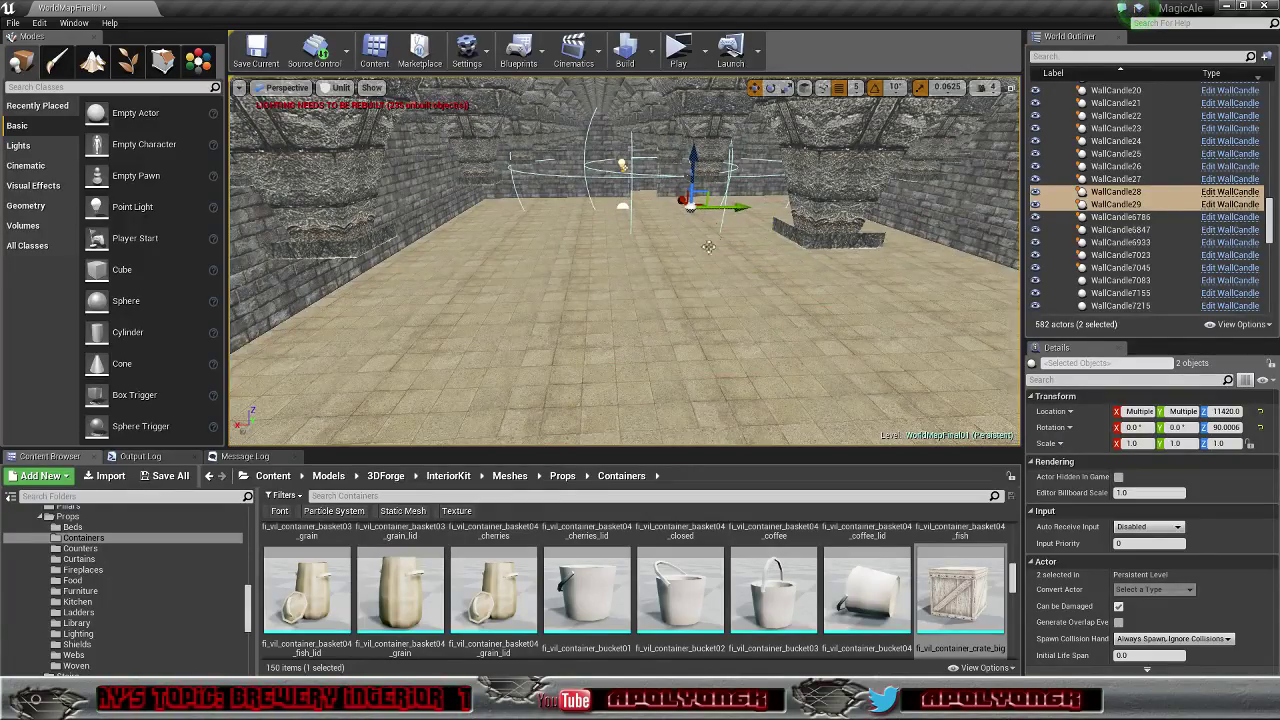
key(w)
right_drag(708, 247, 856, 251)
key(a)
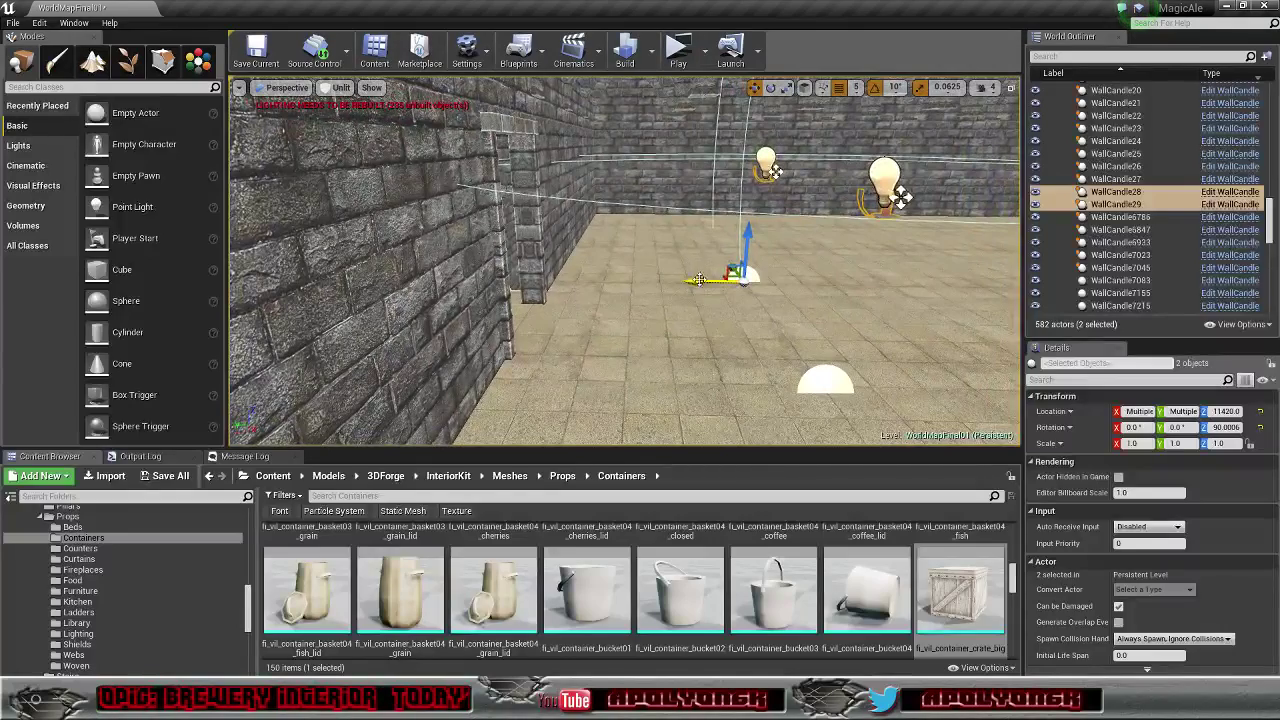
drag(698, 279, 600, 278)
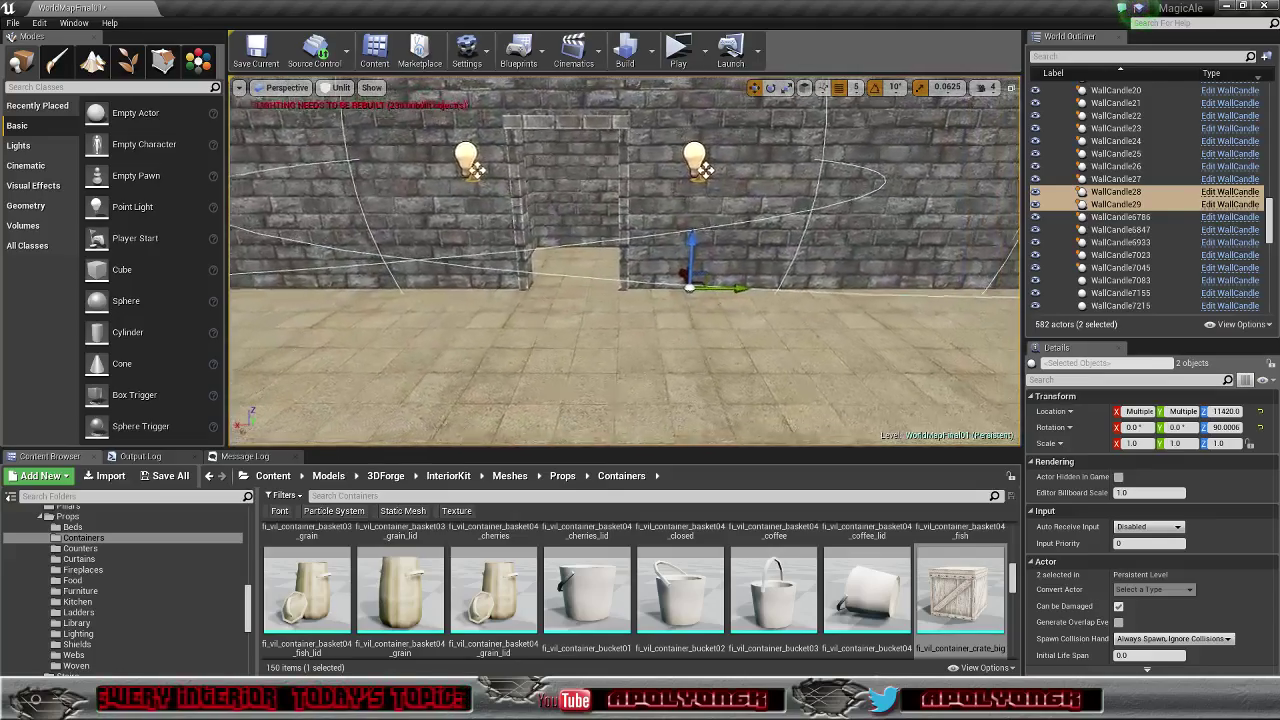
key(w)
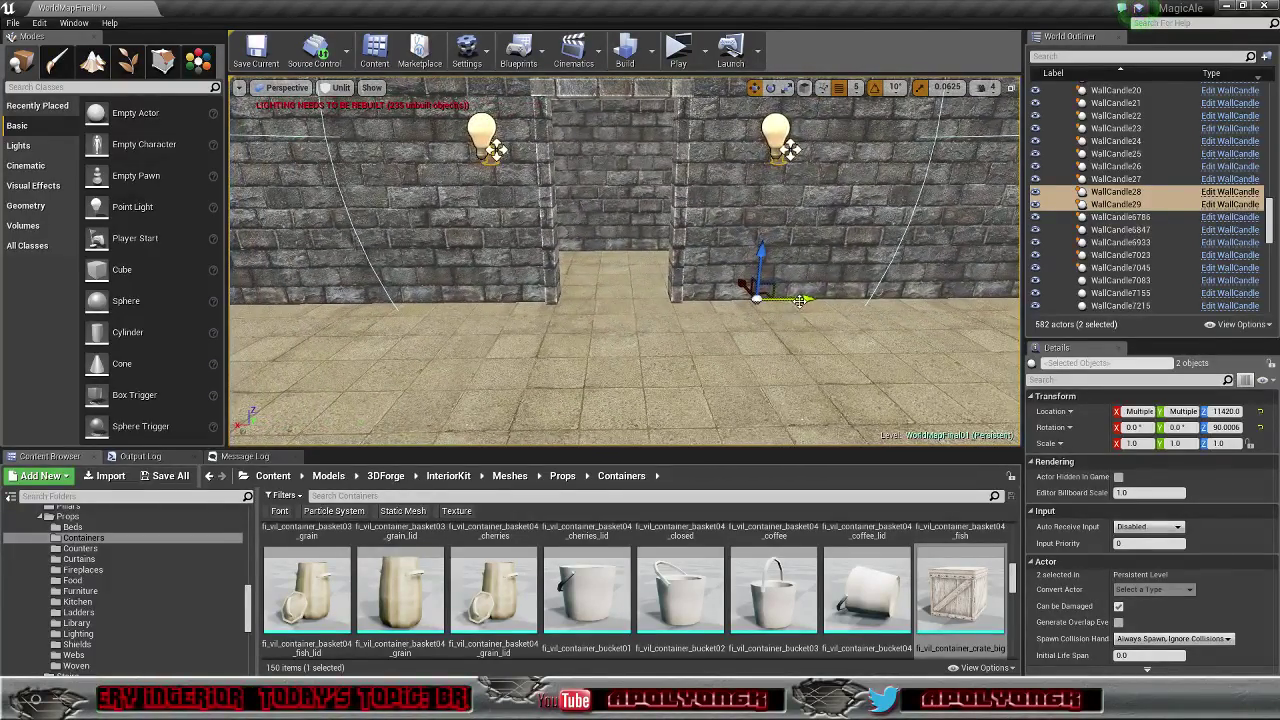
drag(800, 300, 797, 299)
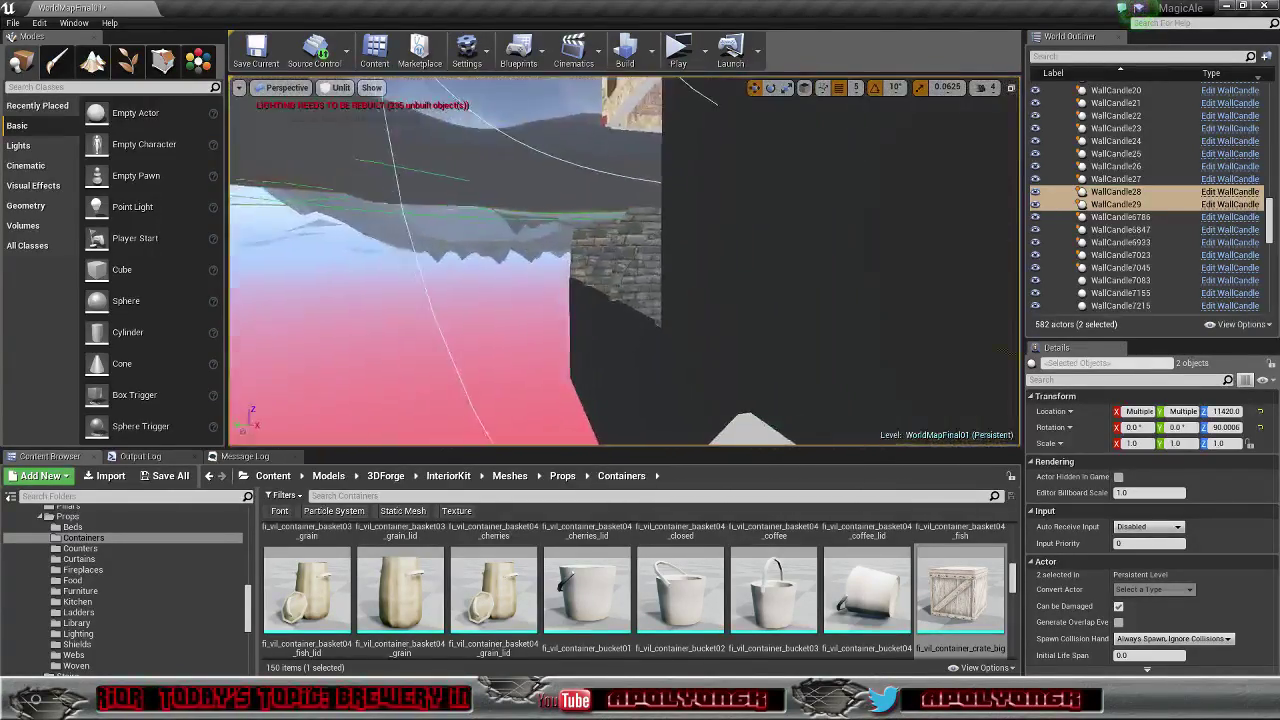
Step: Add a basic Cylinder to the large room near the first doorway, at X -3695, Y -38780, Z 11595
key(w)
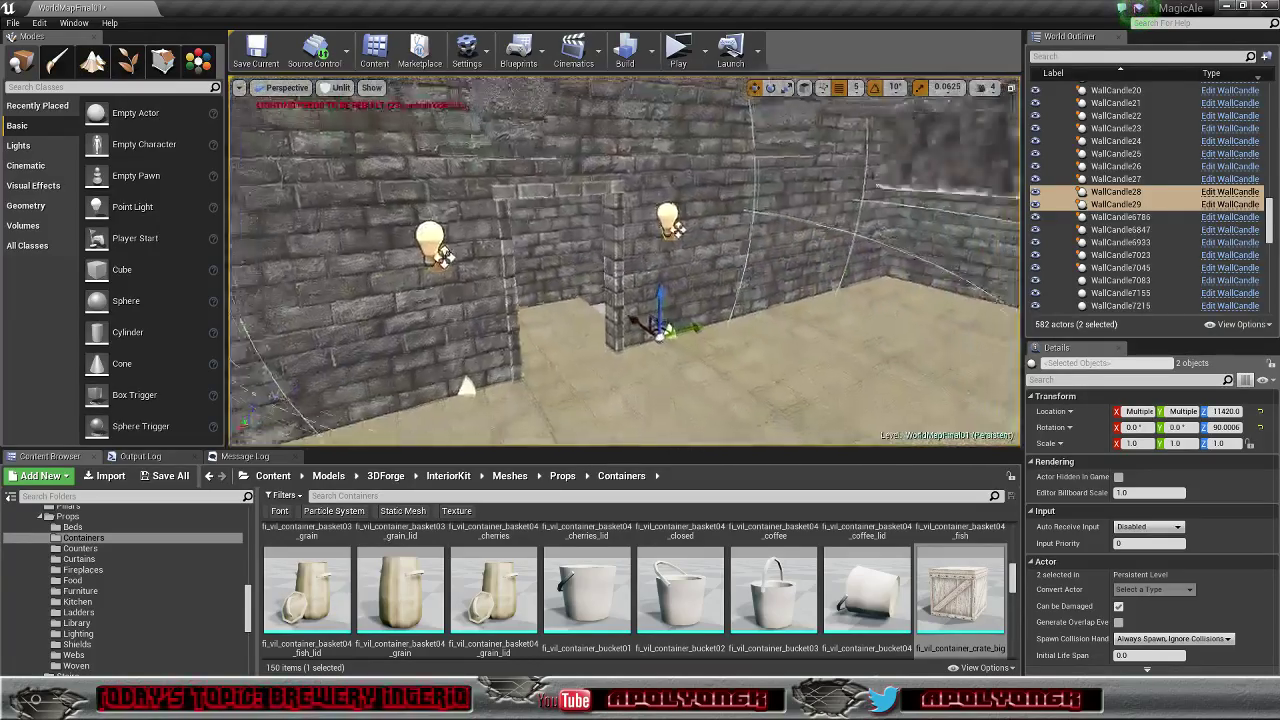
right_drag(625, 262, 860, 265)
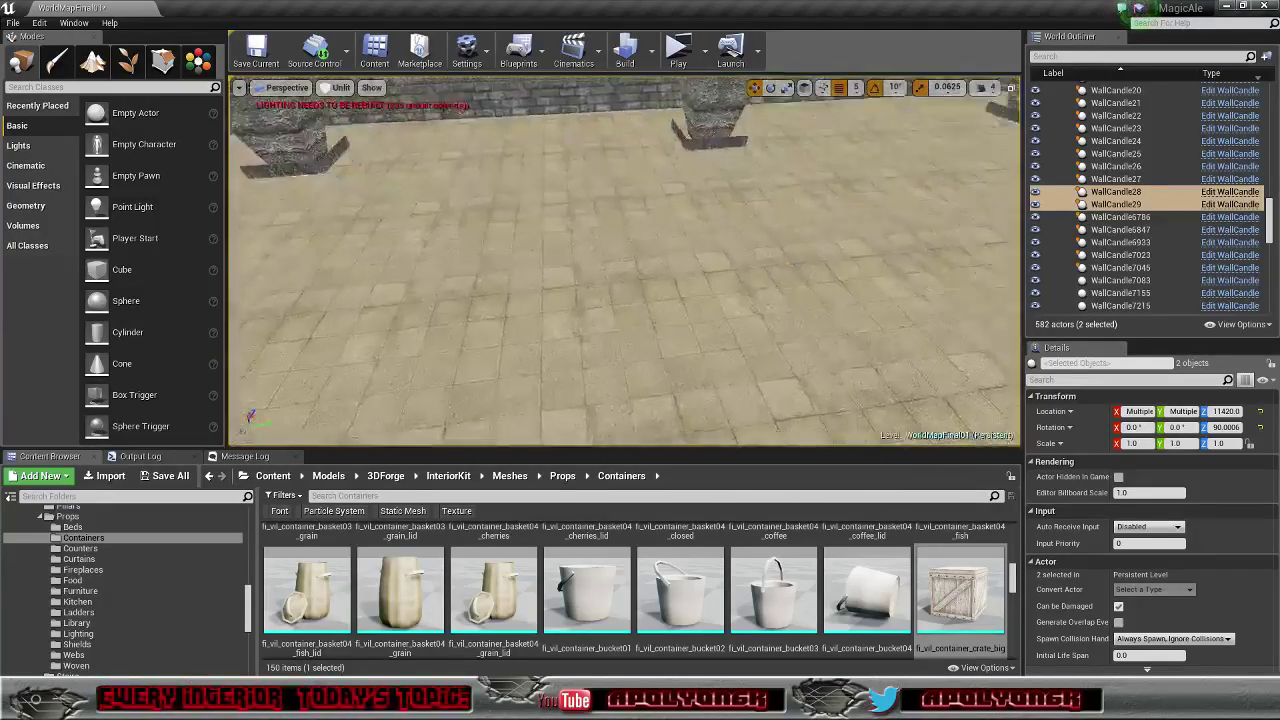
right_drag(624, 260, 500, 210)
right_drag(748, 384, 684, 350)
key(w)
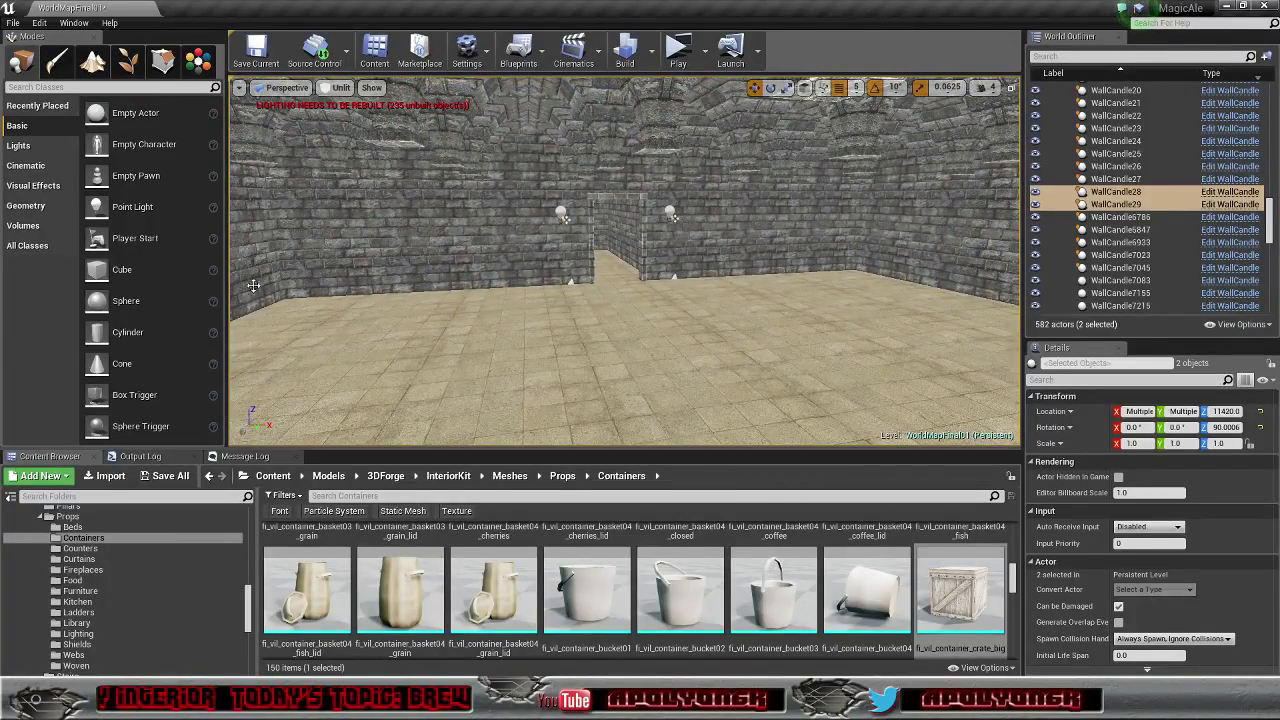
drag(108, 333, 848, 309)
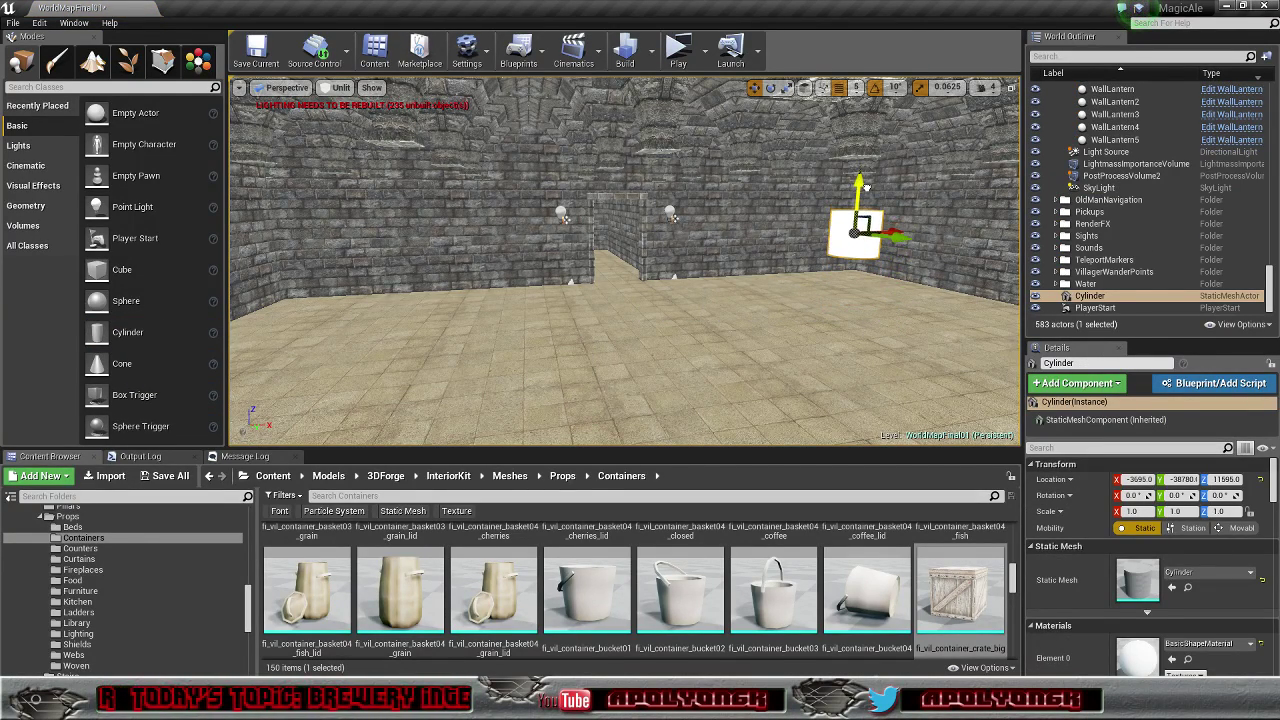
Step: Set the cylinder's scale to 2 on all three axes
click(1160, 511)
text(2)
key(Tab)
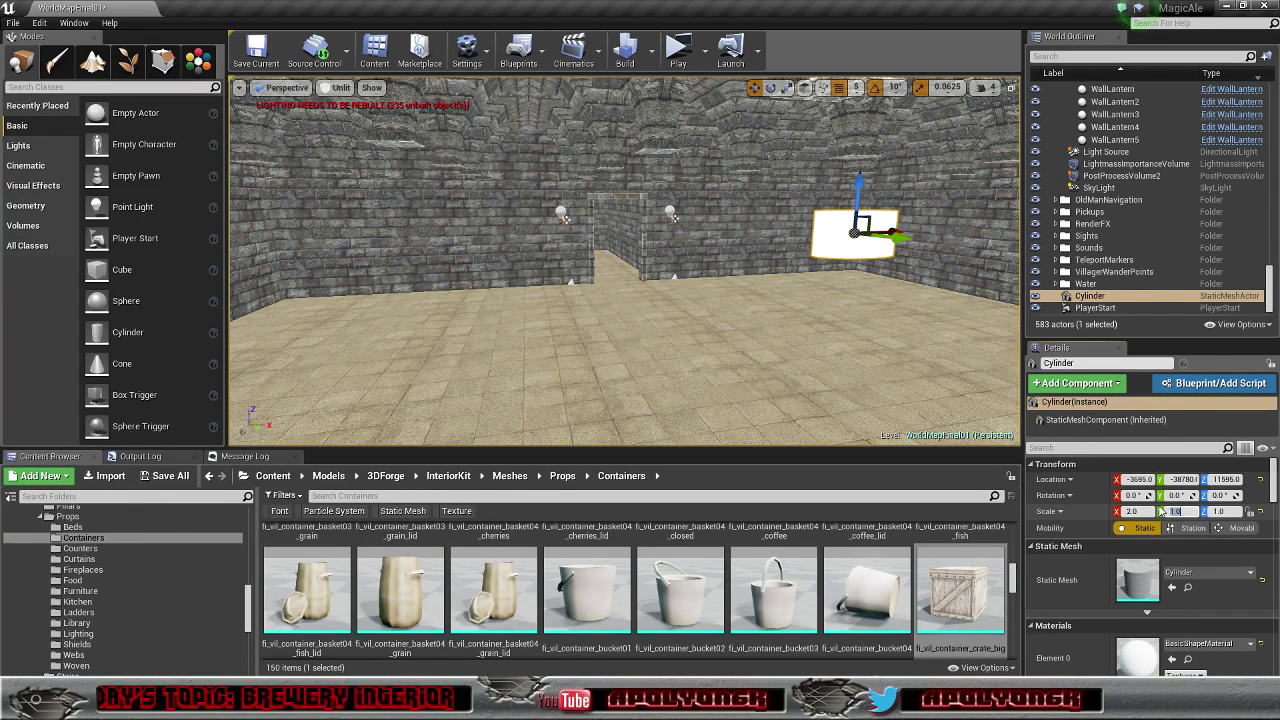
text(2)
key(Tab)
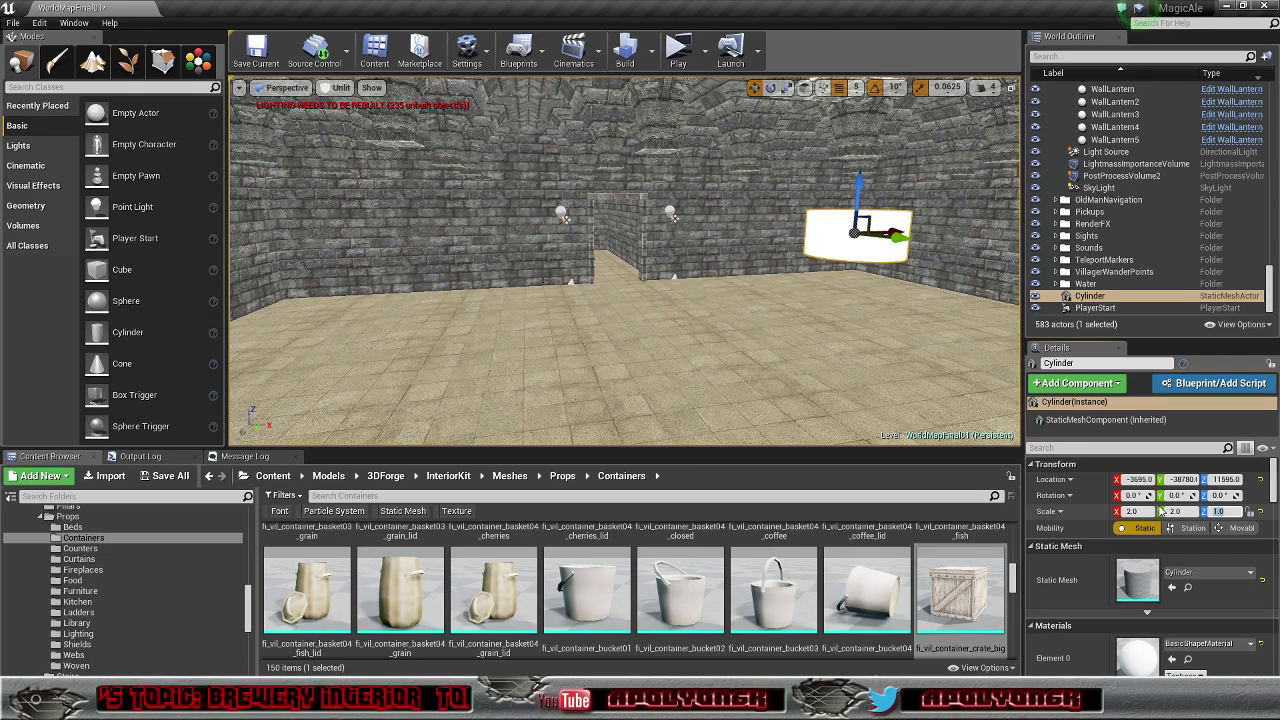
key(Return)
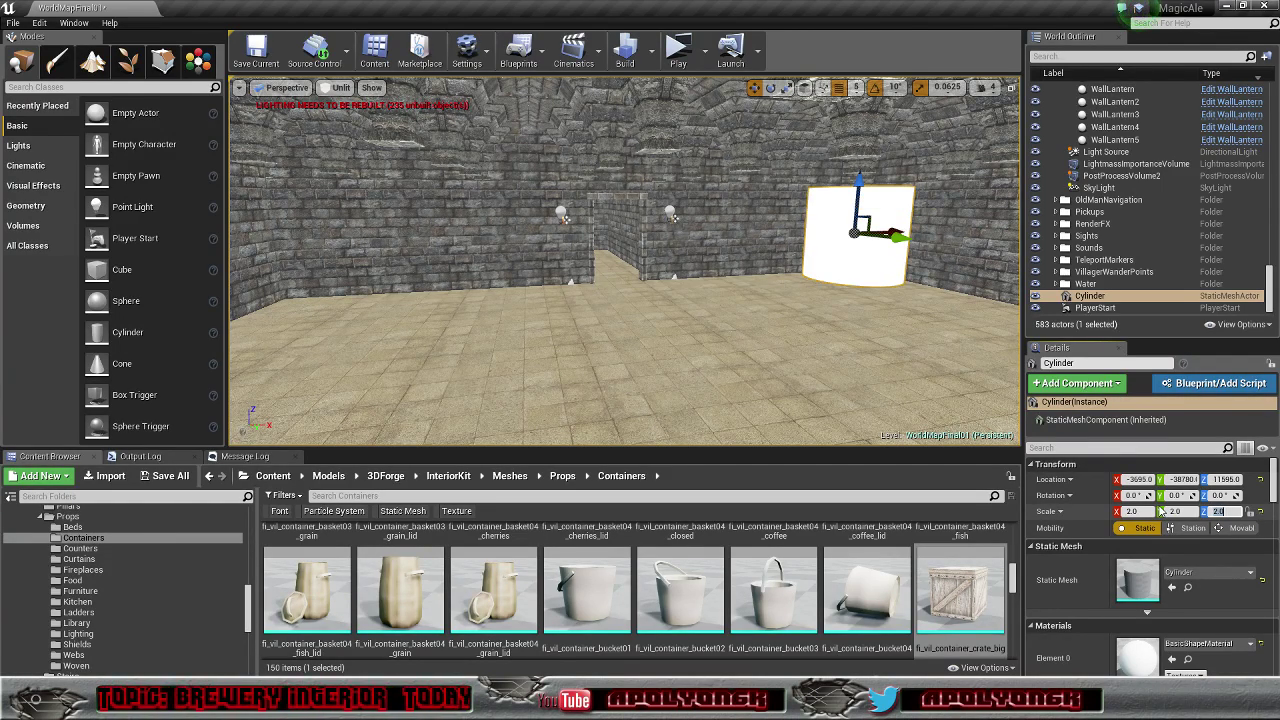
key(f)
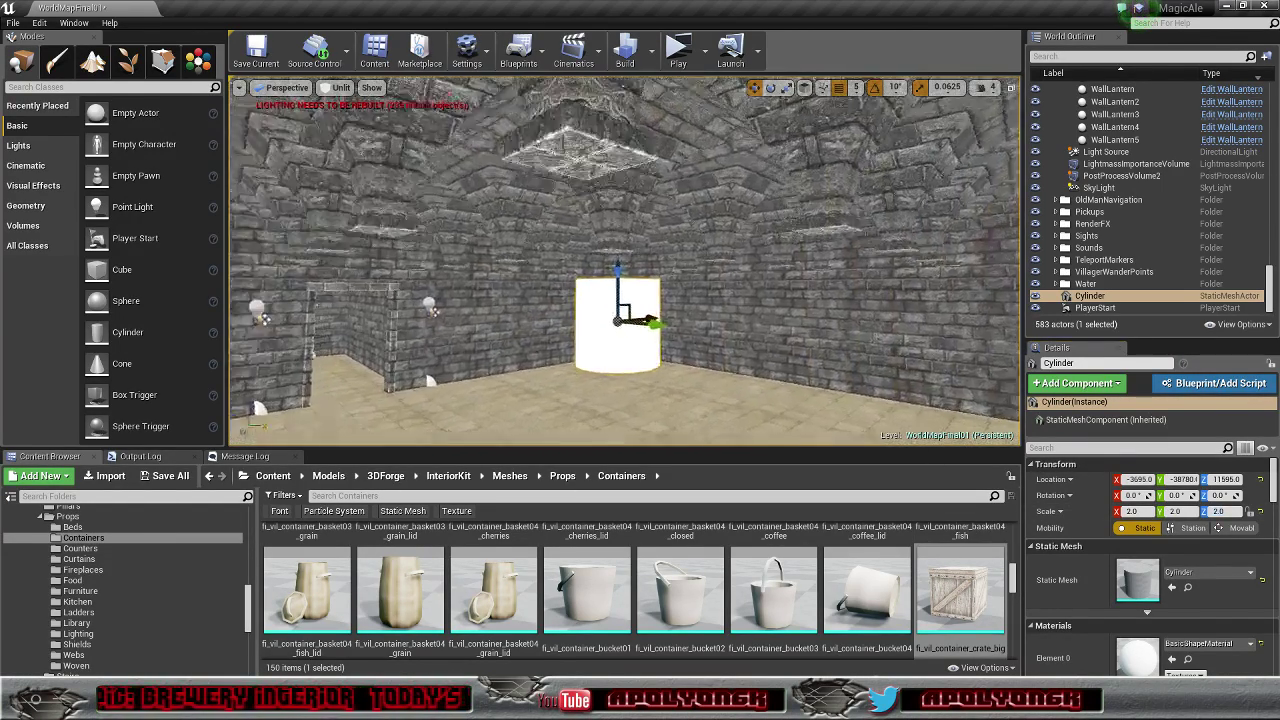
Step: Set the cylinder's scale to 4 in X, 4 in Y and 3 in Z
right_drag(258, 364, 325, 430)
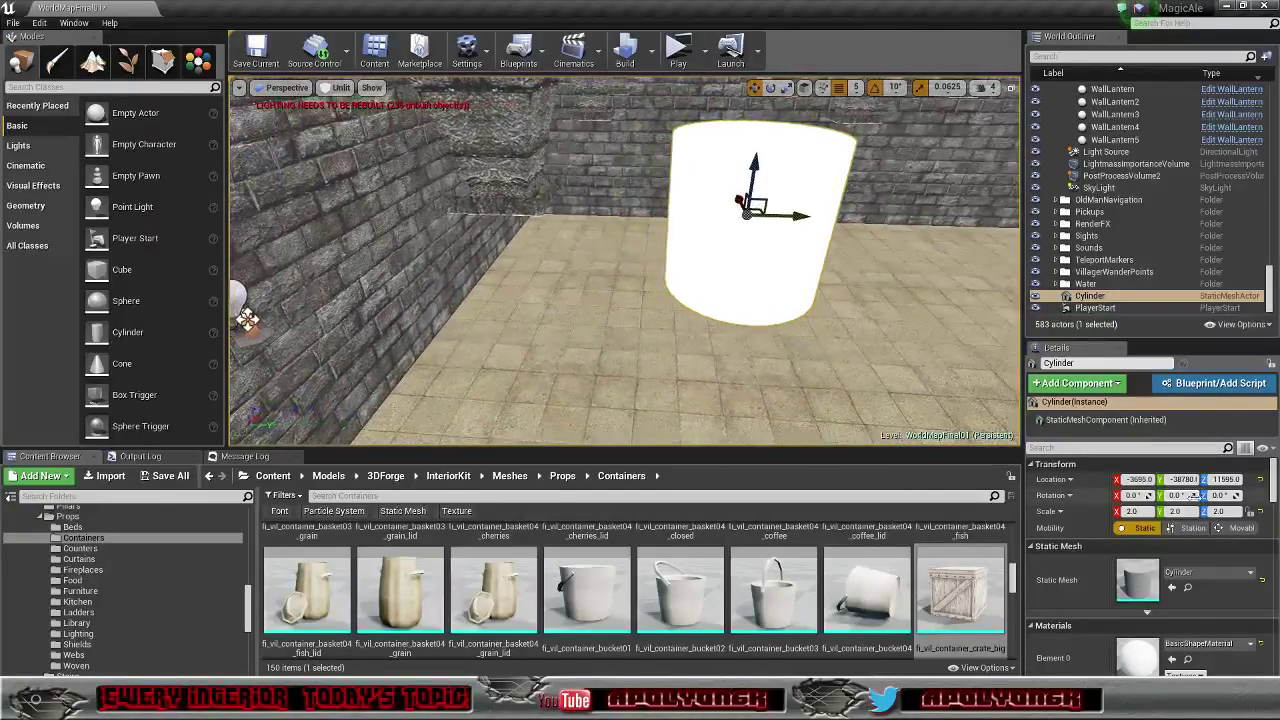
click(1145, 513)
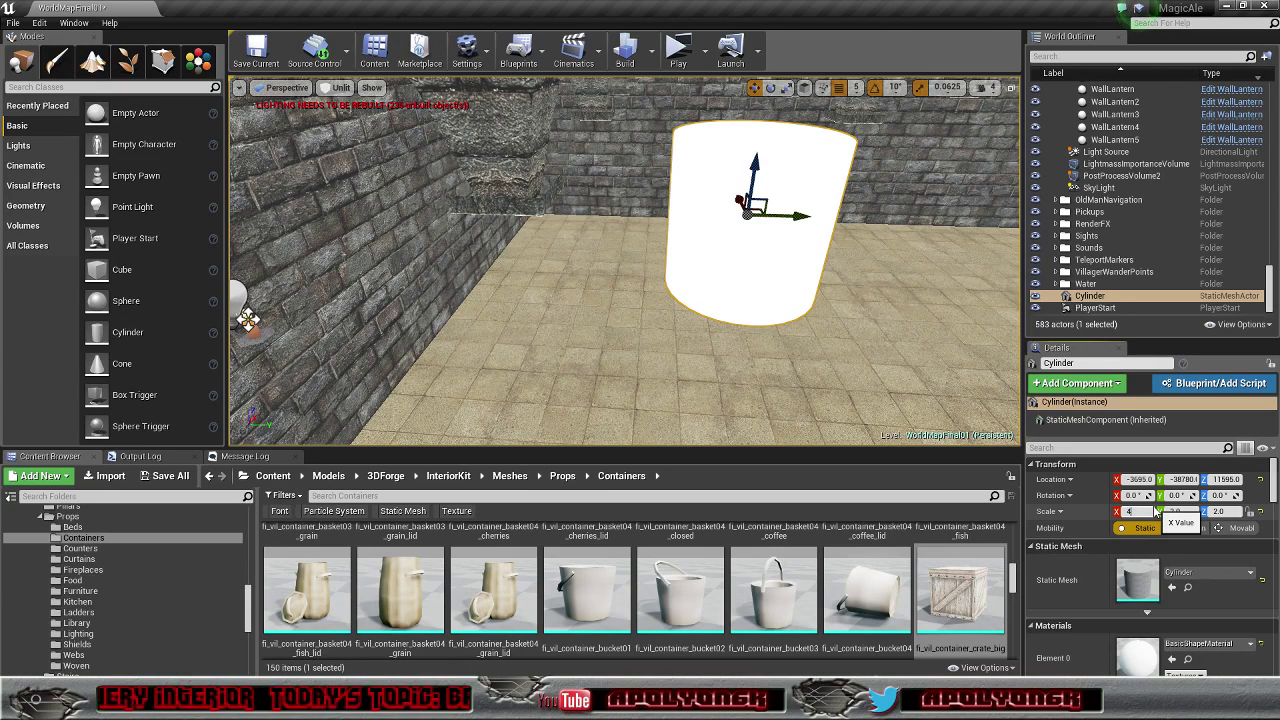
click(1157, 511)
text(4)
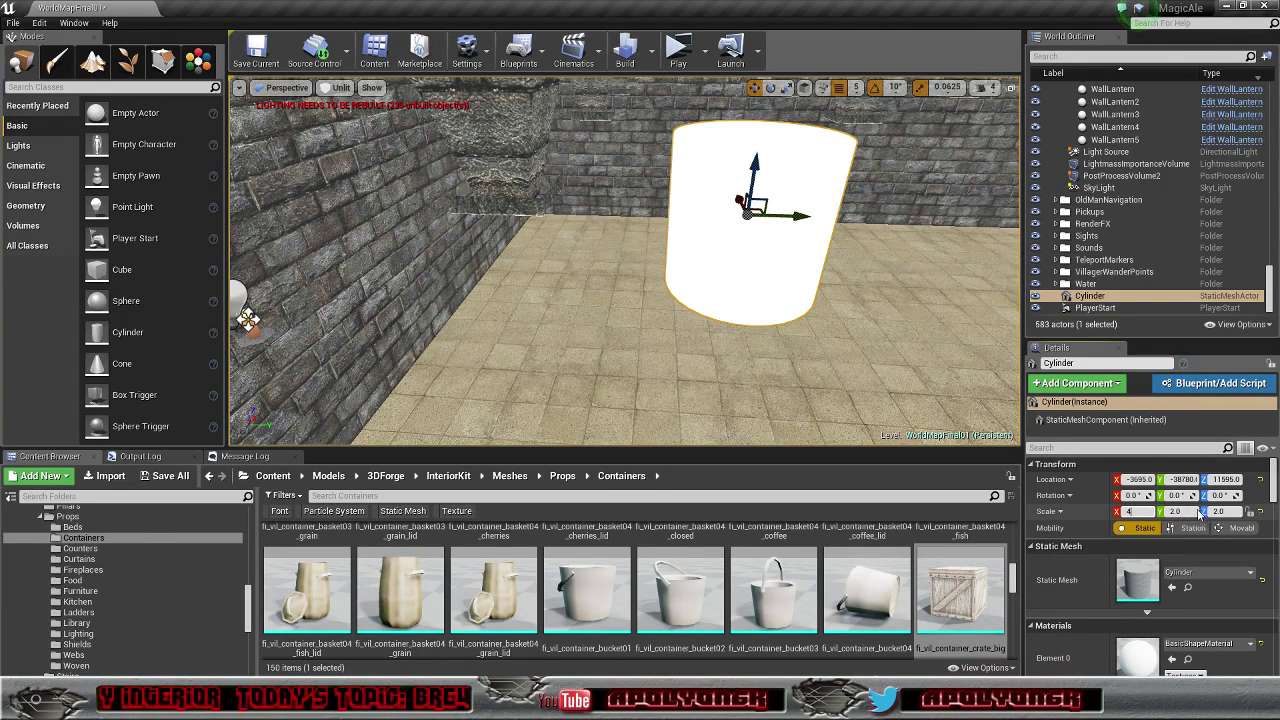
click(1200, 511)
key(Return)
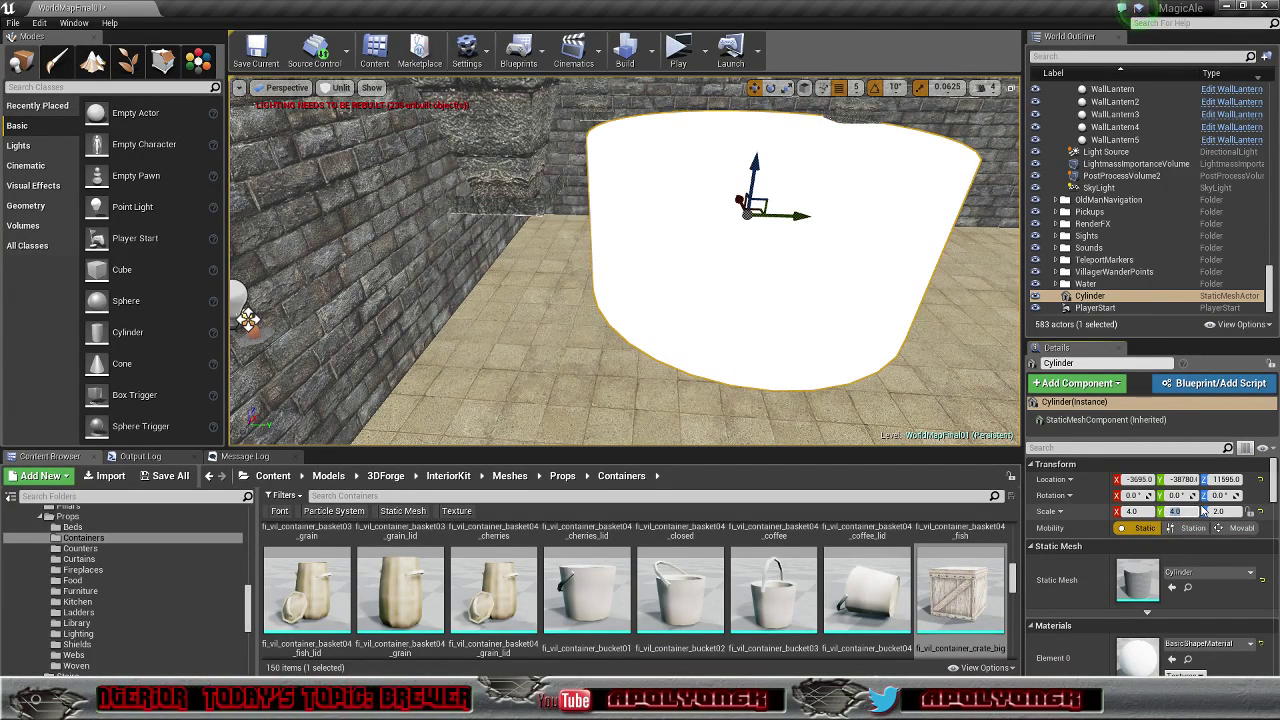
right_drag(930, 330, 870, 335)
right_drag(570, 305, 565, 310)
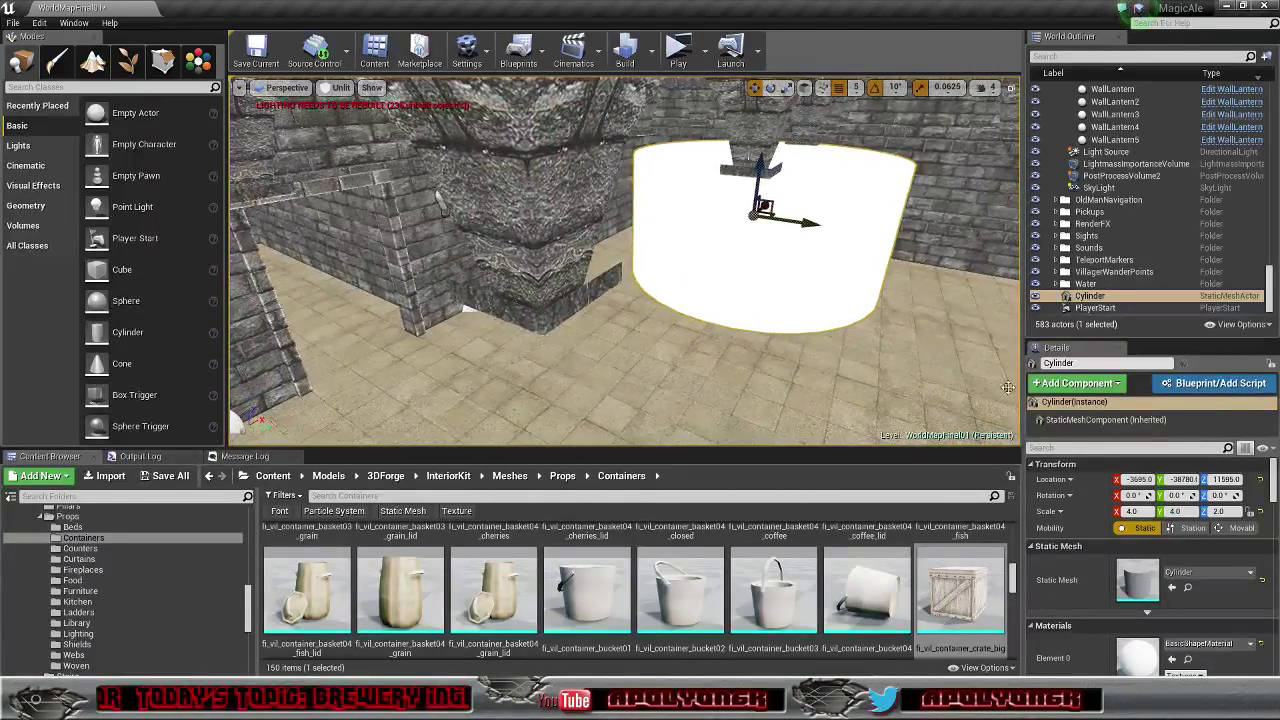
key(Return)
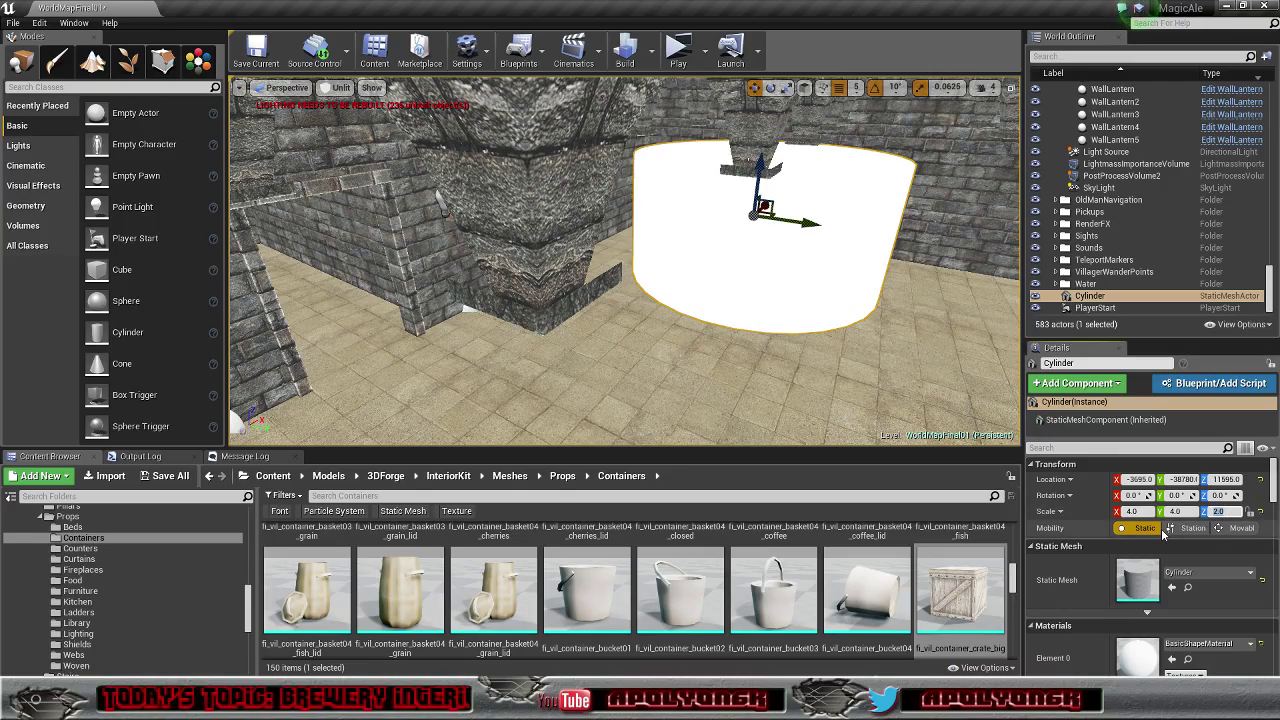
key(Return)
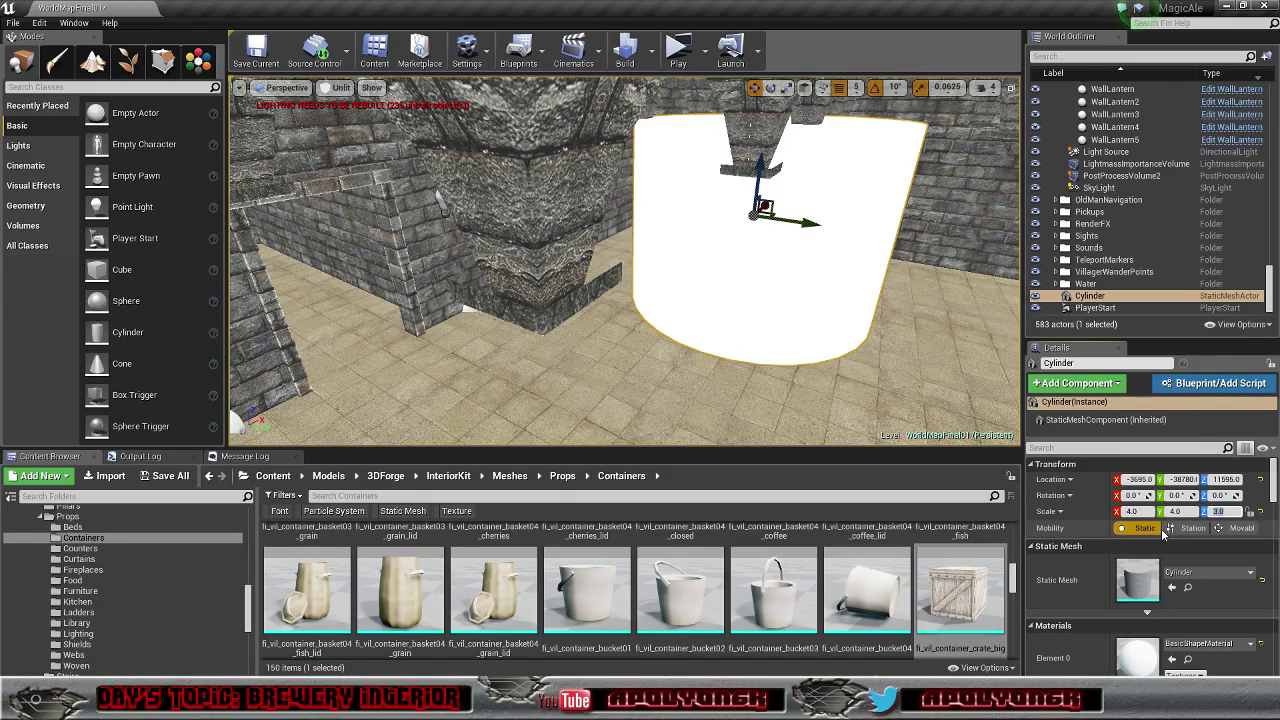
Step: Lower the cylinder onto the floor and position it near the room's corner, at X -3620, Y -38910, Z 11570
right_drag(903, 358, 835, 330)
right_drag(397, 311, 402, 335)
drag(698, 234, 703, 250)
right_drag(751, 279, 757, 301)
drag(738, 262, 664, 264)
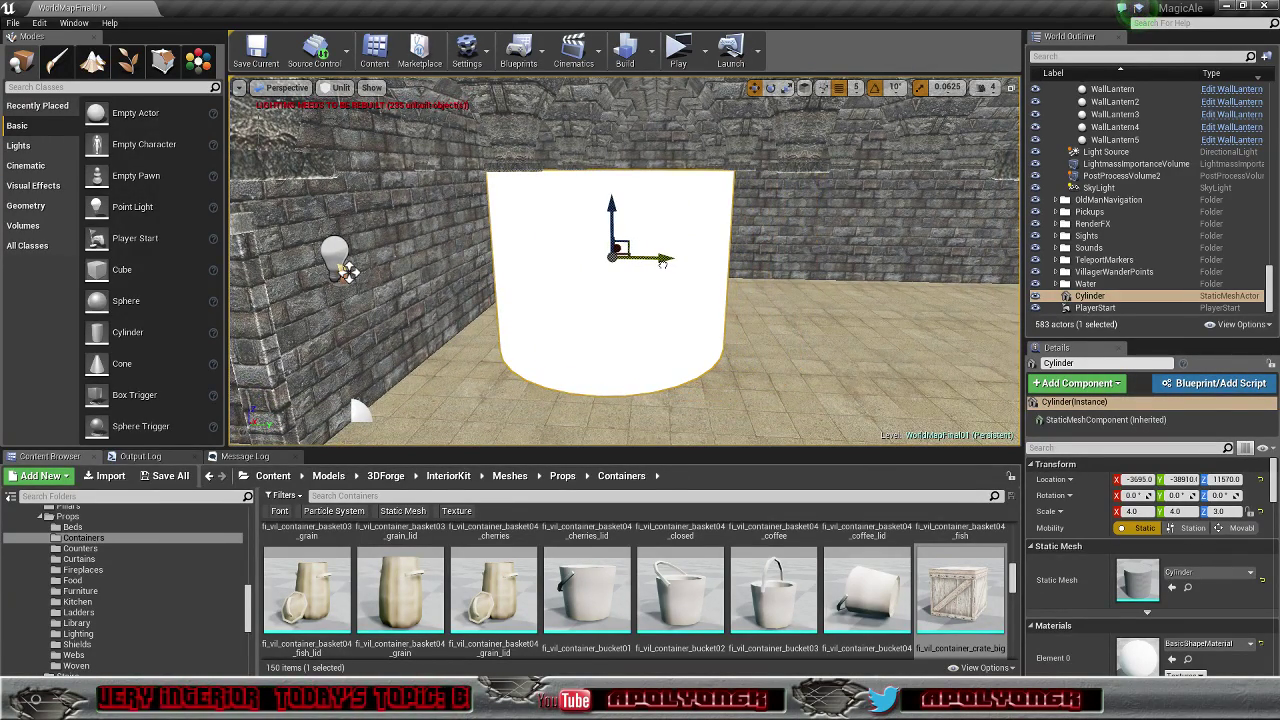
key(d)
right_drag(687, 270, 460, 280)
right_drag(645, 268, 629, 237)
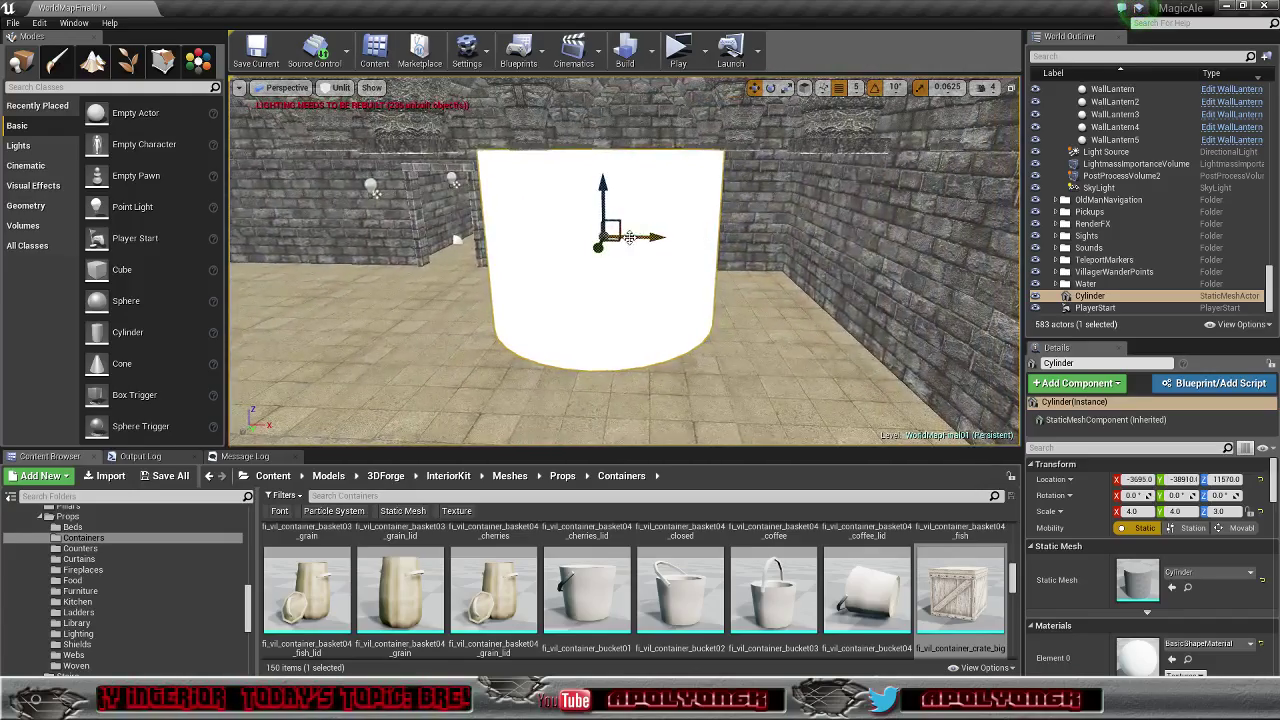
drag(655, 237, 700, 237)
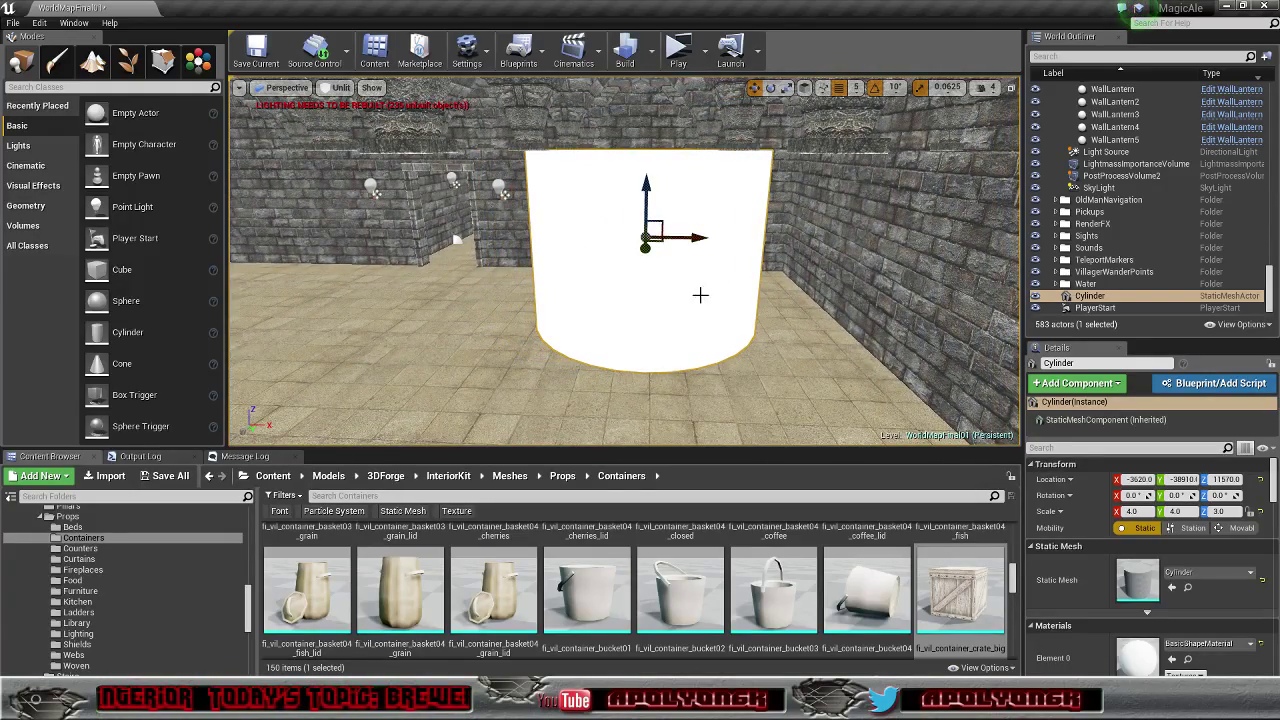
key(a)
right_drag(700, 295, 912, 304)
key(w)
key(d)
key(a)
key(s)
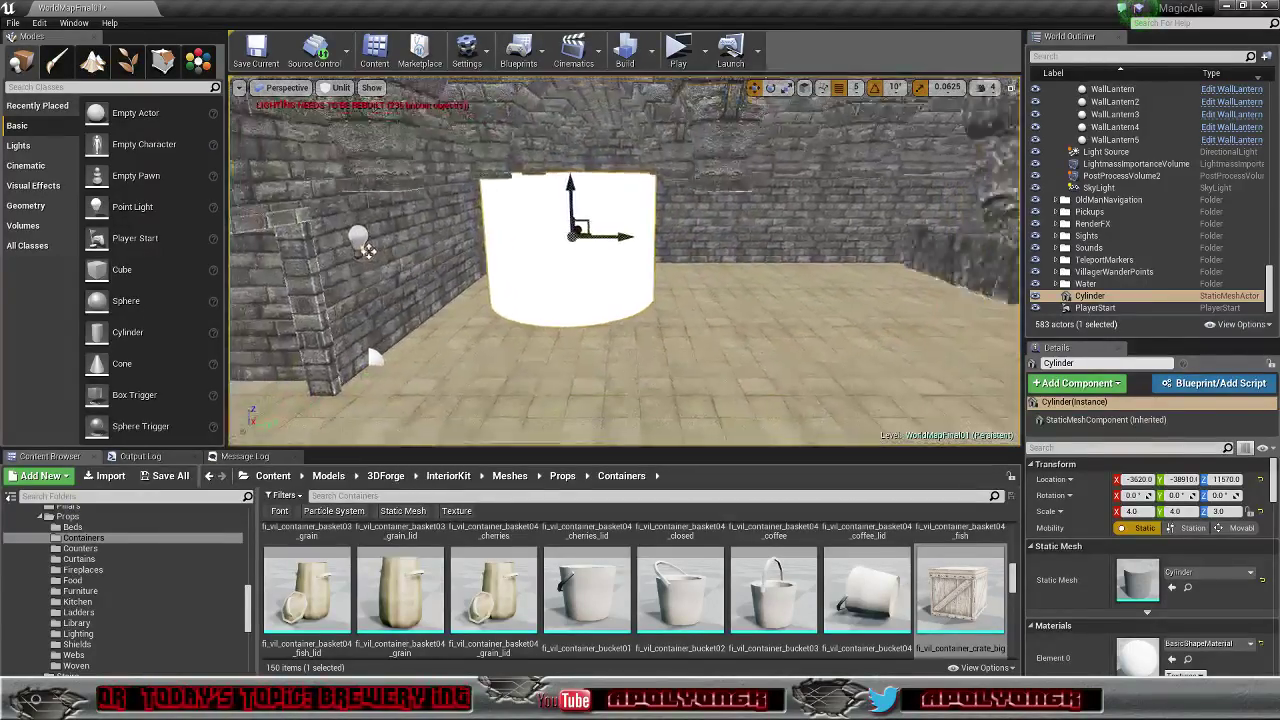
Step: Move the Cylinder into the Clutter/Brewery folder and convert it to an Instanced Static Mesh Actor
right_drag(368, 250, 704, 314)
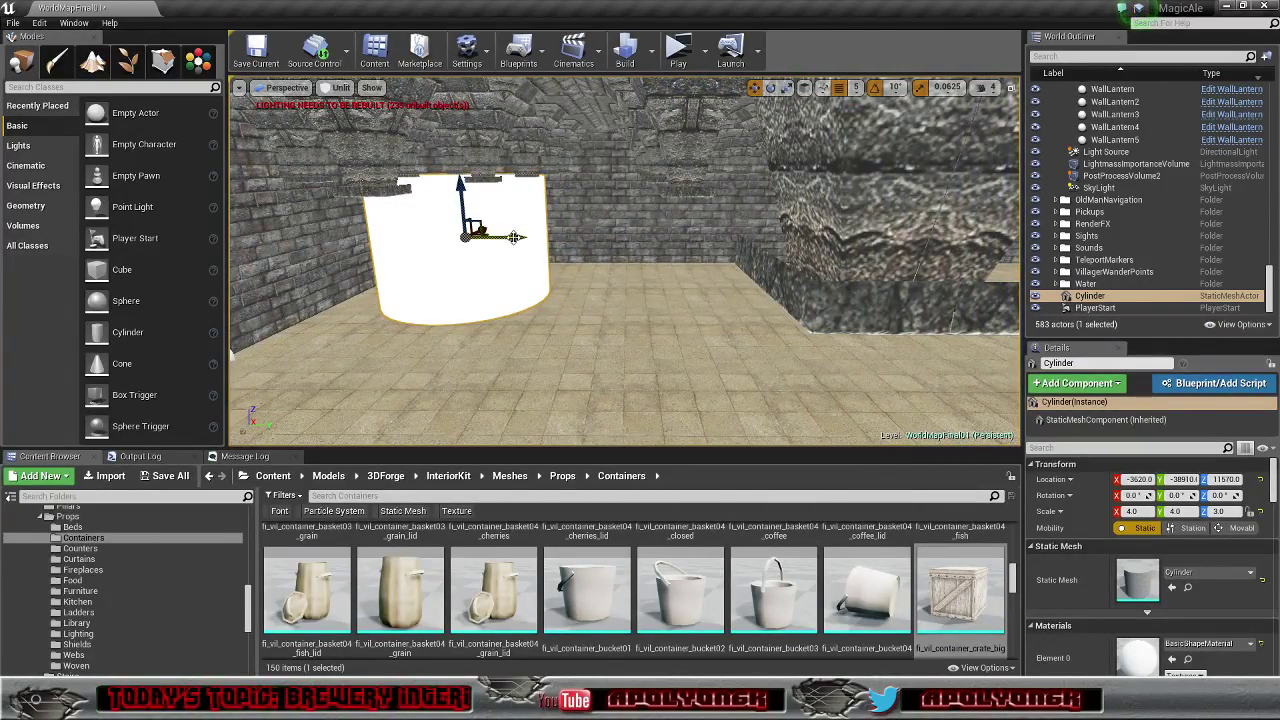
drag(1090, 296, 1100, 189)
scroll(1108, 211, up, 20)
scroll(1108, 211, up, 10)
scroll(1108, 211, up, 10)
scroll(1108, 211, up, 5)
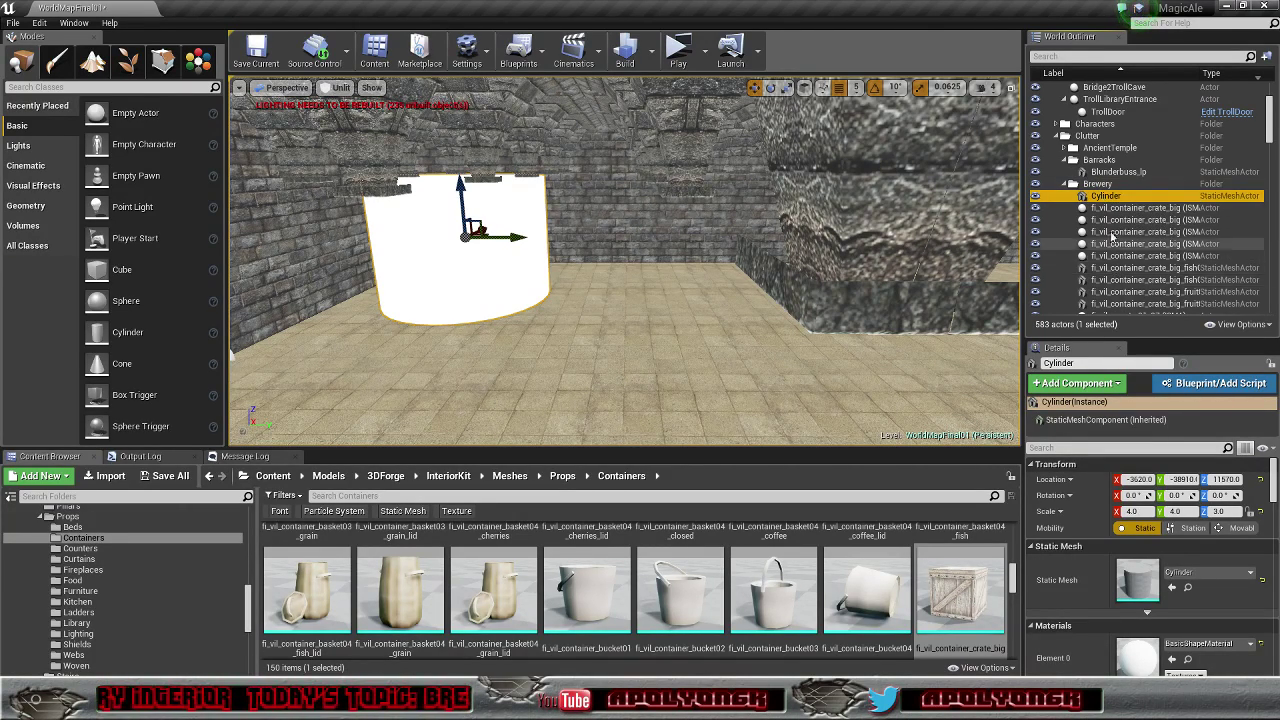
click(198, 62)
click(52, 268)
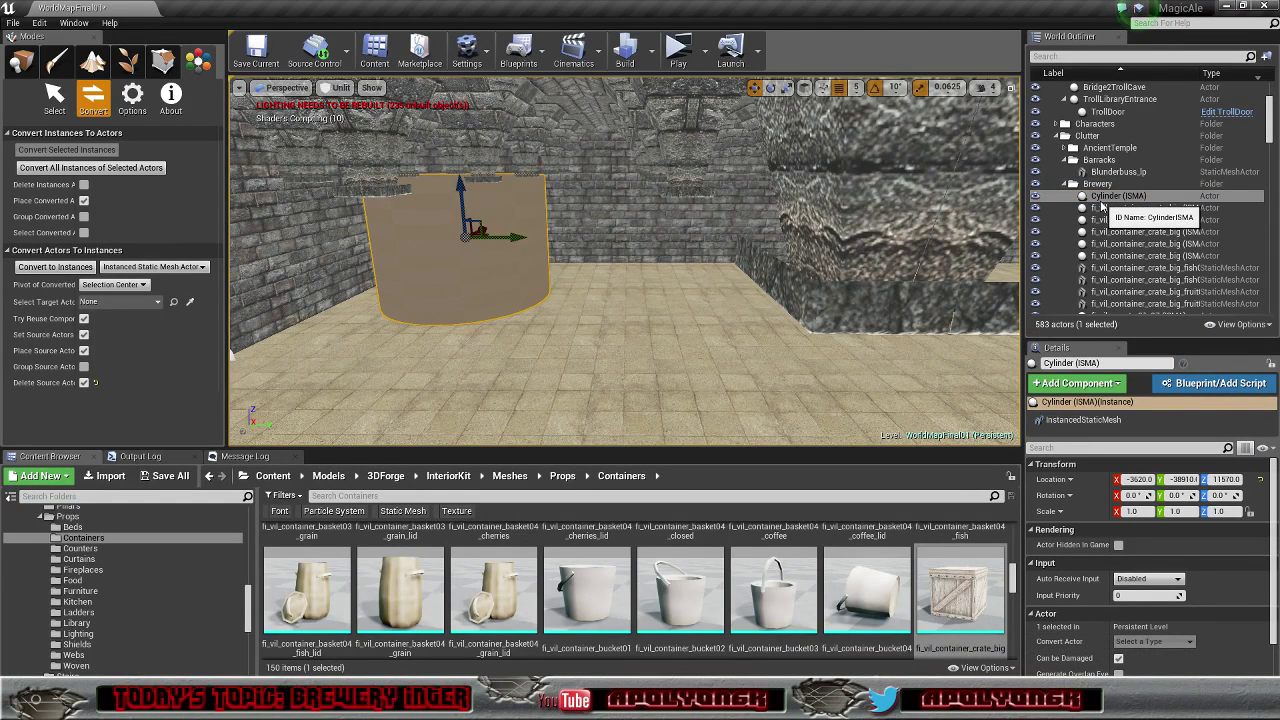
Step: Rename the Cylinder (ISMA) actor to Brewery Vats (ISMA)
click(1104, 197)
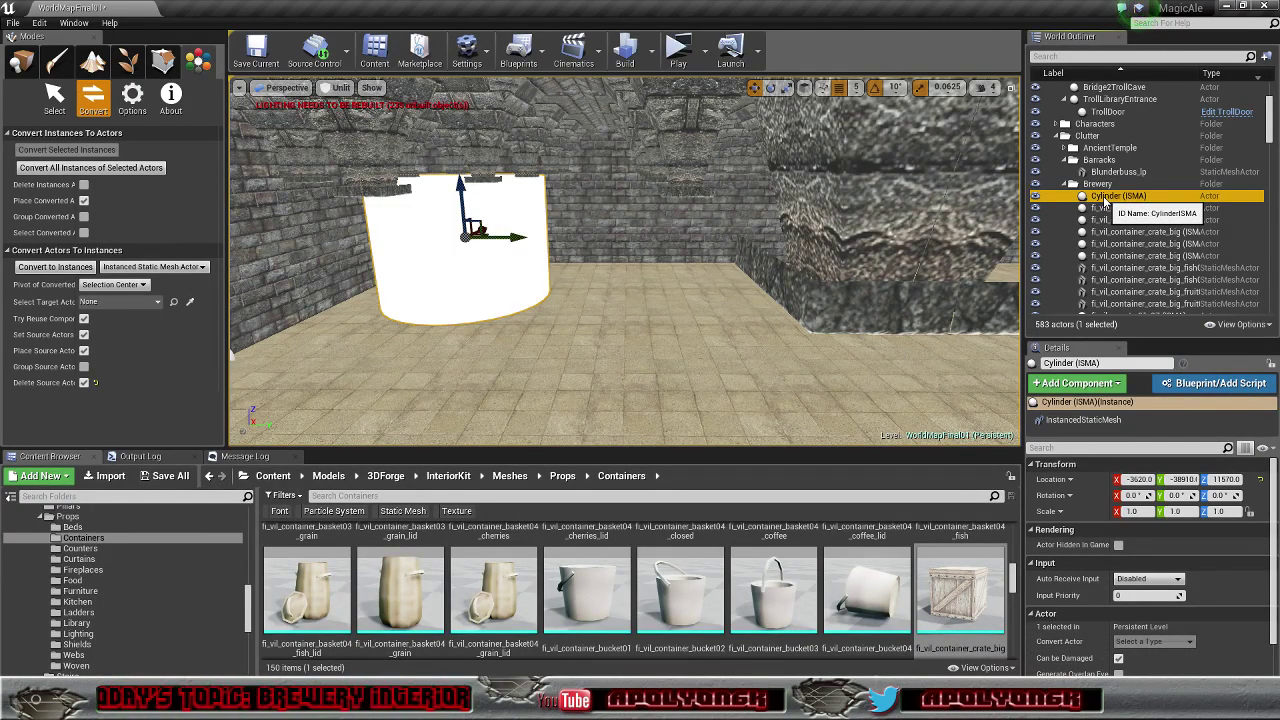
click(1110, 198)
drag(1124, 197, 1078, 197)
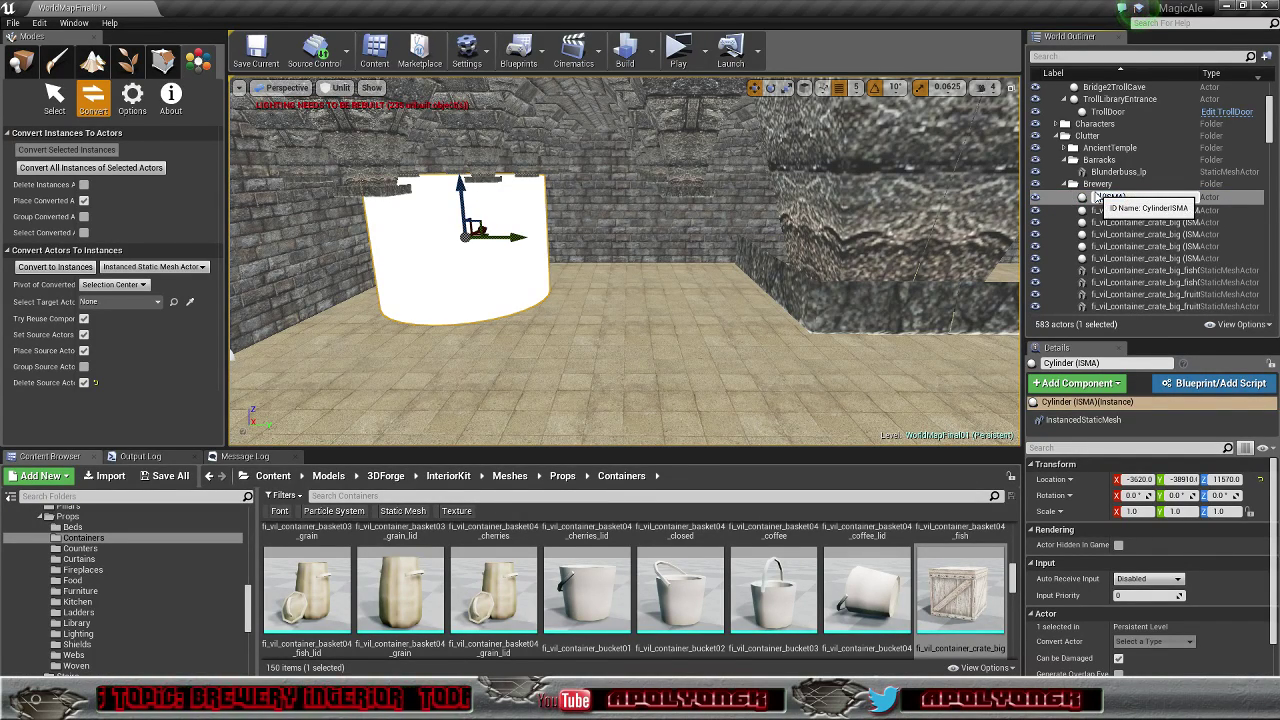
text(Br)
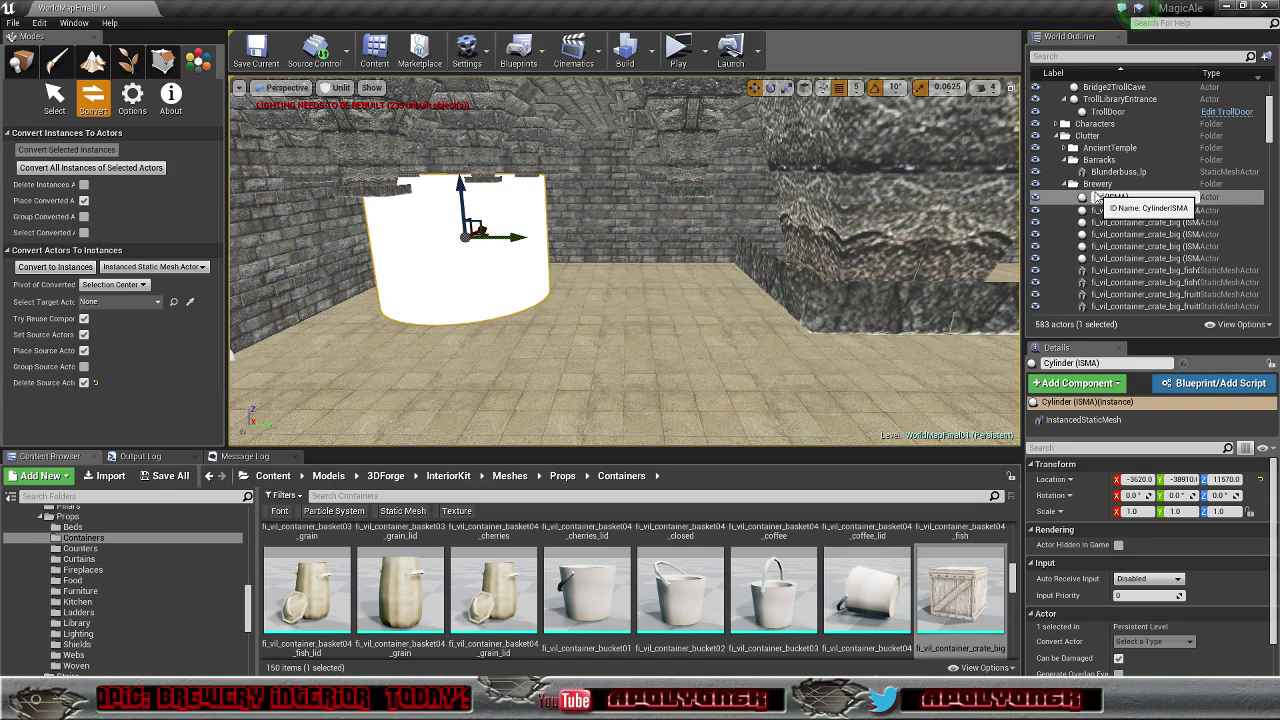
text(ew)
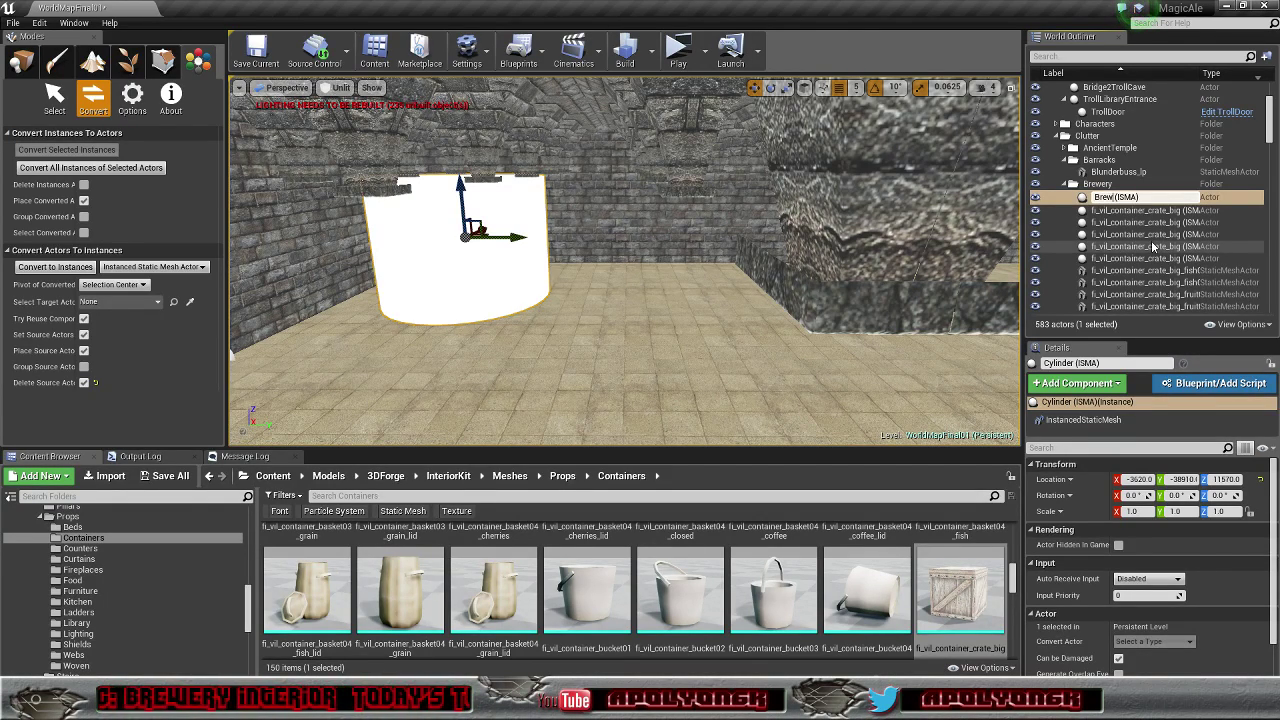
text(e)
text(ry Va)
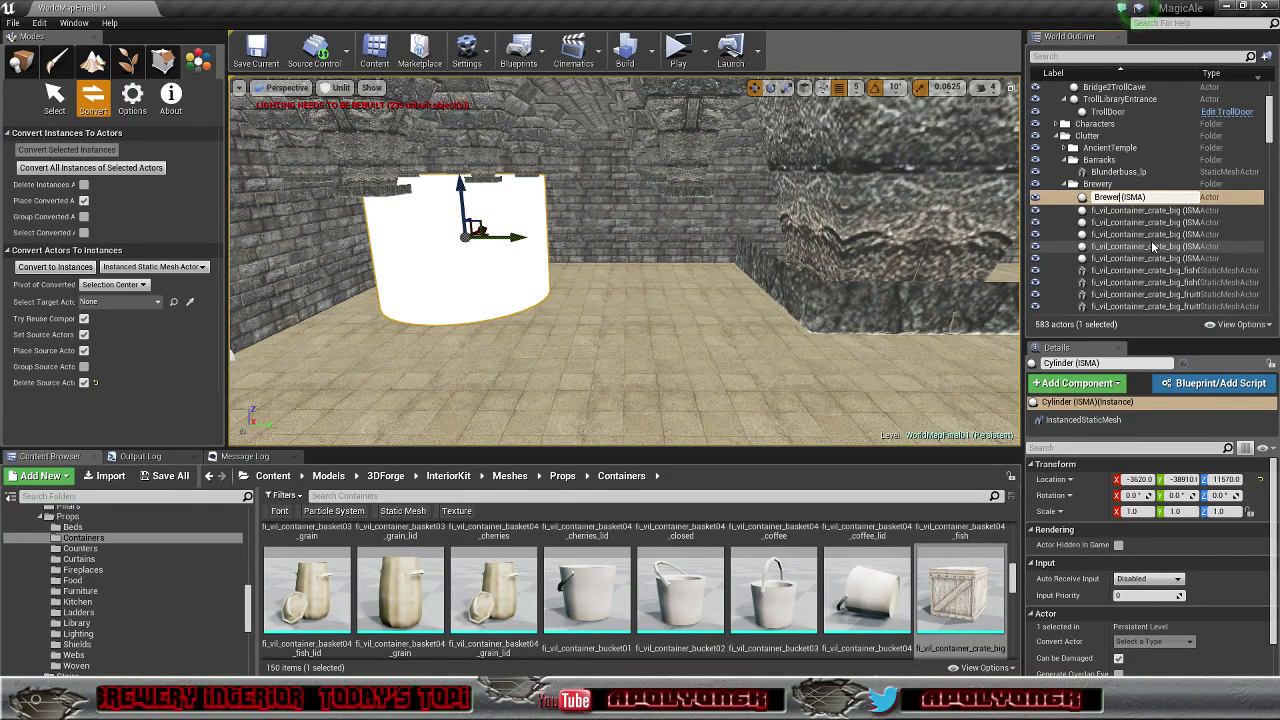
text(ts)
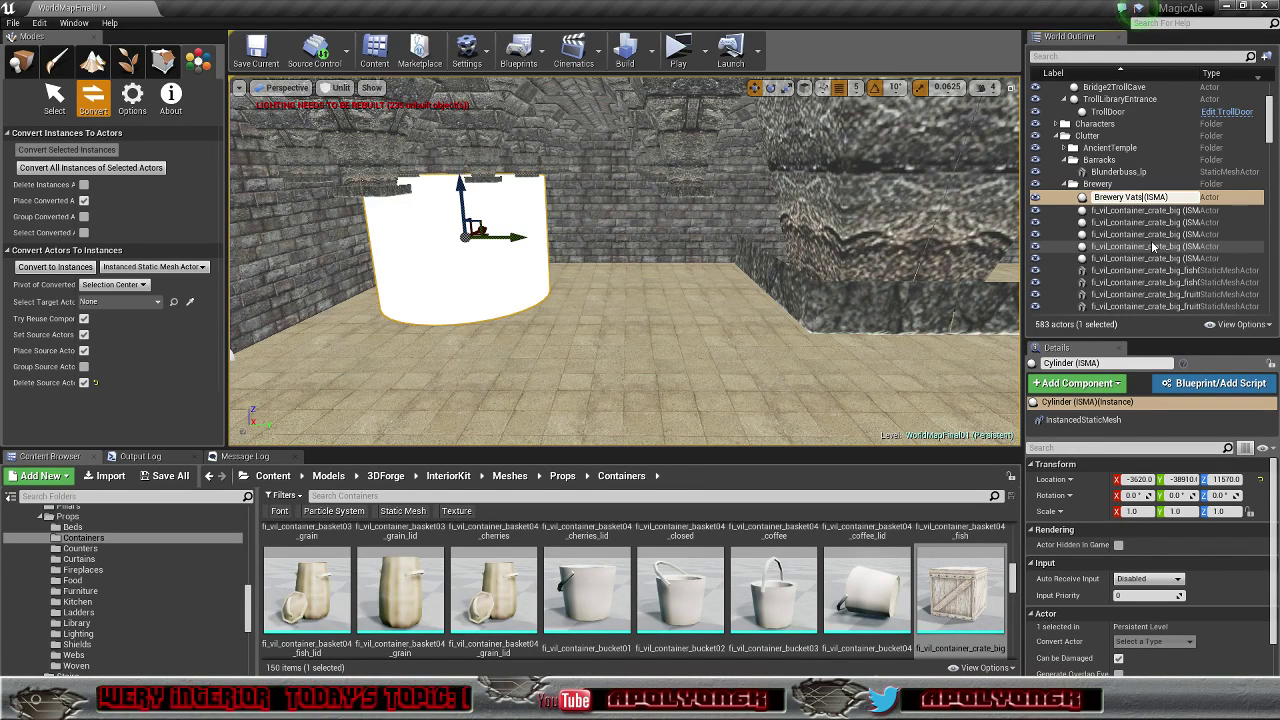
key(Return)
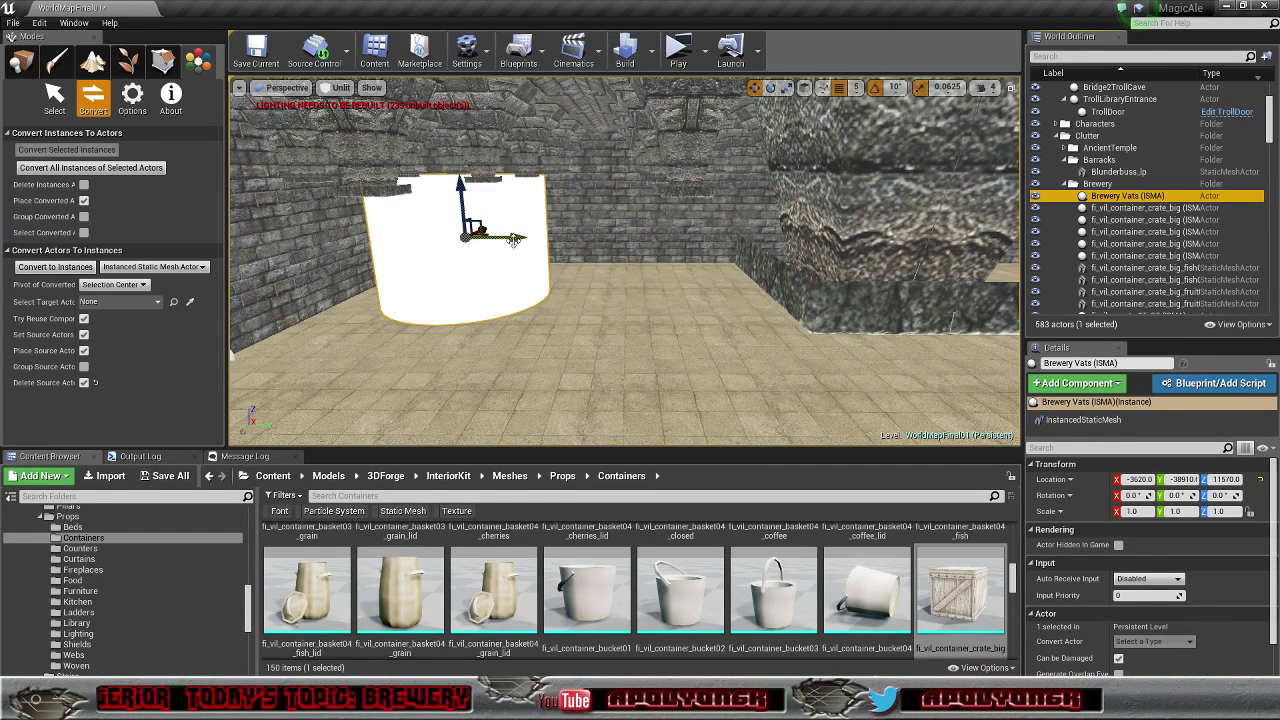
Step: Duplicate the vat actor three times along Y to form a row, with copies from Y -38340 to Y -37125
alt+drag(513, 238, 746, 247)
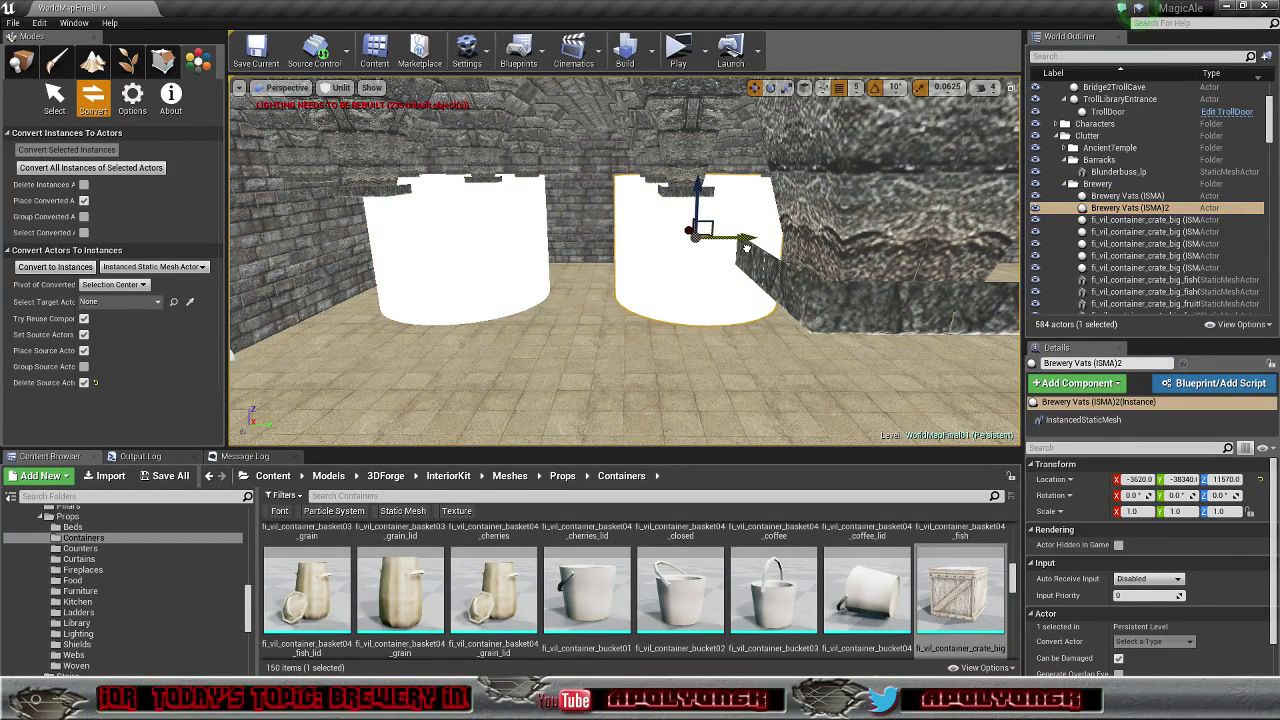
right_drag(755, 268, 658, 242)
alt+drag(575, 207, 1042, 222)
right_drag(960, 298, 845, 310)
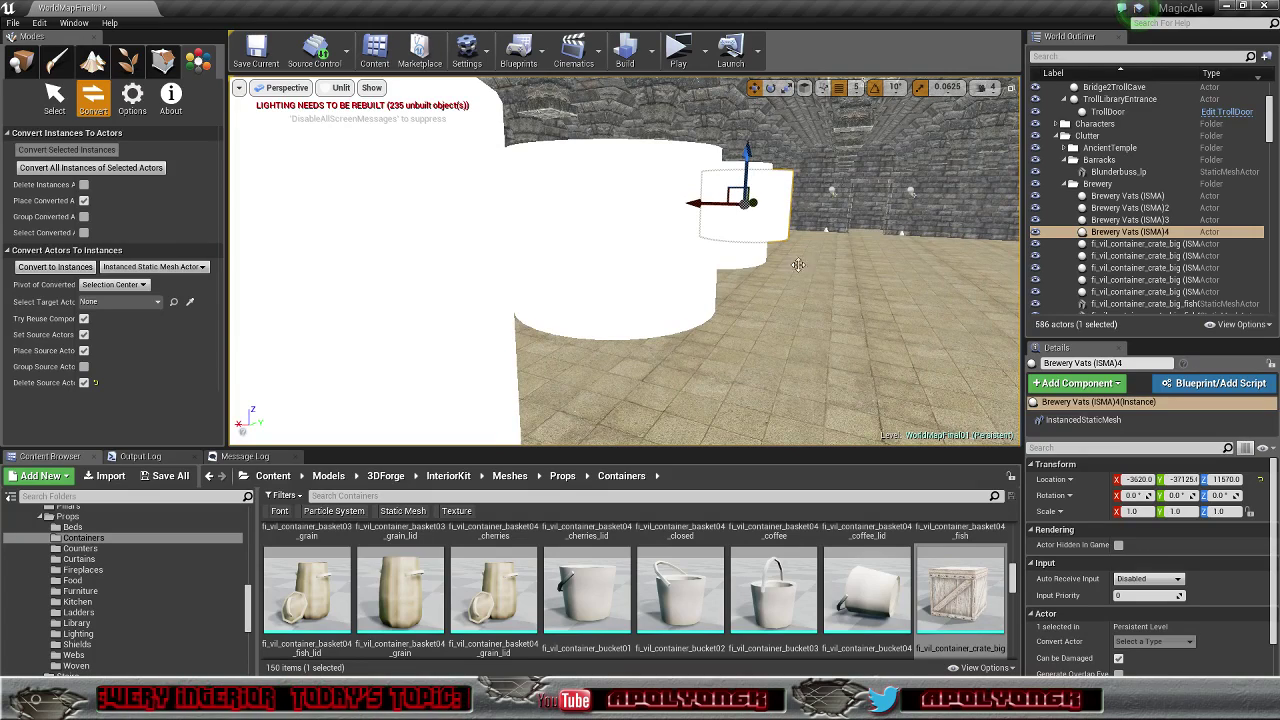
Step: Select the vat instances in the row and copy them across the room to an X location of -1010 cm
click(742, 249)
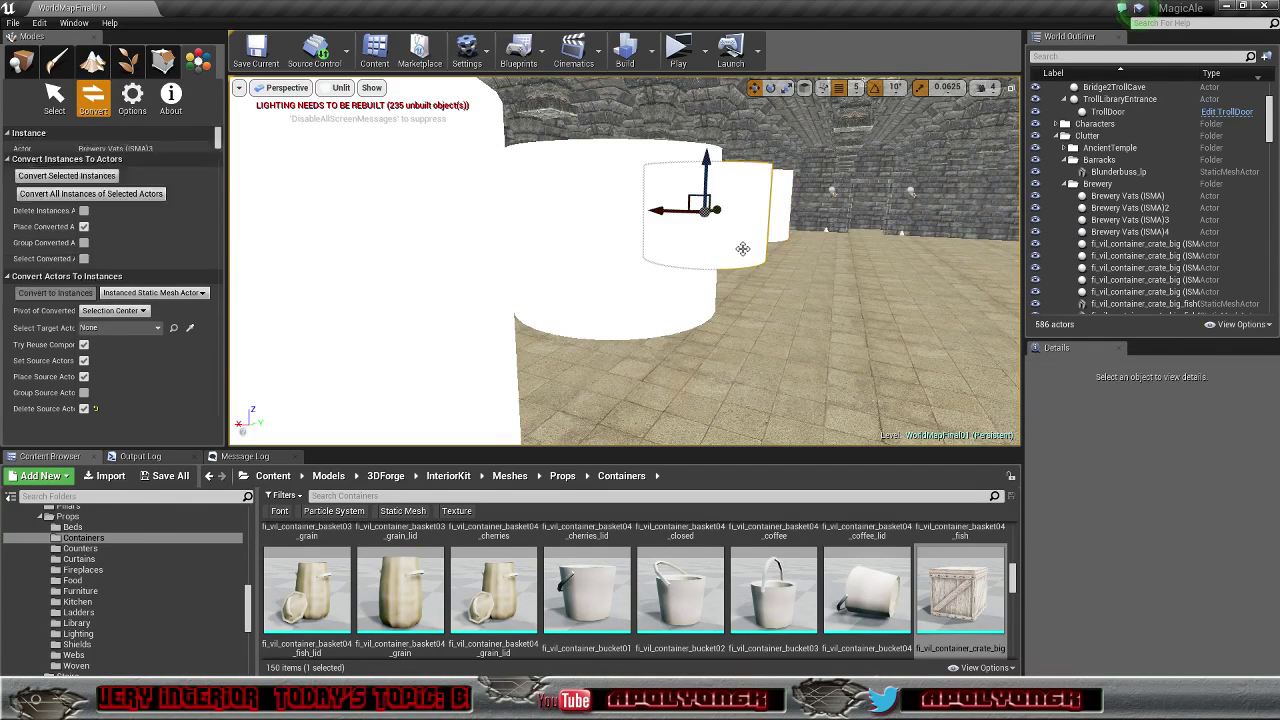
ctrl+click(638, 282)
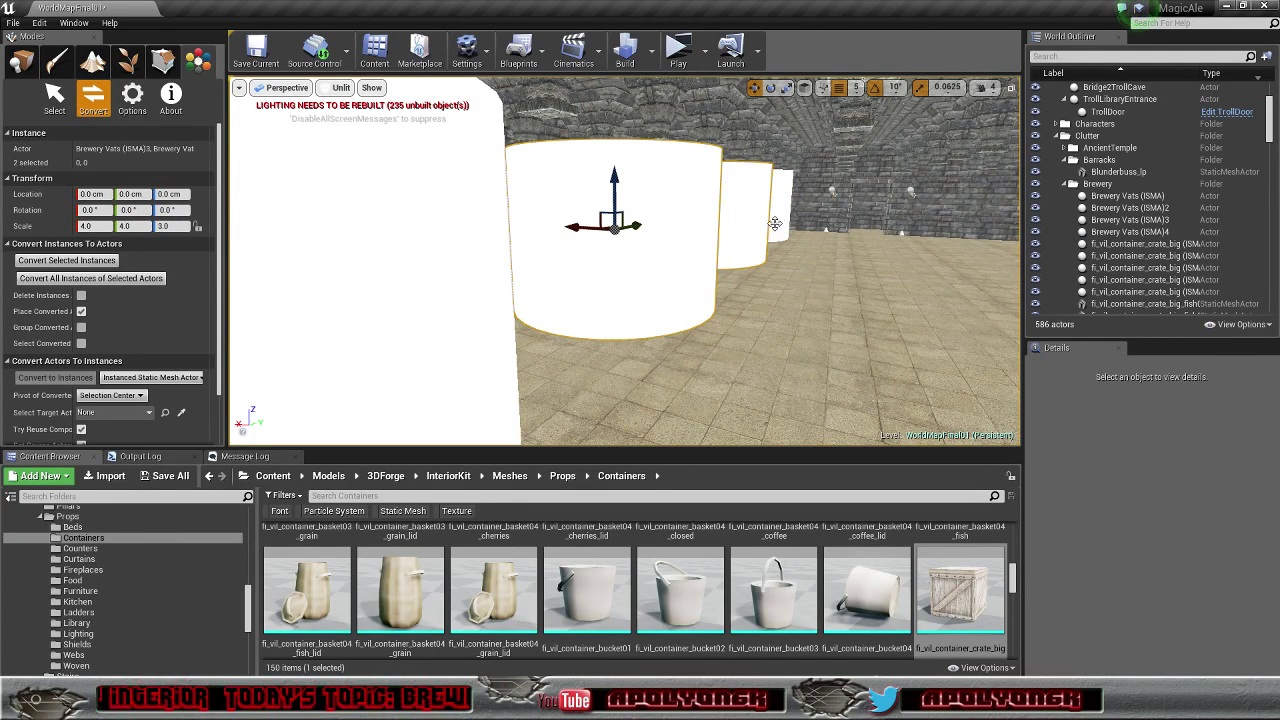
ctrl+click(404, 331)
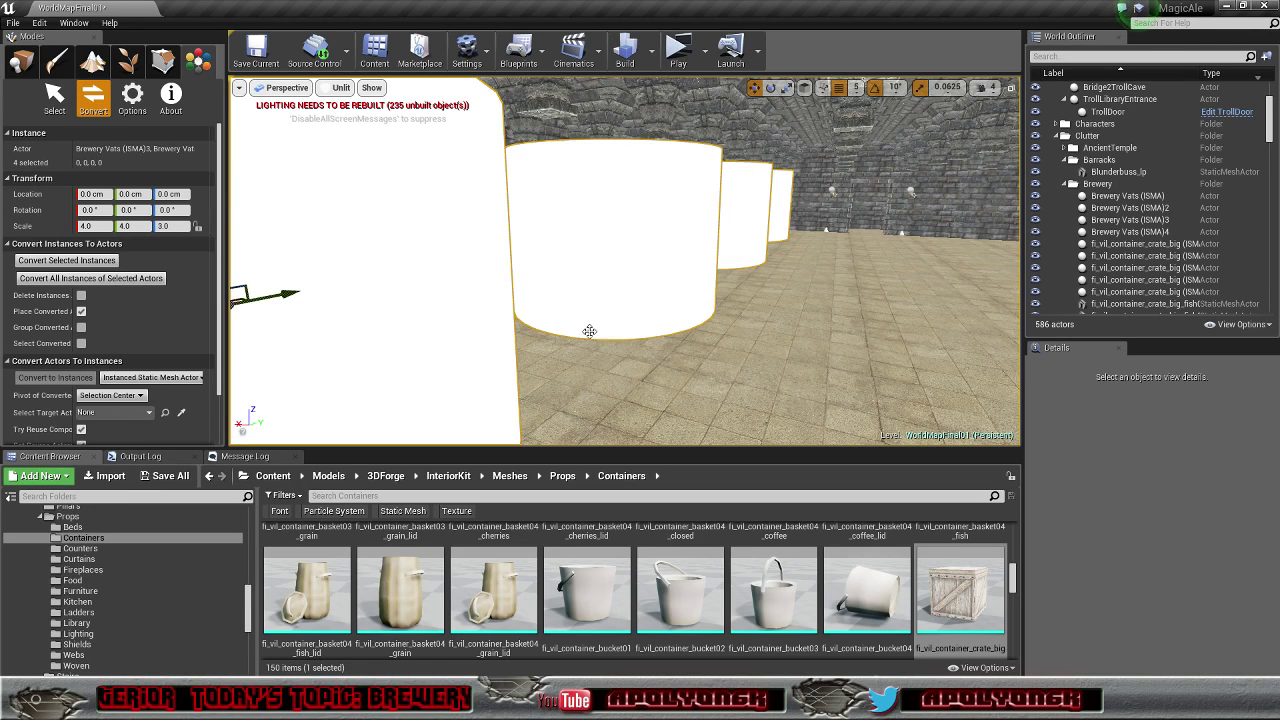
scroll(676, 337, down, 10)
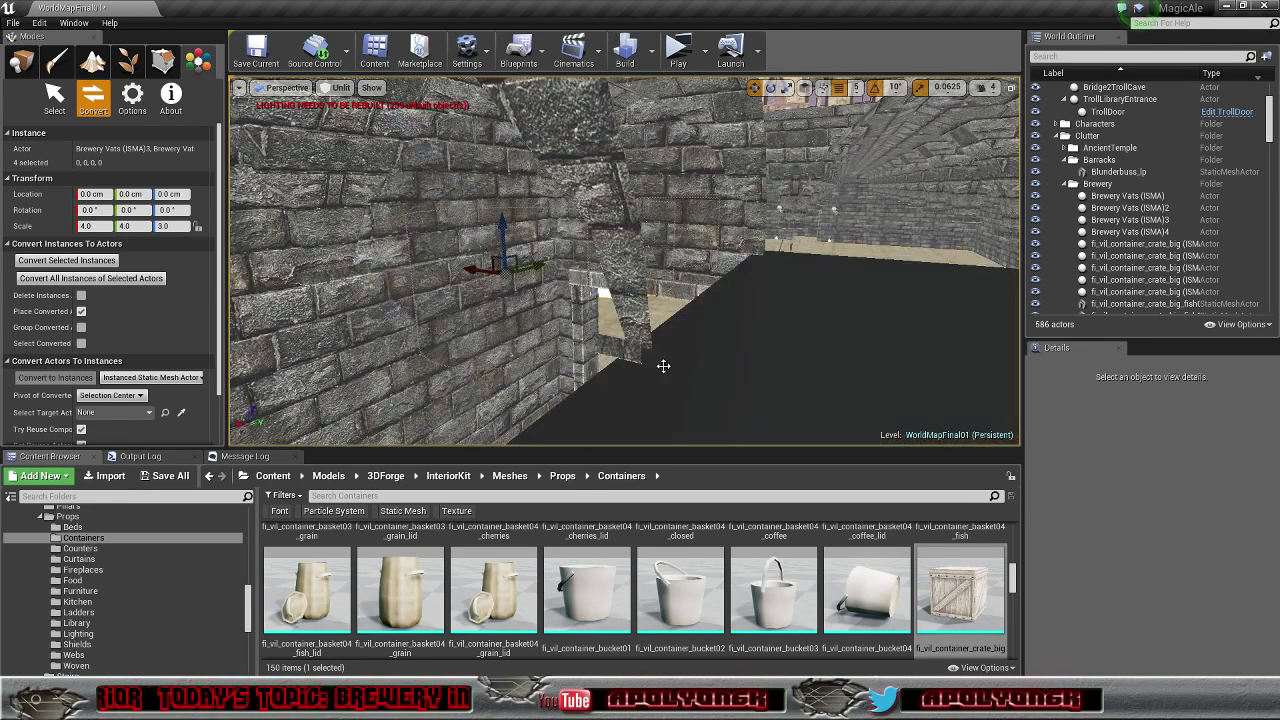
drag(465, 270, 964, 375)
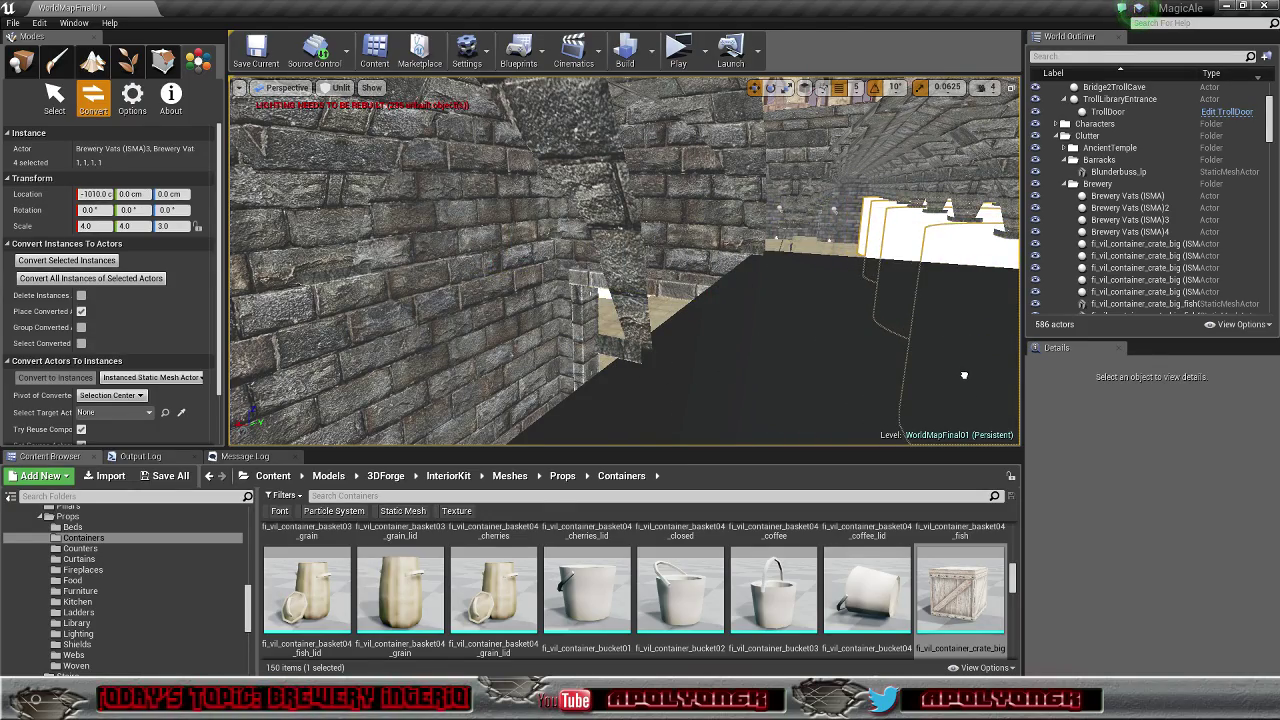
right_drag(852, 350, 896, 344)
mouse_move(810, 344)
right_down()
mouse_move(790, 344)
mouse_move(825, 360)
right_up()
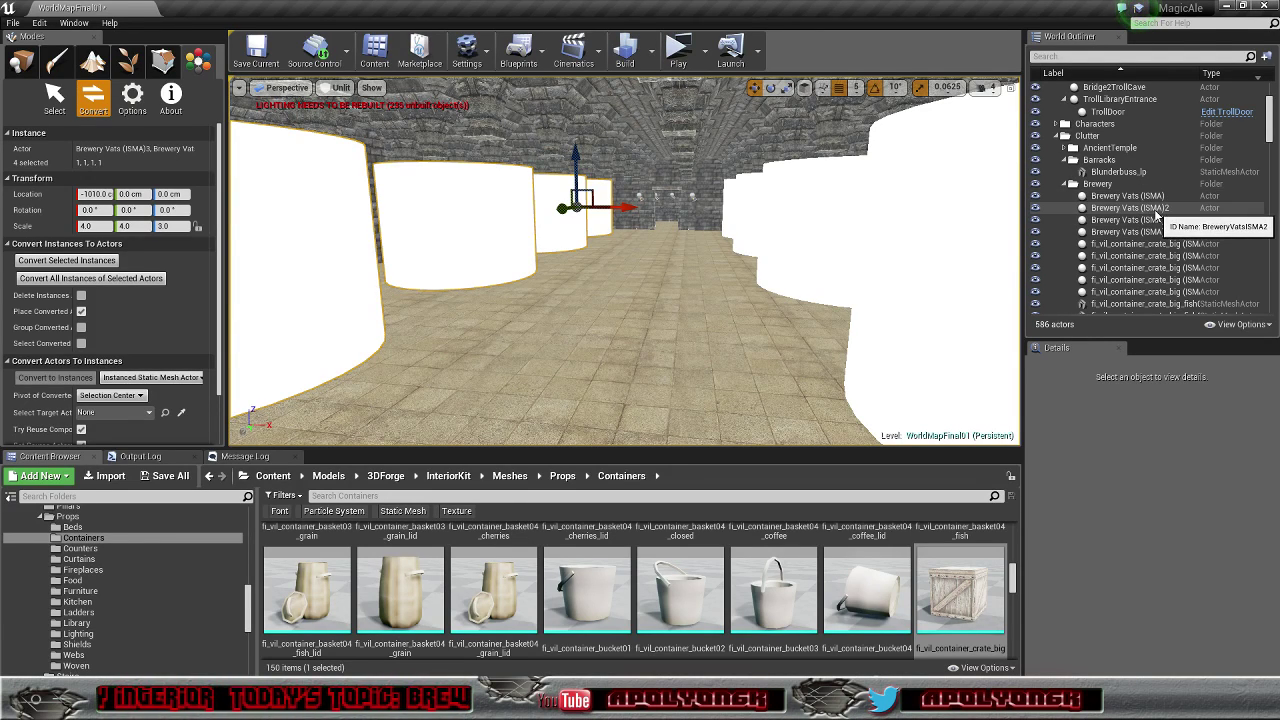
Step: Delete the actors Brewery Vats (ISMA)2, Brewery Vats (ISMA)3 and Brewery Vats (ISMA)4
click(1165, 208)
shift+click(1158, 232)
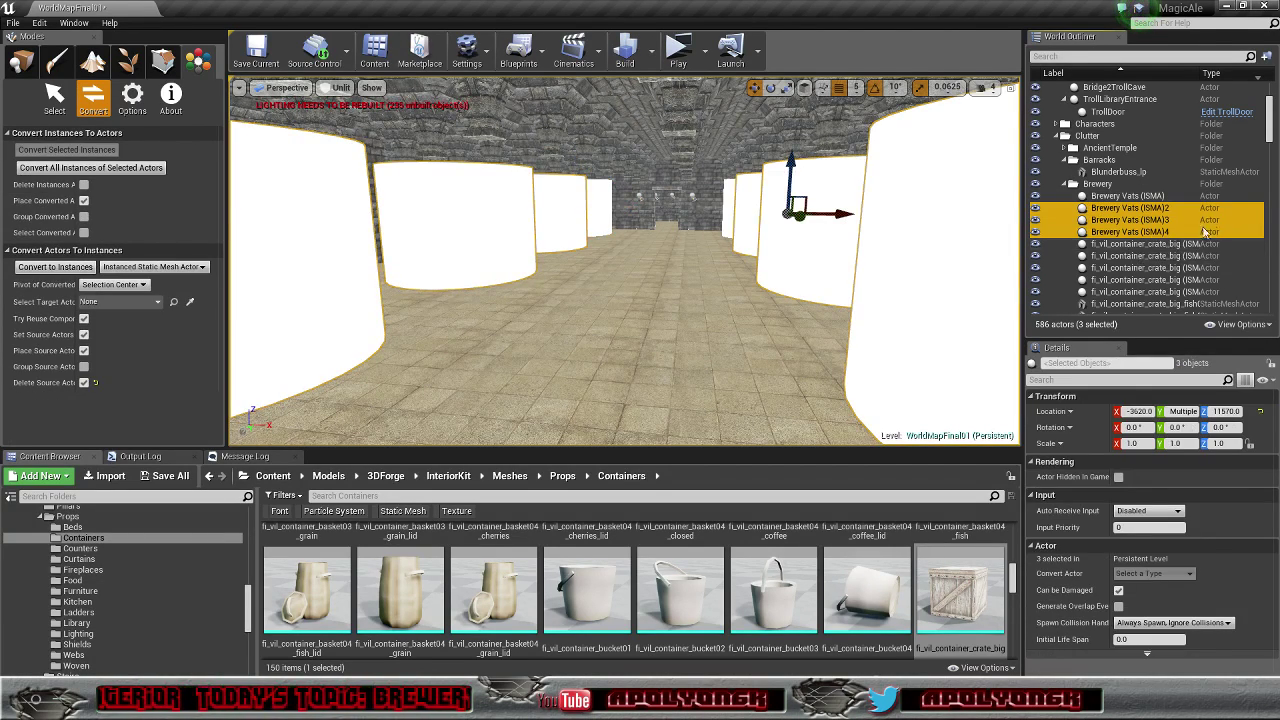
key(Delete)
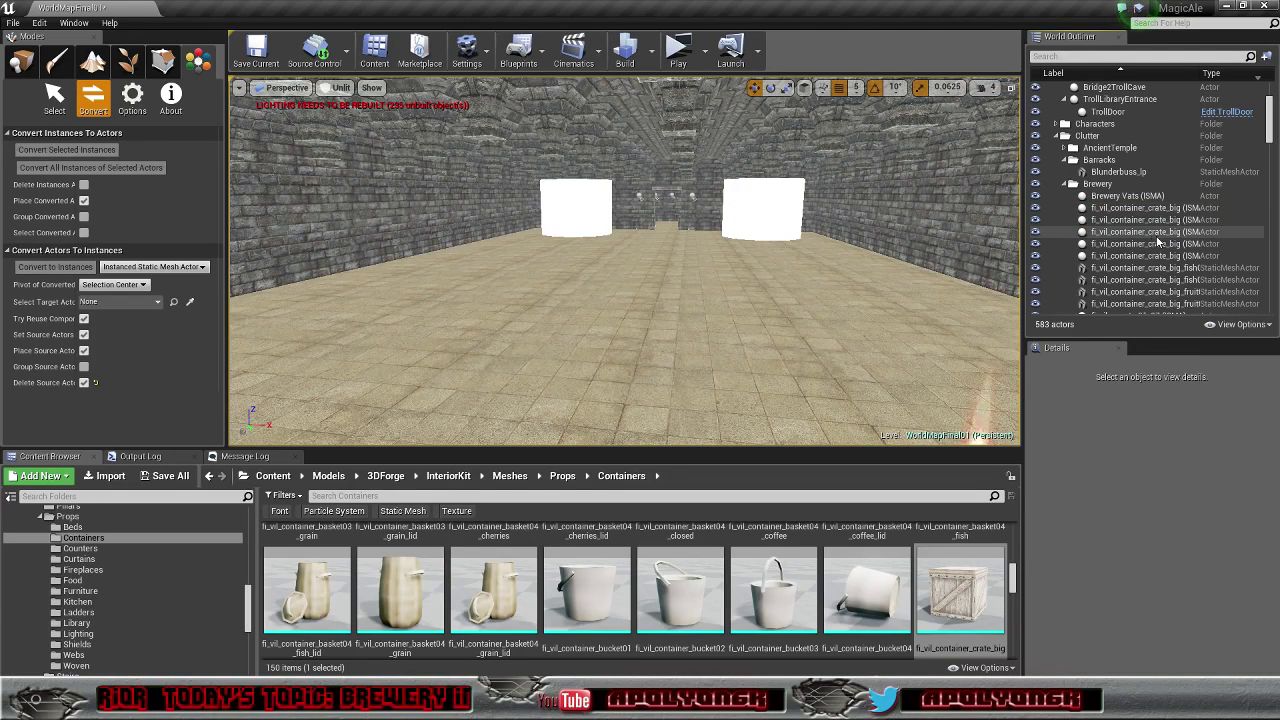
Step: Set the instance tool's number of delta transform copies to 3 and select both vat instances of Brewery Vats (ISMA)
click(1145, 196)
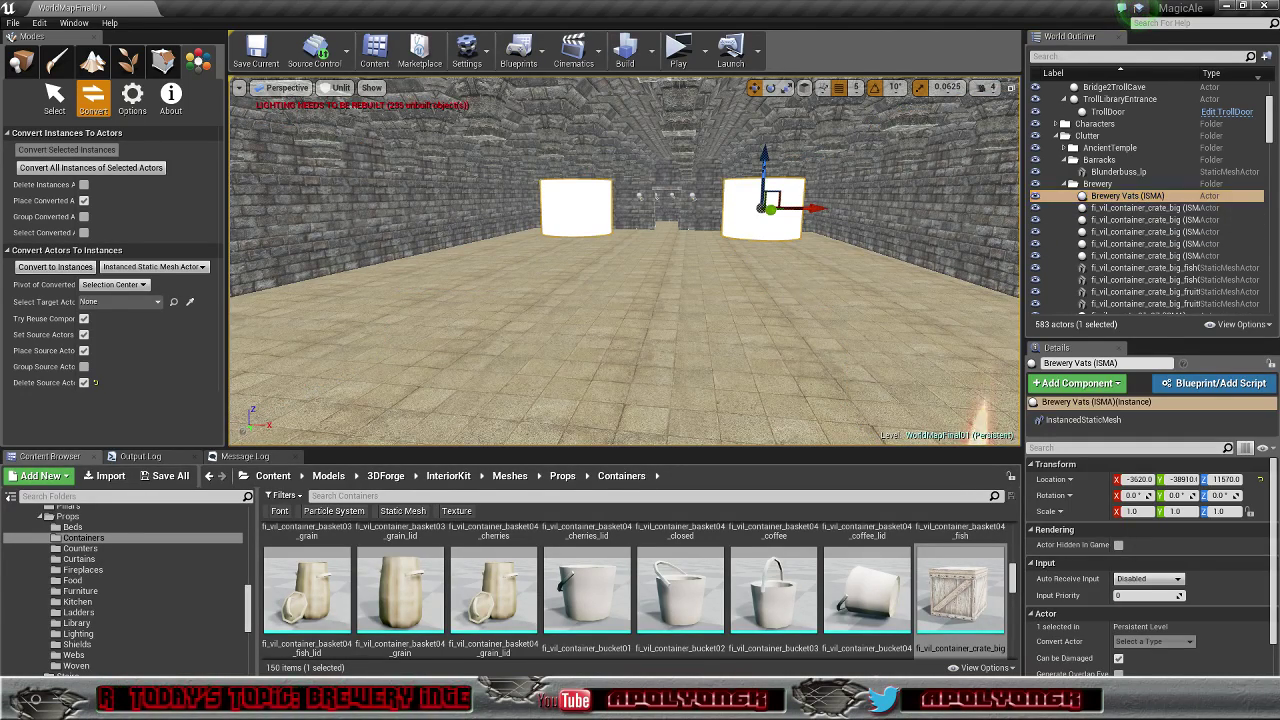
key(f)
key(w)
right_drag(624, 262, 660, 298)
mouse_move(766, 301)
right_down()
mouse_move(728, 296)
mouse_move(766, 301)
right_up()
key(s)
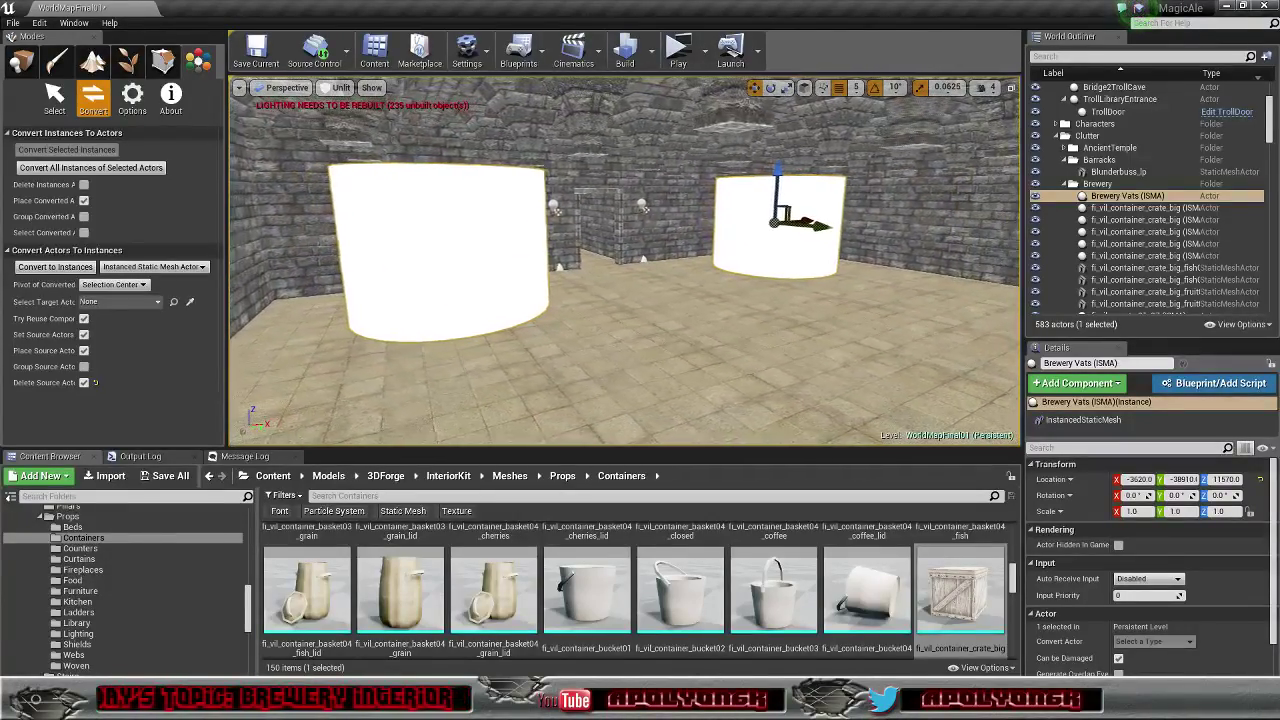
click(54, 95)
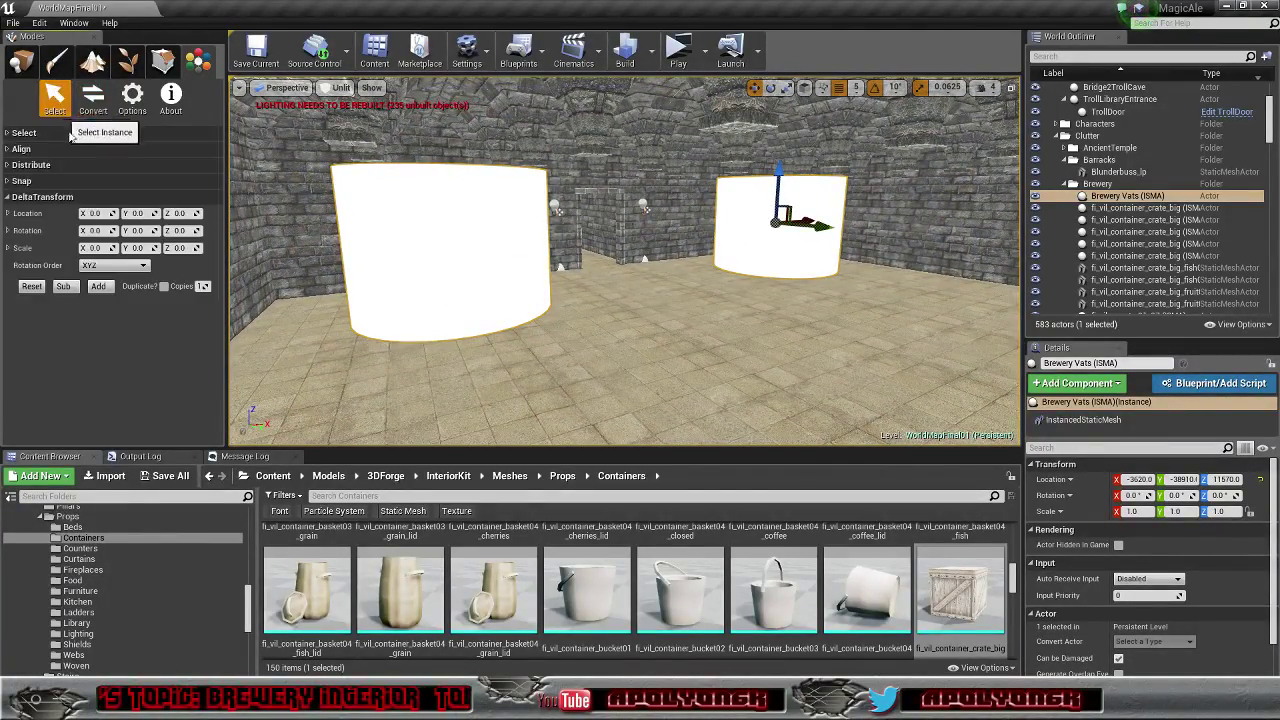
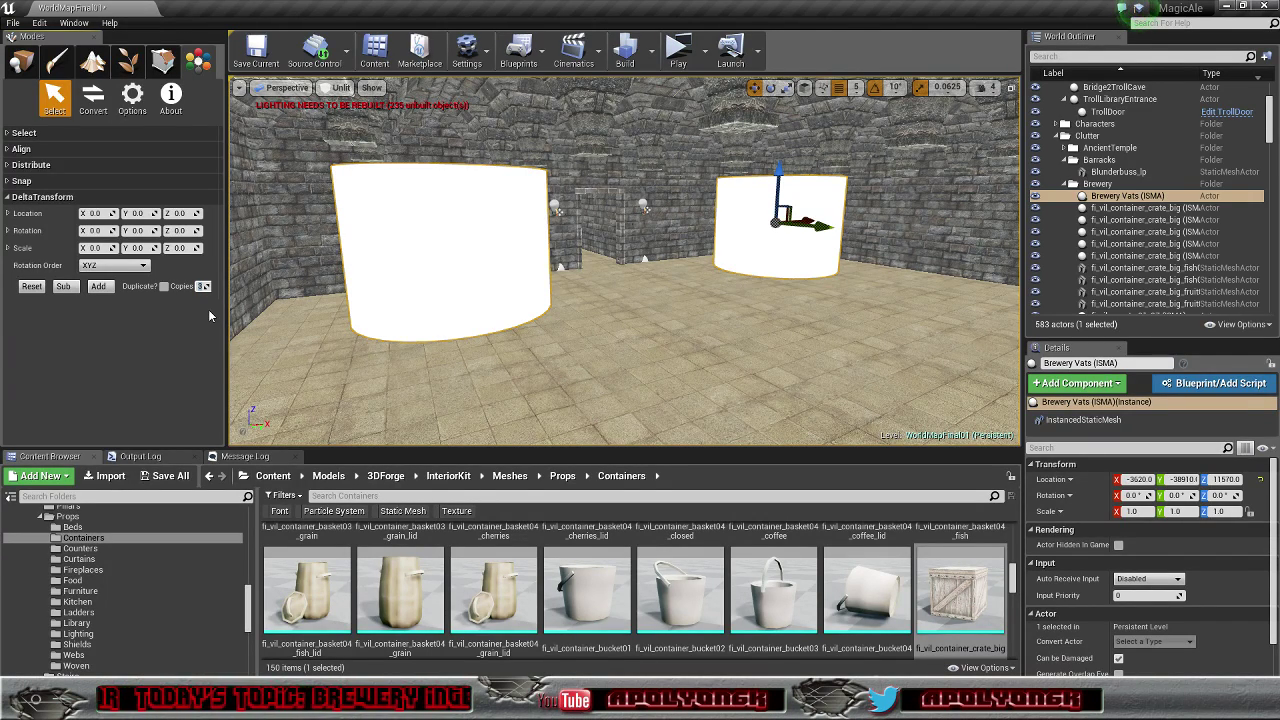
click(809, 244)
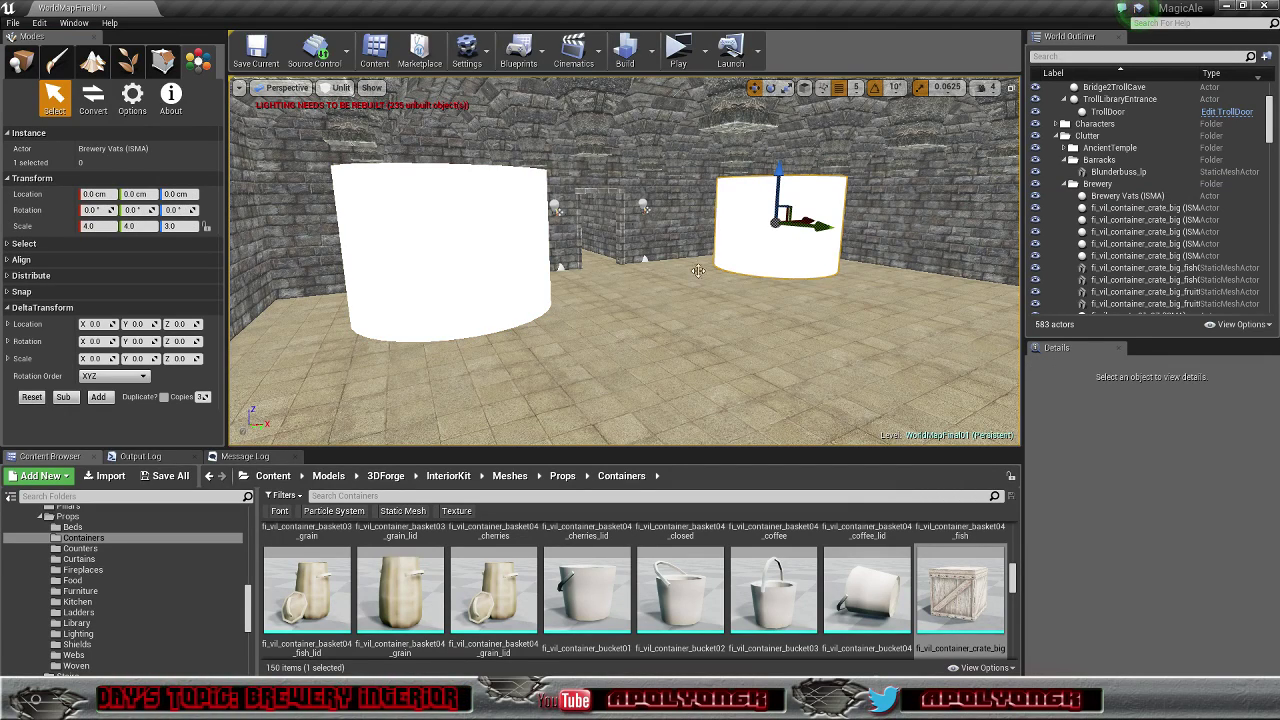
ctrl+click(438, 268)
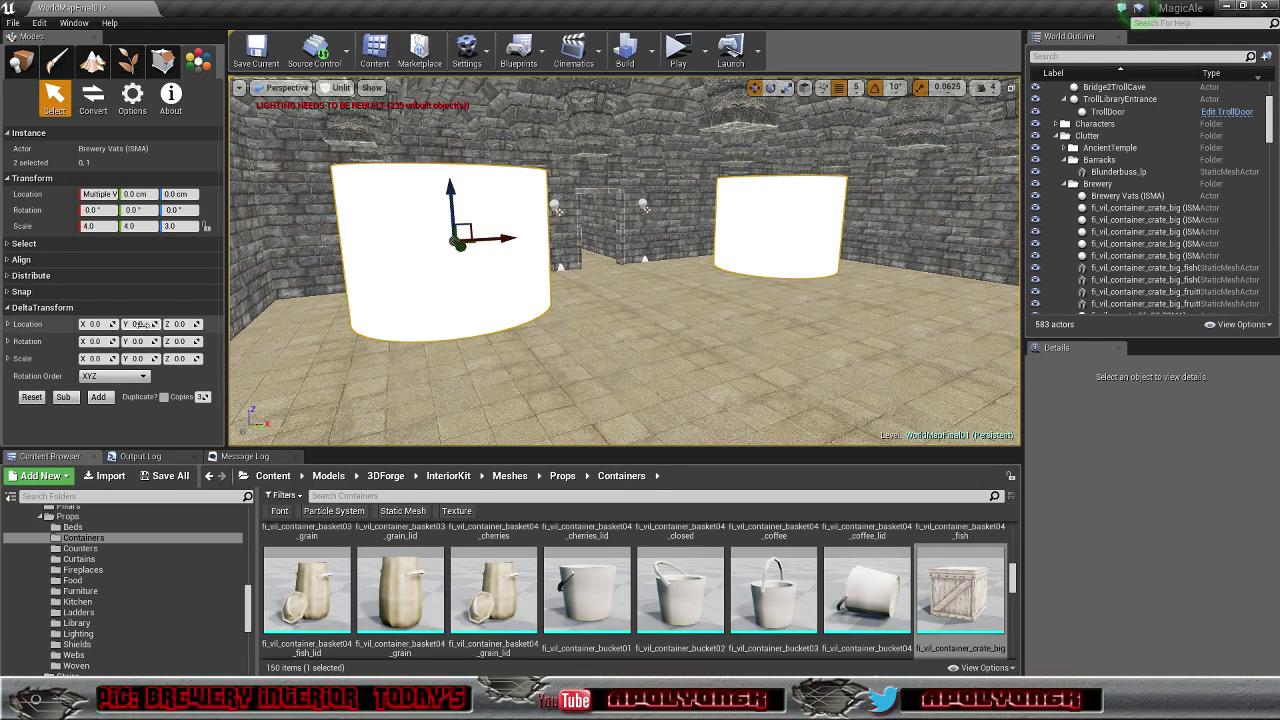
Step: Apply a delta location of Y 300 to both vats, enable duplication, and move the vats back along Y to -95 cm
right_drag(417, 368, 700, 370)
mouse_move(625, 260)
right_down()
mouse_move(724, 264)
mouse_move(650, 300)
mouse_move(630, 265)
right_up()
drag(444, 360, 451, 352)
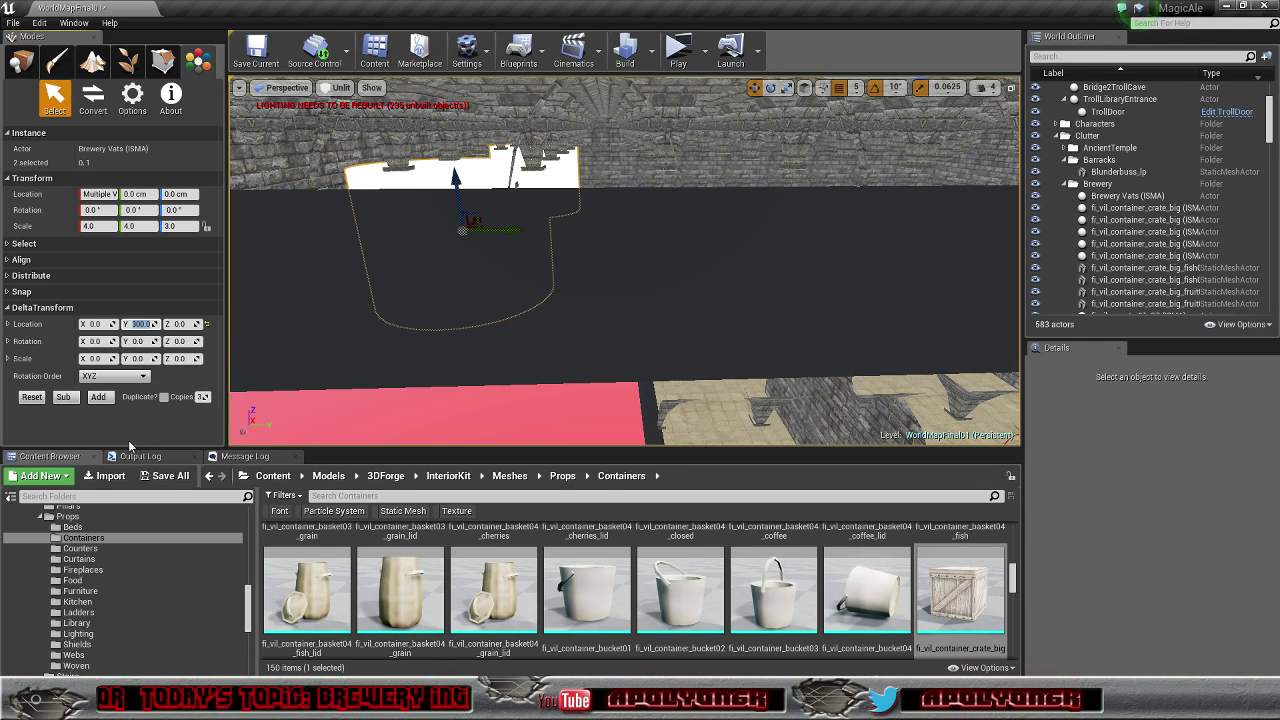
click(101, 398)
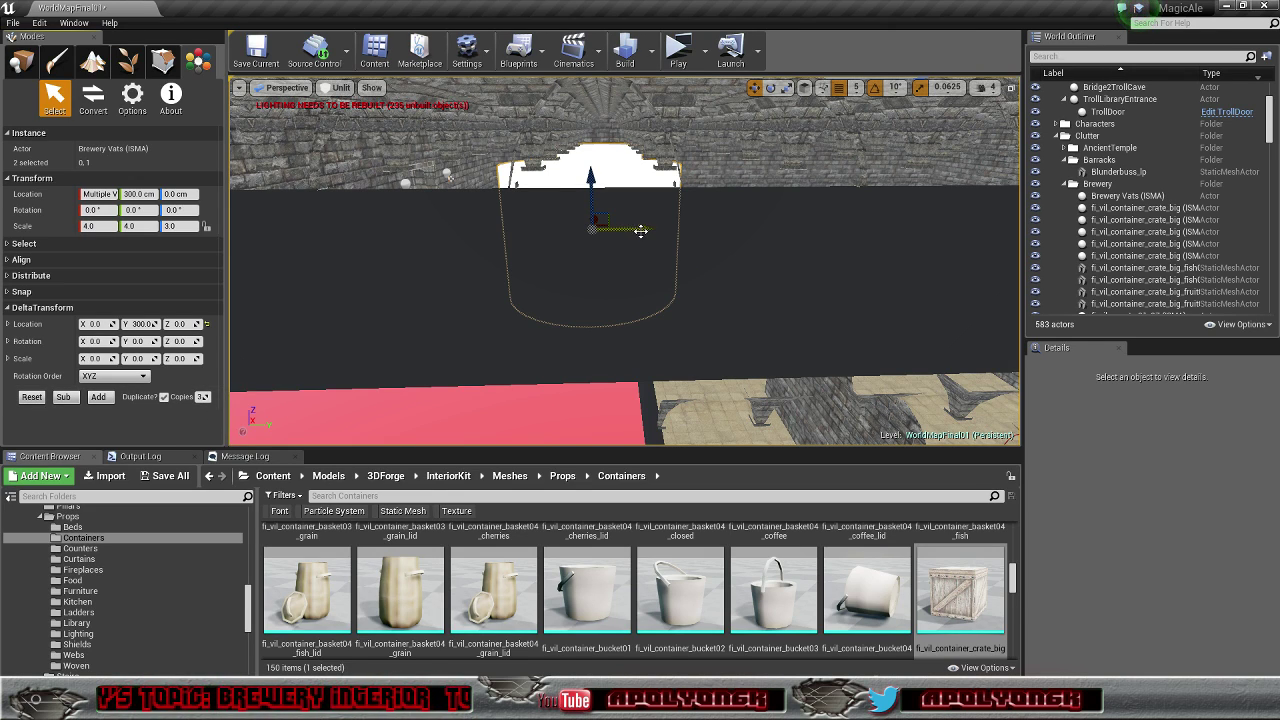
drag(641, 230, 452, 247)
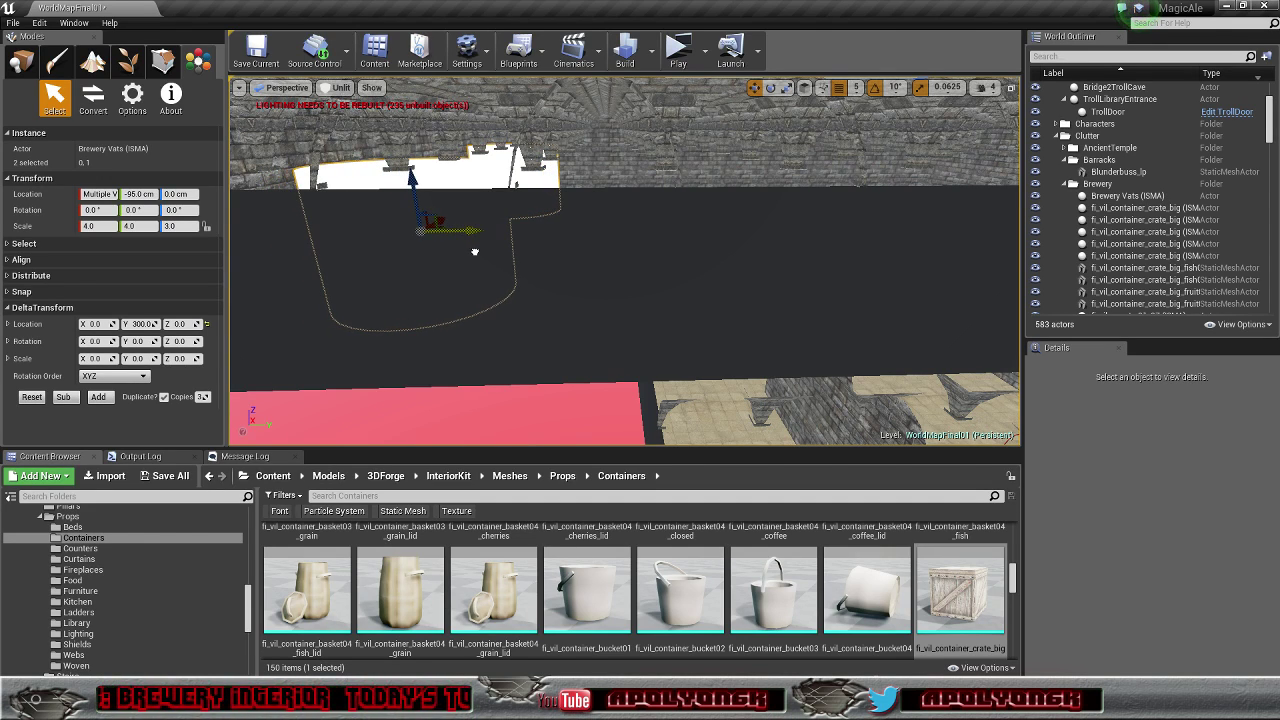
Step: Duplicate both vats with three copies each, spaced 300 cm apart in Y, and inspect the resulting row
click(104, 398)
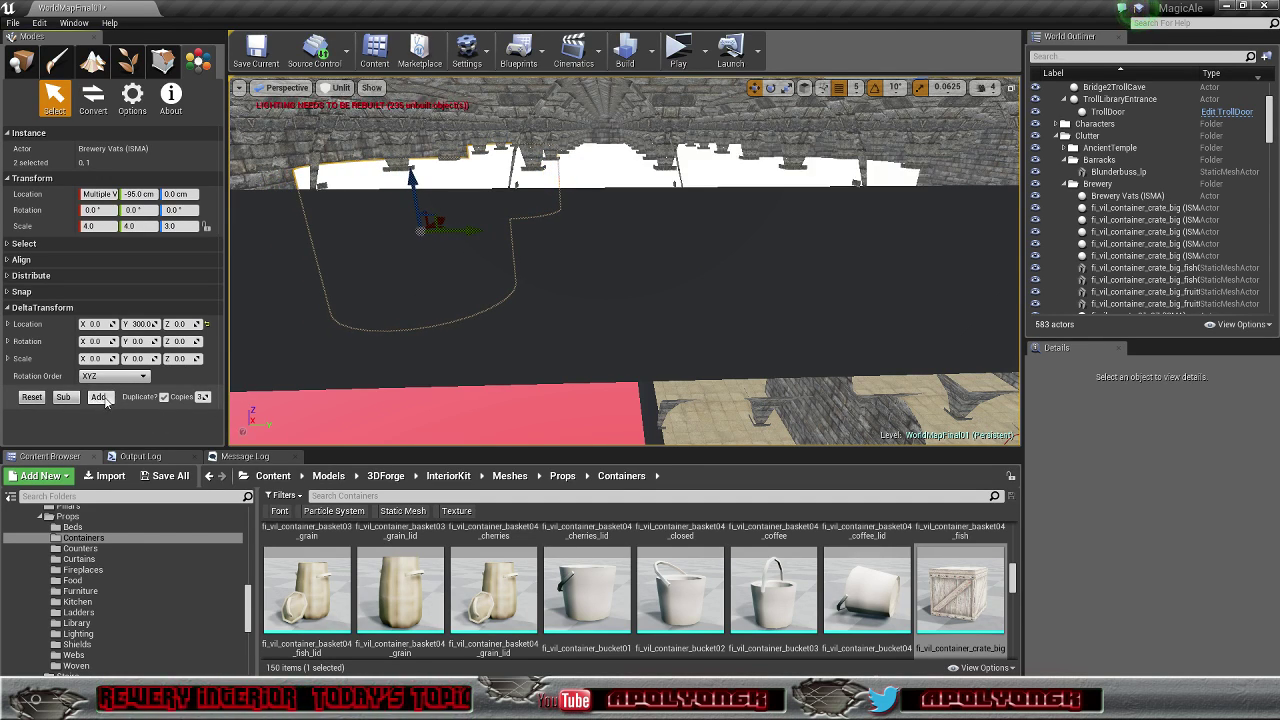
right_drag(488, 314, 450, 306)
right_drag(286, 203, 530, 297)
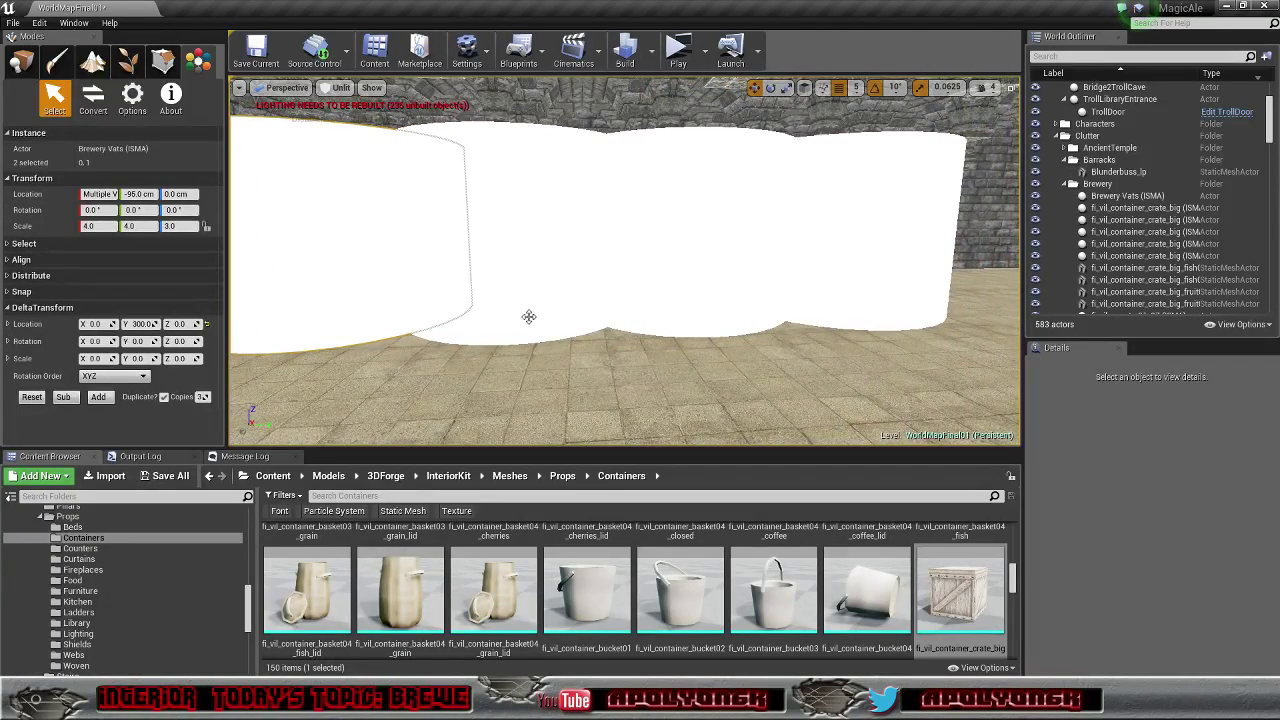
Step: Undo the duplication of the vats and set the delta location to Y 500
key(ctrl+z)
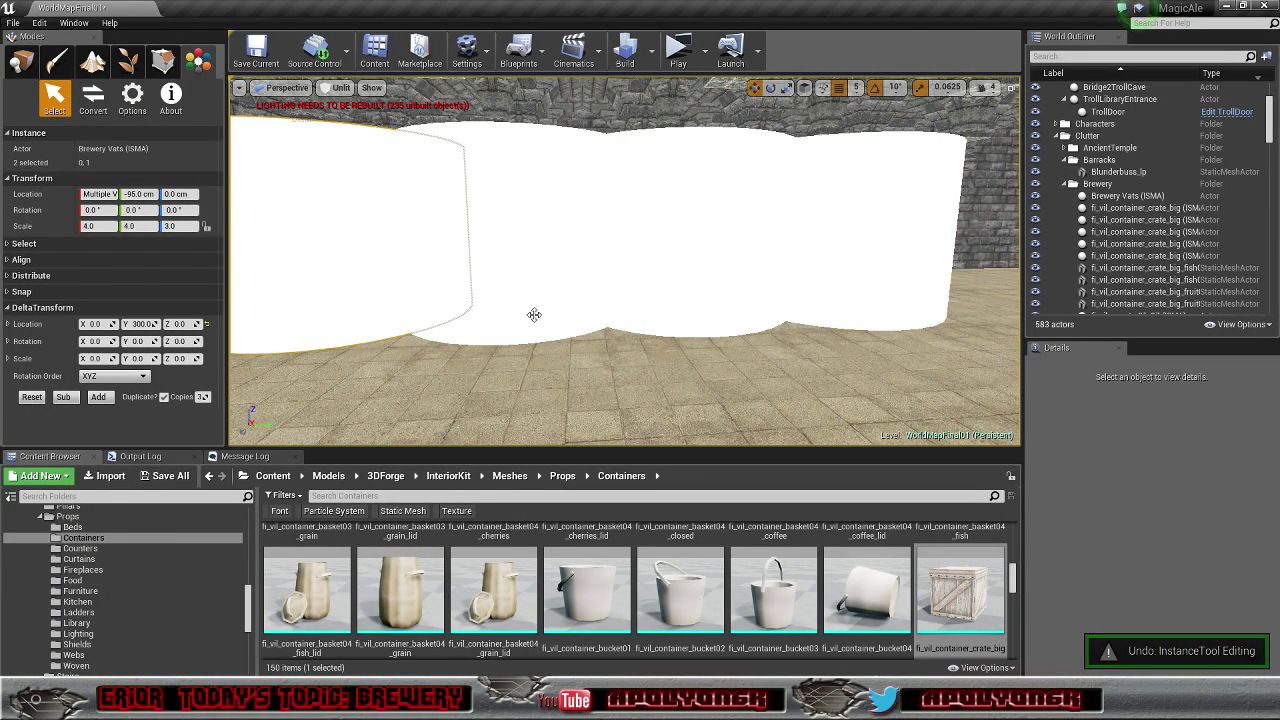
right_drag(568, 330, 595, 353)
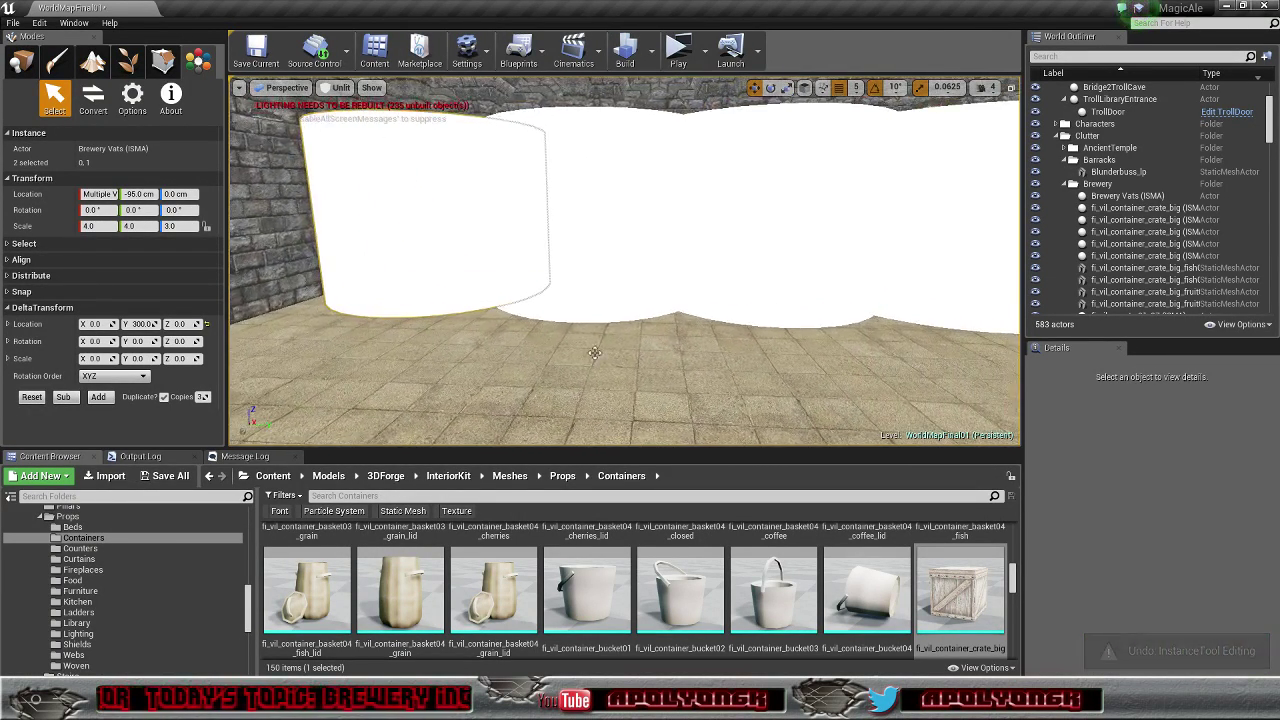
key(ctrl+z)
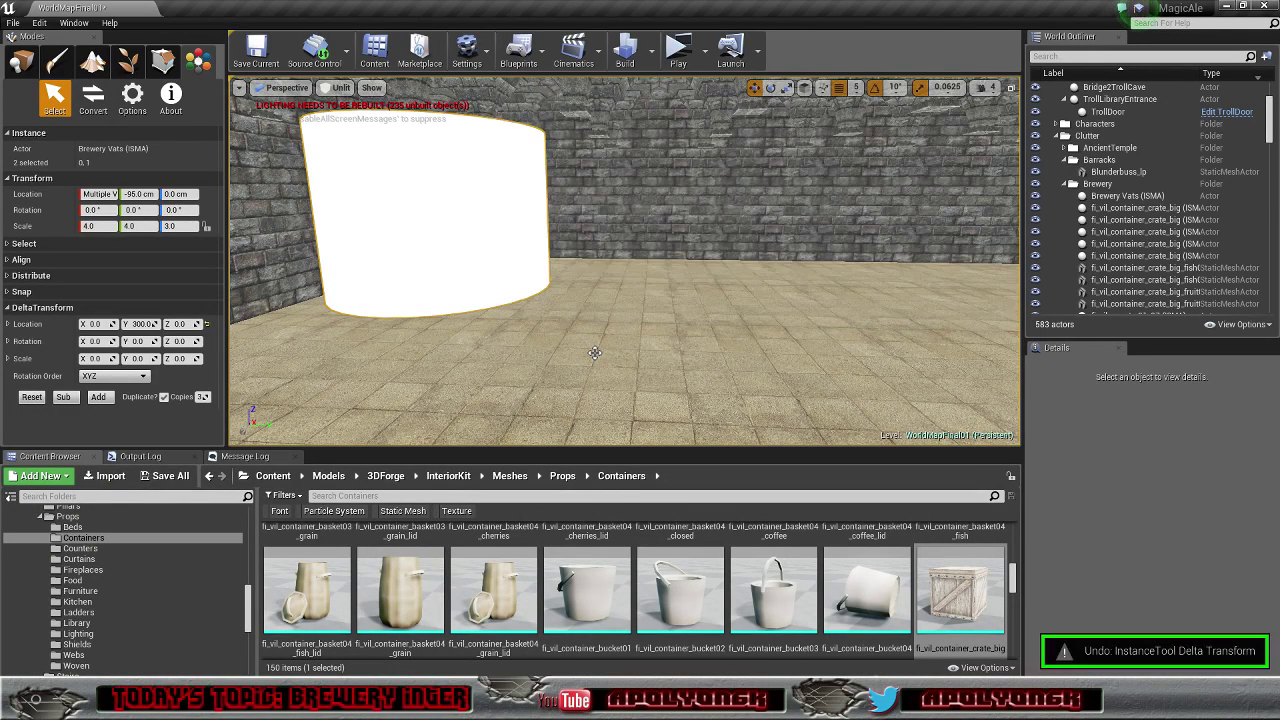
right_drag(575, 360, 542, 382)
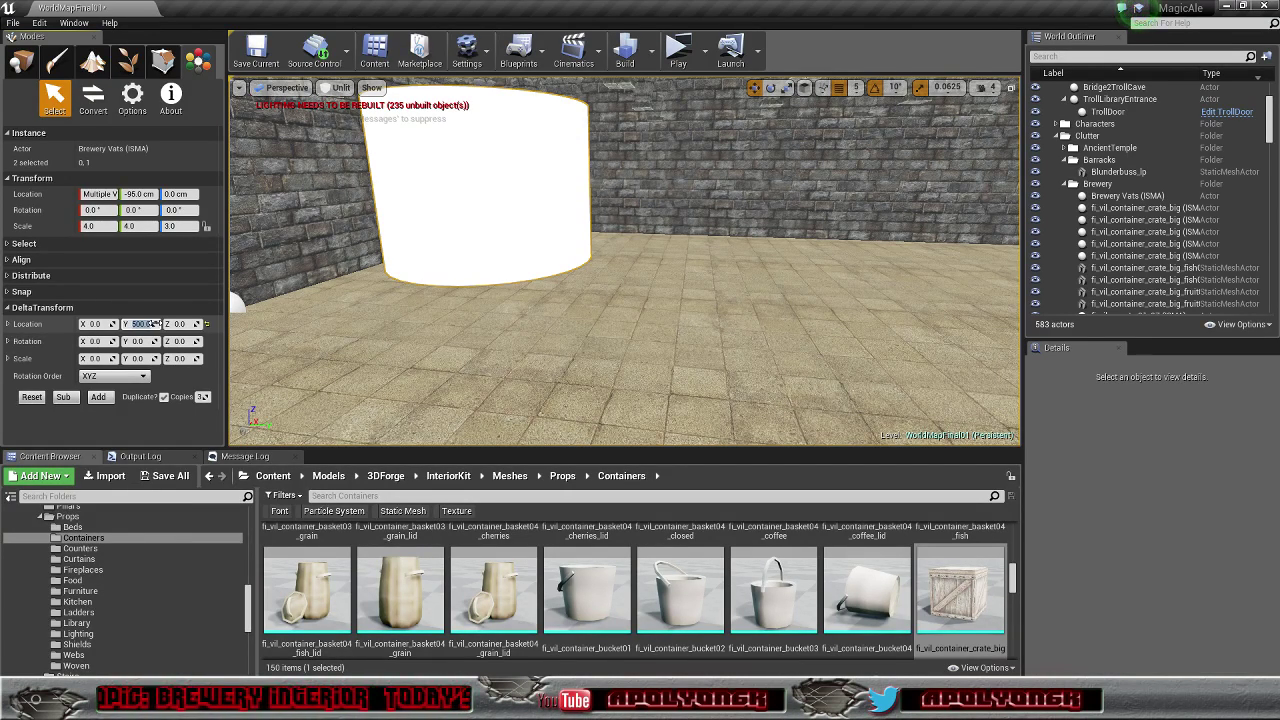
Step: Try duplicating both vats with three copies spaced 500 cm apart in Y, inspect the rows, and undo the duplication
key(s)
mouse_move(551, 378)
right_down()
mouse_move(490, 382)
mouse_move(515, 366)
mouse_move(551, 377)
right_up()
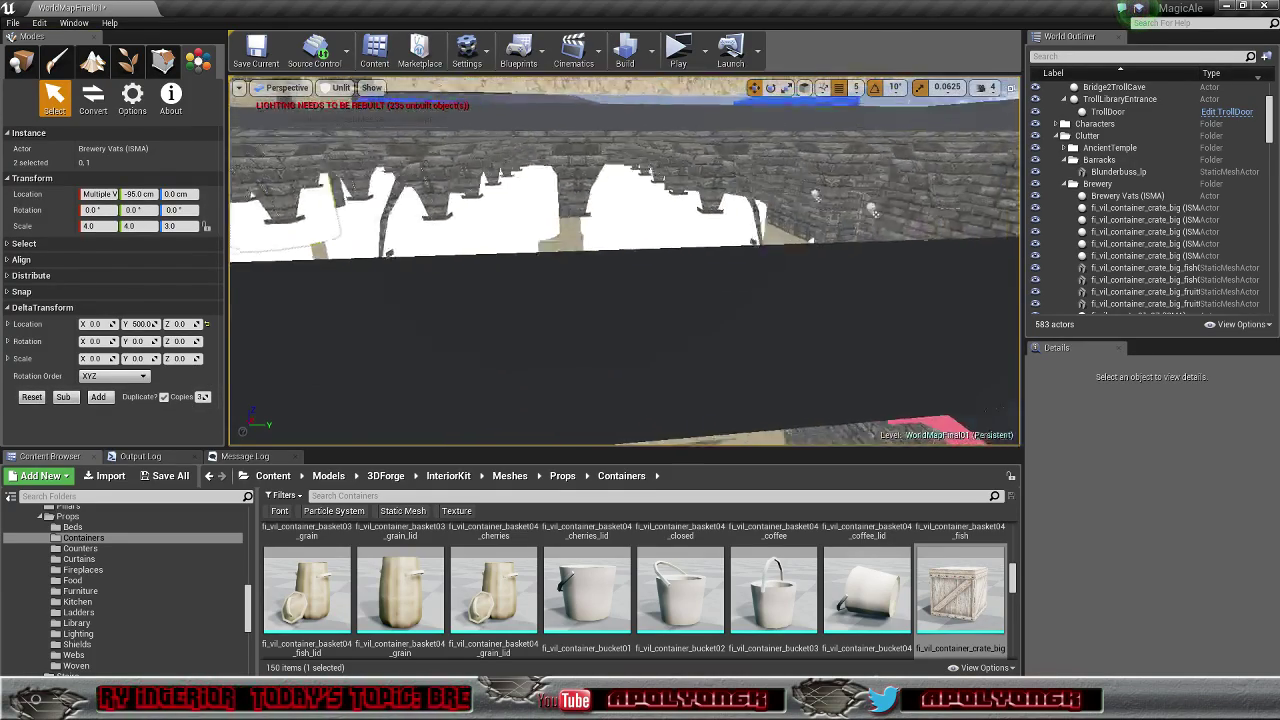
right_drag(551, 377, 551, 377)
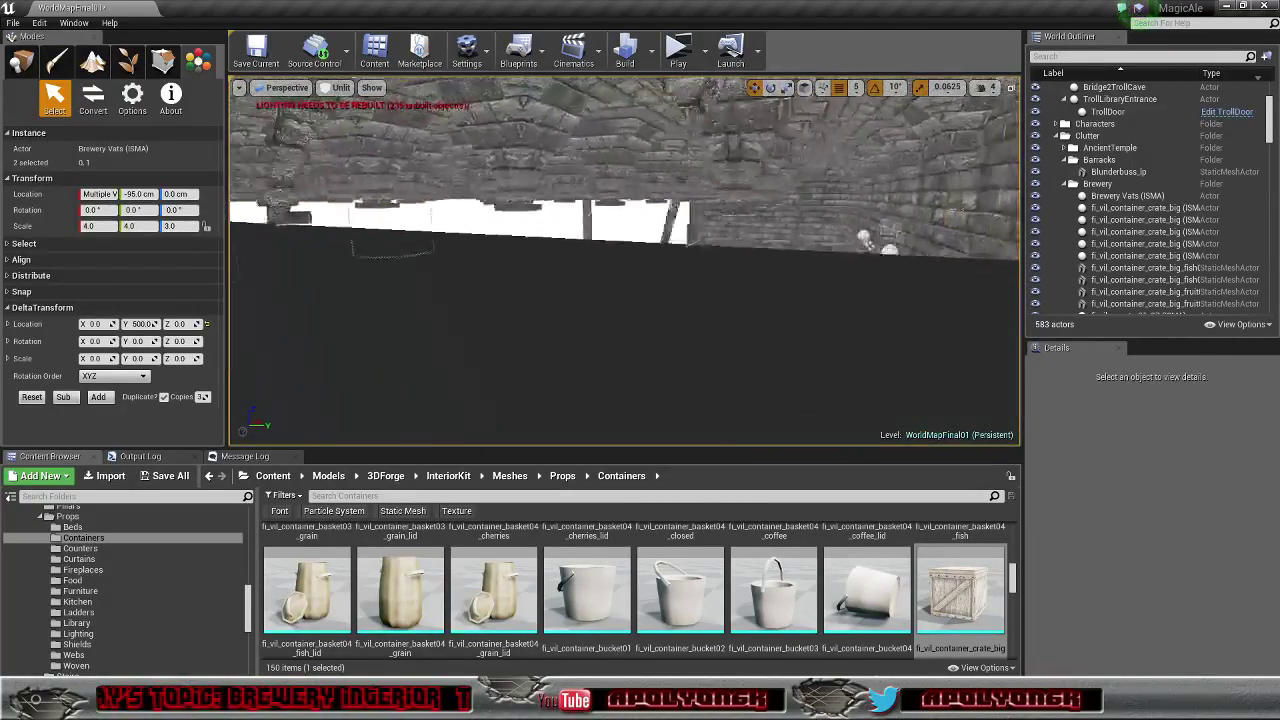
right_drag(606, 327, 606, 327)
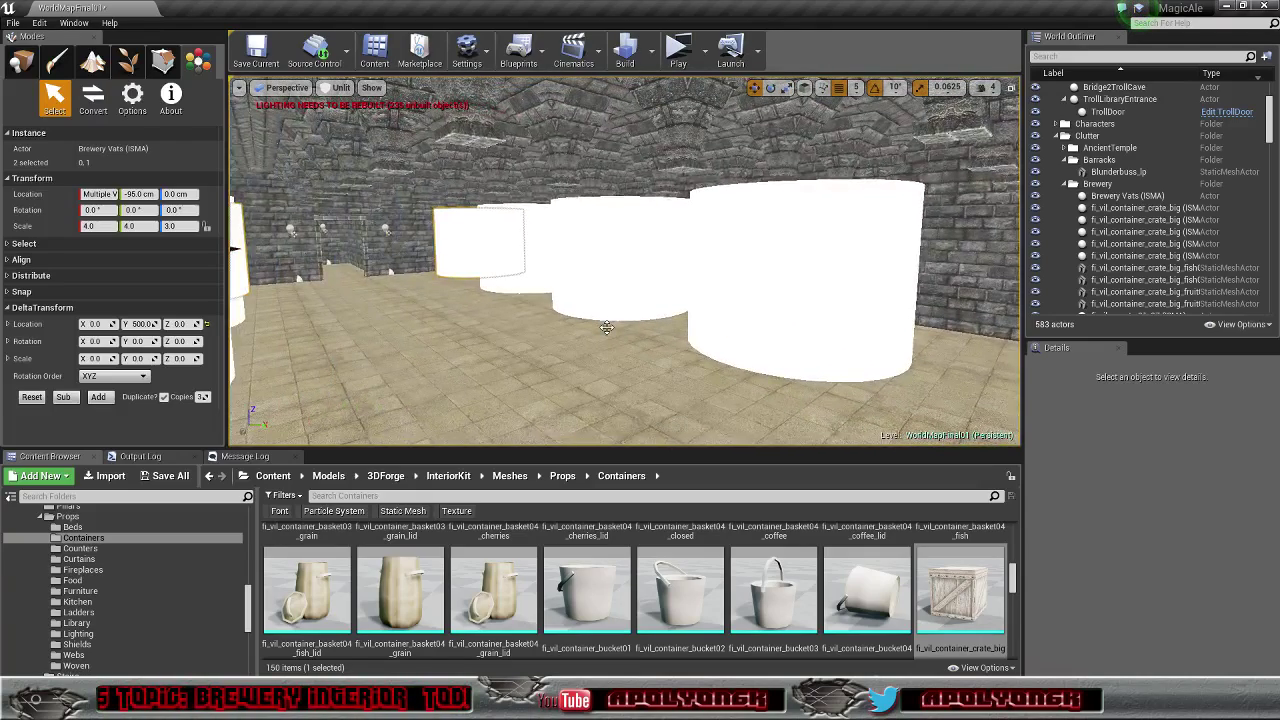
key(ctrl+z)
key(ctrl+z)
key(ctrl+z)
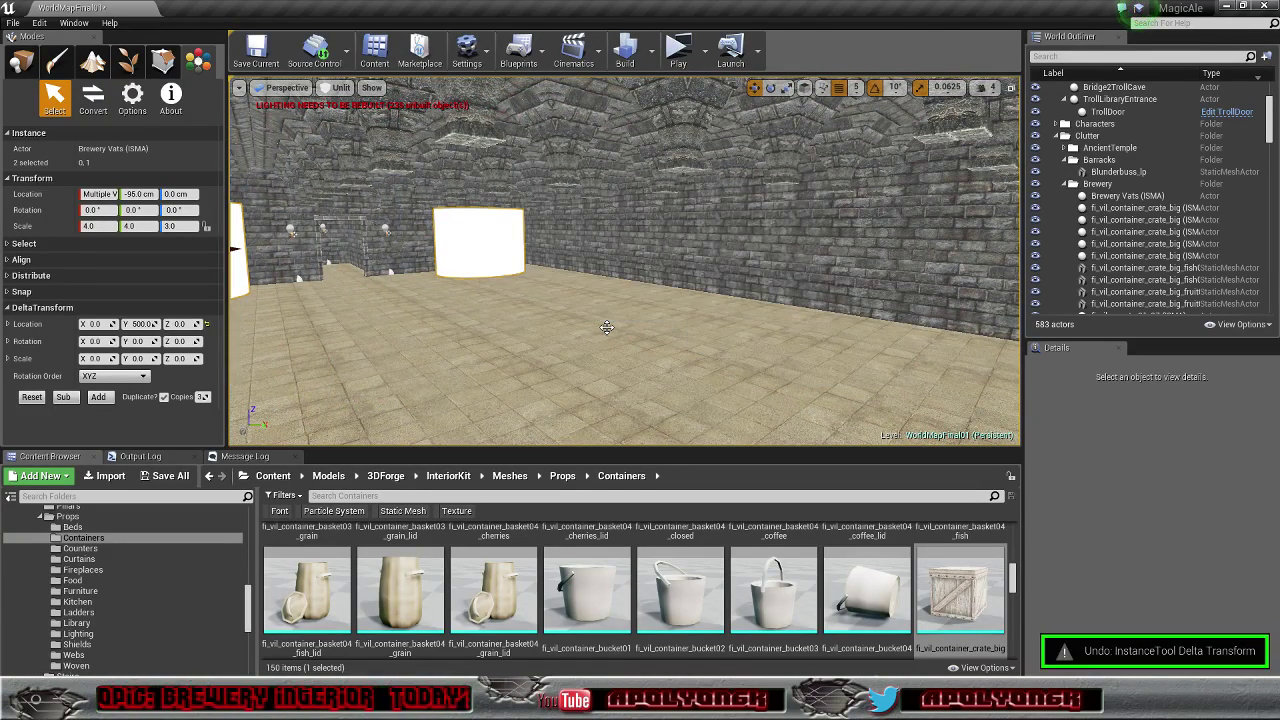
Step: Duplicate both vats with four copies each, spaced 500 cm apart in Y, and inspect the two rows
click(202, 397)
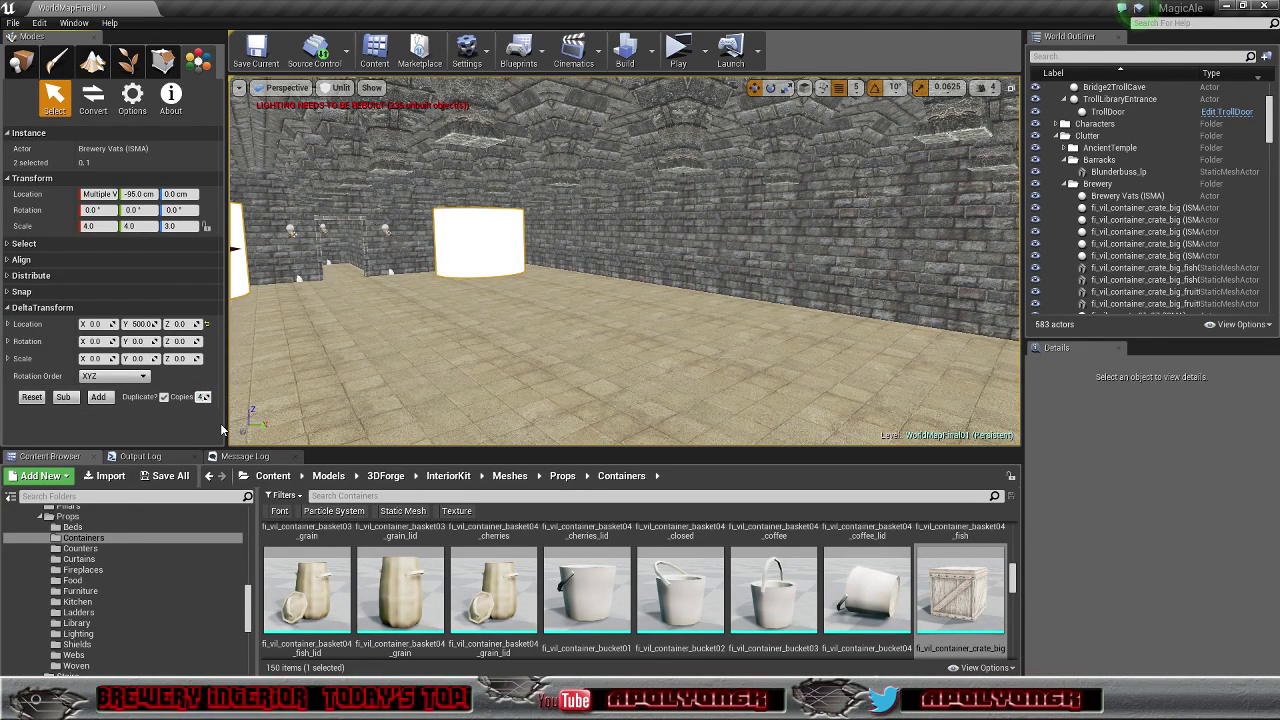
text(4)
click(97, 399)
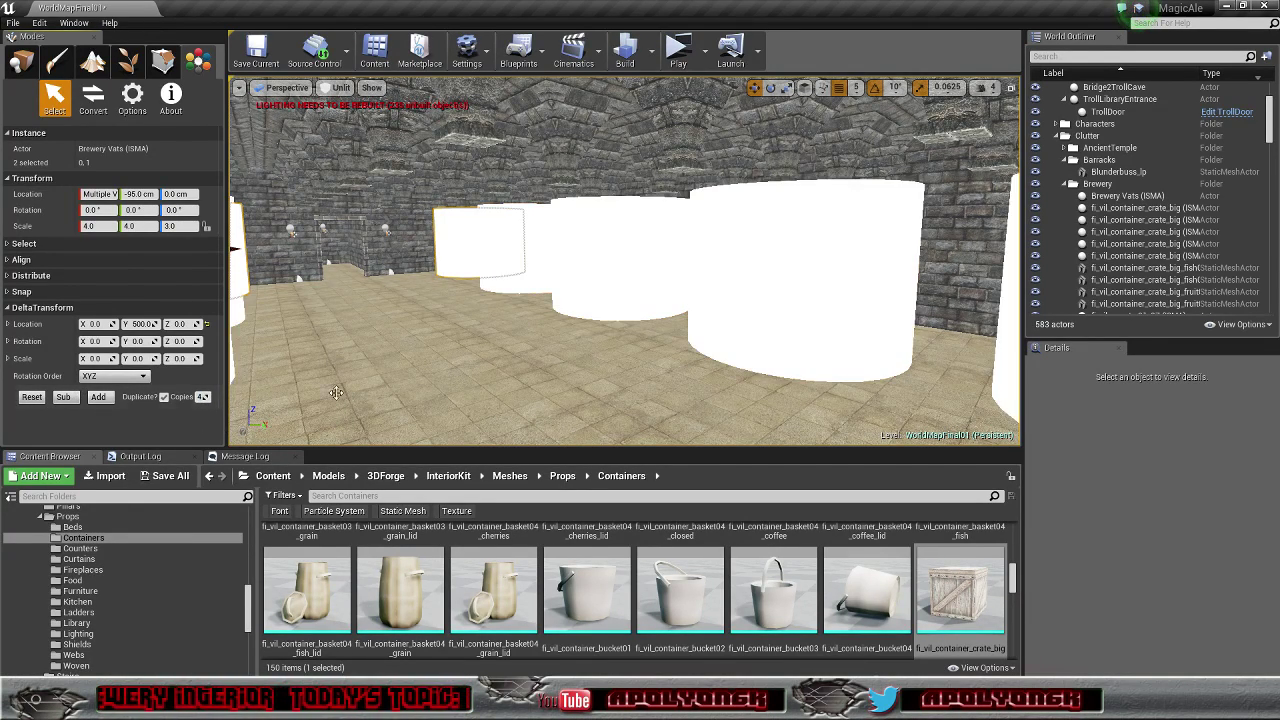
key(s)
right_drag(625, 260, 625, 300)
key(Up)
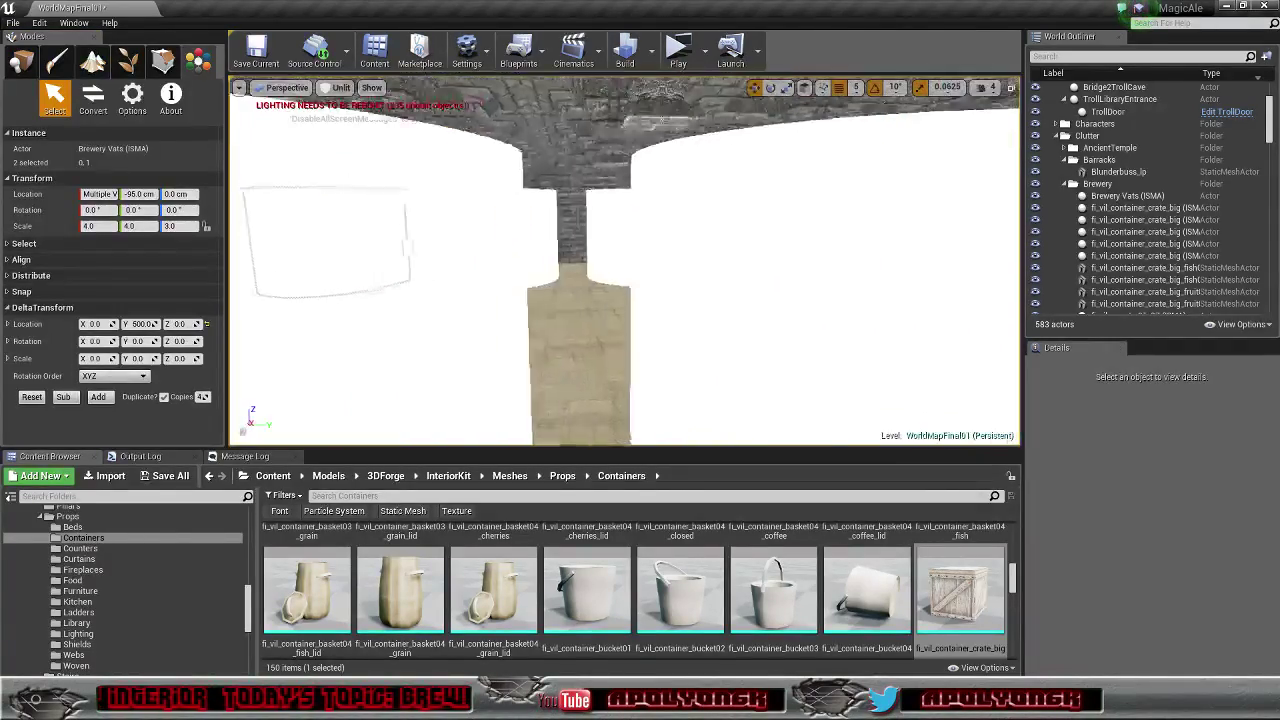
key(Up)
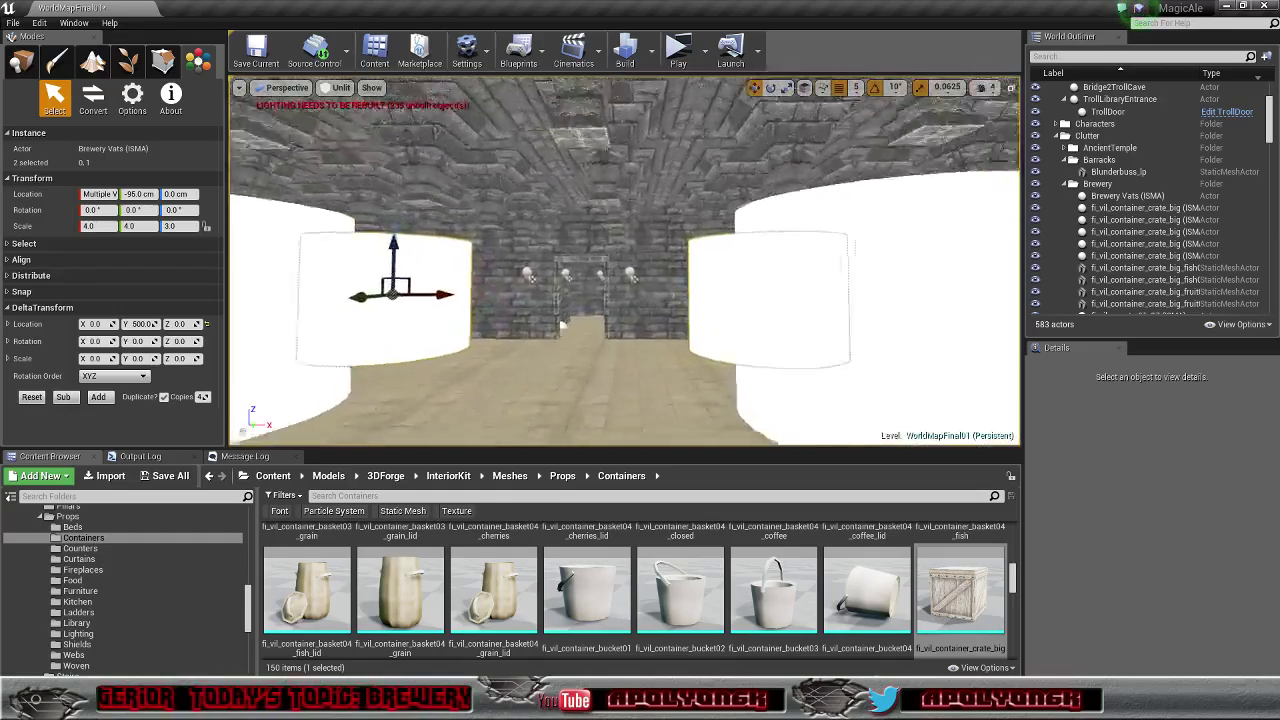
right_drag(625, 260, 355, 260)
key(Left)
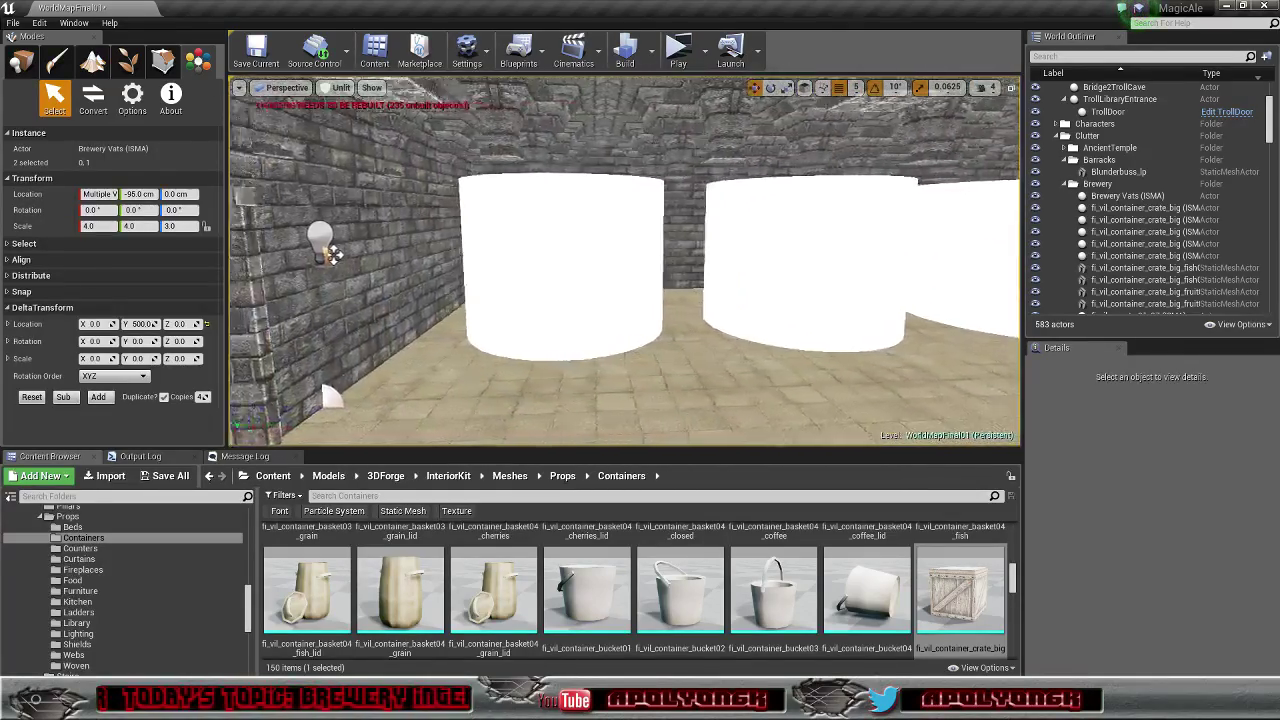
right_drag(464, 250, 613, 357)
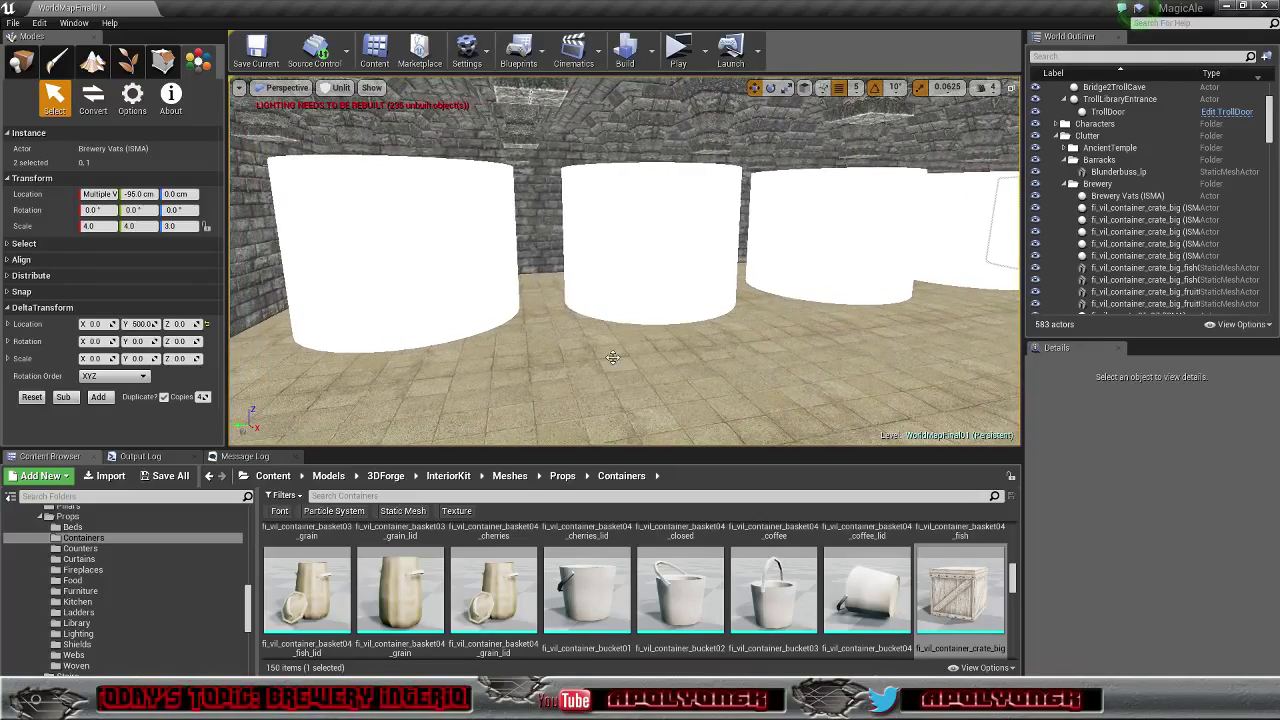
Step: Select the whole Brewery Vats (ISMA) actor and move it along Y to about -38870
click(1120, 196)
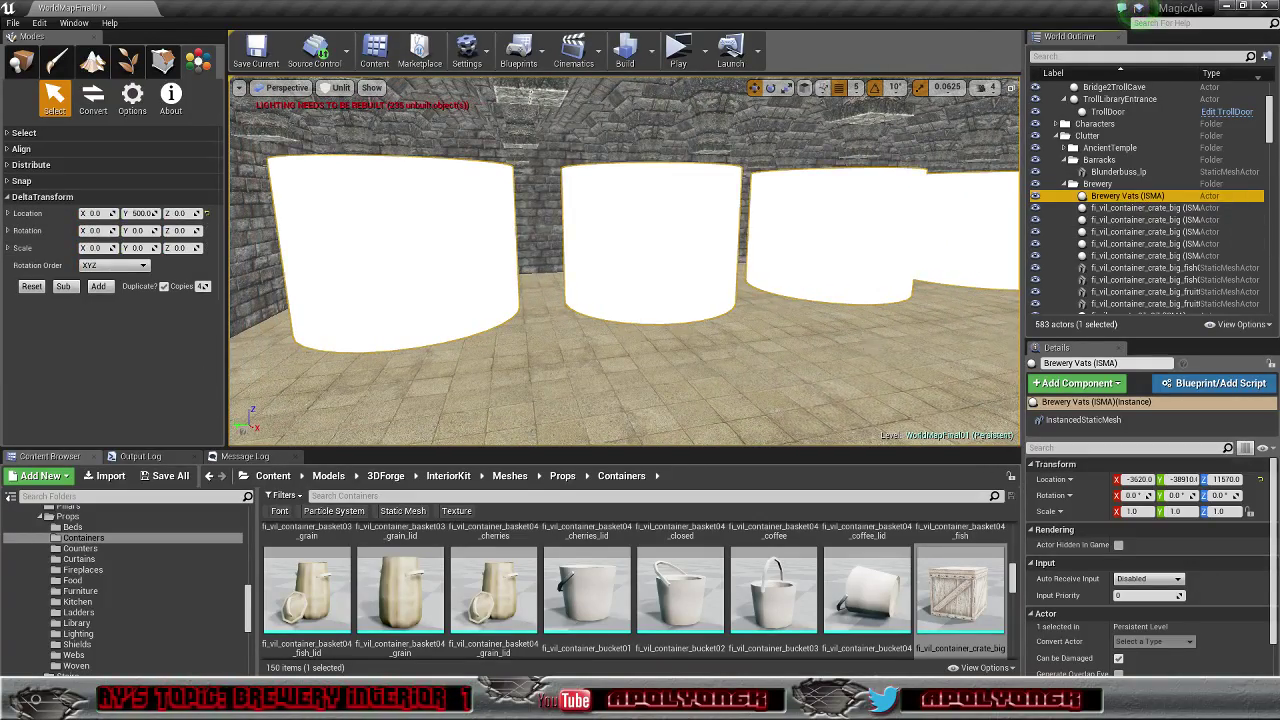
key(w)
right_drag(760, 258, 872, 258)
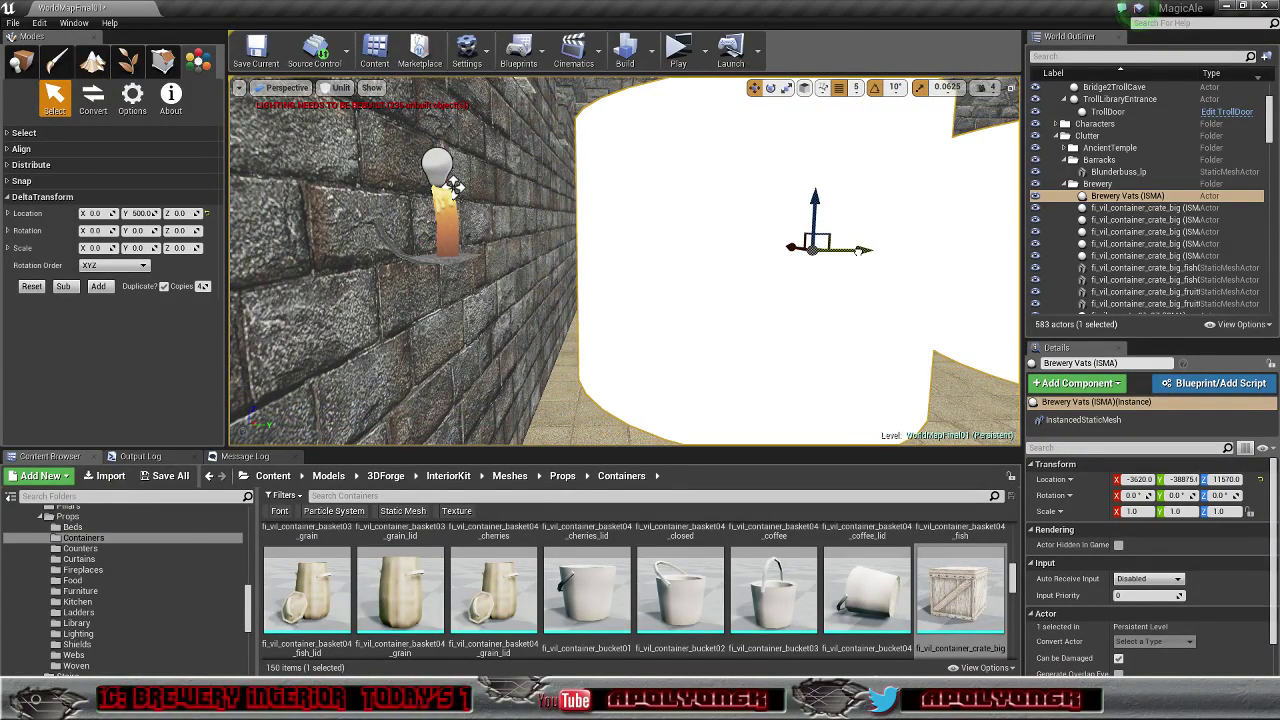
key(w)
mouse_move(863, 250)
right_down()
mouse_move(980, 252)
mouse_move(880, 262)
right_up()
key(w)
right_drag(904, 183, 695, 188)
key(w)
right_drag(625, 325, 860, 342)
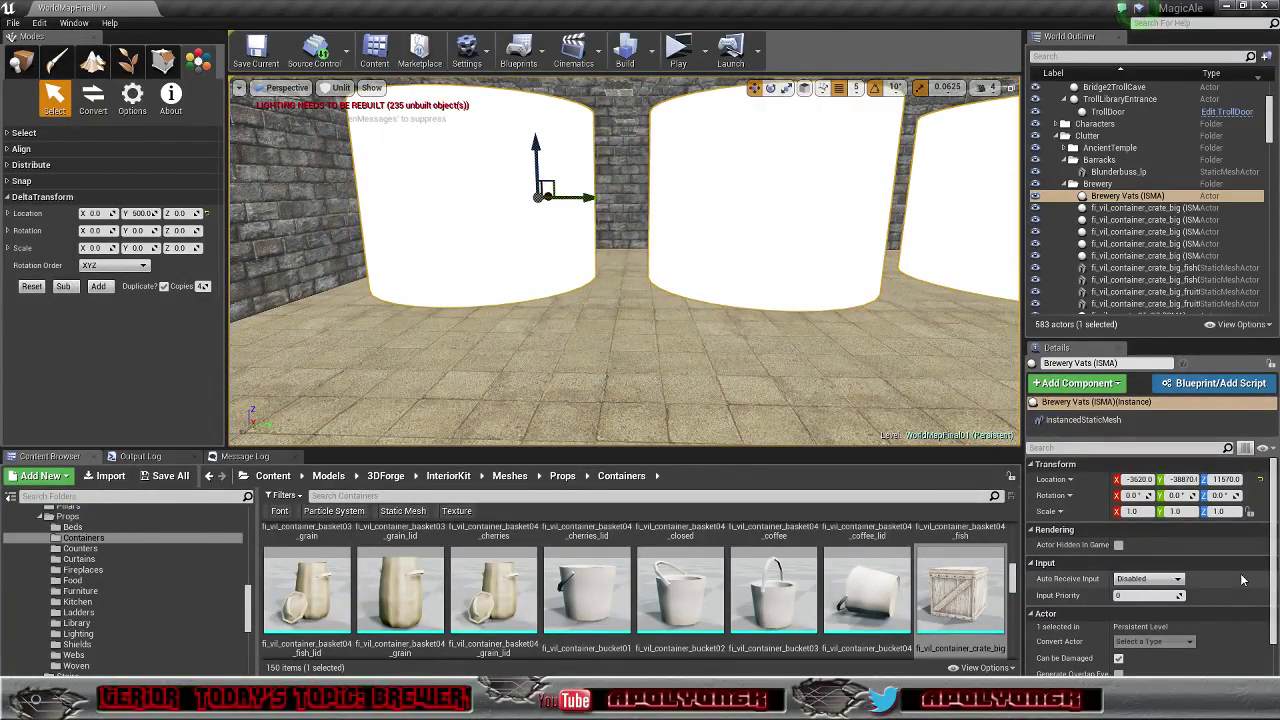
Step: Assign the M_Metal_Copper material to the InstancedStaticMesh component of Brewery Vats (ISMA)
scroll(1243, 580, down, 1)
scroll(1243, 580, up, 1)
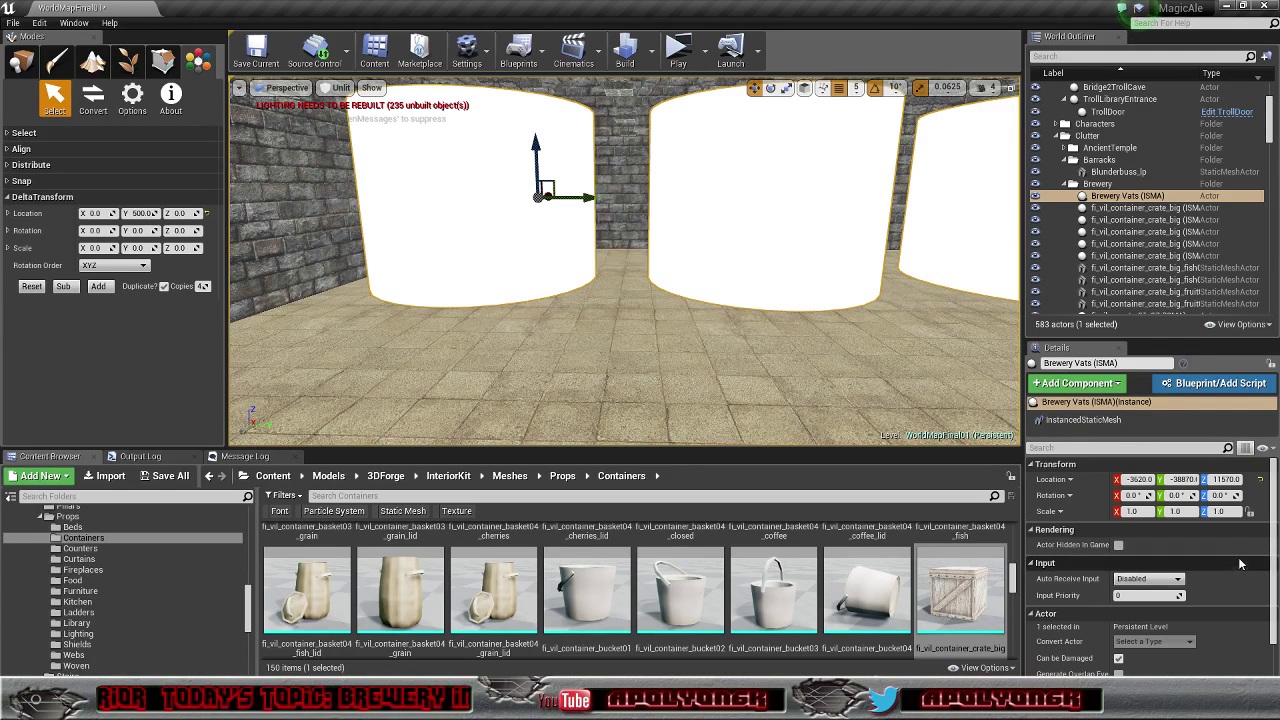
click(1088, 423)
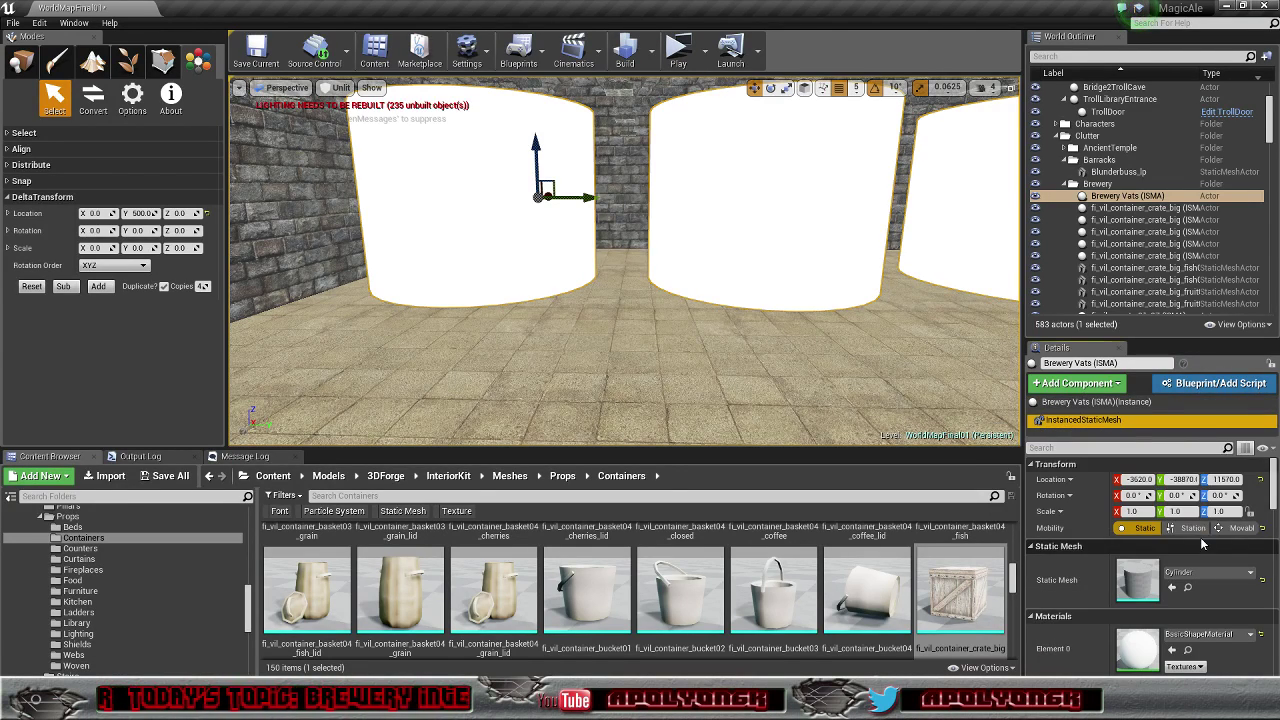
click(1208, 642)
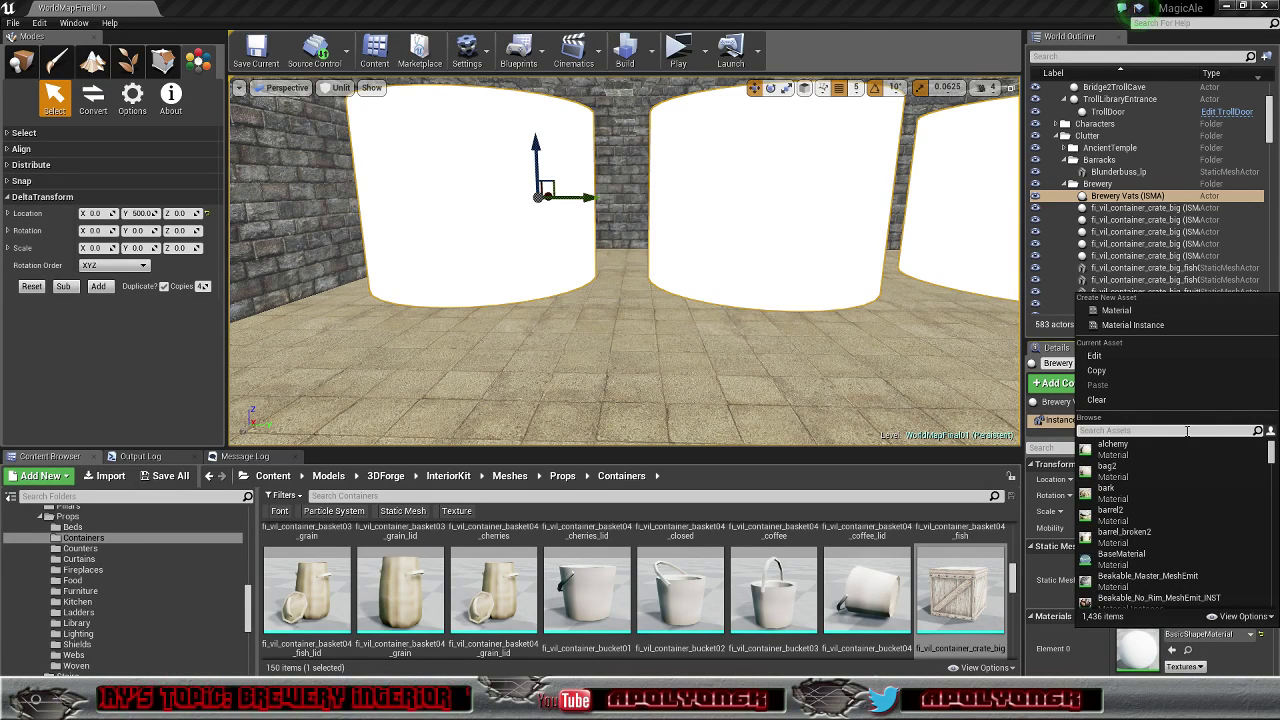
text(metal)
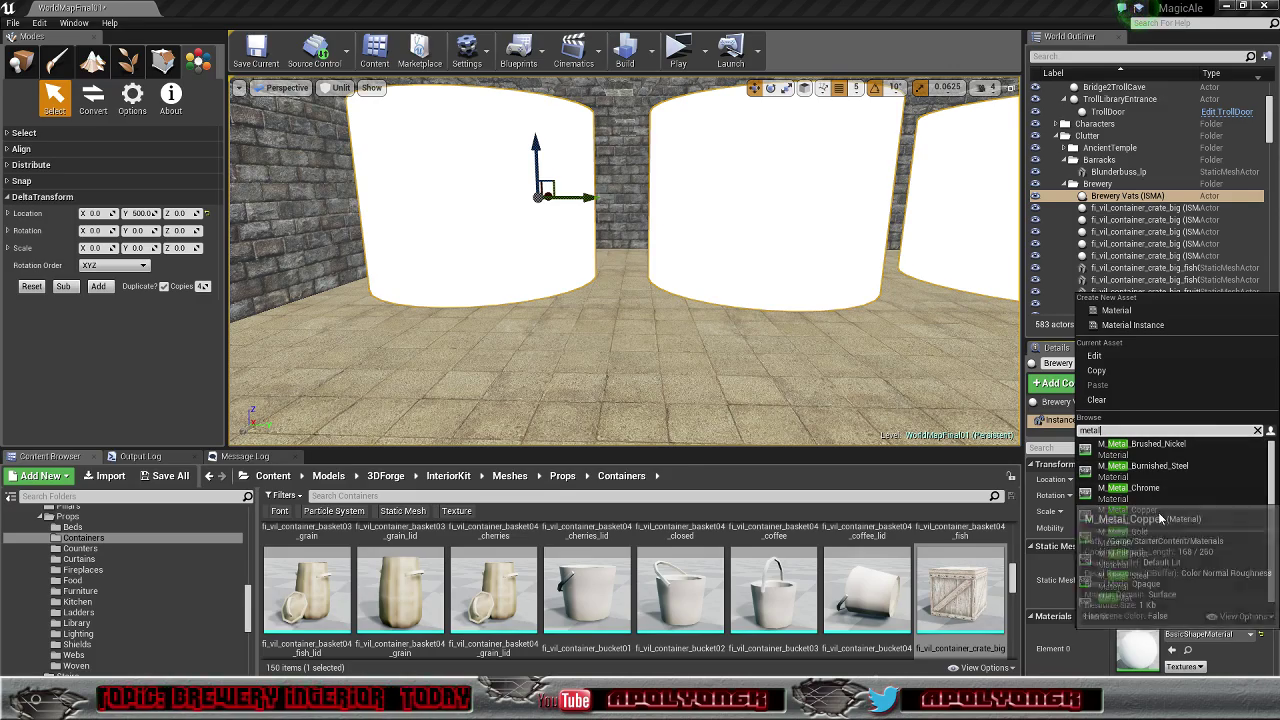
click(1140, 510)
Step: Examine the copper material on both rows of vats from along the central aisle
right_drag(914, 386, 728, 371)
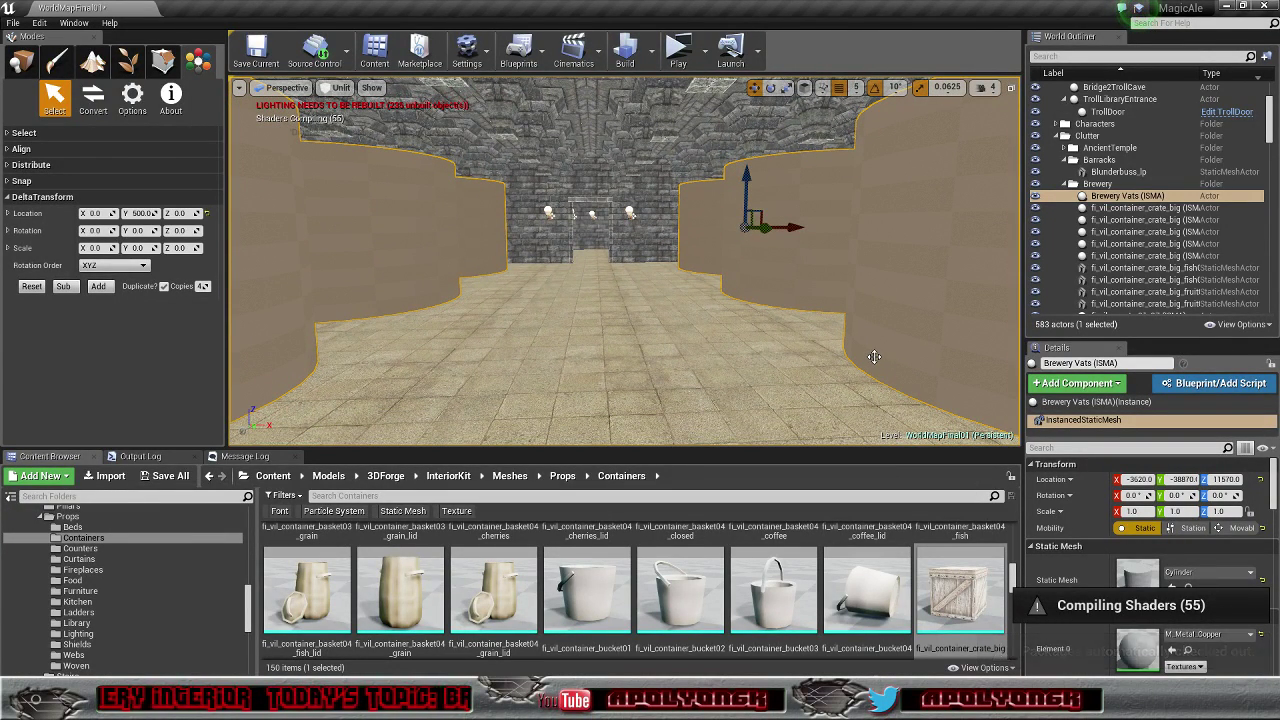
right_drag(813, 369, 280, 355)
key(w)
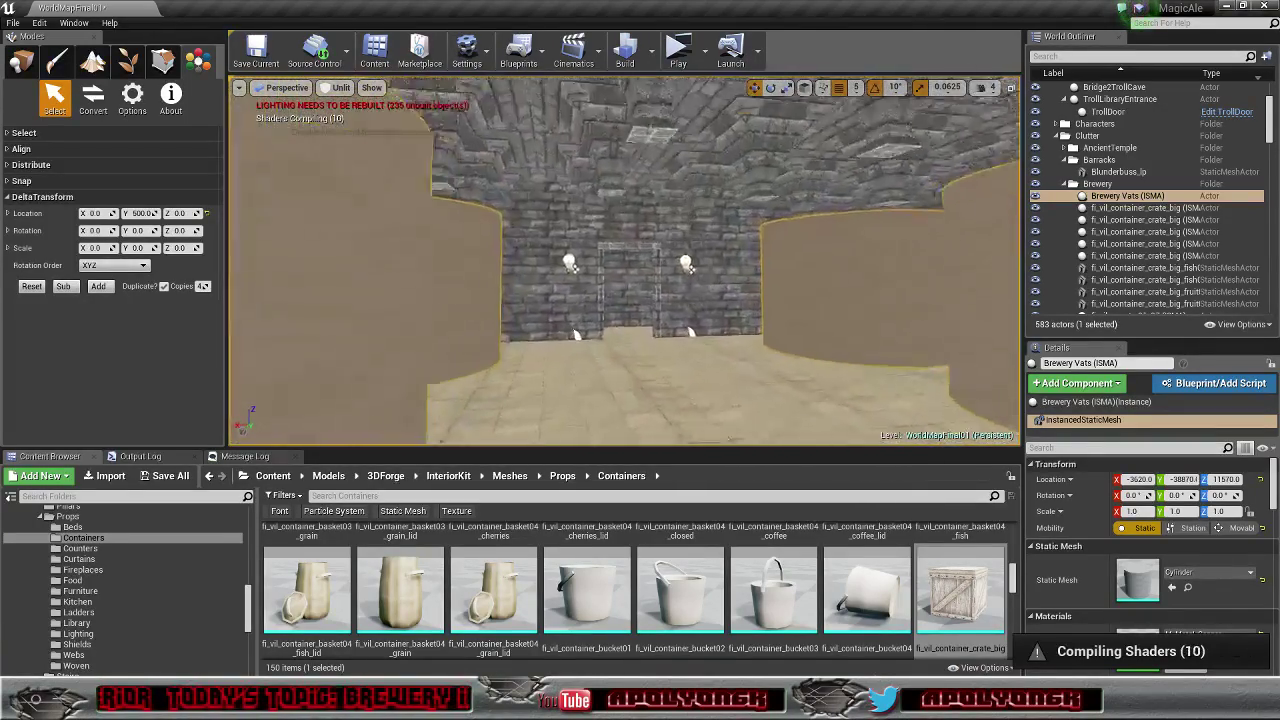
key(w)
right_drag(640, 355, 350, 358)
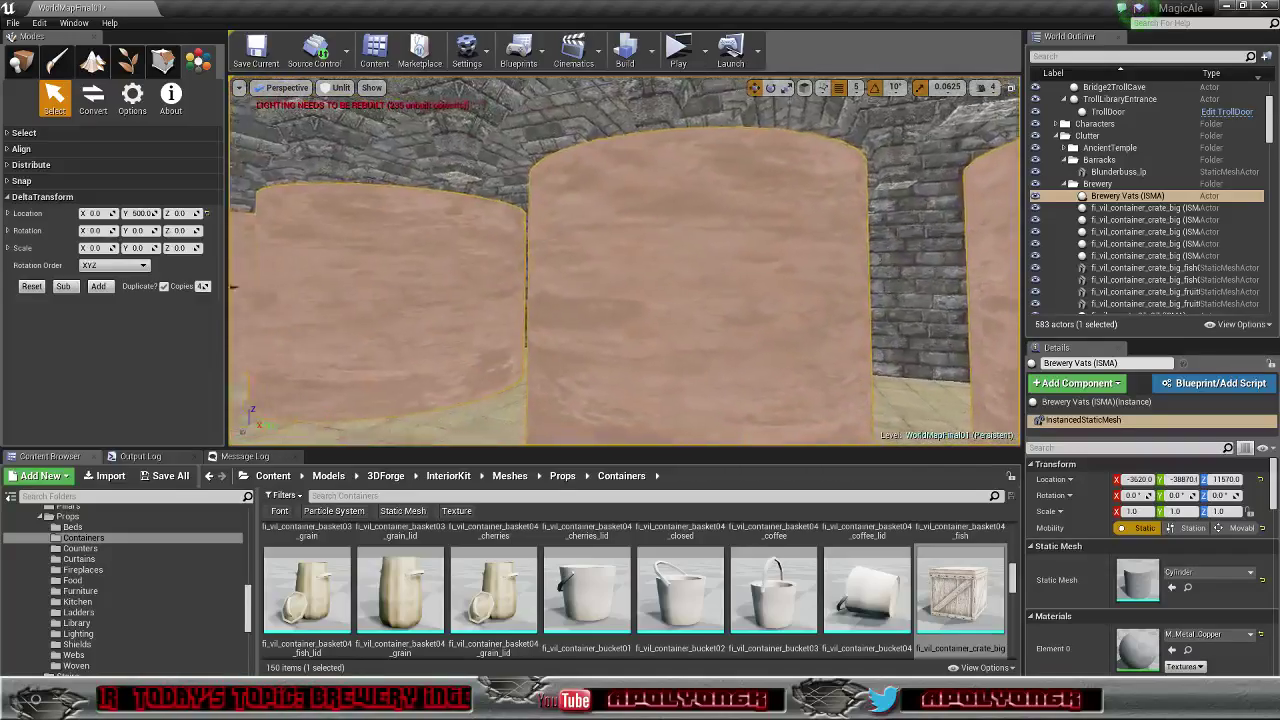
right_drag(500, 300, 860, 300)
key(w)
right_drag(640, 300, 618, 280)
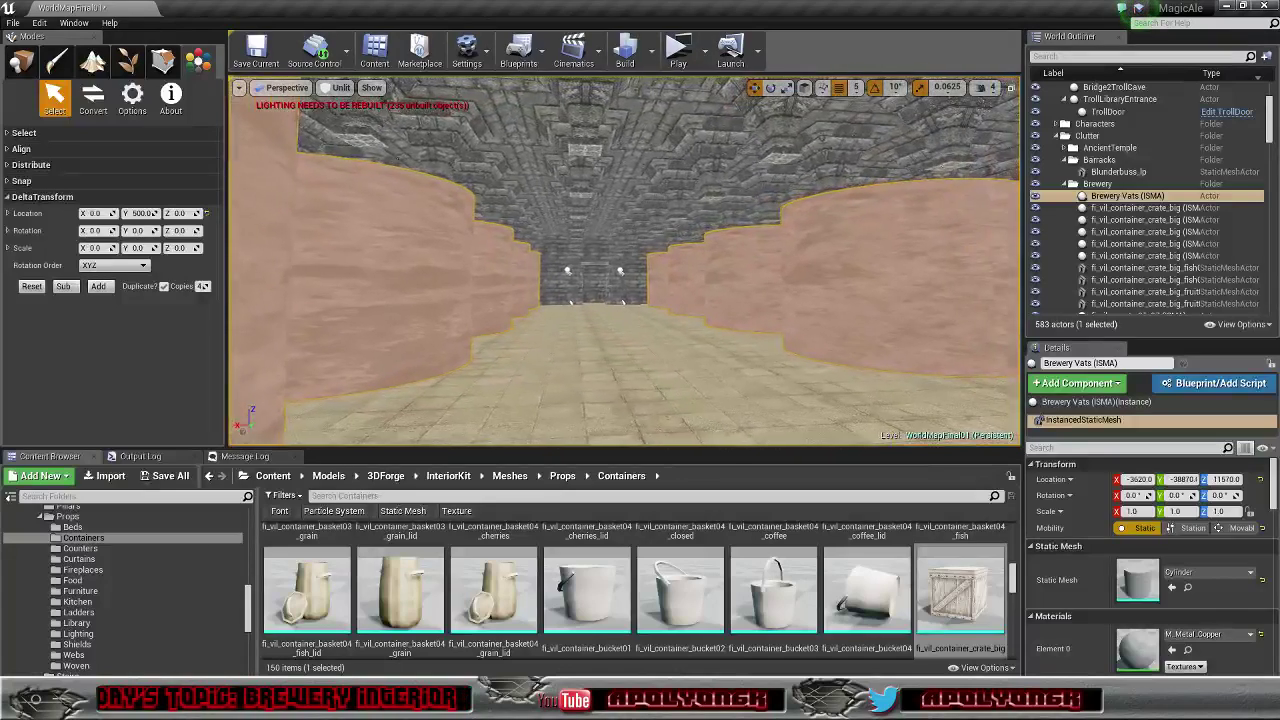
Step: Switch the viewport to Lit view mode and inspect the copper vats under the candlelight along the aisle
click(338, 88)
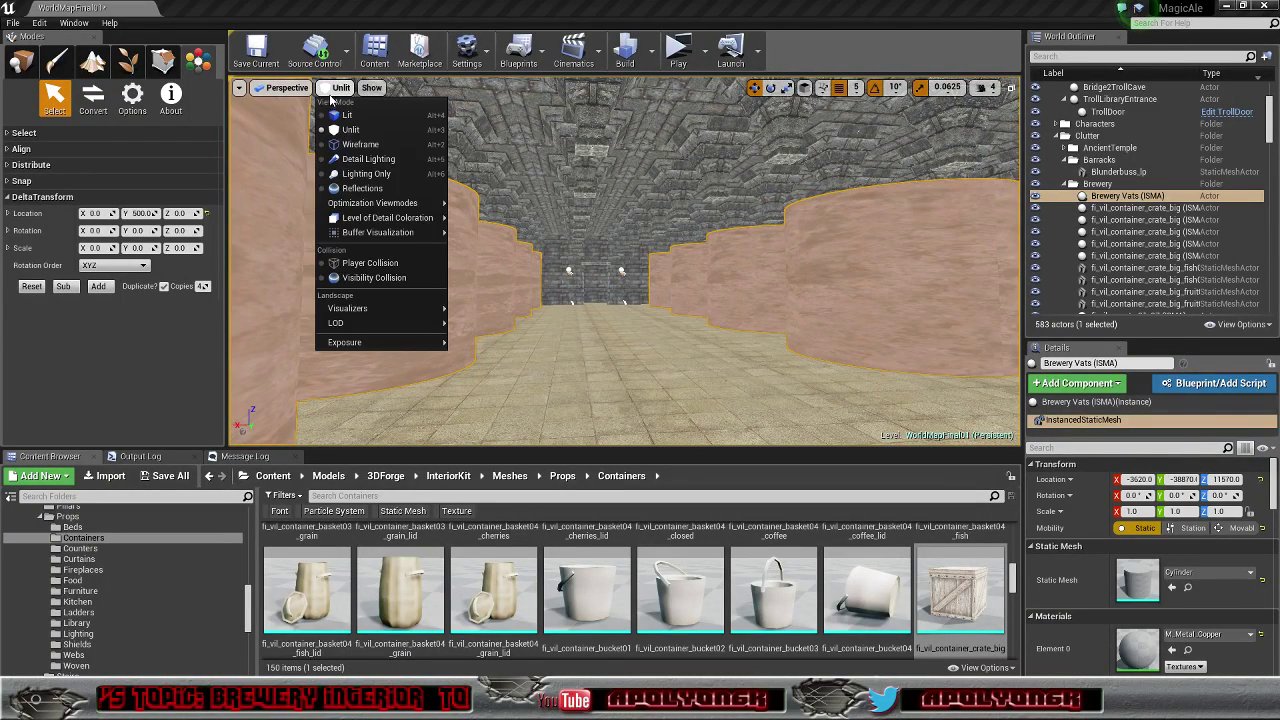
click(345, 116)
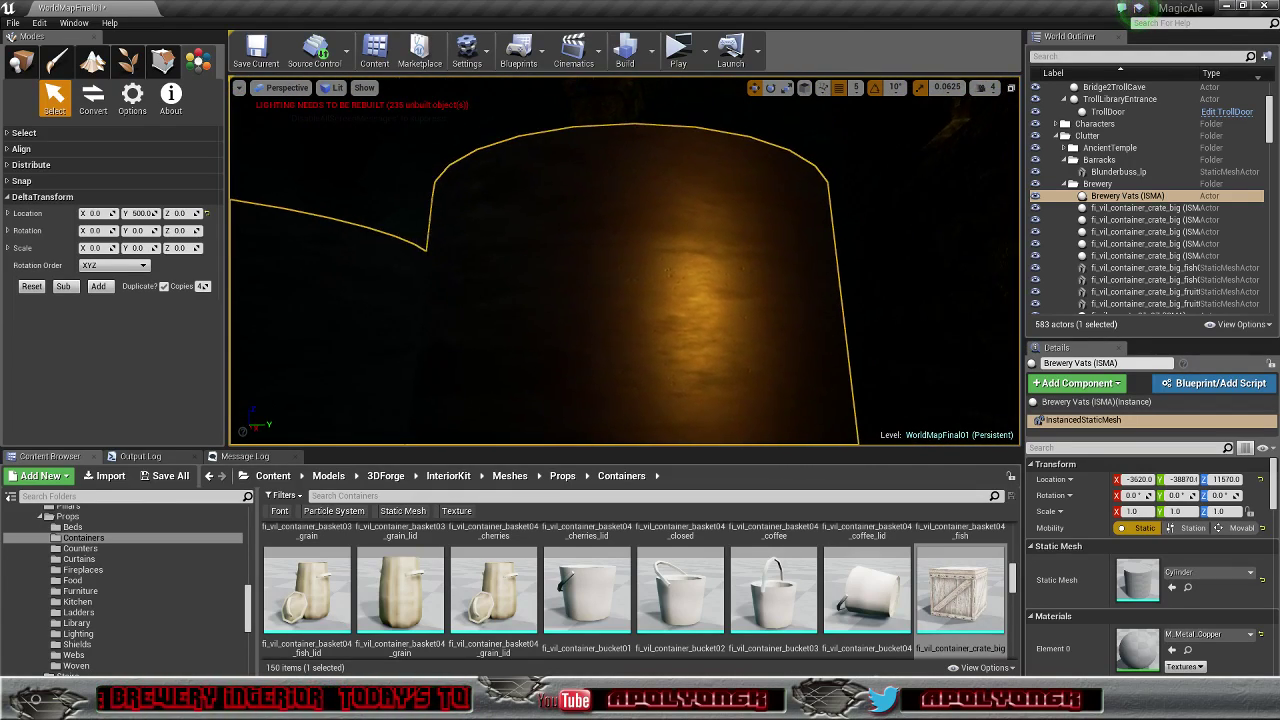
right_drag(625, 260, 920, 262)
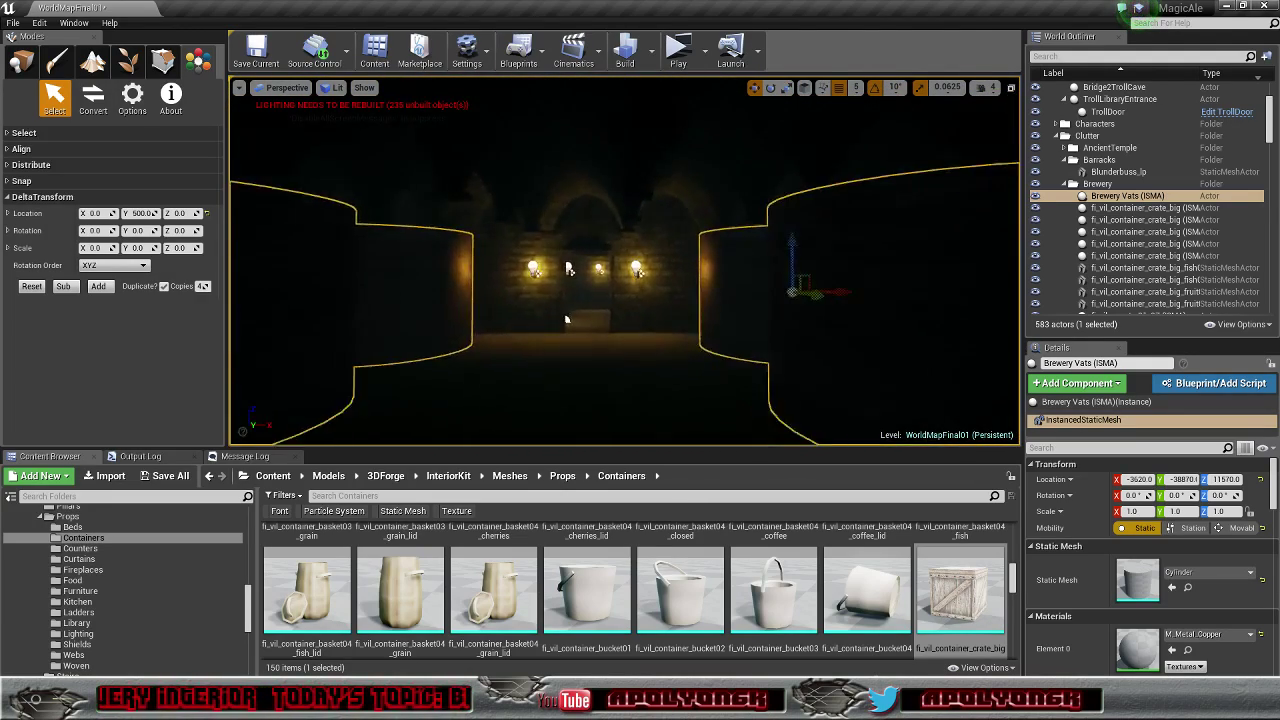
key(w)
right_drag(625, 260, 240, 262)
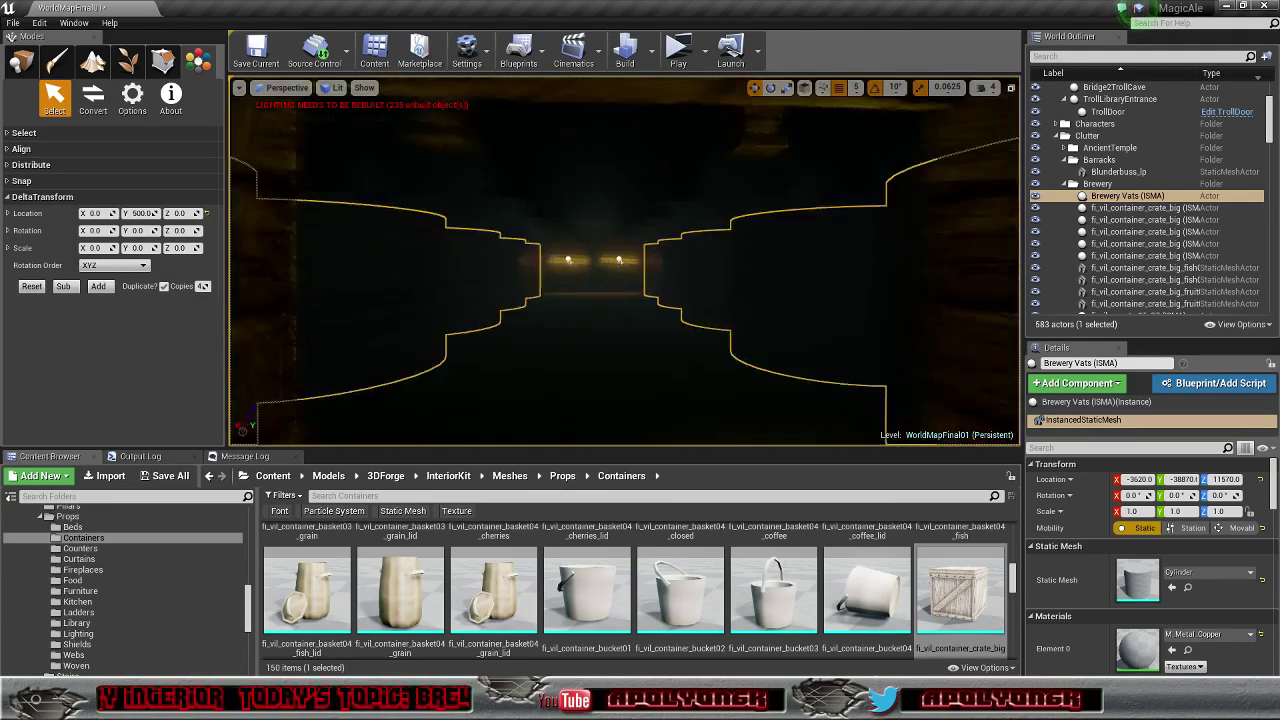
right_drag(567, 262, 537, 288)
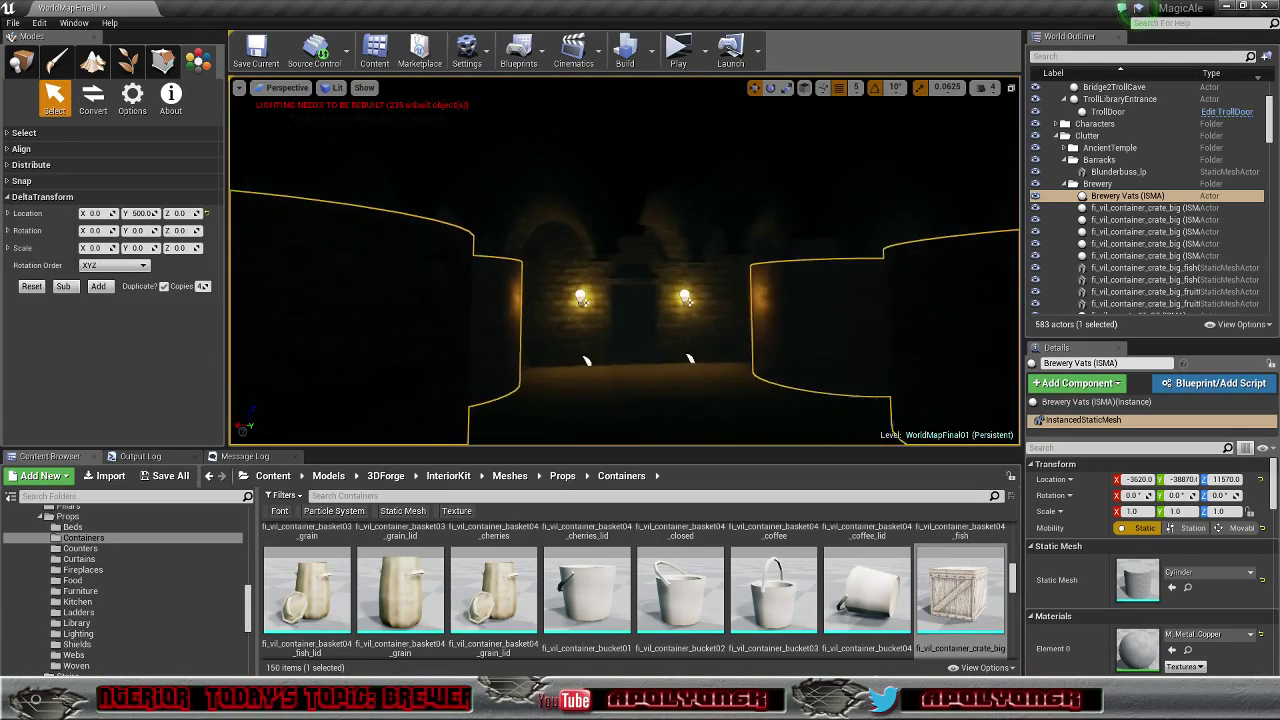
right_drag(625, 260, 985, 260)
key(s)
right_drag(625, 260, 290, 260)
key(w)
key(w)
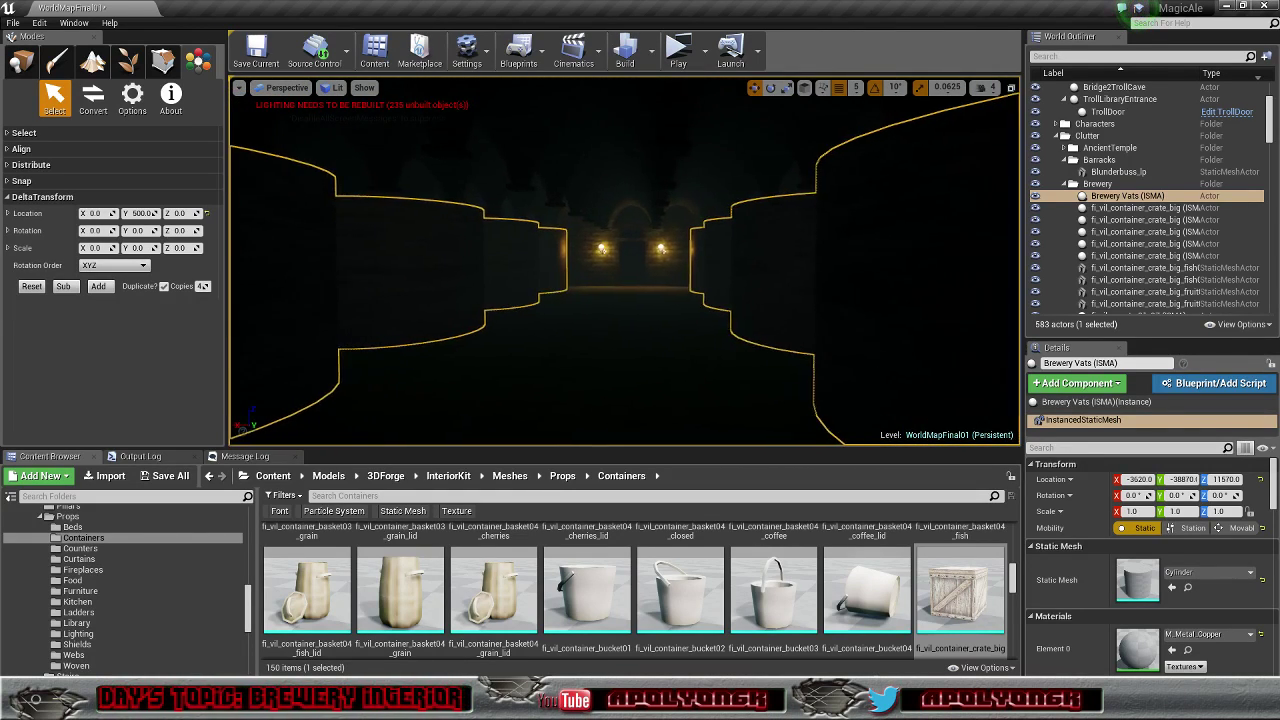
Step: Deselect the vats, return to Place mode, and select WallCandle21 on the wall beside the stairwell
right_drag(548, 356, 548, 356)
key(w)
right_drag(625, 260, 360, 260)
right_drag(585, 277, 585, 277)
right_drag(498, 187, 498, 187)
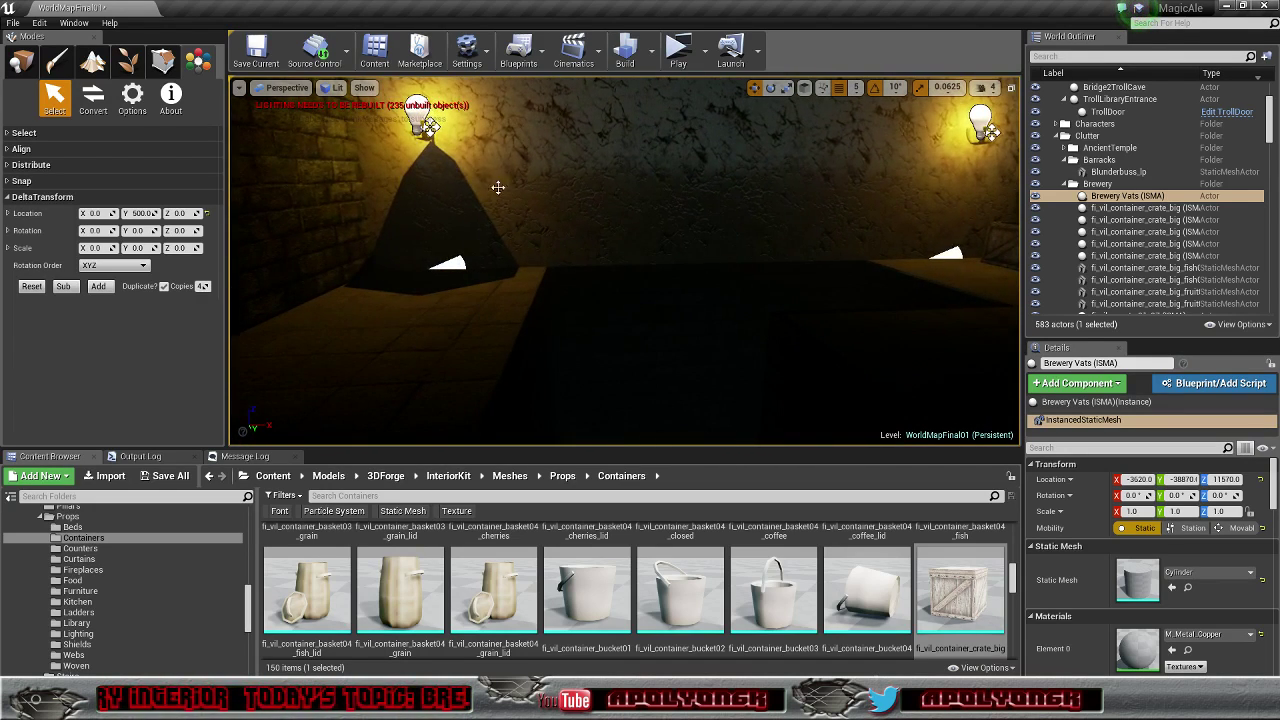
key(Escape)
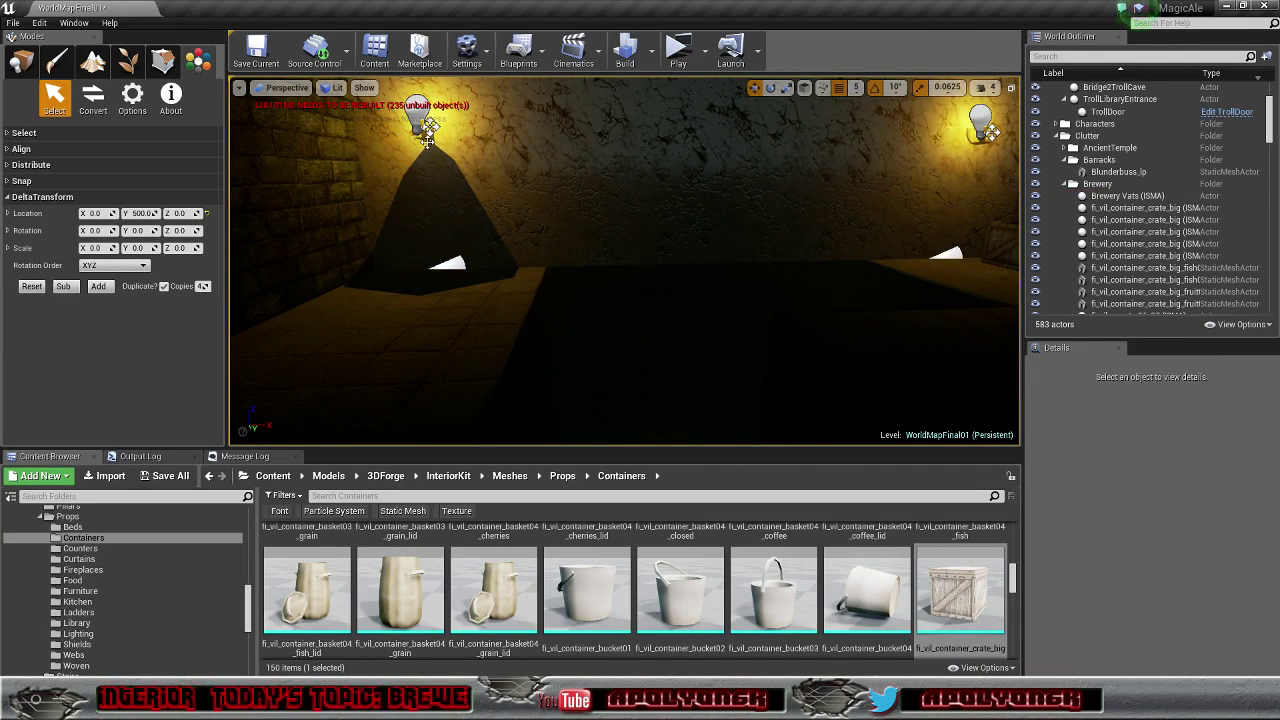
click(20, 62)
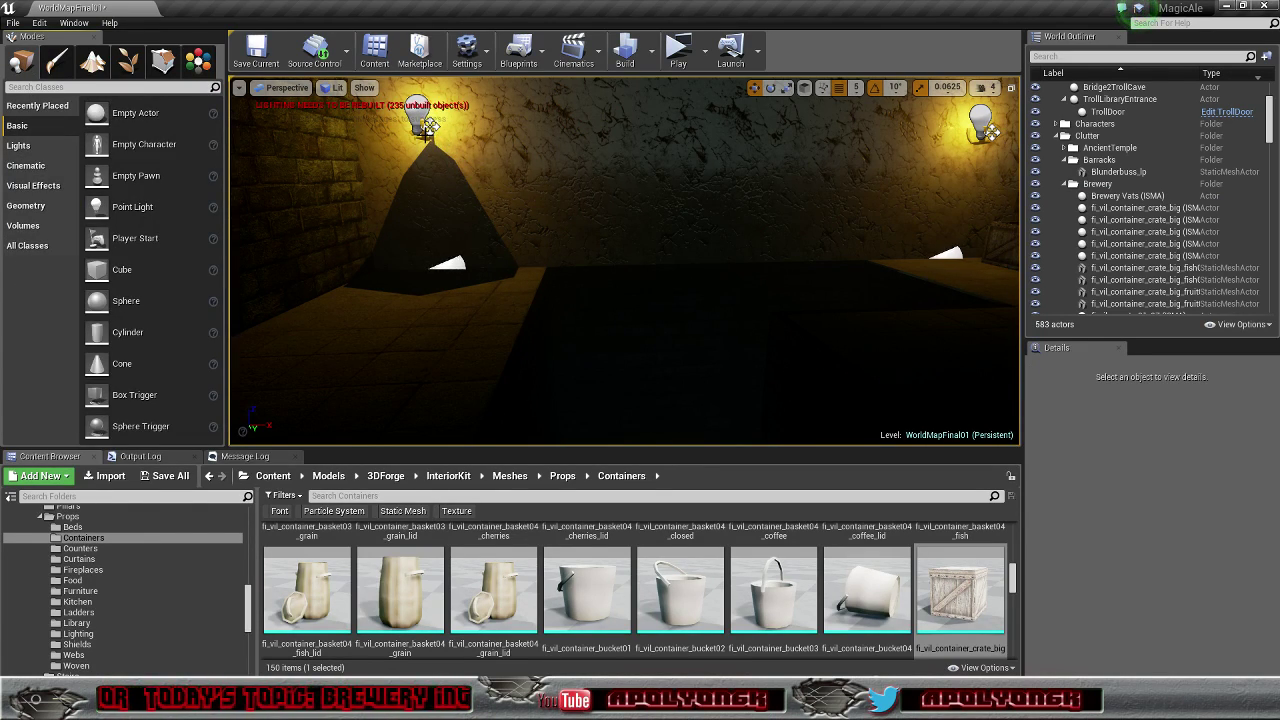
click(448, 263)
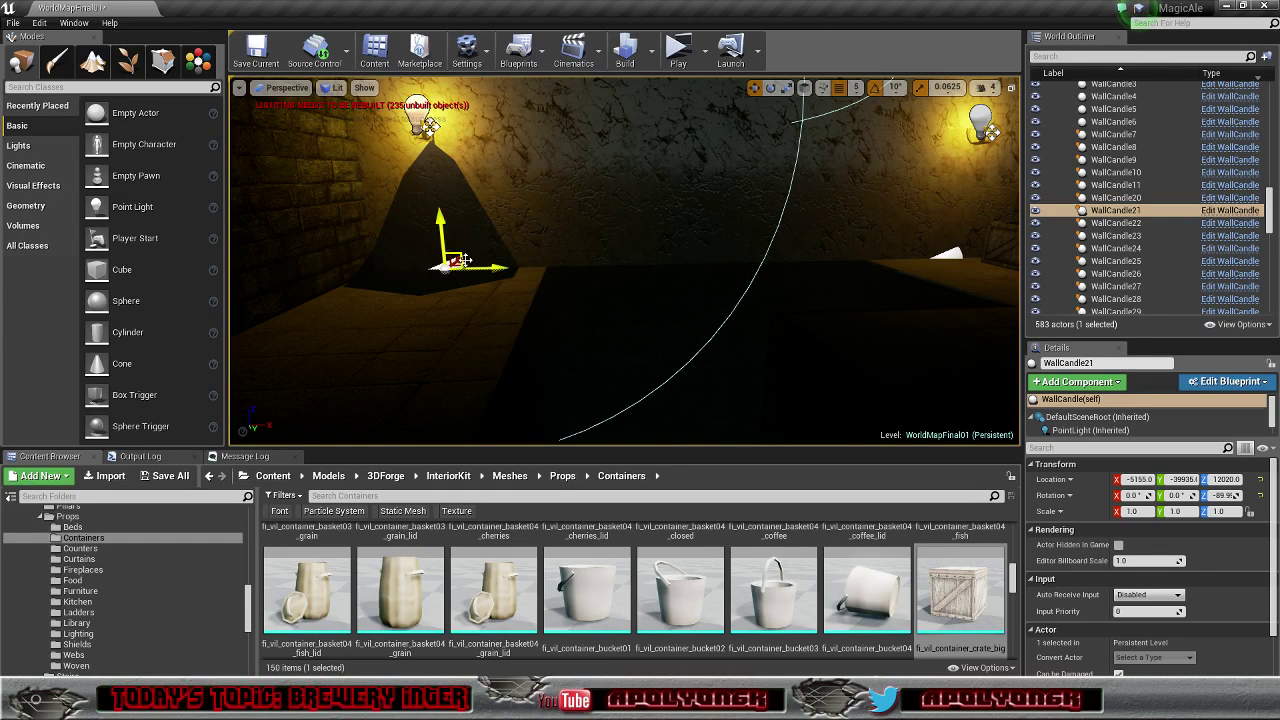
Step: Duplicate WallCandle21 down into the stairwell and position the copy on its wall at about X -4885, Y -39955, Z 11715
alt+drag(437, 220, 445, 405)
drag(527, 440, 695, 420)
right_drag(660, 320, 664, 388)
key(w)
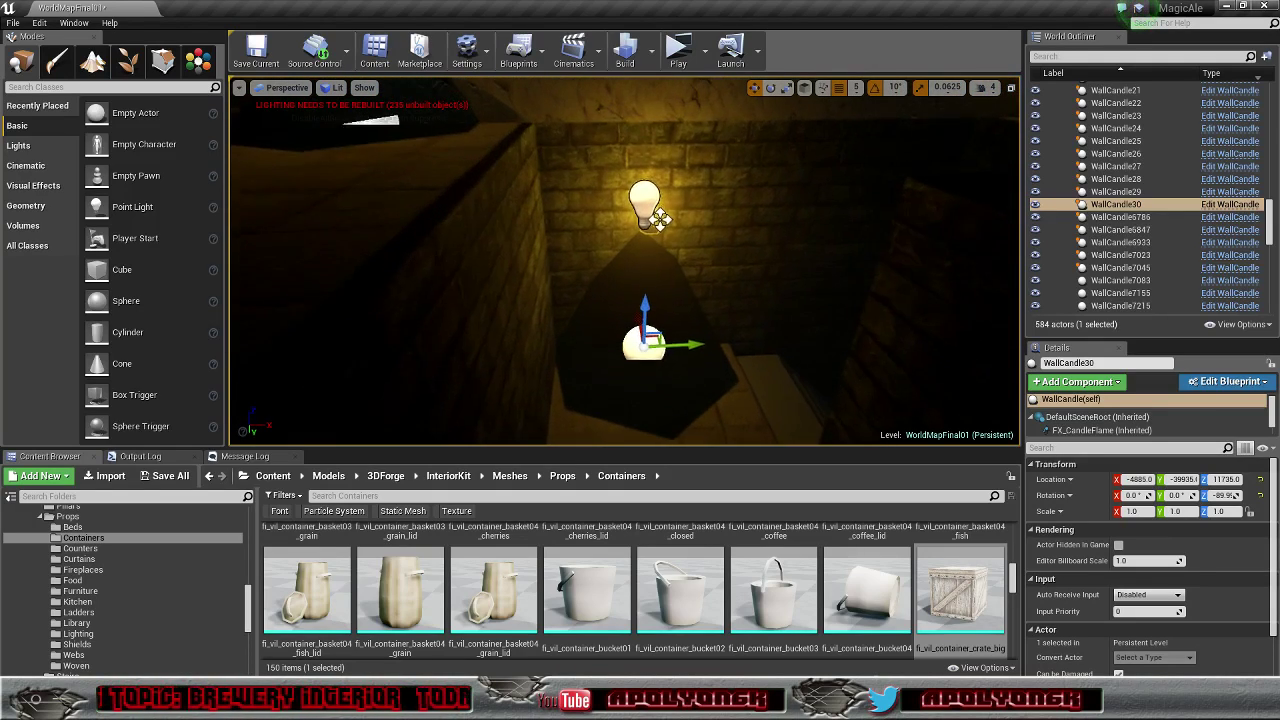
drag(660, 224, 659, 241)
drag(640, 340, 639, 335)
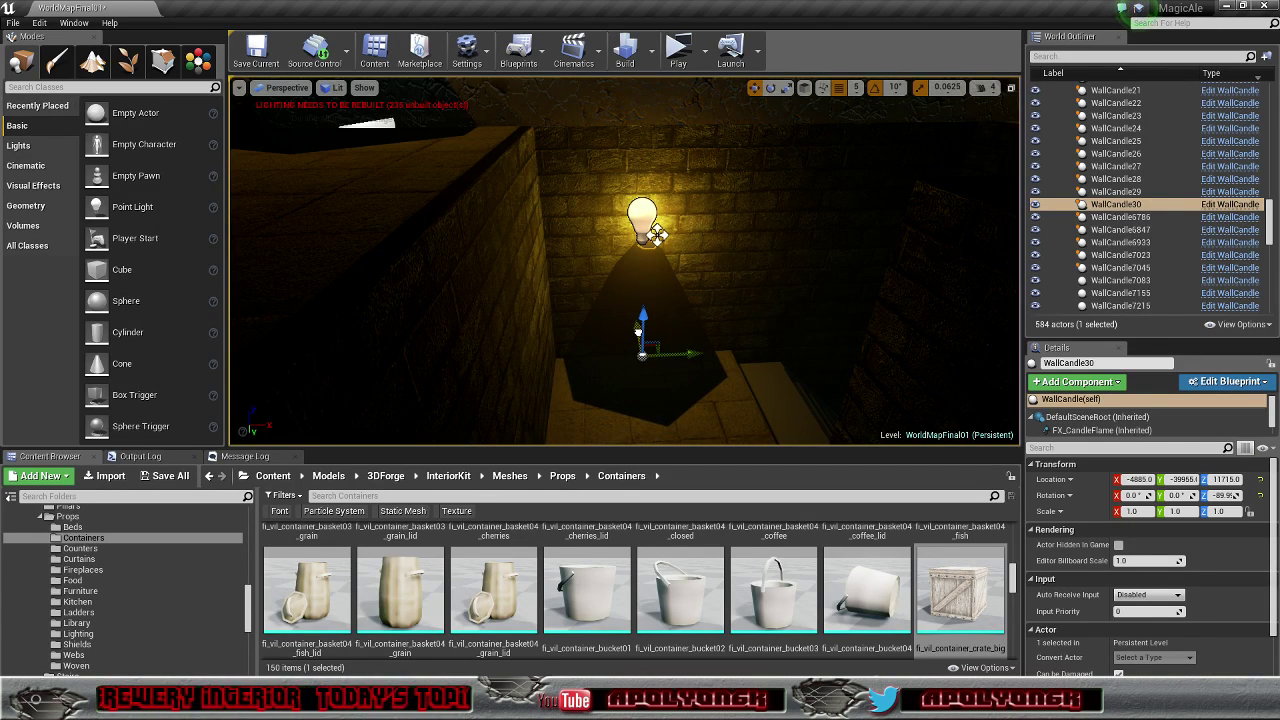
Step: Duplicate WallCandle28 beside the doorway and move the copy into the passage behind it, at about X -4140, Y -36469, Z 11420
right_drag(638, 331, 790, 350)
right_drag(625, 260, 385, 365)
right_drag(593, 176, 464, 231)
mouse_move(672, 376)
right_down()
mouse_move(684, 372)
mouse_move(668, 371)
right_up()
click(445, 229)
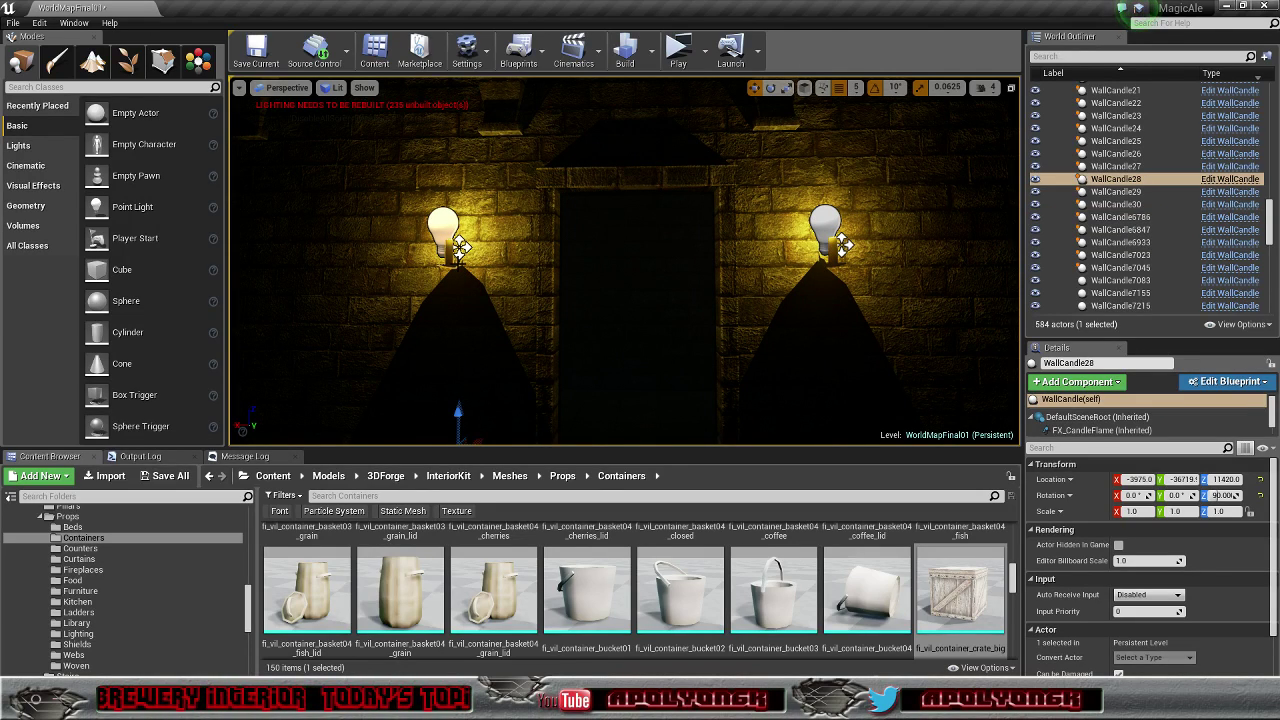
key(f)
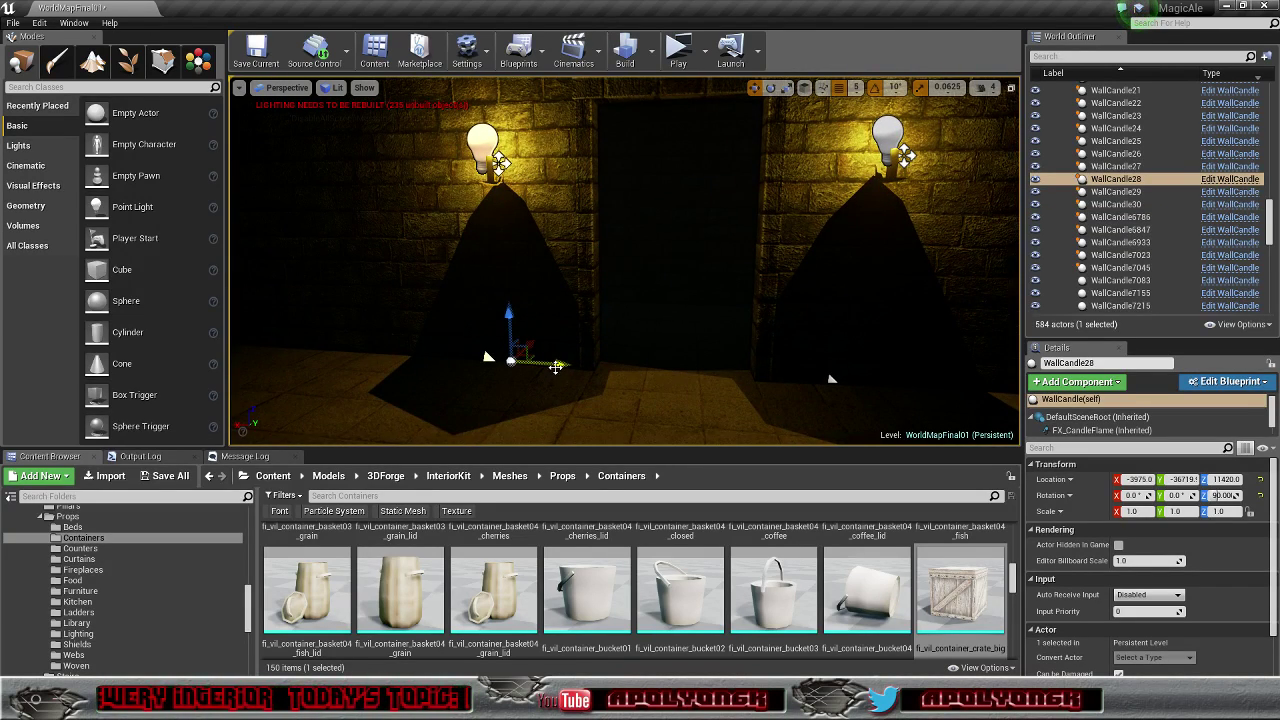
alt+drag(558, 362, 688, 301)
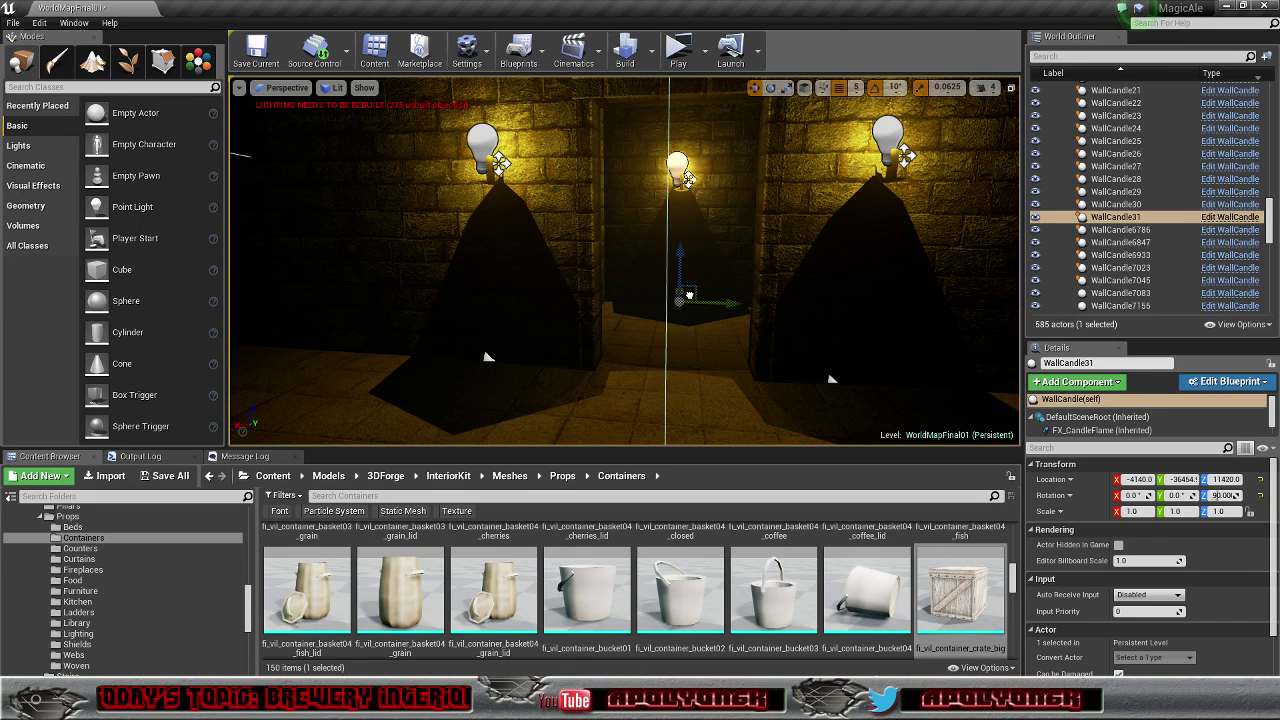
drag(686, 295, 683, 296)
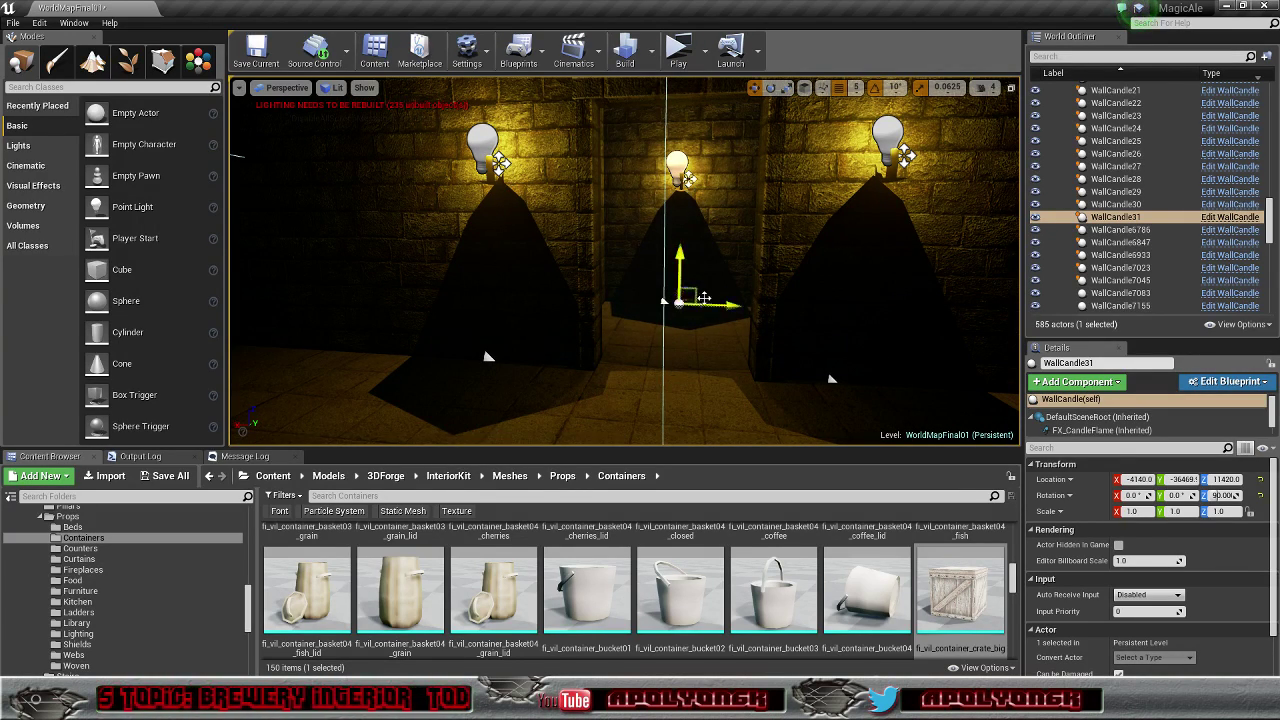
Step: Fine-tune the passage candle's depth against its wall, settling it at about Y -36469
key(w)
right_drag(704, 298, 530, 276)
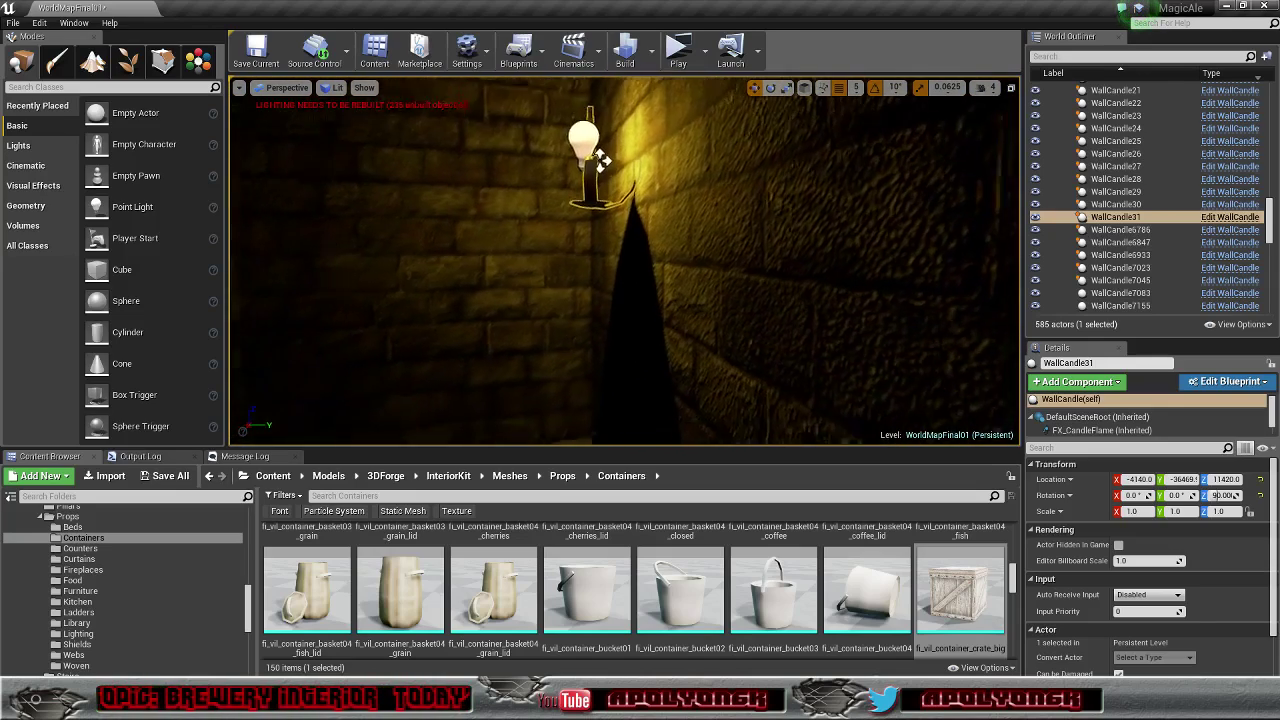
alt+drag(602, 160, 664, 181)
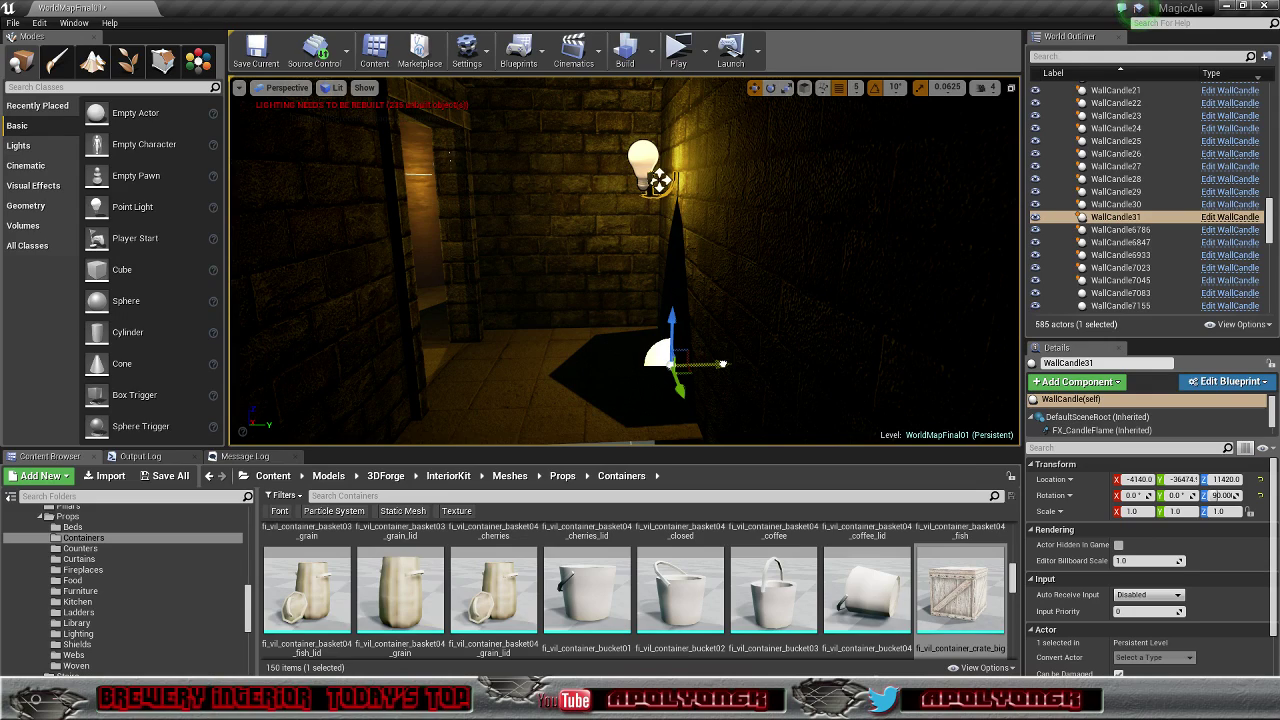
mouse_move(725, 365)
right_down()
mouse_move(790, 386)
mouse_move(830, 378)
mouse_move(850, 355)
mouse_move(800, 345)
mouse_move(850, 365)
mouse_move(825, 368)
mouse_move(760, 340)
mouse_move(717, 383)
right_up()
key(a)
key(w)
key(s)
scroll(714, 376, down, 3)
alt+drag(710, 369, 765, 350)
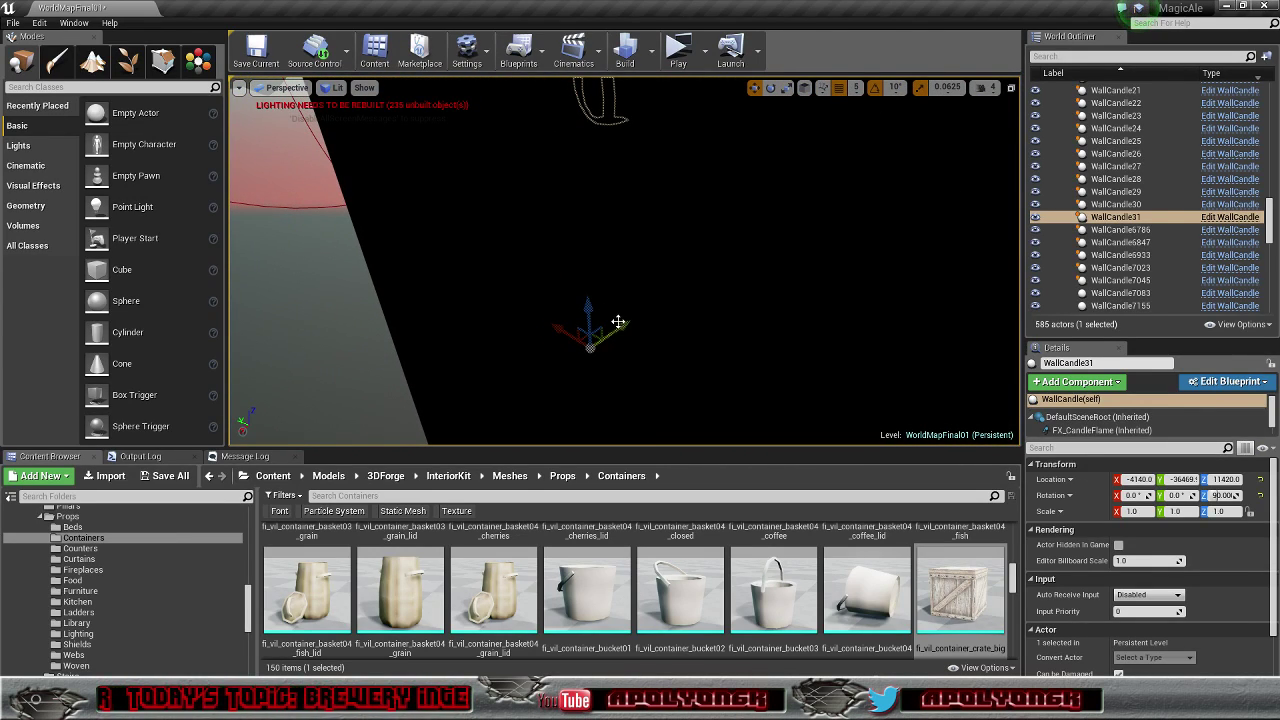
Step: Duplicate WallCandle31 down the stairs and place the copy on the landing wall at about X -5130, Y -36469, Z 11115
alt+drag(618, 321, 624, 324)
alt+drag(751, 284, 757, 281)
right_drag(757, 281, 795, 240)
mouse_move(718, 244)
right_down()
mouse_move(745, 250)
mouse_move(718, 244)
right_up()
drag(697, 240, 686, 381)
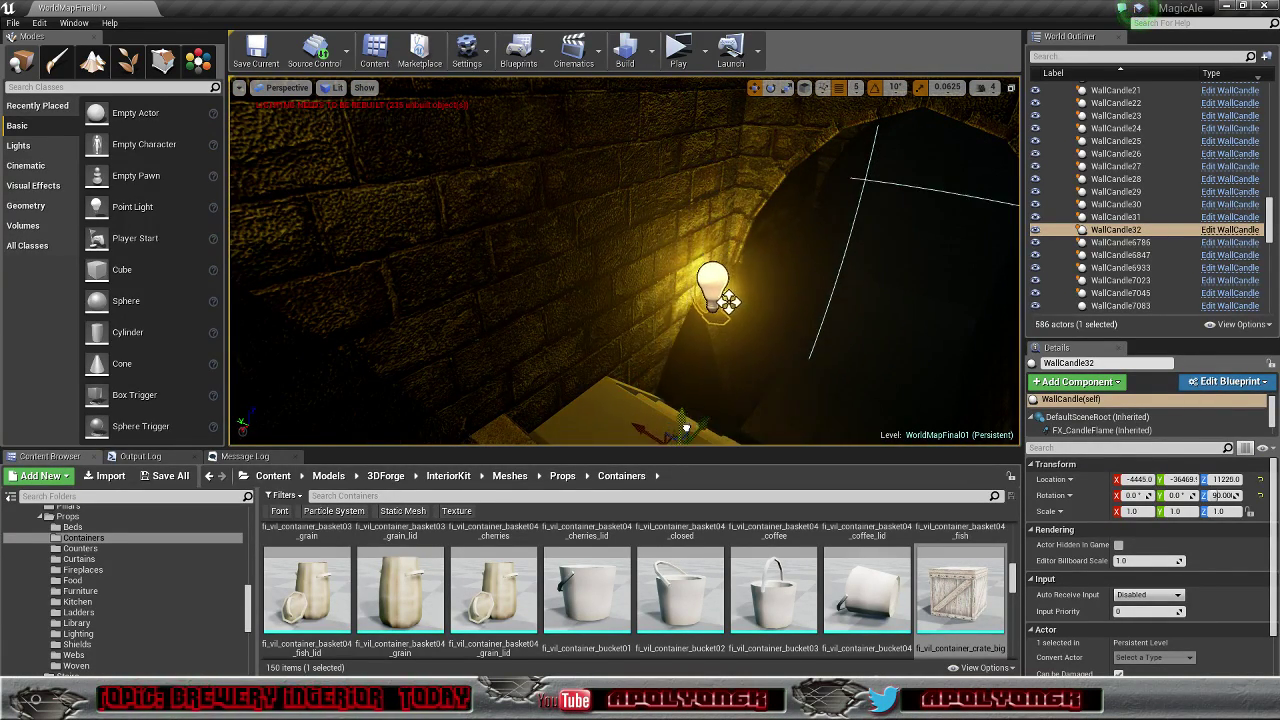
drag(700, 434, 809, 374)
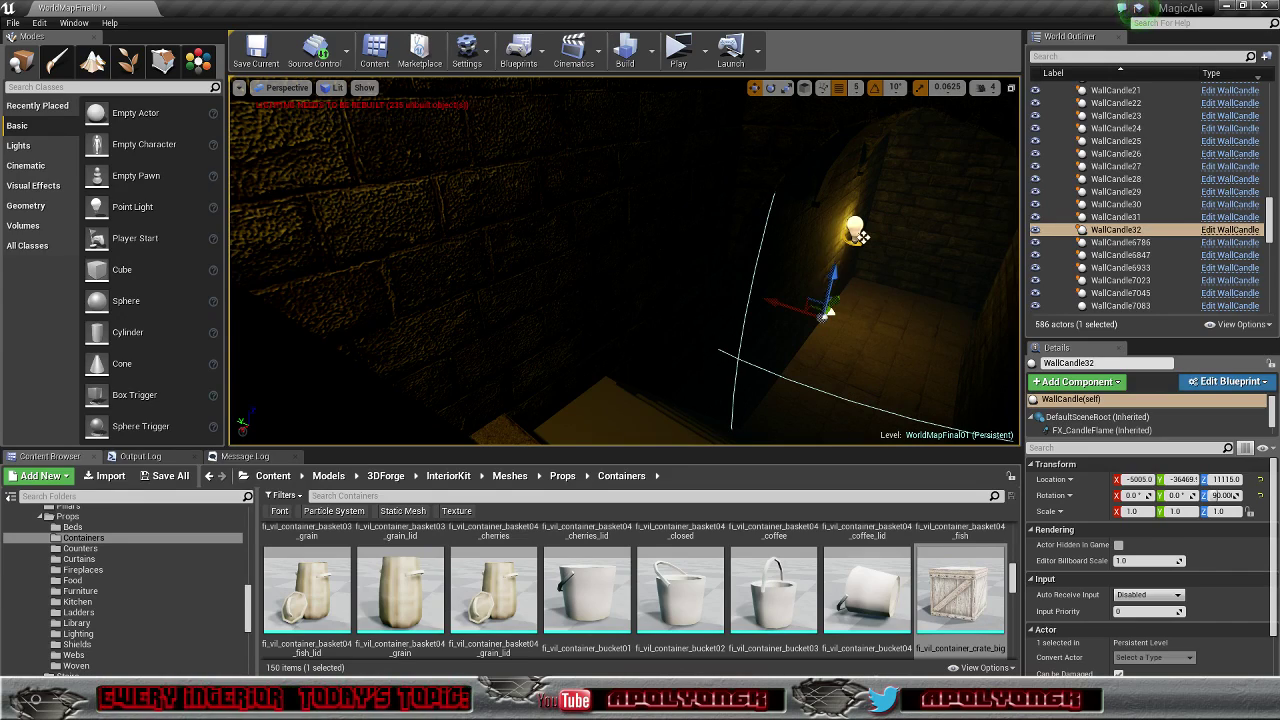
right_drag(700, 290, 560, 315)
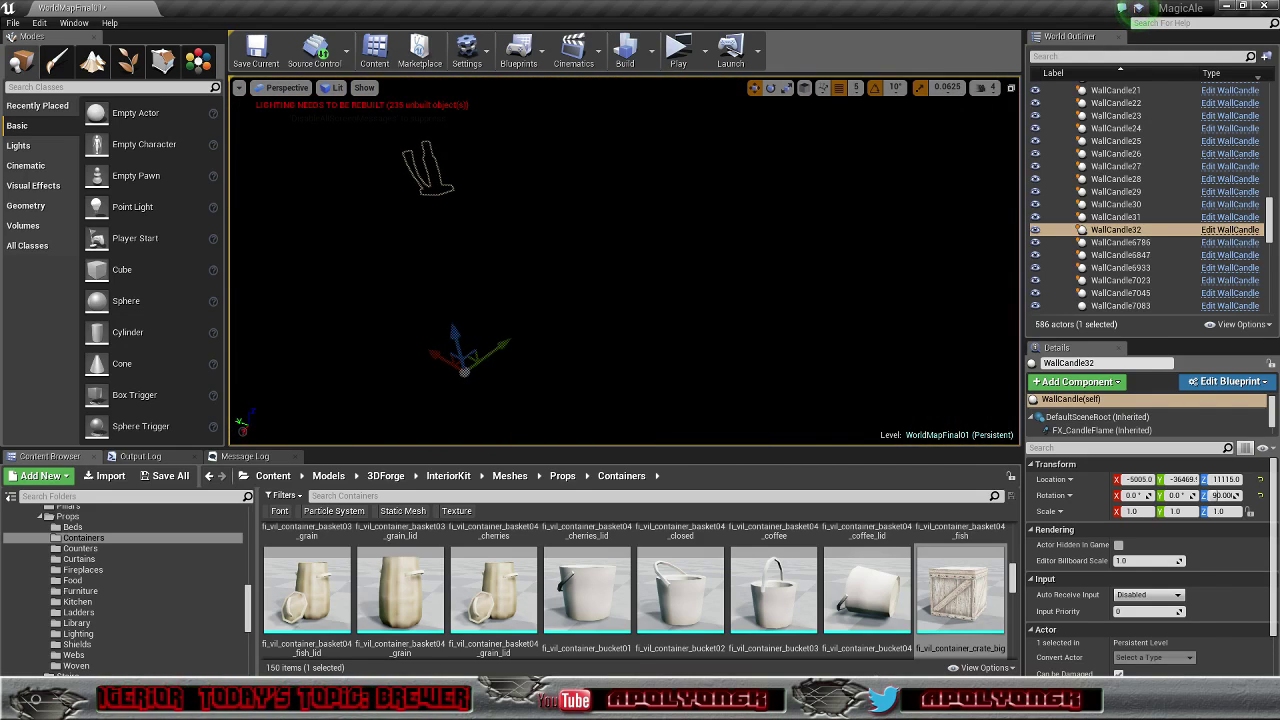
right_drag(540, 260, 608, 384)
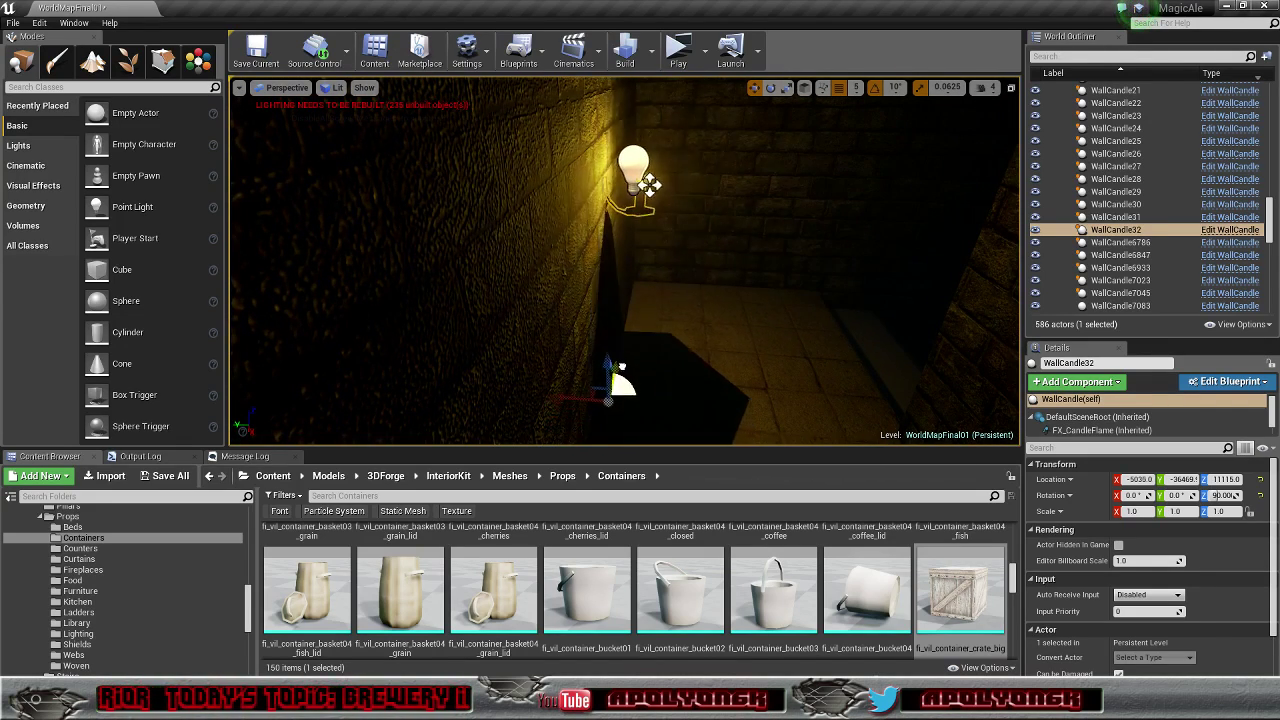
drag(622, 367, 636, 332)
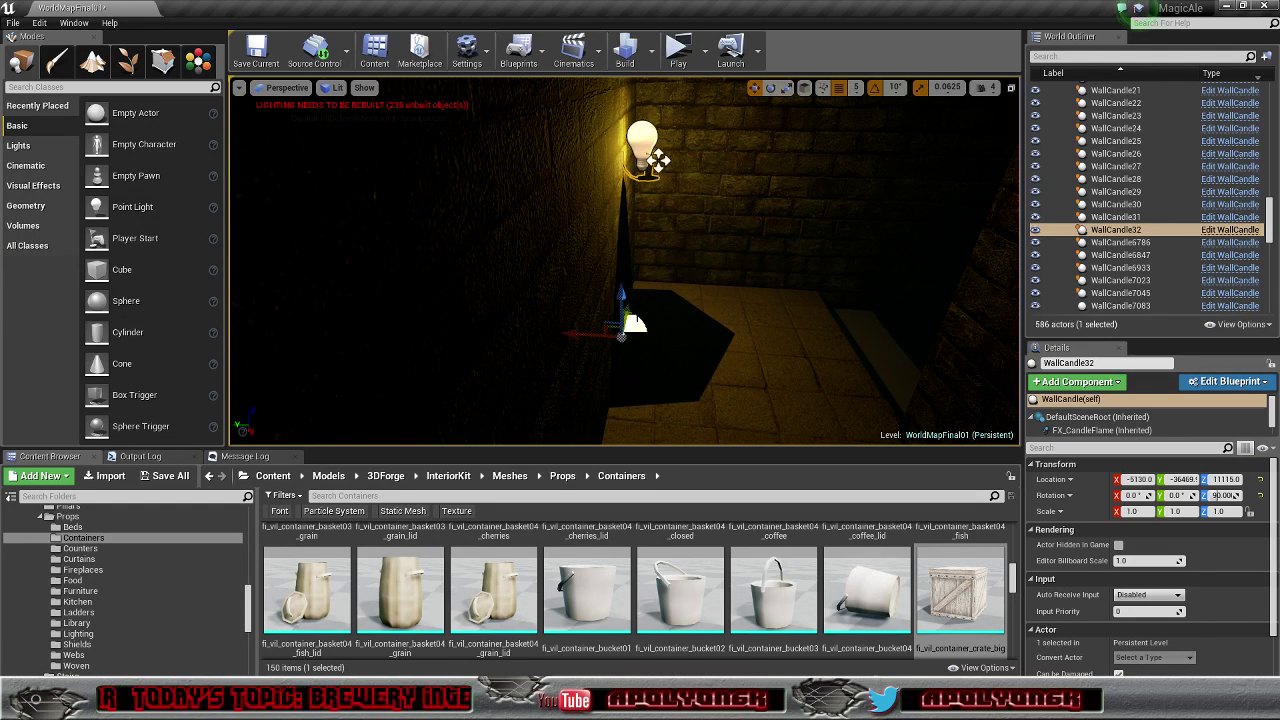
Step: Duplicate WallCandle32 down the next flight of stairs and move the copy to about X -5205, Y -37454, Z 10820
right_drag(658, 160, 790, 175)
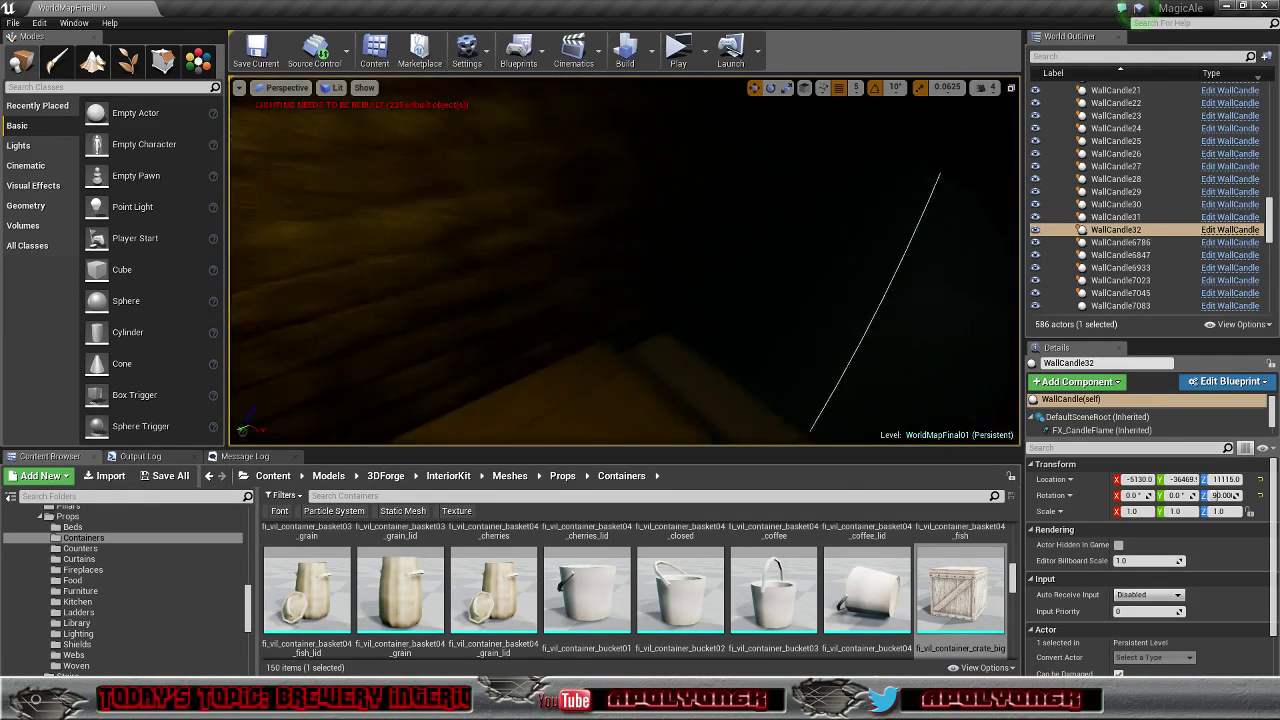
right_drag(634, 323, 578, 247)
alt+drag(465, 368, 800, 370)
right_drag(774, 357, 774, 357)
key(f)
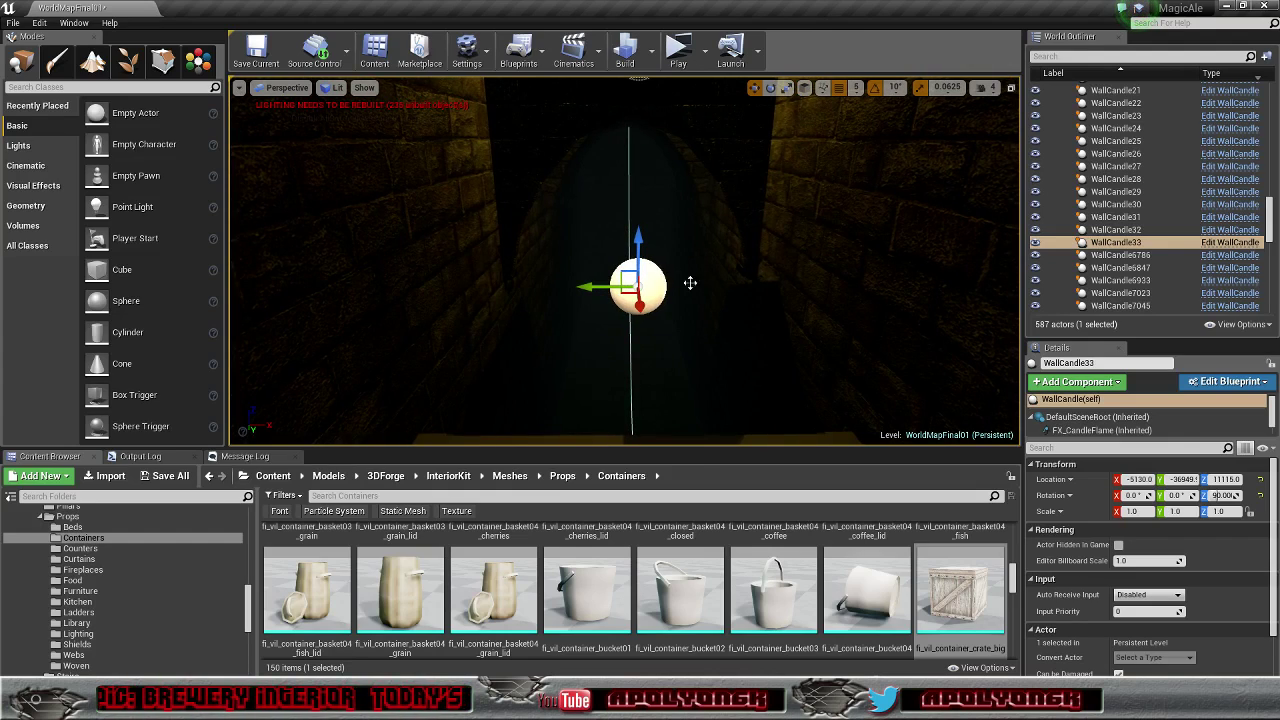
drag(637, 241, 618, 363)
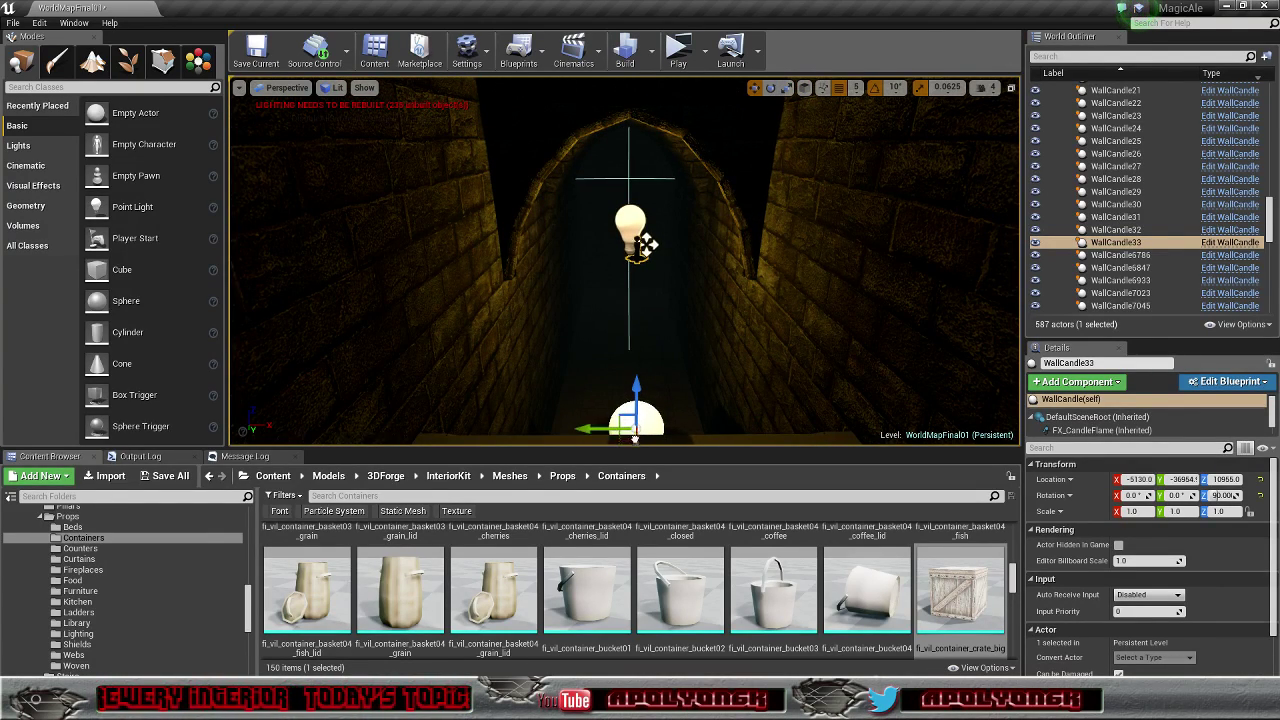
drag(634, 437, 605, 287)
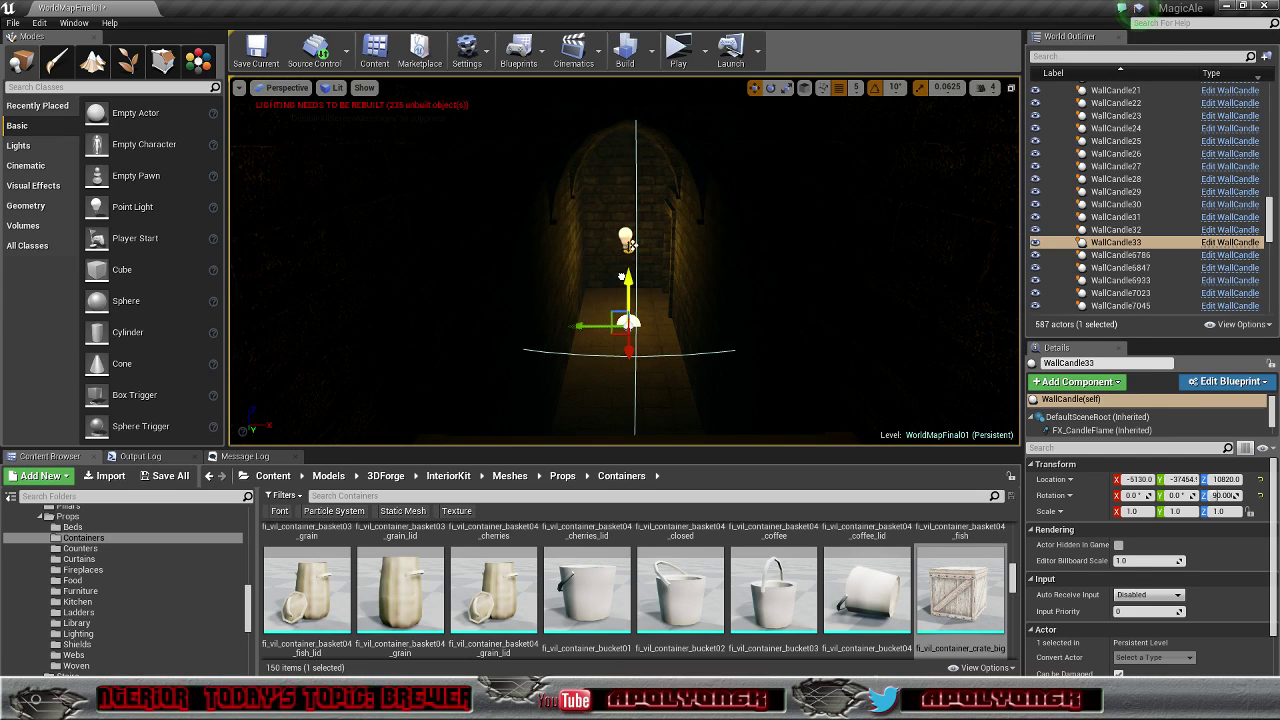
drag(588, 327, 551, 326)
Step: Rotate WallCandle33 by 90° around the vertical axis so it lines up with the corridor's side wall
right_drag(551, 326, 575, 310)
key(w)
key(f)
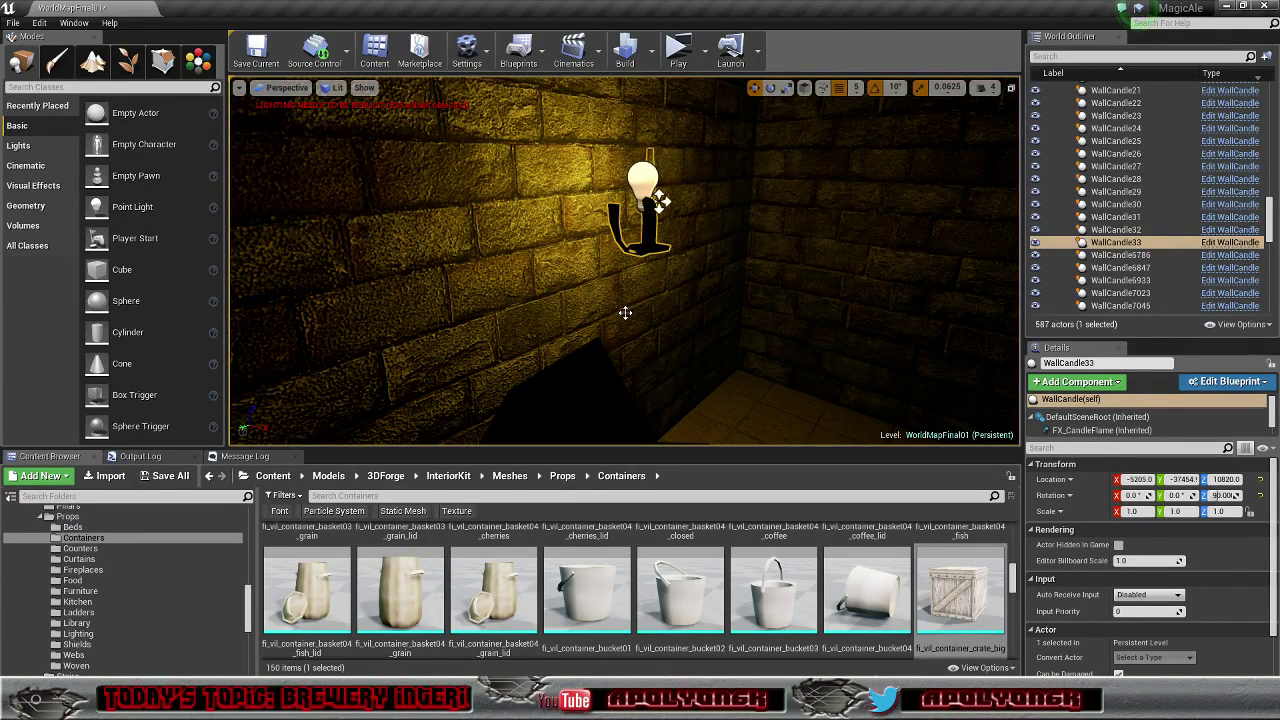
right_drag(674, 332, 668, 418)
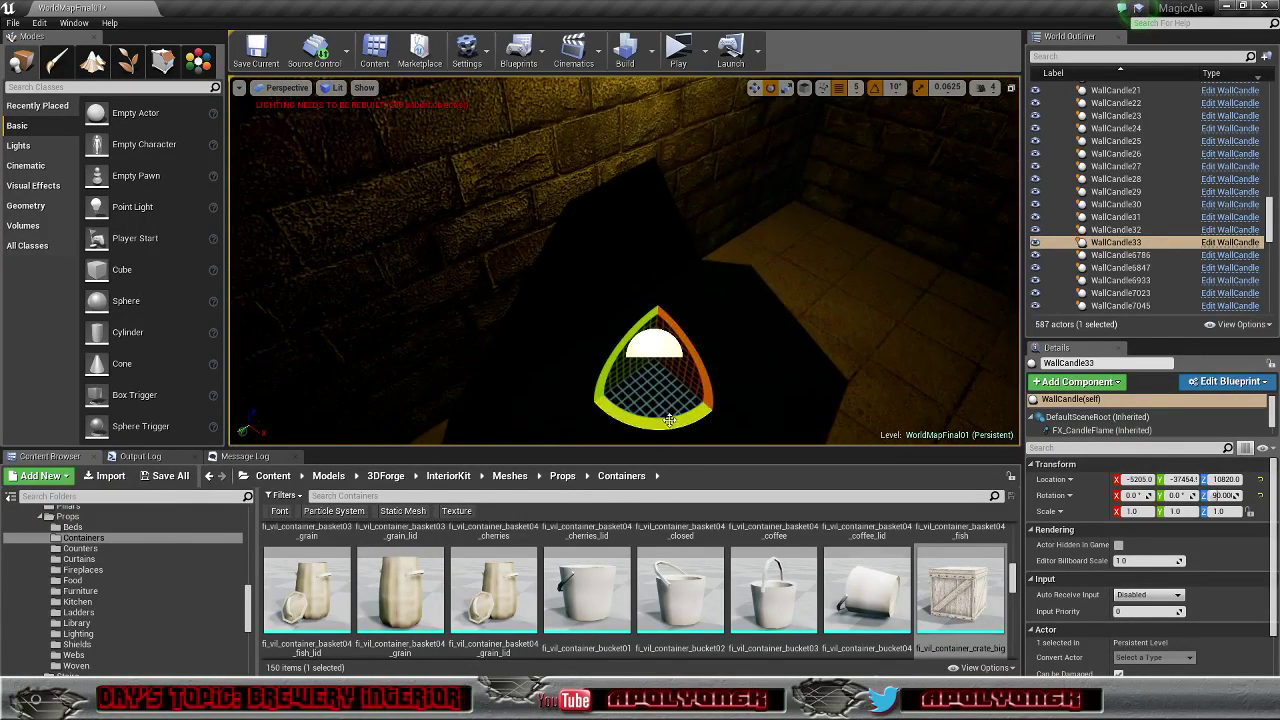
drag(669, 427, 550, 392)
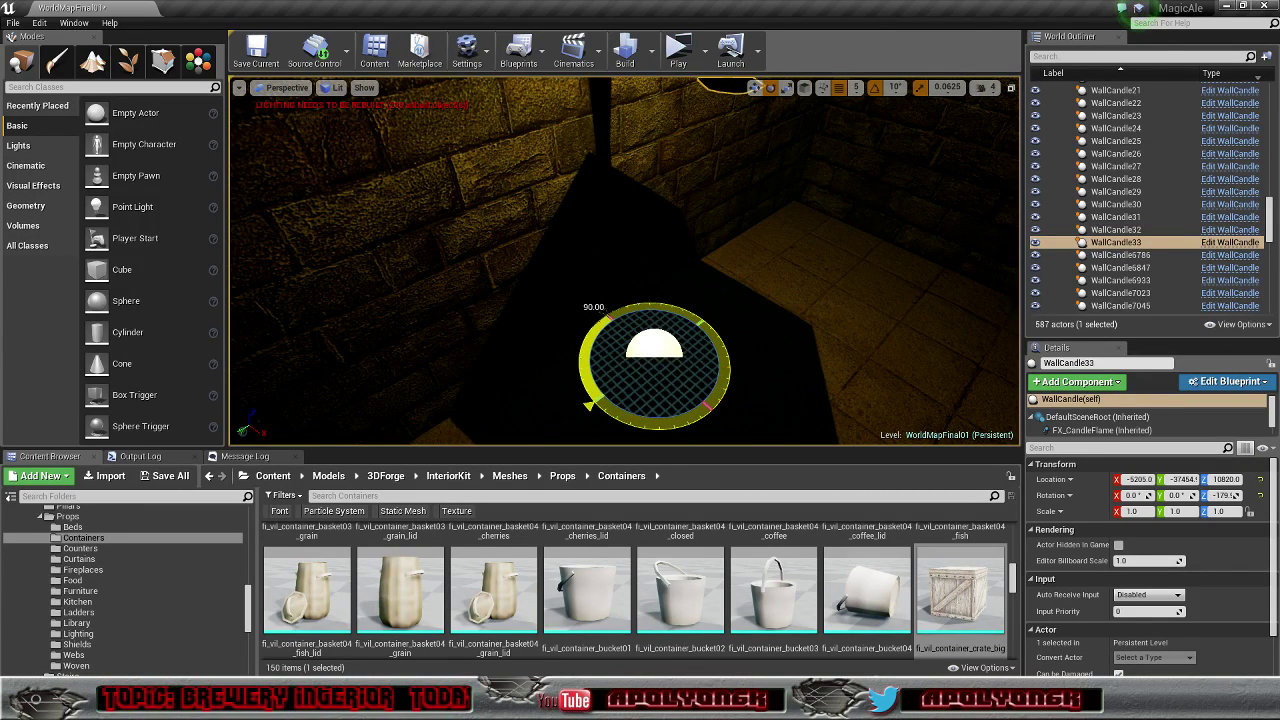
right_drag(590, 400, 612, 368)
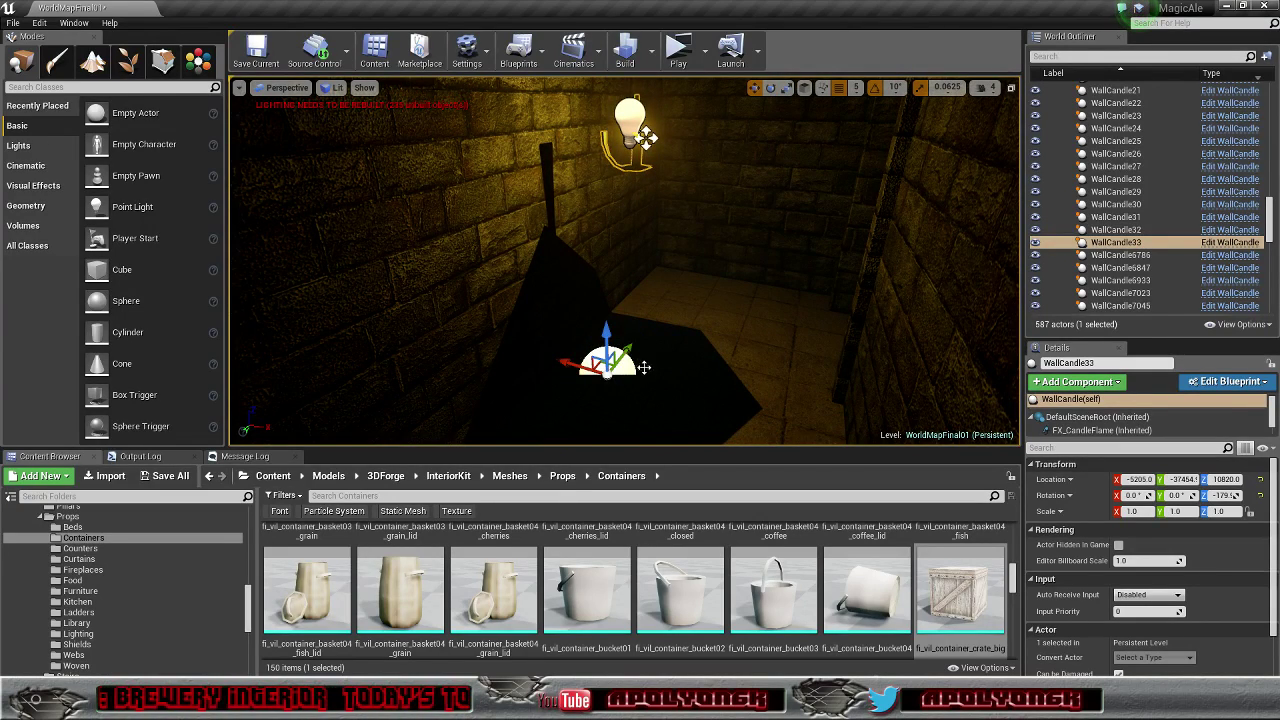
Step: Set WallCandle33 against the side wall near the foot of the stairs, at about X -5250, Y -37124
right_drag(645, 137, 670, 137)
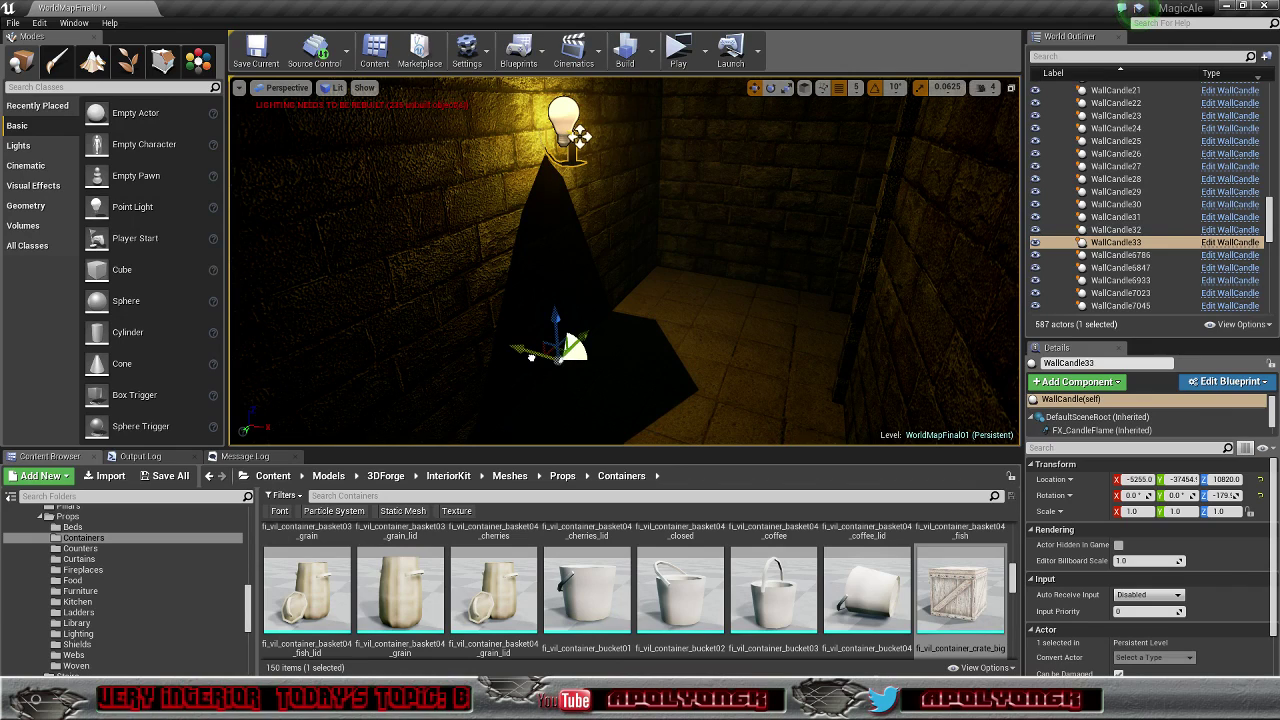
right_drag(601, 331, 444, 331)
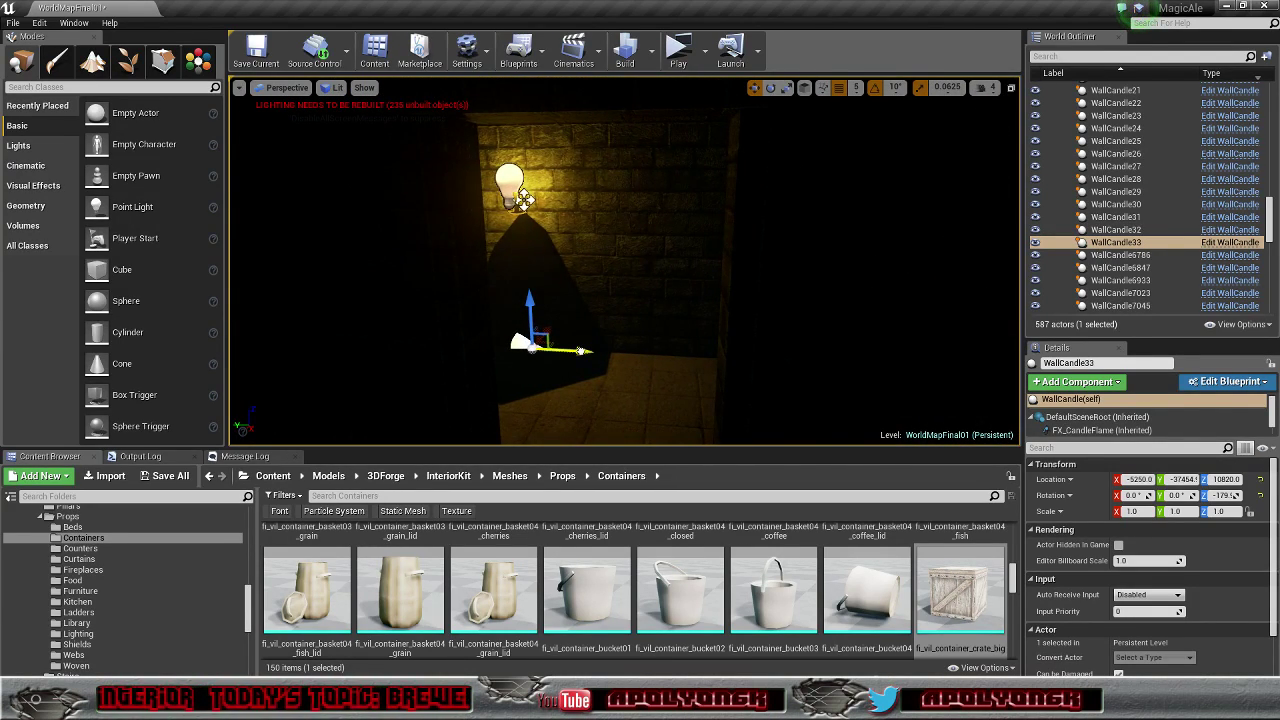
drag(581, 200, 621, 201)
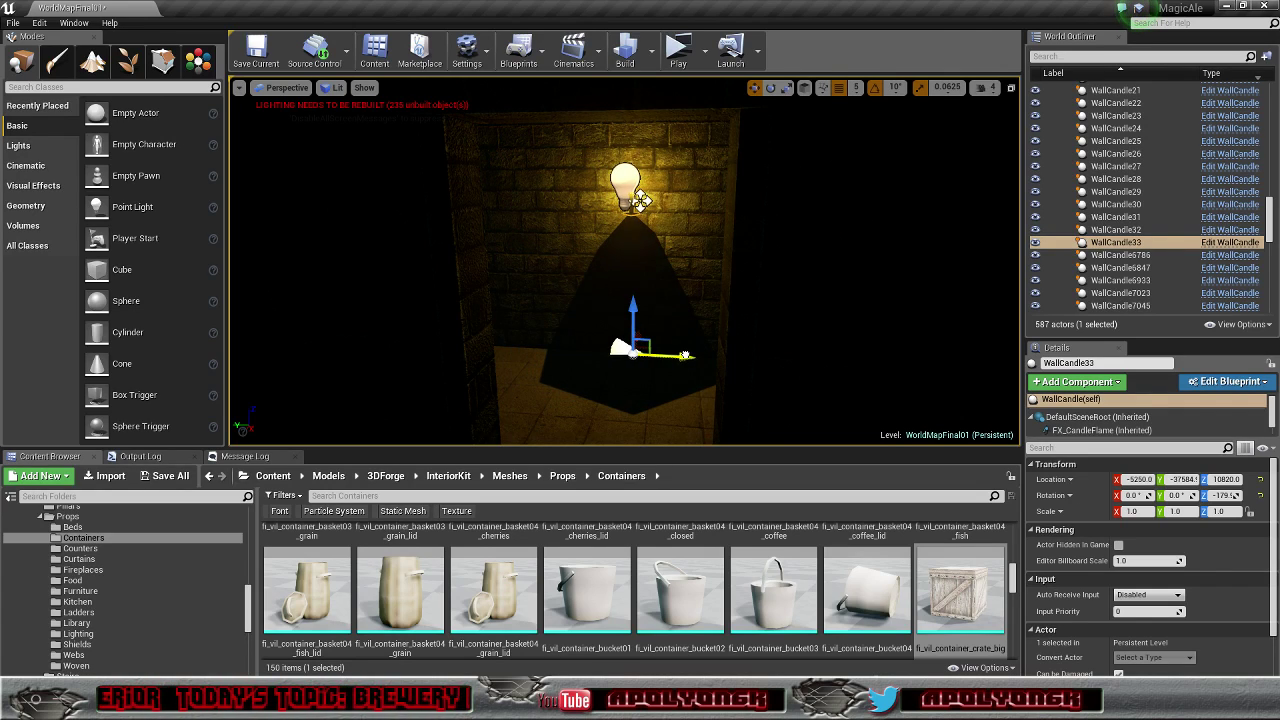
right_drag(685, 355, 640, 355)
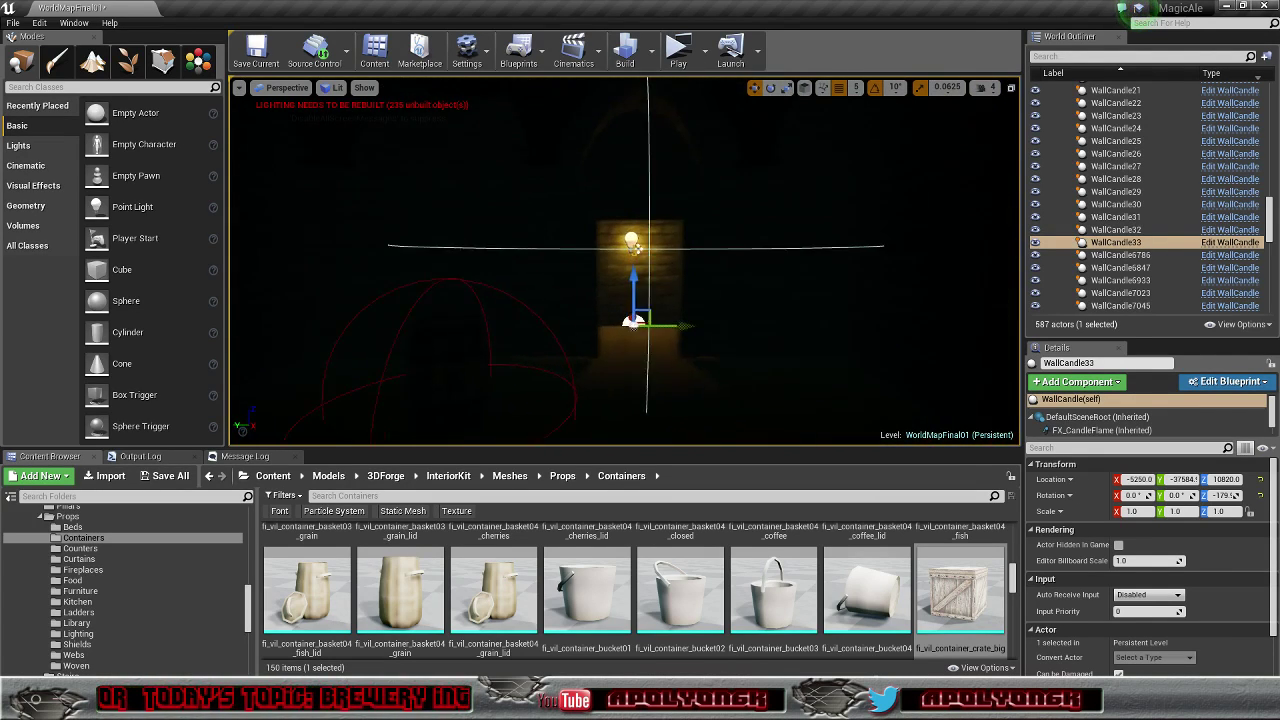
right_drag(632, 248, 552, 214)
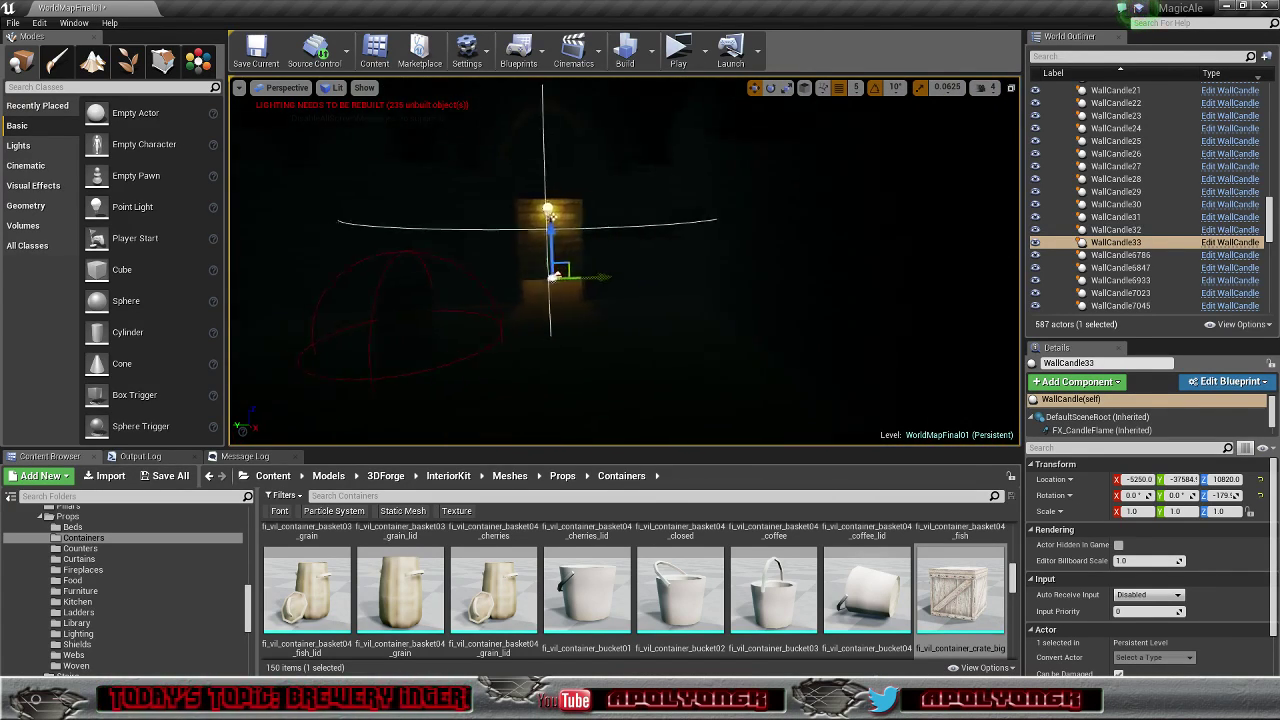
right_drag(600, 250, 618, 398)
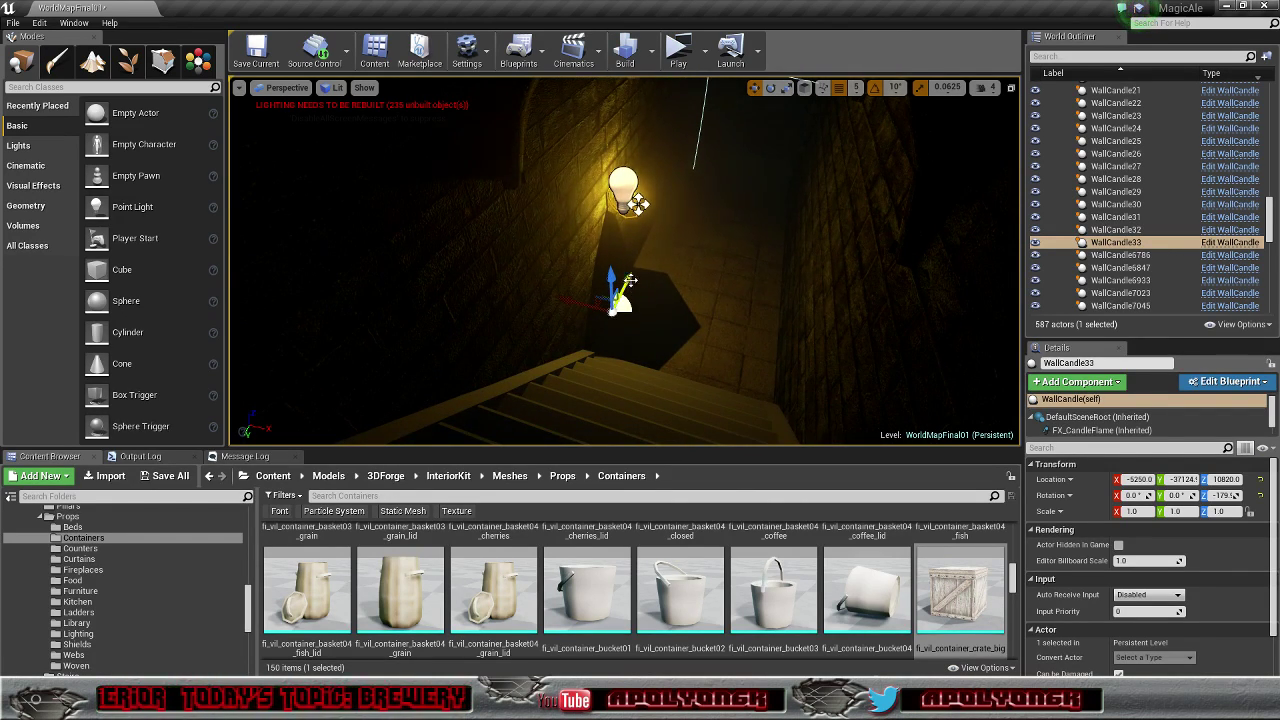
Step: Duplicate WallCandle33 to the corridor's end wall, turn the copy to about -90°, and position it at about X -5130, Y -37699, Z 10820
alt+drag(628, 283, 690, 167)
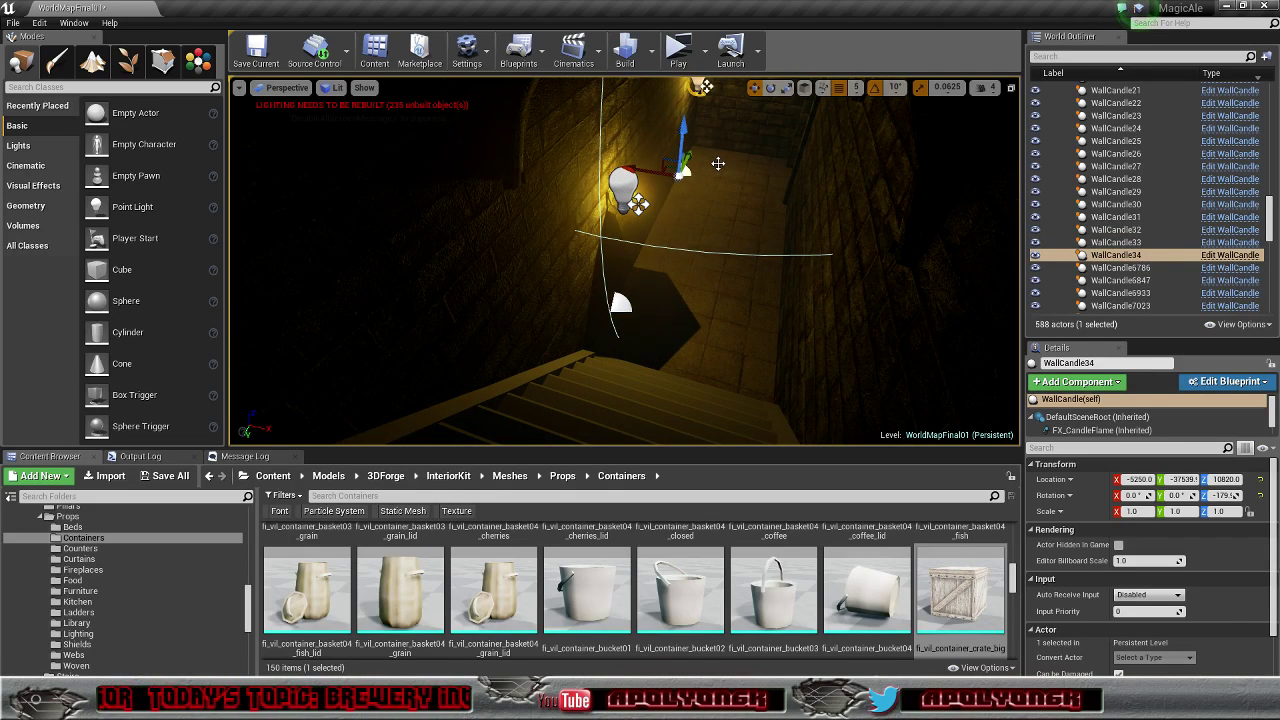
right_drag(716, 160, 724, 140)
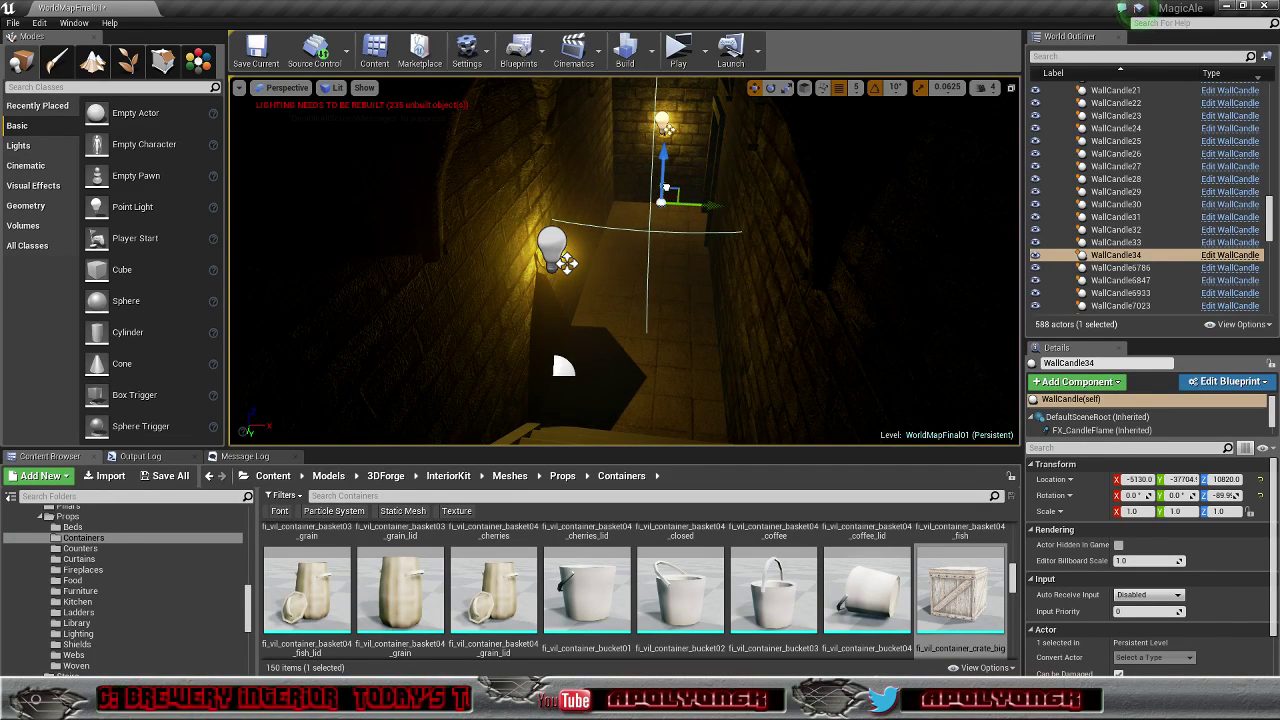
right_drag(625, 260, 830, 295)
key(w)
key(w)
right_drag(663, 186, 536, 144)
scroll(662, 190, down, 3)
key(d)
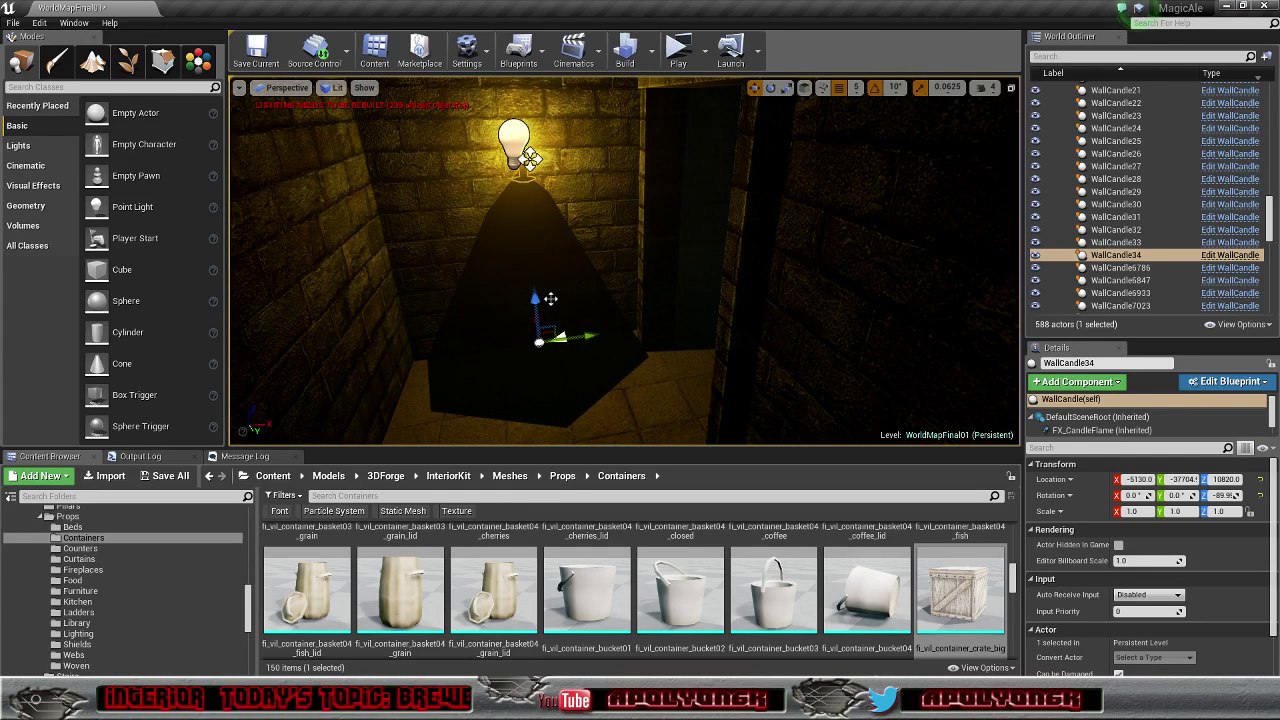
right_drag(551, 298, 563, 291)
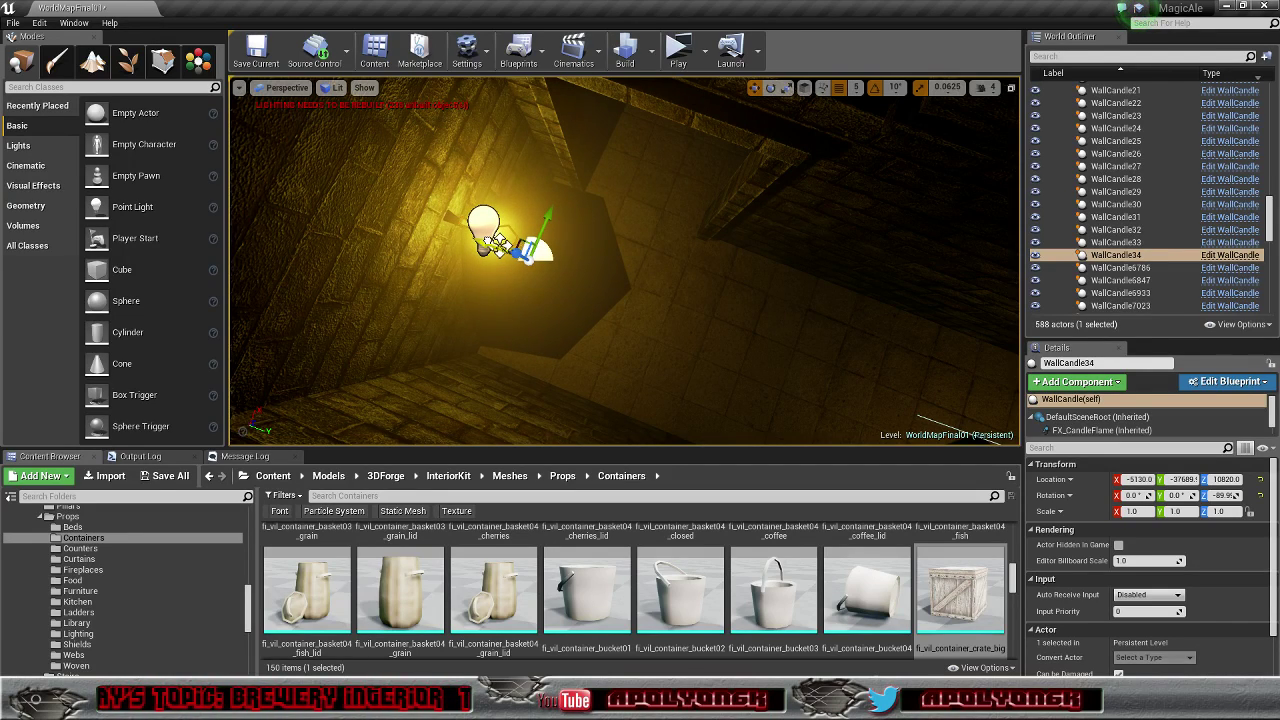
drag(507, 244, 487, 238)
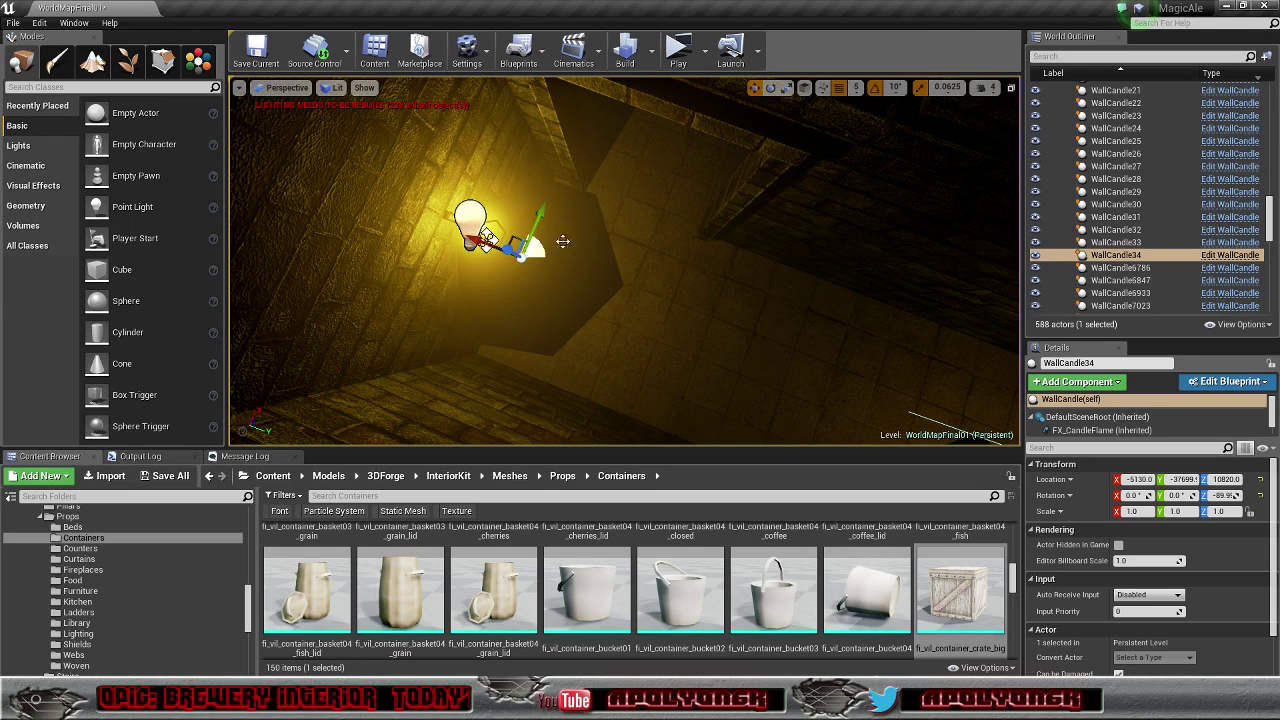
Step: Duplicate WallCandle34 along X to about -4935 and turn the copy to about -180° around the vertical axis
right_drag(562, 241, 562, 241)
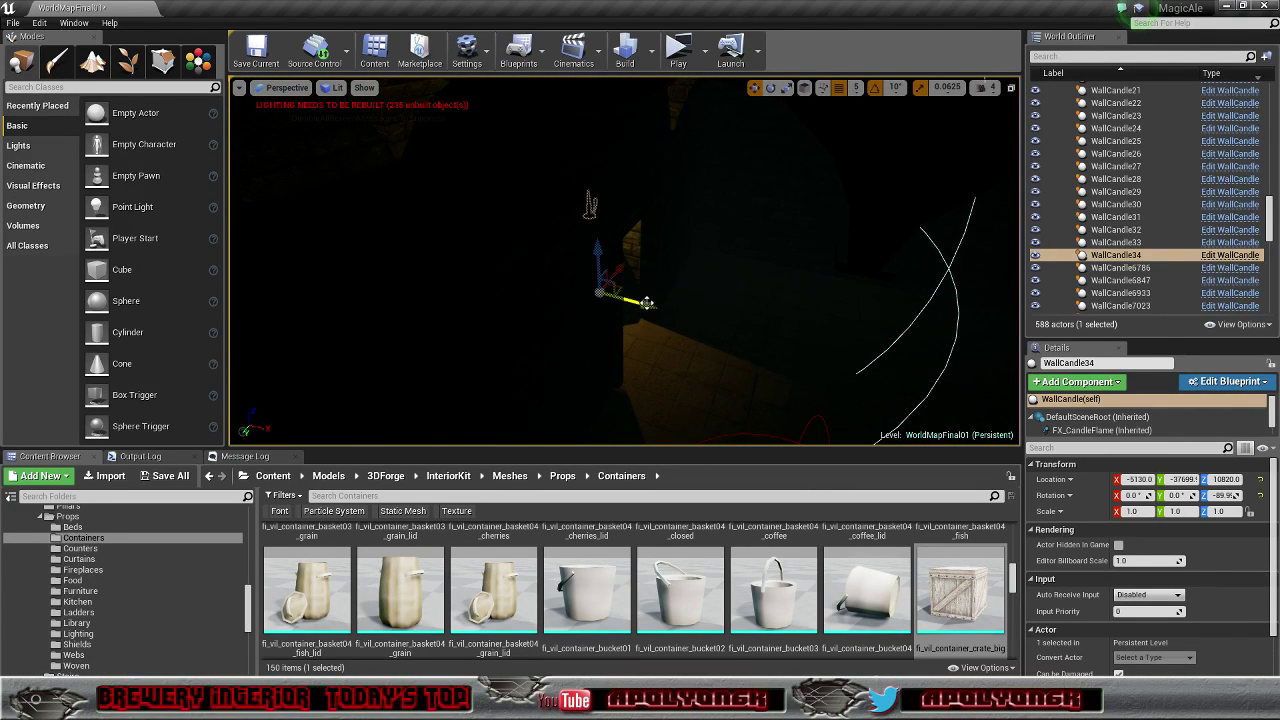
alt+drag(646, 303, 759, 334)
right_drag(759, 334, 759, 334)
key(e)
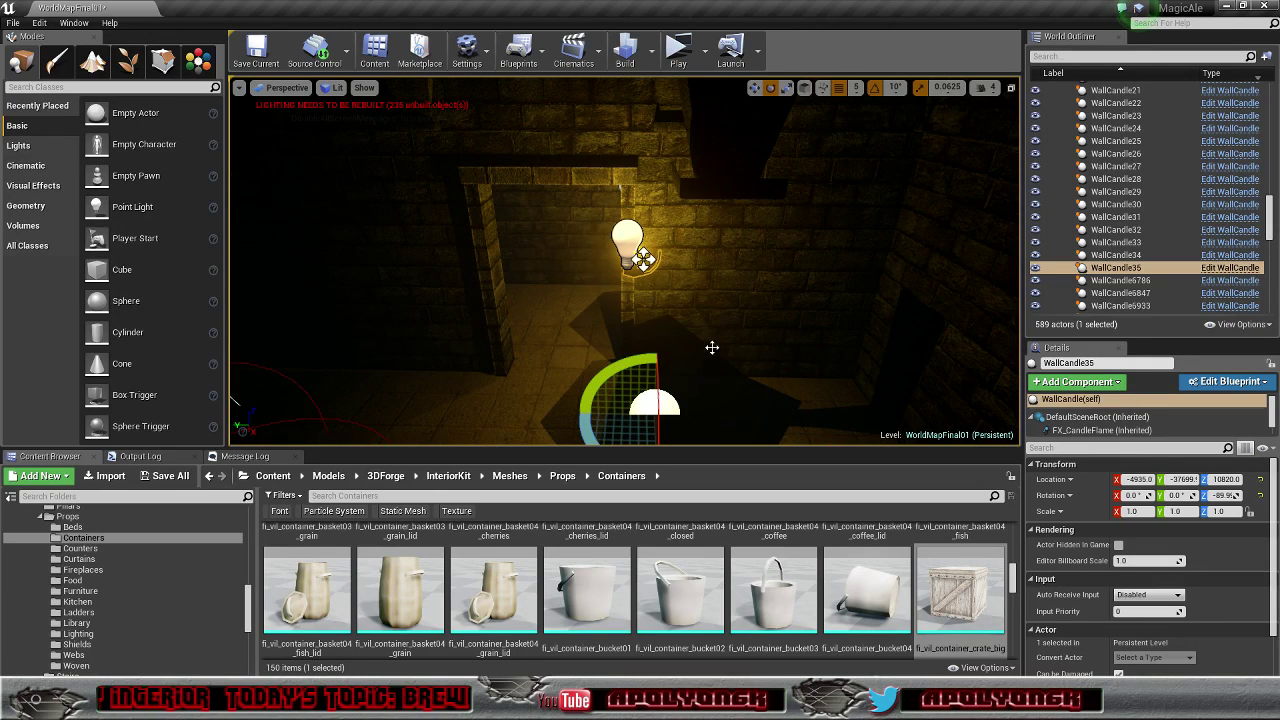
drag(589, 434, 590, 434)
drag(652, 266, 670, 270)
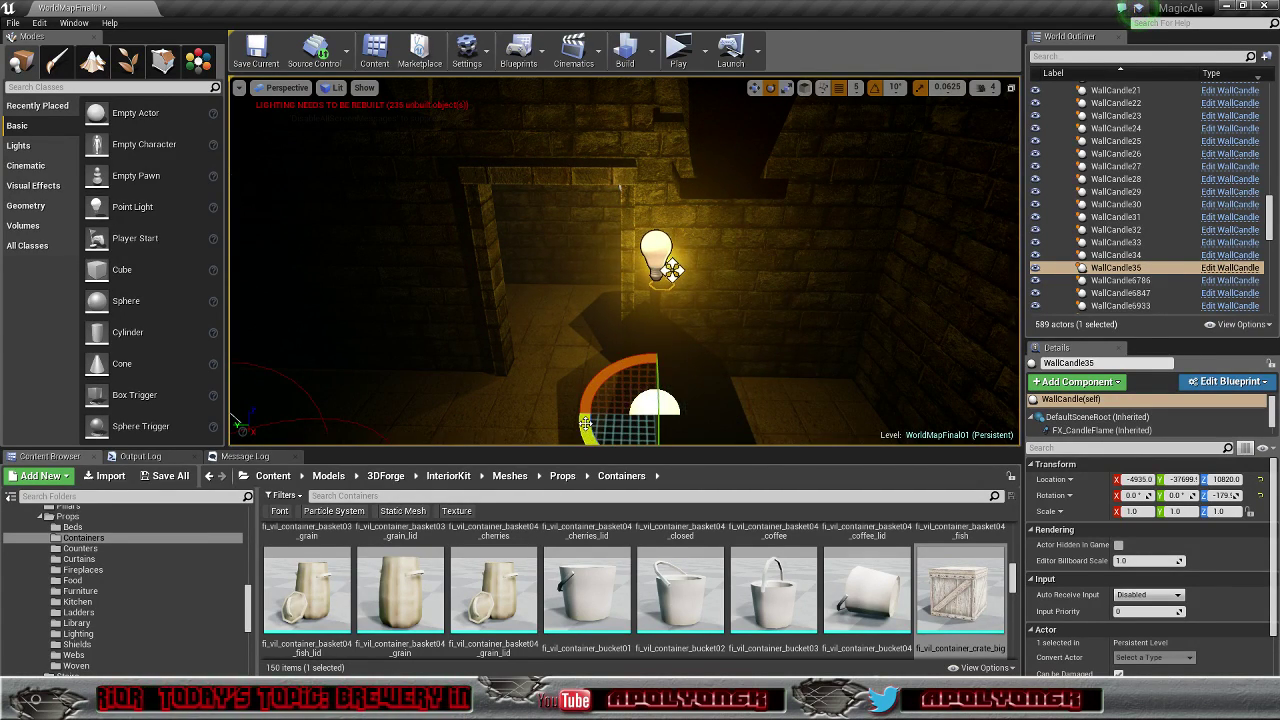
Step: Set WallCandle35 against the wall beside the doorway, at about X -5000, Y -37749, Z 10820
key(w)
drag(704, 418, 750, 415)
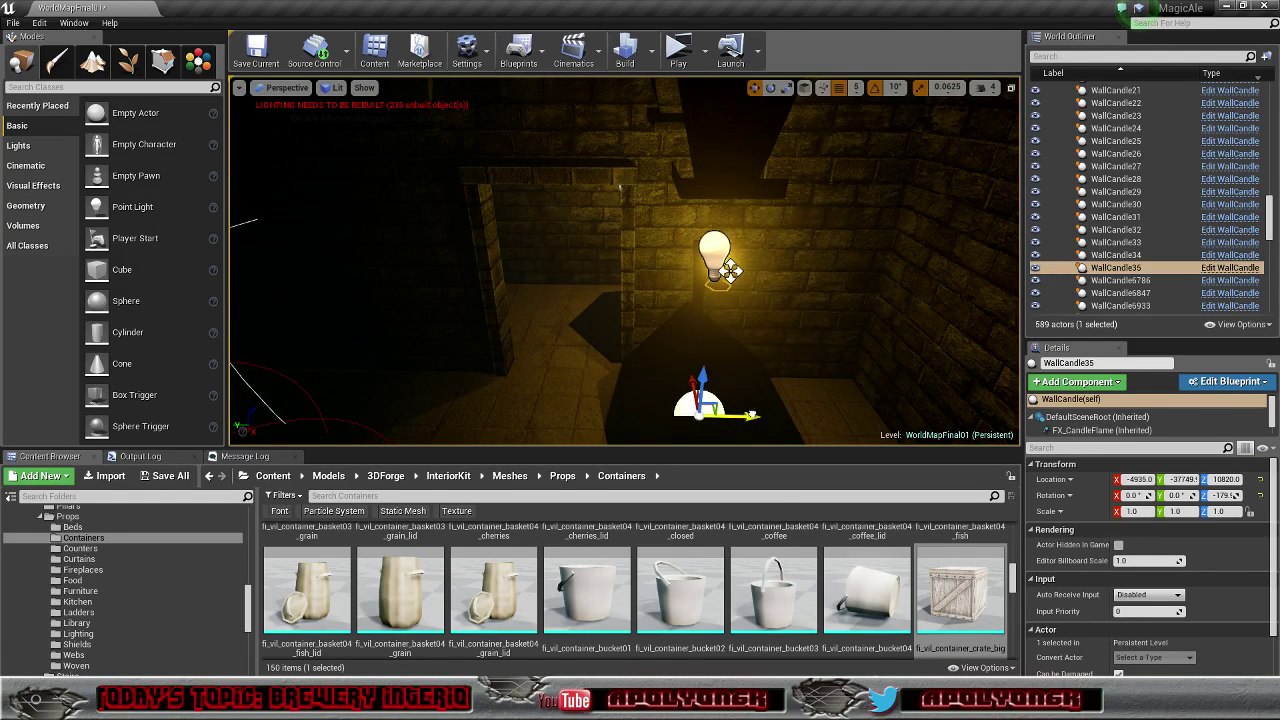
drag(692, 381, 690, 368)
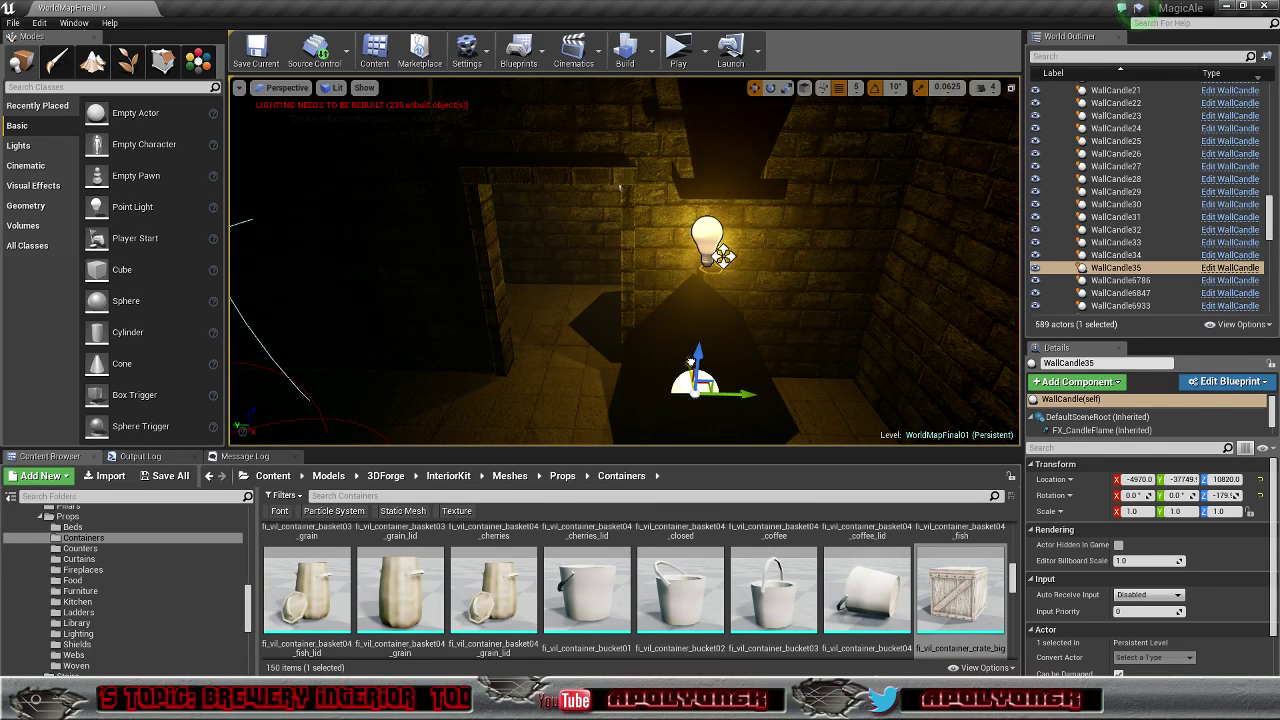
right_drag(728, 351, 860, 355)
mouse_move(547, 349)
right_down()
mouse_move(600, 370)
mouse_move(547, 349)
right_up()
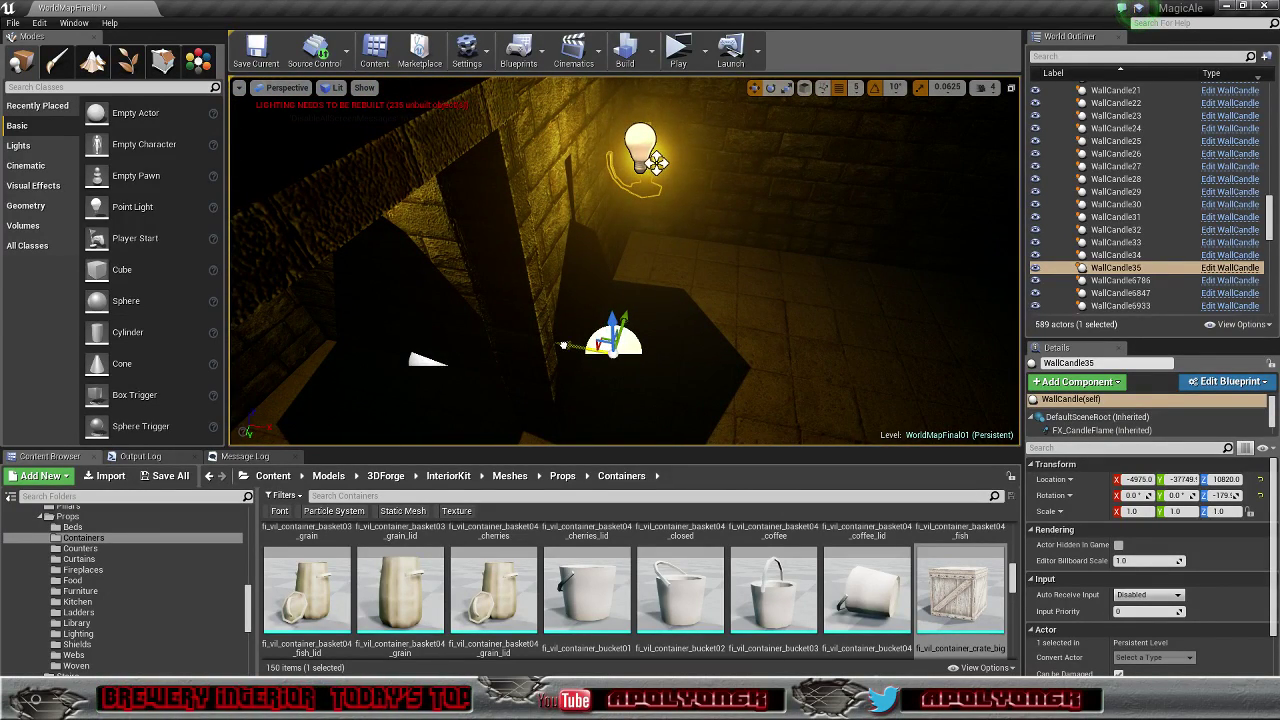
drag(564, 346, 548, 342)
right_drag(548, 342, 420, 350)
right_drag(600, 316, 676, 314)
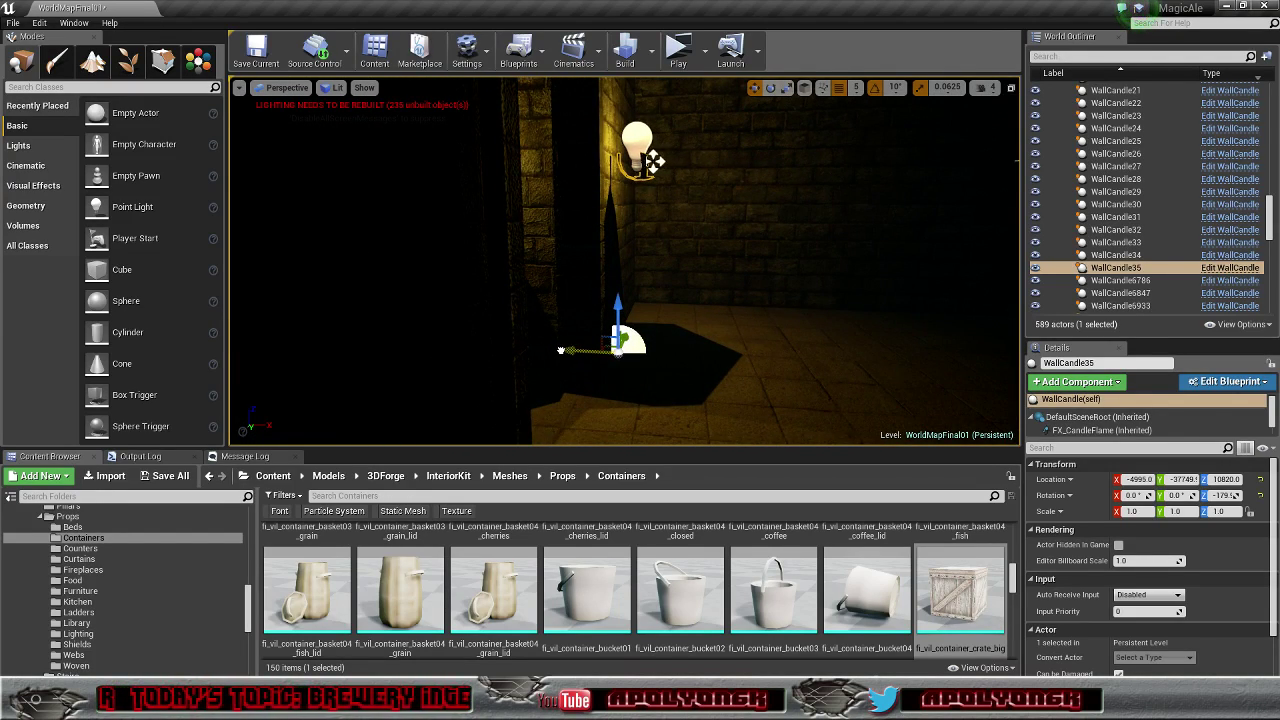
right_drag(900, 366, 840, 368)
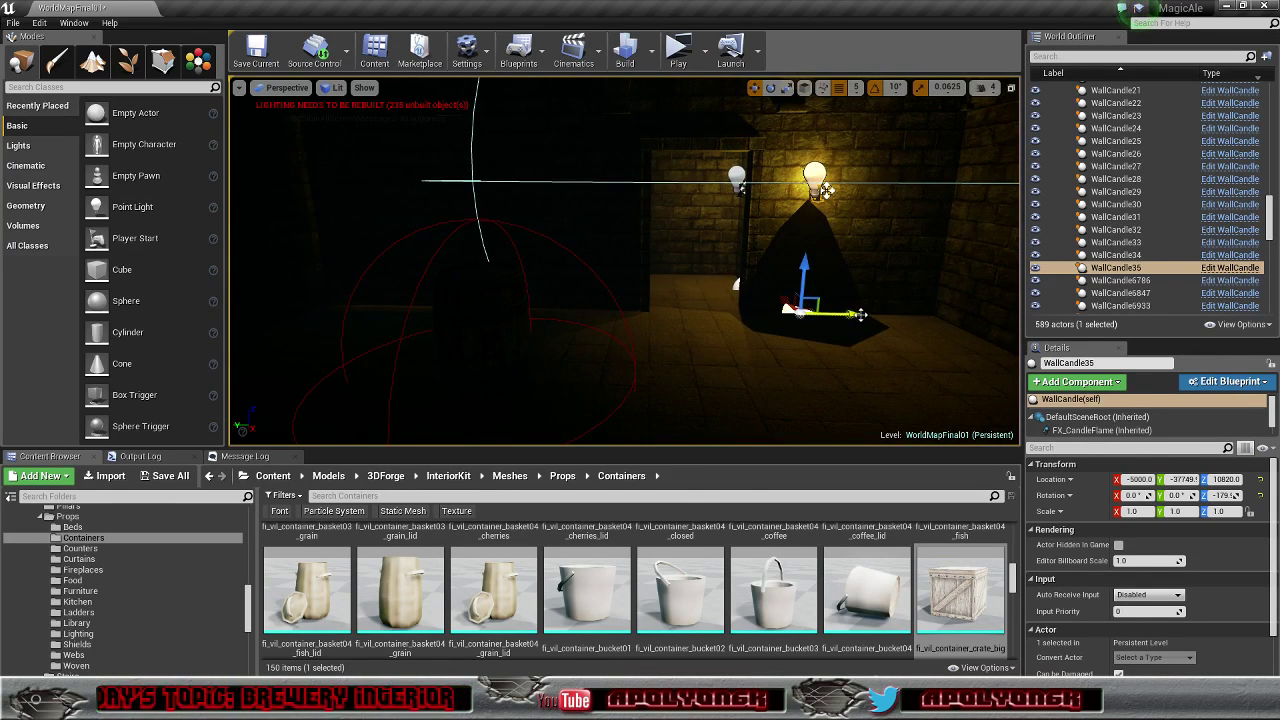
Step: Duplicate WallCandle35 to the other side of the doorway, placing the copy at about X -5000, Y -37299
alt+drag(855, 314, 580, 316)
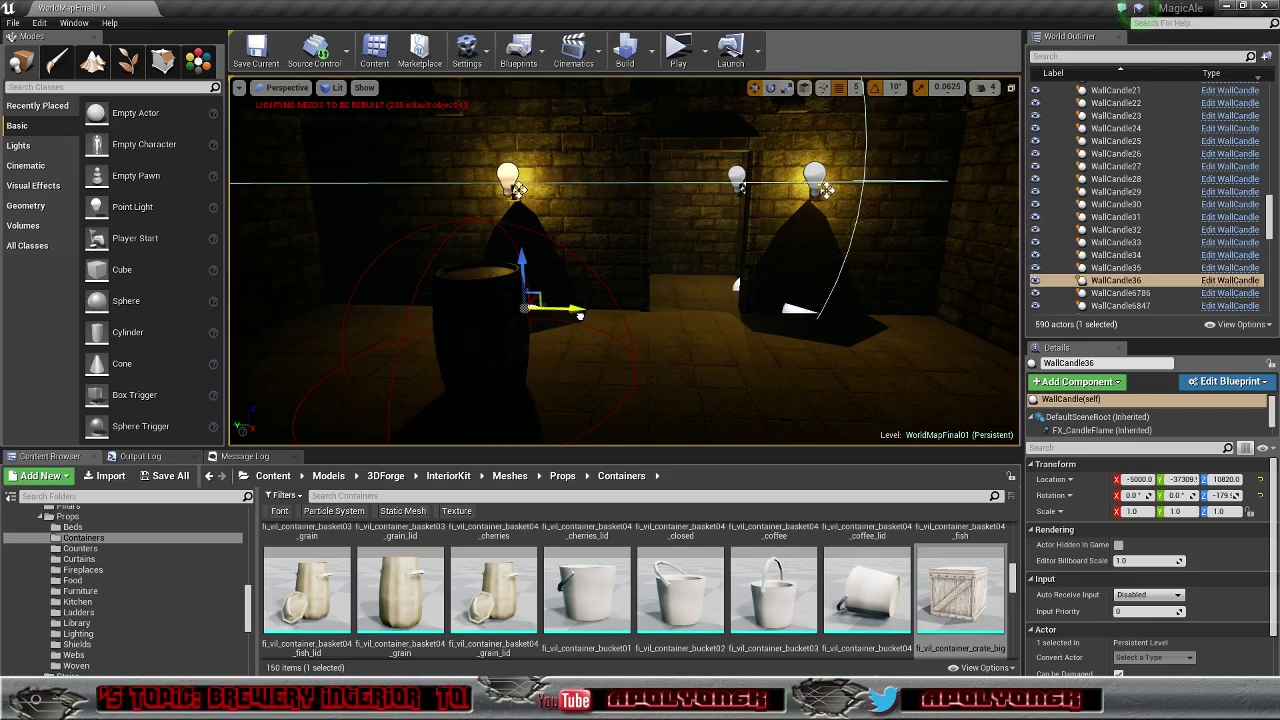
right_drag(633, 325, 840, 360)
right_drag(668, 384, 658, 318)
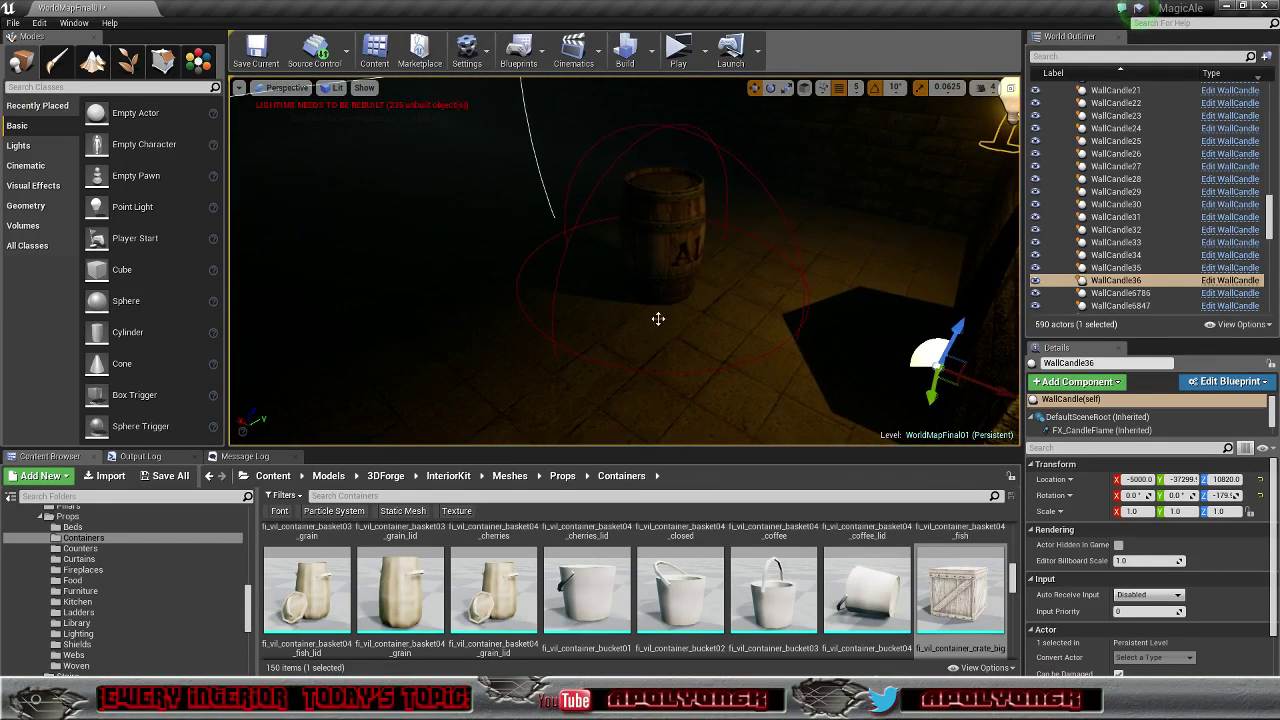
click(665, 258)
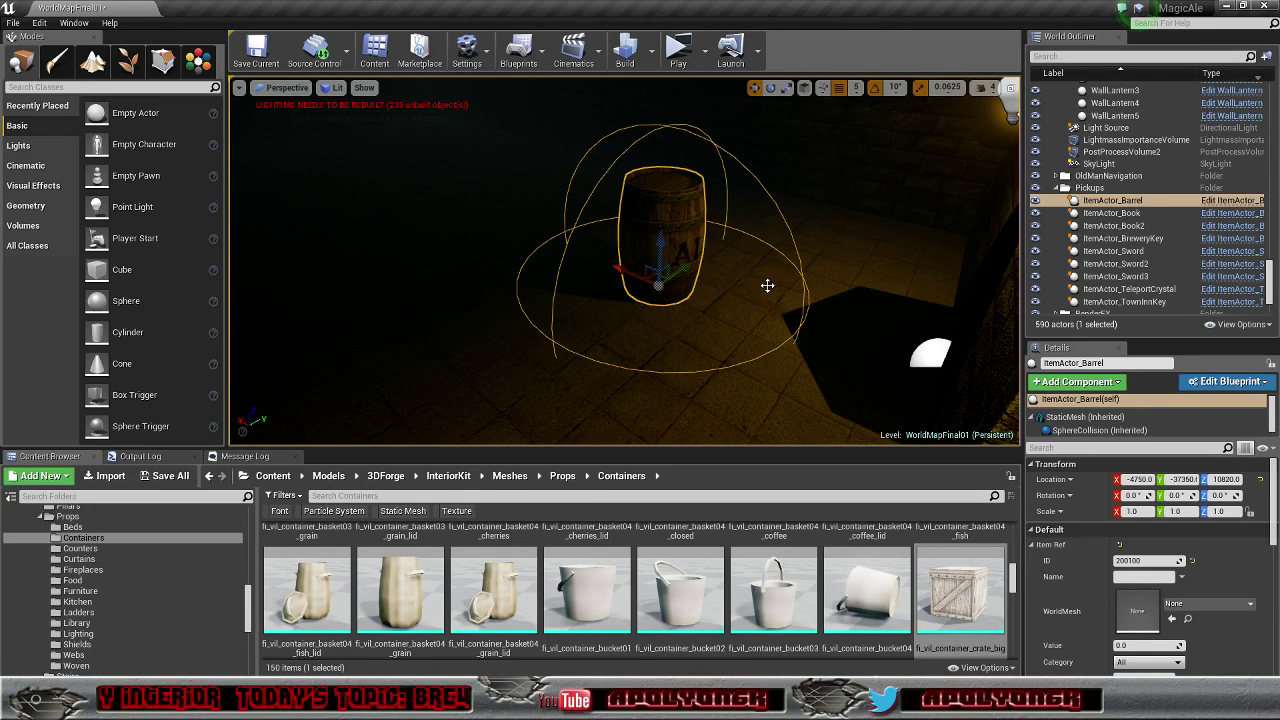
right_drag(770, 302, 610, 280)
right_drag(745, 305, 775, 305)
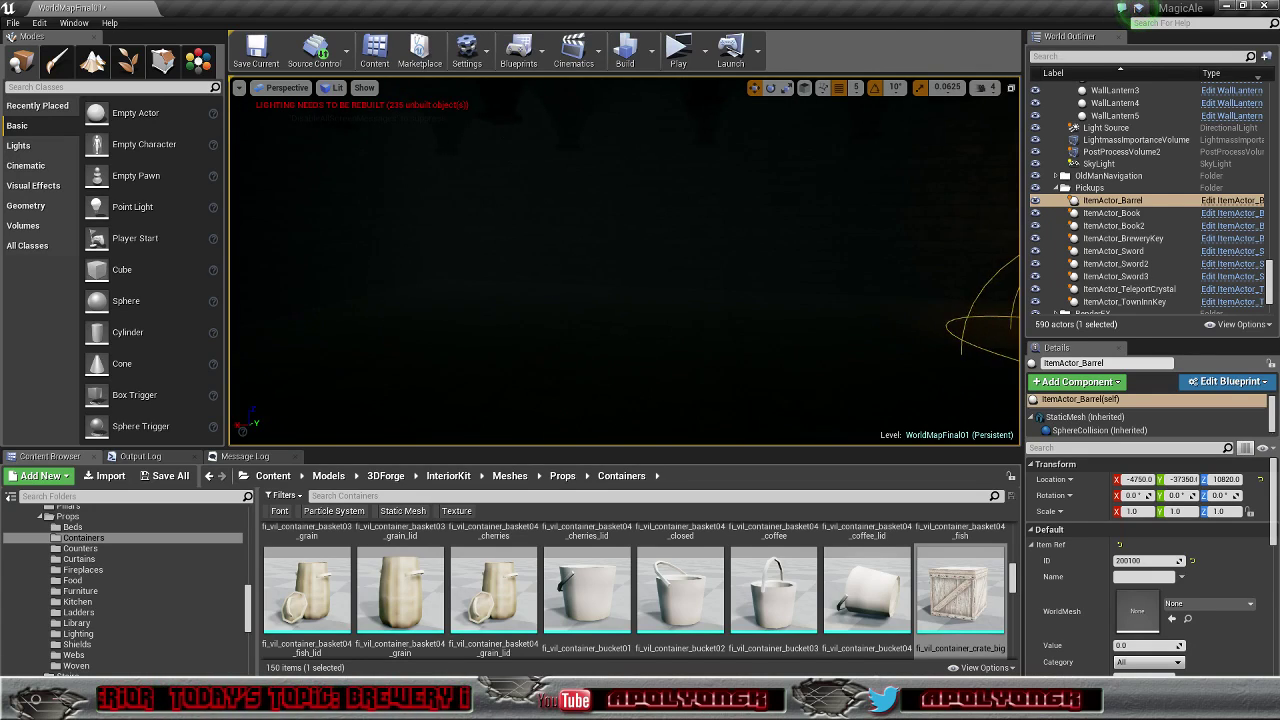
Step: Duplicate WallCandle36 across the room toward the opposite wall, to about X -3560, and rotate the copy to 0°
right_drag(733, 210, 742, 238)
click(711, 228)
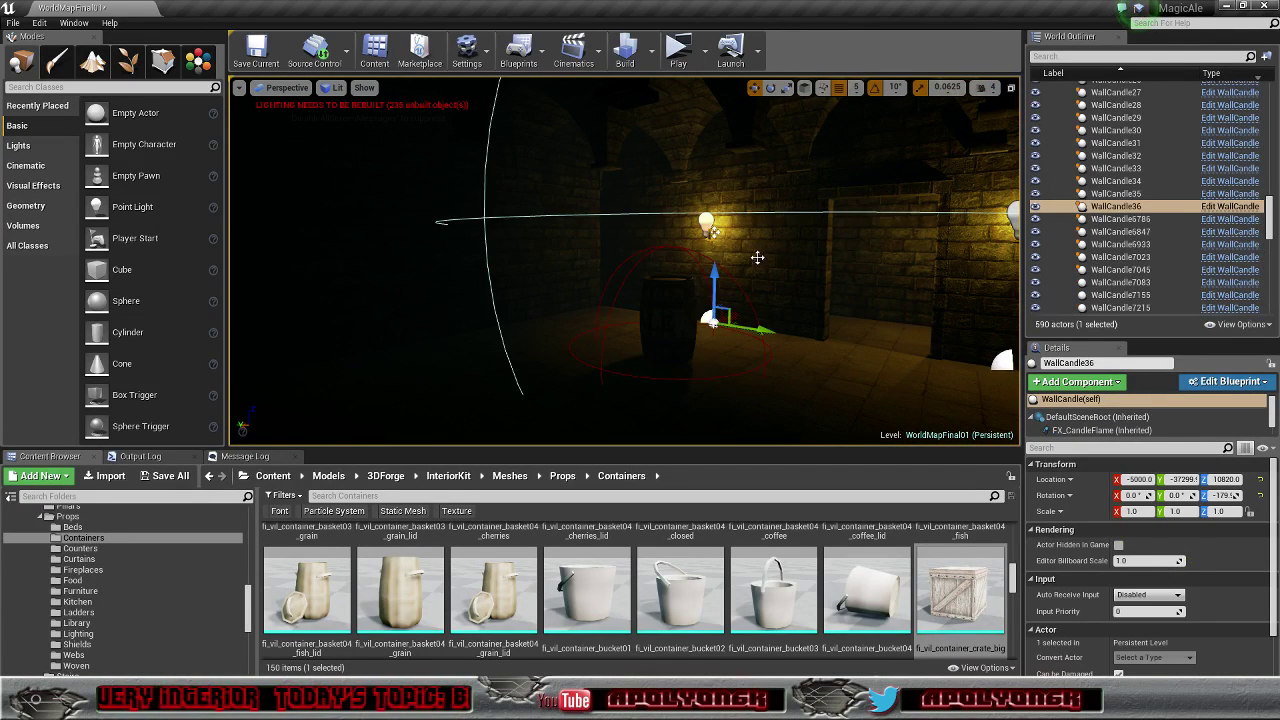
alt+drag(739, 313, 414, 371)
right_drag(414, 371, 414, 371)
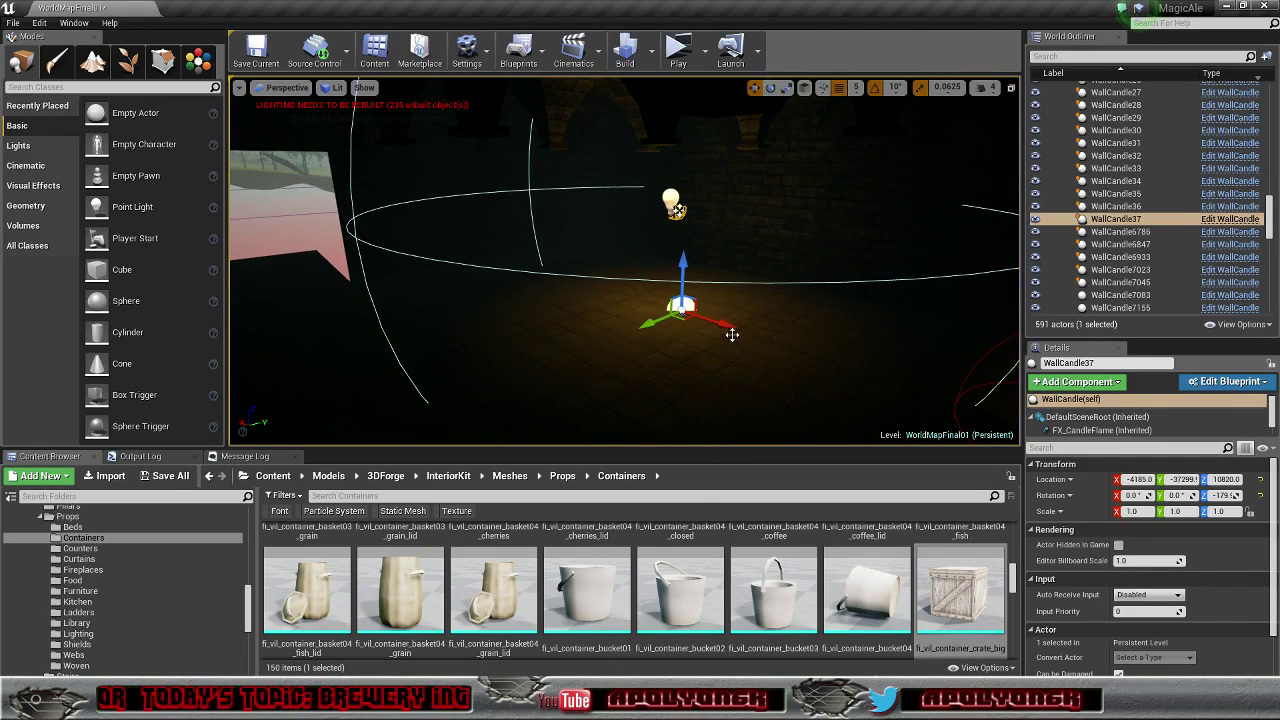
drag(732, 334, 612, 274)
key(e)
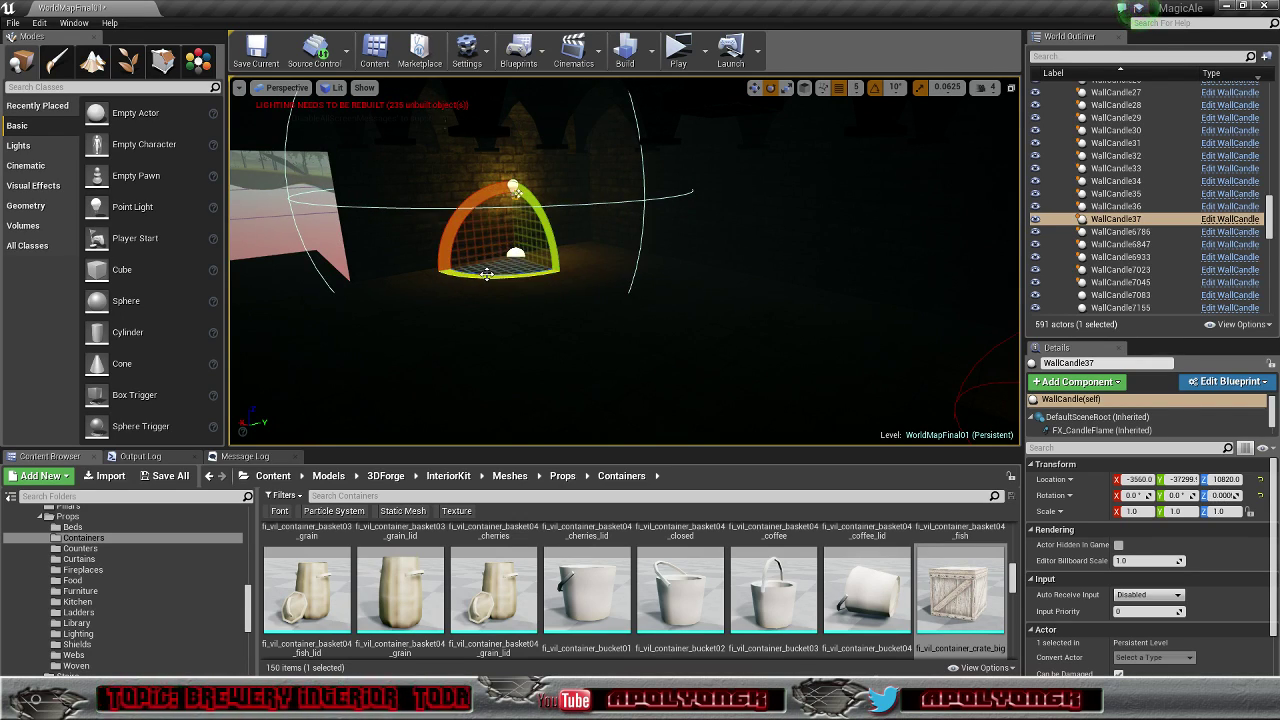
Step: Set WallCandle37 against the opposite wall, at about X -3520, Y -37299, Z 10820
key(f)
right_drag(484, 277, 545, 286)
key(w)
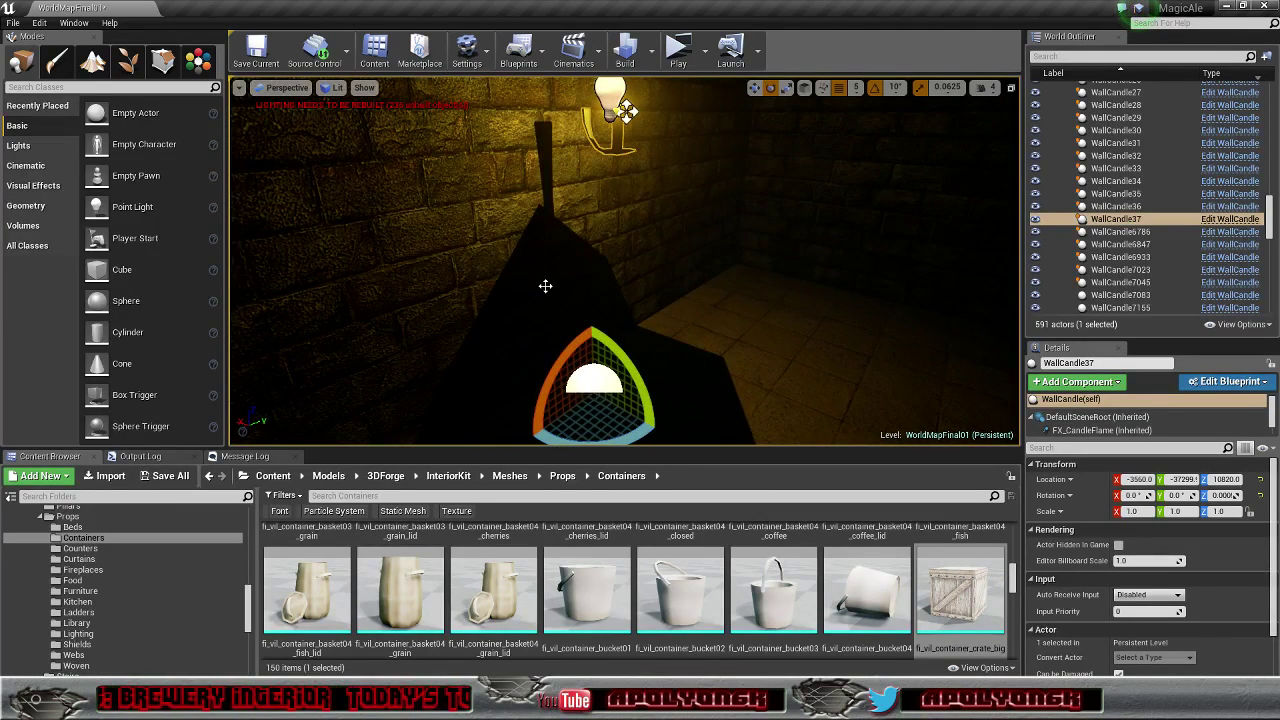
key(w)
drag(558, 371, 530, 360)
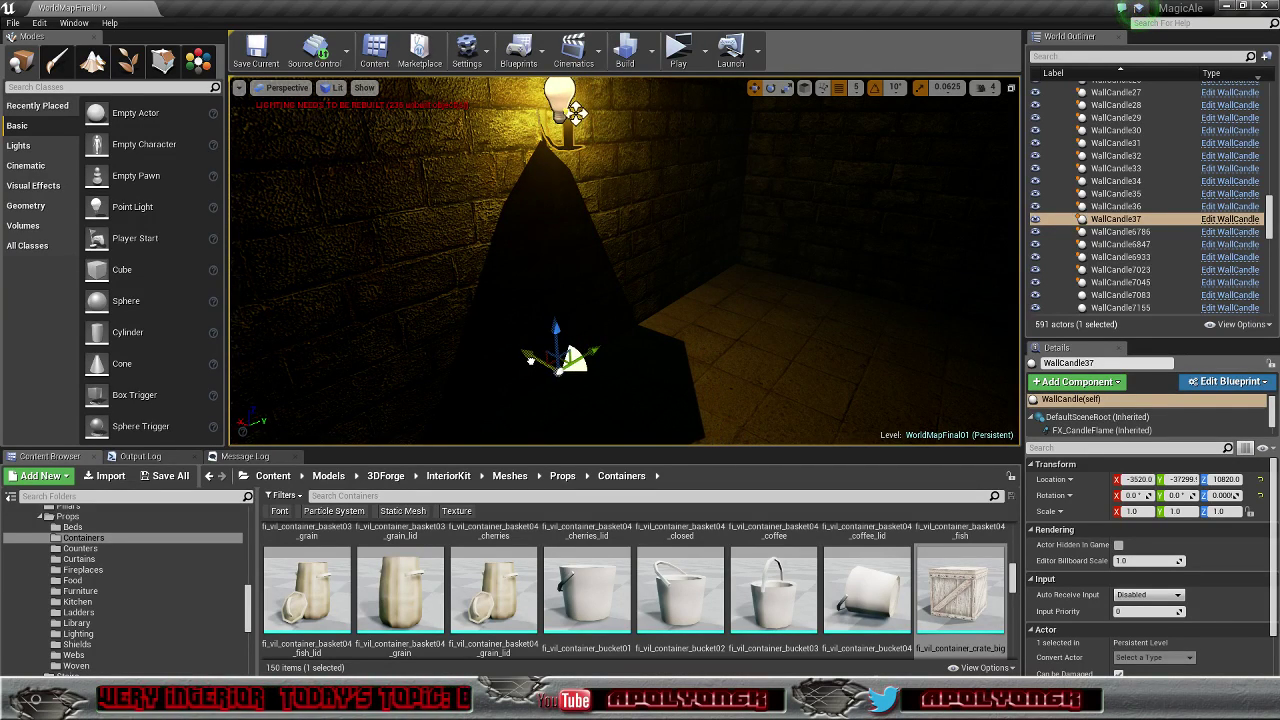
Step: Frame the room's open wall gap and browse the InteriorKit Doors meshes for something to close it
key(s)
right_drag(679, 386, 630, 386)
key(w)
key(w)
key(s)
right_drag(915, 242, 557, 174)
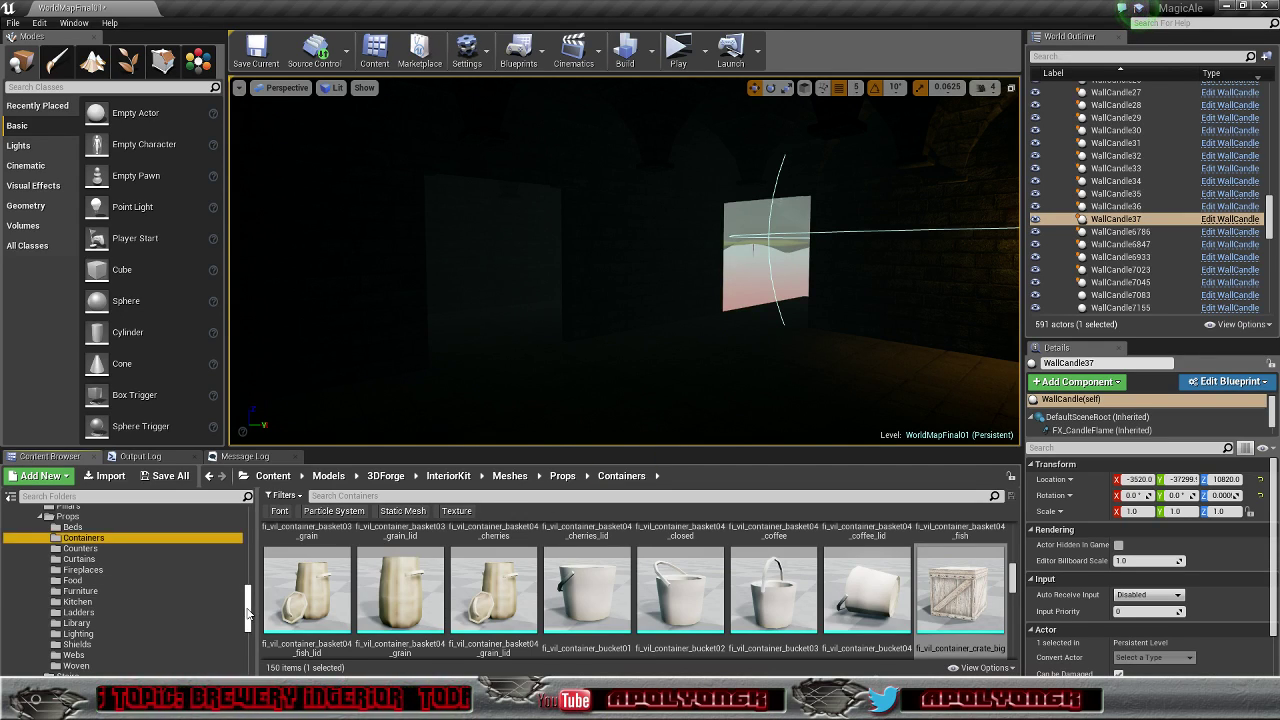
drag(248, 614, 254, 595)
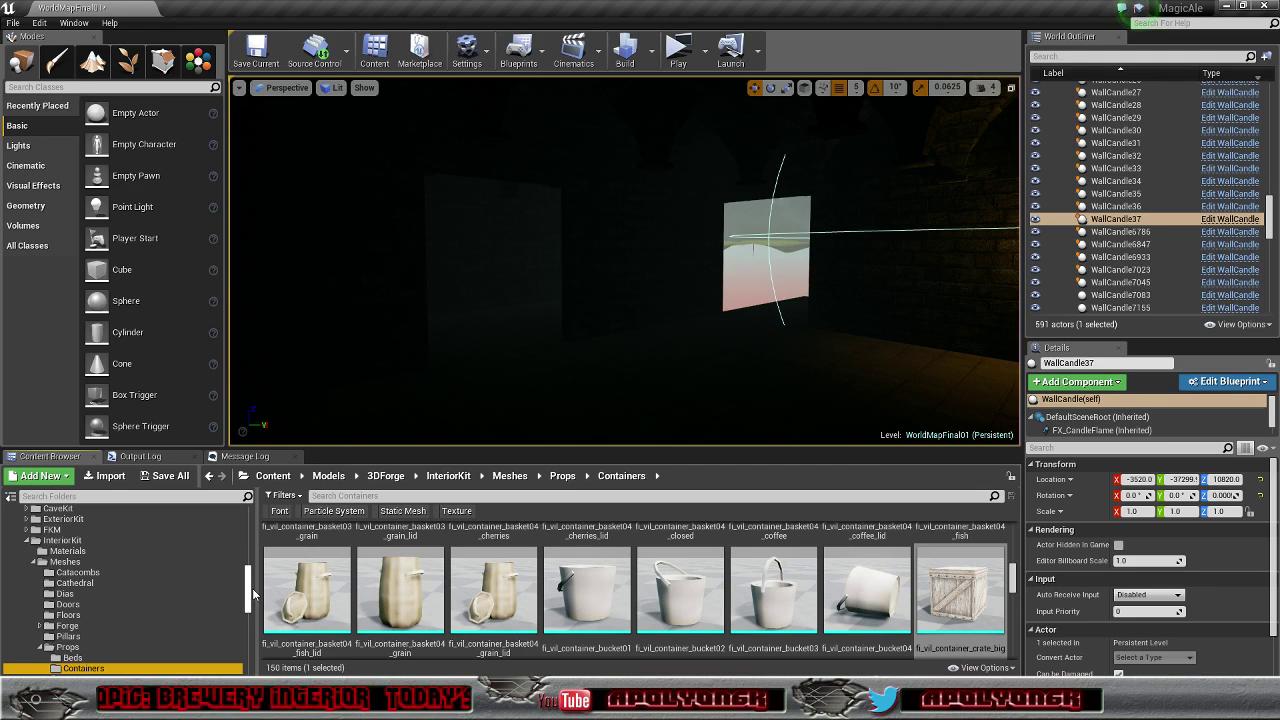
click(75, 605)
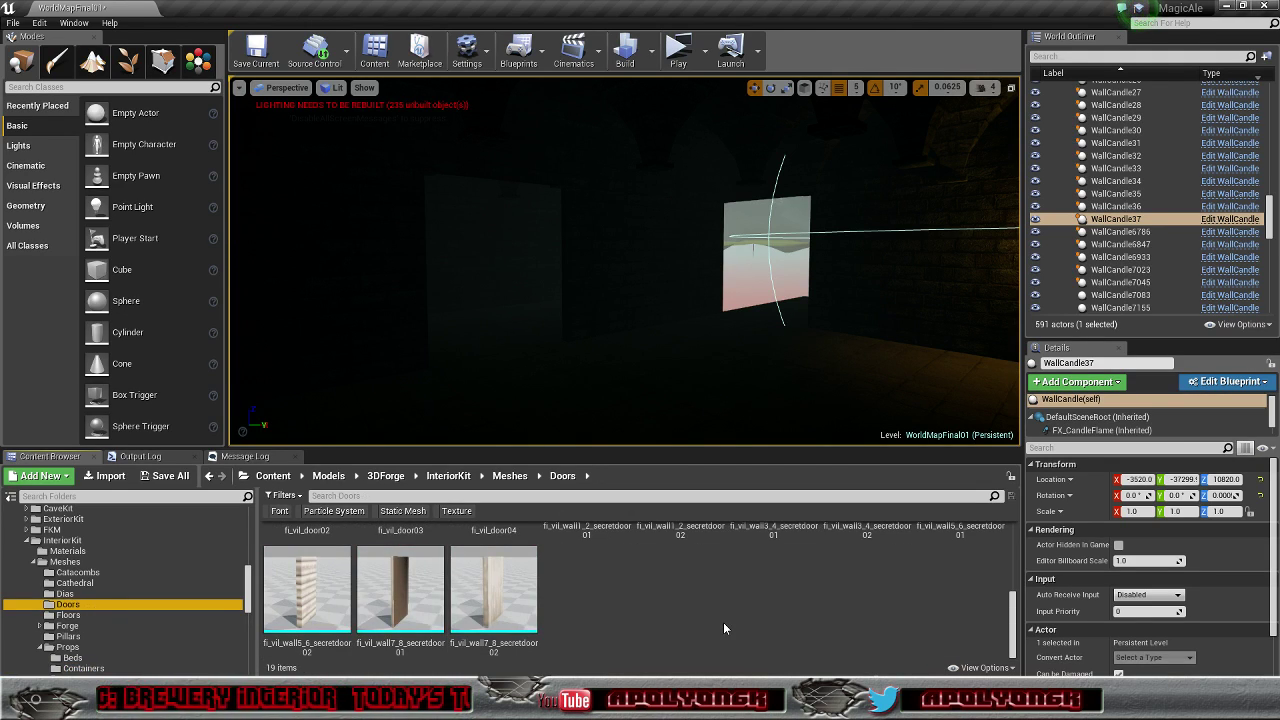
scroll(725, 628, up, 3)
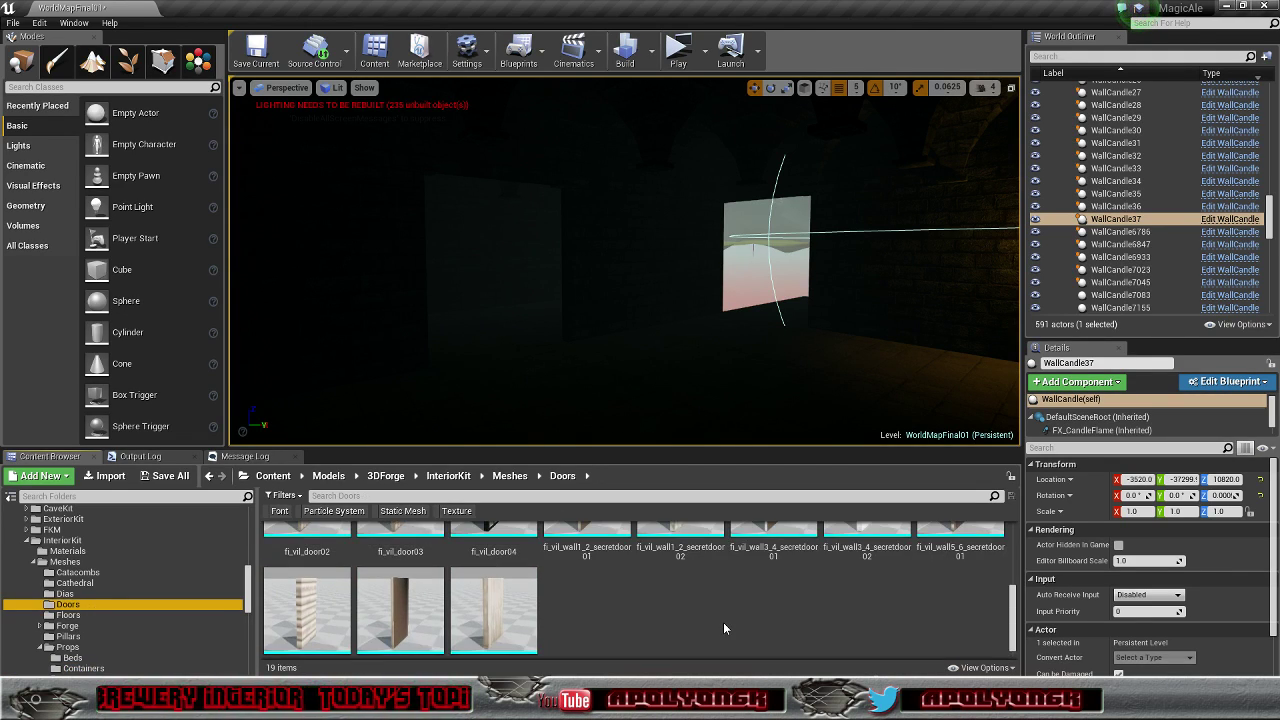
scroll(724, 628, up, 1)
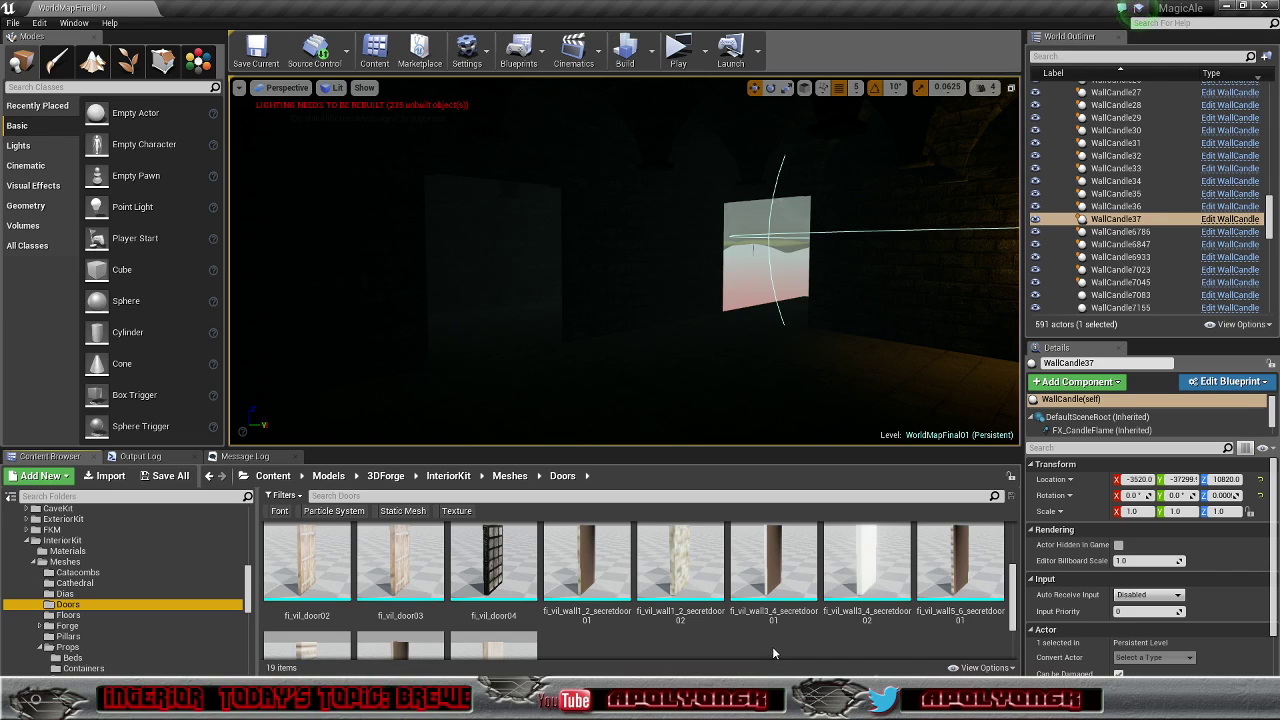
Step: Try fi_vil_wall1_2_secretdoor01 in the wall gap, at about X -3915, Y -37660, Z 10820, and delete it again
click(587, 565)
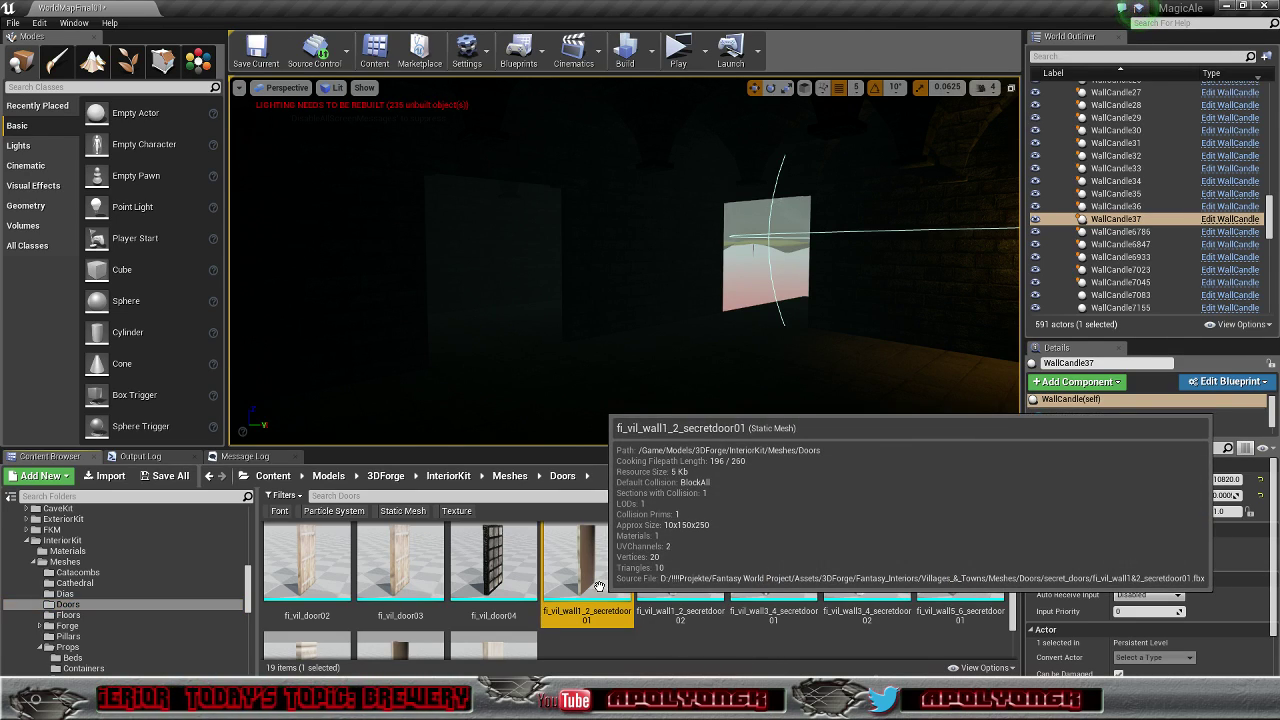
drag(587, 565, 738, 316)
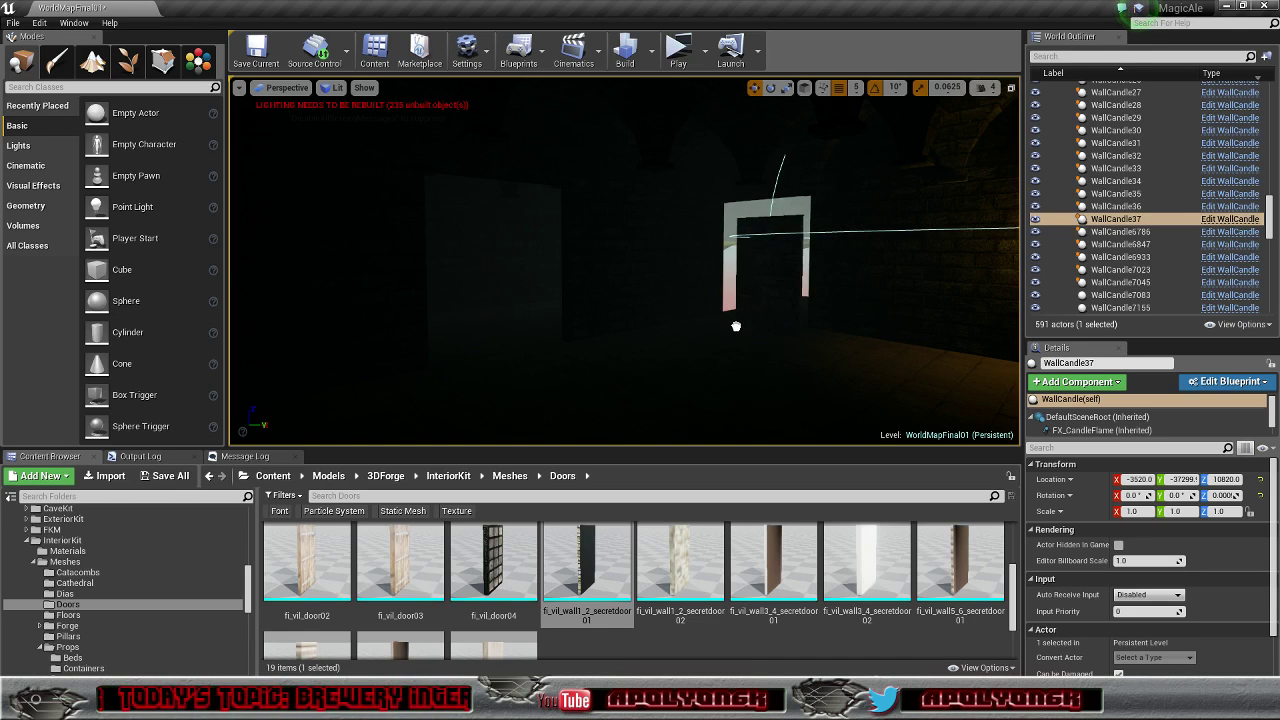
drag(724, 369, 723, 369)
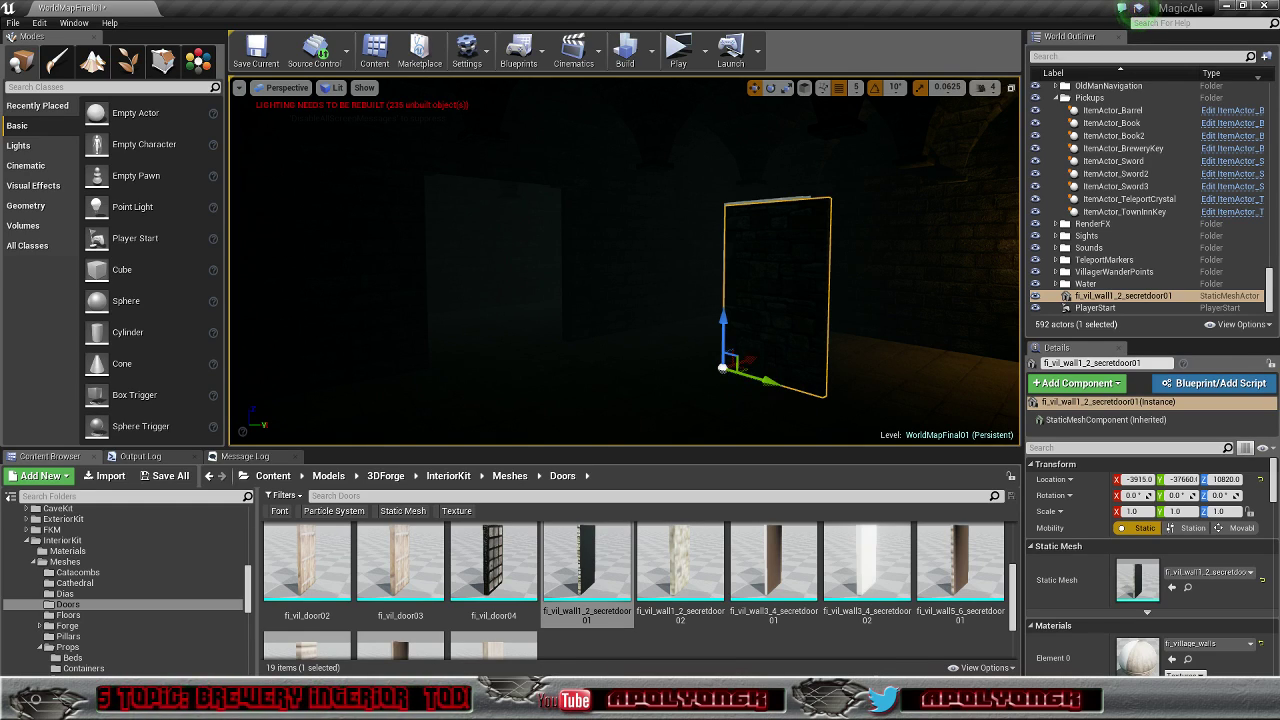
key(Delete)
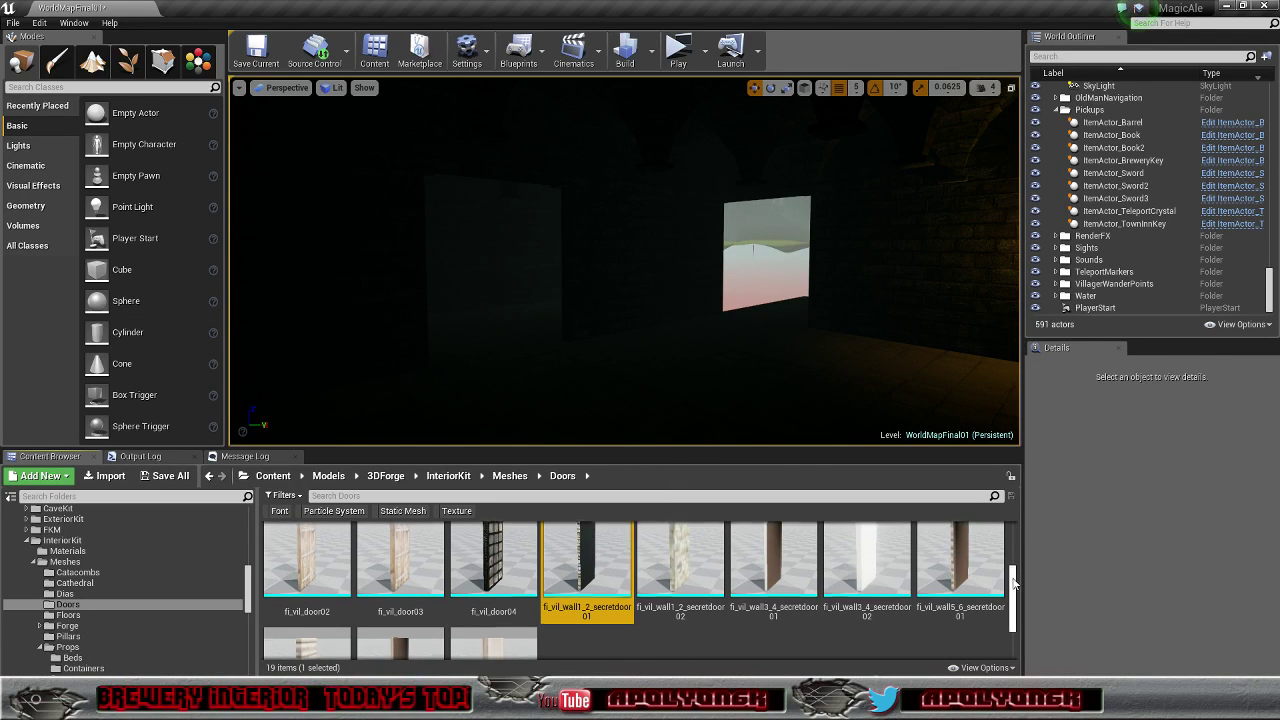
Step: Inspect the fi_vil_wall3_4_secretdoor02 mesh from different sides in the mesh editor
drag(1012, 580, 1016, 612)
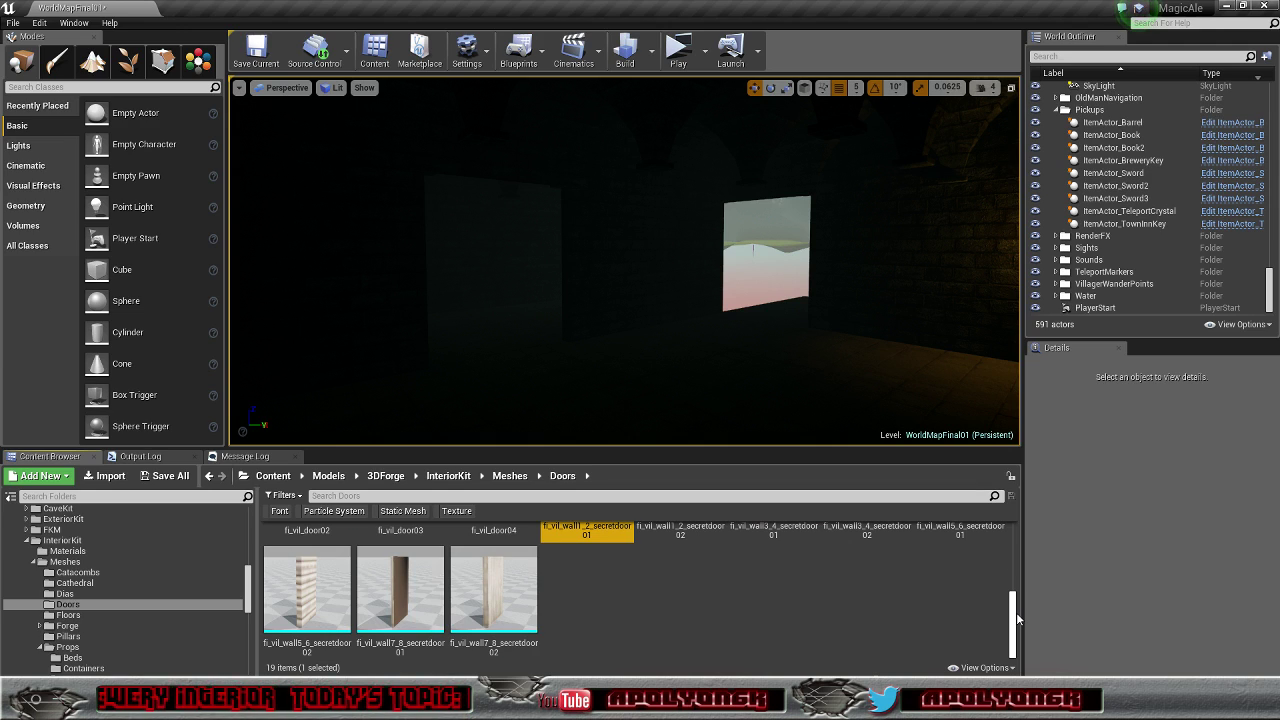
drag(1016, 612, 1020, 570)
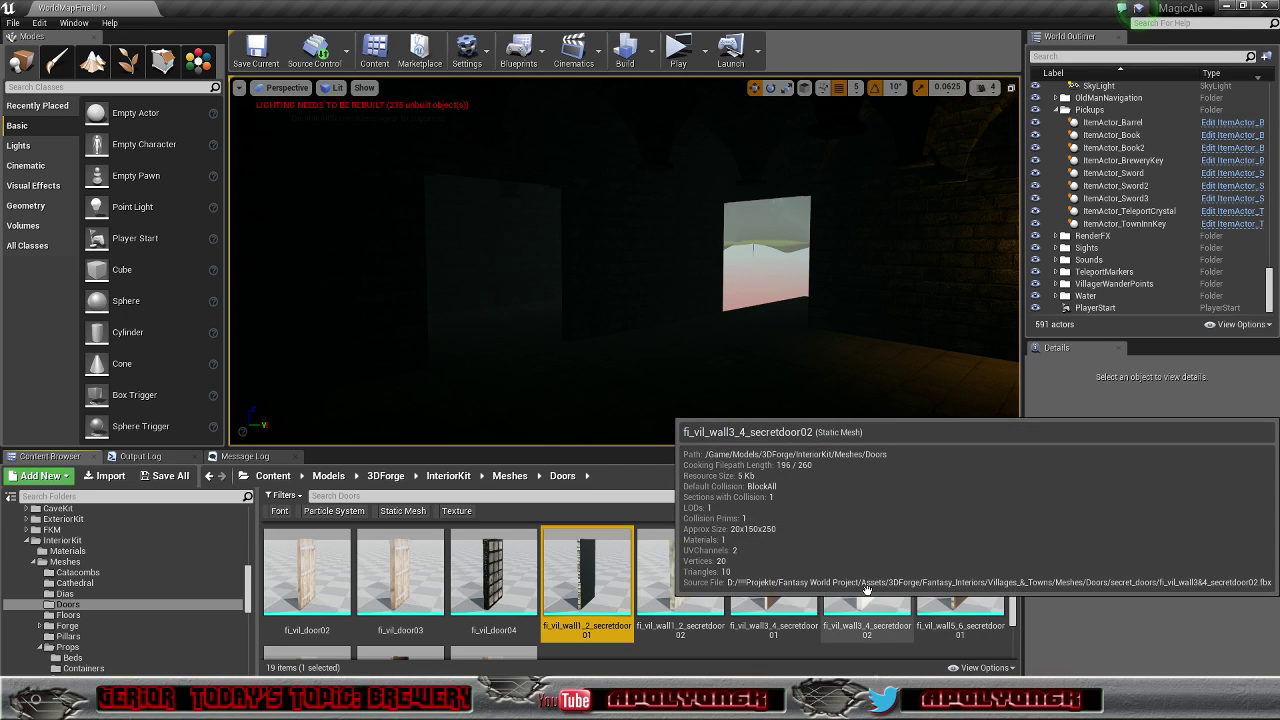
double_click(866, 590)
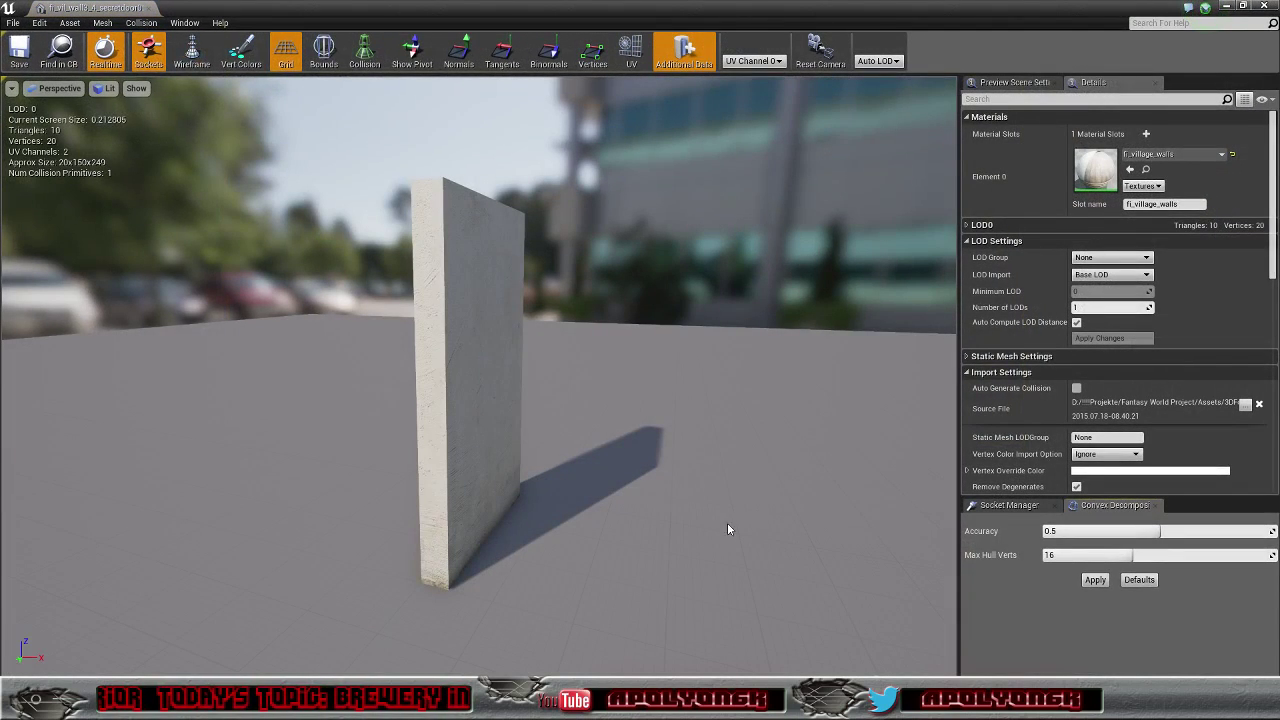
mouse_move(624, 513)
mouse_down()
mouse_move(480, 515)
mouse_move(625, 519)
mouse_up()
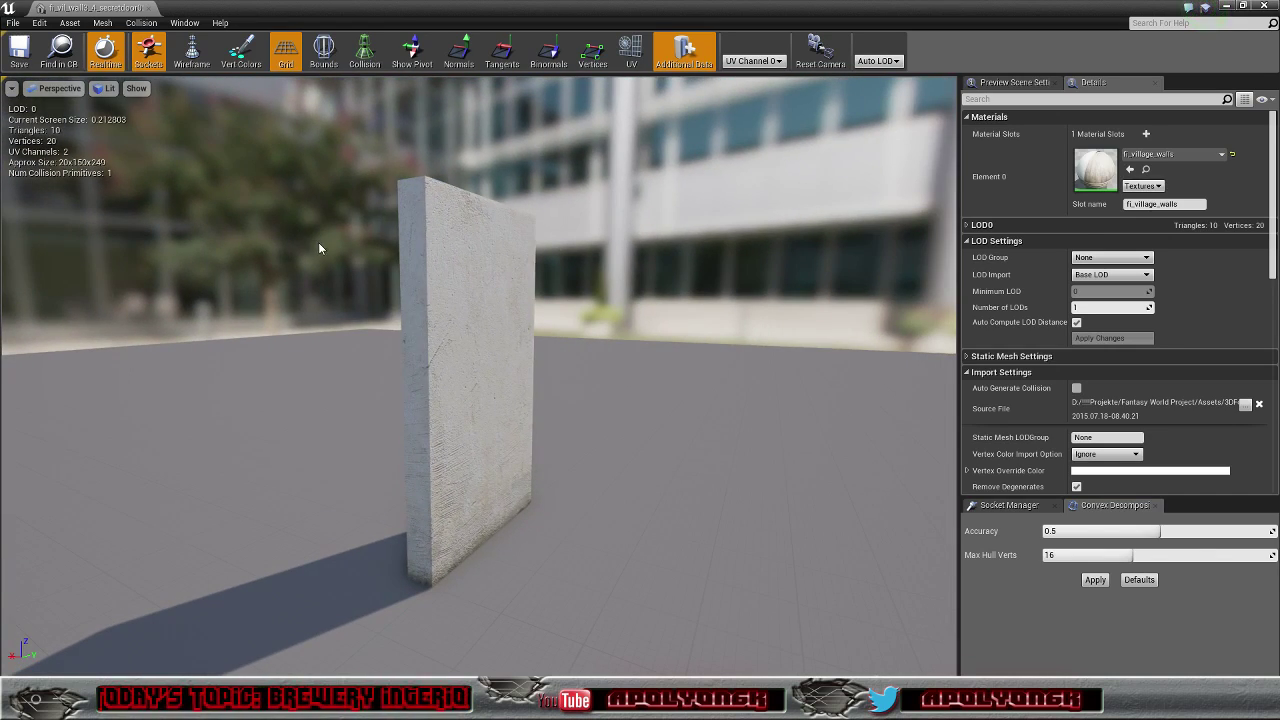
click(149, 8)
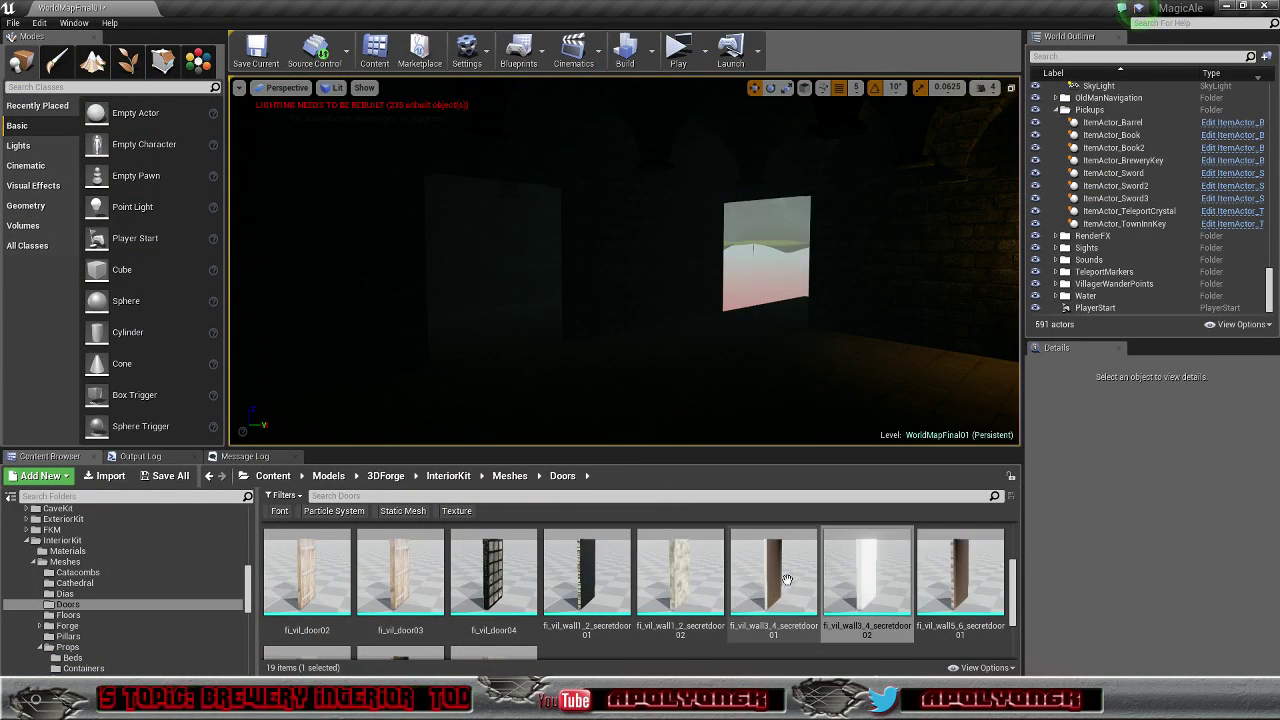
Step: Inspect the fi_vil_wall3_4_secretdoor01 and fi_vil_wall5_6_secretdoor01 meshes from different sides in the mesh editor
double_click(805, 578)
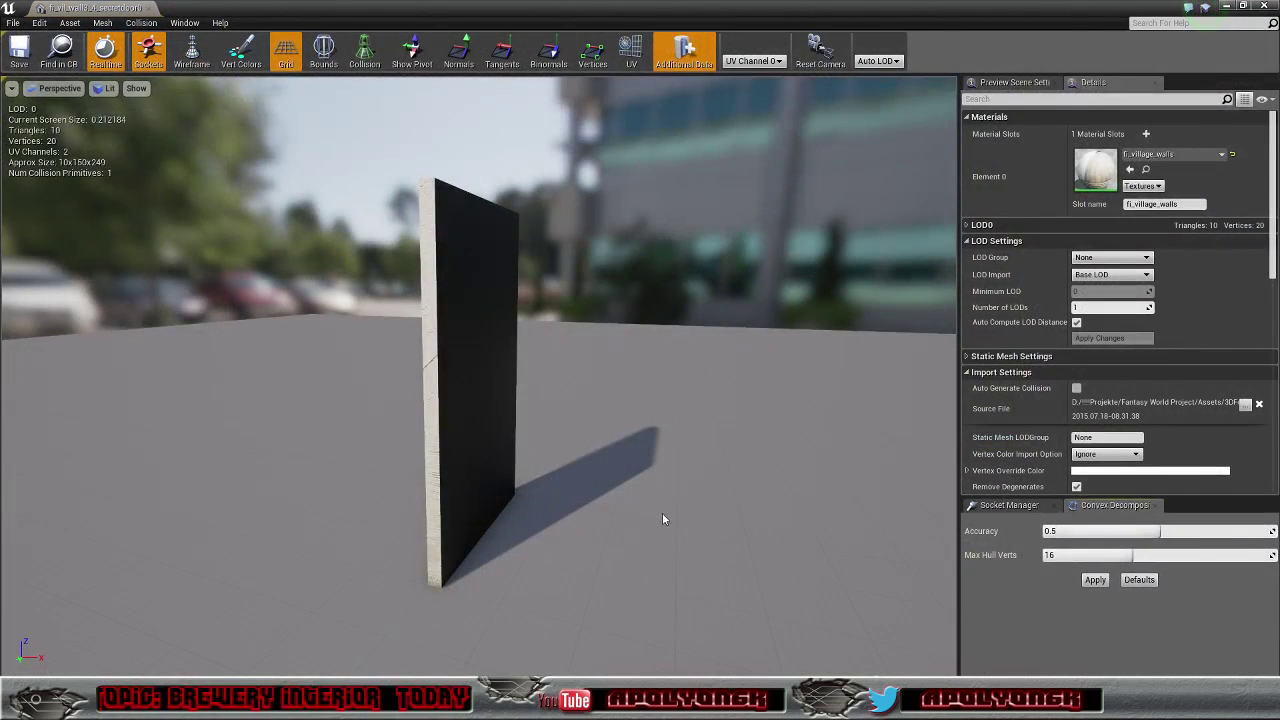
drag(536, 483, 210, 470)
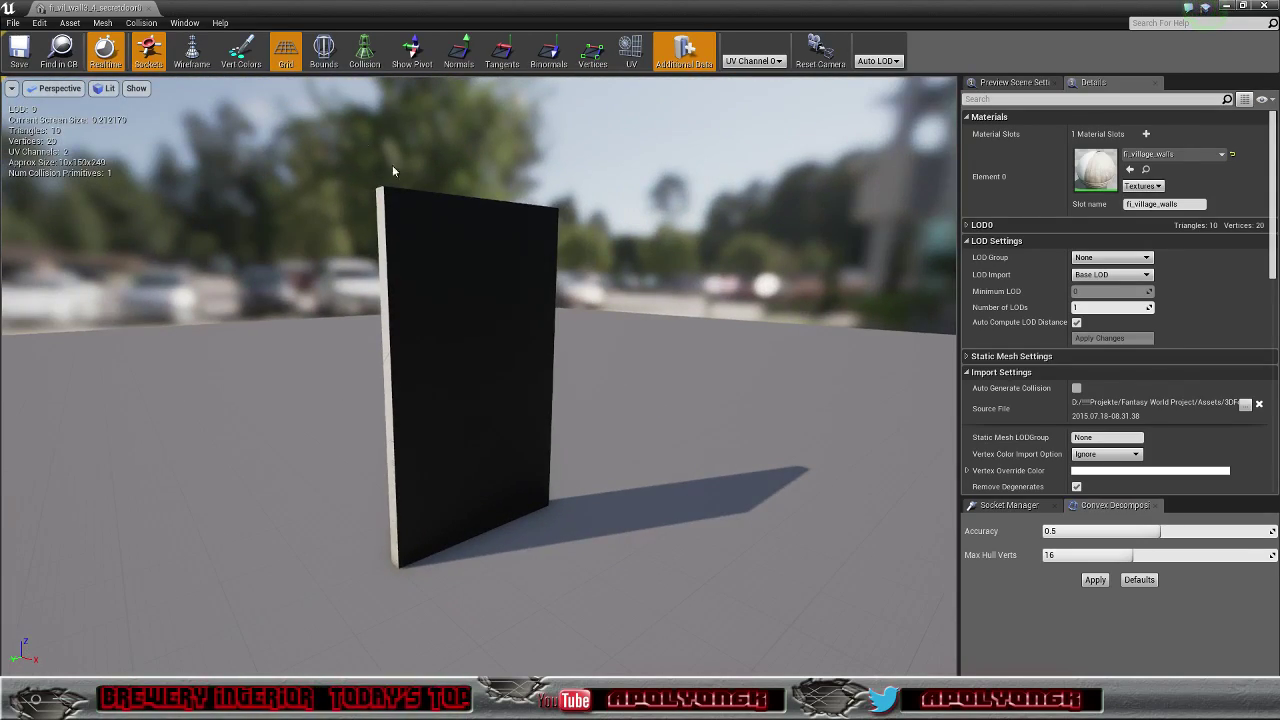
click(148, 8)
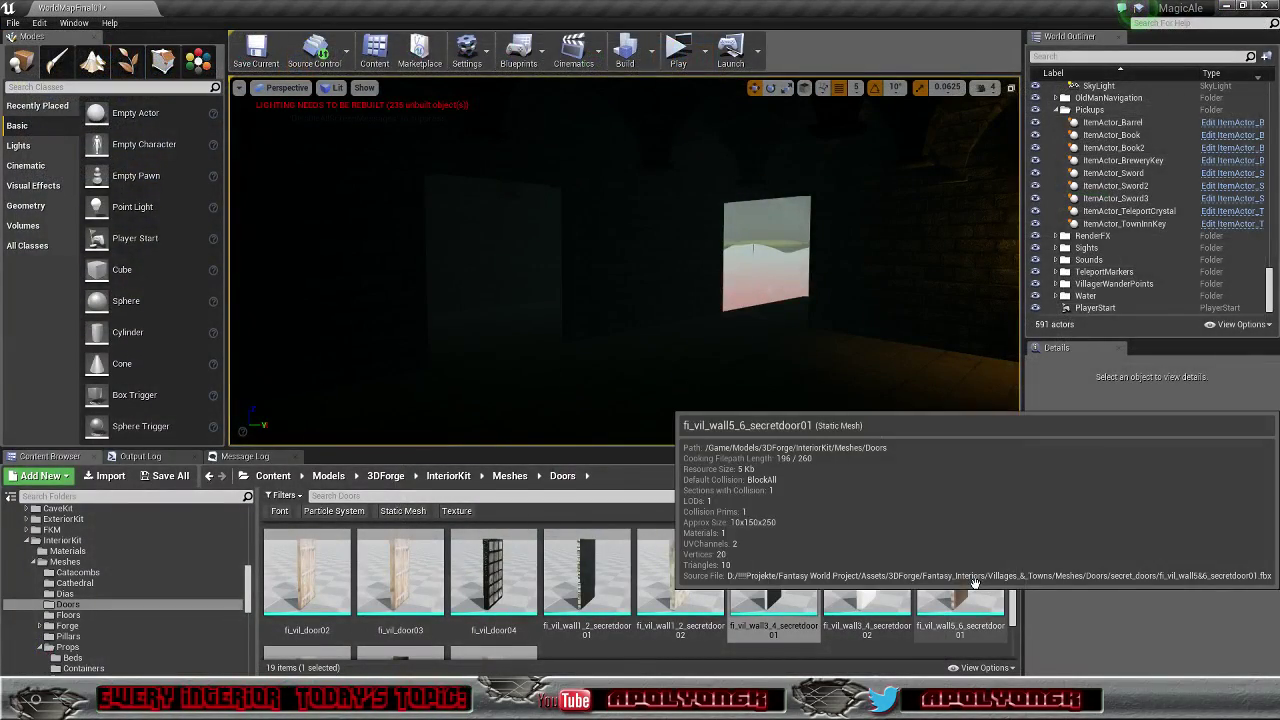
double_click(977, 590)
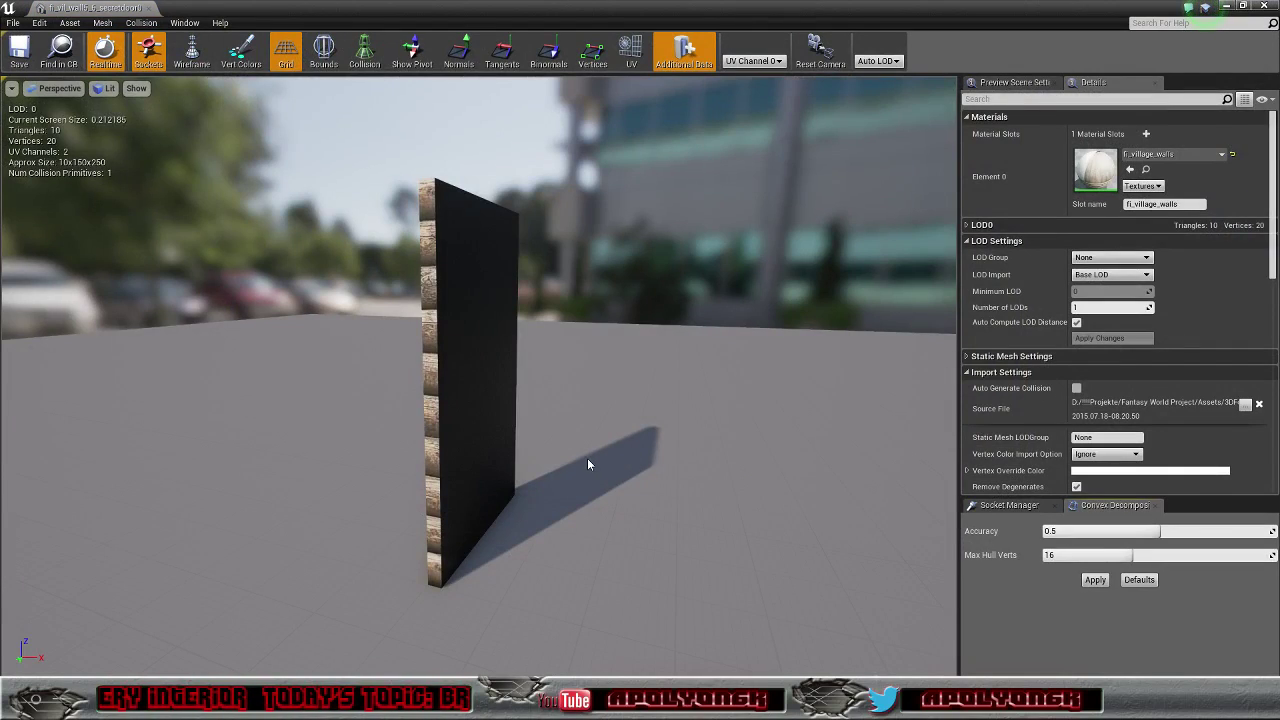
drag(587, 463, 480, 465)
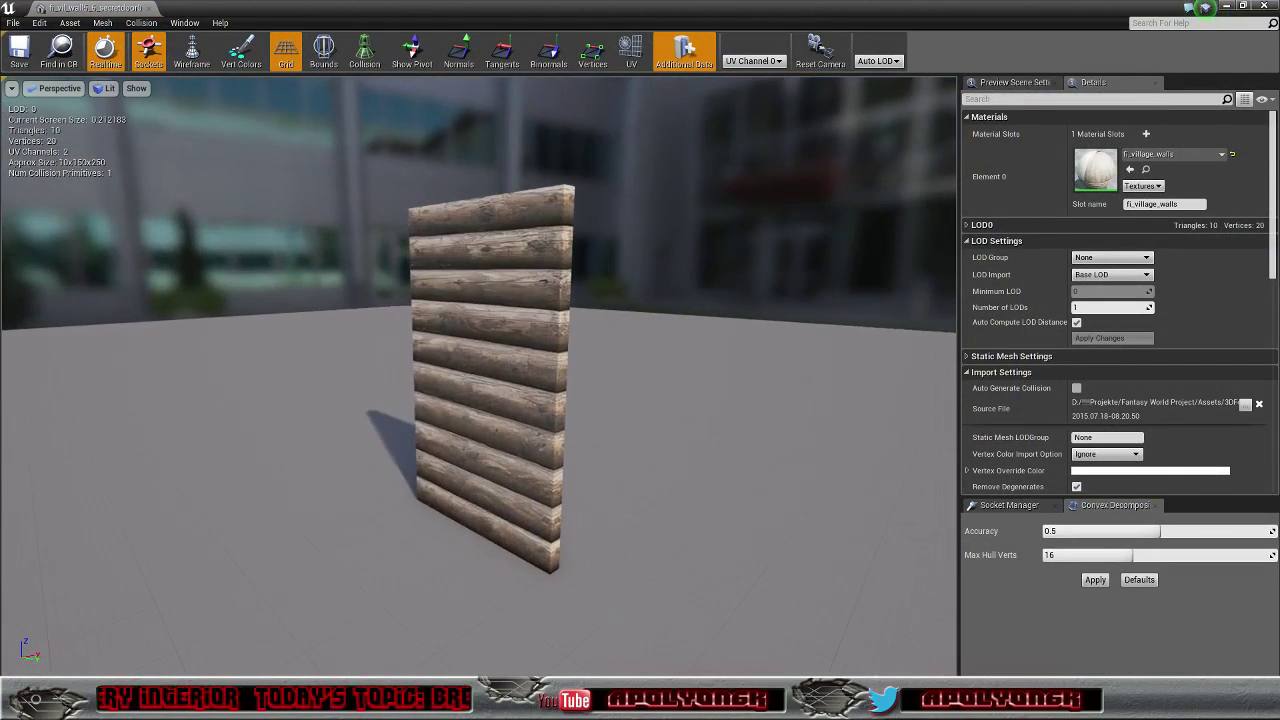
click(148, 8)
Step: Inspect the fi_vil_wall7_8_secretdoor02 mesh in the mesh editor
scroll(698, 628, down, 2)
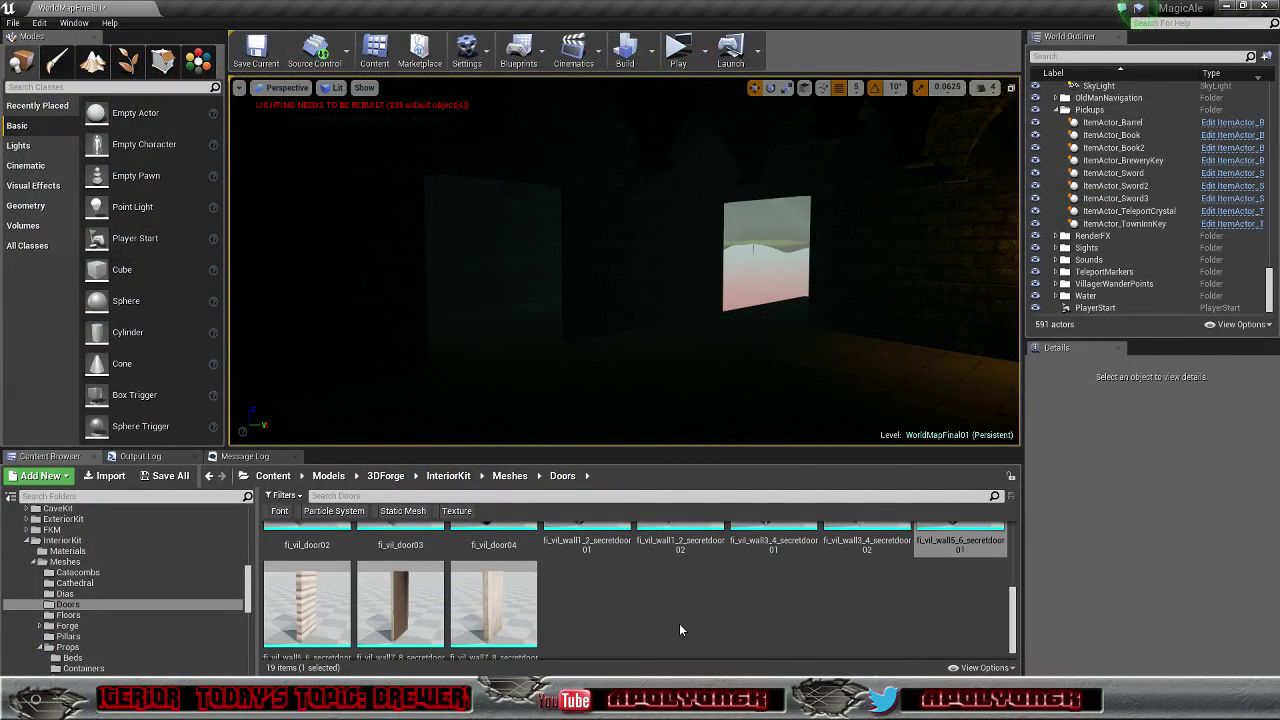
double_click(520, 603)
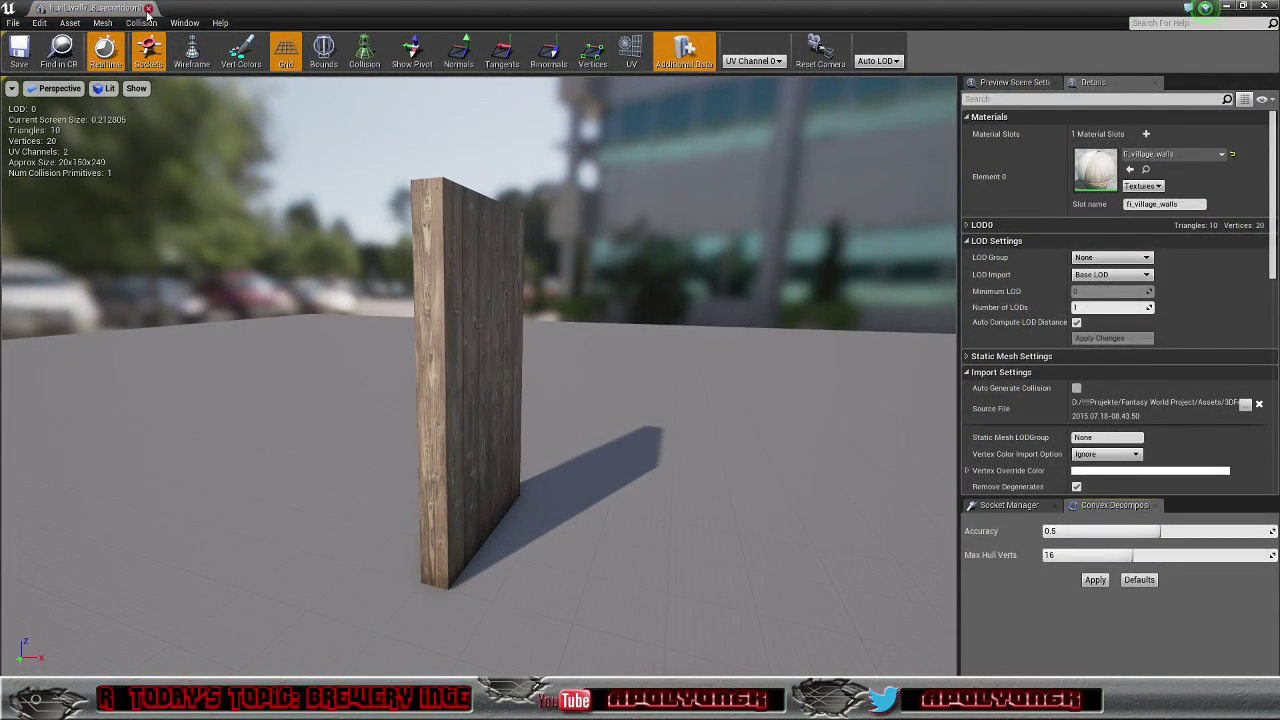
click(148, 8)
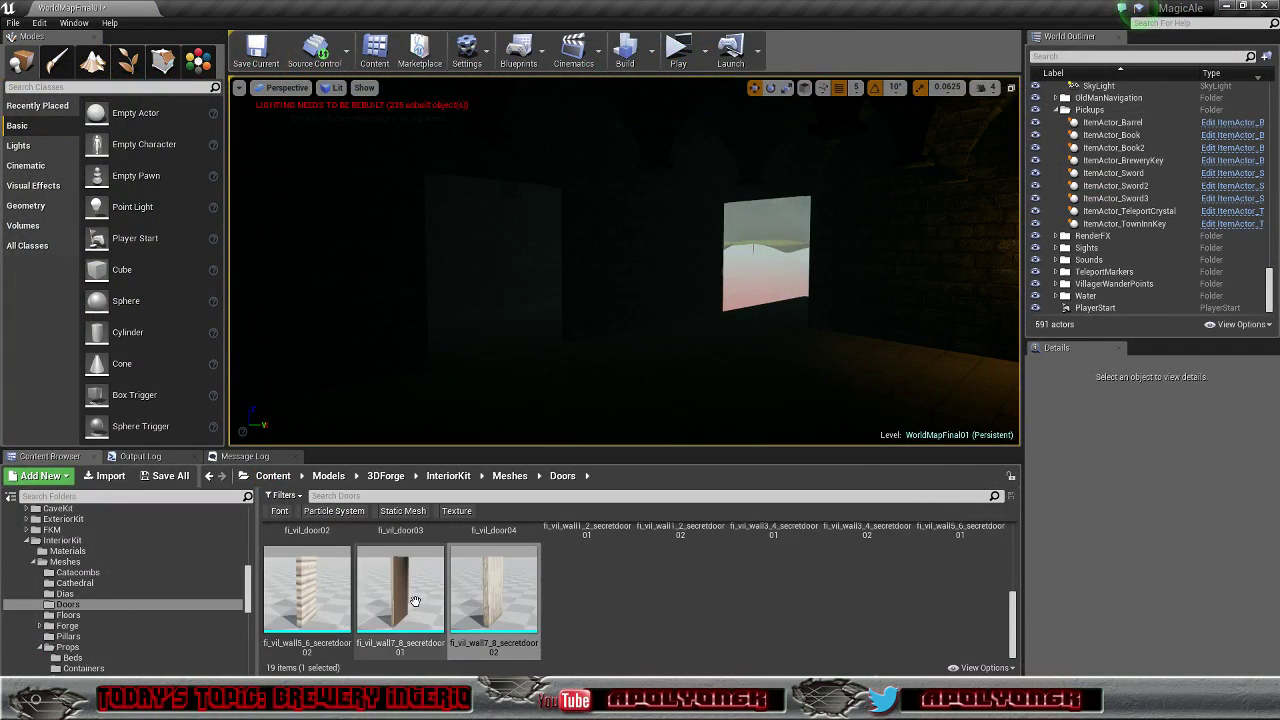
Step: Inspect the stone meshes fi_vil_cathwall_secretdoor01 and fi_vil_cathwall_secretdoor02 in the mesh editor
scroll(754, 622, up, 3)
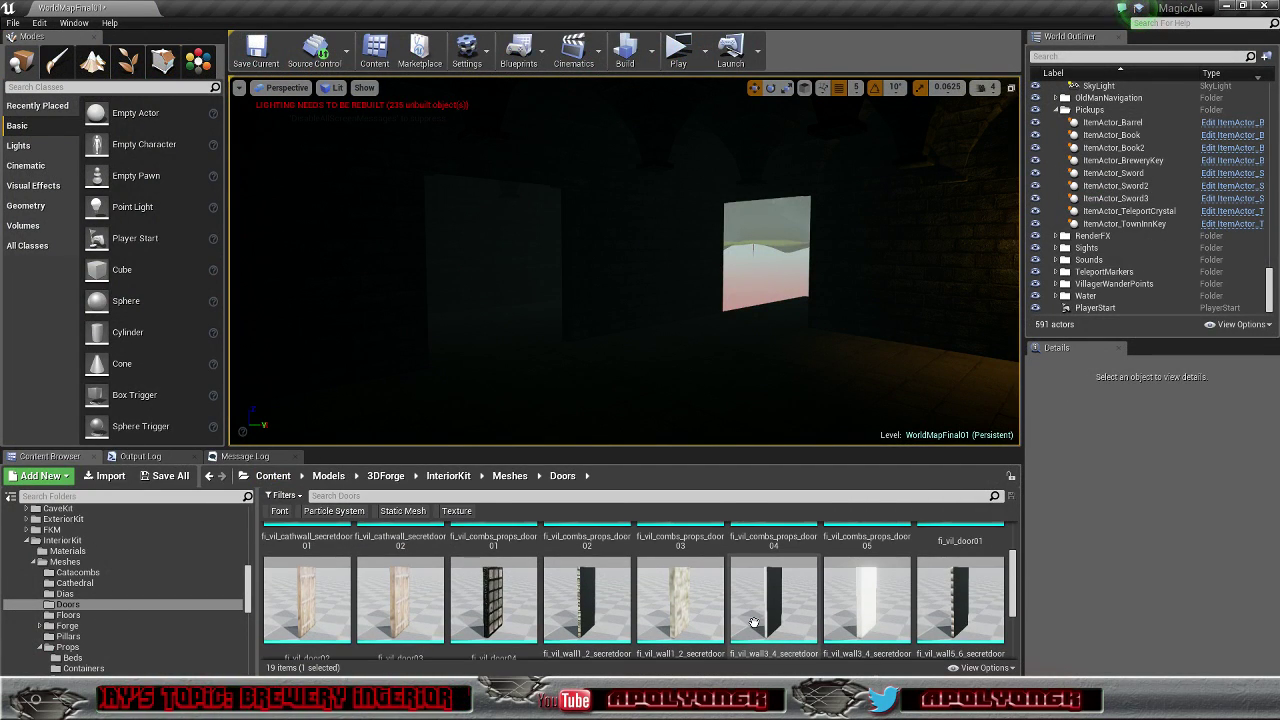
scroll(754, 622, up, 2)
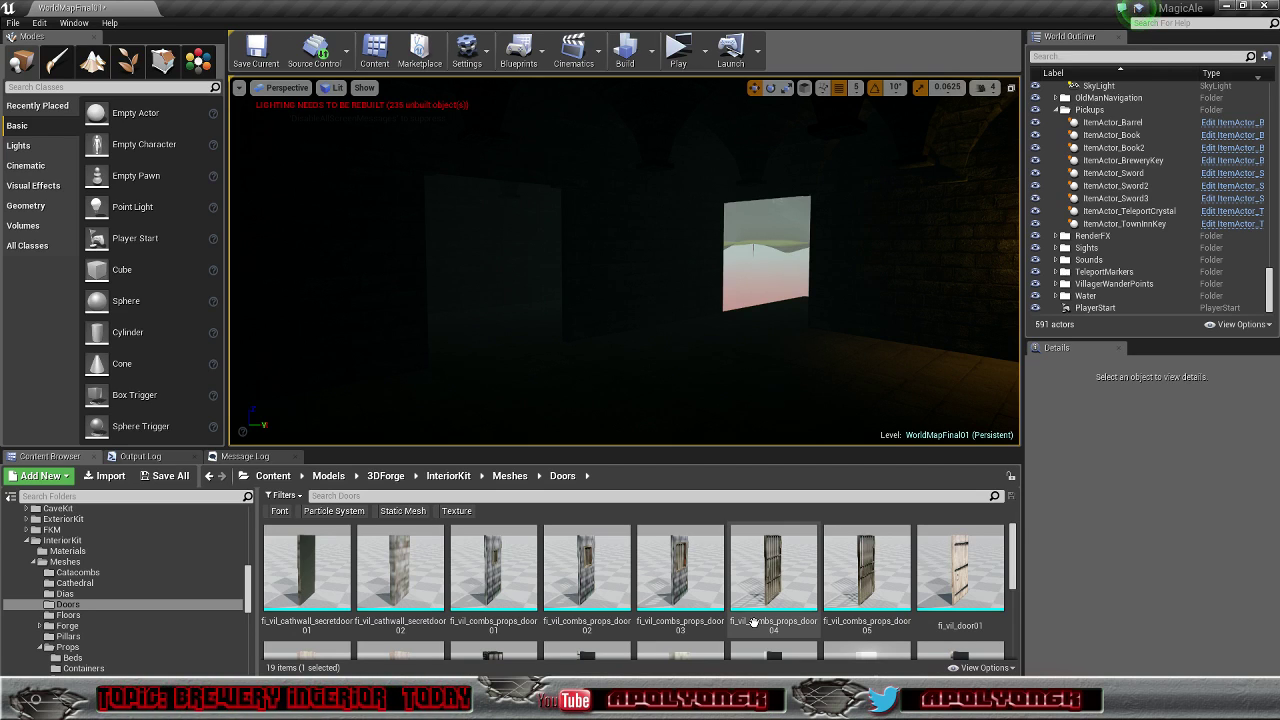
double_click(316, 578)
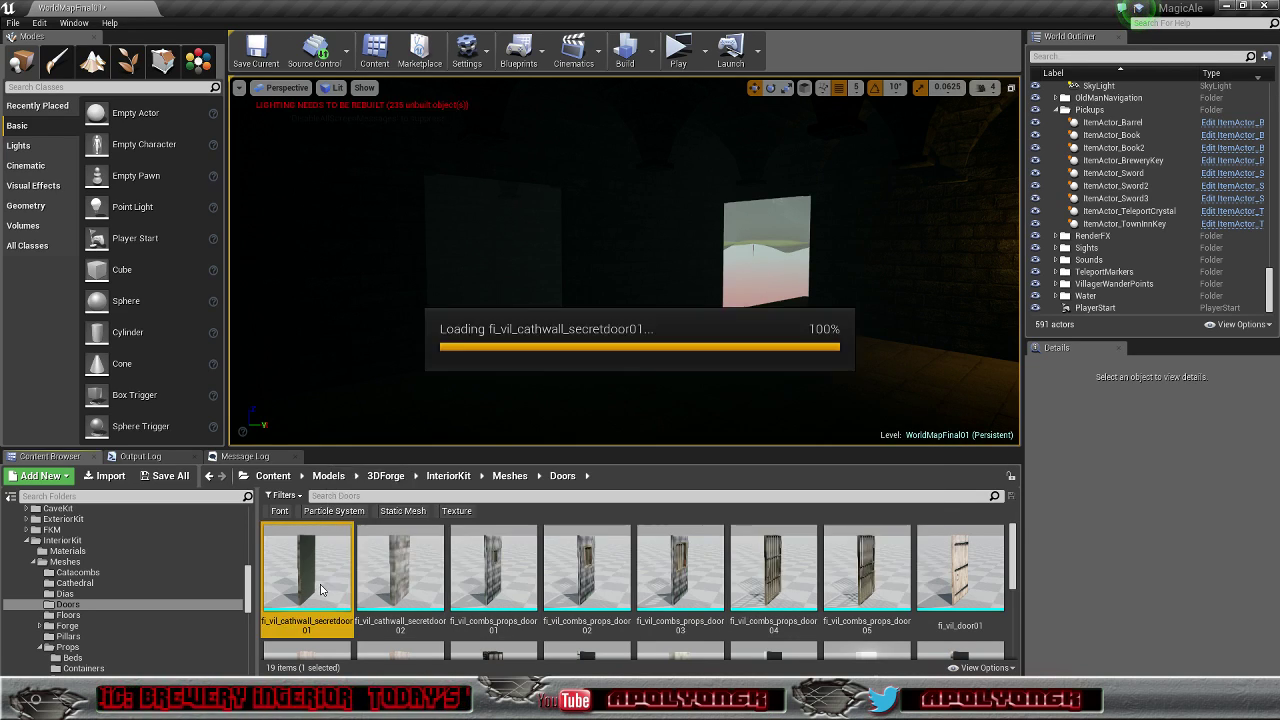
drag(531, 491, 509, 506)
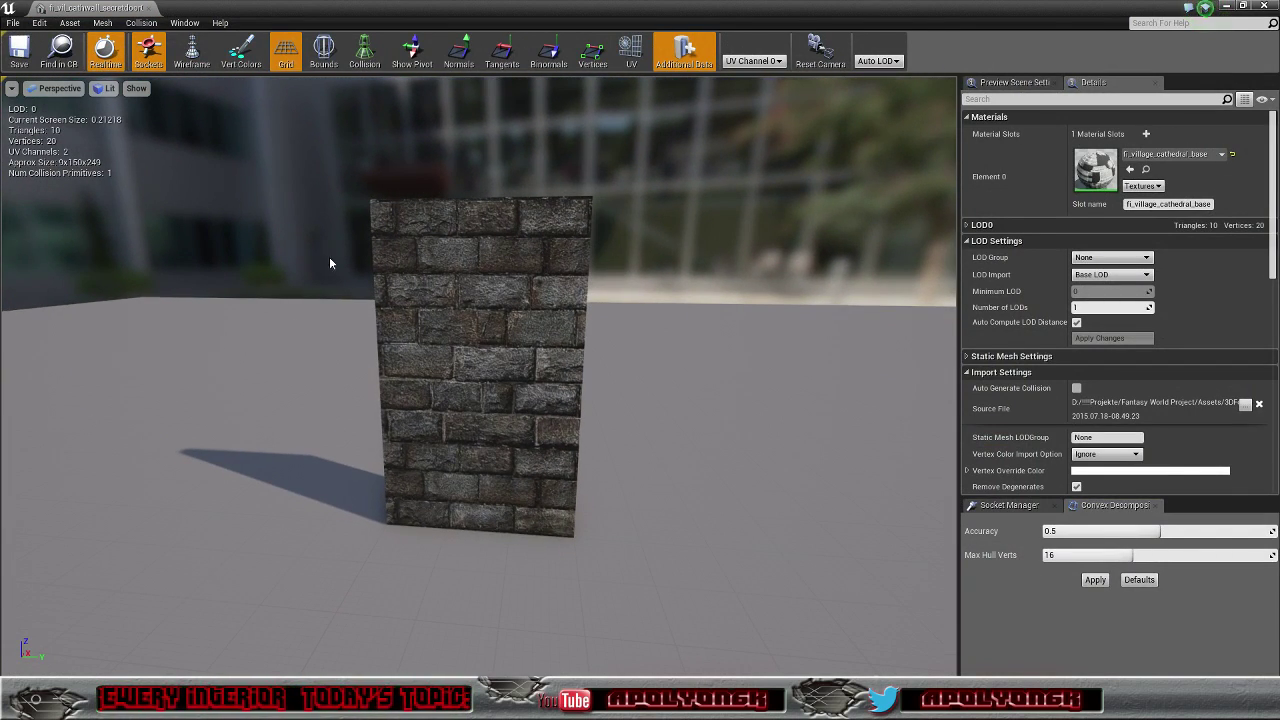
click(150, 10)
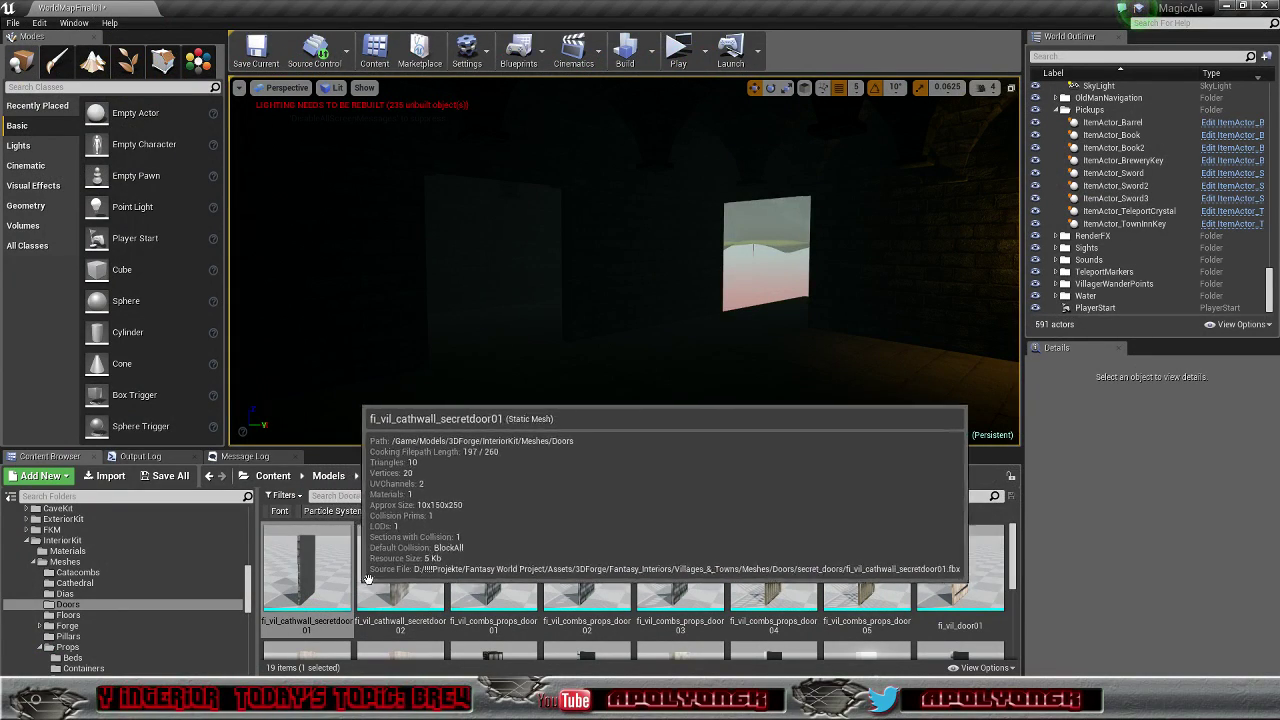
double_click(425, 584)
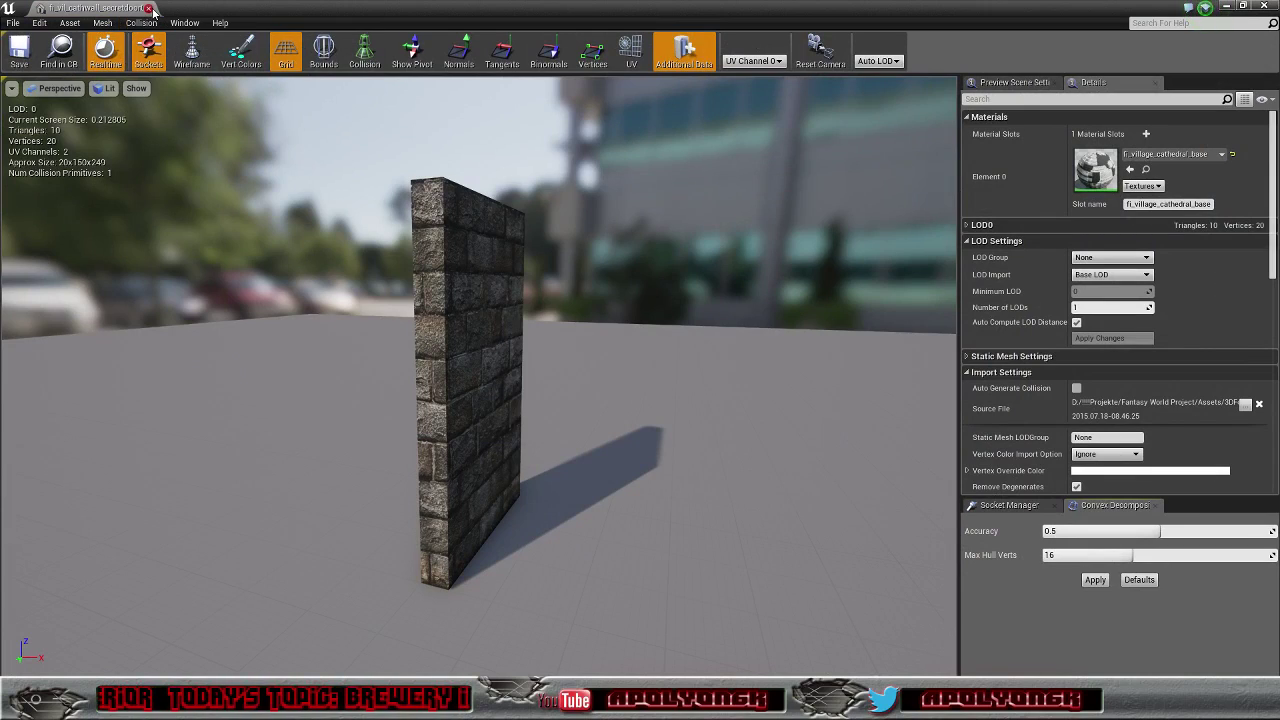
click(150, 8)
Step: Place fi_vil_cathwall_secretdoor02 by the room's open wall gap, at about X -3570, Y -37865, Z 10820
mouse_move(417, 577)
drag(417, 577, 733, 311)
drag(739, 319, 739, 319)
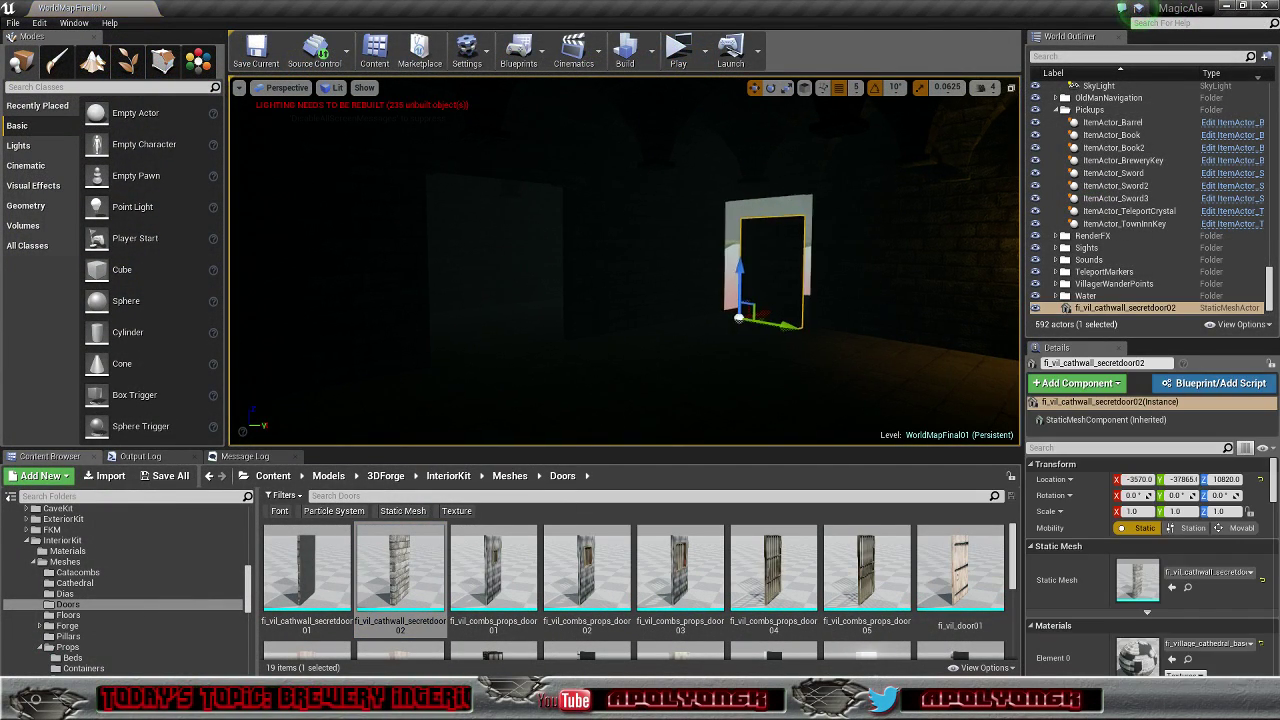
mouse_move(739, 319)
right_down()
mouse_move(800, 270)
mouse_move(815, 290)
mouse_move(790, 340)
mouse_move(600, 335)
mouse_move(720, 385)
mouse_move(740, 318)
right_up()
key(w)
key(s)
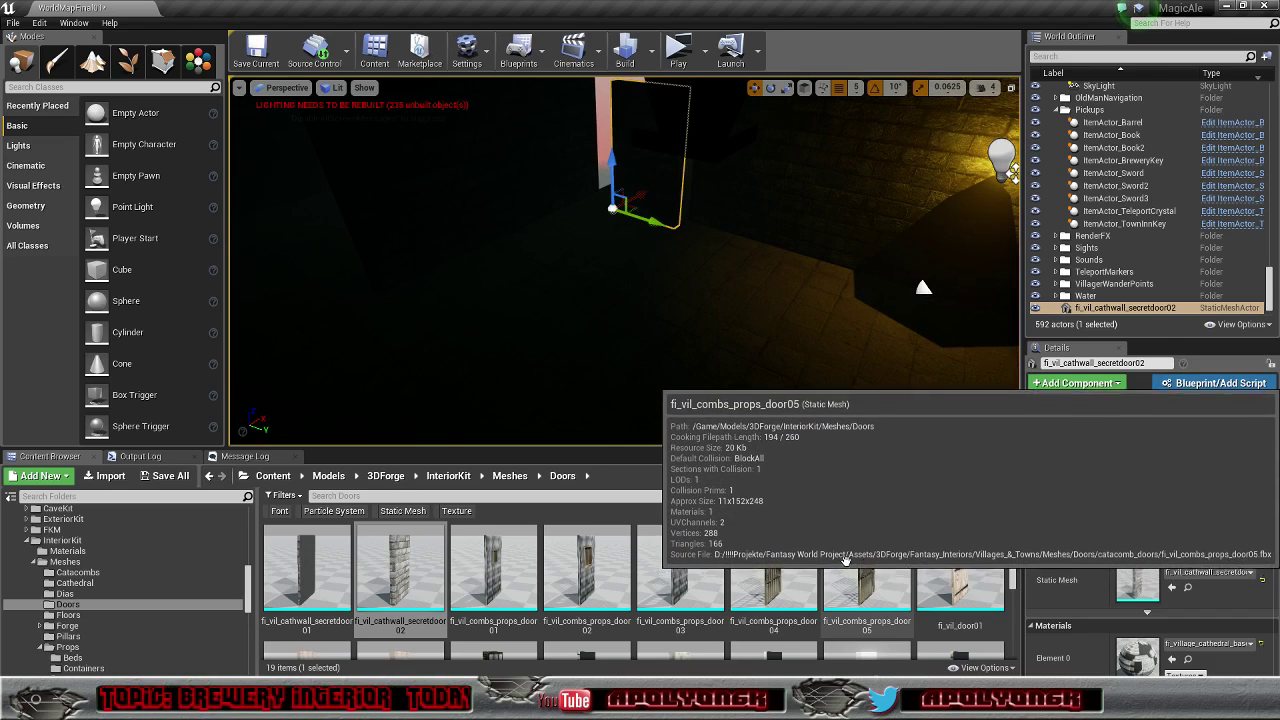
Step: Open the InteriorKit Walls meshes folder and locate the fi_vil_cath_wall_secret mesh
scroll(862, 571, down, 3)
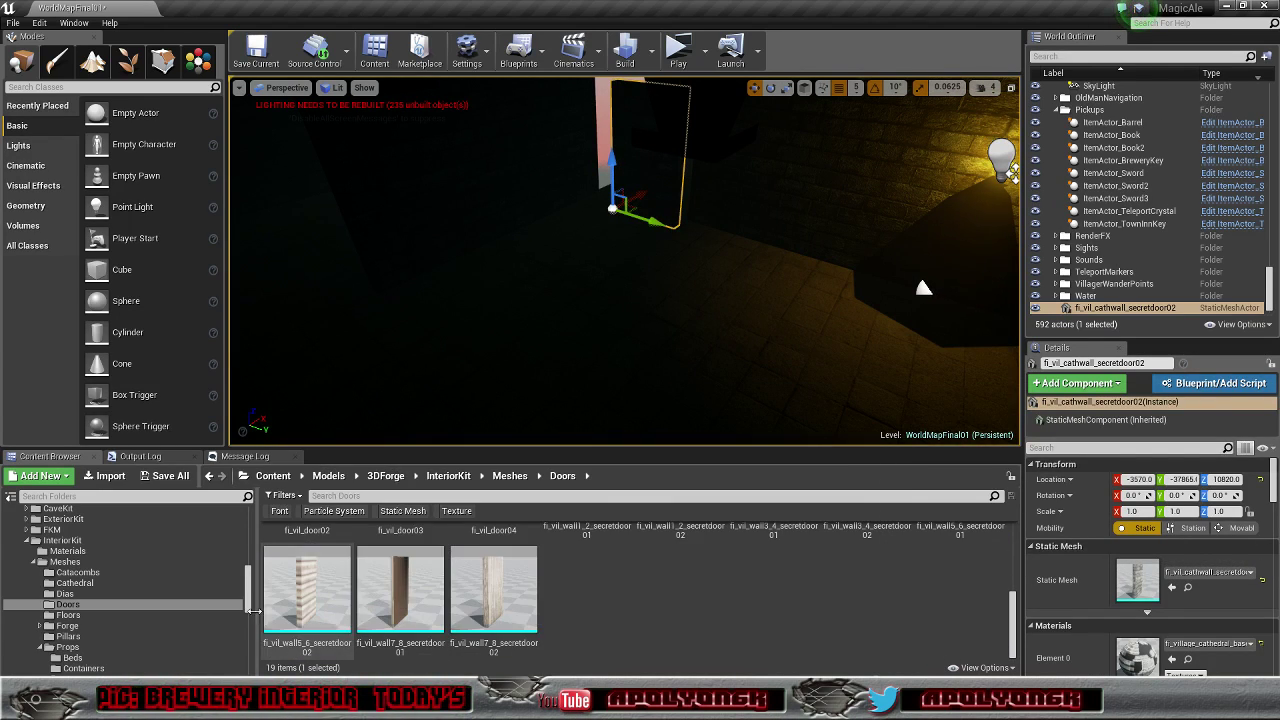
drag(248, 582, 243, 624)
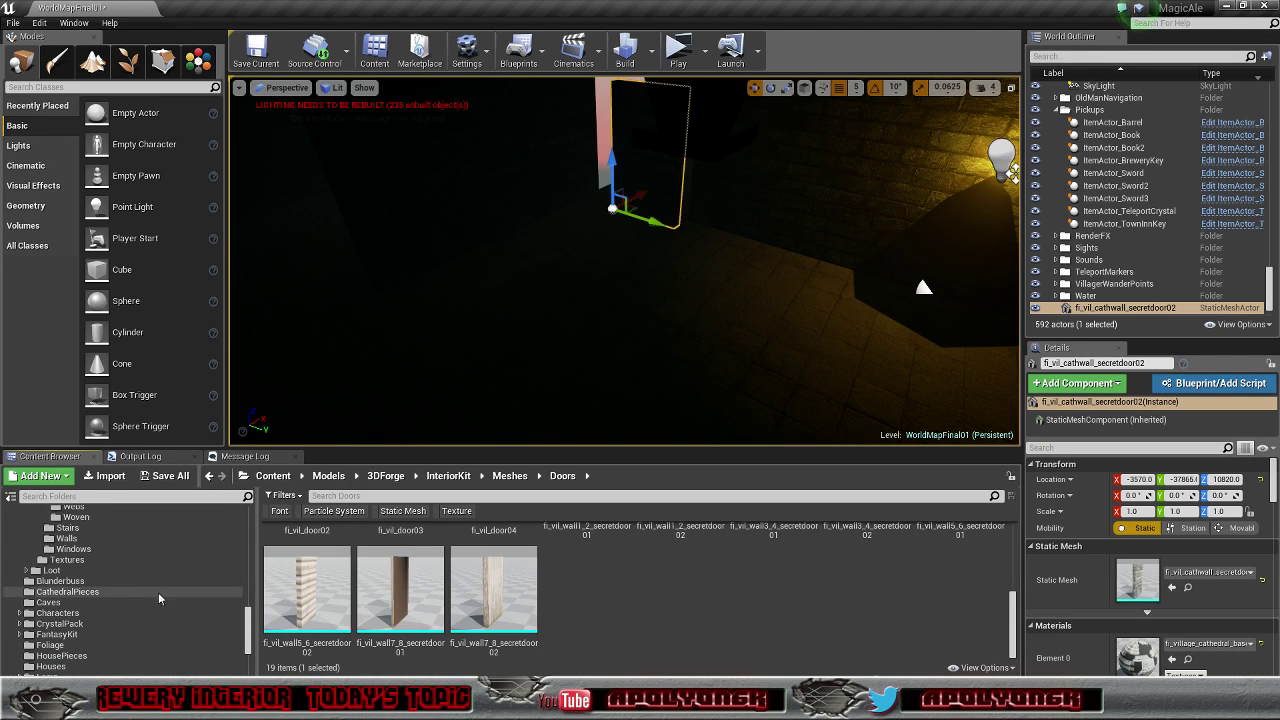
click(66, 538)
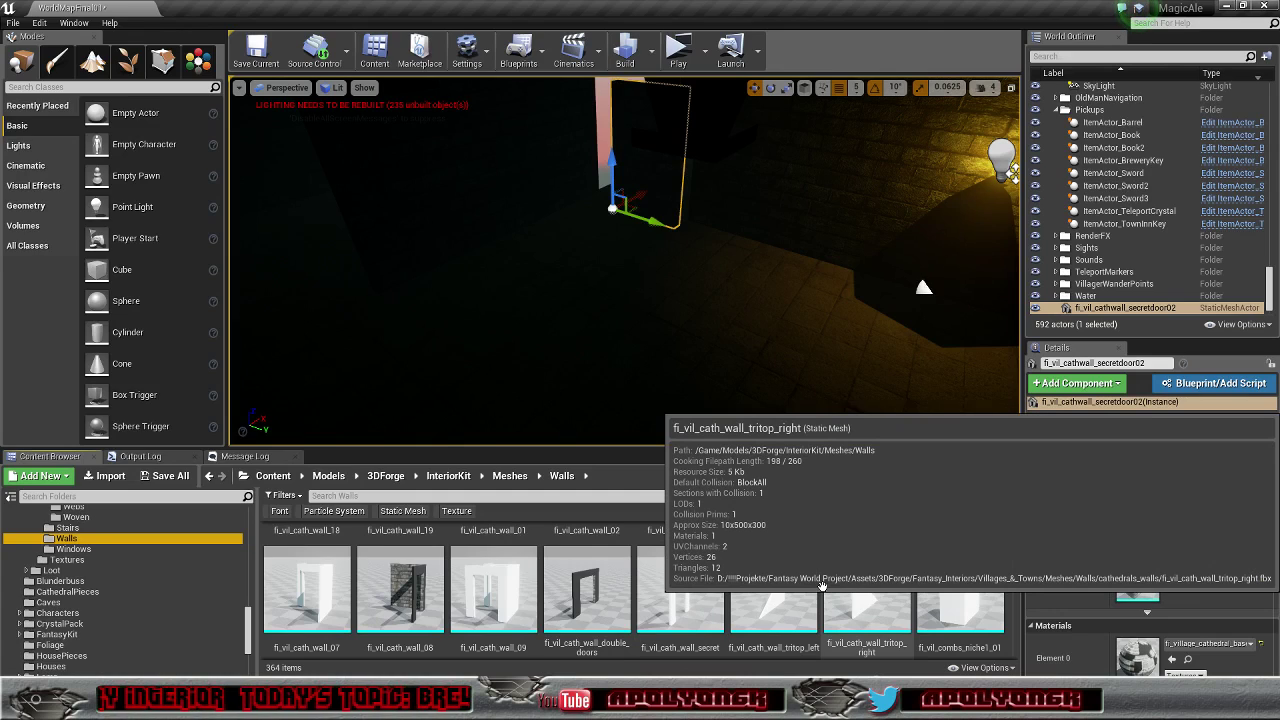
scroll(821, 585, down, 1)
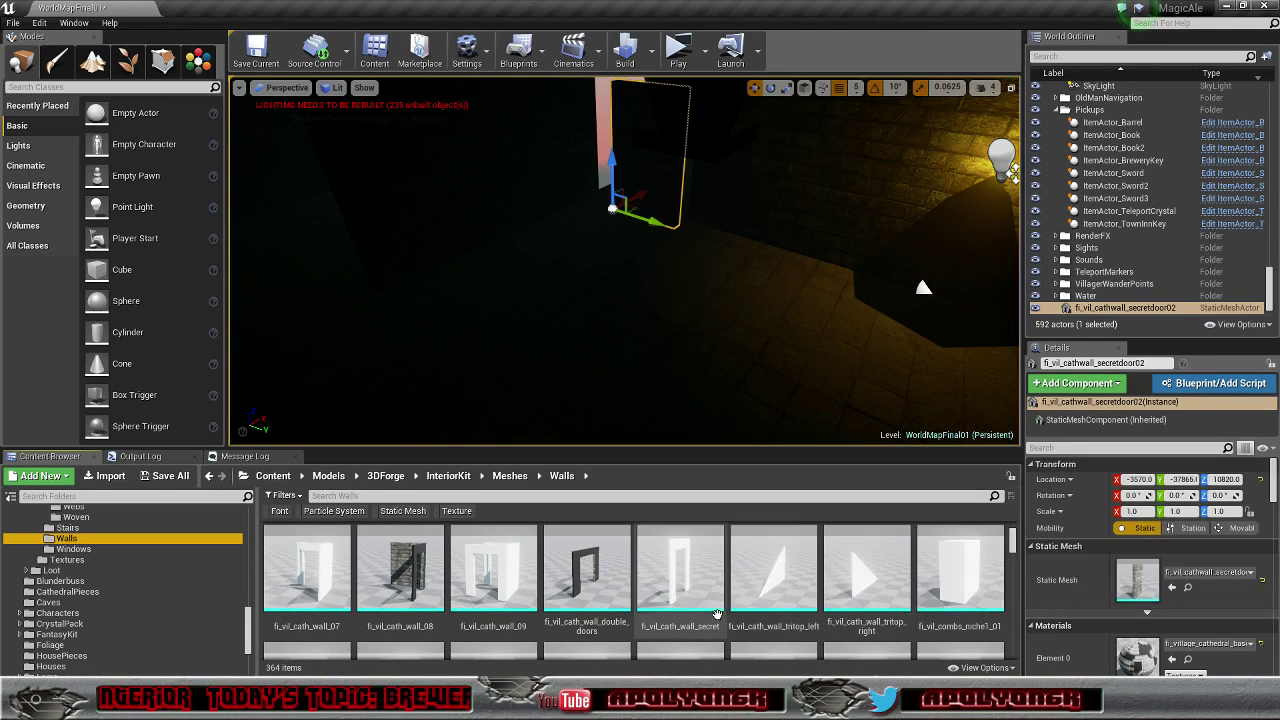
Step: Try fi_vil_cath_wall_secret as a separate actor around the secret door, at about X -3685, Y -37790, Z 10820, and delete it again
drag(680, 570, 605, 240)
right_drag(678, 357, 764, 269)
key(w)
key(s)
key(a)
key(w)
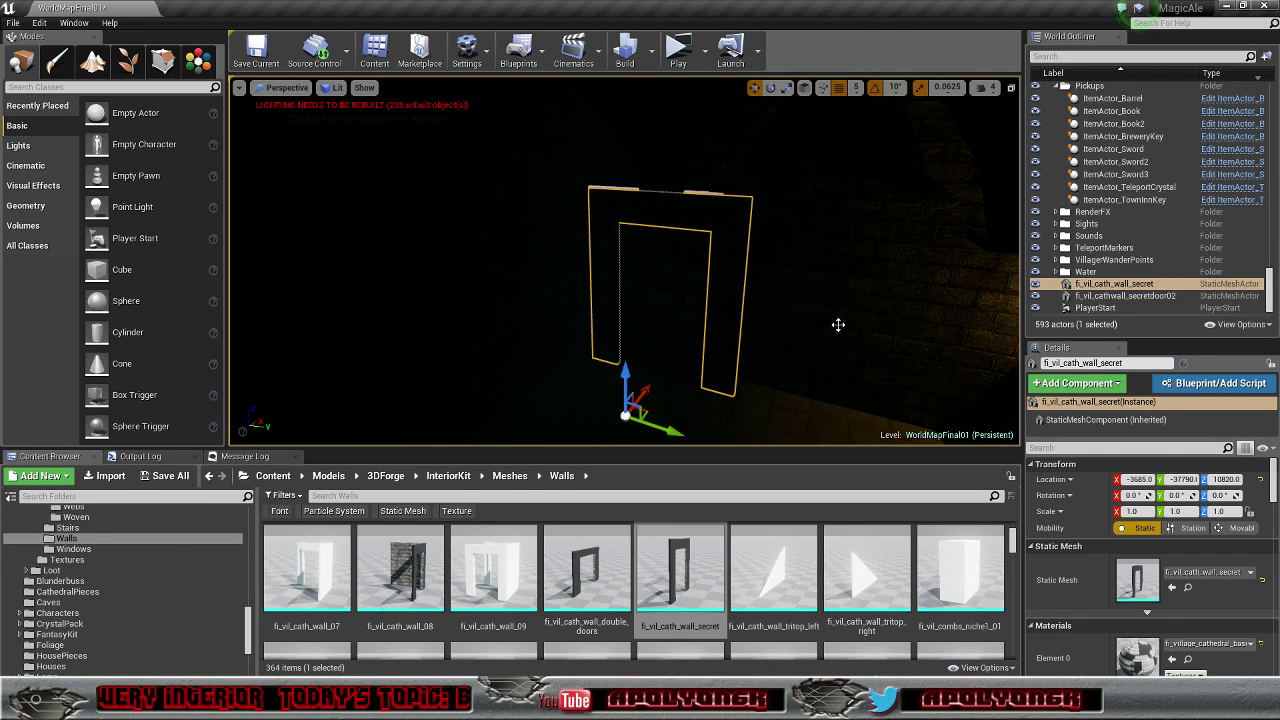
key(Delete)
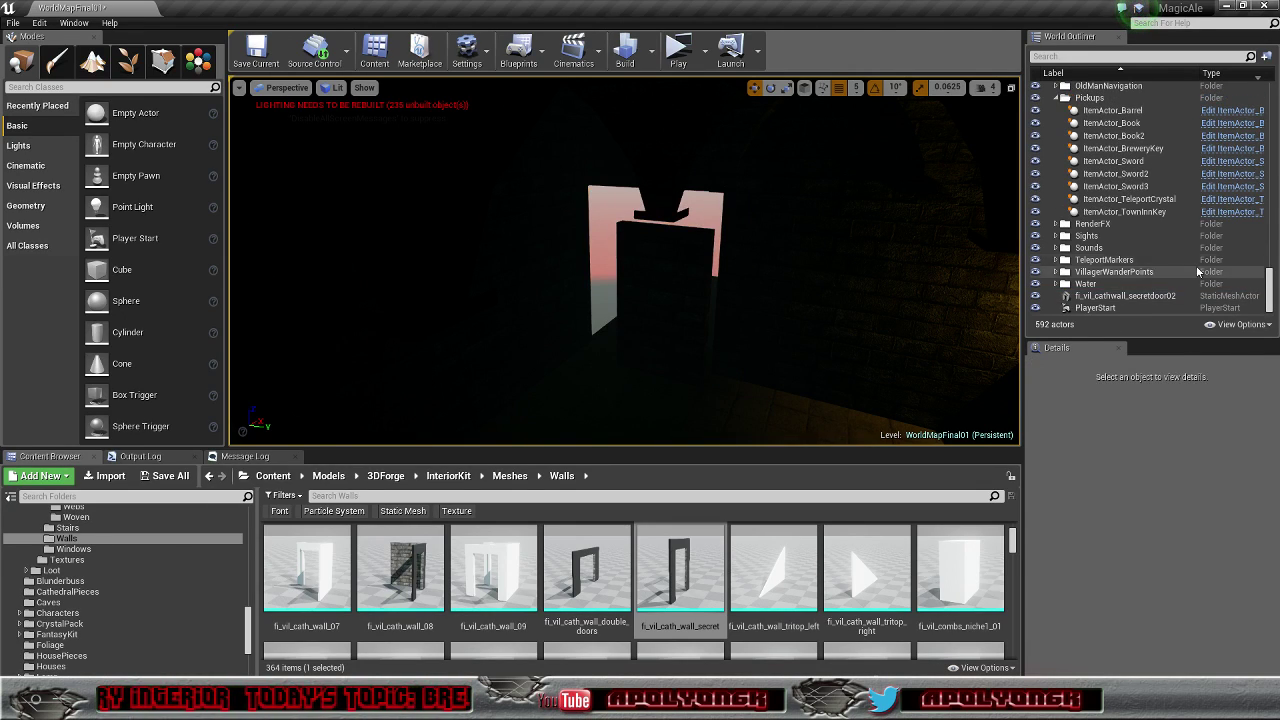
Step: Add fi_vil_cath_wall_secret as a static mesh component to the Brewery actor, keeping the mesh name as its name
click(798, 223)
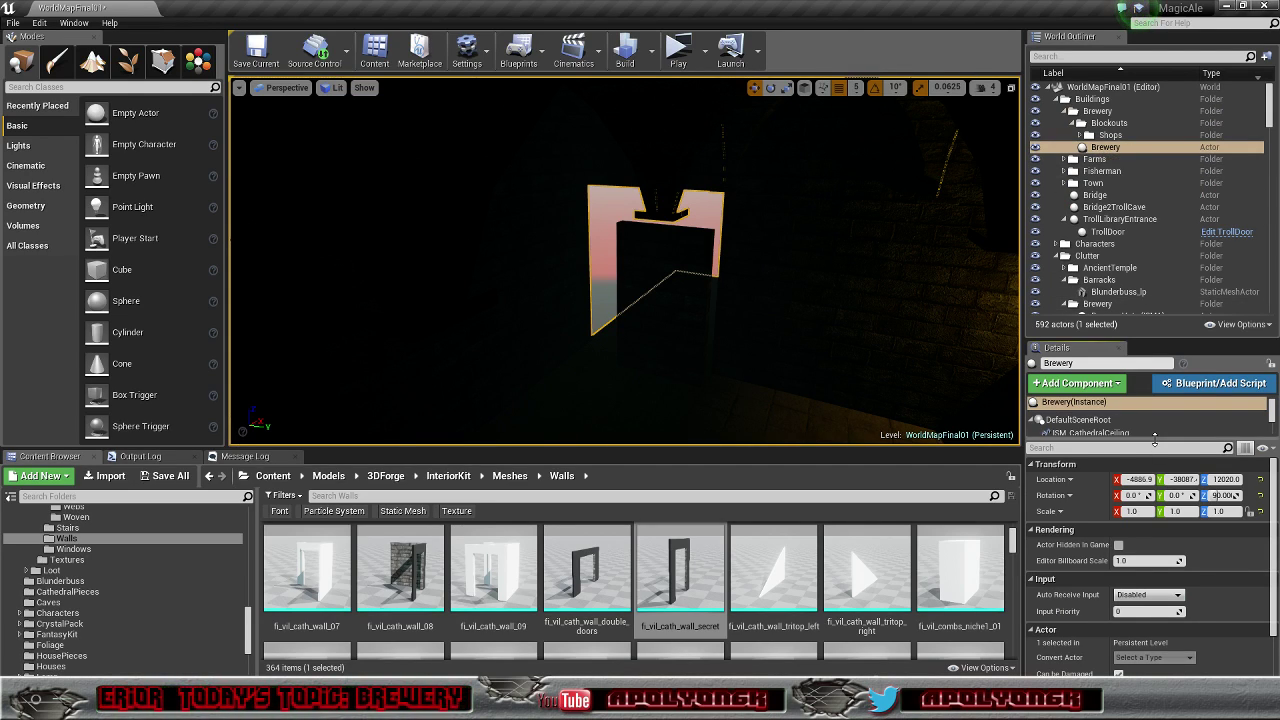
drag(1155, 437, 1150, 605)
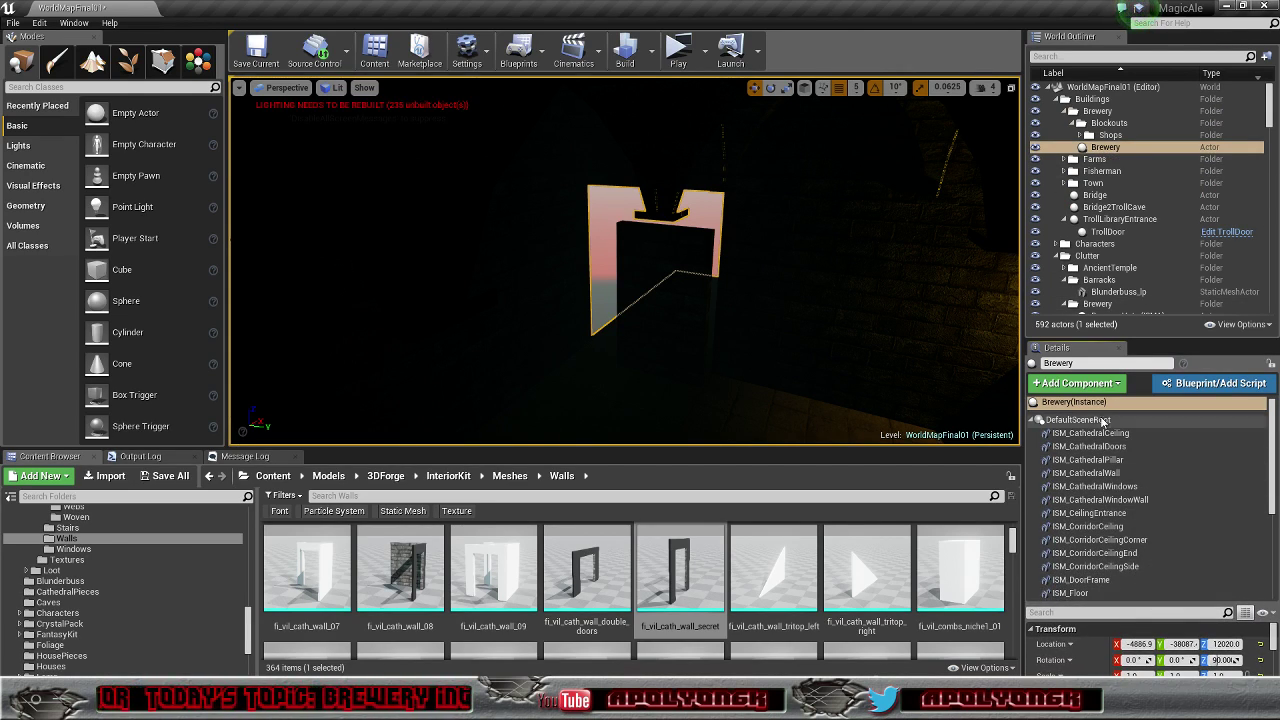
click(1076, 383)
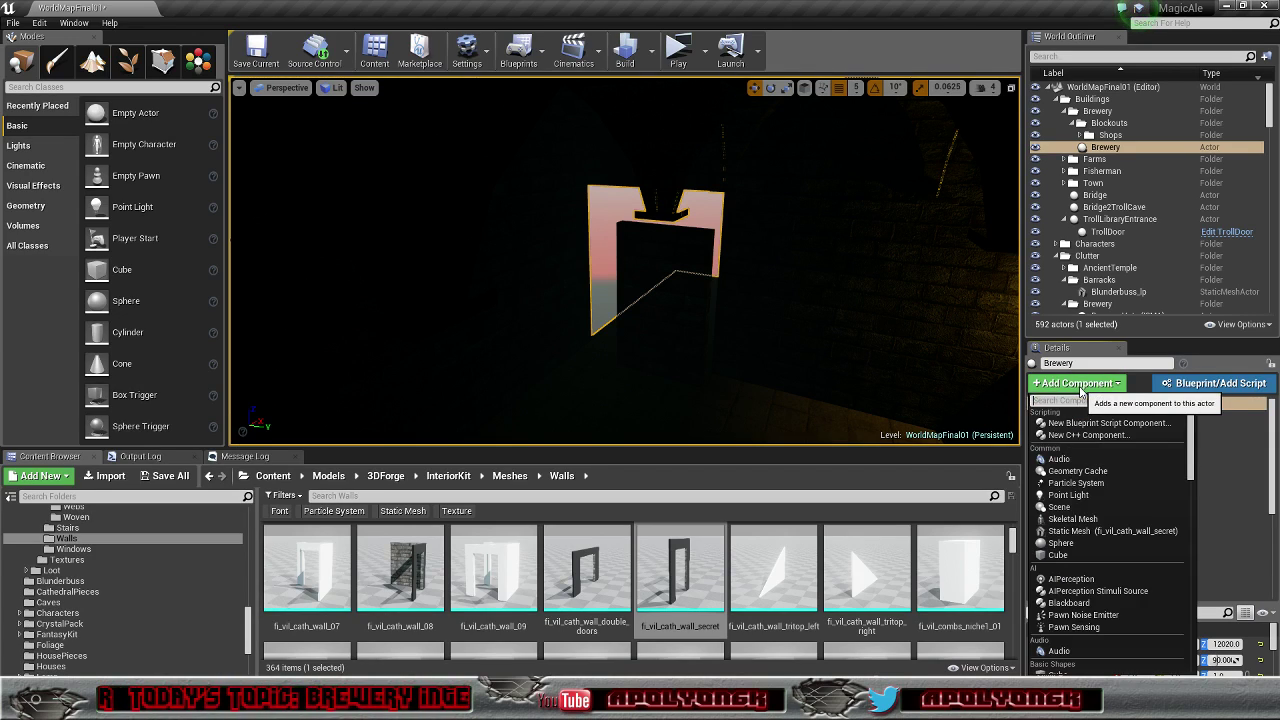
click(1097, 531)
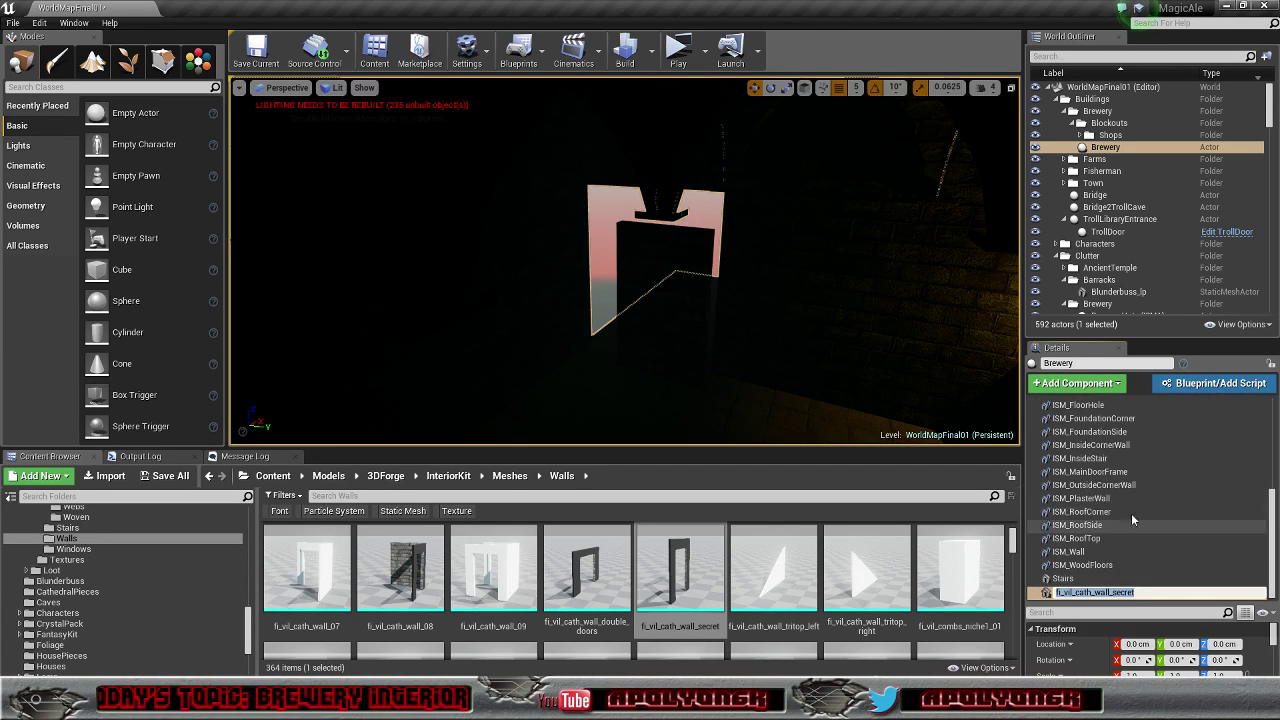
right_click(1046, 596)
right_click(1219, 592)
click(1219, 592)
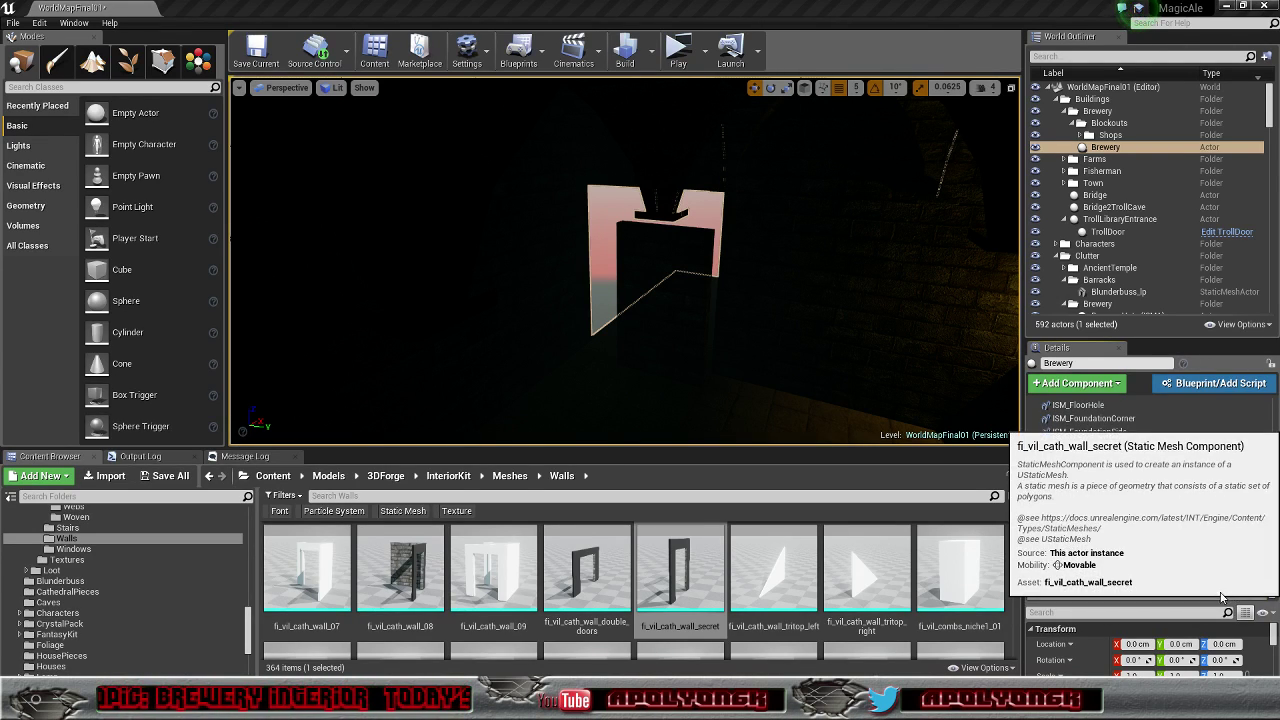
Step: Try to convert the Brewery actor to instanced static mesh actors and undo the conversion
click(200, 62)
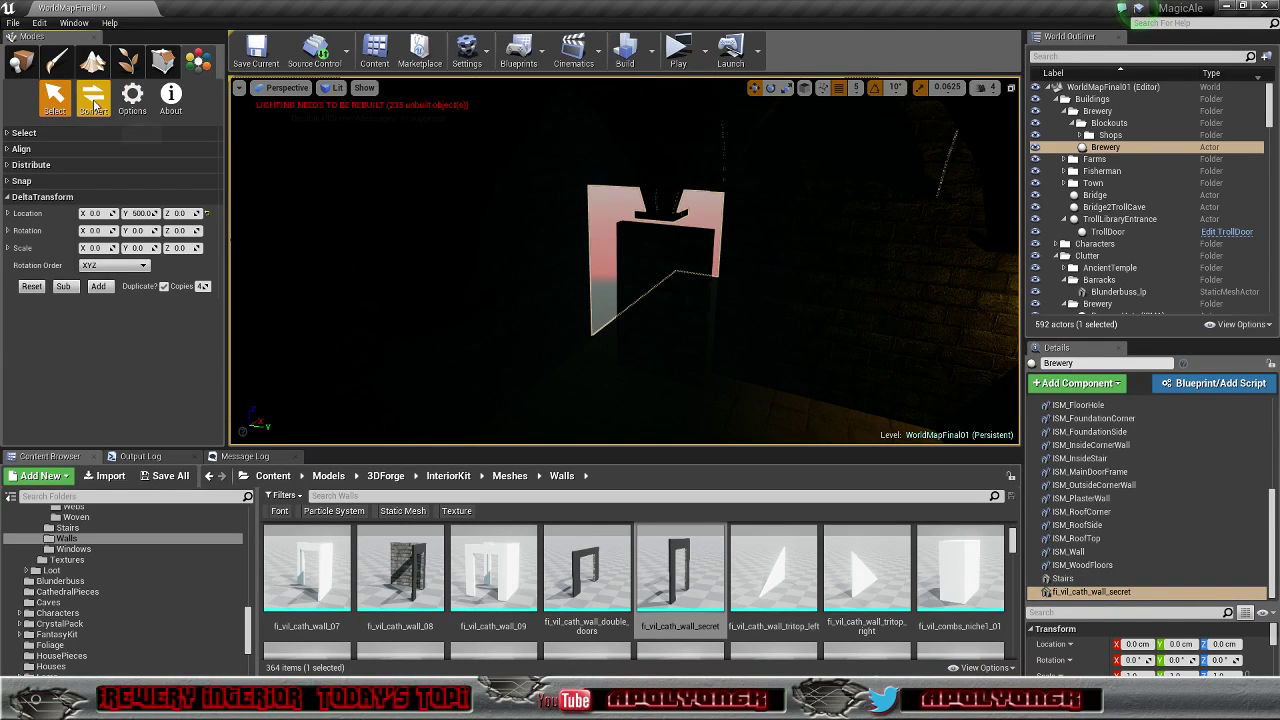
click(92, 103)
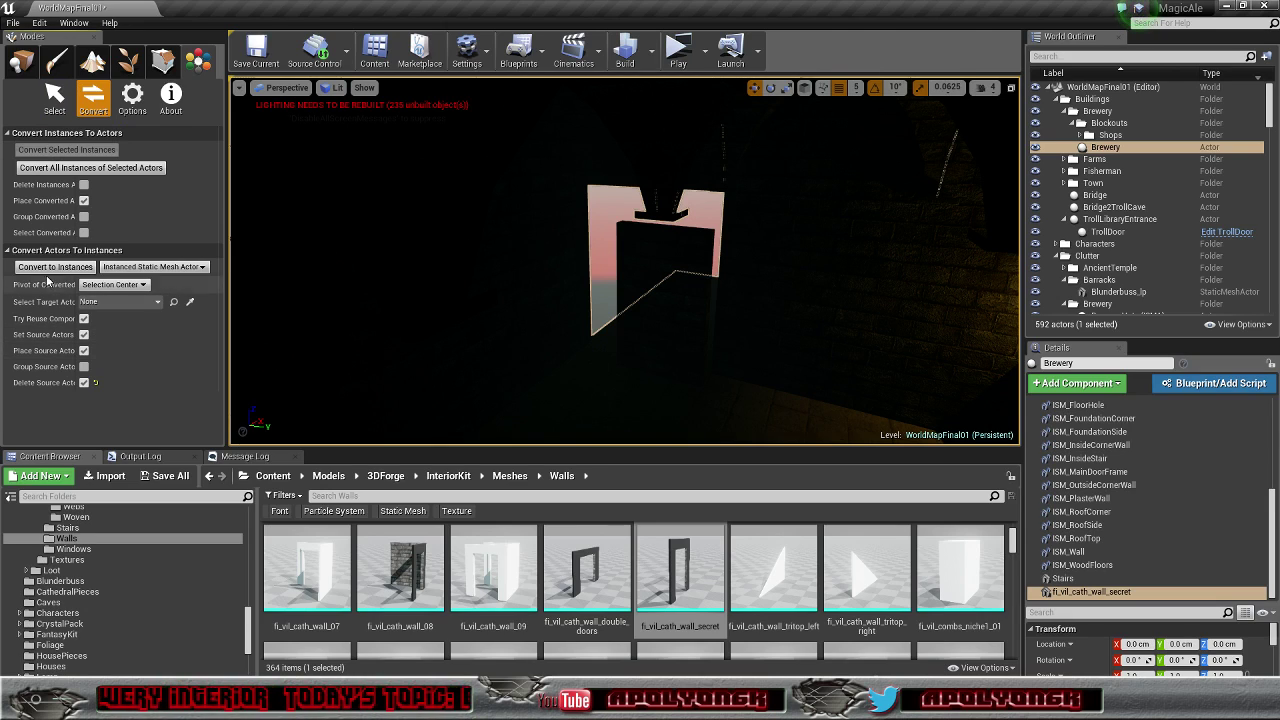
click(47, 268)
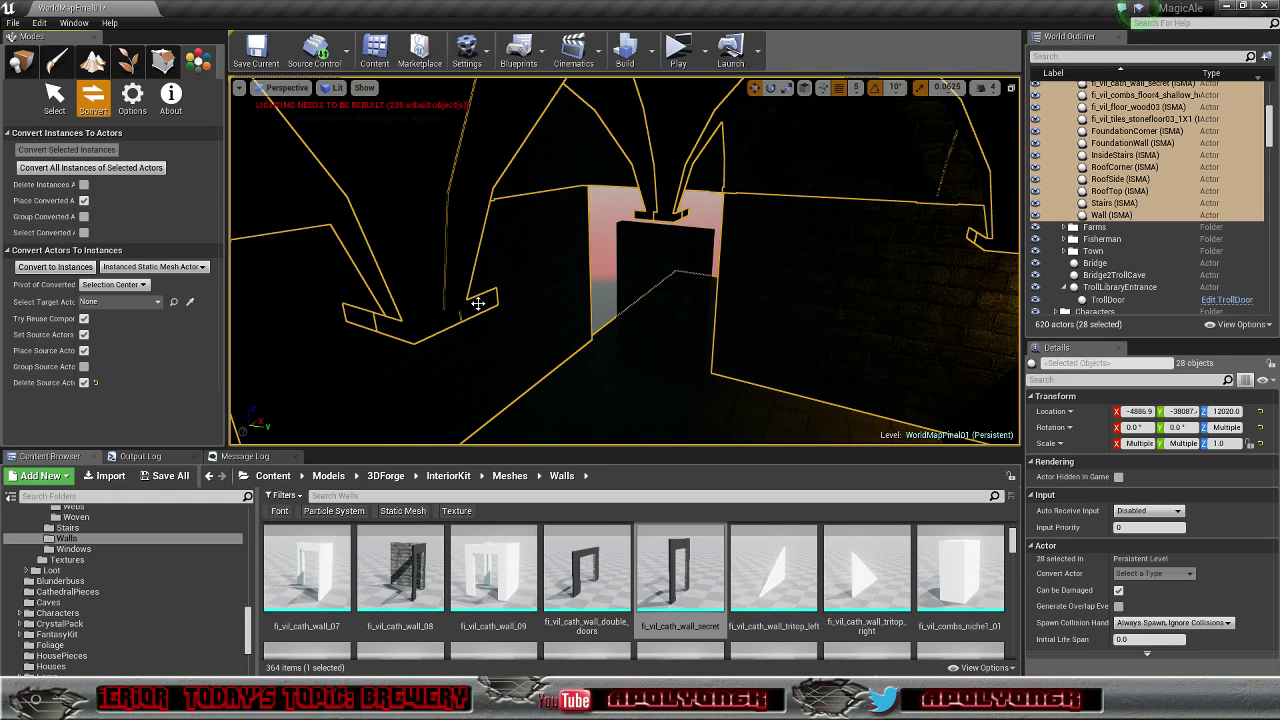
key(ctrl+z)
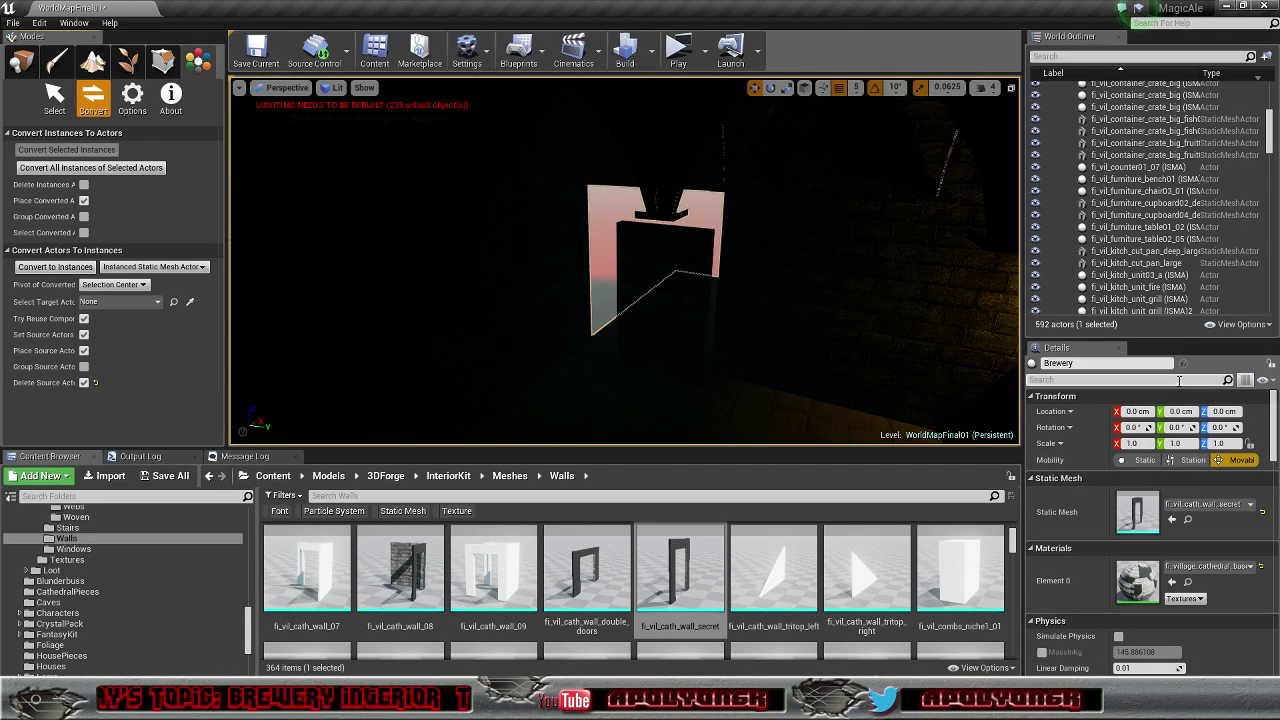
Step: Reselect the Brewery actor and its fi_vil_cath_wall_secret component
drag(1270, 132, 1270, 100)
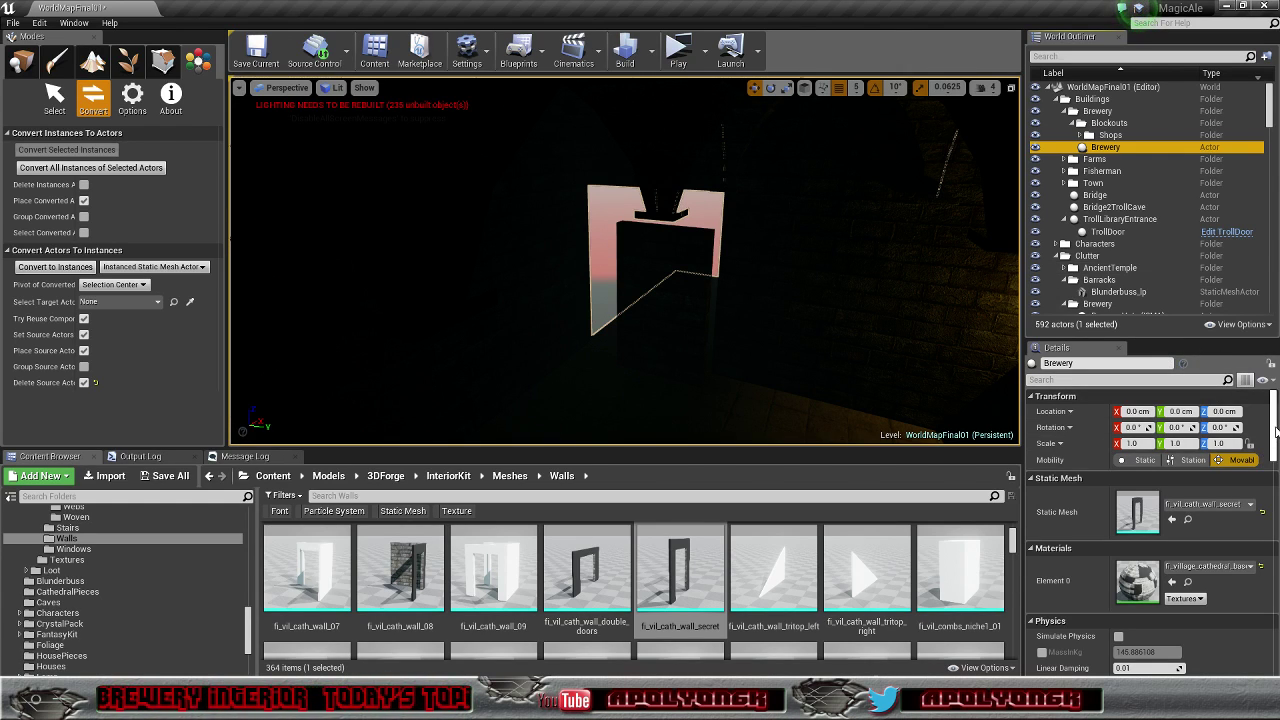
mouse_move(1276, 430)
mouse_down()
mouse_move(1259, 643)
mouse_move(1274, 425)
mouse_up()
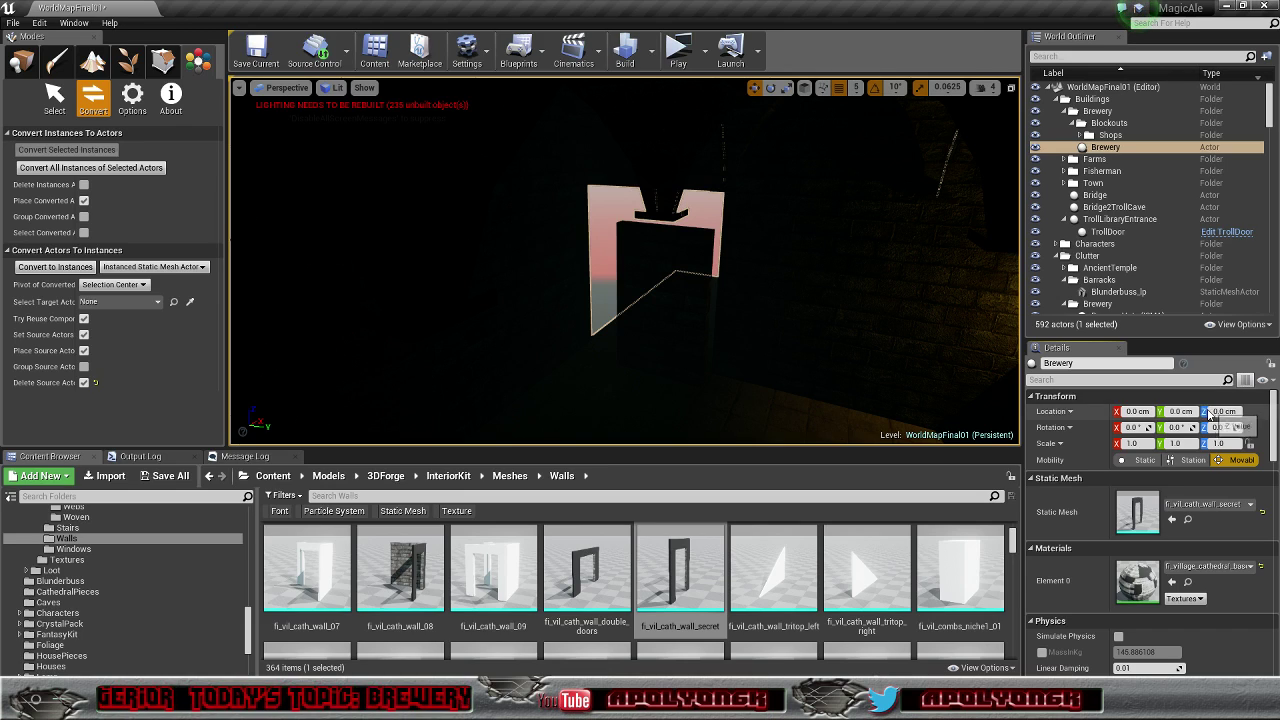
click(1110, 136)
click(1108, 146)
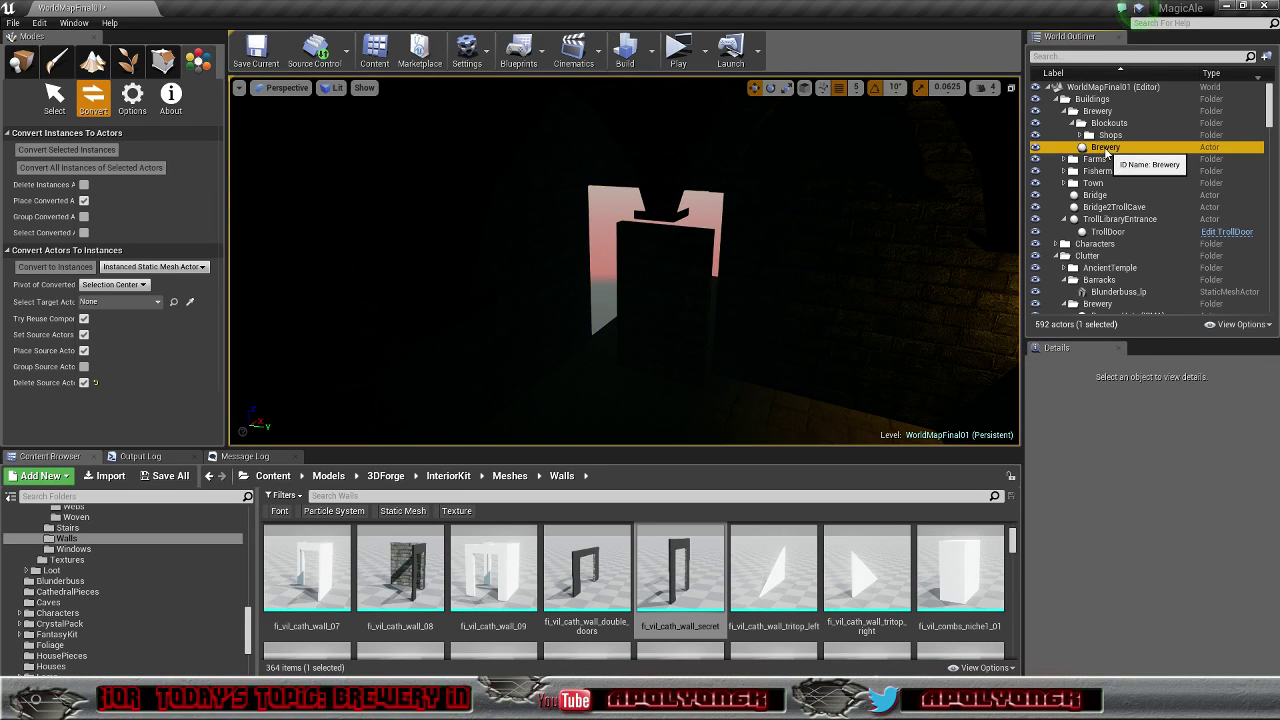
click(1140, 591)
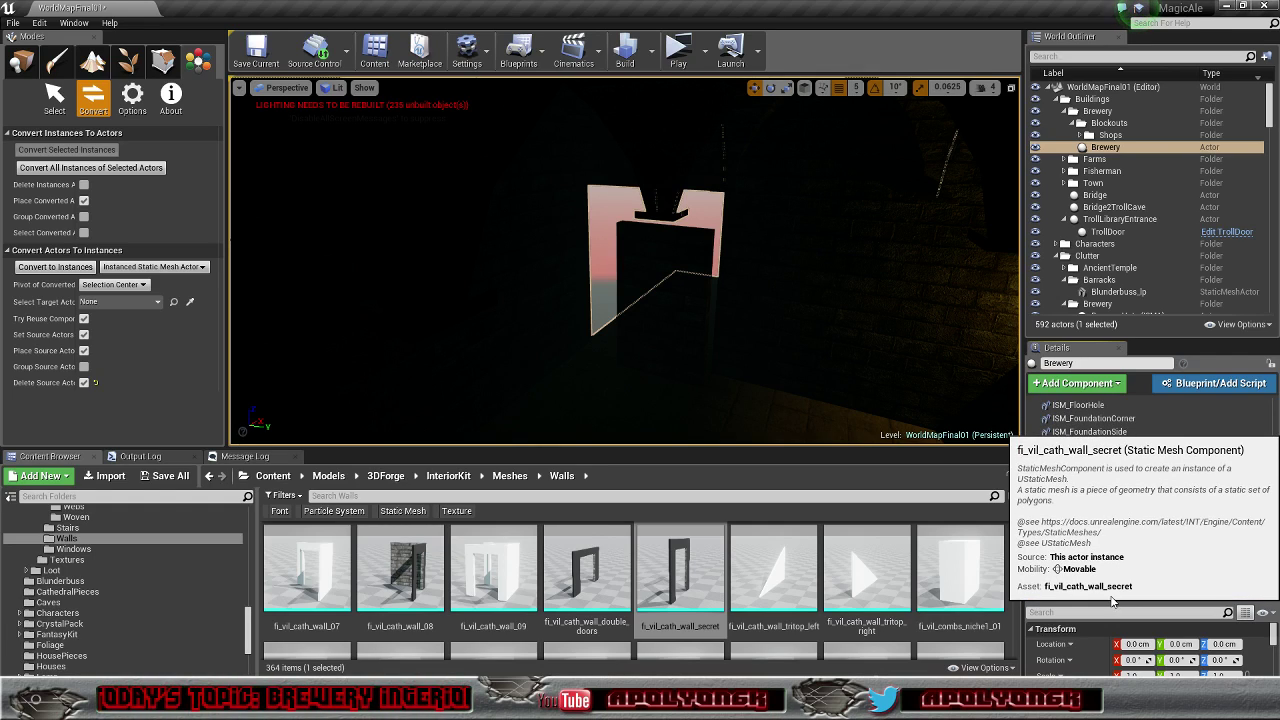
Step: Add an Instanced Static Mesh component named ISM_SecretDoorWay to the Brewery actor
click(1092, 385)
scroll(1127, 478, down, 10)
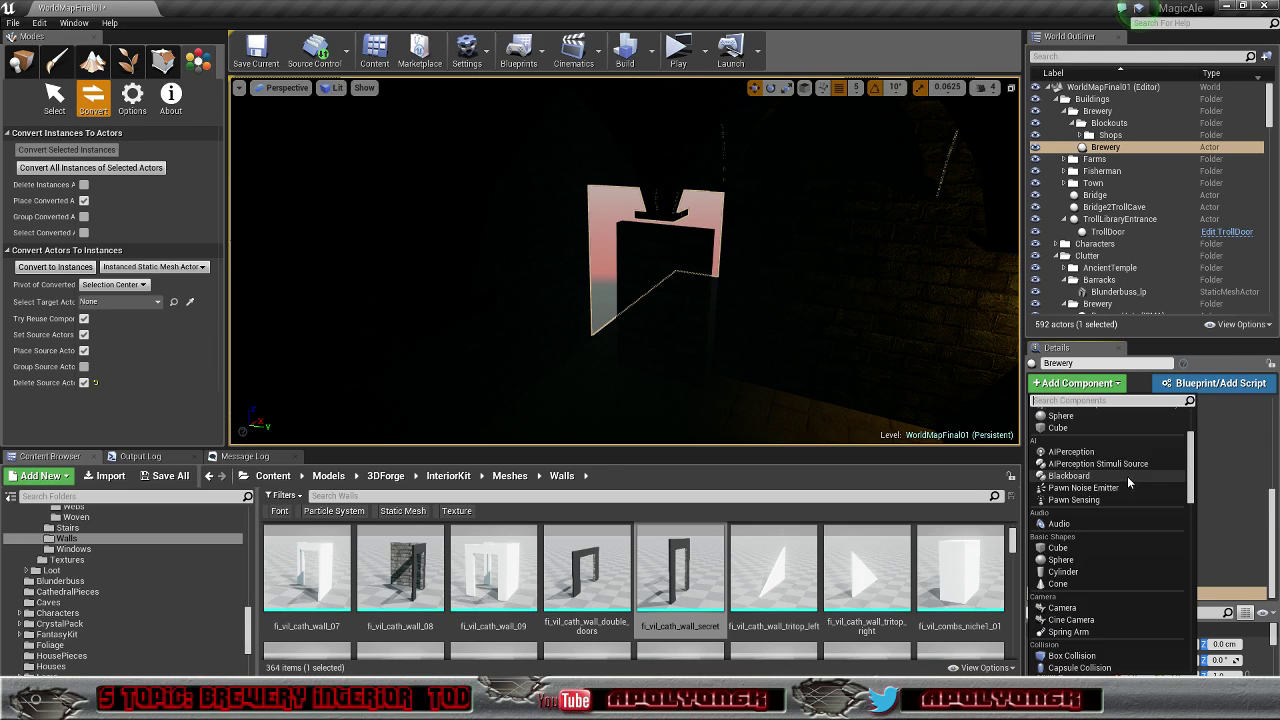
scroll(1128, 488, down, 6)
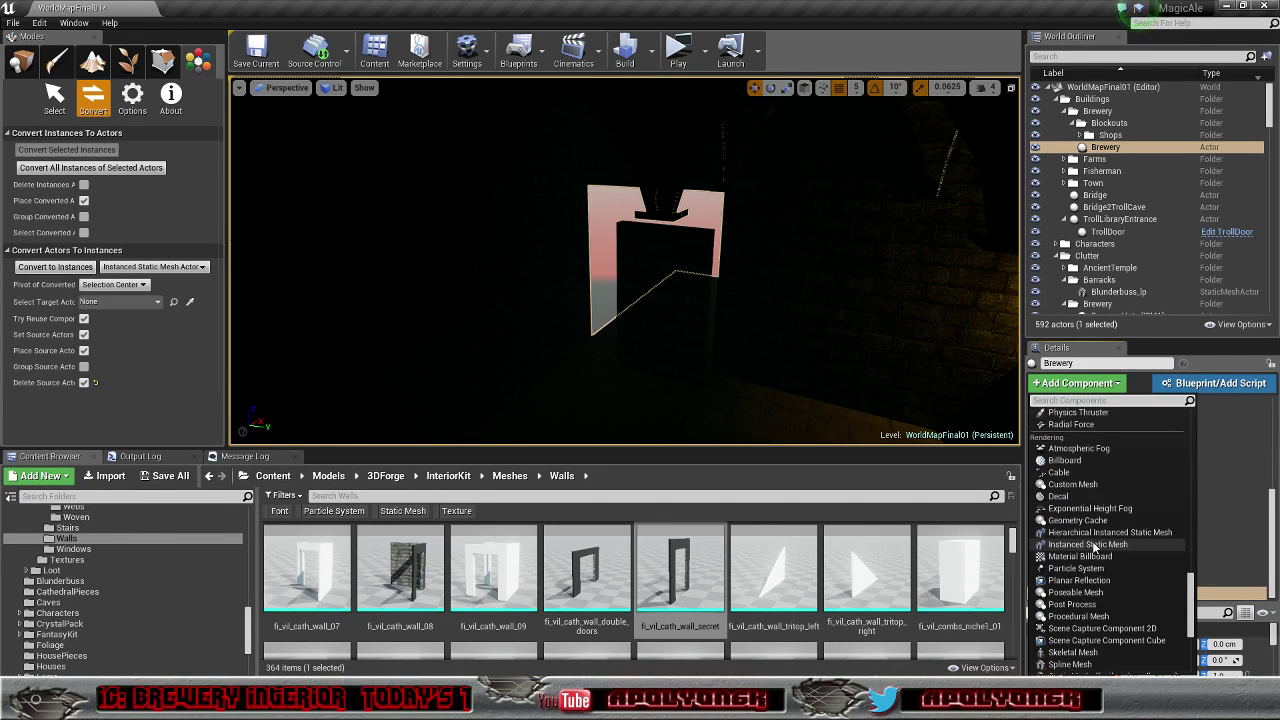
click(1090, 545)
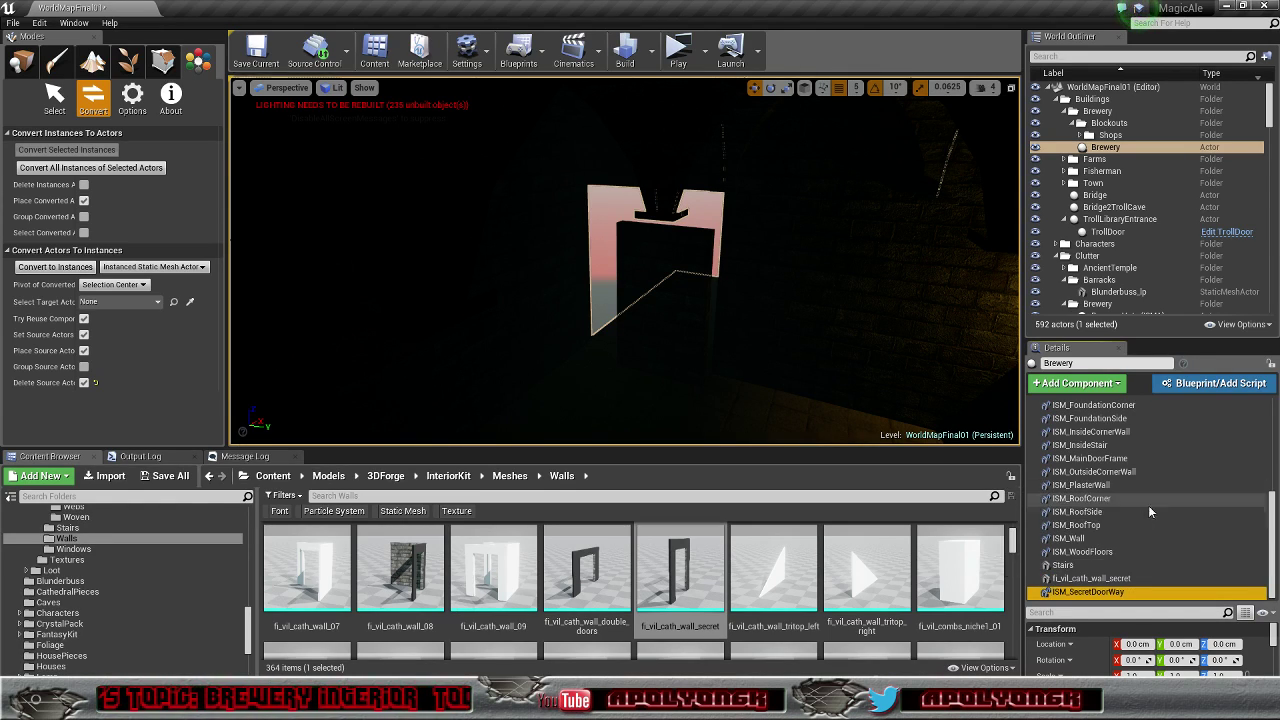
Step: Delete the fi_vil_cath_wall_secret static mesh component from the Brewery actor
click(1086, 580)
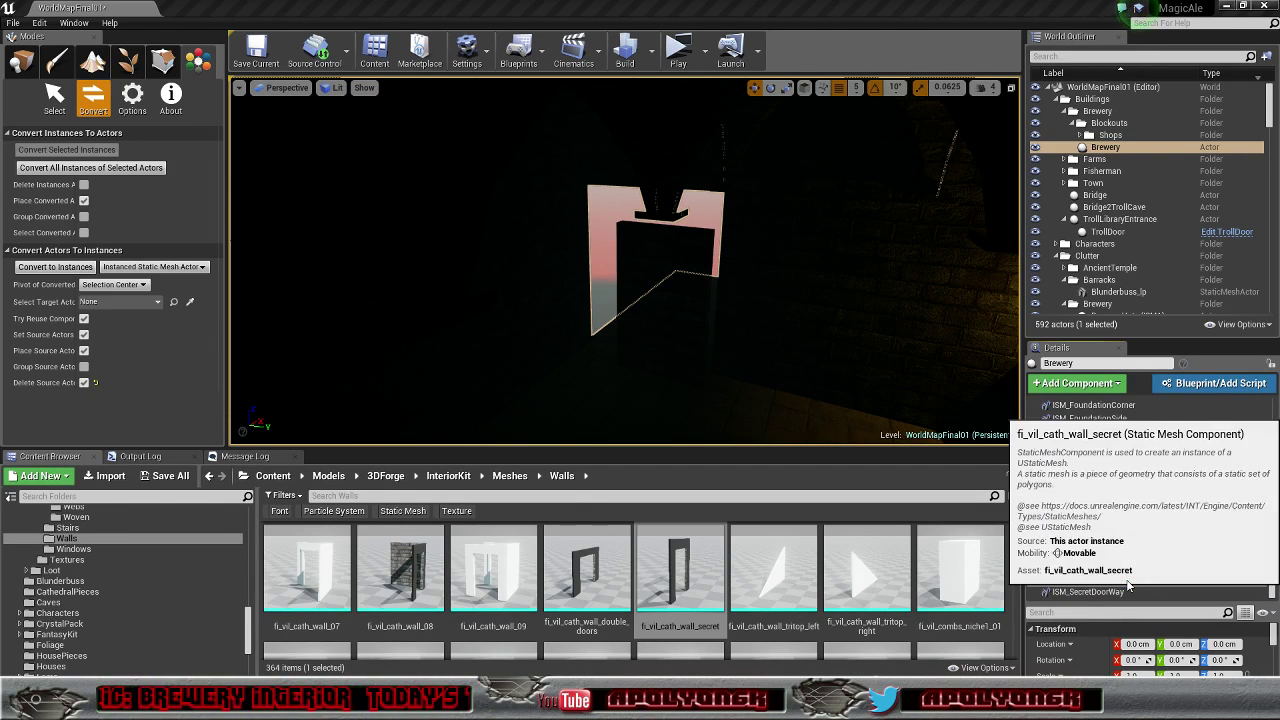
right_click(1085, 580)
click(1130, 510)
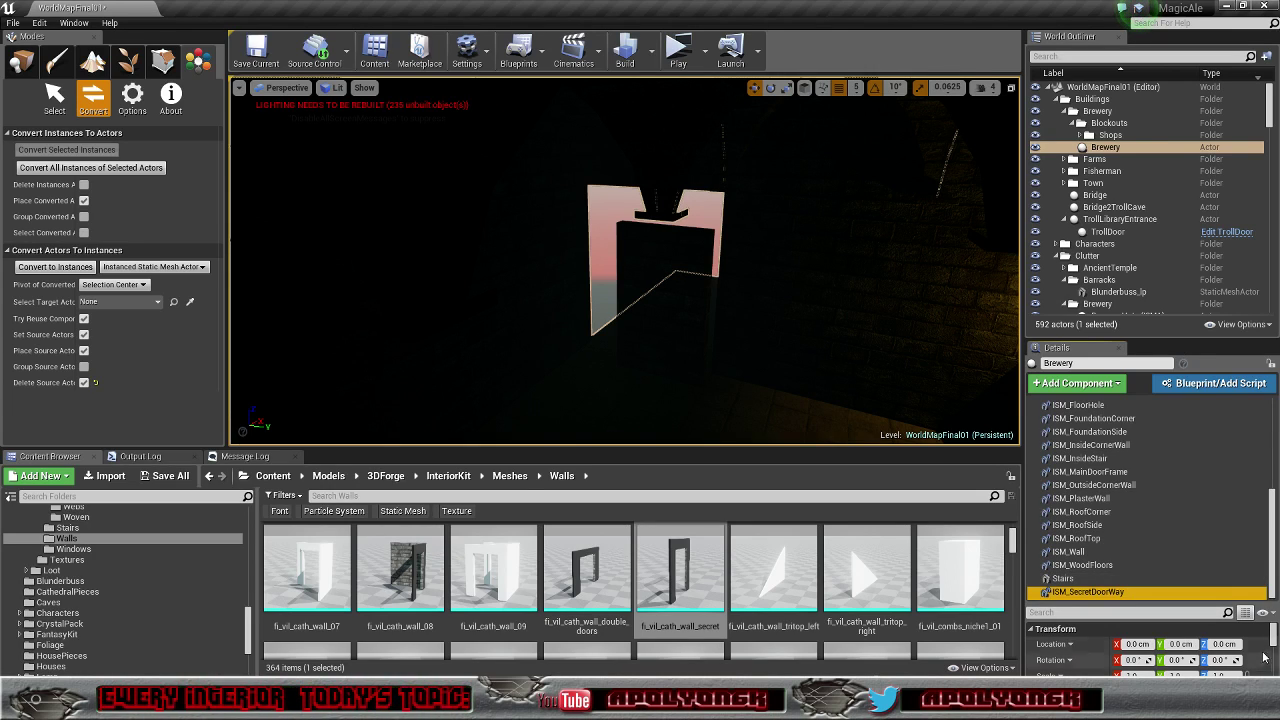
Step: Assign the fi_vil_cath_wall_secret mesh to ISM_SecretDoorWay and add one instance to it
drag(1202, 601, 1200, 451)
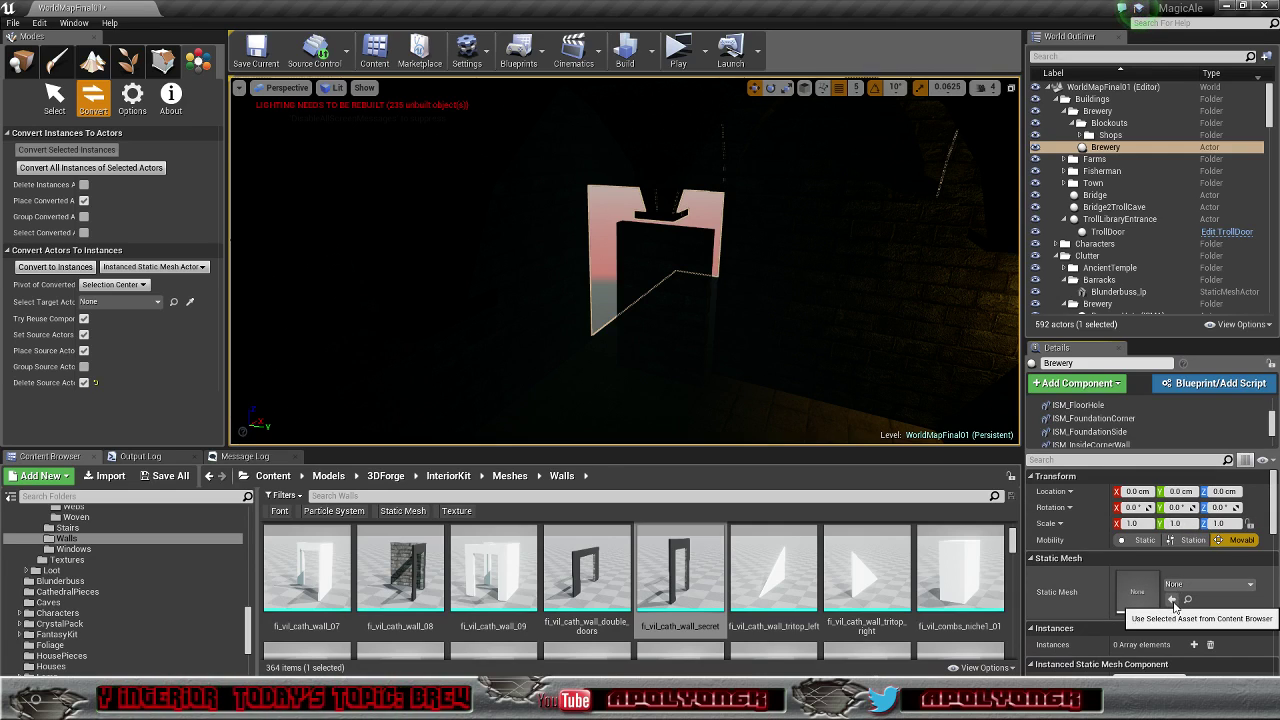
click(1173, 601)
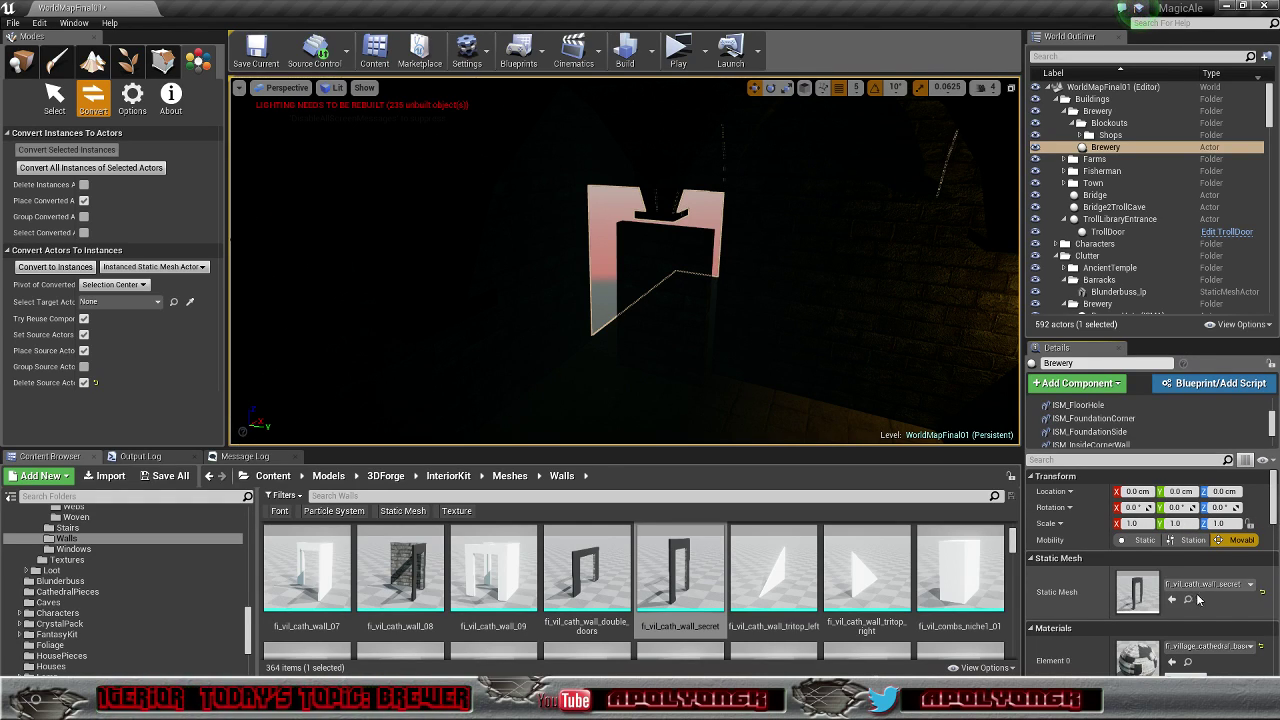
scroll(1155, 600, down, 6)
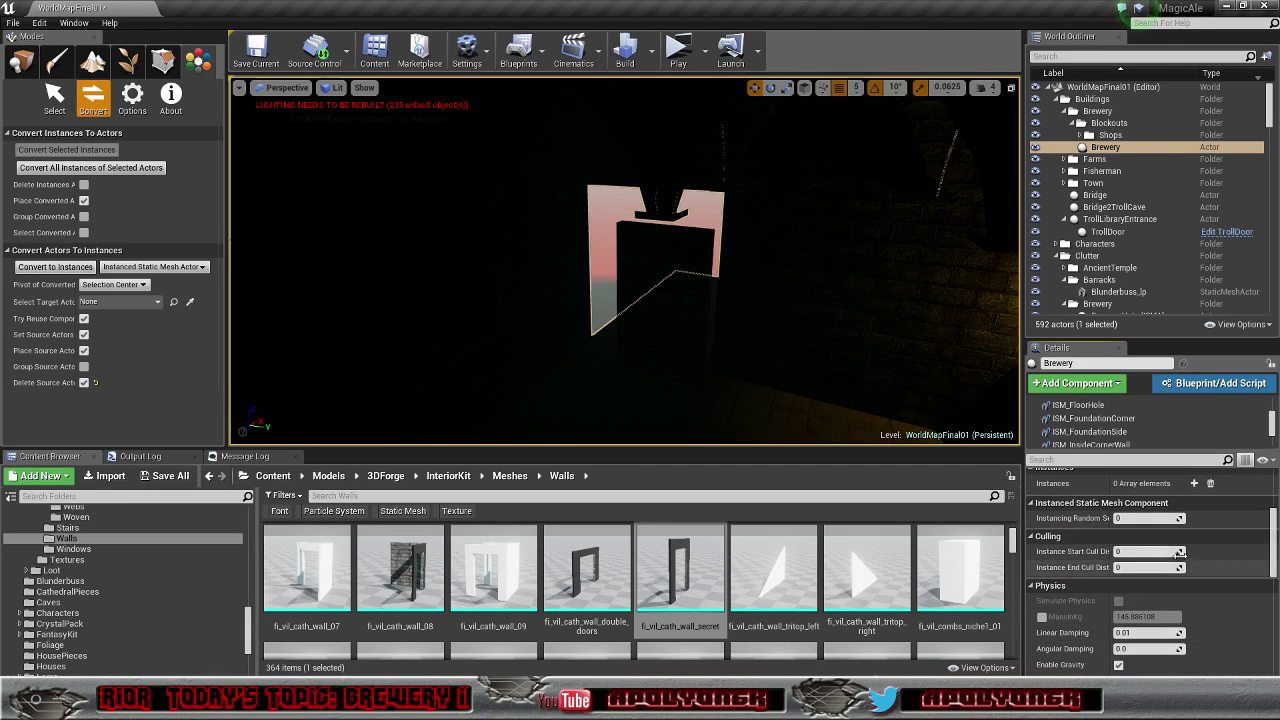
click(1193, 547)
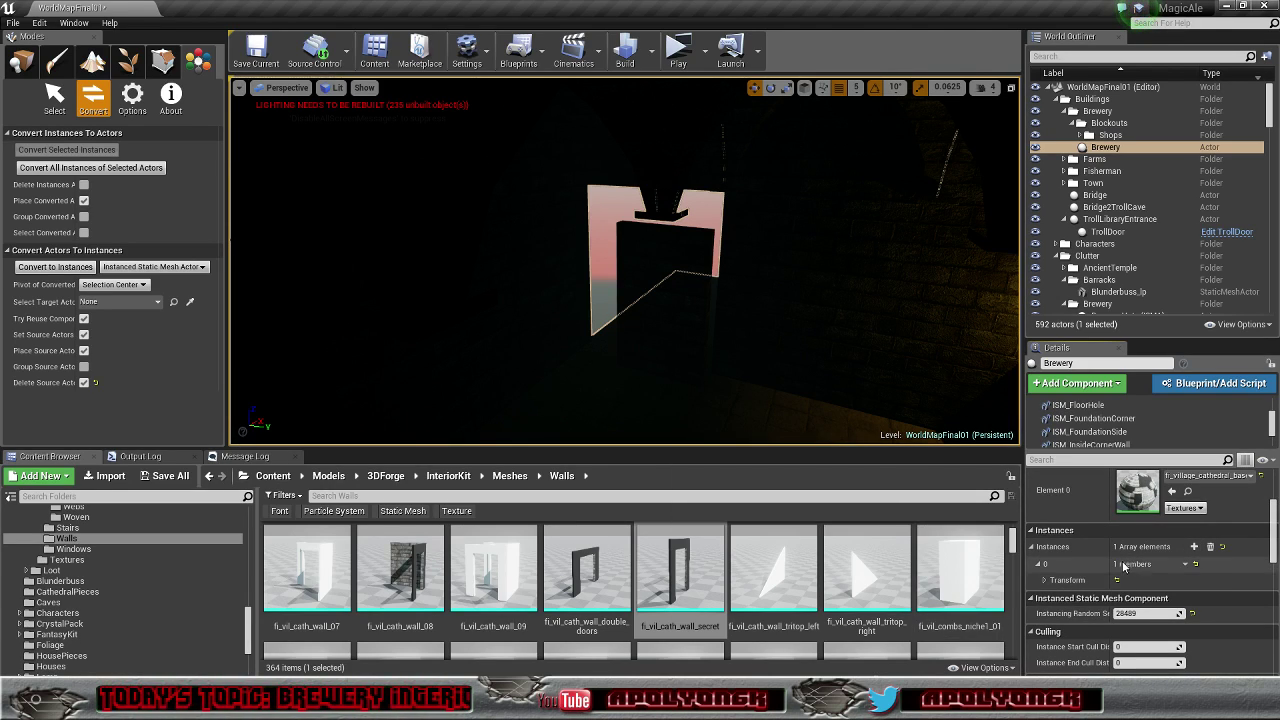
Step: Pull the ISM_SecretDoorWay wall out into the brewery room and set the viewport to Unlit
right_drag(716, 408, 570, 400)
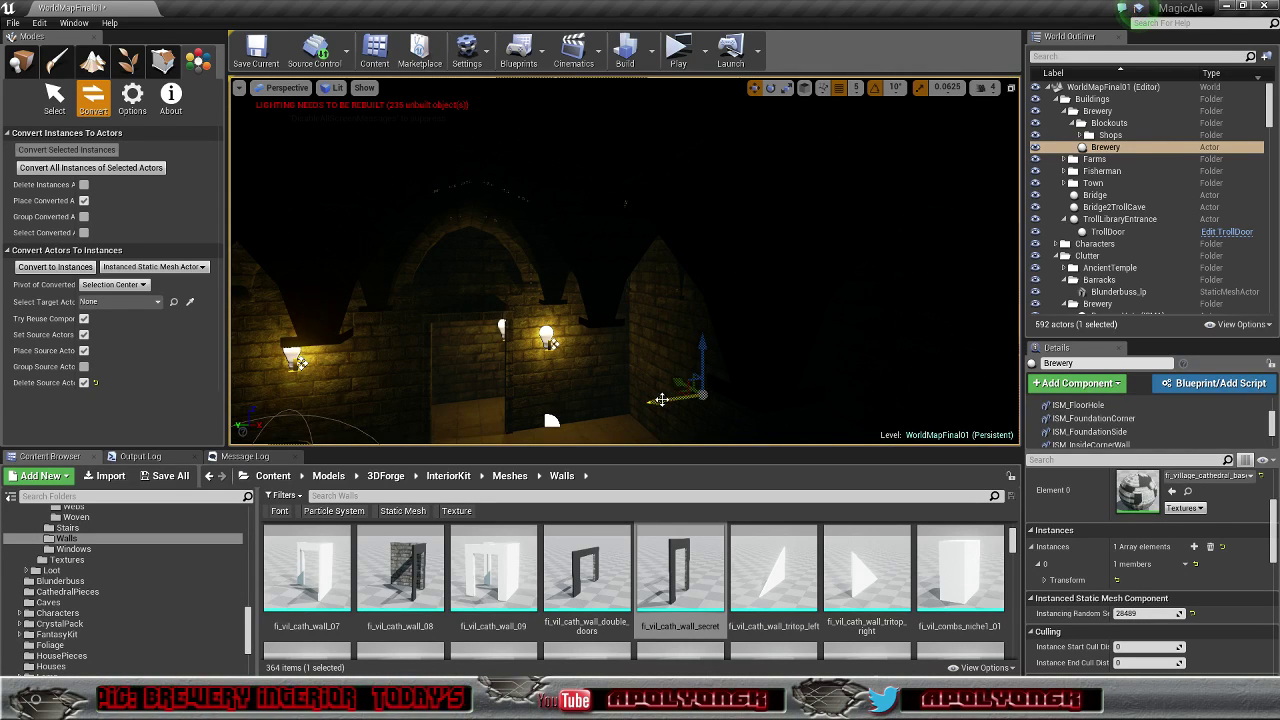
drag(662, 400, 519, 426)
mouse_move(519, 426)
right_down()
mouse_move(580, 442)
mouse_move(540, 430)
right_up()
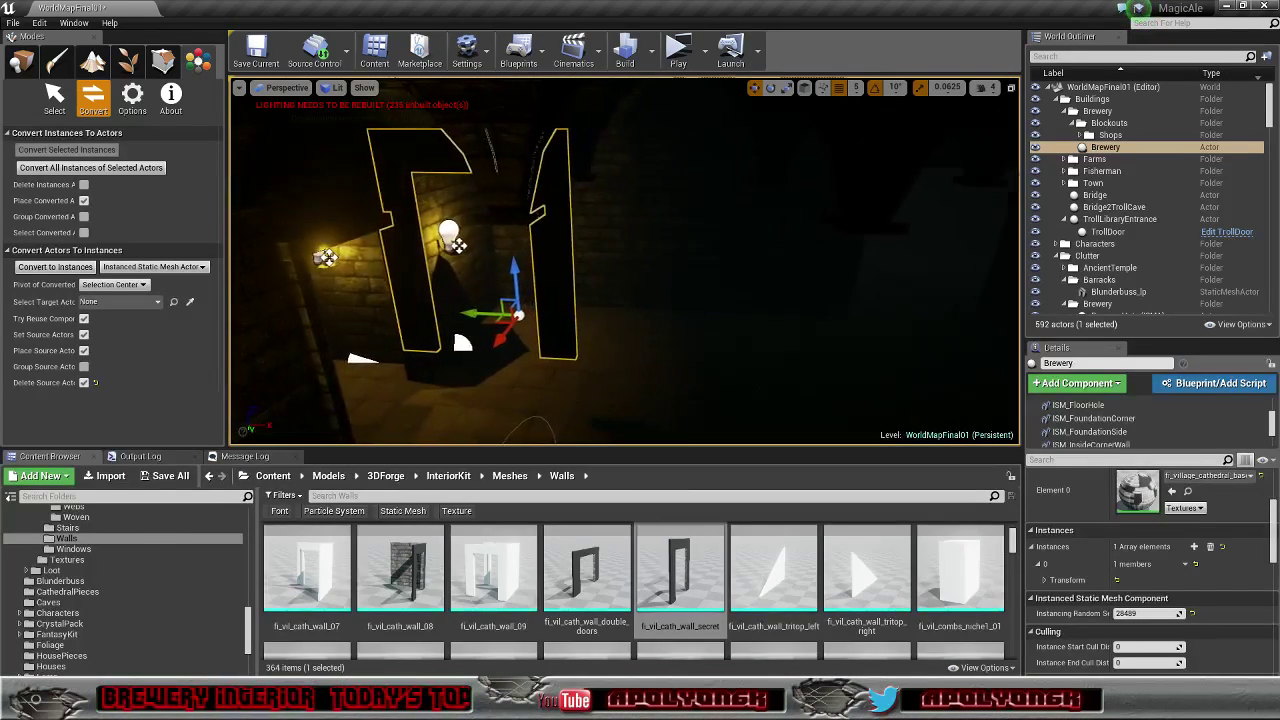
click(333, 87)
click(340, 131)
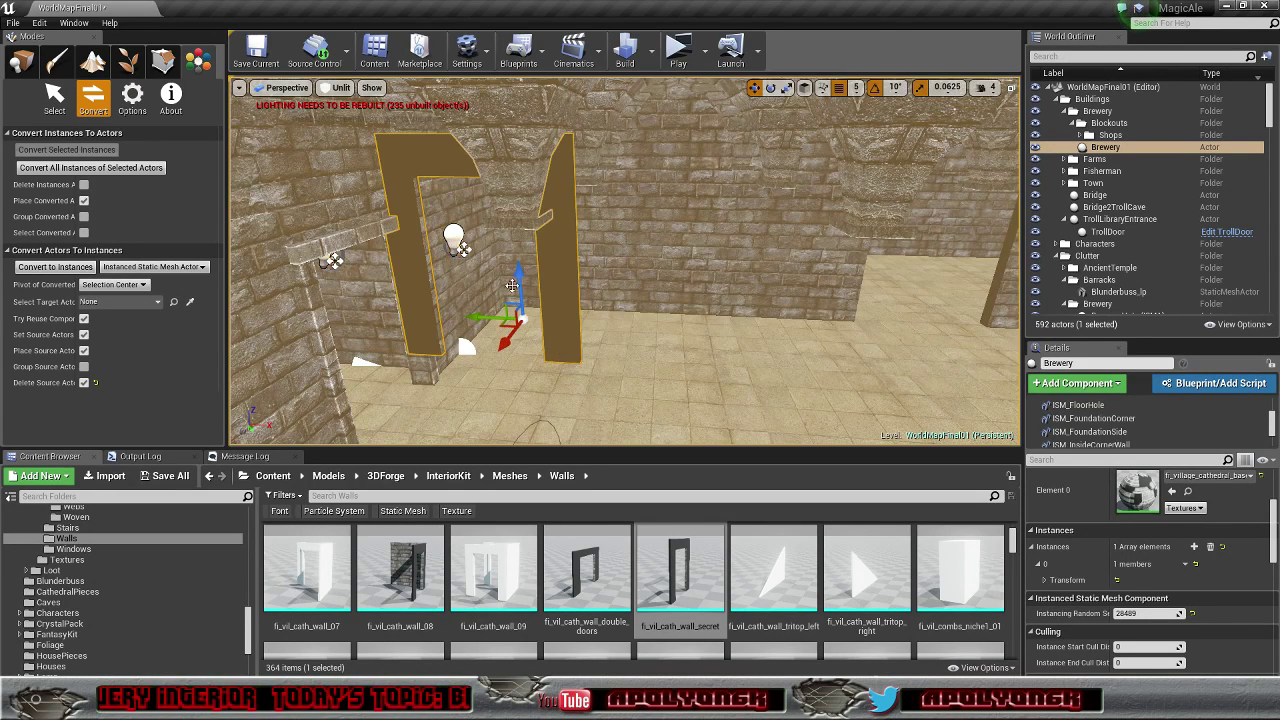
Step: Move the ISM_SecretDoorWay wall frame into the open gap of the room's inner brick wall
drag(461, 316, 818, 322)
right_drag(818, 322, 690, 325)
right_drag(520, 322, 694, 315)
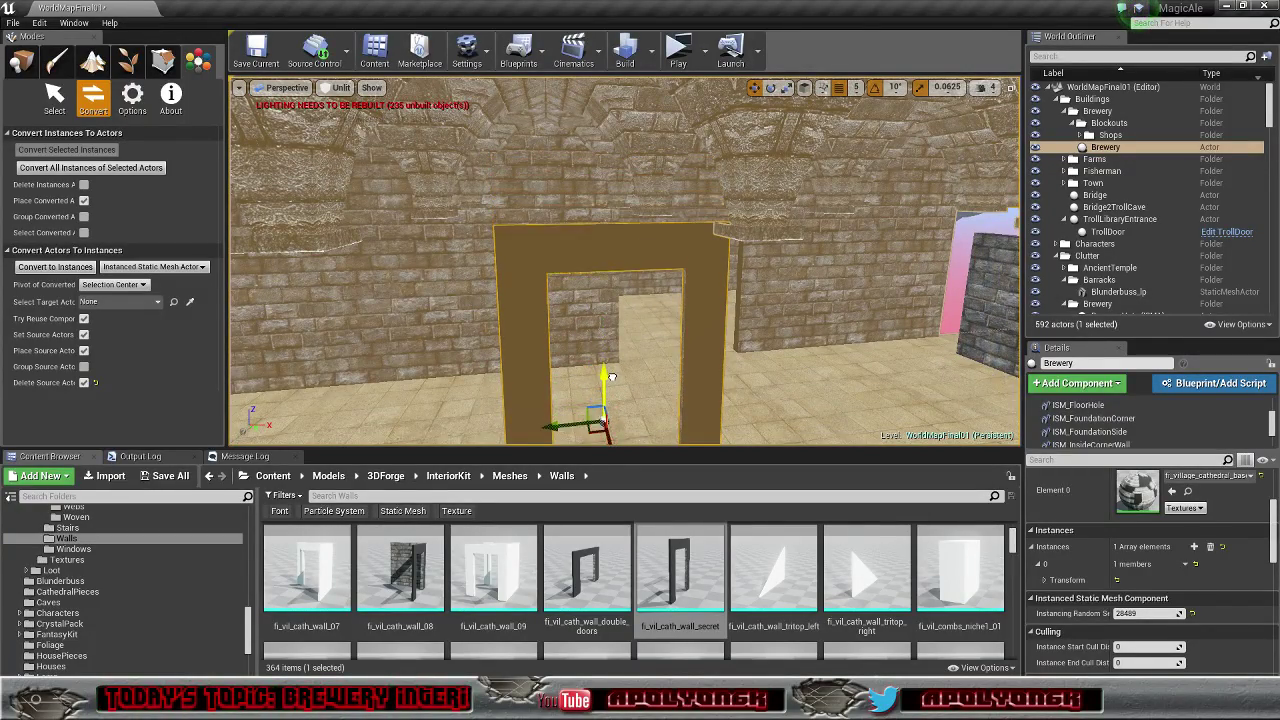
right_drag(614, 388, 850, 392)
right_drag(685, 384, 625, 352)
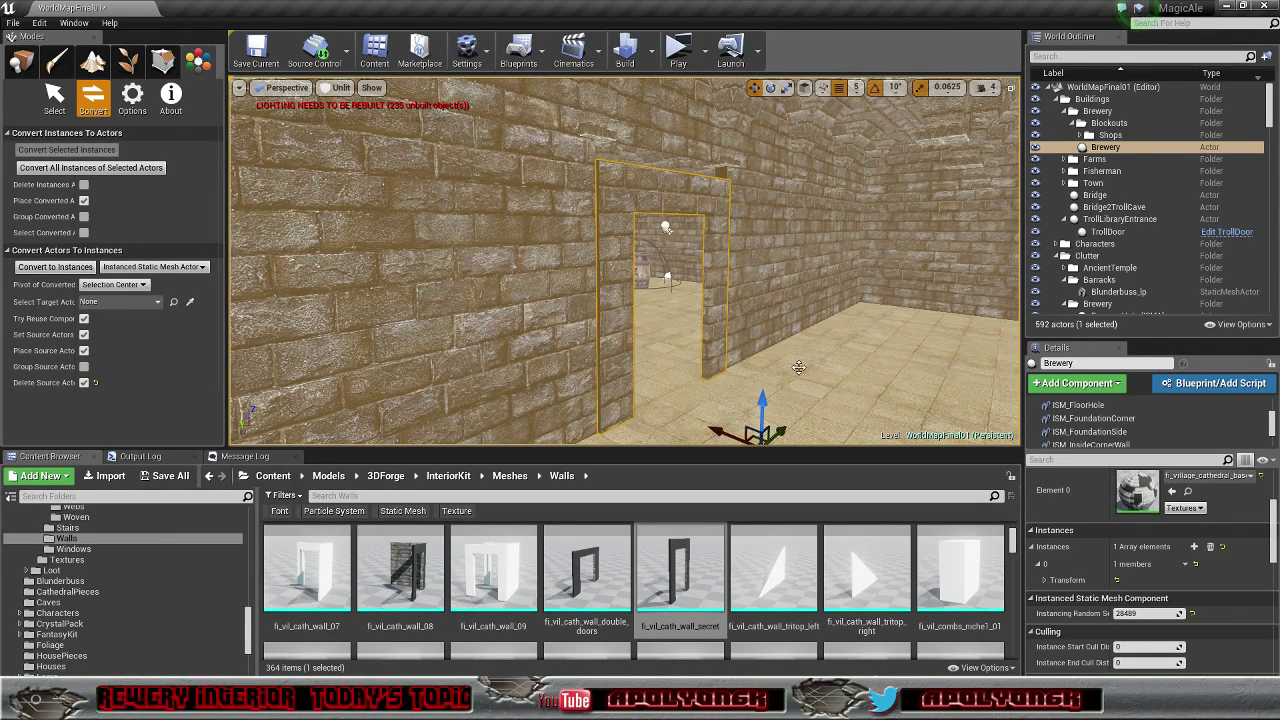
Step: Fine-tune the height and depth of the ISM_SecretDoorWay frame so it sits flush with the surrounding wall
right_drag(798, 367, 830, 408)
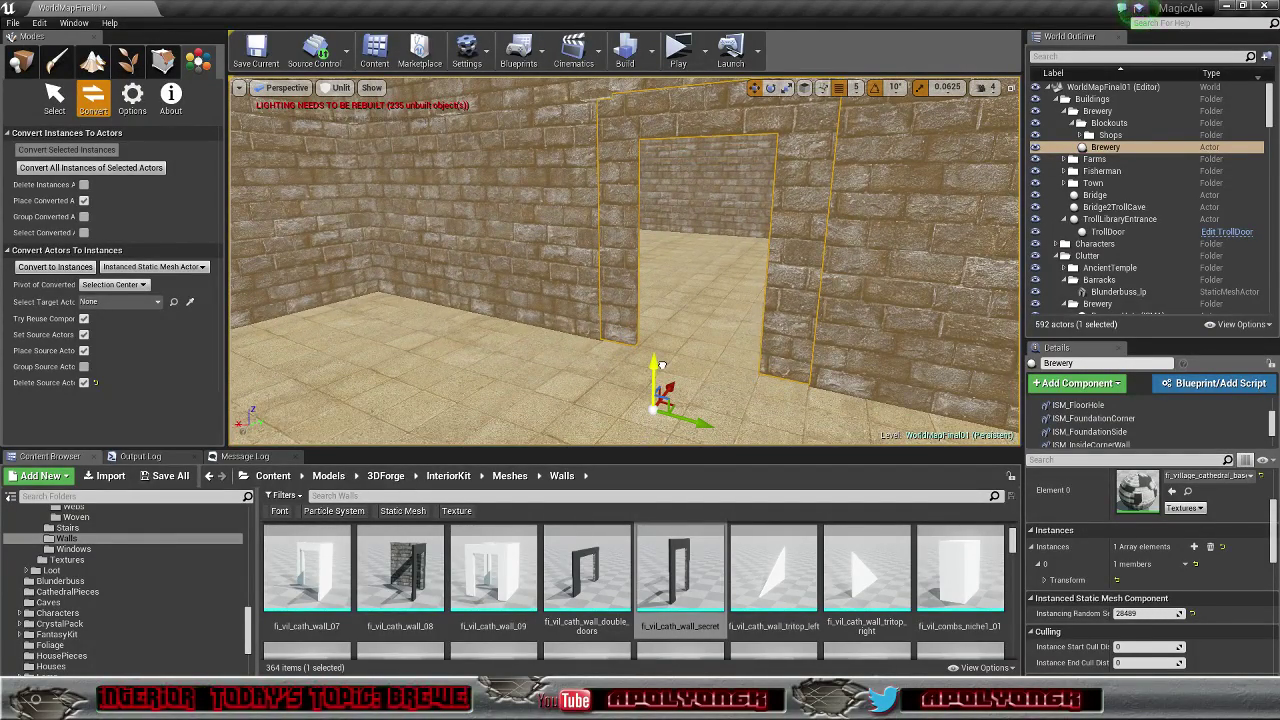
drag(662, 365, 663, 357)
middle_drag(663, 360, 664, 364)
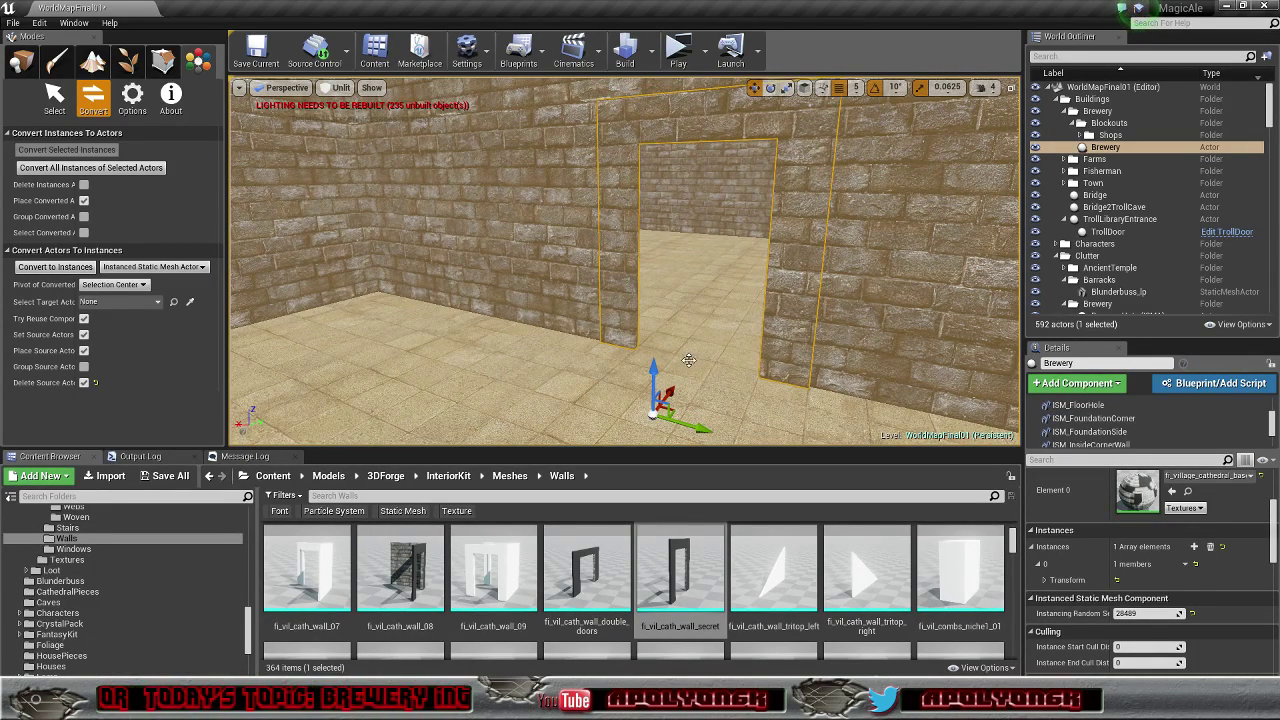
right_drag(688, 360, 668, 376)
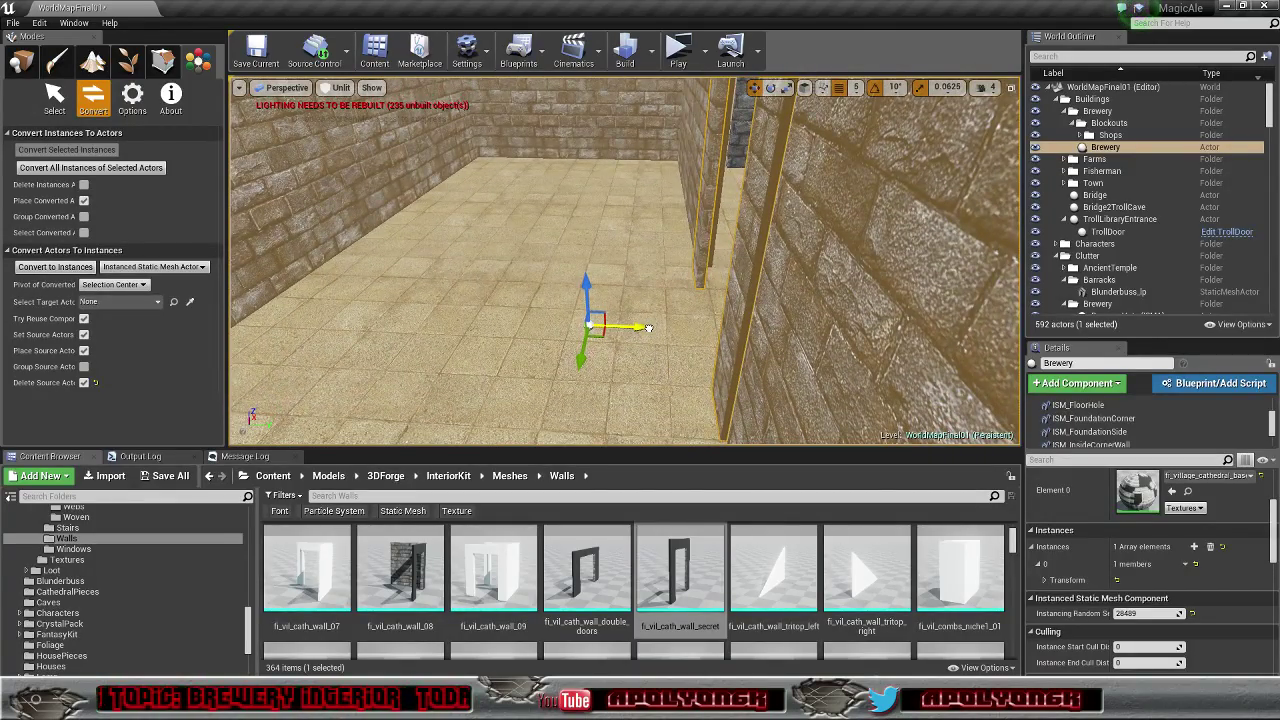
drag(648, 328, 651, 328)
right_drag(652, 328, 555, 328)
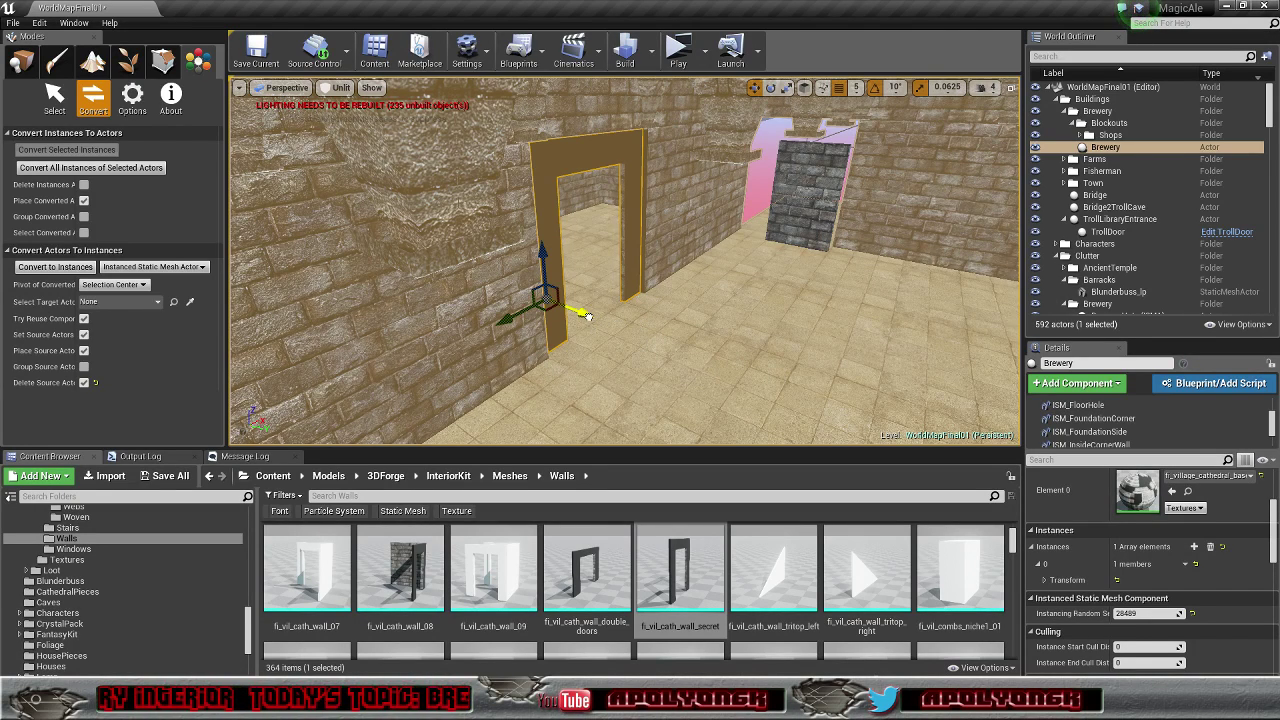
Step: Duplicate the doorway frame component, rotate the copy by -180 degrees and align it to the opposite face of the inner wall
alt+drag(586, 316, 650, 347)
key(e)
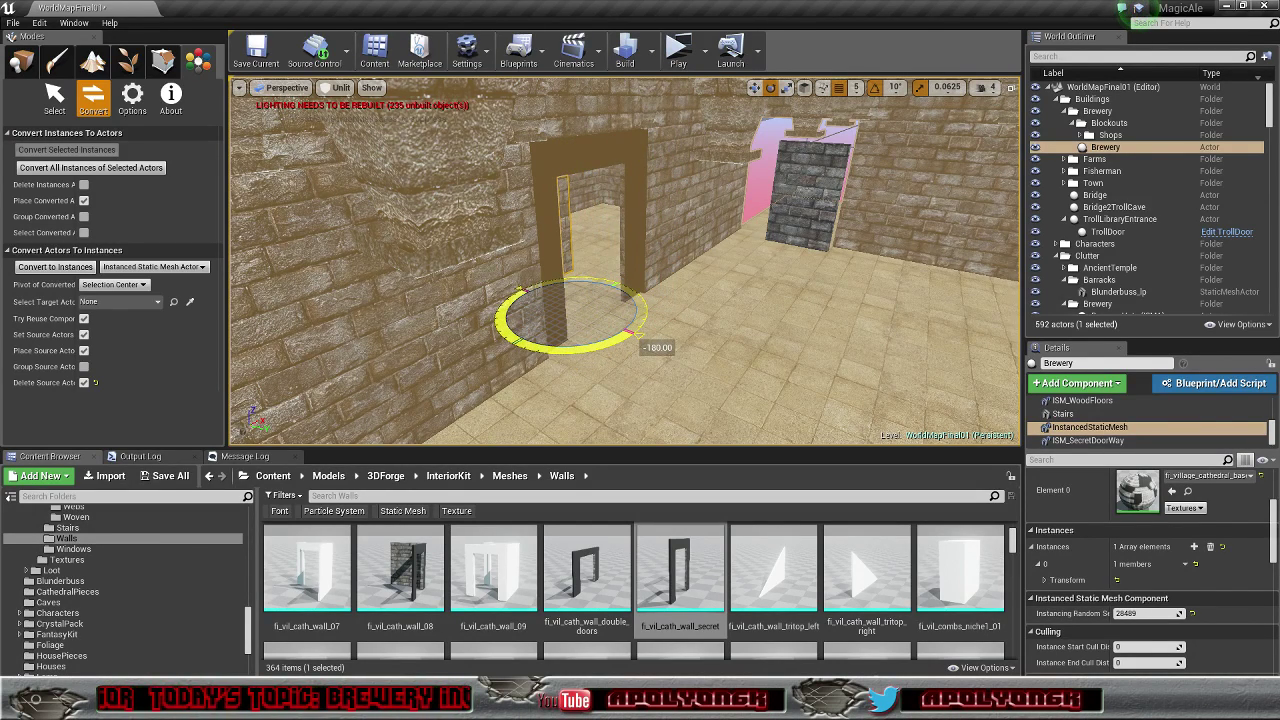
key(w)
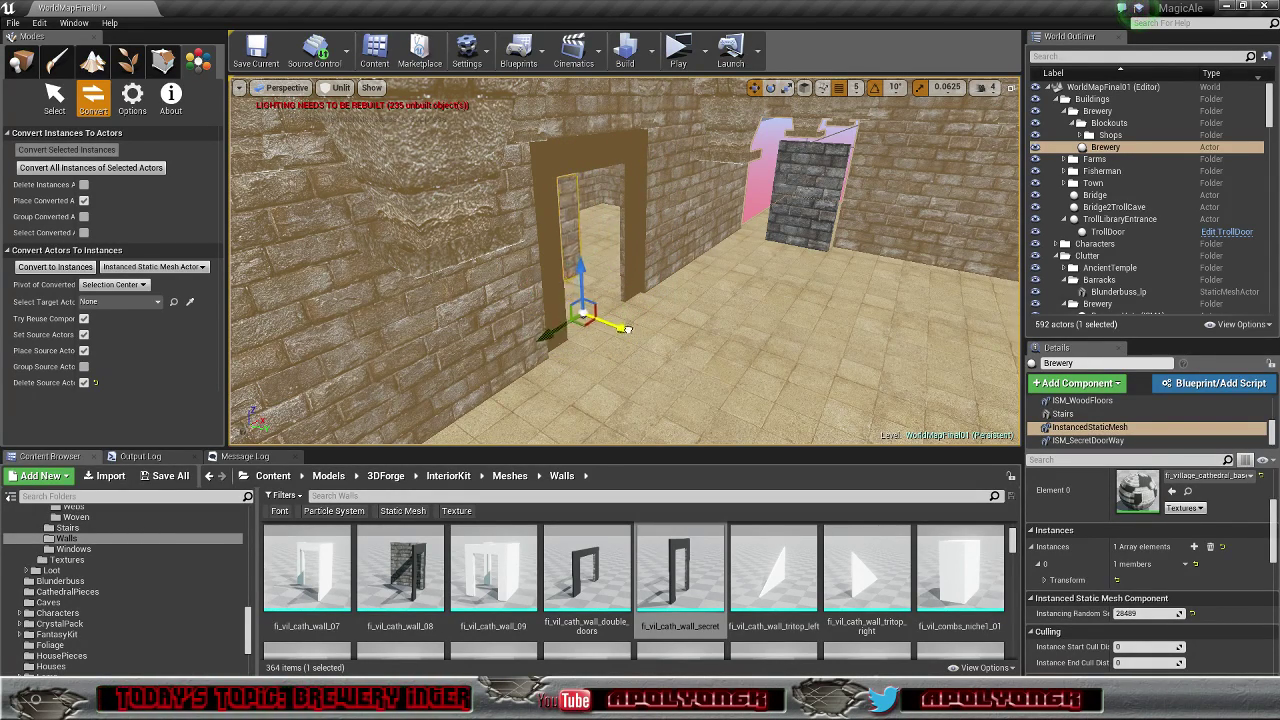
drag(625, 328, 724, 362)
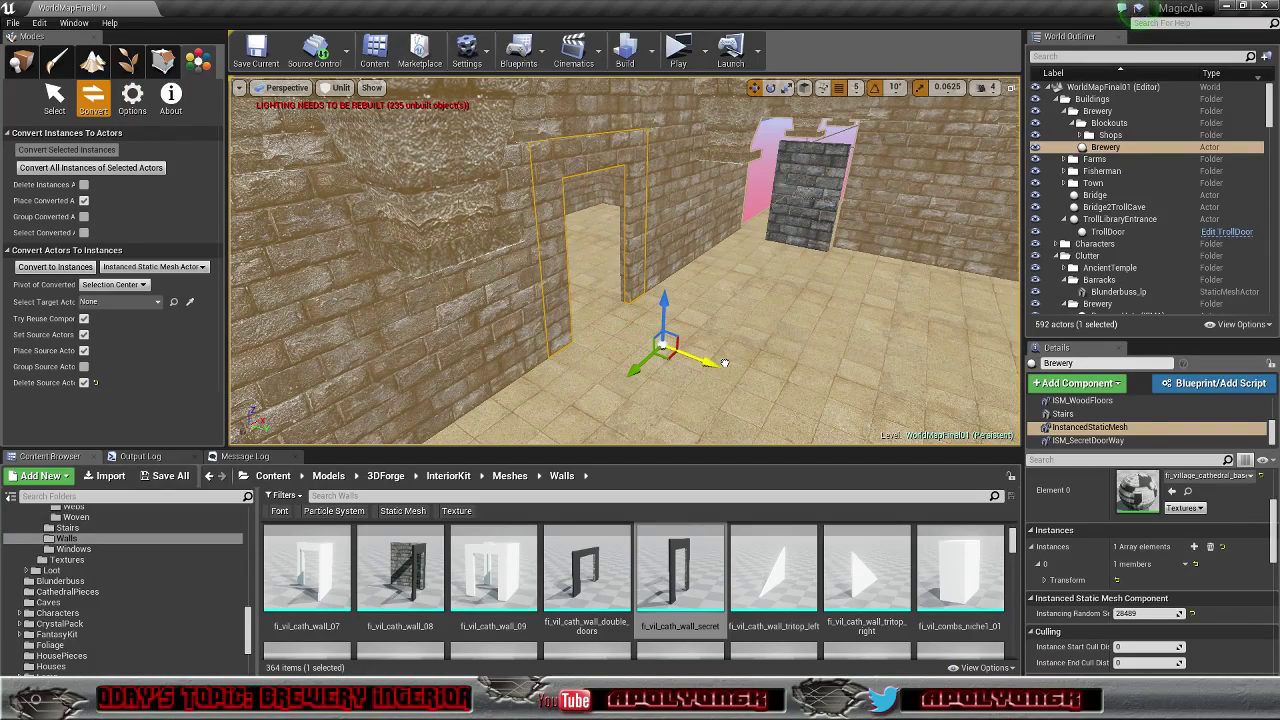
Step: Duplicate the reversed doorway frame into the gap around the cathedral secret door and rotate the copy to line up with that wall
right_drag(640, 290, 490, 235)
right_drag(782, 335, 792, 323)
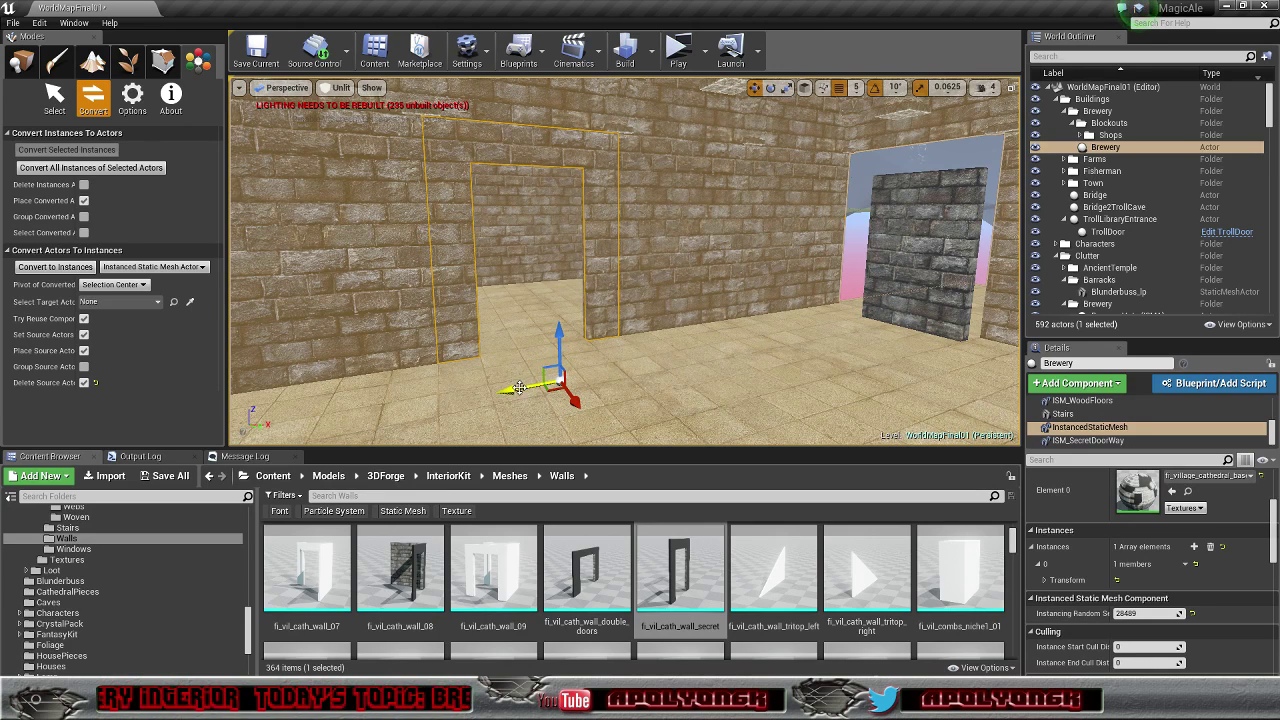
alt+drag(510, 390, 917, 393)
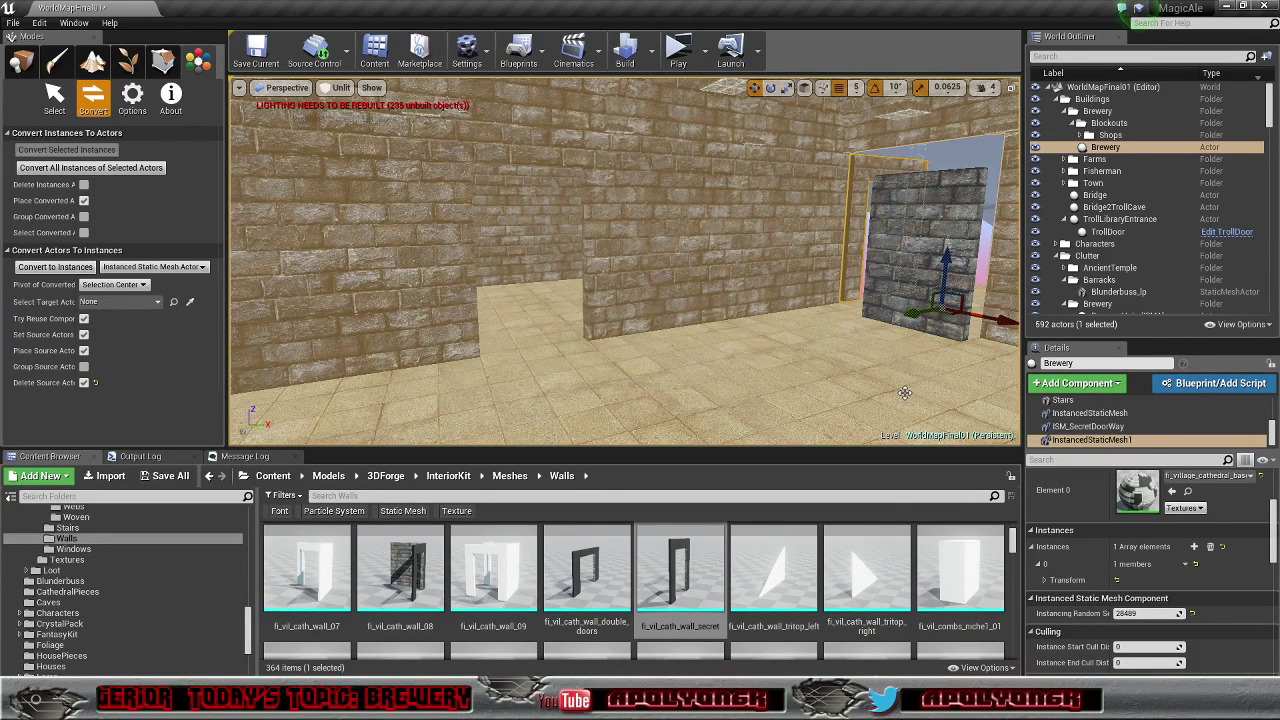
key(e)
drag(978, 323, 843, 329)
key(w)
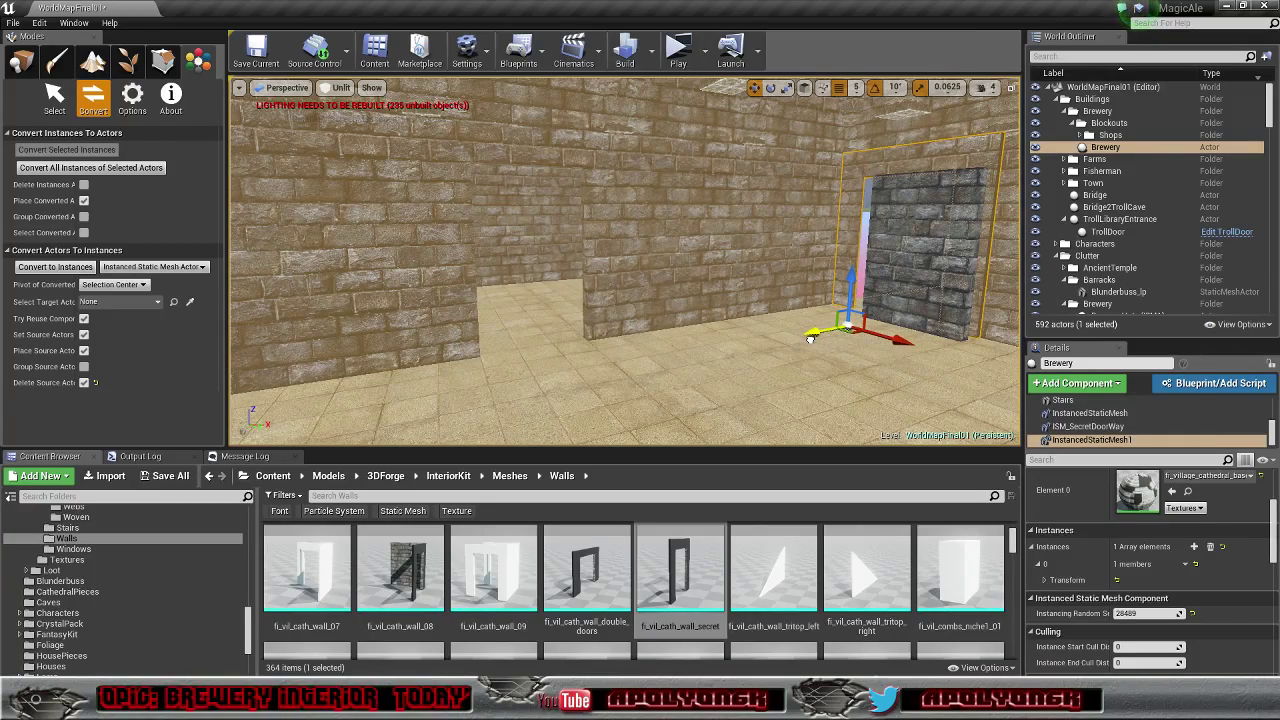
right_drag(813, 338, 880, 350)
right_drag(680, 336, 600, 336)
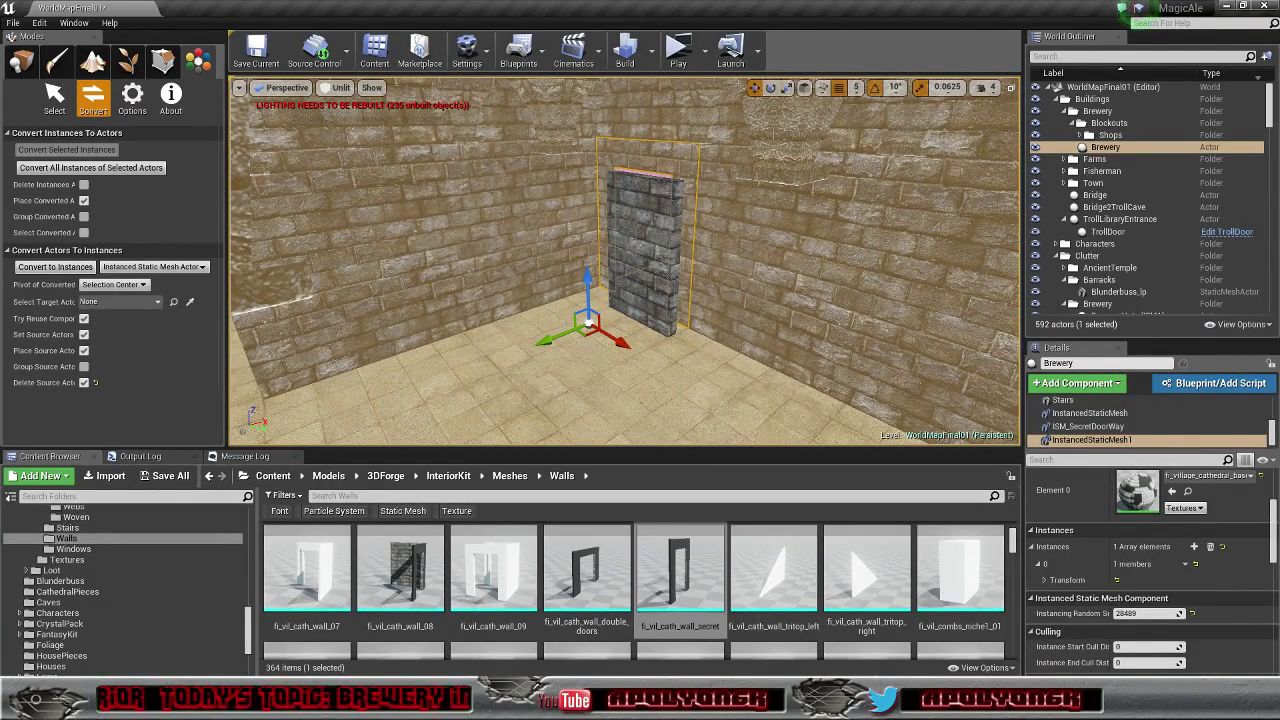
Step: Leave the convert mode for the placement mode and delete the fi_vil_cathwall_secretdoor02 actor from the doorway
key(Escape)
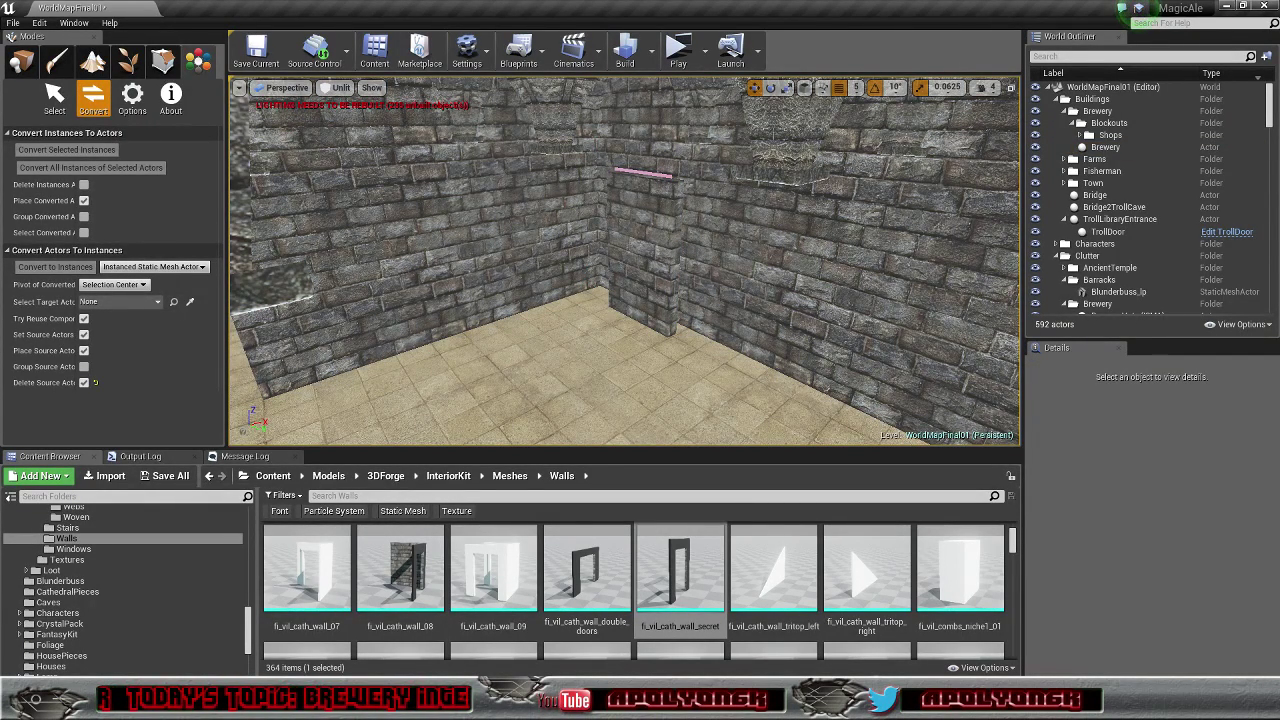
click(21, 62)
click(638, 237)
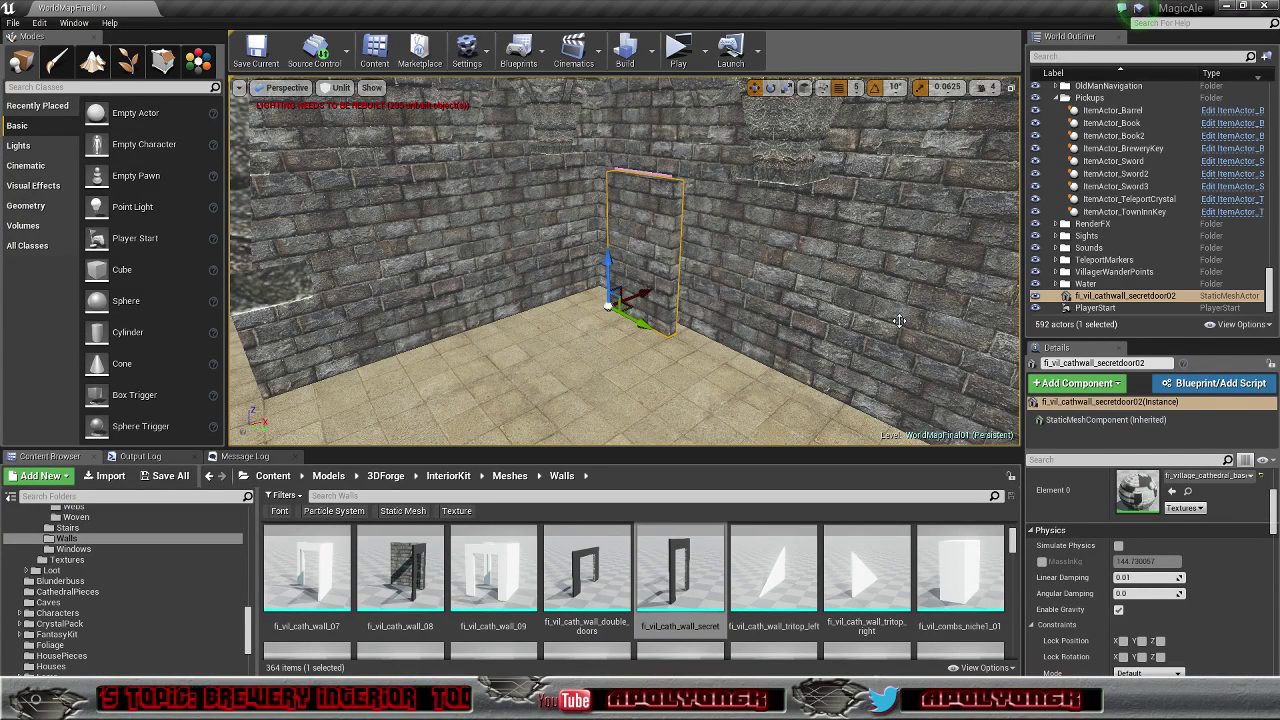
key(Delete)
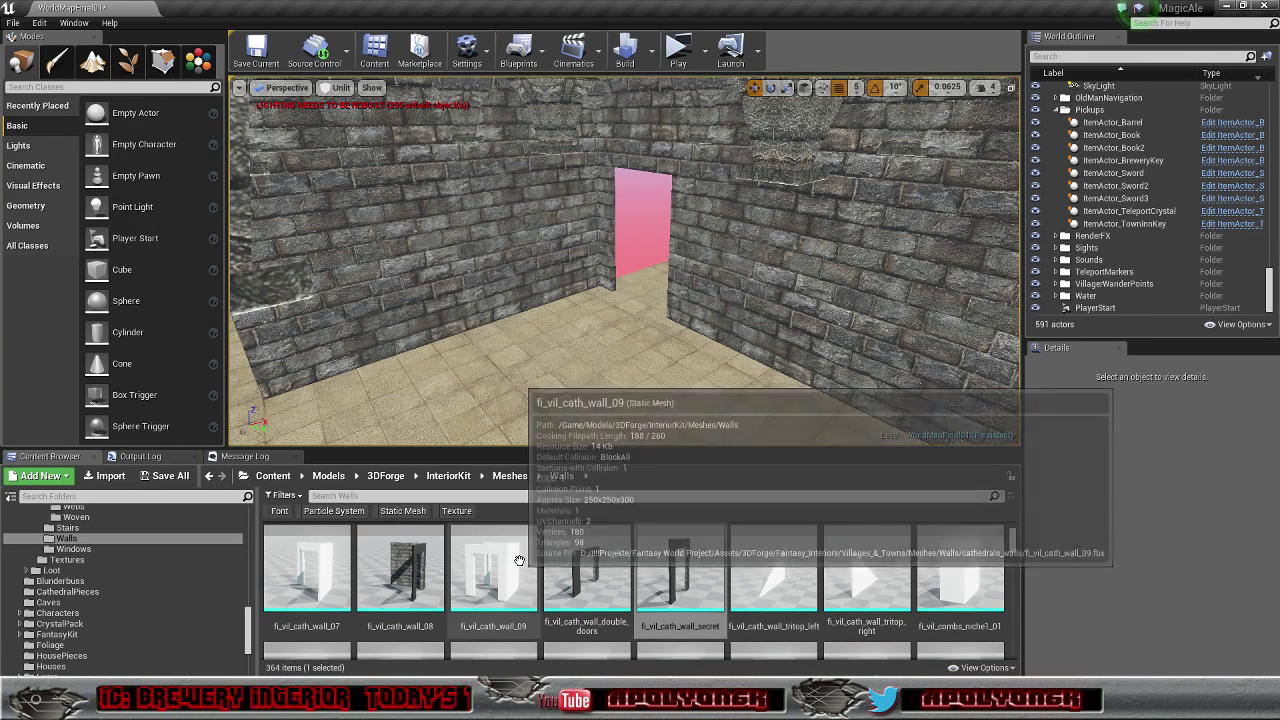
Step: Place the DoorSecret blueprint from the BluePrints/Buildings folder on the floor in the open doorway
drag(249, 641, 254, 543)
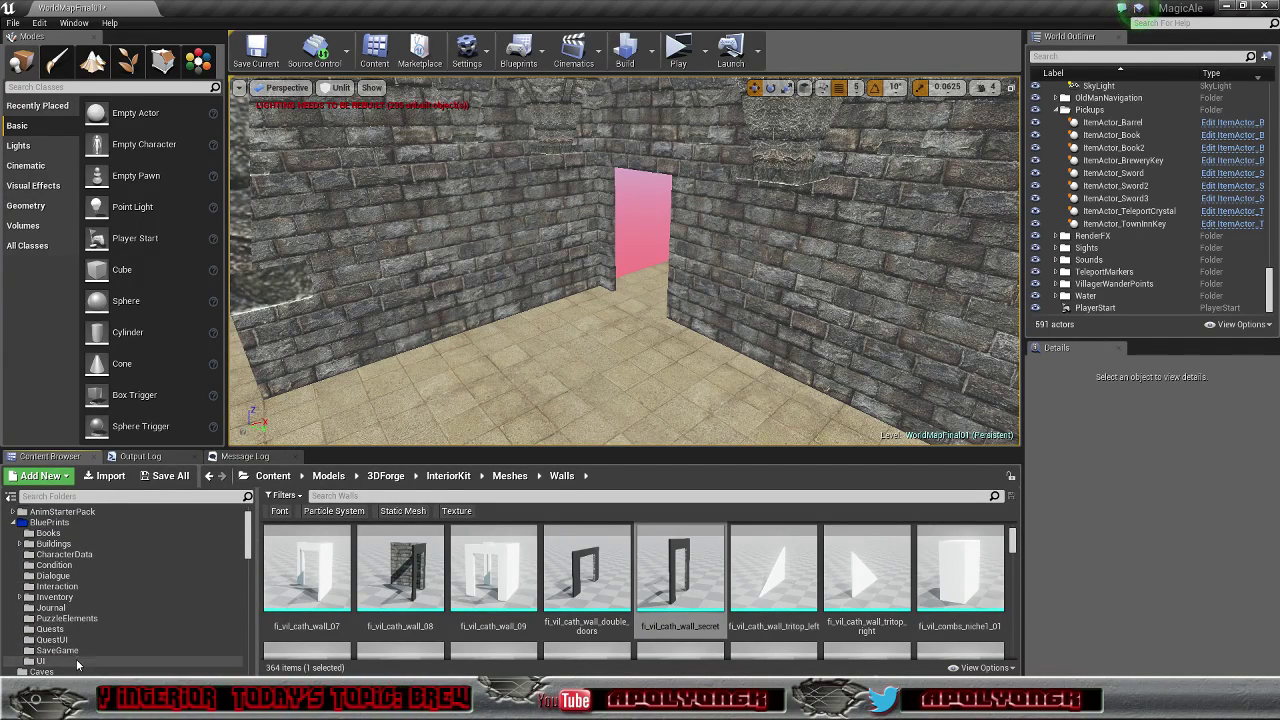
click(66, 618)
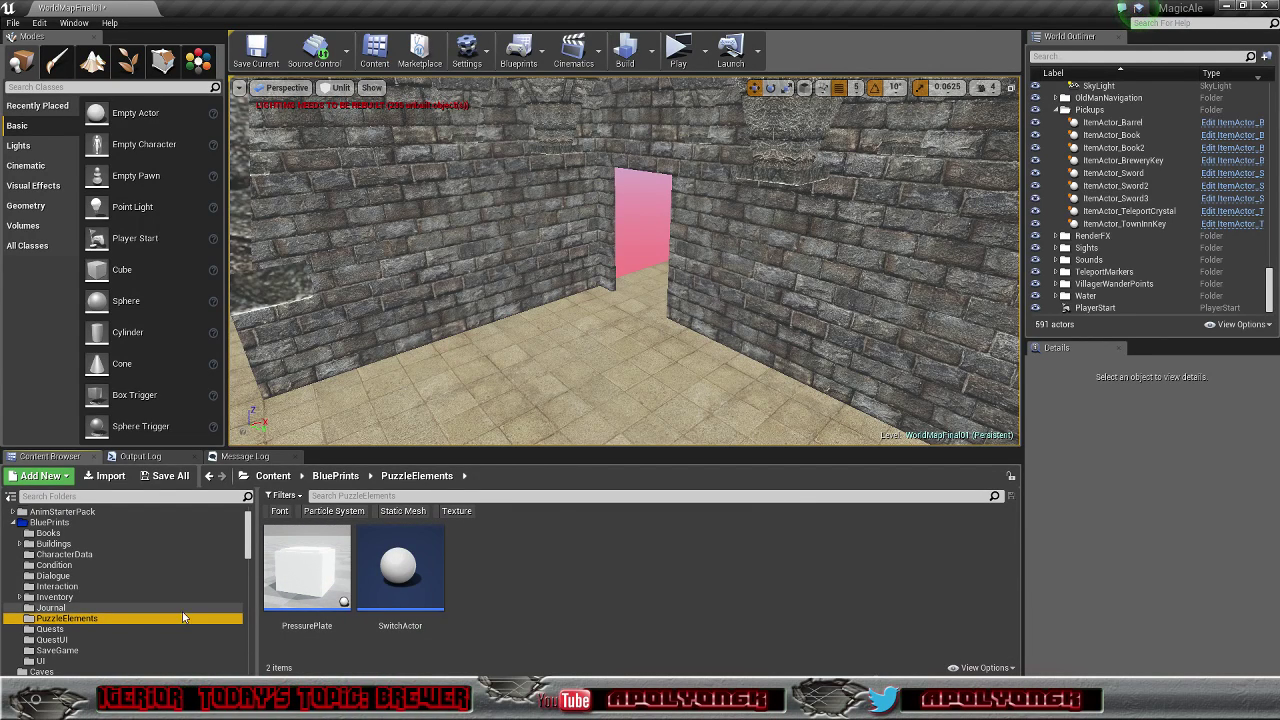
click(55, 543)
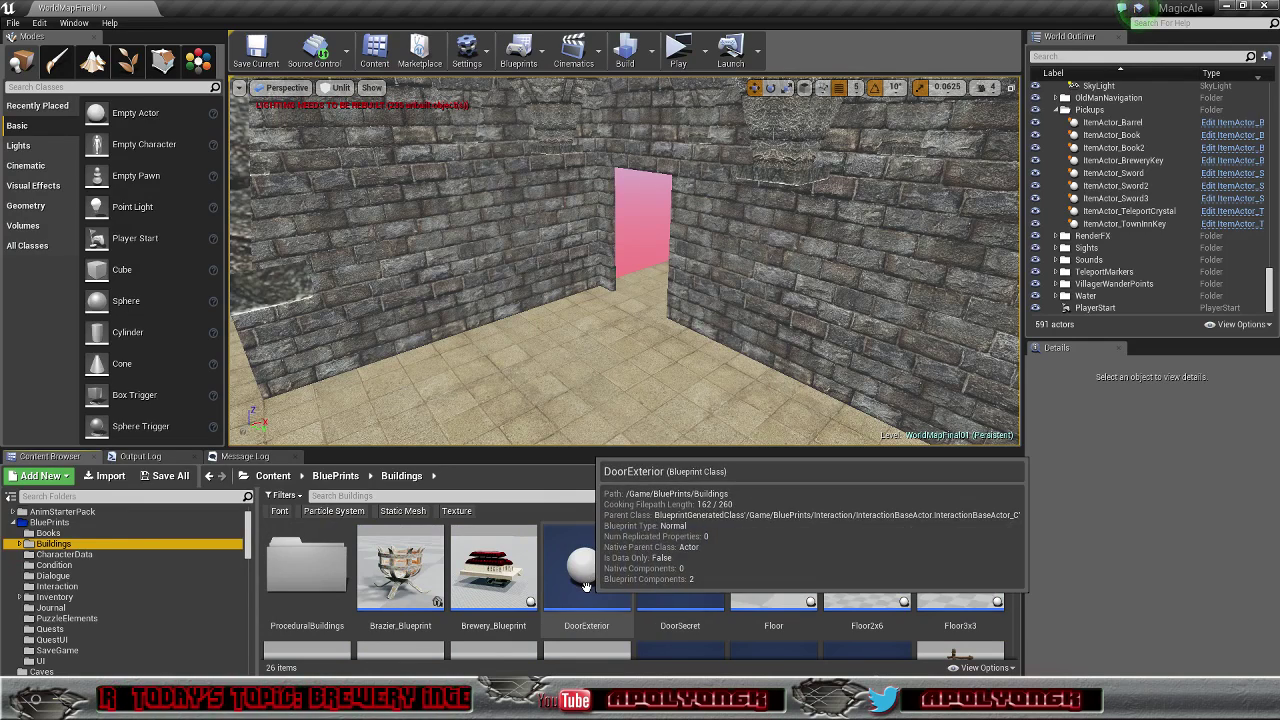
drag(669, 577, 640, 302)
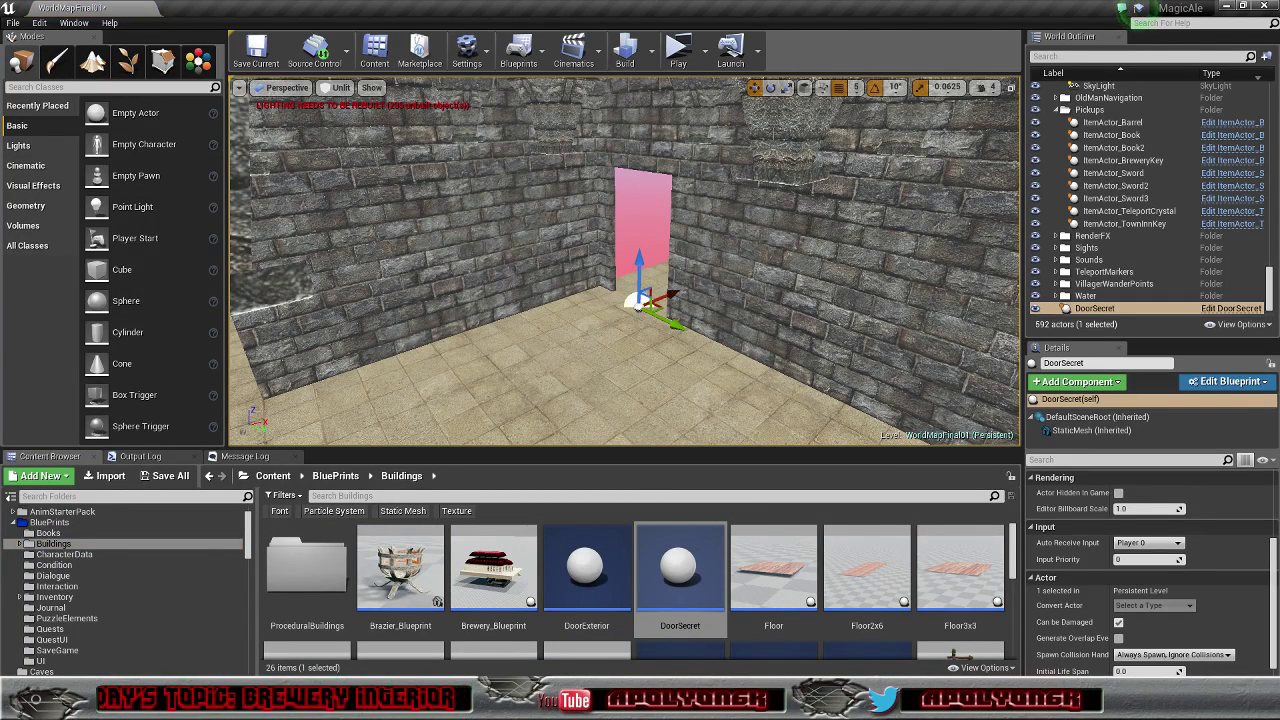
Step: Assign the fi_vil_cathwall_secretdoor02 mesh from the InteriorKit Doors folder to the DoorSecret actor's StaticMesh component
click(1120, 430)
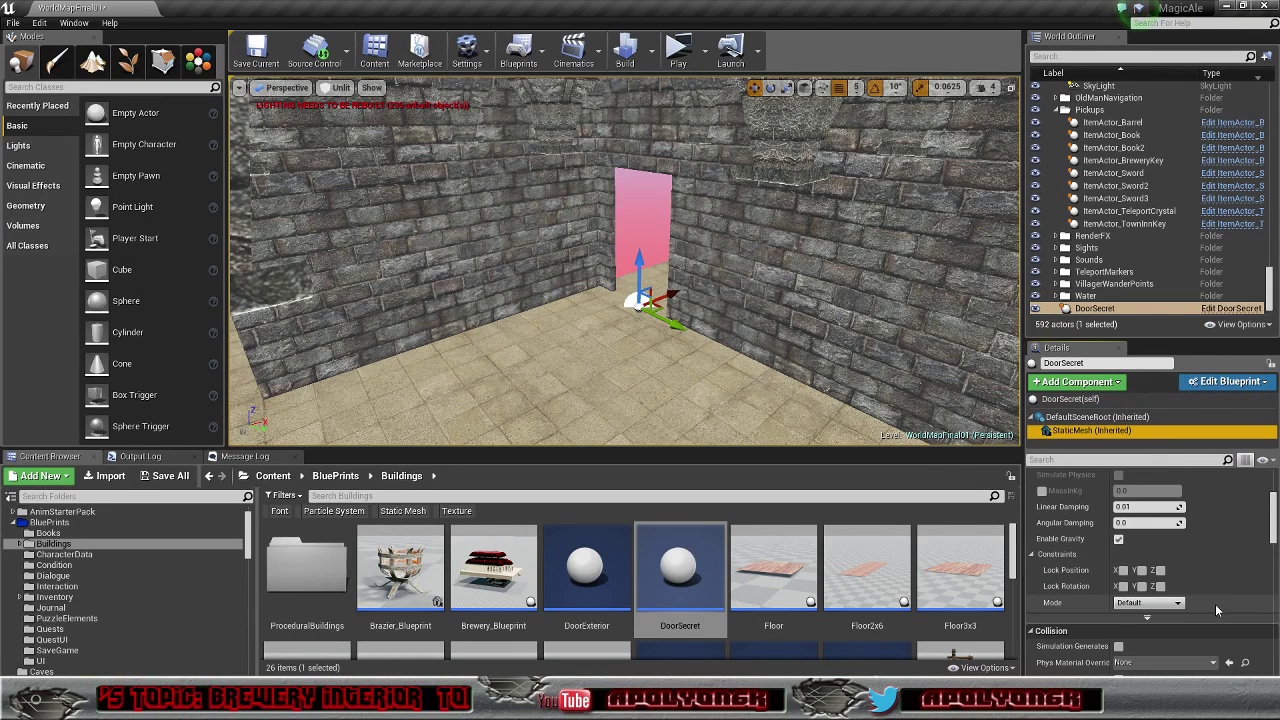
scroll(1227, 569, down, 5)
scroll(1227, 569, up, 5)
scroll(1226, 568, up, 3)
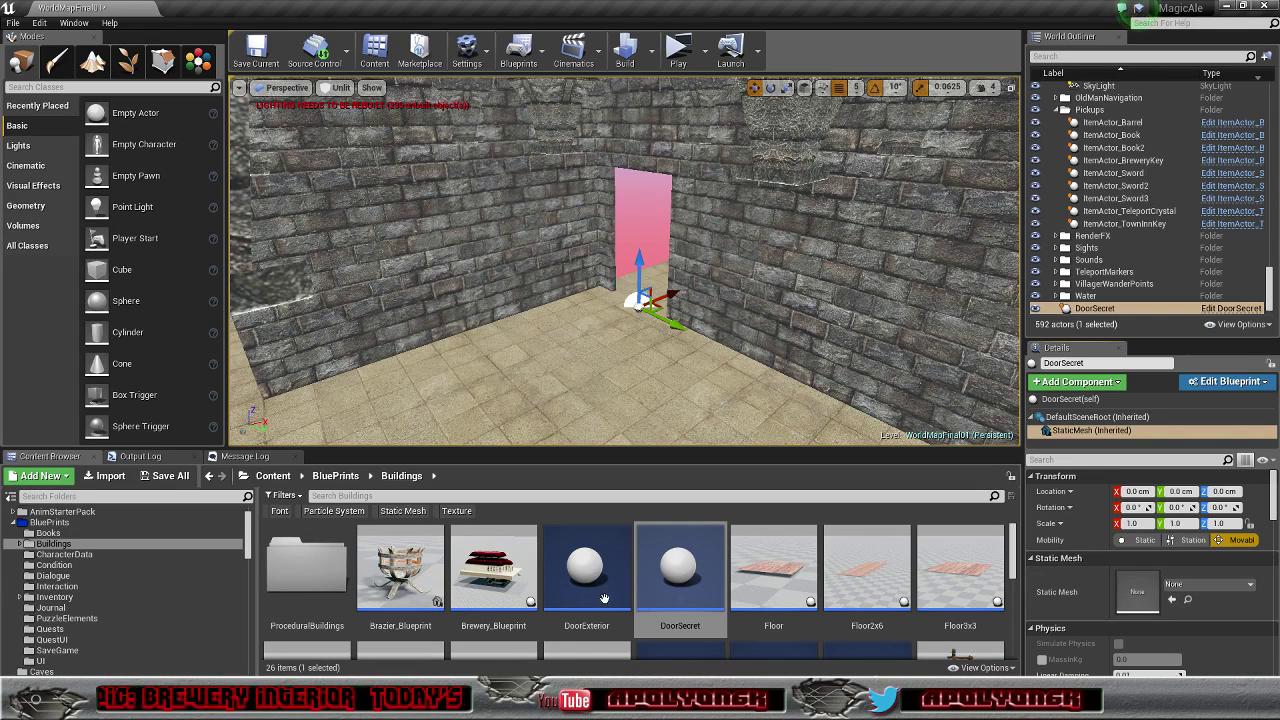
drag(250, 549, 250, 616)
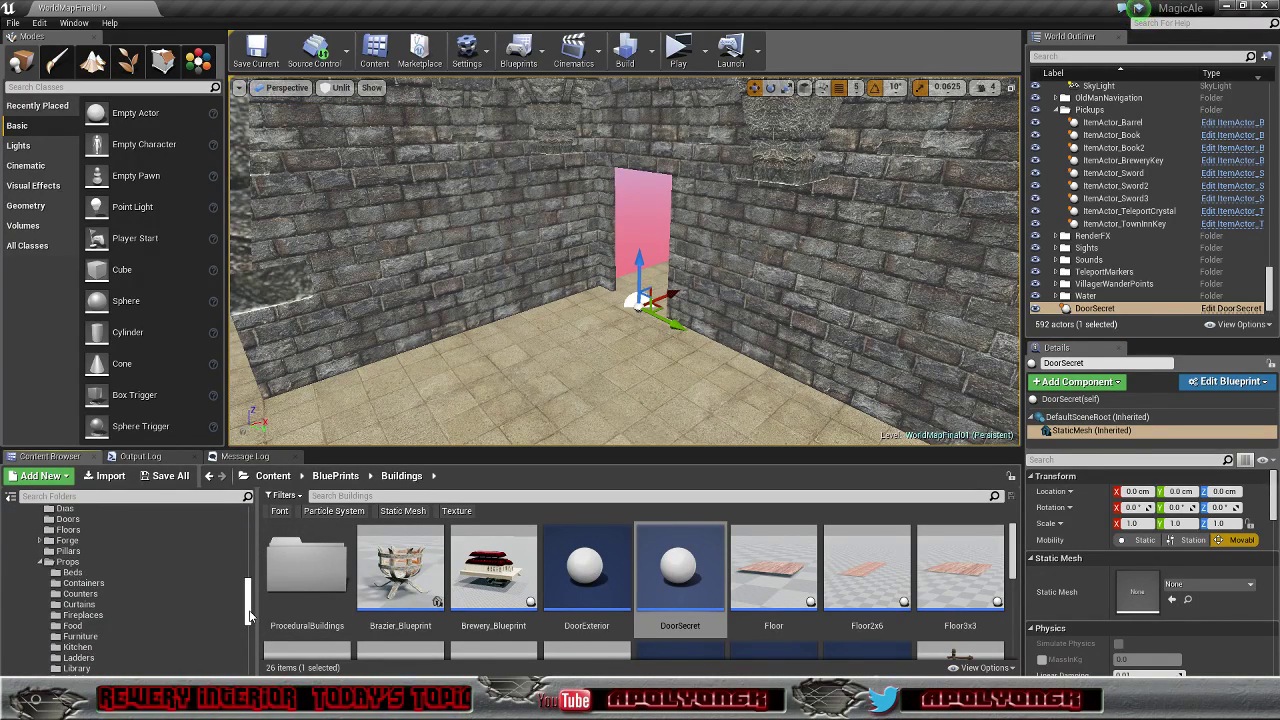
click(68, 520)
click(400, 570)
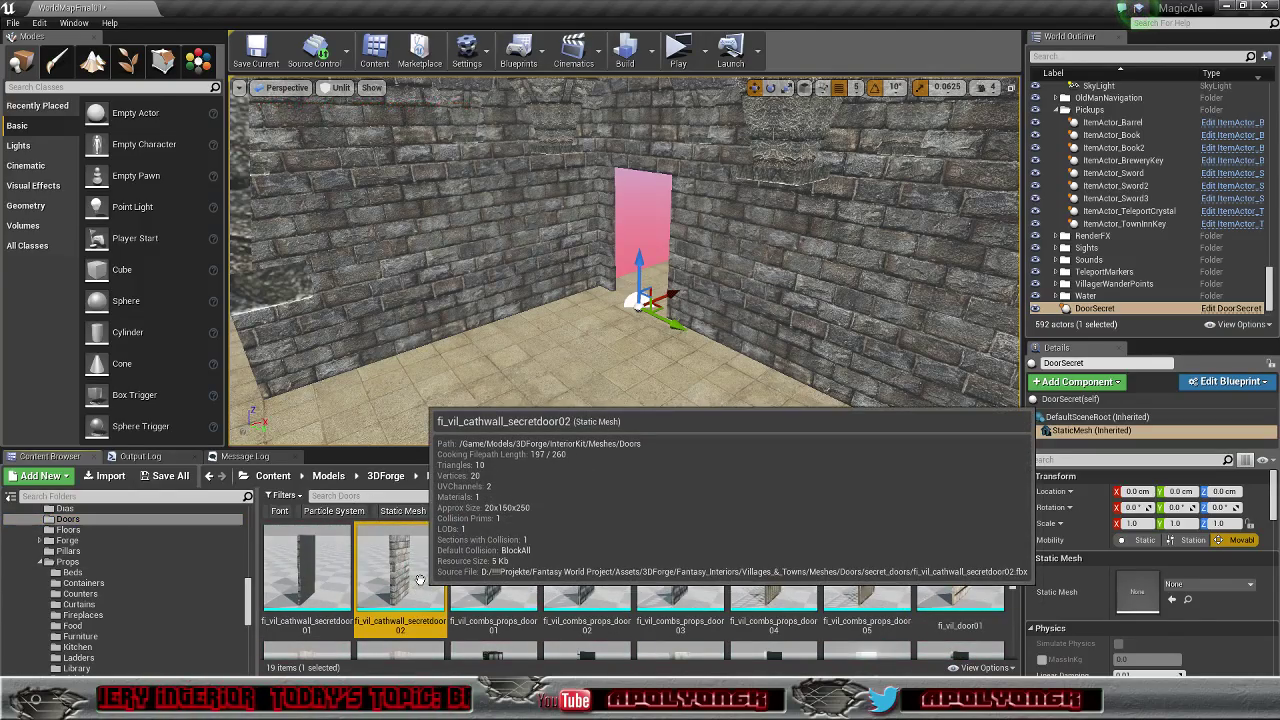
click(1172, 599)
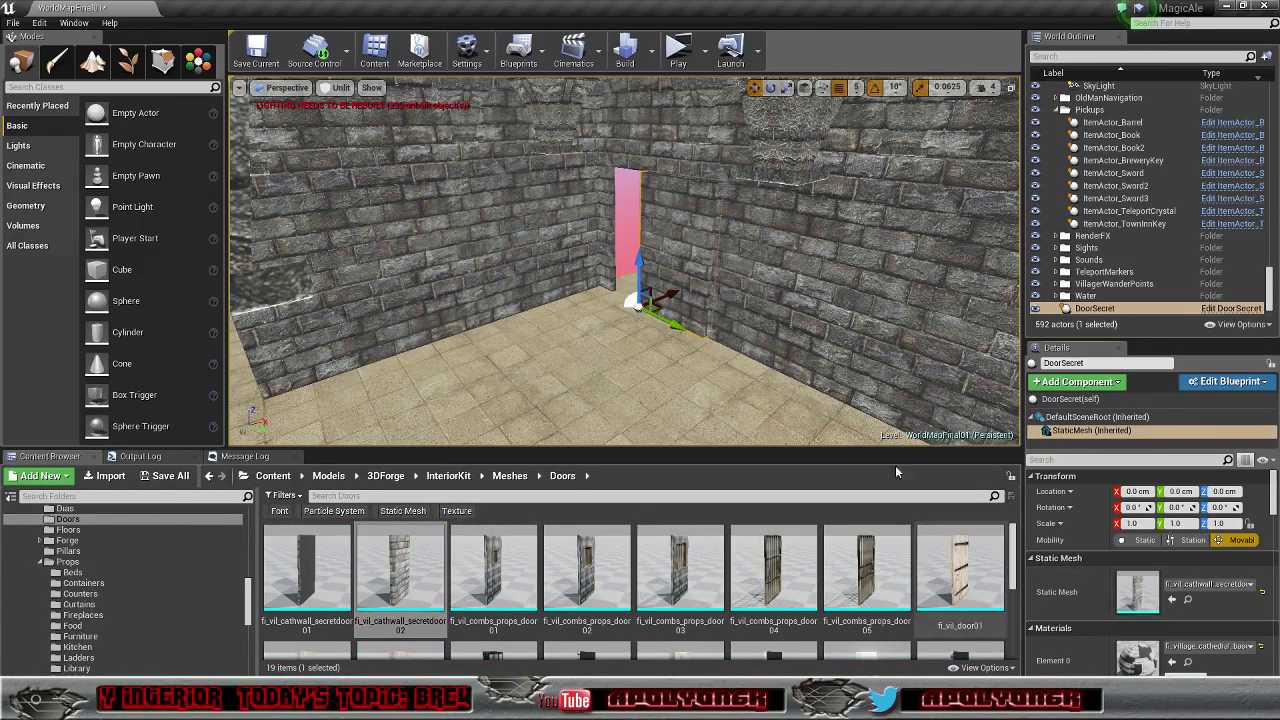
key(w)
right_drag(800, 340, 915, 340)
drag(643, 346, 567, 344)
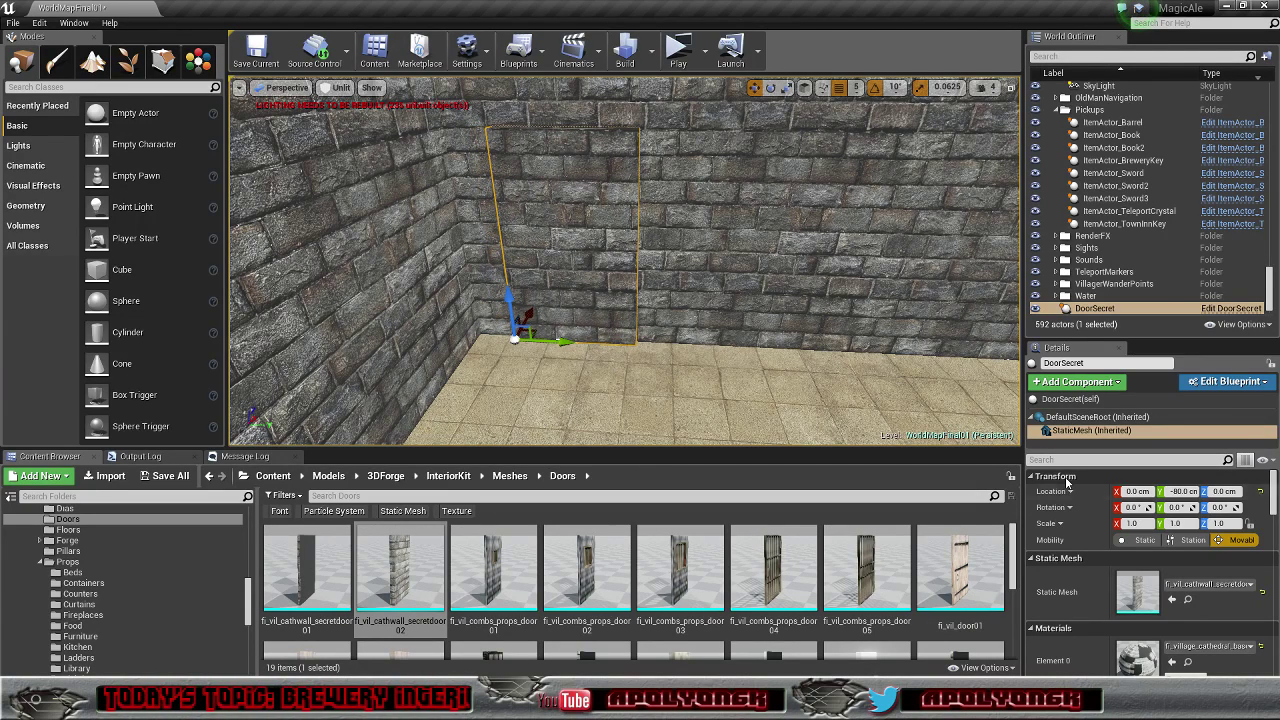
click(1260, 497)
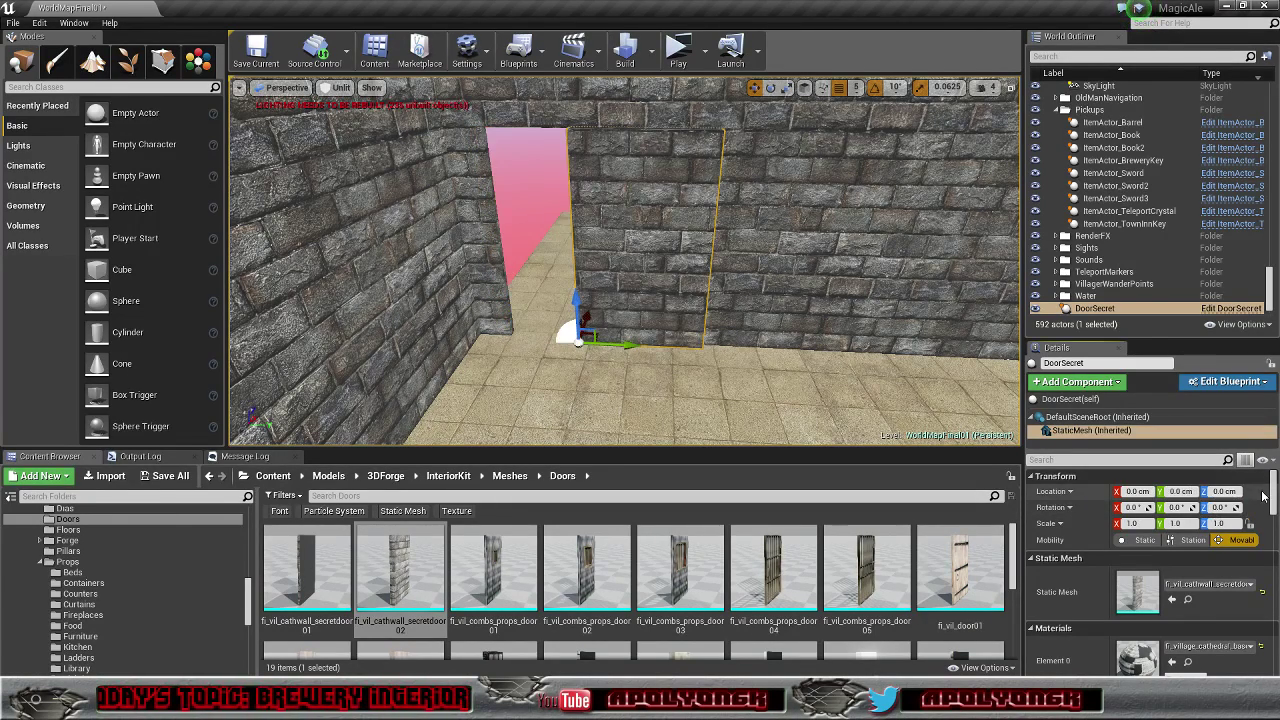
Step: Move the whole DoorSecret actor into the open doorway, to about X -3520 and Y -37910
click(1070, 399)
drag(624, 345, 557, 334)
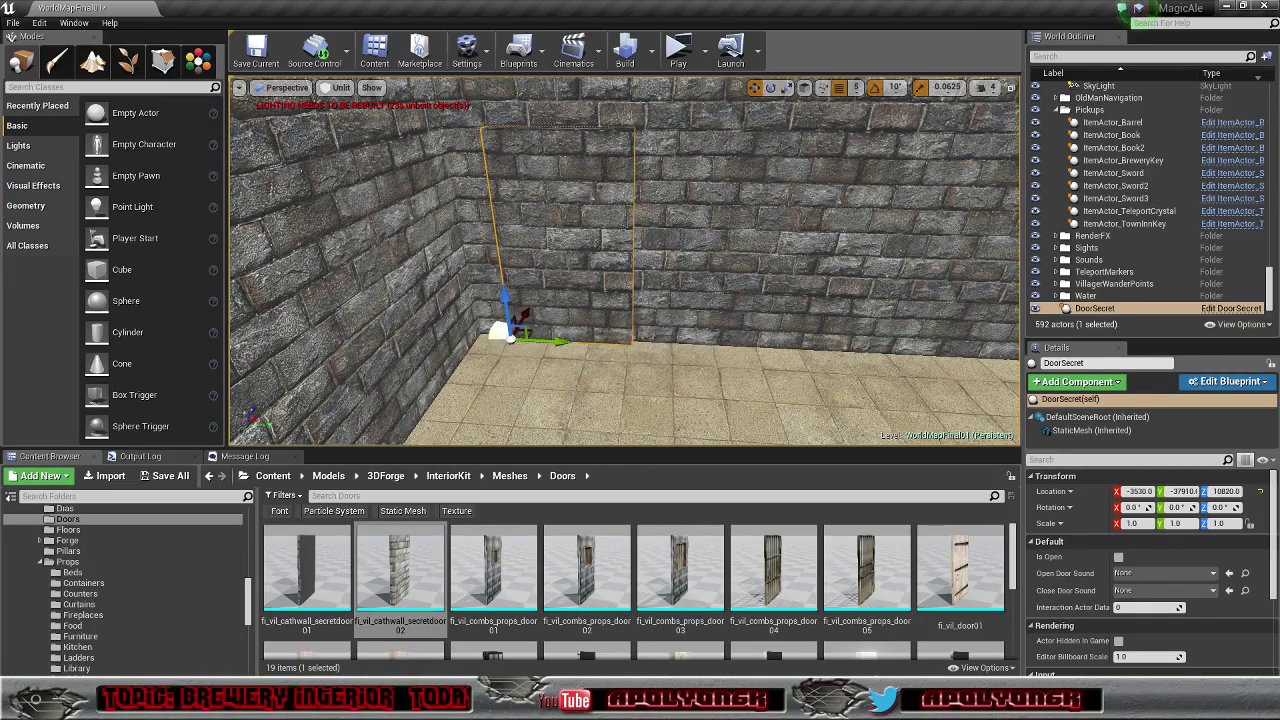
right_drag(557, 334, 588, 376)
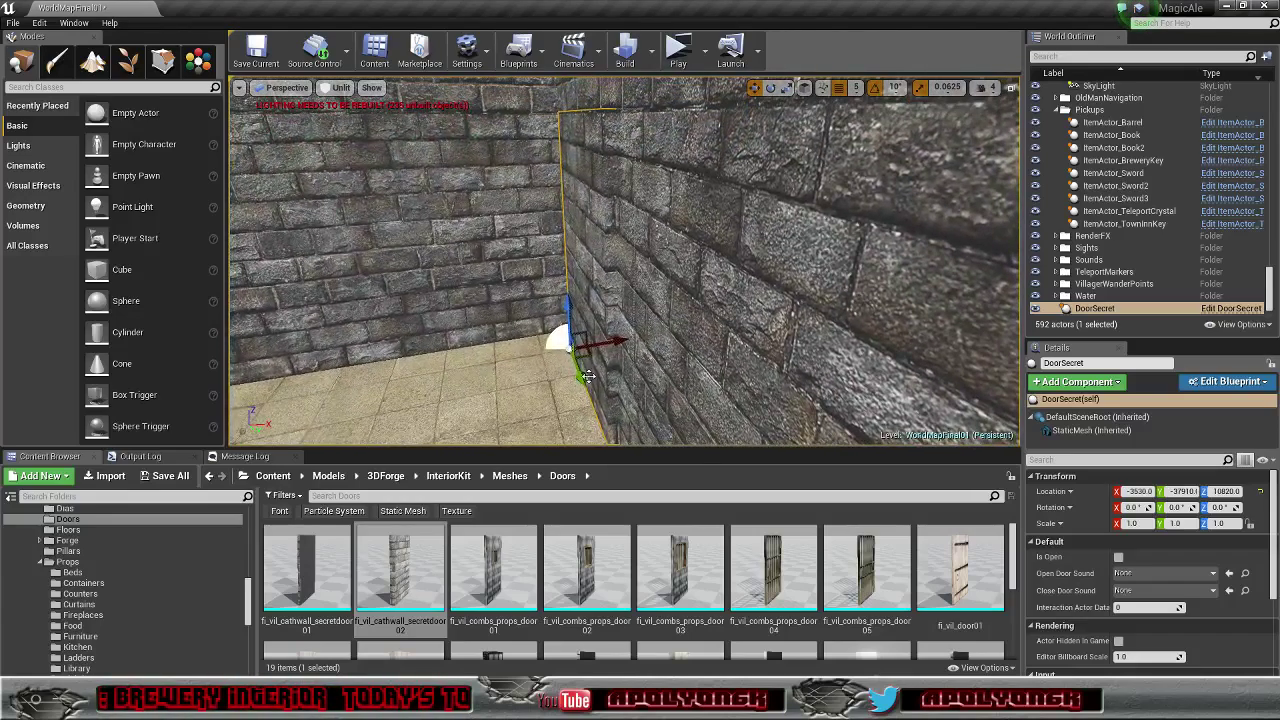
drag(615, 338, 626, 338)
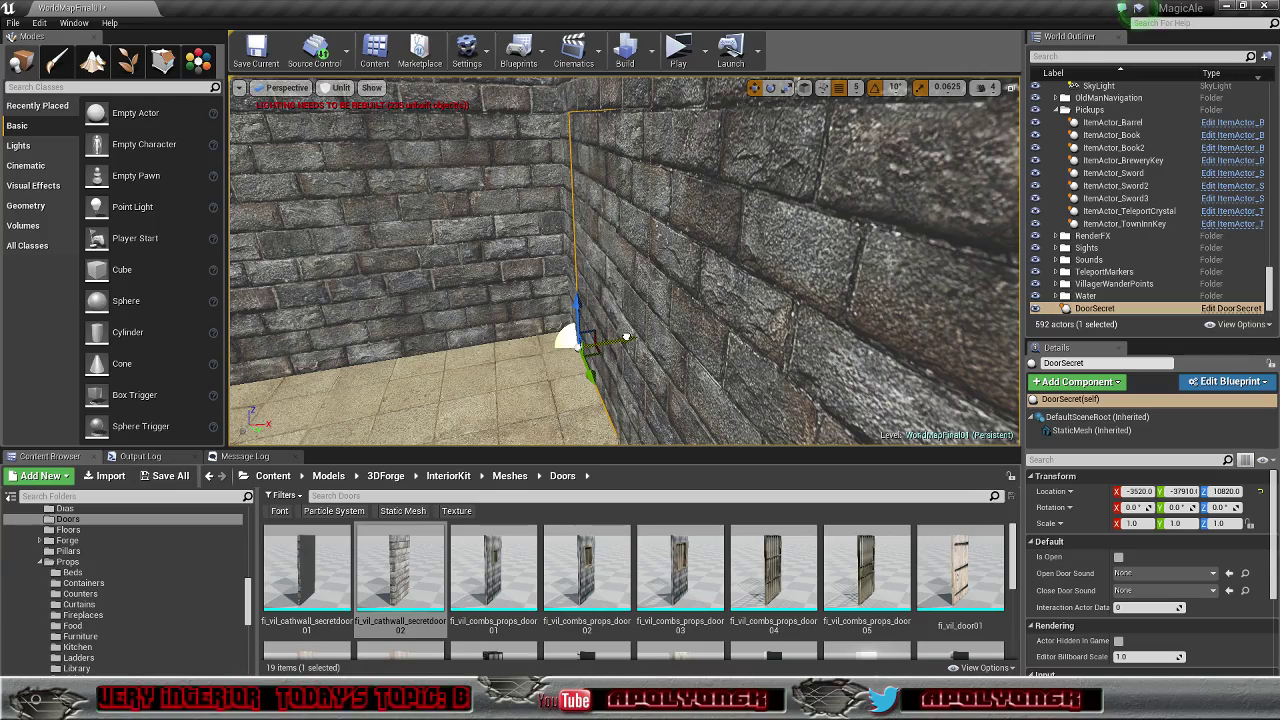
right_drag(626, 337, 575, 358)
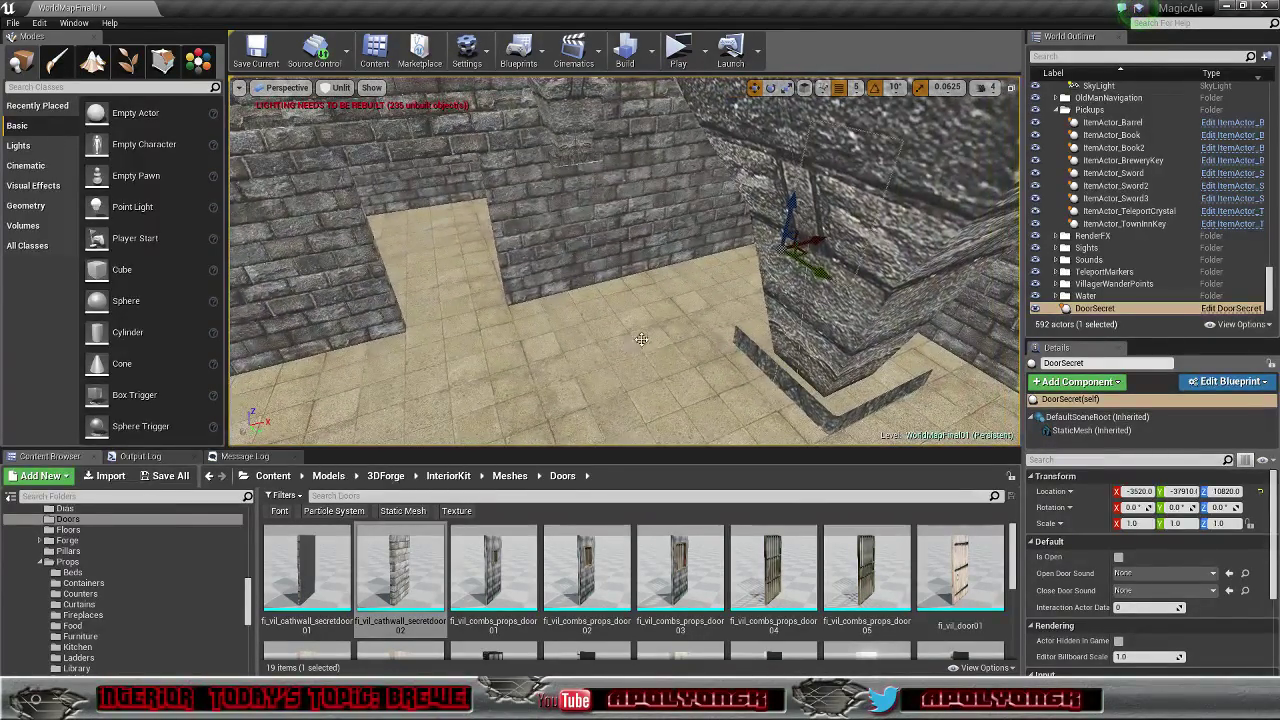
Step: Duplicate the secret door to the other open doorway, rotate the copy -90 degrees and fit it at about X -4210, Y -37950
alt+drag(818, 238, 503, 301)
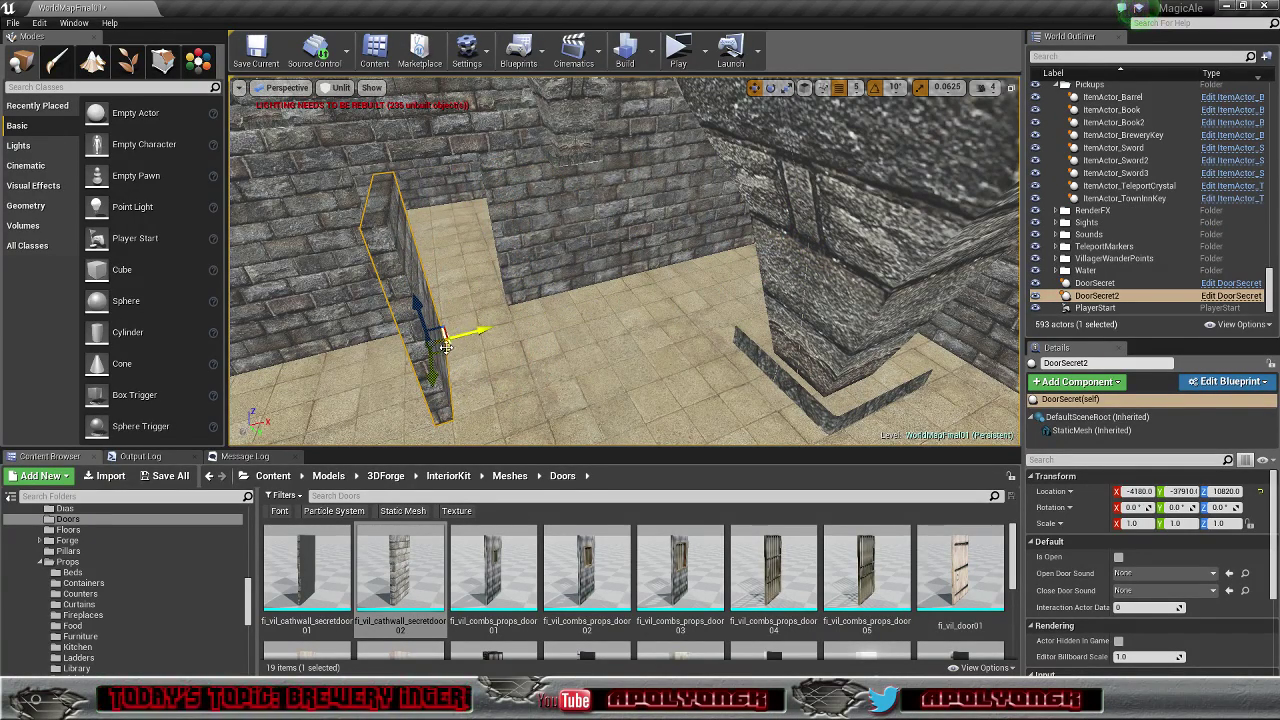
key(e)
drag(462, 383, 418, 350)
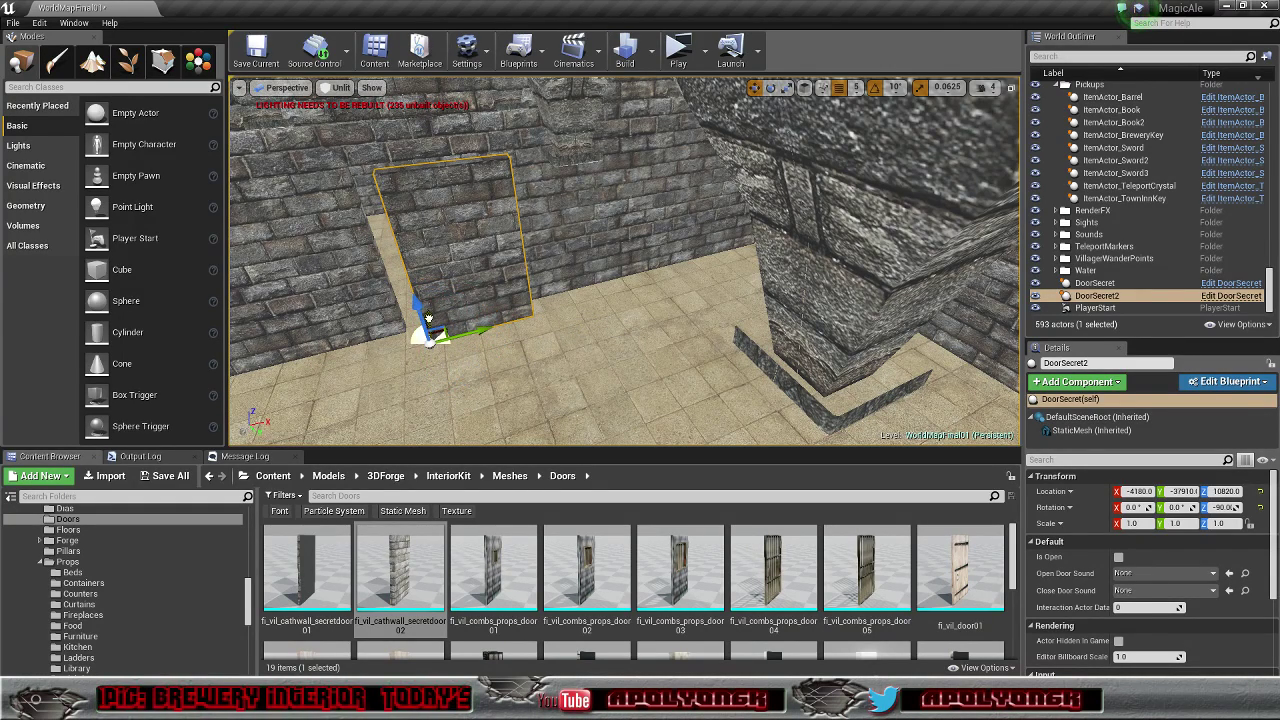
drag(428, 318, 462, 317)
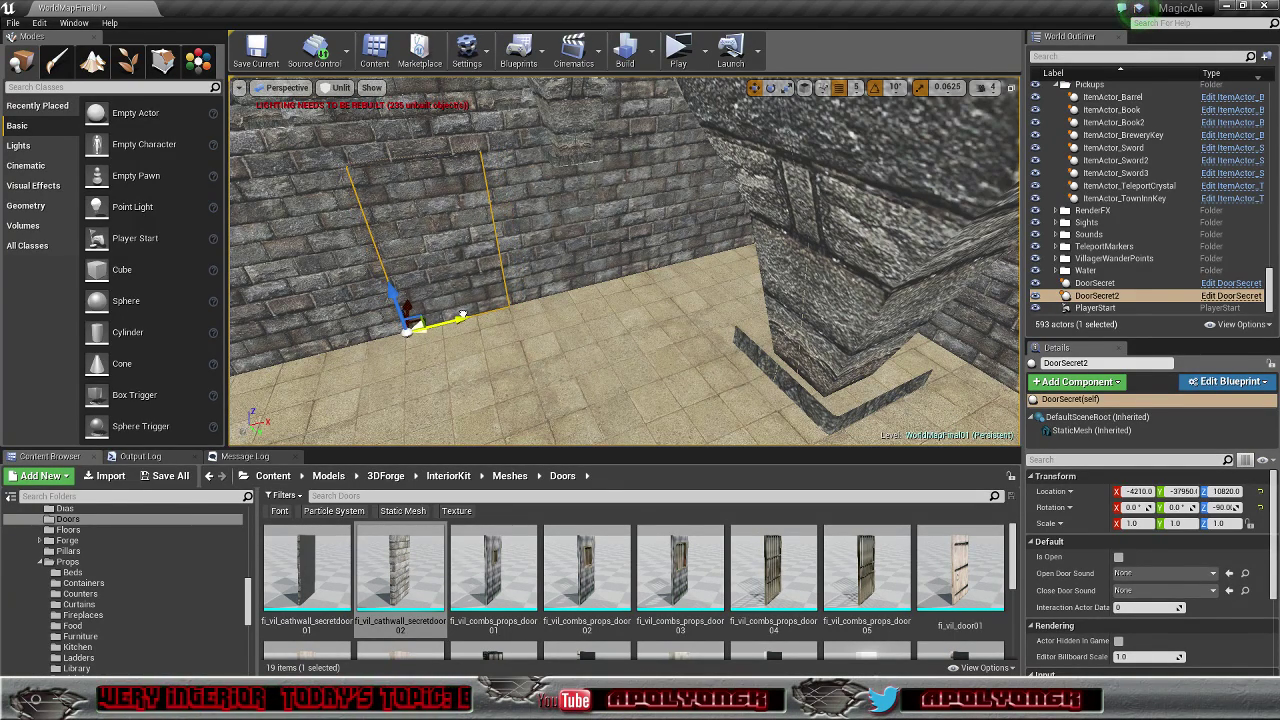
Step: Set the position grid snap to 1 and nudge the original DoorSecret to X -3522, Y -37912 so it closes its doorway
key(w)
right_drag(495, 320, 618, 276)
right_drag(735, 260, 921, 246)
mouse_move(497, 323)
right_down()
mouse_move(455, 323)
mouse_move(497, 323)
right_up()
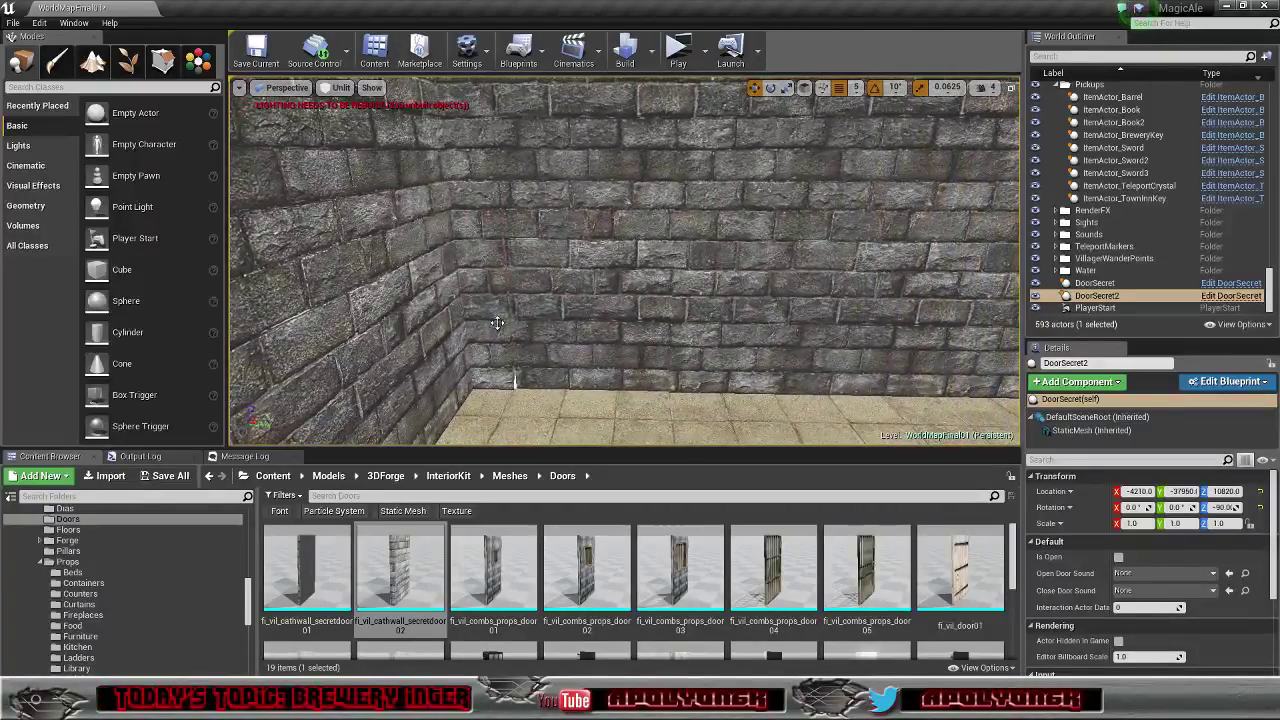
click(515, 375)
drag(568, 389, 571, 390)
right_drag(571, 390, 545, 408)
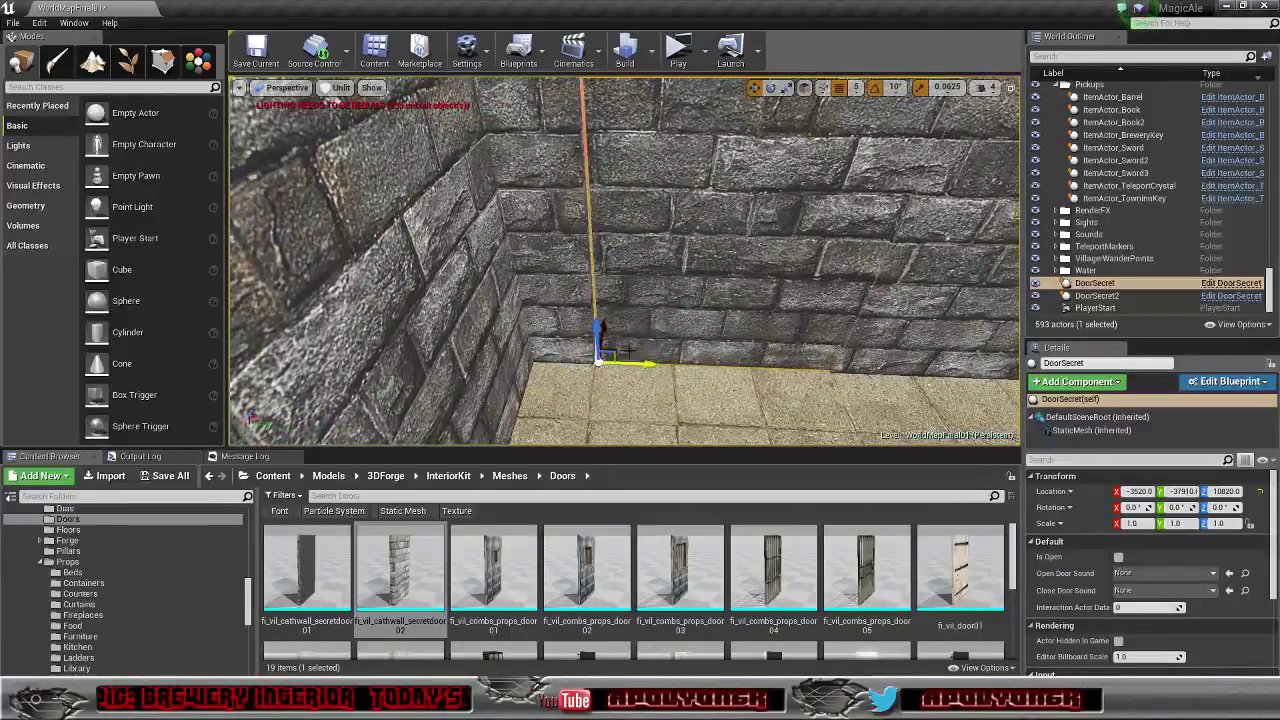
click(856, 88)
click(866, 103)
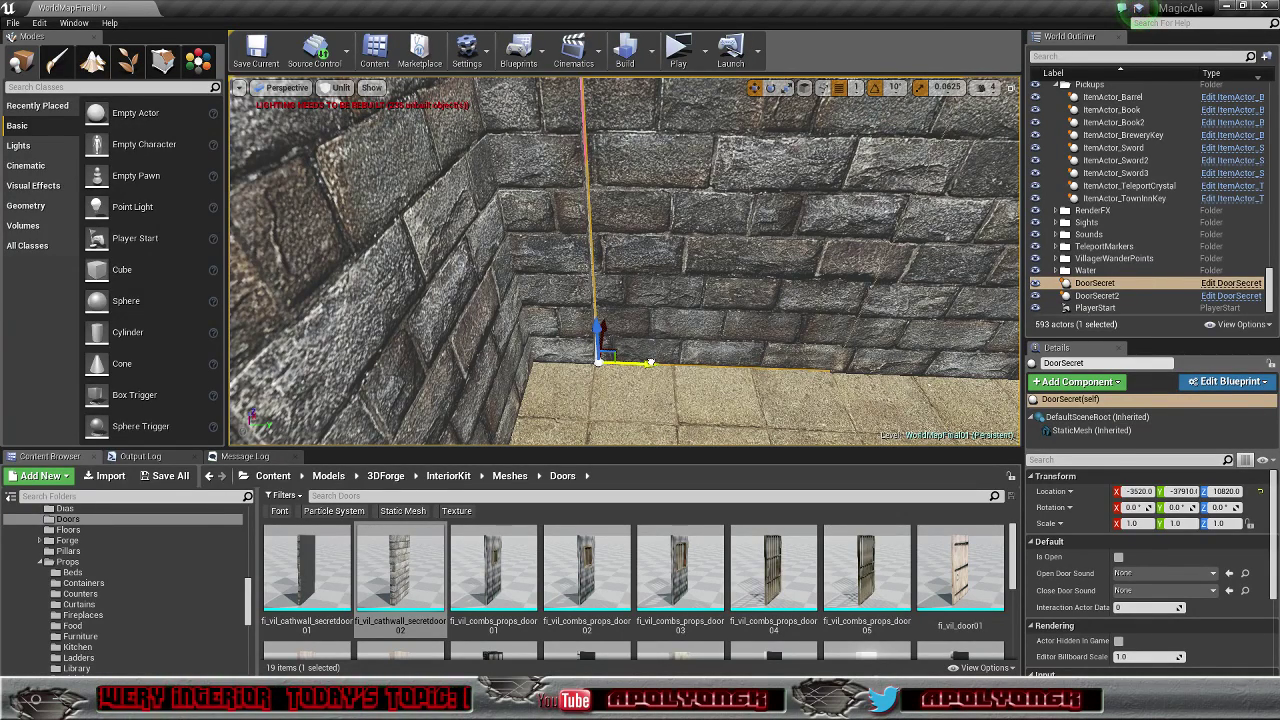
drag(650, 363, 647, 363)
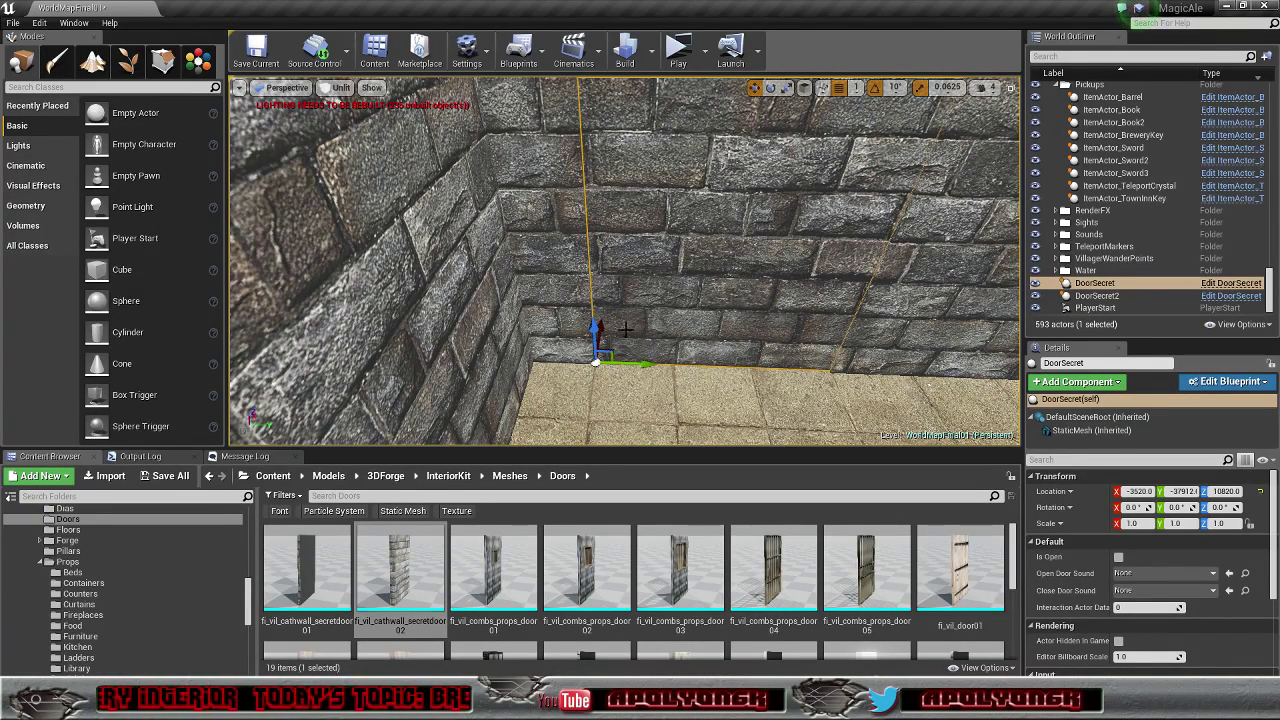
drag(604, 327, 597, 329)
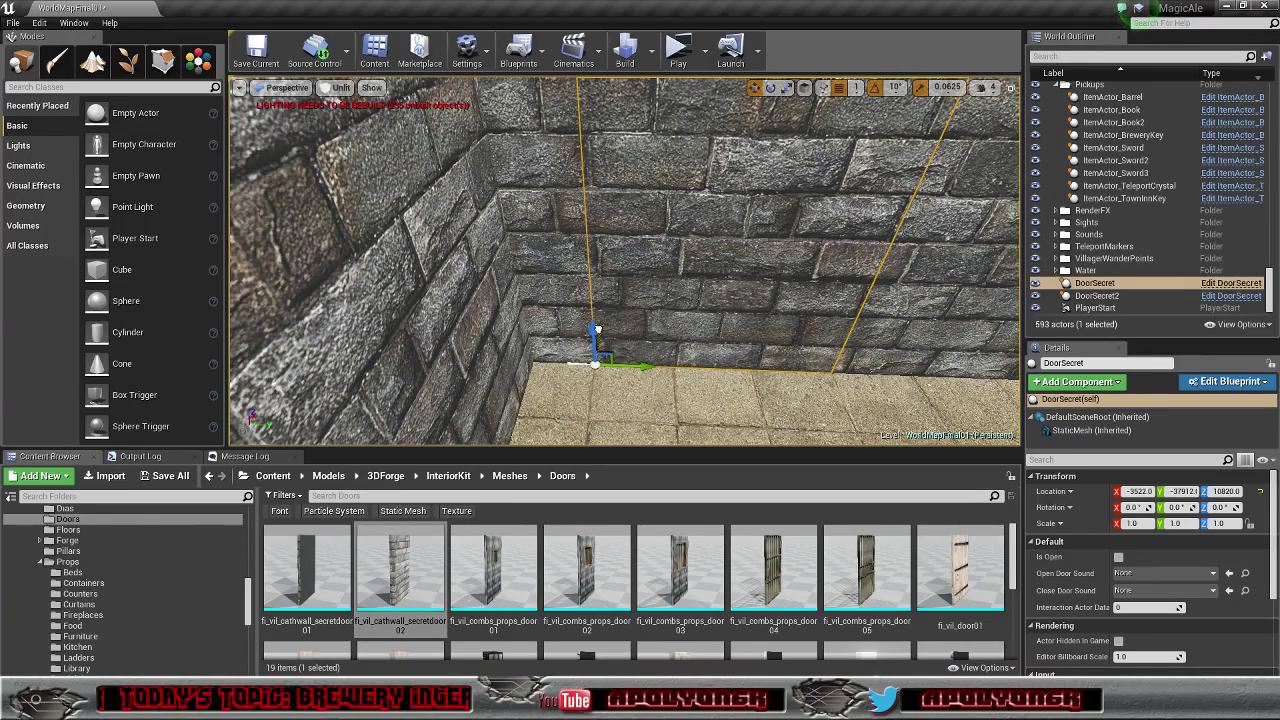
Step: Nudge the duplicated door DoorSecret2 to X -4212, Y -37952 so it sits flush in its doorway
mouse_move(723, 358)
right_down()
mouse_move(540, 390)
mouse_move(500, 365)
mouse_move(380, 345)
mouse_move(400, 345)
mouse_move(370, 355)
mouse_move(730, 362)
right_up()
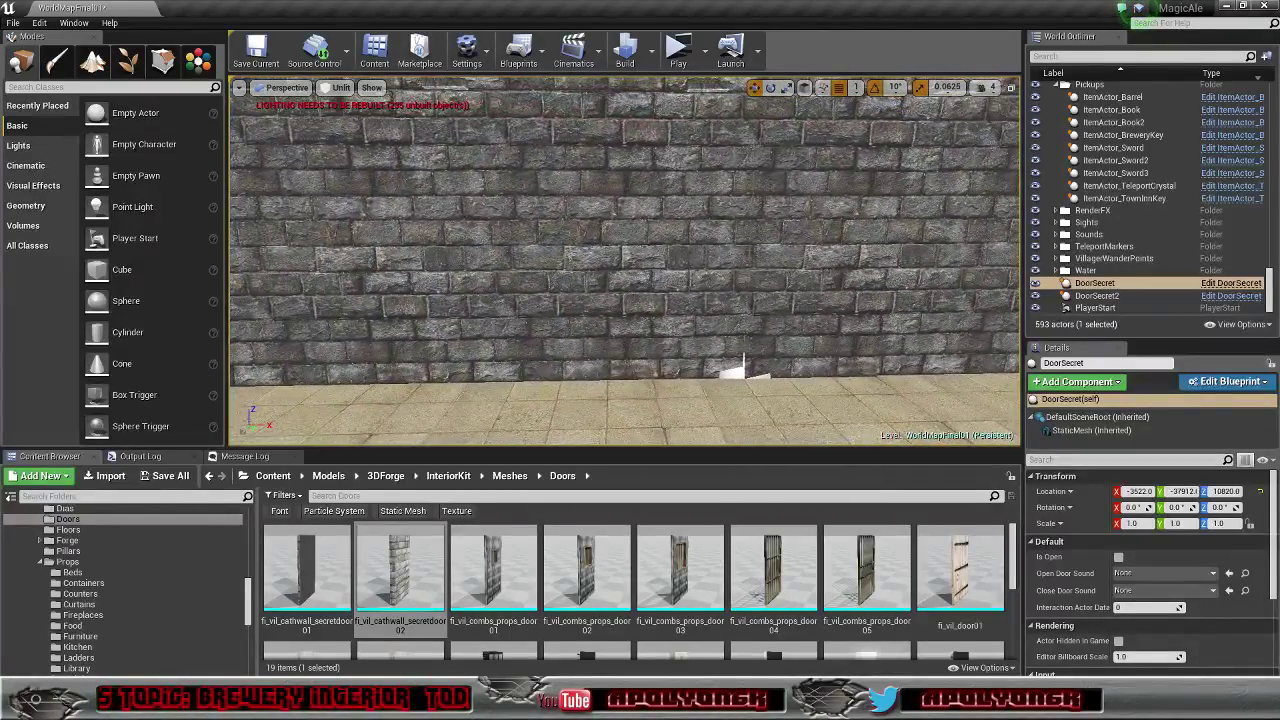
click(635, 336)
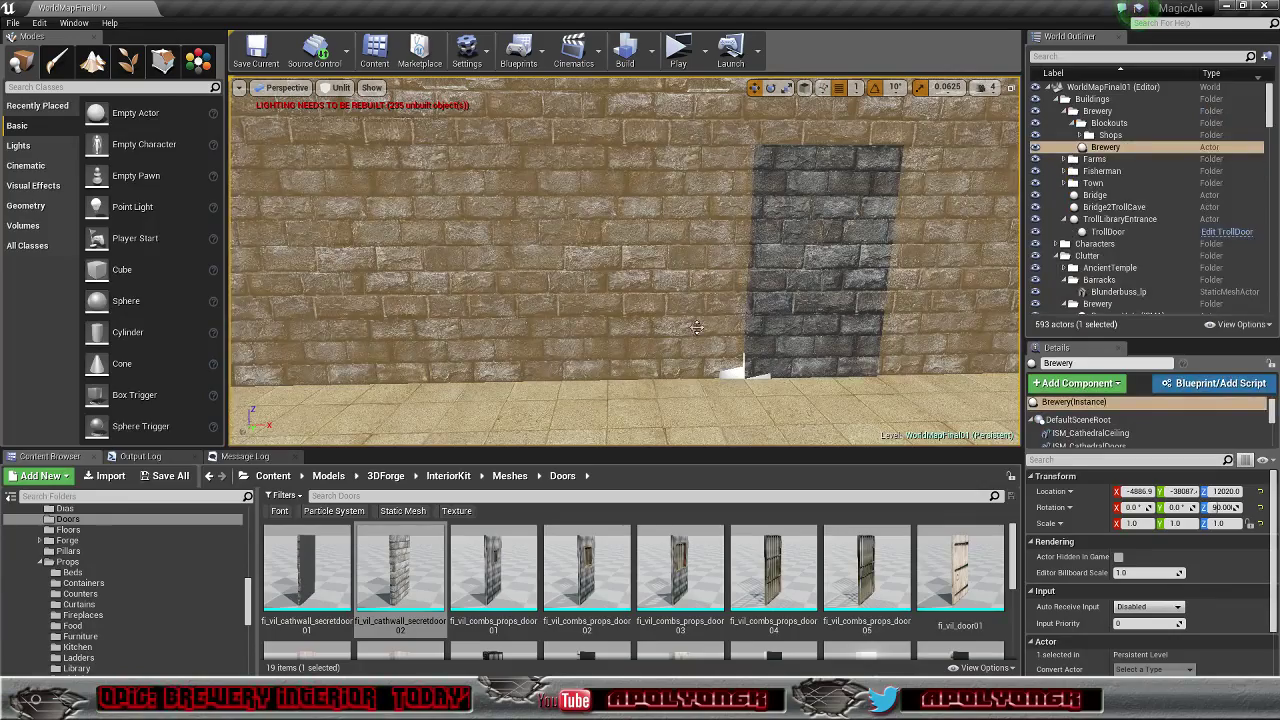
click(802, 298)
right_drag(802, 298, 845, 308)
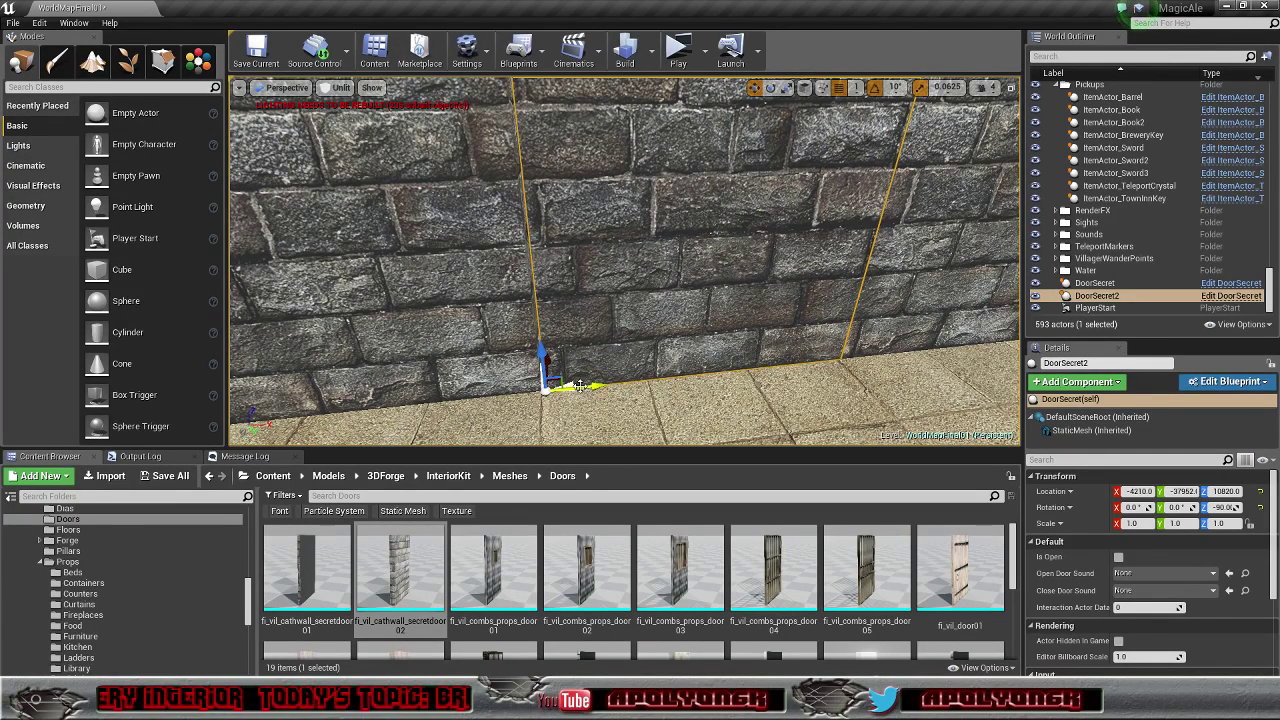
drag(595, 388, 592, 388)
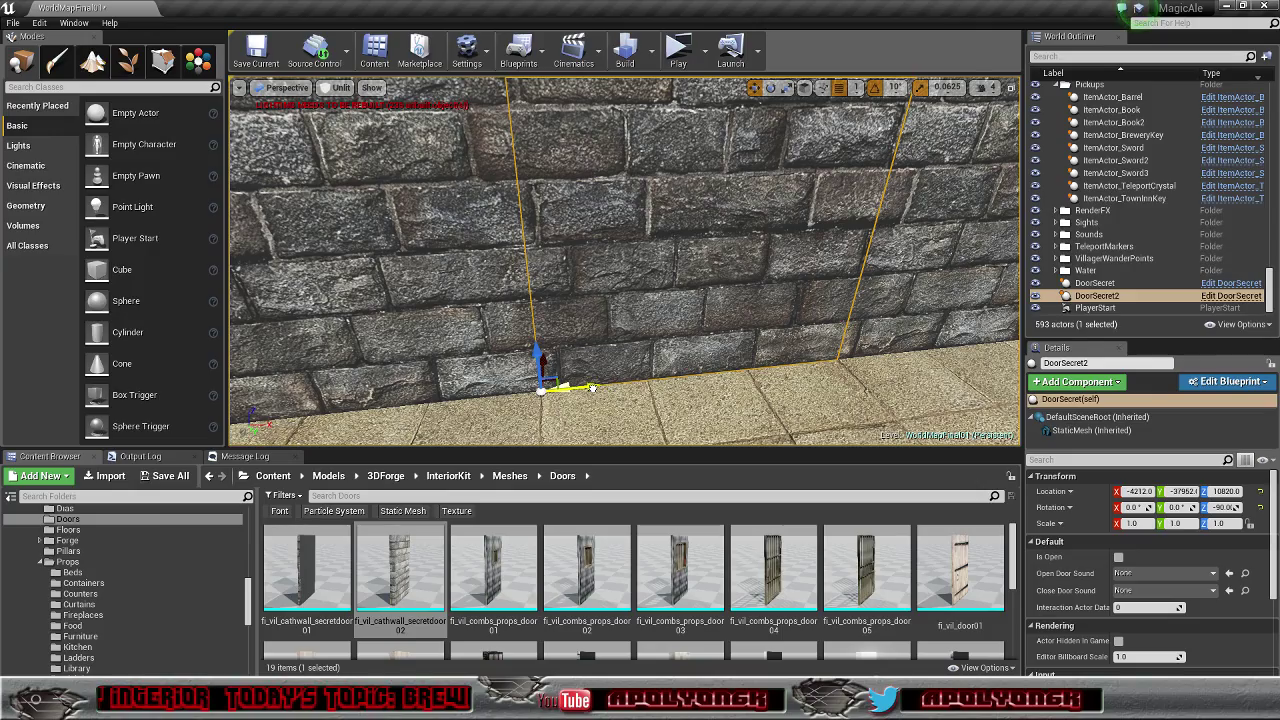
mouse_move(602, 394)
right_down()
mouse_move(690, 400)
mouse_move(620, 388)
mouse_move(622, 345)
mouse_move(612, 350)
mouse_move(618, 364)
mouse_move(690, 362)
mouse_move(750, 335)
mouse_move(626, 390)
mouse_move(620, 418)
mouse_move(602, 396)
right_up()
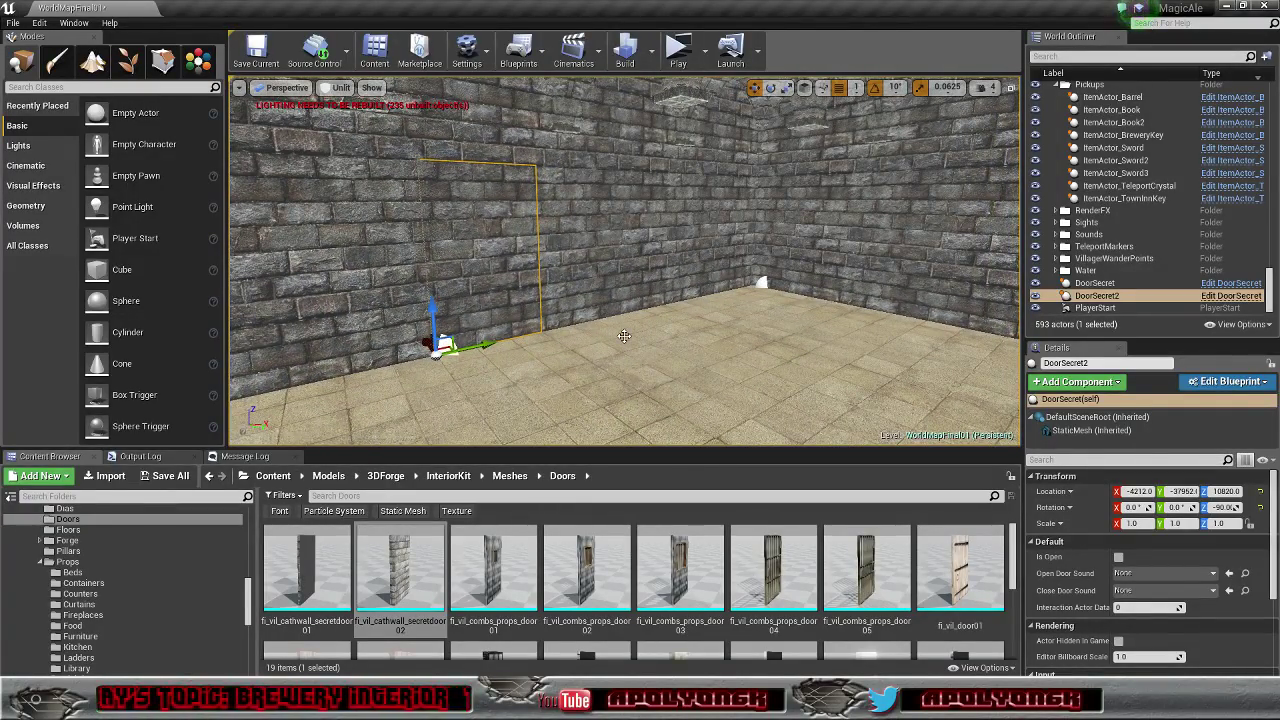
right_drag(625, 327, 704, 320)
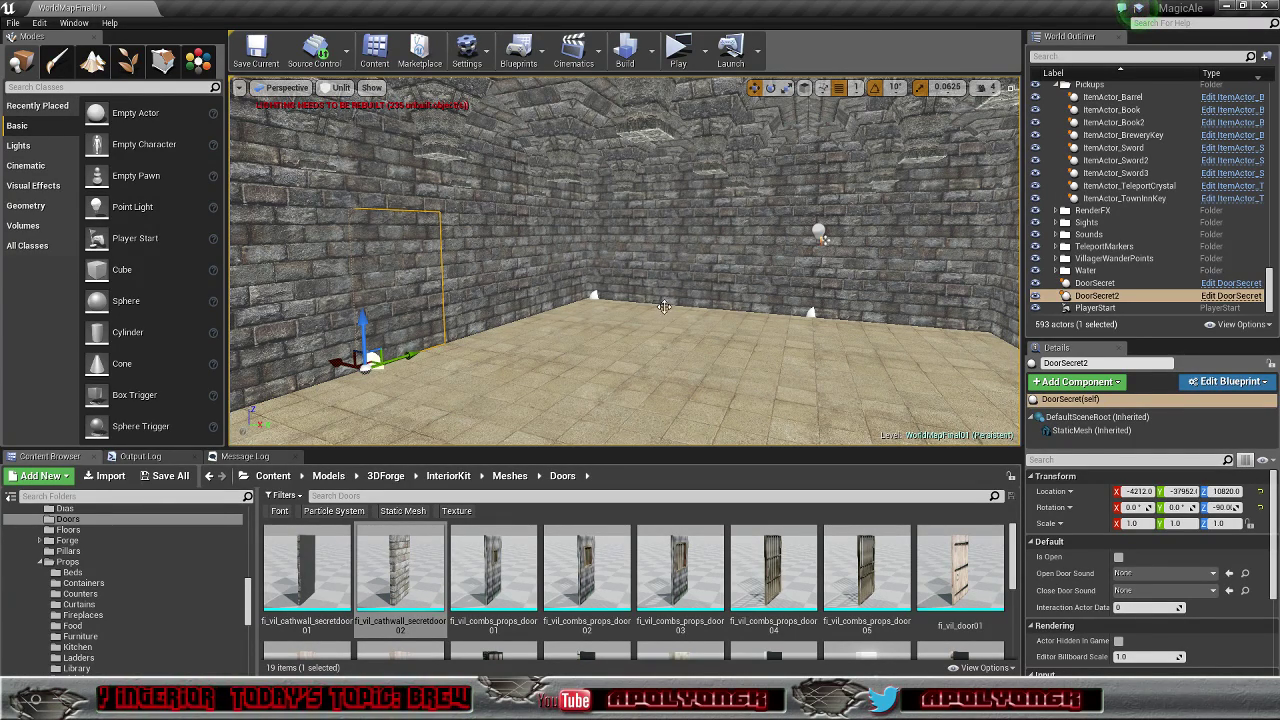
Step: Move both DoorSecret actors into the Doors folder of the World Outliner and expand that folder
click(1093, 295)
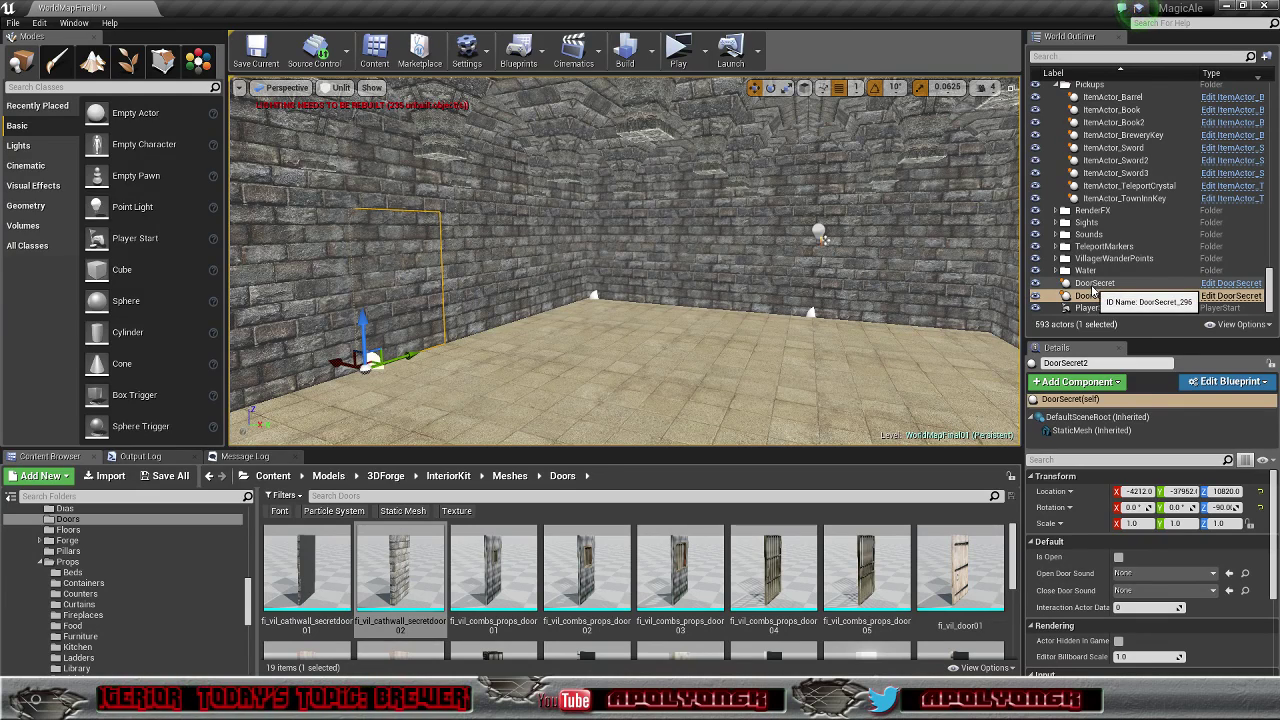
ctrl+click(1092, 284)
drag(1093, 290, 1090, 154)
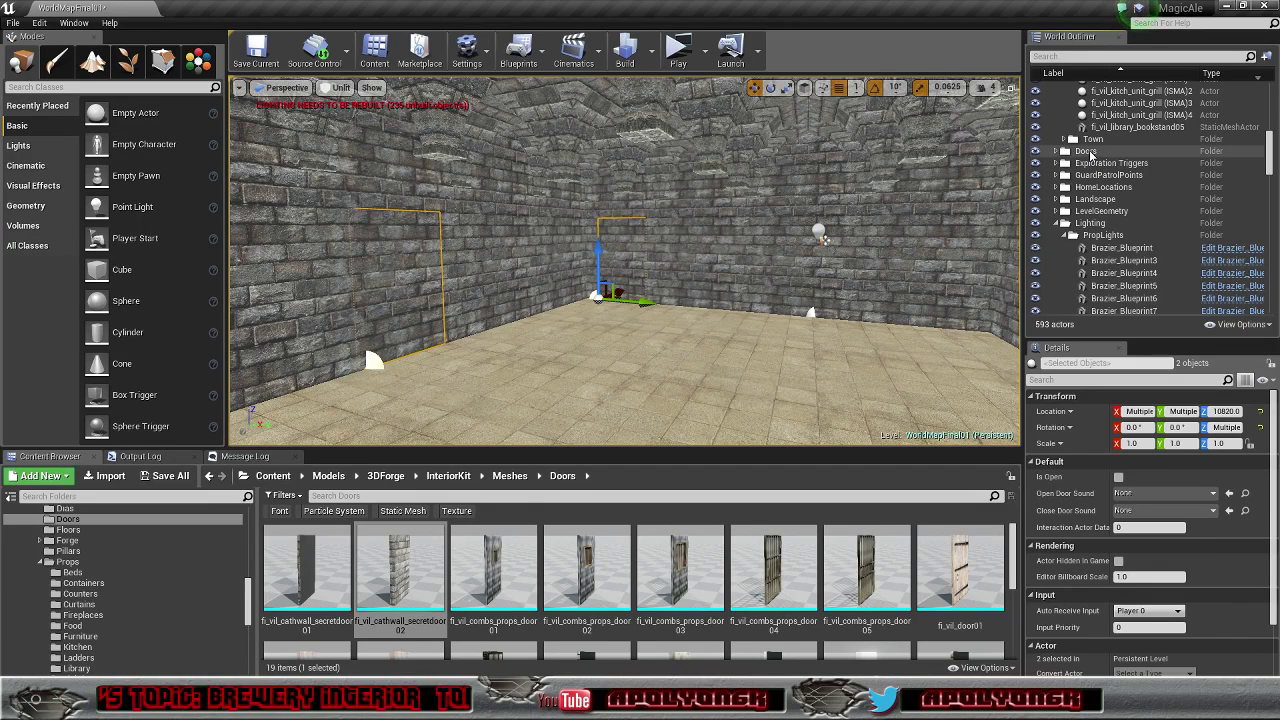
click(1056, 152)
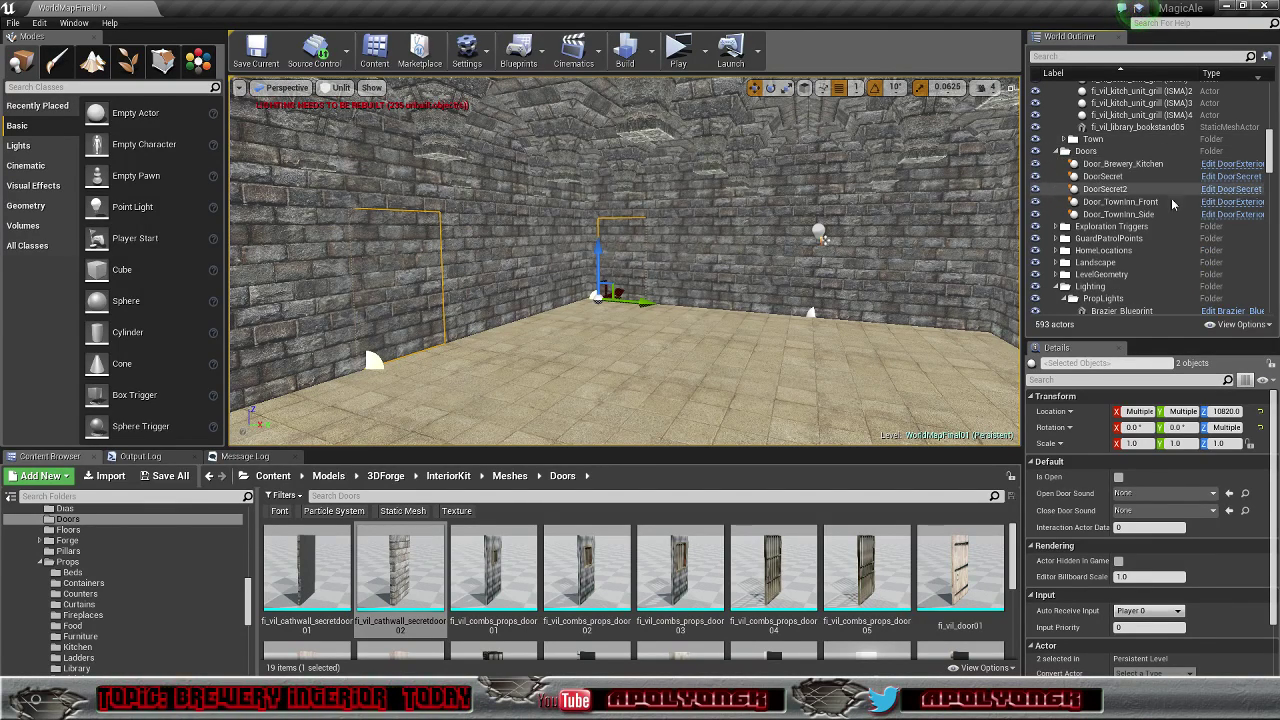
Step: Rename the DoorSecret actor as DoorSecret_Brewery_Cave and the DoorSecret2 actor as DoorSecret_Brewery_Laboratory
click(1102, 176)
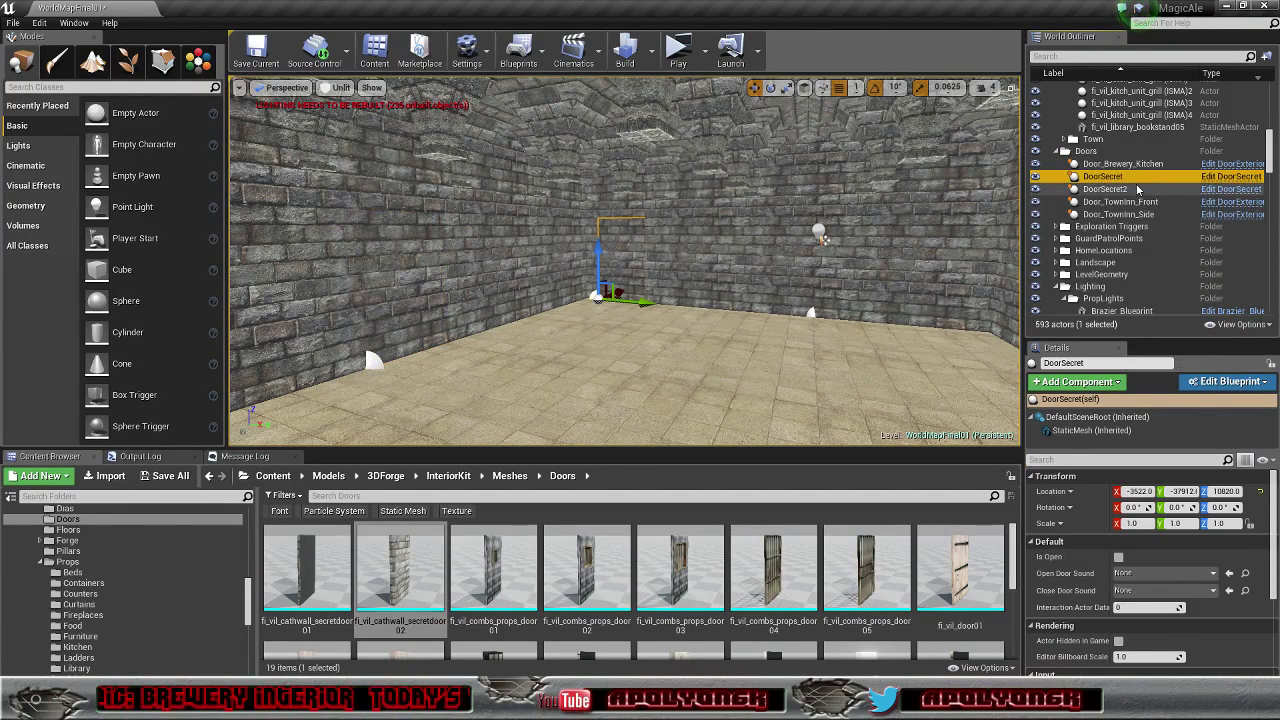
click(1107, 364)
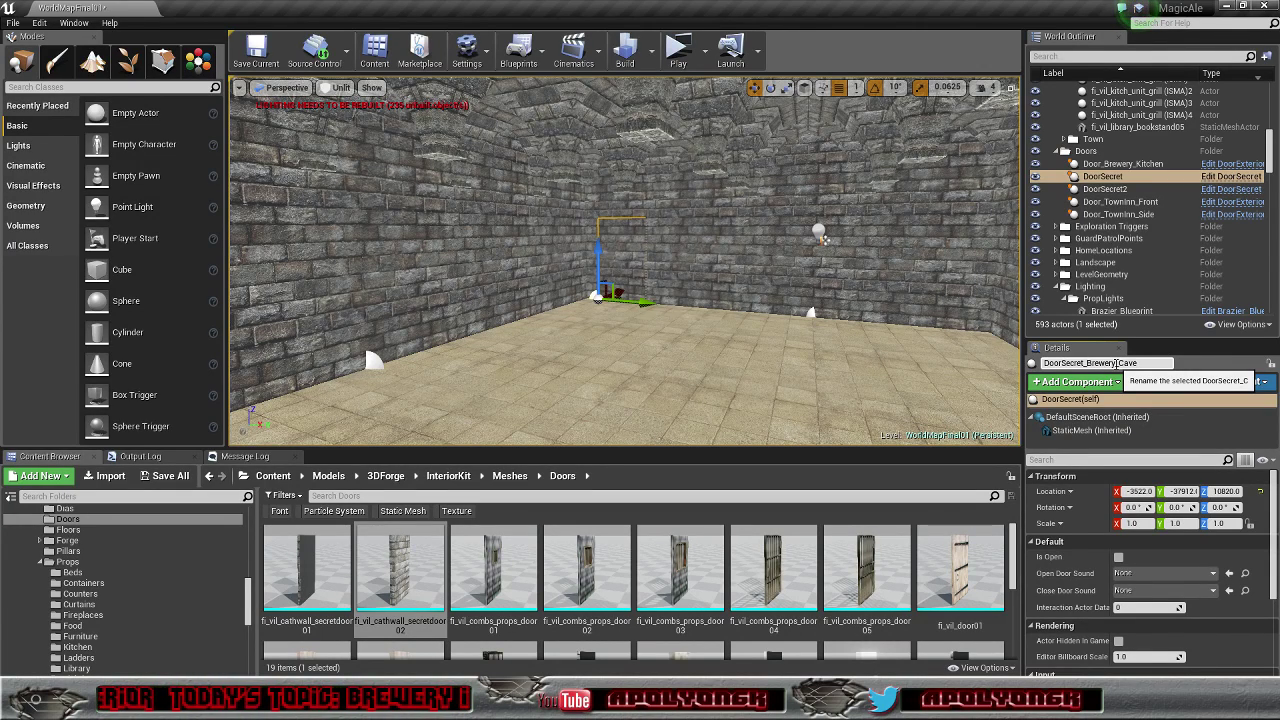
key(Return)
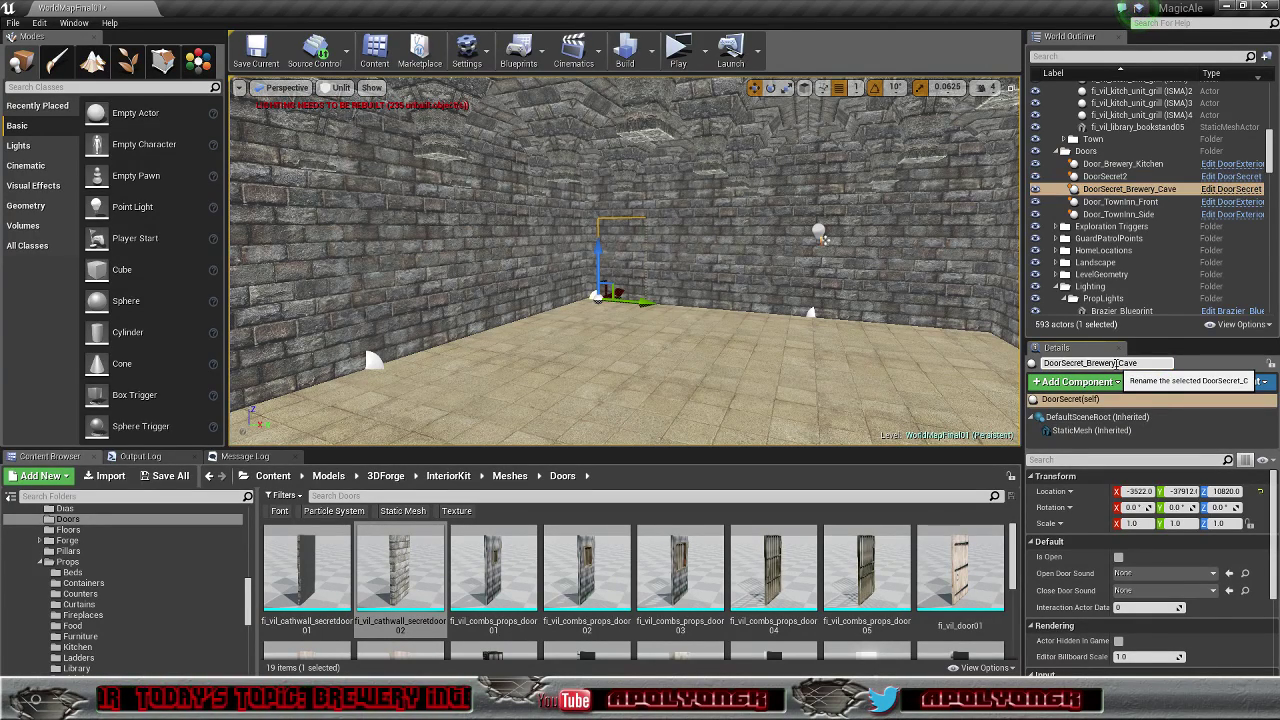
click(1138, 177)
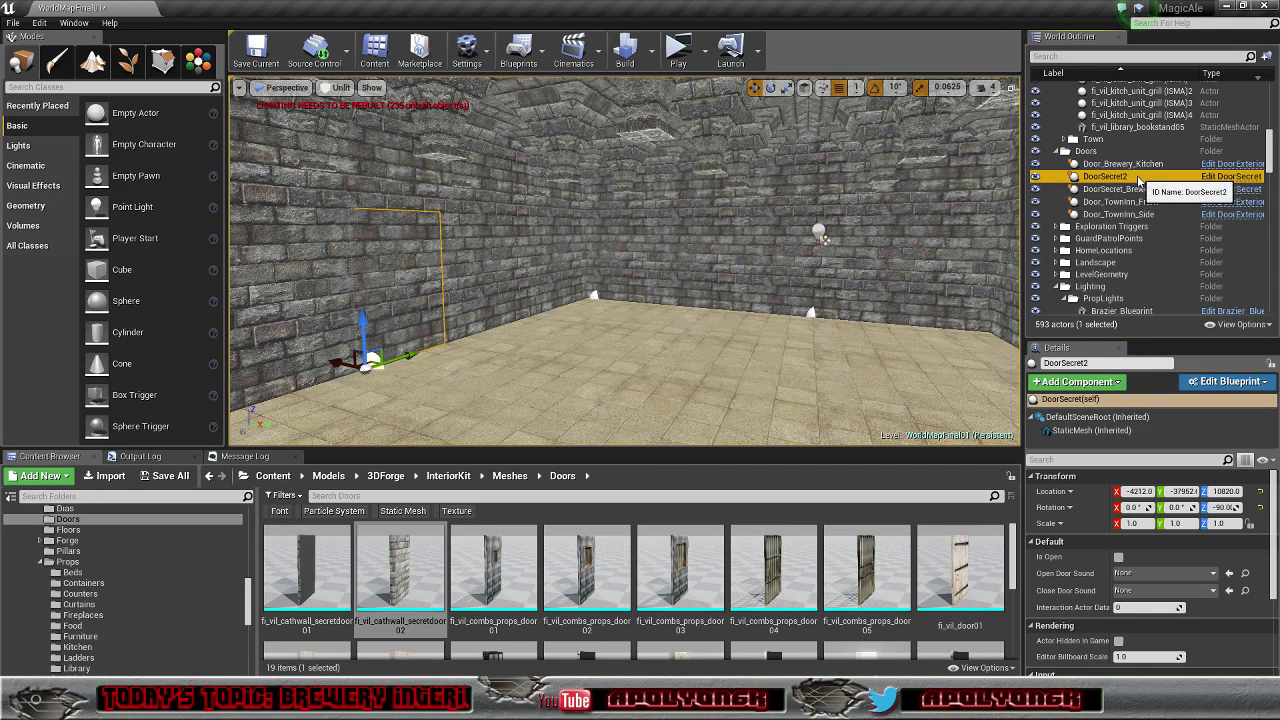
click(1090, 363)
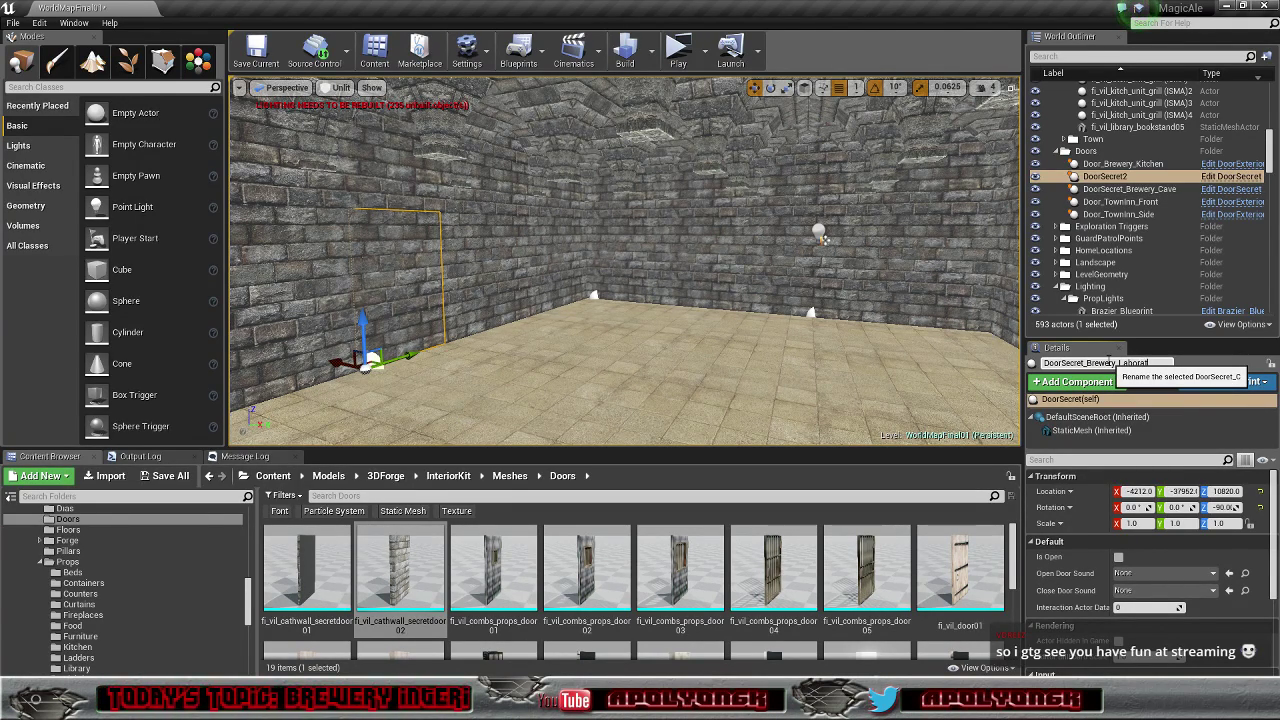
key(Return)
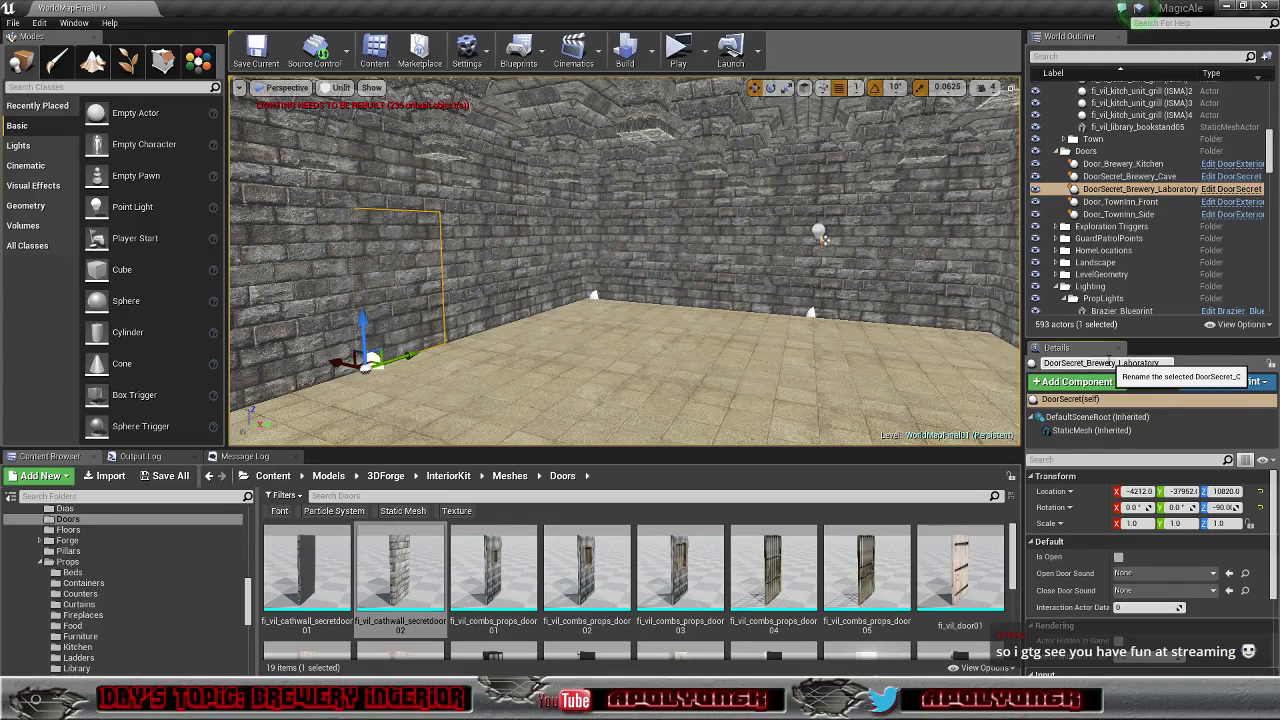
right_drag(560, 361, 440, 360)
key(w)
key(w)
key(s)
right_drag(532, 421, 553, 397)
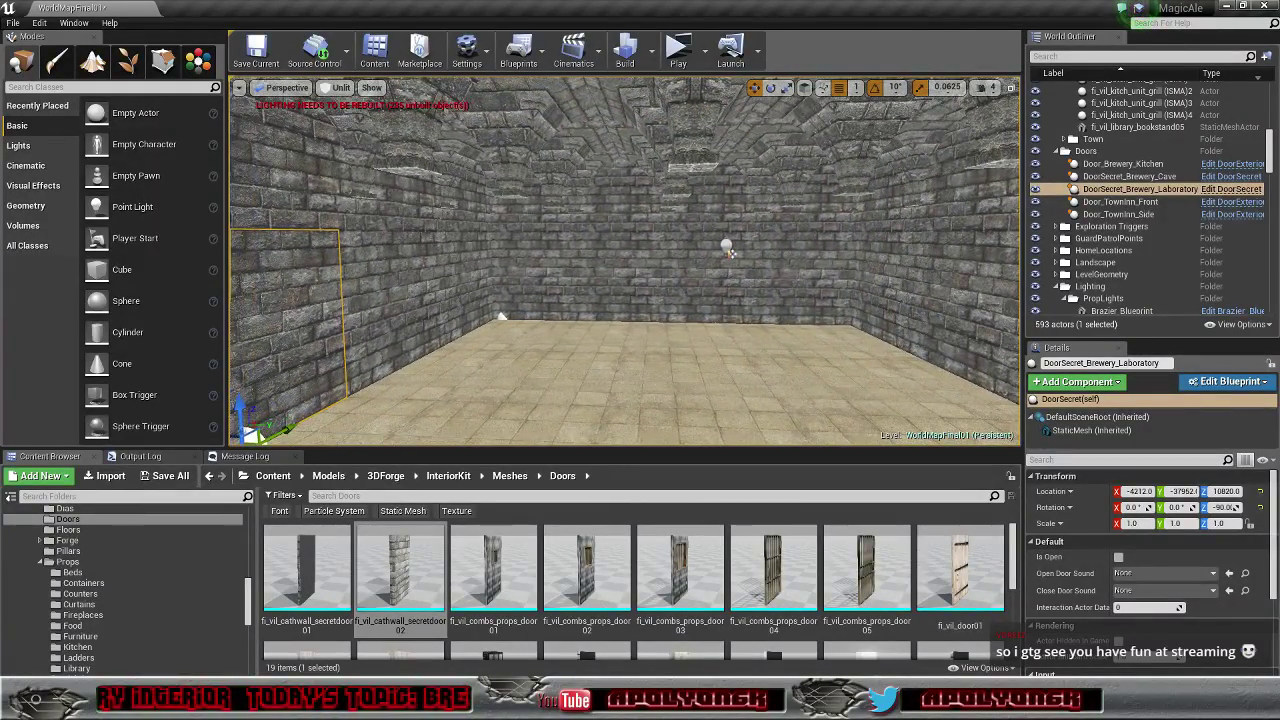
Step: Place a SwitchActor from the PuzzleElements blueprint folder against the brewery room's wall at about X -3532, Y -37637, Z 10976
click(726, 248)
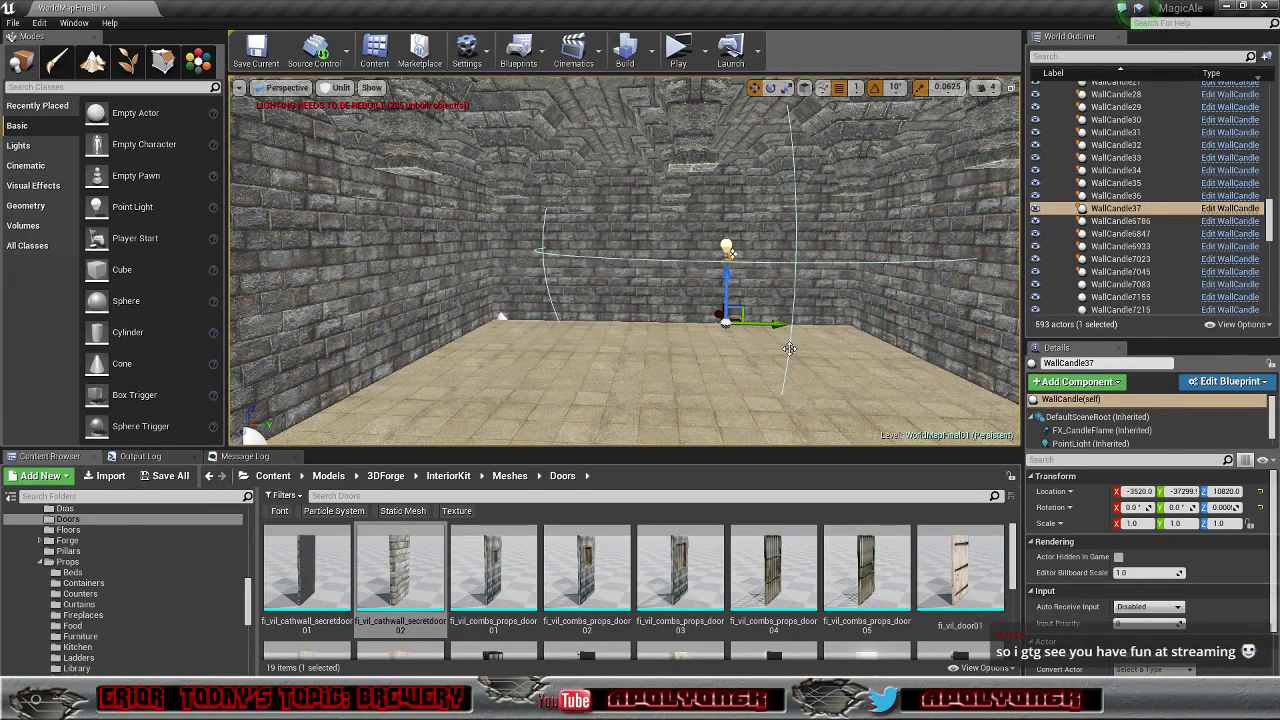
right_drag(793, 343, 772, 340)
key(w)
scroll(883, 256, up, 5)
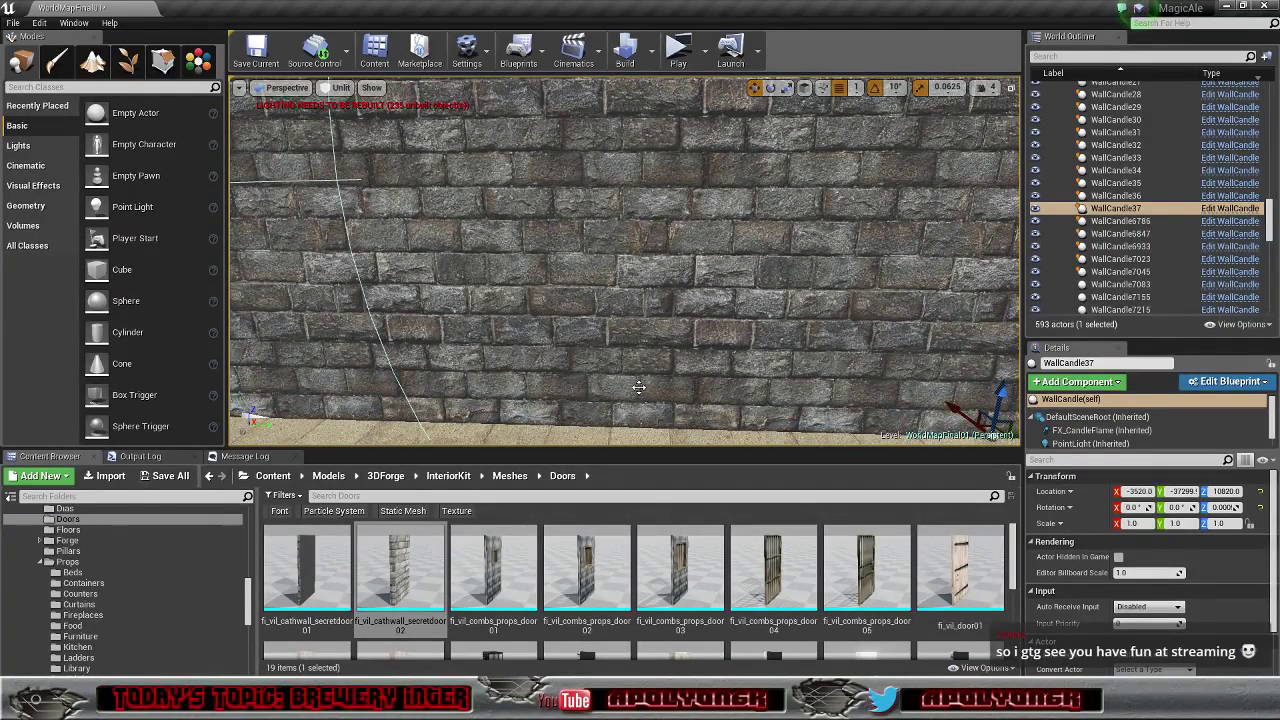
click(248, 598)
drag(248, 598, 252, 528)
click(68, 647)
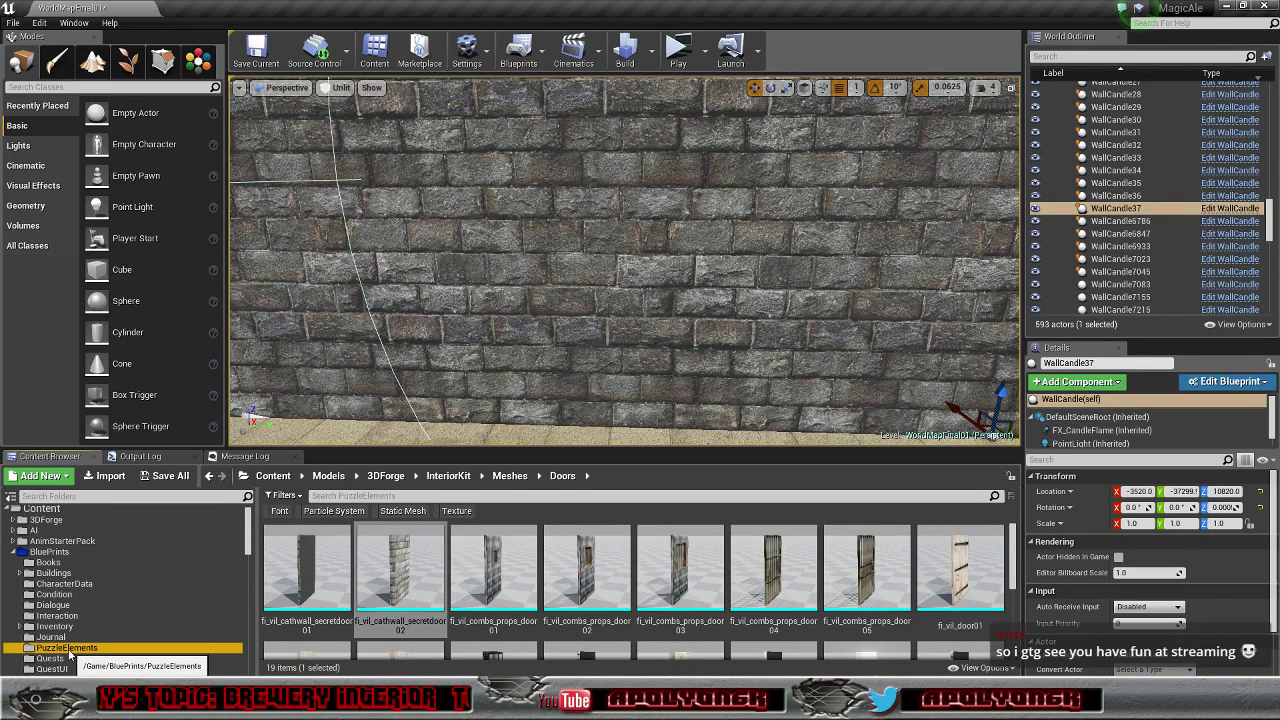
drag(405, 570, 471, 380)
right_drag(480, 372, 294, 380)
drag(681, 293, 758, 165)
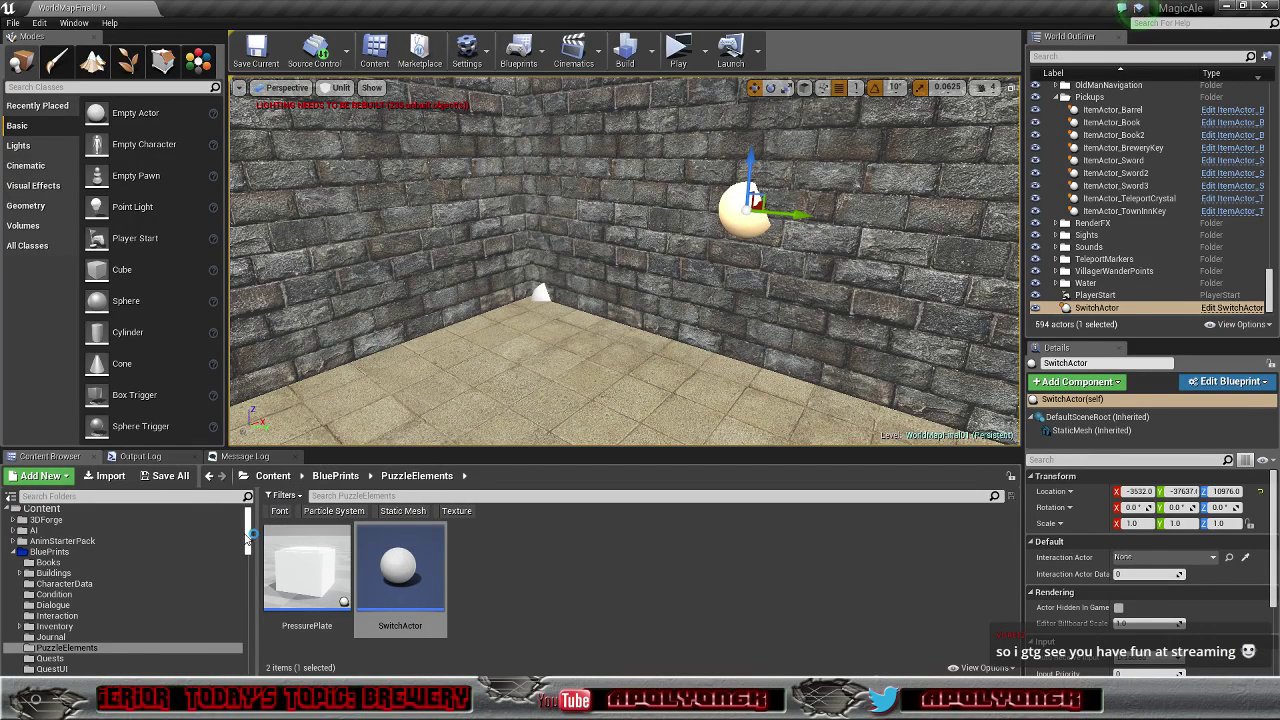
Step: Browse the interior kit's Cathedral and Catacombs mesh folders for a loose stone that can serve as the switch
drag(249, 537, 252, 589)
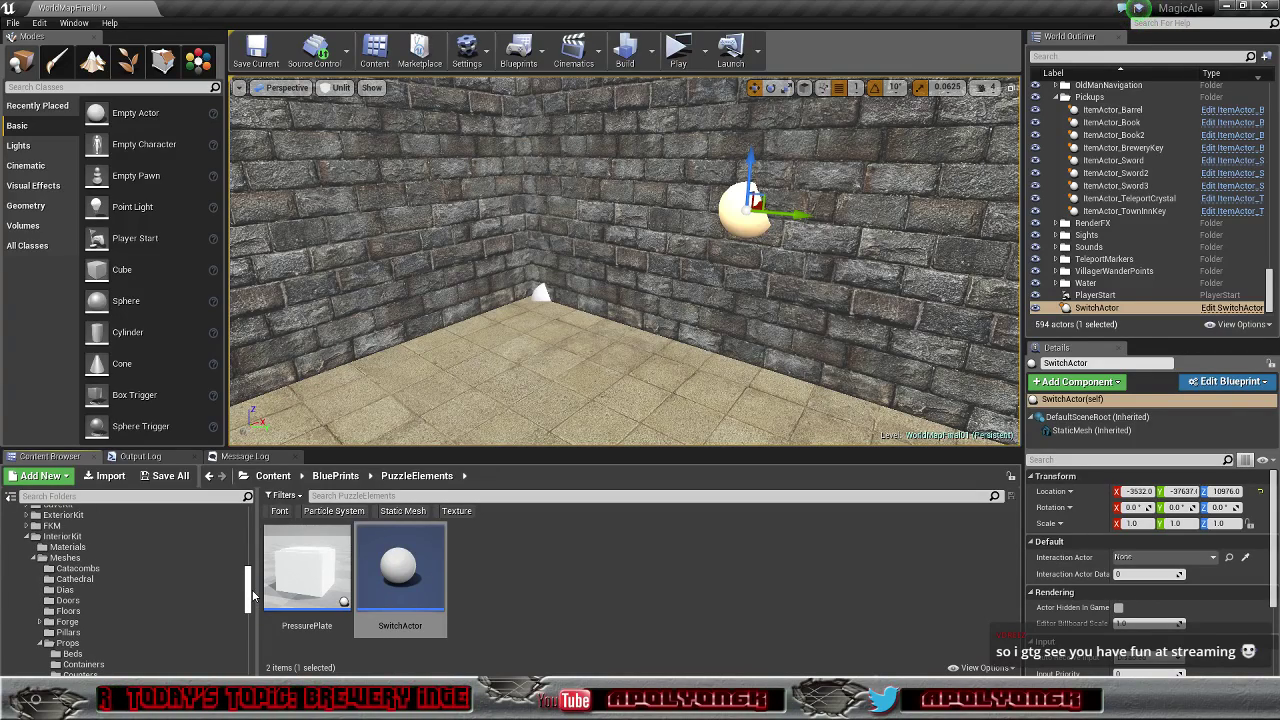
click(112, 579)
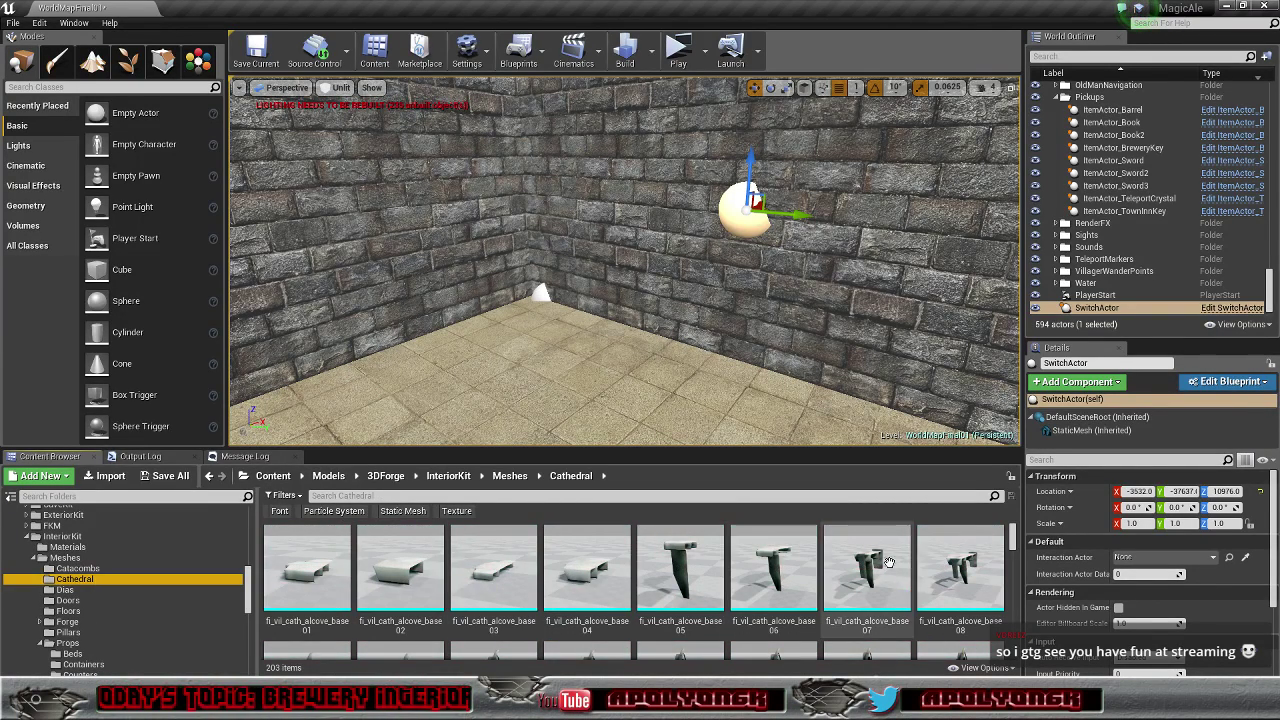
drag(1012, 540, 1010, 638)
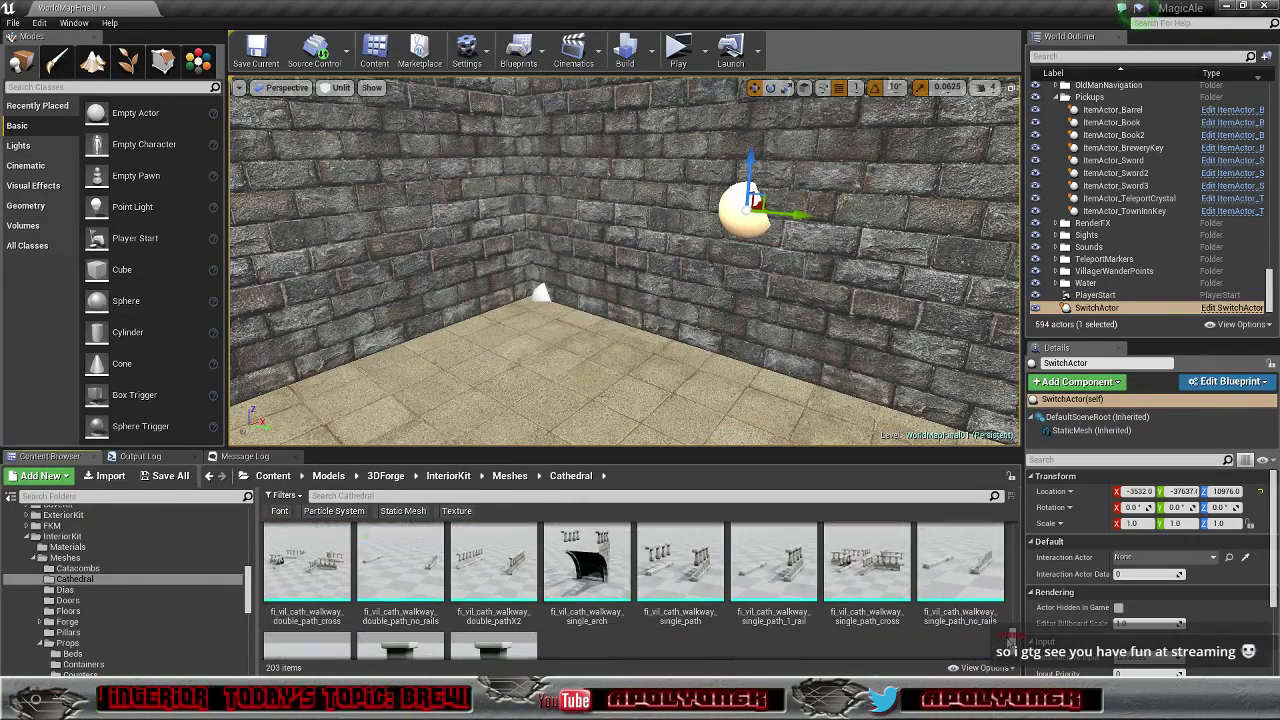
click(72, 568)
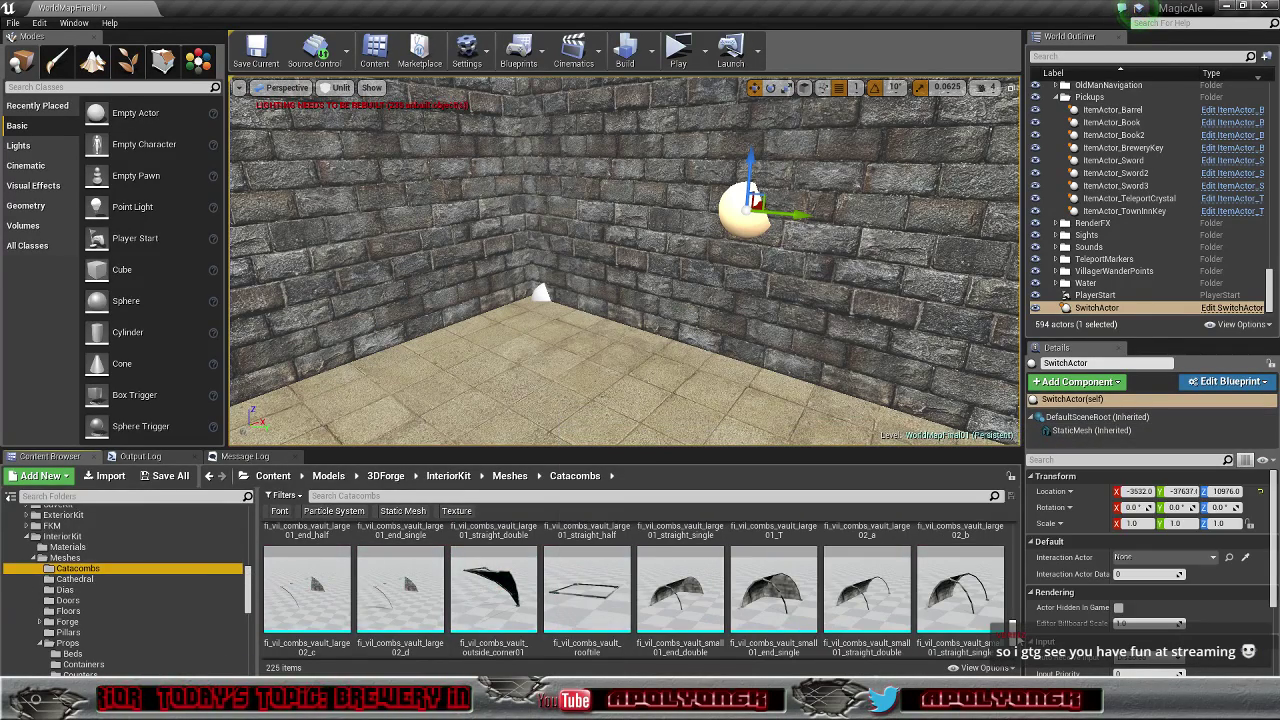
drag(1010, 630, 1012, 544)
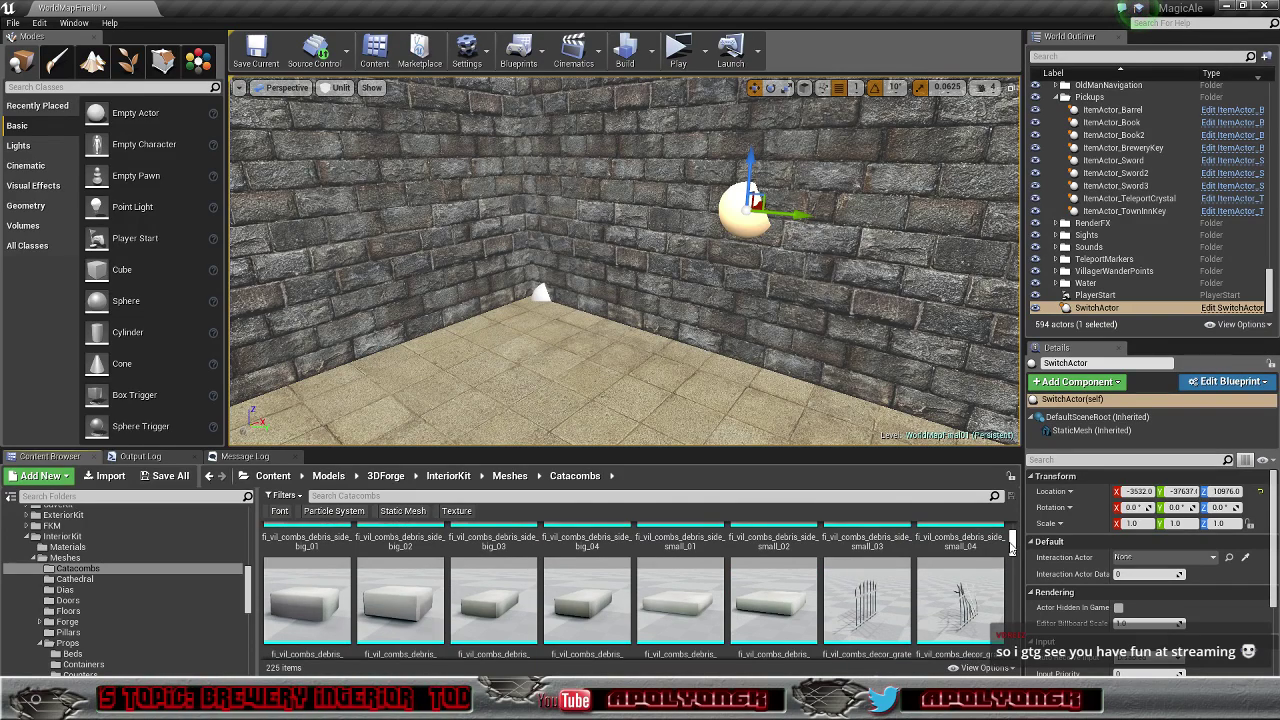
scroll(668, 609, down, 1)
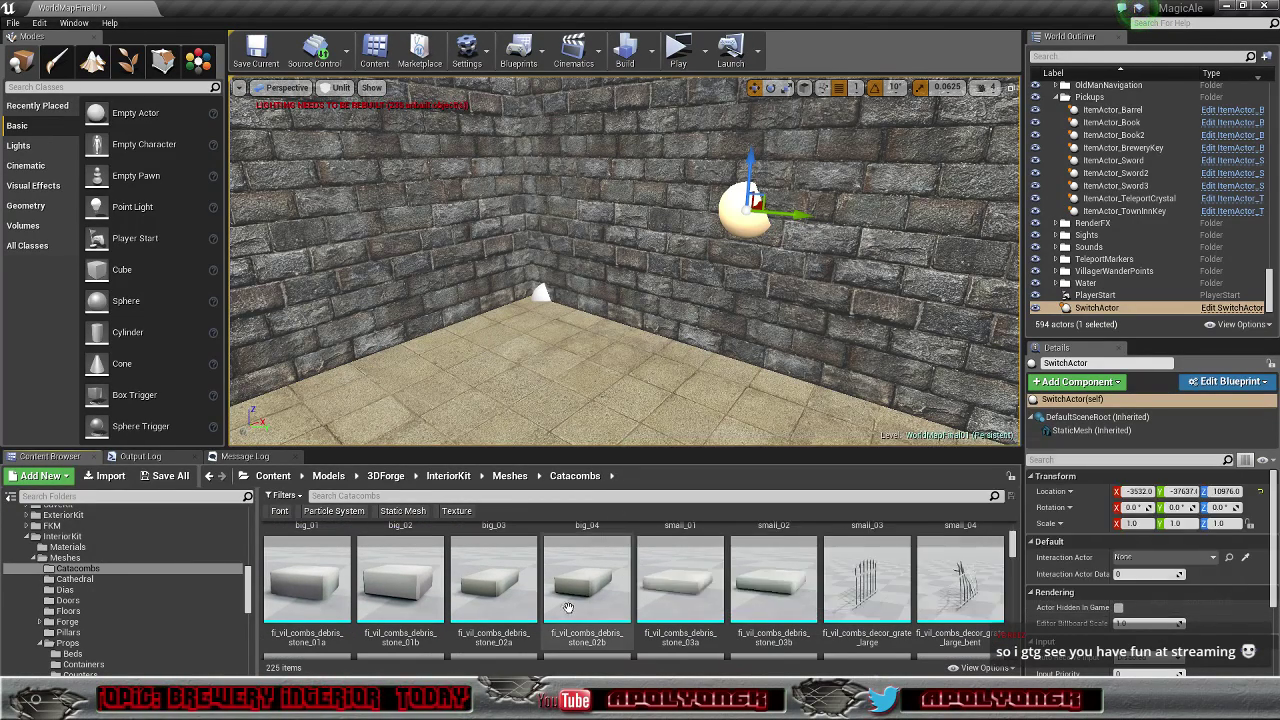
Step: Try the fi_vil_combs_debris_stone_01a and fi_vil_combs_debris_stone_01b meshes on the SwitchActor's StaticMesh component
click(305, 580)
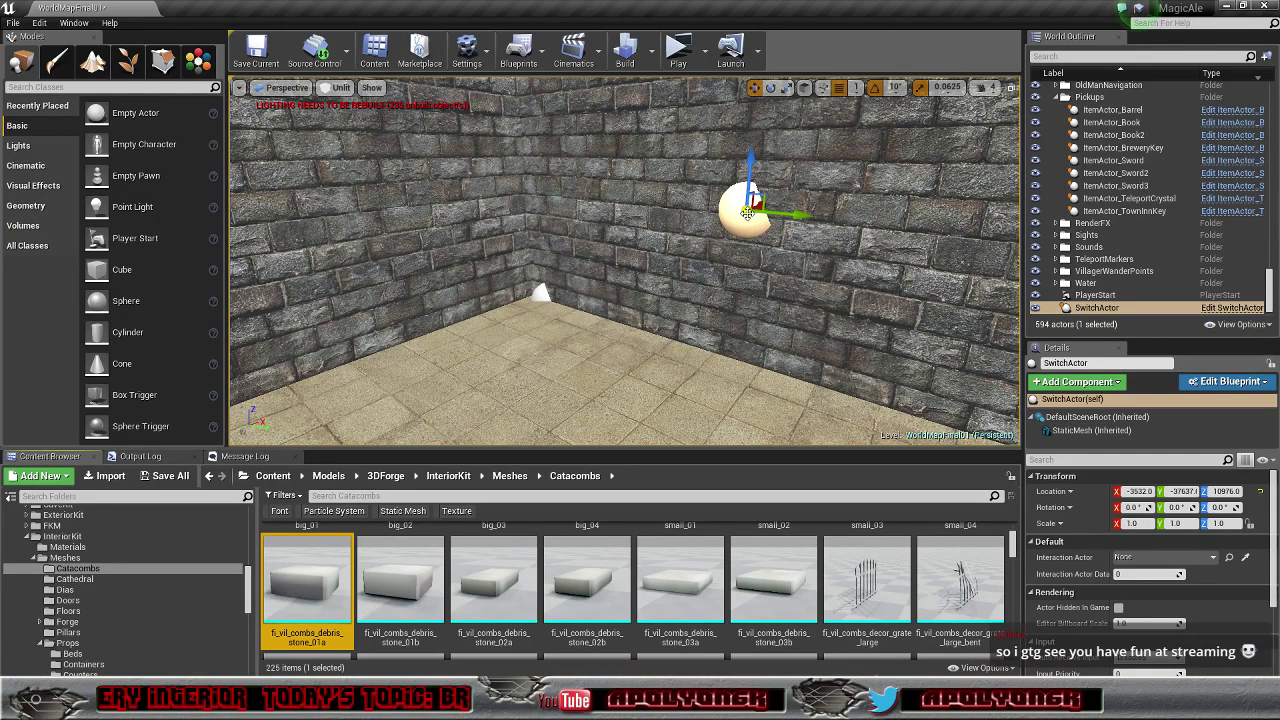
click(1091, 430)
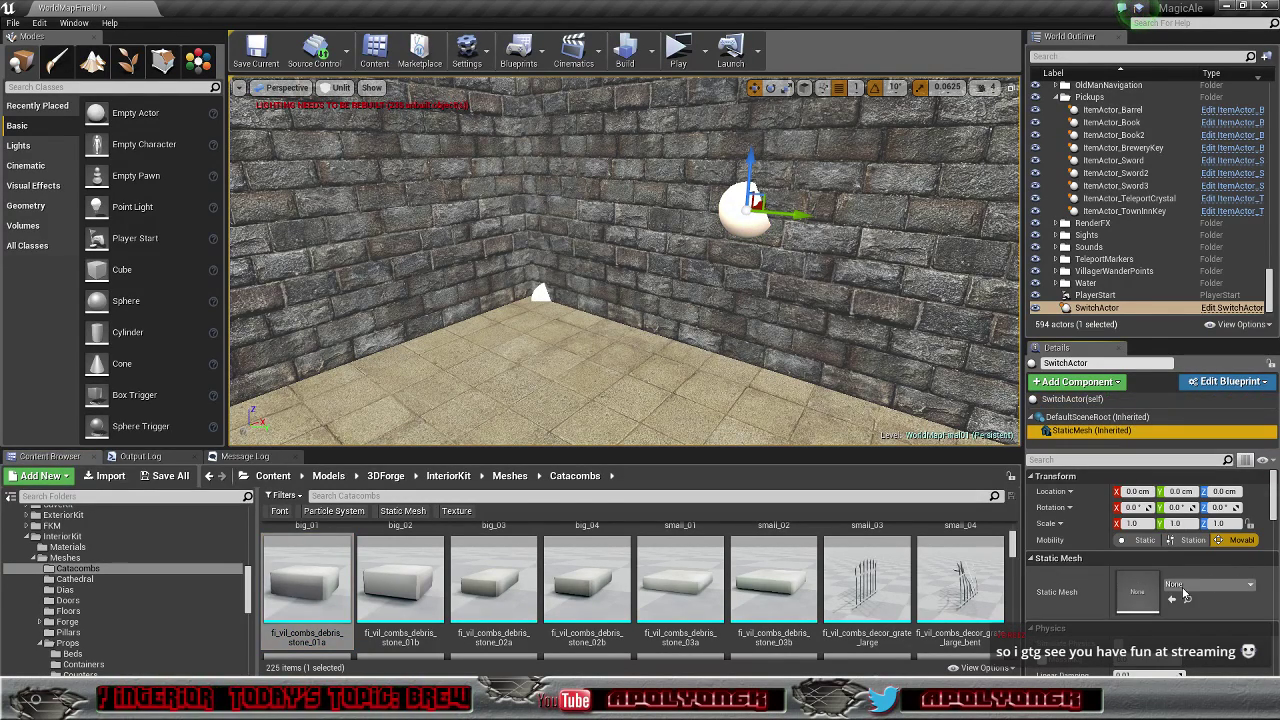
click(1172, 598)
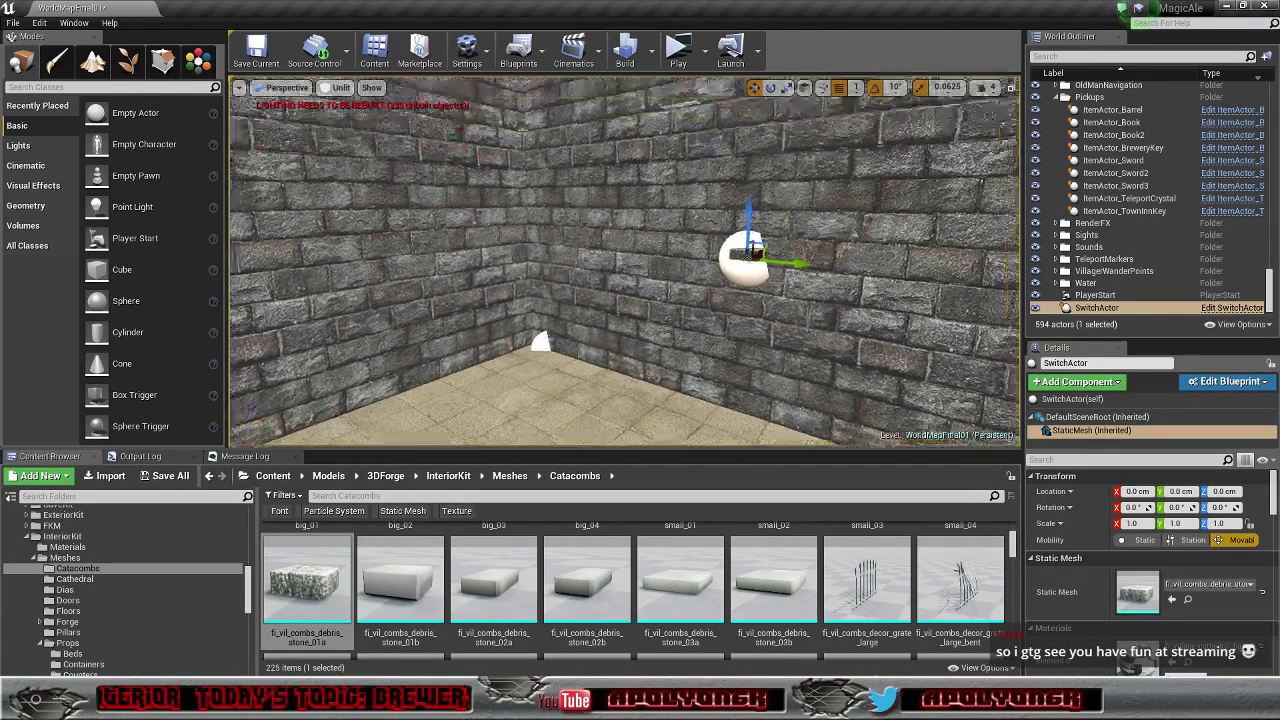
key(w)
right_drag(624, 262, 660, 280)
key(s)
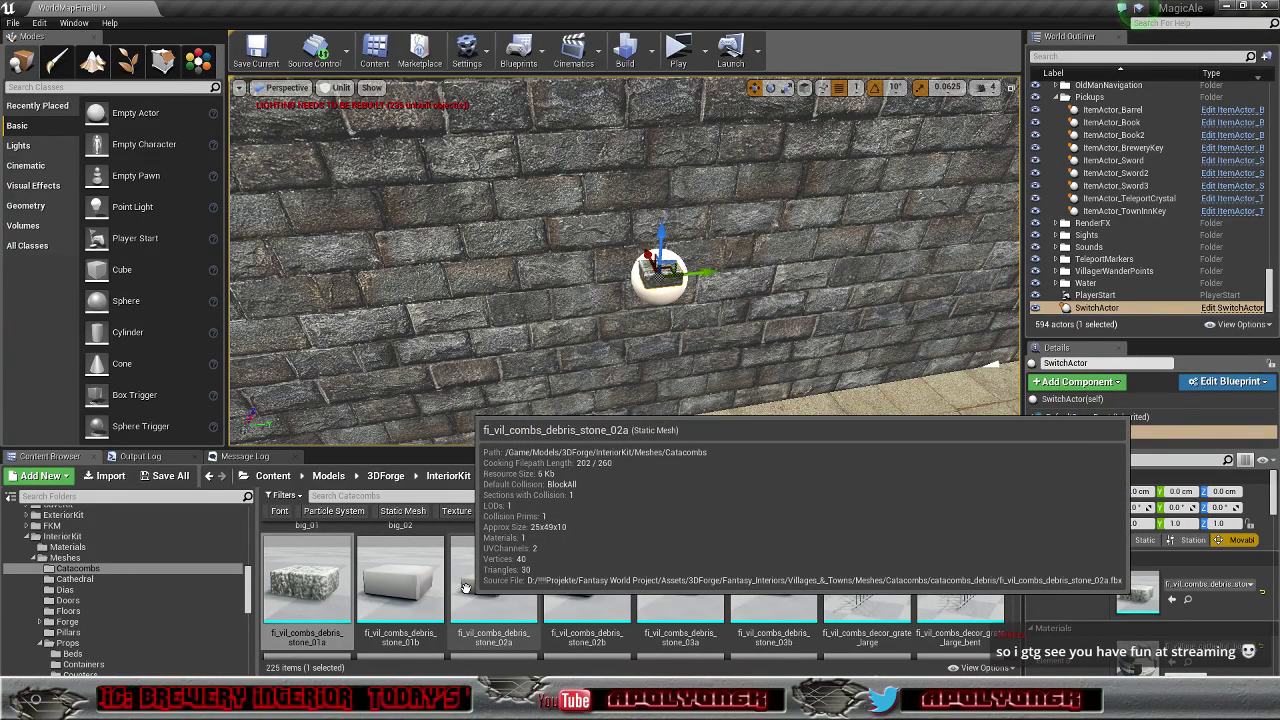
click(465, 587)
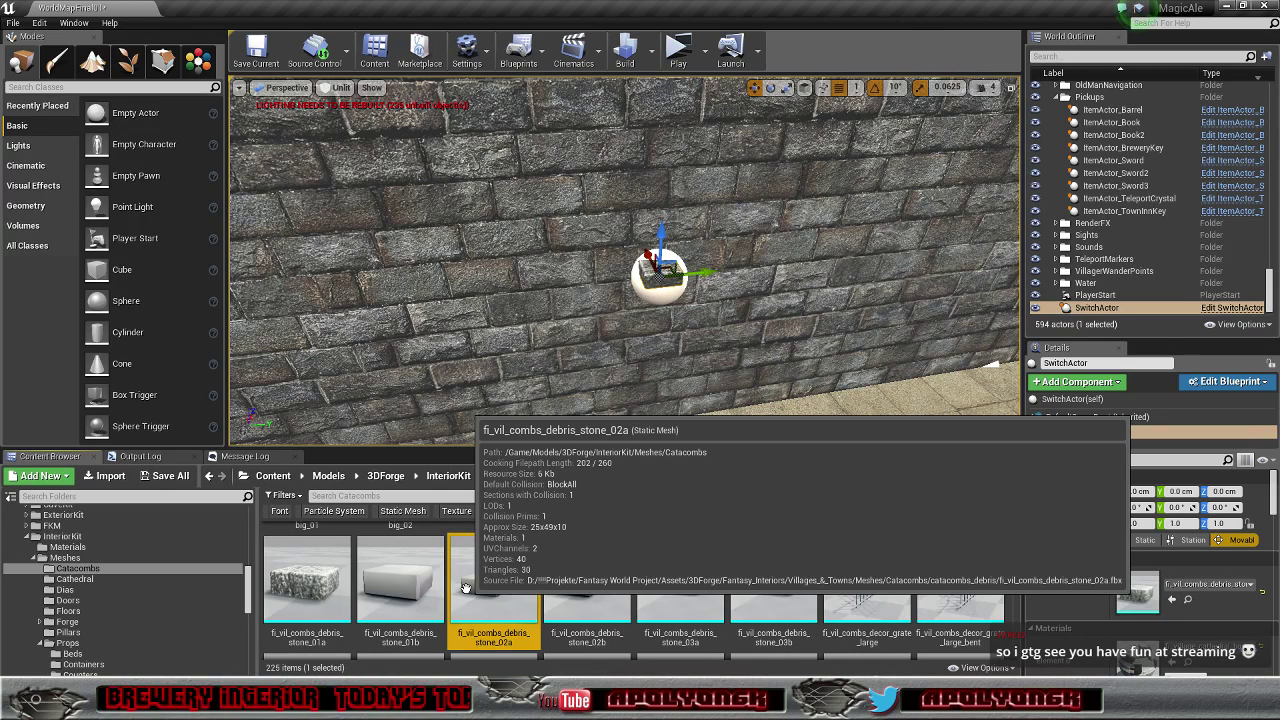
click(388, 591)
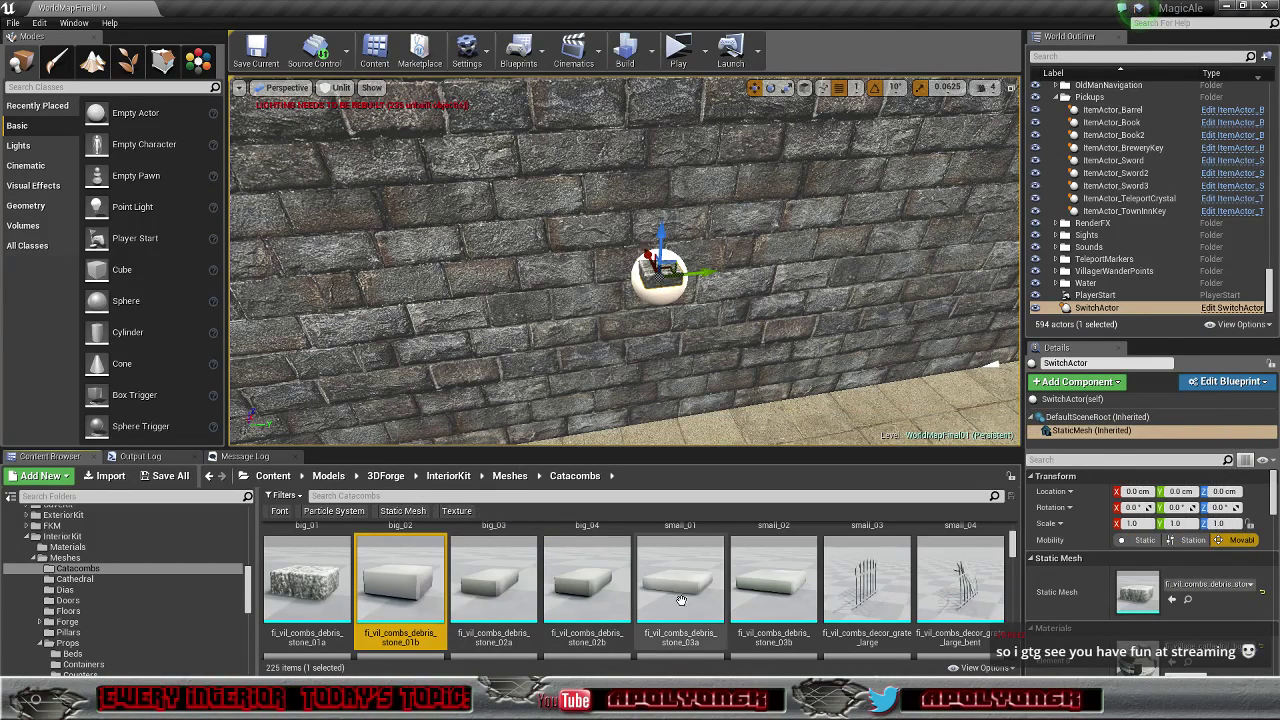
click(1174, 599)
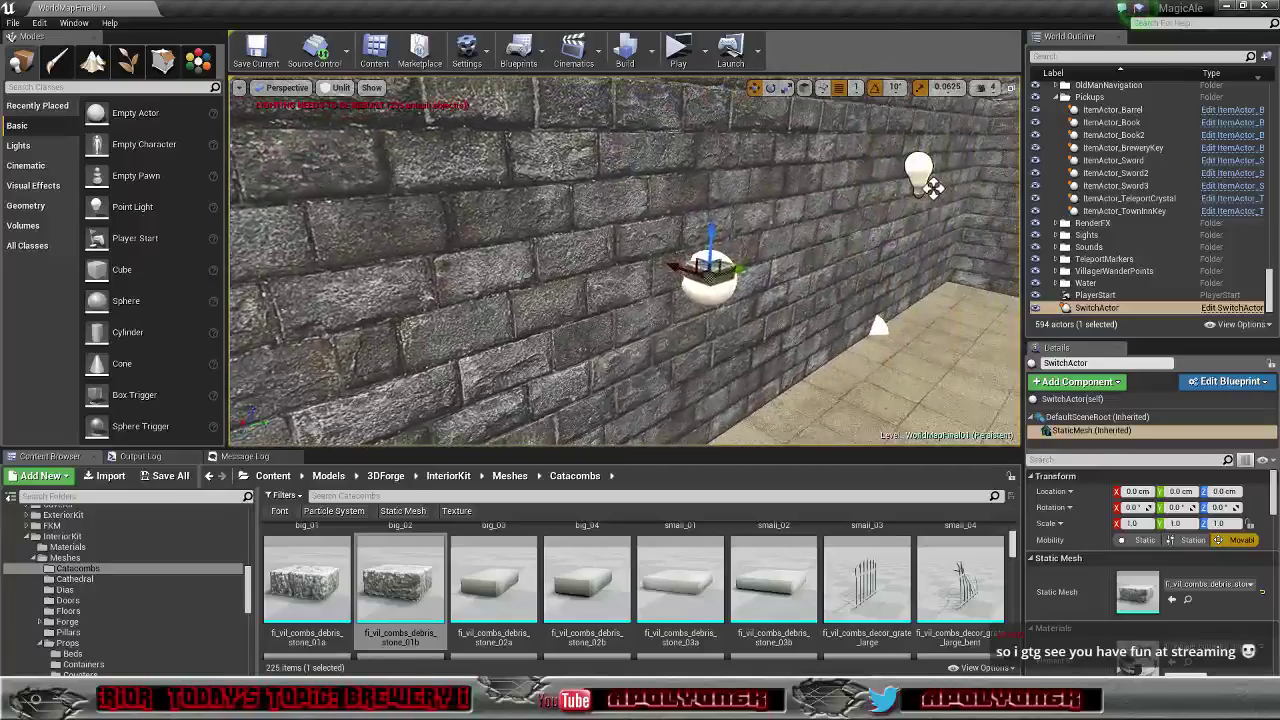
right_drag(640, 262, 570, 268)
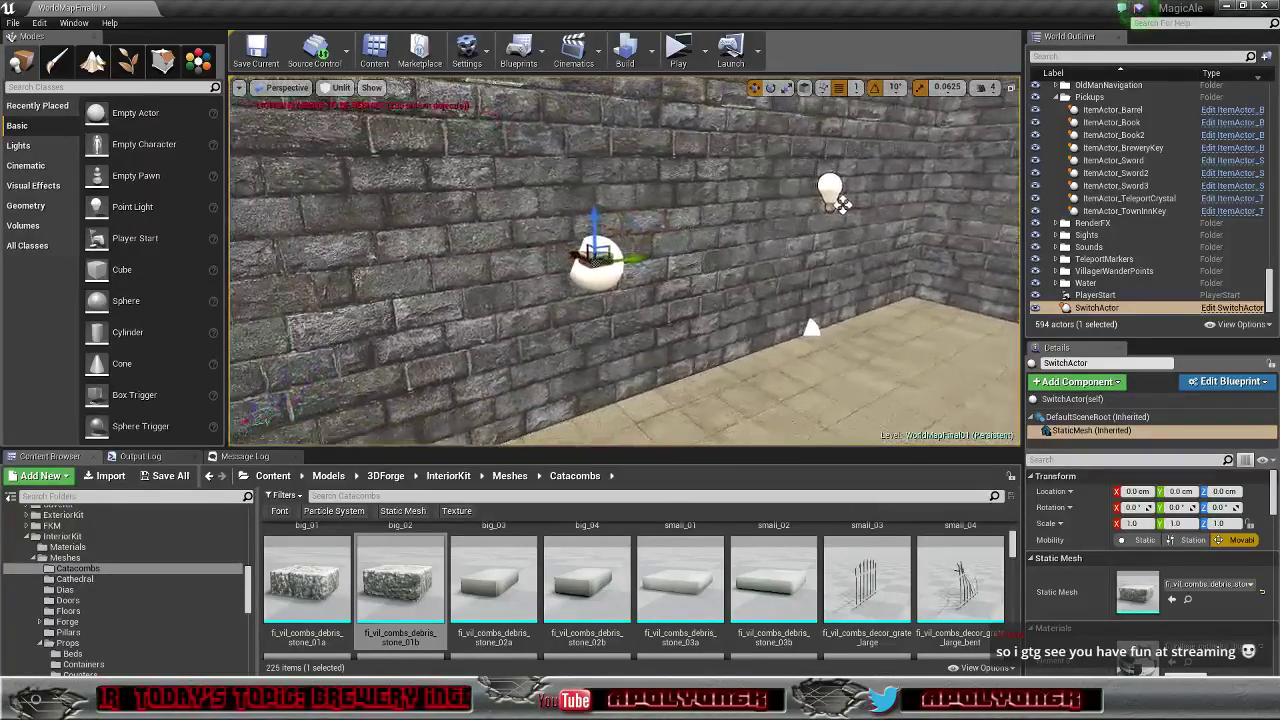
Step: Assign the fi_vil_combs_debris_stone_02a mesh to the SwitchActor's StaticMesh component and check its size against the wall bricks
click(494, 585)
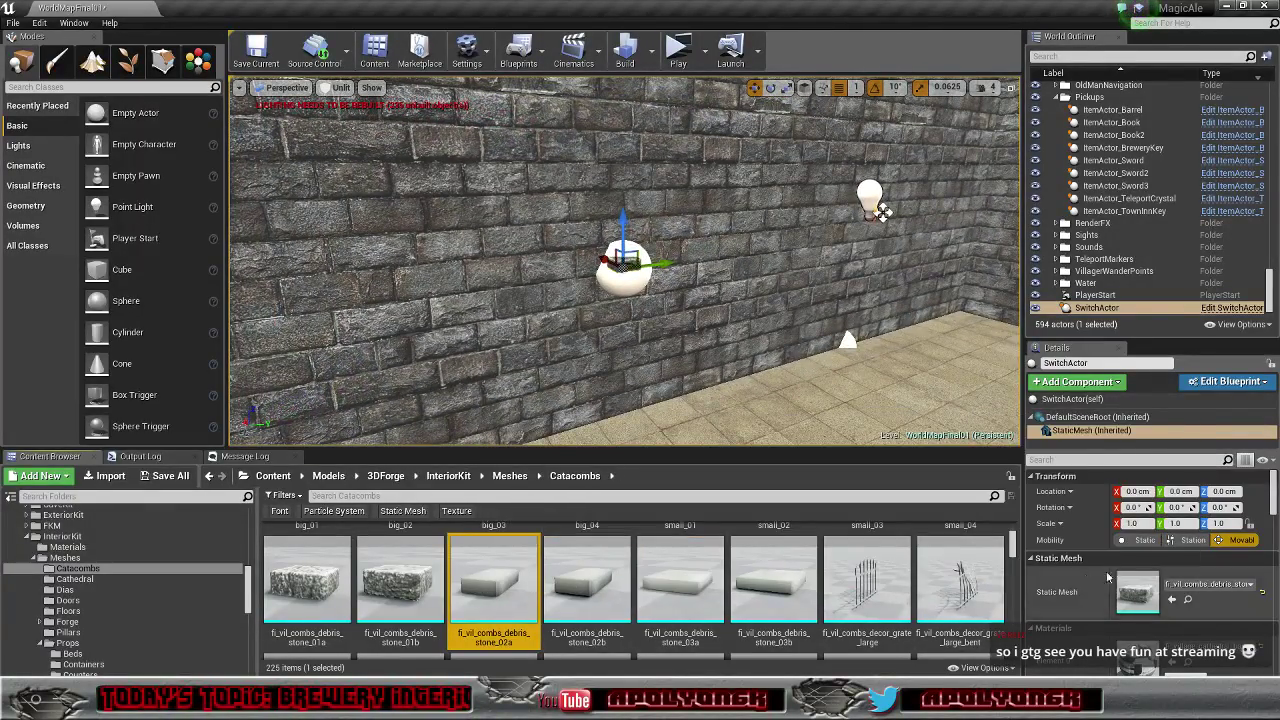
click(1173, 598)
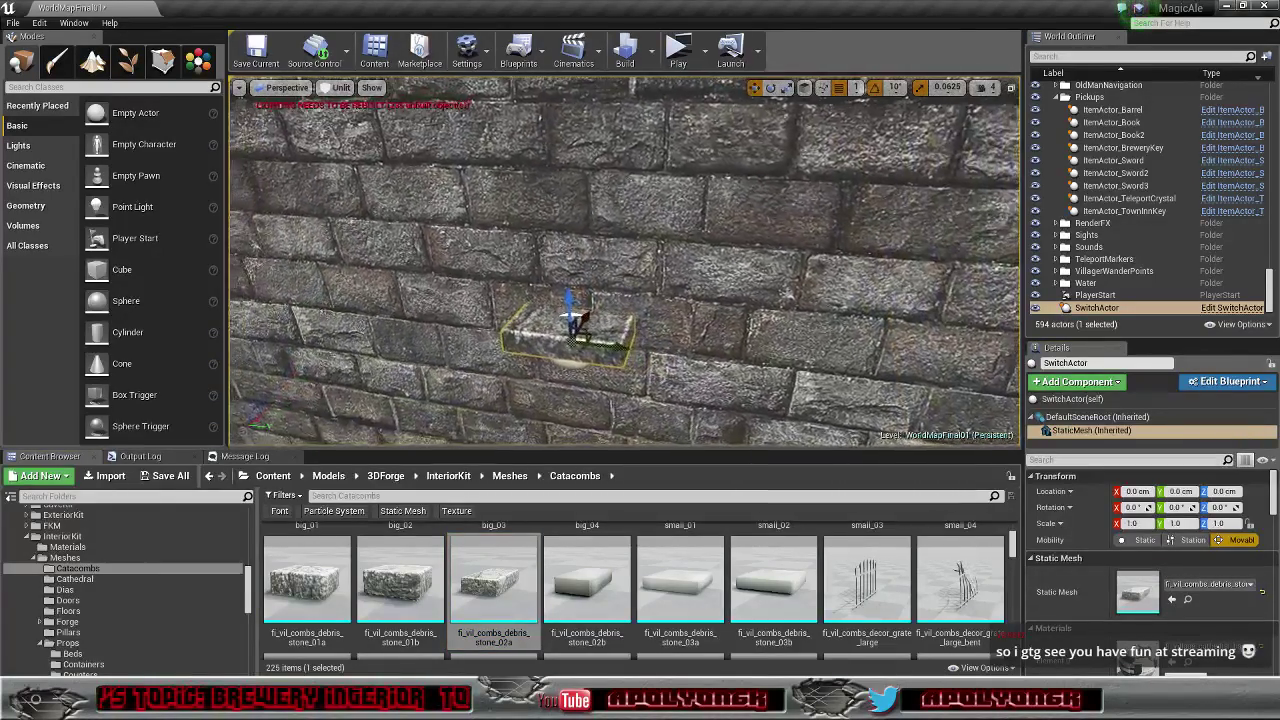
right_drag(640, 290, 470, 302)
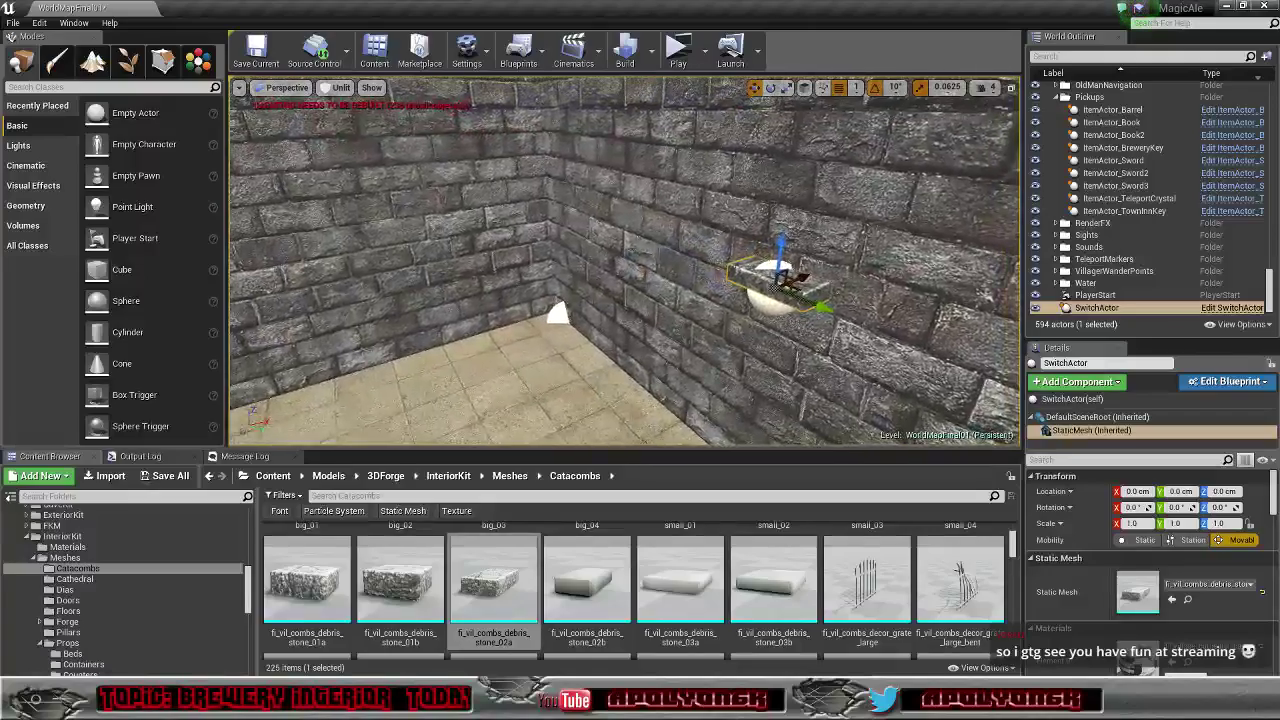
right_drag(555, 303, 748, 390)
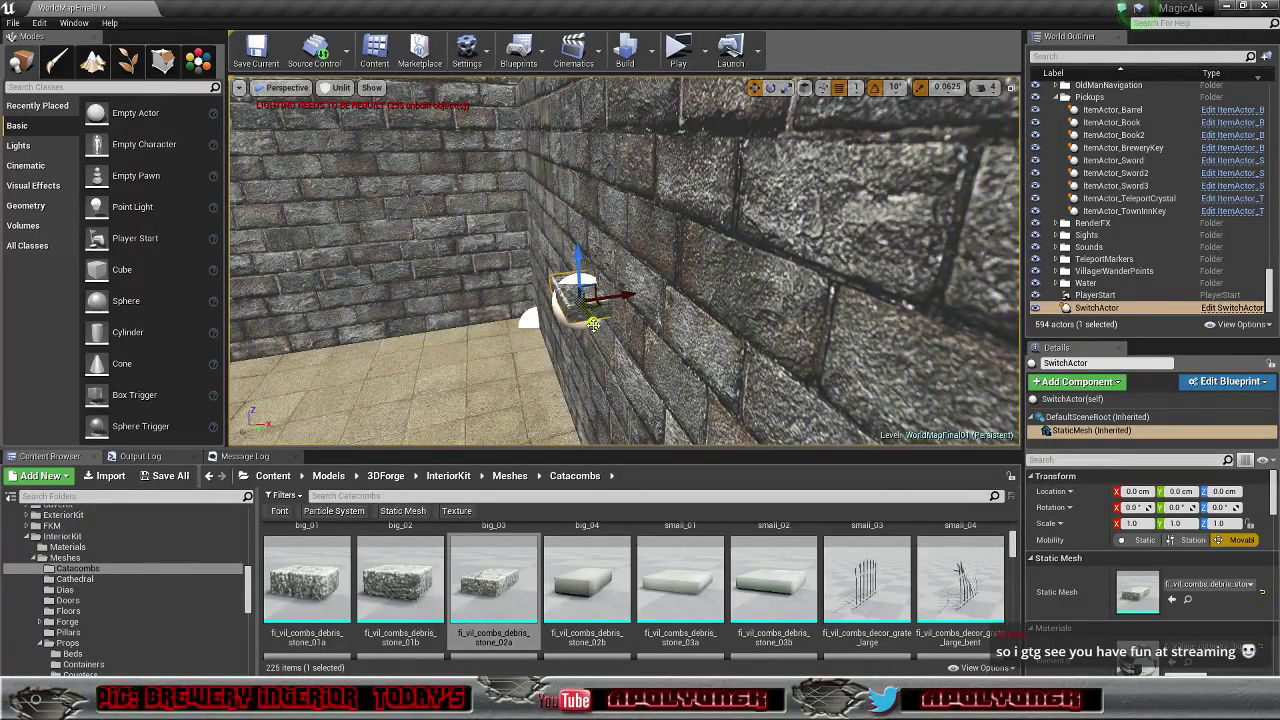
Step: Rotate the switch's StaticMesh component 90° on Y so the stone stands upright against the wall, keeping its location at 0
drag(587, 274, 576, 367)
key(w)
right_drag(667, 340, 949, 217)
right_drag(480, 250, 655, 303)
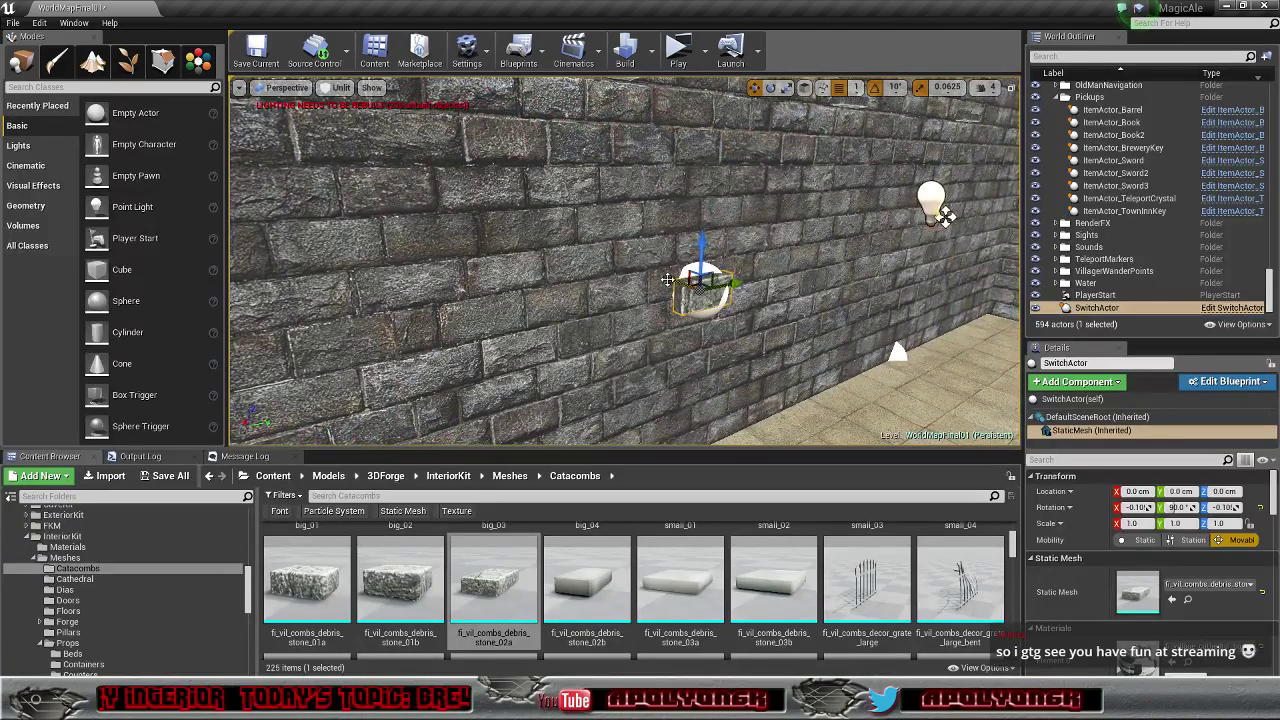
drag(667, 279, 665, 277)
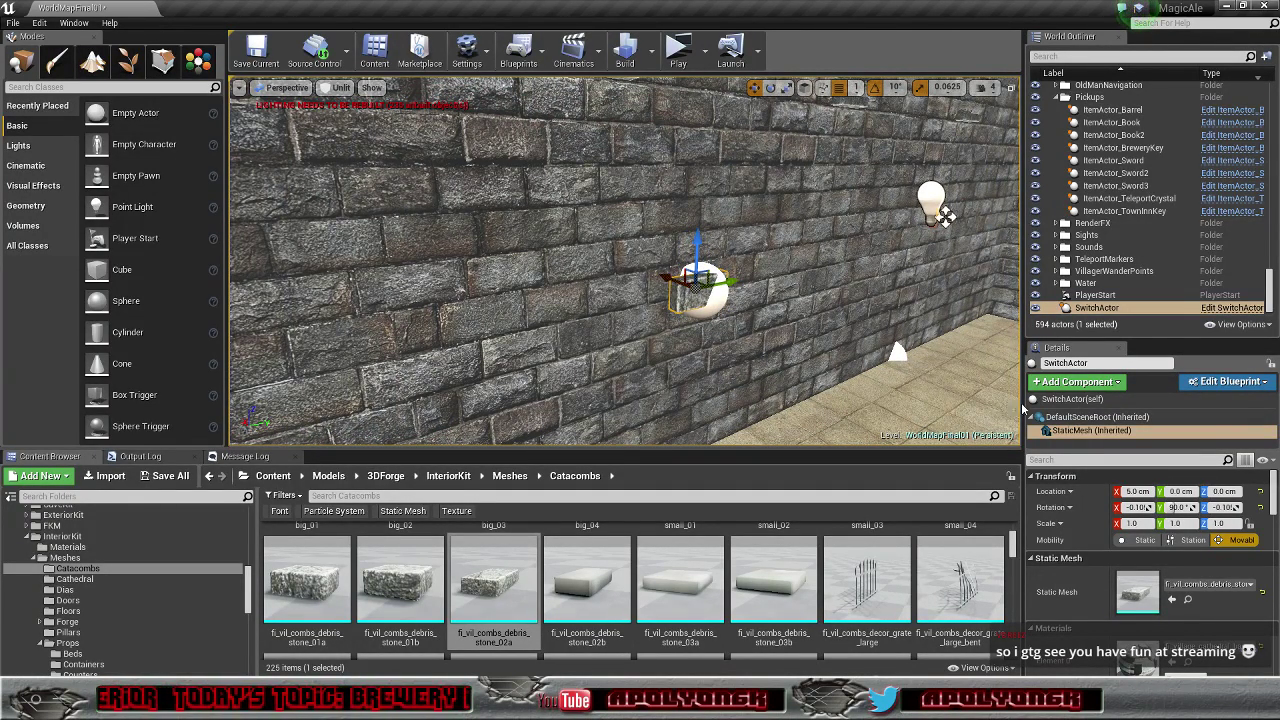
click(1260, 491)
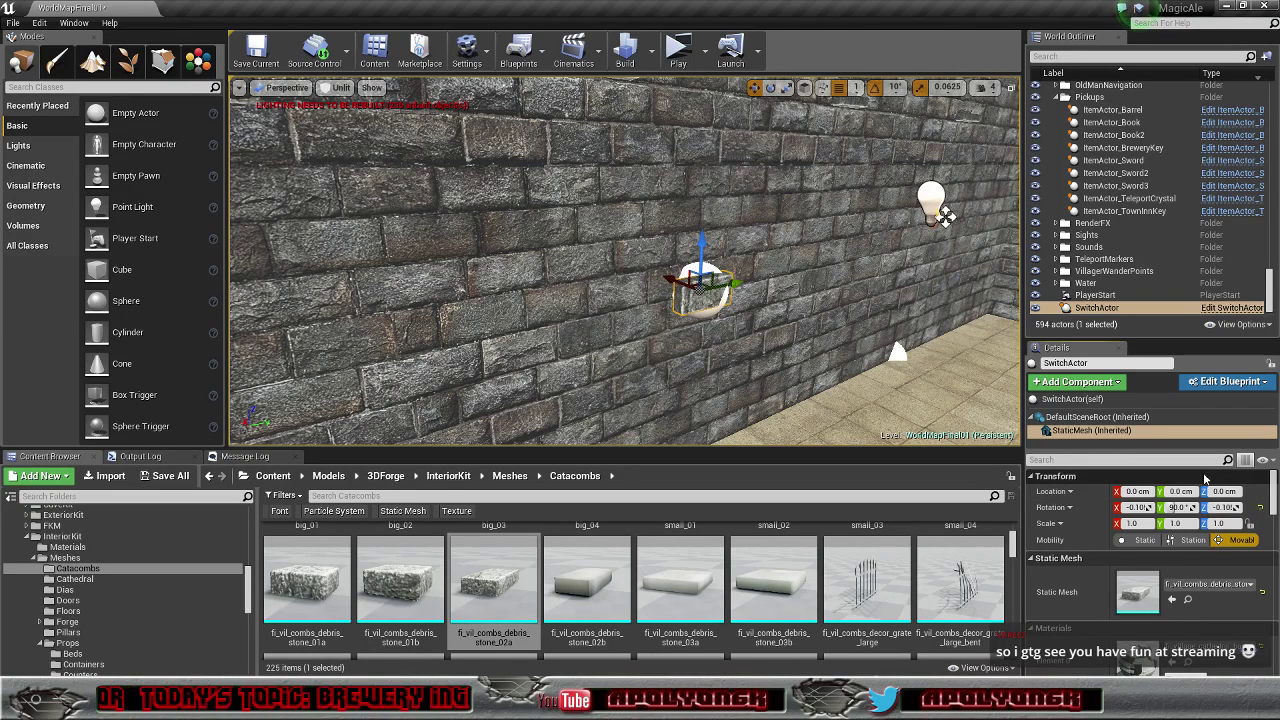
Step: Select the whole SwitchActor and move it along the wall to X -3517, Y -37607, Z 10983 so it covers a brick
click(1080, 400)
drag(674, 281, 618, 251)
right_drag(646, 283, 707, 281)
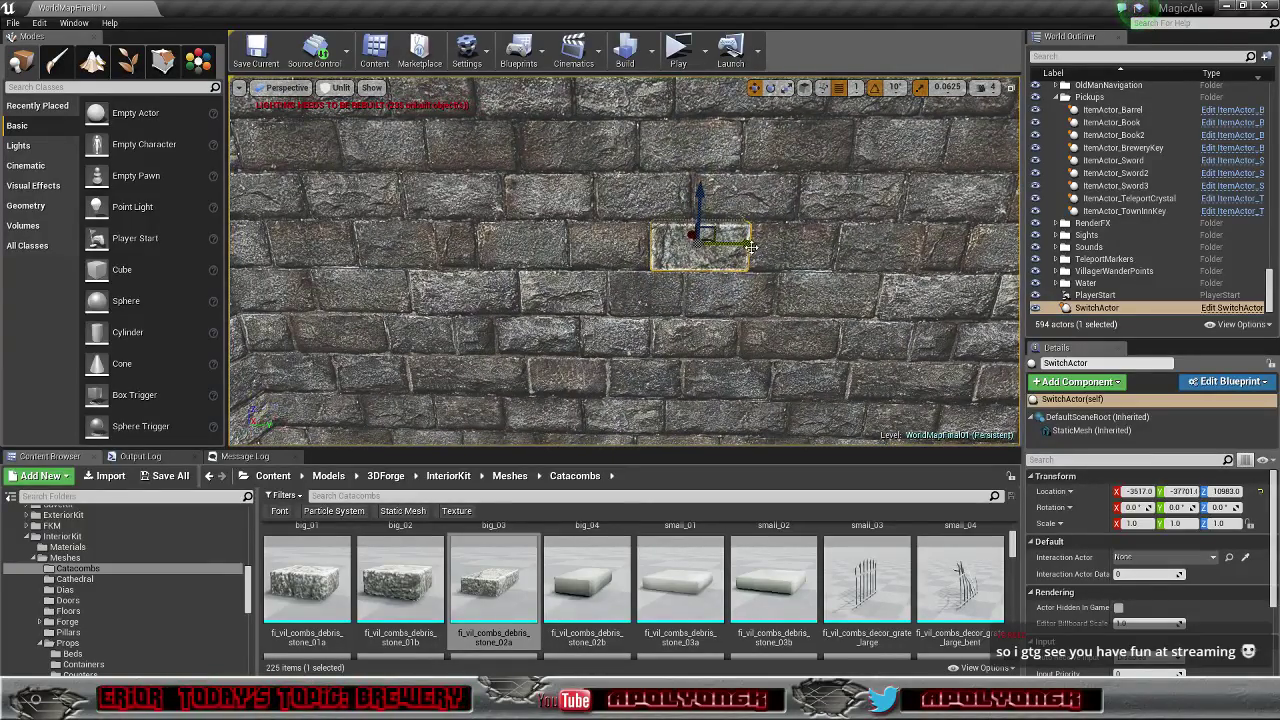
drag(751, 246, 929, 259)
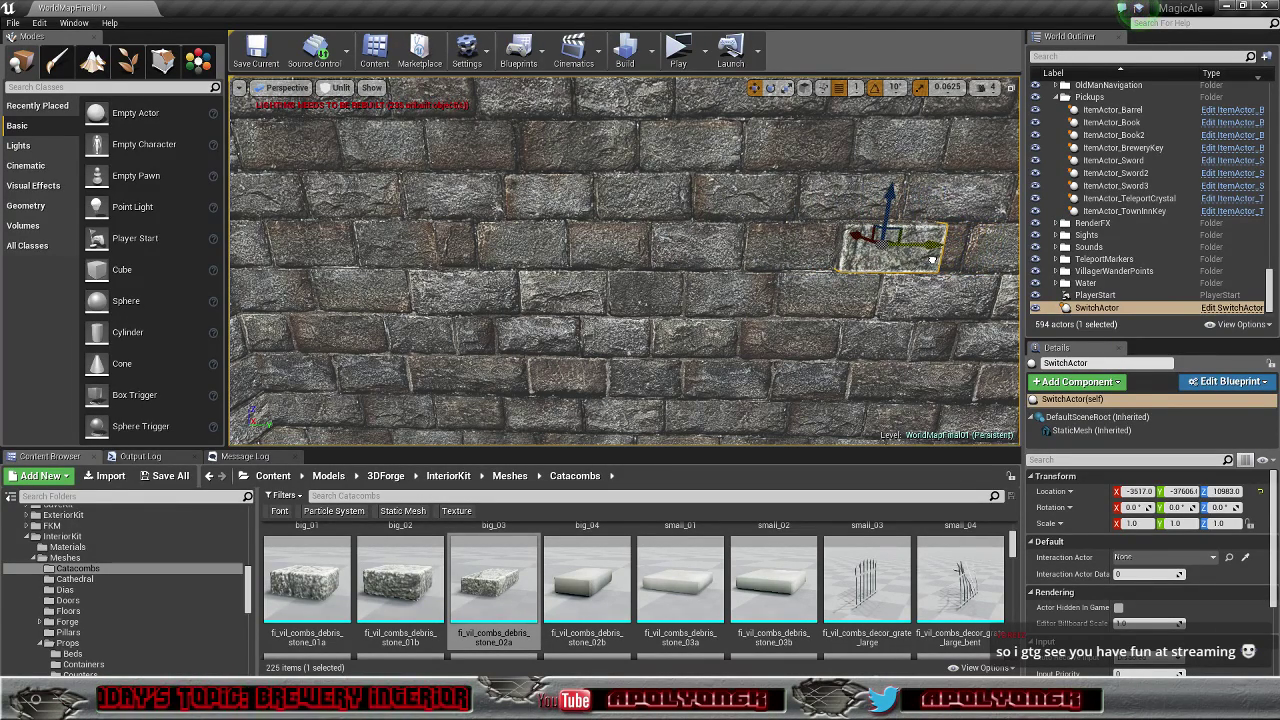
mouse_move(931, 259)
right_down()
mouse_move(915, 260)
mouse_move(928, 262)
right_up()
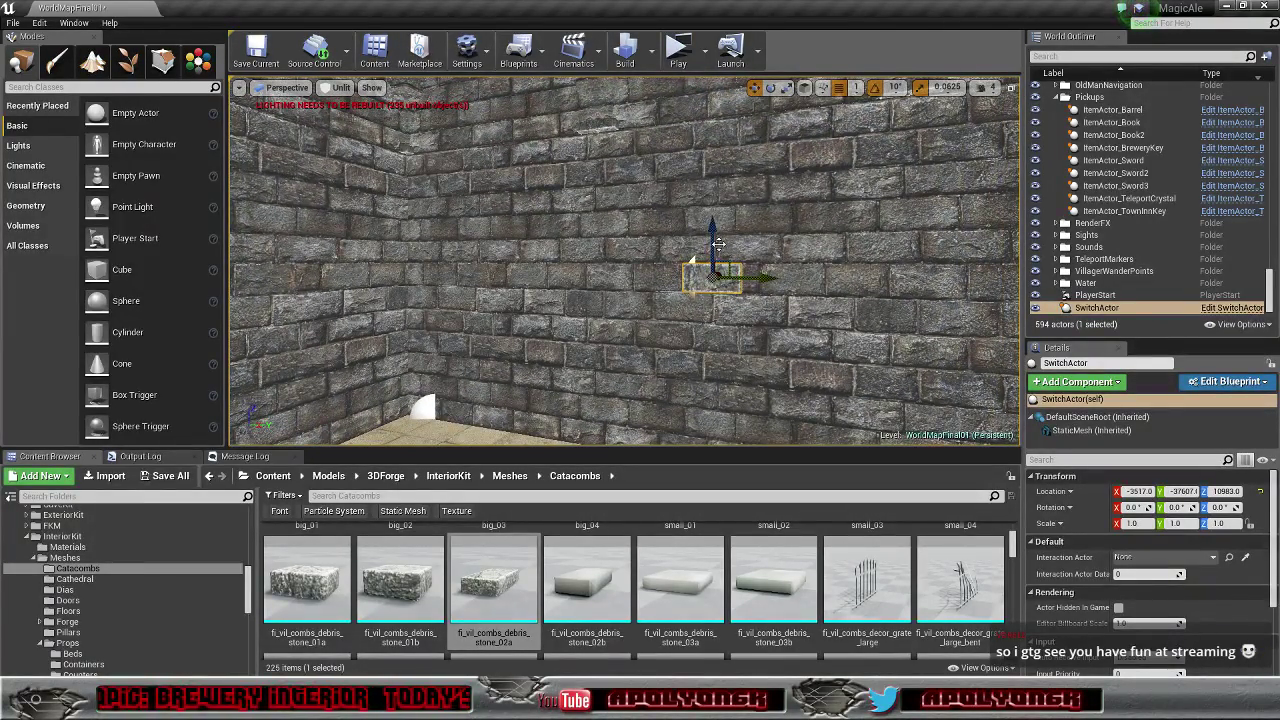
Step: Raise the SwitchActor to a higher brick and sink it slightly into the wall at X -3518, Y -37609, Z 11033
drag(709, 236, 709, 180)
drag(775, 220, 772, 220)
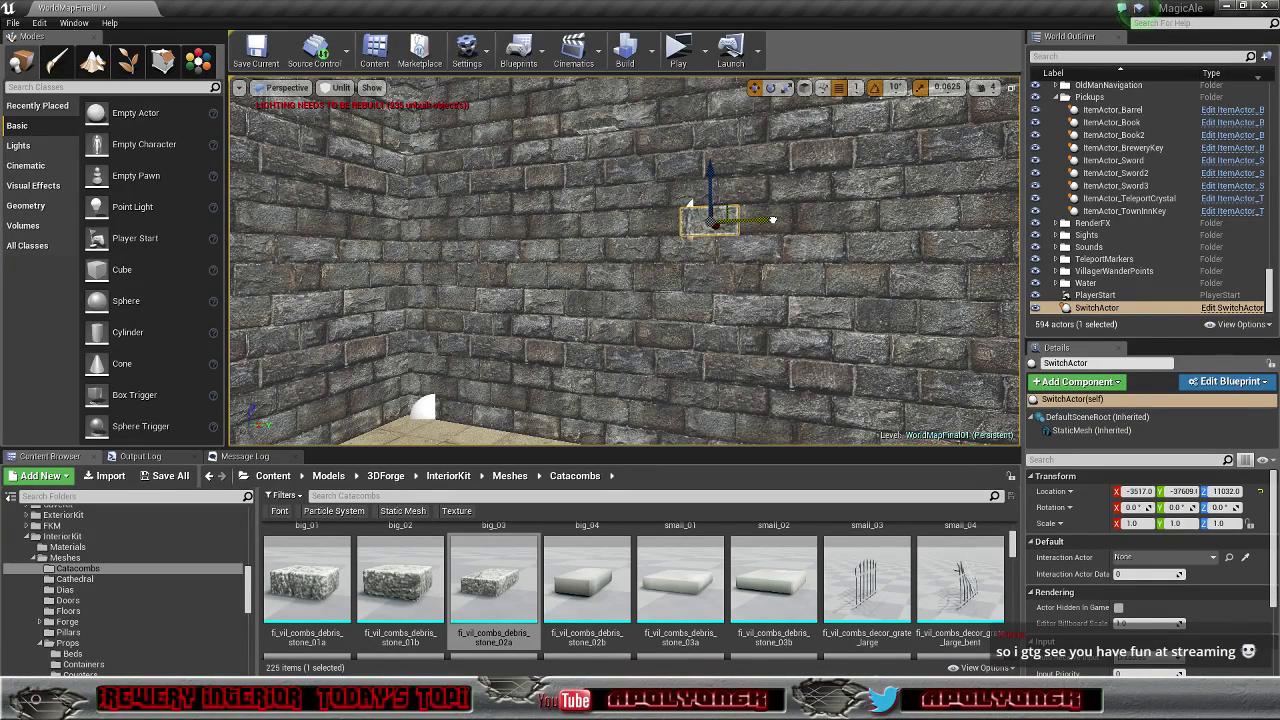
mouse_move(769, 213)
right_down()
mouse_move(797, 232)
mouse_move(765, 233)
right_up()
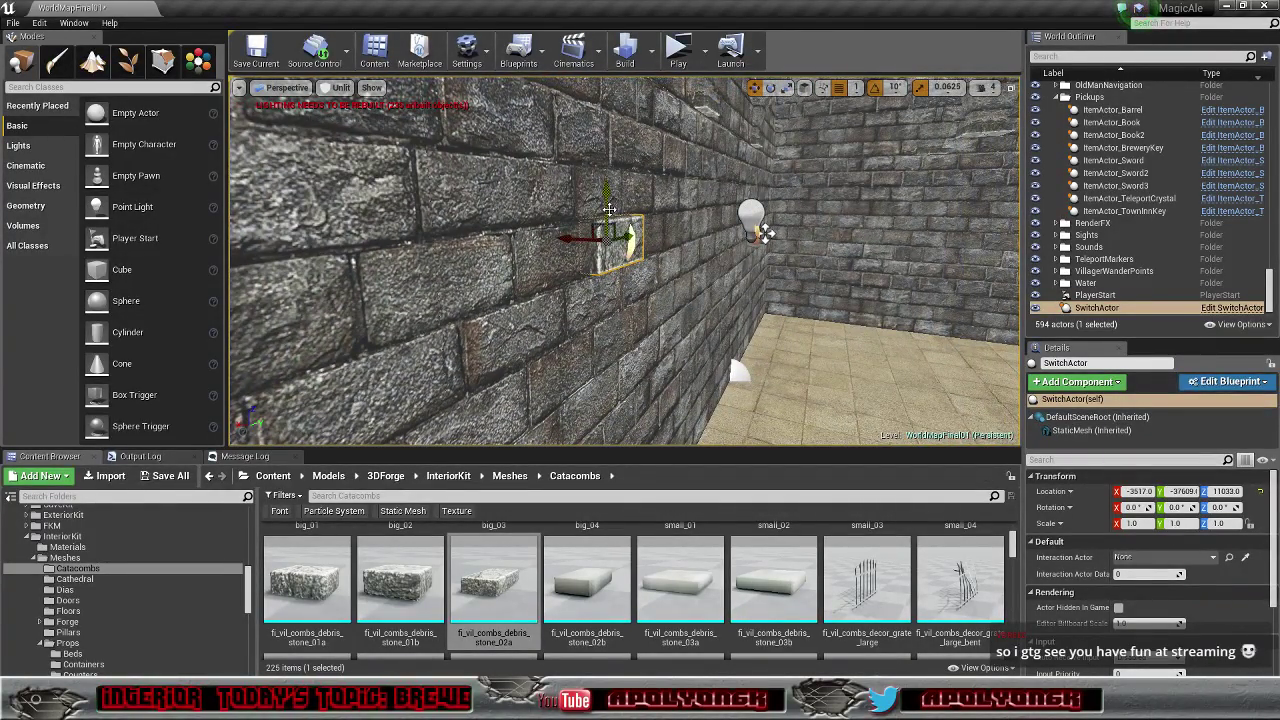
right_drag(764, 232, 758, 252)
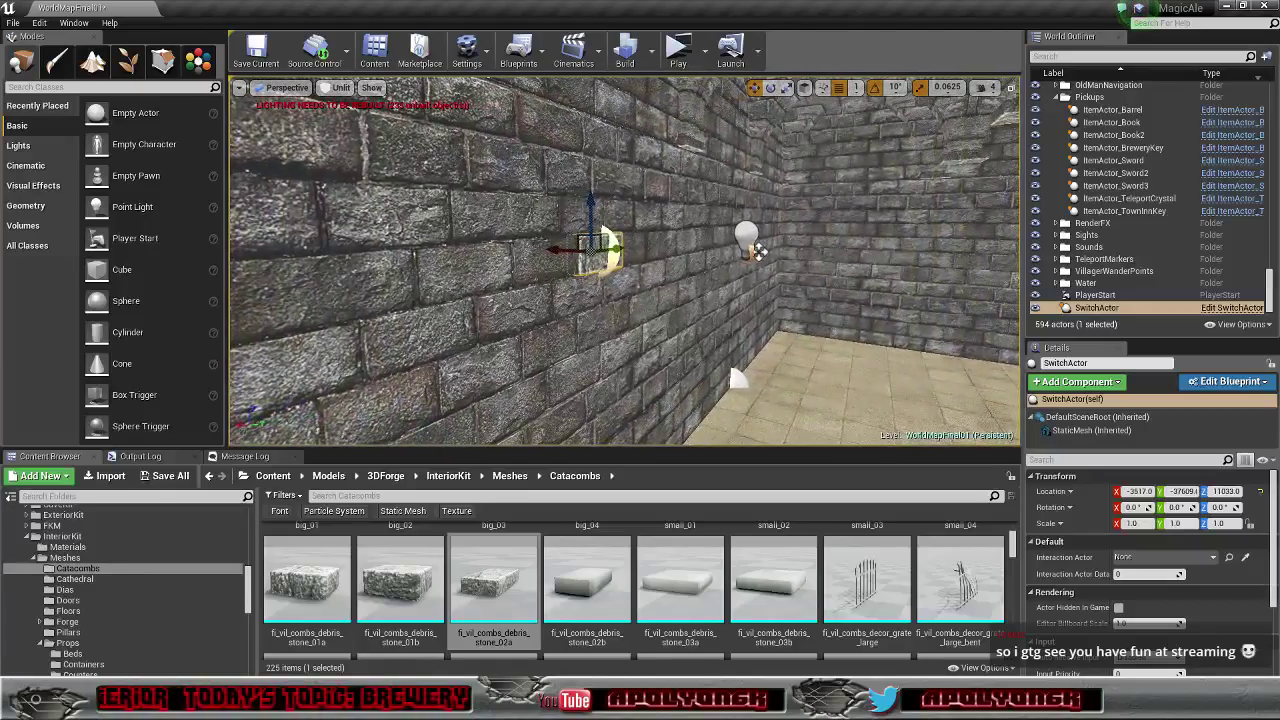
drag(560, 250, 561, 251)
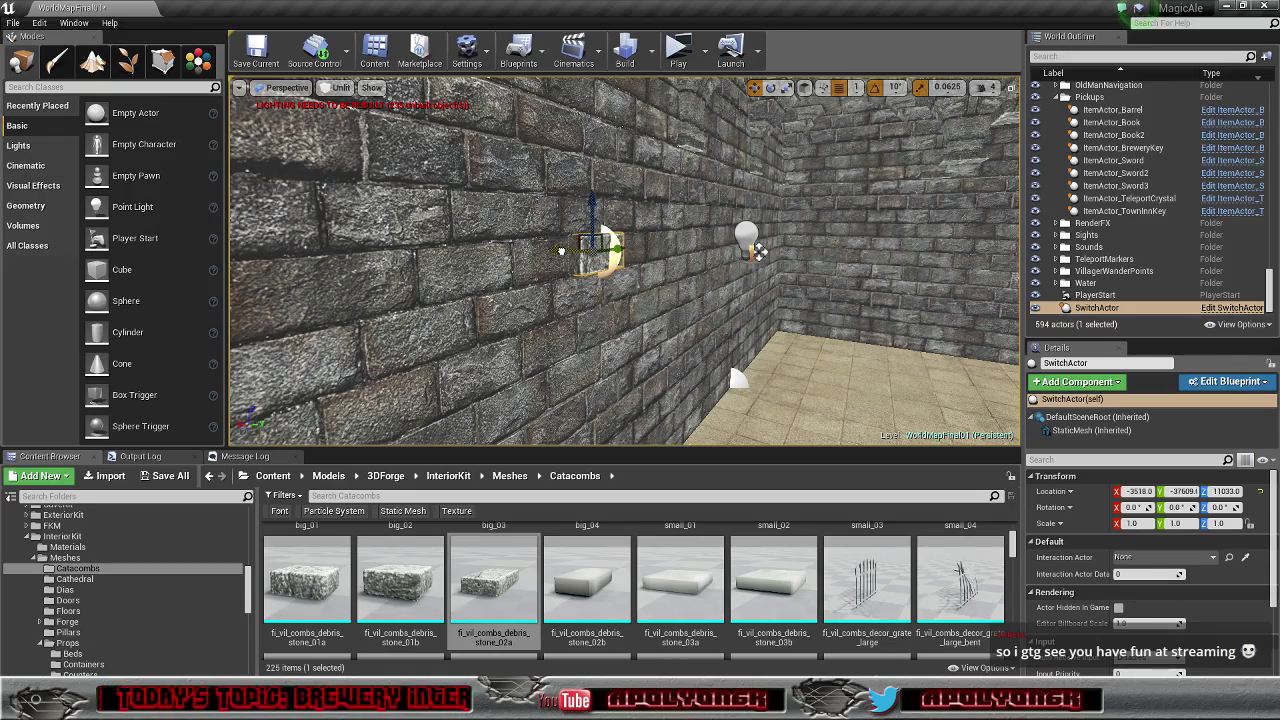
right_drag(563, 253, 490, 258)
right_drag(752, 244, 744, 244)
Step: Show the level in Lit mode and play-test it up close to check how the switch stone looks on the dark wall
click(340, 88)
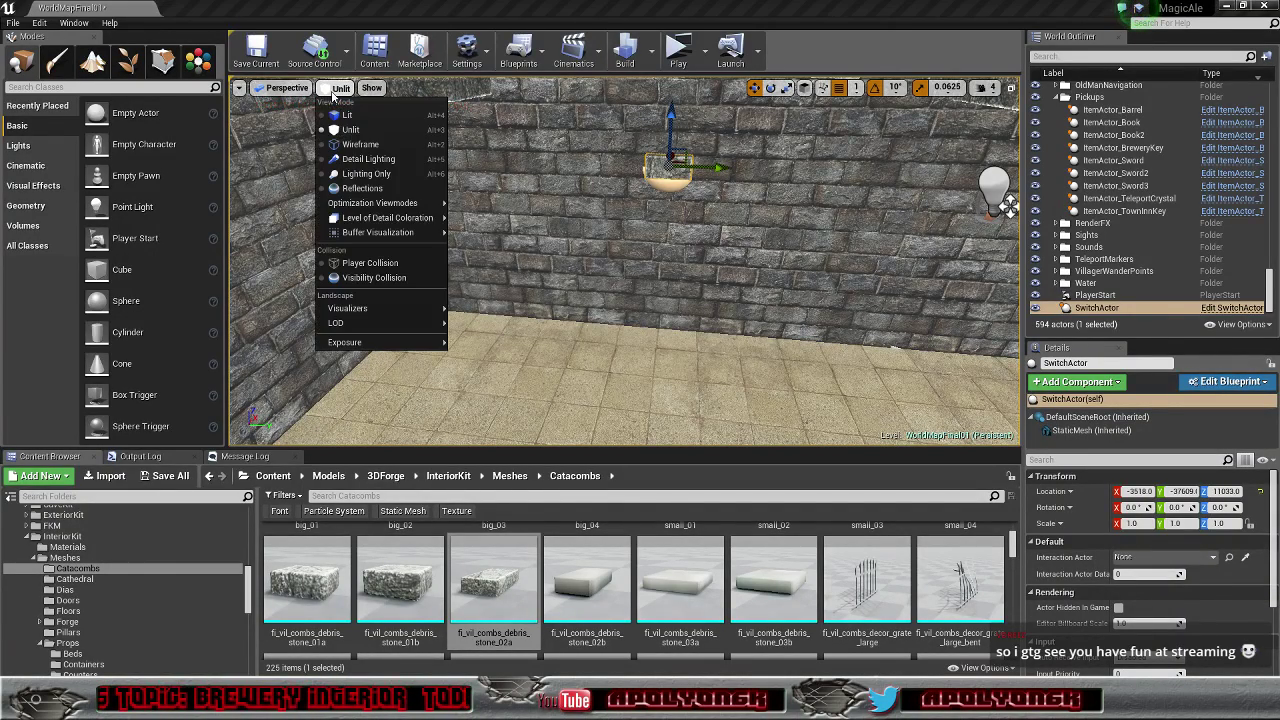
click(361, 125)
right_drag(400, 175, 455, 165)
right_drag(930, 261, 964, 257)
right_drag(804, 248, 770, 256)
right_drag(956, 256, 715, 124)
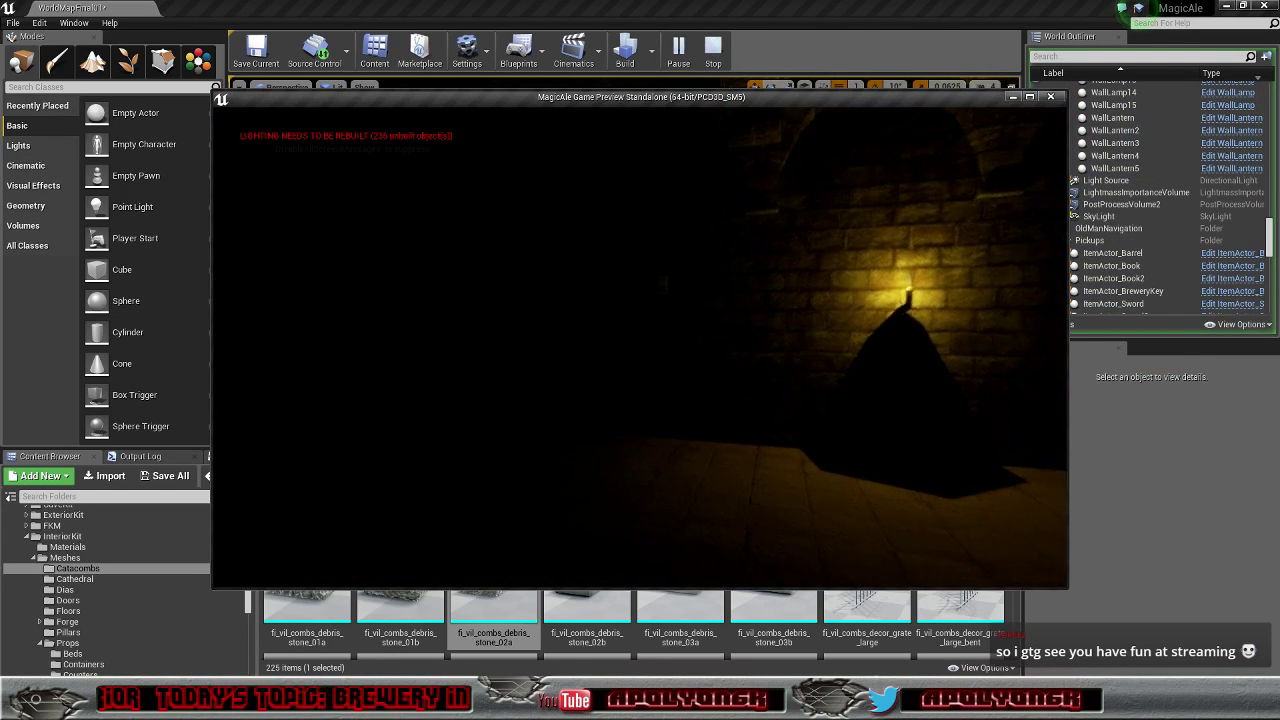
key(w)
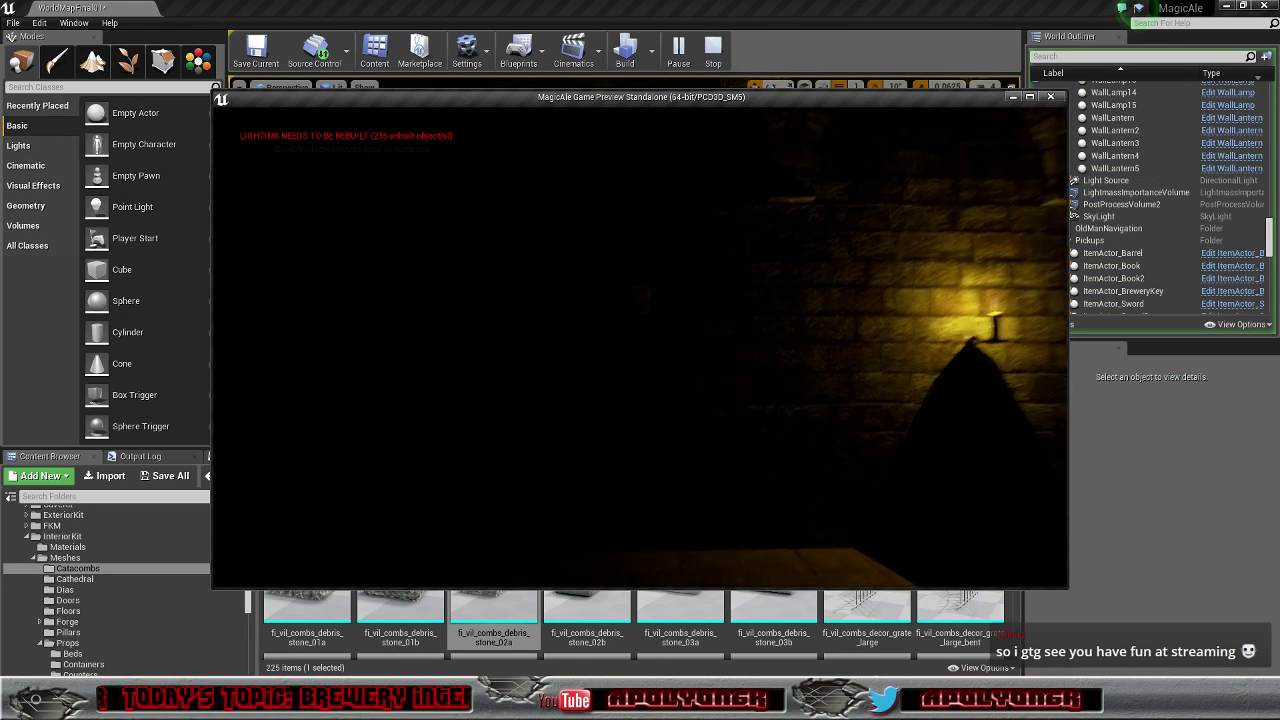
key(w)
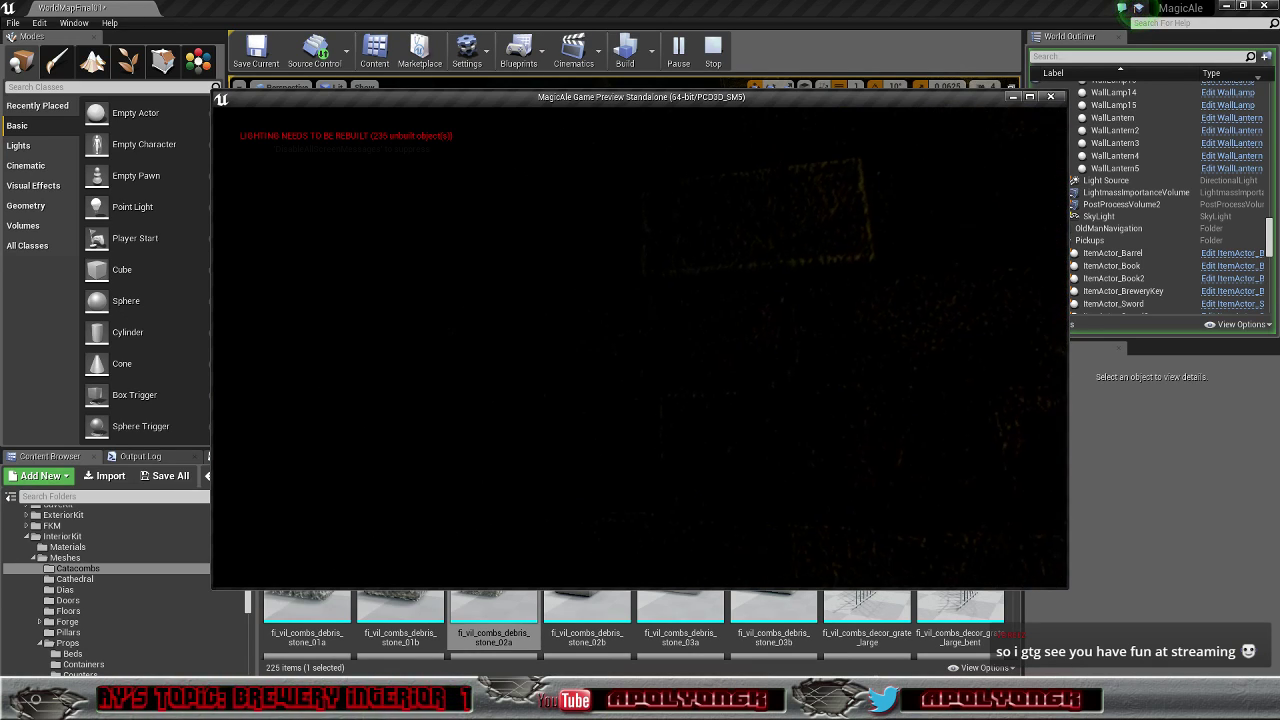
key(Escape)
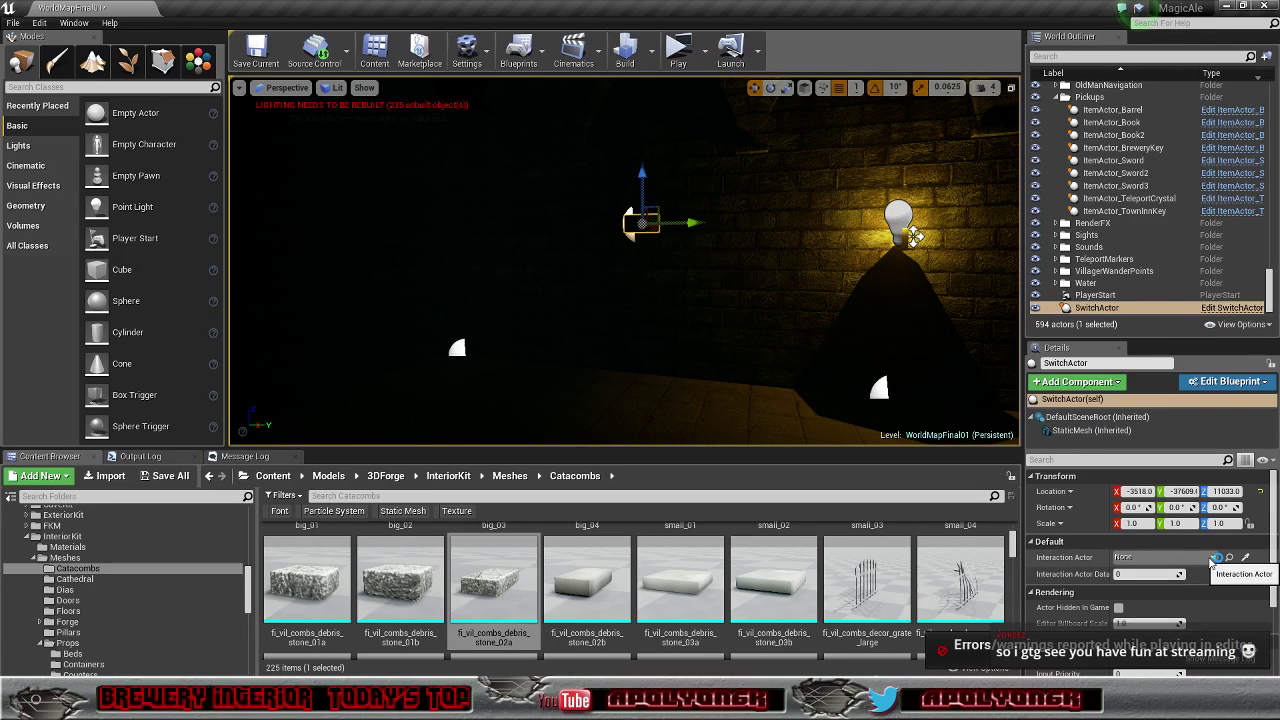
Step: Assign DoorSecret_Brewery_Cave as the SwitchActor's Interaction Actor
click(1213, 558)
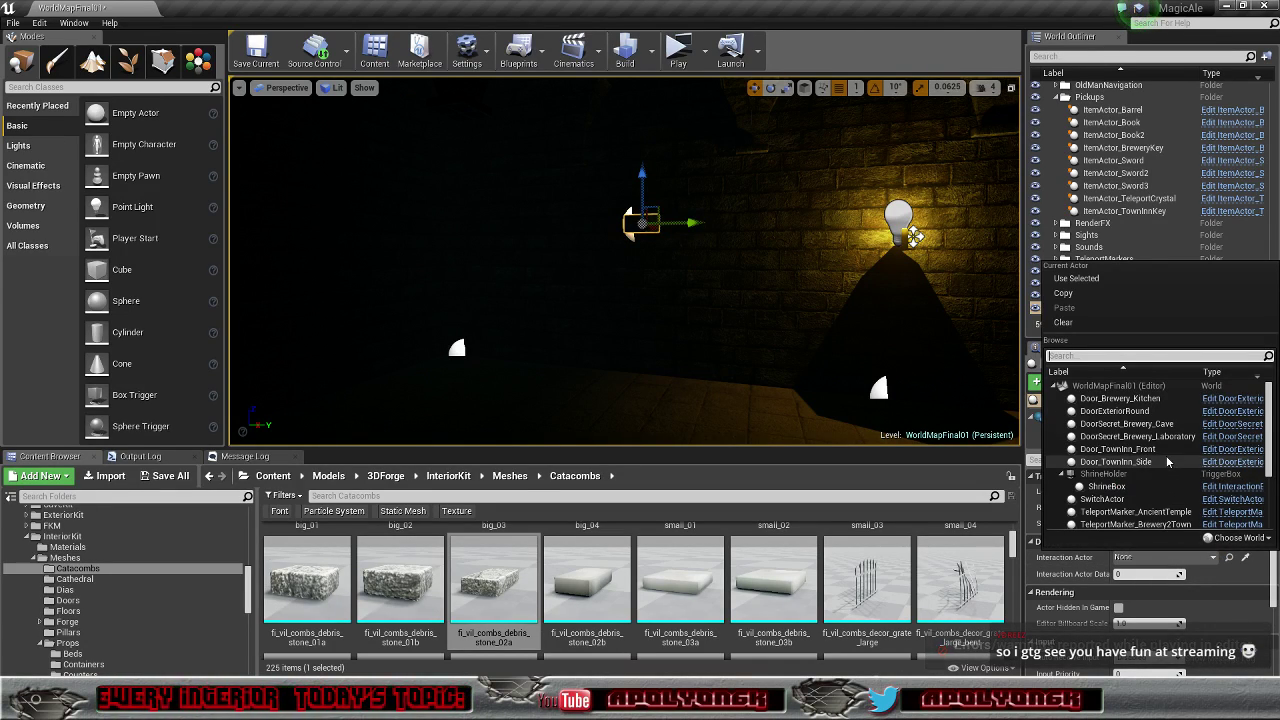
click(1160, 424)
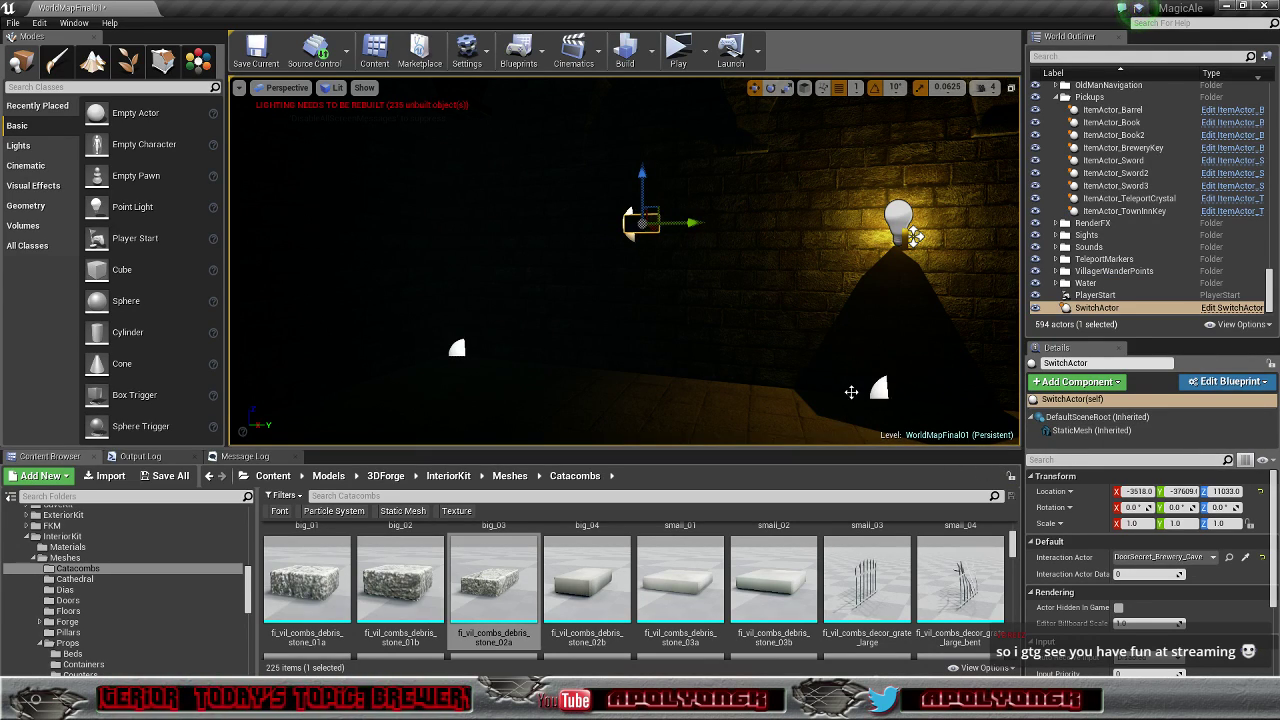
right_drag(729, 322, 640, 318)
right_drag(740, 250, 628, 269)
right_drag(561, 246, 535, 242)
Step: Return the view to Unlit and move the SwitchActor over to the adjacent wall, around X -4033, Y -36985
click(331, 88)
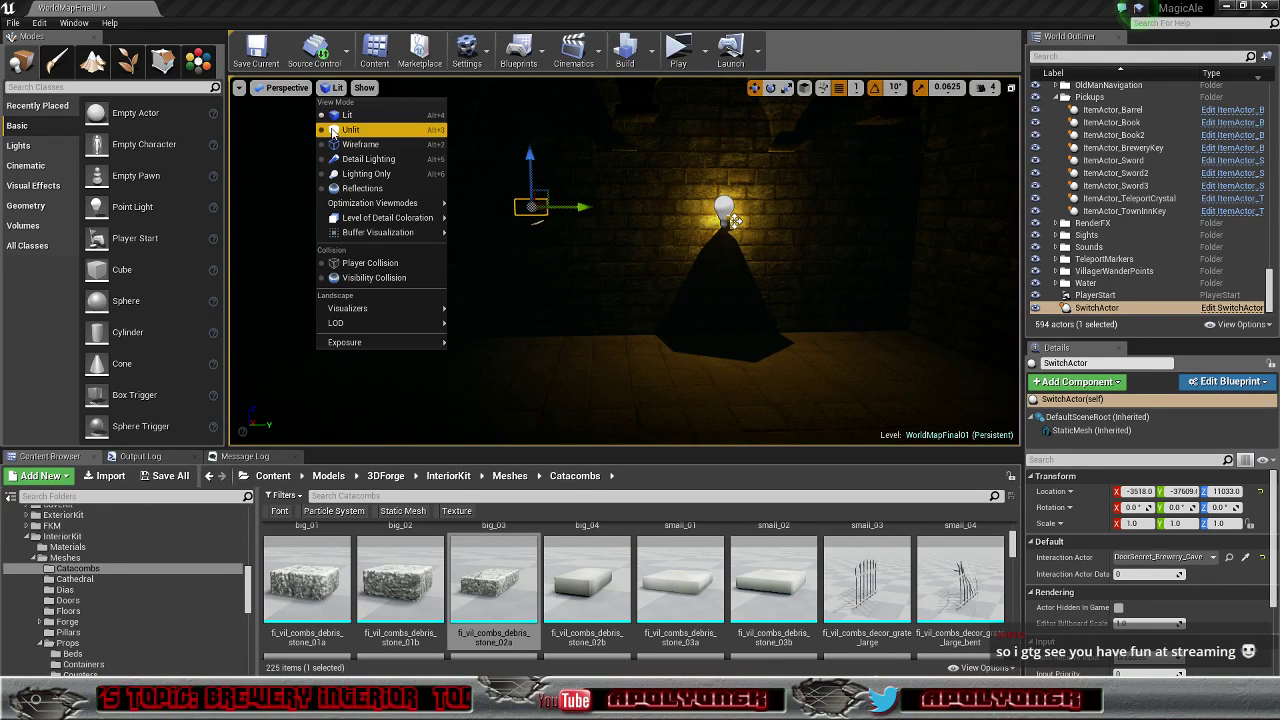
click(350, 129)
right_drag(551, 268, 543, 262)
right_drag(739, 225, 716, 237)
drag(584, 189, 937, 223)
right_drag(937, 223, 972, 226)
right_drag(600, 255, 580, 255)
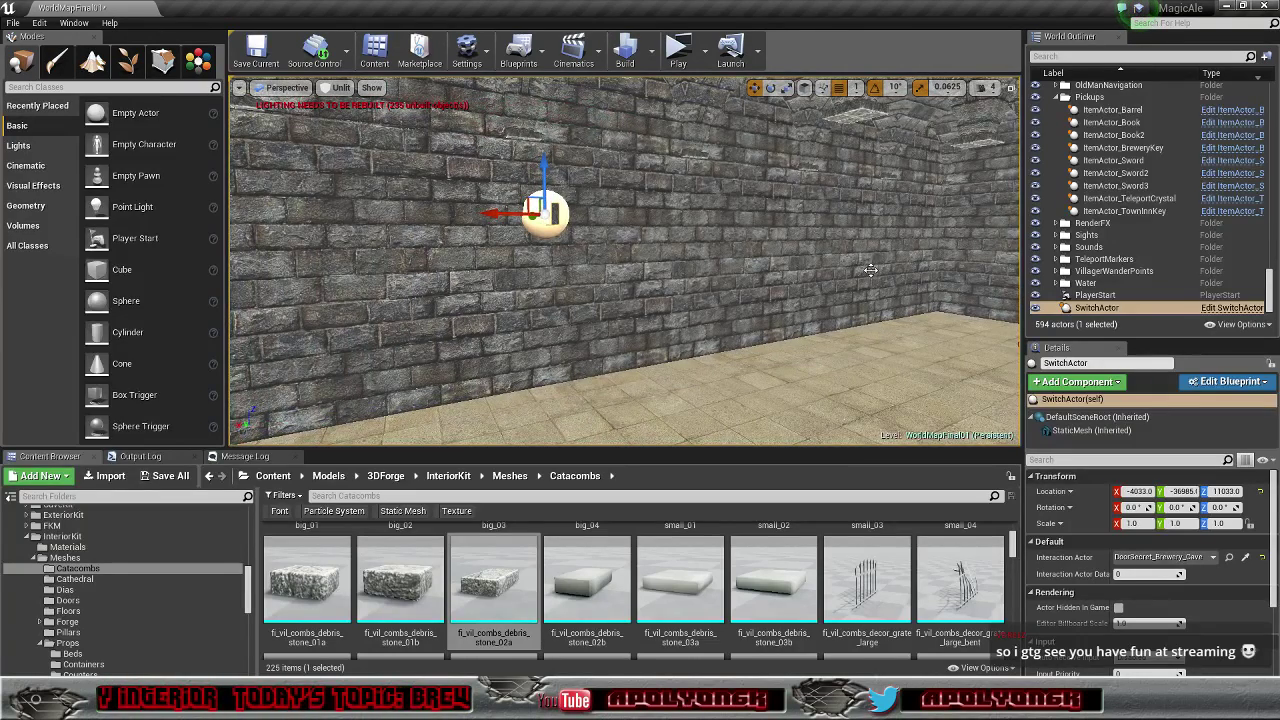
Step: Rotate the SwitchActor to 90° on Z so the stone faces out from its new wall
key(e)
drag(536, 210, 646, 212)
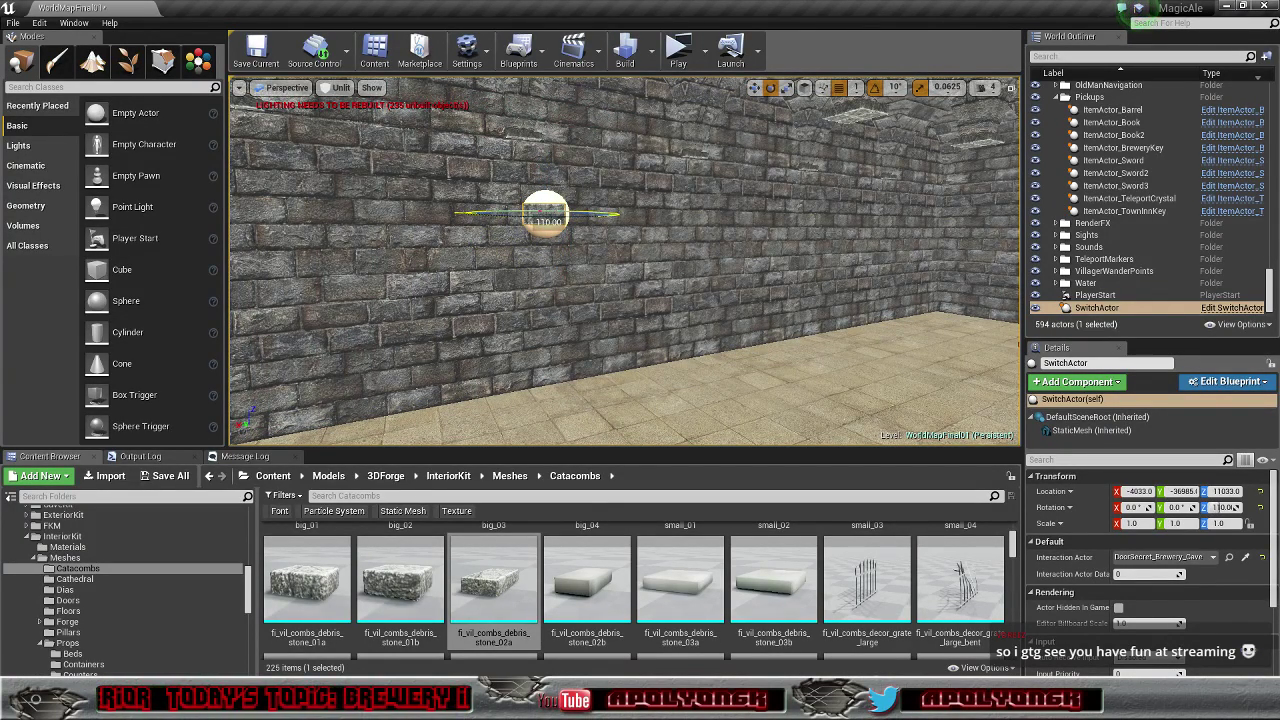
drag(450, 215, 428, 216)
right_drag(668, 248, 610, 160)
key(w)
right_drag(640, 215, 677, 261)
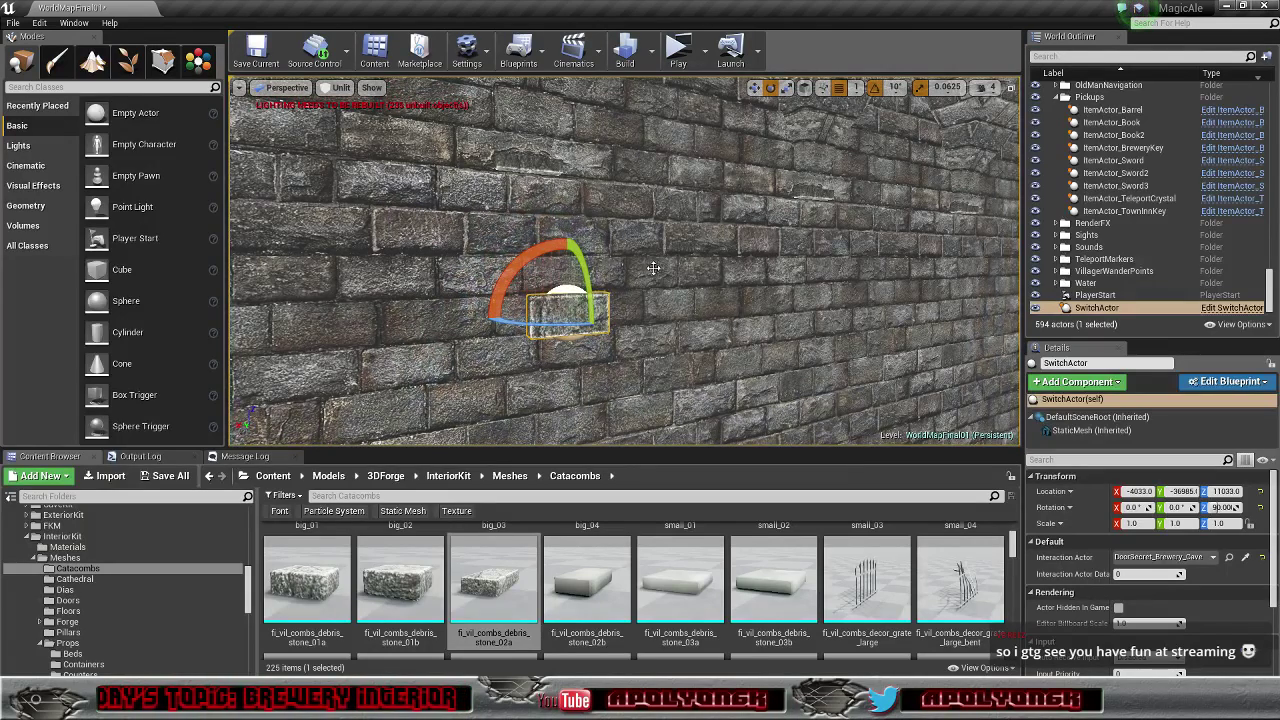
Step: Fit the SwitchActor over a lower brick and embed it in the wall at X -4096, Y -36964, Z 11007
key(w)
drag(564, 272, 569, 328)
drag(603, 372, 655, 298)
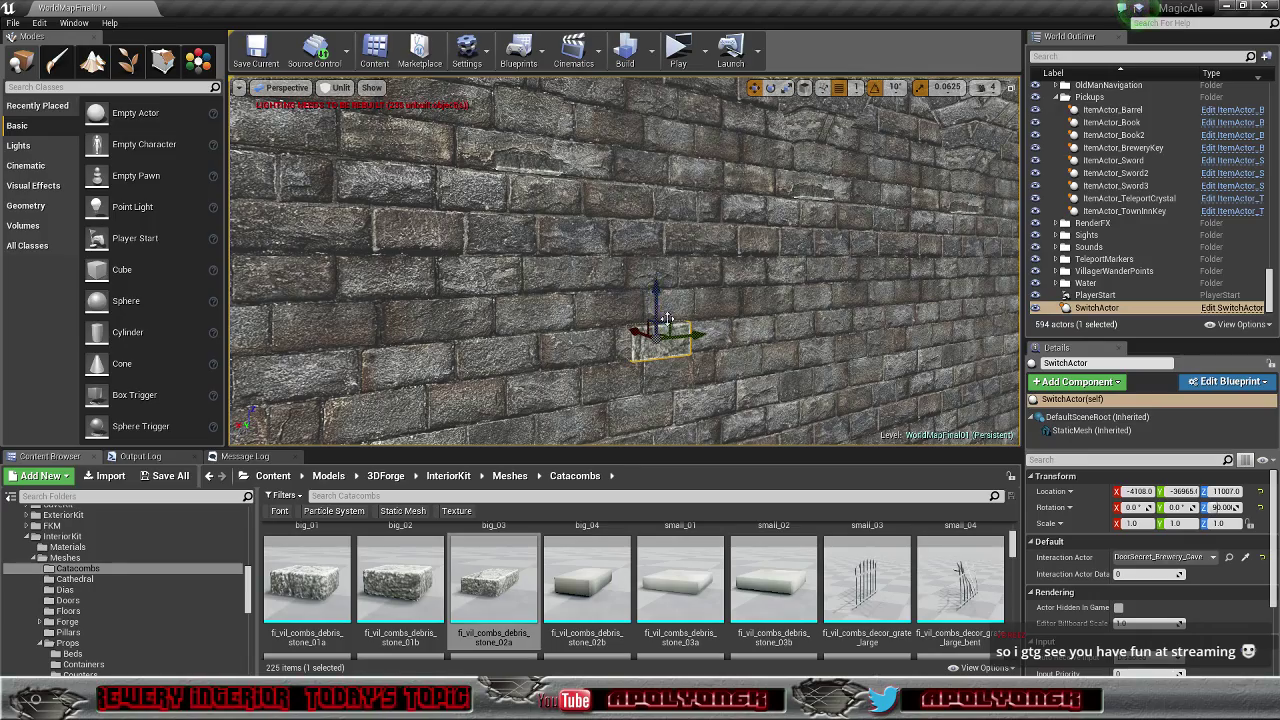
drag(696, 336, 683, 336)
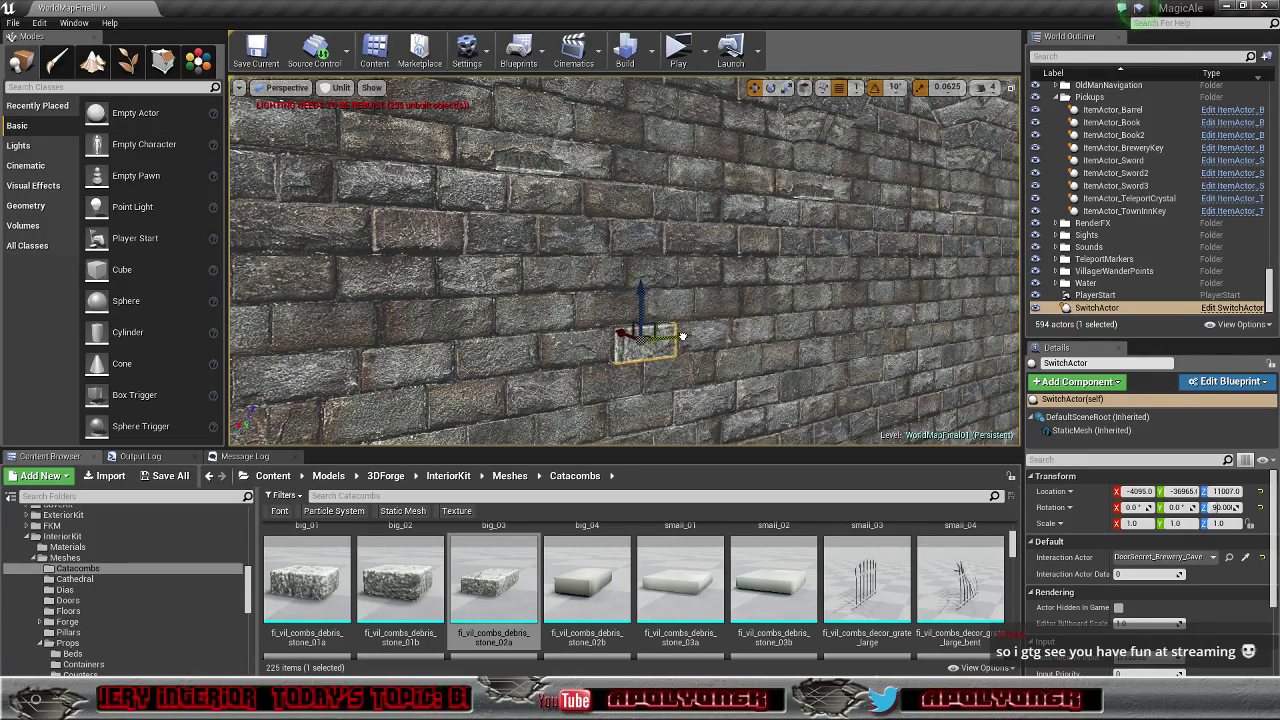
right_drag(683, 336, 665, 398)
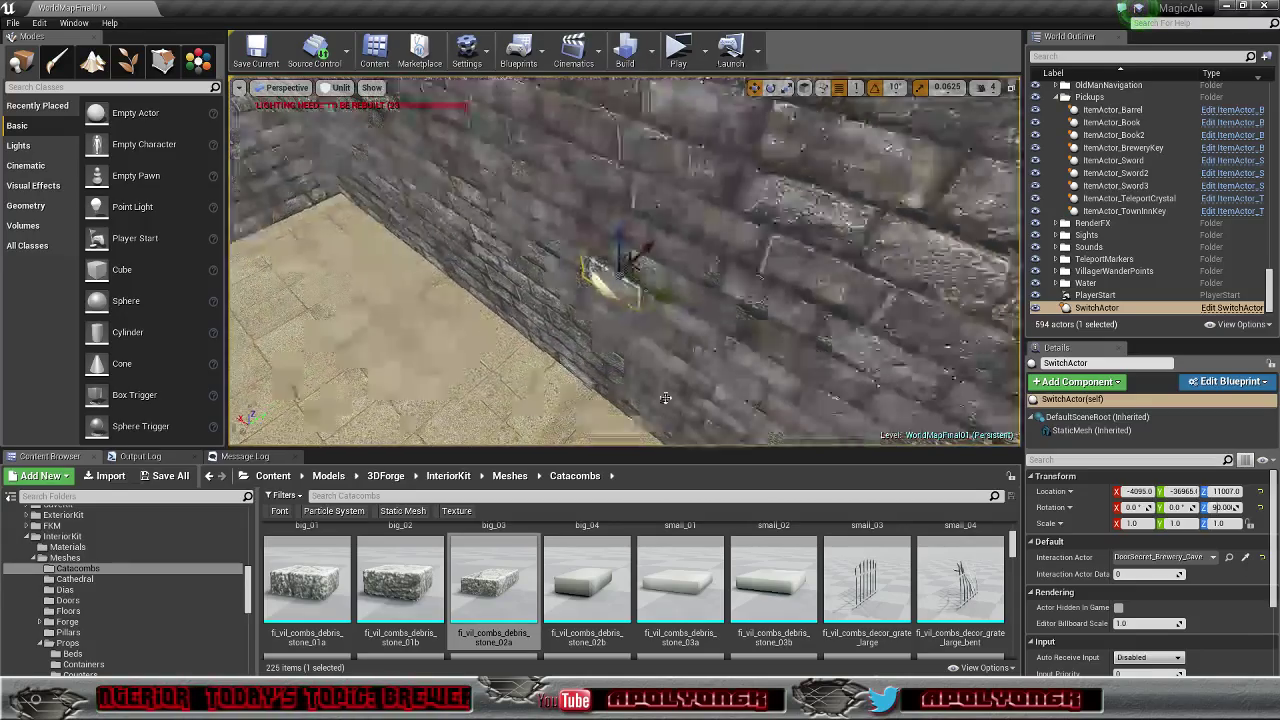
scroll(665, 398, down, 3)
scroll(664, 345, up, 4)
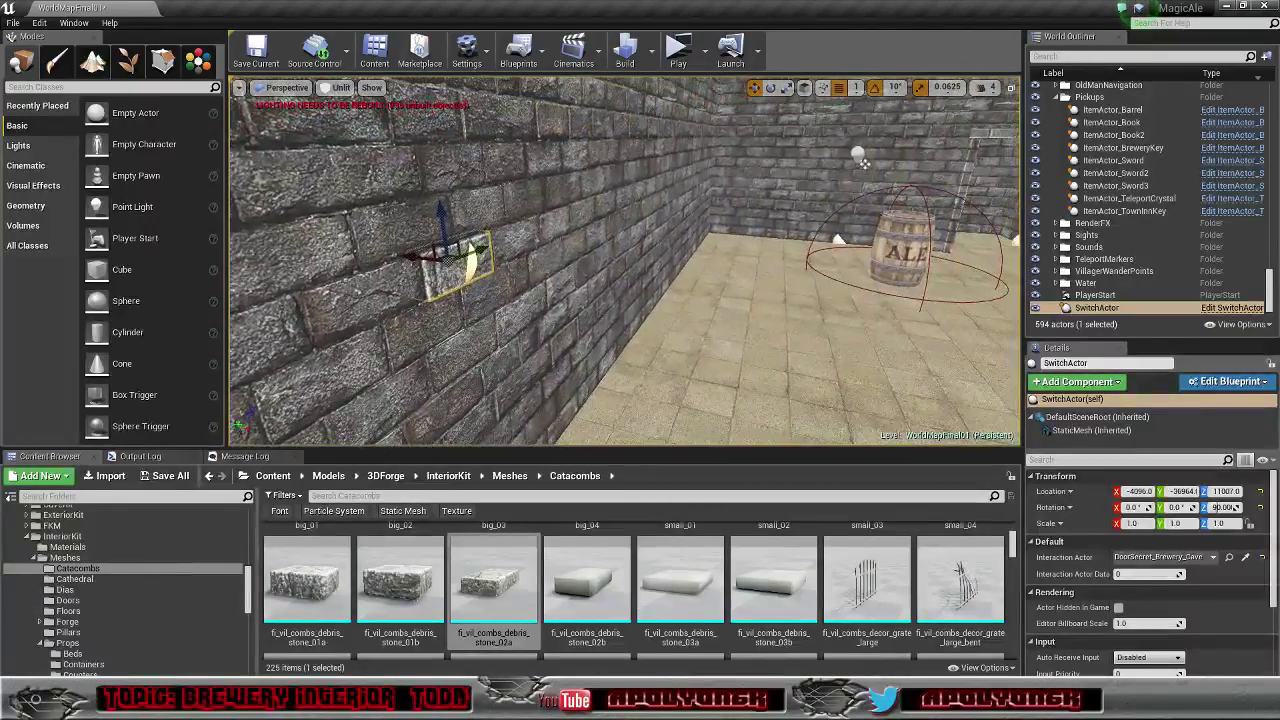
right_drag(625, 262, 520, 262)
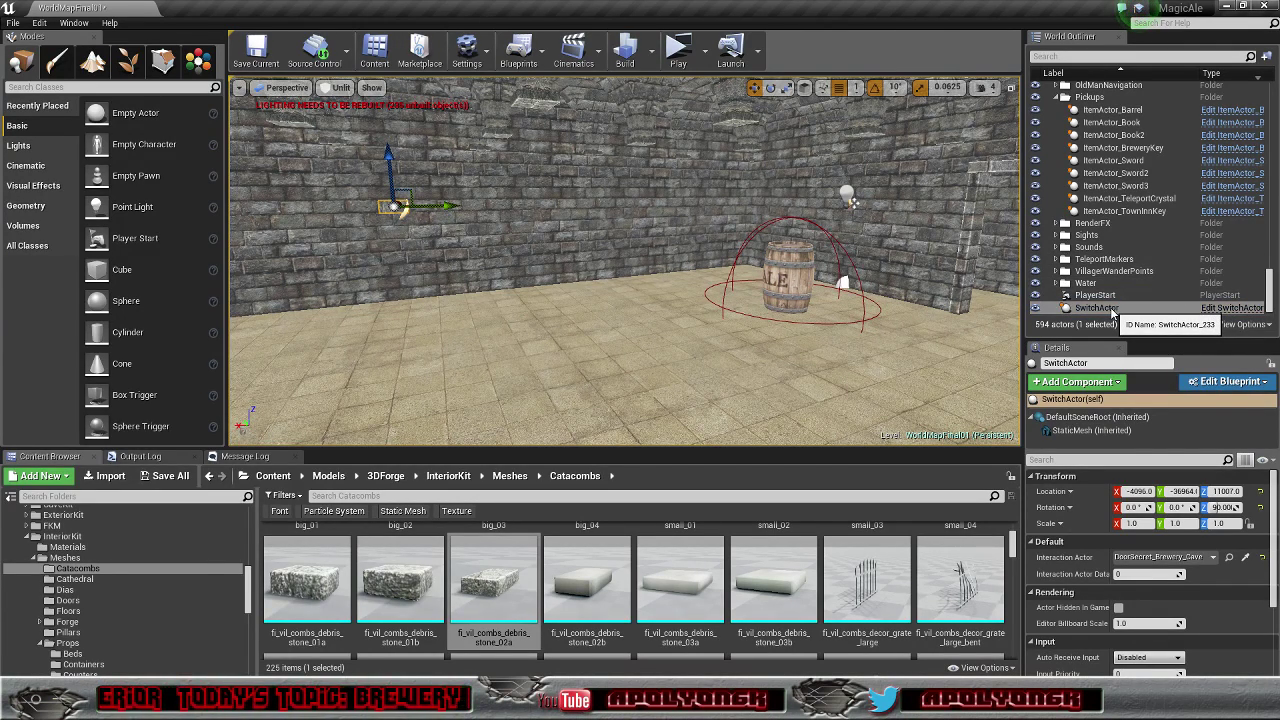
scroll(1110, 260, up, 3)
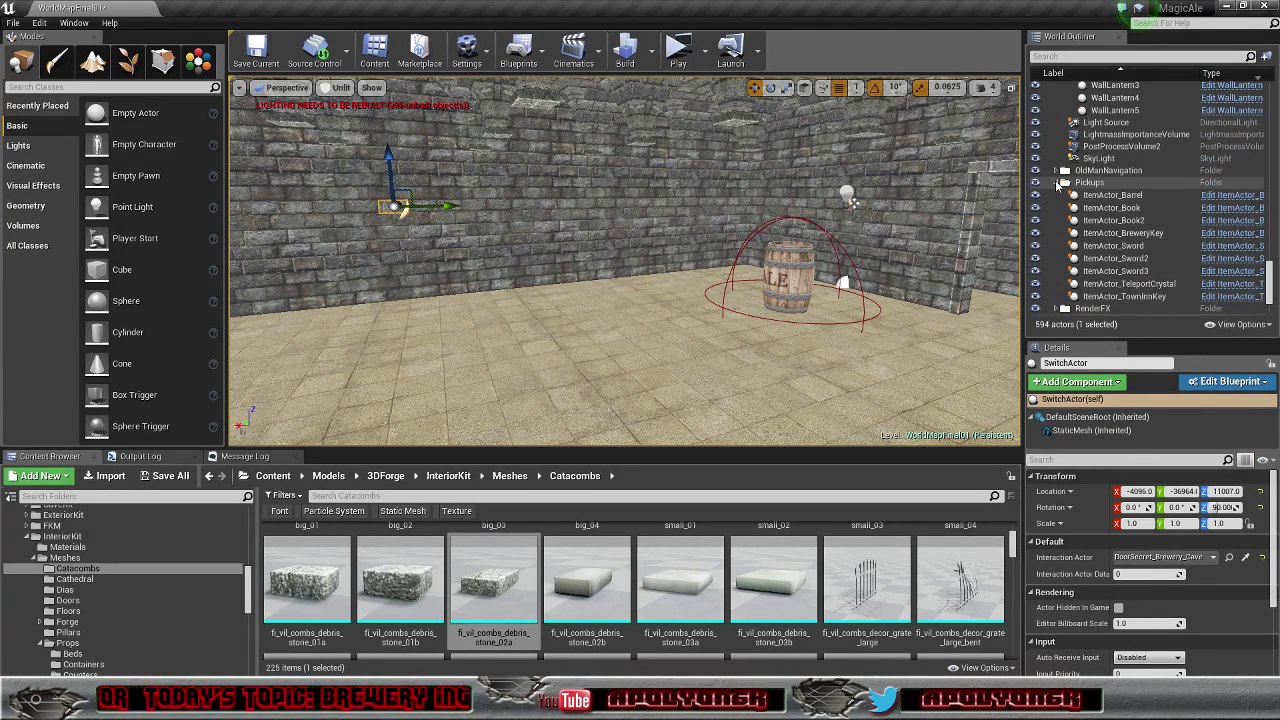
Step: Create a folder named Puzzles at the root level of the World Outliner
click(1056, 183)
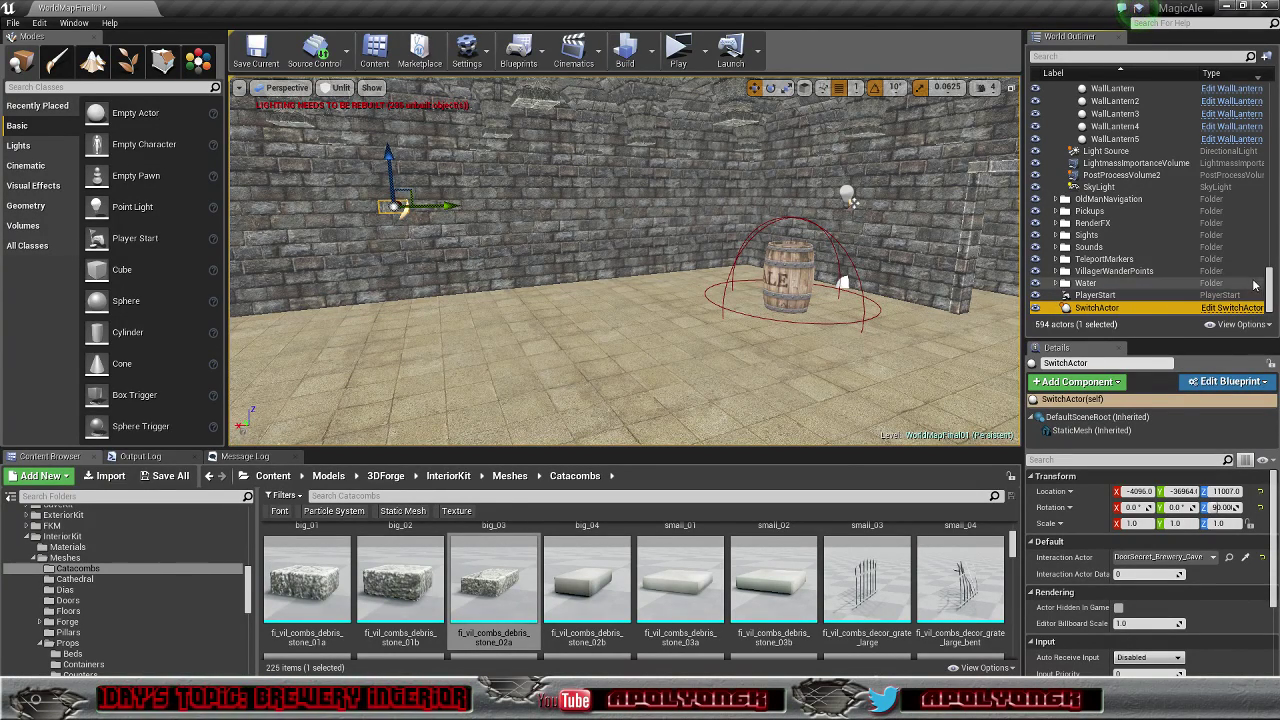
scroll(1134, 250, up, 10)
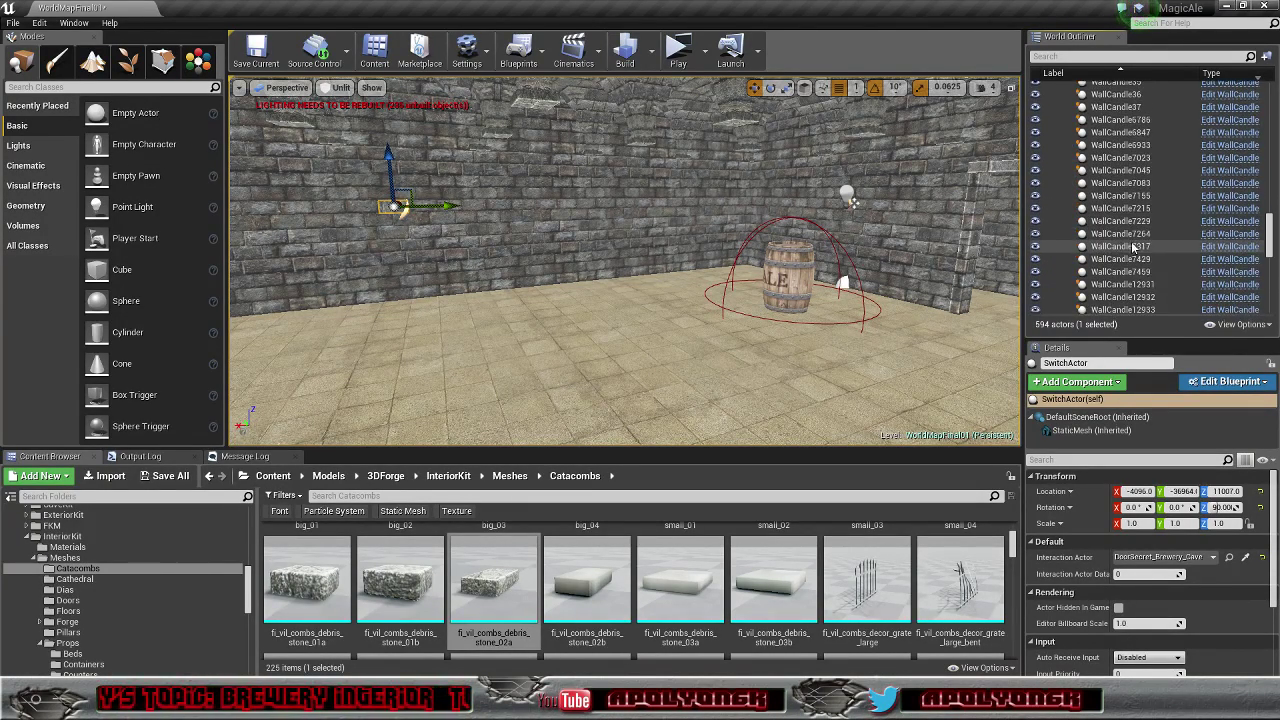
scroll(1134, 248, up, 10)
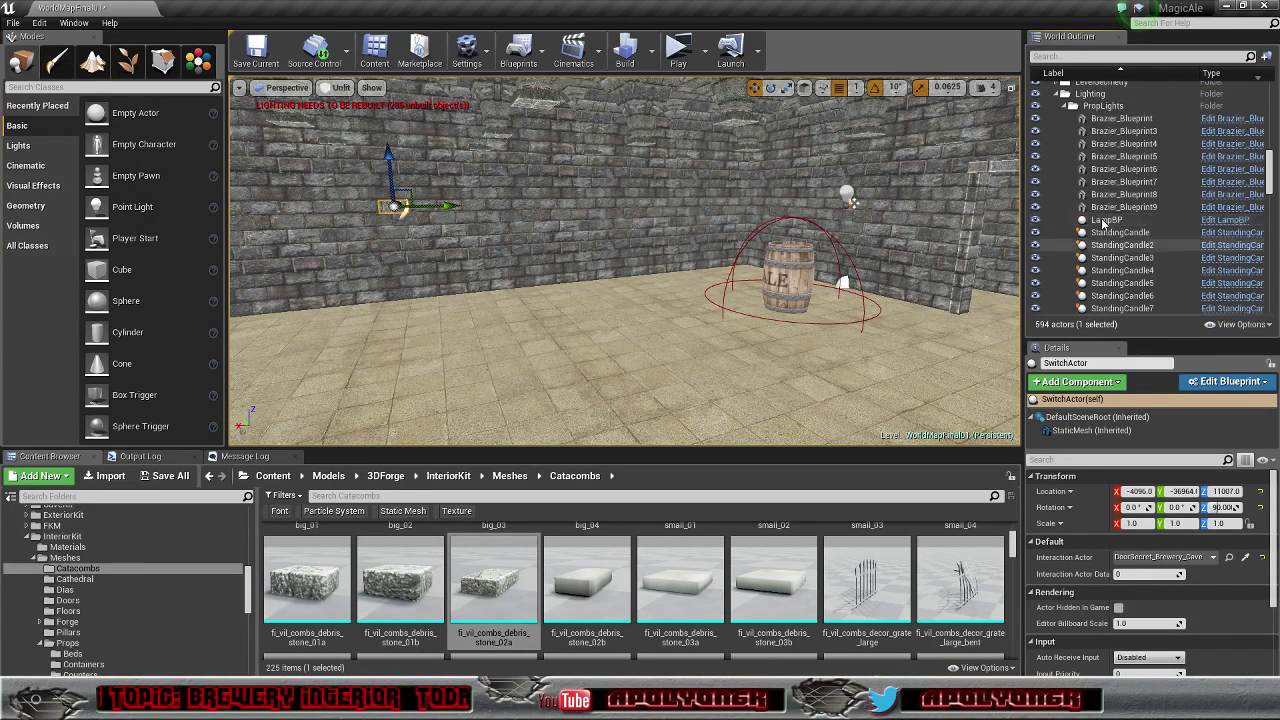
scroll(1100, 220, up, 3)
click(1053, 158)
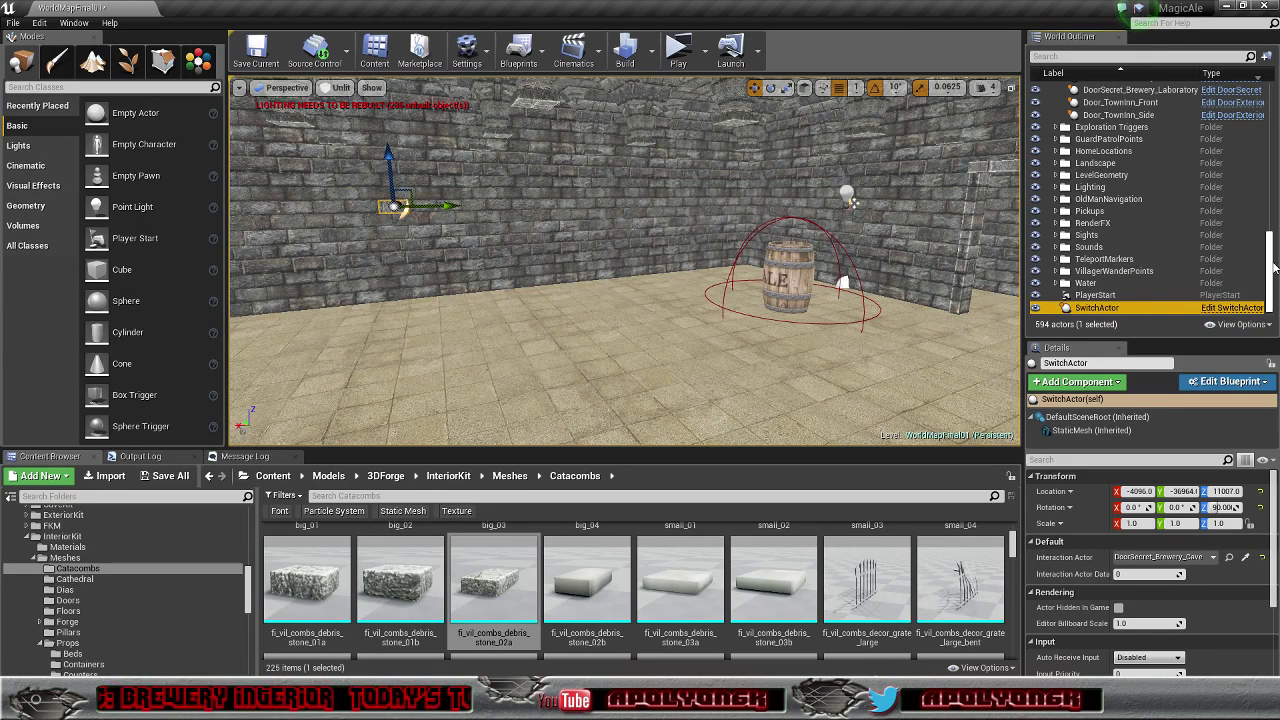
drag(1270, 267, 1270, 114)
right_click(1077, 91)
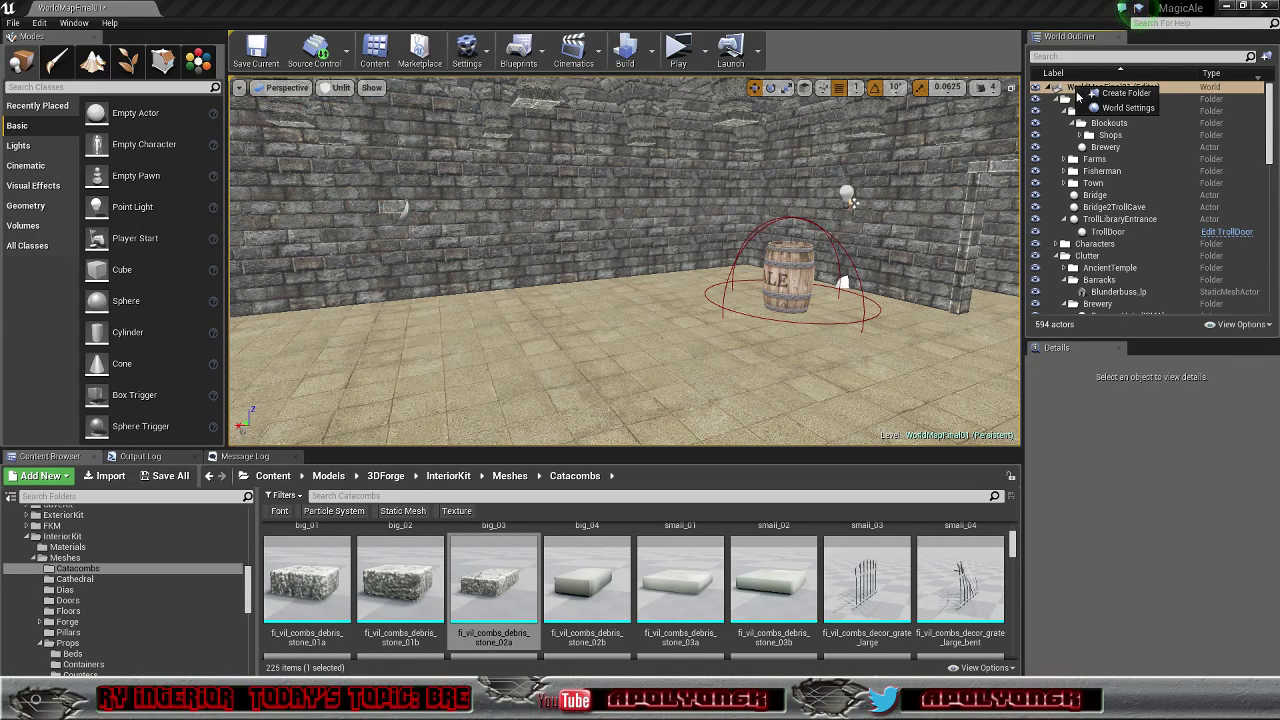
click(1088, 97)
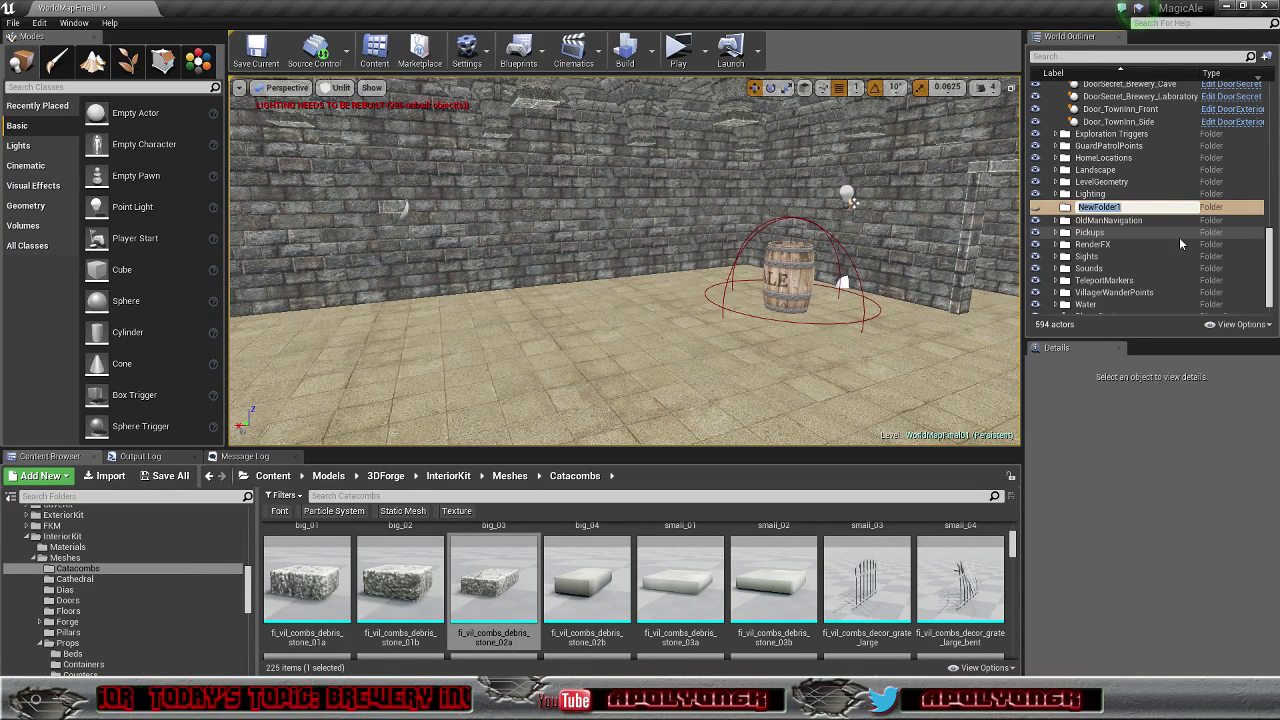
text(Puzzles)
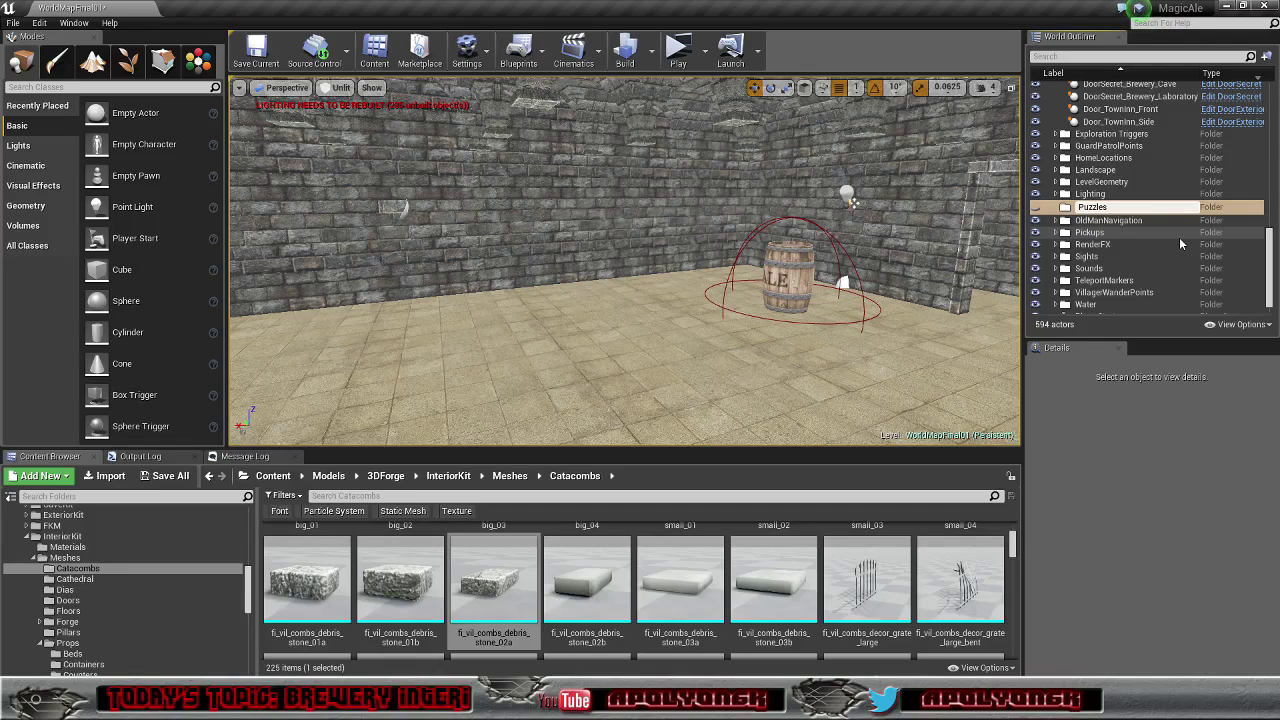
key(Return)
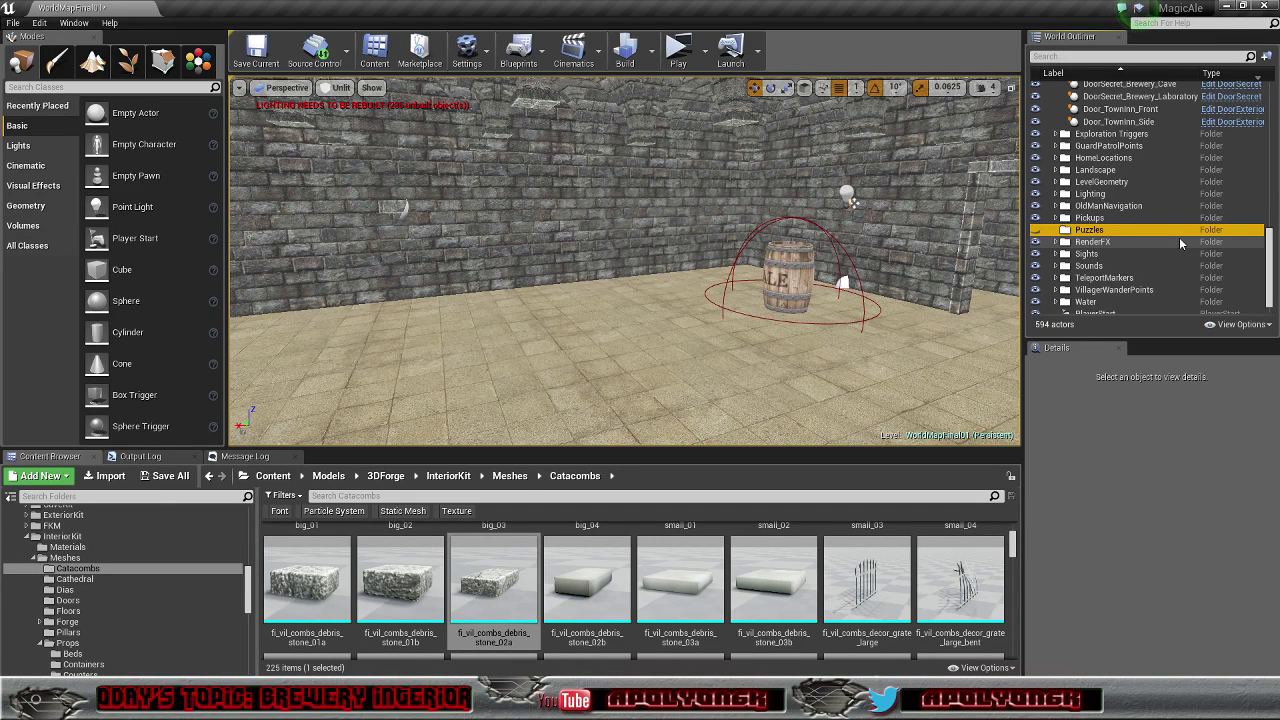
Step: Move SwitchActor into the Puzzles folder and rename it Switch_Brewery_Cave
scroll(1152, 252, down, 1)
drag(1105, 312, 1088, 214)
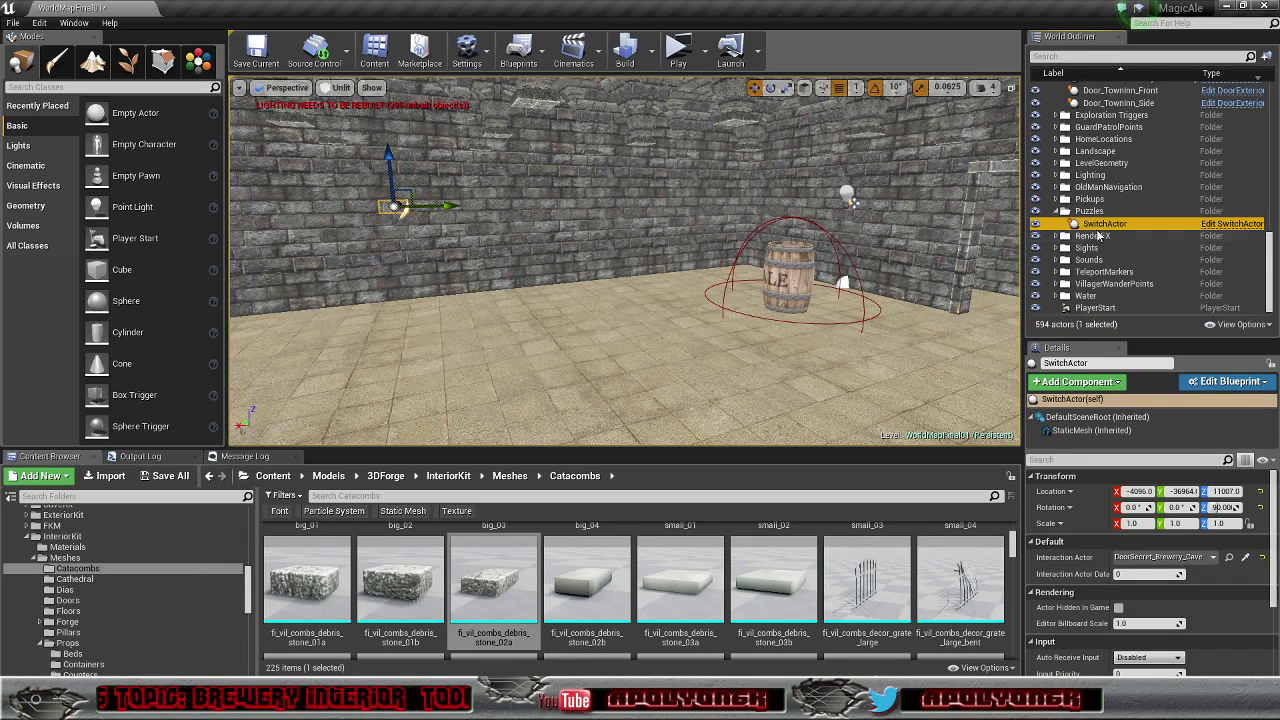
click(1110, 225)
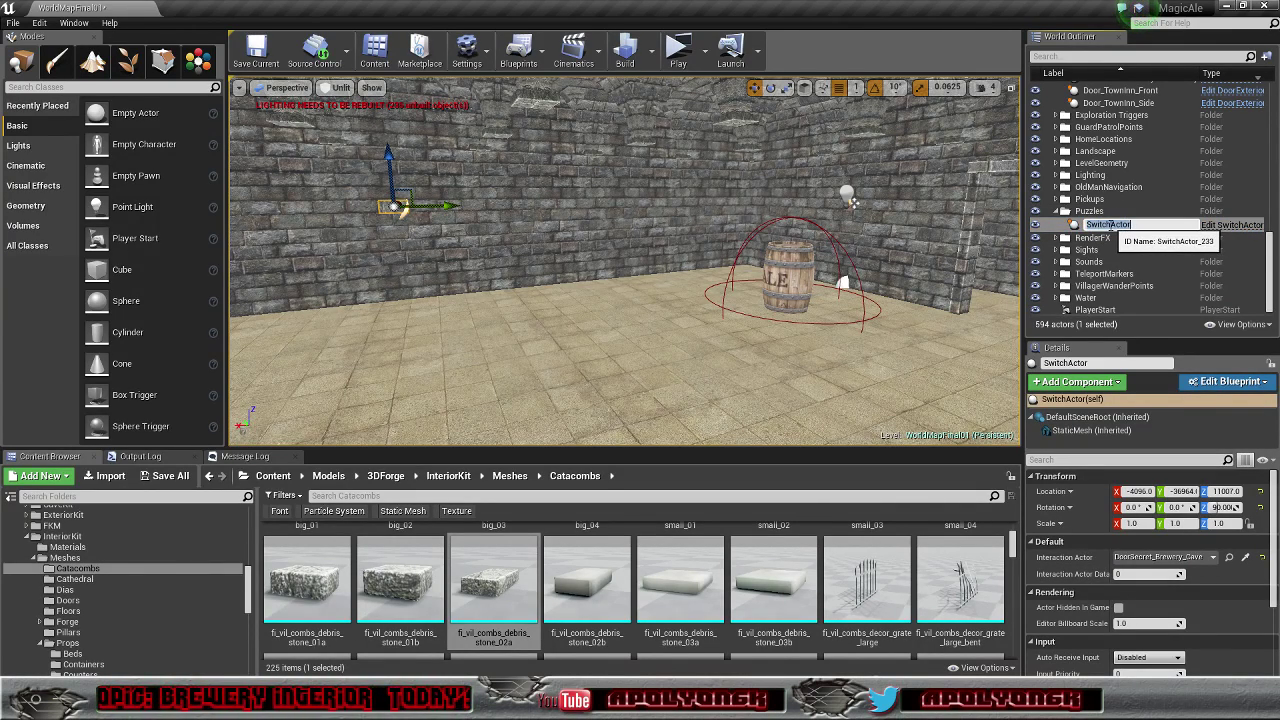
drag(1110, 225, 1204, 240)
text(_)
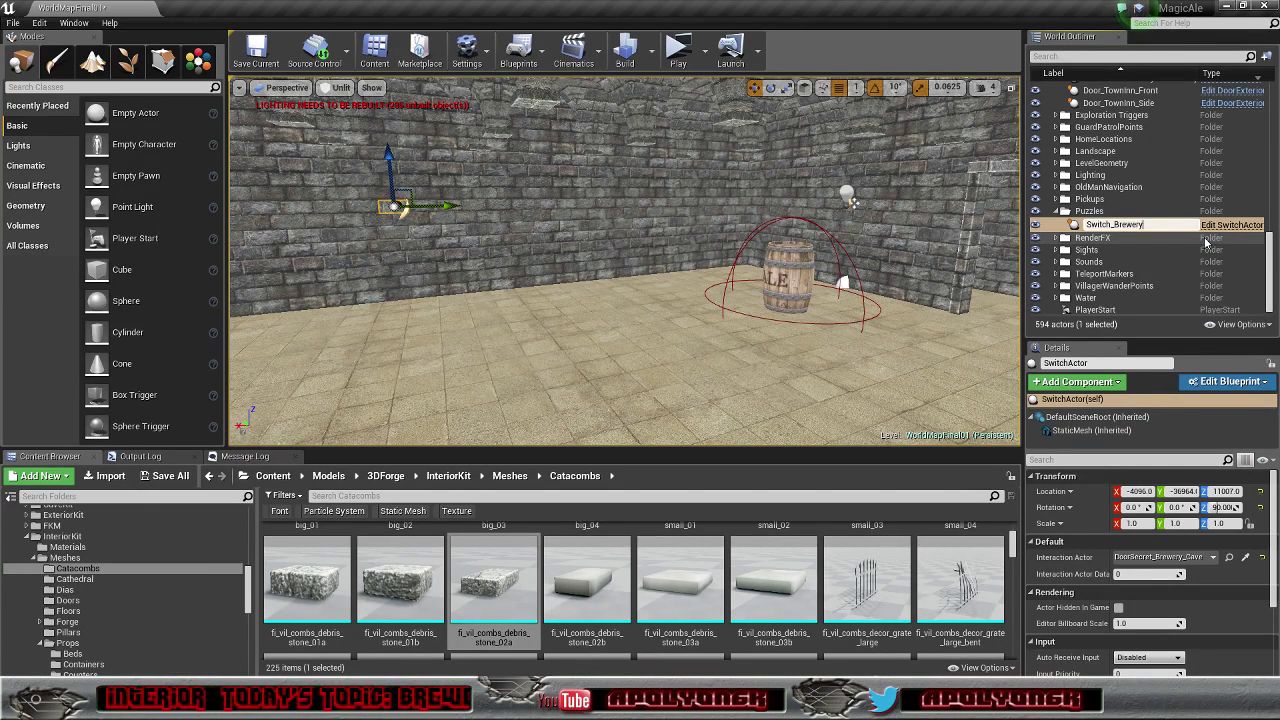
text(Brewery)
key(Return)
text(_Ca)
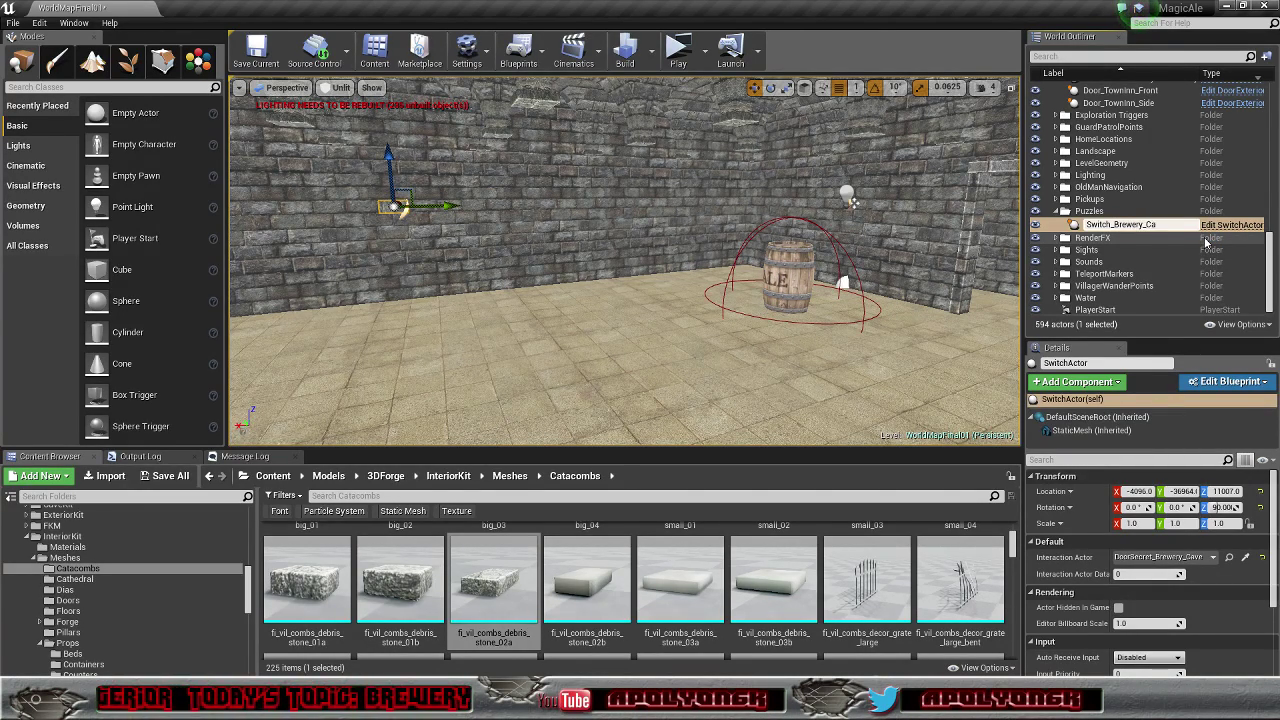
text(ve)
key(Return)
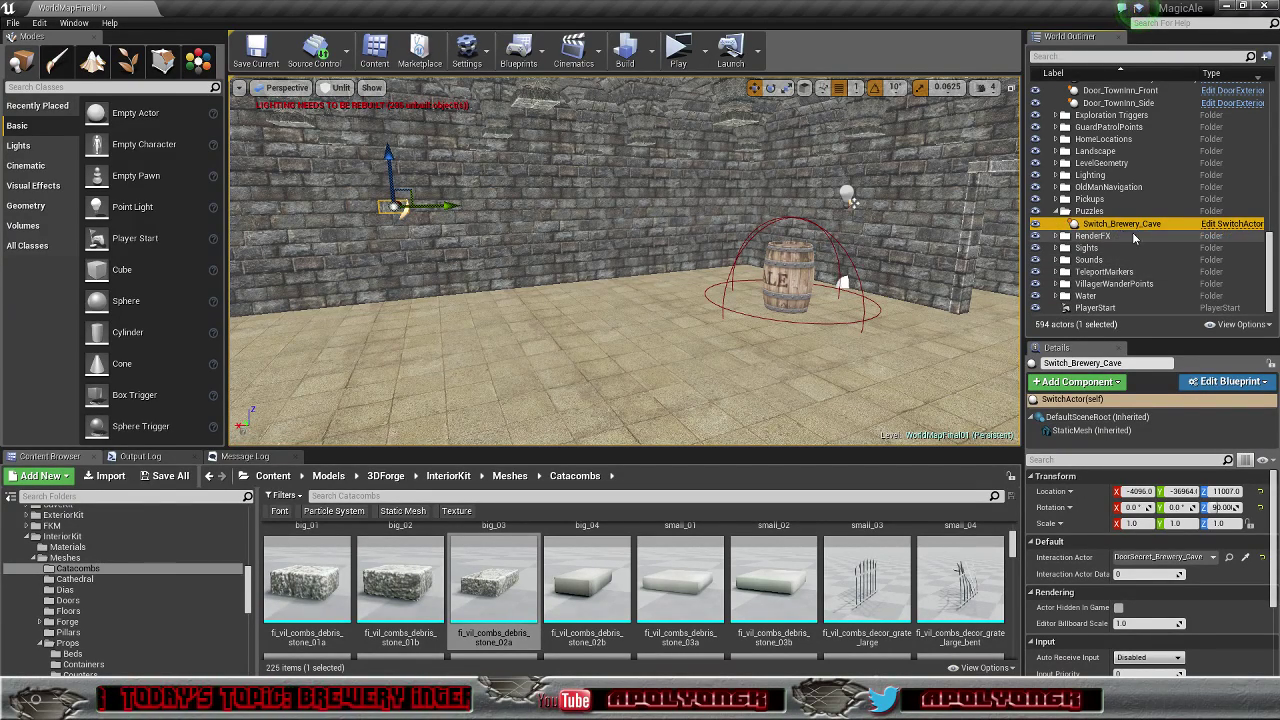
right_drag(638, 289, 607, 160)
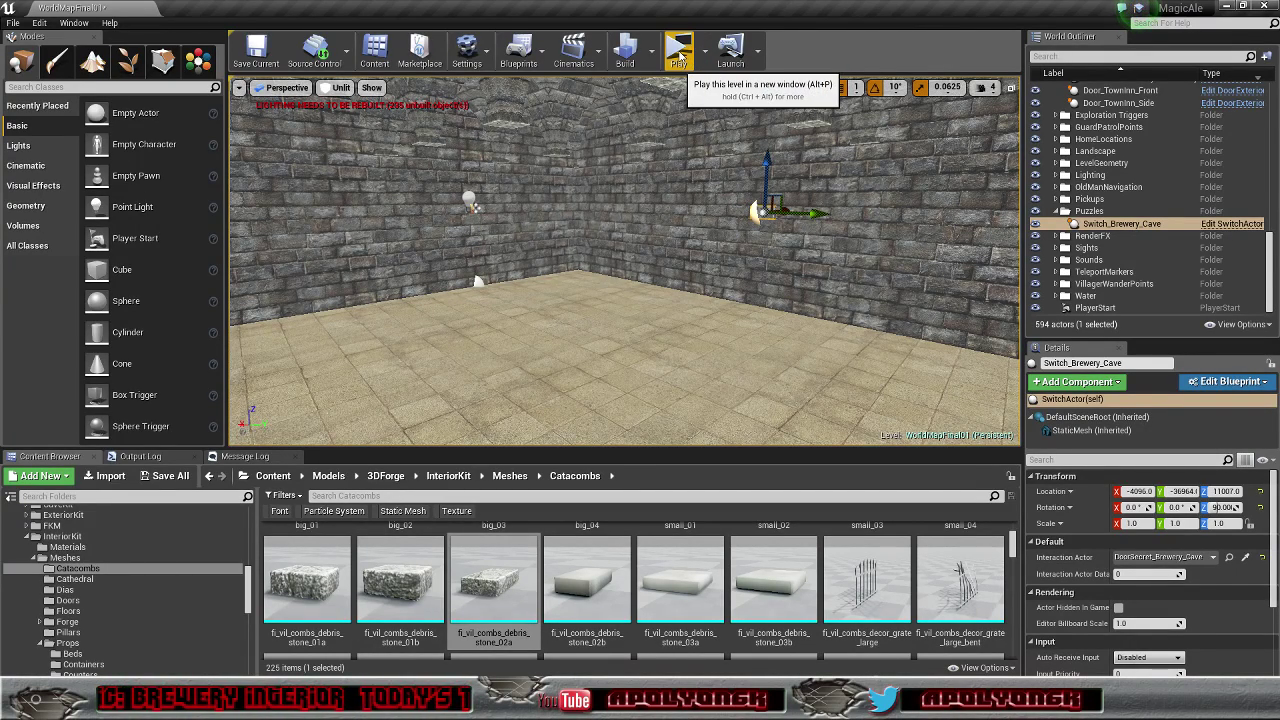
click(679, 56)
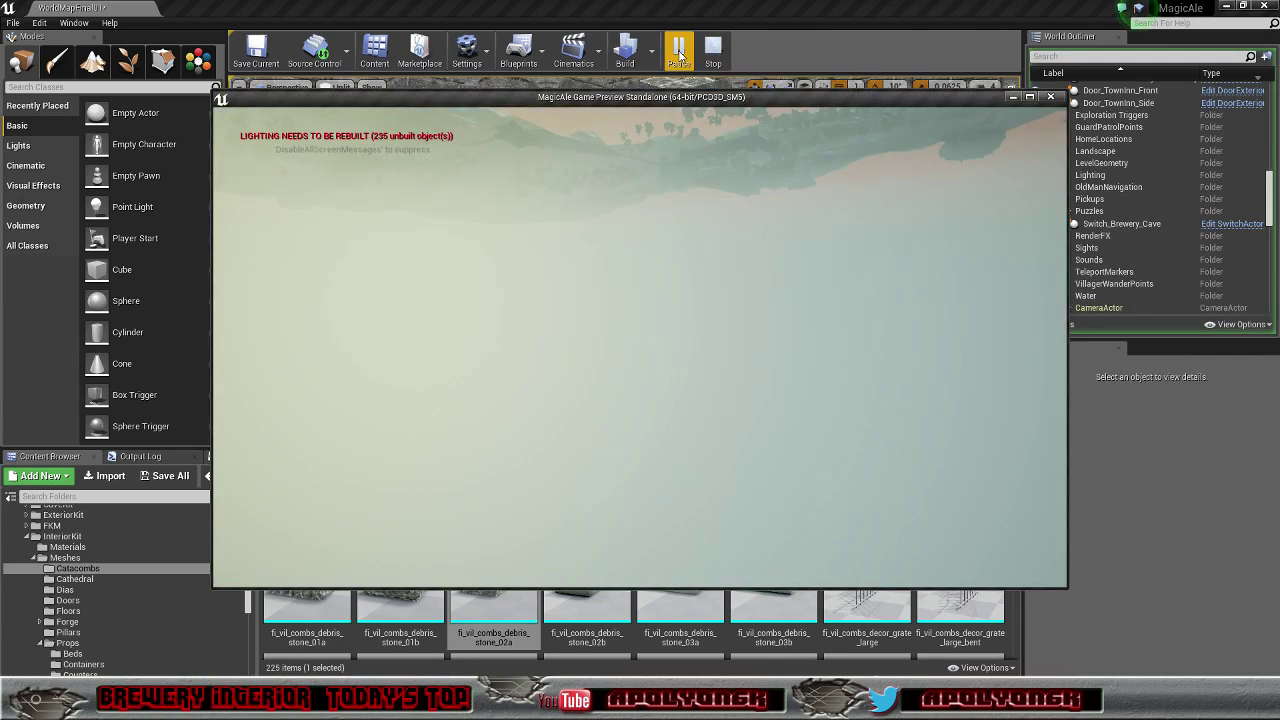
click(1050, 97)
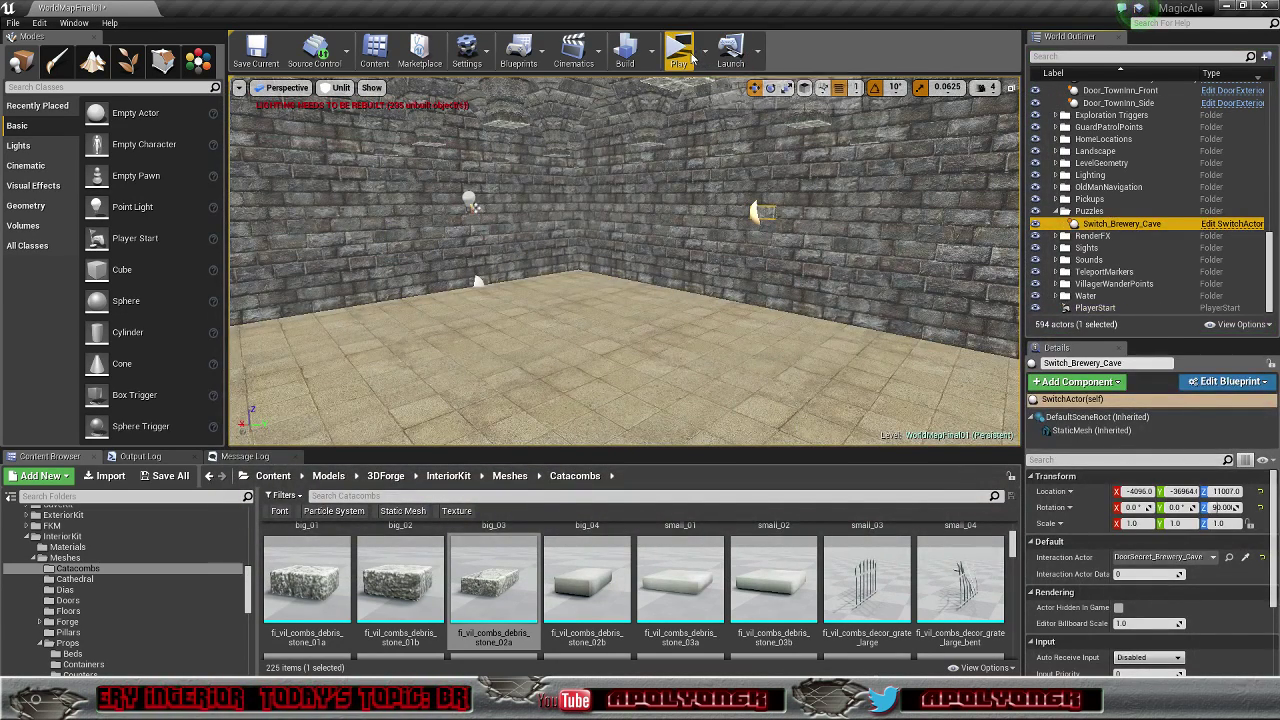
right_drag(660, 220, 618, 300)
key(w)
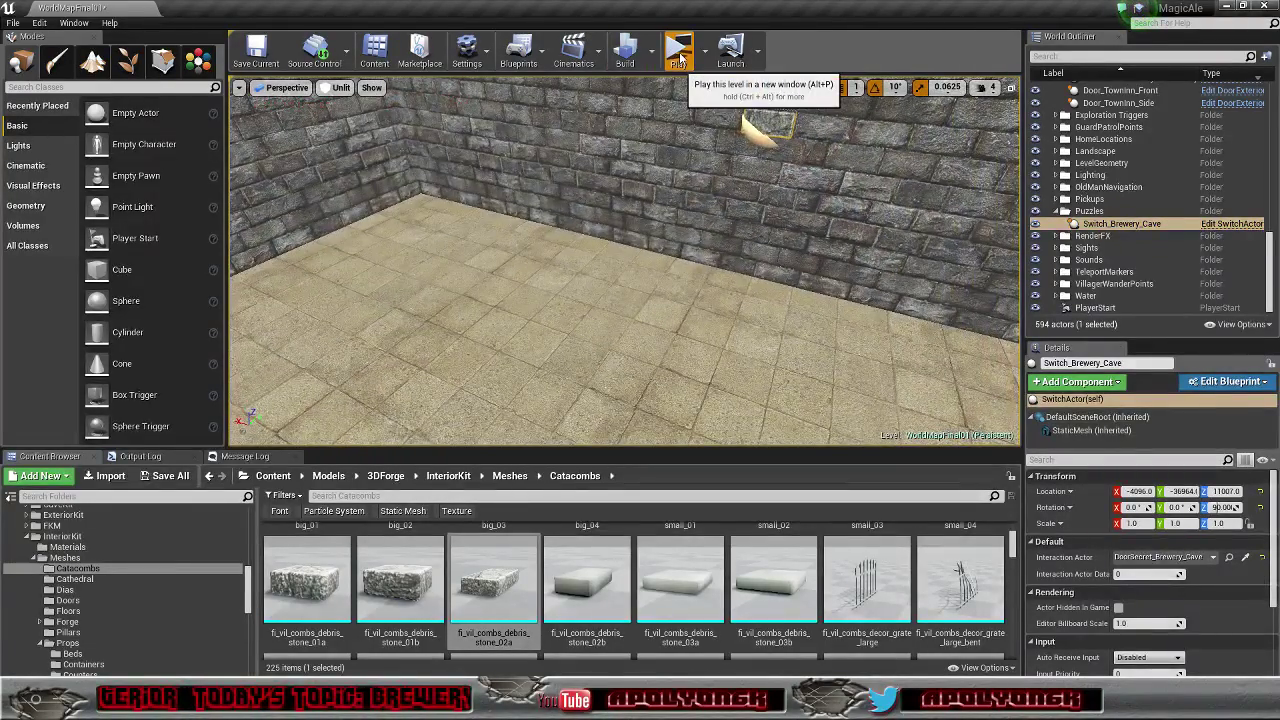
click(679, 57)
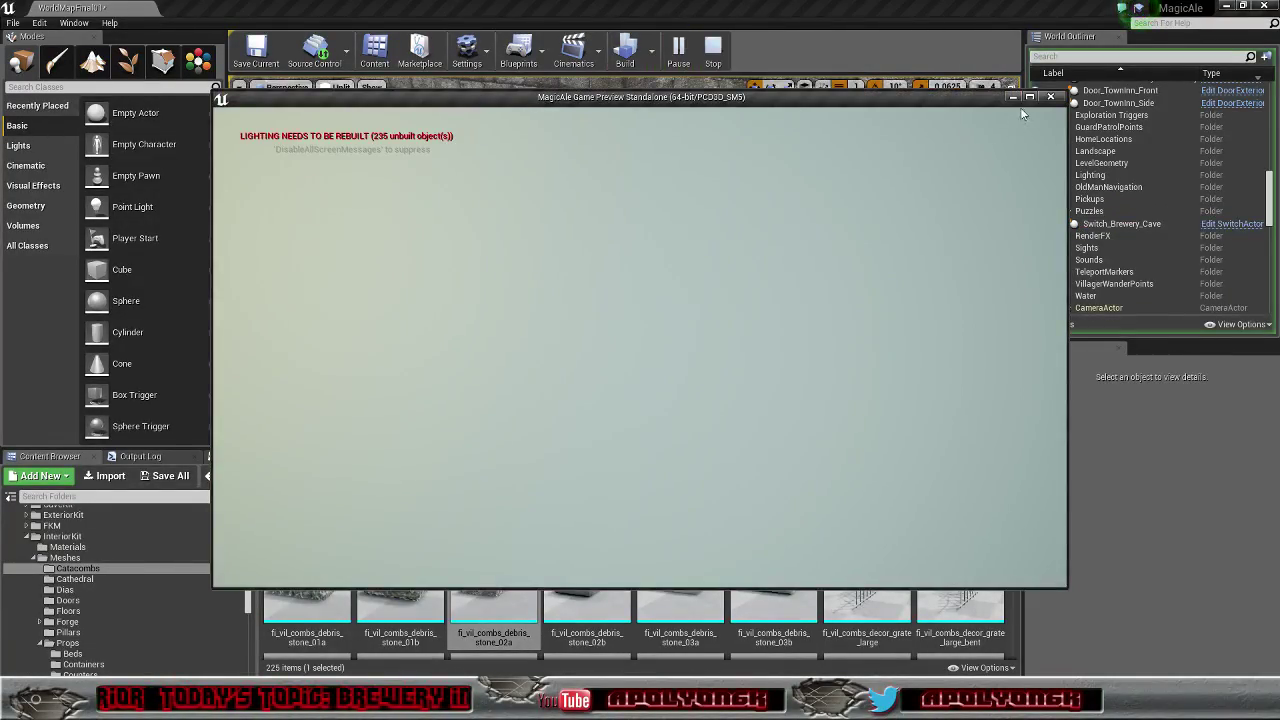
key(Escape)
Step: Play-test the level from the brewery room above the stairwell, walking through the candle-lit stone halls to the opening facing the outdoor landscape, and end the preview
right_drag(624, 262, 670, 280)
right_drag(730, 435, 600, 400)
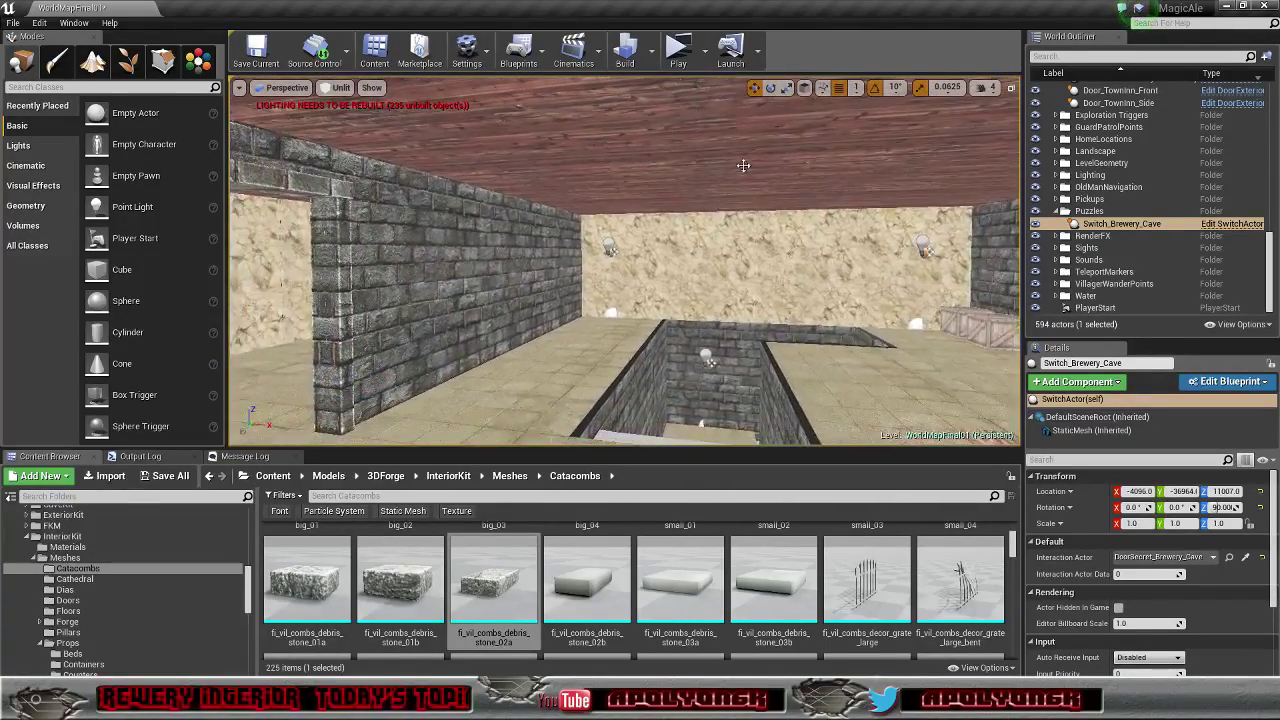
click(679, 55)
click(712, 340)
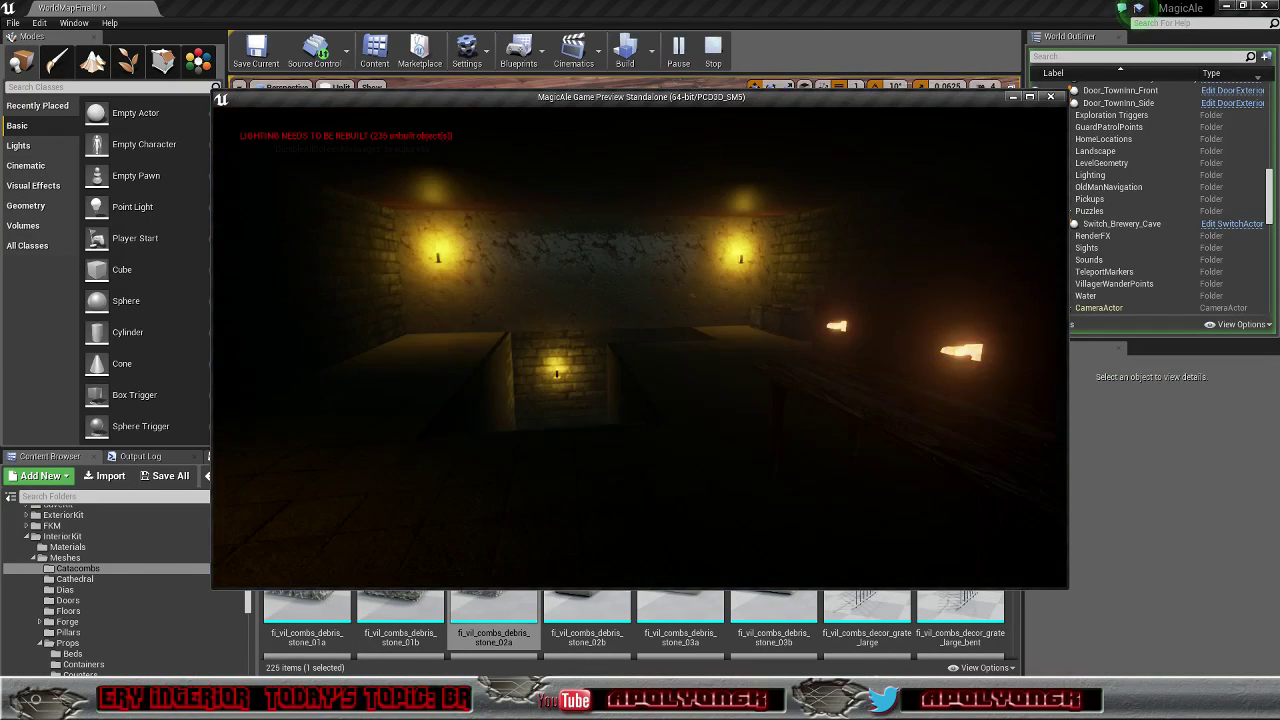
key(w)
key(w)
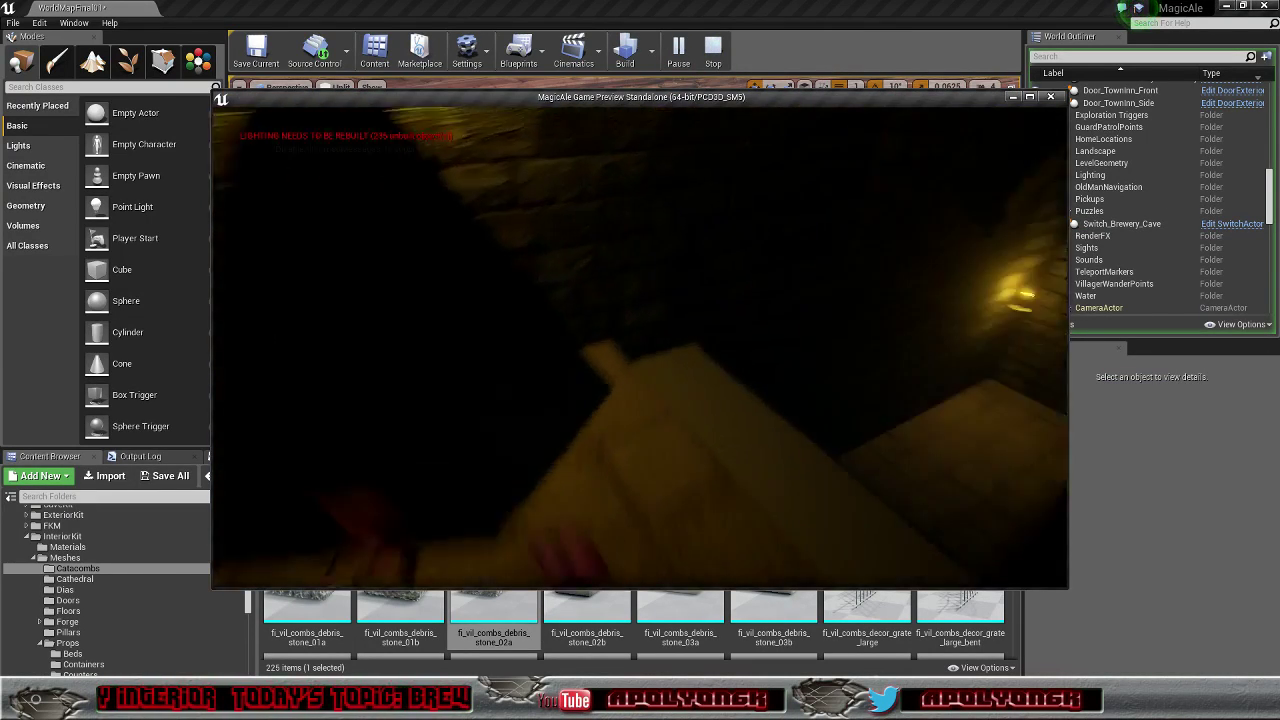
key(w)
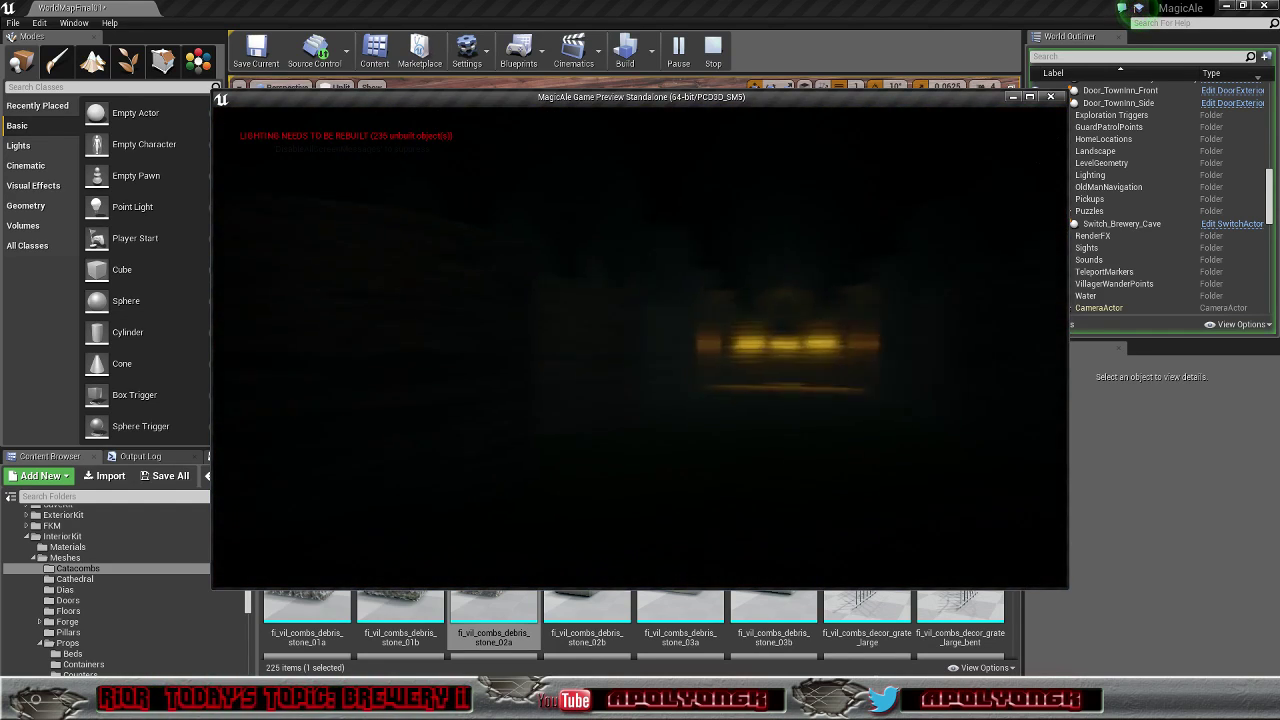
key(w)
key(w)
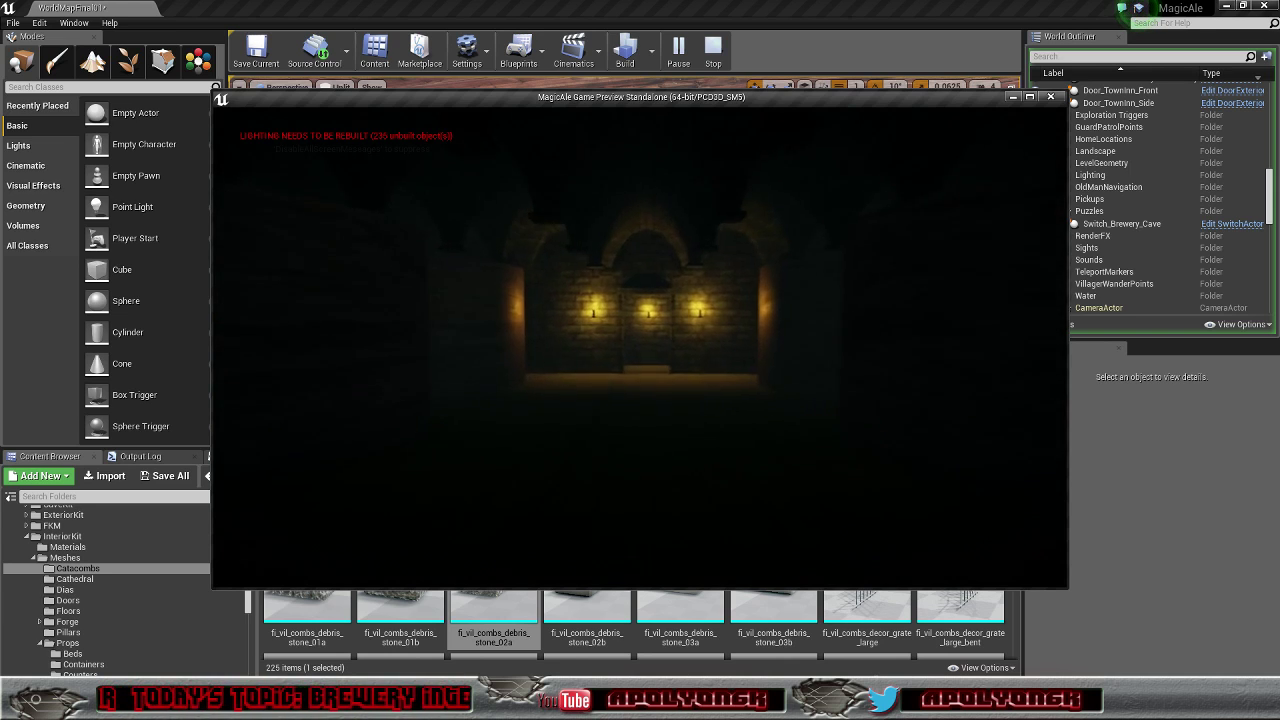
key(w)
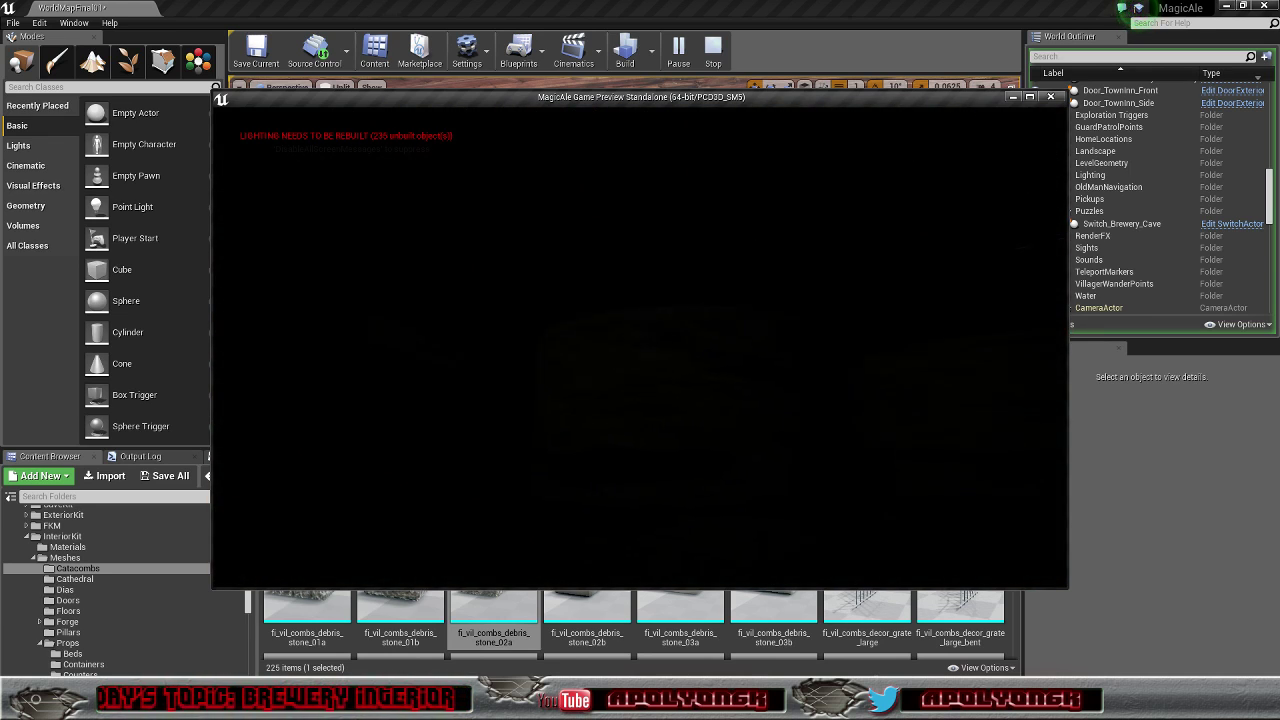
key(w)
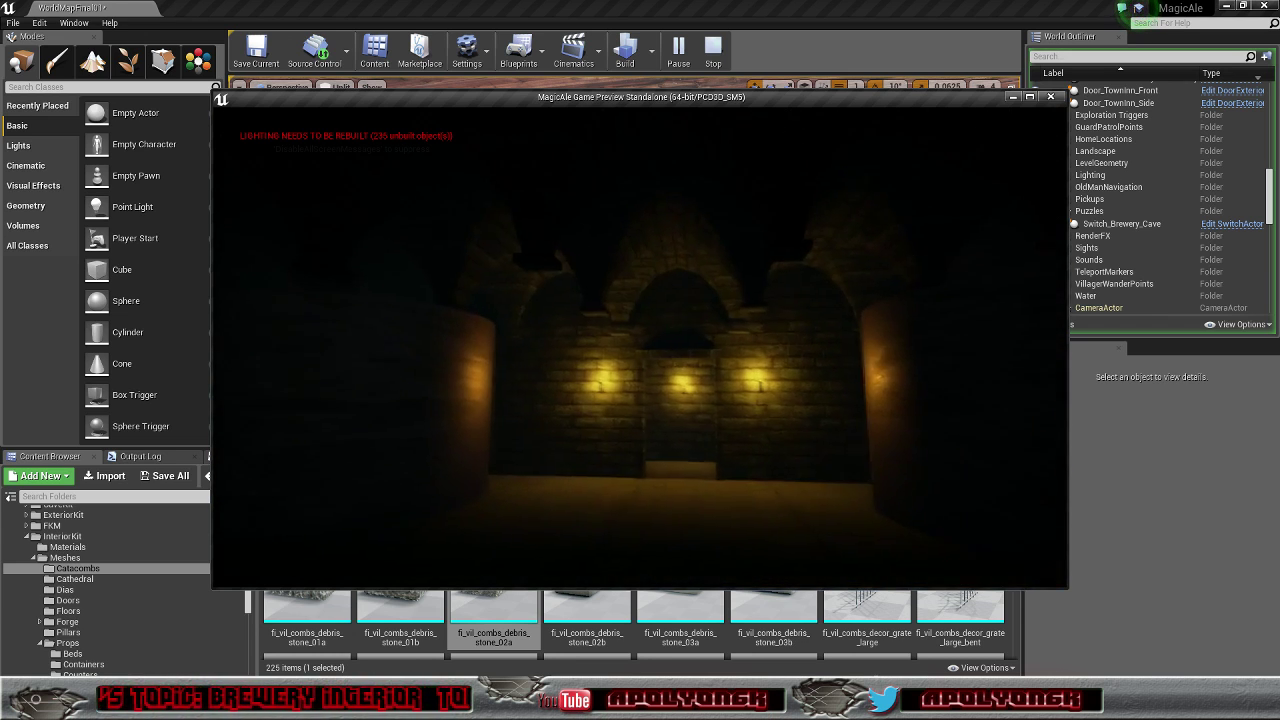
key(w)
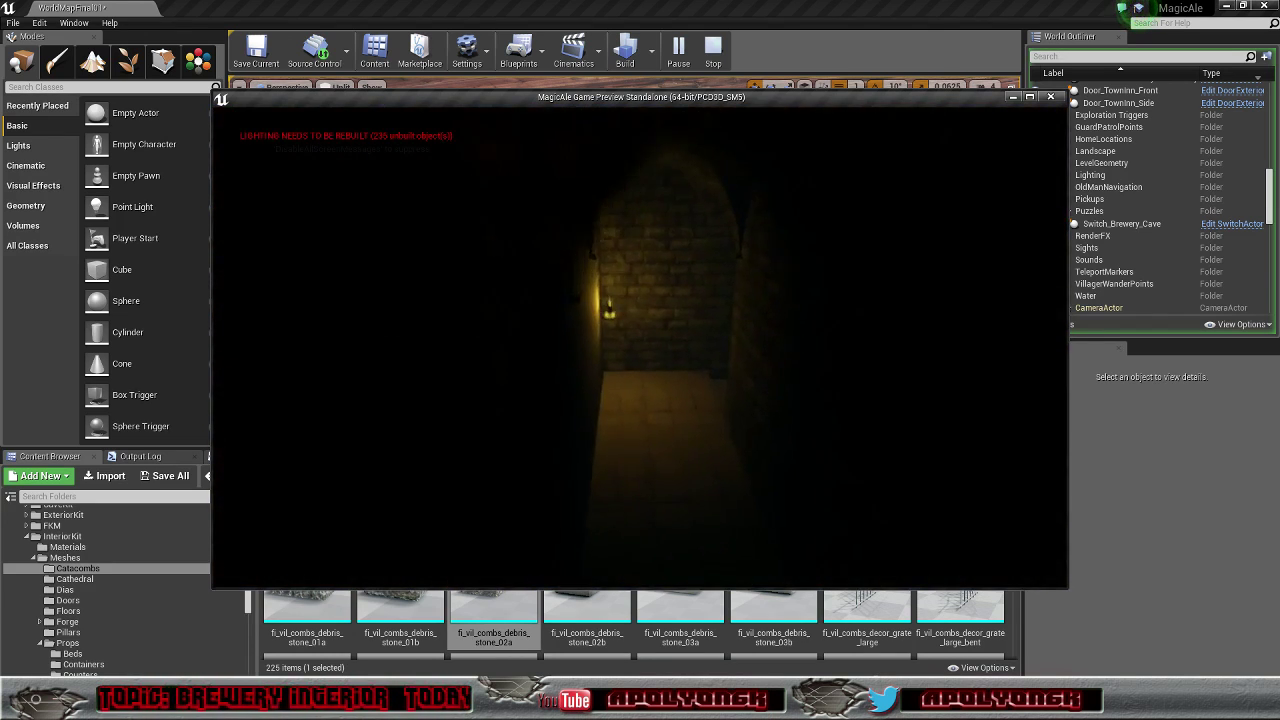
key(w)
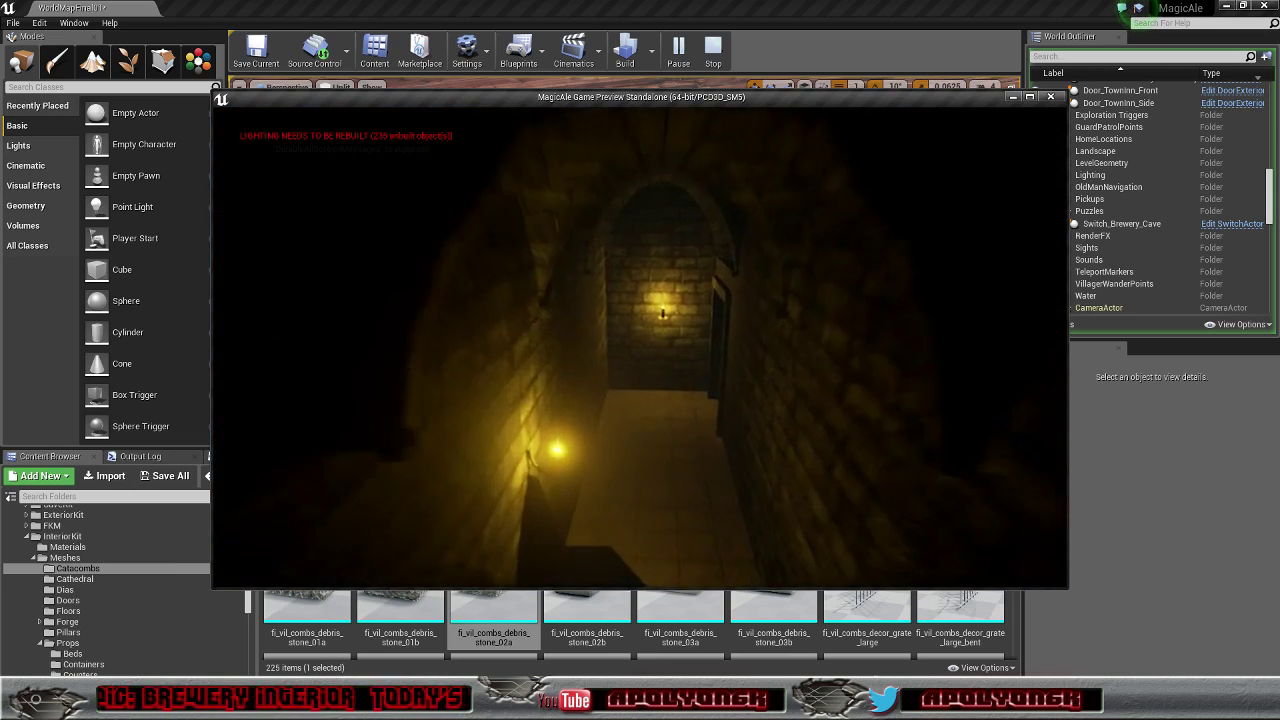
key(w)
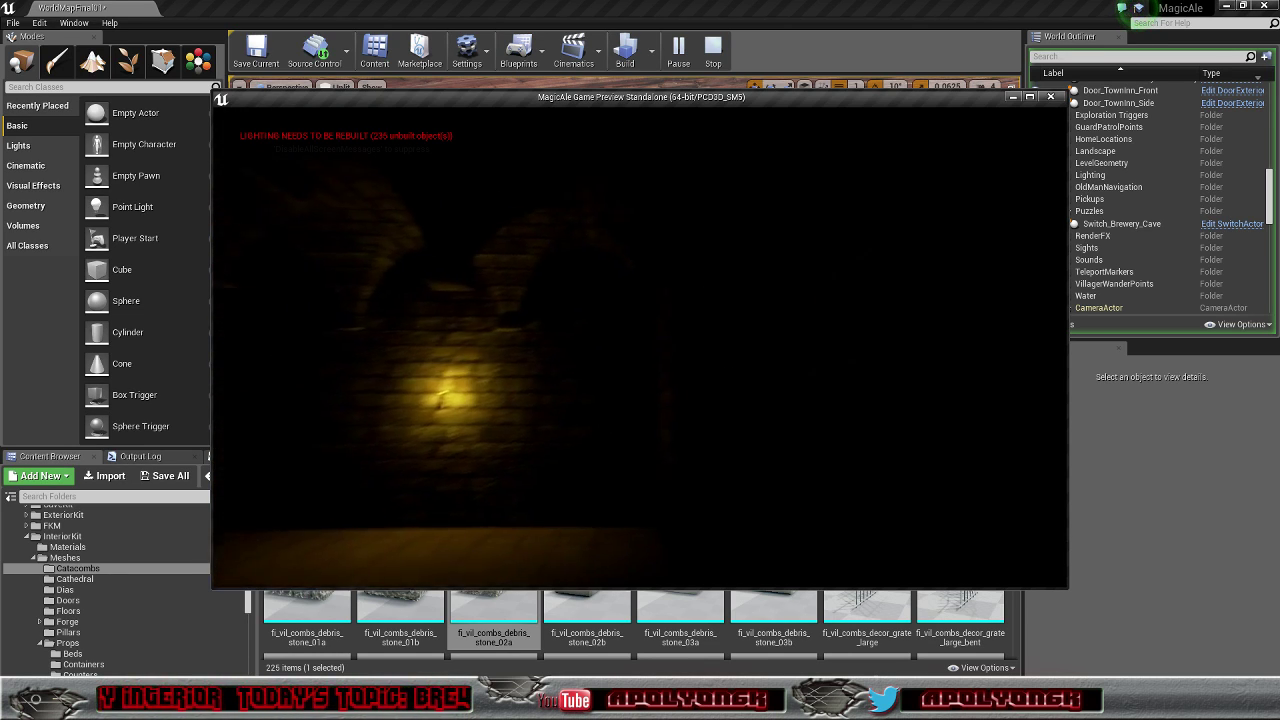
key(s)
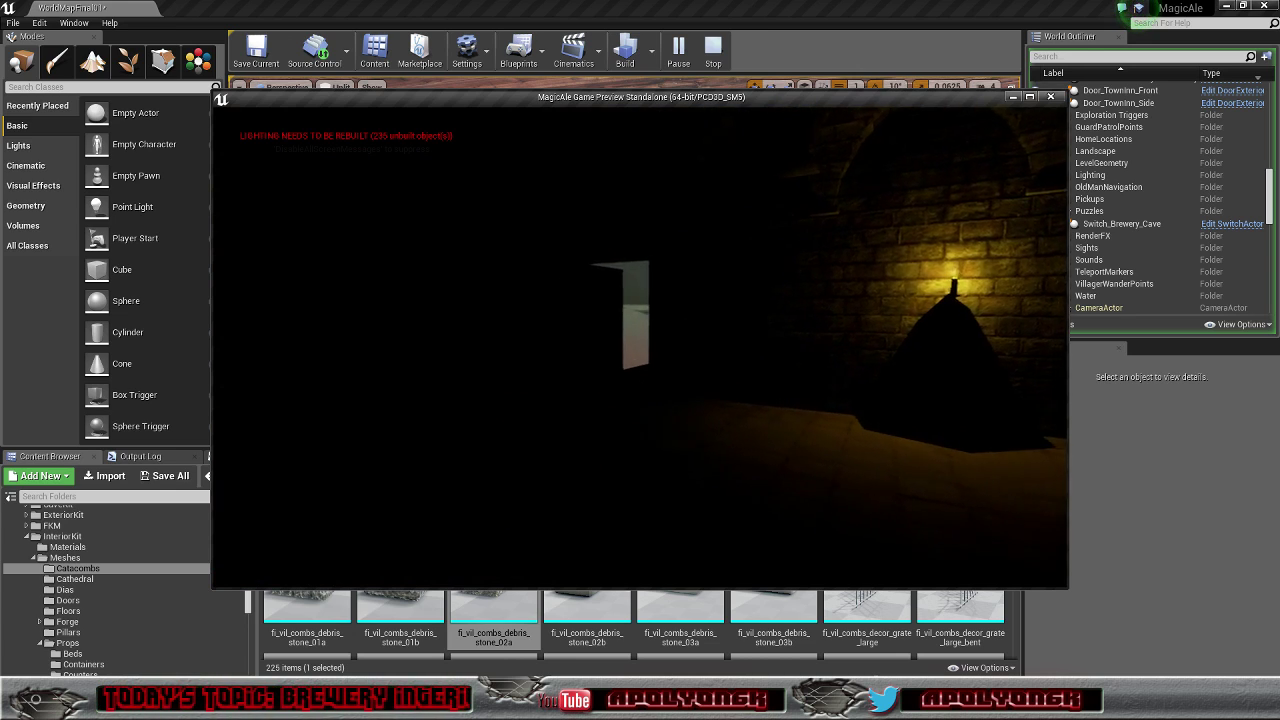
key(w)
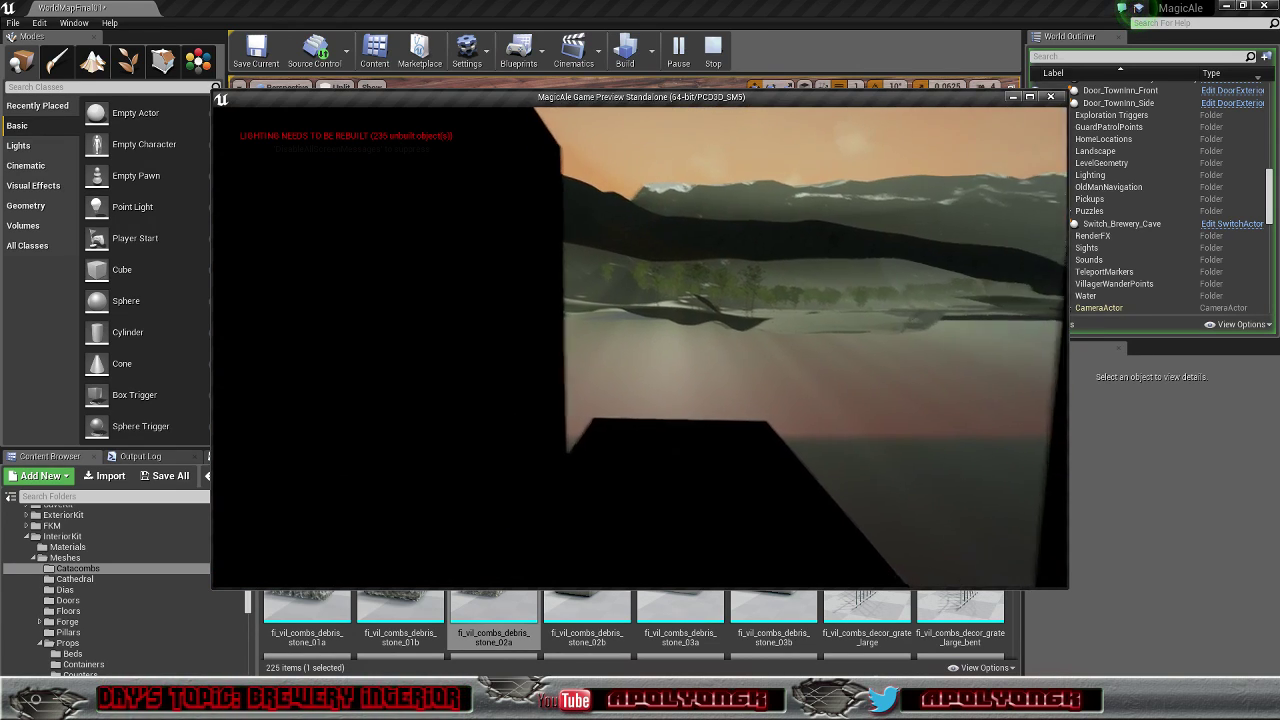
key(s)
key(w)
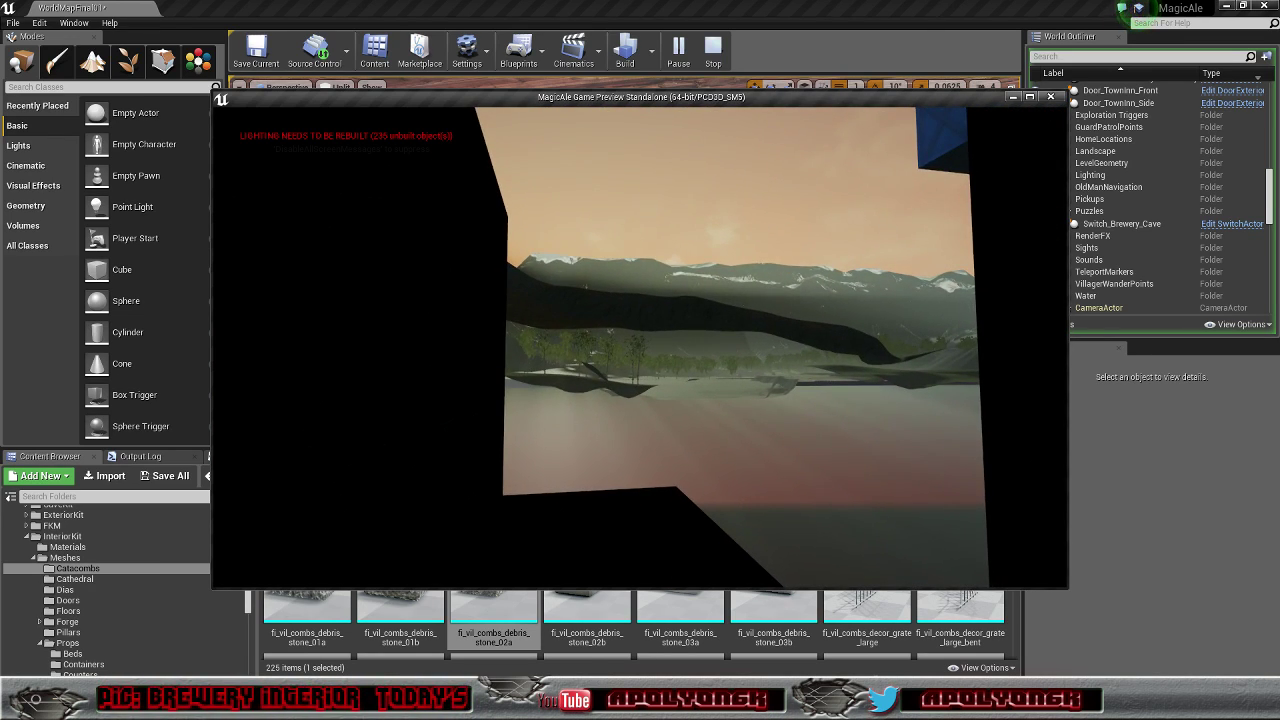
key(Escape)
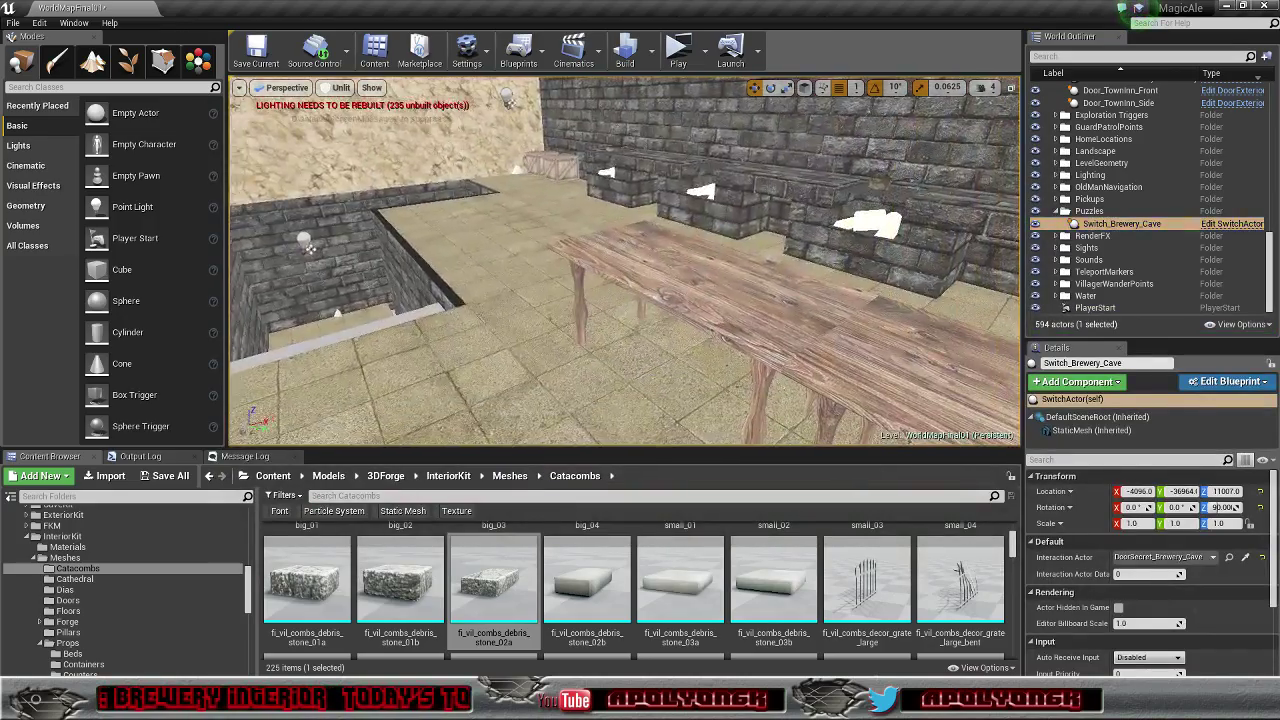
right_drag(624, 262, 700, 285)
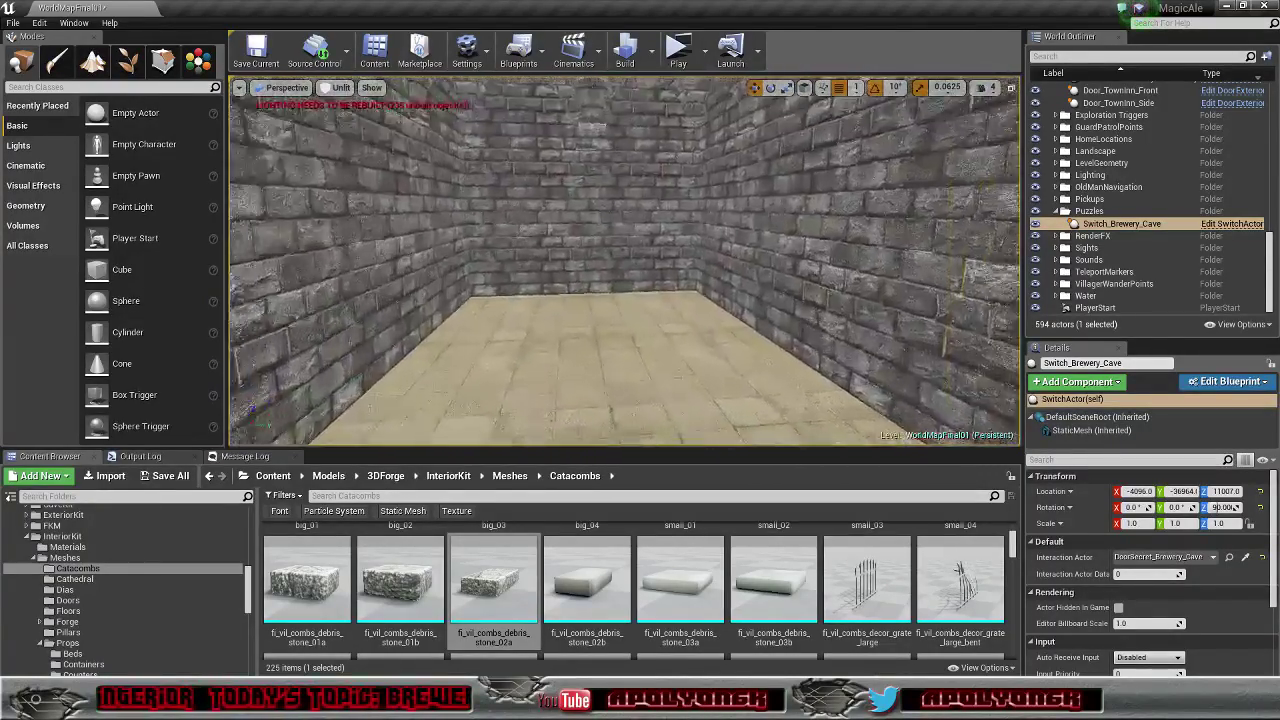
right_drag(640, 280, 710, 270)
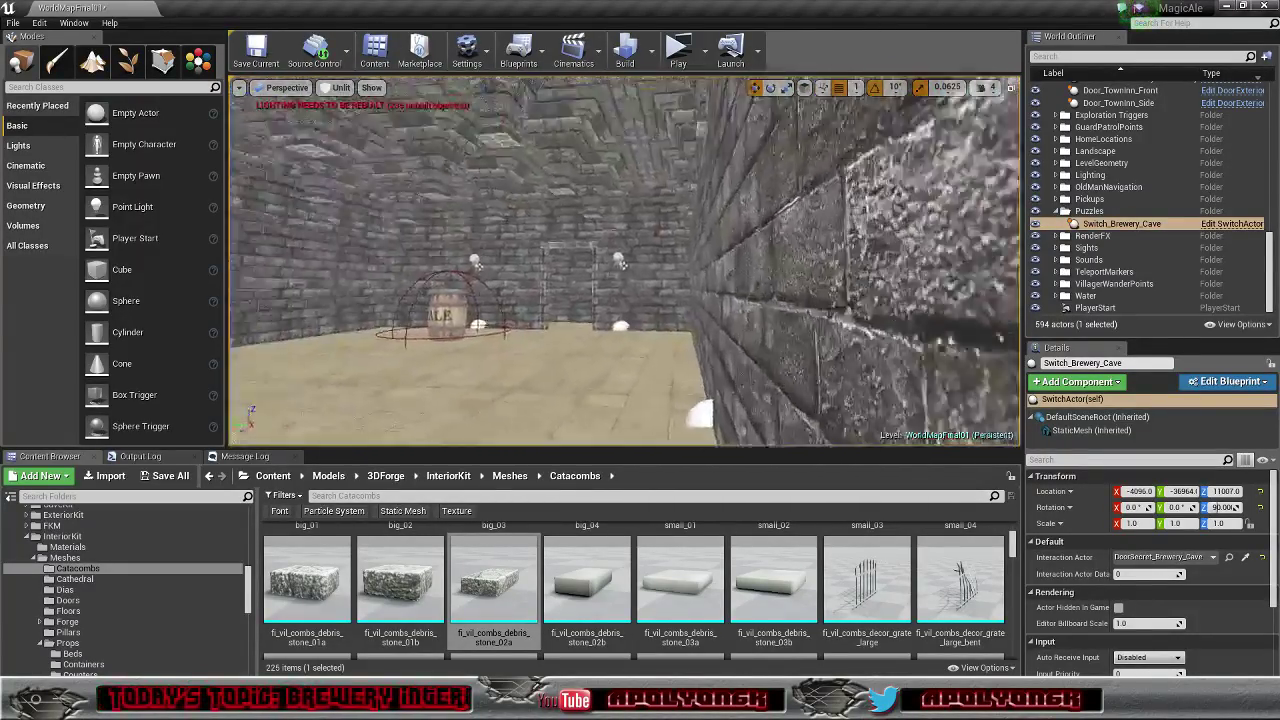
right_drag(640, 270, 705, 272)
right_drag(670, 351, 675, 351)
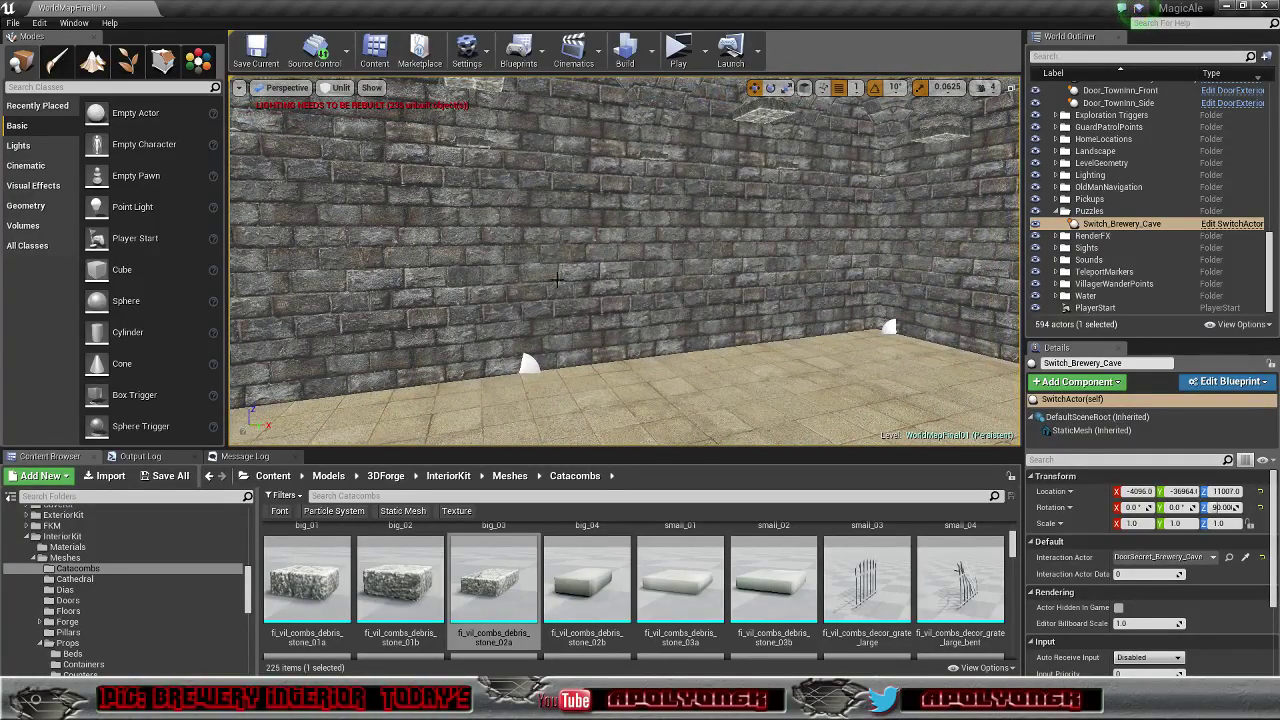
Step: Look around the empty stone-walled room, examining its brick walls, tiled floor and corners
right_drag(547, 300, 470, 298)
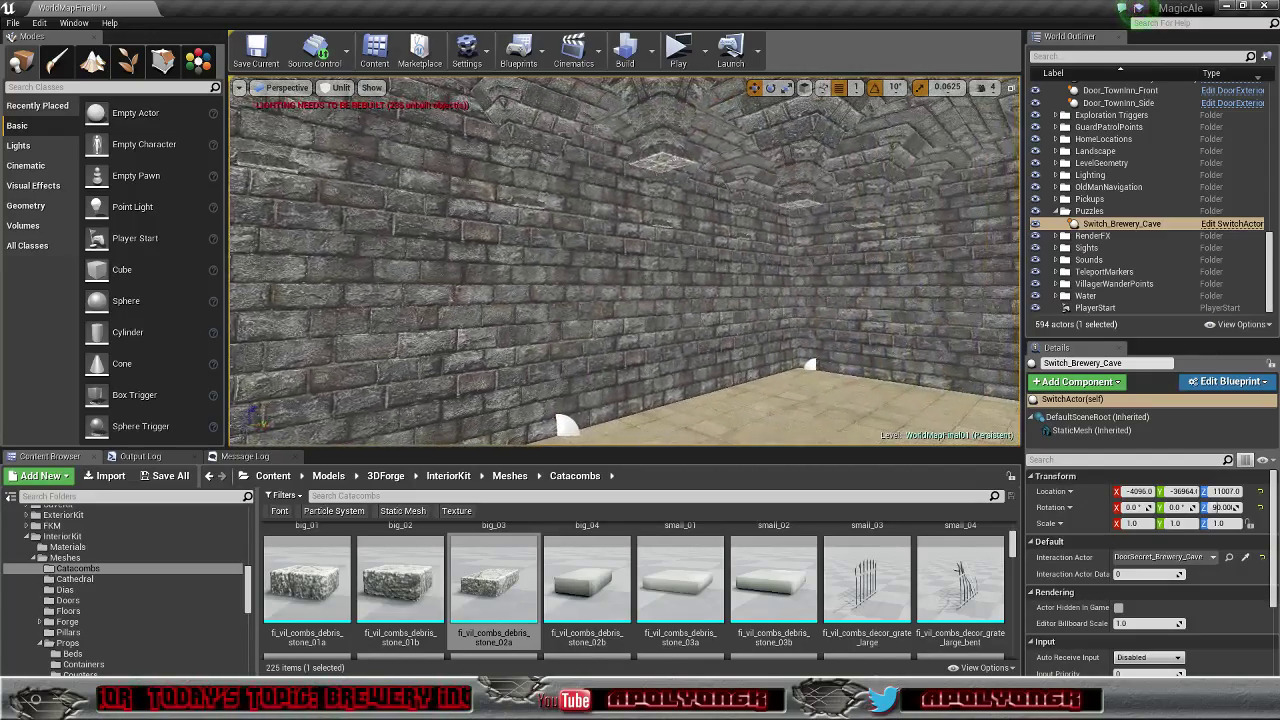
right_drag(625, 262, 840, 250)
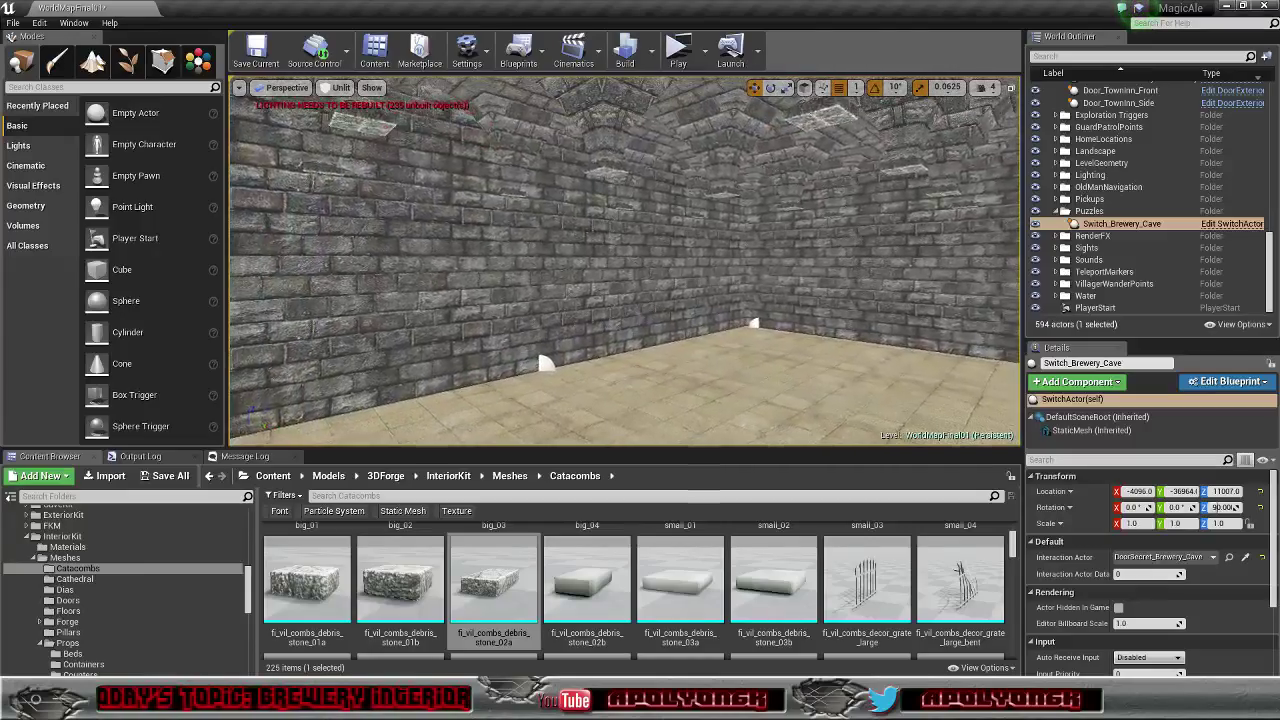
right_drag(625, 262, 540, 262)
key(w)
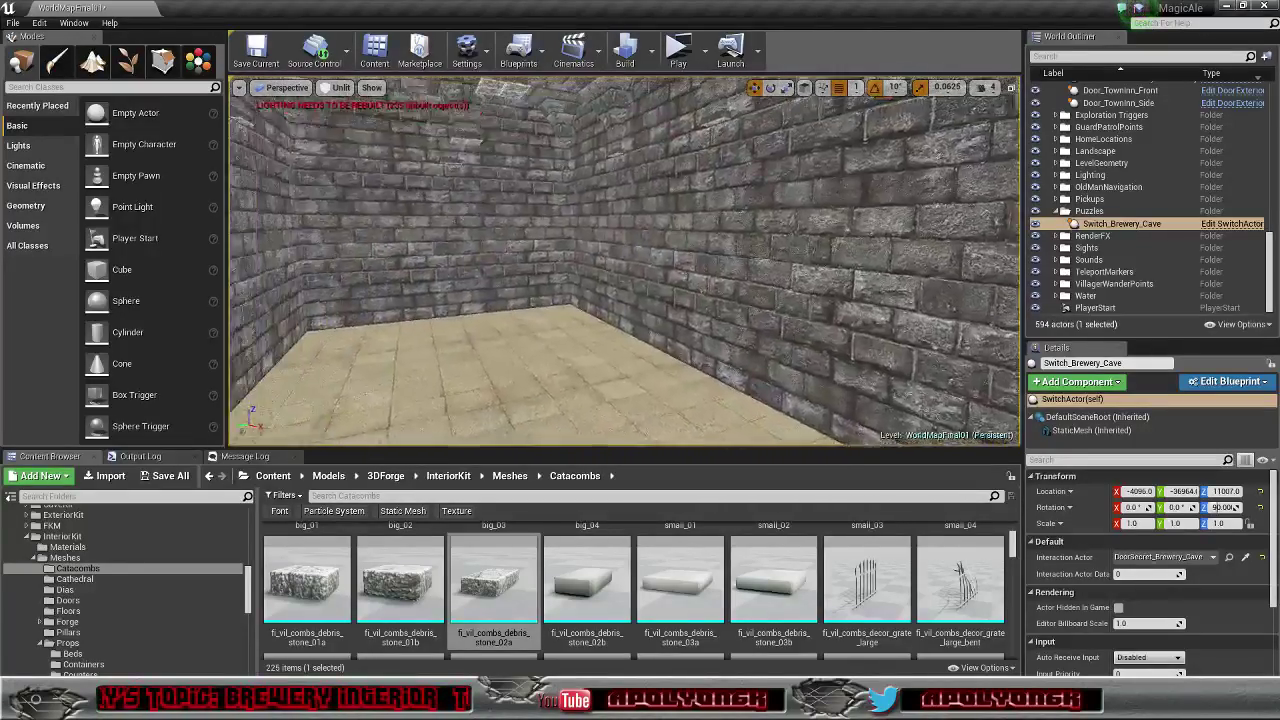
right_drag(625, 262, 500, 242)
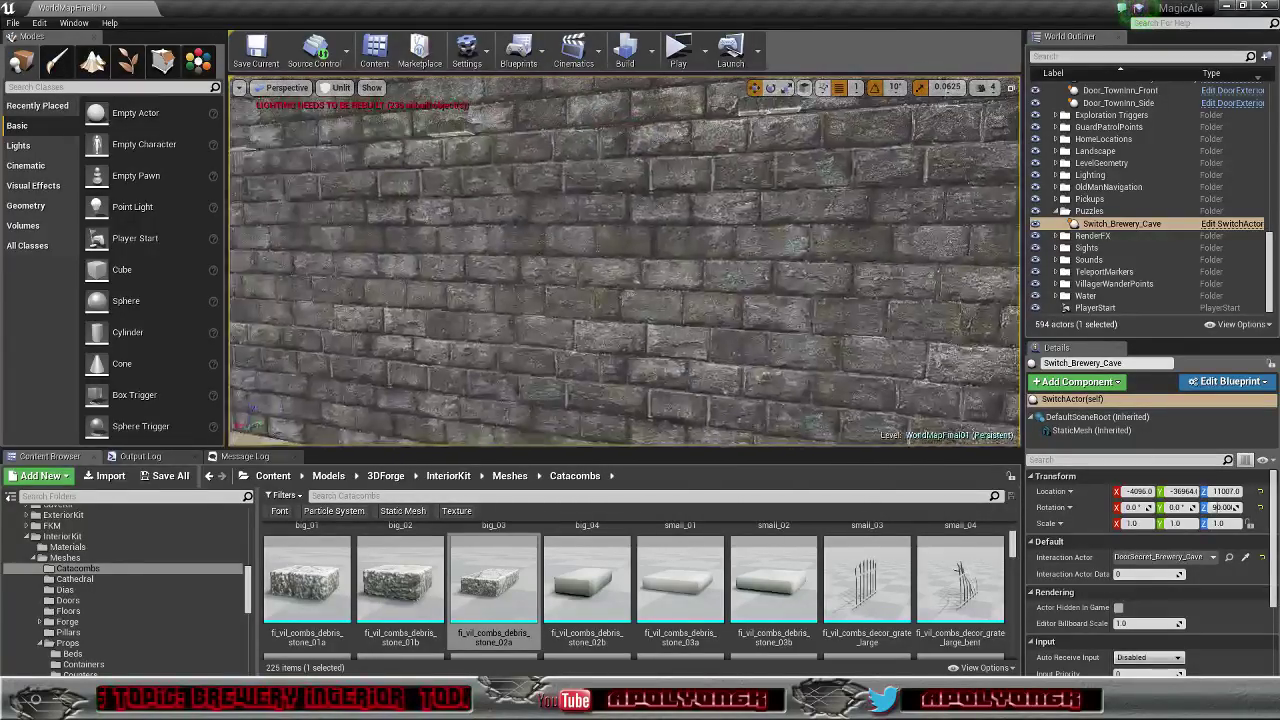
right_drag(625, 262, 500, 285)
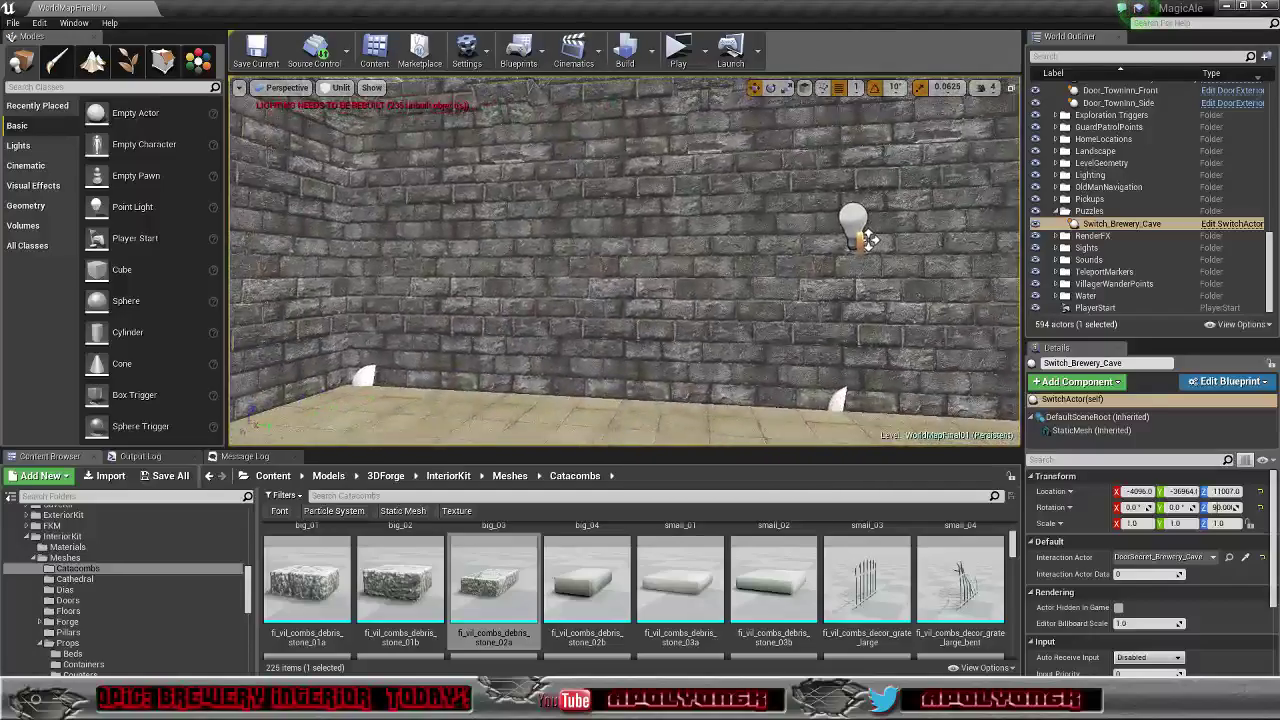
right_drag(868, 240, 800, 243)
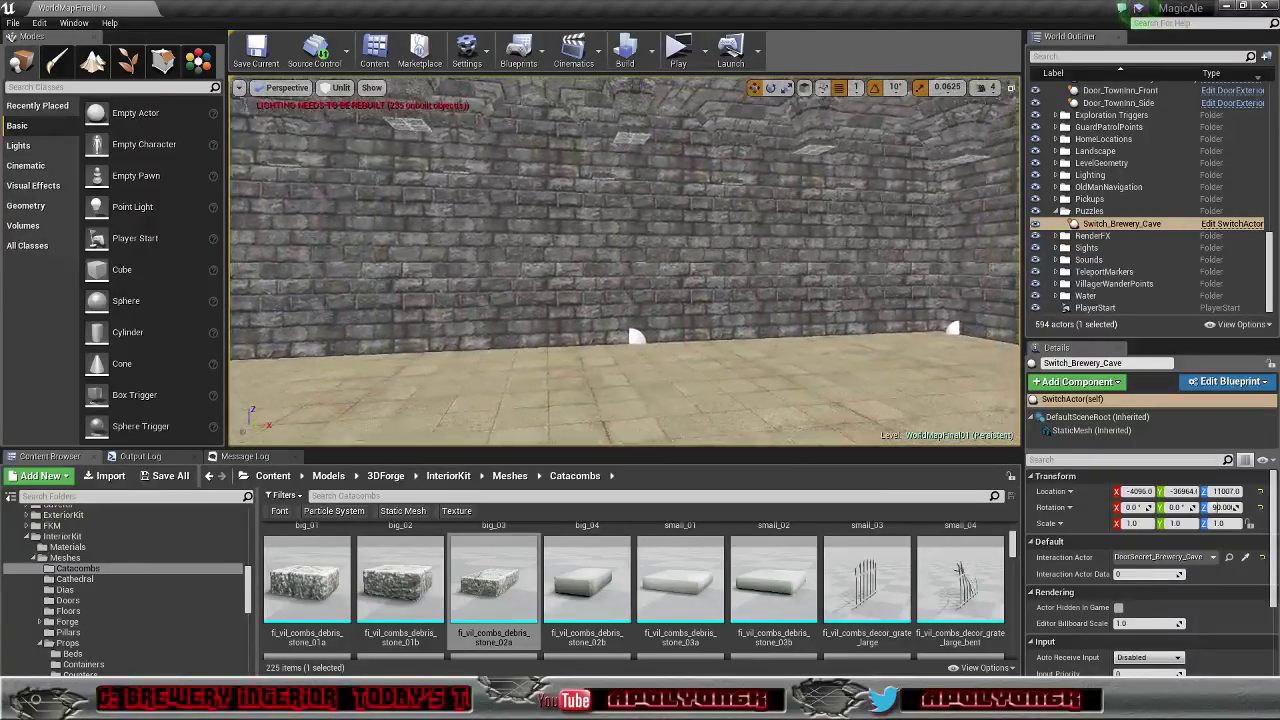
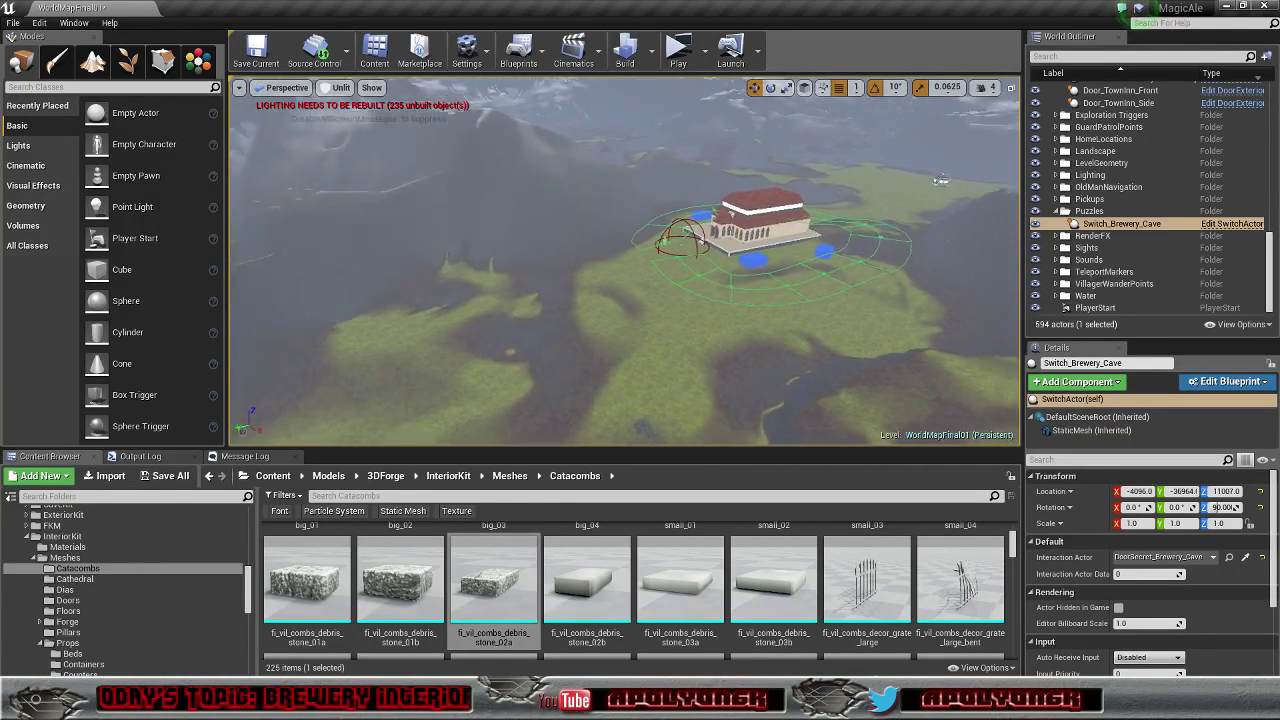
Step: Fly the view across the landscape into the brewery building and examine the wooden bar counter
key(w)
right_drag(625, 260, 696, 308)
key(a)
key(w)
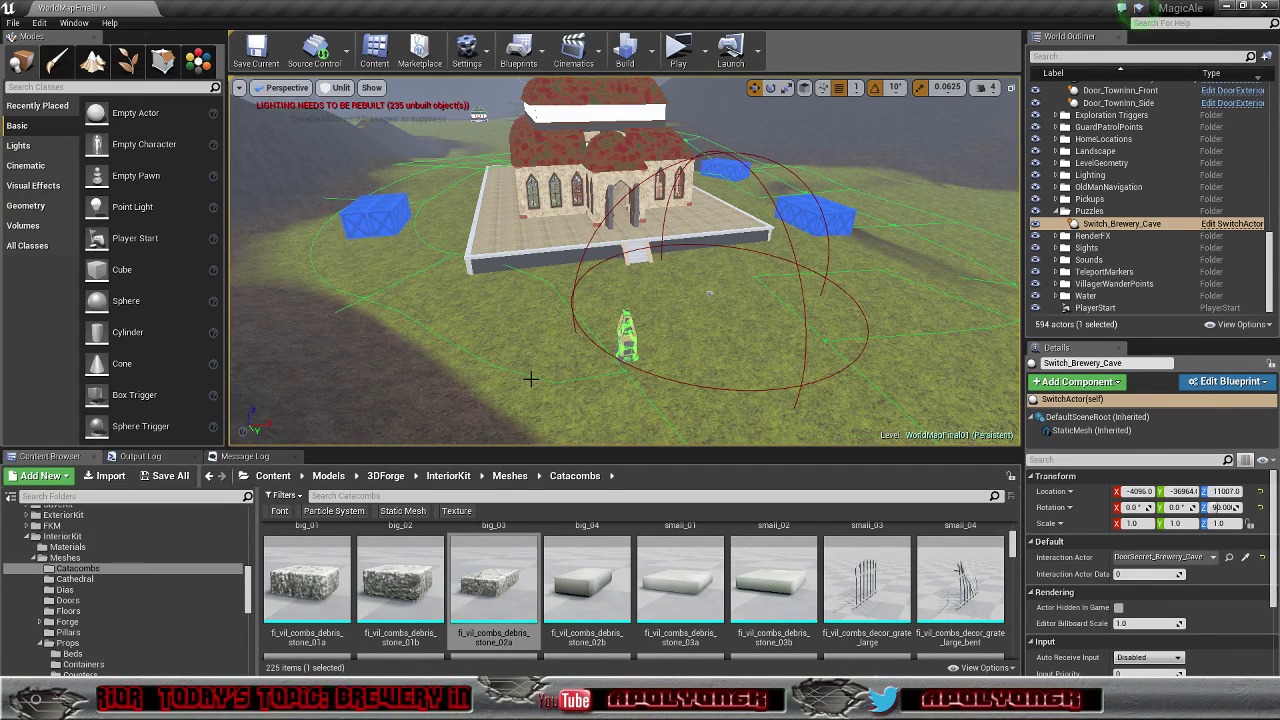
key(w)
right_drag(624, 262, 716, 272)
key(w)
key(w)
key(s)
key(a)
key(w)
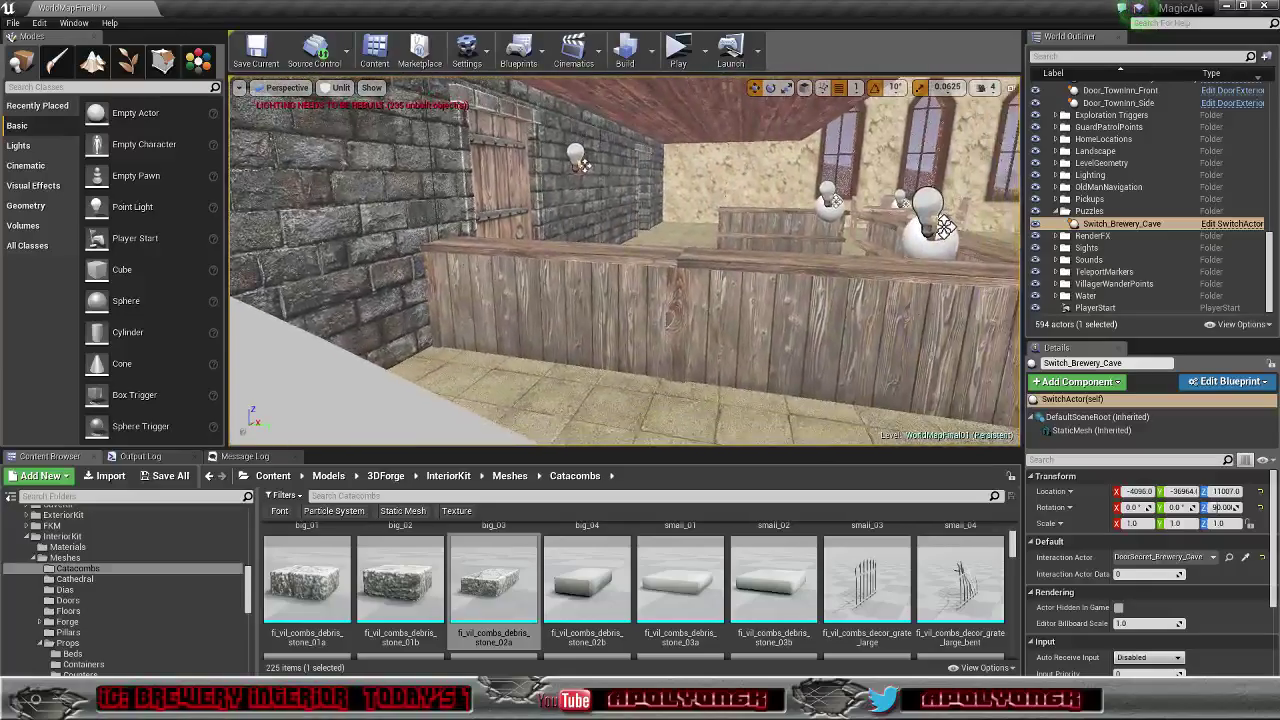
right_drag(720, 416, 670, 392)
key(w)
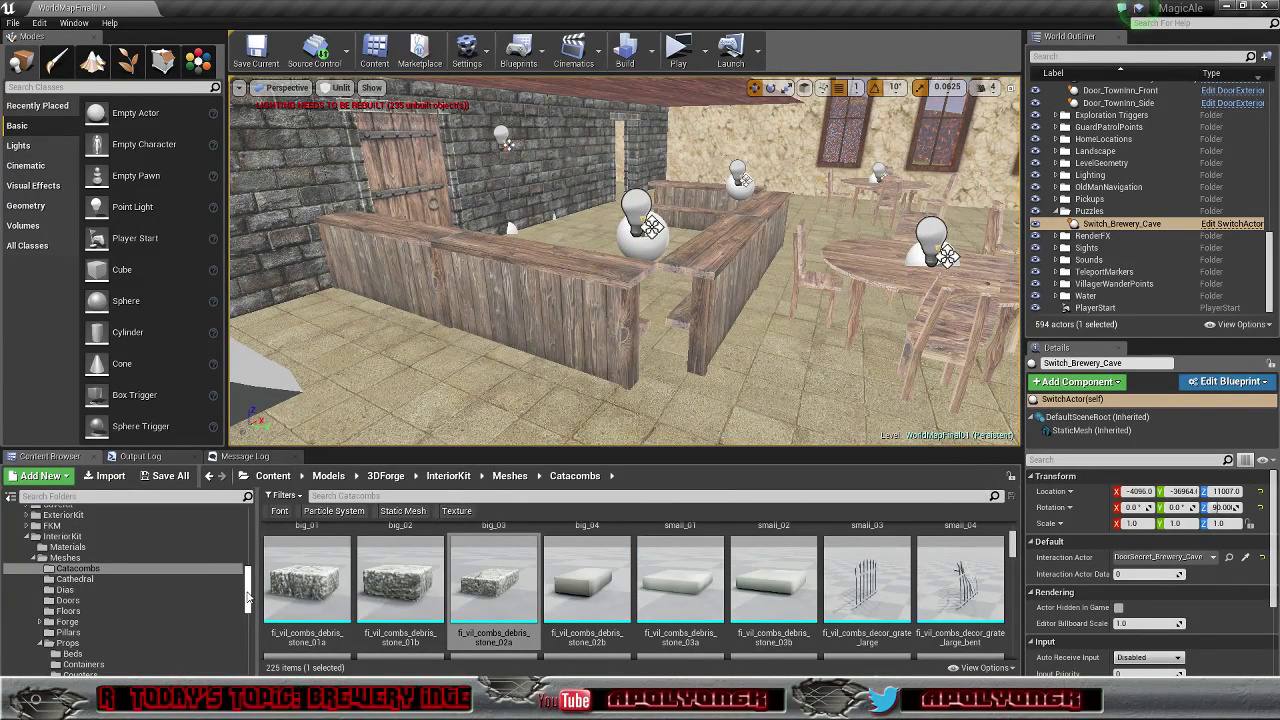
Step: Place the fi_vil_counter01_01 mesh from the InteriorKit Props Counters folder in the open corner of the bar counter
mouse_move(248, 598)
mouse_down()
mouse_move(252, 658)
mouse_move(251, 617)
mouse_up()
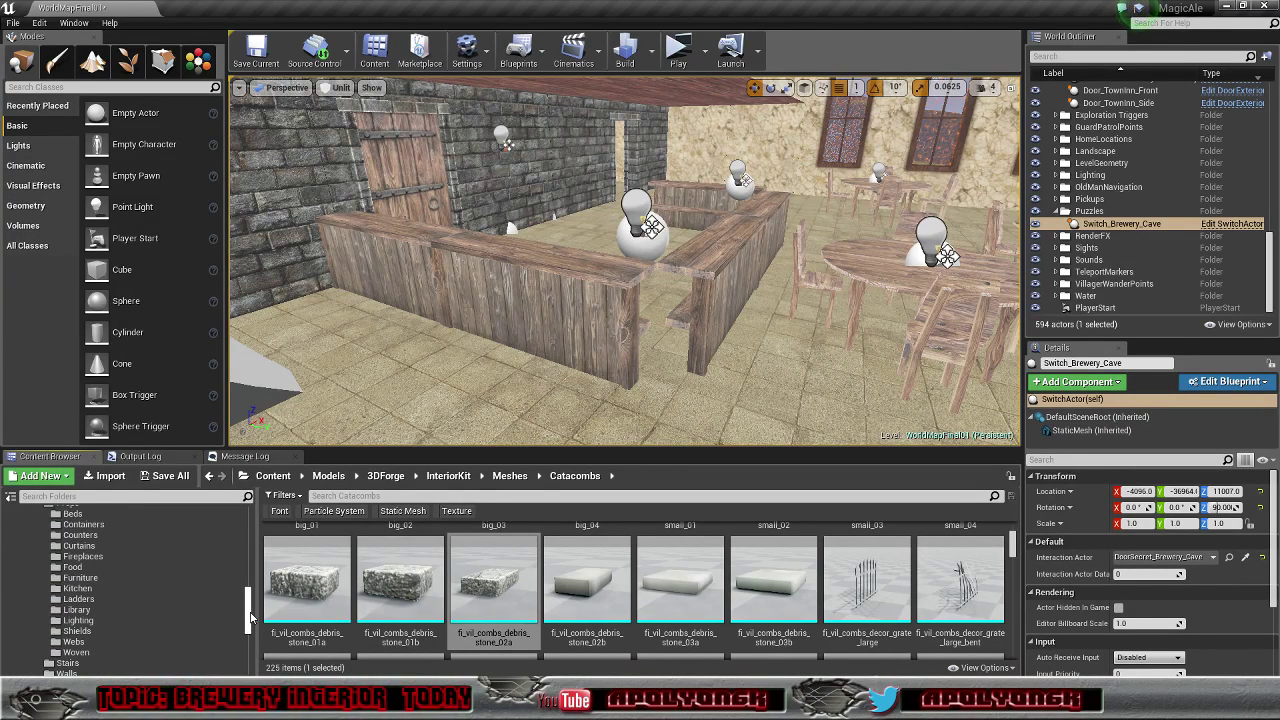
click(85, 536)
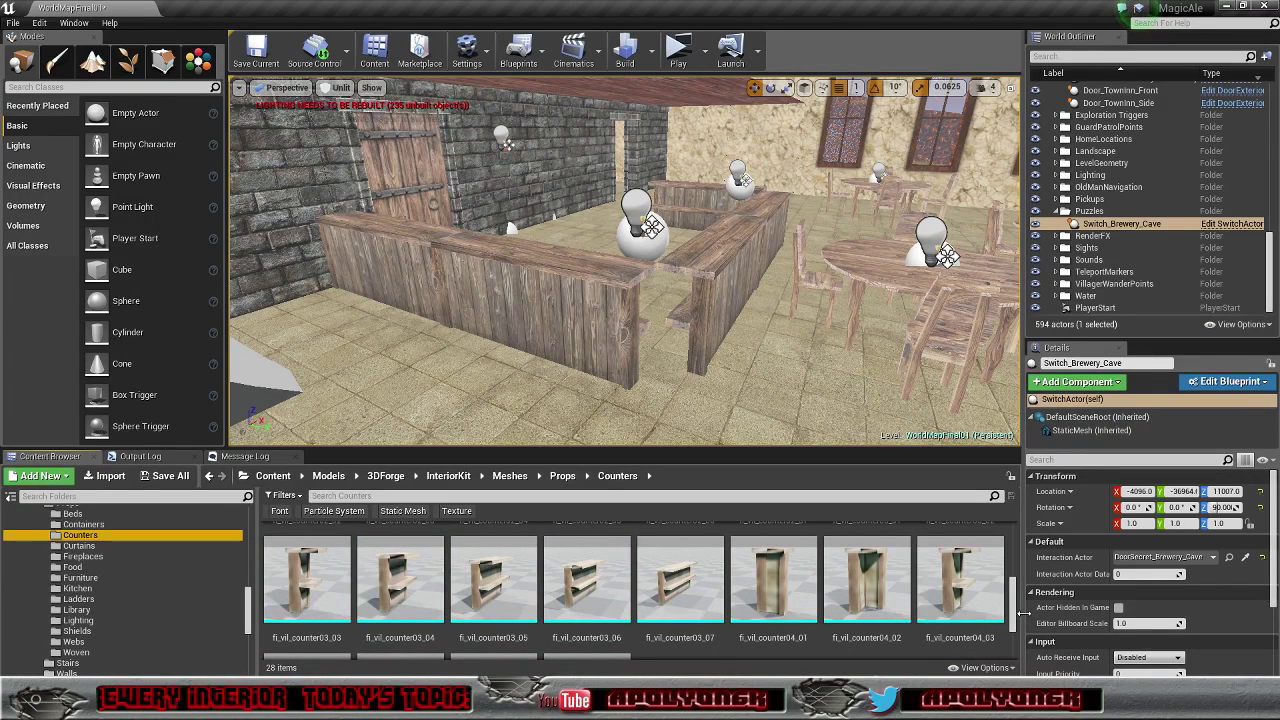
mouse_move(1013, 605)
mouse_down()
mouse_move(1018, 575)
mouse_move(1014, 607)
mouse_up()
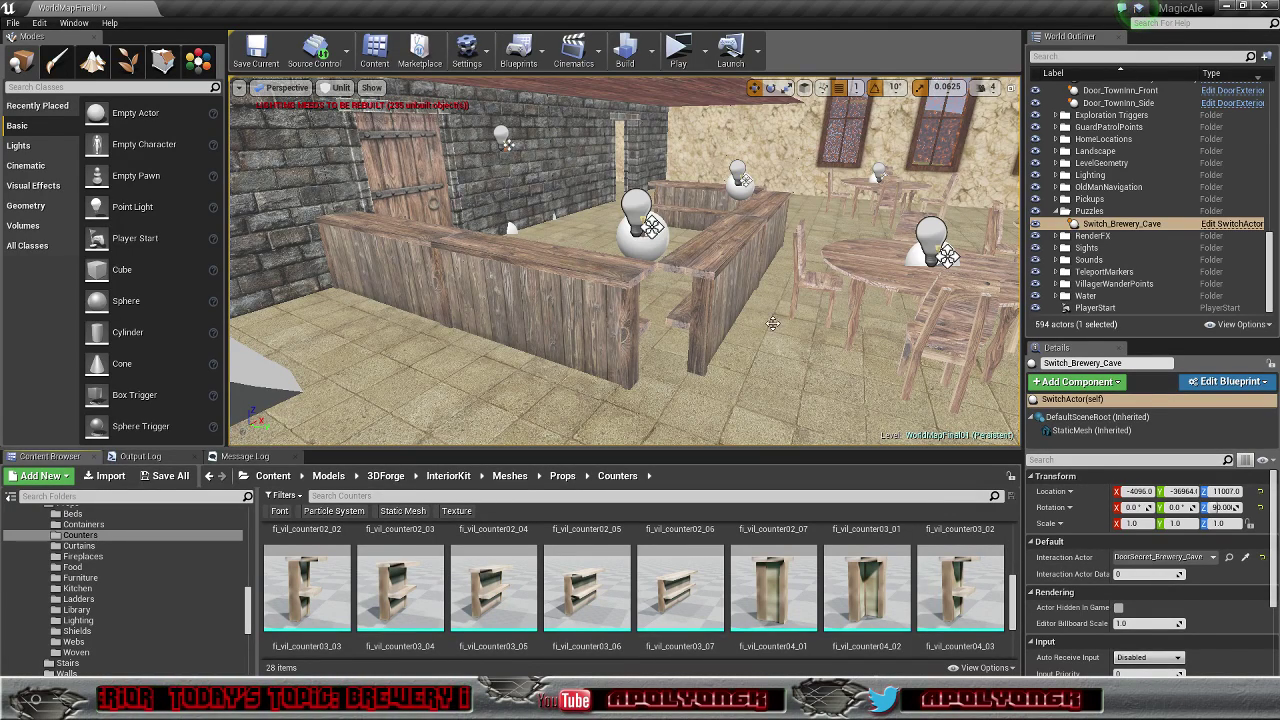
click(702, 253)
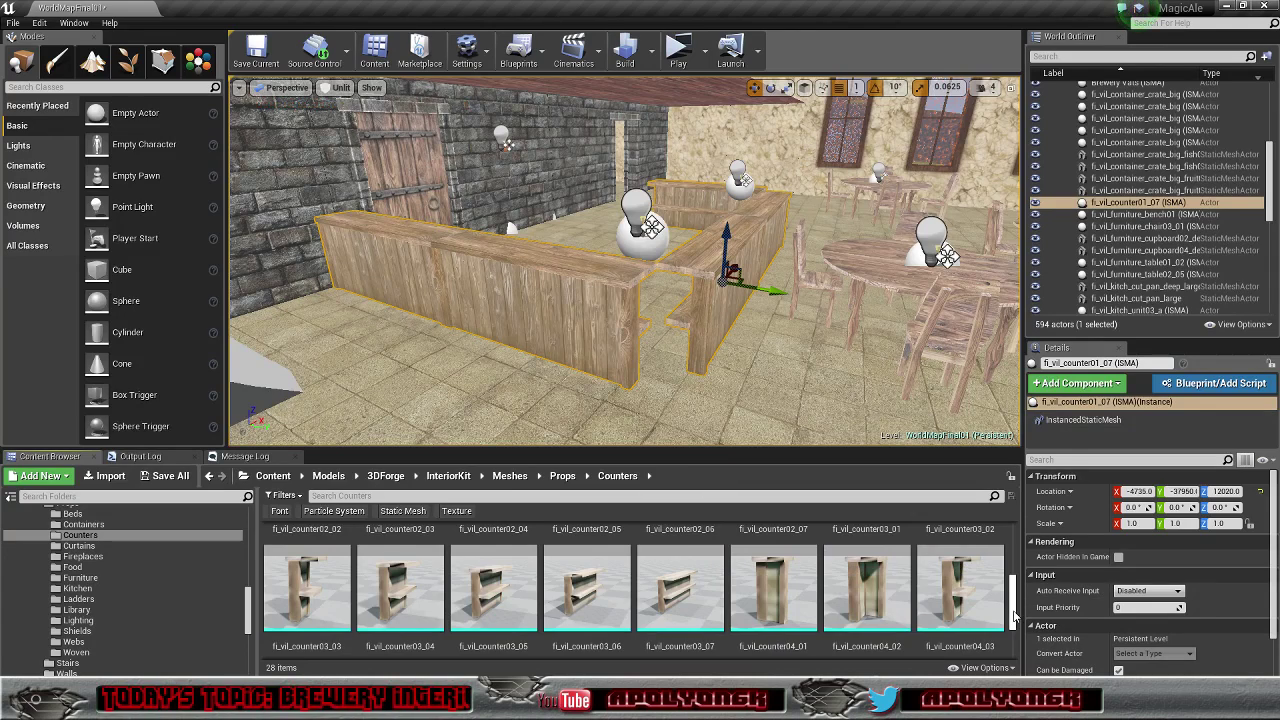
drag(1013, 620, 1013, 562)
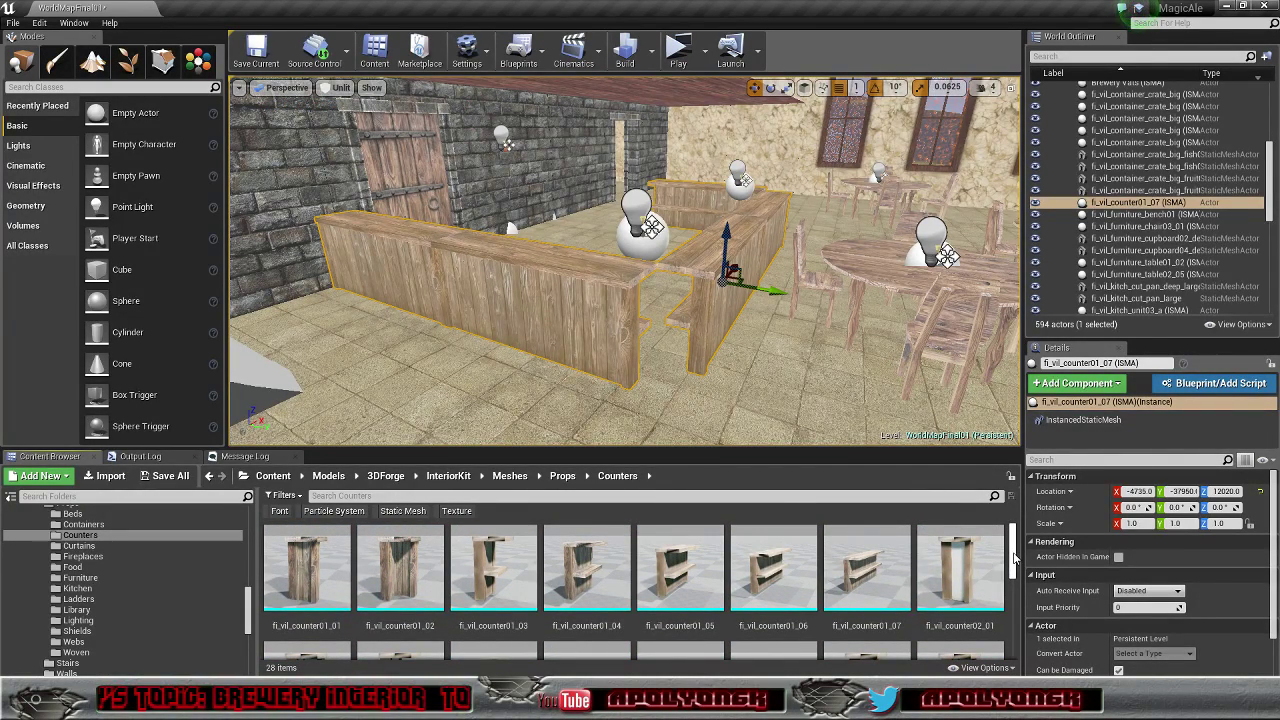
mouse_move(398, 578)
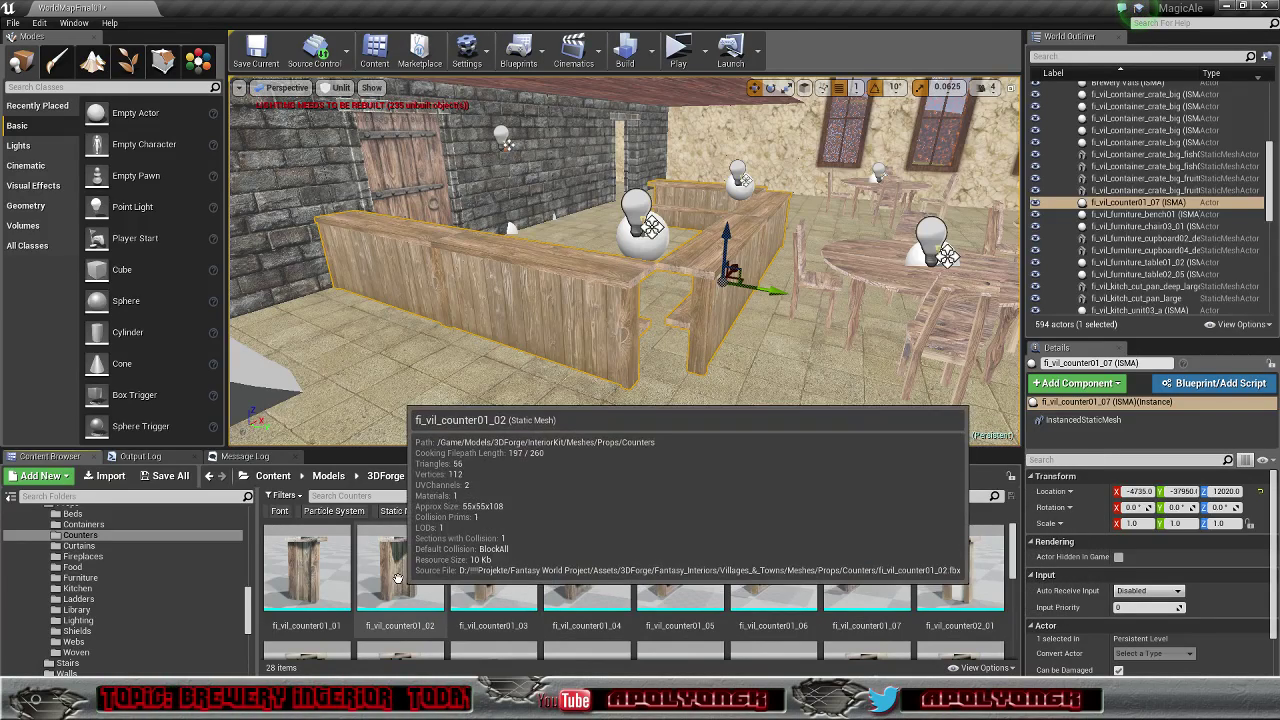
drag(307, 570, 654, 362)
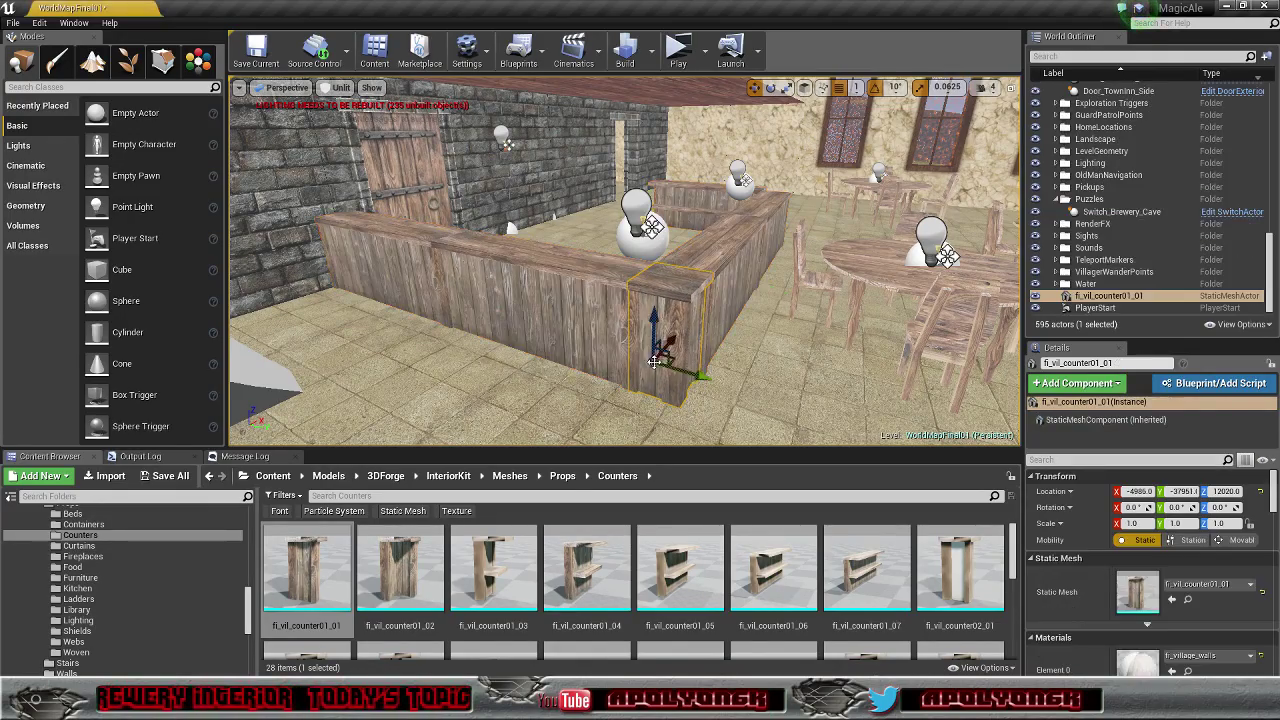
right_drag(654, 362, 580, 380)
drag(400, 568, 608, 441)
right_drag(608, 441, 370, 400)
right_drag(570, 420, 698, 372)
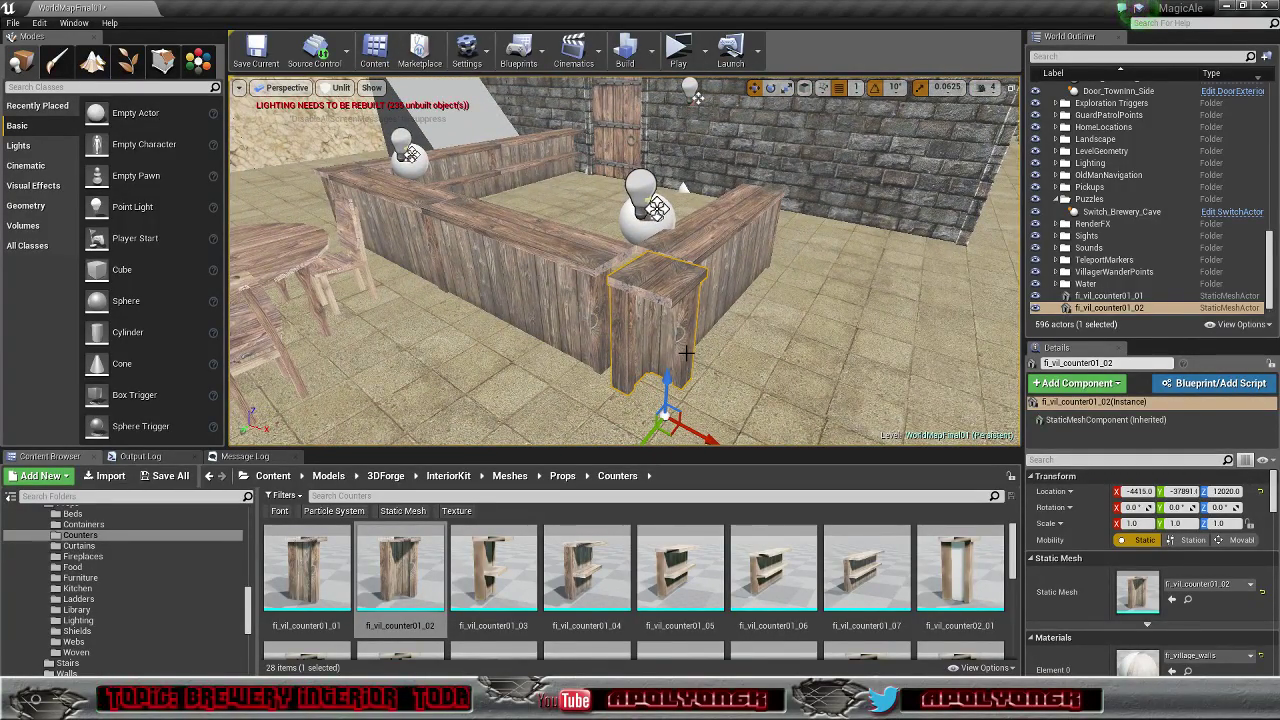
key(Delete)
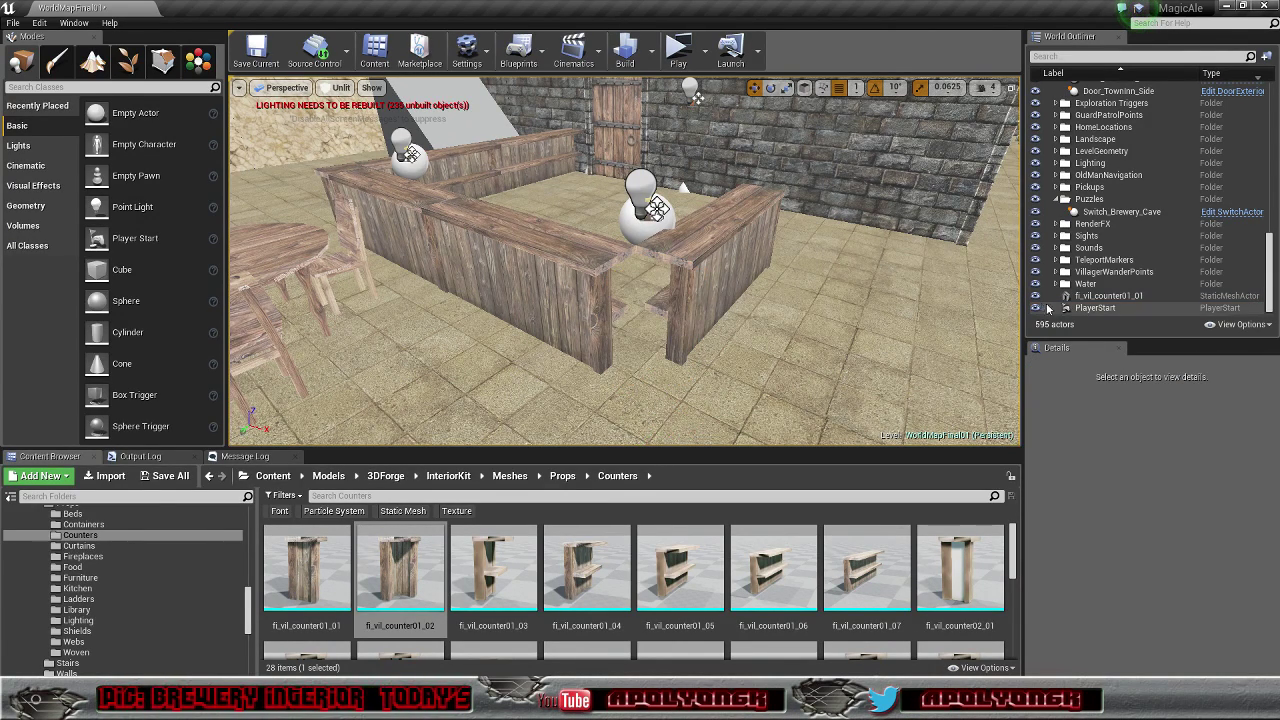
Step: Convert fi_vil_counter01_01 to an Instanced Static Mesh Actor and move it into the Brewery folder under Clutter
click(1110, 296)
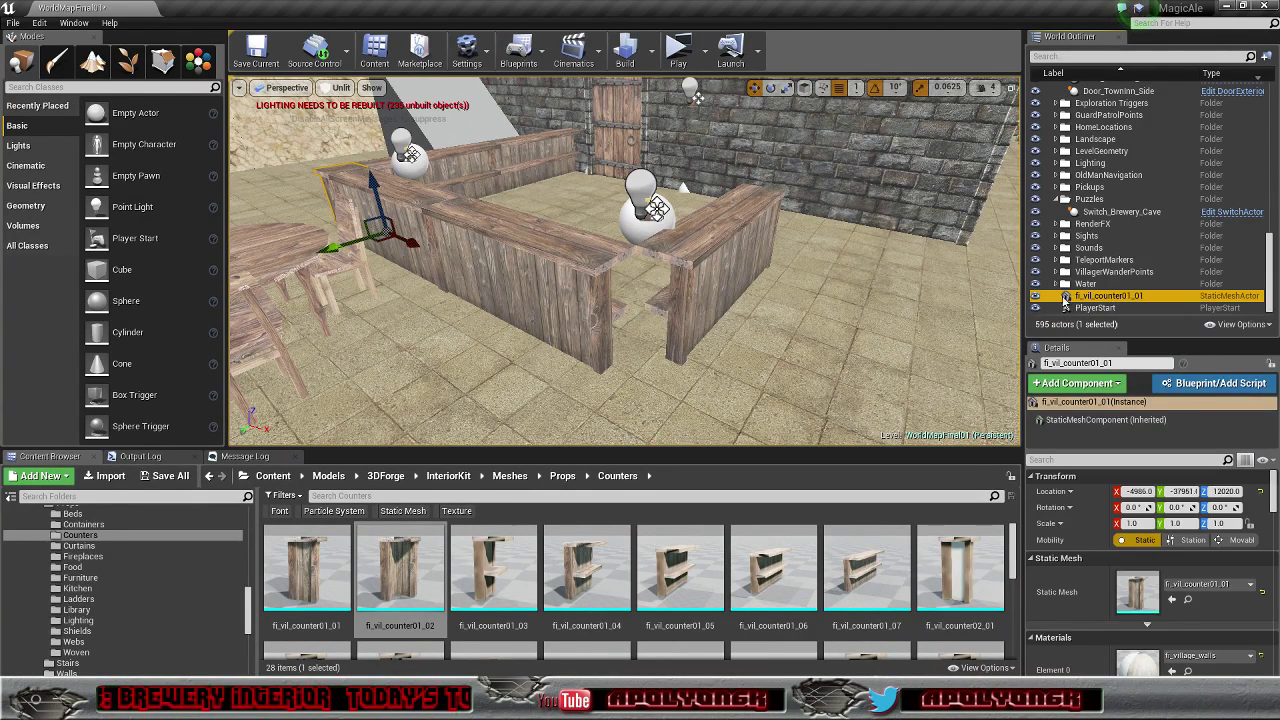
click(198, 62)
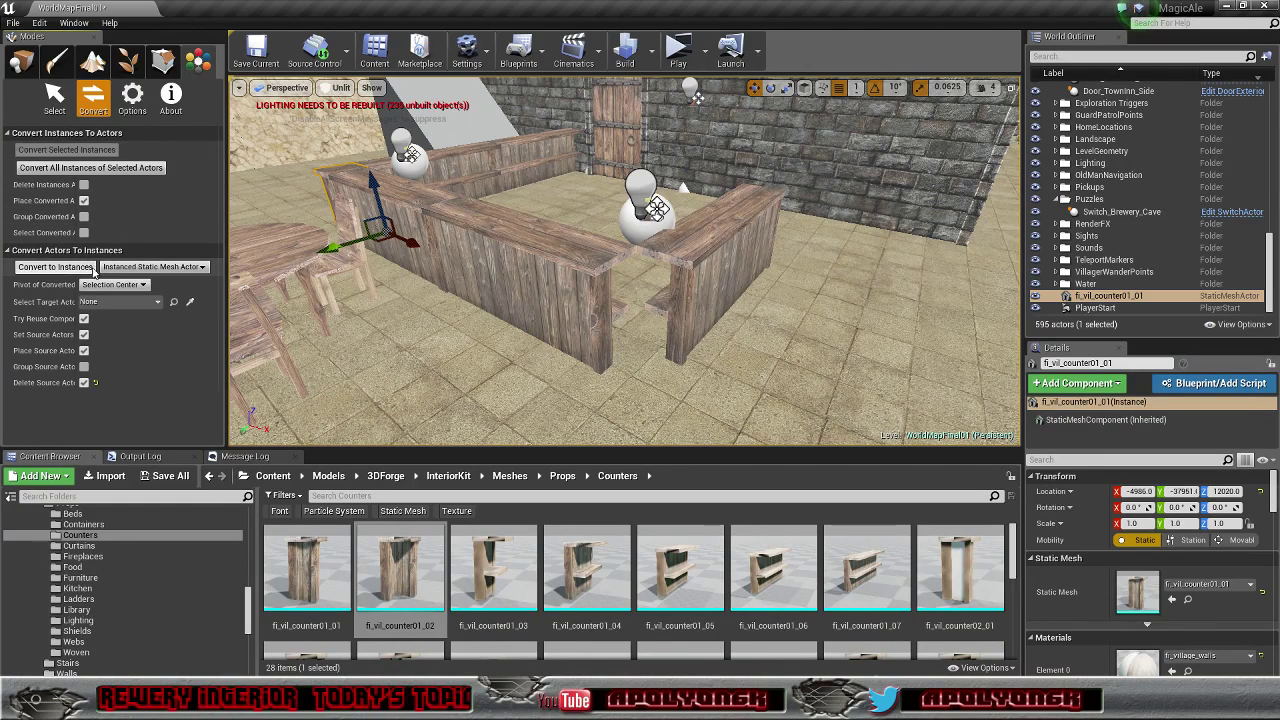
click(55, 267)
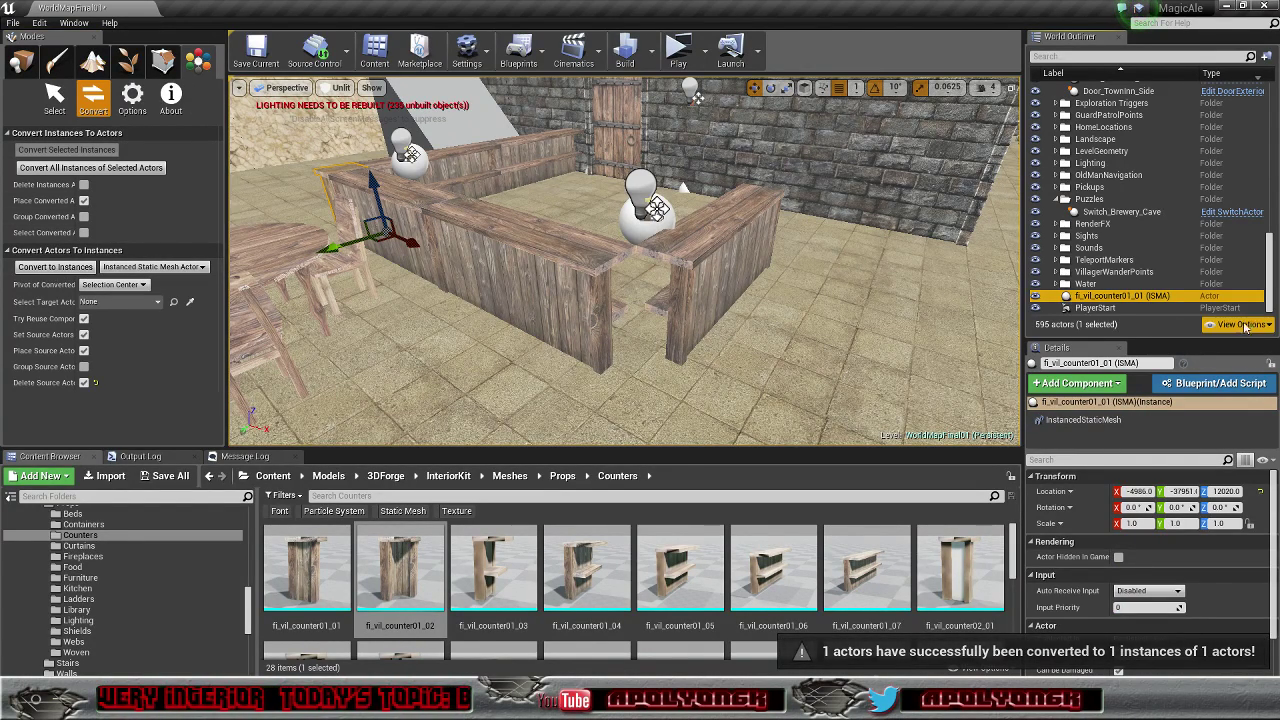
drag(1125, 297, 1104, 146)
Step: Align the corner counter piece with the adjoining counters at X -4985 and Y -37950, and set position grid snapping to 5
right_drag(612, 313, 612, 313)
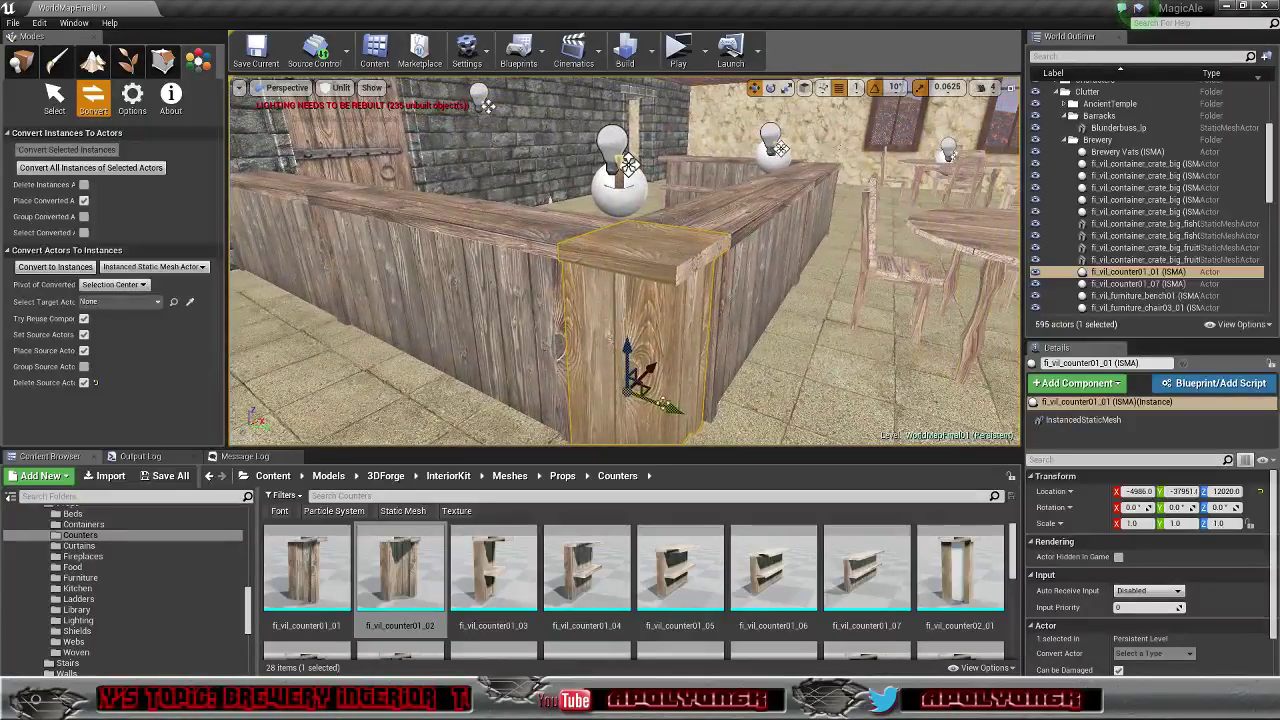
drag(672, 410, 674, 409)
mouse_move(686, 394)
right_down()
mouse_move(675, 385)
mouse_move(680, 402)
mouse_move(800, 405)
mouse_move(680, 394)
right_up()
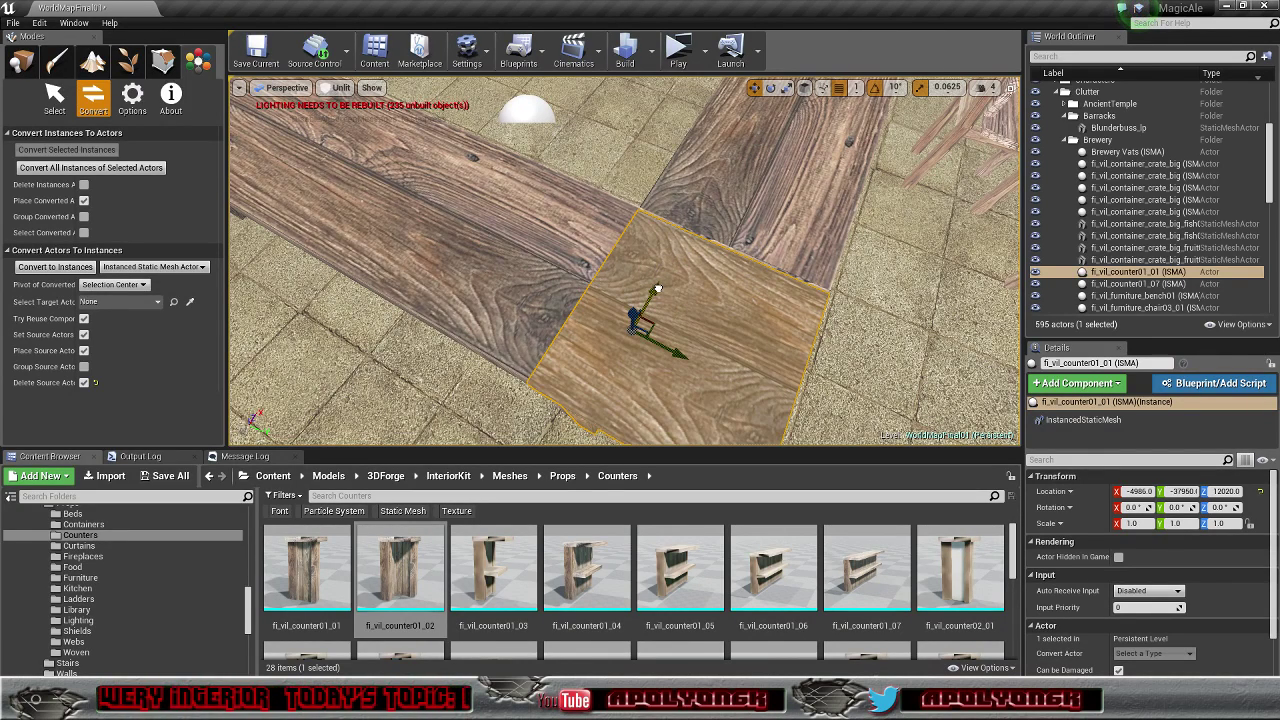
drag(658, 289, 659, 288)
drag(675, 349, 678, 352)
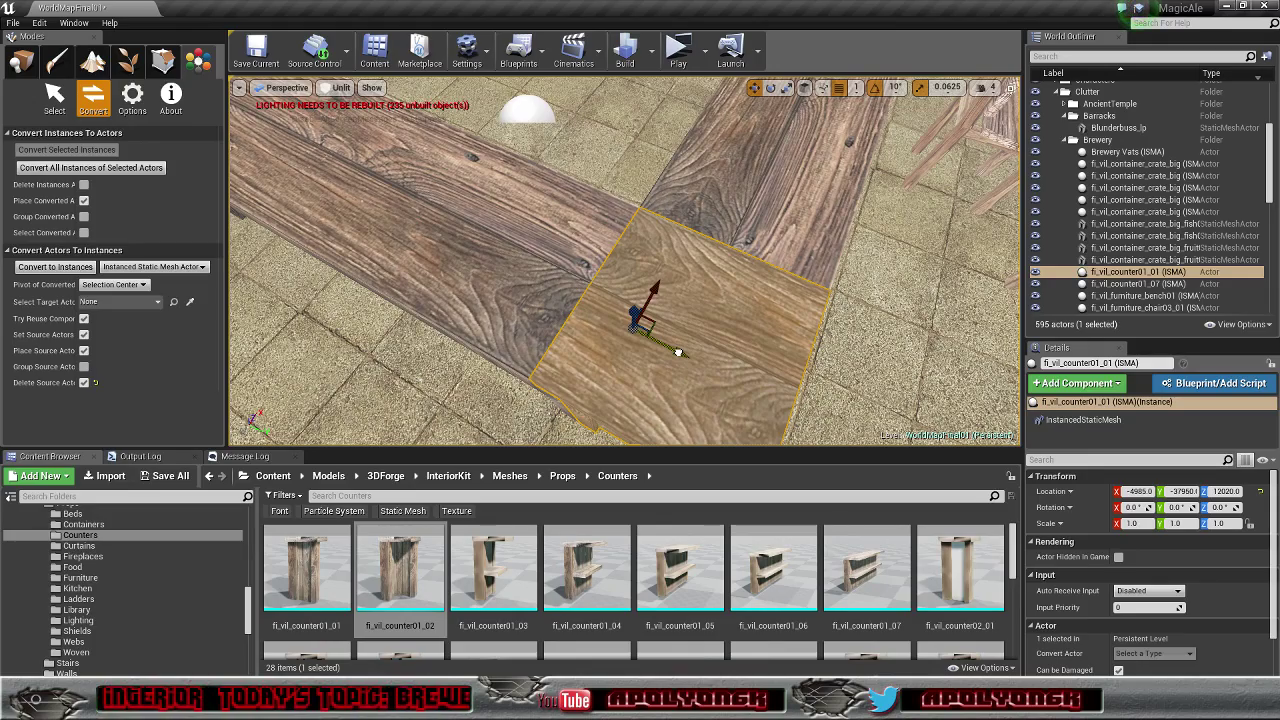
click(856, 88)
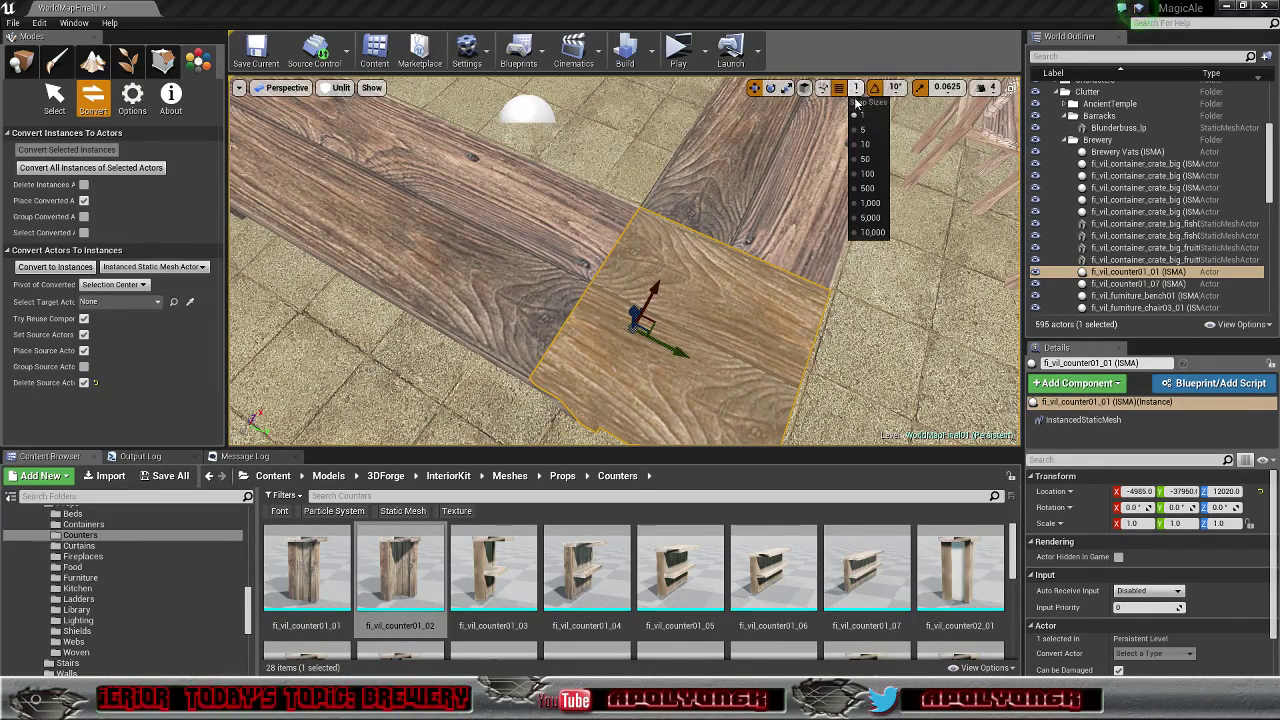
click(863, 135)
right_drag(695, 214, 692, 298)
scroll(704, 232, down, 4)
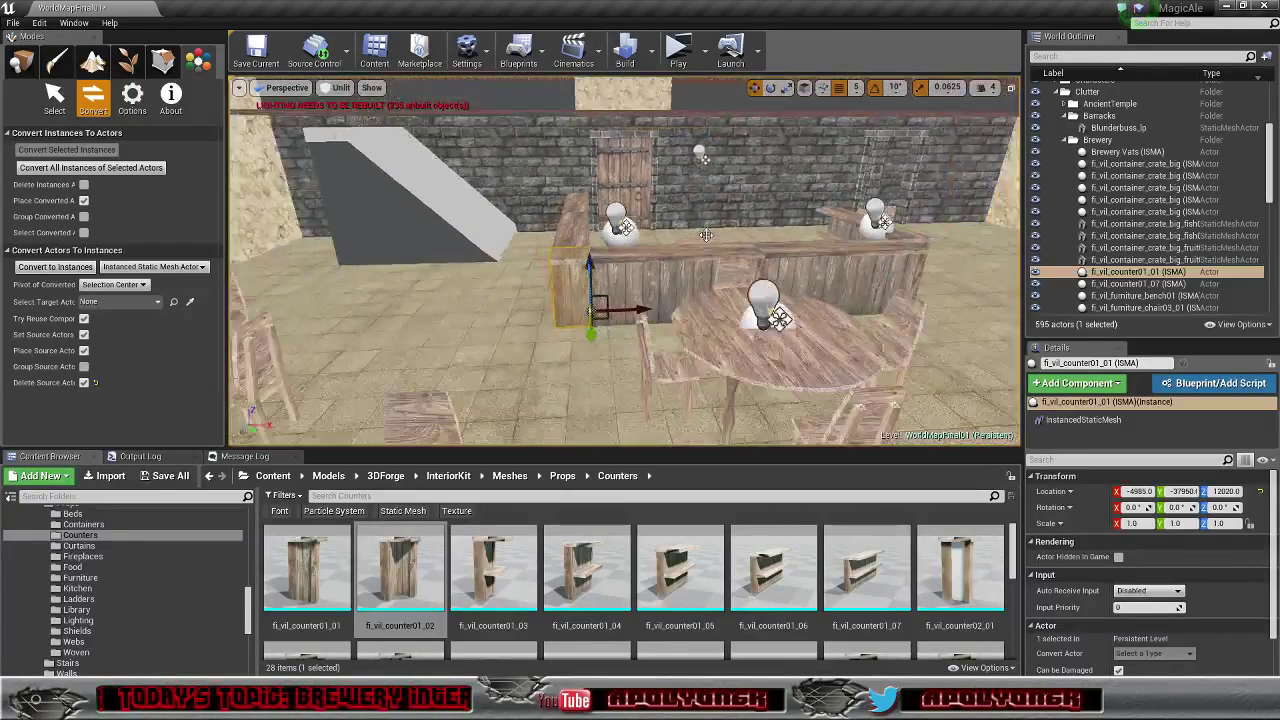
alt+drag(645, 312, 942, 318)
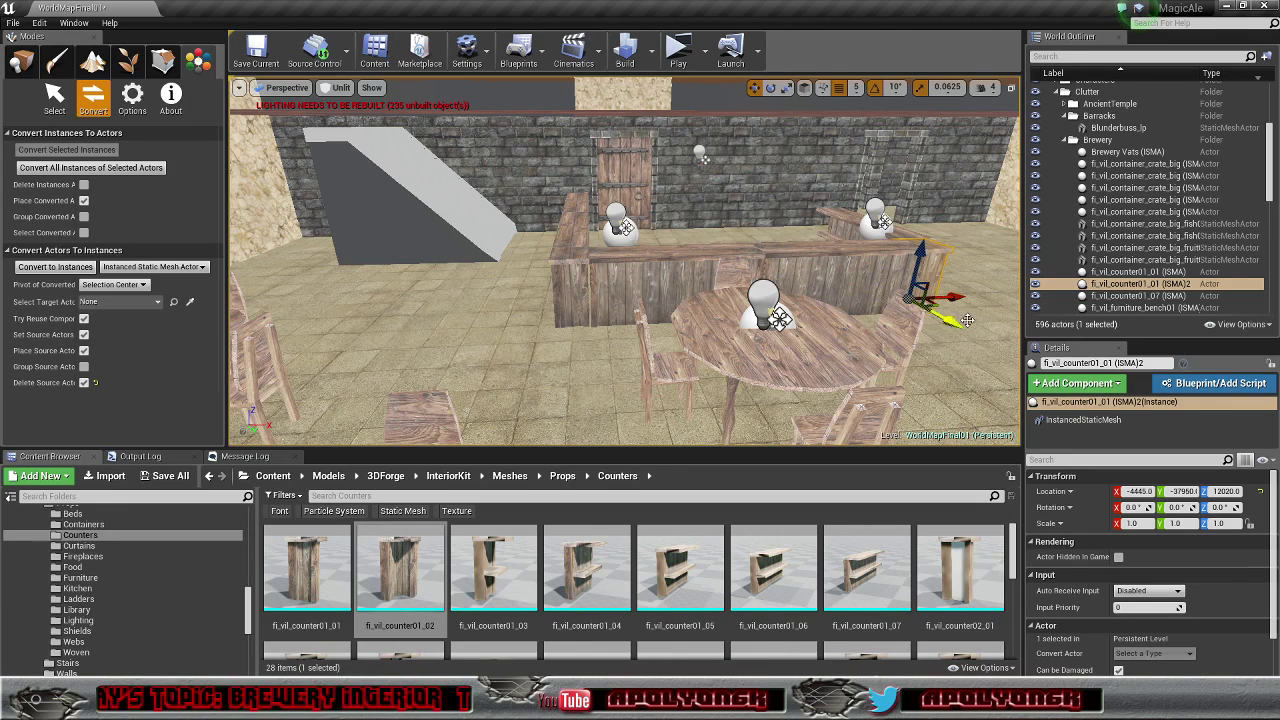
right_click(1161, 285)
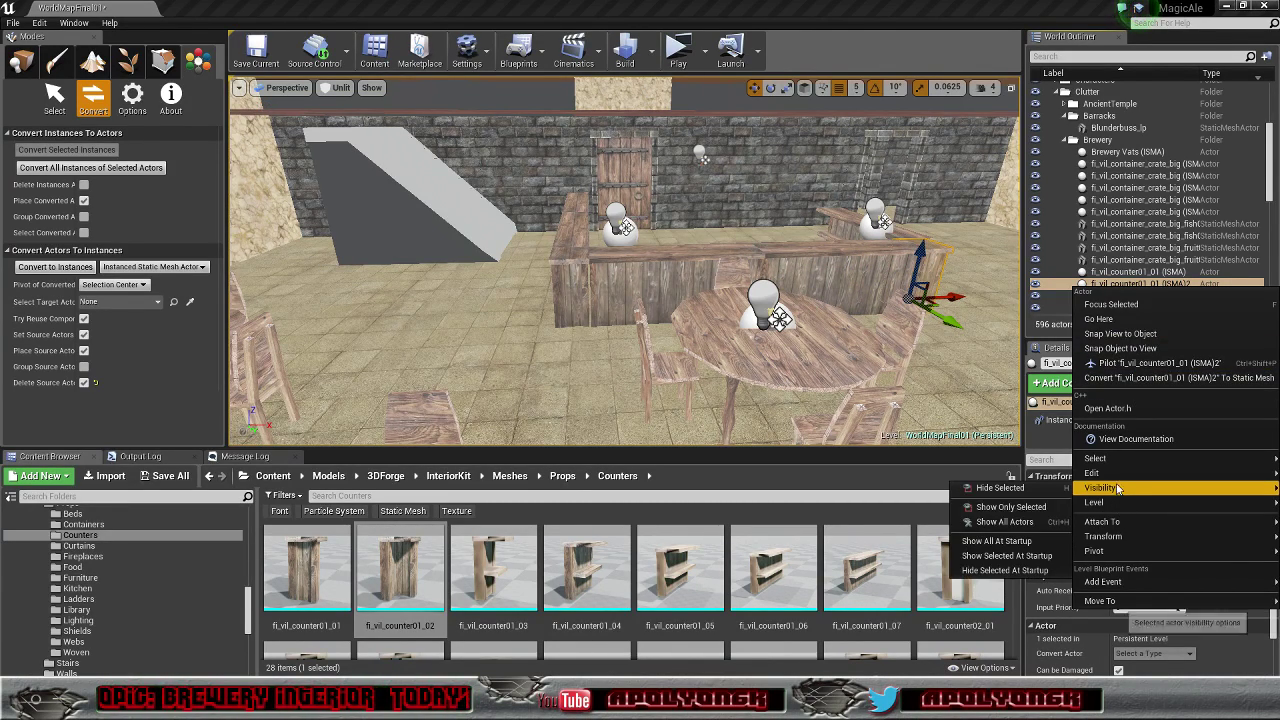
mouse_move(1100, 473)
click(1035, 531)
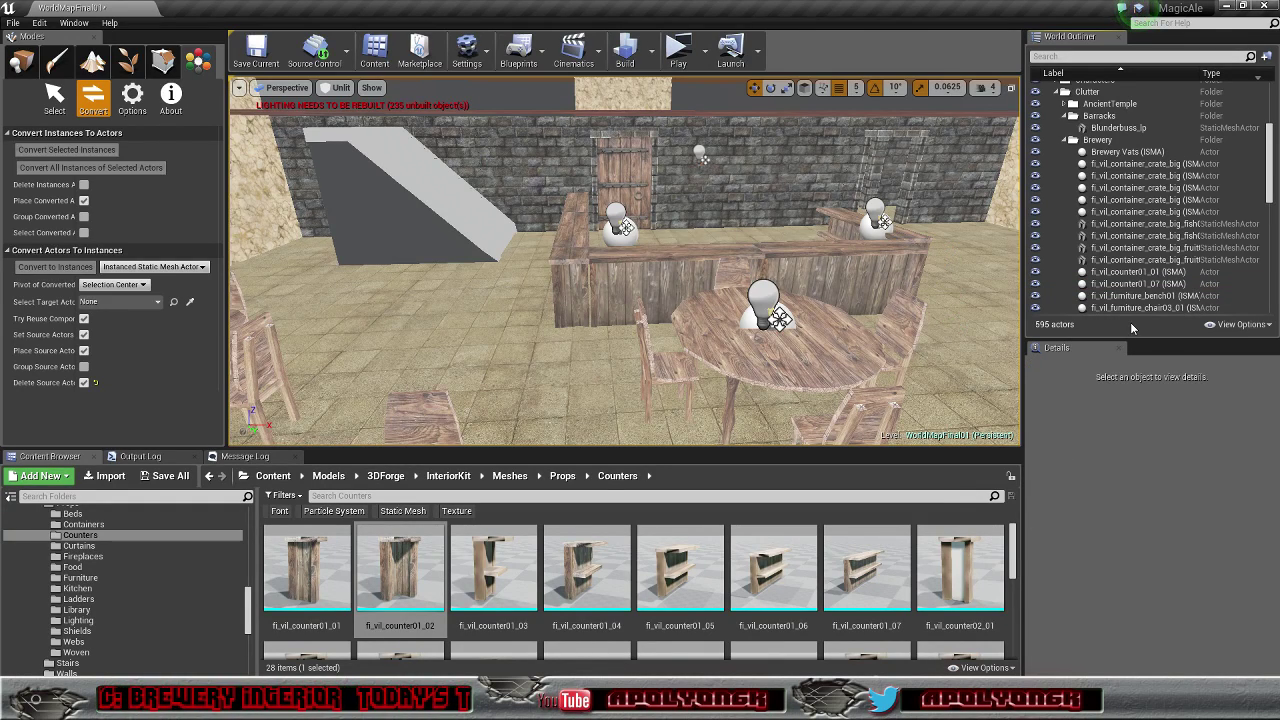
Step: Duplicate the corner counter instance within fi_vil_counter01_01 (ISMA) to the counter's opposite open corner, 555 cm along X
click(574, 293)
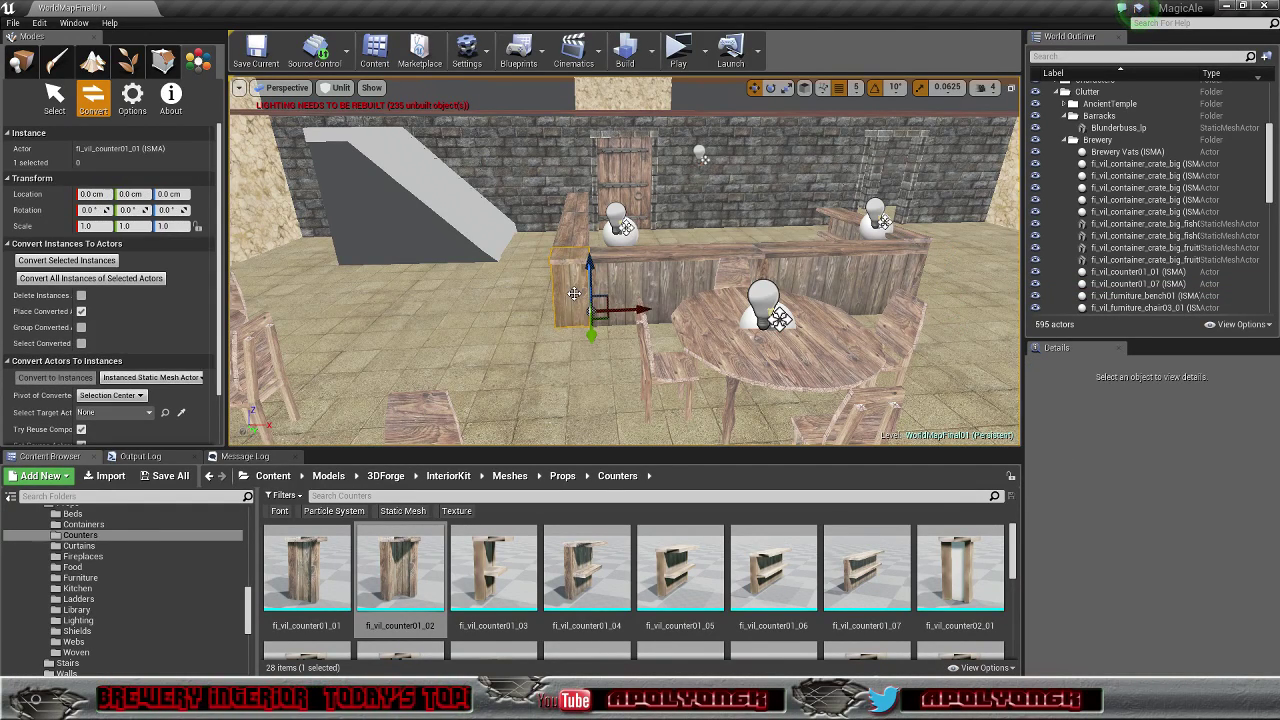
click(55, 96)
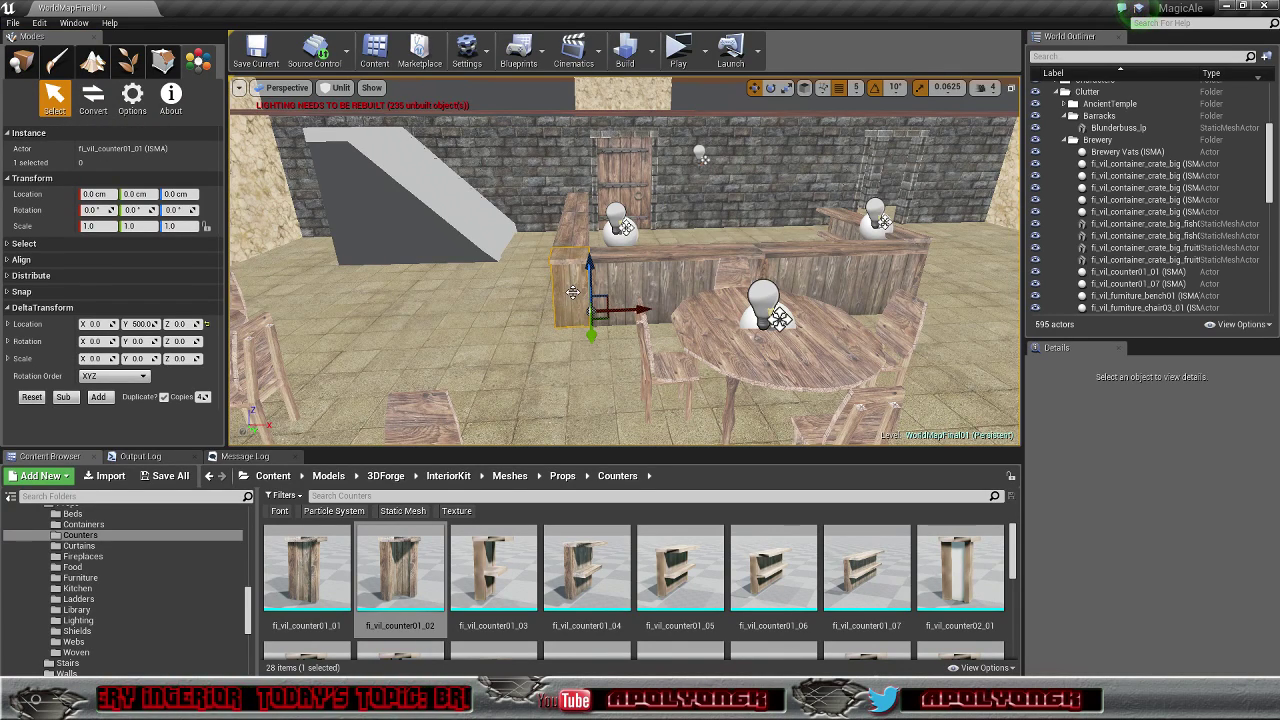
drag(644, 310, 955, 321)
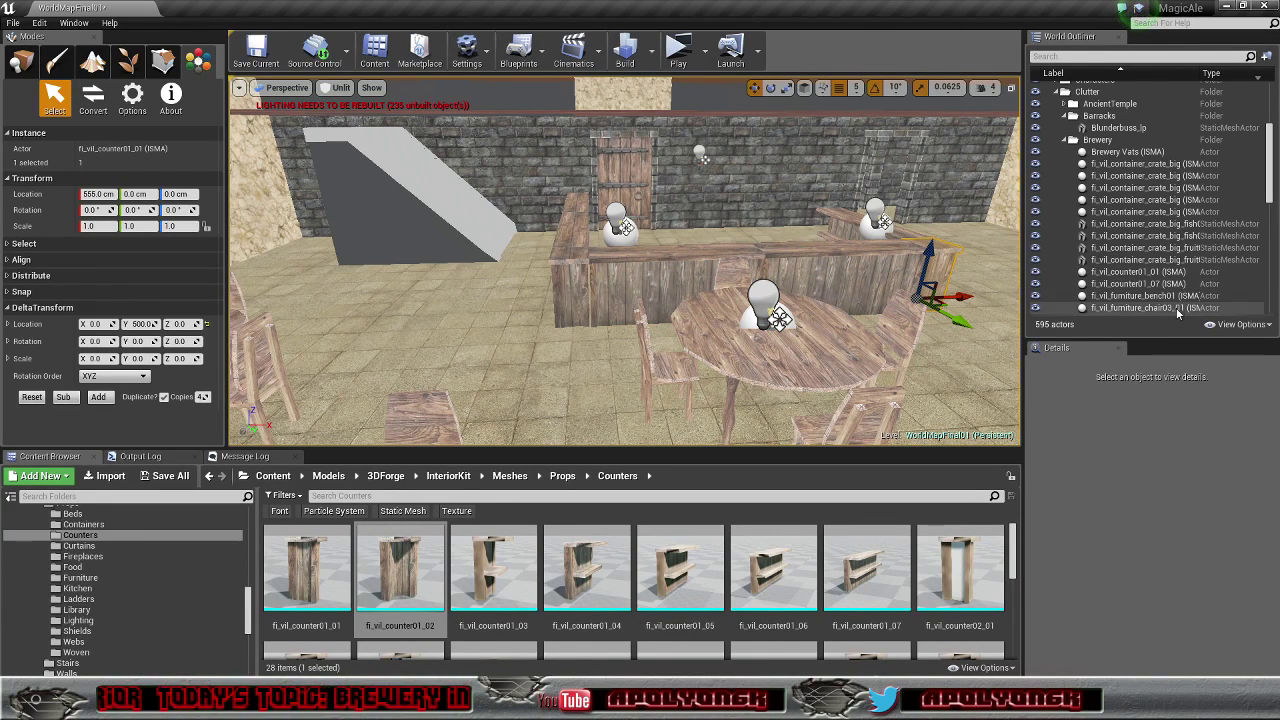
Step: Examine the details of the fi_vil_counter01_01 (ISMA) actor and its InstancedStaticMesh component
click(1158, 276)
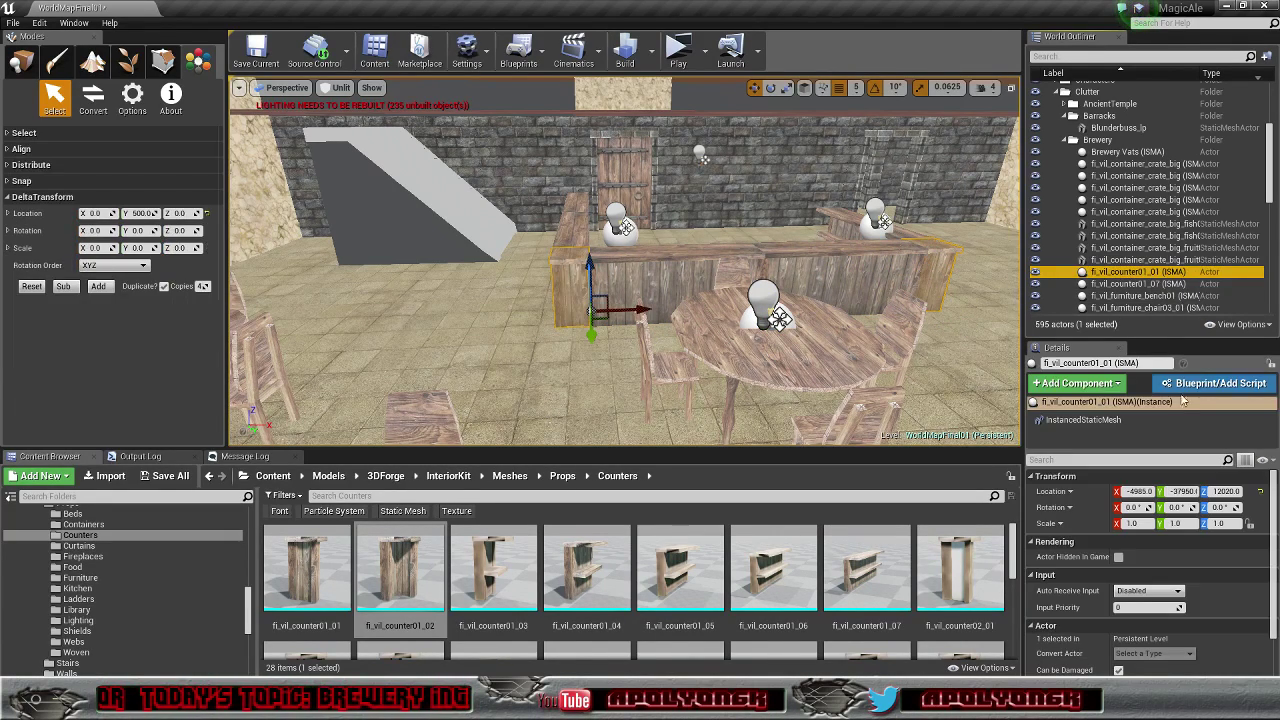
click(1130, 420)
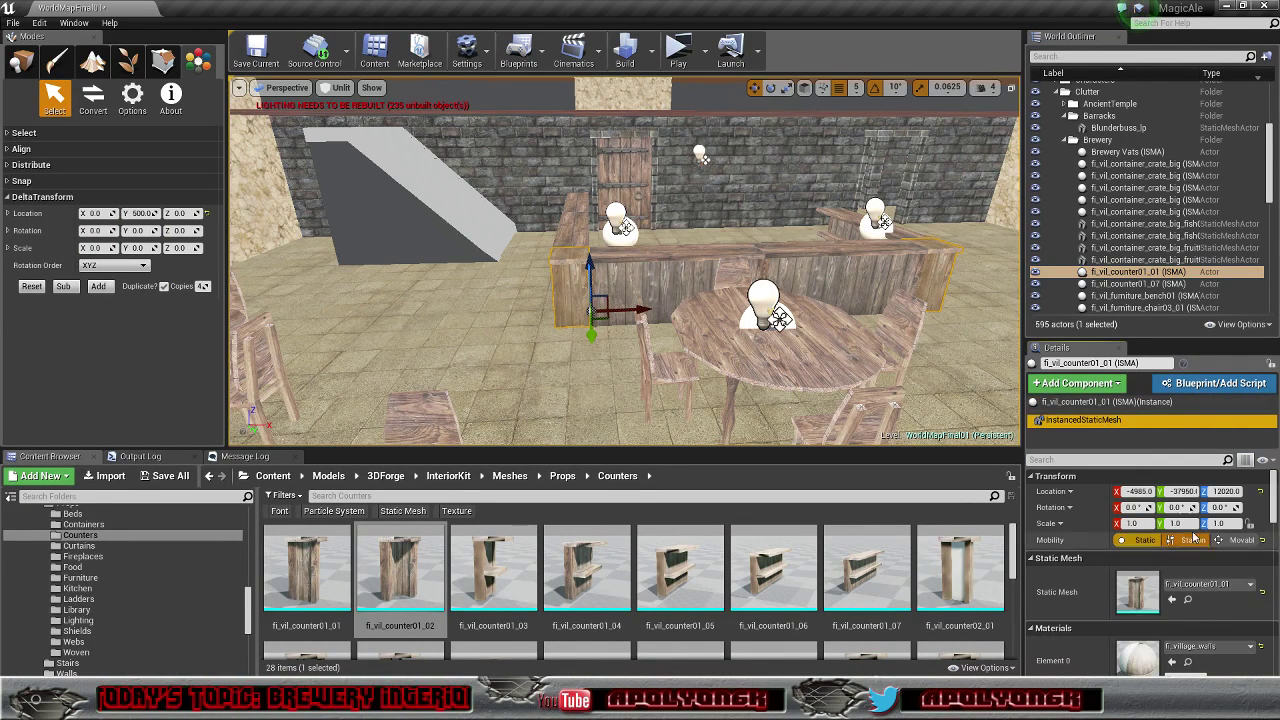
click(1105, 401)
scroll(1200, 562, down, 3)
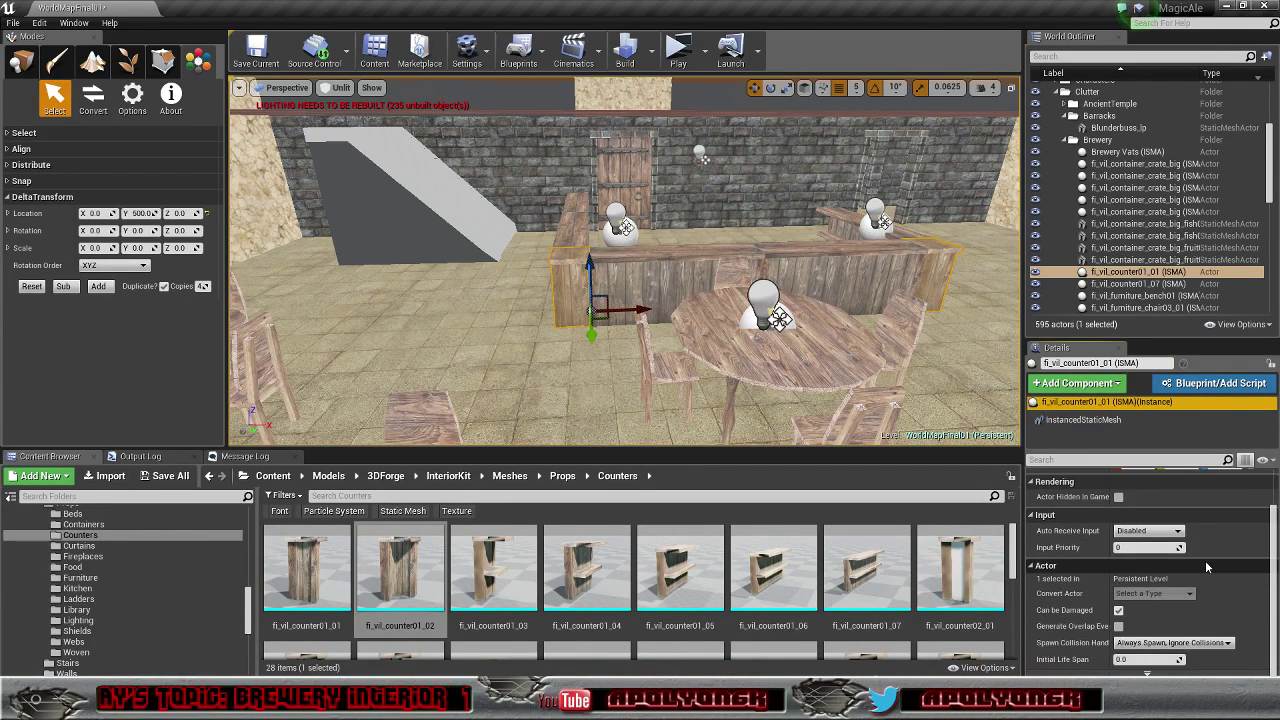
scroll(1205, 560, up, 2)
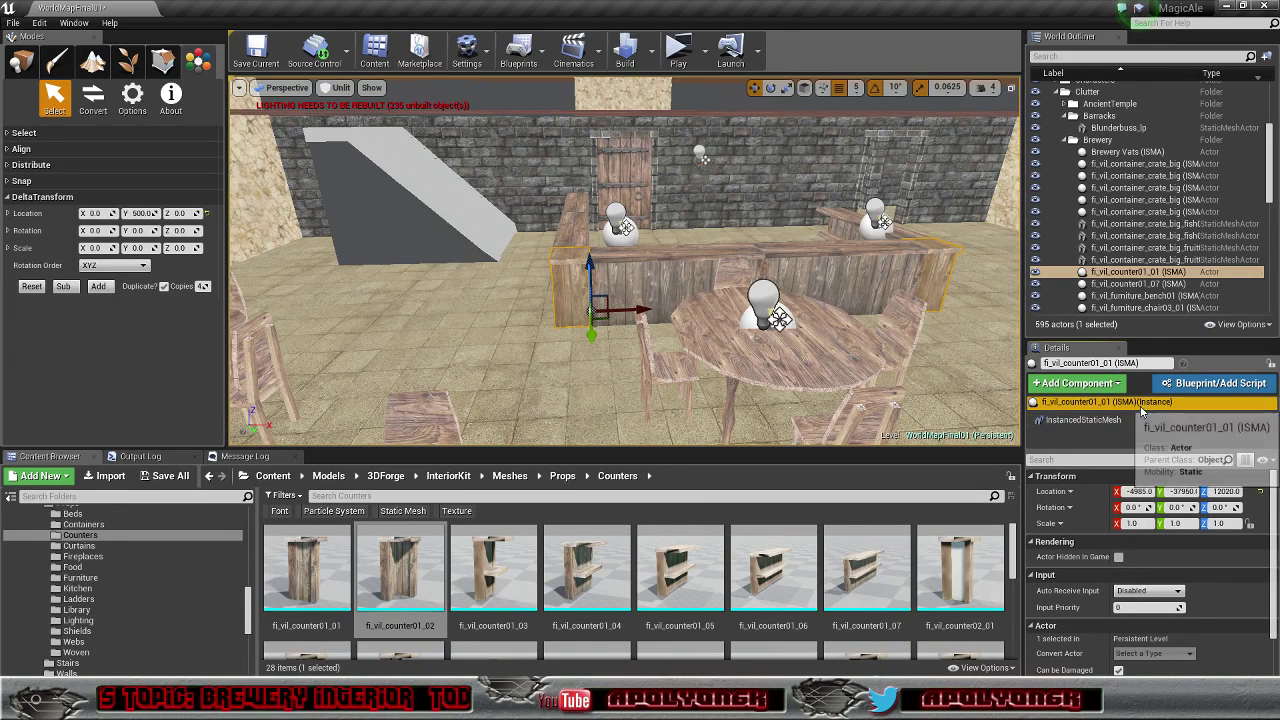
scroll(1228, 578, down, 2)
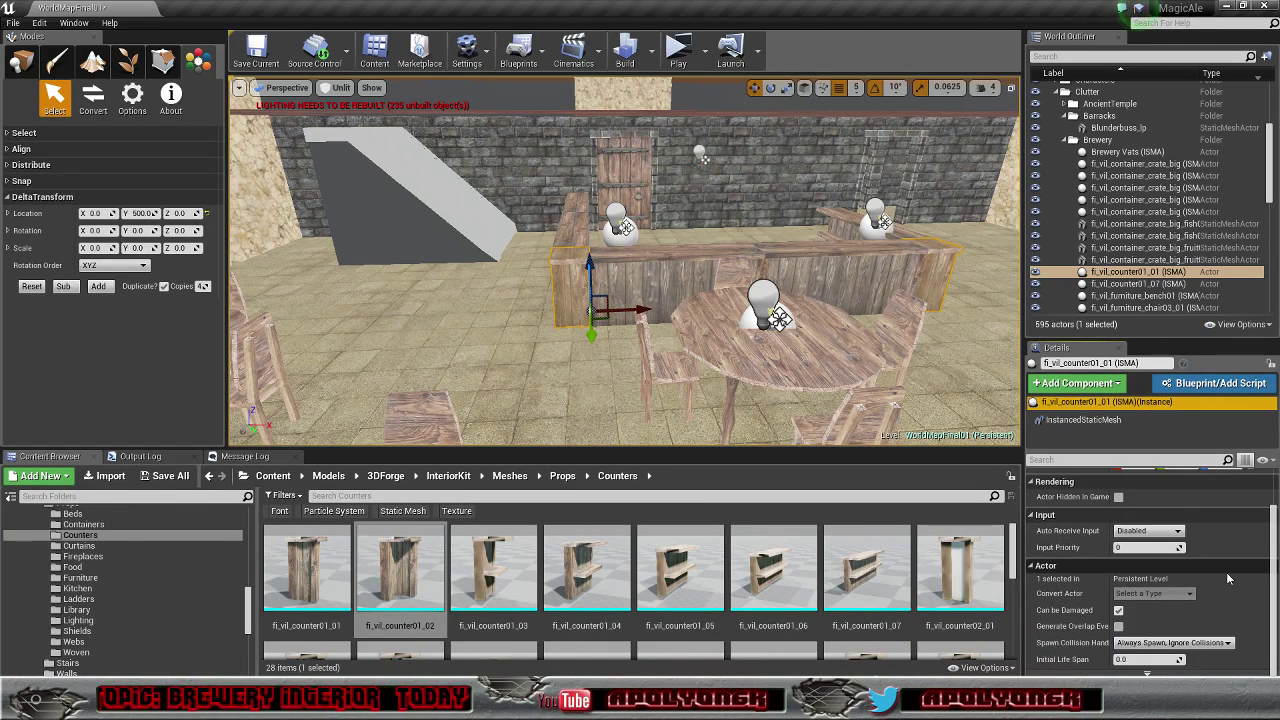
scroll(1226, 578, up, 2)
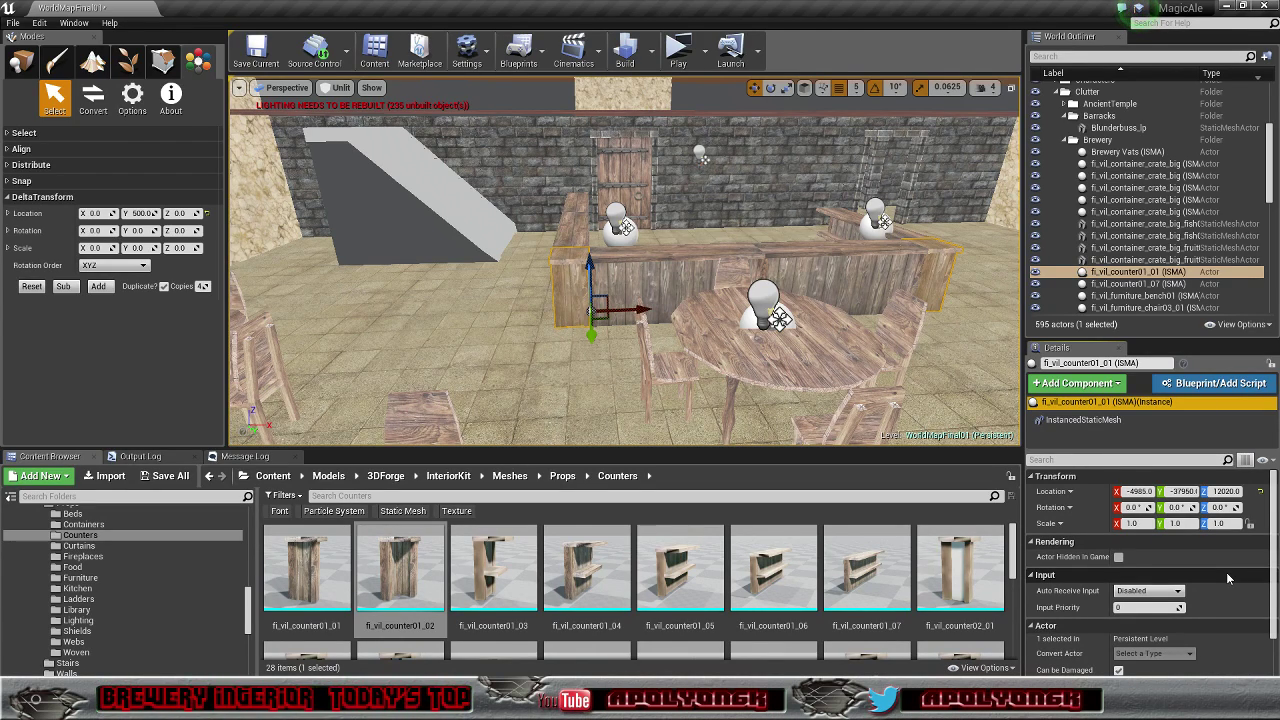
click(555, 279)
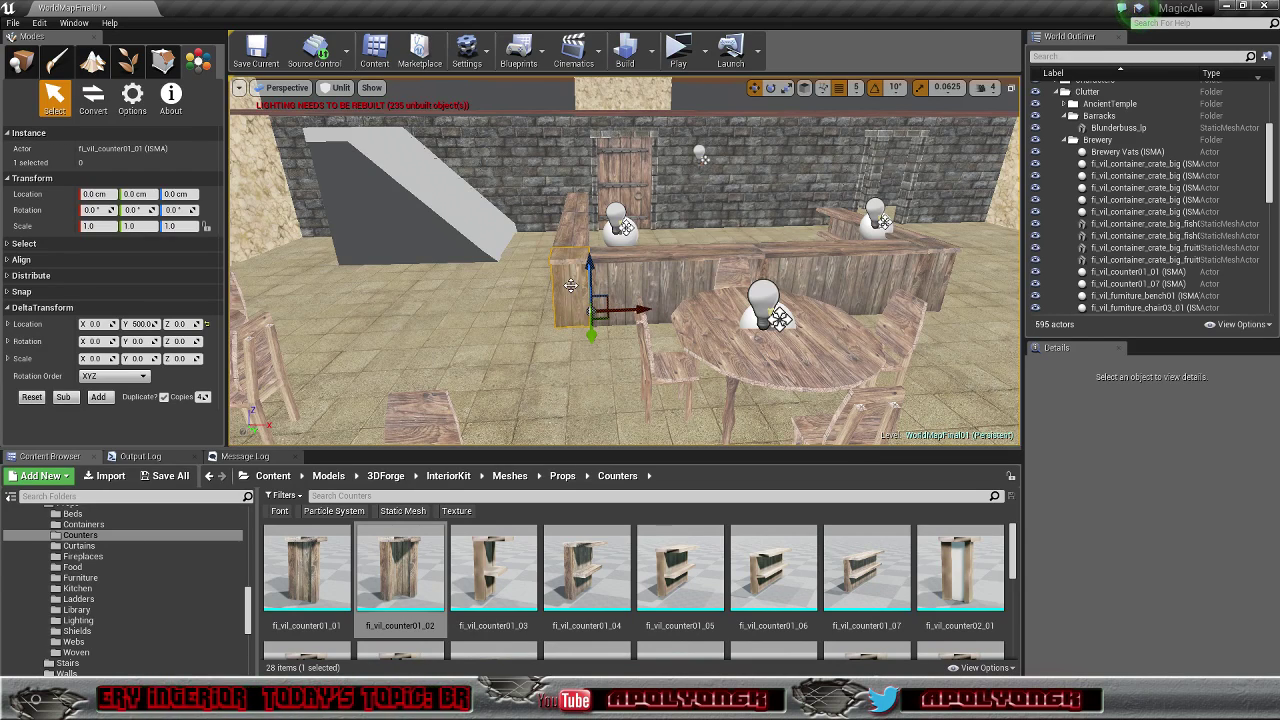
click(1130, 271)
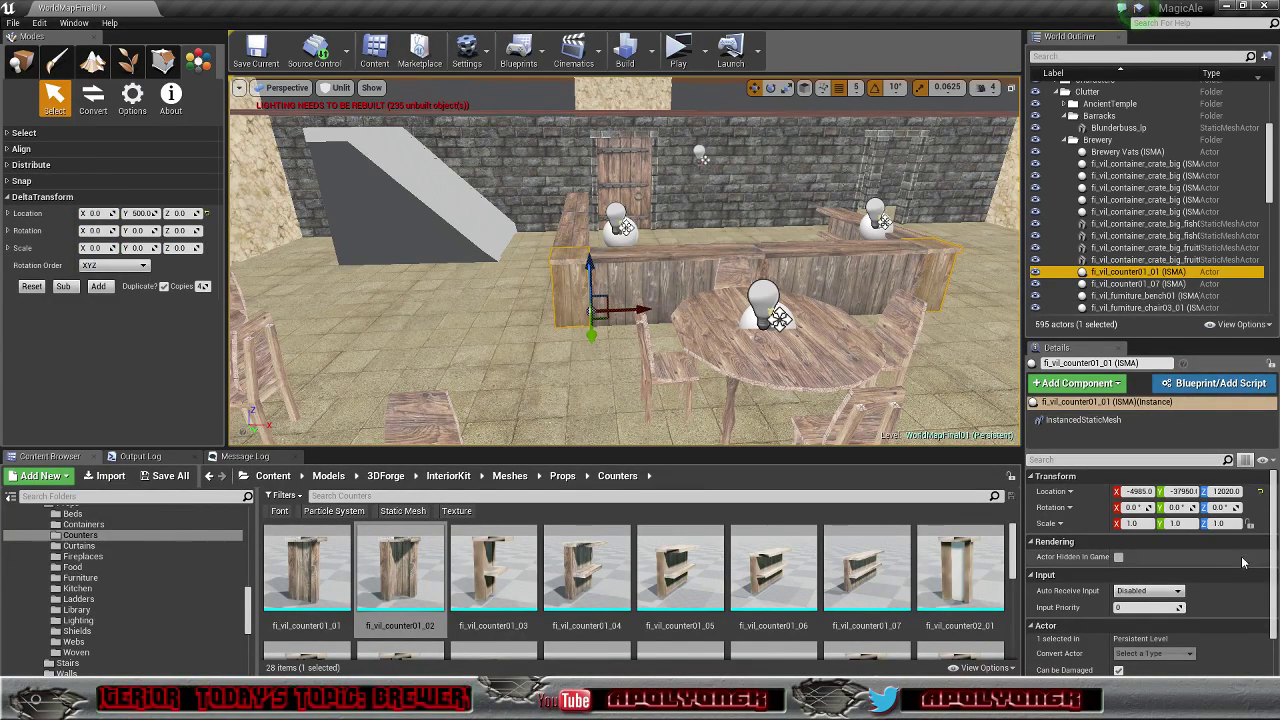
scroll(1238, 562, down, 2)
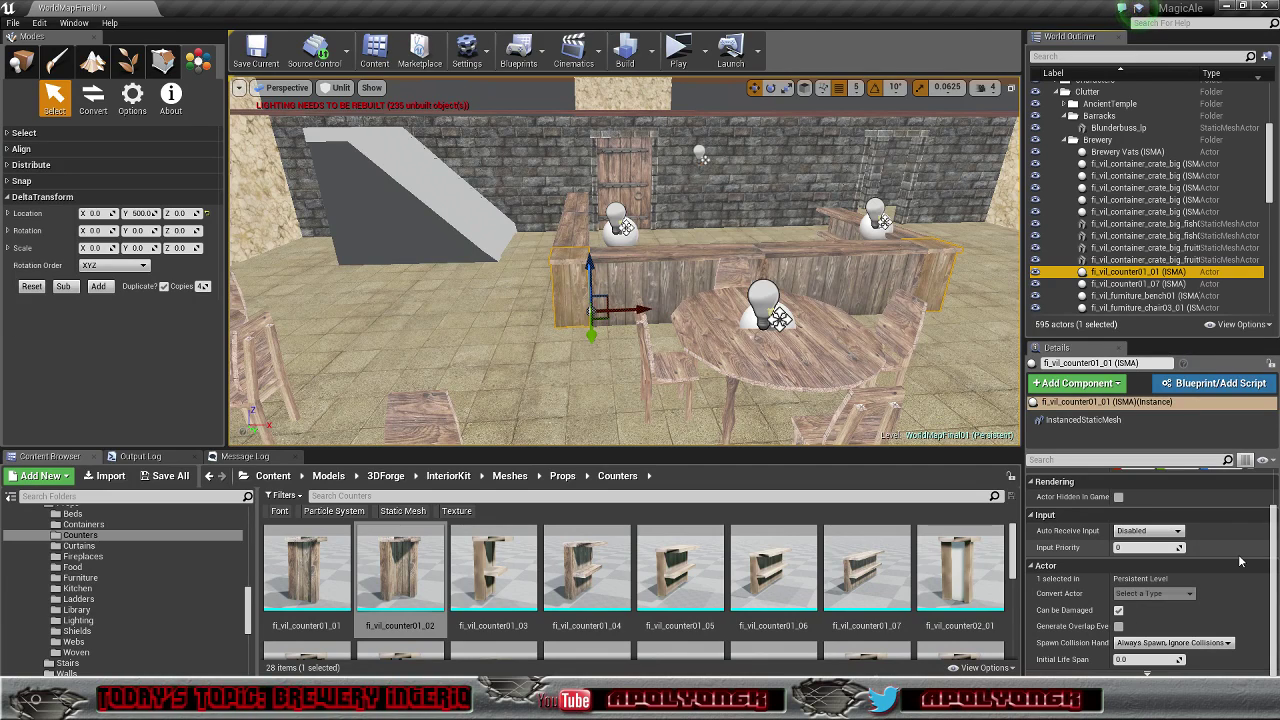
scroll(1238, 562, up, 2)
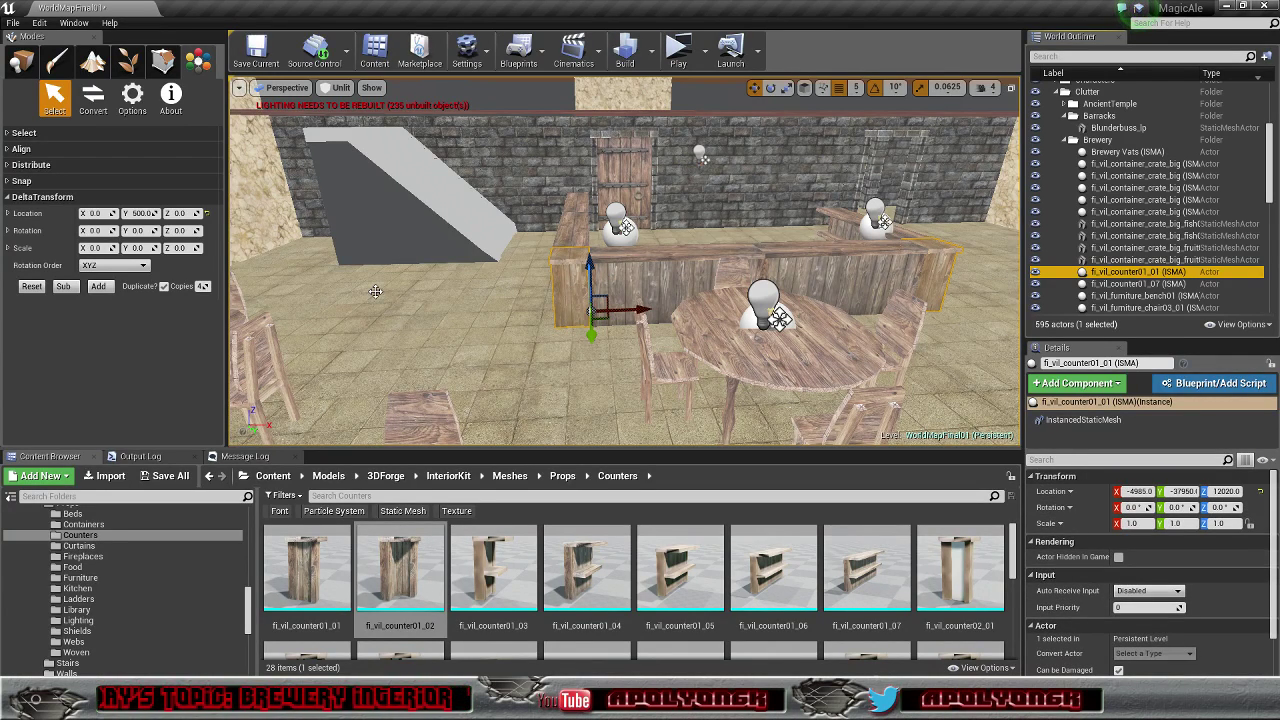
Step: Rotate the fi_vil_counter01_01 instance at the bar counter's second open corner to -90° about Z
key(w)
right_drag(844, 335, 640, 360)
key(d)
key(s)
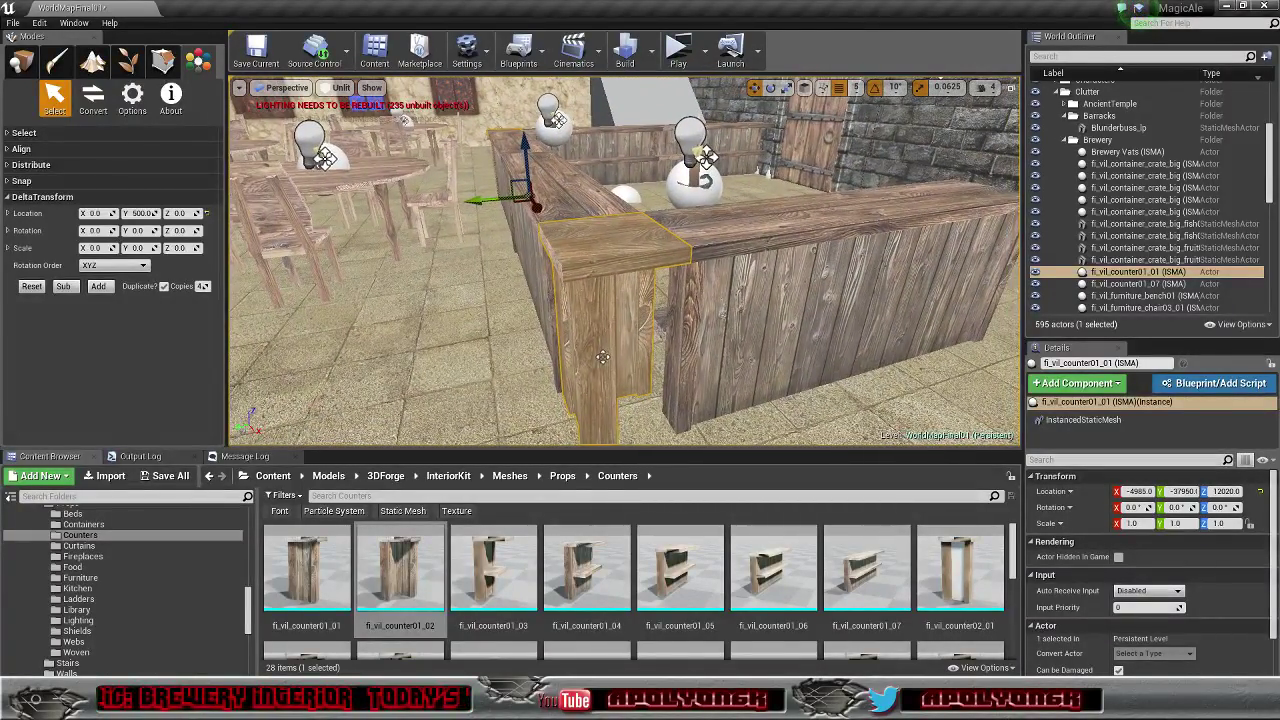
click(600, 358)
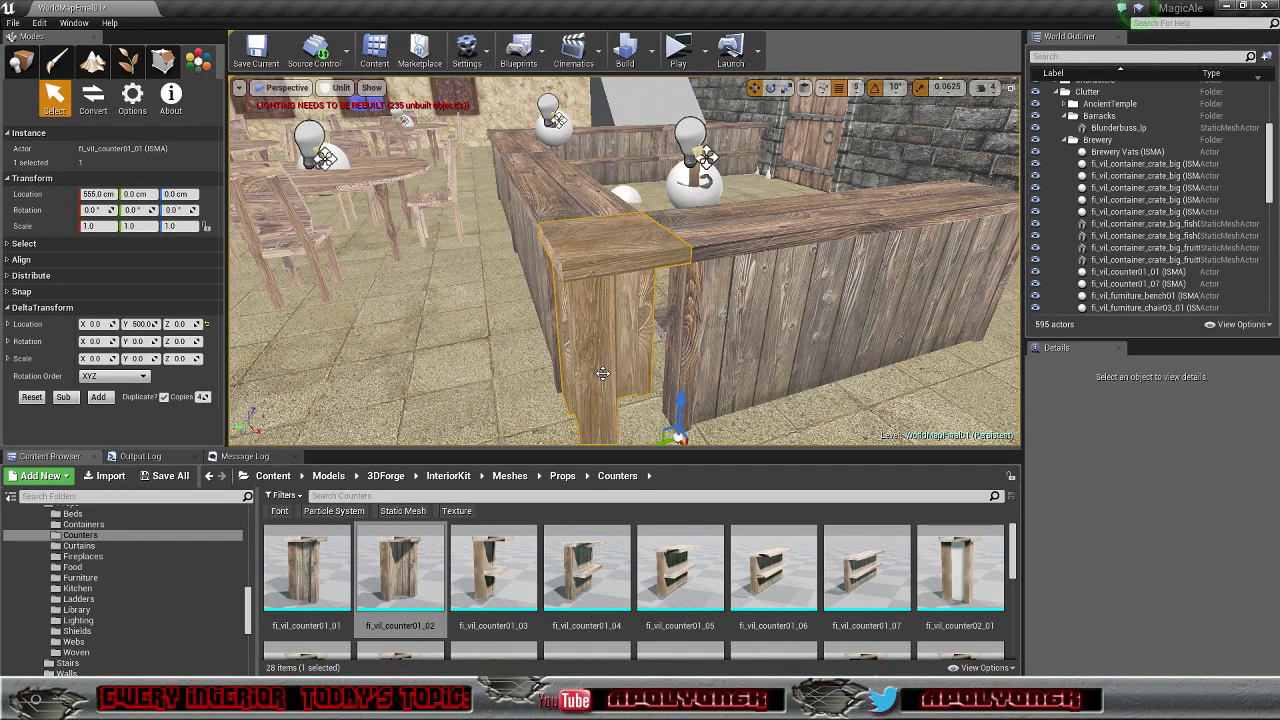
key(e)
right_drag(832, 368, 762, 478)
drag(692, 377, 790, 336)
key(w)
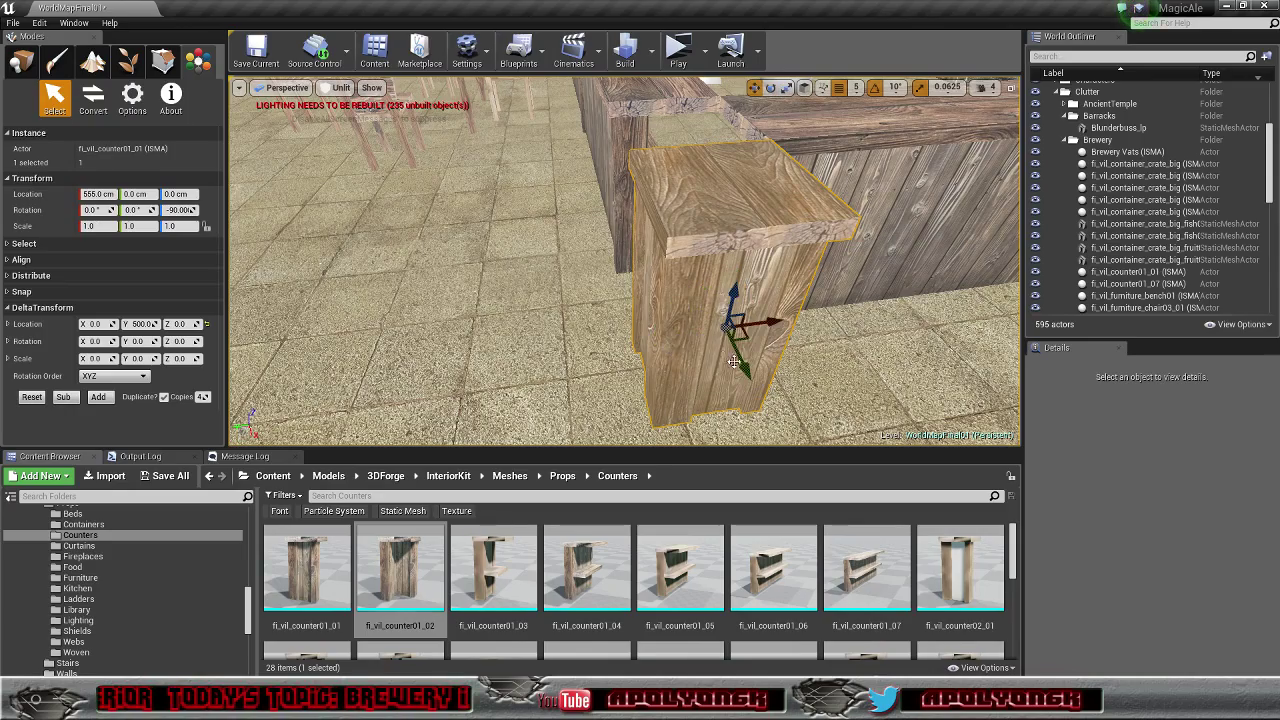
Step: Move the rotated corner instance to X 500 cm so it closes the gap between the adjoining counters
right_drag(755, 373, 790, 370)
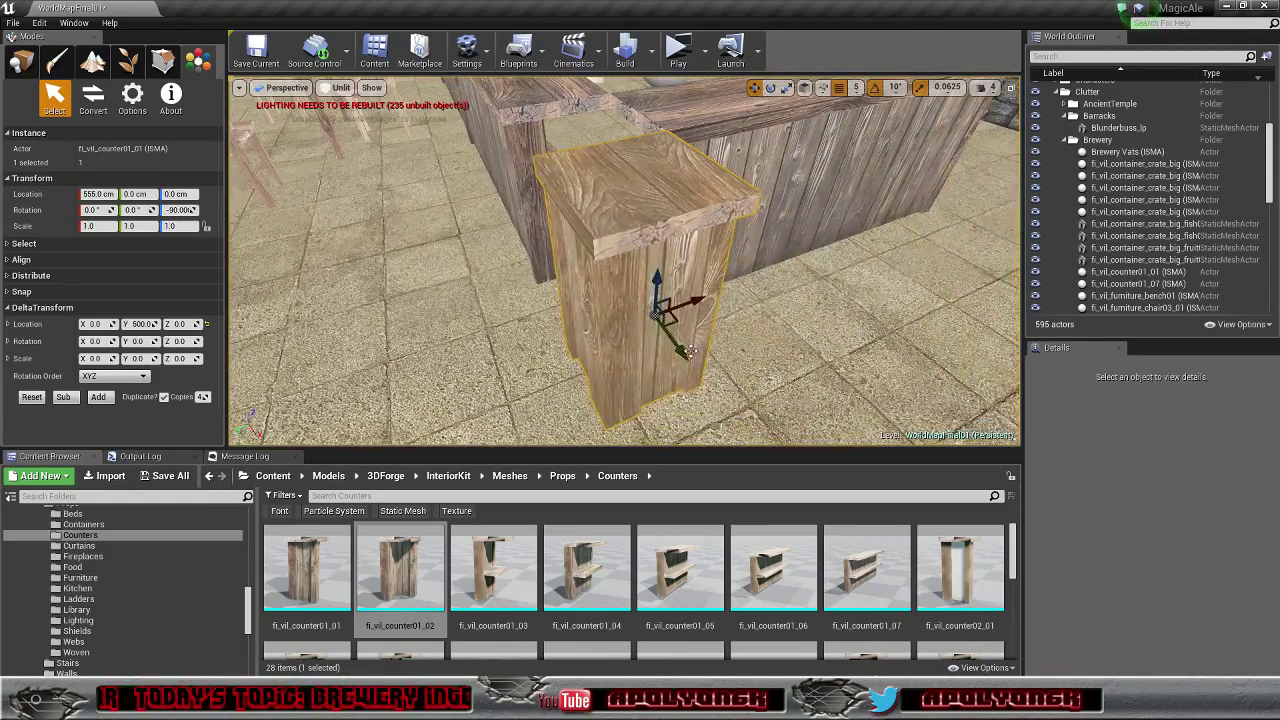
drag(690, 350, 629, 291)
right_drag(634, 291, 625, 248)
mouse_move(698, 266)
right_down()
mouse_move(765, 266)
mouse_move(698, 266)
right_up()
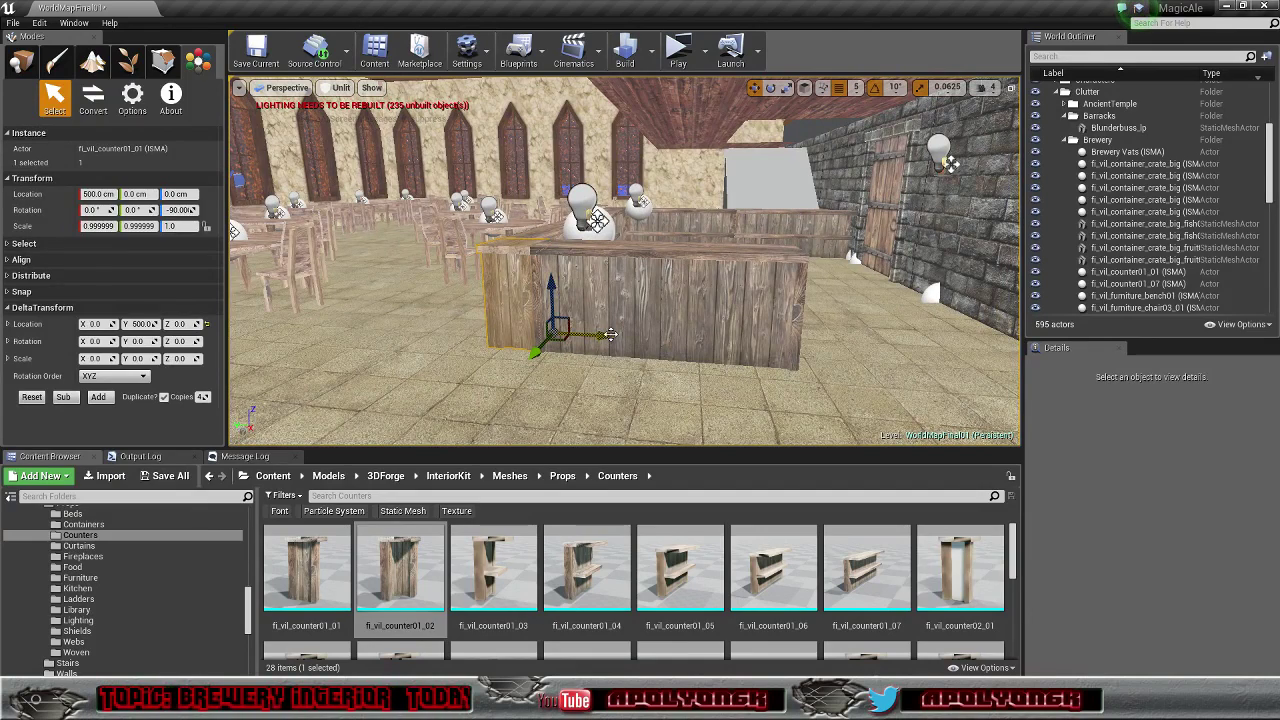
Step: Duplicate the corner instance to Y -305 cm beyond the side counter's free end, and rotate the copy to 180° about Z
alt+drag(609, 334, 912, 370)
right_drag(920, 366, 845, 380)
key(e)
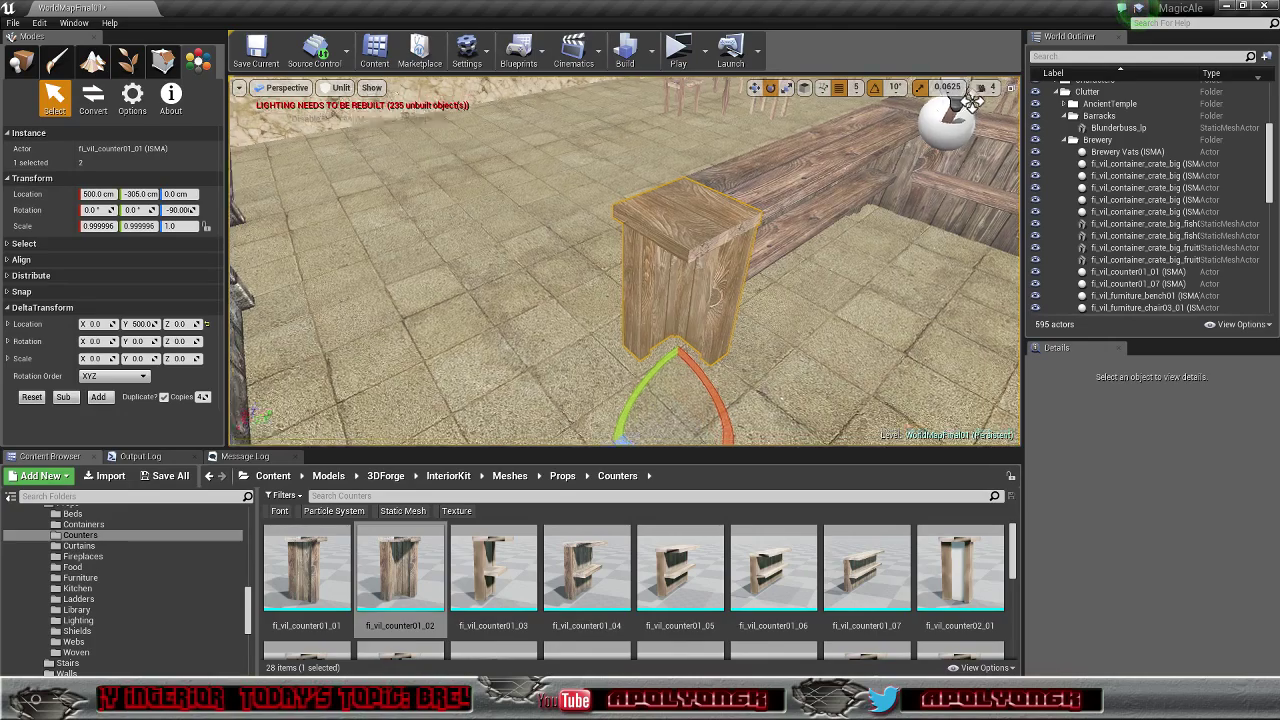
right_drag(722, 366, 722, 406)
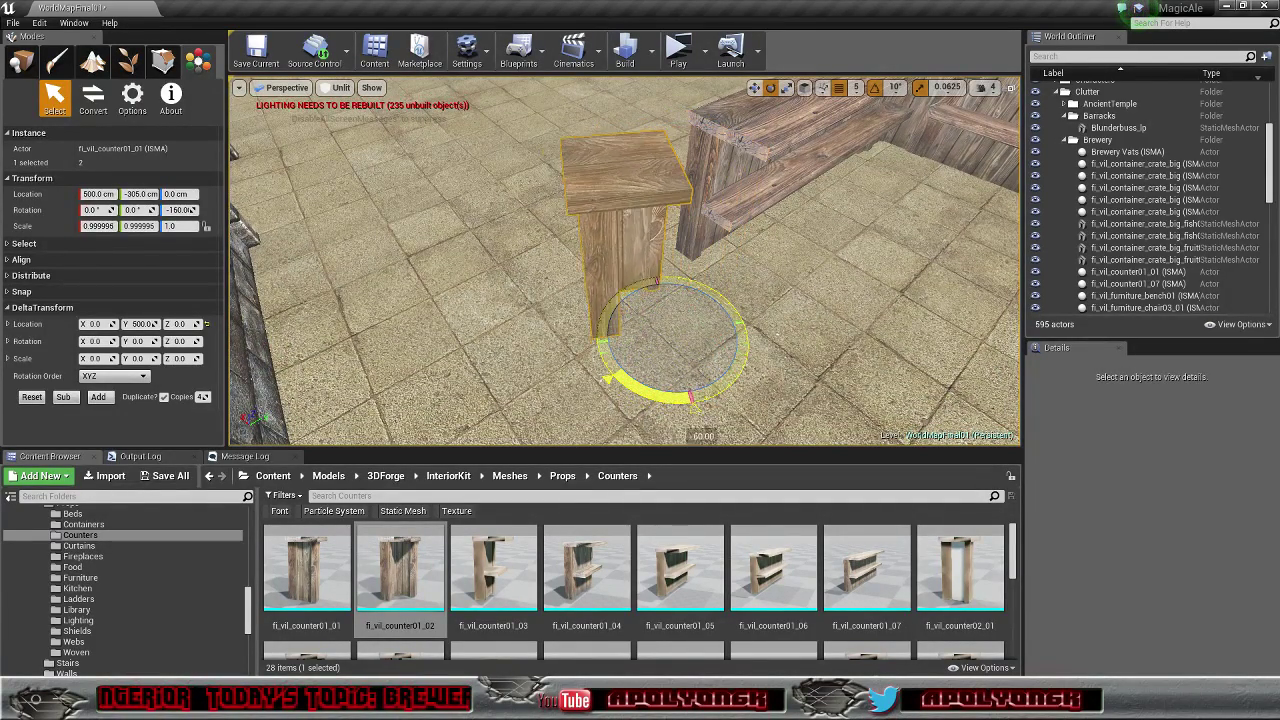
drag(692, 400, 728, 386)
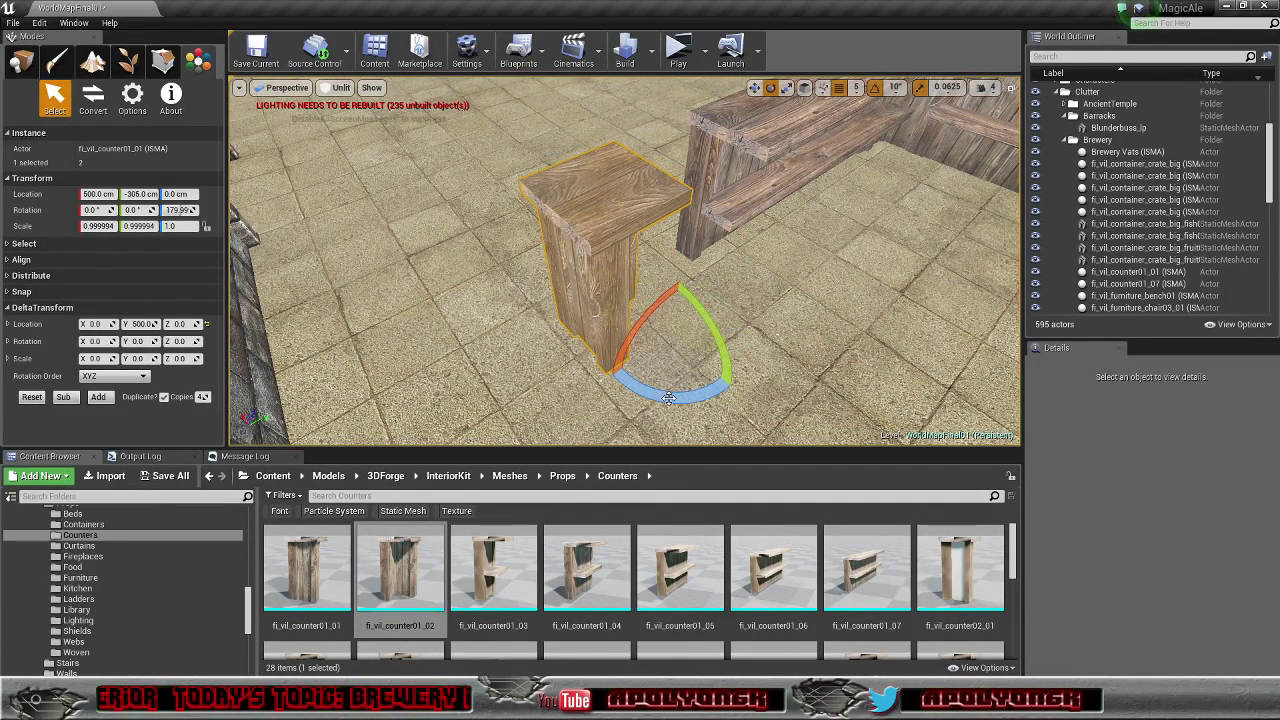
Step: Move the duplicated end piece along Y to -250 cm, against the free end of the side counter
key(w)
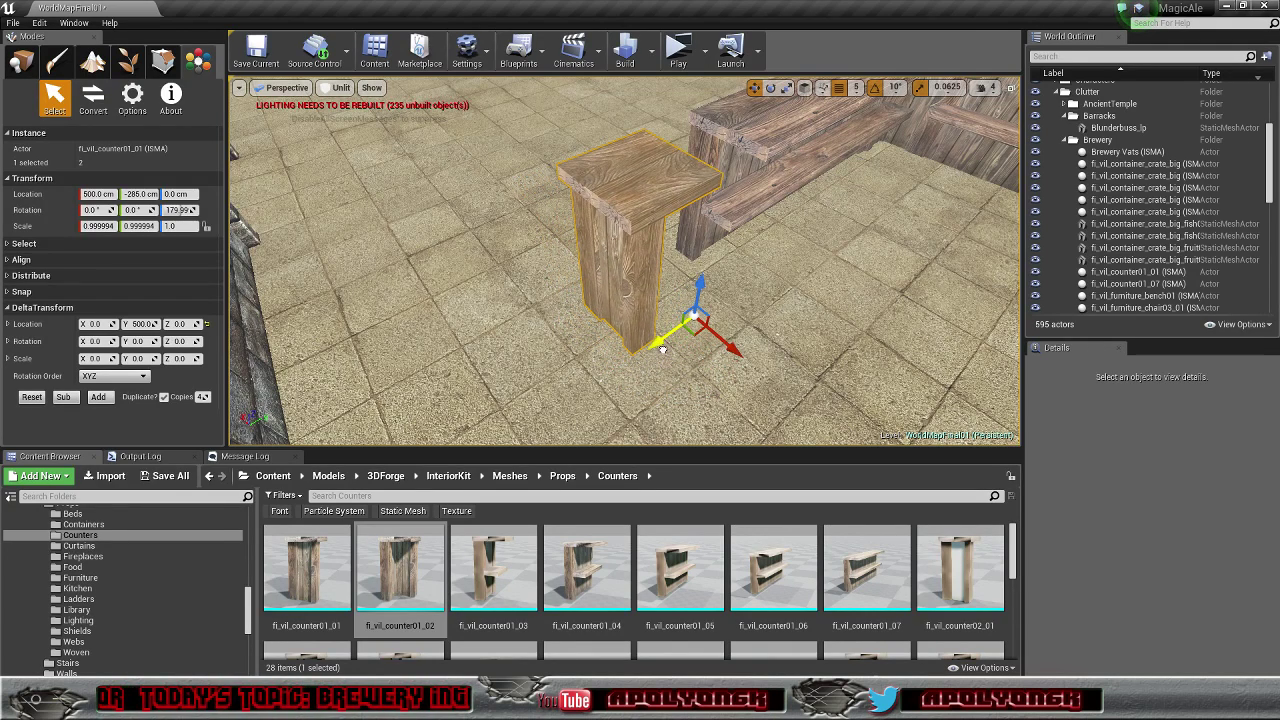
drag(662, 349, 686, 343)
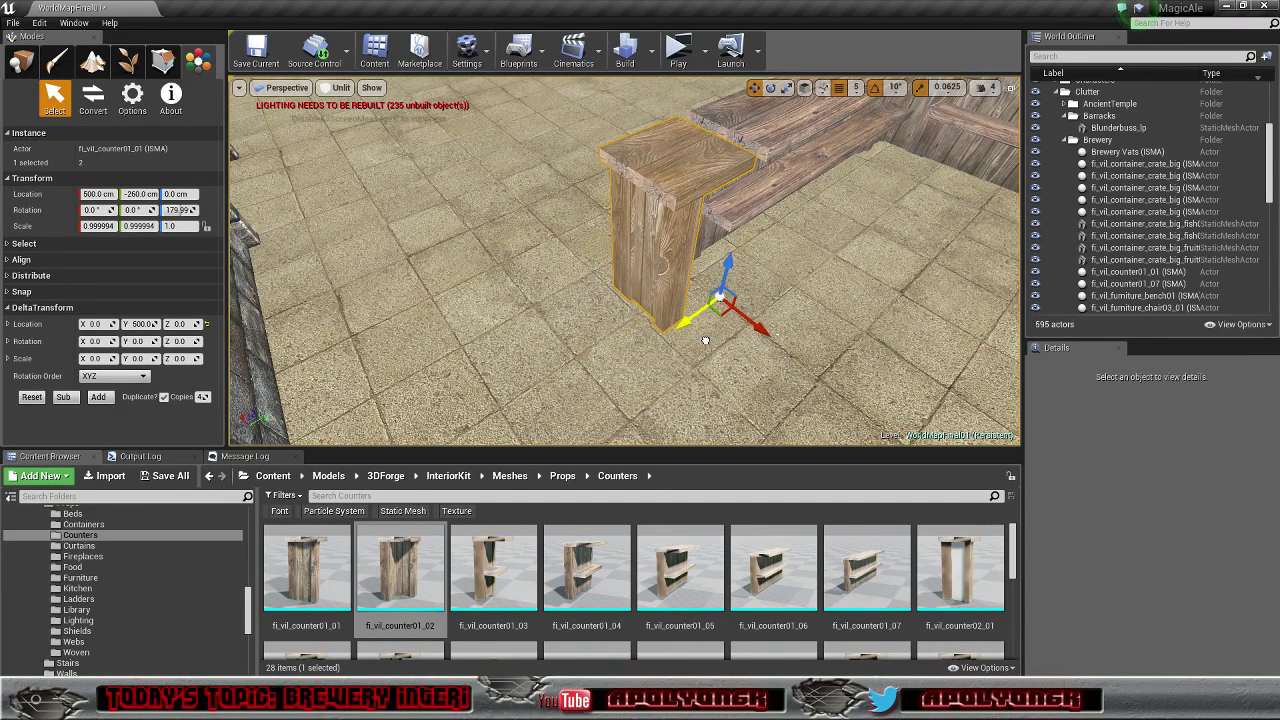
drag(716, 339, 726, 337)
right_drag(726, 337, 860, 350)
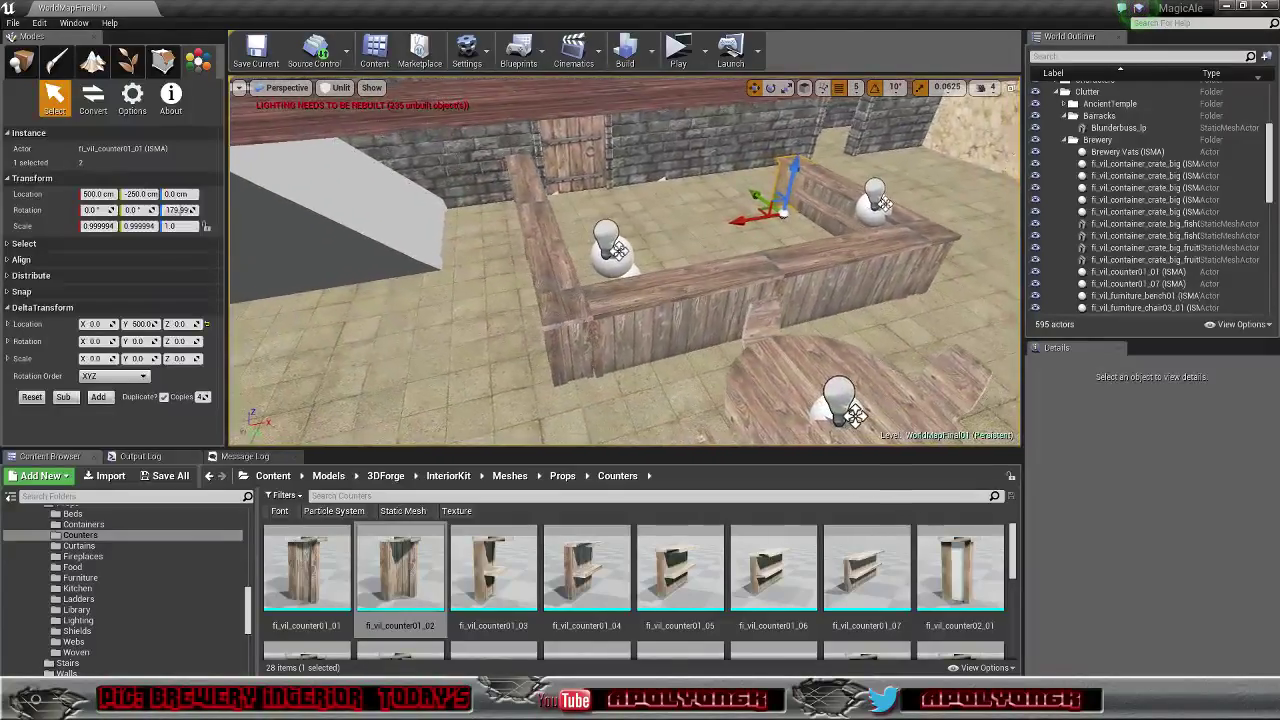
Step: Inspect the bar counter's corners and end pieces from several sides for gaps and alignment
right_drag(690, 320, 610, 300)
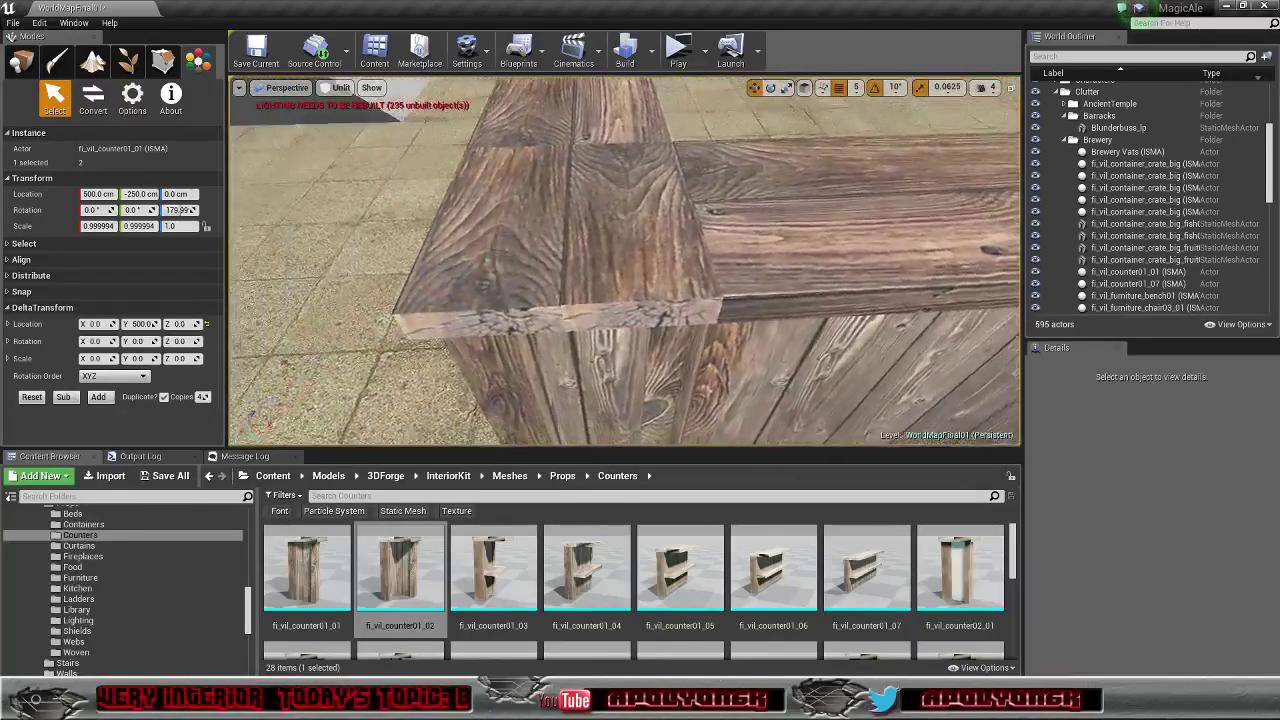
right_drag(610, 300, 560, 312)
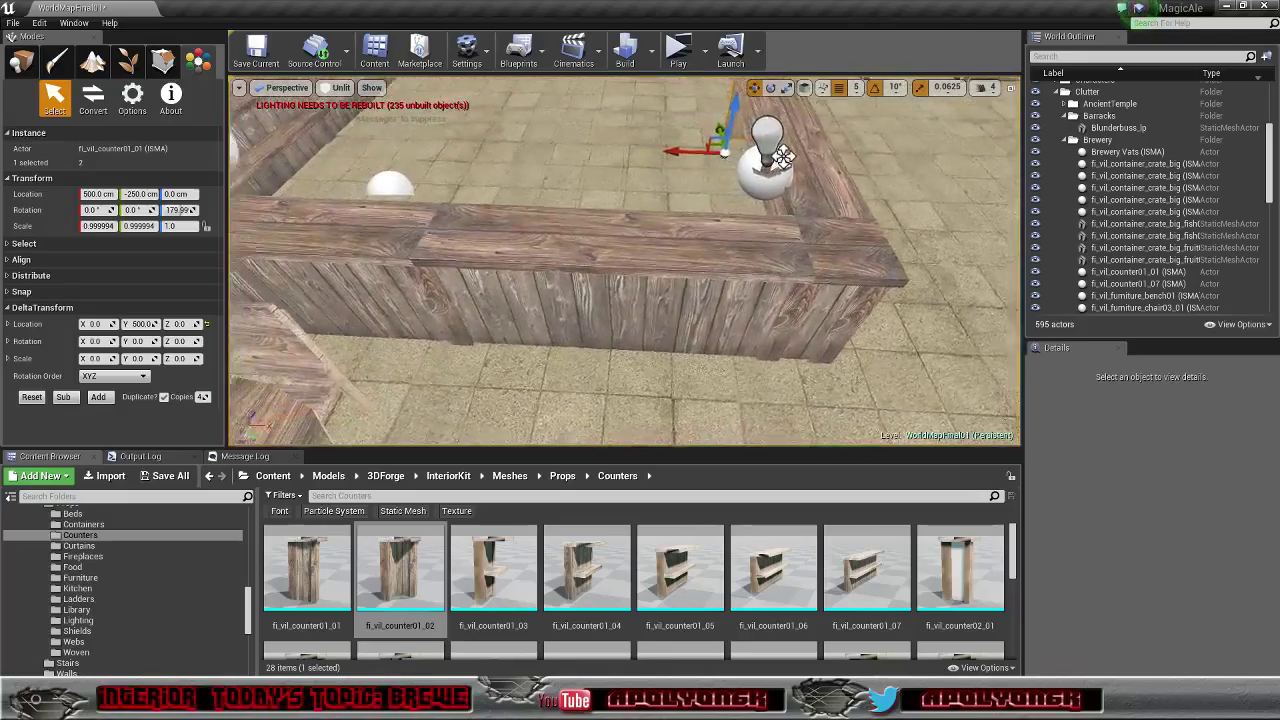
right_drag(575, 255, 600, 255)
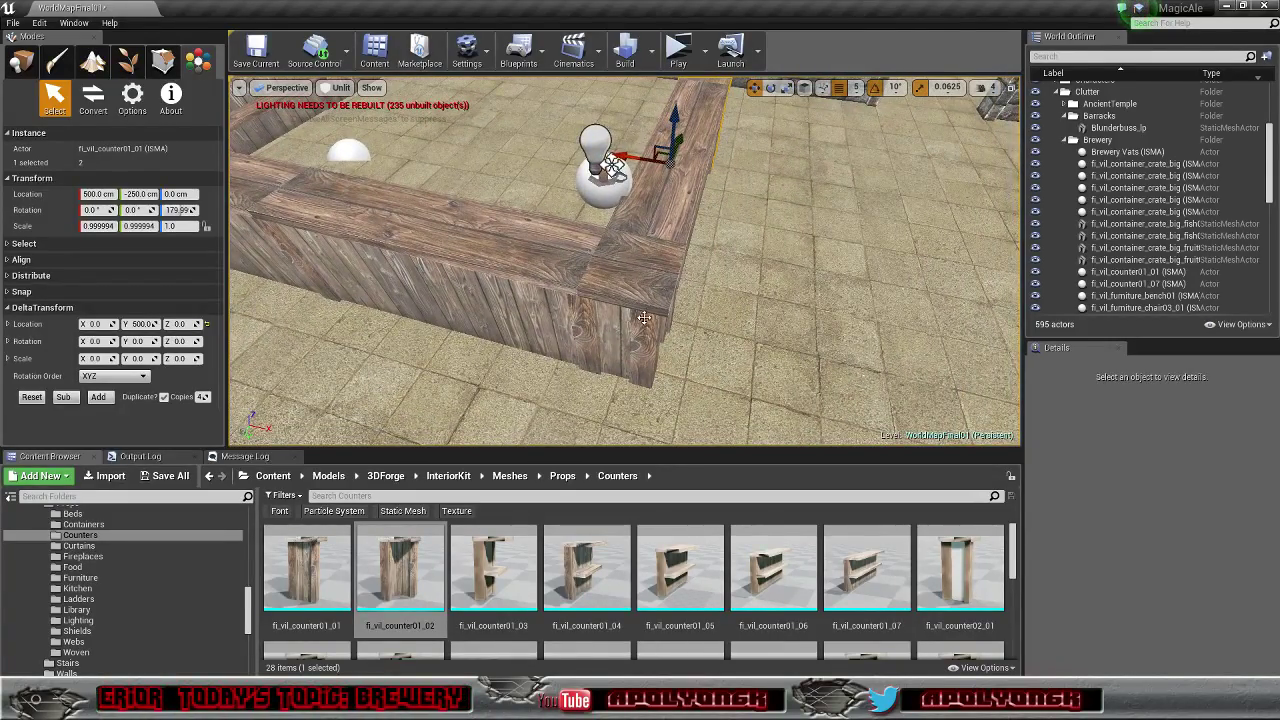
right_drag(644, 318, 570, 318)
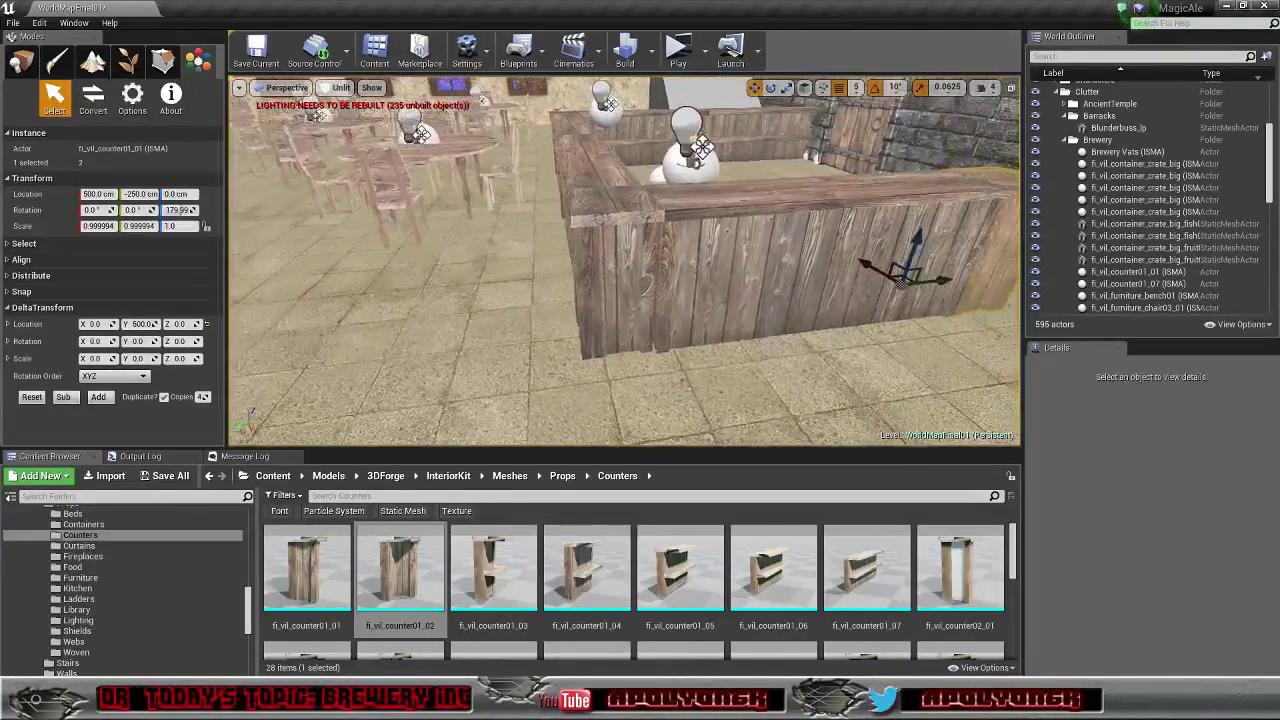
right_drag(624, 262, 660, 256)
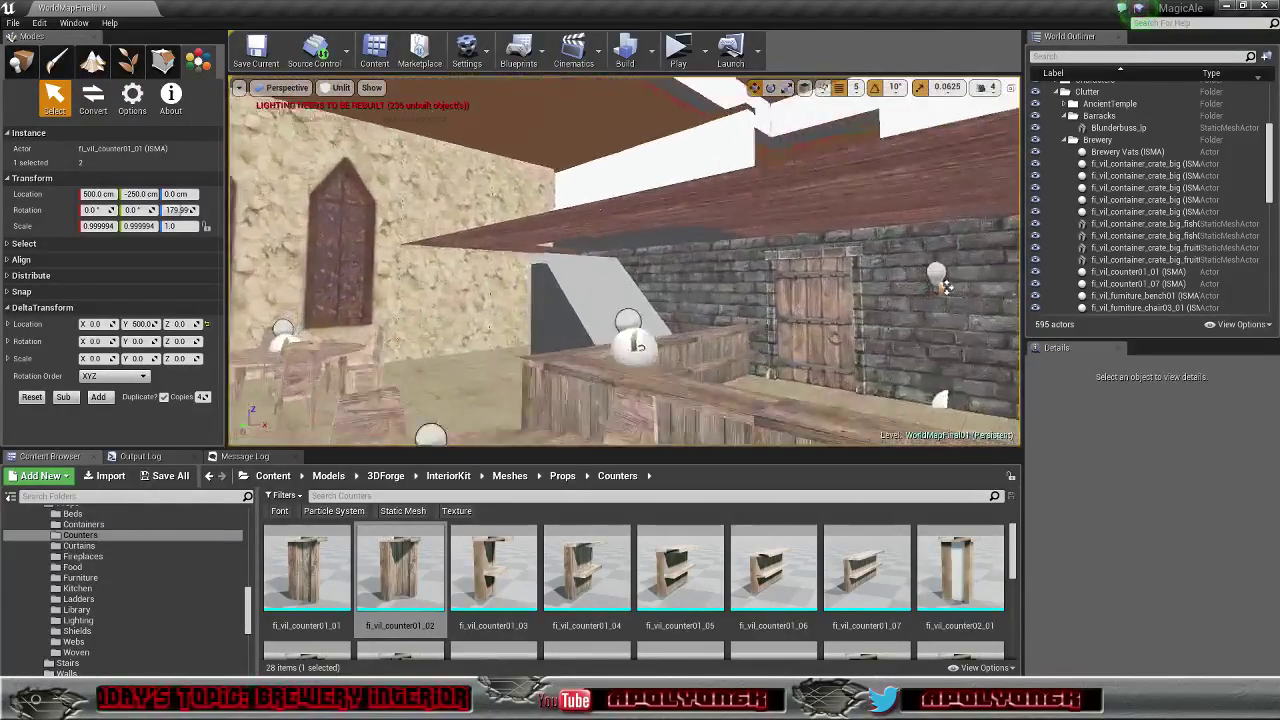
right_drag(655, 318, 760, 350)
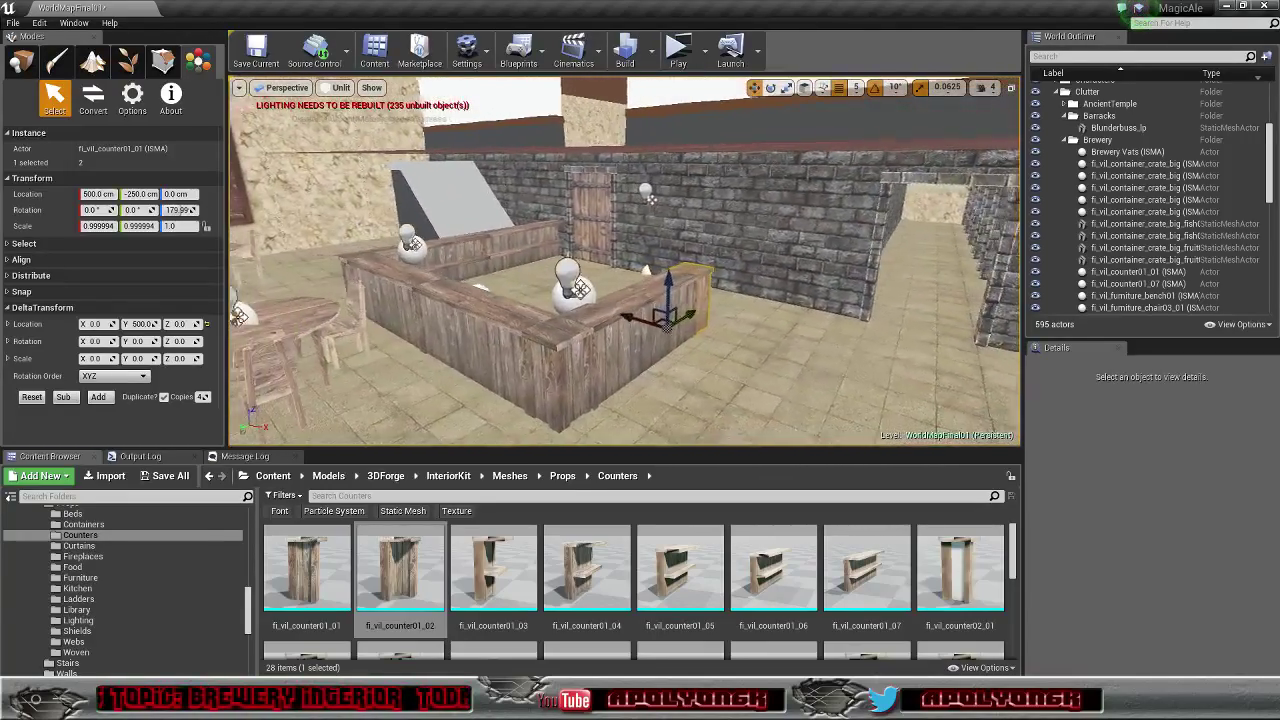
right_drag(662, 293, 651, 293)
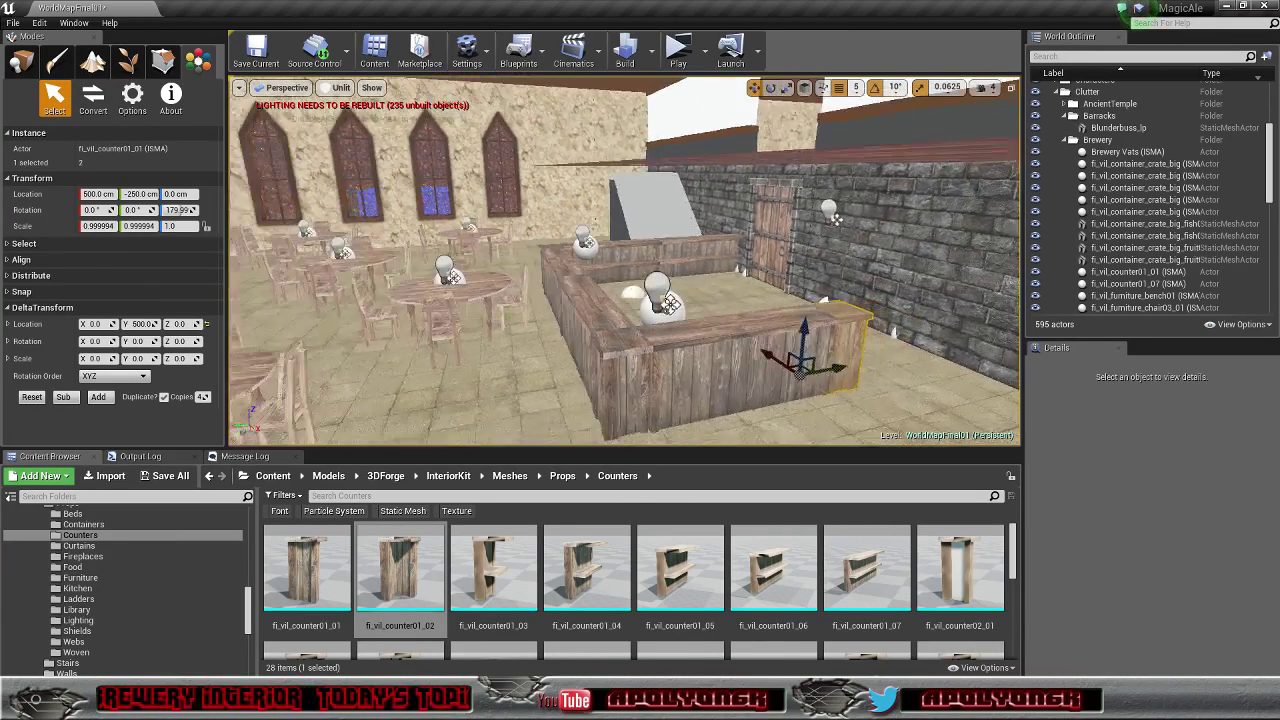
Step: Survey the brewery's back room, main hall and entrance, and deselect the counter instance back at the bar
right_drag(860, 400, 900, 410)
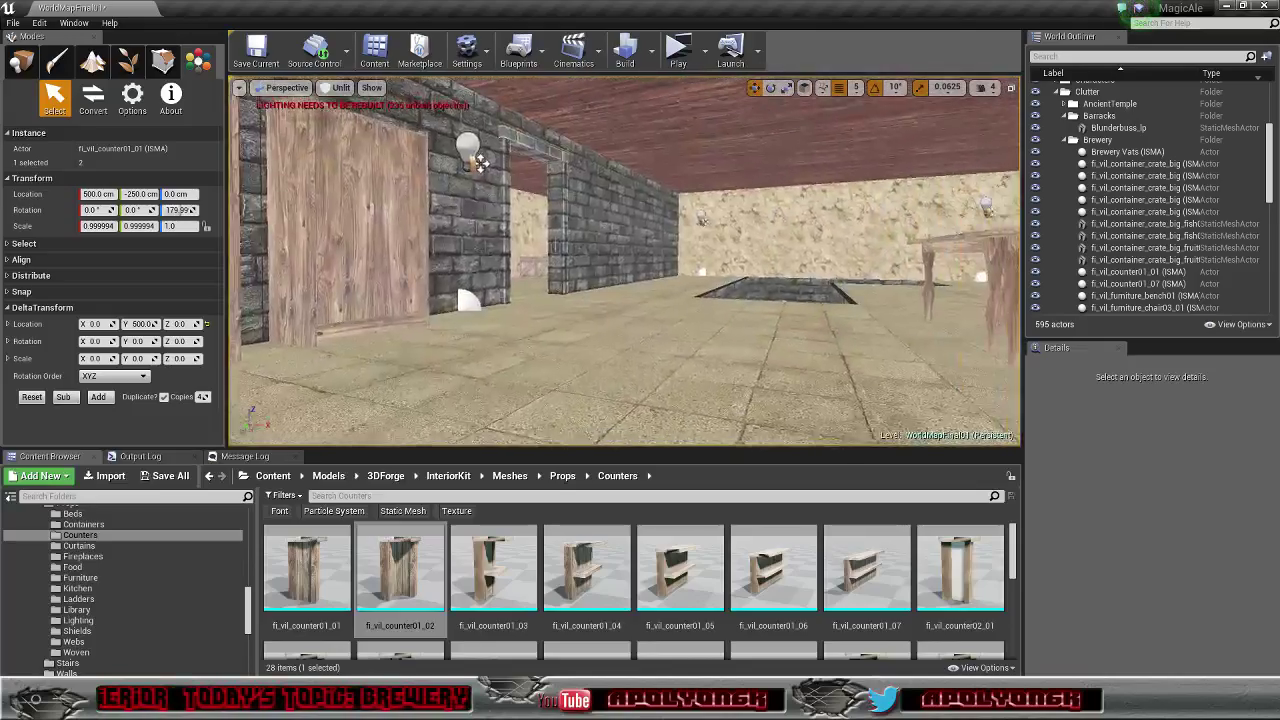
right_drag(480, 163, 716, 365)
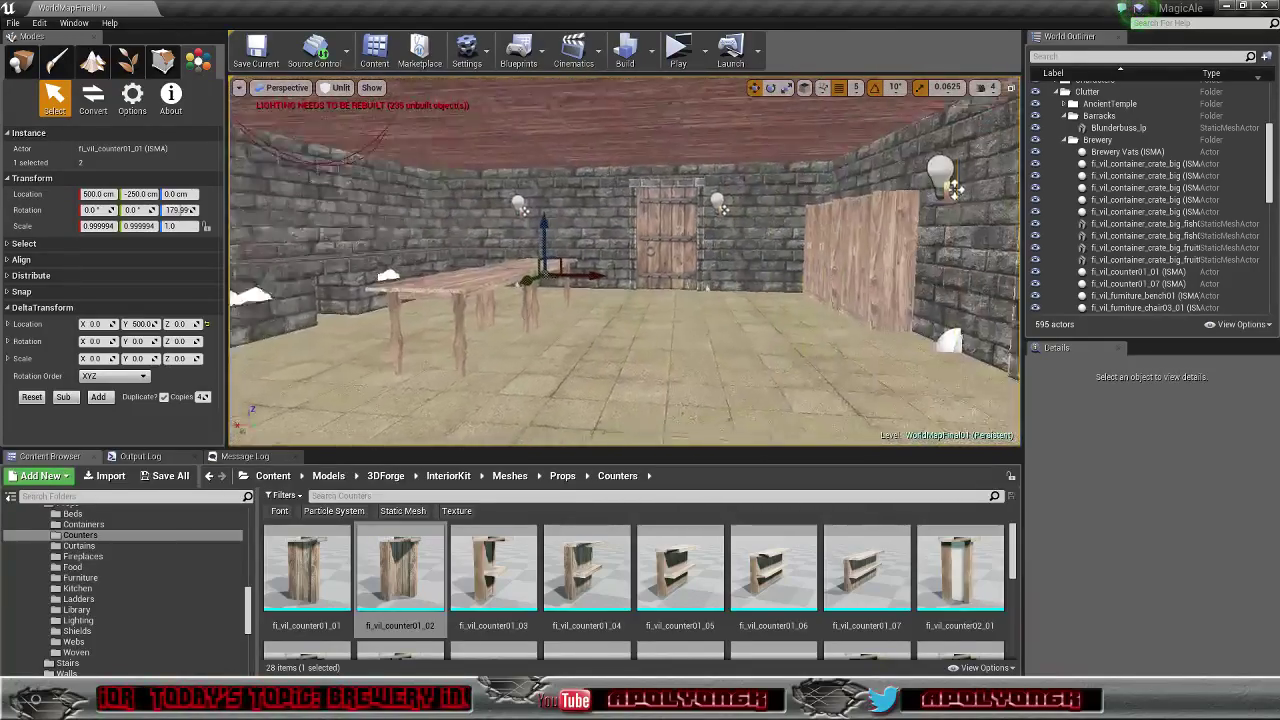
right_drag(624, 300, 510, 275)
right_drag(624, 280, 730, 300)
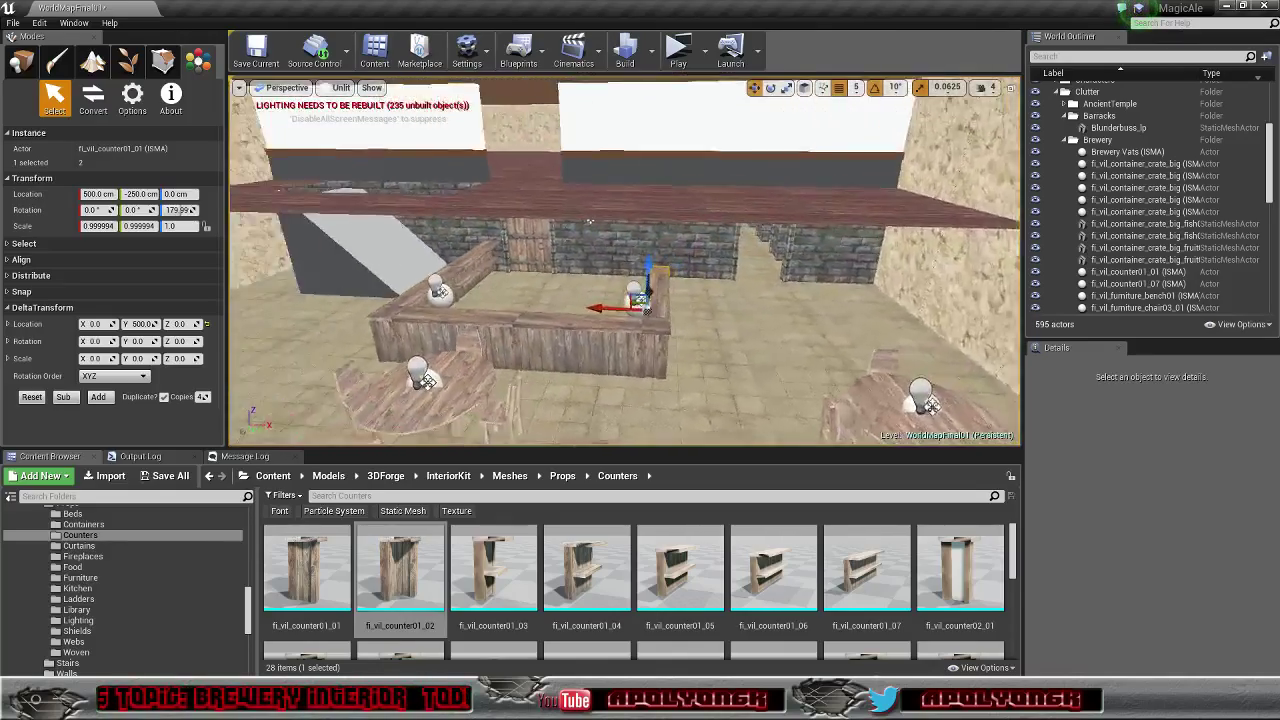
right_drag(719, 276, 440, 274)
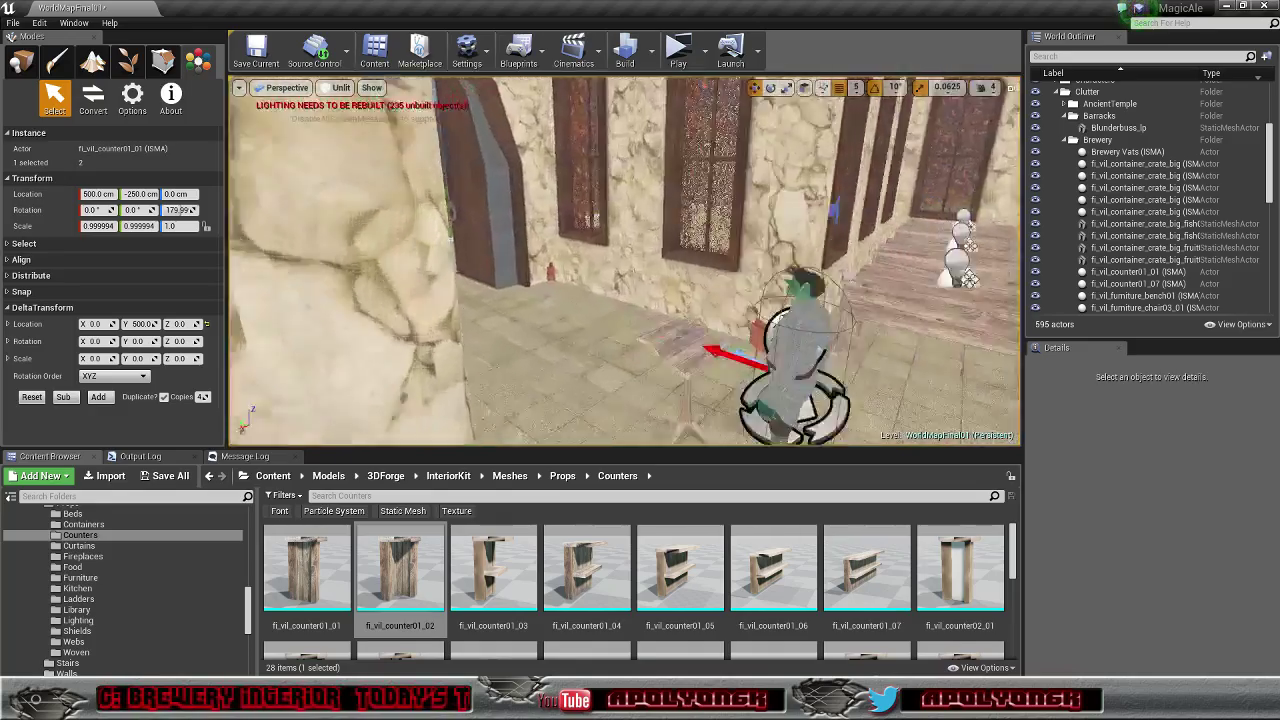
right_drag(624, 262, 480, 262)
right_drag(624, 262, 800, 264)
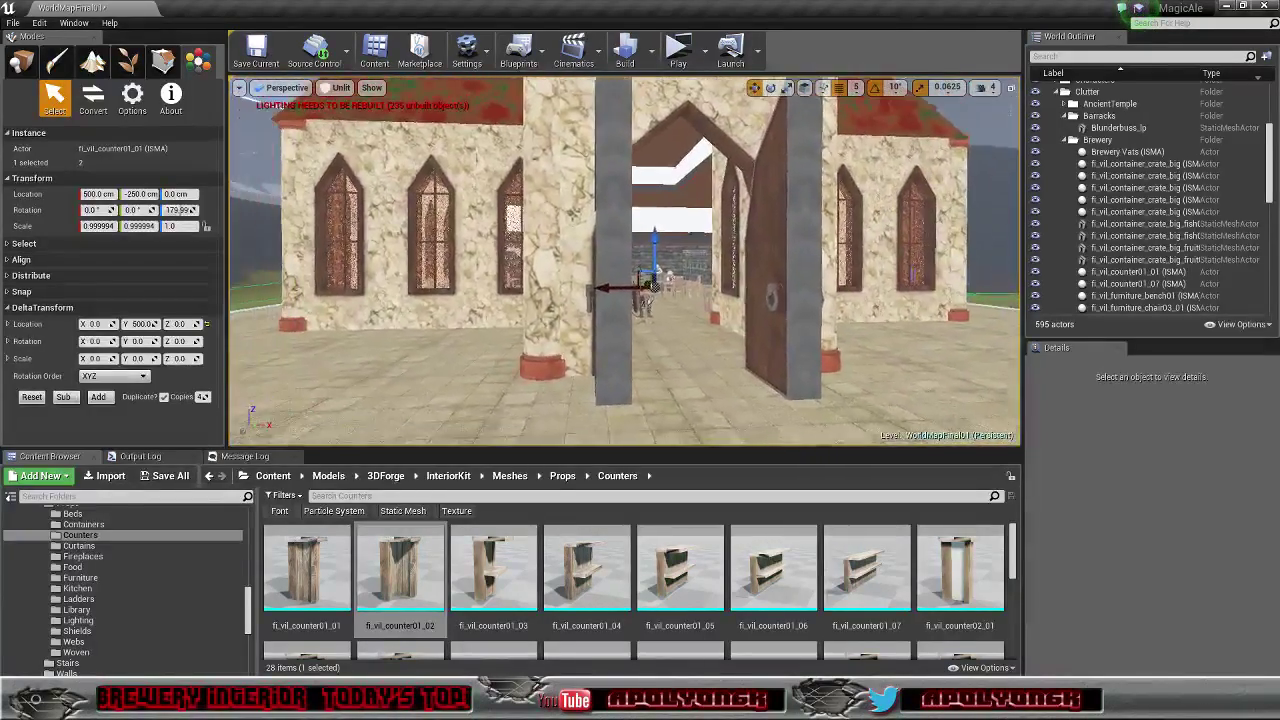
mouse_move(624, 262)
right_down()
mouse_move(580, 262)
mouse_move(640, 262)
right_up()
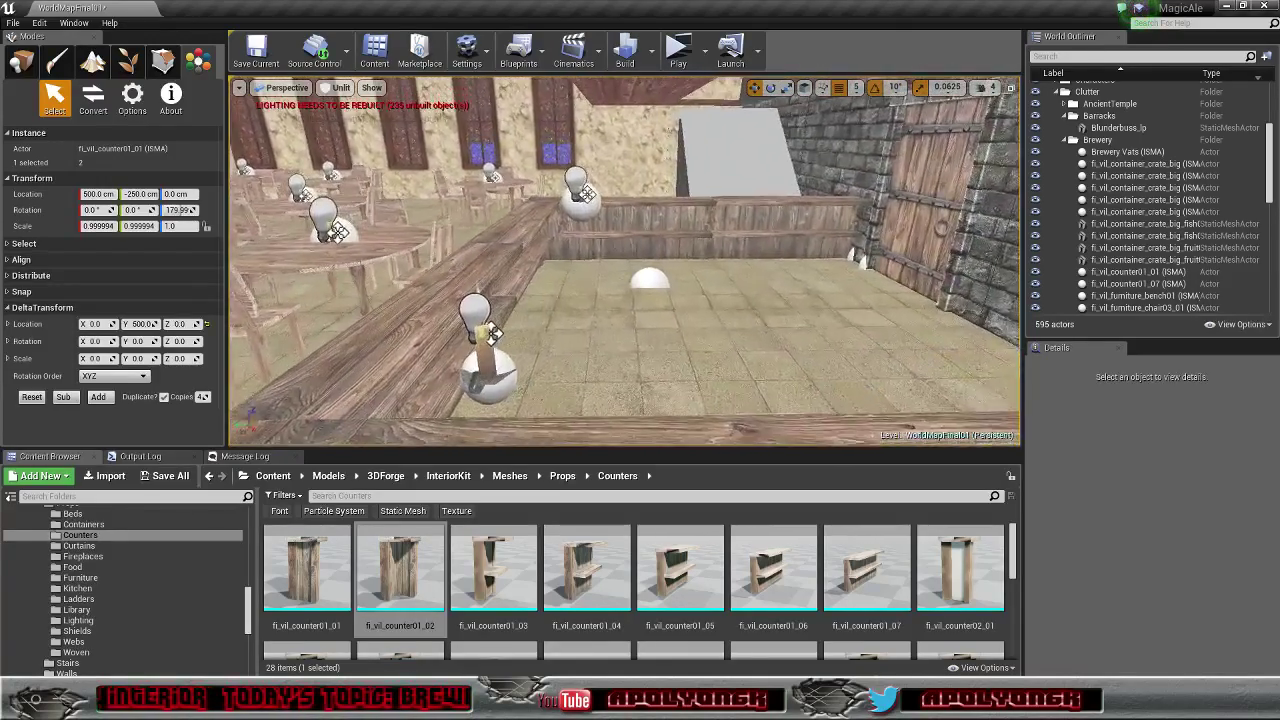
right_drag(571, 420, 571, 420)
click(483, 388)
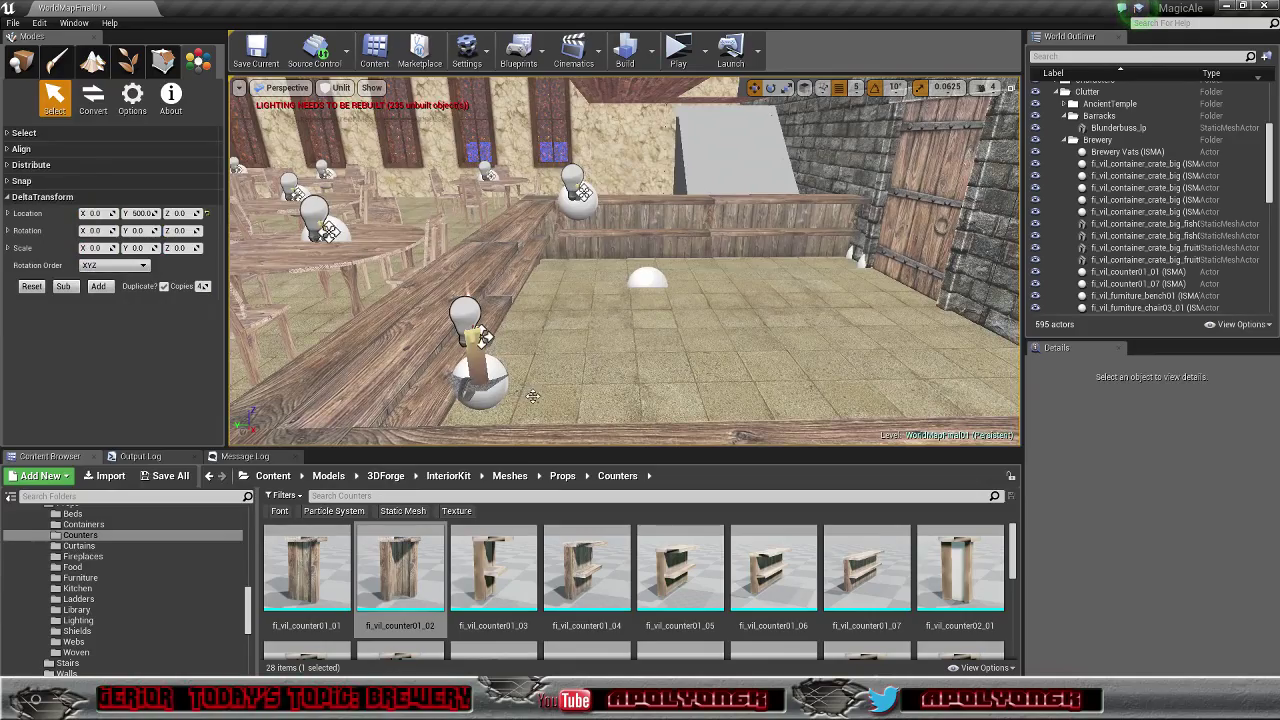
Step: Move StandingCandle10 onto the near corner of the bar counter at X -4460, Y -37915, using the object placement mode
mouse_move(483, 388)
right_down()
mouse_move(420, 400)
mouse_move(480, 400)
right_up()
click(21, 62)
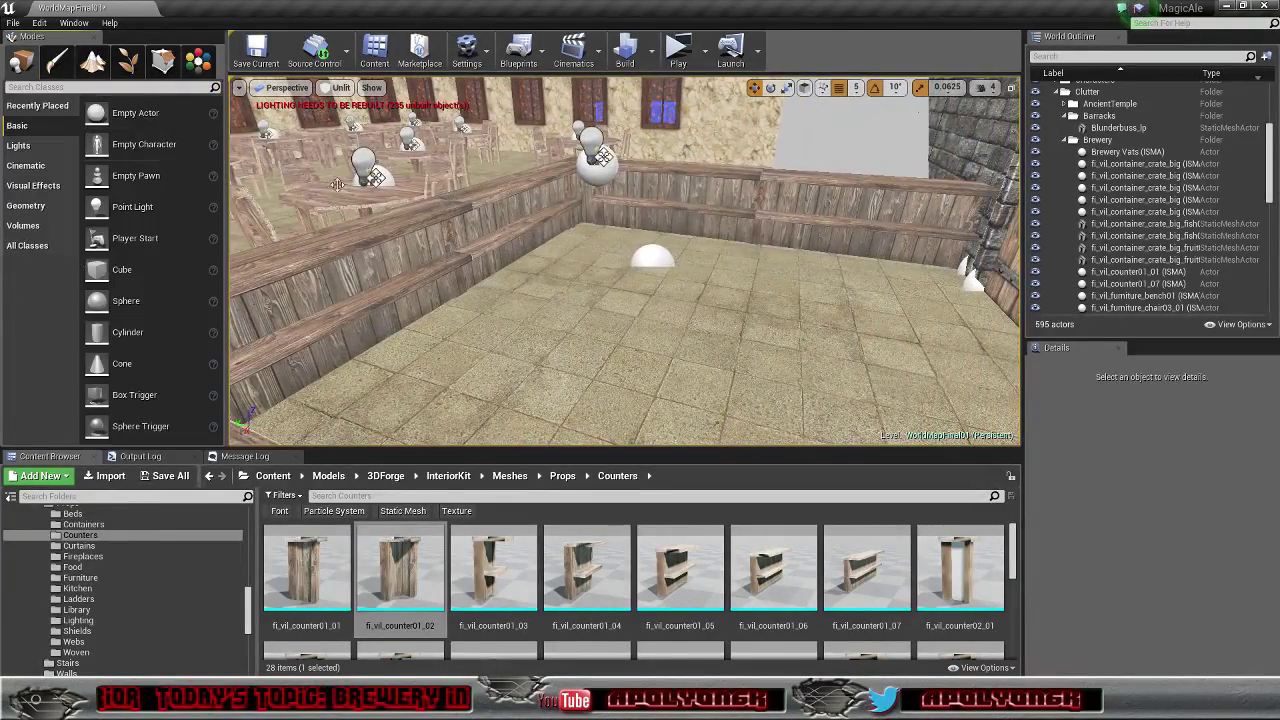
mouse_move(485, 251)
right_down()
mouse_move(425, 251)
mouse_move(485, 251)
right_up()
click(553, 225)
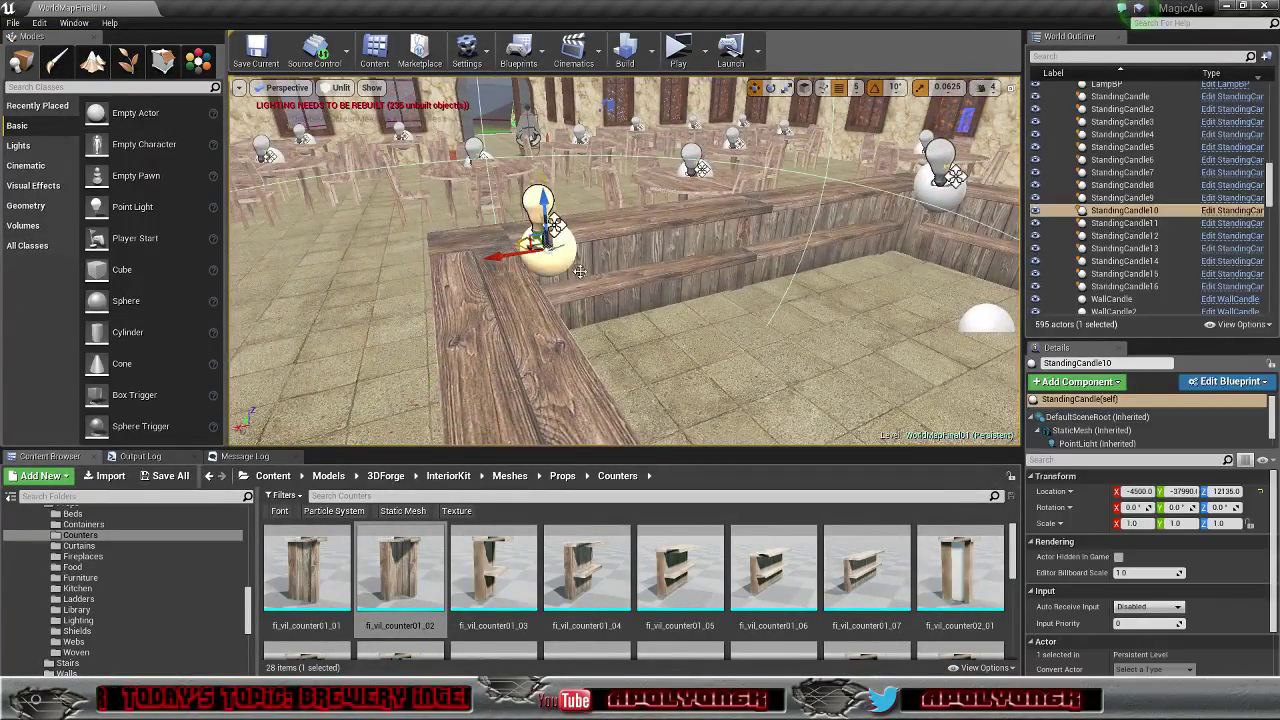
right_drag(553, 225, 553, 225)
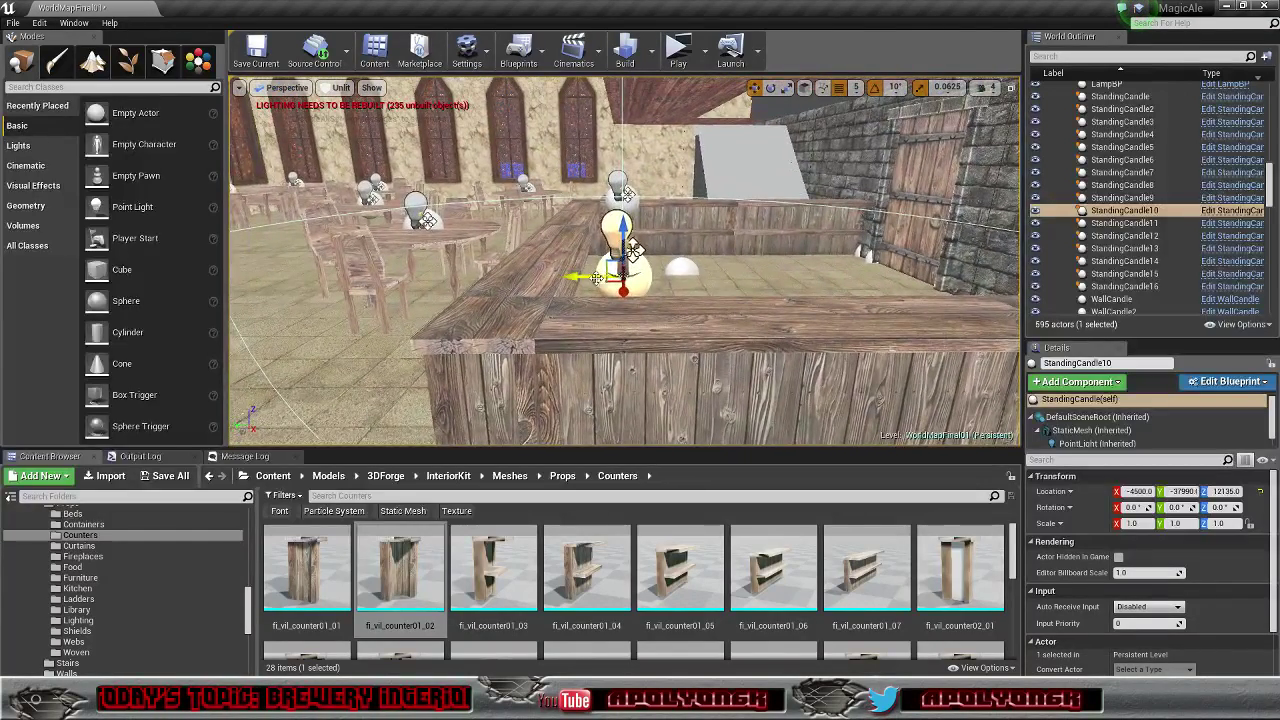
drag(633, 249, 532, 248)
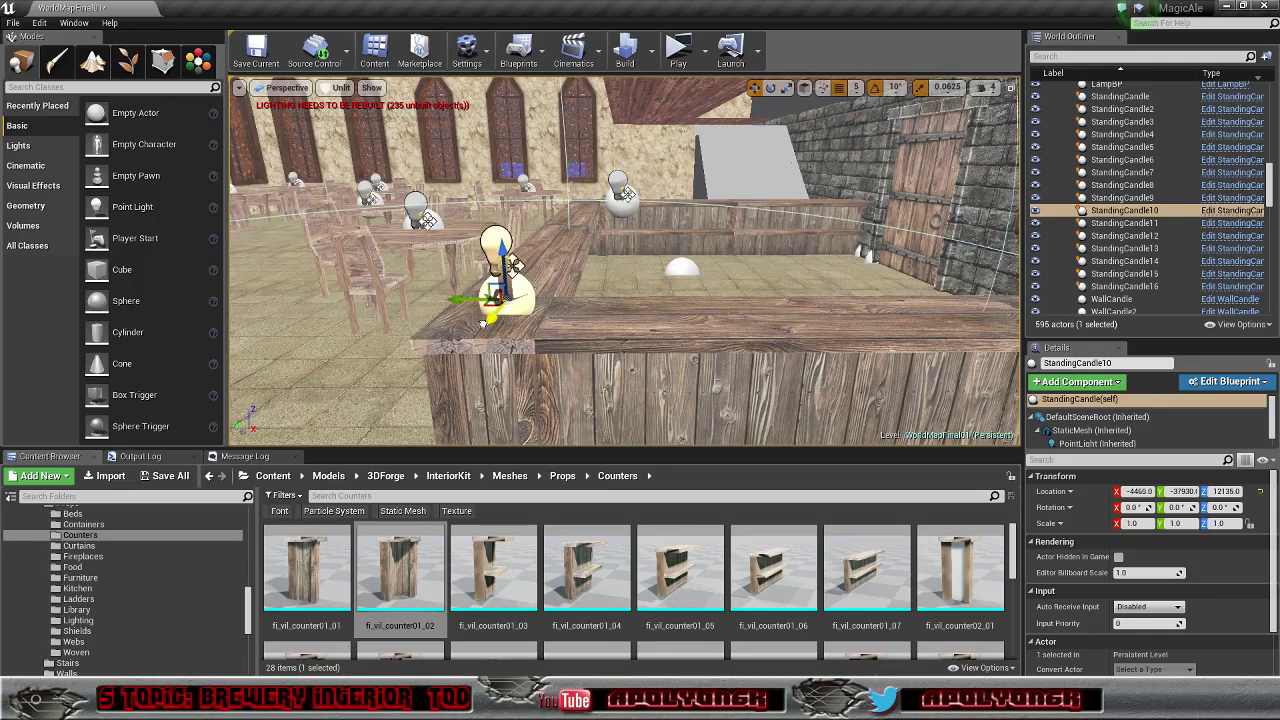
drag(468, 343, 468, 342)
right_drag(468, 342, 728, 422)
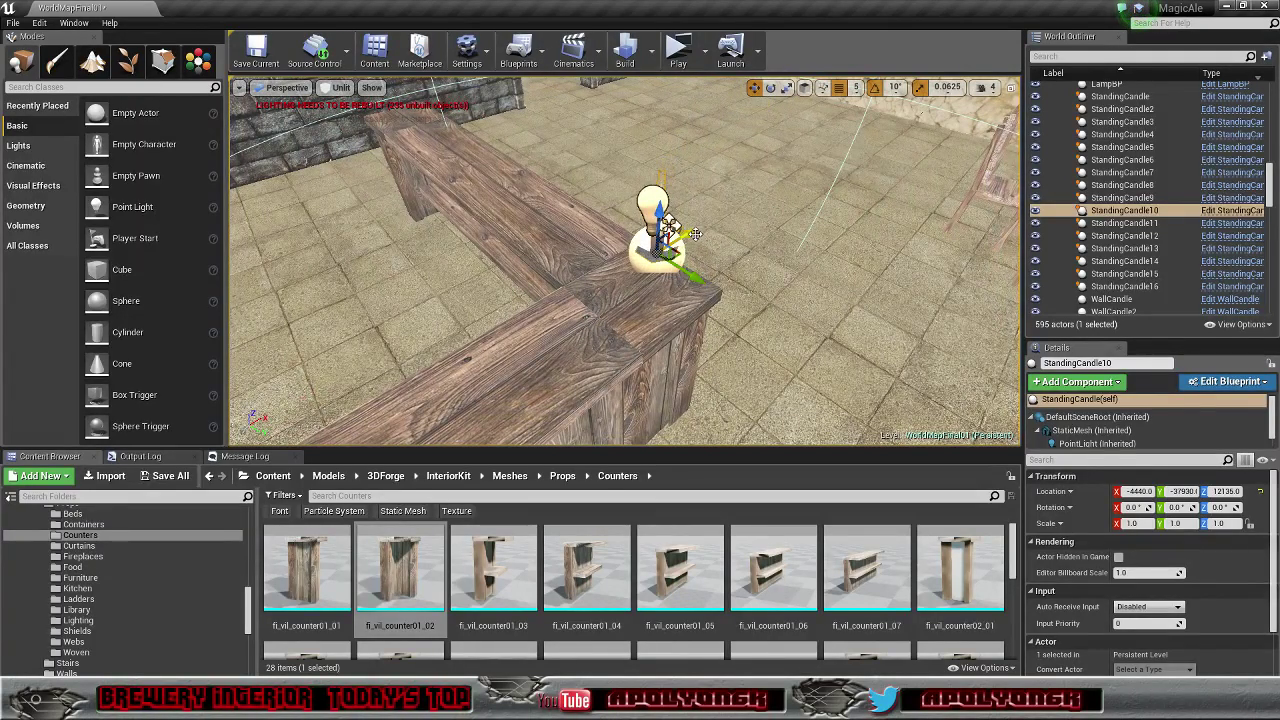
drag(693, 236, 666, 249)
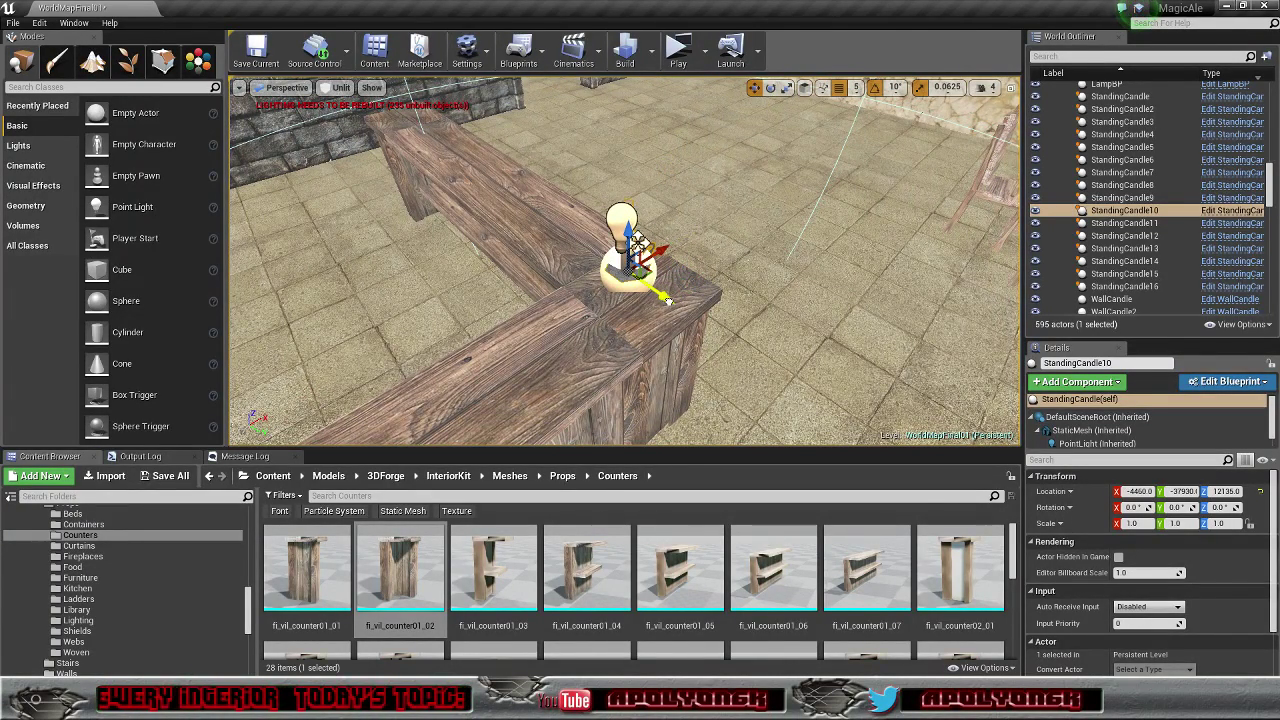
drag(670, 303, 681, 307)
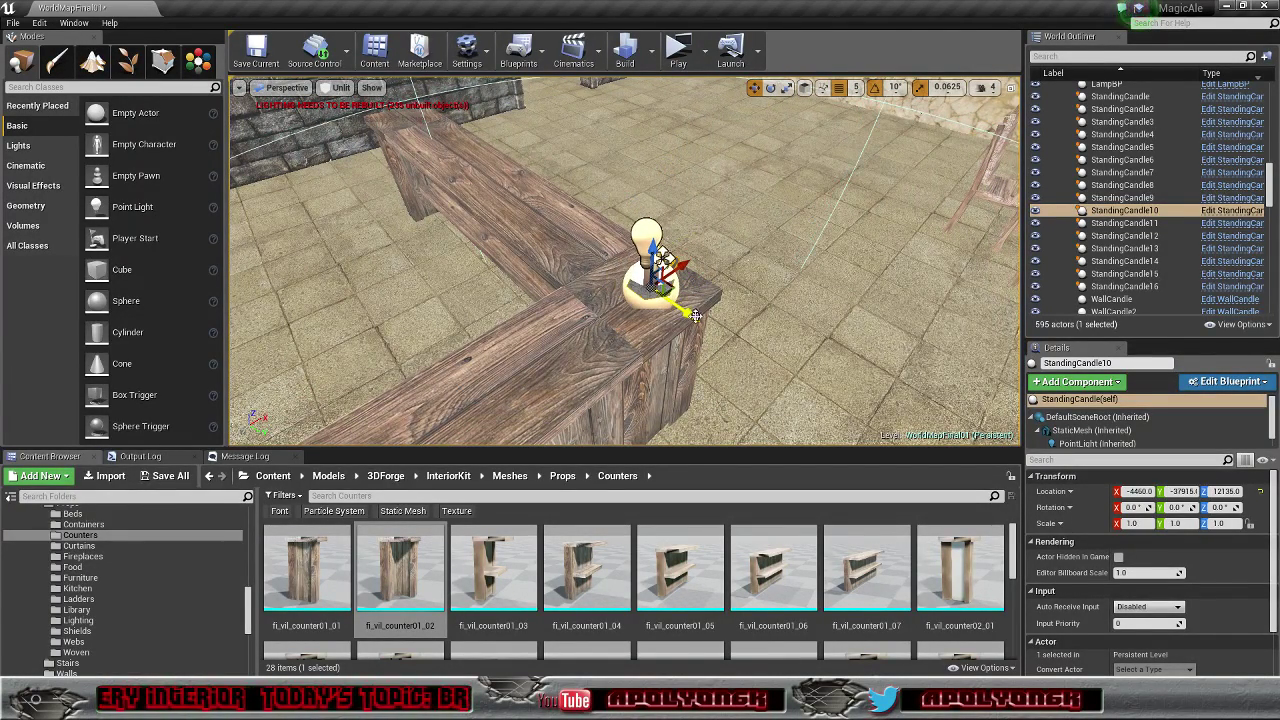
Step: Reduce the grid snap size to 1 and lower StandingCandle10 to Z 12128 so it rests on the counter top
right_drag(680, 306, 730, 300)
right_drag(662, 265, 612, 175)
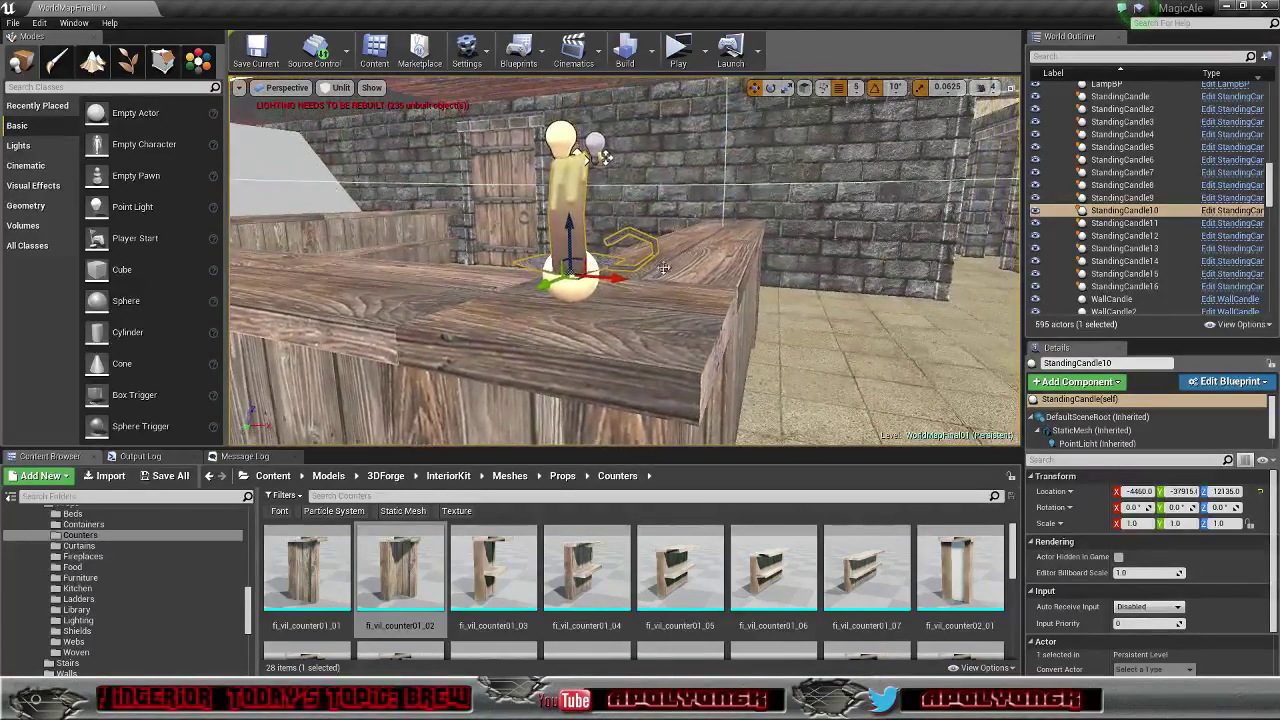
drag(568, 228, 568, 245)
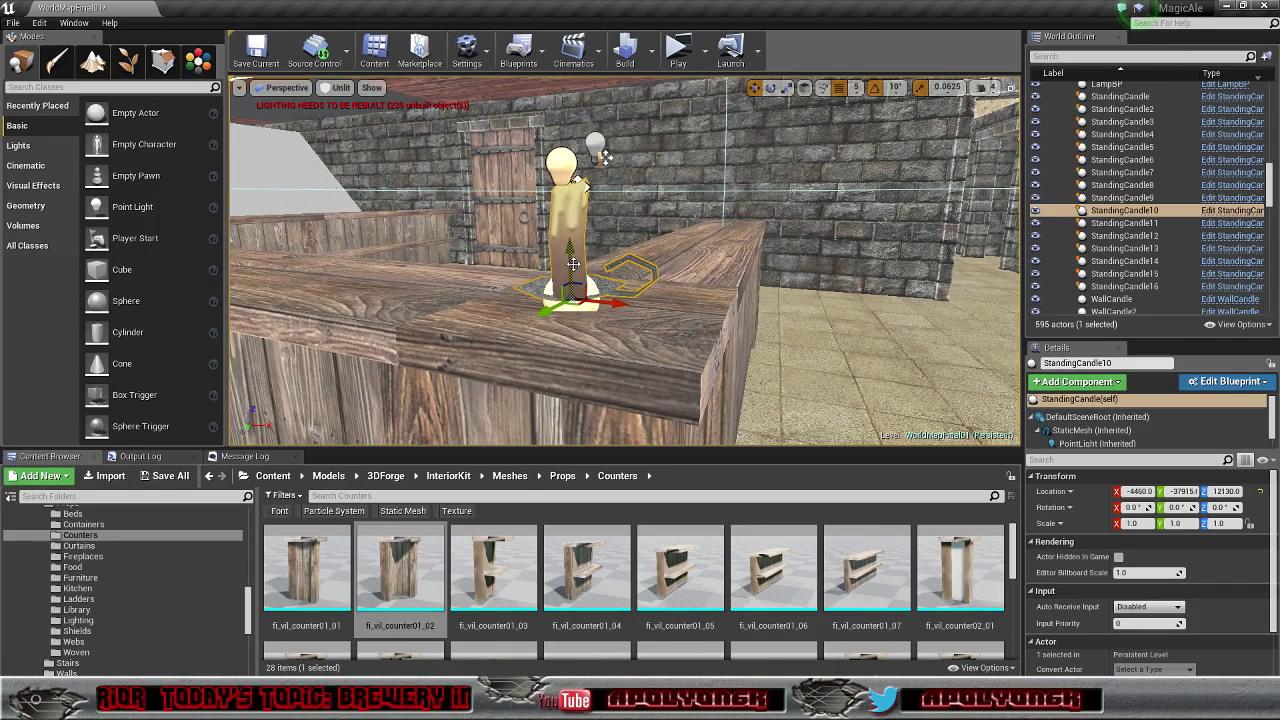
click(856, 88)
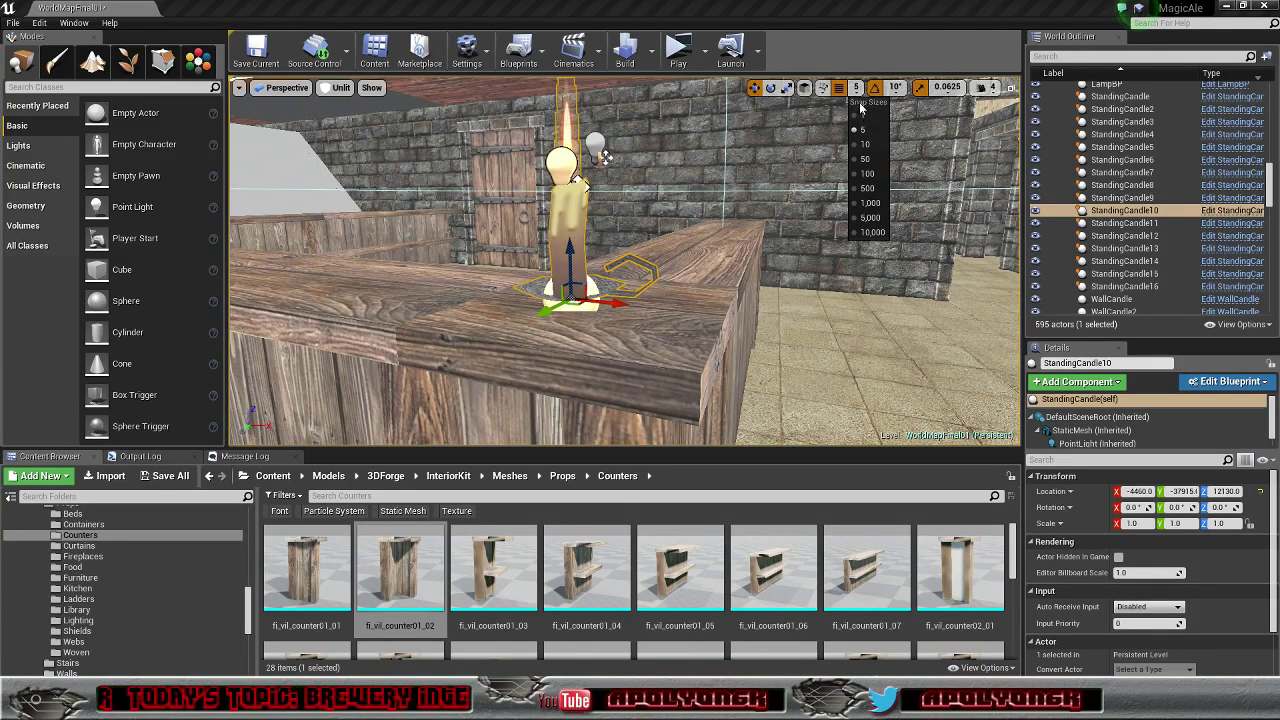
click(861, 115)
drag(568, 248, 565, 263)
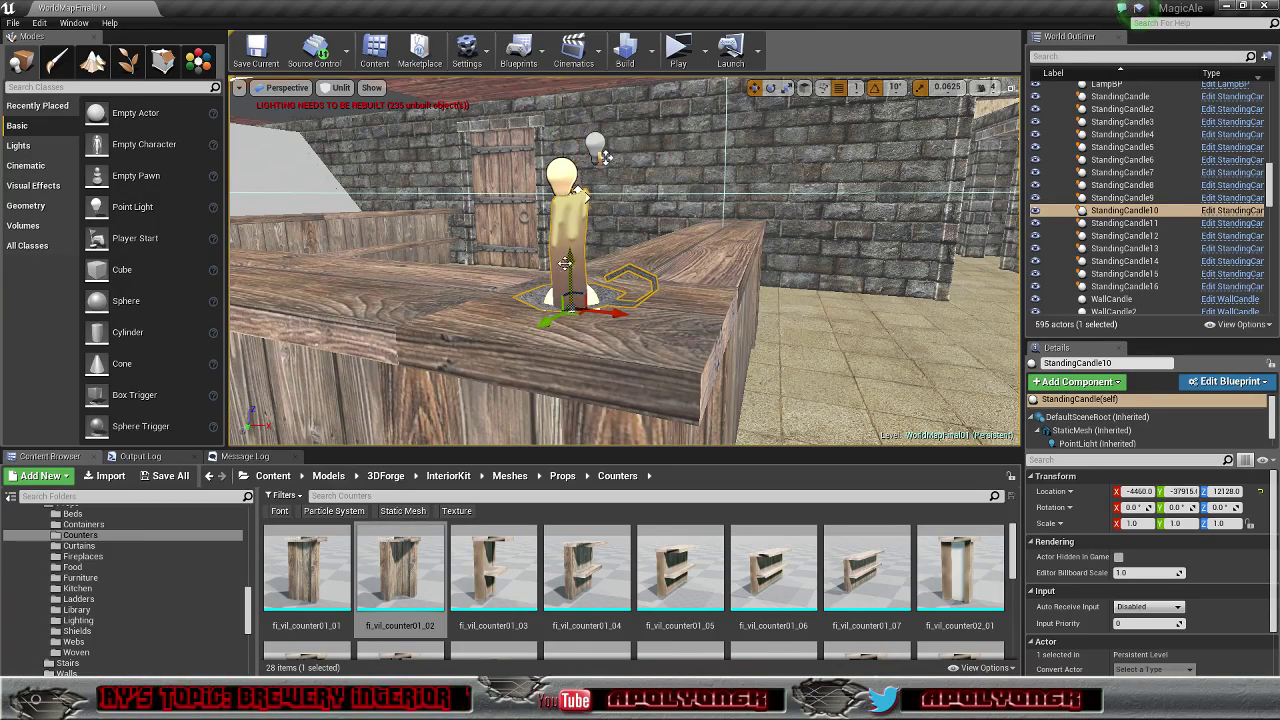
Step: Move StandingCandle9 to the bar counter's other front corner at X -5012, Y -37936
right_drag(613, 313, 715, 355)
key(a)
key(w)
click(604, 318)
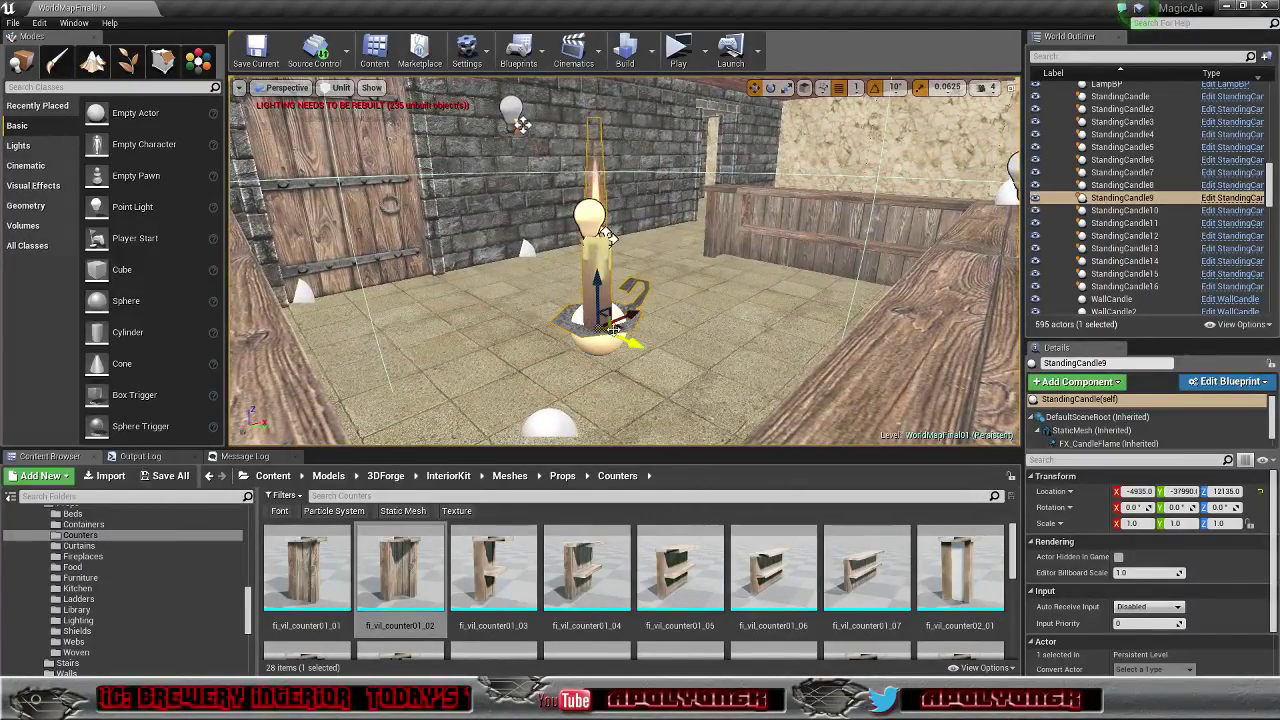
drag(612, 328, 946, 430)
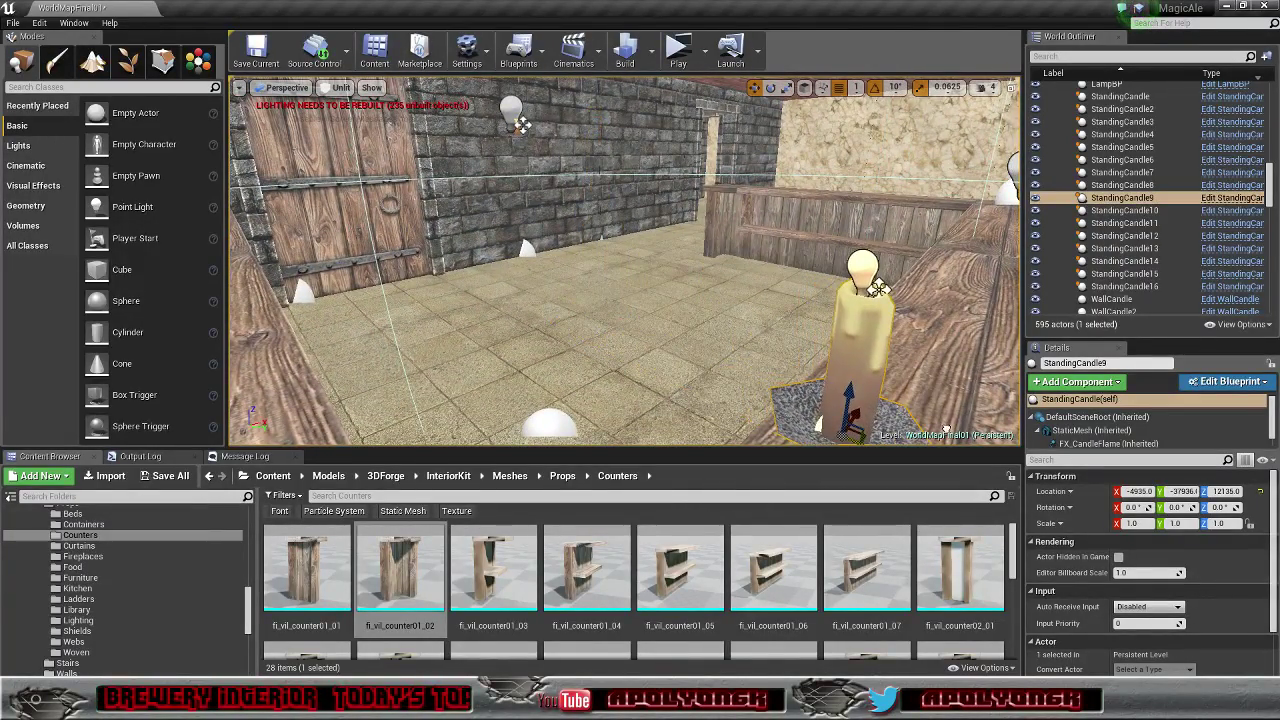
right_drag(890, 358, 702, 366)
key(s)
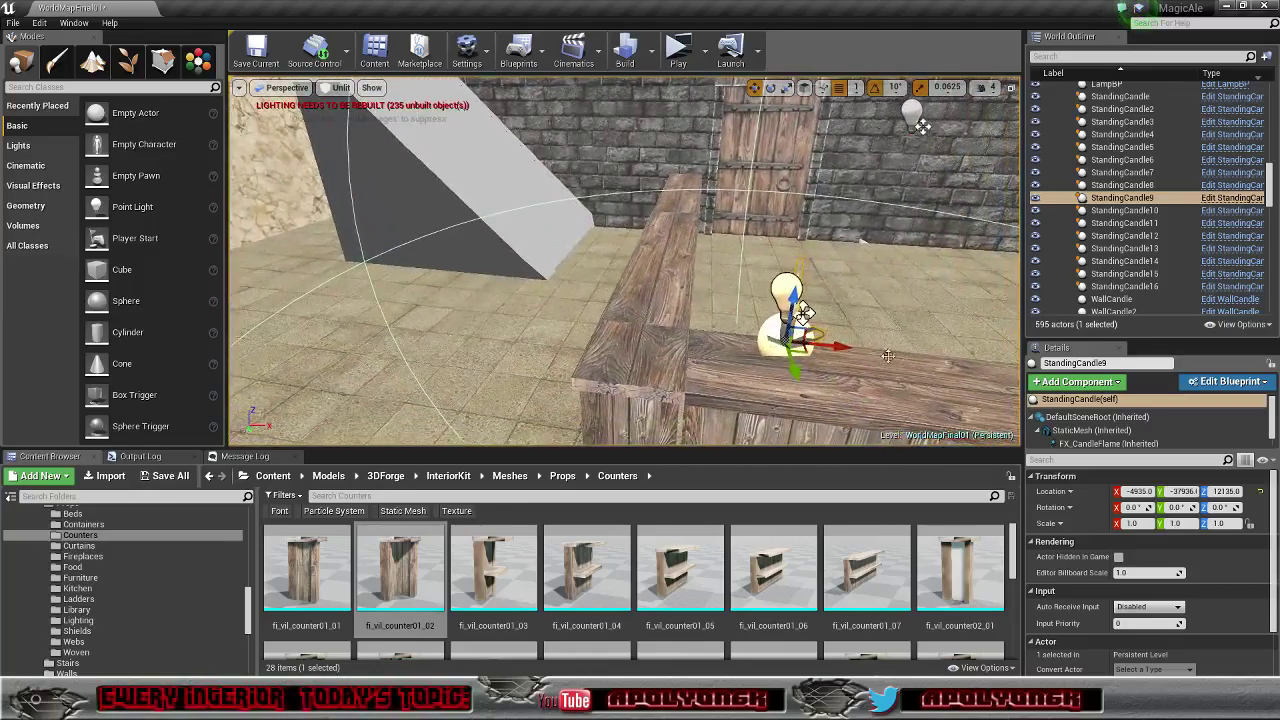
drag(835, 346, 681, 347)
key(a)
right_drag(681, 347, 890, 348)
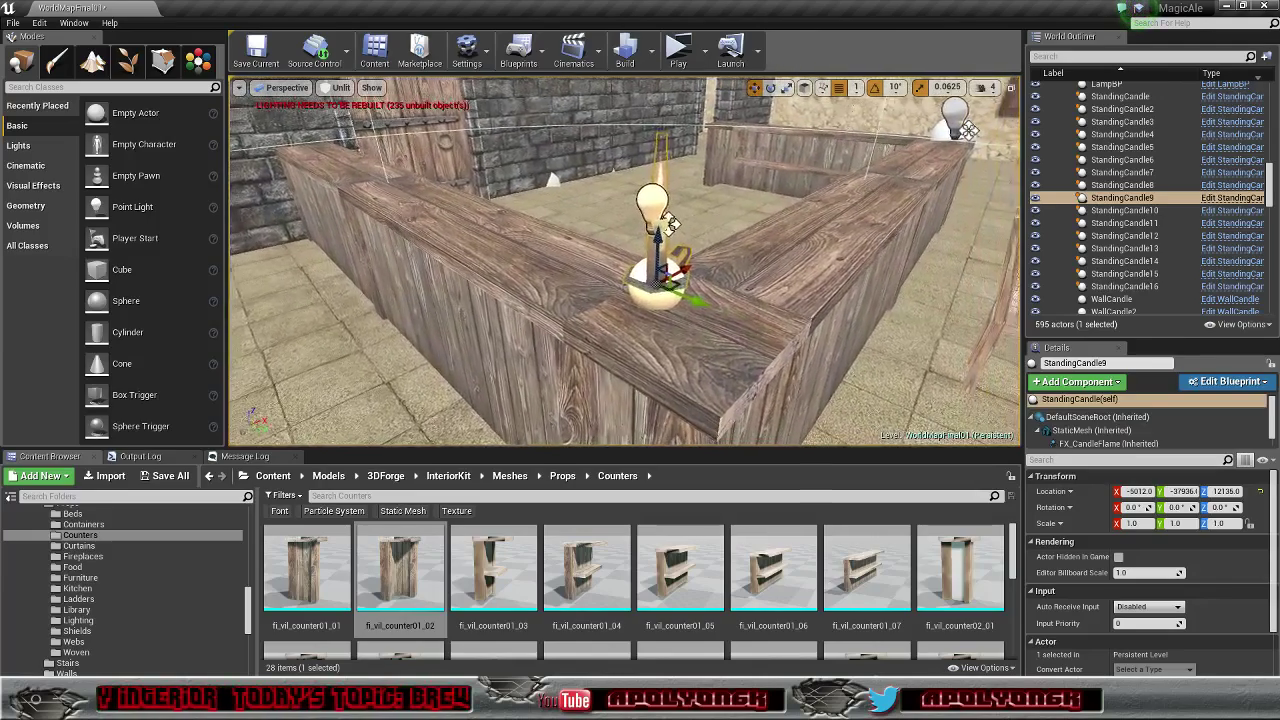
Step: Lower StandingCandle9 to Z 12128 on the counter top and shift it along Y to -37921
right_drag(640, 325, 626, 265)
drag(654, 252, 655, 270)
drag(695, 320, 740, 343)
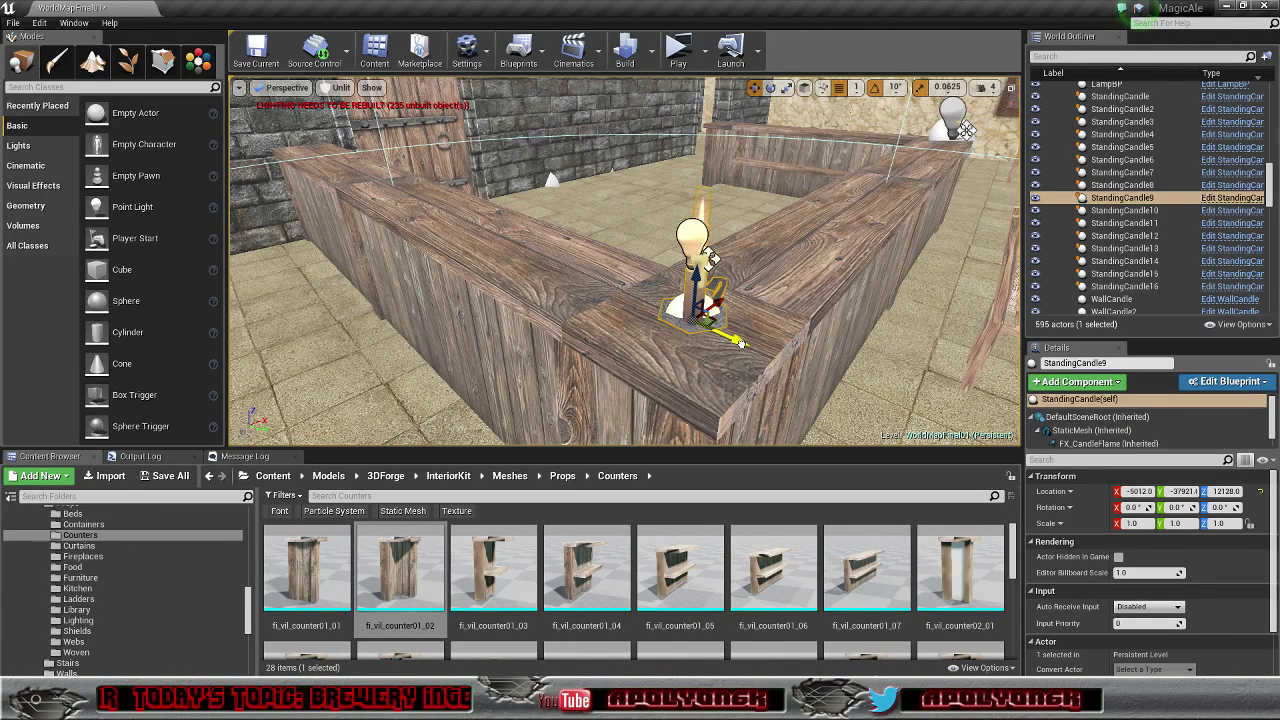
Step: Rotate both corner candles about Z, turning StandingCandle10 to -120°
key(e)
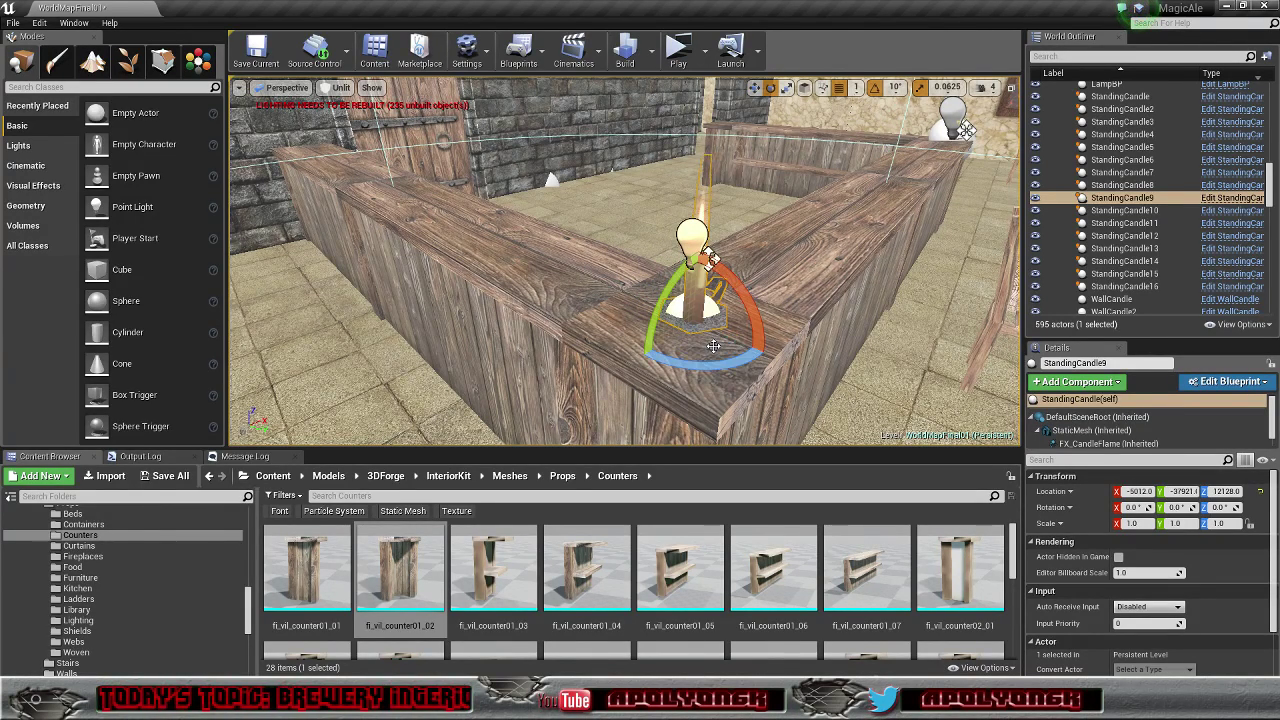
drag(713, 367, 672, 372)
right_drag(672, 372, 968, 208)
key(w)
click(855, 240)
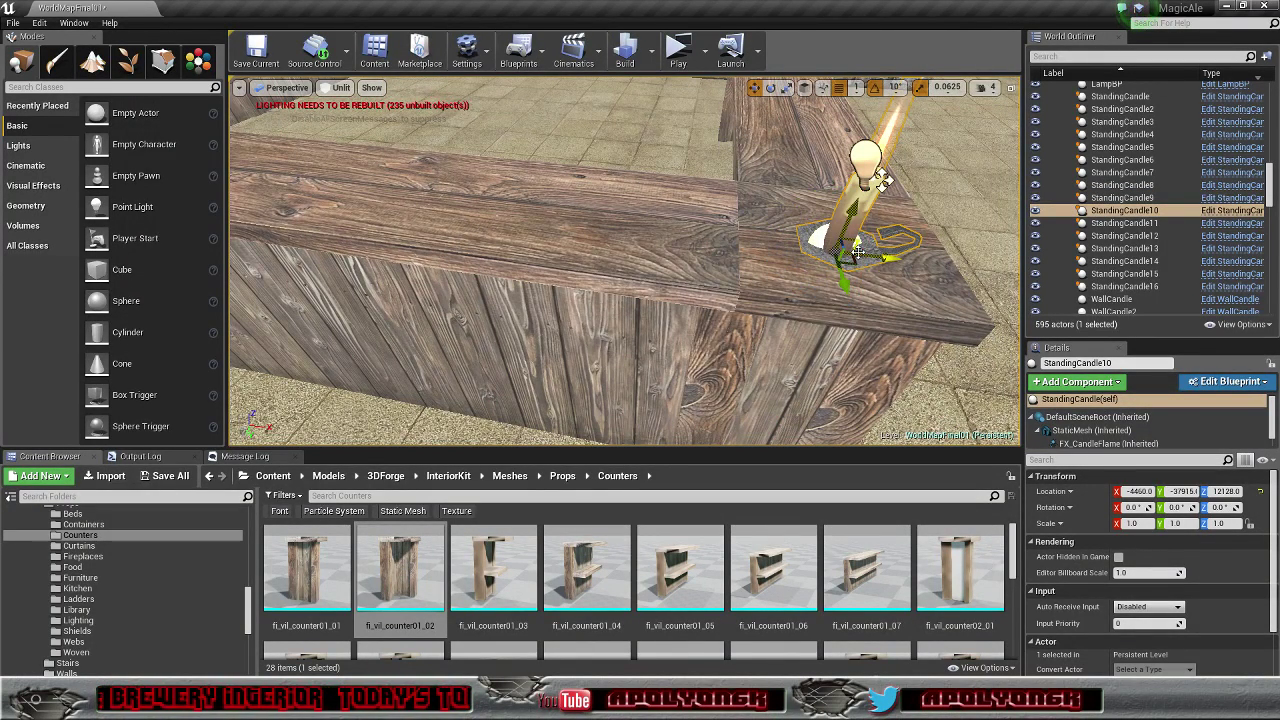
drag(880, 178, 880, 178)
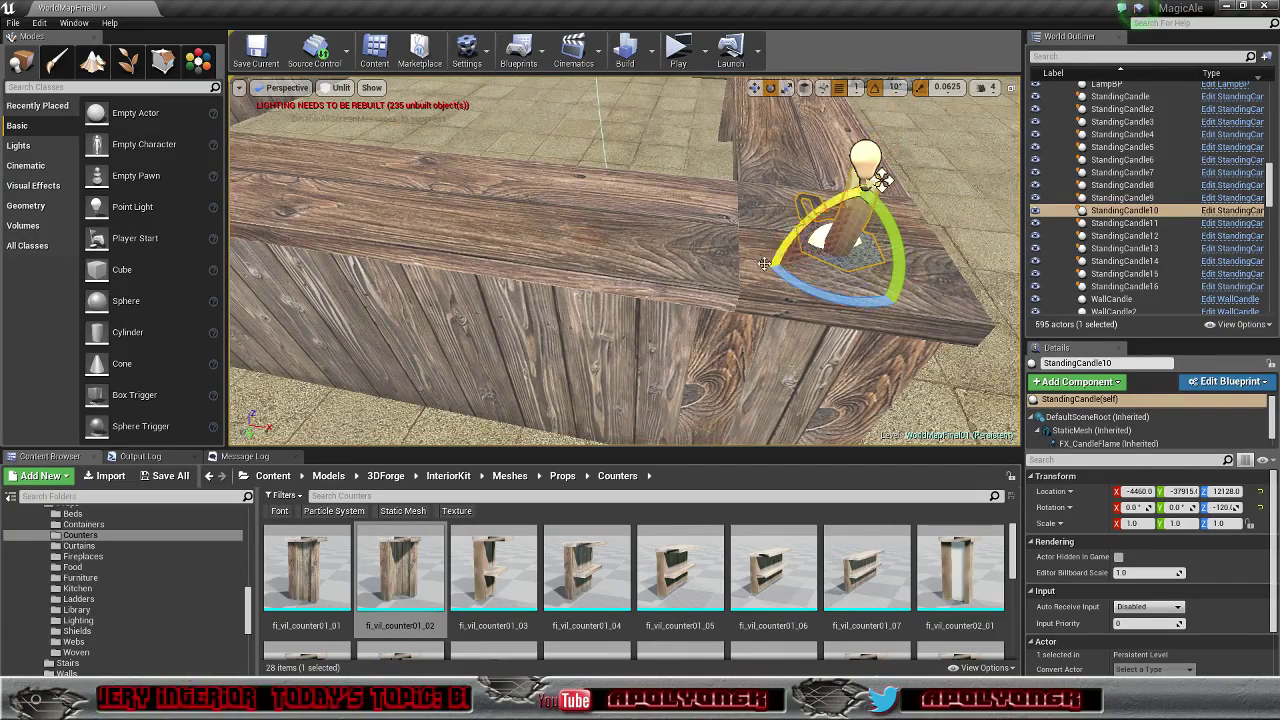
Step: Examine the candles on the bar from across the hall, and survey the back rooms and the brewery's front entrance
right_drag(764, 264, 764, 264)
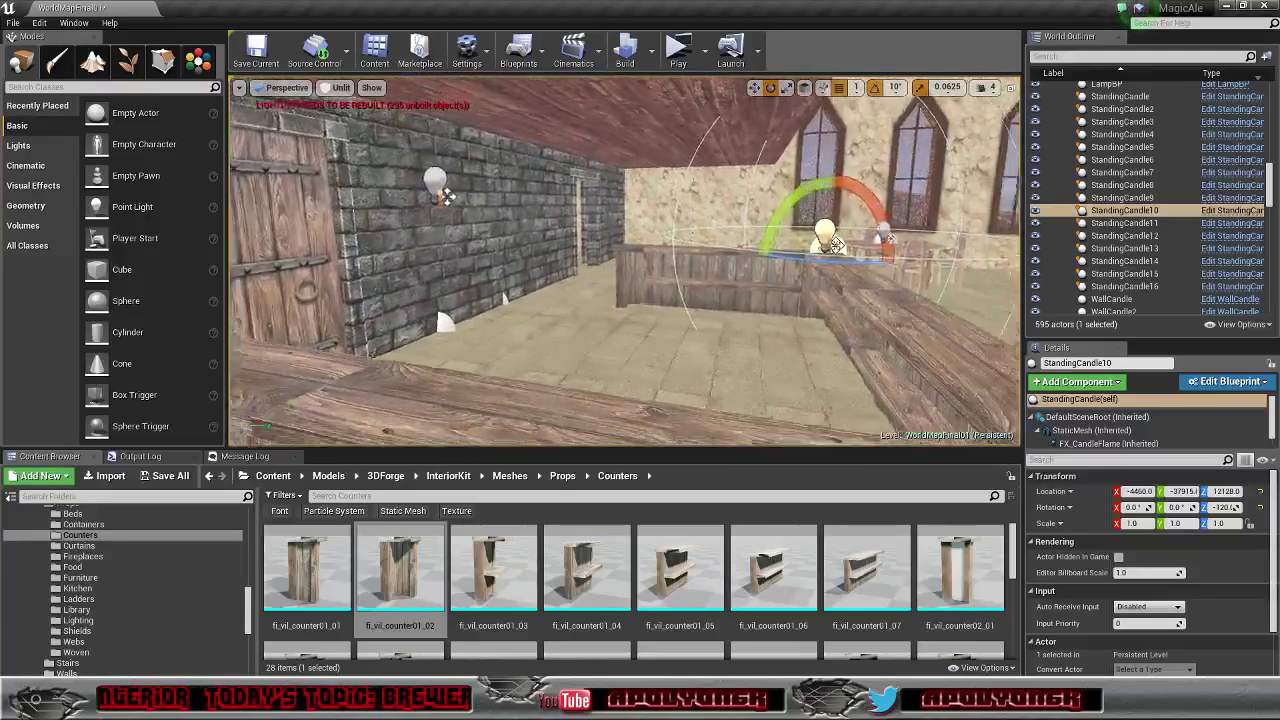
right_drag(850, 250, 860, 245)
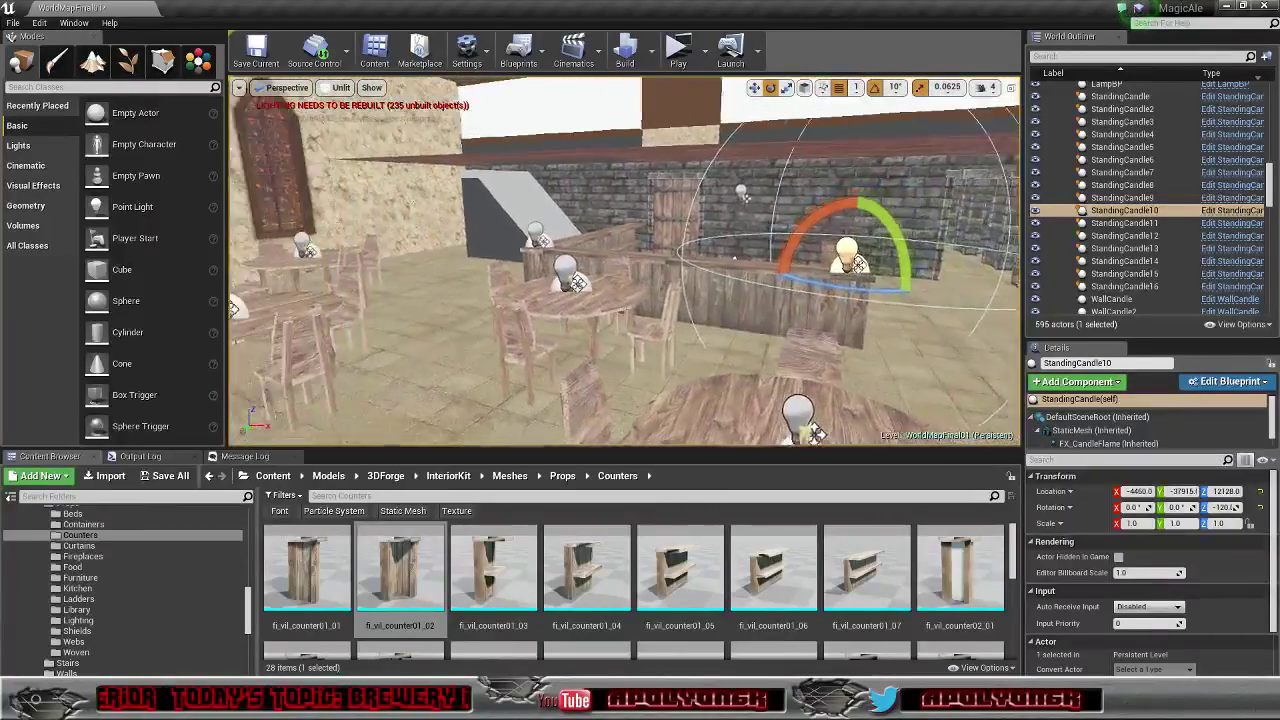
right_drag(764, 264, 715, 264)
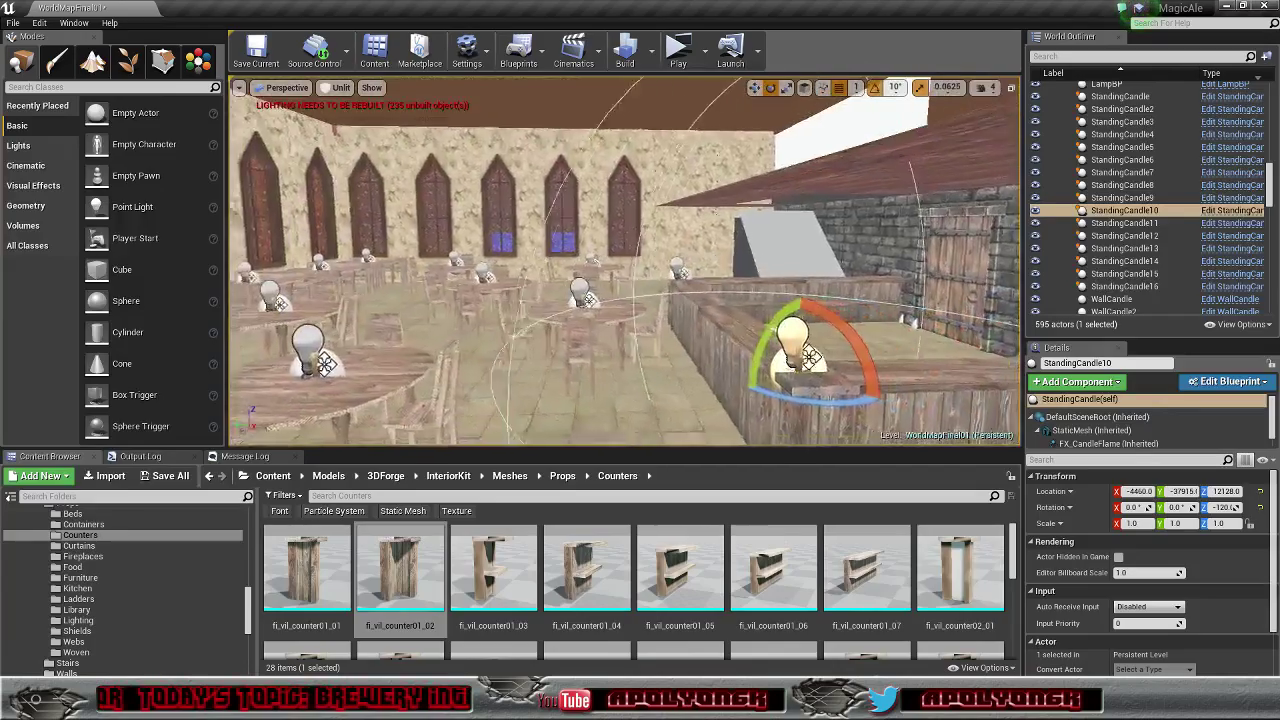
mouse_move(824, 253)
right_down()
mouse_move(770, 256)
mouse_move(765, 240)
mouse_move(810, 242)
right_up()
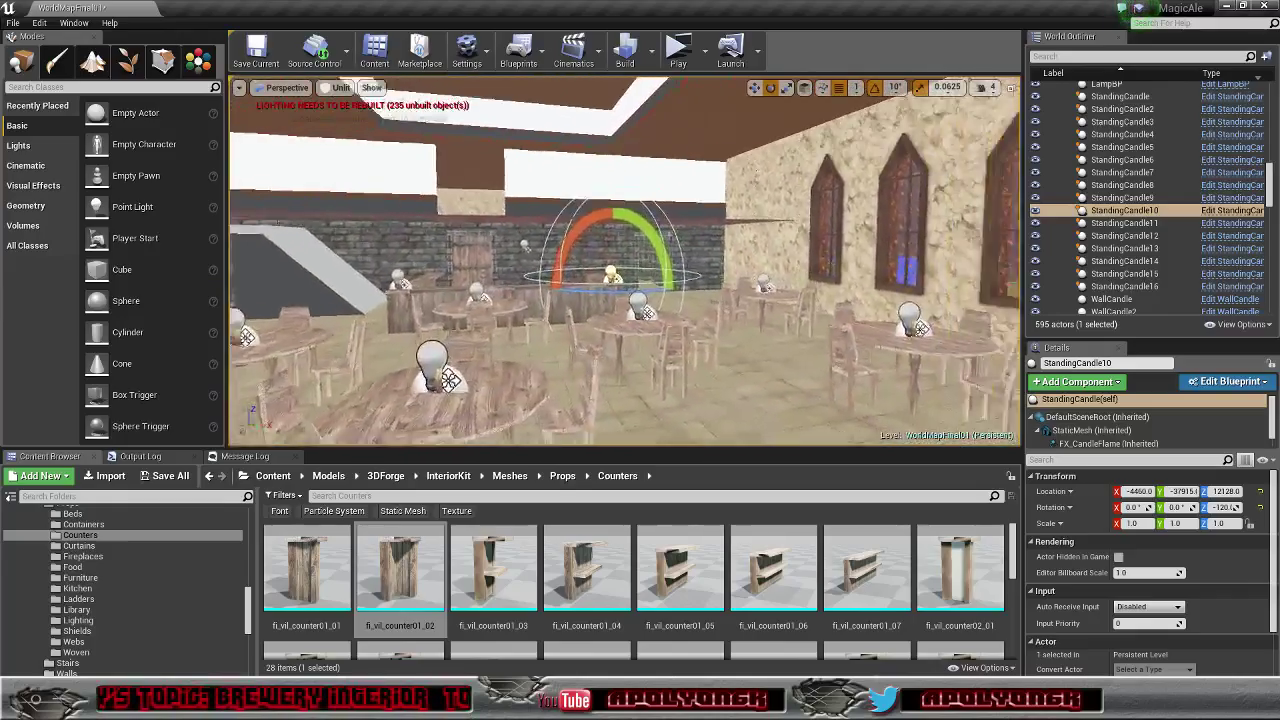
key(f)
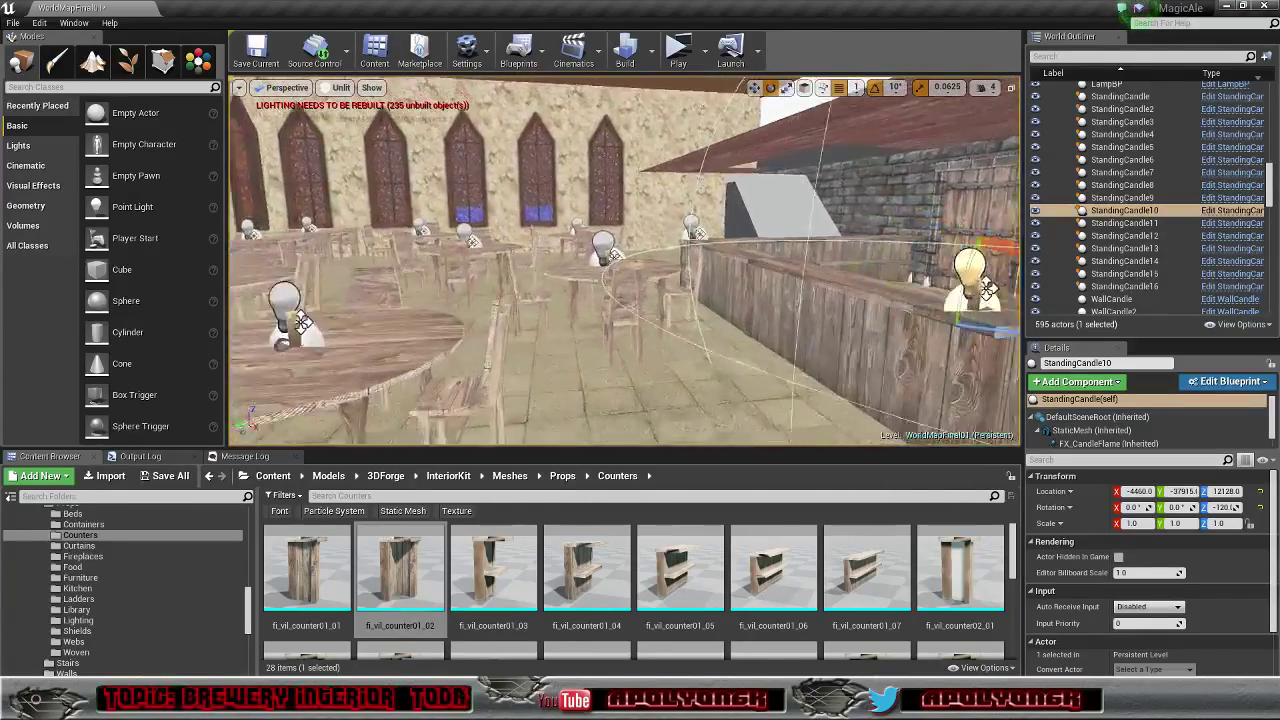
right_drag(625, 260, 675, 260)
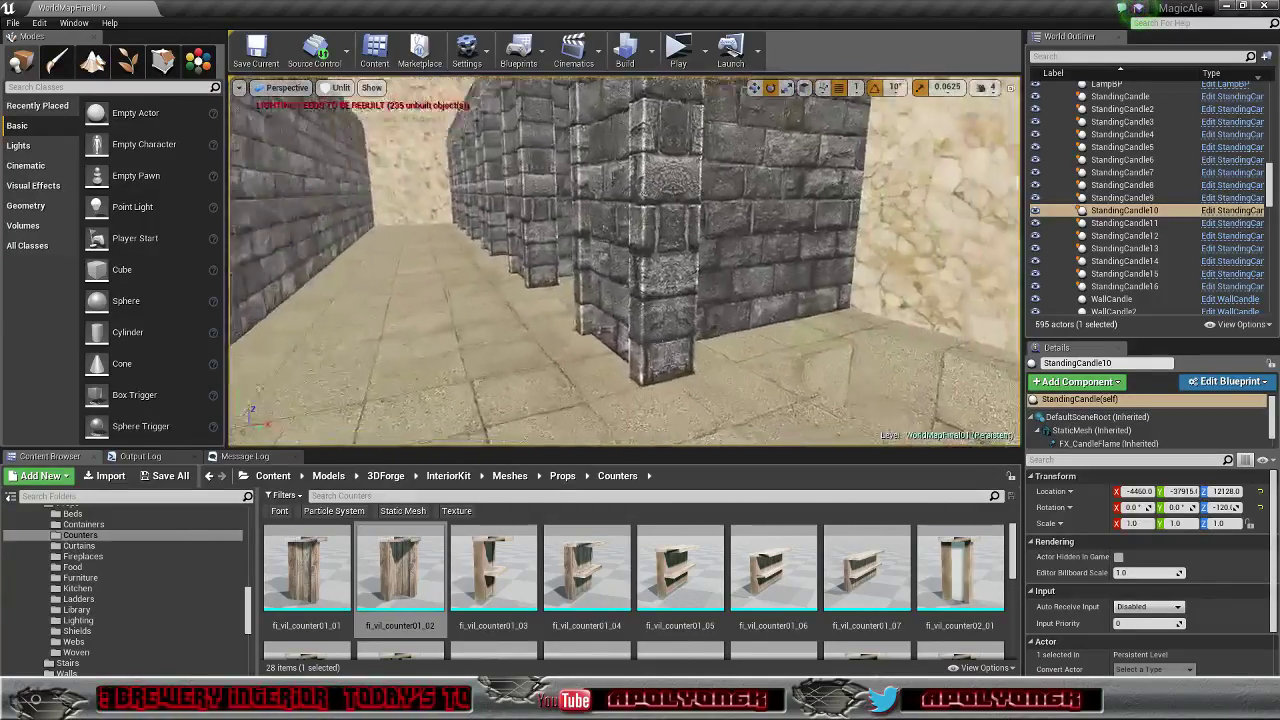
right_drag(625, 260, 710, 255)
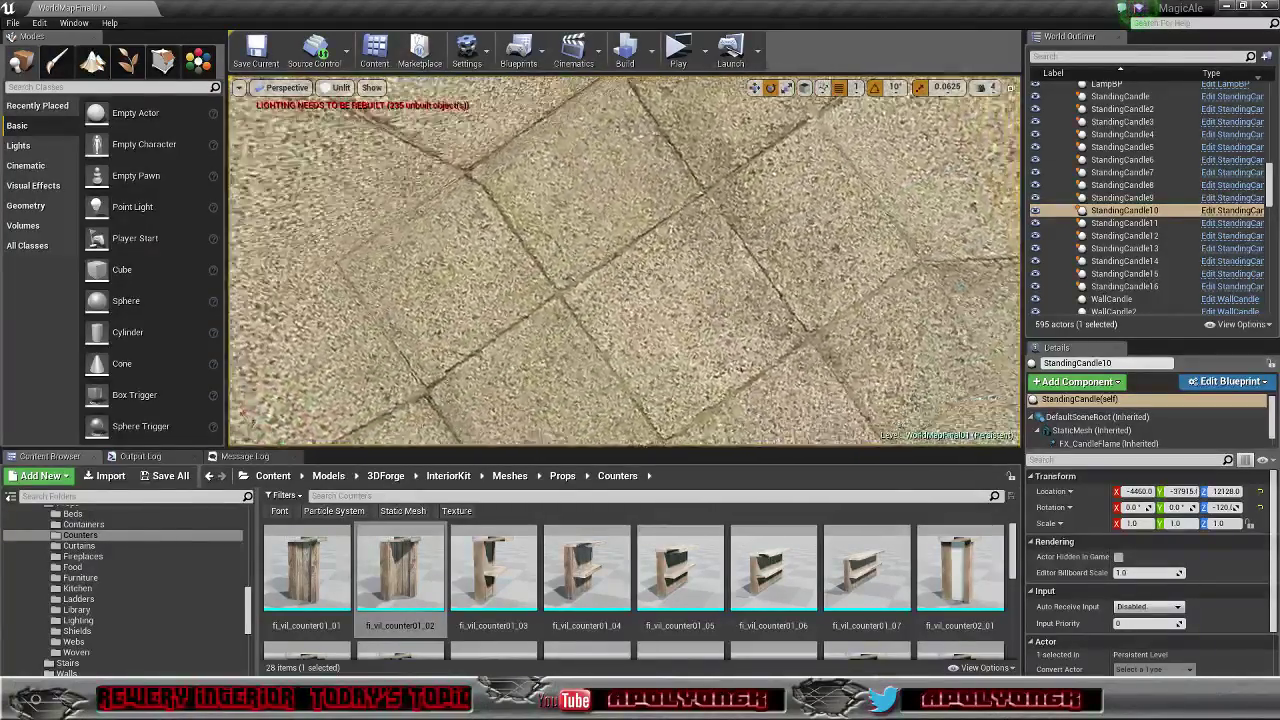
right_drag(625, 260, 640, 180)
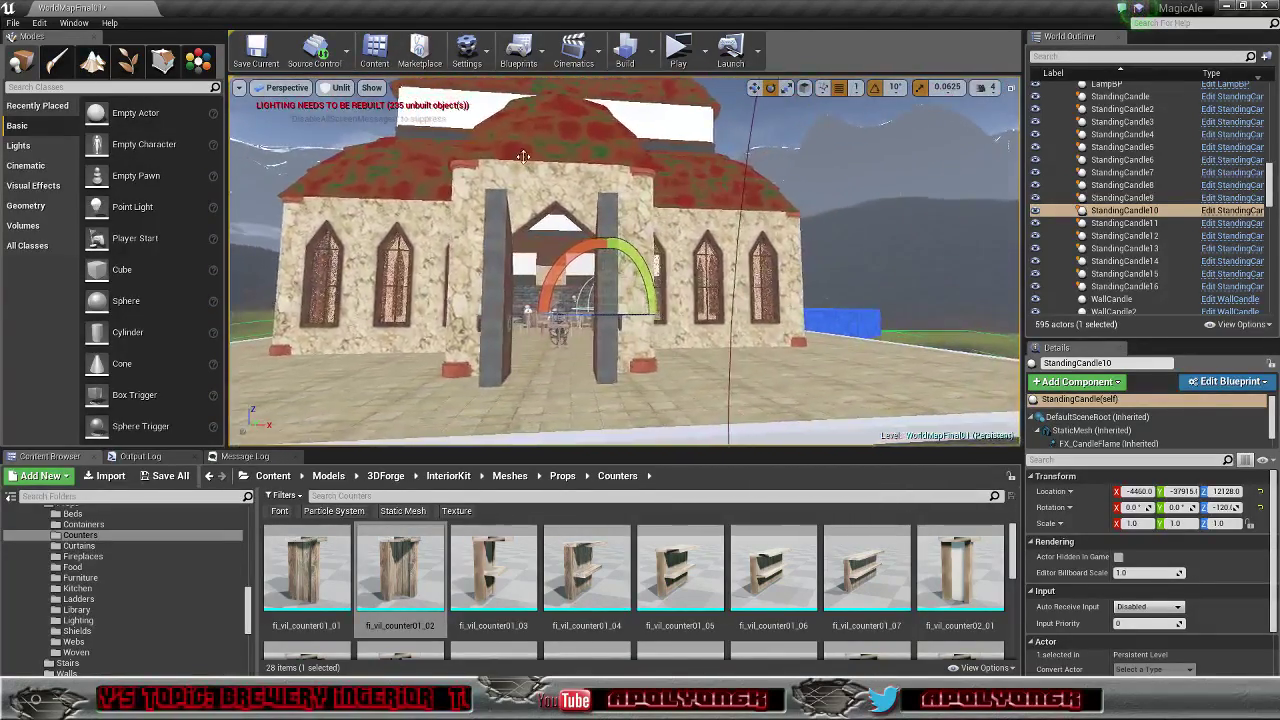
Step: Start the game preview, walk into the brewery and check the candle lighting around the bar counter
click(679, 52)
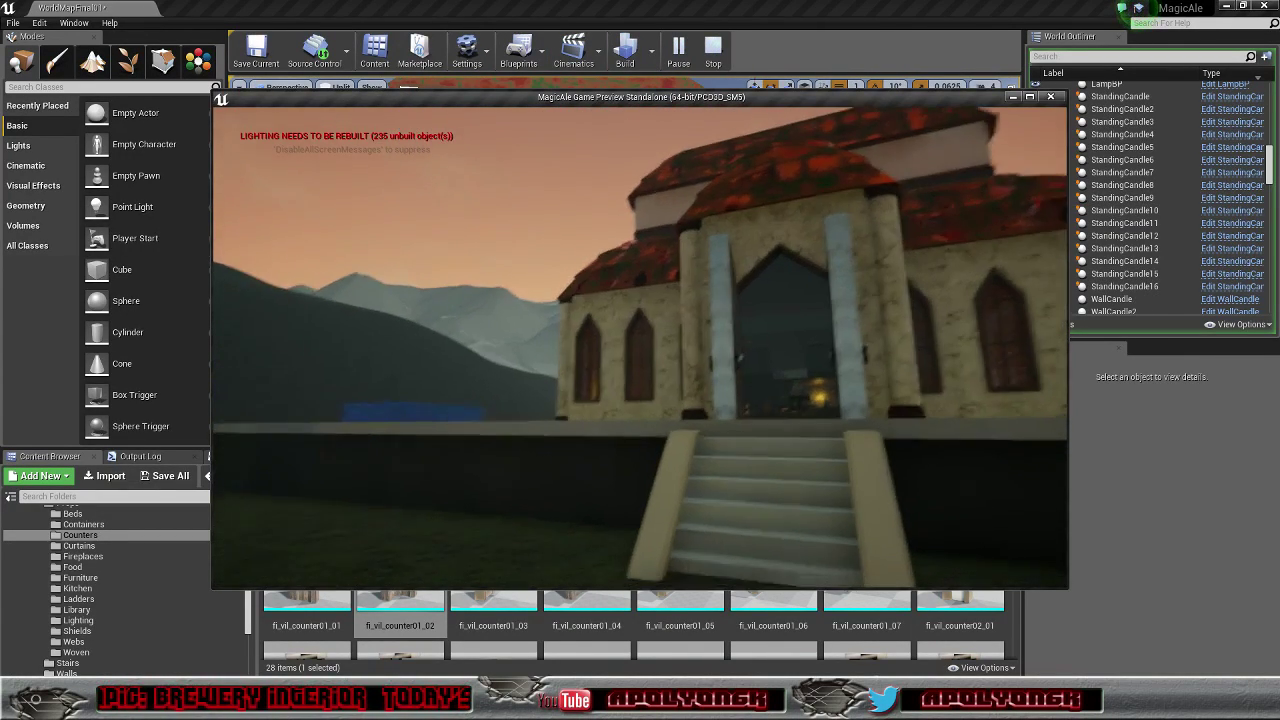
key(w)
key(w)
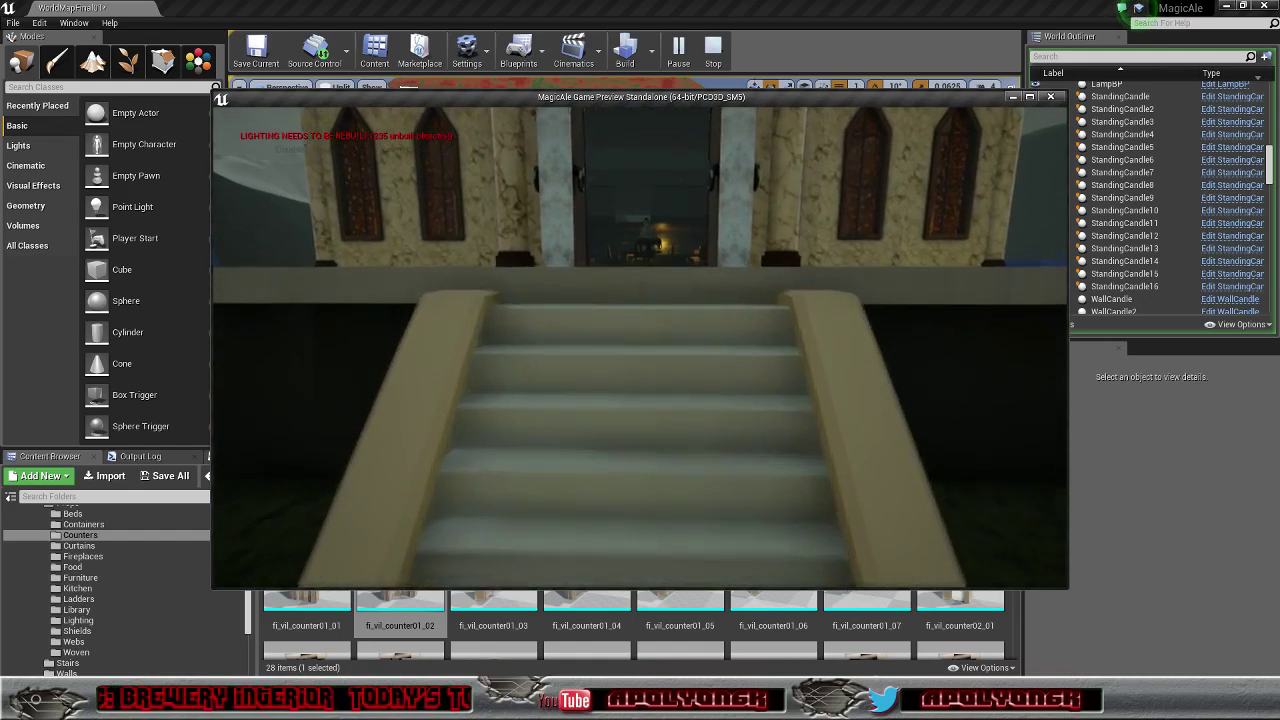
key(w)
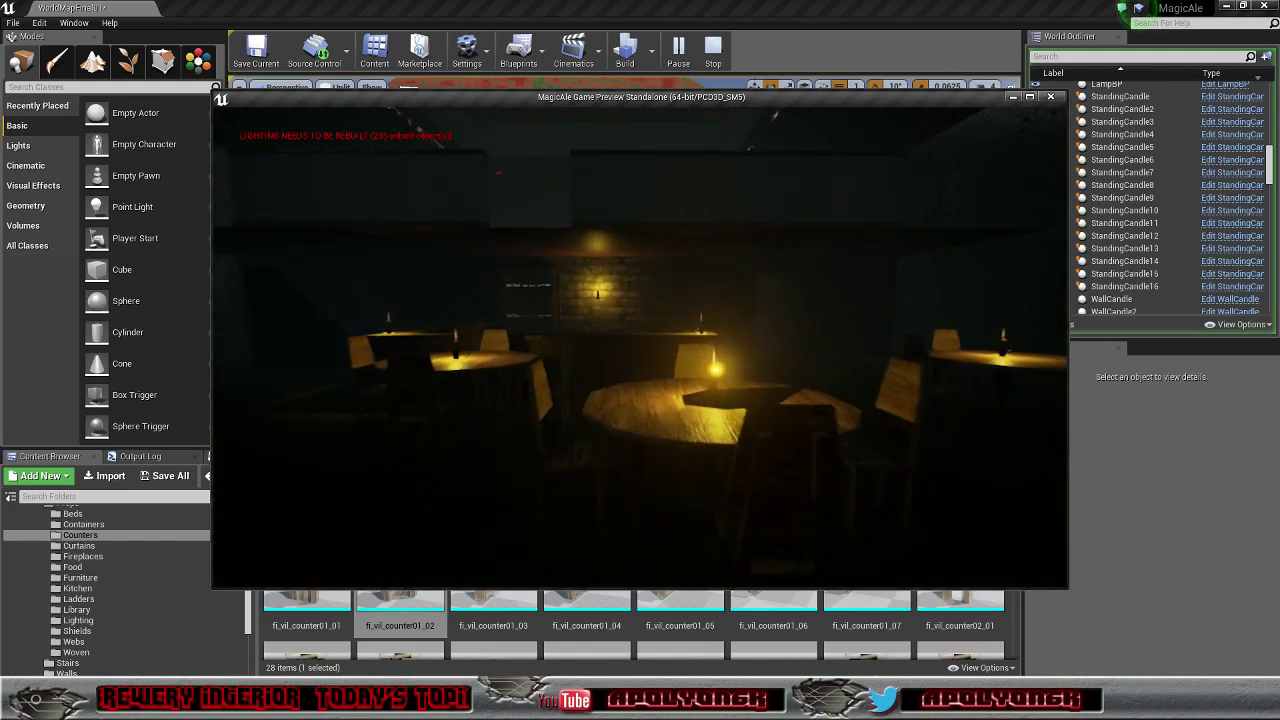
key(w)
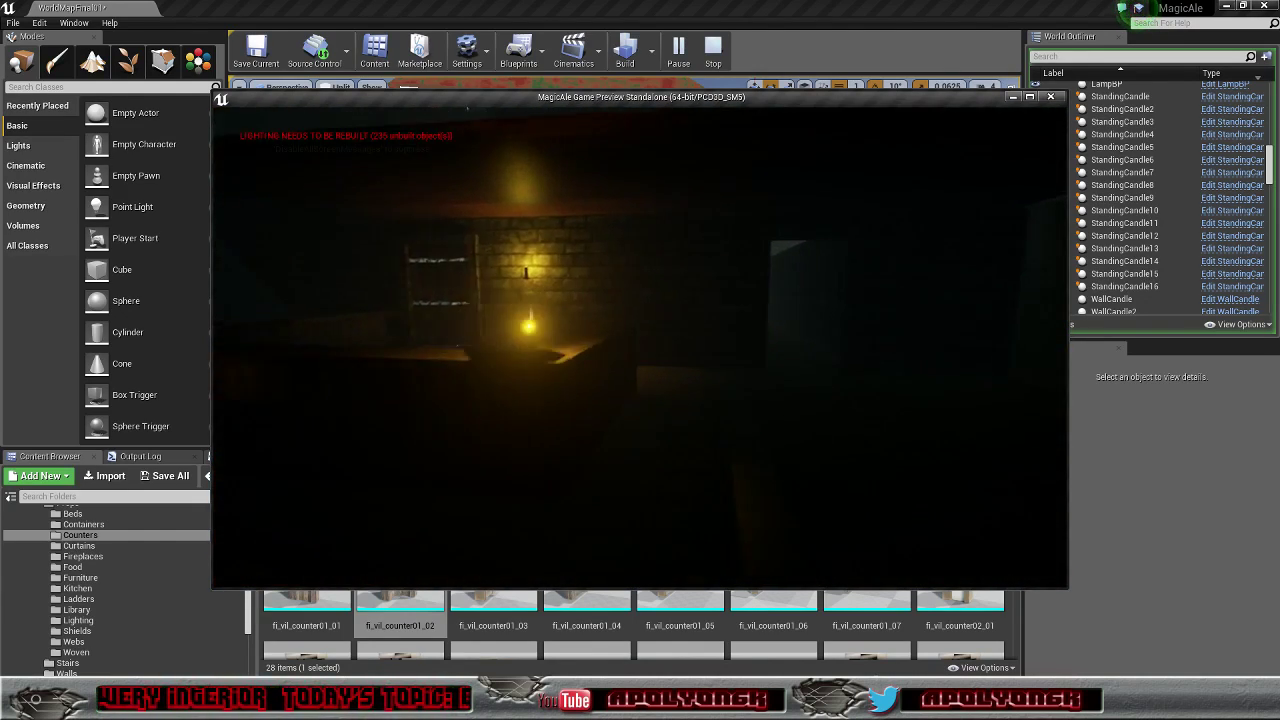
key(w)
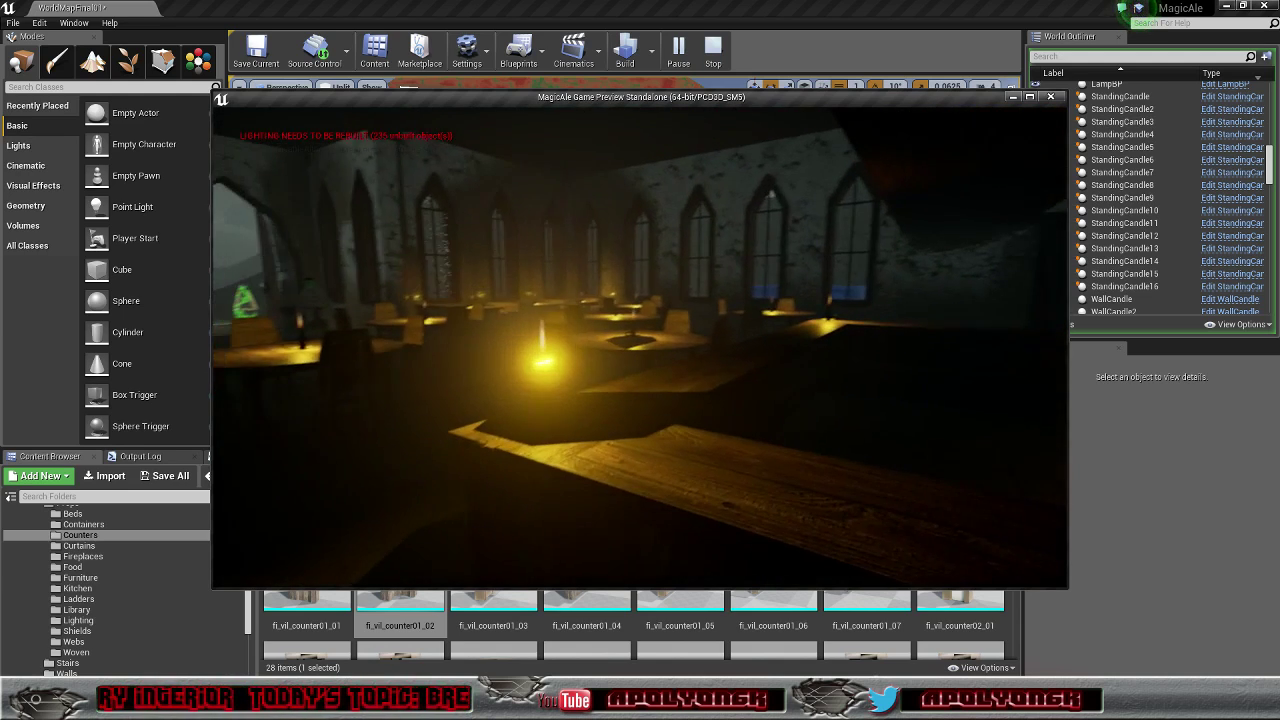
key(w)
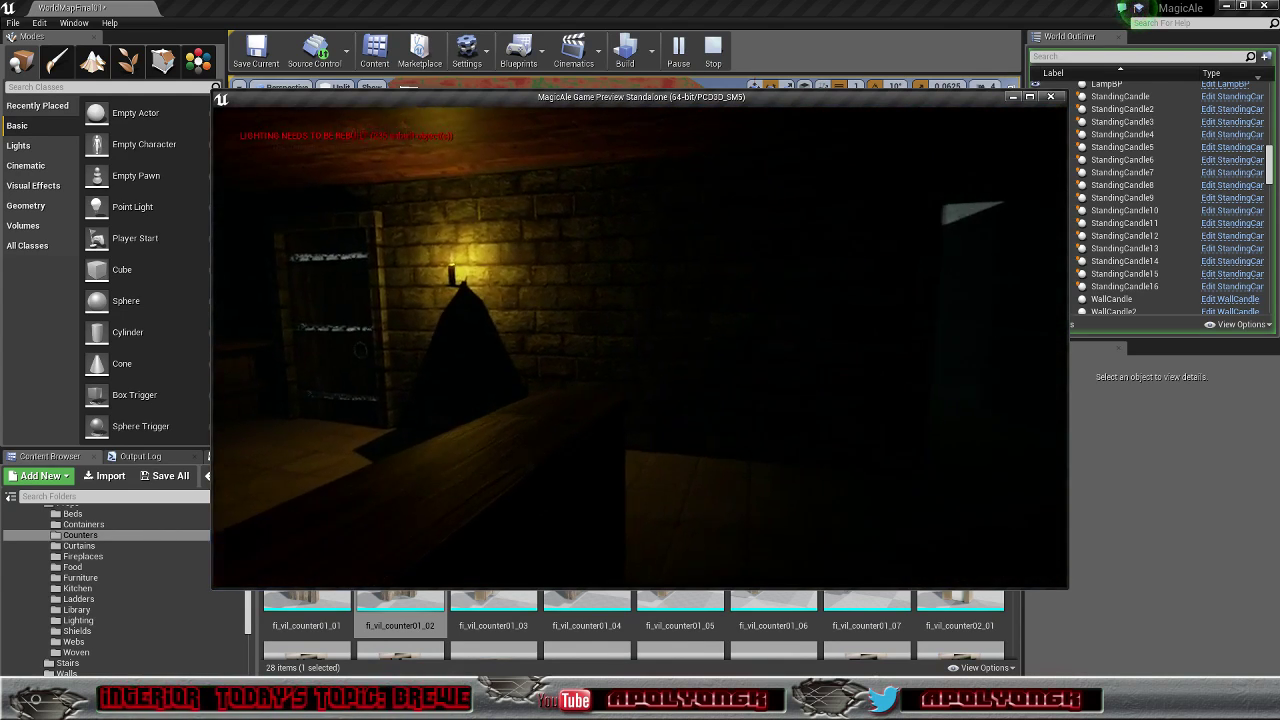
key(w)
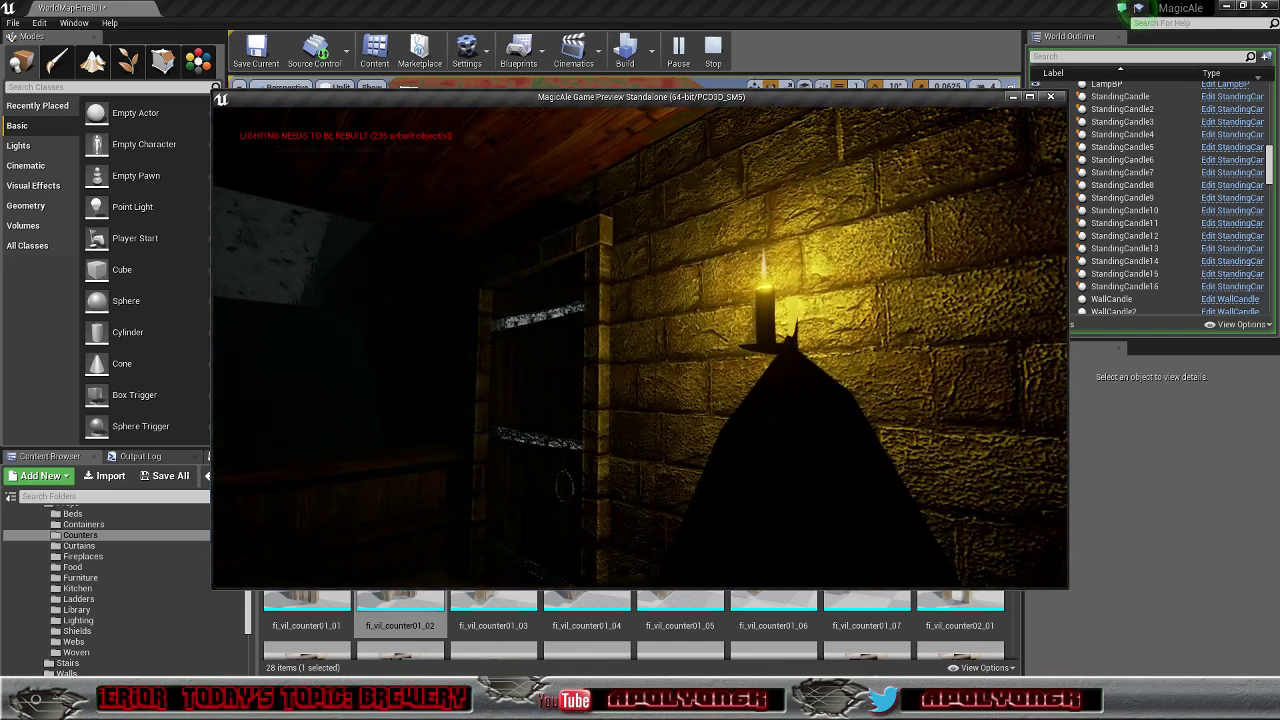
Step: Try to open the door behind the bar counter in the preview and dismiss its message
key(w)
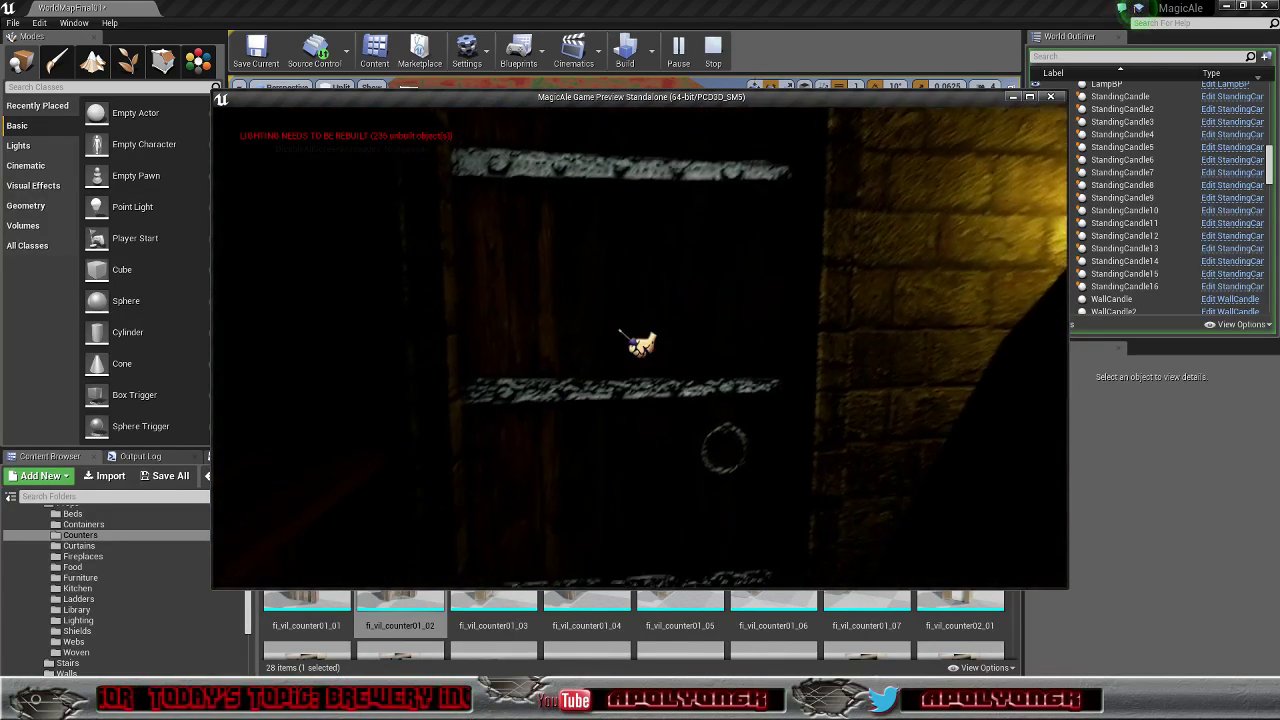
key(e)
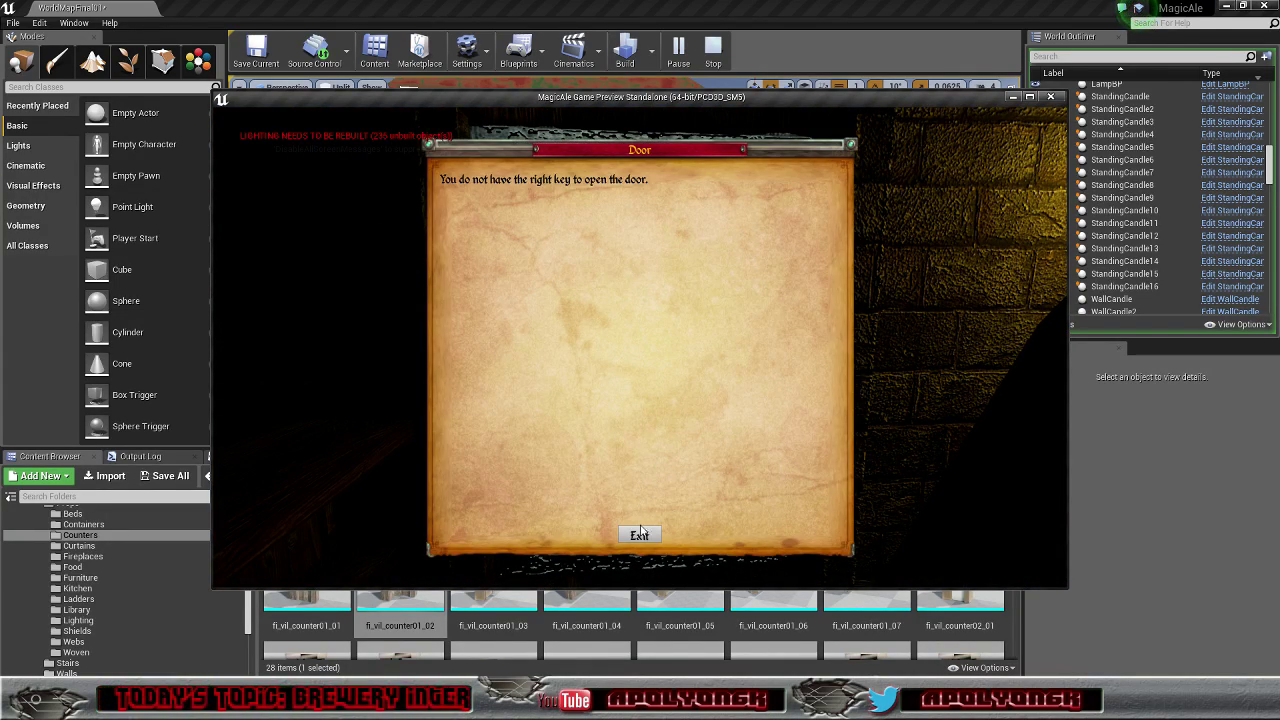
click(639, 538)
key(w)
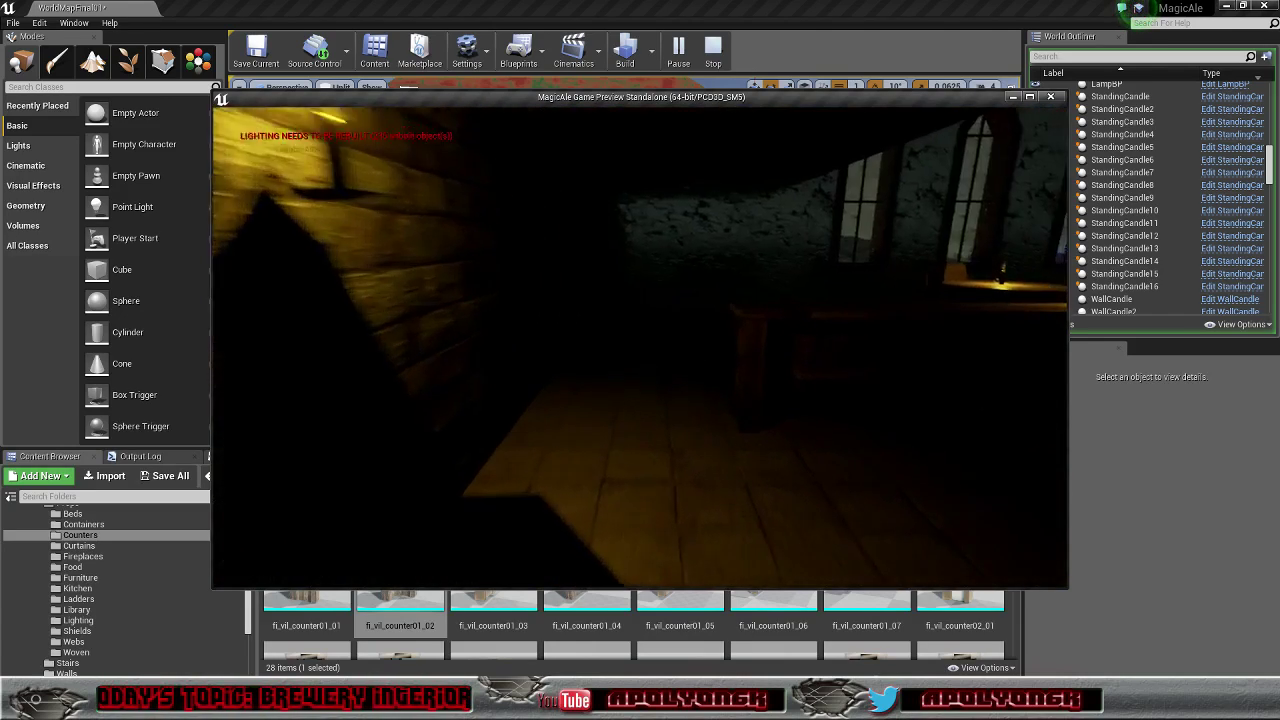
Step: Examine the lighting across the hall and on the dark upper floor, and end the preview
key(w)
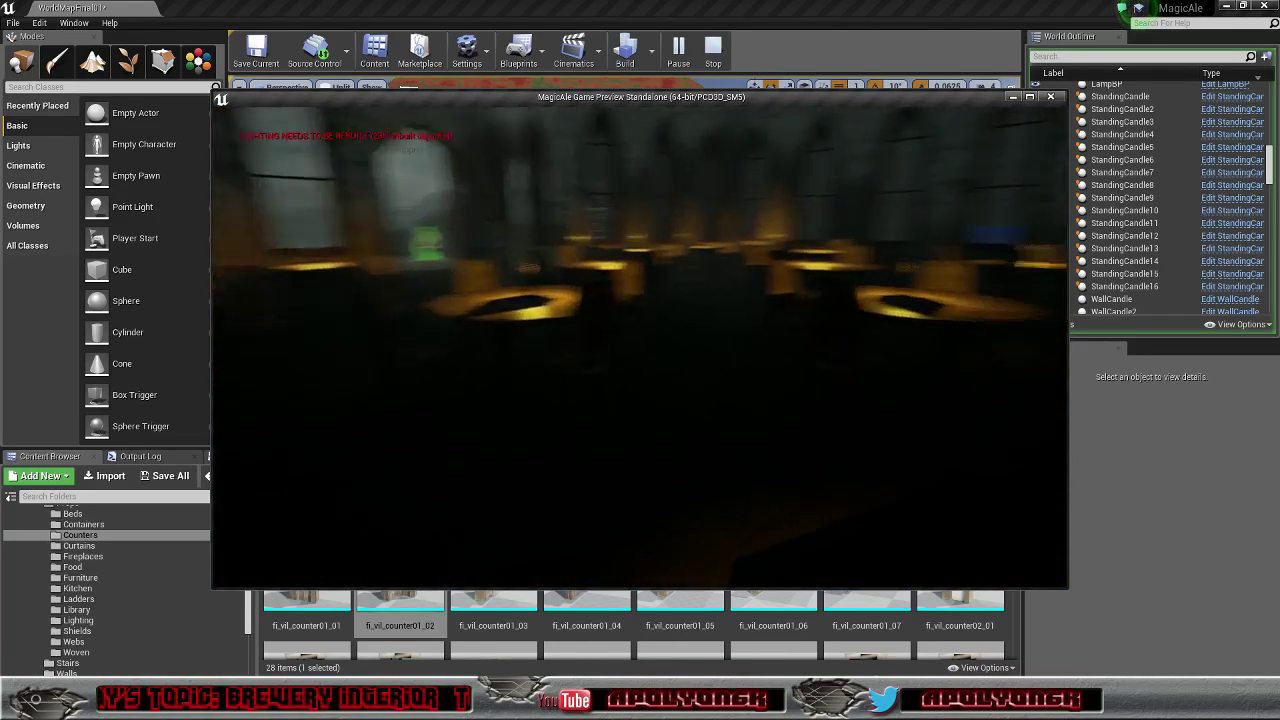
key(w)
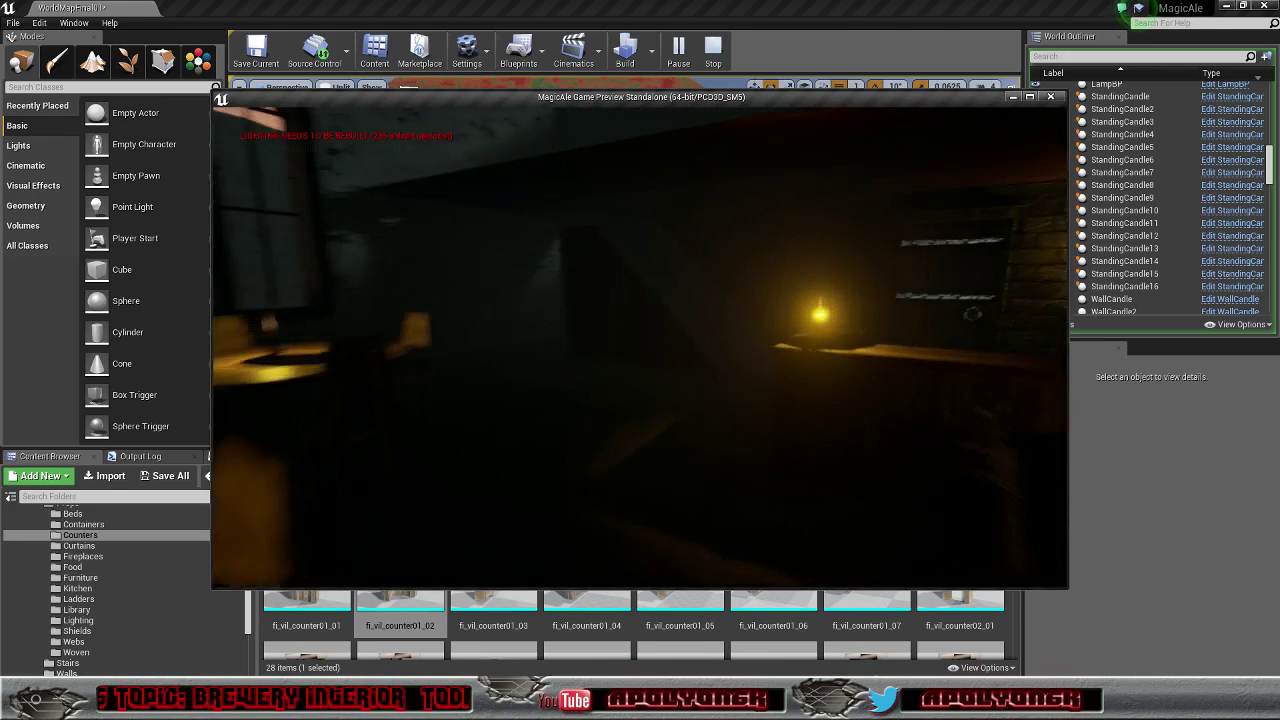
key(w)
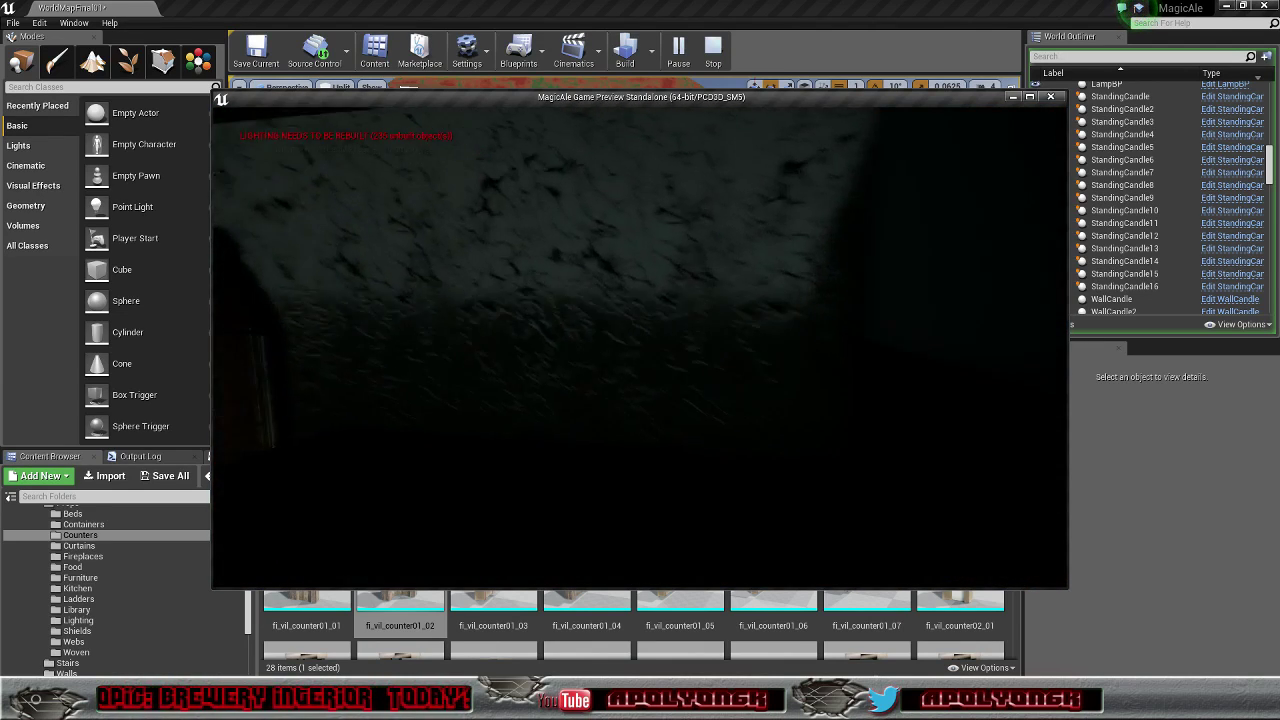
key(w)
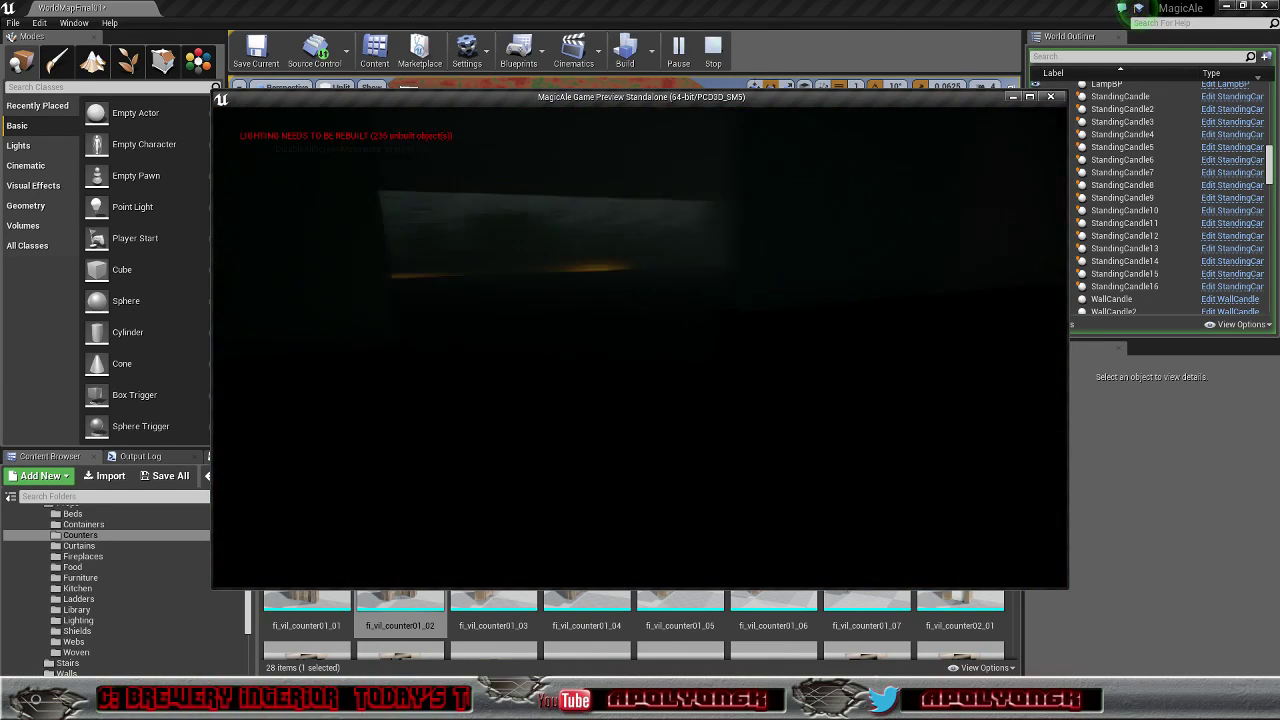
key(w)
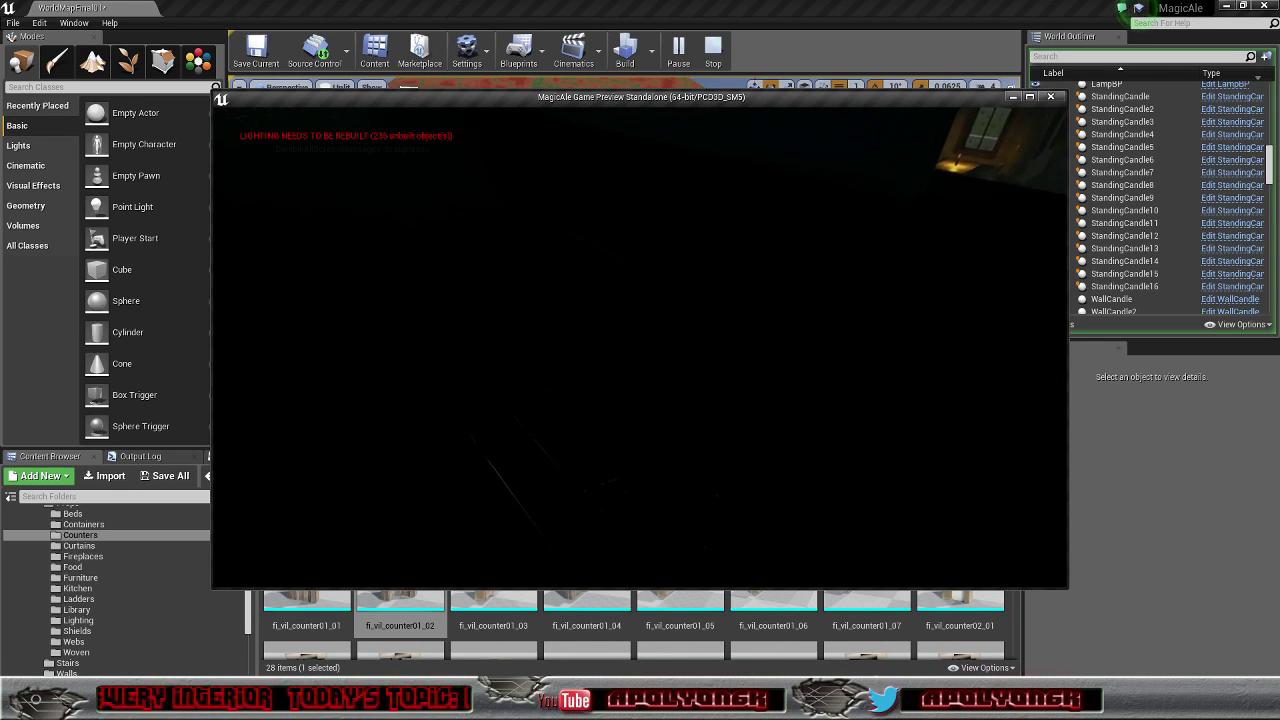
key(w)
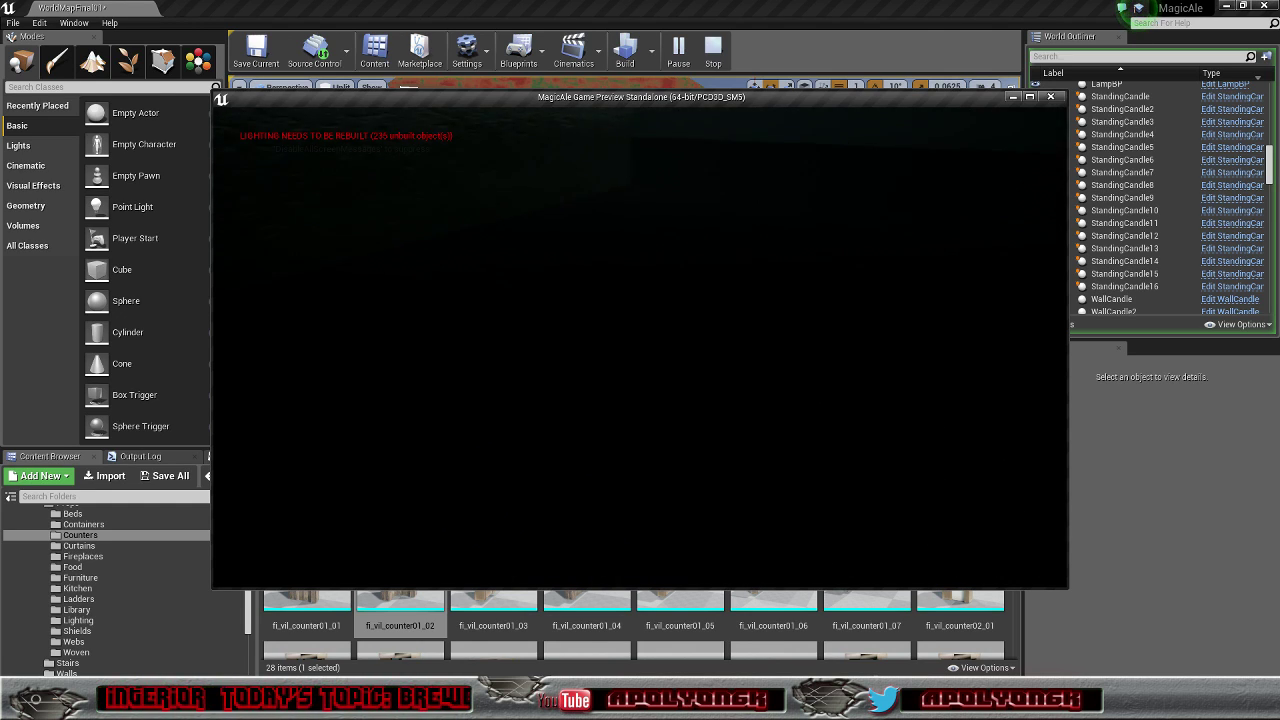
key(w)
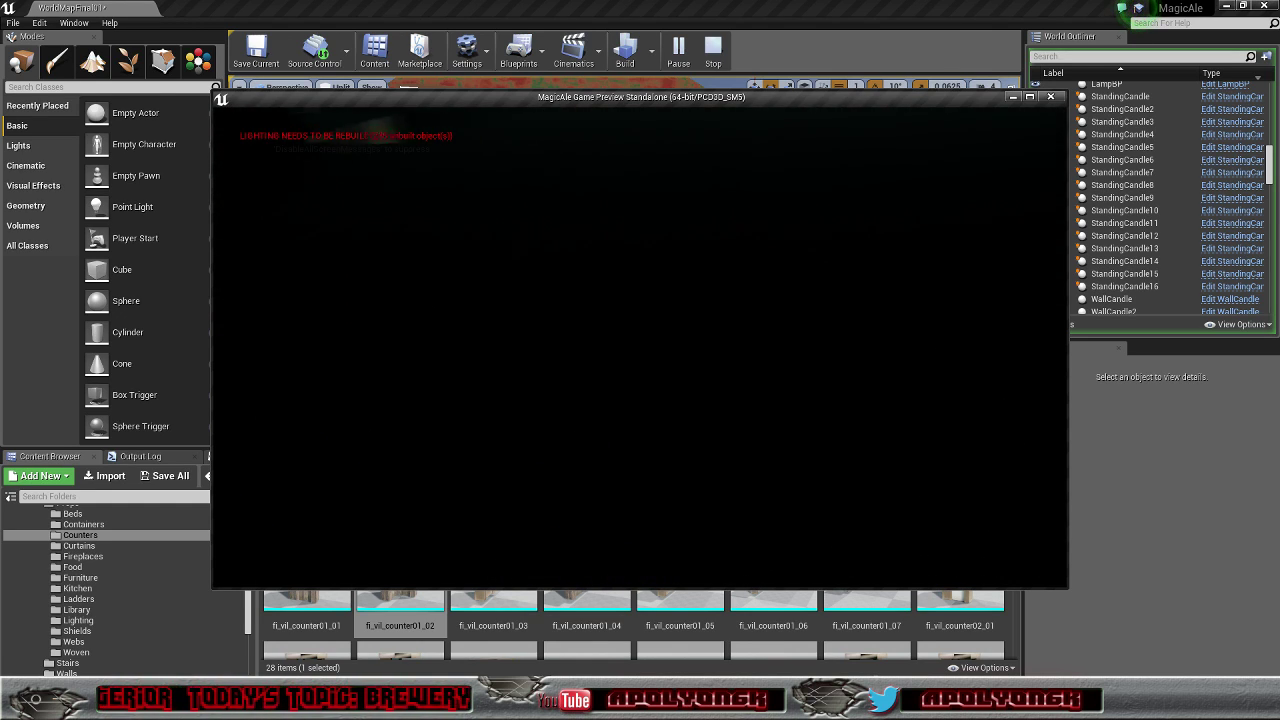
key(w)
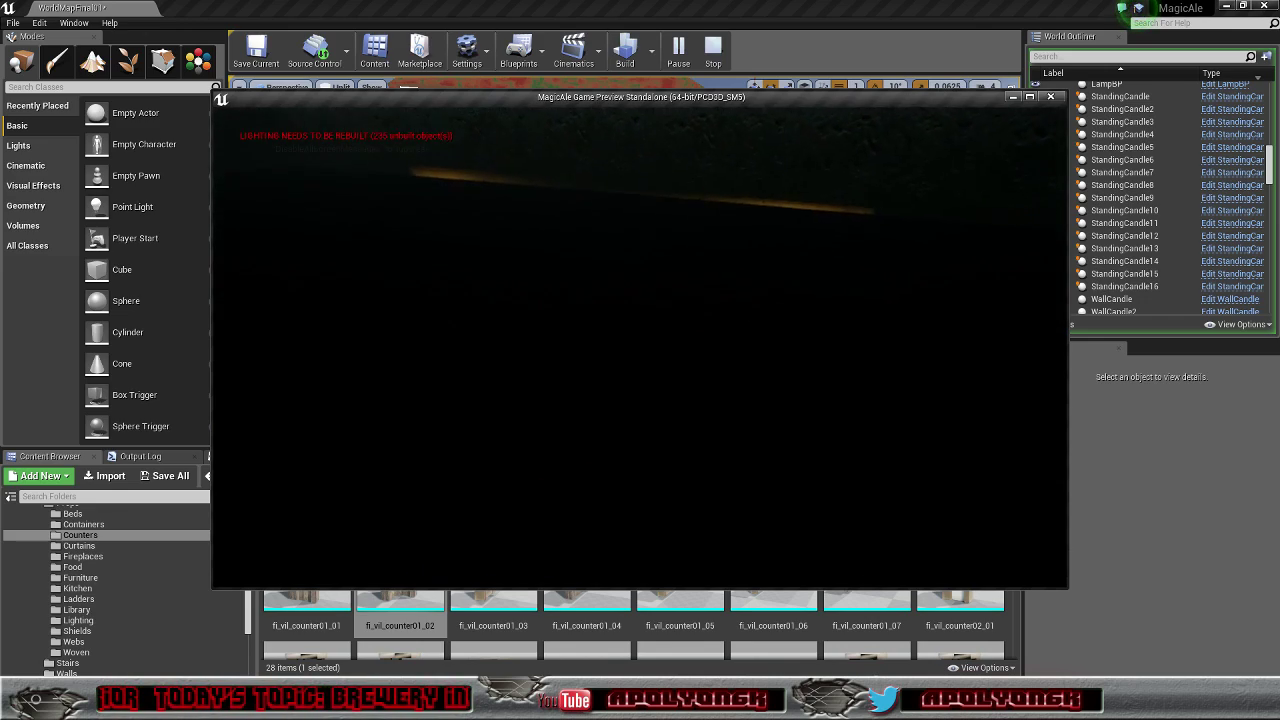
key(Escape)
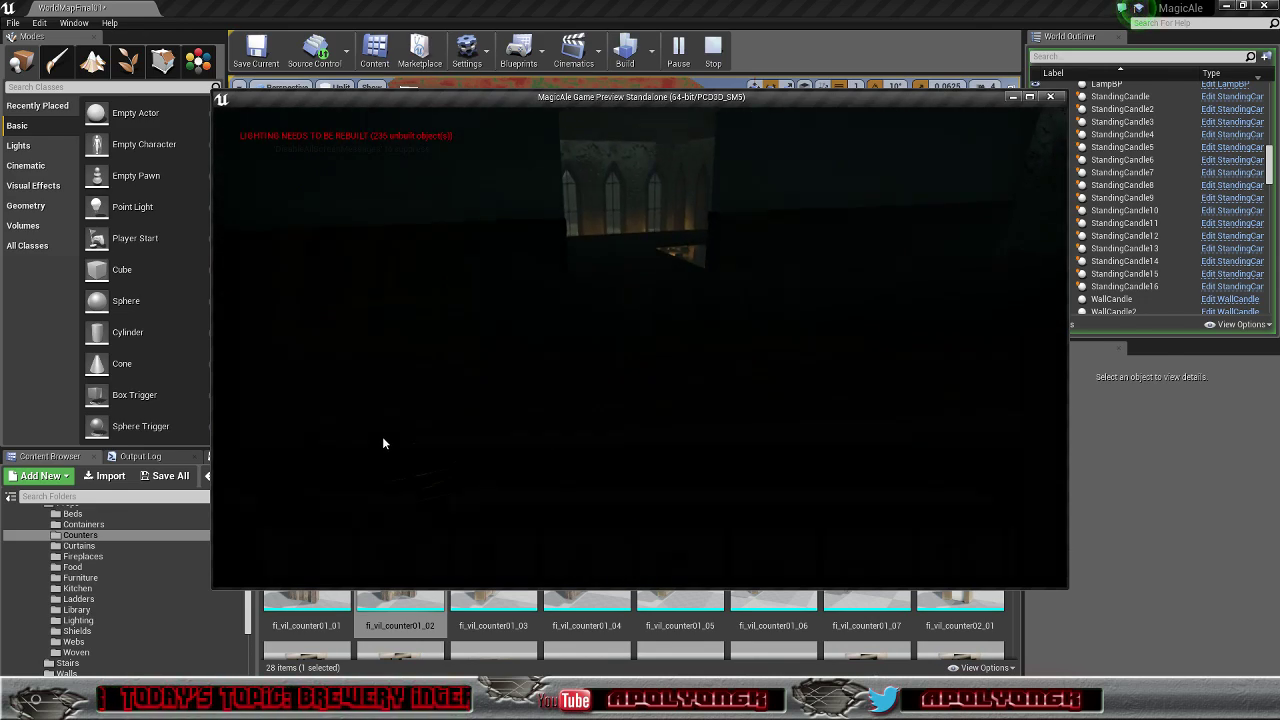
Step: Lower the ItemActor_BreweryKey pickup from the upper floor to Z 12026 behind the bar counter
right_drag(468, 392, 469, 352)
key(w)
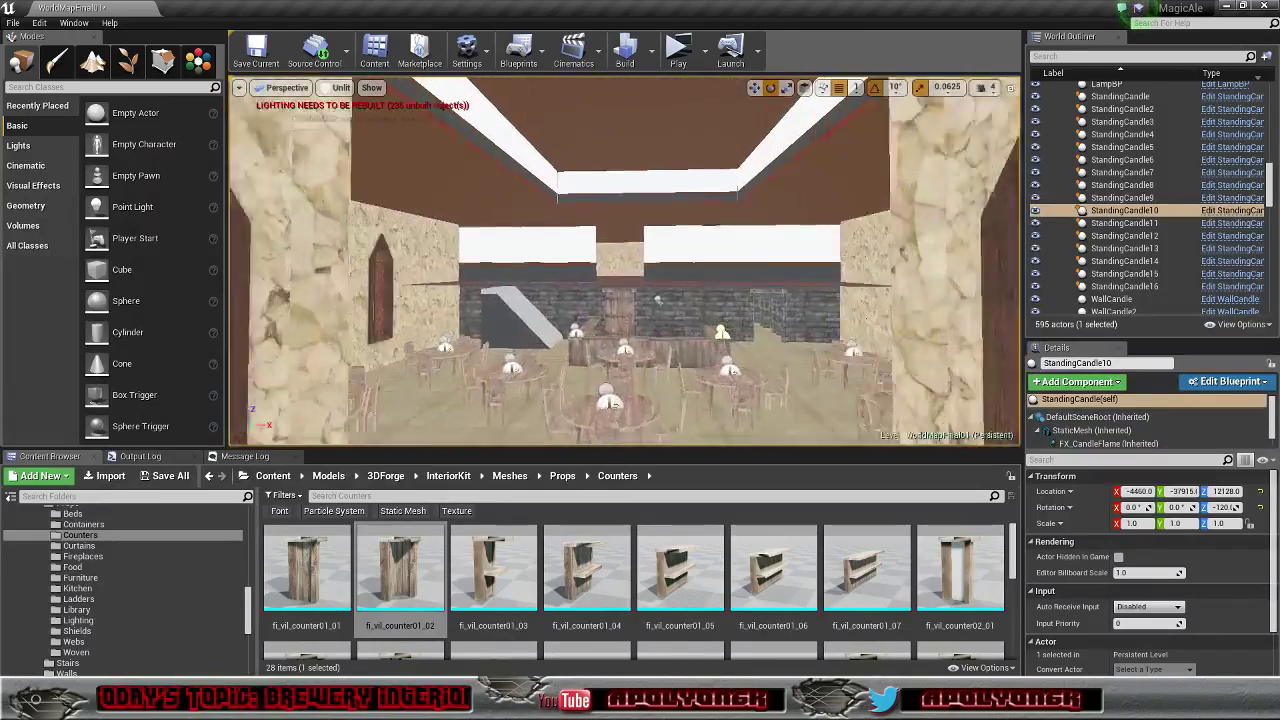
key(w)
right_drag(625, 260, 705, 315)
right_drag(577, 338, 577, 349)
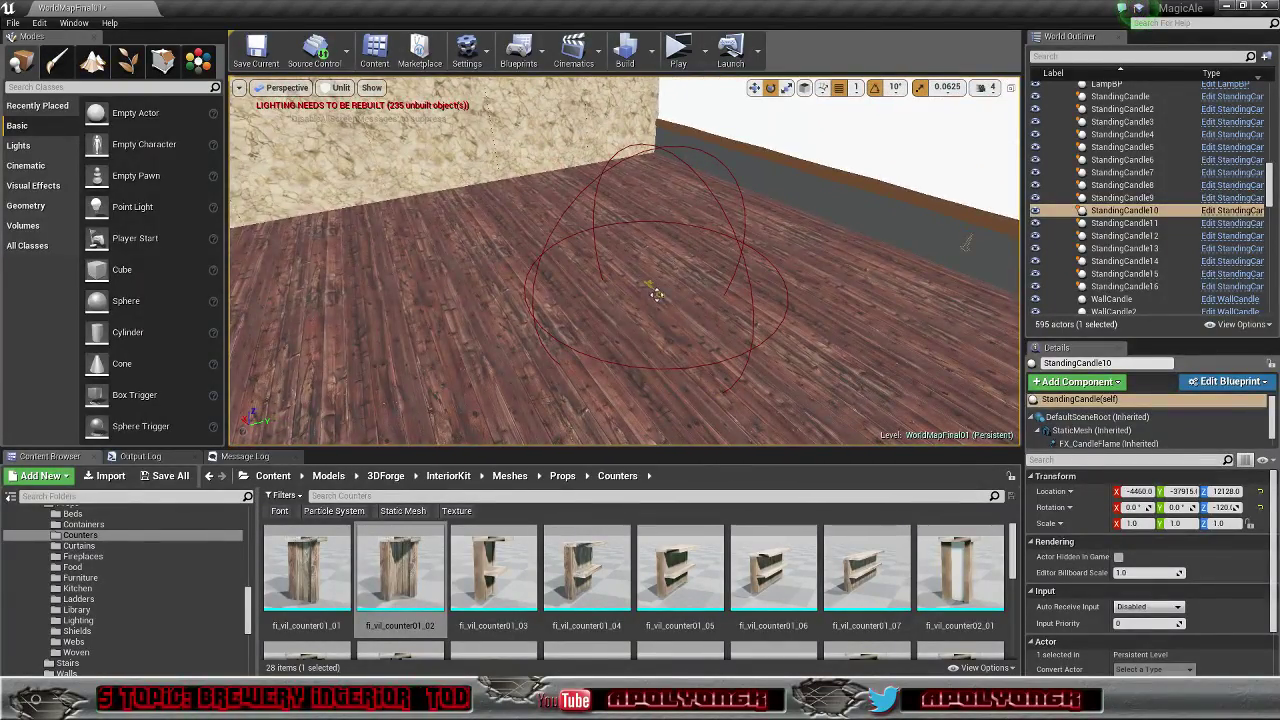
click(659, 290)
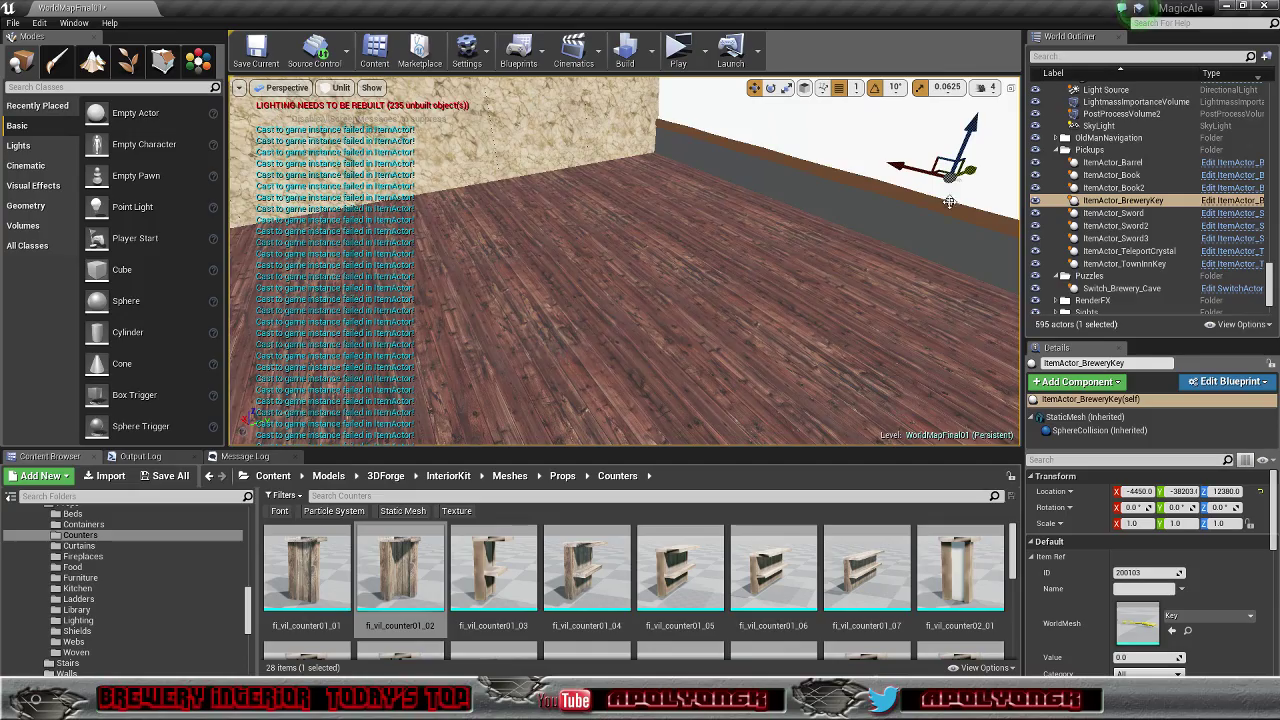
key(s)
right_drag(950, 203, 1065, 250)
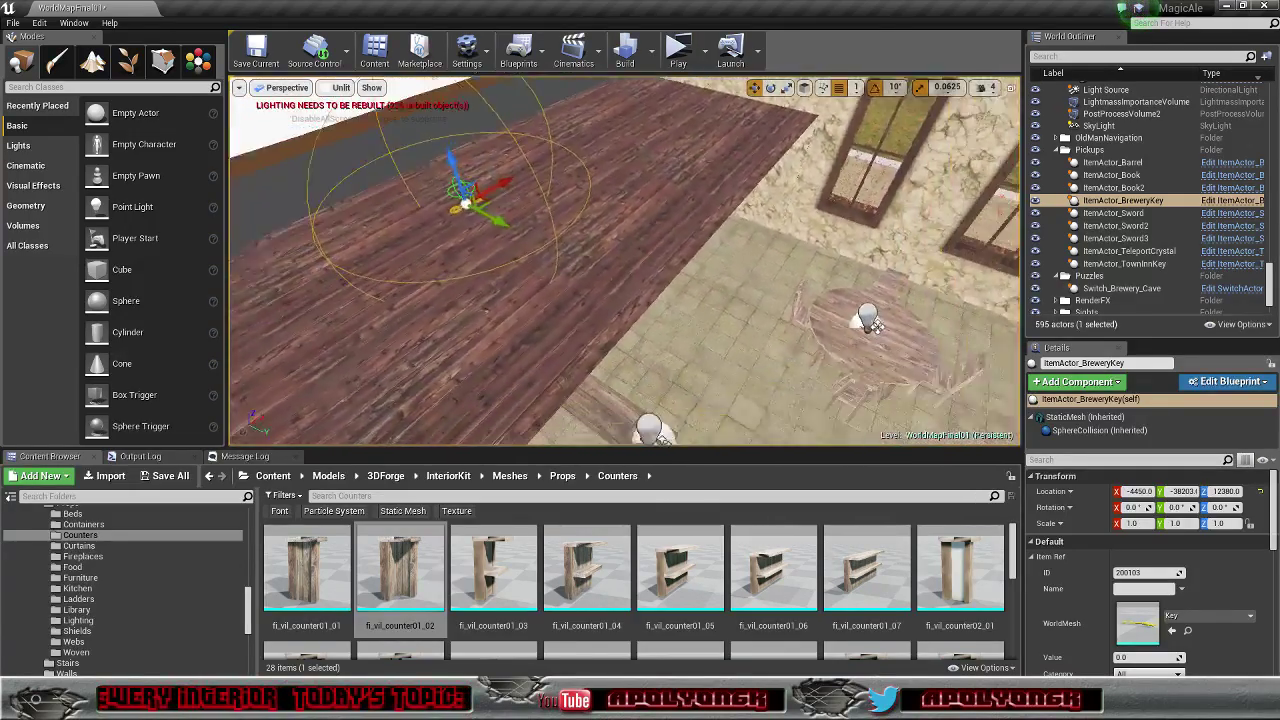
right_drag(872, 323, 855, 187)
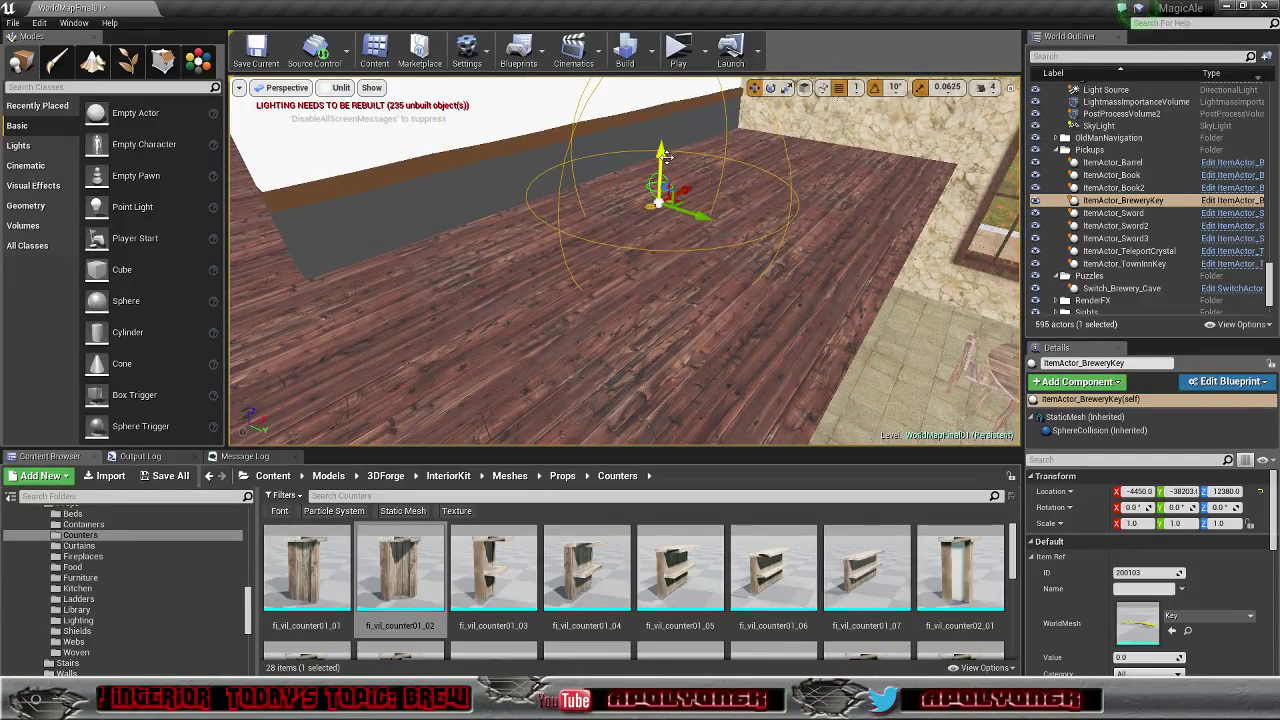
drag(665, 157, 689, 279)
right_drag(650, 300, 580, 335)
right_drag(953, 100, 645, 355)
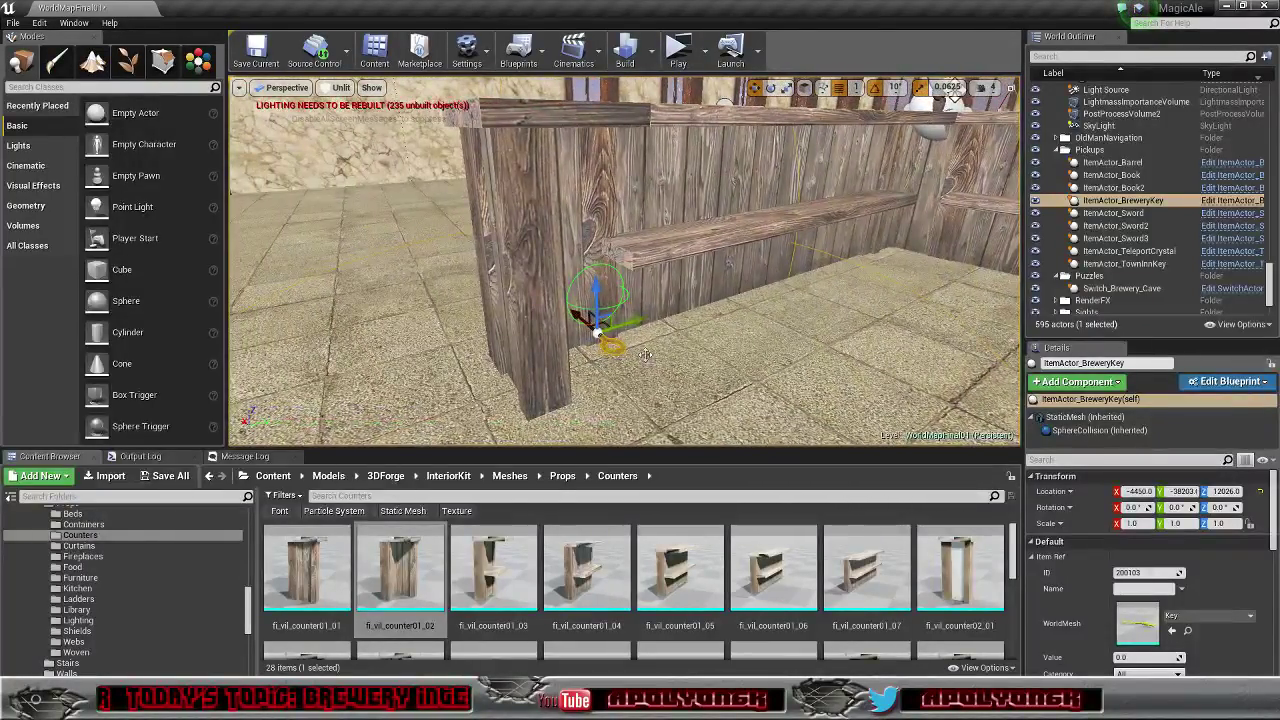
Step: Place the brewery key on the counter's inner shelf at X -4466, Y -38132, Z 12077, rotated -90° about Z
drag(634, 322, 714, 297)
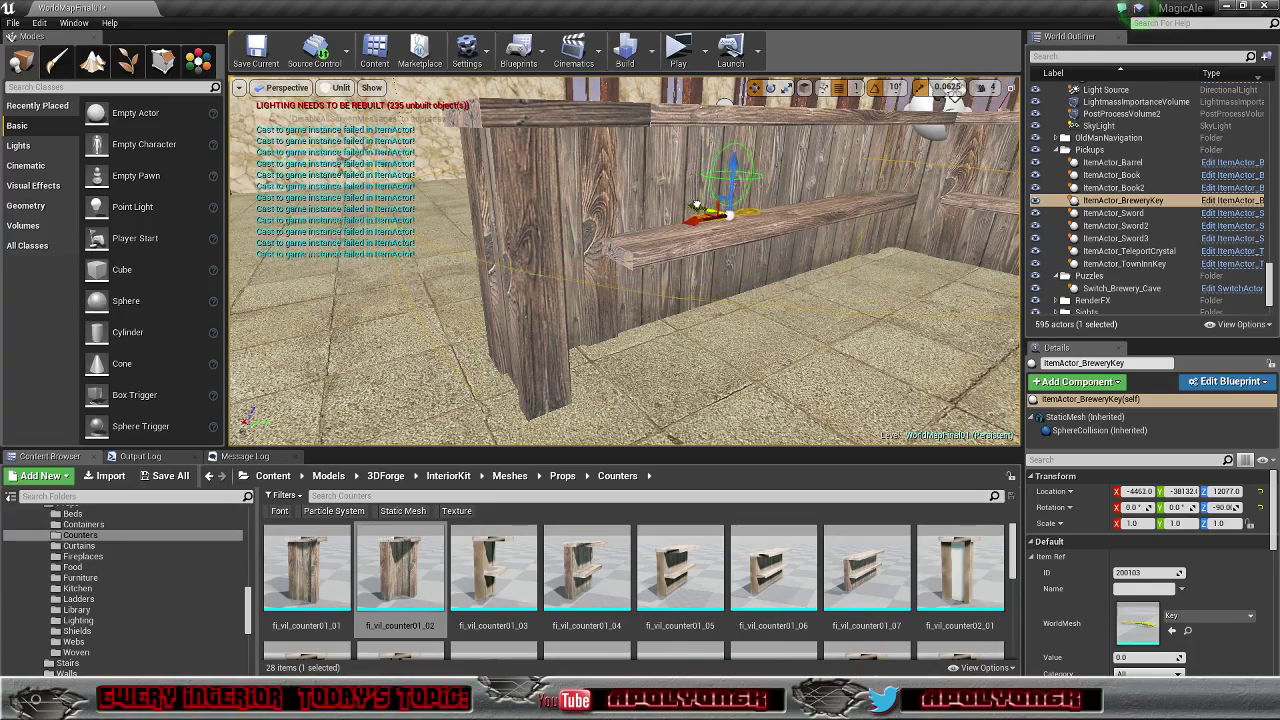
right_drag(709, 206, 455, 196)
right_drag(640, 222, 624, 226)
right_drag(806, 223, 806, 223)
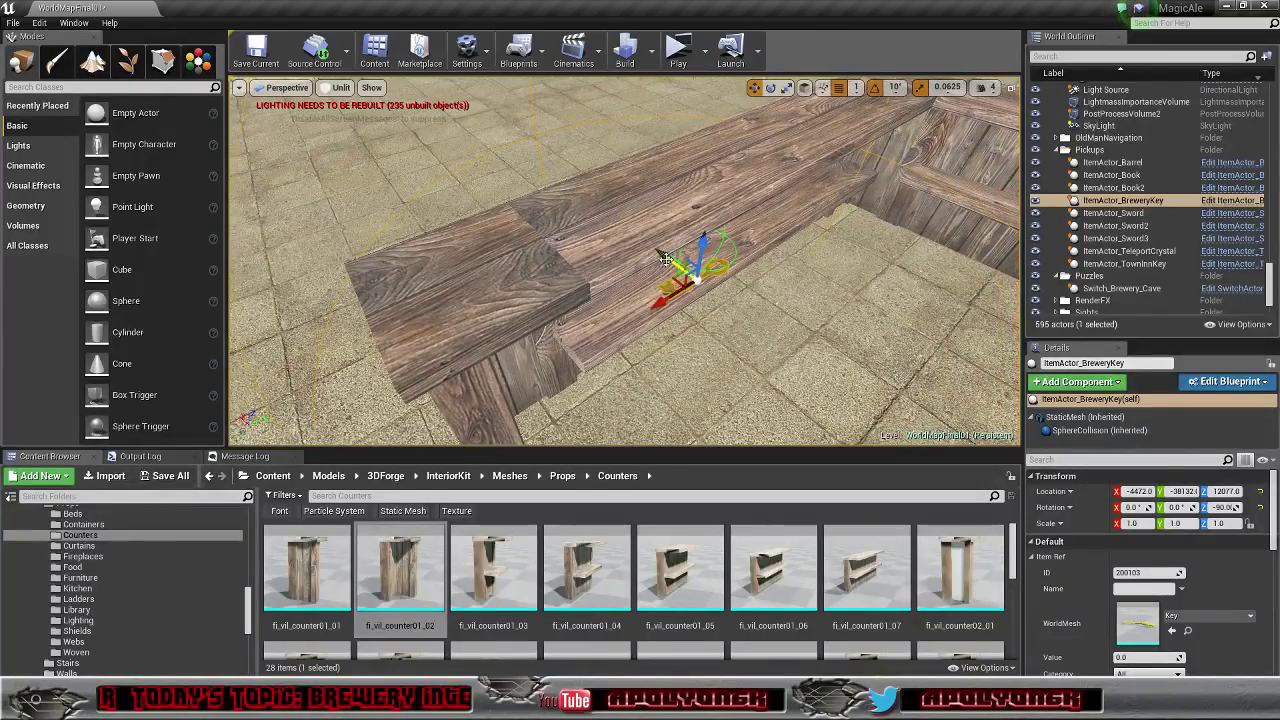
right_drag(662, 251, 712, 208)
right_drag(759, 282, 757, 284)
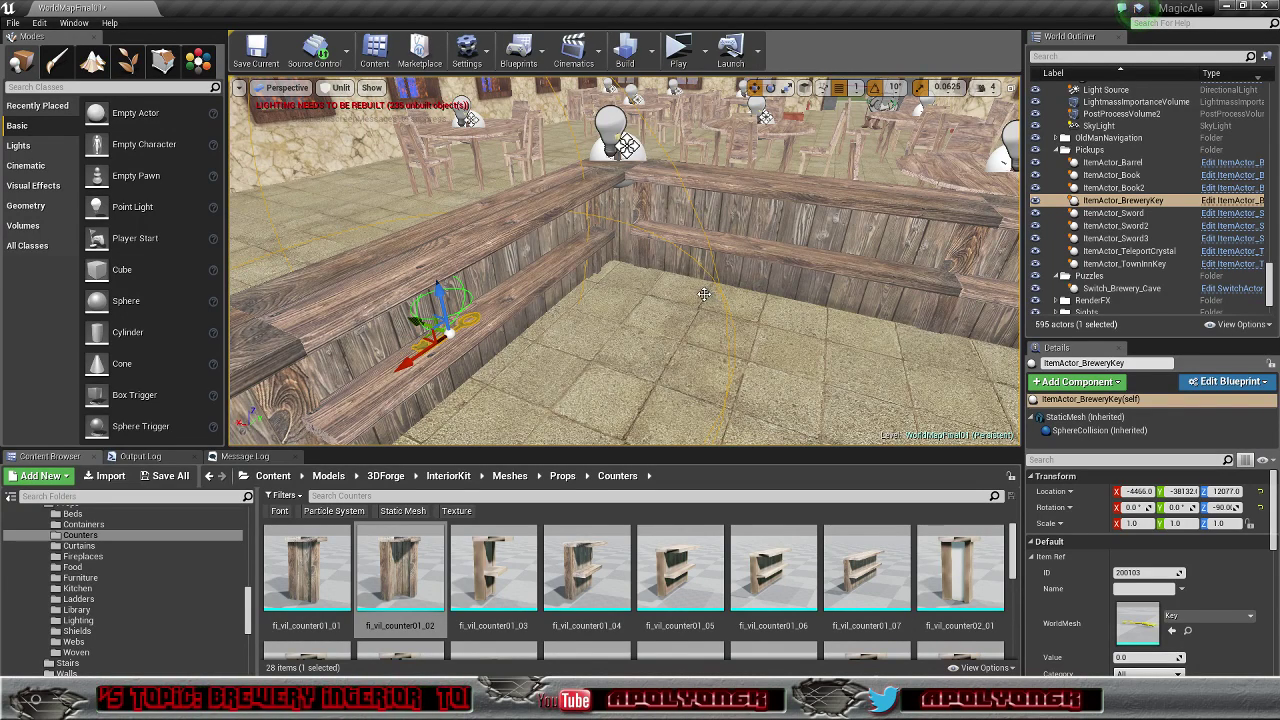
Step: Switch the viewport to Lit view mode and shift the brewery key along the shelf to Y -38172
click(336, 88)
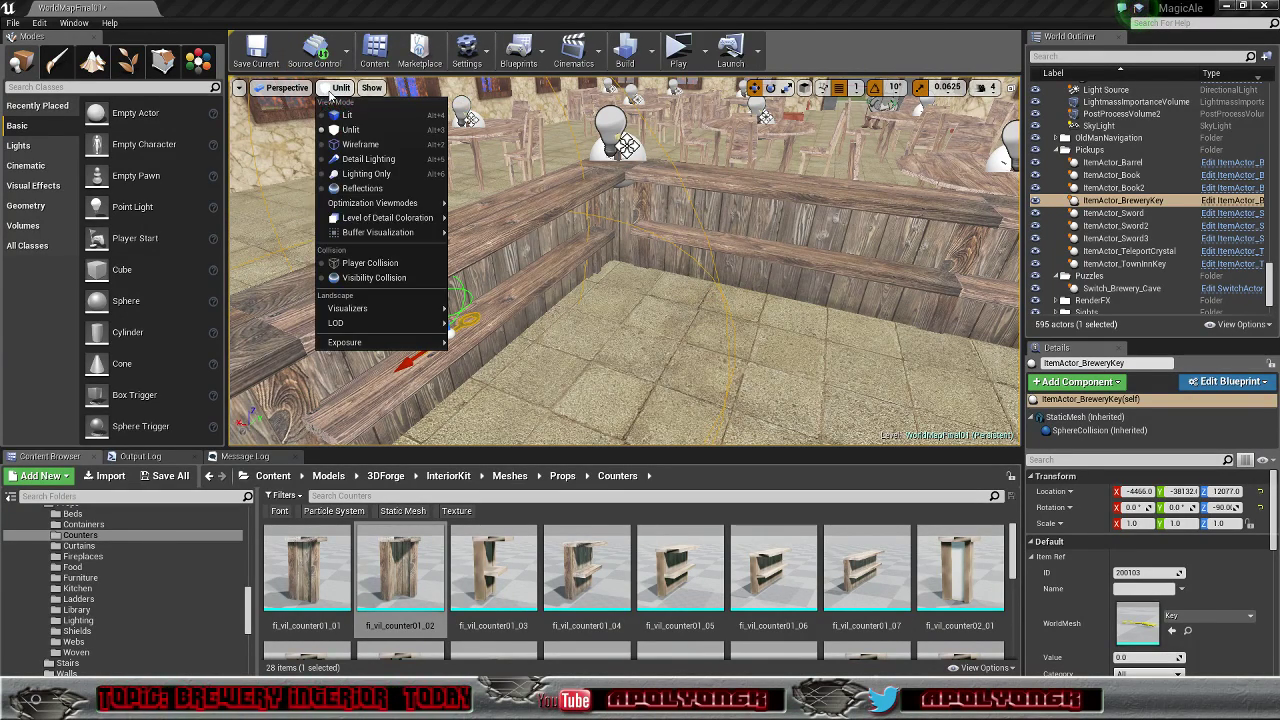
click(340, 115)
mouse_move(625, 262)
right_down()
mouse_move(565, 232)
mouse_move(613, 277)
right_up()
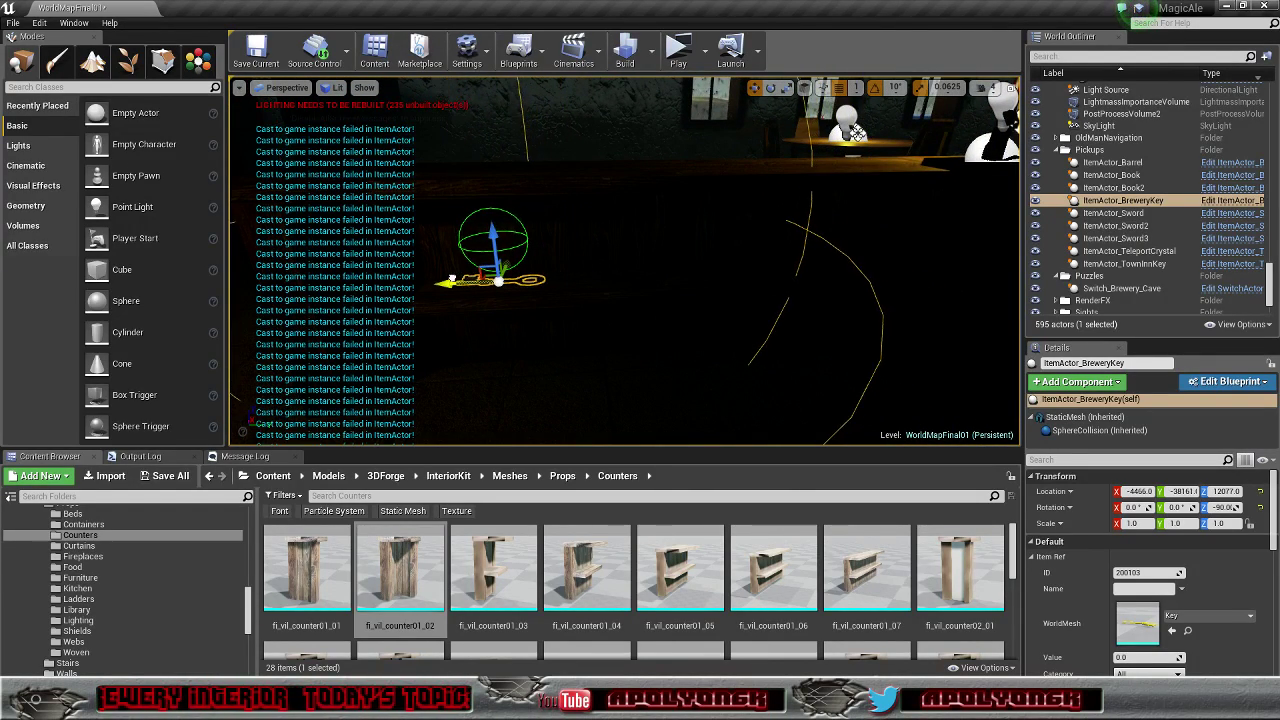
key(f)
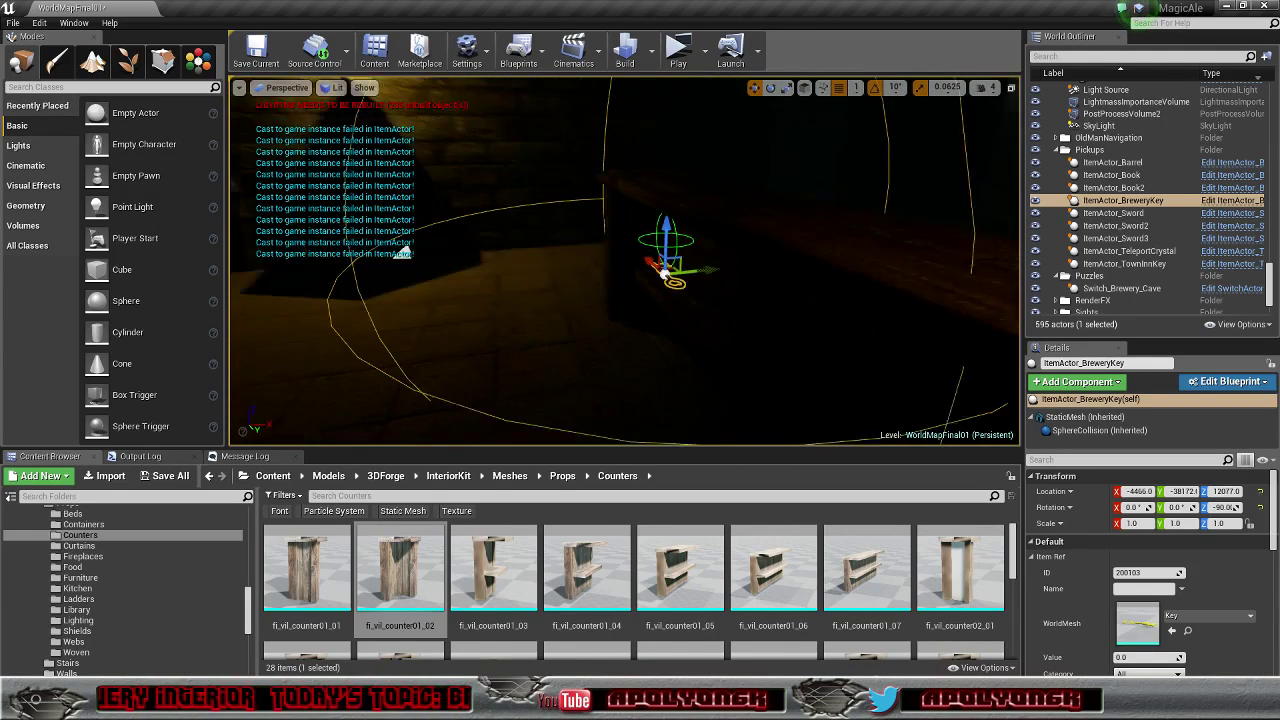
Step: Preview the game from outside the brewery, walk through the hall to inspect the key's spot behind the counter, and end the preview
right_drag(625, 262, 509, 302)
key(w)
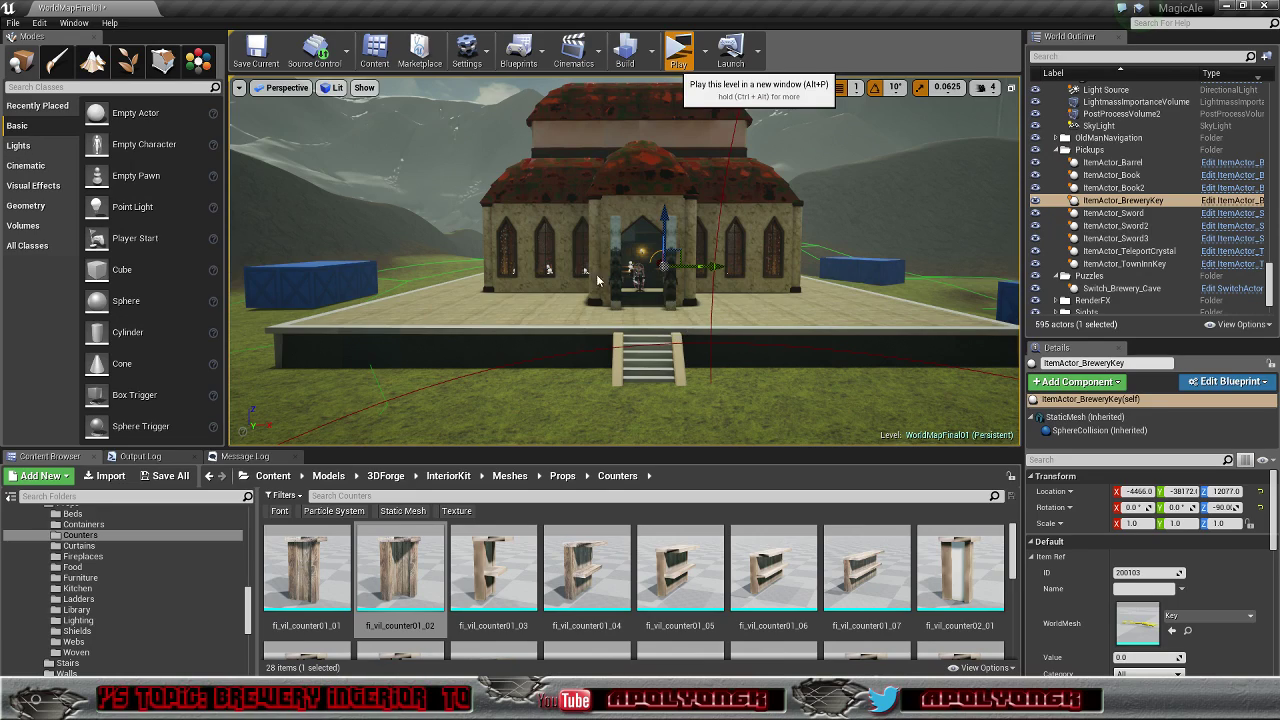
key(alt+p)
key(w)
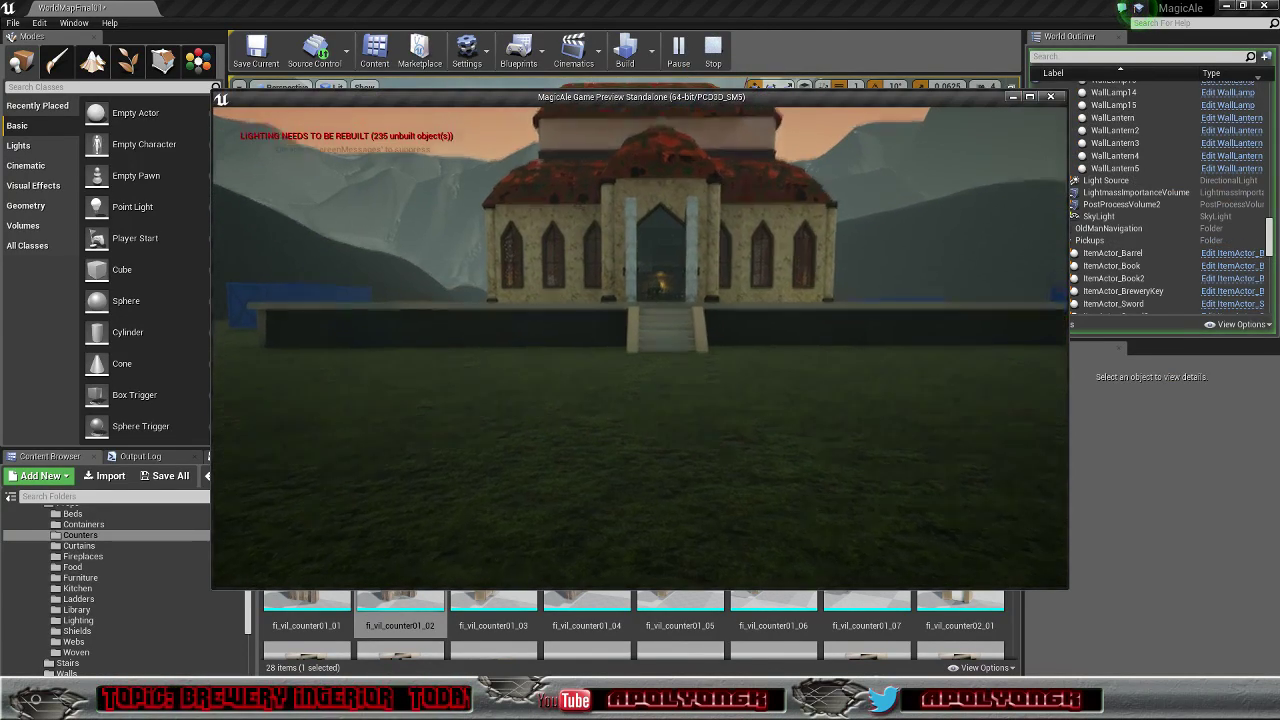
key(w)
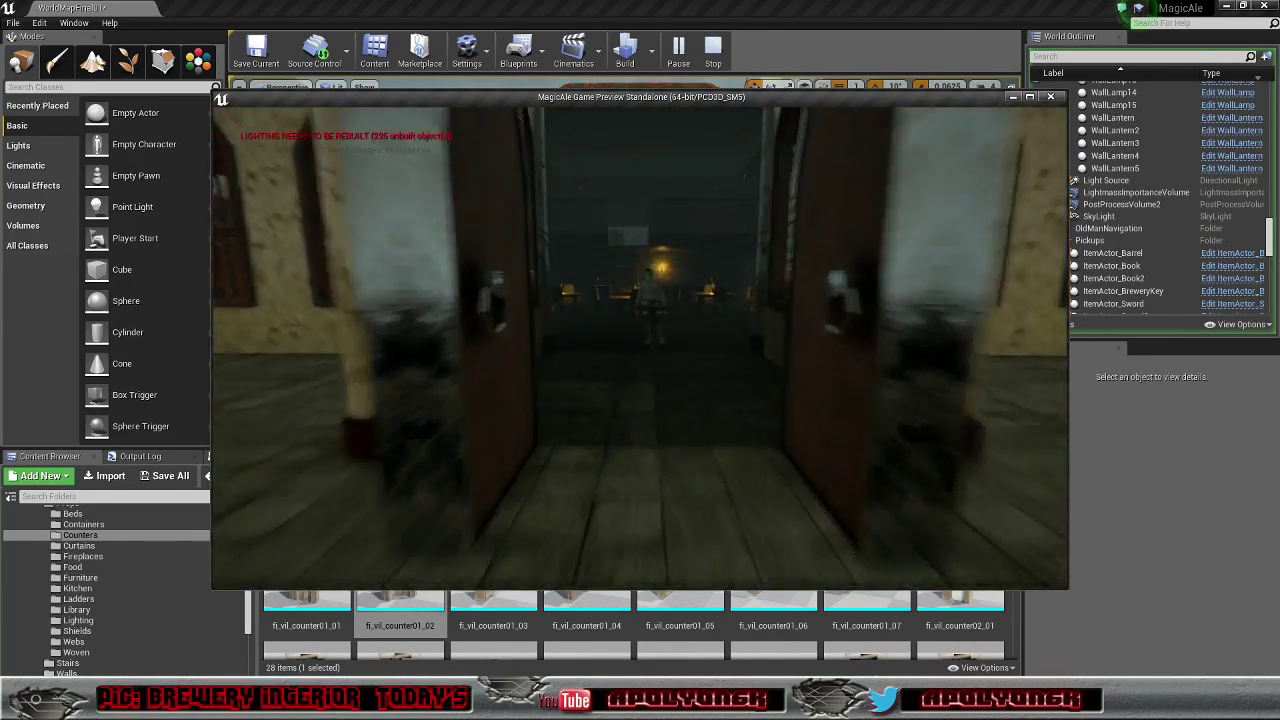
key(w)
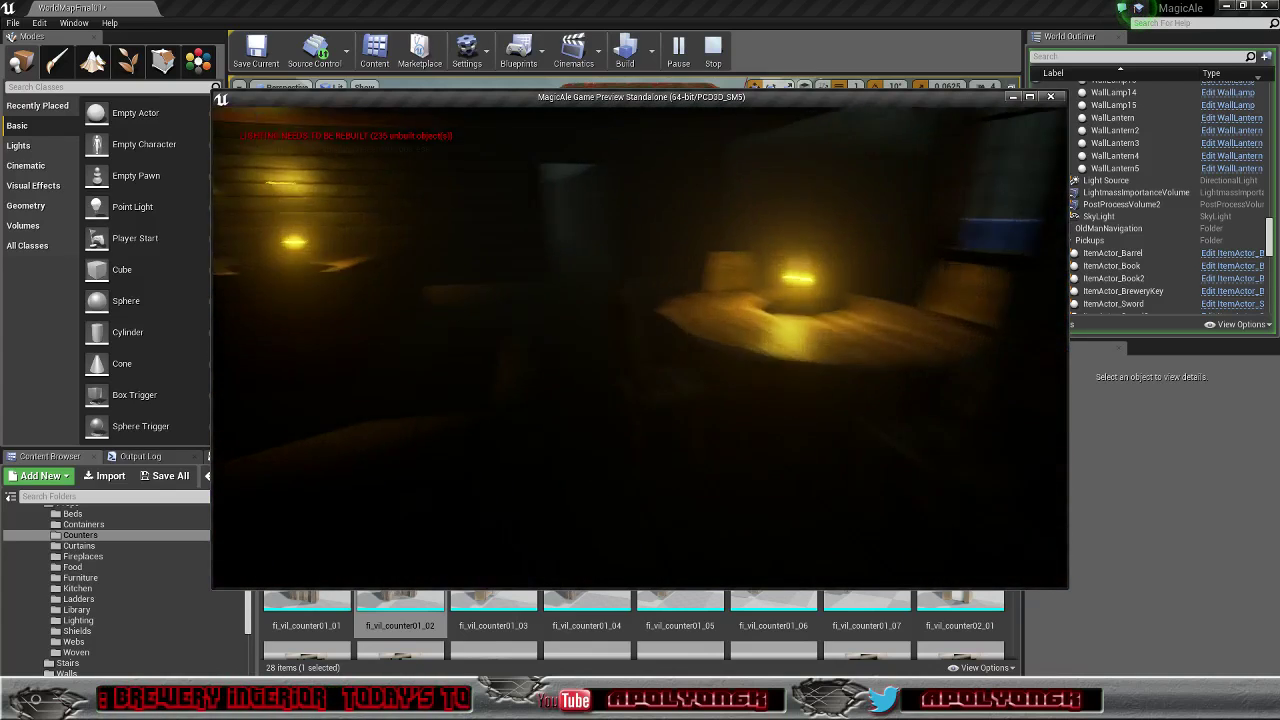
key(w)
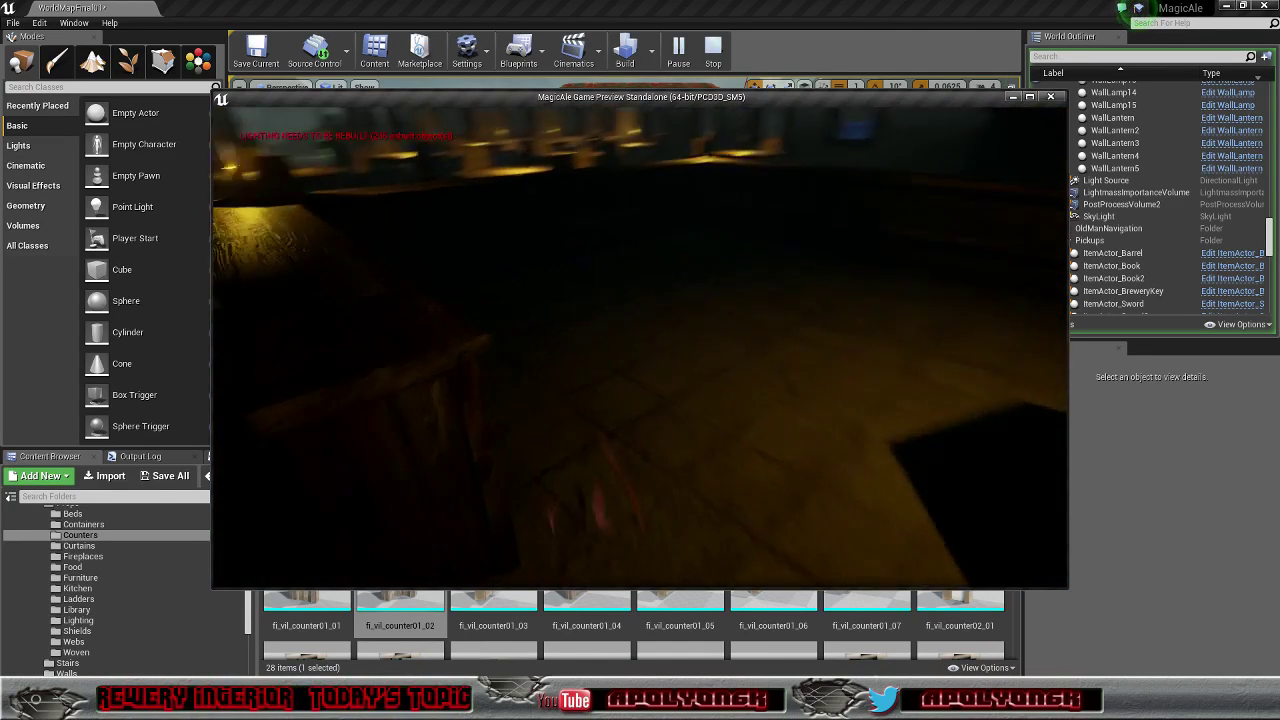
key(w)
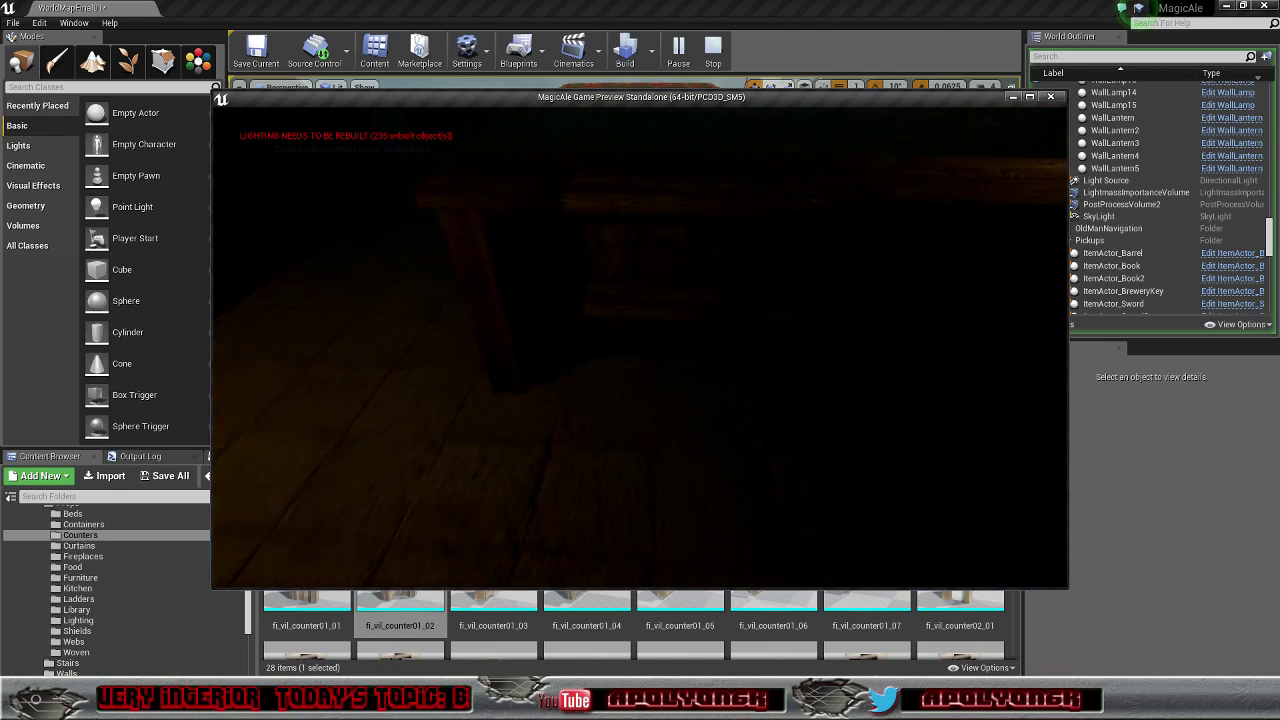
key(w)
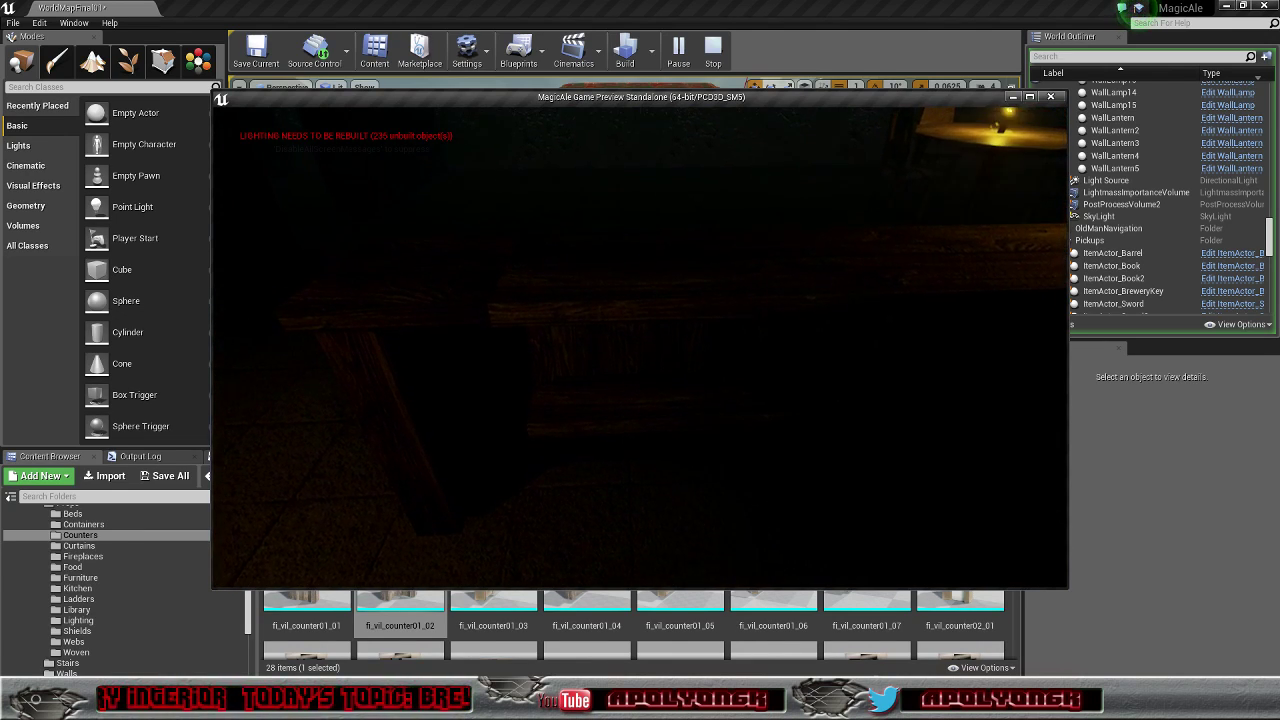
key(Escape)
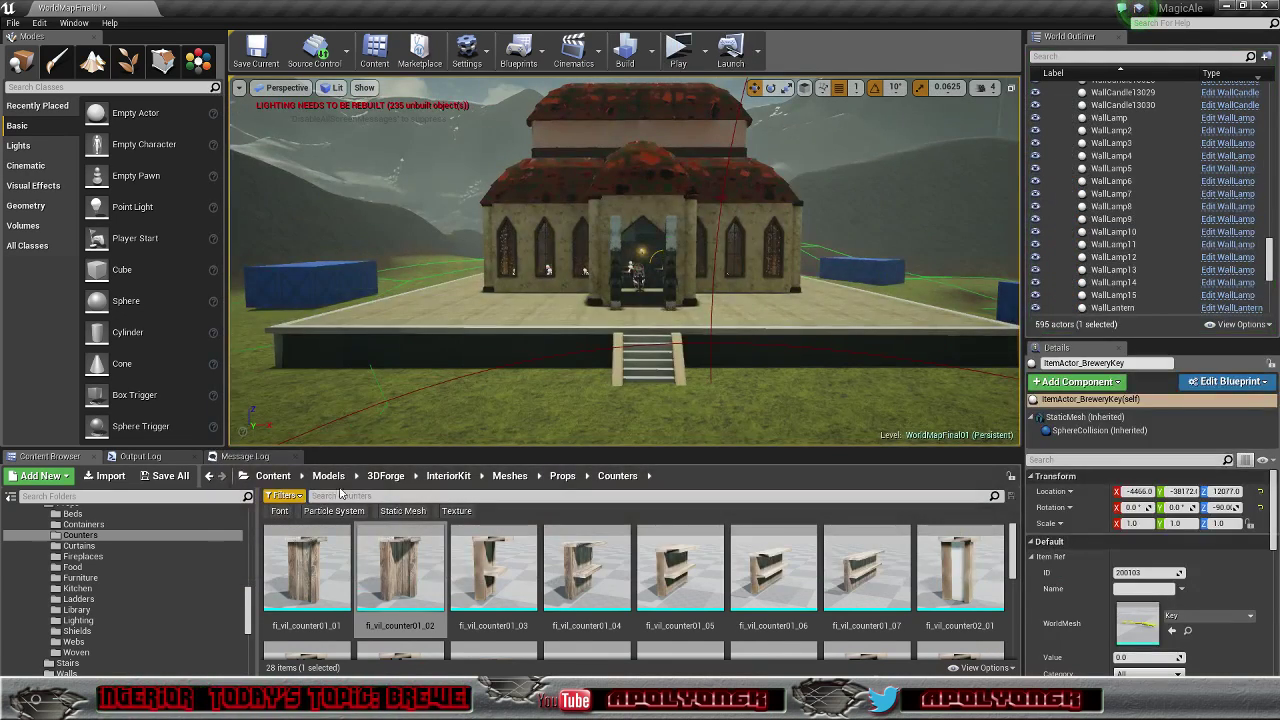
Step: Focus the view on the brewery key, restart the preview there, and take the key to the closed door beside the counter
key(f)
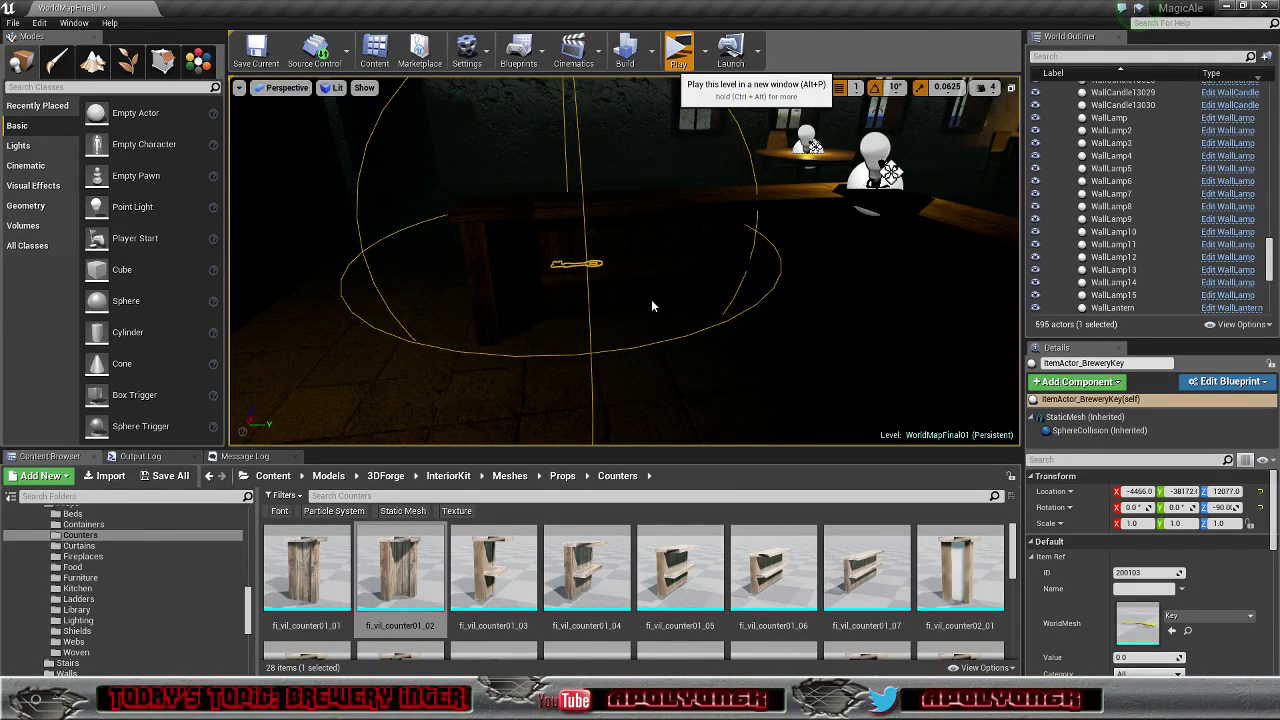
key(alt+p)
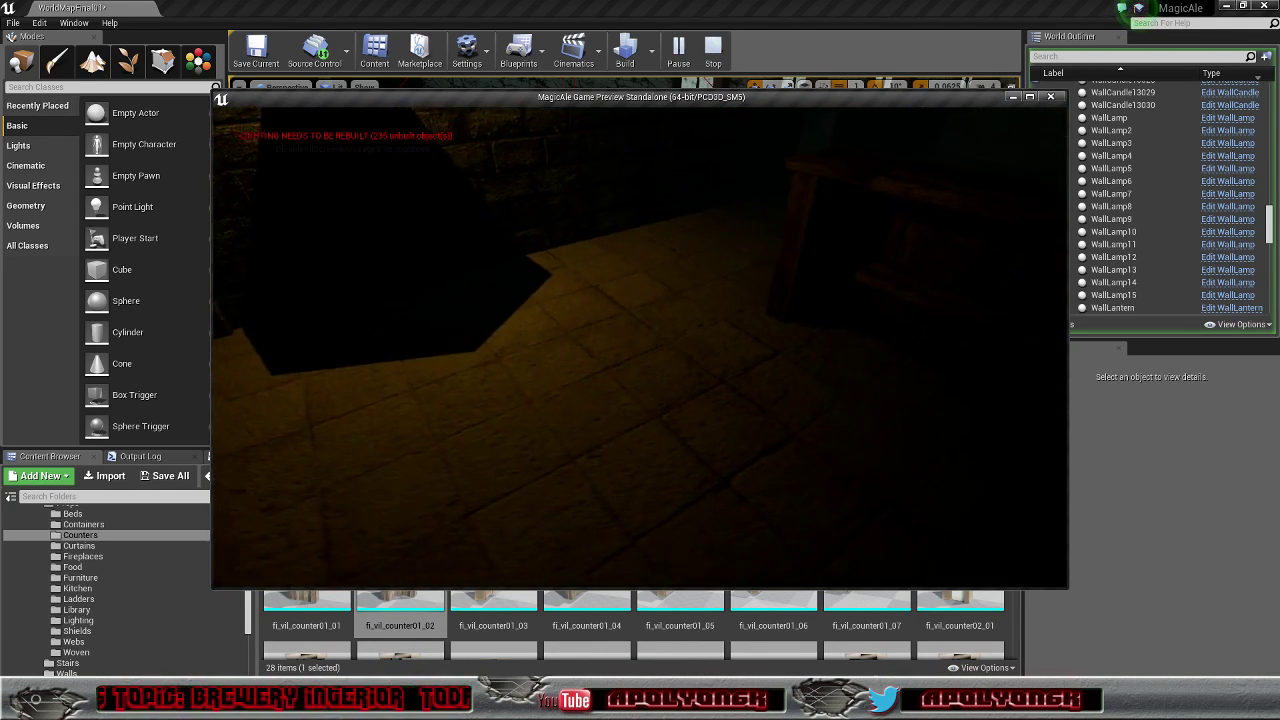
key(w)
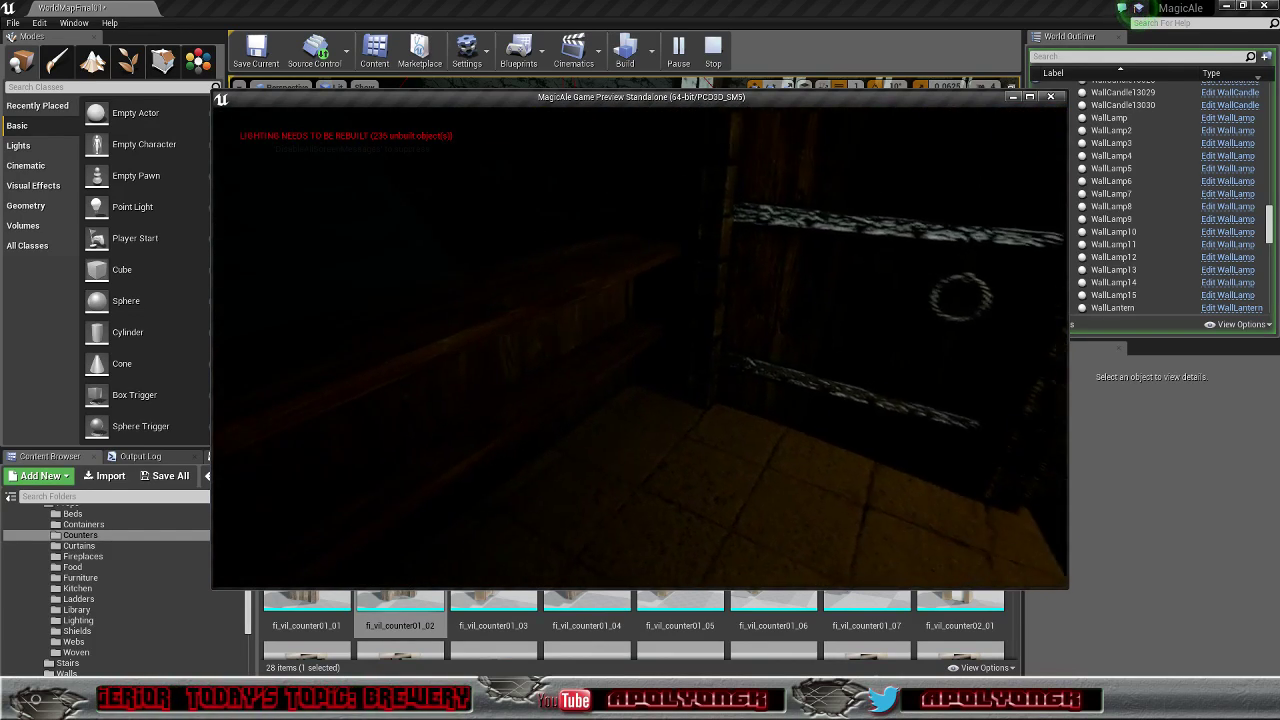
key(w)
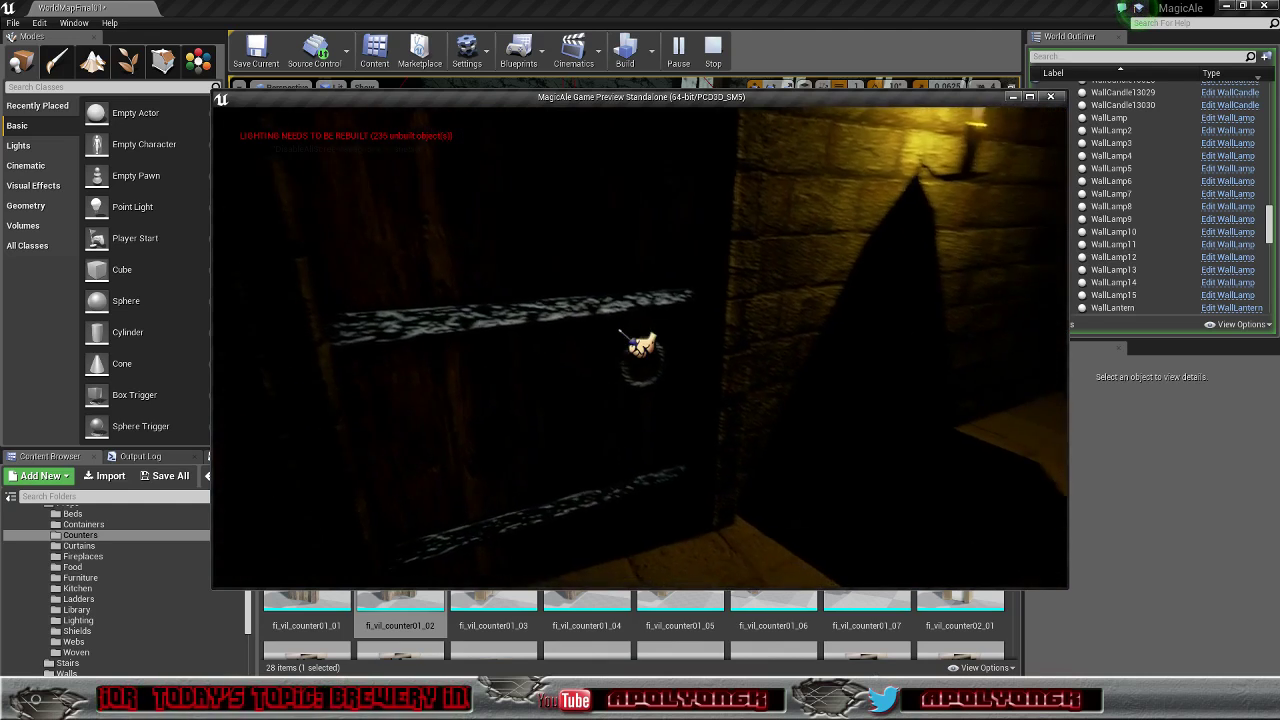
Step: Equip the Brewery Key from the All Keys inventory, unlock the brewery door with it and dismiss the Door message
key(k)
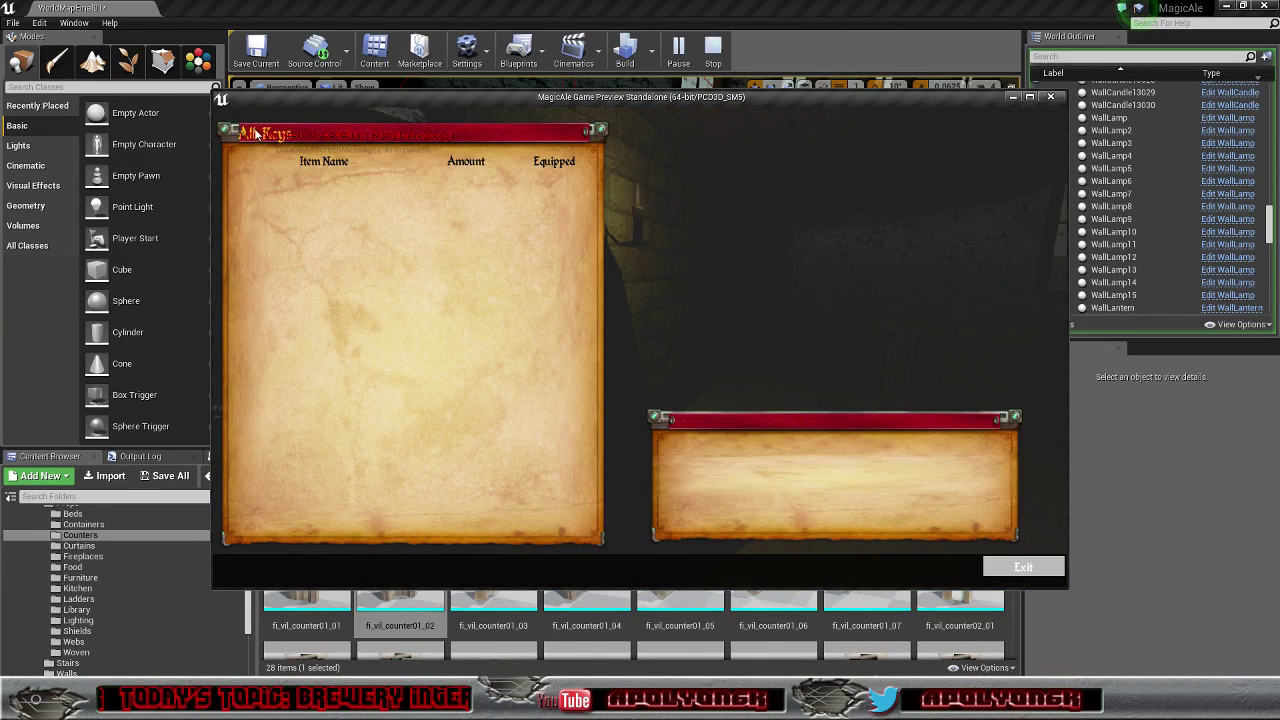
click(270, 184)
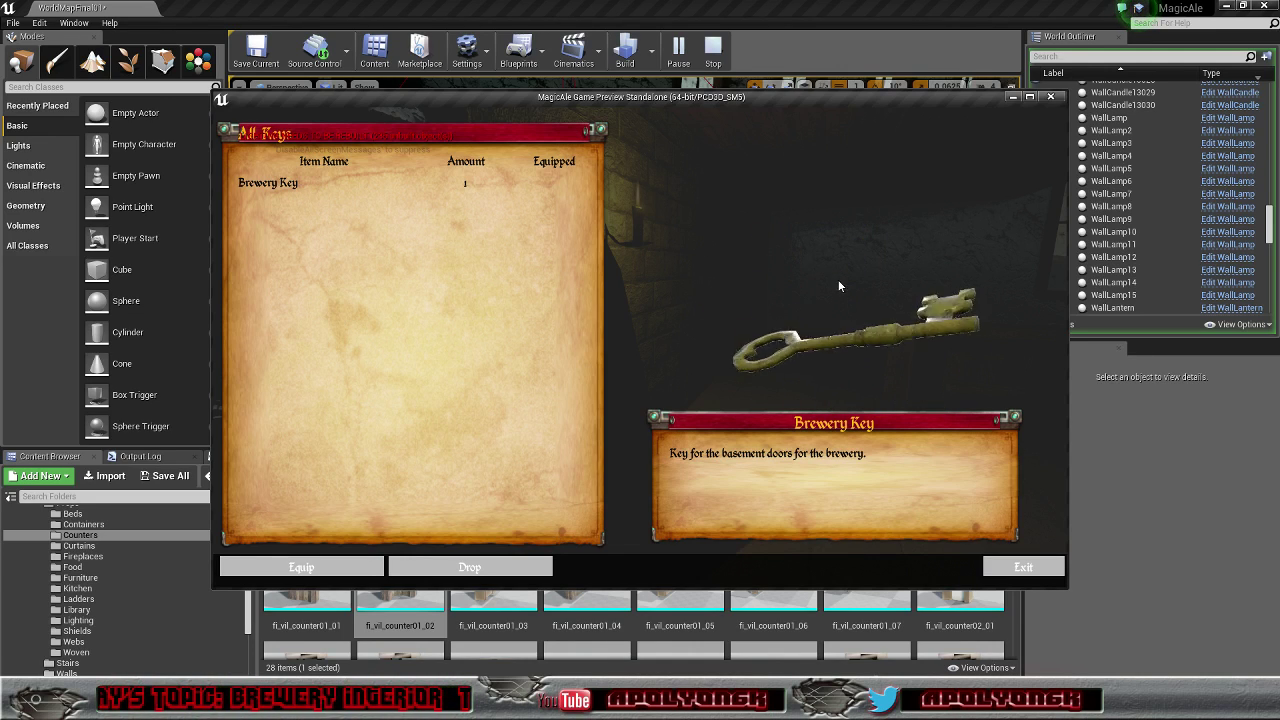
click(302, 566)
click(1022, 567)
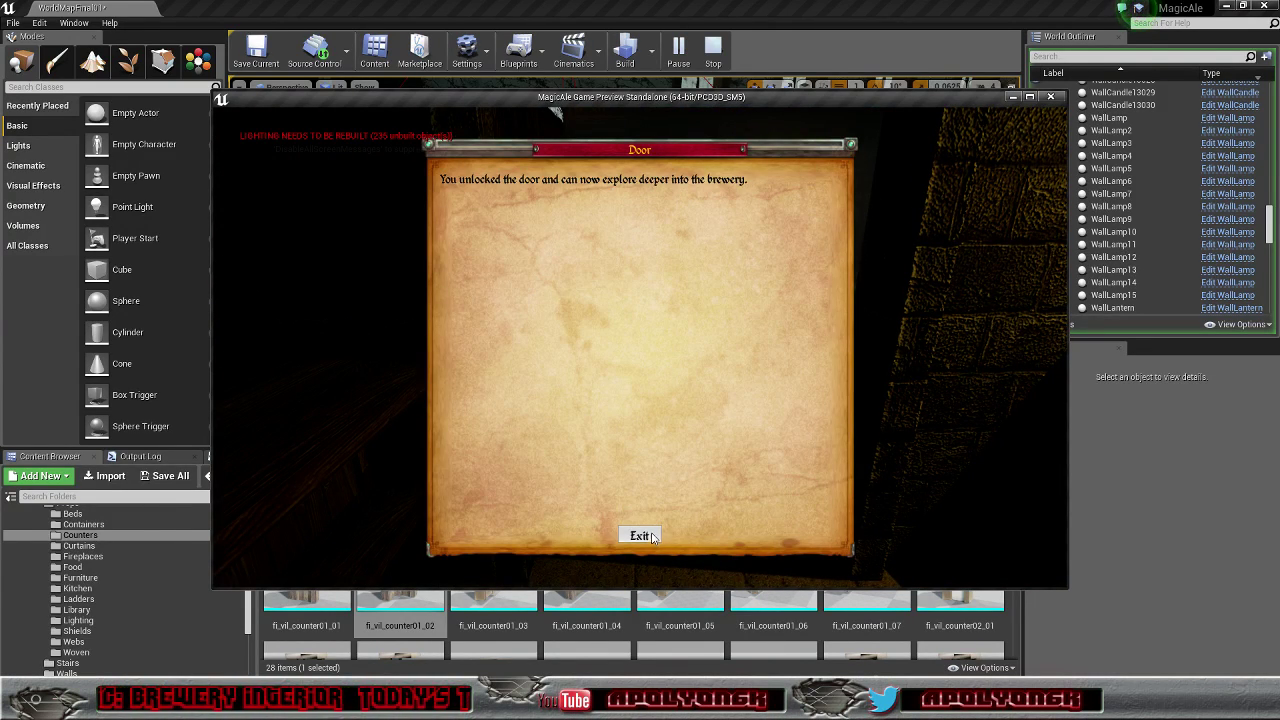
click(640, 536)
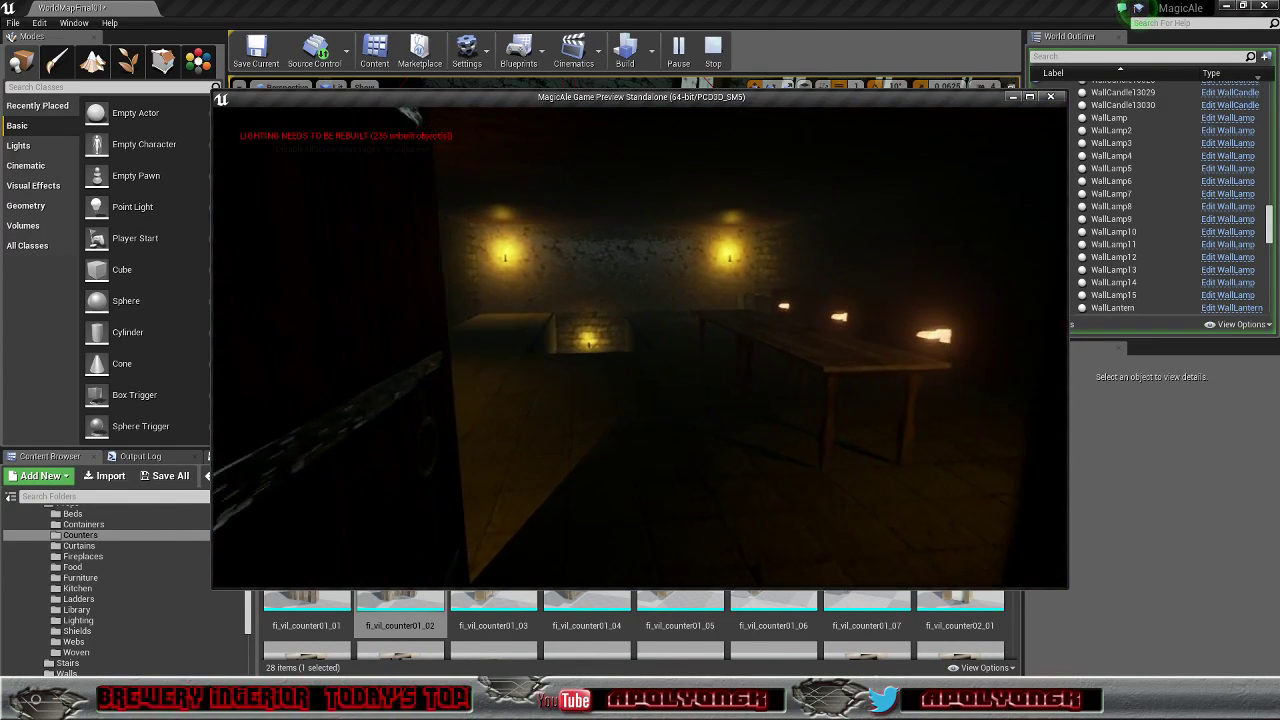
Step: Examine the candlelit room behind the unlocked door, including its long table, wall lights and food crates
key(w)
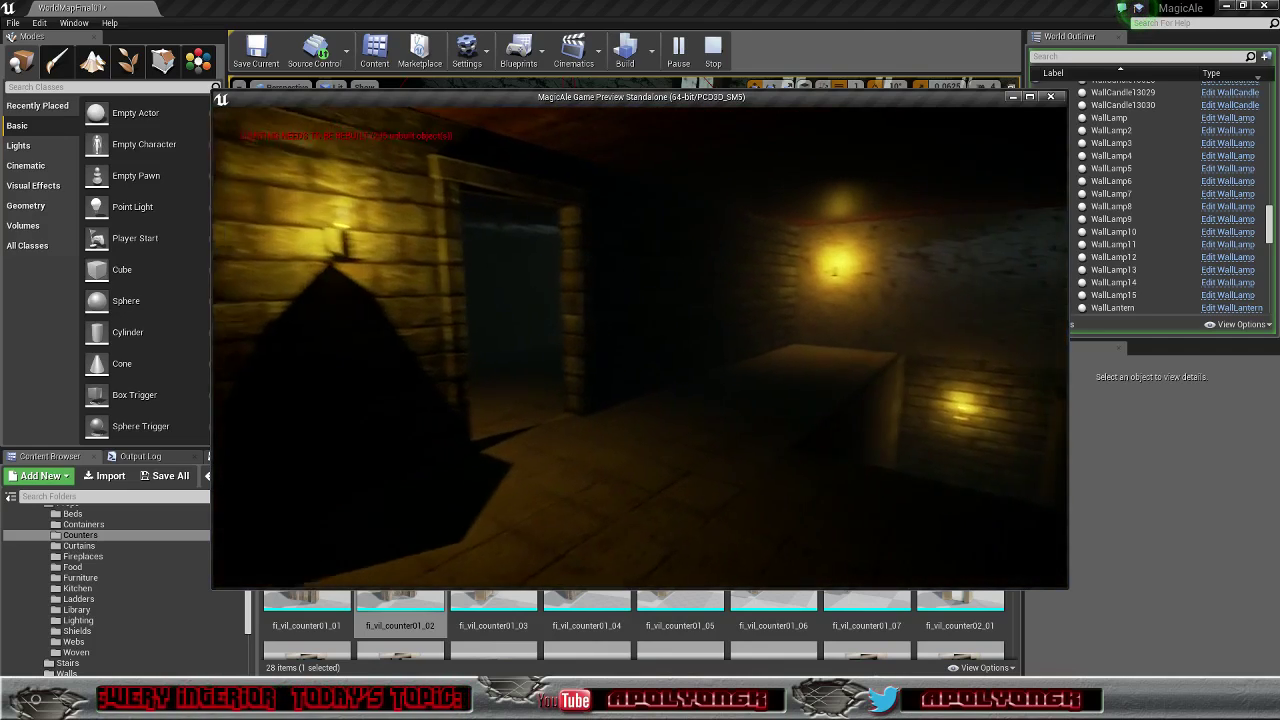
key(w)
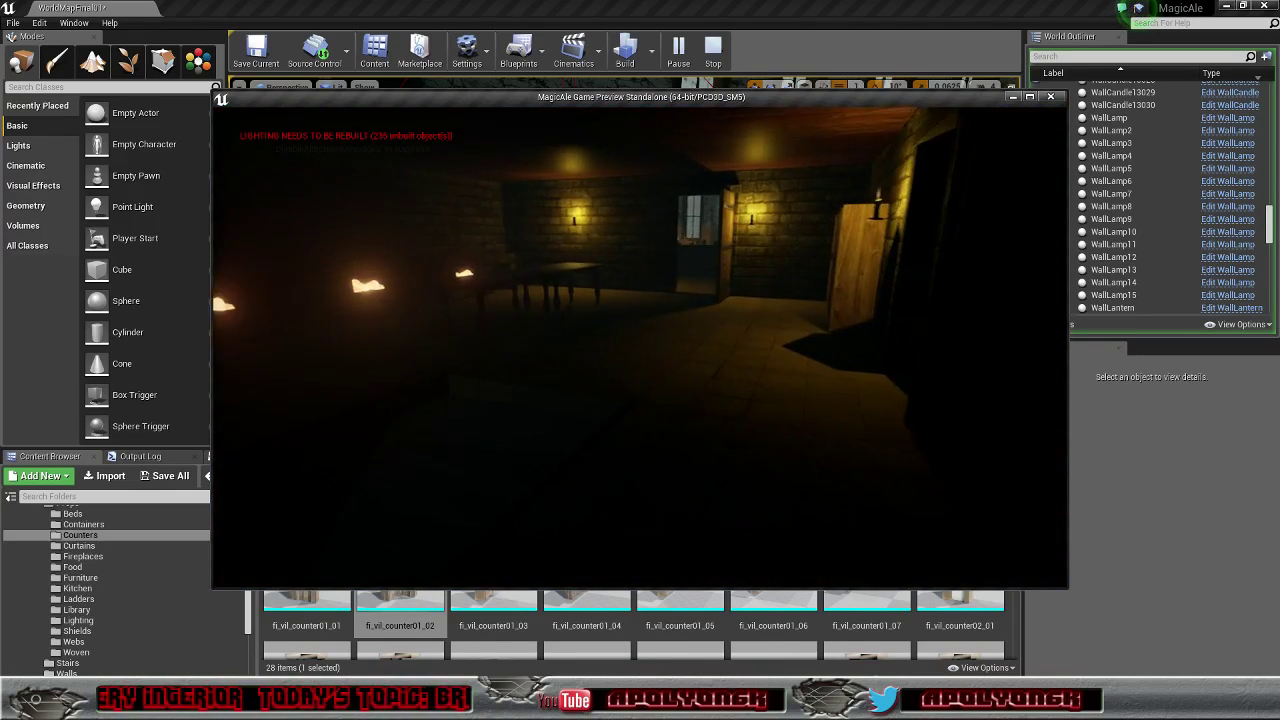
key(w)
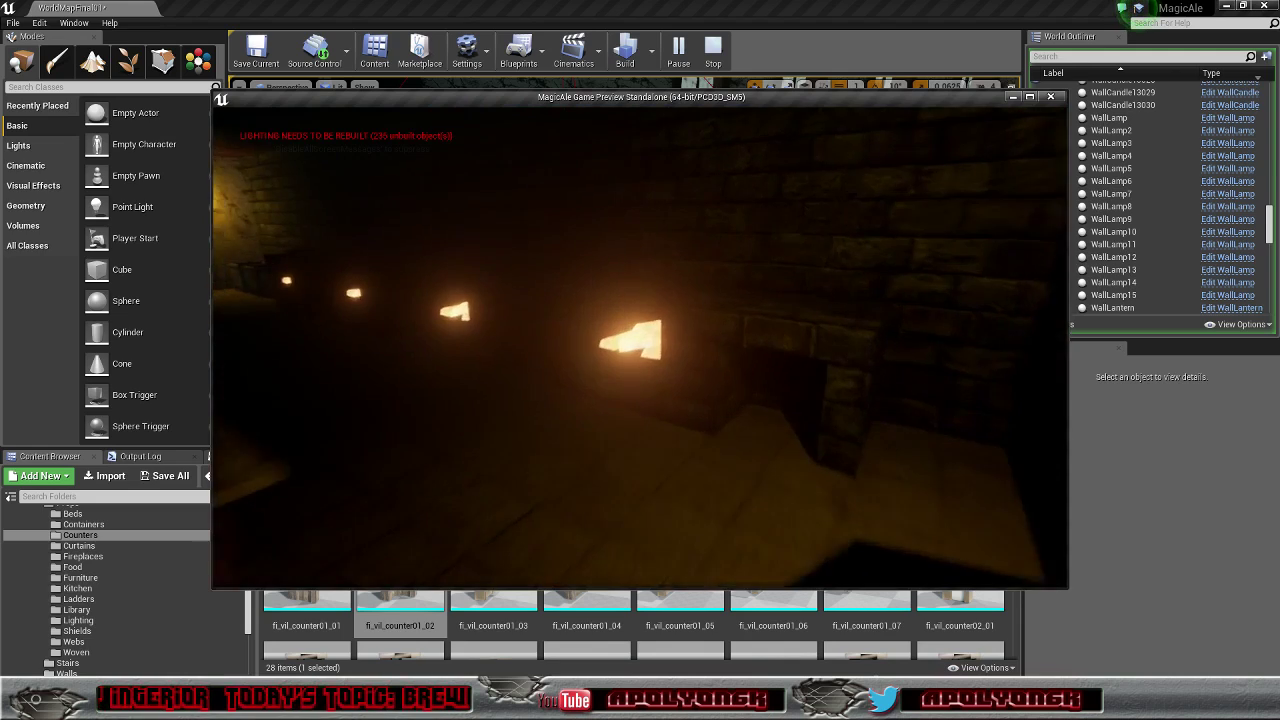
key(w)
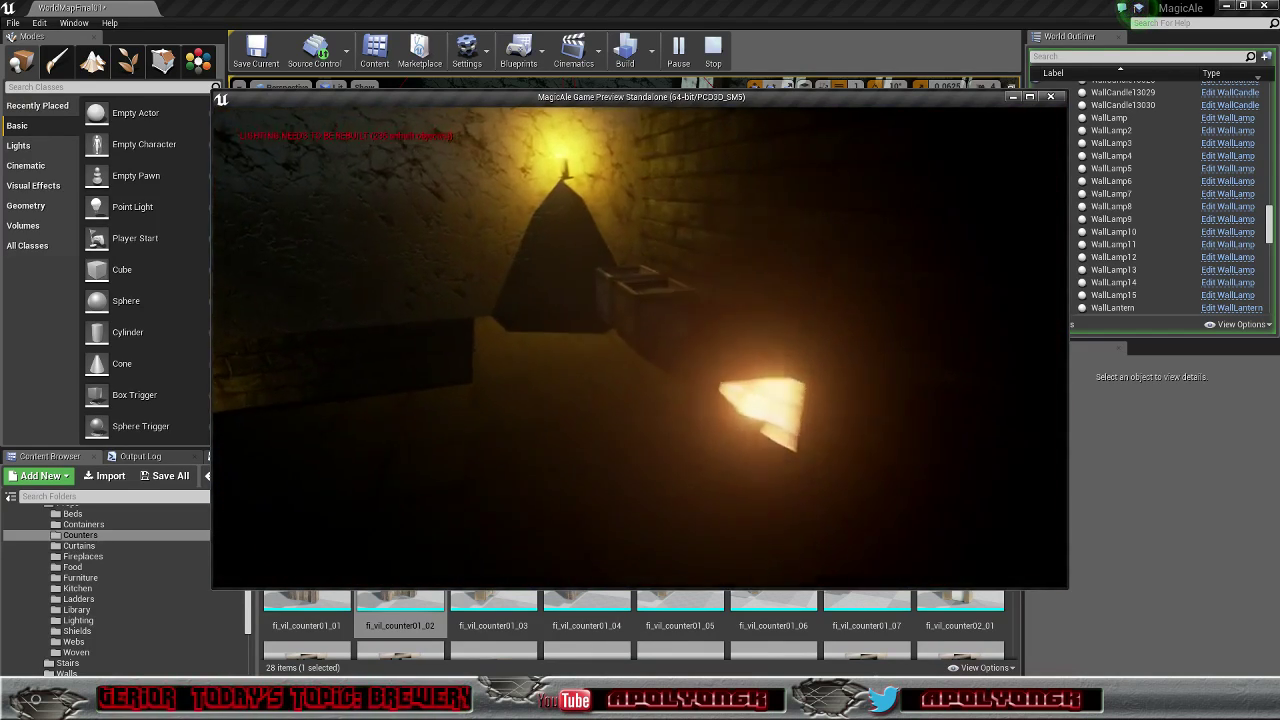
key(w)
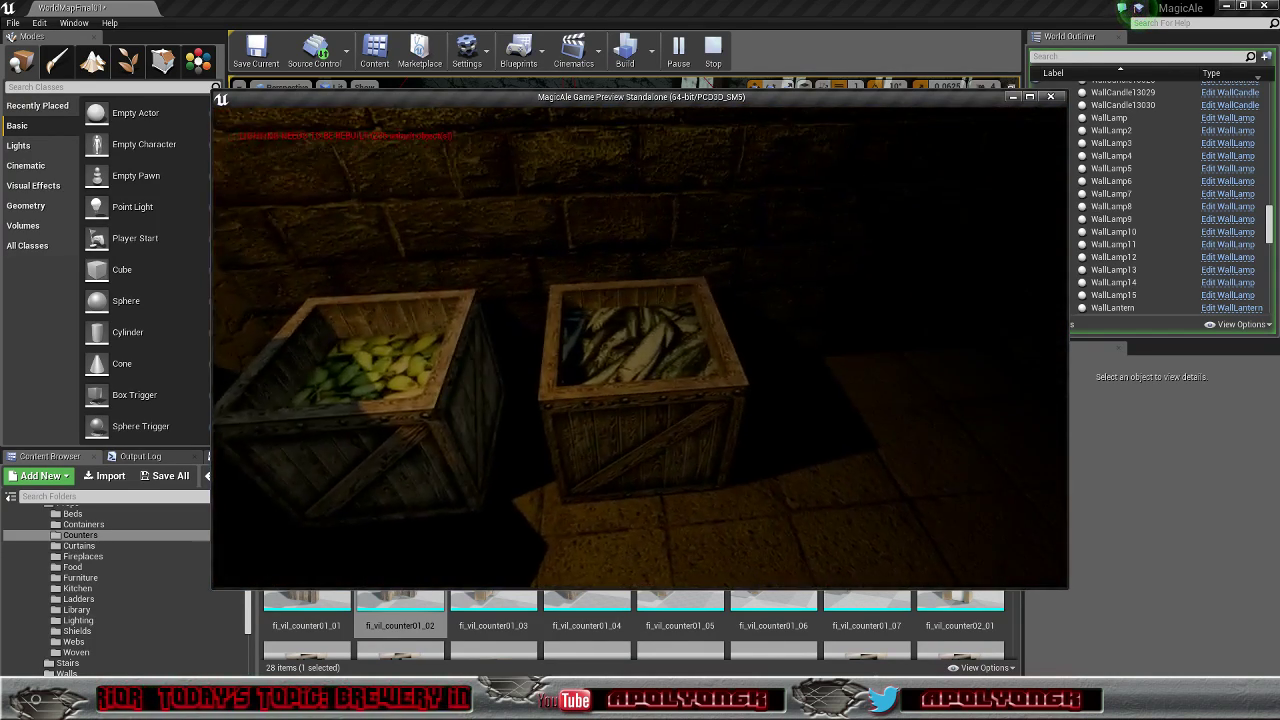
key(w)
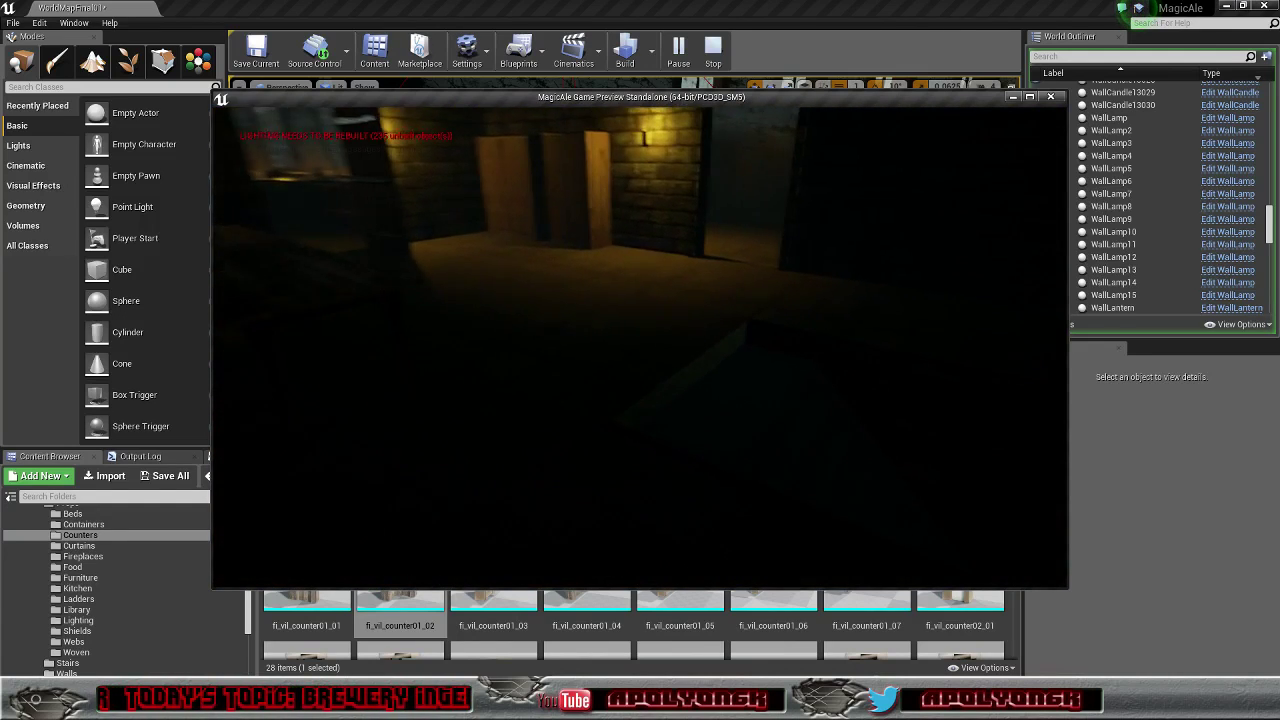
Step: Inspect the dark storage room with the stacked wooden crates in the preview
key(w)
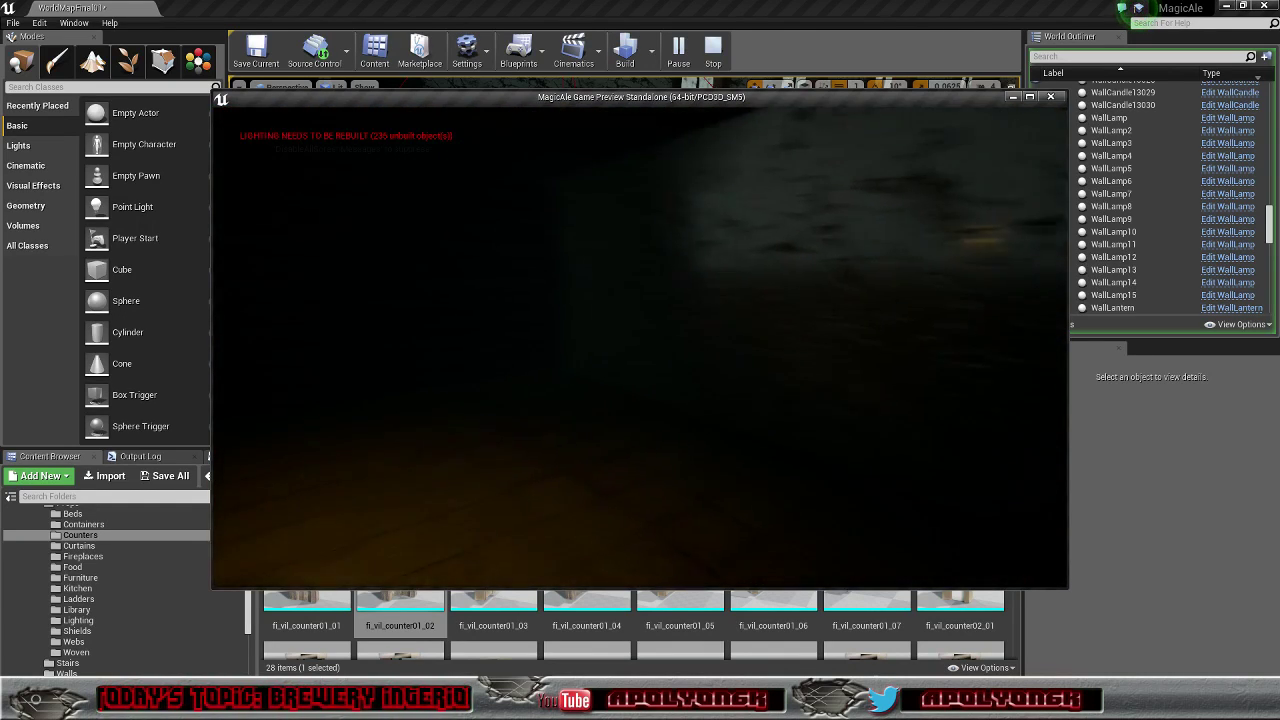
key(w)
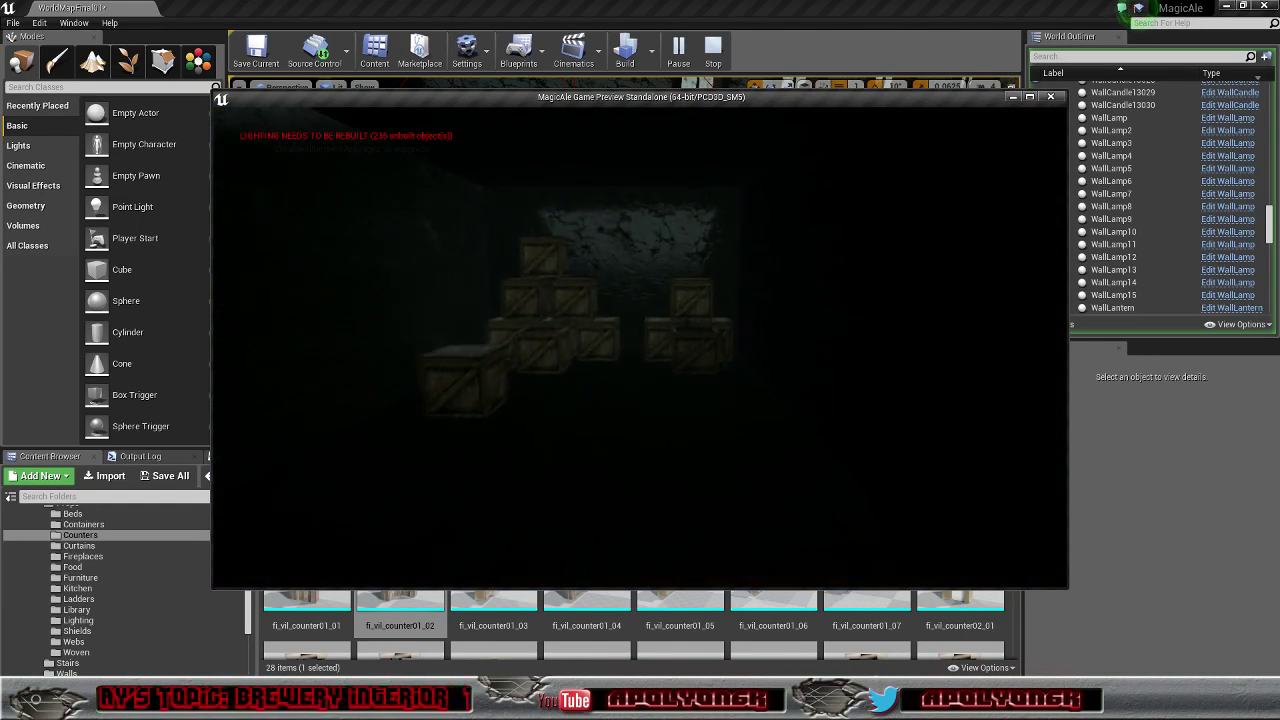
key(w)
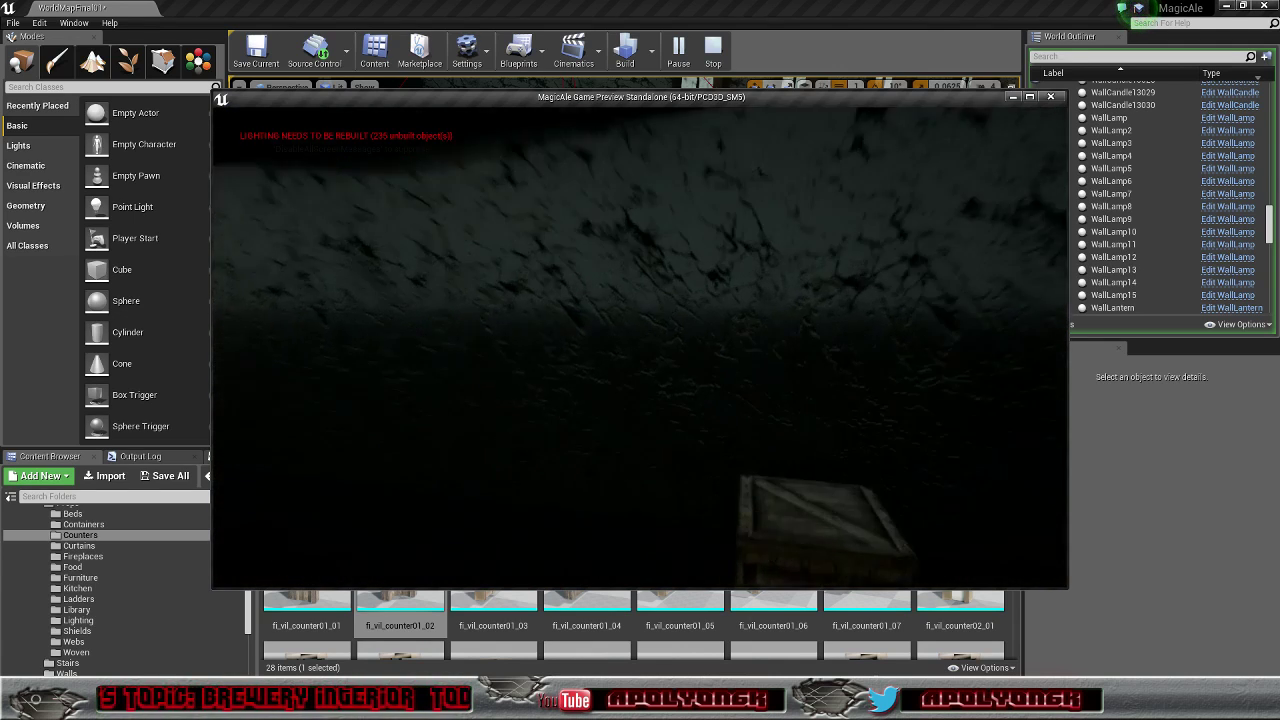
key(w)
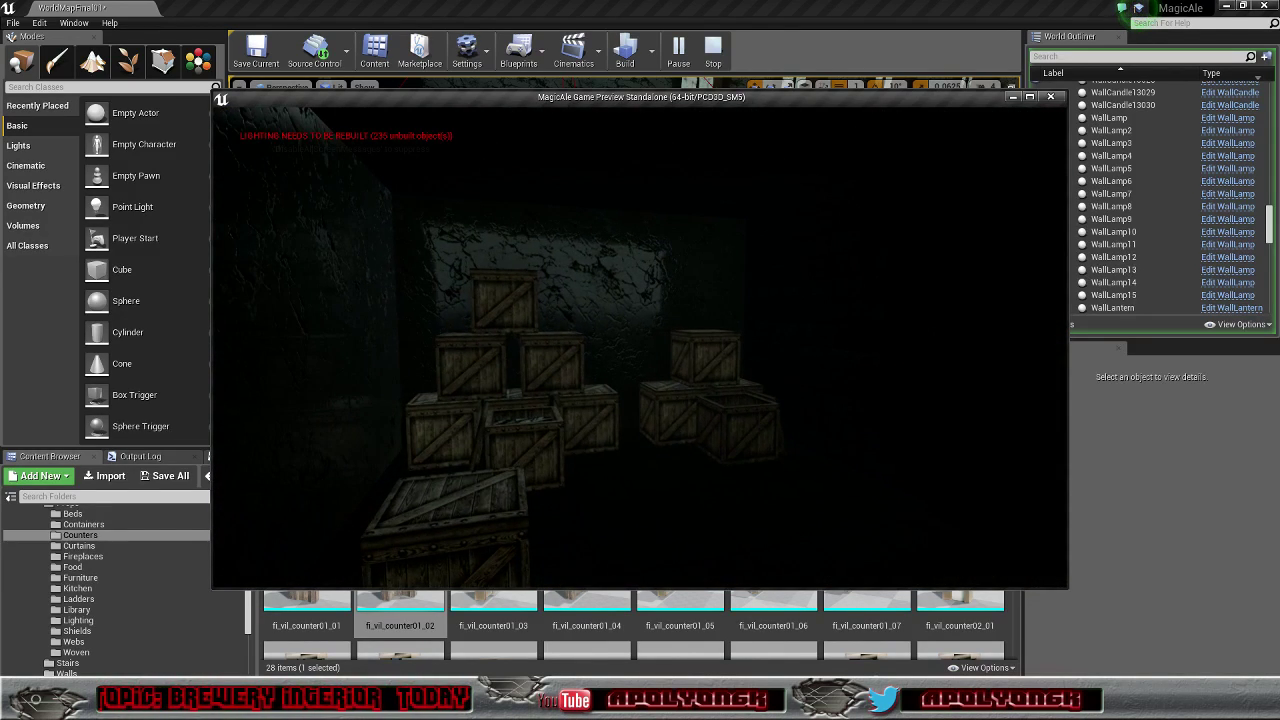
key(w)
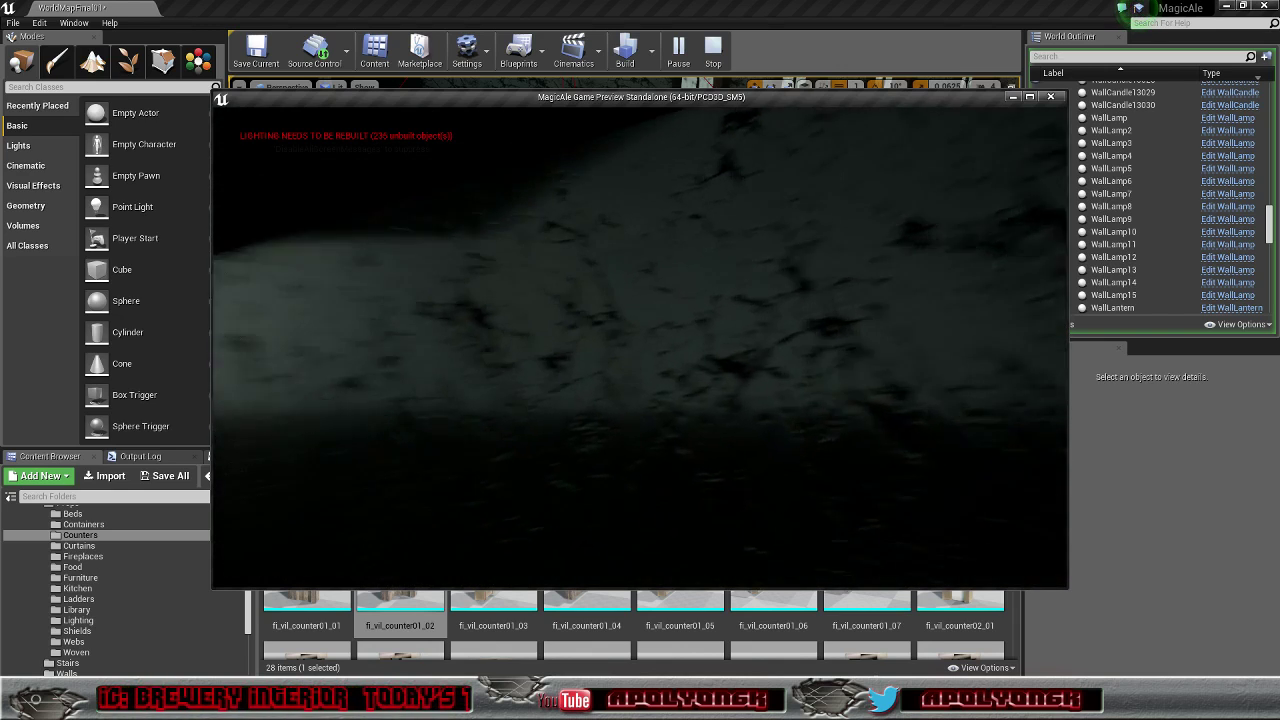
Step: Examine the candlelit stone passages and the dark arched hall with its large round vats in the preview
key(w)
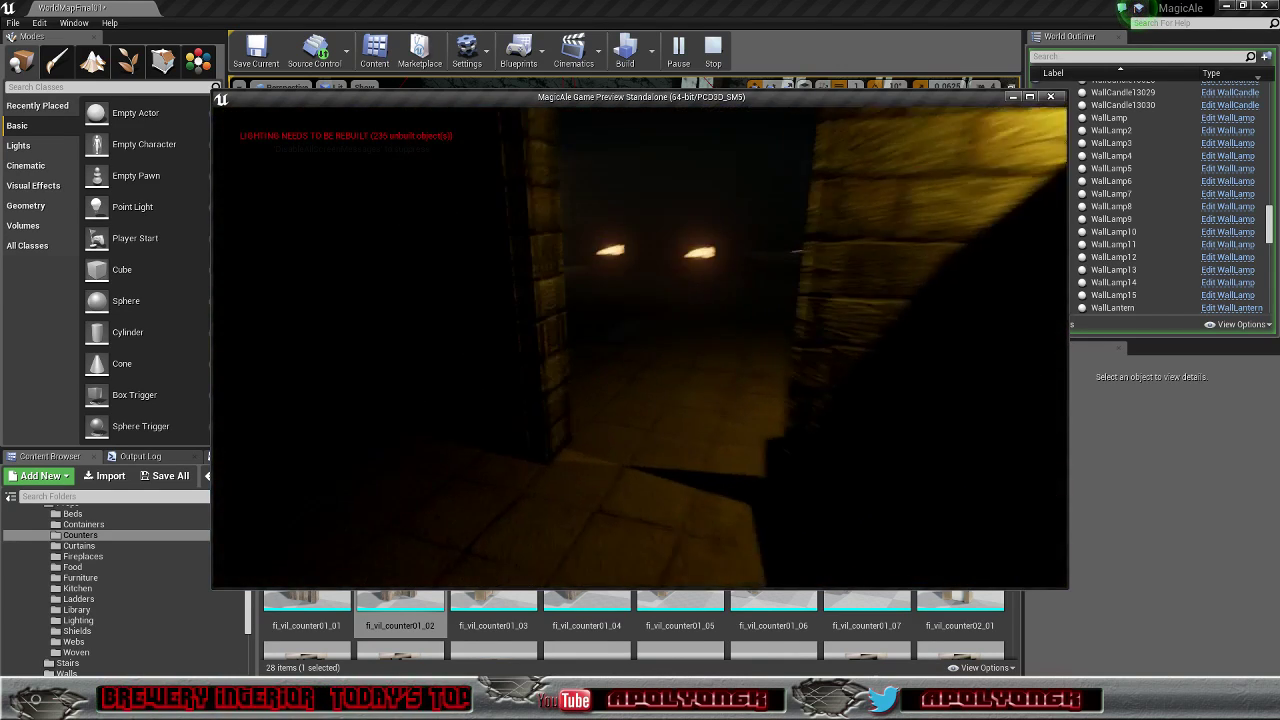
key(w)
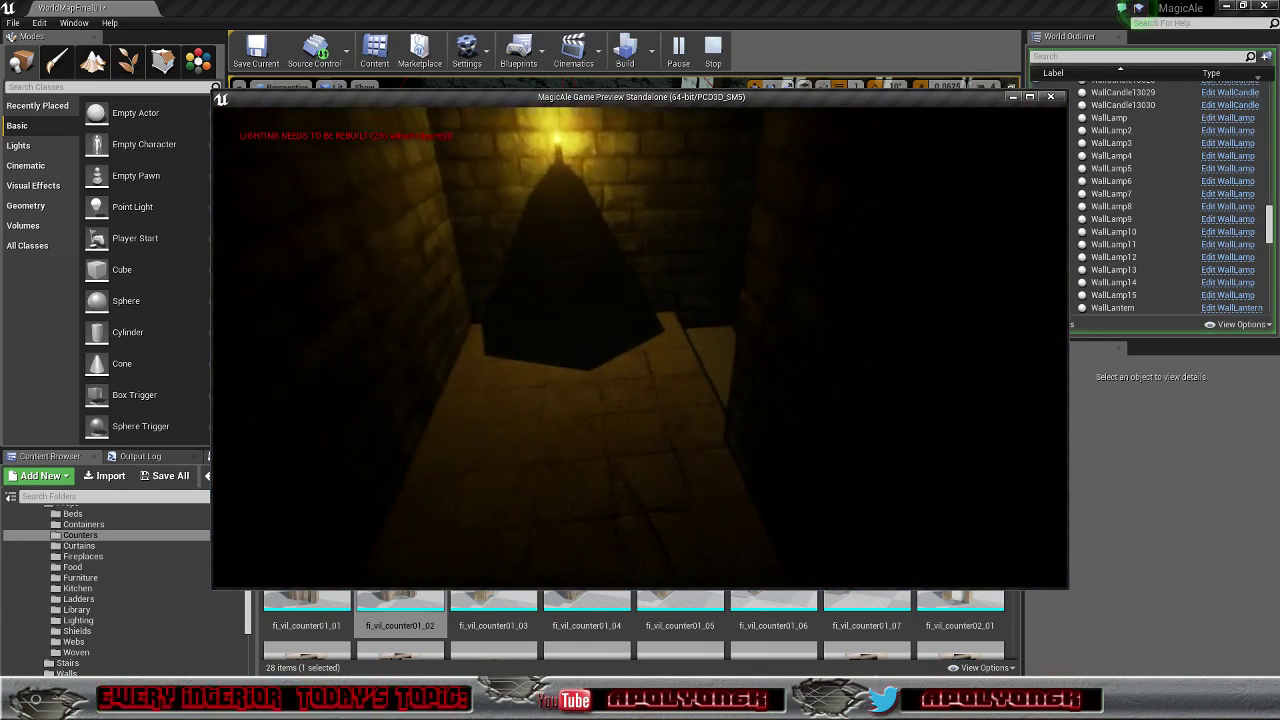
key(w)
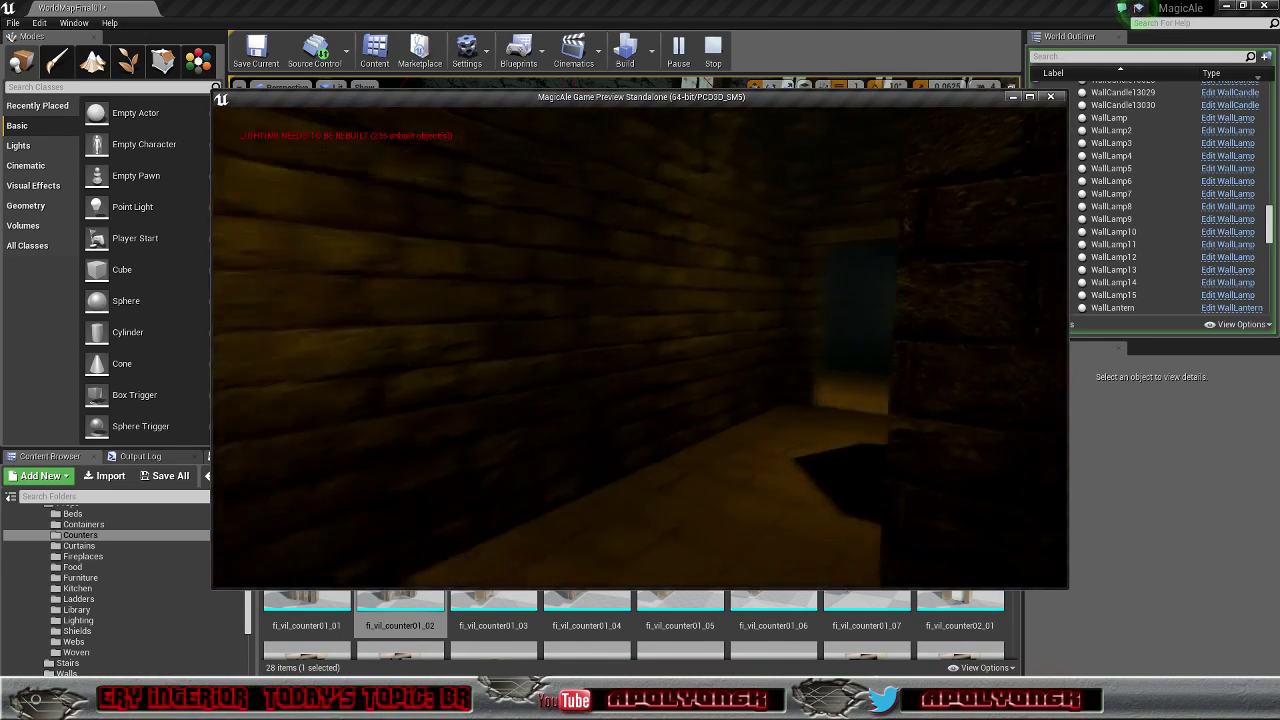
key(w)
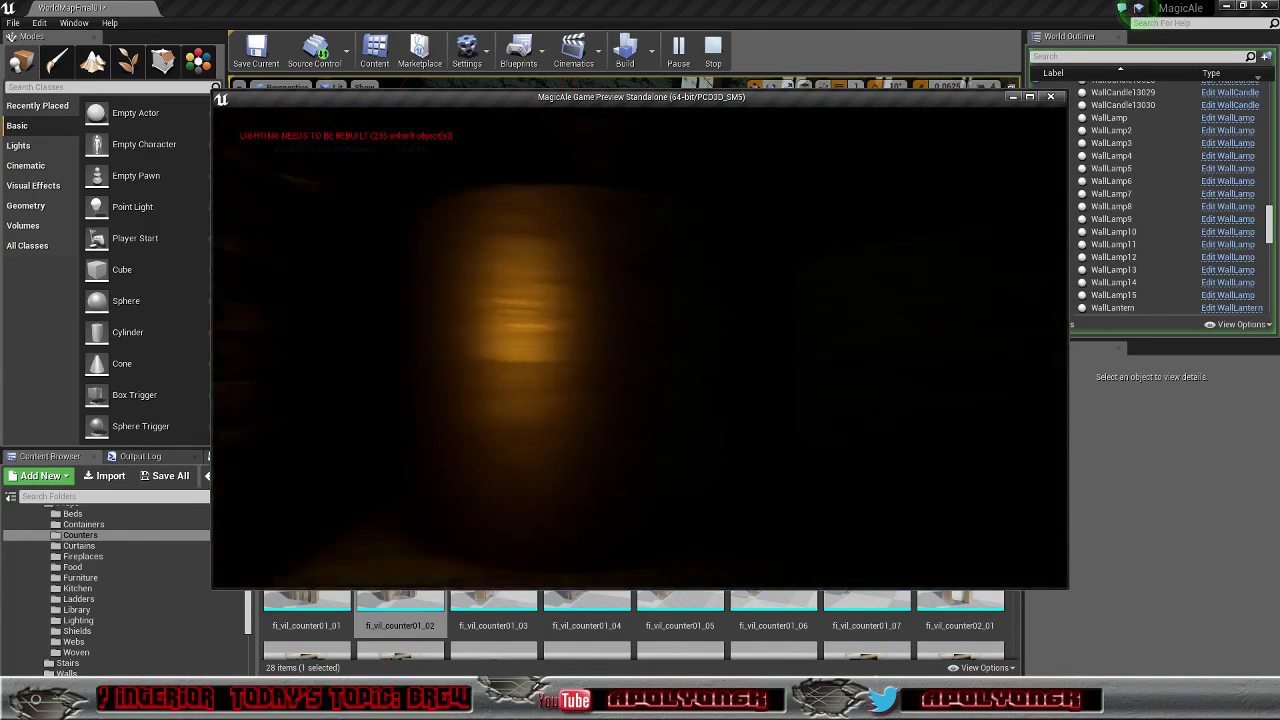
key(w)
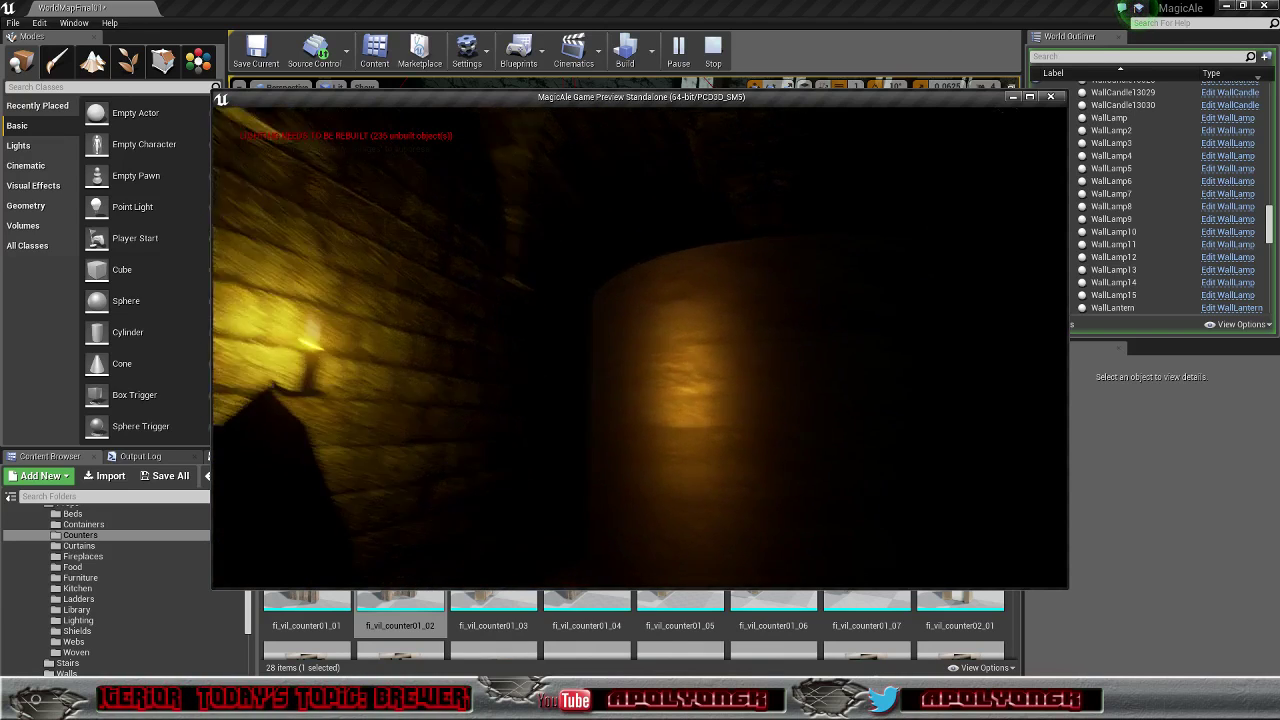
key(w)
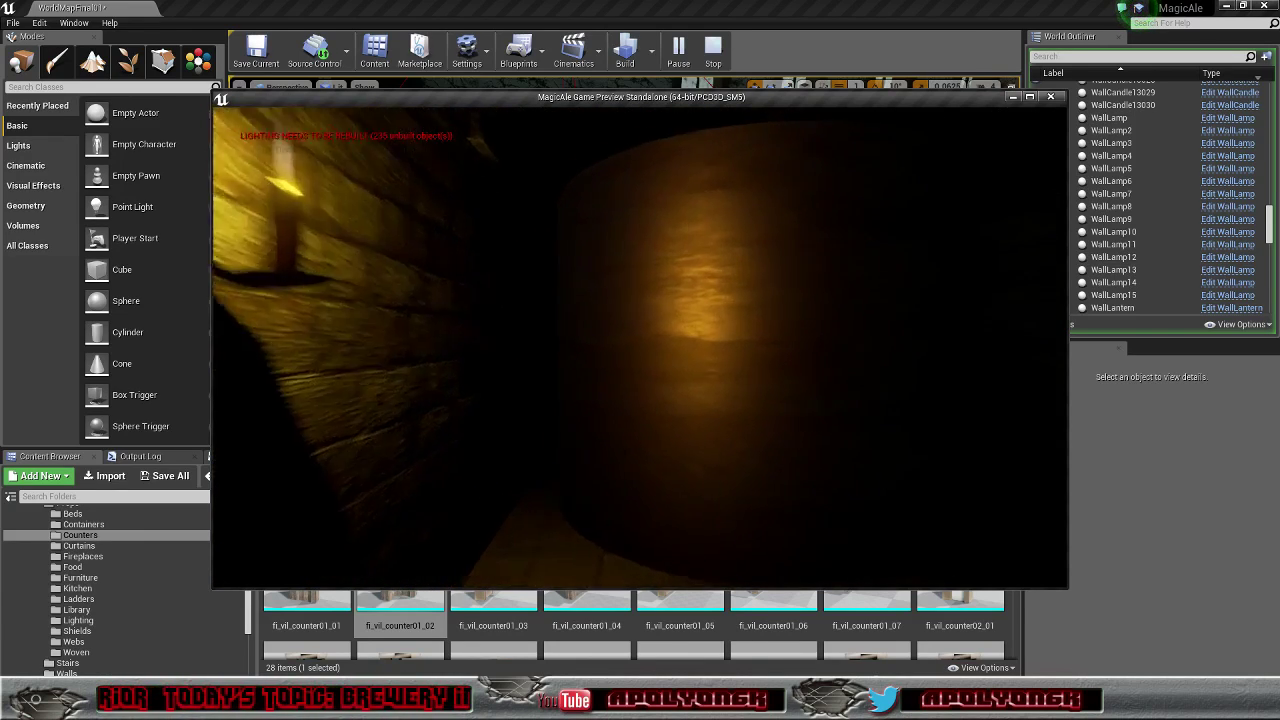
key(w)
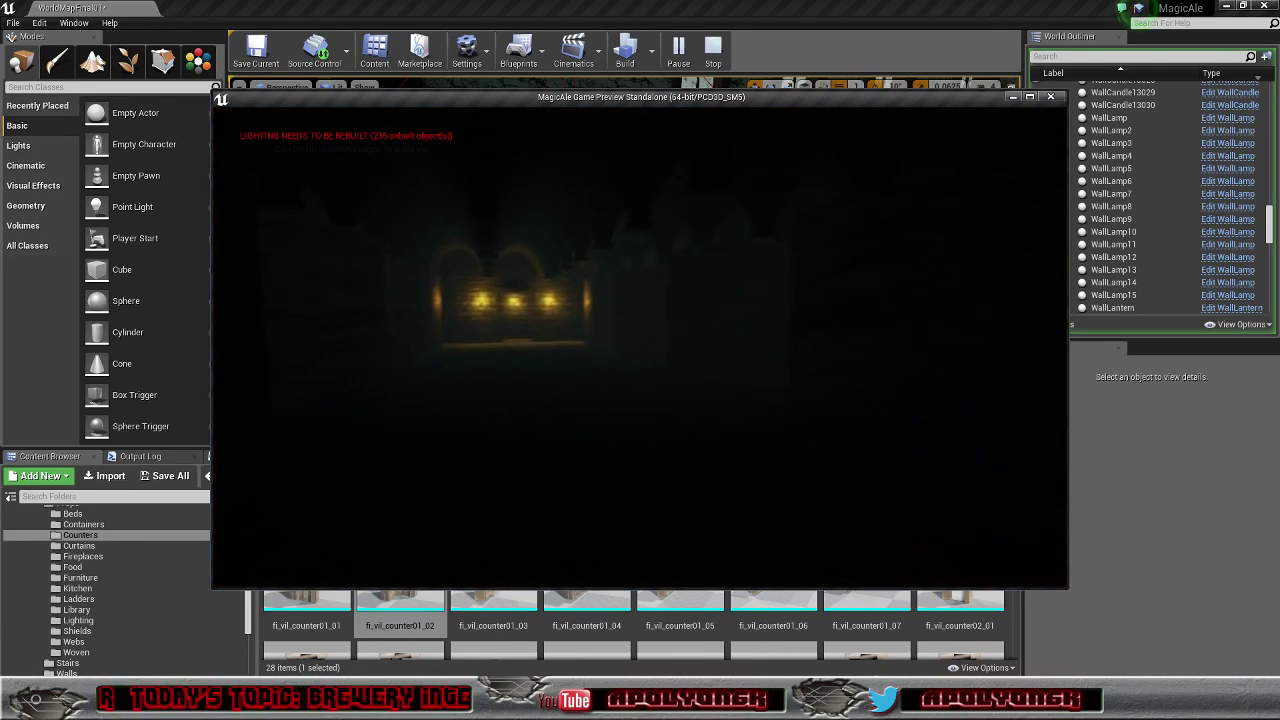
key(w)
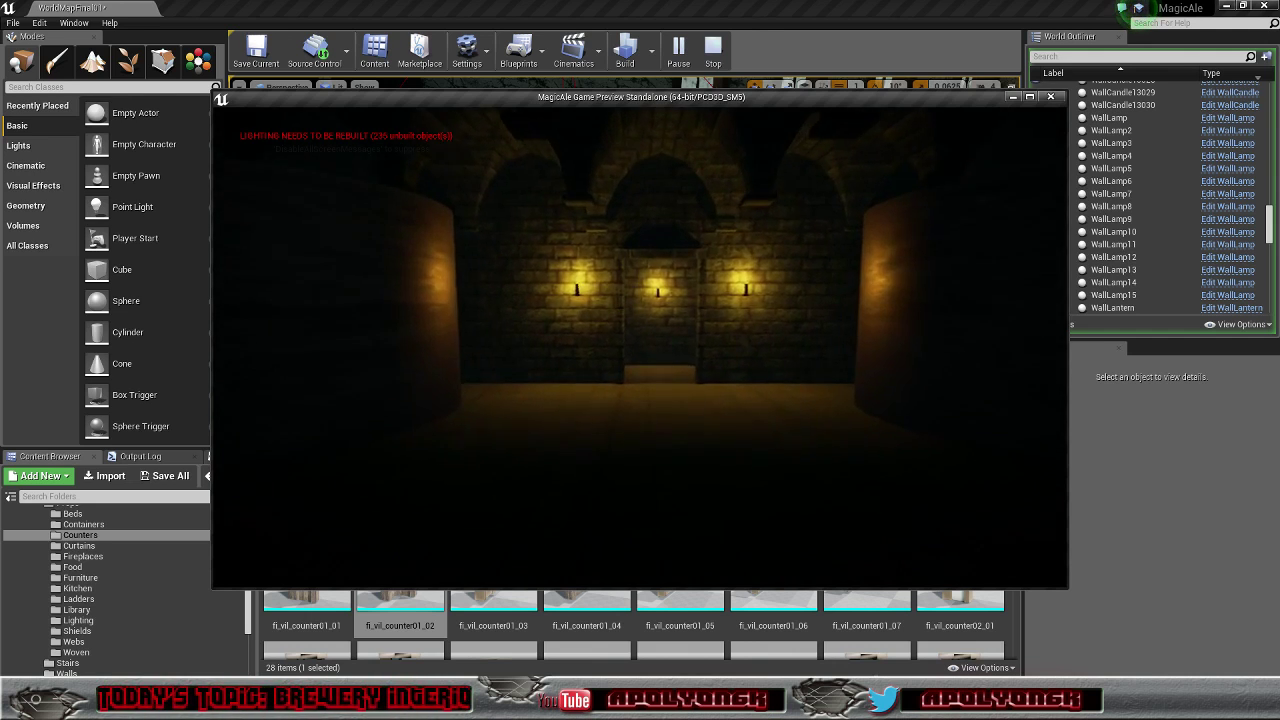
Step: Go down the lamp-lit stairwell in the preview and inspect the dark cellar up to the room with the single barrel
key(w)
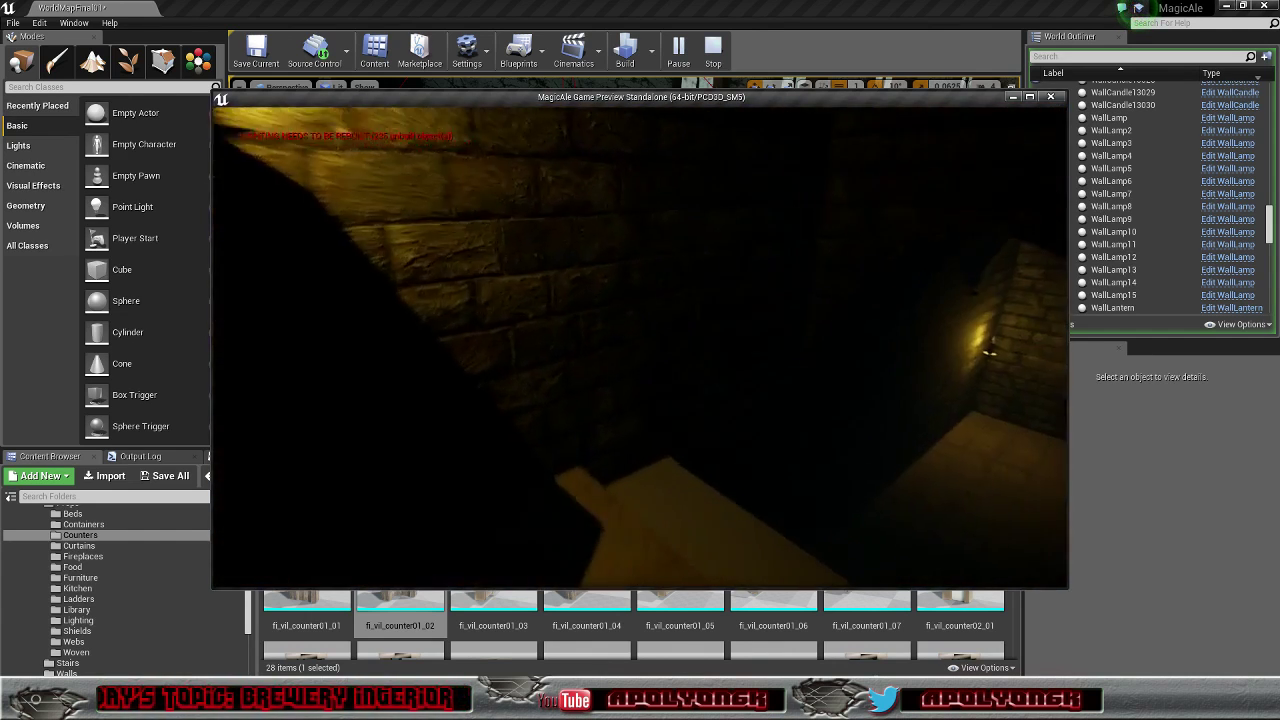
key(w)
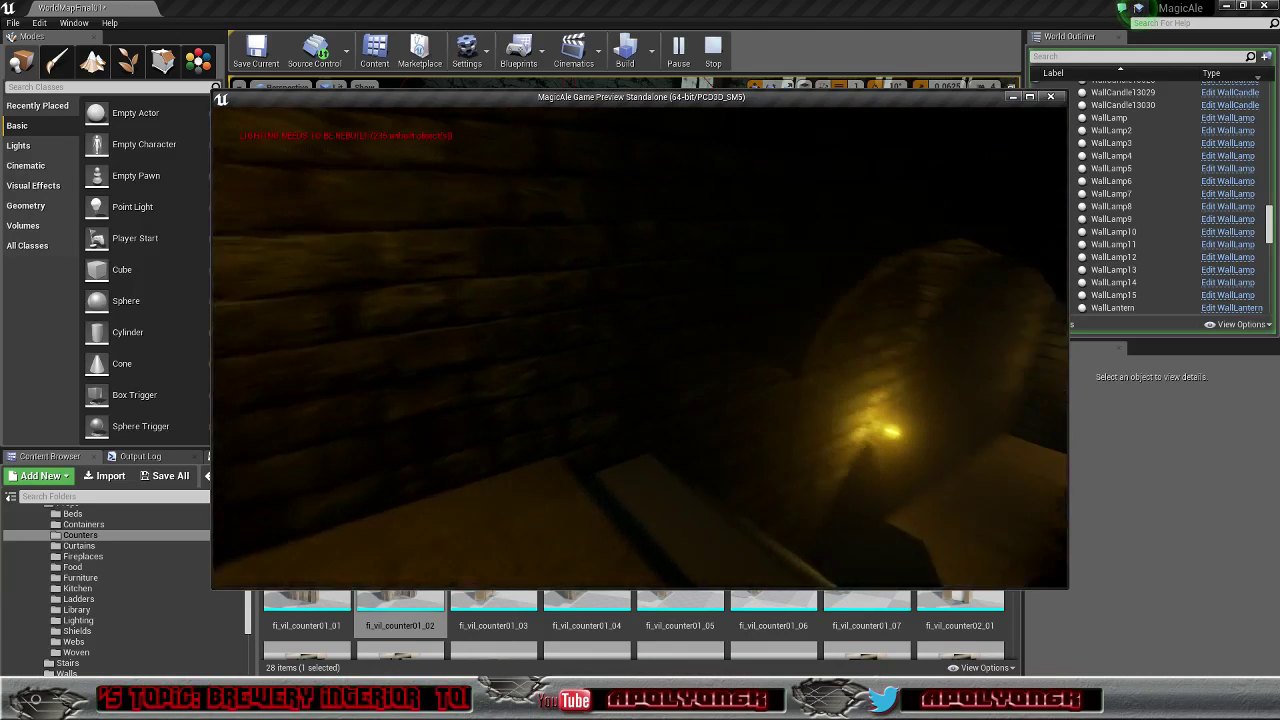
key(w)
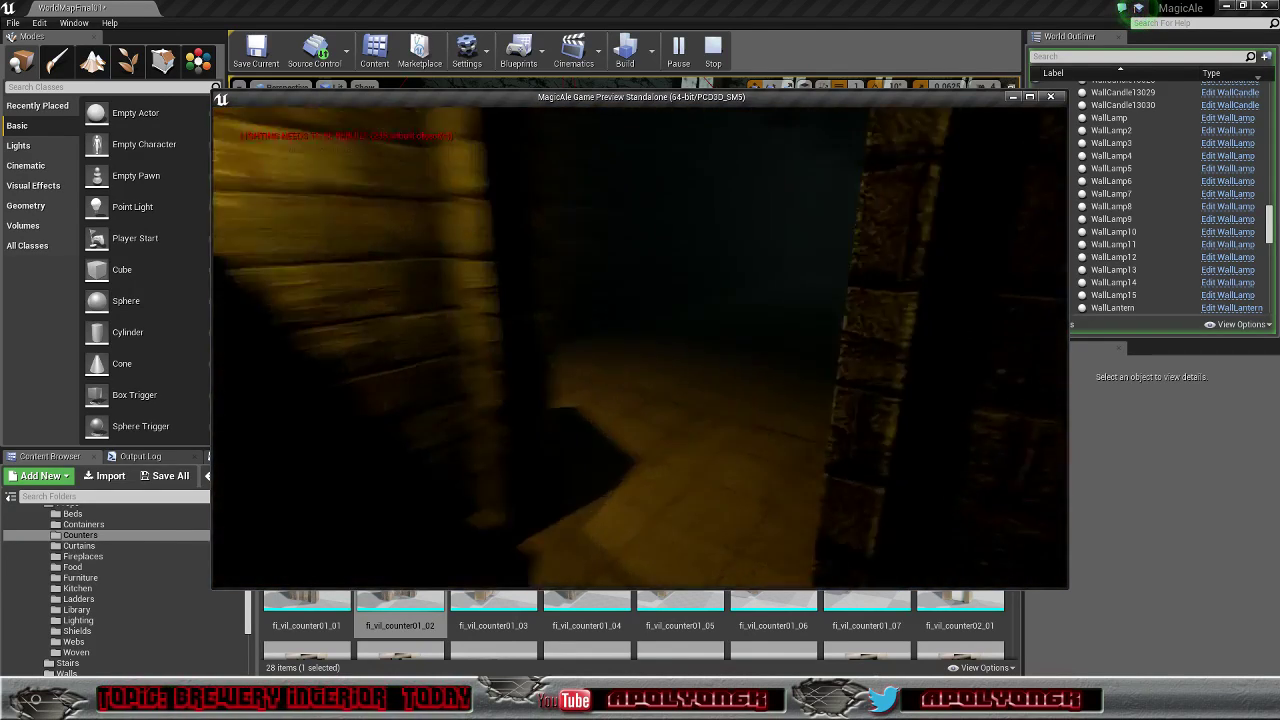
key(w)
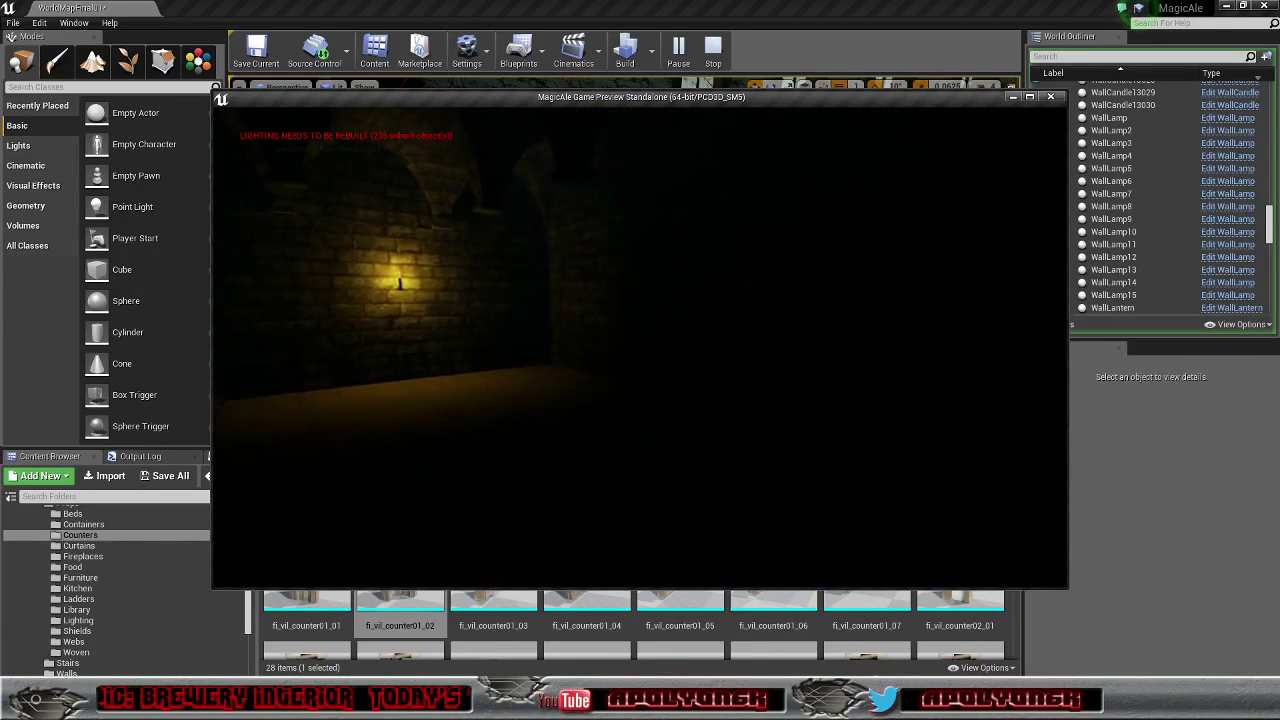
key(w)
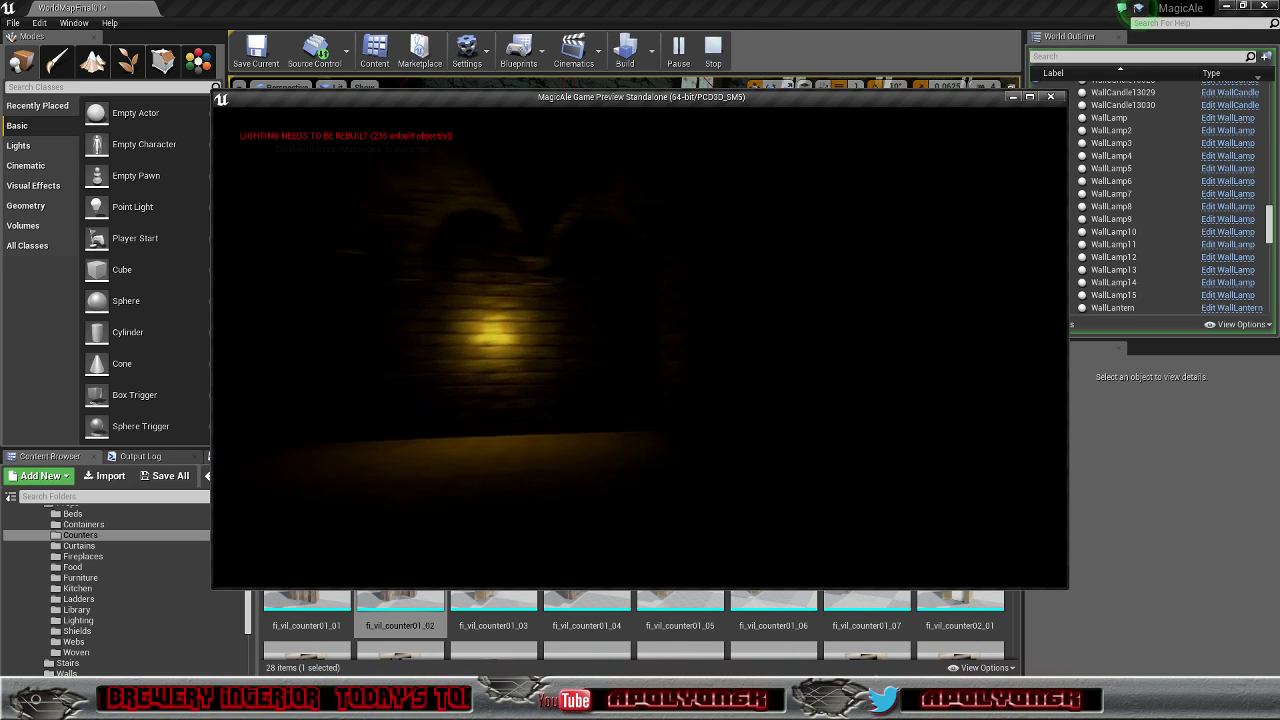
key(w)
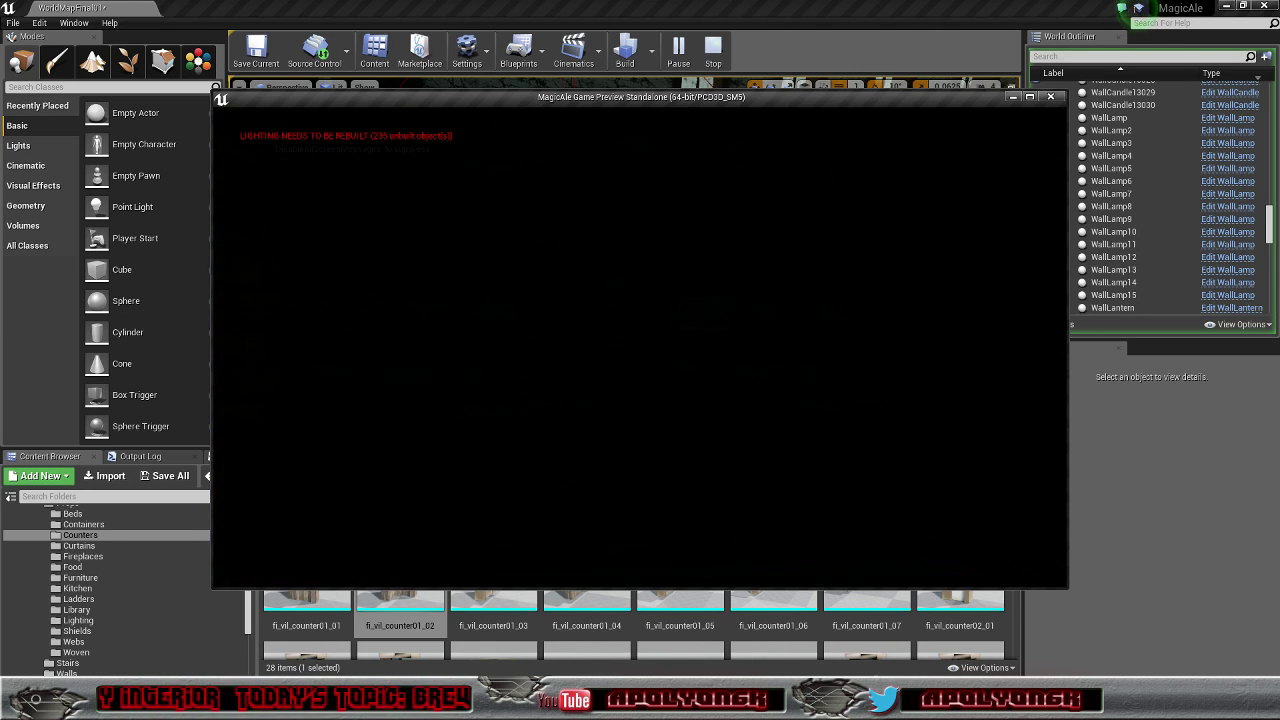
key(w)
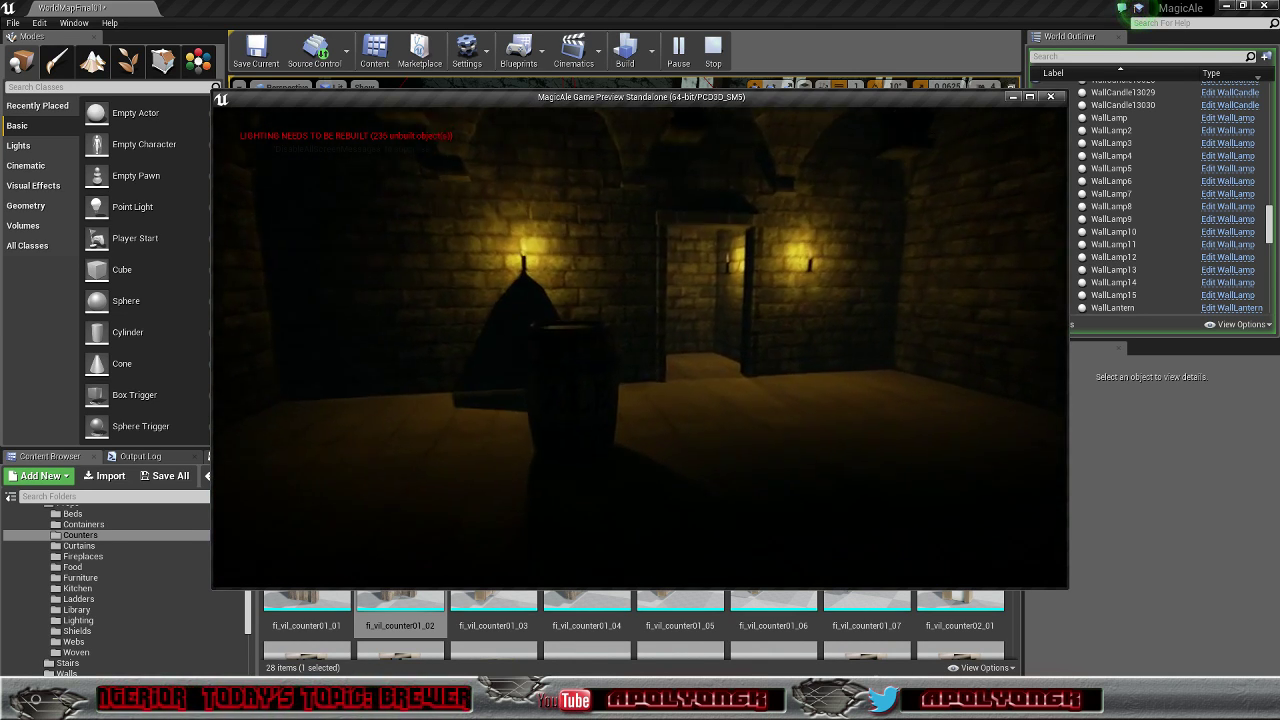
Step: Inspect the wooden ALE barrel in the cellar room from several sides in the preview
key(w)
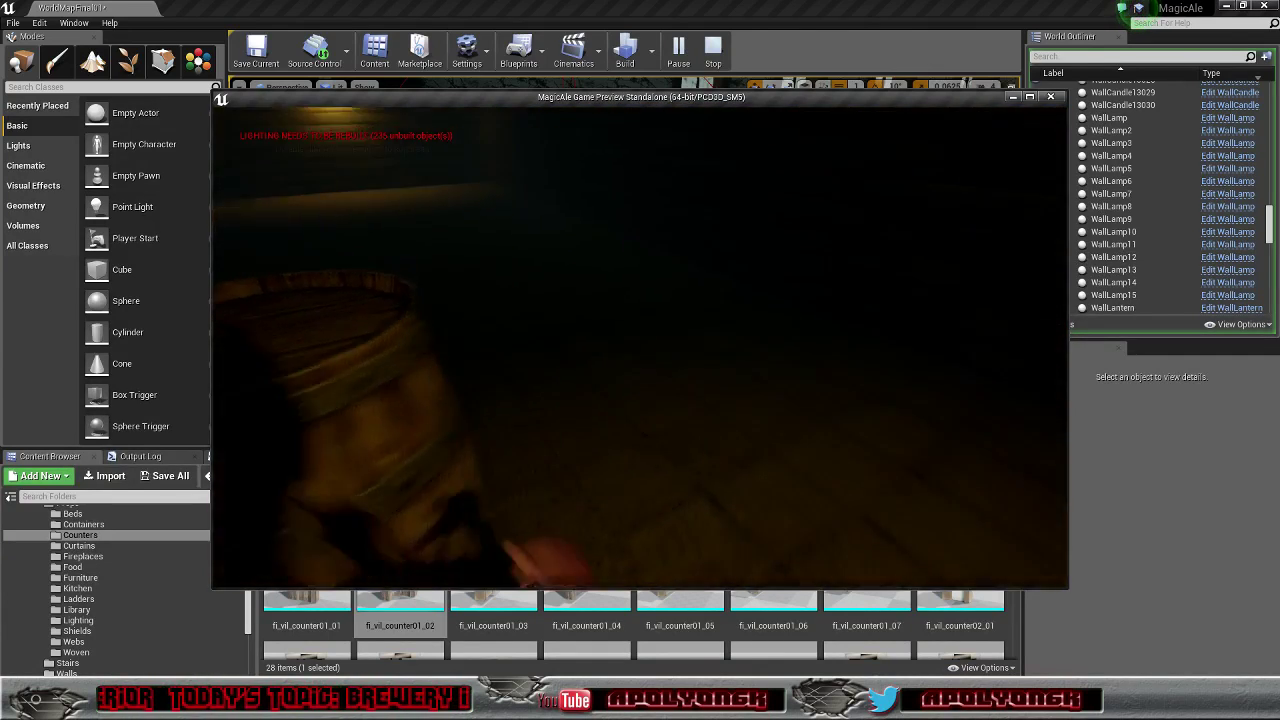
key(d)
key(a)
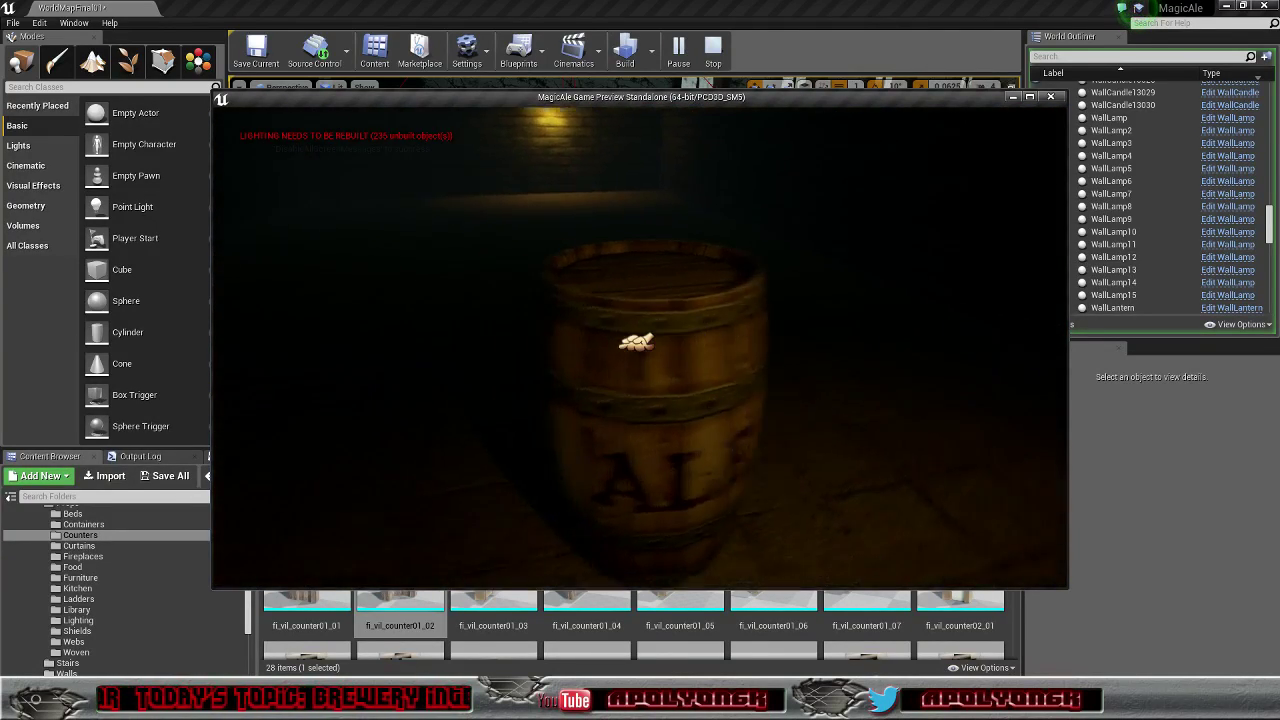
key(w)
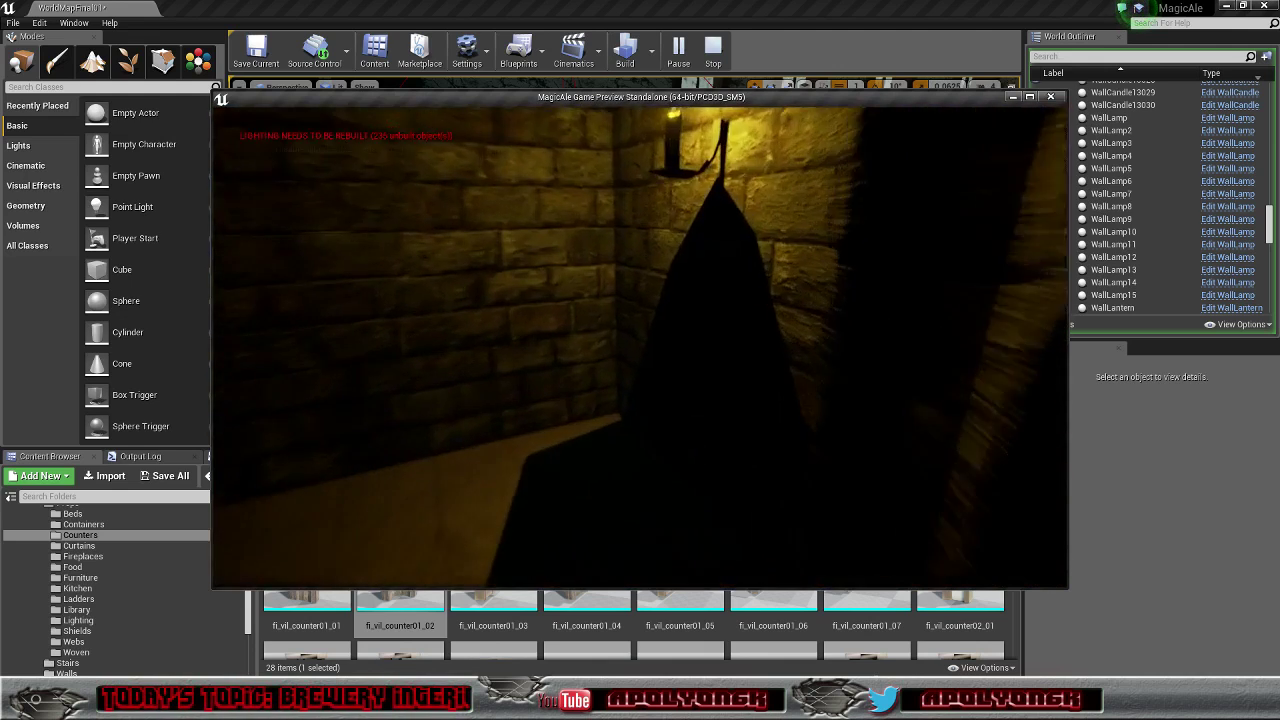
key(w)
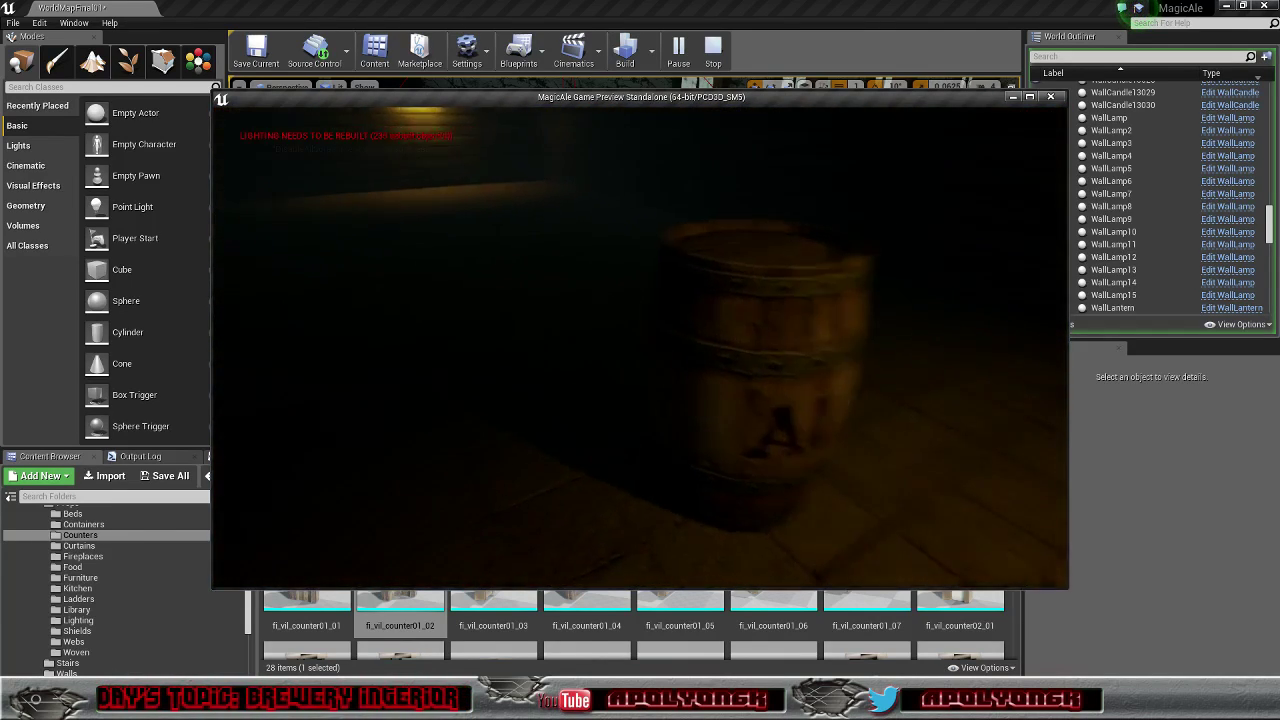
key(d)
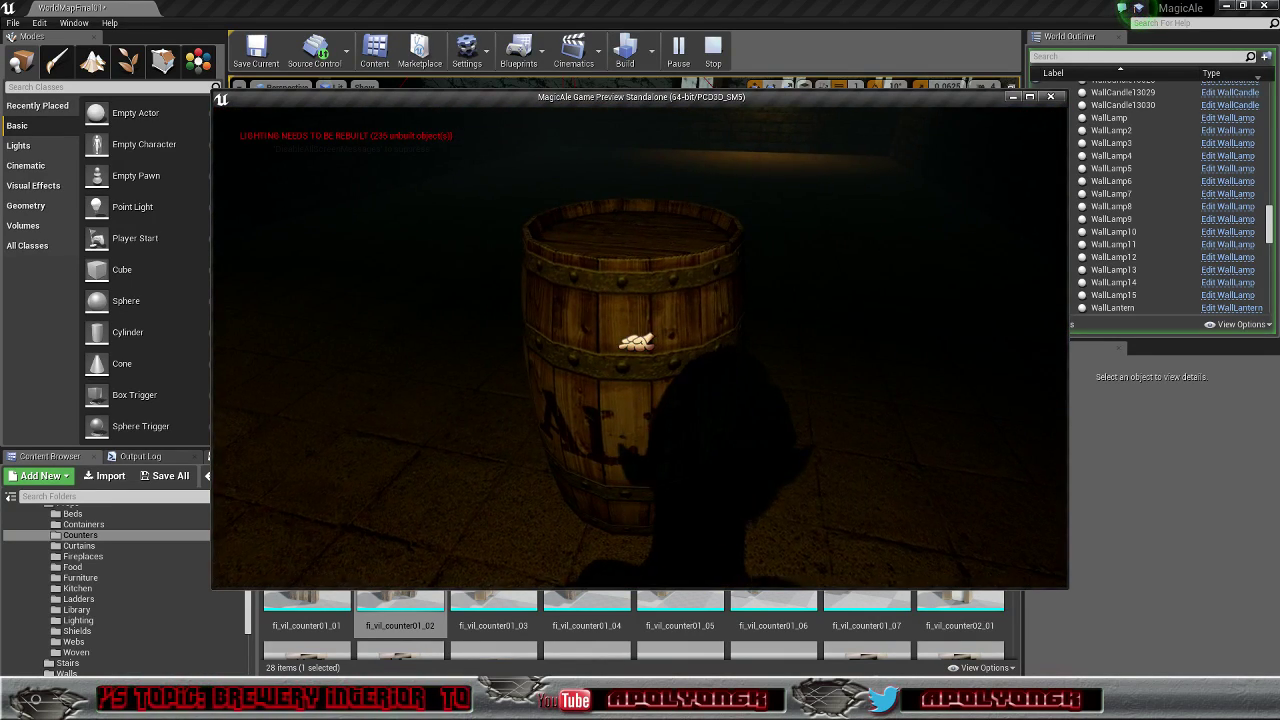
key(a)
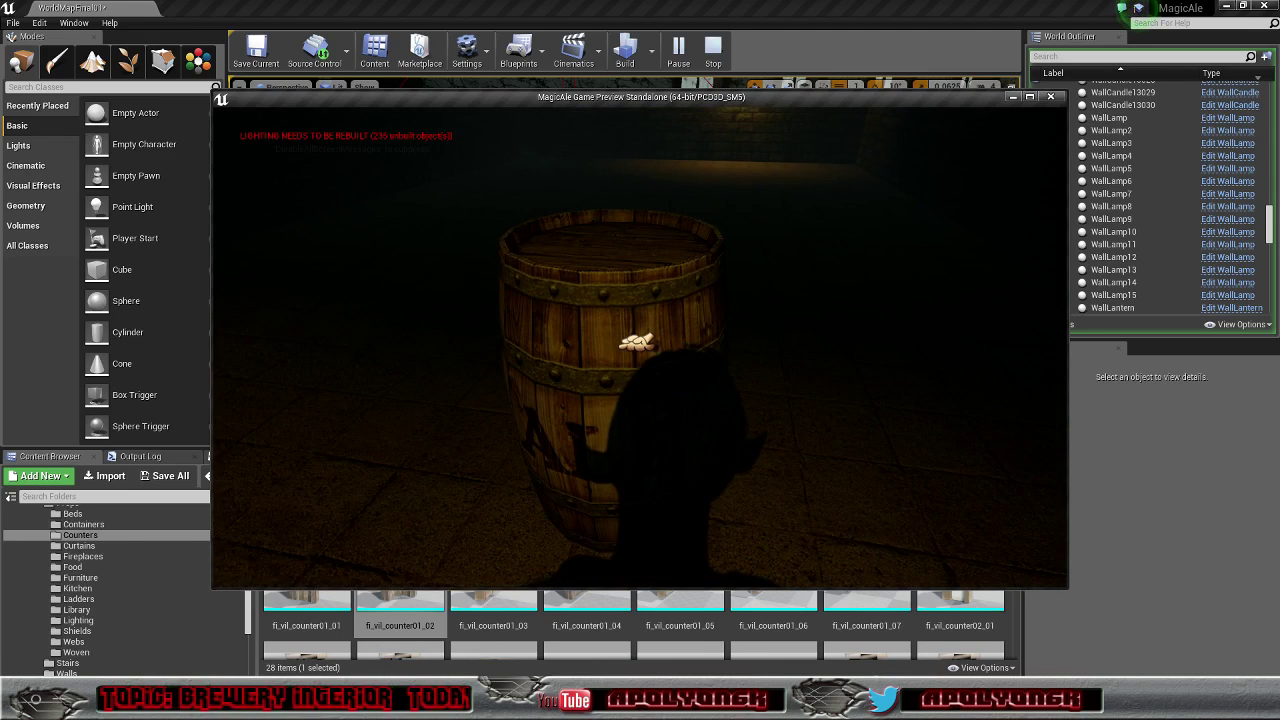
key(a)
key(d)
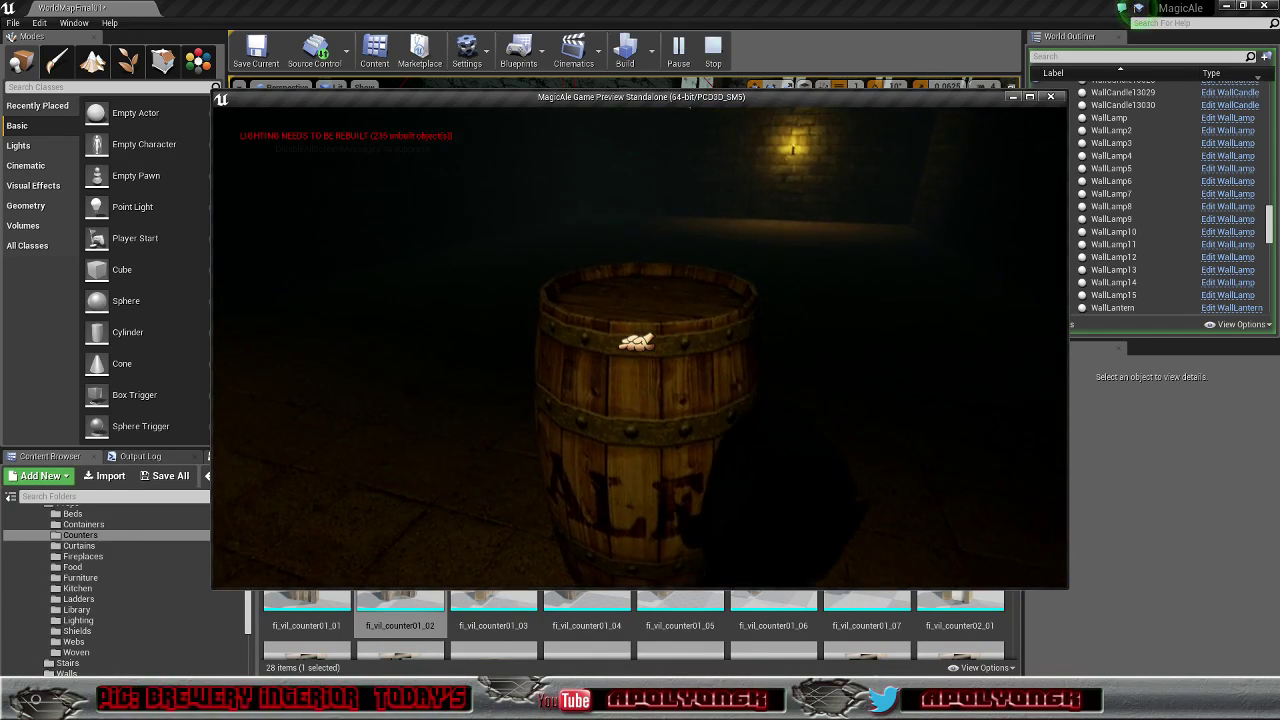
key(a)
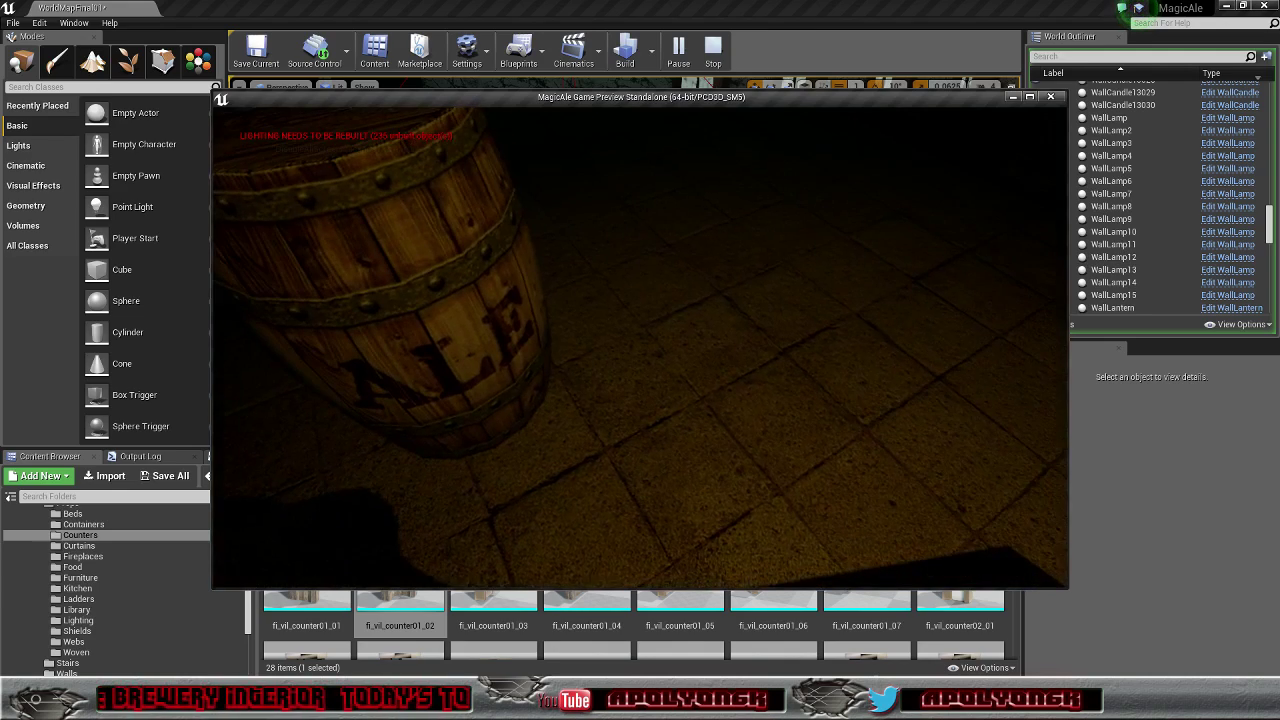
Step: Return from the ale barrel up the stairs to the arched hall and end the game preview
key(w)
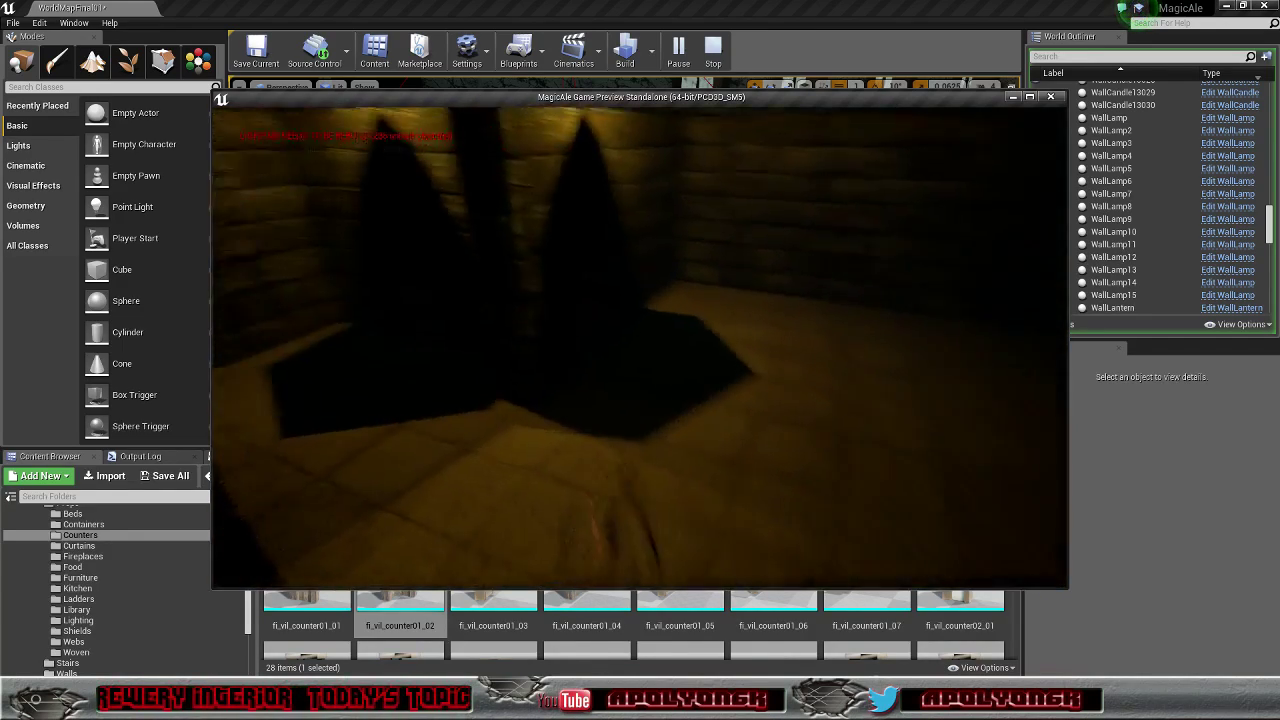
key(w)
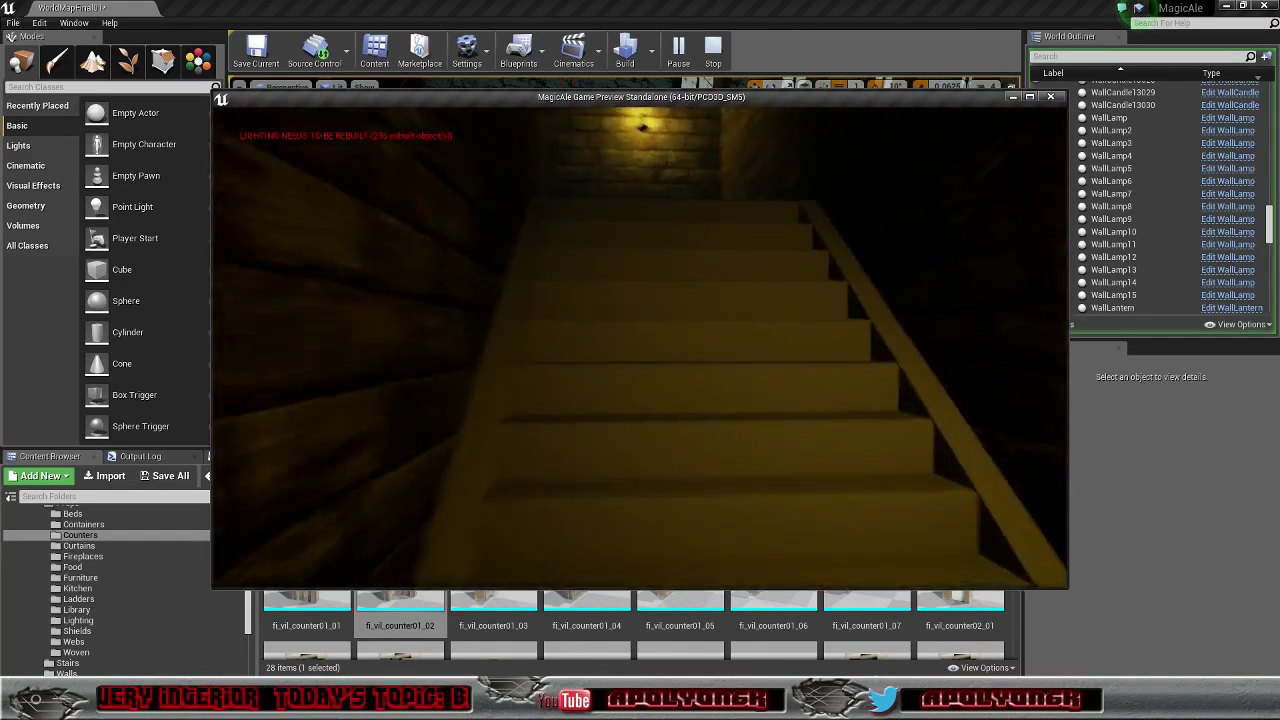
key(w)
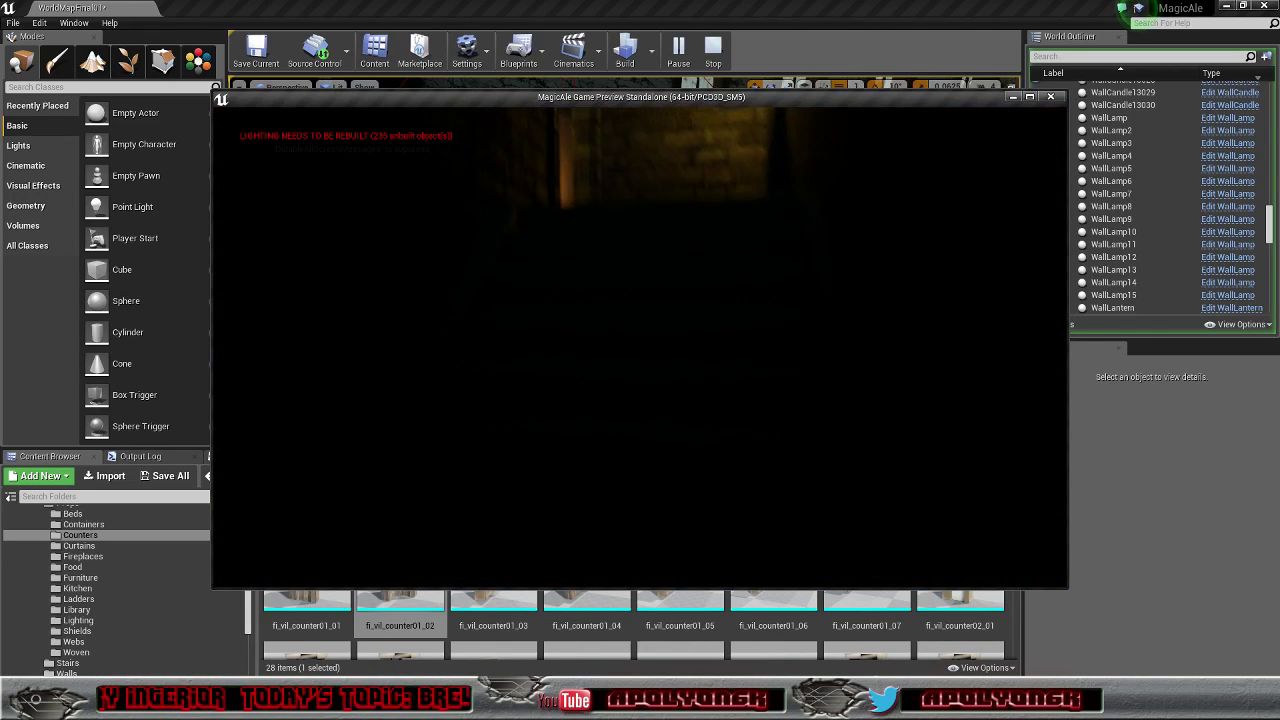
key(w)
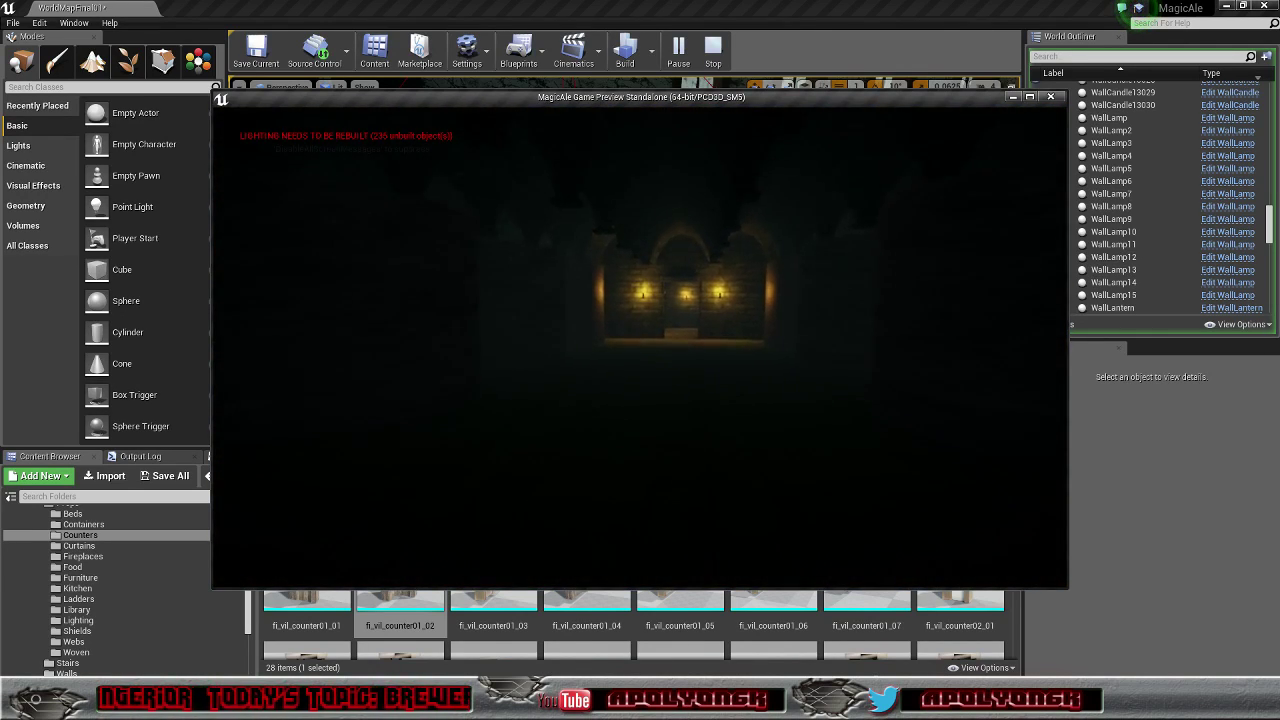
key(Escape)
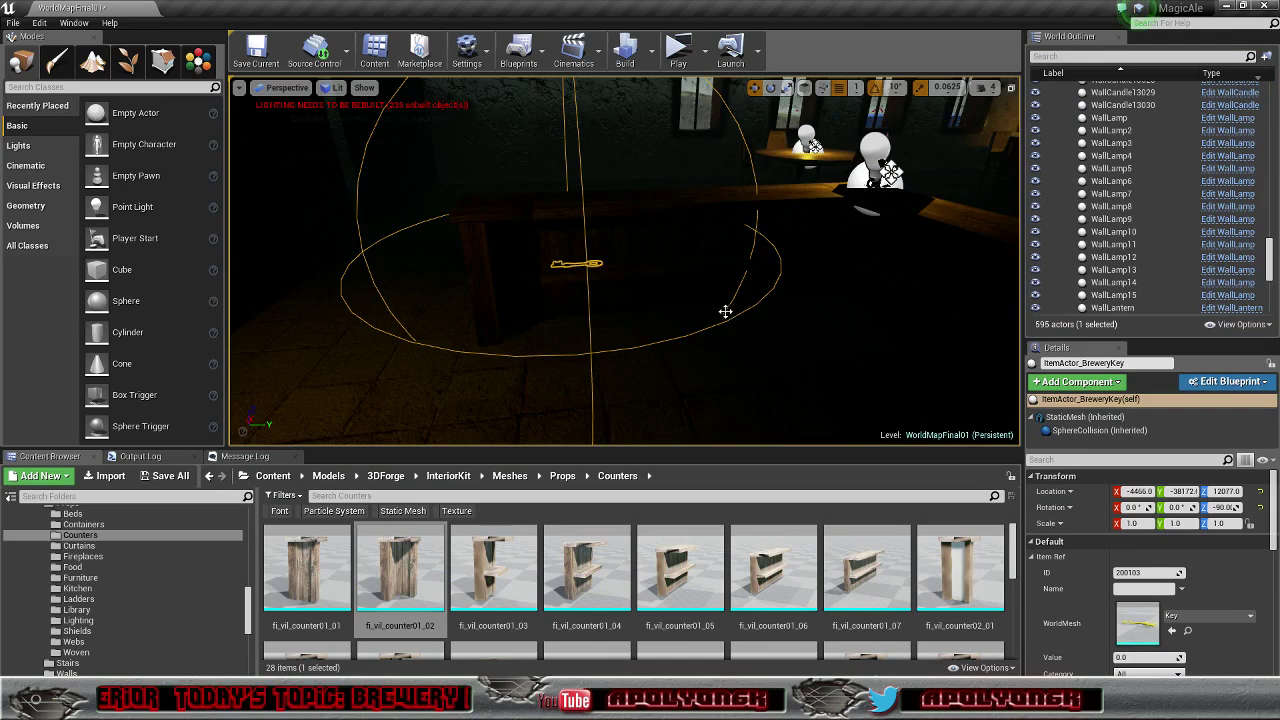
Step: Look over the brewery's footprint on the landscape from above, then return to the candlelit tables inside
right_drag(725, 311, 985, 332)
key(w)
right_drag(775, 305, 791, 307)
key(s)
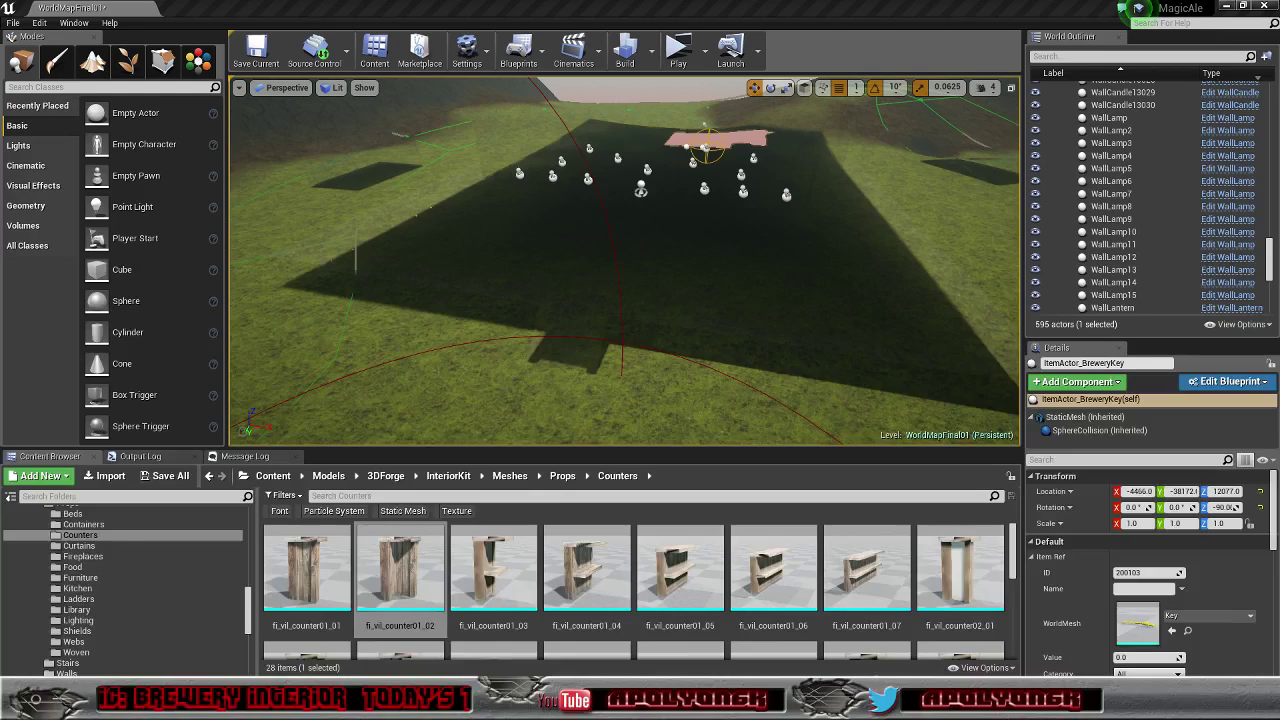
right_drag(732, 281, 705, 300)
key(w)
right_drag(575, 330, 489, 177)
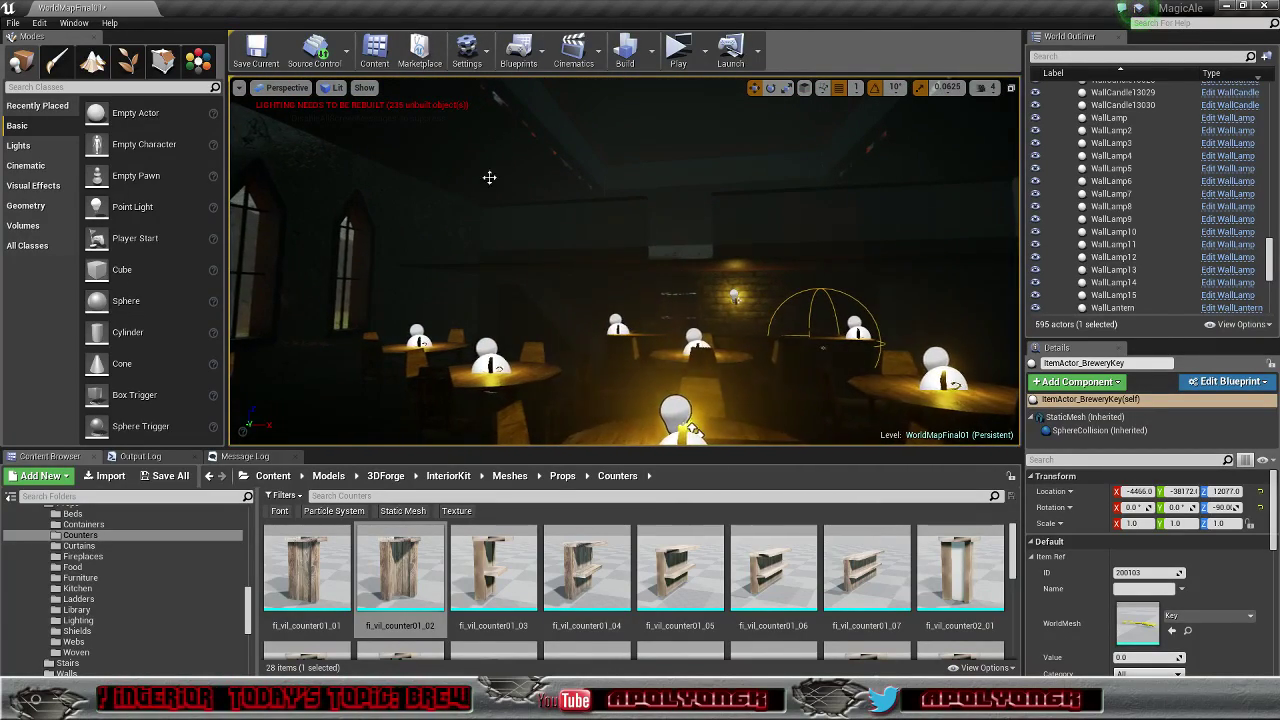
Step: Switch the viewport to Unlit view mode and bring the closed wooden door near the bar counter into view
click(335, 88)
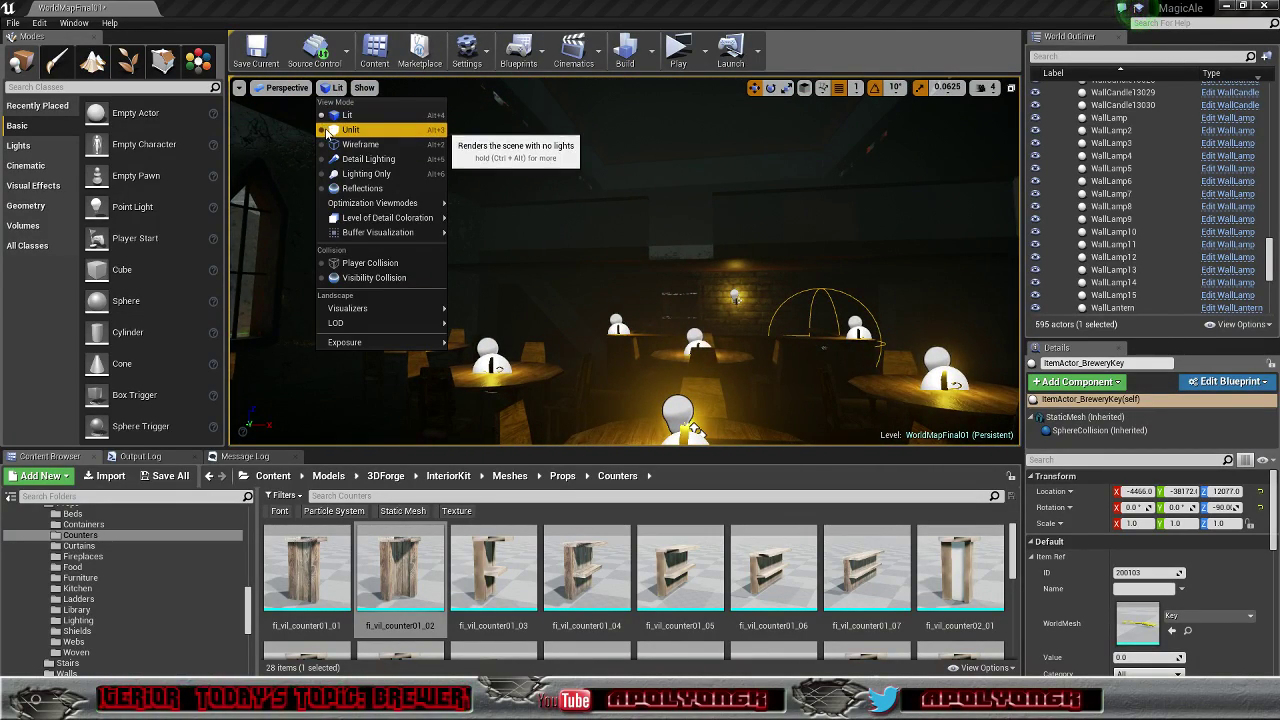
click(350, 130)
right_drag(541, 199, 390, 256)
key(w)
right_drag(624, 260, 770, 235)
key(w)
right_drag(624, 260, 540, 240)
key(w)
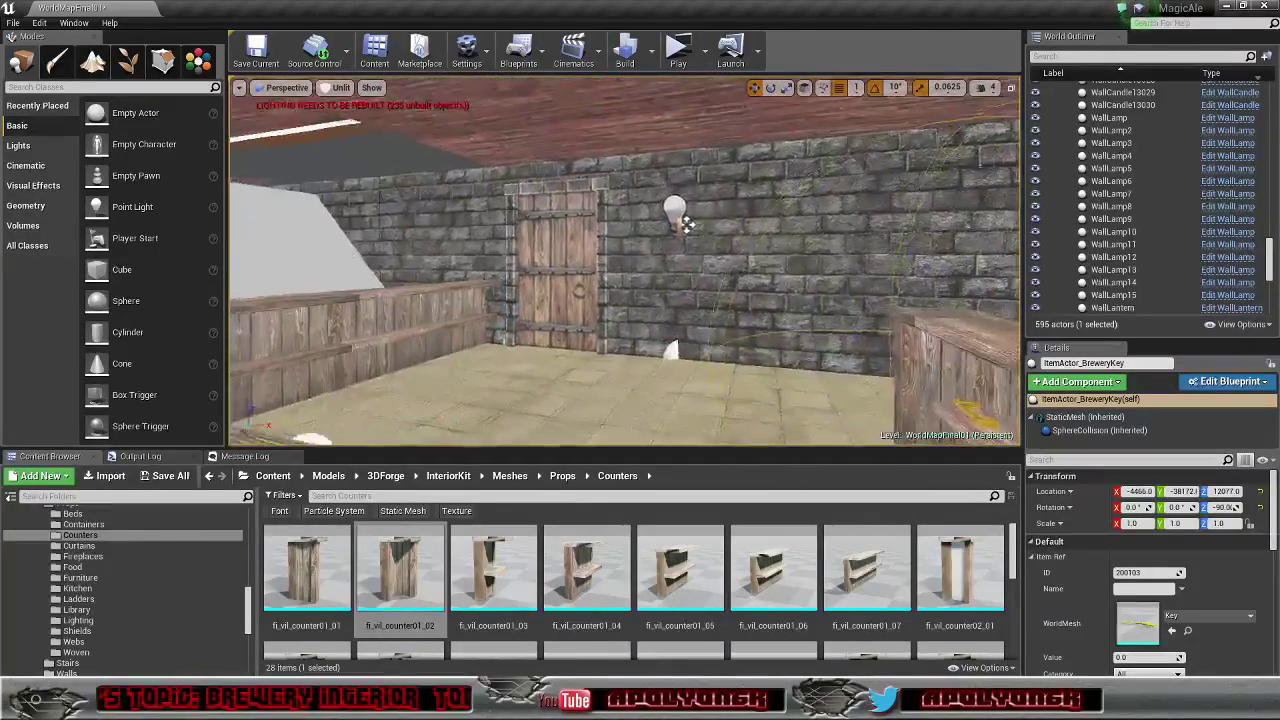
Step: Examine the open stone doorway, the pillared room behind it and the adjoining dining hall in the unlit viewport
key(Up)
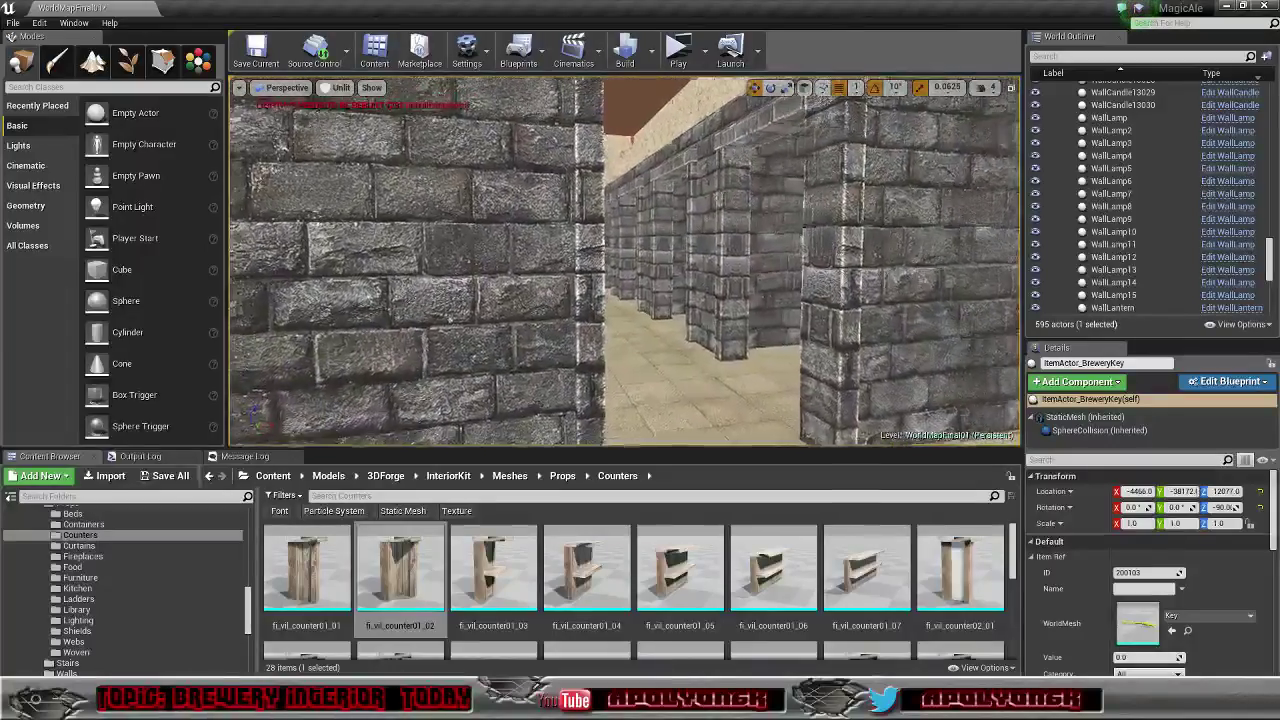
key(w)
right_drag(624, 260, 890, 260)
right_drag(624, 260, 600, 260)
key(w)
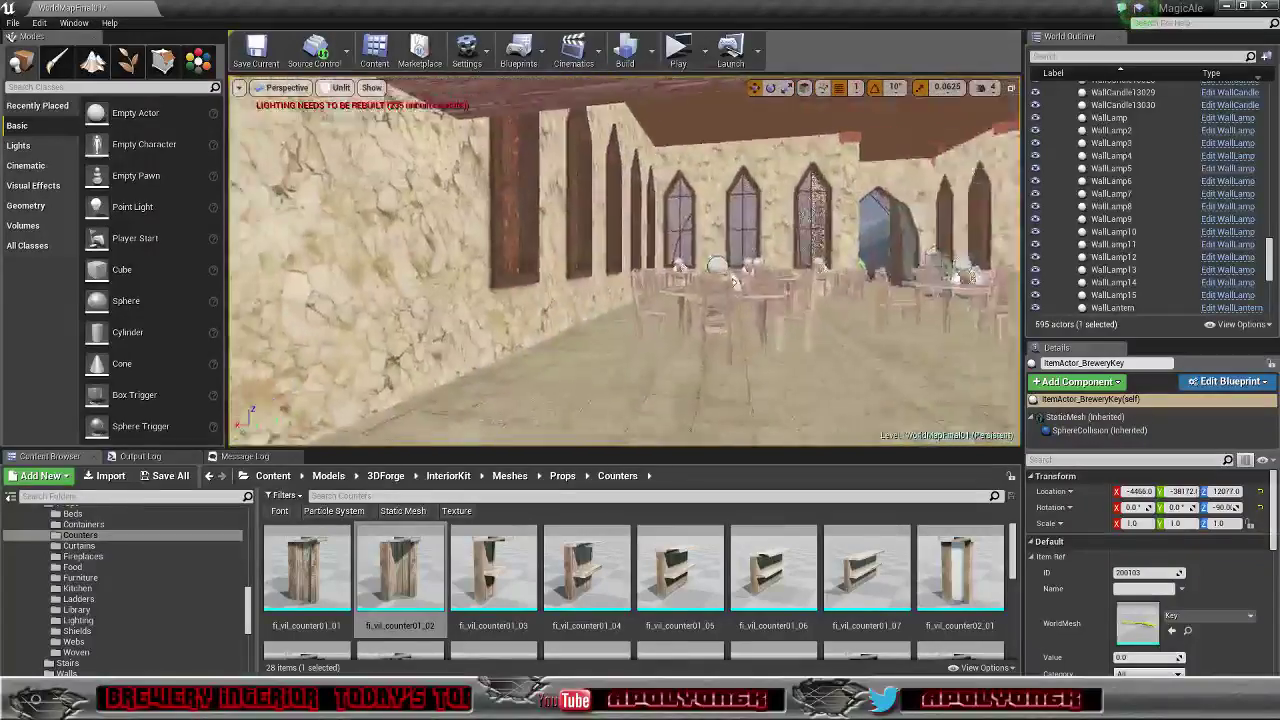
key(Left)
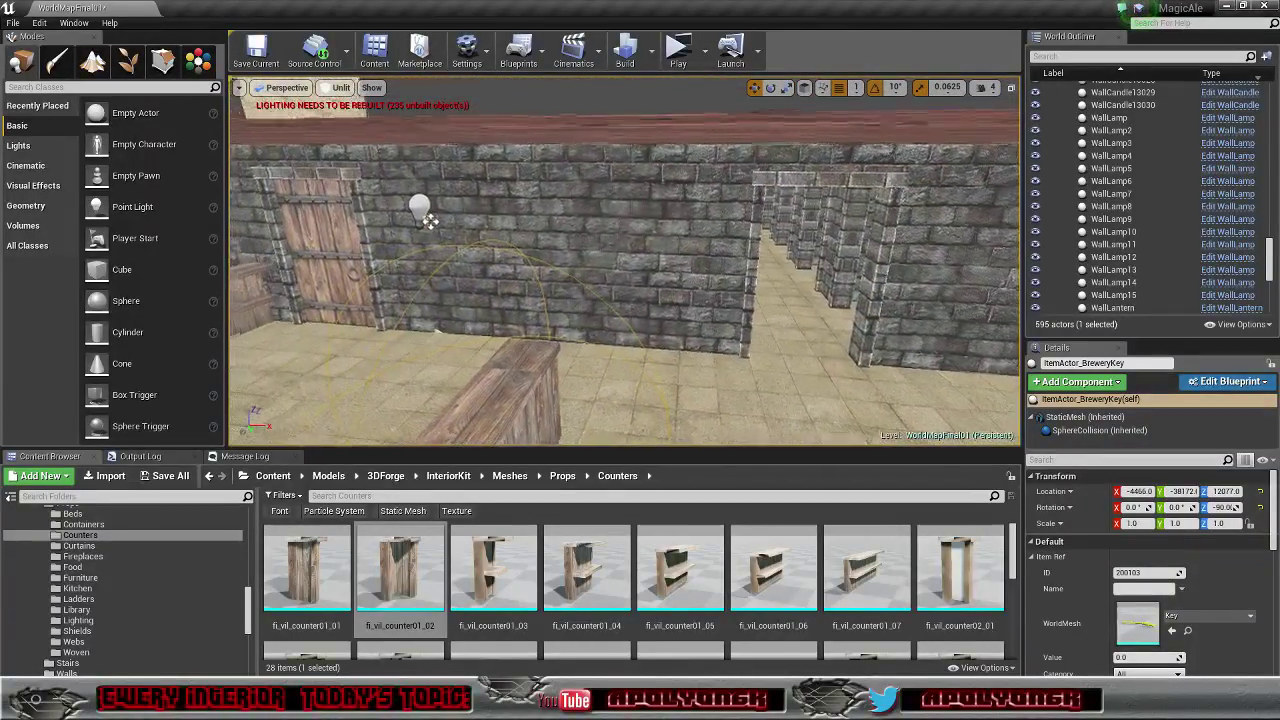
Step: Duplicate the wooden kitchen door along the stone wall to X -4208 so it fills the open doorway of the pillared room
key(Left)
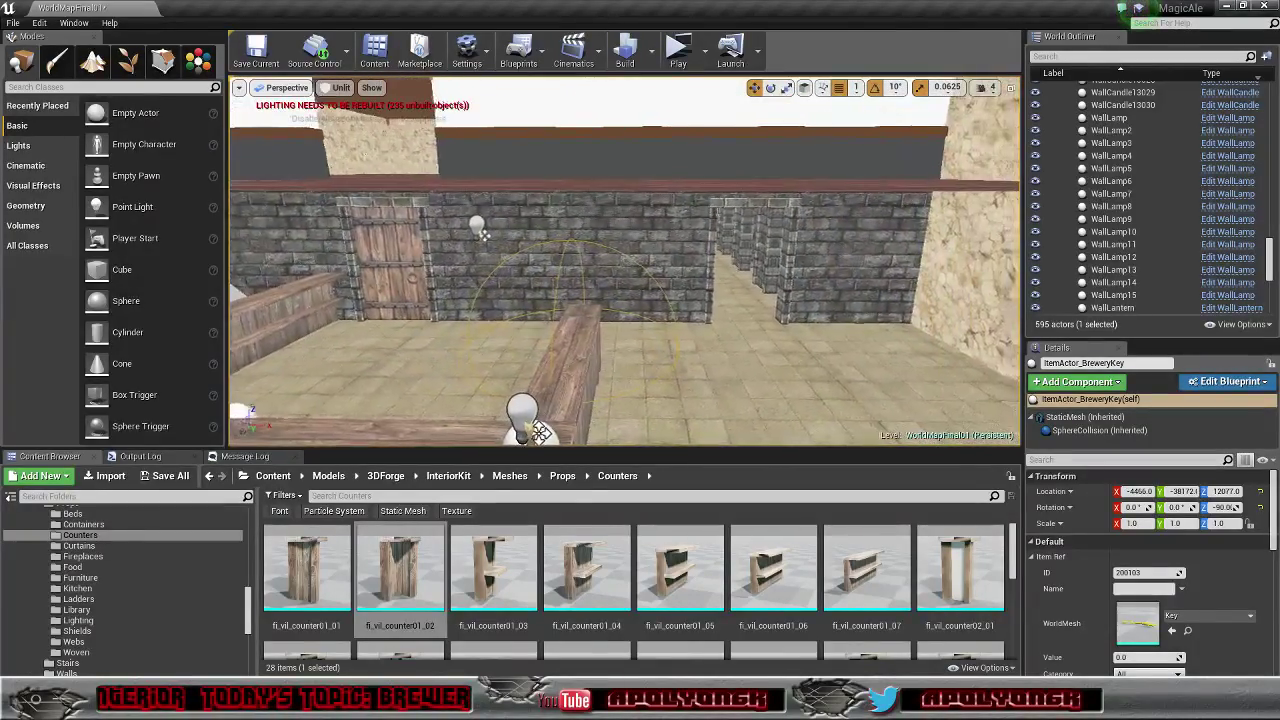
mouse_move(624, 262)
right_down()
mouse_move(700, 262)
mouse_move(590, 262)
mouse_move(636, 262)
right_up()
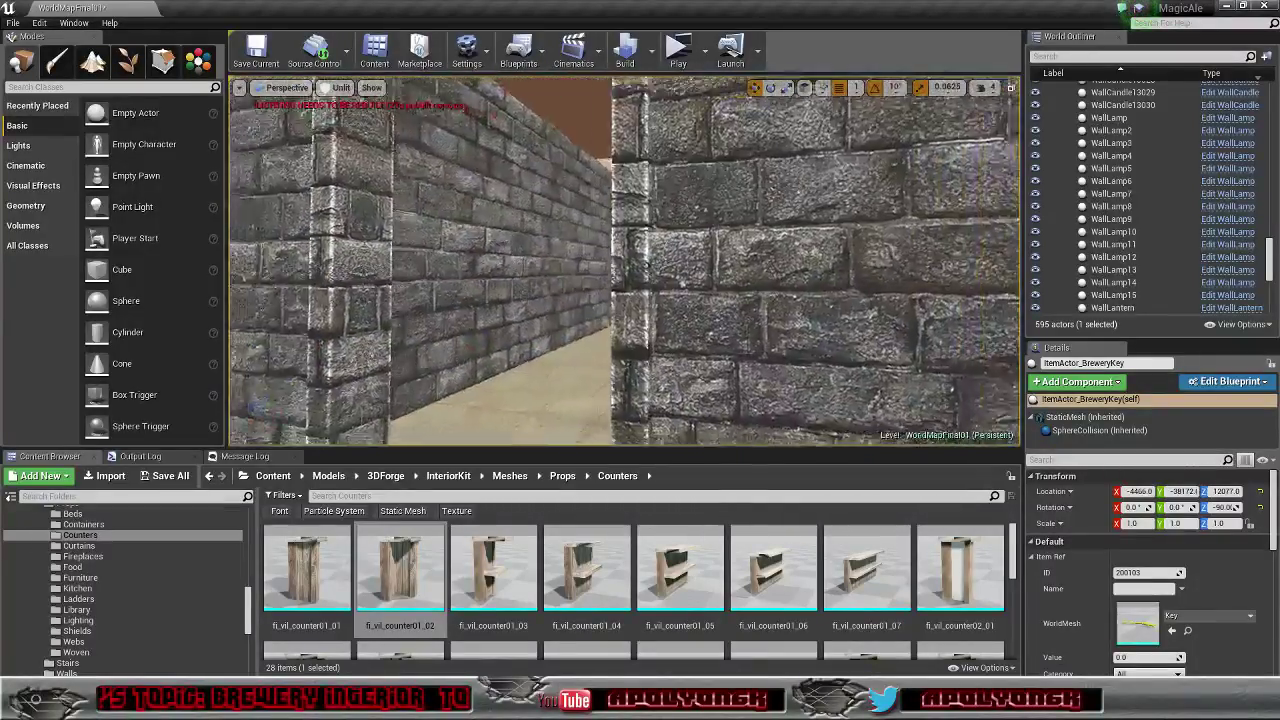
right_drag(624, 262, 650, 282)
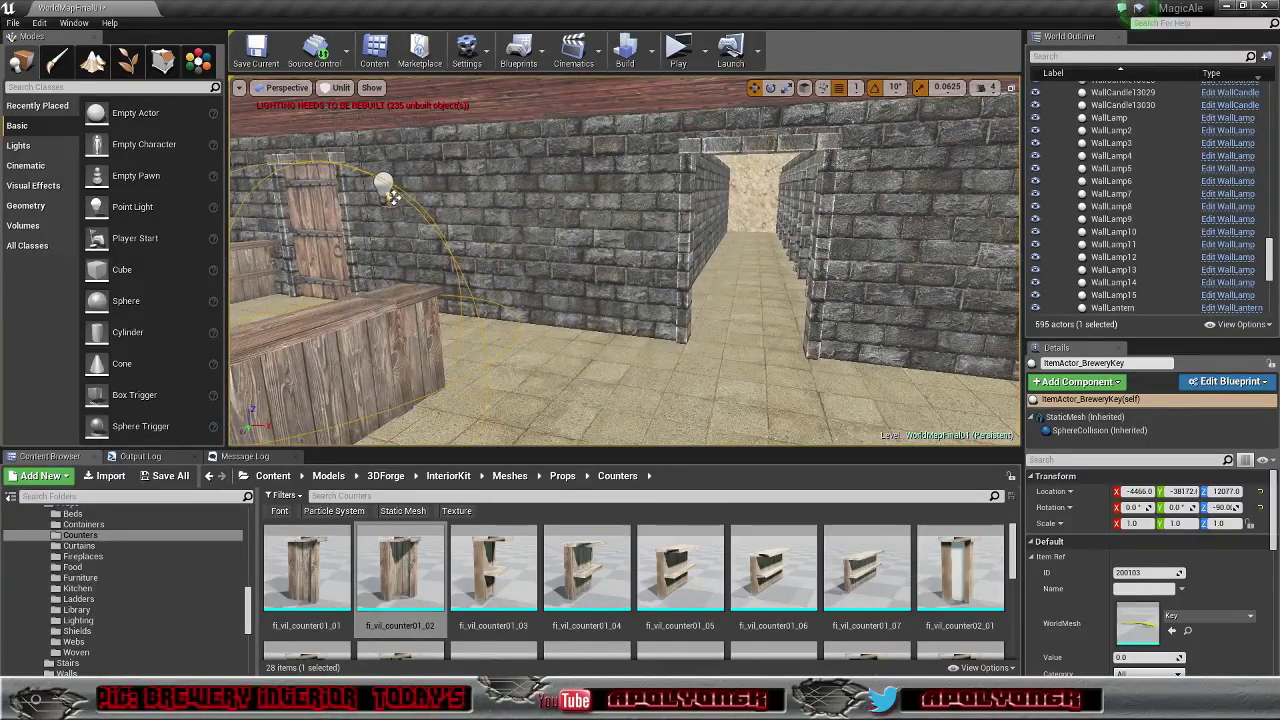
click(318, 245)
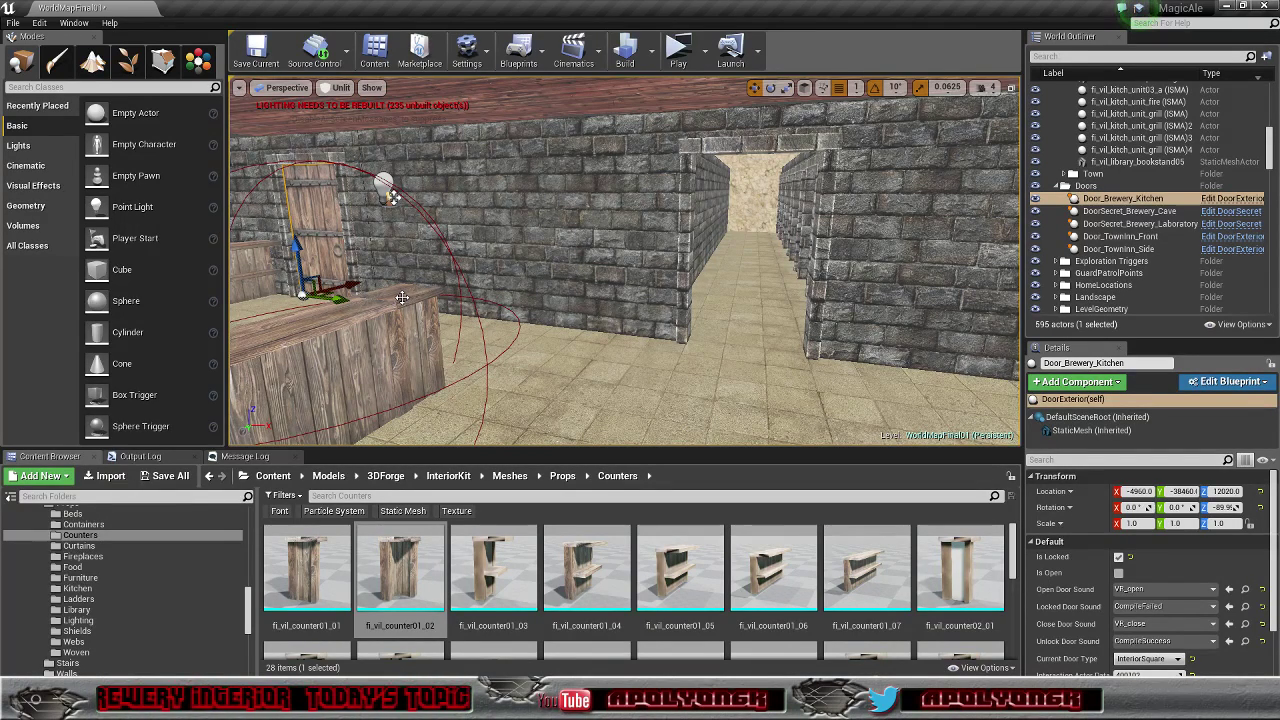
alt+drag(335, 298, 756, 383)
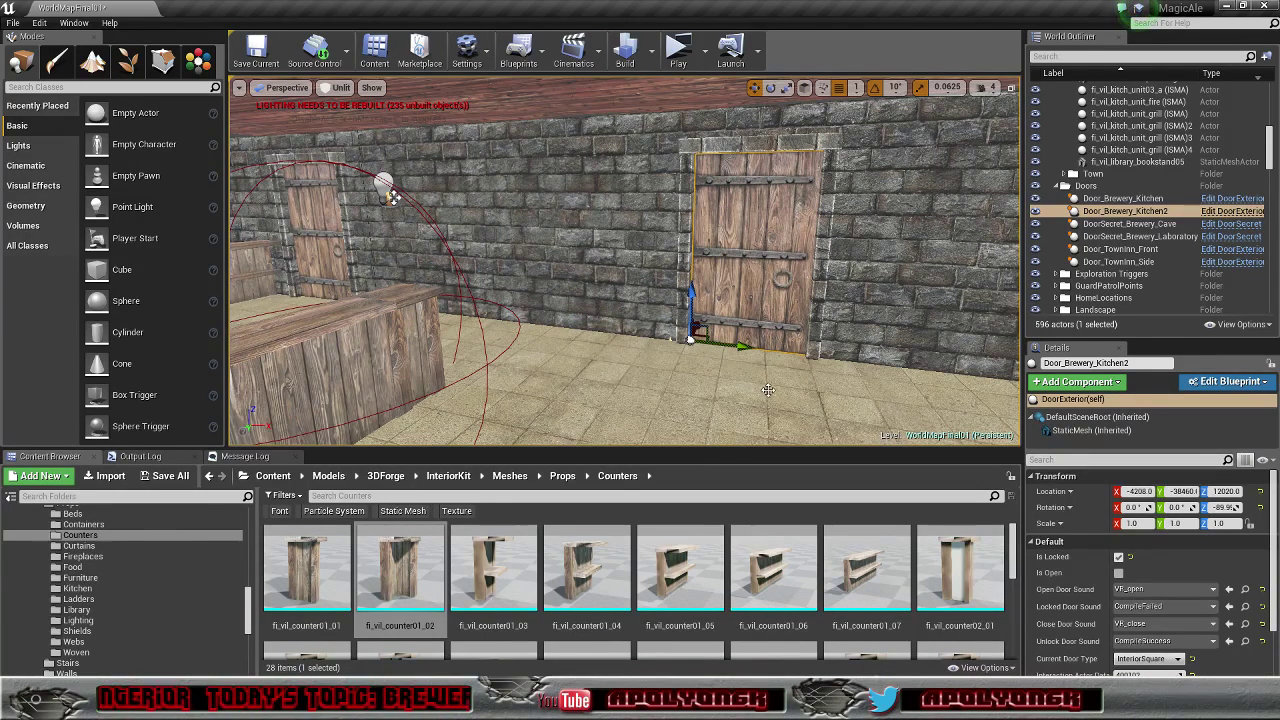
Step: Rename the duplicated door actor as Door_Brewery_Toilet
click(1161, 214)
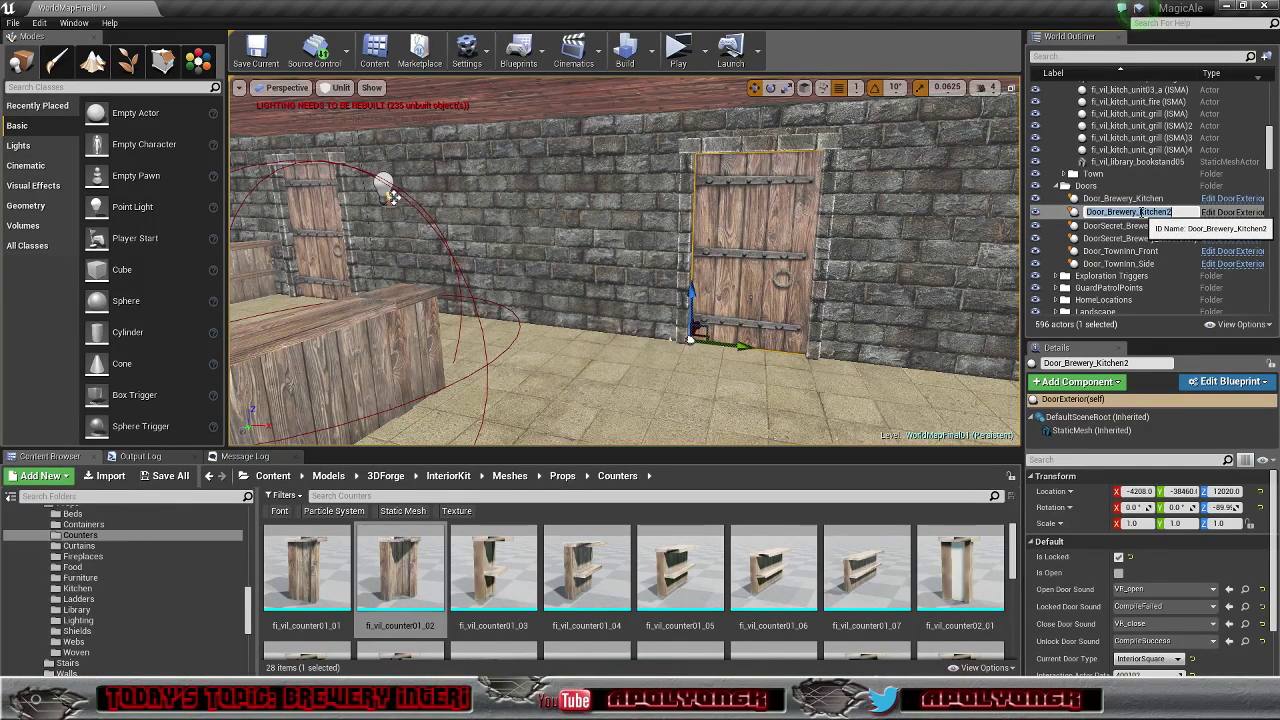
drag(1139, 212, 1183, 211)
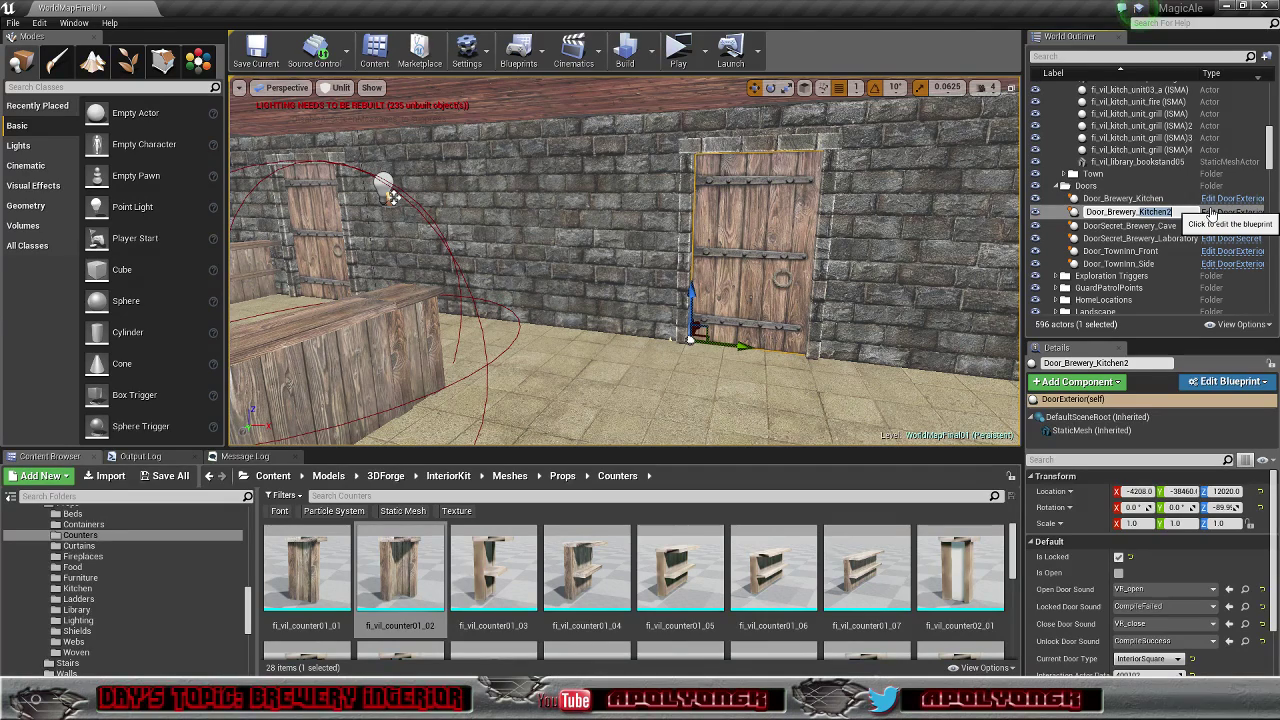
text(R)
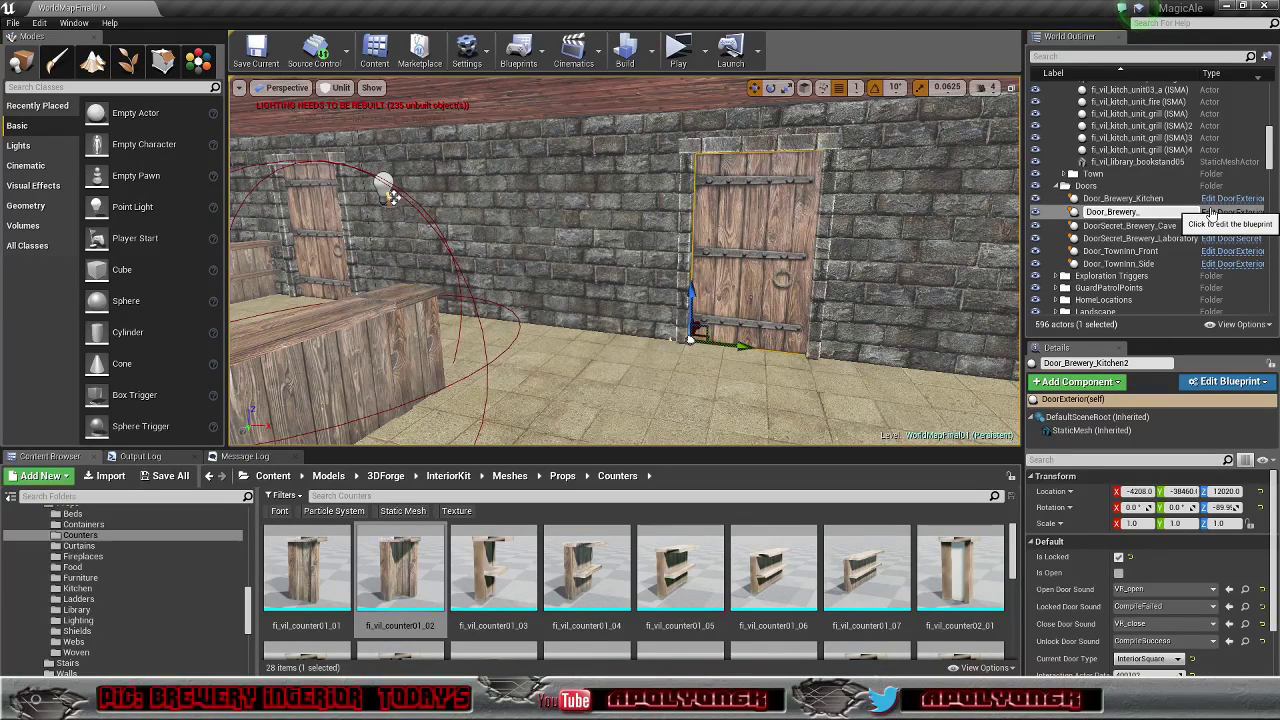
text(oile)
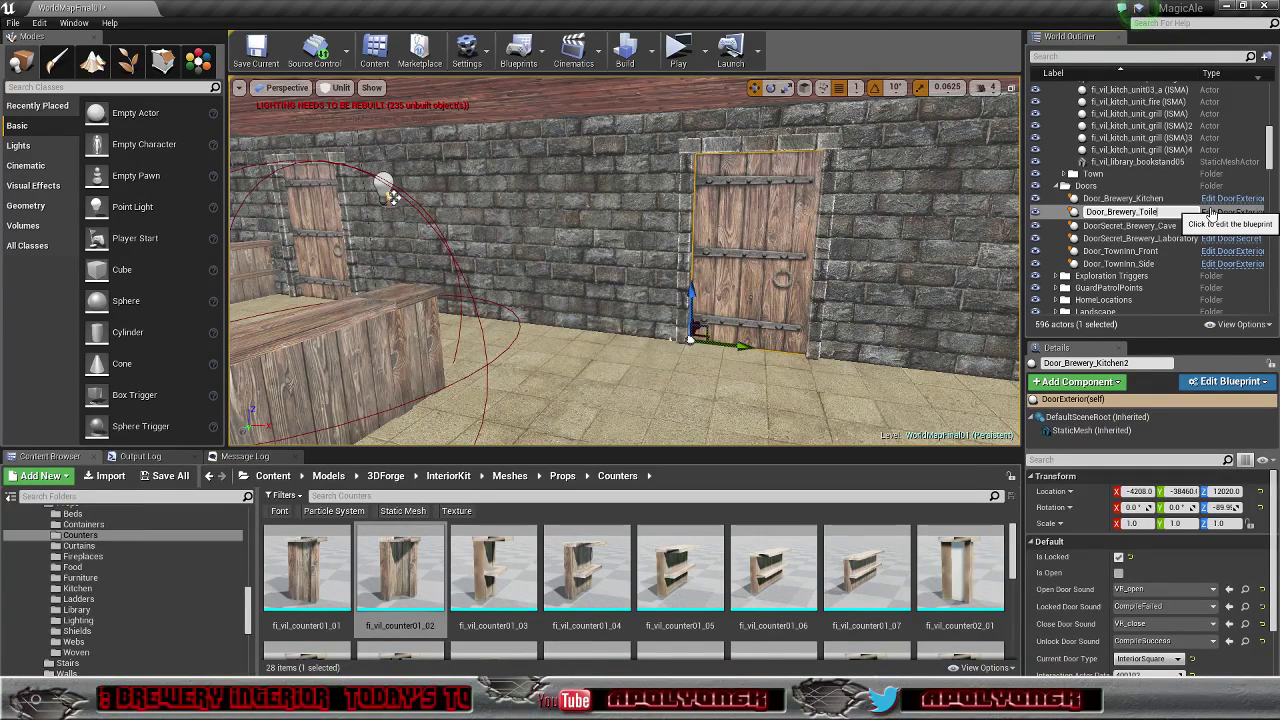
text(ts)
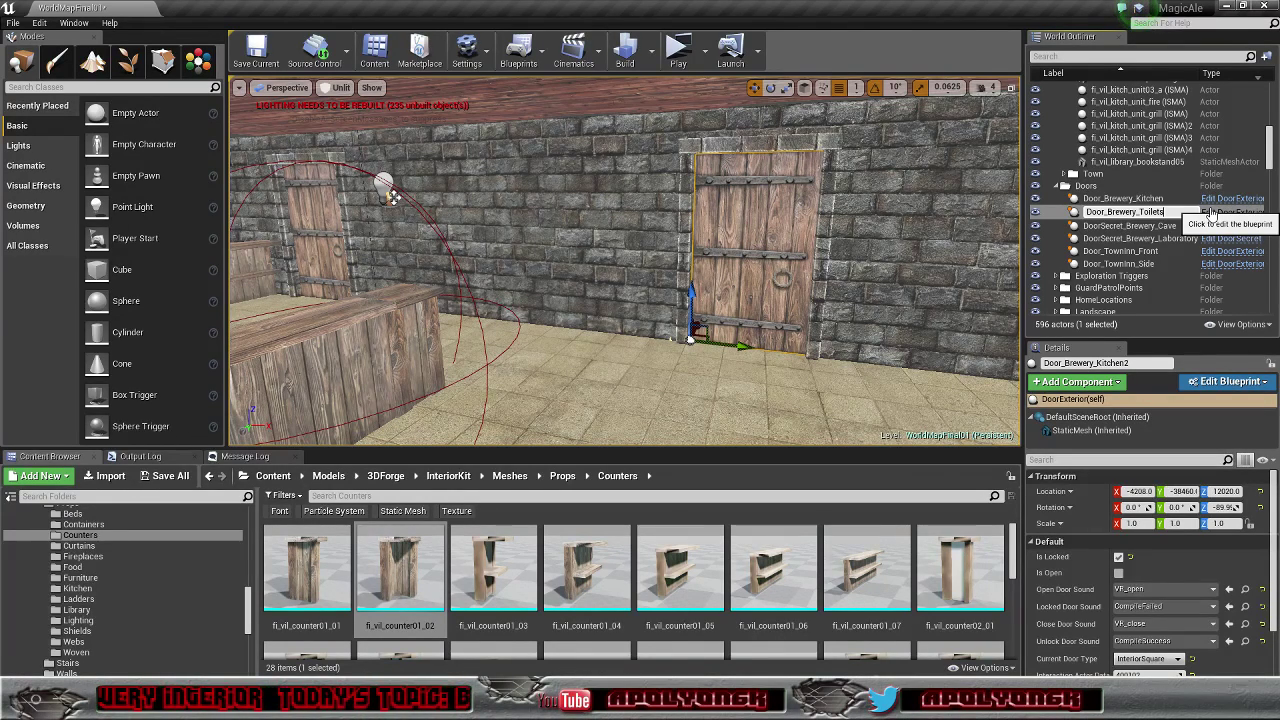
key(Return)
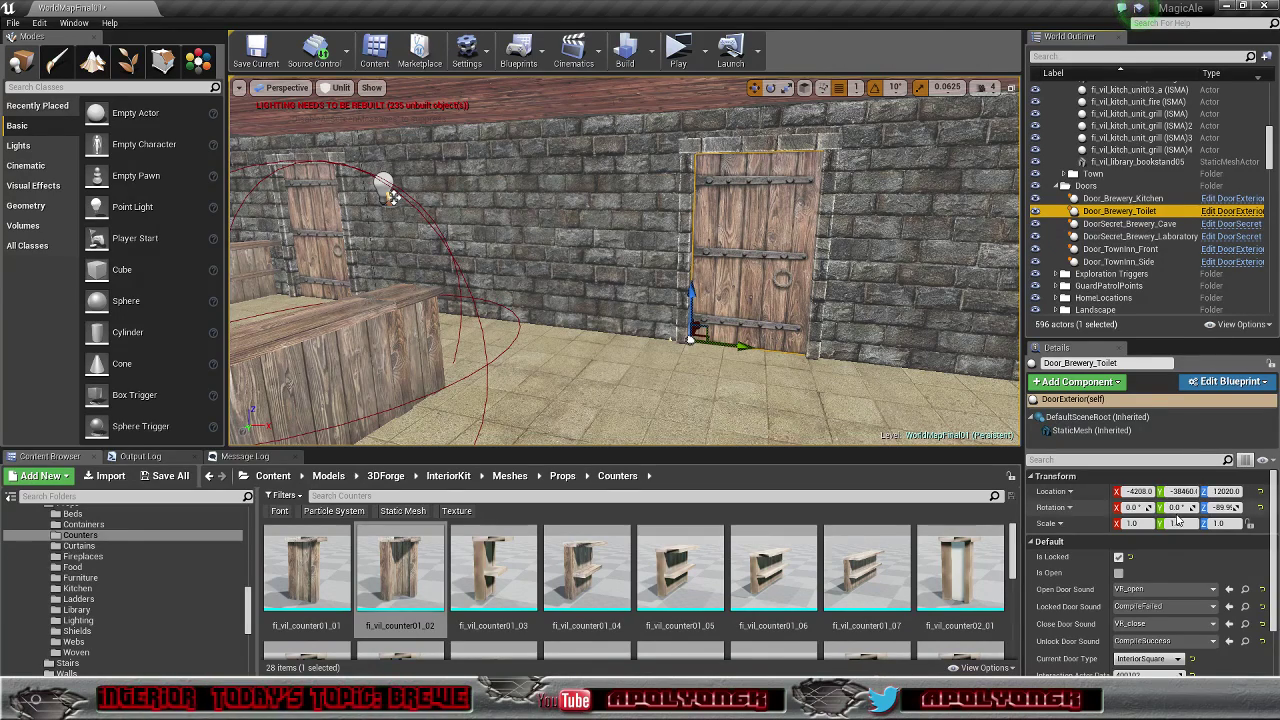
Step: Make the toilet door unlocked with interaction actor data ID 0, keeping the InteriorSquare door type
scroll(1173, 566, down, 2)
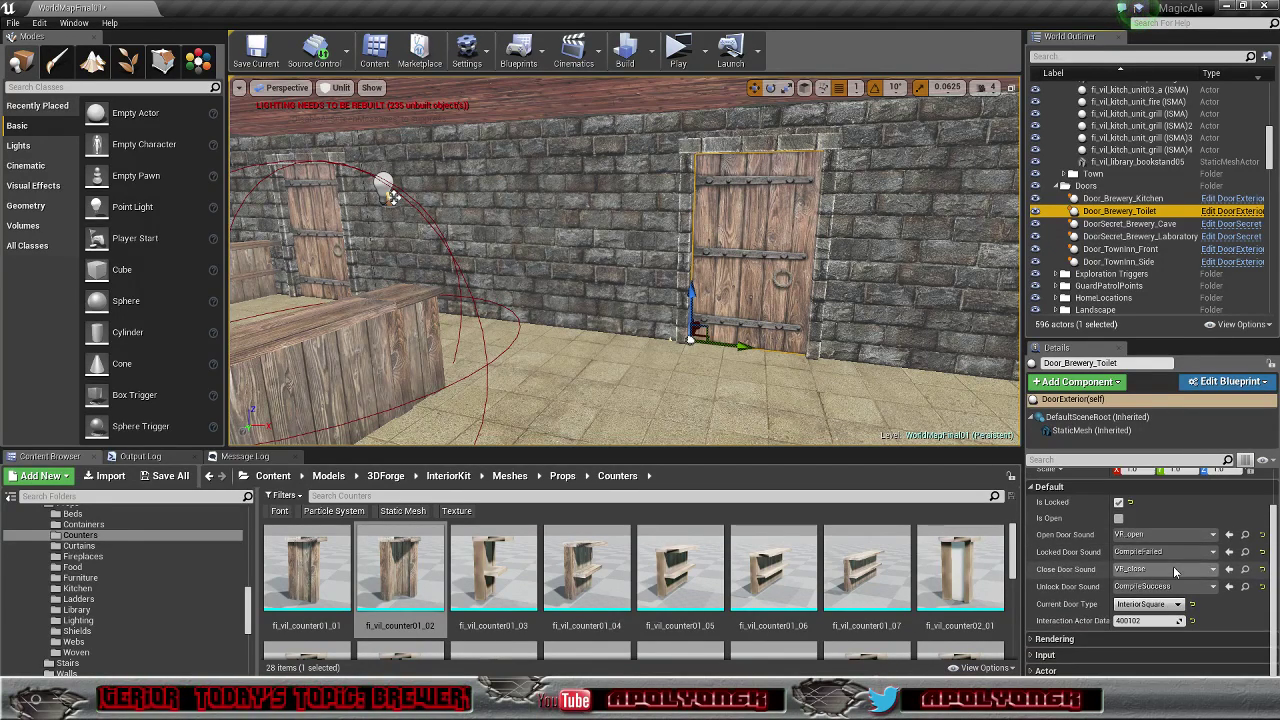
click(1150, 621)
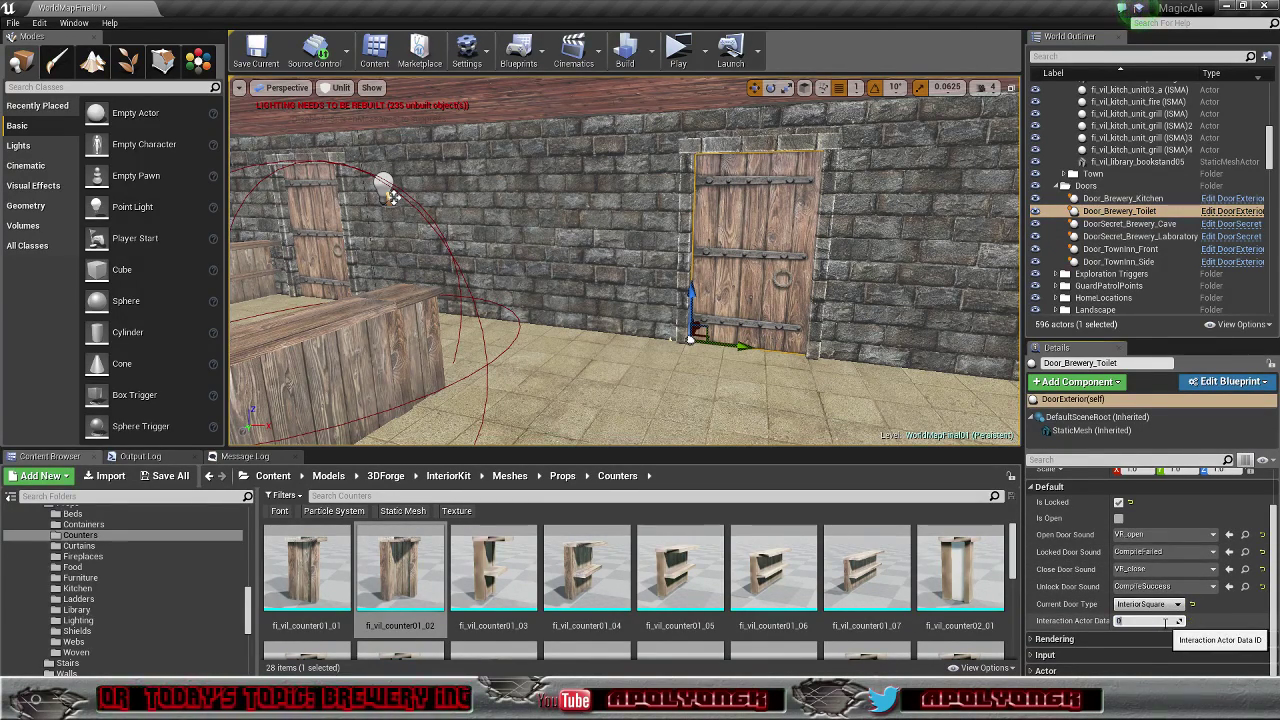
click(1118, 502)
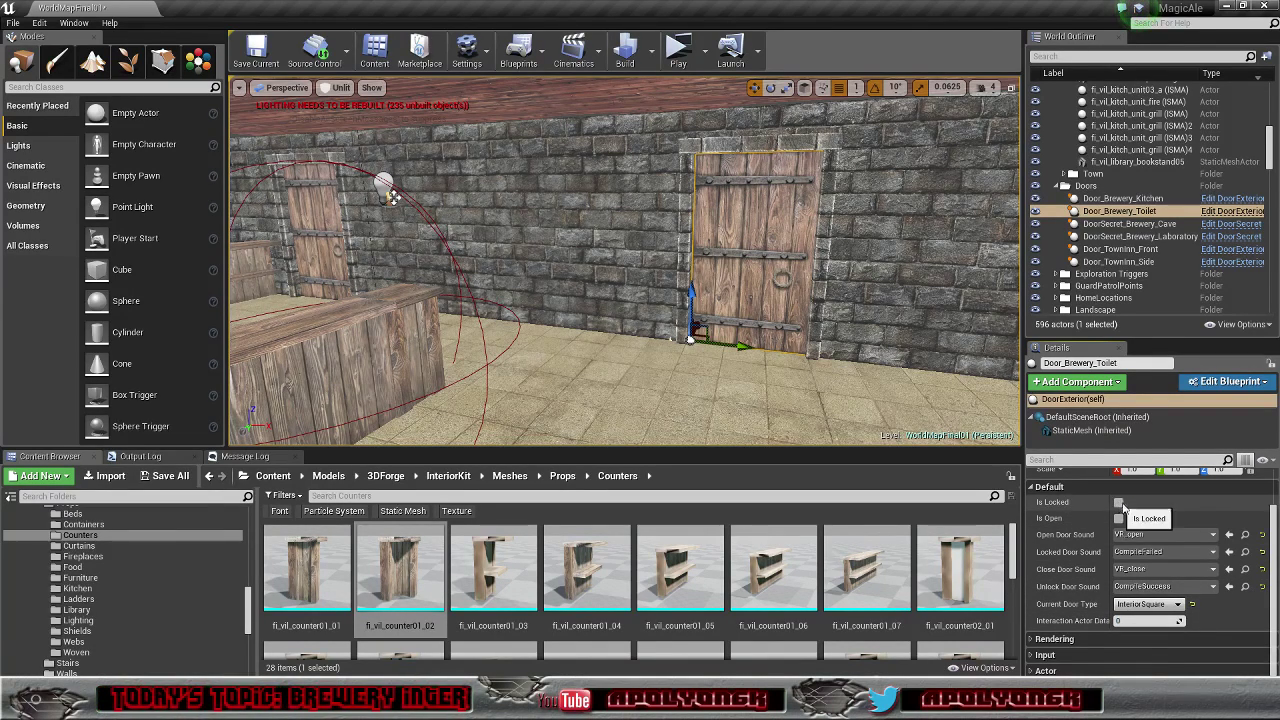
click(1146, 605)
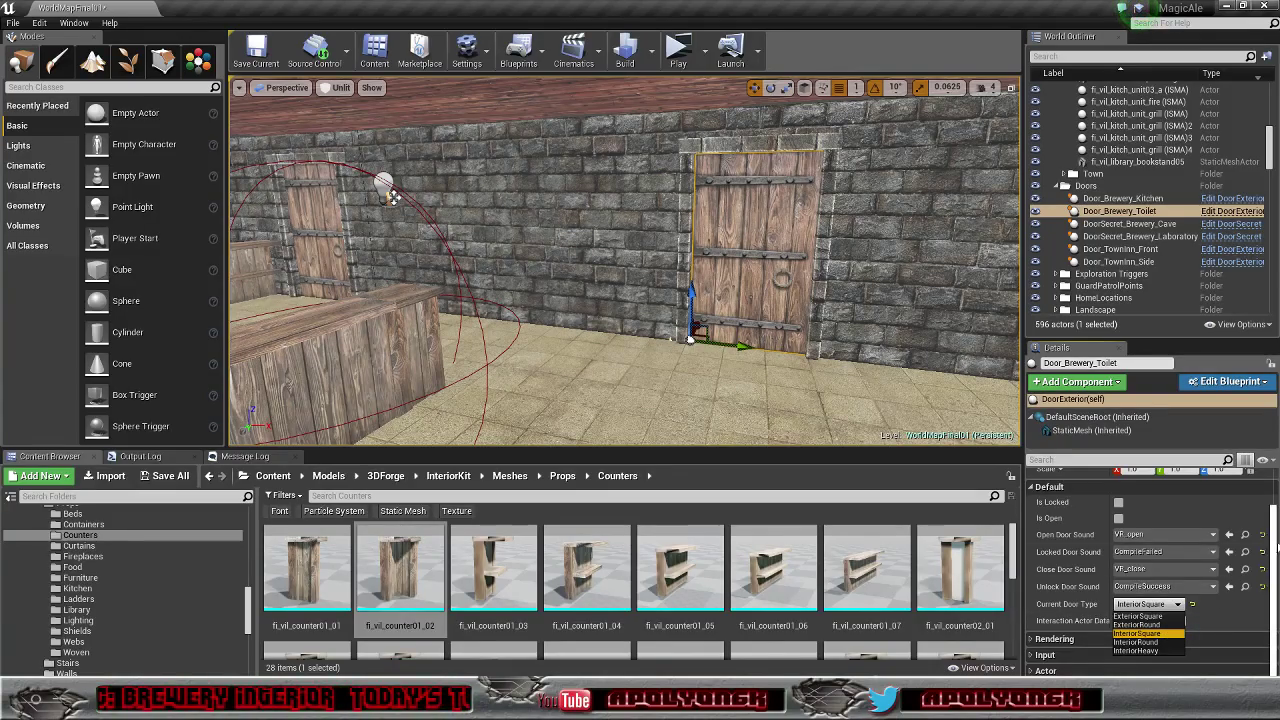
click(1140, 633)
Step: Duplicate the toilet door into the pillared room and rotate the copy to run parallel with the stall openings
right_drag(819, 351, 784, 356)
key(w)
key(w)
key(s)
key(w)
alt+drag(833, 385, 723, 441)
key(e)
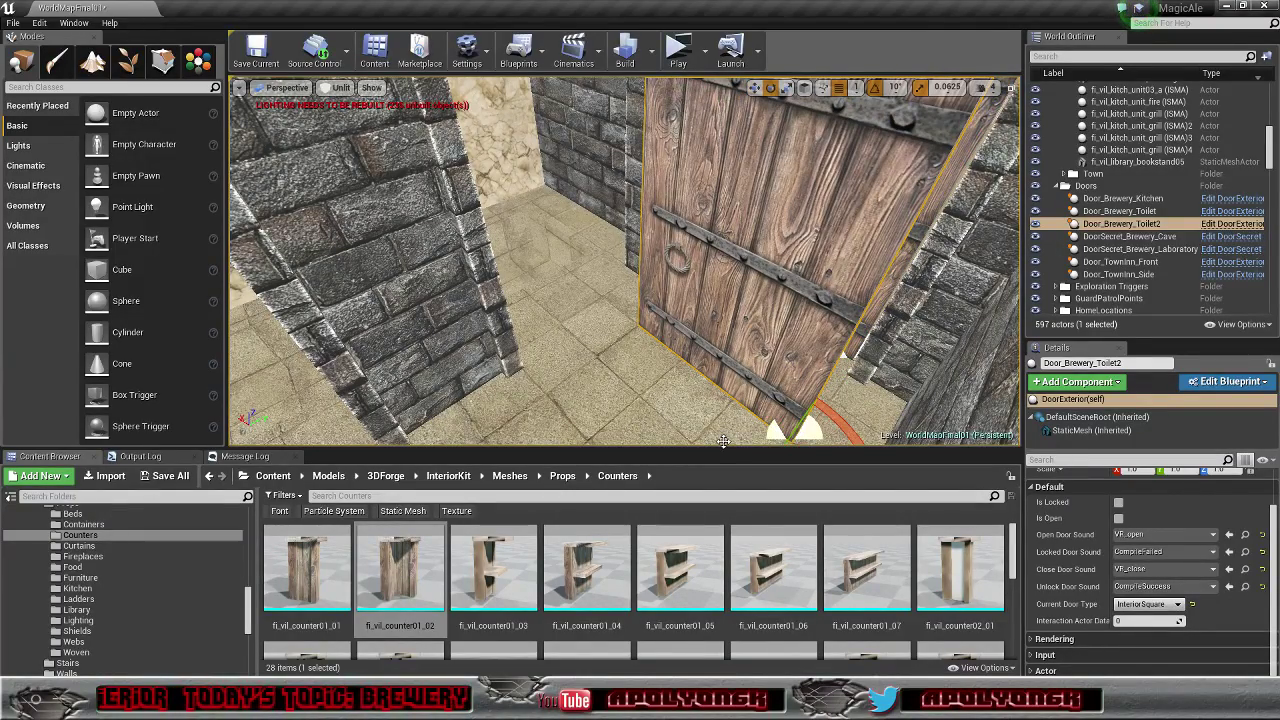
right_drag(871, 408, 890, 436)
mouse_move(791, 380)
mouse_down()
mouse_move(748, 393)
mouse_move(789, 381)
mouse_up()
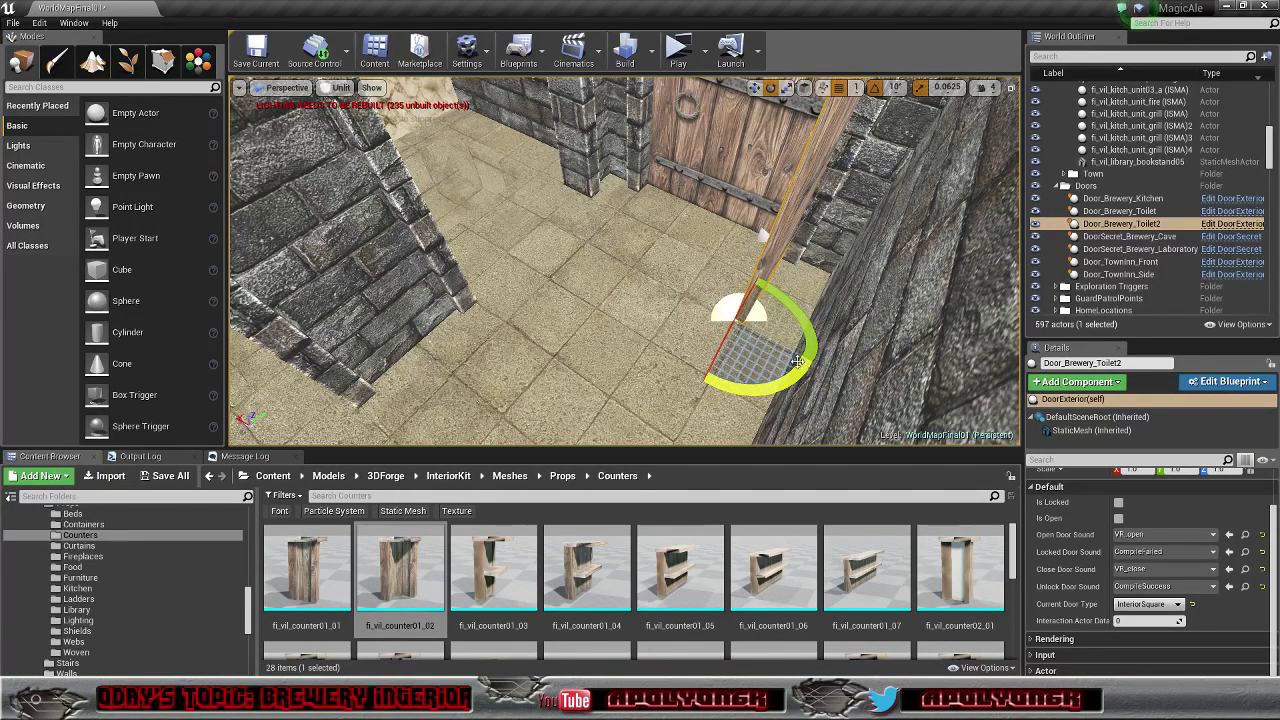
Step: Move the rotated door copy into the first stall opening and align it between the stone jambs
key(w)
drag(698, 308, 486, 230)
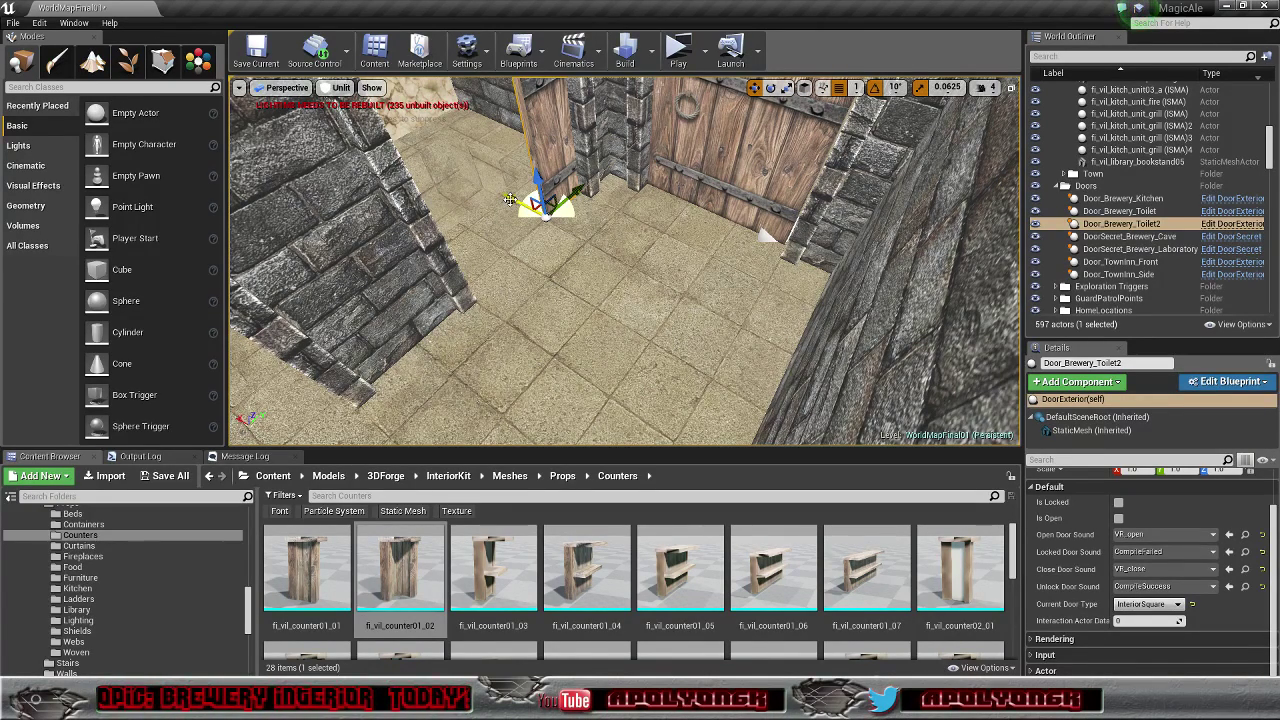
drag(510, 199, 513, 200)
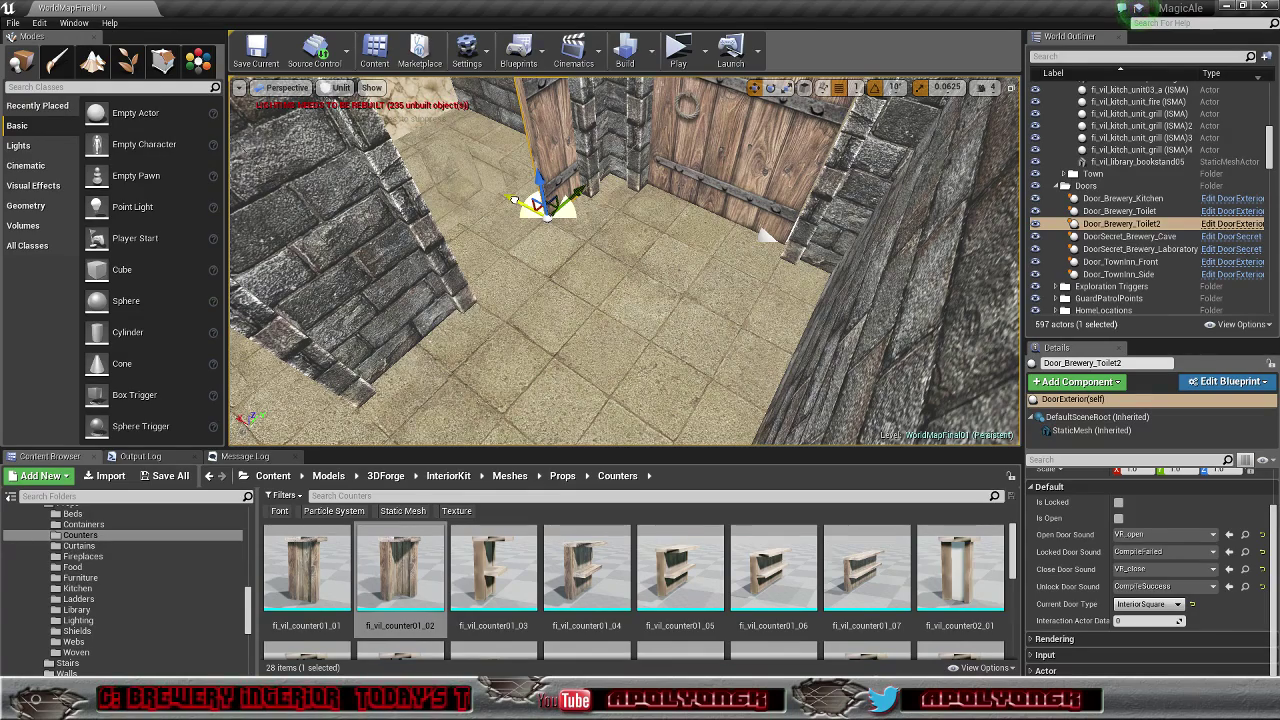
drag(584, 190, 507, 256)
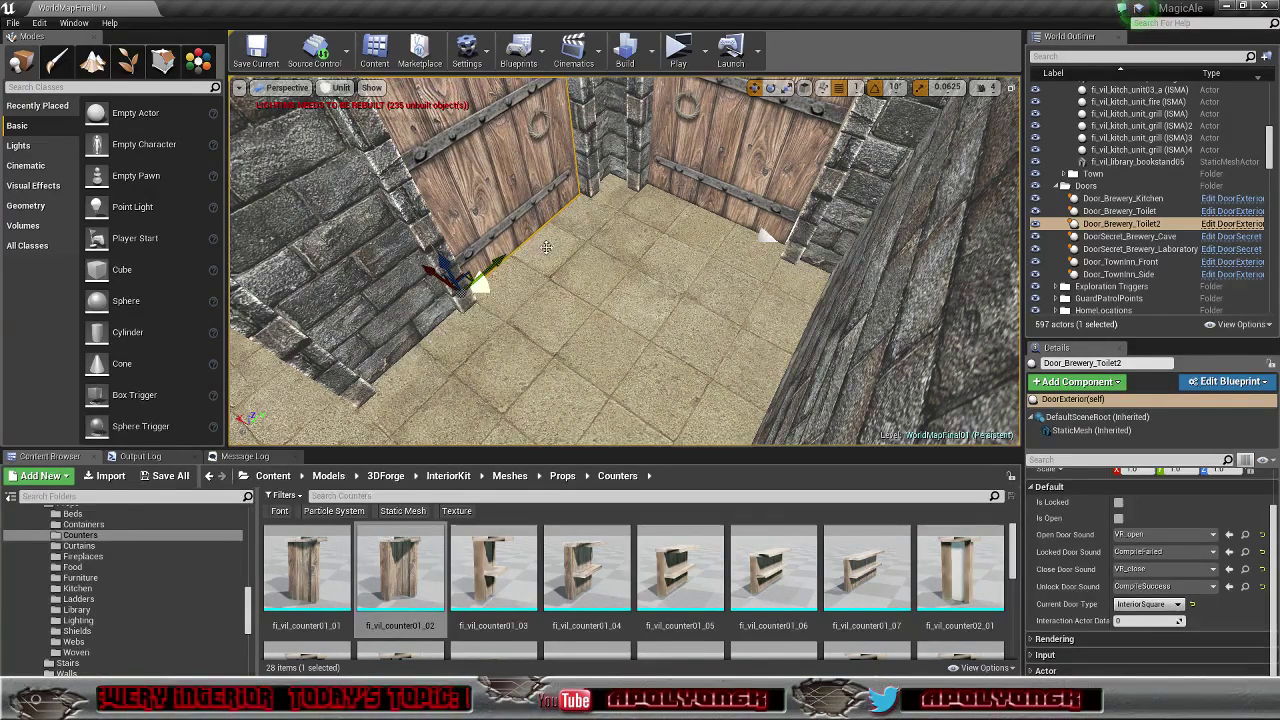
right_drag(543, 248, 485, 260)
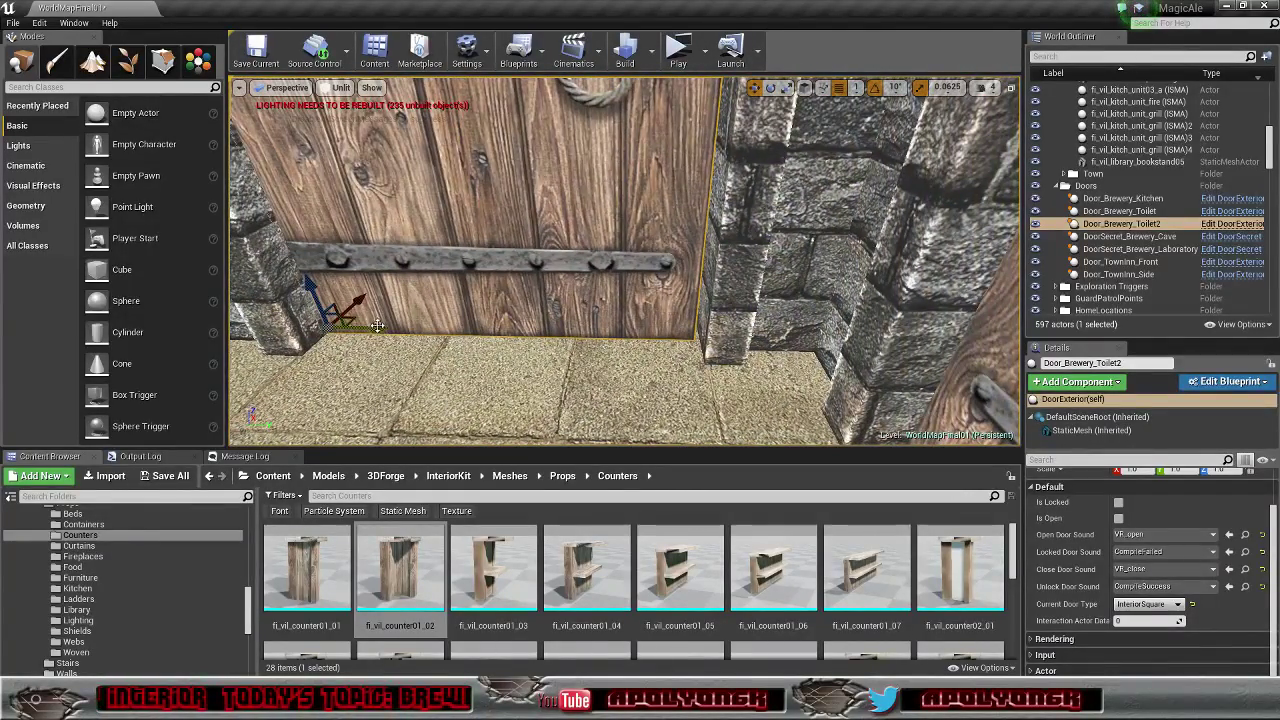
drag(376, 328, 385, 329)
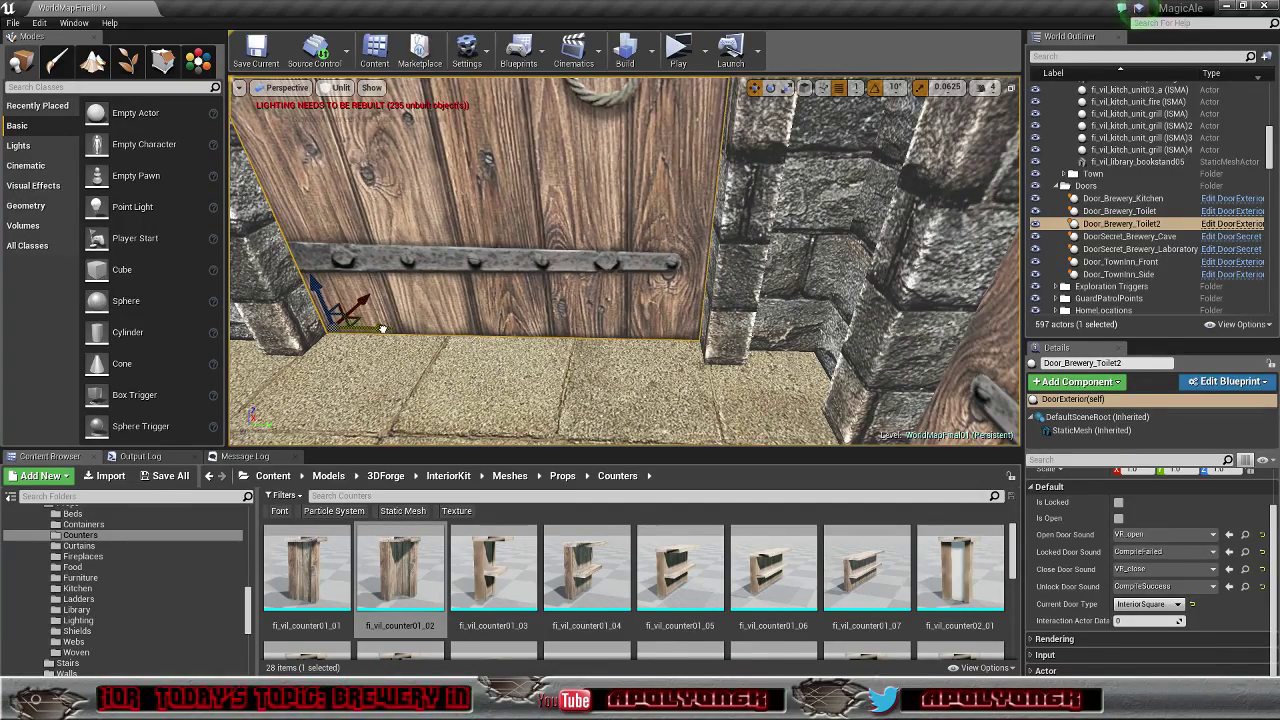
Step: Set the position grid snap to 5 and copy the stall door into the next two stall openings
right_drag(397, 359, 384, 328)
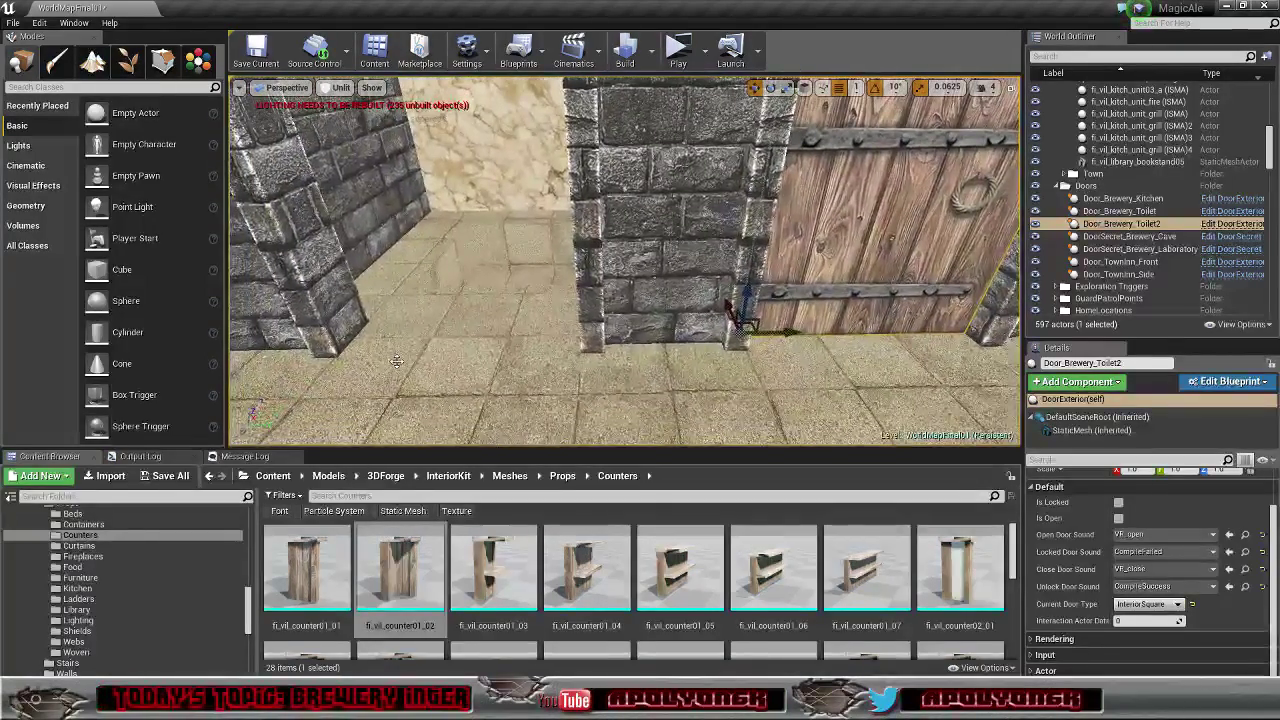
click(857, 88)
click(863, 131)
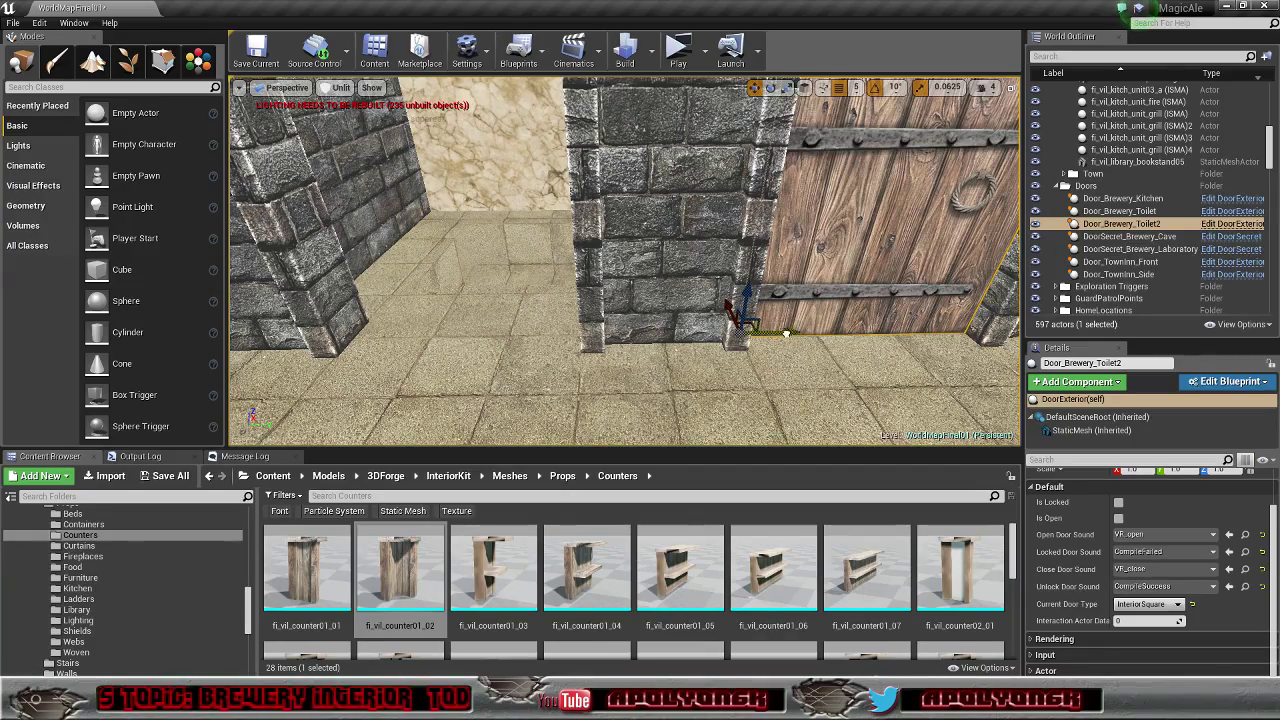
alt+drag(790, 333, 402, 337)
right_drag(432, 353, 350, 340)
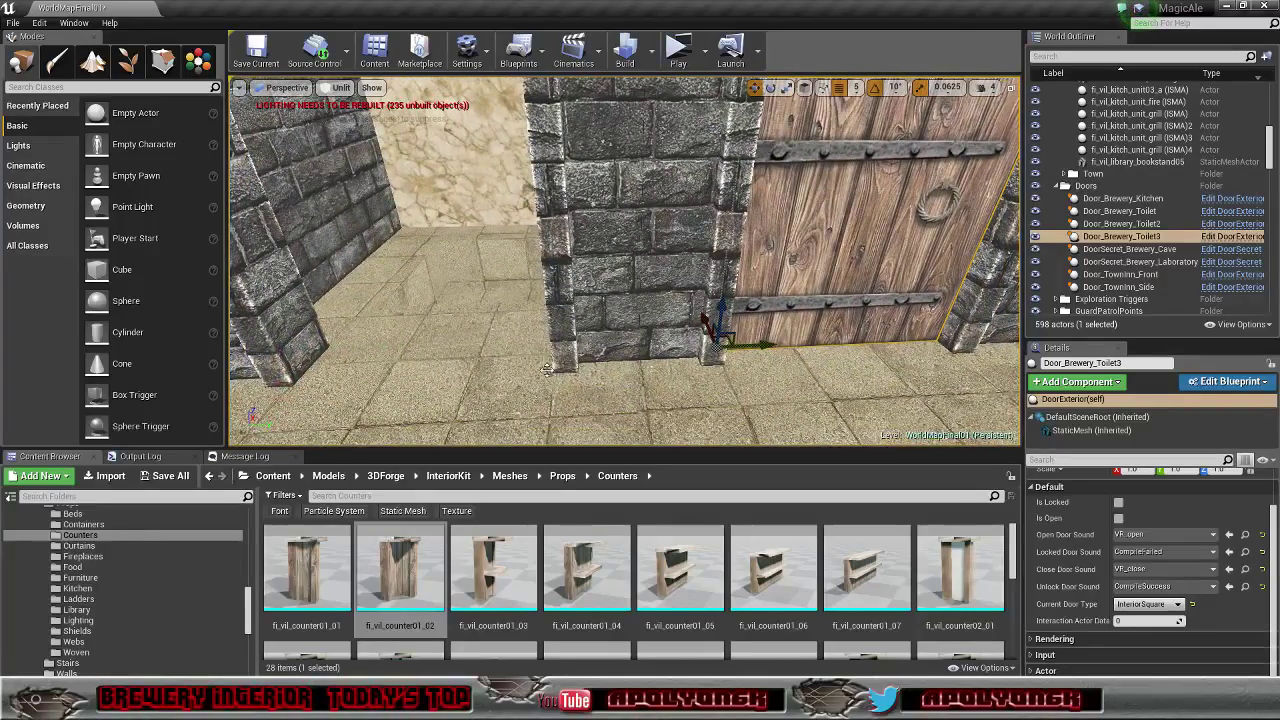
alt+drag(763, 357, 368, 367)
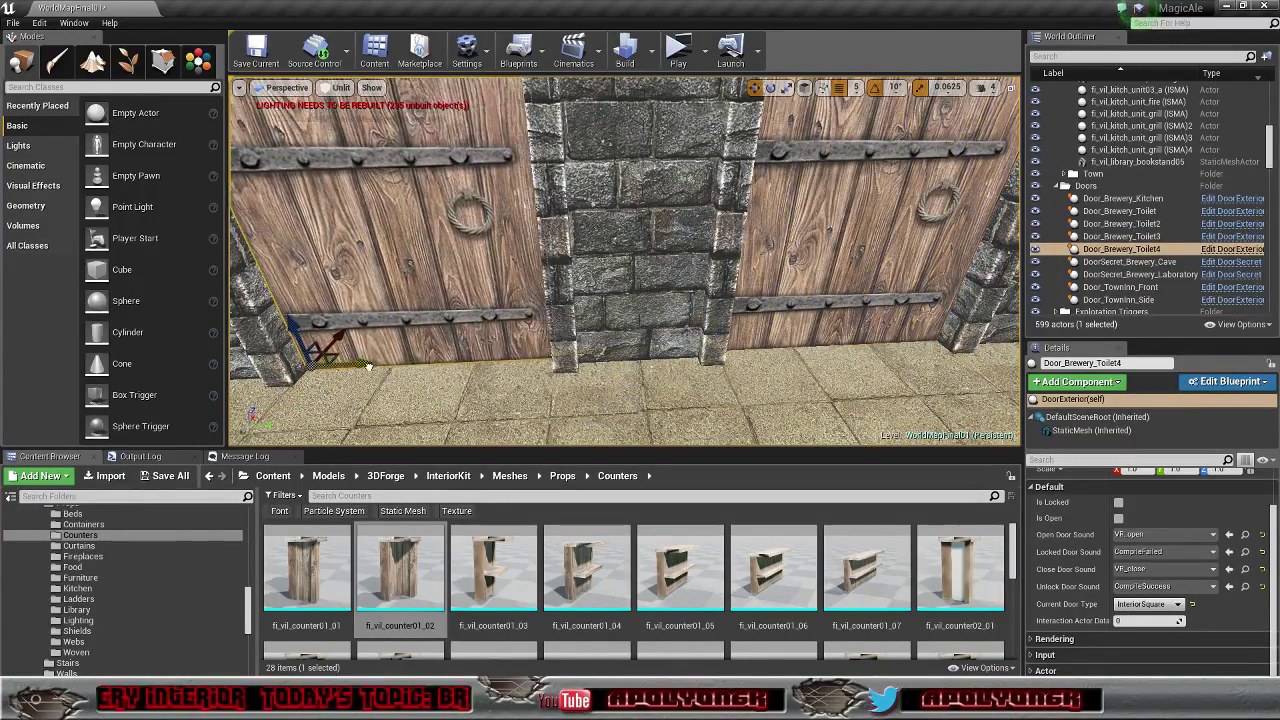
Step: Copy the stall door into the three remaining openings and align the last one within its frame by the end wall
mouse_move(396, 368)
right_down()
mouse_move(390, 352)
mouse_move(350, 352)
mouse_move(365, 345)
mouse_move(400, 367)
right_up()
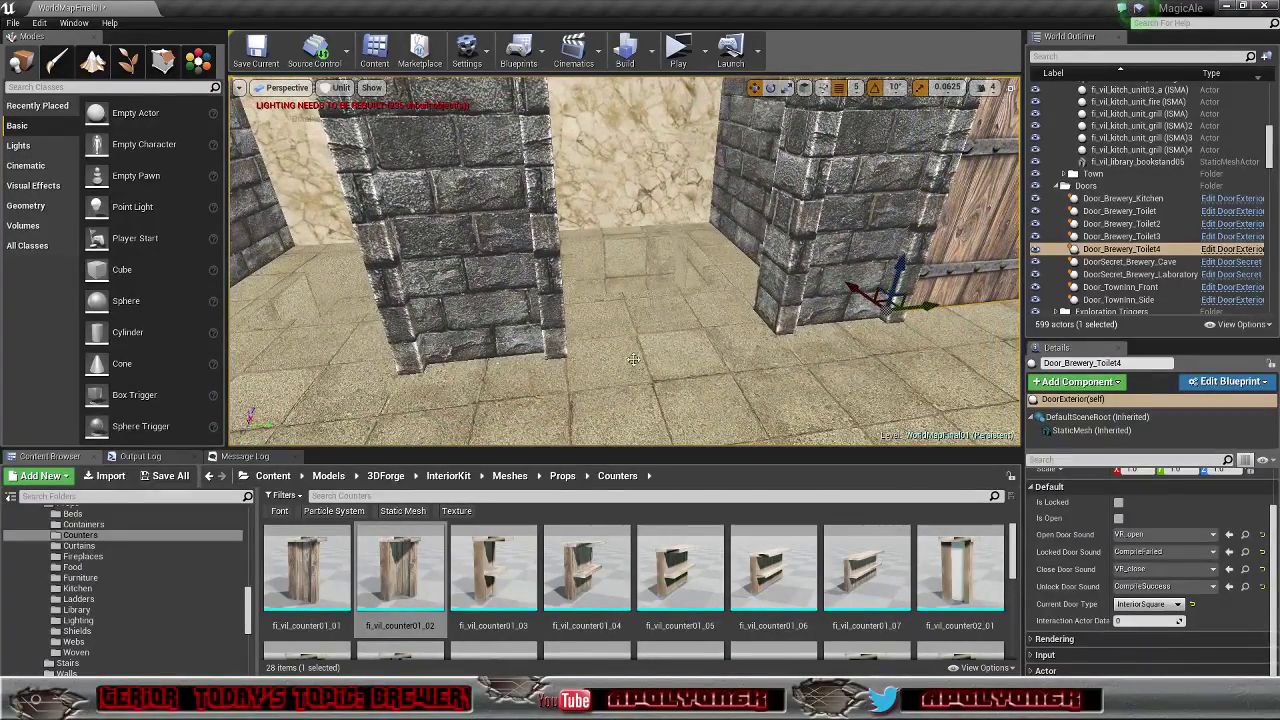
alt+drag(932, 307, 246, 386)
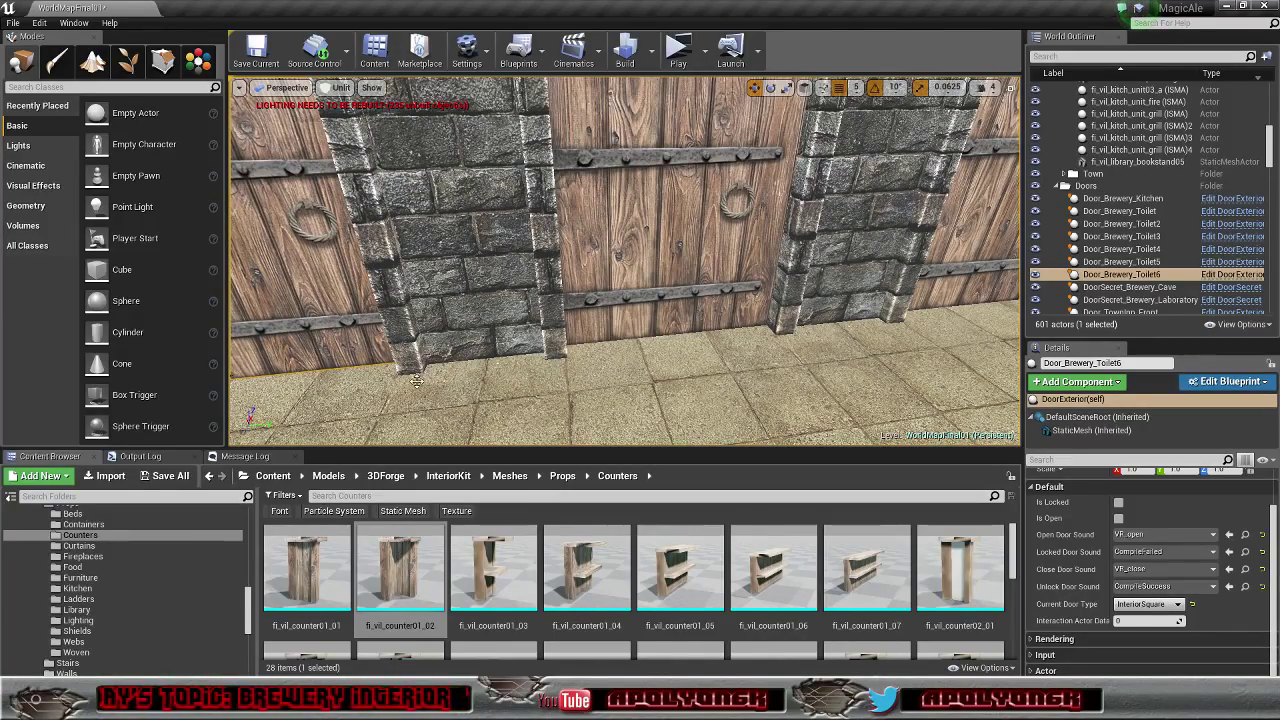
right_drag(416, 381, 390, 384)
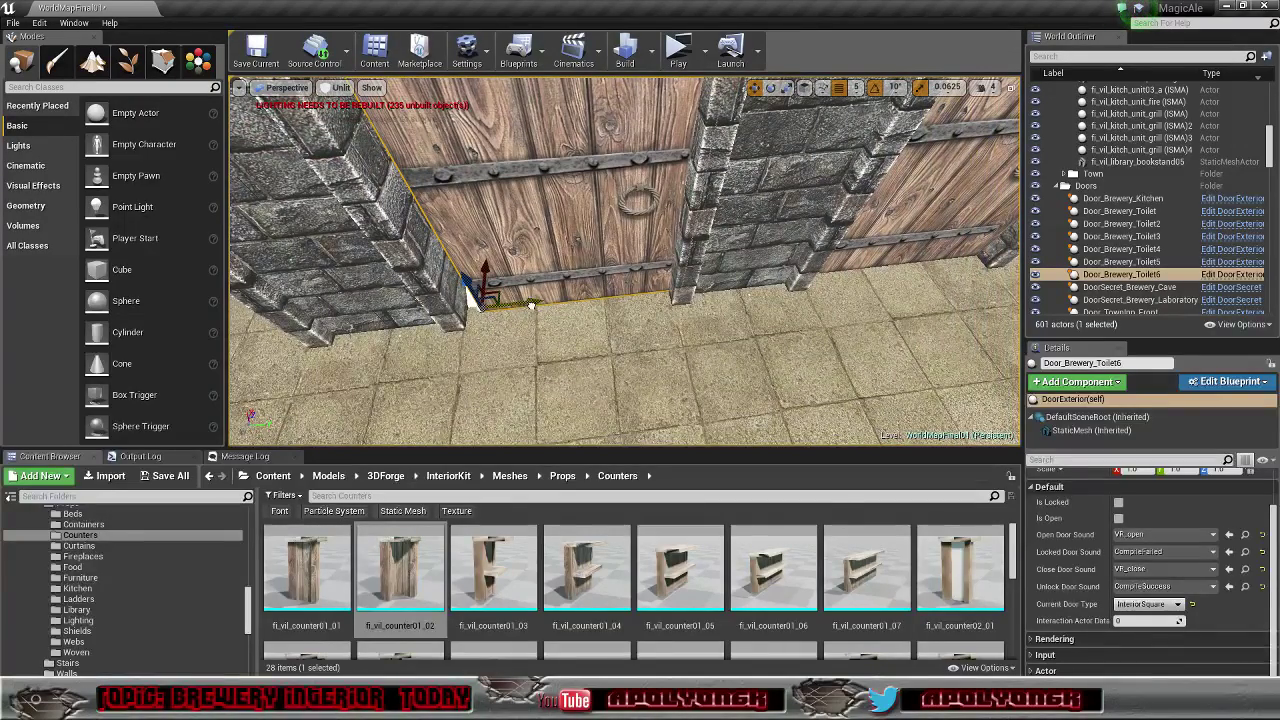
drag(531, 305, 245, 318)
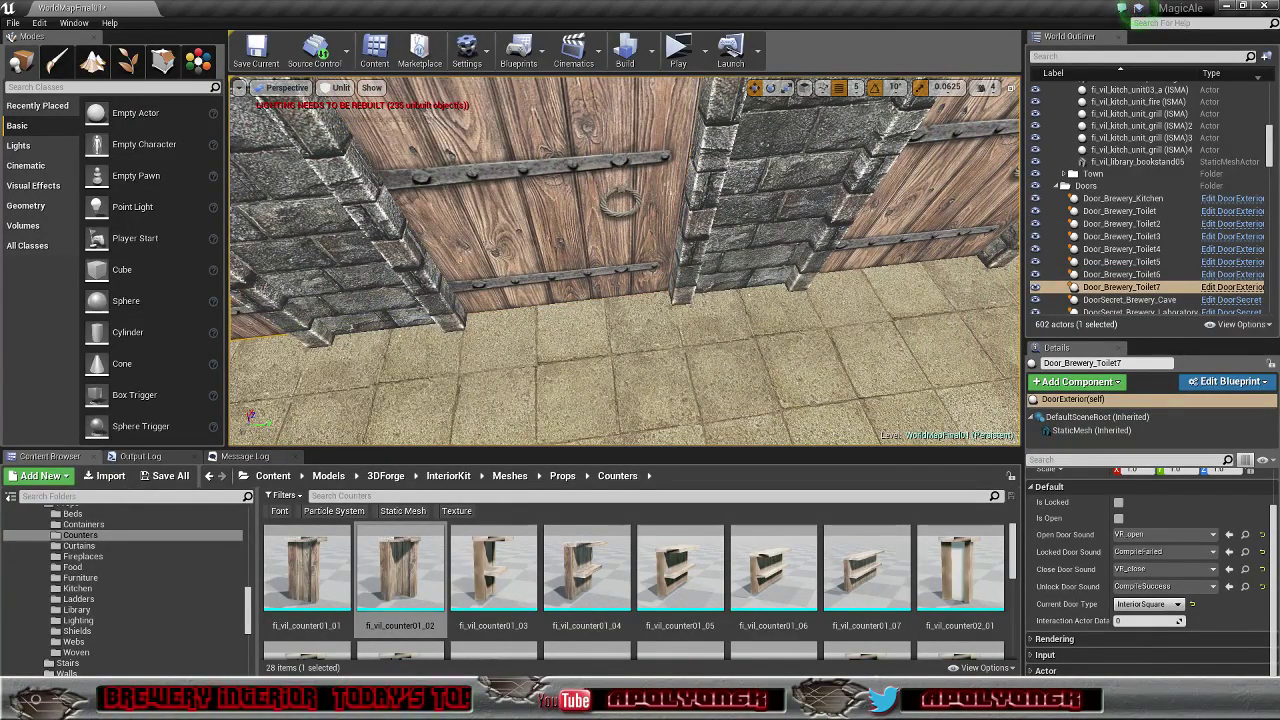
key(a)
right_drag(322, 339, 345, 326)
right_drag(584, 270, 576, 274)
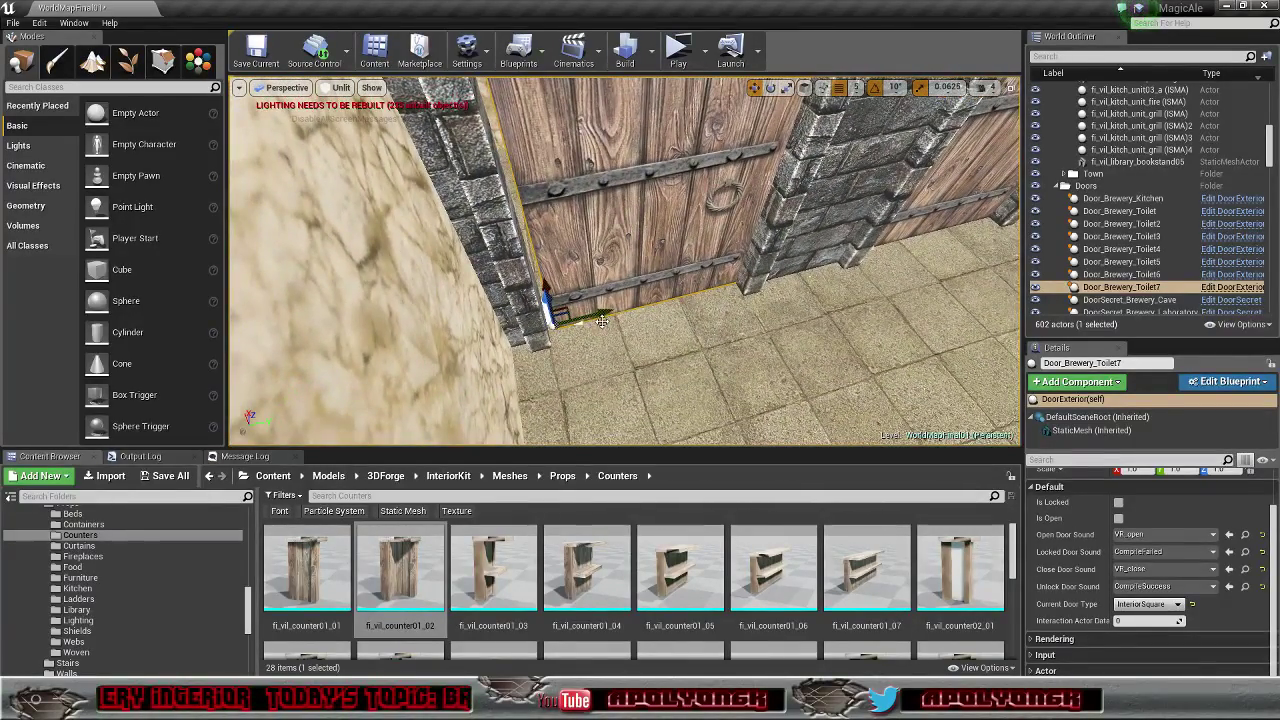
drag(601, 316, 594, 316)
Step: Return to the dining hall, start a game preview, walk up to the new toilet door to test it, and end the preview
right_drag(595, 316, 625, 290)
key(w)
key(f)
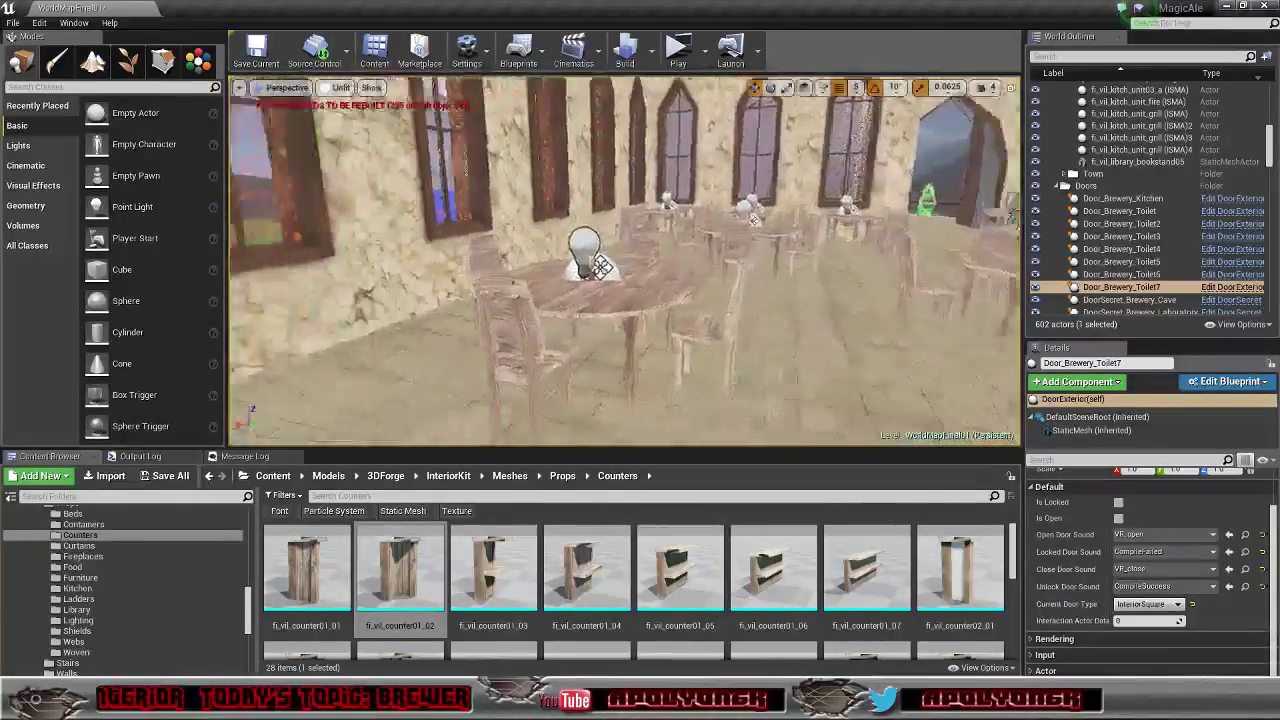
click(679, 50)
click(687, 288)
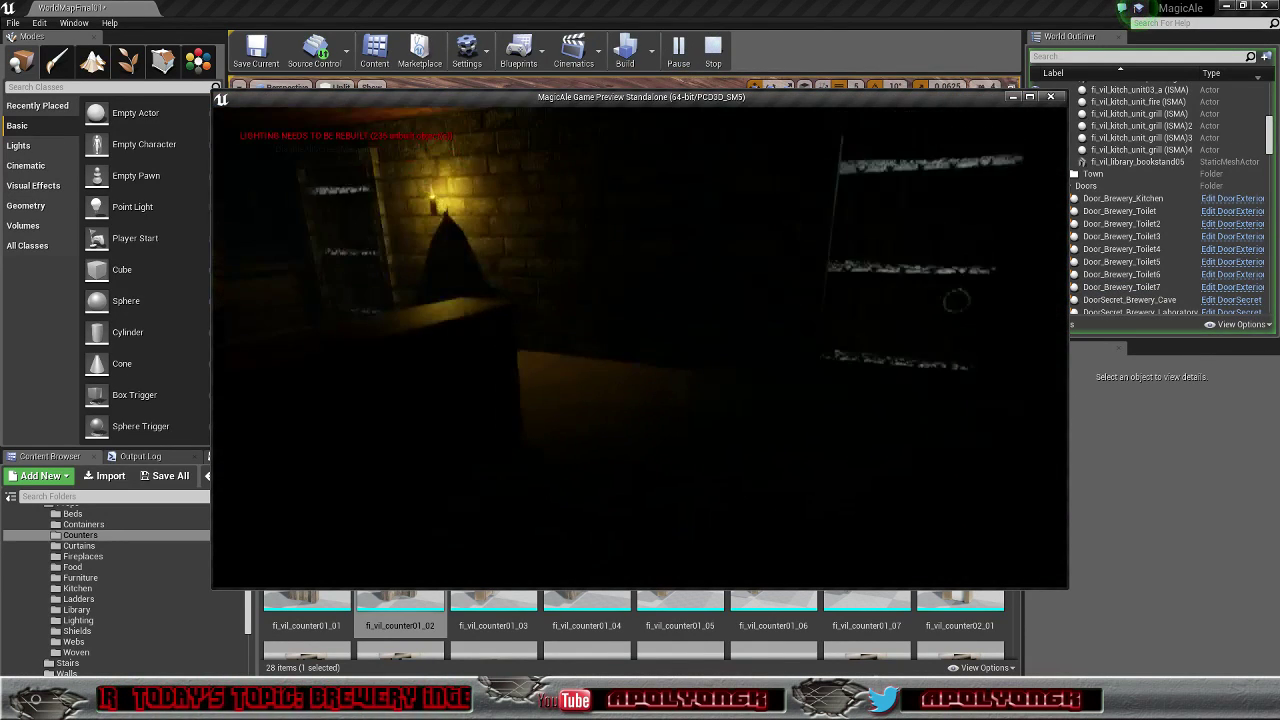
key(w)
key(w)
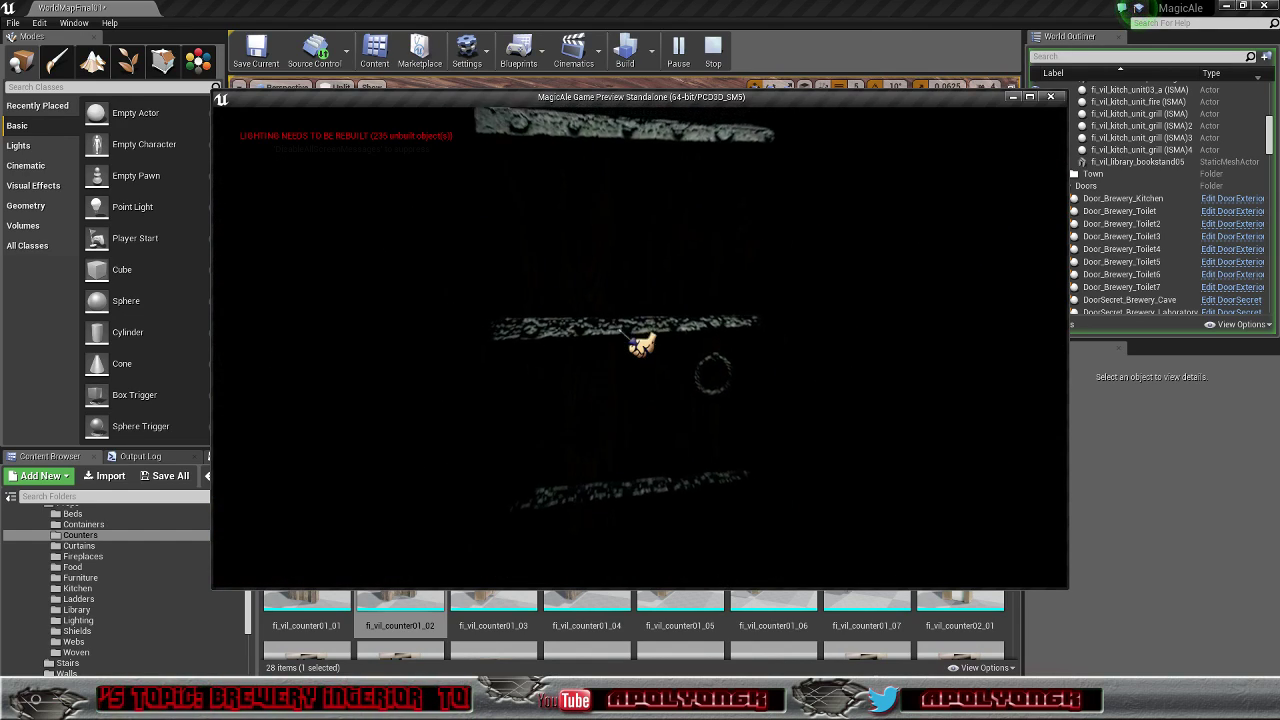
key(Escape)
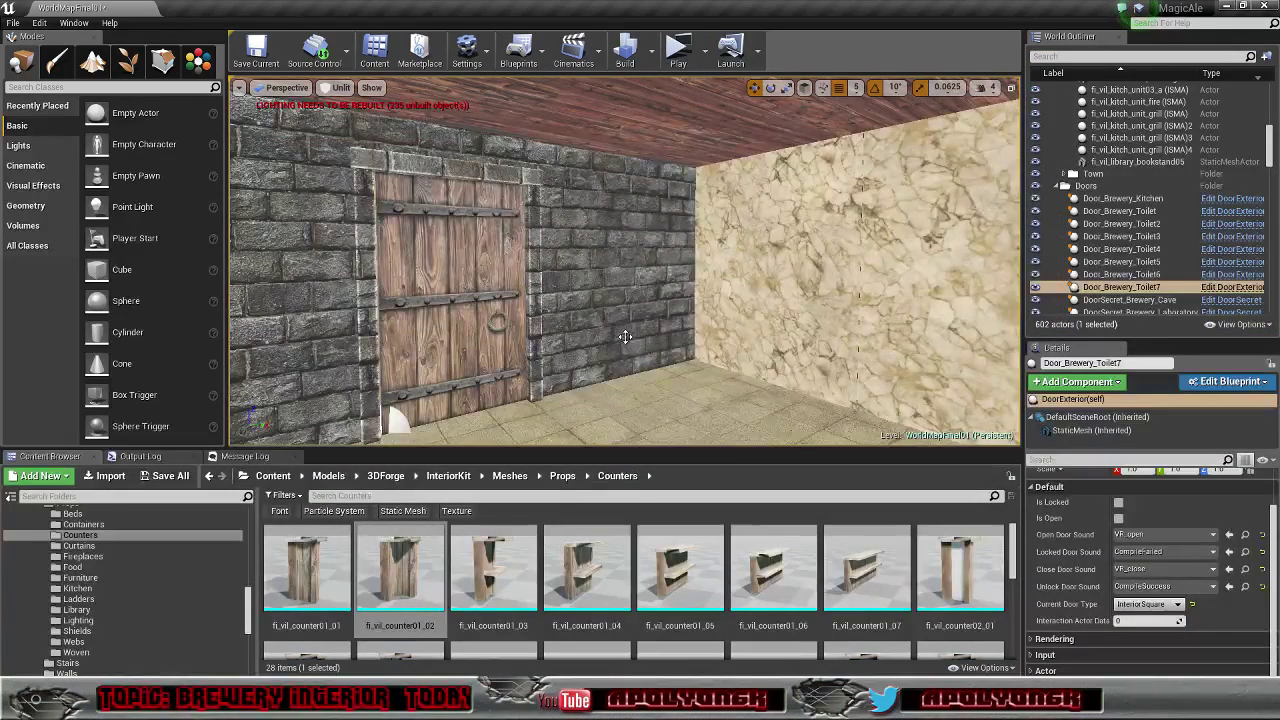
Step: Copy the wall candle behind the bar along the stone wall and place it beside the toilet door
right_drag(598, 338, 430, 338)
right_drag(568, 230, 569, 252)
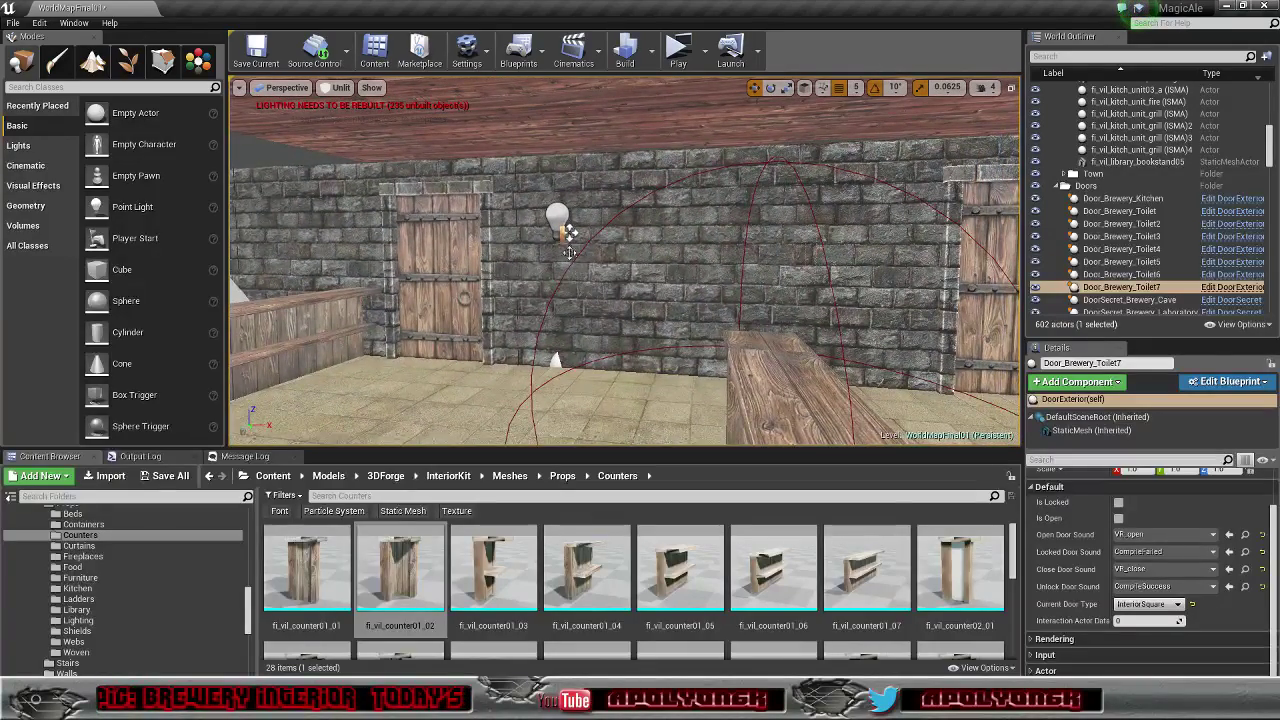
click(563, 236)
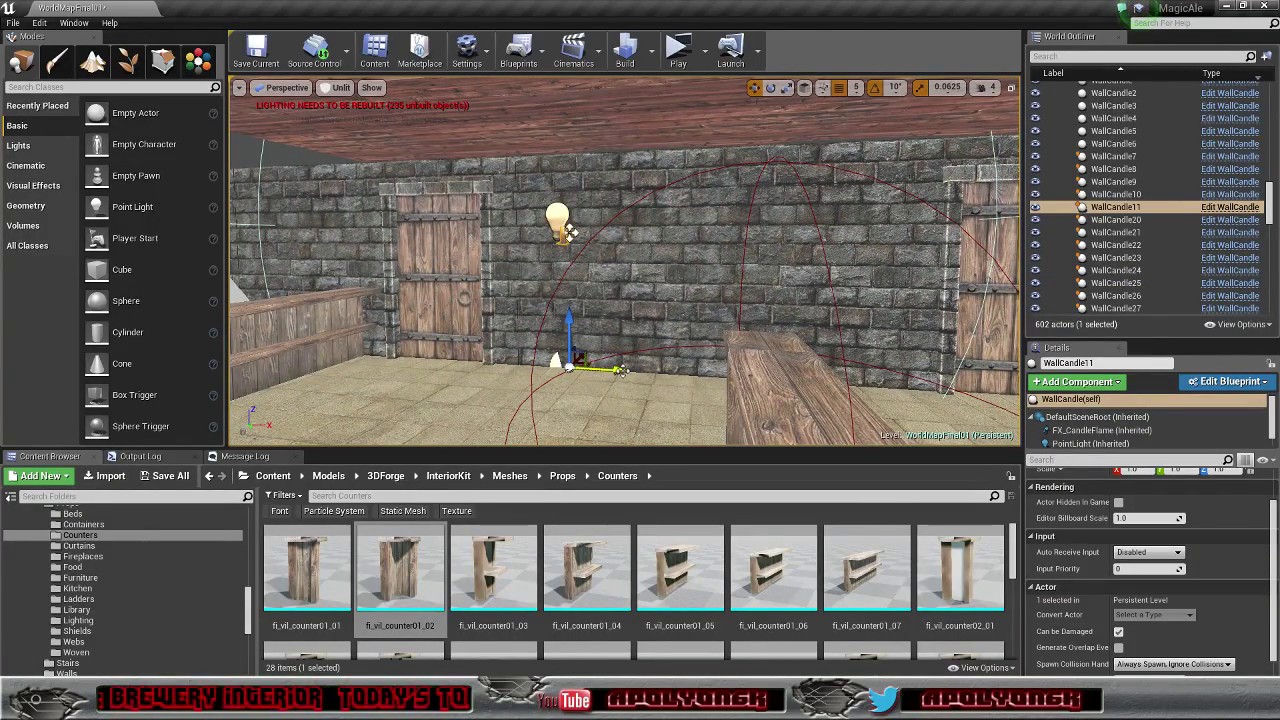
alt+drag(622, 371, 1003, 382)
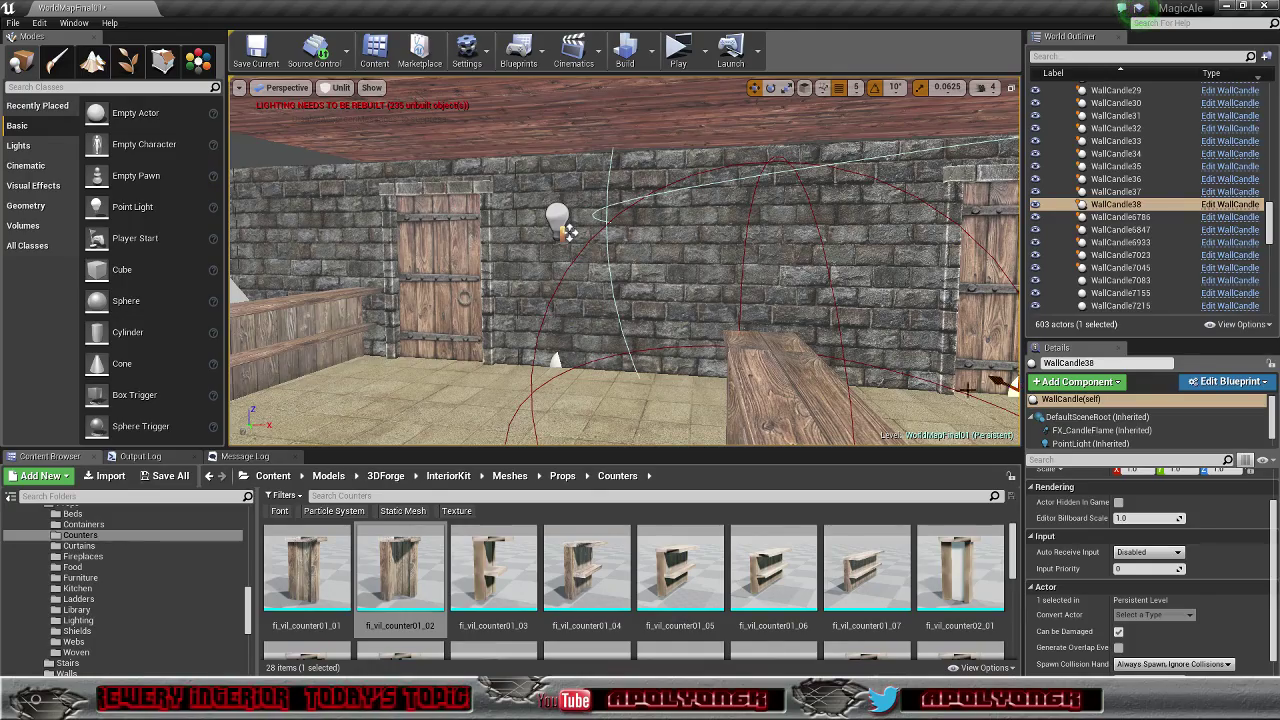
mouse_move(967, 390)
right_down()
mouse_move(1018, 382)
mouse_move(985, 386)
right_up()
drag(734, 398, 829, 397)
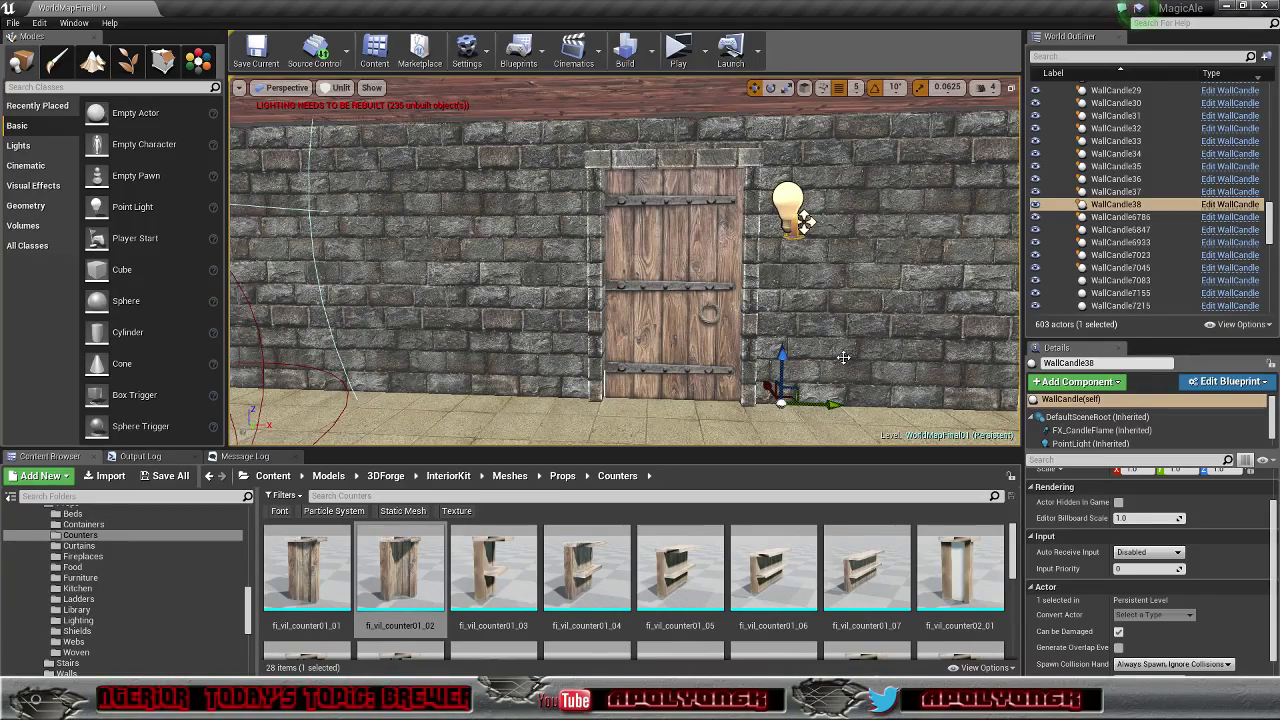
right_drag(865, 321, 905, 338)
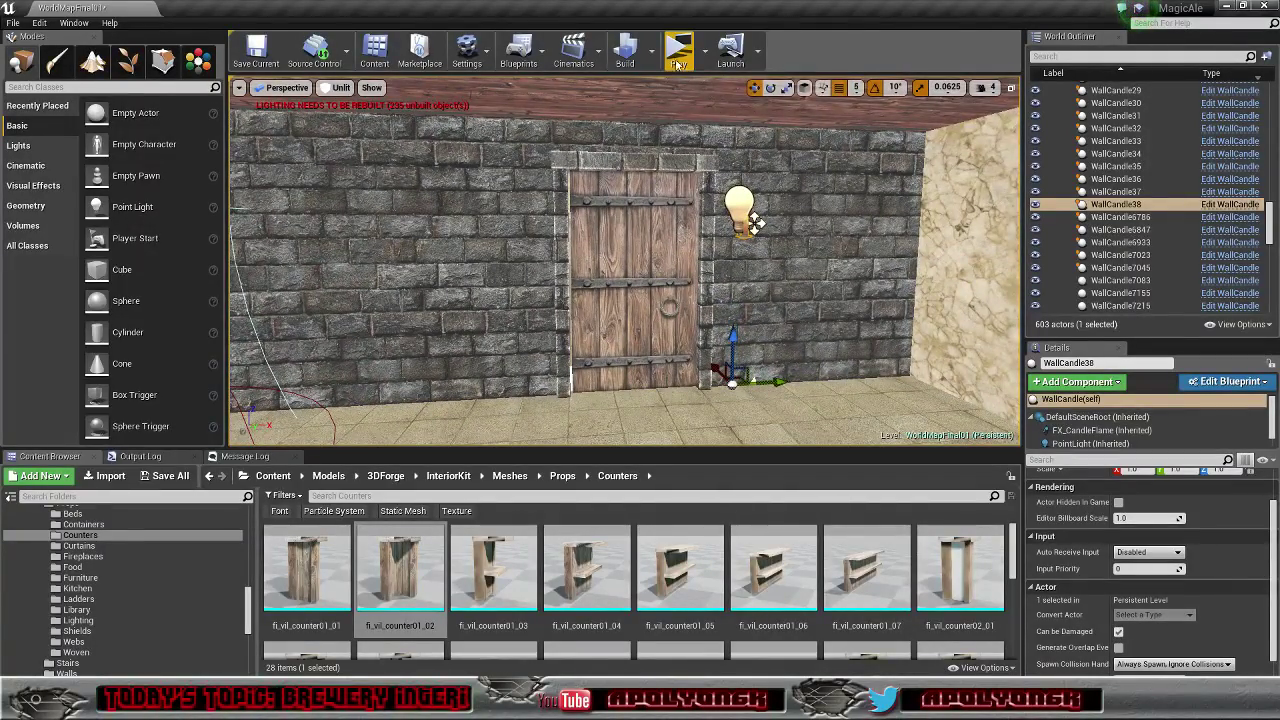
Step: Copy the candle by the toilet door into the toilet corridor and move it across to the wall opposite the stalls
right_drag(826, 324, 820, 324)
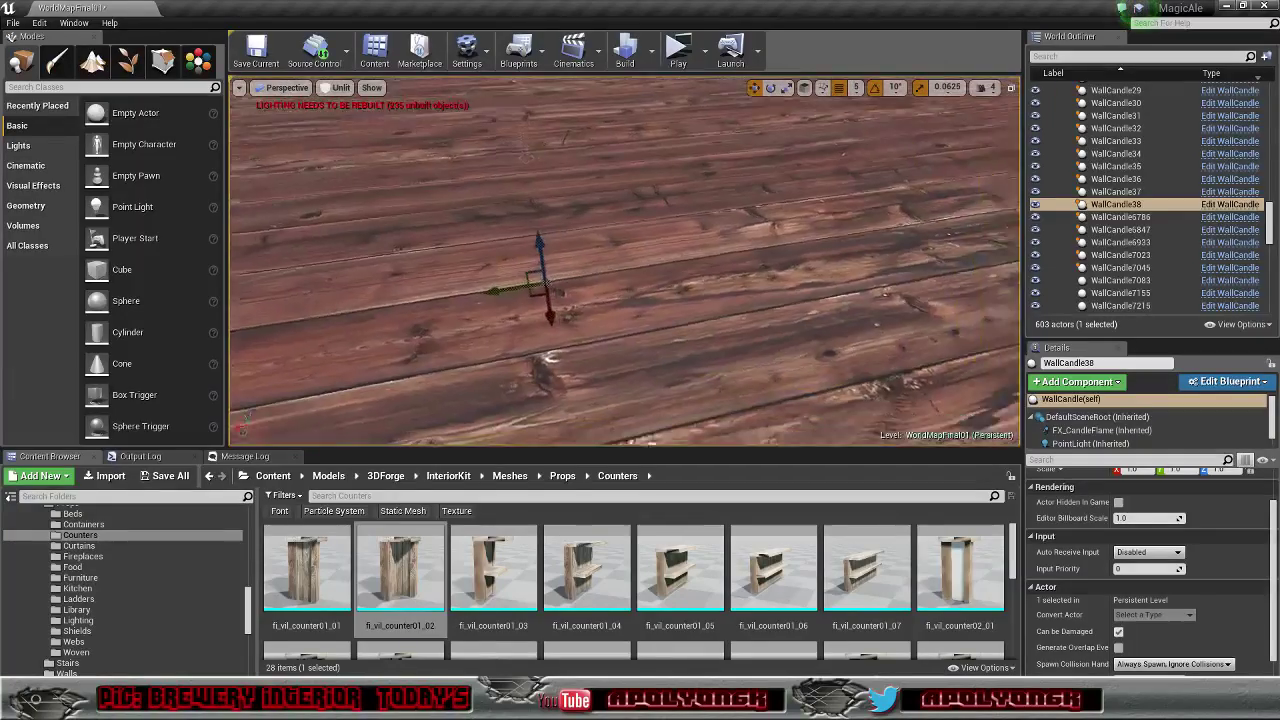
right_drag(688, 230, 688, 230)
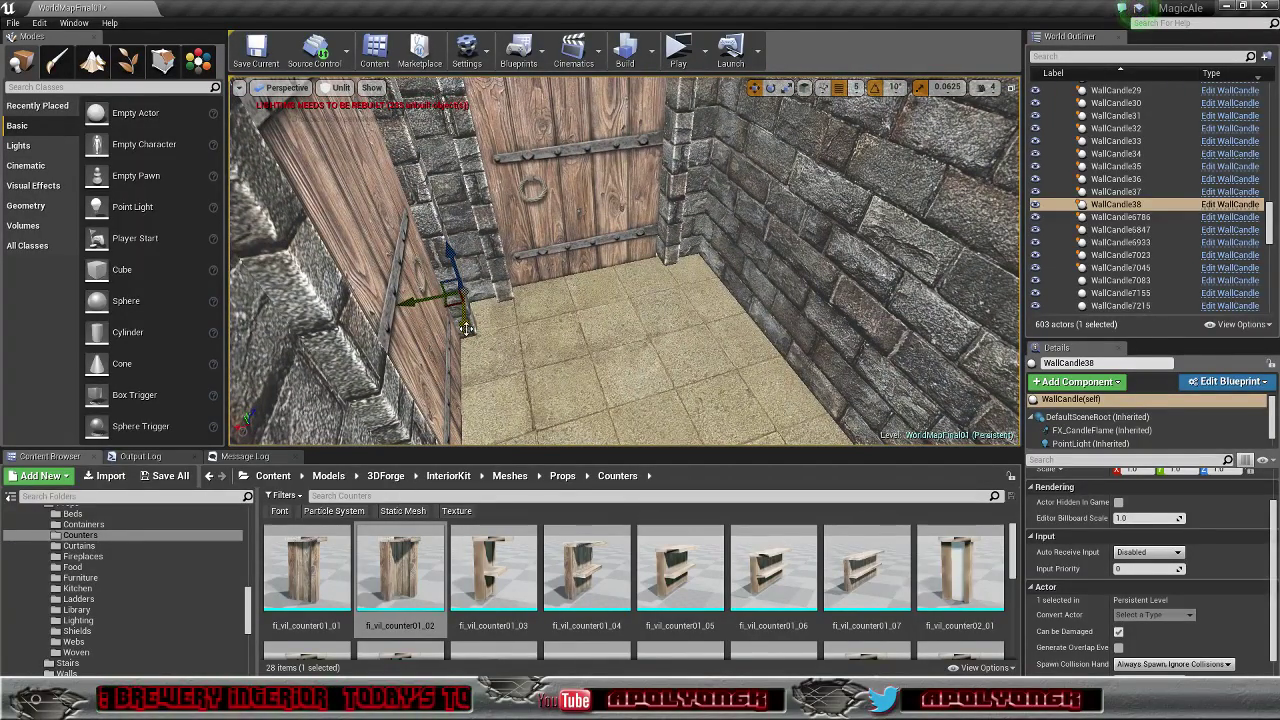
alt+drag(466, 328, 490, 375)
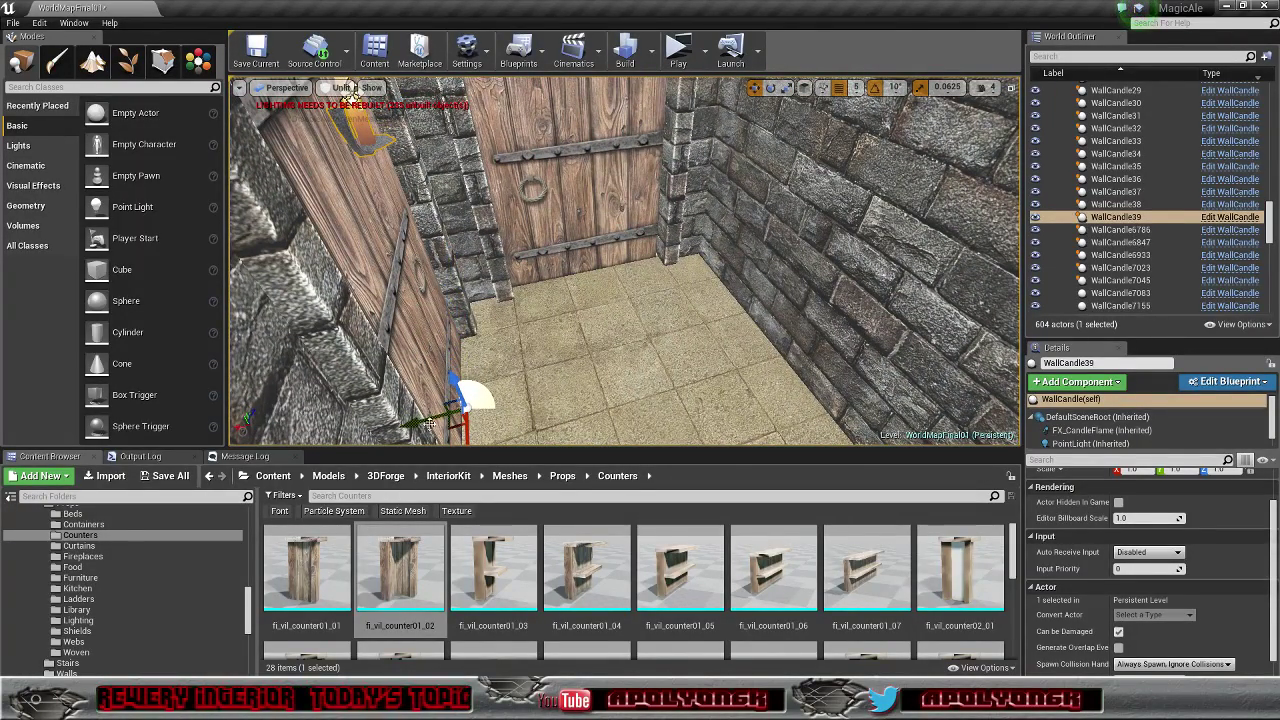
drag(402, 423, 666, 392)
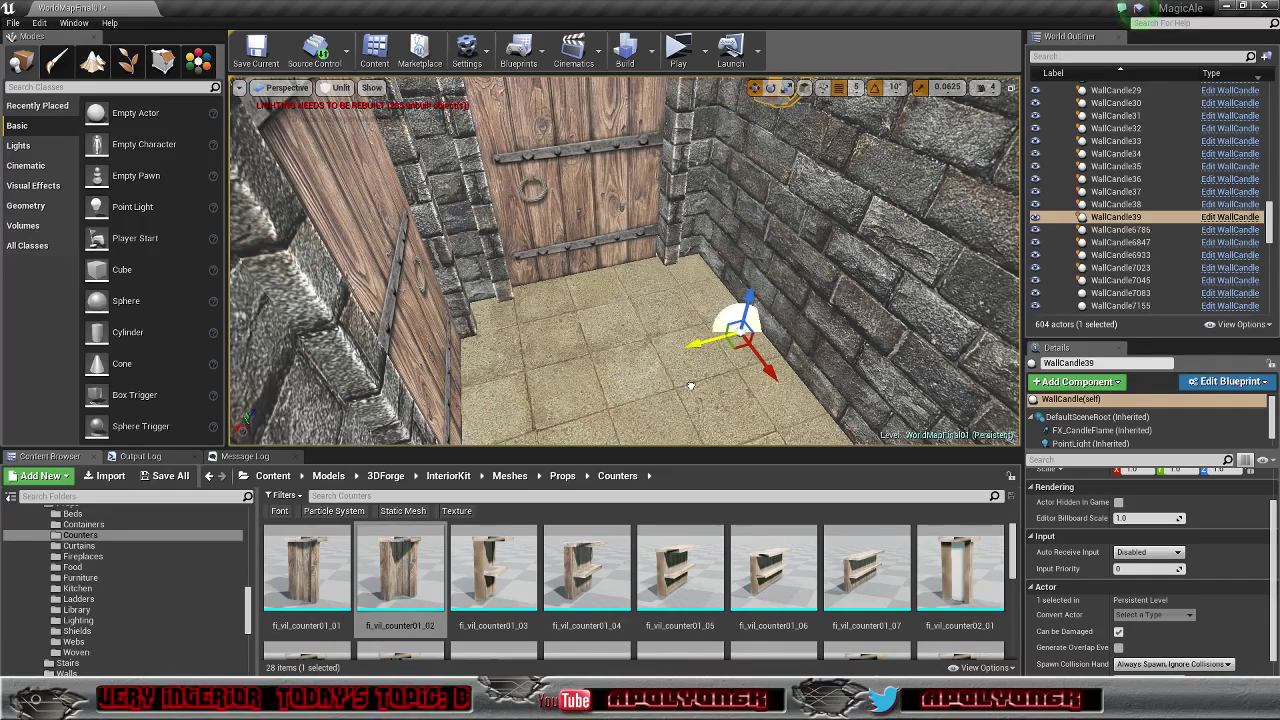
right_drag(696, 389, 696, 389)
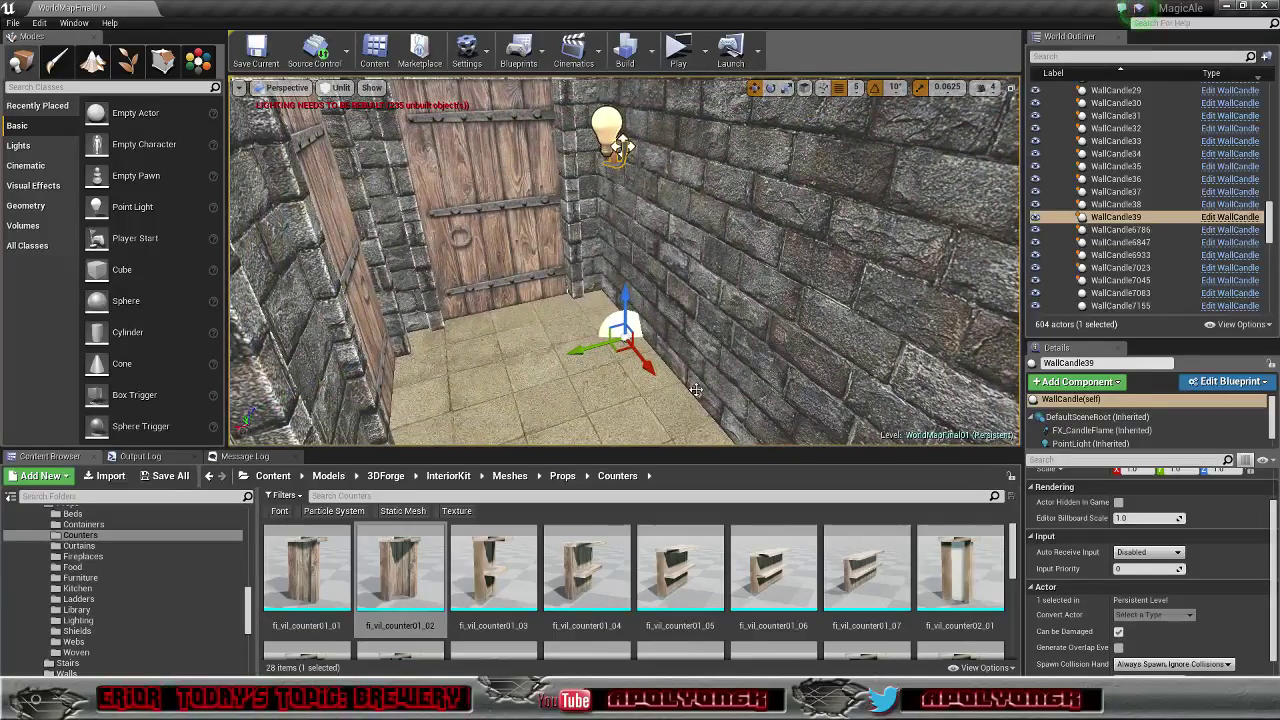
Step: Rotate the copied candle to face the stall doors and set it against the corridor's long stone wall
key(e)
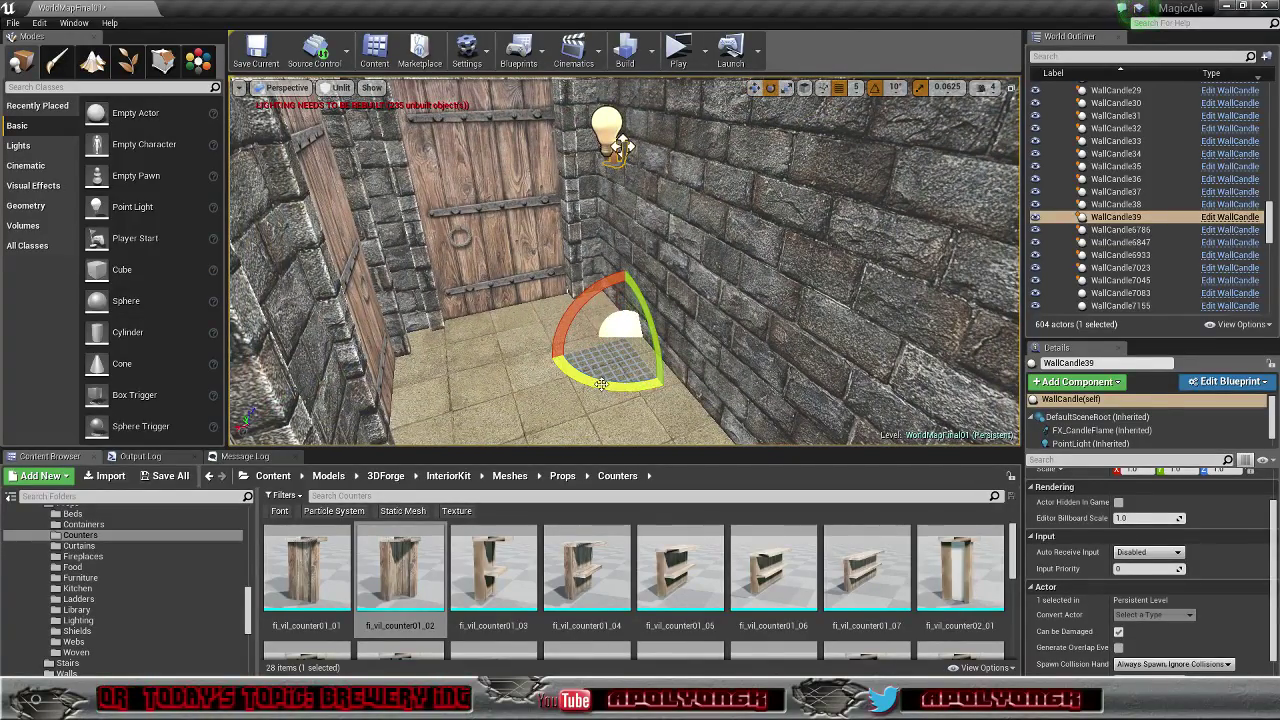
drag(601, 384, 680, 384)
key(w)
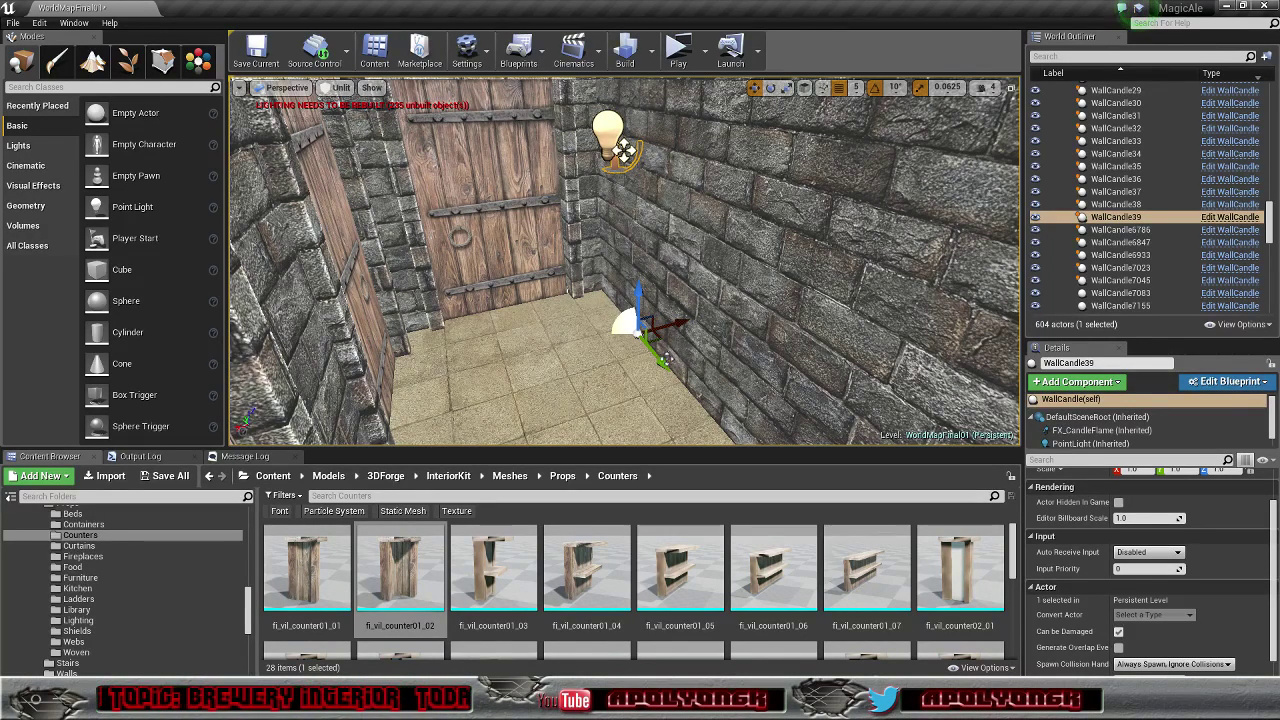
drag(624, 150, 708, 176)
right_drag(708, 176, 760, 225)
right_drag(376, 117, 543, 145)
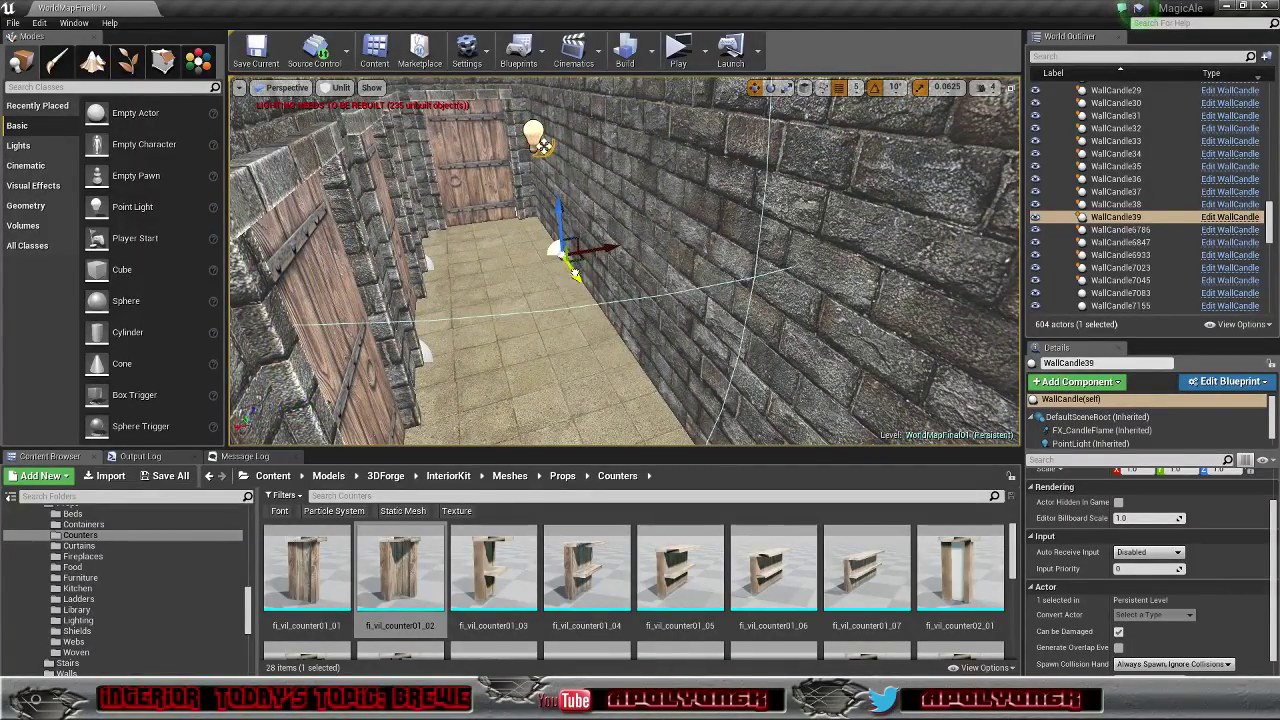
Step: Copy the corridor candle two more times, spacing the copies farther along the same wall
alt+drag(576, 276, 607, 311)
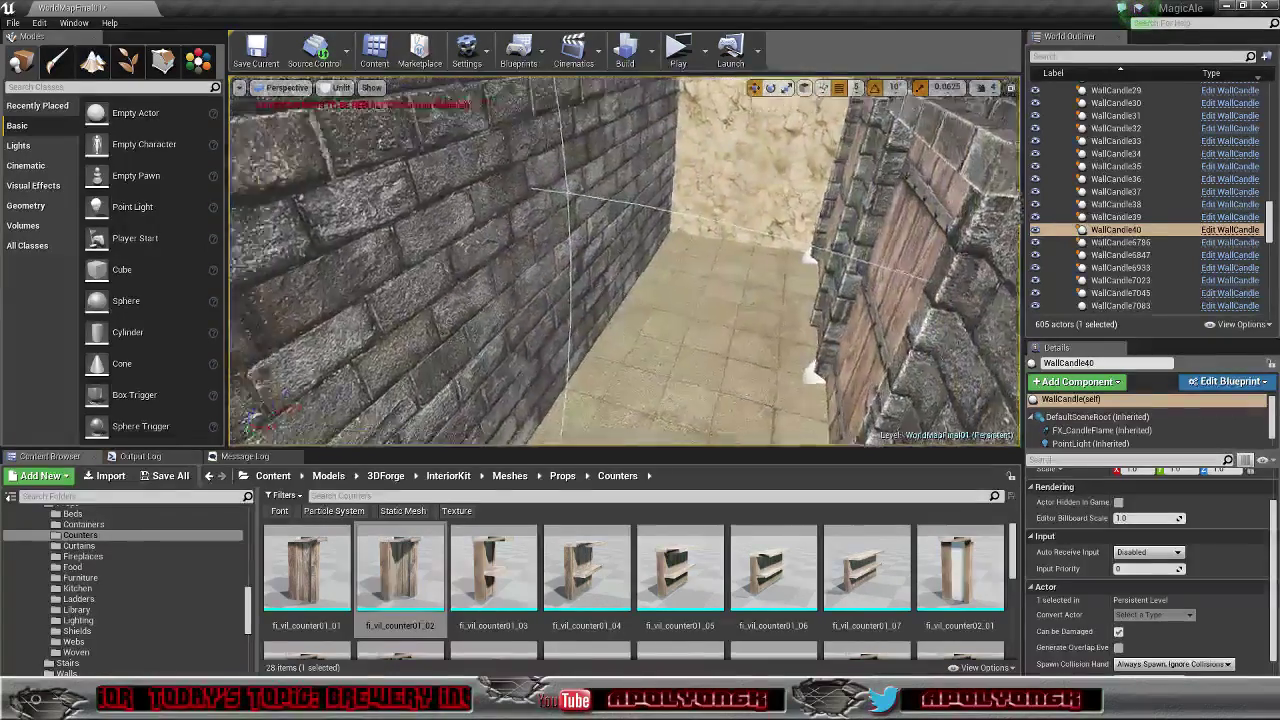
right_drag(721, 386, 703, 368)
alt+drag(528, 316, 642, 314)
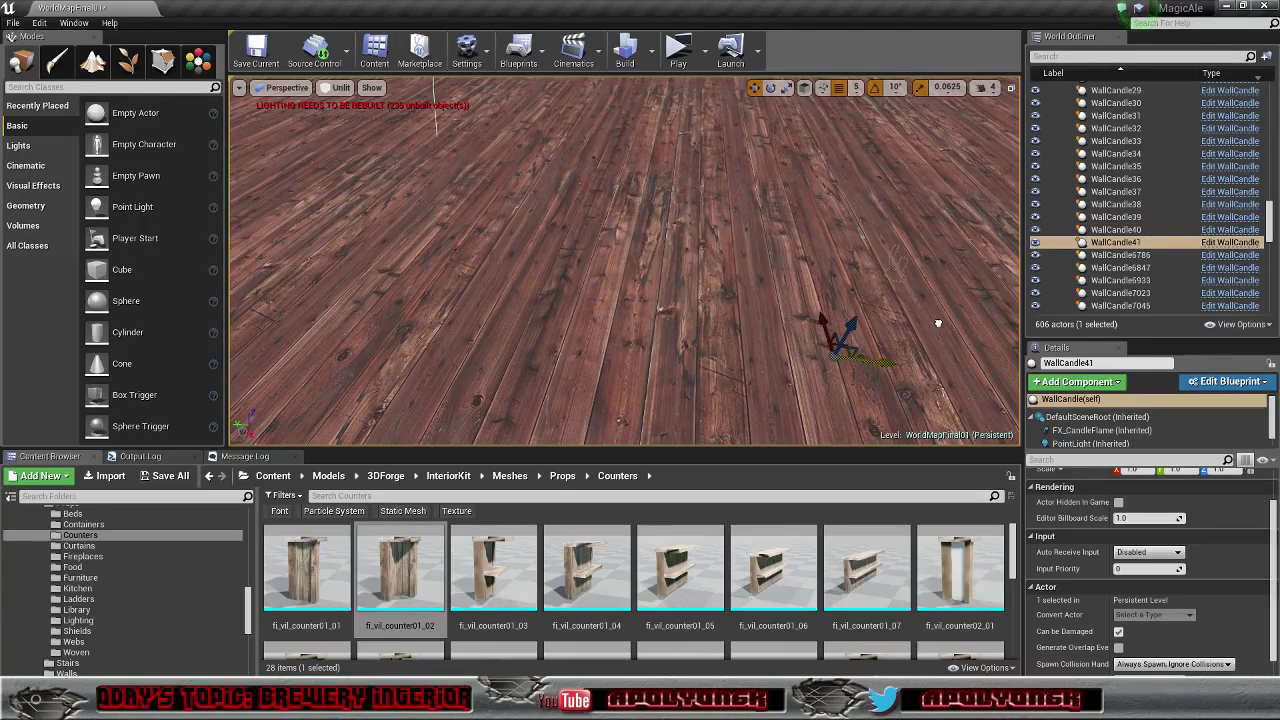
Step: Restart the game preview from beside the bar, open the toilet door, and walk down the candlelit corridor
right_drag(938, 323, 645, 314)
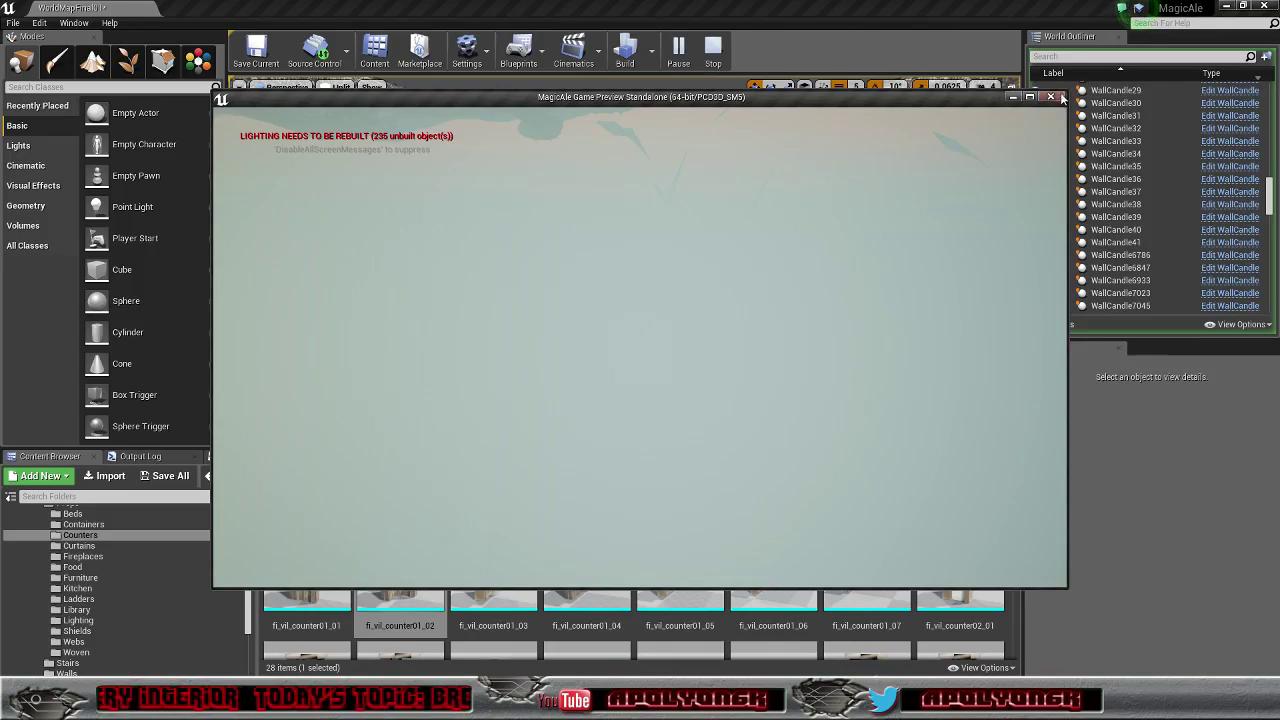
click(1051, 97)
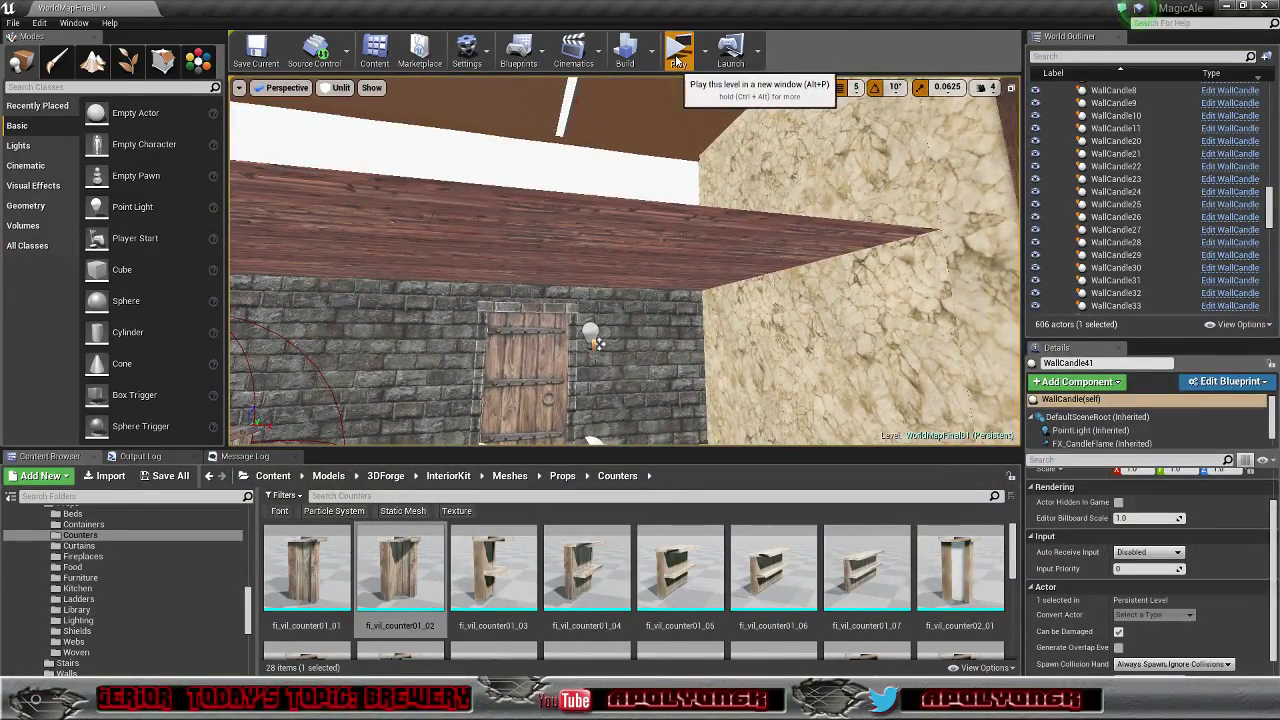
click(677, 62)
click(671, 237)
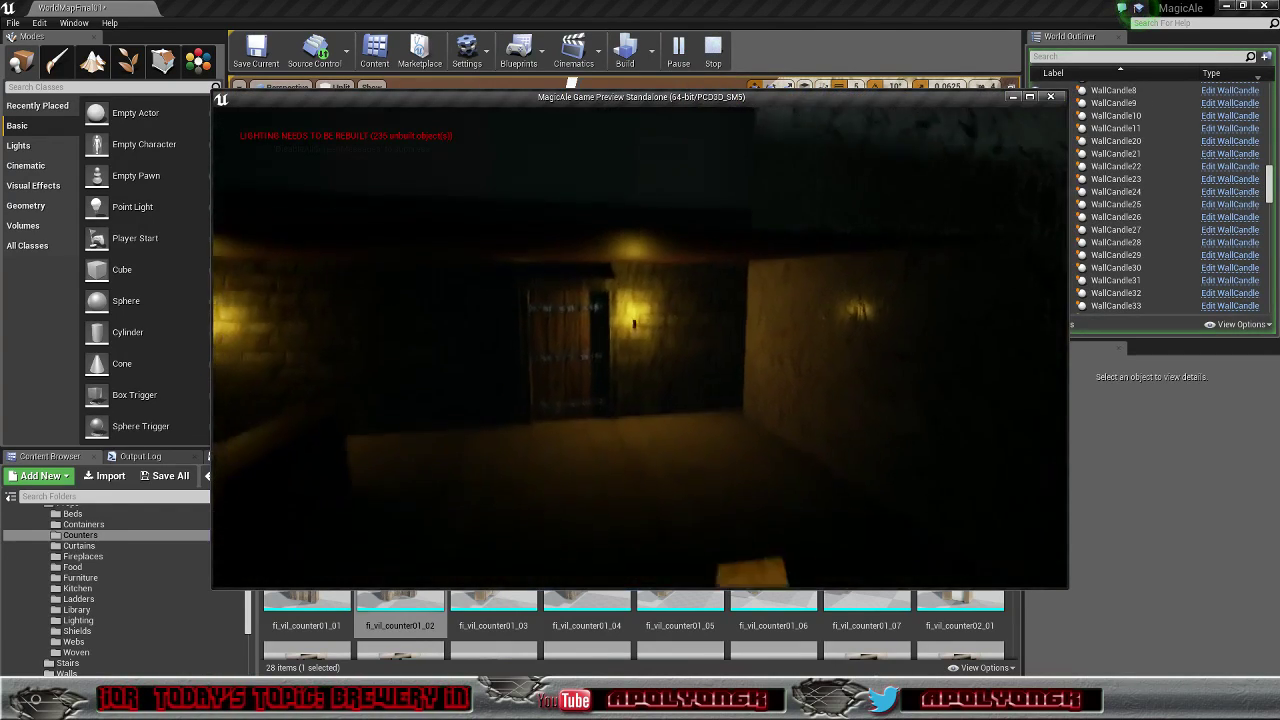
key(w)
key(w)
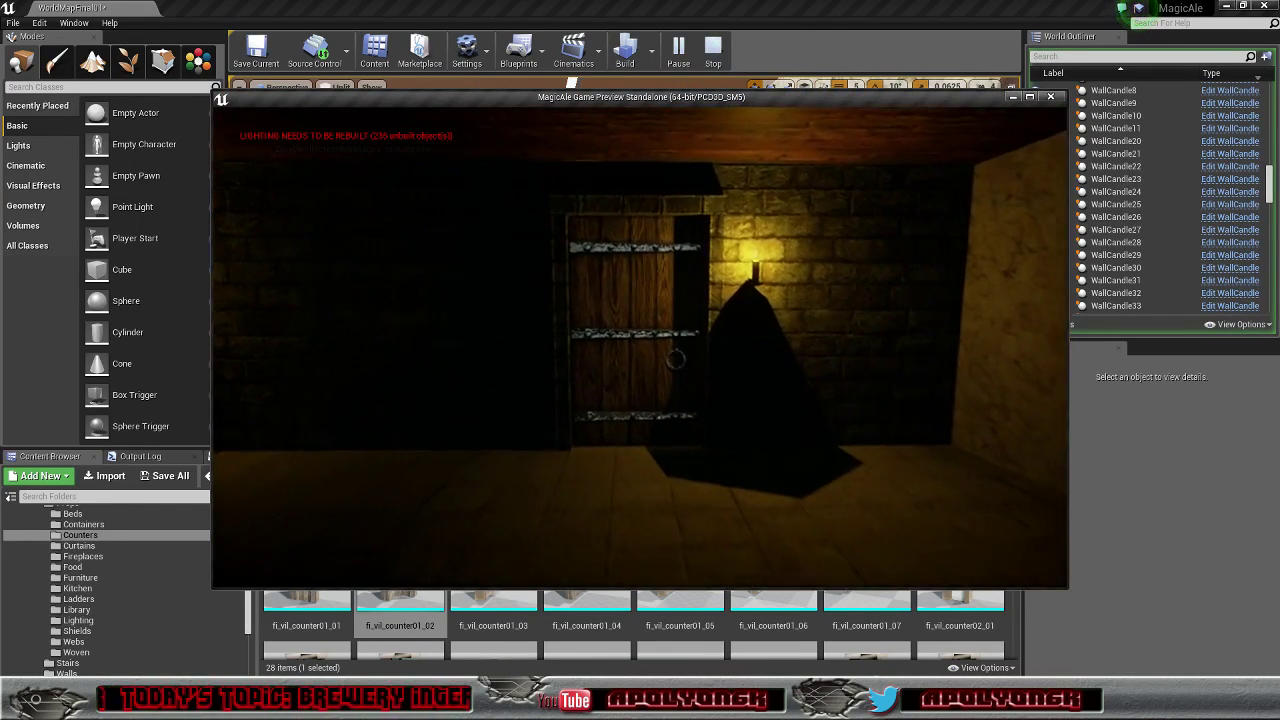
key(e)
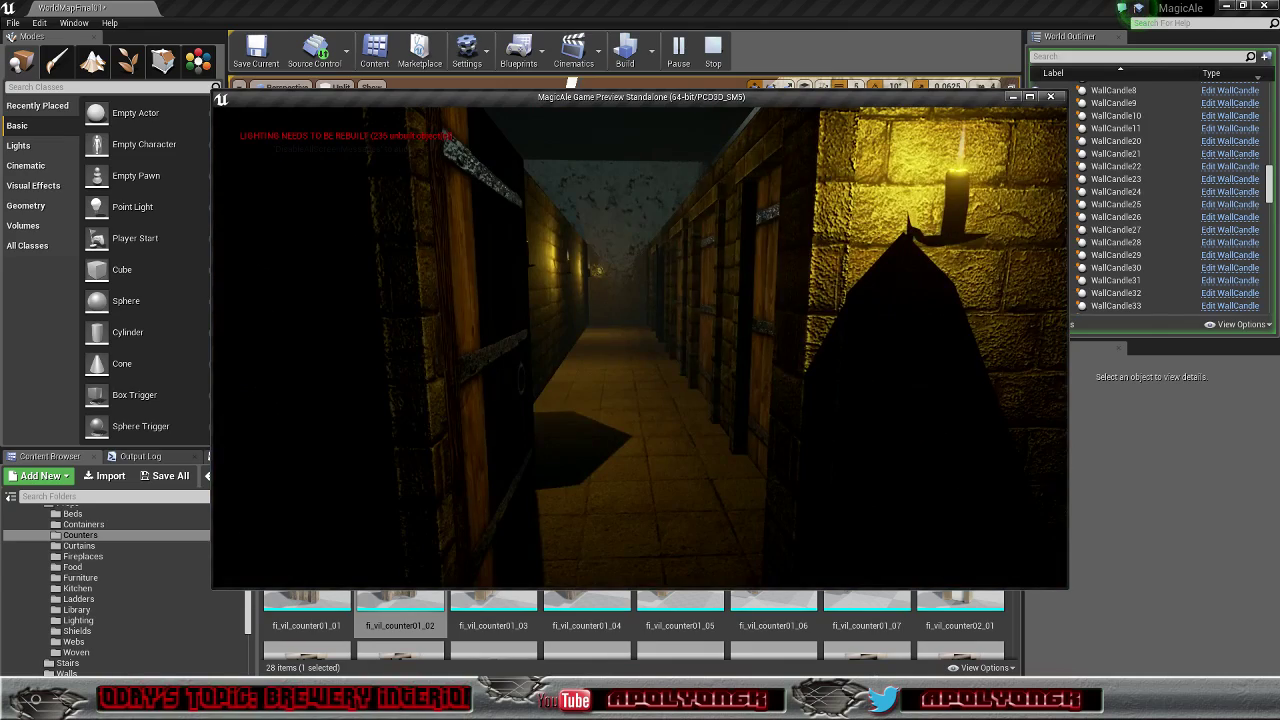
key(w)
key(w)
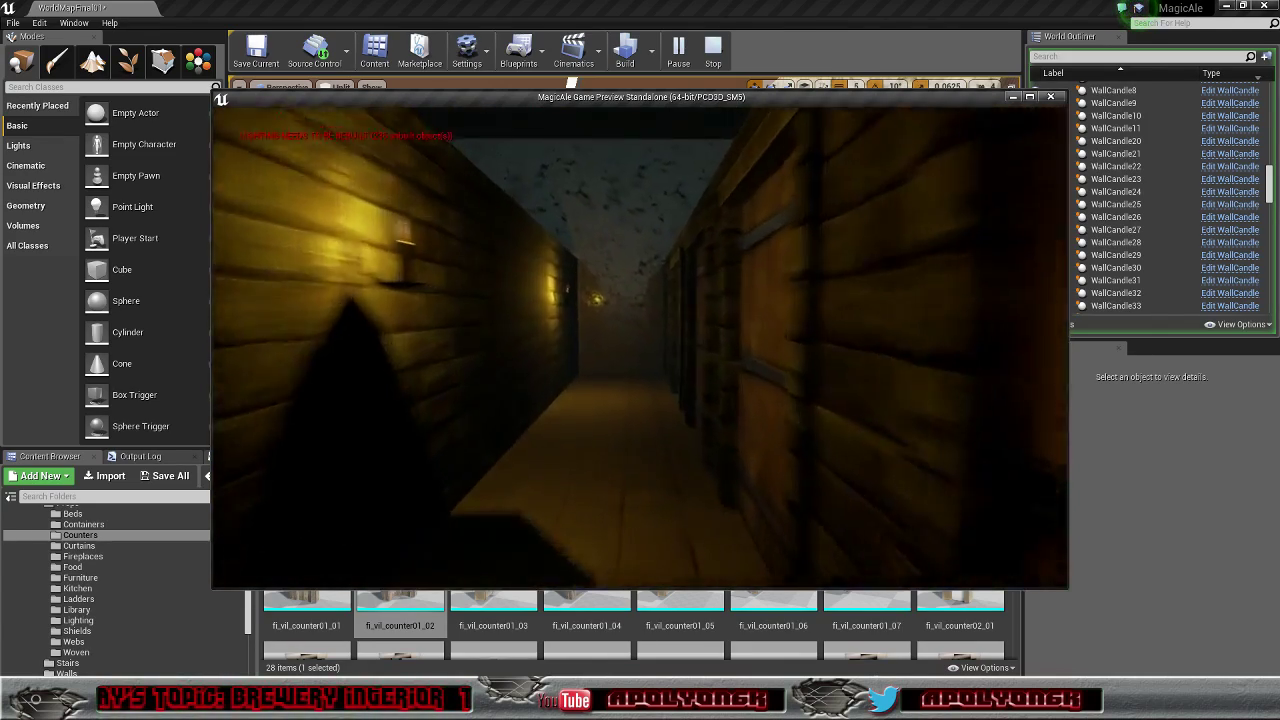
key(w)
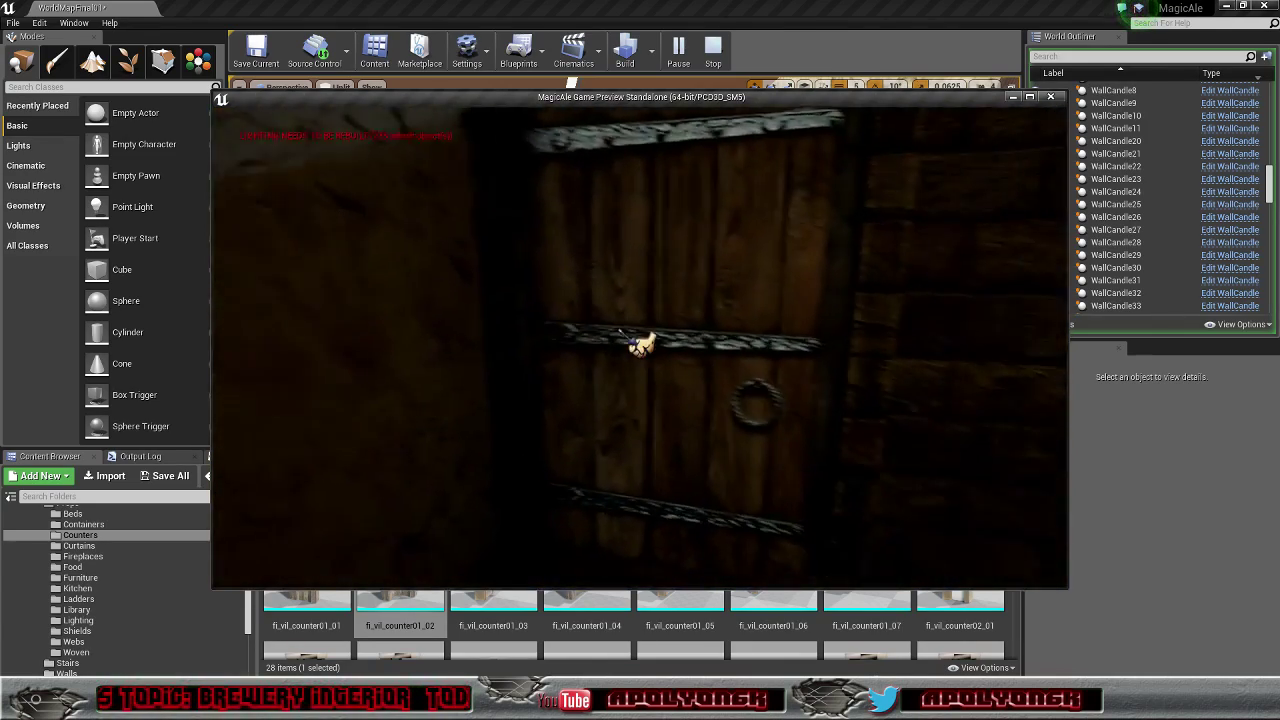
Step: Test opening the stall doors at the far end of the corridor and walk back out through the toilet door
key(w)
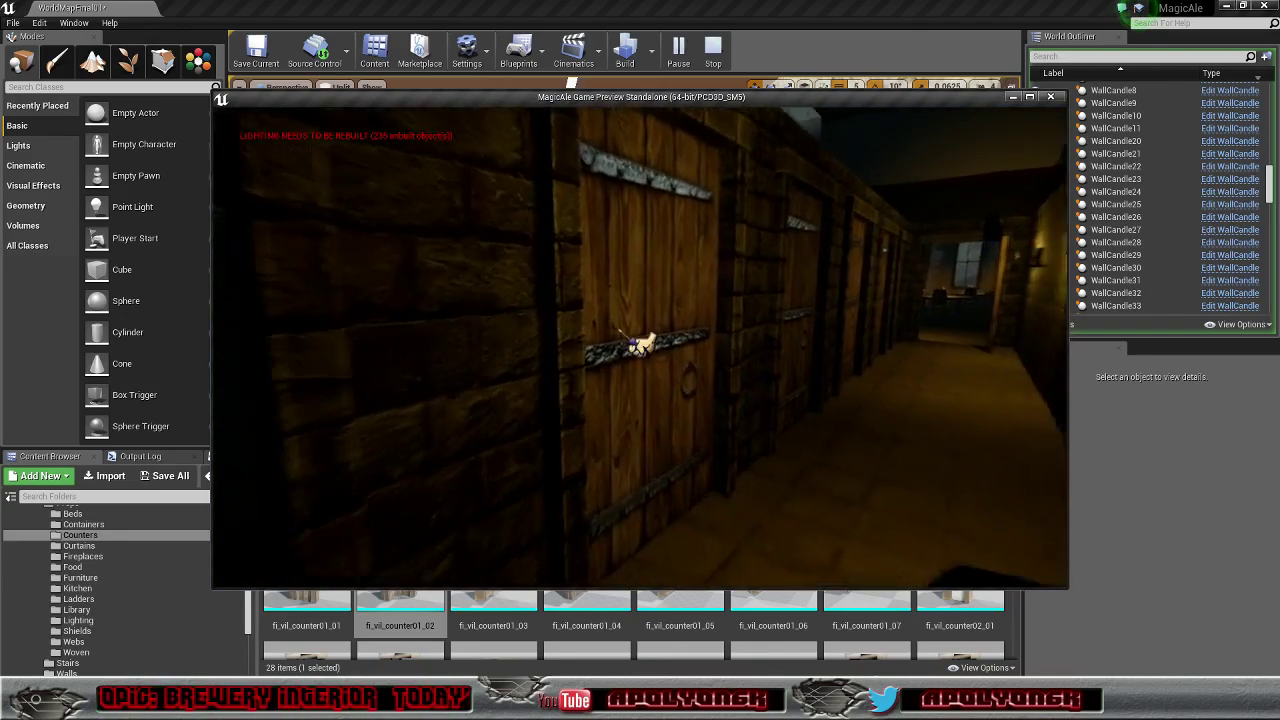
key(e)
key(w)
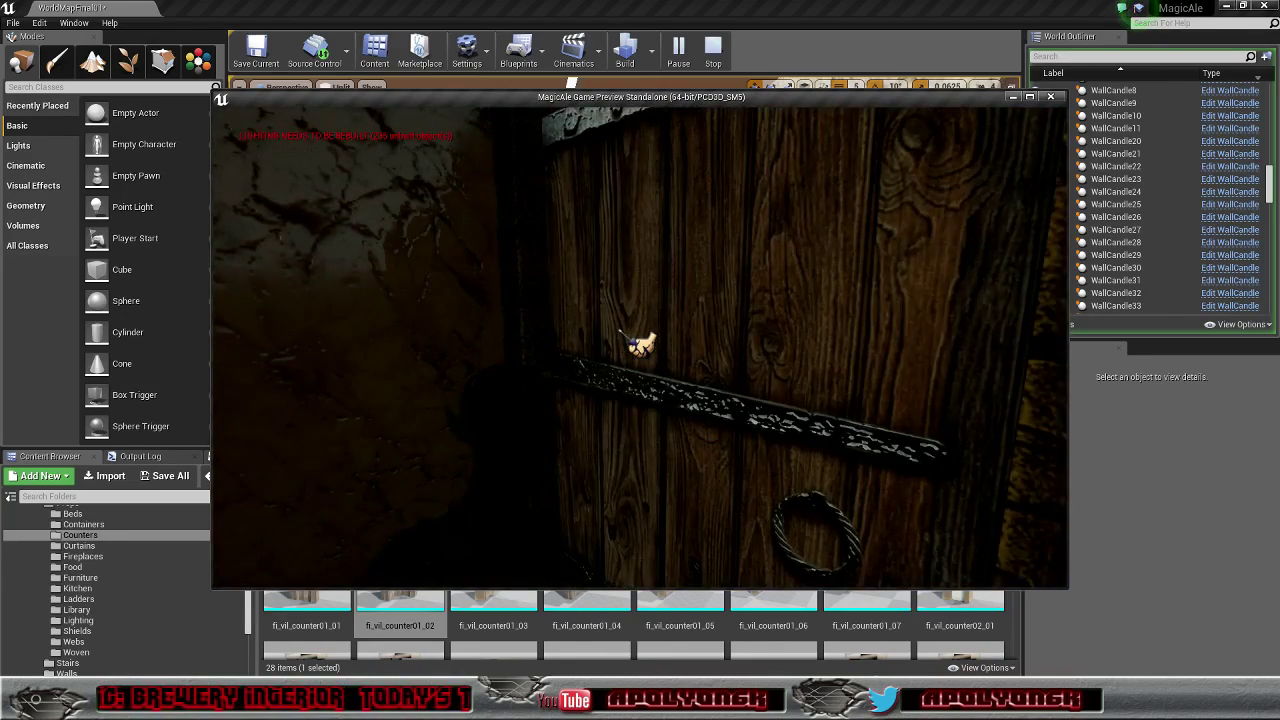
key(e)
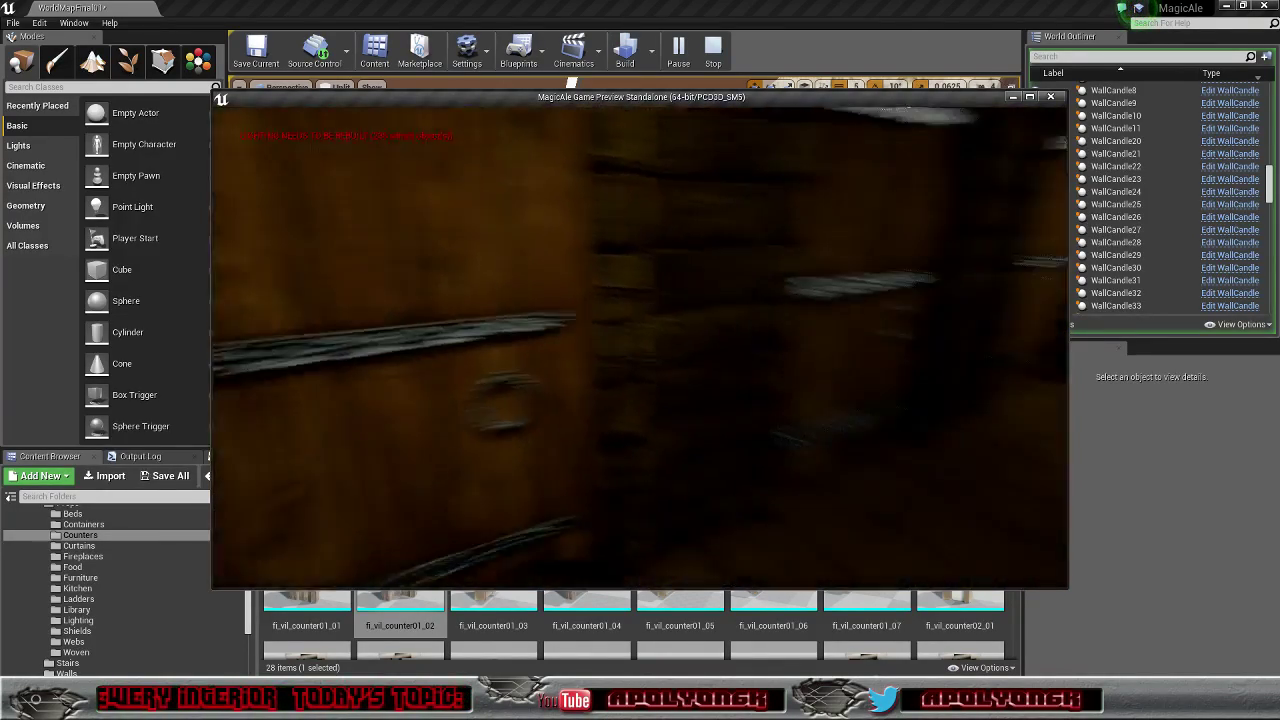
key(w)
key(w)
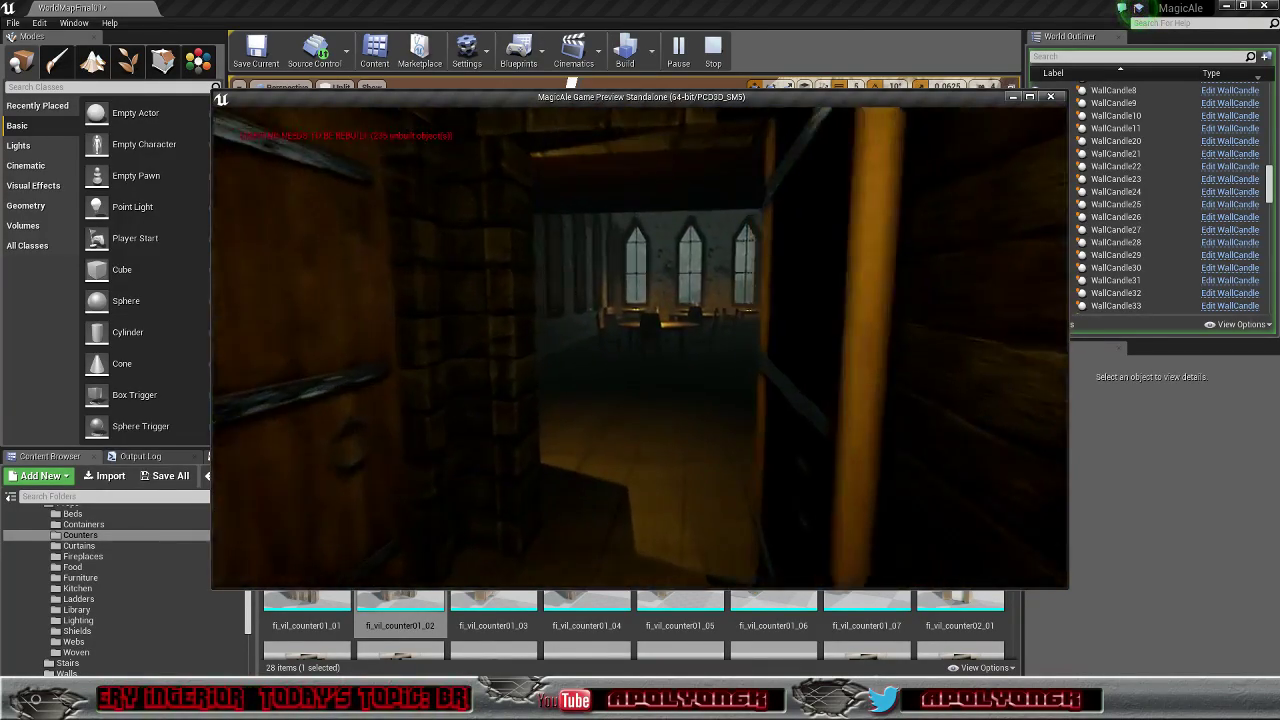
key(w)
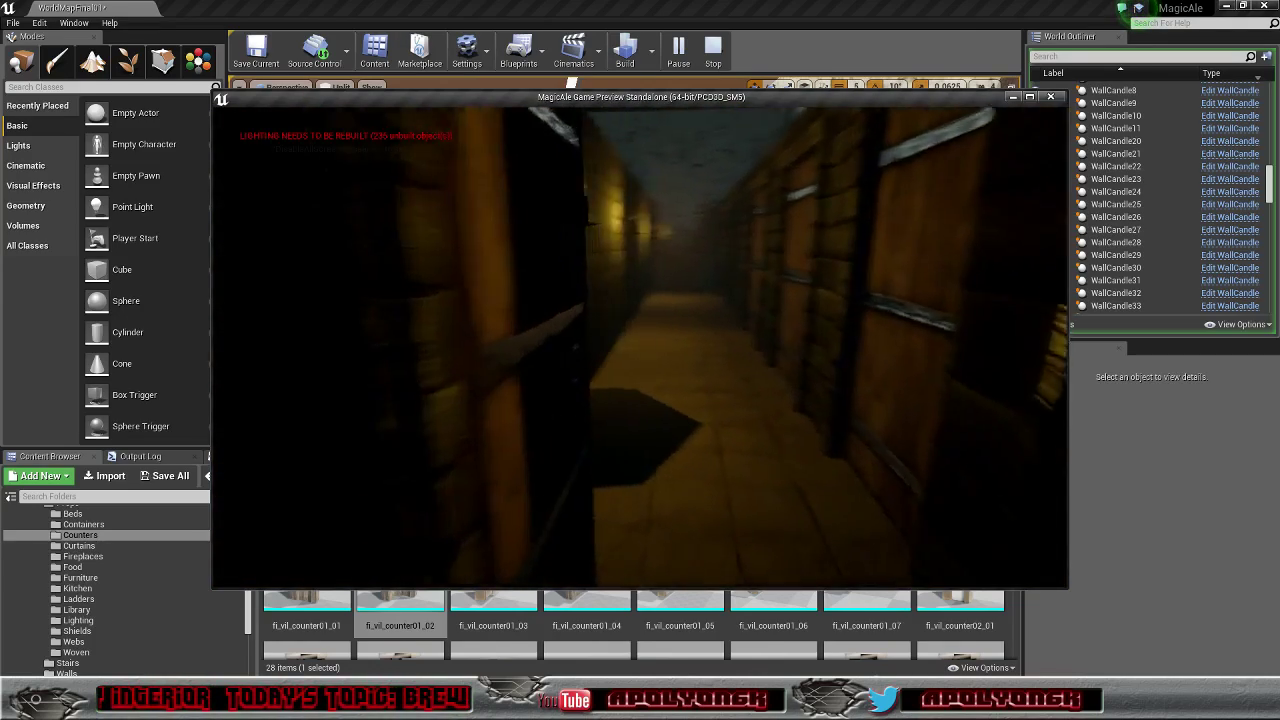
key(s)
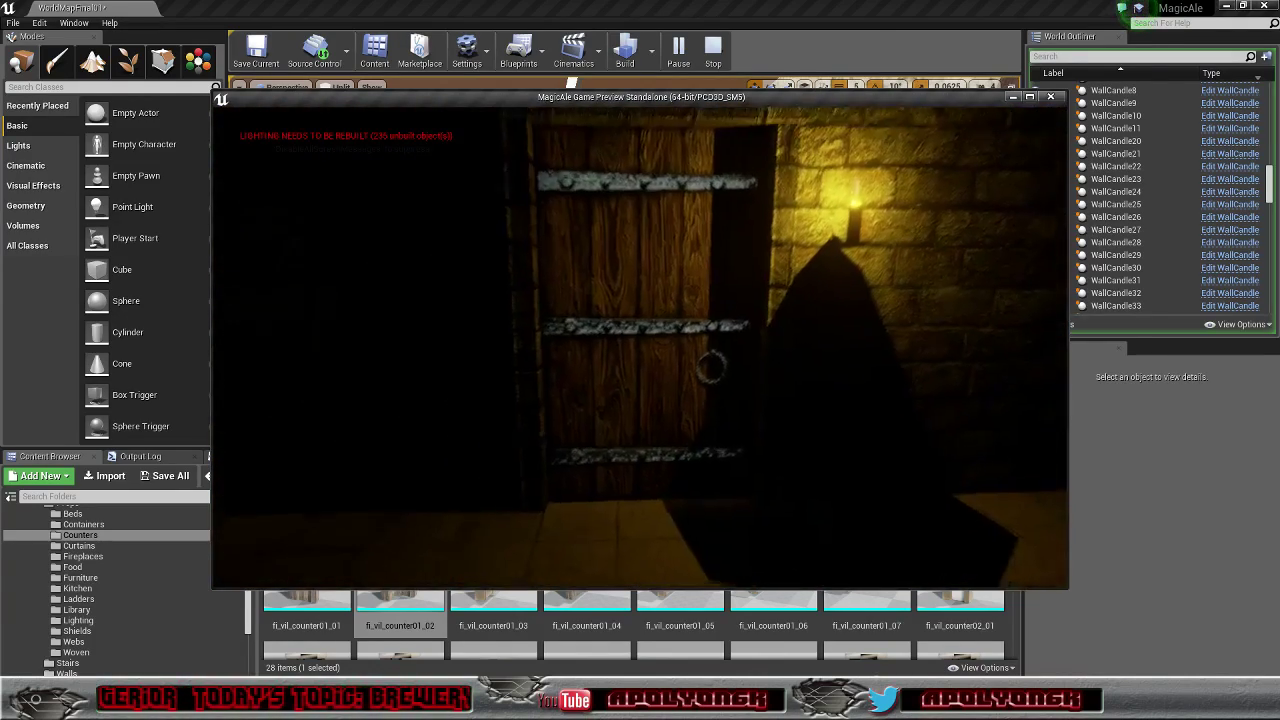
Step: Walk from the toilet door past the candlelit tables and around the bar in the preview to inspect the hall lighting
key(w)
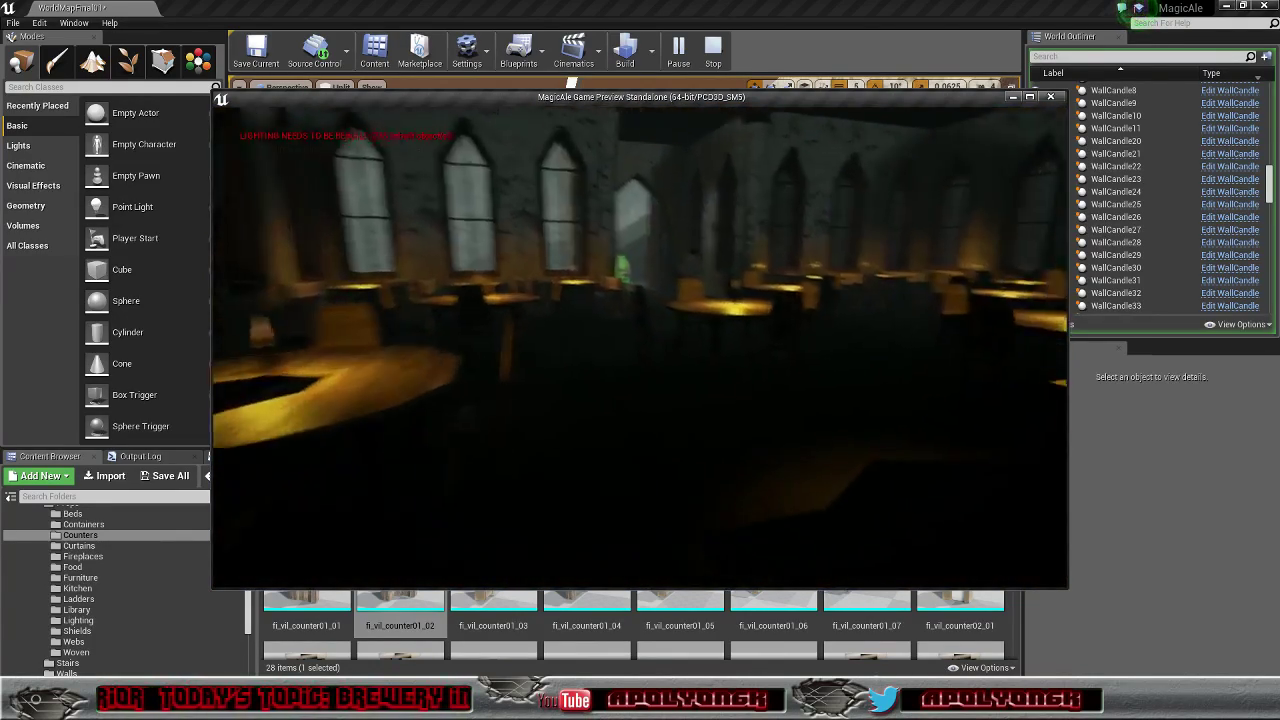
key(w)
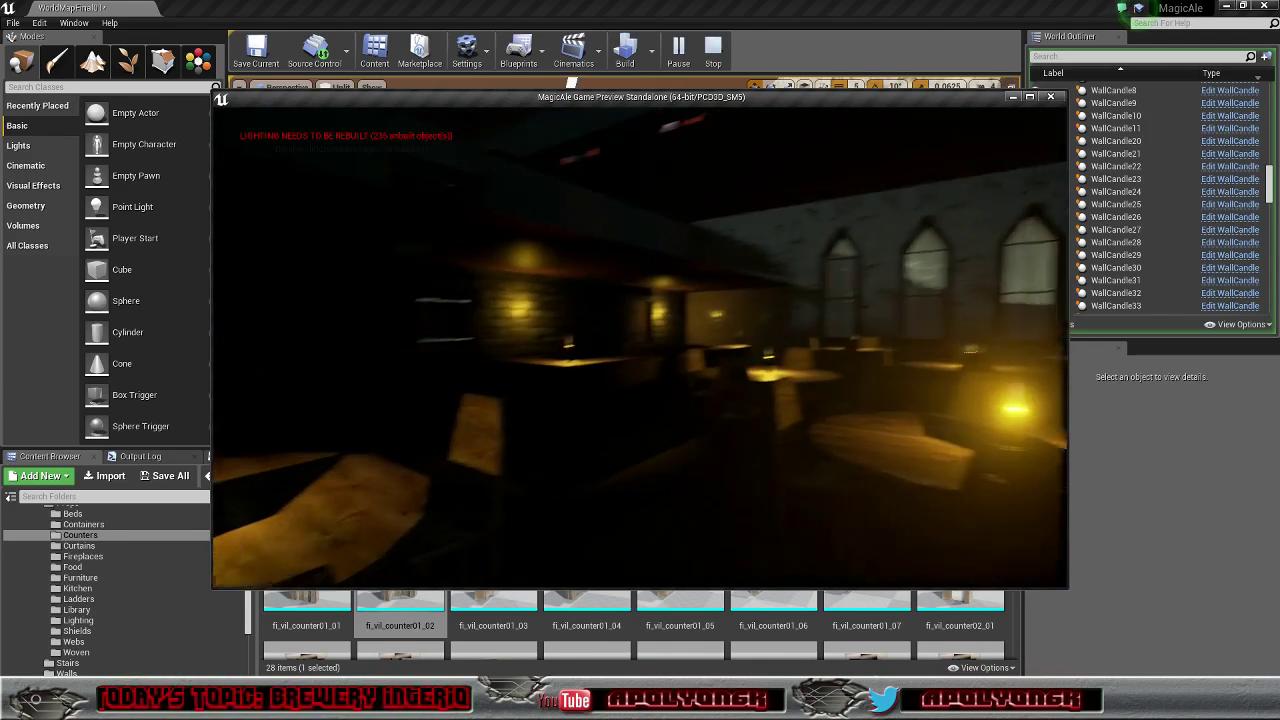
key(w)
key(d)
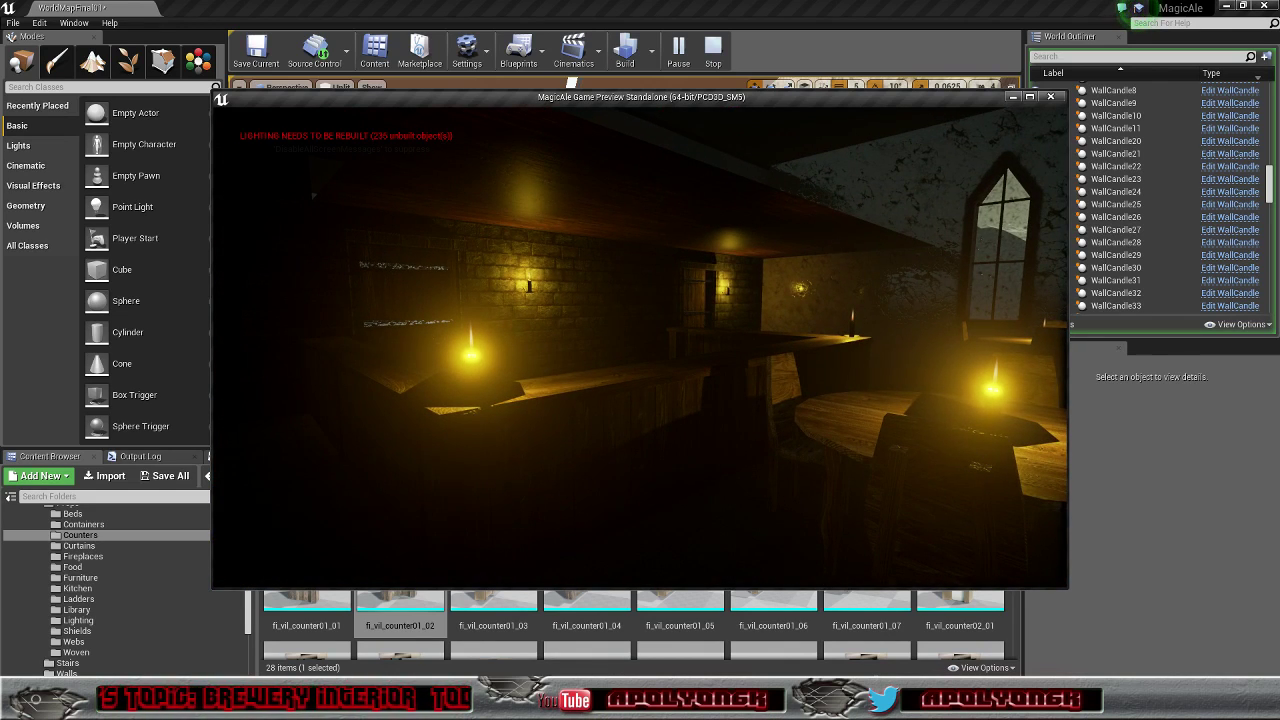
key(d)
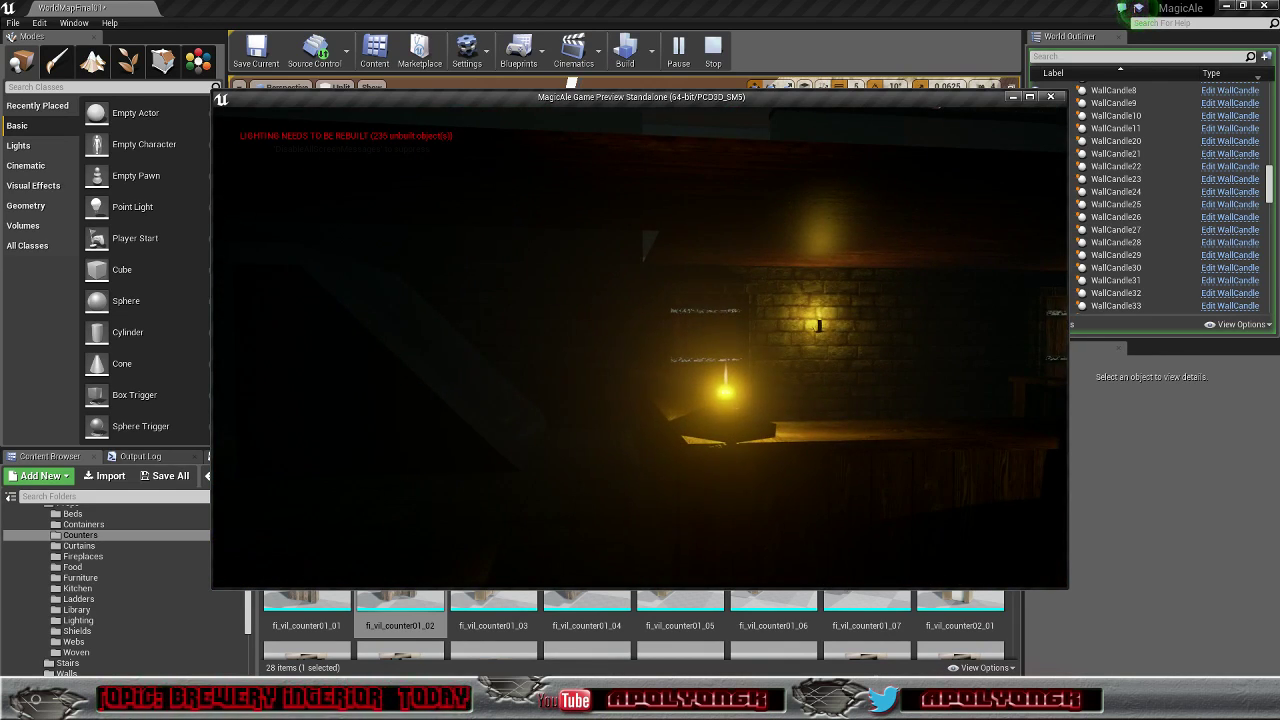
key(w)
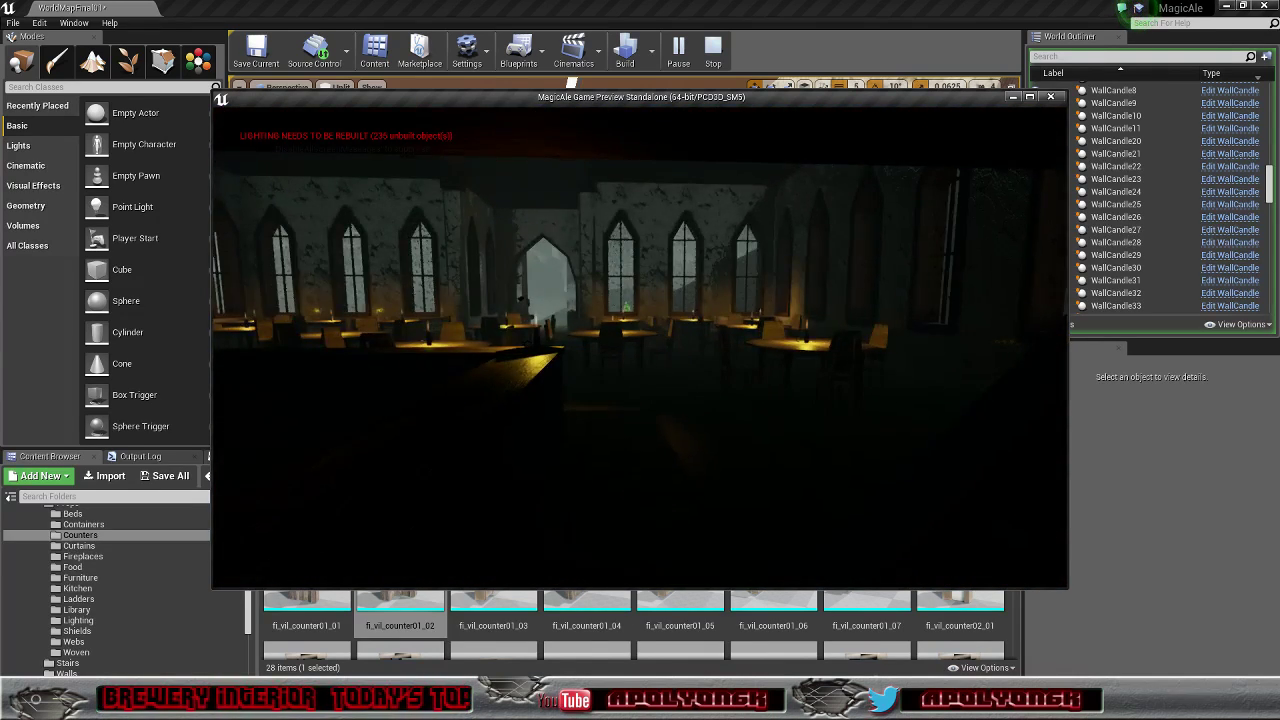
Step: Walk across the tavern hall and back behind the bar to inspect its wooden doors, and end the game preview
key(w)
key(w)
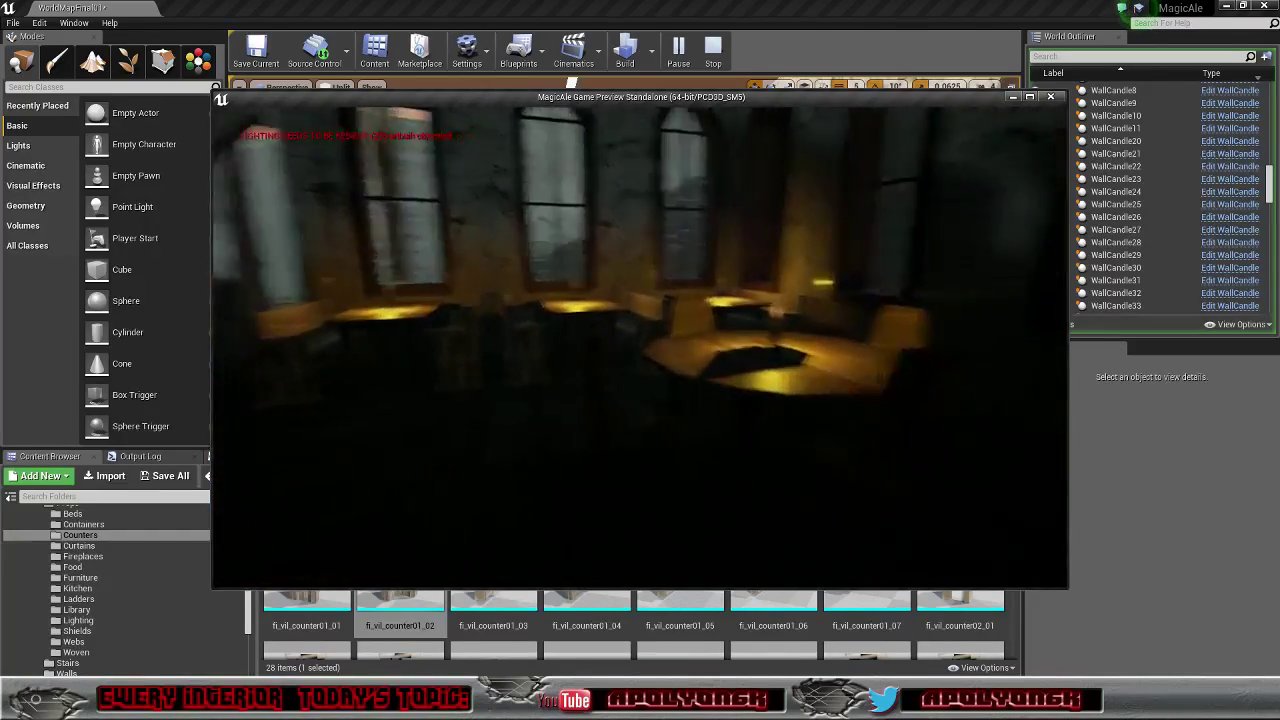
key(w)
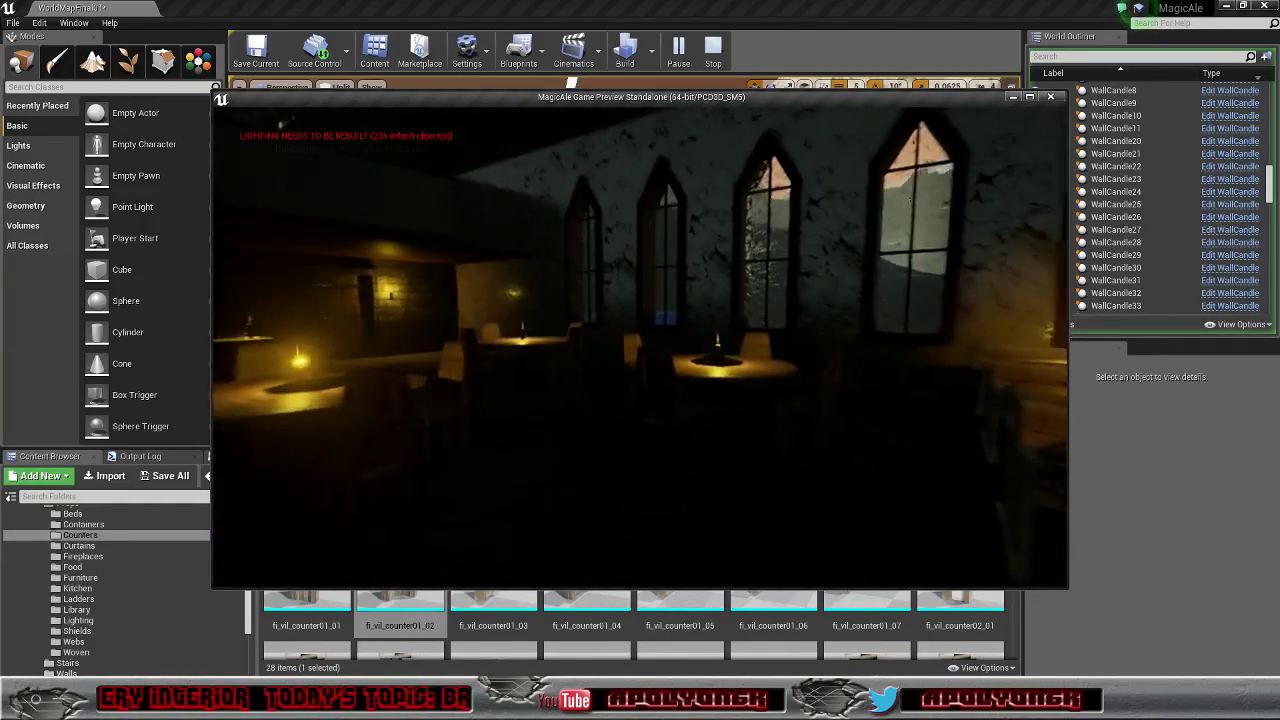
key(w)
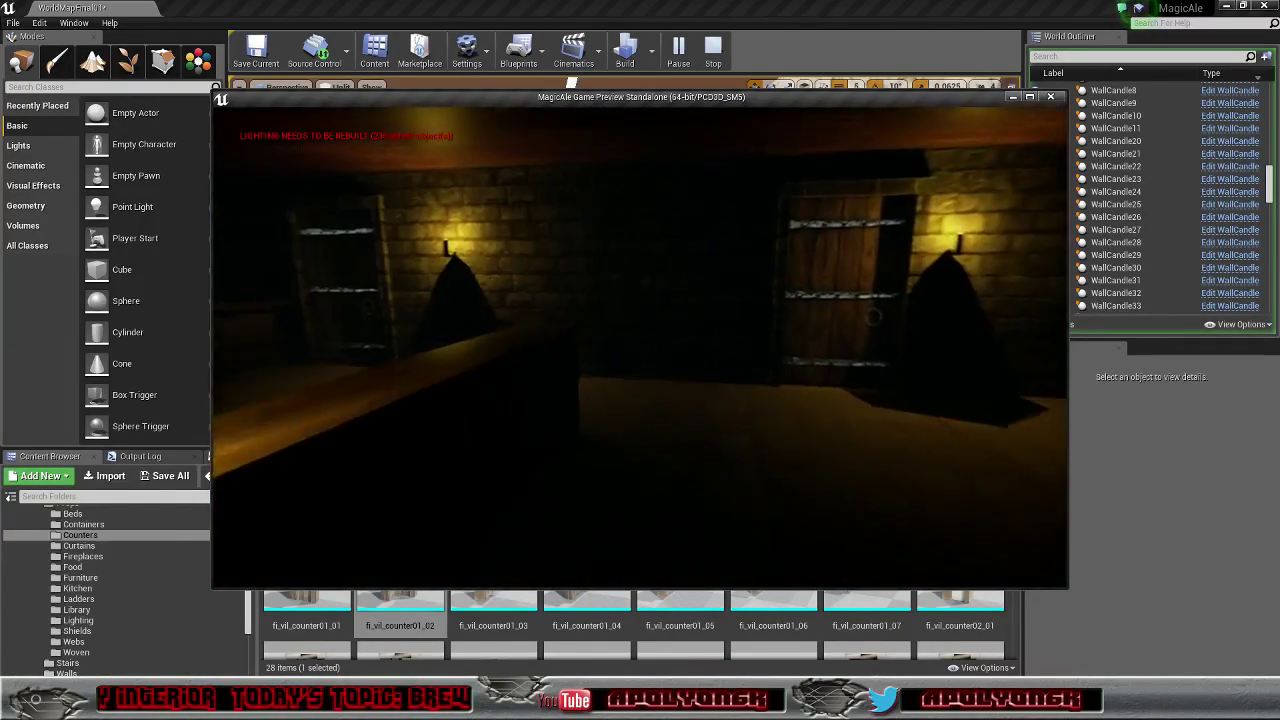
key(w)
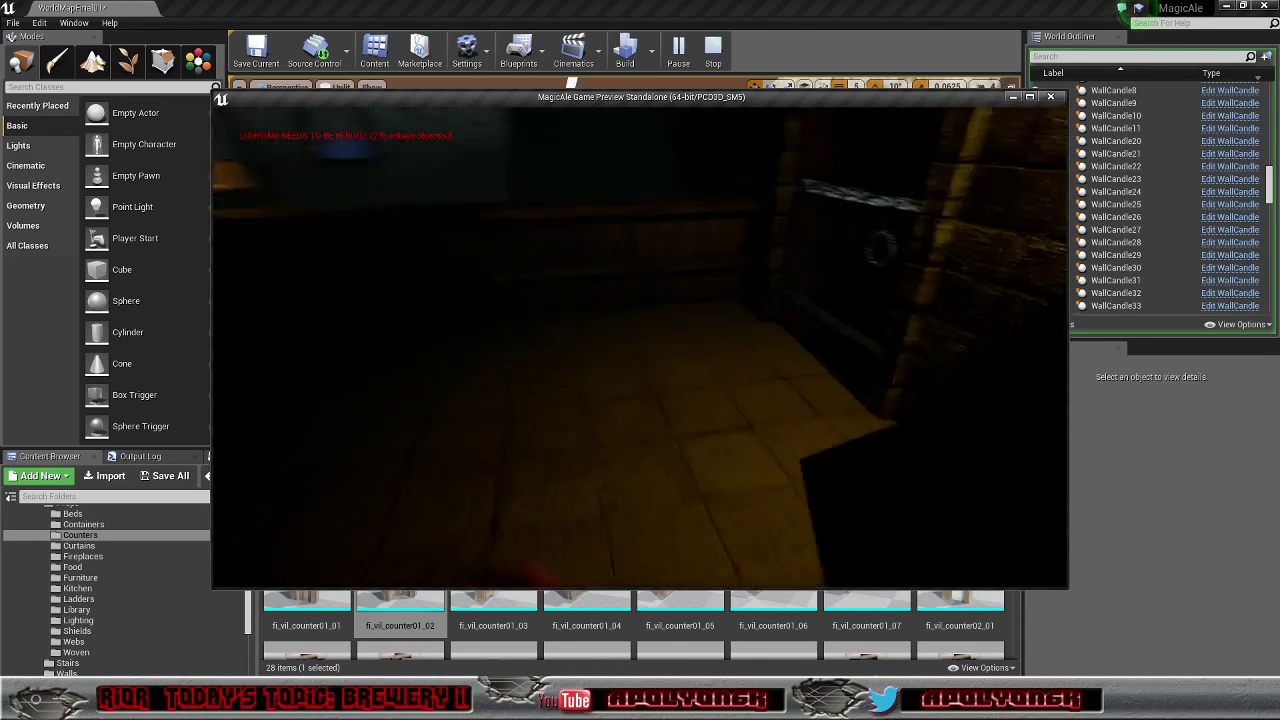
key(w)
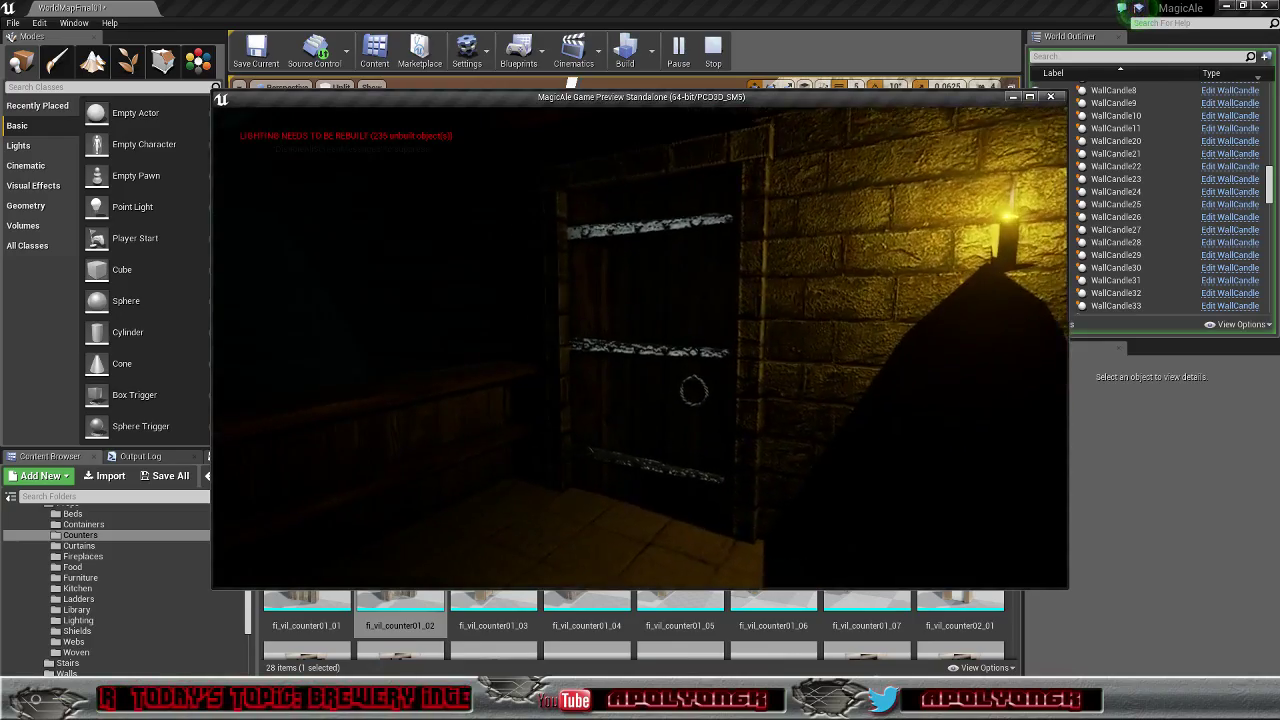
key(Escape)
Step: Duplicate the brewery kitchen door and move the copy to the open doorway in the kitchen's stone wall
right_drag(624, 262, 570, 268)
key(w)
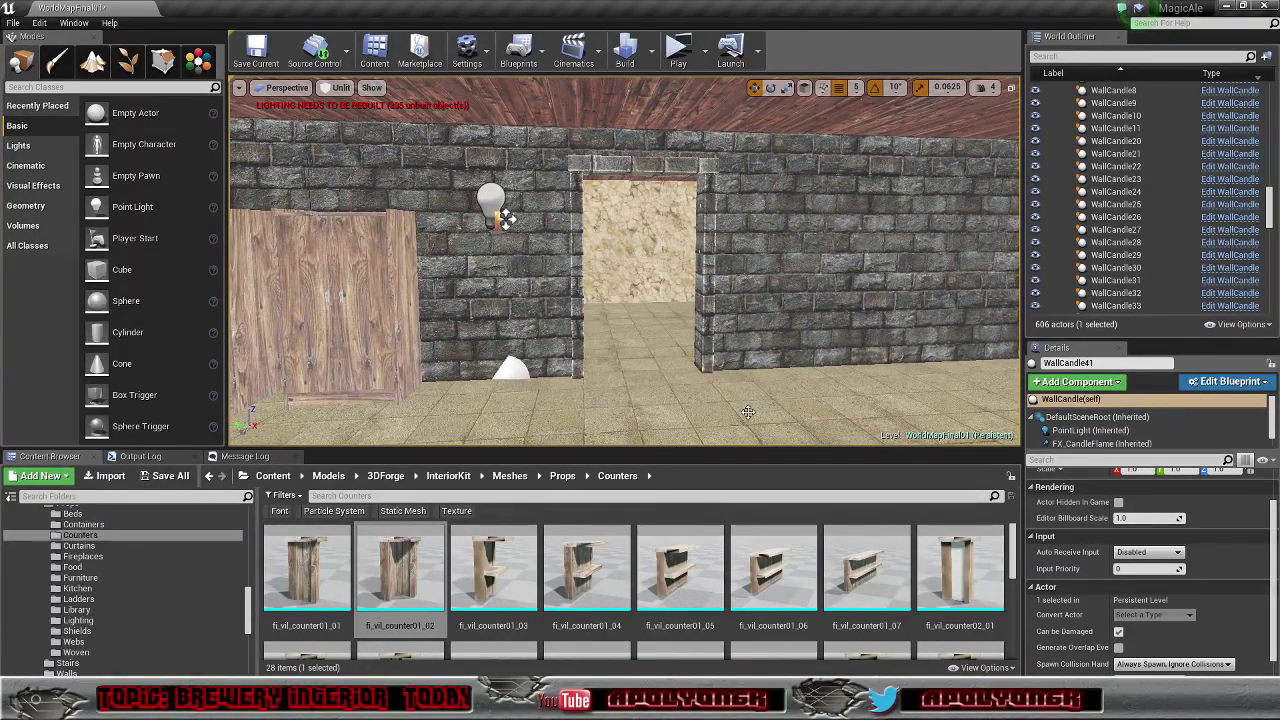
right_drag(748, 412, 640, 359)
key(s)
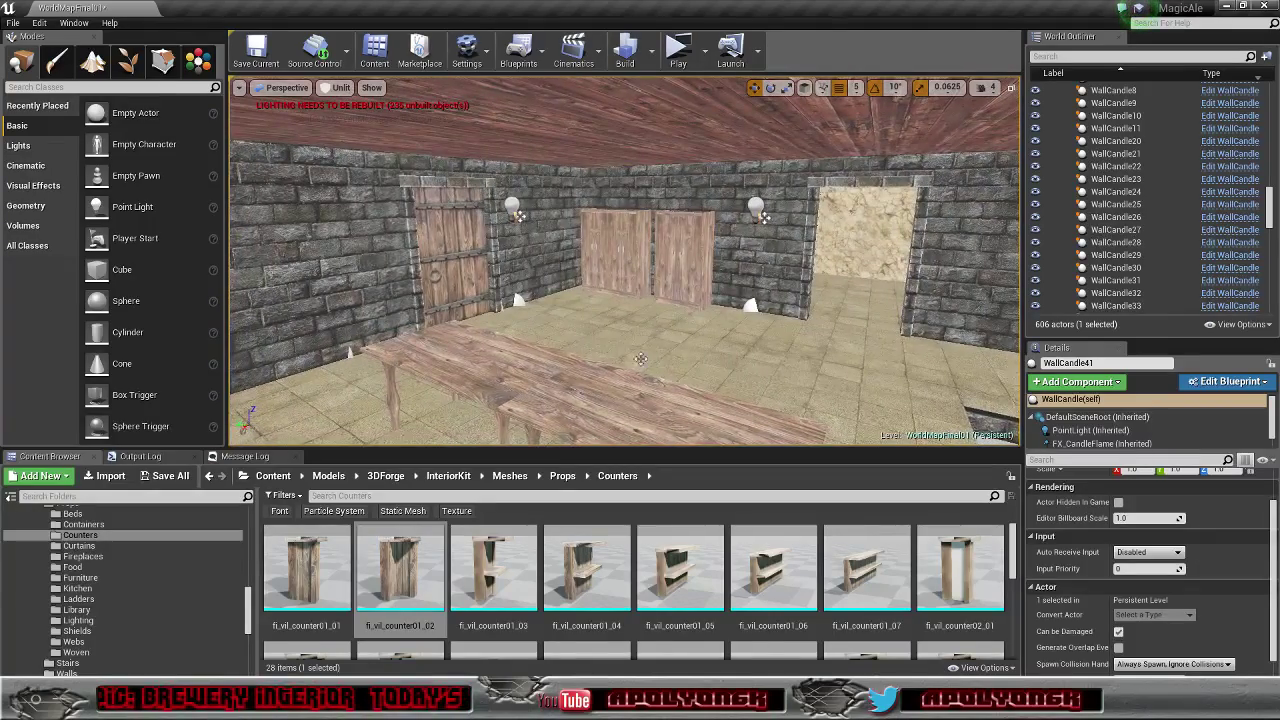
click(453, 286)
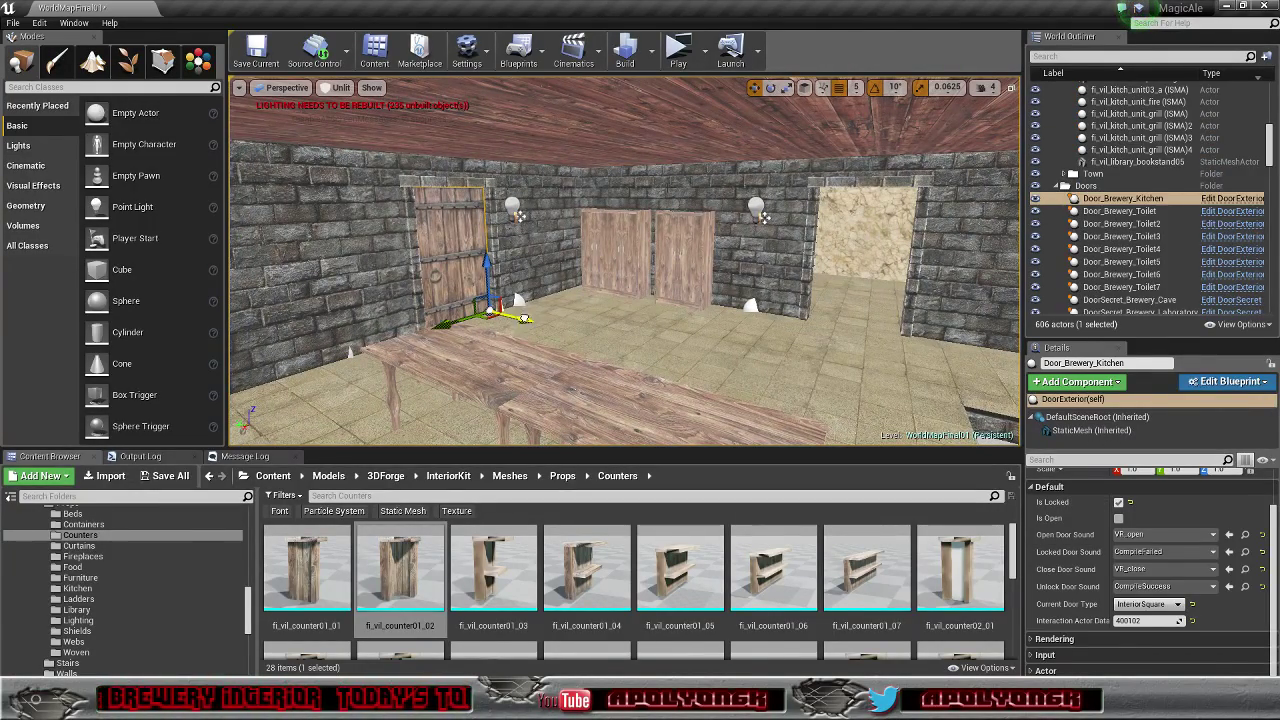
alt+drag(524, 318, 868, 402)
right_drag(919, 368, 868, 412)
key(d)
drag(647, 347, 800, 288)
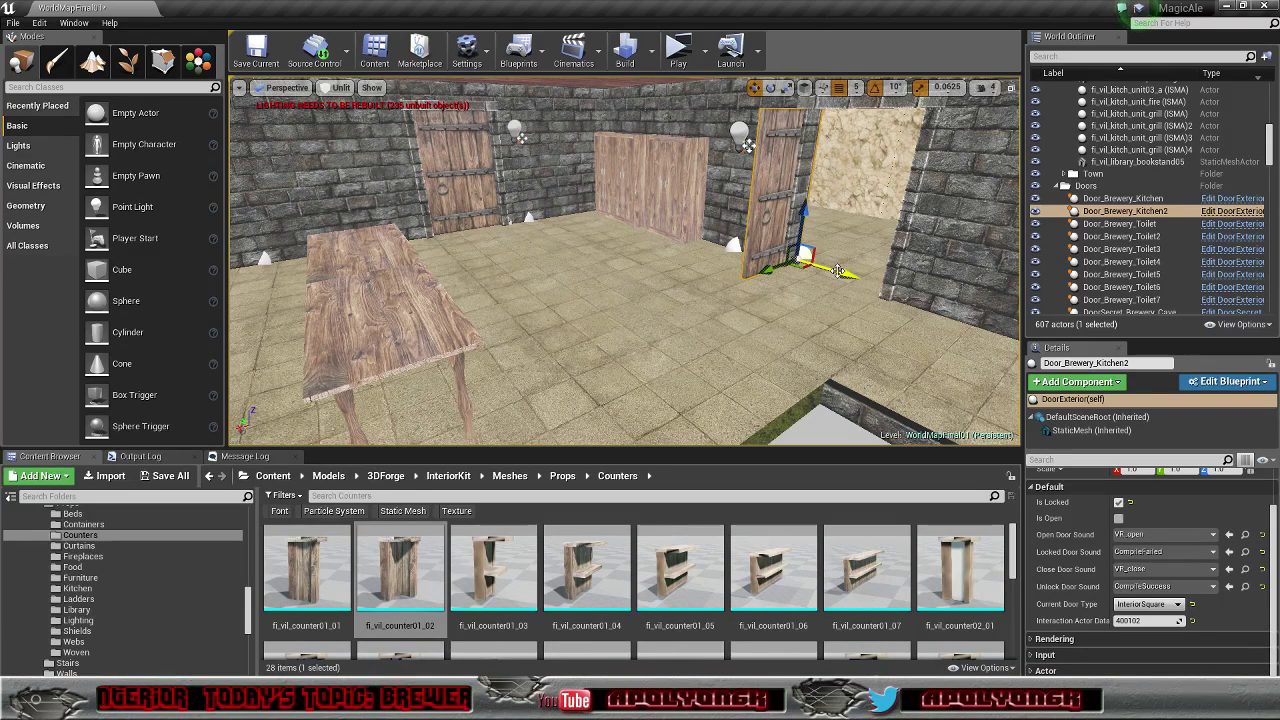
Step: Rotate the copied door 90 degrees and align it inside the stone door frame
drag(748, 145, 748, 145)
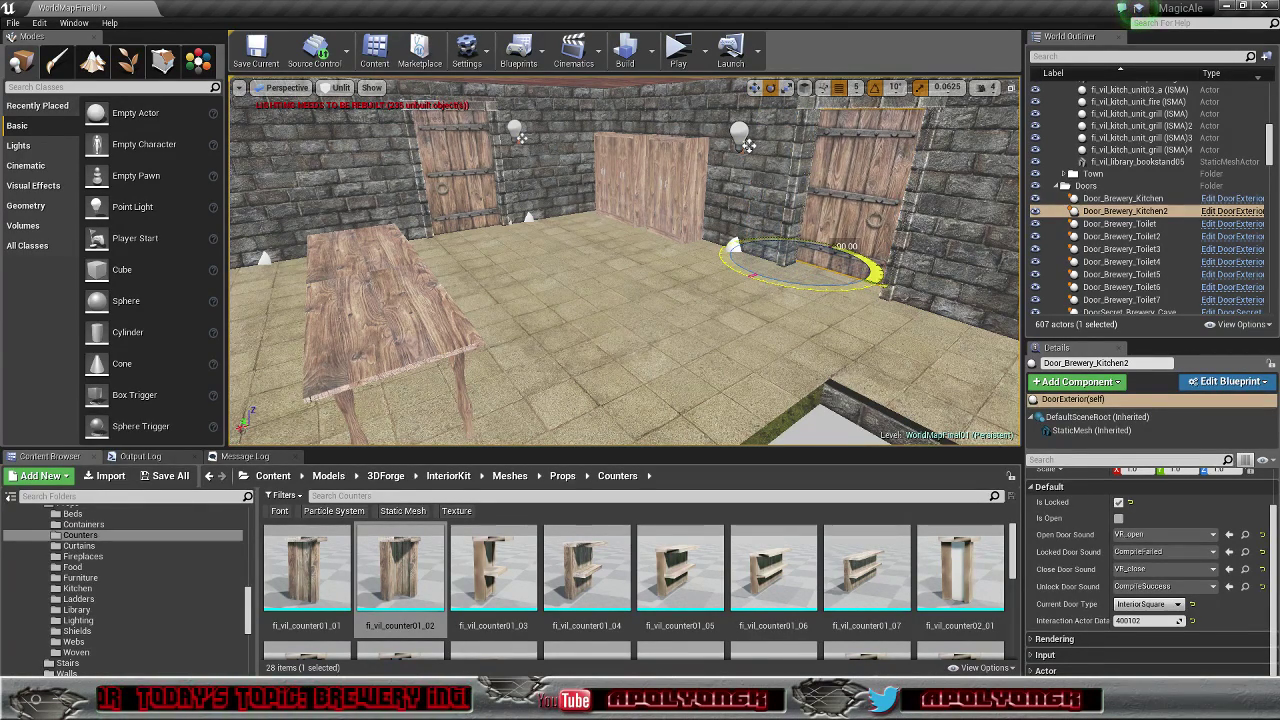
key(w)
mouse_move(814, 286)
mouse_down()
mouse_move(851, 275)
mouse_move(836, 283)
mouse_up()
key(w)
right_drag(836, 283, 977, 222)
key(s)
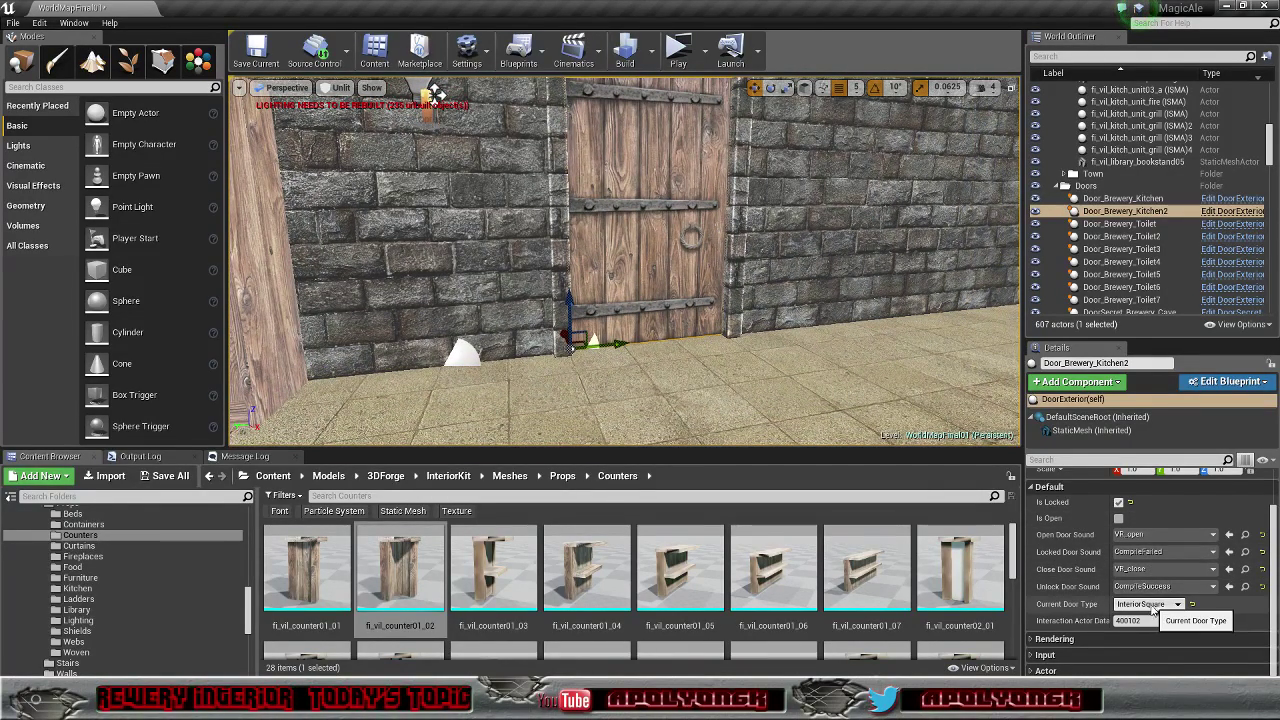
Step: Set the new door's interaction actor data ID to 0, unlock it, and change its door type to InteriorHeavy
click(1152, 620)
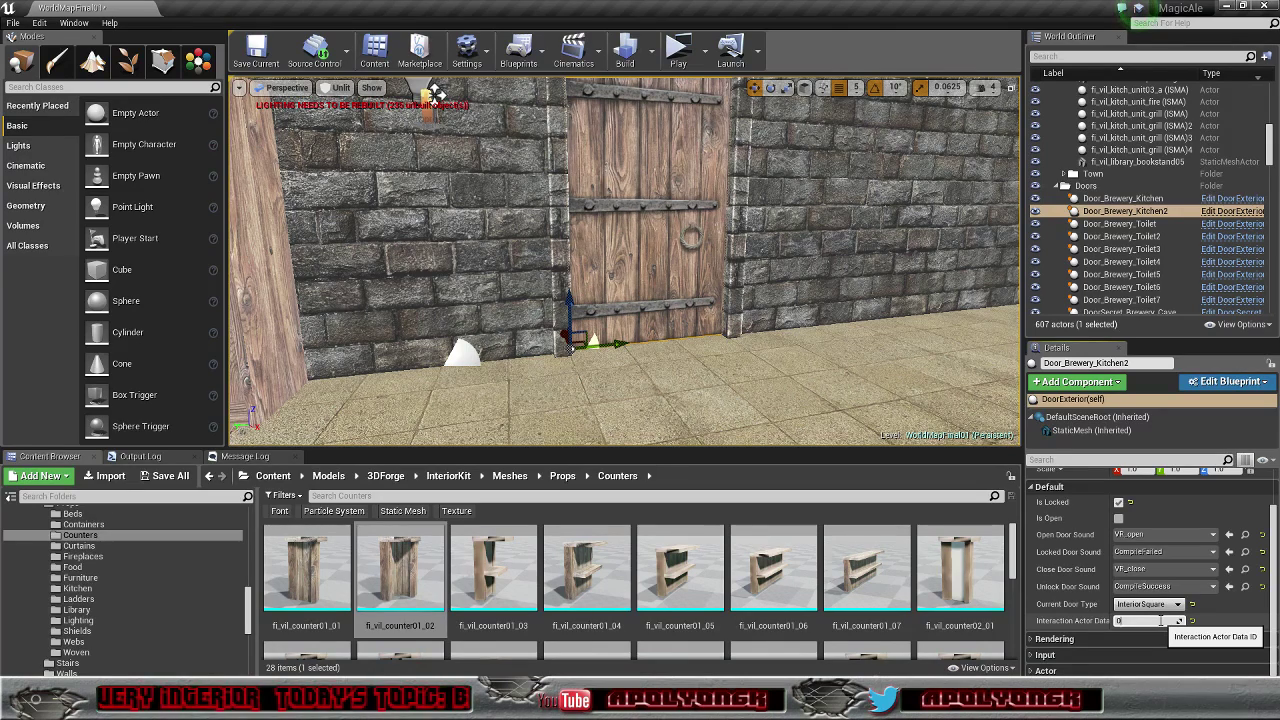
click(1119, 504)
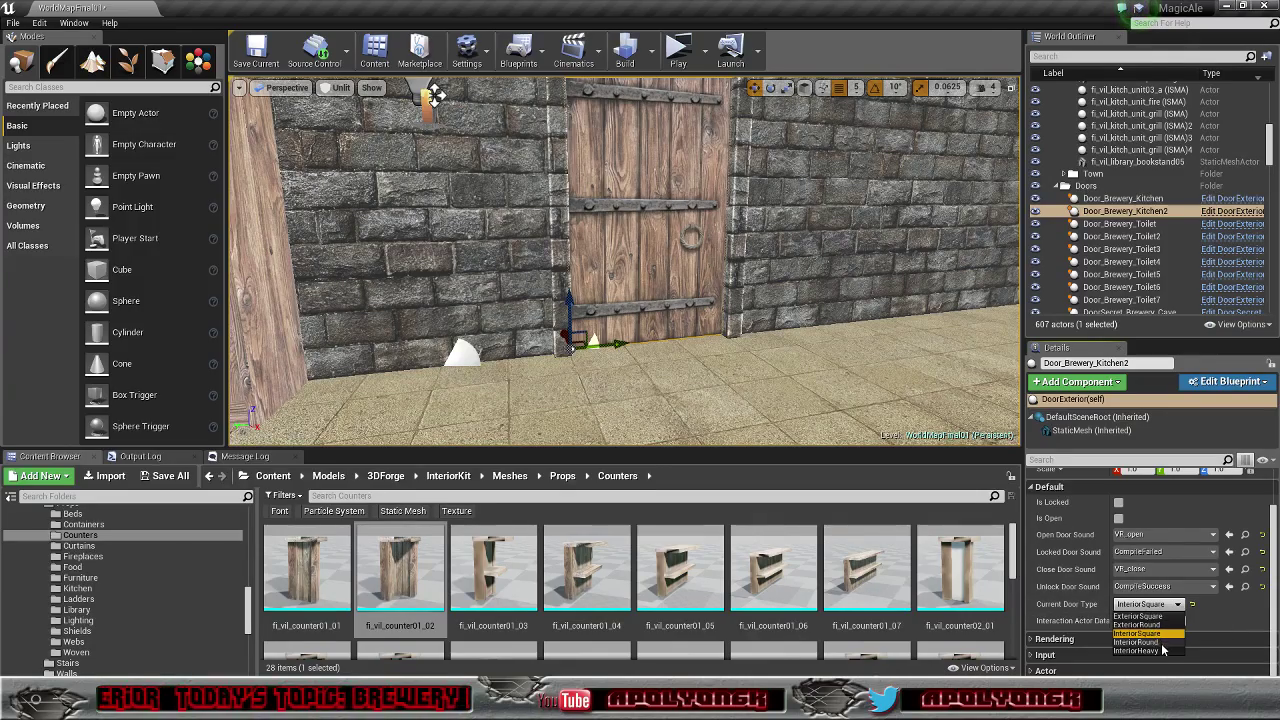
click(1163, 650)
key(f)
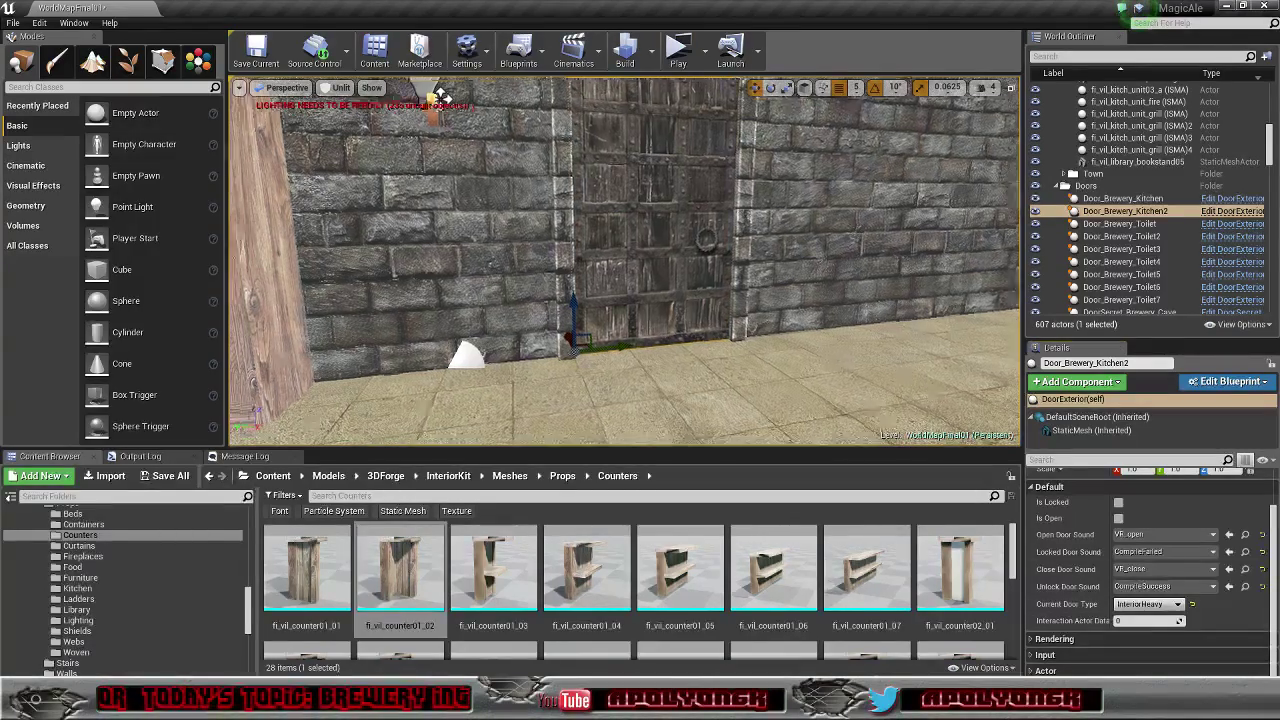
Step: Rename the copied kitchen door as Door_Brewery_Kitchen2Pantry
key(s)
mouse_move(398, 233)
right_down()
mouse_move(345, 245)
mouse_move(430, 242)
mouse_move(355, 250)
mouse_move(385, 252)
right_up()
key(w)
key(s)
right_drag(455, 180, 824, 354)
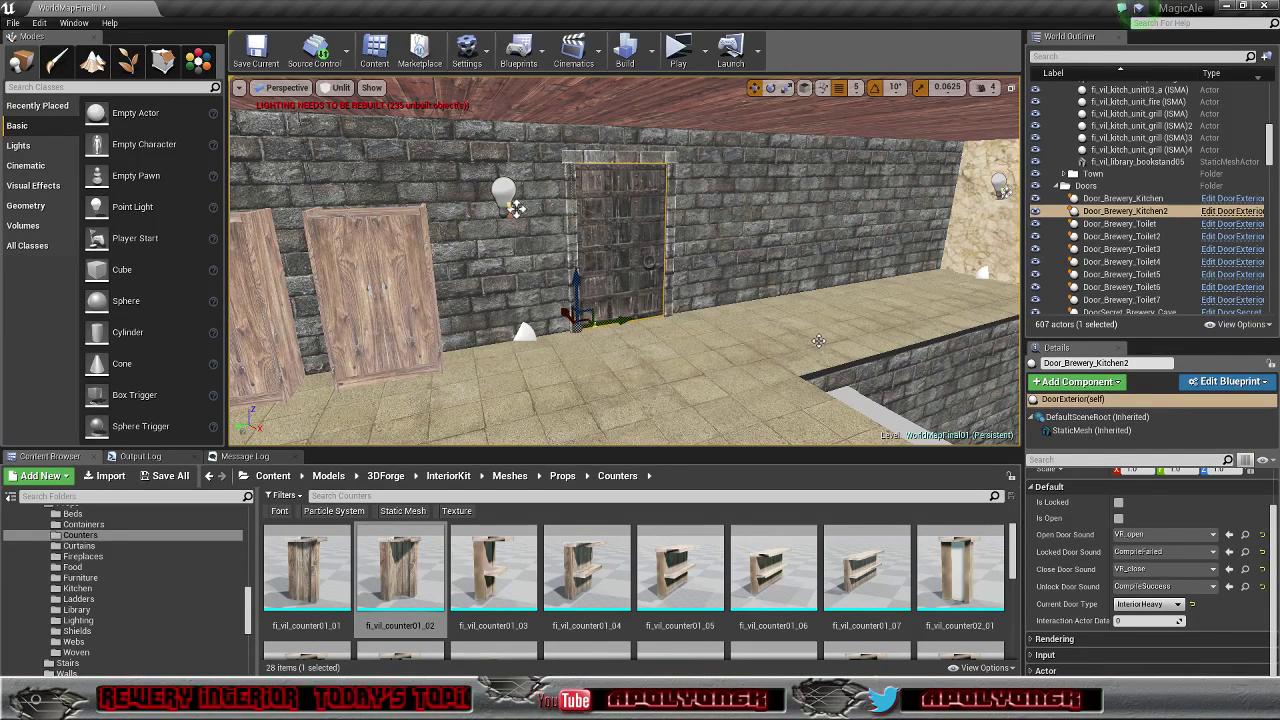
mouse_move(768, 329)
right_down()
mouse_move(790, 345)
mouse_move(768, 329)
right_up()
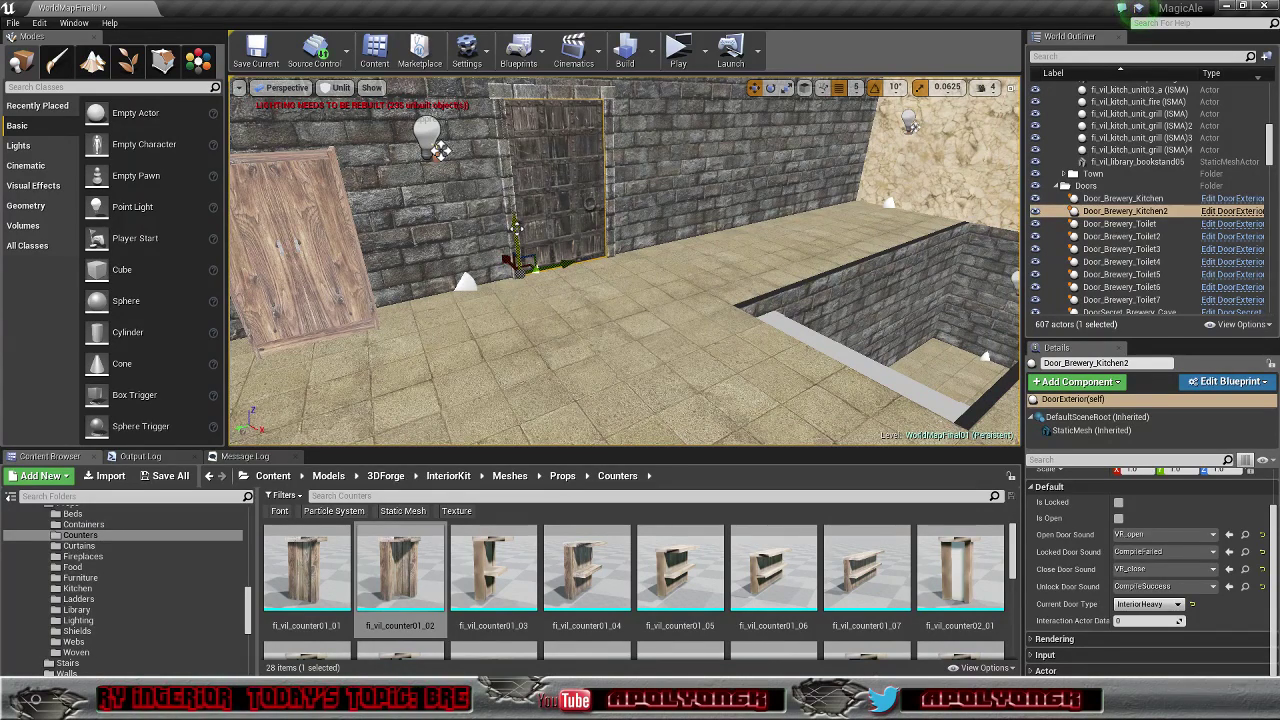
click(1163, 213)
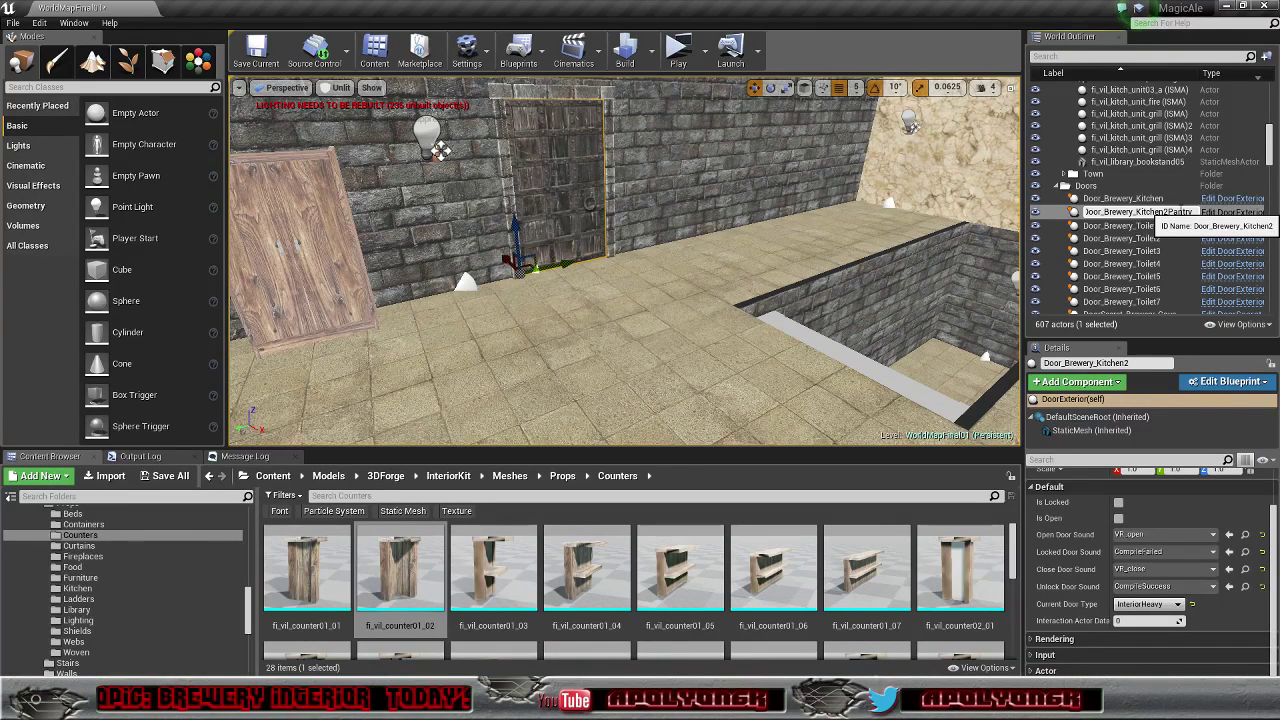
key(Return)
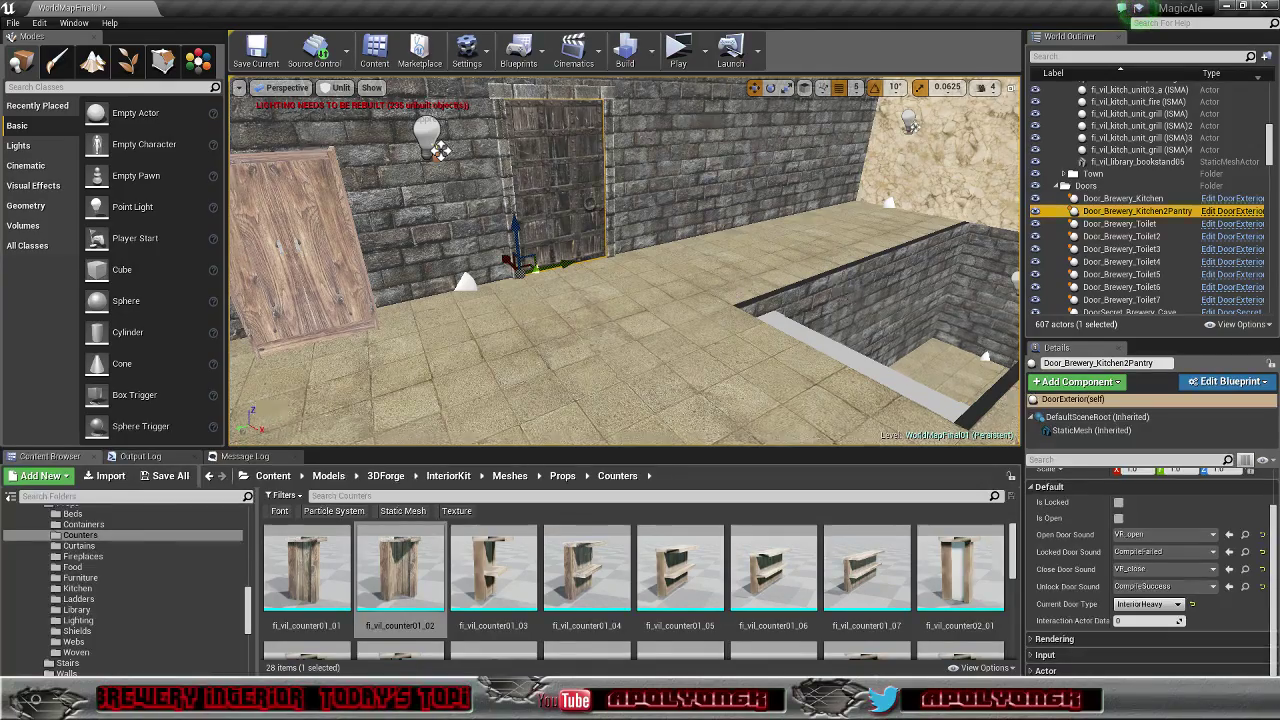
Step: Examine the stone corridor, the large vat room and the brewery's upper floor
right_drag(624, 262, 624, 320)
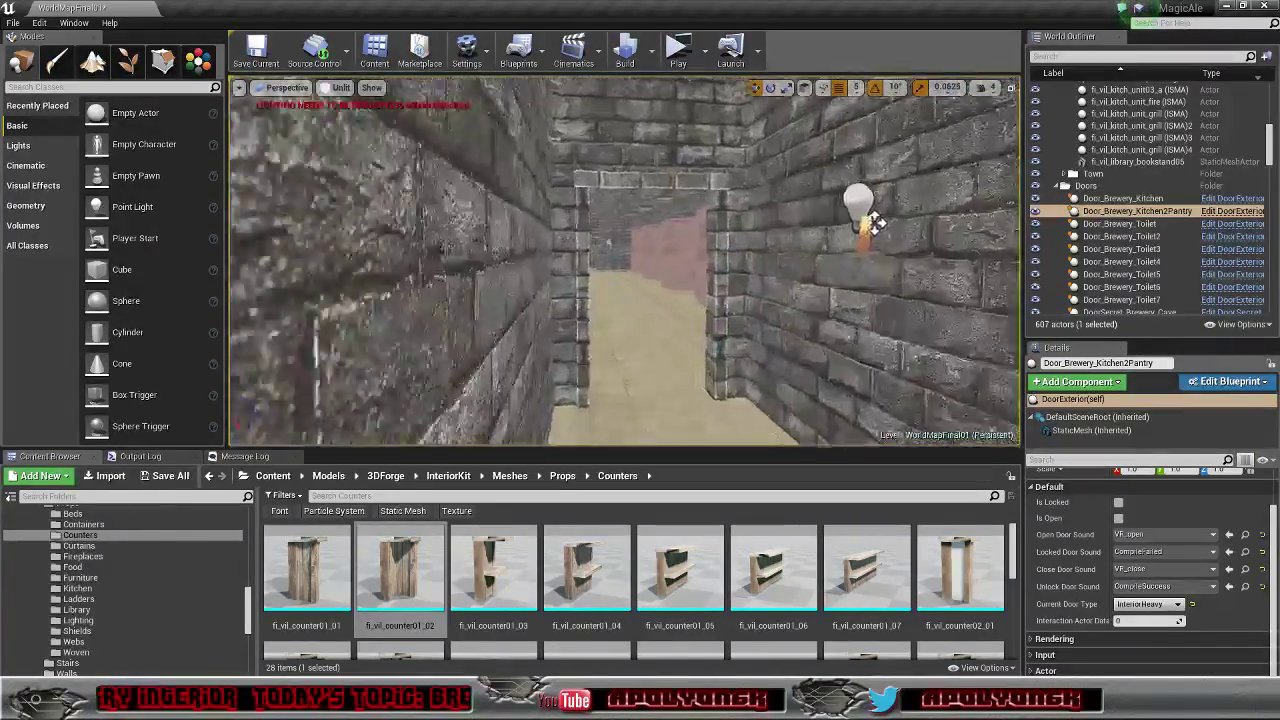
key(w)
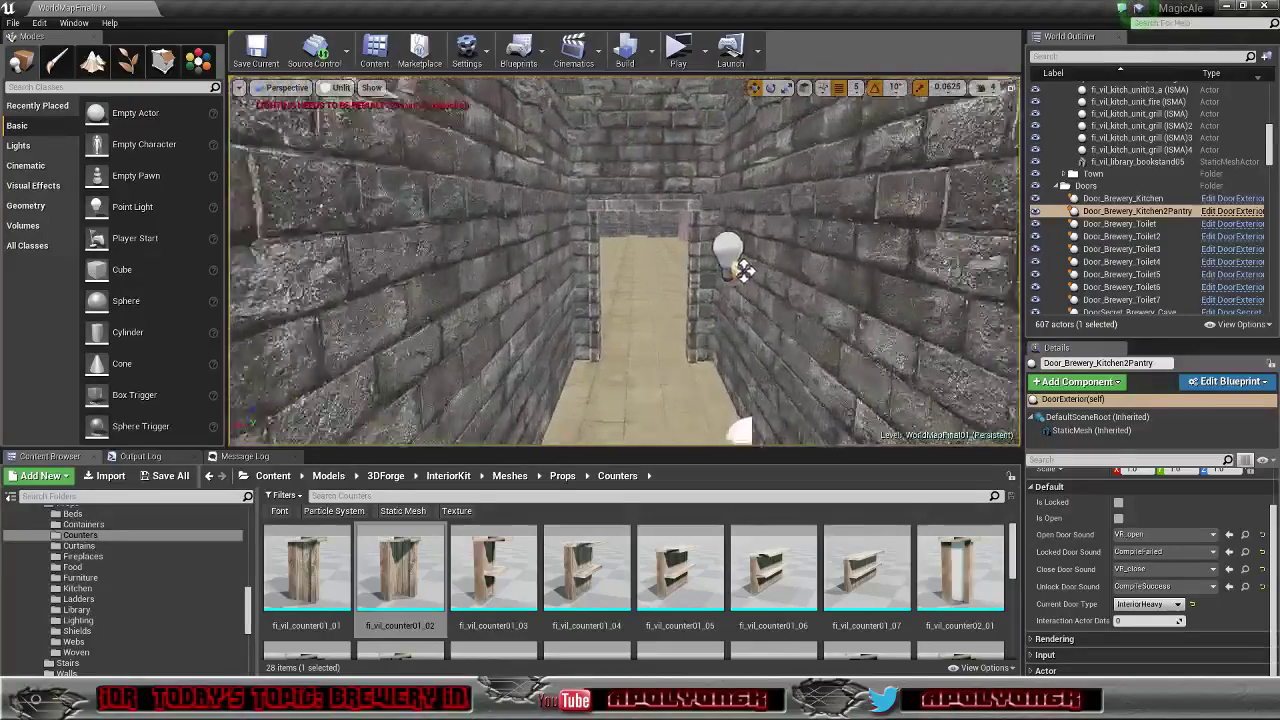
right_drag(625, 260, 617, 268)
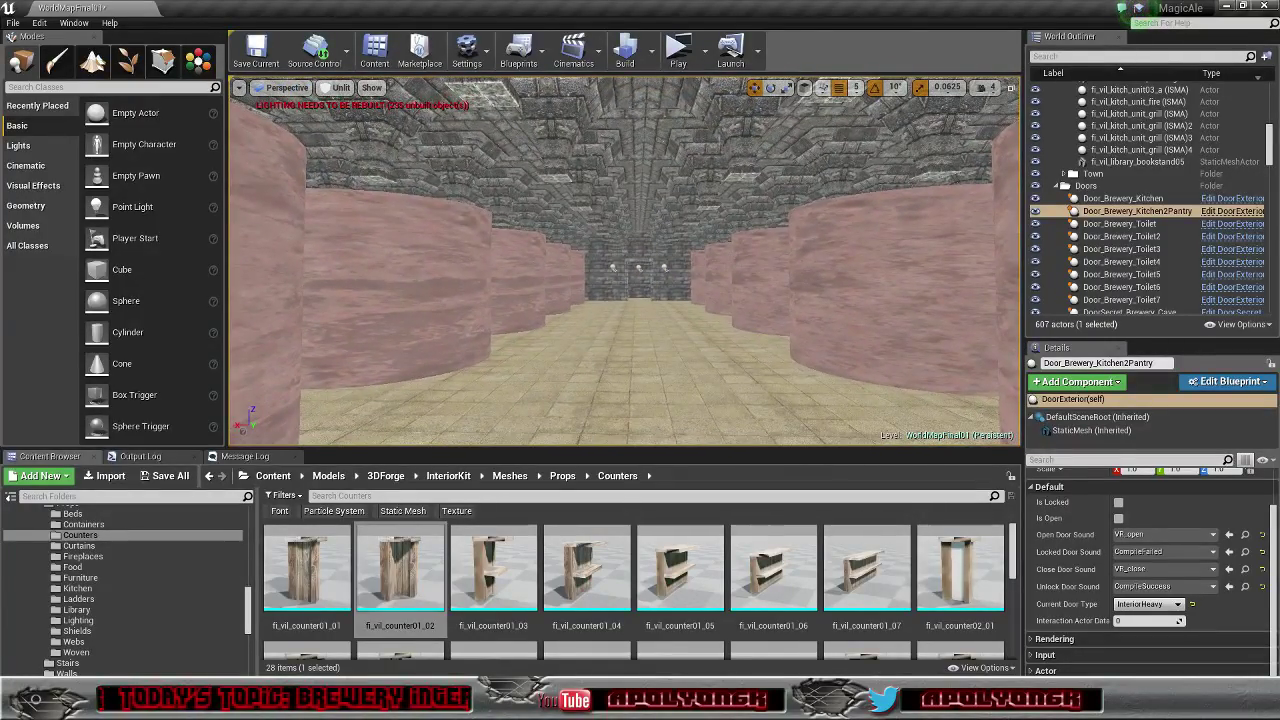
scroll(625, 260, up, 3)
scroll(617, 364, up, 6)
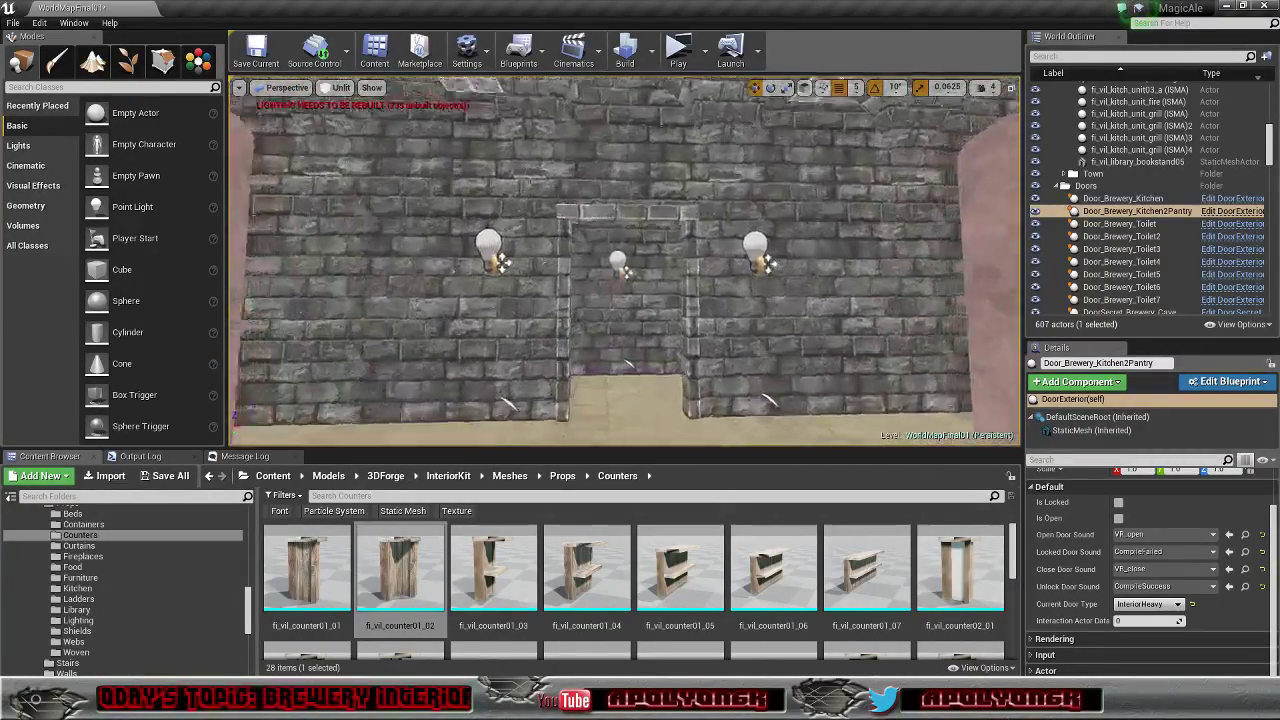
right_drag(625, 260, 520, 262)
right_drag(625, 260, 580, 338)
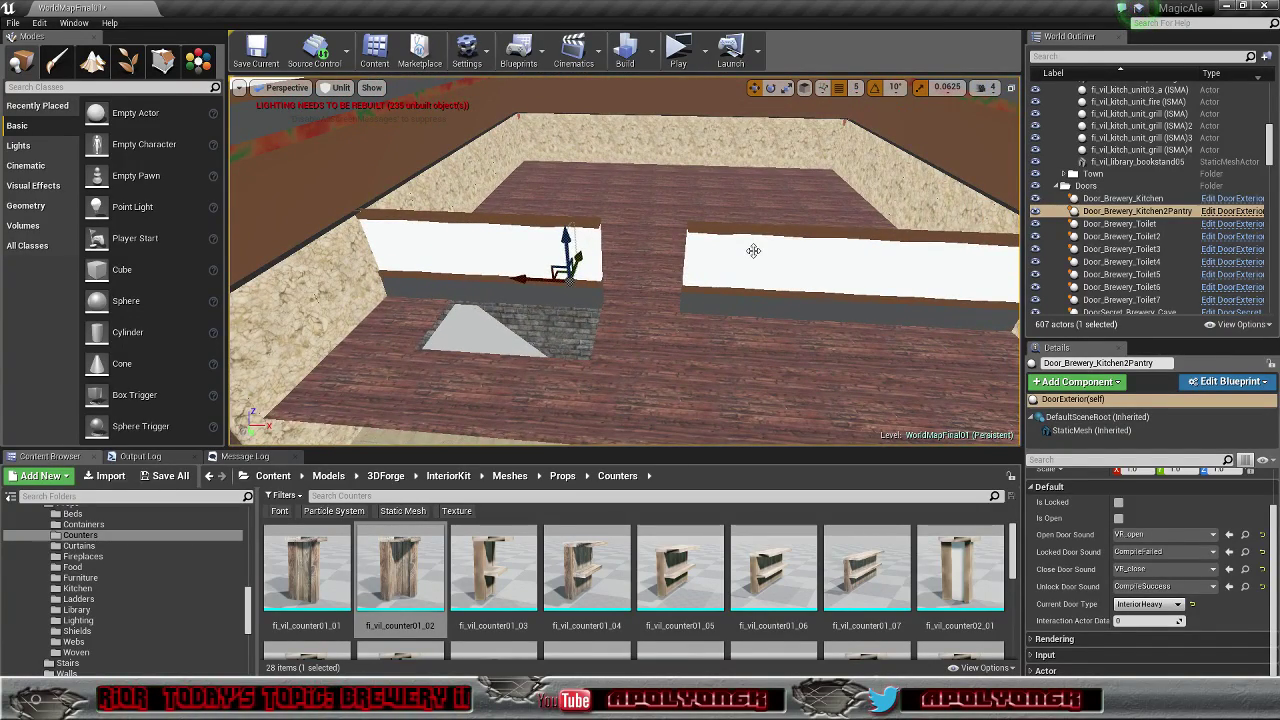
Step: Select the Brewery building and examine its kitchen, bar area, staircase opening and upper floor layout
right_click(757, 258)
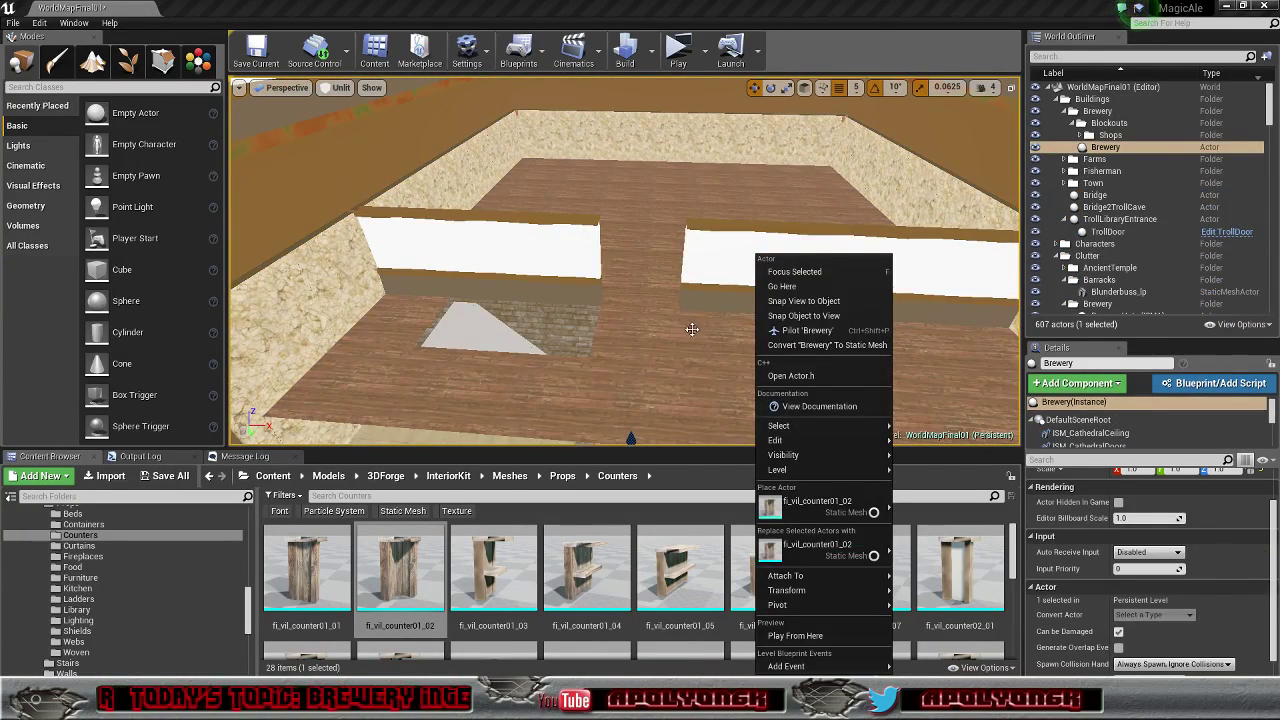
right_drag(692, 329, 630, 295)
key(s)
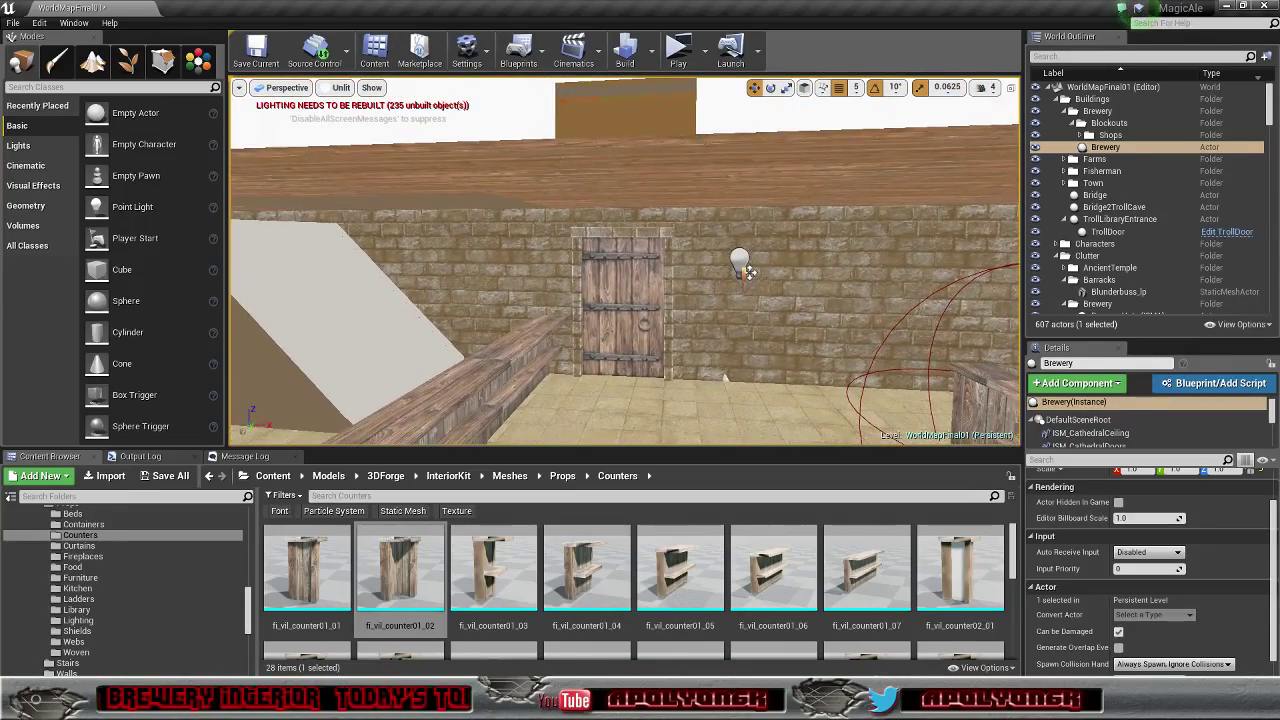
right_drag(845, 300, 850, 300)
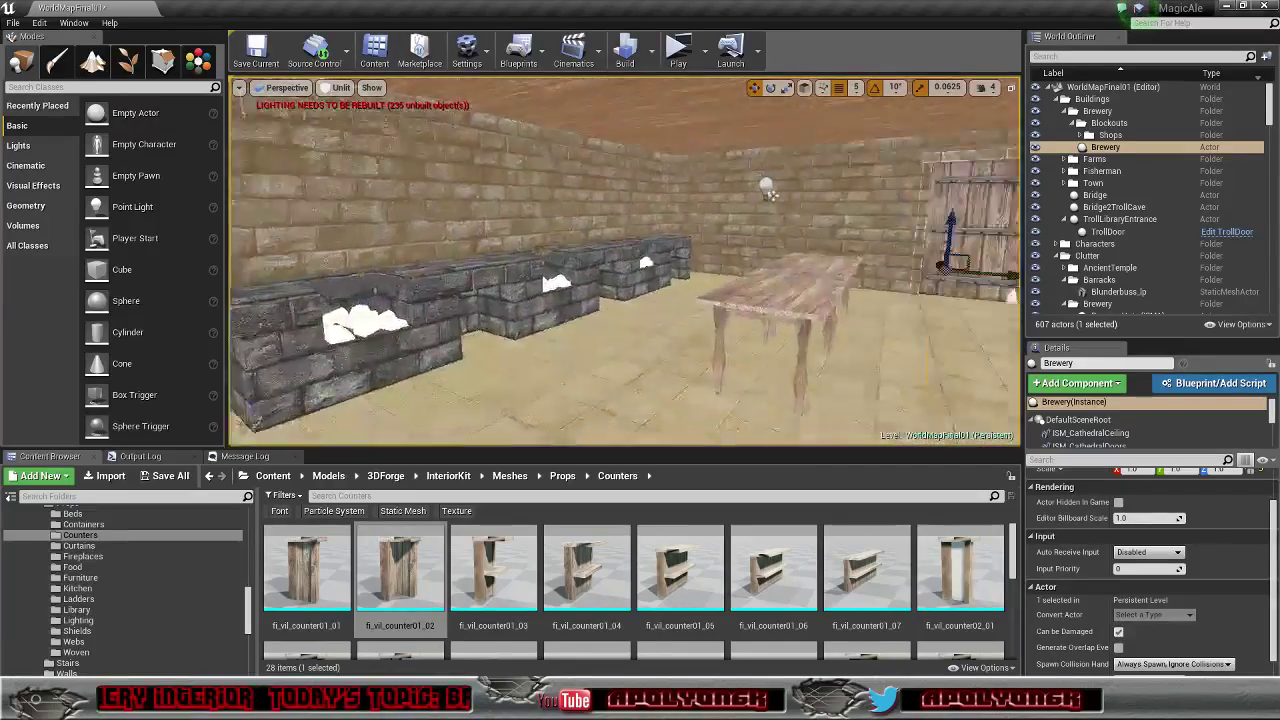
right_drag(850, 300, 785, 287)
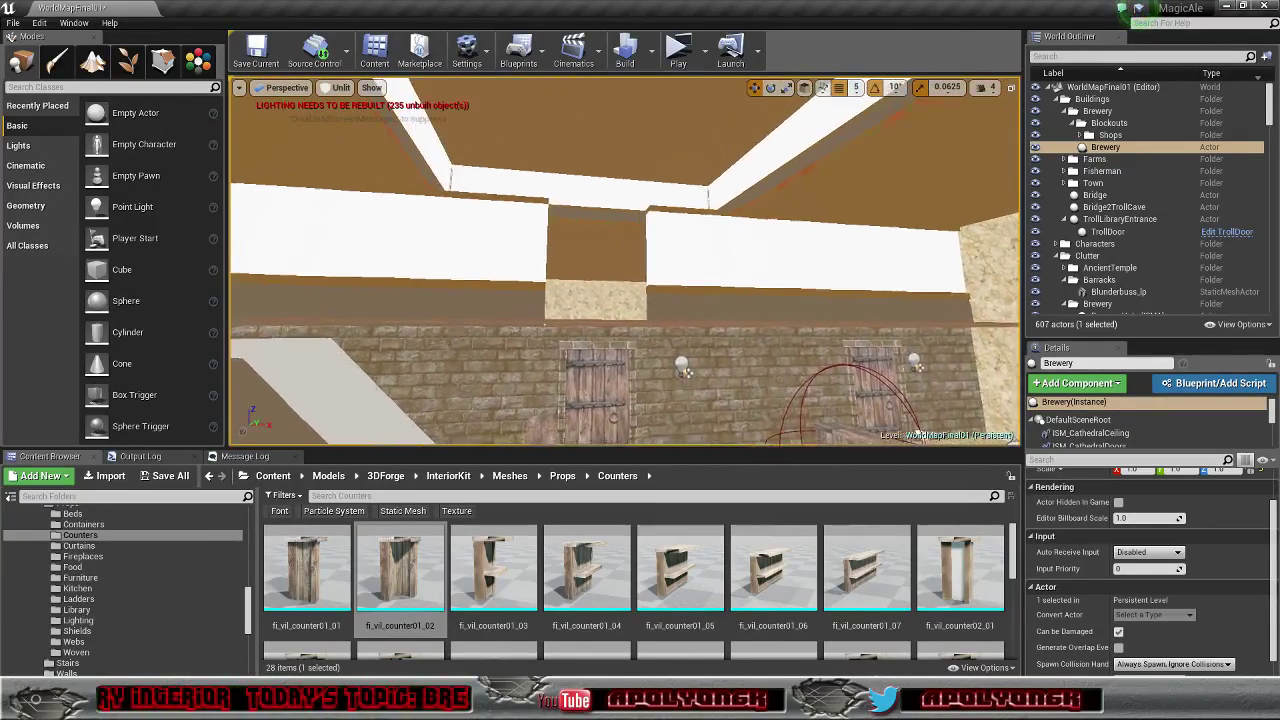
right_drag(785, 287, 785, 287)
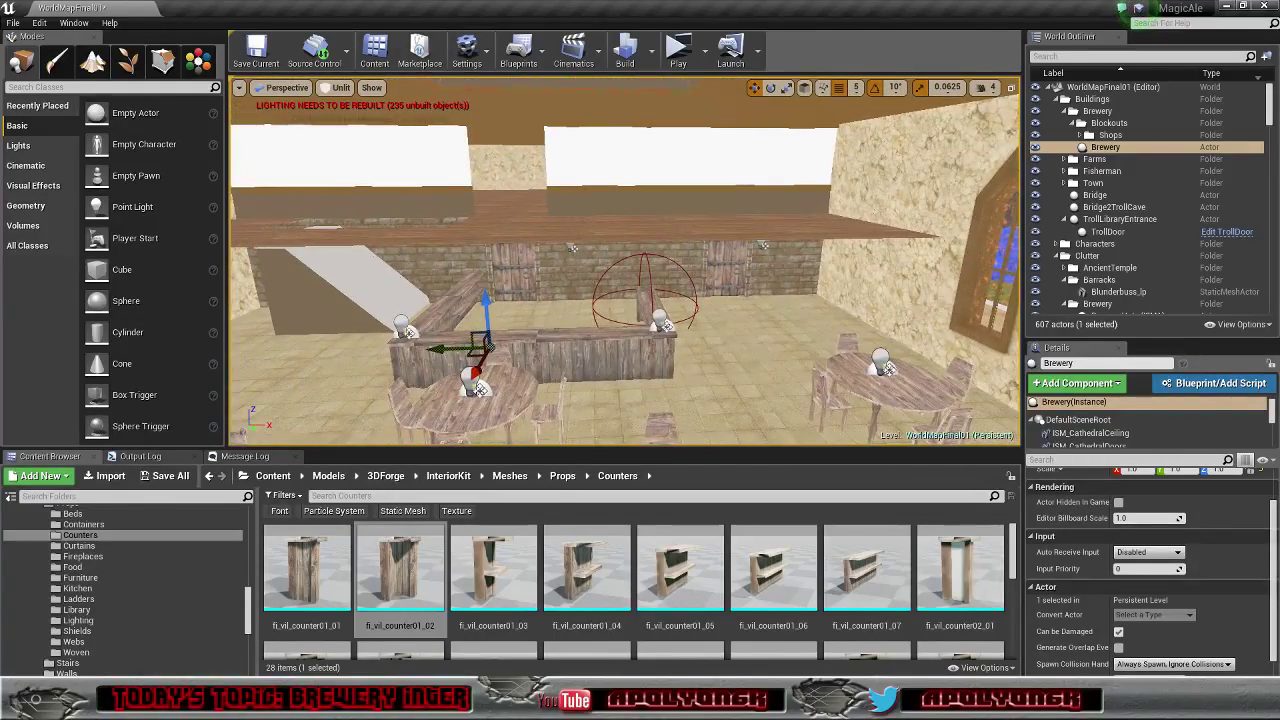
right_drag(700, 302, 700, 302)
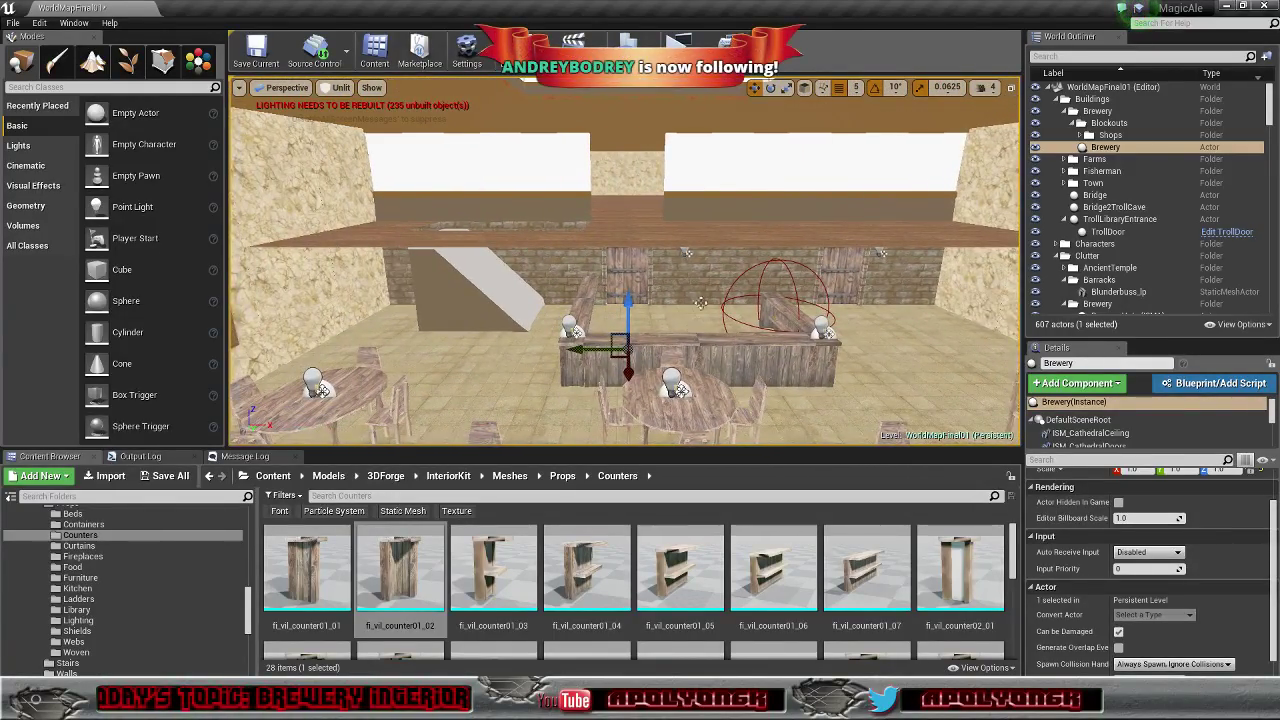
right_drag(552, 136, 552, 135)
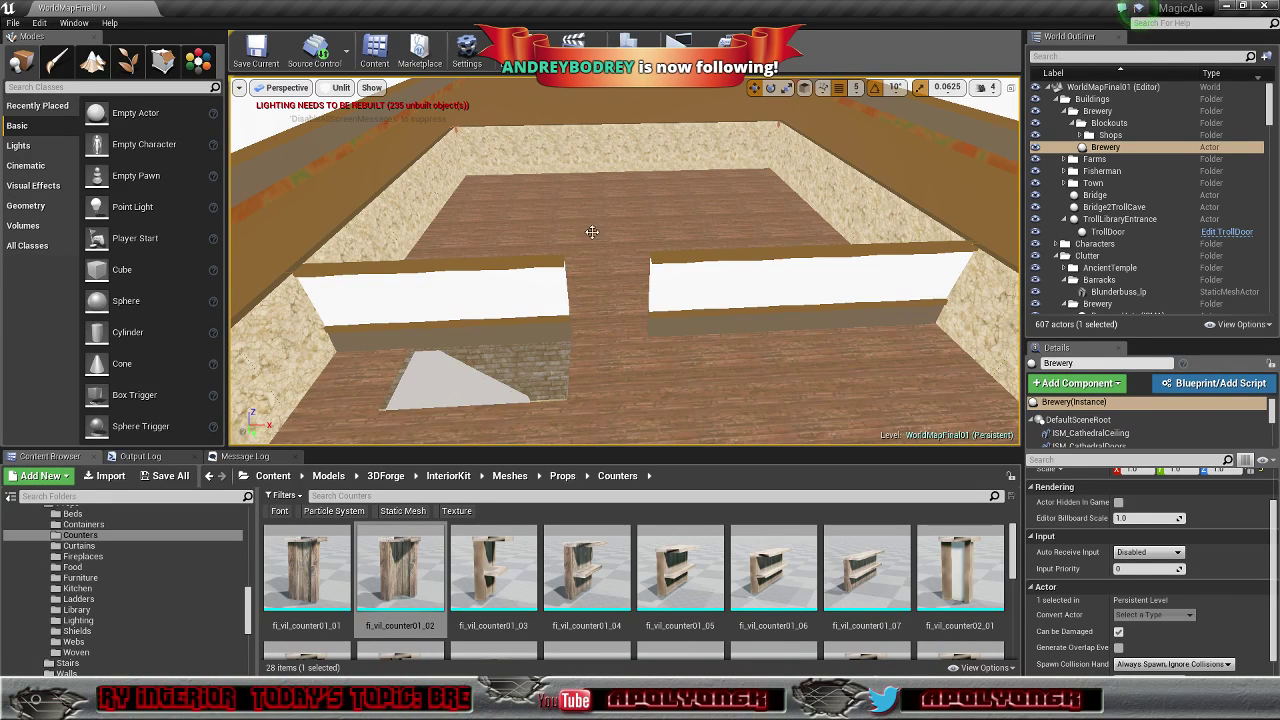
Step: Examine the brewery's upper floor and its front entrance from outside
right_drag(588, 248, 588, 248)
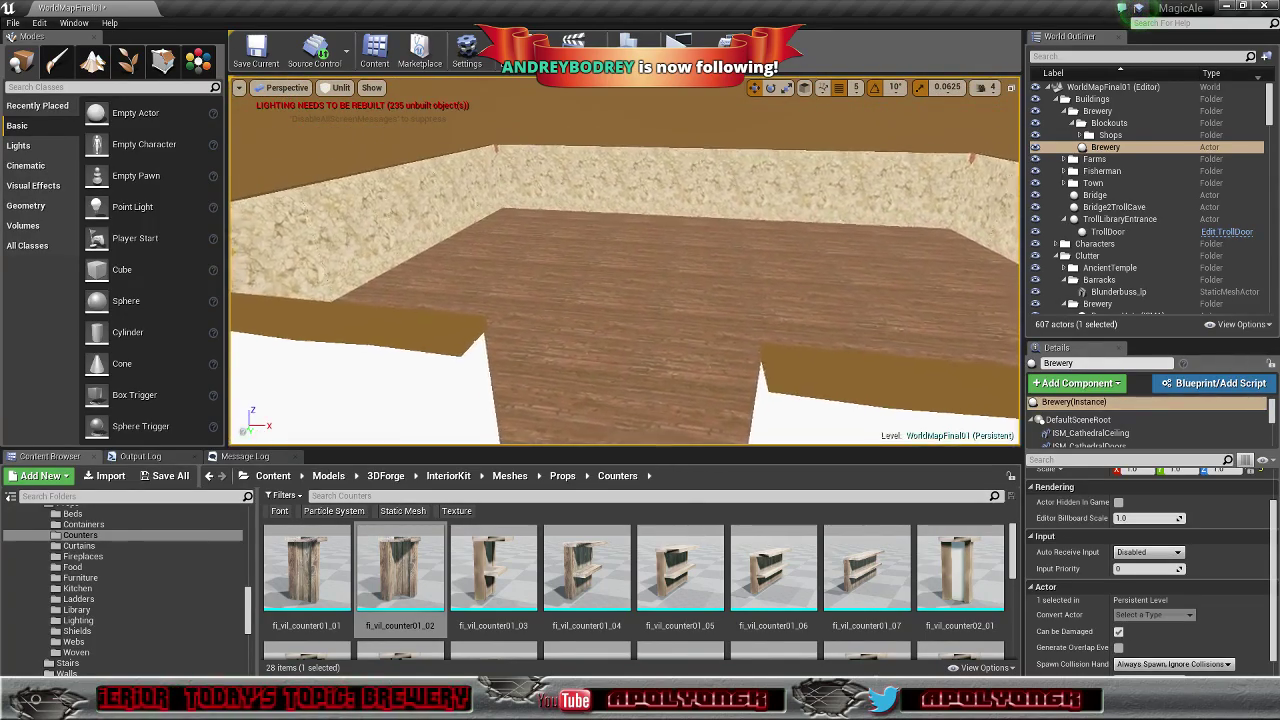
right_drag(588, 248, 520, 283)
right_drag(625, 262, 435, 253)
key(w)
mouse_move(585, 260)
right_down()
mouse_move(465, 260)
mouse_move(588, 251)
right_up()
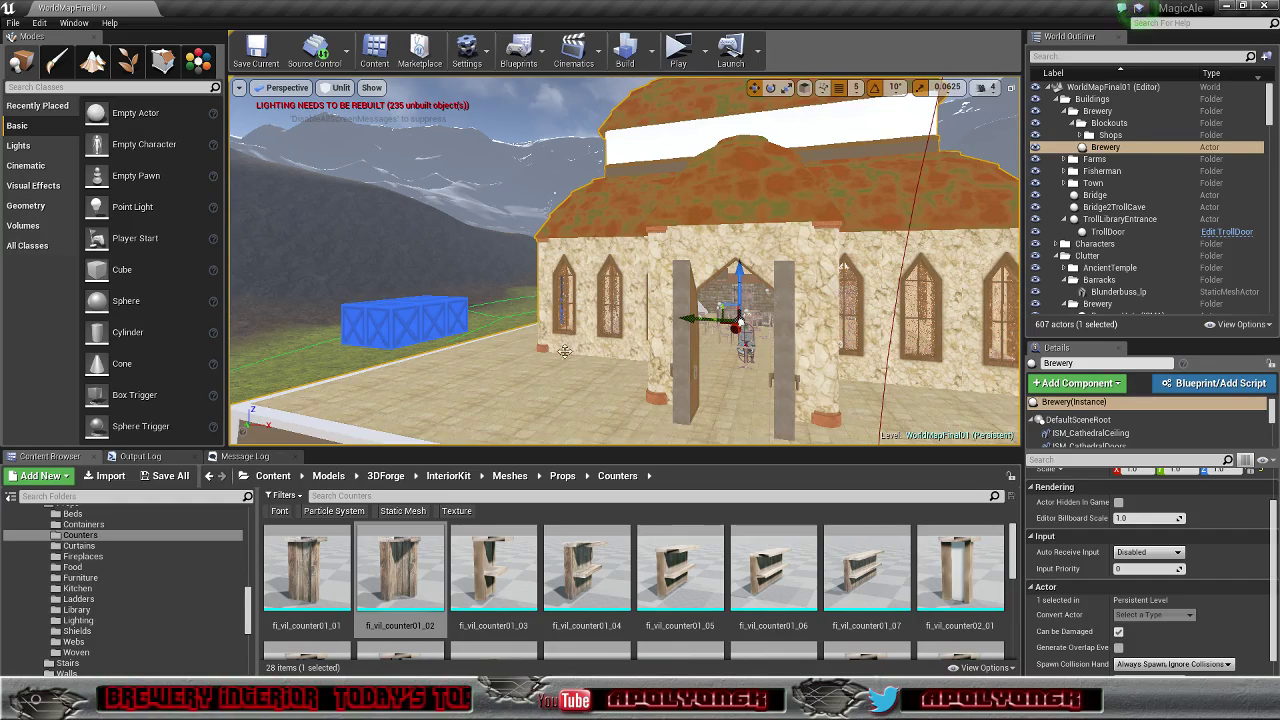
key(w)
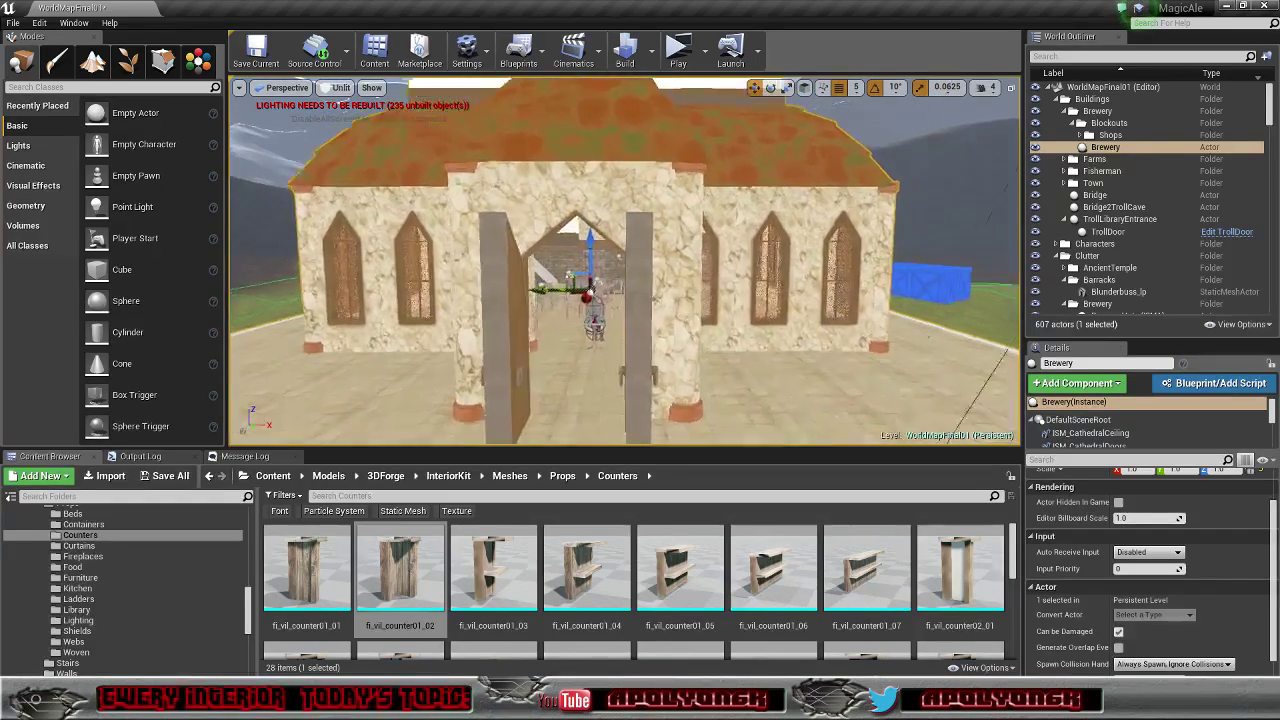
key(w)
Step: Examine the dining hall's bar counter, tables, windows and open ceiling
right_drag(624, 261, 504, 306)
key(d)
key(d)
key(a)
key(w)
key(w)
key(d)
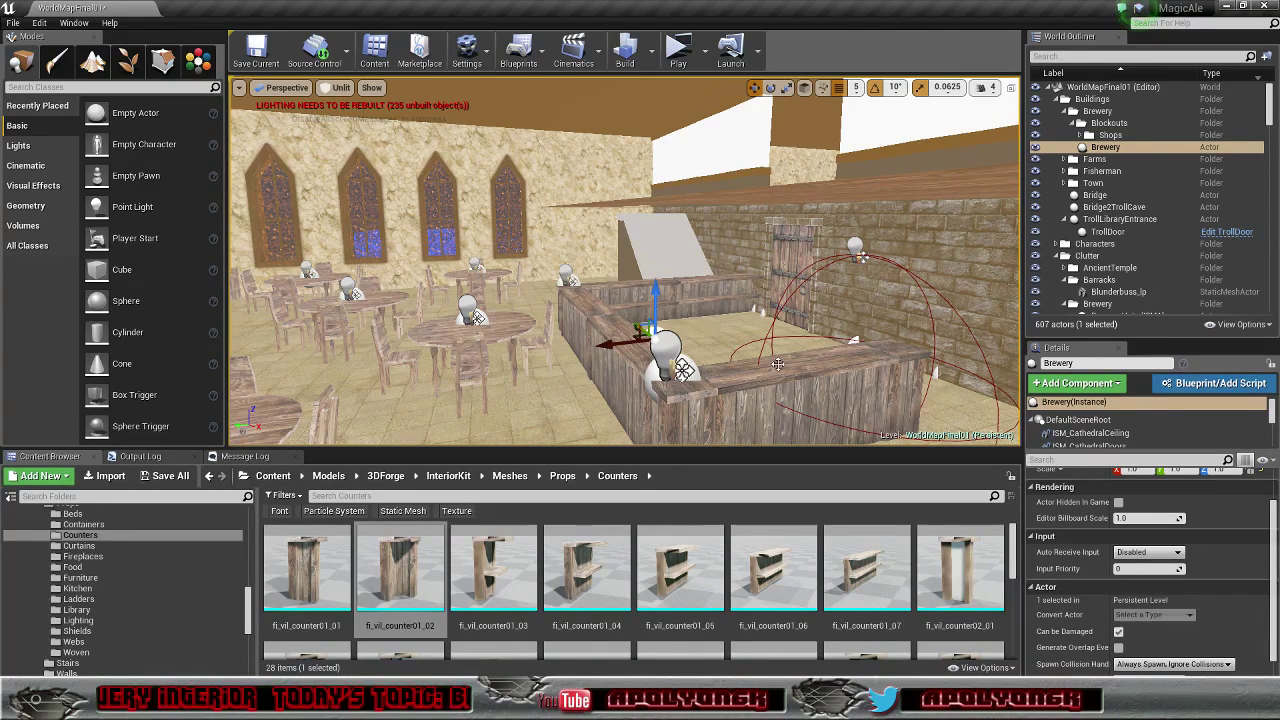
click(778, 364)
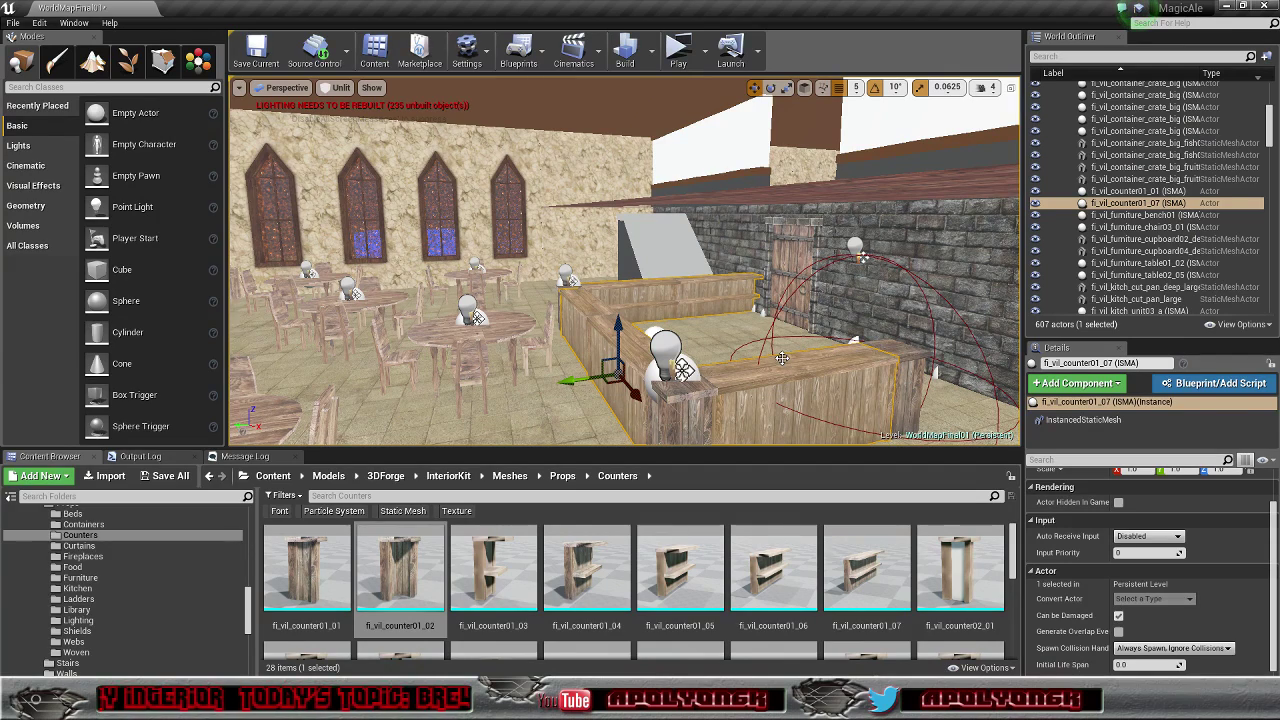
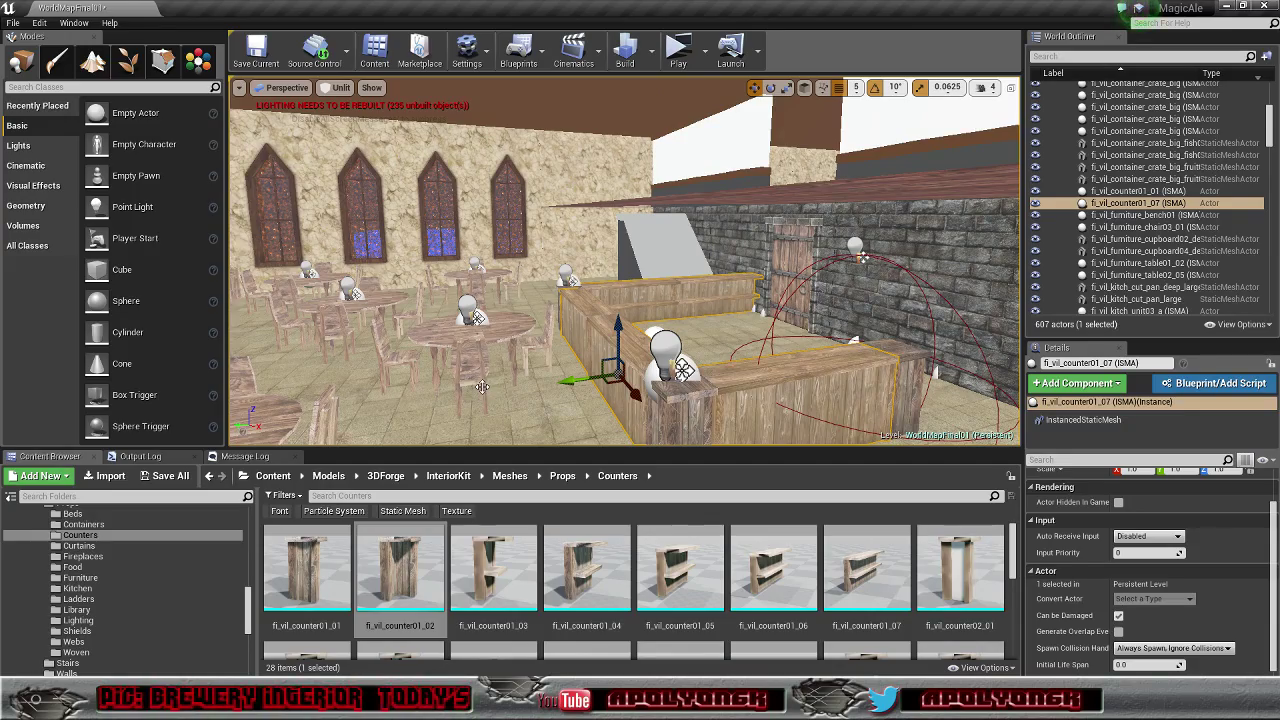
right_drag(482, 387, 276, 338)
right_drag(375, 370, 440, 340)
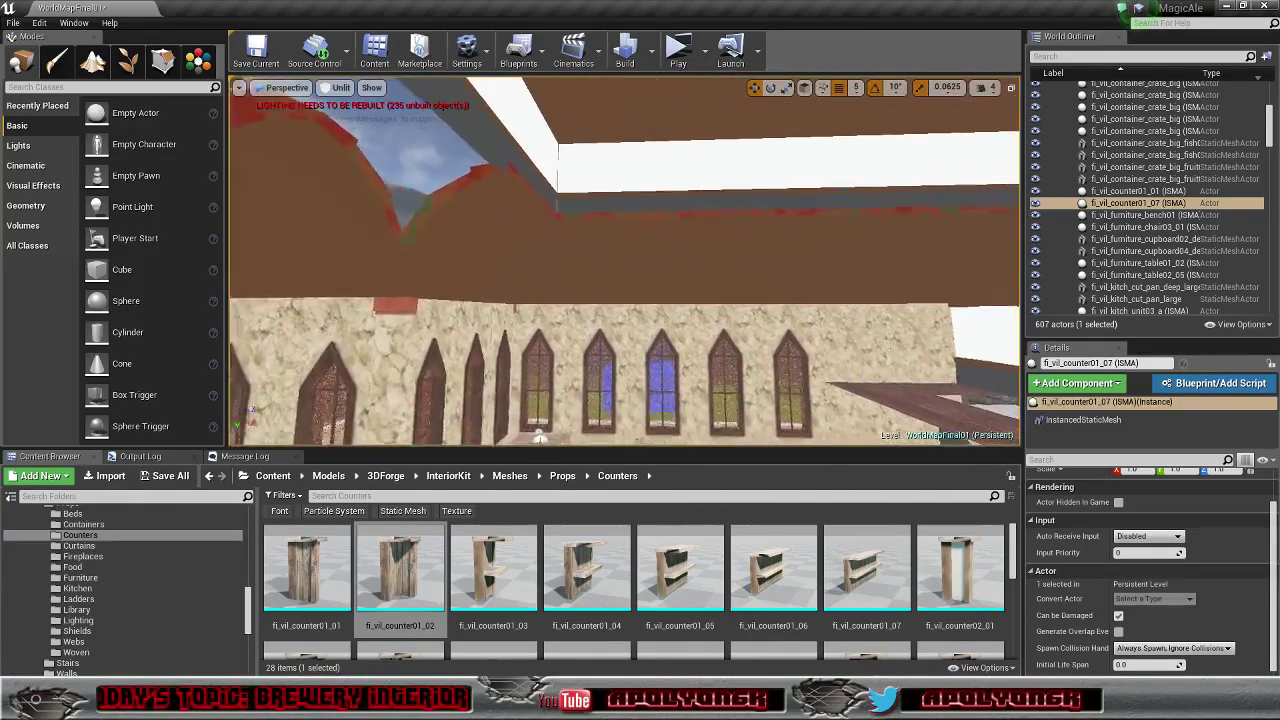
right_drag(692, 366, 940, 366)
mouse_move(440, 222)
right_down()
mouse_move(660, 240)
mouse_move(560, 245)
mouse_move(440, 222)
right_up()
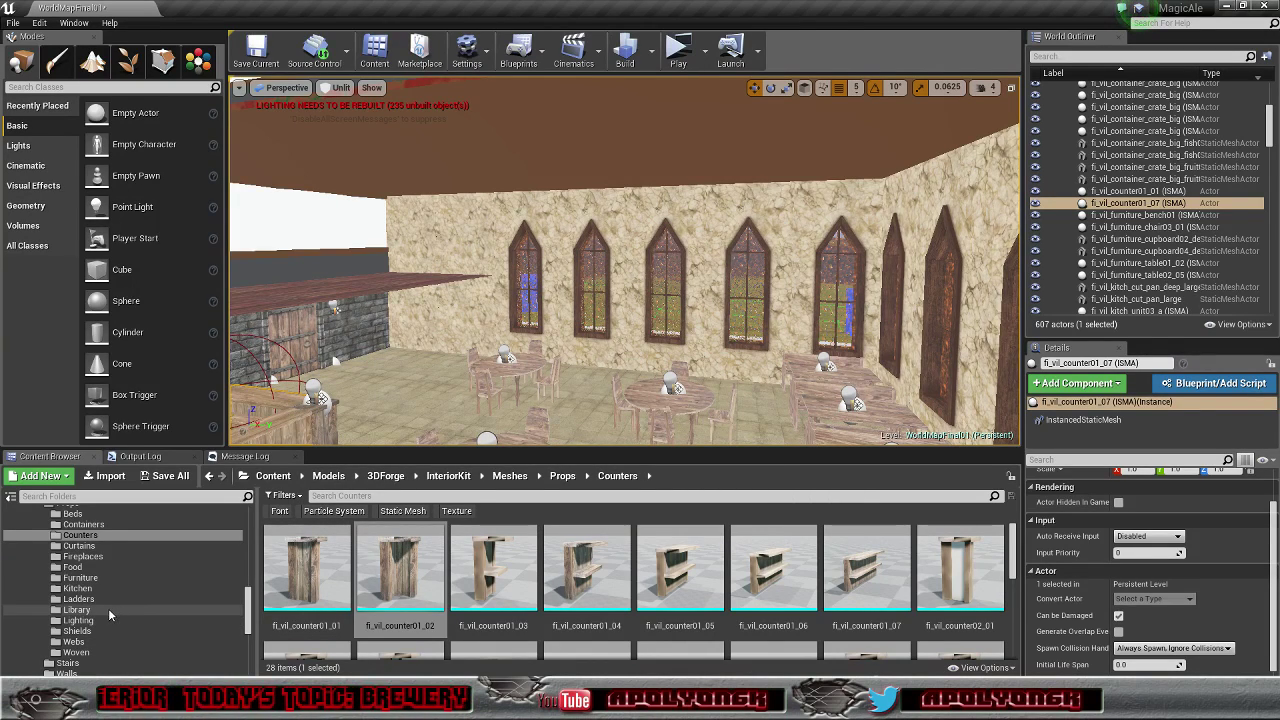
Step: Find the lit short hanging chandelier fi_vil_cath_chand_hanging_short_lit among the Lighting props and place one in the dining hall
click(105, 609)
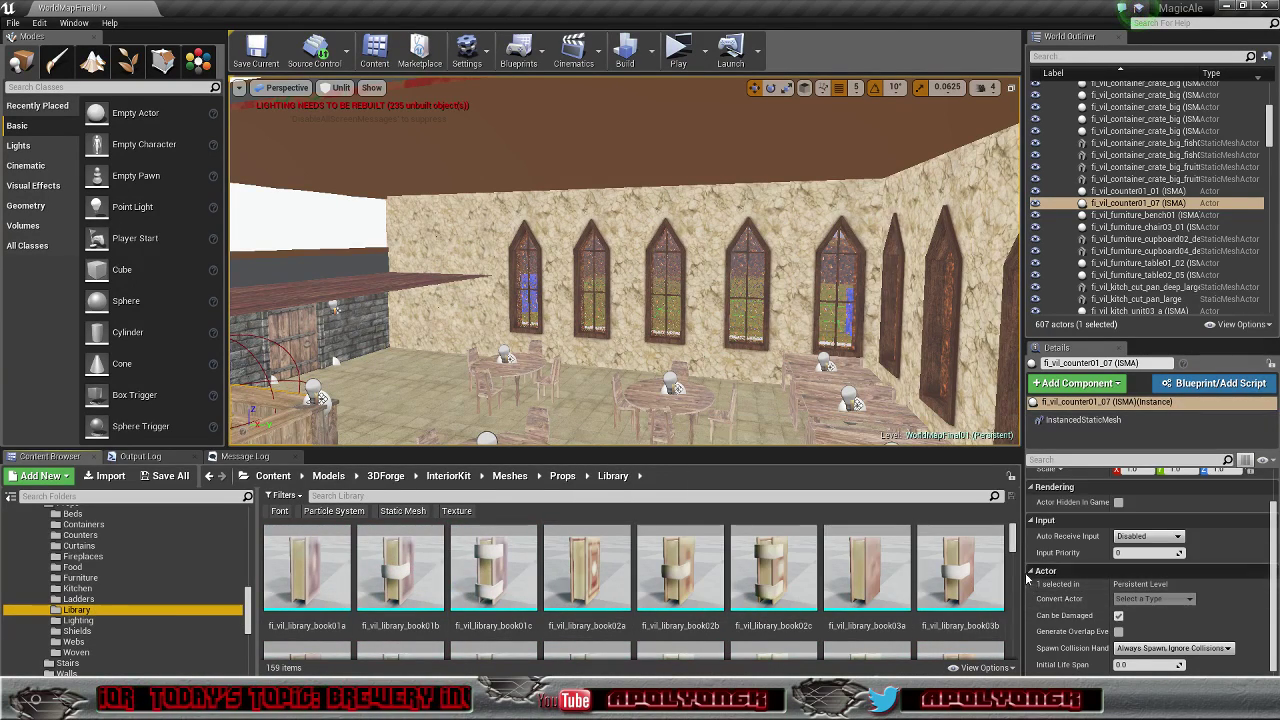
click(89, 621)
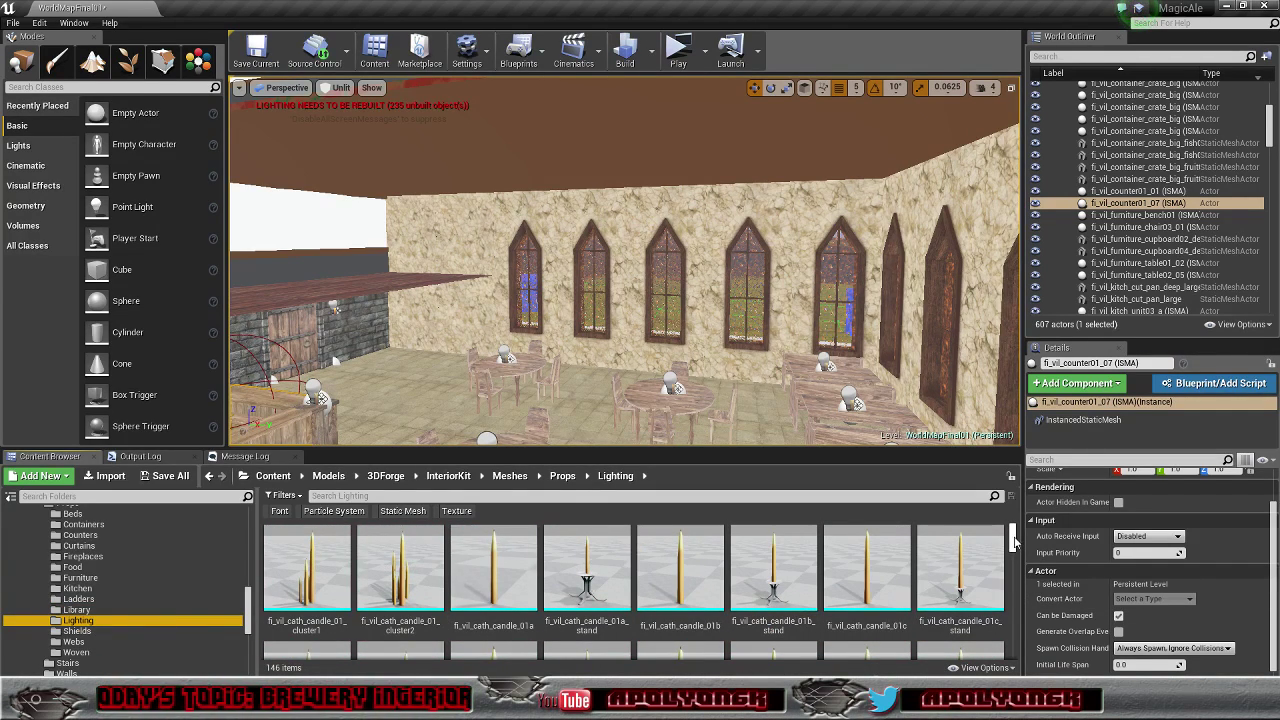
scroll(1018, 555, down, 2)
scroll(1018, 545, down, 3)
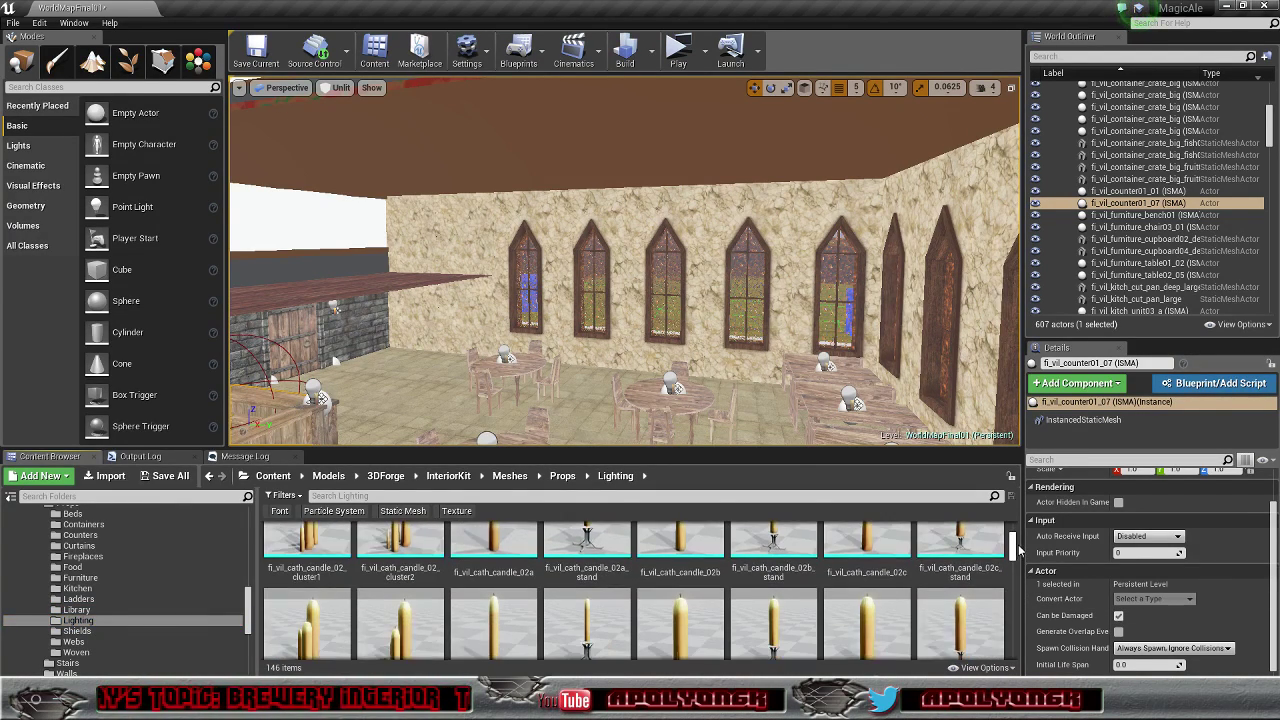
scroll(1018, 555, down, 3)
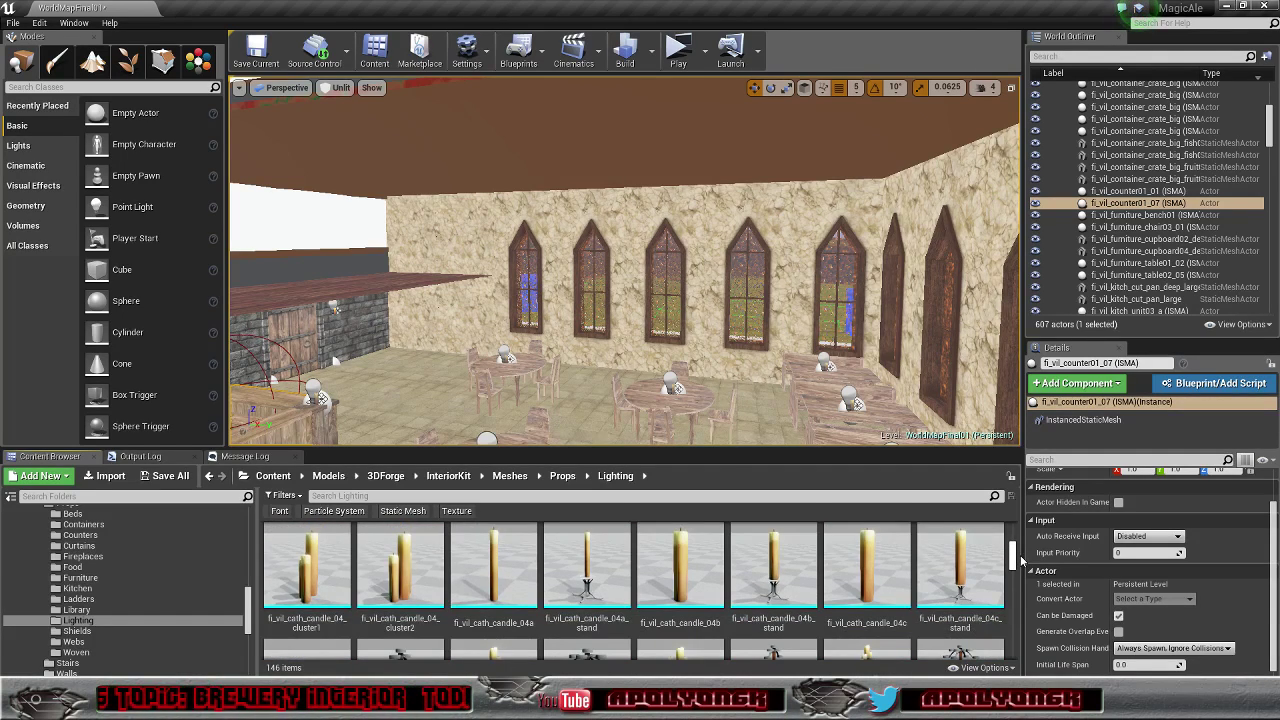
scroll(1020, 565, down, 3)
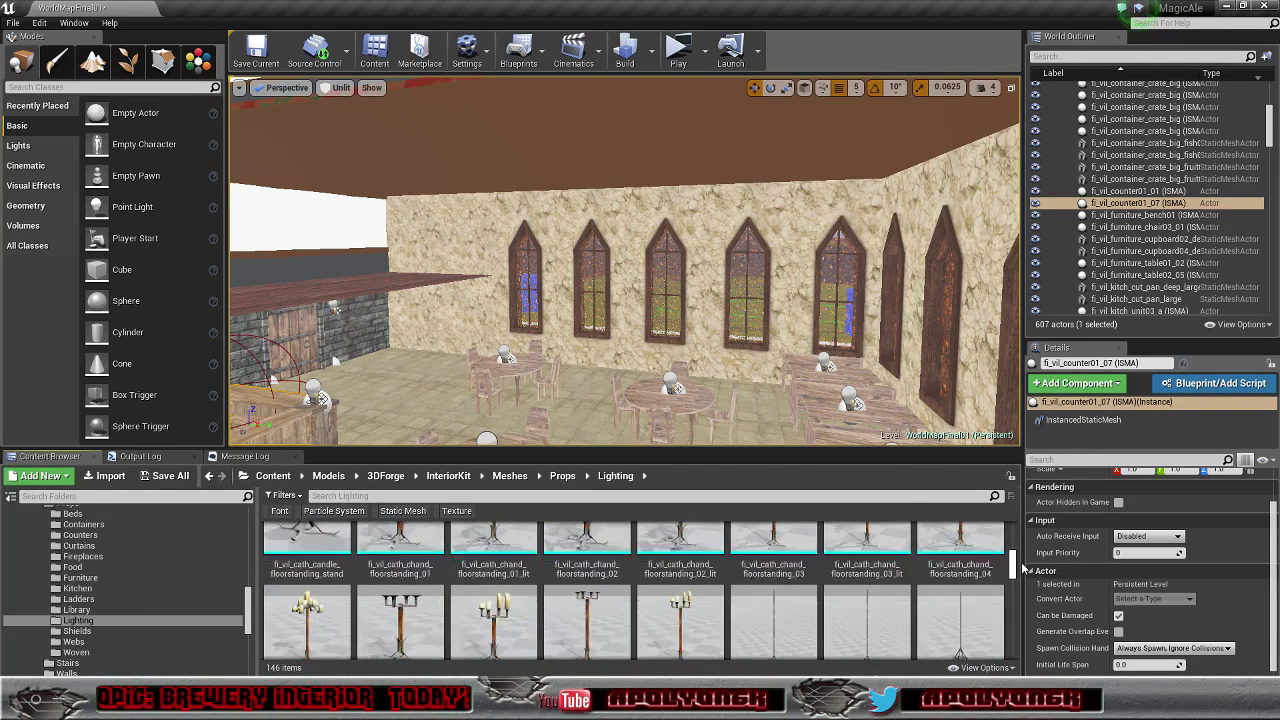
scroll(1020, 575, down, 2)
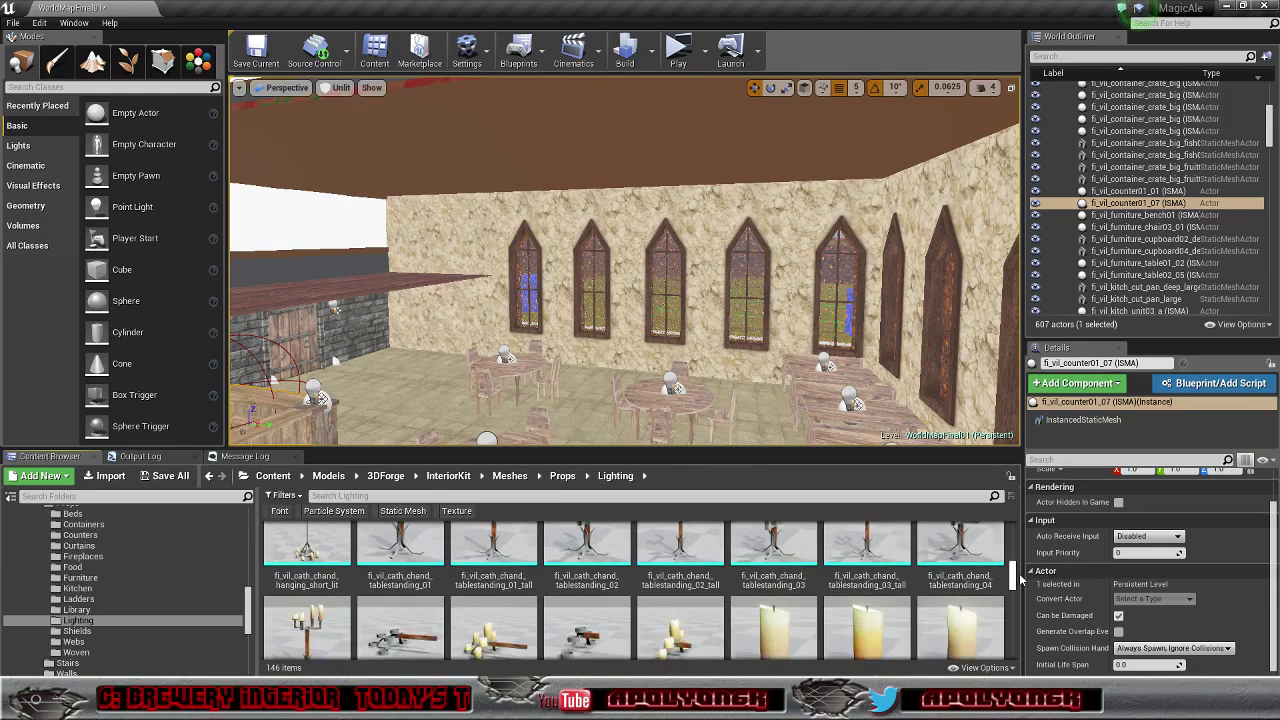
scroll(1020, 575, up, 4)
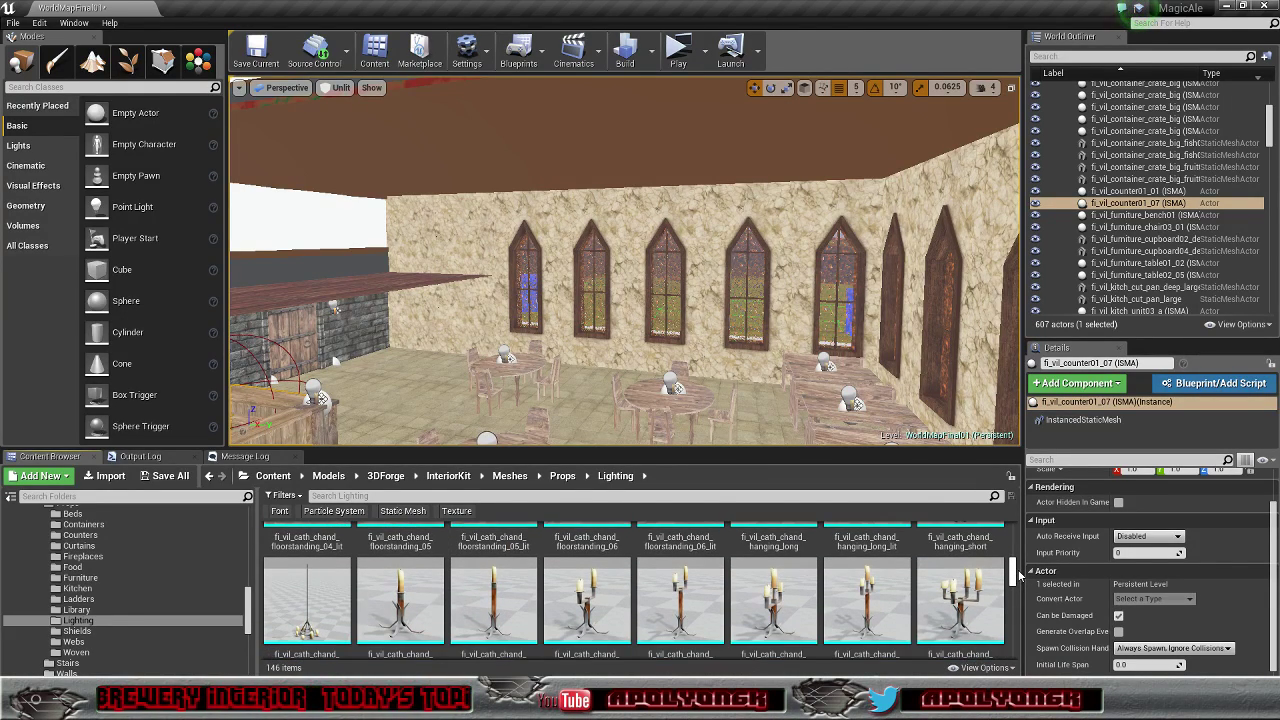
scroll(1018, 573, up, 1)
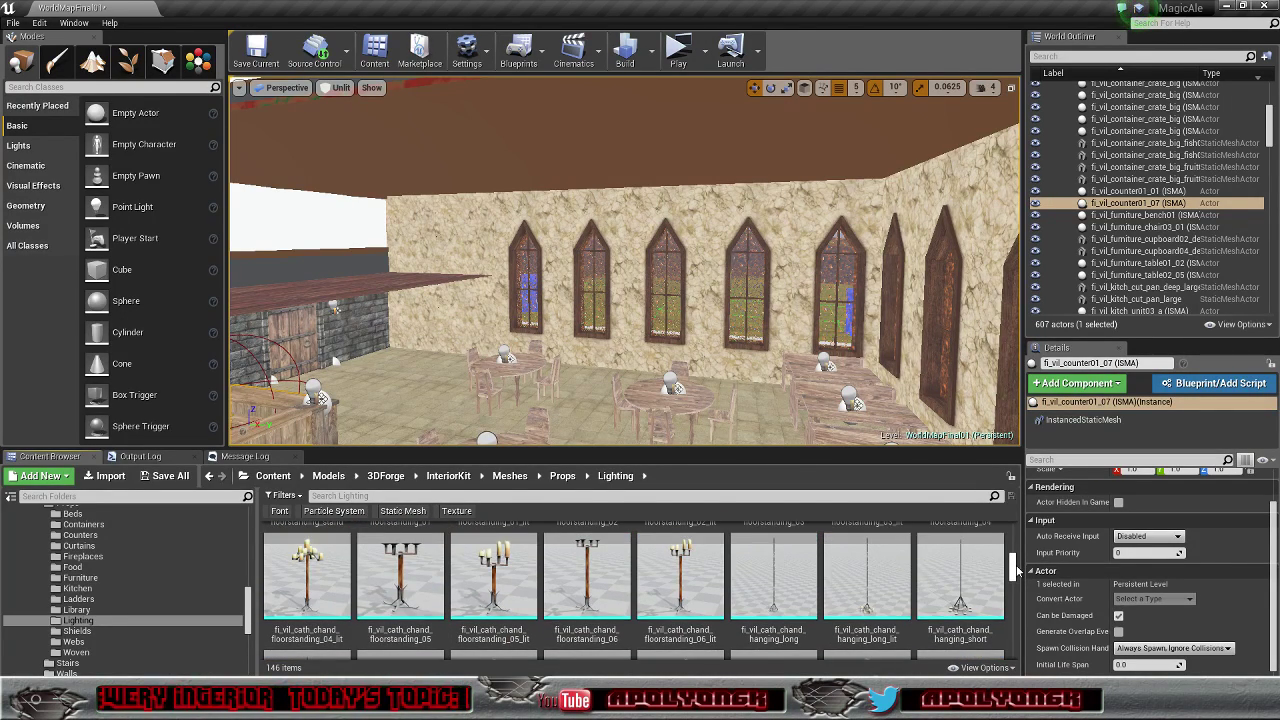
scroll(1018, 569, down, 1)
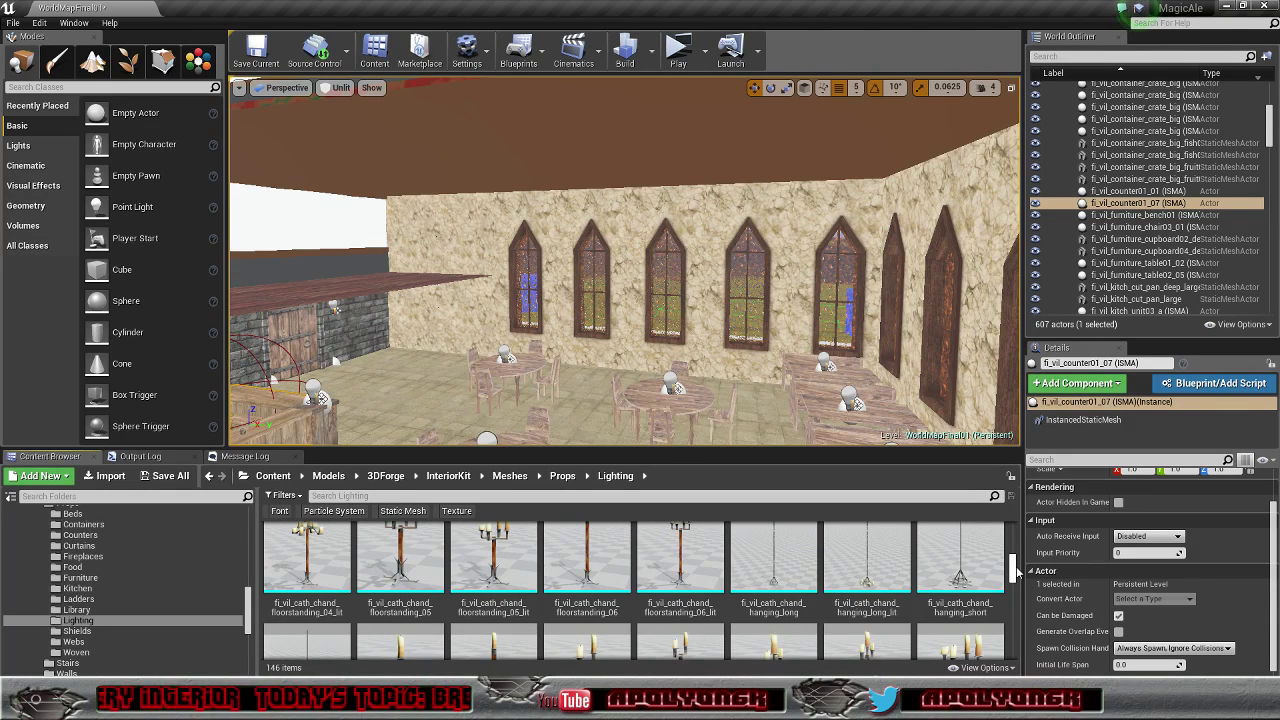
scroll(1018, 572, down, 2)
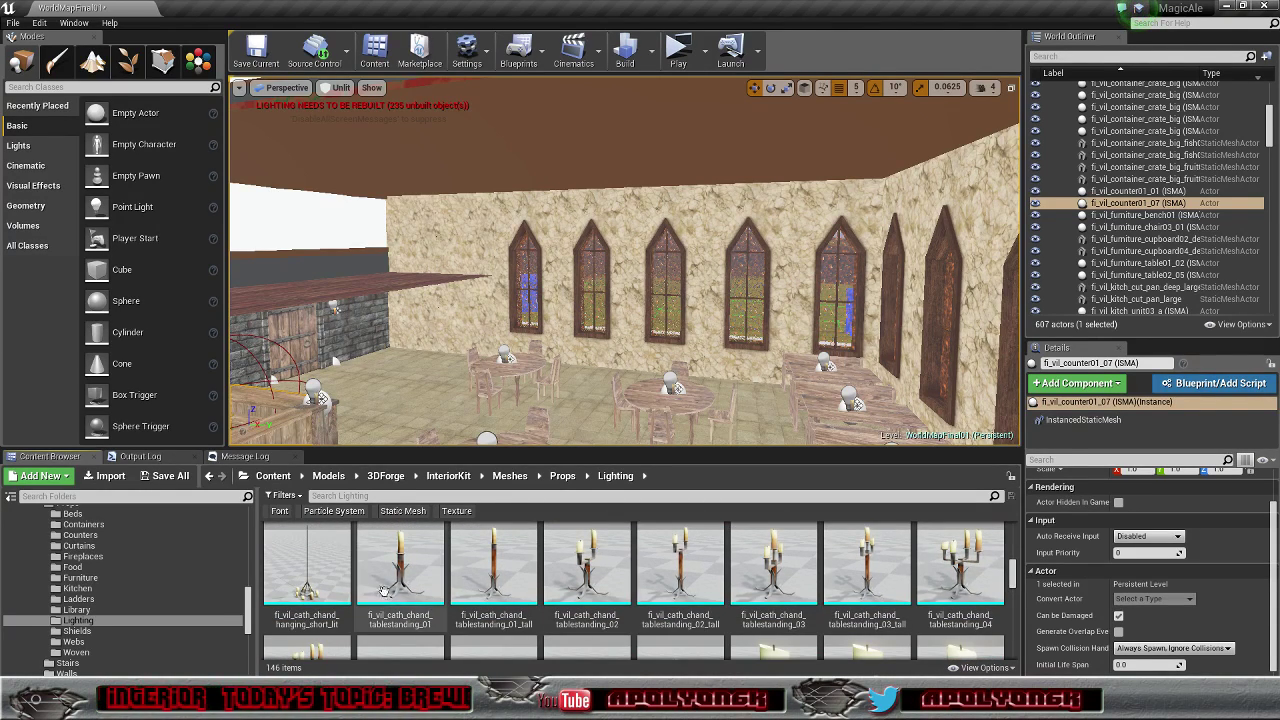
drag(308, 570, 574, 394)
Step: Inspect the hanging chandelier's size and position relative to the dining tables and bar from several angles
mouse_move(574, 394)
right_down()
mouse_move(490, 392)
mouse_move(730, 378)
mouse_move(750, 410)
mouse_move(572, 393)
right_up()
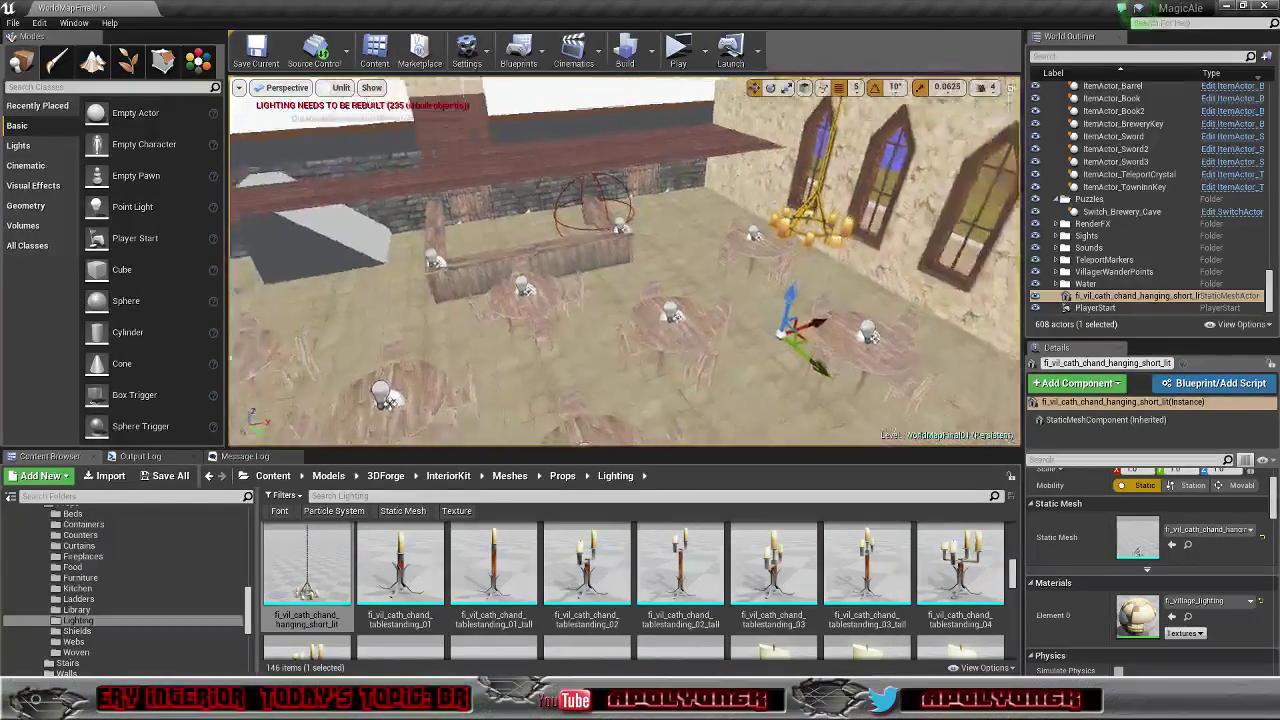
right_drag(625, 262, 510, 265)
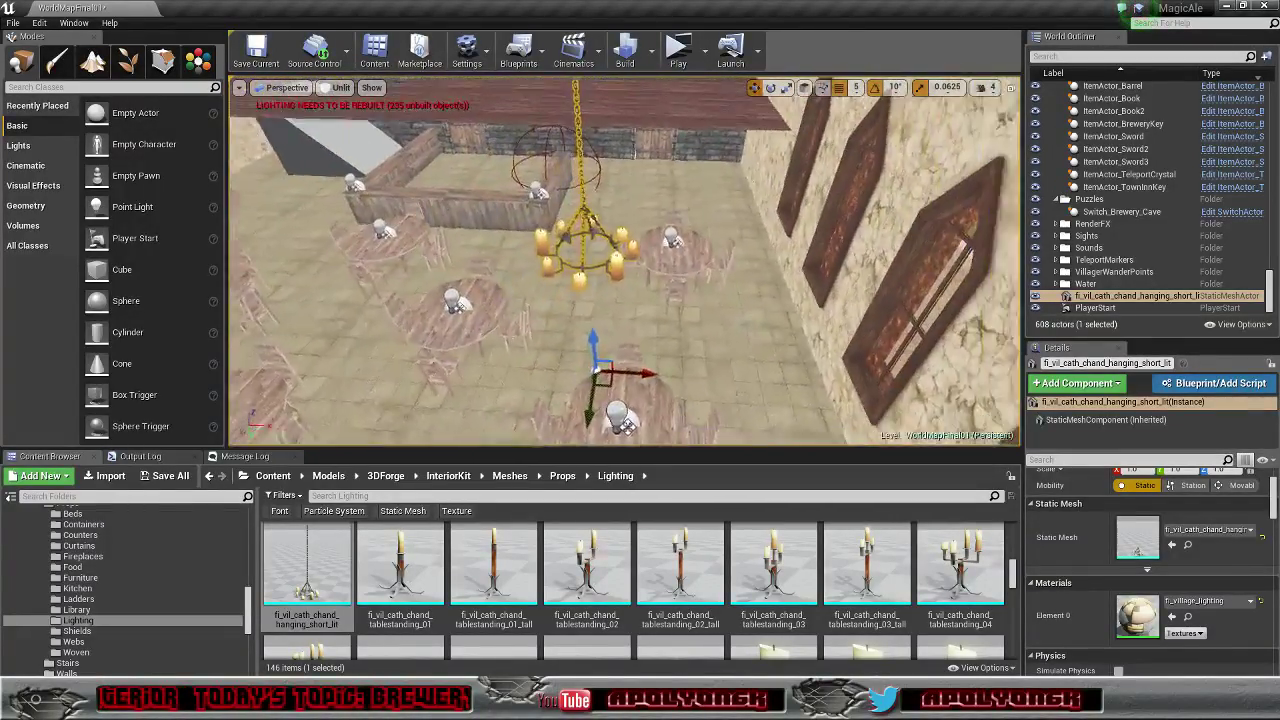
key(s)
right_drag(625, 262, 632, 230)
key(w)
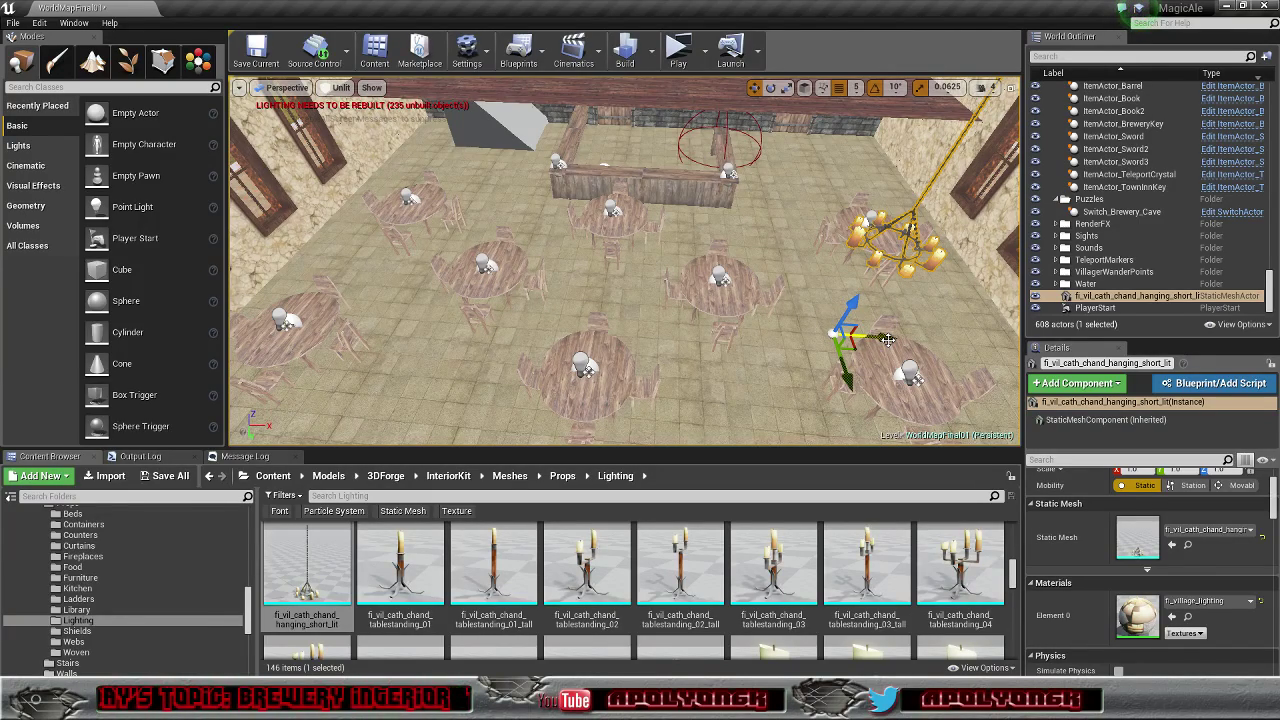
key(a)
right_drag(923, 322, 1075, 308)
alt+drag(1008, 308, 930, 305)
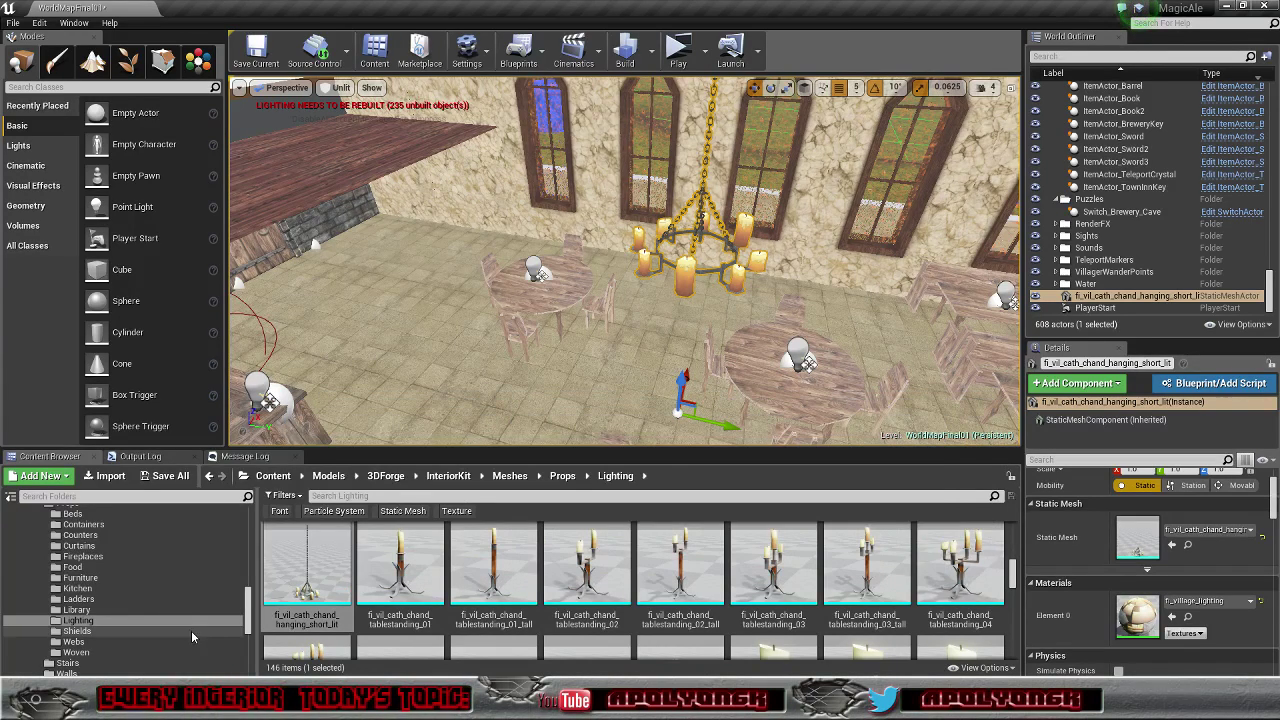
Step: Check the Buildings blueprints for existing light actors and create a folder named Lights inside BluePrints
drag(248, 616, 252, 540)
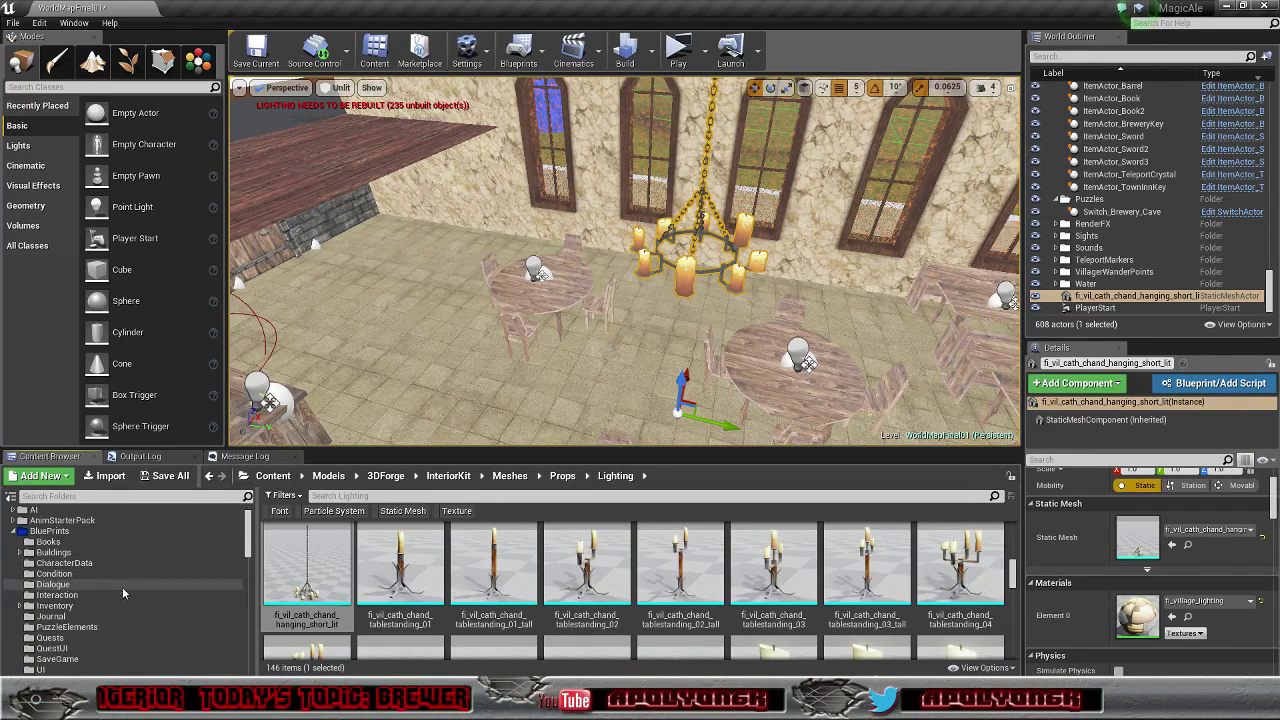
click(69, 553)
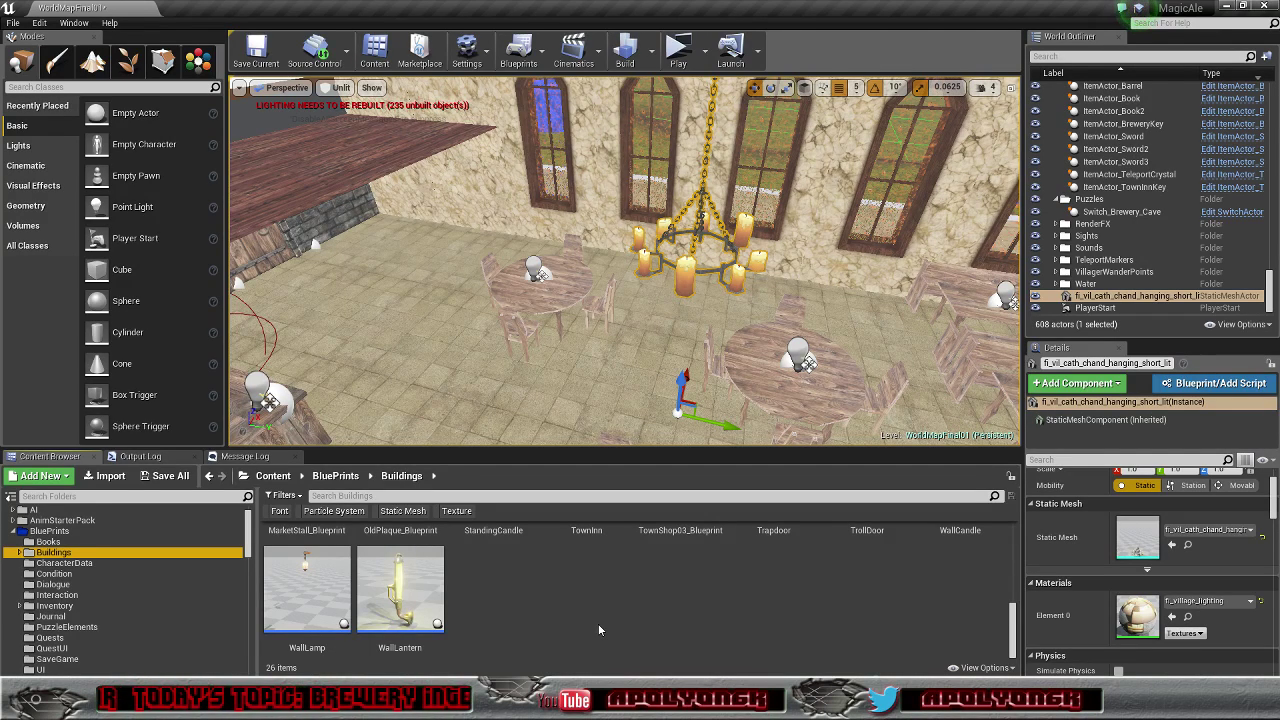
scroll(677, 623, up, 1)
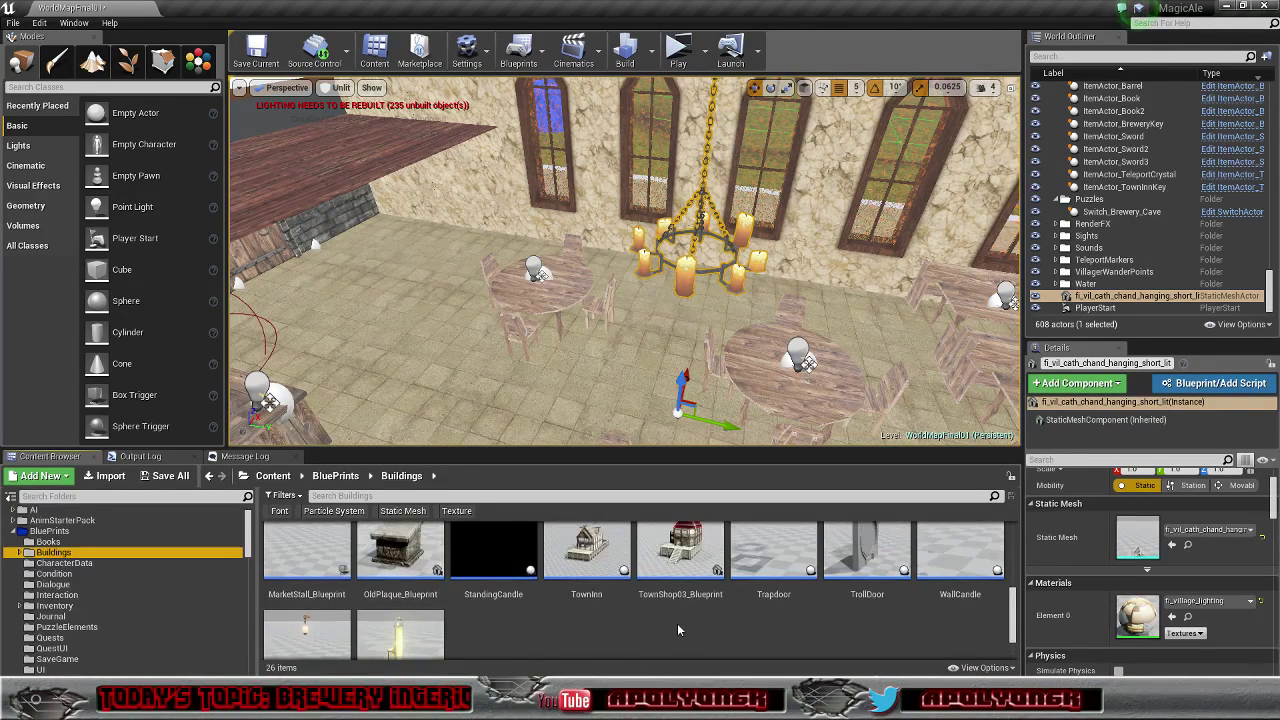
right_click(56, 531)
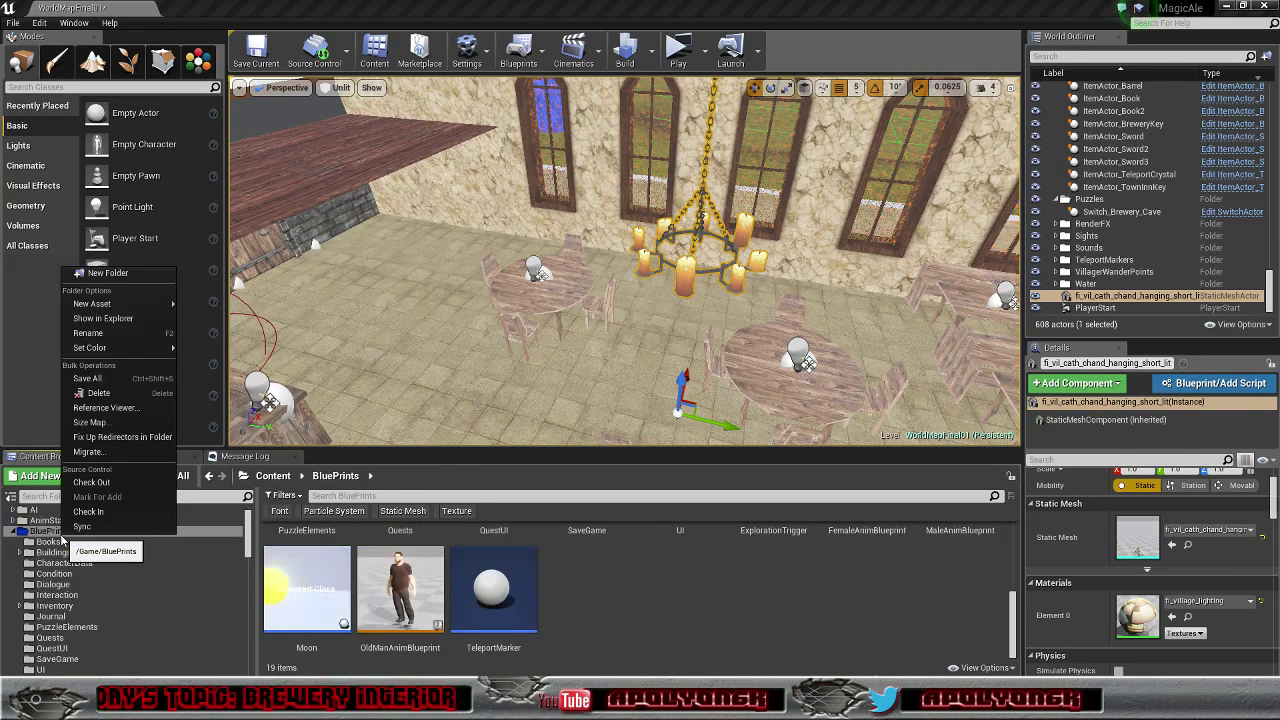
click(108, 273)
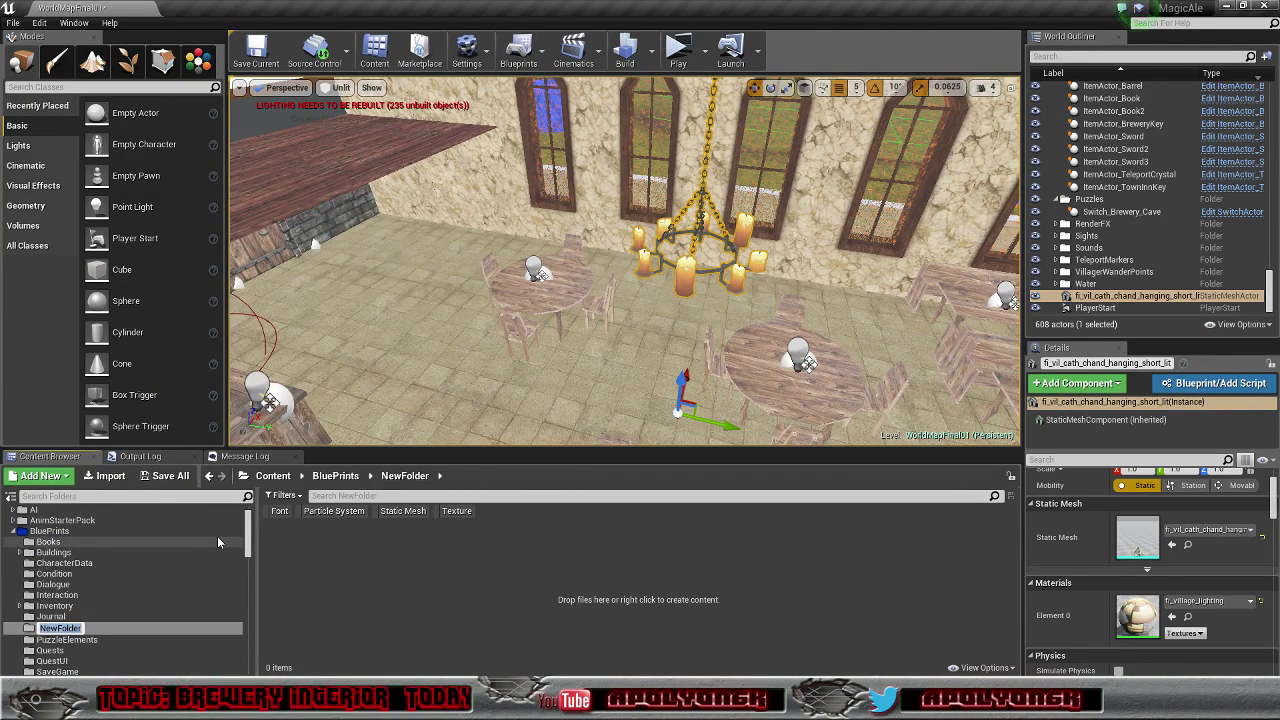
text(Lights)
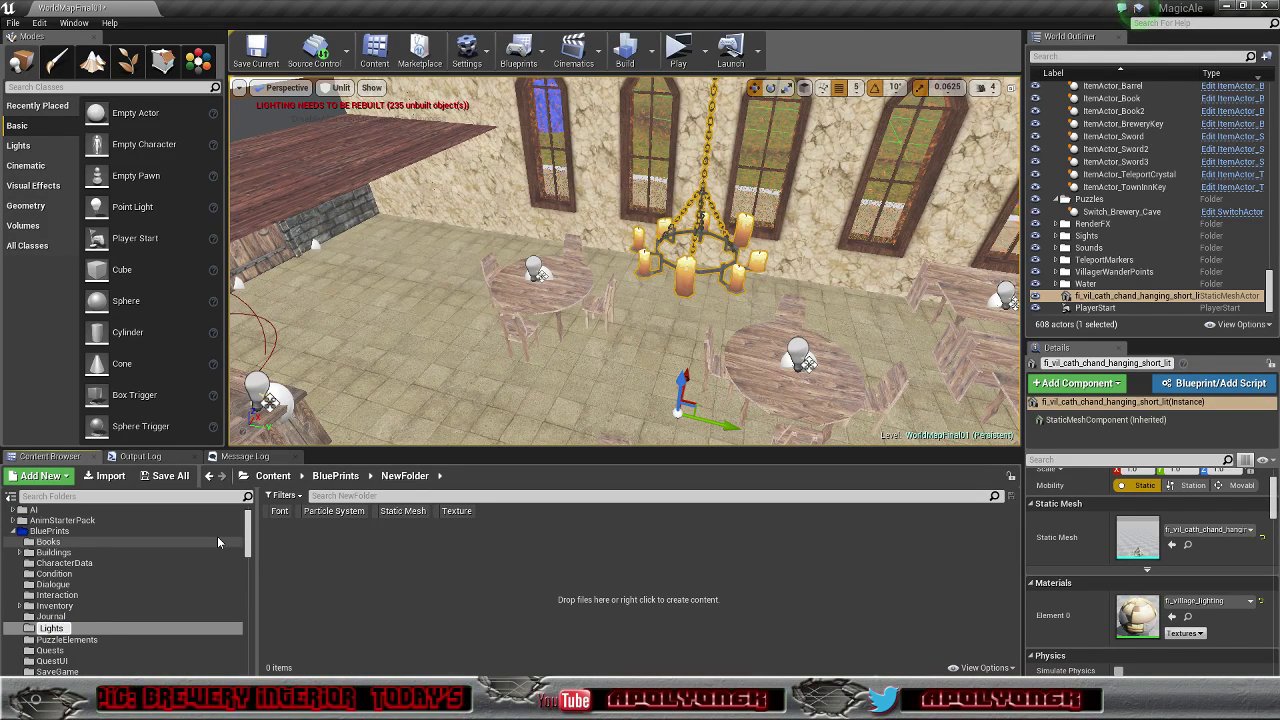
key(Return)
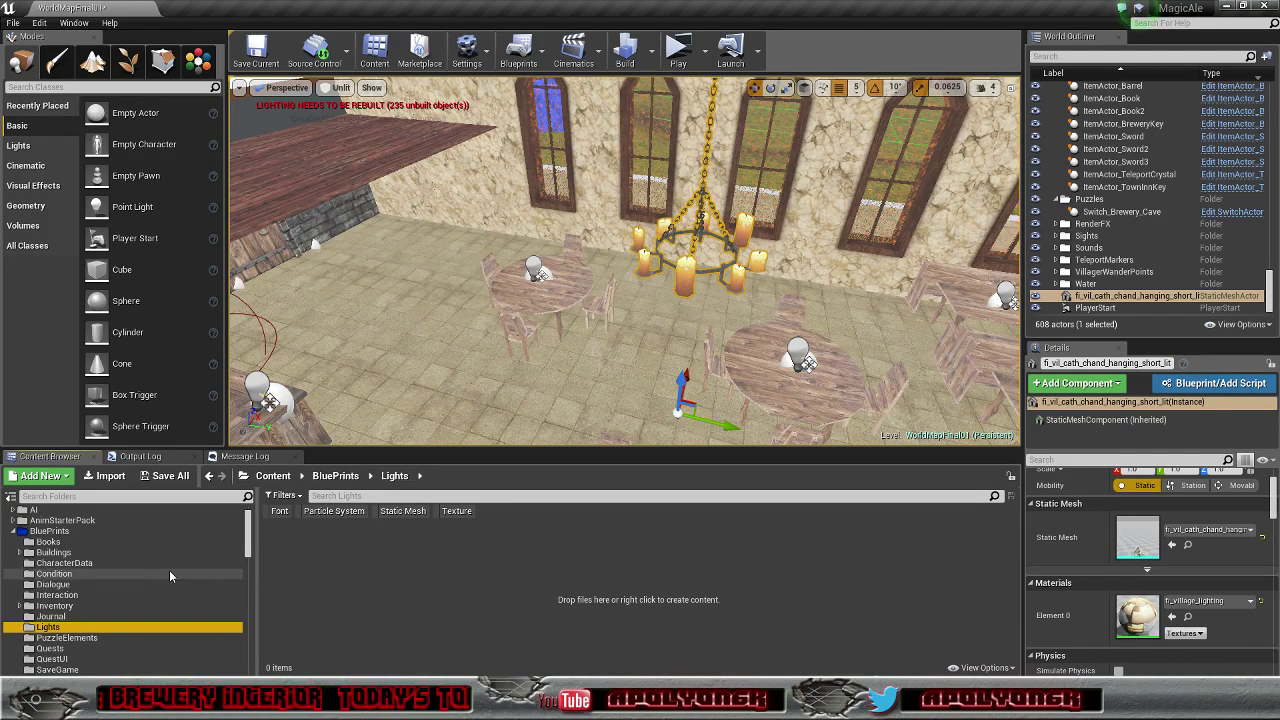
Step: Select Brazier_Blueprint in the Buildings blueprint folder
click(98, 552)
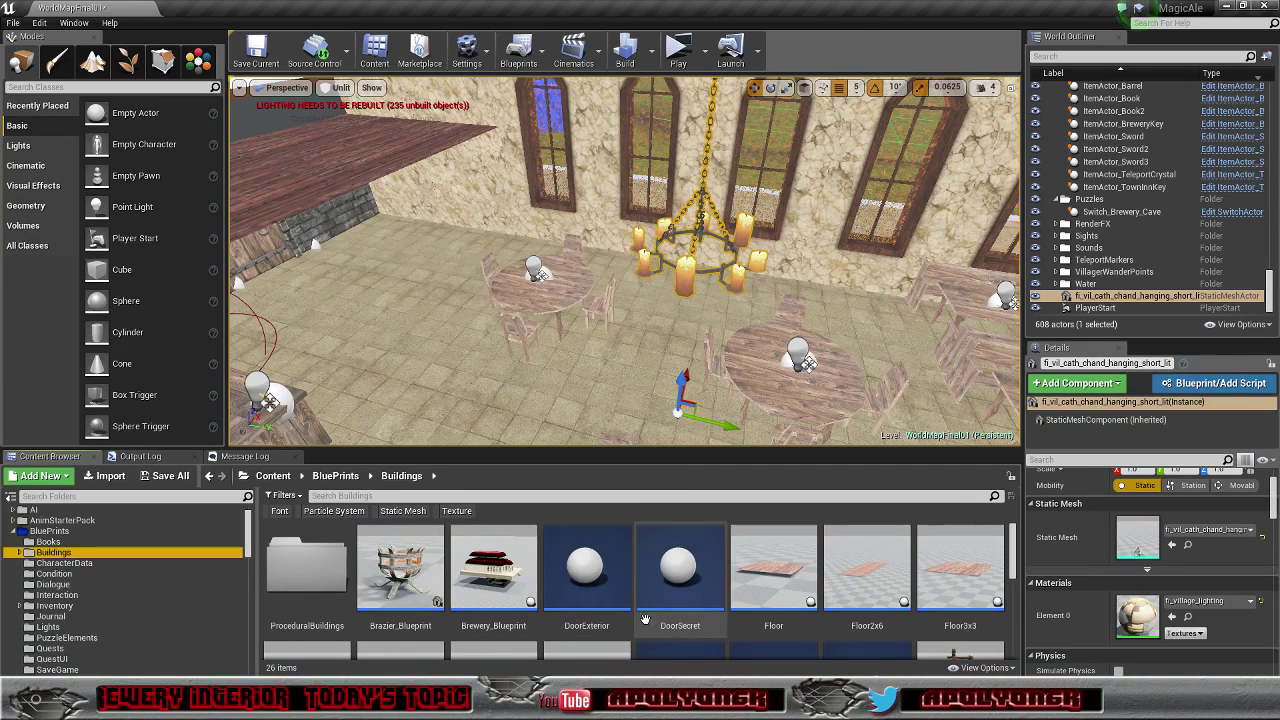
click(400, 590)
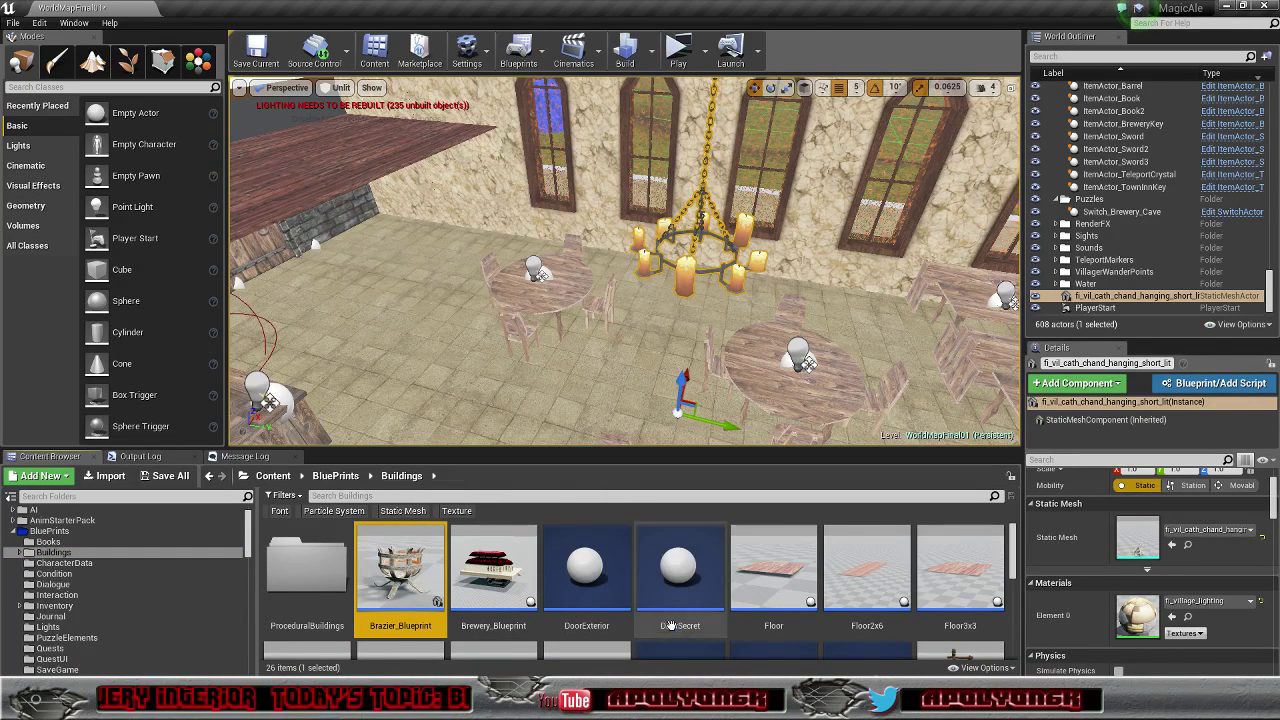
Step: Move the Brazier_Blueprint asset from the Buildings folder into the Lights folder, checking it out of source control
scroll(387, 576, down, 1)
drag(390, 572, 104, 630)
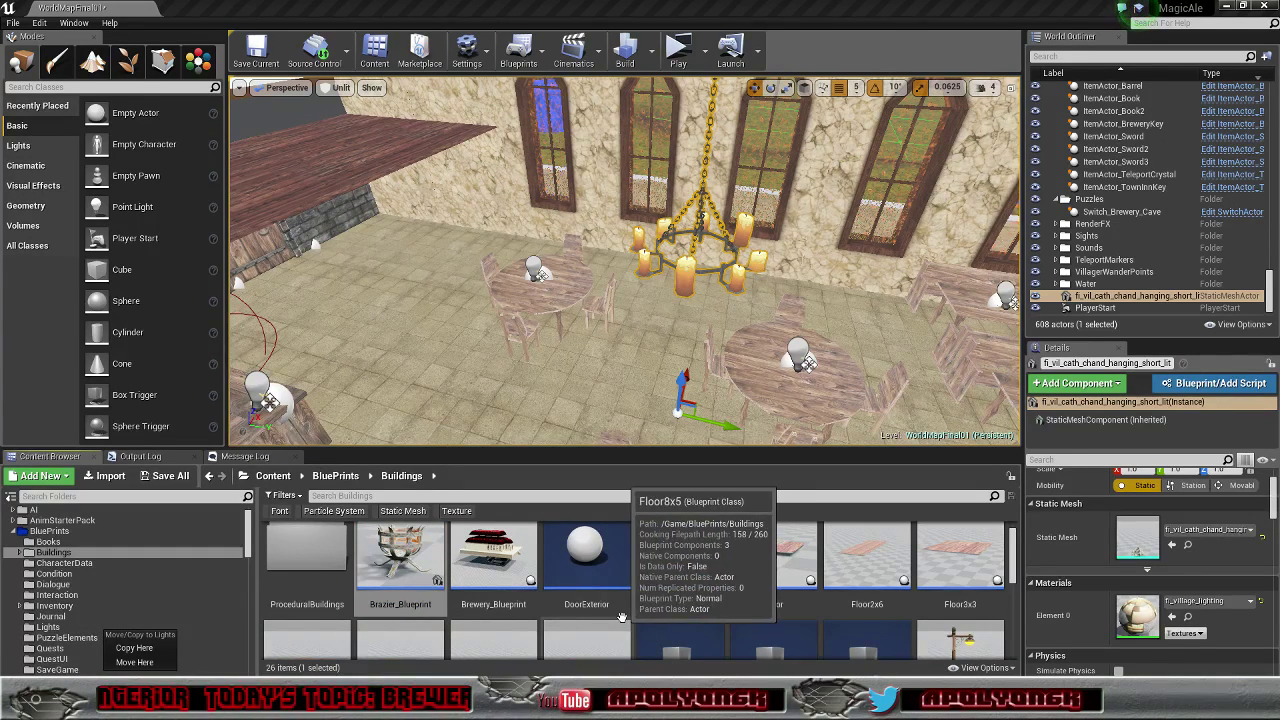
click(135, 663)
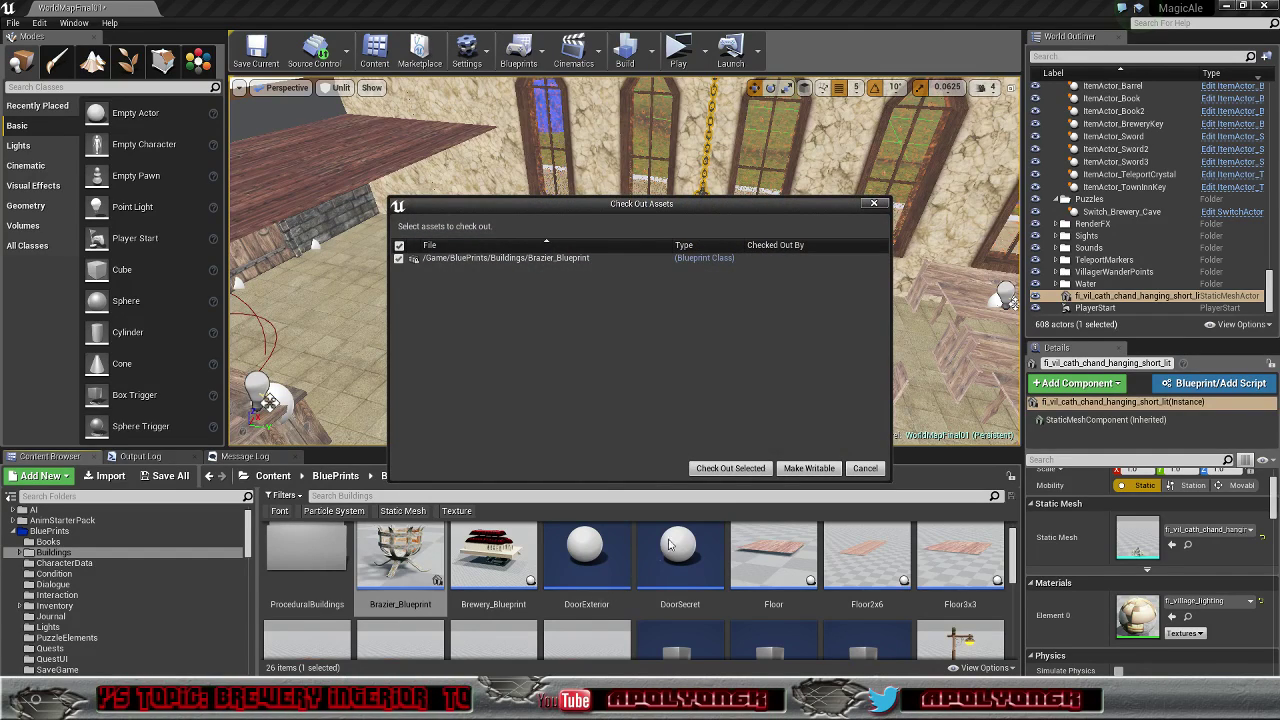
click(731, 471)
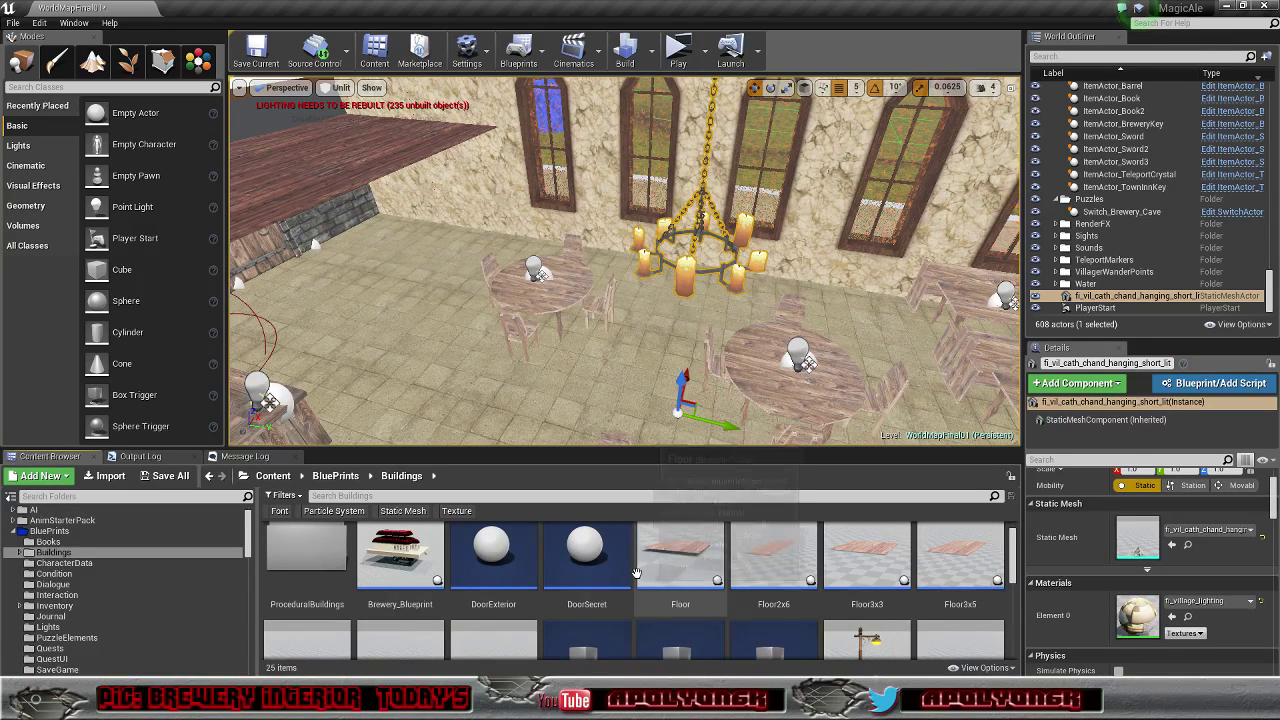
Step: Move LampBP, WallCandle, WallLamp and WallLantern from Buildings into the Lights folder together, checking out all four assets
scroll(800, 588, down, 2)
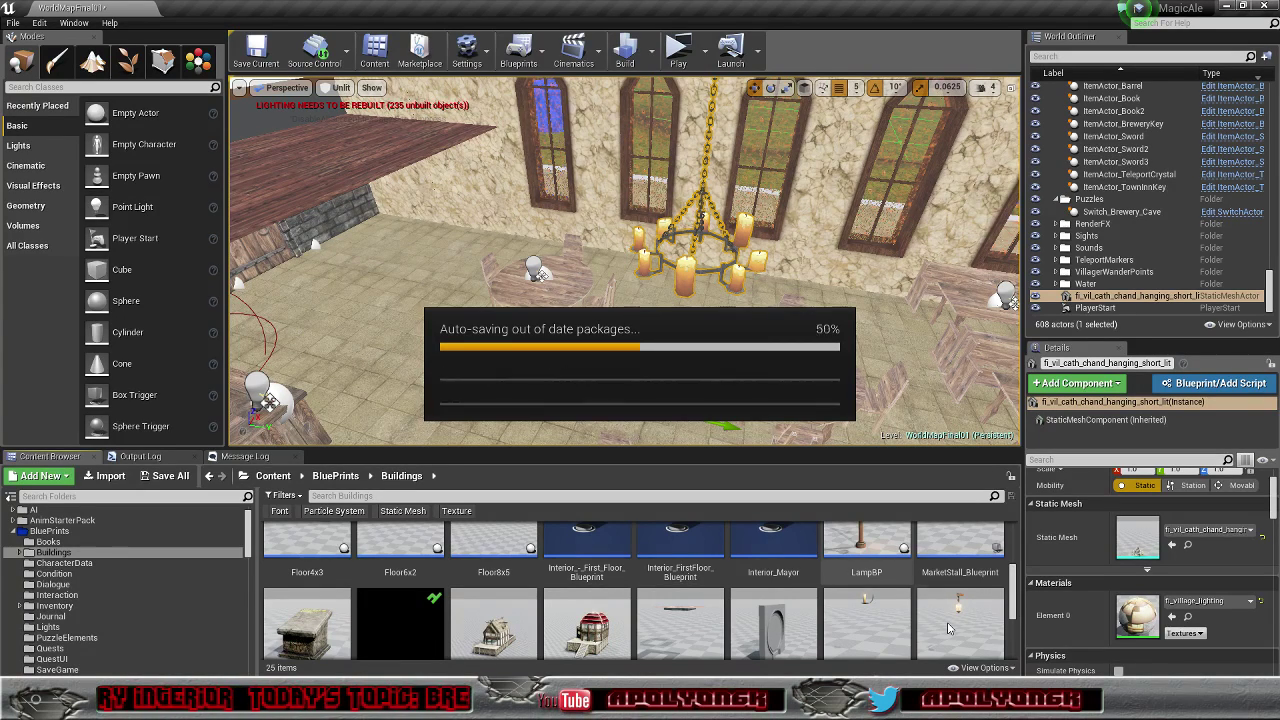
click(875, 552)
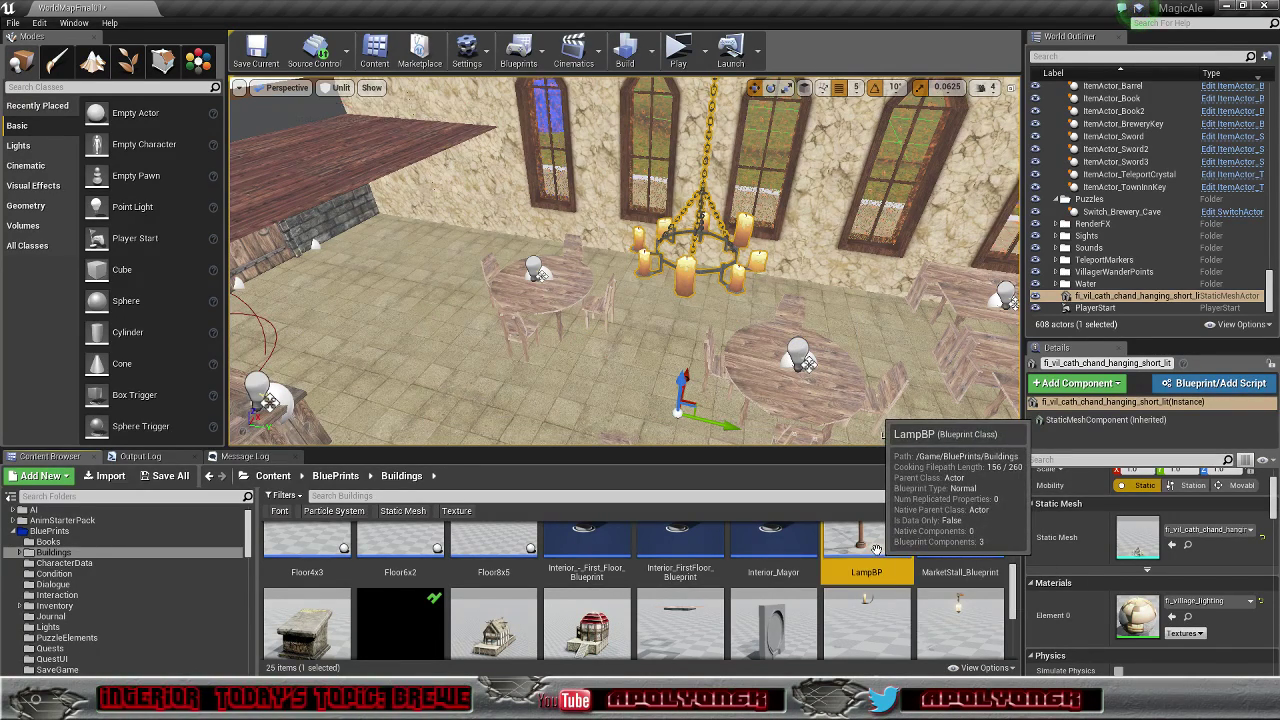
ctrl+click(872, 627)
ctrl+click(951, 636)
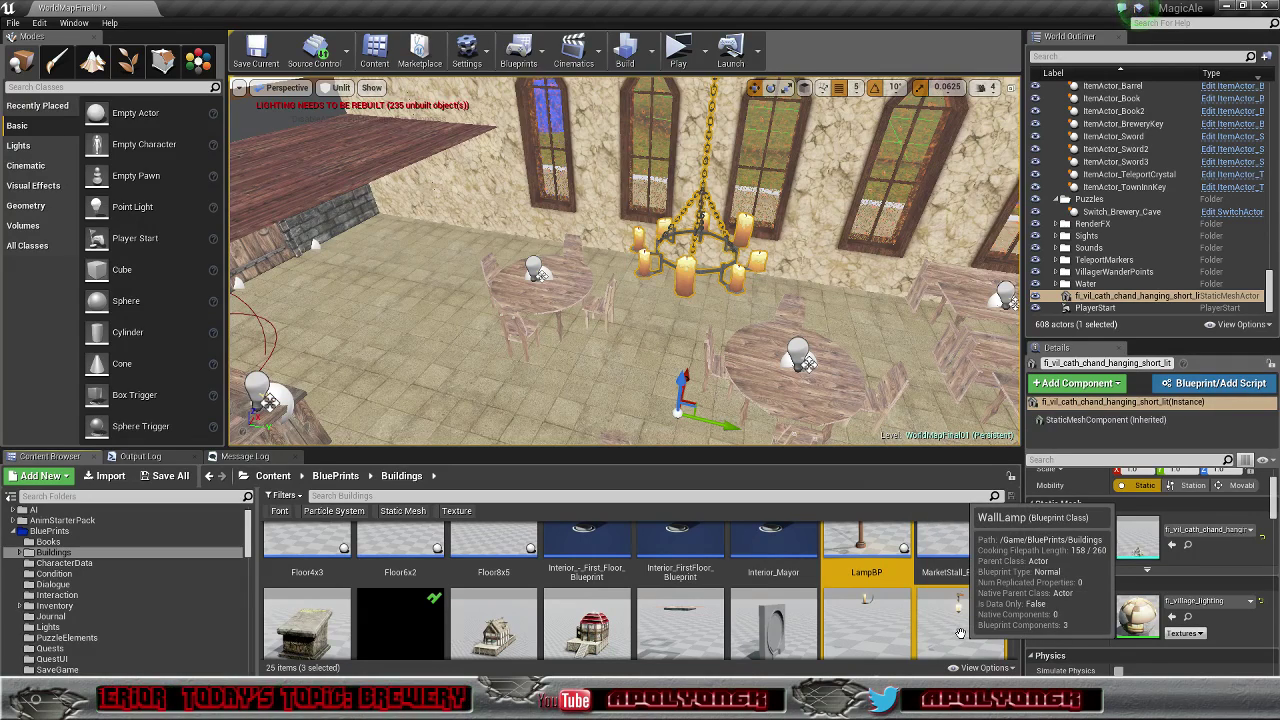
scroll(948, 624, down, 3)
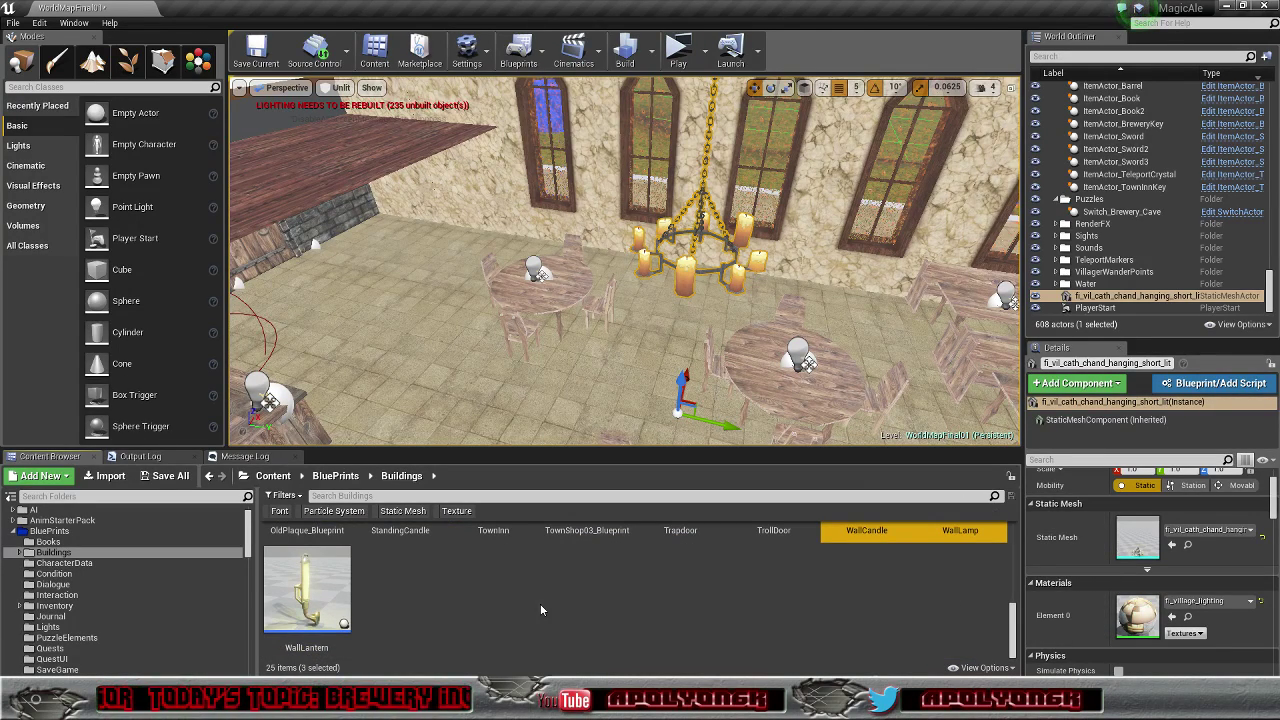
ctrl+click(345, 605)
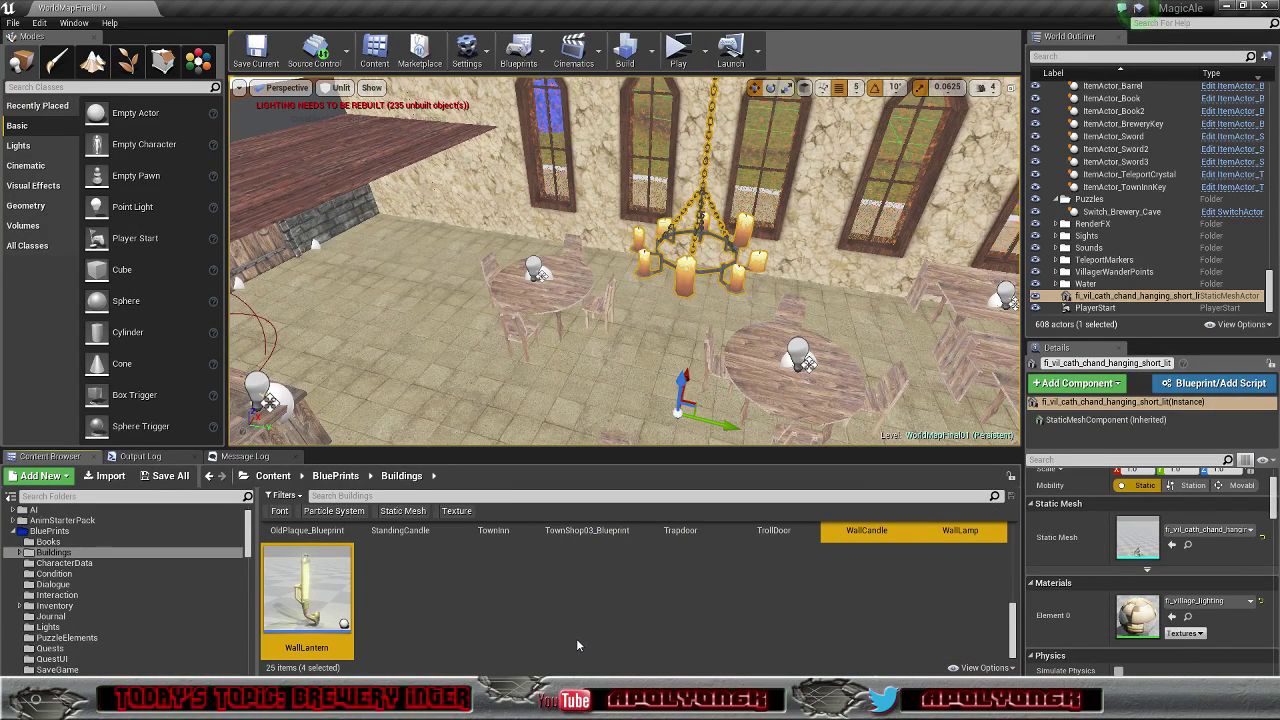
drag(305, 595, 135, 629)
click(160, 657)
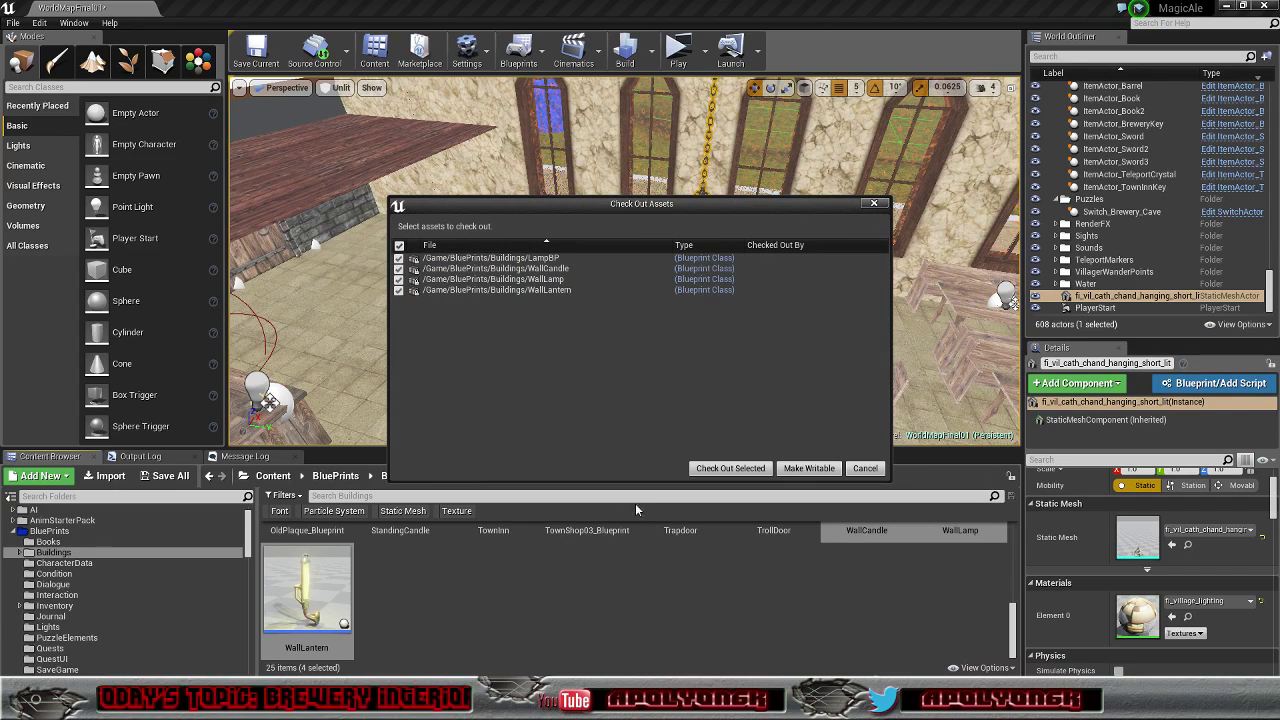
click(740, 469)
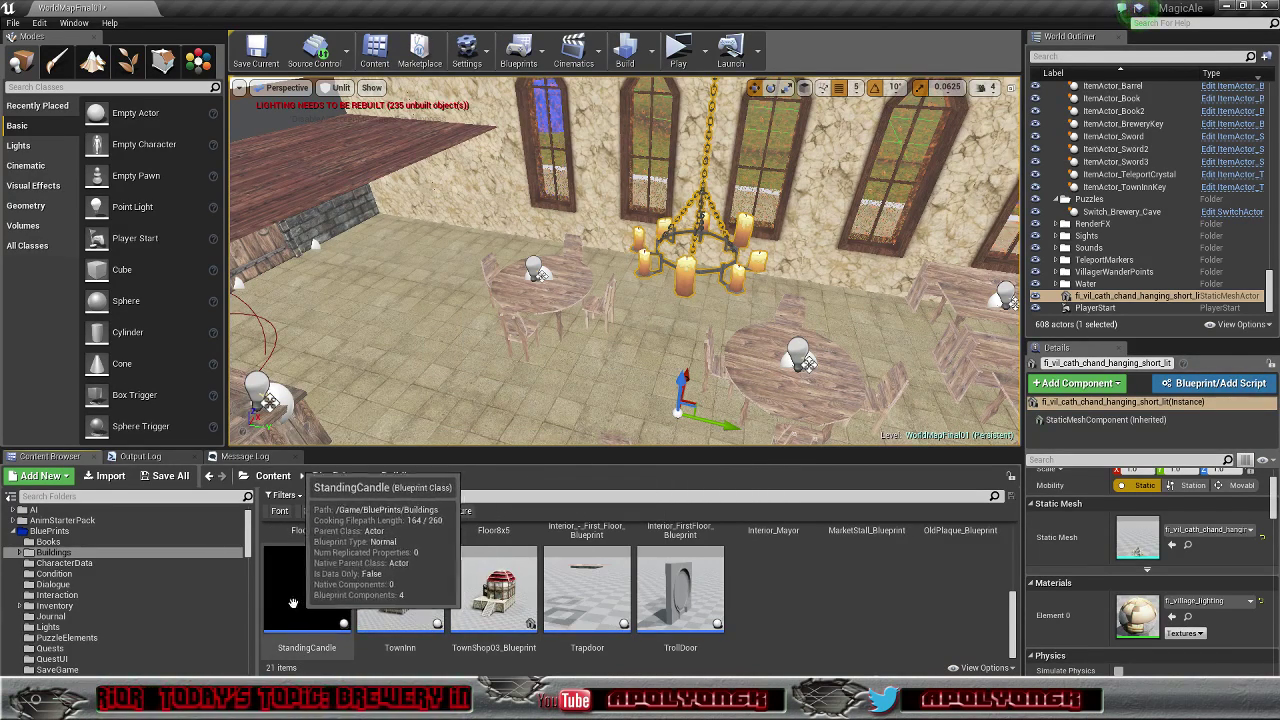
Step: Move the StandingCandle blueprint into the Lights folder and open that folder
drag(302, 608, 117, 628)
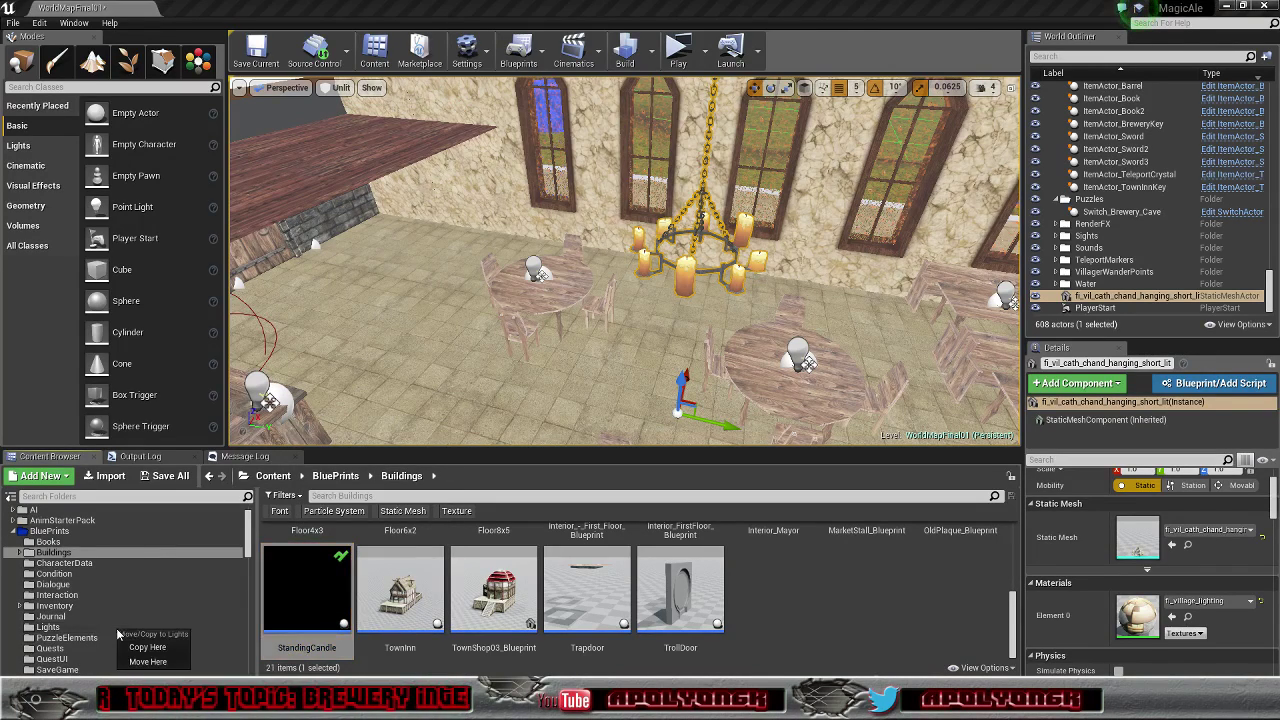
click(145, 658)
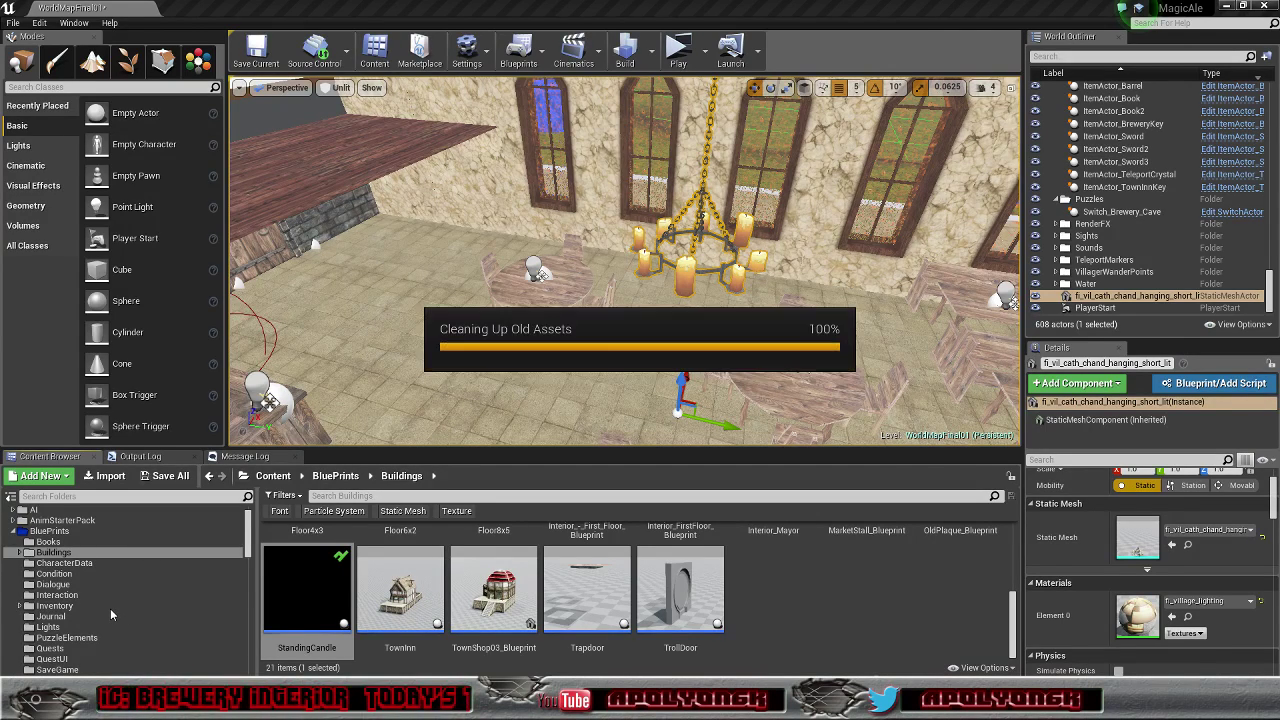
click(48, 627)
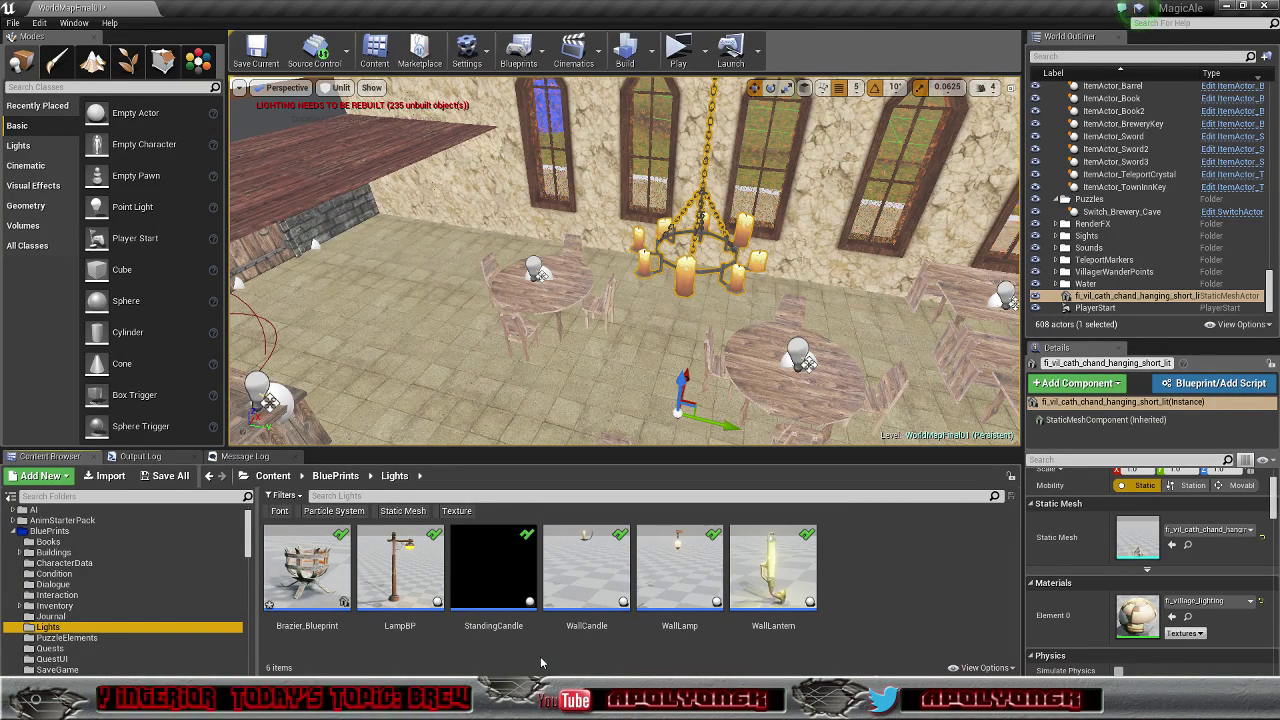
Step: Duplicate the StandingCandle blueprint and name the copy Chandelier
right_click(509, 586)
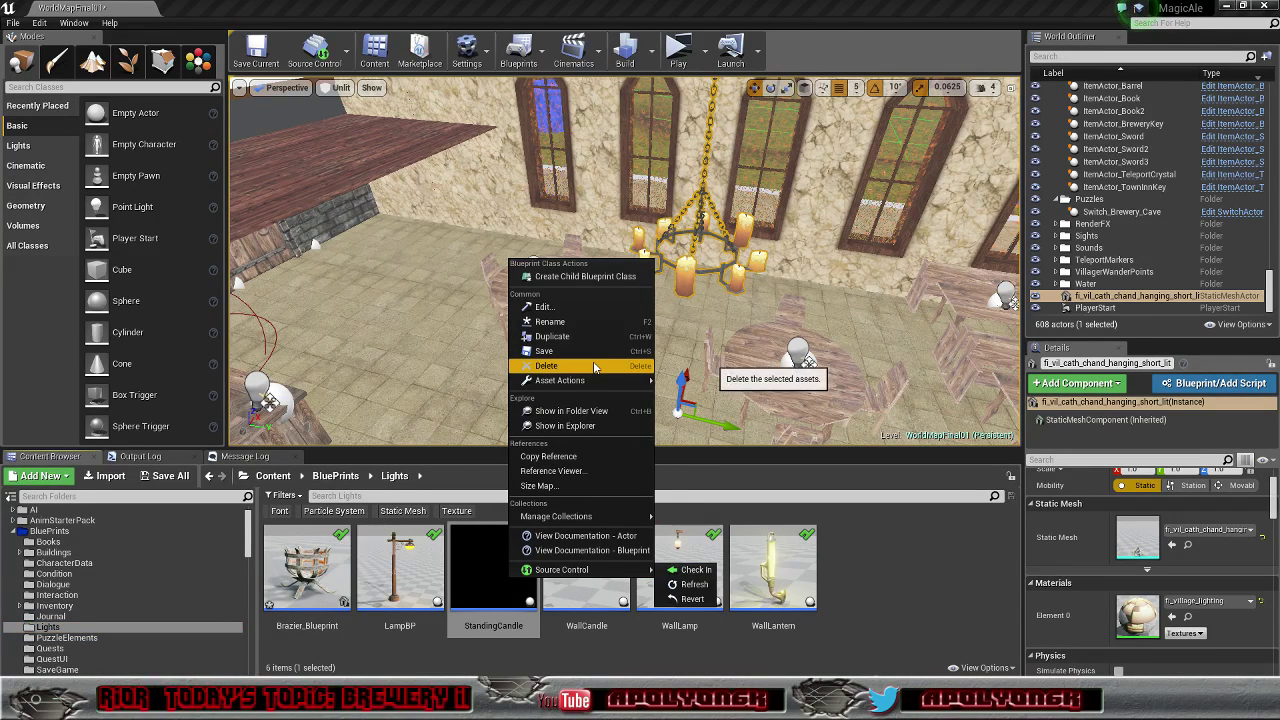
click(600, 336)
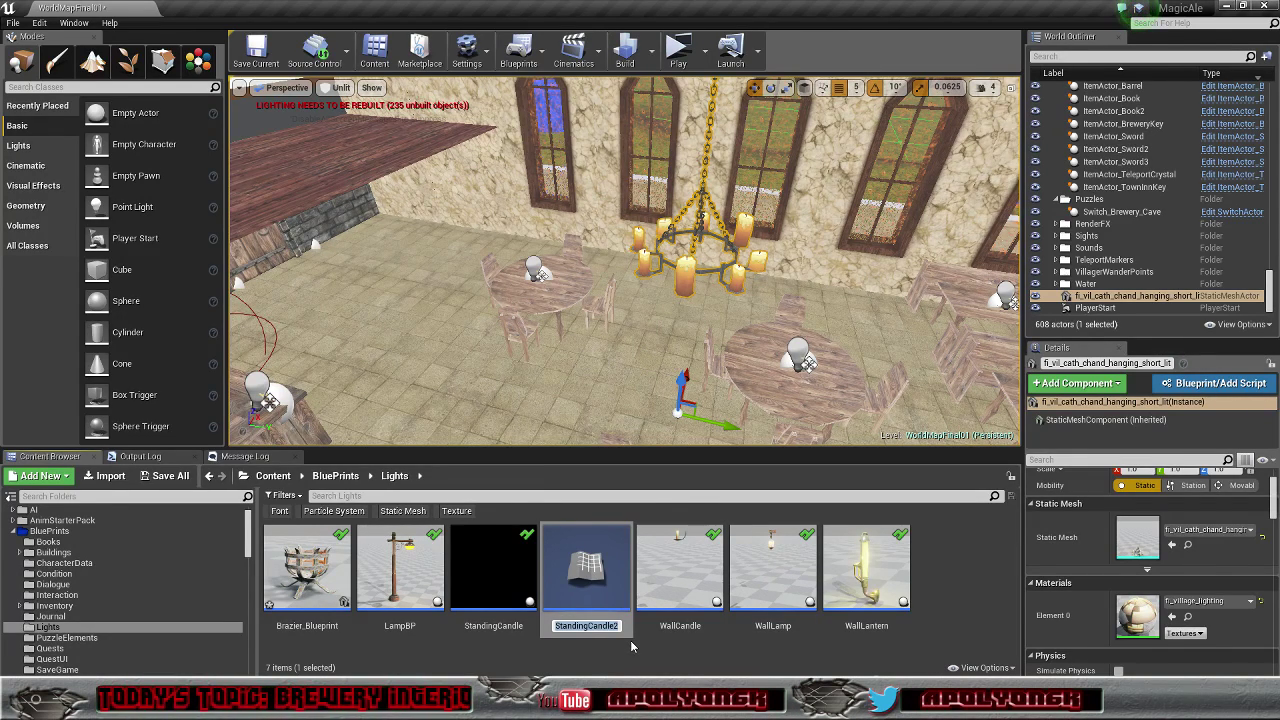
text(Chande)
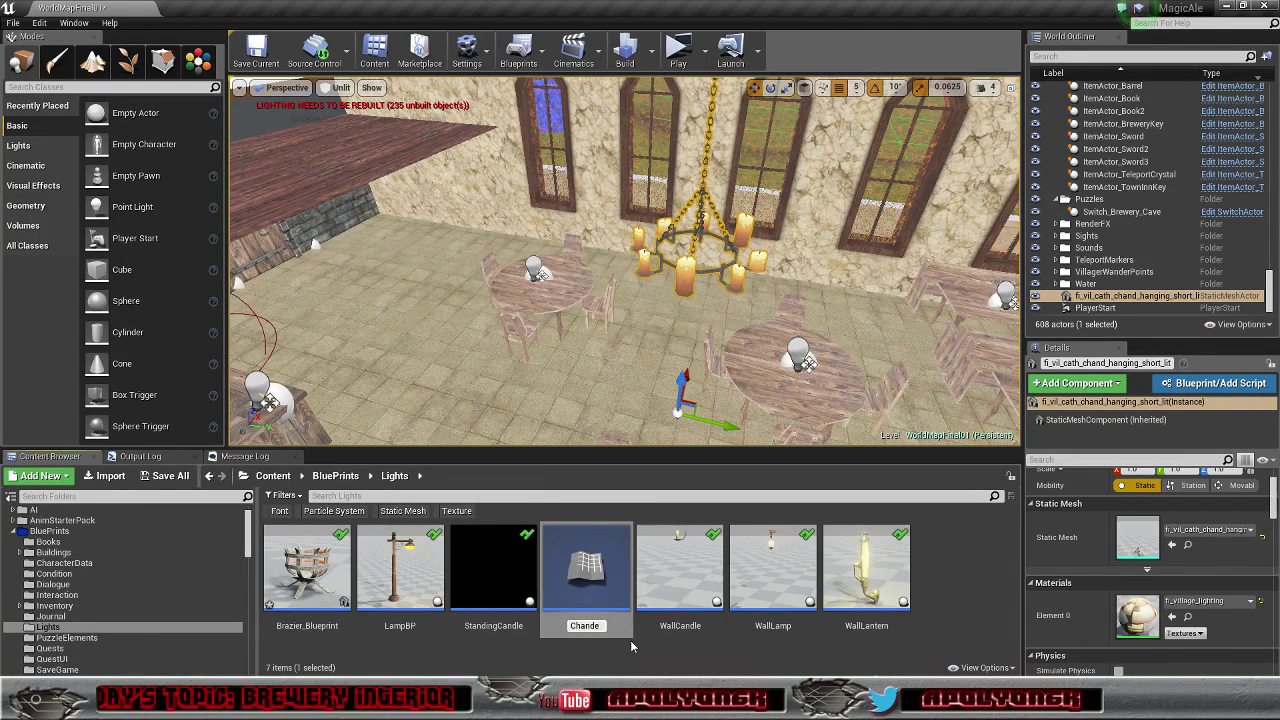
text(l)
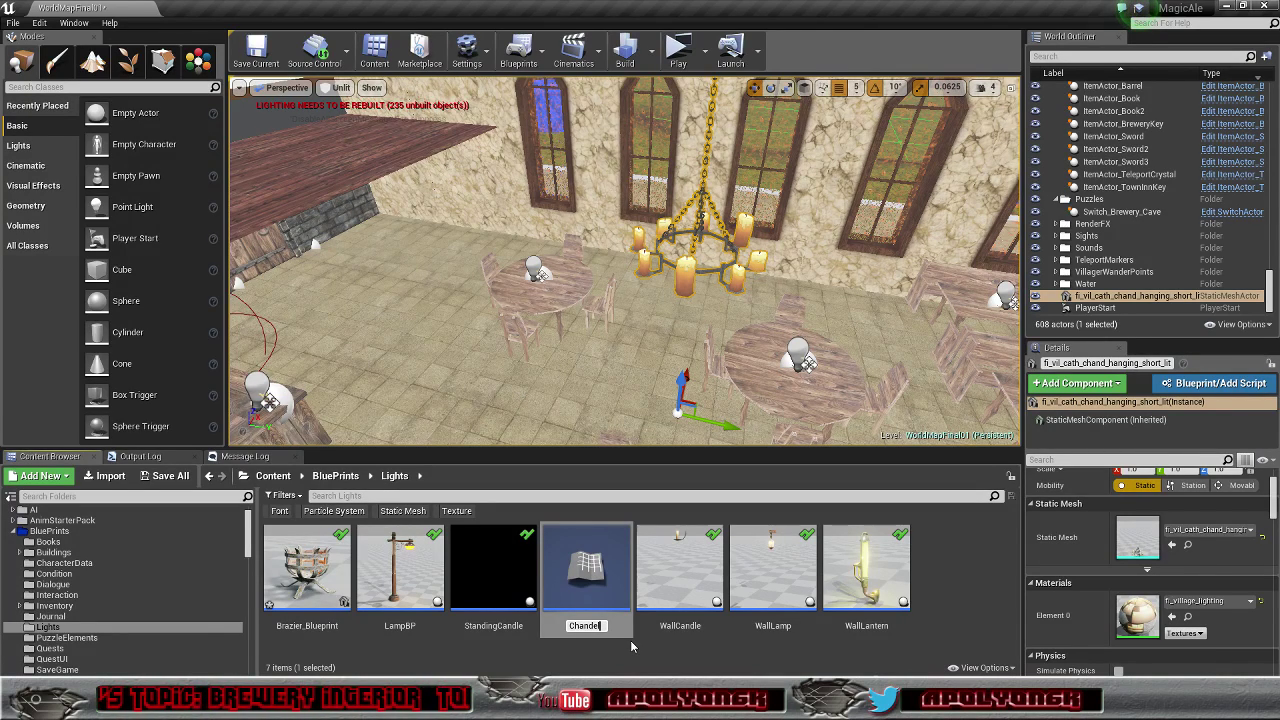
text(ier)
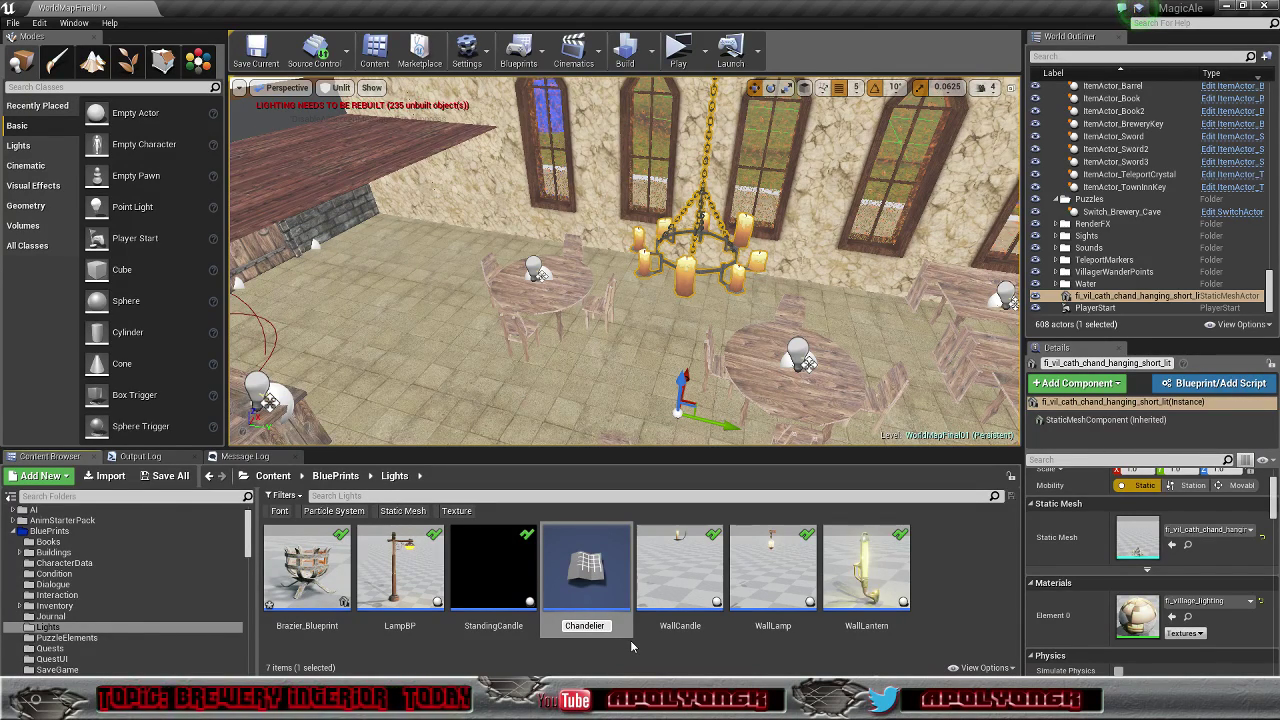
key(Return)
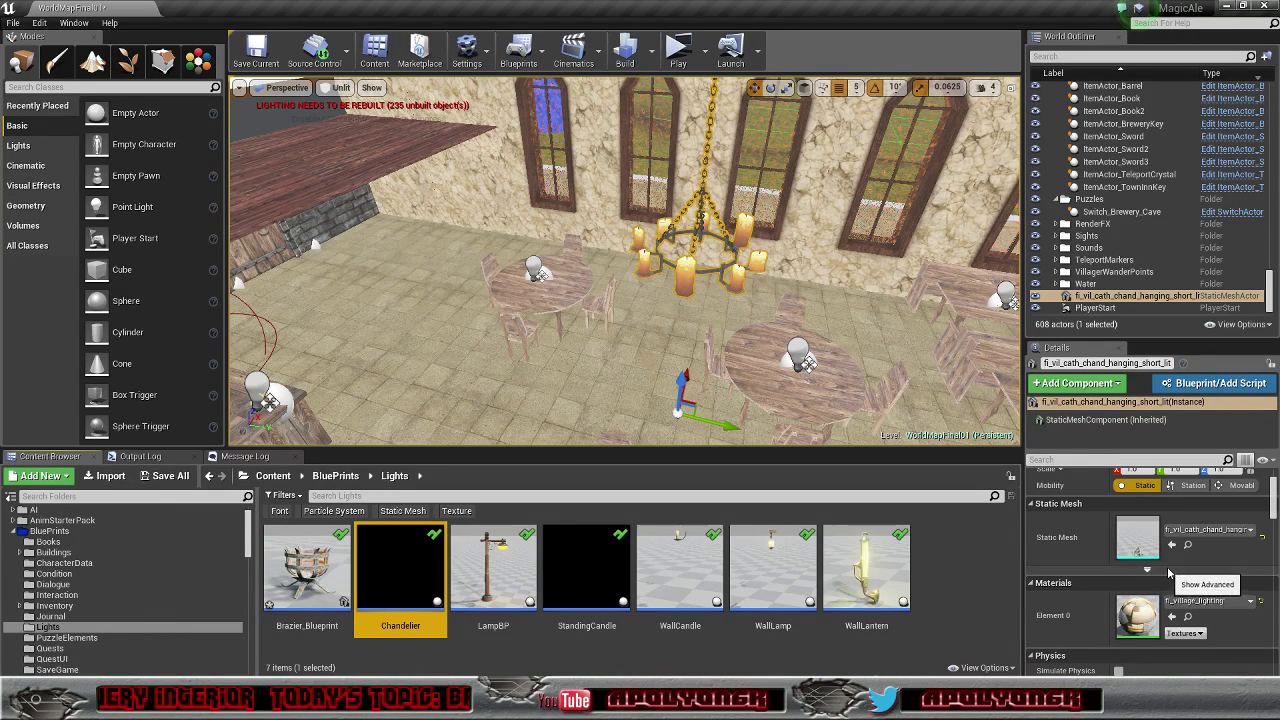
Step: Open the Chandelier blueprint and replace its StaticMesh component's mesh with the fi_vil_cath_chand_hanging_short_lit mesh used by the chandelier in the level
double_click(398, 578)
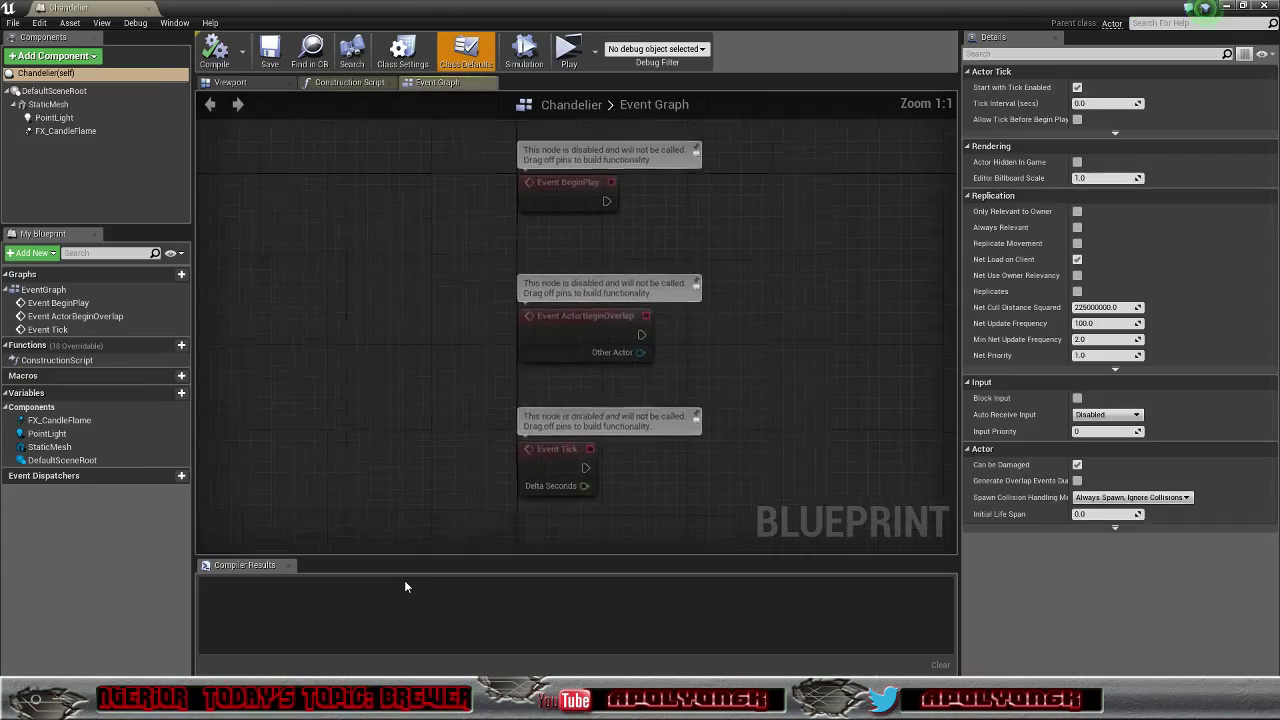
click(232, 82)
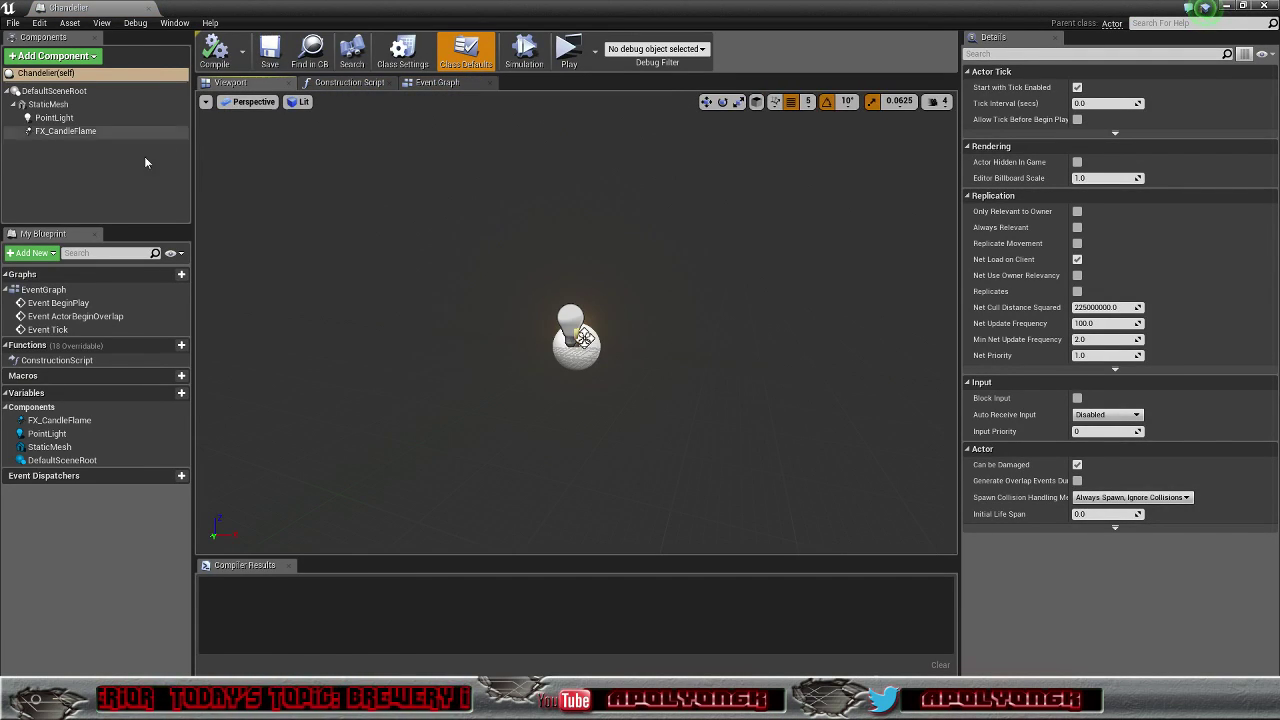
click(50, 104)
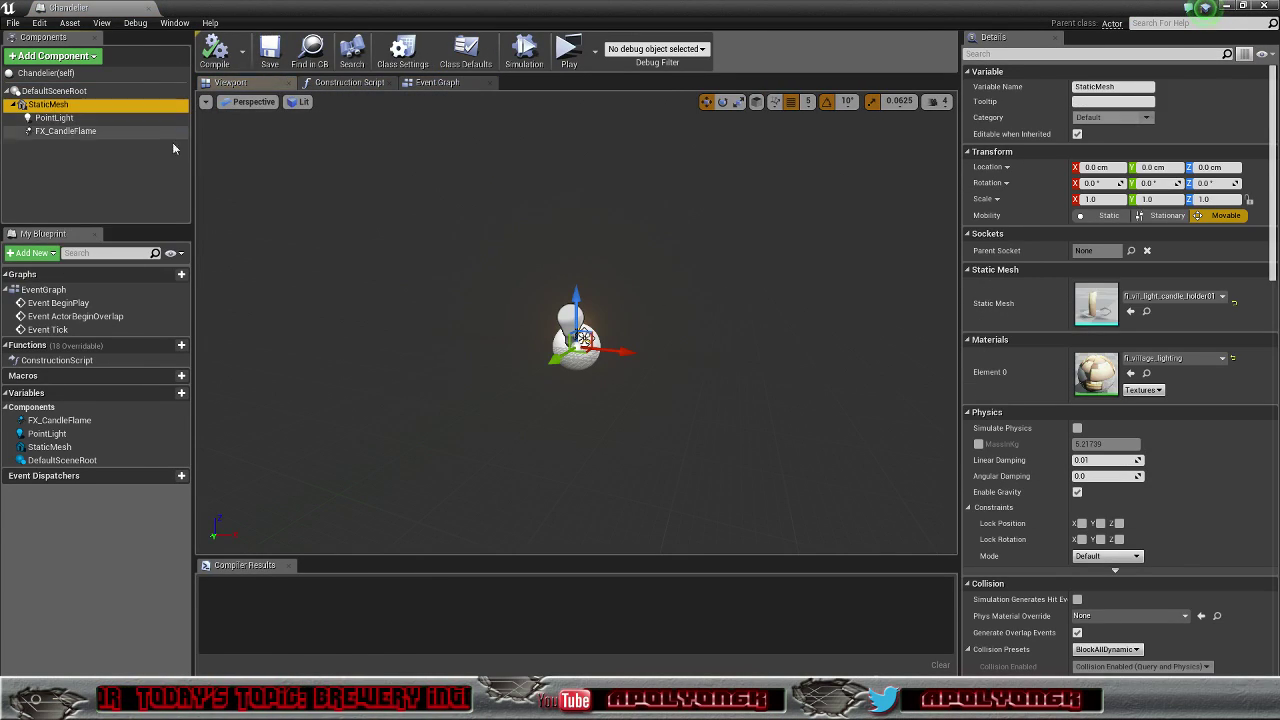
click(1131, 312)
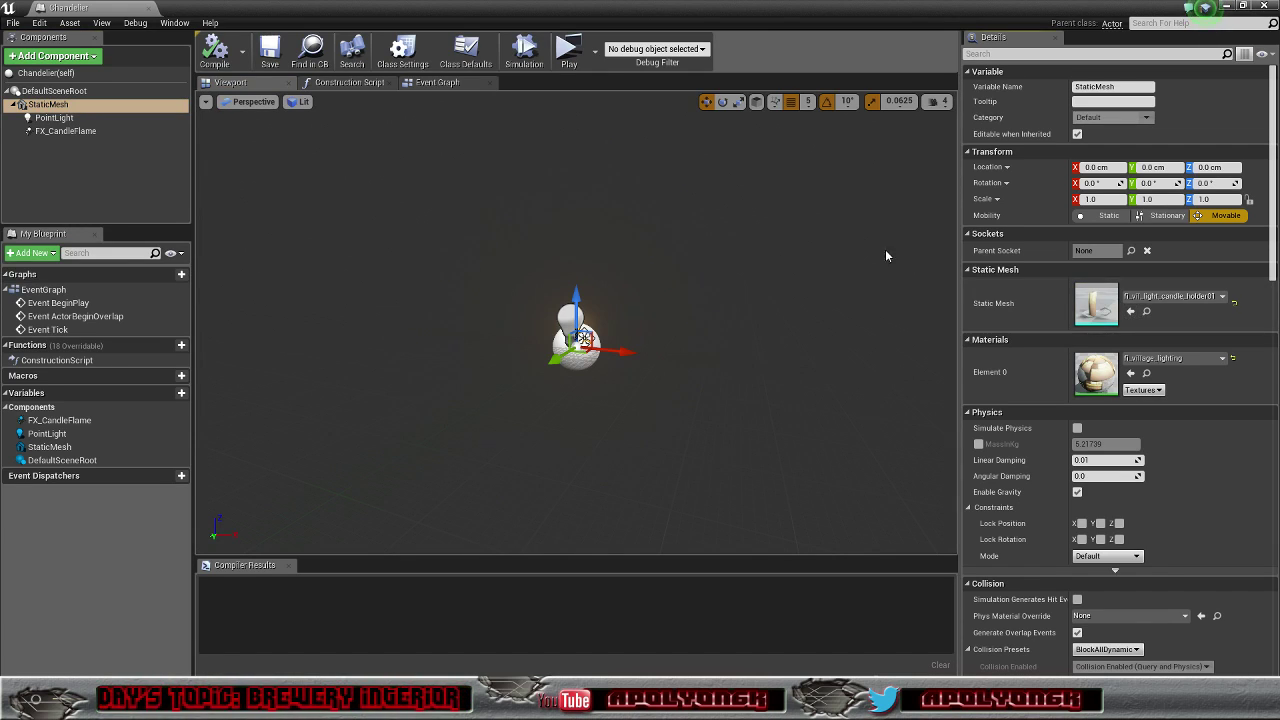
click(1227, 6)
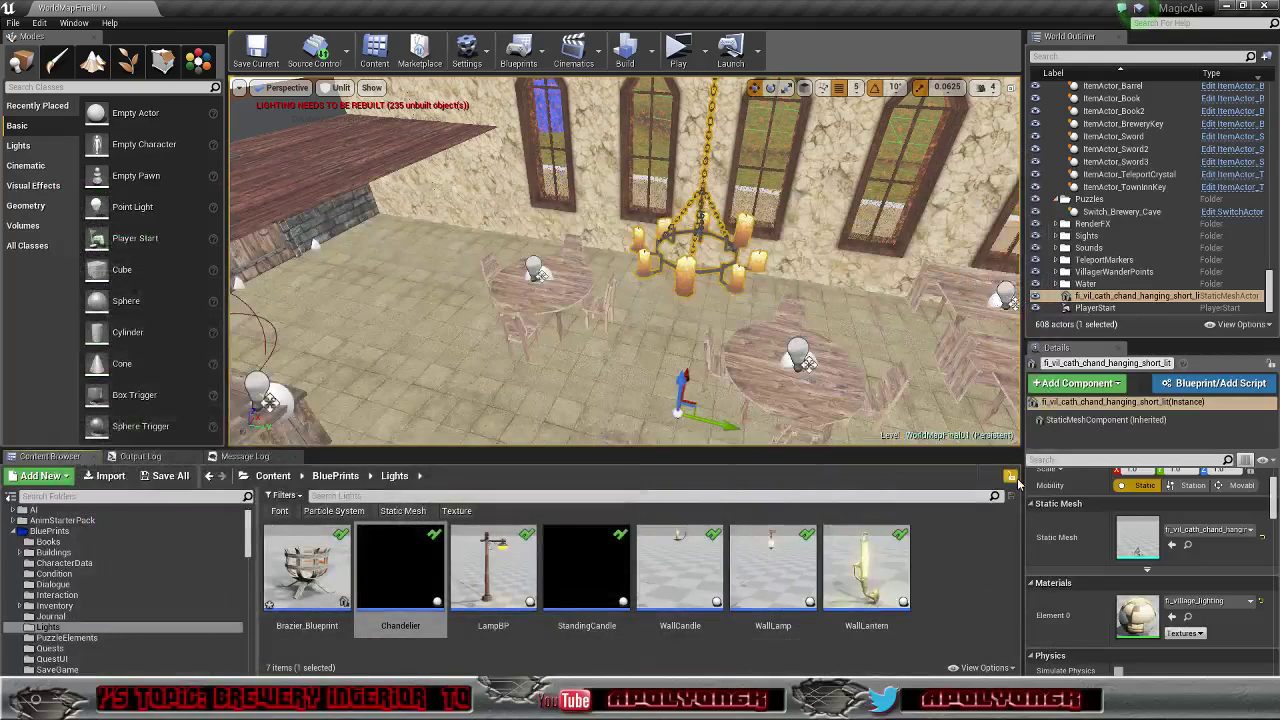
click(1188, 545)
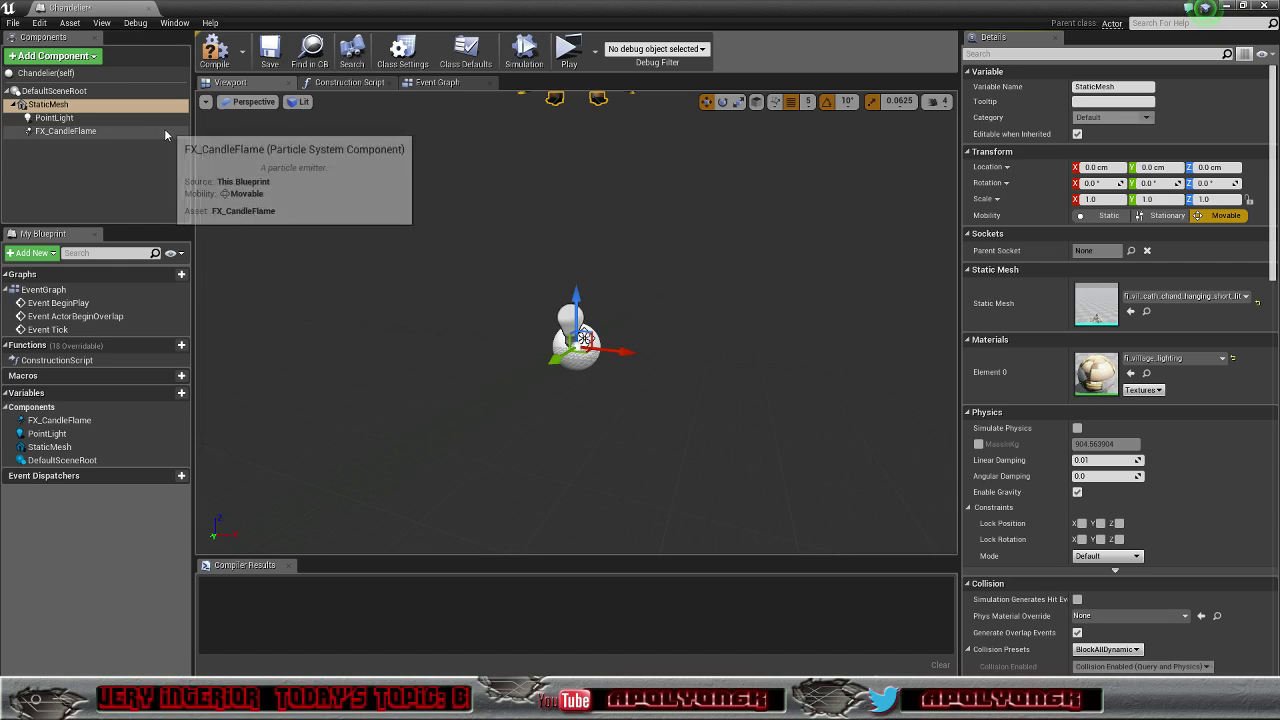
Step: Reparent the PointLight and FX_CandleFlame components from StaticMesh to DefaultSceneRoot
click(50, 118)
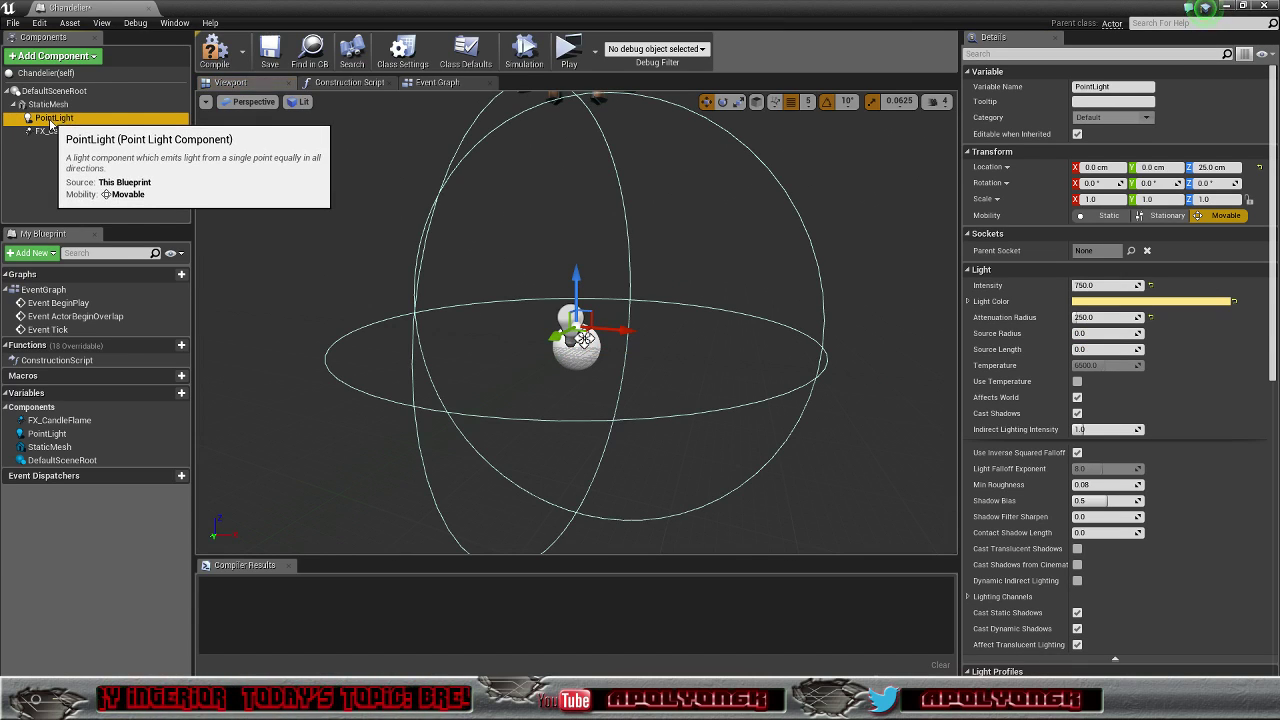
drag(50, 122, 54, 107)
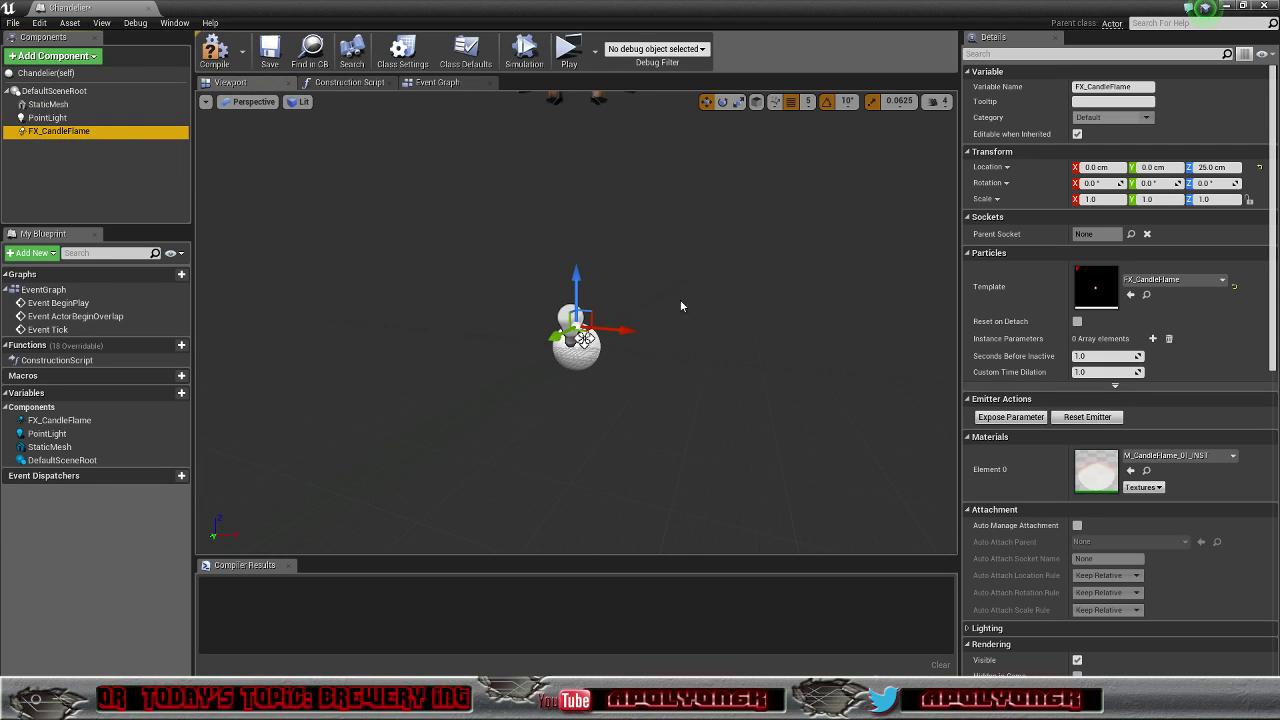
Step: Move the FX_CandleFlame component onto one of the chandelier's short candles, at about X -5, Y 75, Z 315 cm
mouse_move(681, 306)
right_down()
mouse_move(690, 250)
mouse_move(720, 270)
mouse_move(690, 290)
right_up()
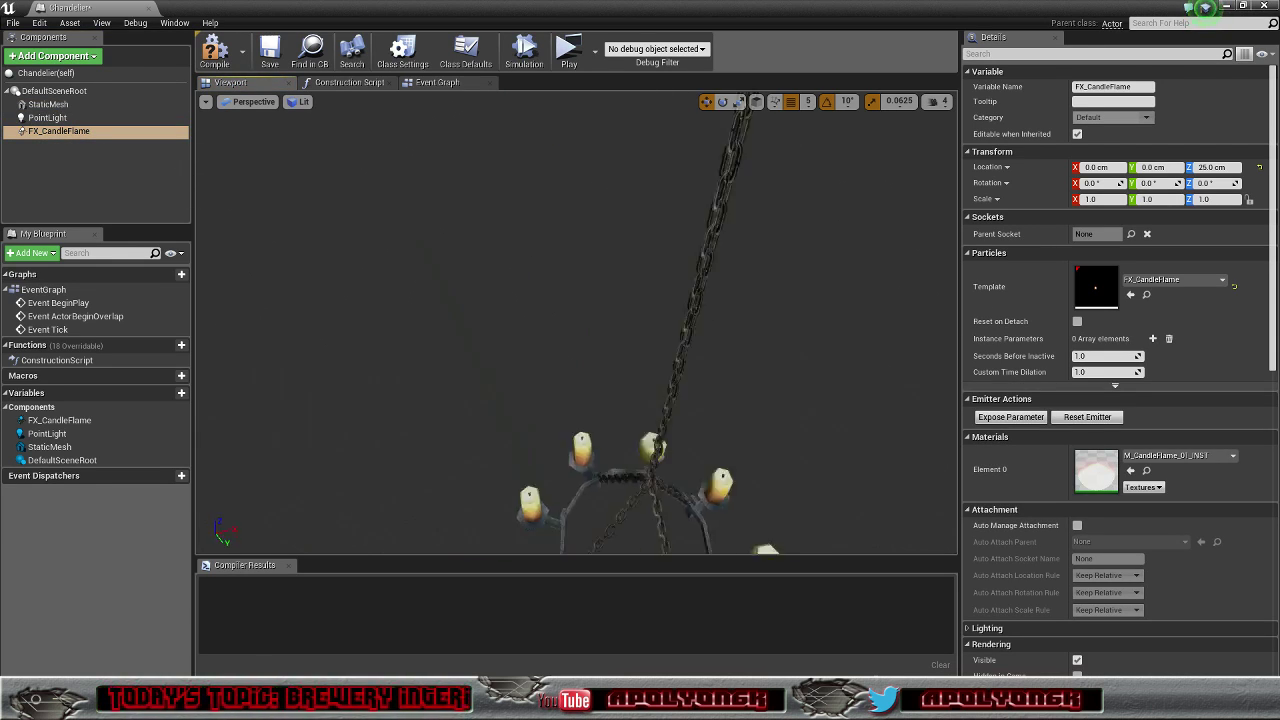
key(f)
scroll(551, 383, up, 3)
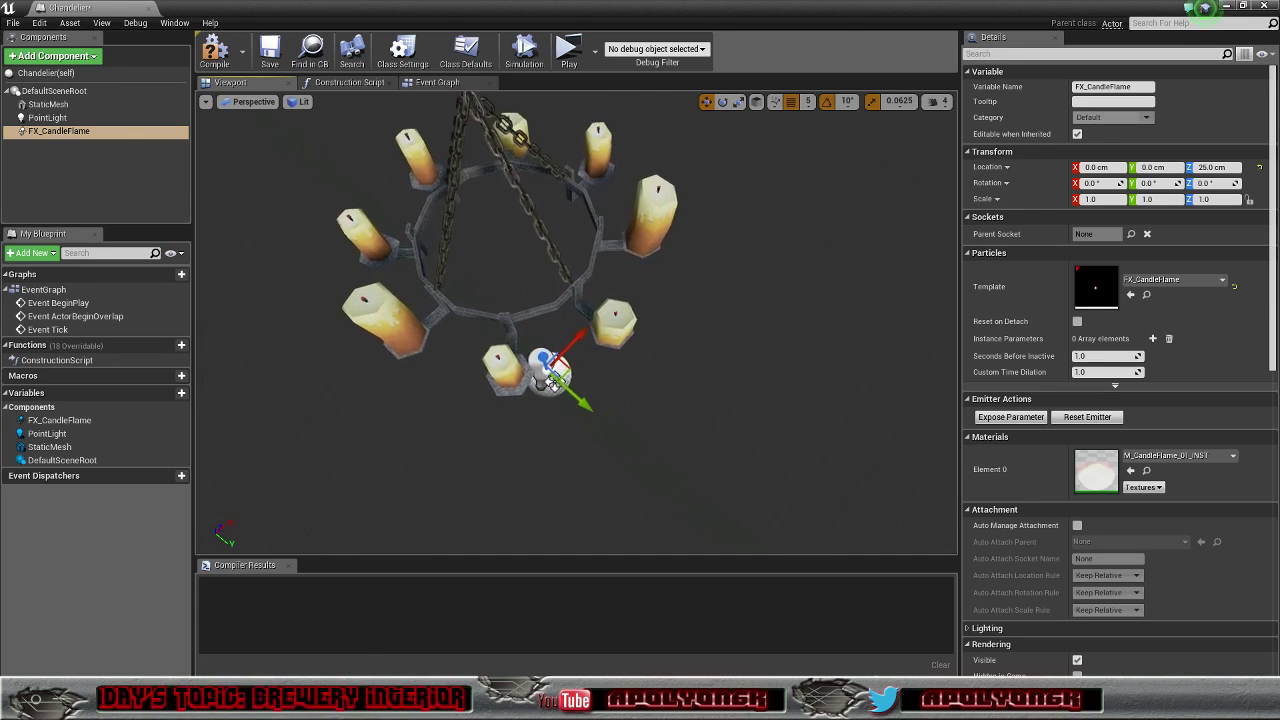
right_drag(551, 383, 522, 366)
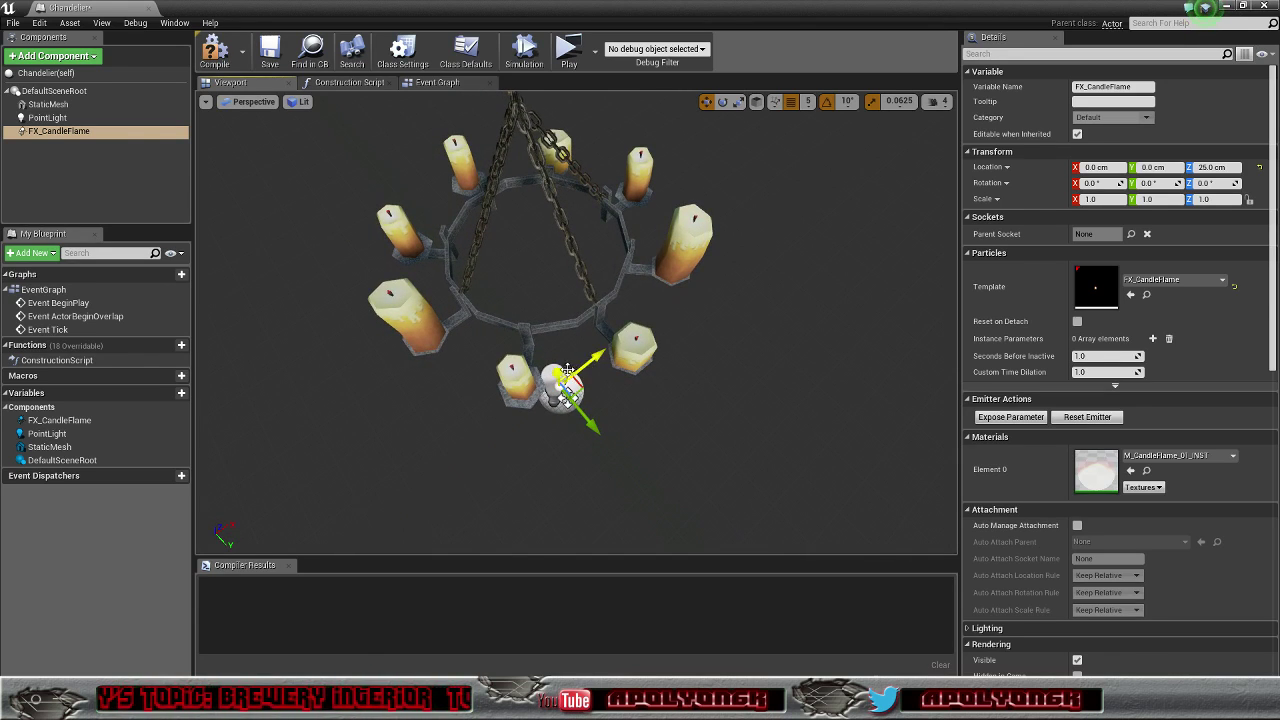
drag(555, 360, 541, 261)
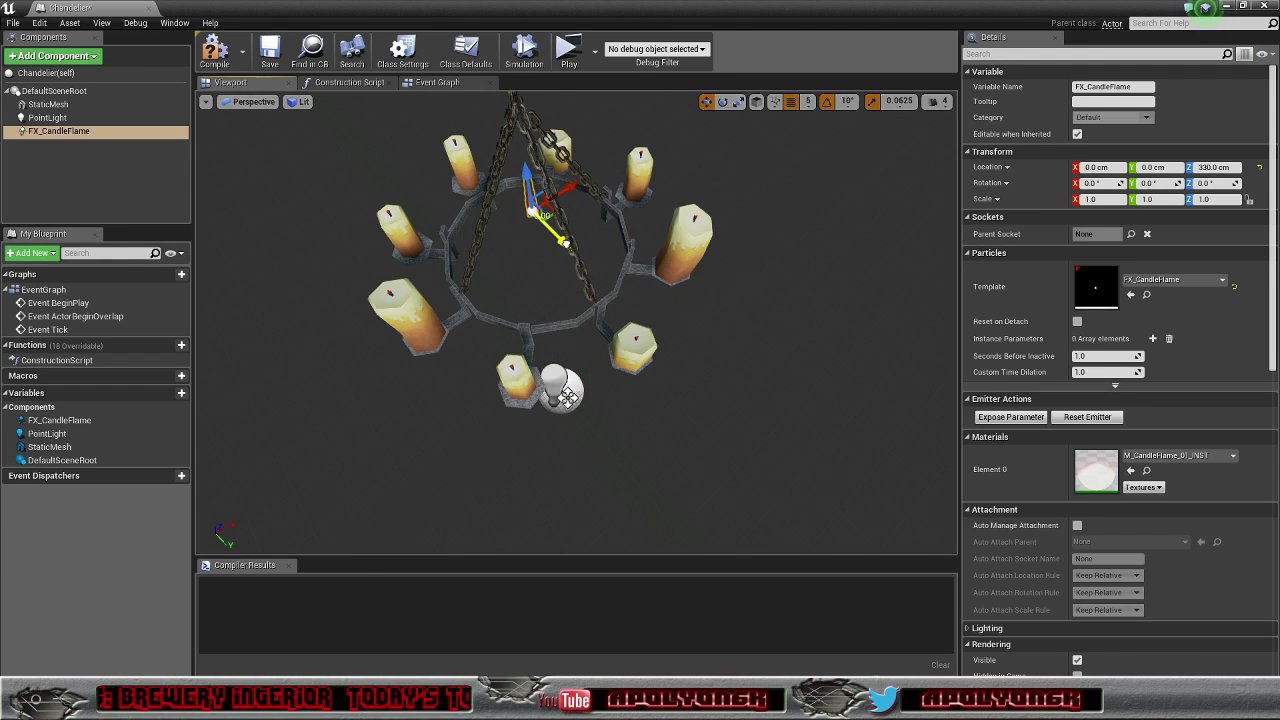
drag(567, 246, 651, 352)
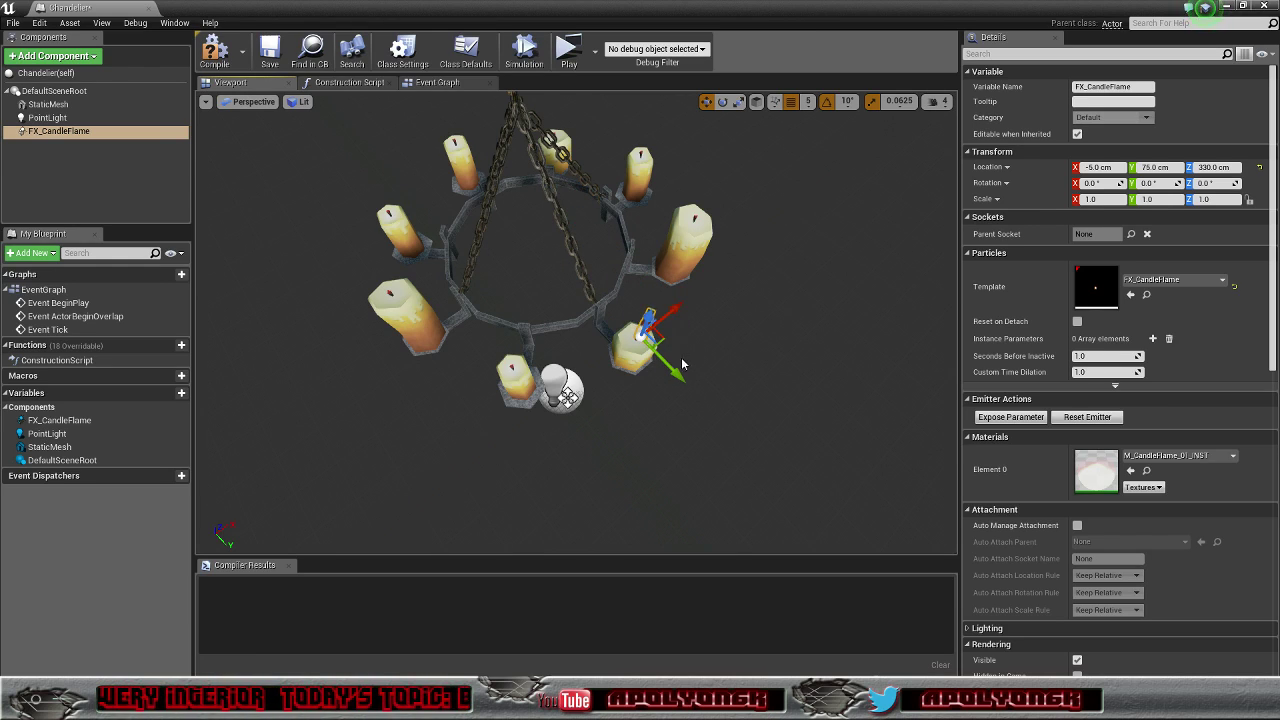
scroll(693, 438, up, 5)
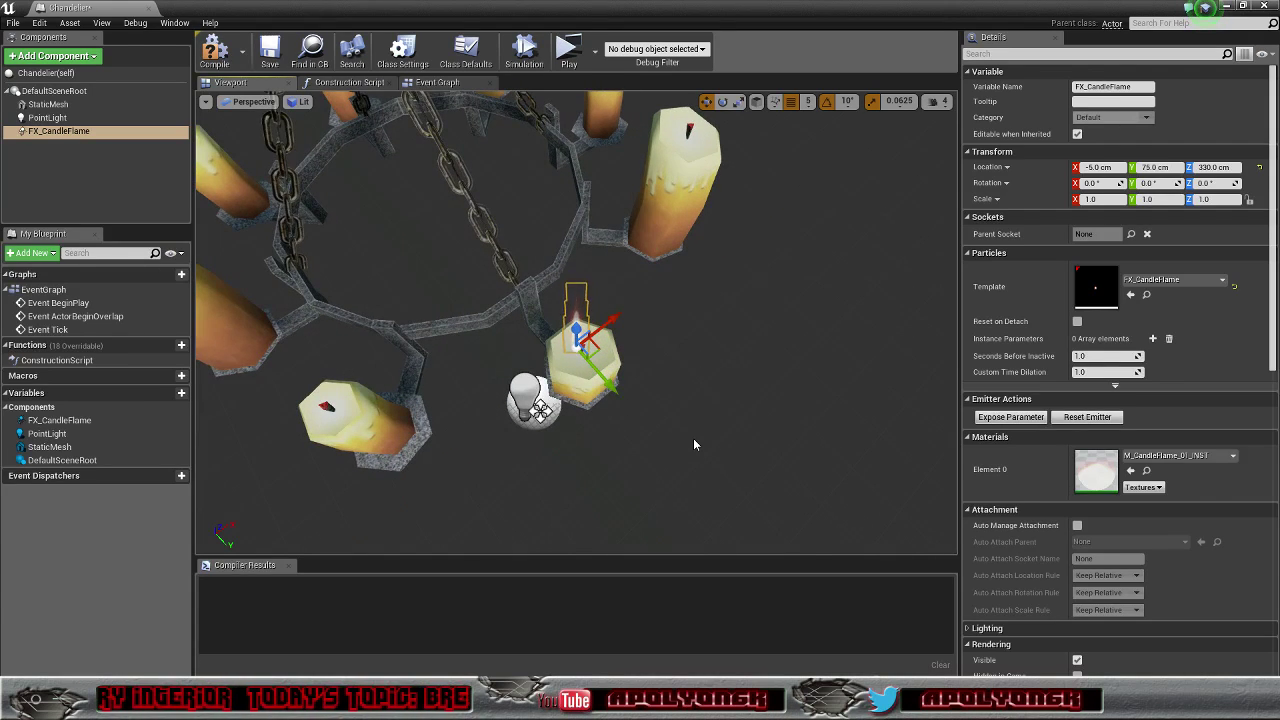
right_drag(693, 438, 790, 385)
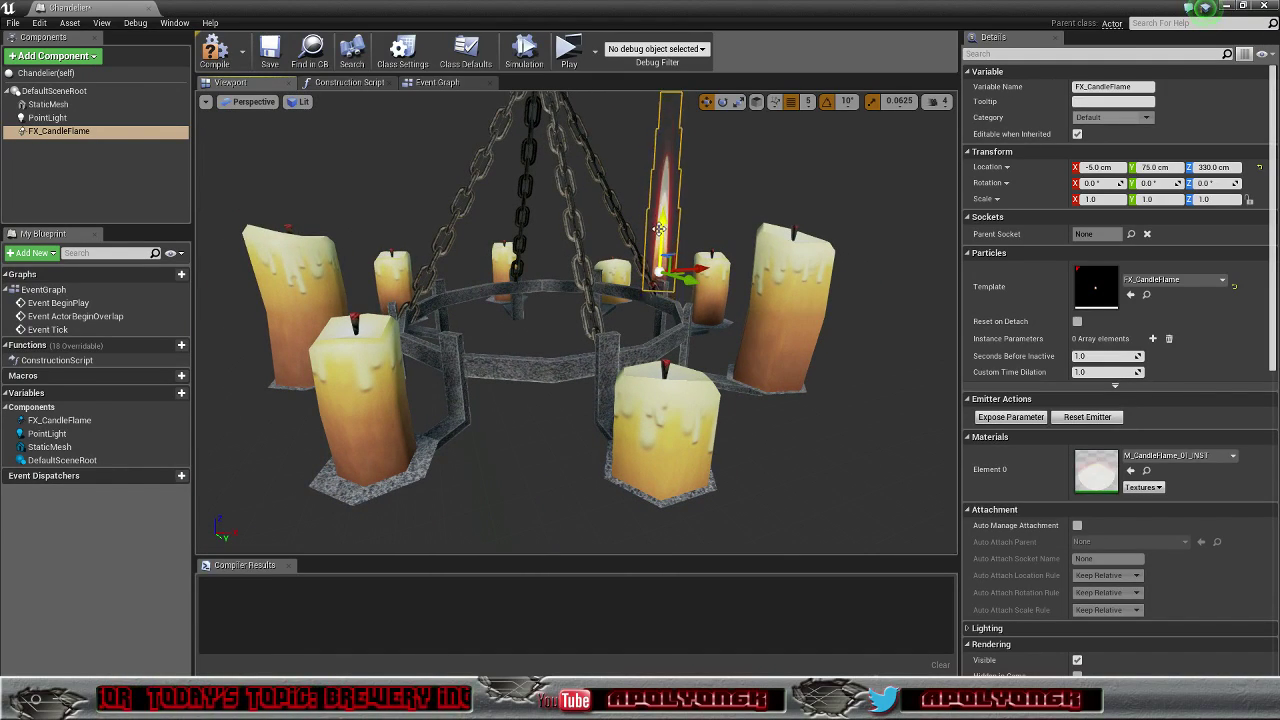
drag(660, 229, 665, 316)
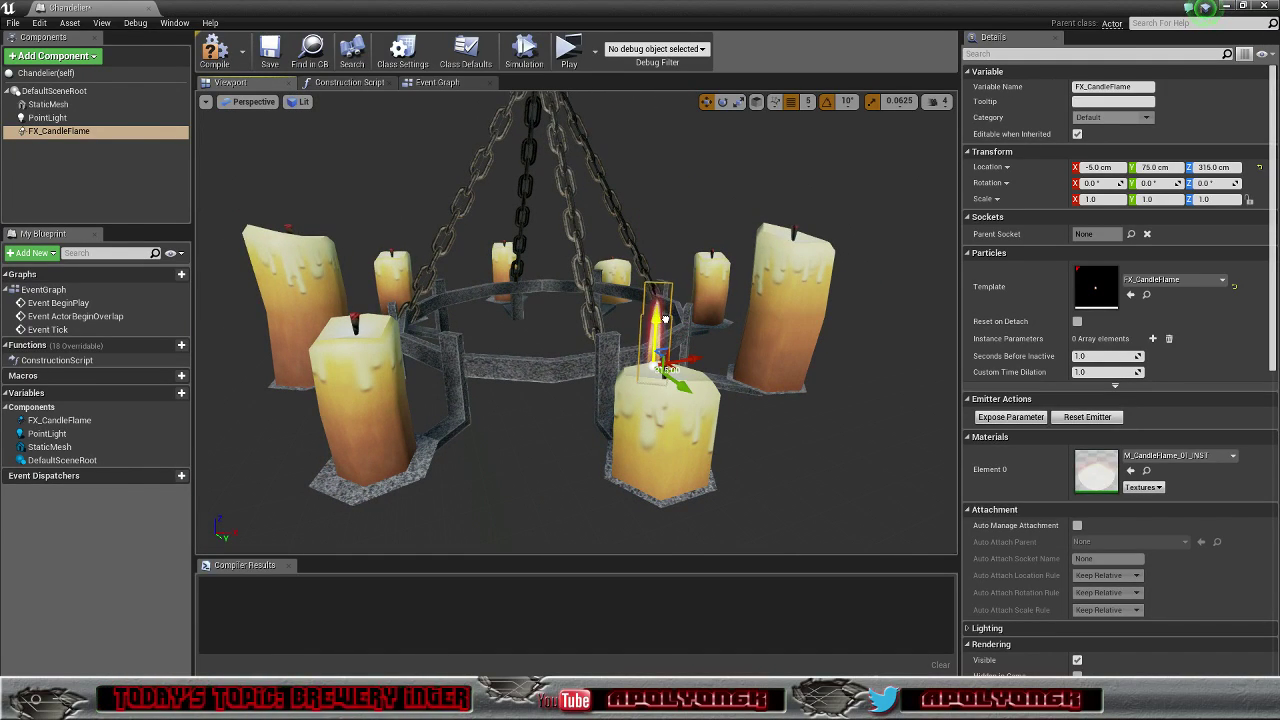
Step: Set the viewport's position grid snap to 1 and shift the FX_CandleFlame component along X to -5 cm
drag(695, 359, 701, 359)
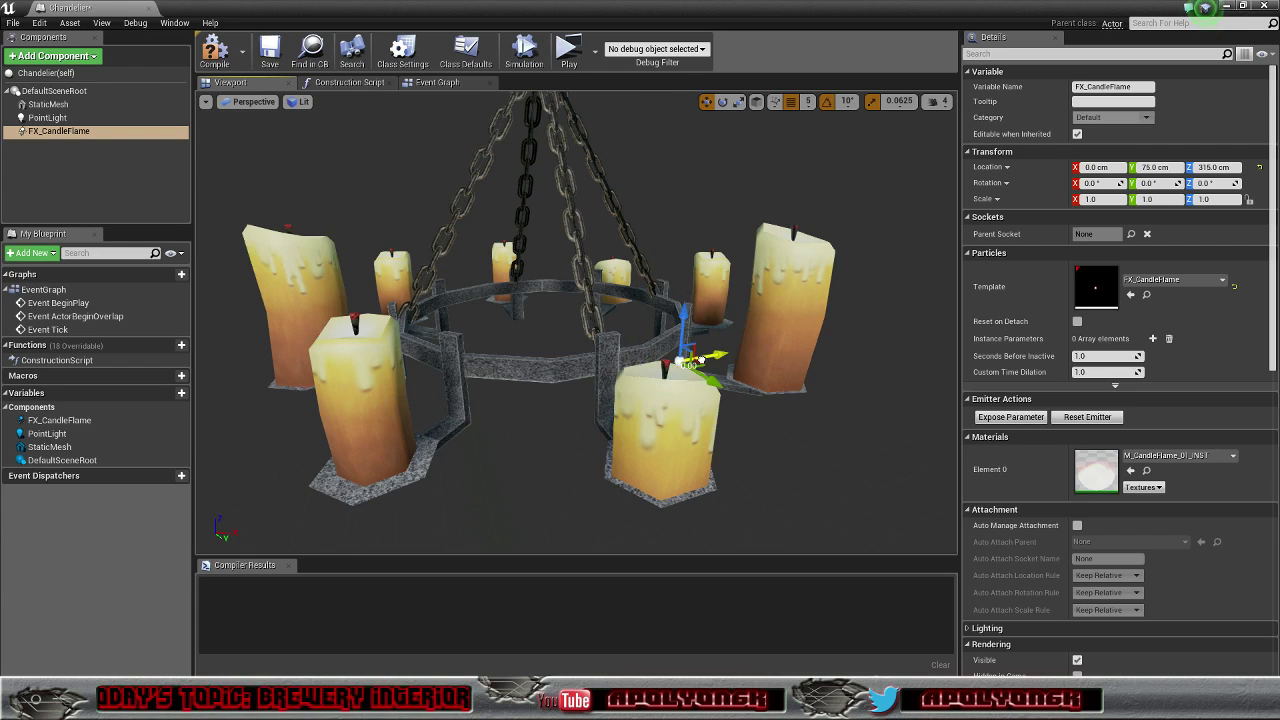
click(808, 101)
click(810, 126)
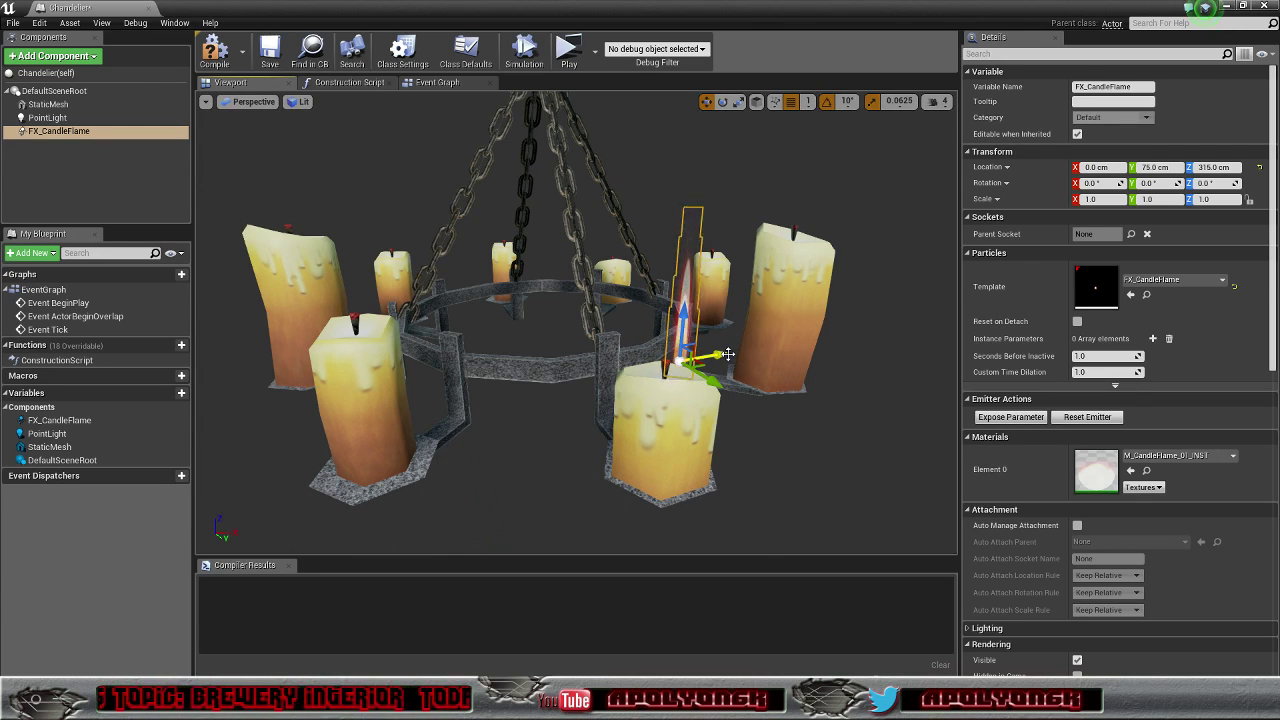
drag(718, 354, 712, 382)
mouse_move(712, 382)
right_down()
mouse_move(748, 372)
mouse_move(716, 382)
mouse_move(728, 380)
right_up()
right_drag(669, 428, 860, 428)
scroll(669, 428, up, 5)
scroll(669, 428, down, 10)
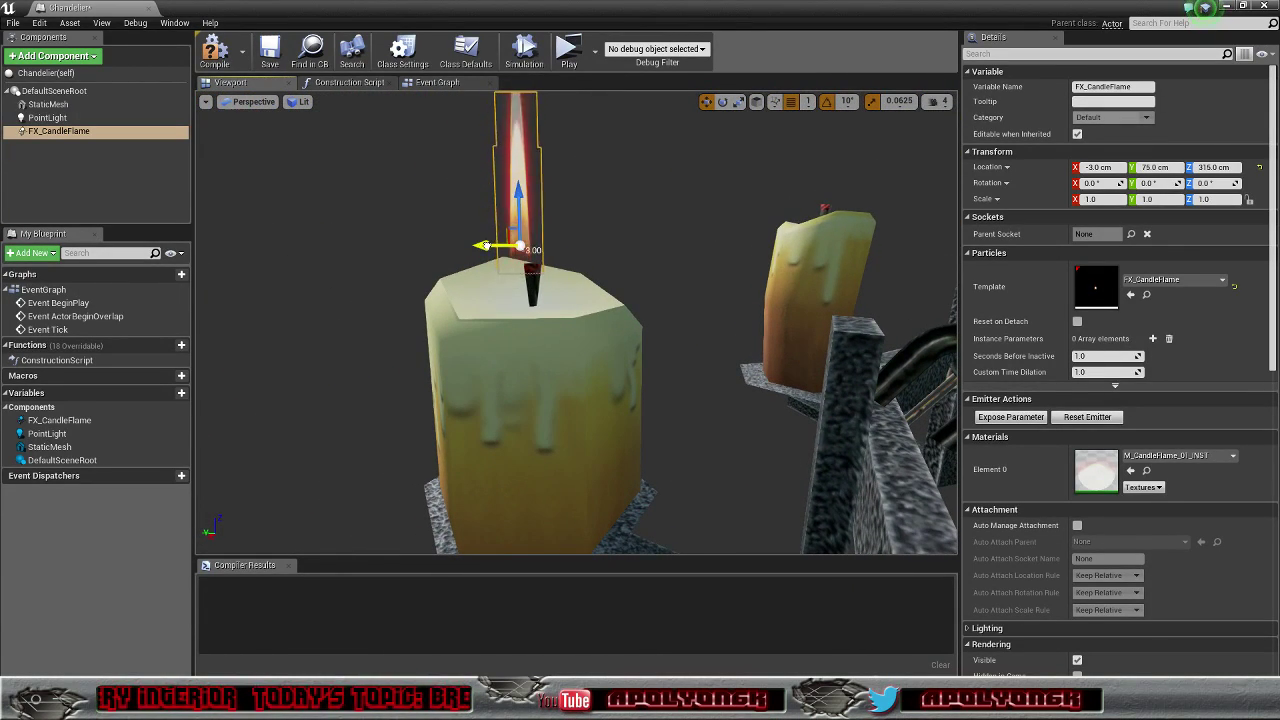
drag(484, 245, 499, 247)
scroll(499, 247, down, 8)
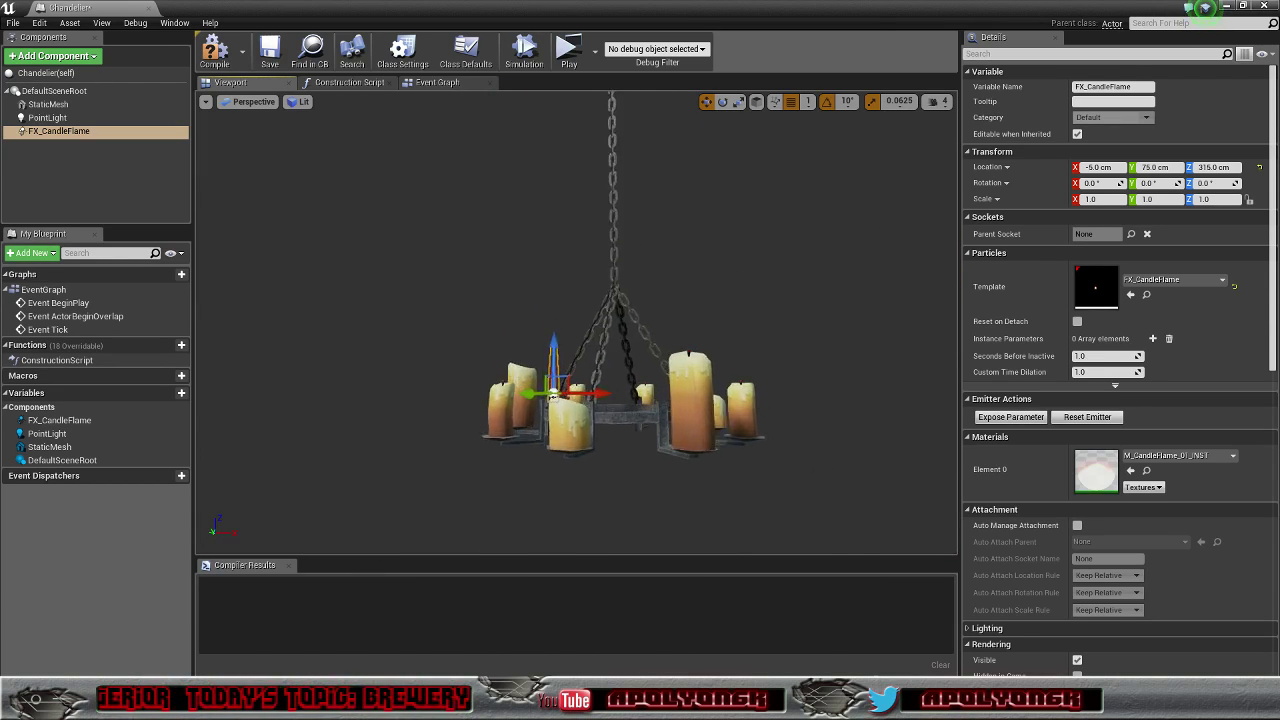
Step: Centre the FX_CandleFlame component over the short candle's wick at X 0, Y 71, Z 315 cm
scroll(553, 394, up, 8)
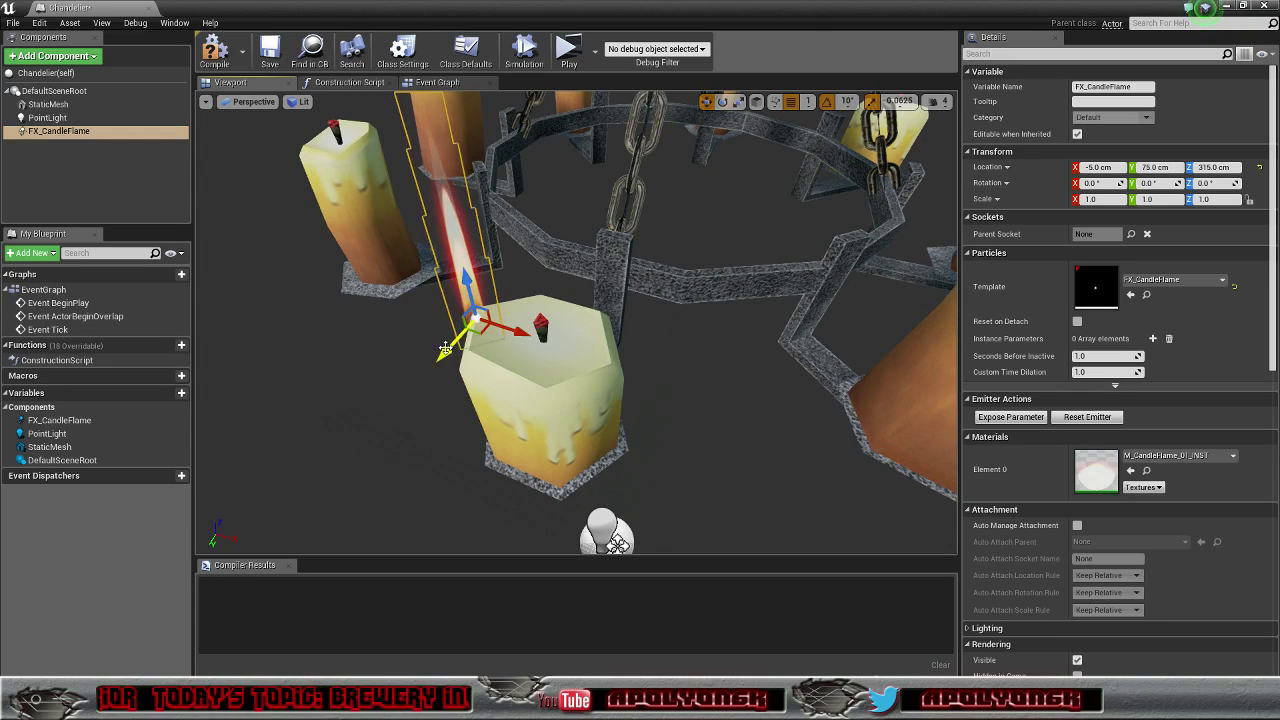
drag(446, 350, 457, 344)
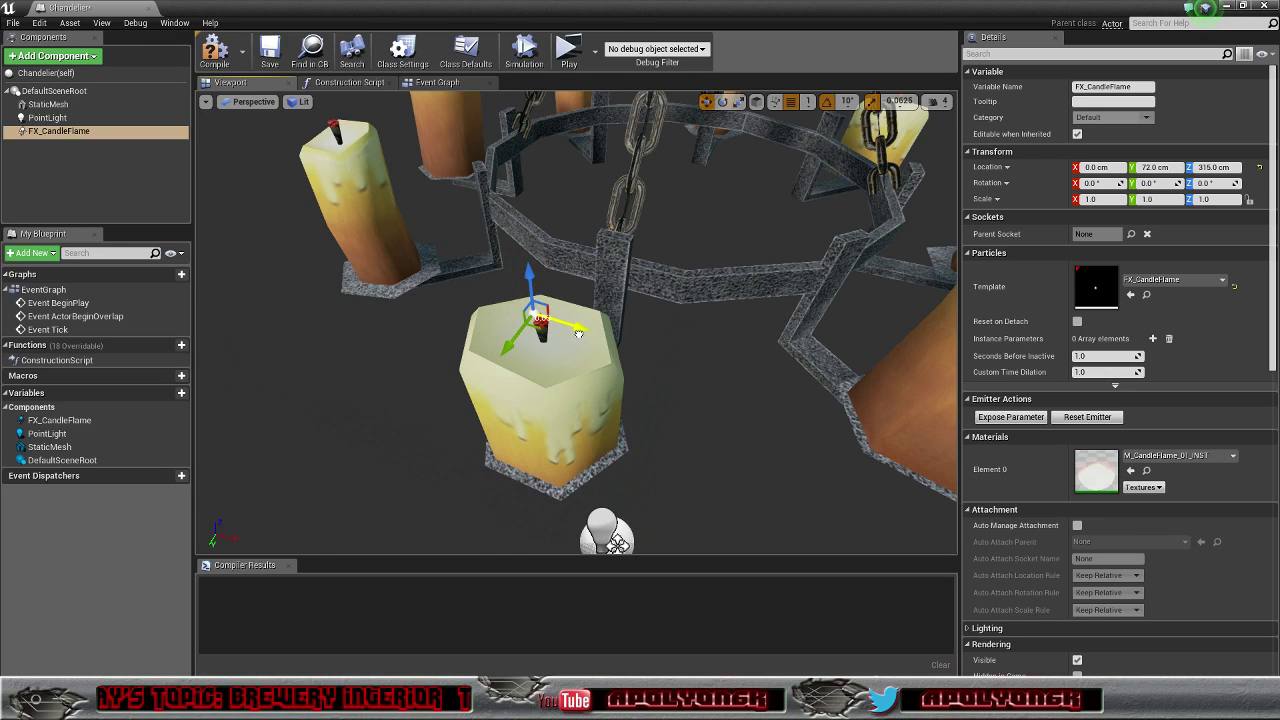
drag(583, 335, 582, 340)
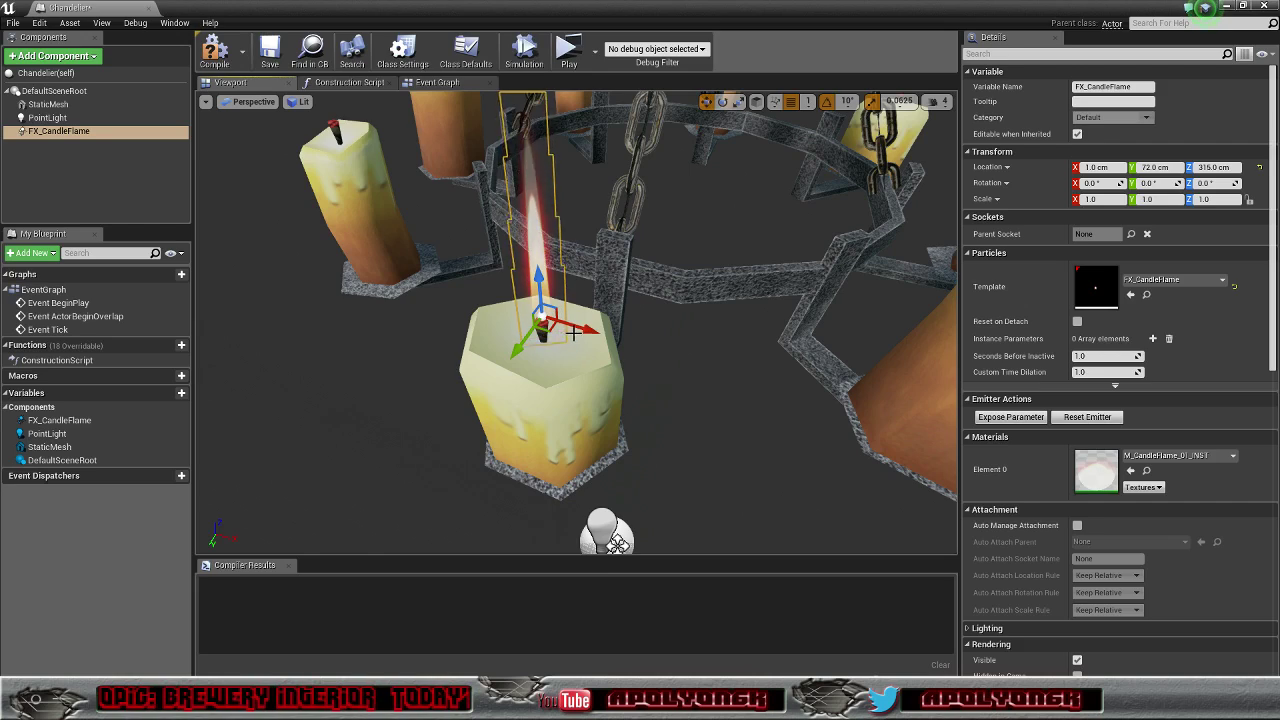
right_drag(573, 333, 610, 395)
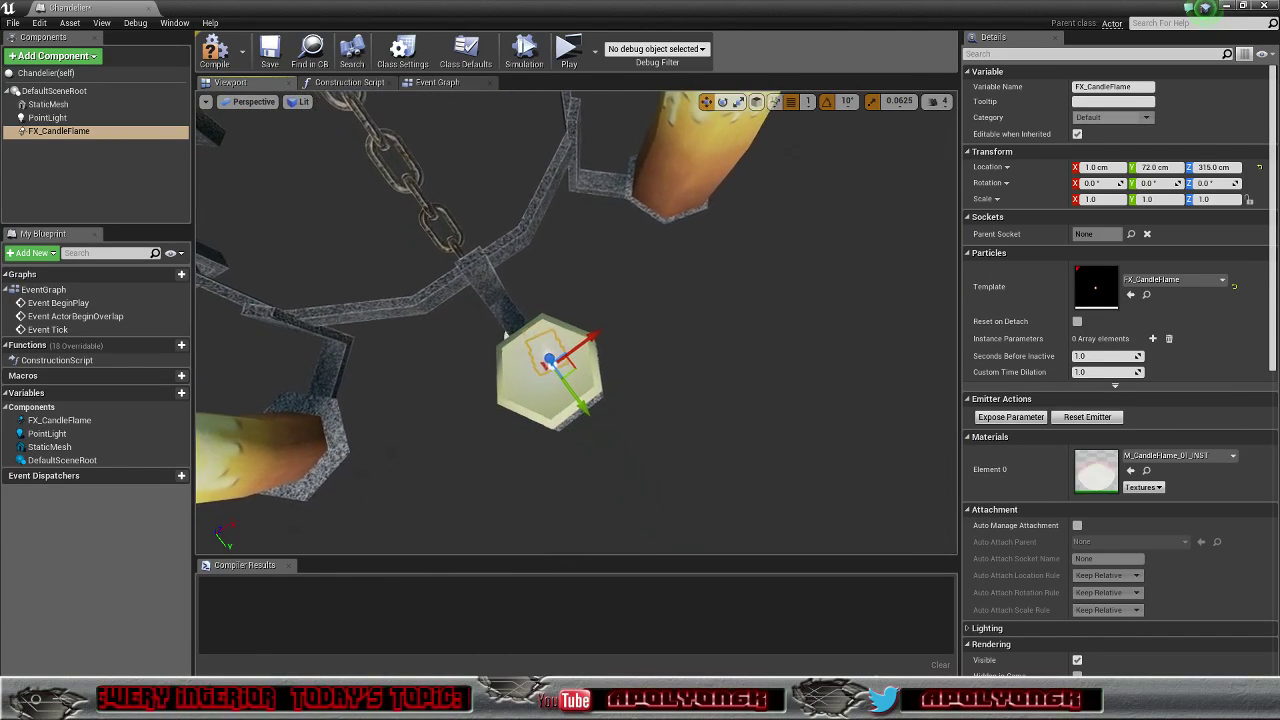
alt+drag(505, 335, 566, 331)
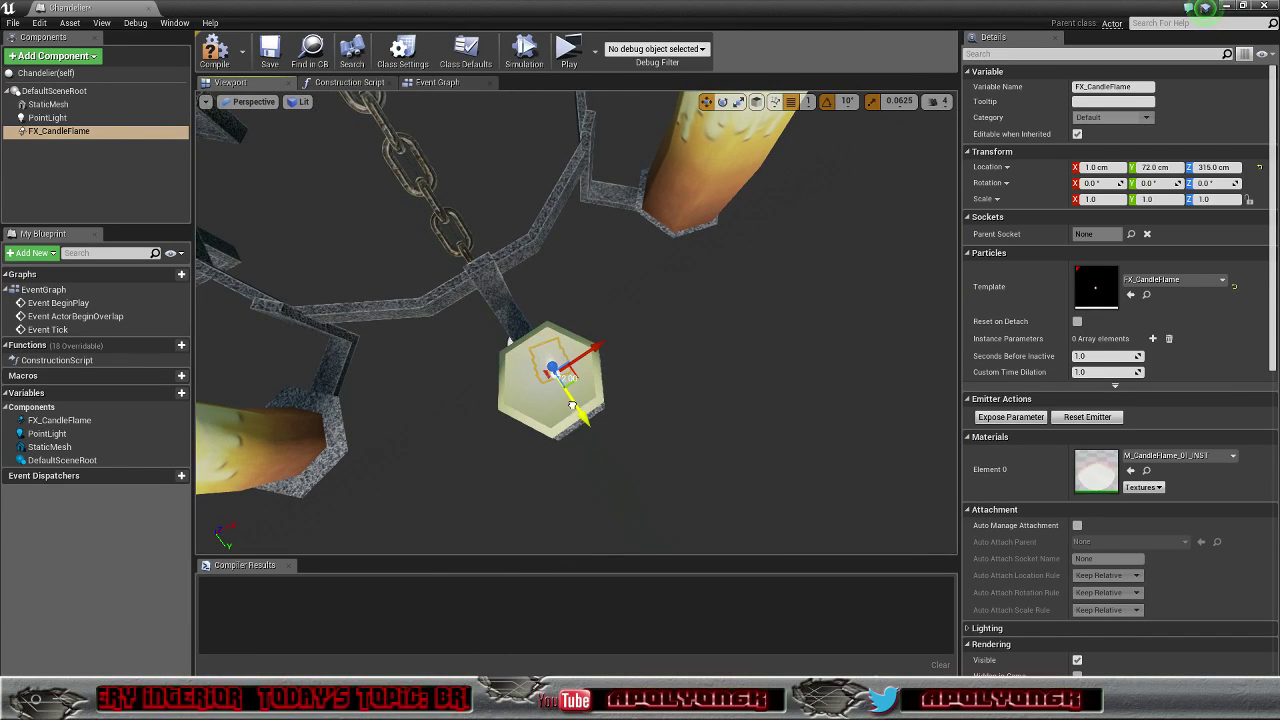
drag(572, 405, 563, 400)
drag(592, 343, 588, 343)
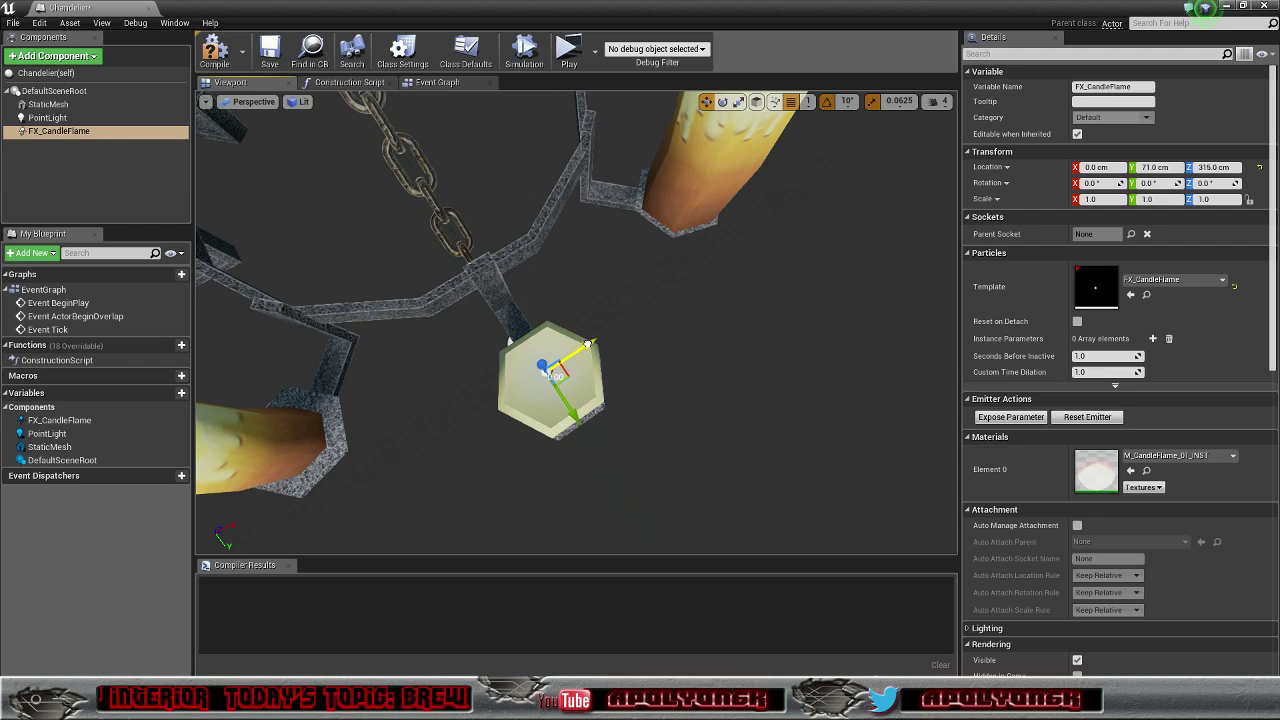
scroll(551, 352, down, 5)
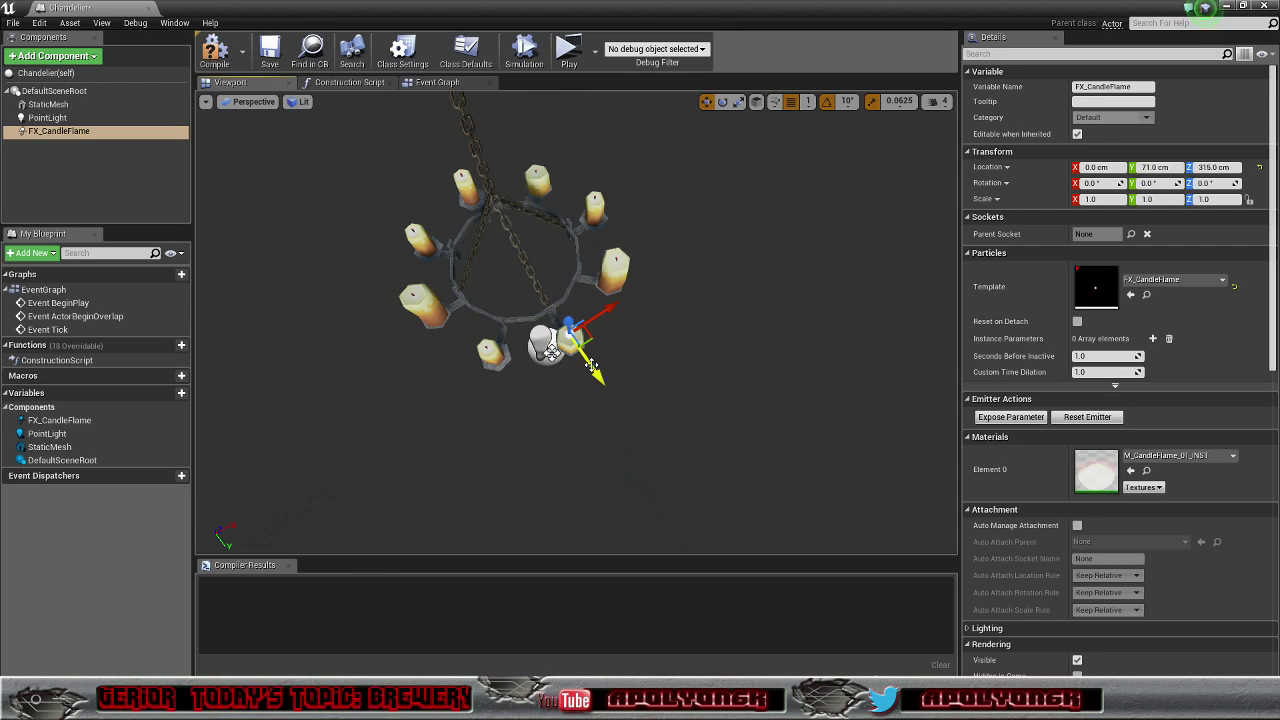
scroll(593, 345, up, 5)
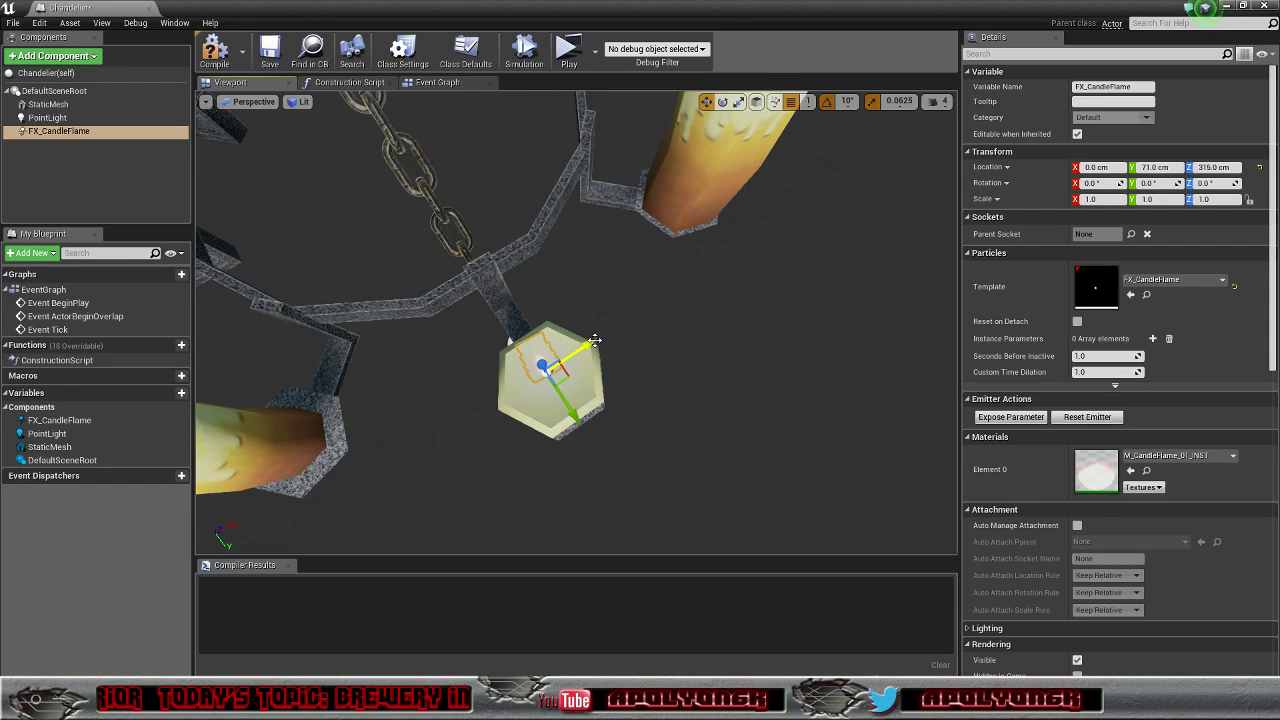
scroll(594, 341, down, 5)
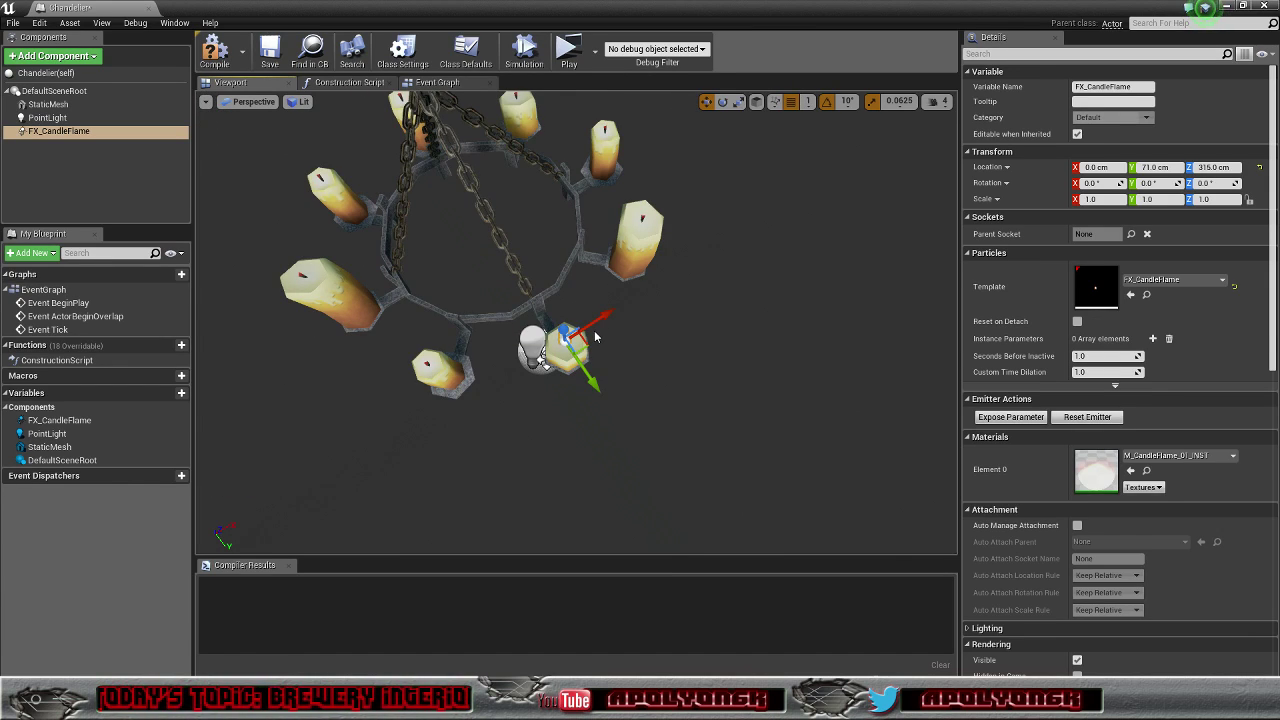
mouse_move(604, 316)
mouse_down()
mouse_move(533, 360)
mouse_move(604, 314)
mouse_up()
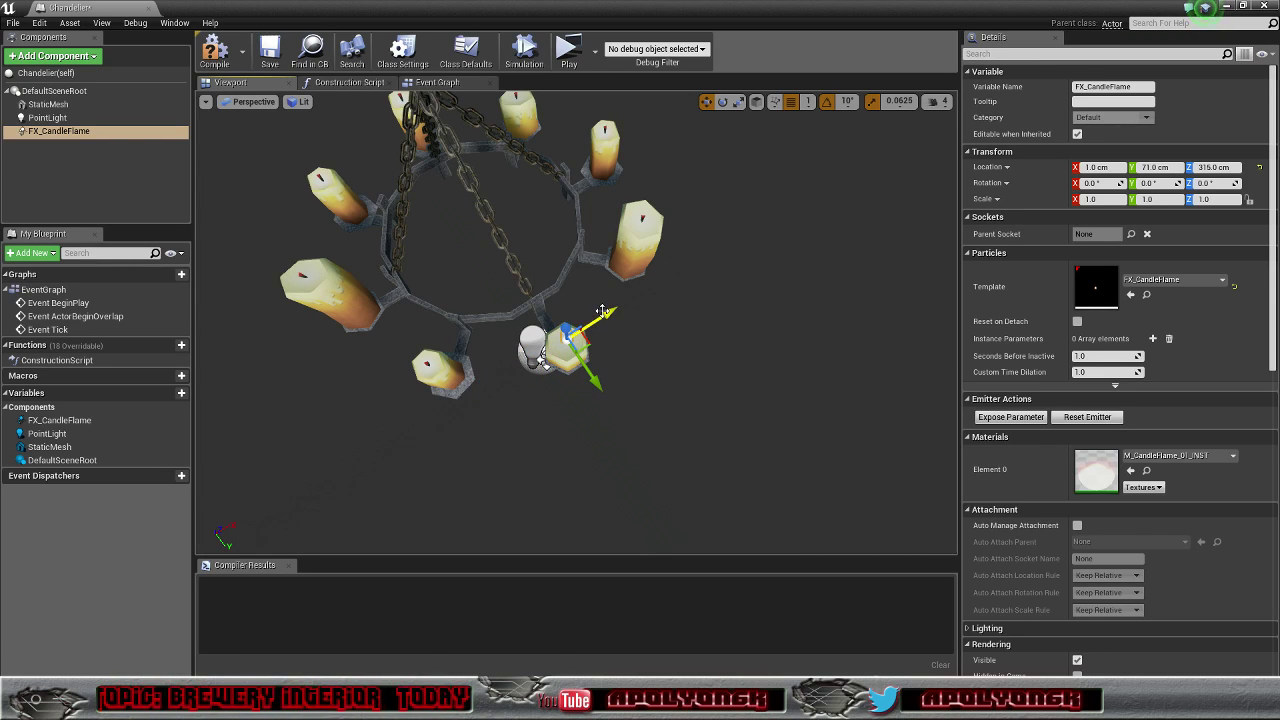
key(ctrl+z)
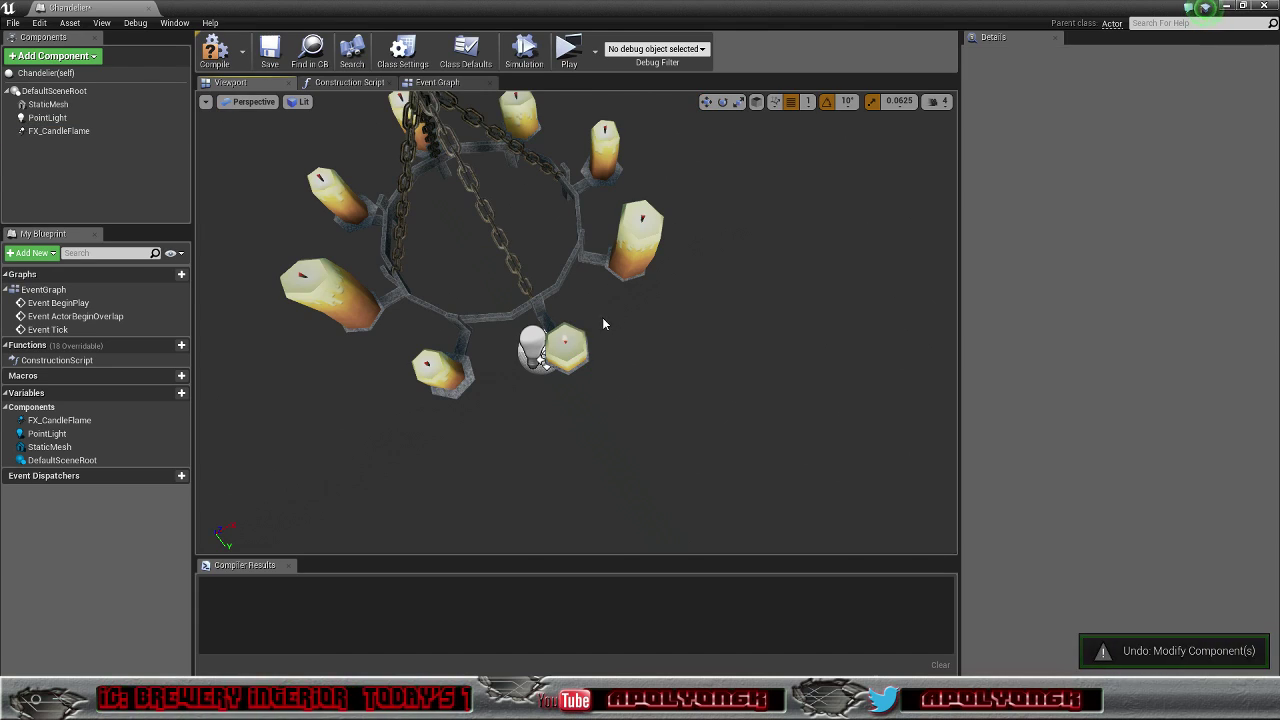
Step: Duplicate the FX_CandleFlame component, keep the suggested name, and move the copy onto the neighbouring medium candle at about X -51, Y 48 cm
click(54, 130)
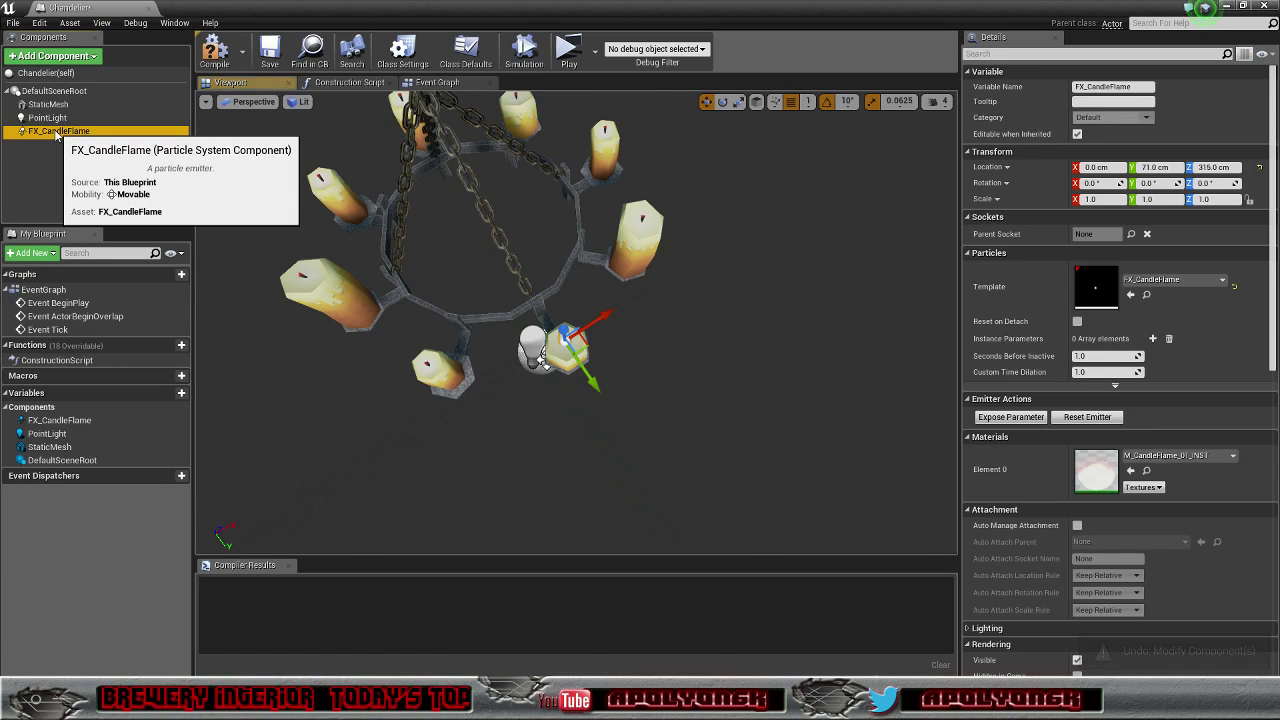
right_click(54, 131)
click(99, 211)
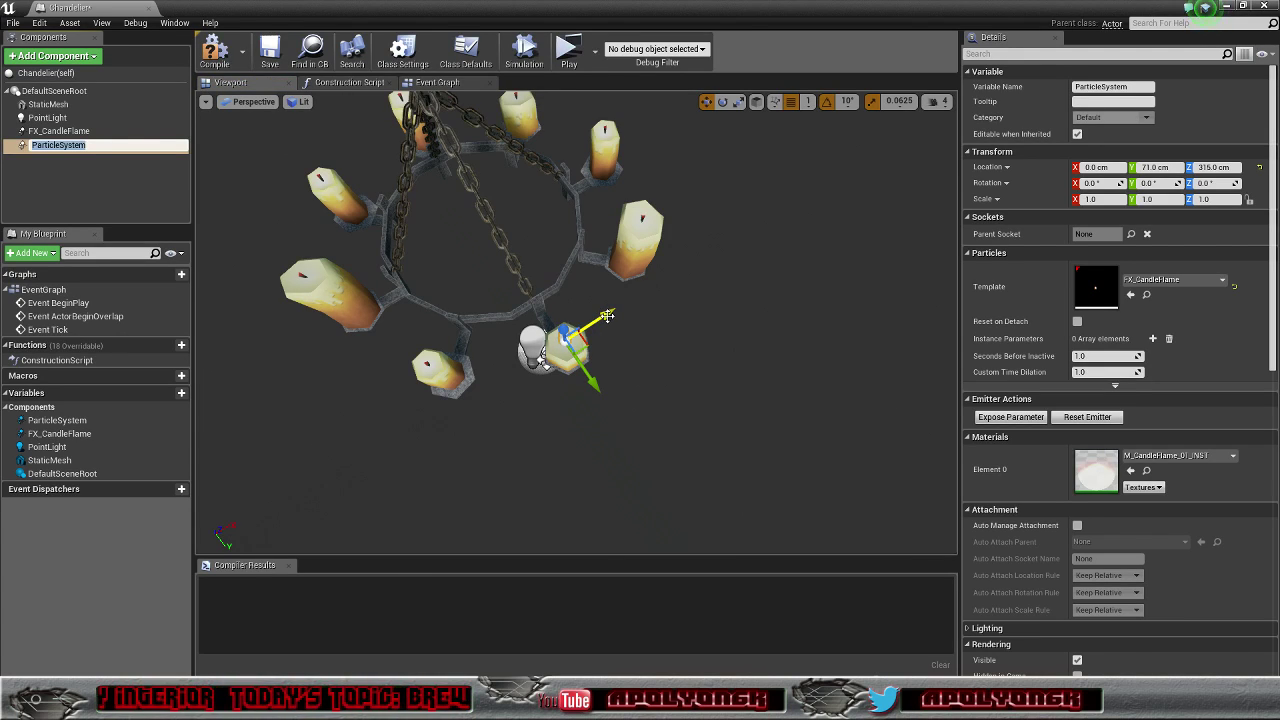
key(Return)
drag(567, 335, 483, 362)
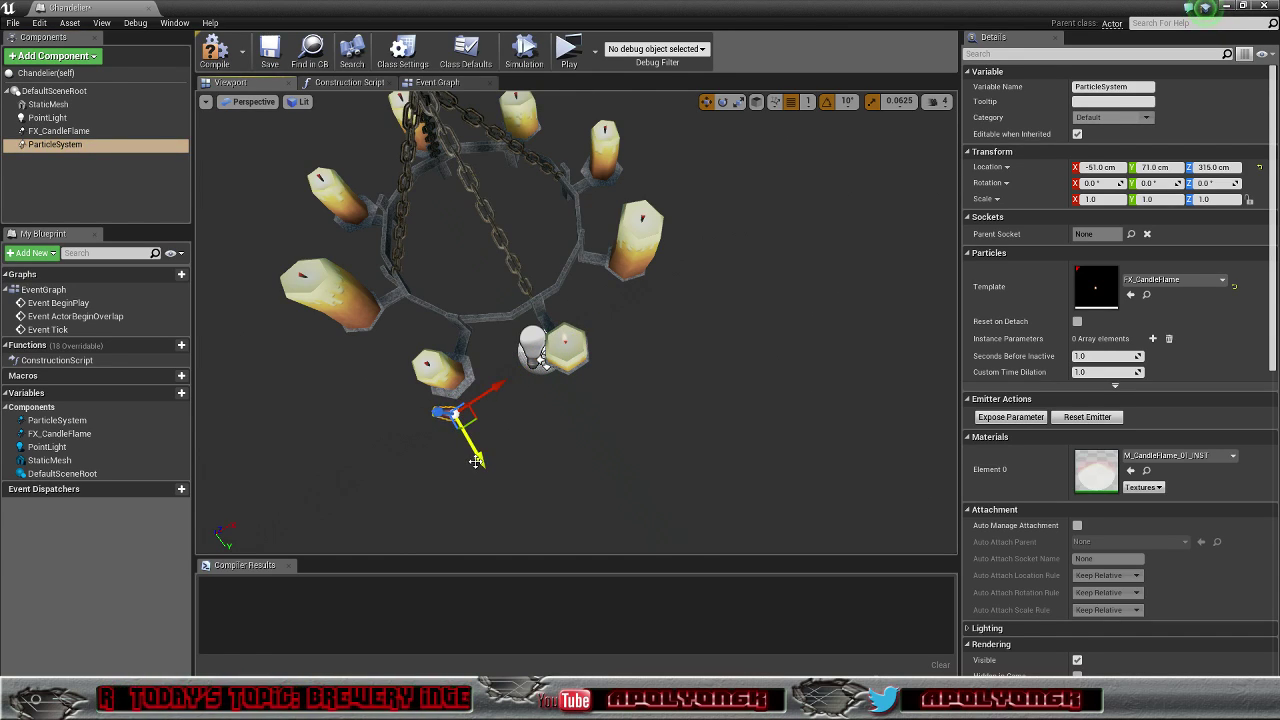
drag(478, 462, 450, 410)
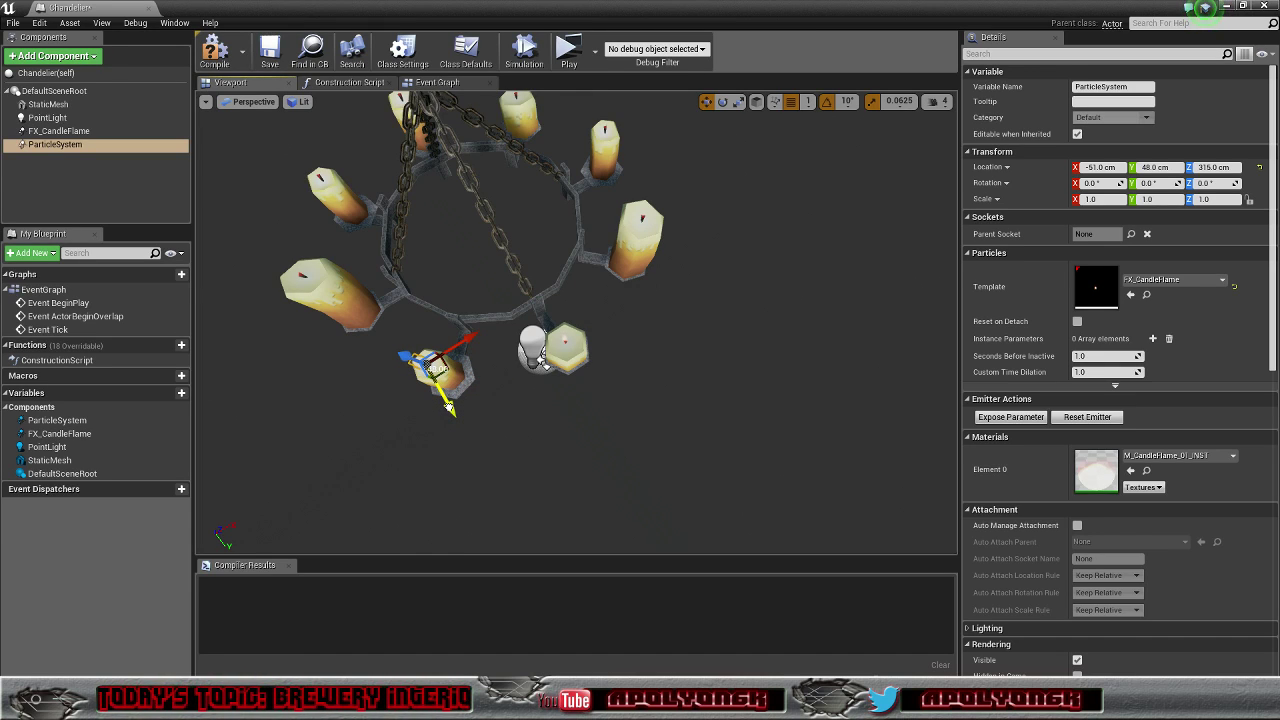
Step: Align the duplicated ParticleSystem flame with the medium candle's wick at X -49, Y 50, Z 320 cm
key(f)
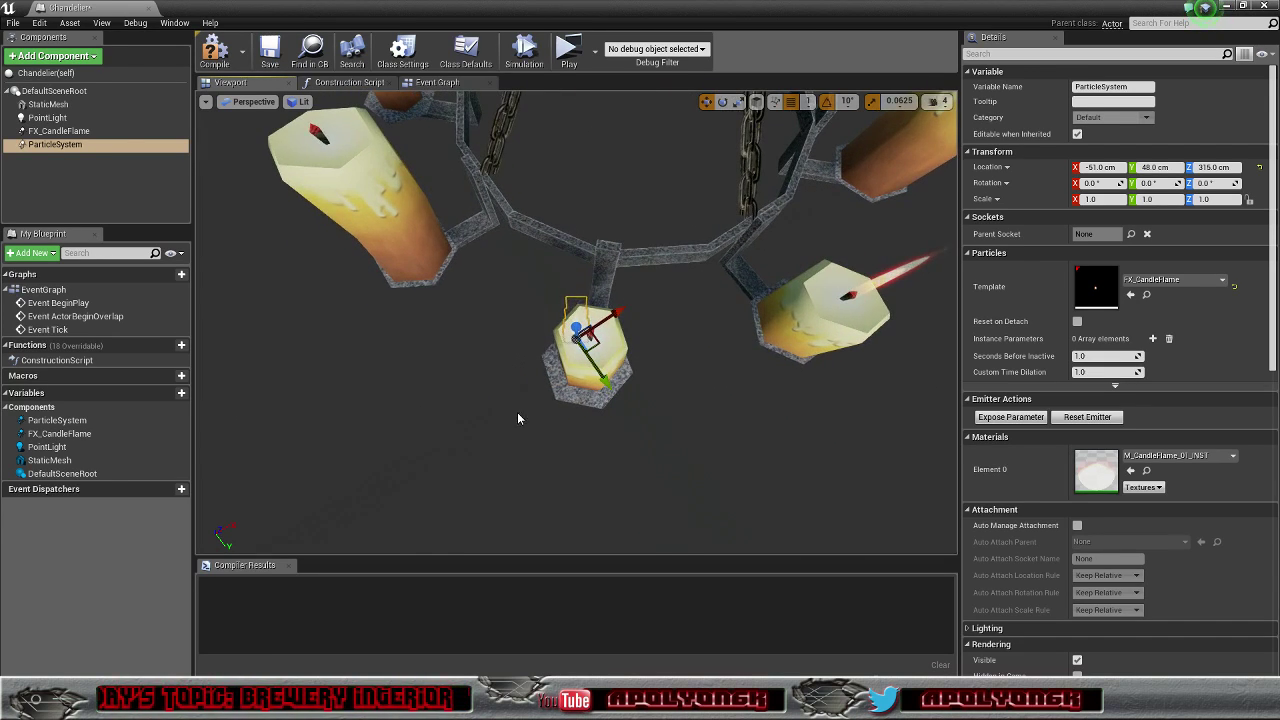
drag(610, 317, 623, 315)
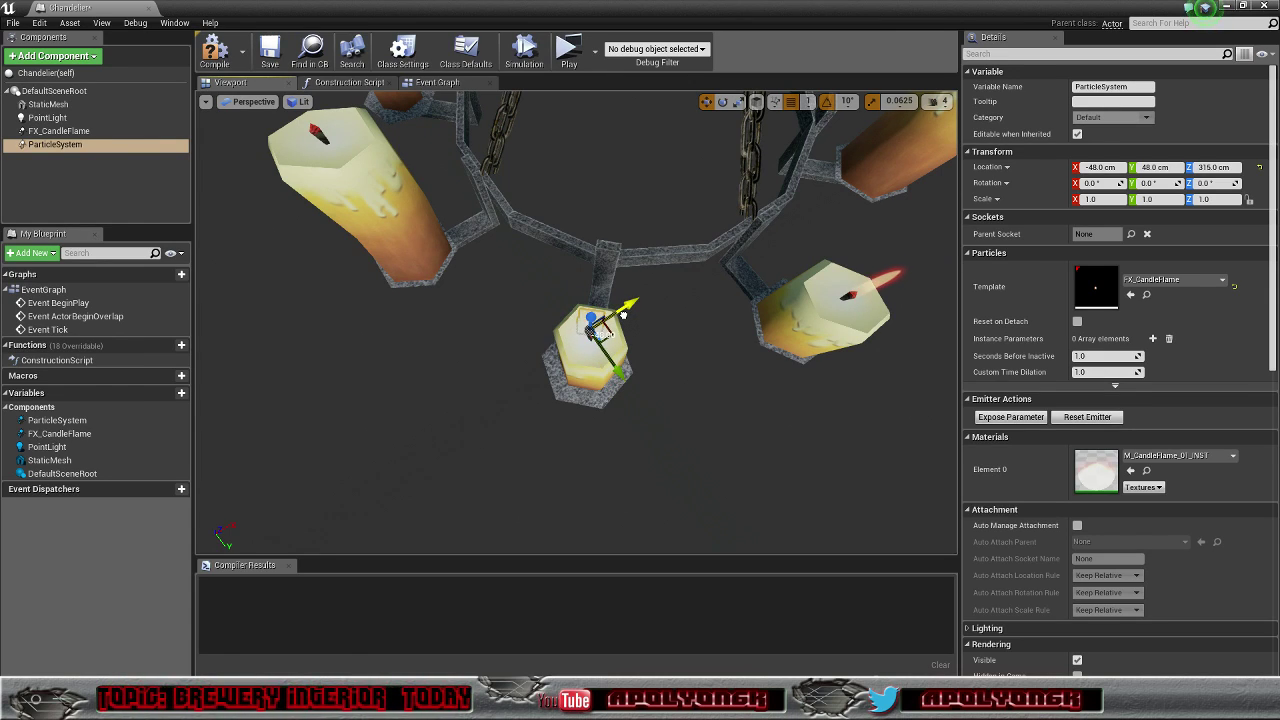
right_drag(629, 366, 628, 383)
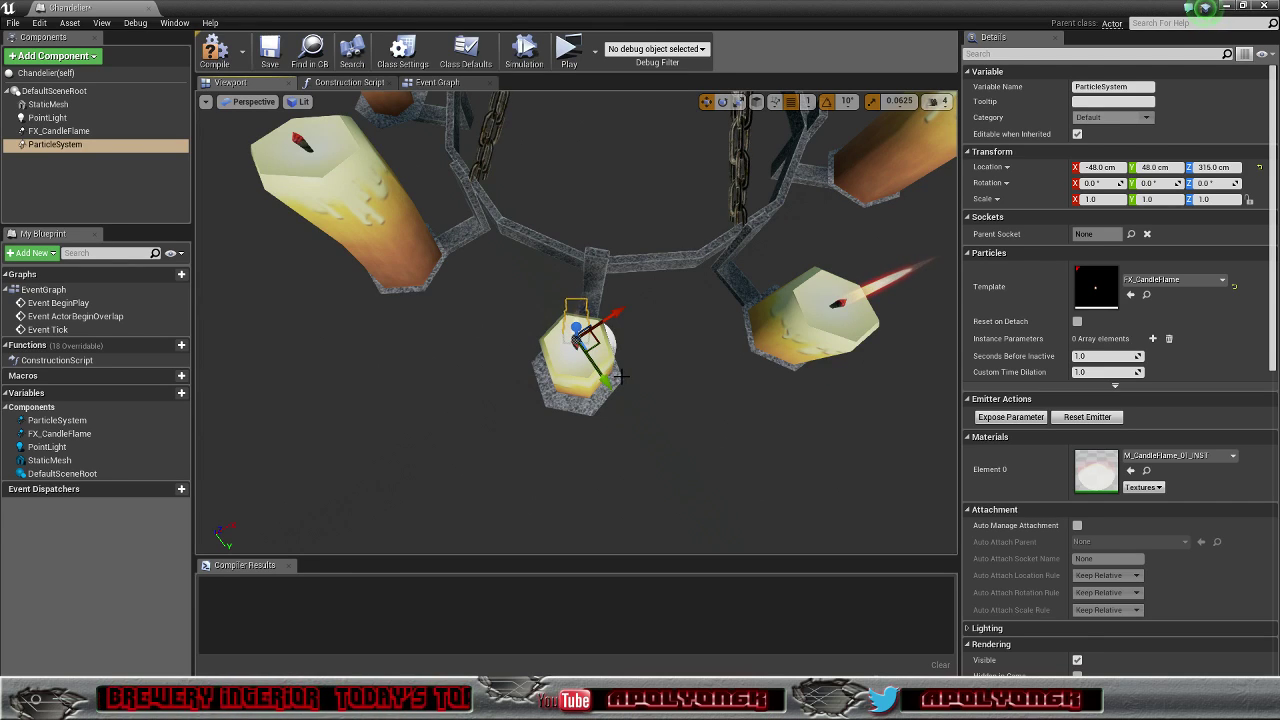
alt+drag(621, 377, 670, 195)
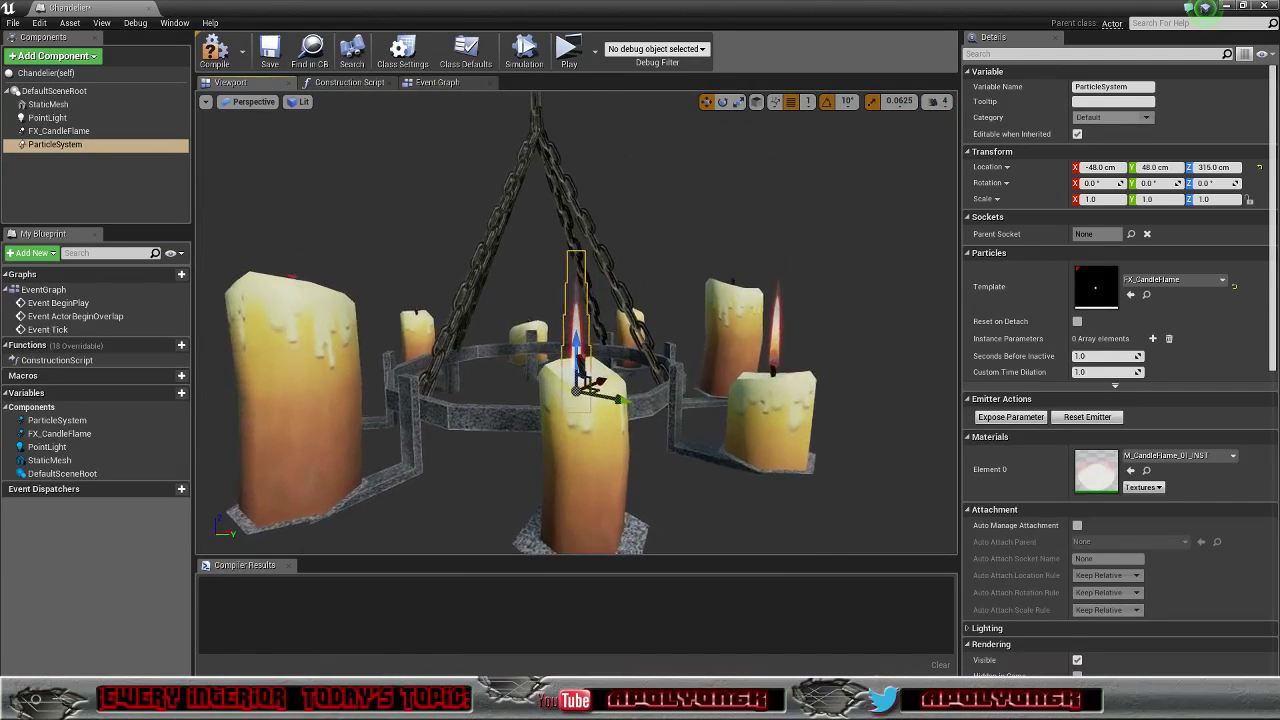
alt+drag(621, 302, 725, 350)
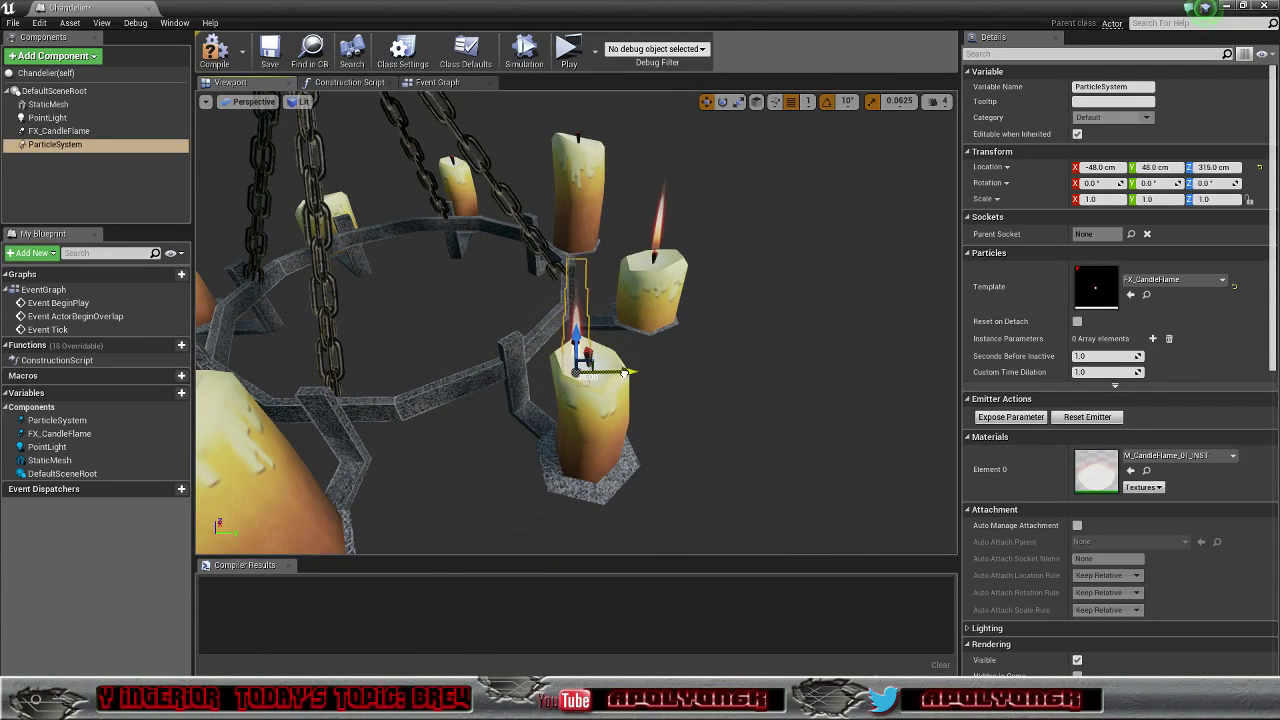
drag(624, 372, 637, 372)
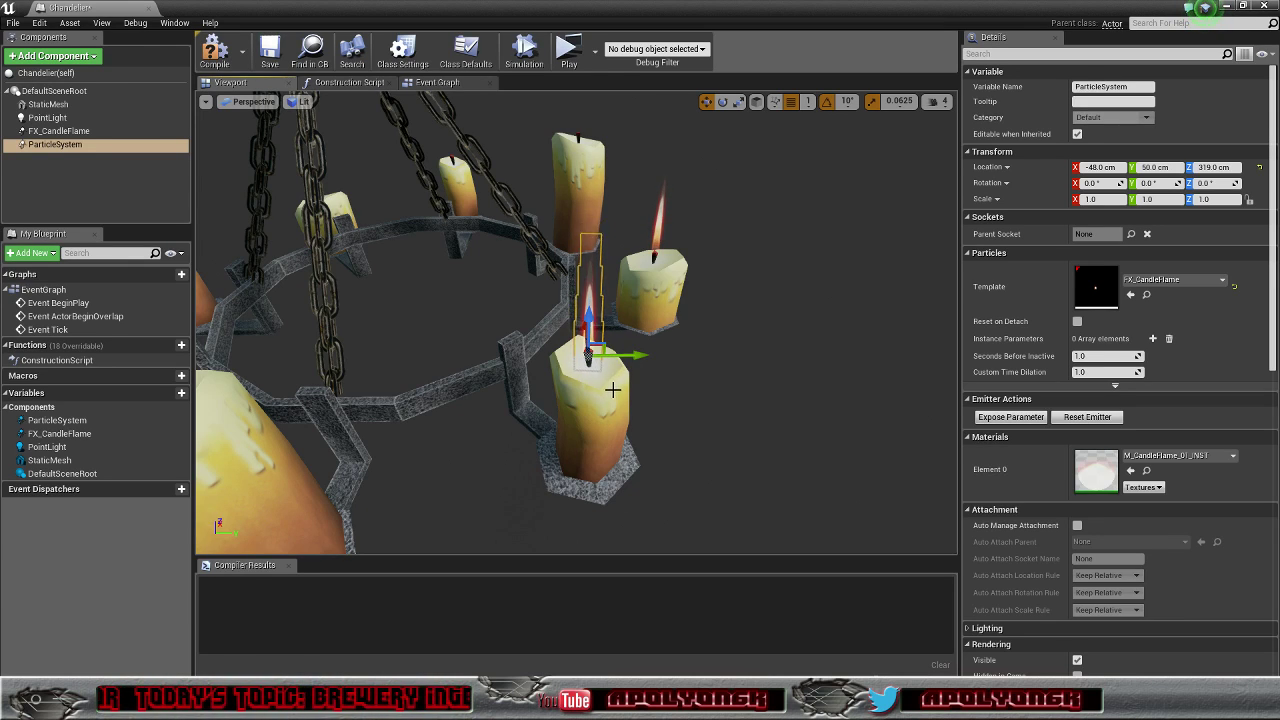
alt+drag(604, 394, 584, 319)
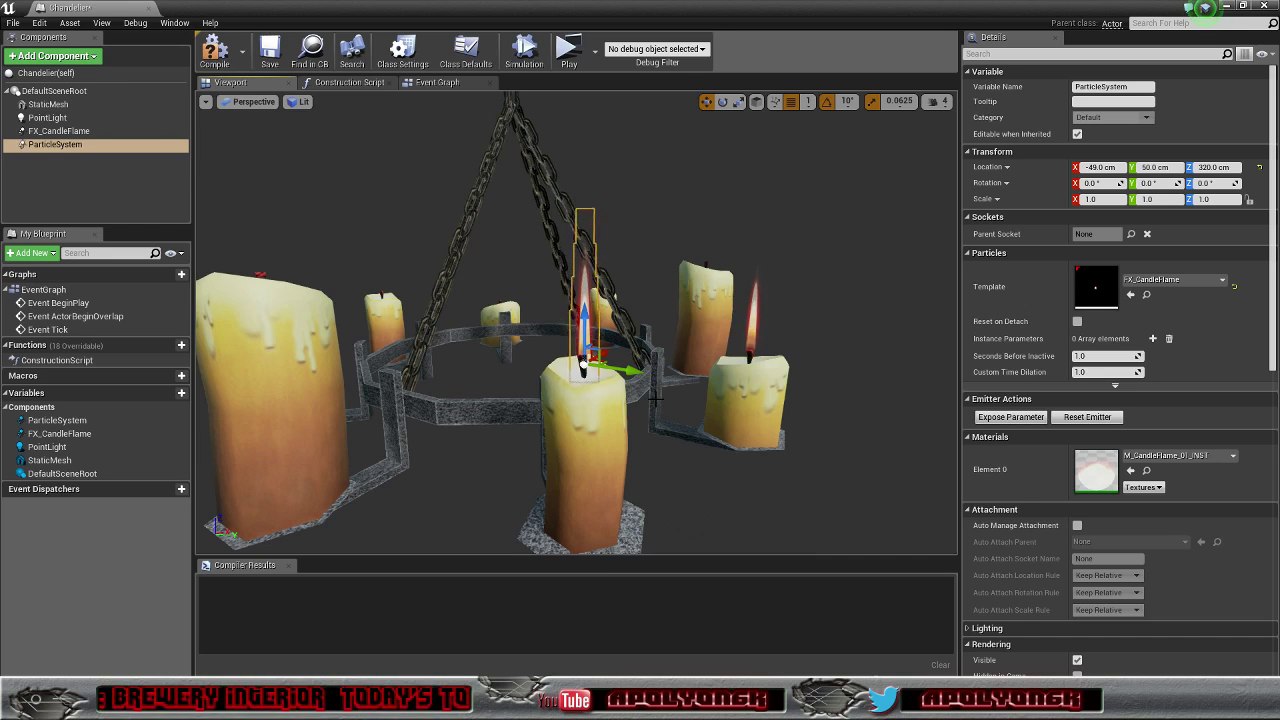
Step: Check the ParticleSystem flame from several angles and raise it slightly above the wick to Z 321 cm, keeping Y at 50 cm
alt+drag(584, 365, 578, 357)
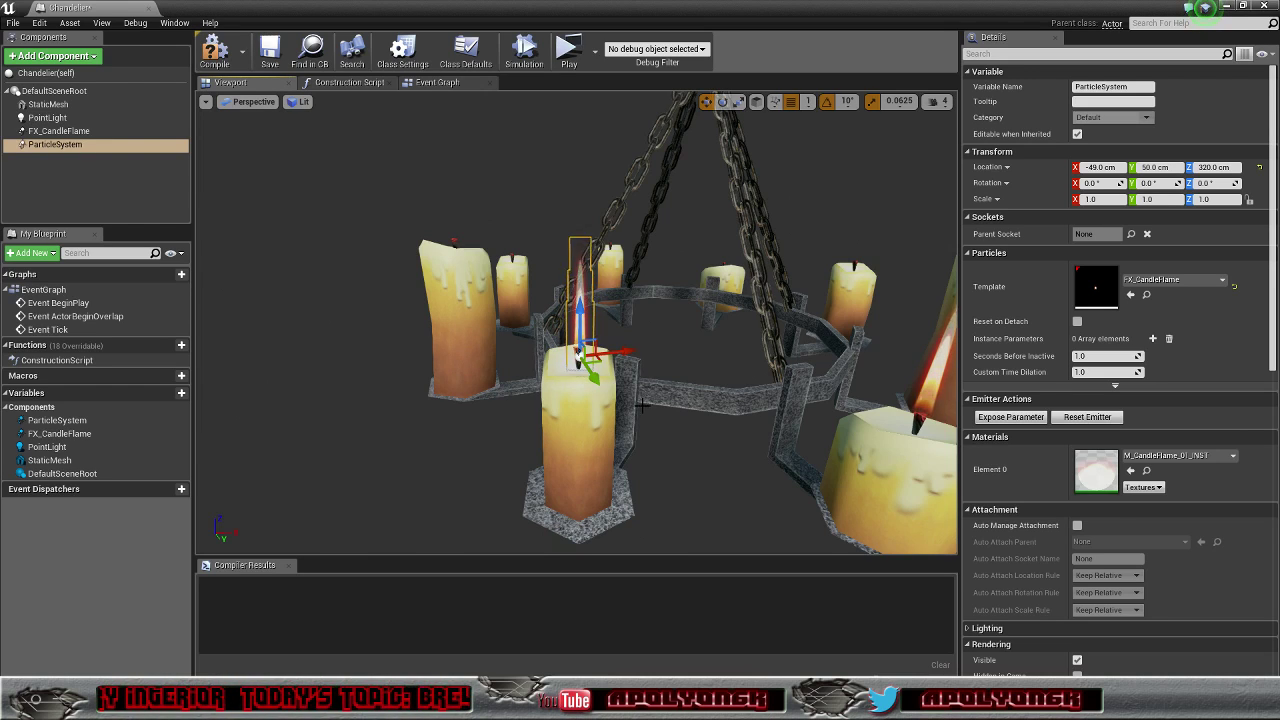
alt+drag(641, 404, 619, 372)
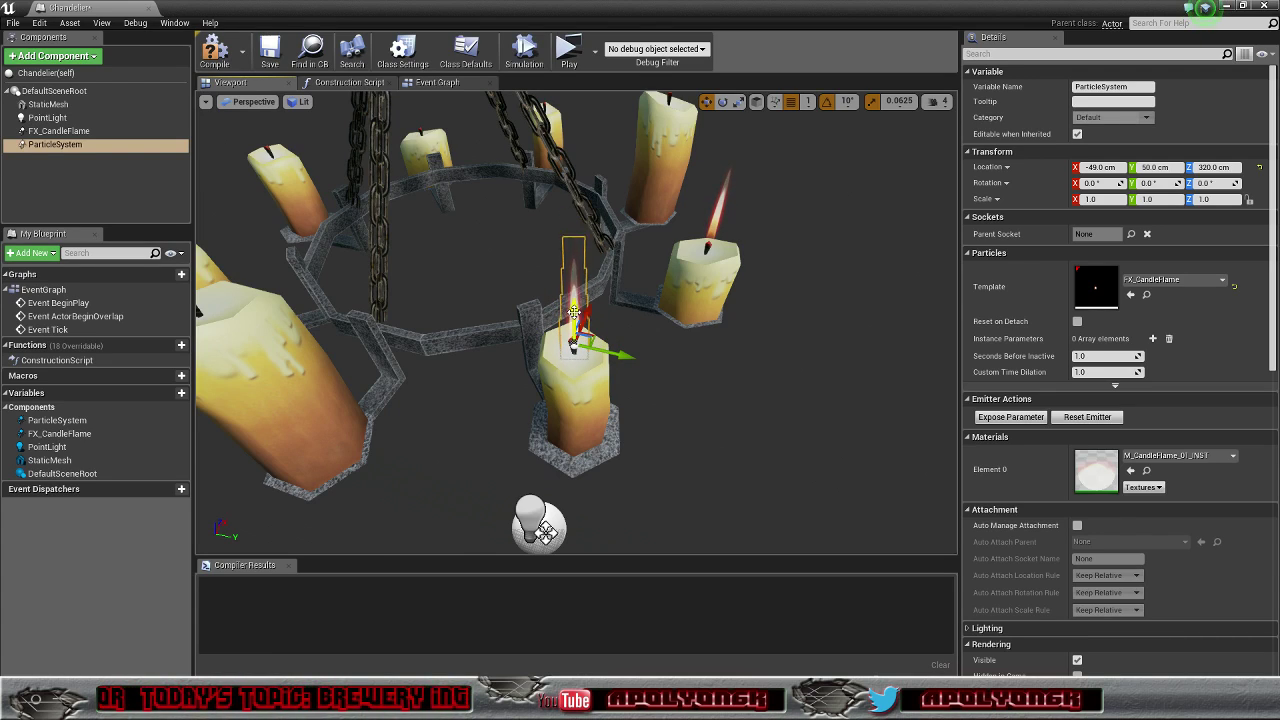
mouse_move(611, 350)
mouse_down()
mouse_move(558, 337)
mouse_move(612, 348)
mouse_up()
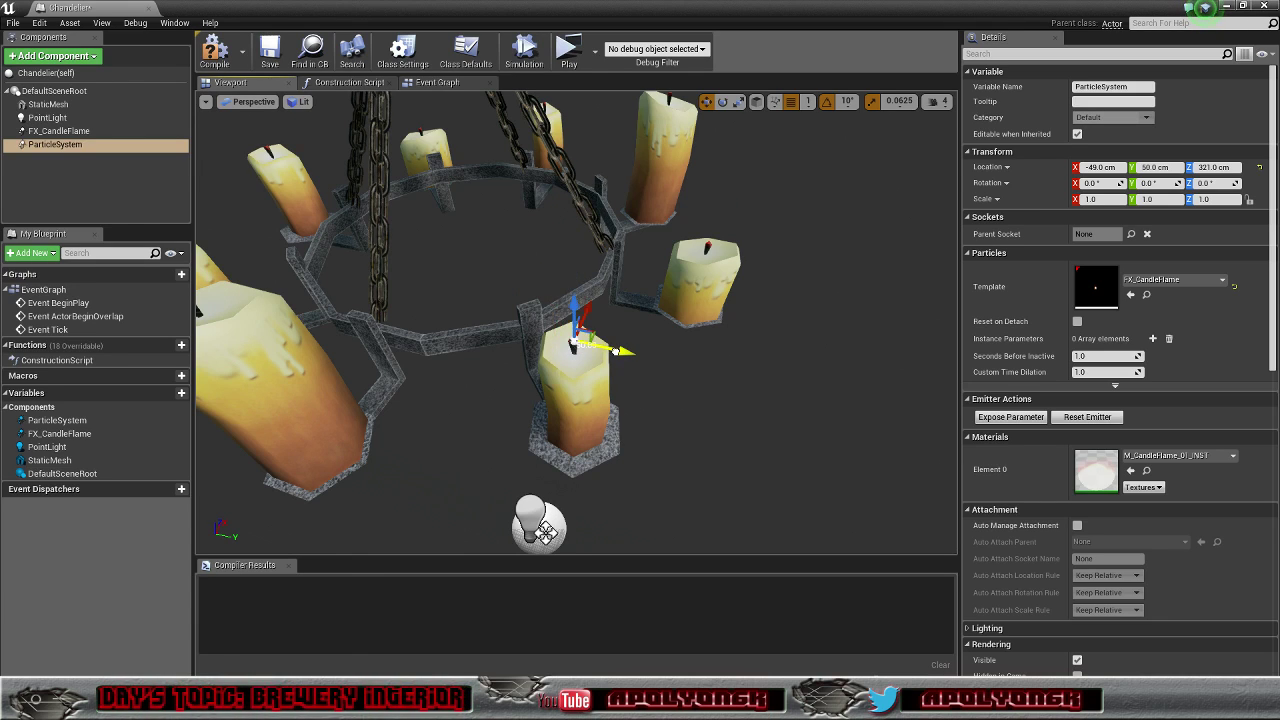
mouse_move(620, 391)
alt+mouse_down()
mouse_move(420, 300)
mouse_move(460, 270)
mouse_move(610, 275)
mouse_move(650, 378)
mouse_move(621, 376)
alt+mouse_up()
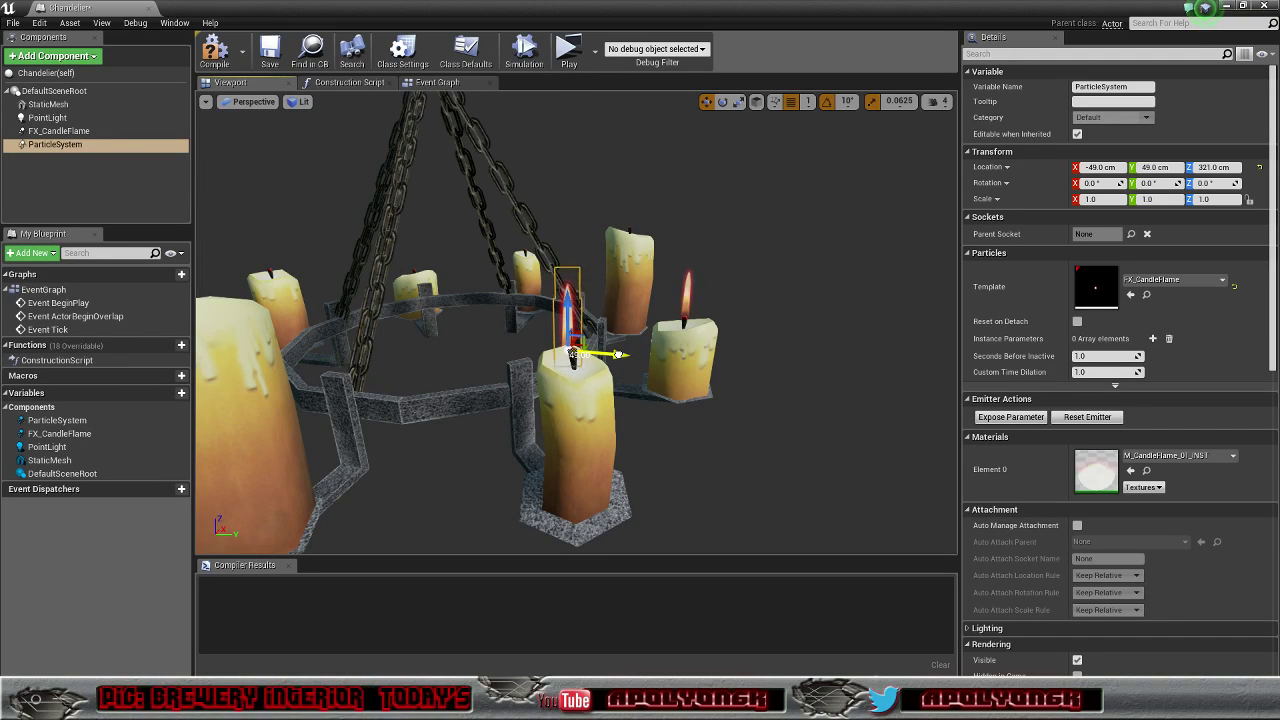
key(f)
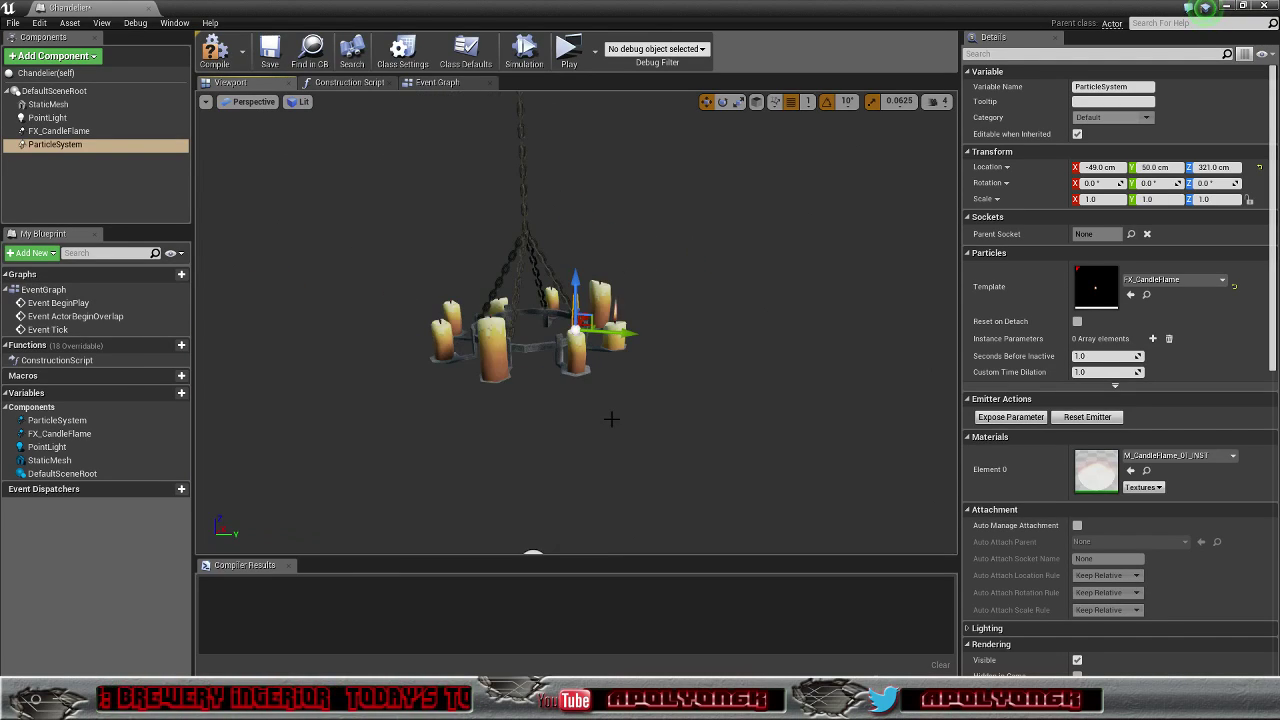
drag(594, 382, 614, 378)
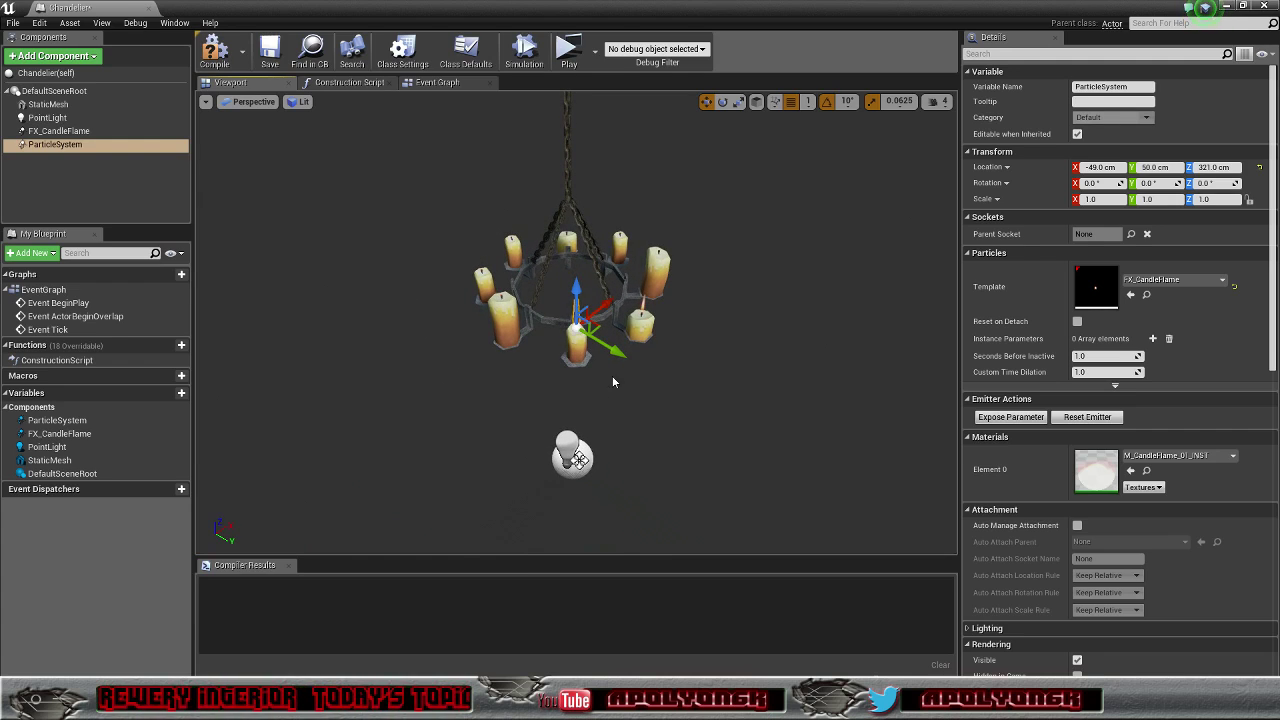
Step: Duplicate the ParticleSystem component for another candle and accept the suggested name
right_click(57, 145)
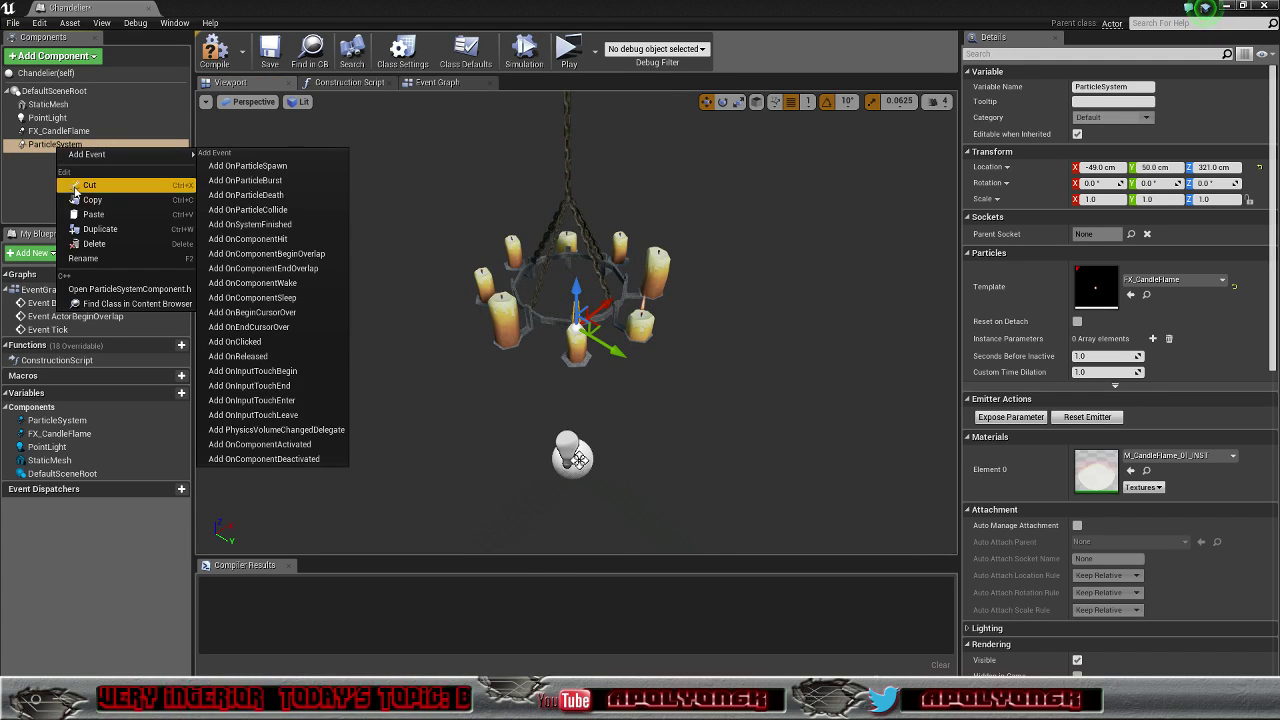
click(98, 229)
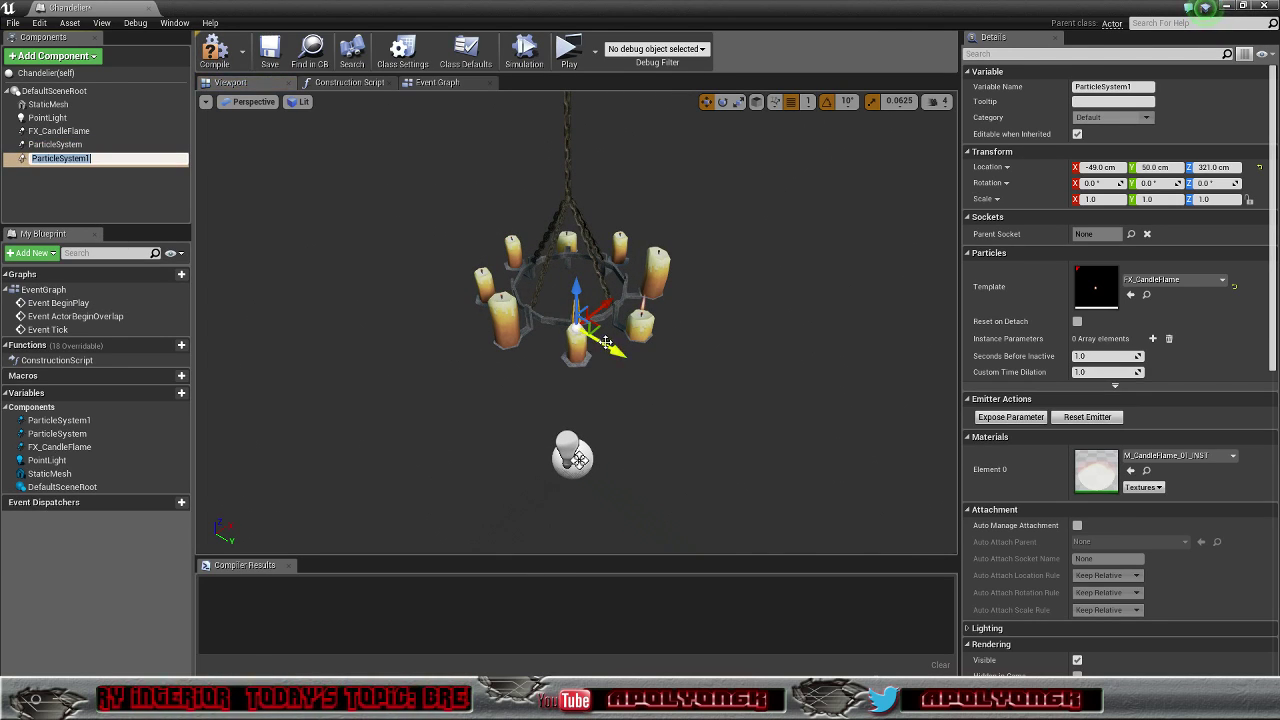
key(Return)
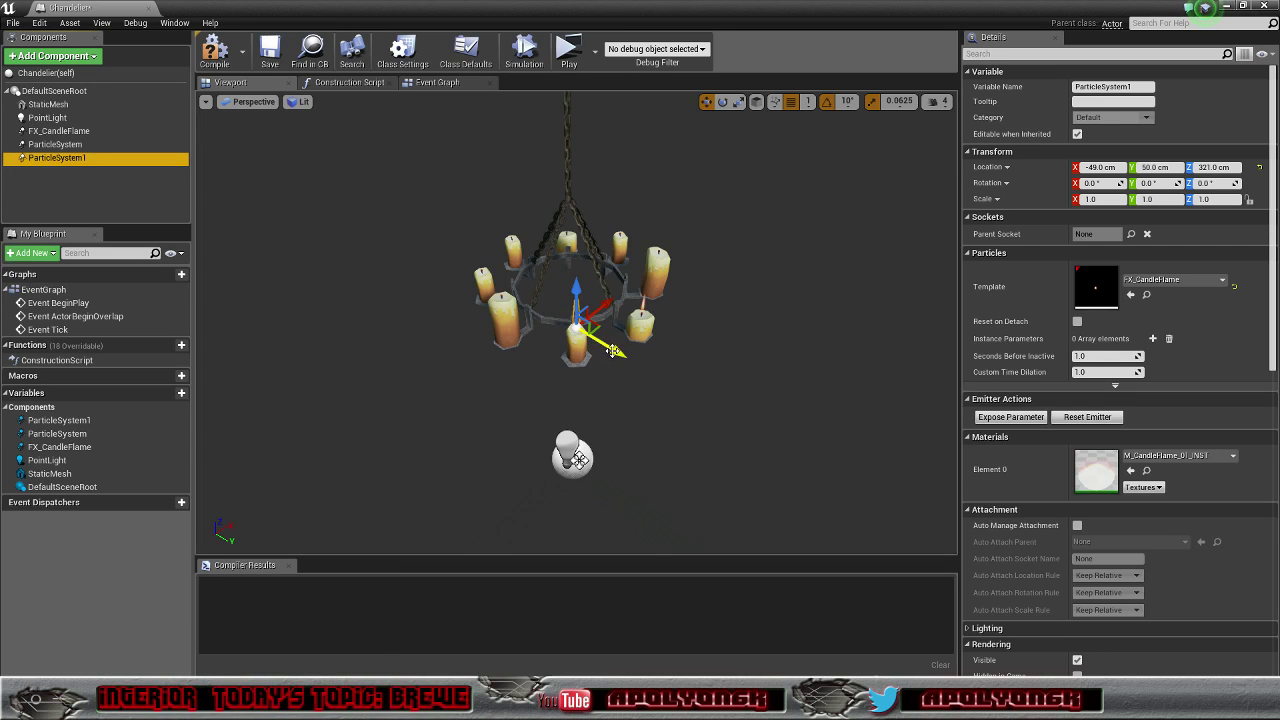
Step: Move the ParticleSystem1 flame onto the neighbouring large candle at about X -65, Y 0, Z 325 cm
drag(612, 351, 540, 314)
drag(550, 270, 536, 278)
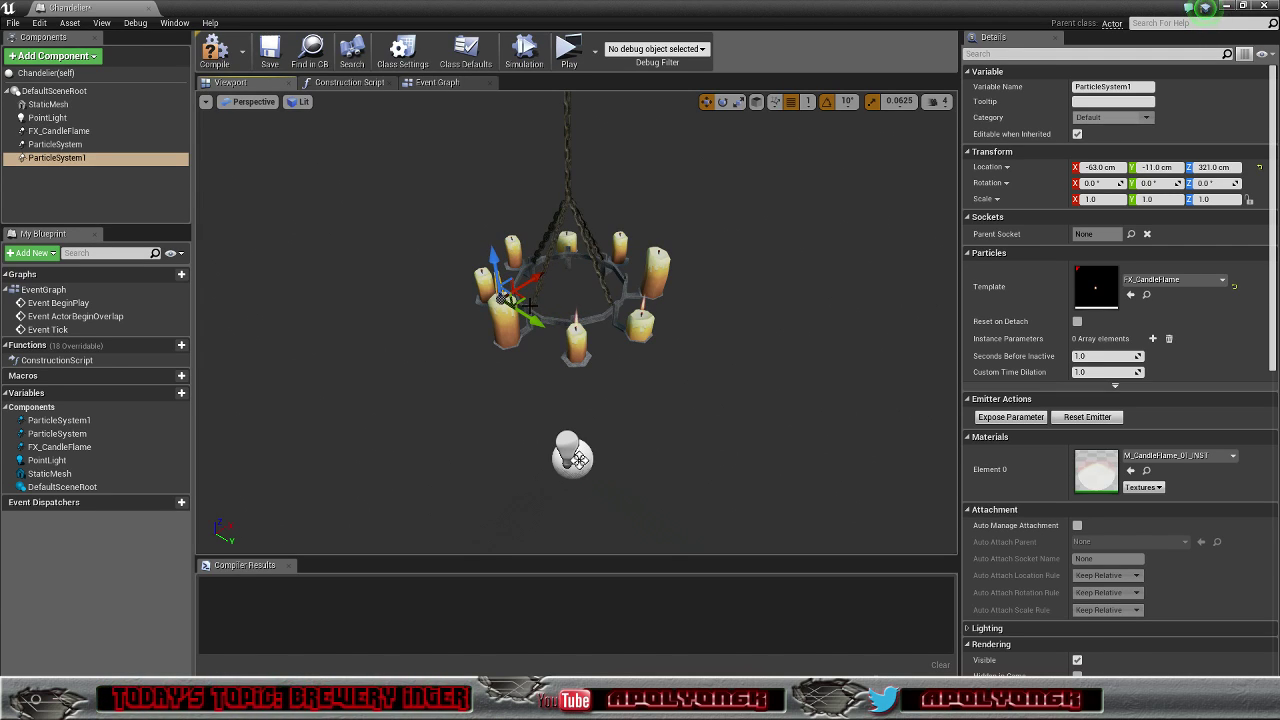
key(f)
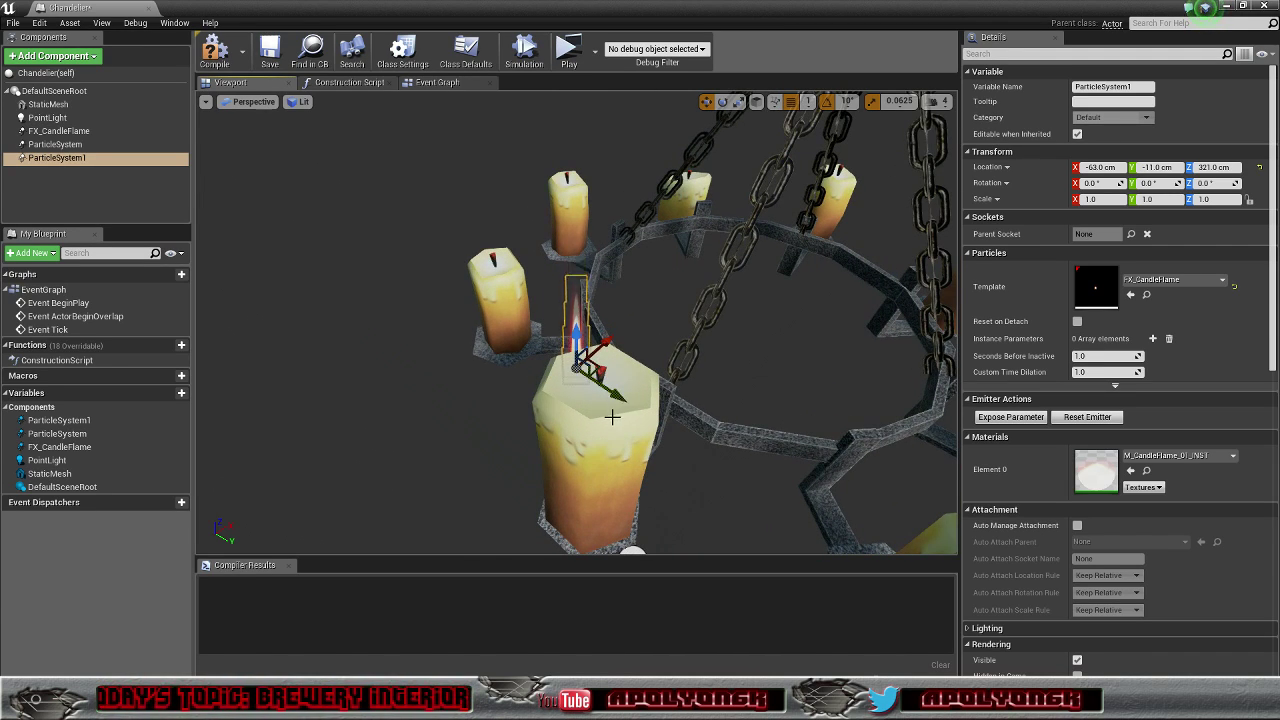
alt+drag(612, 417, 708, 476)
drag(627, 357, 683, 369)
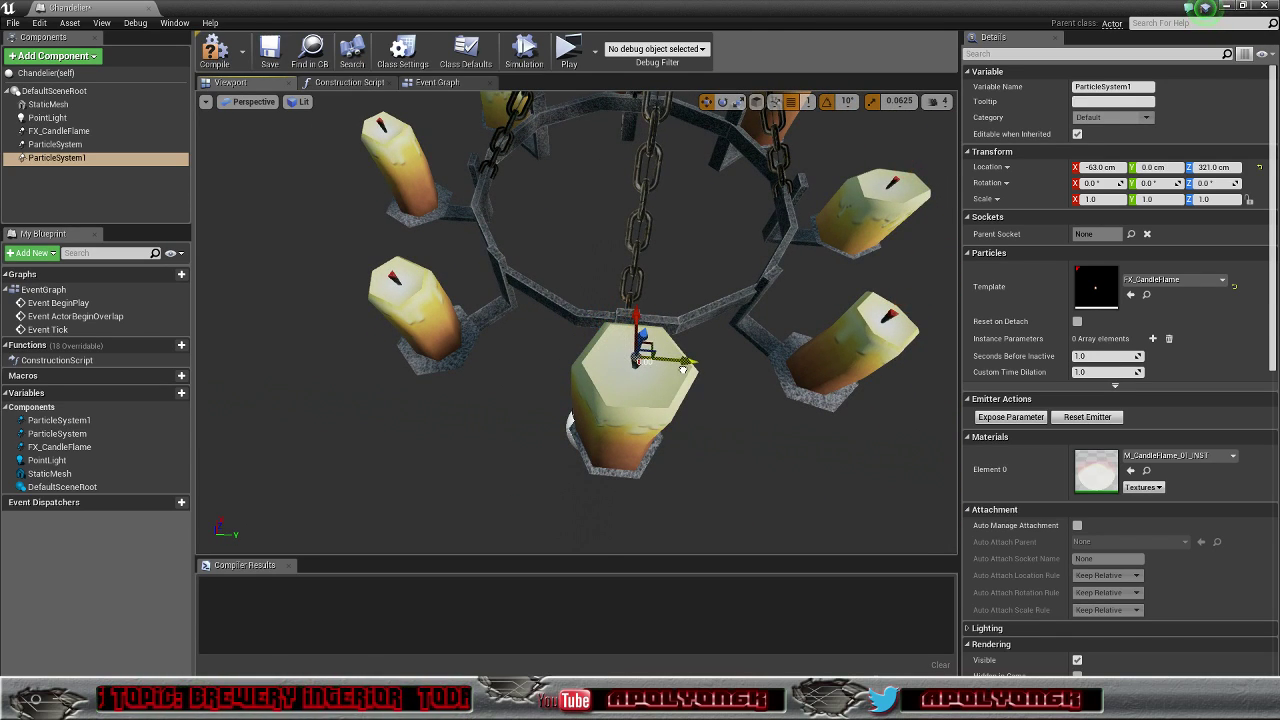
drag(635, 313, 647, 338)
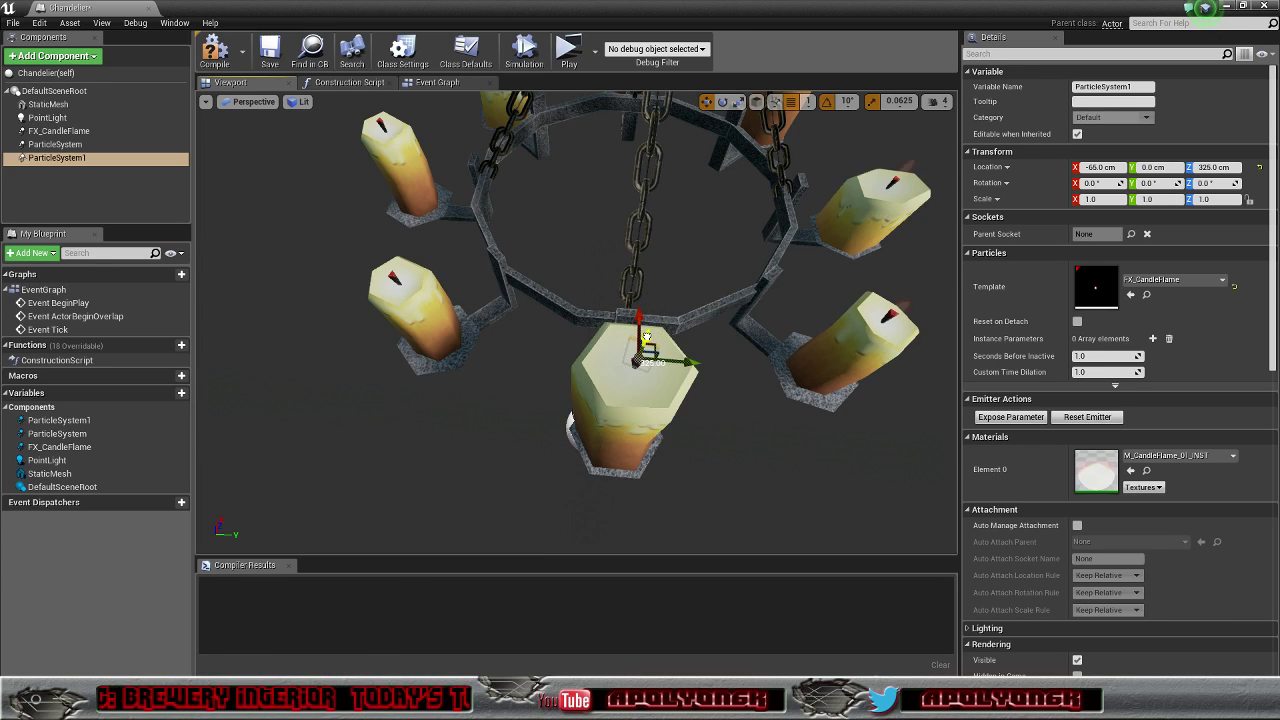
Step: Align the ParticleSystem1 flame with the large candle's wick at X -69, Y -1, Z 333 cm
alt+drag(651, 387, 850, 308)
alt+drag(601, 370, 605, 370)
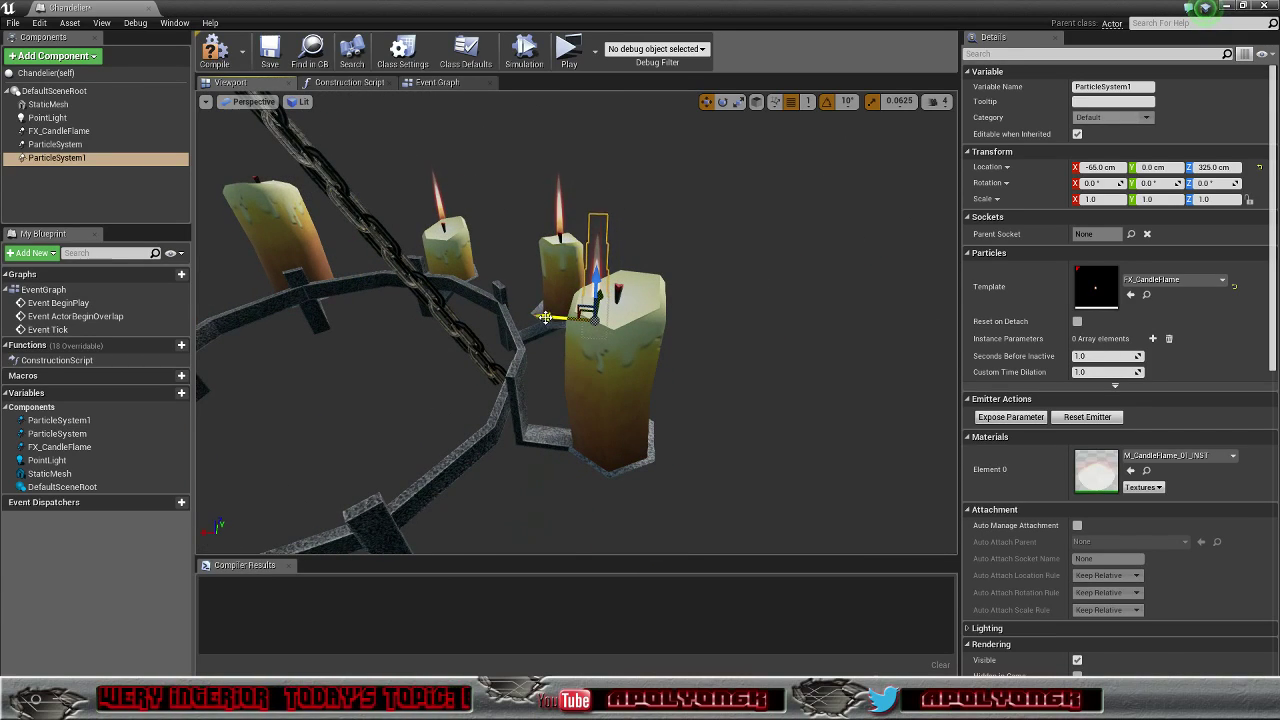
drag(545, 317, 556, 318)
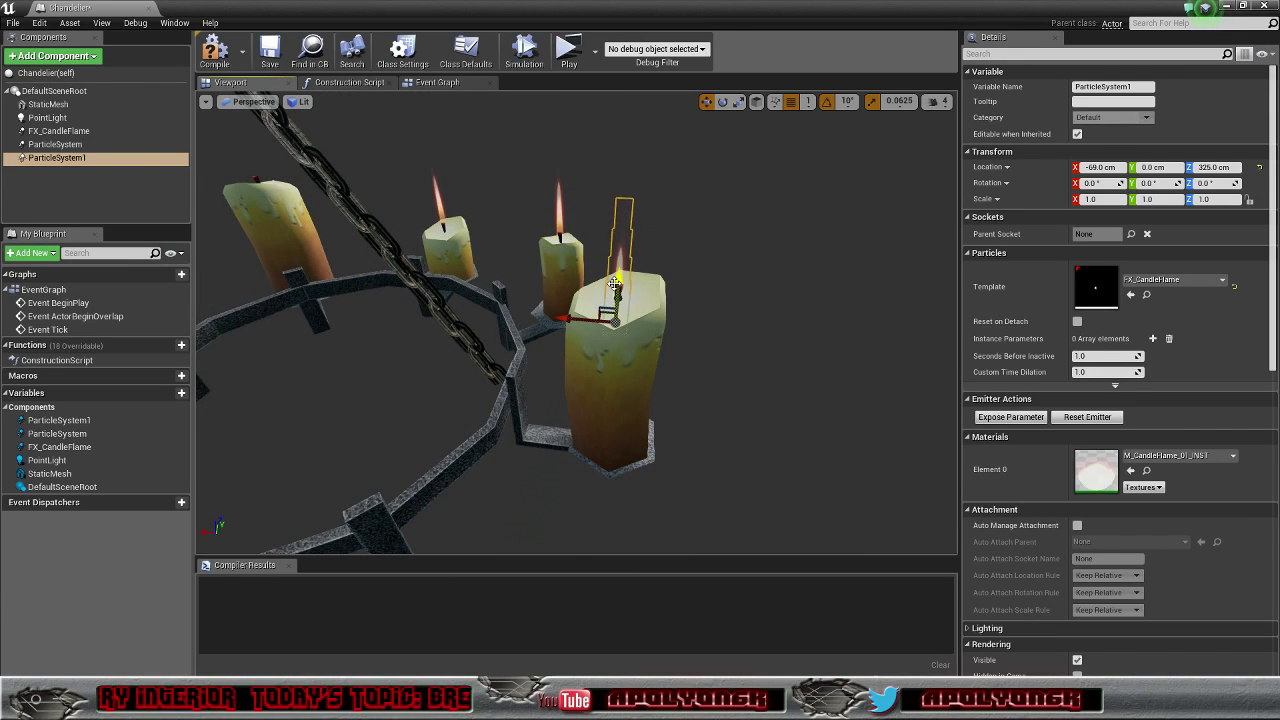
drag(615, 283, 619, 268)
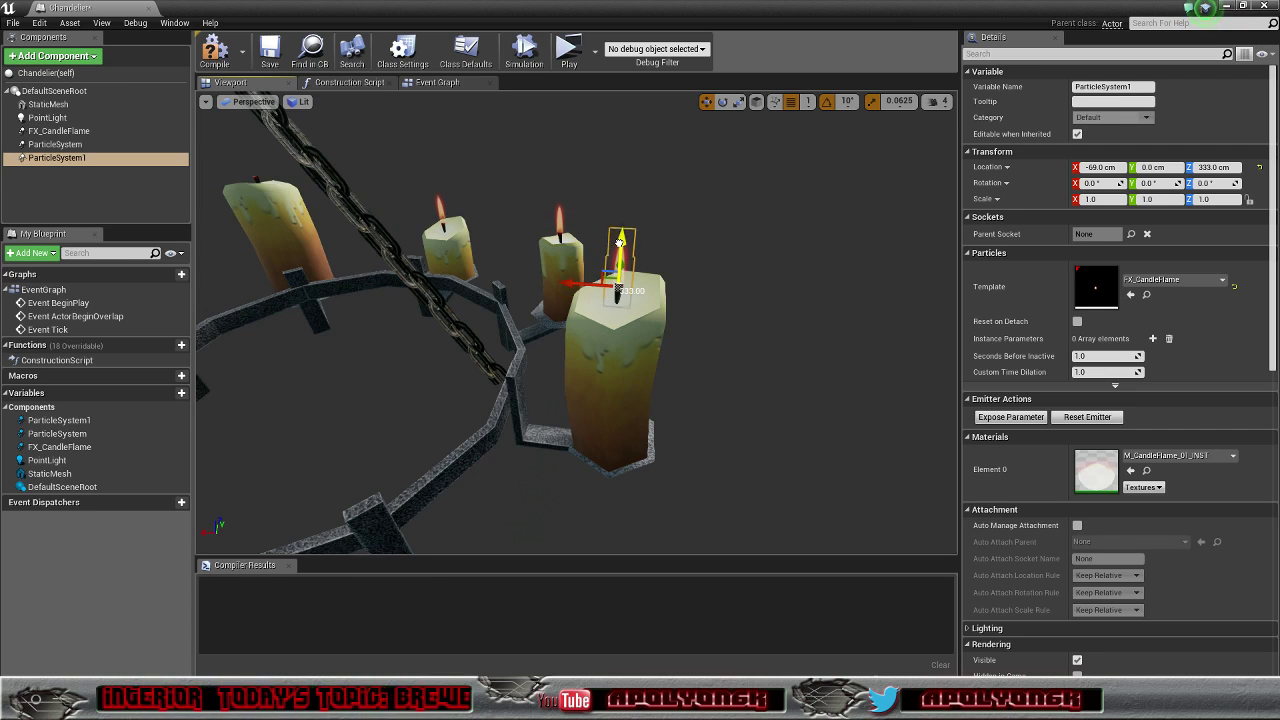
mouse_move(599, 314)
alt+mouse_down()
mouse_move(320, 316)
mouse_move(614, 330)
alt+mouse_up()
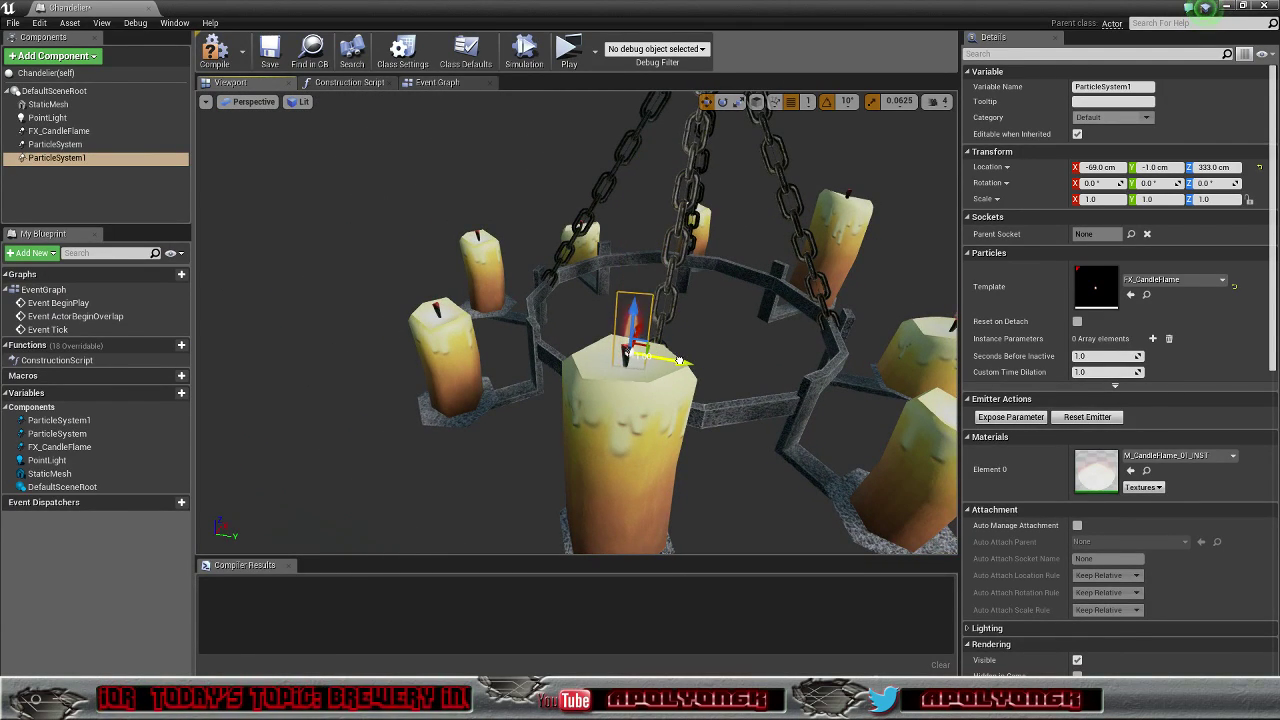
alt+drag(655, 394, 690, 382)
alt+drag(645, 338, 648, 339)
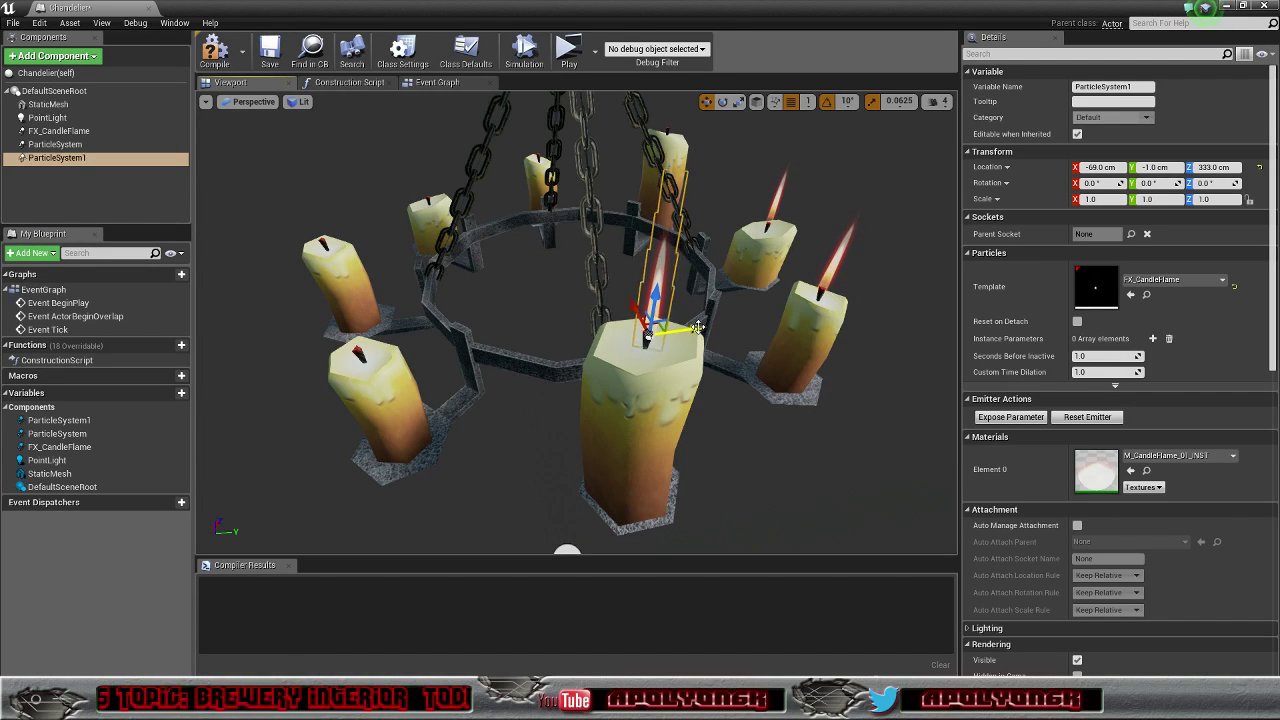
mouse_move(697, 327)
mouse_down()
mouse_move(621, 337)
mouse_move(697, 325)
mouse_up()
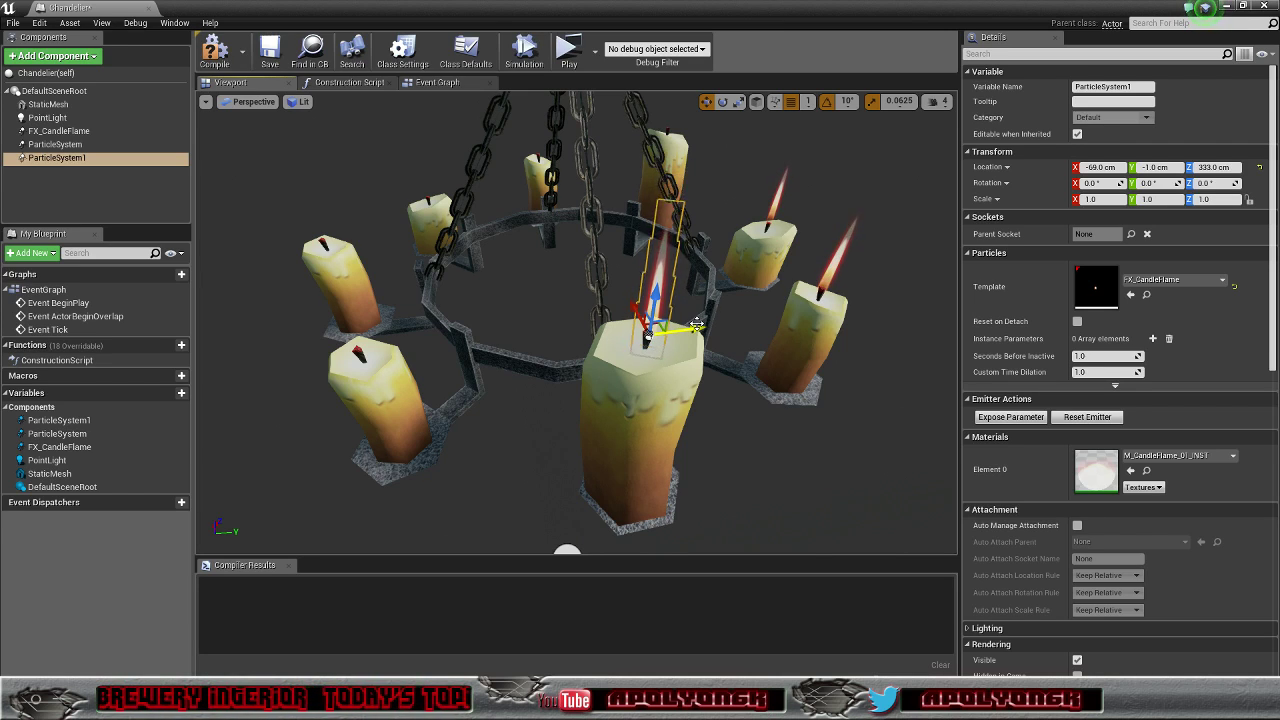
Step: Duplicate the ParticleSystem1 component and move the copy towards the next medium candle, to about X -53, Y -68, Z 330 cm
key(ctrl+w)
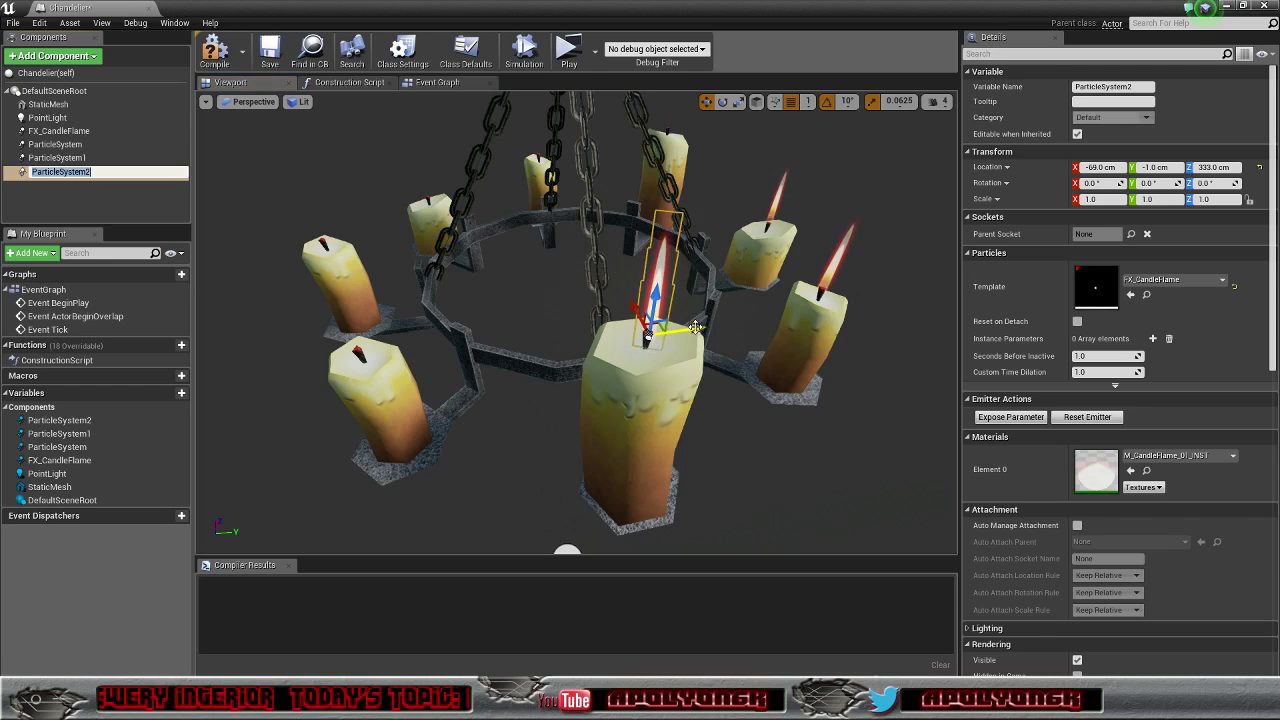
drag(697, 329, 416, 378)
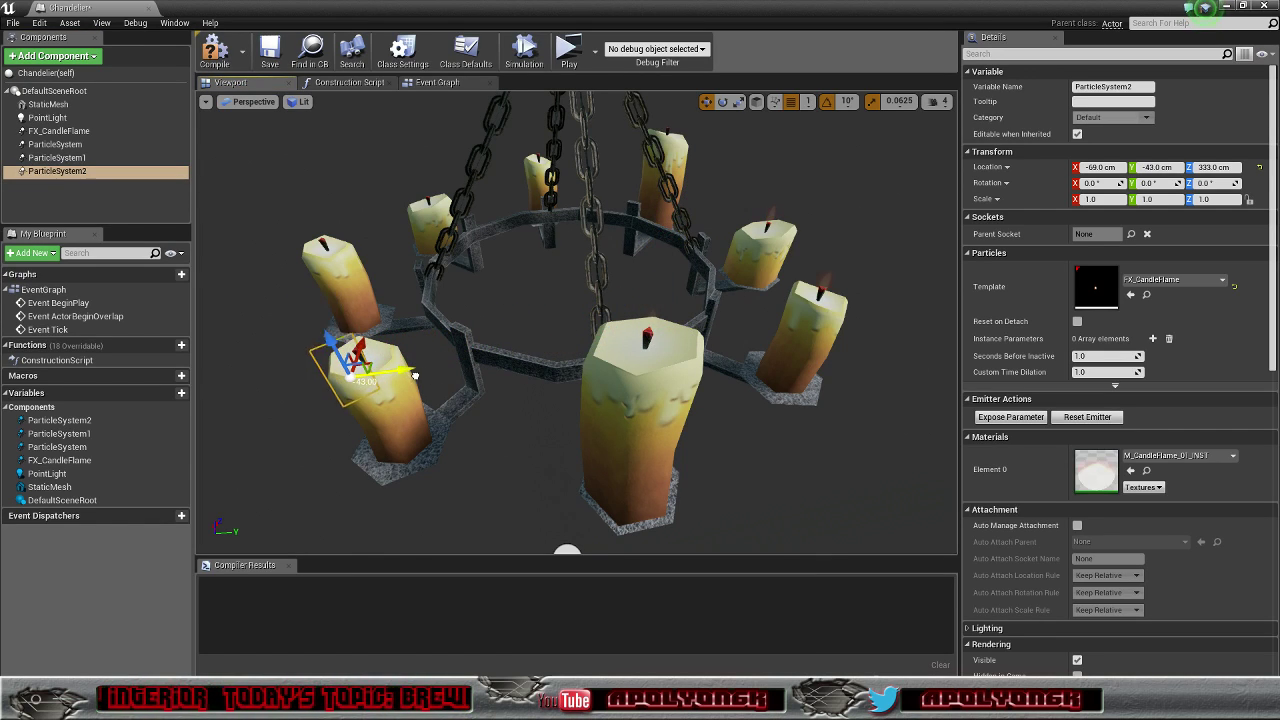
right_drag(406, 471, 620, 440)
scroll(414, 473, down, 4)
scroll(461, 454, down, 5)
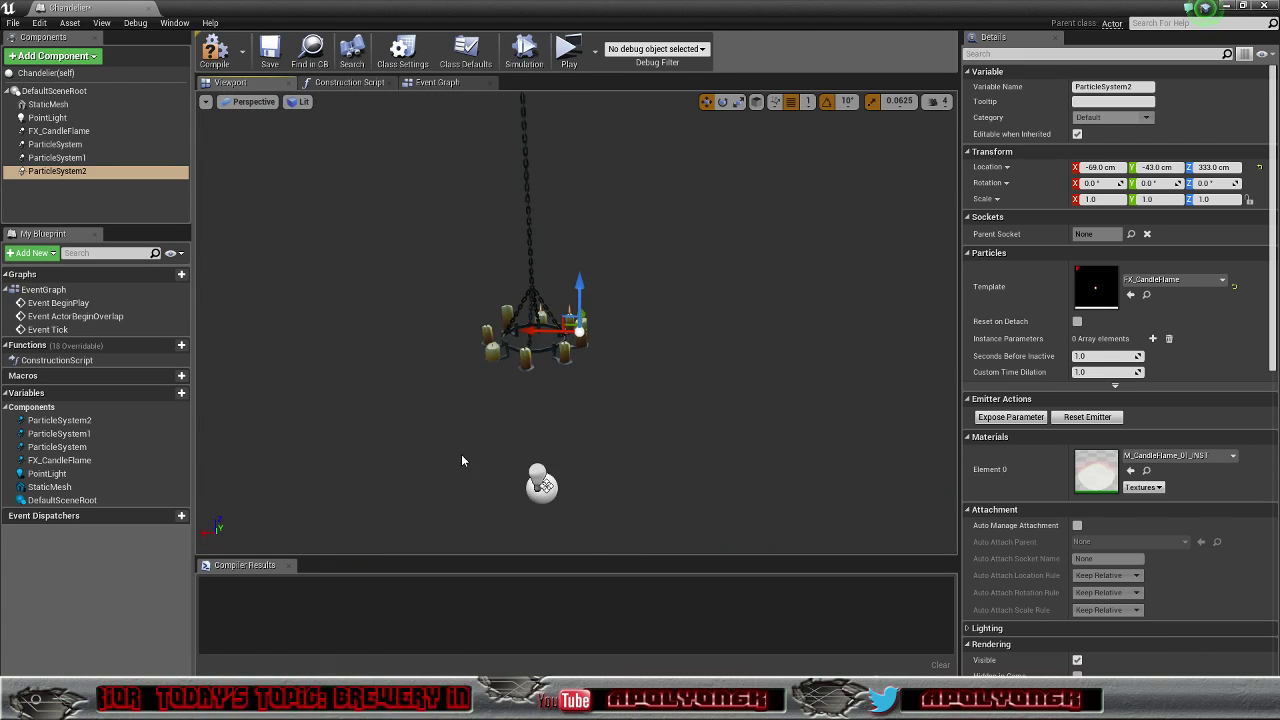
alt+drag(461, 454, 470, 447)
scroll(470, 447, up, 8)
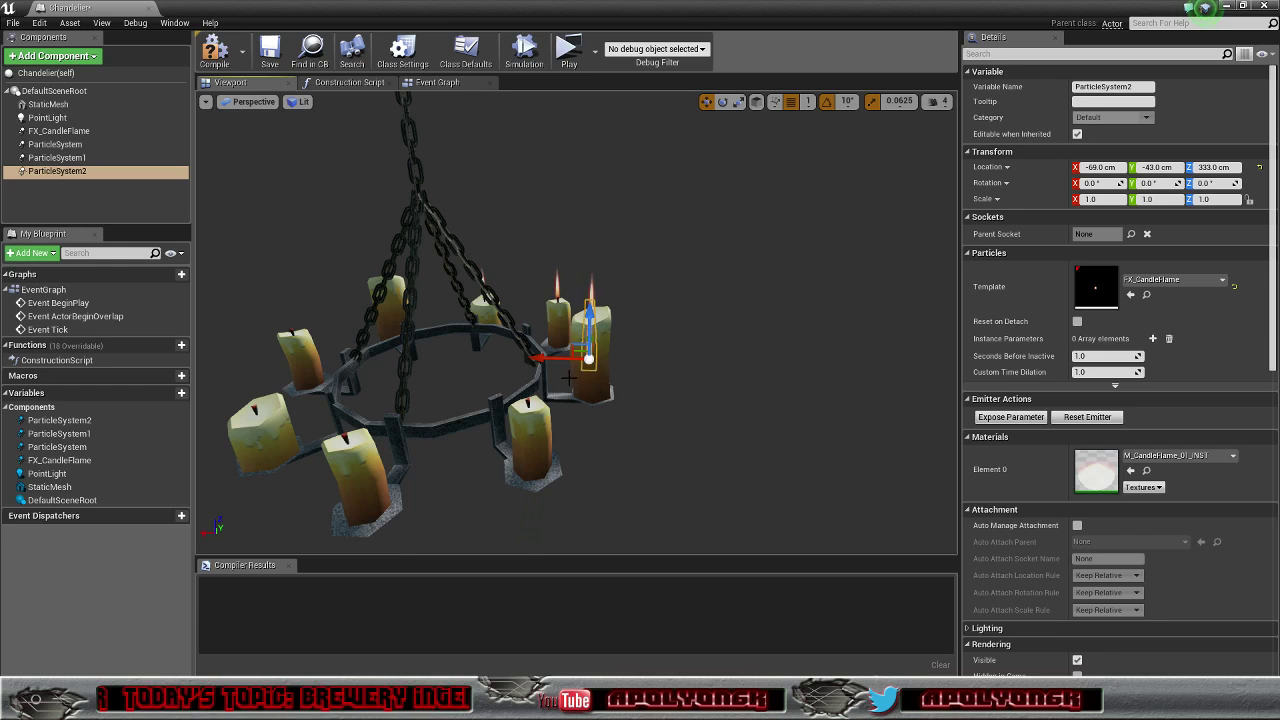
drag(578, 358, 476, 399)
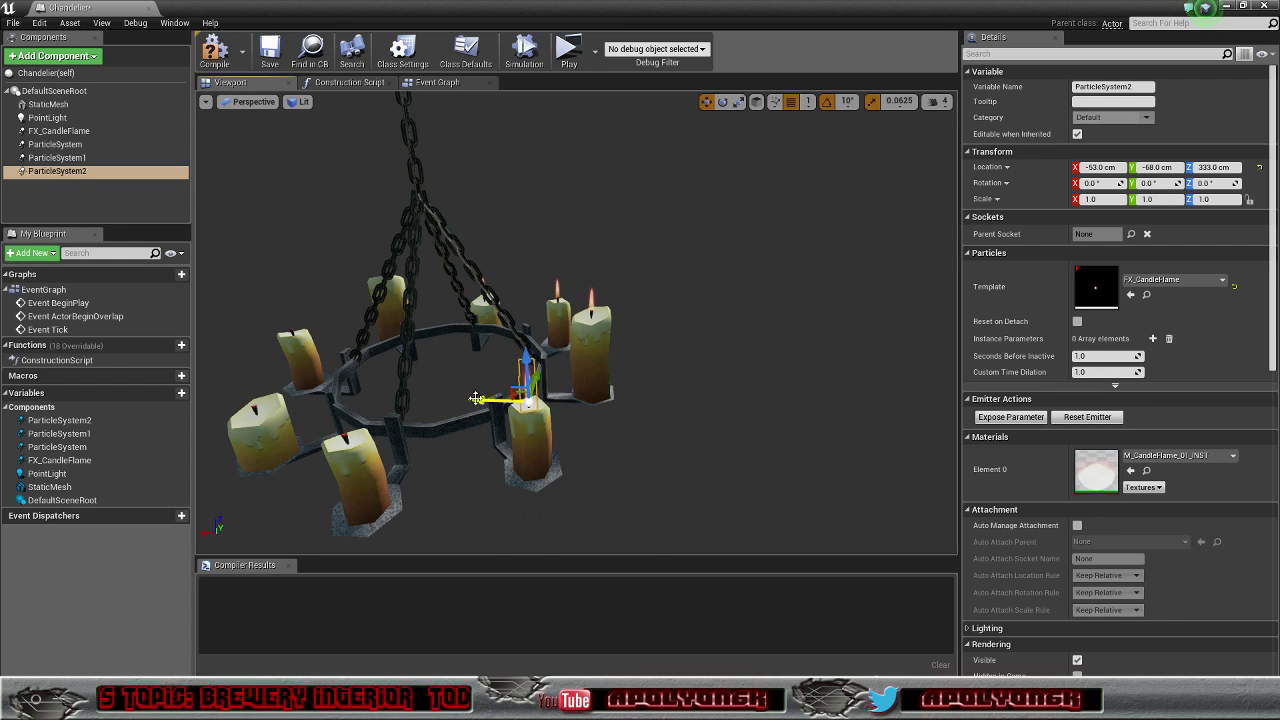
drag(523, 355, 523, 367)
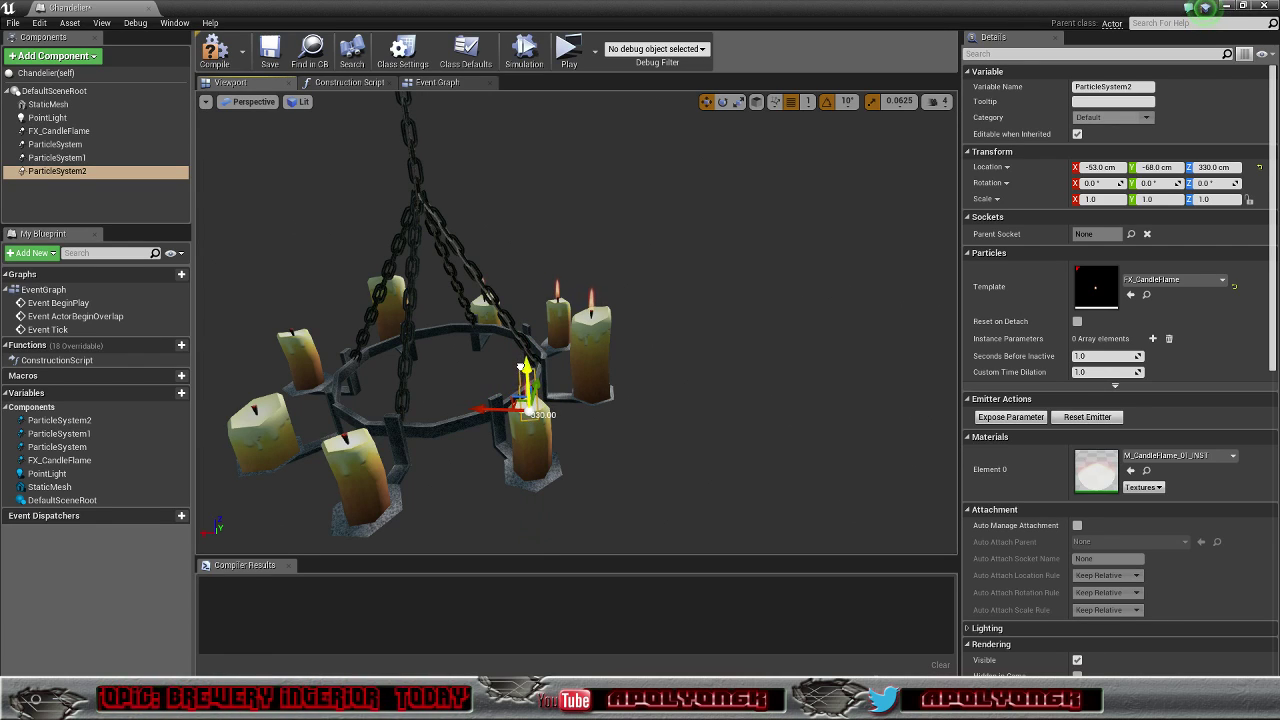
Step: Lower the ParticleSystem2 flame onto the top of the medium candle at about X -49, Y -52, Z 321 cm
right_drag(520, 366, 537, 394)
scroll(578, 418, up, 2)
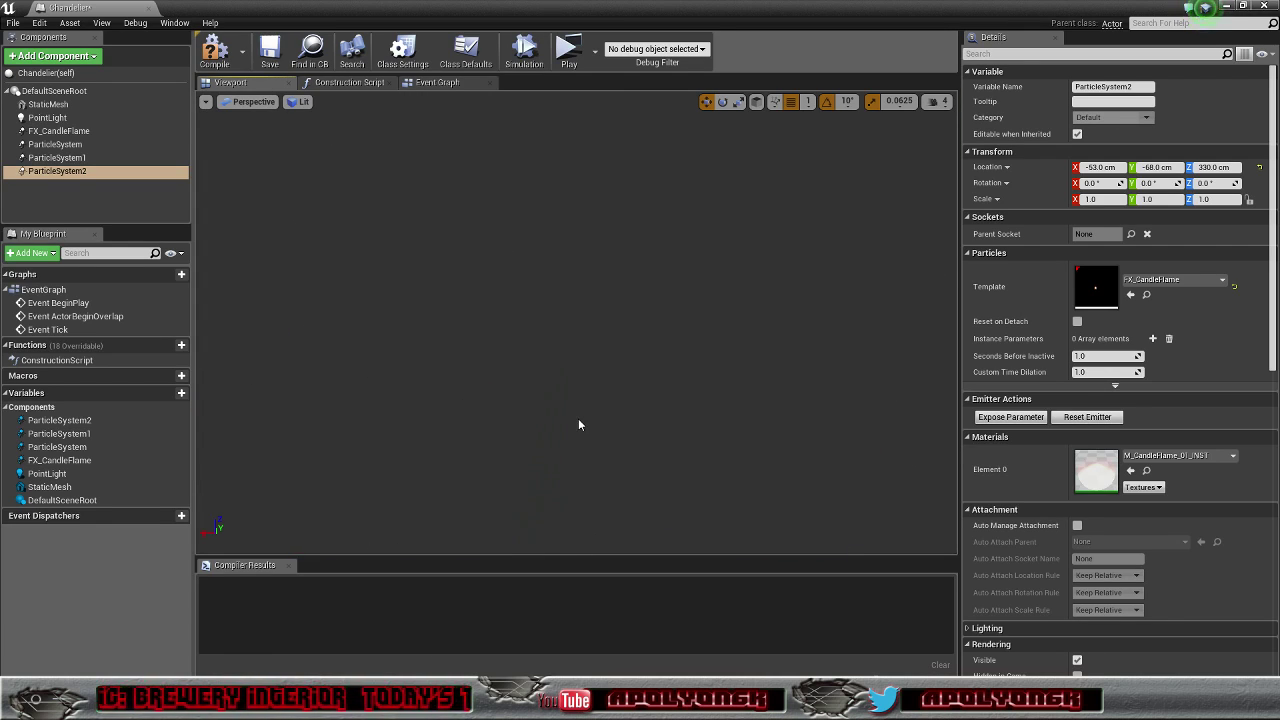
scroll(578, 418, down, 2)
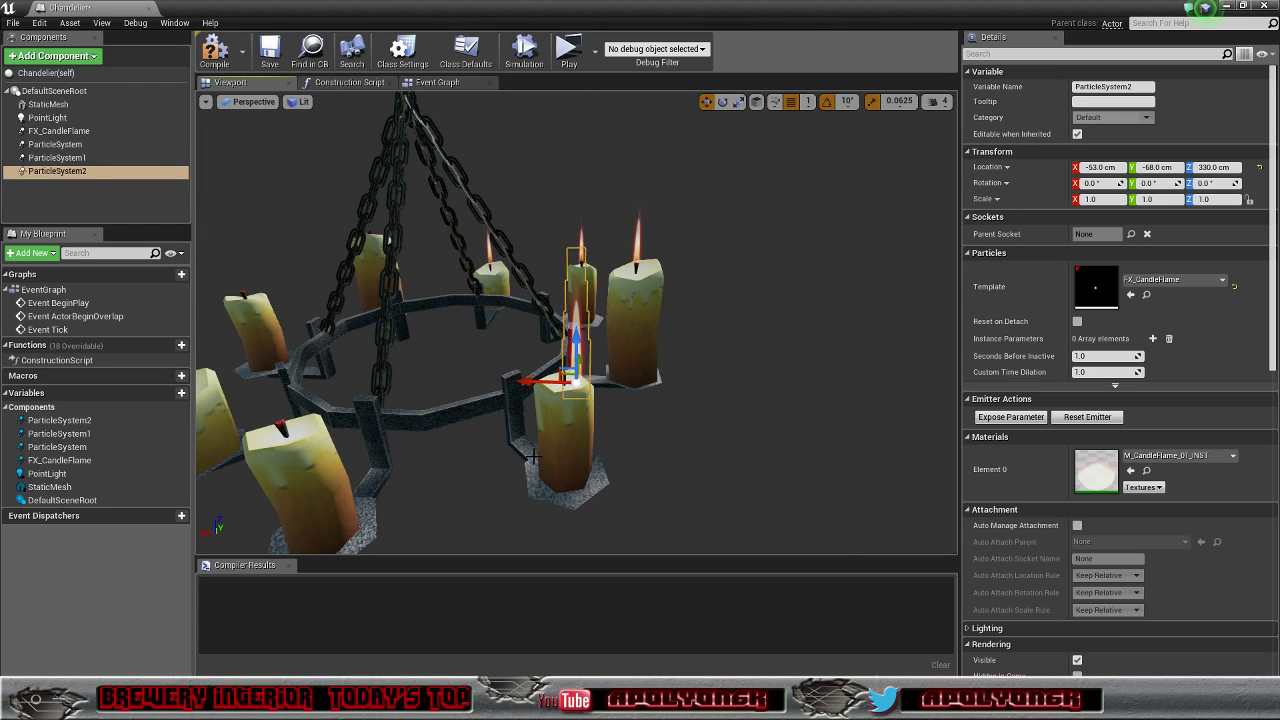
alt+drag(535, 457, 760, 490)
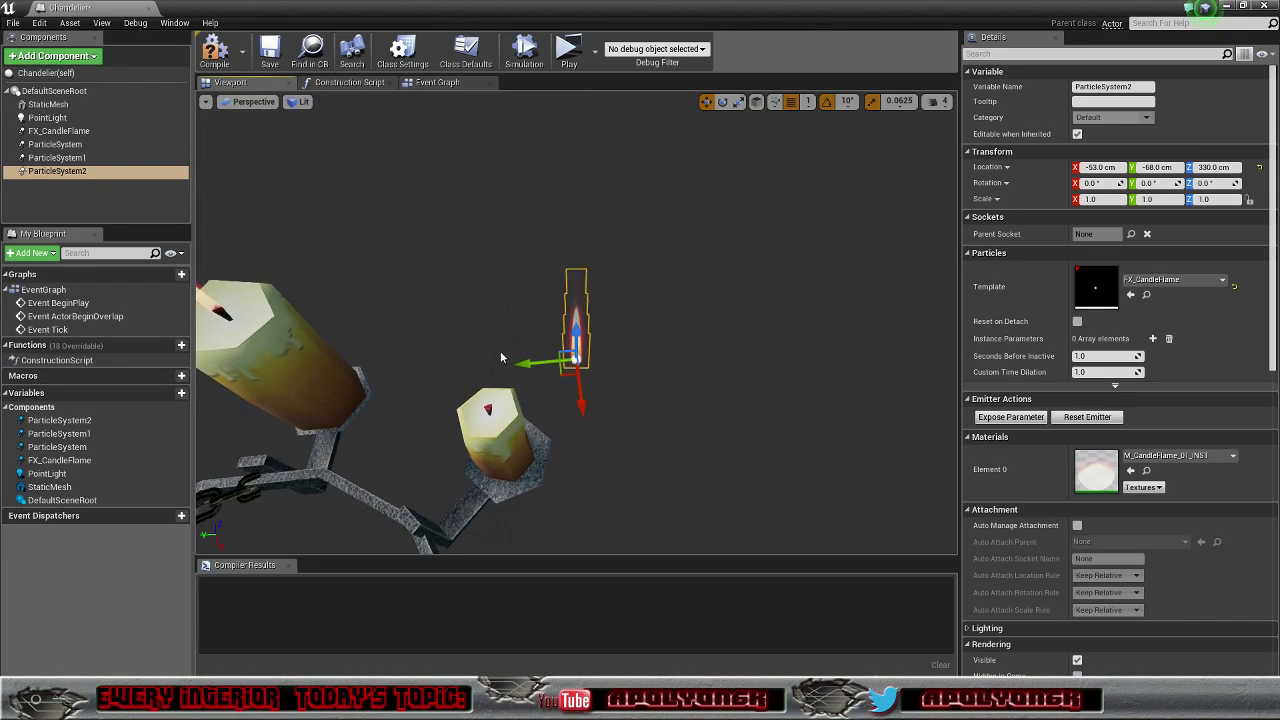
drag(527, 361, 440, 372)
drag(484, 410, 474, 458)
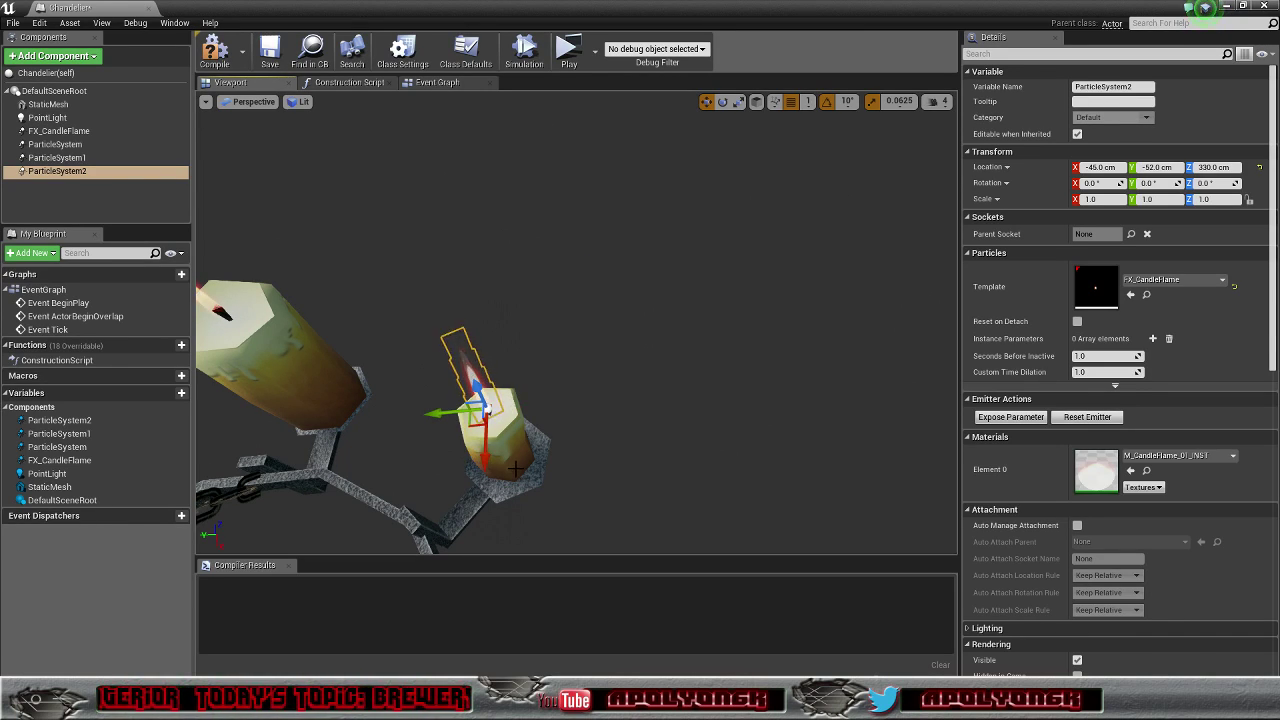
right_drag(590, 417, 400, 380)
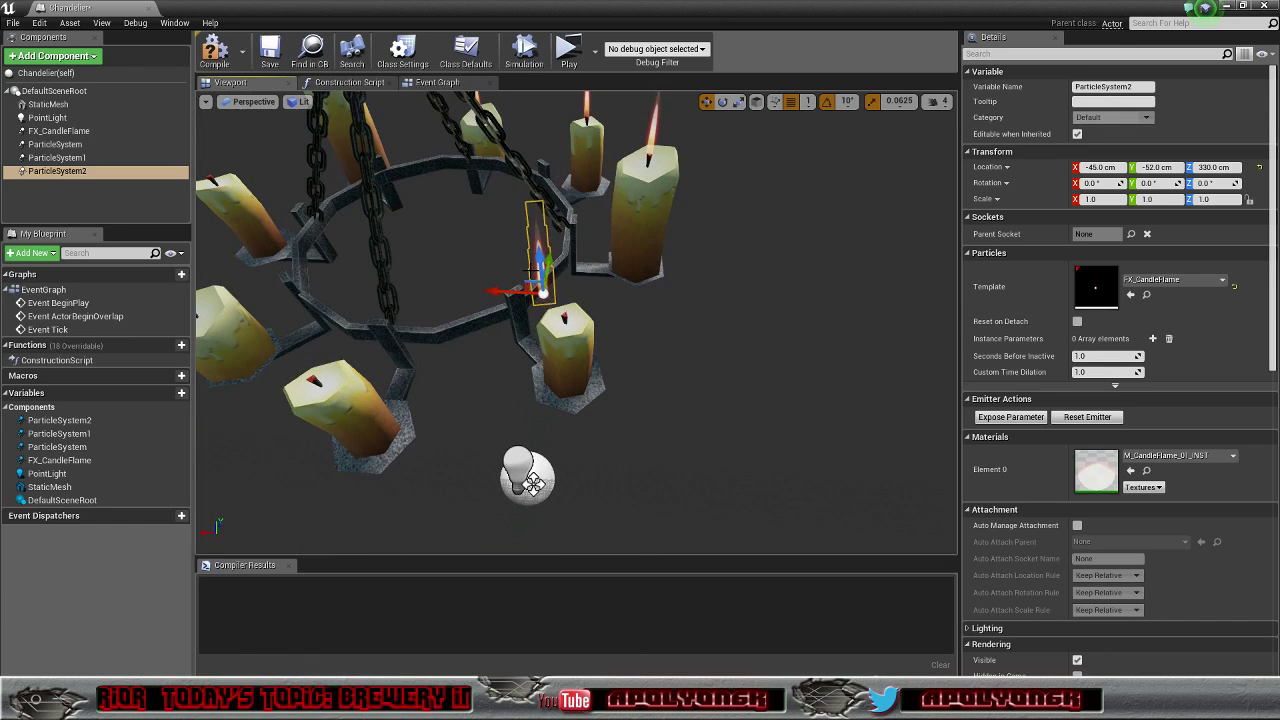
drag(541, 261, 499, 317)
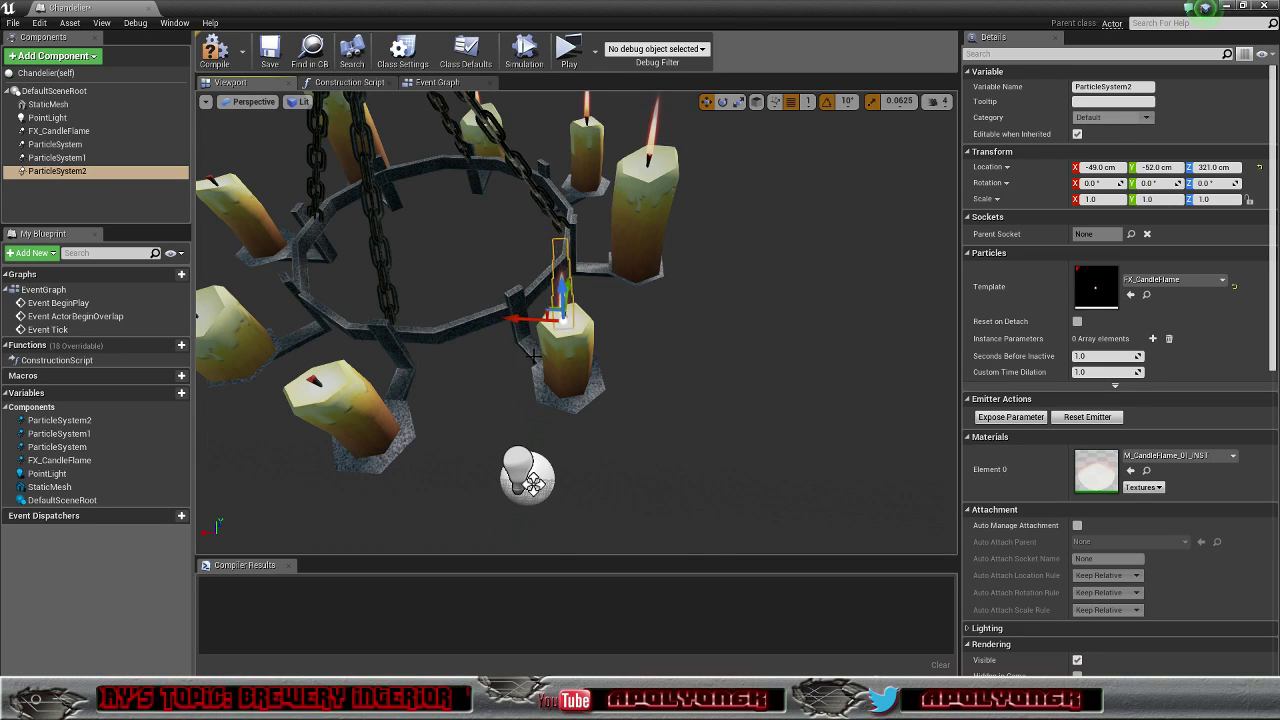
Step: Fine-tune the ParticleSystem2 flame over the wick to Y -51 cm, checking it from several angles
scroll(534, 352, up, 1)
scroll(536, 346, down, 1)
right_drag(533, 357, 600, 360)
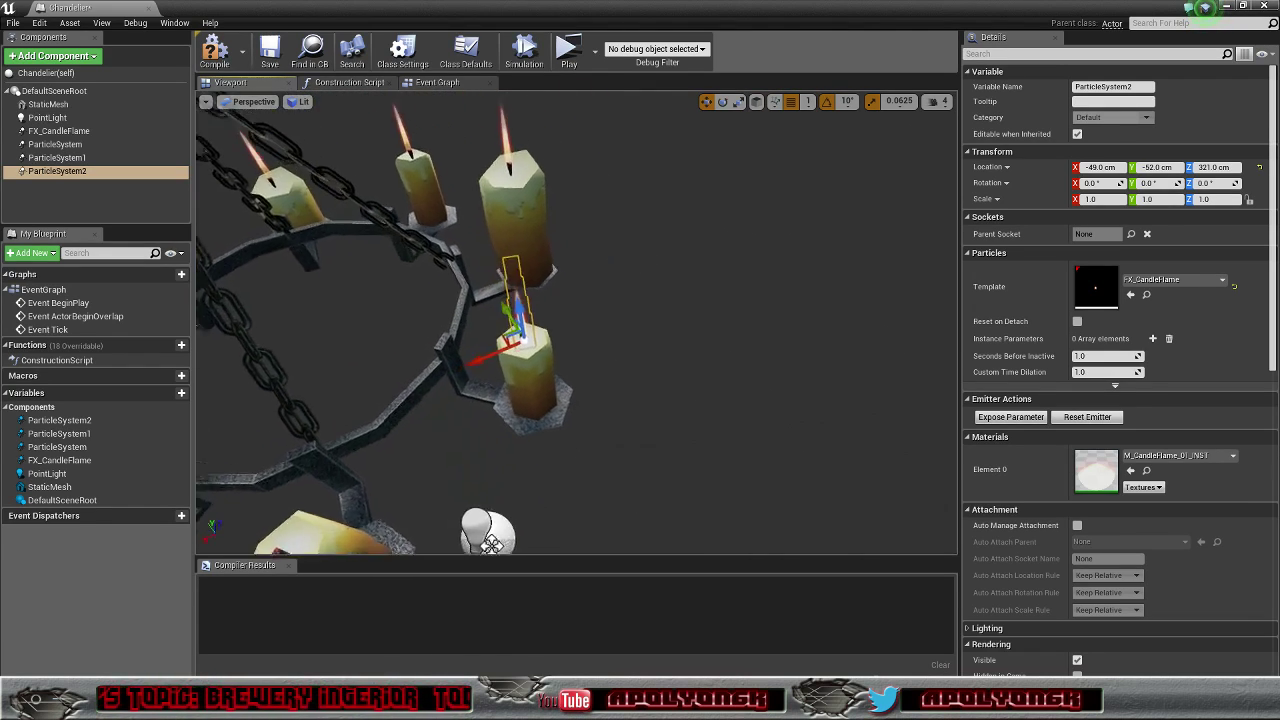
key(f)
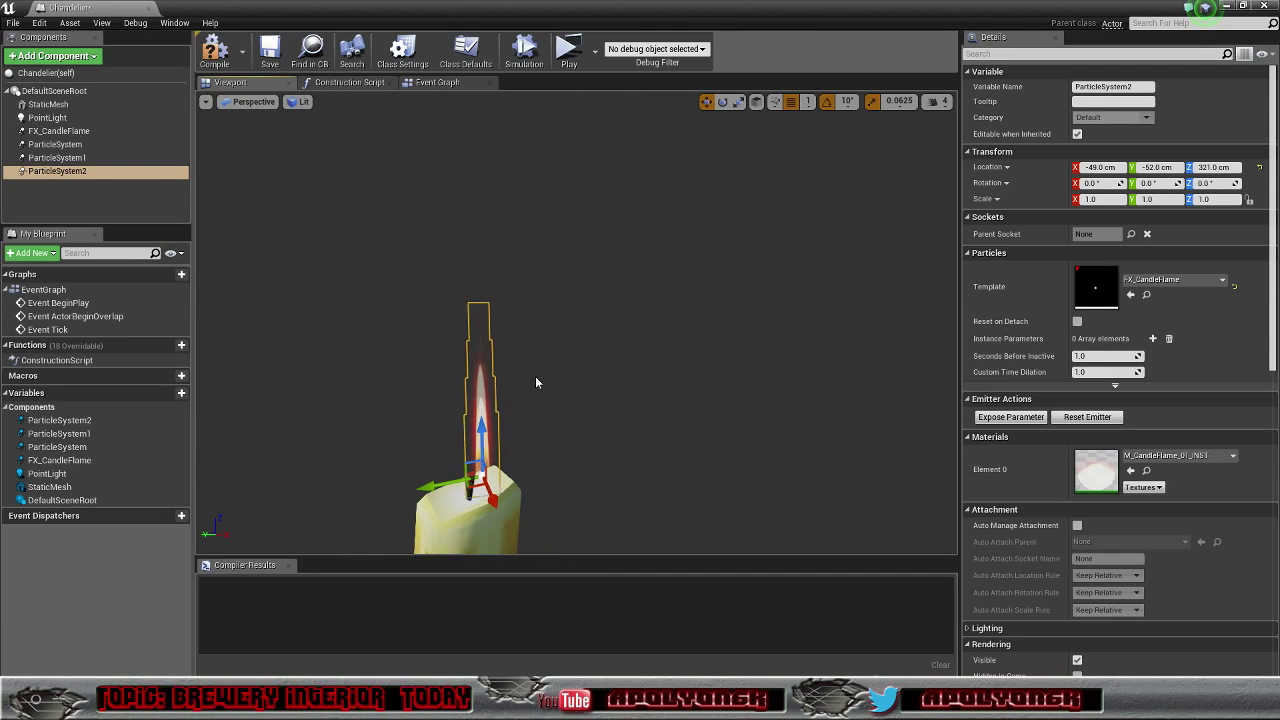
drag(425, 488, 414, 490)
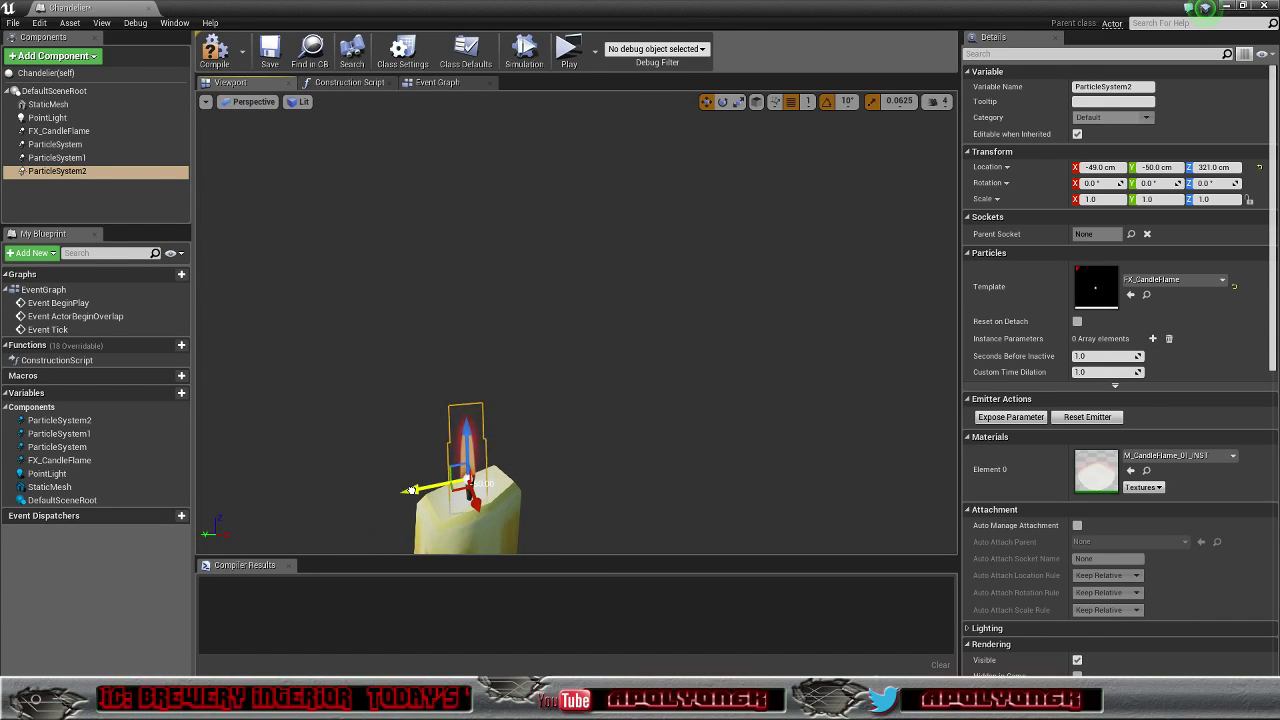
alt+drag(512, 517, 627, 503)
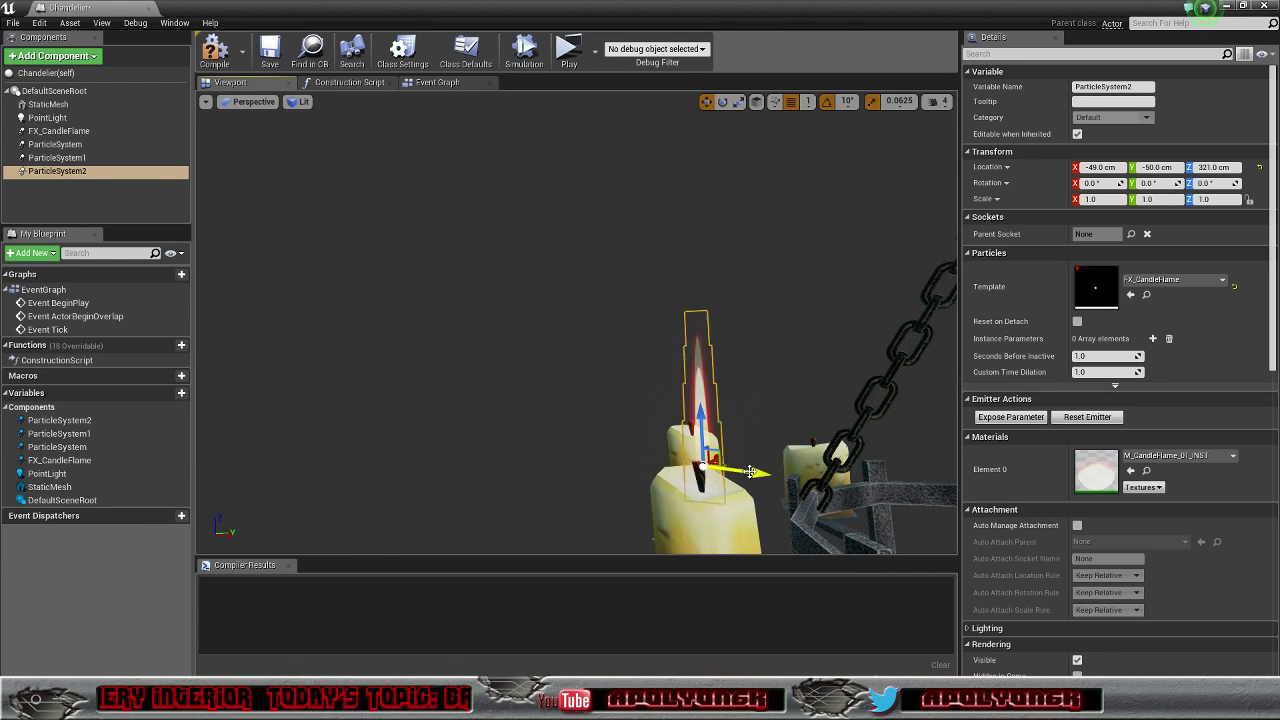
drag(750, 471, 690, 525)
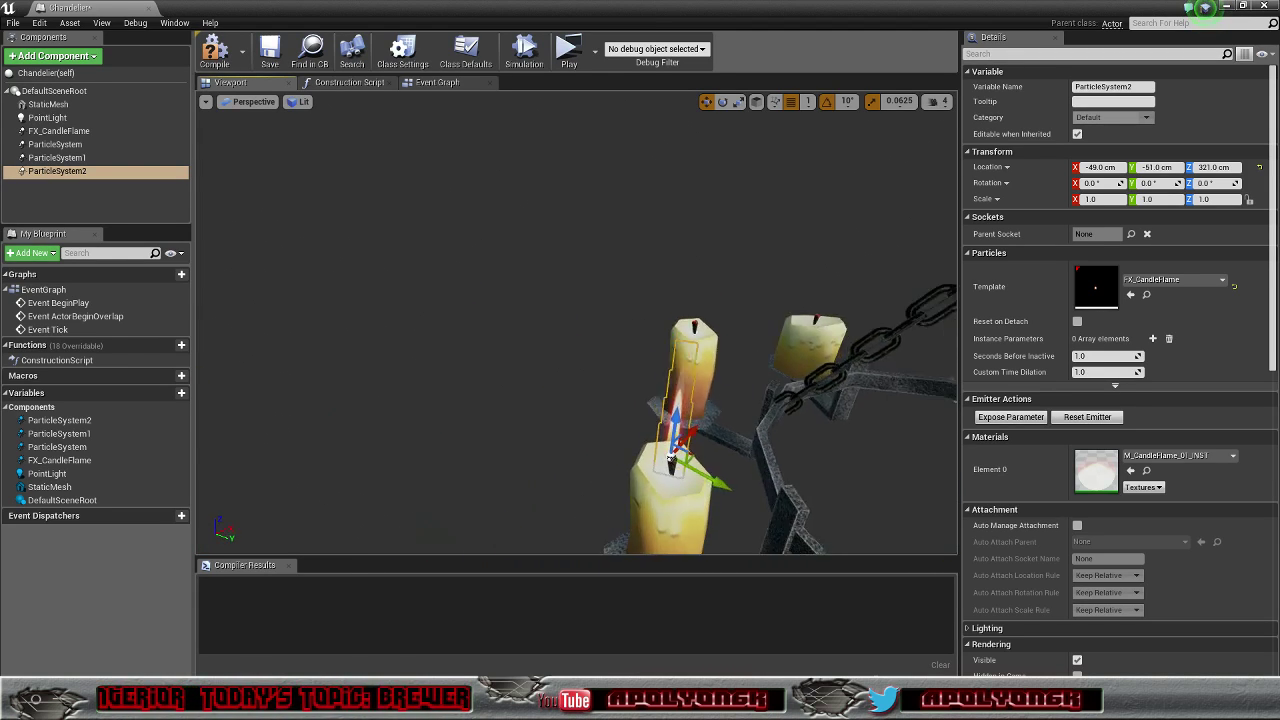
right_drag(672, 458, 910, 440)
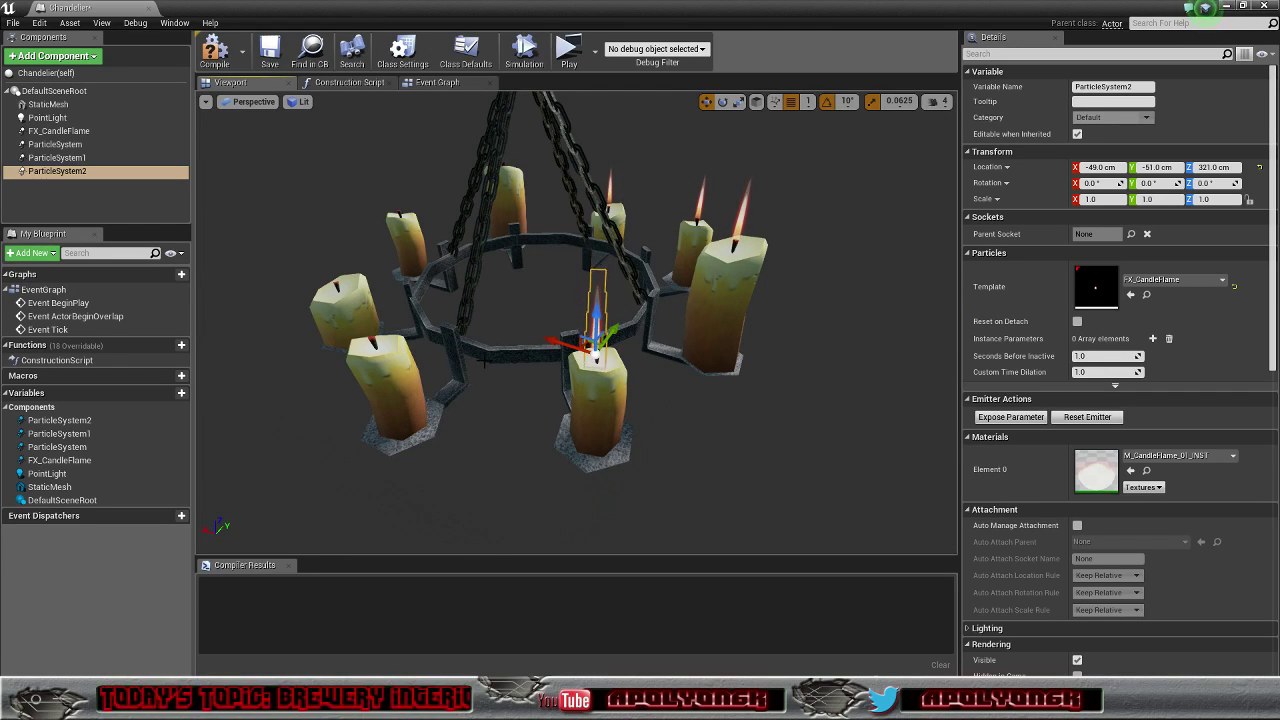
Step: Duplicate the ParticleSystem2 component and move the copy onto the next candle at about X -1, Y -73 cm
key(ctrl+w)
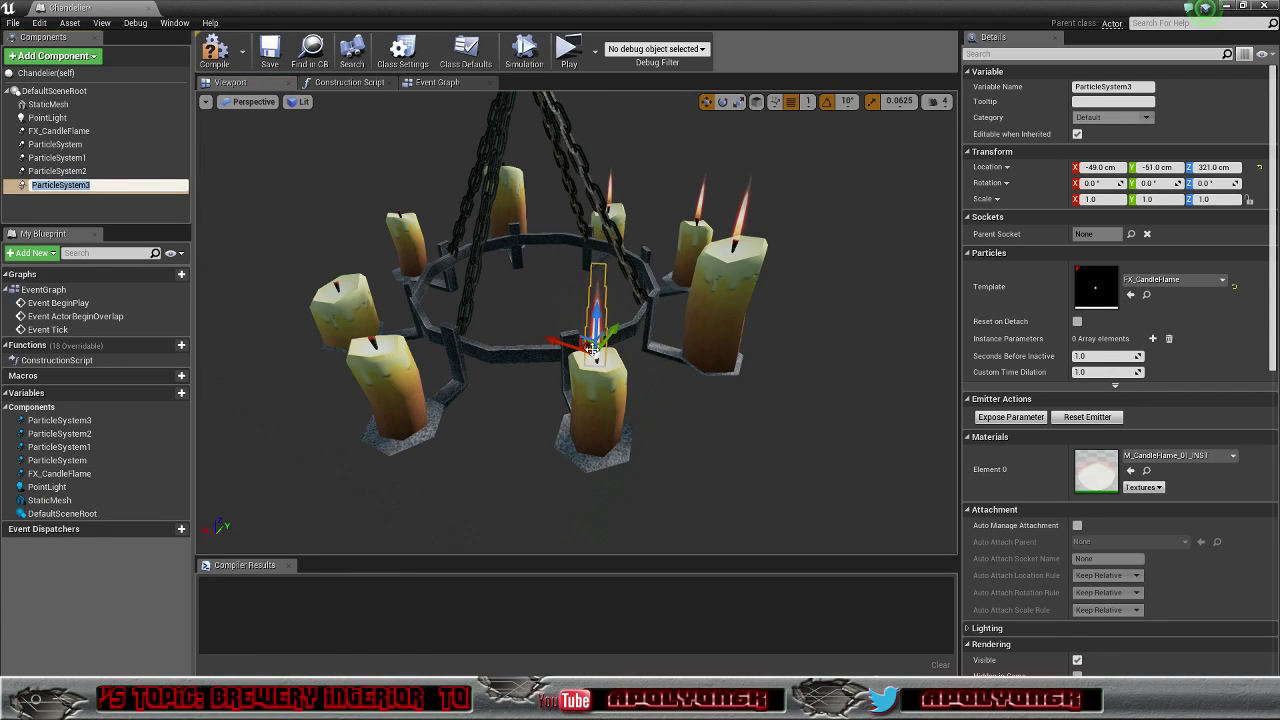
drag(615, 326, 328, 316)
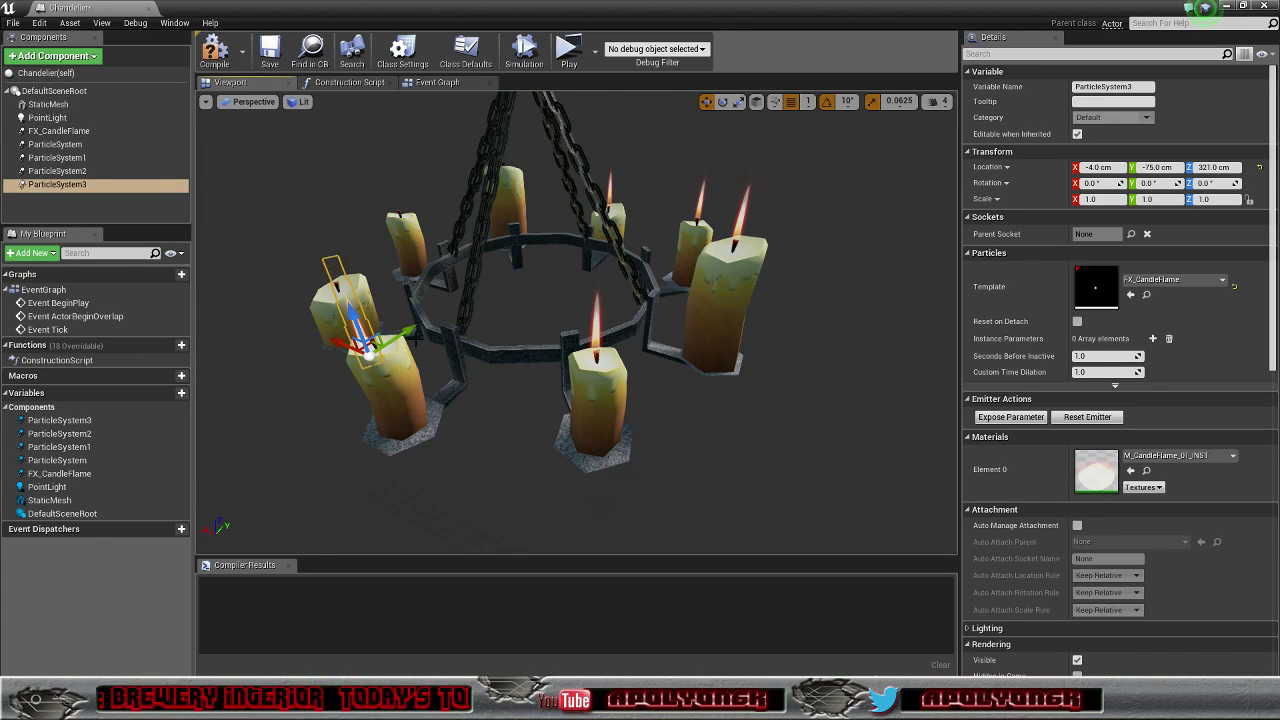
key(f)
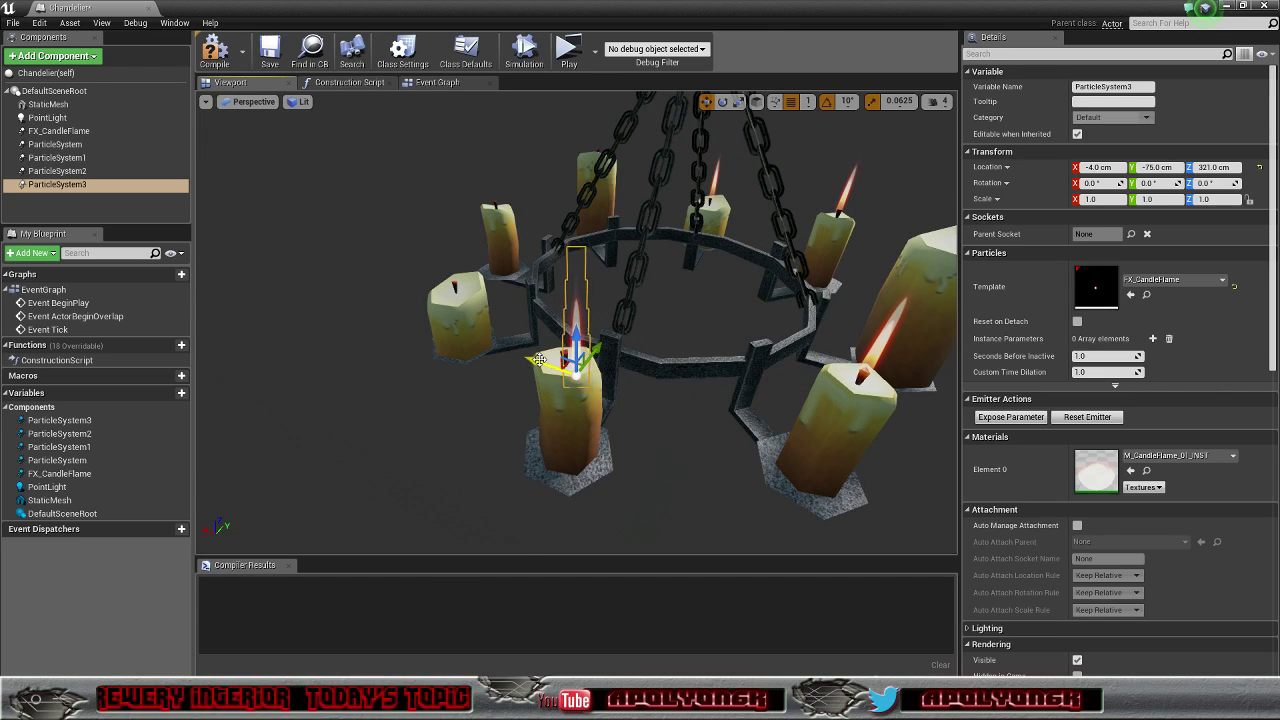
drag(540, 359, 589, 340)
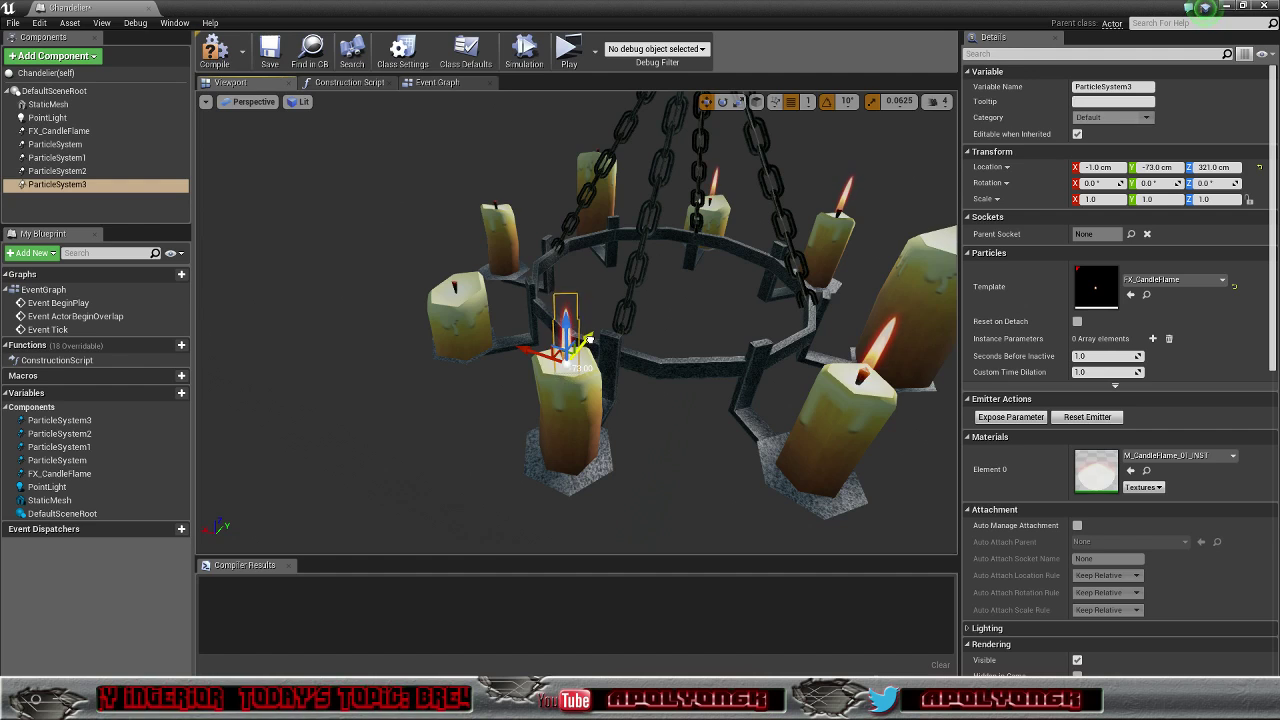
Step: Shift the ParticleSystem3 flame closer to its candle's wick, to Y -70 cm, using a view from above
right_drag(585, 357, 591, 388)
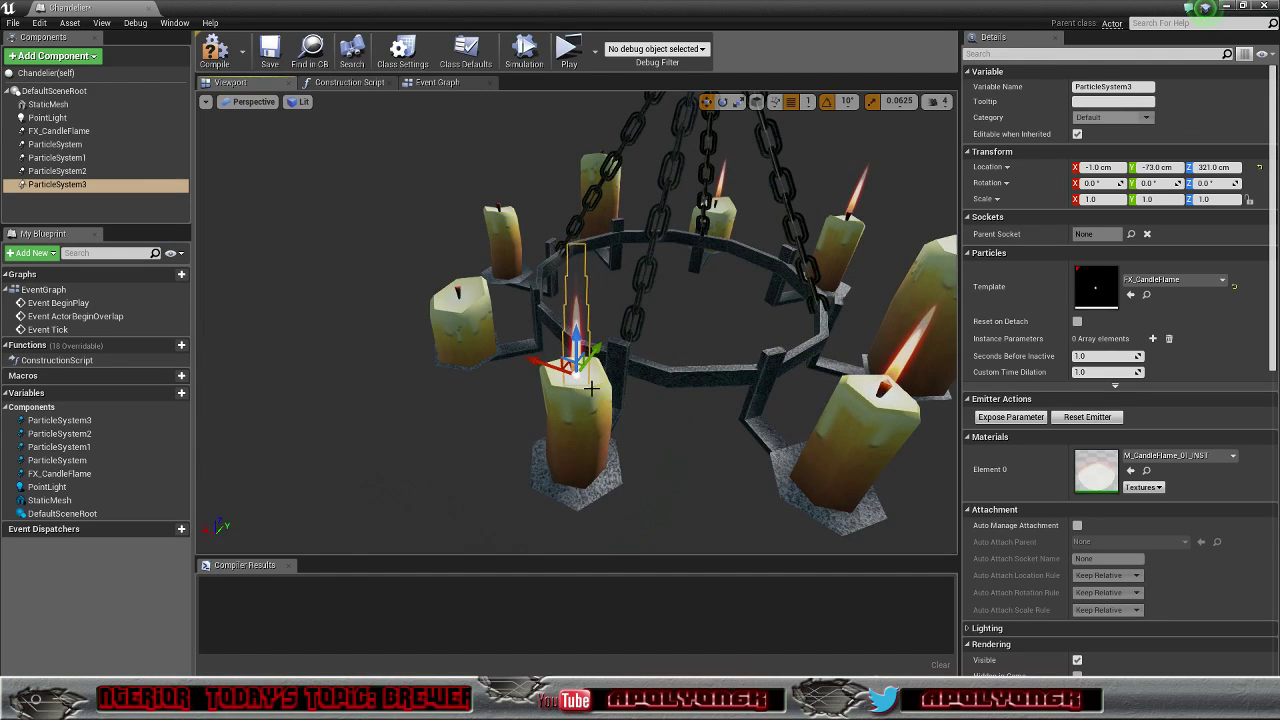
scroll(592, 388, up, 1)
scroll(592, 388, down, 1)
alt+drag(592, 388, 511, 537)
alt+drag(583, 420, 682, 446)
scroll(563, 409, up, 1)
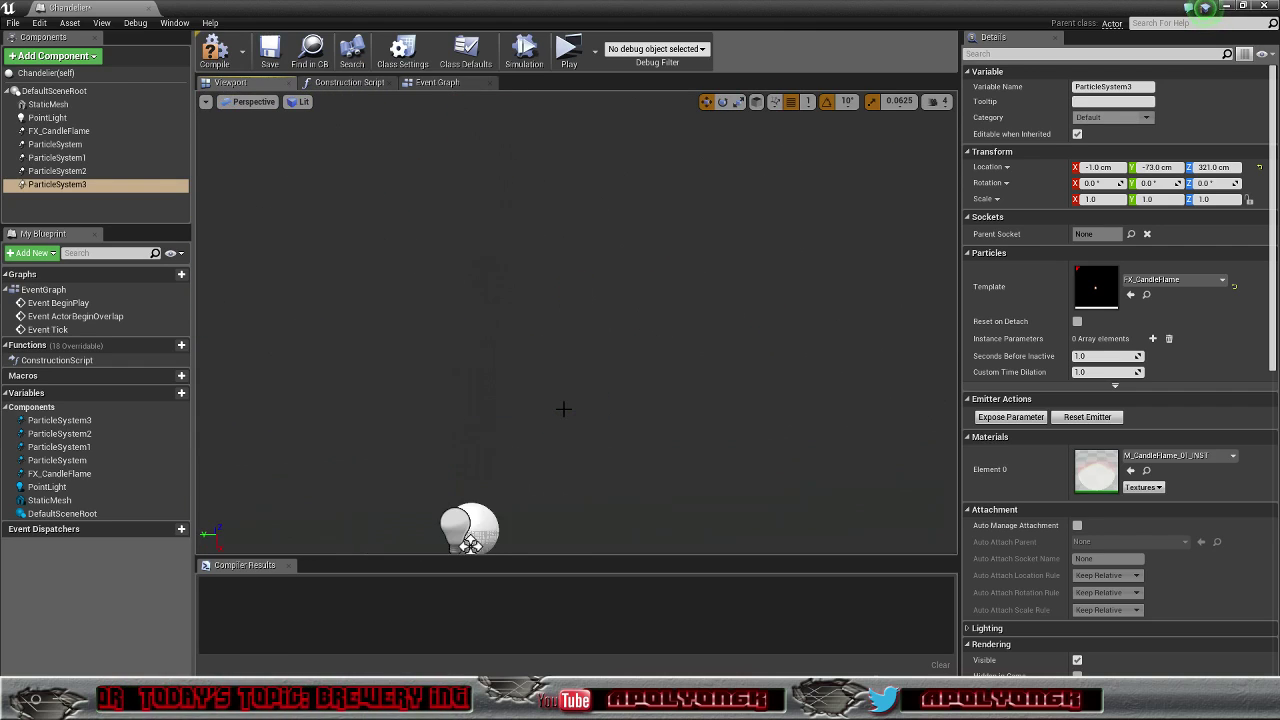
scroll(563, 409, down, 1)
drag(535, 352, 514, 353)
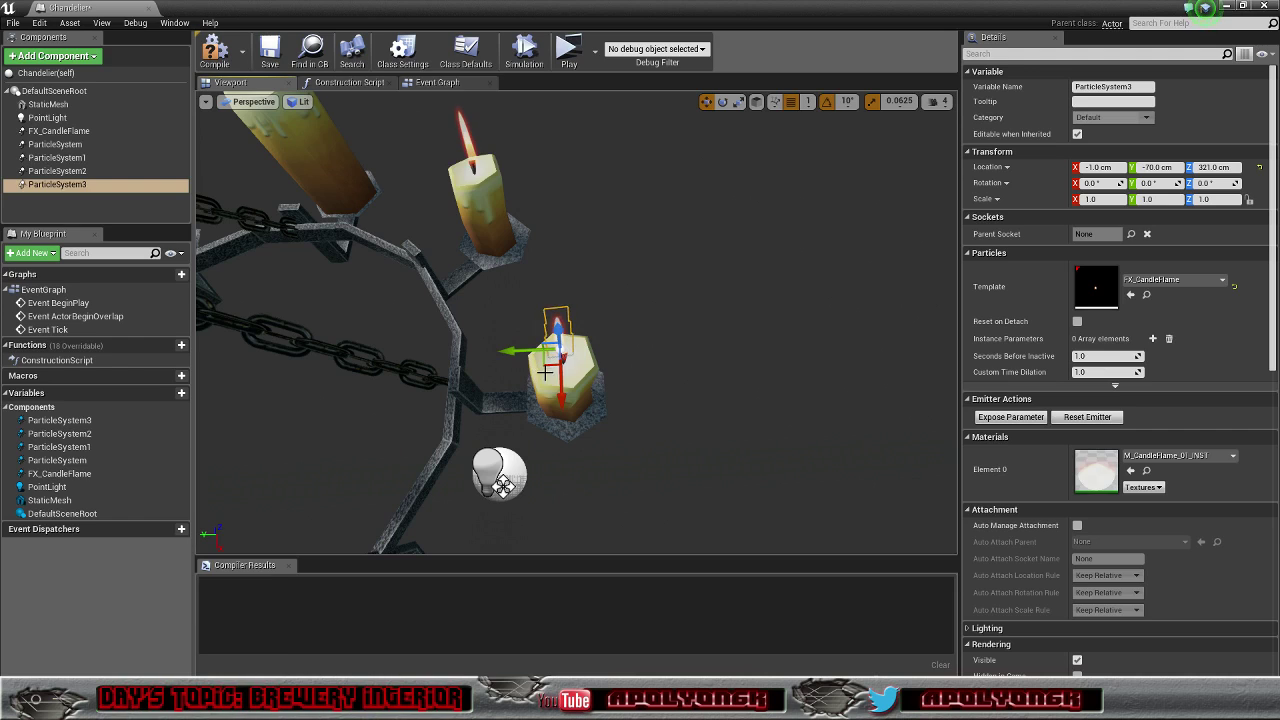
Step: Fine-tune the ParticleSystem3 flame over its wick at X 1, Y -71 cm, checking the alignment from several angles
drag(561, 395, 559, 406)
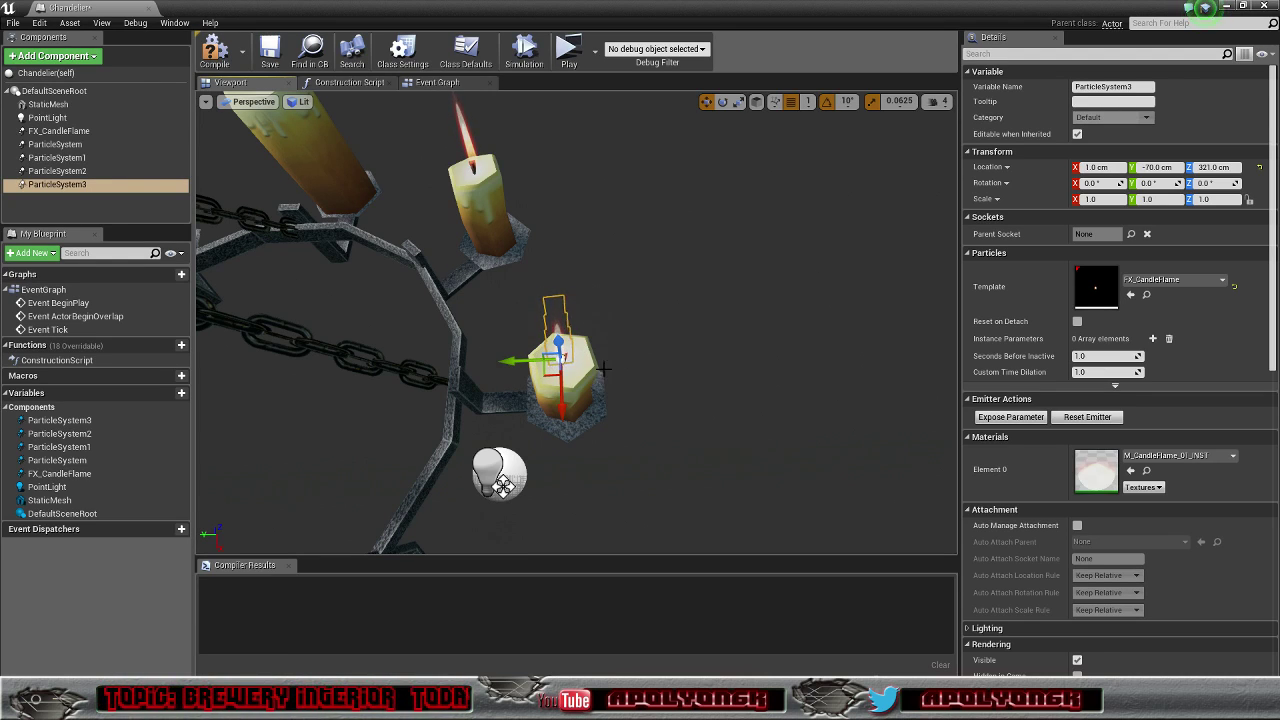
alt+drag(604, 369, 590, 262)
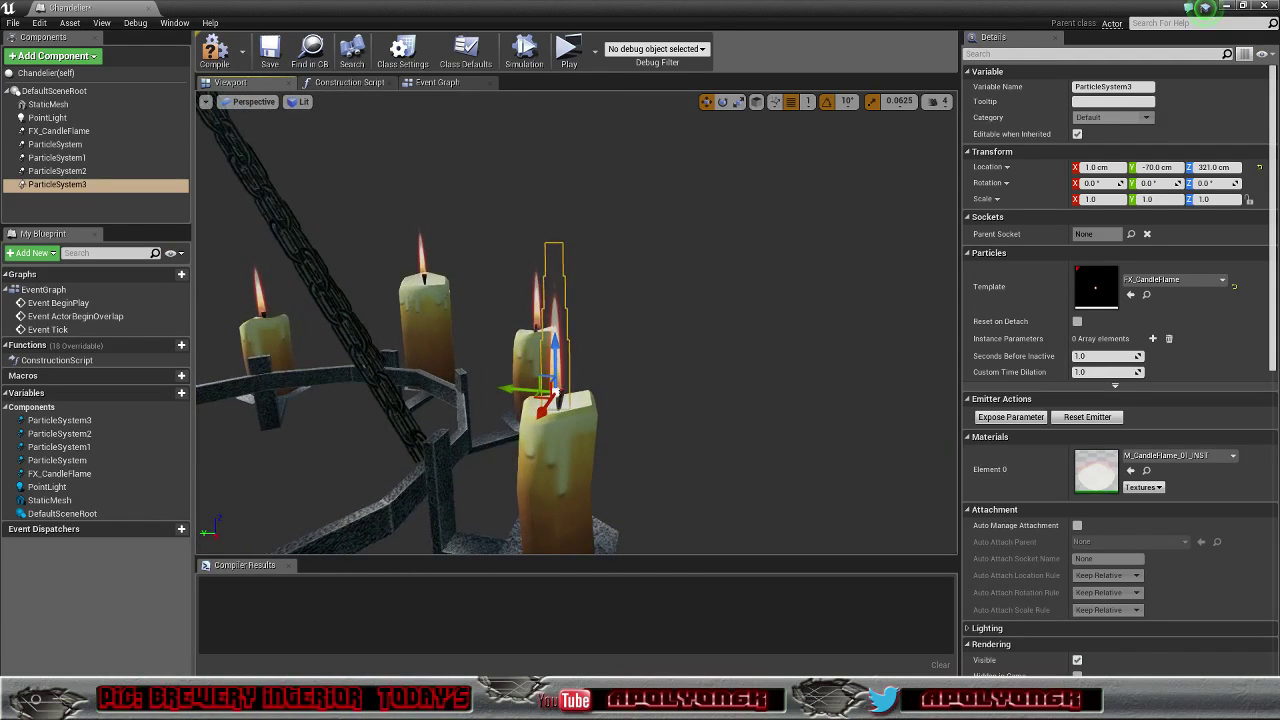
drag(548, 391, 290, 446)
alt+drag(580, 358, 640, 364)
alt+drag(730, 545, 598, 460)
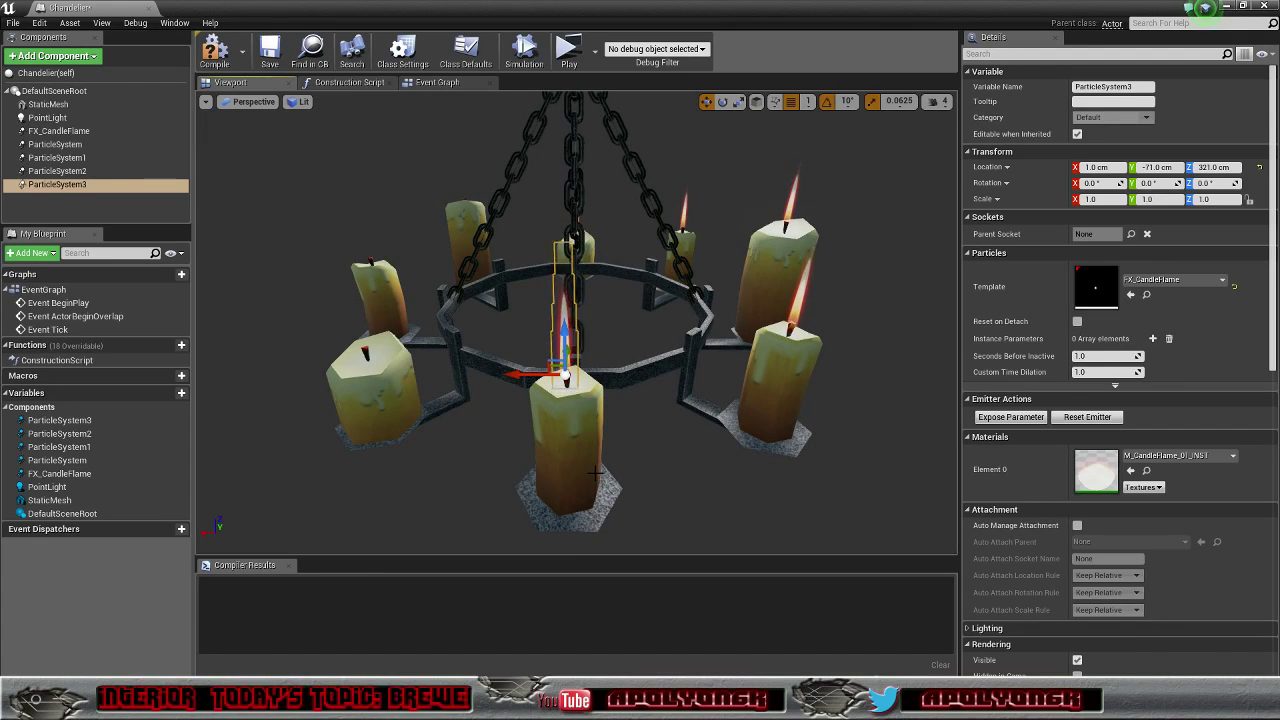
Step: Duplicate the ParticleSystem3 flame and move the copy towards the adjacent wide candle, to about X 42, Y -62 cm
key(ctrl+w)
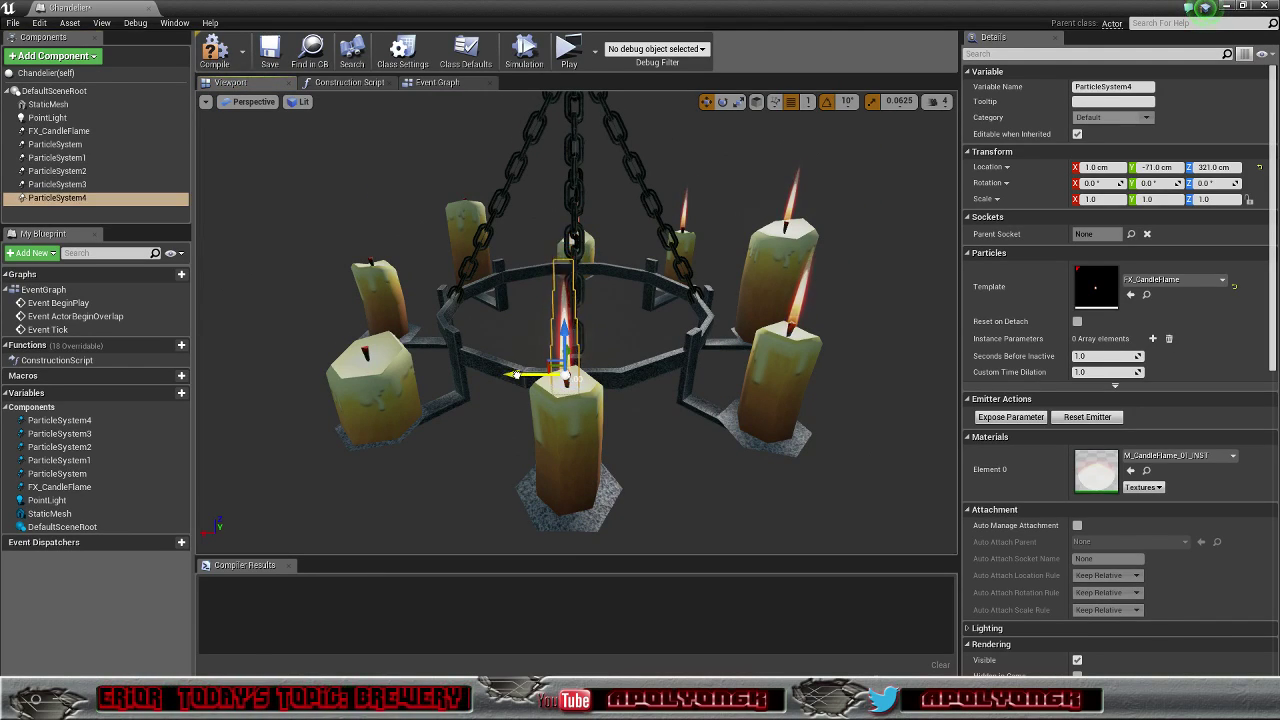
drag(515, 374, 297, 352)
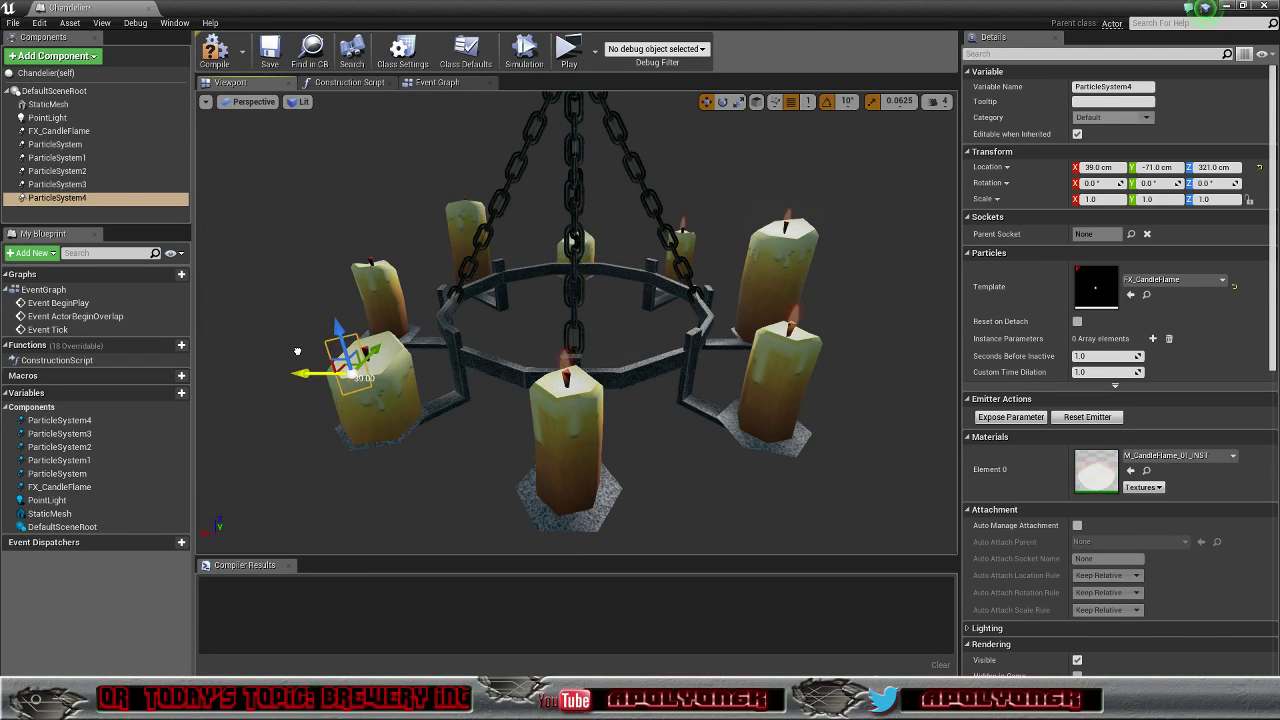
drag(374, 353, 317, 346)
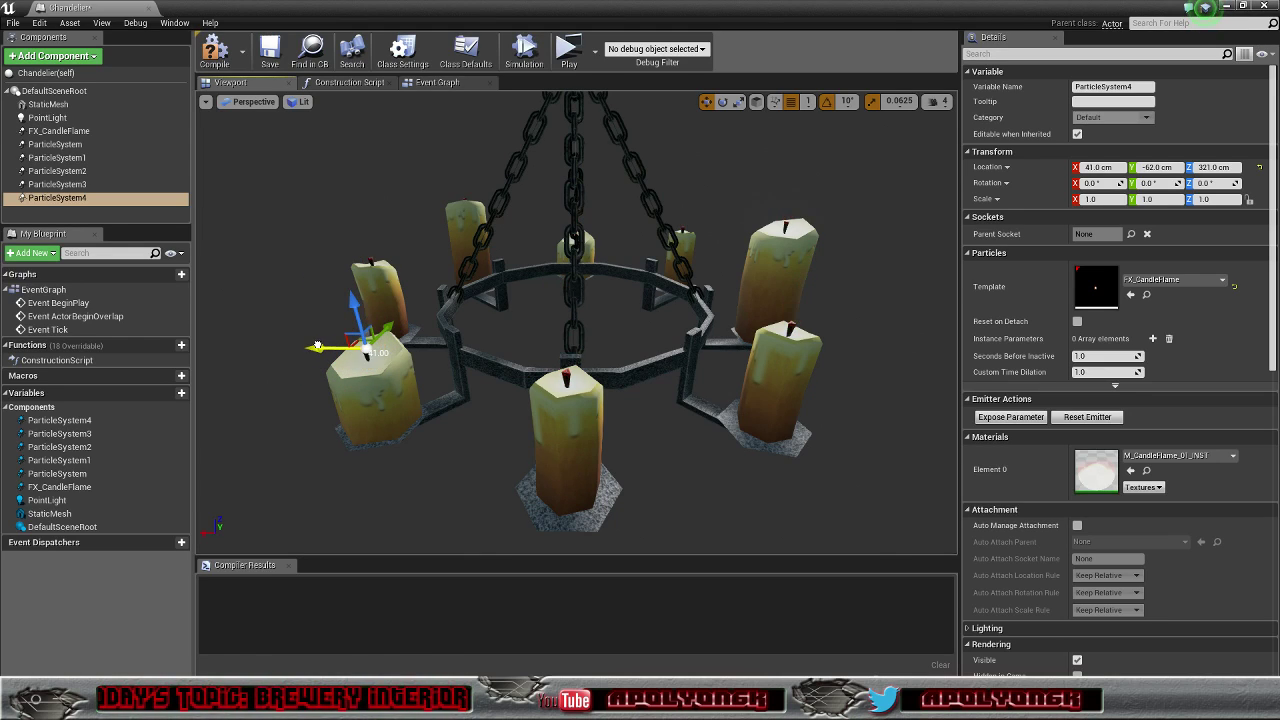
right_drag(351, 437, 430, 440)
drag(351, 437, 386, 474)
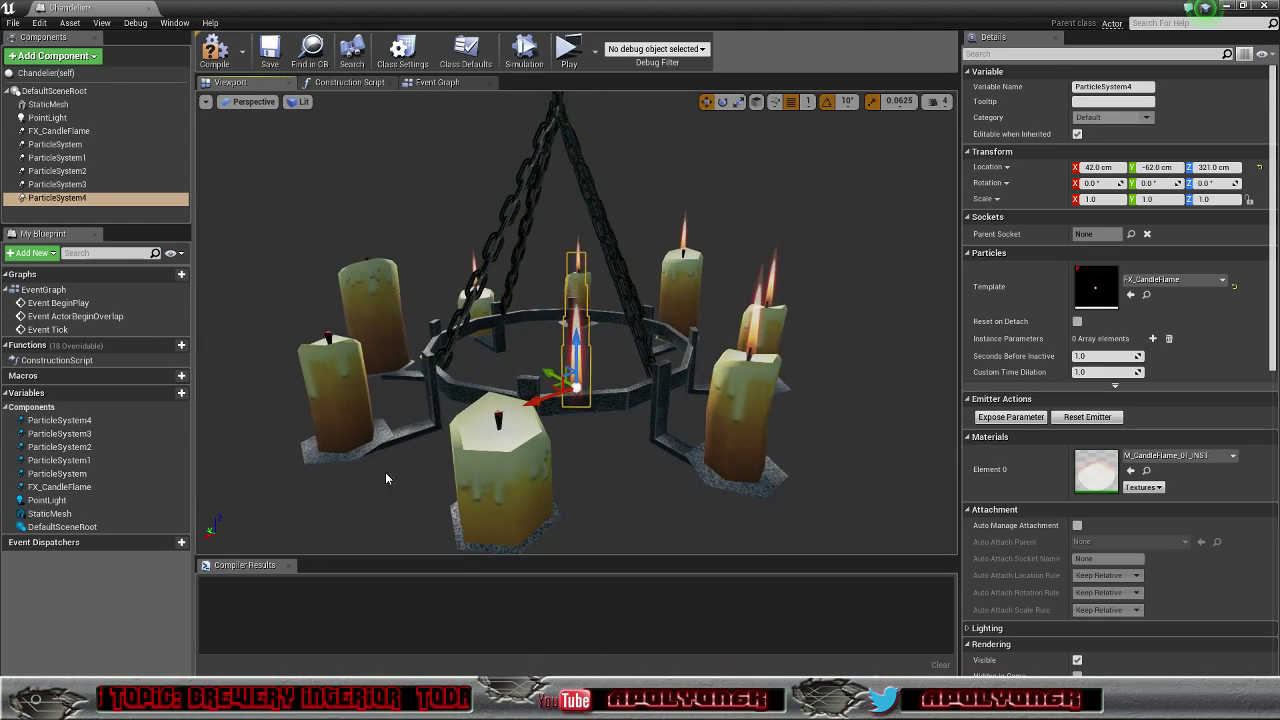
Step: Align the ParticleSystem4 flame with the wide candle's wick at X 50, Y -49, Z 313 cm
alt+drag(523, 464, 686, 494)
drag(563, 382, 541, 446)
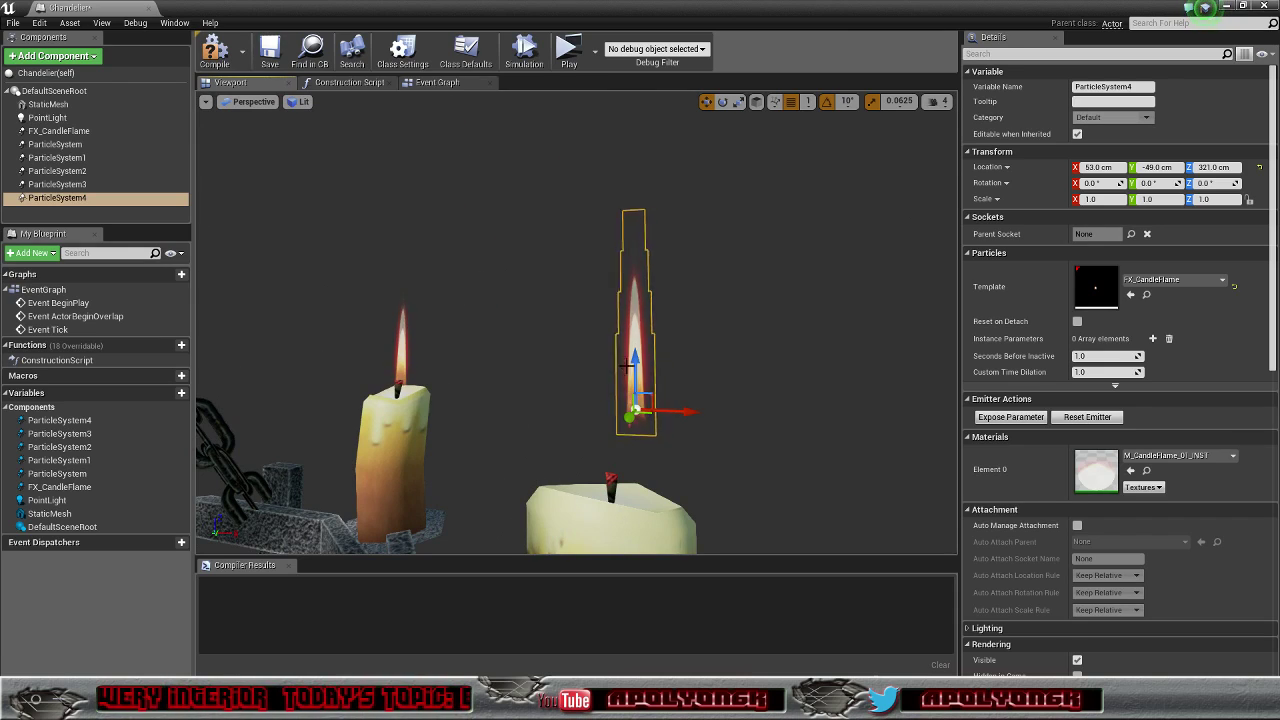
drag(637, 359, 640, 436)
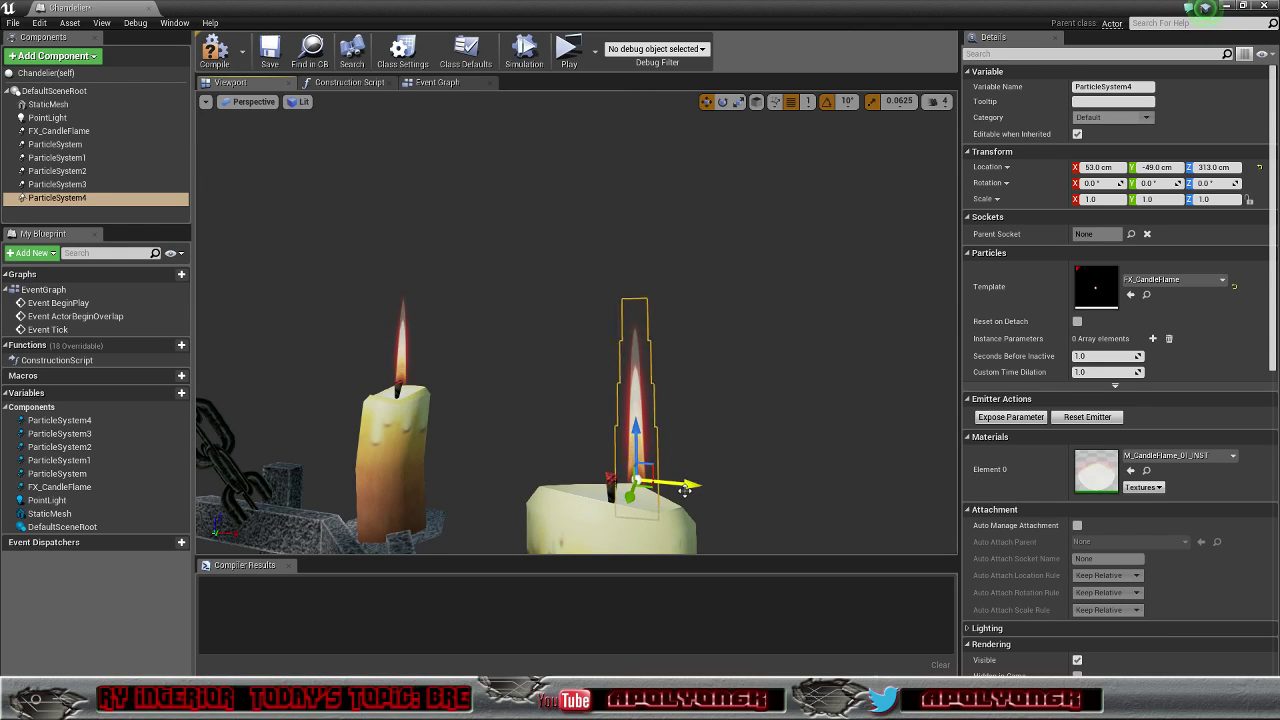
drag(685, 484, 530, 520)
alt+drag(495, 459, 718, 440)
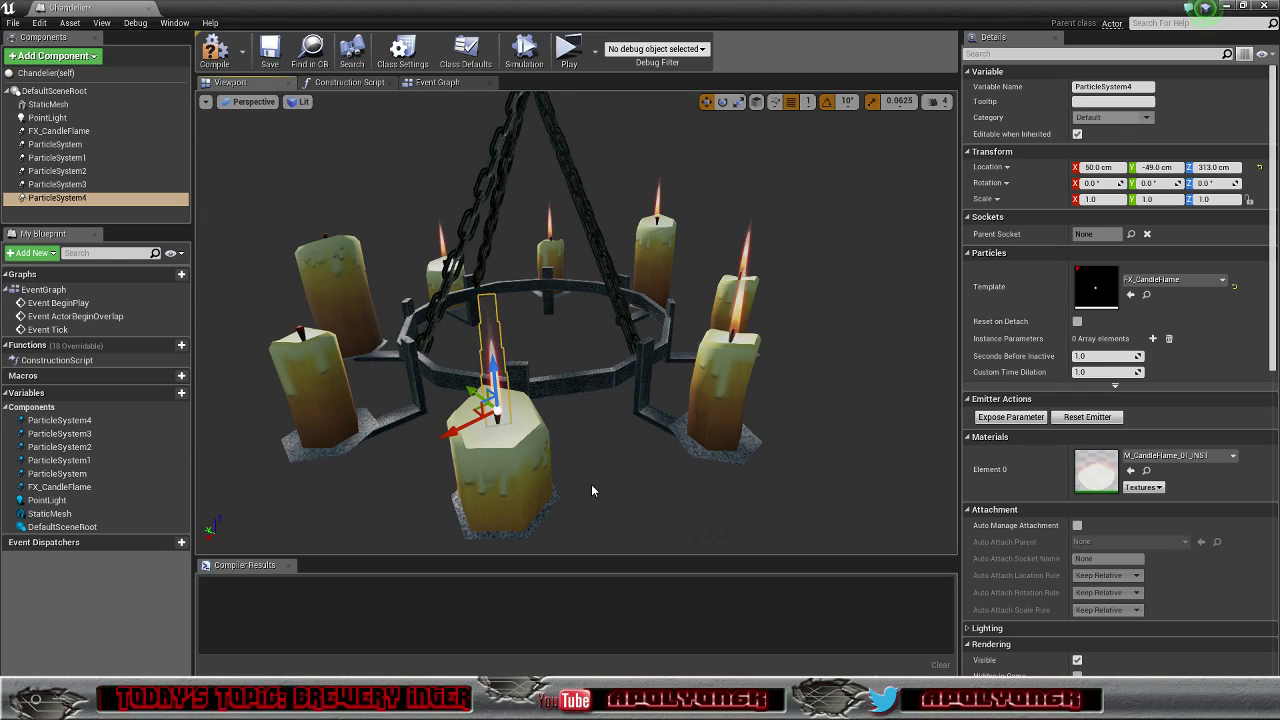
Step: Duplicate the ParticleSystem4 flame and move the copy onto the next unlit candle at about X 68, Y -4 cm
key(ctrl+w)
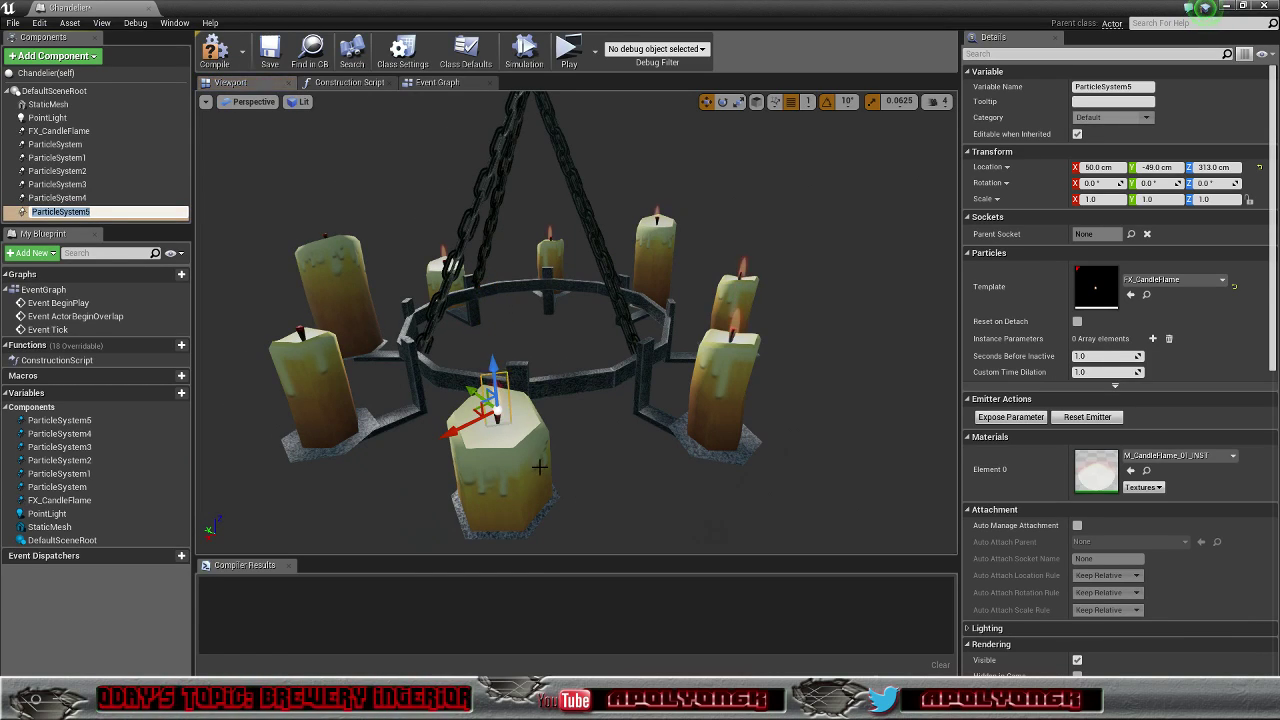
drag(477, 410, 293, 331)
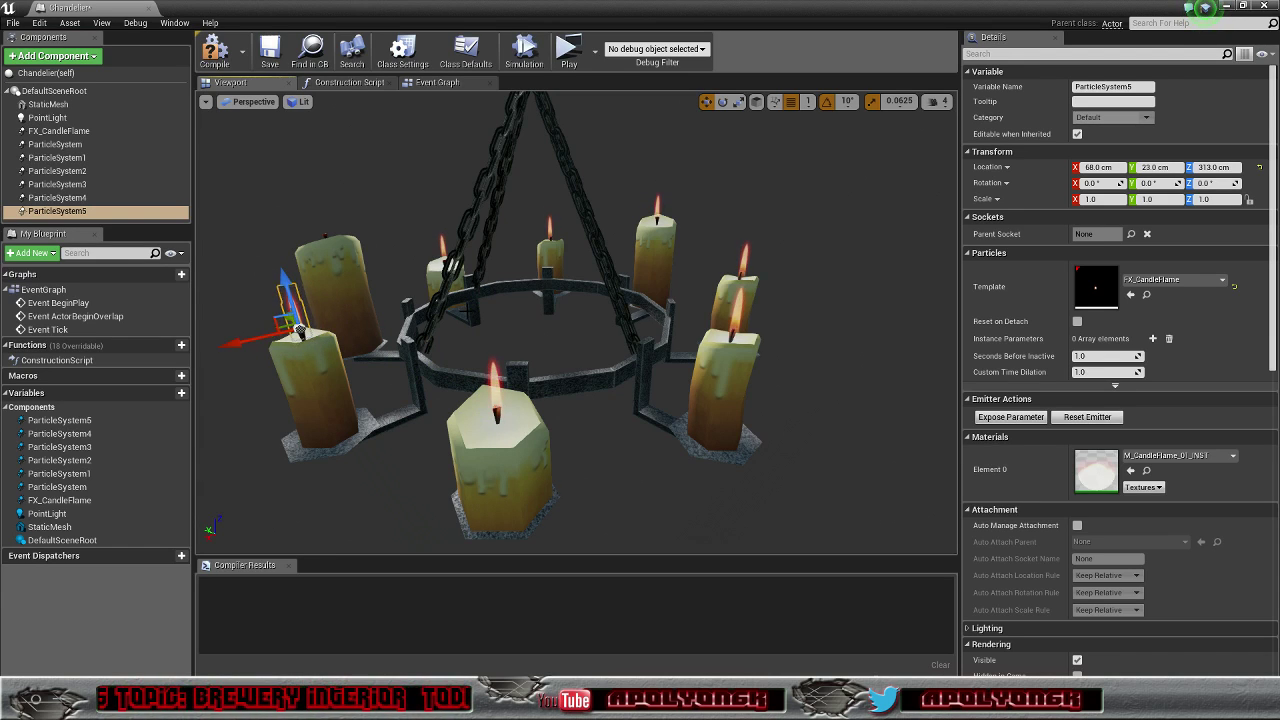
right_drag(577, 323, 680, 323)
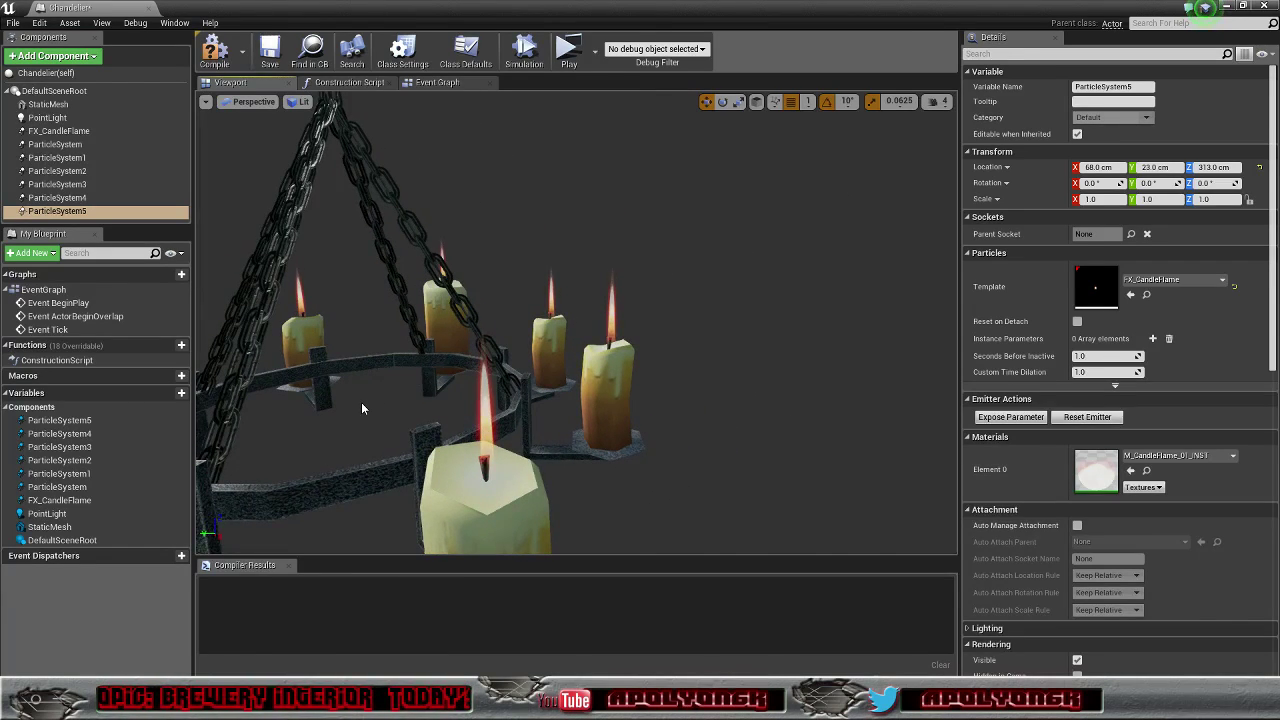
key(f)
alt+drag(634, 446, 618, 432)
drag(522, 350, 656, 335)
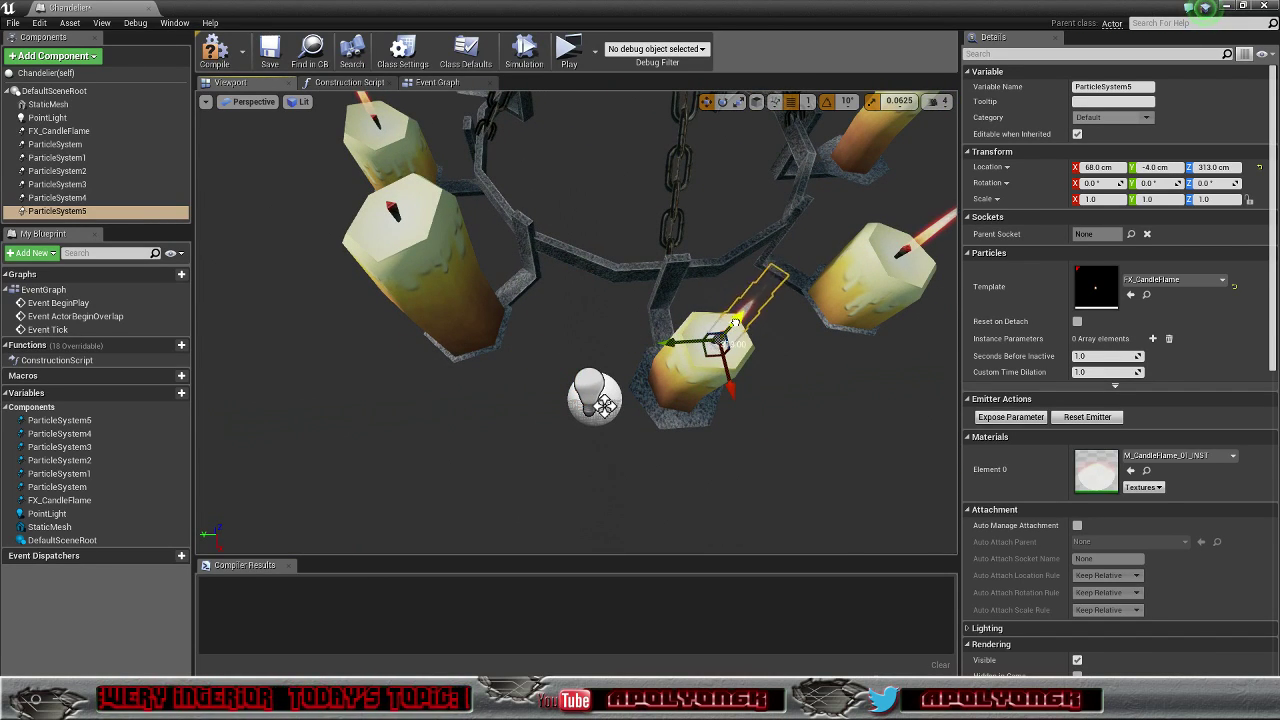
Step: Raise and centre the ParticleSystem5 flame on its candle's wick at X 70, Y -1, Z 321 cm
drag(736, 321, 732, 287)
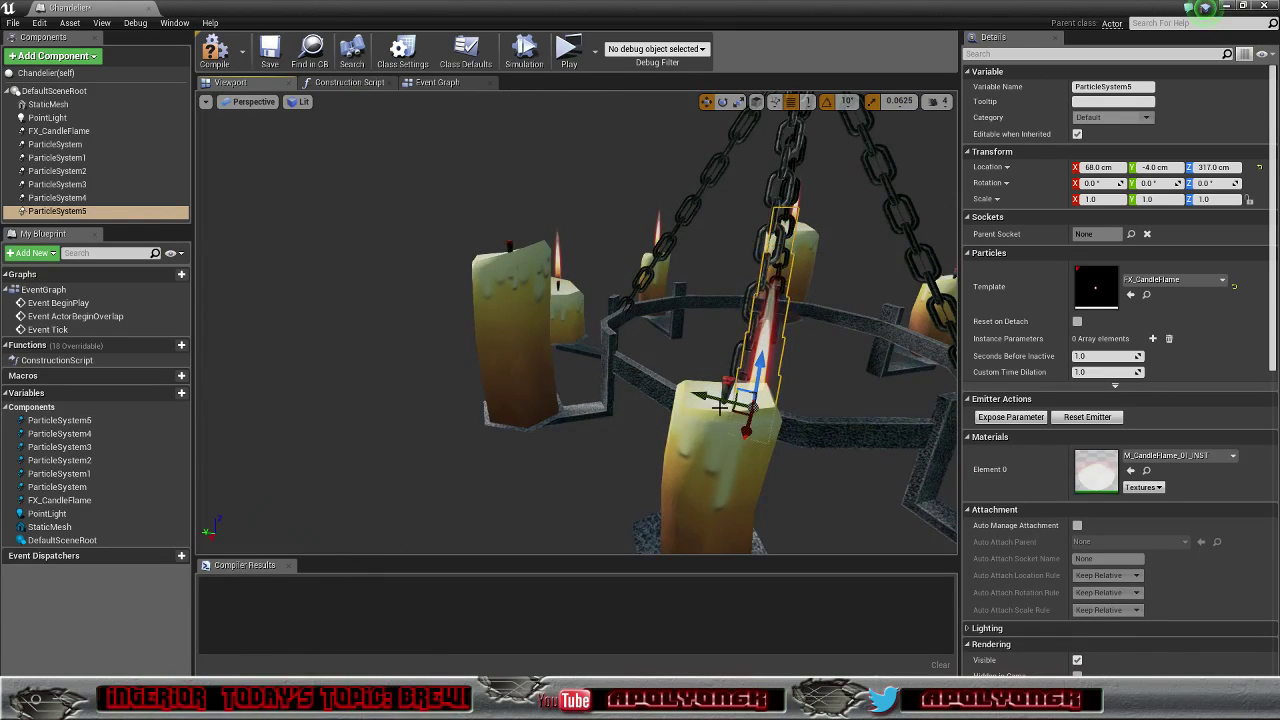
drag(701, 396, 681, 373)
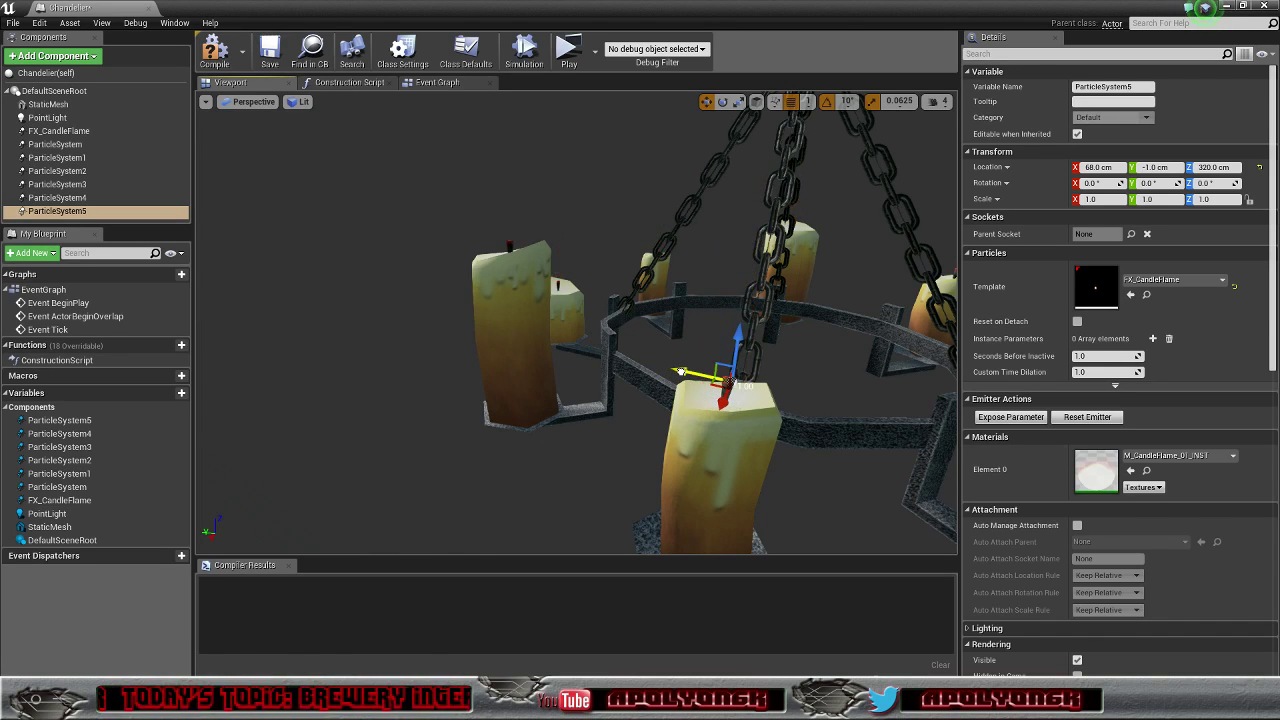
alt+drag(690, 435, 665, 456)
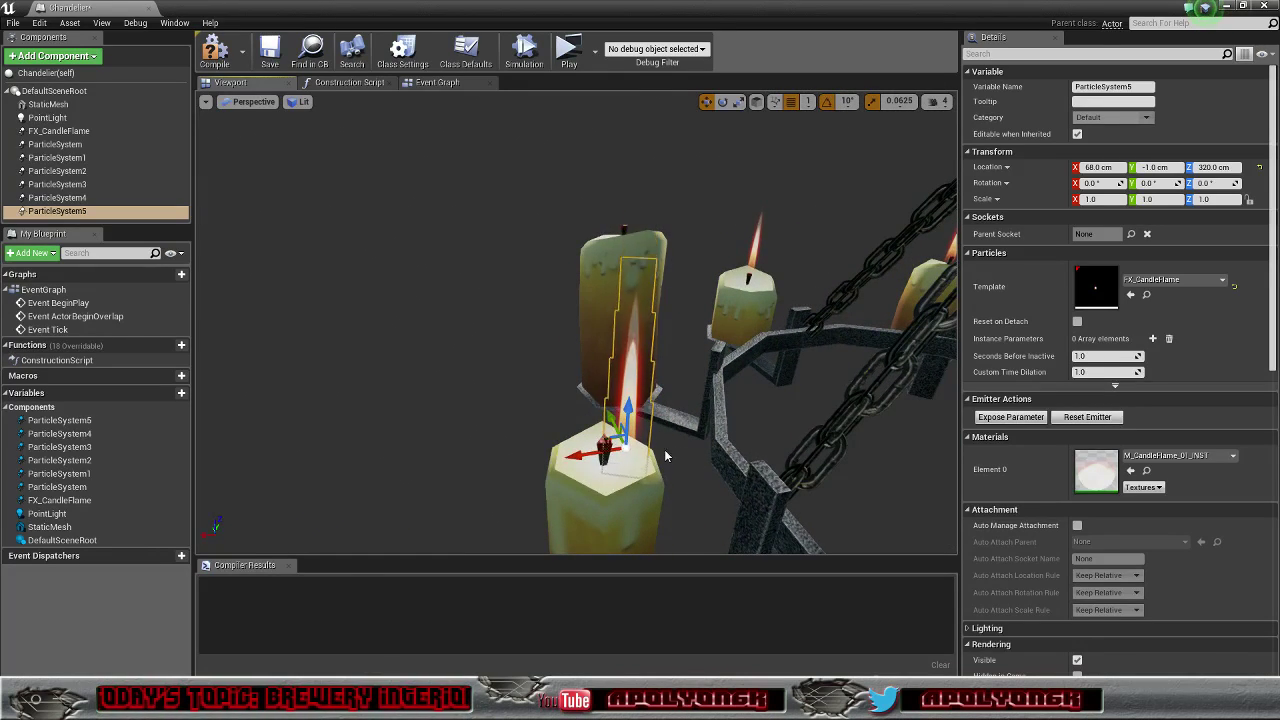
drag(575, 457, 740, 425)
right_drag(730, 358, 684, 305)
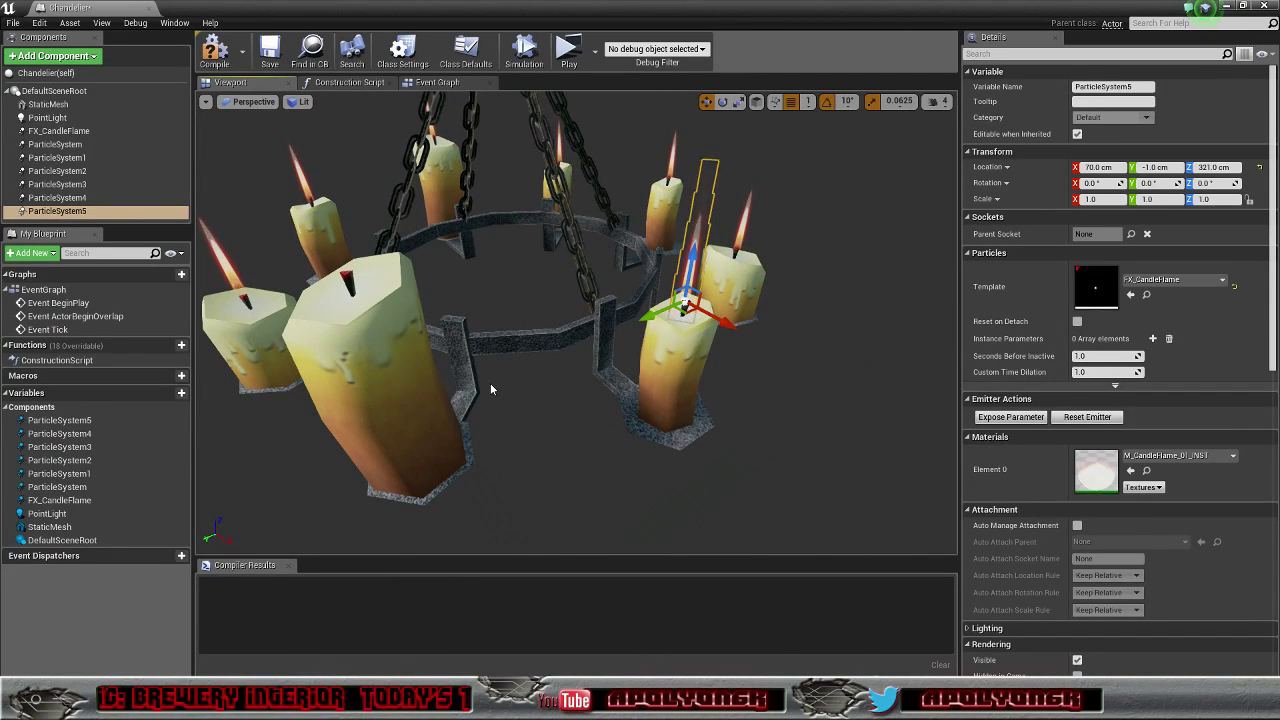
Step: Duplicate the ParticleSystem5 flame and move the copy to the last unlit tall candle, at about X 41, Y 52, Z 331 cm
key(ctrl+w)
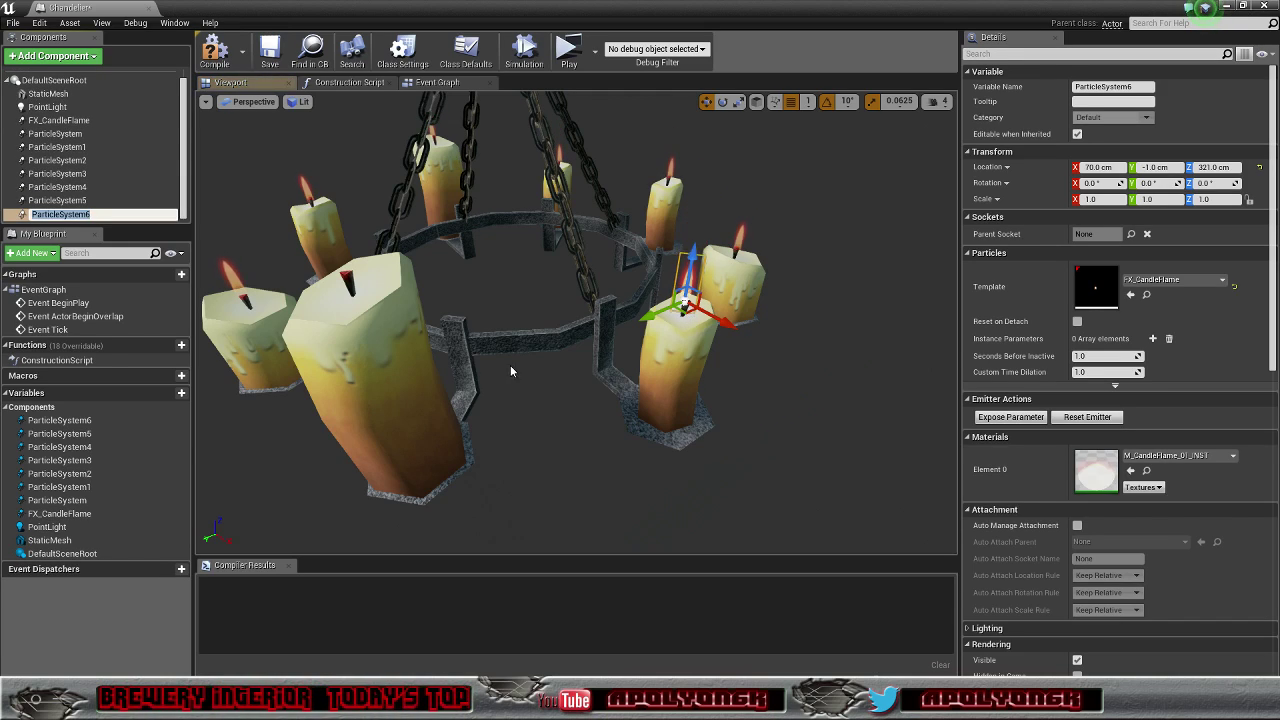
drag(646, 318, 279, 434)
drag(402, 452, 365, 338)
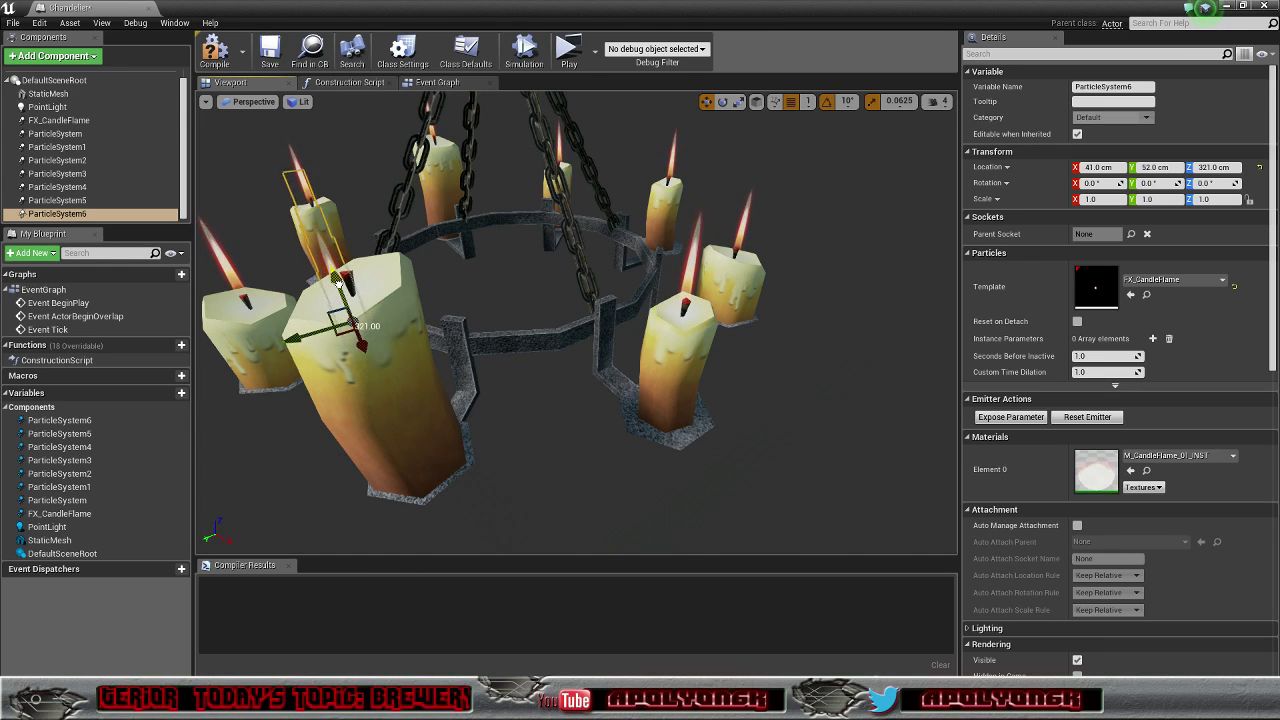
drag(336, 283, 322, 225)
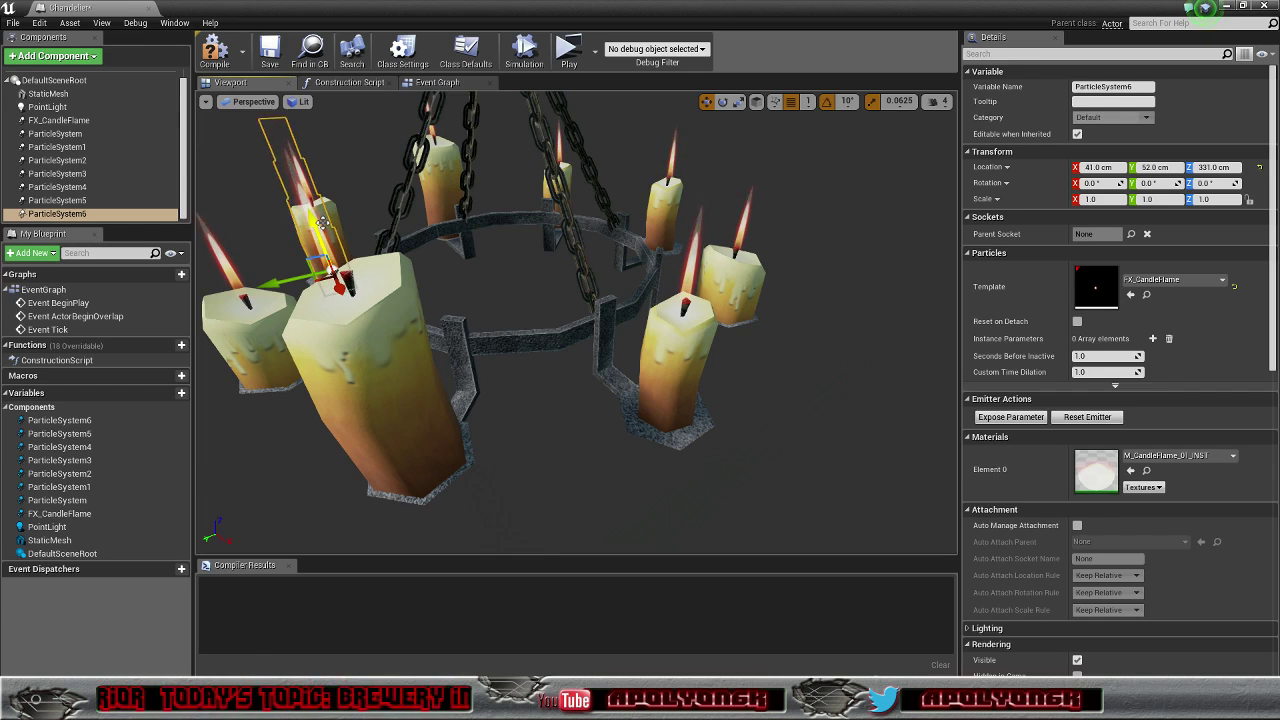
Step: Fine-tune the ParticleSystem6 flame over the tall candle's wick at X 51, Y 51, Z 334 cm
key(f)
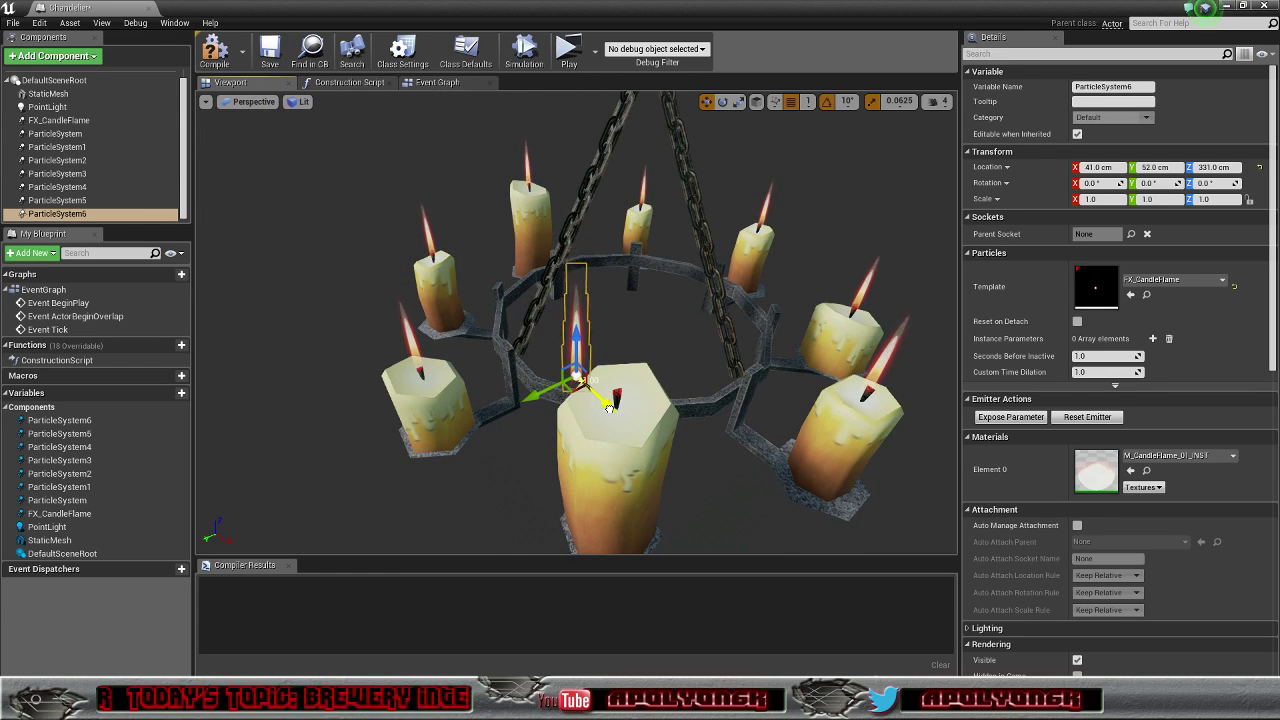
drag(610, 407, 760, 446)
key(f)
scroll(592, 435, up, 3)
key(f)
alt+drag(595, 355, 572, 327)
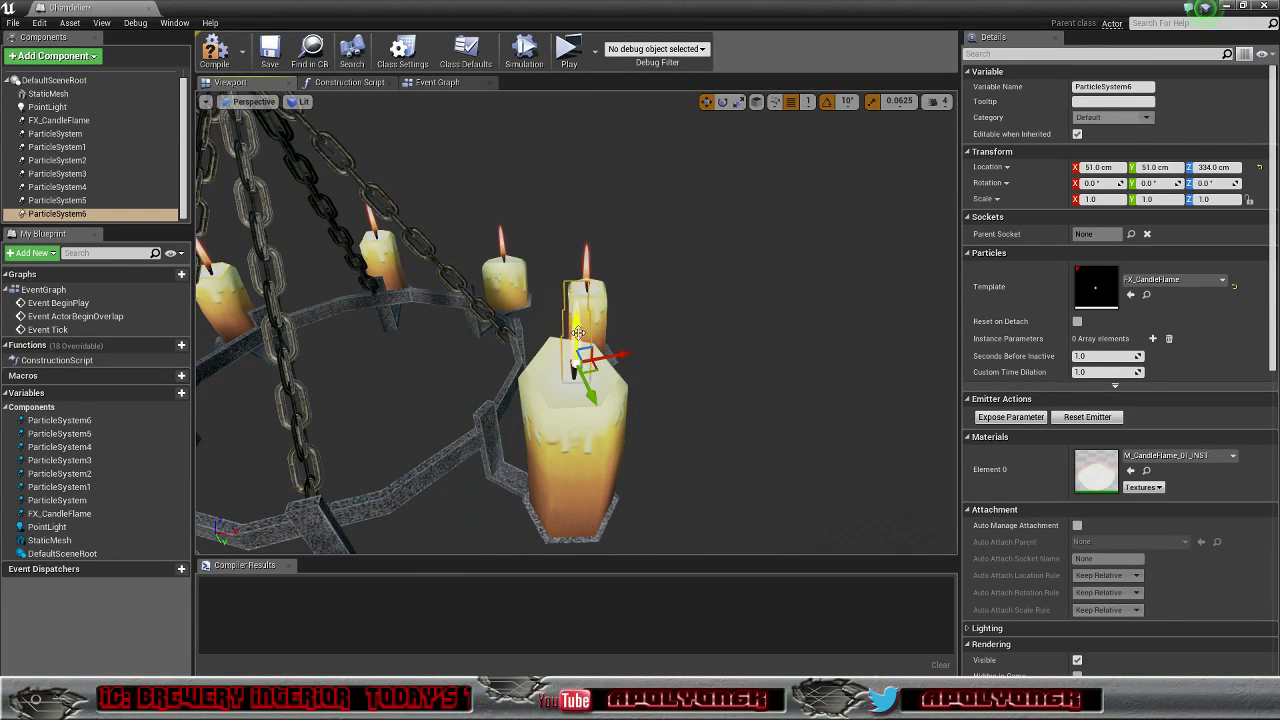
mouse_move(642, 402)
alt+mouse_down()
mouse_move(375, 338)
mouse_move(649, 422)
alt+mouse_up()
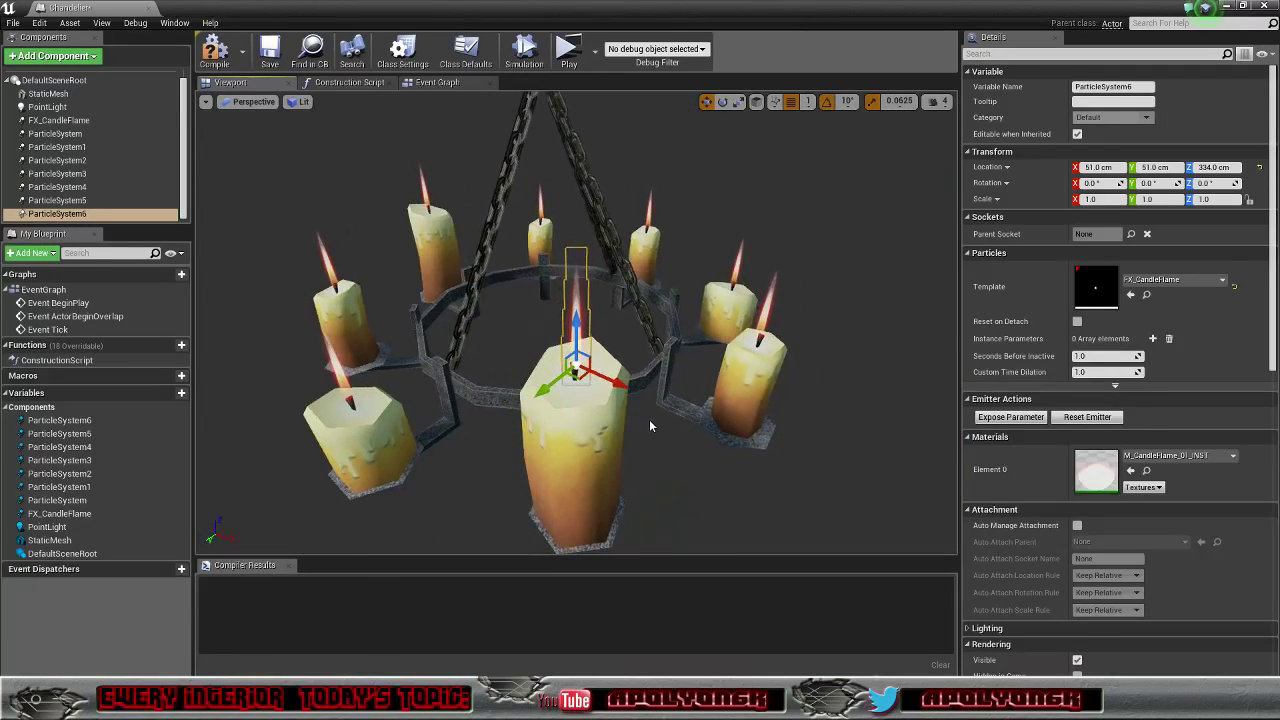
Step: Raise the PointLight from below the chandelier to between its chains, at about Z 347 cm
scroll(649, 422, up, 5)
scroll(636, 434, down, 8)
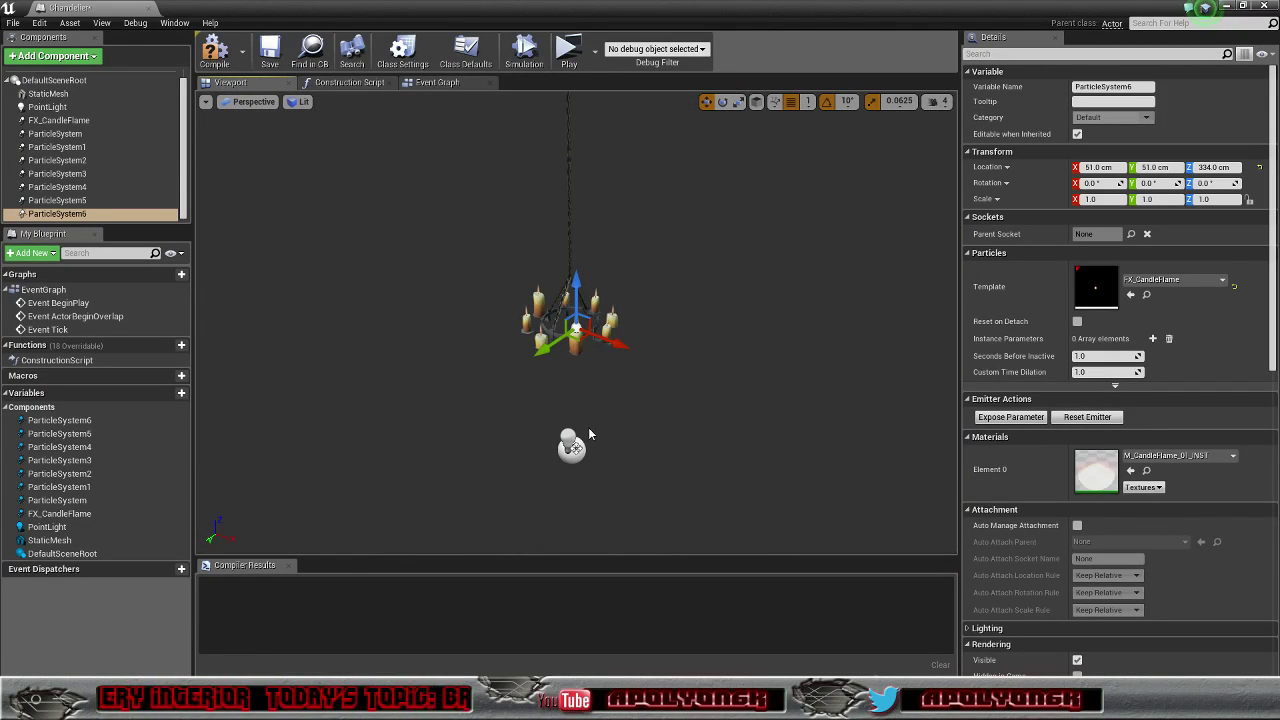
click(572, 445)
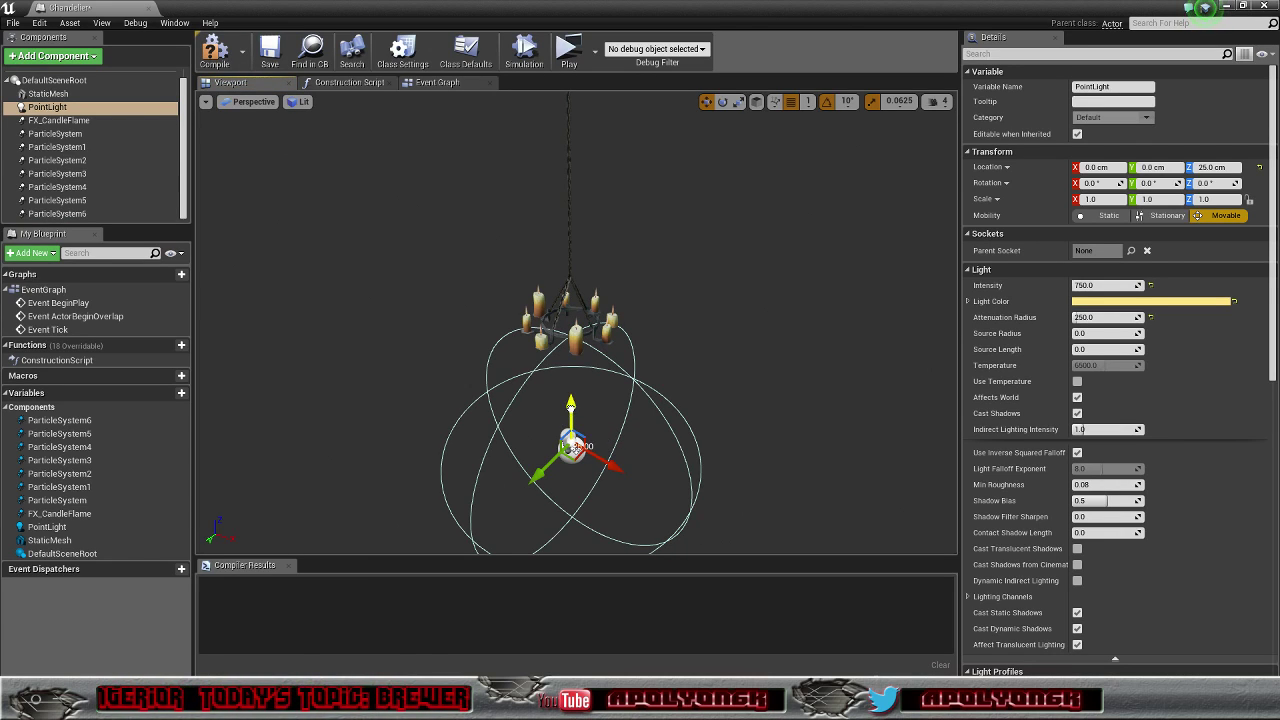
drag(572, 445, 541, 240)
scroll(553, 345, up, 6)
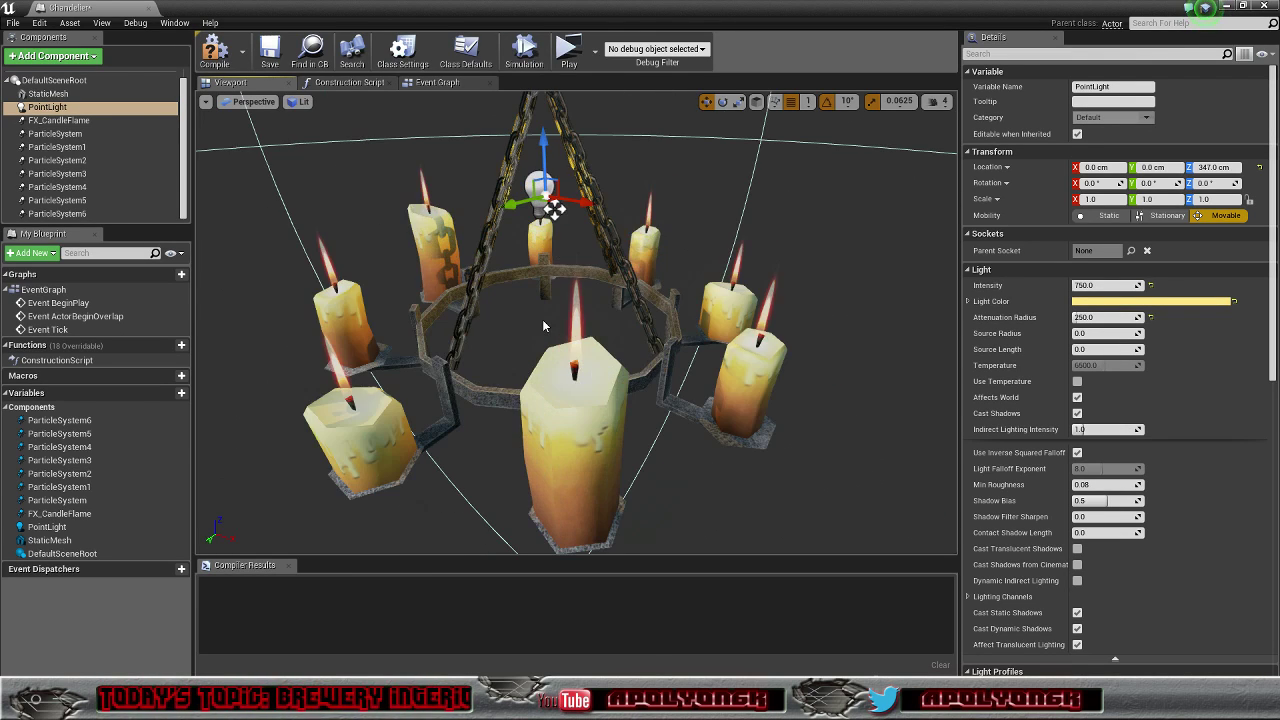
mouse_move(494, 358)
alt+mouse_down()
mouse_move(590, 356)
mouse_move(424, 358)
mouse_move(588, 366)
mouse_move(512, 366)
alt+mouse_up()
right_drag(615, 190, 563, 360)
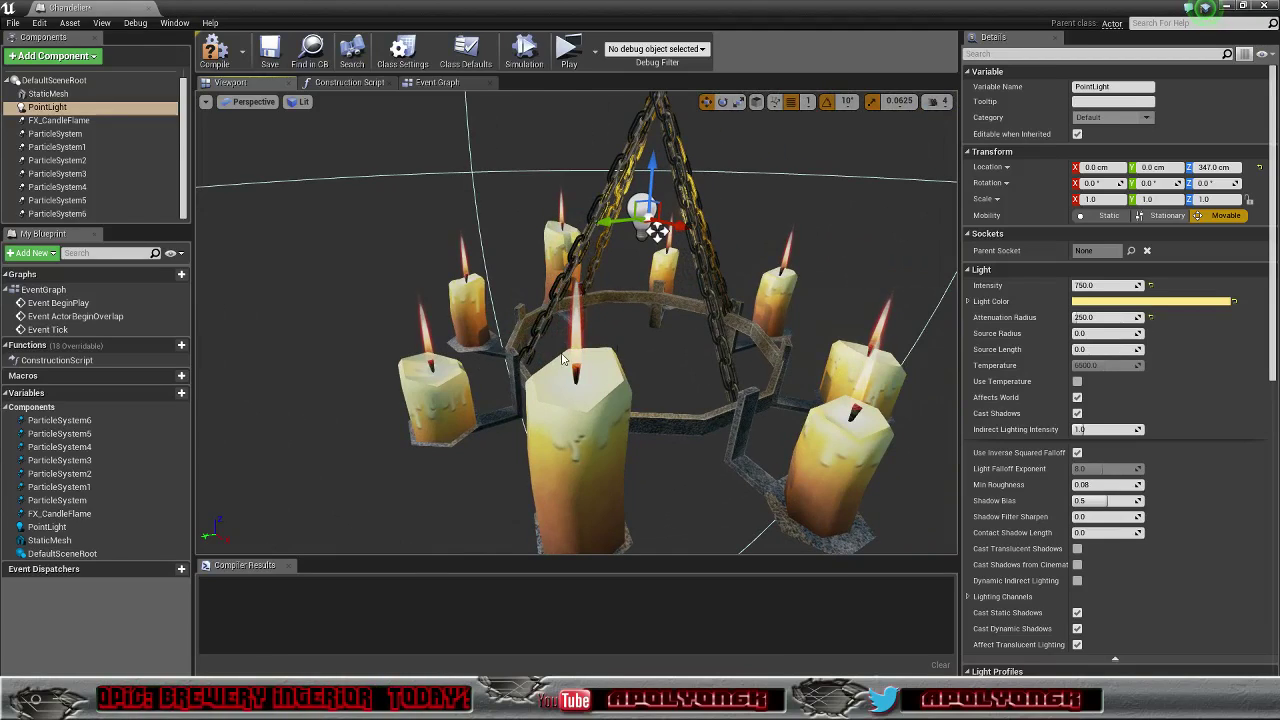
Step: Set the PointLight's intensity to 1500 and its attenuation radius to 500, checking the light's reach around the whole chandelier
click(1108, 285)
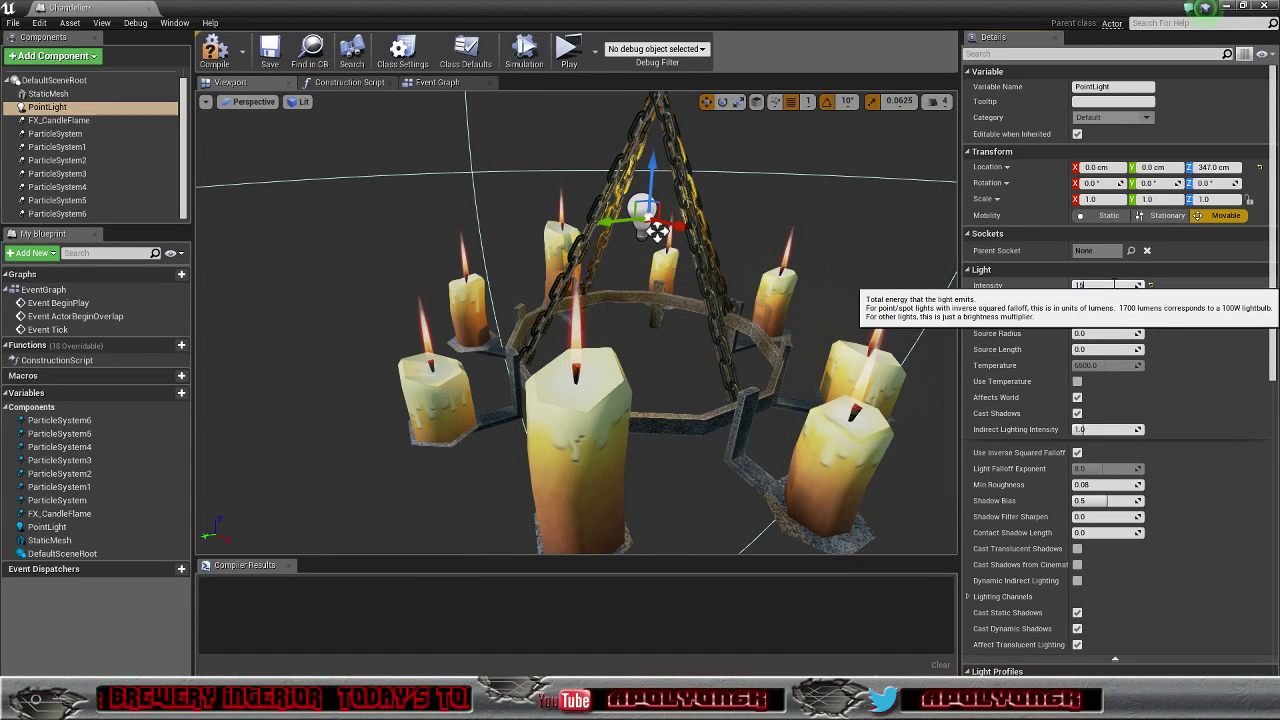
text(1500)
key(Return)
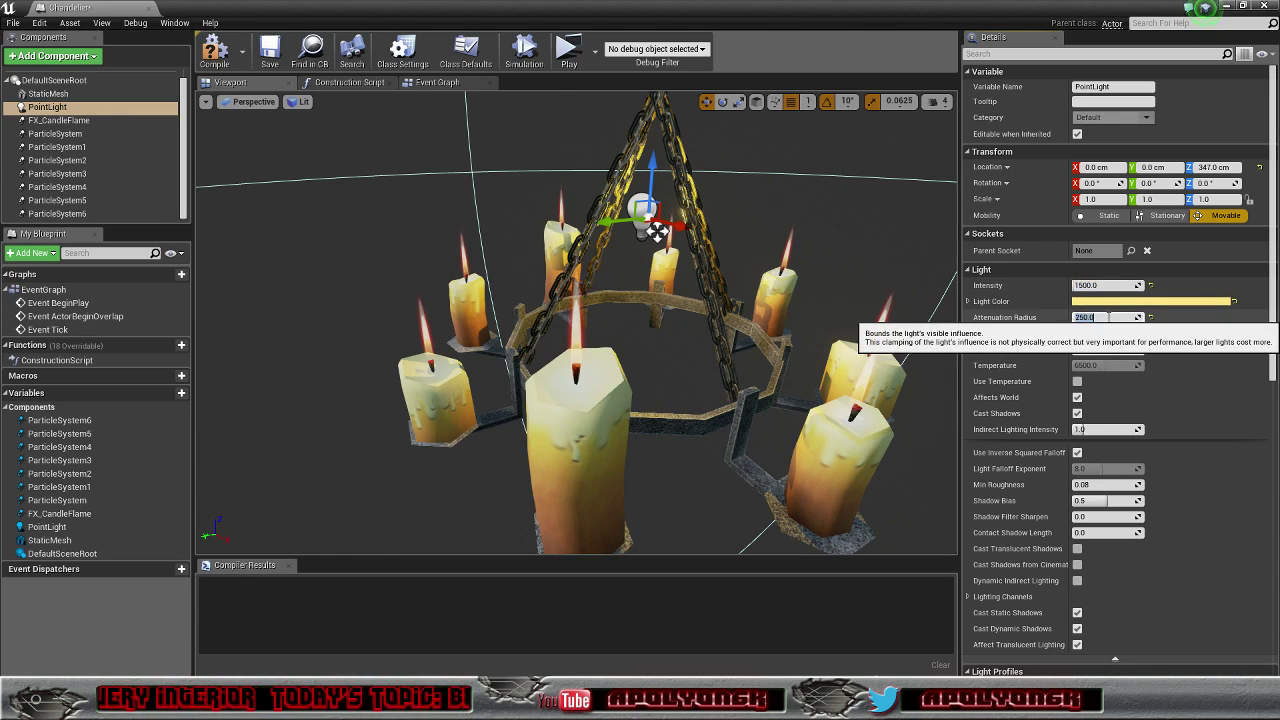
key(Return)
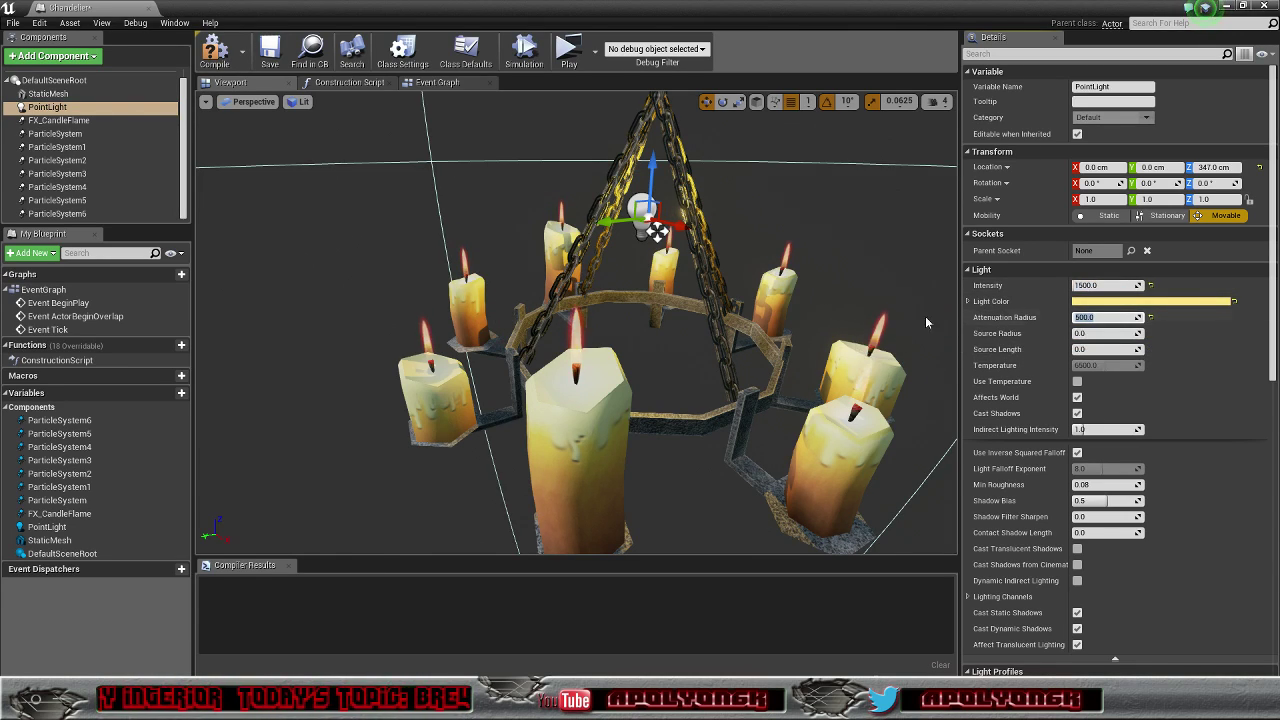
scroll(715, 380, down, 5)
mouse_move(619, 396)
alt+mouse_down()
mouse_move(815, 455)
mouse_move(620, 392)
alt+mouse_up()
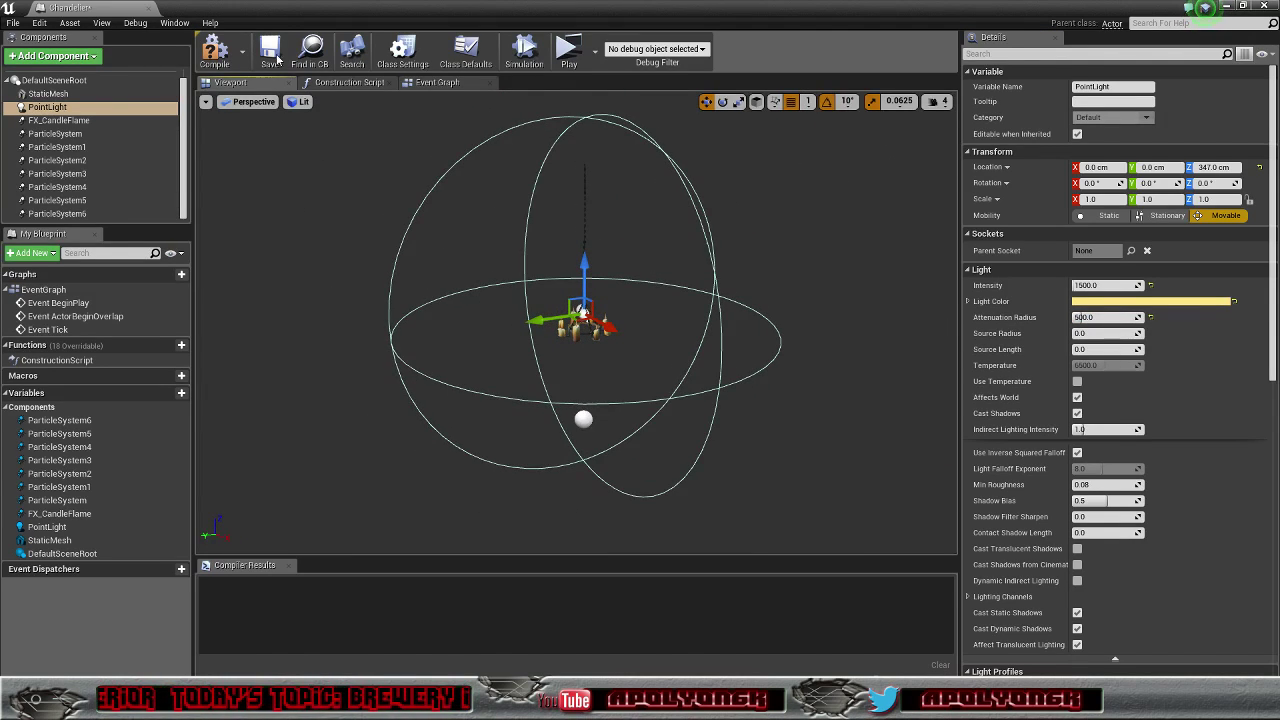
Step: Compile and save the Chandelier blueprint, and return to the level to locate the placed chandelier mesh among the scene's actors
click(220, 57)
click(221, 55)
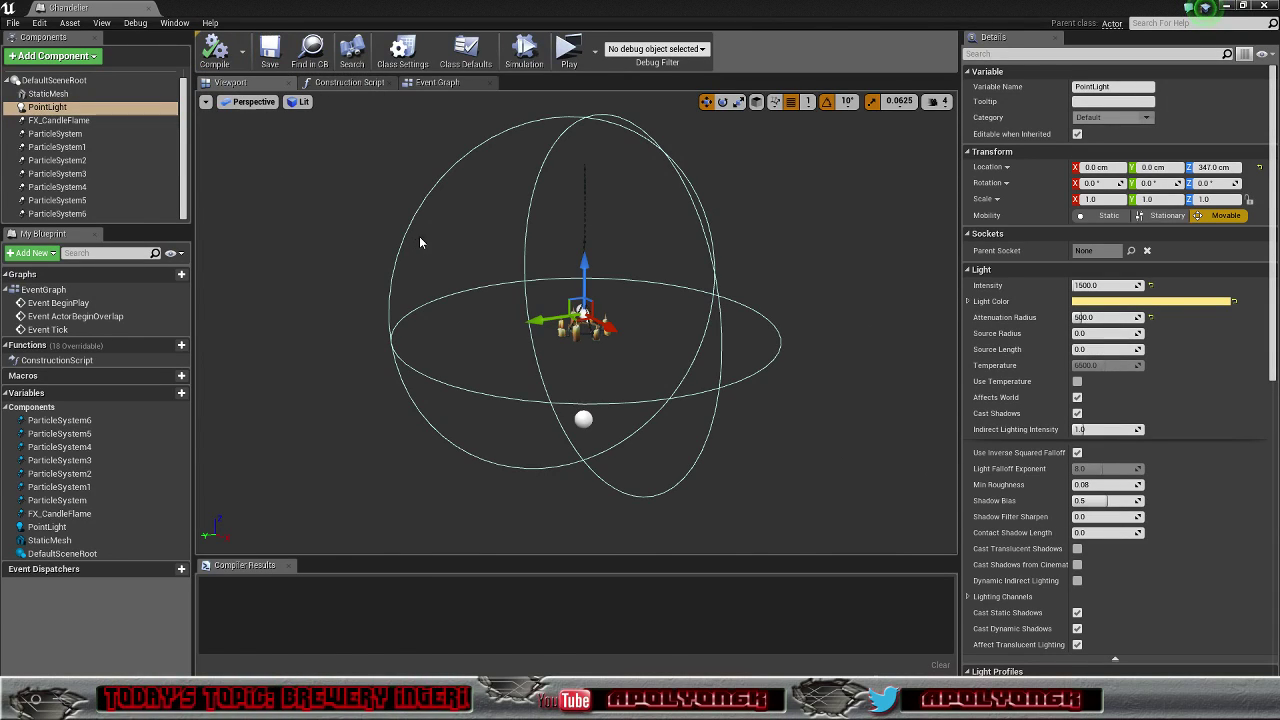
click(1229, 7)
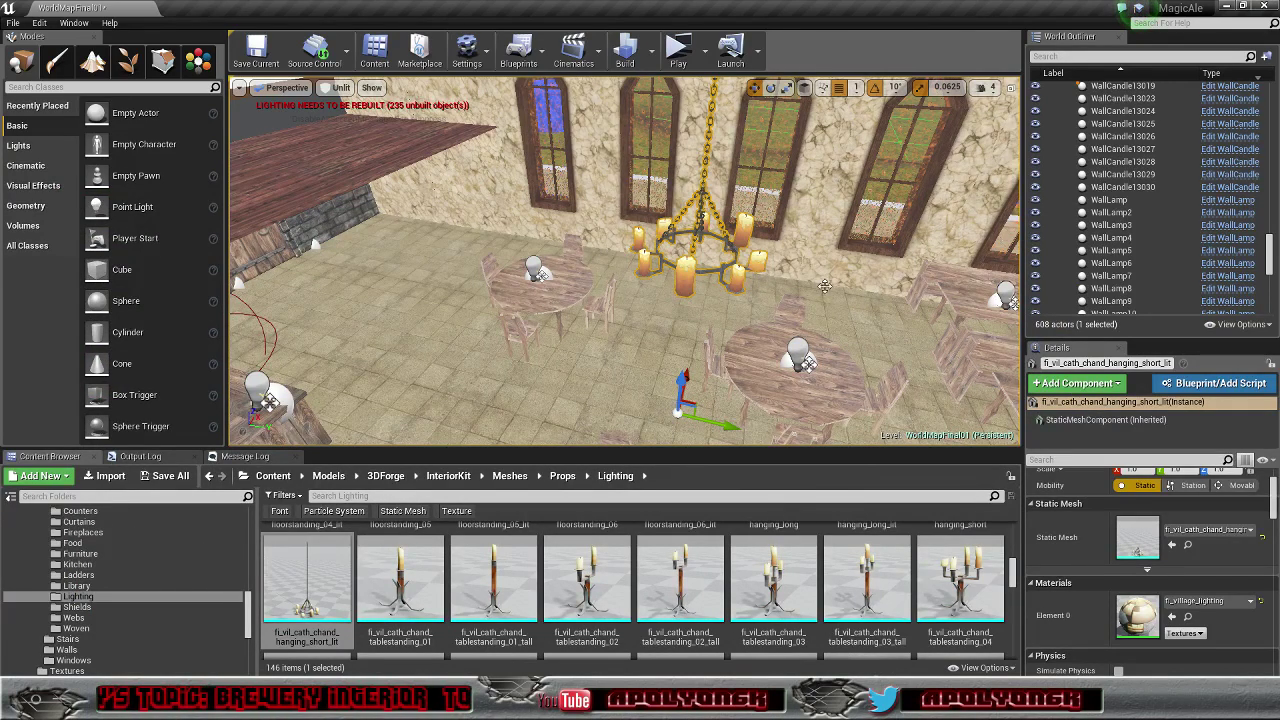
scroll(1200, 290, down, 10)
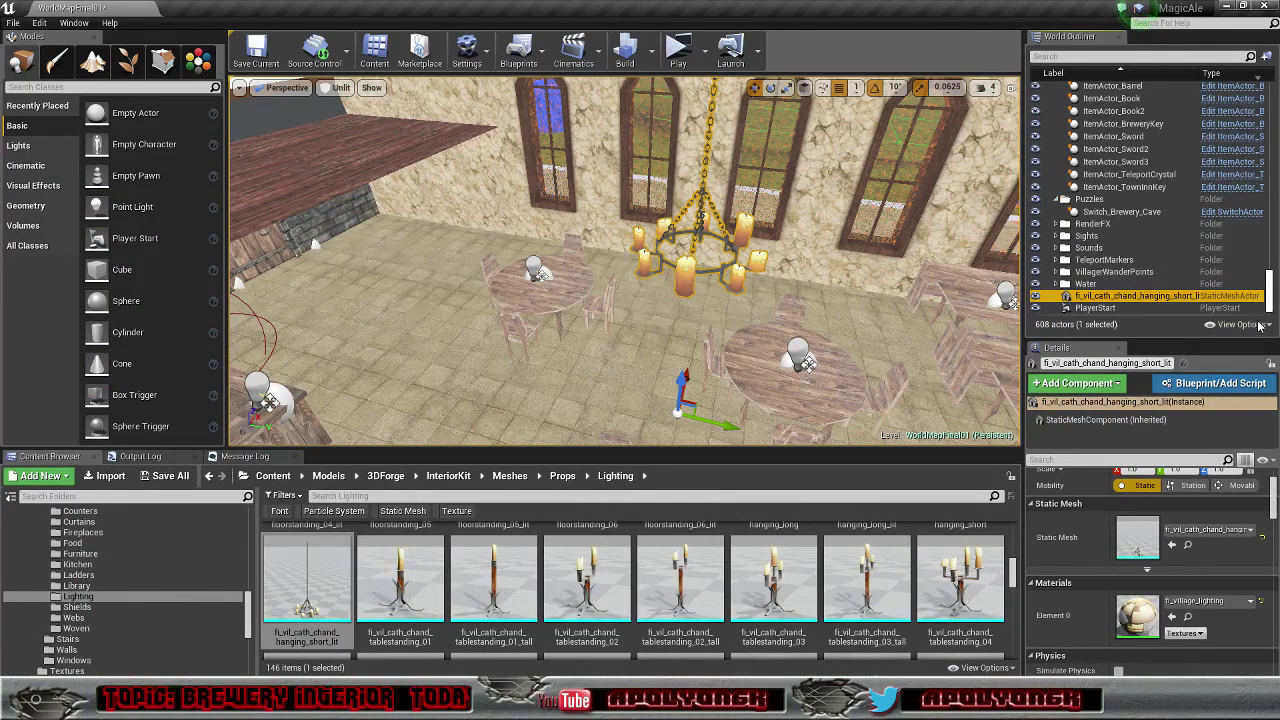
Step: Delete the plain fi_vil_cath_chand_hanging_short_lit static mesh from the brewery interior level
right_click(1160, 296)
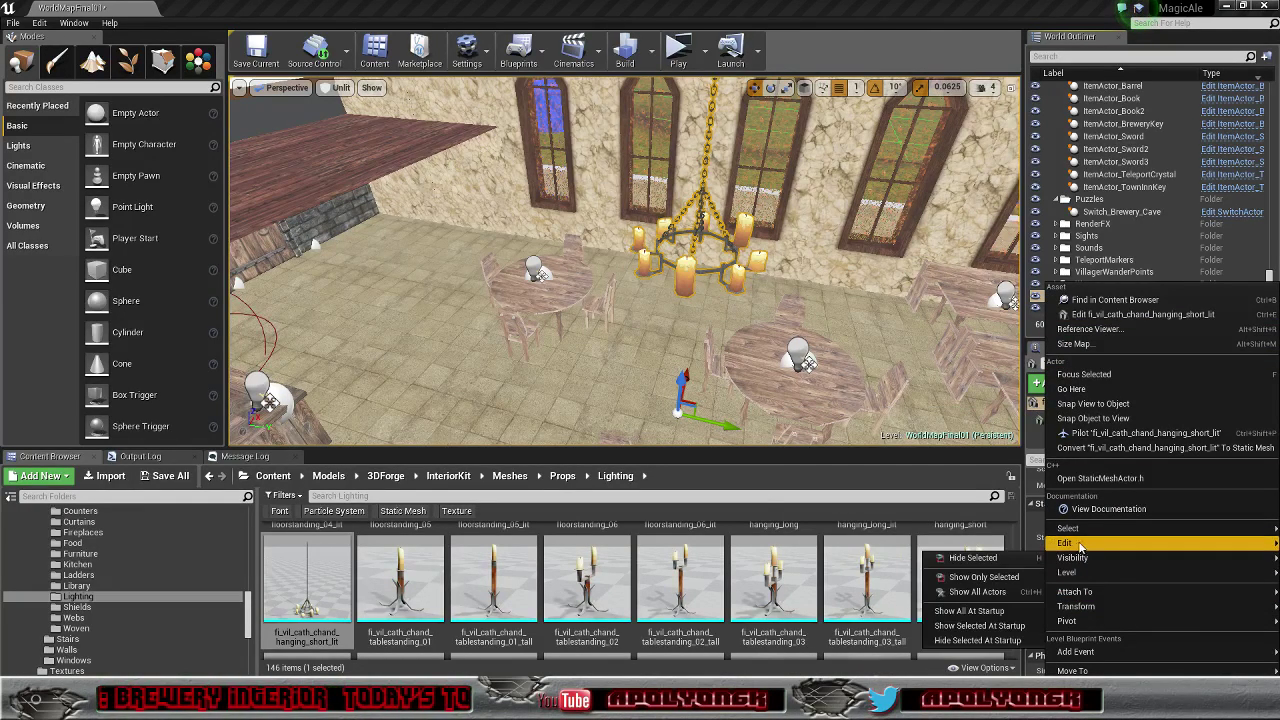
mouse_move(1083, 545)
click(982, 601)
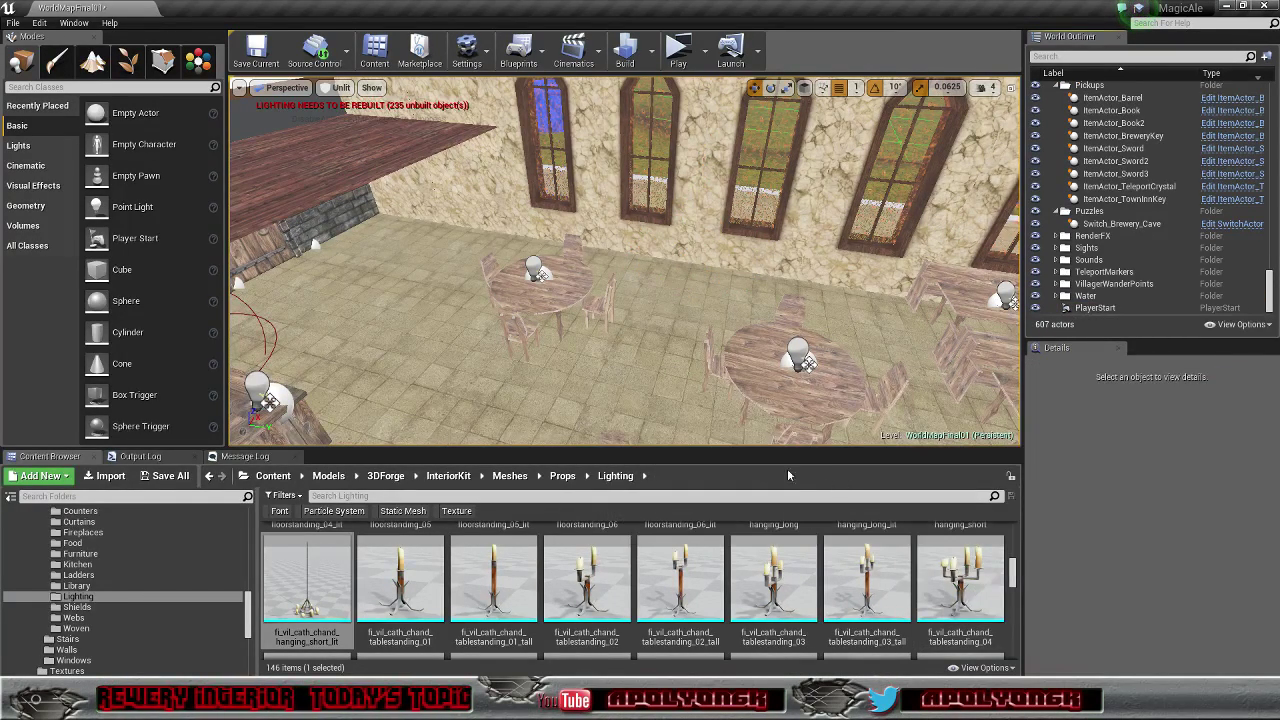
Step: Place the Chandelier blueprint from the BluePrints/Lights folder in the brewery hall, near the side windows
drag(250, 612, 250, 518)
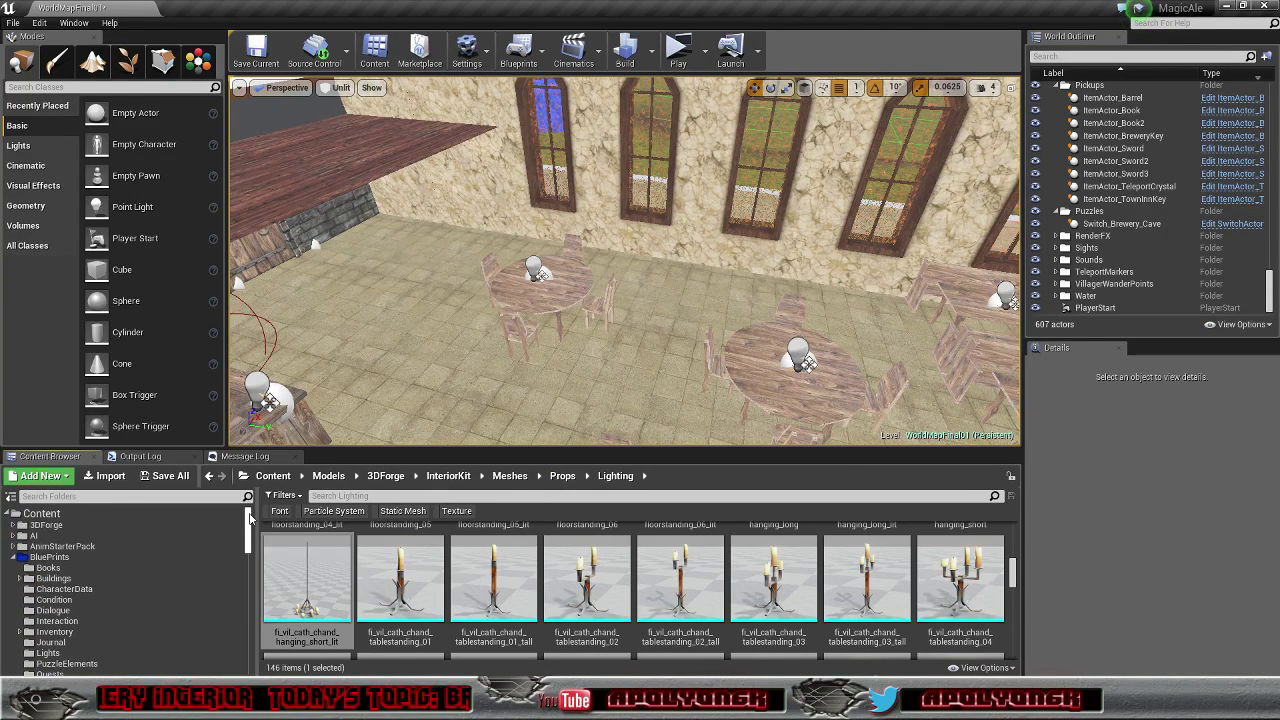
click(88, 656)
click(405, 578)
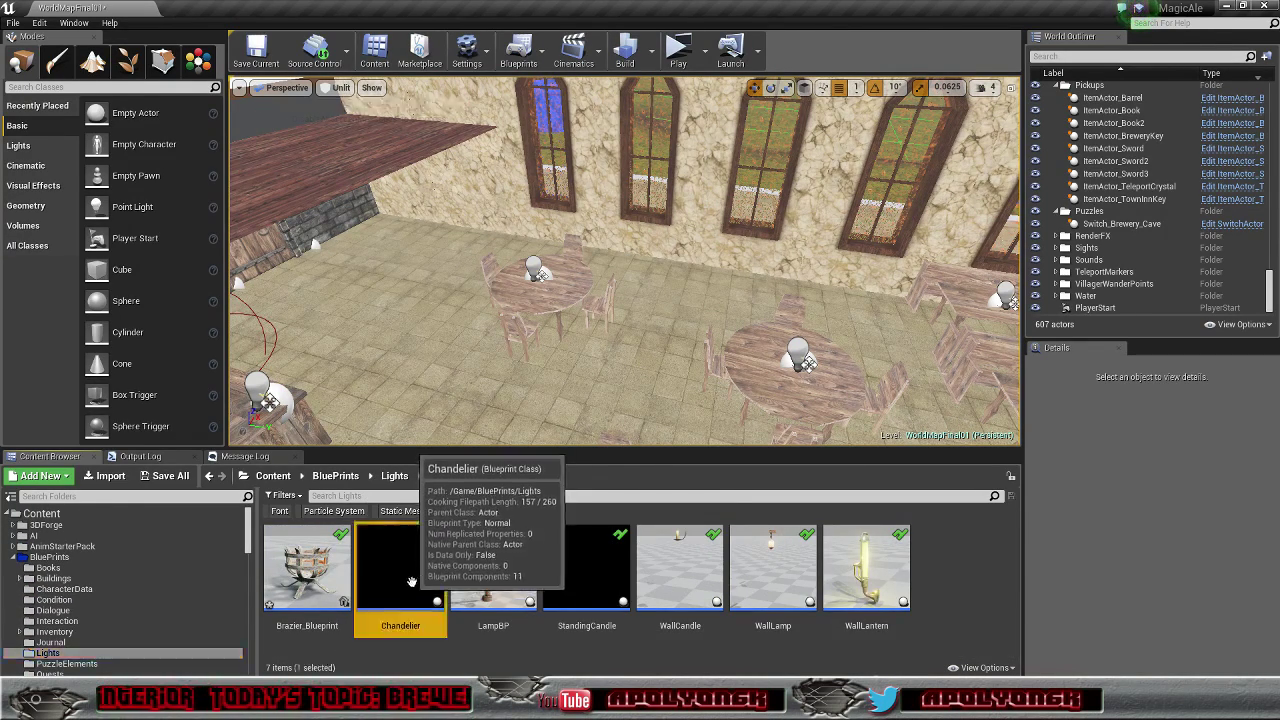
drag(411, 581, 648, 378)
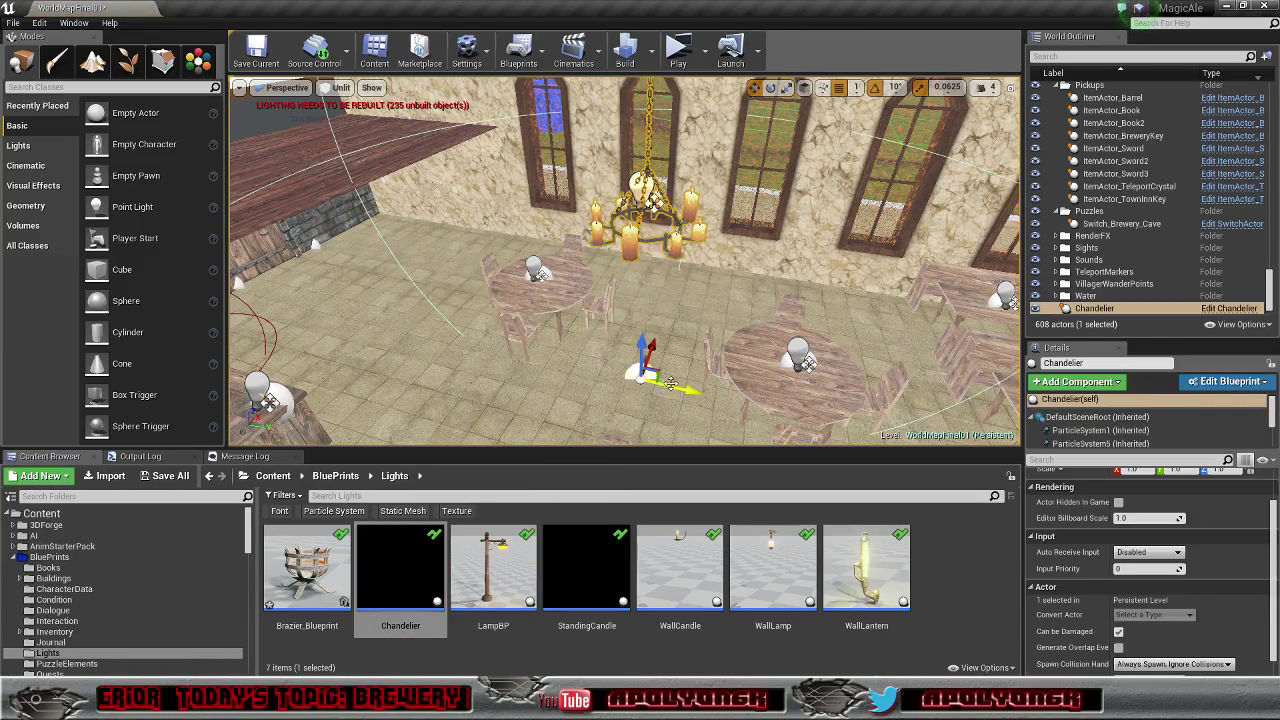
Step: Position the Chandelier along one side of the hall and duplicate it to the opposite side, over the tables
right_drag(671, 384, 600, 415)
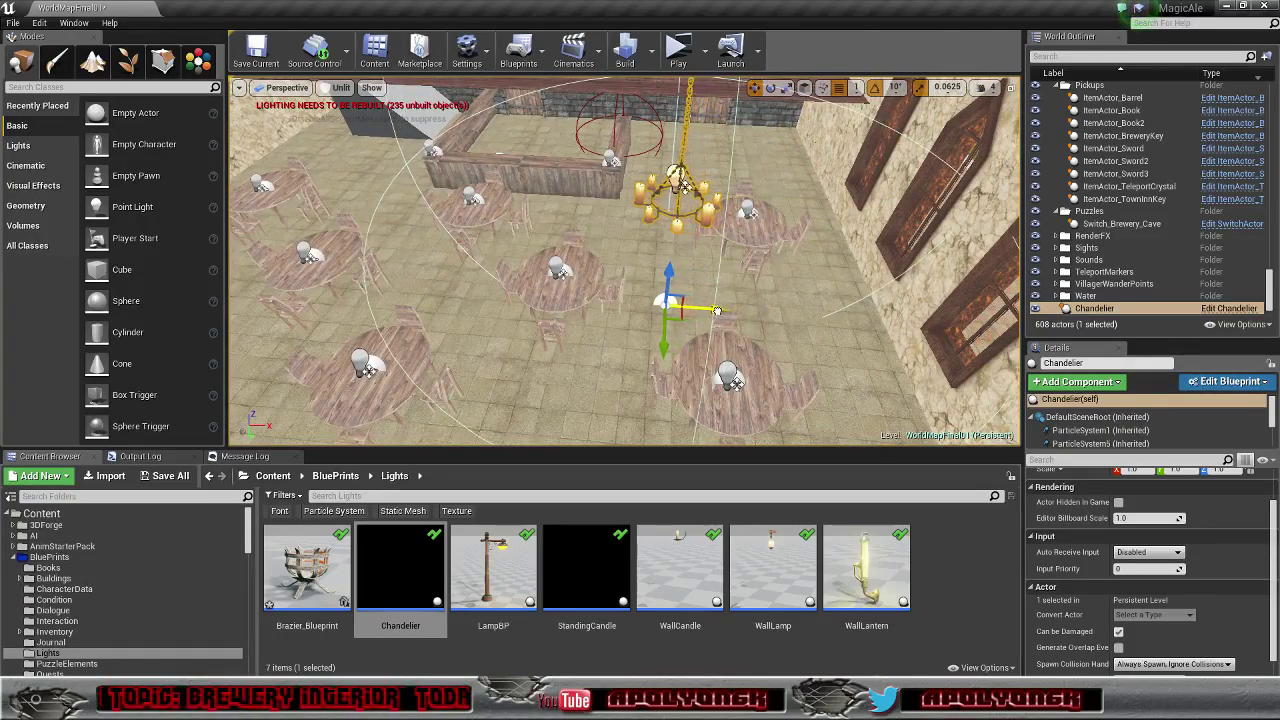
right_drag(600, 415, 560, 415)
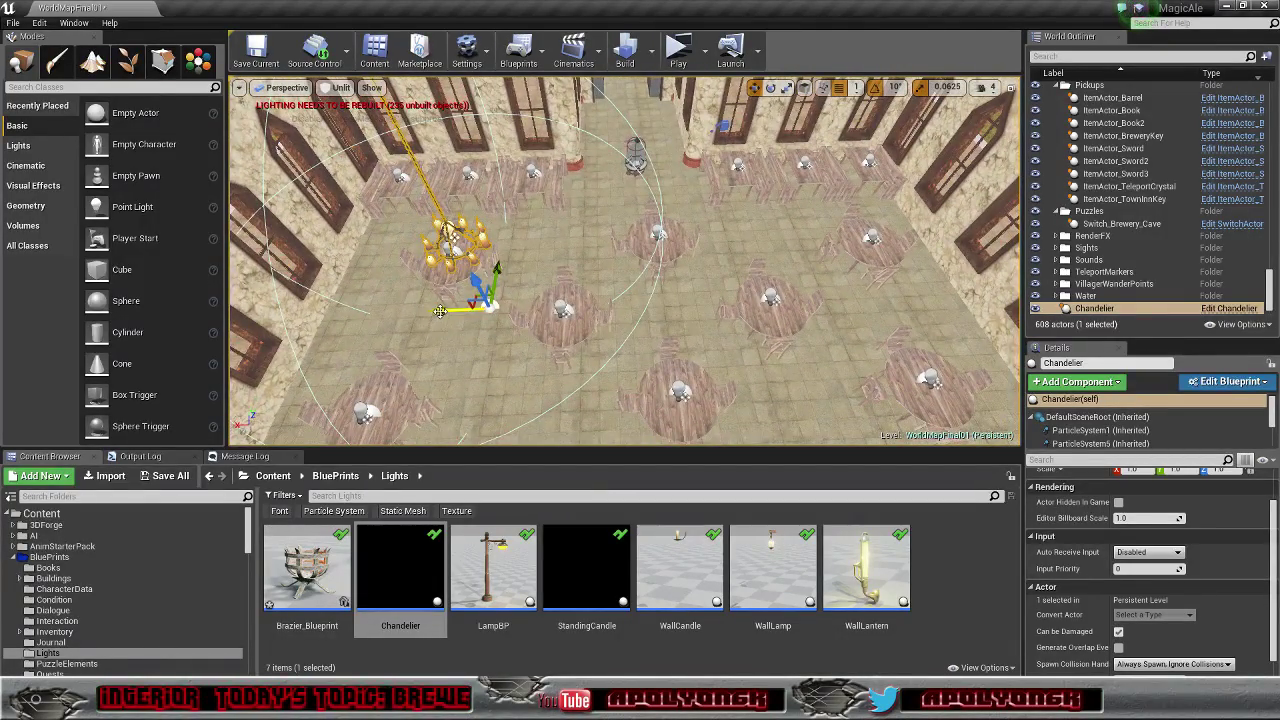
alt+drag(440, 311, 452, 311)
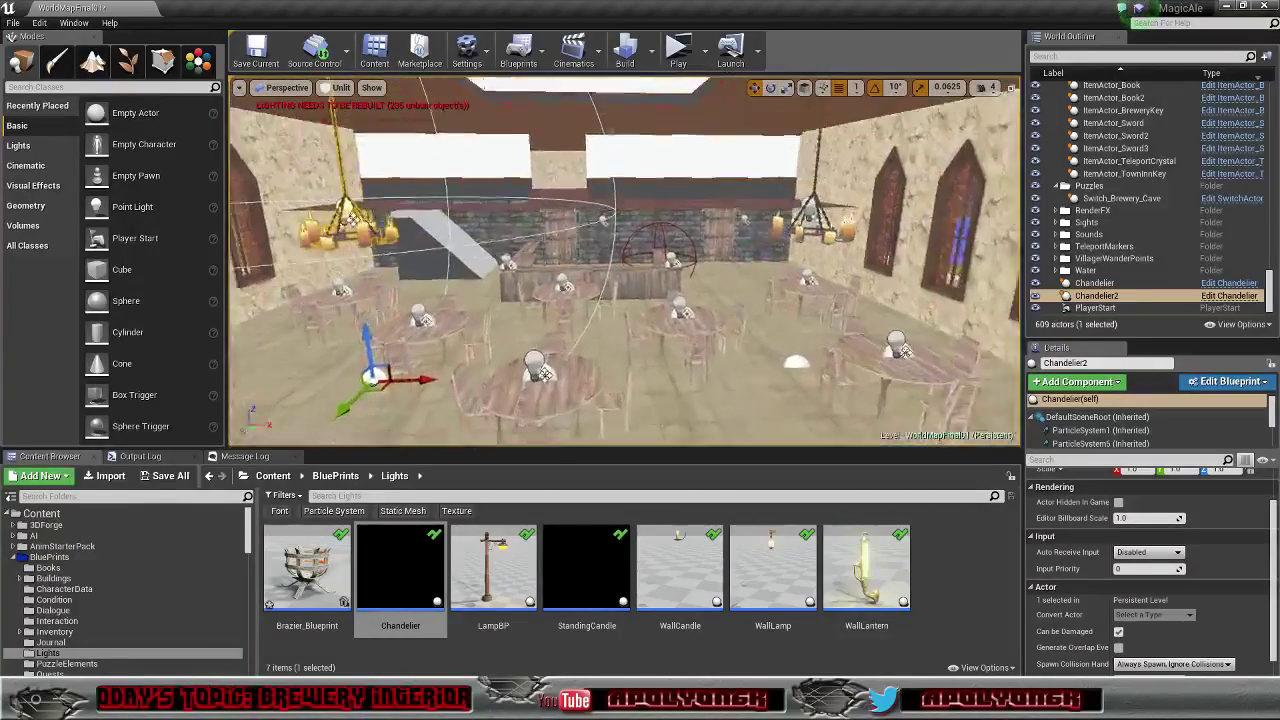
right_drag(624, 260, 624, 345)
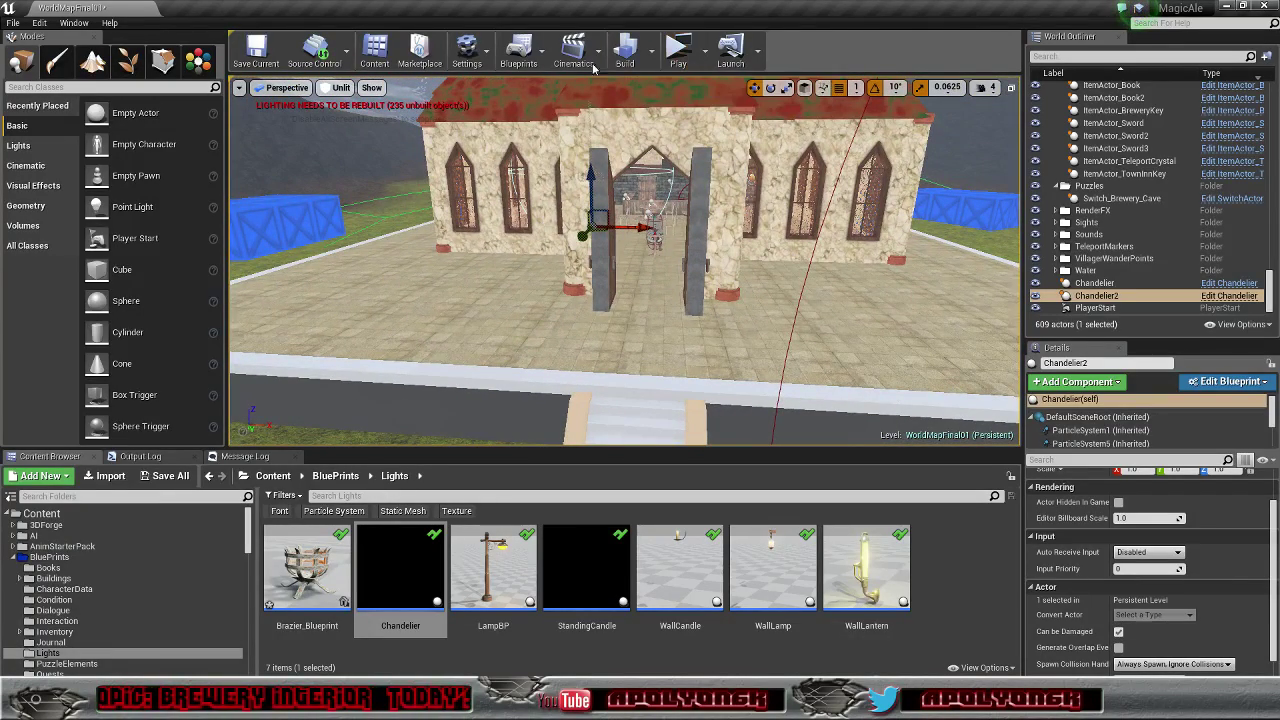
Step: Switch the viewport to Lit mode and examine how both chandeliers light the hall from several sides, inside and at the entrance
click(338, 88)
click(350, 131)
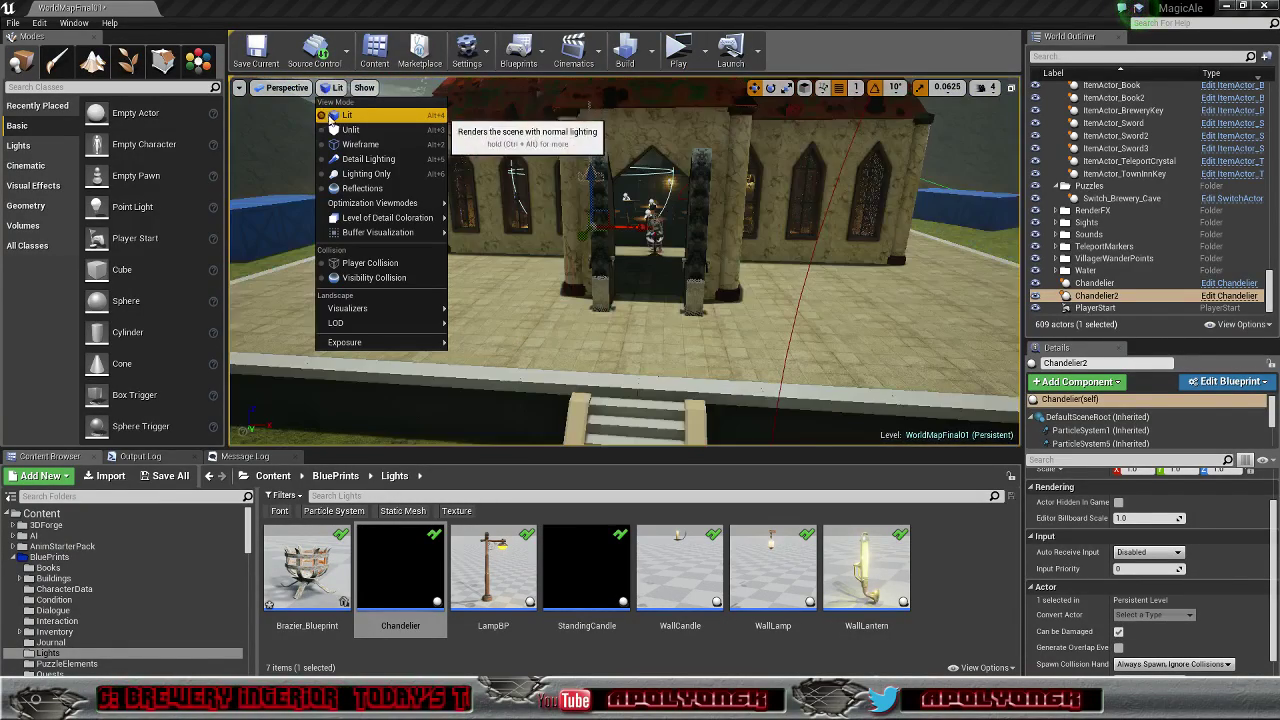
right_drag(624, 260, 660, 260)
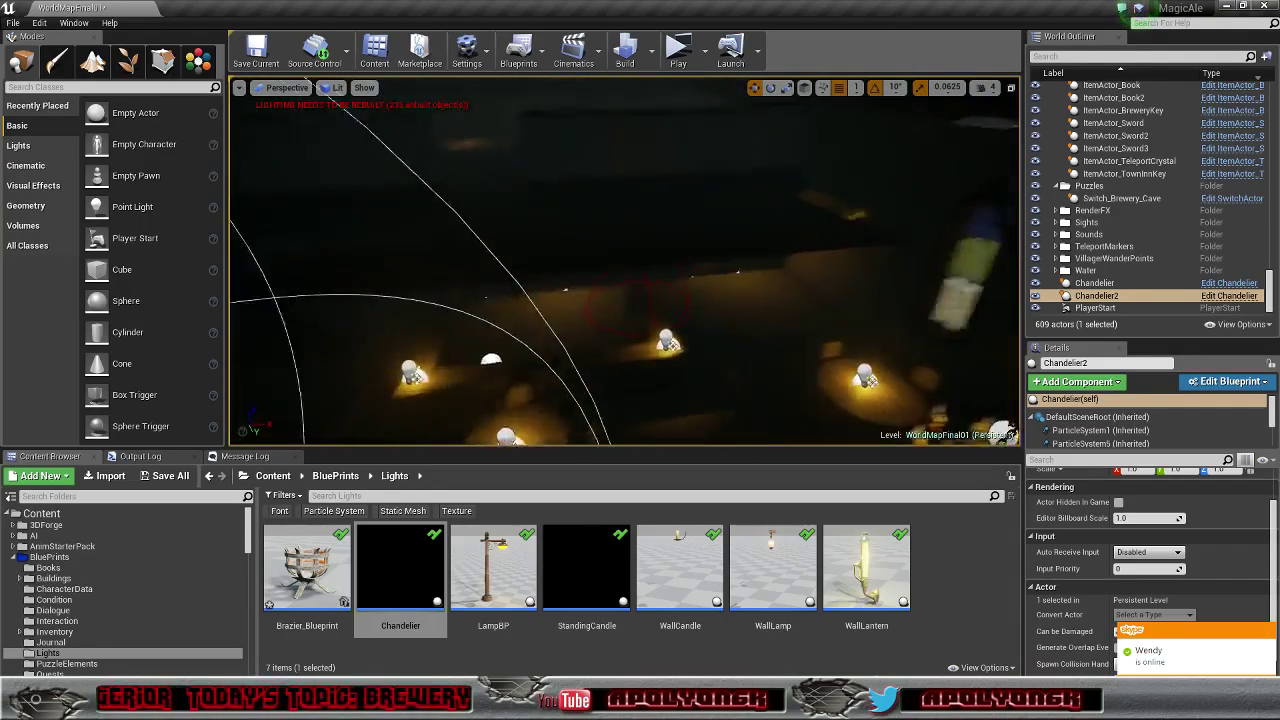
right_drag(624, 260, 860, 255)
right_drag(381, 418, 368, 313)
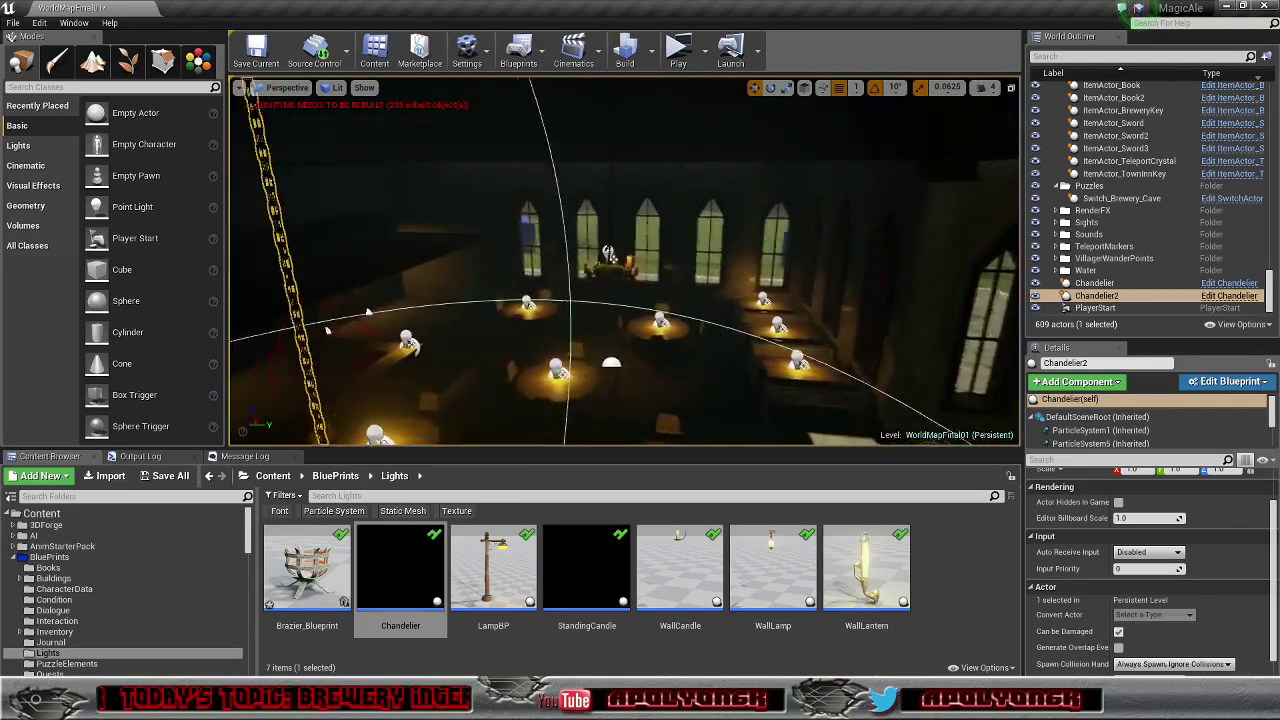
right_drag(265, 337, 500, 389)
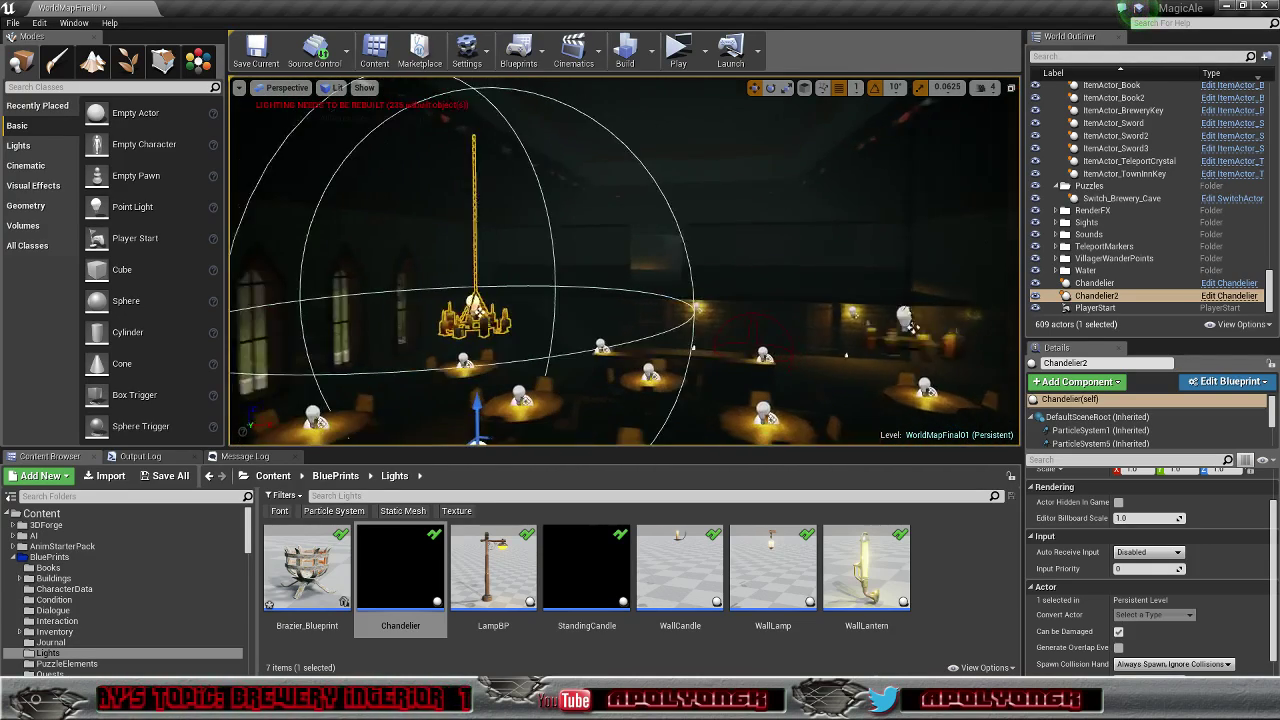
right_drag(570, 217, 574, 175)
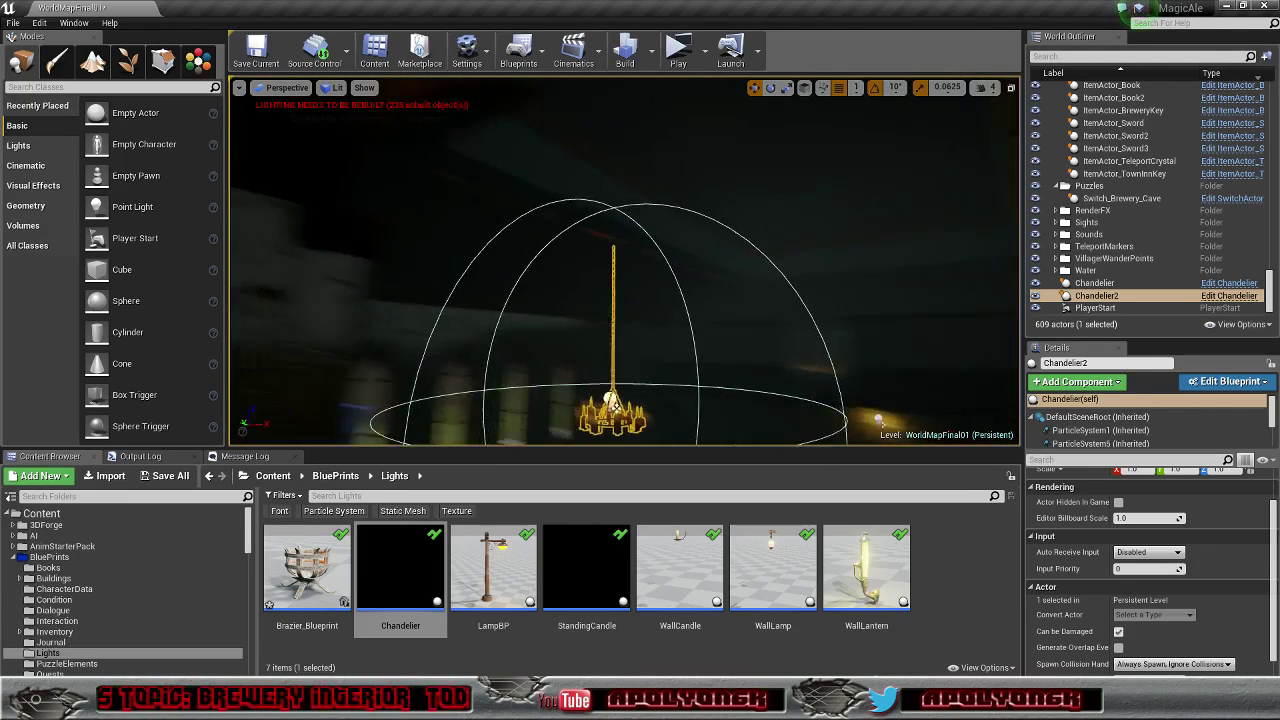
right_drag(632, 355, 760, 395)
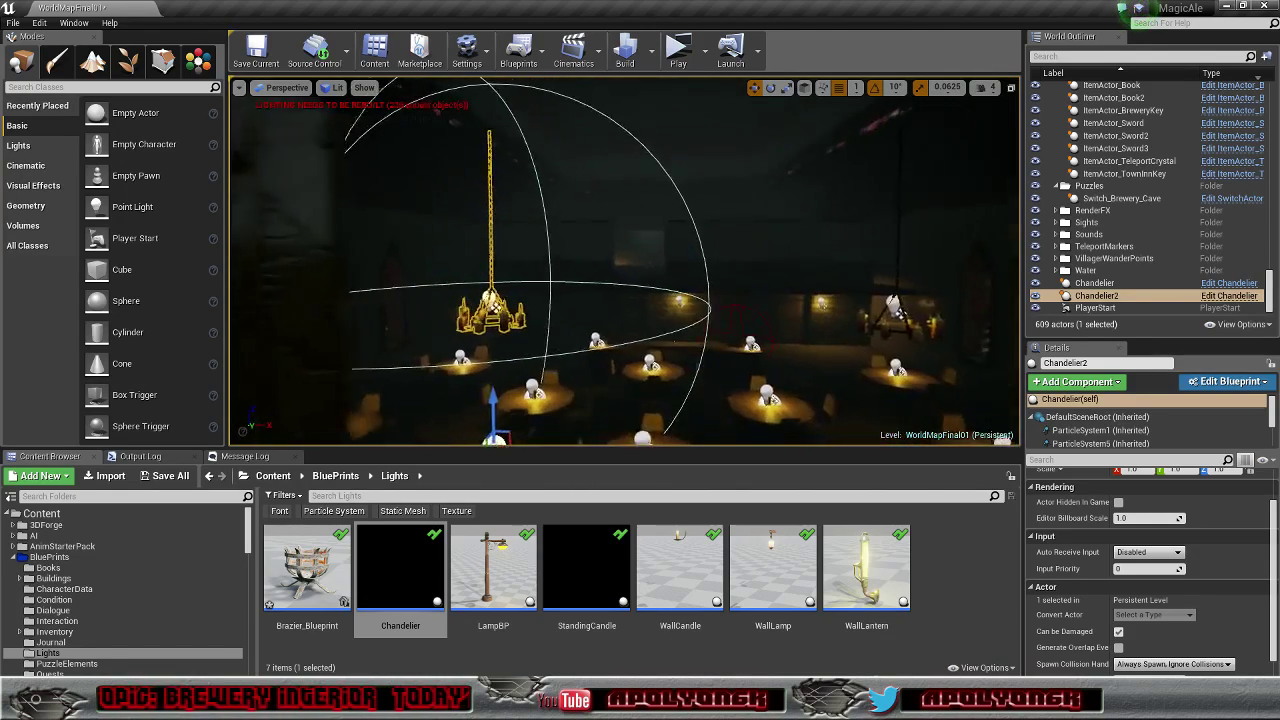
right_drag(625, 262, 735, 185)
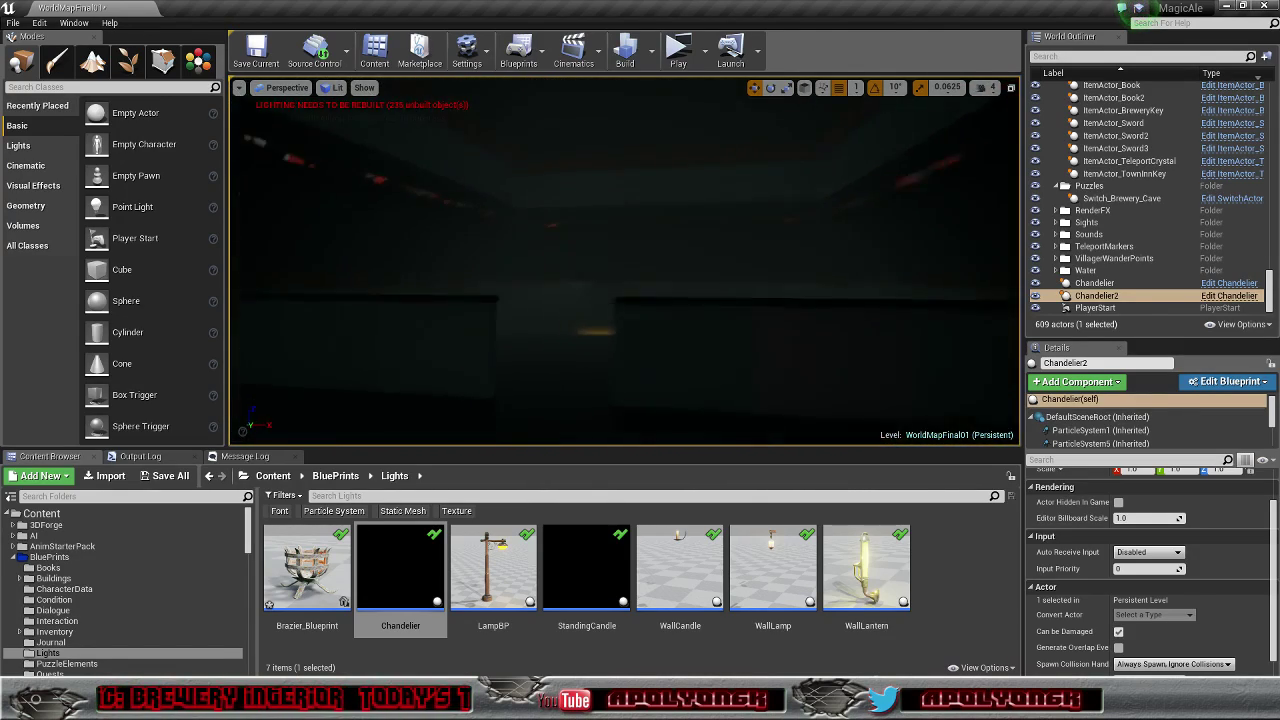
right_drag(625, 262, 480, 275)
right_drag(296, 384, 325, 298)
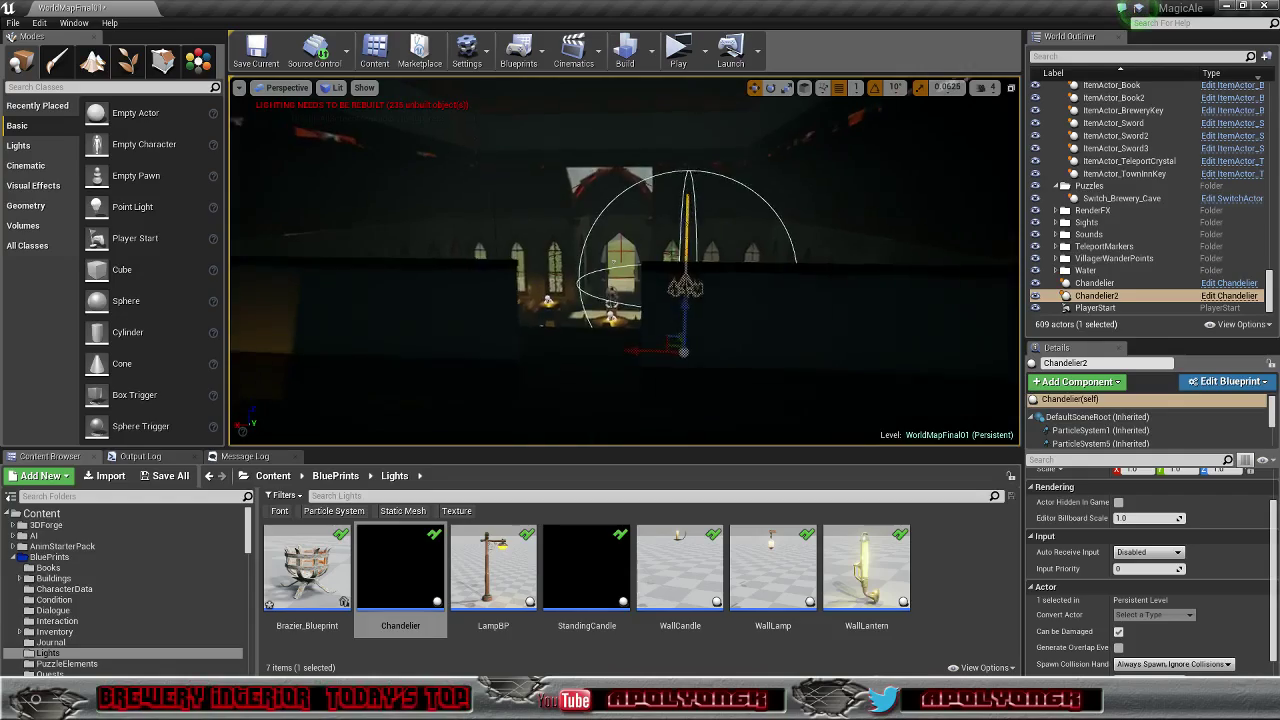
right_drag(625, 262, 720, 280)
right_drag(380, 300, 430, 310)
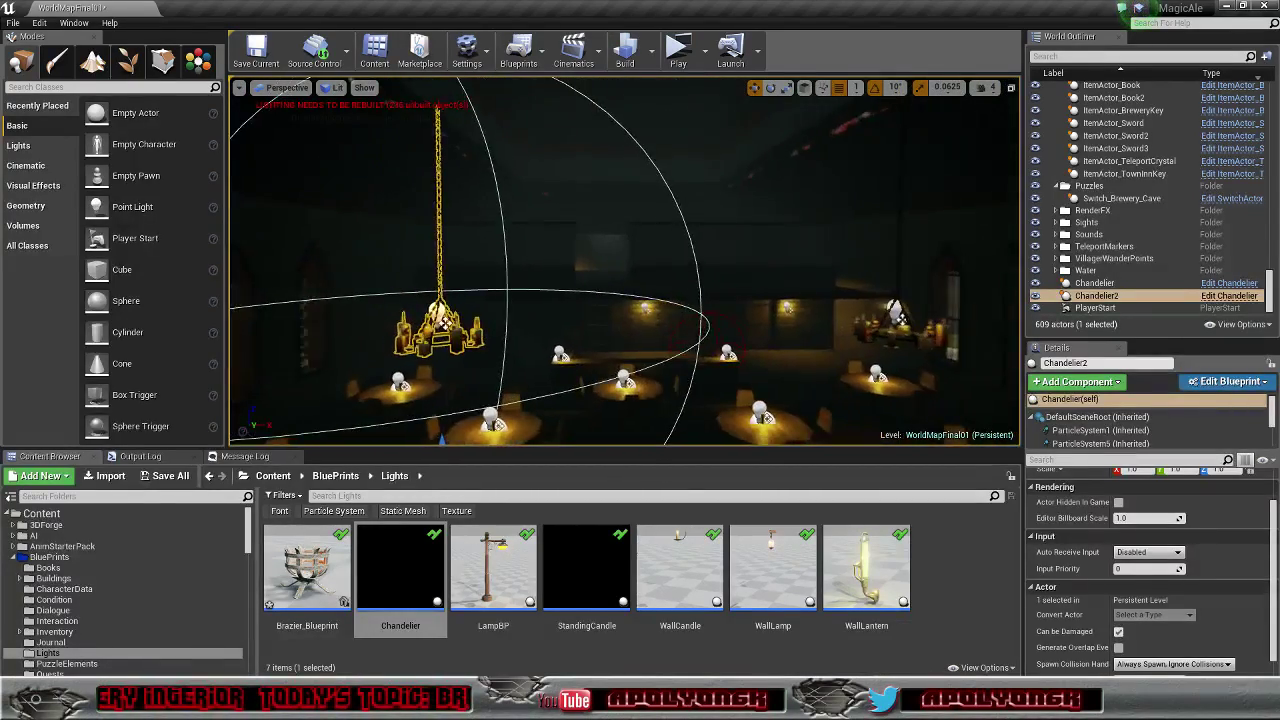
right_drag(577, 300, 545, 322)
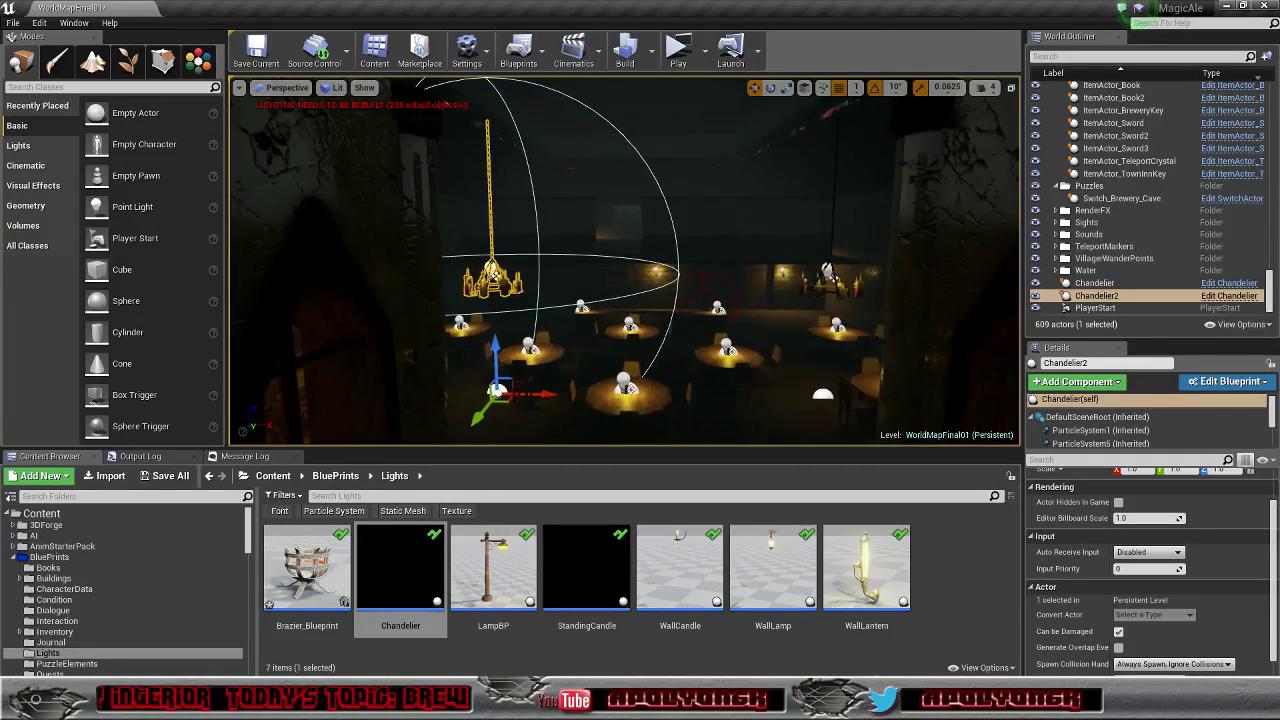
right_drag(625, 262, 665, 247)
right_drag(440, 306, 350, 338)
key(s)
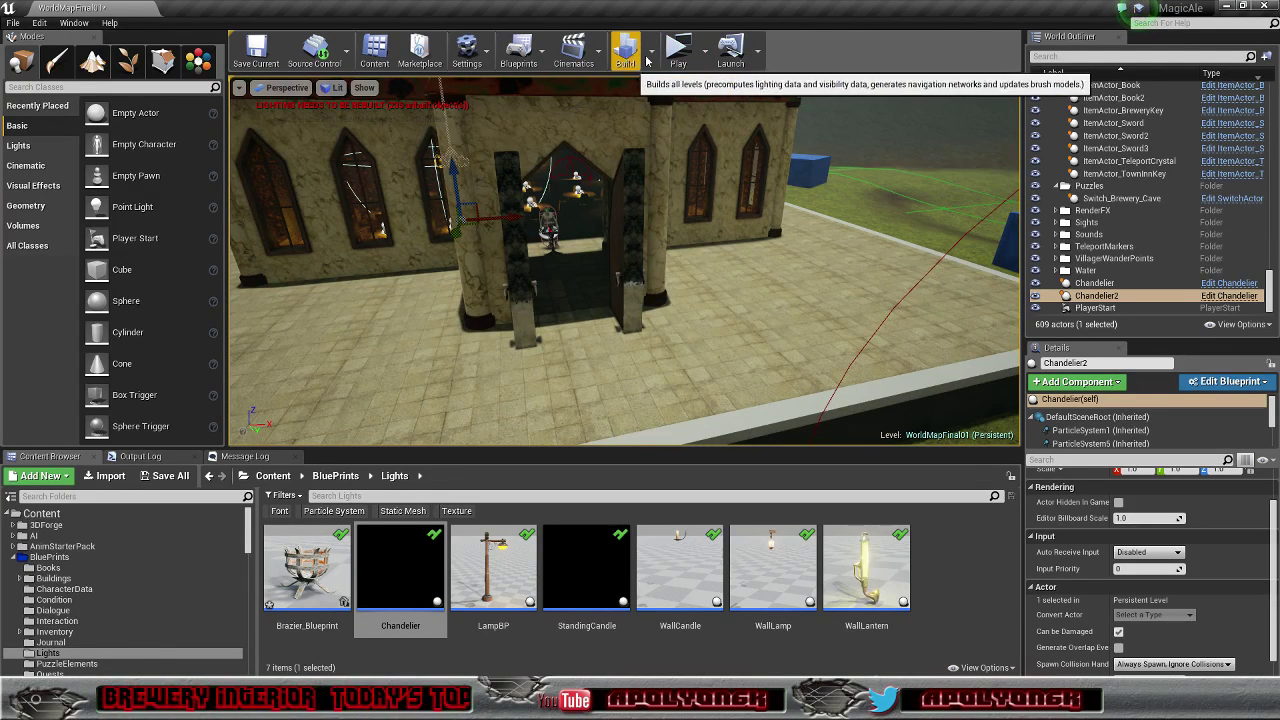
Step: Play the level and walk among the tables, checking the chandeliers' flames and the light they cast in the hall
click(678, 51)
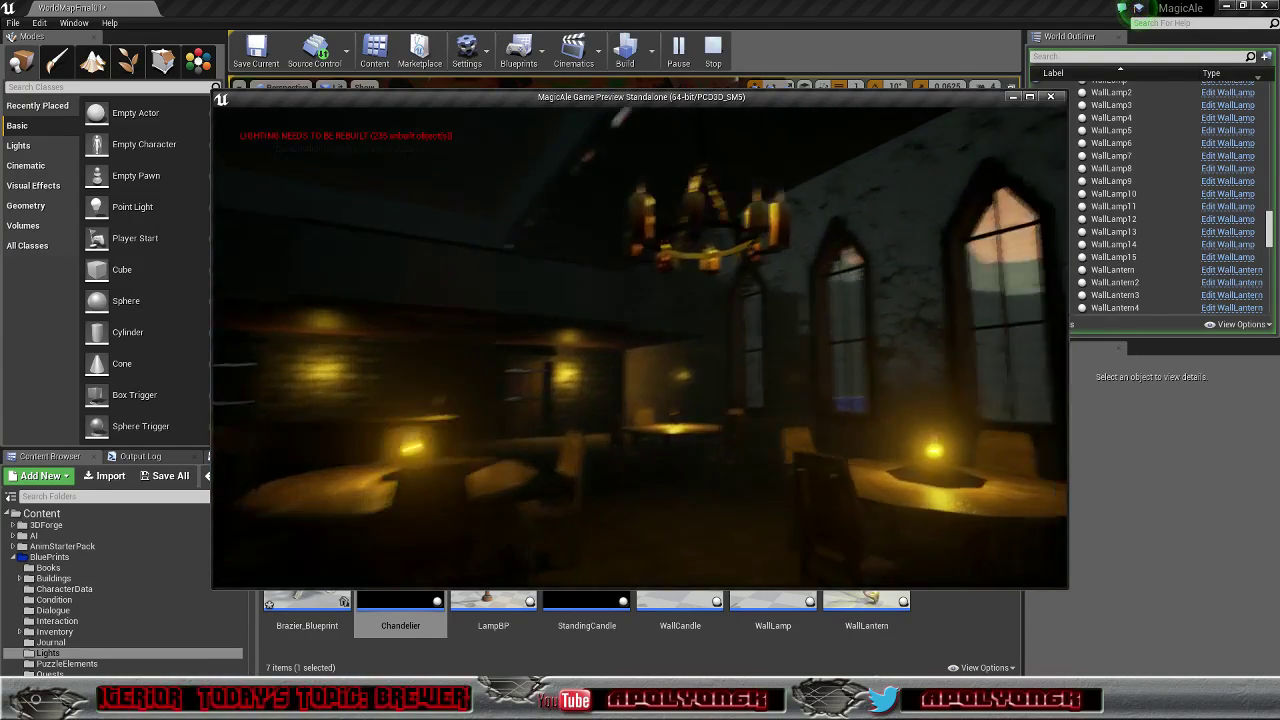
key(w)
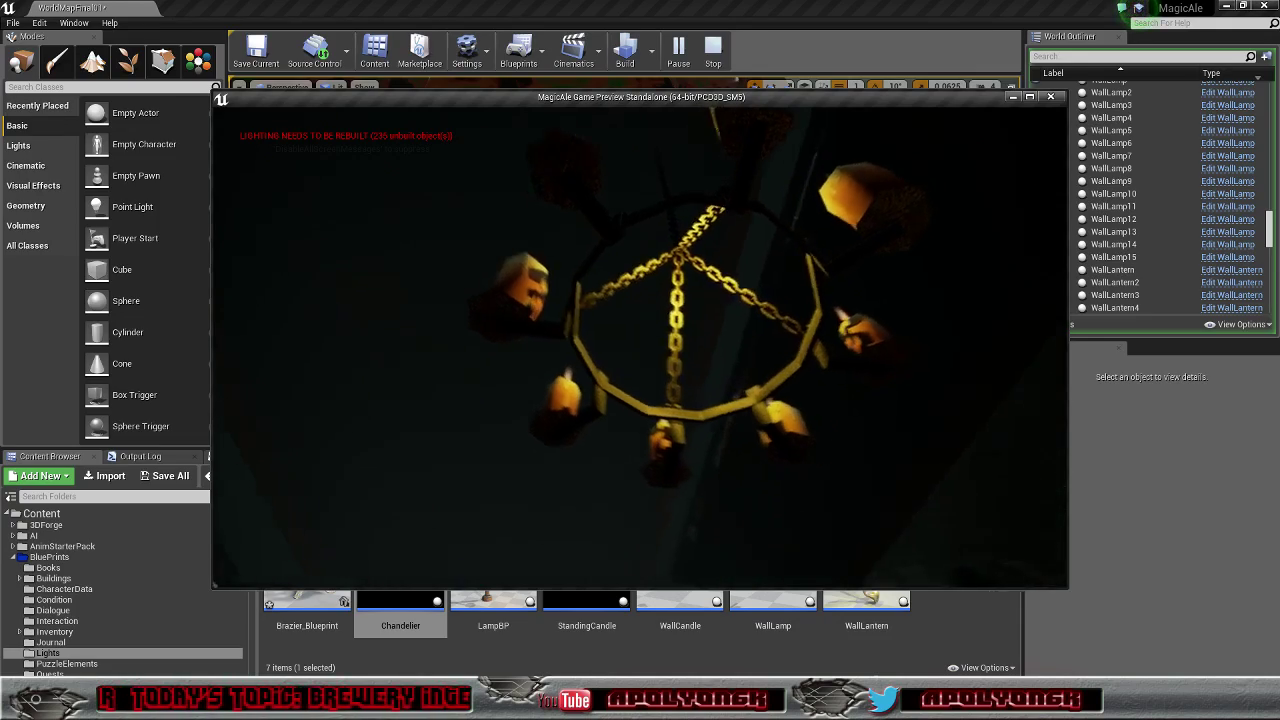
key(a)
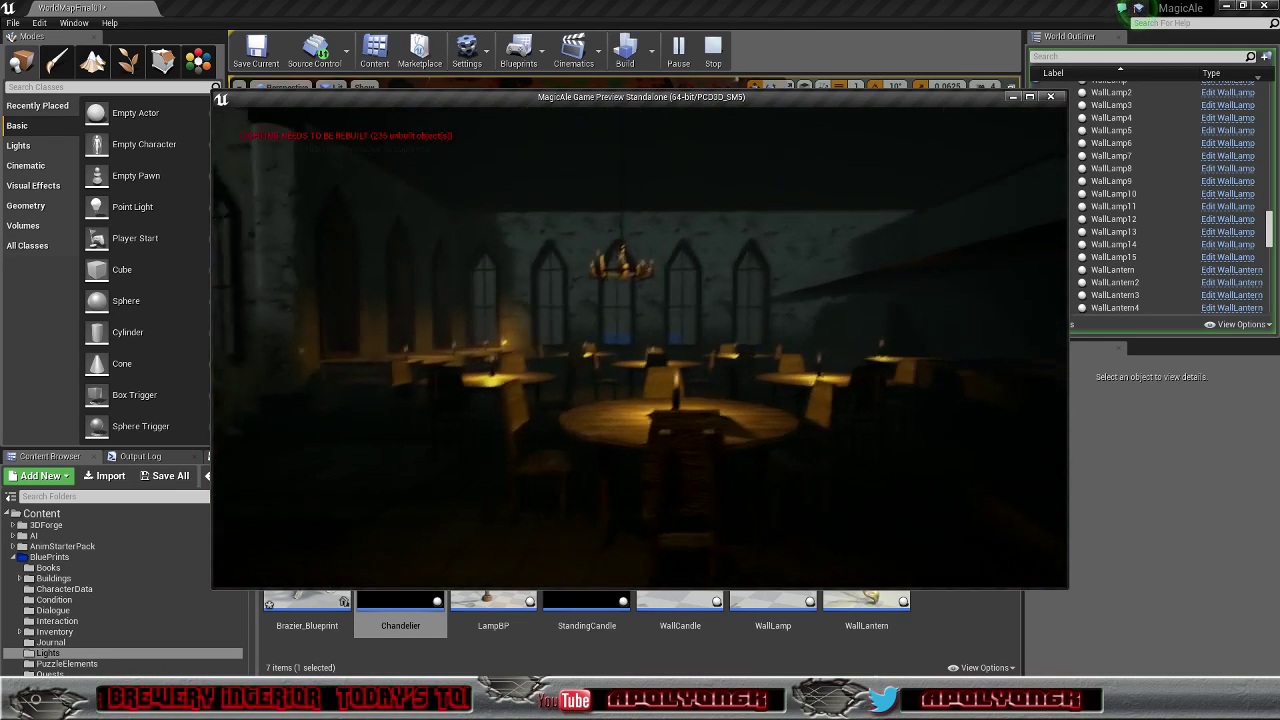
key(w)
key(w)
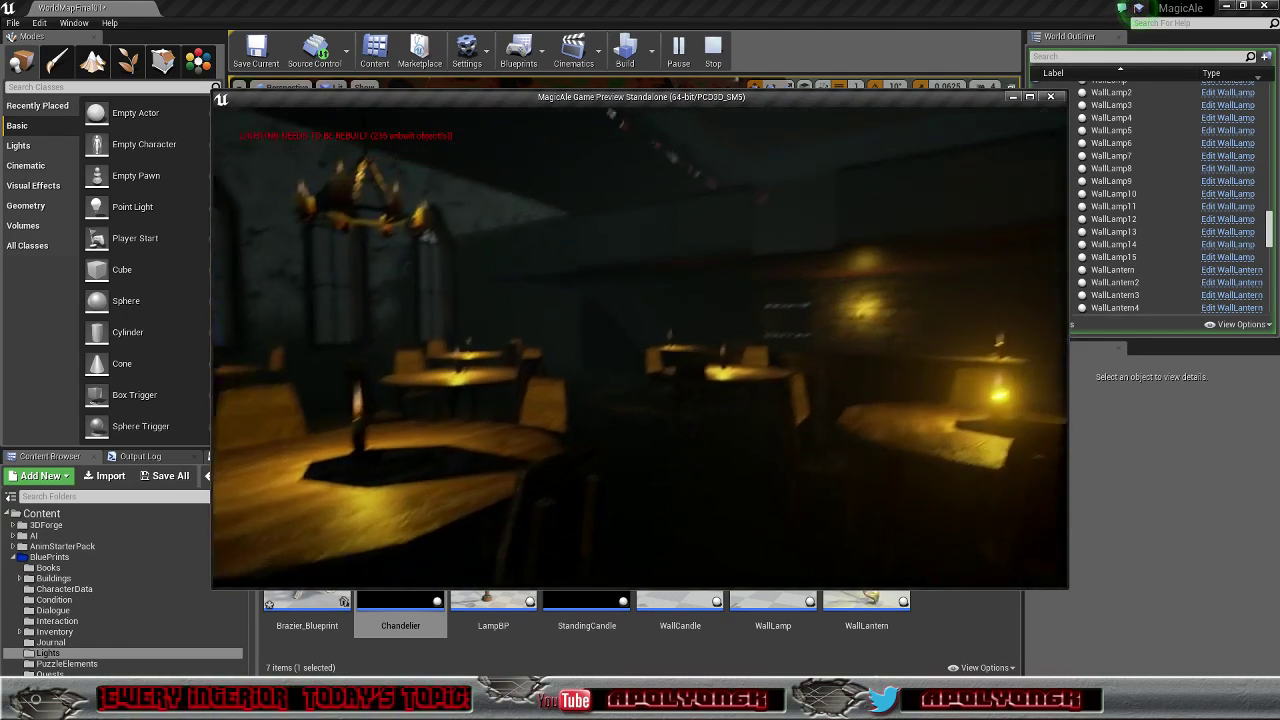
key(w)
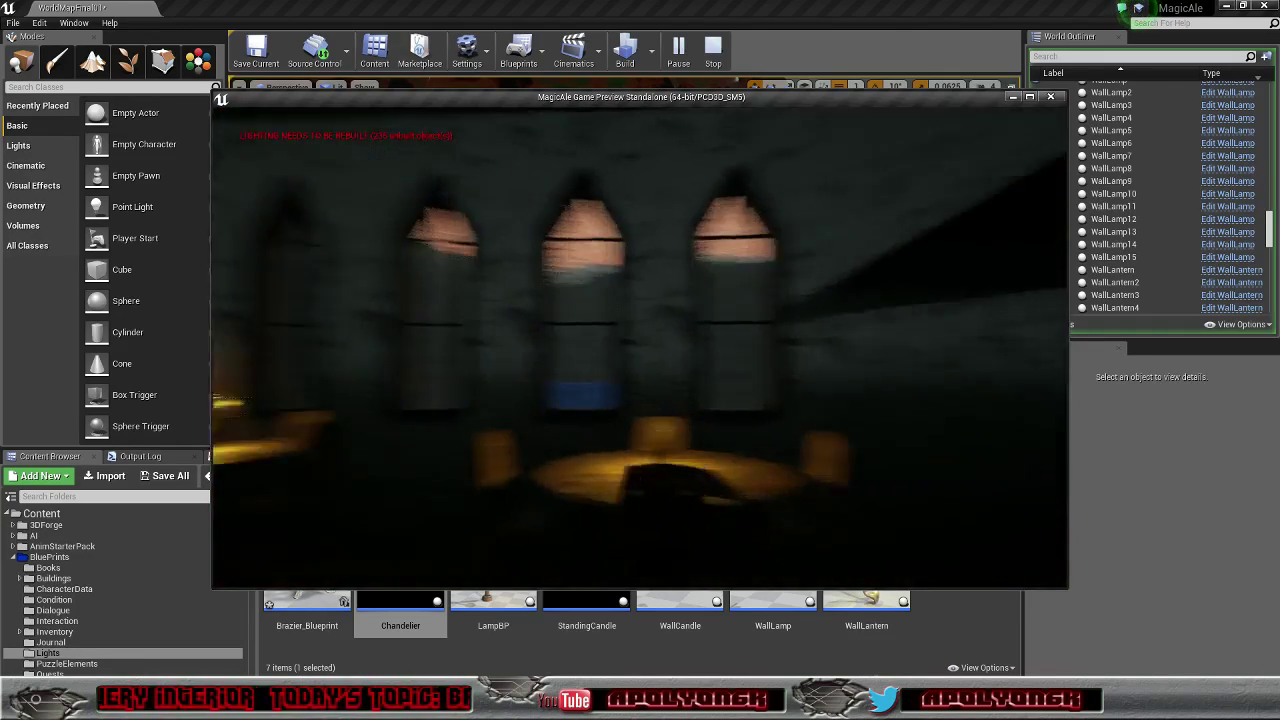
key(w)
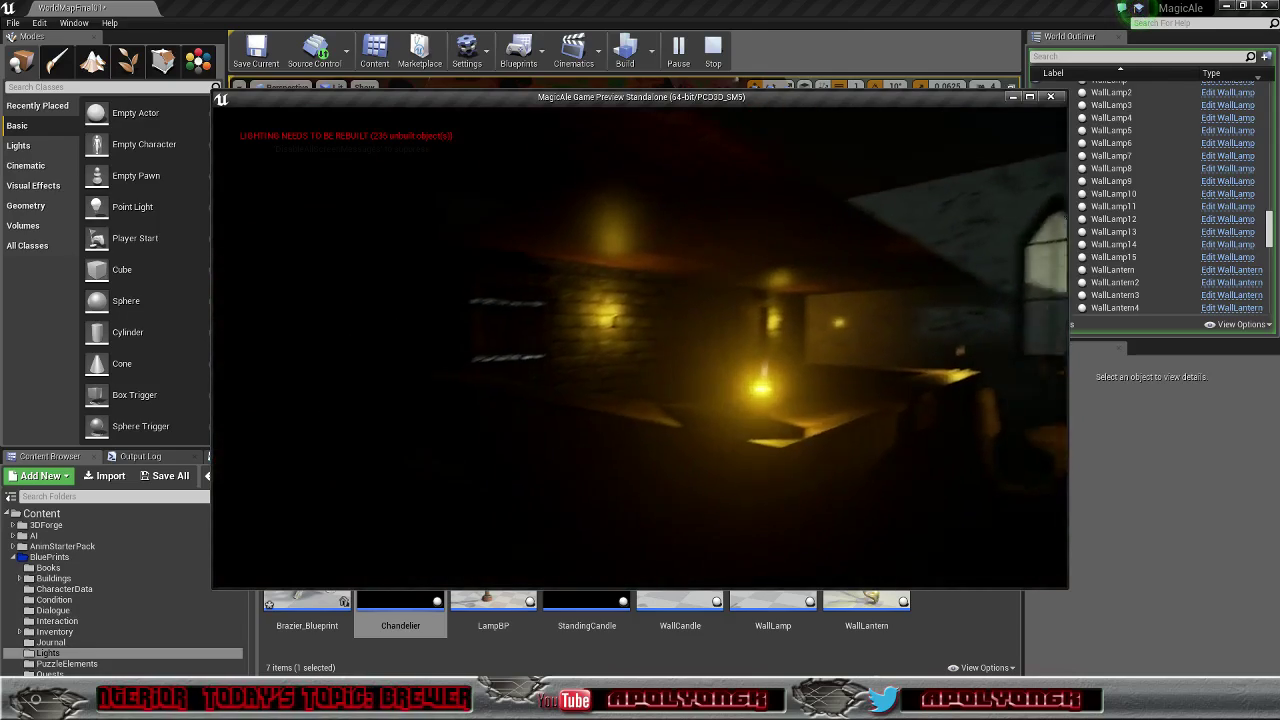
key(w)
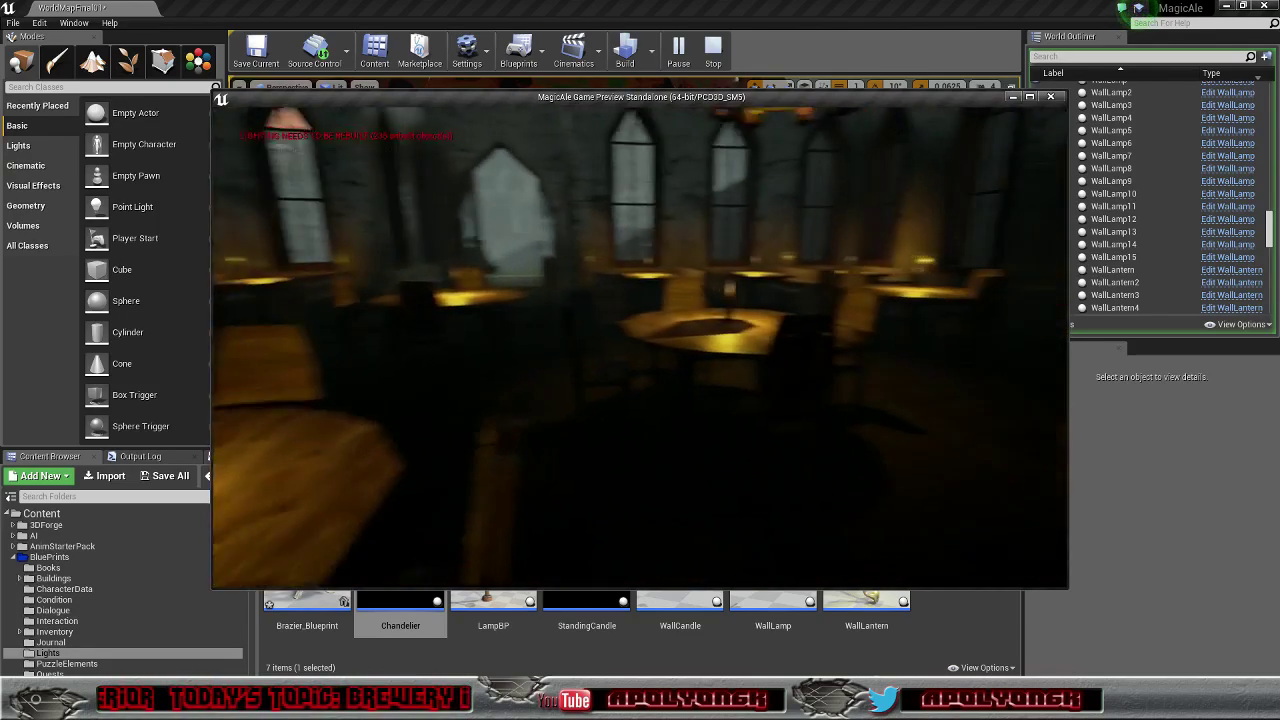
Step: Walk to the bar in play and check how the lights illuminate the counter, the stone floor behind it and the brick wall
key(w)
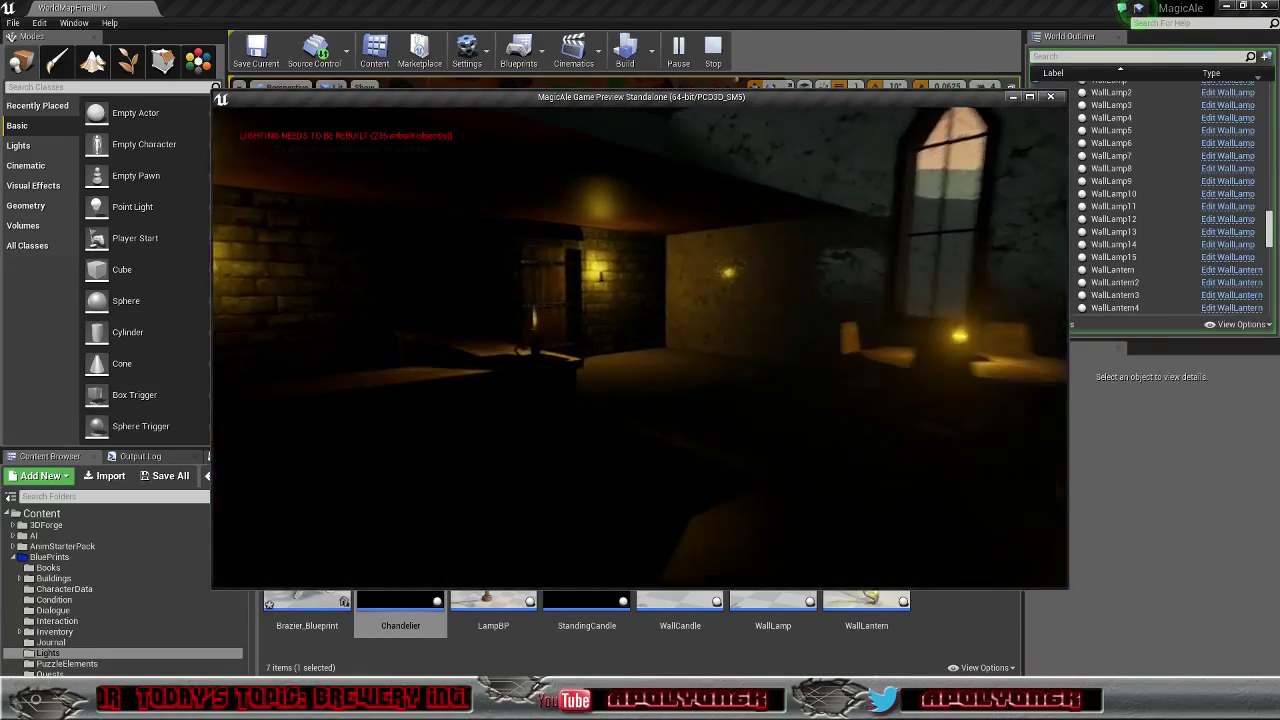
key(w)
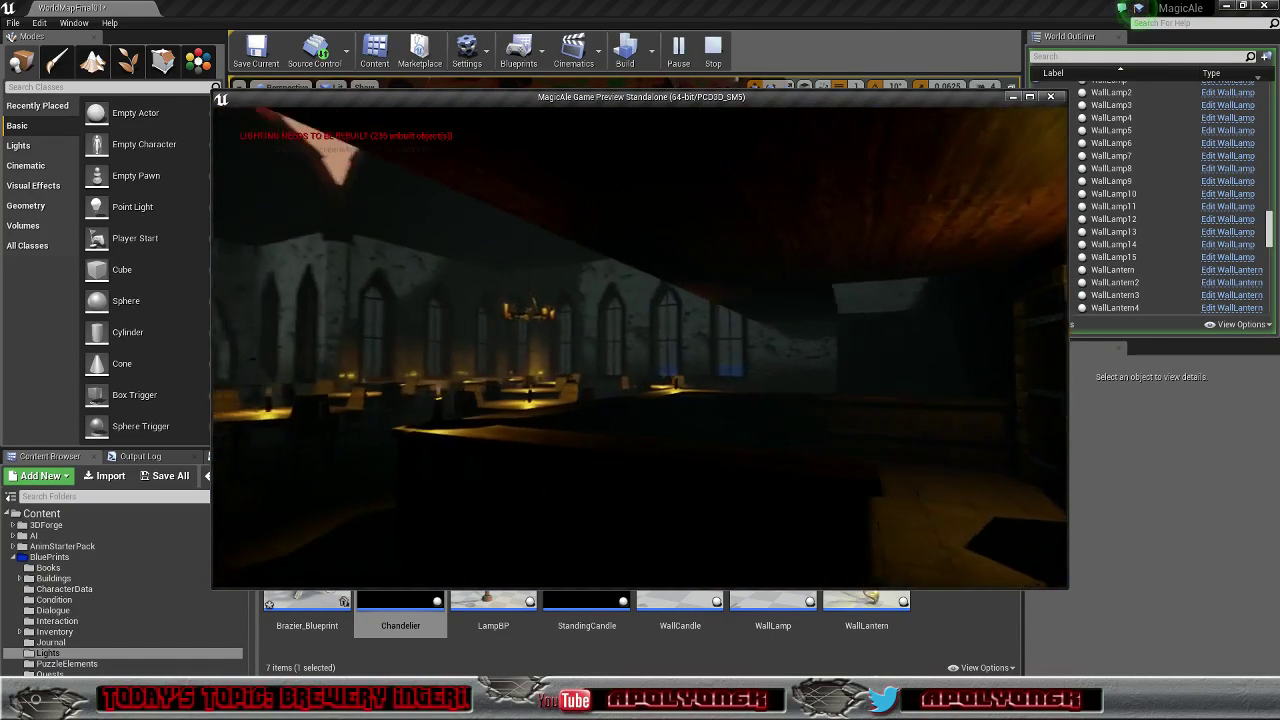
key(w)
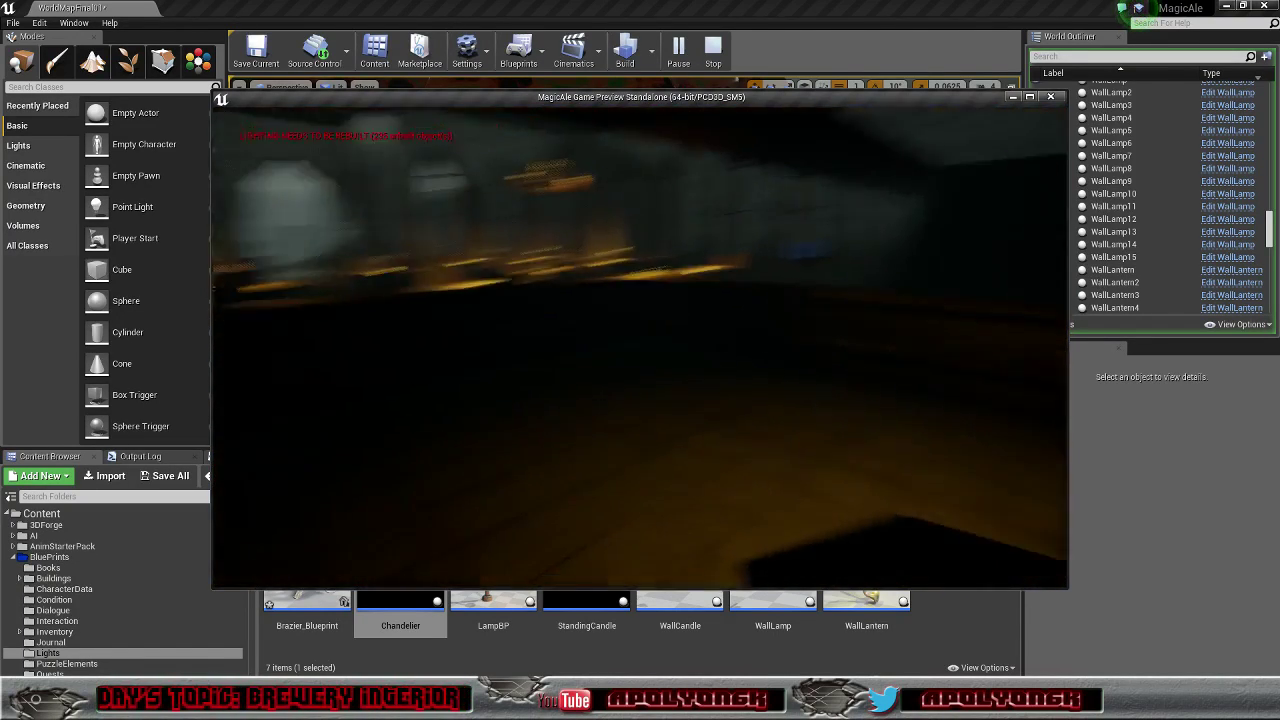
key(w)
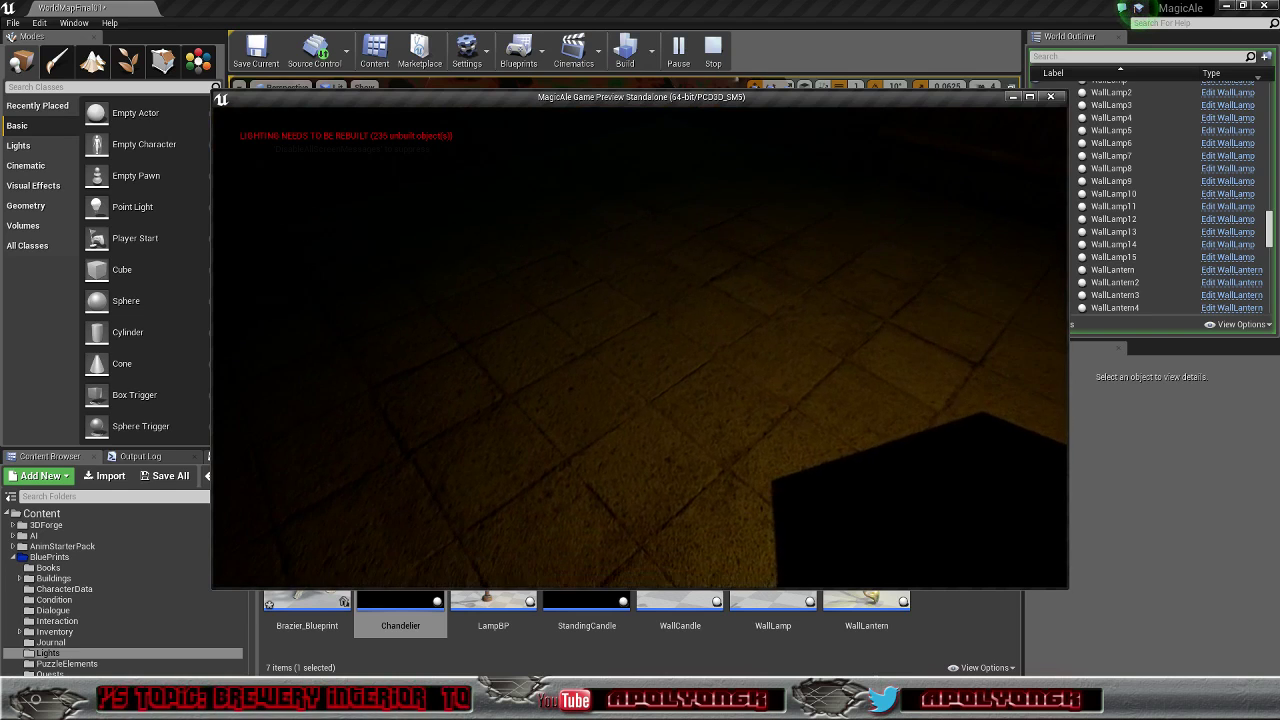
key(w)
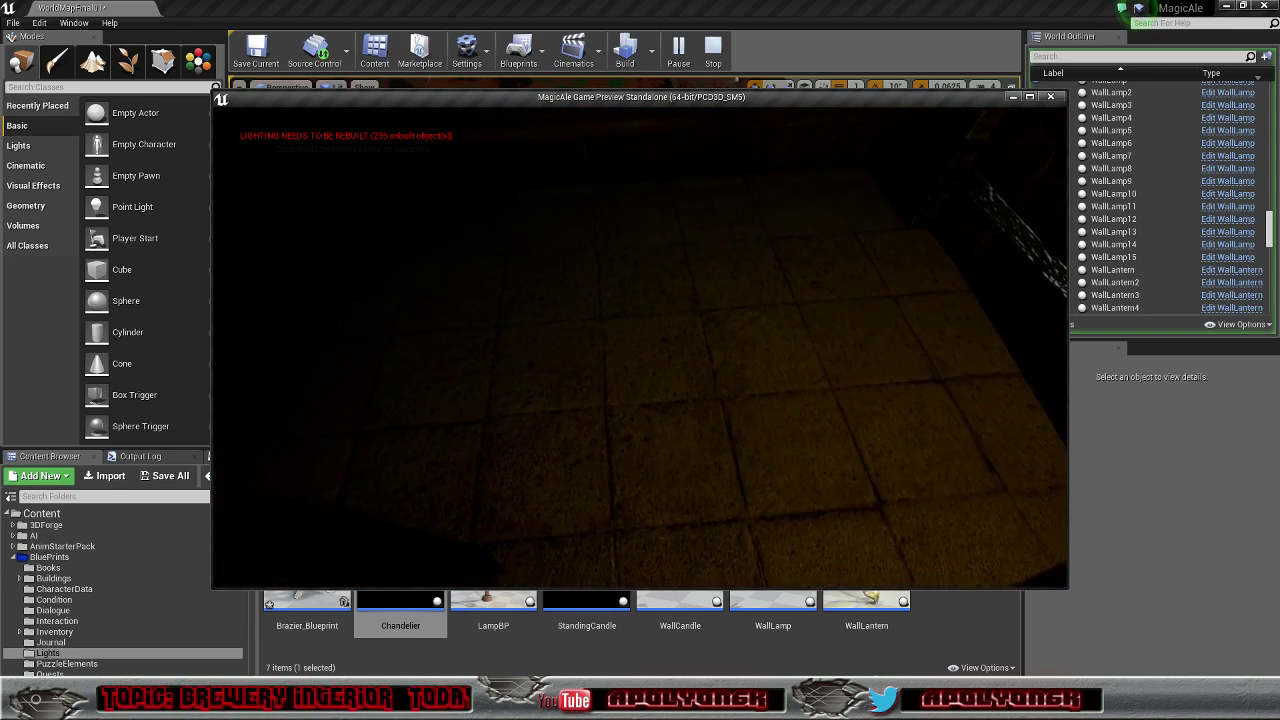
key(w)
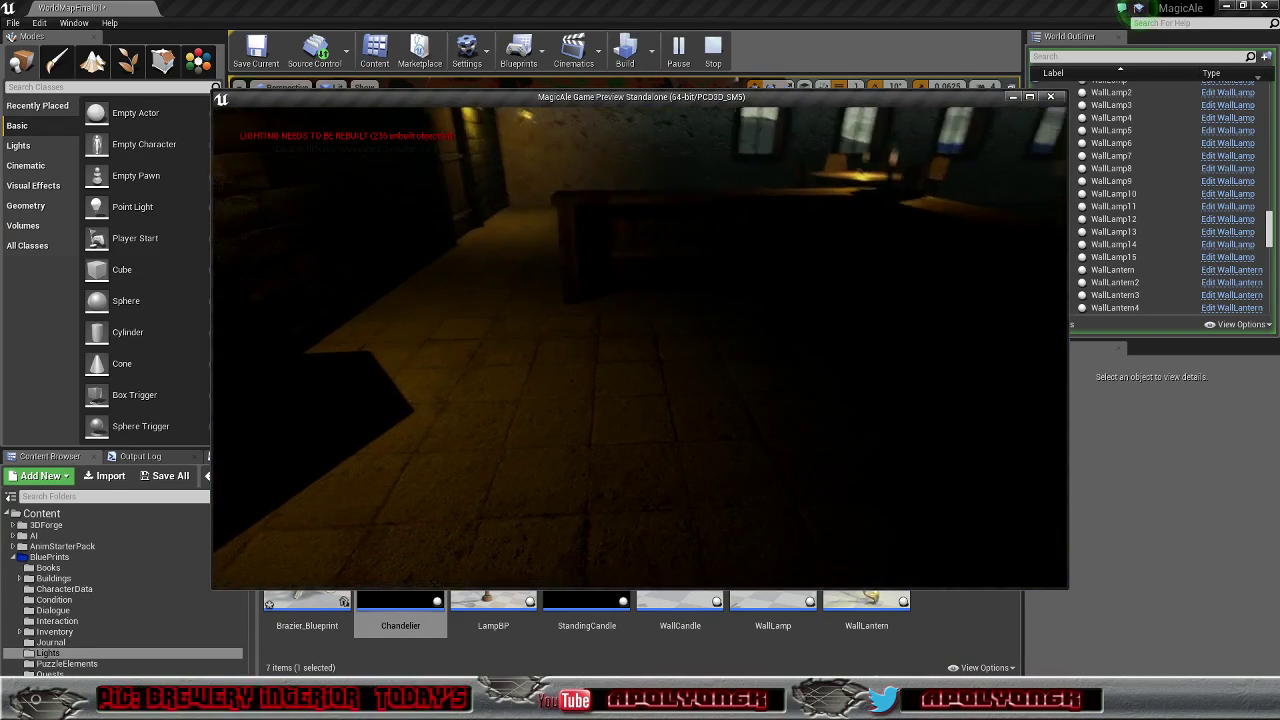
key(w)
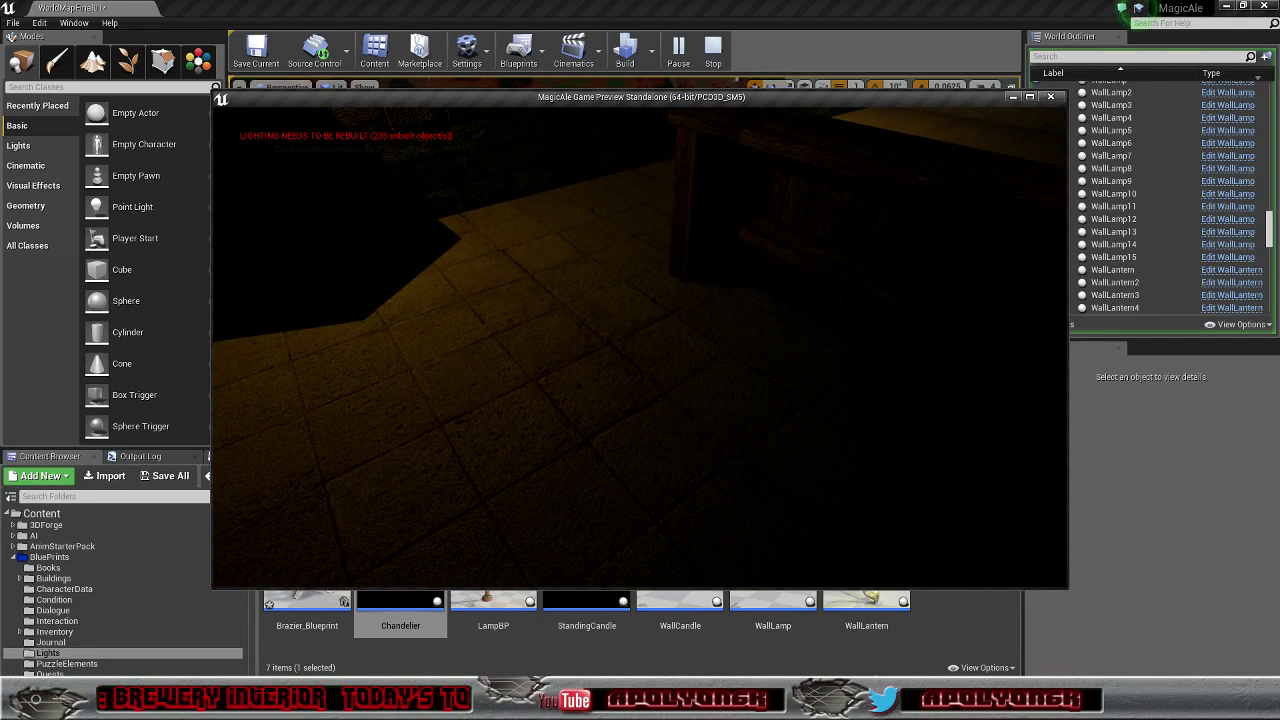
key(w)
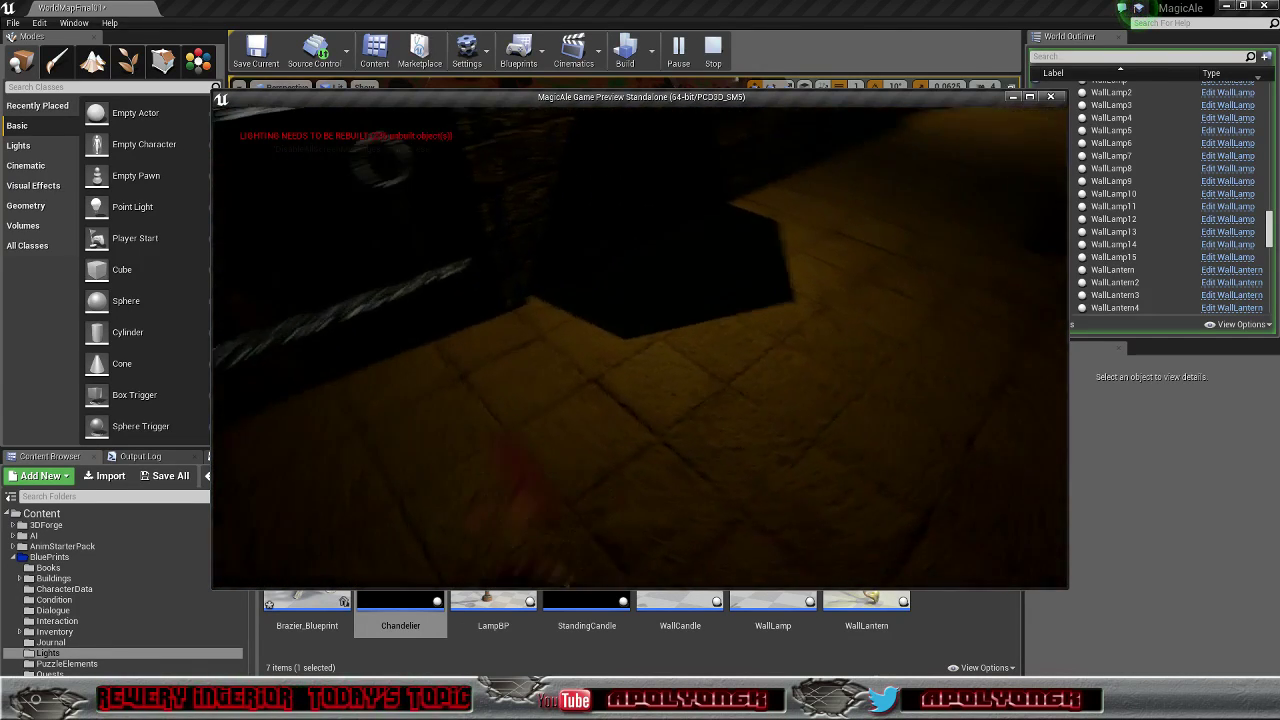
key(w)
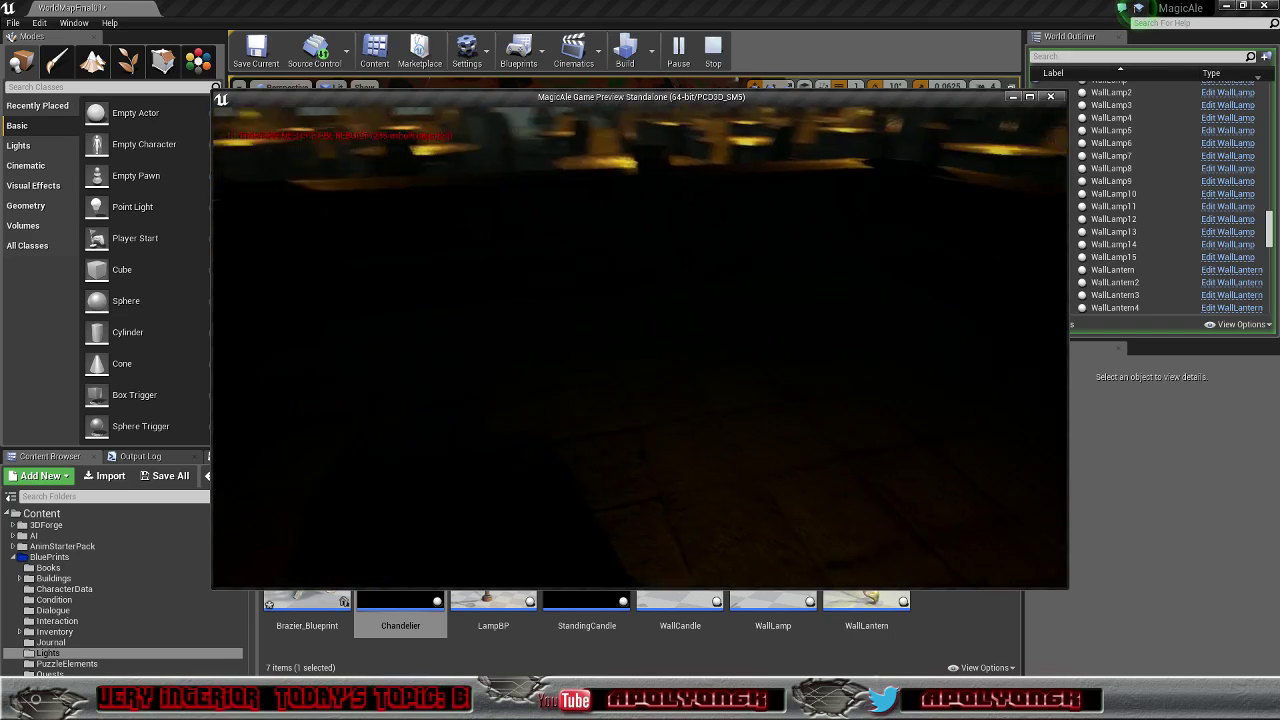
key(w)
key(w)
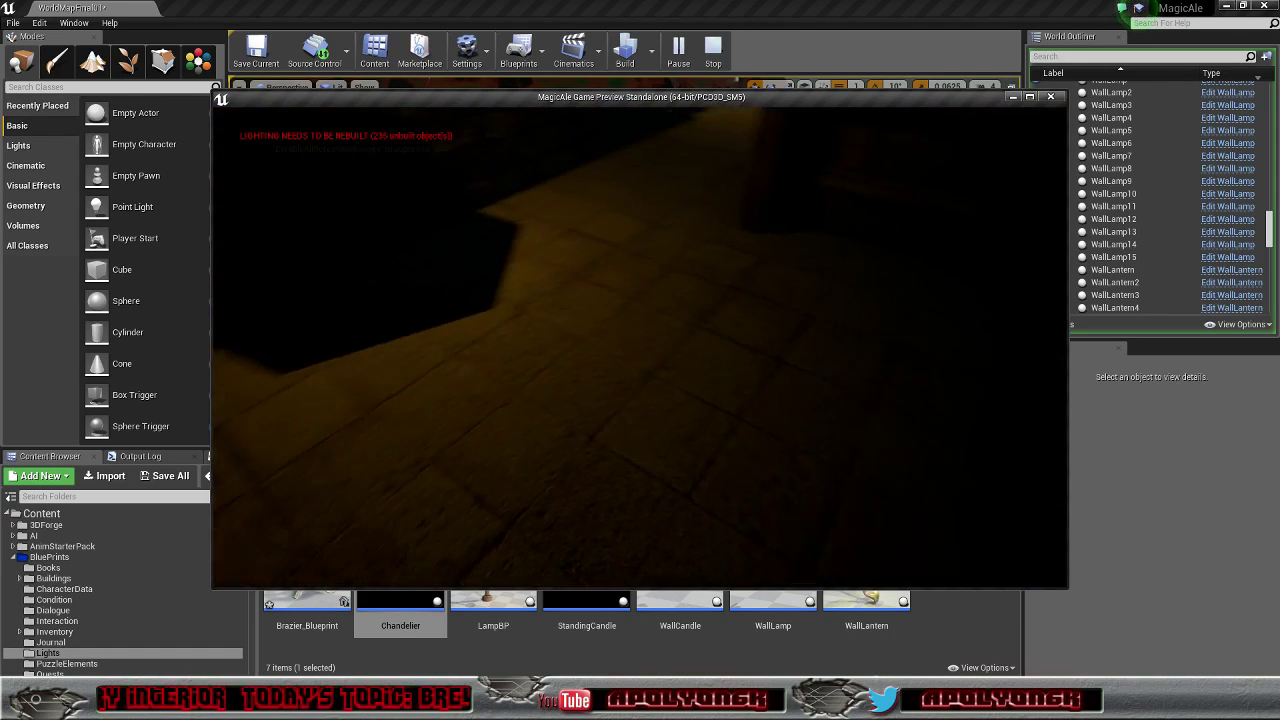
Step: Walk back past the candlelit tables and out through the entrance doors, checking the hall's lighting, and end the play session
key(w)
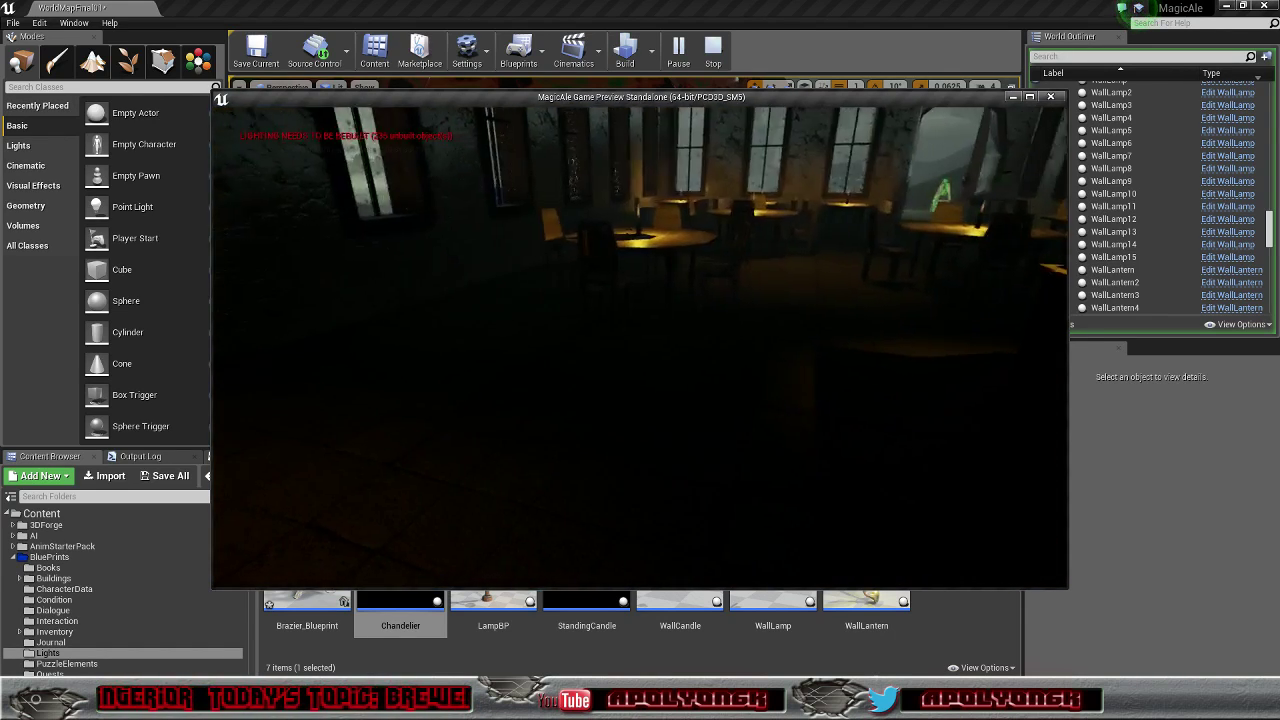
key(w)
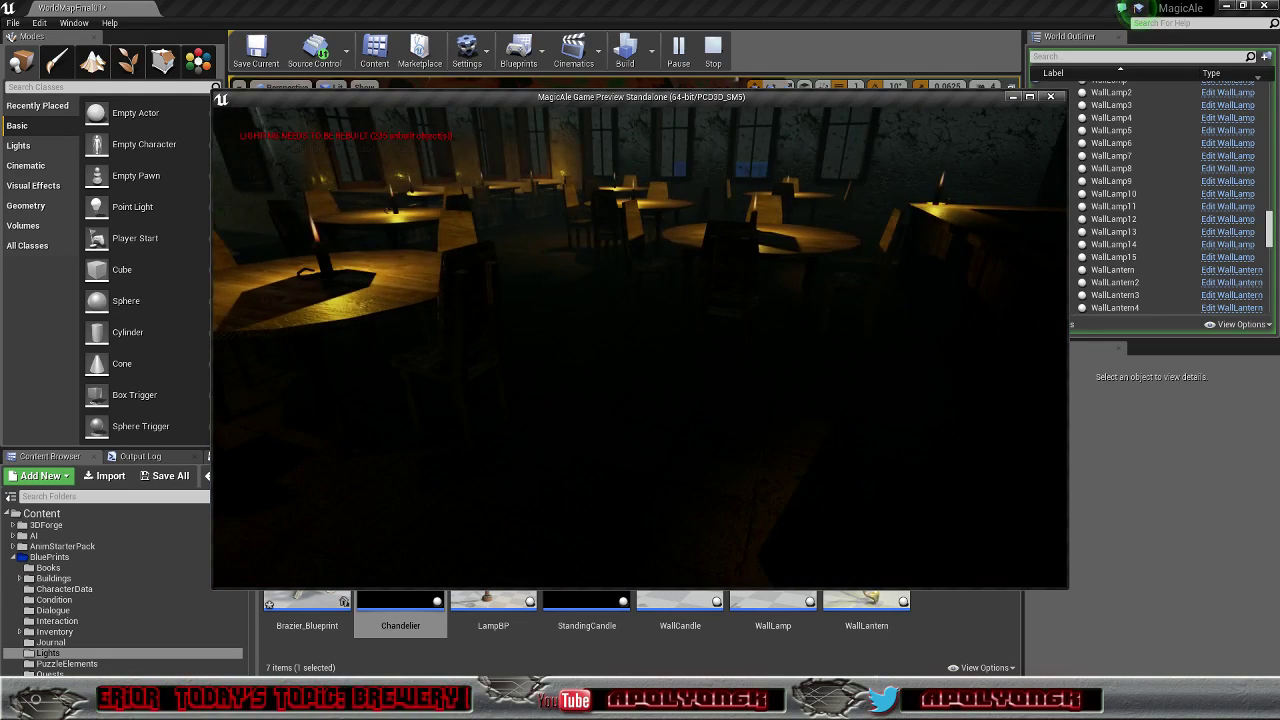
key(w)
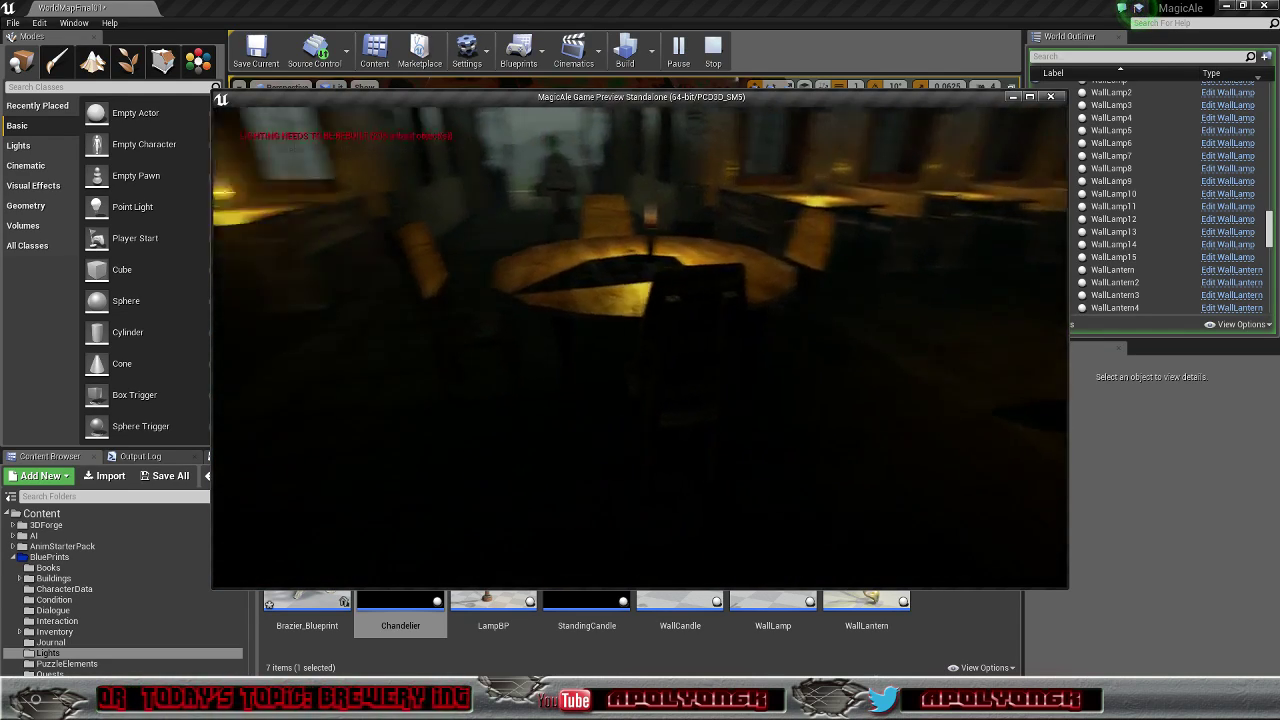
key(w)
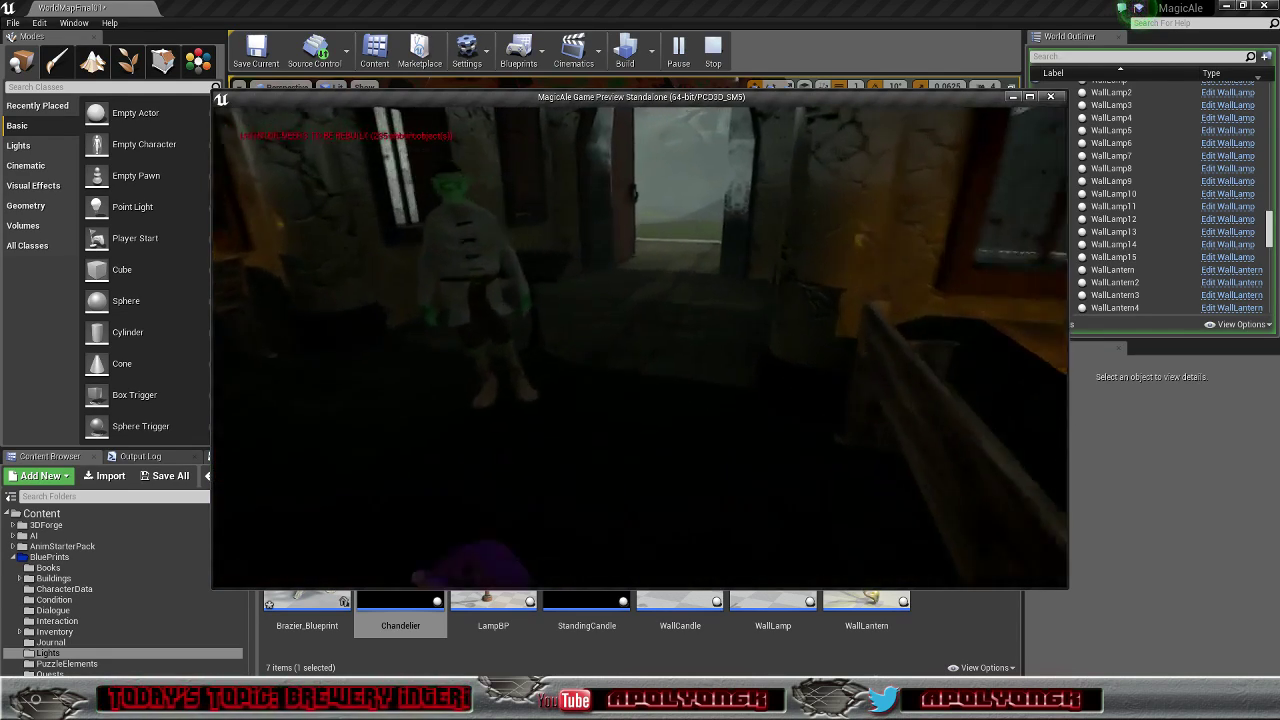
key(w)
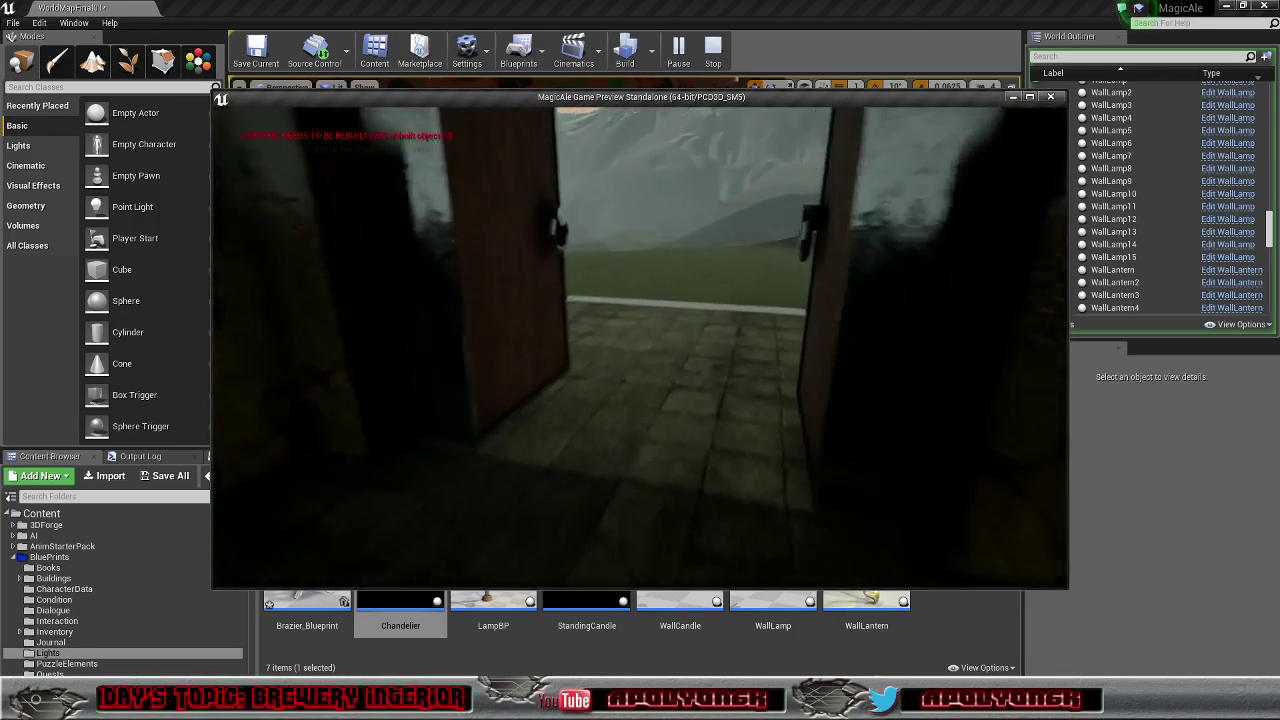
key(w)
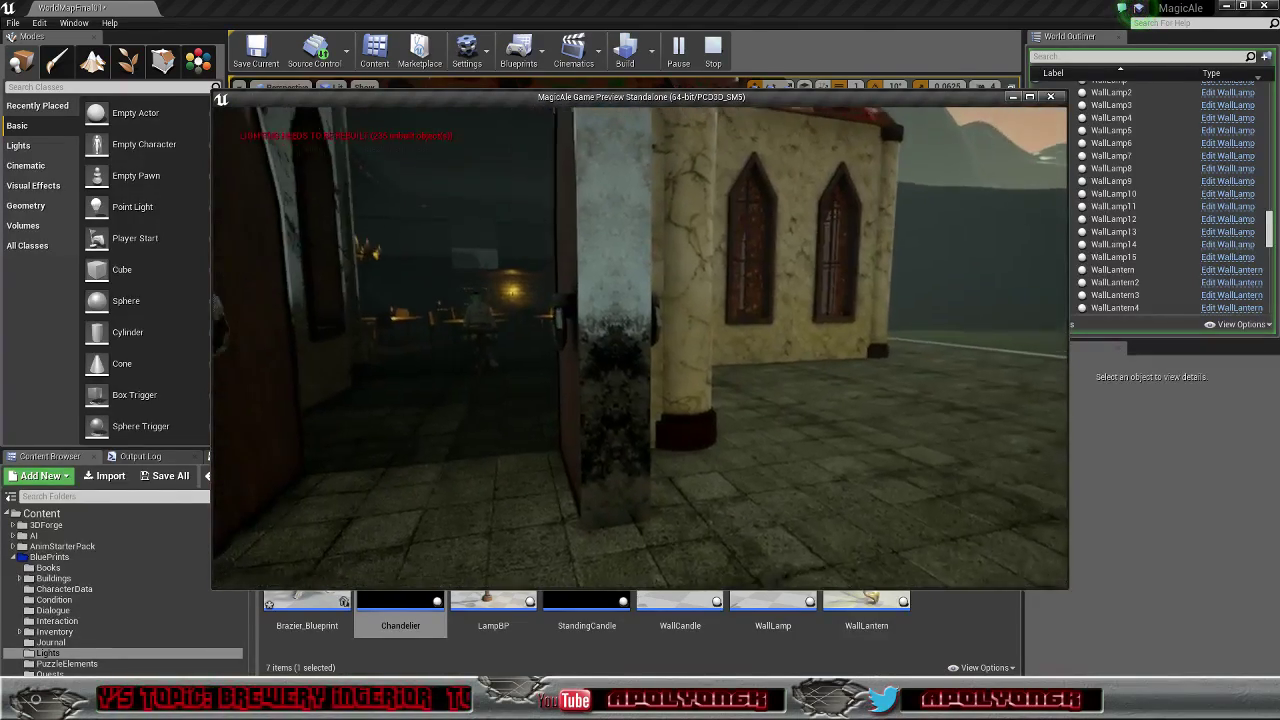
key(Escape)
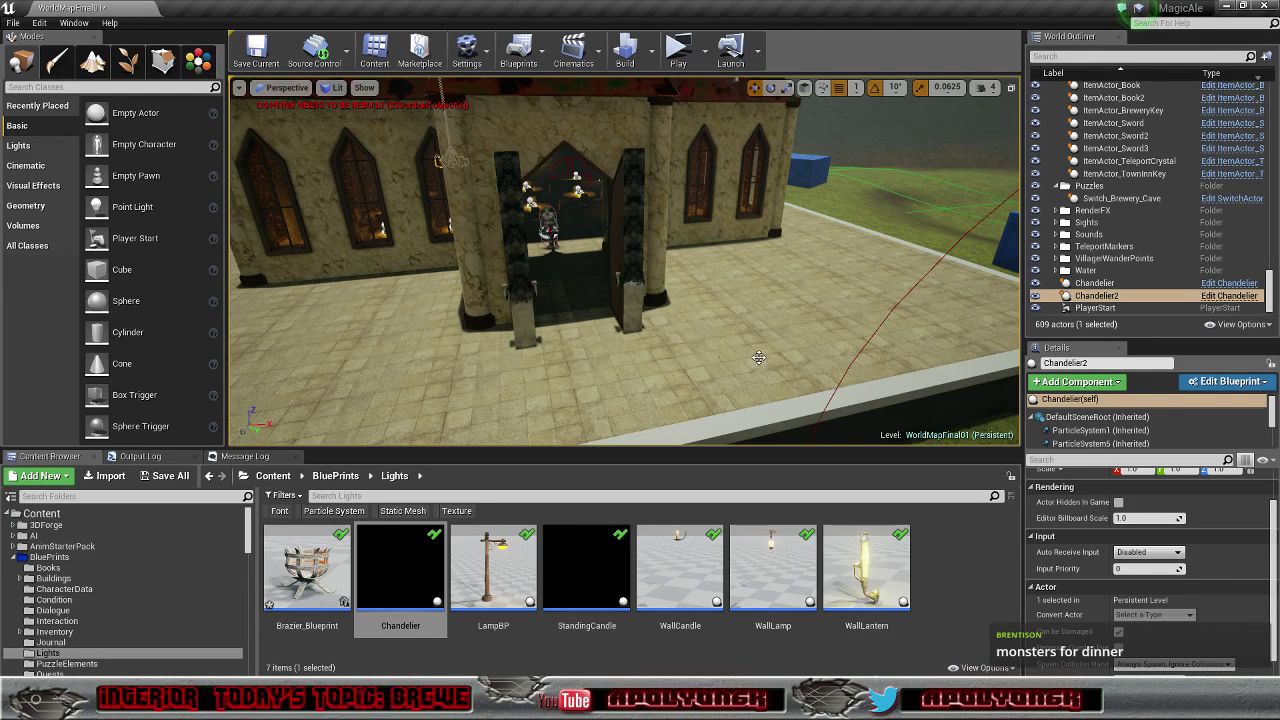
Step: Examine both chandeliers and the table candles in the editor viewport, from the window side, the entrance and the bar
right_drag(759, 357, 690, 340)
key(w)
key(w)
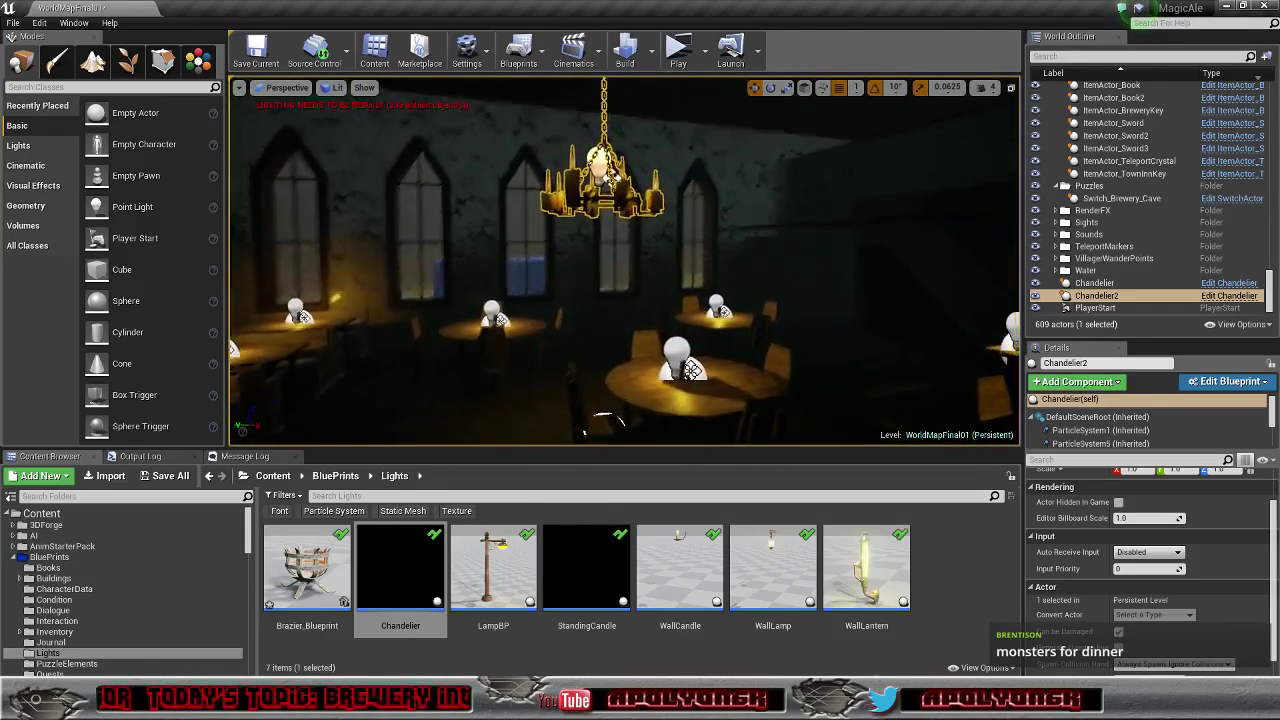
key(s)
right_drag(872, 240, 925, 258)
key(s)
key(a)
key(w)
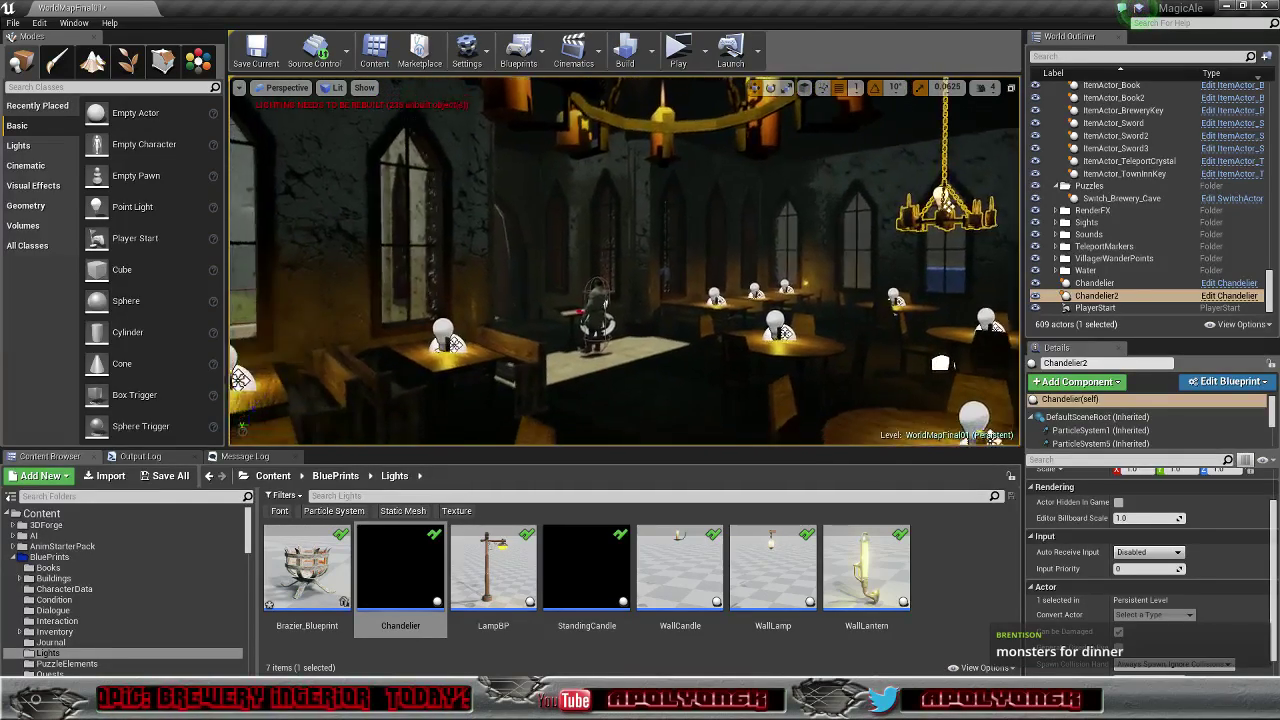
key(w)
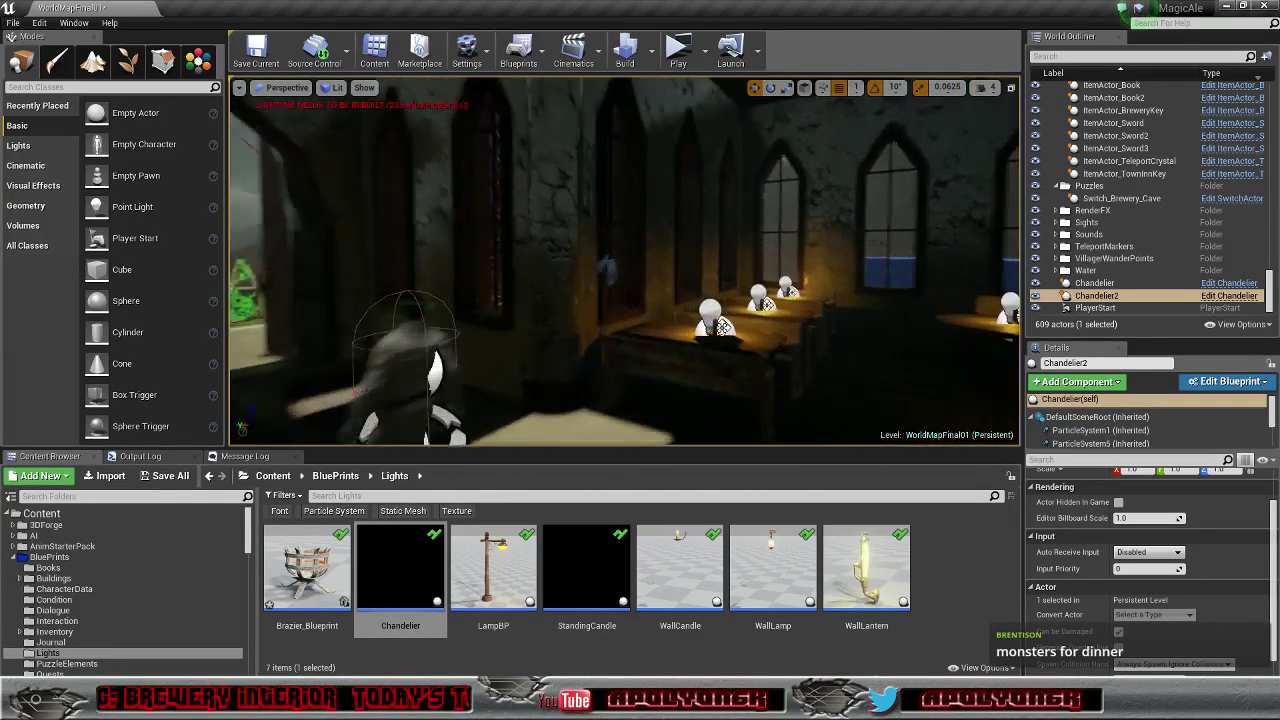
right_drag(625, 260, 790, 270)
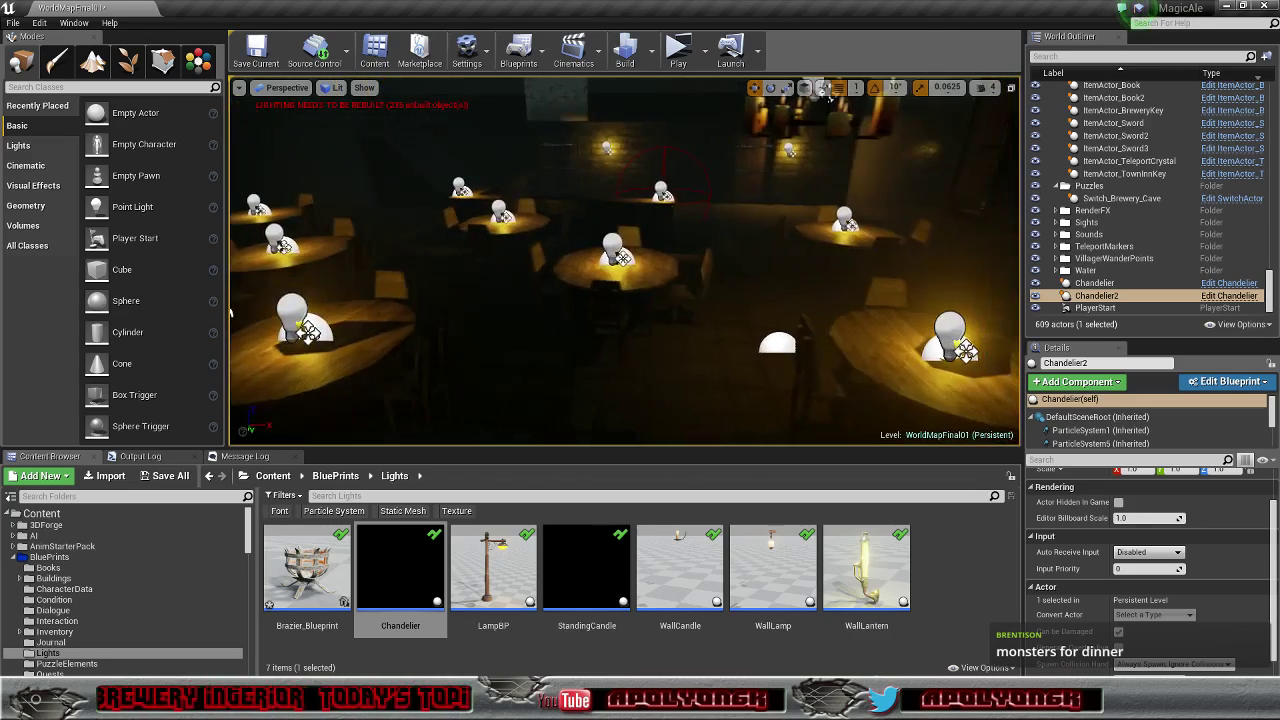
right_drag(625, 260, 535, 273)
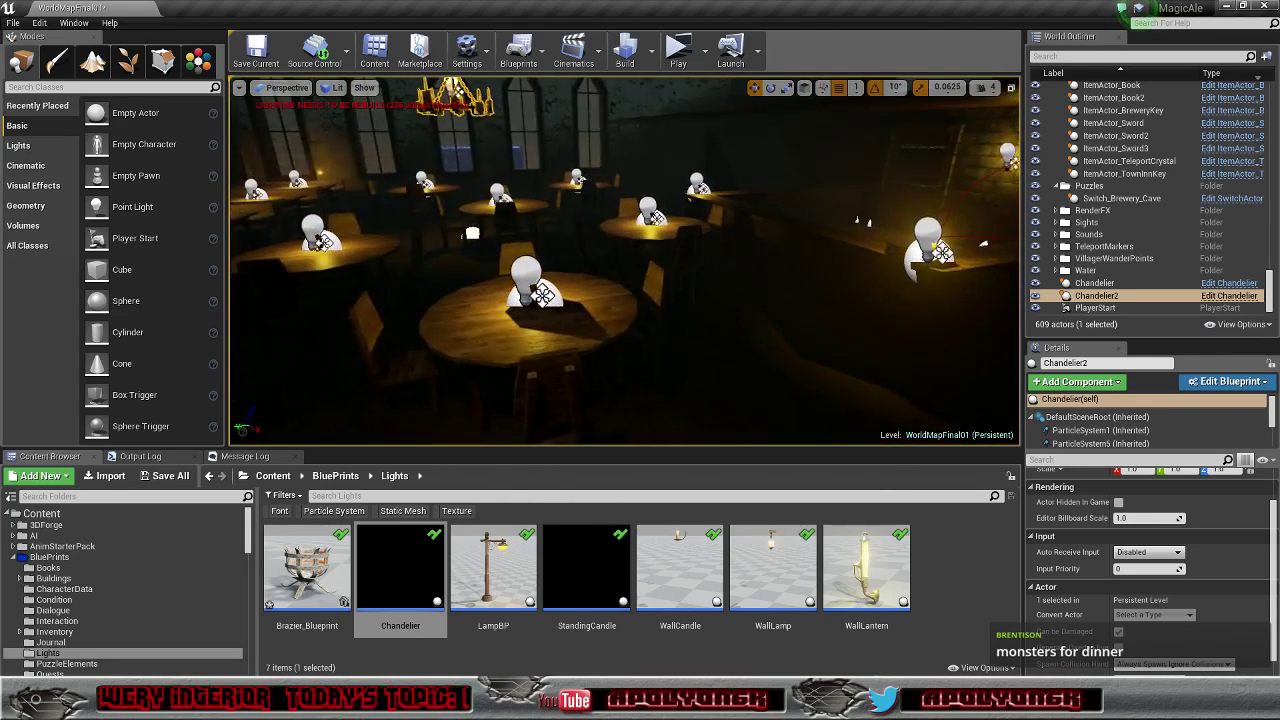
right_drag(625, 260, 660, 254)
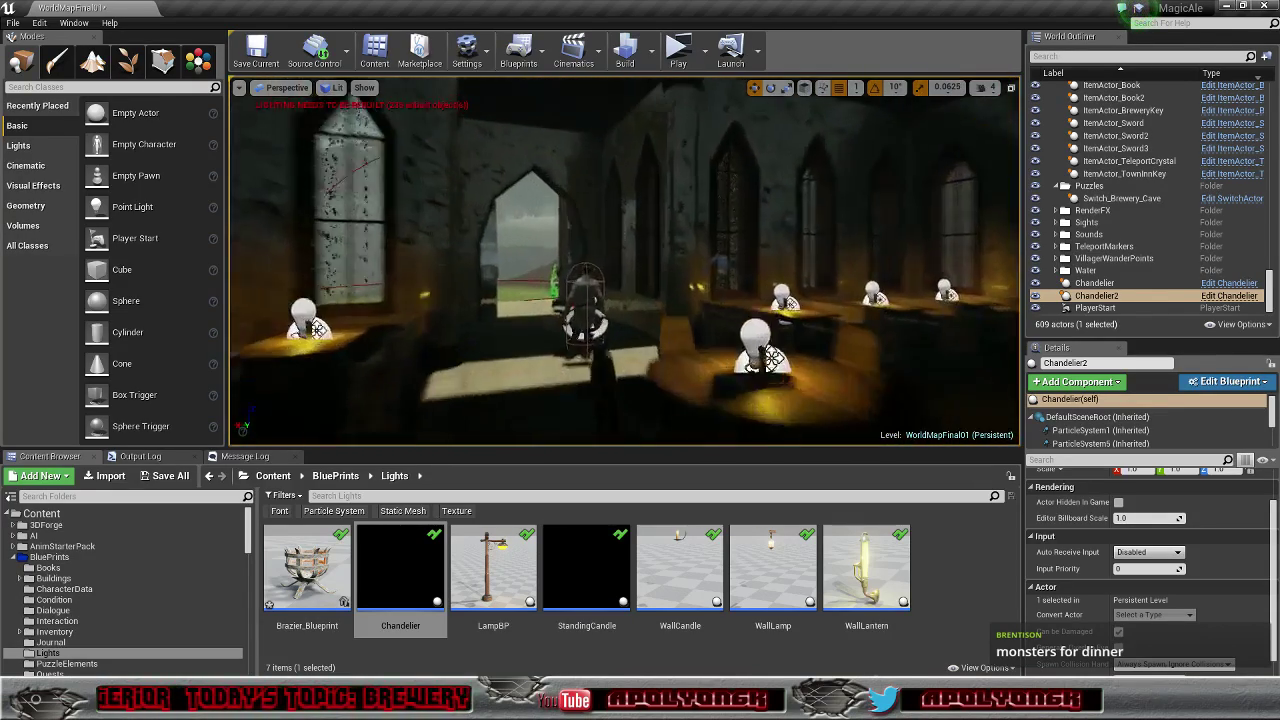
Step: Inspect the entrance passage and the brewery's exterior, including the side wall windows and the front facade
key(f)
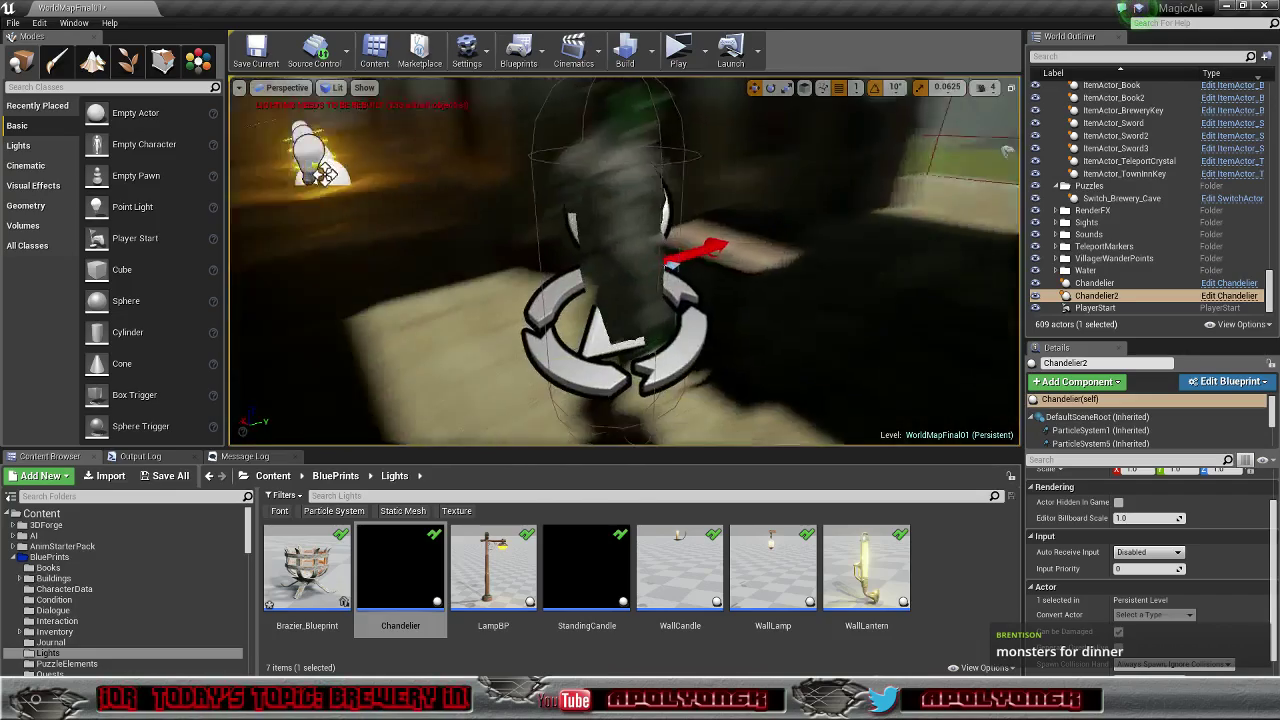
right_drag(625, 260, 540, 260)
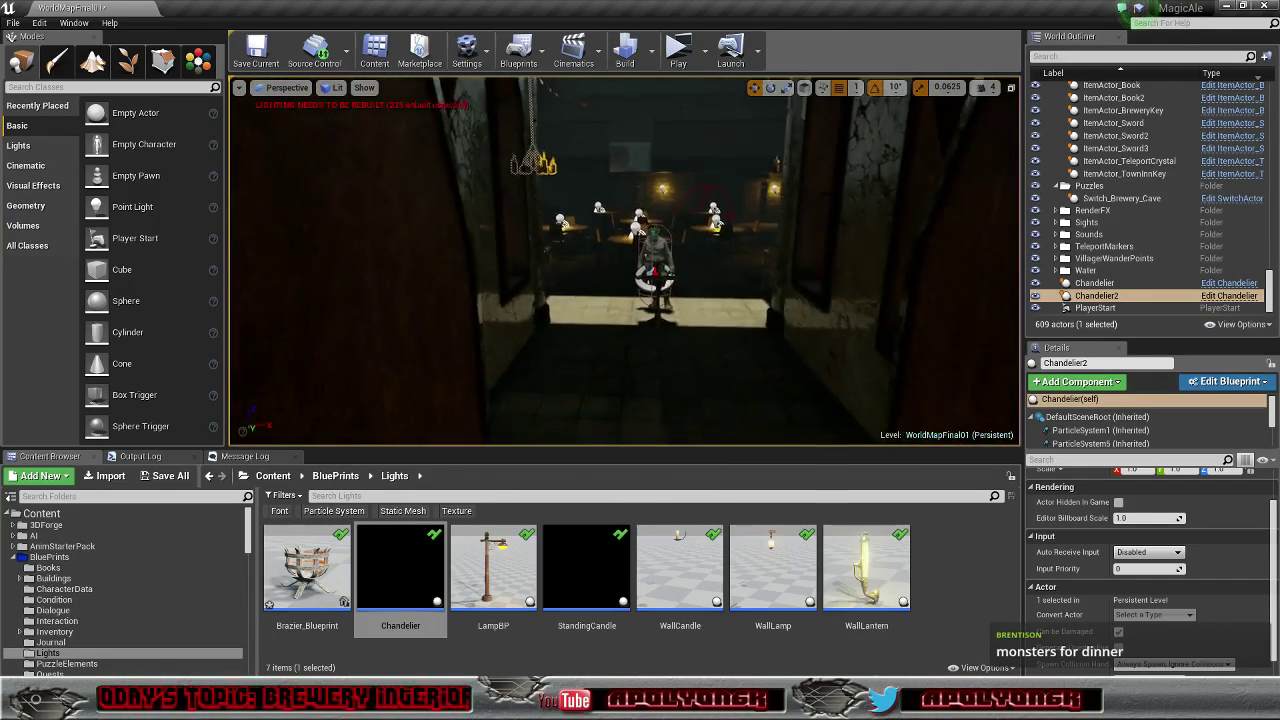
right_drag(625, 260, 540, 260)
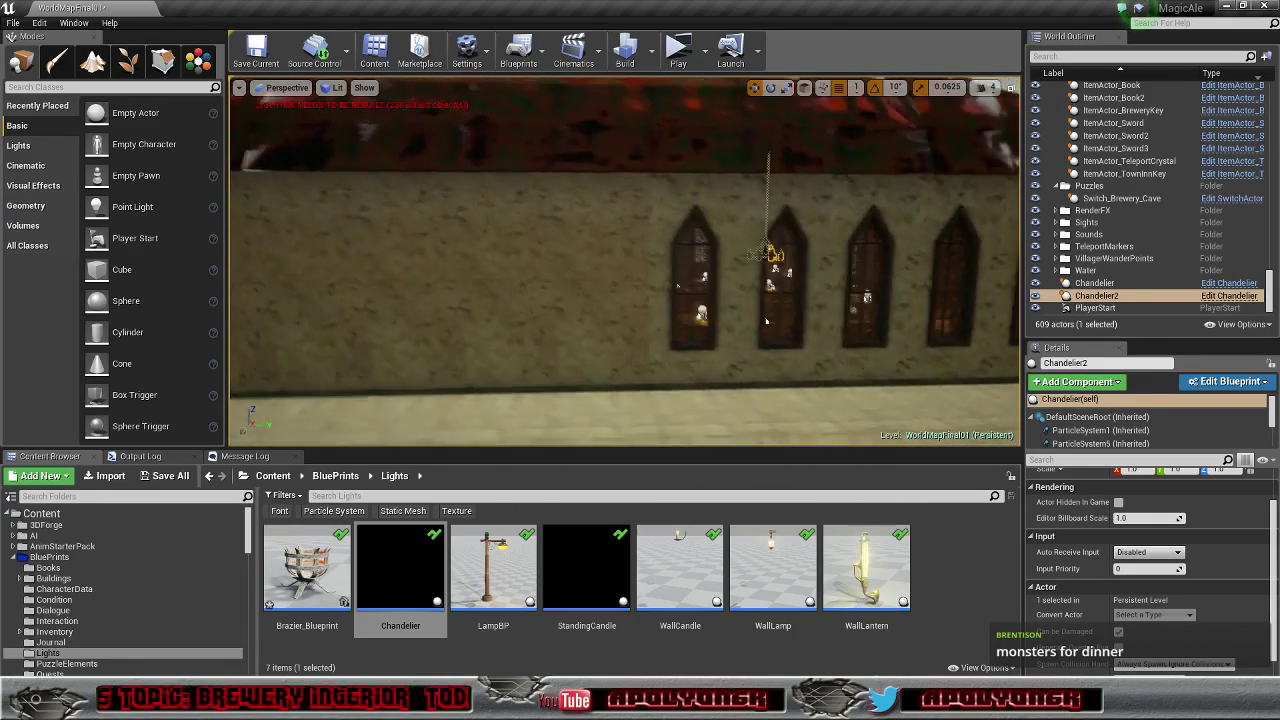
right_drag(625, 260, 730, 255)
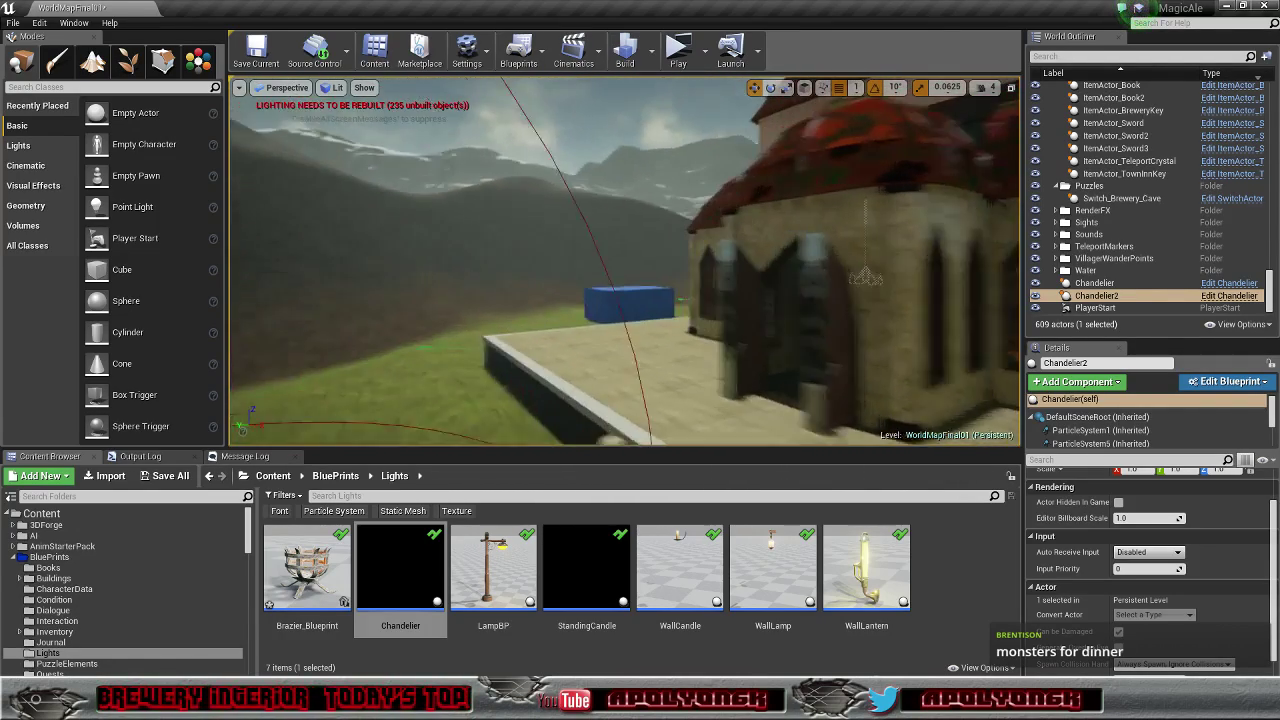
right_drag(425, 118, 530, 118)
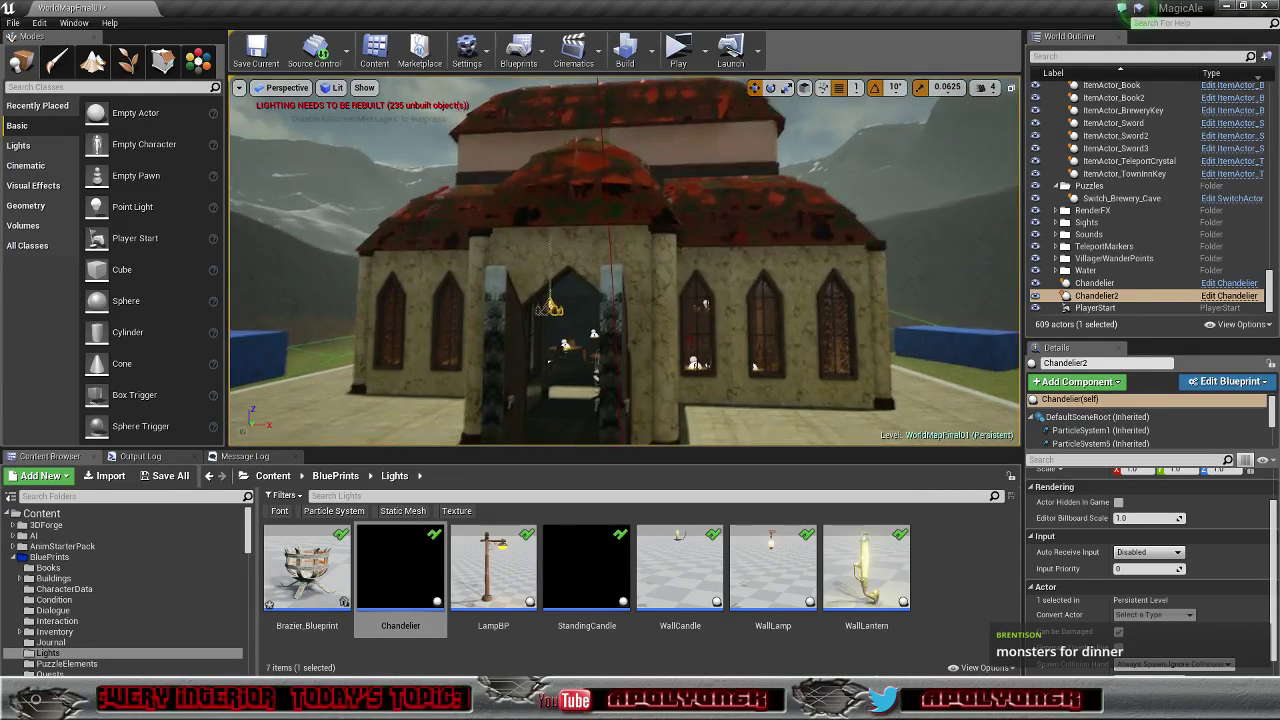
Step: Survey the hall's table lighting from above and follow the room back toward the entrance aisle to judge its dark areas
right_drag(625, 260, 560, 195)
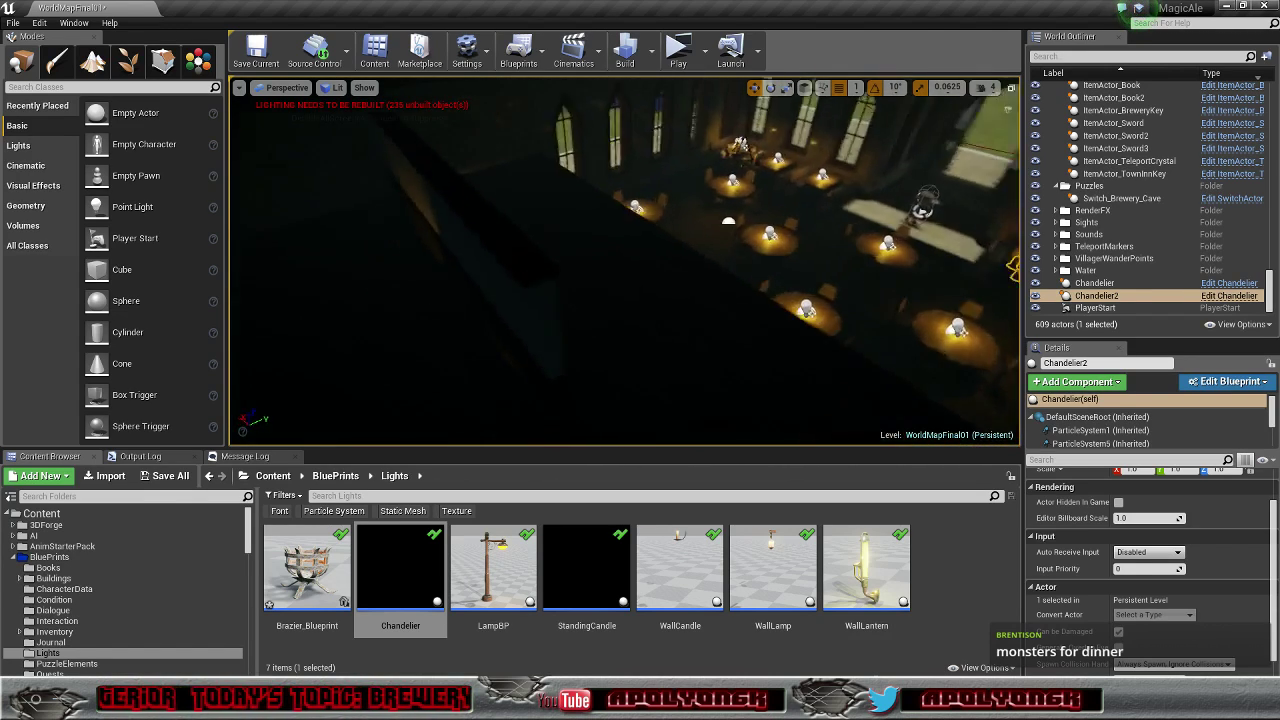
right_drag(625, 260, 520, 290)
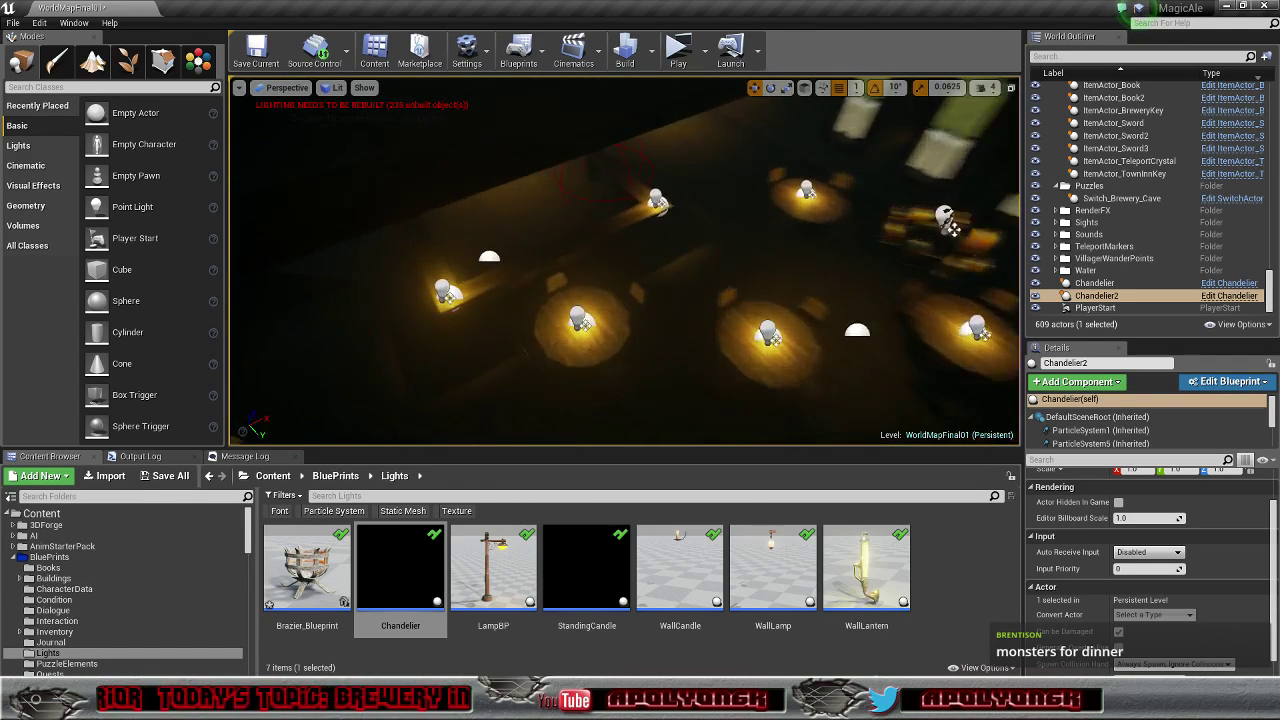
right_drag(625, 260, 985, 262)
drag(580, 237, 932, 263)
key(w)
right_drag(625, 260, 802, 267)
drag(759, 276, 360, 291)
right_drag(625, 262, 446, 284)
drag(640, 237, 855, 212)
right_drag(625, 262, 310, 265)
drag(507, 336, 818, 270)
key(w)
right_drag(625, 260, 602, 276)
key(w)
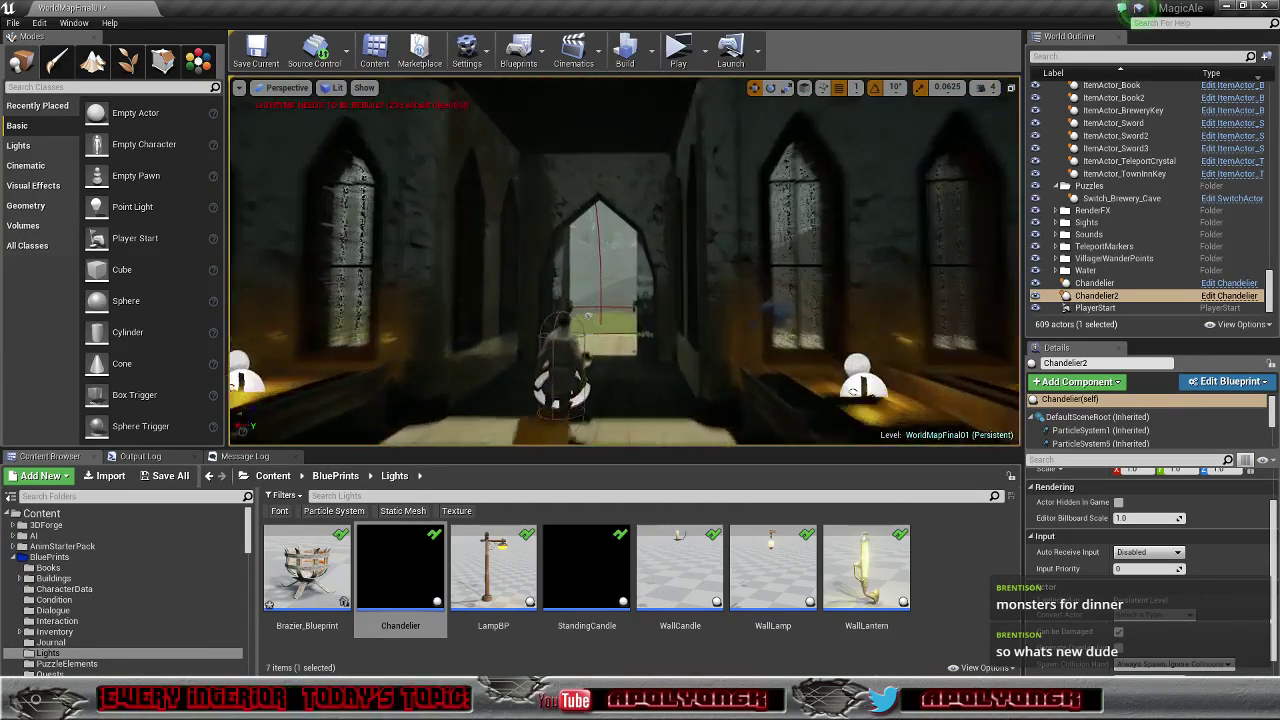
Step: Review the round tables and the bar area from above, and take a close look at the light on the brick wall
drag(852, 392, 617, 276)
right_drag(617, 276, 534, 236)
key(w)
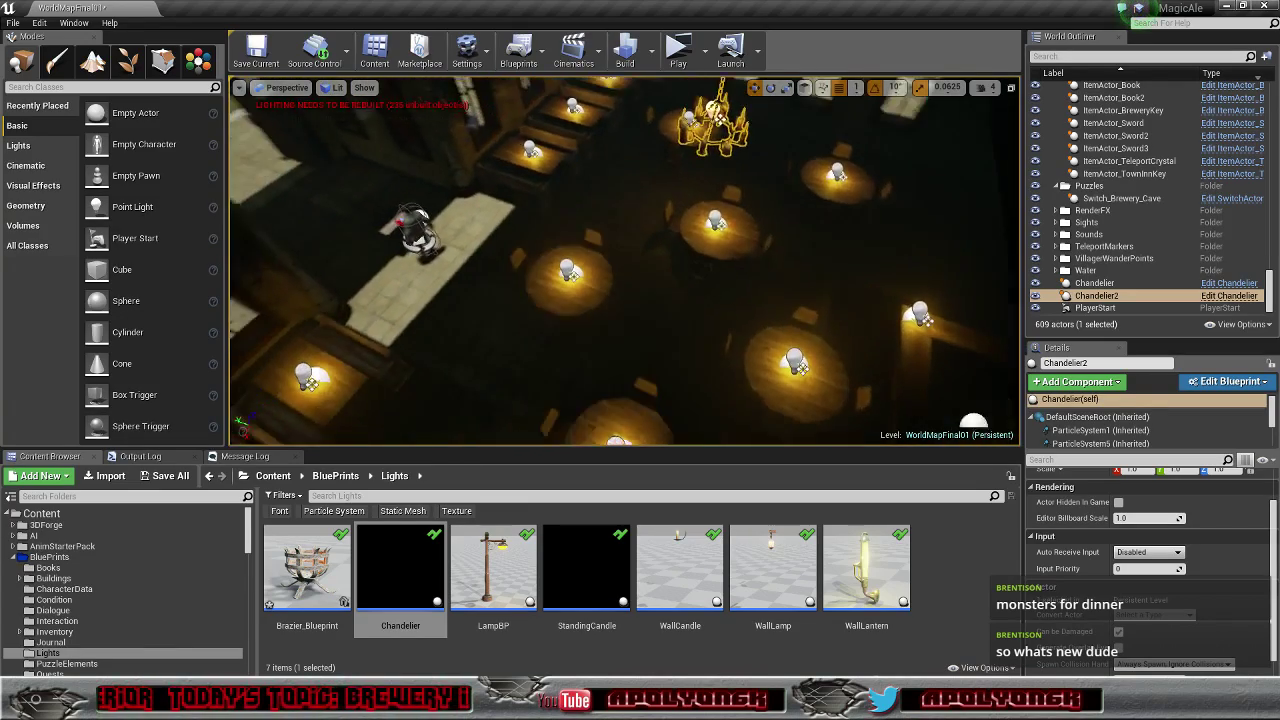
right_drag(534, 250, 432, 242)
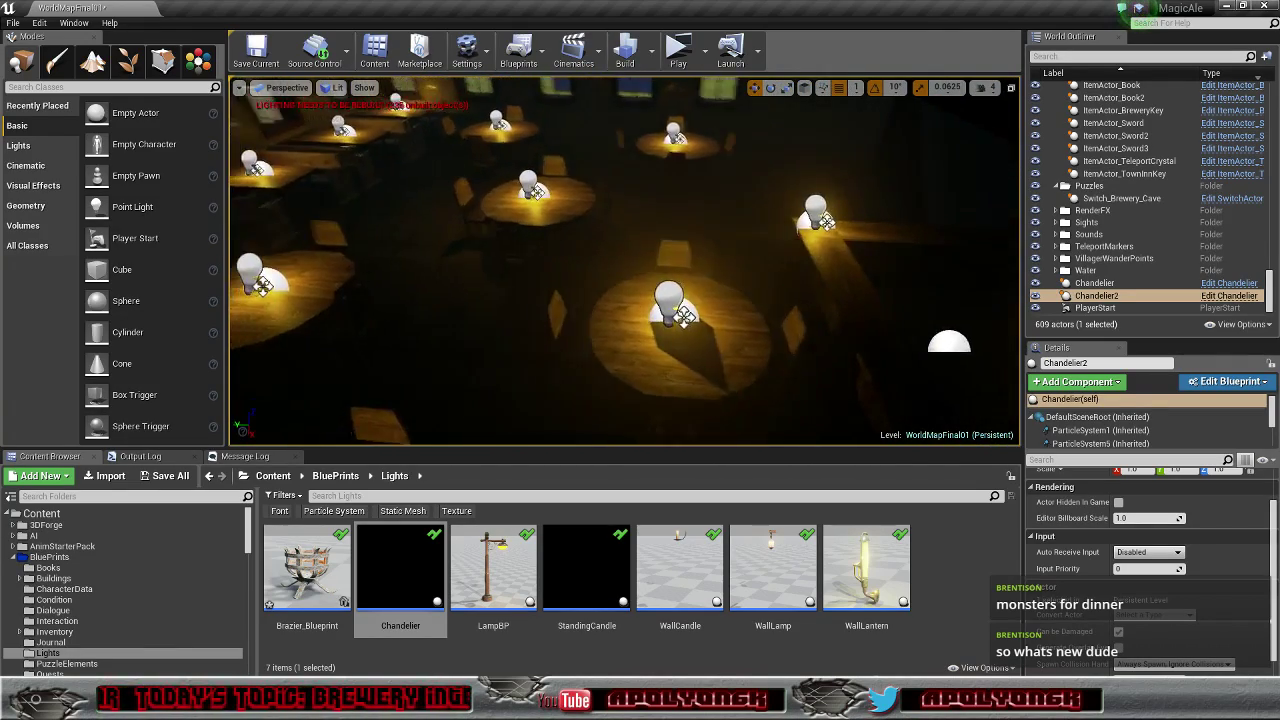
key(w)
right_drag(534, 250, 826, 250)
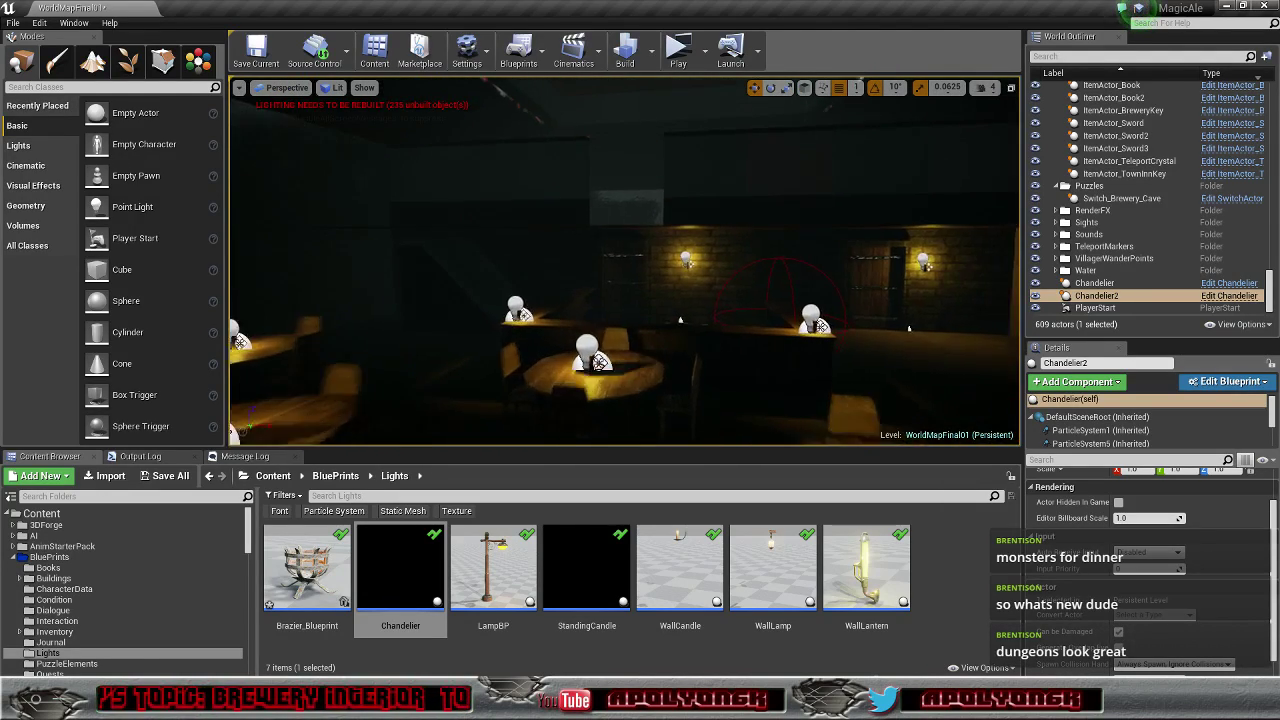
key(f)
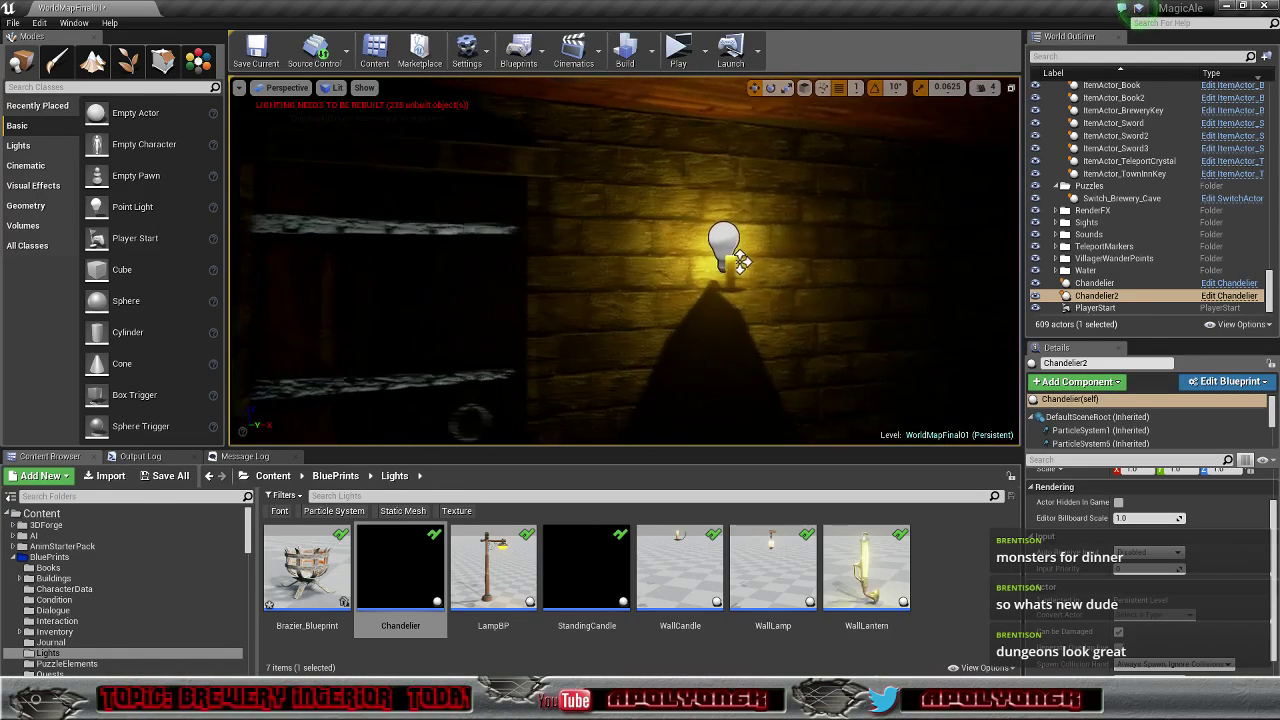
Step: Examine the wall candle's light and shadow on the brick wall beside the barred door, up close and from farther back
right_drag(625, 260, 720, 258)
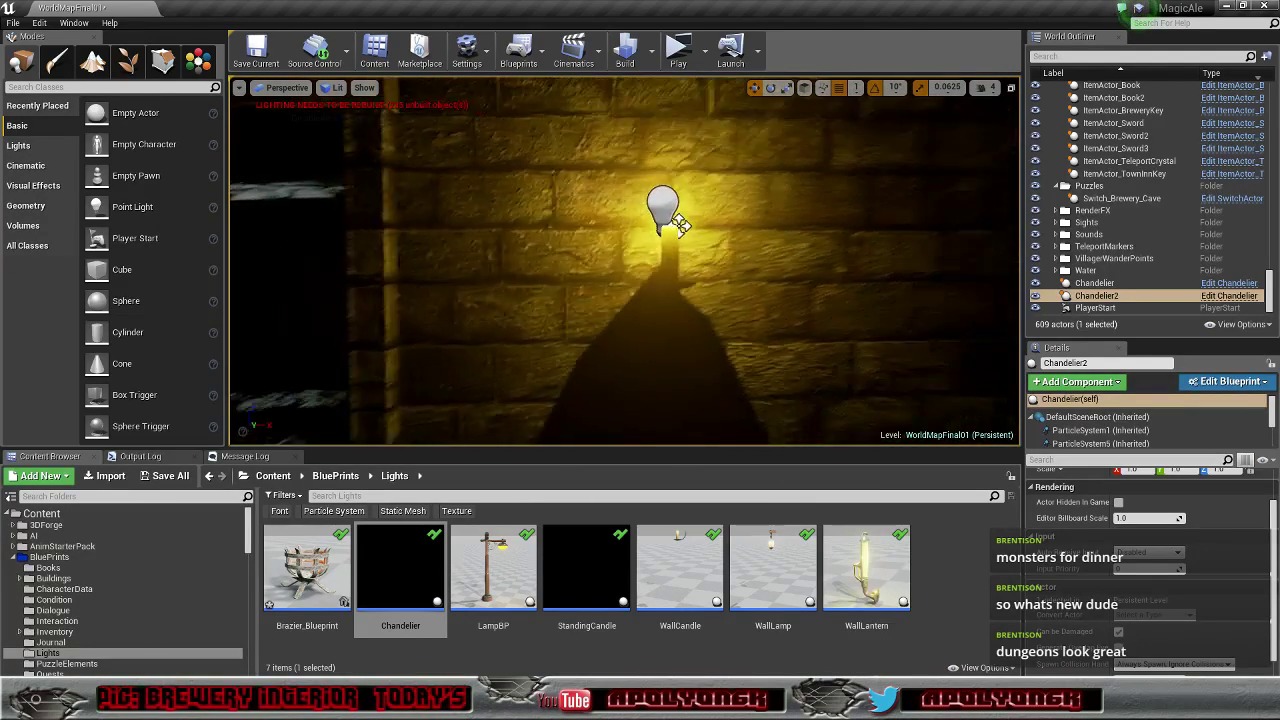
right_drag(625, 260, 690, 260)
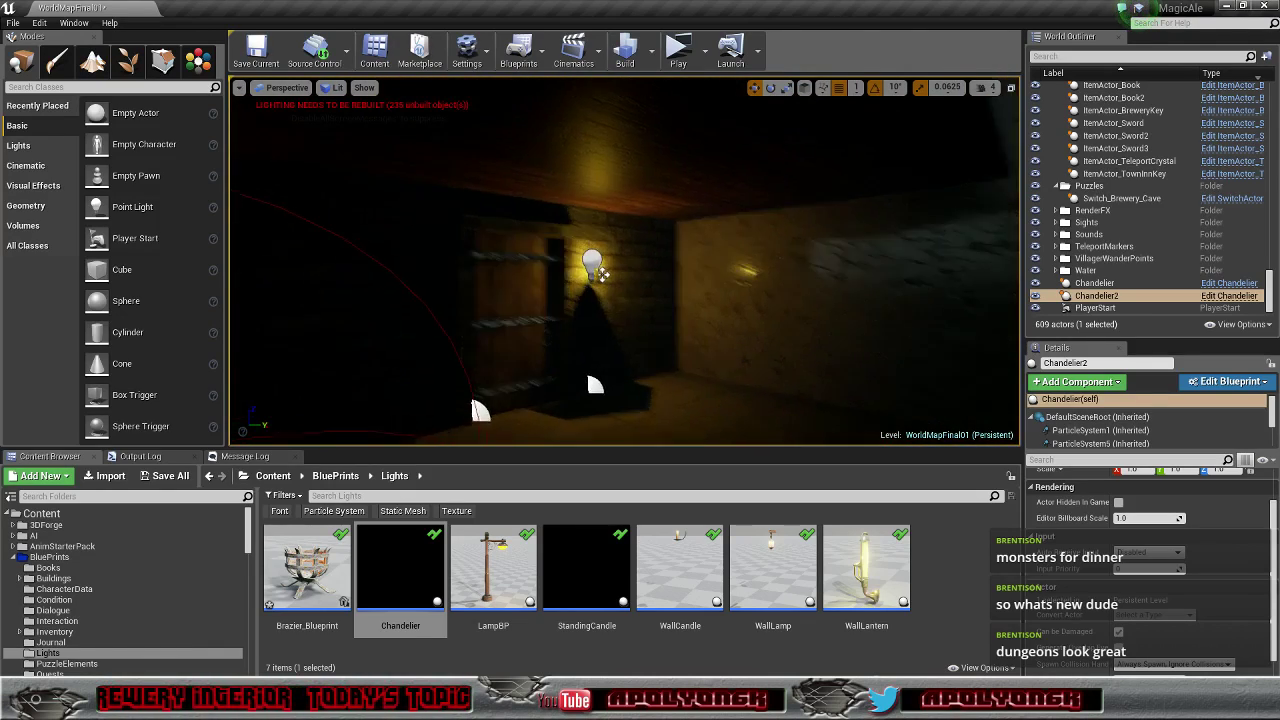
mouse_move(499, 252)
right_down()
mouse_move(815, 254)
mouse_move(498, 250)
right_up()
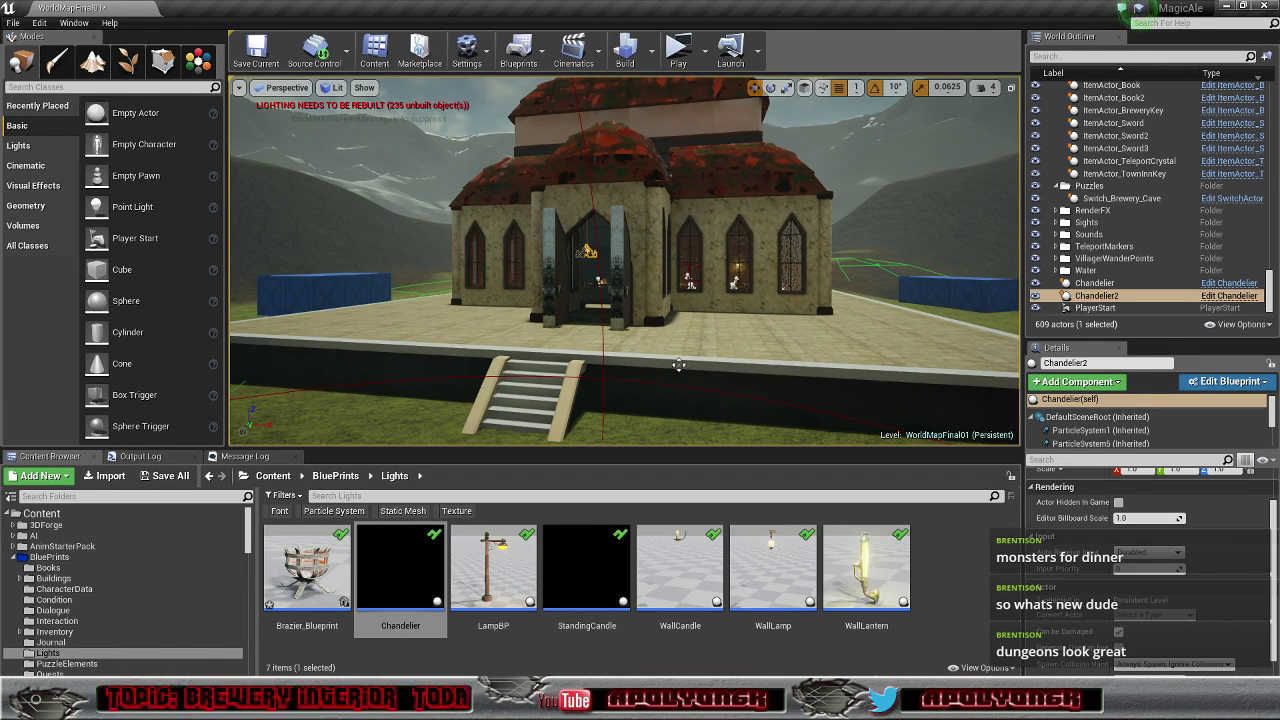
Step: Inspect the brewery's exterior in the editor, viewing the front, roof and lit windows from several angles above the terrace
right_drag(679, 365, 550, 385)
key(w)
key(s)
key(a)
key(d)
key(w)
key(s)
key(a)
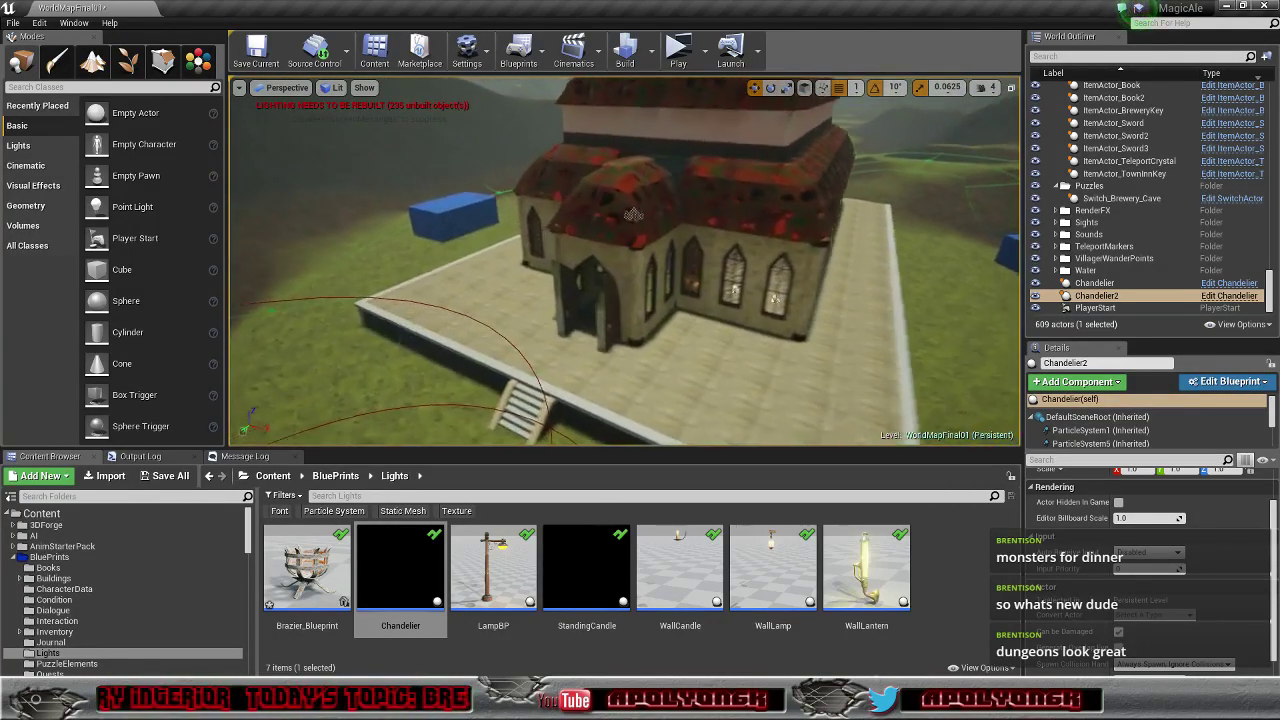
drag(633, 213, 720, 377)
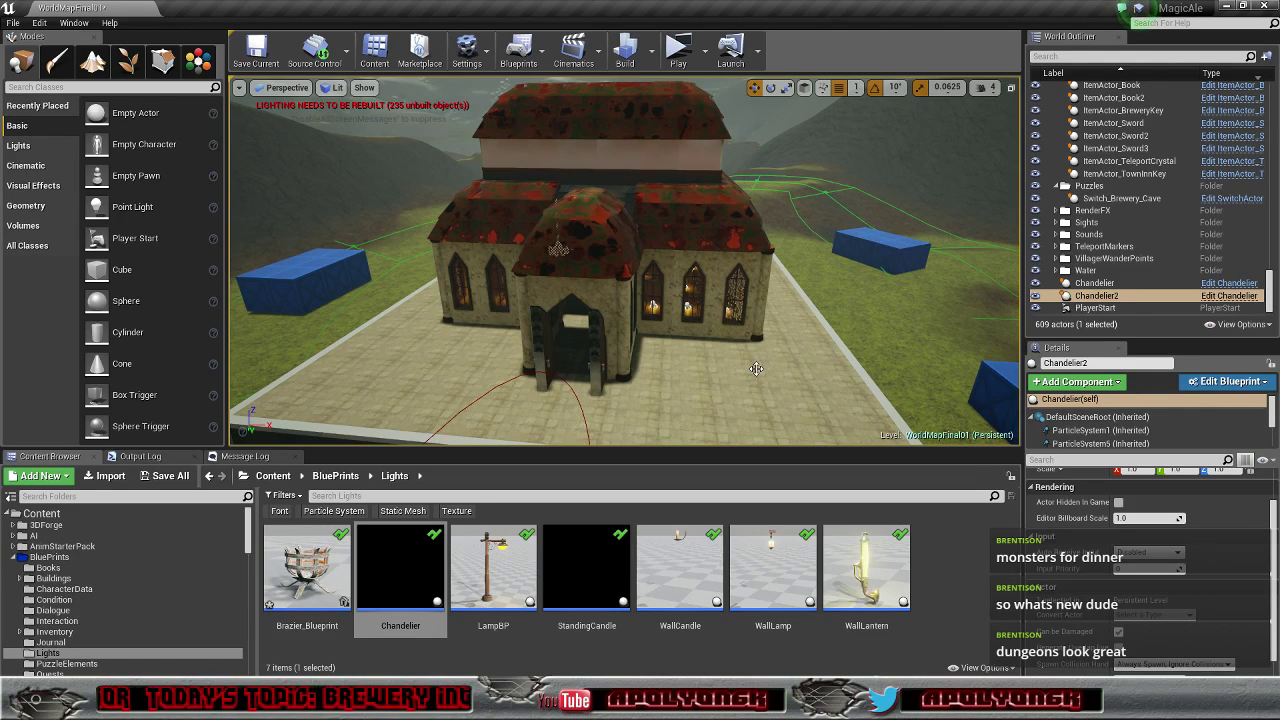
Step: Approach the brewery's front entrance in the editor and look through the open doors into the hall
right_drag(722, 374, 490, 344)
key(w)
key(w)
key(d)
key(s)
mouse_move(690, 96)
right_down()
mouse_move(640, 98)
mouse_move(690, 96)
right_up()
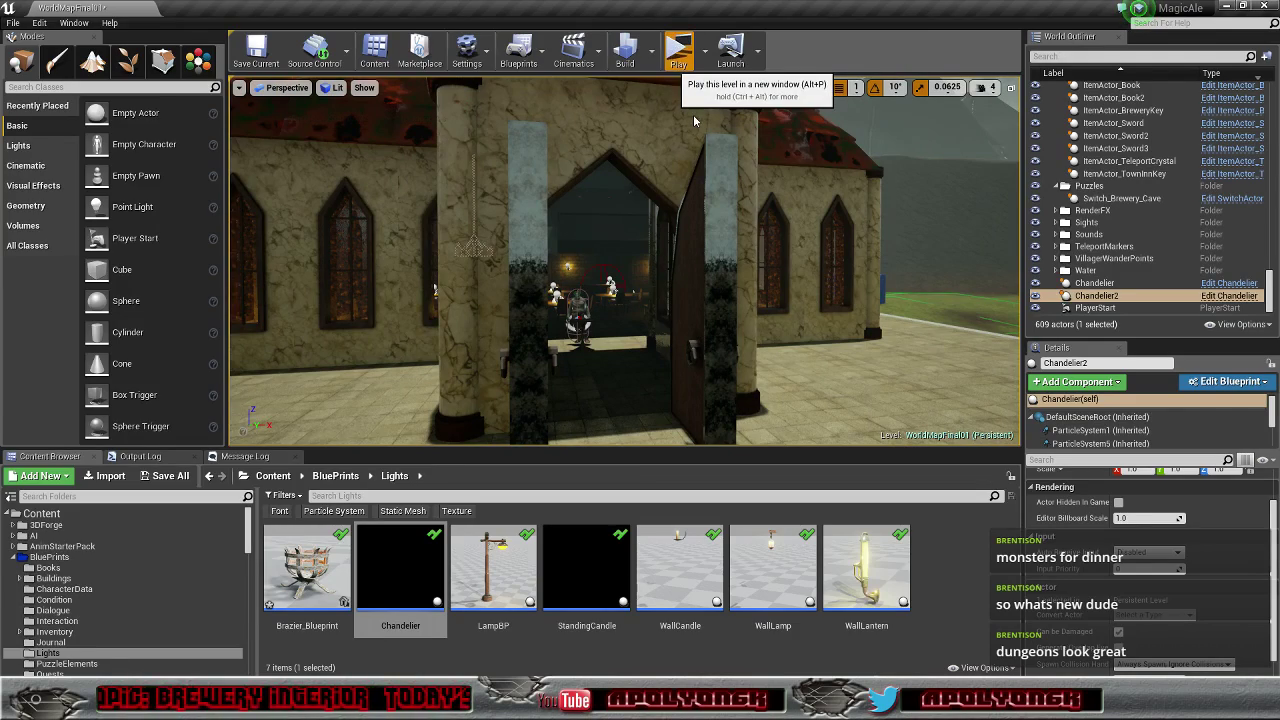
Step: Play the level and walk through the entrance into the hall to check the candlelit tables along the windows
click(678, 45)
click(643, 264)
key(w)
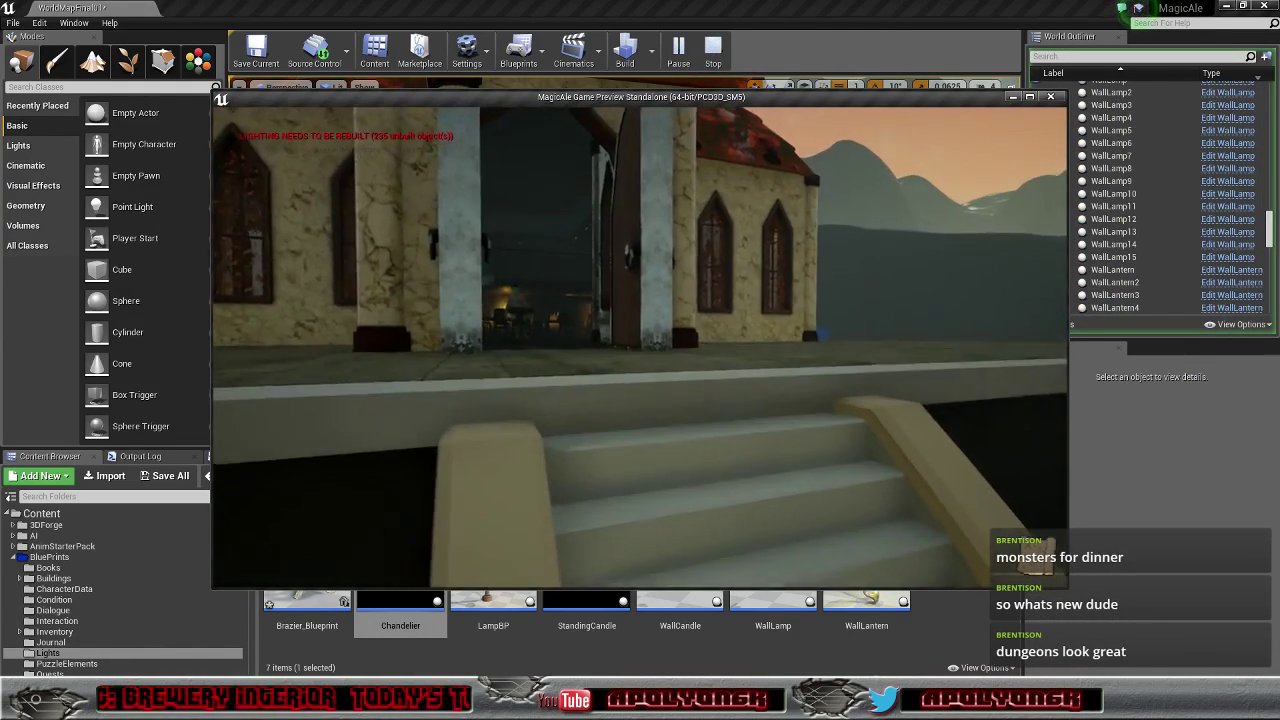
key(w)
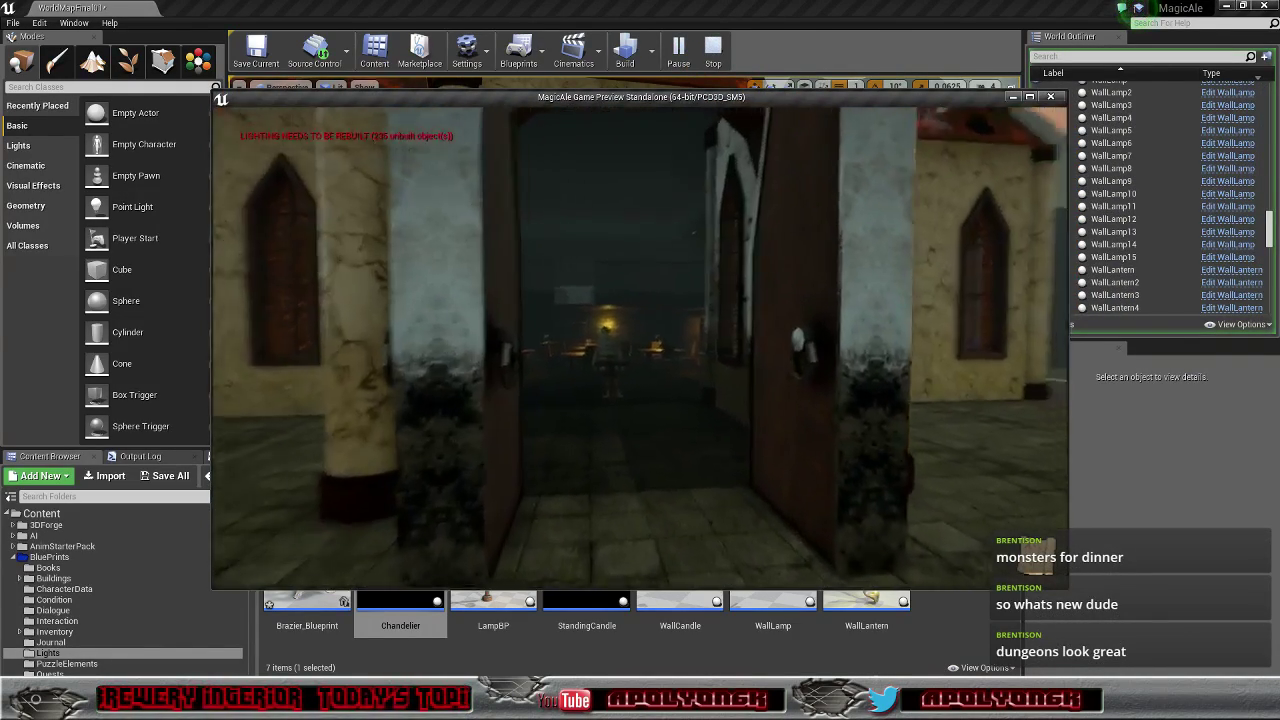
key(w)
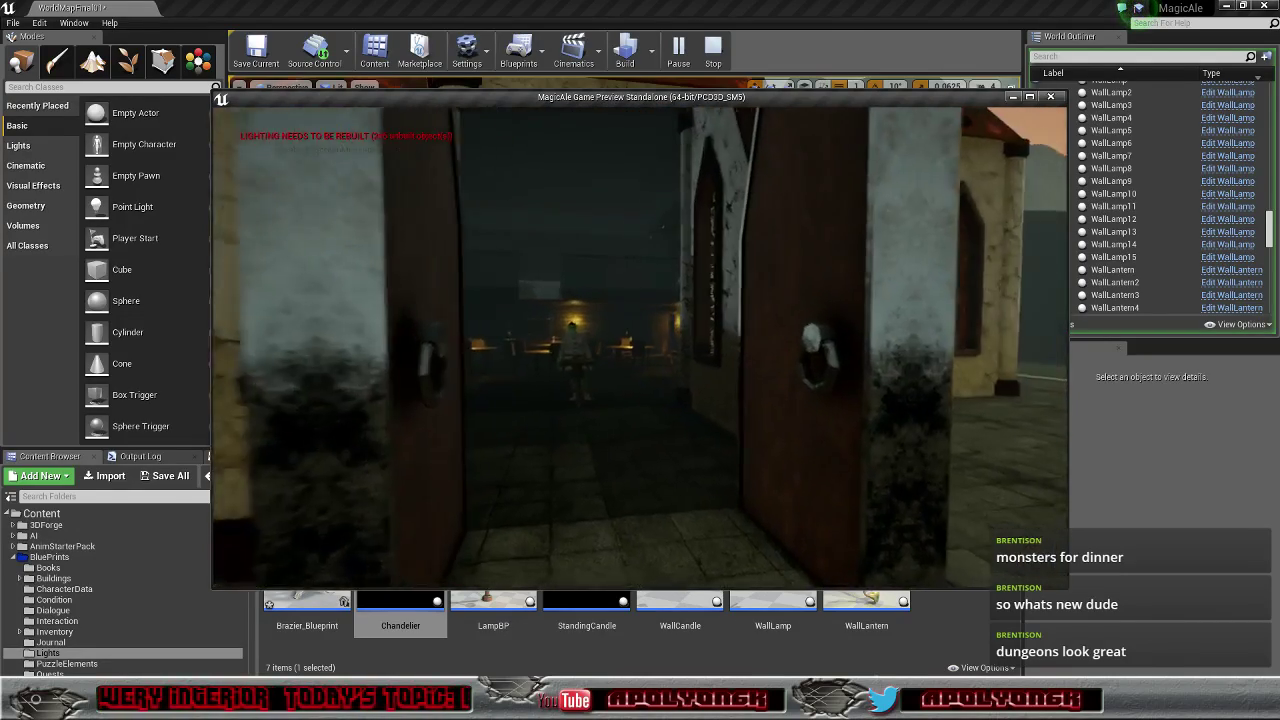
key(w)
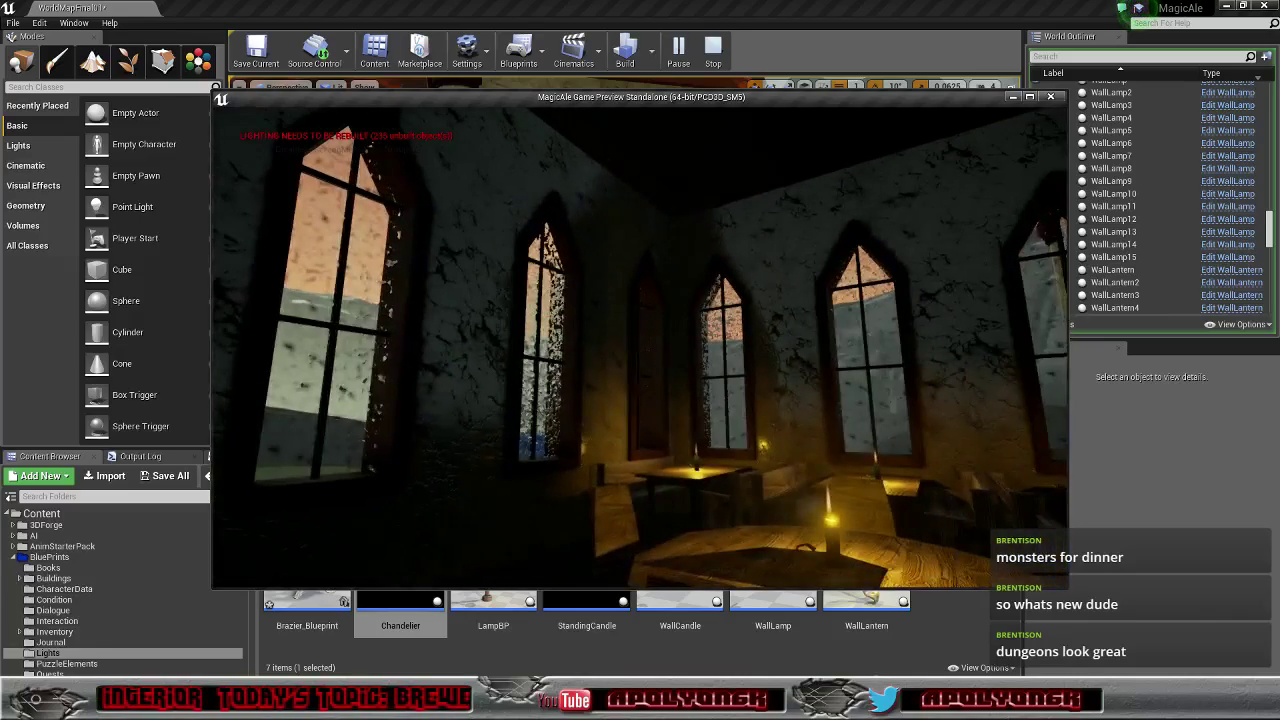
key(w)
key(d)
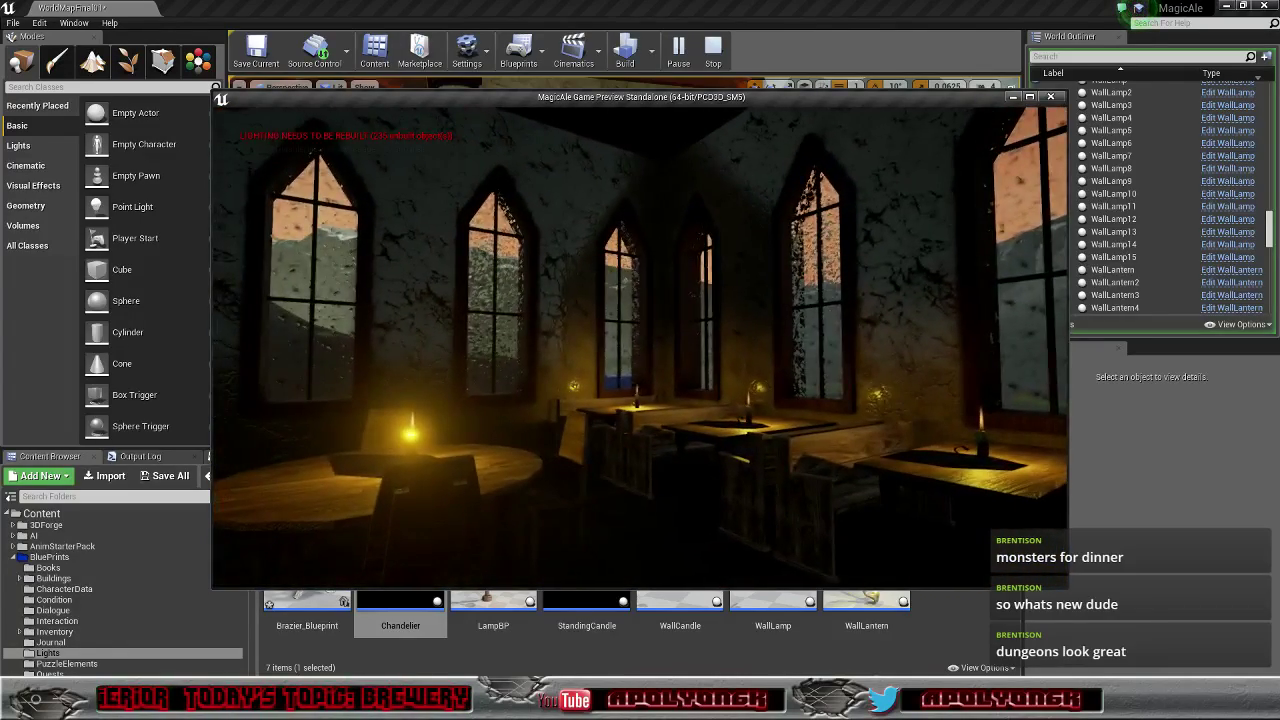
key(w)
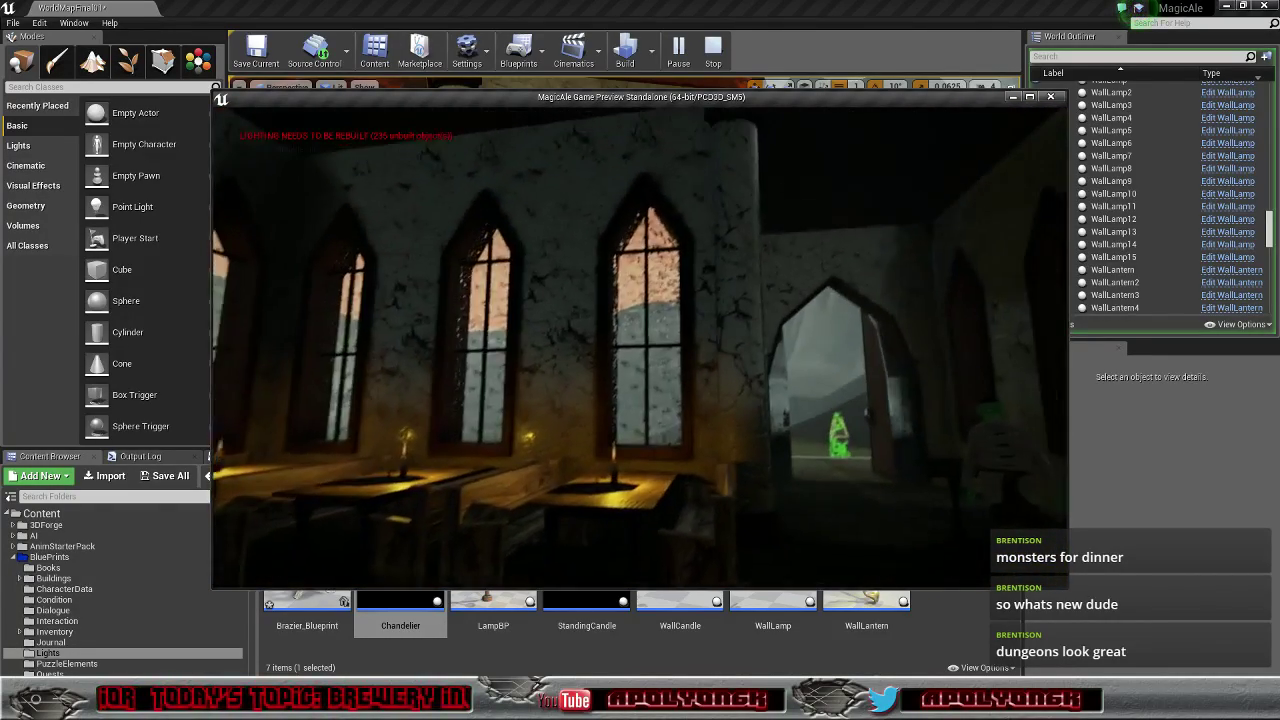
Step: Walk back out through the entrance in the game preview and look up at the porch facade and roof
key(w)
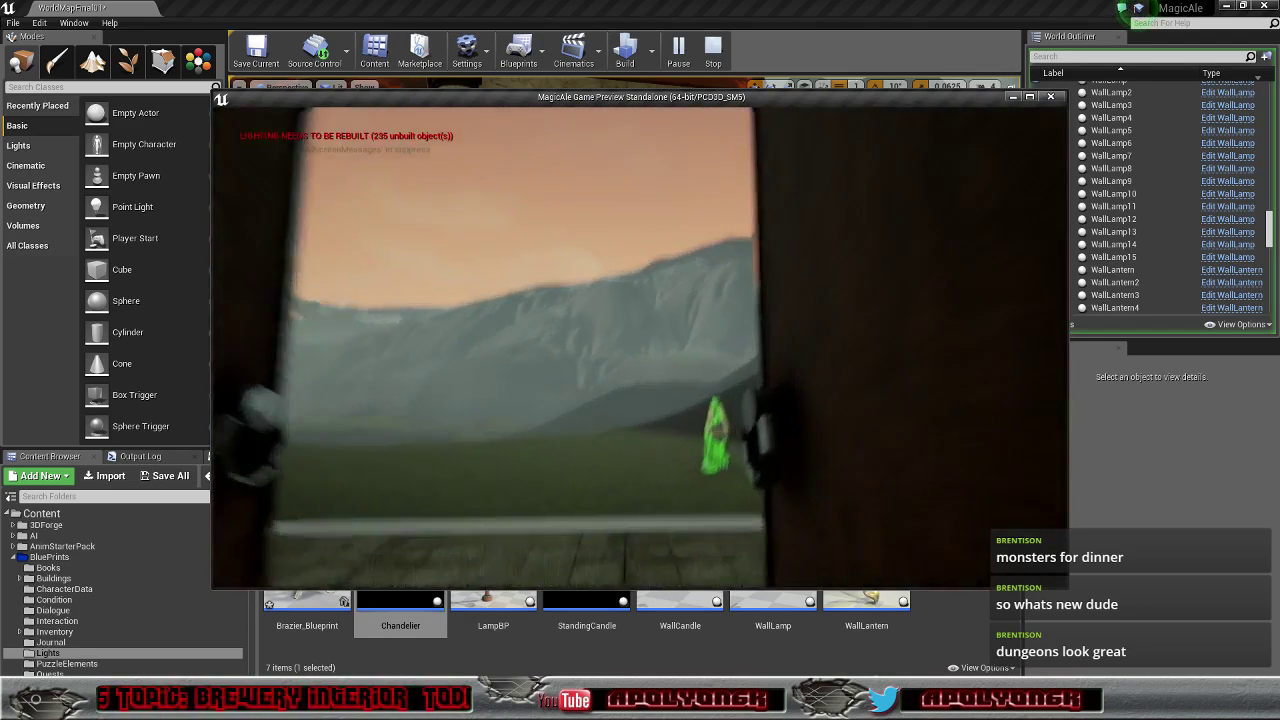
key(w)
key(w)
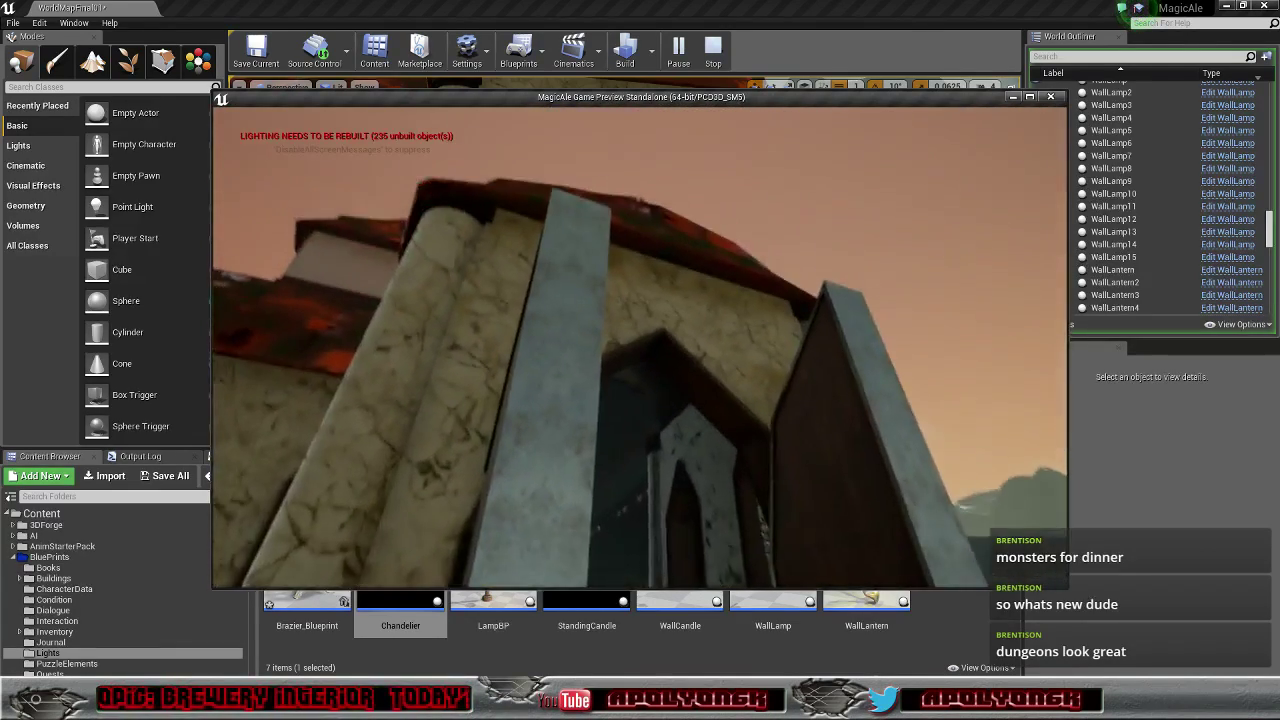
key(w)
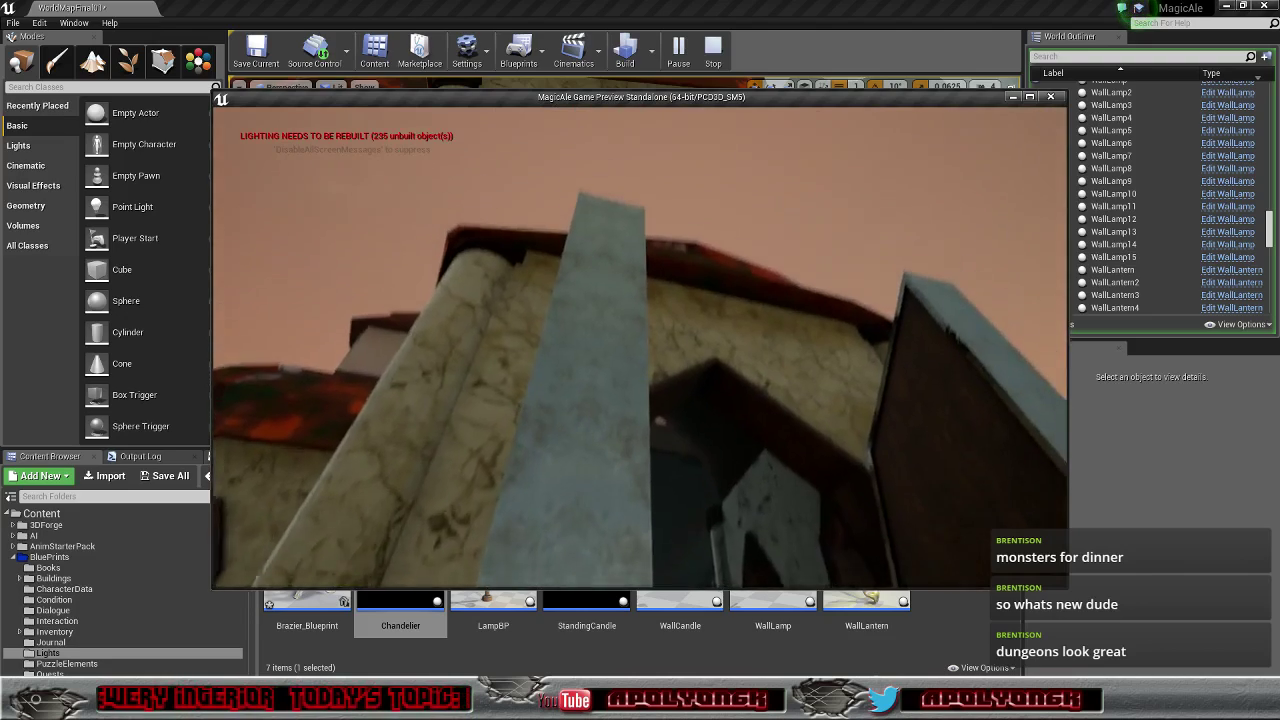
key(w)
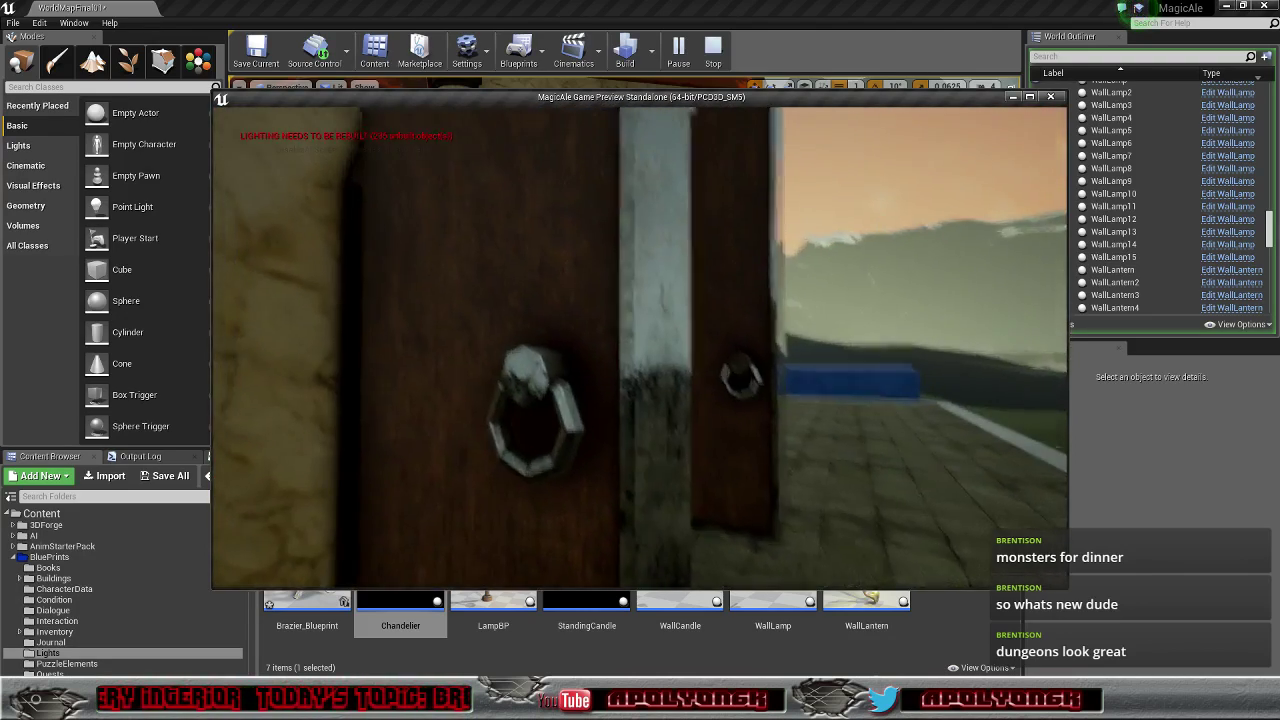
Step: Inspect the open double doors from both sides, including their handles and the view between them into the dark hall
key(w)
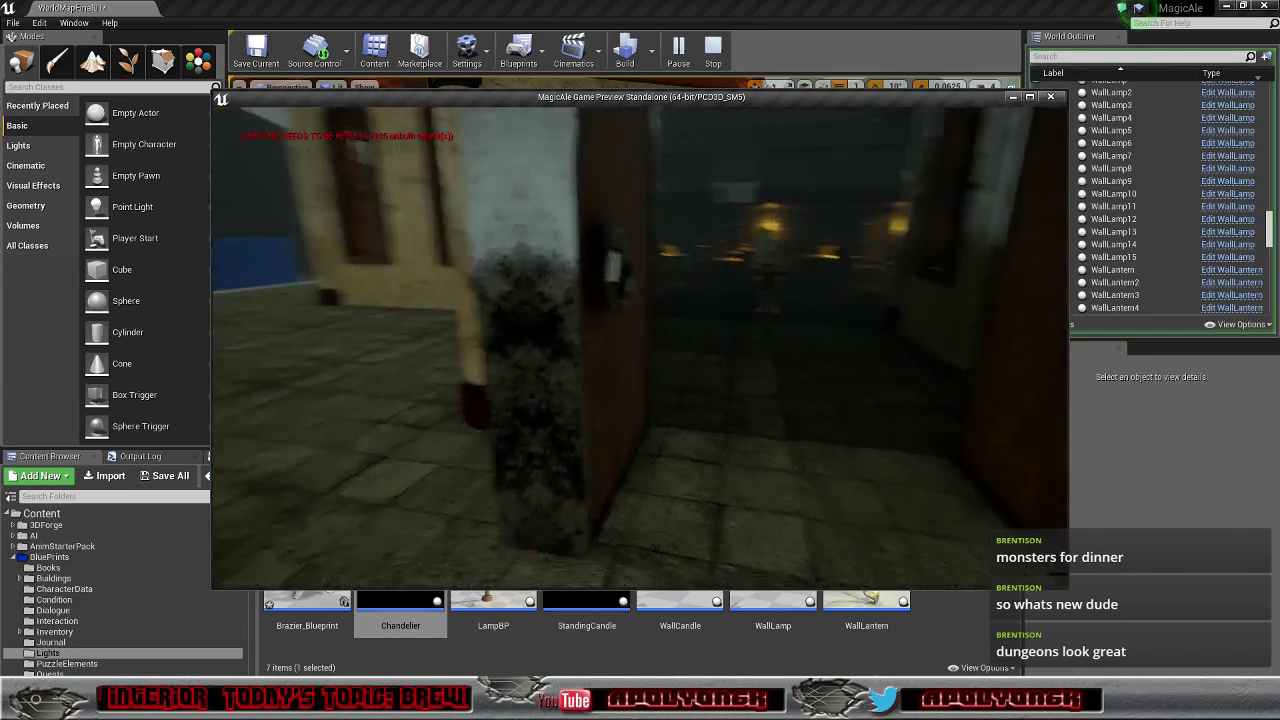
key(w)
key(w)
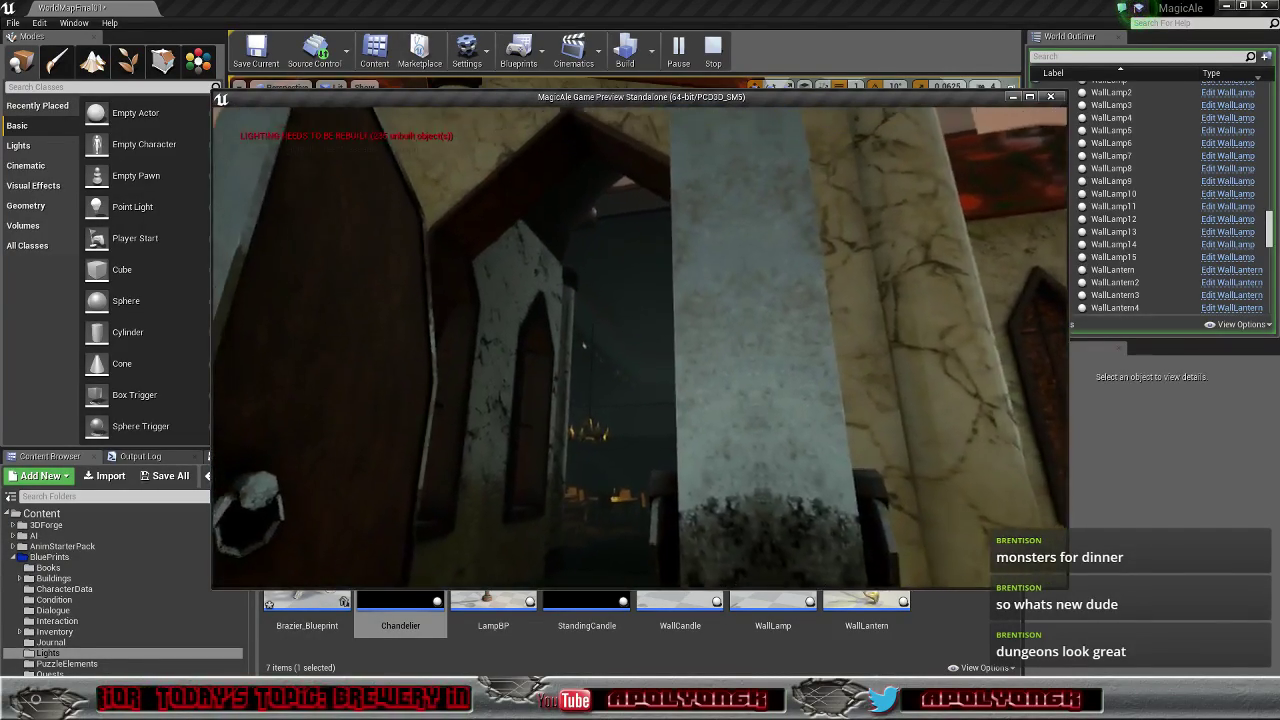
key(a)
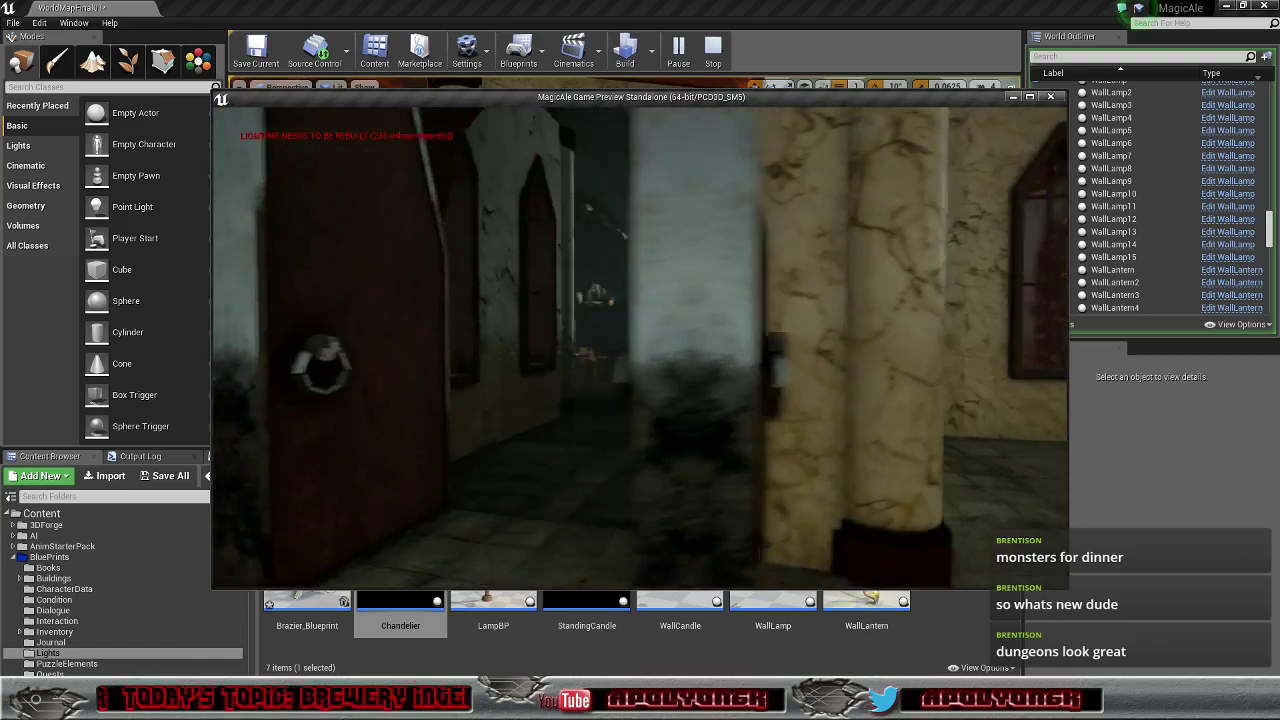
key(d)
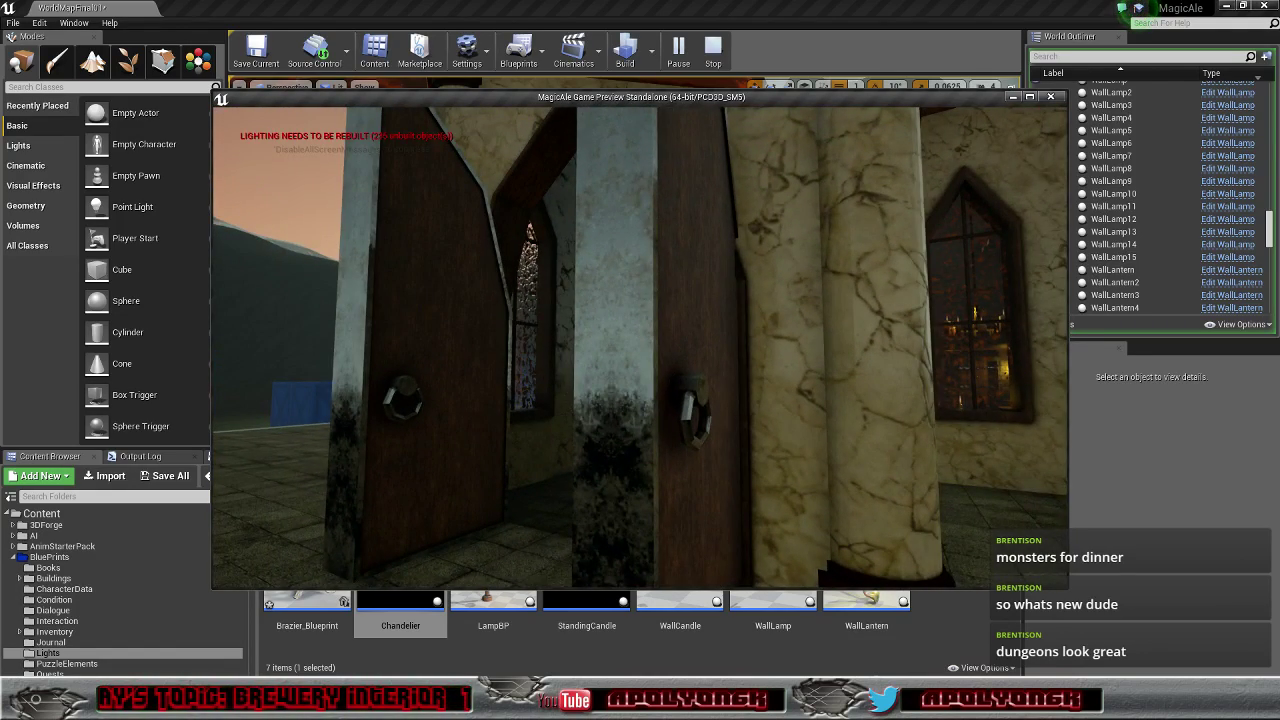
key(d)
key(a)
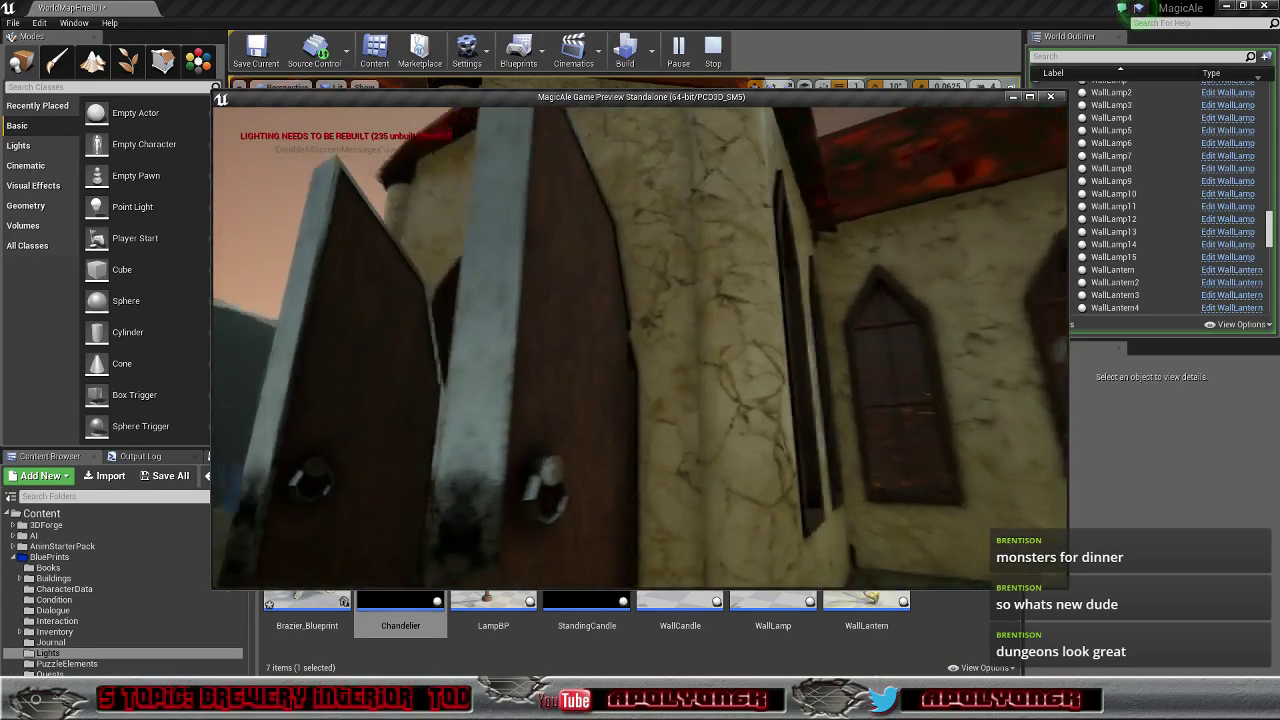
key(a)
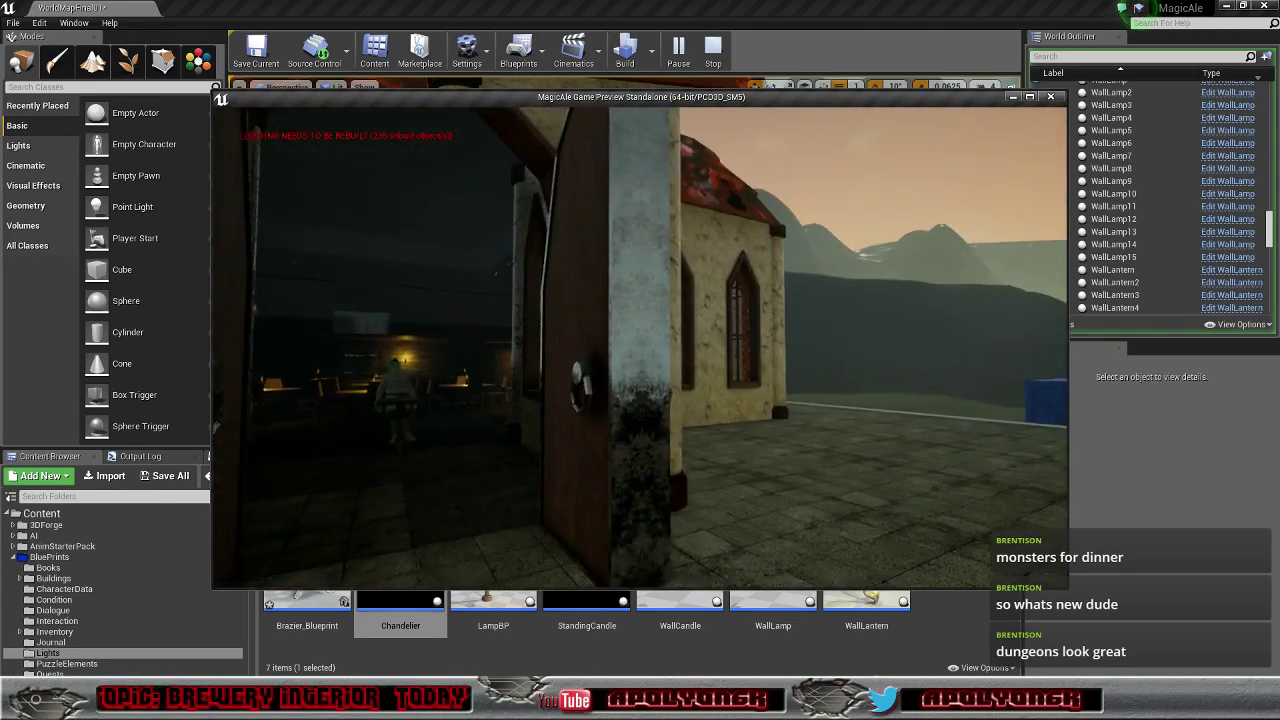
Step: Walk around the brewery's outside corner to examine the side windows and roof edges, and return to the entrance doors
key(w)
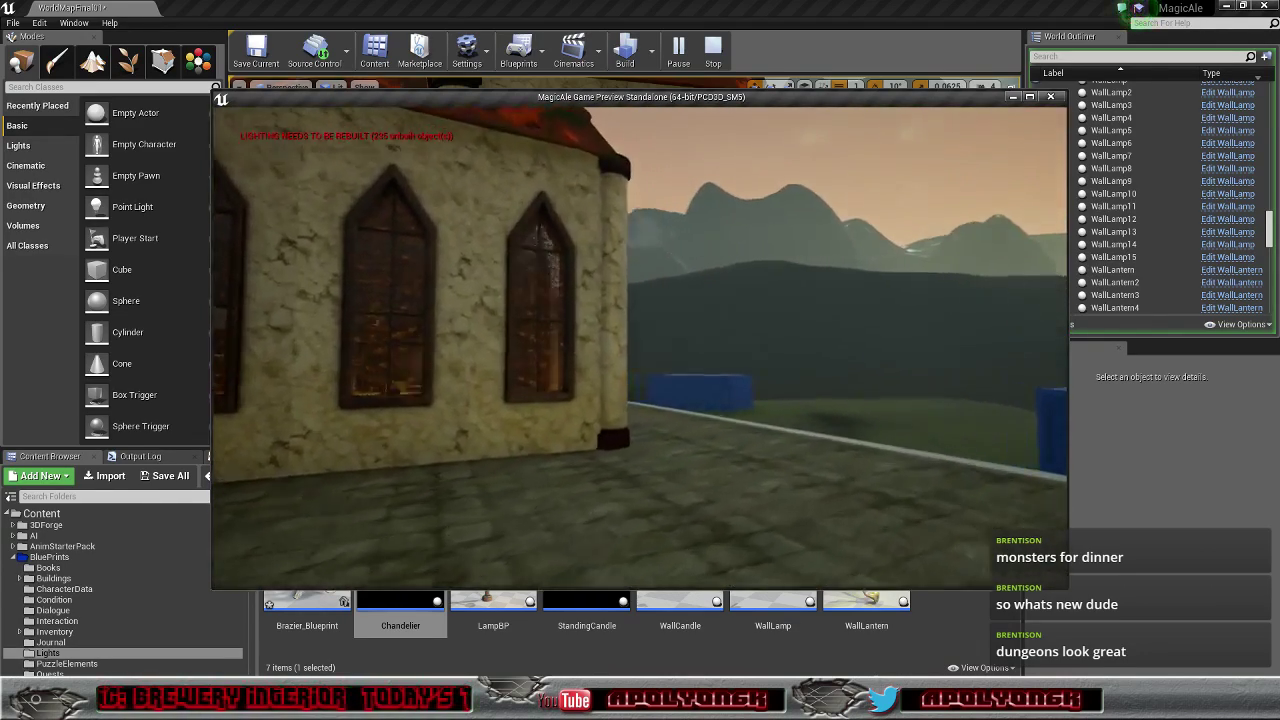
key(w)
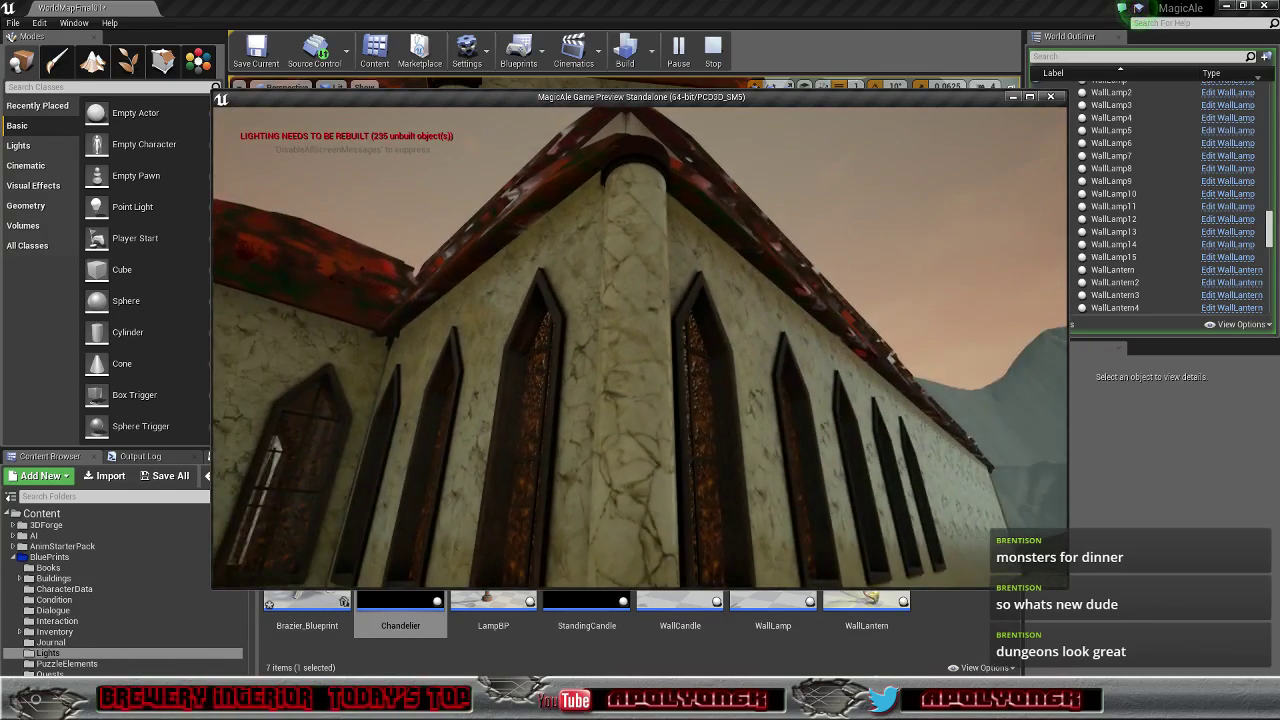
key(w)
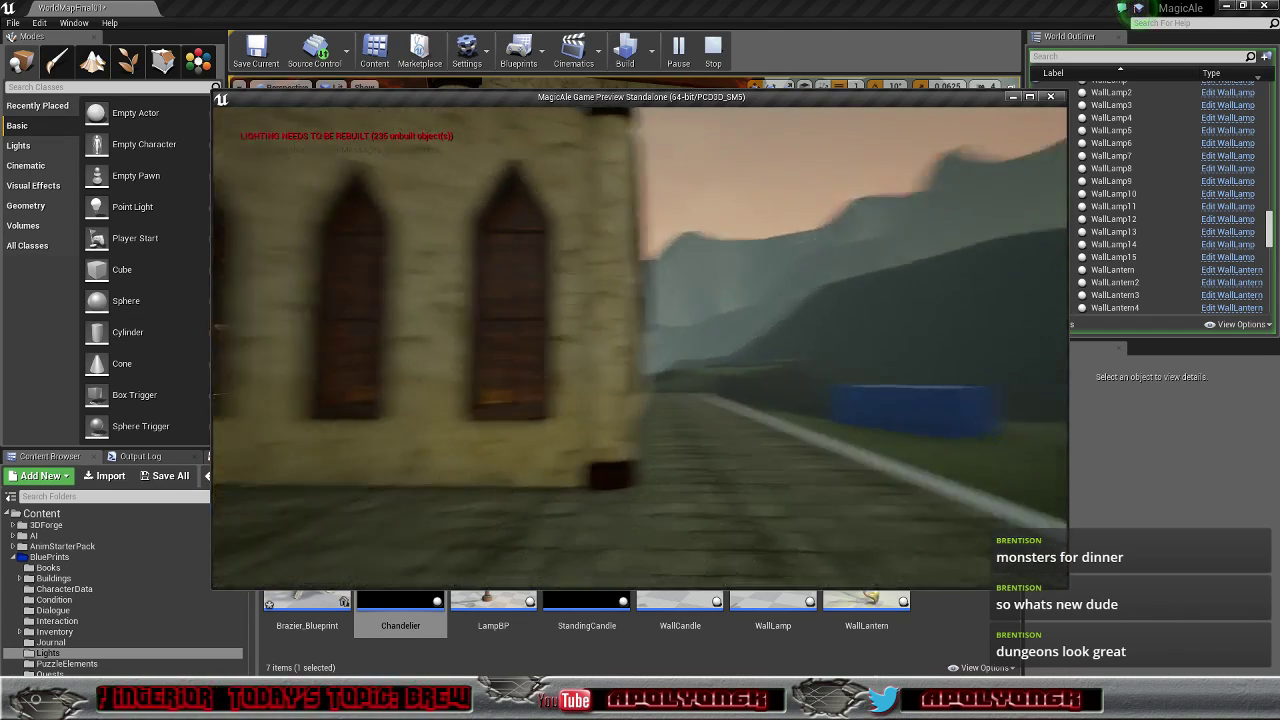
key(w)
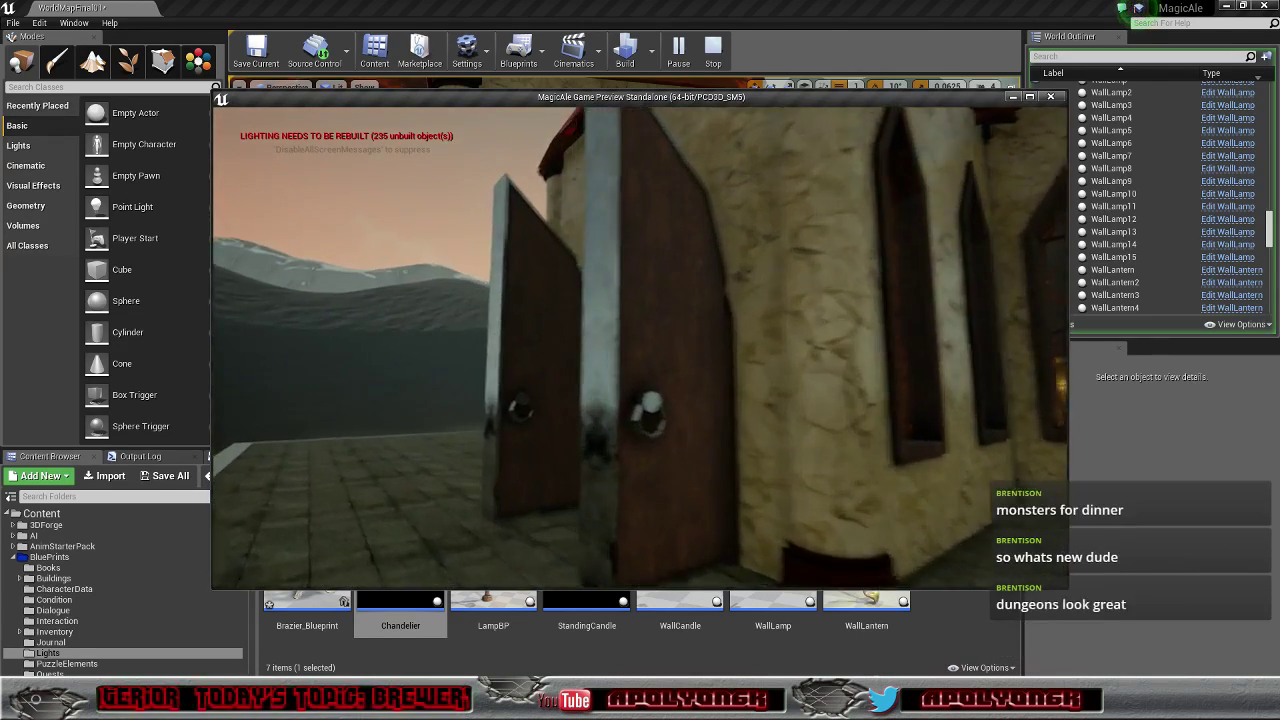
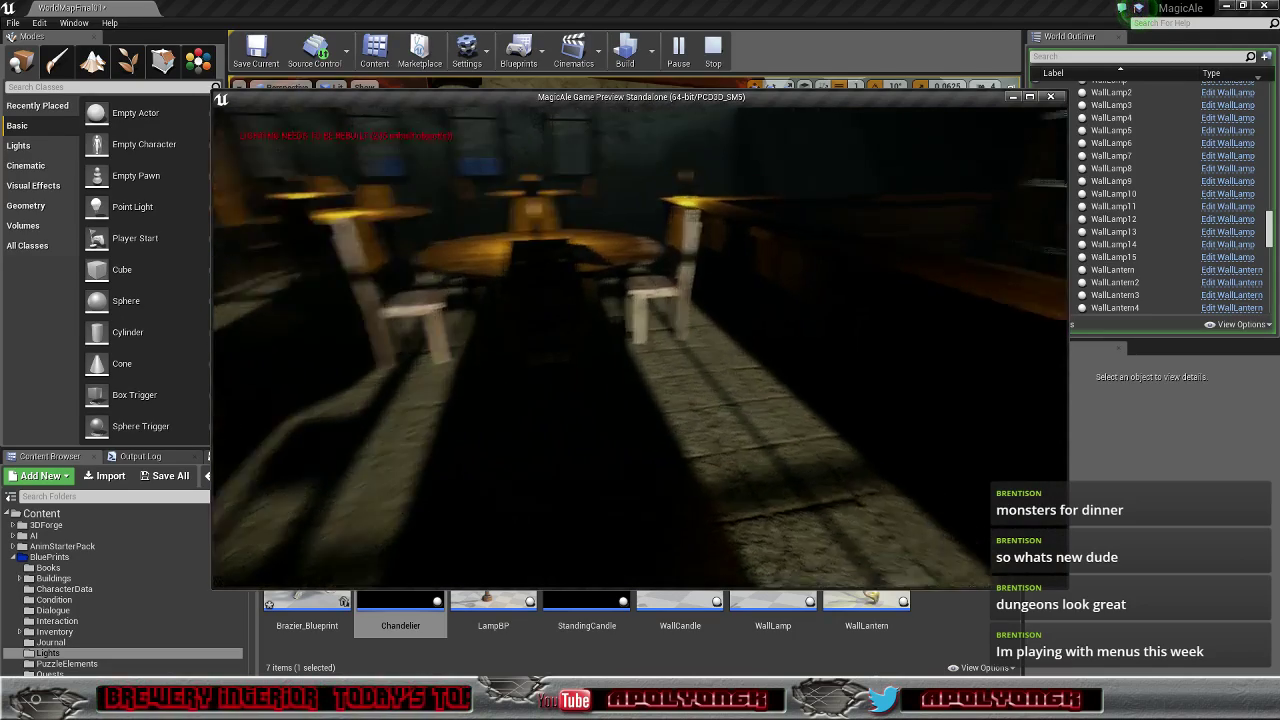
Step: Walk among the tables in the hall to examine the candlelight and the window light and shadows on the floor
key(w)
key(w)
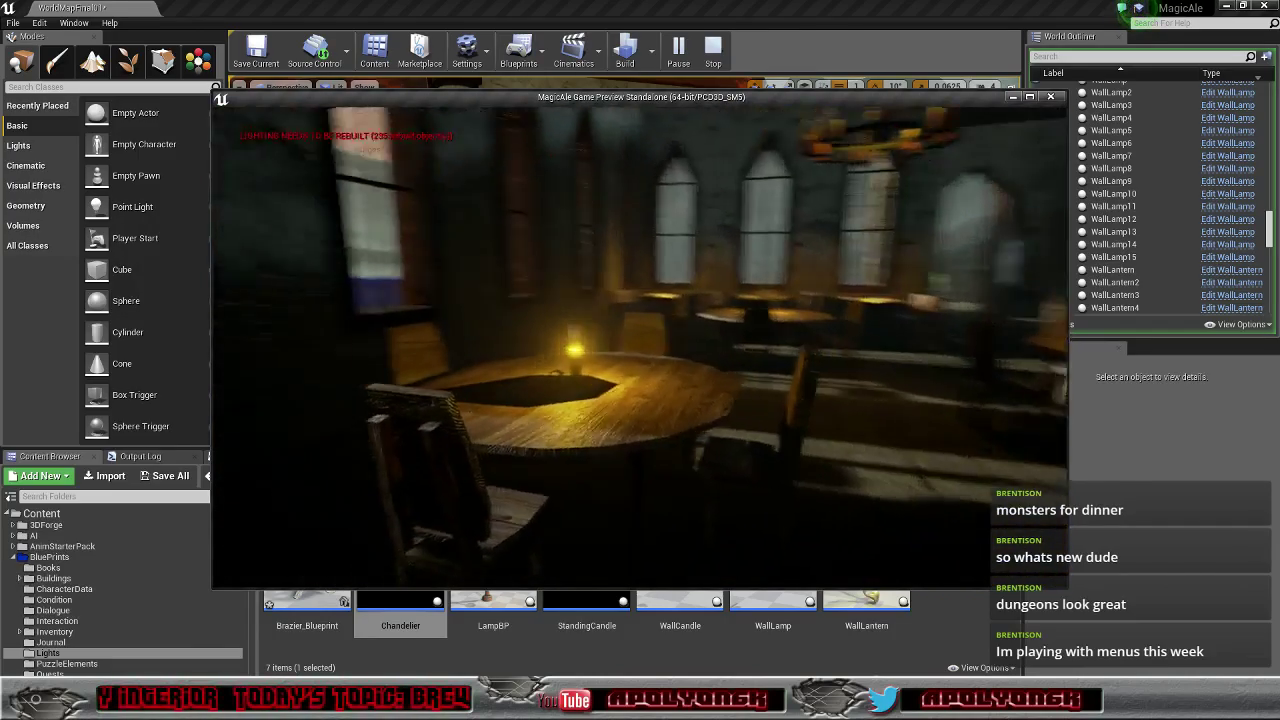
key(w)
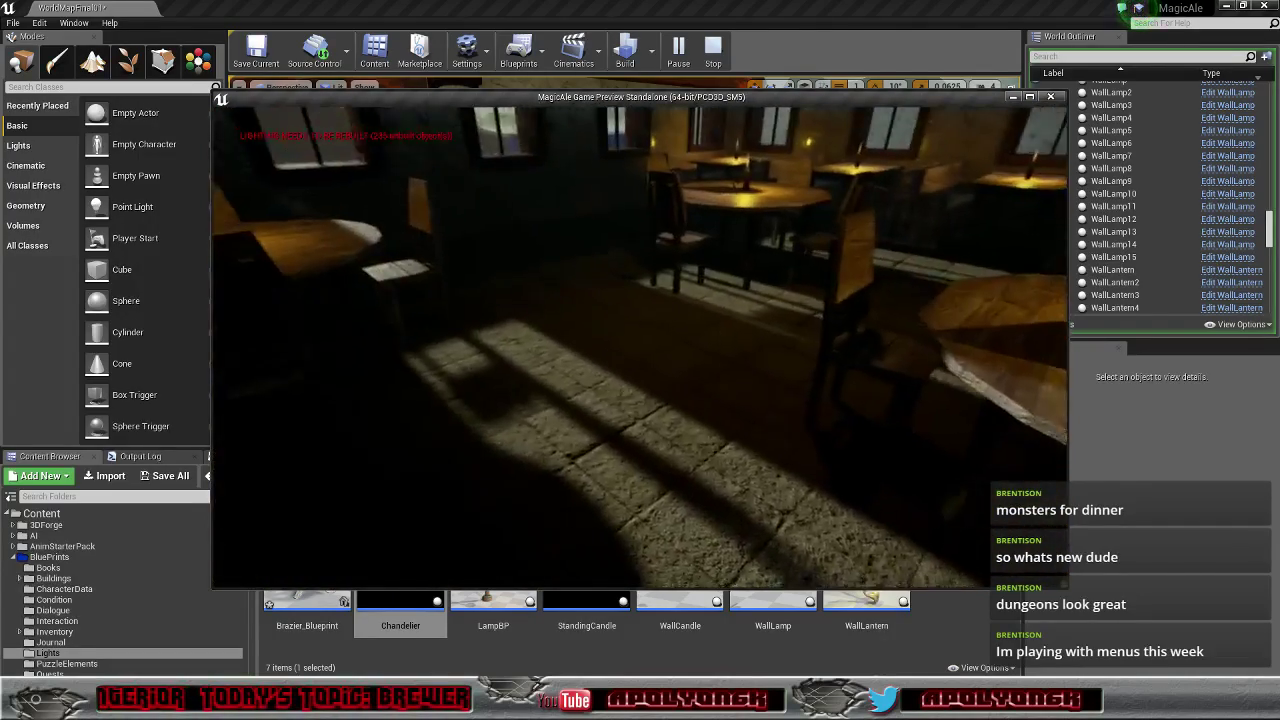
key(w)
key(w)
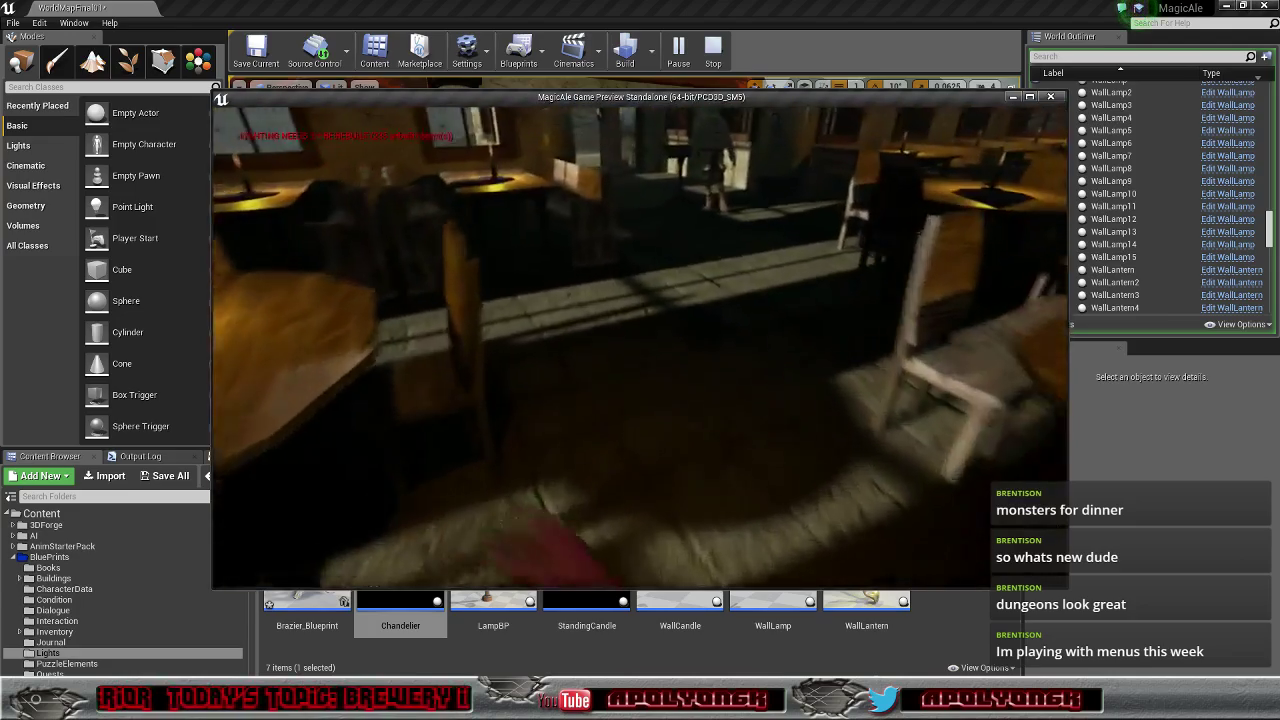
key(w)
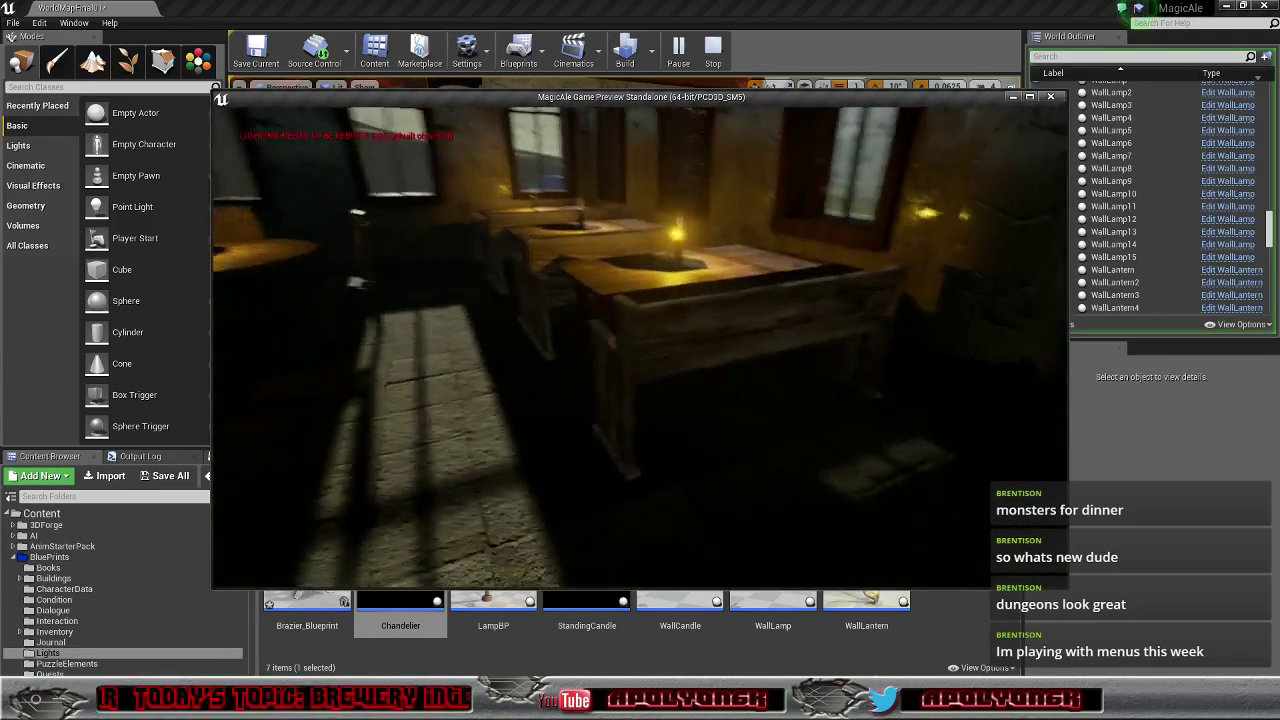
key(w)
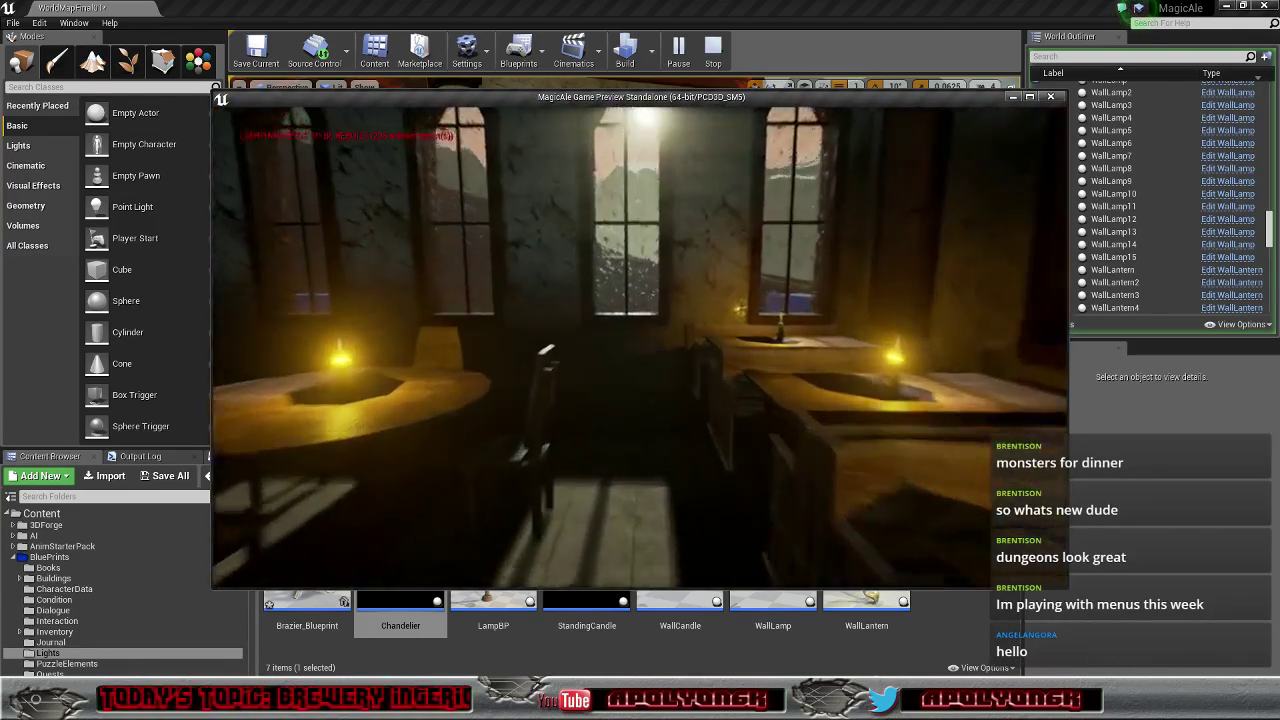
key(s)
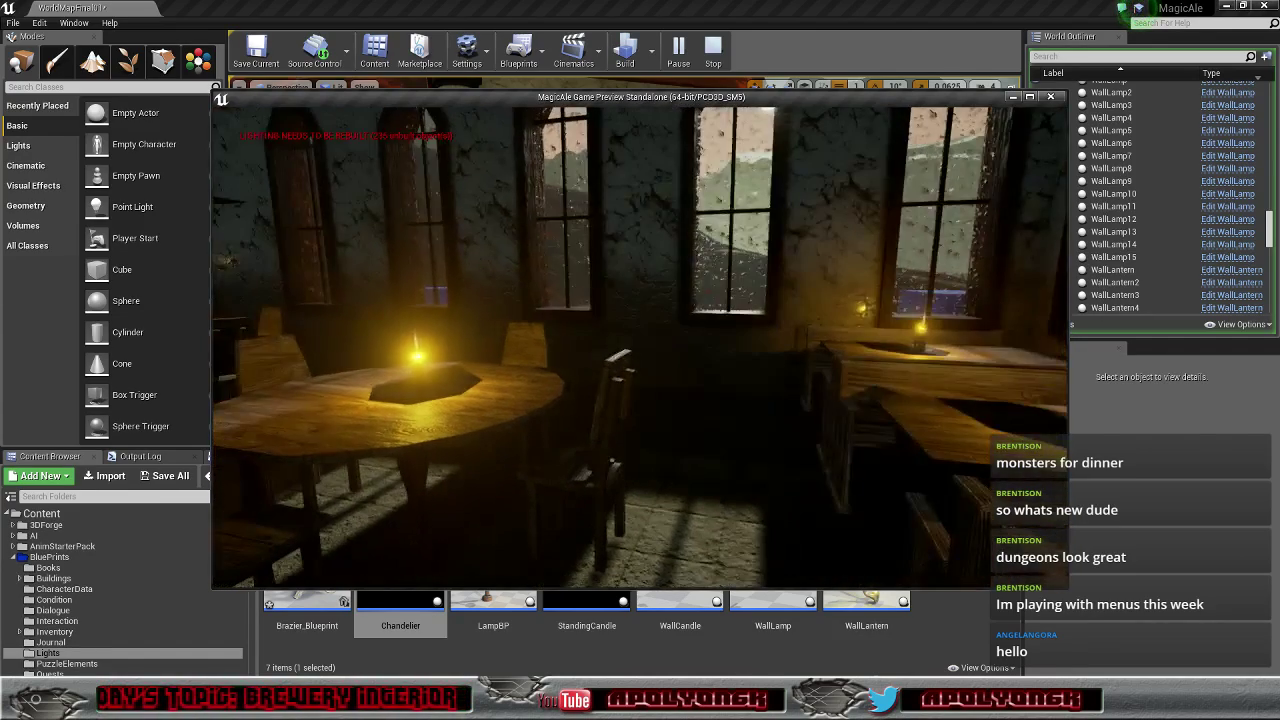
key(w)
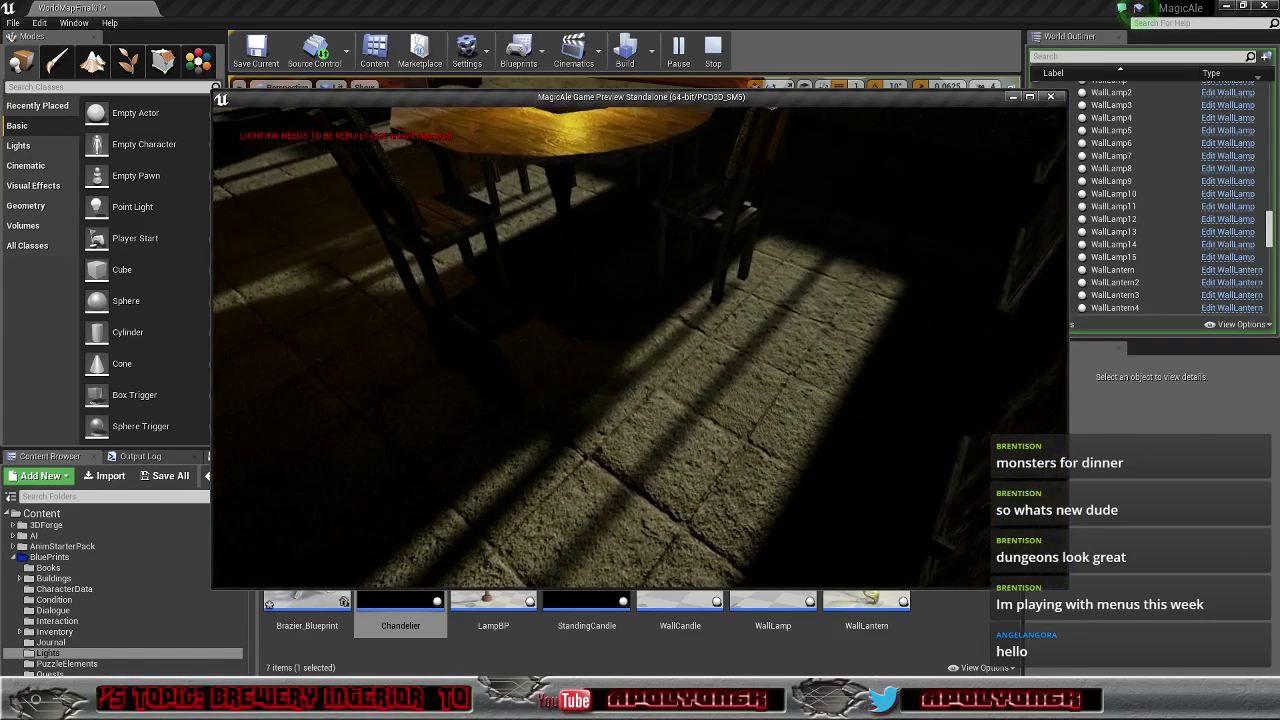
key(w)
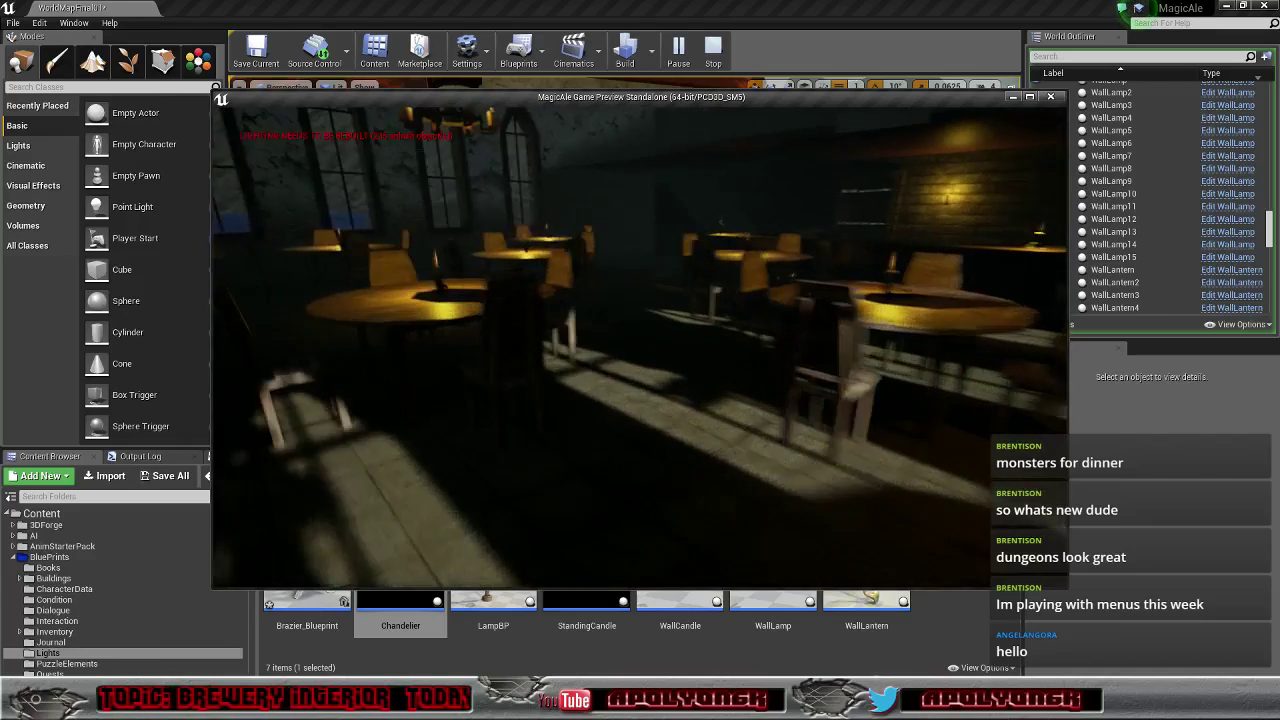
Step: Look around the hall's chandelier, tables and arched windows, and walk up to a window to examine its glass and sun highlights closely
key(Right)
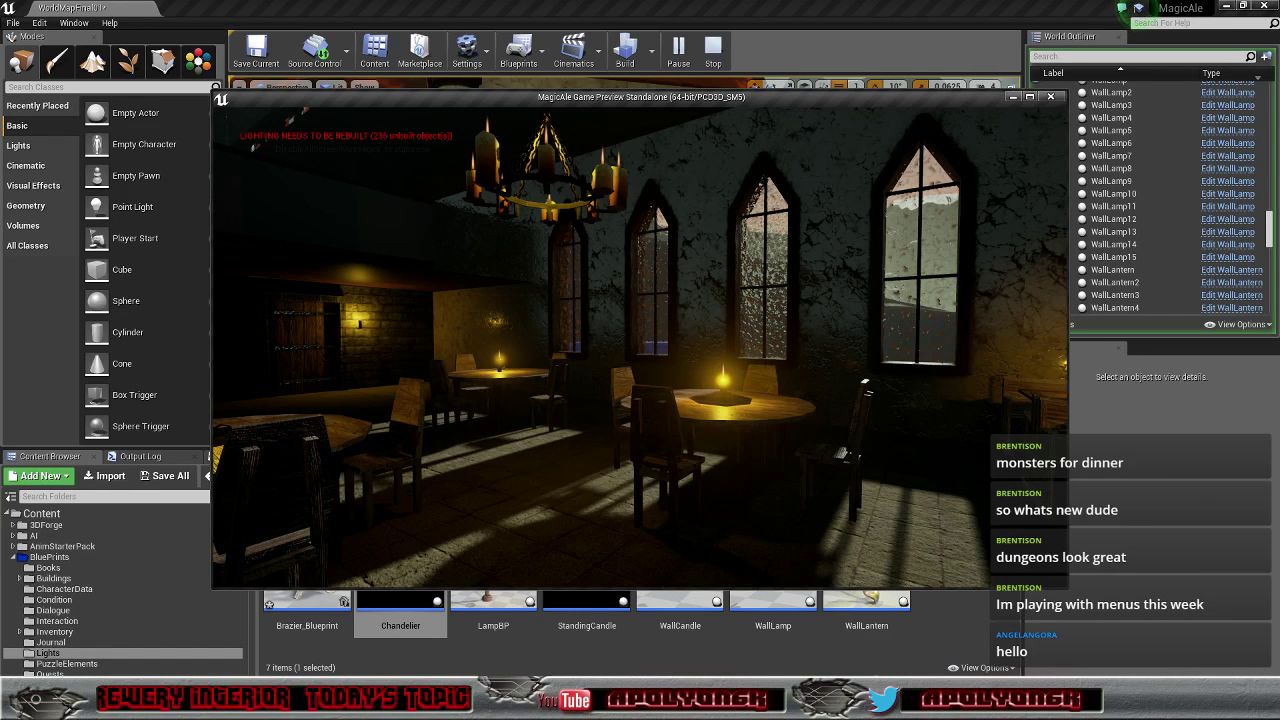
key(Right)
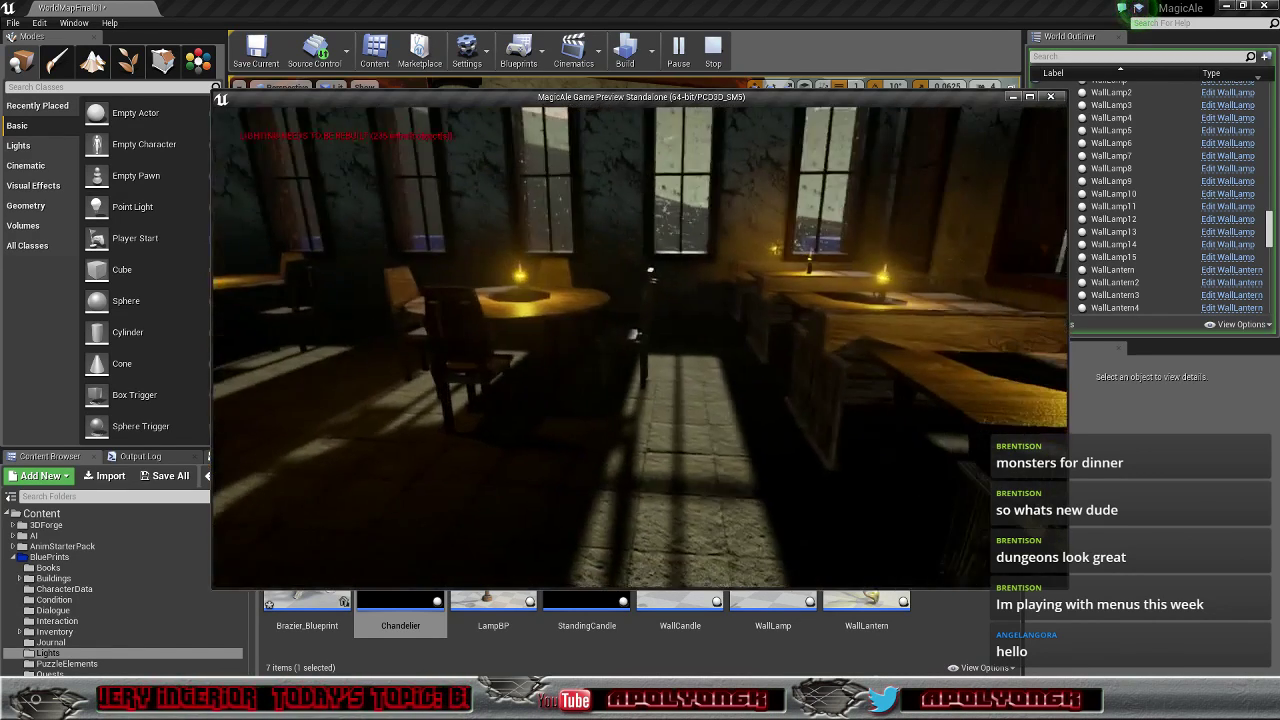
key(Left)
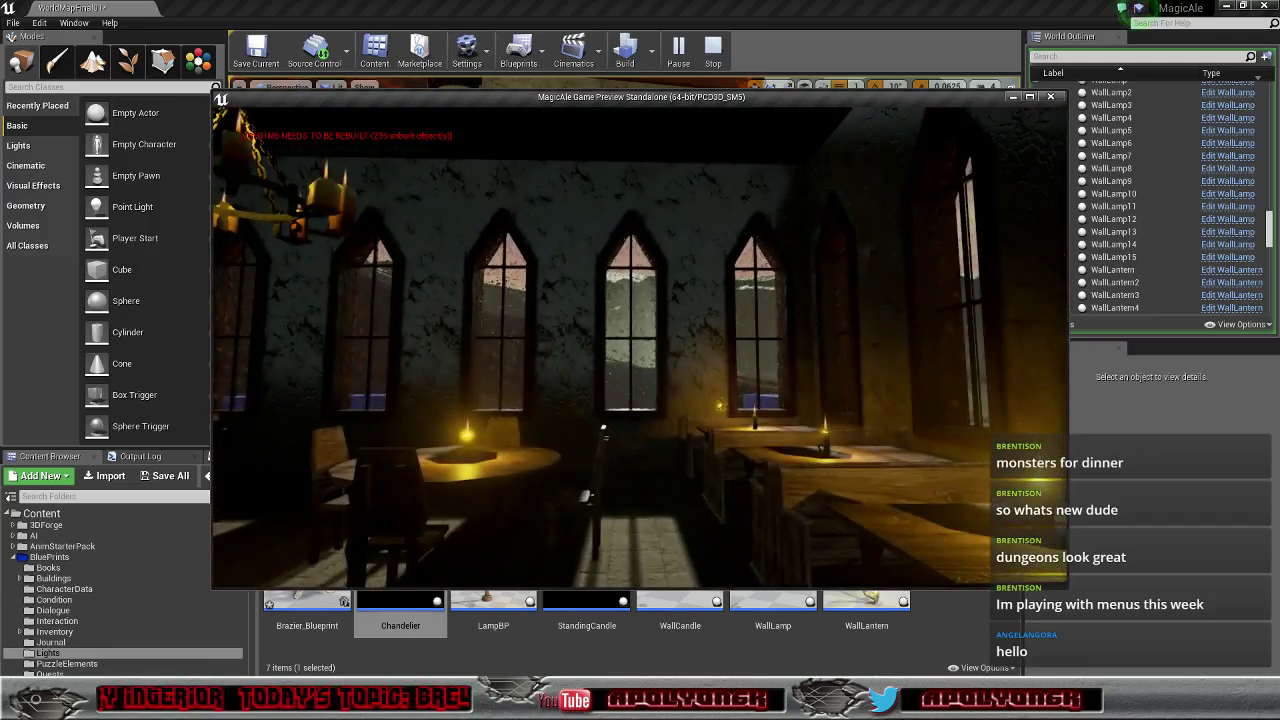
key(w)
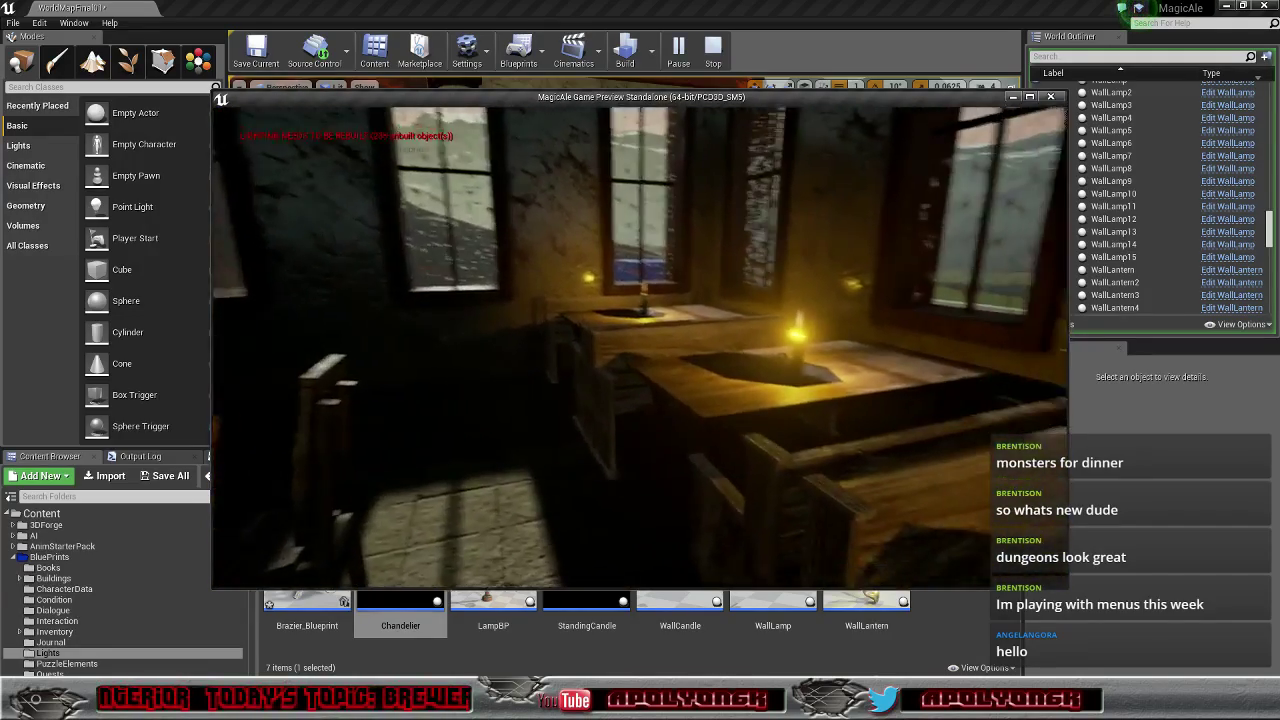
key(w)
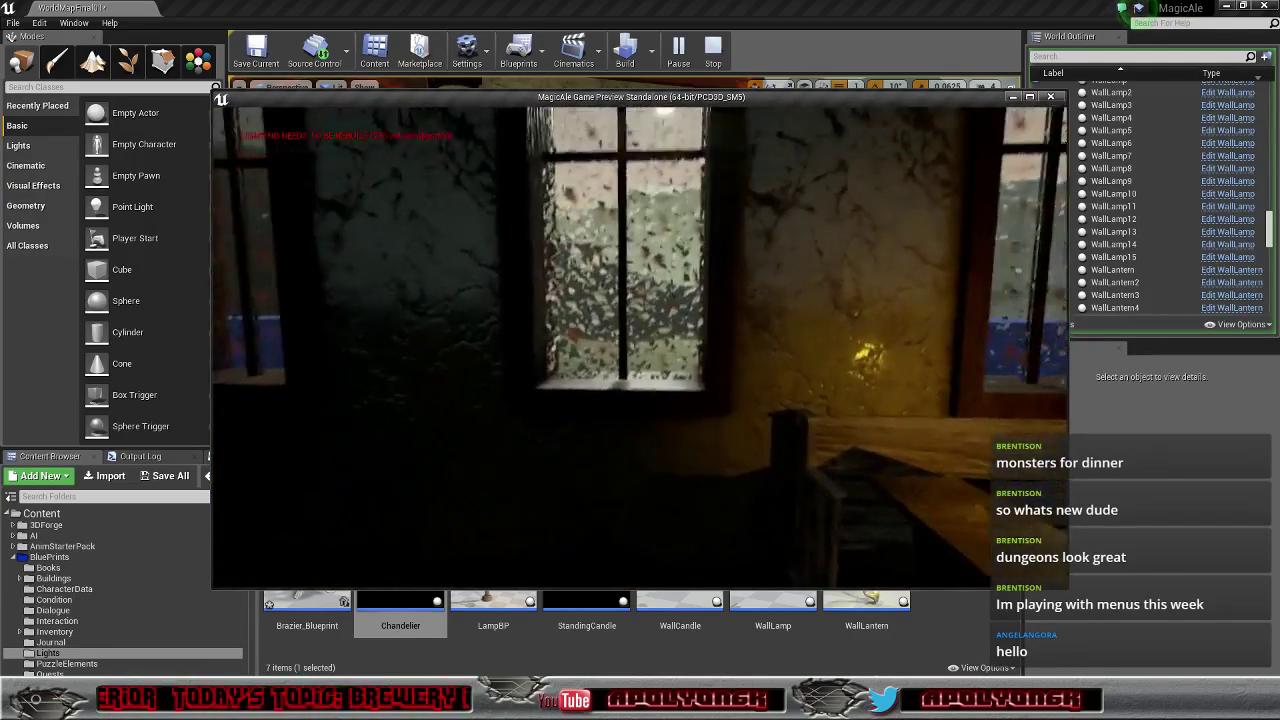
key(Down)
key(Right)
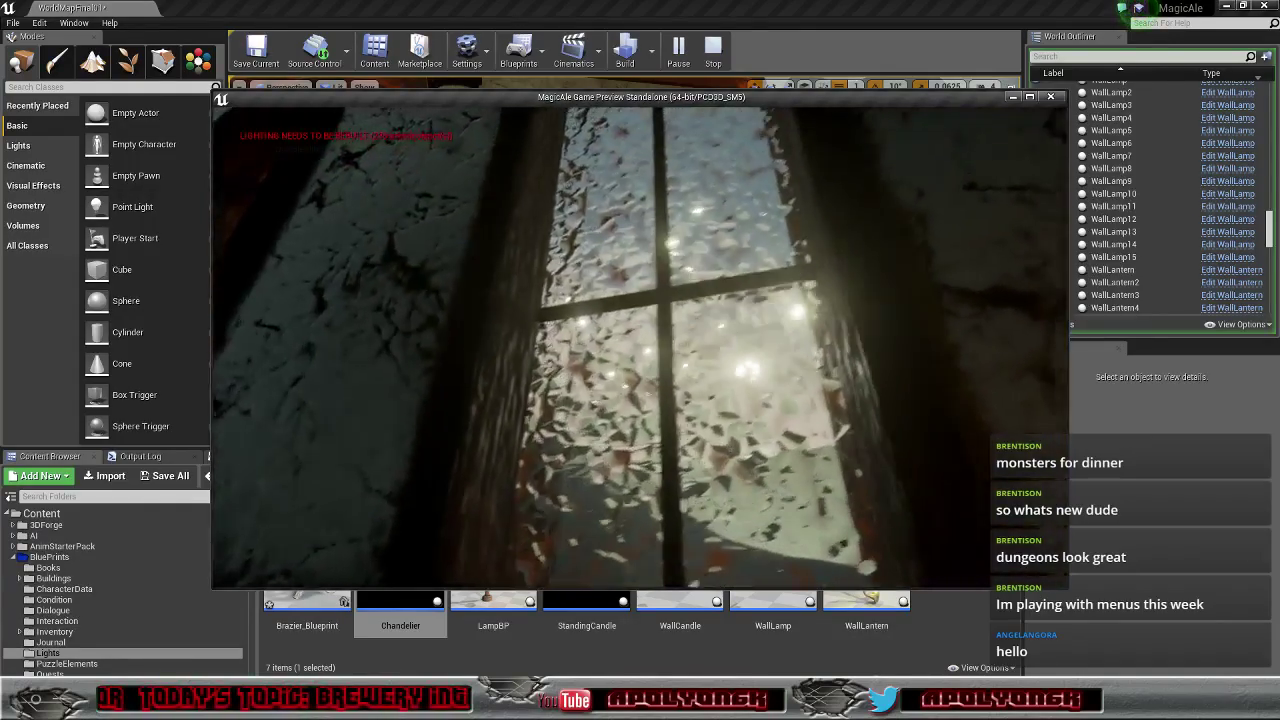
key(w)
key(s)
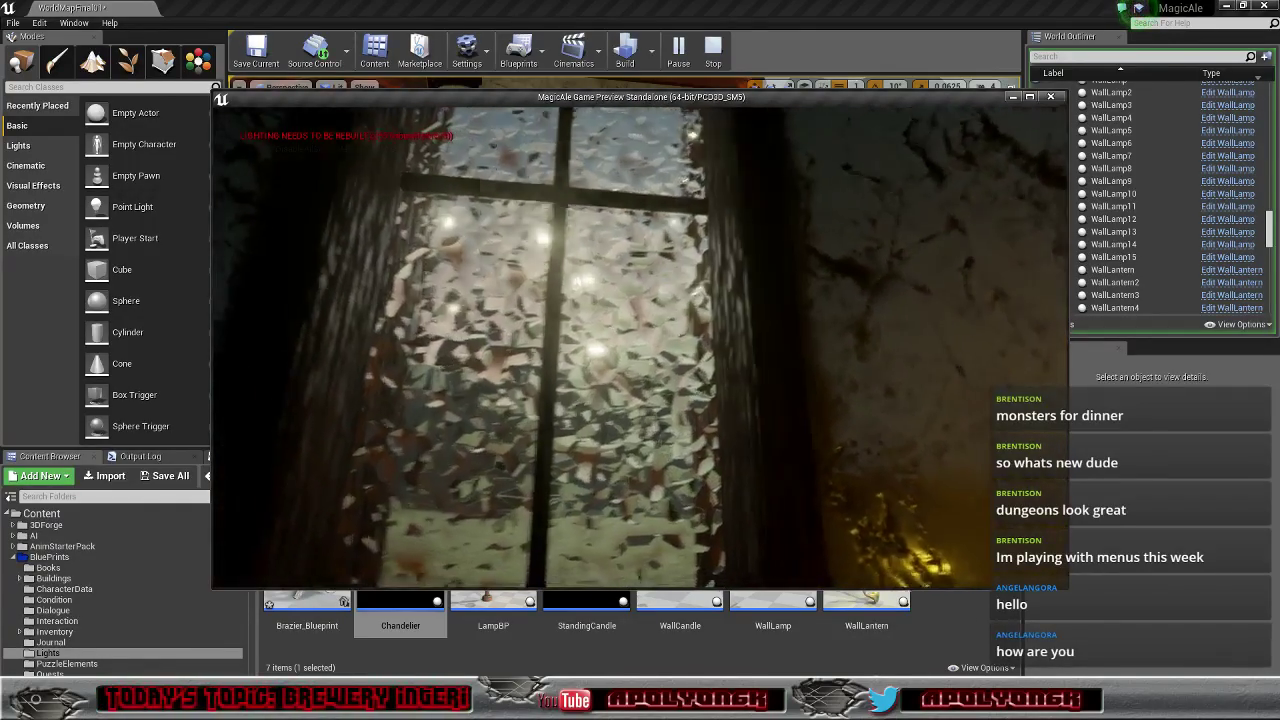
Step: Walk back through the hall past the round tables to check the window light and shadows across the floor
key(Left)
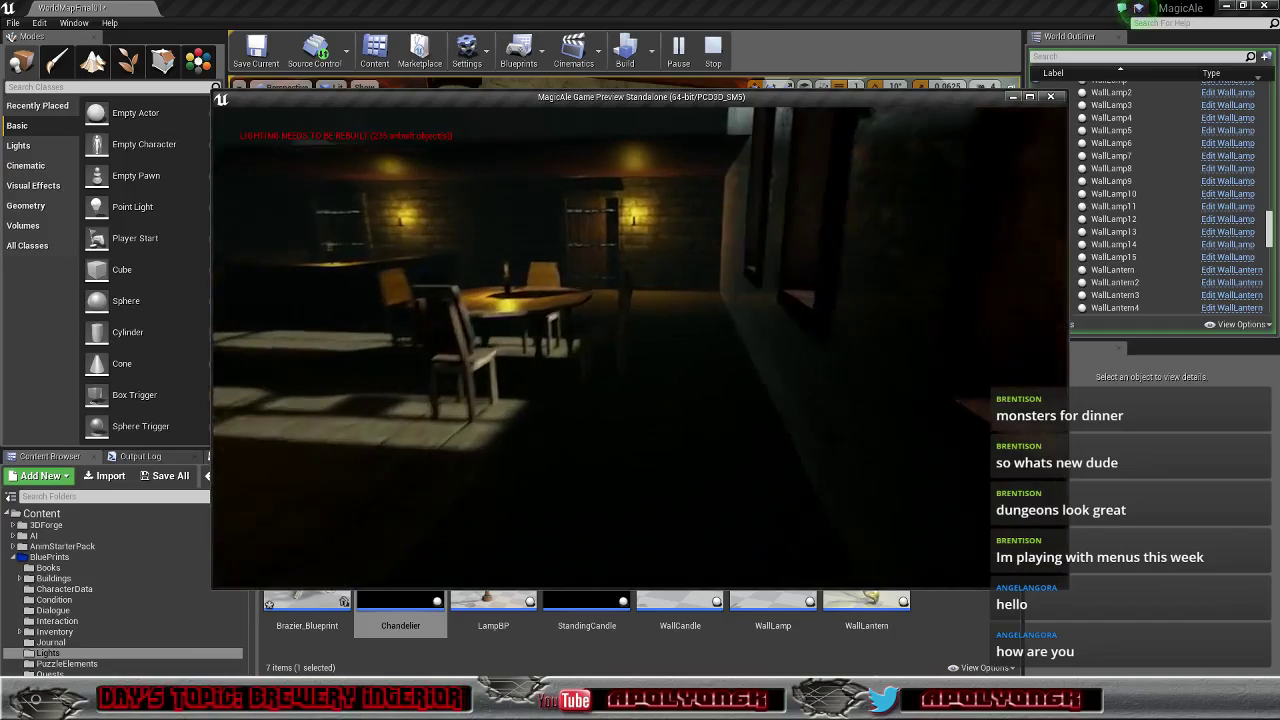
key(w)
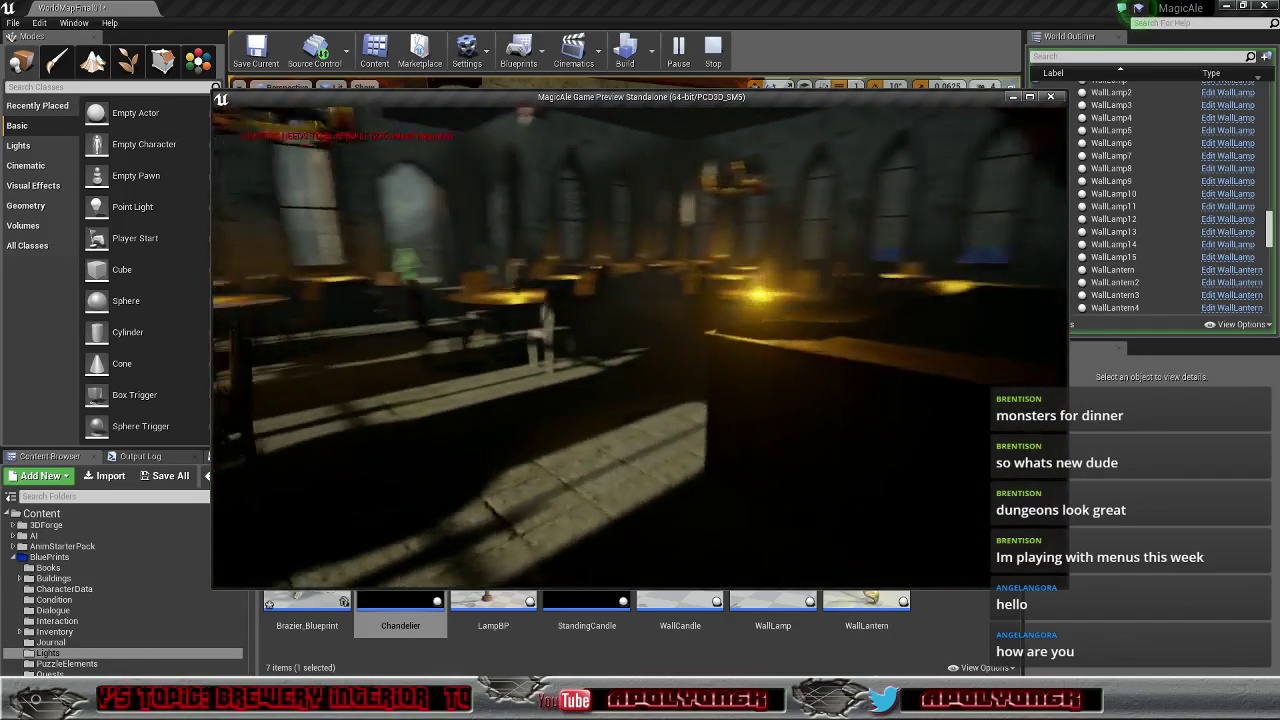
key(w)
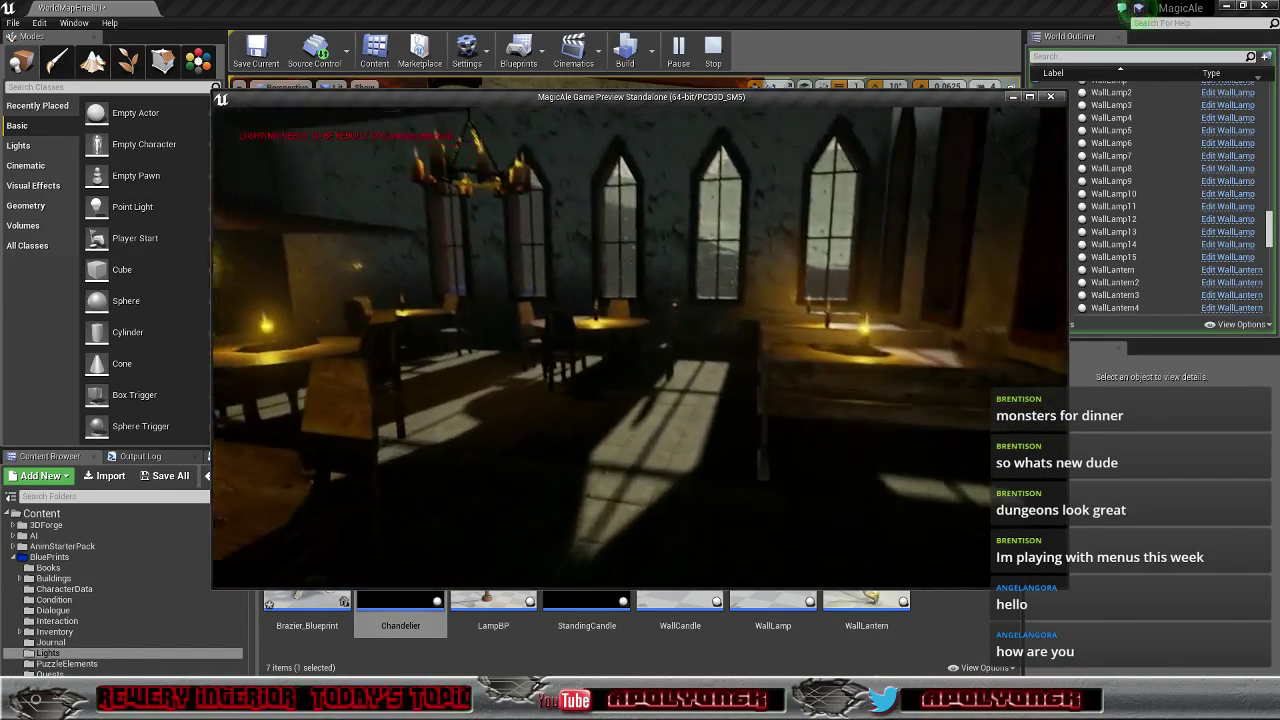
key(Down)
key(Up)
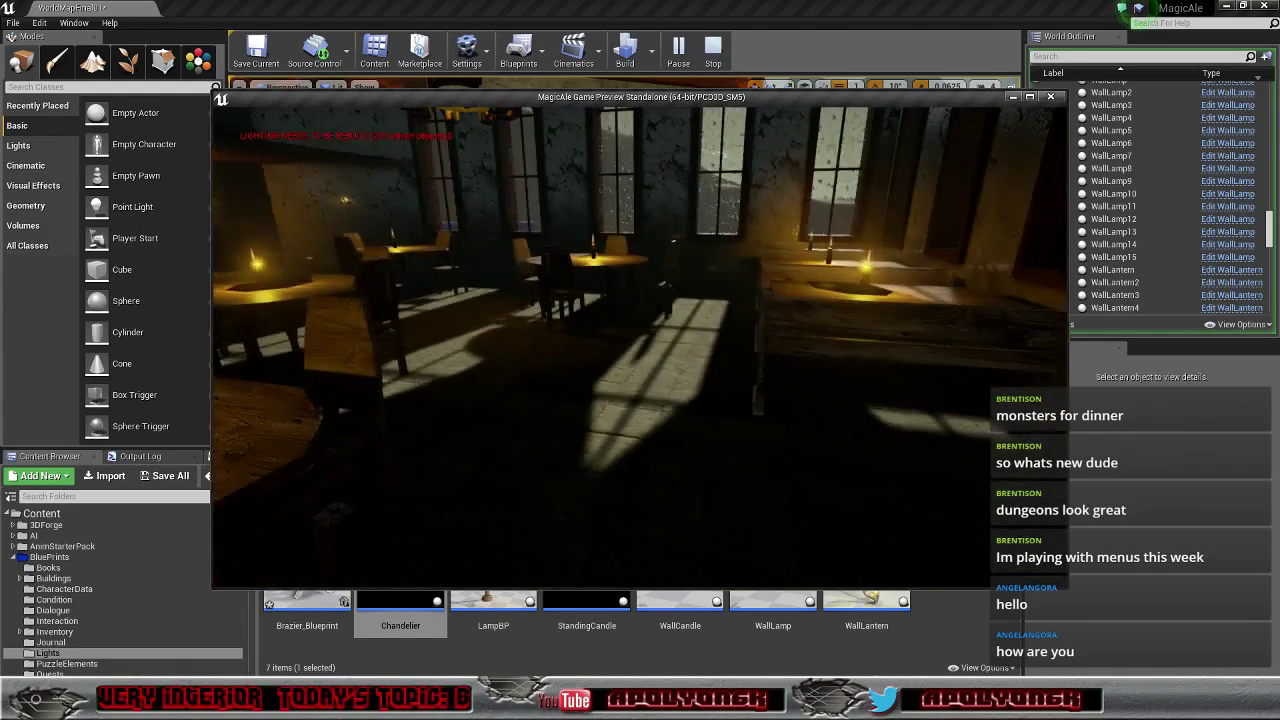
key(w)
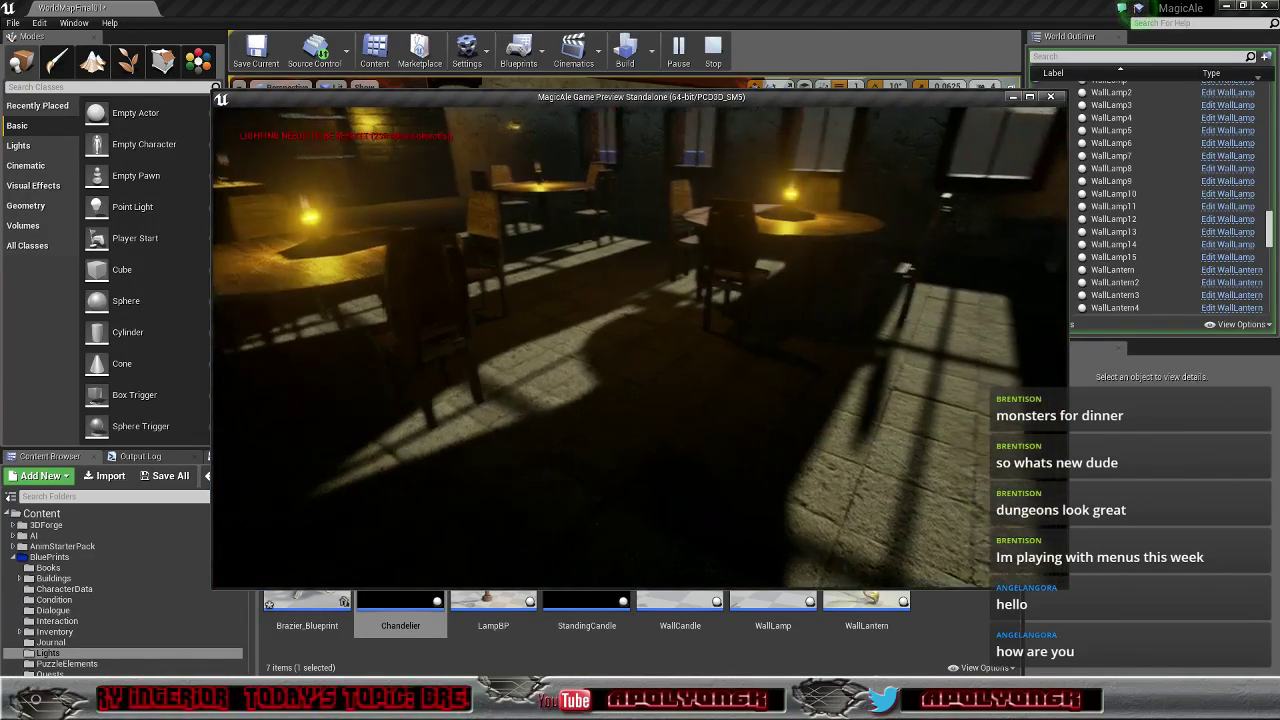
key(w)
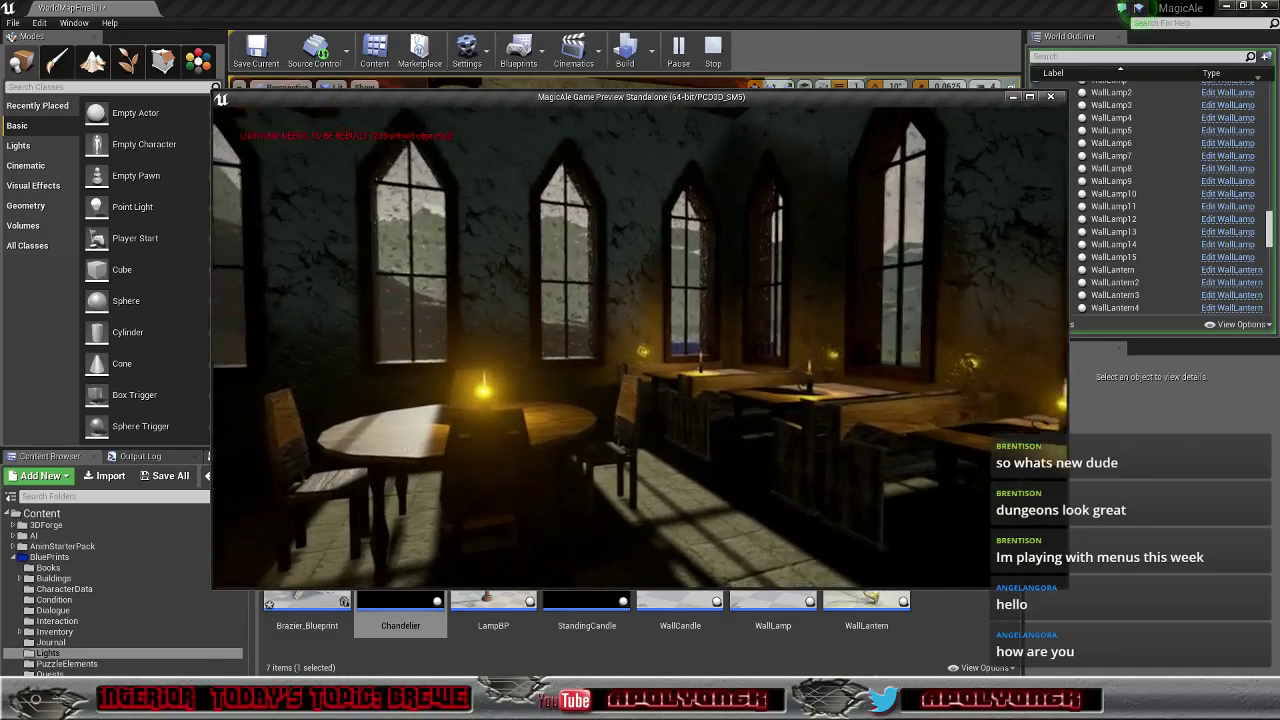
Step: Look around from beside a round table to compare the booth candles, wall lamps, chandelier and arched windows
key(Down)
key(Down)
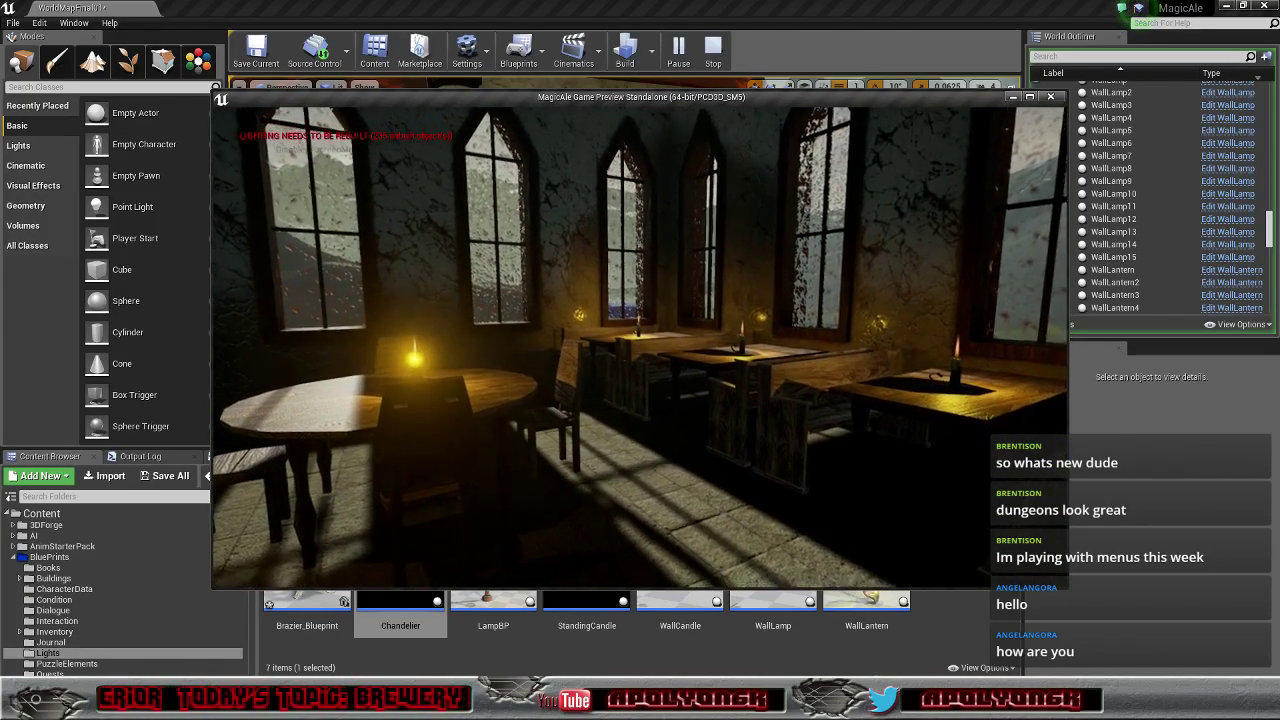
key(Left)
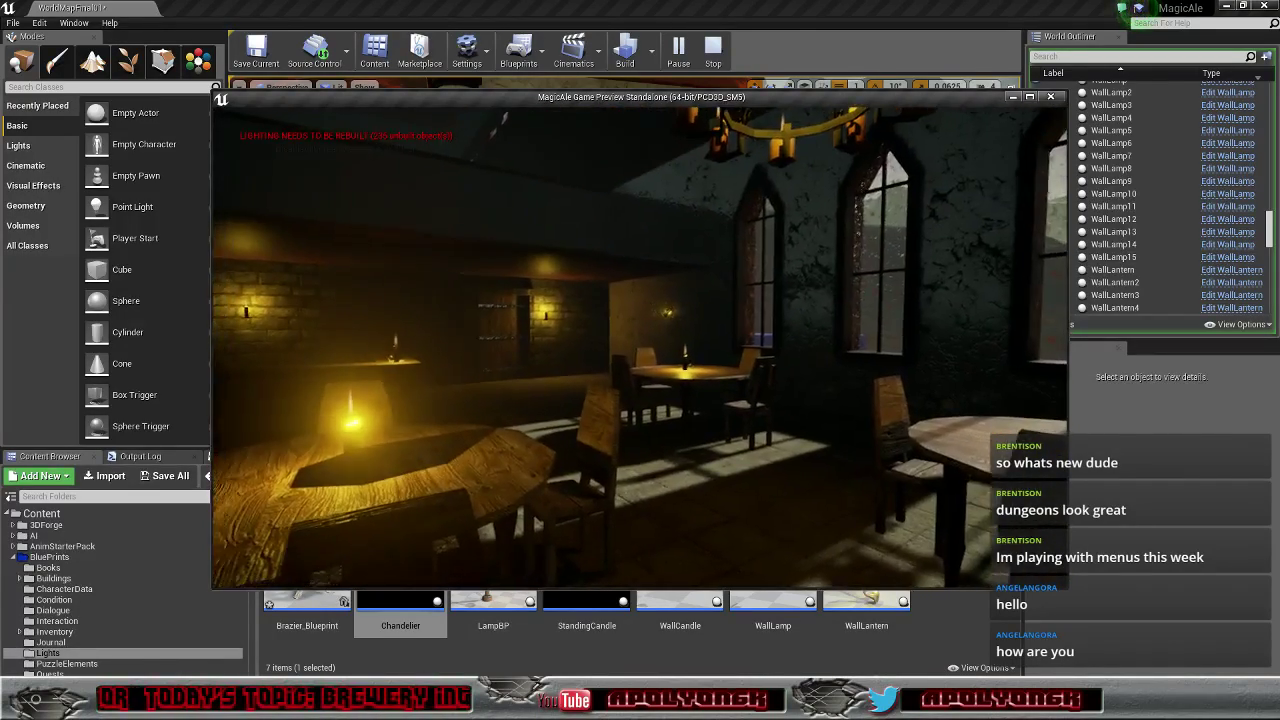
key(Right)
key(Up)
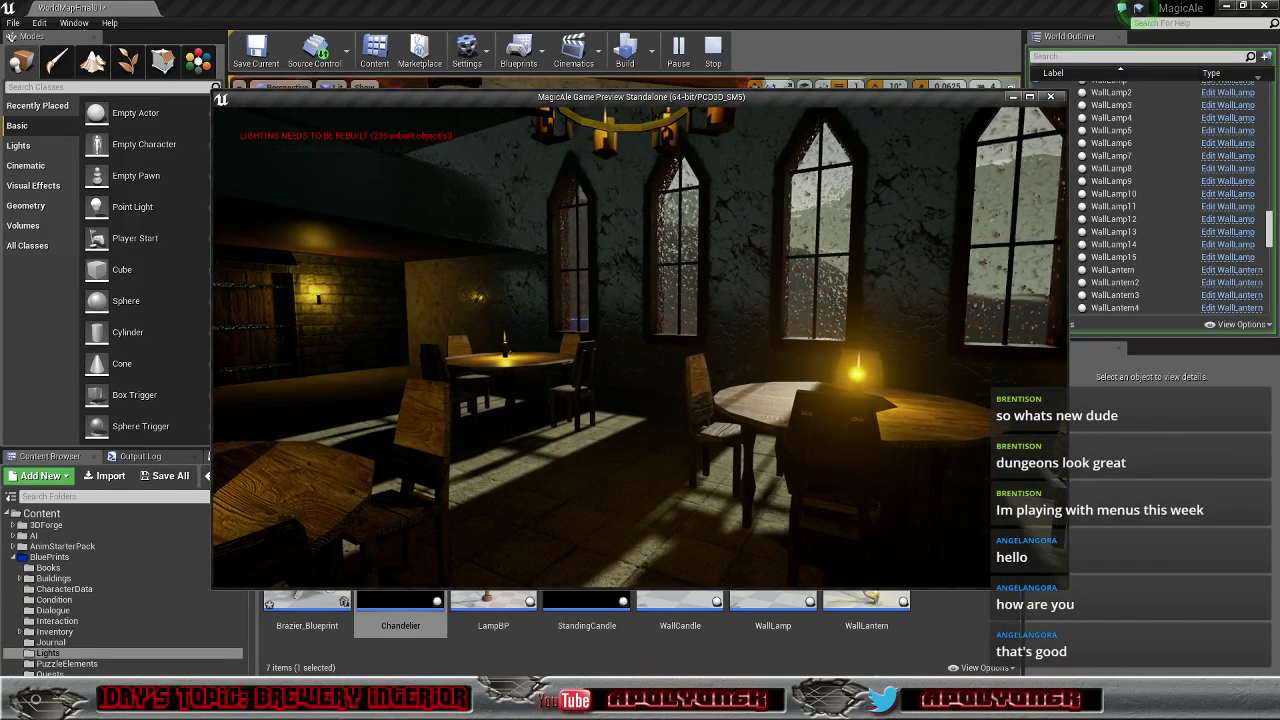
key(Right)
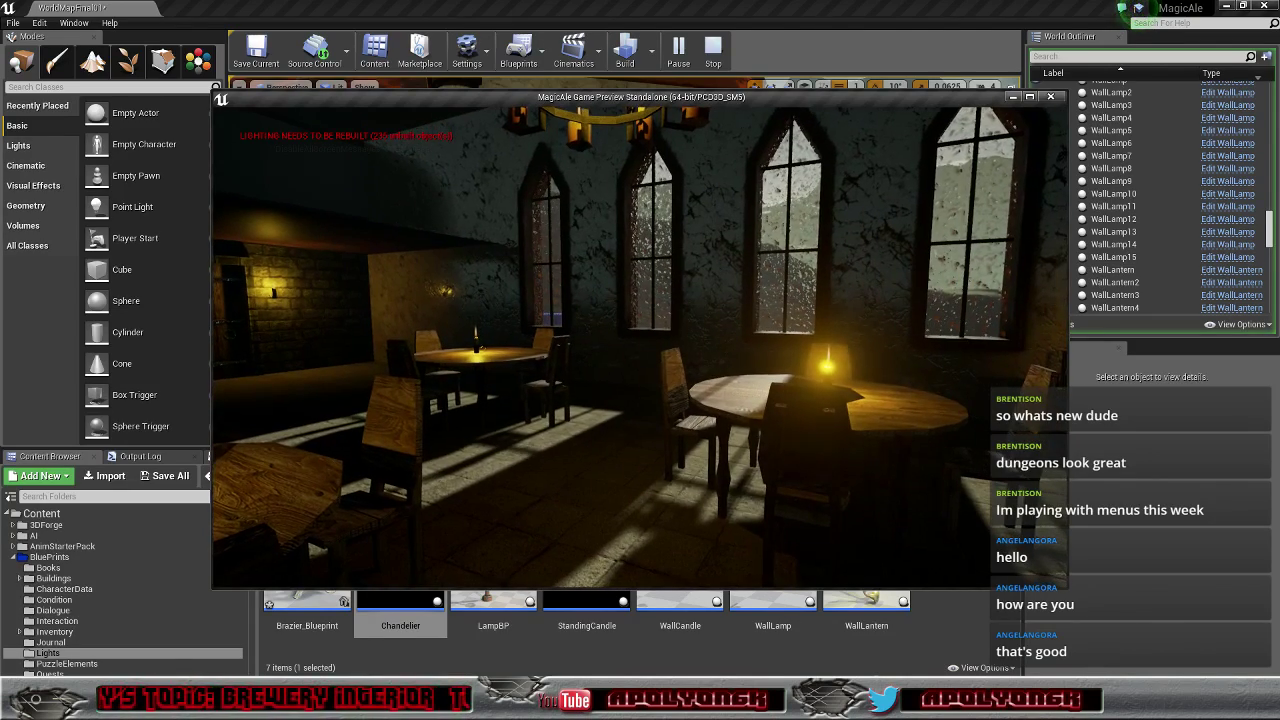
key(Right)
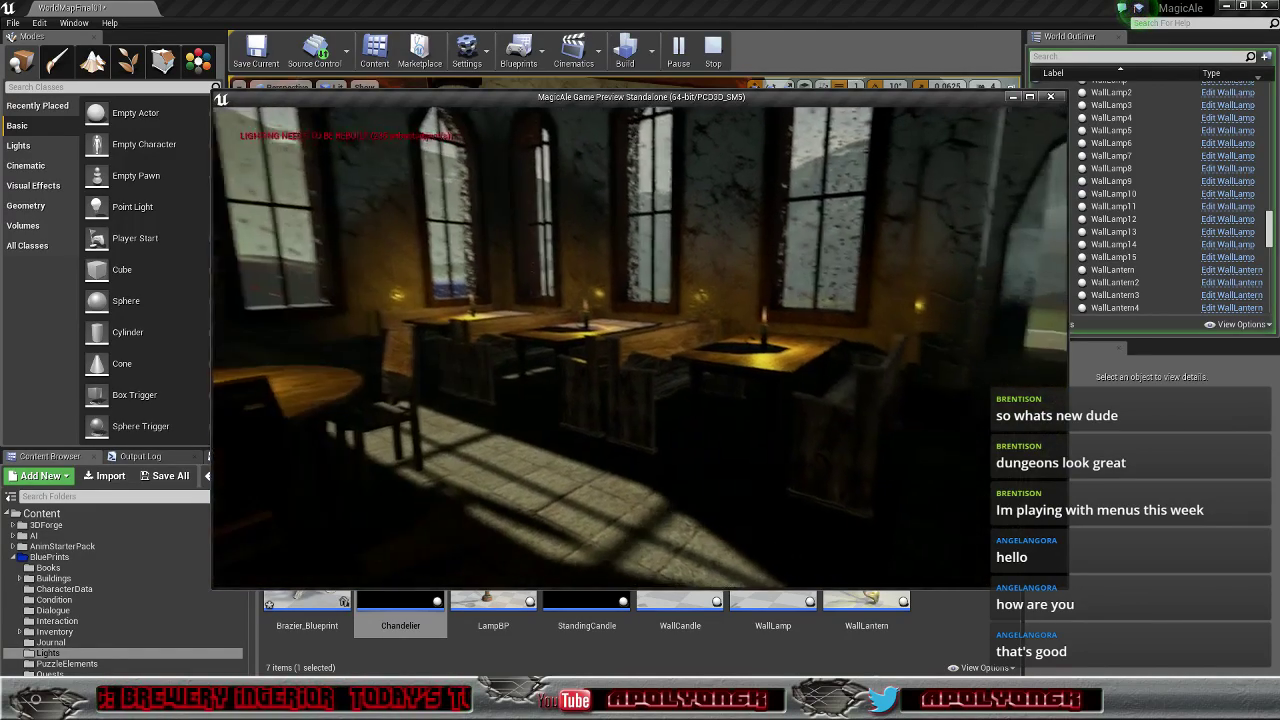
Step: Walk along the booth tables into the sunlit floor strip to examine the character's own shadow
key(w)
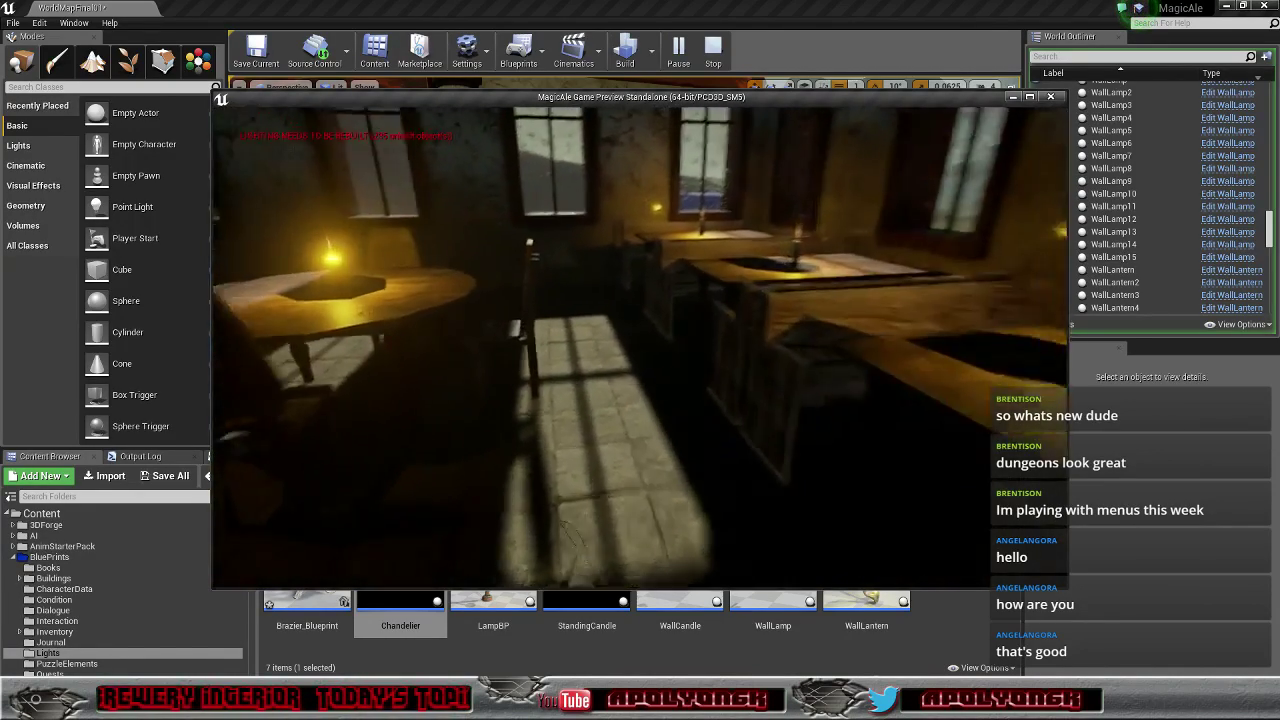
key(w)
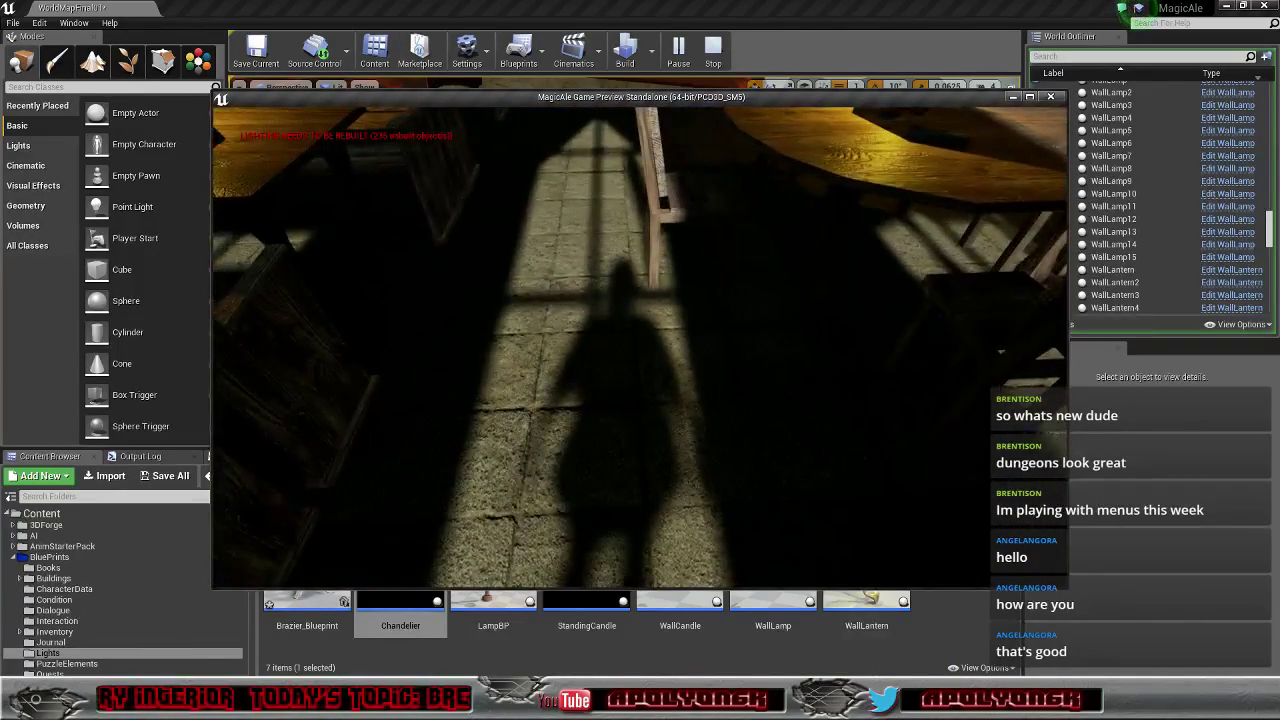
key(a)
key(w)
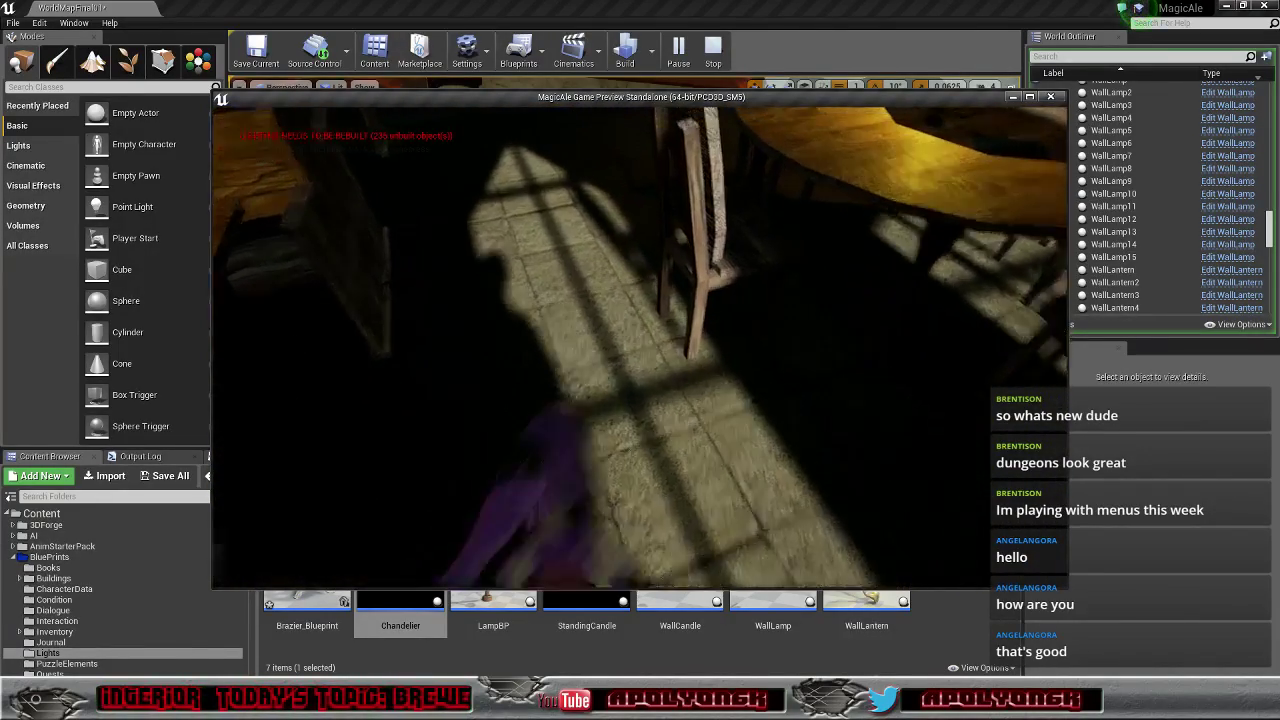
key(a)
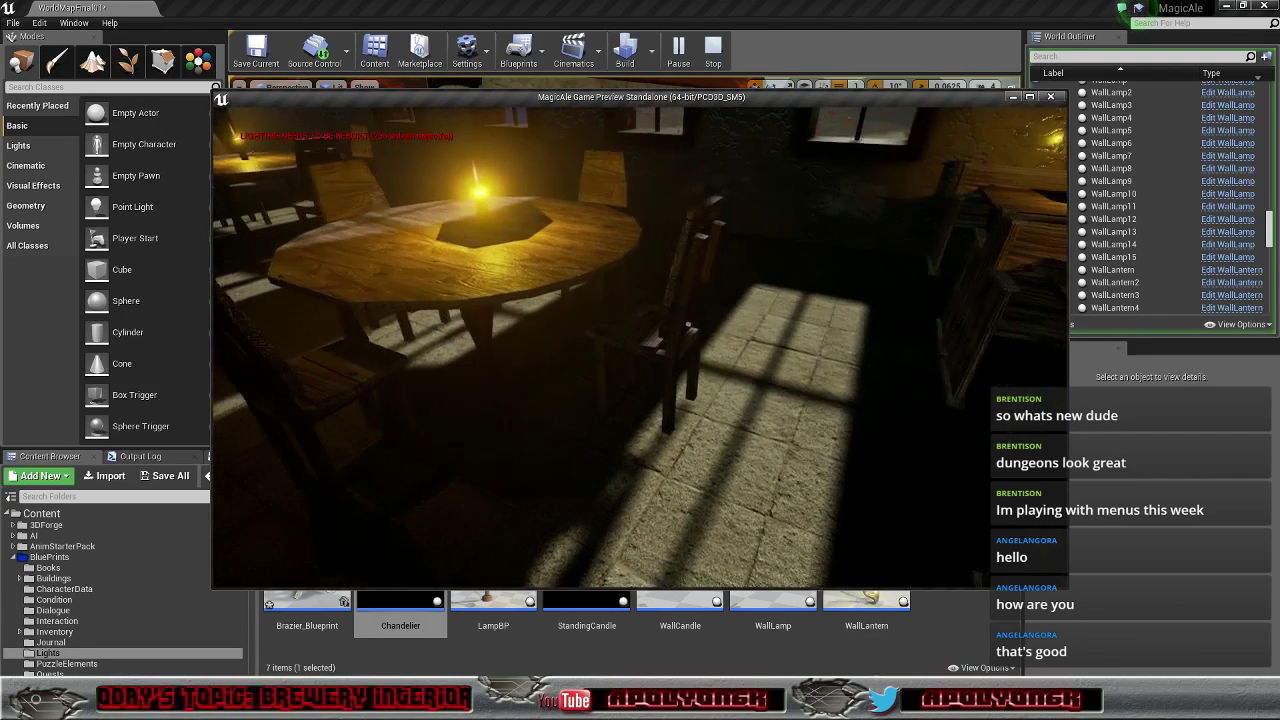
Step: Circle the candlelit round table to examine its wood, the chairs and the shadows beneath them
key(a)
key(a)
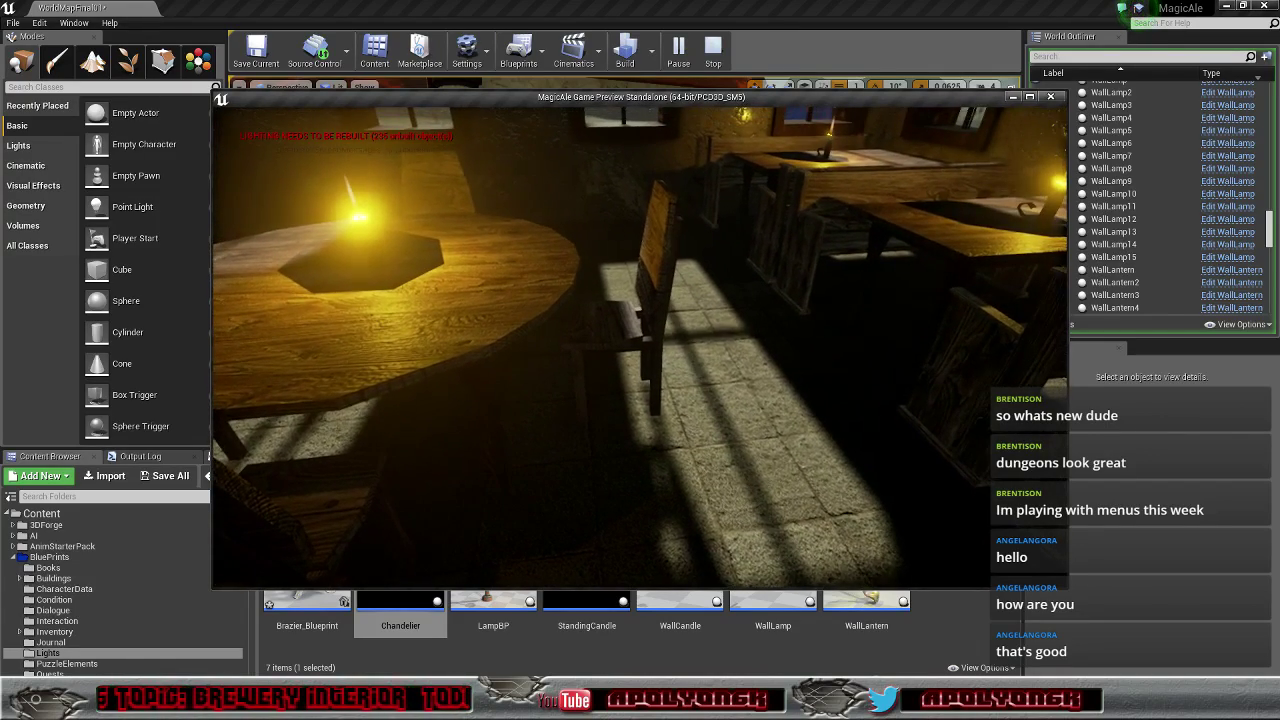
key(Left)
key(w)
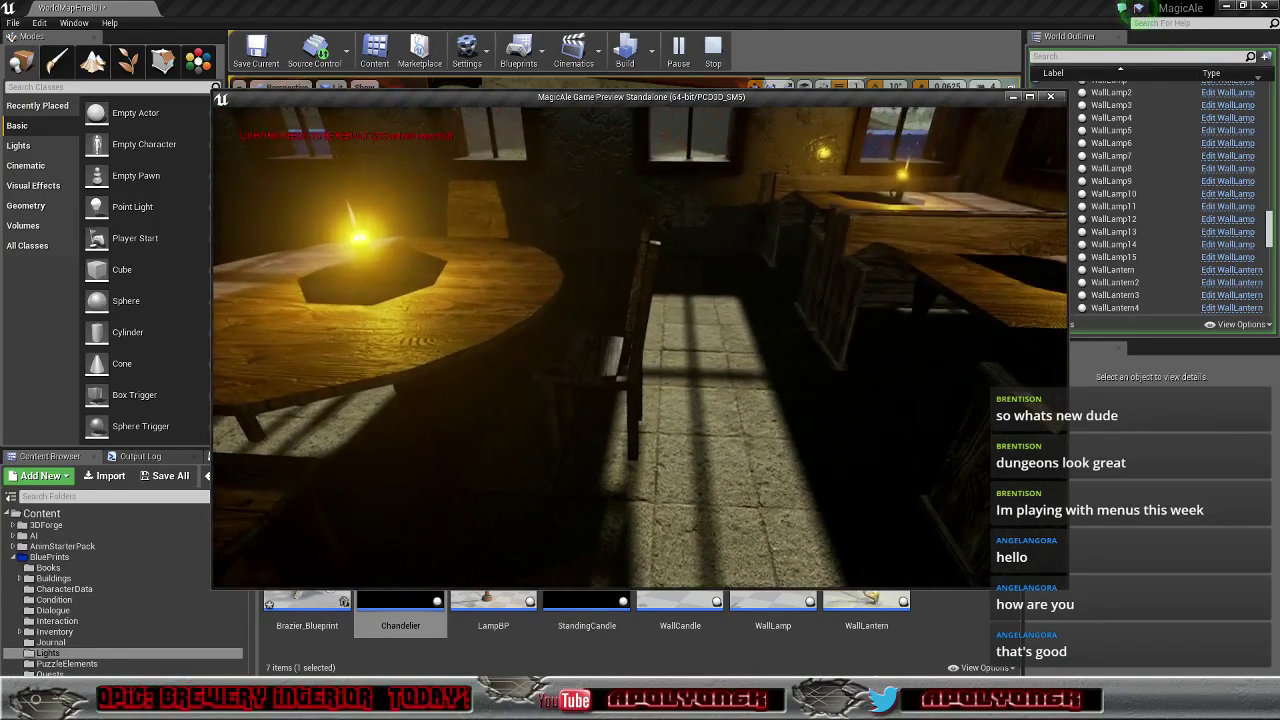
key(s)
key(d)
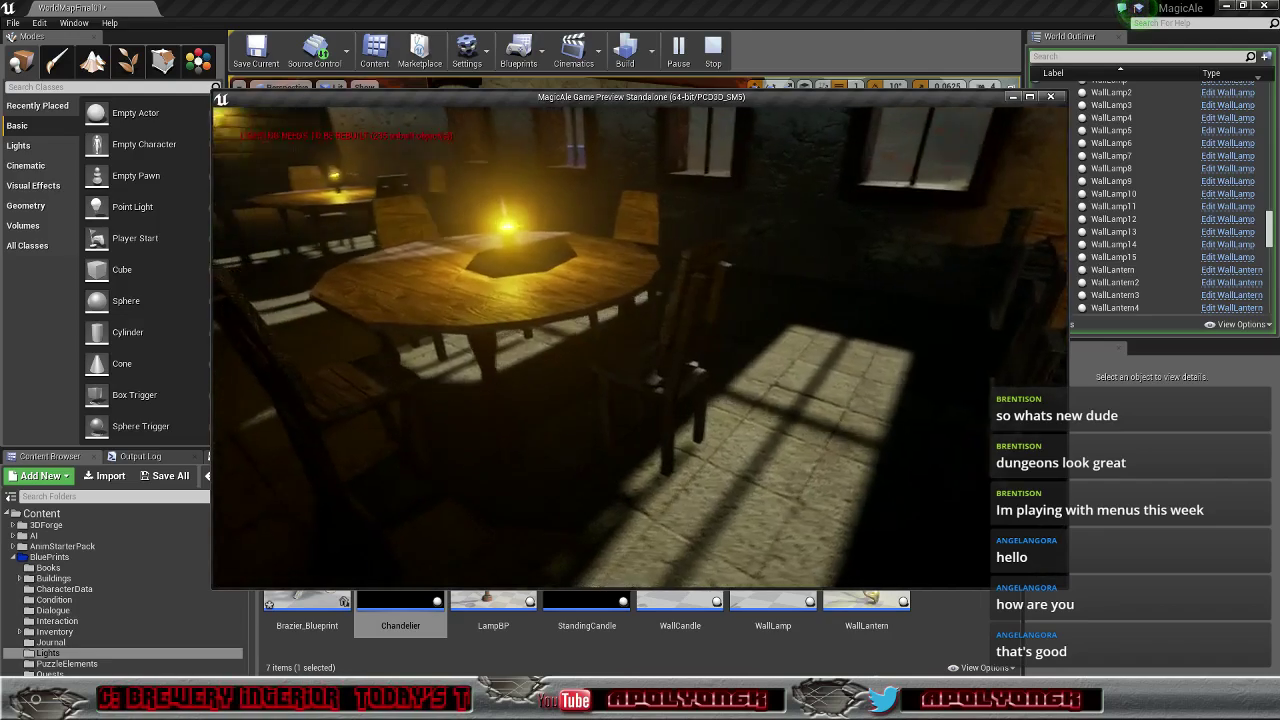
key(Up)
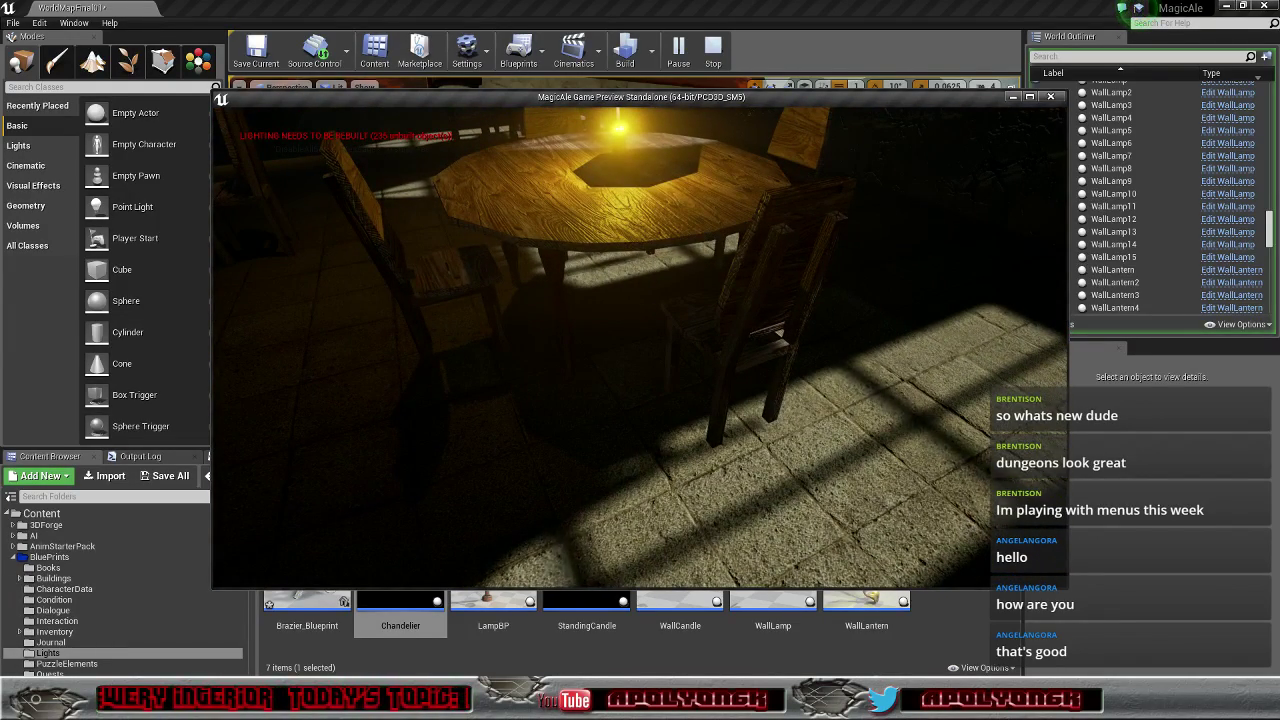
Step: Walk past the booths and out through the entrance to check the sun's position in the sky beside the open door
key(w)
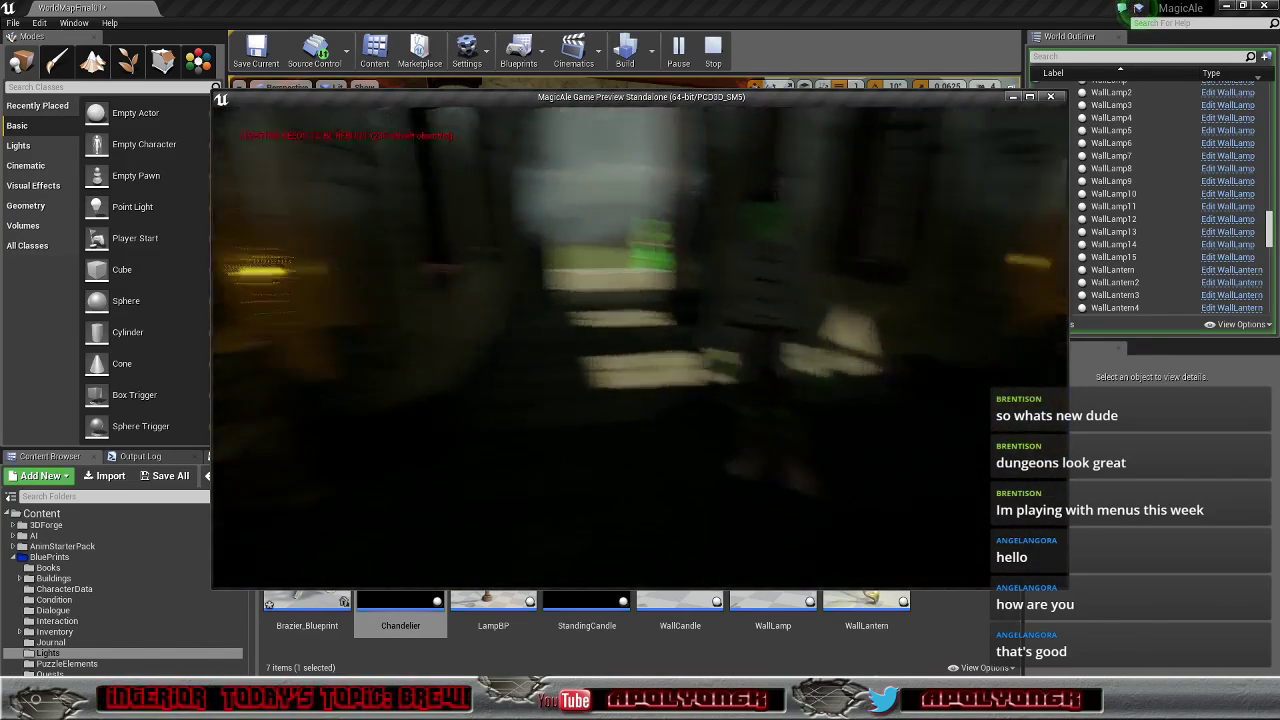
key(Left)
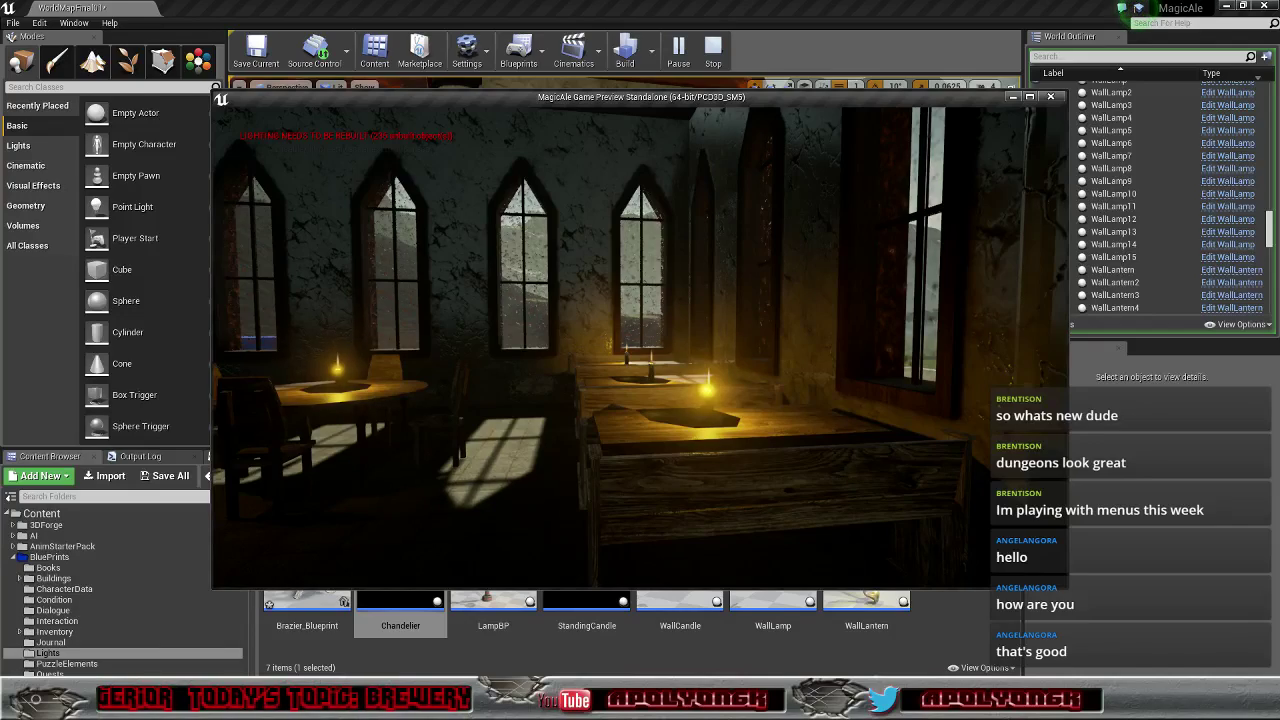
key(w)
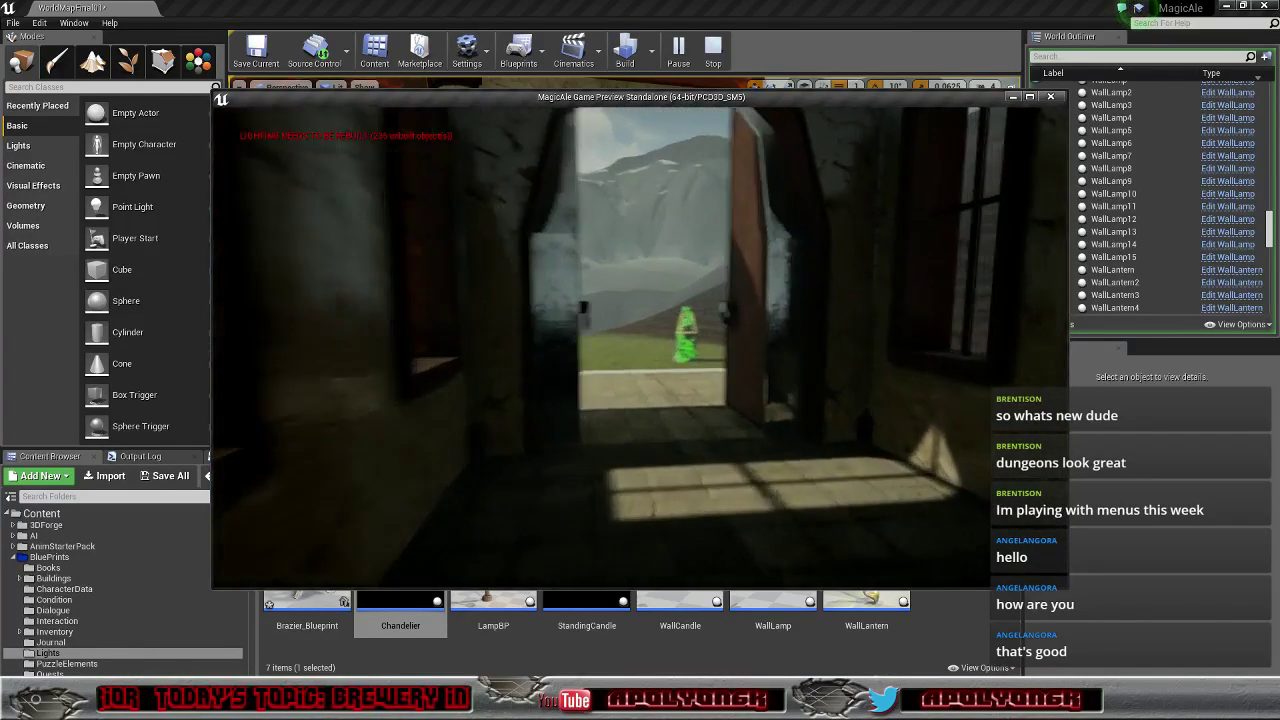
key(w)
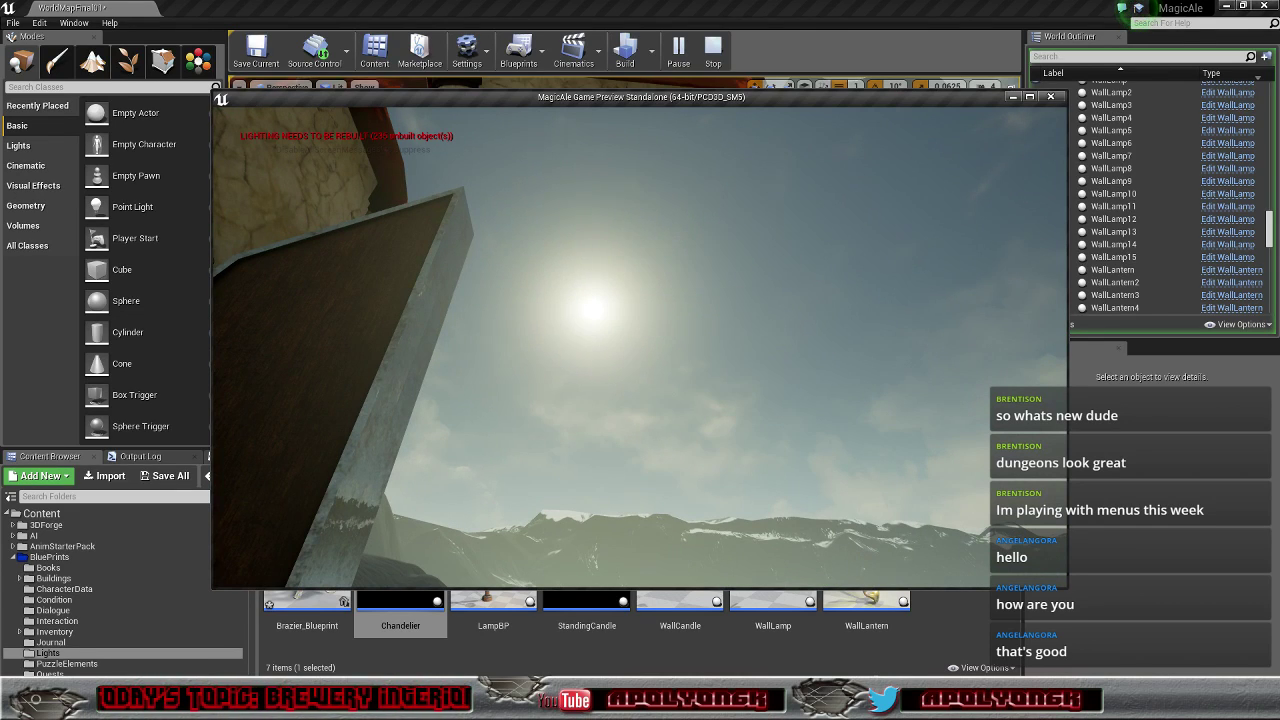
key(Down)
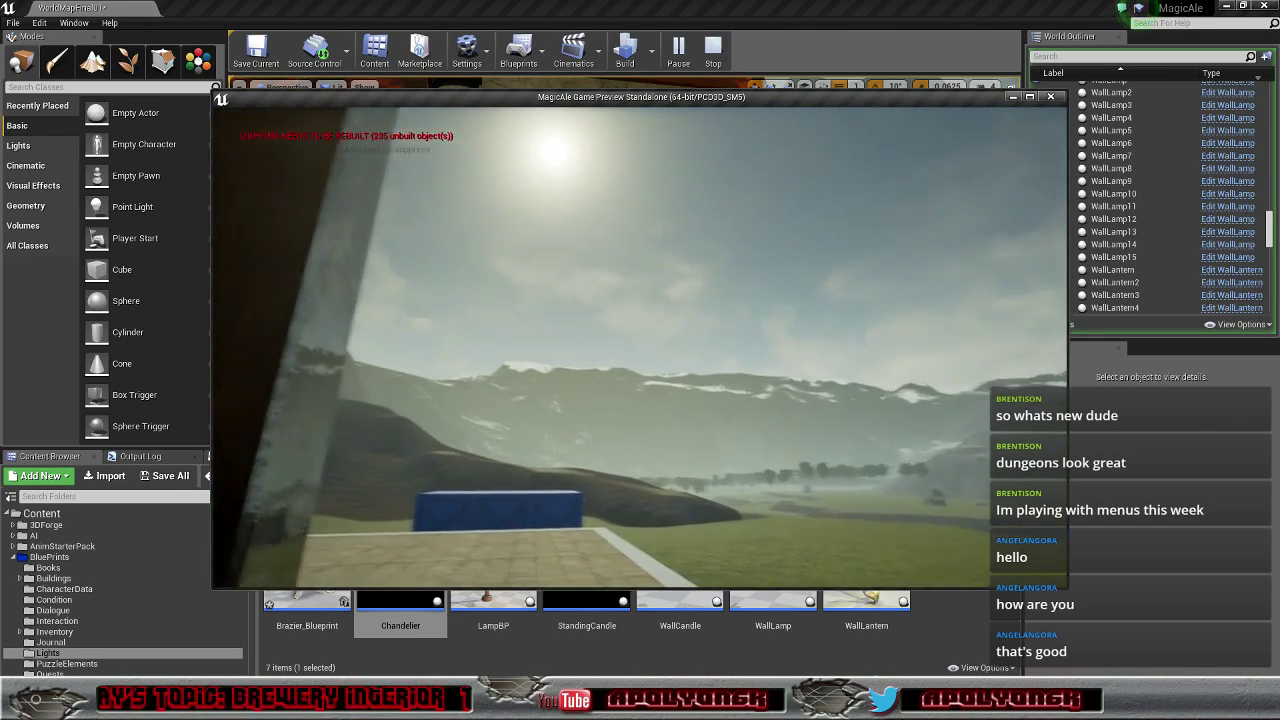
key(Up)
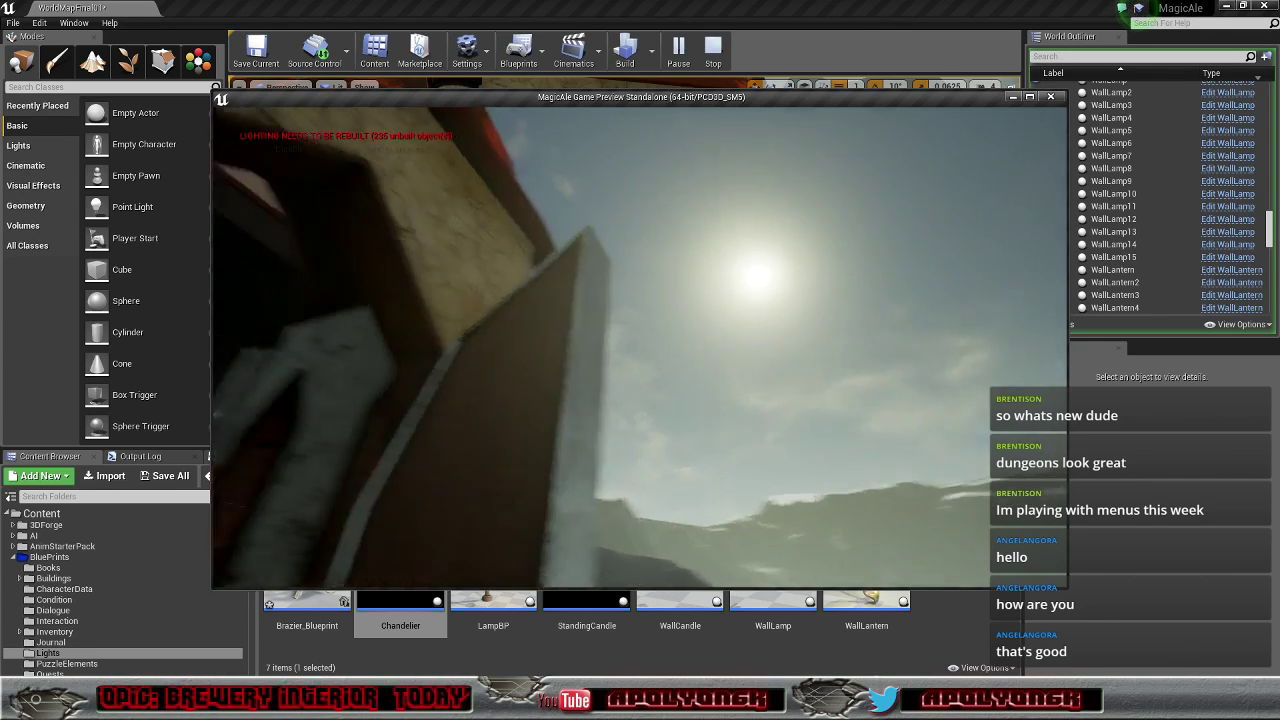
Step: Walk back in through the entrance and past the green-faced character to view the window light among the tables
key(w)
key(w)
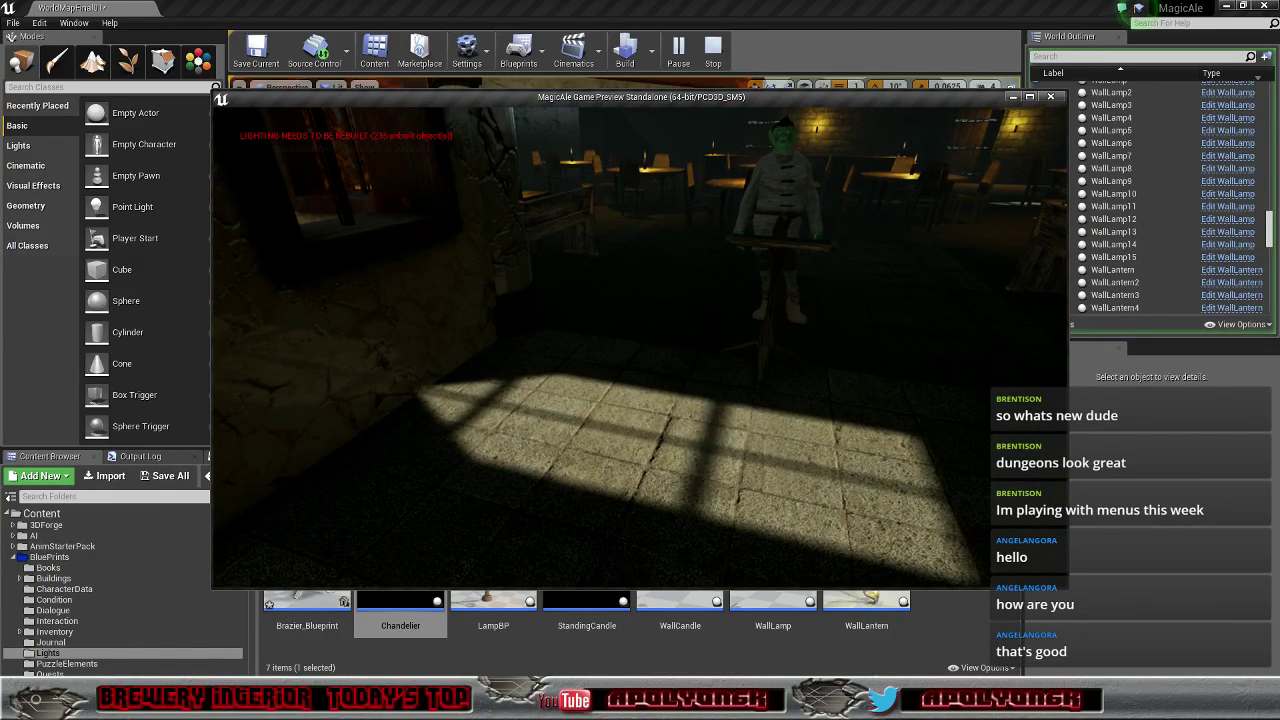
key(w)
key(w)
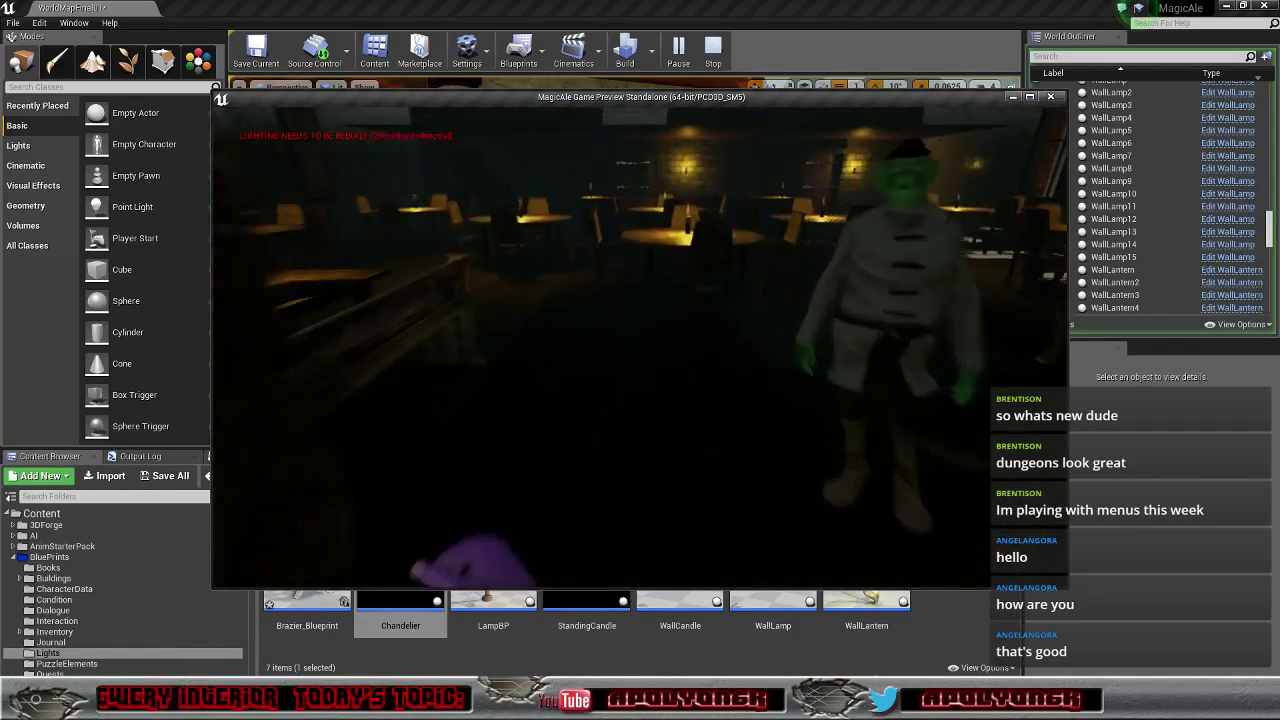
key(w)
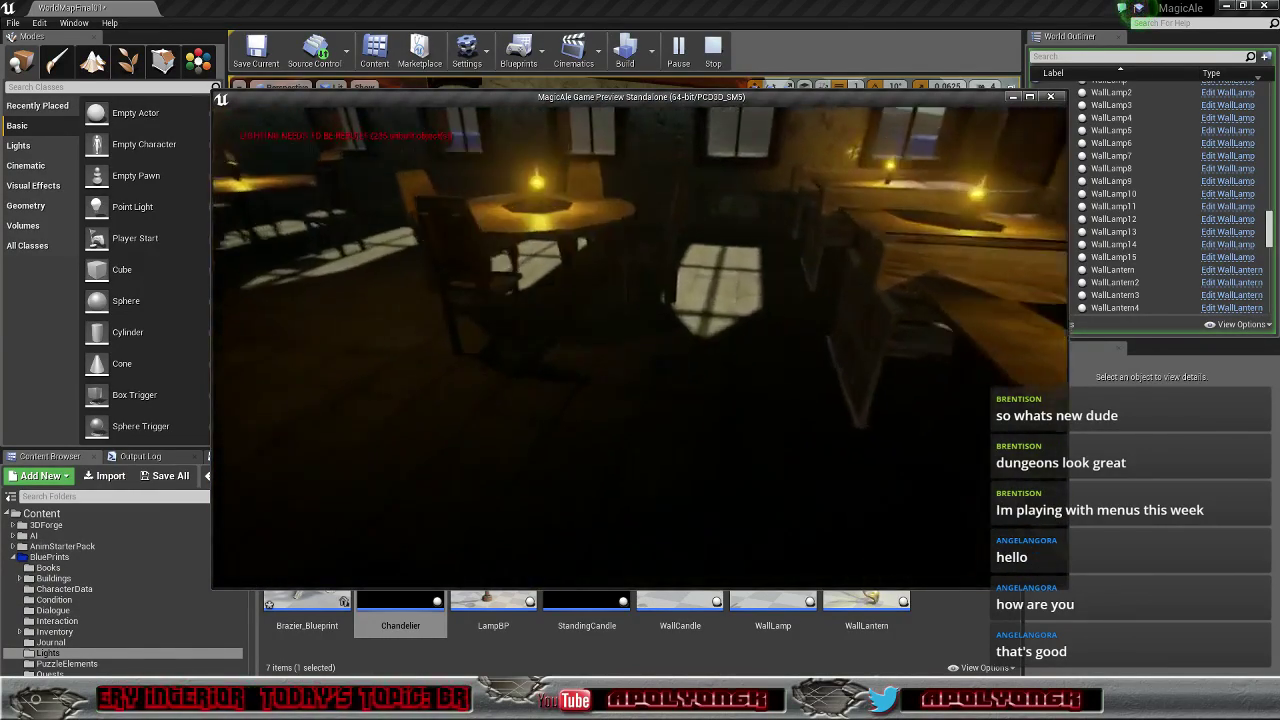
Step: Walk up to the round table to examine the window light patches on the floor around its chairs
key(w)
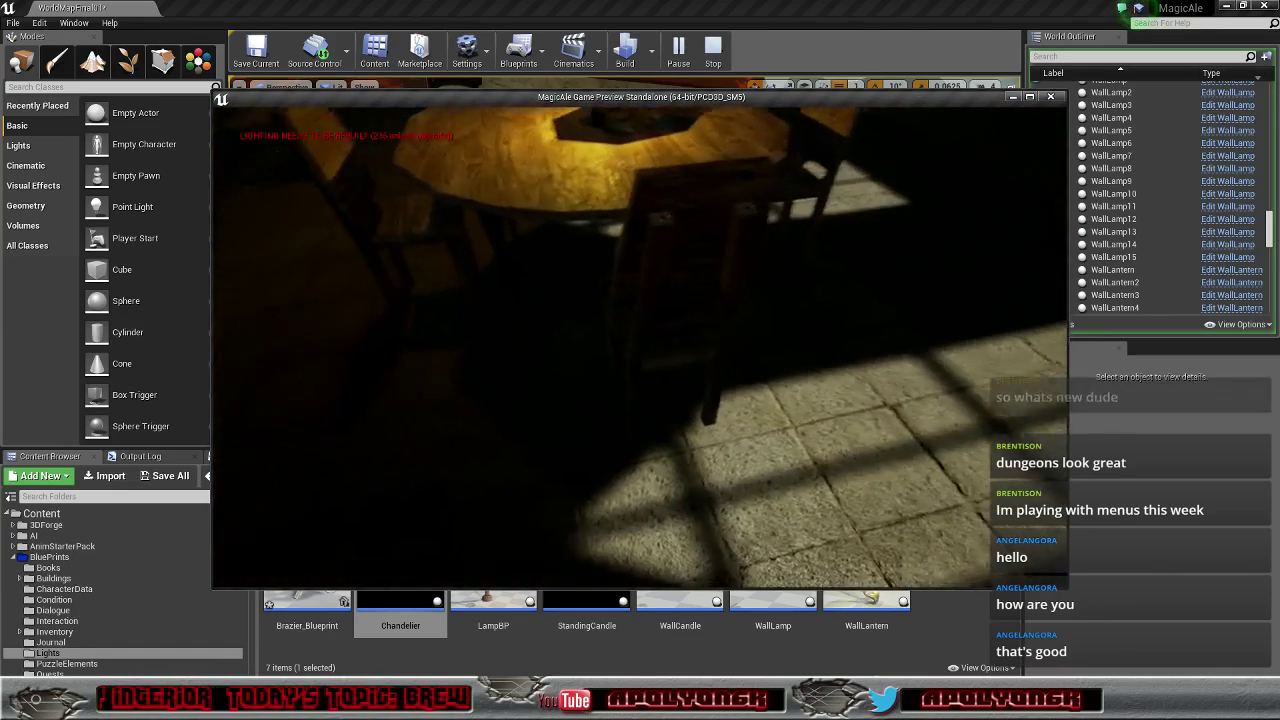
key(w)
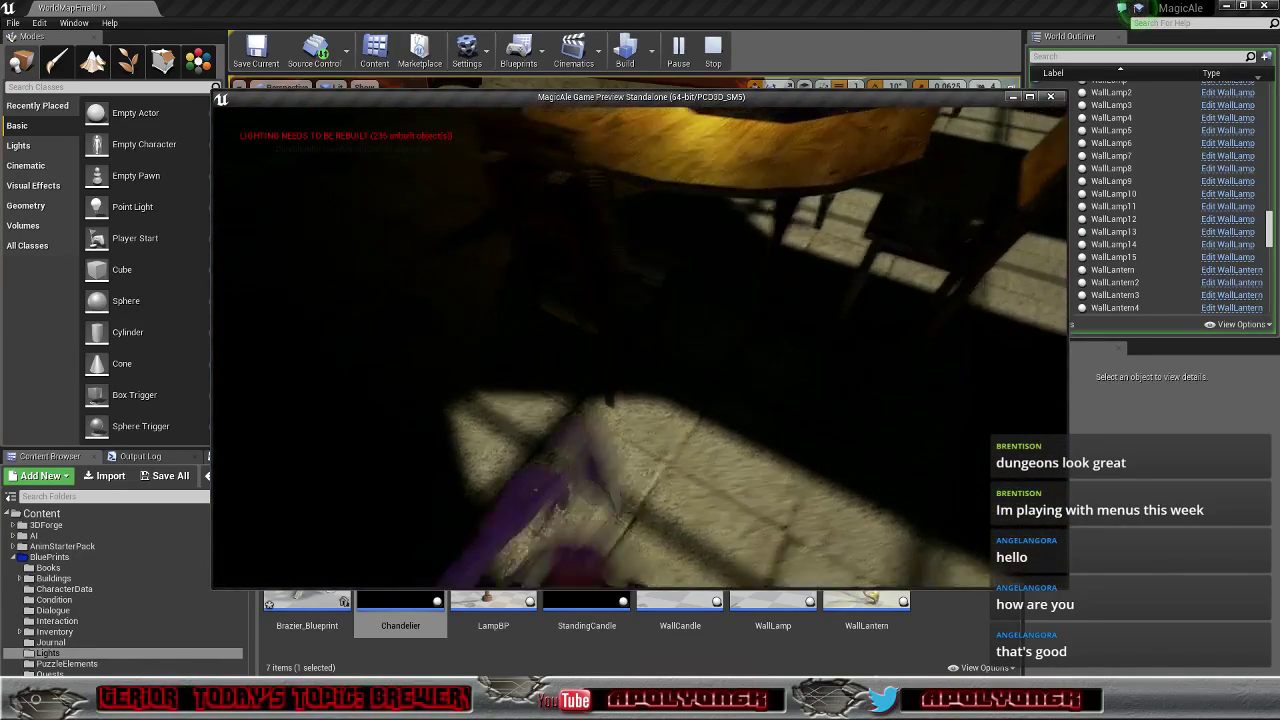
key(w)
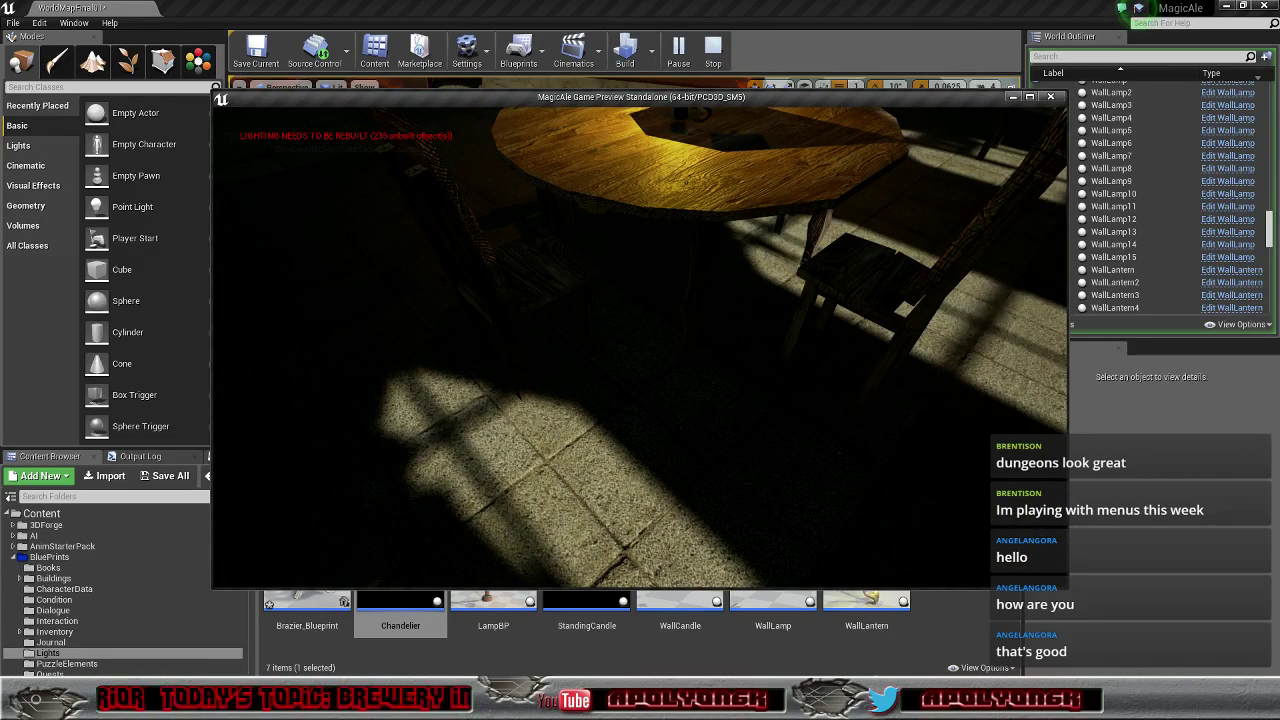
key(w)
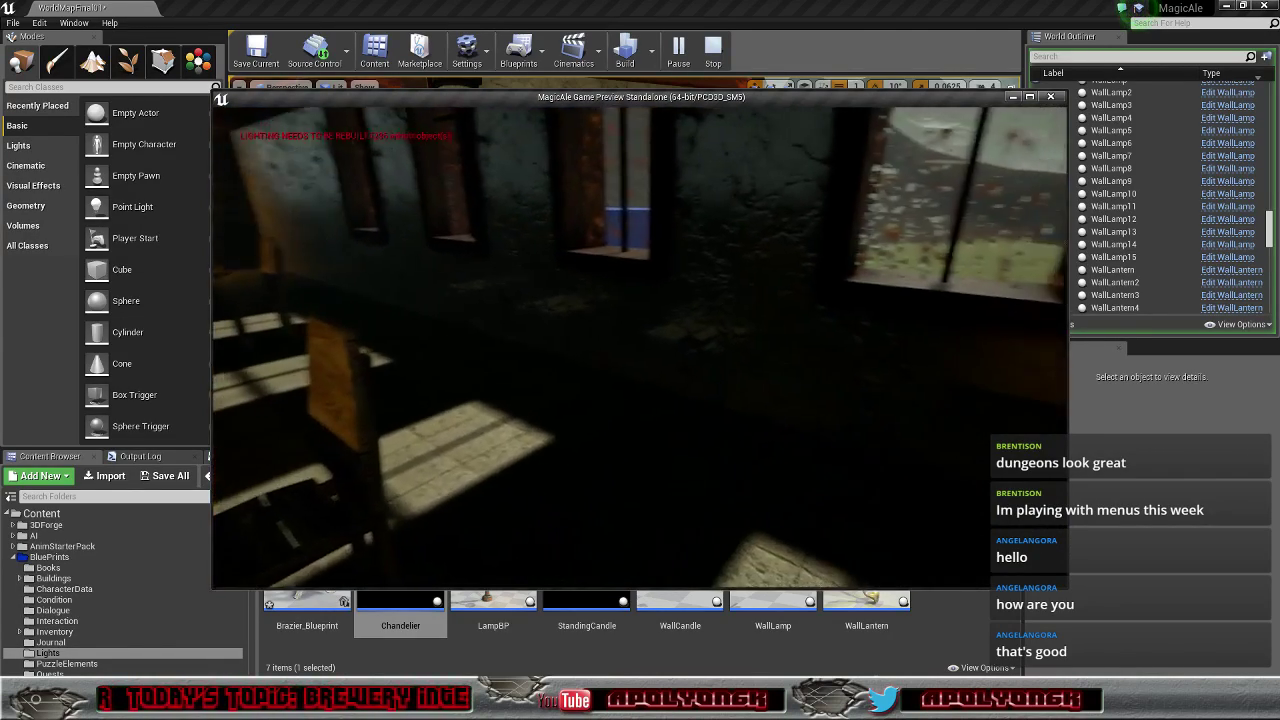
key(w)
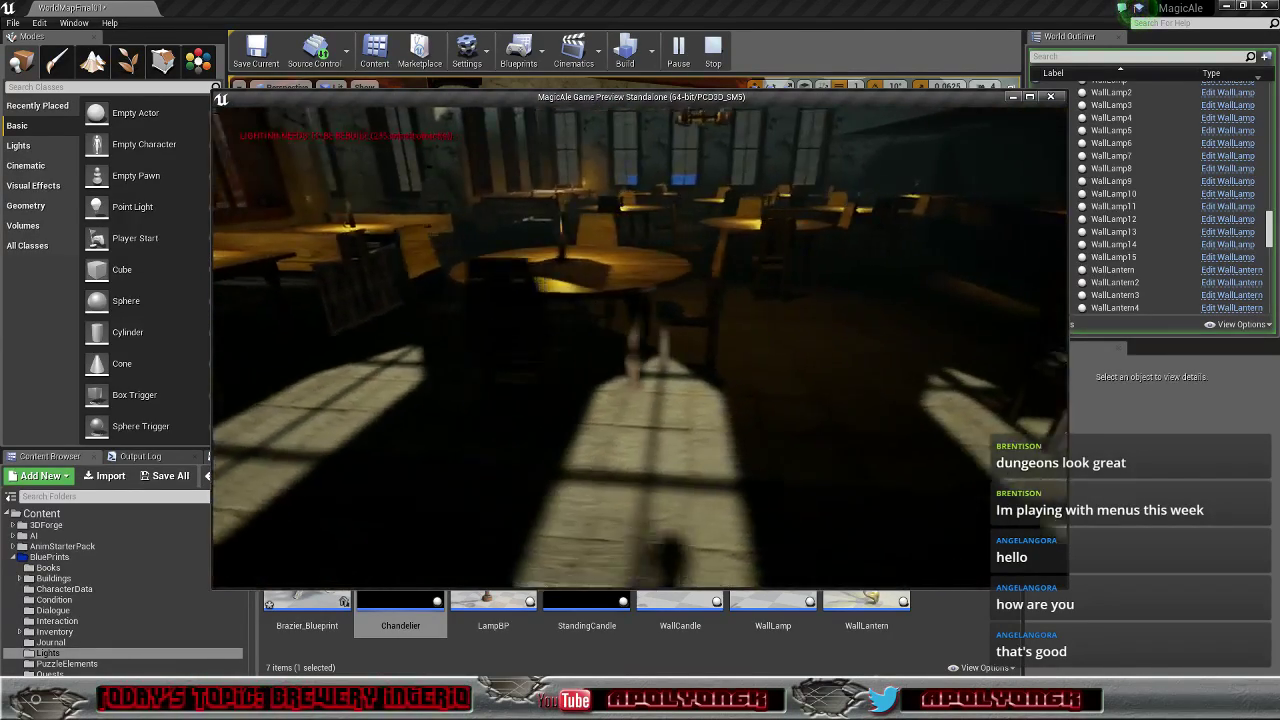
Step: Back away from the round table and move around it to compare the sunlit floor with the candlelit tabletop
key(s)
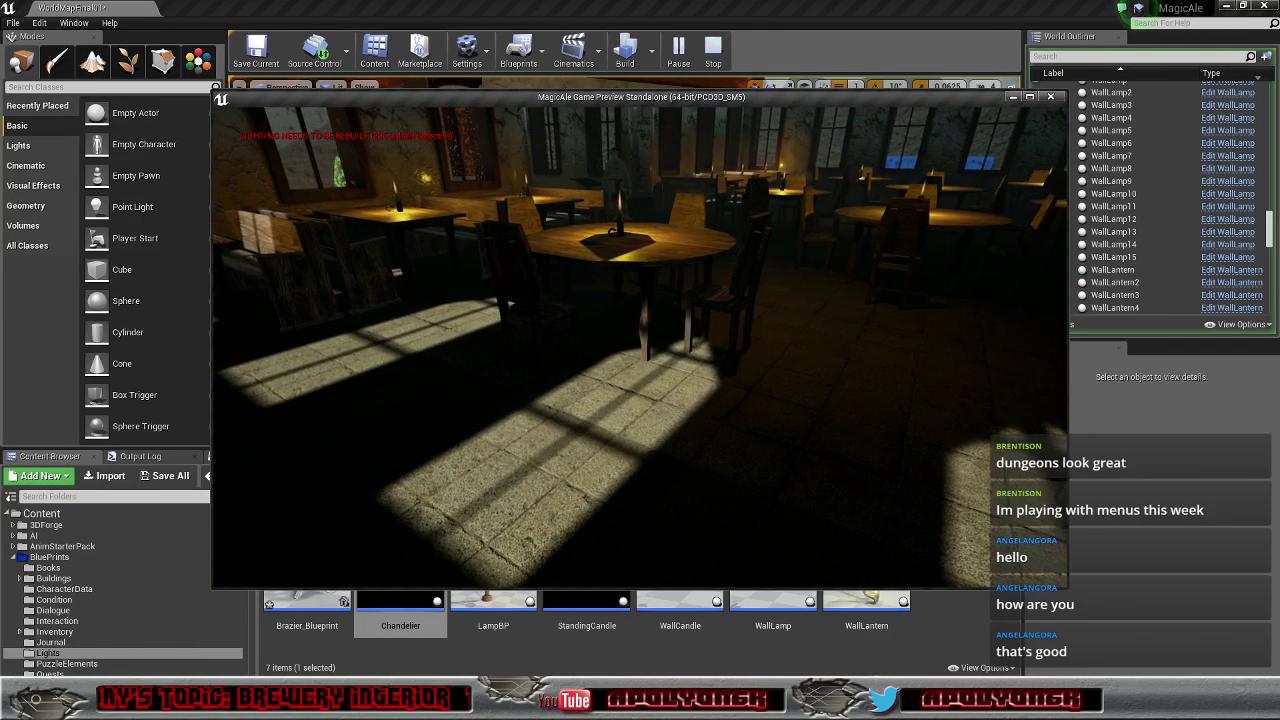
key(s)
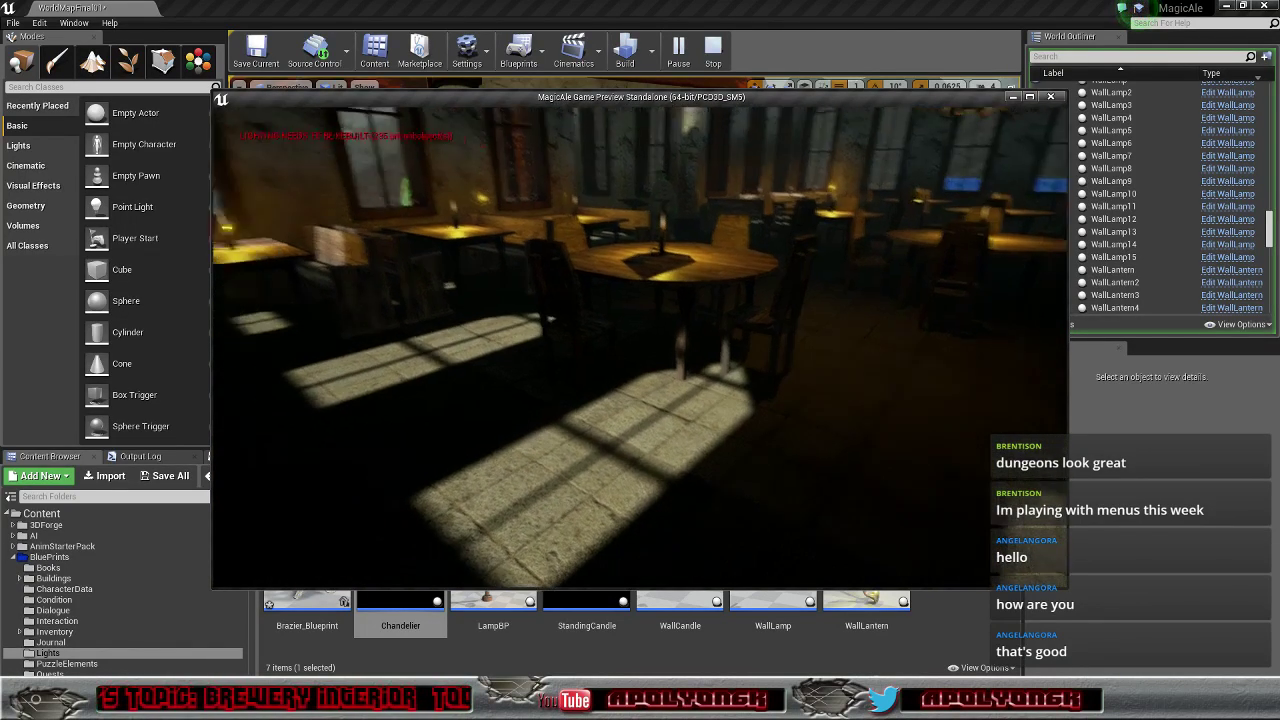
key(s)
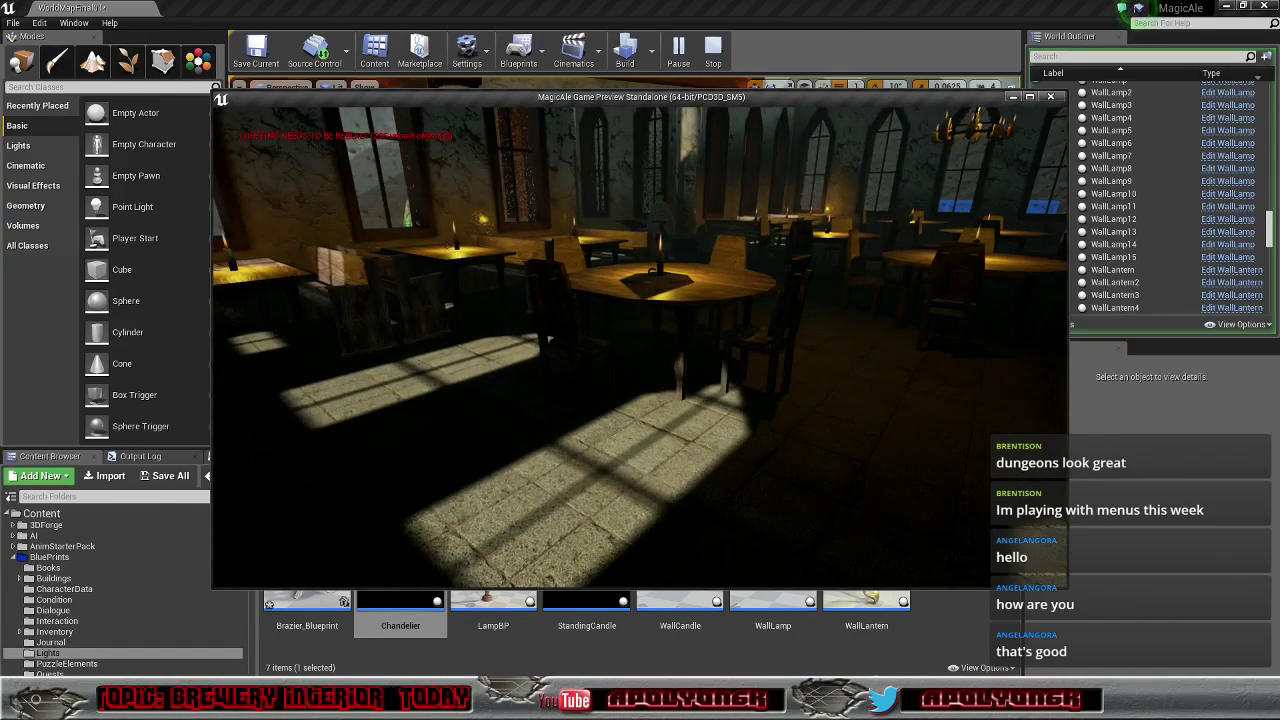
key(w)
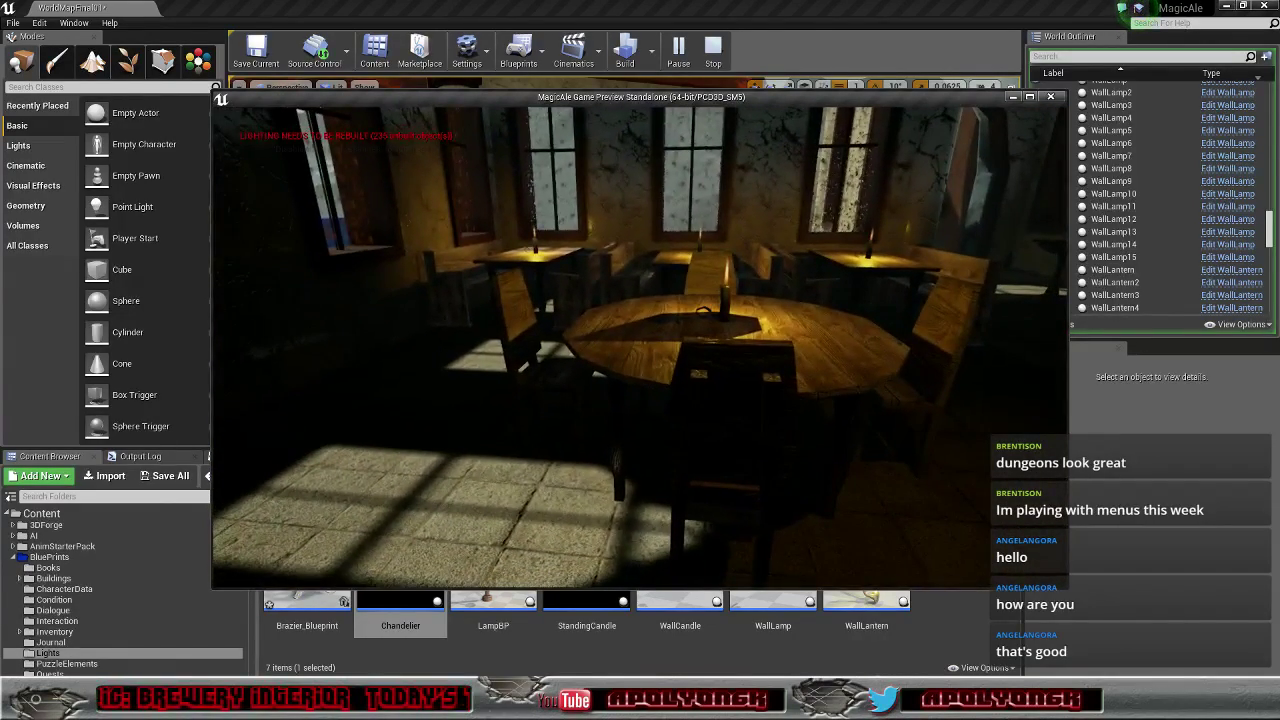
key(s)
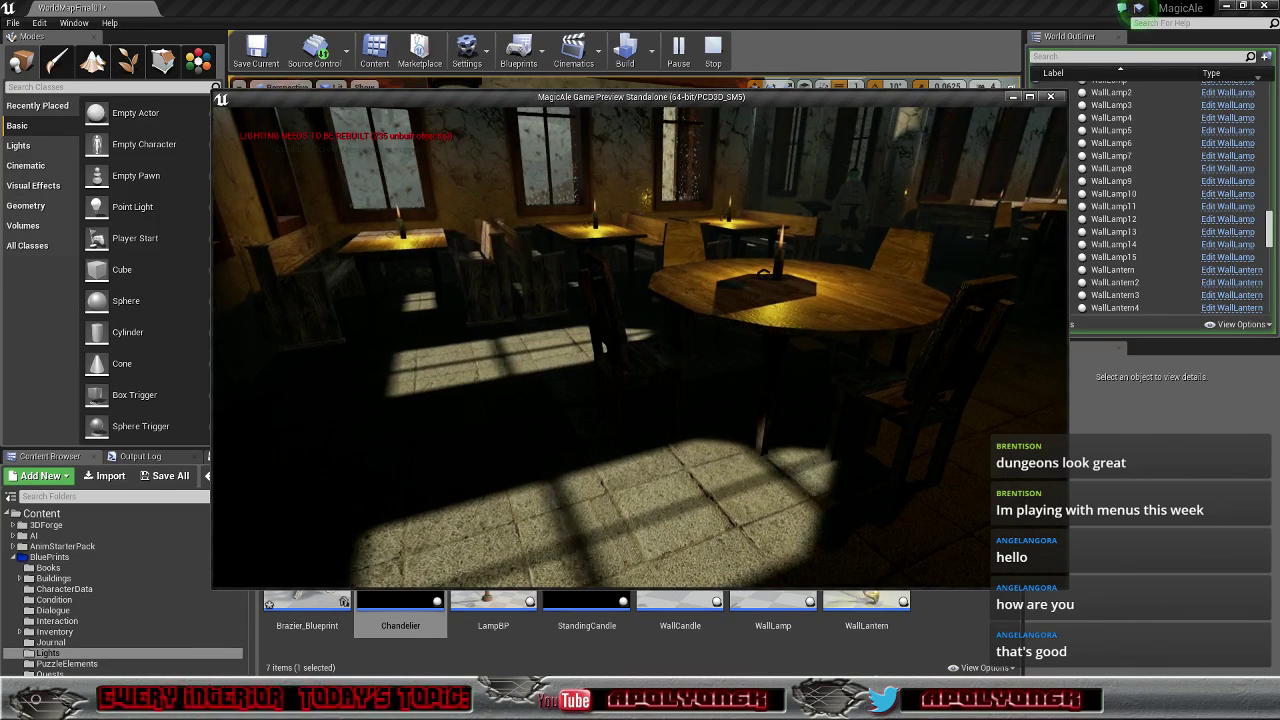
Step: Walk from the round table to the booths along the windows to examine their candlelight and wall lamps
key(d)
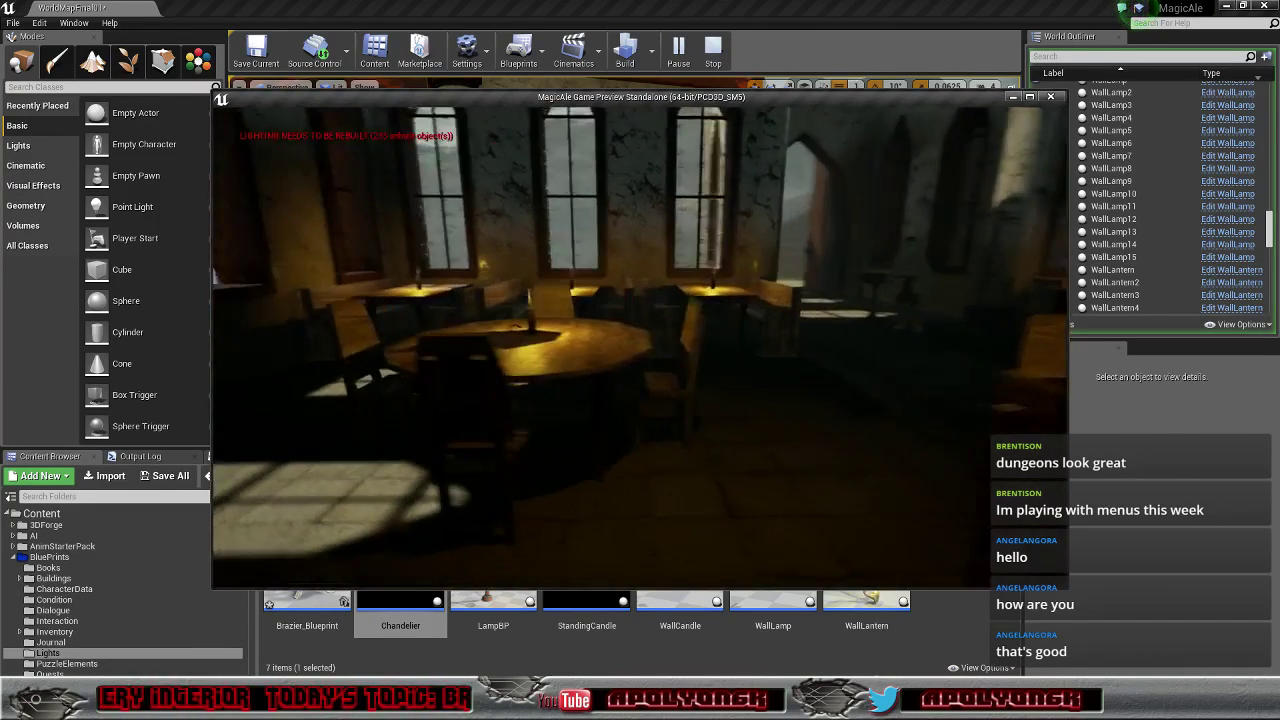
key(w)
key(w)
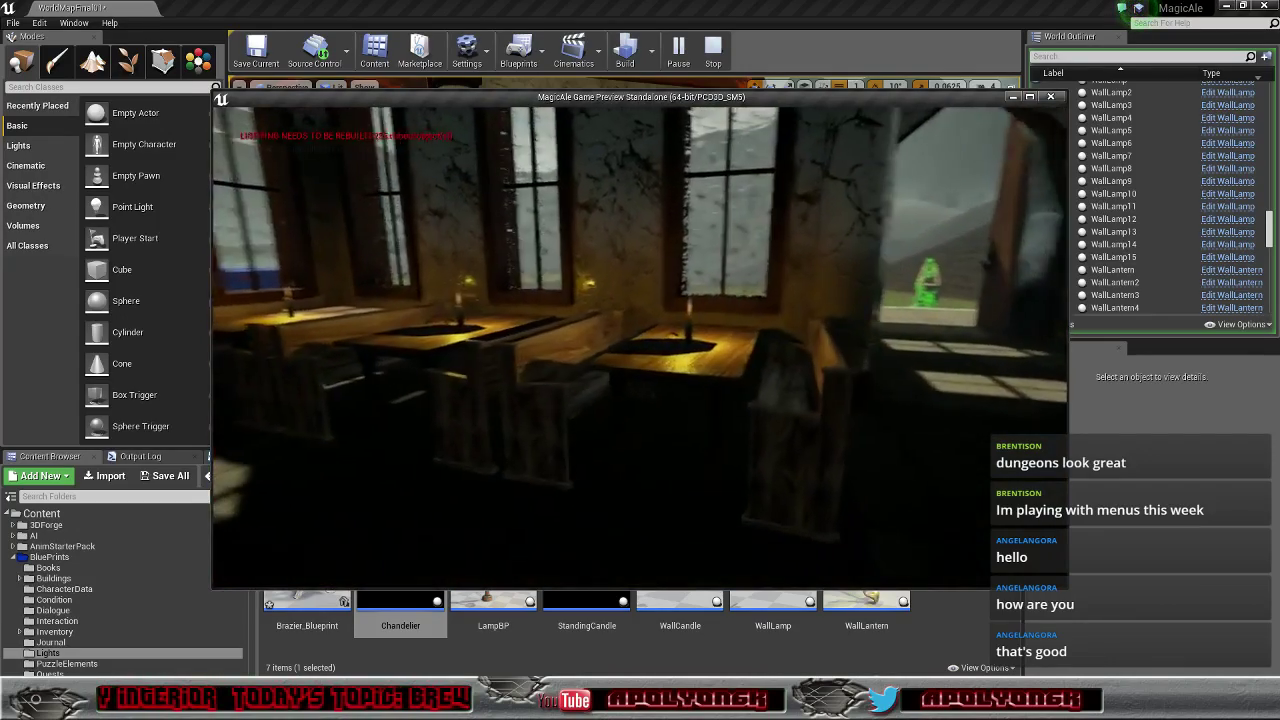
key(d)
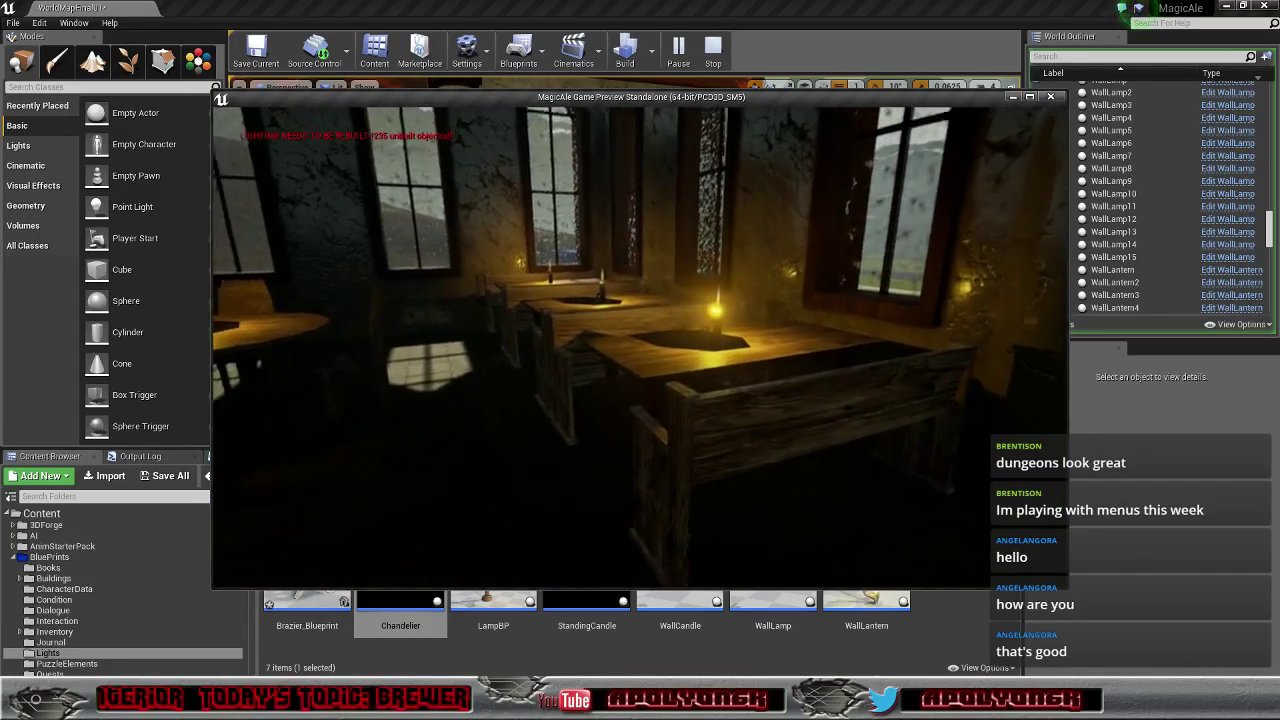
key(a)
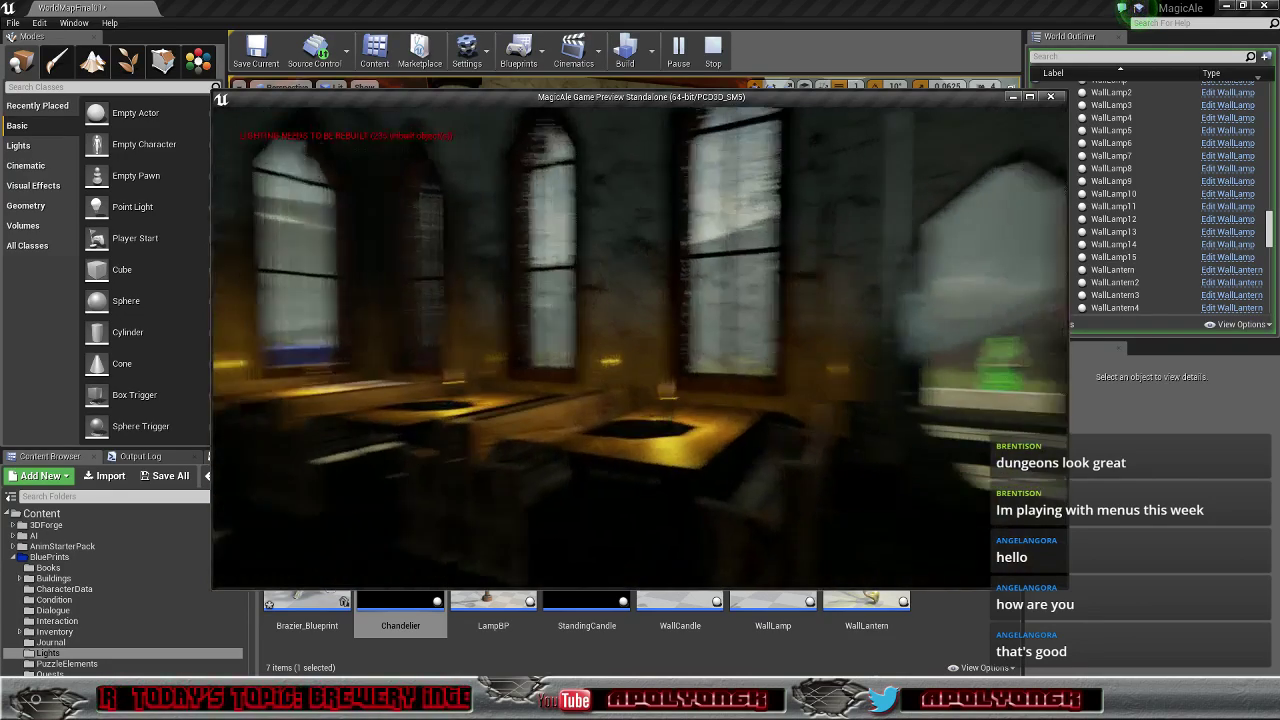
Step: Walk past the green-faced character through the dark room and up to a booth table to examine its candle shadow
key(w)
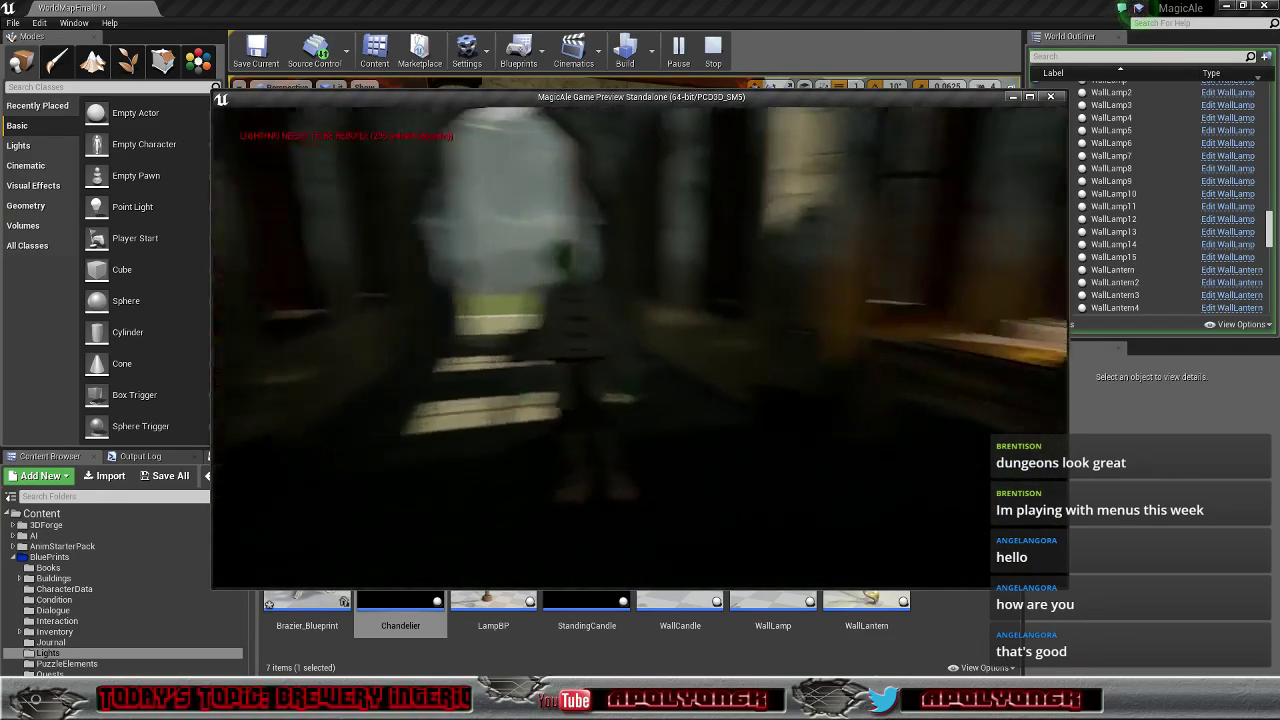
key(w)
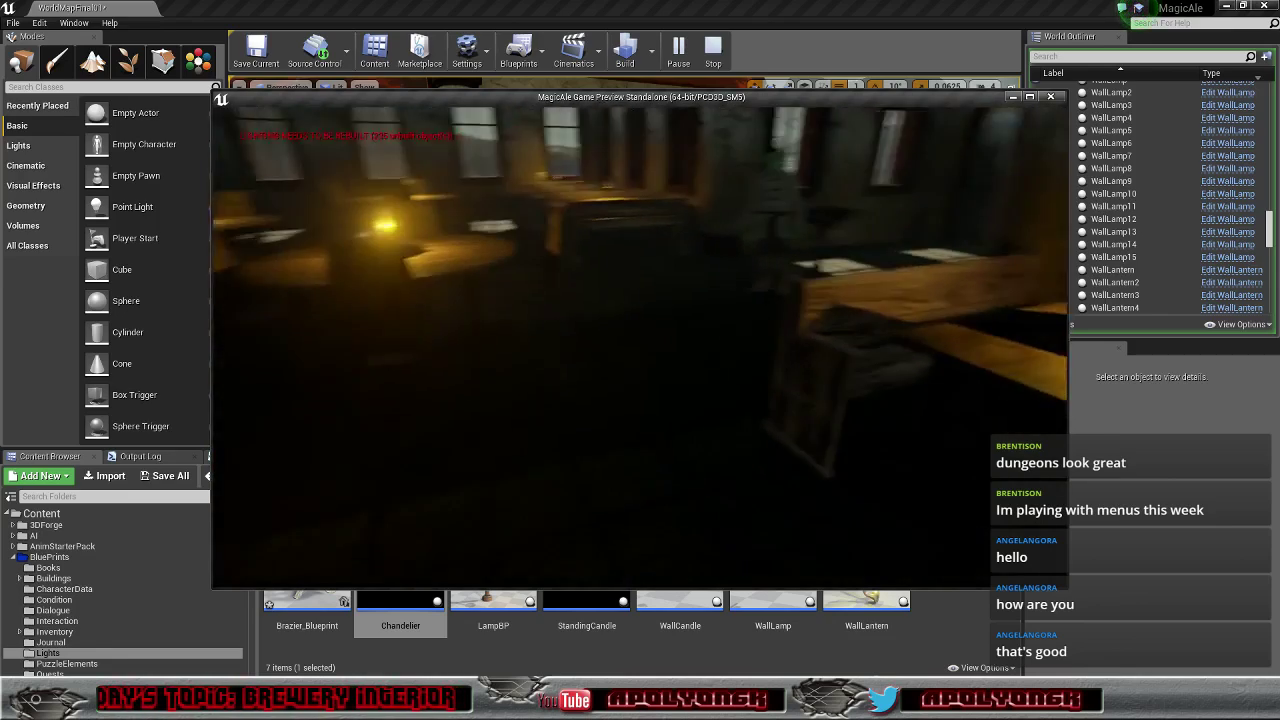
key(w)
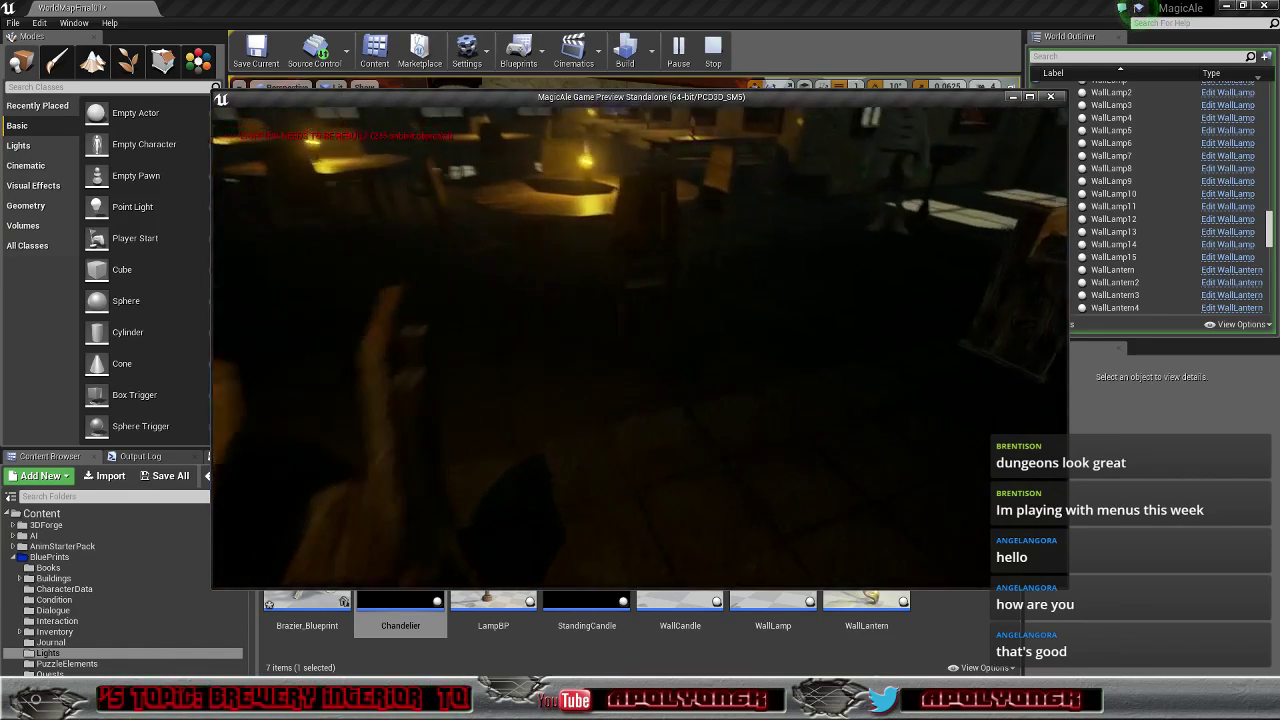
key(s)
key(s)
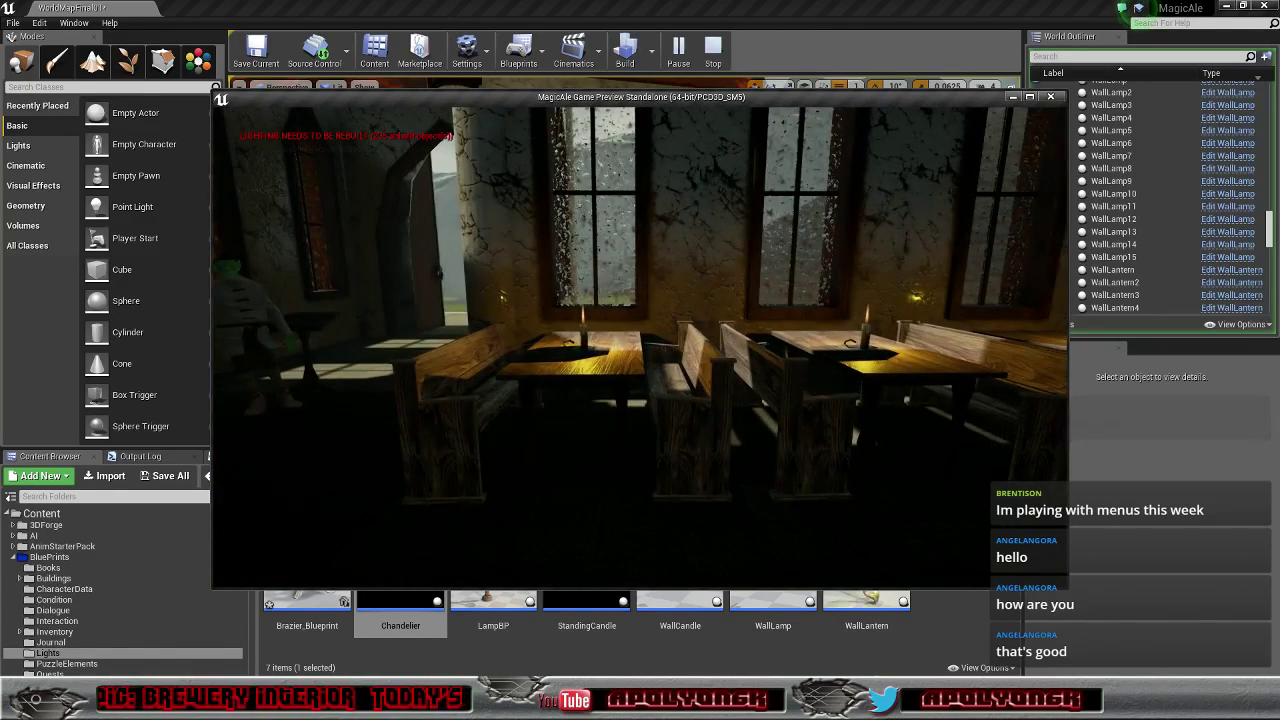
key(w)
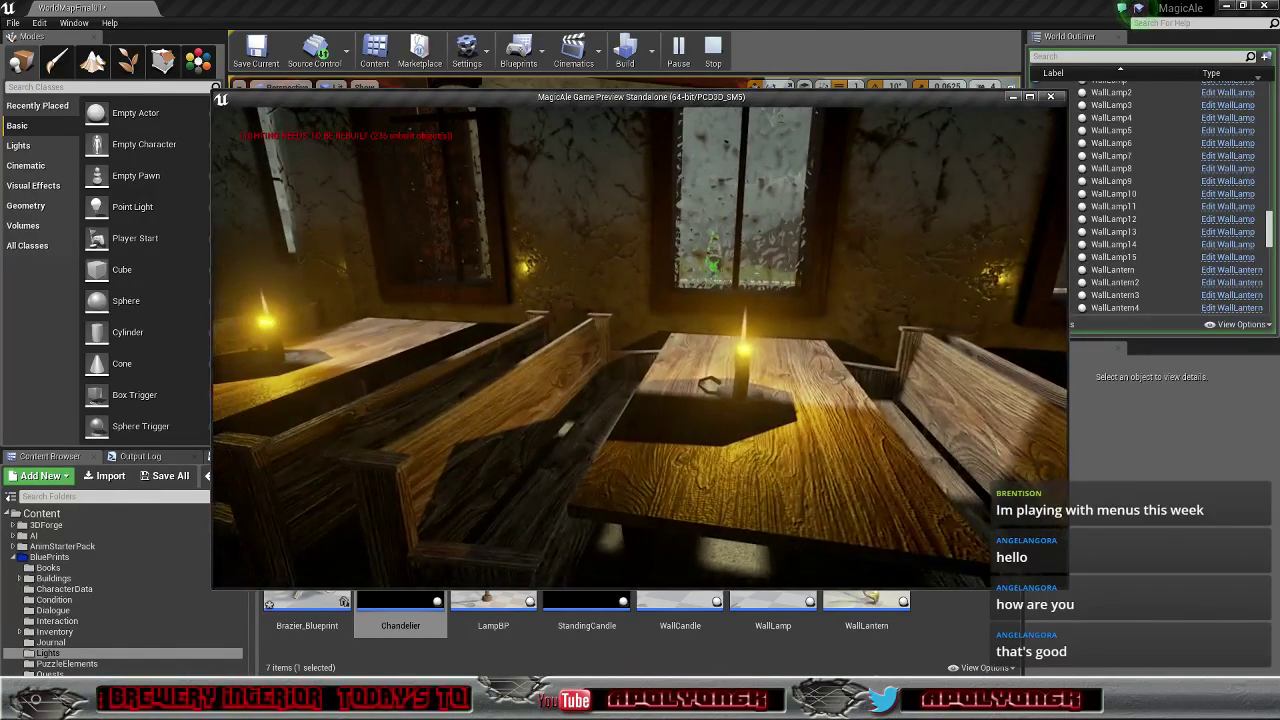
Step: Walk out through the entrance to check the sun and sky, and return inside to view the hanging chandelier
key(d)
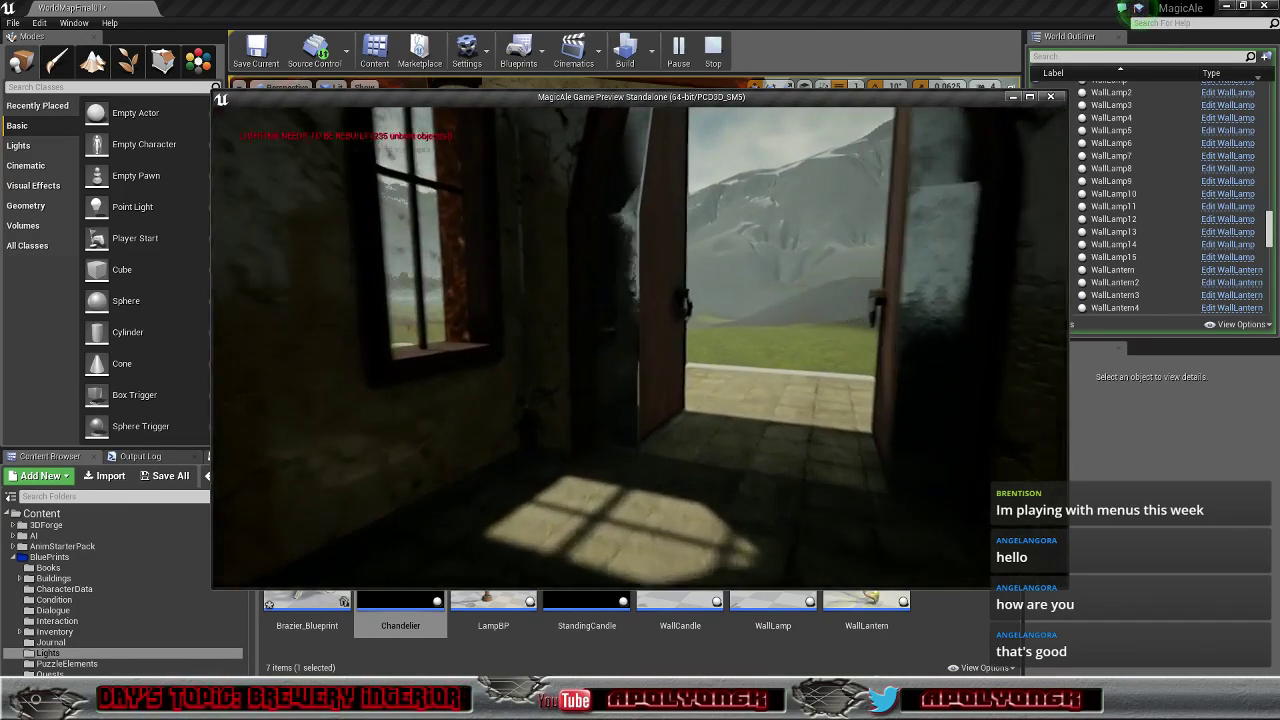
key(w)
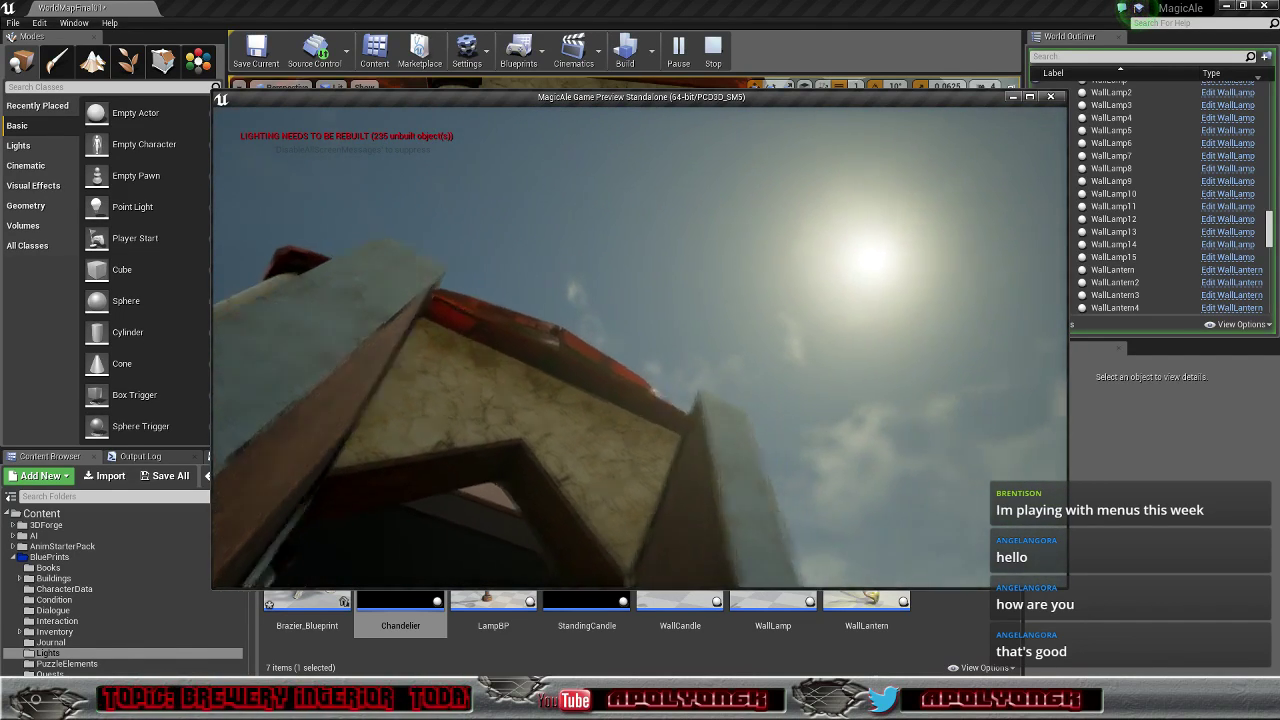
key(a)
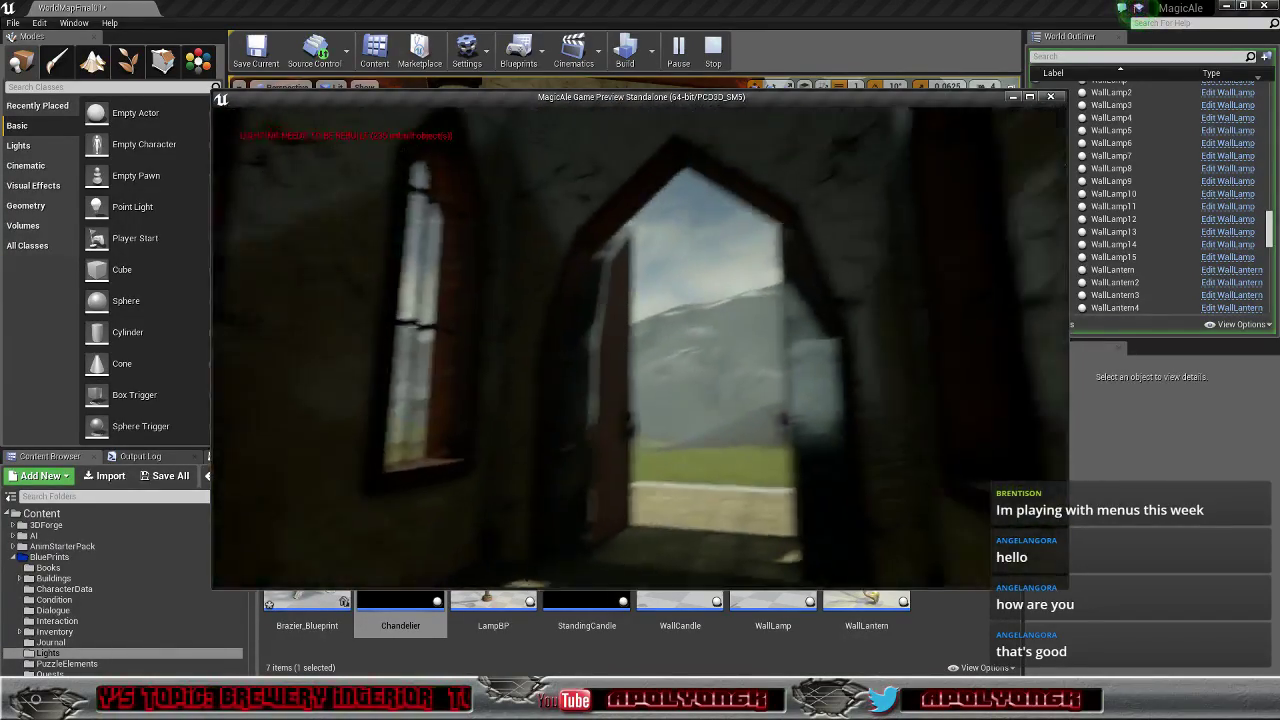
key(w)
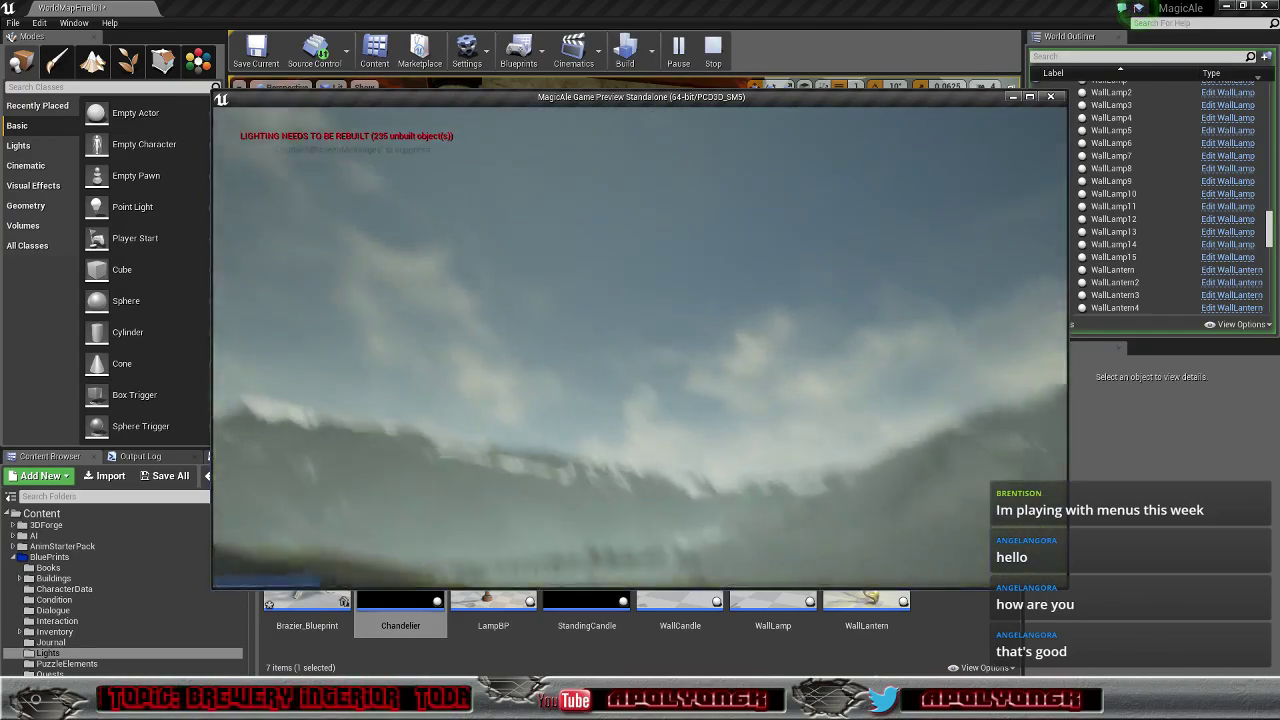
key(w)
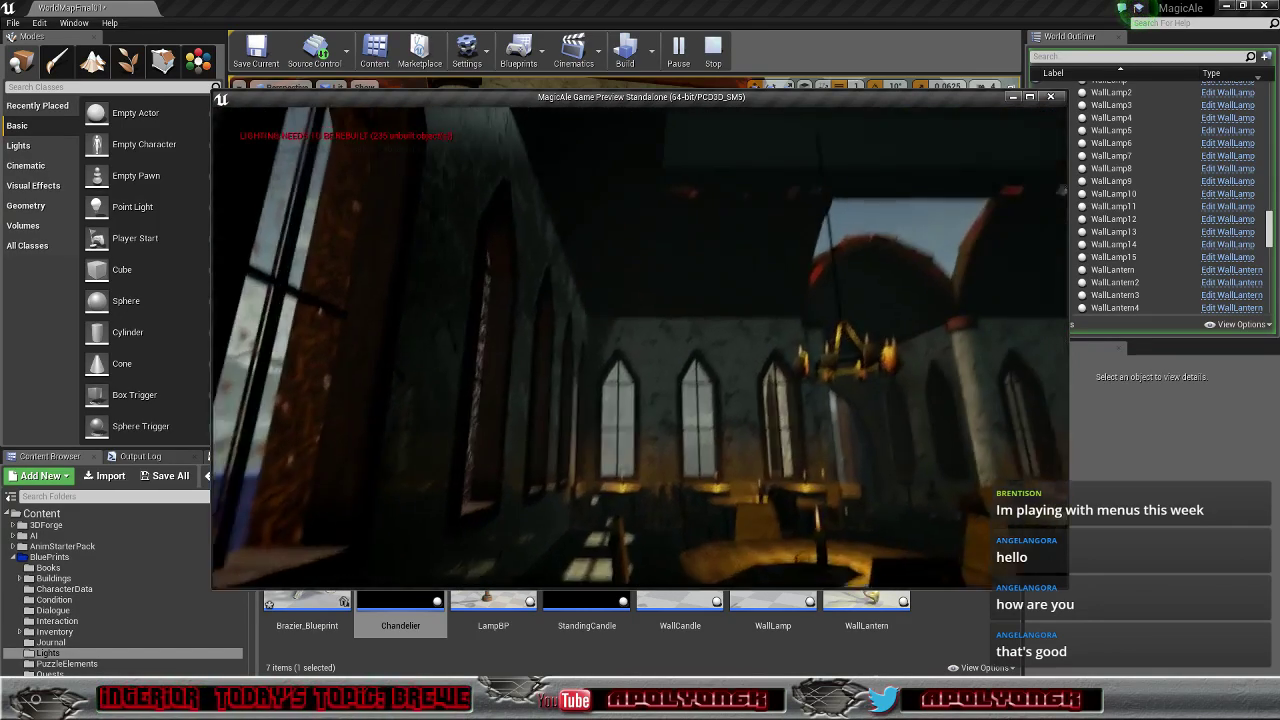
key(w)
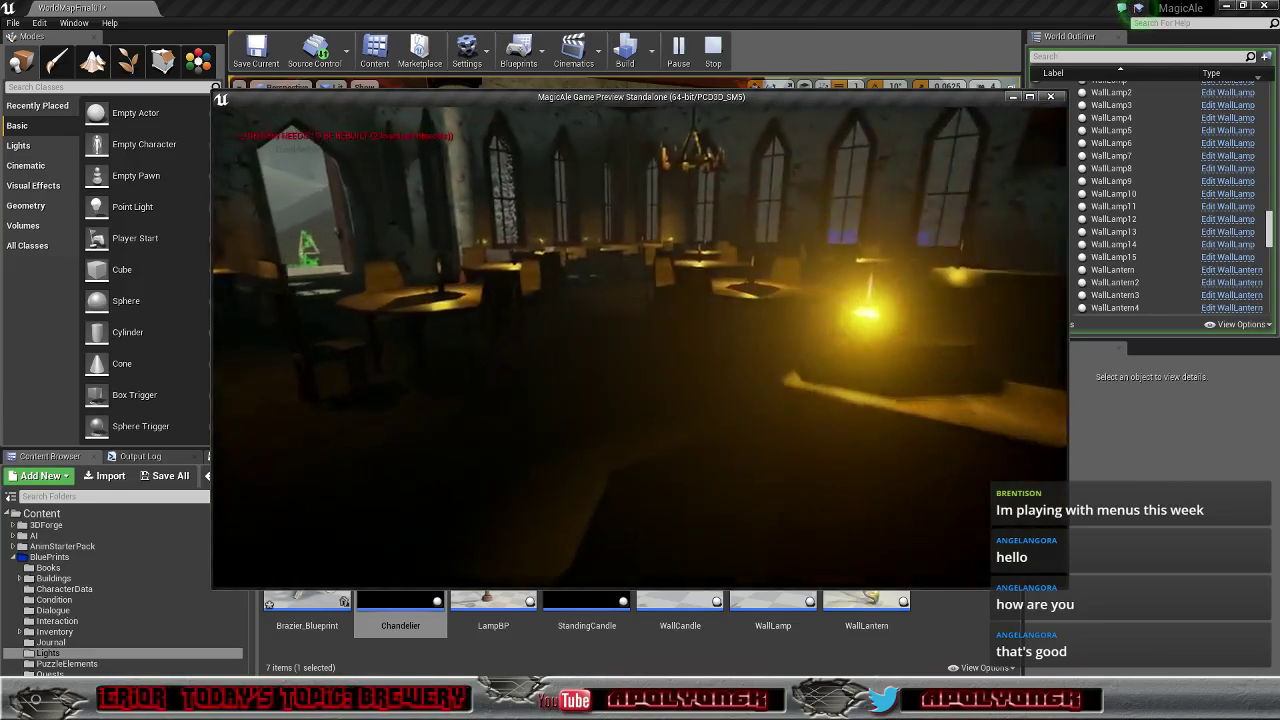
Step: Talk to the green-faced character near the entrance, ask to look around the brewery, and end the conversation with a goodbye
key(w)
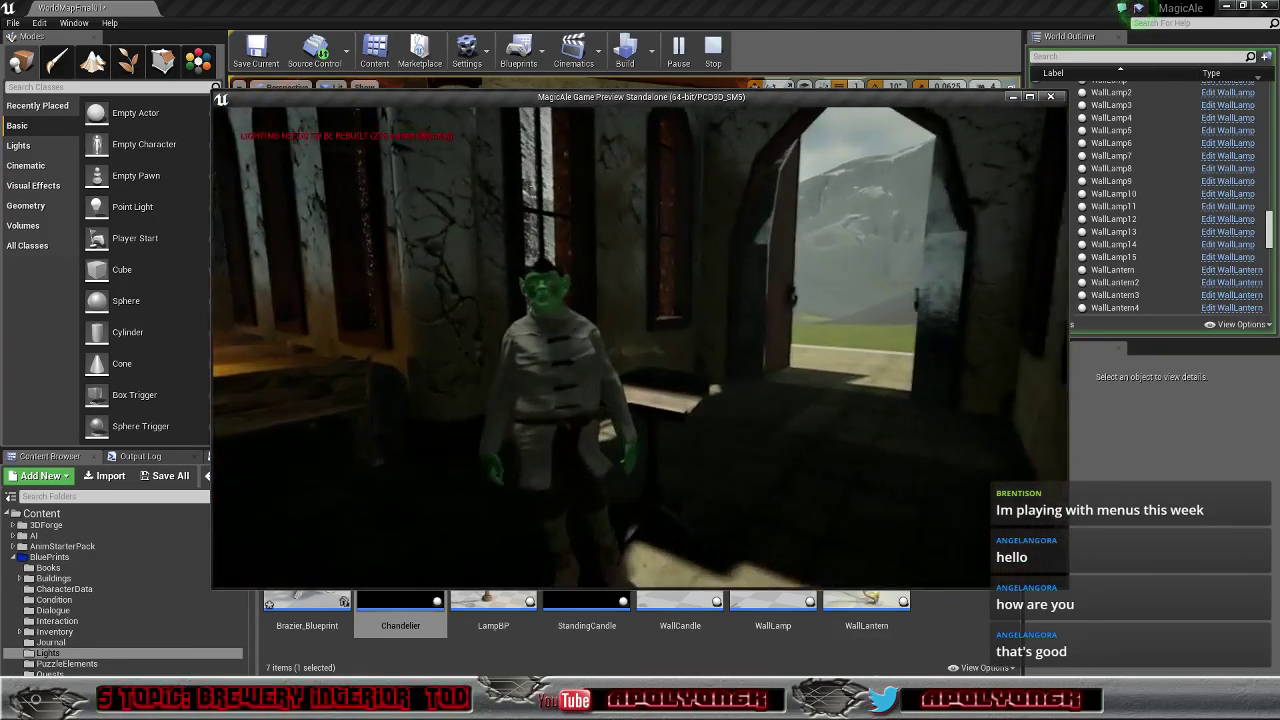
key(e)
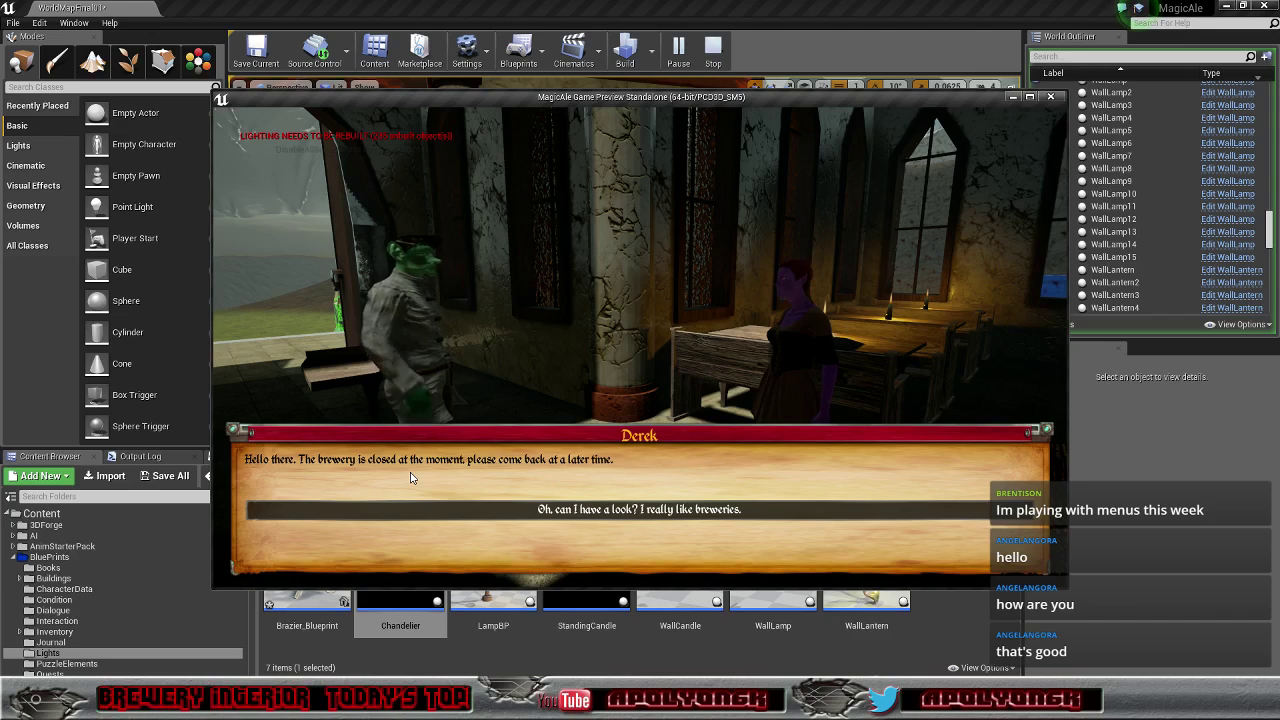
click(507, 512)
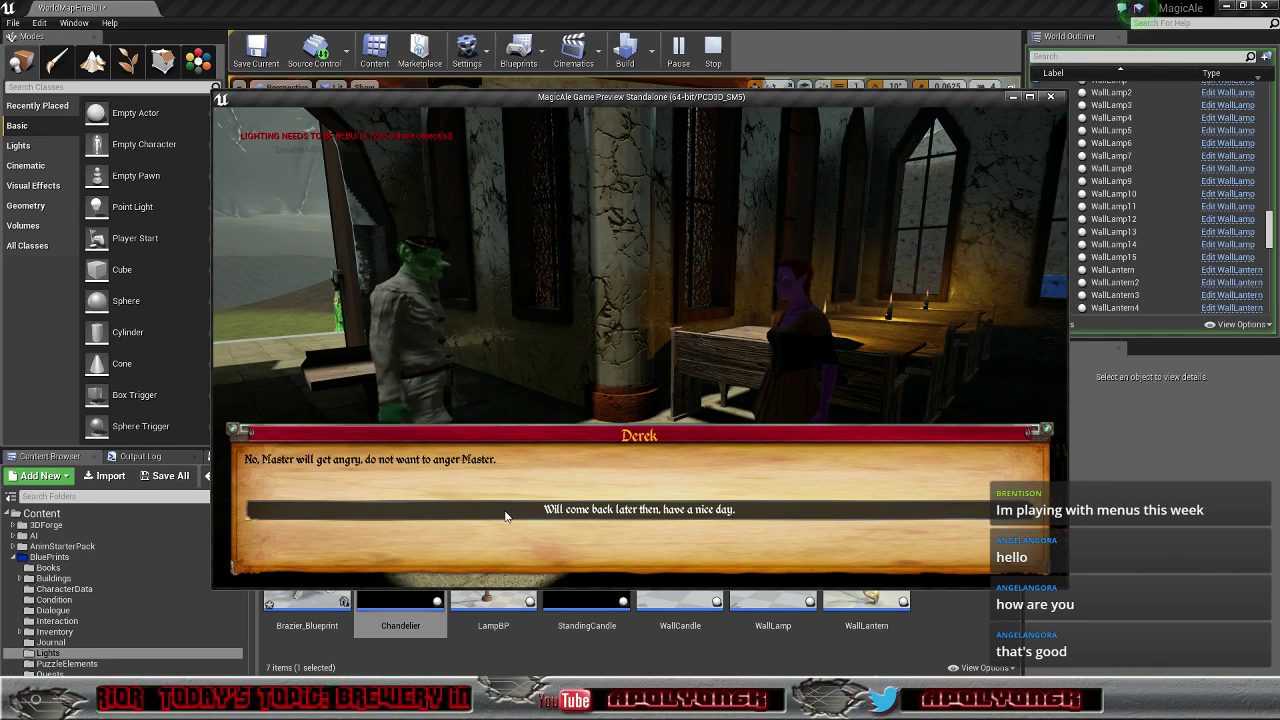
click(505, 512)
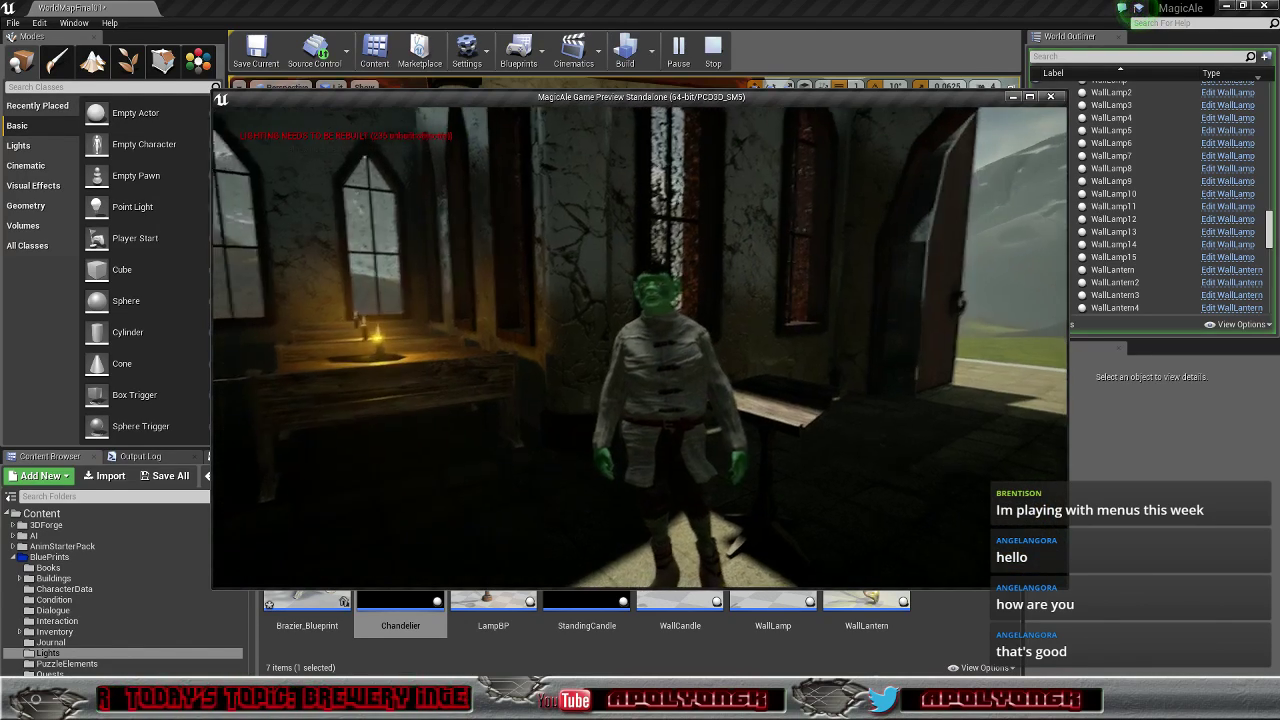
Step: Walk past the character and out onto the paved terrace, and end the play session
key(a)
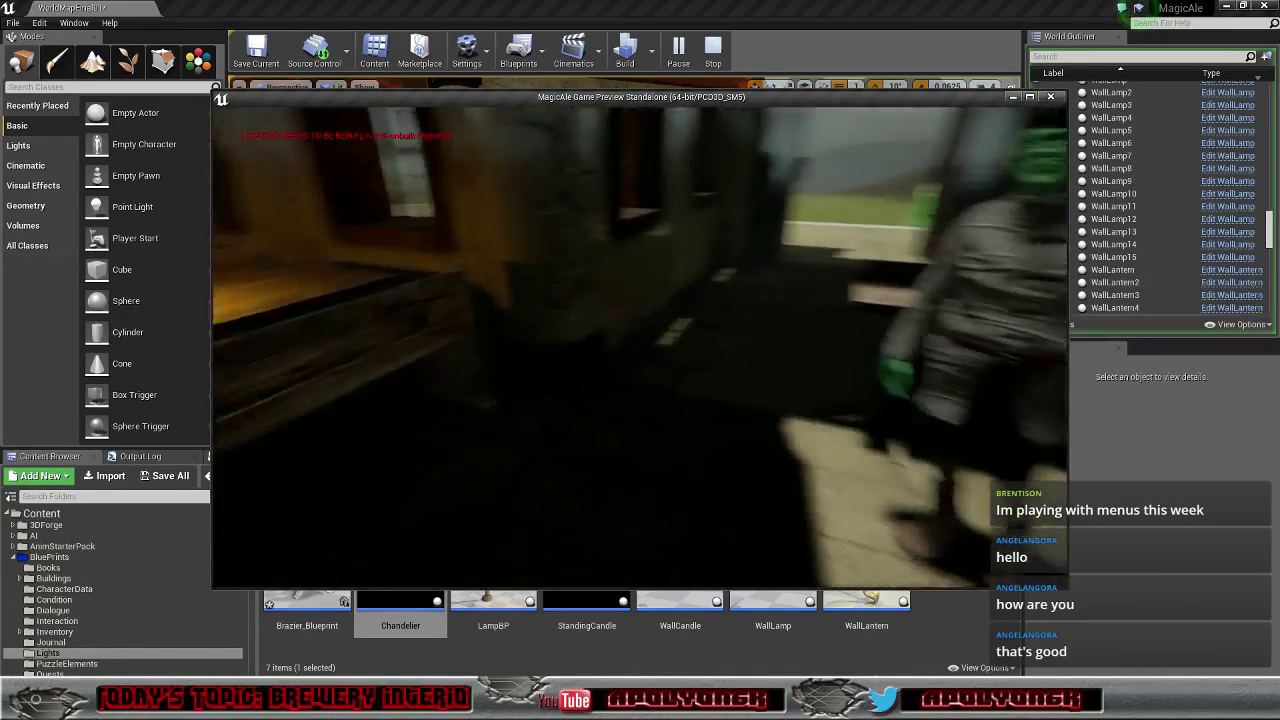
key(w)
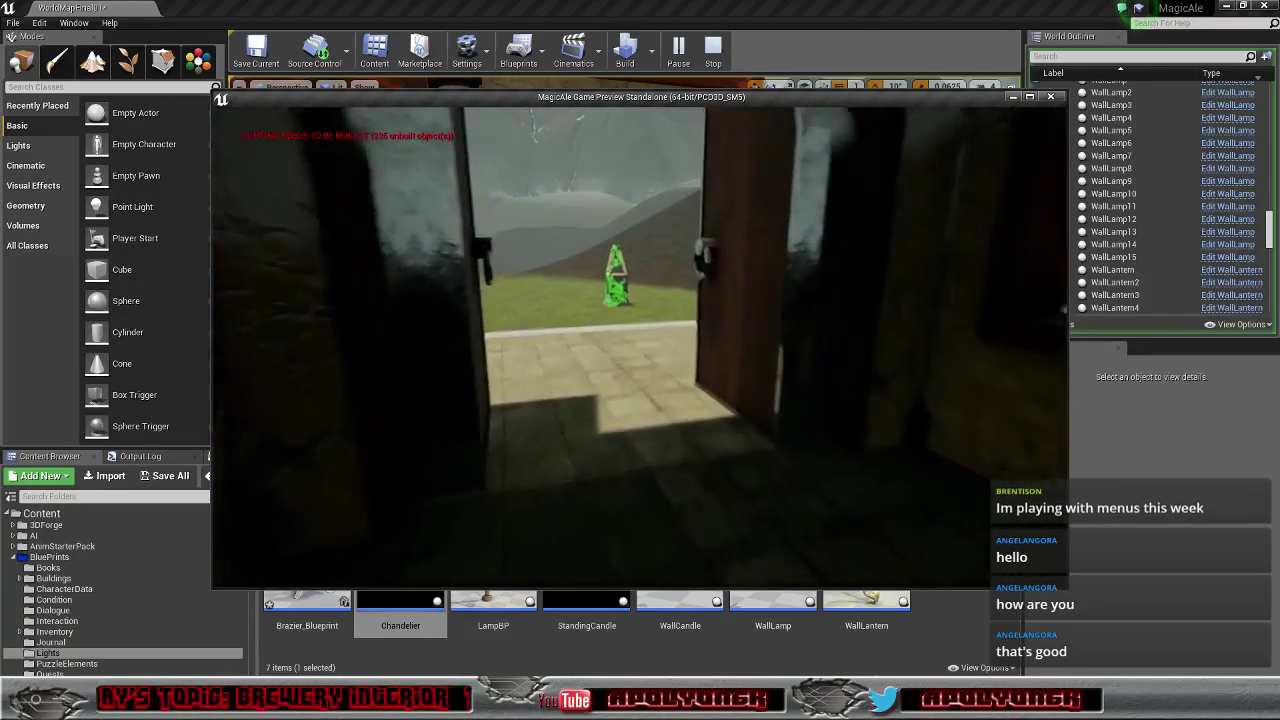
key(w)
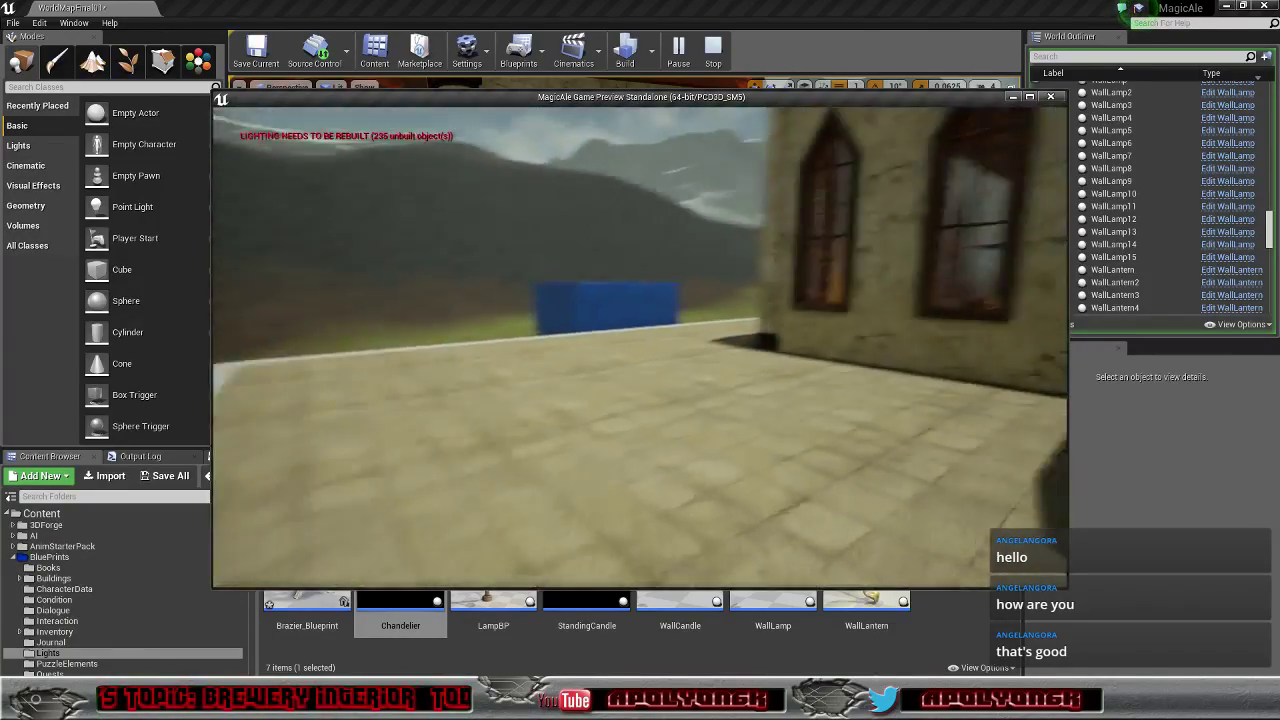
key(Escape)
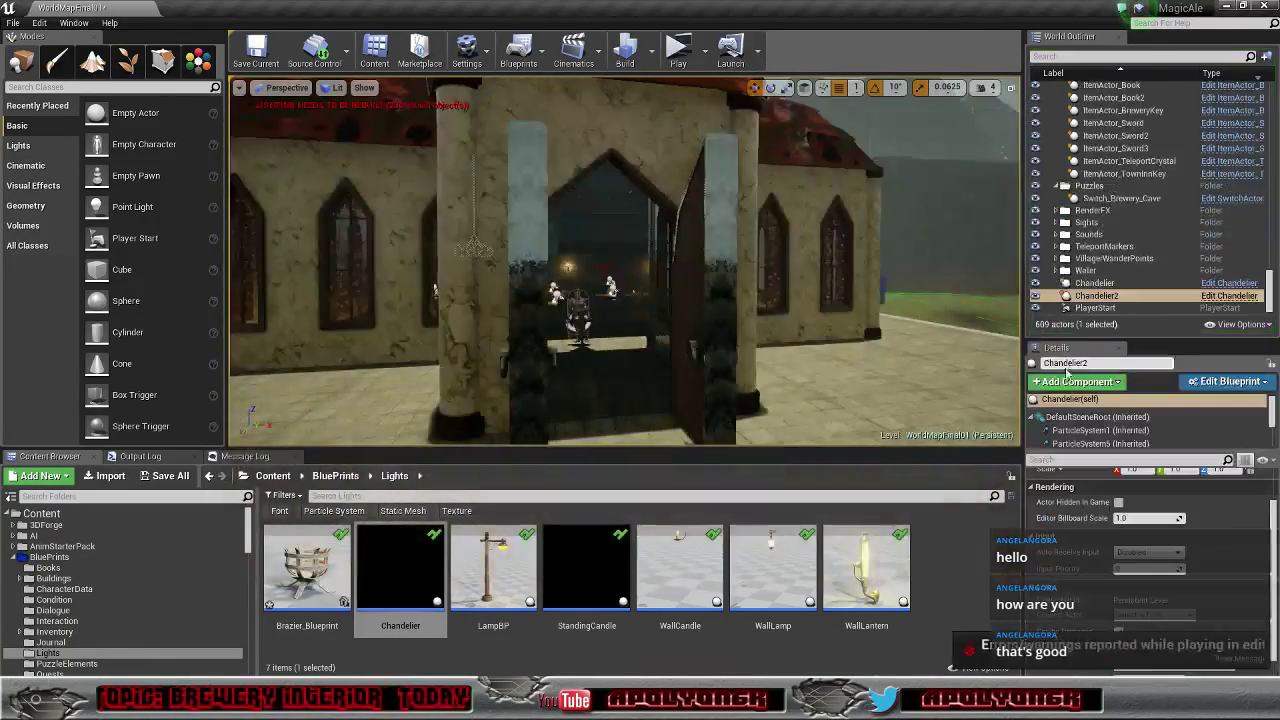
Step: Move the two Chandelier actors into the PropLights folder under Lighting in the World Outliner, and dismiss the desktop notification
right_drag(625, 262, 601, 312)
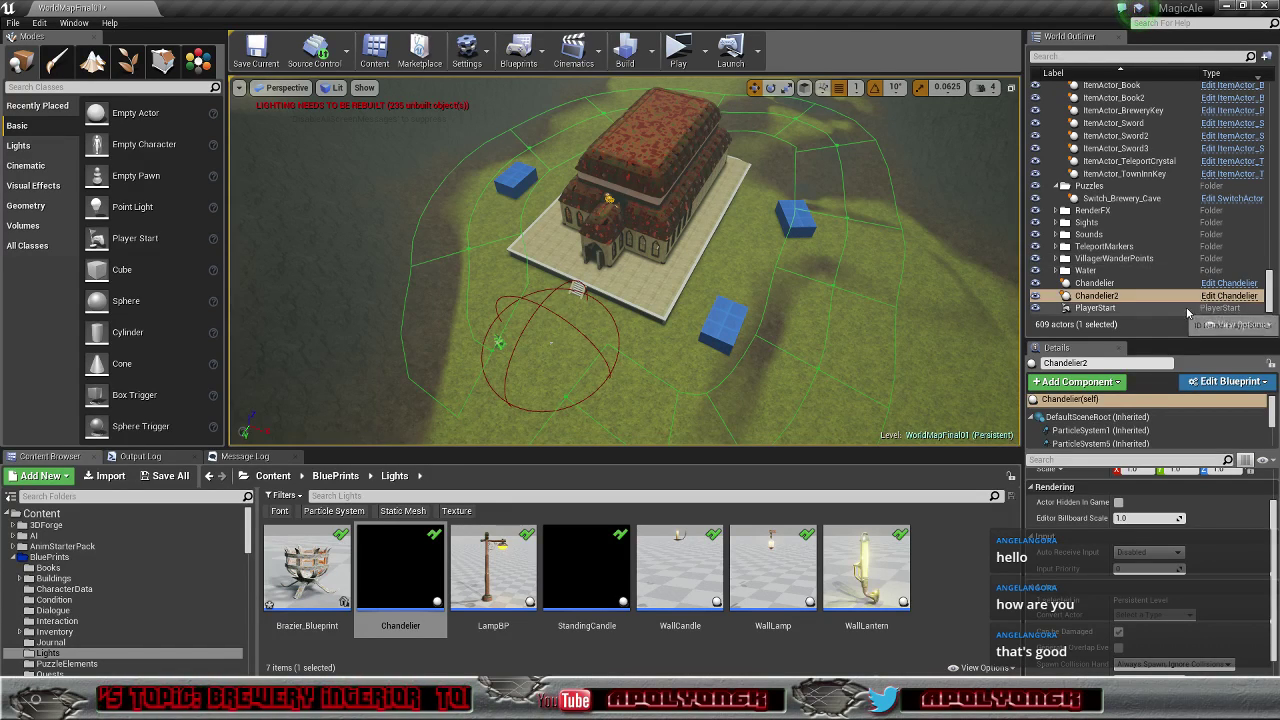
ctrl+click(1094, 283)
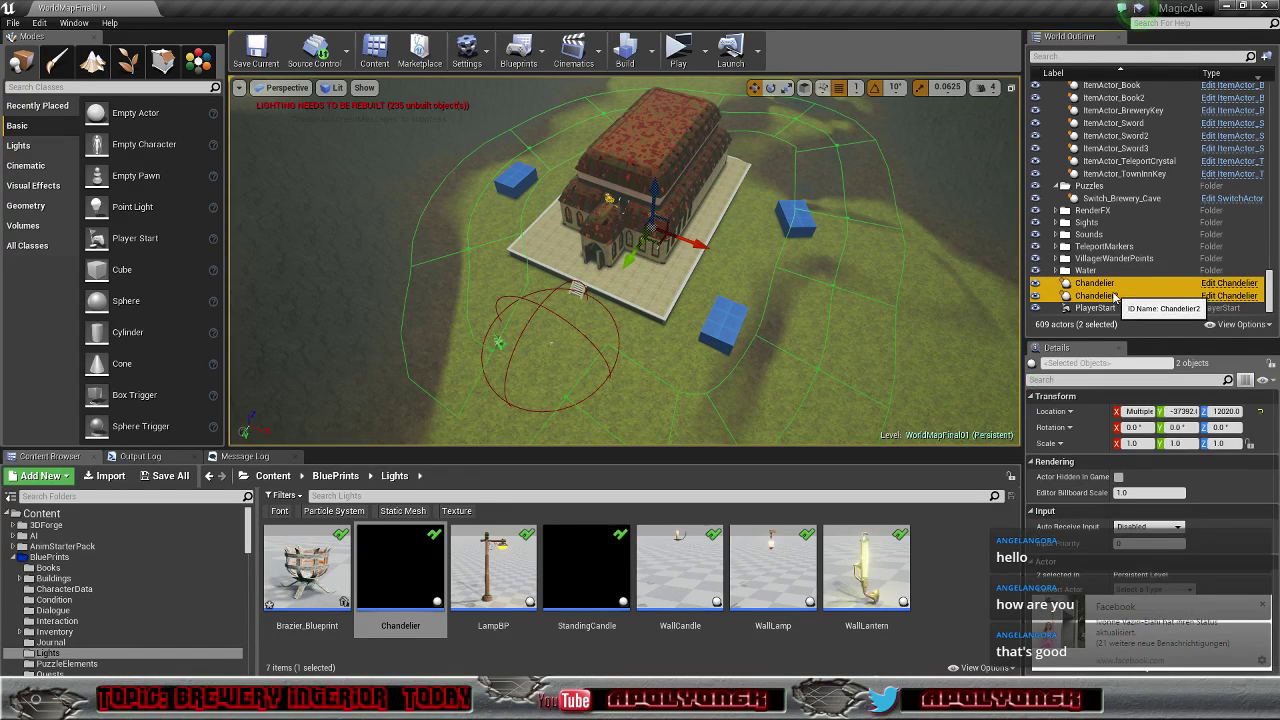
drag(1123, 300, 1109, 206)
scroll(1118, 197, up, 10)
scroll(1117, 196, up, 10)
scroll(1116, 196, up, 12)
scroll(1116, 196, up, 2)
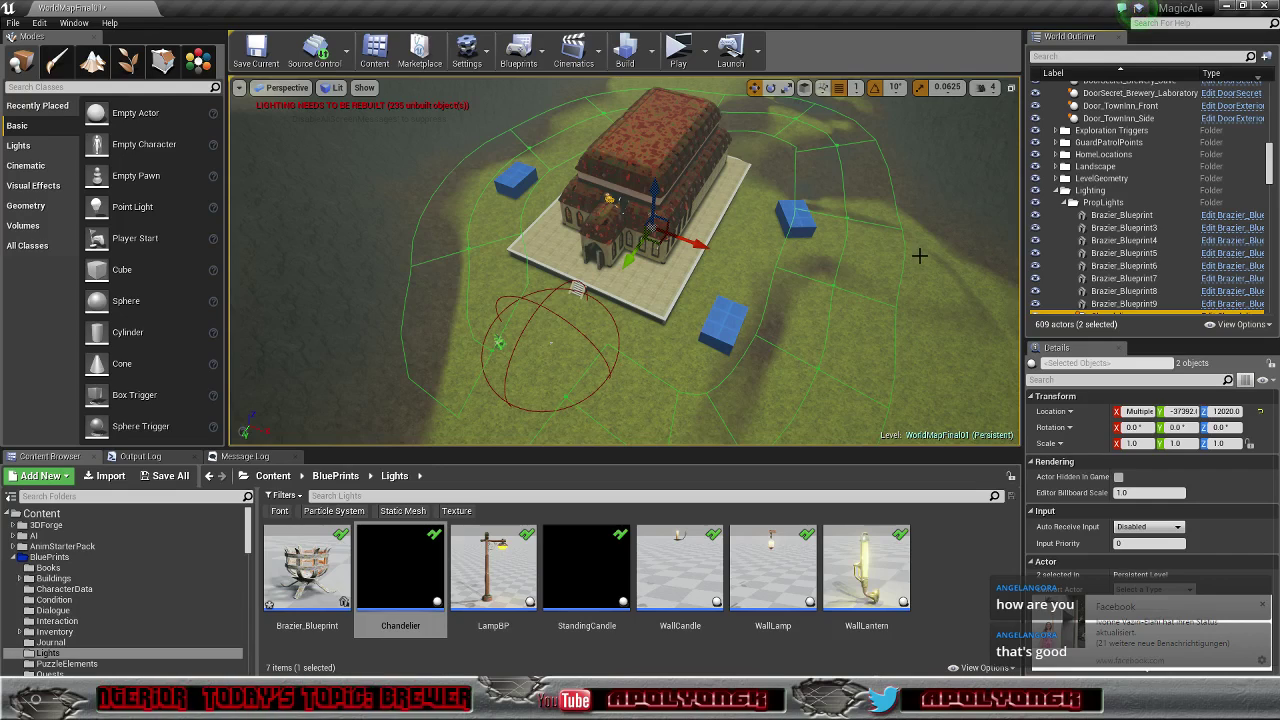
click(1262, 606)
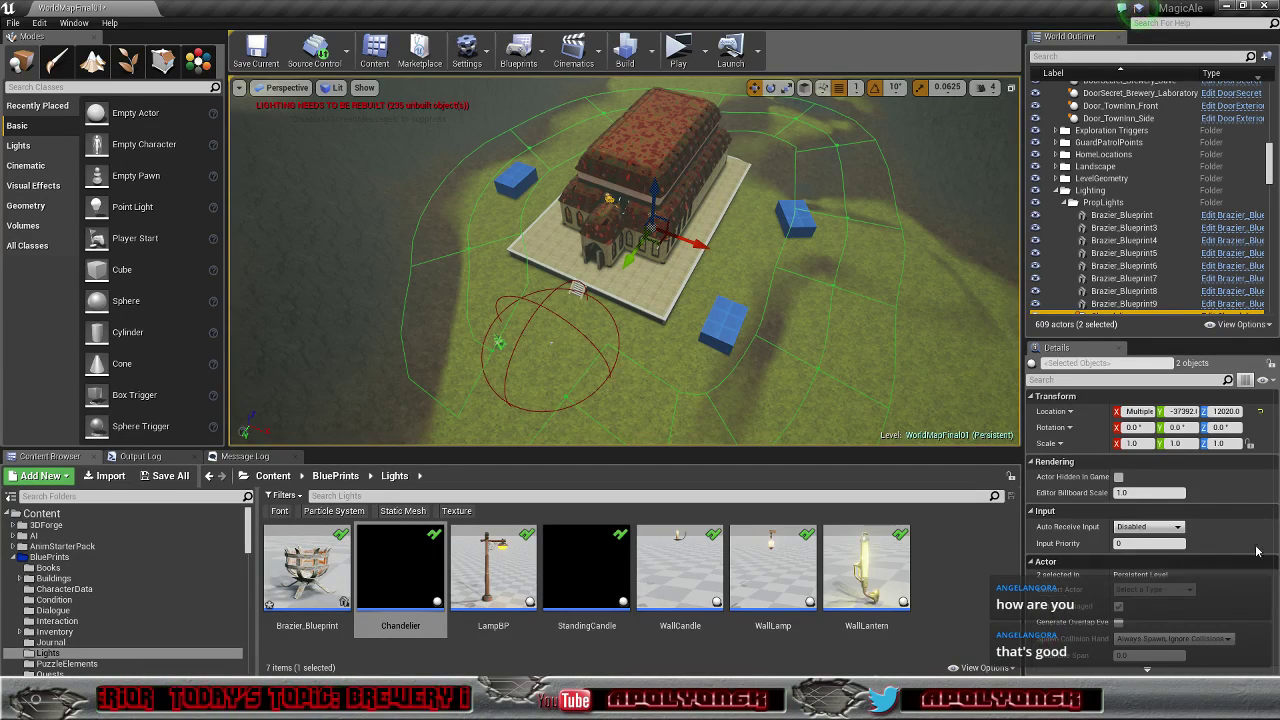
Step: Collapse the PropLights, Pickups and Doors folders and the Brewery folder under Clutter in the World Outliner
click(1065, 203)
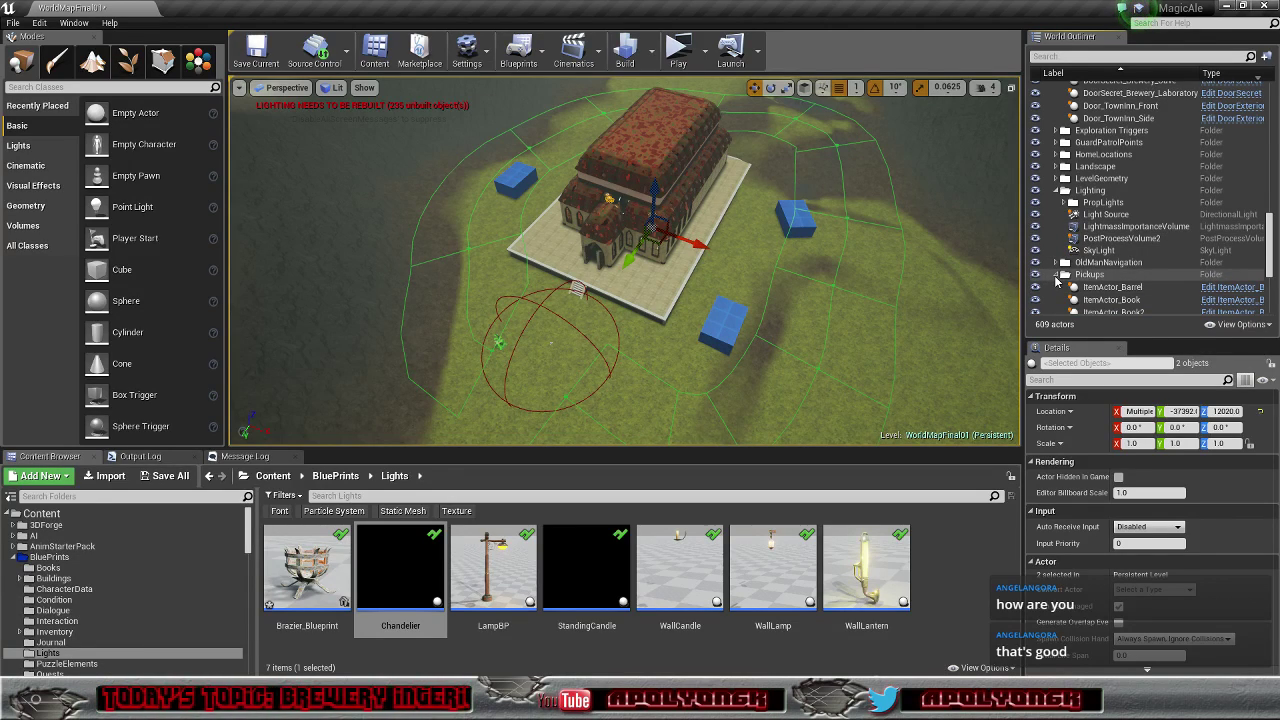
scroll(1058, 278, down, 3)
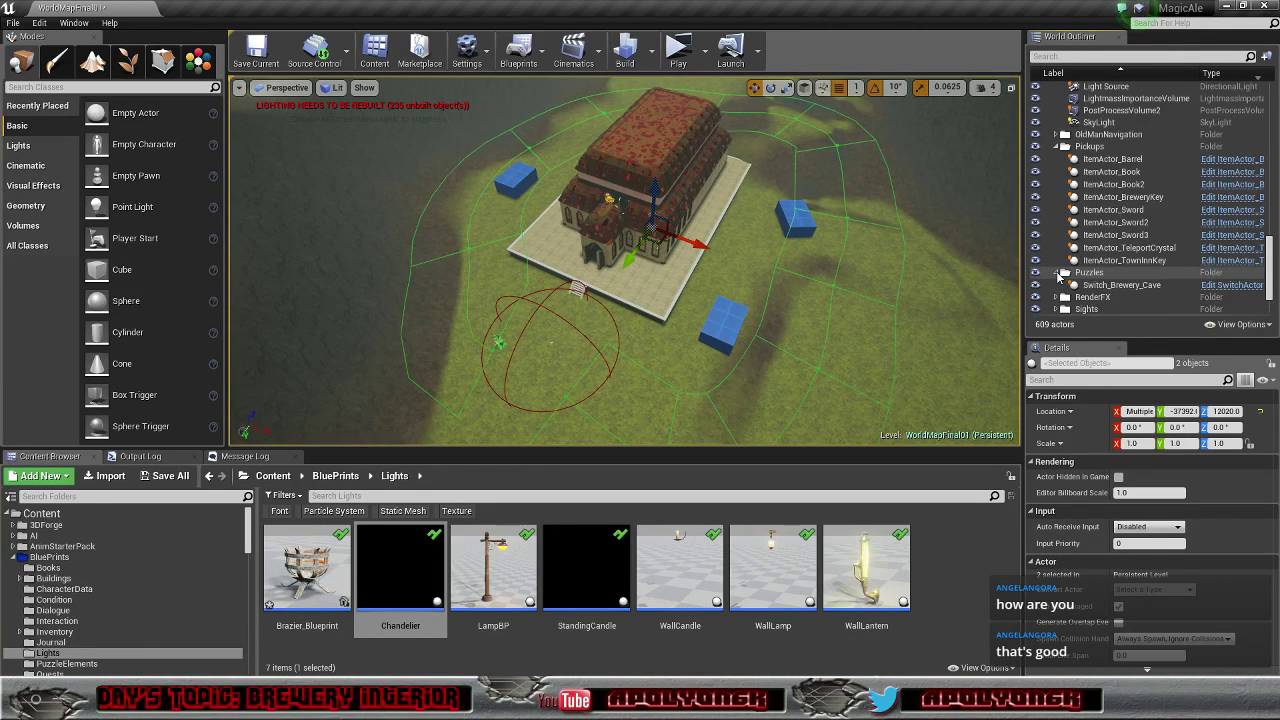
scroll(1058, 278, down, 2)
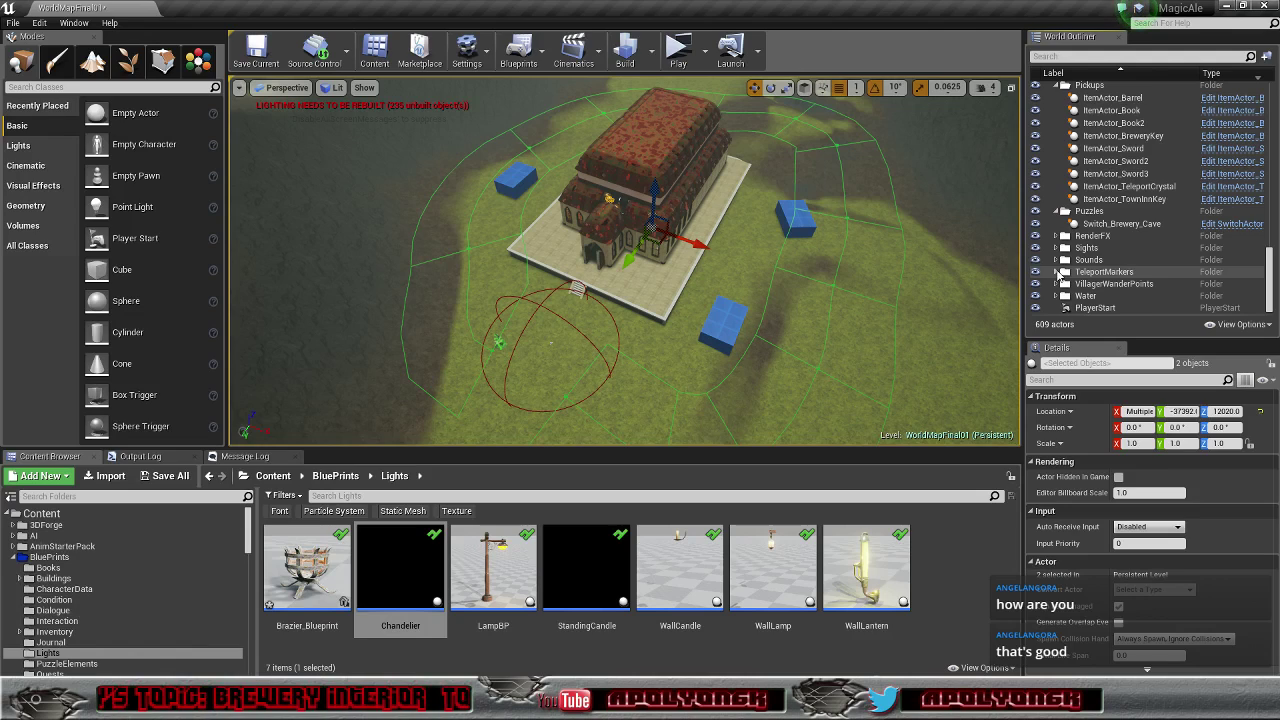
scroll(1058, 272, up, 2)
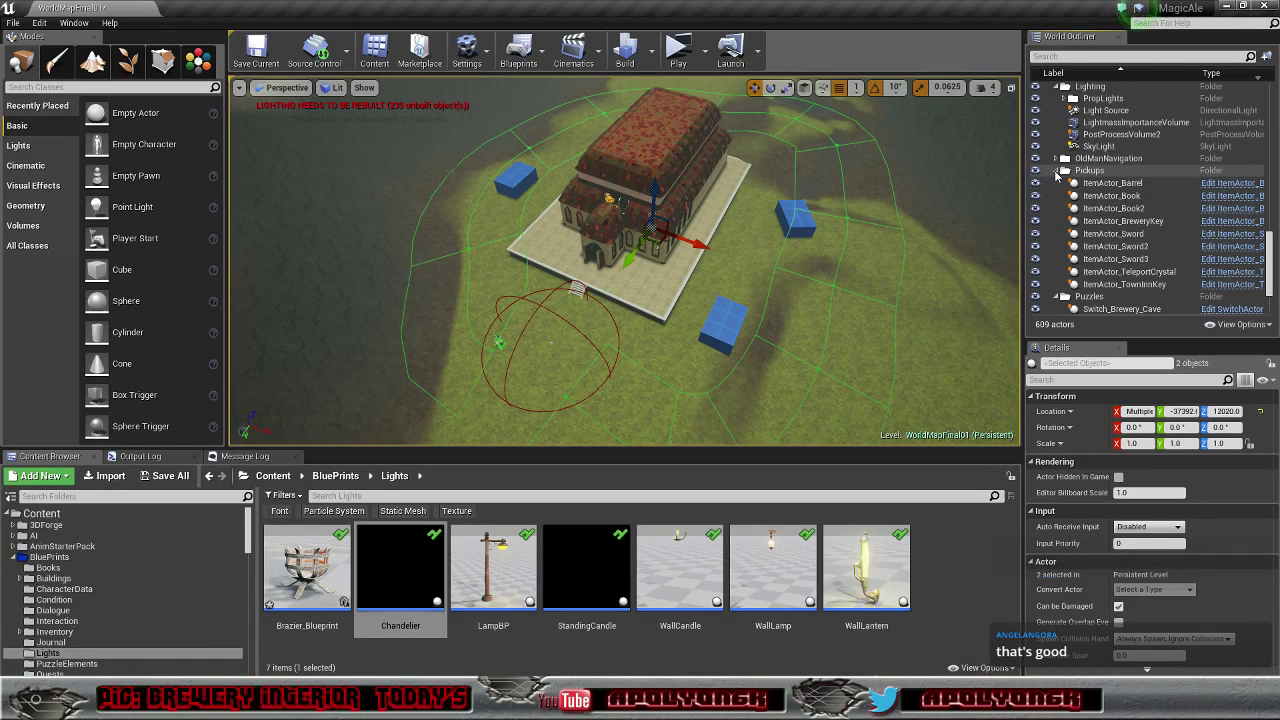
click(1057, 171)
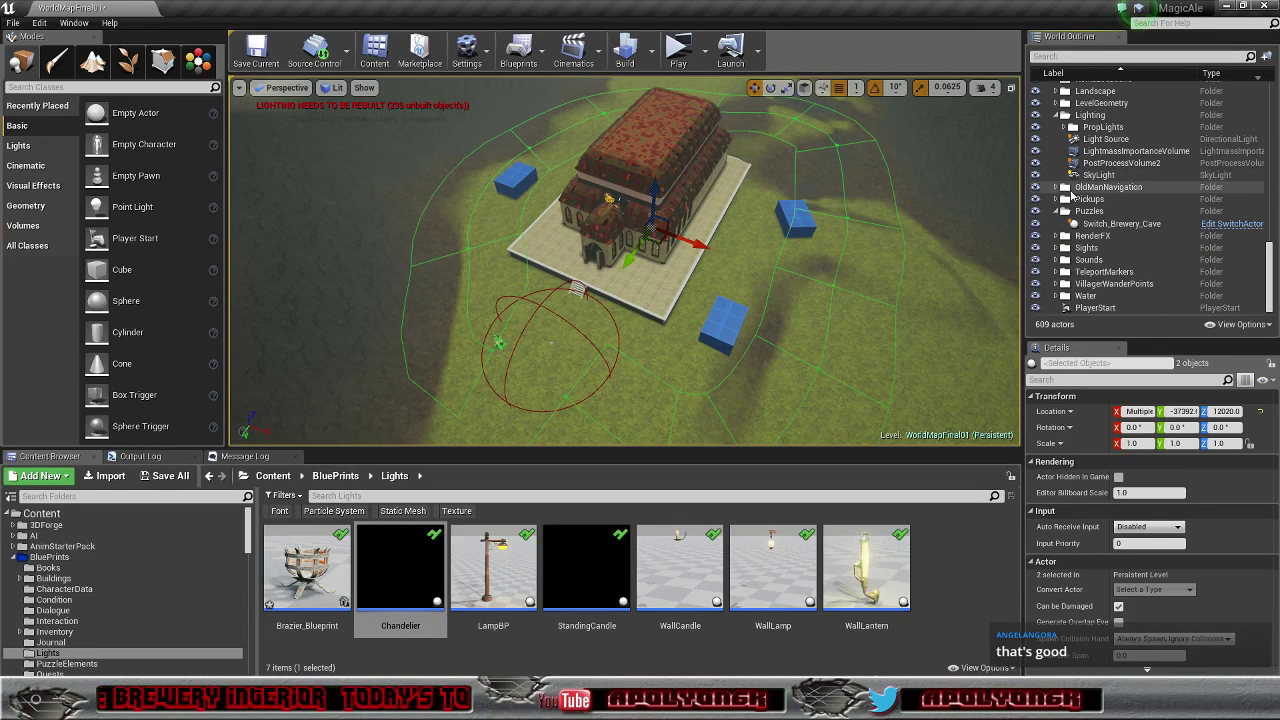
scroll(1055, 205, up, 2)
scroll(1052, 207, up, 5)
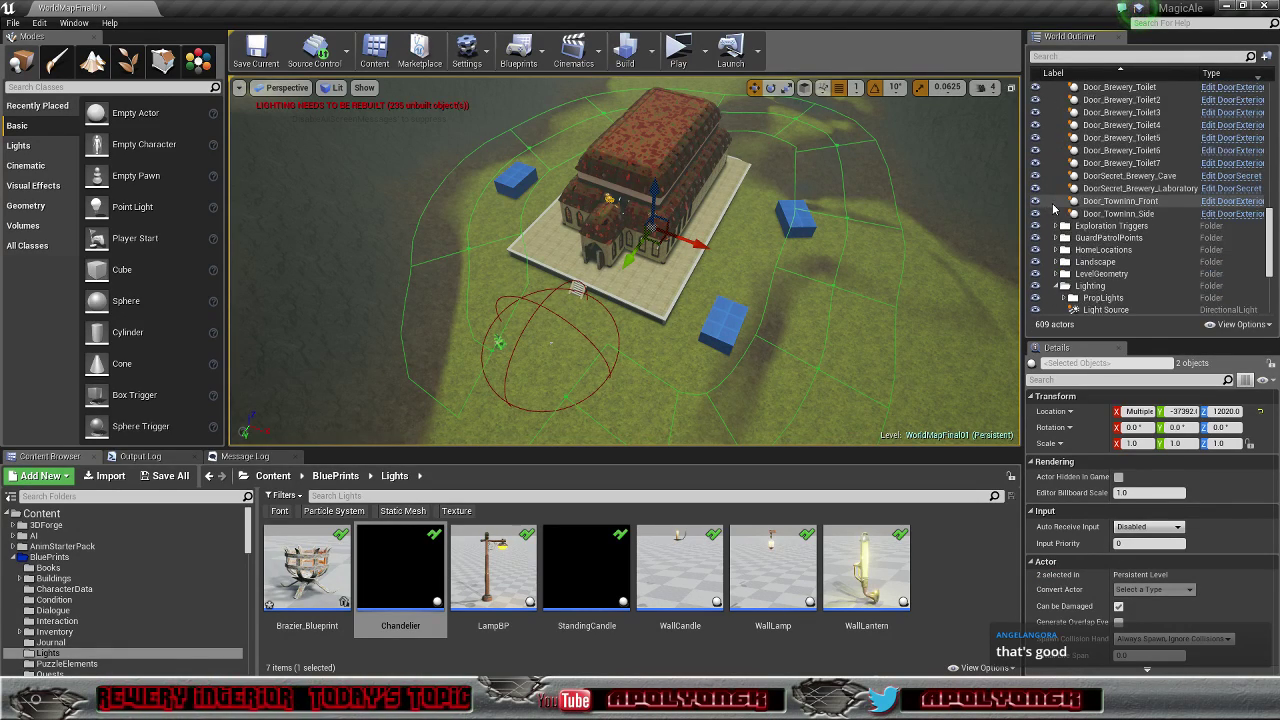
scroll(1054, 207, down, 1)
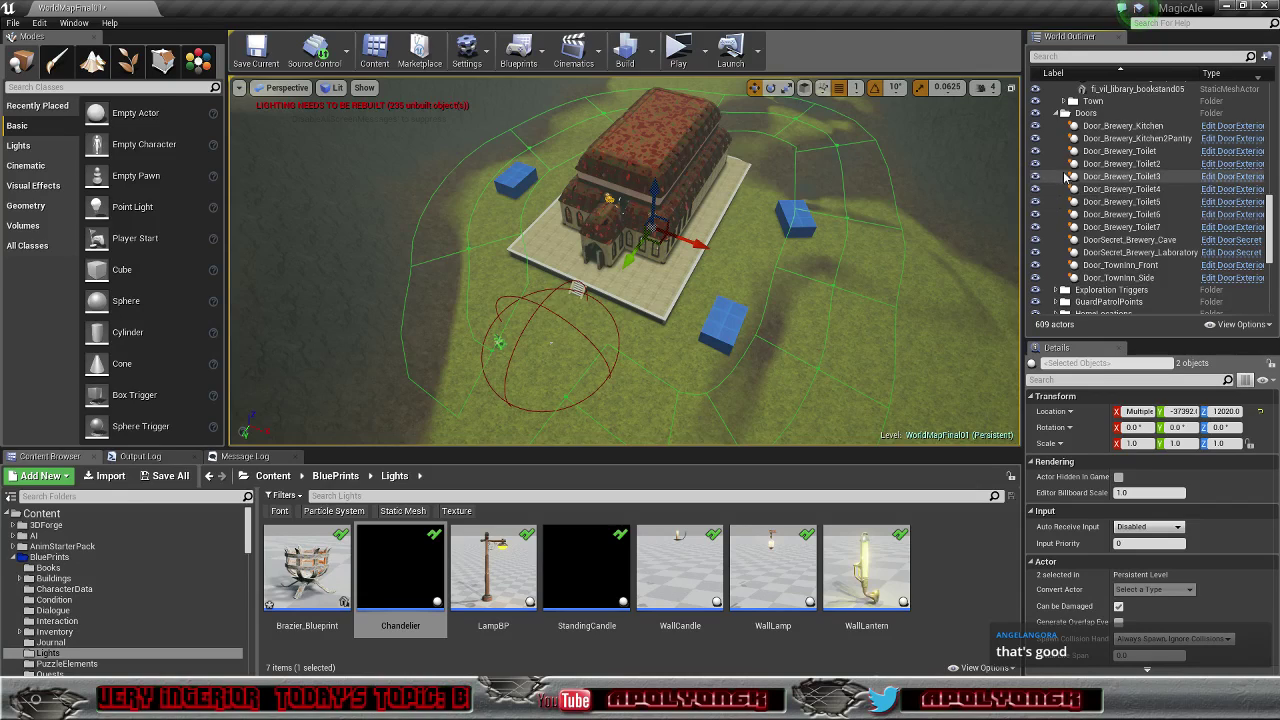
click(1055, 113)
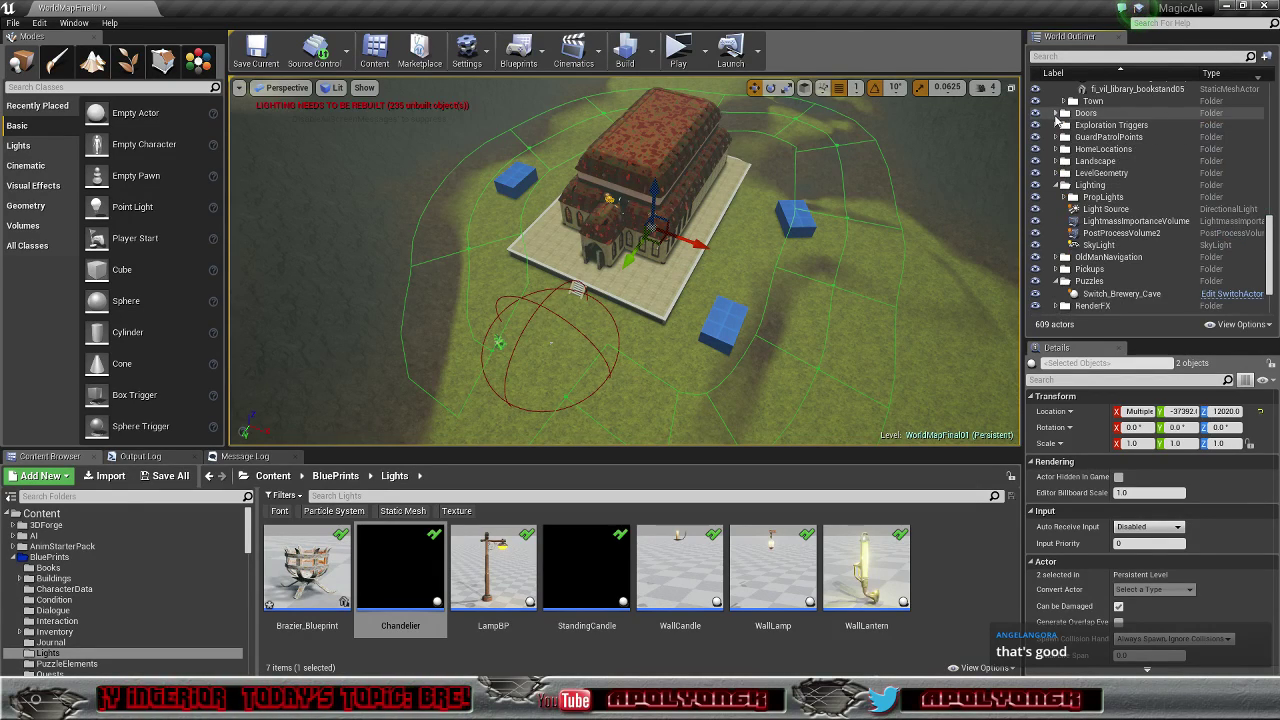
scroll(1094, 232, up, 3)
scroll(1090, 232, up, 8)
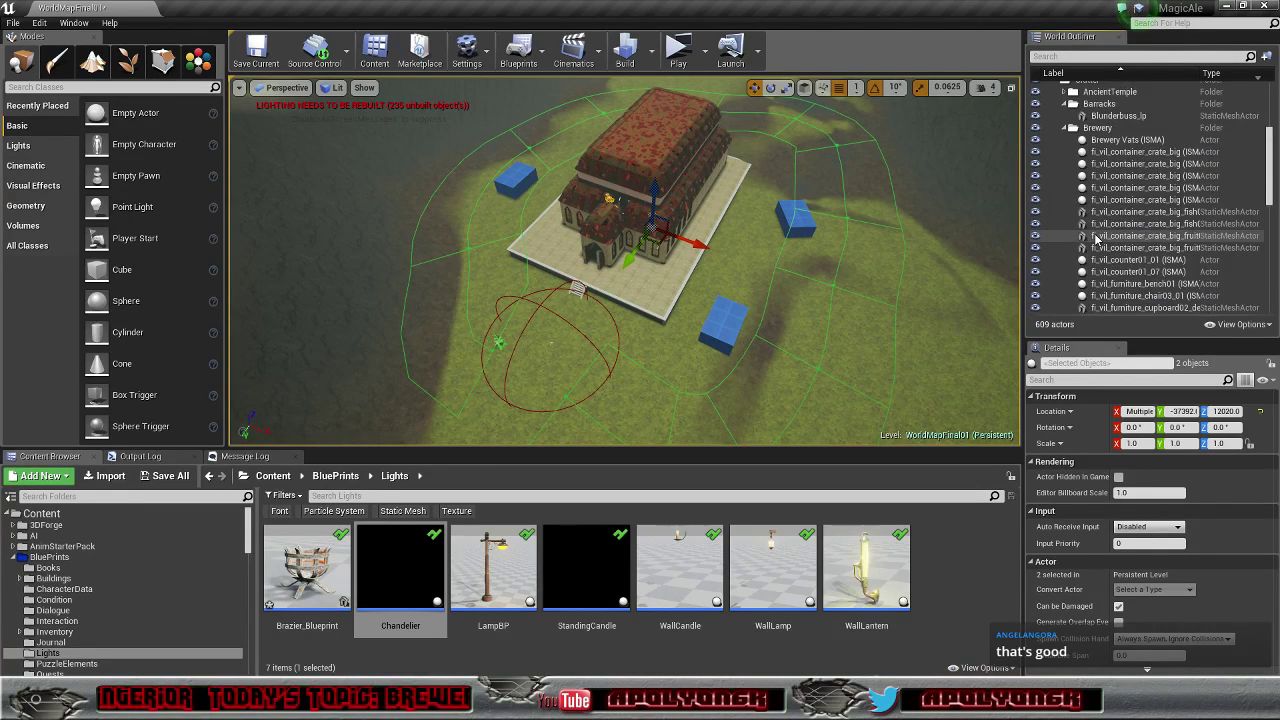
click(1065, 214)
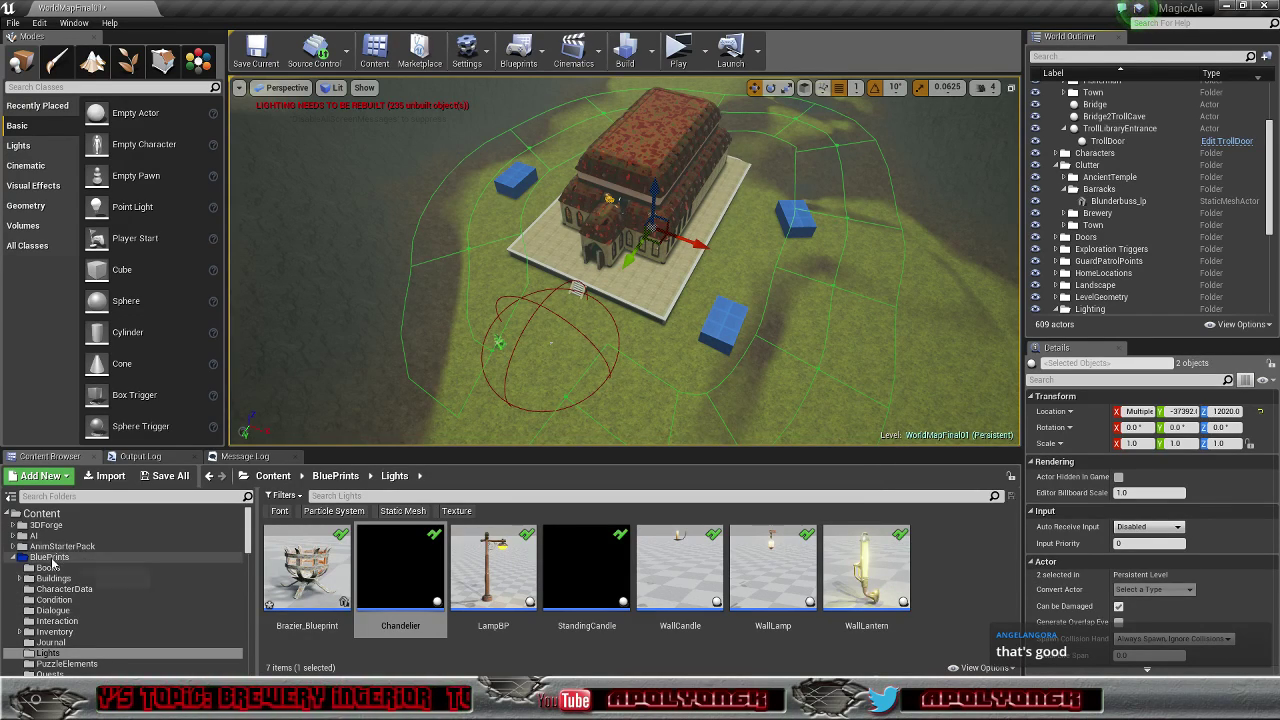
Step: Create a folder named Doors inside the BluePrints content folder
click(50, 557)
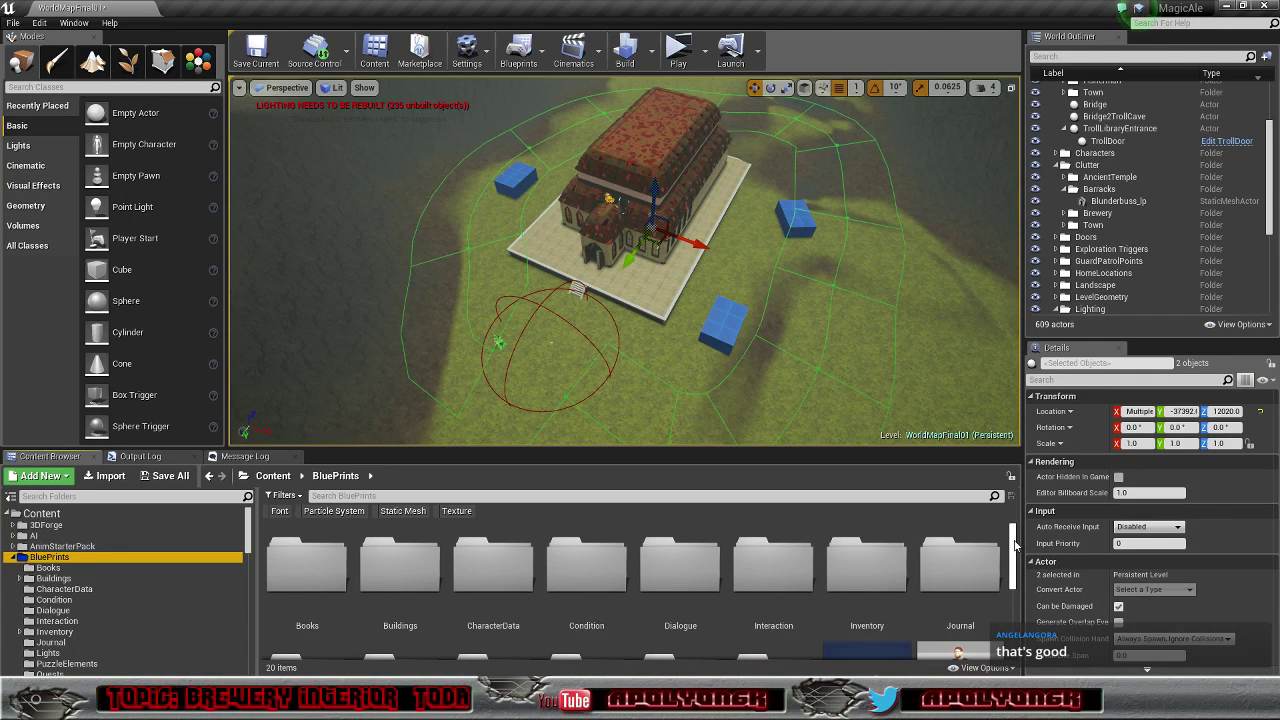
drag(1013, 546, 1028, 612)
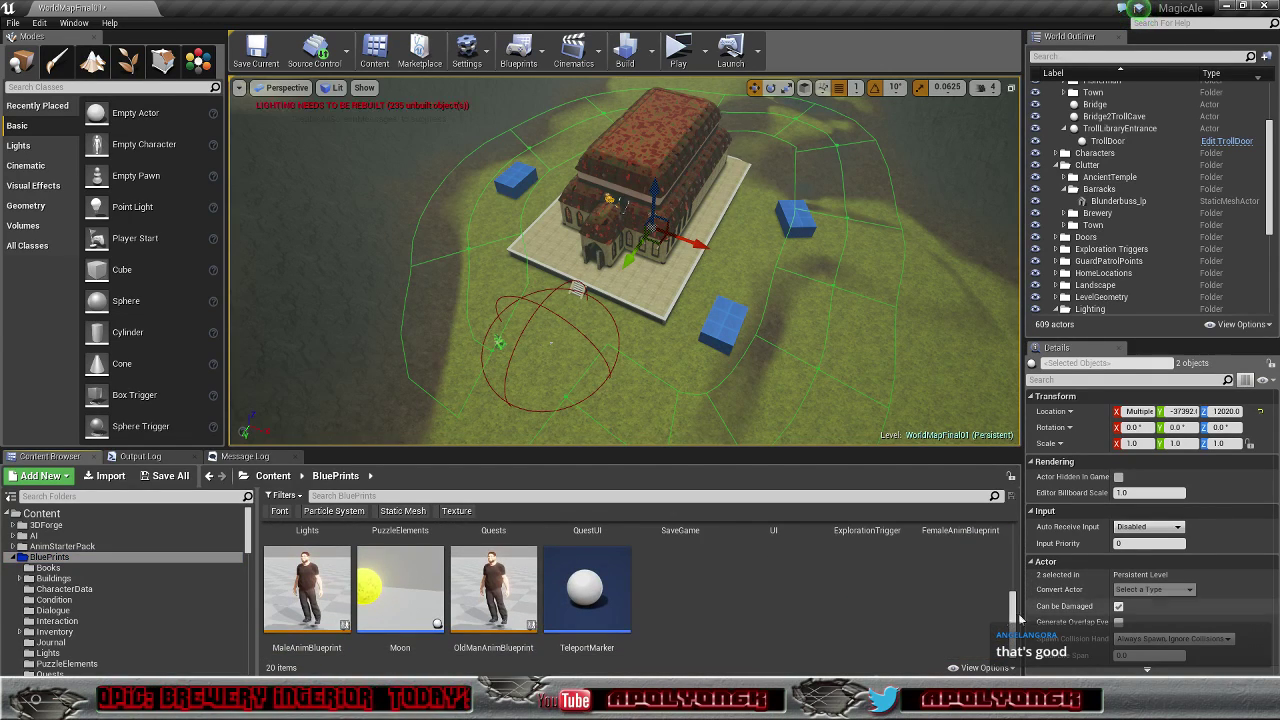
right_click(746, 617)
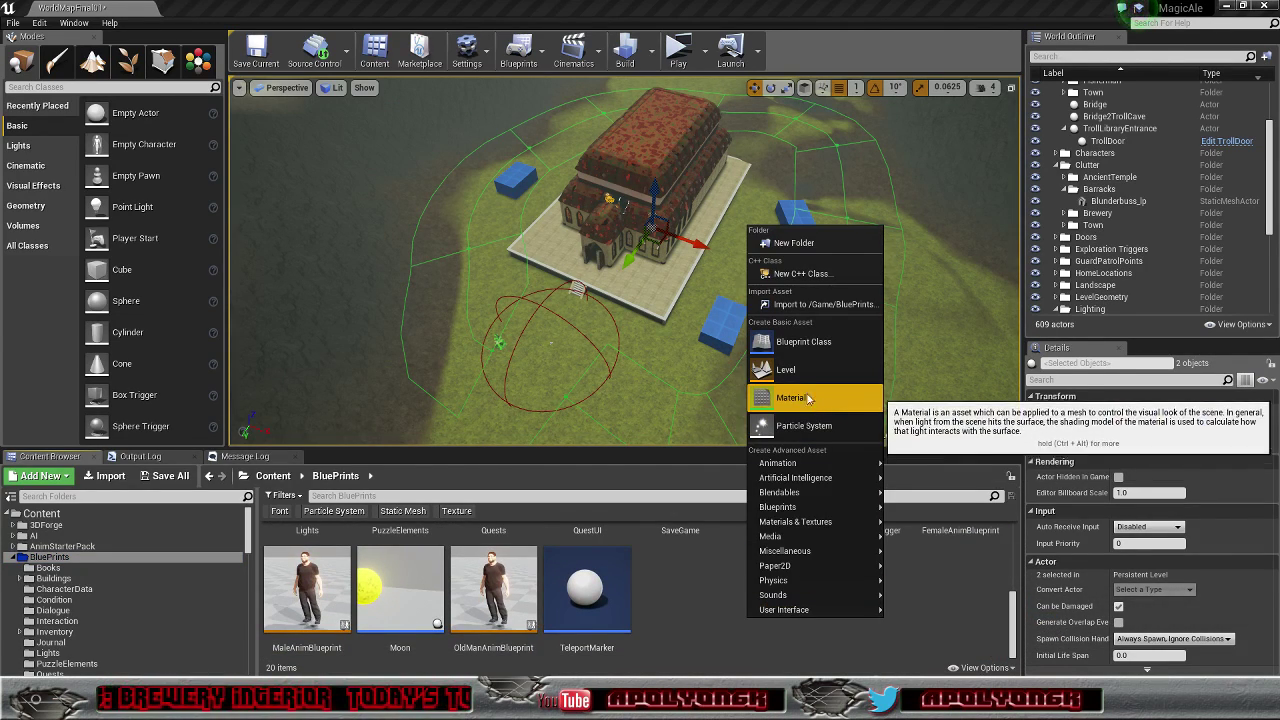
click(793, 243)
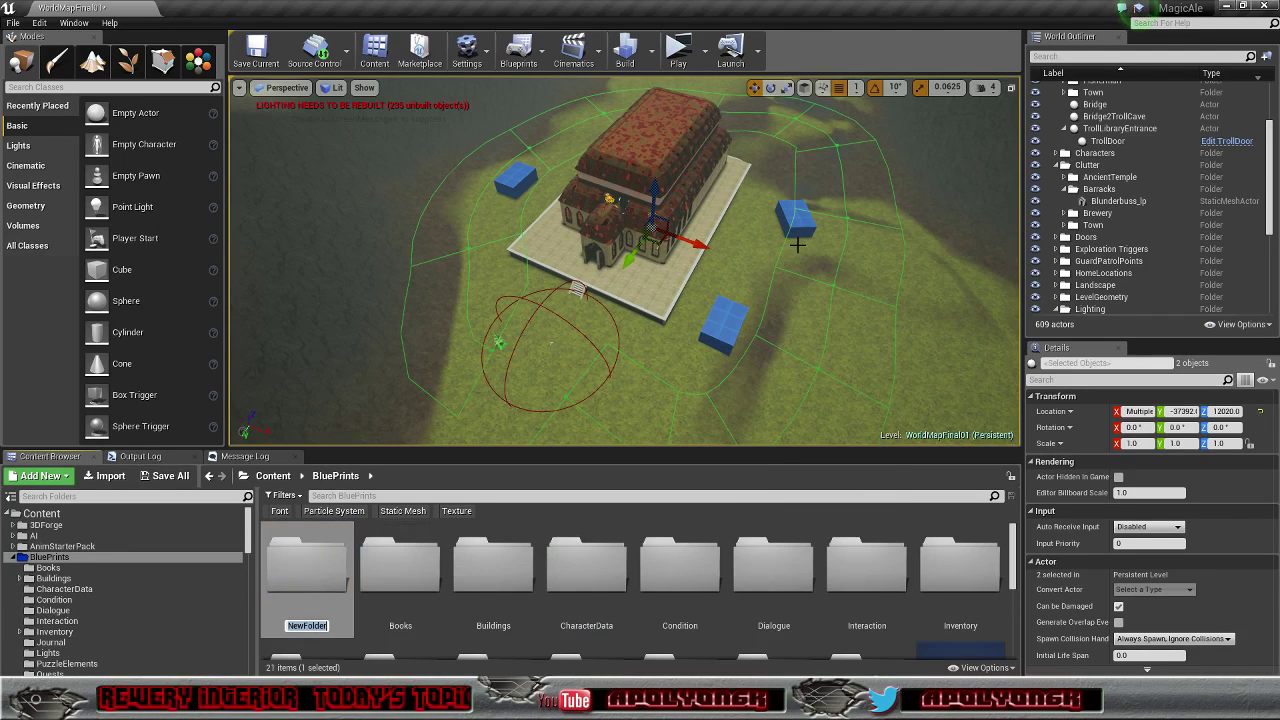
text(Doors)
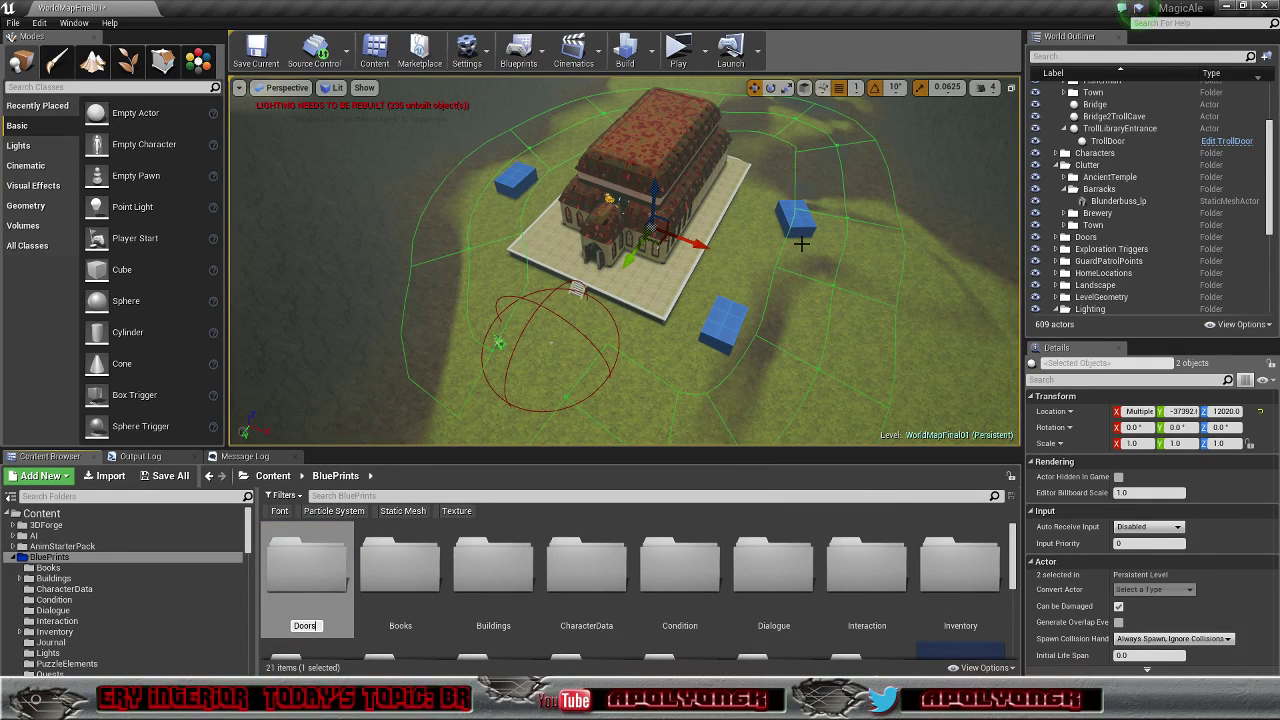
key(Return)
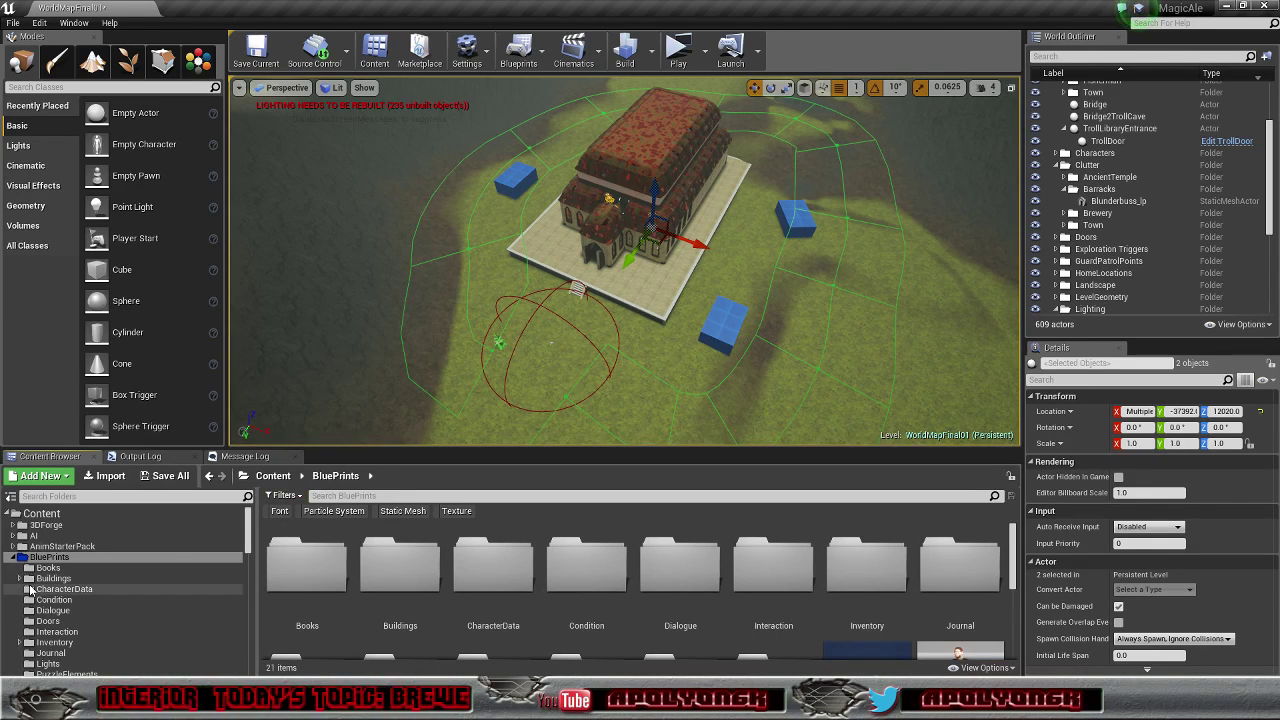
Step: Move the DoorExterior, DoorSecret, Trapdoor and TrollDoor blueprints from Buildings into the Doors folder, checking out the four assets
click(52, 578)
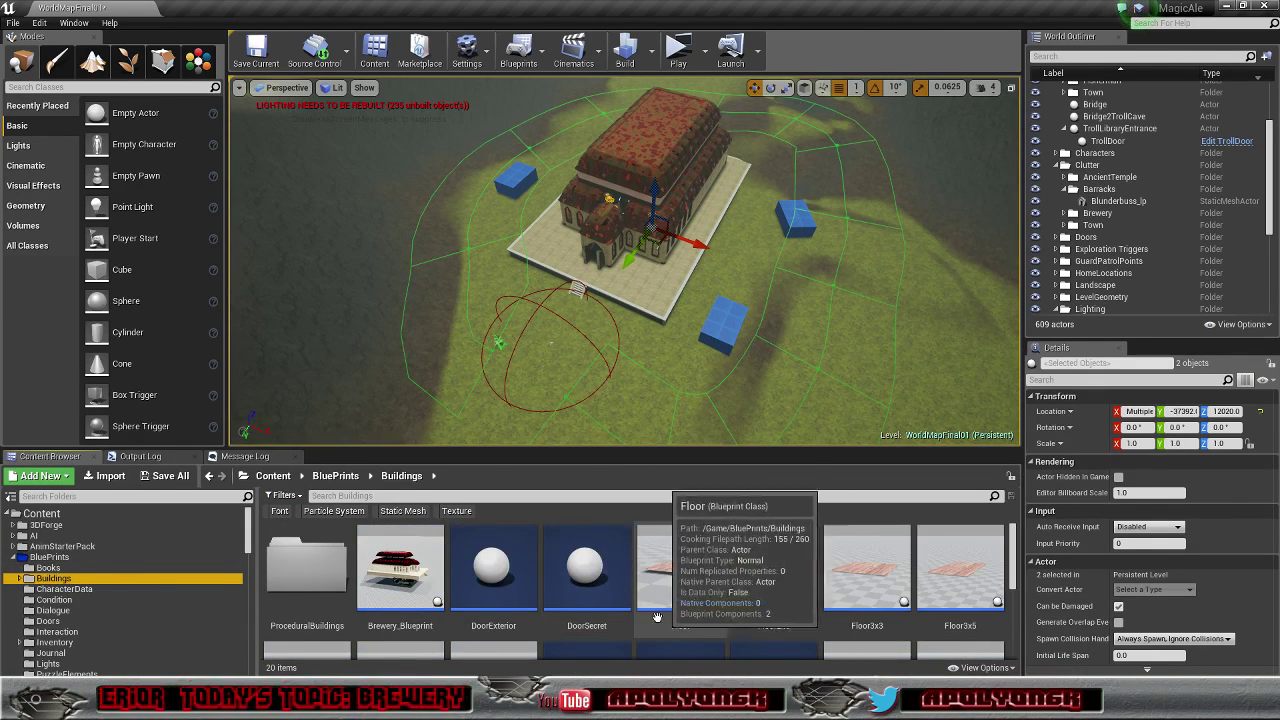
click(525, 578)
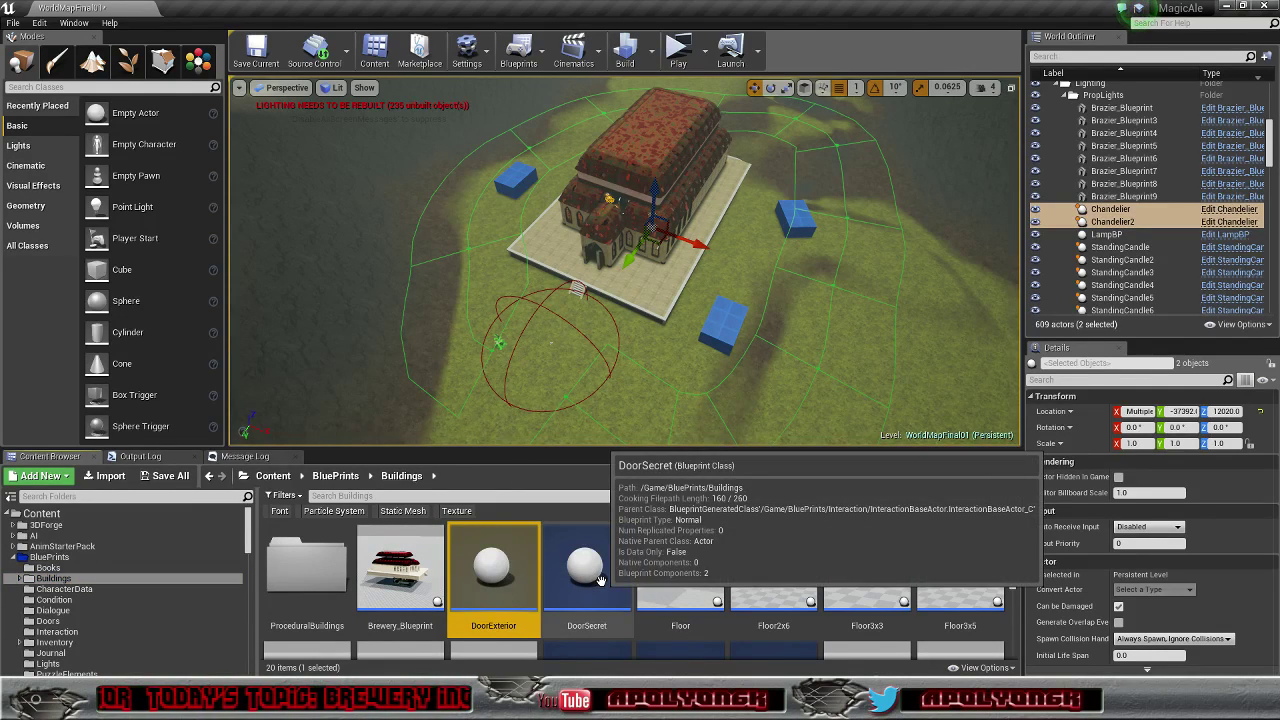
ctrl+click(560, 575)
scroll(613, 551, down, 1)
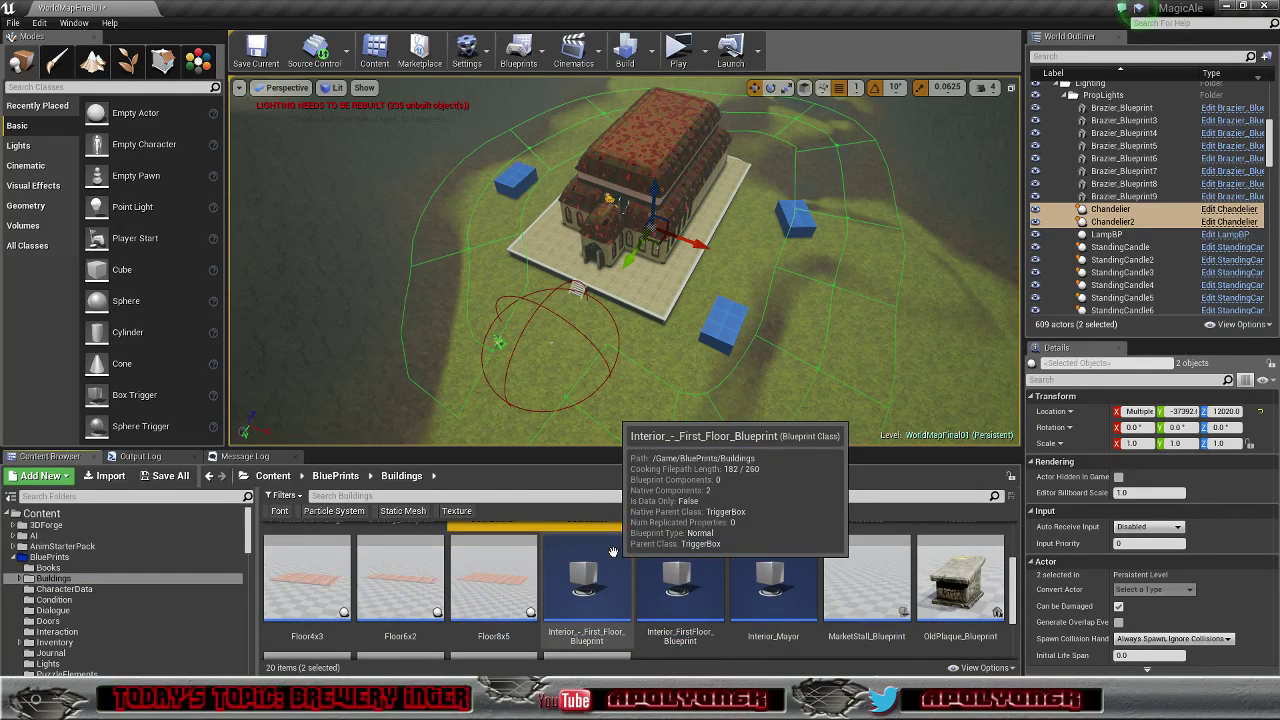
scroll(672, 591, down, 1)
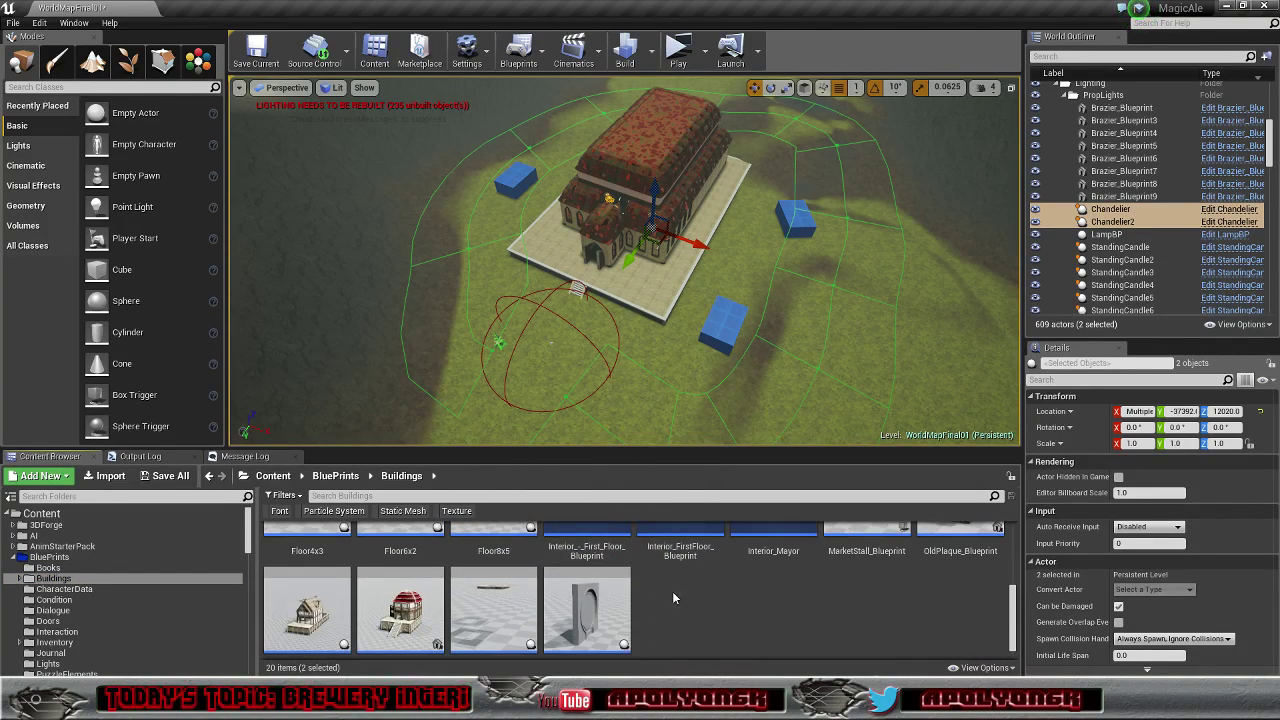
ctrl+click(587, 590)
ctrl+click(495, 600)
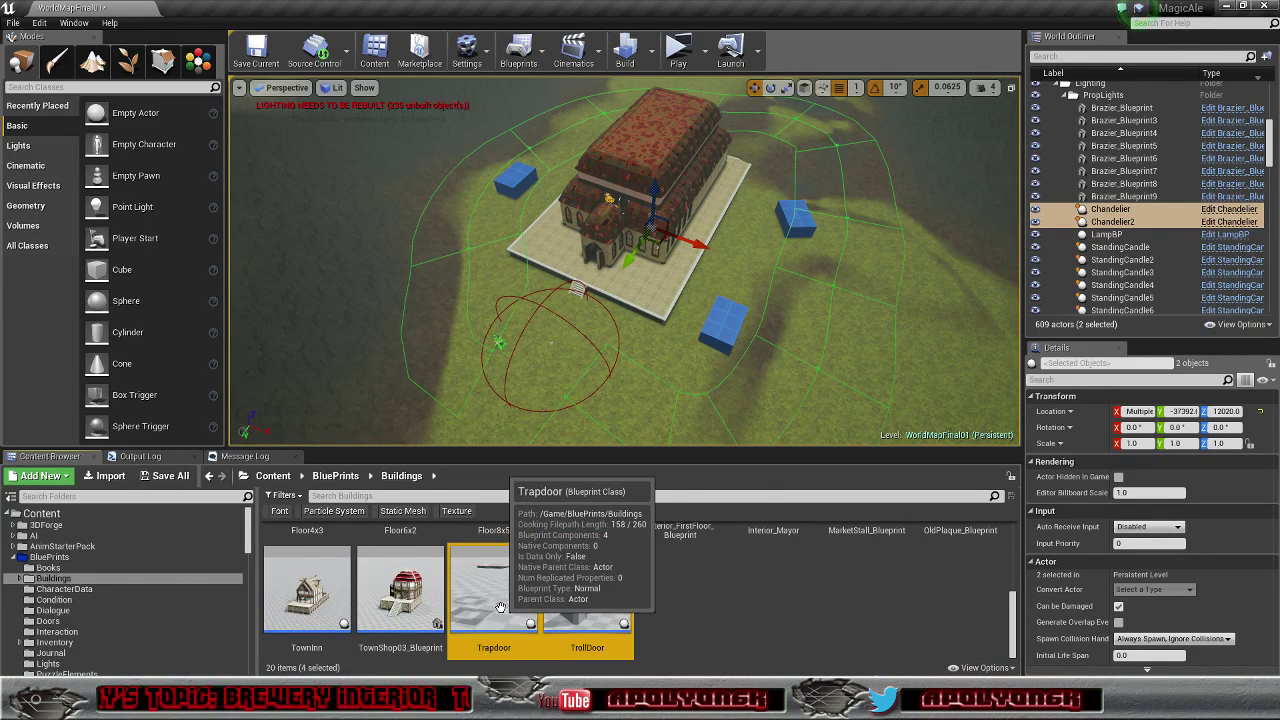
drag(298, 641, 62, 622)
click(89, 655)
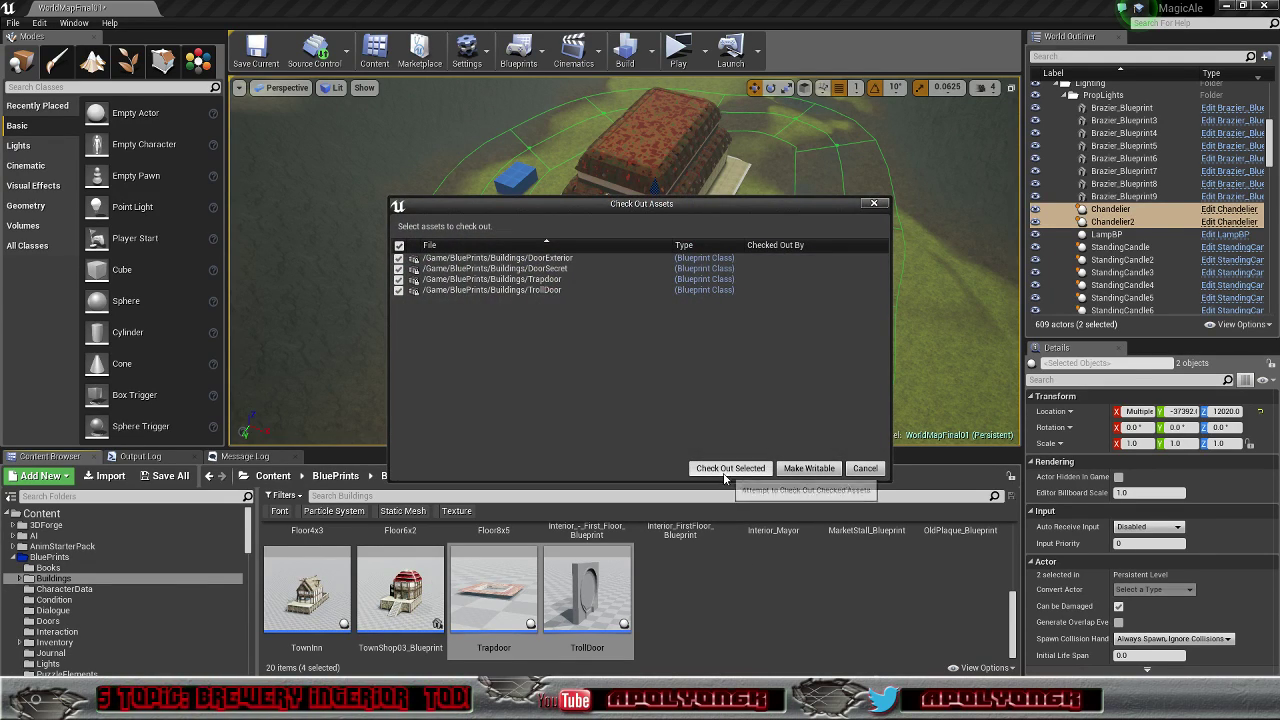
click(725, 470)
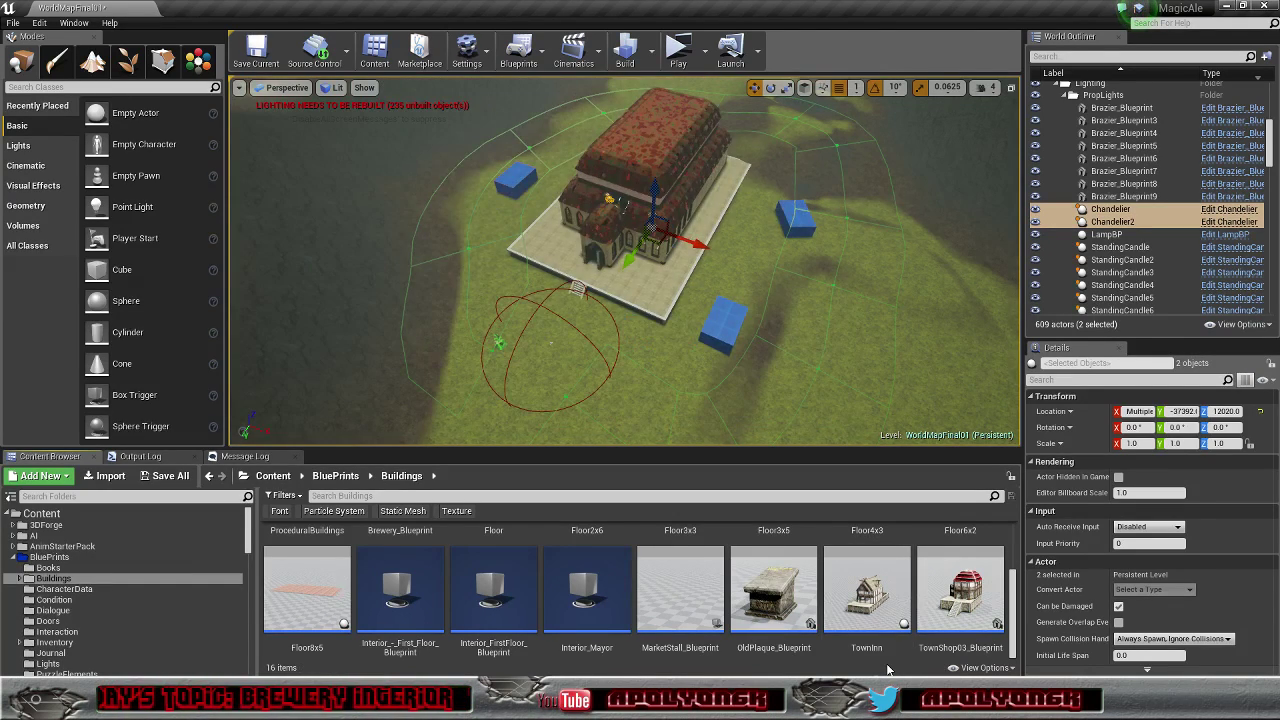
Step: Force delete the Floor, Floor2x6, Floor3x3, Floor3x5, Floor4x3, Floor6x2 and Floor8x5 blueprints from the Buildings folder
scroll(906, 648, up, 1)
scroll(908, 648, up, 2)
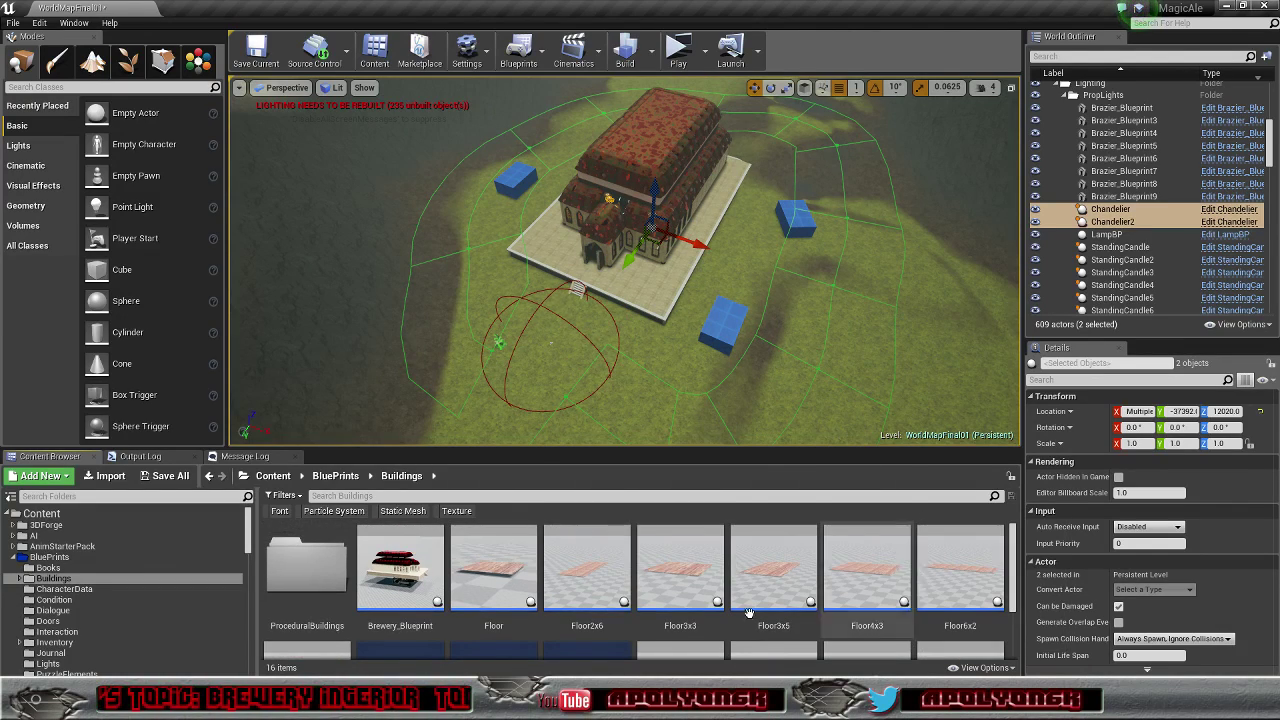
scroll(530, 570, down, 2)
click(516, 558)
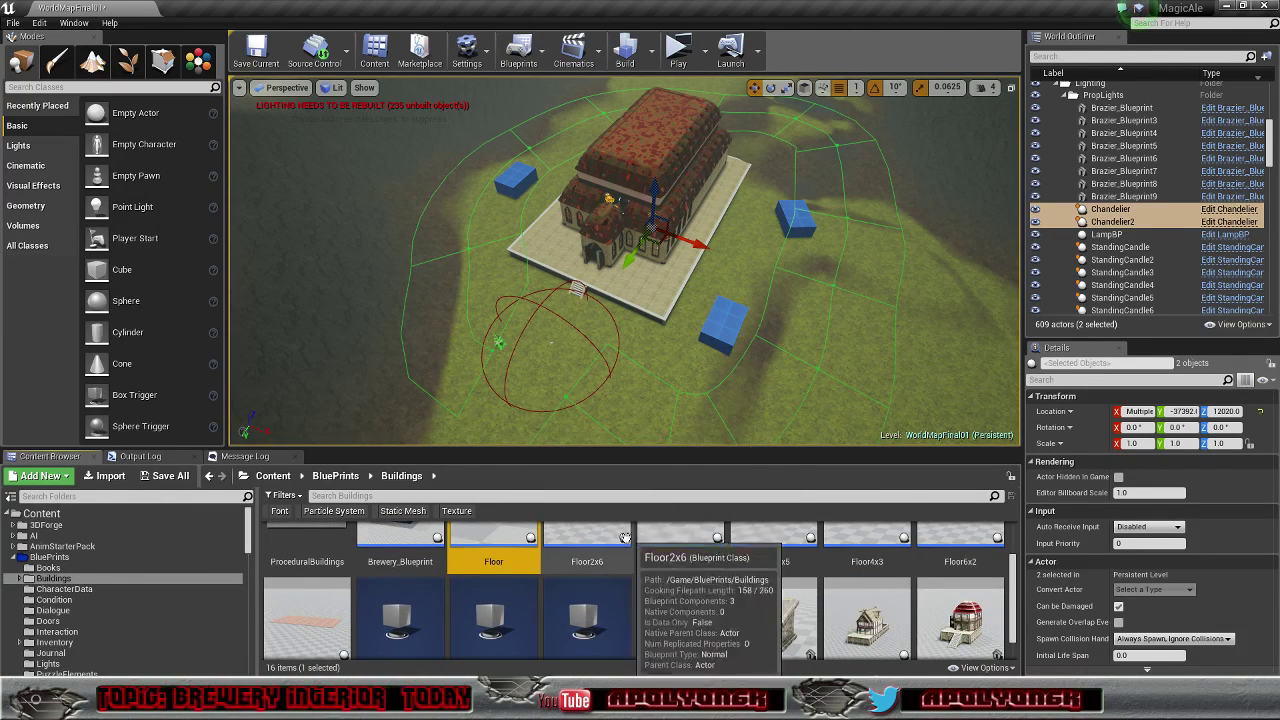
shift+click(305, 632)
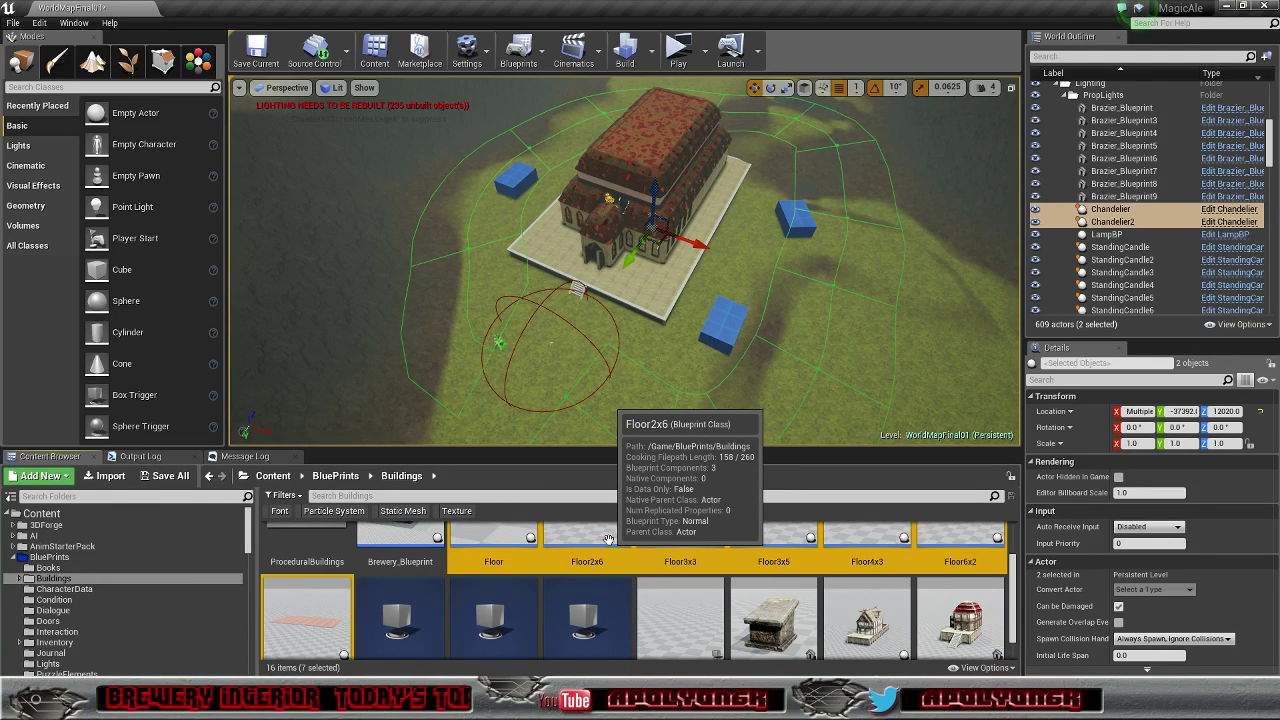
click(595, 540)
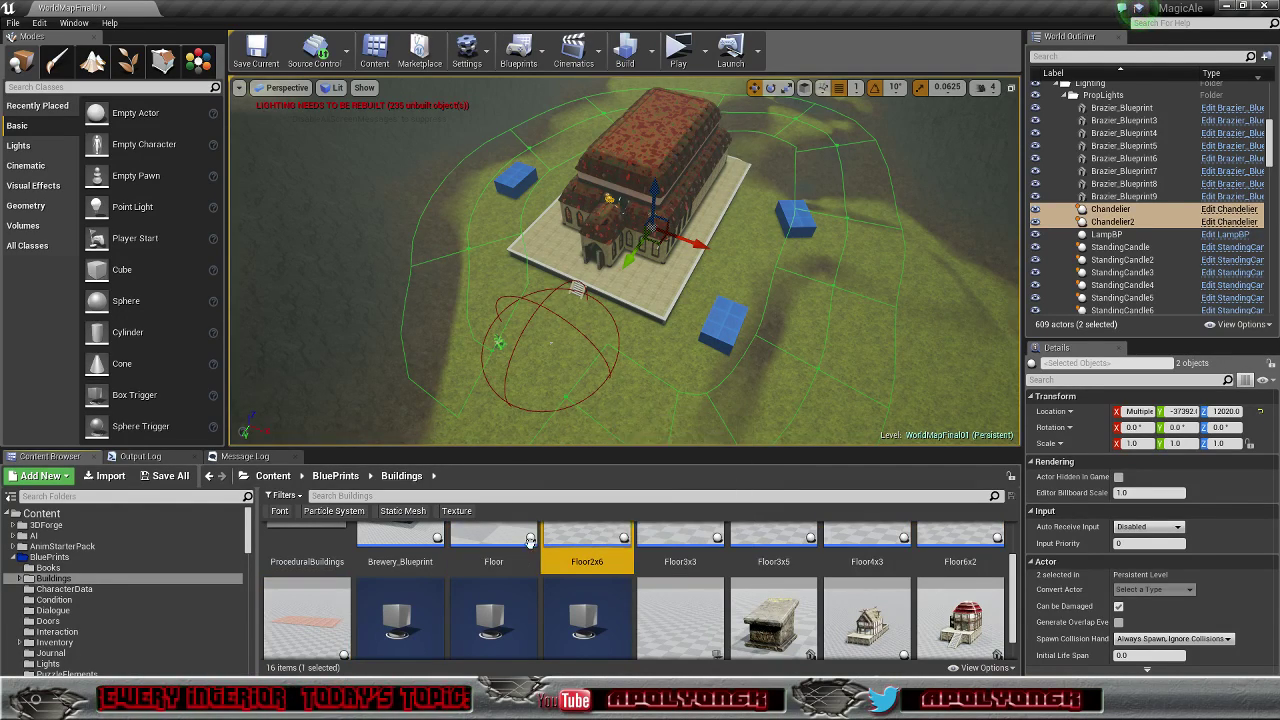
click(520, 540)
ctrl+click(590, 540)
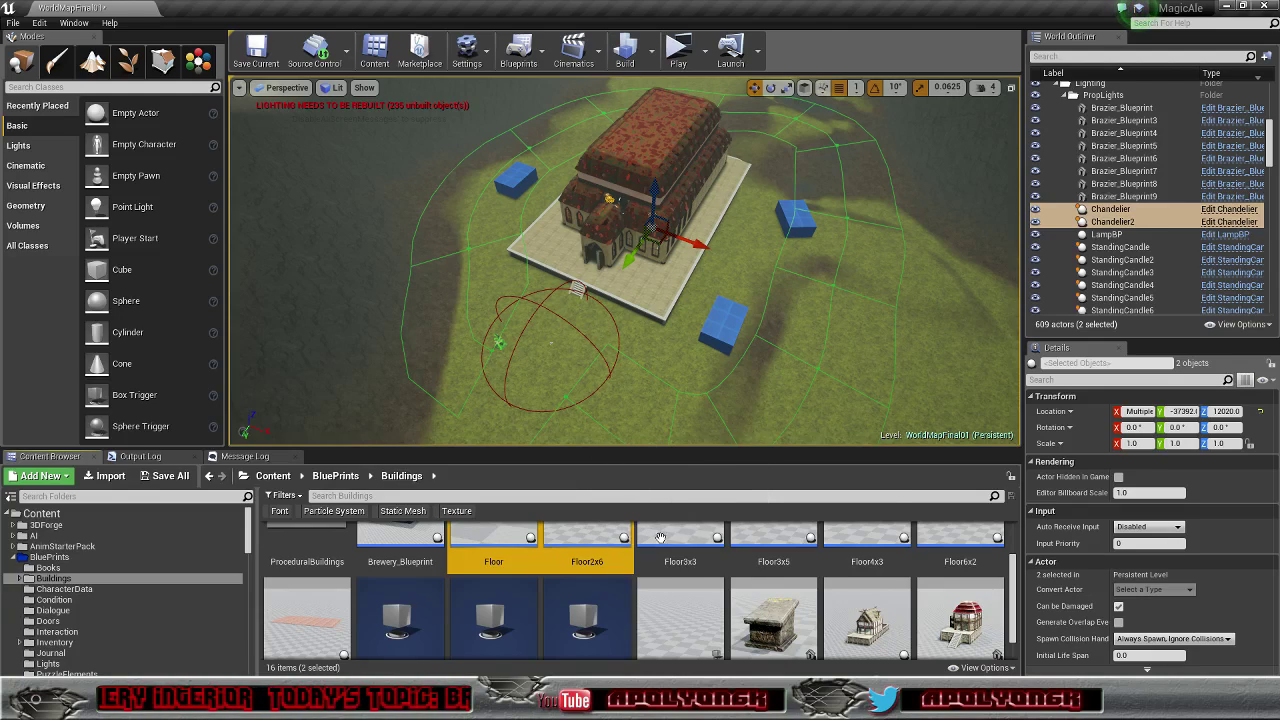
shift+click(306, 626)
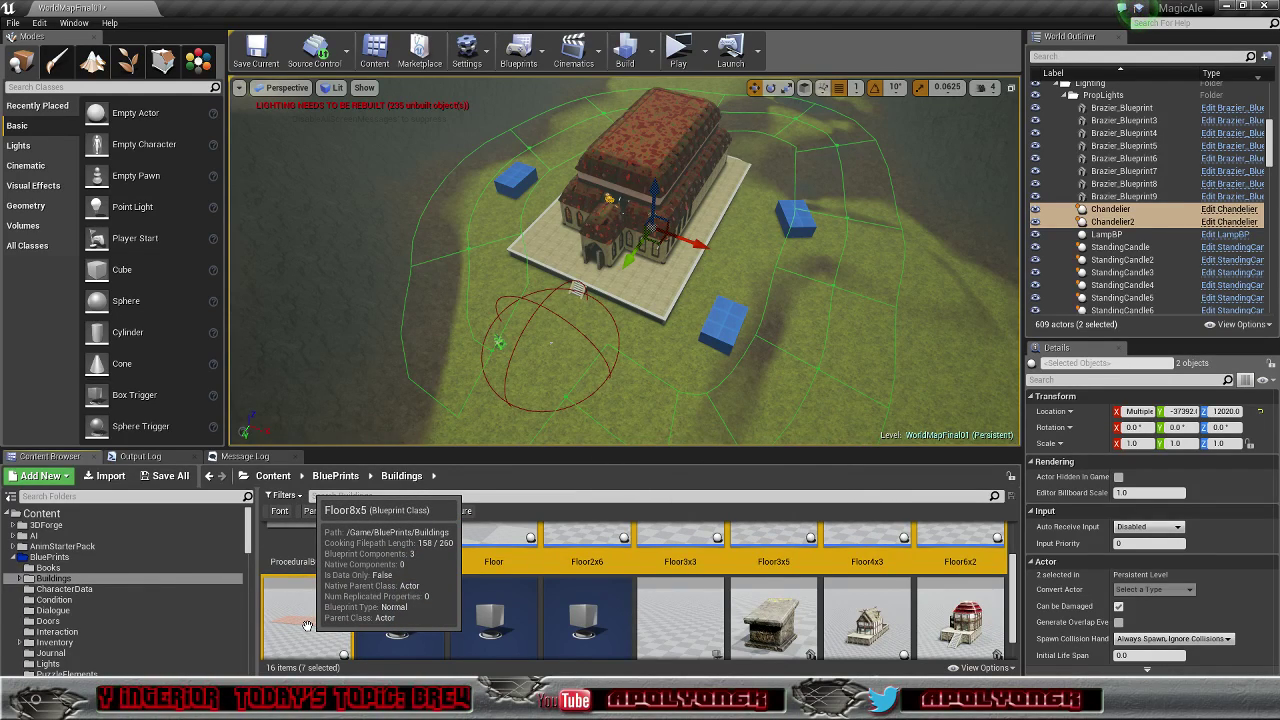
key(Delete)
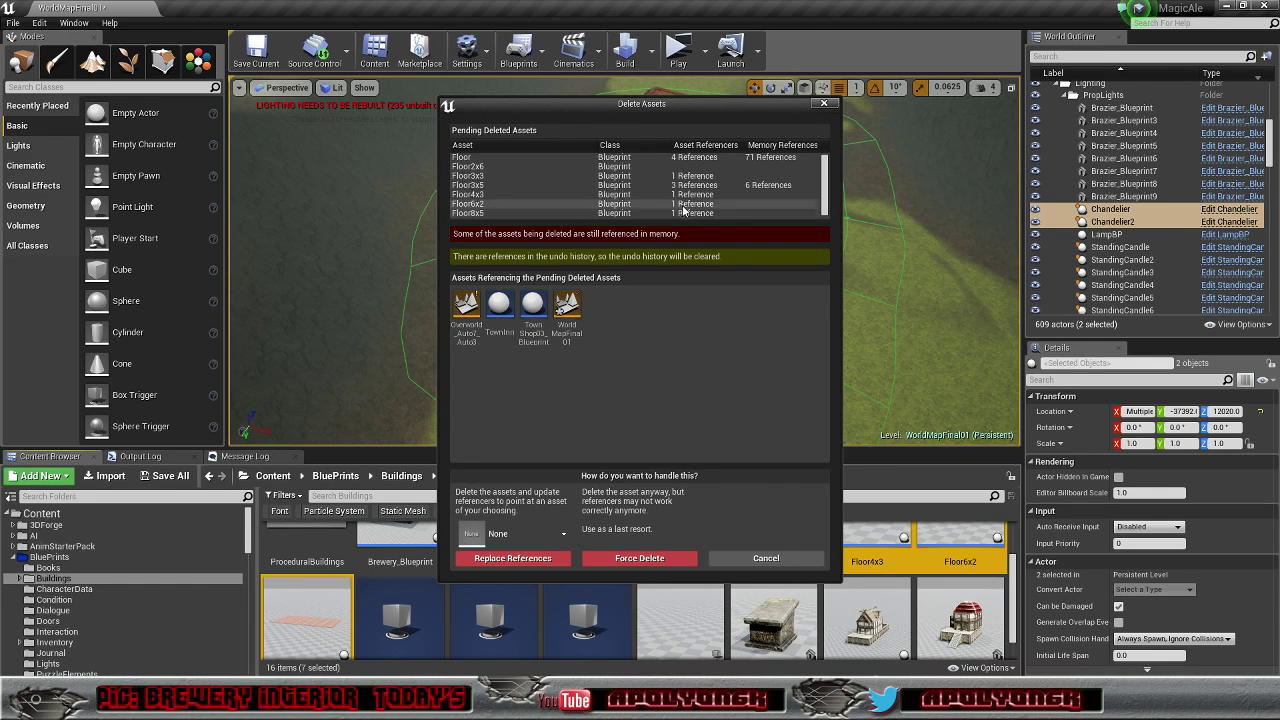
click(726, 160)
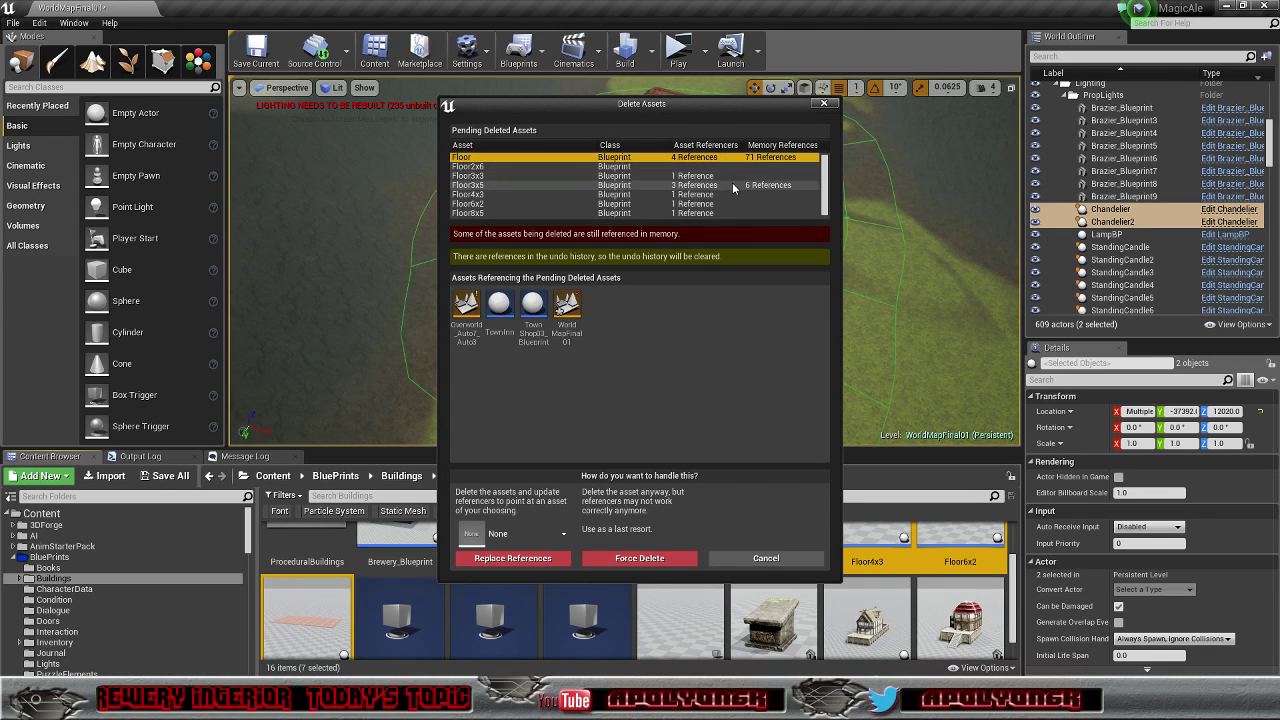
click(733, 185)
click(737, 159)
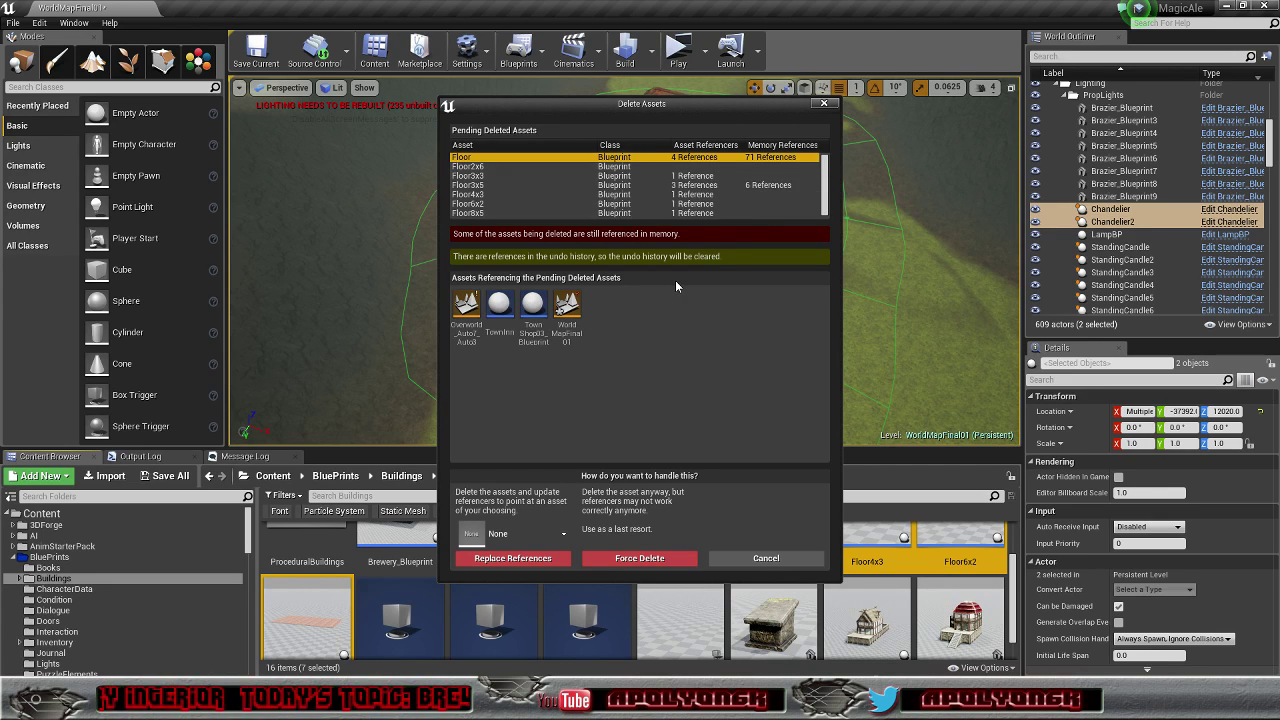
click(637, 558)
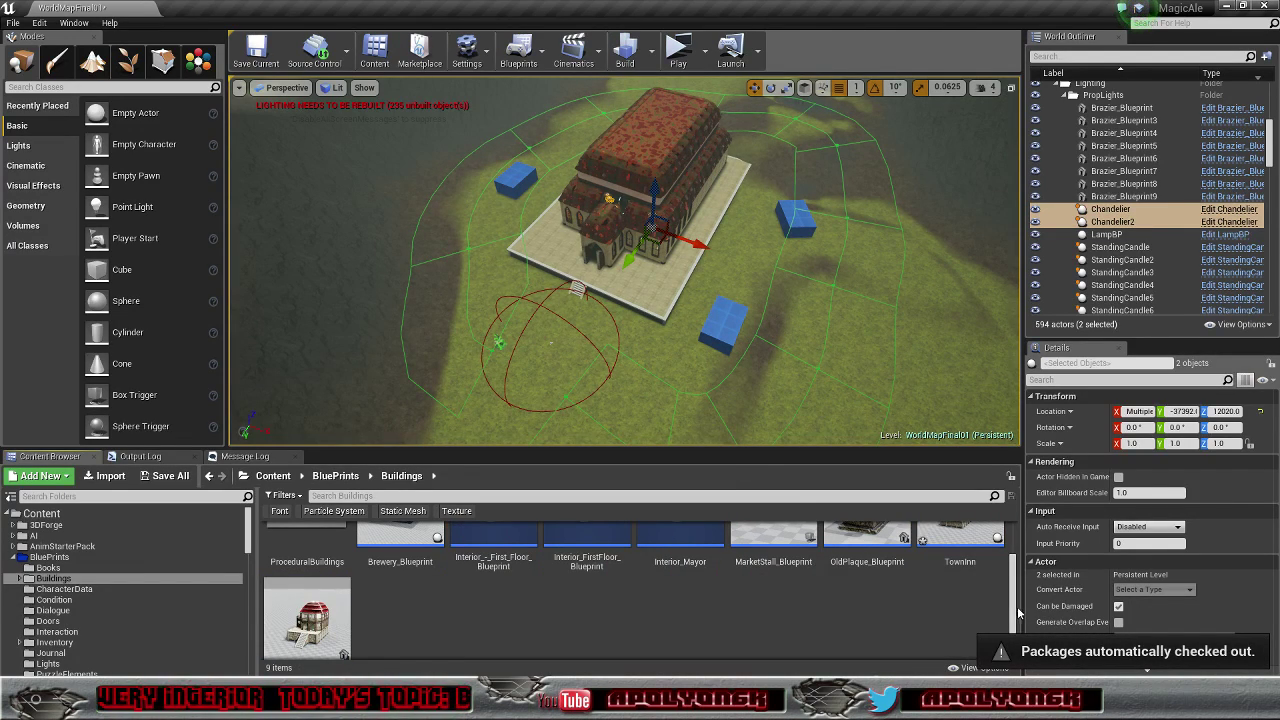
Step: Look through the assets left in the Buildings folder and those in the parent BluePrints folder
drag(1013, 612, 1020, 585)
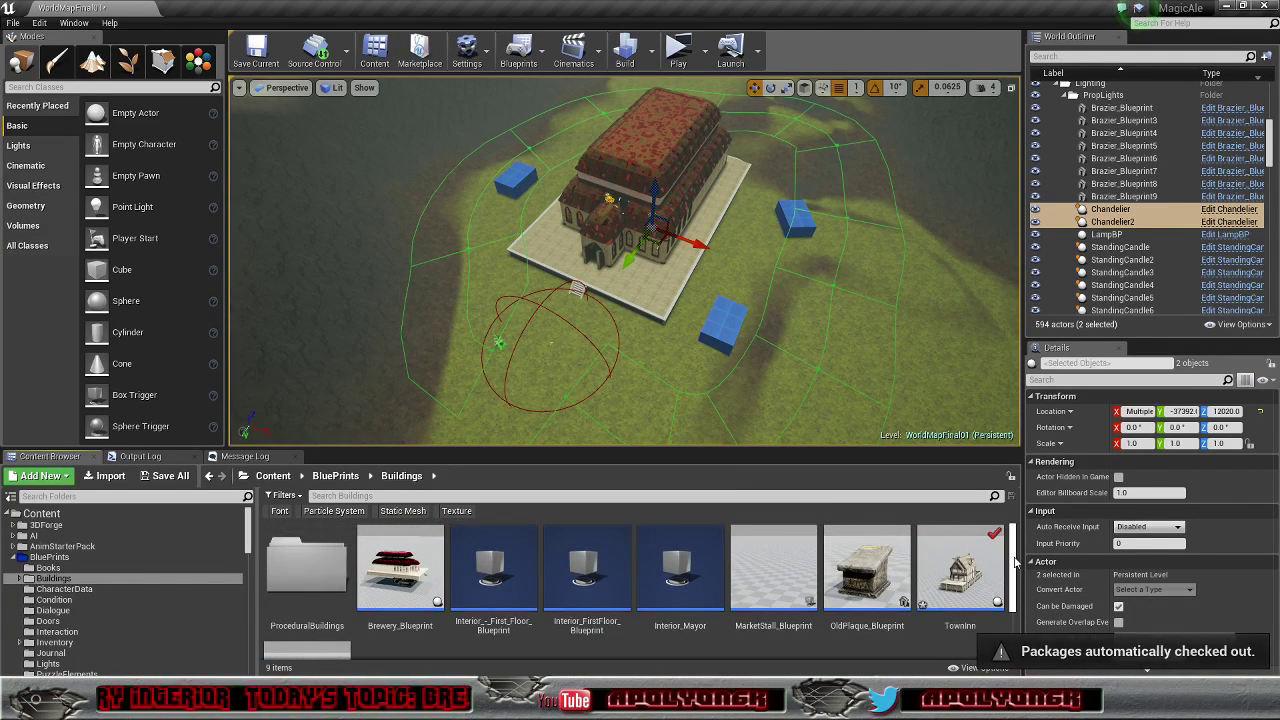
scroll(1020, 585, down, 2)
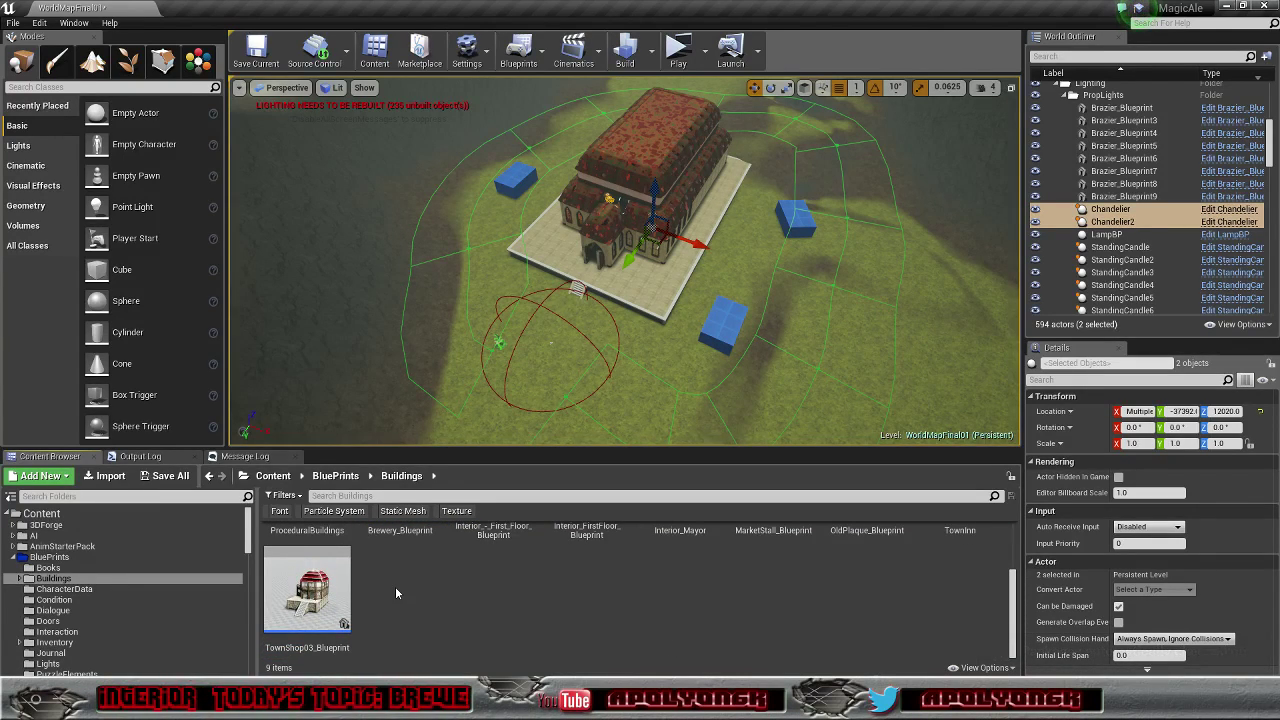
click(50, 557)
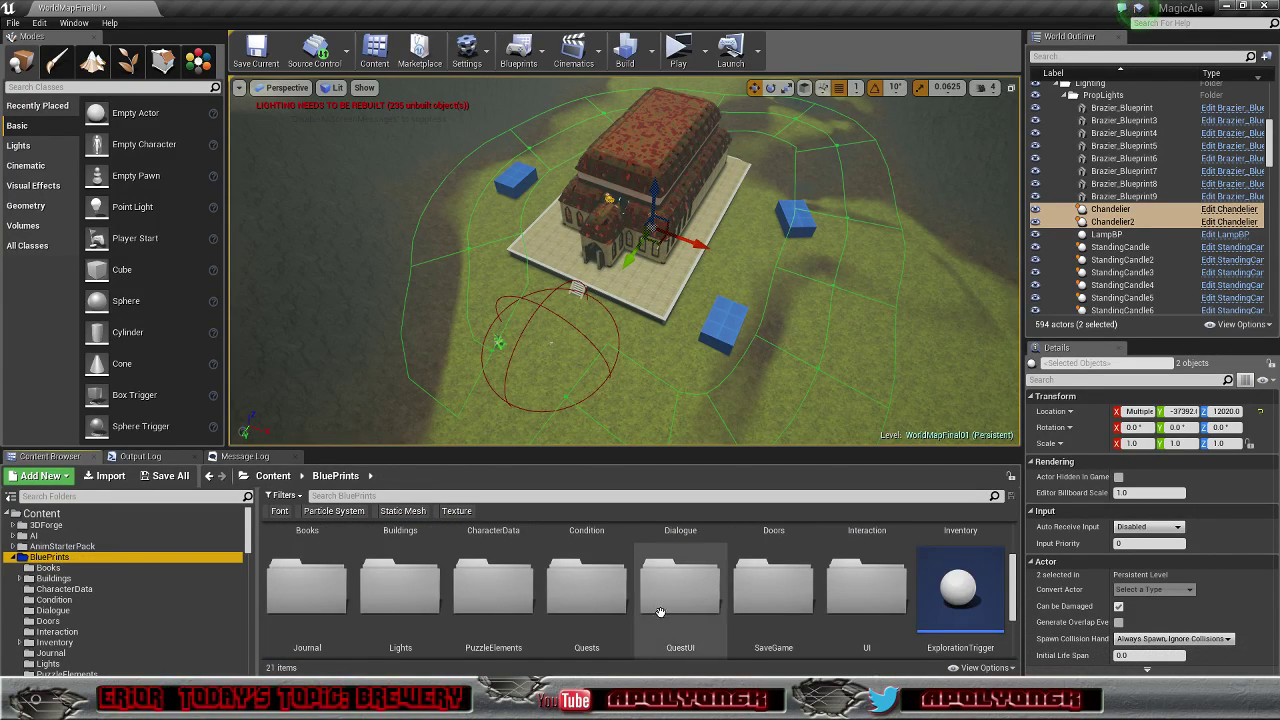
scroll(1016, 585, down, 2)
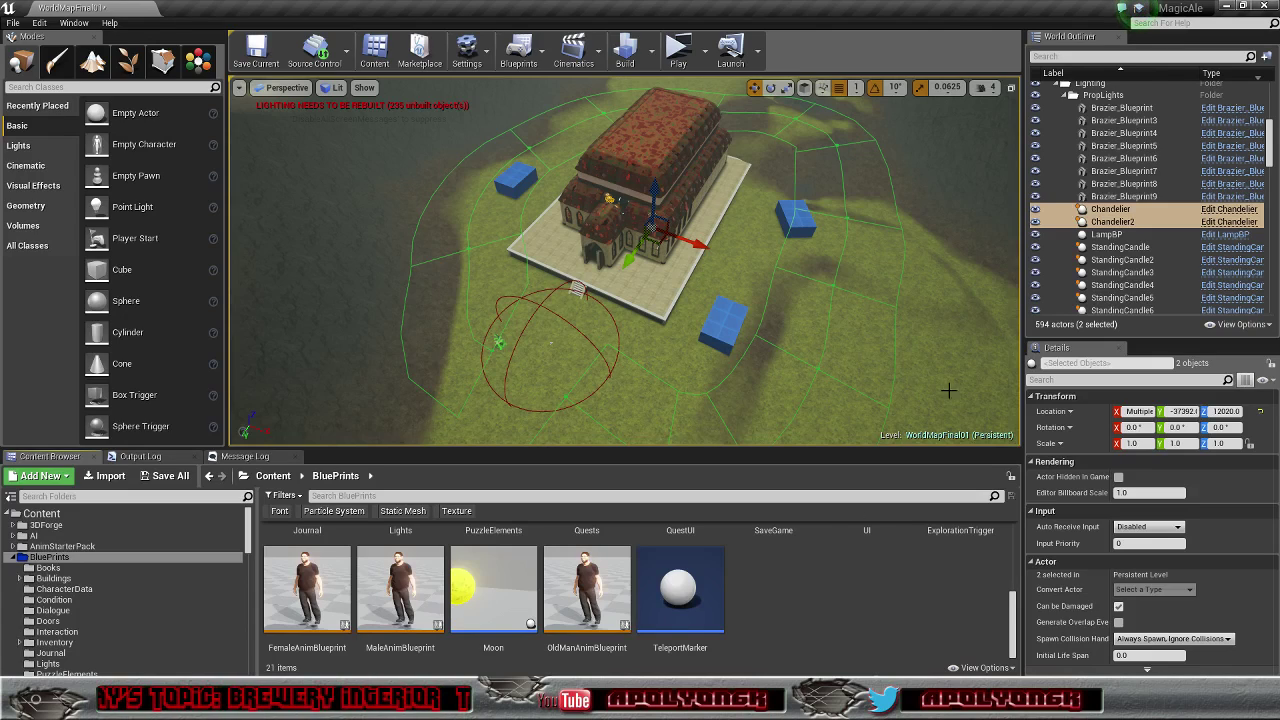
Step: Collapse the PropLights, Puzzles and Lighting folders in the World Outliner
click(1065, 96)
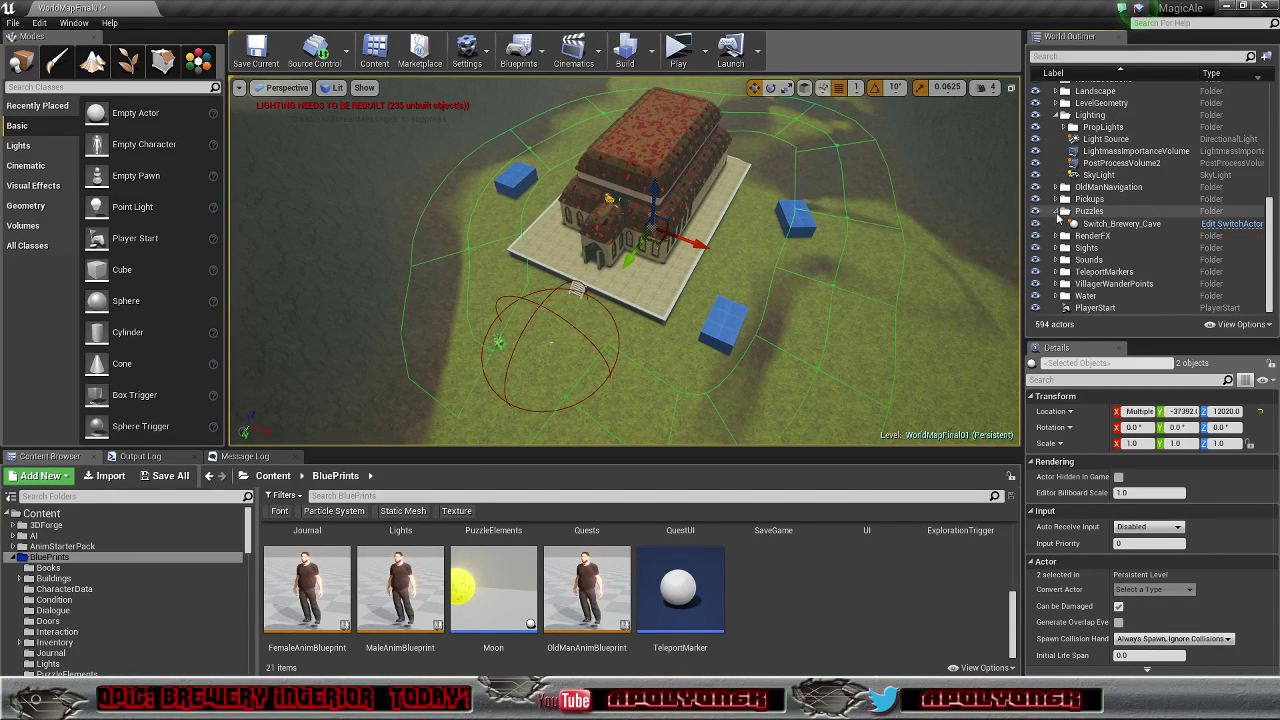
click(1056, 212)
scroll(1143, 252, up, 3)
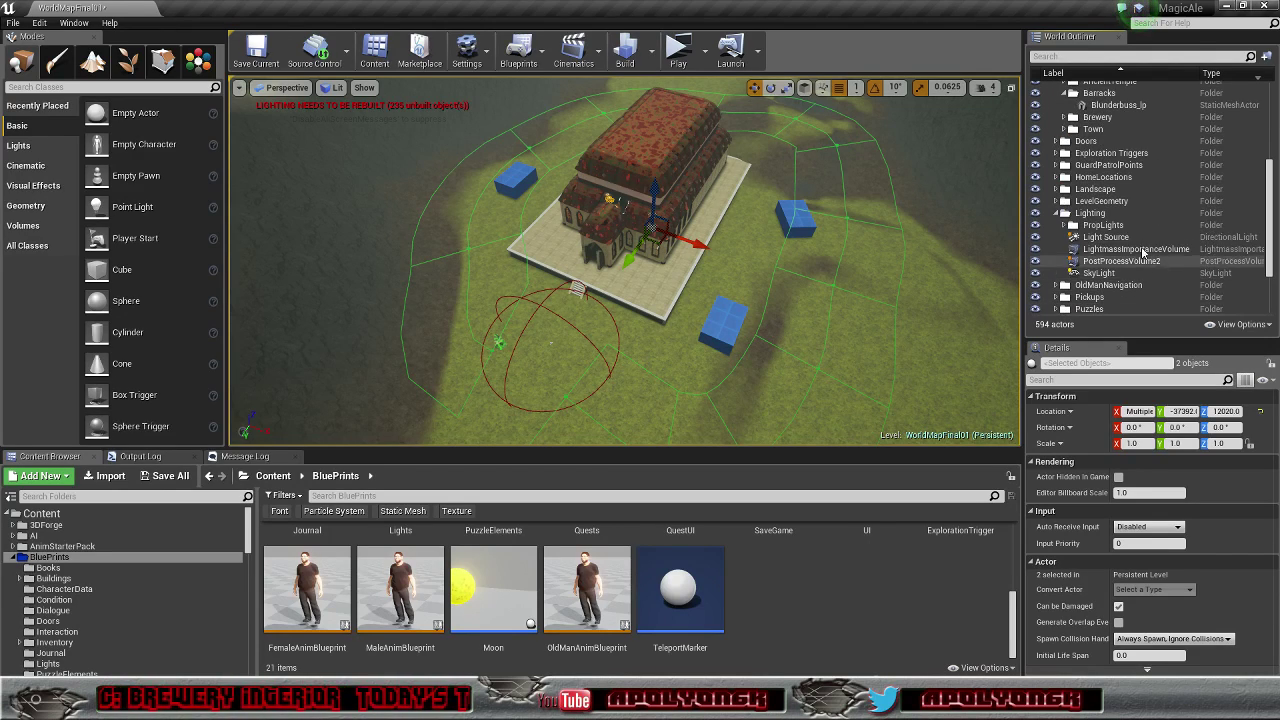
click(1055, 213)
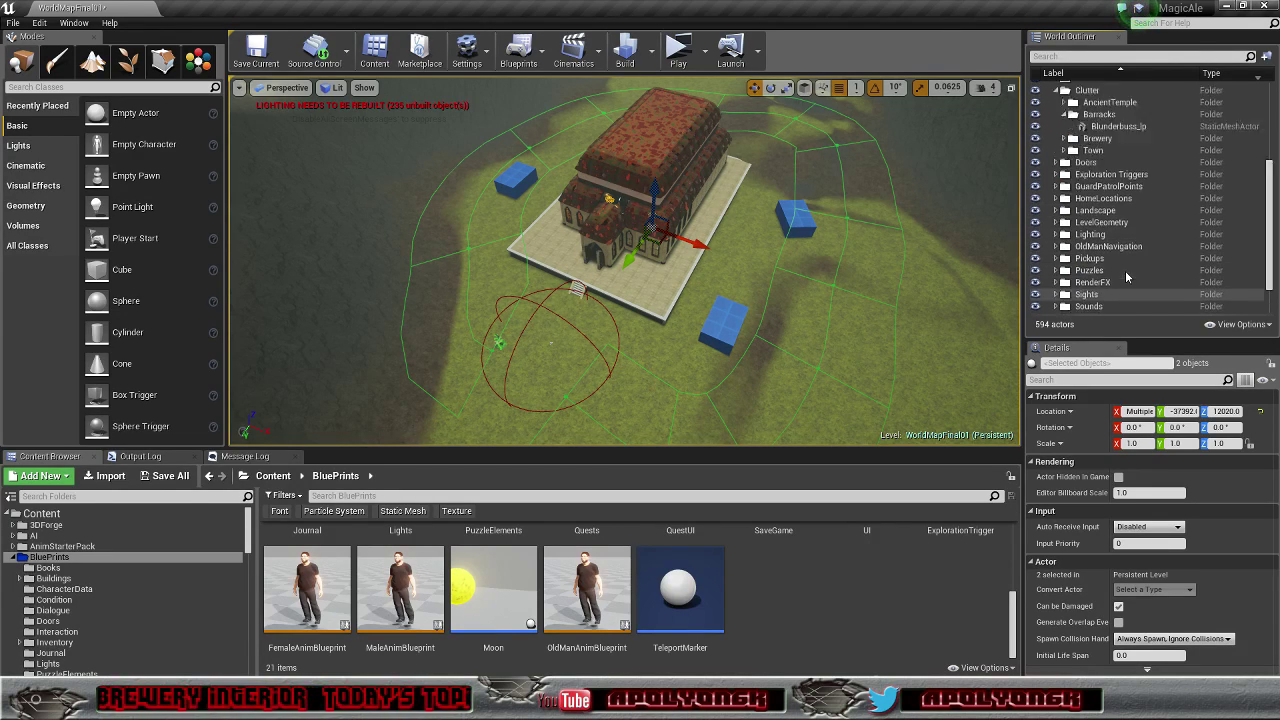
scroll(1126, 277, up, 5)
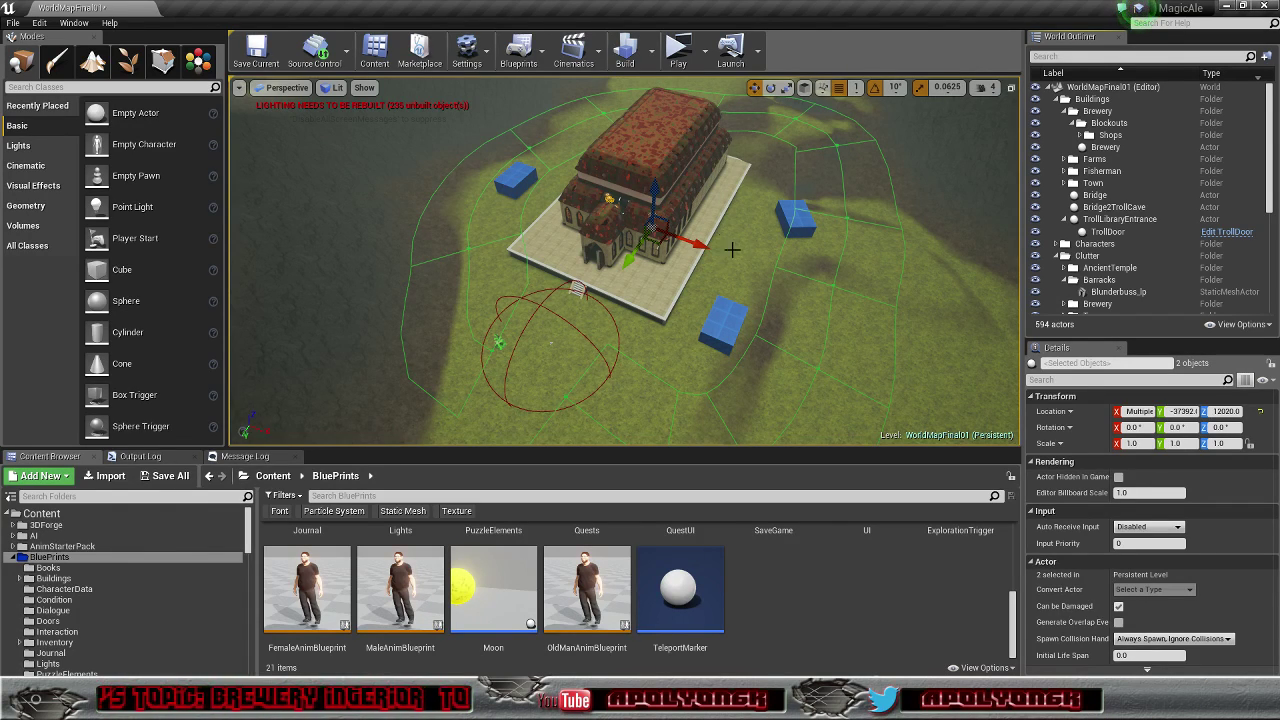
right_drag(761, 259, 366, 200)
right_drag(734, 230, 796, 289)
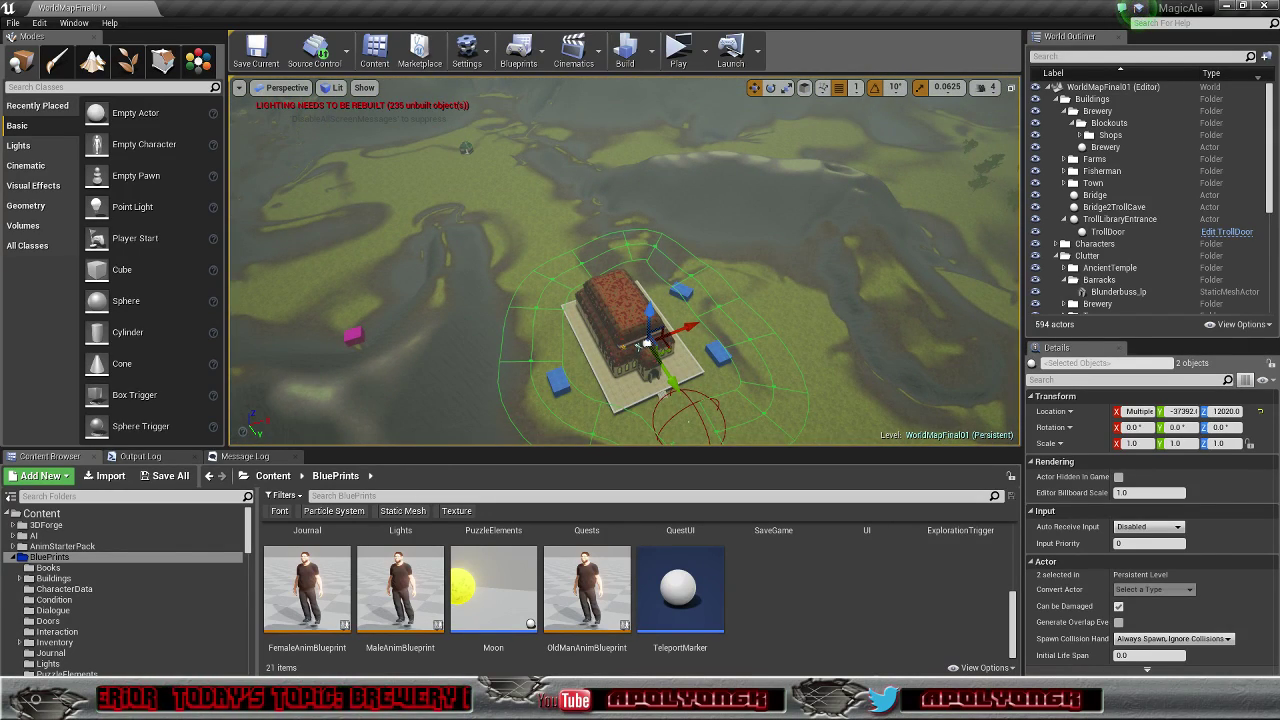